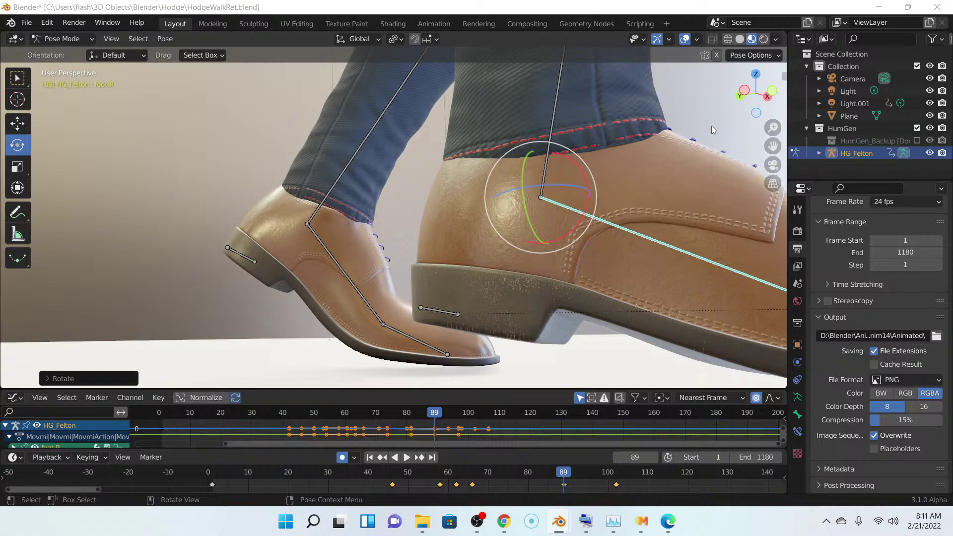
# - Switch the HG_Felton armature from Pose Mode to Object Mode
pyautogui.moveTo(772, 145); pyautogui.dragTo(576, 110)
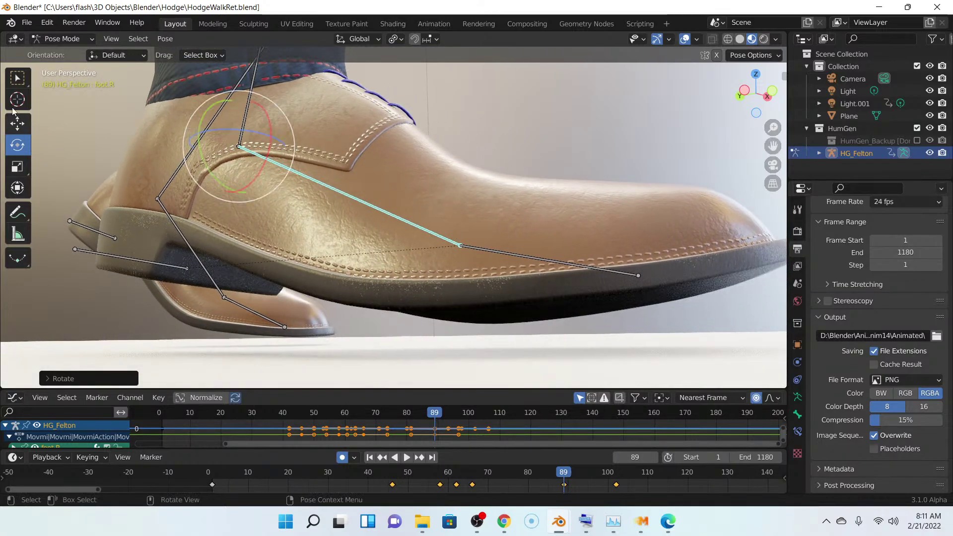
pyautogui.click(67, 40)
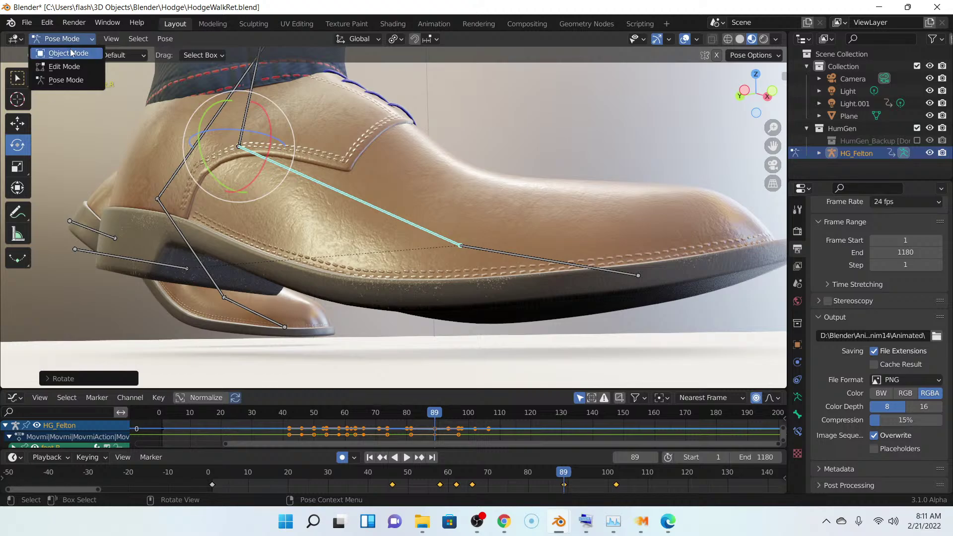
pyautogui.click(71, 48)
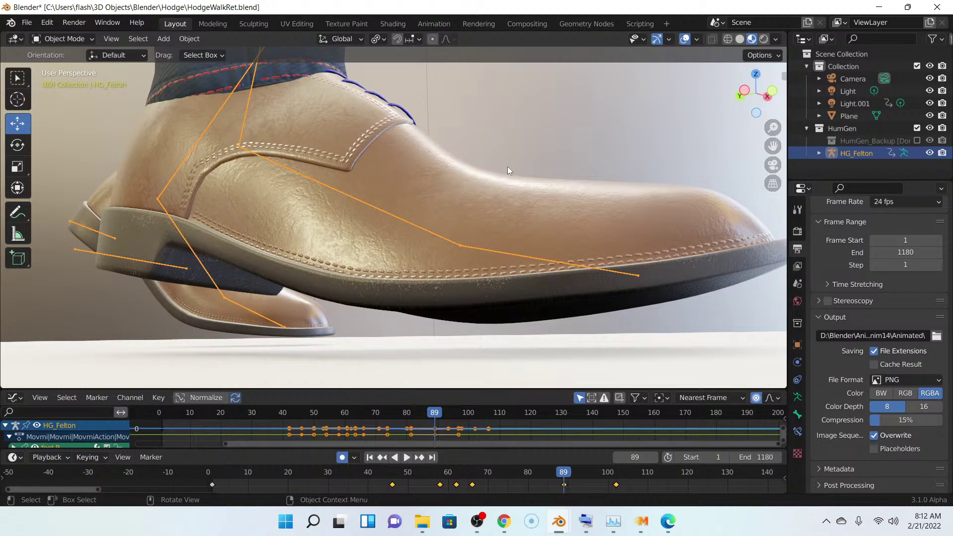
# - Examine how the walking character's shoes and foot bones sit relative to the floor at frame 89
pyautogui.scroll(-8, 339, 237)
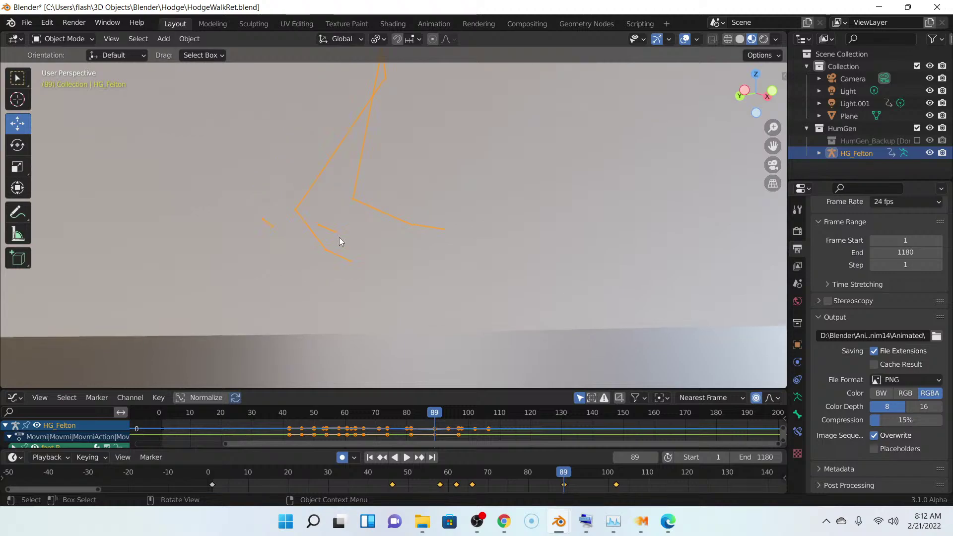
pyautogui.moveTo(338, 237); pyautogui.dragTo(342, 247, button='middle')
pyautogui.scroll(8, 341, 248)
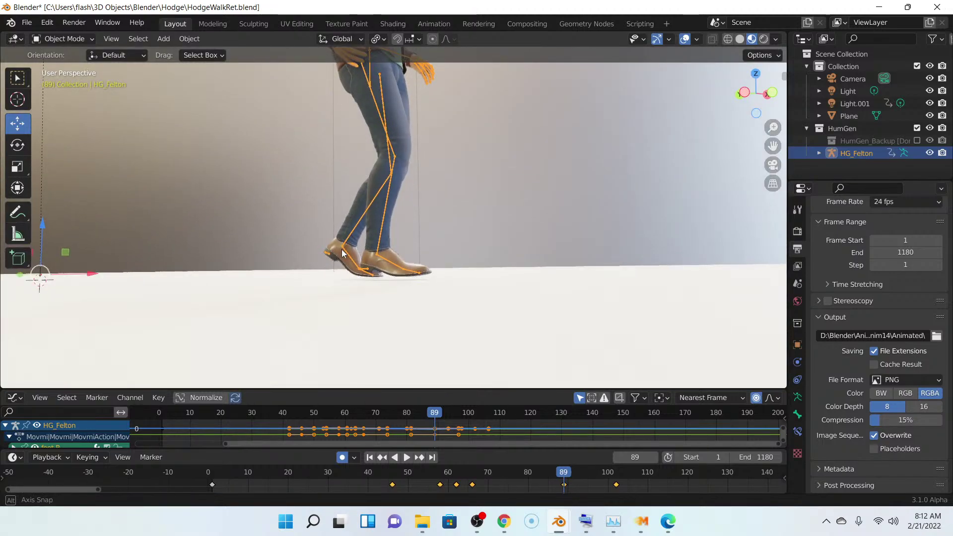
pyautogui.scroll(2, 342, 250)
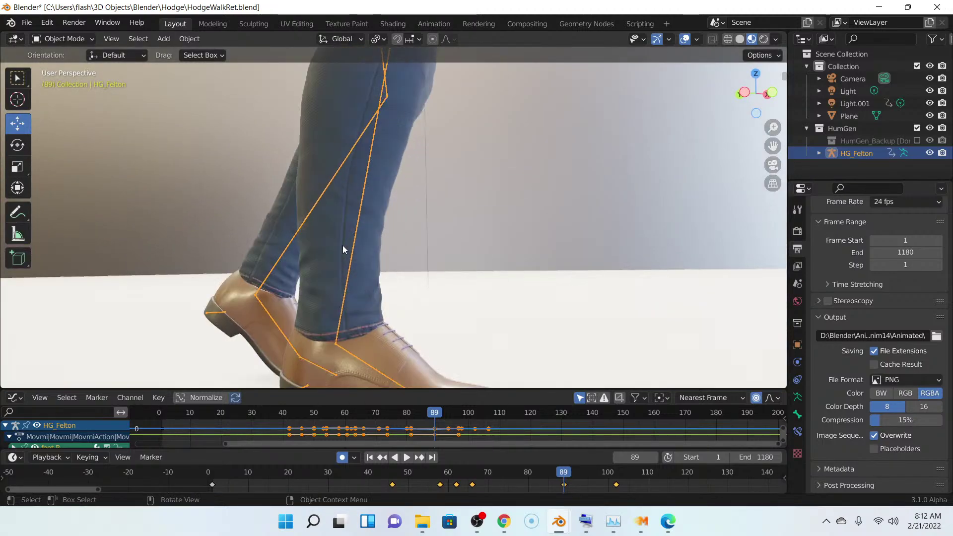
pyautogui.moveTo(344, 243); pyautogui.dragTo(347, 199, button='middle')
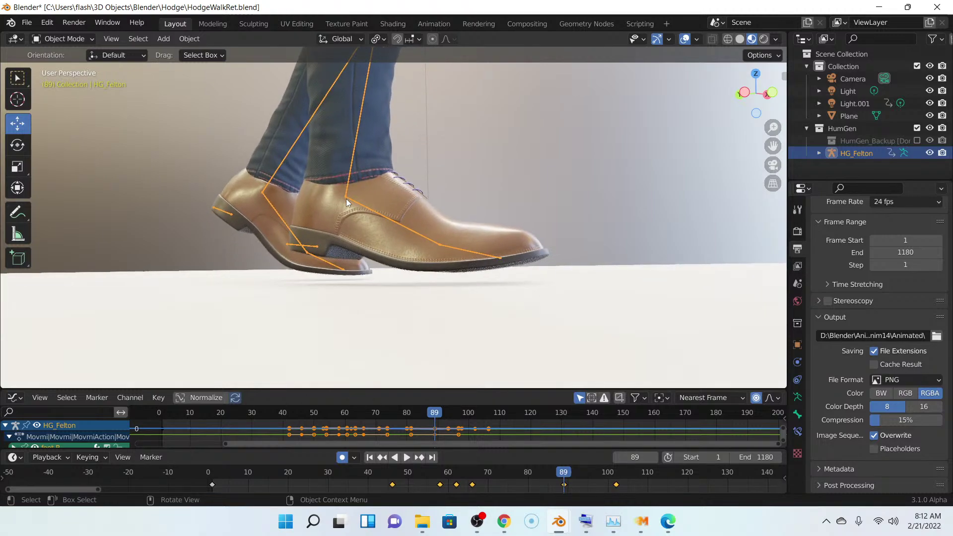
pyautogui.scroll(4, 346, 199)
pyautogui.scroll(-4, 347, 199)
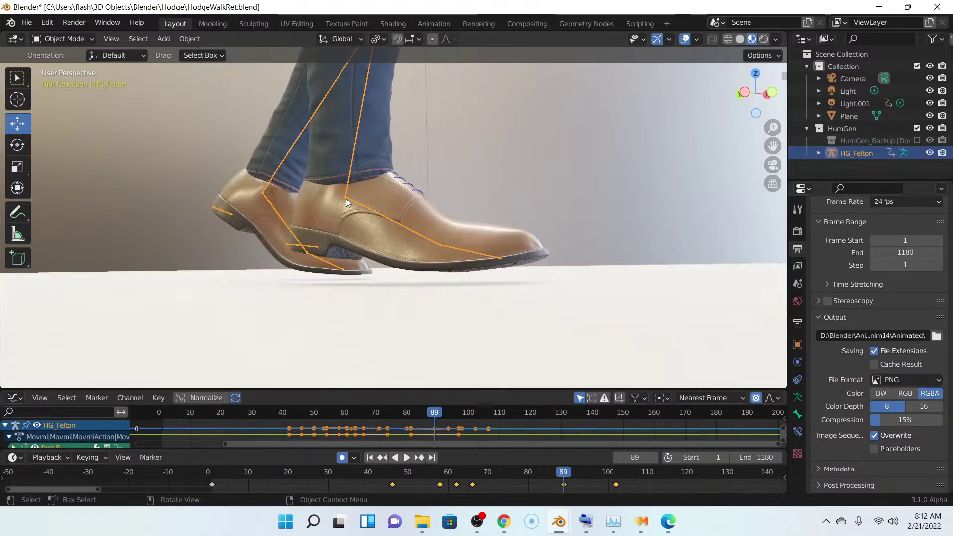
pyautogui.moveTo(346, 199); pyautogui.dragTo(347, 198, button='middle')
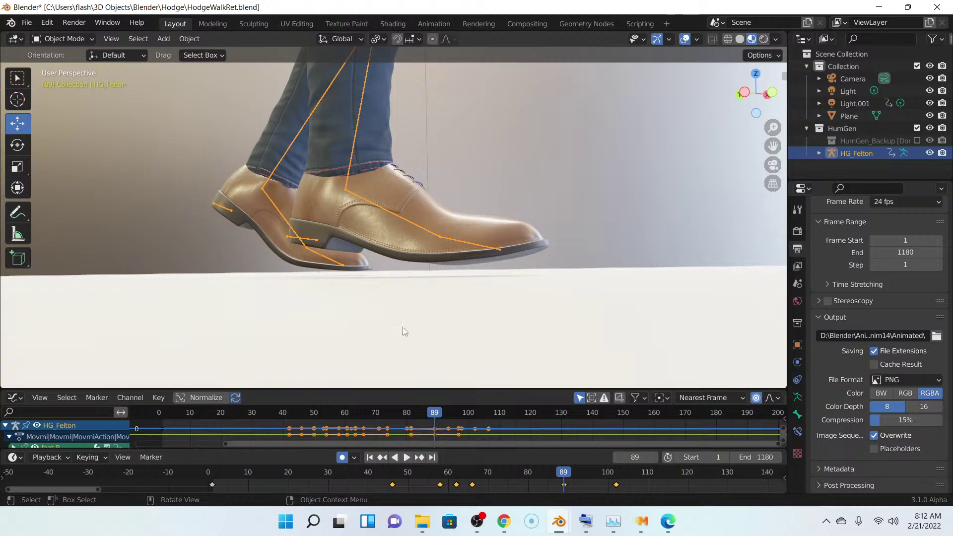
# - Check the Movmi 1.4.0 capture window and switch to Chrome to read the Movmi V1.4.0 release email
pyautogui.moveTo(642, 527)
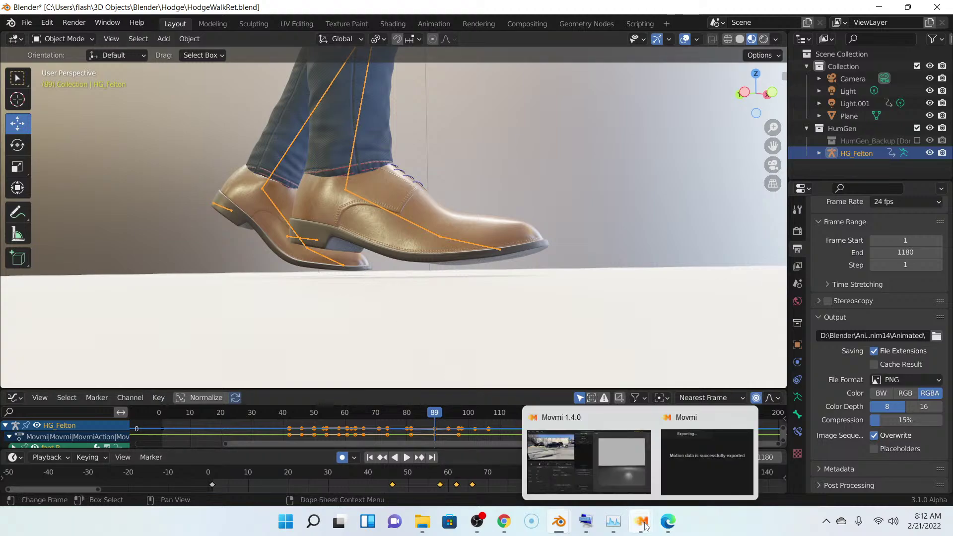
pyautogui.click(585, 449)
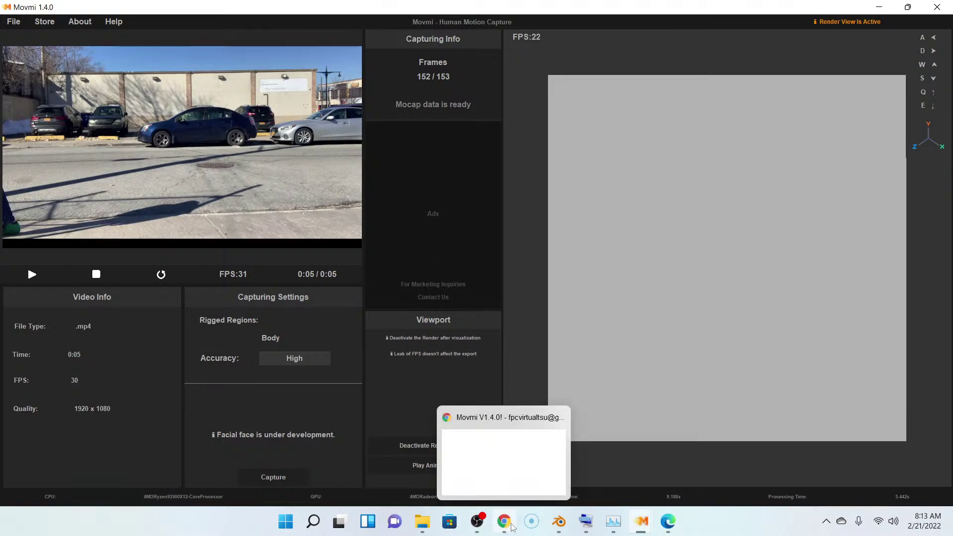
pyautogui.moveTo(423, 525)
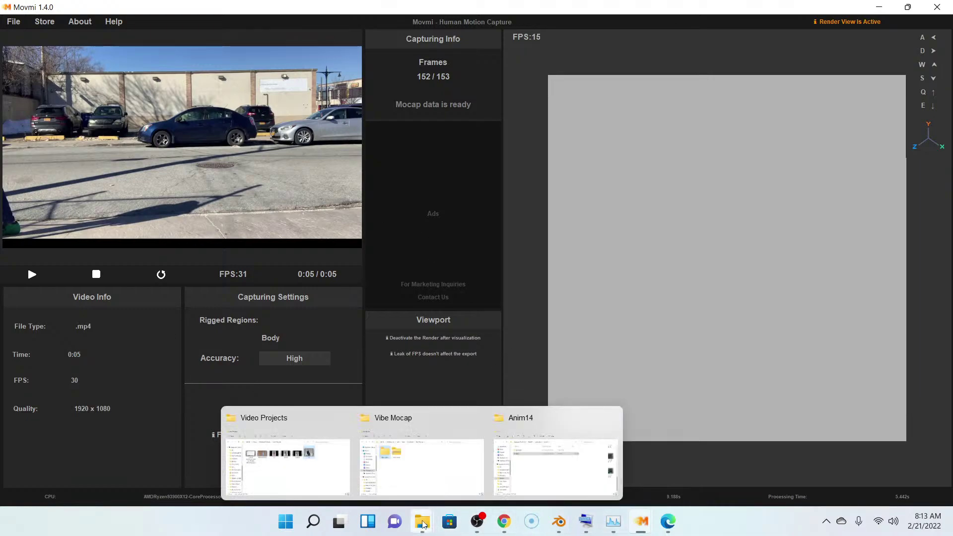
pyautogui.moveTo(504, 524)
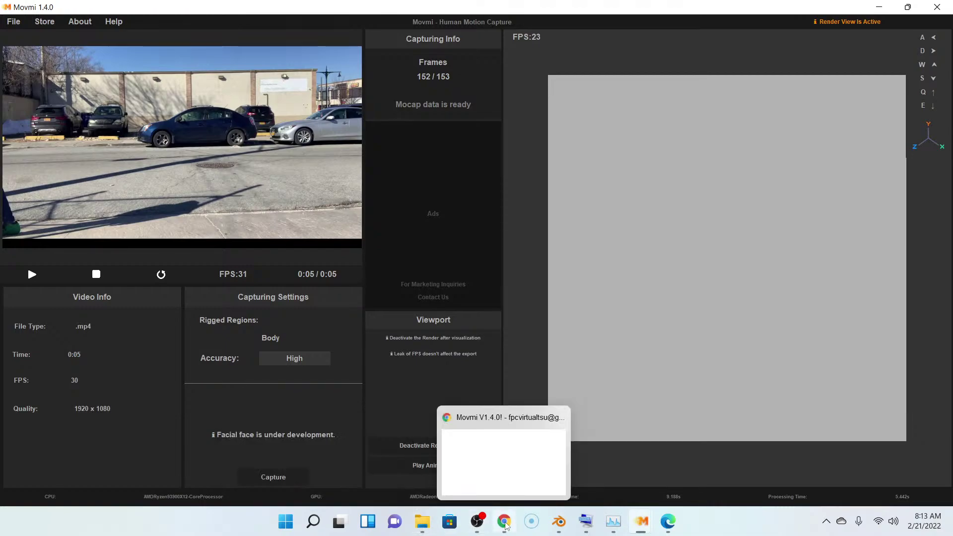
pyautogui.click(514, 473)
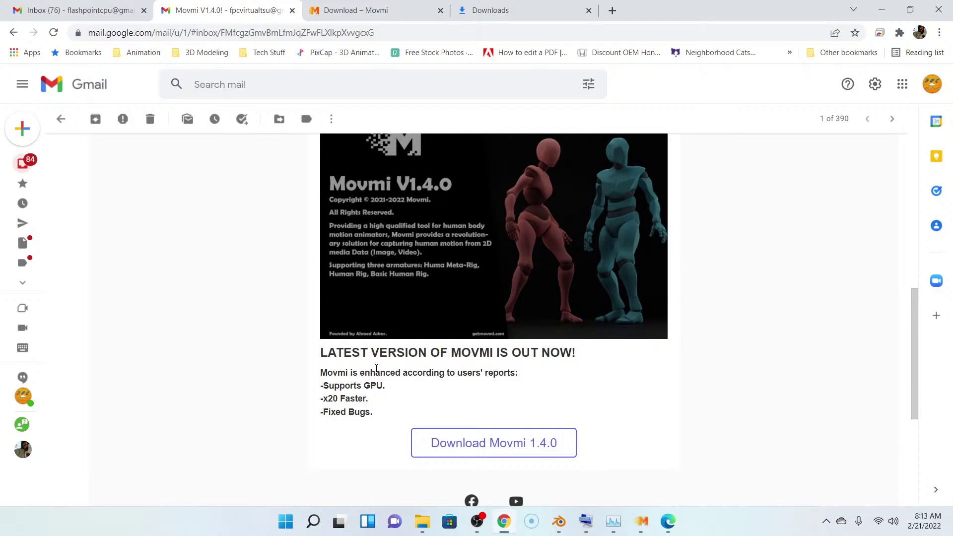
pyautogui.scroll(2, 375, 370)
pyautogui.scroll(-2, 372, 357)
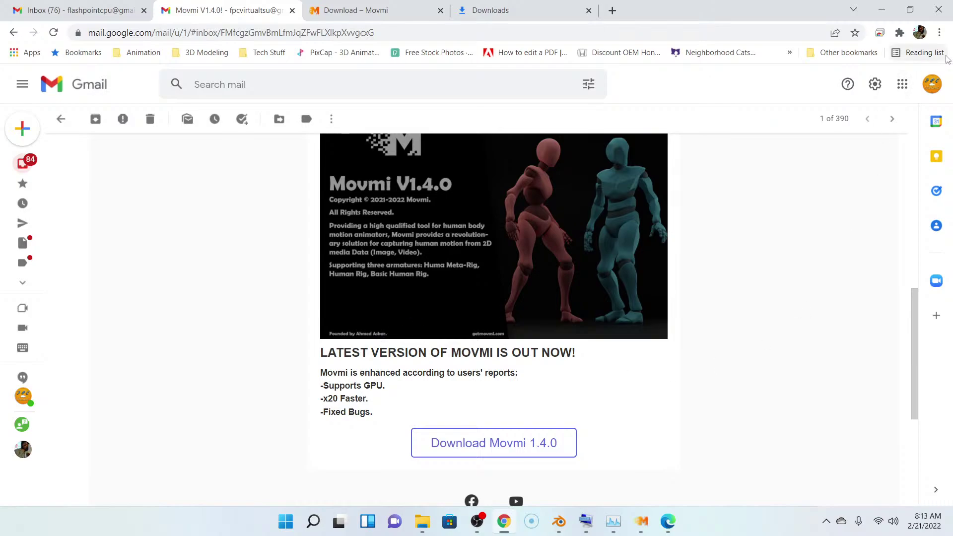
# - Enlarge the email page to 150% zoom and bring the list of Movmi improvements into view
pyautogui.click(940, 33)
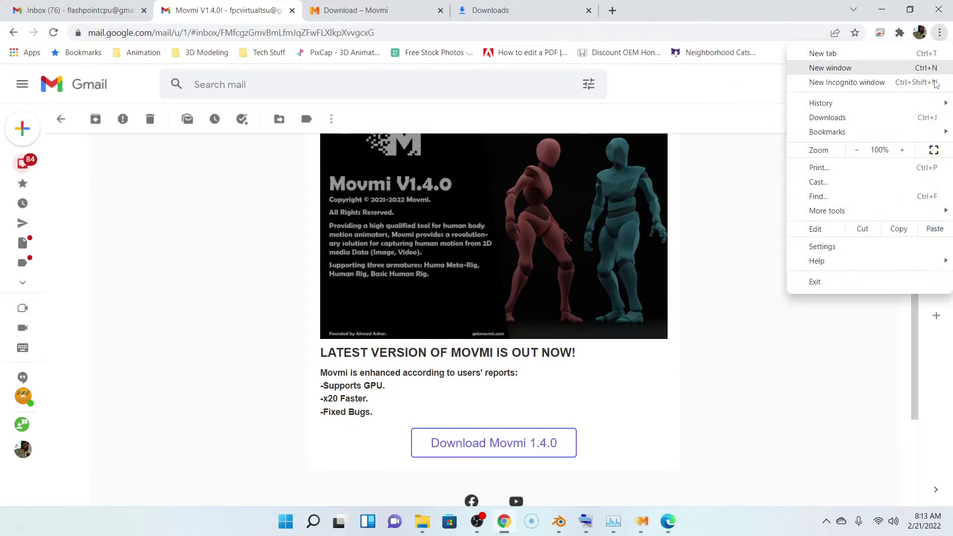
pyautogui.click(903, 150)
pyautogui.click(903, 150)
pyautogui.click(903, 150)
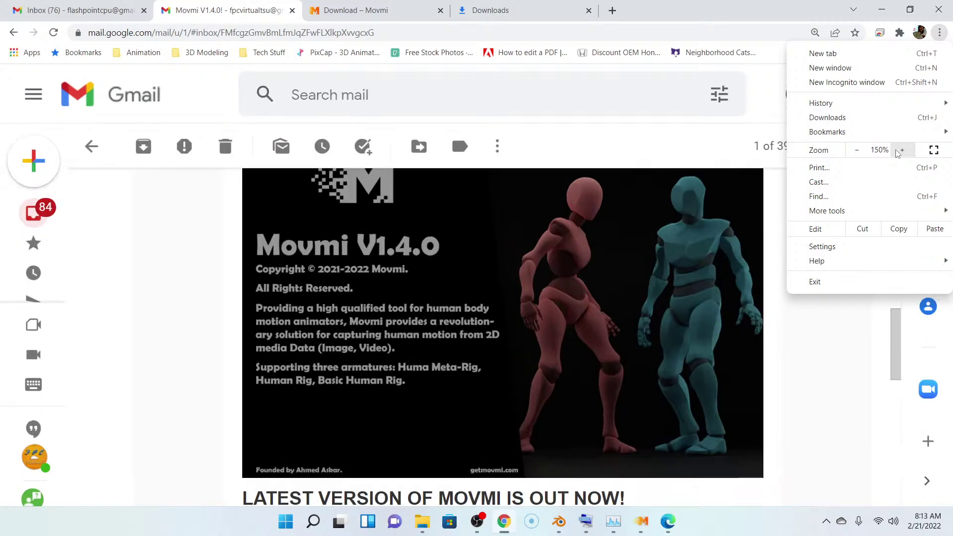
pyautogui.click(708, 212)
pyautogui.scroll(-3, 709, 213)
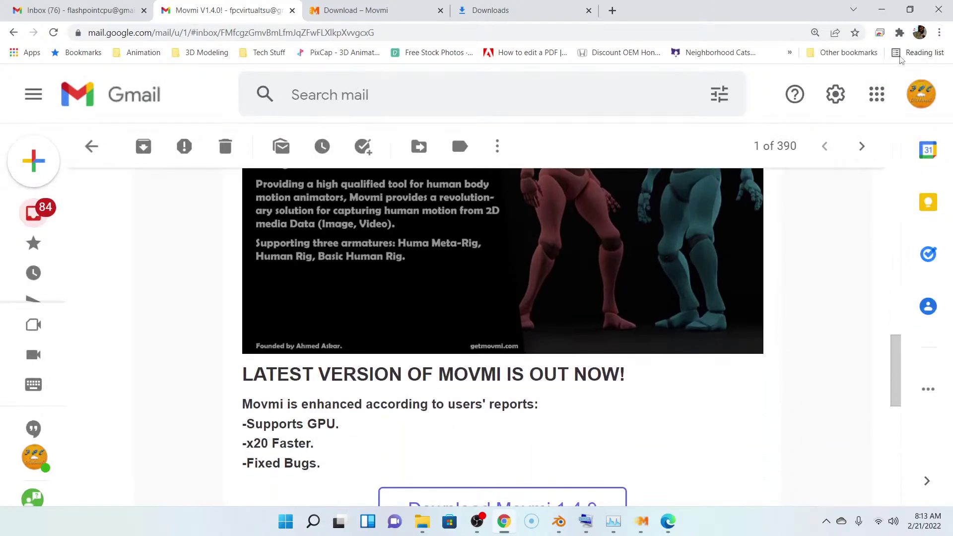
# - Enlarge the email page by two more zoom levels to read the Movmi improvements in larger text
pyautogui.click(940, 33)
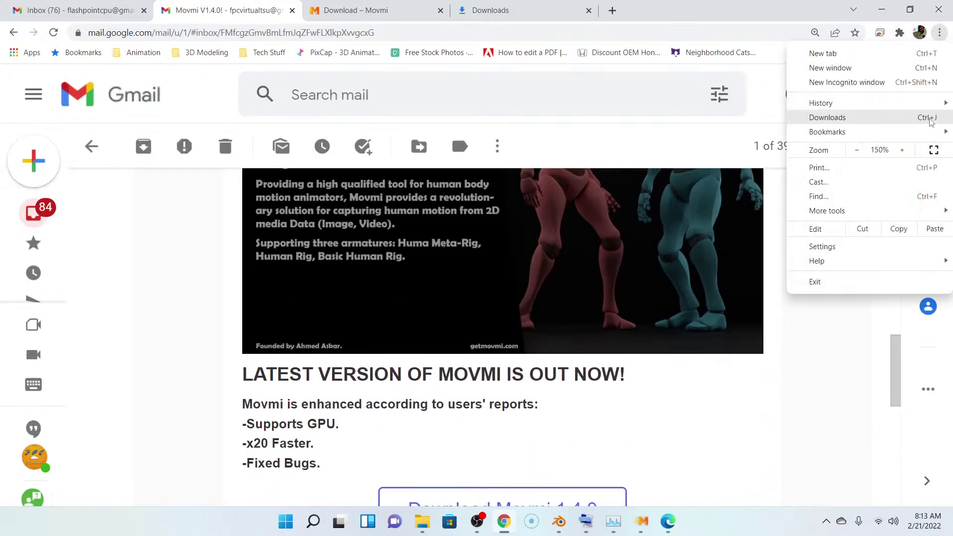
pyautogui.click(903, 150)
pyautogui.click(903, 150)
pyautogui.click(624, 279)
pyautogui.scroll(-2, 624, 279)
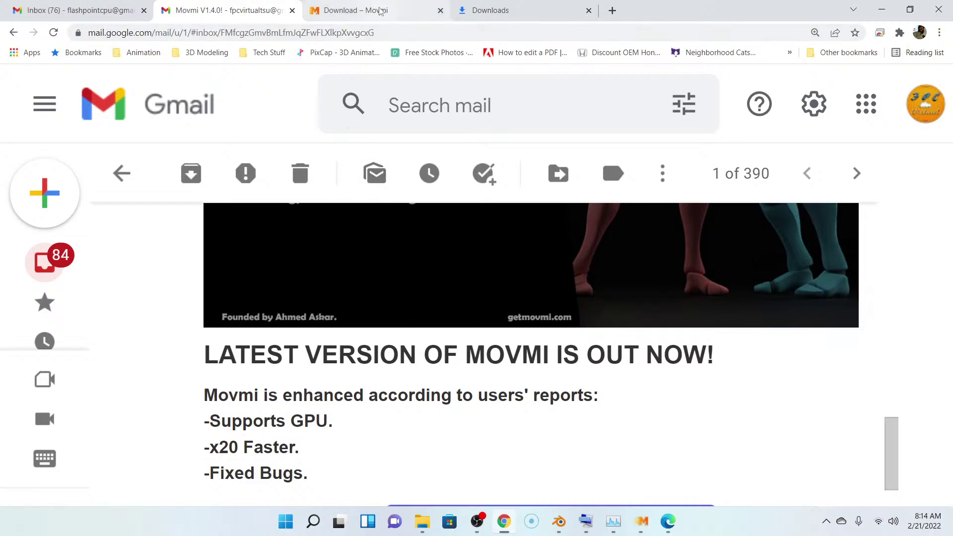
# - Open YouTube in a new browser tab
pyautogui.click(613, 11)
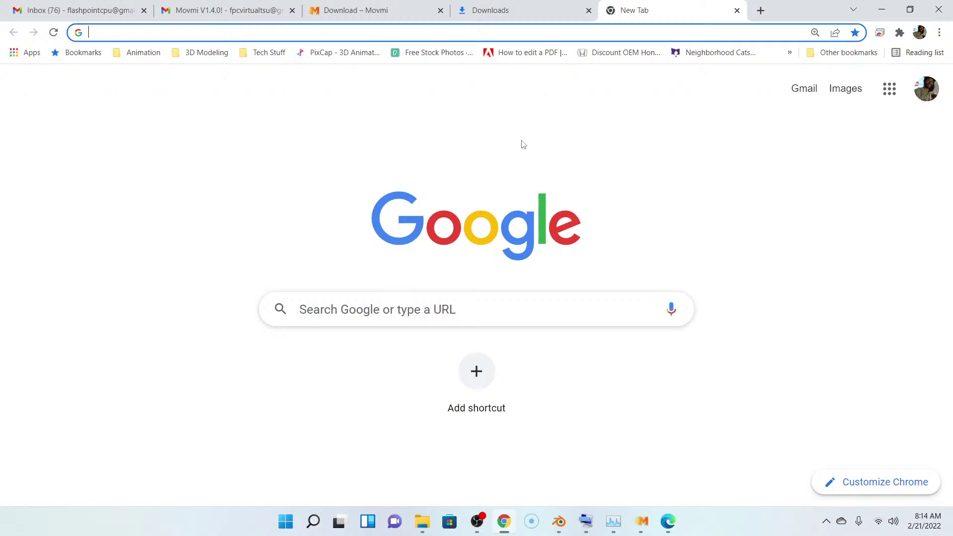
pyautogui.click(889, 89)
pyautogui.click(749, 229)
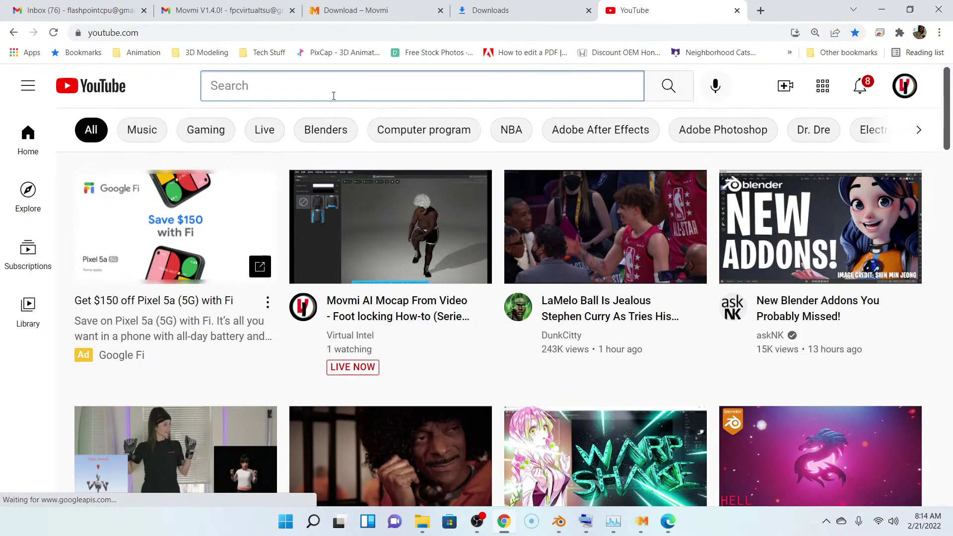
# - Search YouTube for "movmi" and open the Movmi channel
pyautogui.click(333, 92)
pyautogui.write('m')
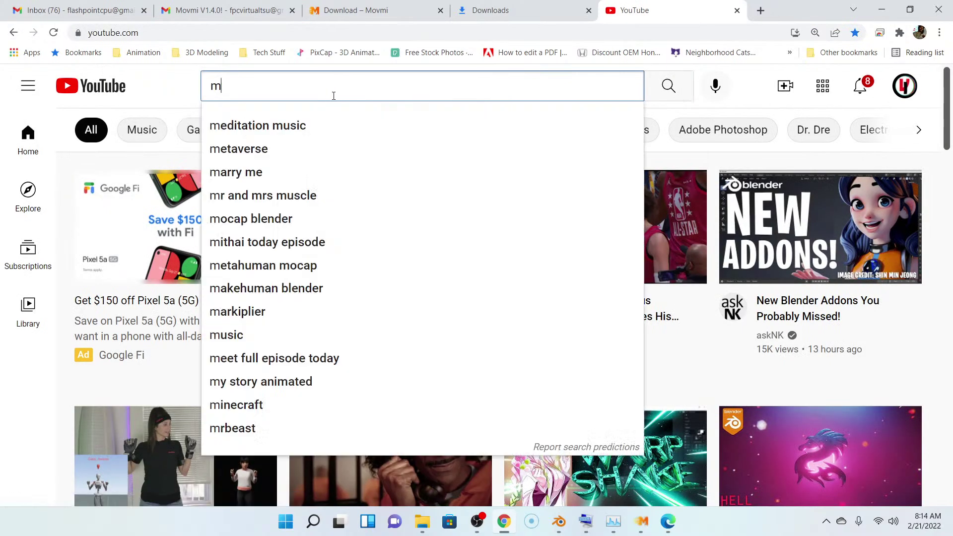
pyautogui.write('ovmi')
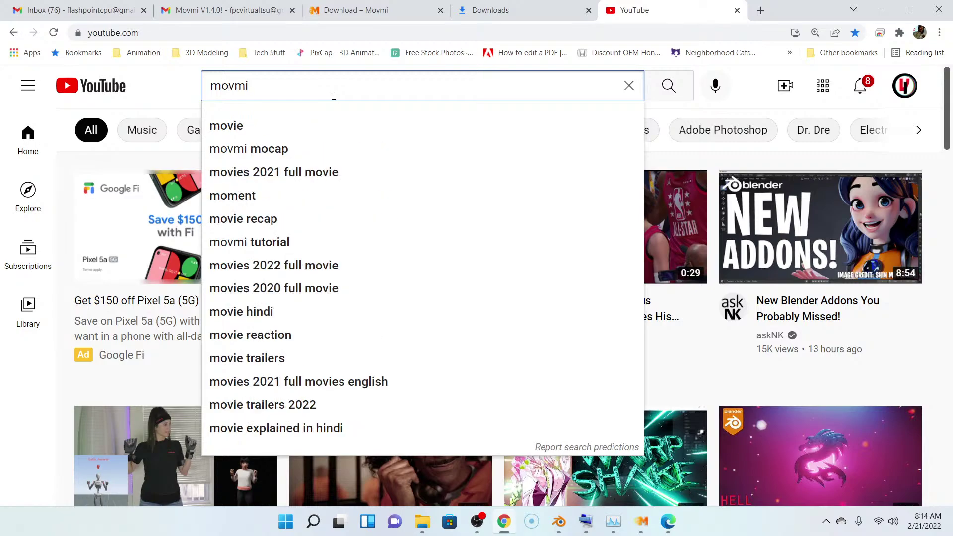
pyautogui.press('Return')
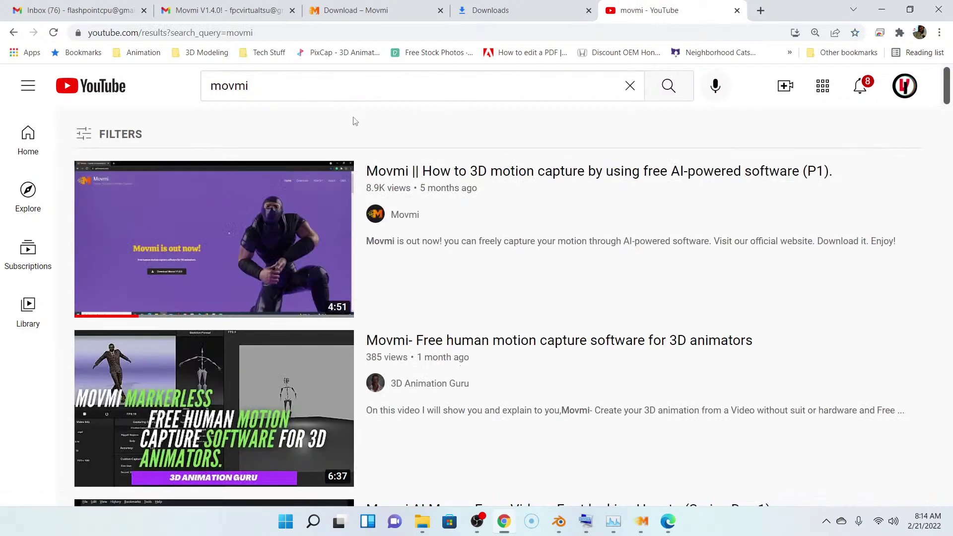
pyautogui.click(407, 216)
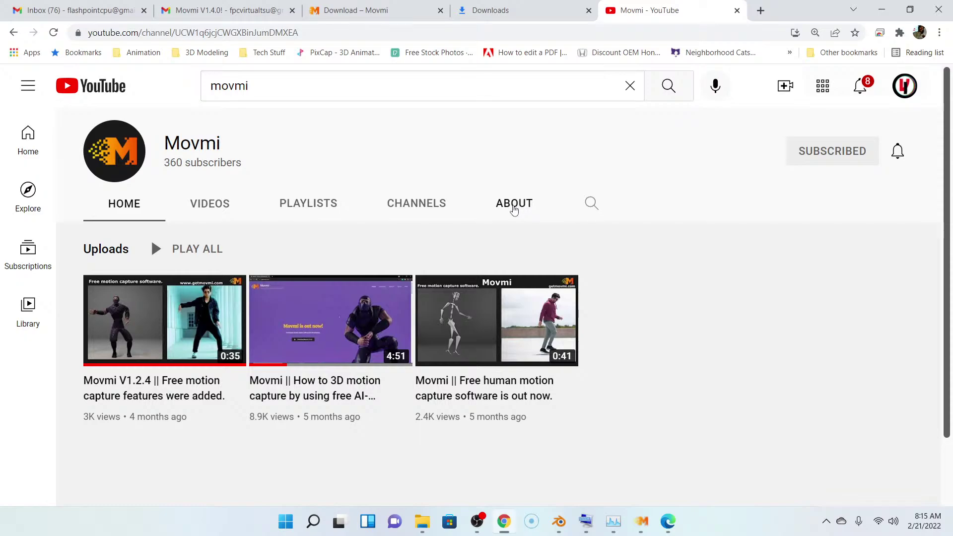
# - Search Google for Patreon in a new browser tab and open the patreon.com home page
pyautogui.click(761, 10)
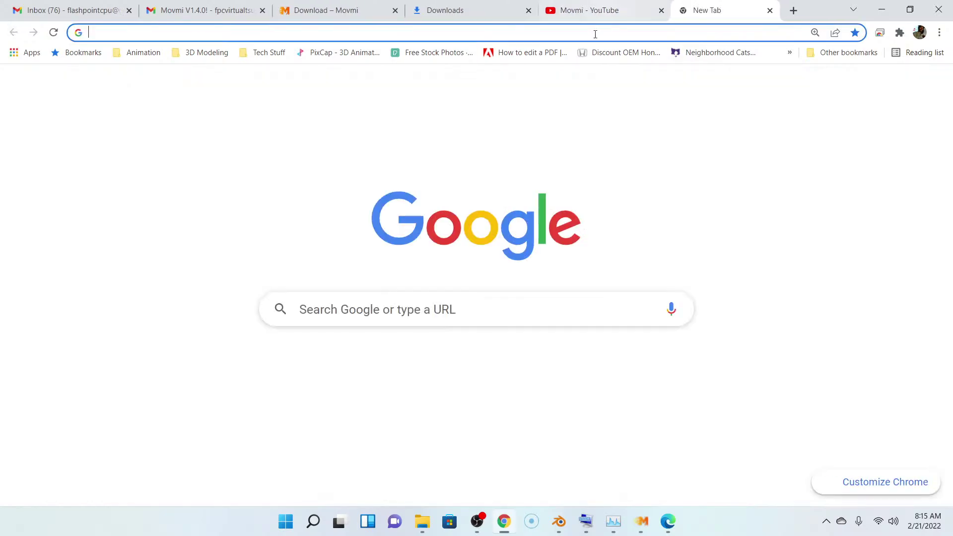
pyautogui.click(502, 311)
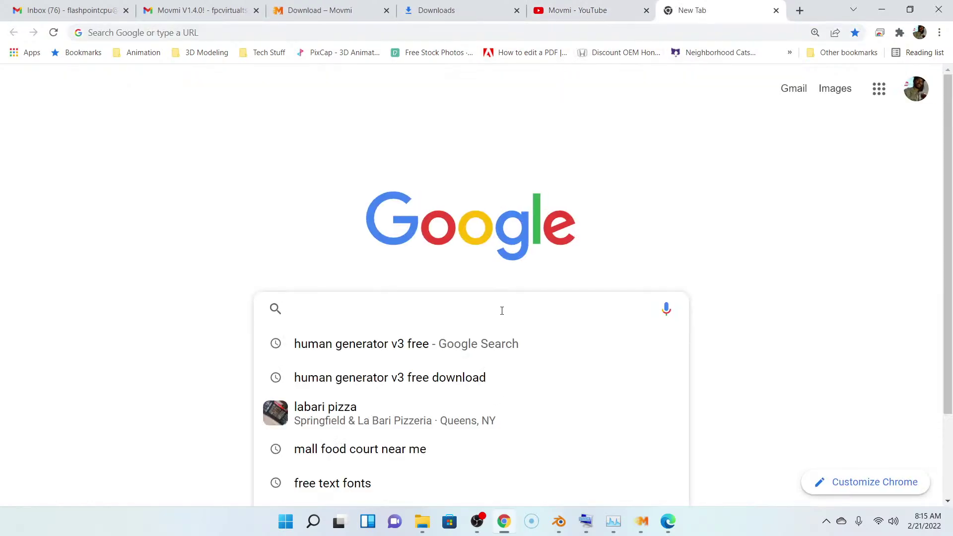
pyautogui.write('patra')
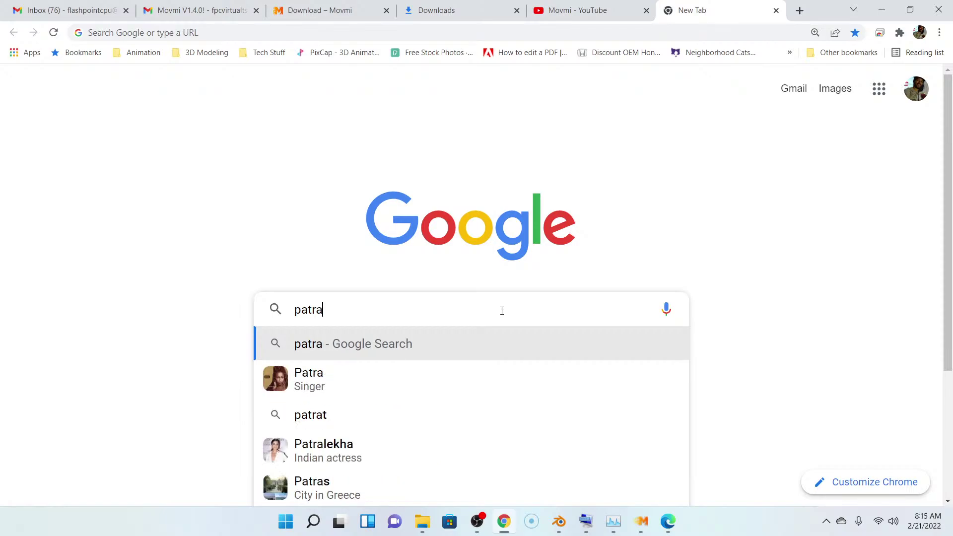
pyautogui.press('BackSpace')
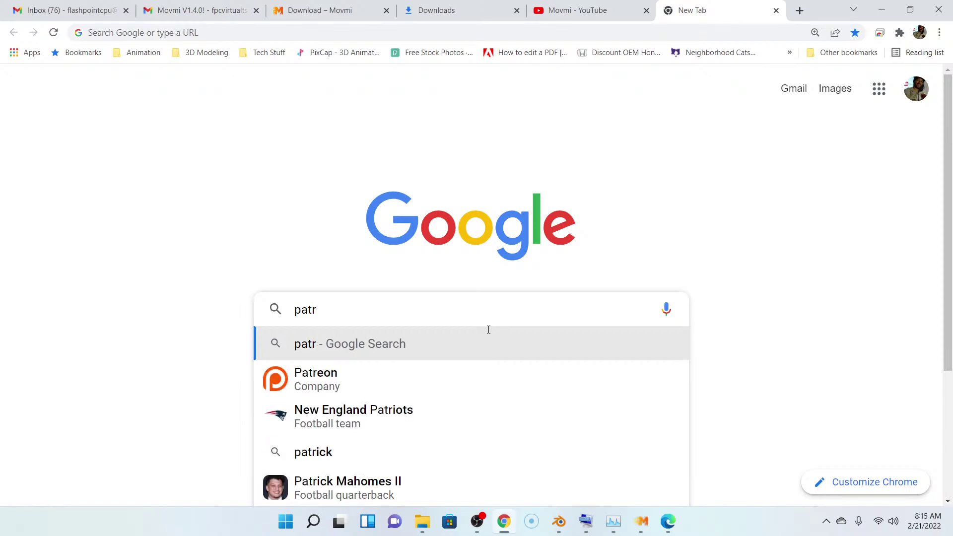
pyautogui.click(368, 376)
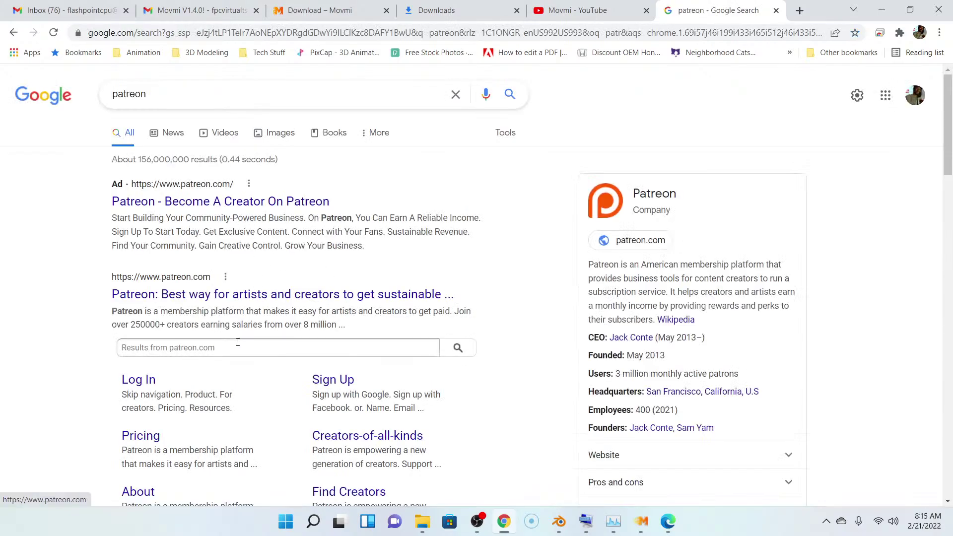
pyautogui.click(272, 300)
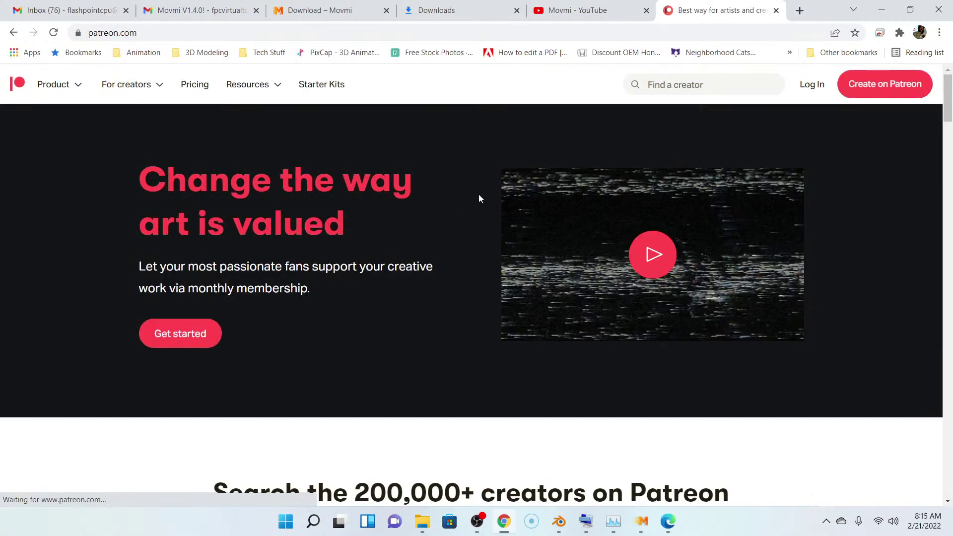
# - Search Patreon's creators for "movmi" and look through the results
pyautogui.click(683, 88)
pyautogui.write('movmi')
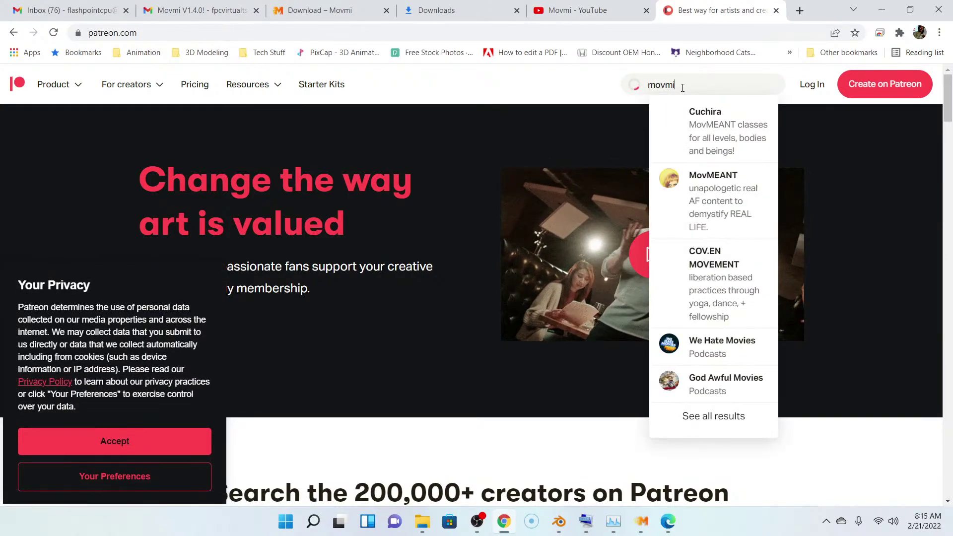
pyautogui.press('Return')
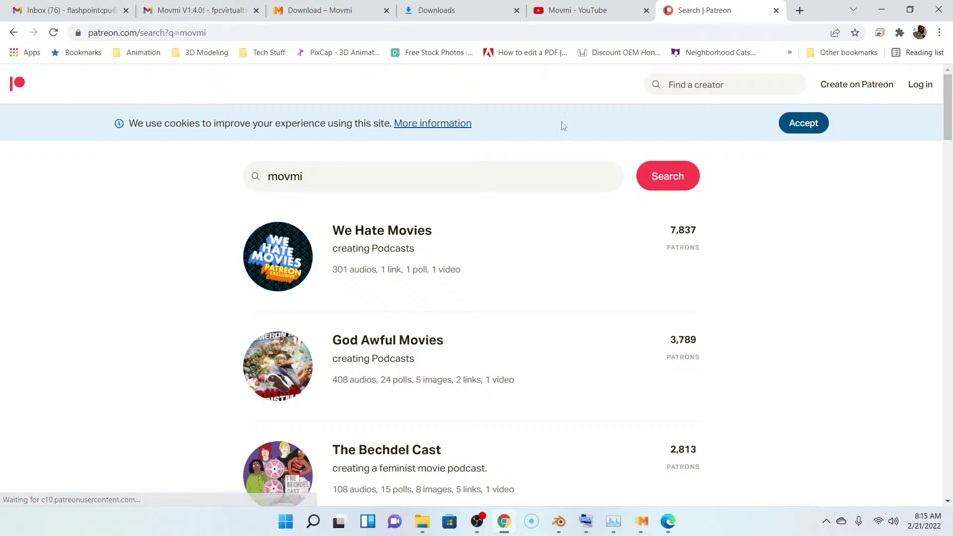
pyautogui.scroll(-20, 242, 281)
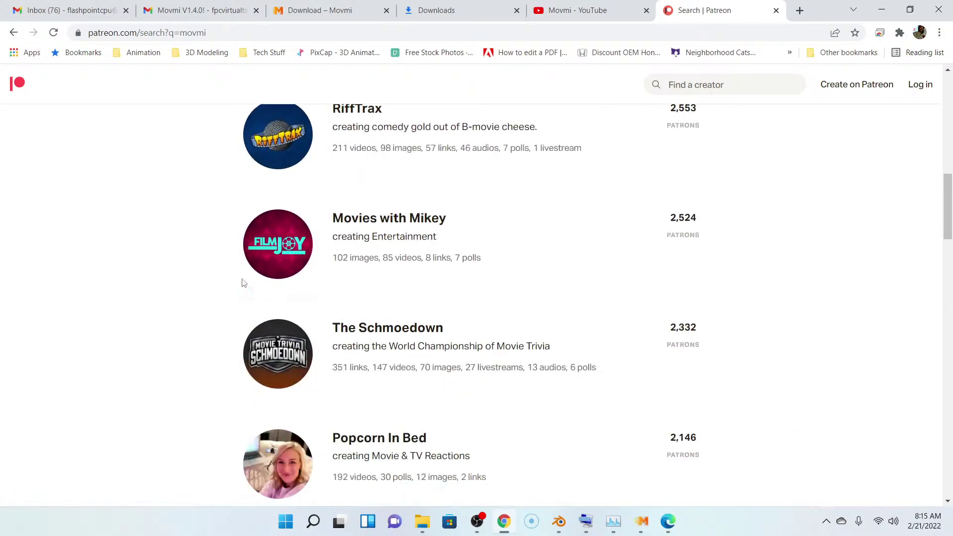
# - Look through the remaining Patreon creator results for "movmi"
pyautogui.scroll(-20, 243, 282)
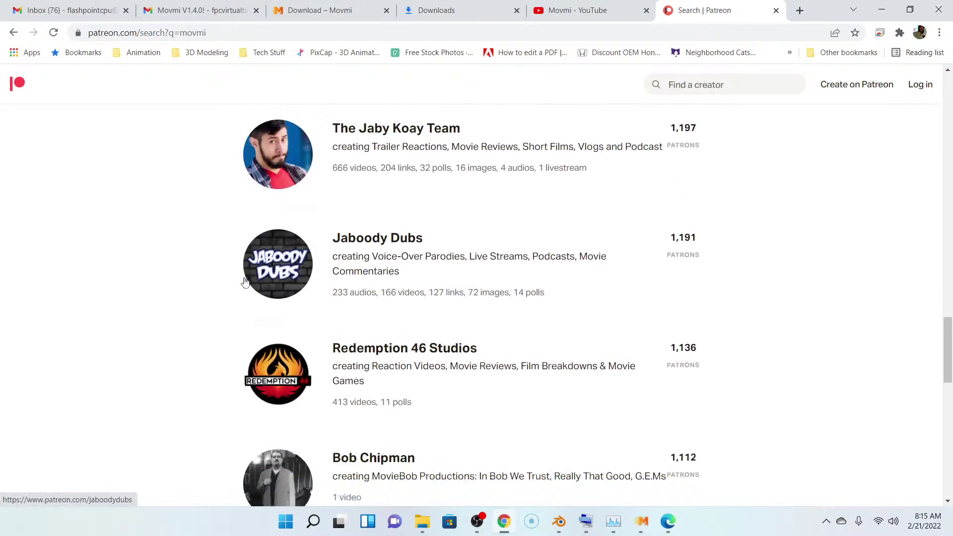
pyautogui.scroll(-4, 244, 281)
pyautogui.scroll(20, 245, 278)
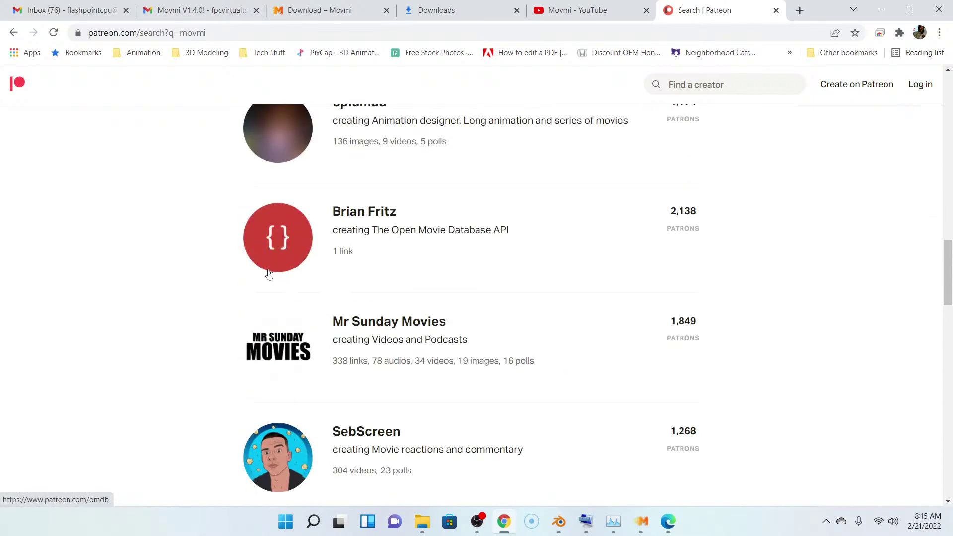
pyautogui.scroll(8, 270, 267)
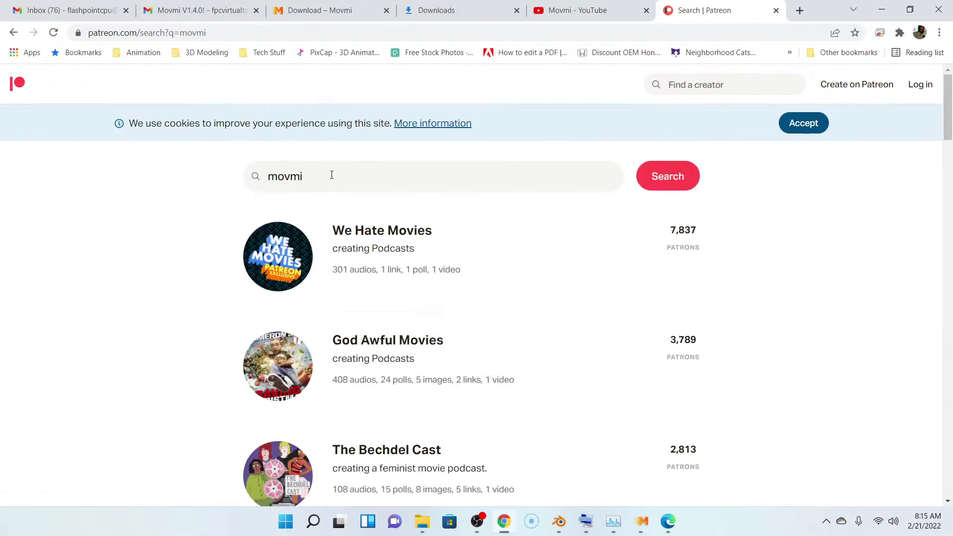
# - Search Patreon's creators by the developer's full name, check the results and return to the "movmi" results
pyautogui.moveTo(330, 177); pyautogui.dragTo(253, 179)
pyautogui.write('ahmed ')
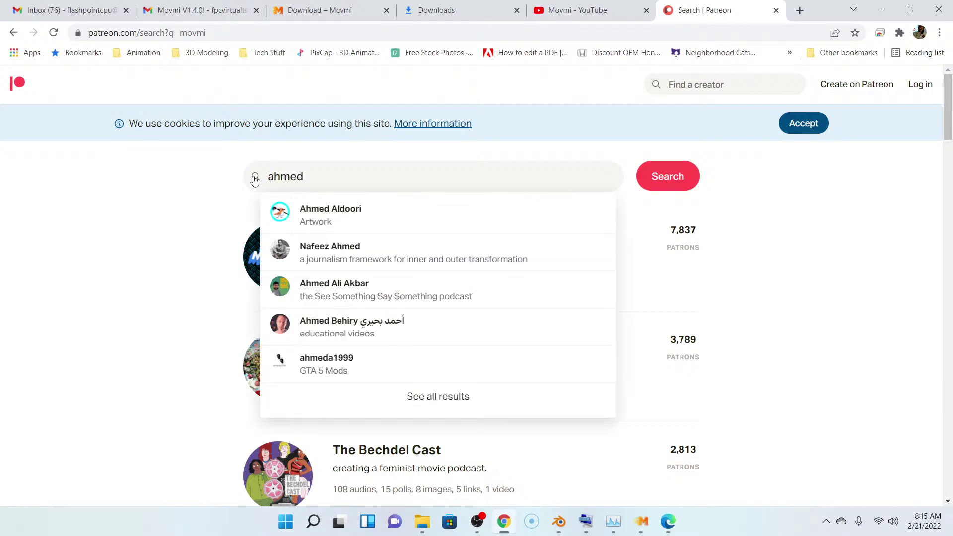
pyautogui.write('askar')
pyautogui.press('Return')
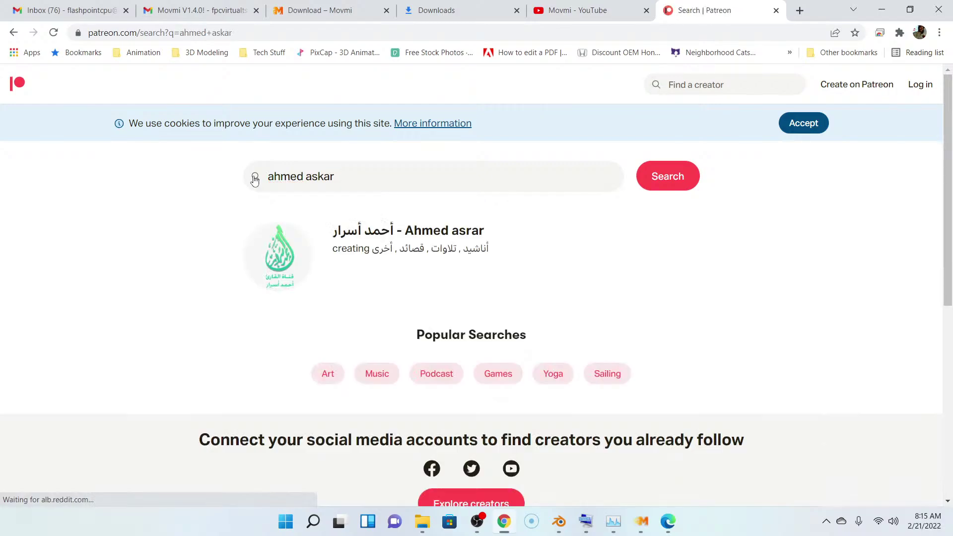
pyautogui.scroll(-4, 281, 207)
pyautogui.scroll(4, 302, 206)
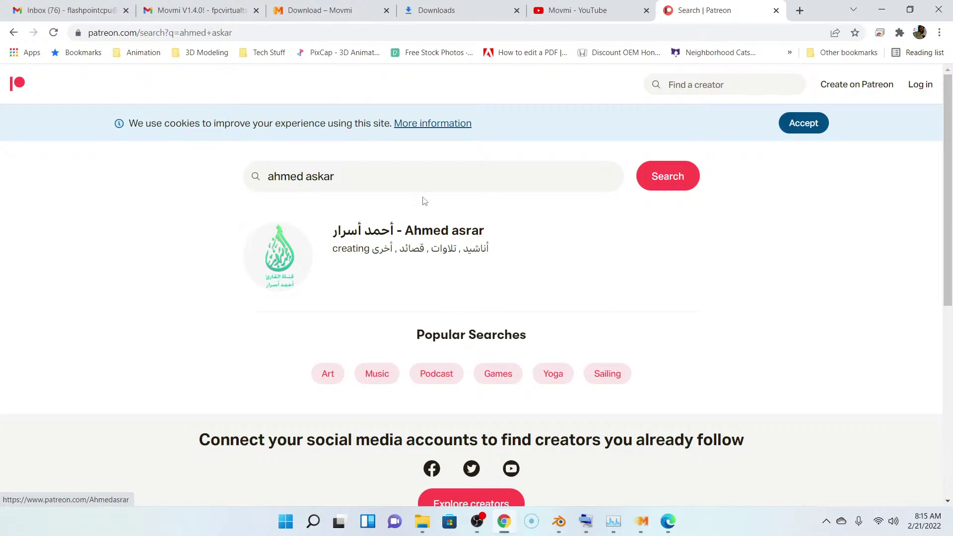
pyautogui.click(14, 34)
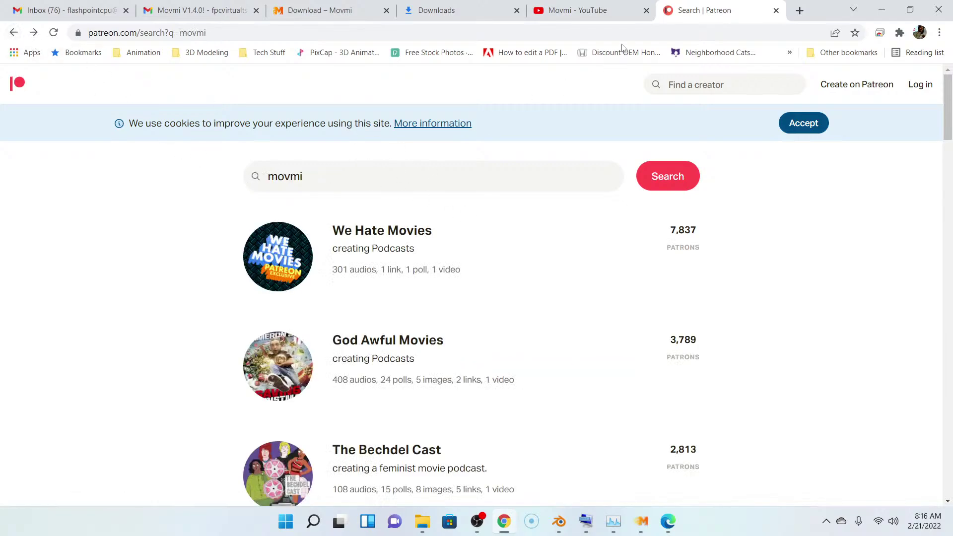
# - Open the About section of the Movmi YouTube channel and follow its link to the Movmi website
pyautogui.click(576, 12)
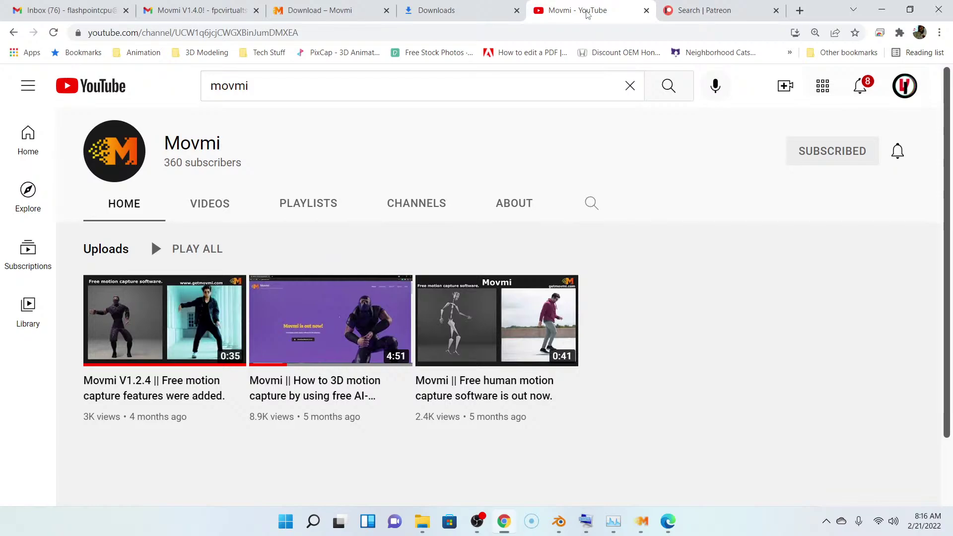
pyautogui.click(516, 205)
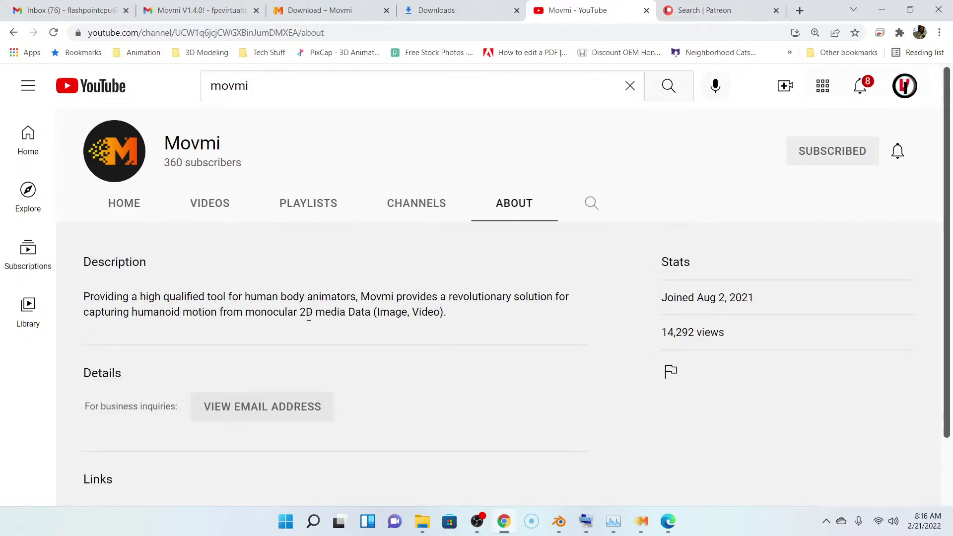
pyautogui.scroll(-2, 298, 338)
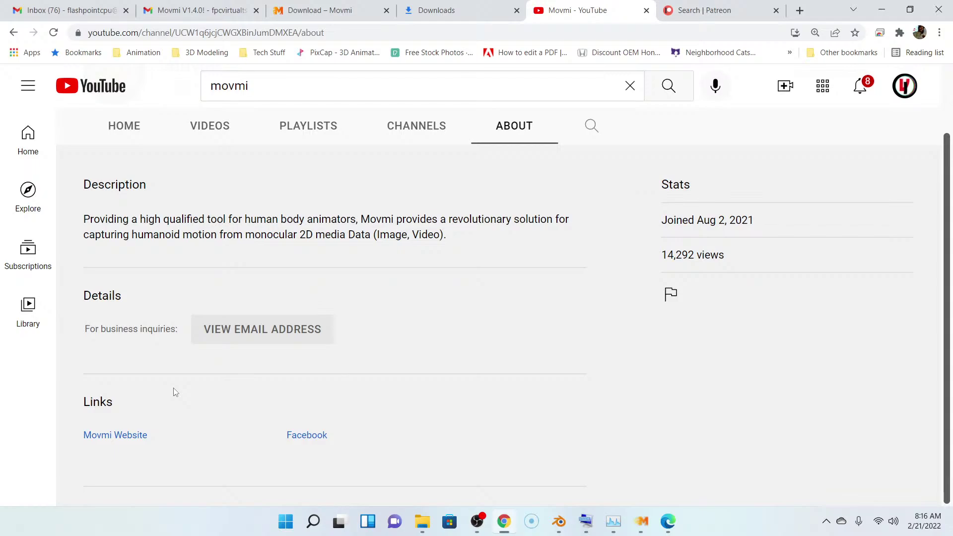
pyautogui.click(121, 438)
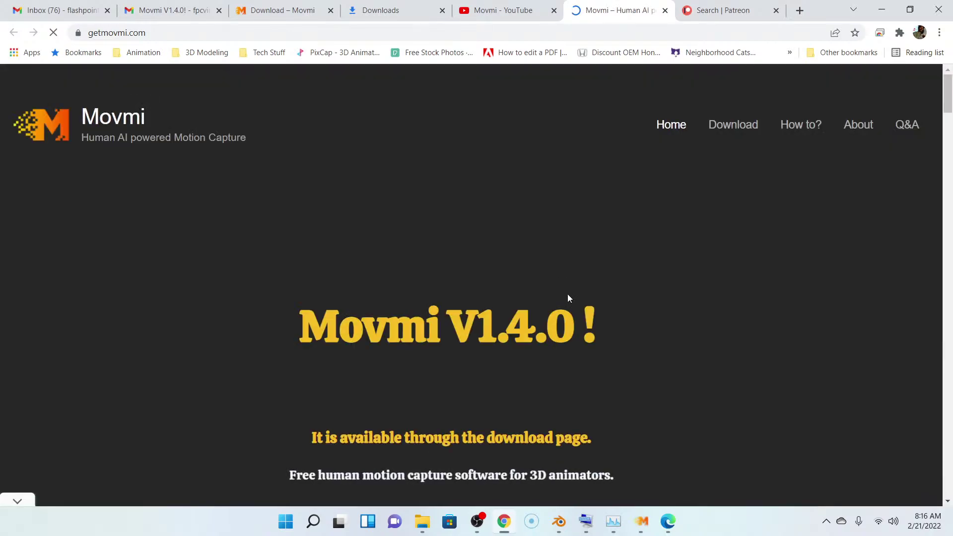
# - Open Movmi's Patreon page through the support link on the website's home page
pyautogui.scroll(-1, 499, 279)
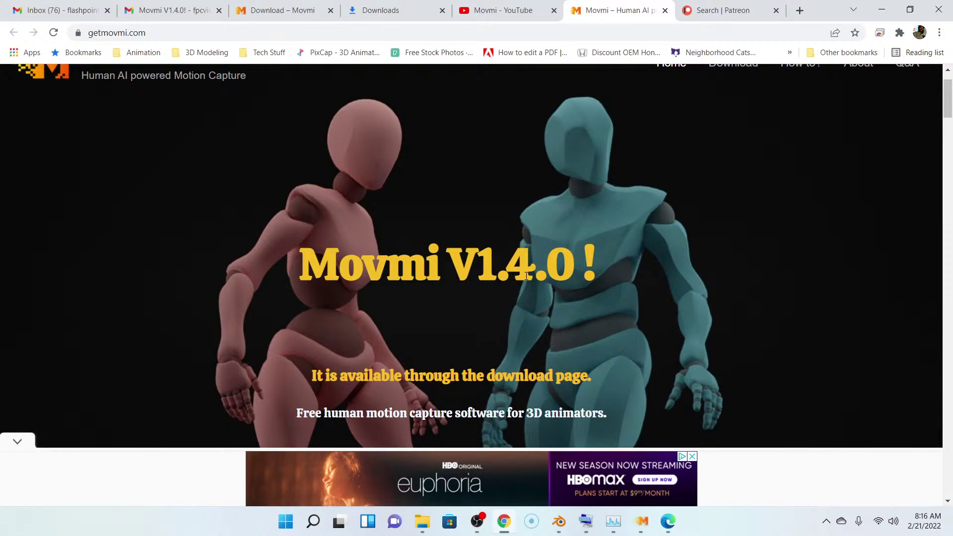
pyautogui.scroll(-5, 527, 303)
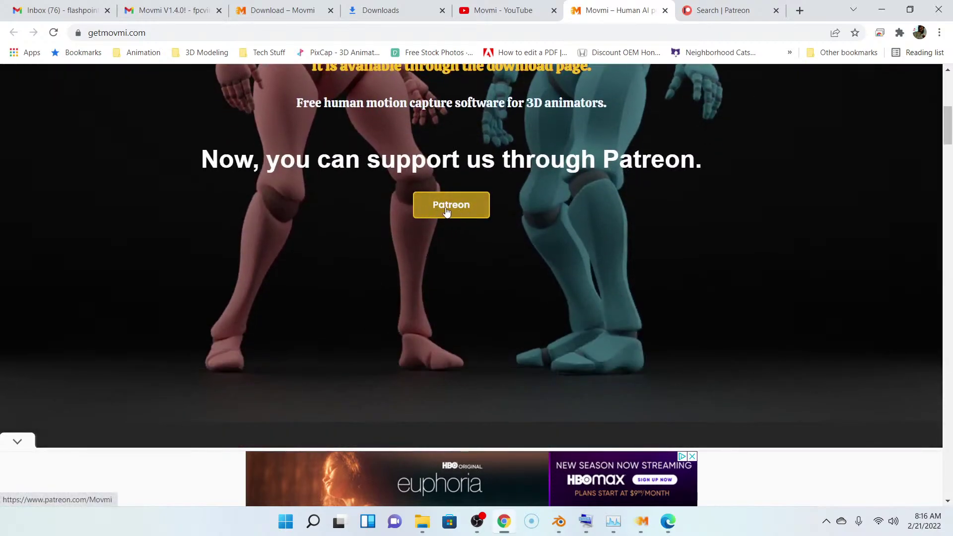
pyautogui.click(462, 210)
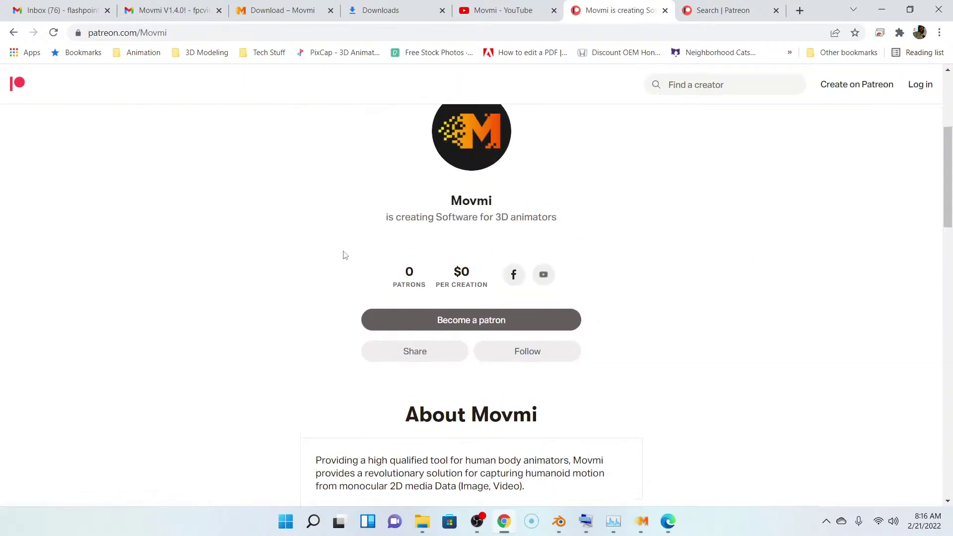
# - Look over Movmi's Patreon page, including the membership options and the About Movmi section
pyautogui.scroll(-3, 589, 281)
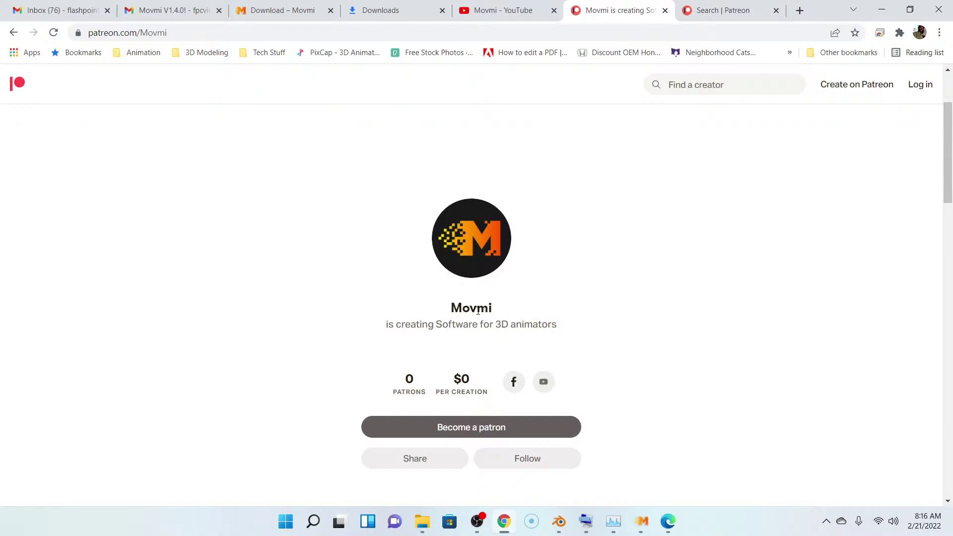
pyautogui.scroll(3, 395, 295)
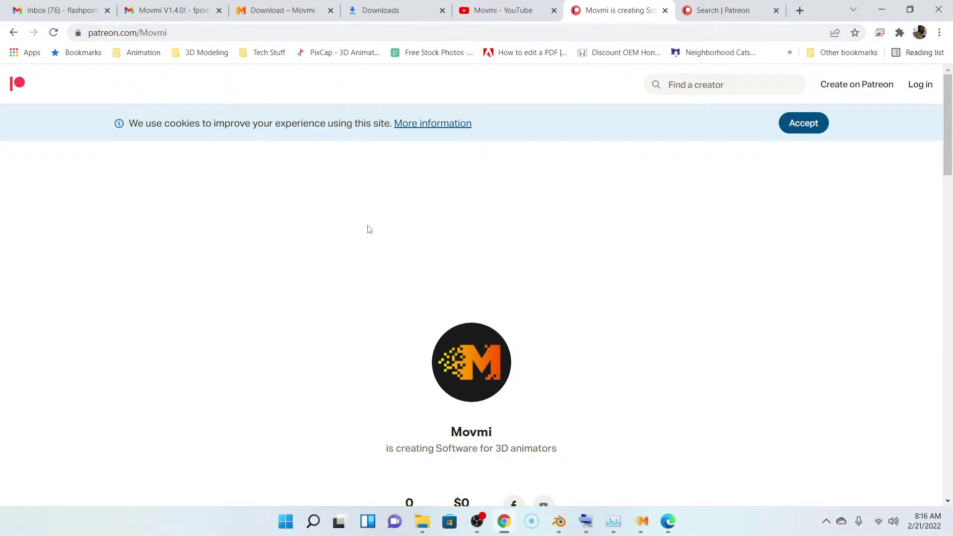
pyautogui.scroll(-4, 375, 234)
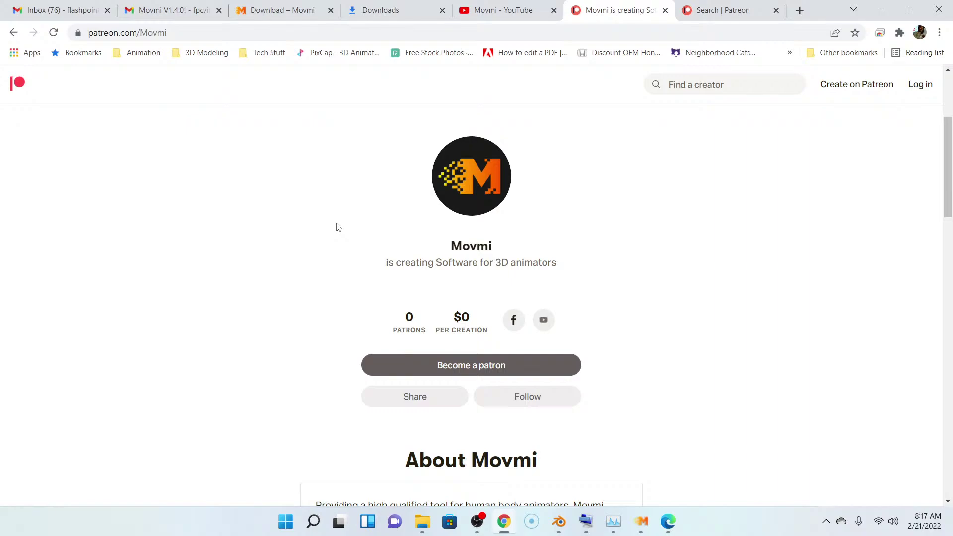
pyautogui.scroll(-5, 323, 245)
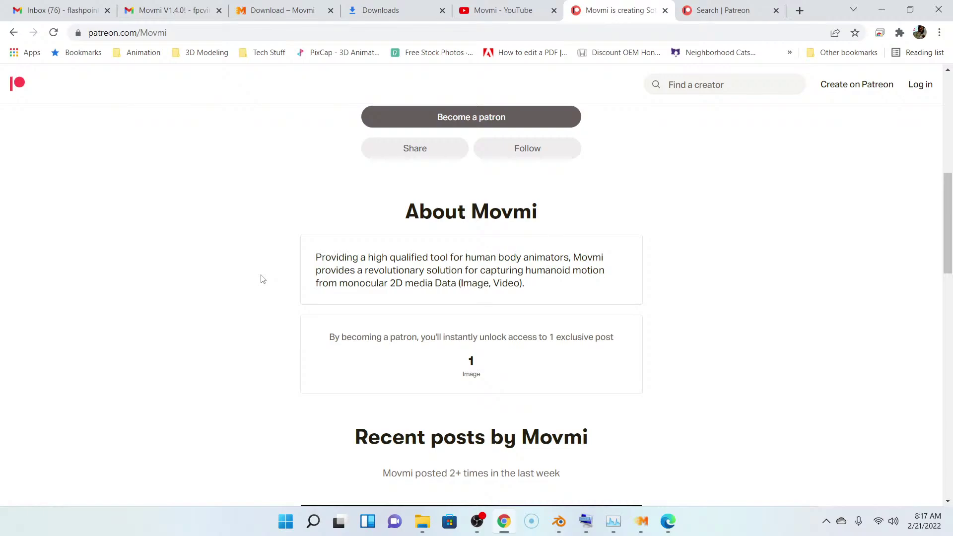
pyautogui.scroll(8, 263, 279)
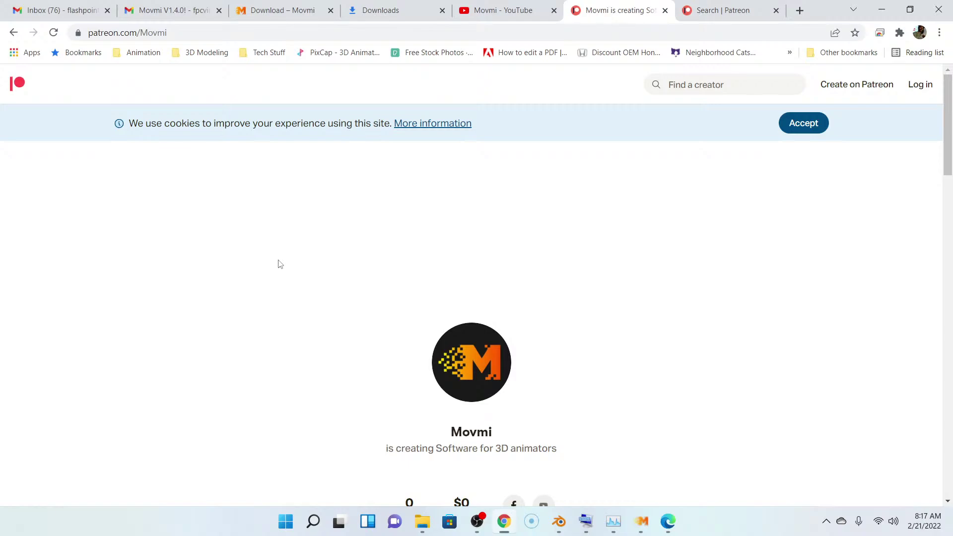
pyautogui.scroll(-2, 279, 258)
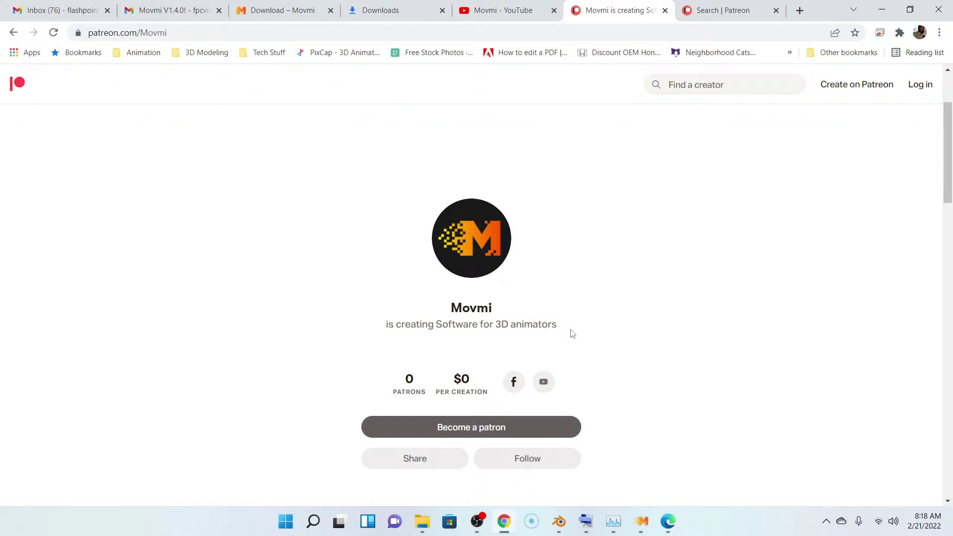
# - Revisit the Movmi YouTube channel, and review the release notes and Movmi V1.4.0 CPU and NVIDIA GPU installers on the Movmi download page
pyautogui.click(509, 13)
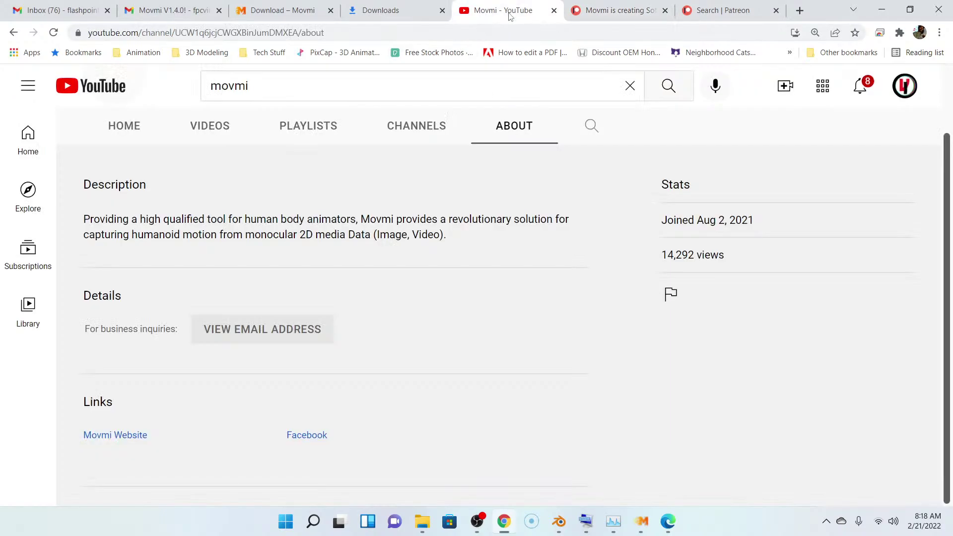
pyautogui.scroll(2, 301, 271)
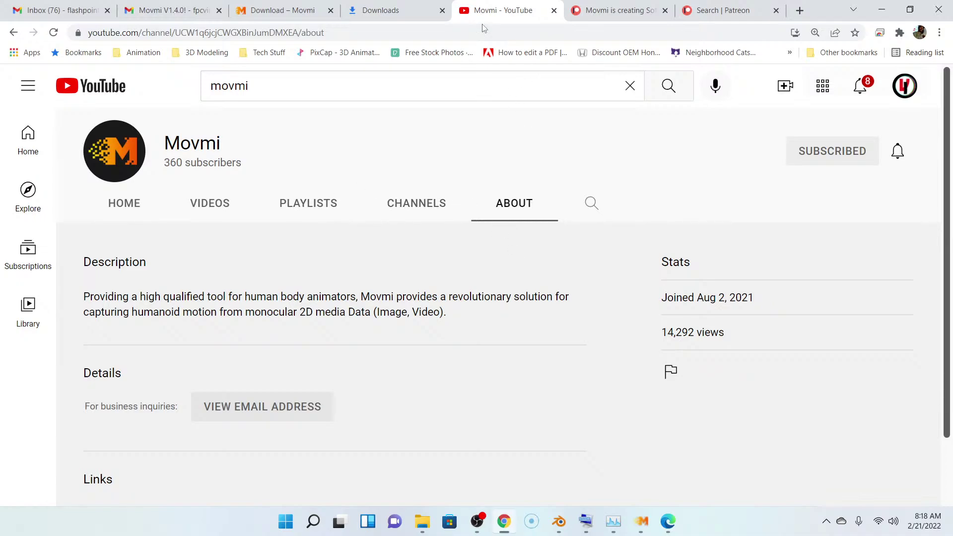
pyautogui.click(278, 11)
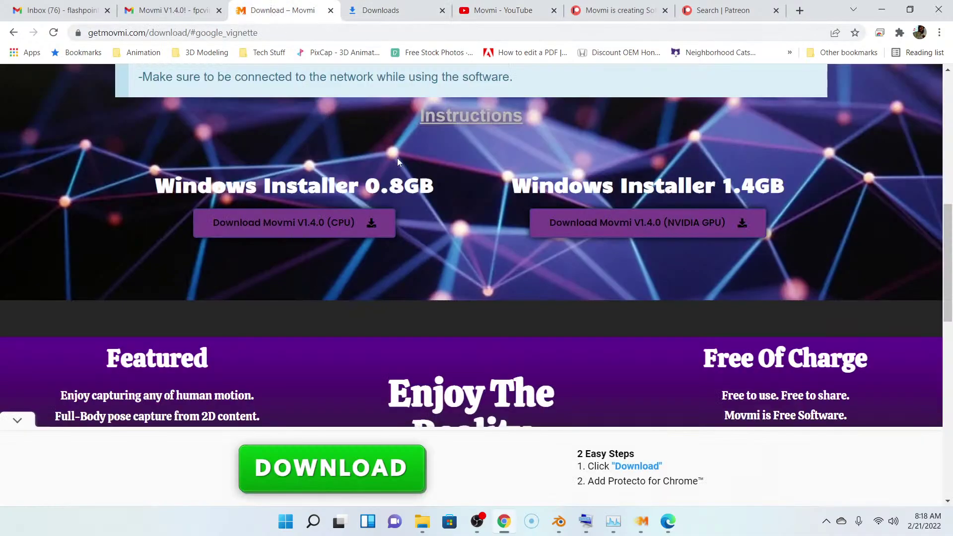
pyautogui.scroll(5, 422, 180)
pyautogui.scroll(4, 422, 184)
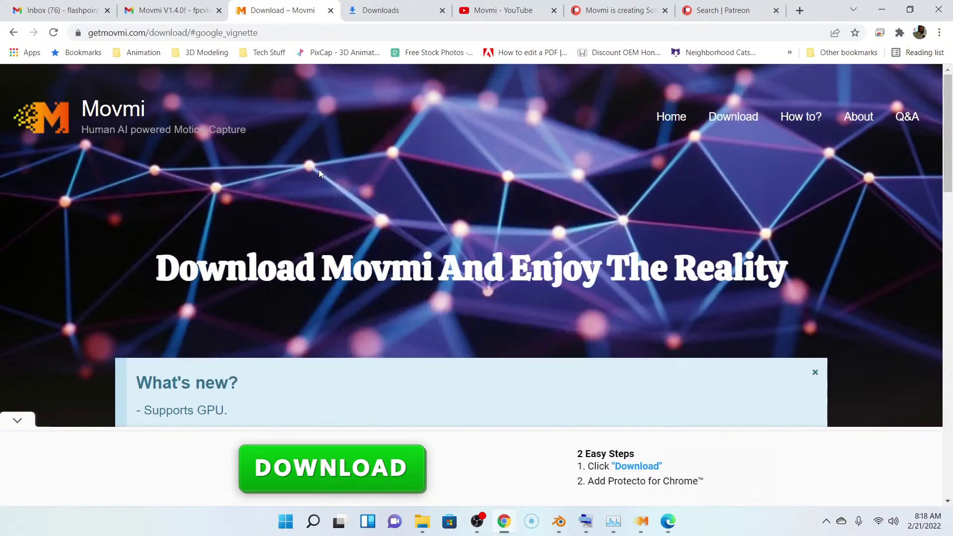
pyautogui.scroll(-4, 487, 191)
pyautogui.scroll(-4, 465, 196)
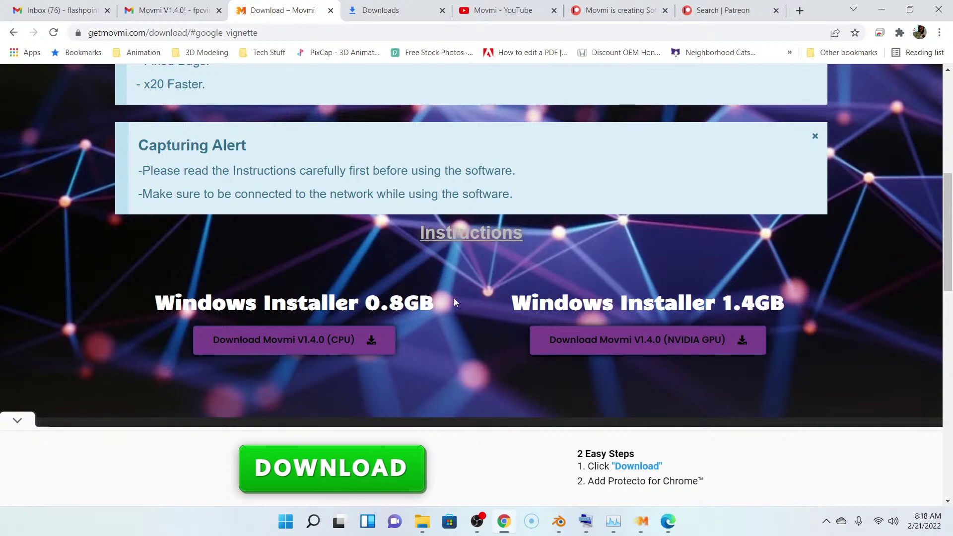
pyautogui.scroll(-3, 447, 276)
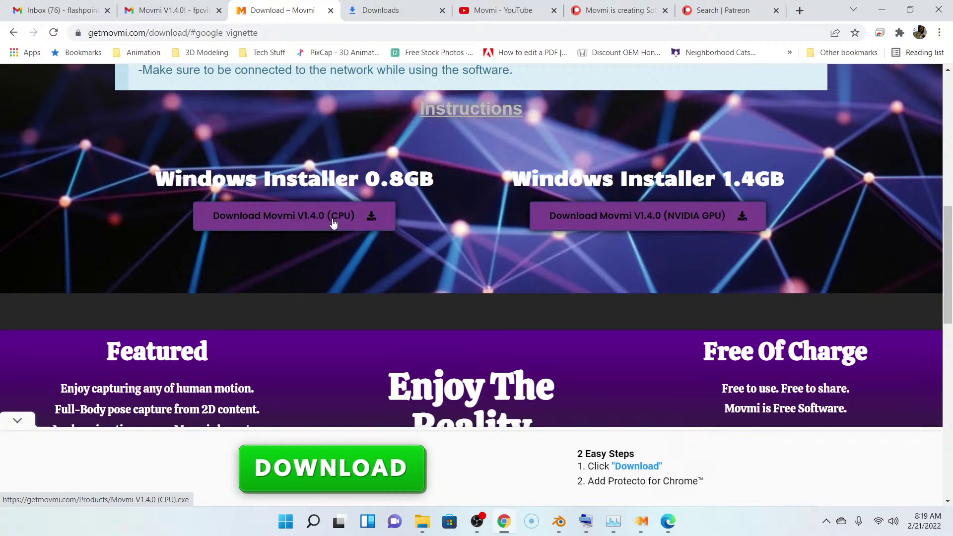
# - Switch to Movmi 1.4.0, deactivate the render view and try to replay the source video
pyautogui.click(882, 9)
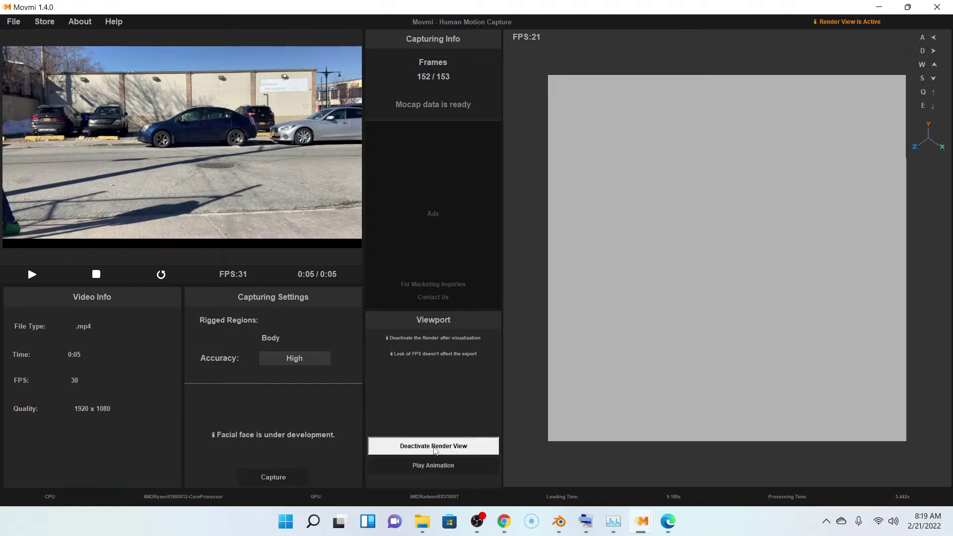
pyautogui.click(435, 450)
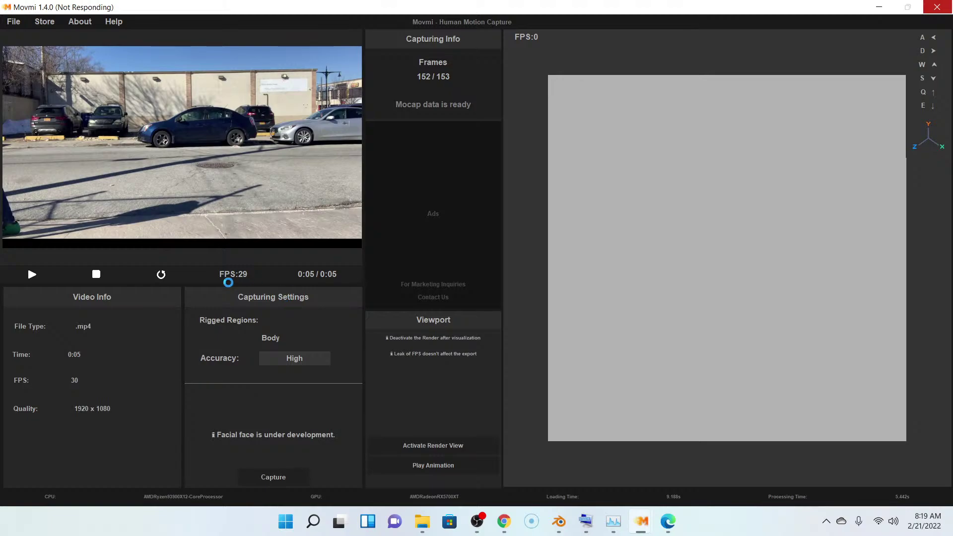
pyautogui.click(160, 275)
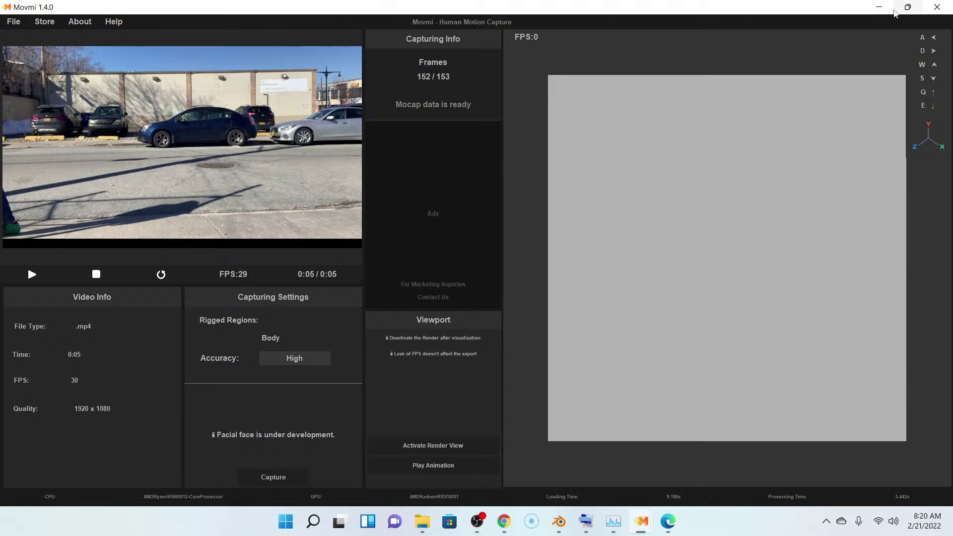
# - Switch to Blender and examine the walking character's shoes against the floor at frame 89 from several angles and distances
pyautogui.click(888, 9)
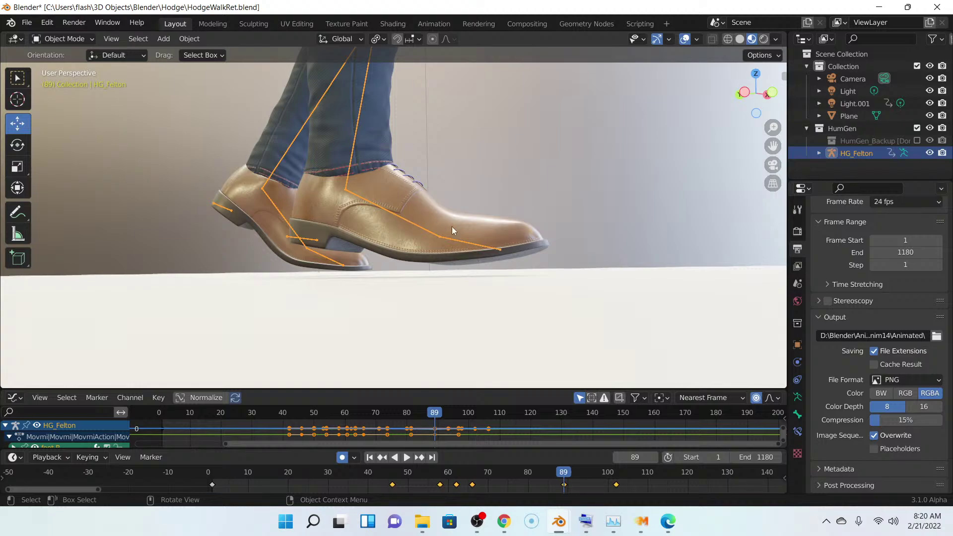
pyautogui.moveTo(452, 227); pyautogui.dragTo(463, 225, button='middle')
pyautogui.moveTo(469, 228); pyautogui.dragTo(457, 230, button='middle')
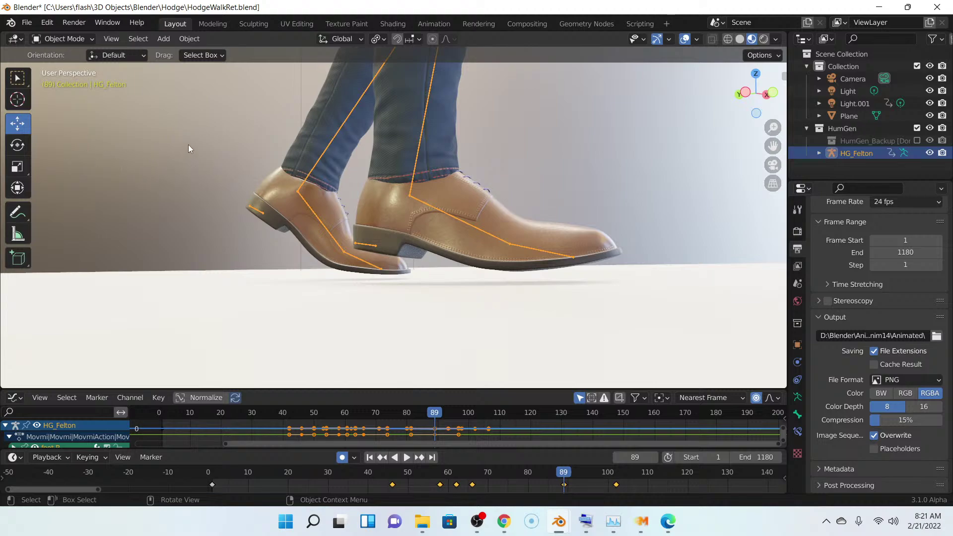
pyautogui.scroll(-5, 189, 144)
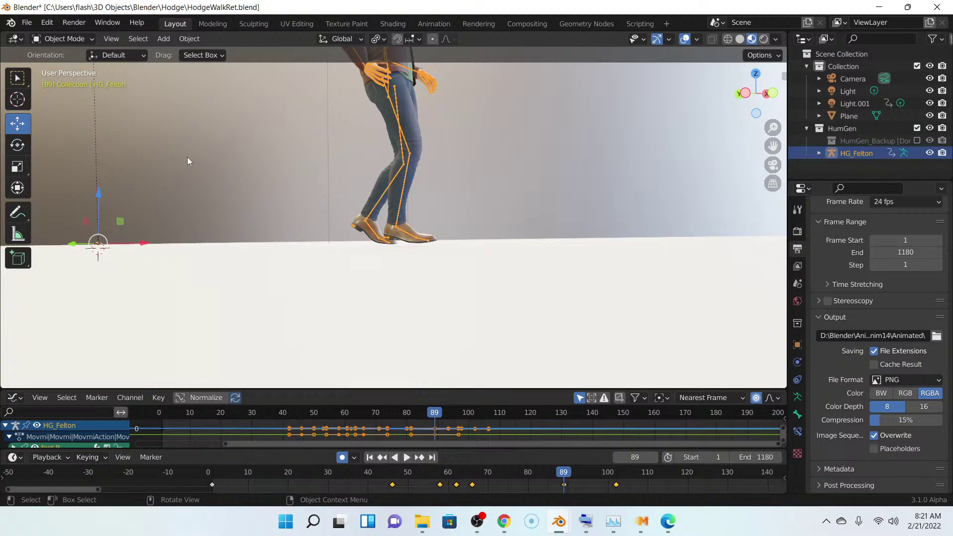
pyautogui.scroll(5, 188, 157)
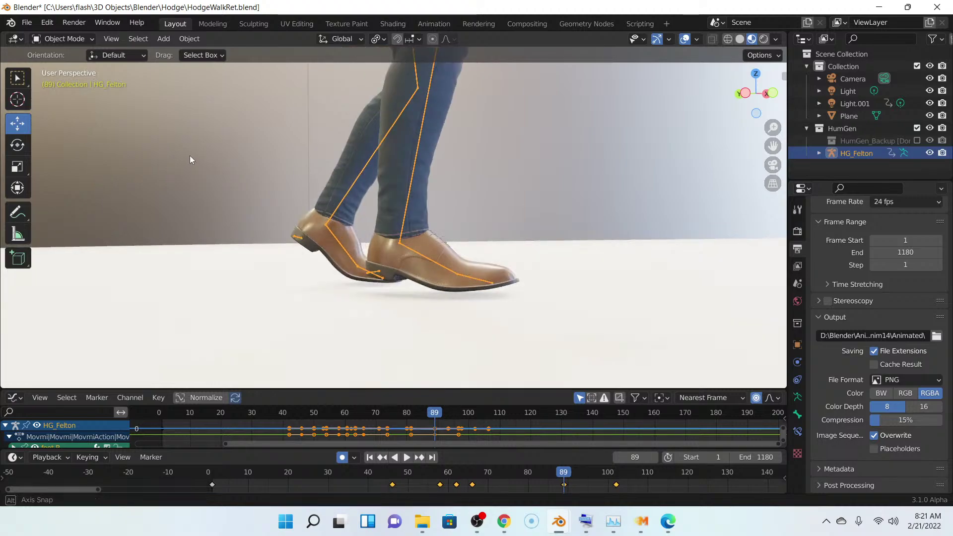
pyautogui.moveTo(189, 156); pyautogui.dragTo(189, 150, button='middle')
pyautogui.scroll(2, 191, 152)
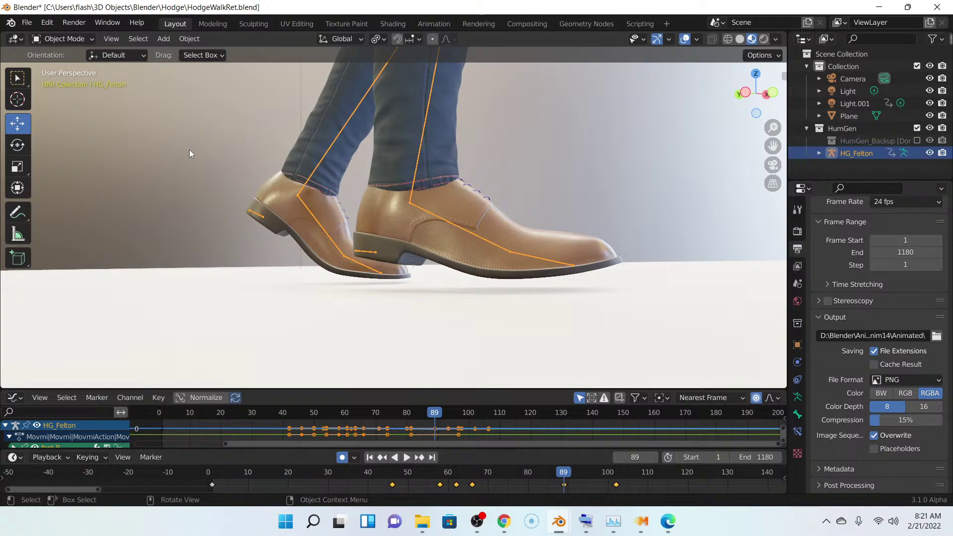
pyautogui.keyDown('shift'); pyautogui.moveTo(179, 141); pyautogui.dragTo(41, 118, button='middle'); pyautogui.keyUp('shift')
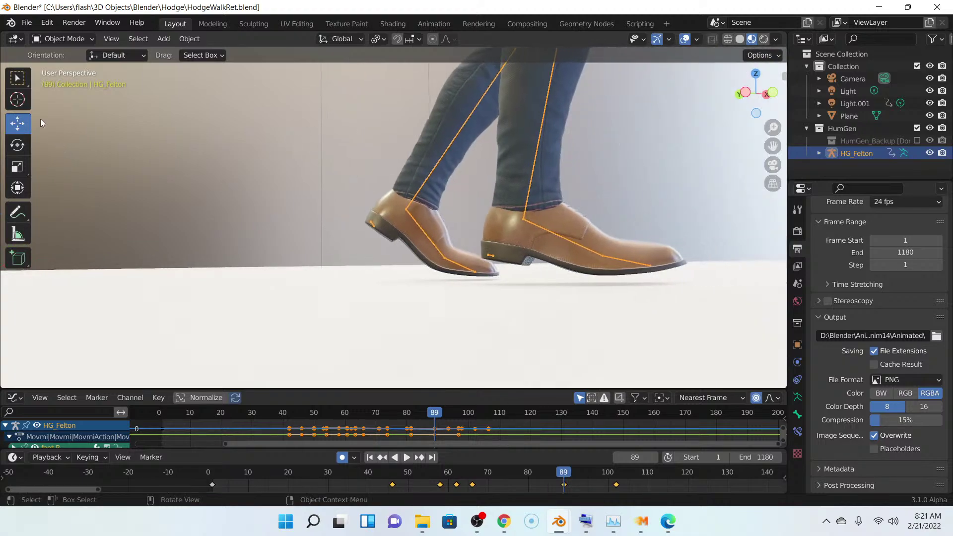
# - Place the 3D cursor at the heel of the front shoe and set the transform pivot point to 3D Cursor
pyautogui.click(18, 100)
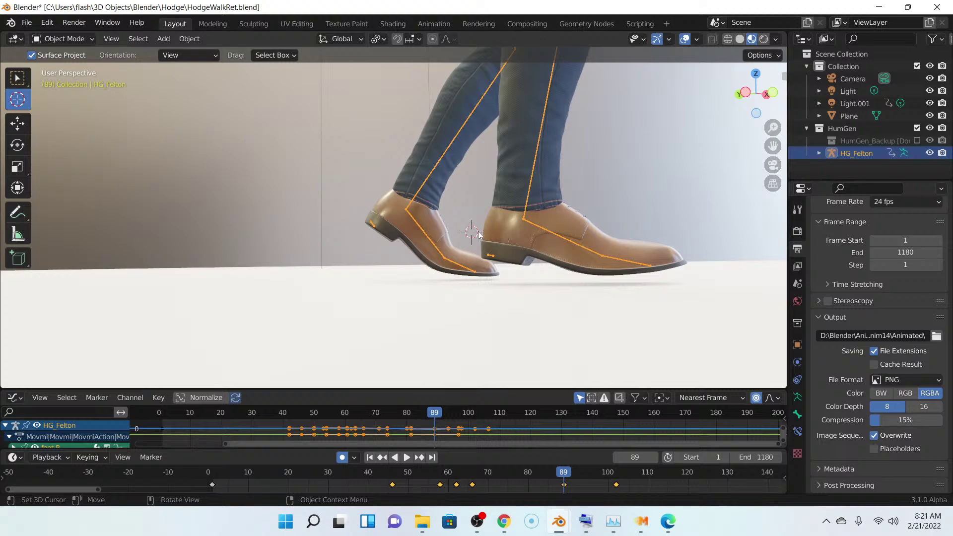
pyautogui.scroll(1, 380, 212)
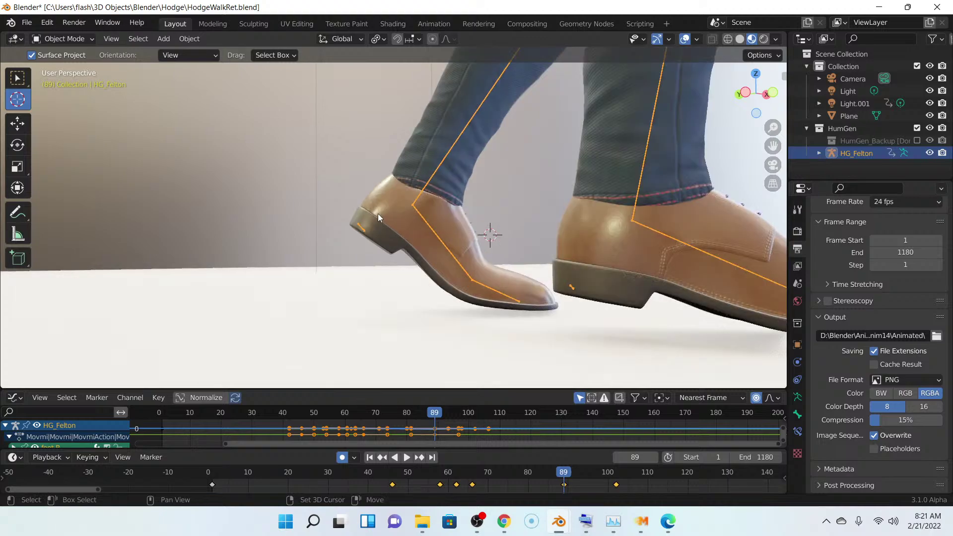
pyautogui.scroll(3, 370, 209)
pyautogui.moveTo(356, 200); pyautogui.dragTo(341, 196, button='middle')
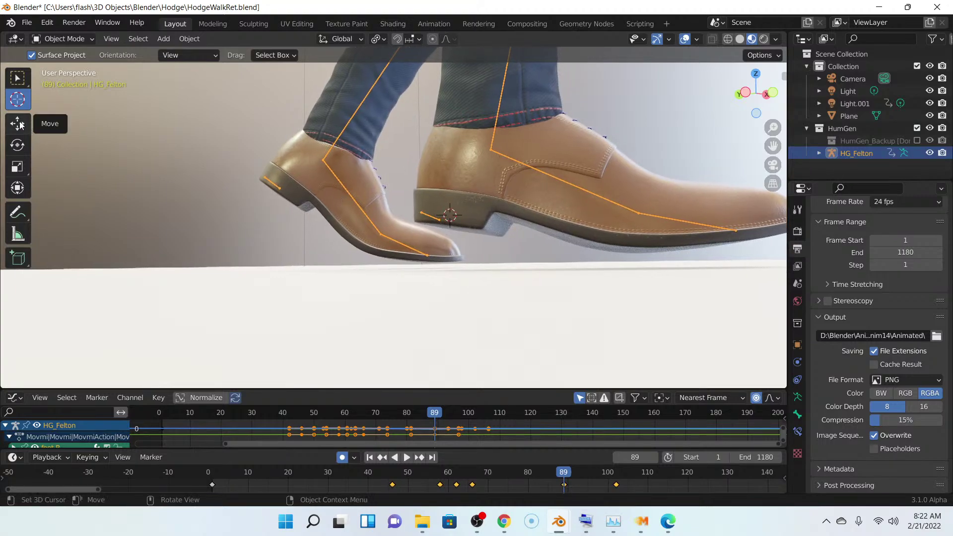
pyautogui.click(377, 39)
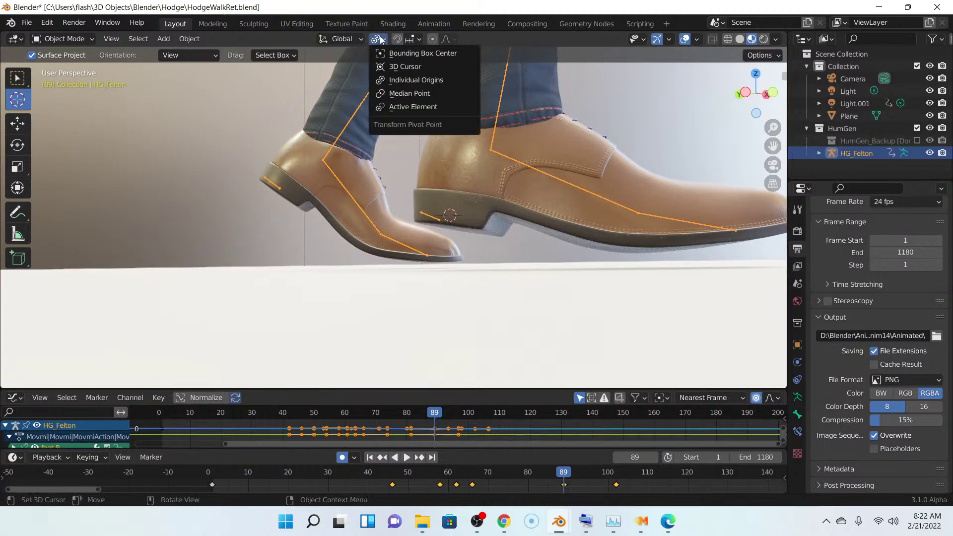
pyautogui.click(398, 68)
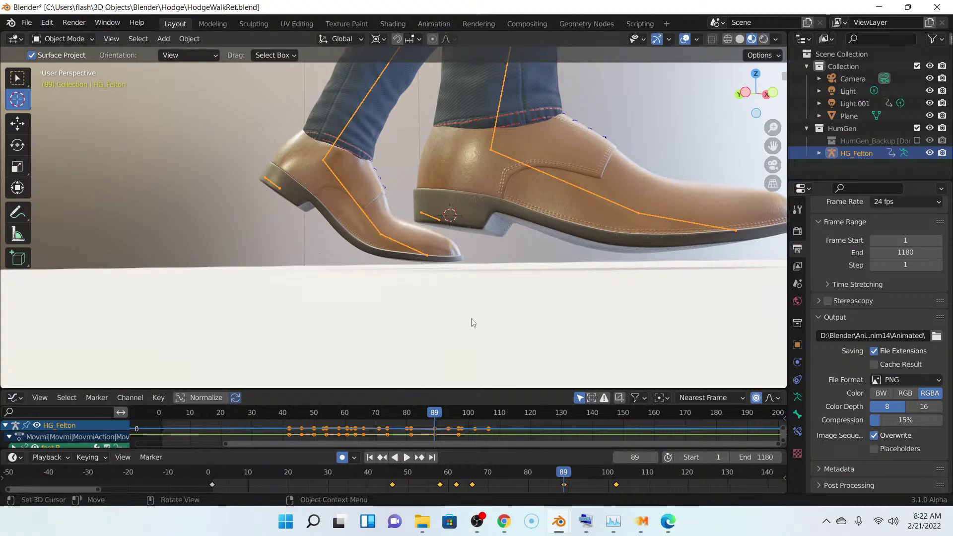
# - Open pixcap.com in a new Chrome tab, look over the PixCap home page, and return to Blender
pyautogui.moveTo(504, 525)
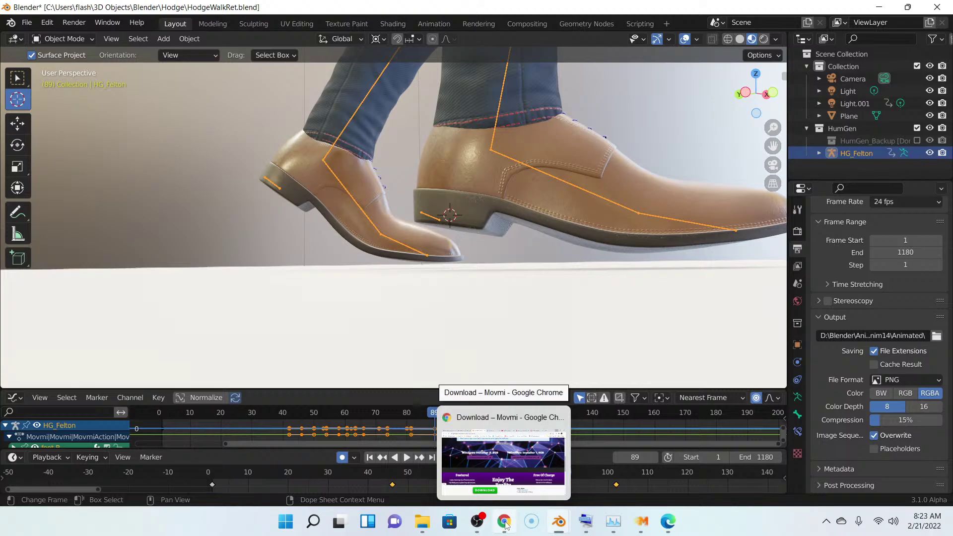
pyautogui.click(513, 440)
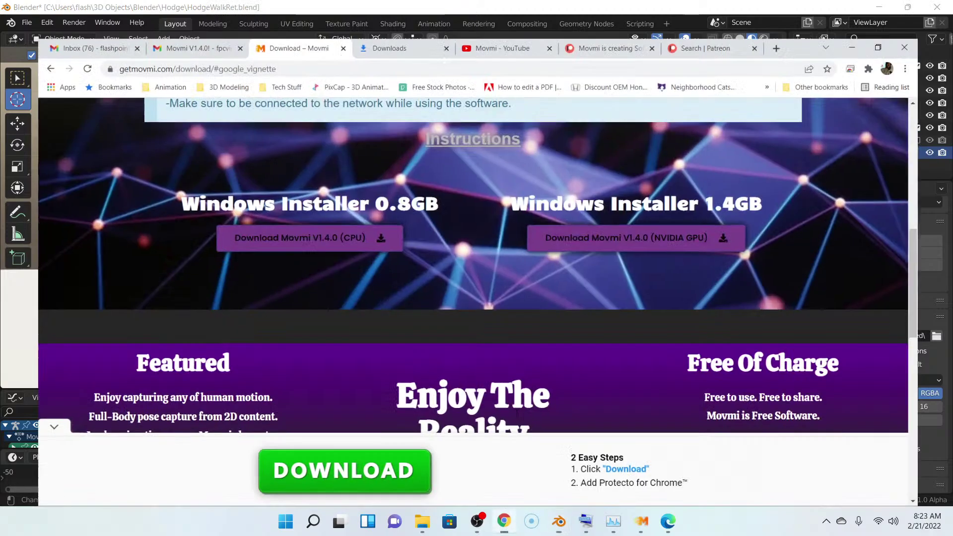
pyautogui.click(800, 11)
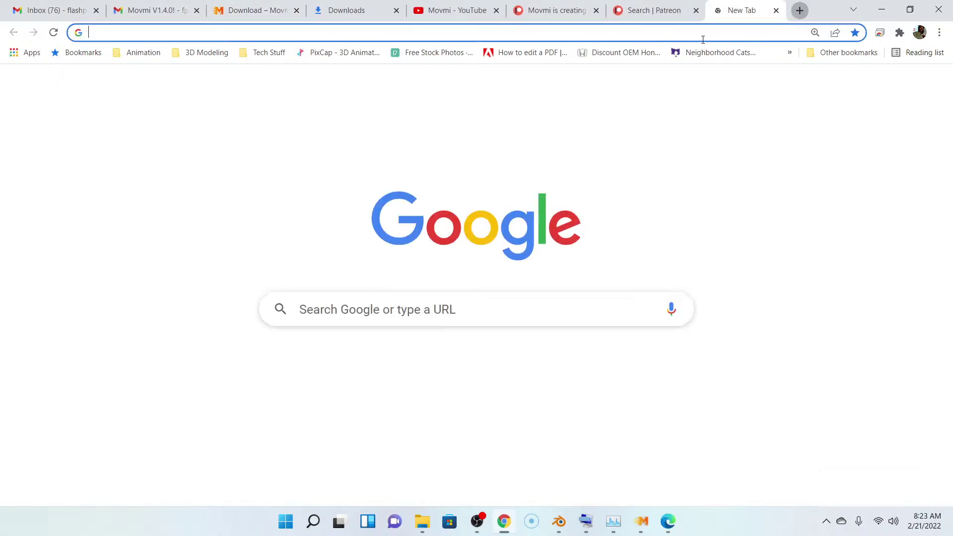
pyautogui.click(641, 33)
pyautogui.write('pixcap')
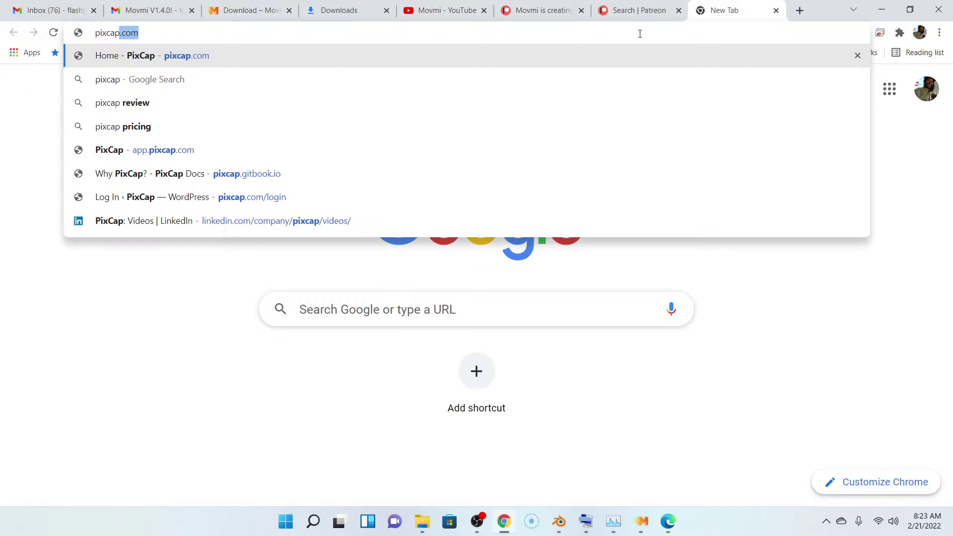
pyautogui.press('Return')
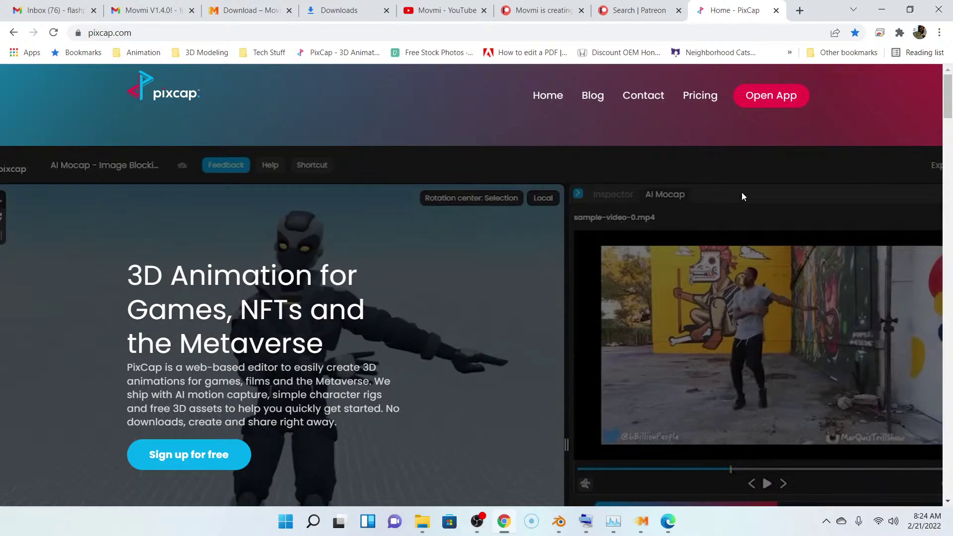
pyautogui.click(880, 10)
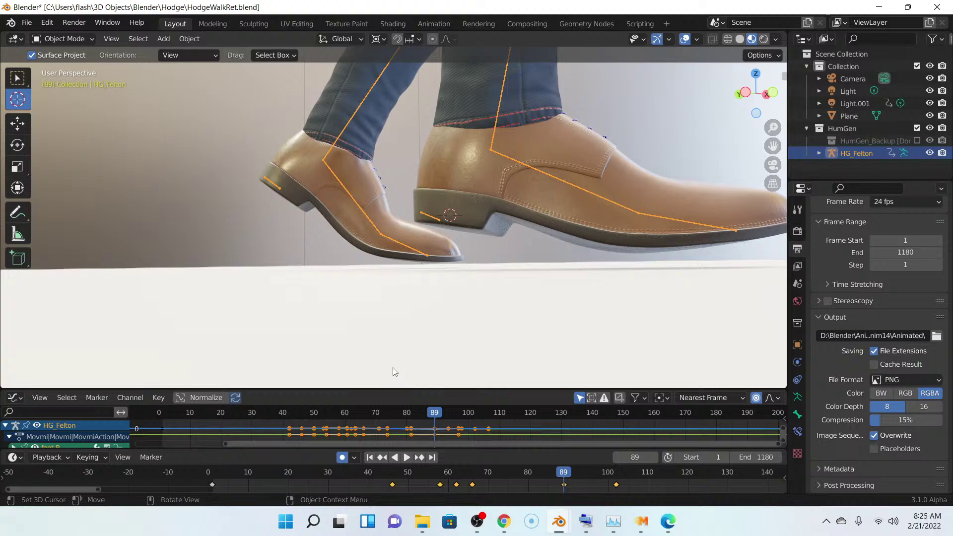
# - Move HG_Felton slightly down along the Z axis so the rear shoe's toe meets the floor at frame 89
pyautogui.click(22, 126)
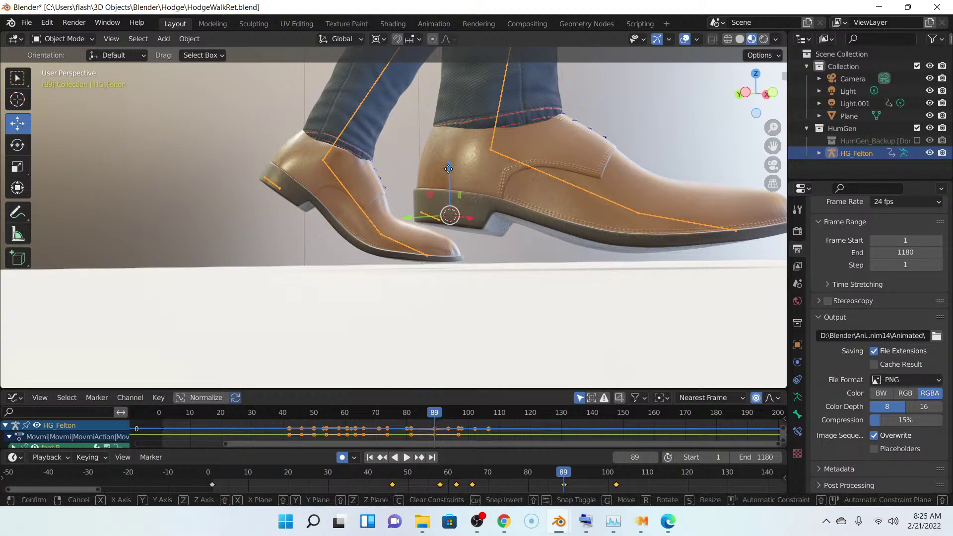
pyautogui.moveTo(448, 168); pyautogui.dragTo(448, 172)
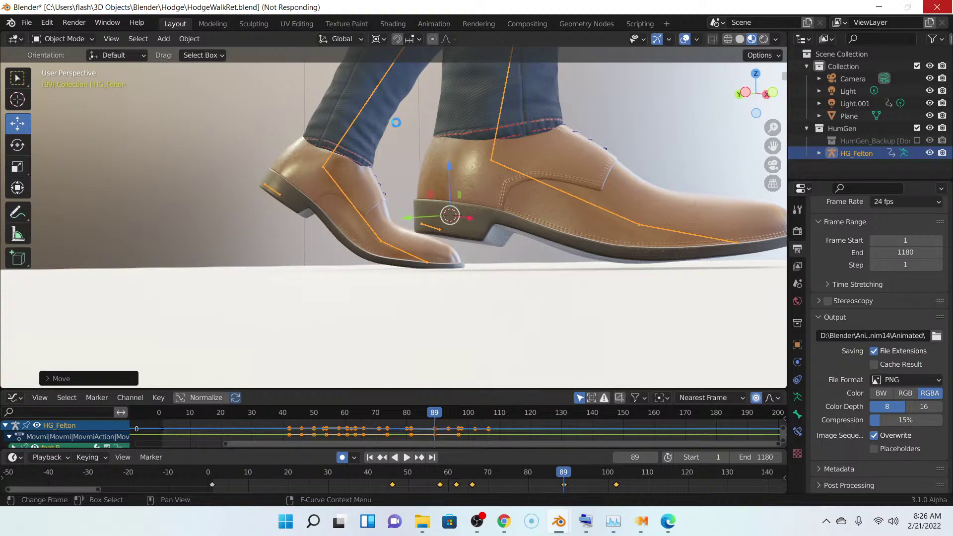
pyautogui.scroll(-4, 424, 187)
pyautogui.scroll(5, 421, 187)
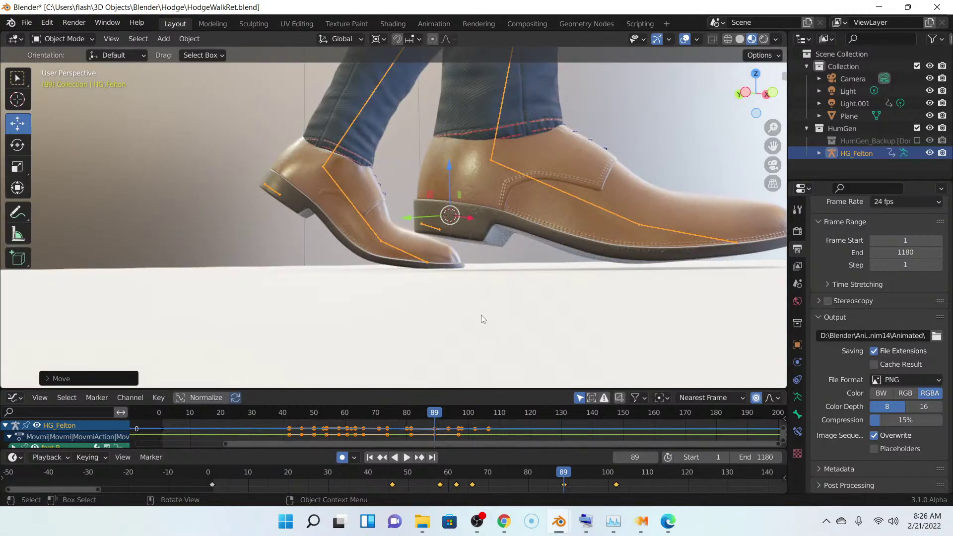
# - Enlarge the Graph Editor and play the walk in short bursts up to frame 94 to check the shoes' floor contact
pyautogui.moveTo(513, 389); pyautogui.dragTo(502, 334)
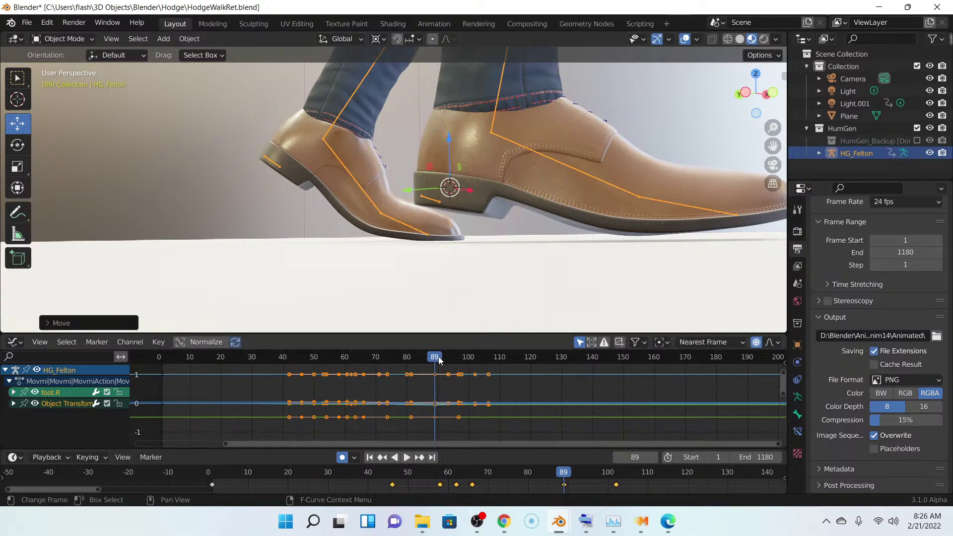
pyautogui.press('space')
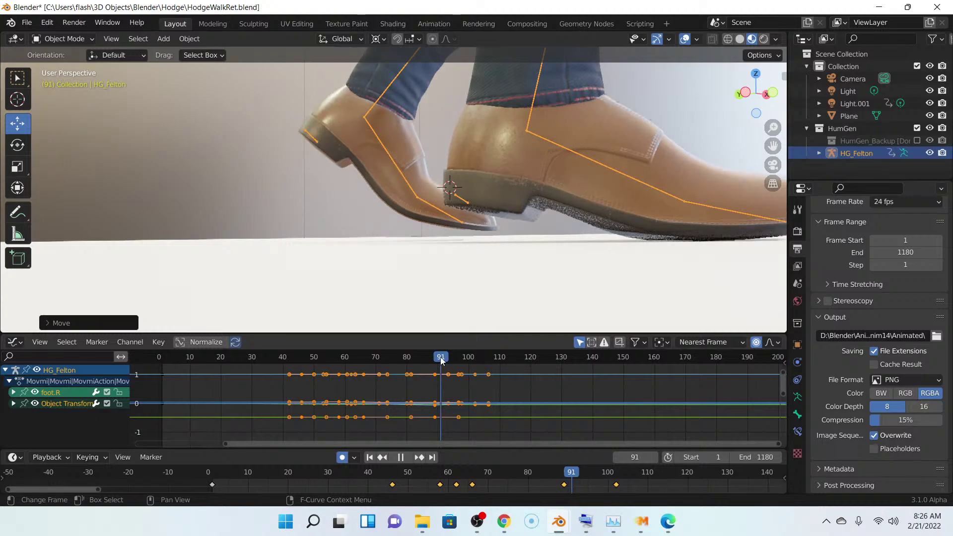
pyautogui.press('space')
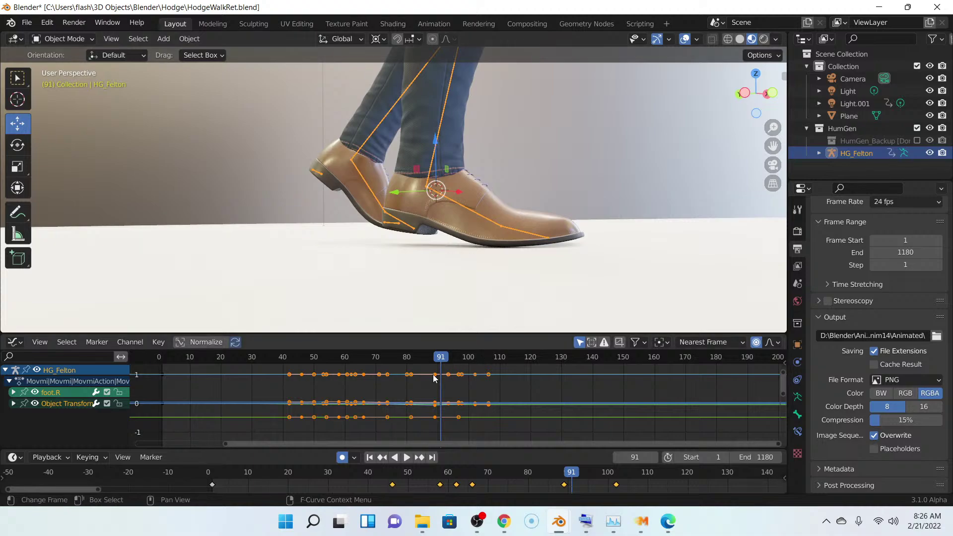
pyautogui.press('space')
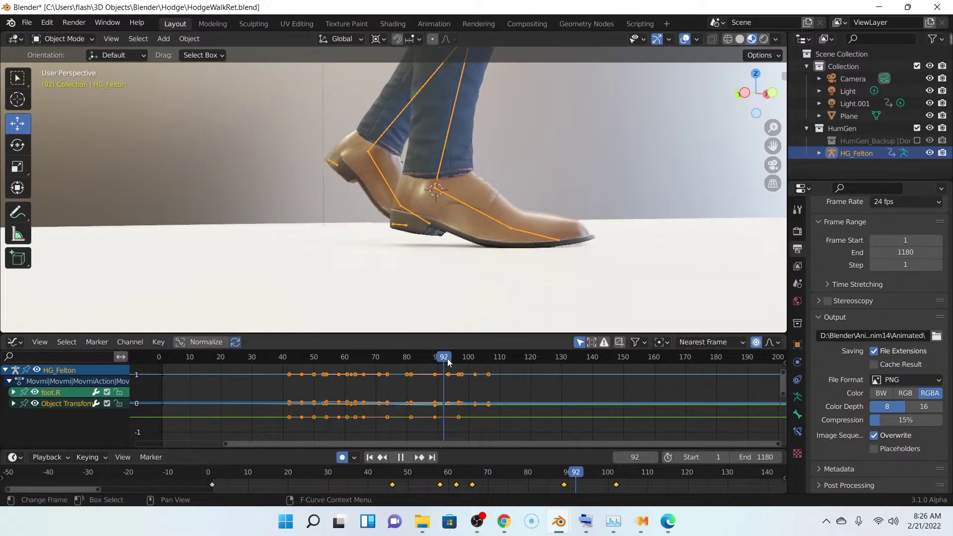
pyautogui.press('space')
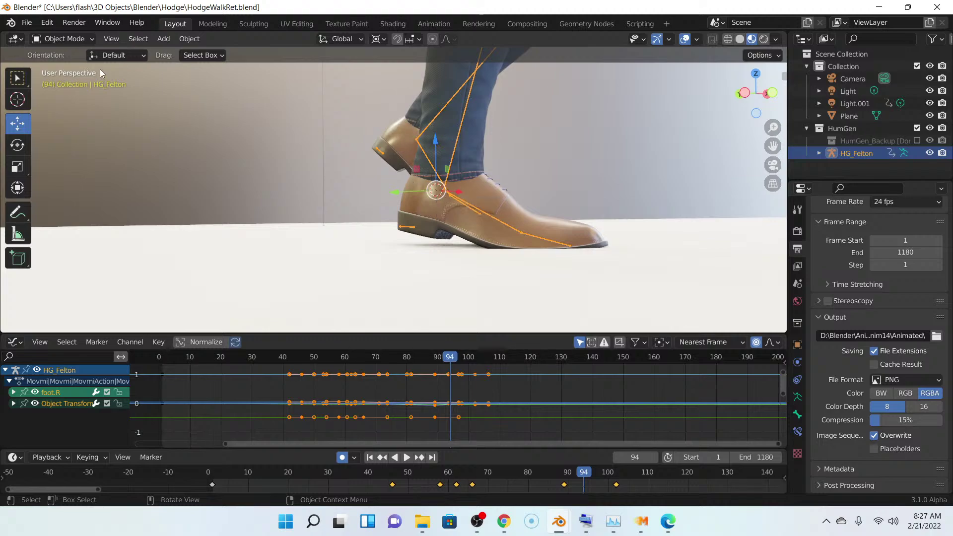
# - Switch HG_Felton to Pose Mode, look over the pose snapping options and activate the Move tool
pyautogui.click(76, 39)
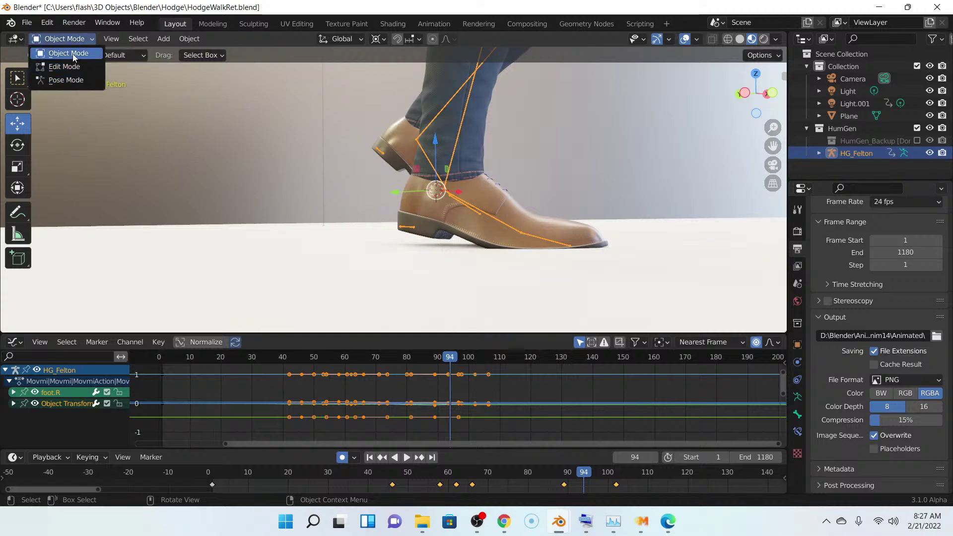
pyautogui.click(75, 80)
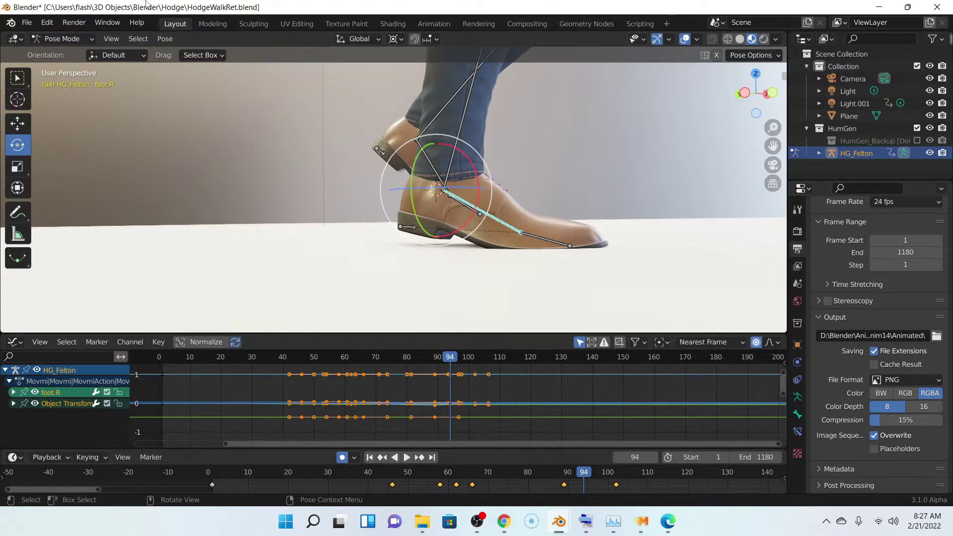
pyautogui.click(74, 40)
pyautogui.click(161, 42)
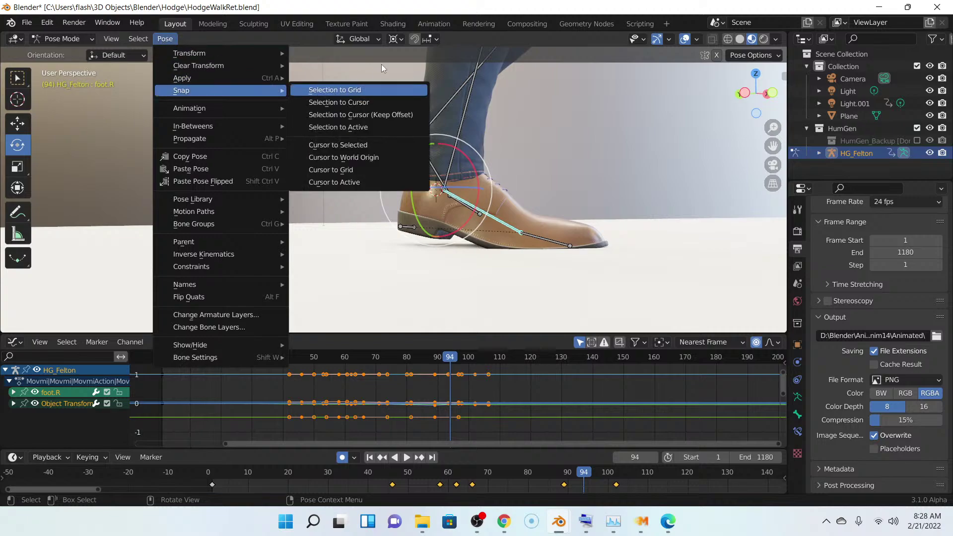
pyautogui.moveTo(358, 38)
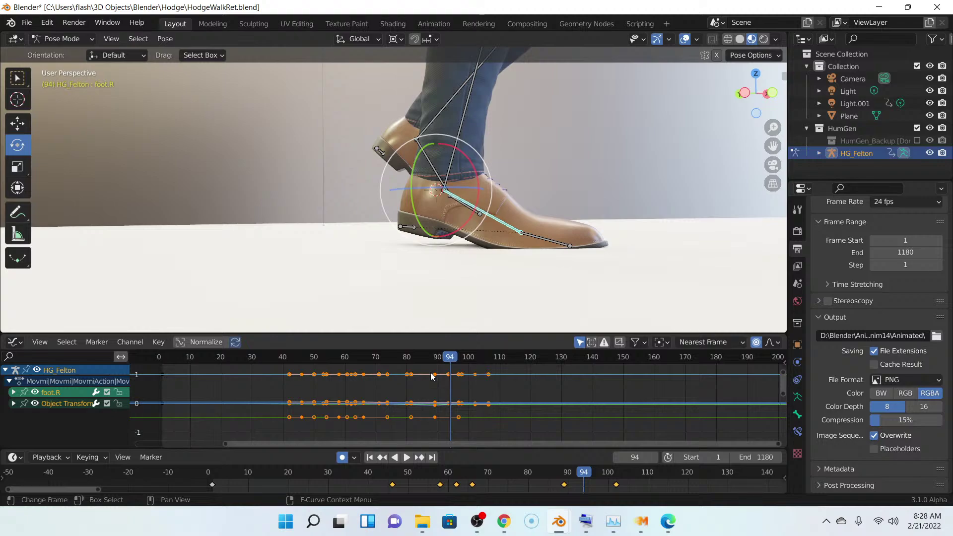
pyautogui.click(23, 126)
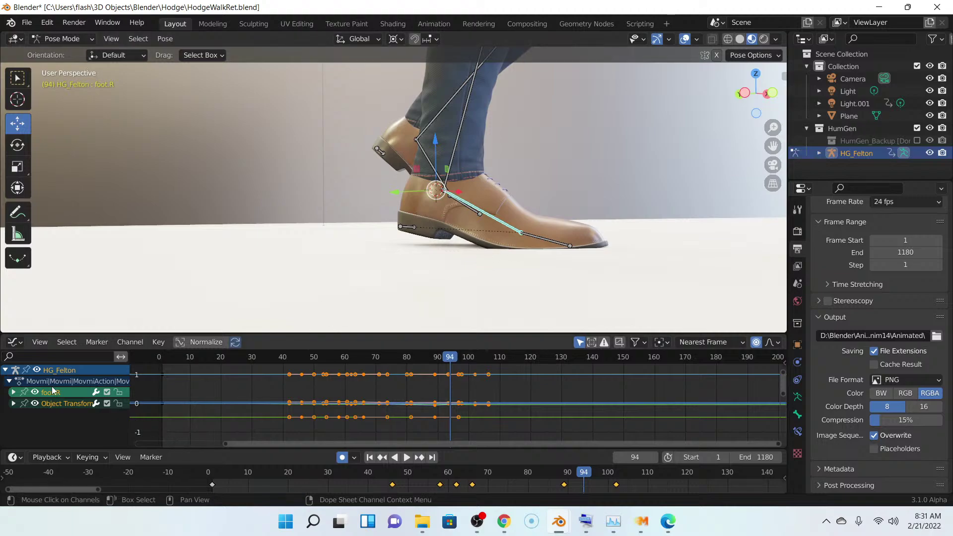
# - Select all of the armature's bones, and narrow the selection to the spine bone at the hips
pyautogui.scroll(-6, 507, 153)
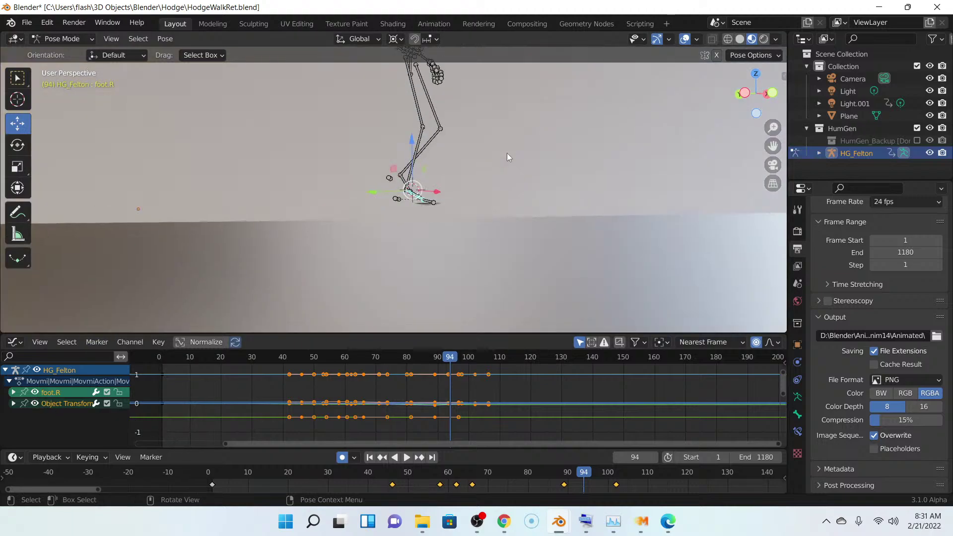
pyautogui.scroll(3, 513, 192)
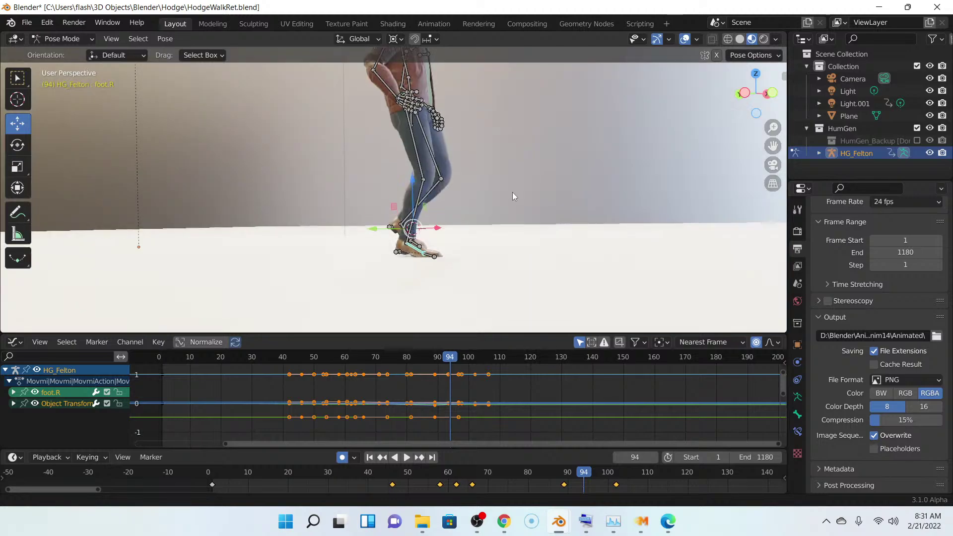
pyautogui.scroll(-1, 512, 197)
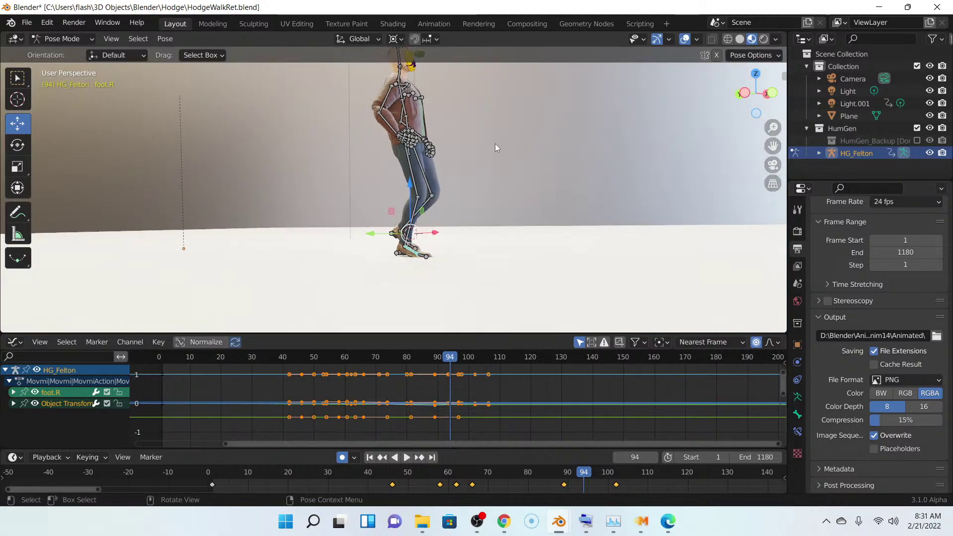
pyautogui.press('a')
pyautogui.scroll(2, 467, 160)
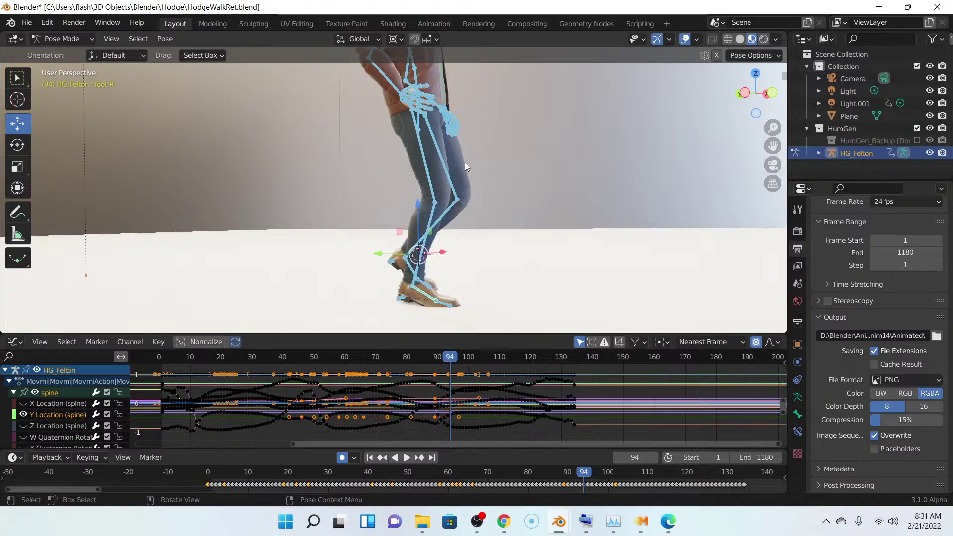
pyautogui.moveTo(465, 162)
pyautogui.mouseDown(button='middle')
pyautogui.moveTo(506, 147)
pyautogui.moveTo(475, 154)
pyautogui.mouseUp(button='middle')
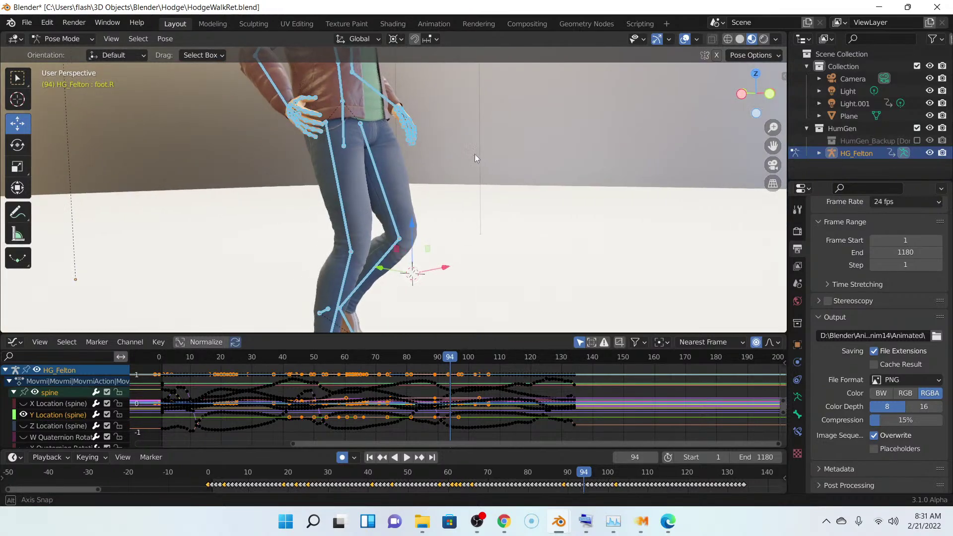
pyautogui.click(343, 121)
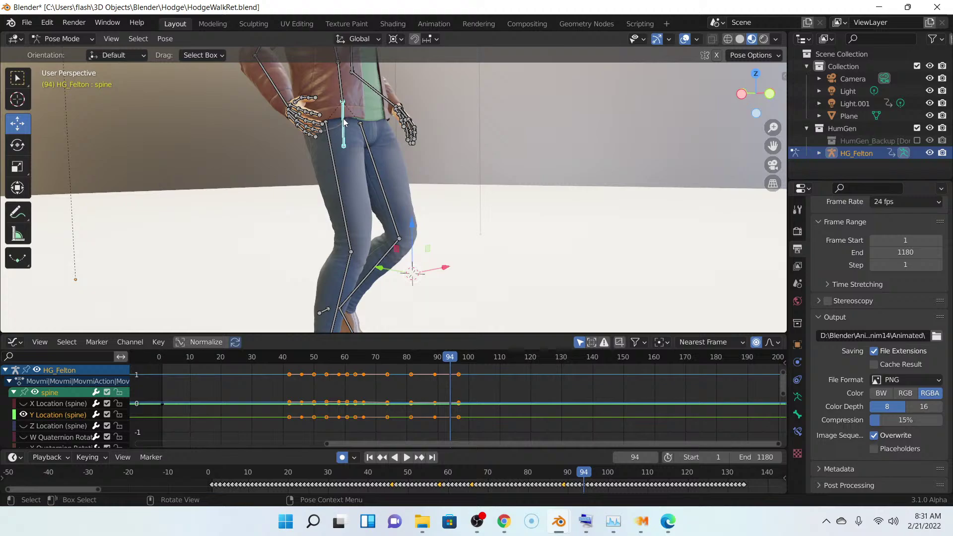
# - Try to move the selected spine bone slightly down along the Z axis at frame 94
pyautogui.scroll(-2, 344, 119)
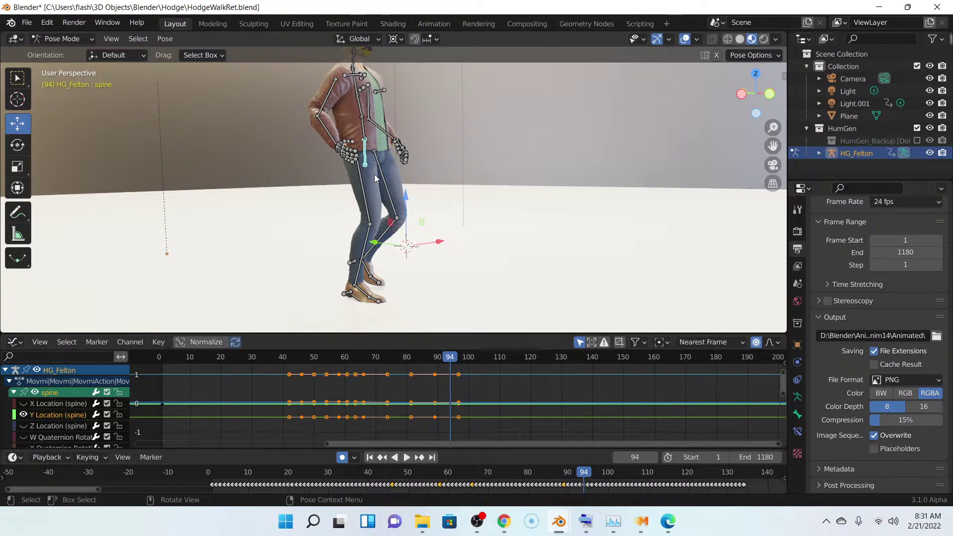
pyautogui.scroll(-1, 403, 147)
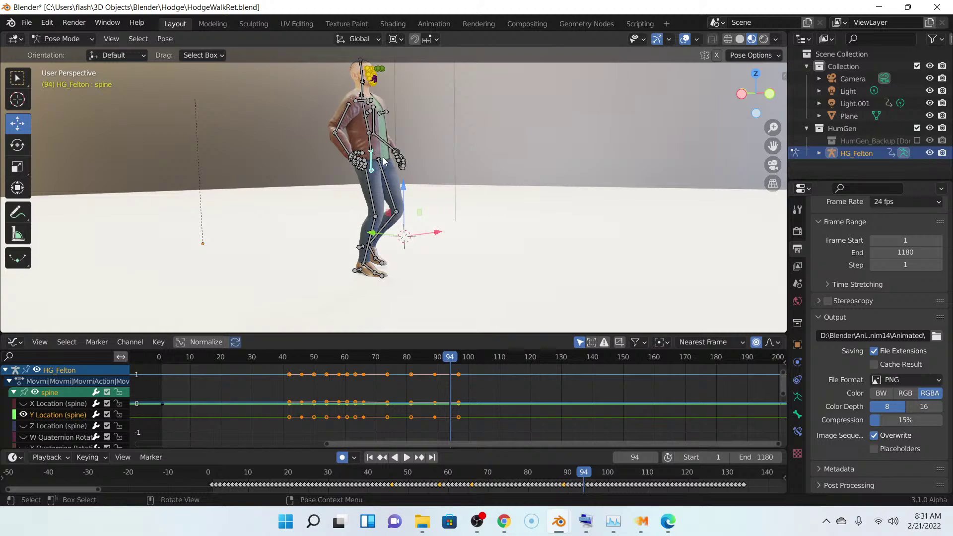
pyautogui.moveTo(405, 193)
pyautogui.mouseDown()
pyautogui.moveTo(404, 153)
pyautogui.moveTo(410, 199)
pyautogui.mouseUp()
# - Switch HG_Felton to Object Mode and return it to Pose Mode to compare the two modes
pyautogui.click(75, 39)
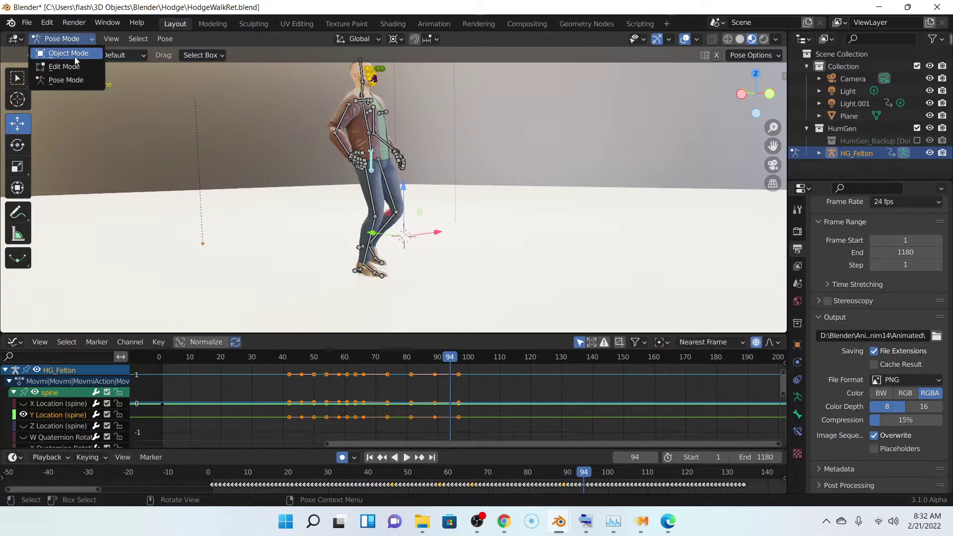
pyautogui.click(74, 53)
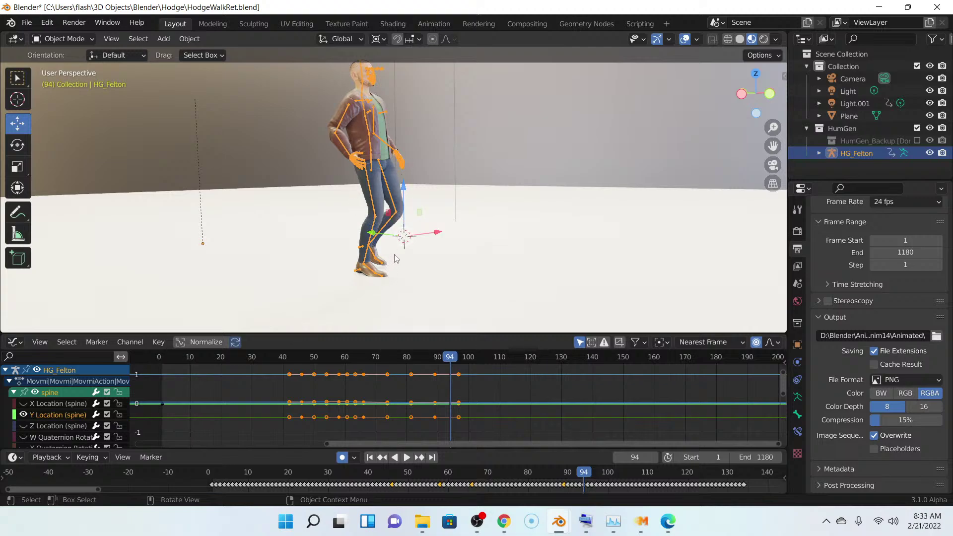
pyautogui.click(65, 40)
pyautogui.click(71, 81)
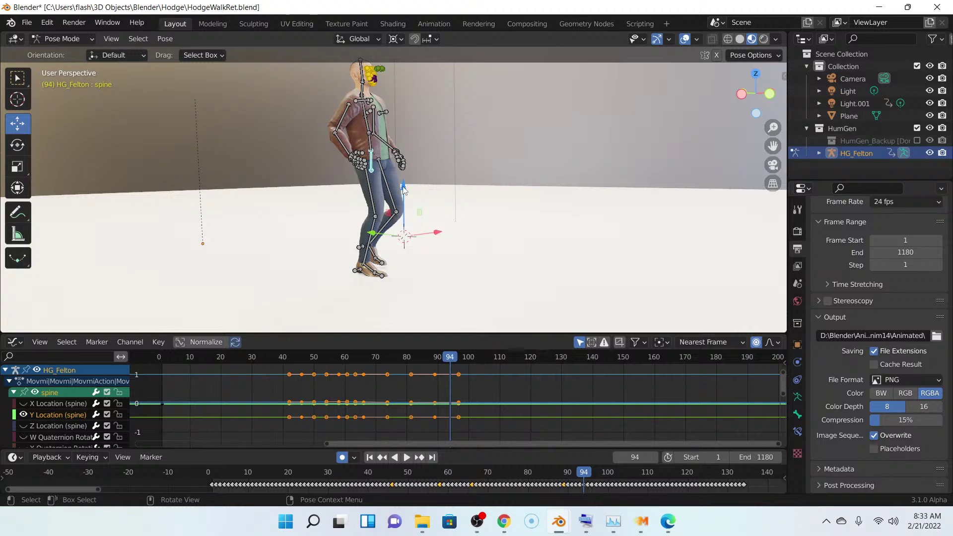
# - Try lowering the spine bone along the Z axis at frame 94, and undo the move
pyautogui.moveTo(403, 188); pyautogui.dragTo(398, 216)
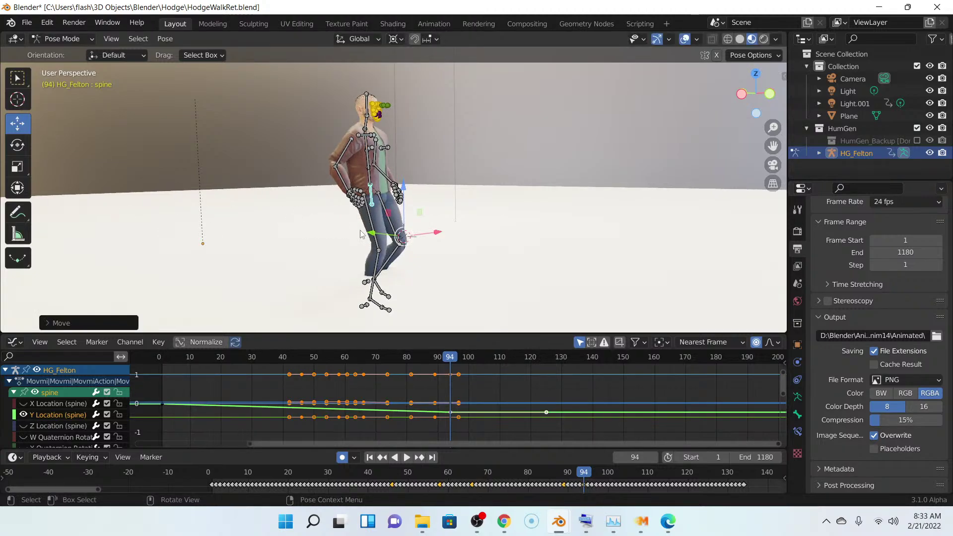
pyautogui.moveTo(387, 234); pyautogui.dragTo(379, 206)
pyautogui.click(47, 24)
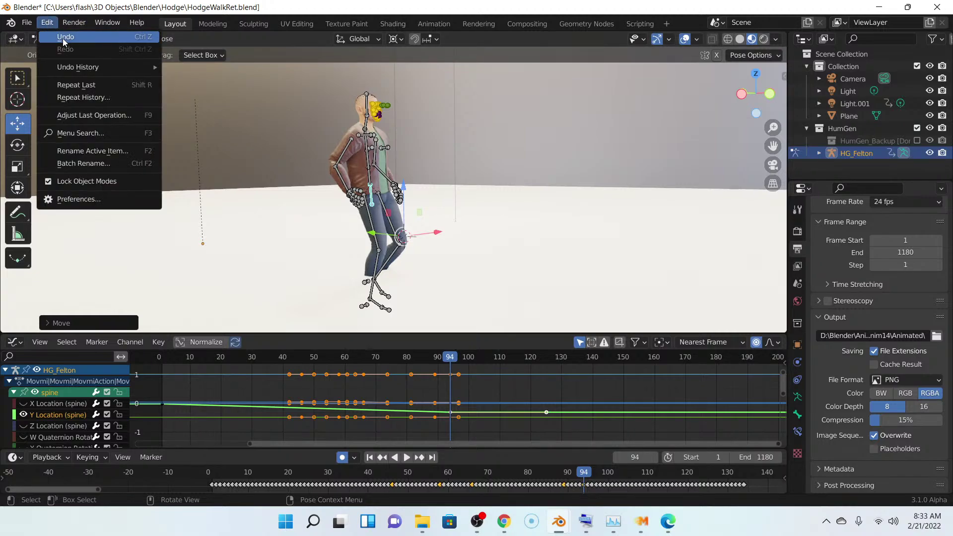
pyautogui.click(63, 37)
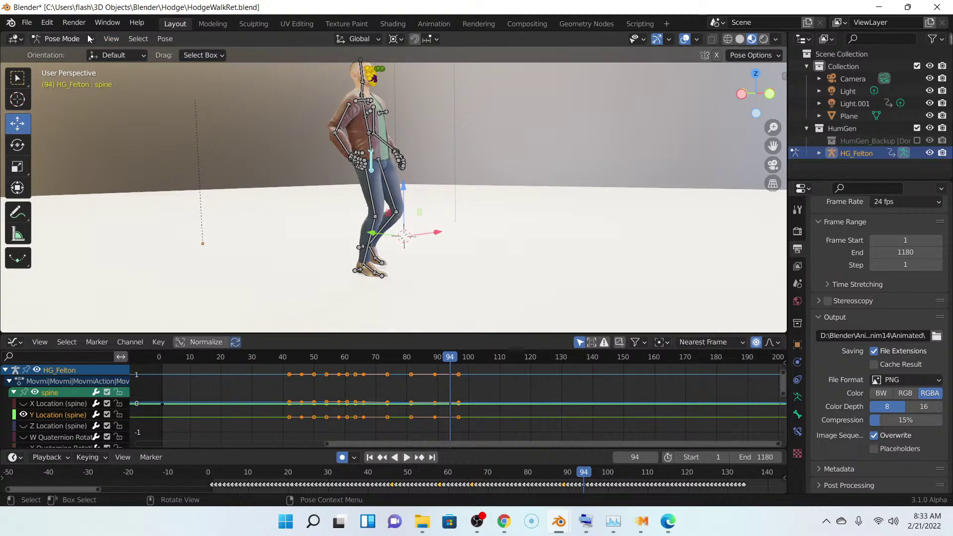
# - Select the foot.R bone at frame 94 and rotate it slightly about the X axis to lay the shoe sole flat on the floor
pyautogui.scroll(8, 302, 225)
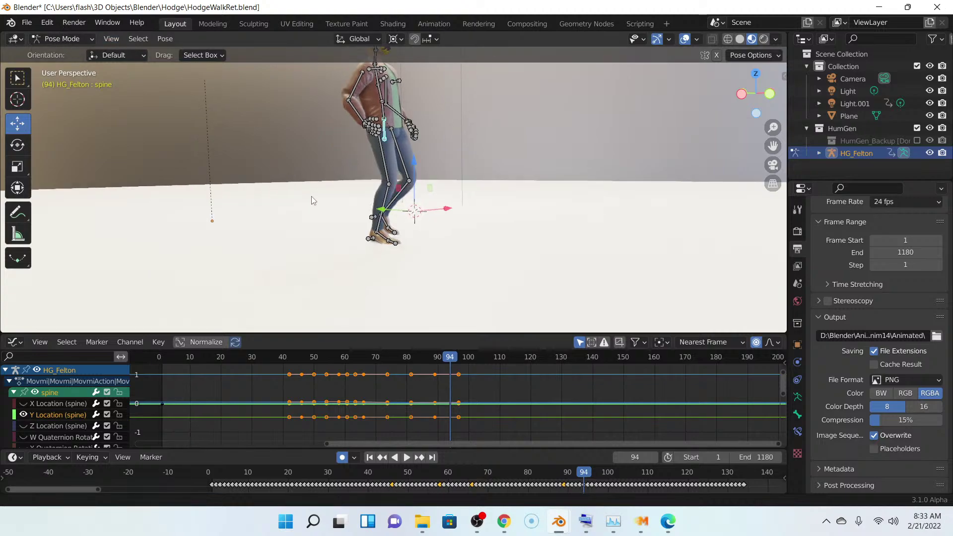
pyautogui.scroll(4, 316, 192)
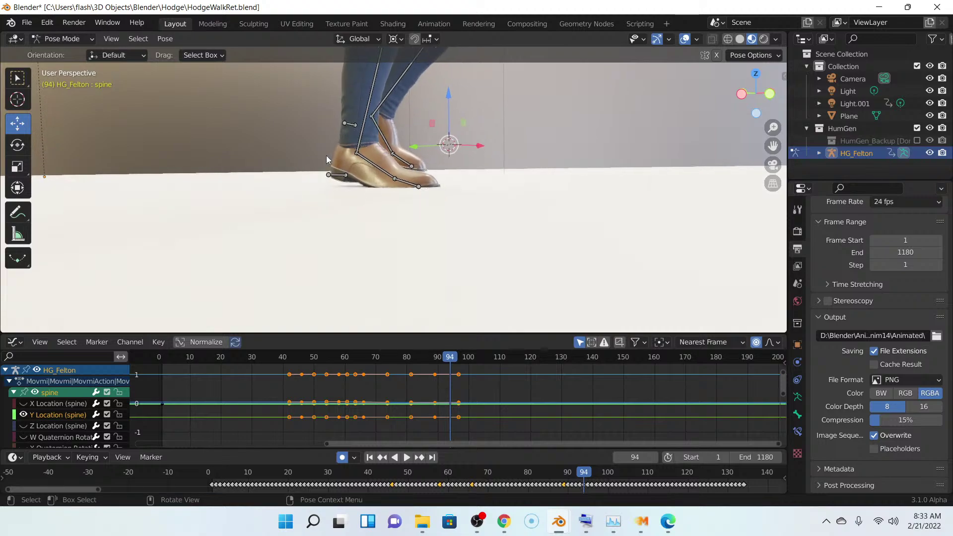
pyautogui.scroll(3, 344, 156)
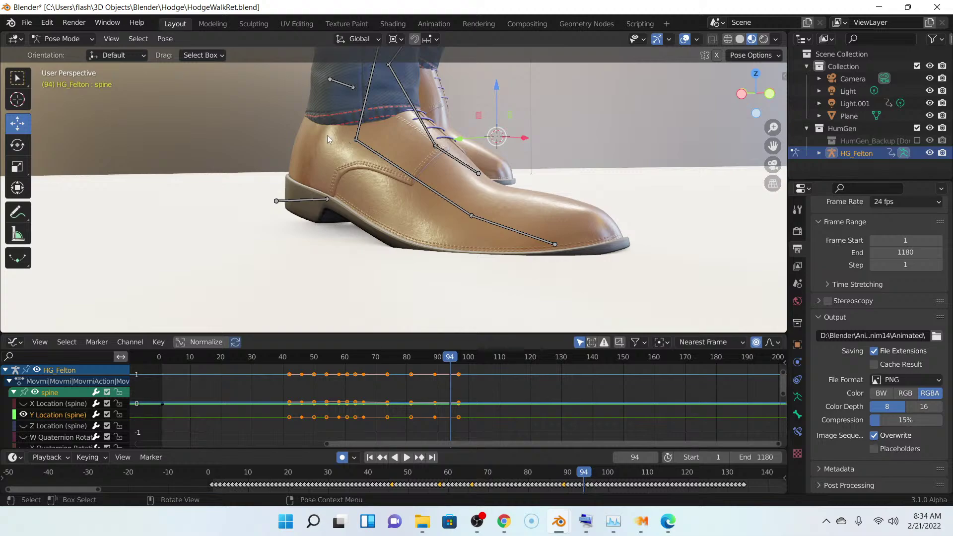
pyautogui.moveTo(327, 135); pyautogui.dragTo(267, 137, button='middle')
pyautogui.keyDown('shift'); pyautogui.moveTo(171, 117); pyautogui.dragTo(153, 112, button='middle'); pyautogui.keyUp('shift')
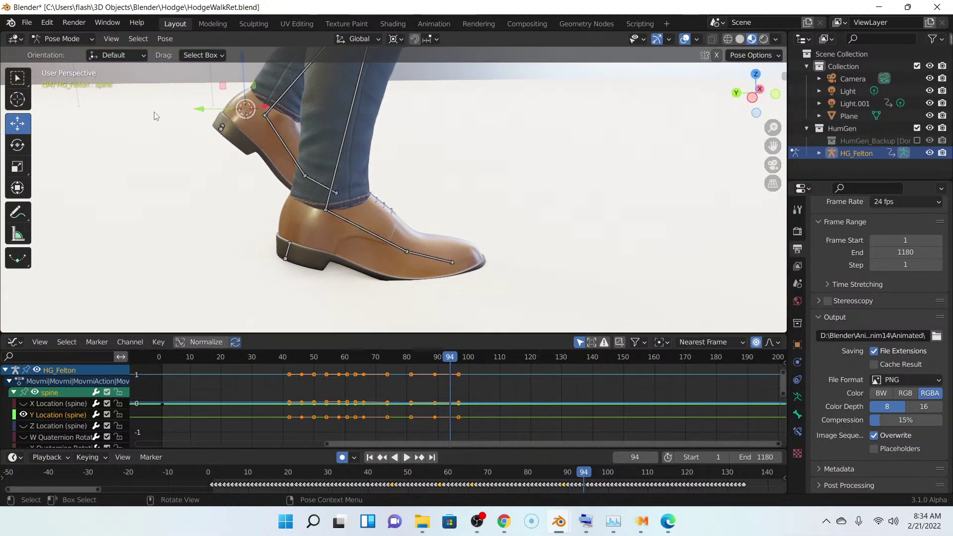
pyautogui.moveTo(237, 117); pyautogui.dragTo(356, 121, button='middle')
pyautogui.scroll(1, 304, 120)
pyautogui.scroll(-3, 300, 118)
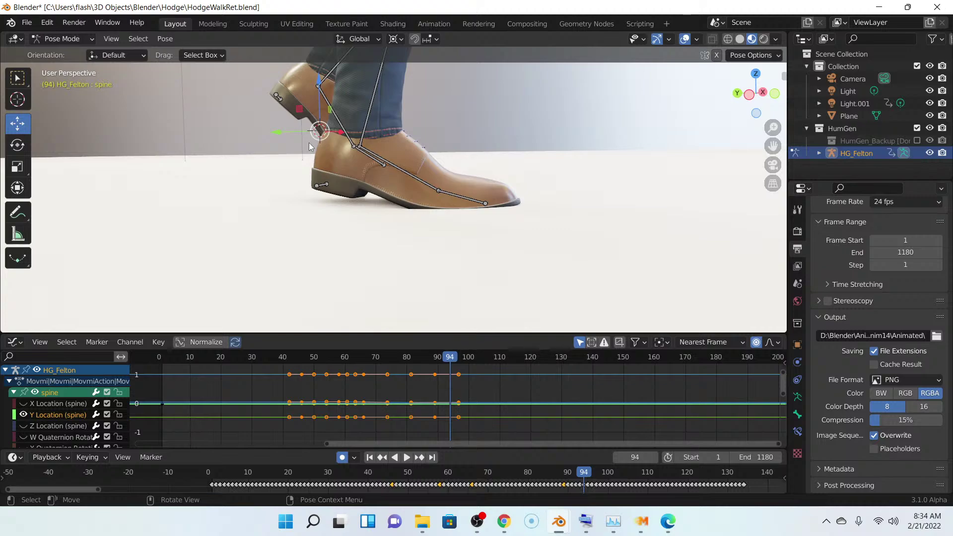
pyautogui.click(421, 181)
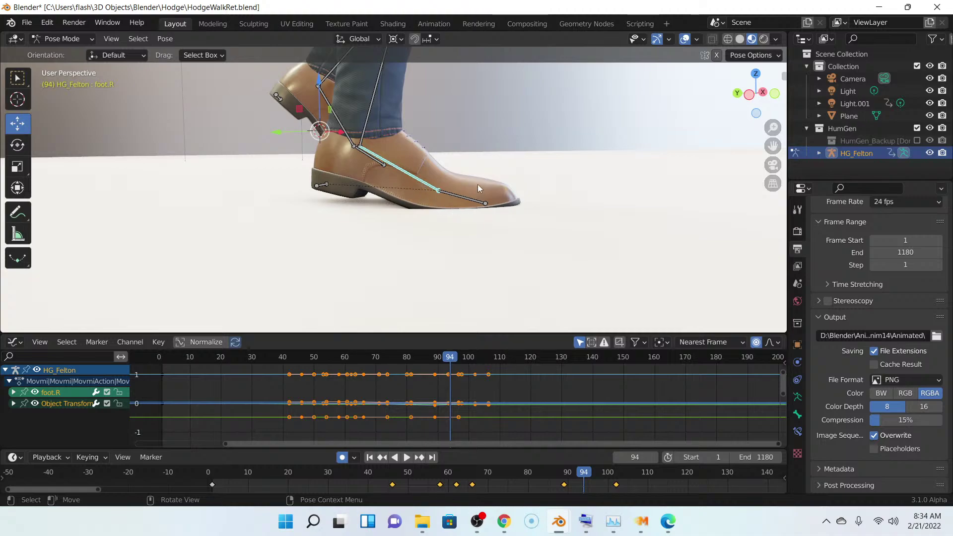
pyautogui.click(17, 144)
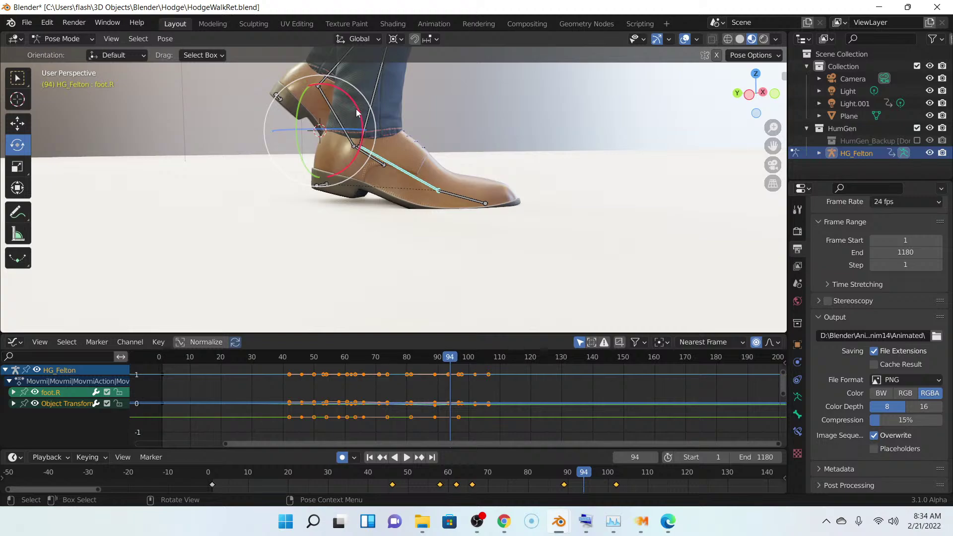
pyautogui.moveTo(356, 109); pyautogui.dragTo(356, 104)
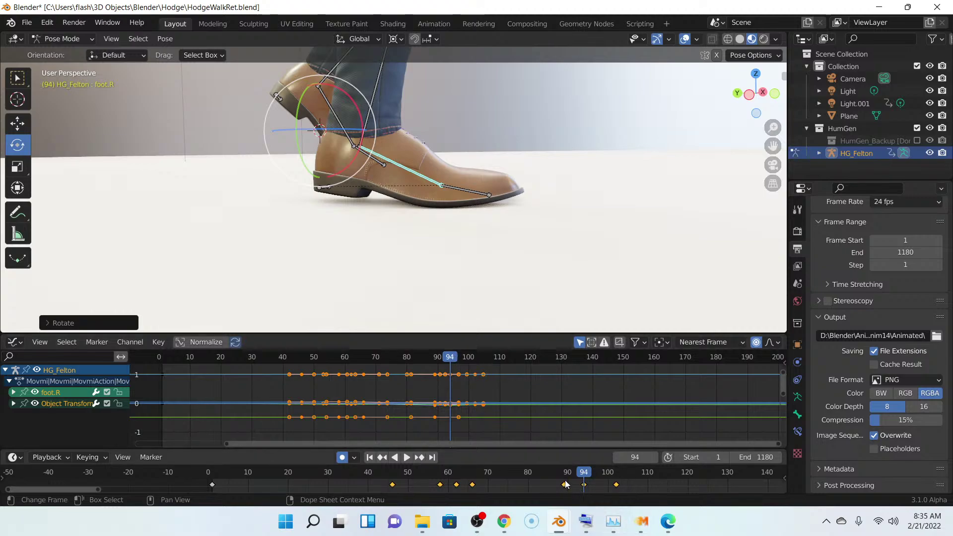
# - Locate foot.R's keyframes at frames 89 and 94 in the timeline, and go to the one at frame 89
pyautogui.scroll(9, 570, 484)
pyautogui.moveTo(660, 476); pyautogui.dragTo(350, 470, button='middle')
pyautogui.scroll(6, 442, 479)
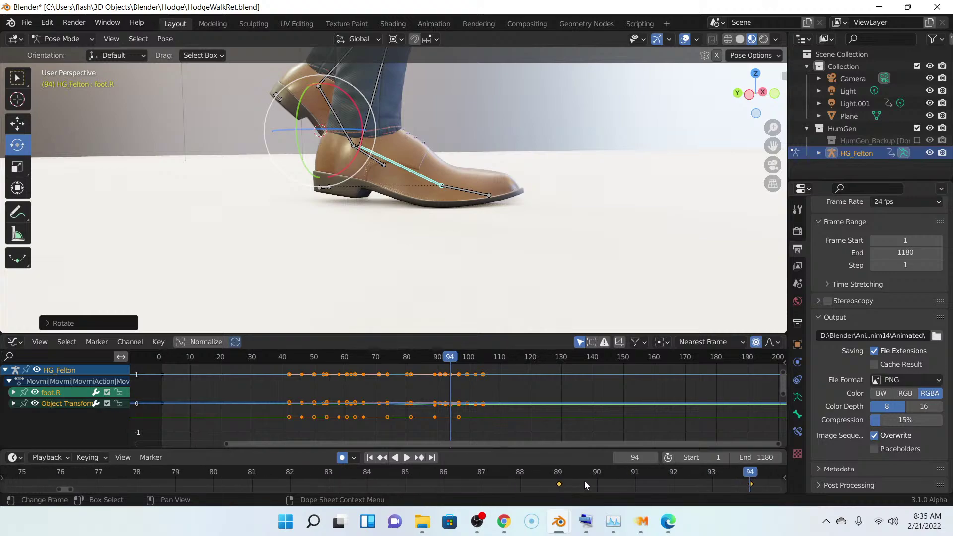
pyautogui.scroll(1, 585, 483)
pyautogui.moveTo(561, 481); pyautogui.dragTo(362, 477, button='middle')
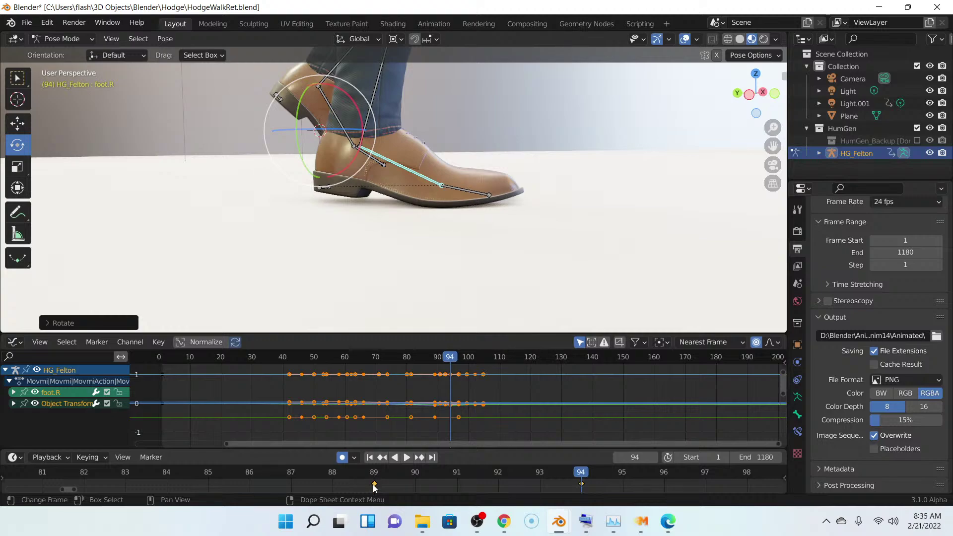
pyautogui.click(375, 484)
pyautogui.click(371, 459)
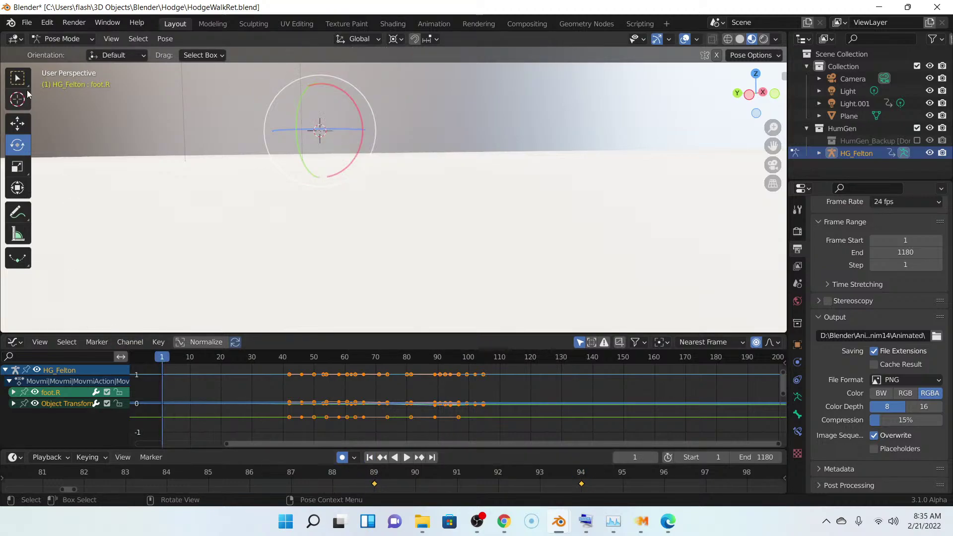
pyautogui.click(47, 27)
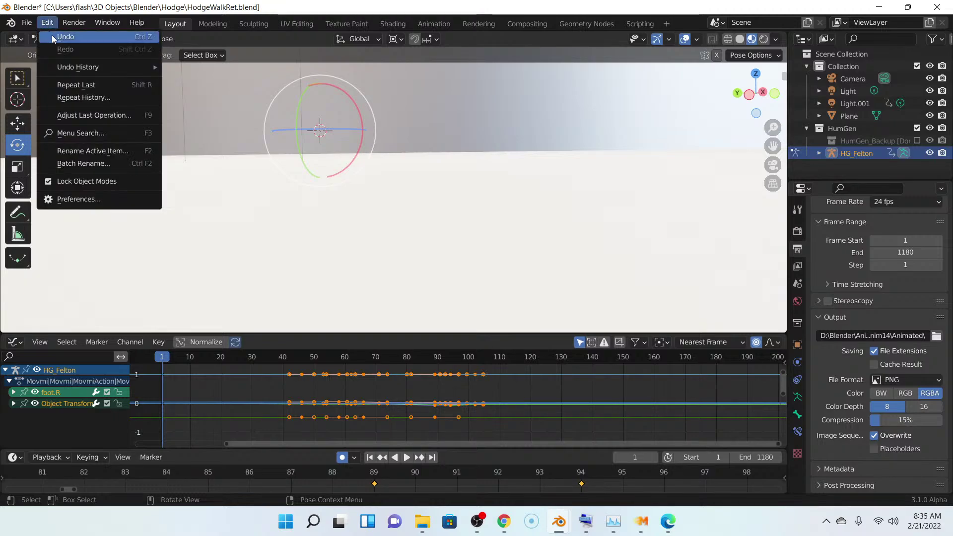
pyautogui.click(51, 36)
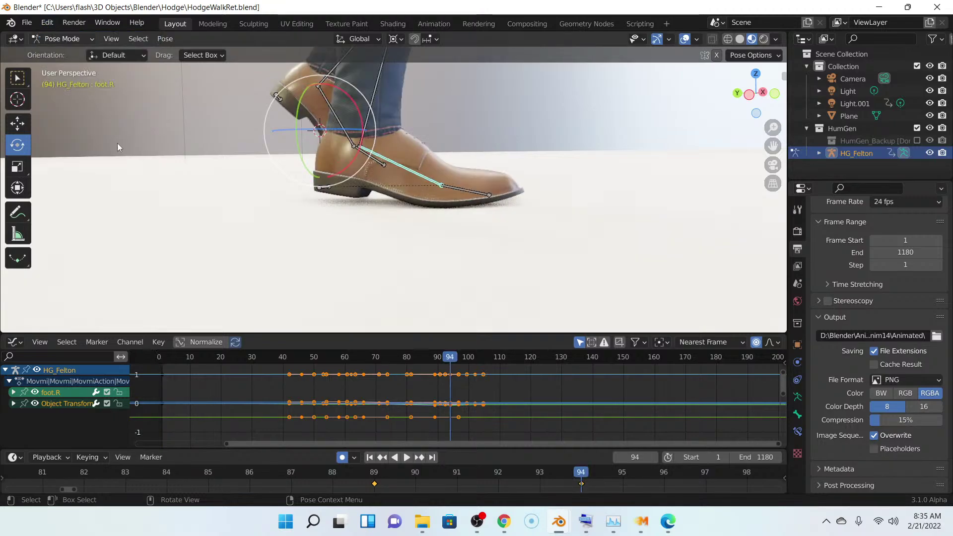
pyautogui.click(382, 458)
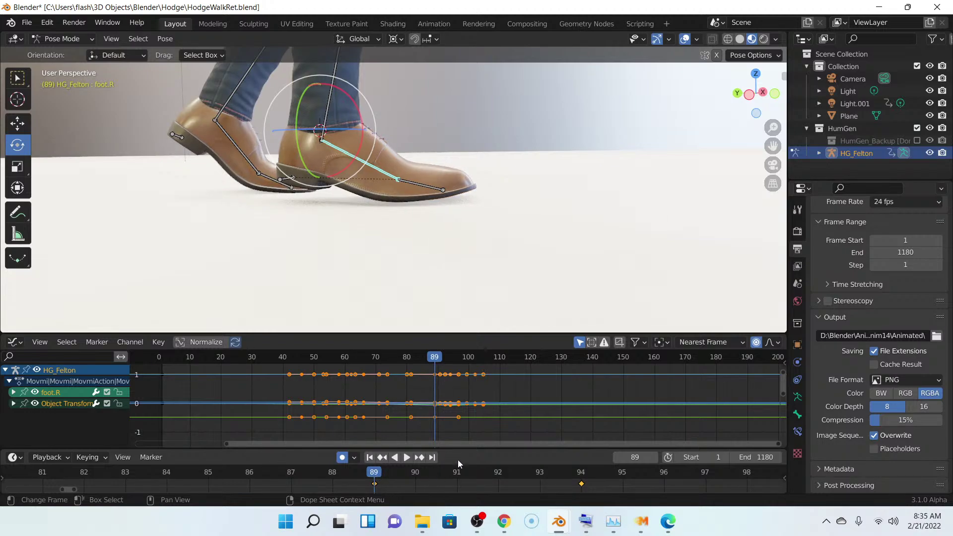
# - Enlarge the timeline, play the corrected foot motion from frame 89, return to frame 94 and look over the keyframes up to frame 102
pyautogui.moveTo(463, 450); pyautogui.dragTo(447, 411)
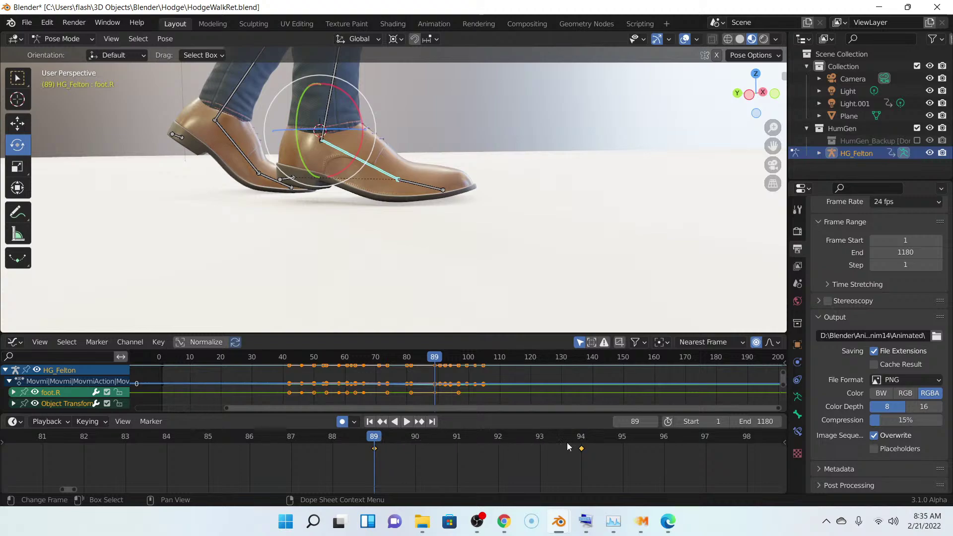
pyautogui.press('space')
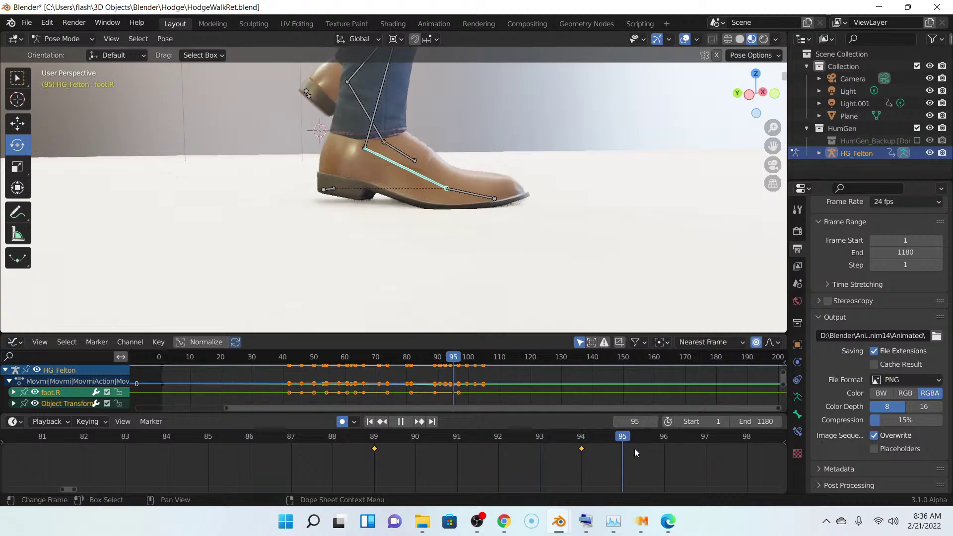
pyautogui.click(586, 452)
pyautogui.press('space')
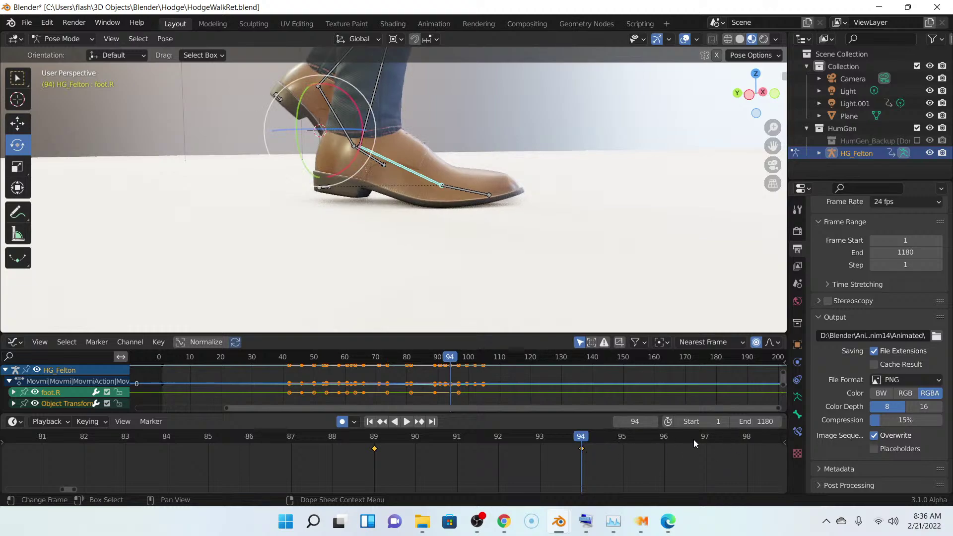
pyautogui.moveTo(686, 438); pyautogui.dragTo(445, 442, button='middle')
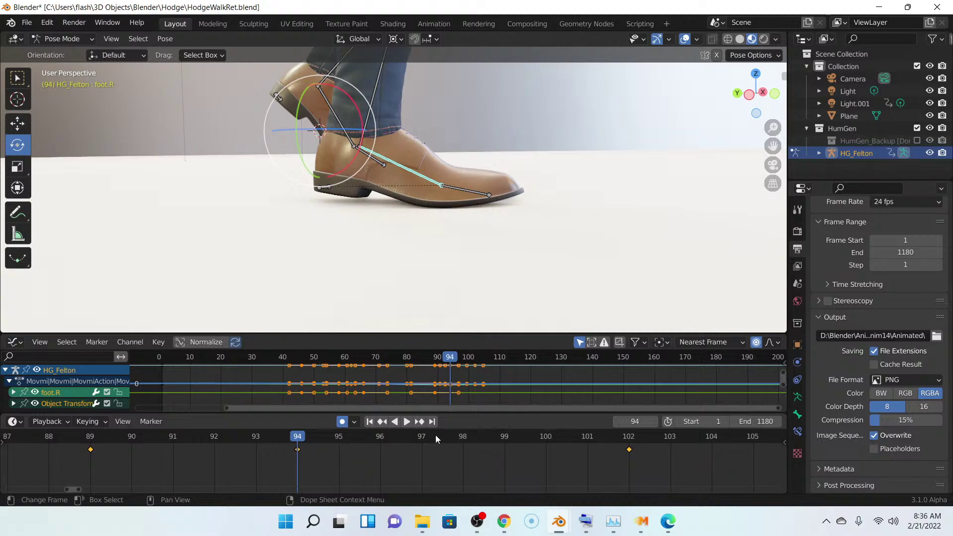
pyautogui.scroll(-4, 116, 457)
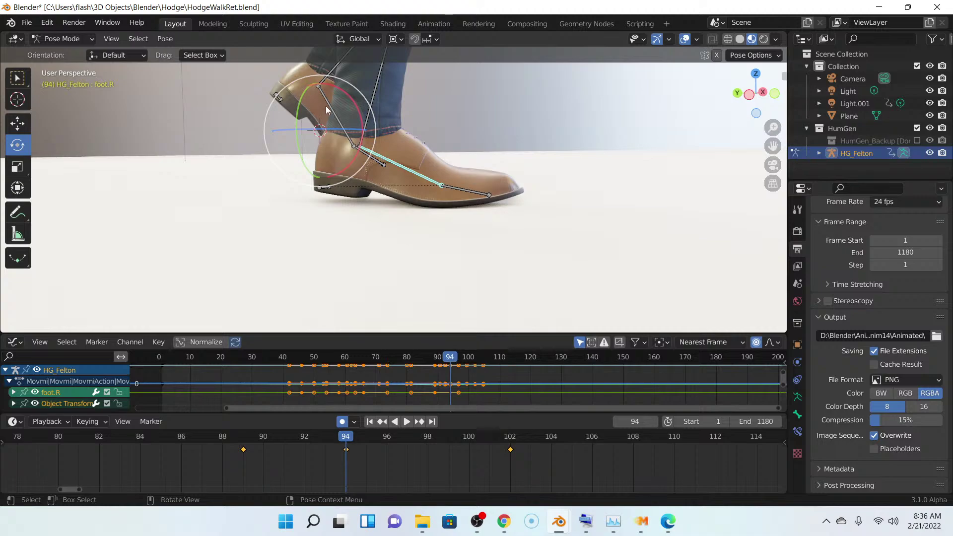
# - Select the spine bone at the hips and examine its animation curves in an enlarged Graph Editor and the character's full pose
pyautogui.scroll(-5, 329, 107)
pyautogui.moveTo(466, 105); pyautogui.dragTo(437, 218, button='middle')
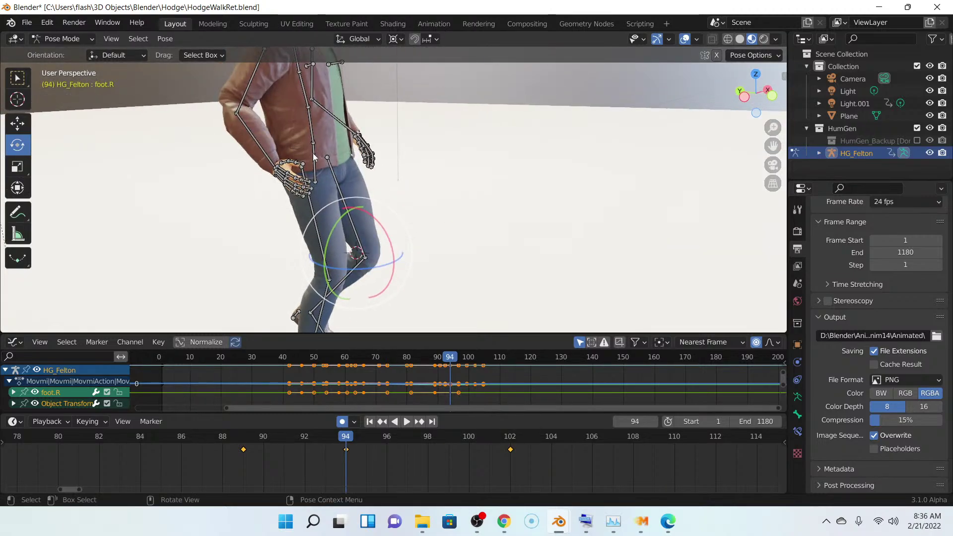
pyautogui.click(314, 157)
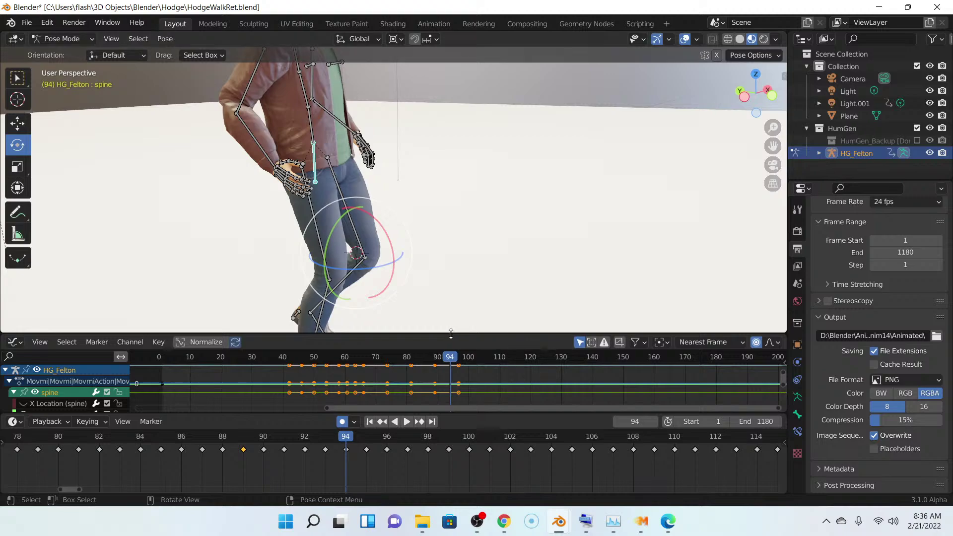
pyautogui.moveTo(441, 334); pyautogui.dragTo(440, 143)
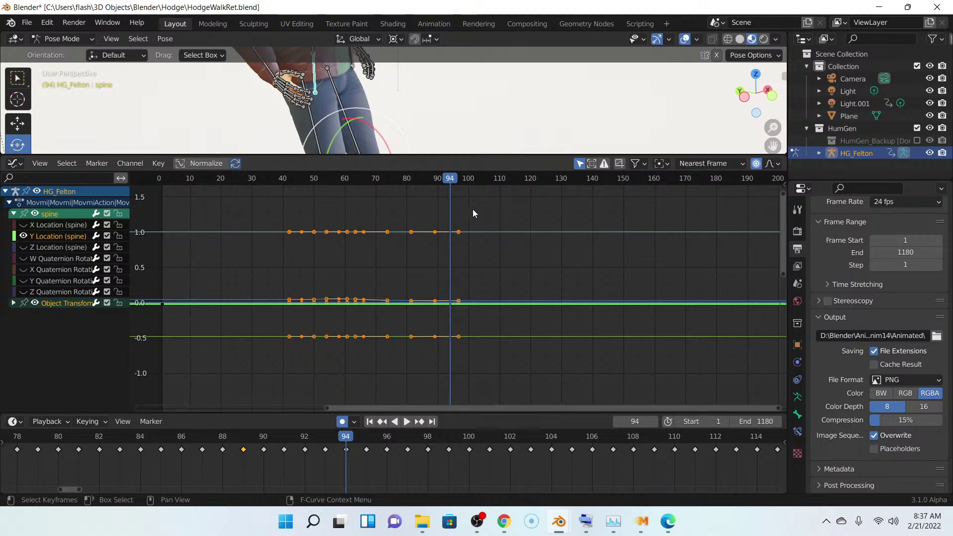
pyautogui.scroll(-4, 530, 219)
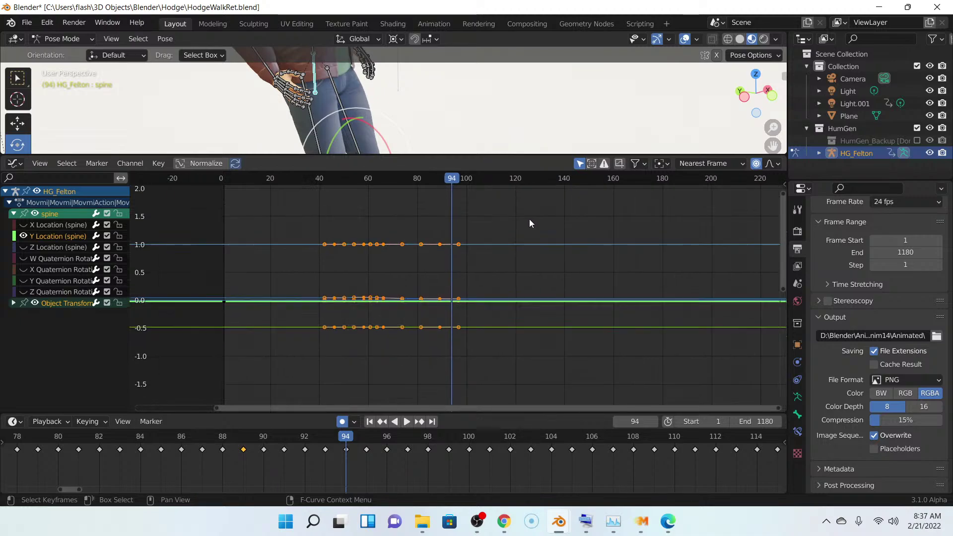
pyautogui.moveTo(499, 157); pyautogui.dragTo(499, 260)
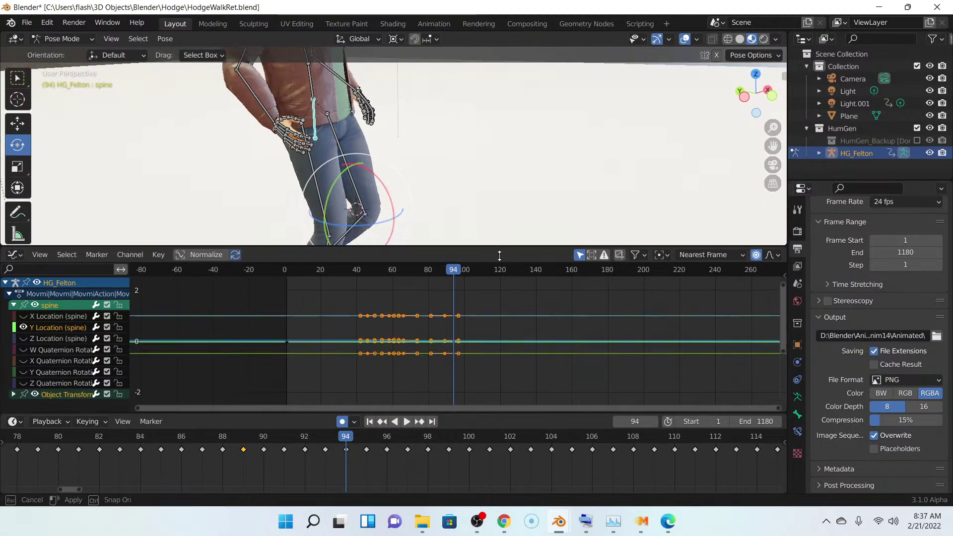
pyautogui.scroll(-3, 498, 166)
pyautogui.moveTo(497, 166); pyautogui.dragTo(427, 169, button='middle')
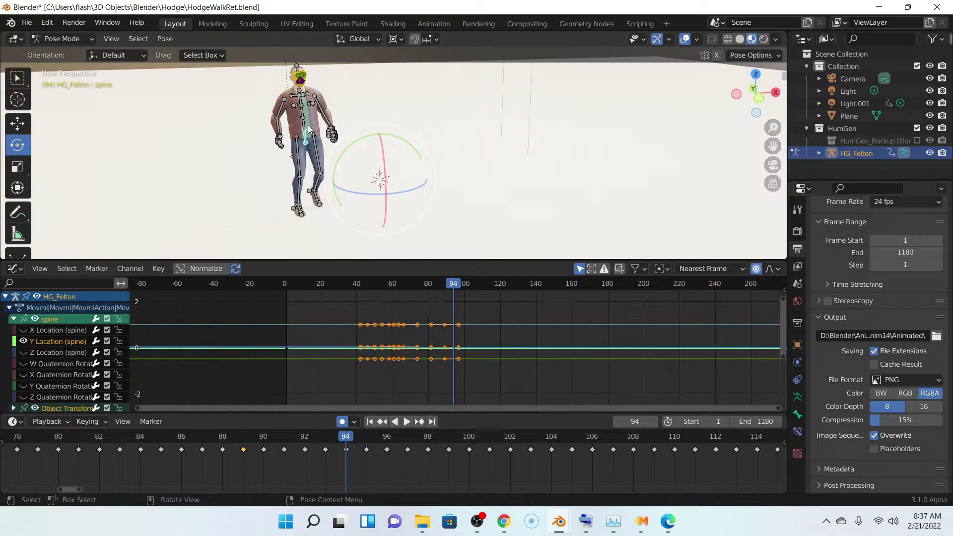
# - Start an FBX import and select Walk1.fbx in the D:\Blender\Anim Work\Anim14 folder
pyautogui.click(48, 23)
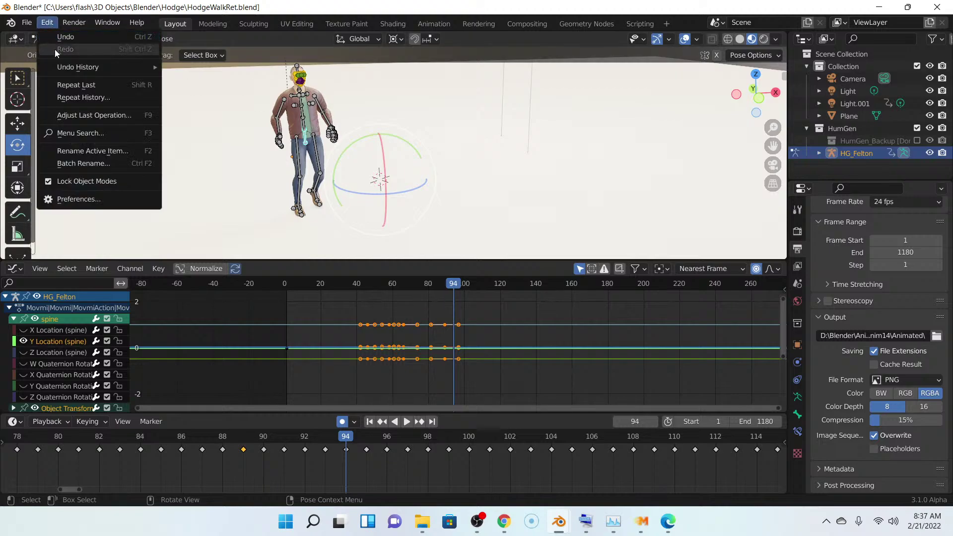
pyautogui.click(27, 23)
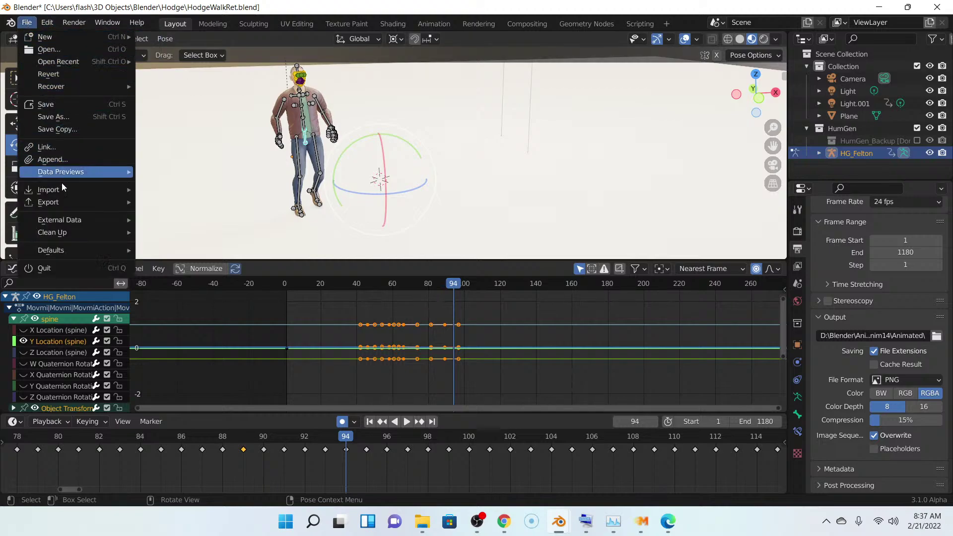
pyautogui.moveTo(62, 190)
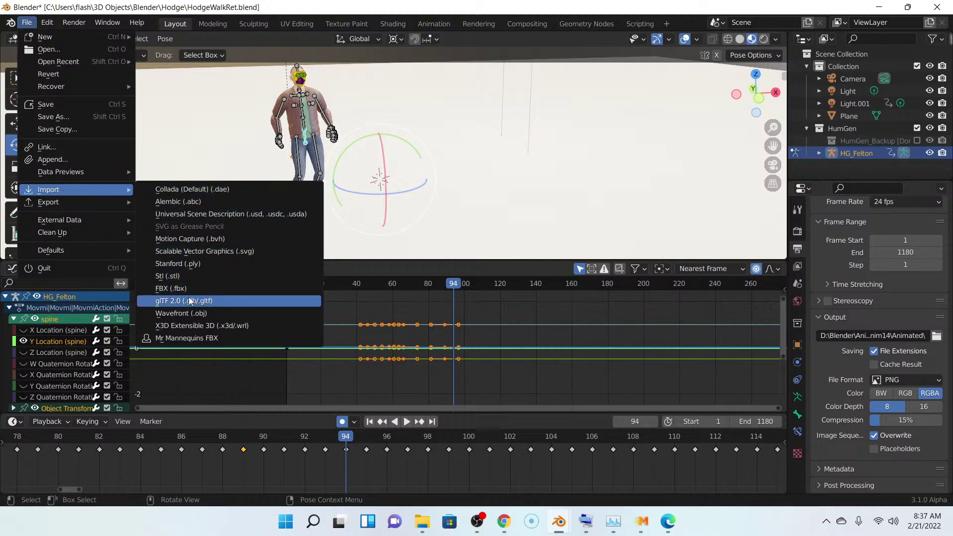
pyautogui.click(174, 288)
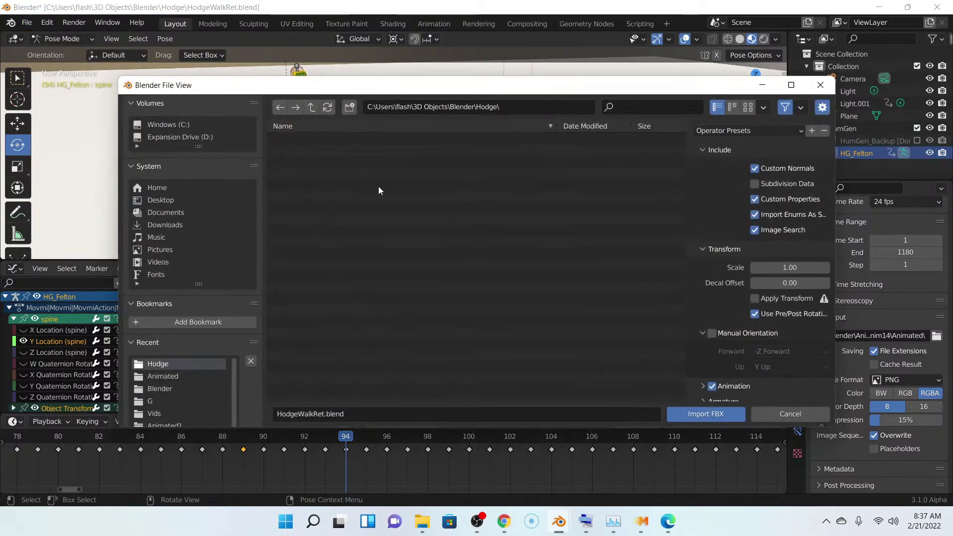
pyautogui.scroll(-5, 203, 283)
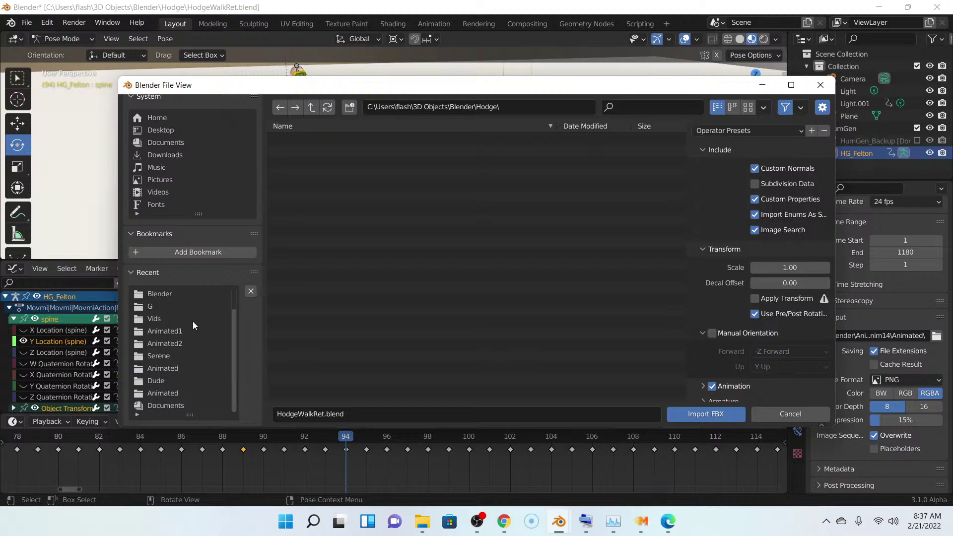
pyautogui.scroll(2, 193, 321)
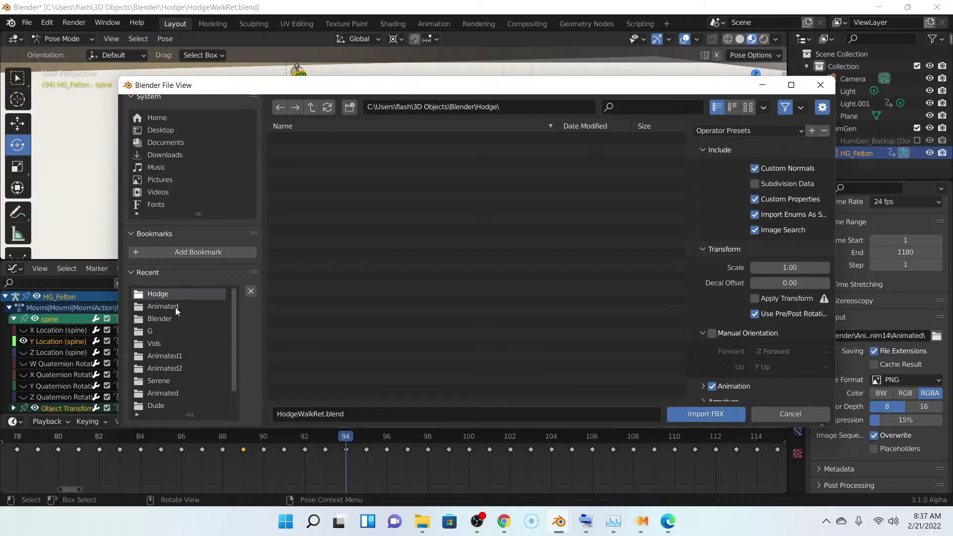
pyautogui.click(175, 308)
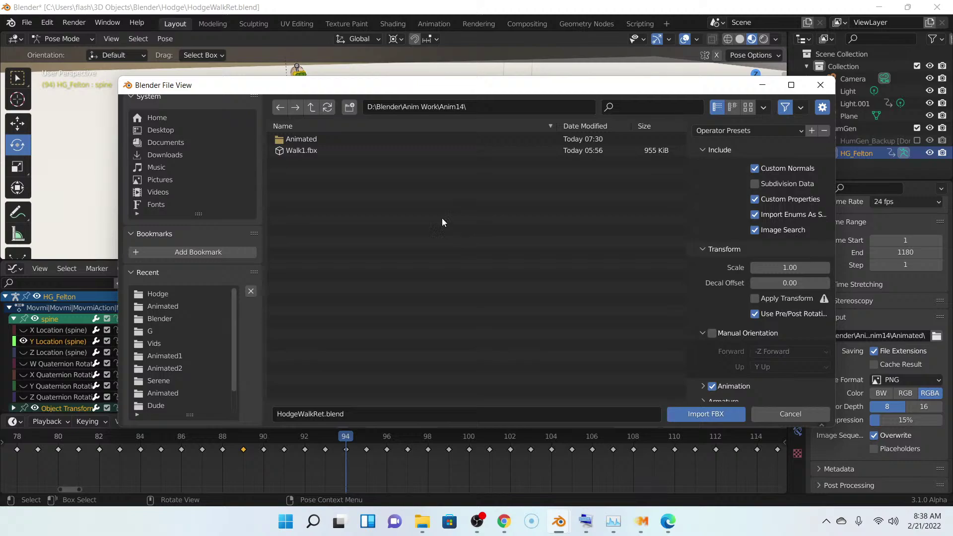
pyautogui.click(322, 152)
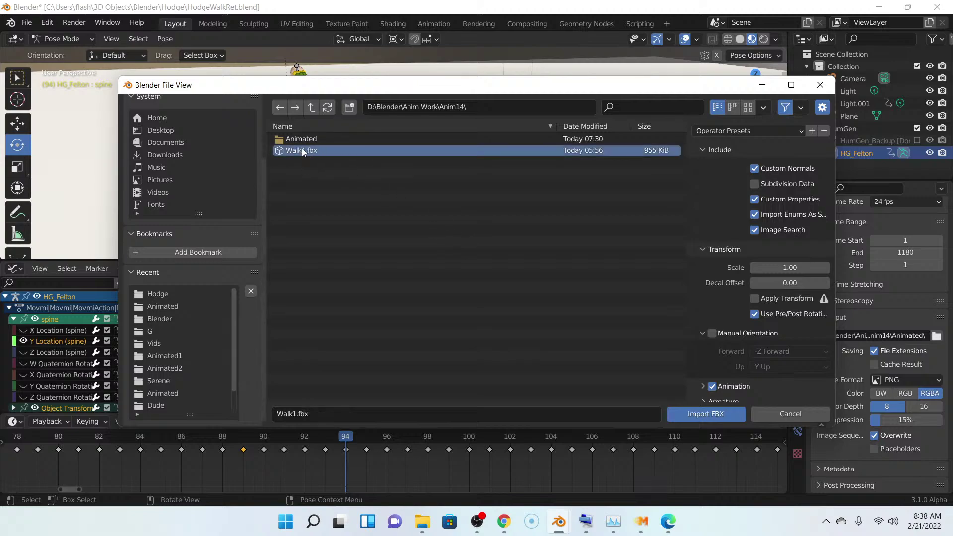
# - Switch to Movmi 1.4.0 to review the captured walk clip and its capture settings, and return to Blender's import dialog
pyautogui.moveTo(625, 525)
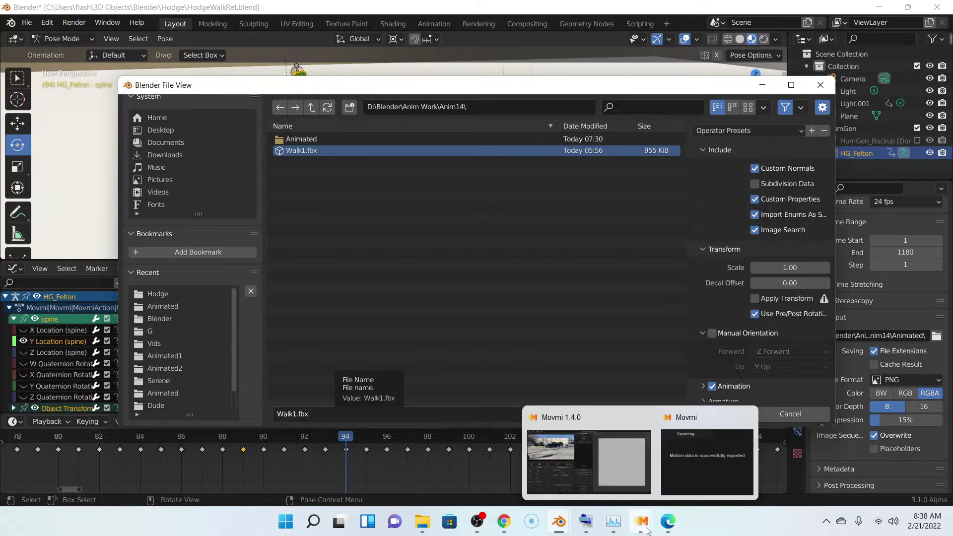
pyautogui.click(588, 451)
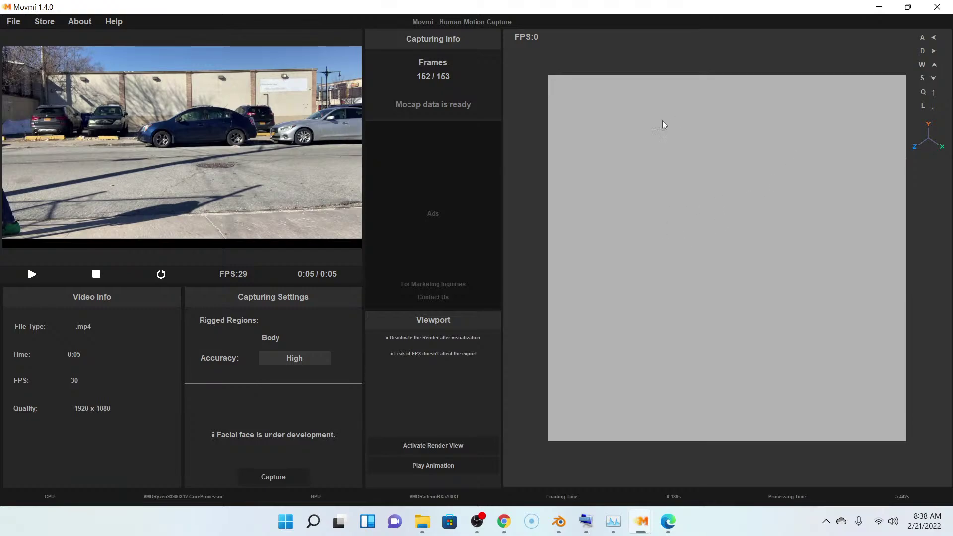
pyautogui.click(880, 8)
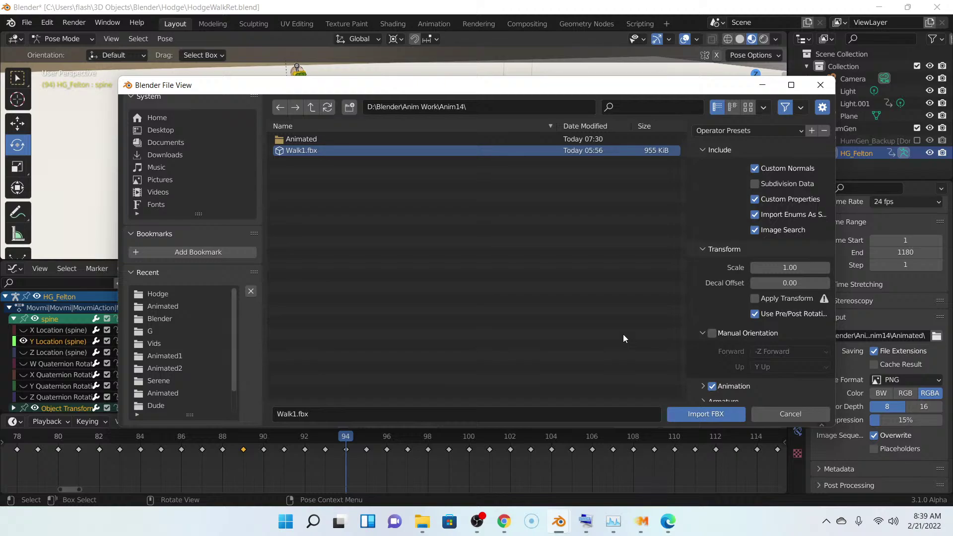
# - Import Walk1.fbx and view the new Movmi.001 armature together with the HG_Felton character
pyautogui.click(709, 415)
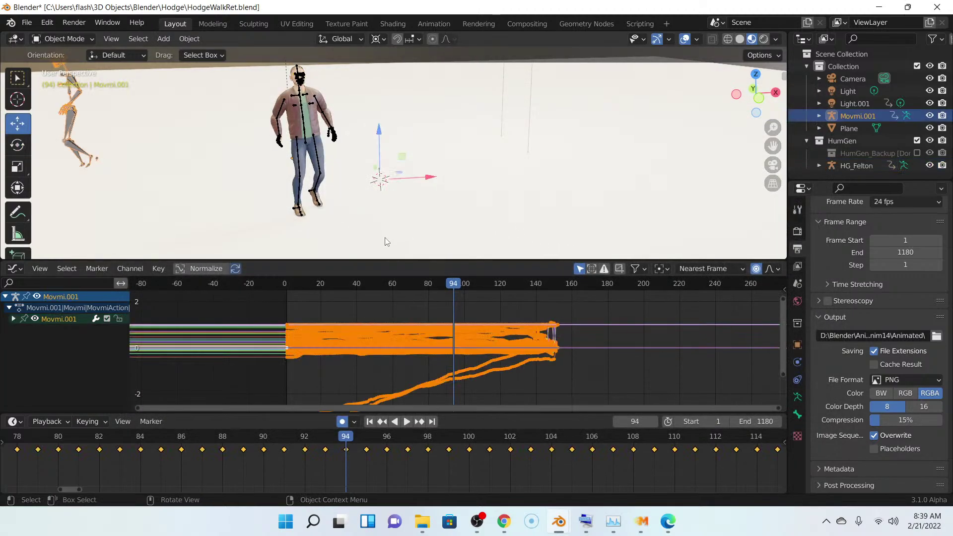
pyautogui.keyDown('shift'); pyautogui.moveTo(350, 200); pyautogui.dragTo(280, 171, button='middle'); pyautogui.keyUp('shift')
pyautogui.scroll(-3, 411, 163)
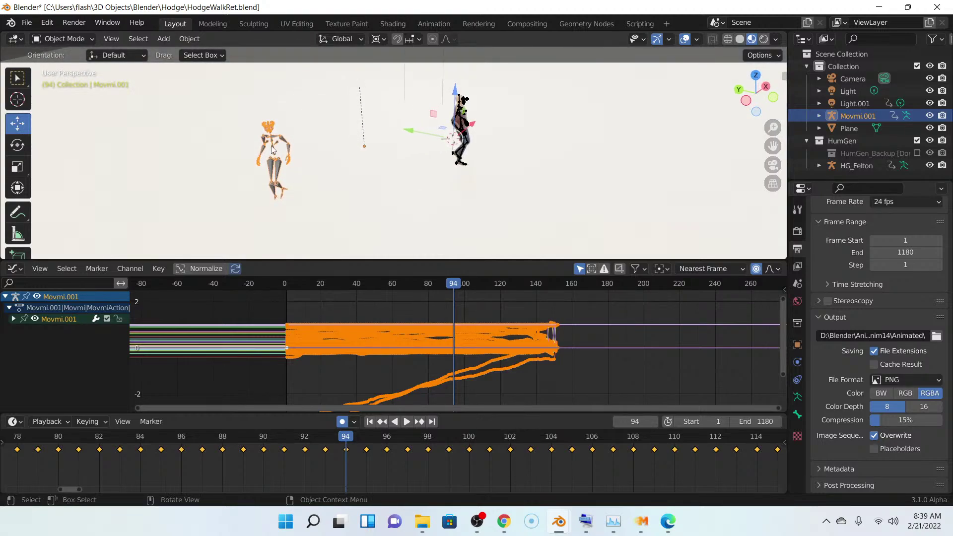
# - Restrict transforms to origins only and move the Movmi.001 armature's origin along X to the skeleton's feet
pyautogui.click(762, 55)
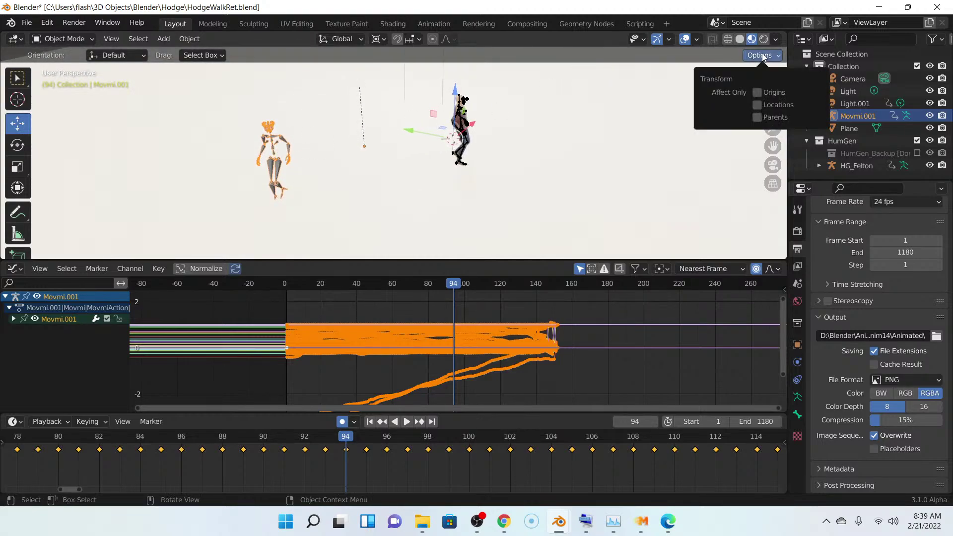
pyautogui.click(757, 93)
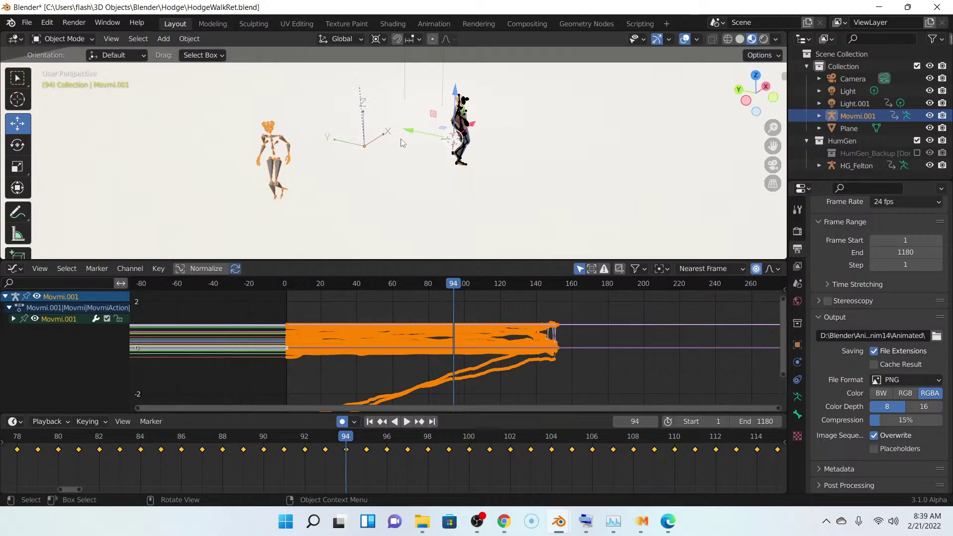
pyautogui.press('g')
pyautogui.press('x')
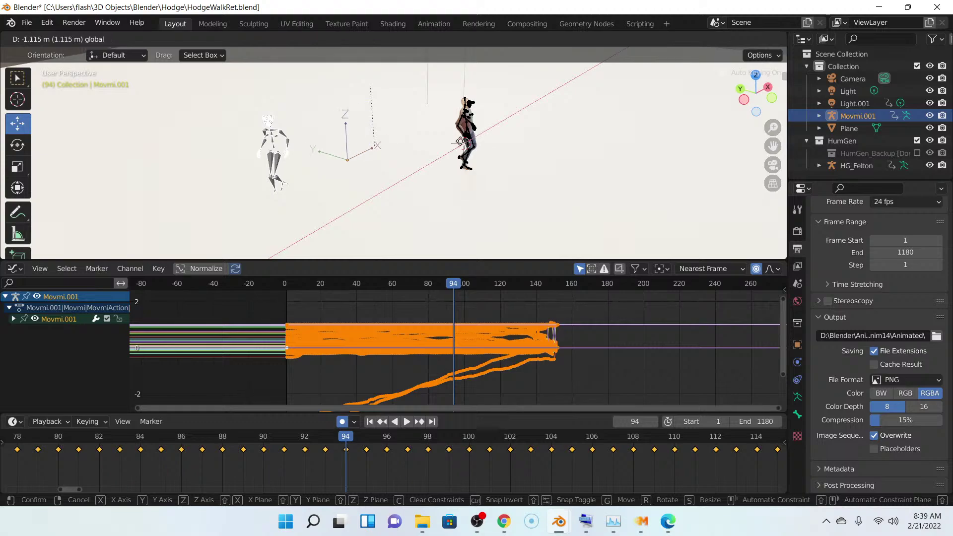
pyautogui.click(407, 173)
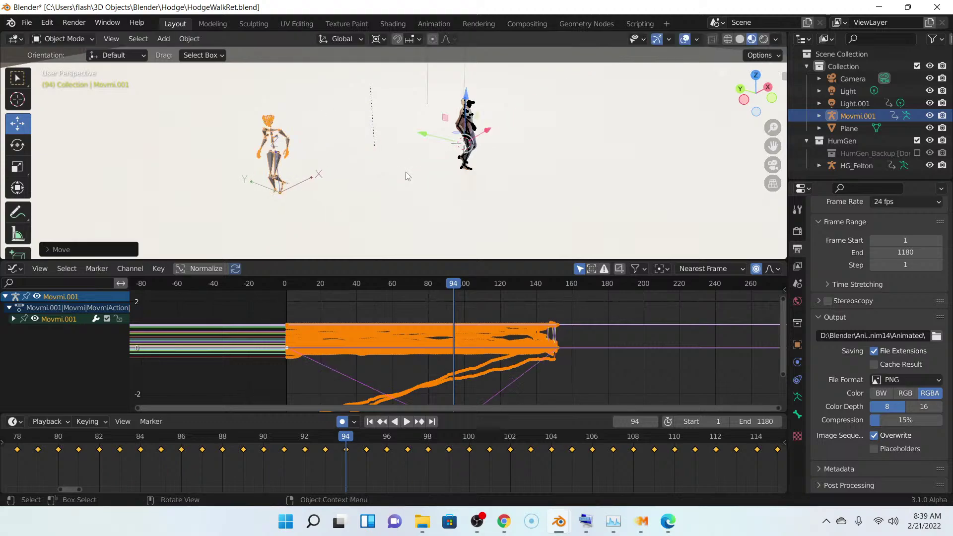
# - Nudge the armature's origin slightly along Y to place it between the skeleton's feet
pyautogui.press('g')
pyautogui.press('y')
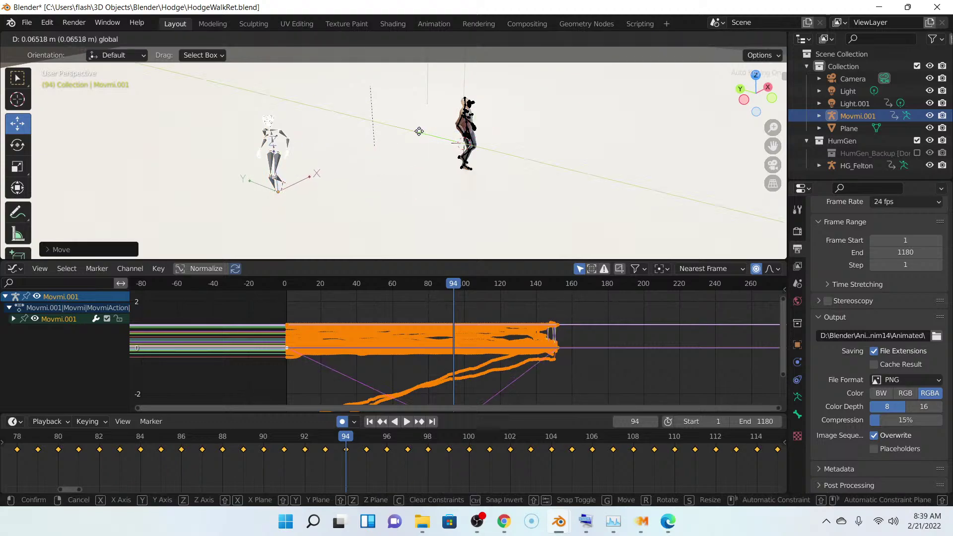
pyautogui.press('x')
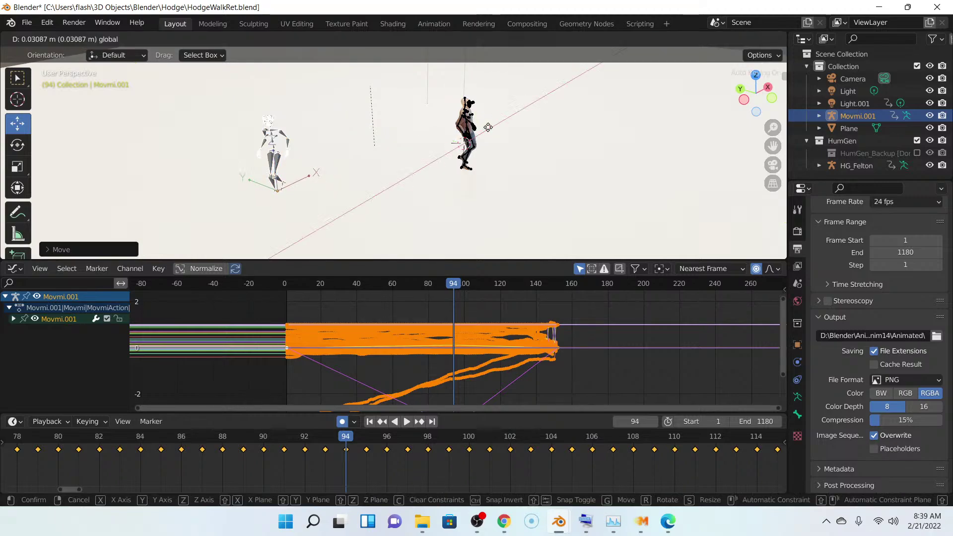
pyautogui.press('Escape')
pyautogui.press('g')
pyautogui.press('y')
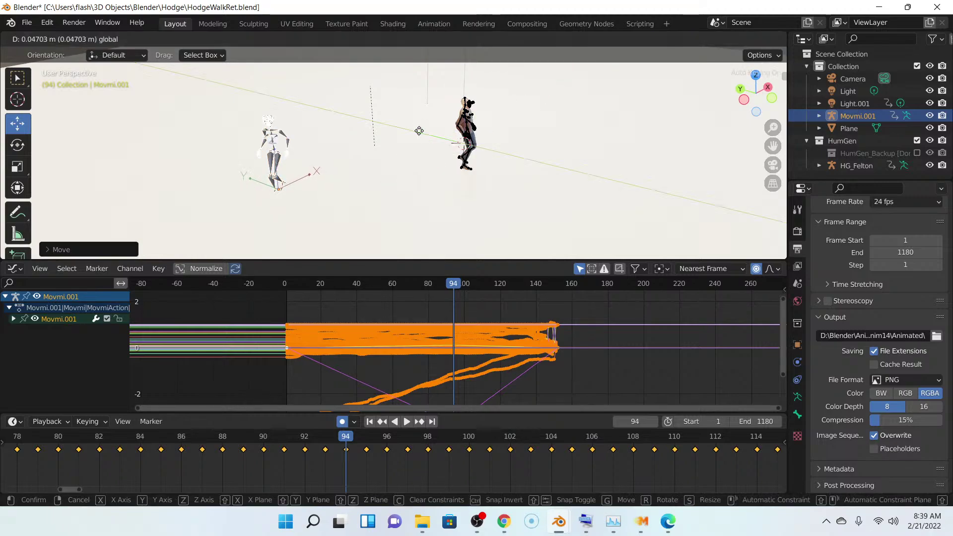
pyautogui.press('Escape')
pyautogui.moveTo(419, 131); pyautogui.dragTo(332, 201, button='middle')
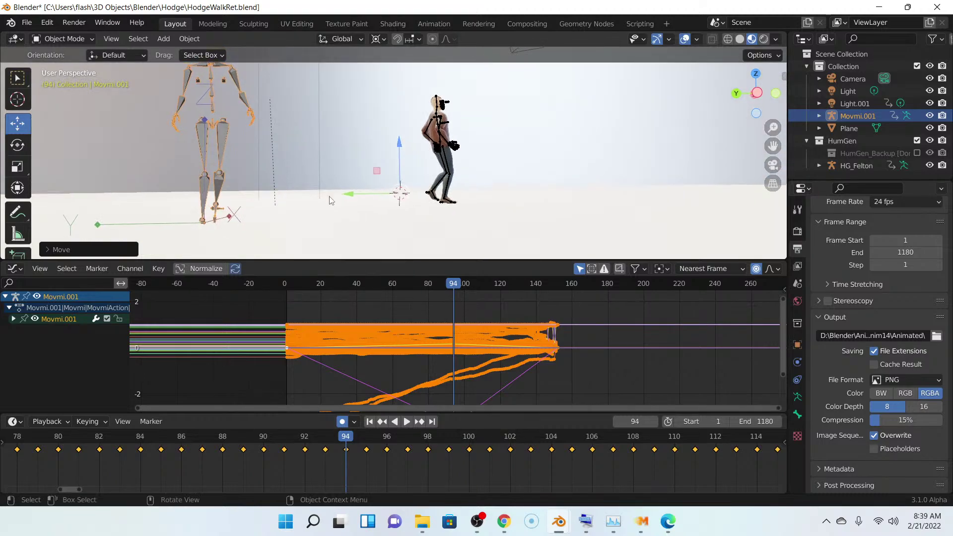
pyautogui.moveTo(350, 197); pyautogui.dragTo(351, 194)
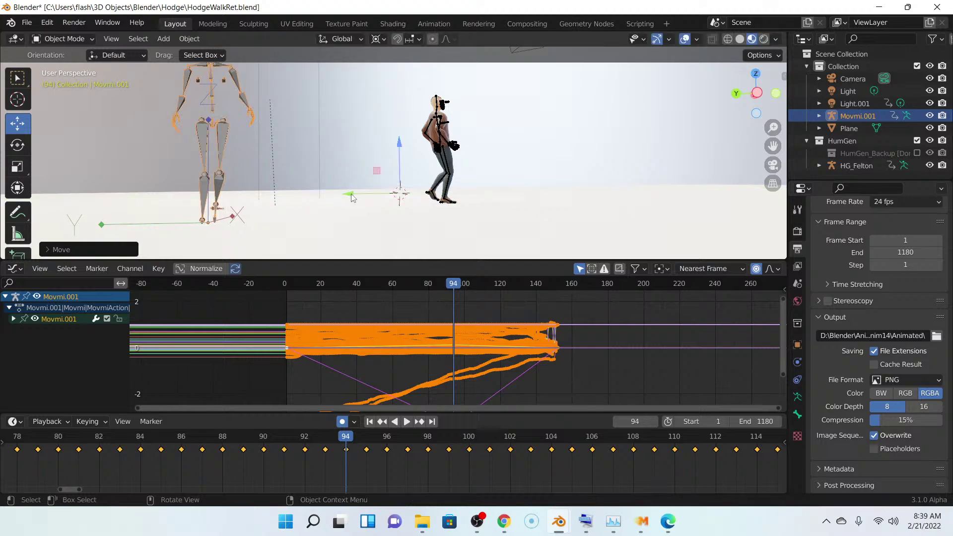
# - Turn off the origins-only transform restriction and set the transform pivot point to Individual Origins
pyautogui.moveTo(350, 193); pyautogui.dragTo(293, 213, button='middle')
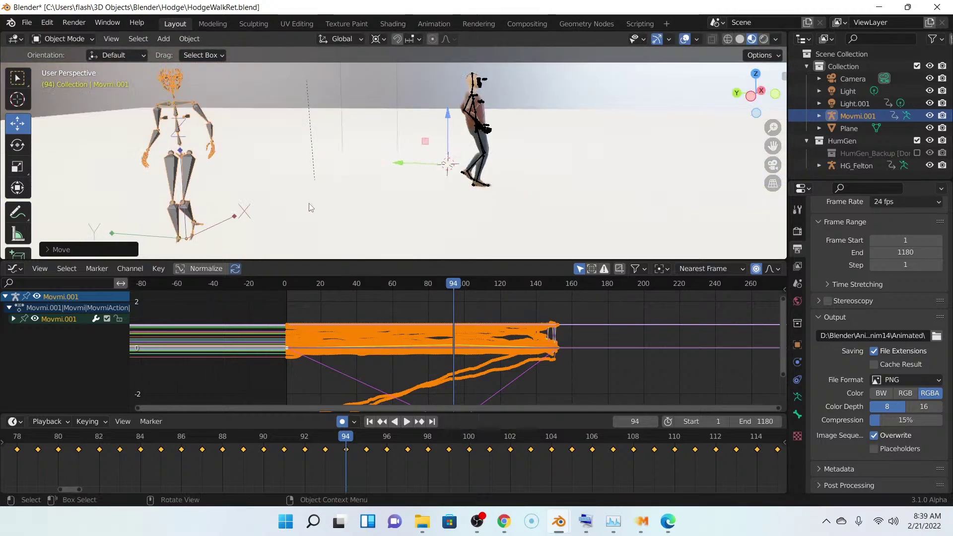
pyautogui.click(763, 56)
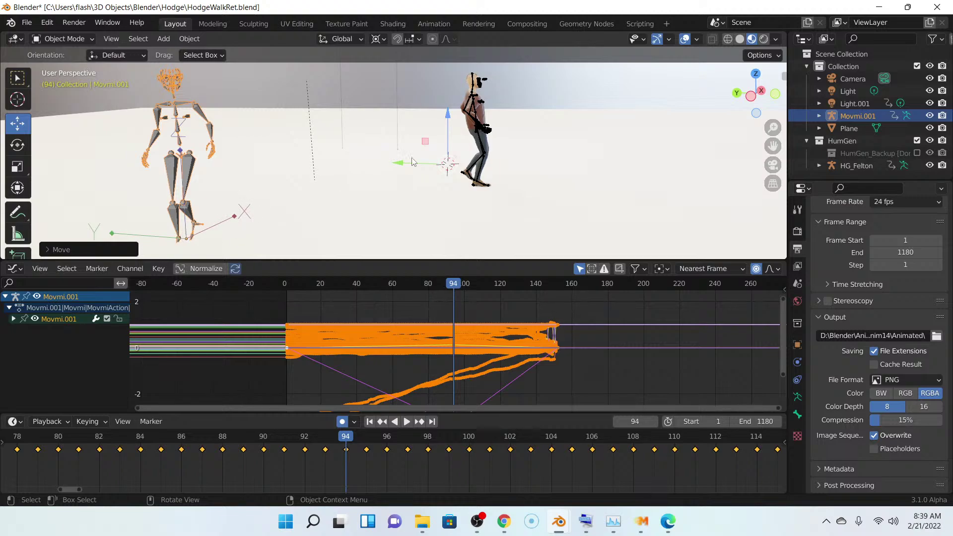
pyautogui.click(761, 56)
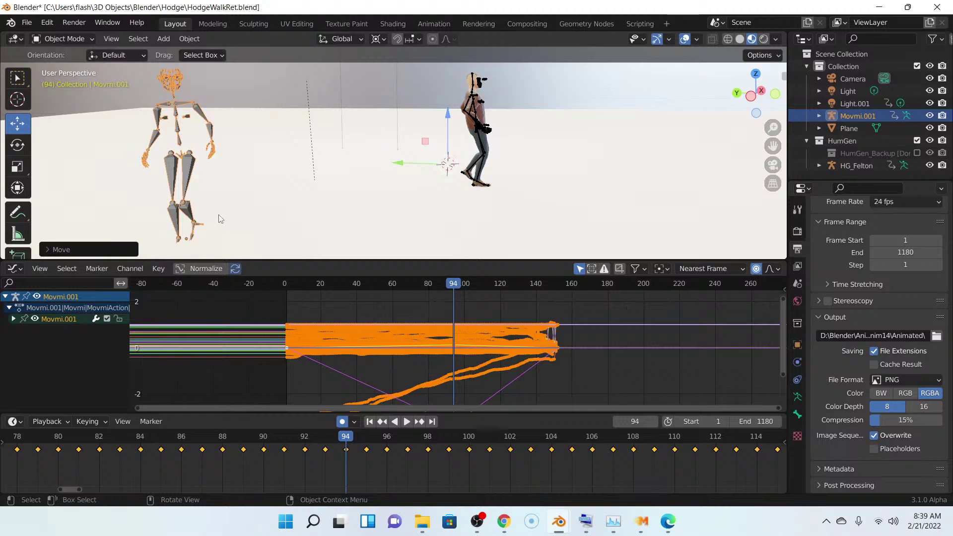
pyautogui.moveTo(411, 180); pyautogui.dragTo(362, 186, button='middle')
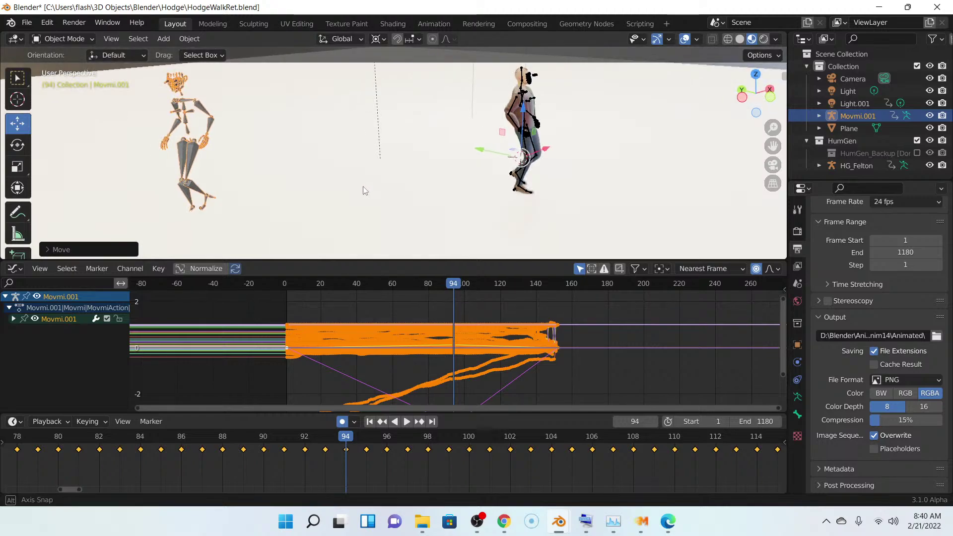
pyautogui.click(378, 40)
pyautogui.click(388, 80)
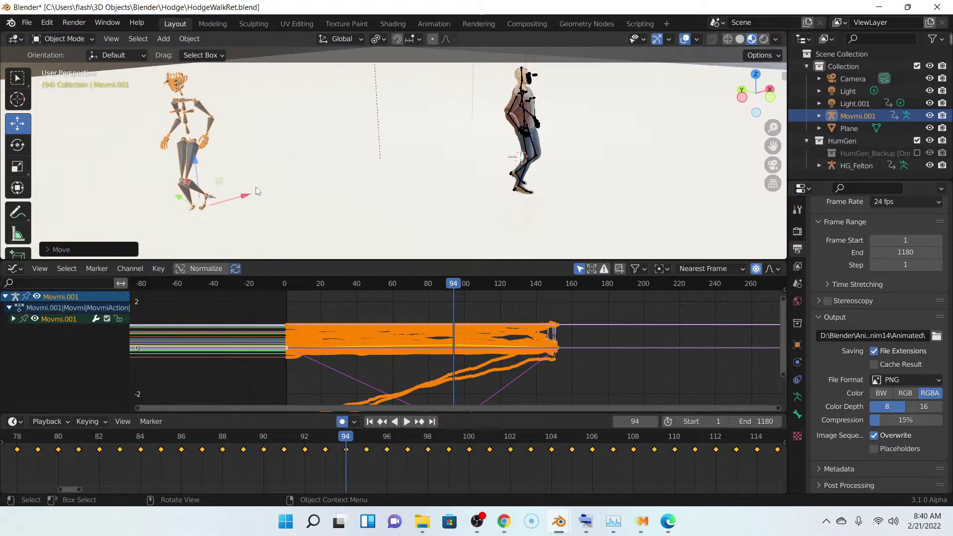
# - Move the Movmi.001 armature along the X and Y axes onto the HG_Felton character
pyautogui.press('g')
pyautogui.press('x')
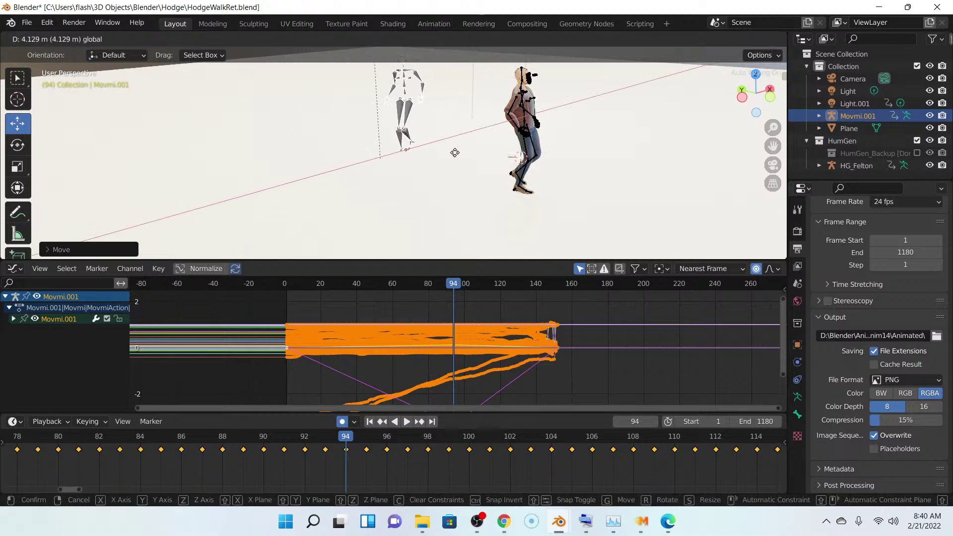
pyautogui.click(453, 151)
pyautogui.moveTo(376, 145); pyautogui.dragTo(505, 173)
pyautogui.moveTo(575, 177); pyautogui.dragTo(545, 177)
pyautogui.moveTo(545, 178); pyautogui.dragTo(422, 192, button='middle')
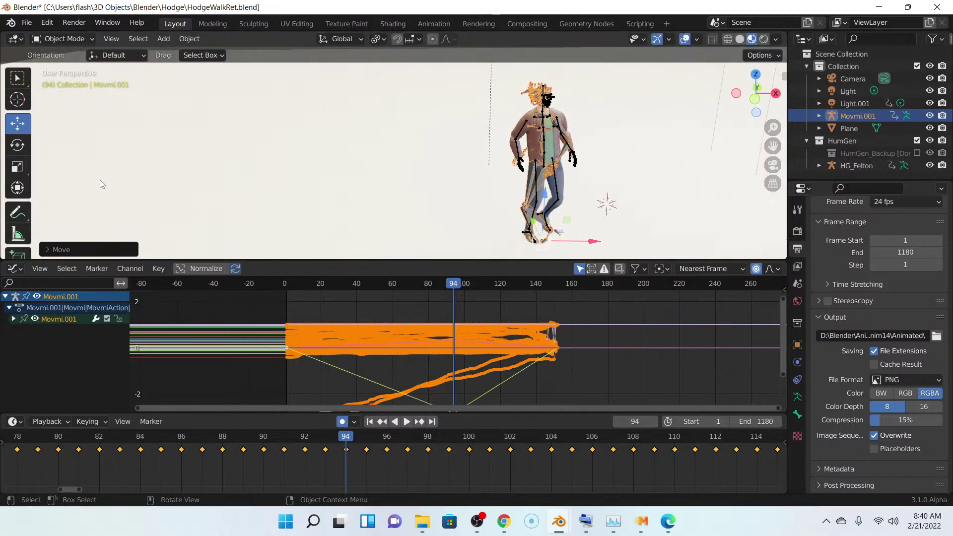
# - Rotate the Movmi.001 armature about Z to match HG_Felton's facing direction and scale it to the character's size
pyautogui.click(17, 144)
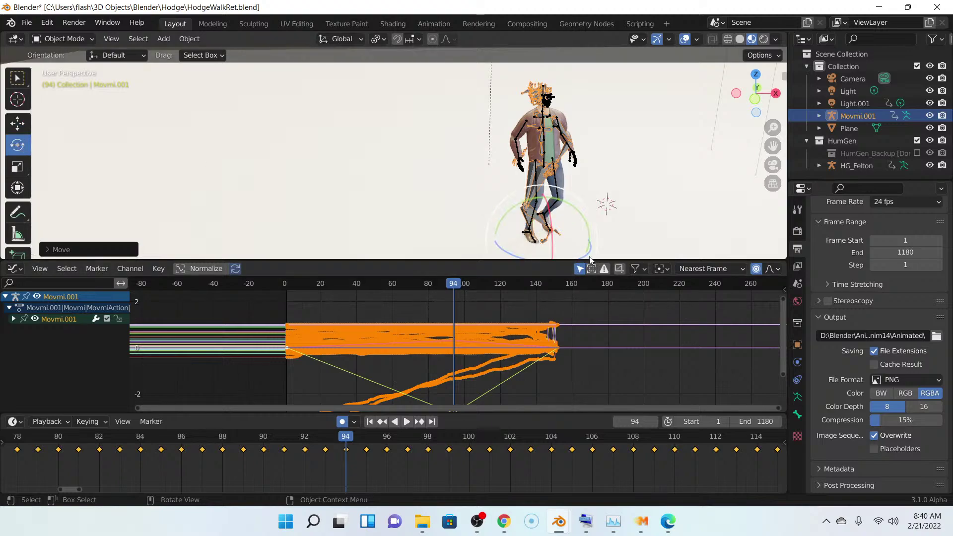
pyautogui.moveTo(588, 244); pyautogui.dragTo(586, 186)
pyautogui.moveTo(586, 185); pyautogui.dragTo(571, 165, button='middle')
pyautogui.press('s')
pyautogui.click(611, 198)
# - Move the Movmi.001 armature along X to stand beside HG_Felton and enlarge the 3D viewport for comparing both
pyautogui.click(20, 129)
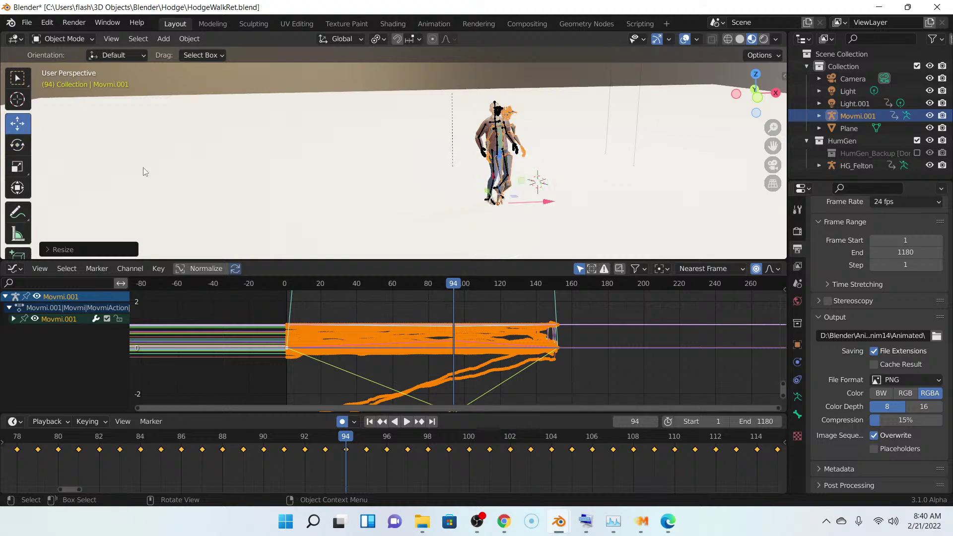
pyautogui.moveTo(549, 208); pyautogui.dragTo(483, 203)
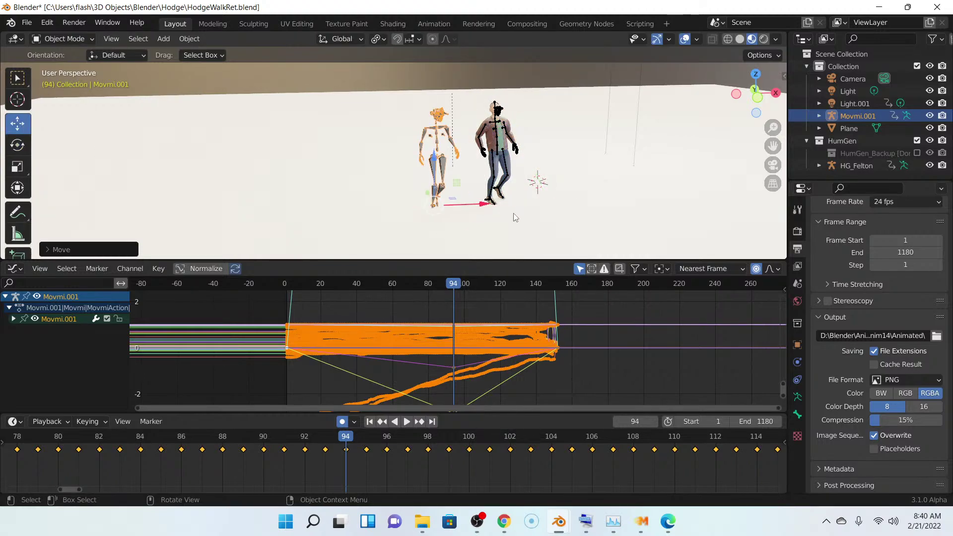
pyautogui.moveTo(483, 204); pyautogui.dragTo(485, 206, button='middle')
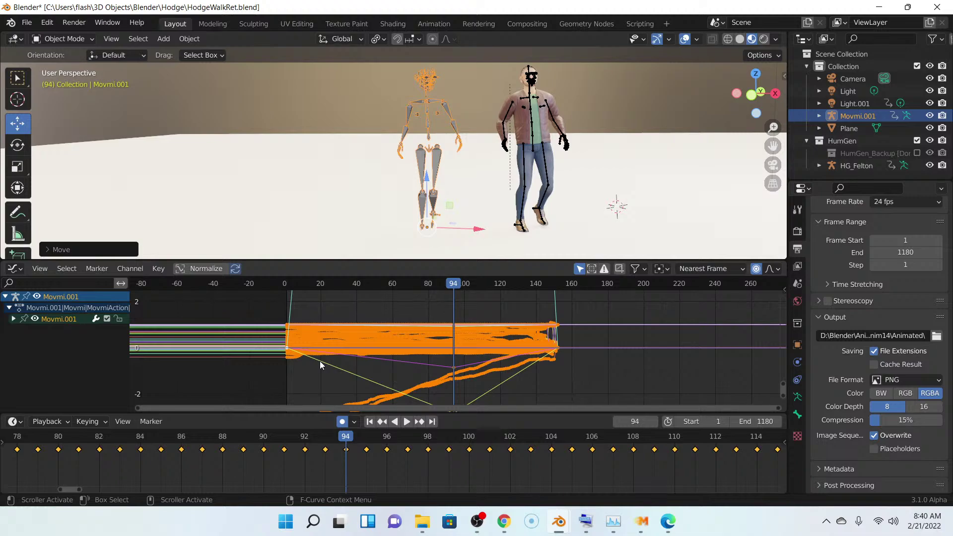
pyautogui.scroll(3, 353, 213)
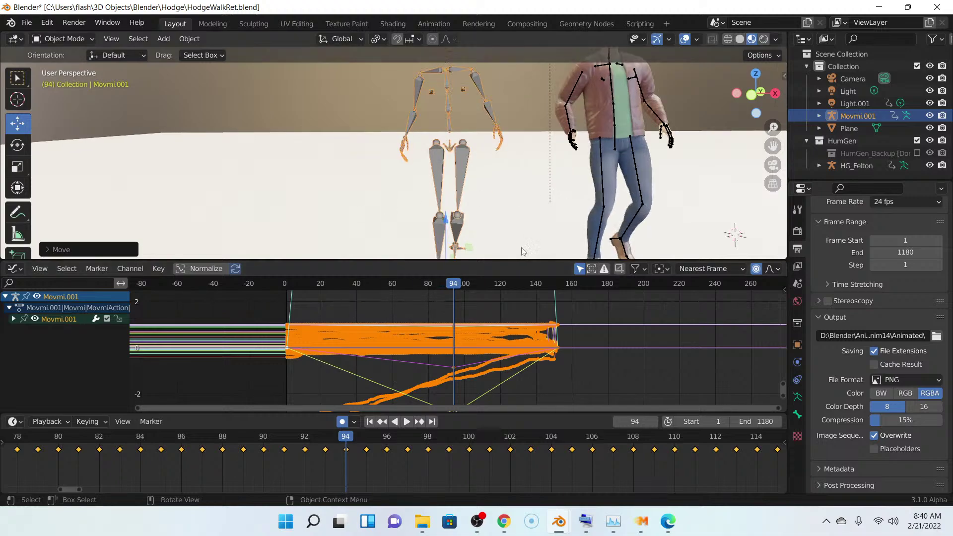
pyautogui.moveTo(494, 260); pyautogui.dragTo(494, 449)
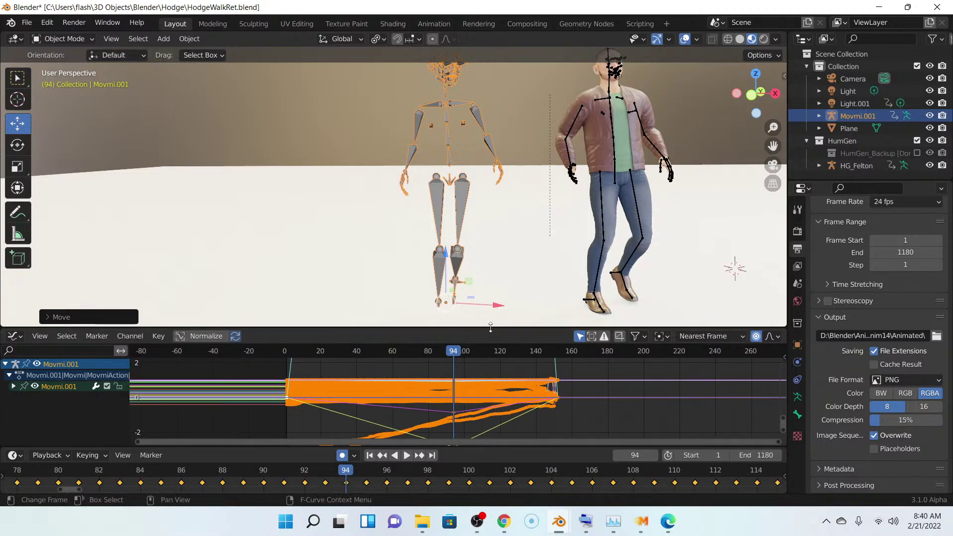
# - Enlarge the 3D viewport and raise the Movmi.001 armature along Z so its feet sit above the floor beside HG_Felton
pyautogui.moveTo(490, 326); pyautogui.dragTo(488, 376)
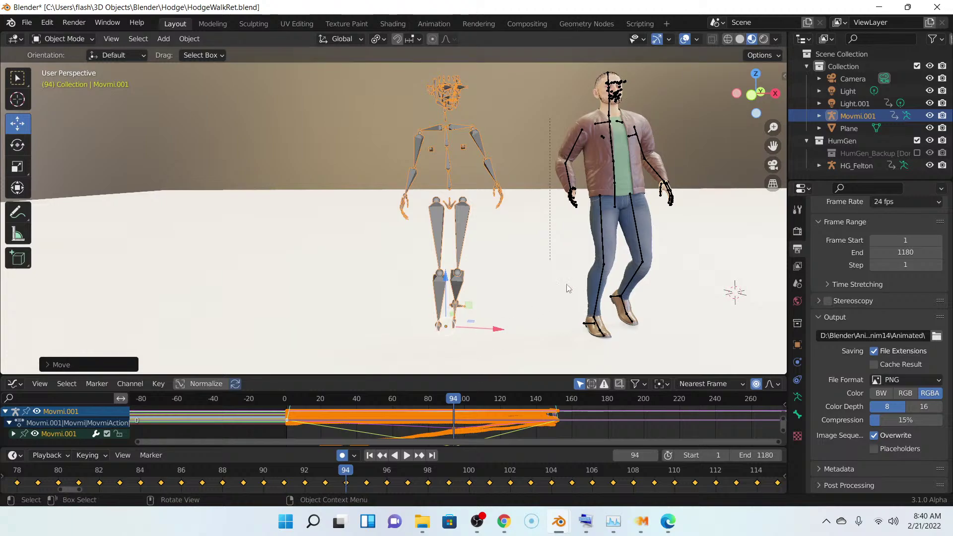
pyautogui.moveTo(546, 281); pyautogui.dragTo(457, 208, button='middle')
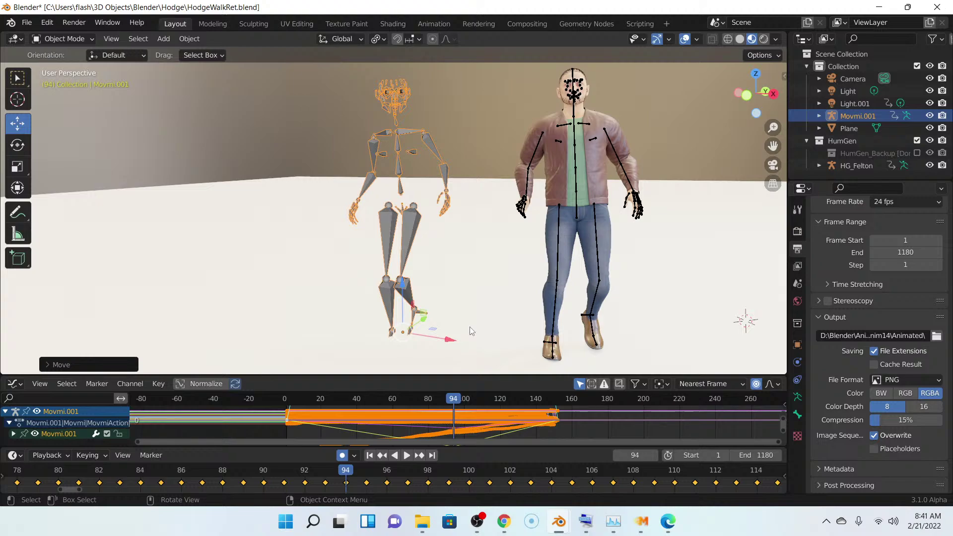
pyautogui.keyDown('shift'); pyautogui.moveTo(459, 321); pyautogui.dragTo(466, 301, button='middle'); pyautogui.keyUp('shift')
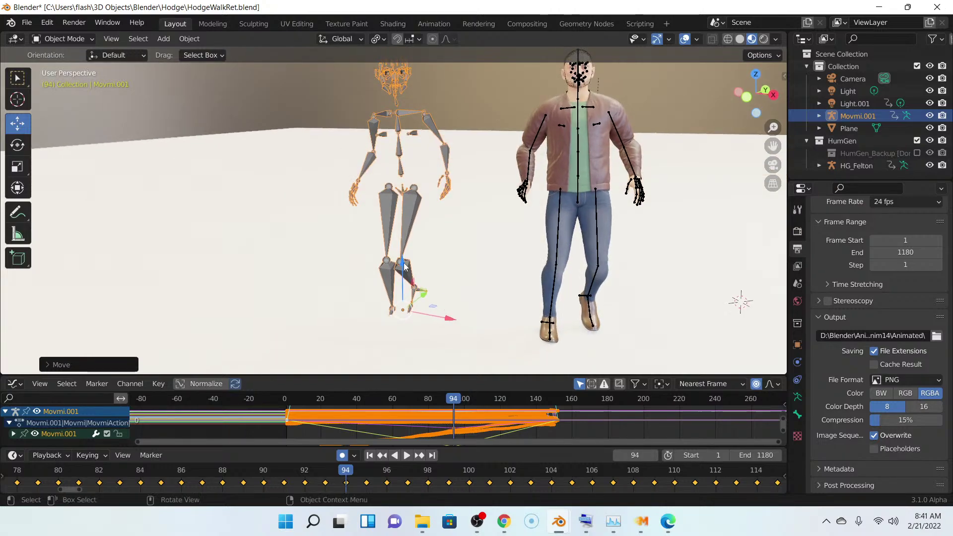
pyautogui.moveTo(405, 266); pyautogui.dragTo(401, 248)
pyautogui.moveTo(482, 212); pyautogui.dragTo(483, 255, button='middle')
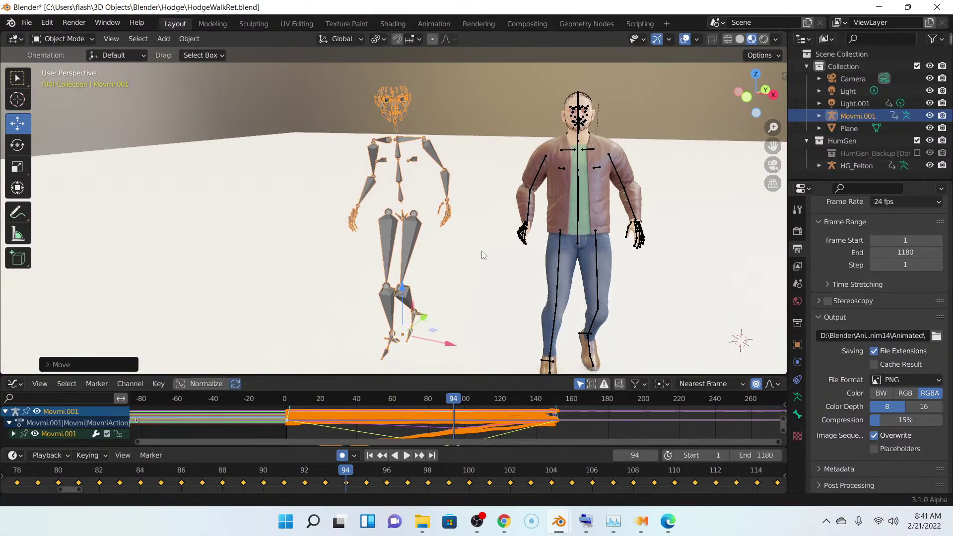
pyautogui.moveTo(485, 376); pyautogui.dragTo(485, 399)
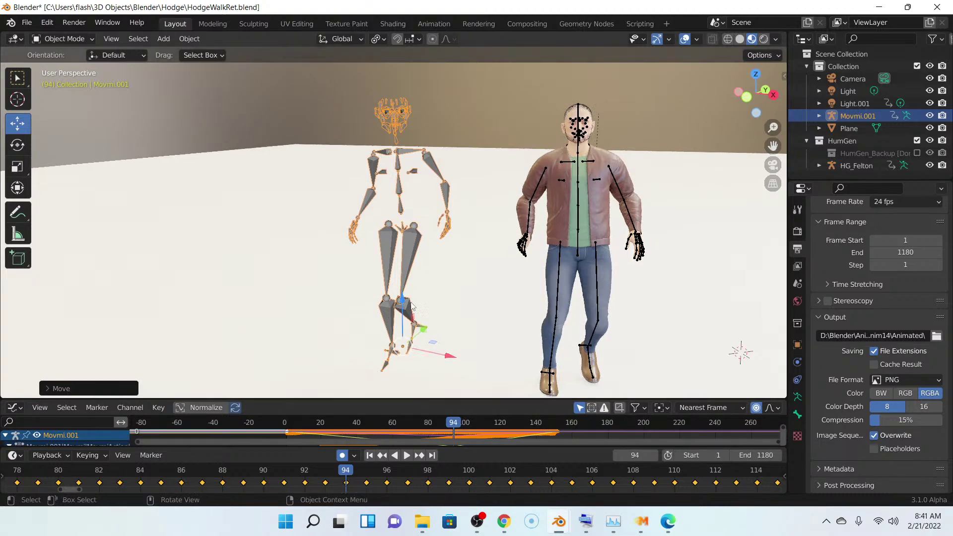
pyautogui.moveTo(551, 244); pyautogui.dragTo(563, 232, button='middle')
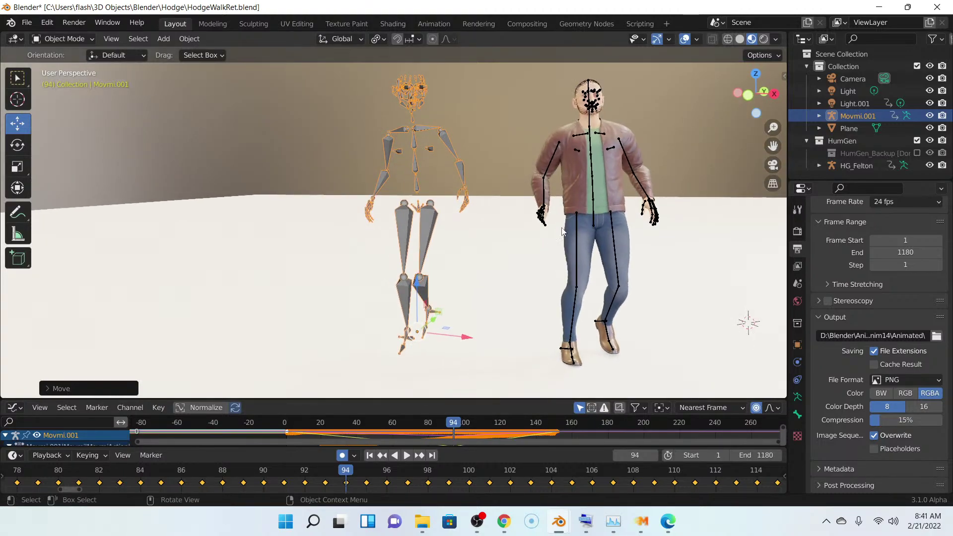
pyautogui.moveTo(773, 146); pyautogui.dragTo(514, 248)
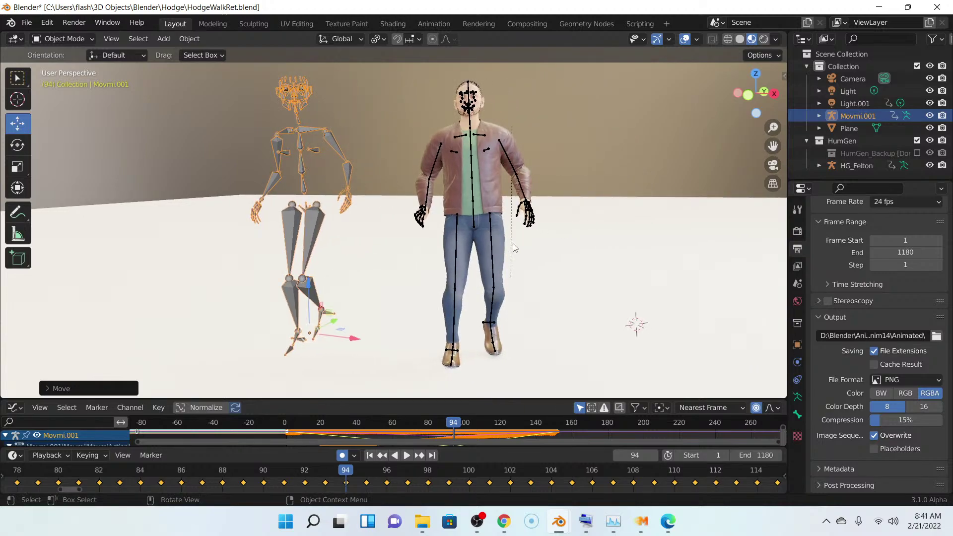
pyautogui.moveTo(514, 248); pyautogui.dragTo(486, 272, button='middle')
# - Open the Blender online manual and look over its topic list, Getting Started links and Sections
pyautogui.click(136, 23)
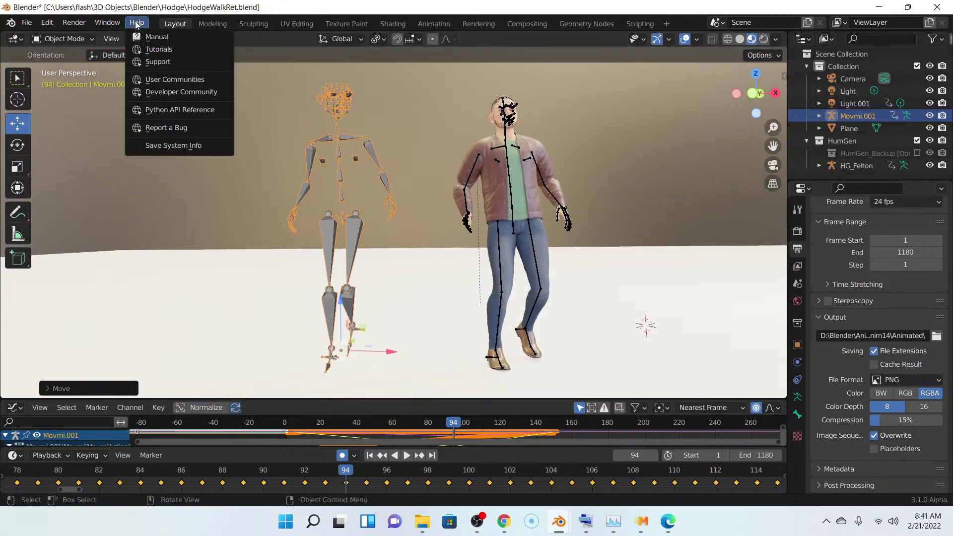
pyautogui.click(154, 37)
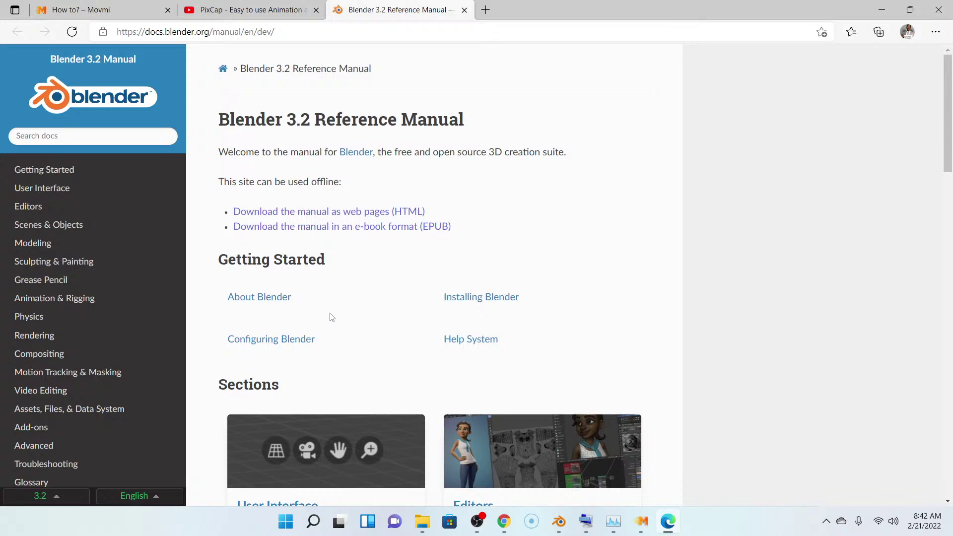
pyautogui.scroll(-5, 348, 314)
pyautogui.scroll(5, 356, 313)
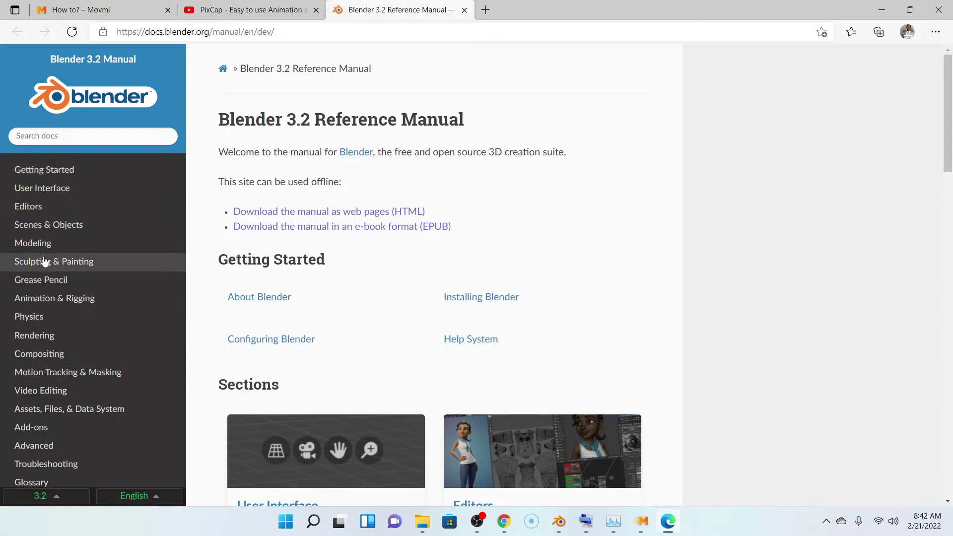
pyautogui.scroll(-1, 45, 268)
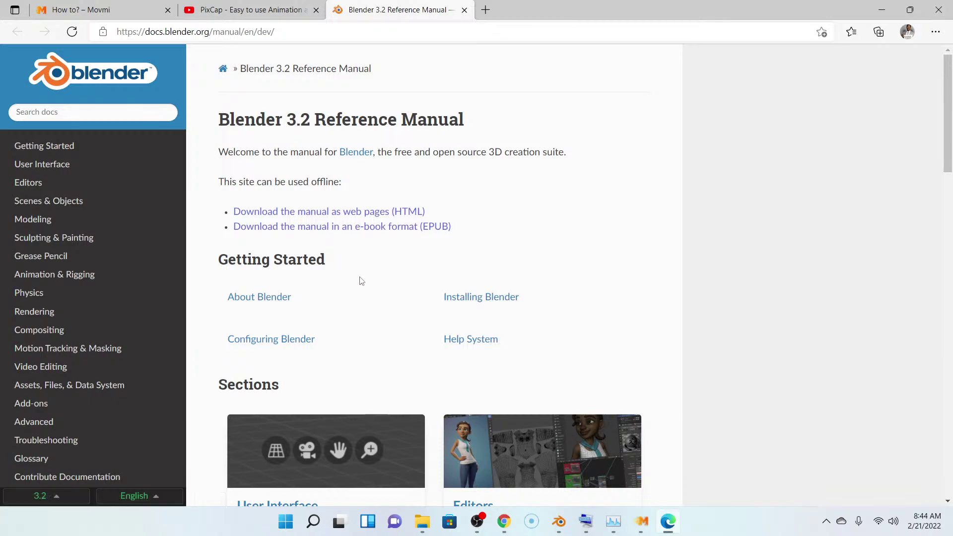
pyautogui.scroll(-3, 44, 238)
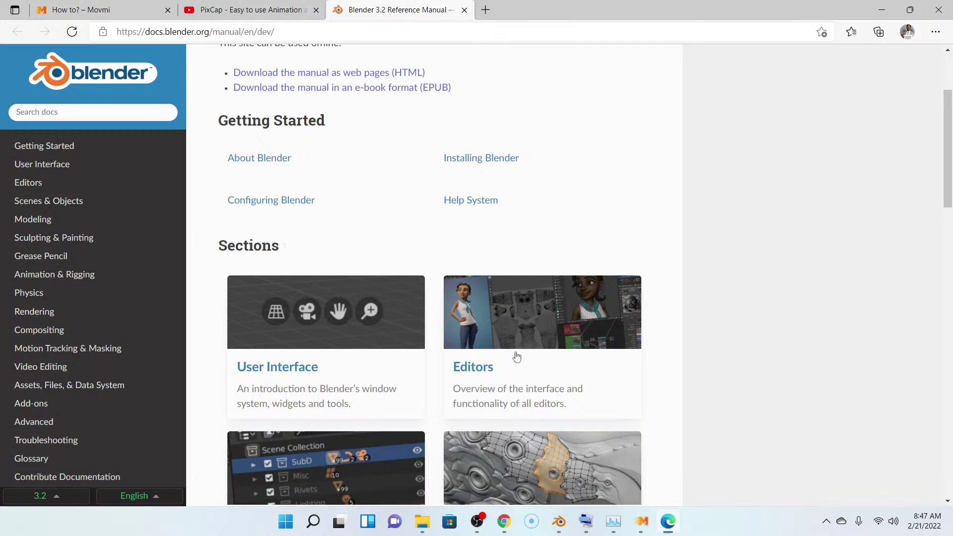
# - Switch to File Explorer, open the Animated folder inside Anim14, and show its files as extra large icons in a maximized window
pyautogui.moveTo(422, 521)
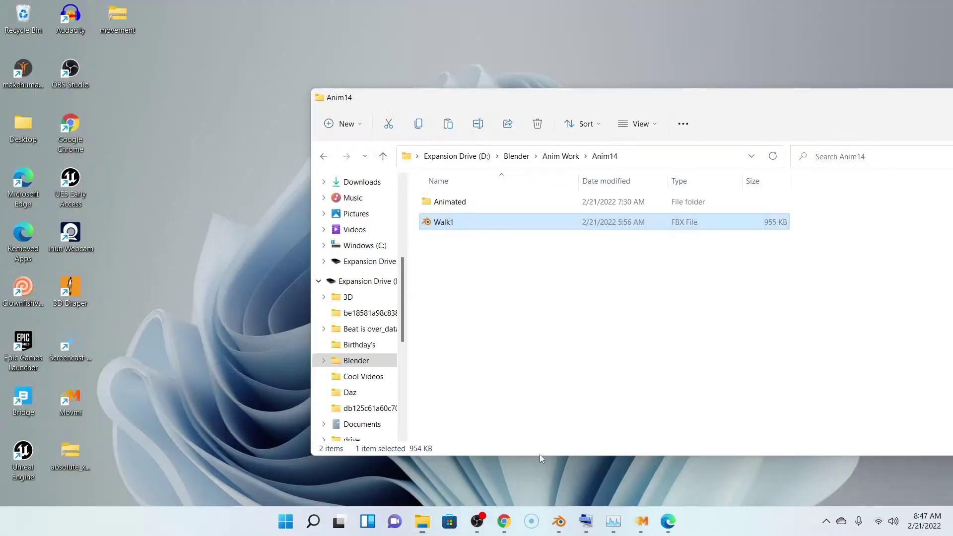
pyautogui.click(540, 454)
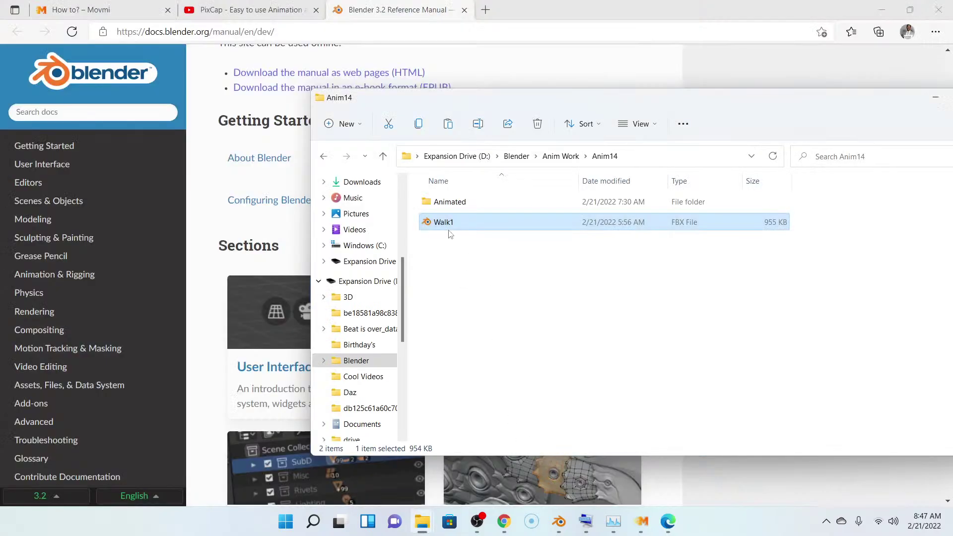
pyautogui.doubleClick(447, 201)
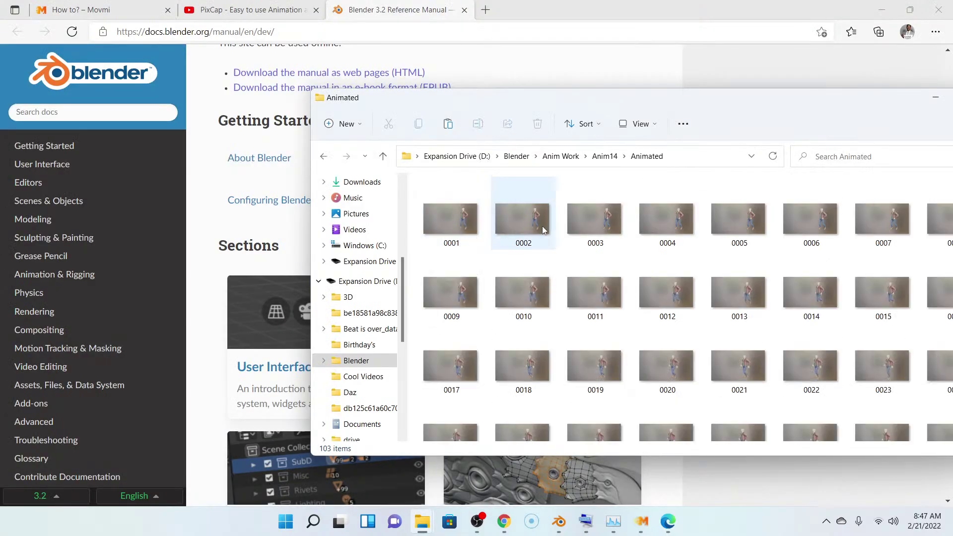
pyautogui.scroll(-5, 617, 330)
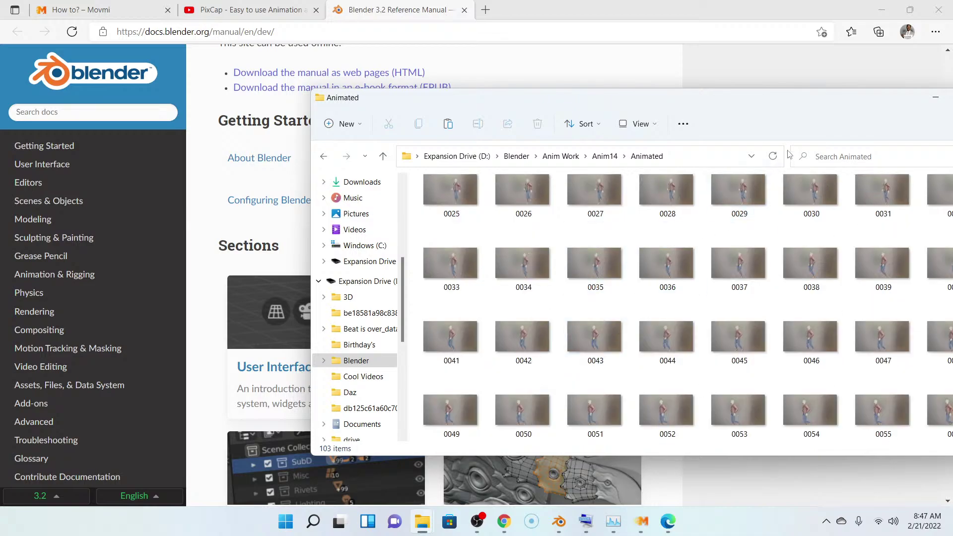
pyautogui.click(640, 124)
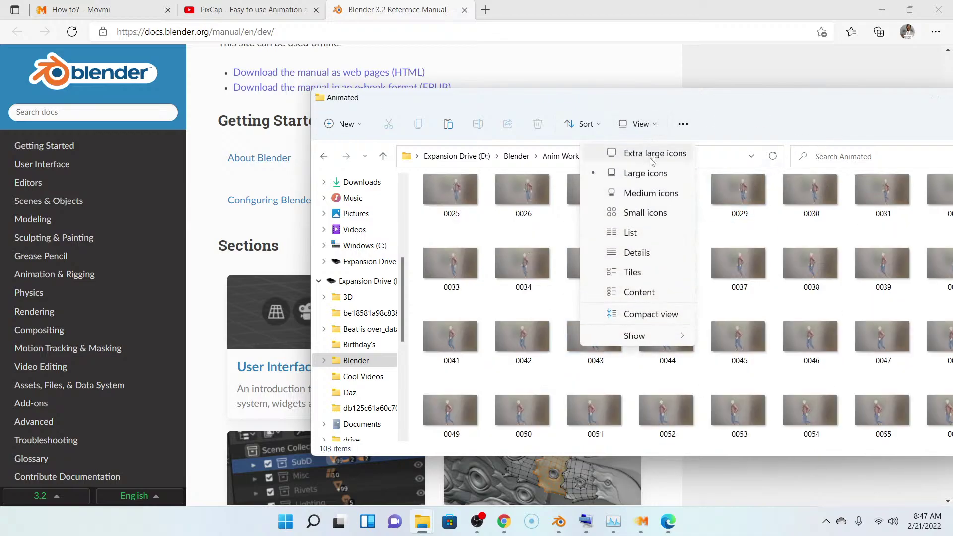
pyautogui.click(652, 157)
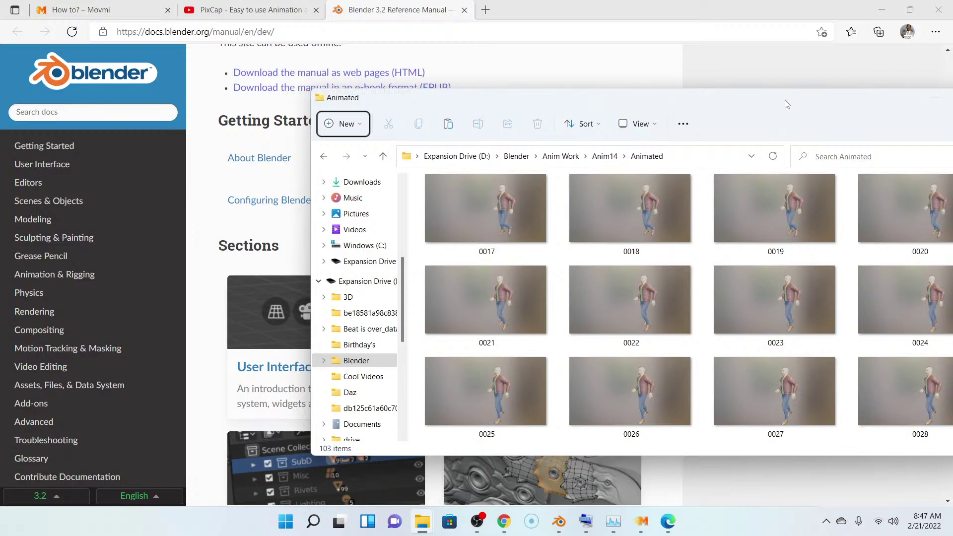
pyautogui.moveTo(787, 104); pyautogui.dragTo(581, 84)
pyautogui.click(749, 79)
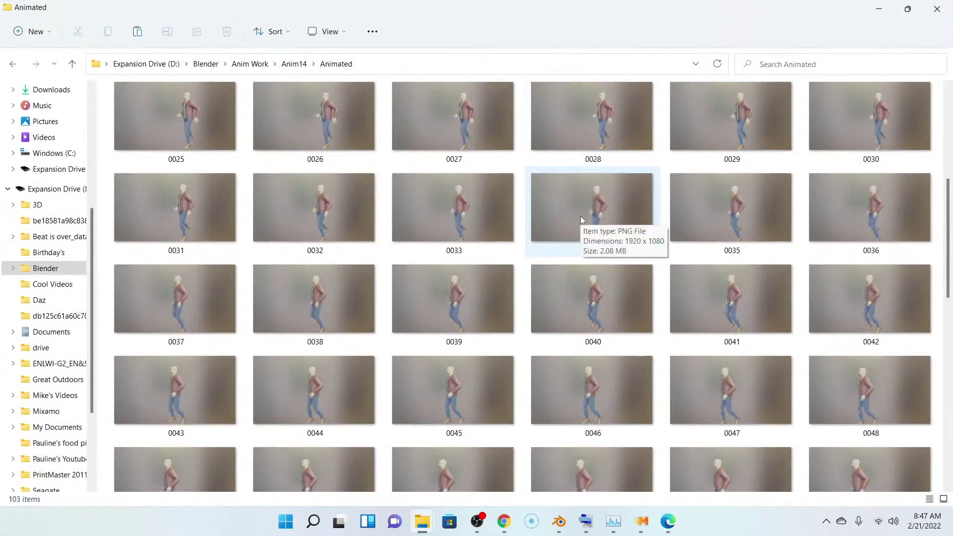
# - Examine the rendered PNG frames of the walk animation from 0001 to 0103, checking how the character's pose progresses
pyautogui.scroll(-5, 582, 221)
pyautogui.scroll(-1, 582, 232)
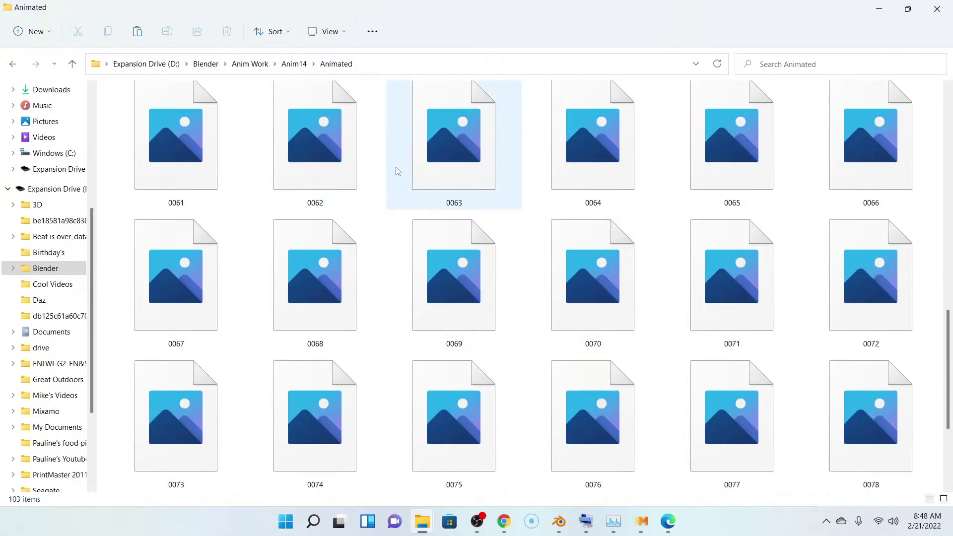
pyautogui.scroll(5, 407, 181)
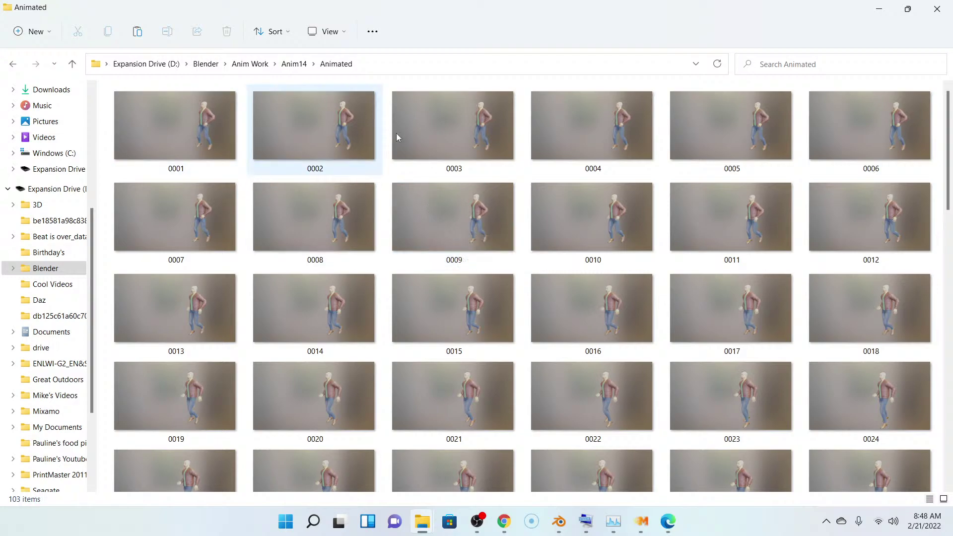
pyautogui.scroll(-10, 404, 305)
pyautogui.scroll(-3, 500, 282)
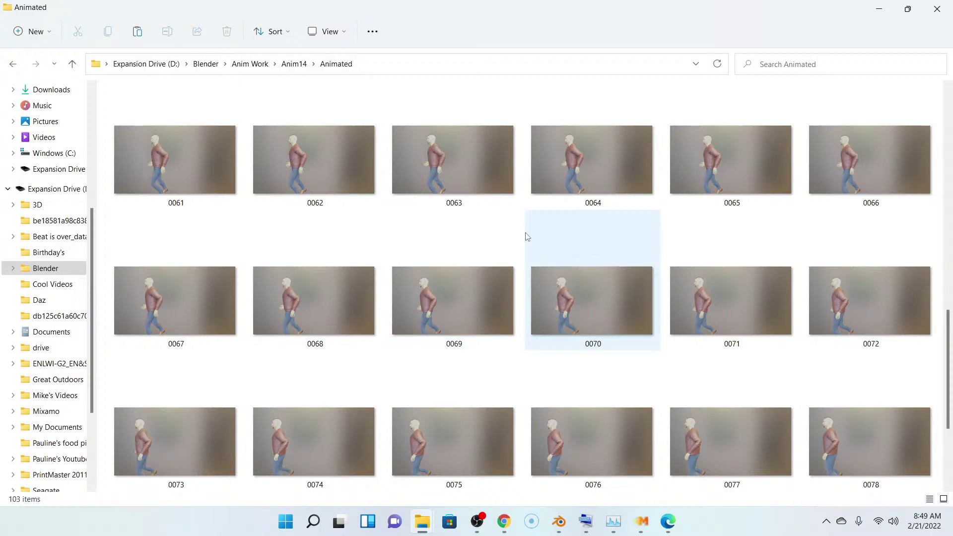
pyautogui.scroll(-3, 527, 233)
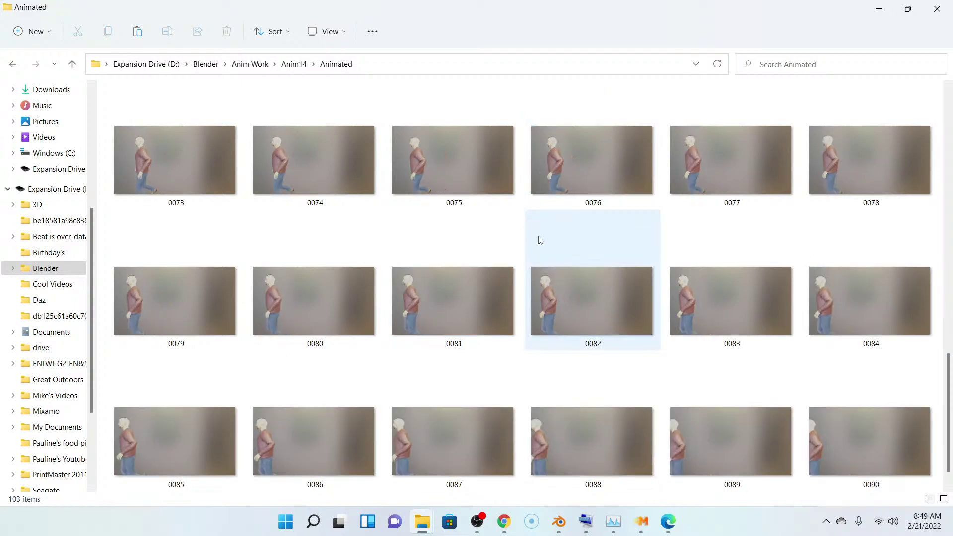
pyautogui.scroll(-3, 527, 255)
pyautogui.scroll(20, 527, 255)
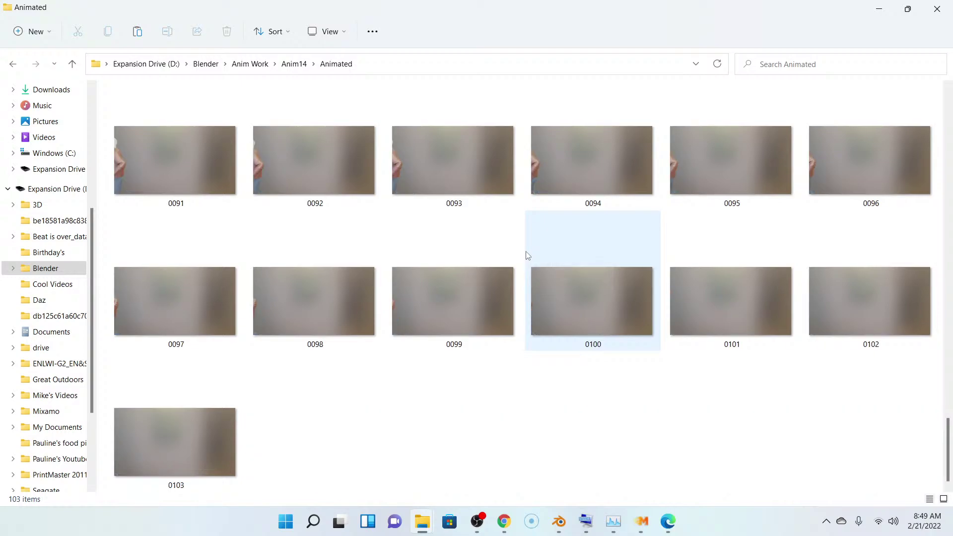
pyautogui.scroll(-15, 527, 256)
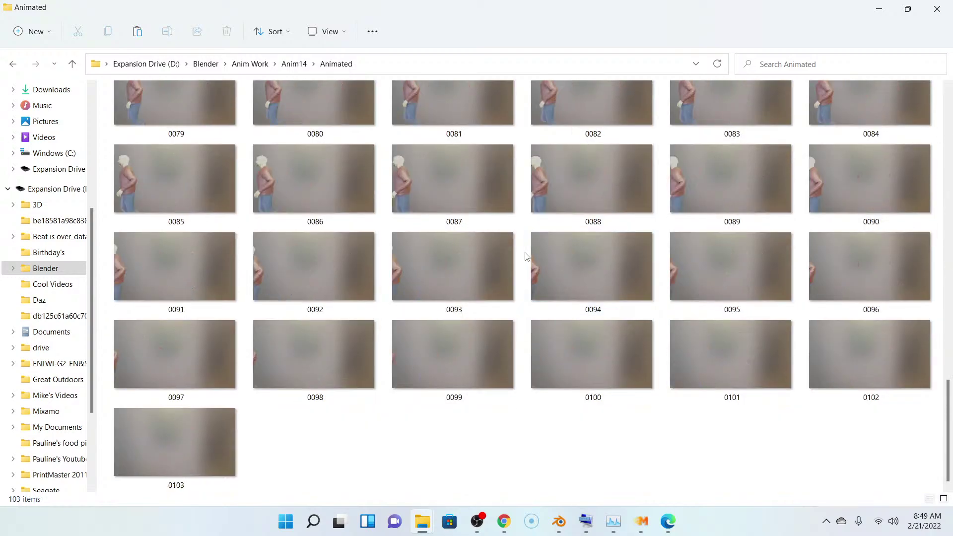
pyautogui.scroll(15, 528, 257)
pyautogui.scroll(-15, 528, 255)
pyautogui.scroll(15, 527, 255)
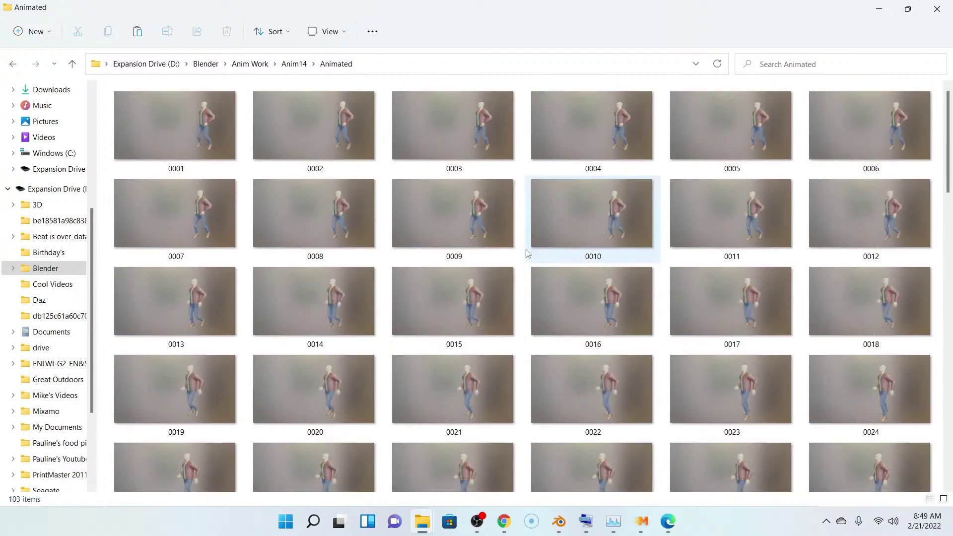
pyautogui.scroll(-15, 527, 253)
pyautogui.scroll(15, 527, 254)
pyautogui.scroll(-8, 527, 251)
pyautogui.scroll(8, 529, 248)
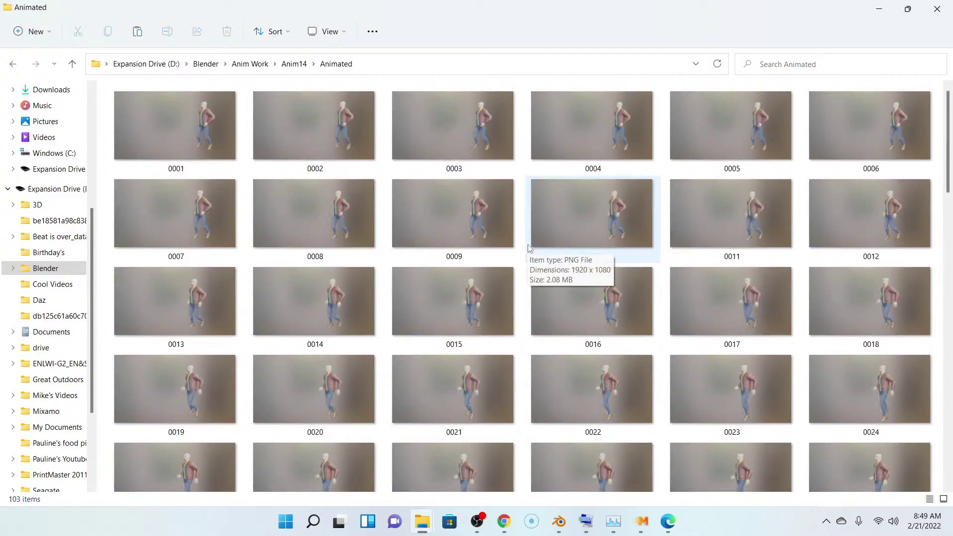
# - Minimize the folder and manual windows to return to Blender, and inspect the Movmi.001 armature and HG_Felton up close
pyautogui.click(880, 9)
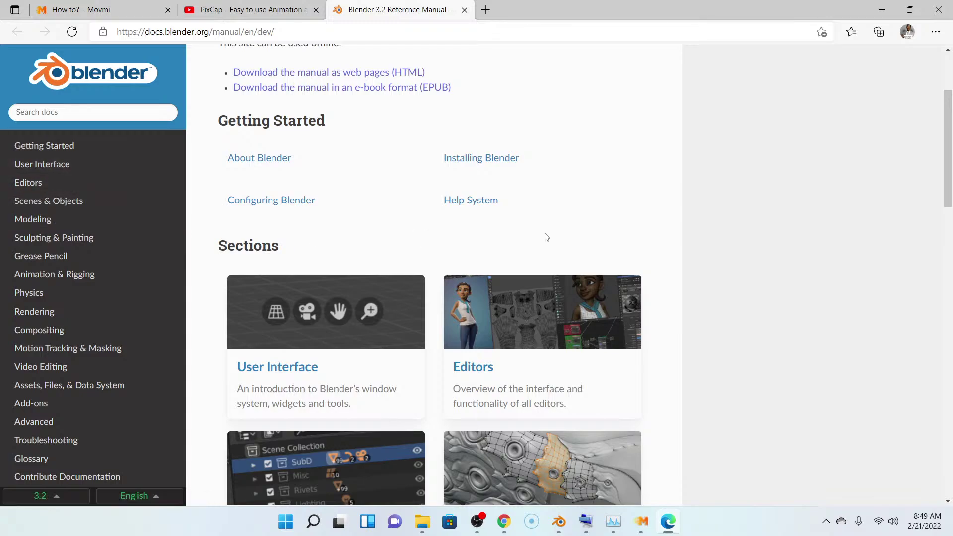
pyautogui.click(882, 9)
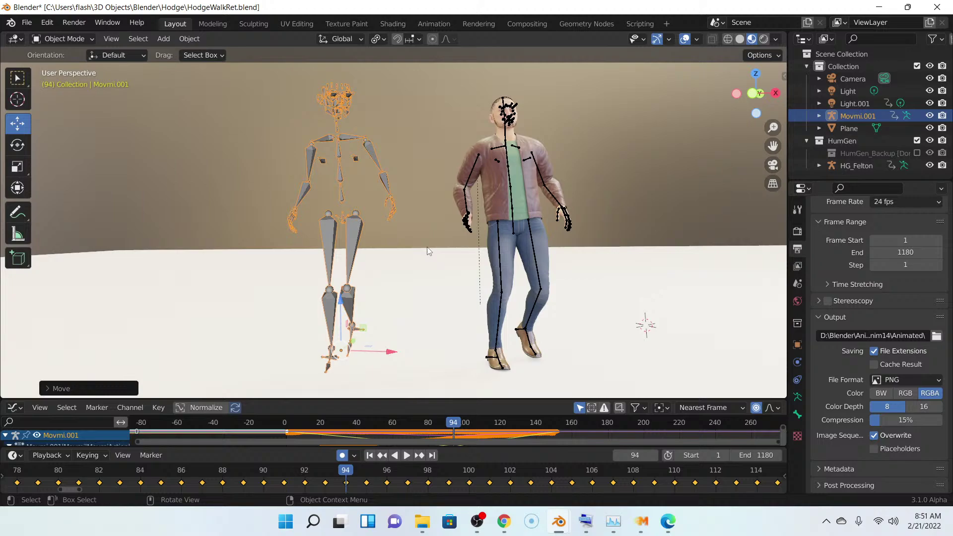
pyautogui.scroll(4, 424, 243)
pyautogui.moveTo(434, 228); pyautogui.dragTo(457, 148, button='middle')
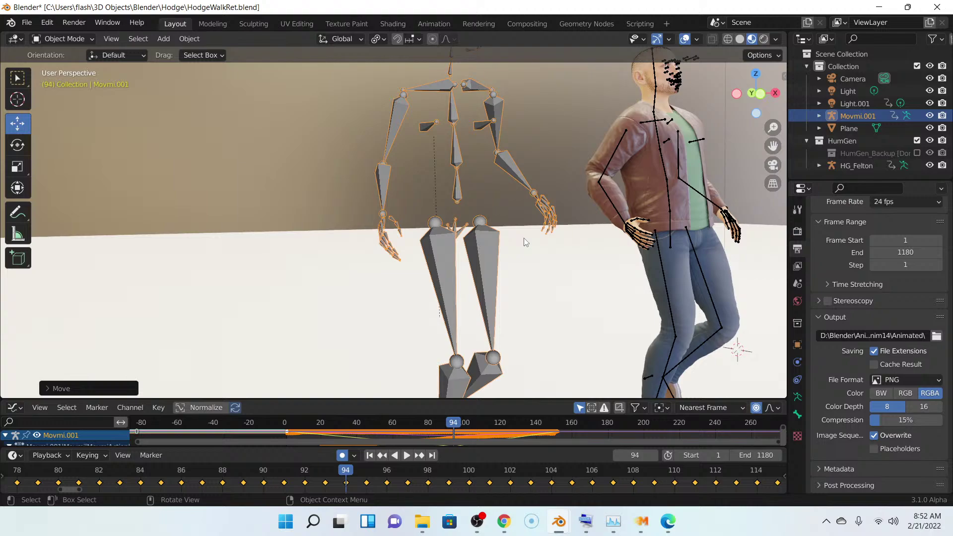
pyautogui.moveTo(535, 242); pyautogui.dragTo(410, 229, button='middle')
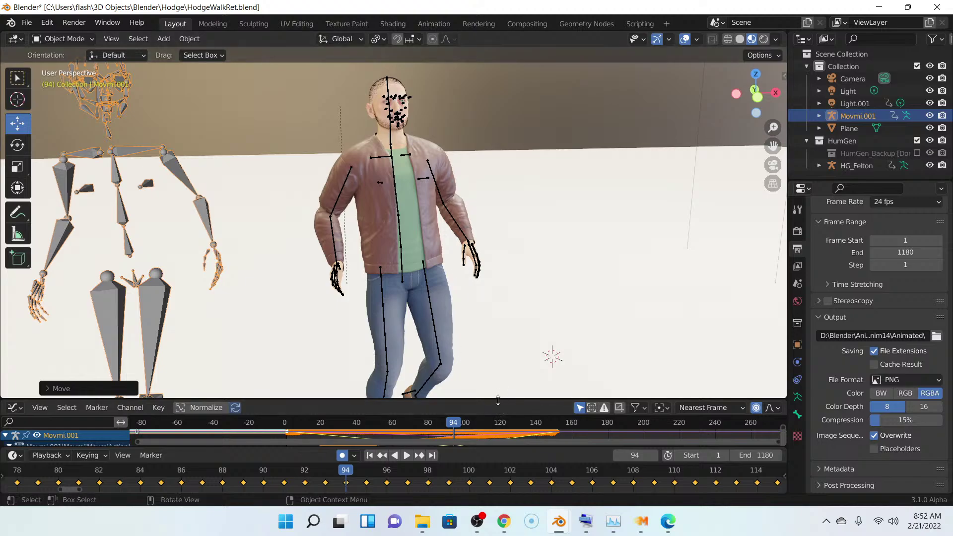
# - Enlarge the Graph Editor and examine the keyframes along the Movmi.001 animation curves in close-up
pyautogui.moveTo(498, 401); pyautogui.dragTo(475, 193)
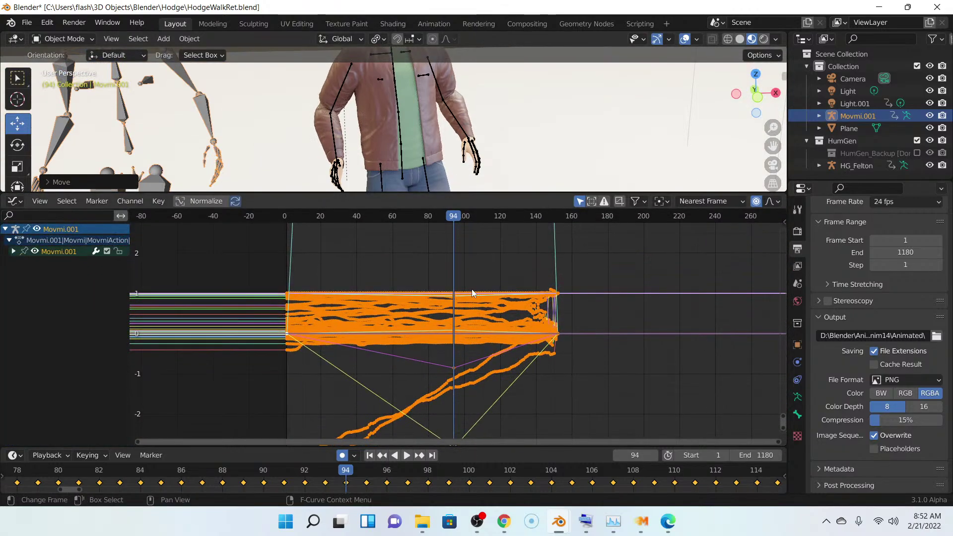
pyautogui.scroll(2, 473, 293)
pyautogui.scroll(3, 447, 308)
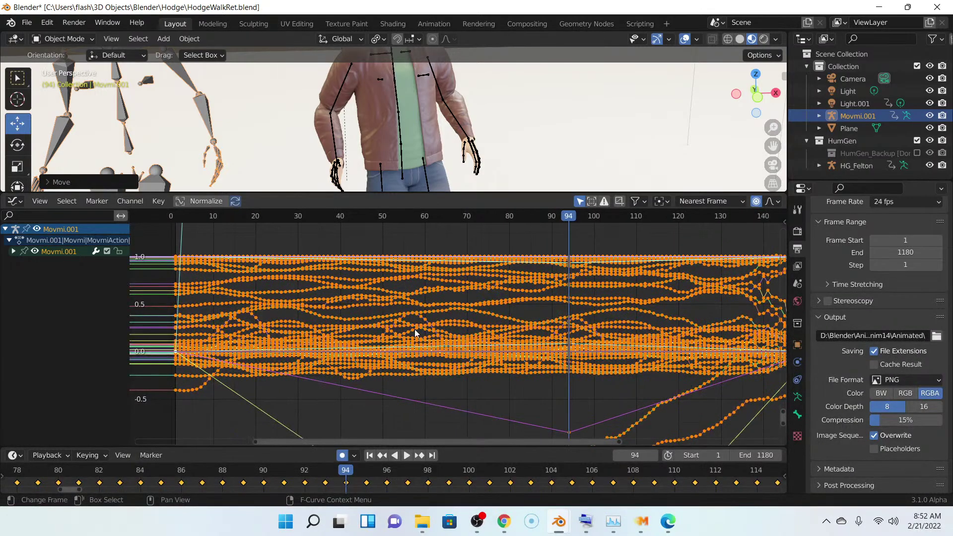
pyautogui.scroll(7, 437, 334)
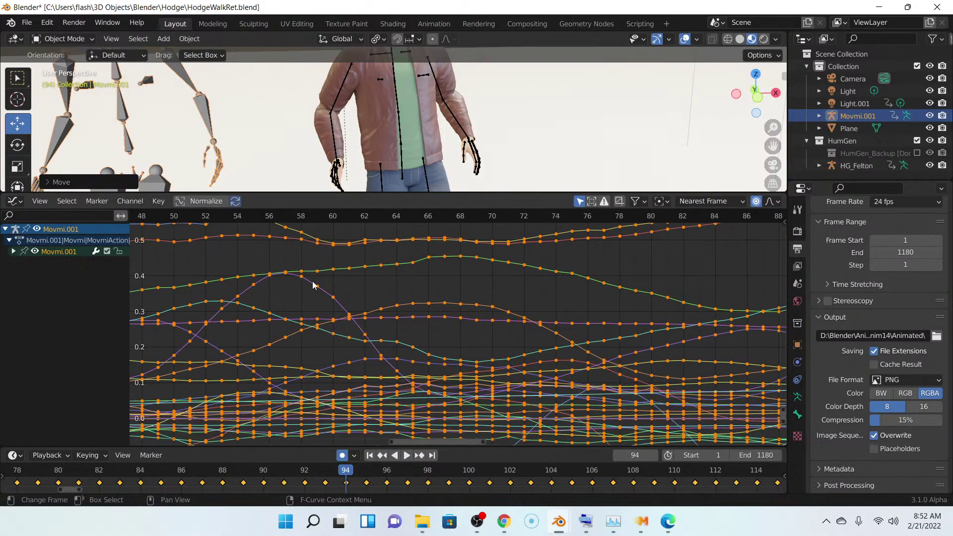
pyautogui.scroll(-3, 318, 285)
pyautogui.keyDown('ctrl'); pyautogui.hscroll(-5, 549, 273); pyautogui.keyUp('ctrl')
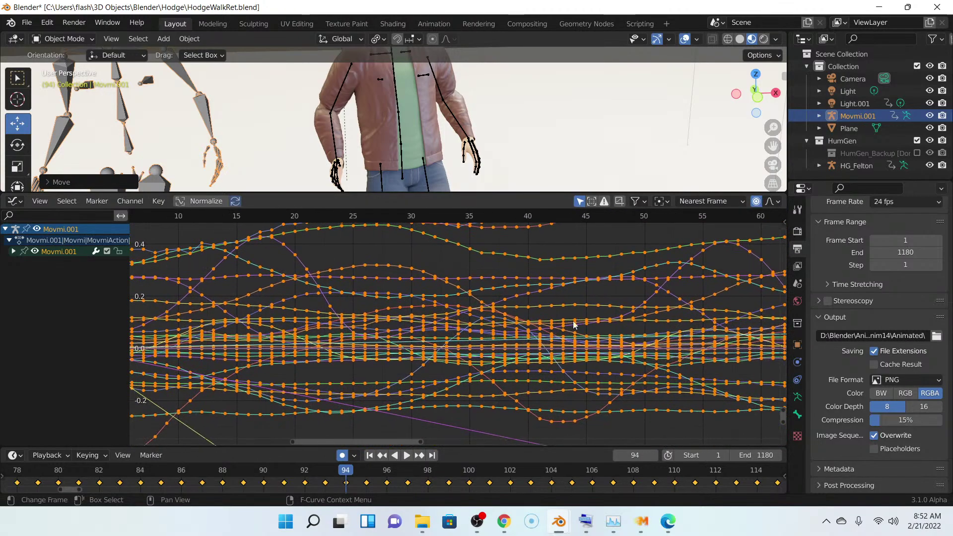
# - Give the 3D viewport more height than the Graph Editor and switch the Movmi.001 armature to Pose Mode
pyautogui.moveTo(375, 326); pyautogui.dragTo(533, 341, button='middle')
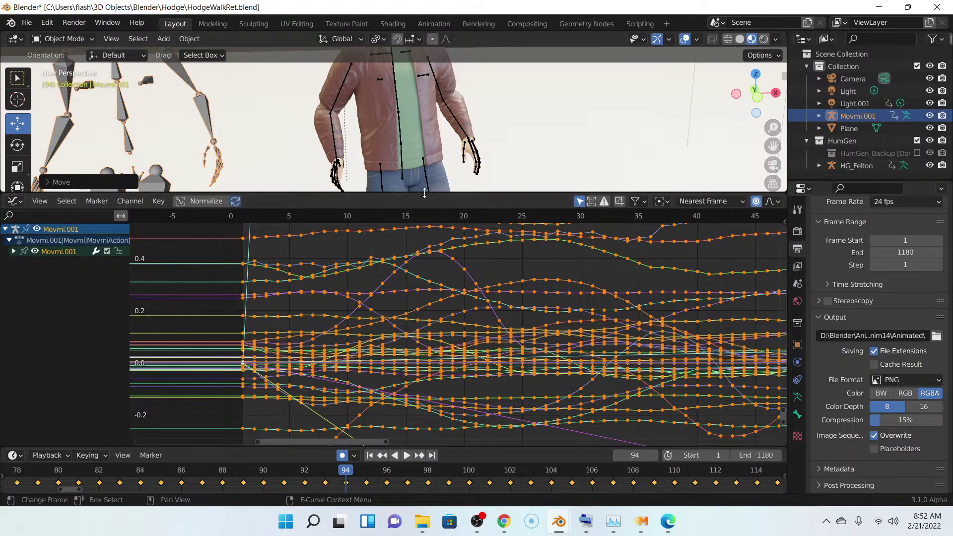
pyautogui.moveTo(422, 196); pyautogui.dragTo(427, 309)
pyautogui.scroll(-5, 209, 160)
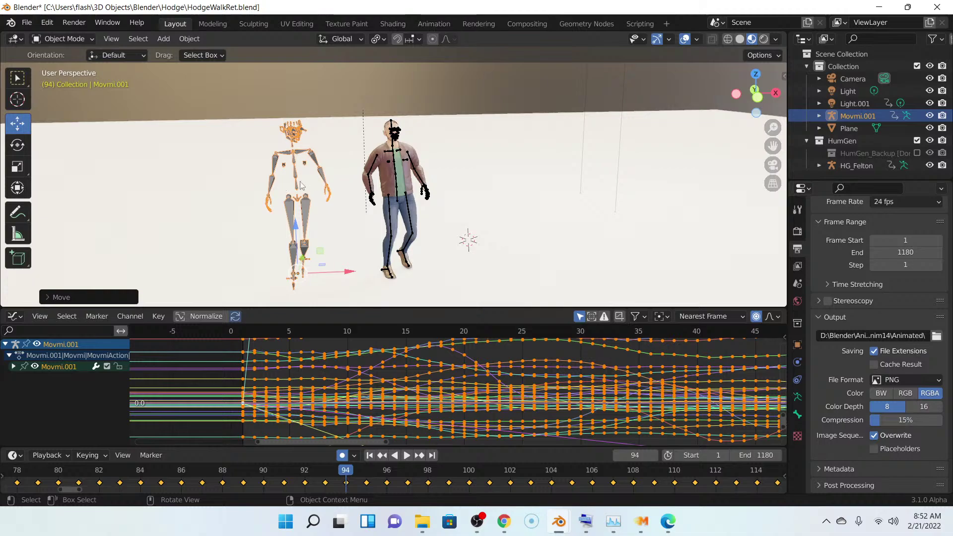
pyautogui.click(65, 37)
pyautogui.click(67, 80)
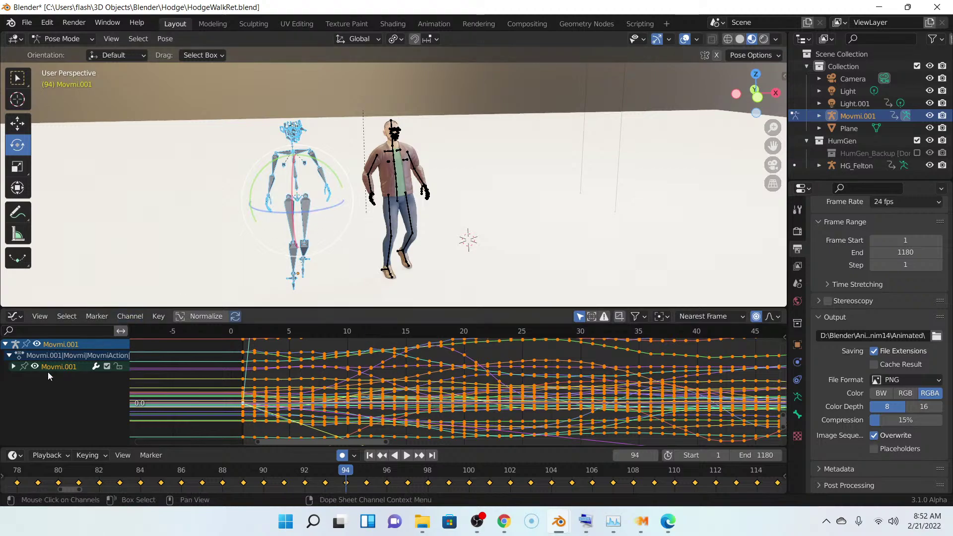
# - Expand the Movmi.001 channel group in the Graph Editor and look through its location, rotation and scale channels per bone
pyautogui.click(14, 366)
pyautogui.scroll(-10, 58, 379)
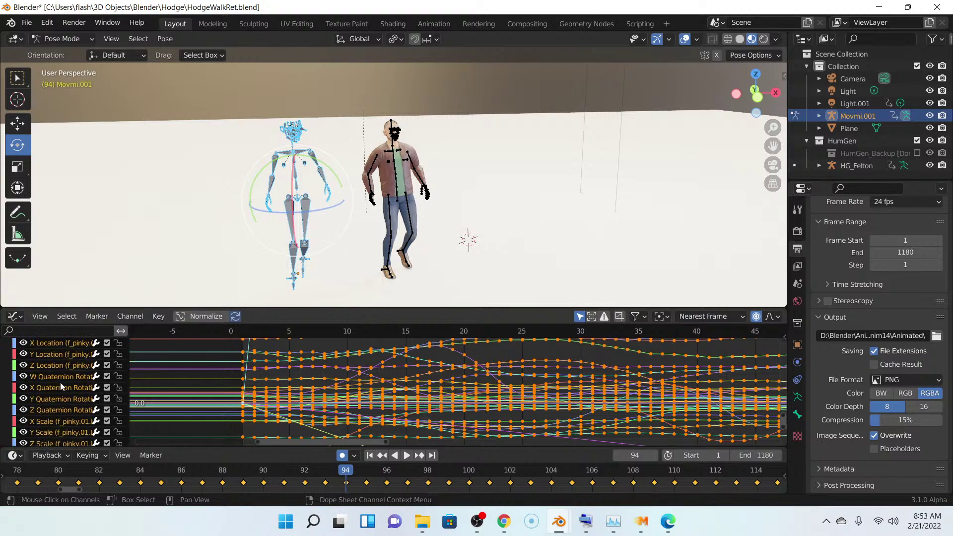
pyautogui.scroll(-10, 60, 384)
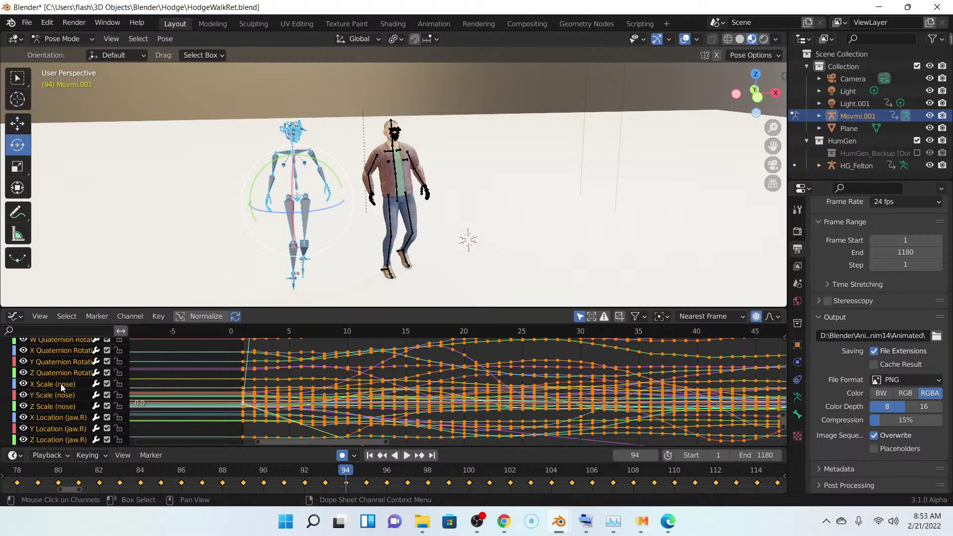
pyautogui.scroll(-10, 60, 383)
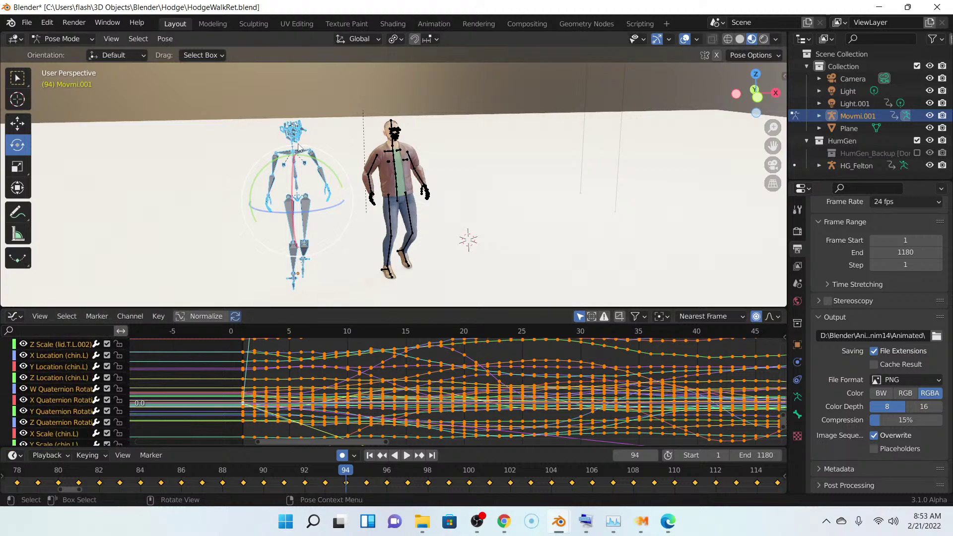
# - Bring the Movmi.001 armature up close, then enlarge the Graph Editor and examine the curves of all its bones
pyautogui.scroll(10, 300, 145)
pyautogui.scroll(-5, 300, 145)
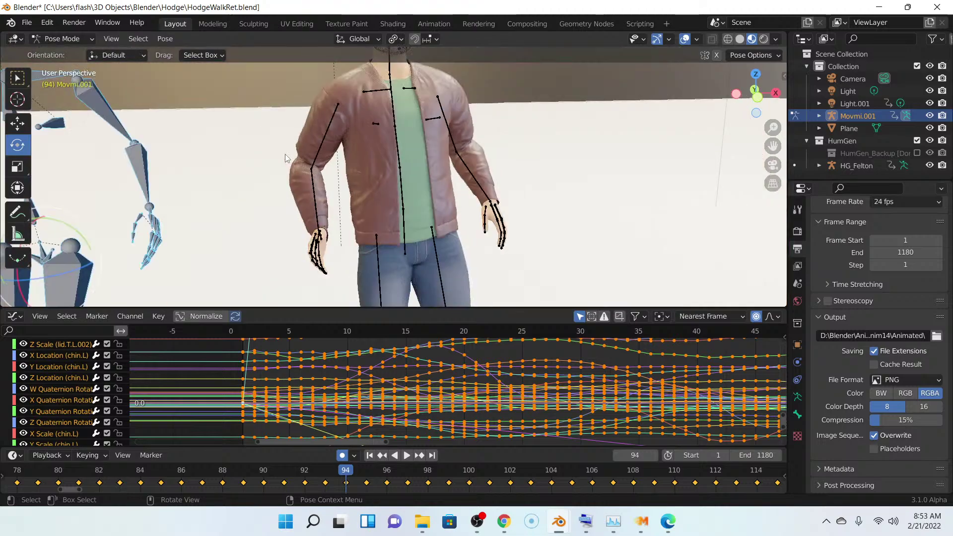
pyautogui.keyDown('shift'); pyautogui.moveTo(277, 153); pyautogui.dragTo(442, 171, button='middle'); pyautogui.keyUp('shift')
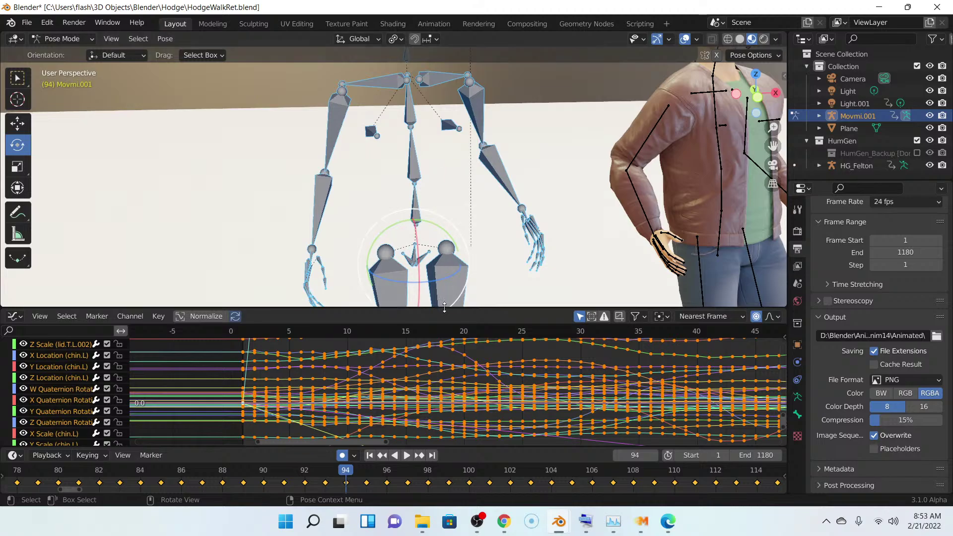
pyautogui.moveTo(444, 308); pyautogui.dragTo(470, 129)
pyautogui.scroll(-5, 494, 276)
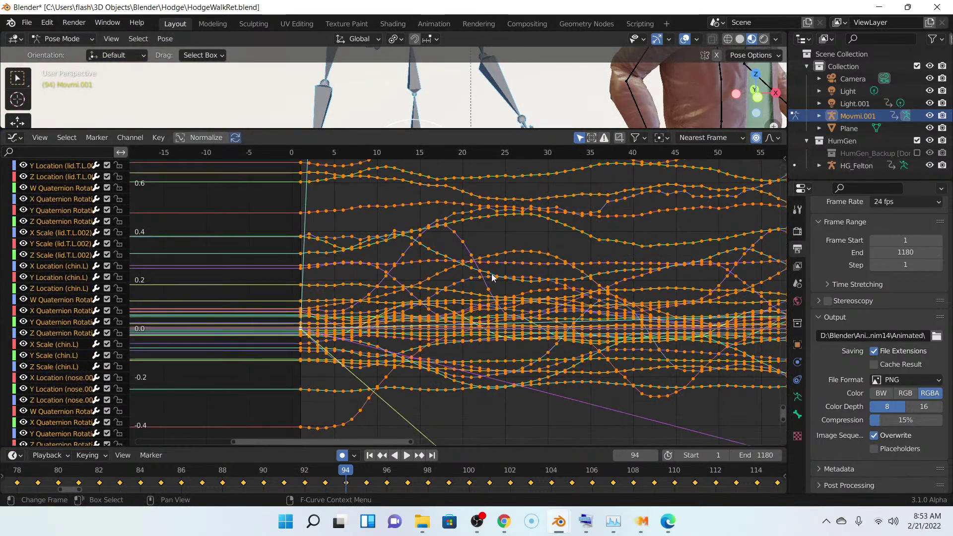
pyautogui.scroll(4, 543, 276)
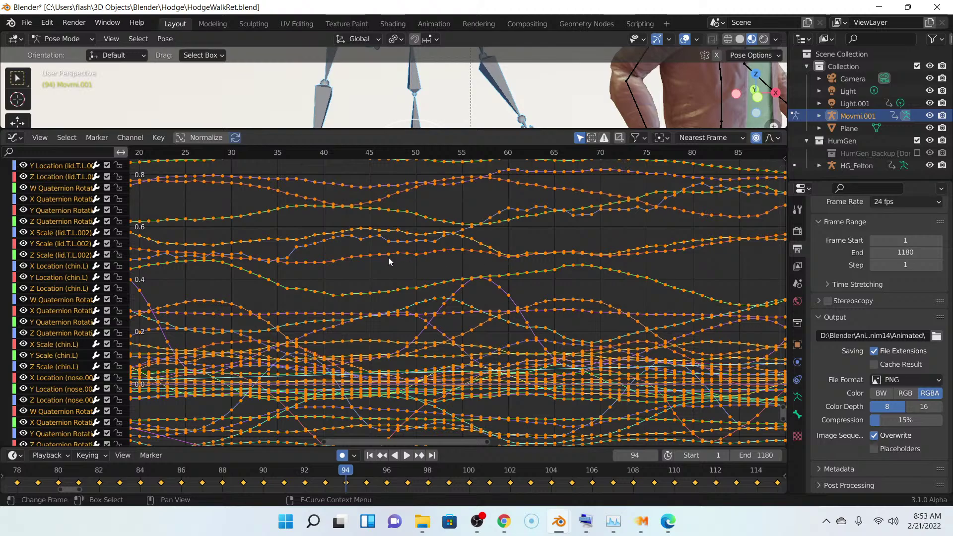
# - Select only the spine.001 bone of the Movmi.001 armature and enlarge the Graph Editor to isolate its curves
pyautogui.moveTo(454, 130); pyautogui.dragTo(452, 307)
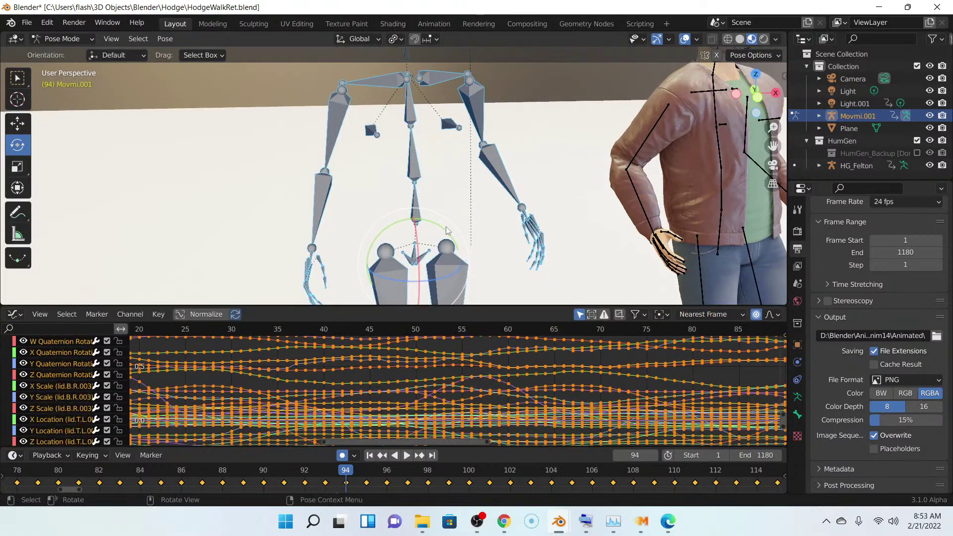
pyautogui.click(418, 205)
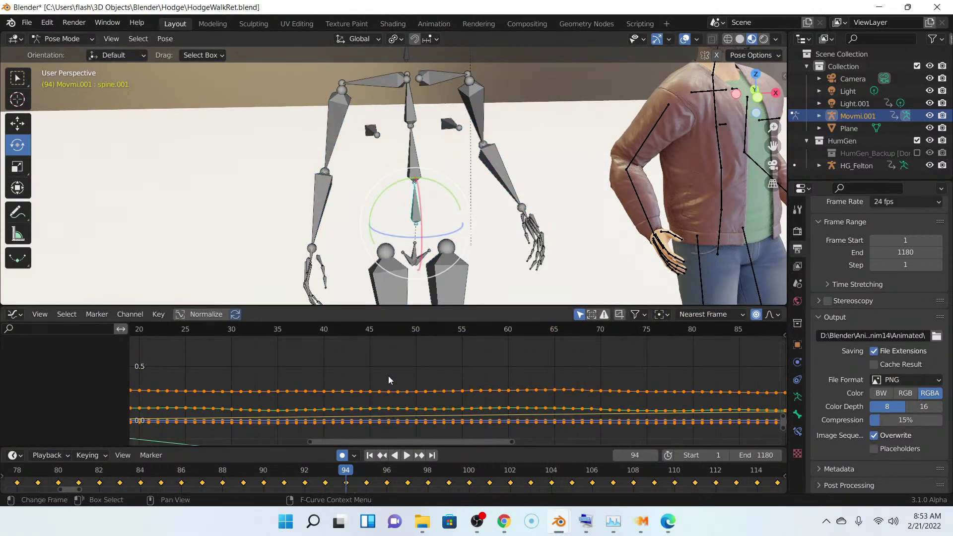
pyautogui.moveTo(433, 306); pyautogui.dragTo(440, 197)
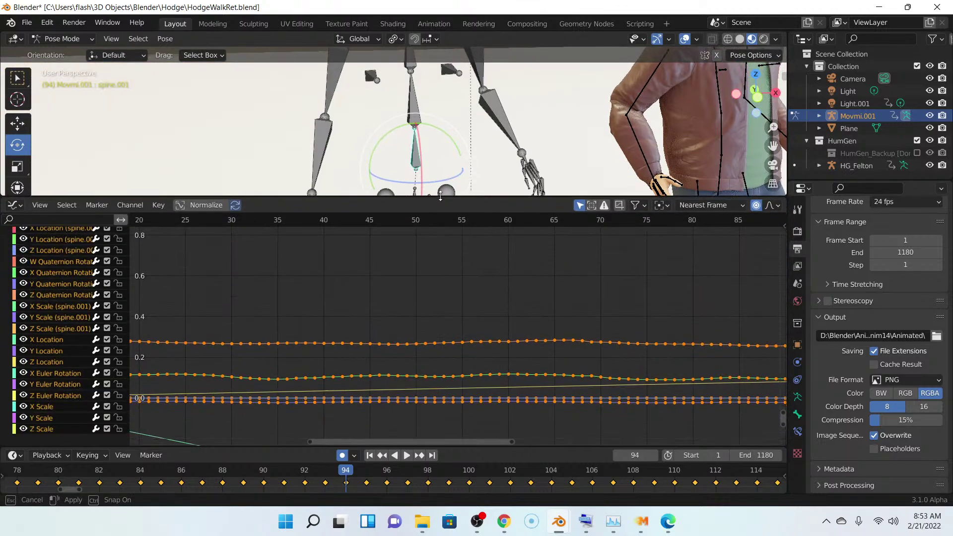
pyautogui.moveTo(441, 315); pyautogui.dragTo(471, 340, button='middle')
# - Examine the spine.001 bone's animation curves over their entire frame and value range
pyautogui.scroll(-9, 571, 263)
pyautogui.scroll(-4, 476, 317)
pyautogui.scroll(-1, 499, 305)
pyautogui.scroll(-3, 471, 341)
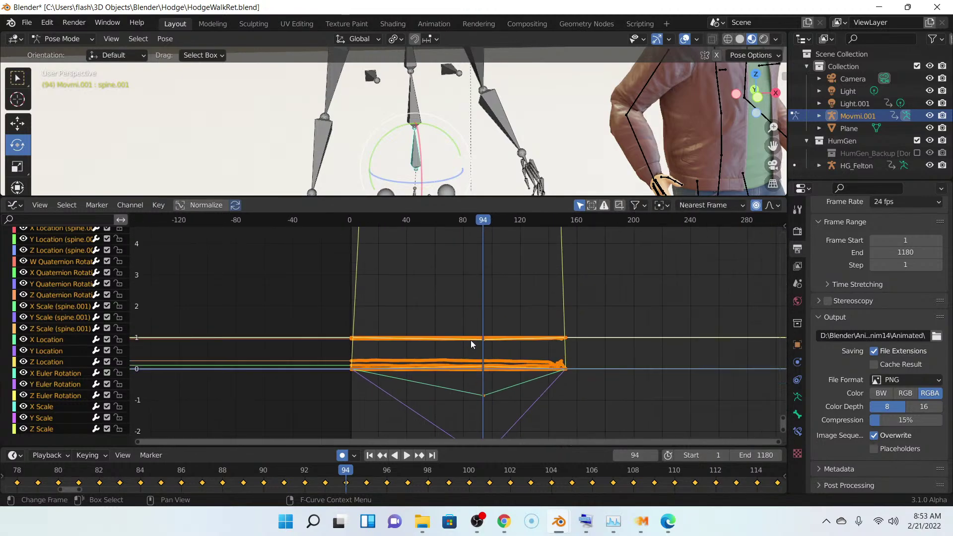
pyautogui.scroll(-6, 464, 290)
pyautogui.moveTo(480, 270); pyautogui.dragTo(460, 341, button='middle')
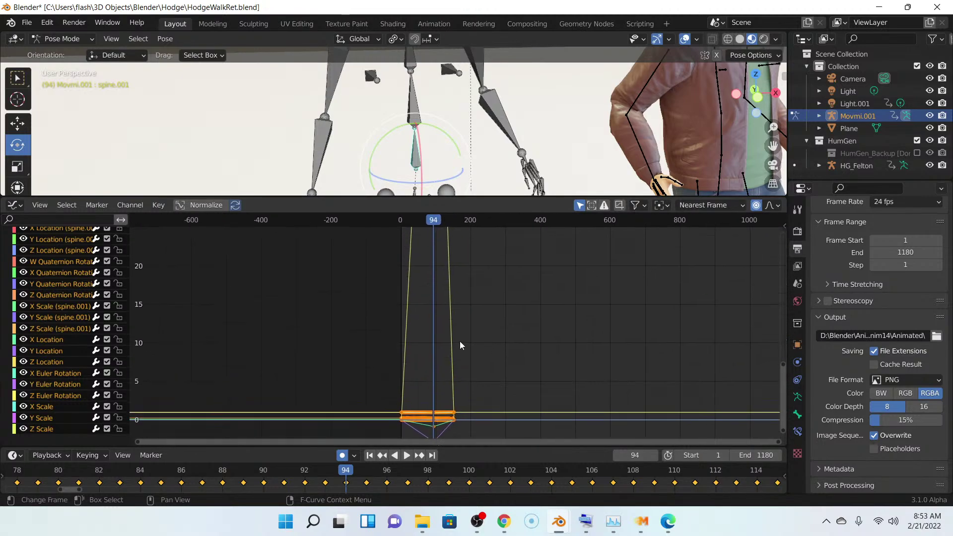
pyautogui.scroll(-4, 471, 300)
pyautogui.scroll(-2, 452, 327)
pyautogui.moveTo(452, 309); pyautogui.dragTo(441, 345, button='middle')
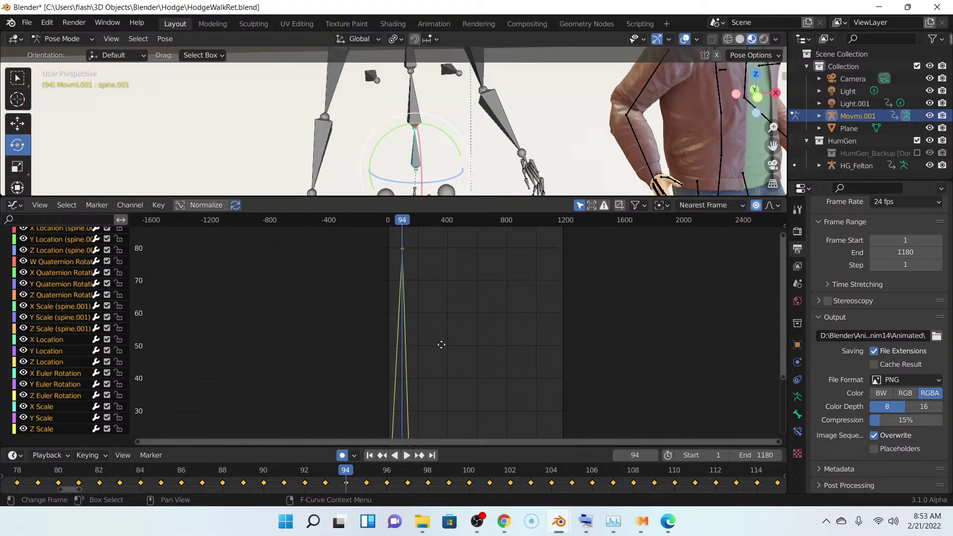
# - Inspect the keyframe at the peak of the tall yellow curve at frame 94 in close-up
pyautogui.scroll(6, 451, 370)
pyautogui.keyDown('ctrl'); pyautogui.hscroll(-3, 437, 375); pyautogui.keyUp('ctrl')
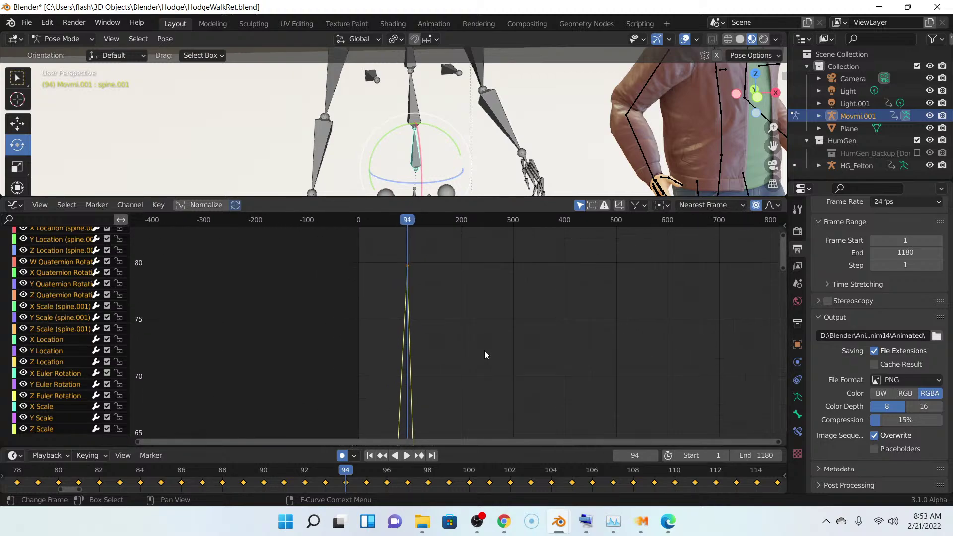
pyautogui.scroll(2, 419, 311)
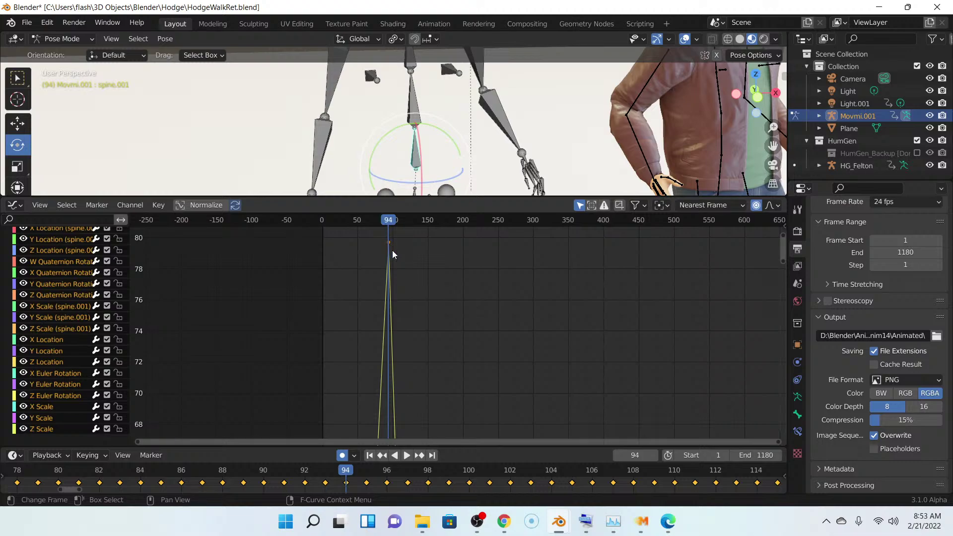
pyautogui.scroll(8, 392, 256)
pyautogui.scroll(8, 485, 330)
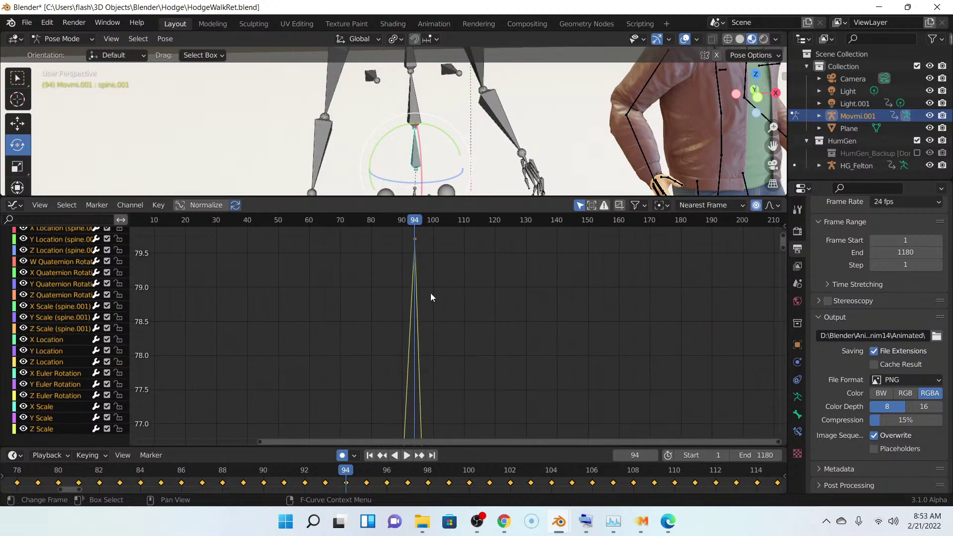
pyautogui.scroll(2, 451, 319)
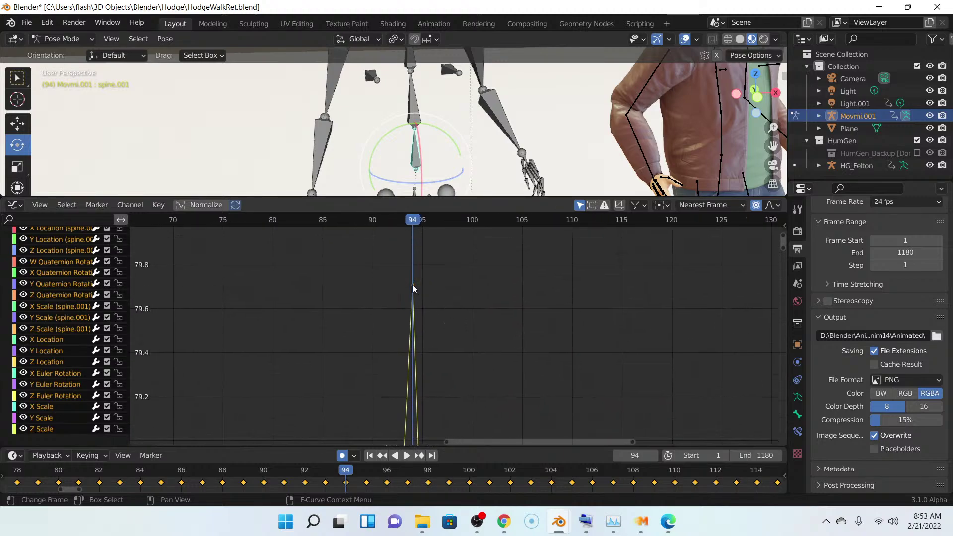
# - Follow both sides of the tall yellow curve from its peak at frame 94 down towards the zero line
pyautogui.scroll(-5, 436, 365)
pyautogui.keyDown('shift'); pyautogui.scroll(-7, 498, 396); pyautogui.keyUp('shift')
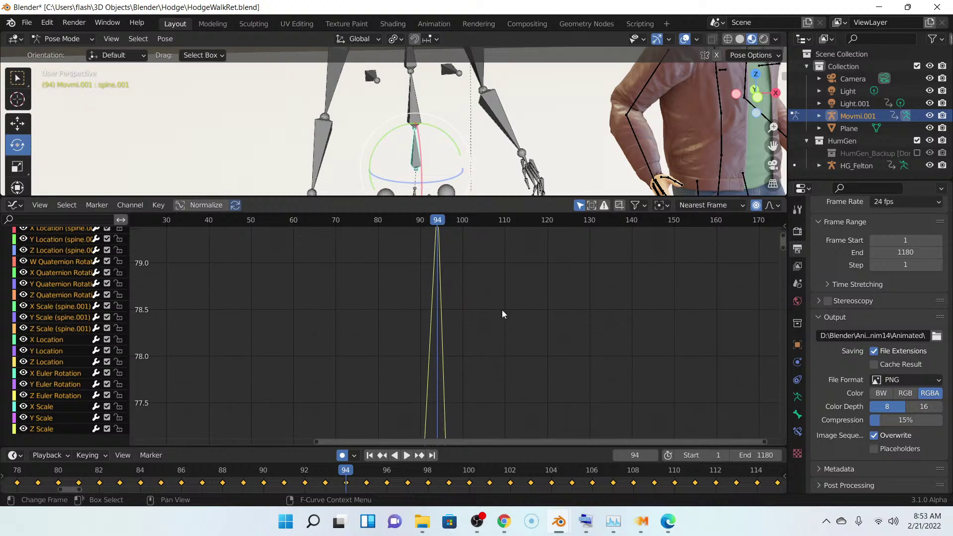
pyautogui.keyDown('shift'); pyautogui.scroll(-5, 493, 265); pyautogui.keyUp('shift')
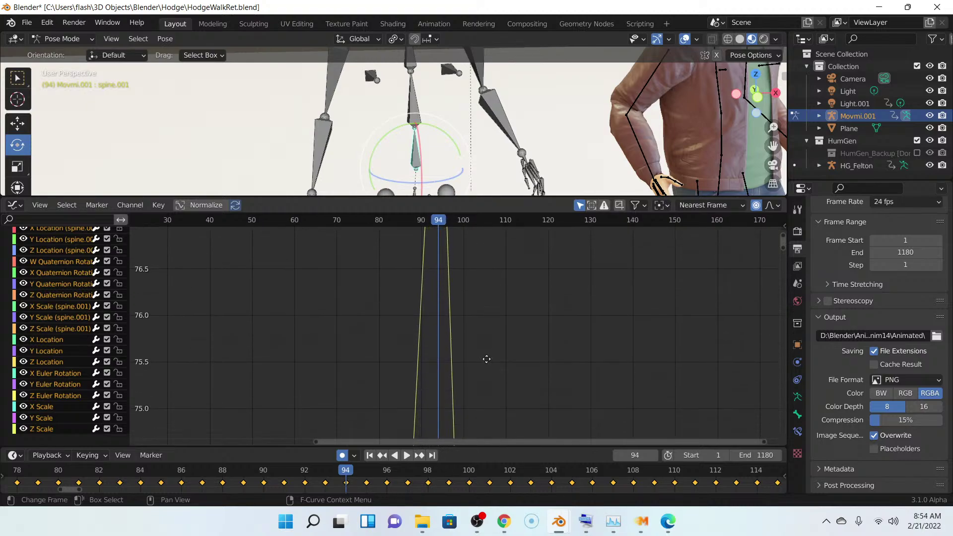
pyautogui.keyDown('shift'); pyautogui.scroll(-6, 480, 314); pyautogui.keyUp('shift')
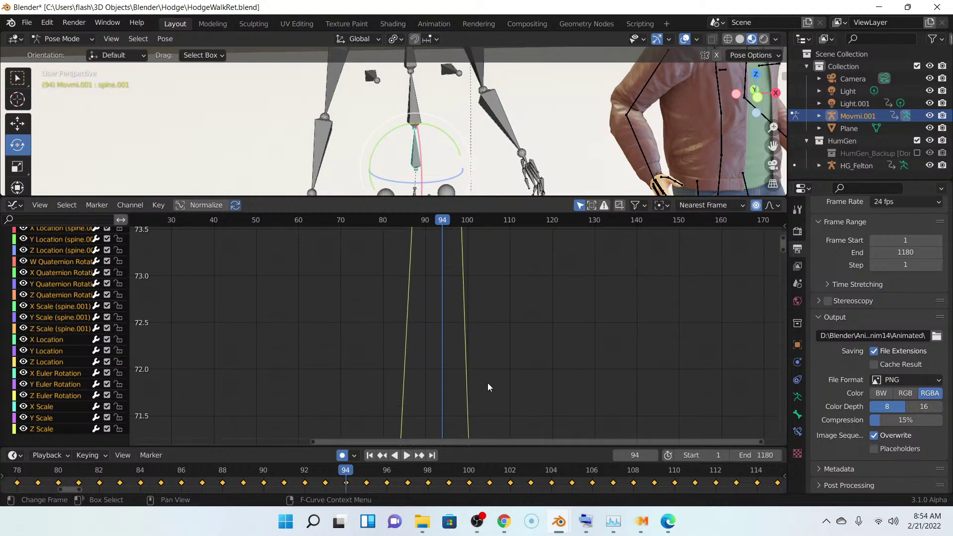
pyautogui.scroll(-4, 478, 305)
pyautogui.scroll(-4, 498, 389)
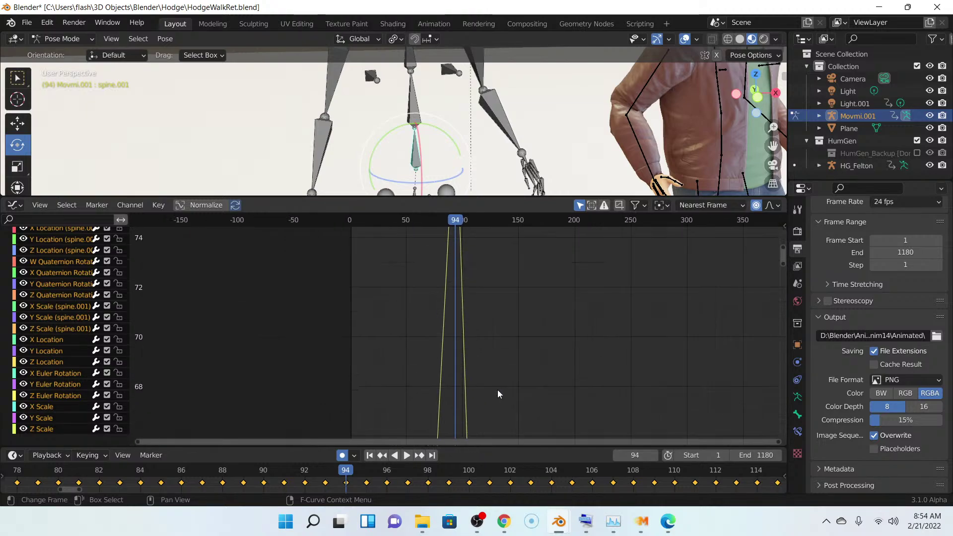
pyautogui.keyDown('shift'); pyautogui.scroll(-6, 497, 393); pyautogui.keyUp('shift')
pyautogui.keyDown('shift'); pyautogui.scroll(-5, 479, 260); pyautogui.keyUp('shift')
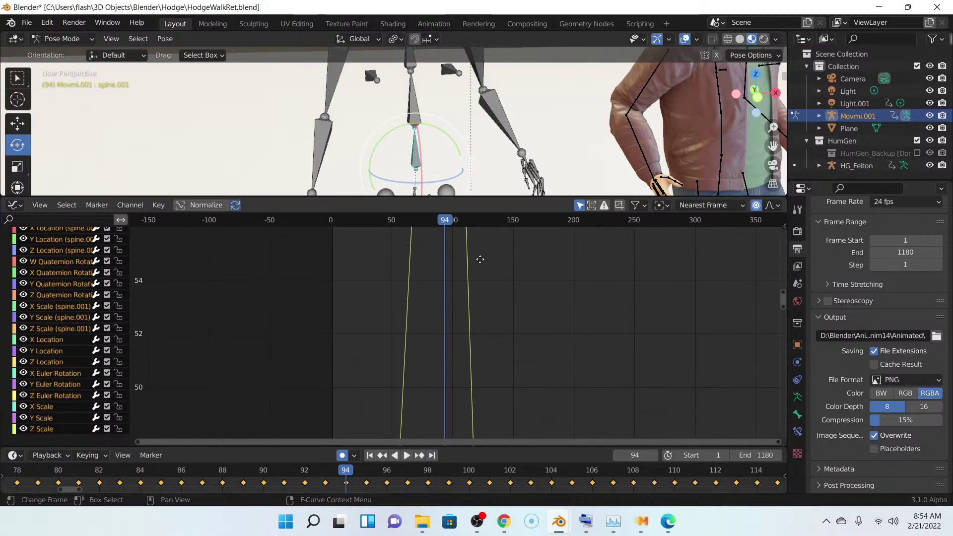
pyautogui.scroll(1, 489, 343)
pyautogui.keyDown('shift'); pyautogui.scroll(-6, 493, 370); pyautogui.keyUp('shift')
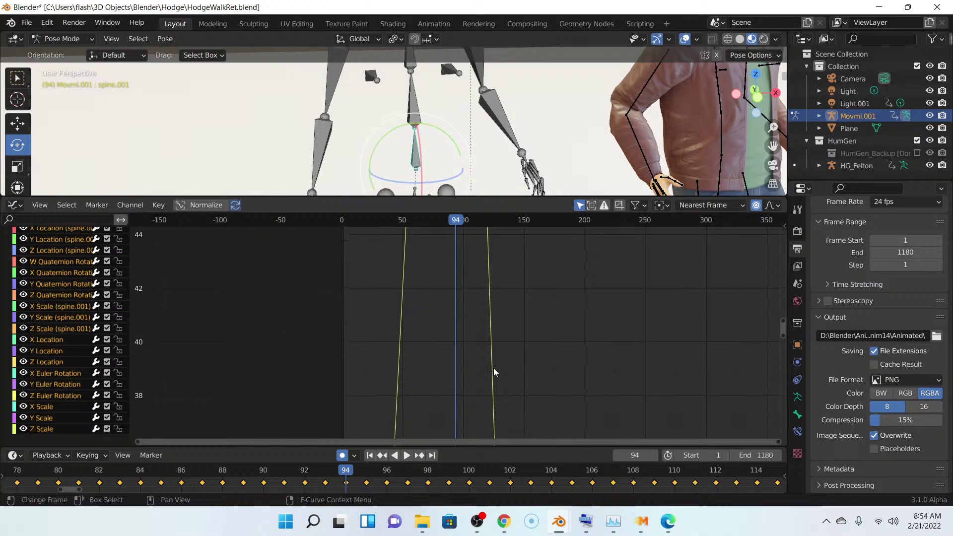
pyautogui.keyDown('ctrl'); pyautogui.scroll(1, 480, 313); pyautogui.keyUp('ctrl')
pyautogui.keyDown('shift'); pyautogui.scroll(-3, 490, 254); pyautogui.keyUp('shift')
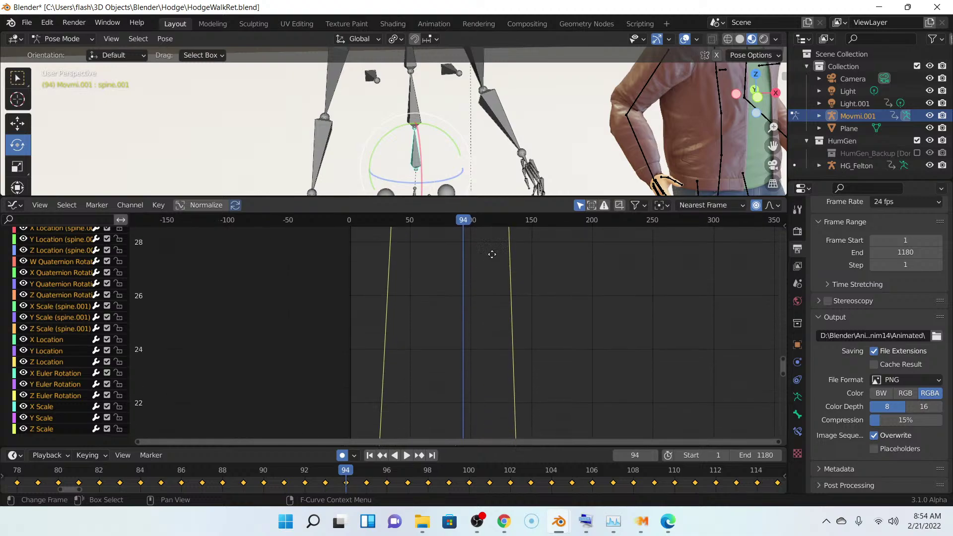
pyautogui.scroll(1, 496, 323)
pyautogui.scroll(-5, 491, 342)
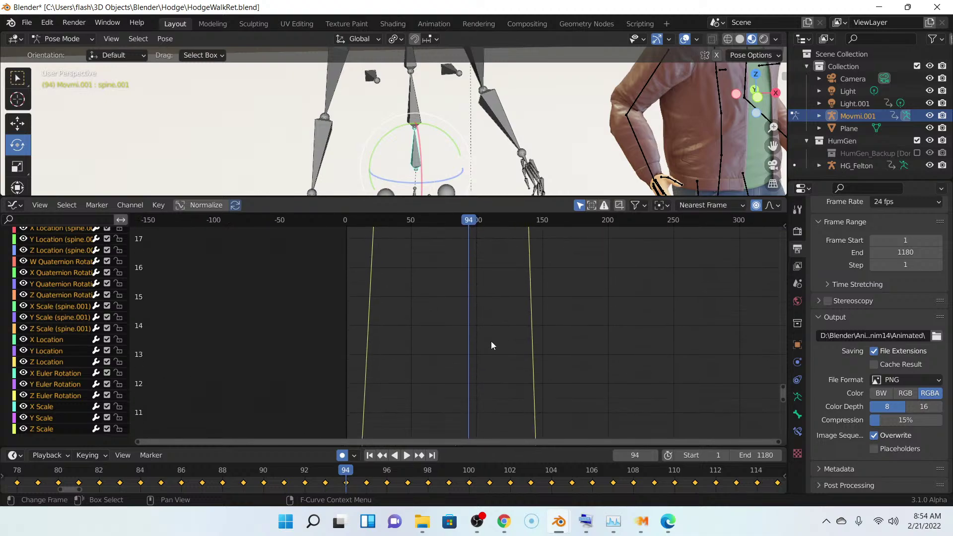
# - Examine the dense keyframes of the spine.001 curves between values 0 and 1, from frame 1 onward
pyautogui.scroll(7, 496, 350)
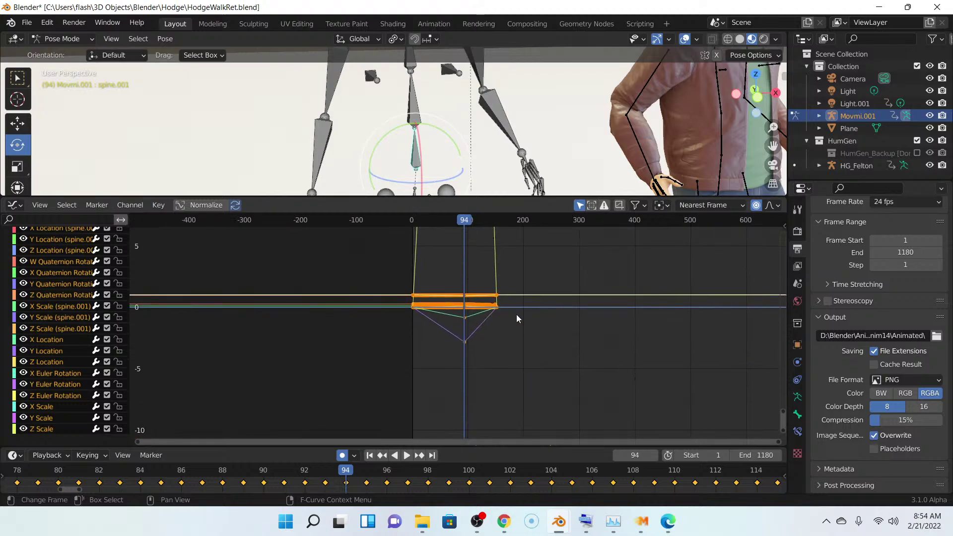
pyautogui.scroll(15, 492, 368)
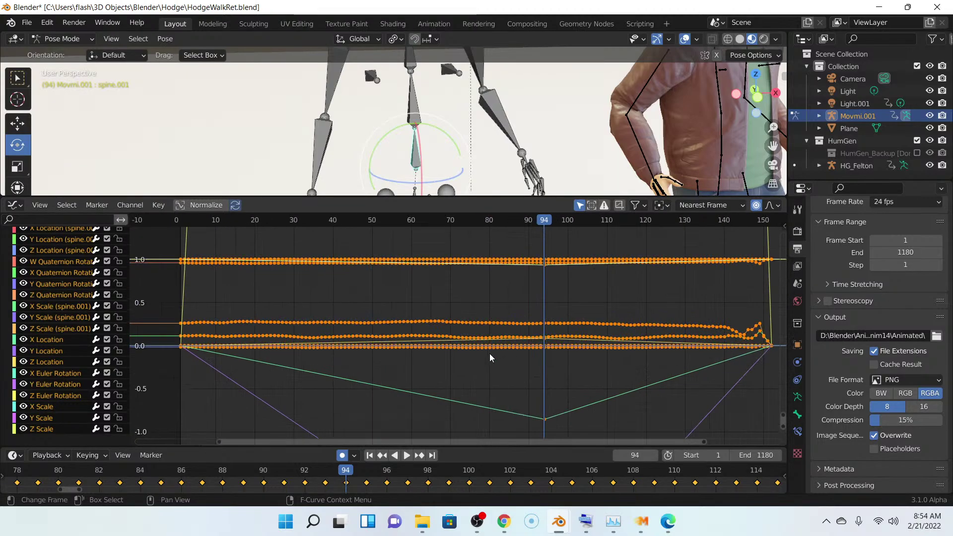
pyautogui.moveTo(435, 264); pyautogui.dragTo(690, 304, button='middle')
pyautogui.moveTo(454, 308); pyautogui.dragTo(487, 323, button='middle')
pyautogui.scroll(5, 526, 312)
pyautogui.scroll(-4, 527, 288)
pyautogui.scroll(2, 526, 288)
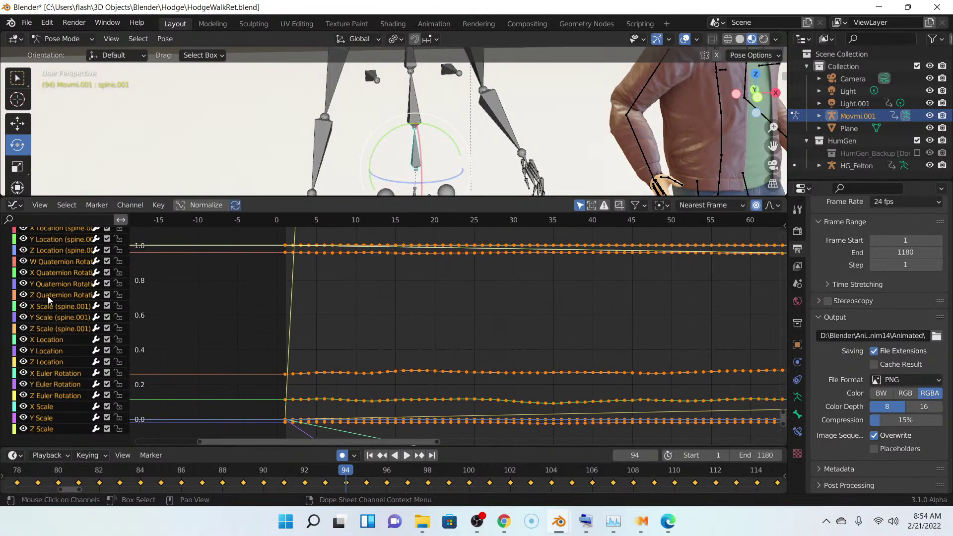
# - Review the location, rotation and scale channels listed for spine.001 and bring both characters back into view
pyautogui.scroll(3, 61, 316)
pyautogui.scroll(-3, 63, 336)
pyautogui.scroll(3, 66, 334)
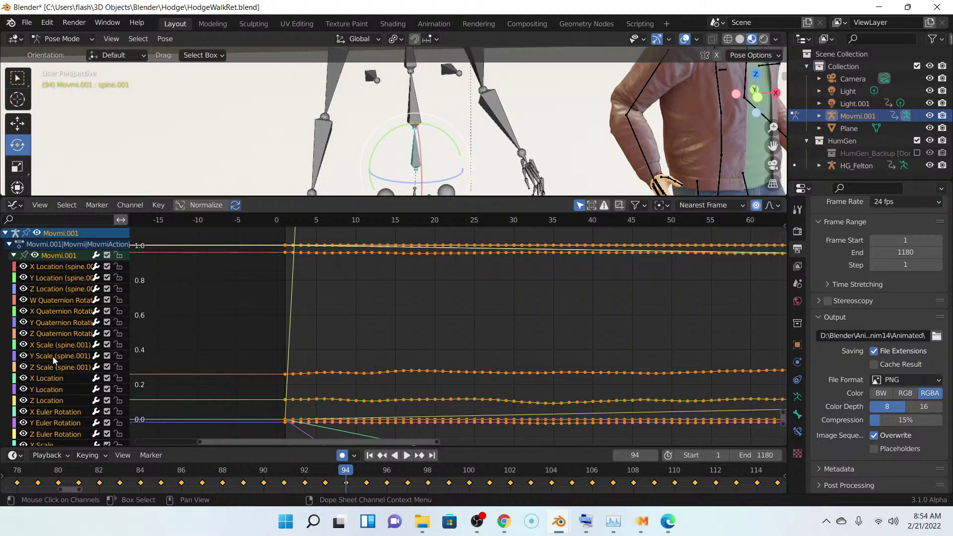
pyautogui.scroll(-3, 52, 360)
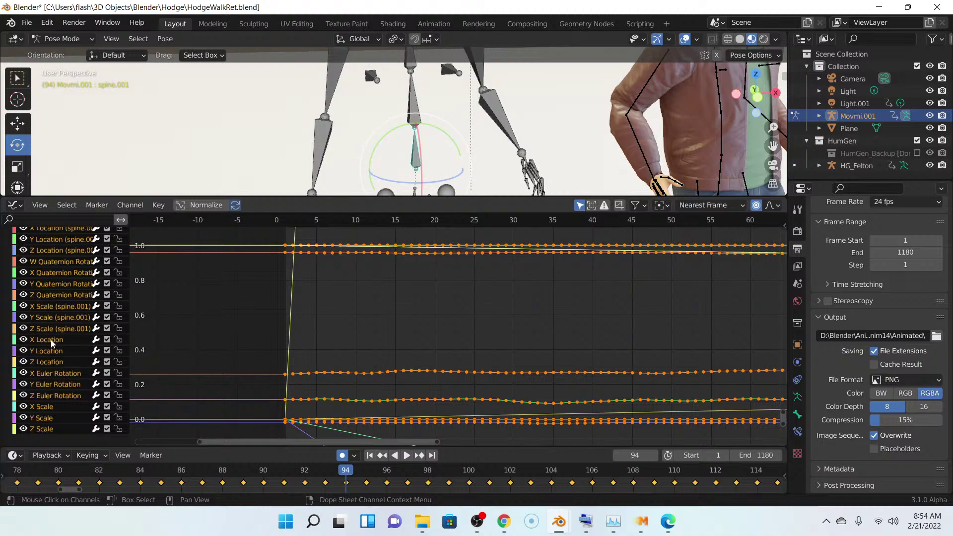
pyautogui.scroll(3, 46, 287)
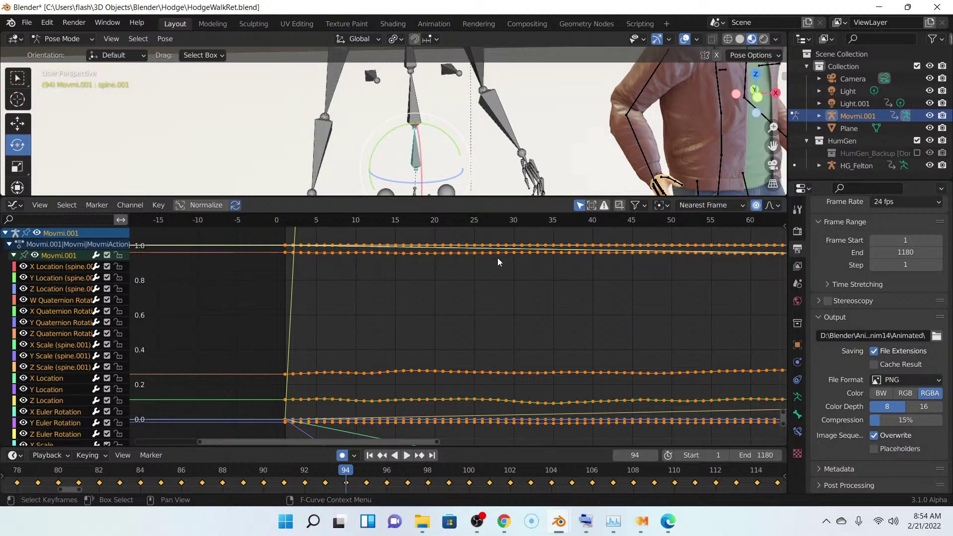
pyautogui.scroll(-5, 397, 107)
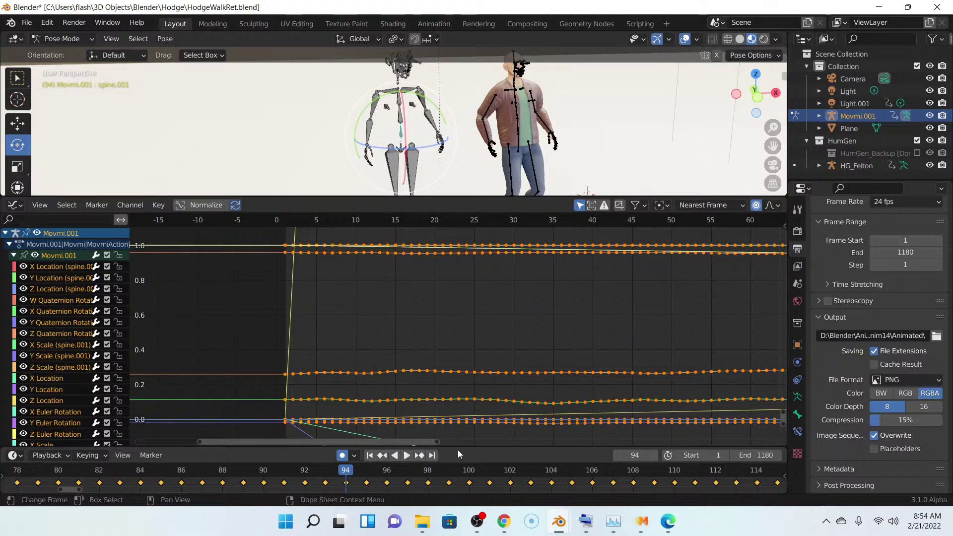
# - Enlarge the 3D view and compare the feet of both characters from the side at frame 94
pyautogui.moveTo(462, 448); pyautogui.dragTo(464, 343)
pyautogui.scroll(3, 472, 171)
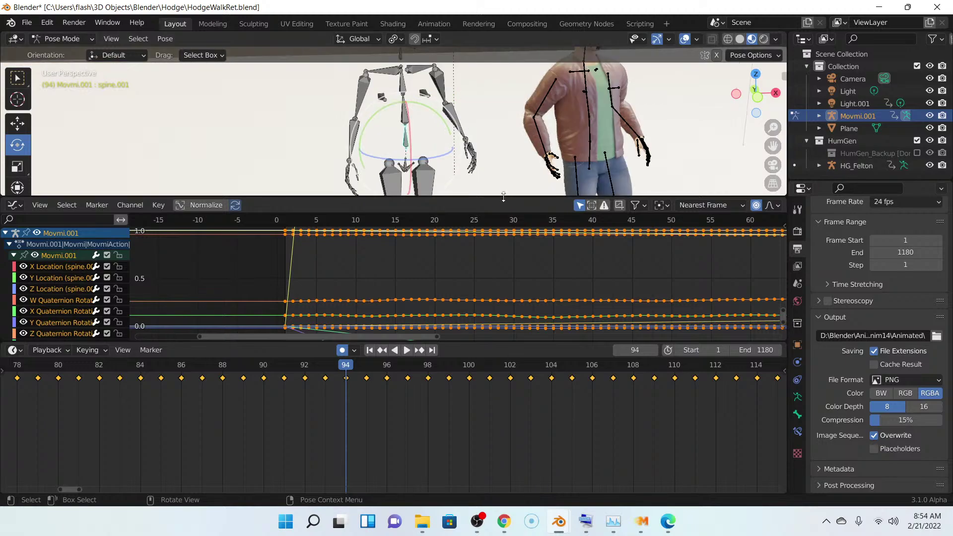
pyautogui.moveTo(506, 197); pyautogui.dragTo(491, 435)
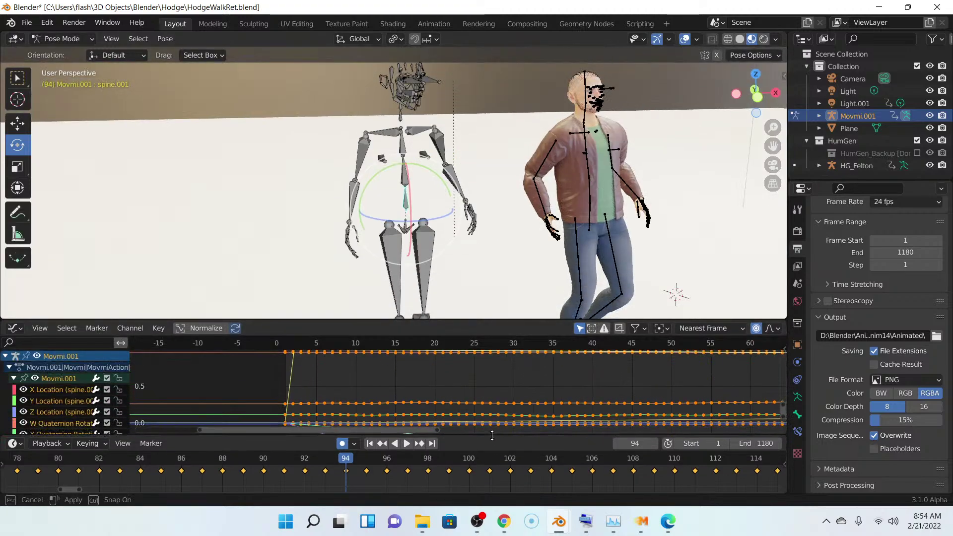
pyautogui.moveTo(495, 247); pyautogui.dragTo(430, 139, button='middle')
pyautogui.scroll(1, 508, 177)
pyautogui.scroll(-1, 506, 174)
pyautogui.scroll(3, 501, 173)
pyautogui.scroll(2, 437, 162)
pyautogui.scroll(-2, 470, 149)
pyautogui.scroll(1, 472, 145)
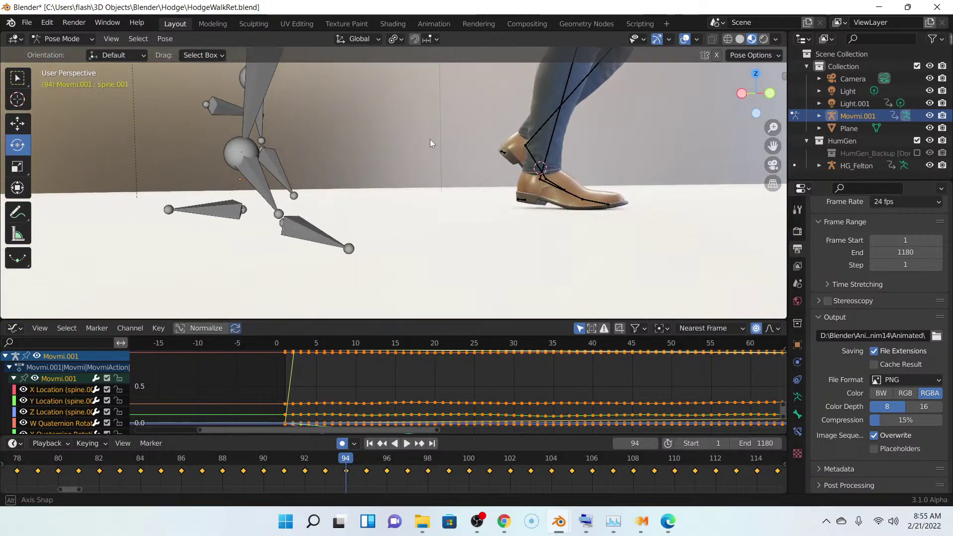
# - Follow the spine.001 curves past frame 94 to about frame 150 in an enlarged graph, with frame 94 aligned in the timeline
pyautogui.moveTo(482, 320); pyautogui.dragTo(482, 198)
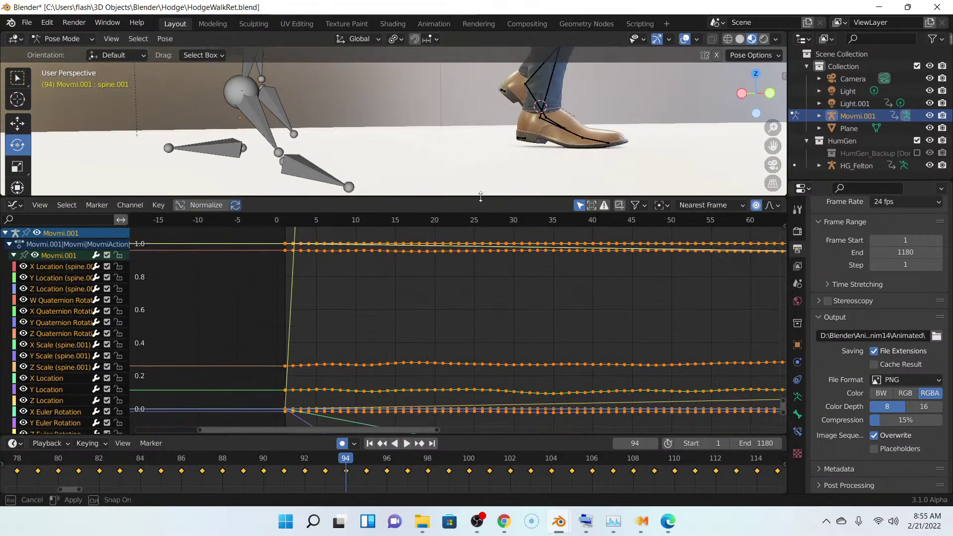
pyautogui.scroll(-1, 478, 303)
pyautogui.scroll(-1, 491, 305)
pyautogui.moveTo(491, 305); pyautogui.dragTo(356, 299, button='middle')
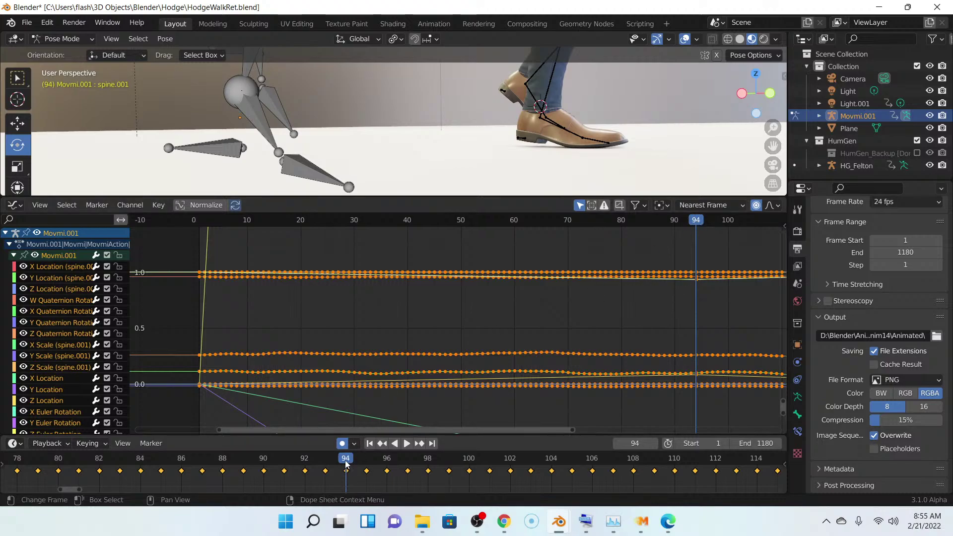
pyautogui.moveTo(469, 459); pyautogui.dragTo(822, 456, button='middle')
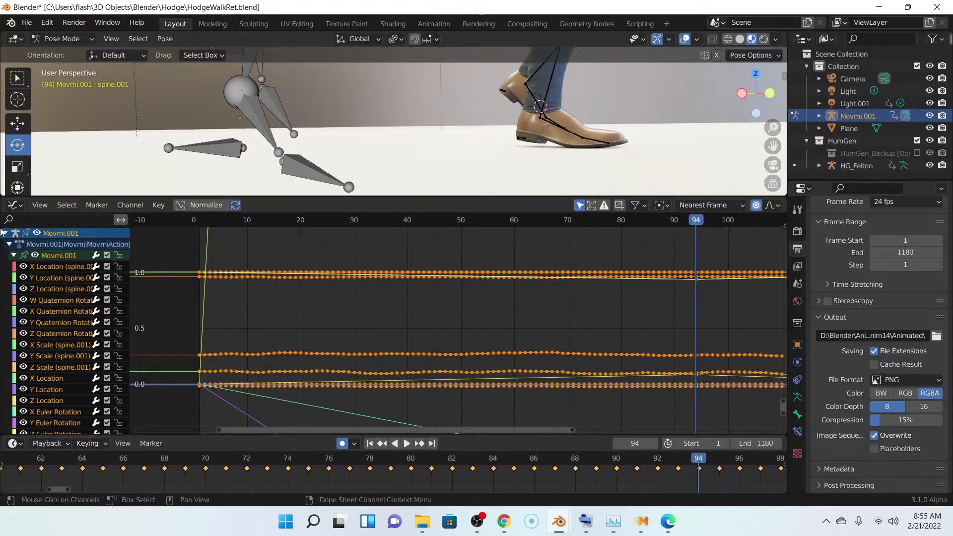
pyautogui.moveTo(548, 223); pyautogui.dragTo(251, 222, button='middle')
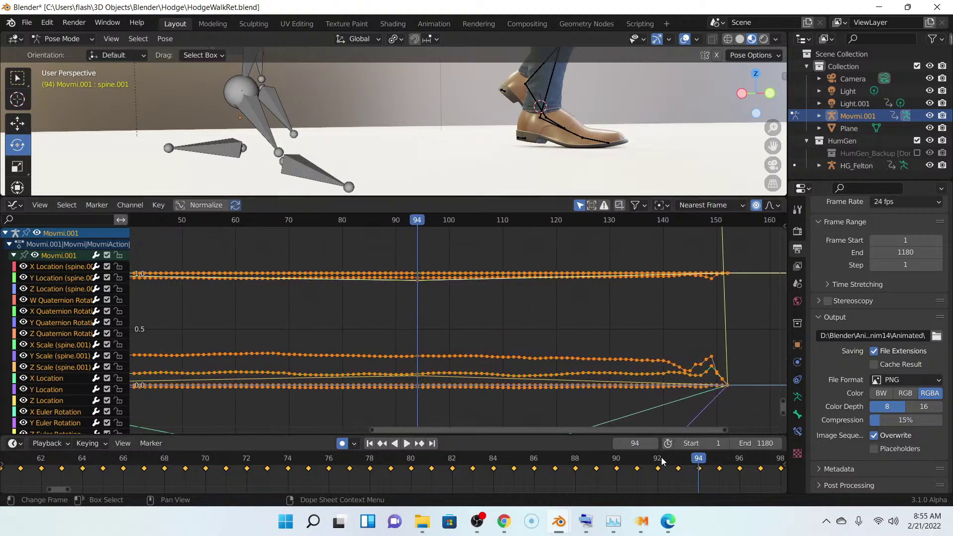
pyautogui.moveTo(660, 457); pyautogui.dragTo(380, 459, button='middle')
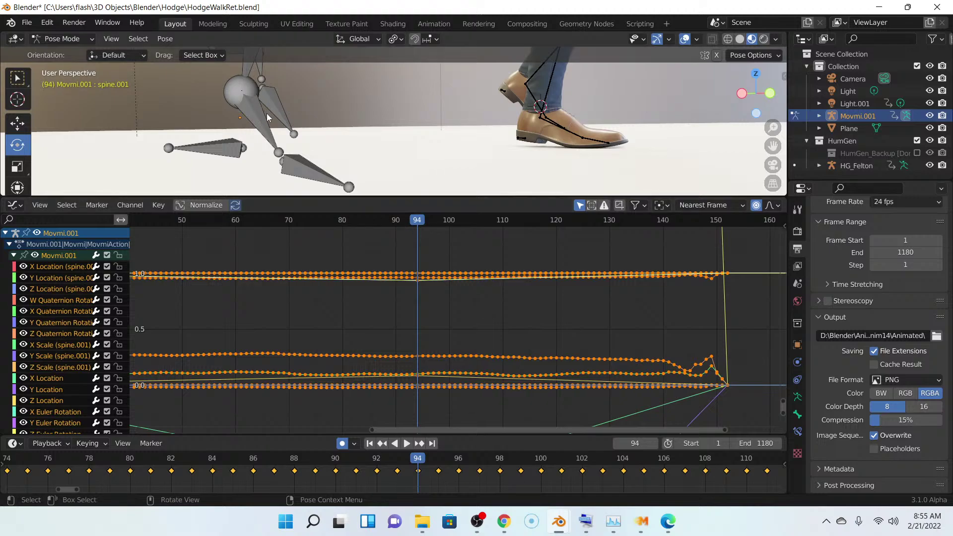
# - Inspect the clothed character's shoes and foot bones against the floor in an enlarged 3D view
pyautogui.scroll(-2, 278, 94)
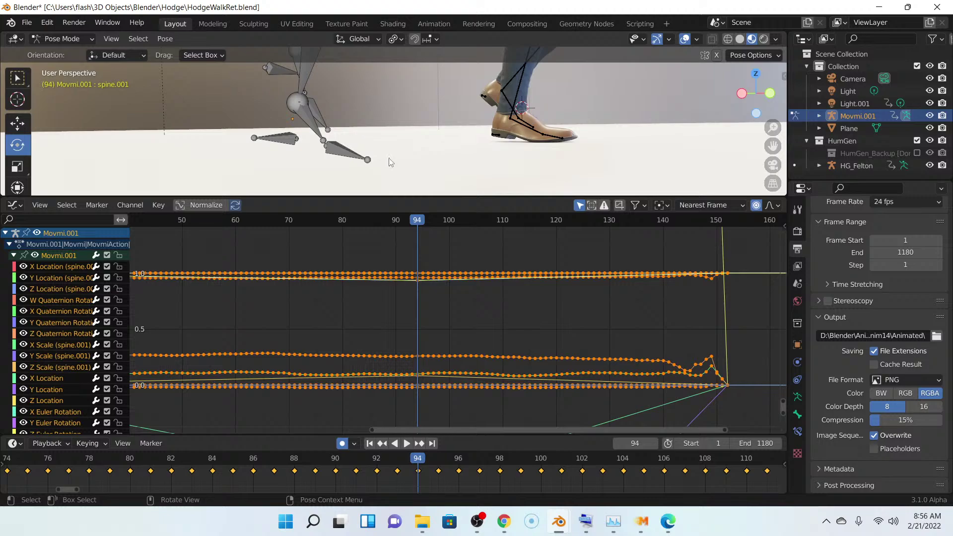
pyautogui.moveTo(505, 197); pyautogui.dragTo(505, 376)
pyautogui.scroll(6, 525, 234)
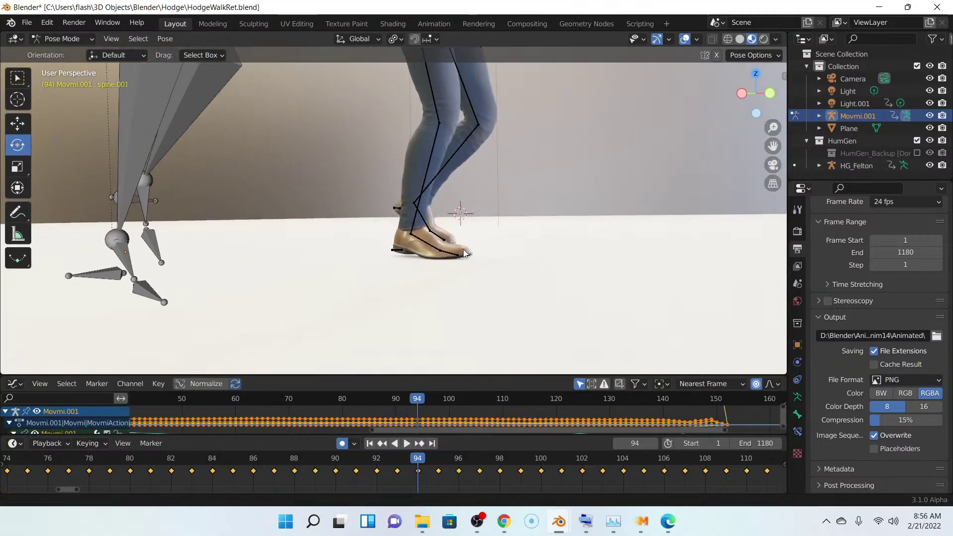
pyautogui.keyDown('shift'); pyautogui.moveTo(477, 253); pyautogui.dragTo(440, 221, button='middle'); pyautogui.keyUp('shift')
pyautogui.scroll(2, 443, 258)
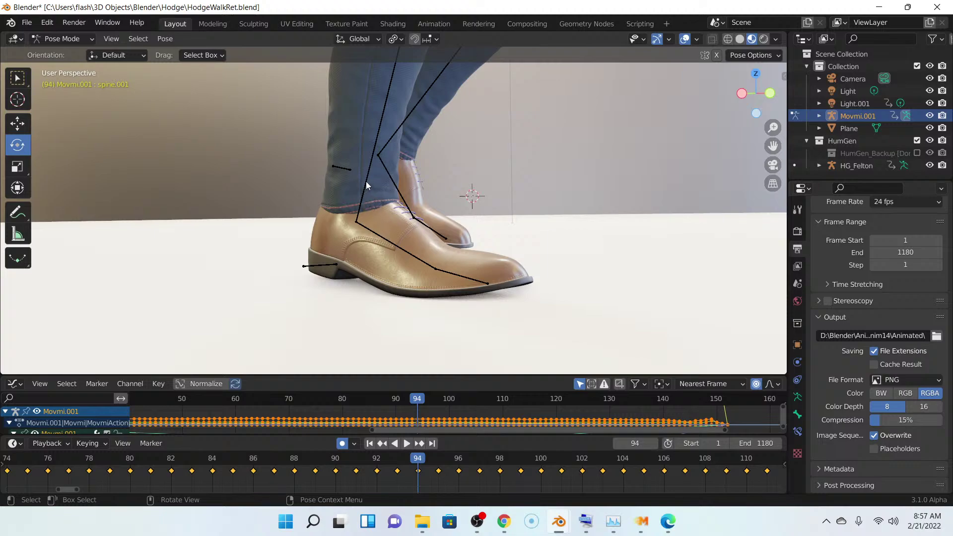
pyautogui.scroll(-5, 326, 204)
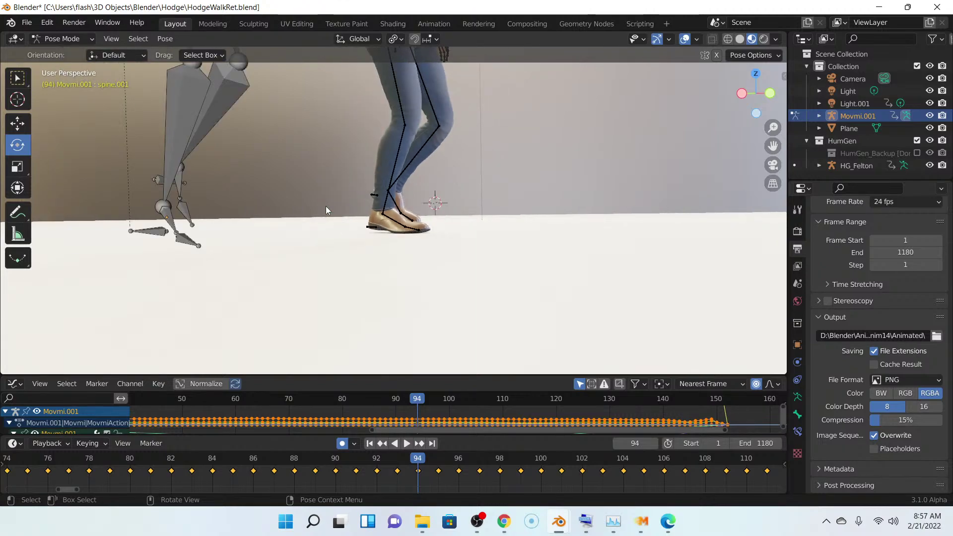
# - Select the shin.R bone, place the 3D cursor on the floor near the skeleton's feet, and make it the transform pivot point
pyautogui.click(180, 139)
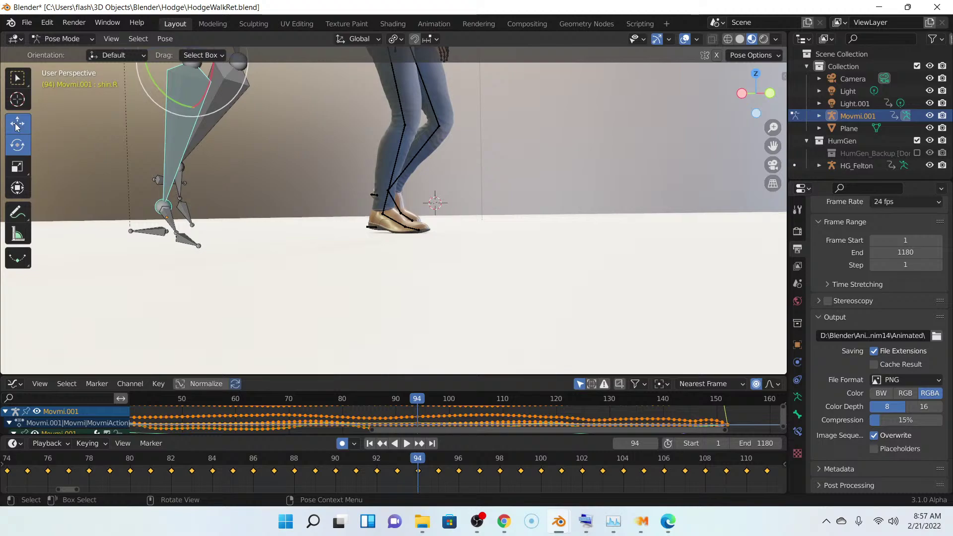
pyautogui.click(22, 127)
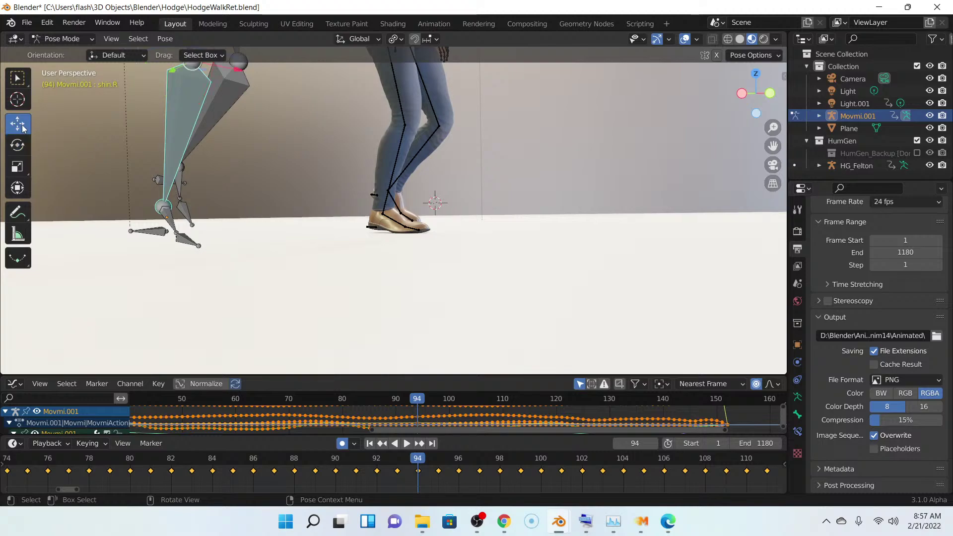
pyautogui.click(17, 100)
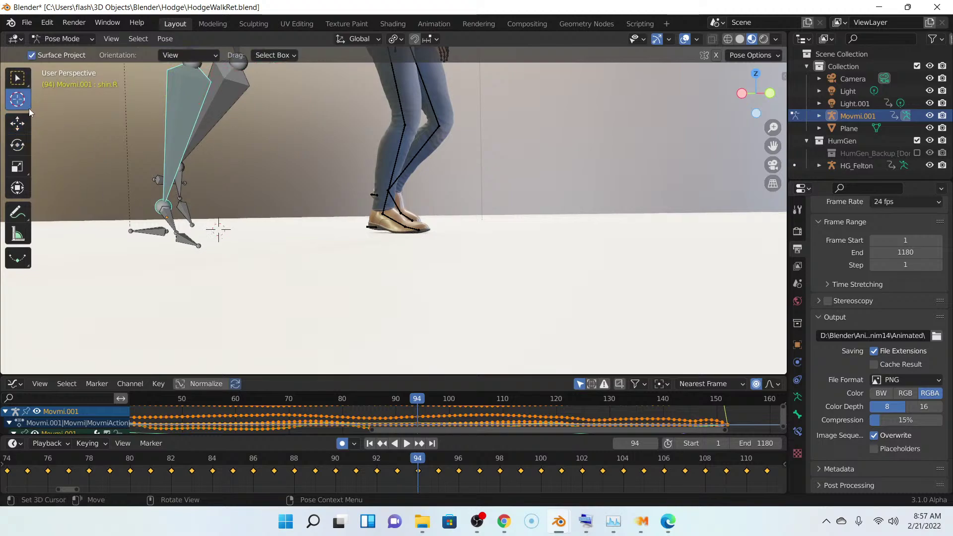
pyautogui.click(395, 39)
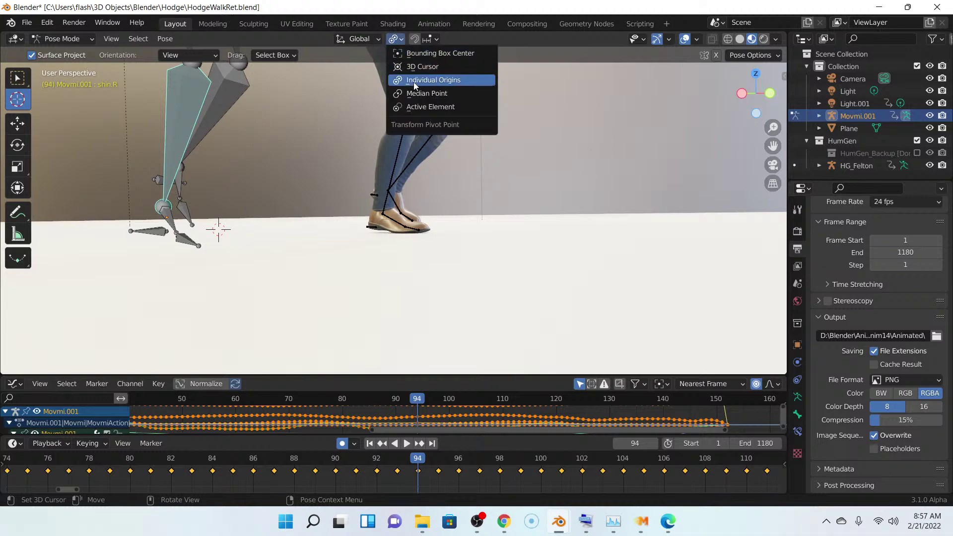
pyautogui.click(413, 81)
pyautogui.click(395, 39)
pyautogui.click(422, 65)
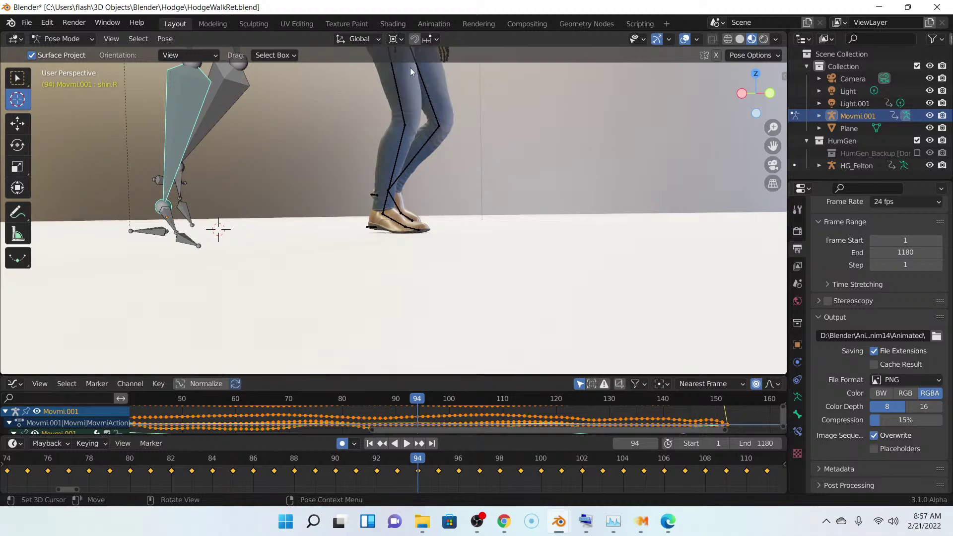
pyautogui.click(17, 123)
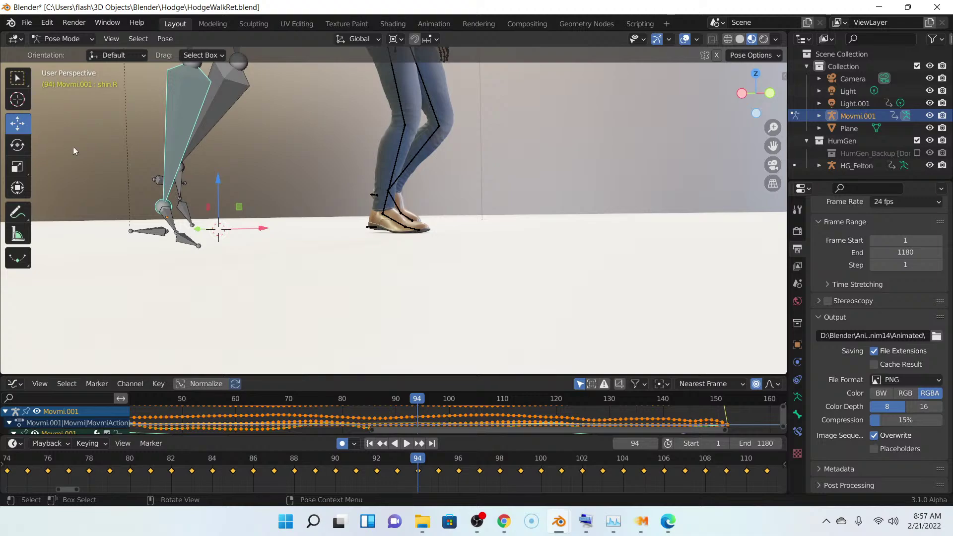
# - Switch to Object Mode and move the Movmi.001 armature along X until it stands right beside the clothed character
pyautogui.scroll(-3, 168, 172)
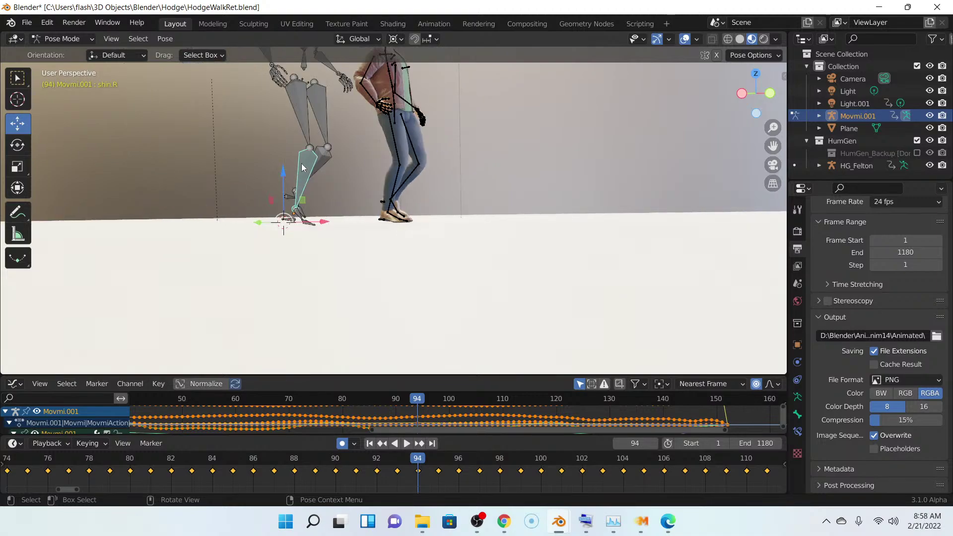
pyautogui.click(82, 40)
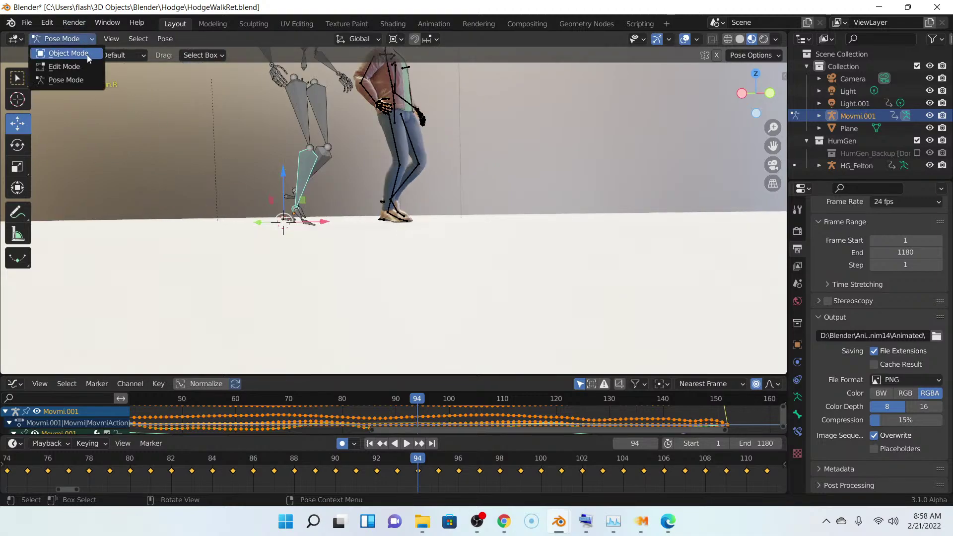
pyautogui.click(68, 53)
pyautogui.moveTo(323, 222); pyautogui.dragTo(361, 220)
pyautogui.scroll(5, 362, 218)
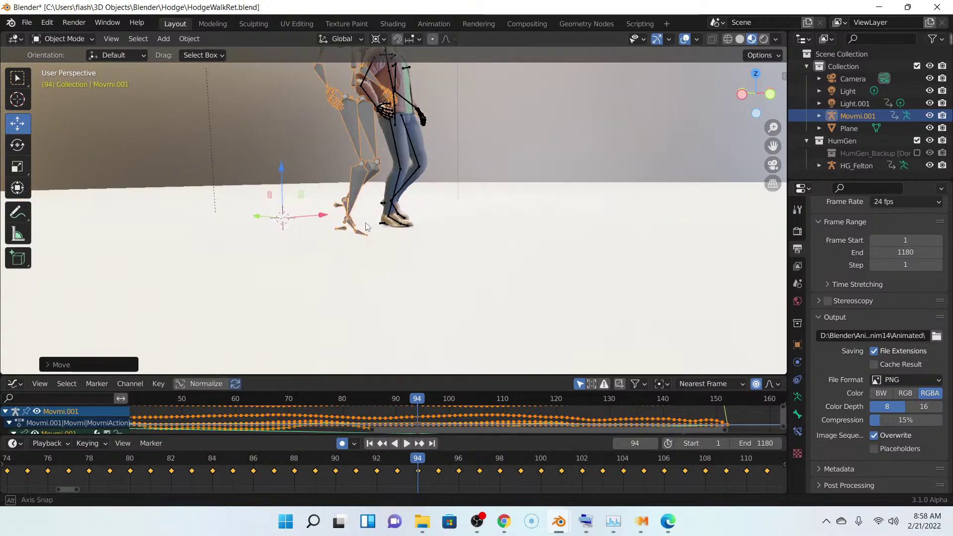
pyautogui.moveTo(363, 213); pyautogui.dragTo(379, 204, button='middle')
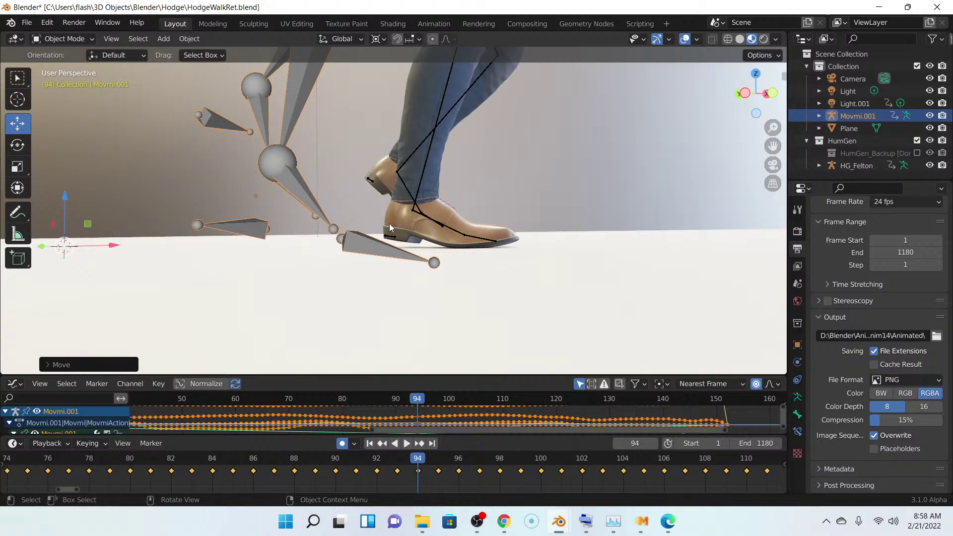
# - Examine the shin.R animation curves from frame 1 to about frame 150 in an enlarged graph
pyautogui.moveTo(479, 376); pyautogui.dragTo(484, 204)
pyautogui.scroll(-4, 463, 252)
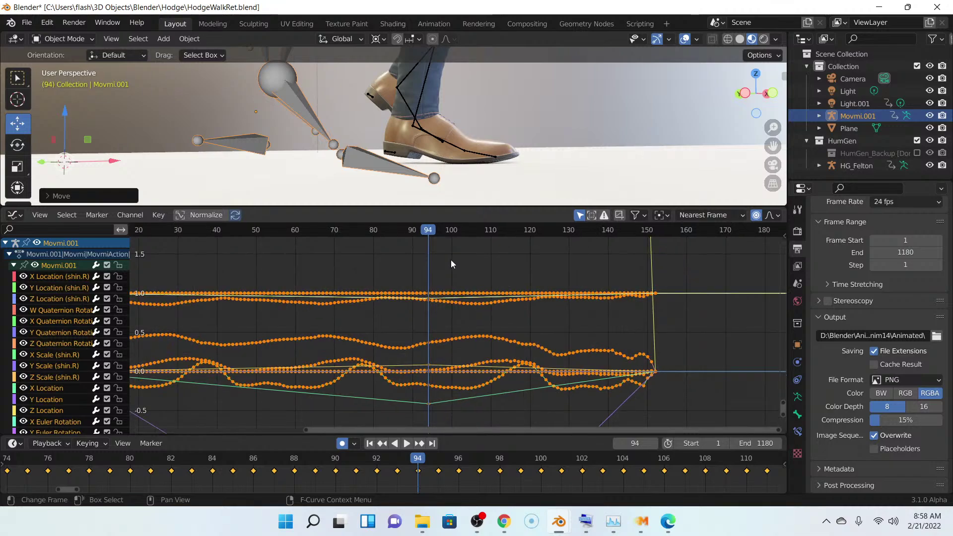
pyautogui.moveTo(460, 270); pyautogui.dragTo(576, 271, button='middle')
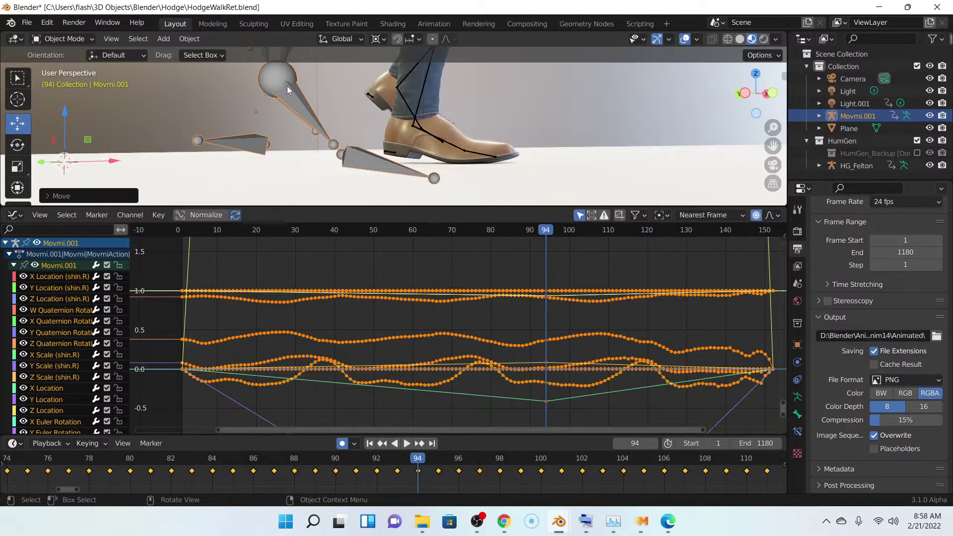
# - Select the HG_Felton armature and switch it to Pose Mode
pyautogui.click(424, 94)
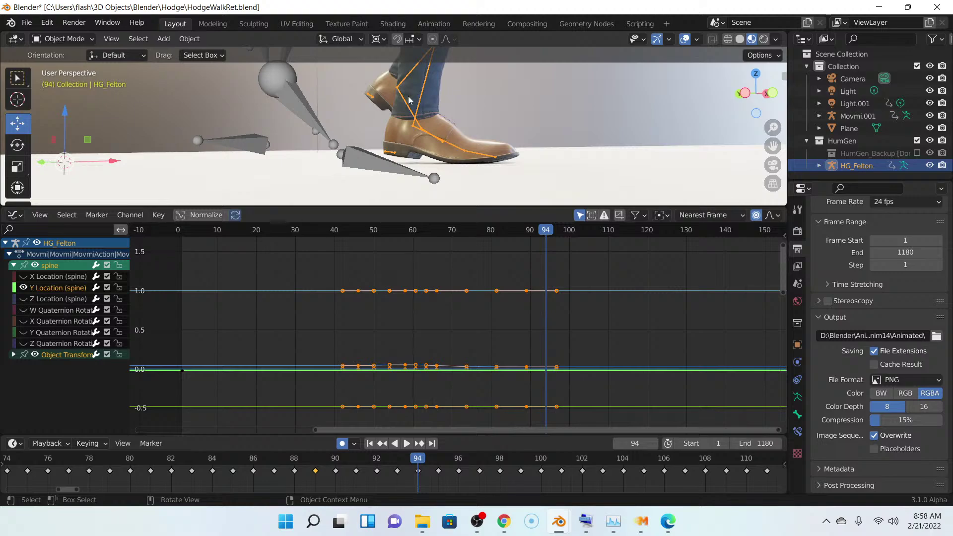
pyautogui.click(62, 39)
pyautogui.click(67, 80)
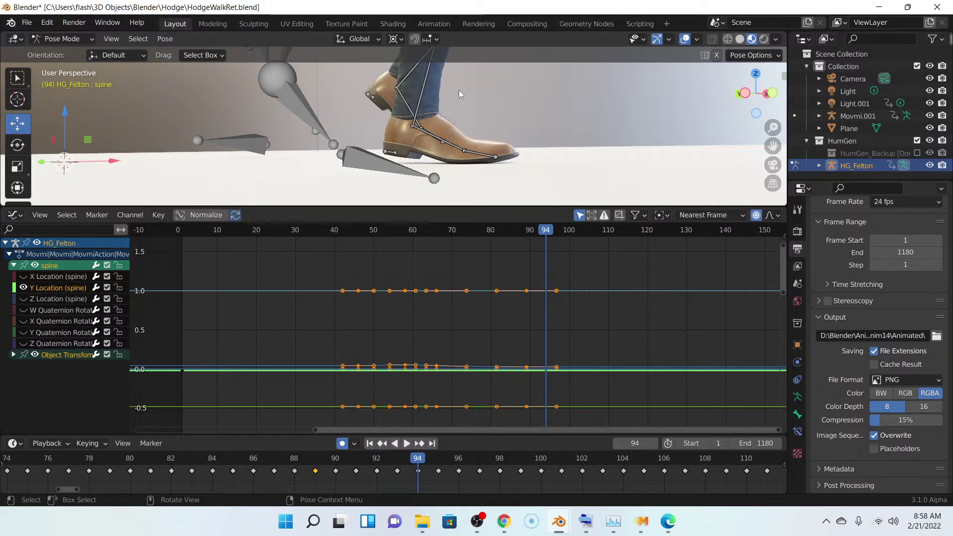
# - Examine HG_Felton's hip, leg and foot bones beside the Movmi.001 skeleton at frame 94
pyautogui.keyDown('shift'); pyautogui.moveTo(460, 90); pyautogui.dragTo(459, 154, button='middle'); pyautogui.keyUp('shift')
pyautogui.scroll(-3, 475, 105)
pyautogui.keyDown('shift'); pyautogui.moveTo(475, 94); pyautogui.dragTo(476, 163, button='middle'); pyautogui.keyUp('shift')
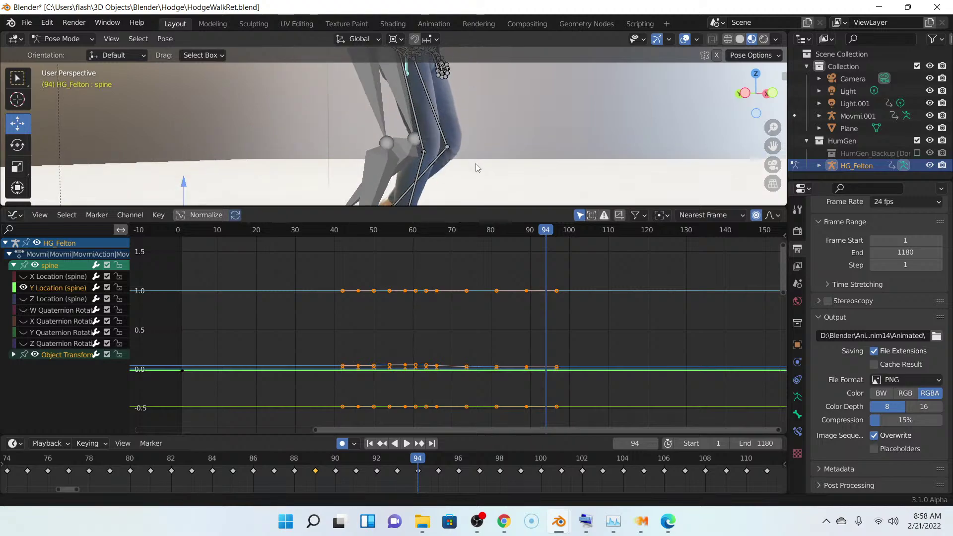
pyautogui.scroll(4, 480, 153)
pyautogui.keyDown('shift'); pyautogui.moveTo(477, 126); pyautogui.dragTo(430, 132, button='middle'); pyautogui.keyUp('shift')
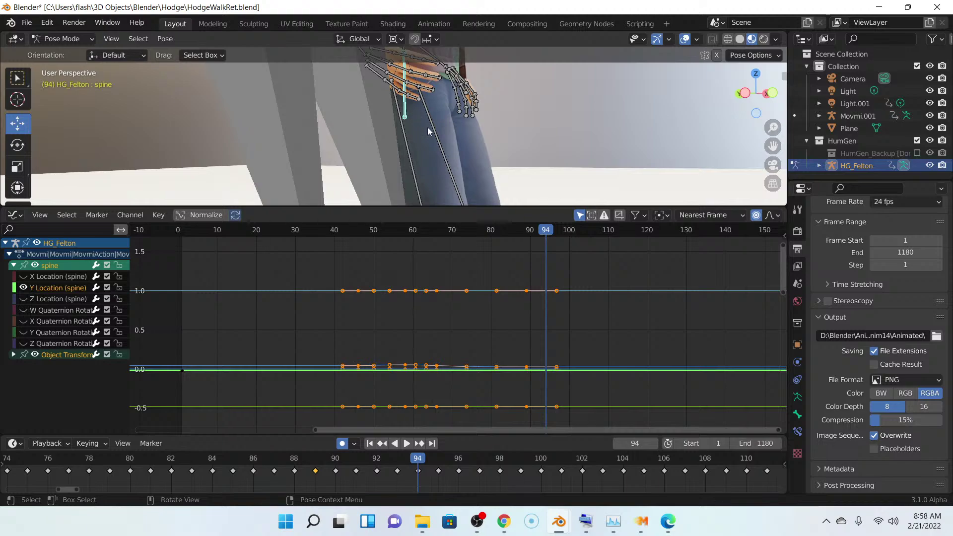
pyautogui.scroll(-5, 453, 148)
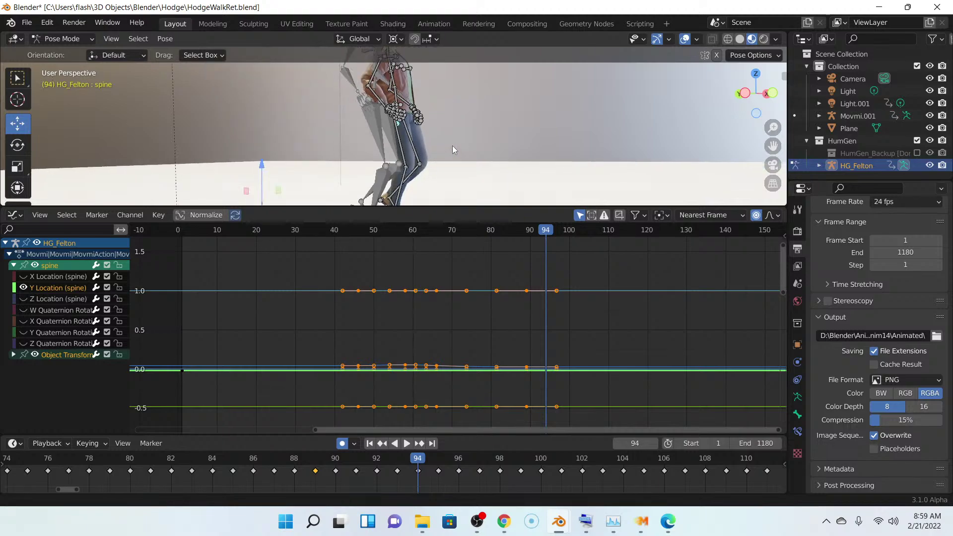
pyautogui.keyDown('shift'); pyautogui.moveTo(452, 145); pyautogui.dragTo(466, 109, button='middle'); pyautogui.keyUp('shift')
pyautogui.scroll(4, 455, 151)
pyautogui.moveTo(465, 207); pyautogui.dragTo(465, 252)
pyautogui.keyDown('shift'); pyautogui.moveTo(451, 183); pyautogui.dragTo(443, 147, button='middle'); pyautogui.keyUp('shift')
pyautogui.scroll(2, 454, 169)
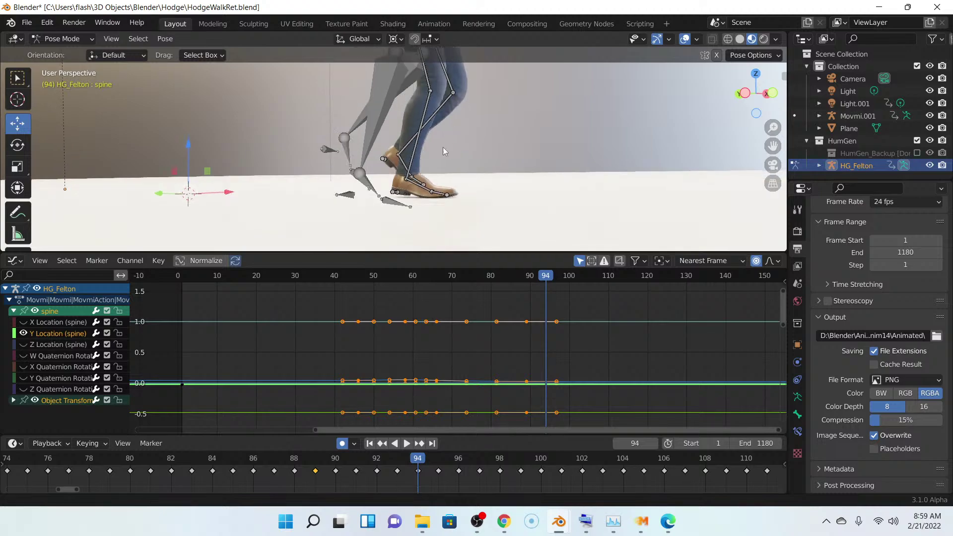
pyautogui.scroll(2, 449, 154)
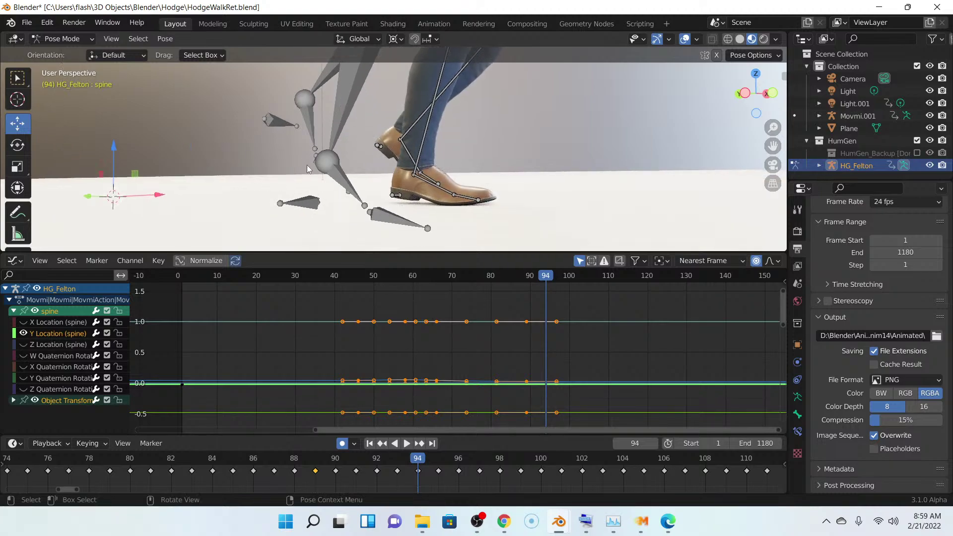
# - Deselect all HG_Felton pose bones and return to Object Mode
pyautogui.scroll(-3, 308, 169)
pyautogui.hotkey('alt', 'a')
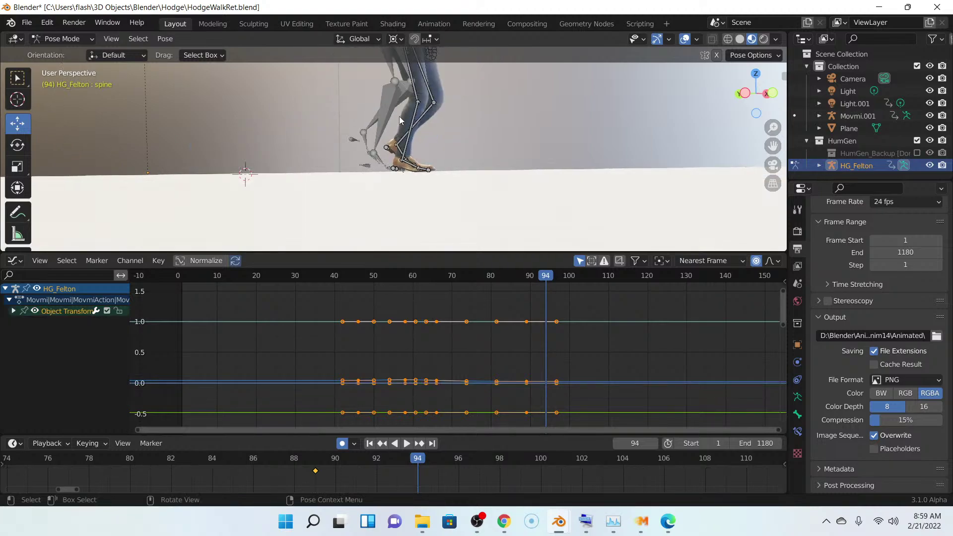
pyautogui.moveTo(402, 119)
pyautogui.mouseDown(button='middle')
pyautogui.moveTo(422, 124)
pyautogui.moveTo(390, 114)
pyautogui.mouseUp(button='middle')
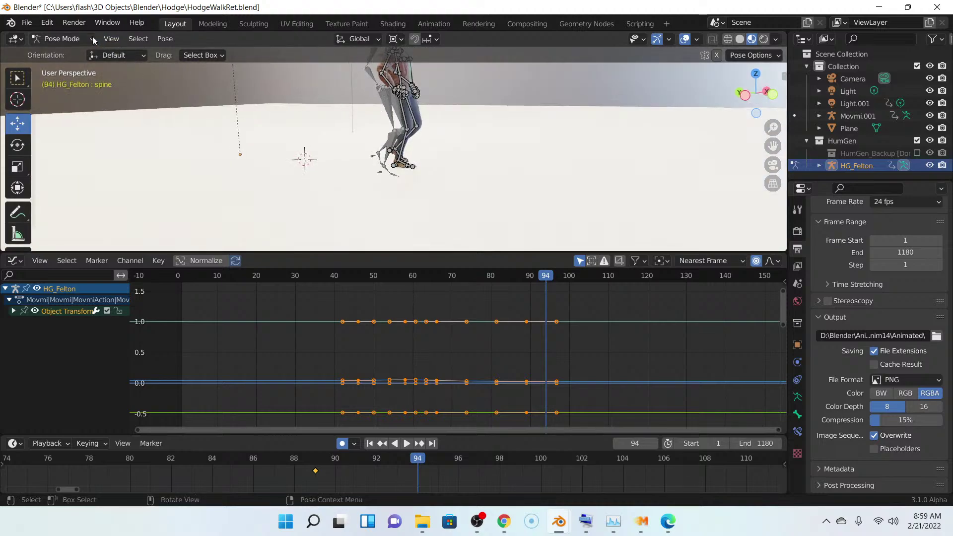
pyautogui.click(62, 39)
pyautogui.click(54, 51)
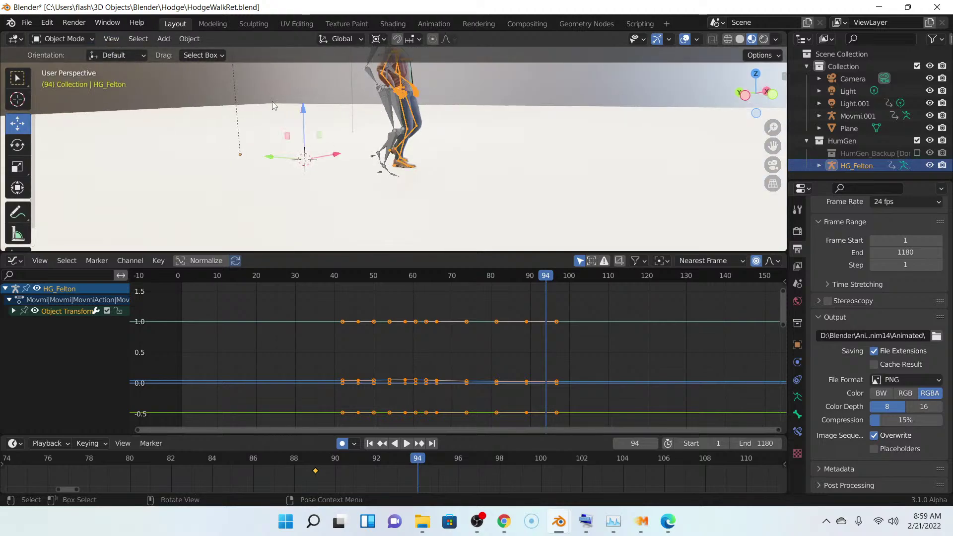
# - Select the Movmi.001 armature and bring both characters' feet into close view
pyautogui.click(389, 114)
pyautogui.scroll(5, 415, 180)
pyautogui.moveTo(418, 178); pyautogui.dragTo(421, 161, button='middle')
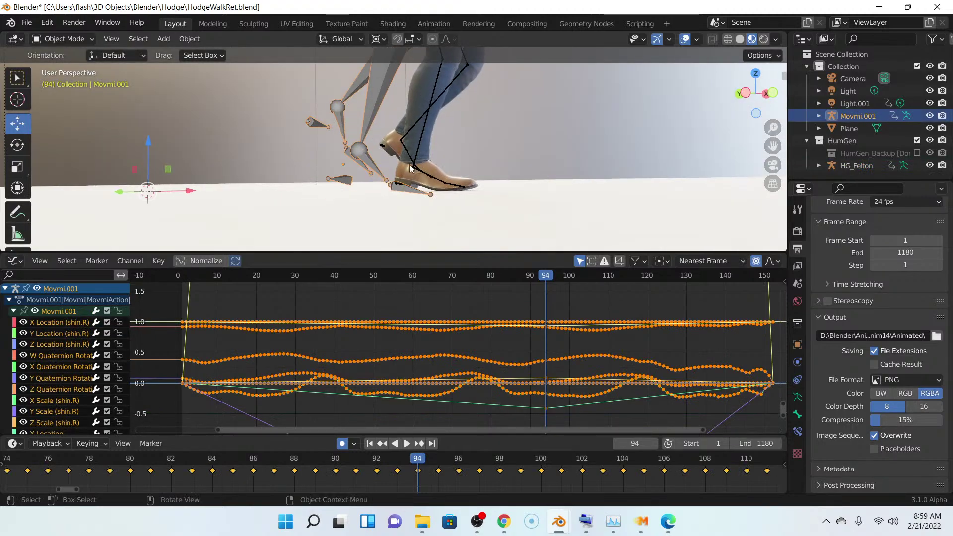
# - Switch the Movmi.001 armature to Pose Mode and select its spine bone at the hips
pyautogui.click(75, 39)
pyautogui.click(66, 81)
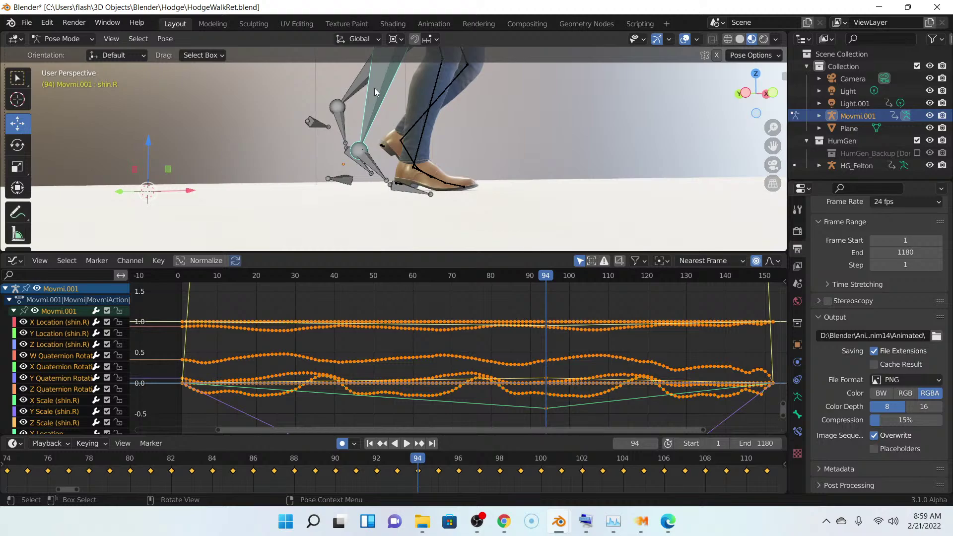
pyautogui.scroll(-3, 405, 108)
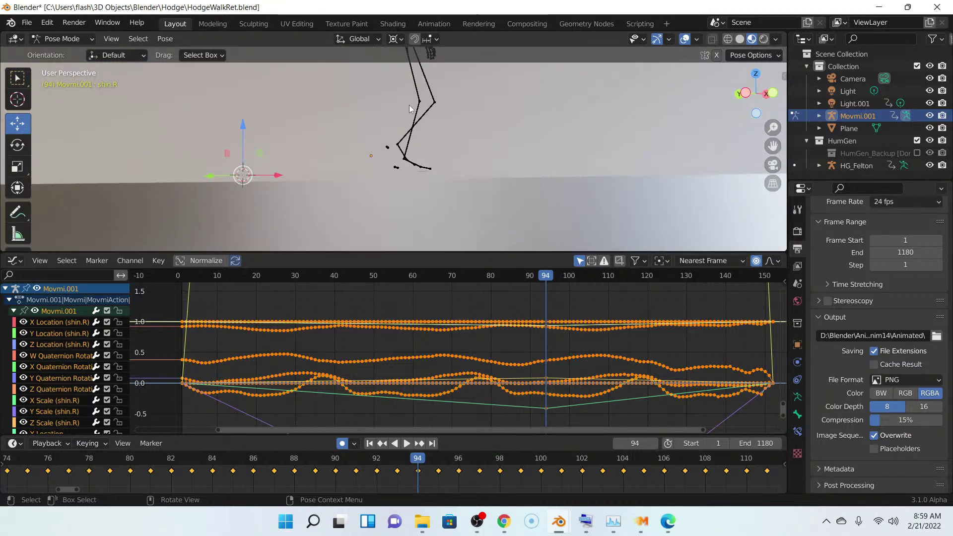
pyautogui.moveTo(410, 108); pyautogui.dragTo(344, 96, button='middle')
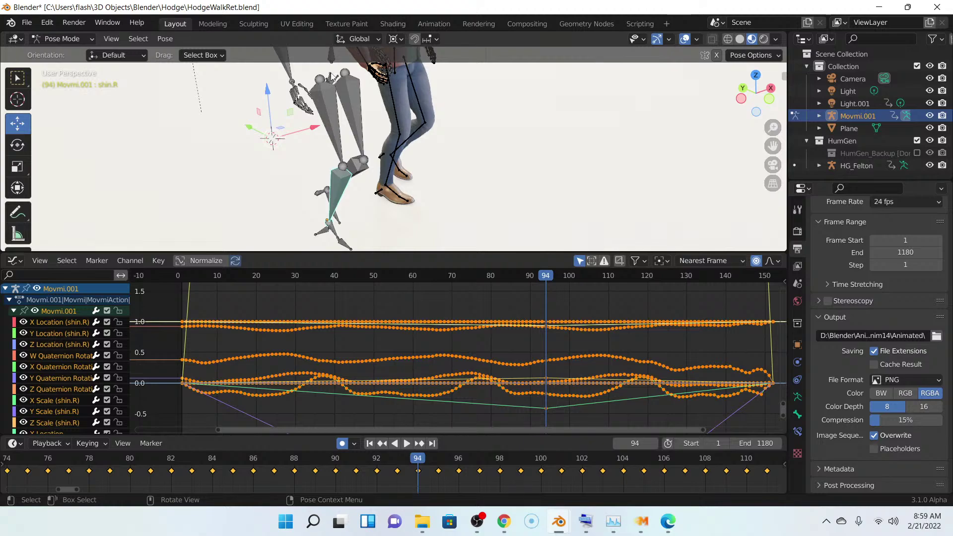
pyautogui.click(331, 76)
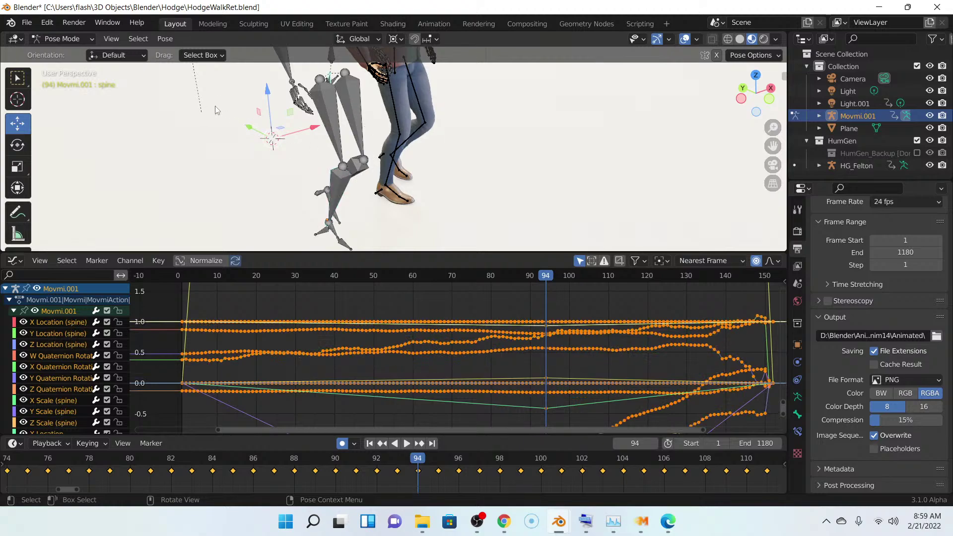
# - Examine the Movmi.001 spine bone's animation curves across the full walk and around frame 94
pyautogui.moveTo(382, 148); pyautogui.dragTo(413, 138, button='middle')
pyautogui.scroll(-2, 467, 329)
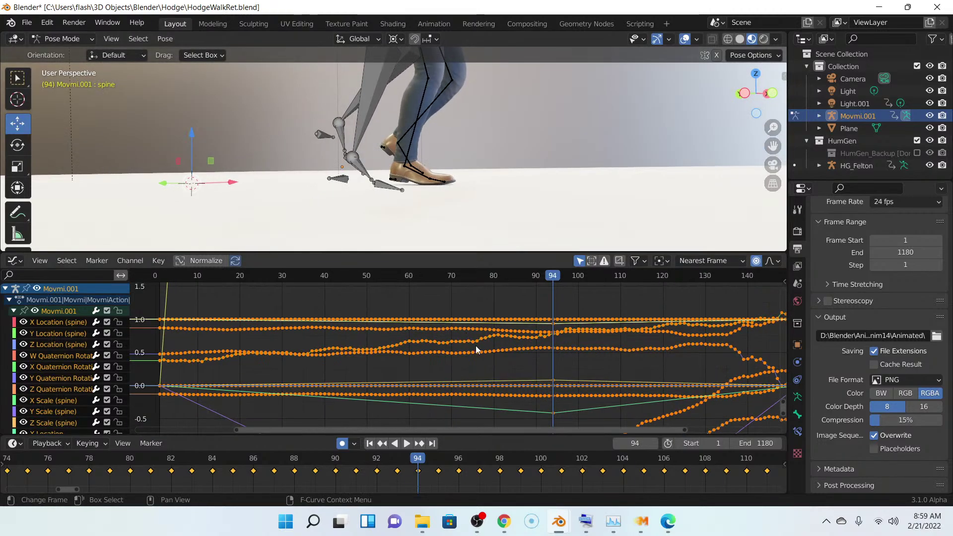
pyautogui.scroll(-3, 477, 350)
pyautogui.scroll(-3, 476, 358)
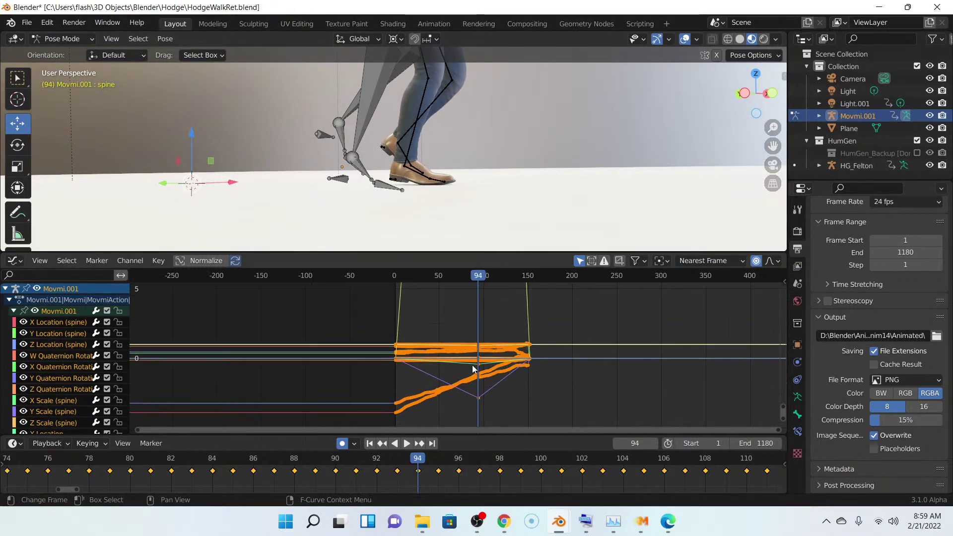
pyautogui.scroll(5, 475, 360)
pyautogui.scroll(3, 473, 368)
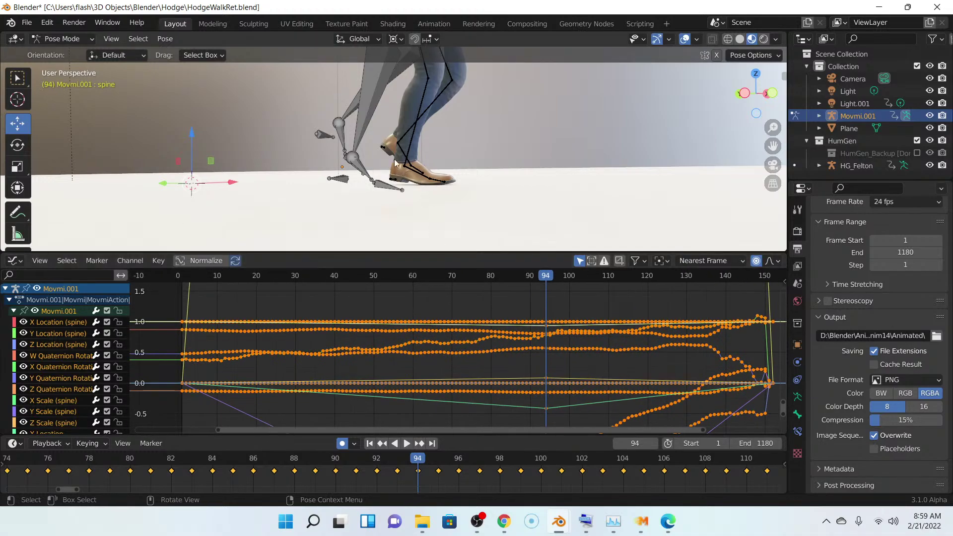
# - Return Movmi.001 to Object Mode, then select HG_Felton and put it in Pose Mode
pyautogui.click(64, 39)
pyautogui.click(60, 49)
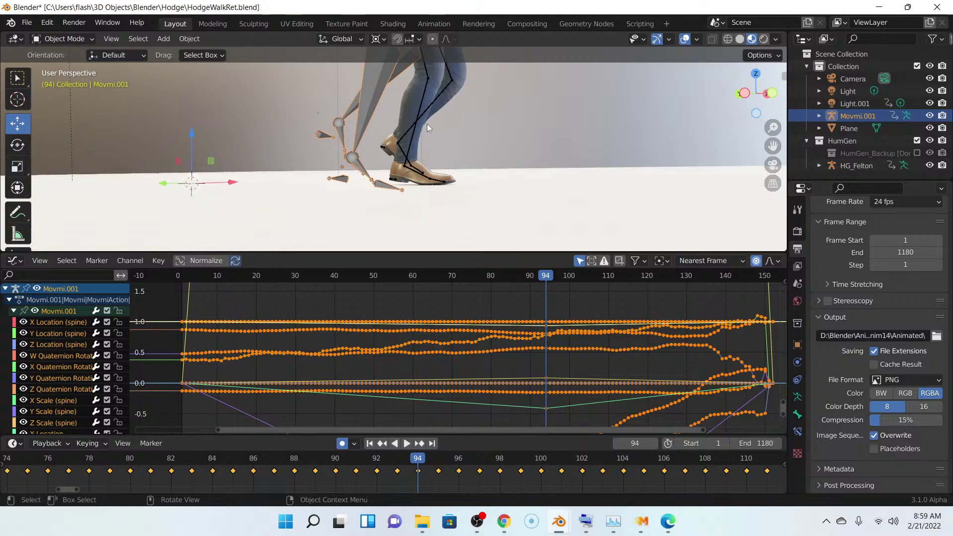
pyautogui.click(416, 118)
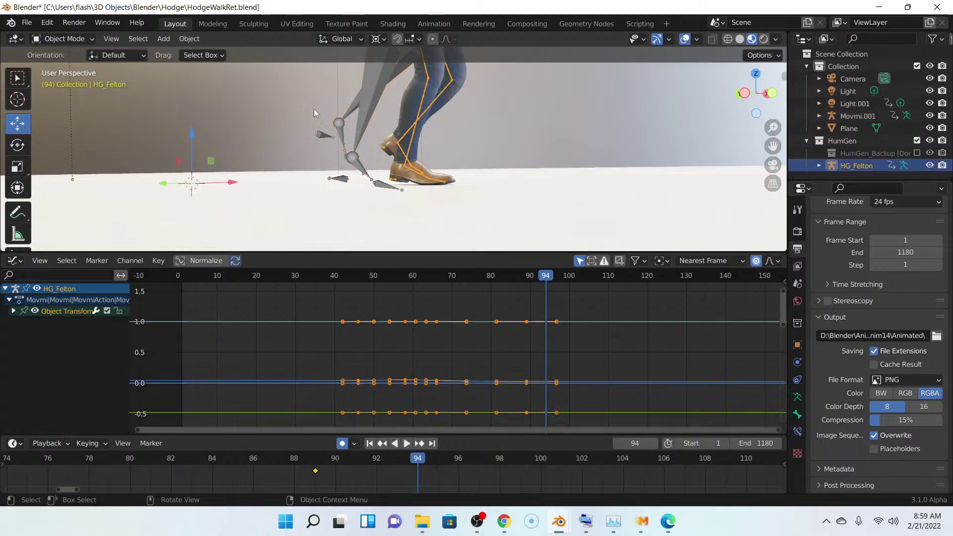
pyautogui.click(86, 43)
pyautogui.click(80, 82)
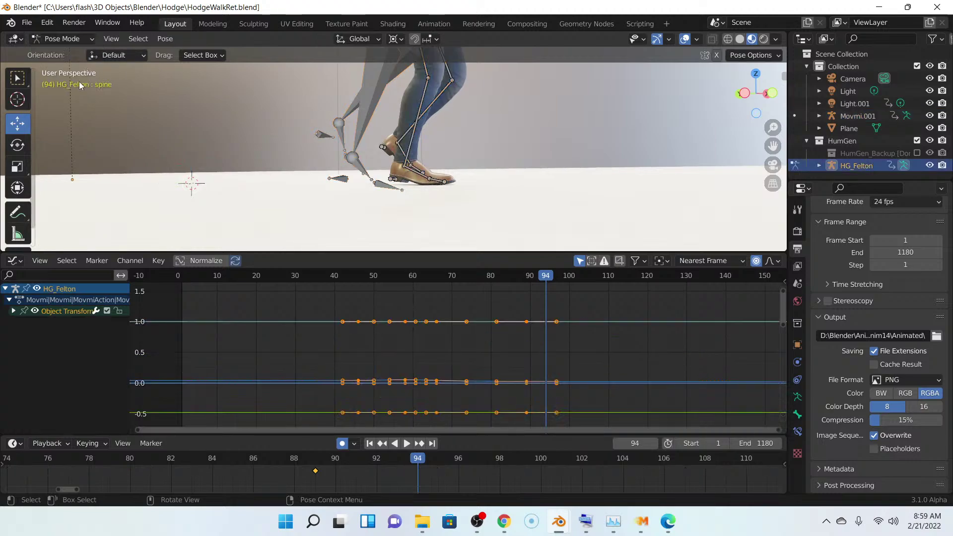
# - Examine the spread of HG_Felton's object transform keyframes in the Graph Editor
pyautogui.press('Home')
pyautogui.scroll(-8, 535, 375)
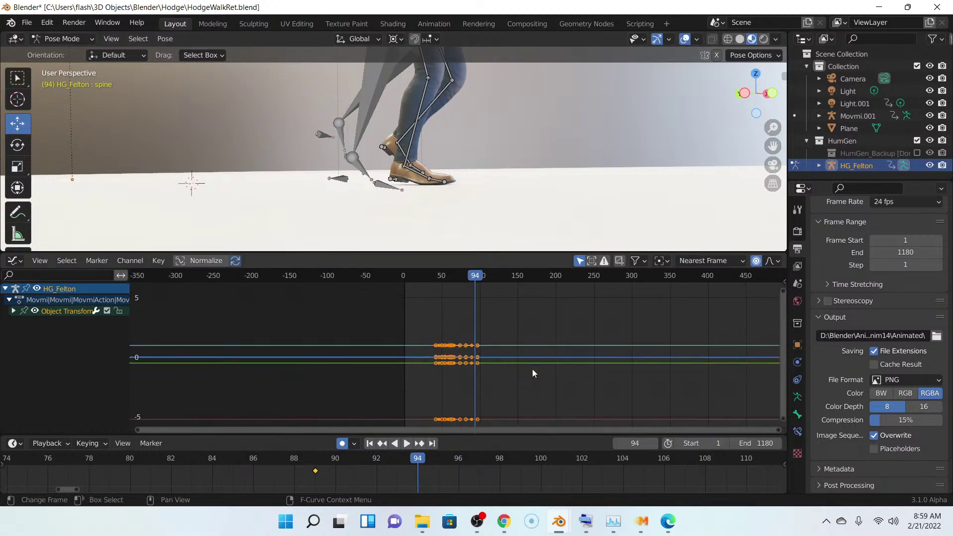
pyautogui.scroll(5, 532, 357)
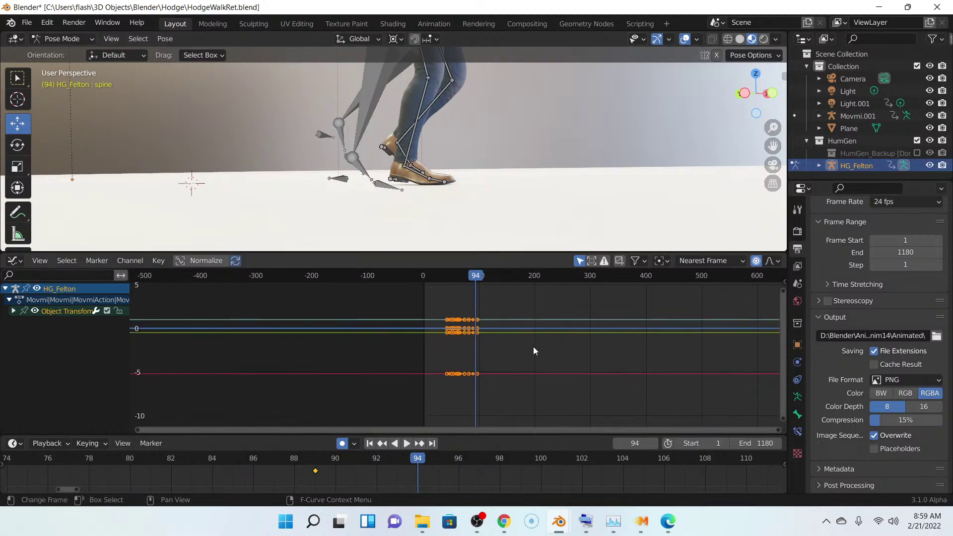
pyautogui.scroll(5, 530, 371)
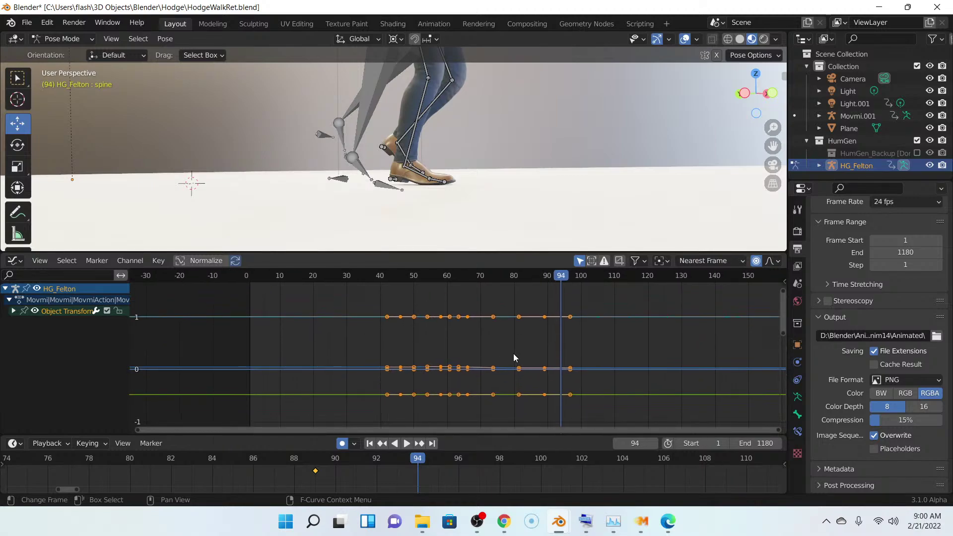
# - Play the walk from frame 94 to frame 134, viewing the feet up close and both full figures
pyautogui.click(407, 444)
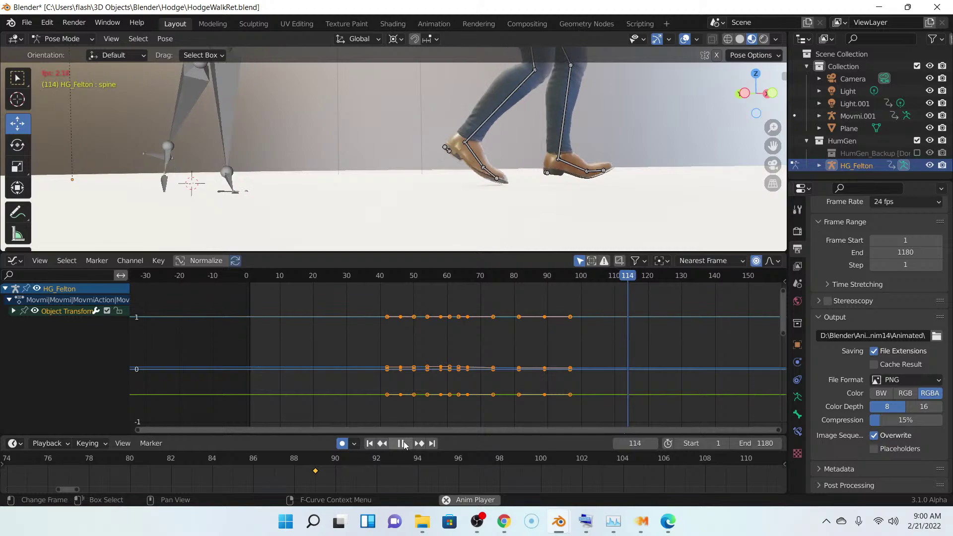
pyautogui.click(403, 443)
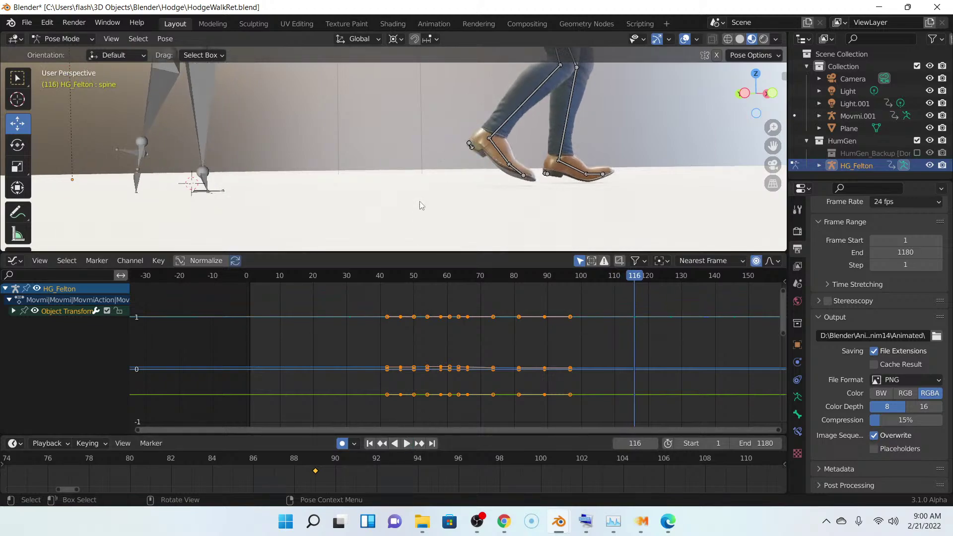
pyautogui.moveTo(419, 204)
pyautogui.mouseDown(button='middle')
pyautogui.moveTo(395, 193)
pyautogui.moveTo(380, 167)
pyautogui.moveTo(394, 190)
pyautogui.moveTo(411, 192)
pyautogui.mouseUp(button='middle')
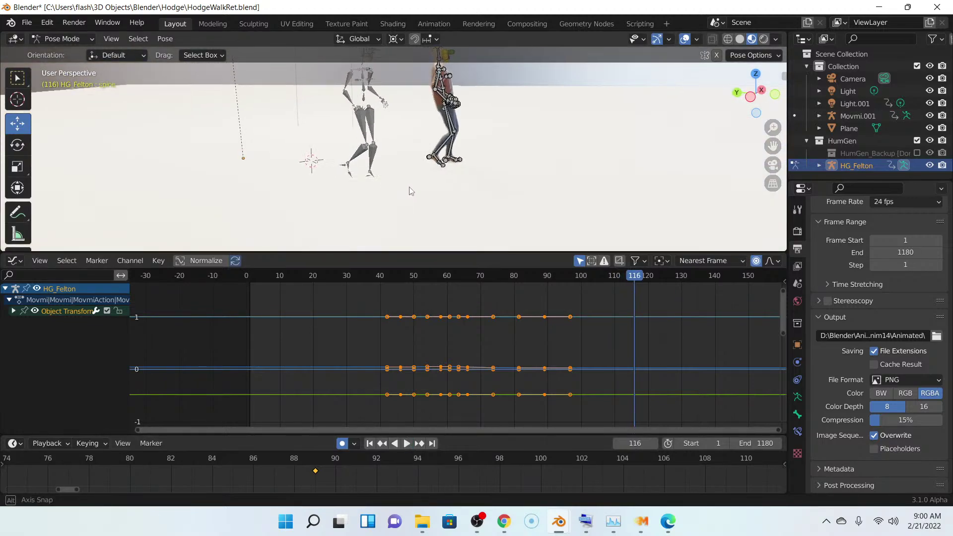
pyautogui.click(408, 443)
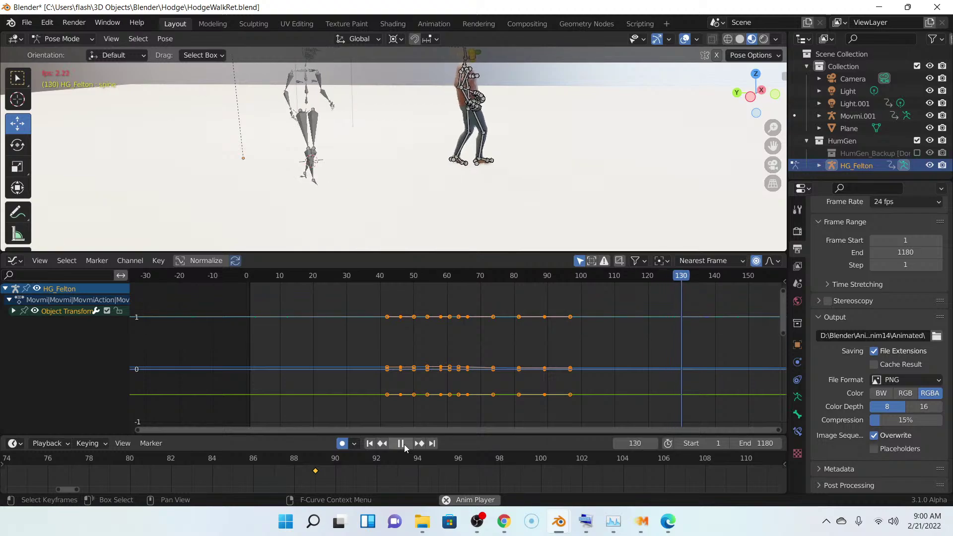
pyautogui.click(402, 443)
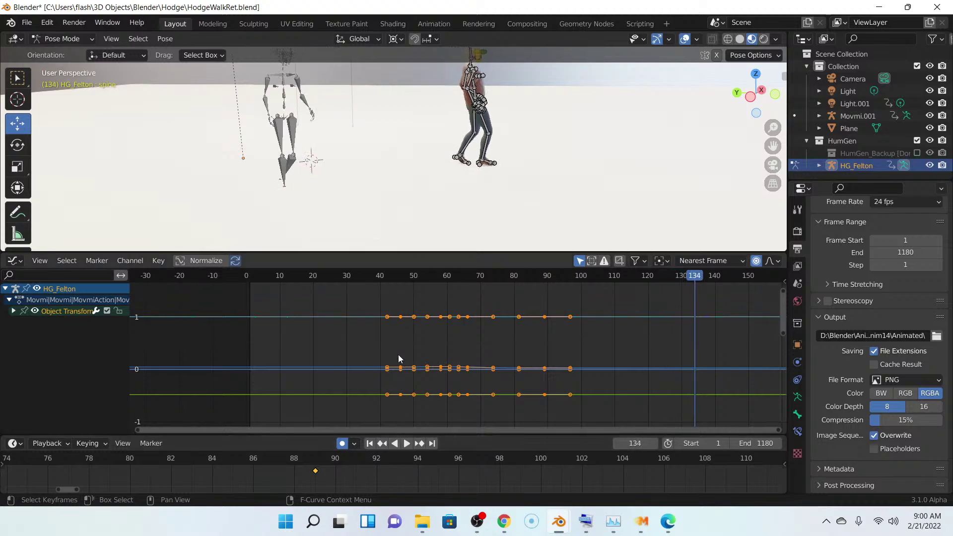
# - Return to Object Mode and delete the Movmi.001 armature from the scene
pyautogui.click(63, 39)
pyautogui.click(65, 52)
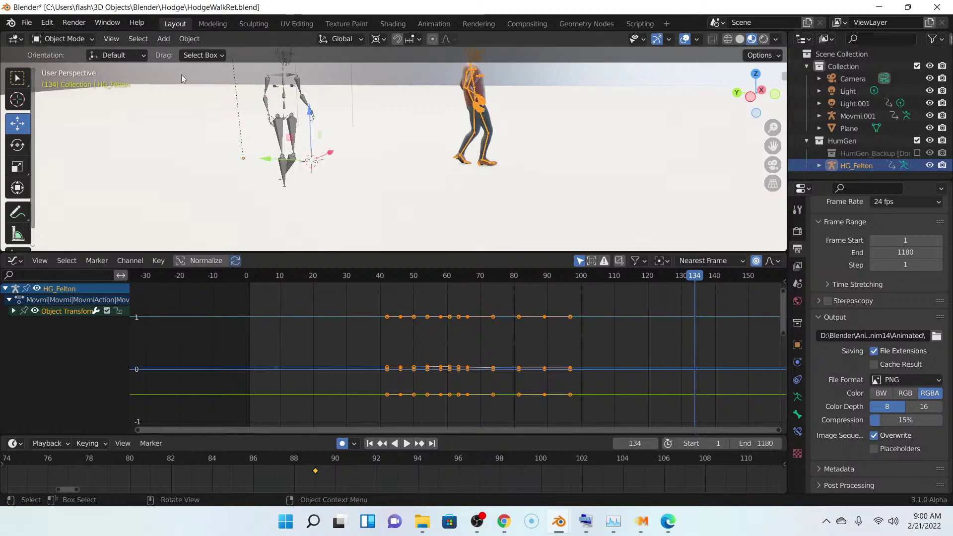
pyautogui.click(281, 124)
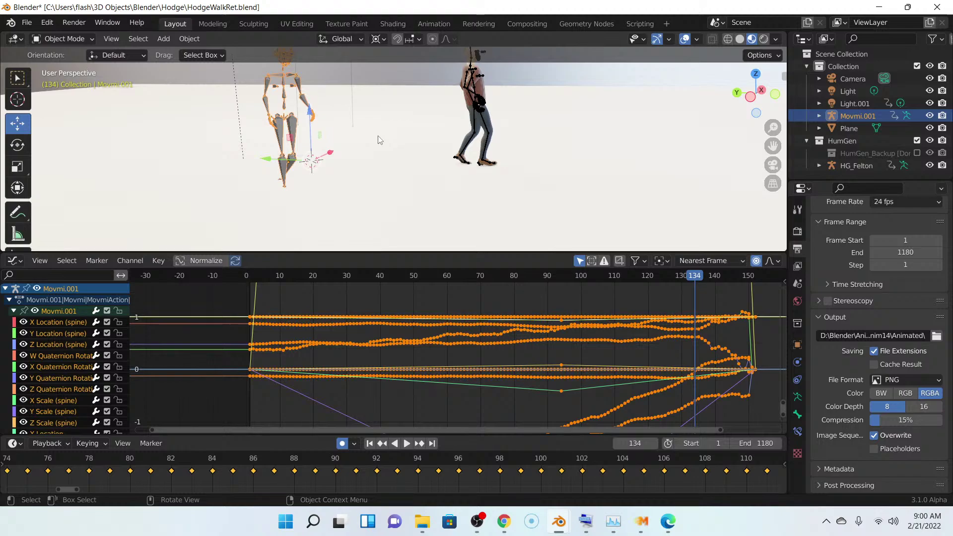
pyautogui.press('Delete')
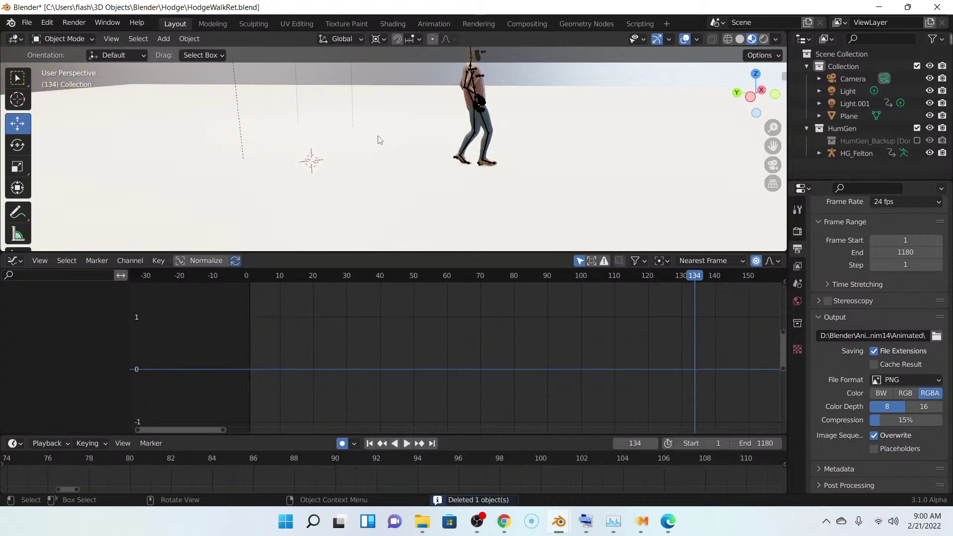
# - Place the 3D cursor on the floor near HG_Felton's feet and import Walk1.fbx from the Anim14 folder
pyautogui.click(18, 98)
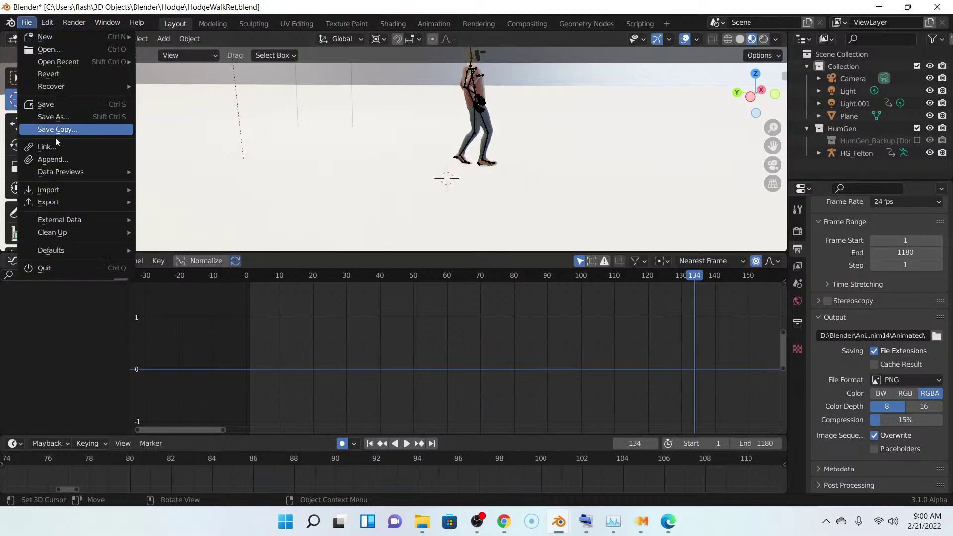
pyautogui.moveTo(70, 191)
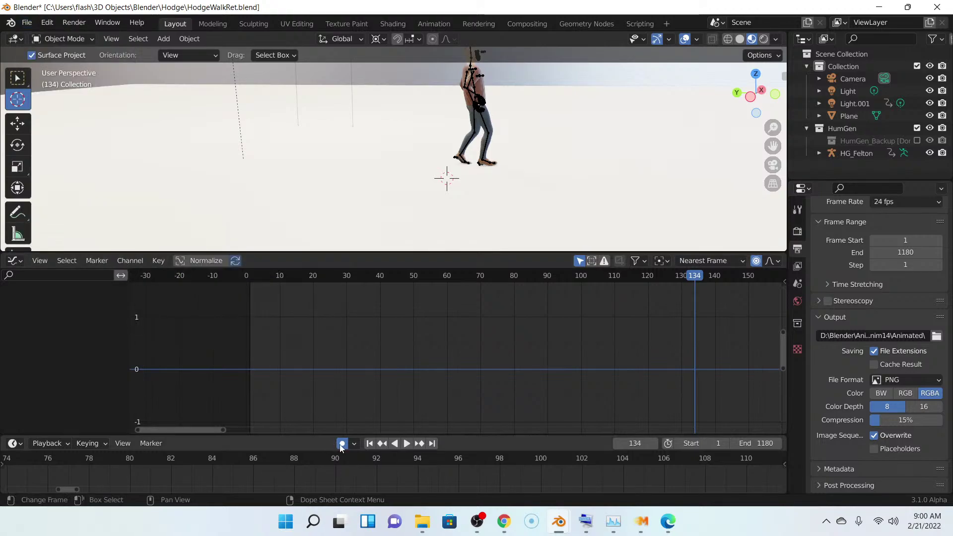
pyautogui.click(30, 26)
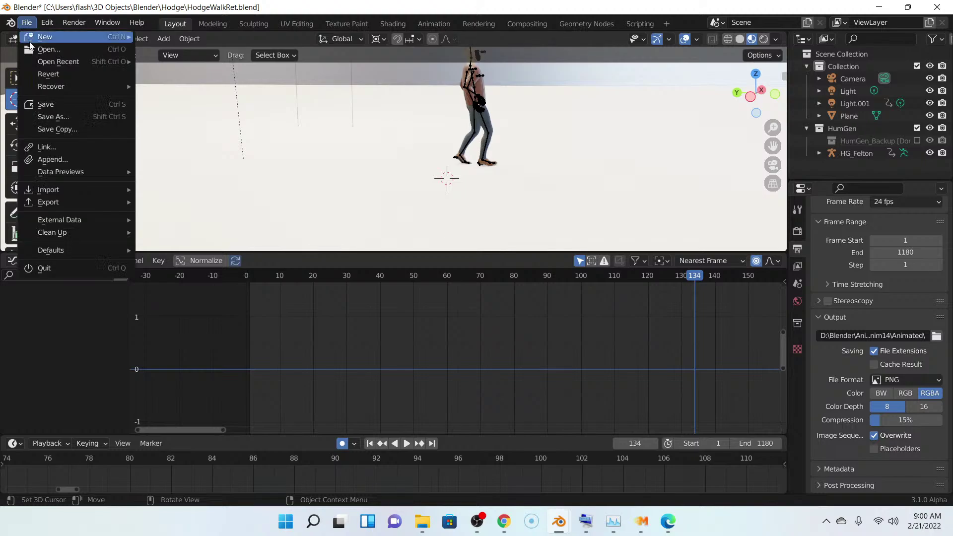
pyautogui.moveTo(75, 190)
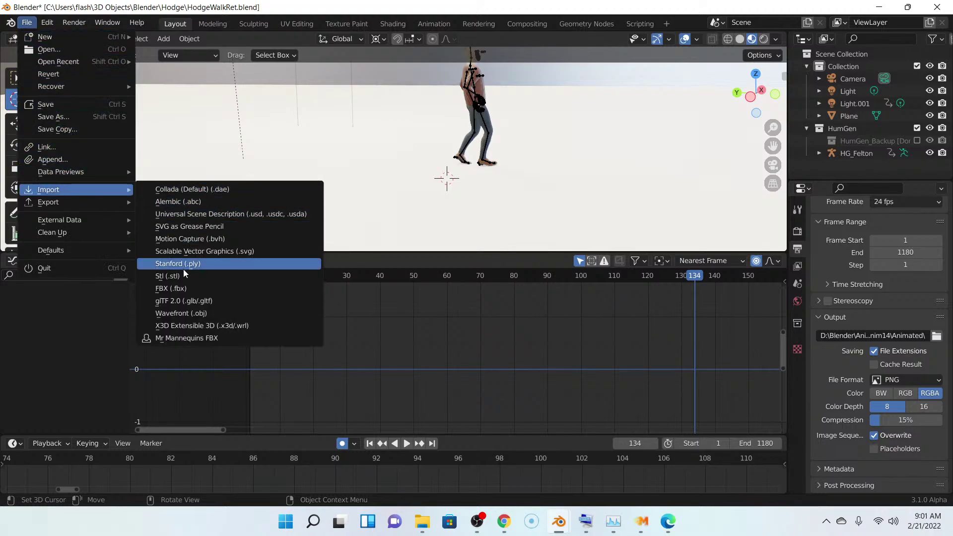
pyautogui.click(197, 288)
pyautogui.click(302, 149)
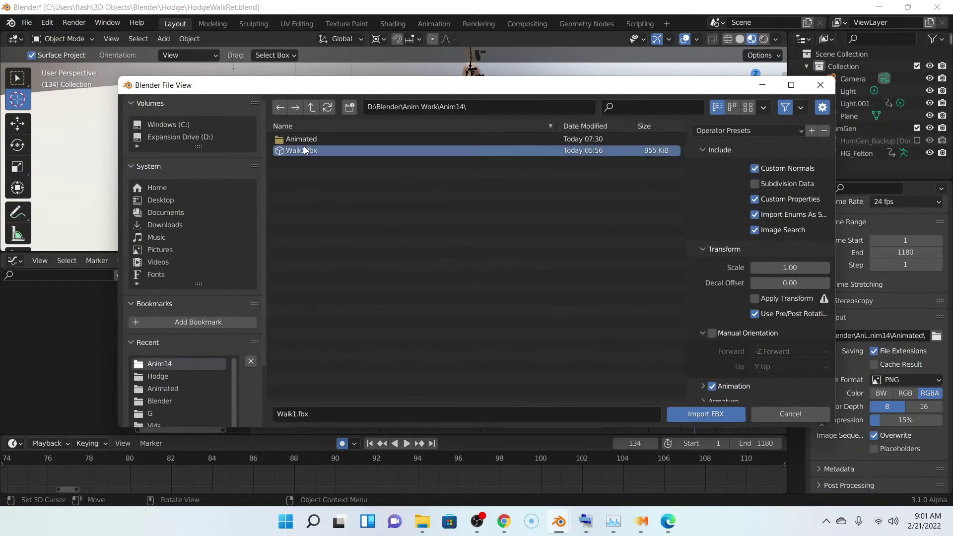
pyautogui.click(699, 414)
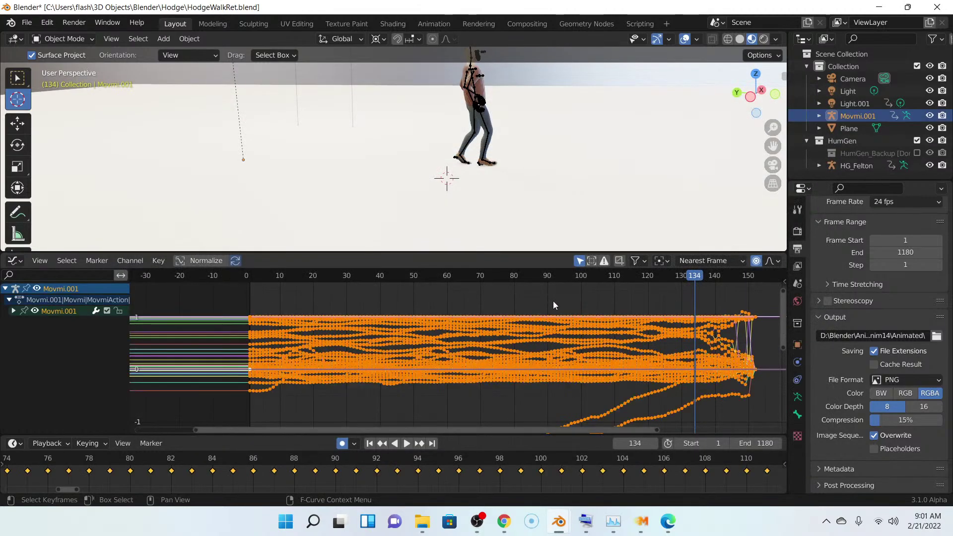
# - With Affect Only set to Origins, move the Movmi.001 armature's origin to its feet, then turn that option off
pyautogui.scroll(-3, 399, 180)
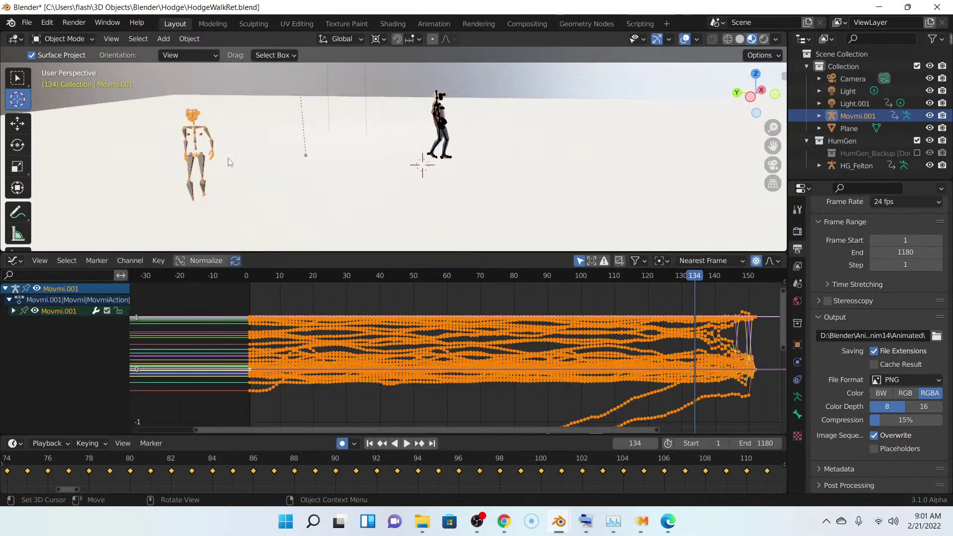
pyautogui.click(765, 55)
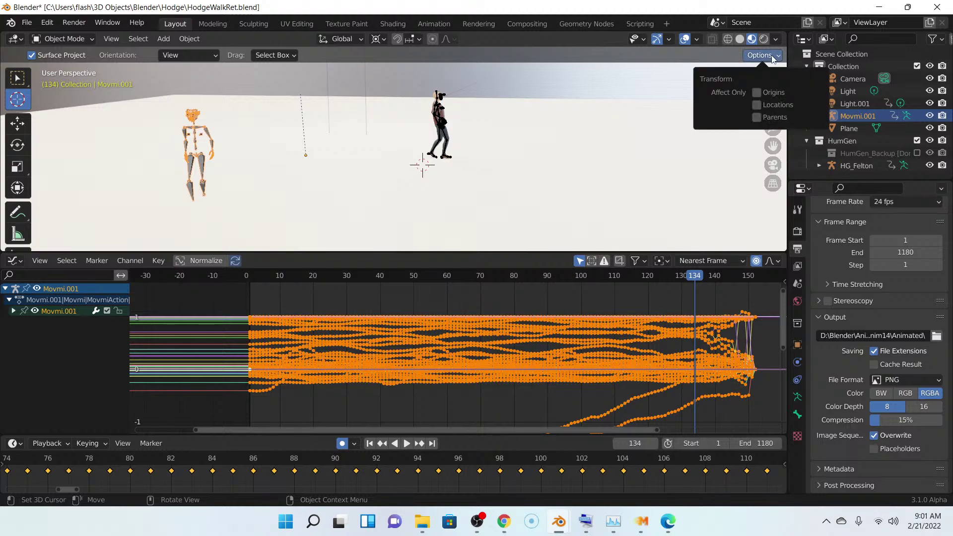
pyautogui.click(762, 93)
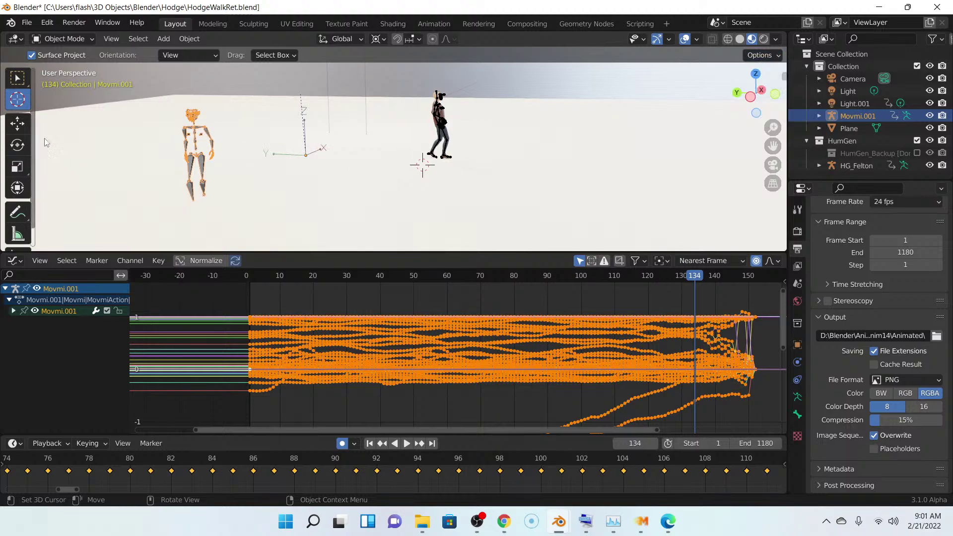
pyautogui.click(21, 126)
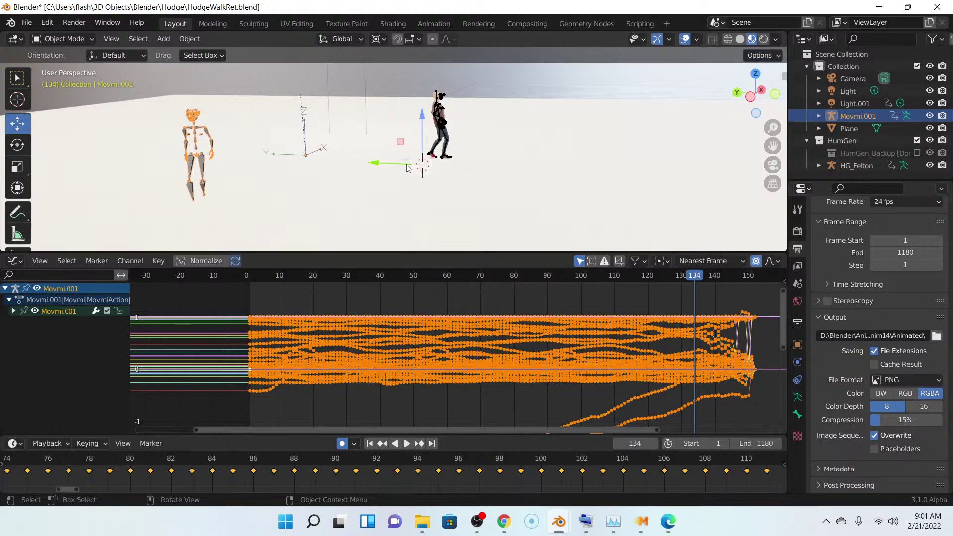
pyautogui.moveTo(402, 168)
pyautogui.mouseDown()
pyautogui.moveTo(366, 162)
pyautogui.moveTo(397, 155)
pyautogui.moveTo(395, 176)
pyautogui.moveTo(360, 198)
pyautogui.moveTo(400, 161)
pyautogui.moveTo(392, 166)
pyautogui.mouseUp()
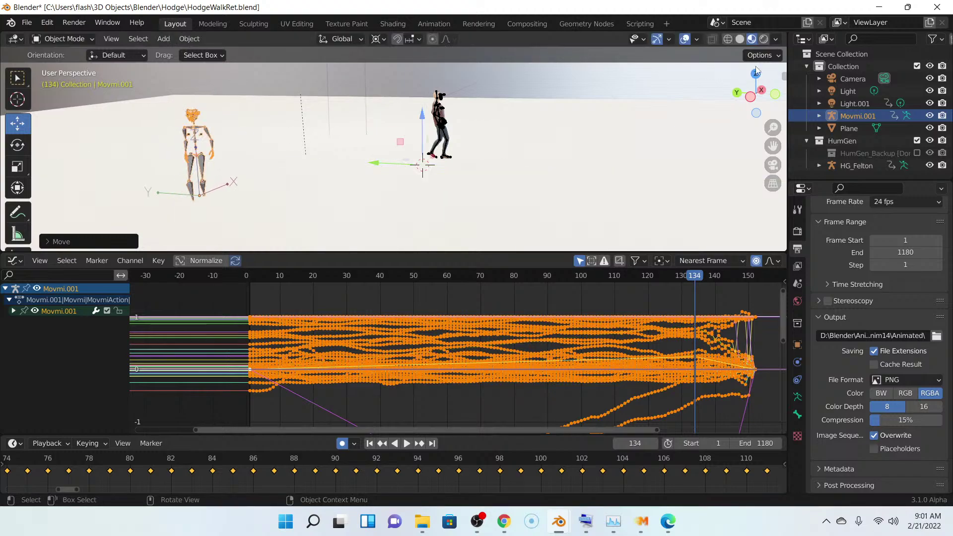
pyautogui.click(766, 56)
# - Try rotating the Movmi.001 armature about the vertical axis around the 3D cursor and snapping it to the cursor with Keep Offset
pyautogui.click(17, 144)
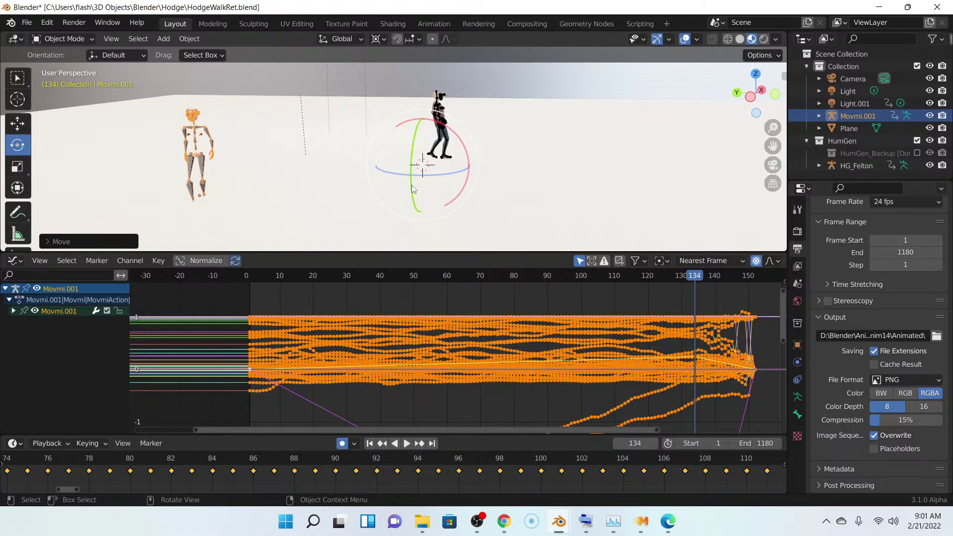
pyautogui.moveTo(430, 180); pyautogui.dragTo(449, 171)
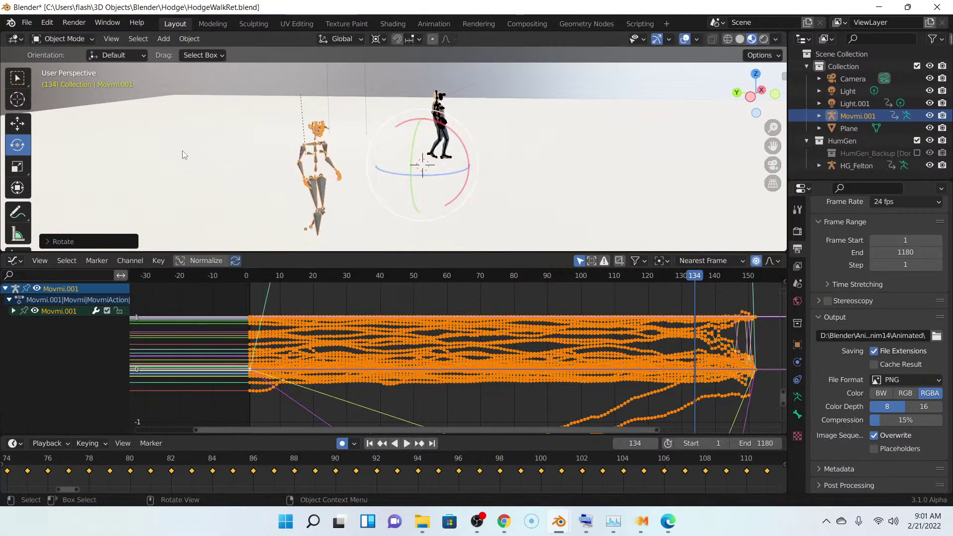
pyautogui.hotkey('shift', 's')
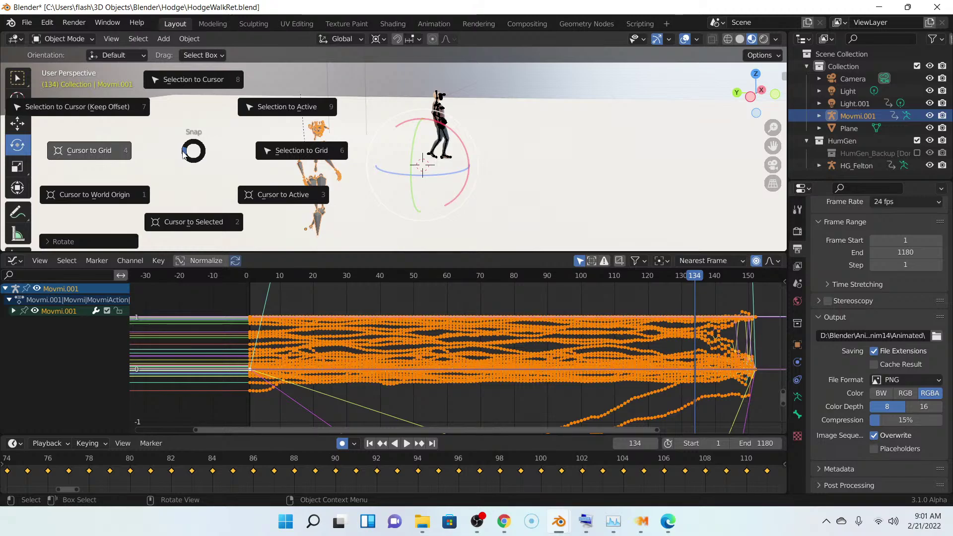
pyautogui.click(85, 109)
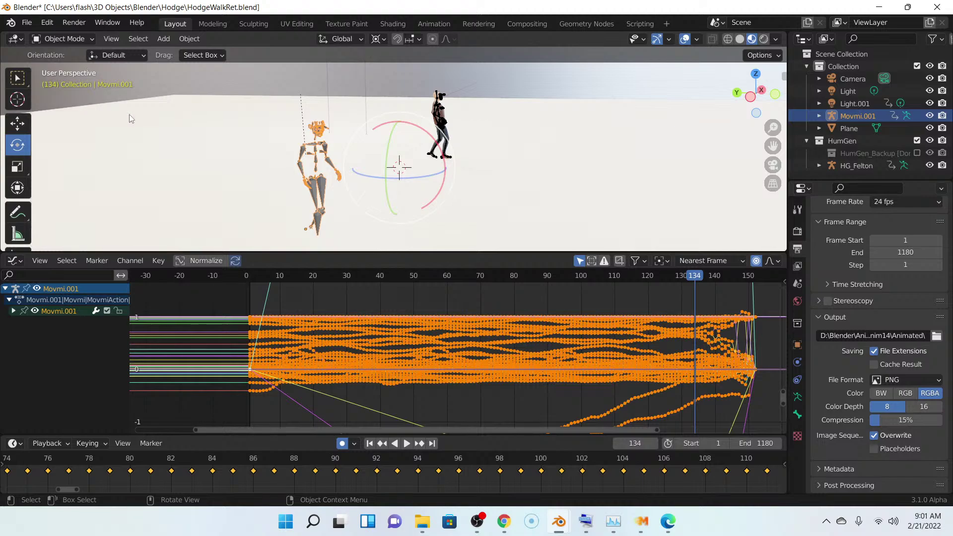
# - Switch the transform pivot point from the 3D cursor to the Movmi.001 armature's own origin
pyautogui.moveTo(297, 169); pyautogui.dragTo(259, 177, button='middle')
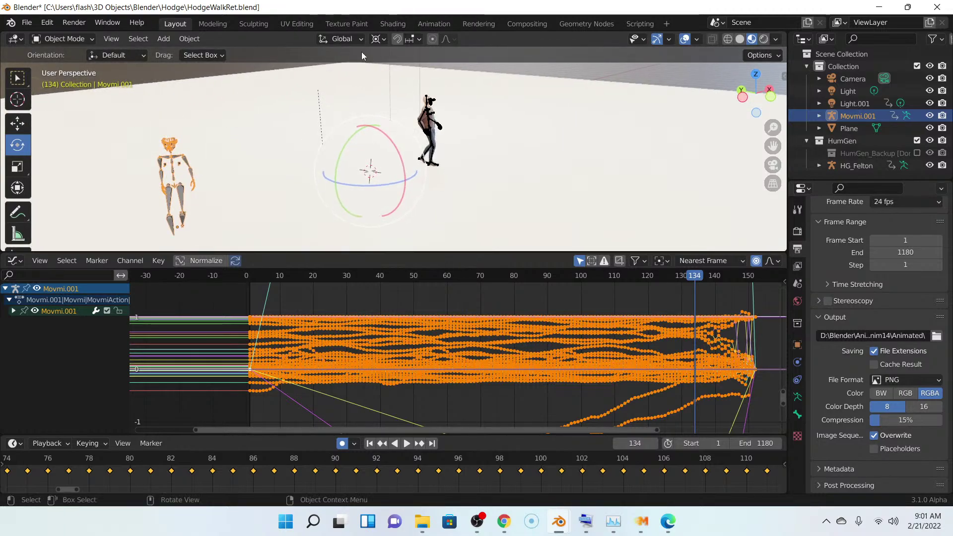
pyautogui.click(386, 41)
pyautogui.click(397, 80)
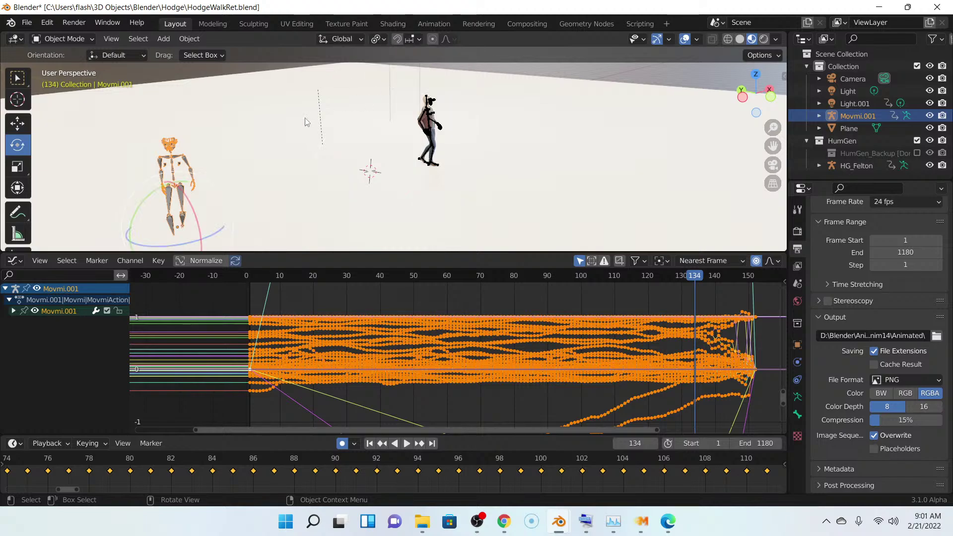
# - Try moving the Movmi.001 armature across the floor beside HG_Felton and adjusting its height to match the character's feet
pyautogui.click(18, 123)
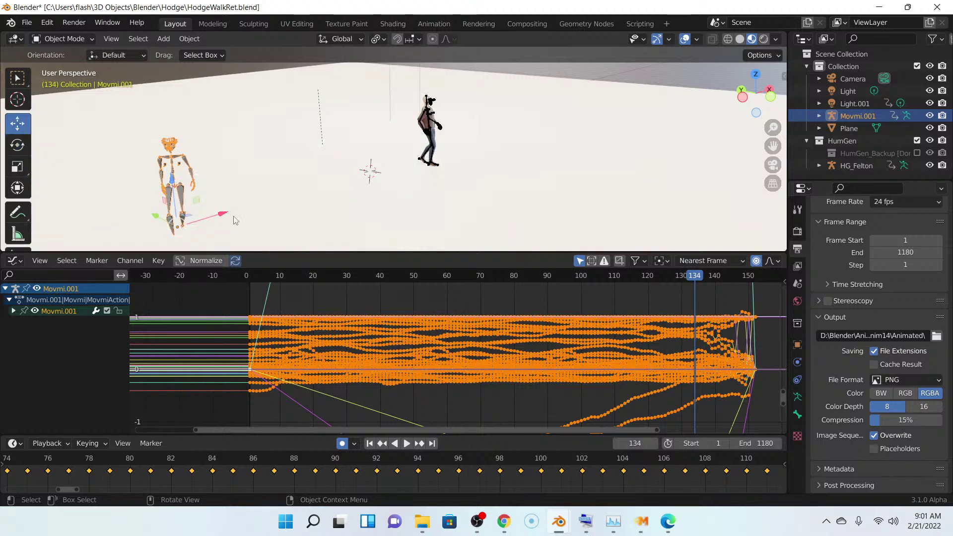
pyautogui.moveTo(226, 214); pyautogui.dragTo(445, 159)
pyautogui.scroll(3, 445, 159)
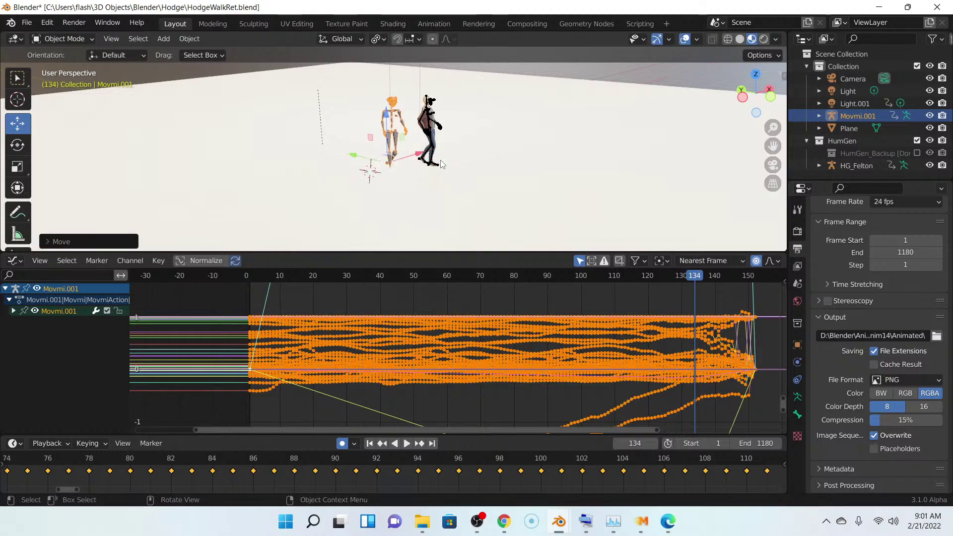
pyautogui.scroll(2, 442, 164)
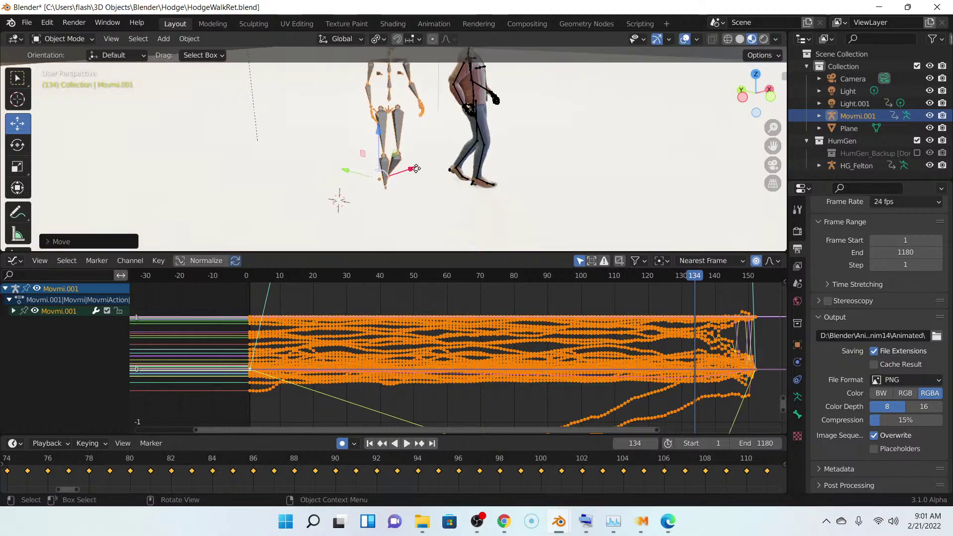
pyautogui.moveTo(416, 169); pyautogui.dragTo(369, 169, button='middle')
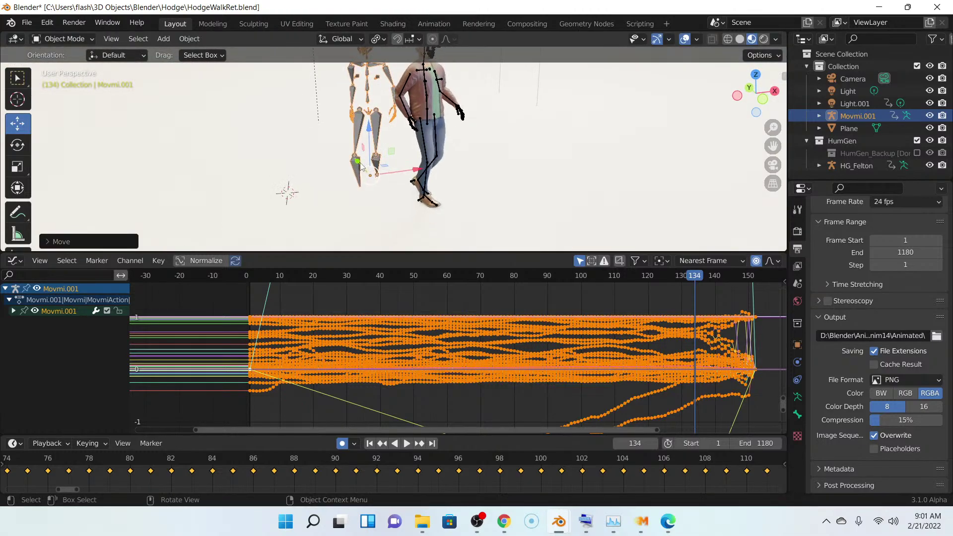
pyautogui.moveTo(360, 165); pyautogui.dragTo(374, 180)
pyautogui.moveTo(385, 137); pyautogui.dragTo(385, 119)
pyautogui.moveTo(389, 151); pyautogui.dragTo(432, 151, button='middle')
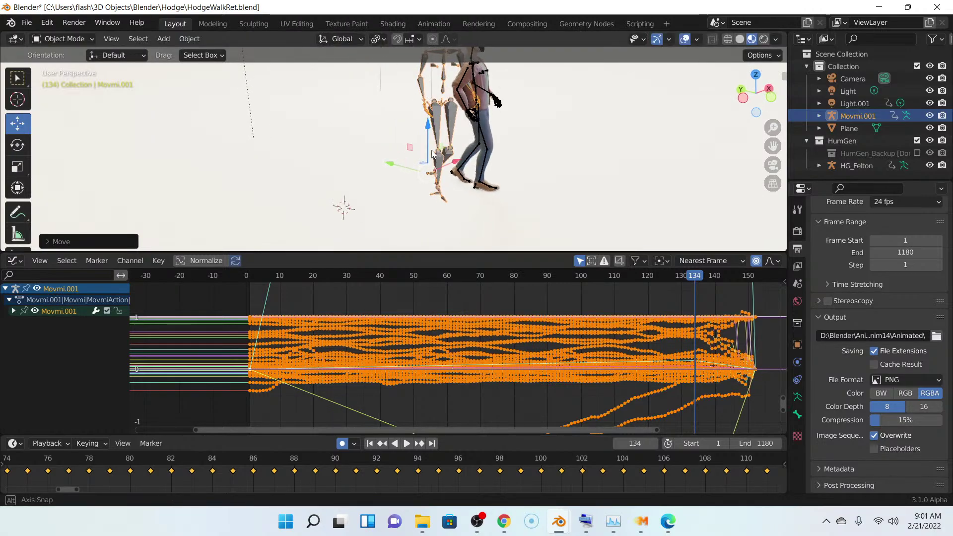
# - Try rotating the Movmi.001 armature to match HG_Felton's facing direction and tilt
pyautogui.click(18, 144)
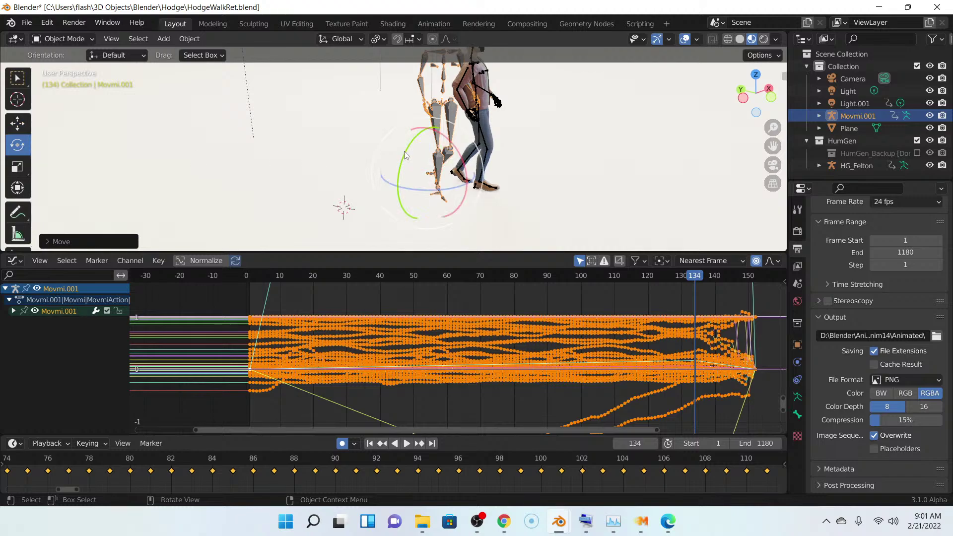
pyautogui.moveTo(418, 191); pyautogui.dragTo(428, 188)
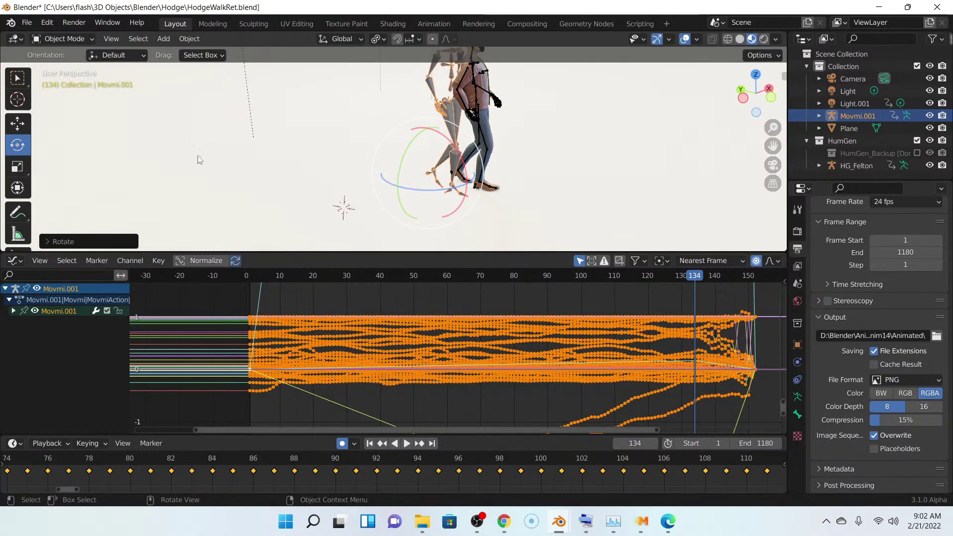
pyautogui.moveTo(218, 160); pyautogui.dragTo(186, 174, button='middle')
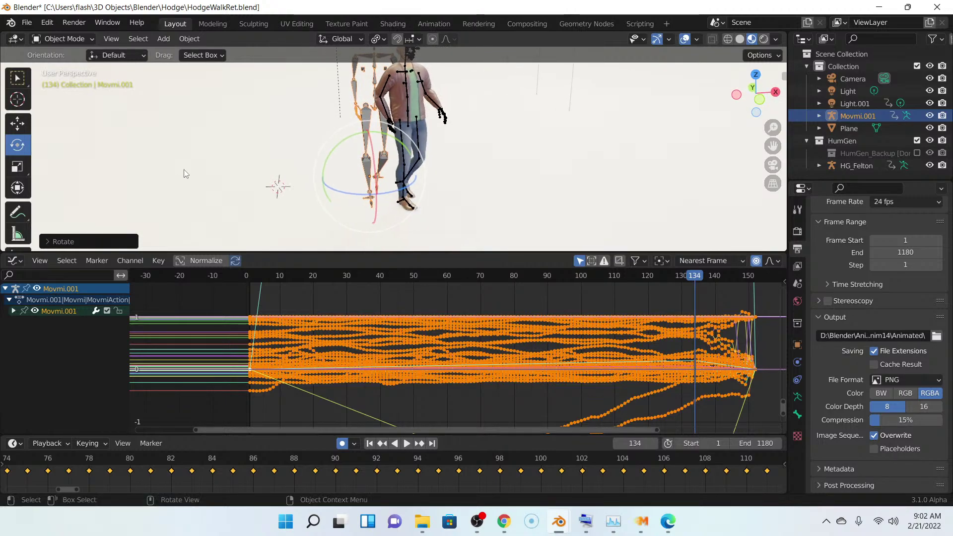
pyautogui.moveTo(395, 194); pyautogui.dragTo(393, 178)
# - Try repositioning the rotated Movmi.001 armature next to HG_Felton, comparing the feet of both figures up close
pyautogui.click(19, 123)
pyautogui.scroll(5, 447, 178)
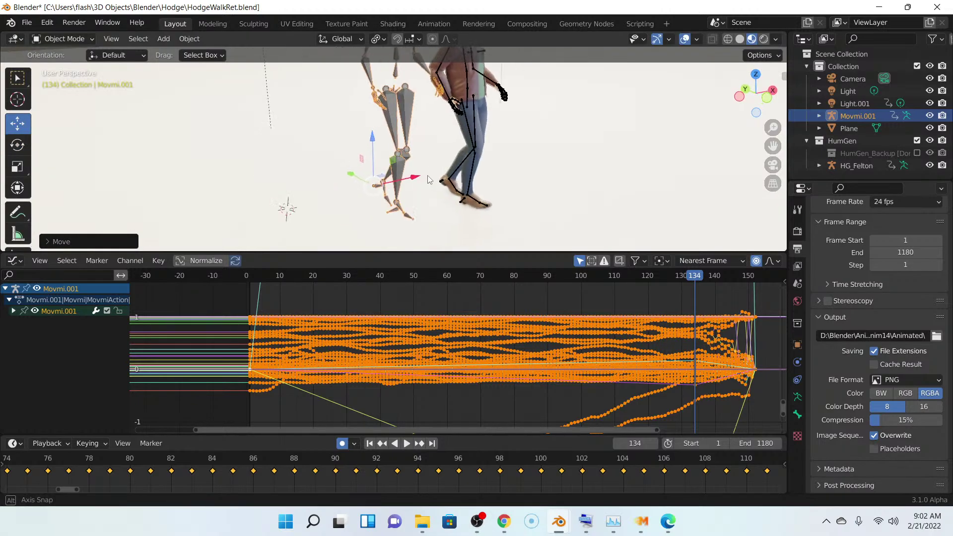
pyautogui.keyDown('shift'); pyautogui.moveTo(495, 170); pyautogui.dragTo(430, 131, button='middle'); pyautogui.keyUp('shift')
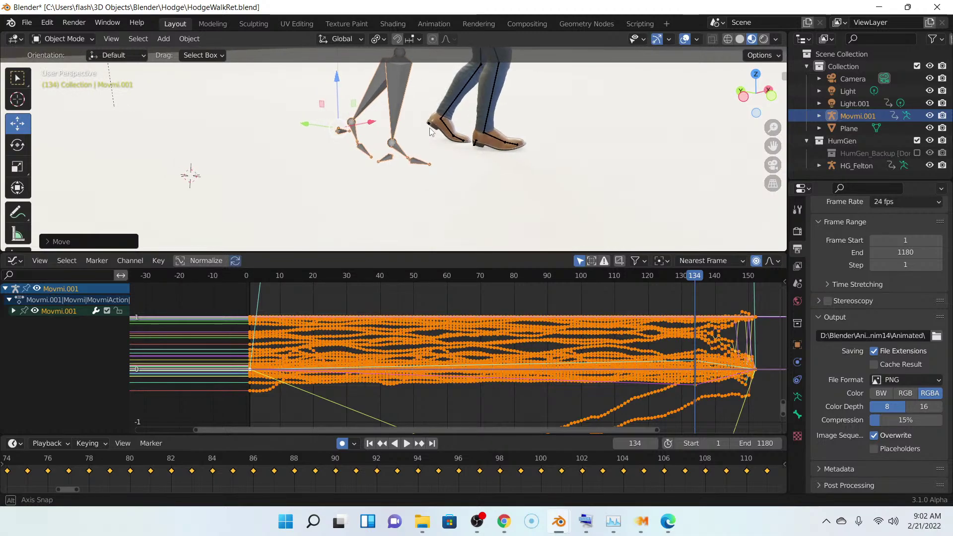
# - Undo the recent moves and rotations of the Movmi.001 armature, back to before it was moved beside HG_Felton
pyautogui.click(47, 23)
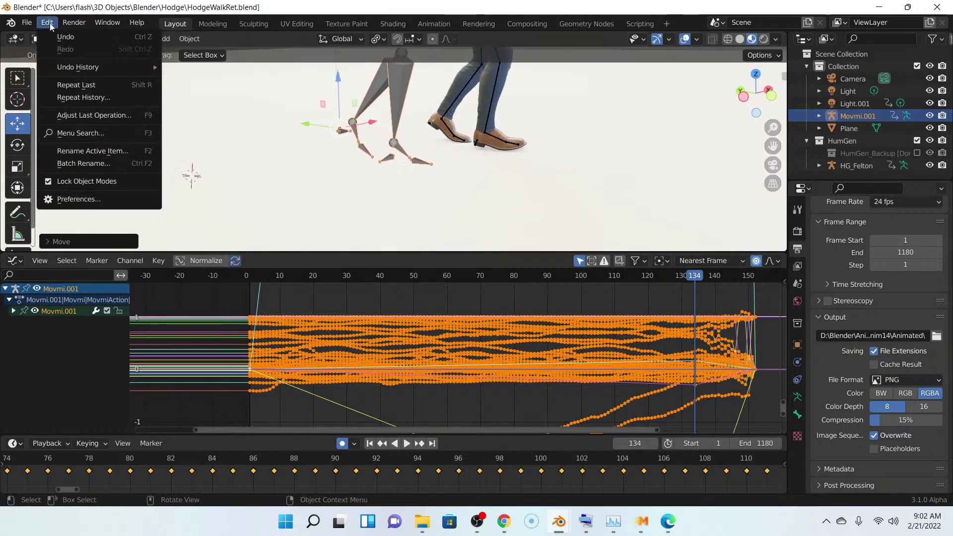
pyautogui.click(53, 36)
pyautogui.click(48, 24)
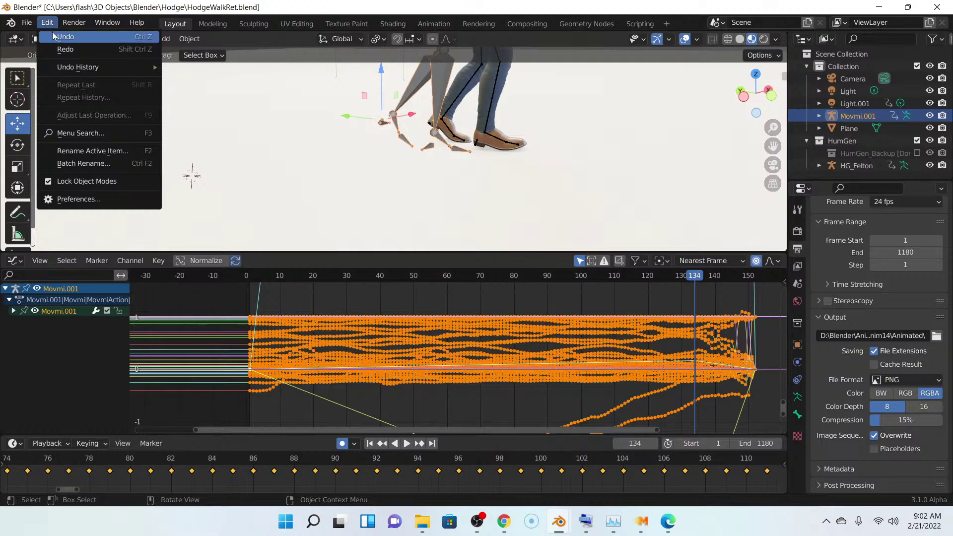
pyautogui.click(53, 36)
pyautogui.click(47, 23)
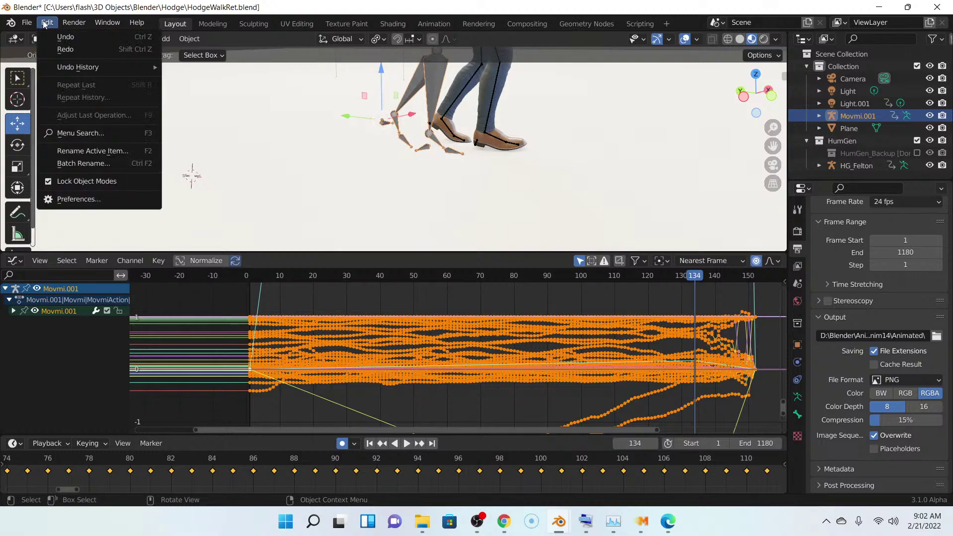
pyautogui.click(56, 38)
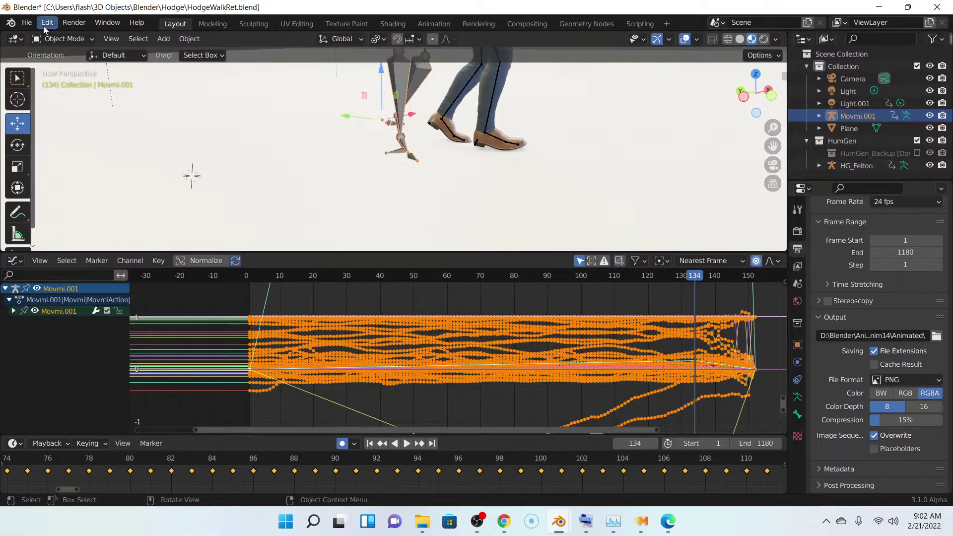
pyautogui.click(43, 26)
pyautogui.click(51, 34)
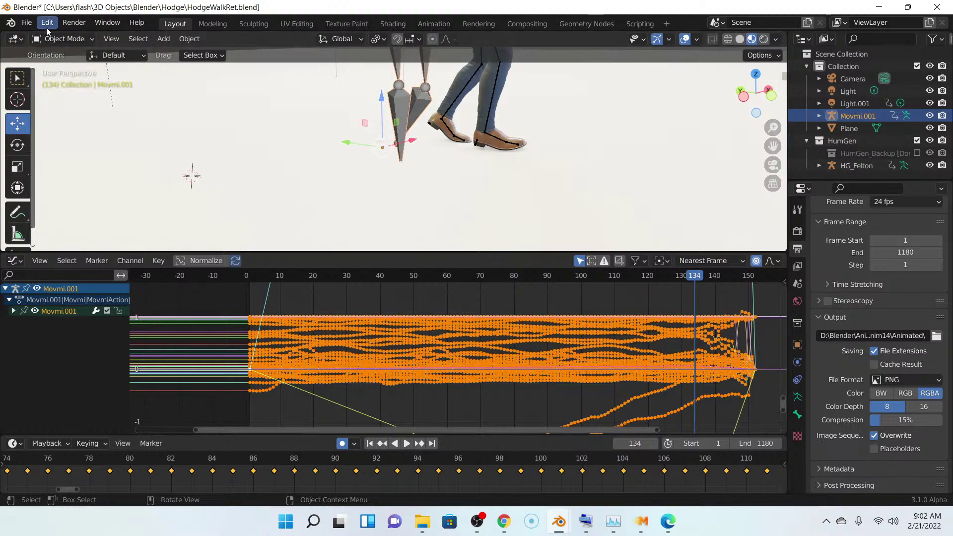
pyautogui.click(47, 24)
pyautogui.click(56, 39)
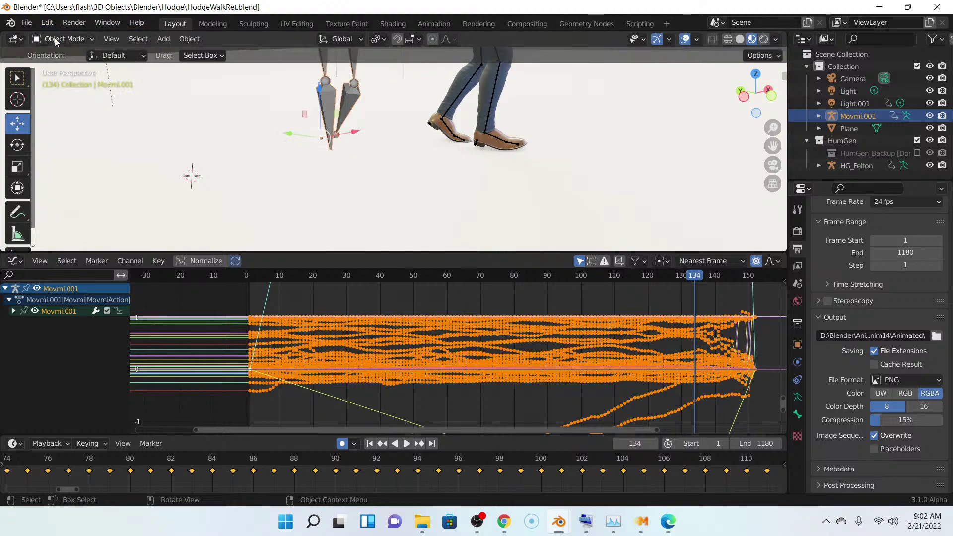
pyautogui.click(53, 26)
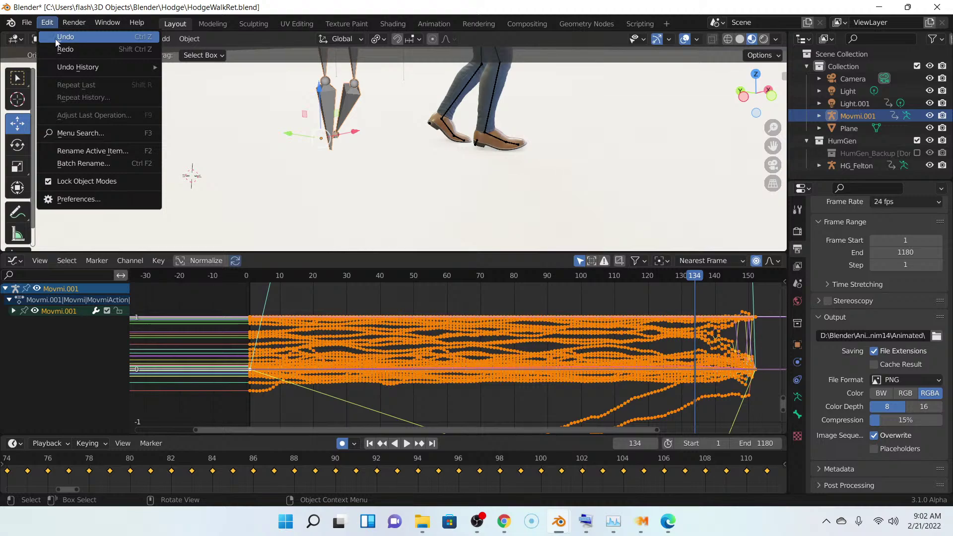
pyautogui.click(56, 39)
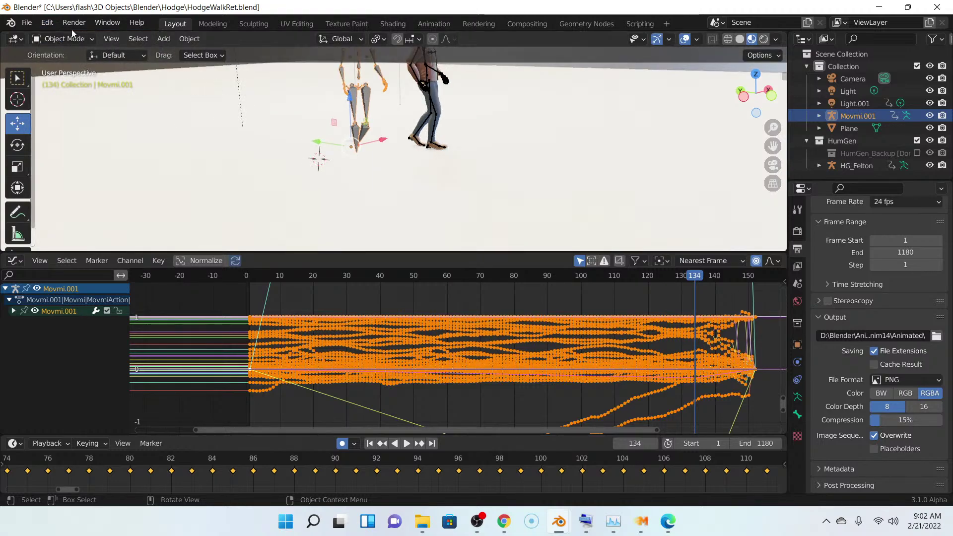
pyautogui.click(48, 22)
pyautogui.click(56, 39)
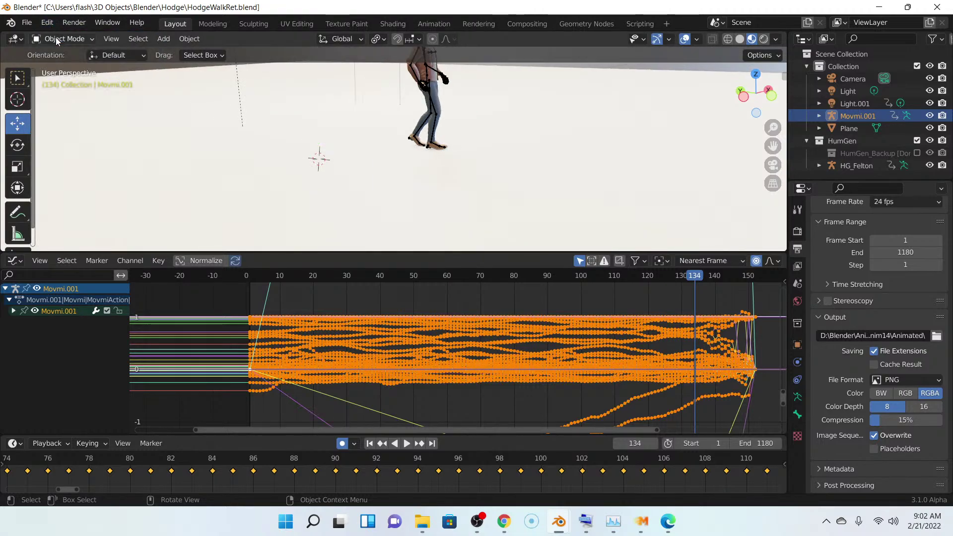
# - Undo the Movmi.001 armature's rotation around the 3D cursor and the earlier relocation of its origin to the feet
pyautogui.scroll(-3, 222, 153)
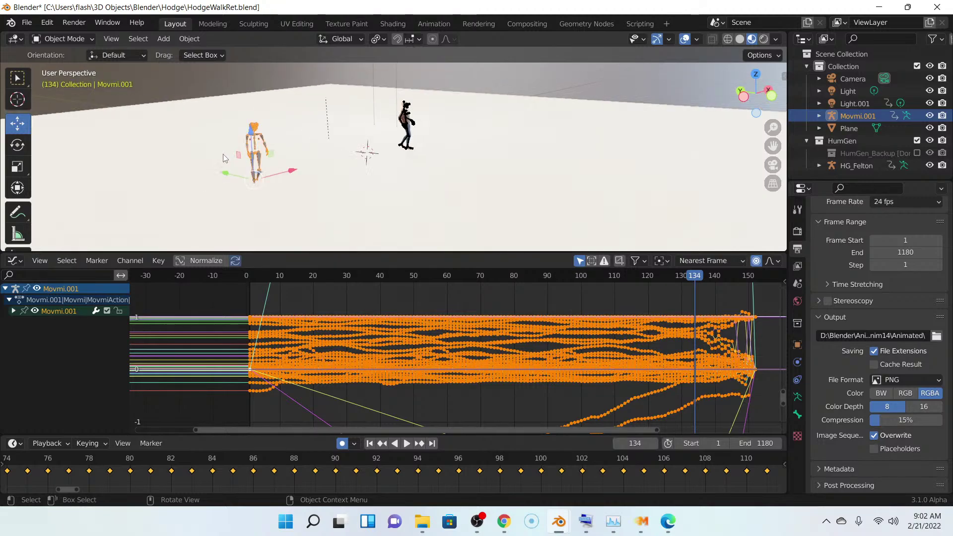
pyautogui.click(47, 22)
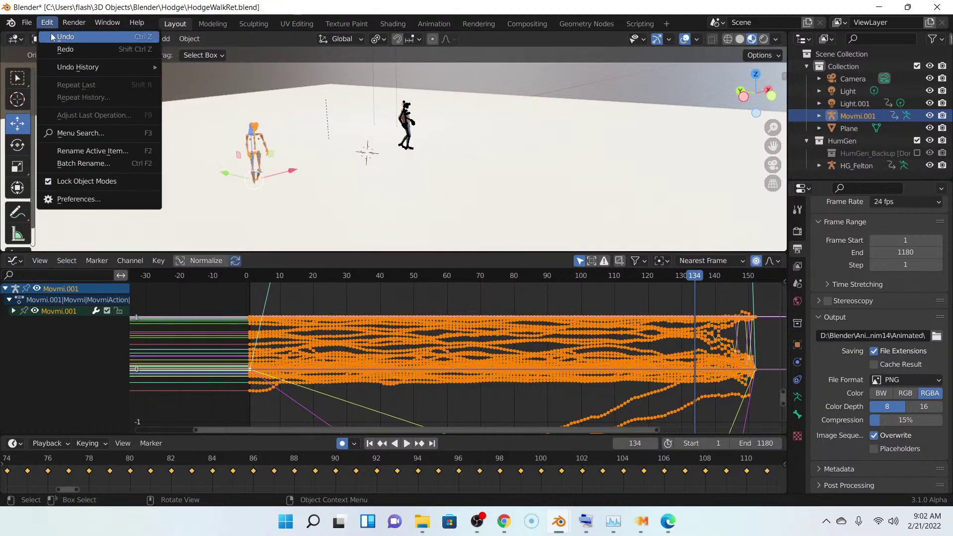
pyautogui.click(53, 36)
pyautogui.click(47, 22)
pyautogui.click(54, 37)
pyautogui.click(47, 22)
pyautogui.click(50, 37)
pyautogui.click(47, 22)
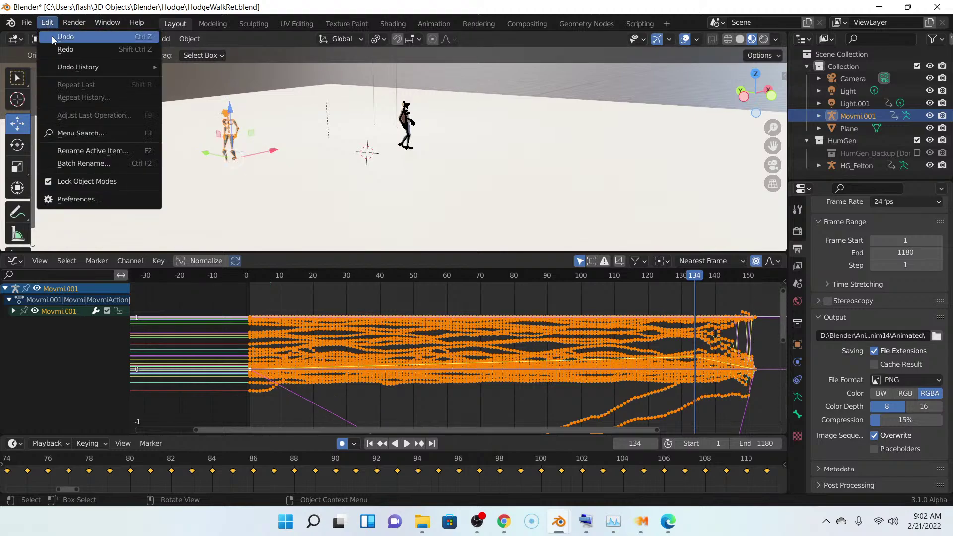
pyautogui.click(51, 36)
pyautogui.click(48, 22)
pyautogui.click(51, 36)
pyautogui.click(47, 22)
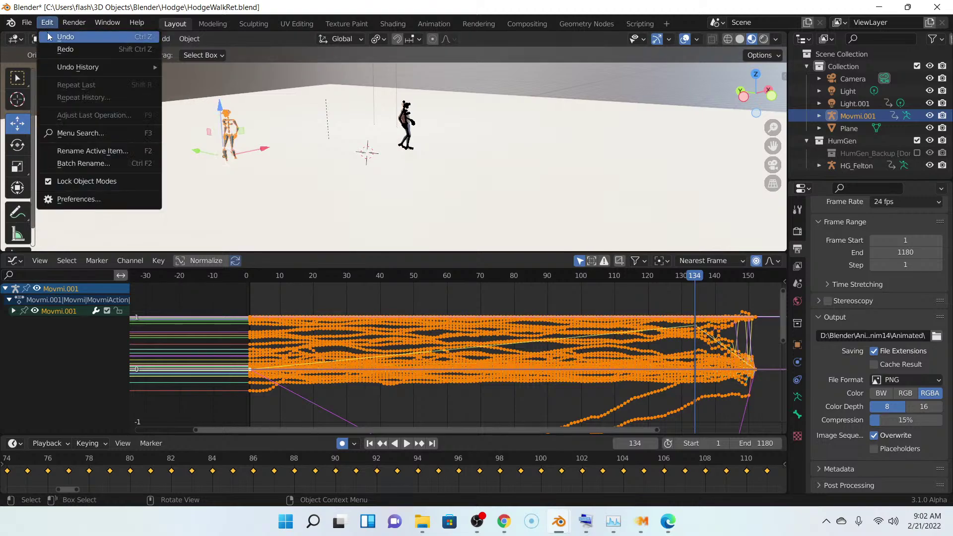
pyautogui.click(49, 37)
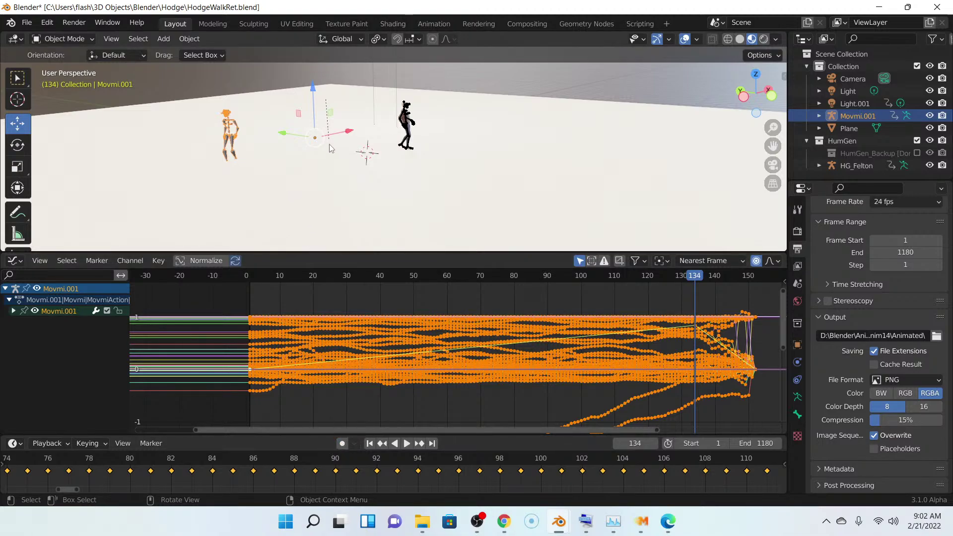
# - Move the Movmi.001 armature along the X axis until it stands beside HG_Felton, keeping the armature selected
pyautogui.moveTo(342, 133); pyautogui.dragTo(424, 129)
pyautogui.click(523, 118)
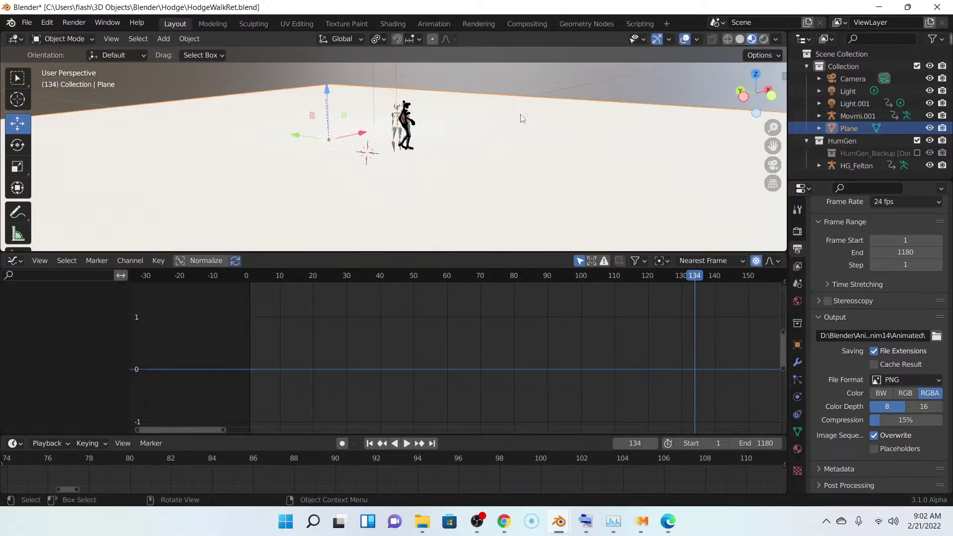
pyautogui.click(398, 132)
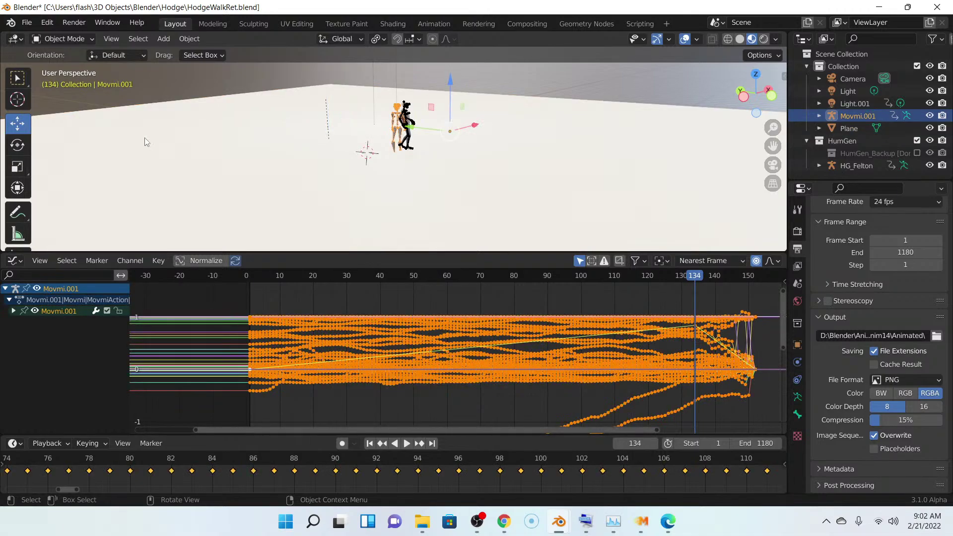
# - Turn on Affect Only Origins and move the Movmi.001 armature's origin along X and Y to the floor between its feet
pyautogui.click(768, 56)
pyautogui.moveTo(478, 128); pyautogui.dragTo(366, 146)
pyautogui.scroll(5, 441, 150)
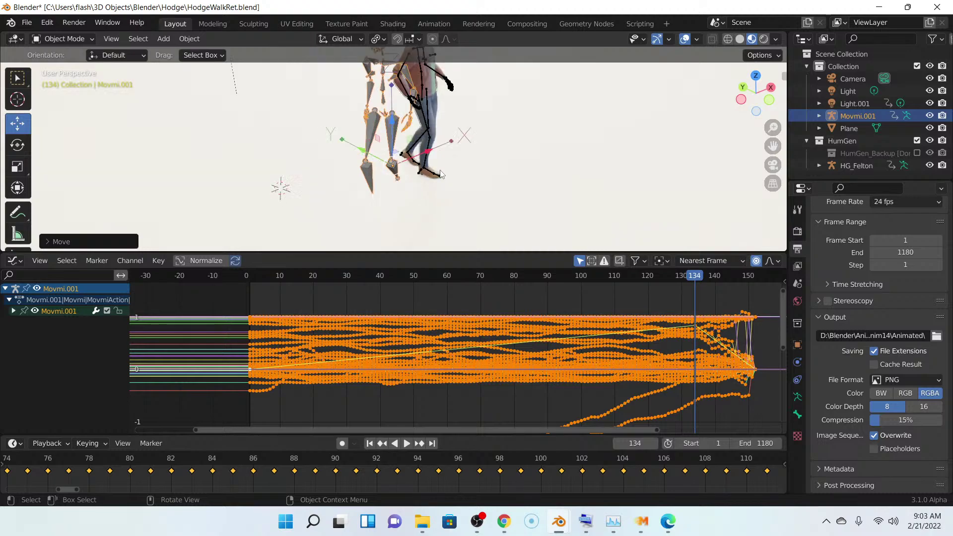
pyautogui.scroll(3, 441, 174)
pyautogui.moveTo(403, 173); pyautogui.dragTo(379, 182)
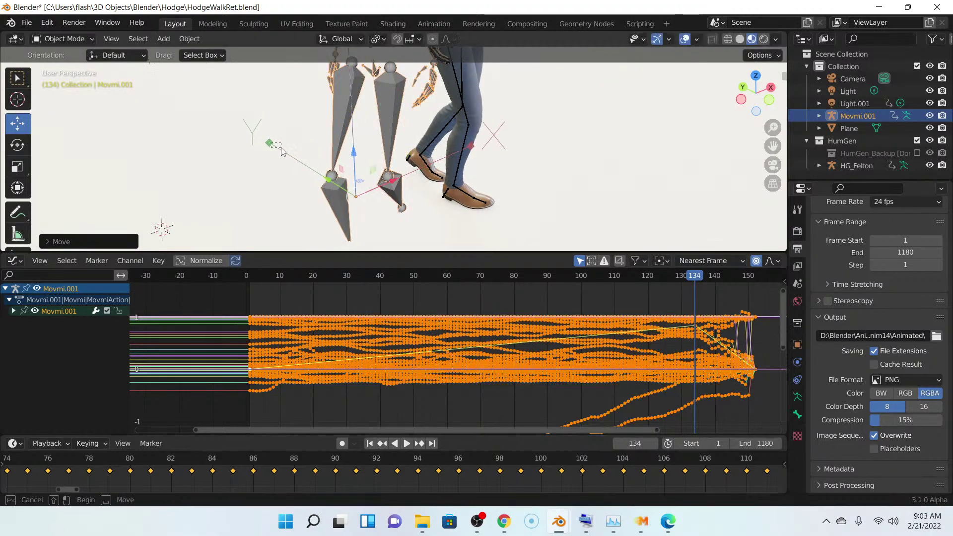
pyautogui.moveTo(331, 183); pyautogui.dragTo(504, 208)
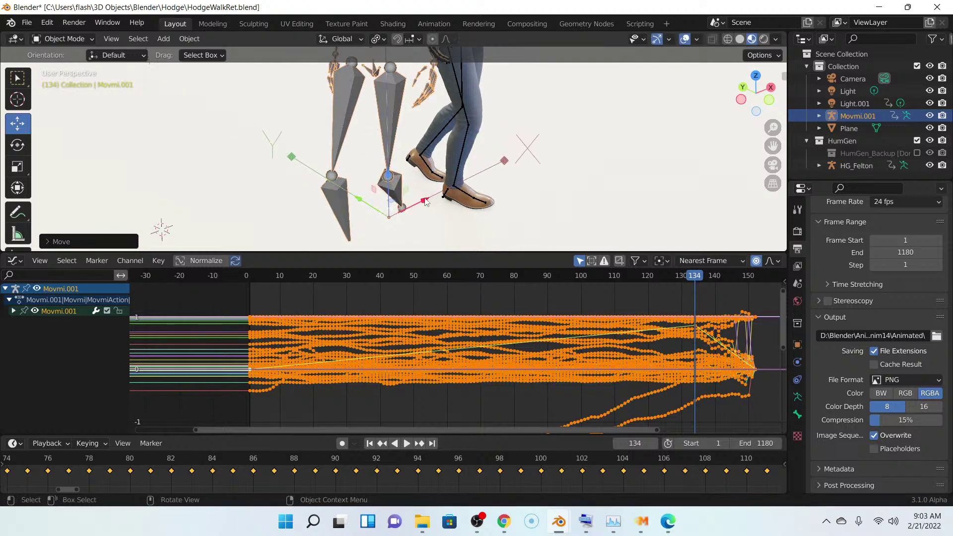
# - Shift the Movmi.001 armature's origin along X to sit between its feet and turn off Affect Only Origins
pyautogui.moveTo(426, 201); pyautogui.dragTo(410, 206)
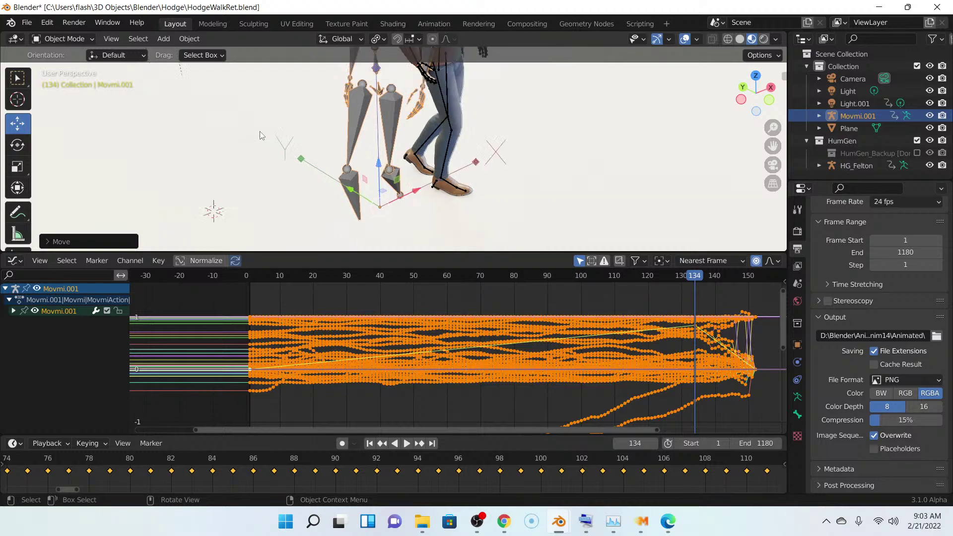
pyautogui.scroll(-4, 268, 134)
pyautogui.hotkey('shift', 'space')
pyautogui.press('r')
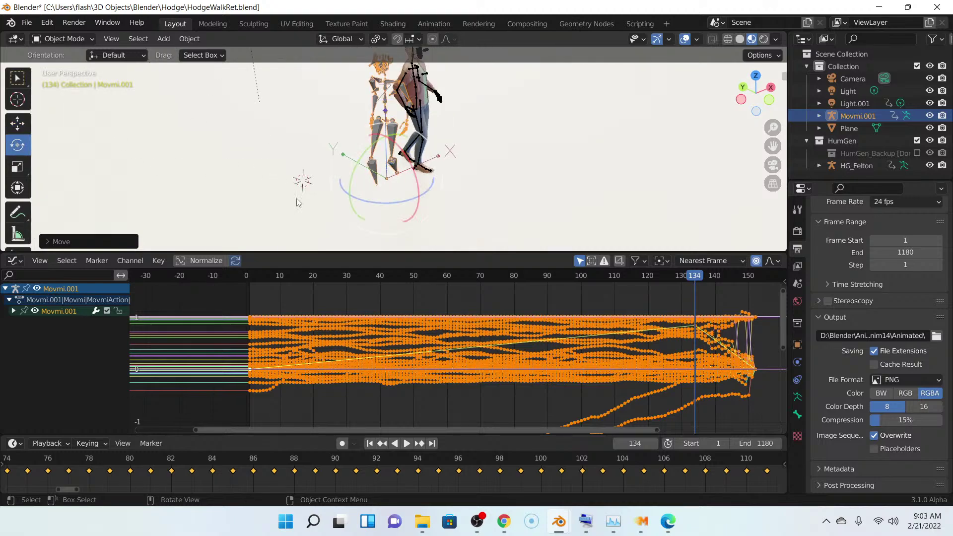
pyautogui.moveTo(387, 203); pyautogui.dragTo(410, 204)
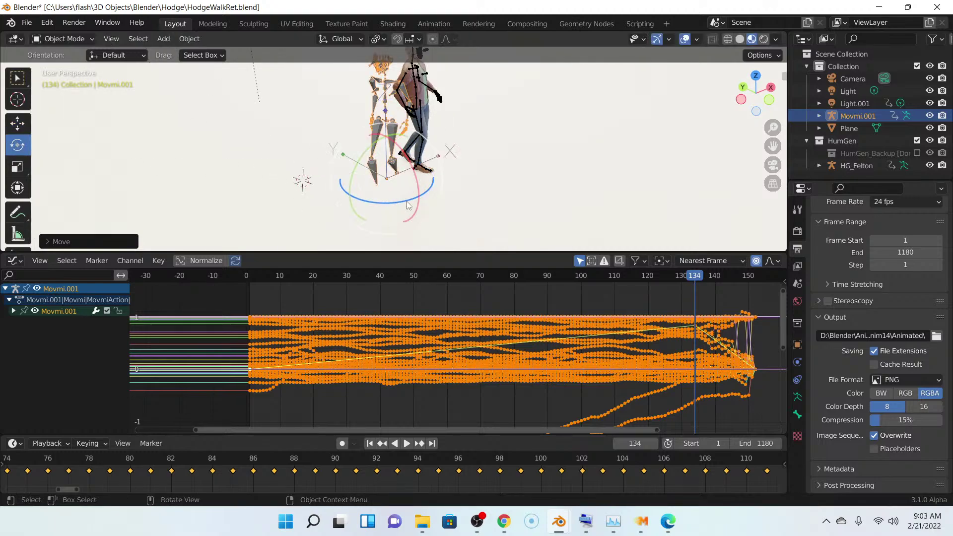
pyautogui.click(769, 57)
pyautogui.click(763, 94)
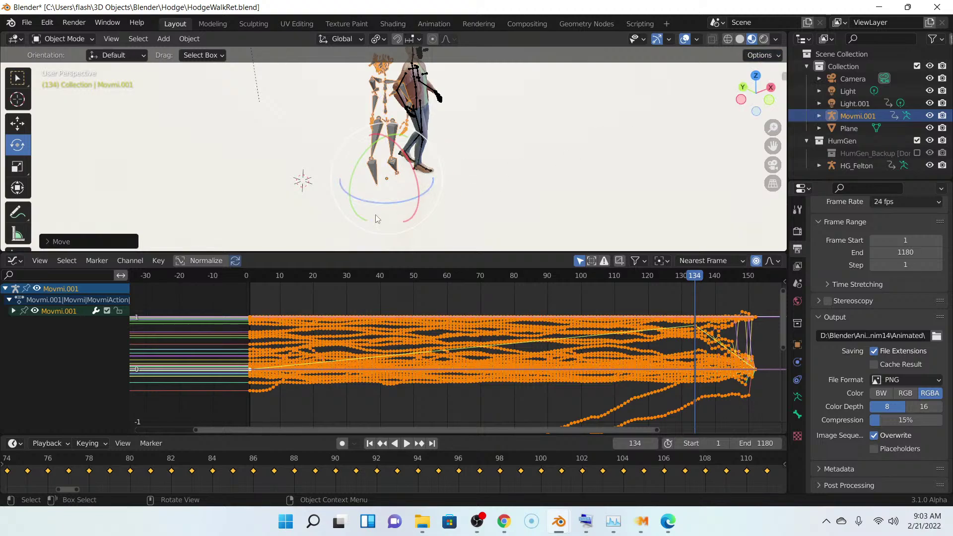
# - Rotate the Movmi.001 armature around its Z axis at frame 134 to match HG_Felton's walking direction more closely
pyautogui.moveTo(388, 203); pyautogui.dragTo(404, 203)
pyautogui.moveTo(498, 178); pyautogui.dragTo(329, 196, button='middle')
pyautogui.moveTo(330, 198); pyautogui.dragTo(349, 196)
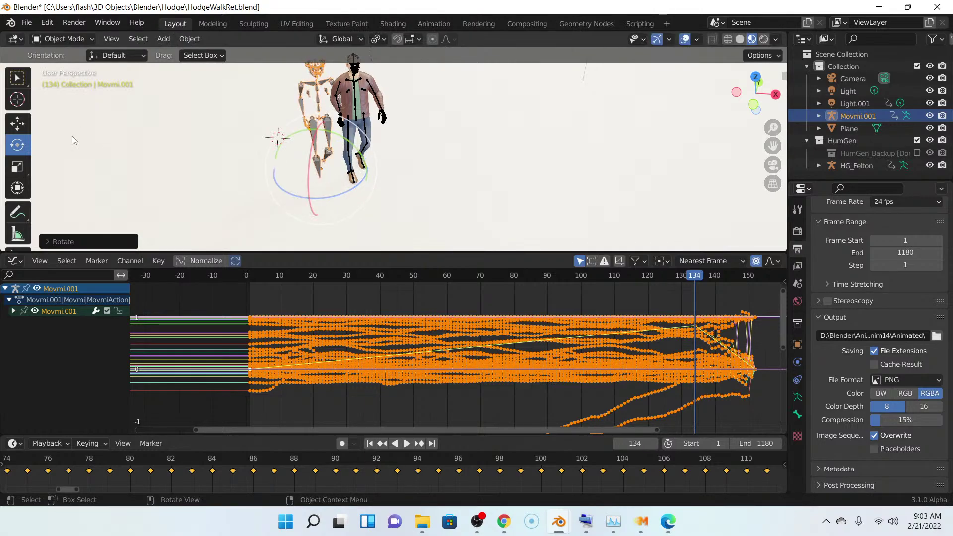
# - Raise the Movmi.001 armature until its feet clear the floor and move it along X away from HG_Felton
pyautogui.click(11, 128)
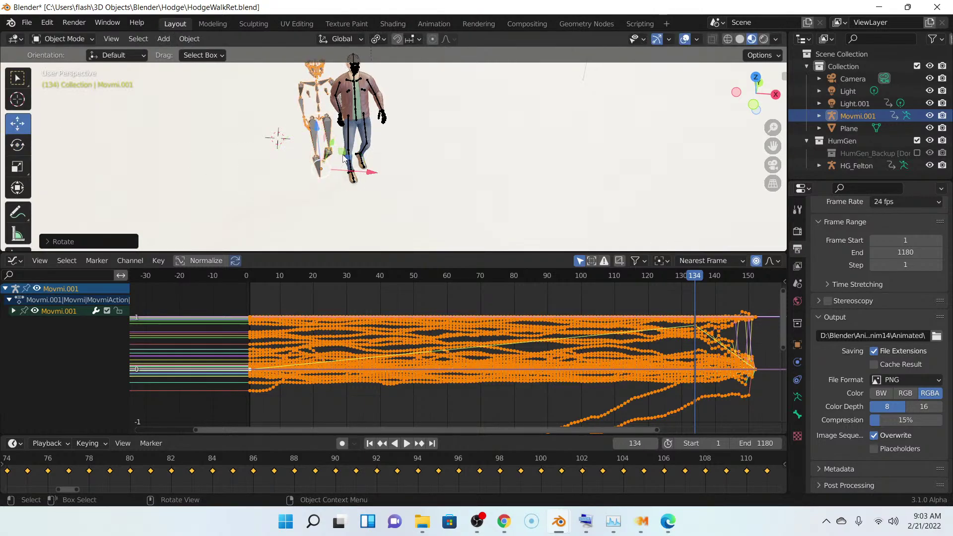
pyautogui.moveTo(346, 157); pyautogui.dragTo(402, 163, button='middle')
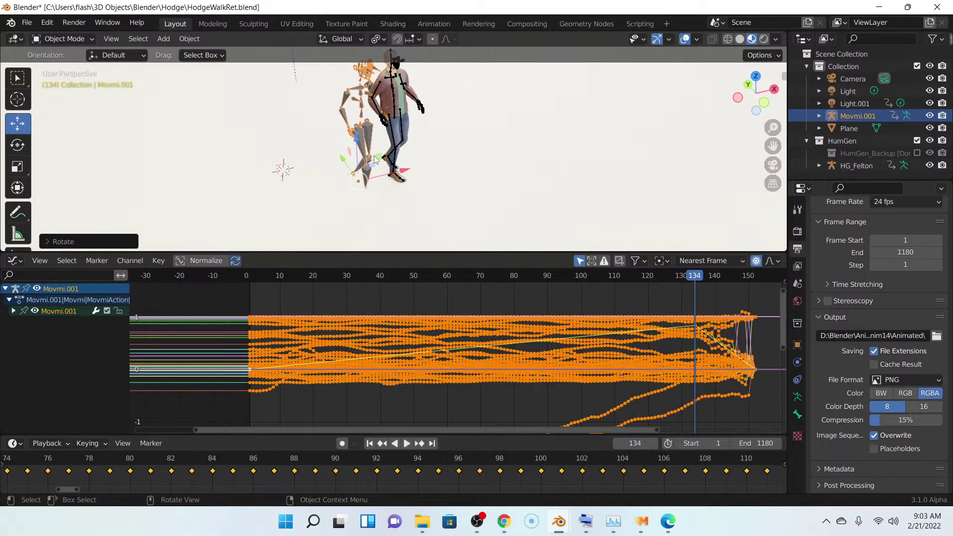
pyautogui.moveTo(375, 159); pyautogui.dragTo(376, 145)
pyautogui.moveTo(376, 145); pyautogui.dragTo(457, 155, button='middle')
pyautogui.scroll(2, 457, 156)
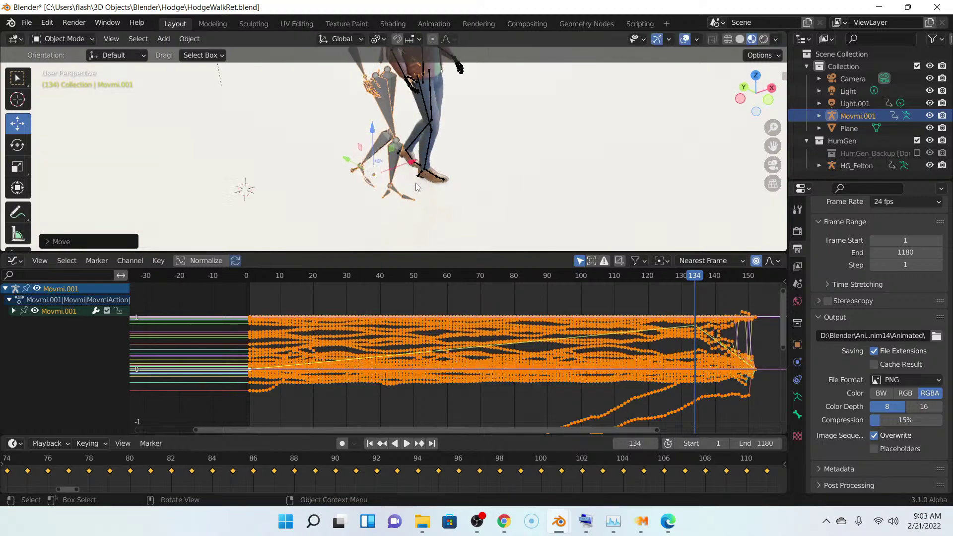
pyautogui.moveTo(412, 161); pyautogui.dragTo(374, 183)
pyautogui.moveTo(457, 187); pyautogui.dragTo(506, 153, button='middle')
pyautogui.scroll(-3, 509, 140)
pyautogui.scroll(3, 496, 183)
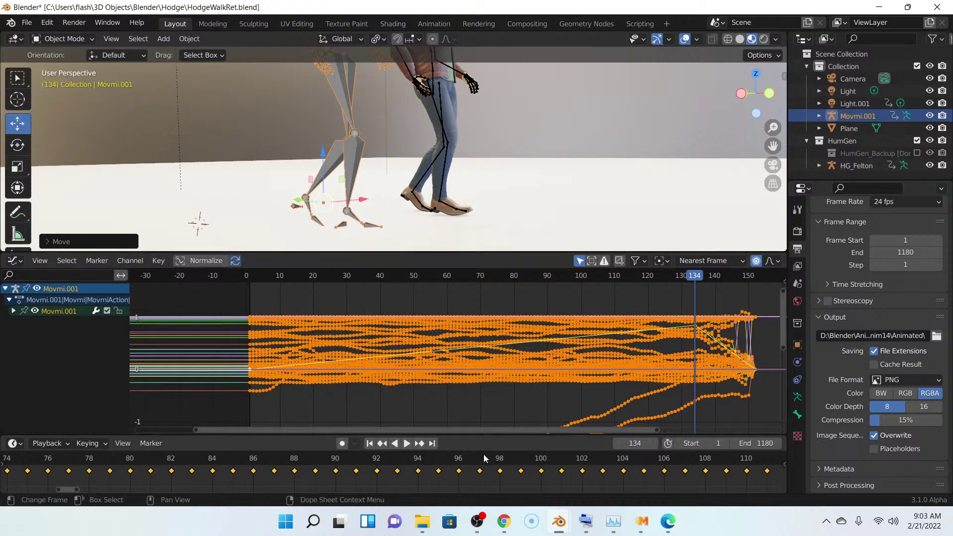
# - Check the pose at frame 94, return to frame 1 and move the Movmi.001 armature along X until it is beside HG_Felton
pyautogui.click(424, 465)
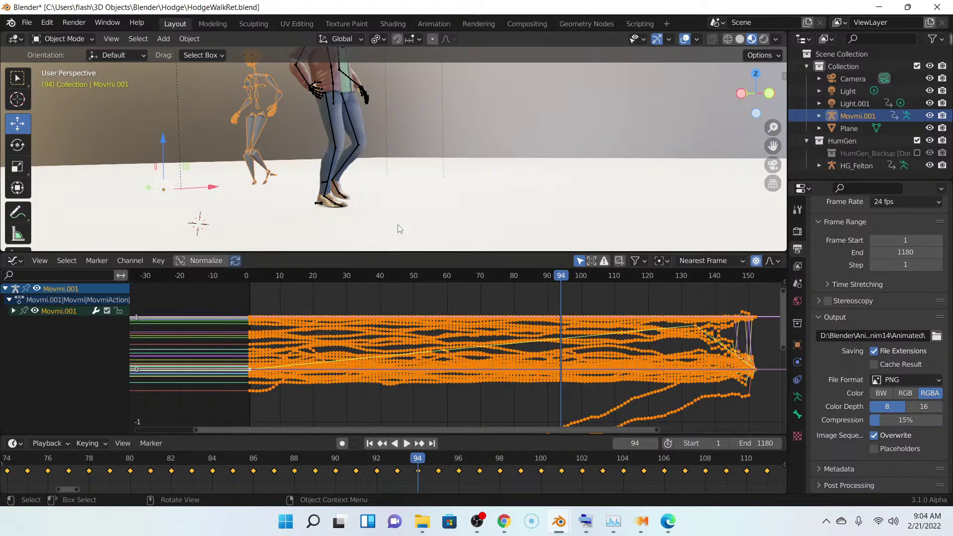
pyautogui.click(370, 443)
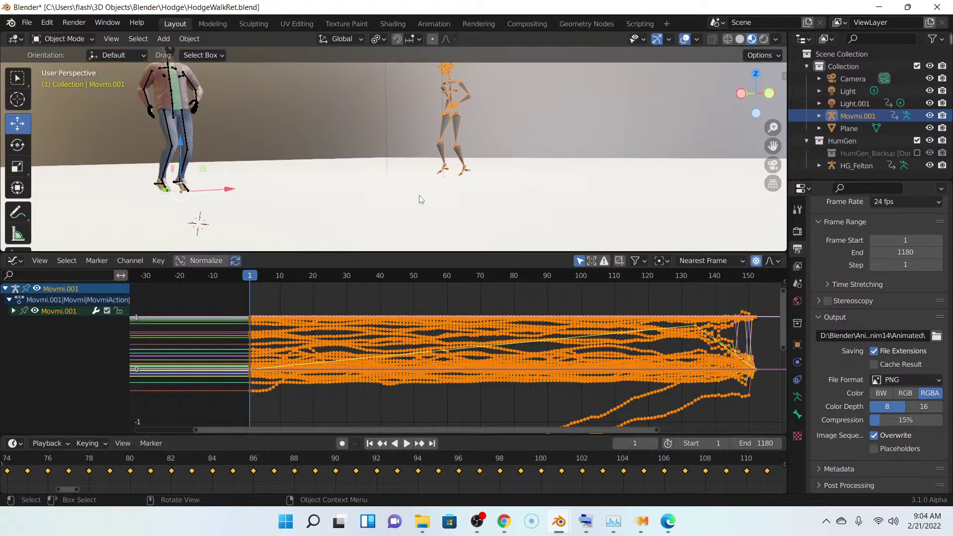
pyautogui.moveTo(487, 152); pyautogui.dragTo(463, 151, button='middle')
pyautogui.moveTo(457, 171); pyautogui.dragTo(408, 150, button='middle')
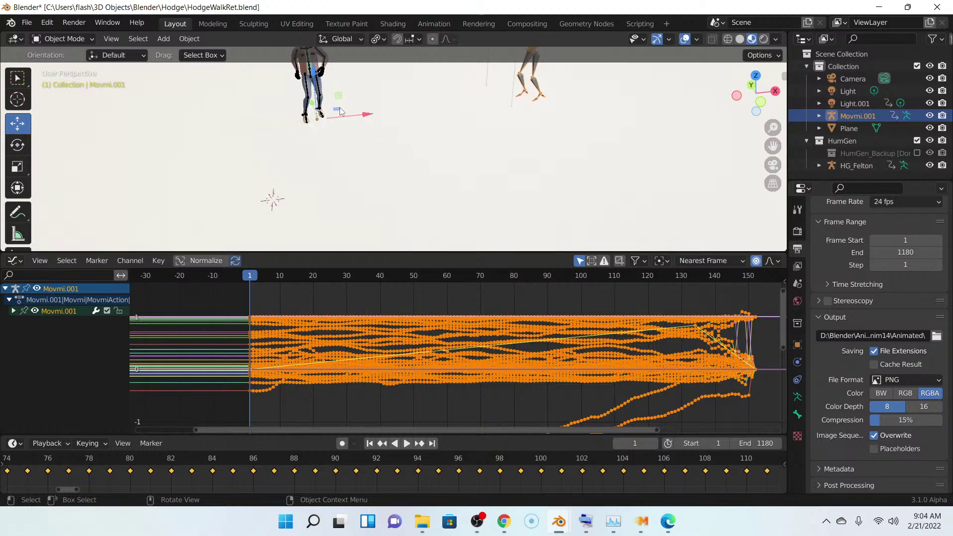
pyautogui.moveTo(370, 118); pyautogui.dragTo(67, 147)
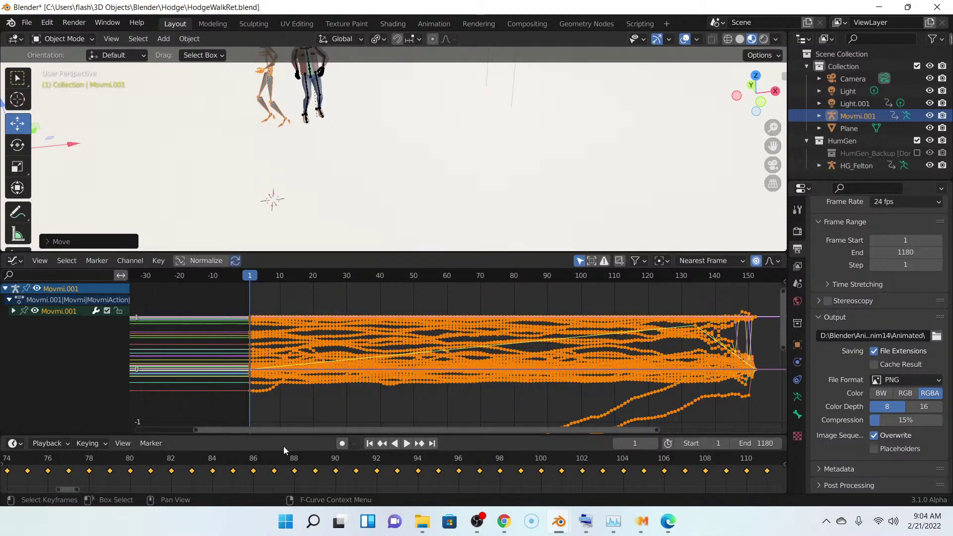
# - Activate the Rotate tool at frame 1 and try to pick the Movmi.001 armature for rotation
pyautogui.moveTo(338, 180); pyautogui.dragTo(391, 190, button='middle')
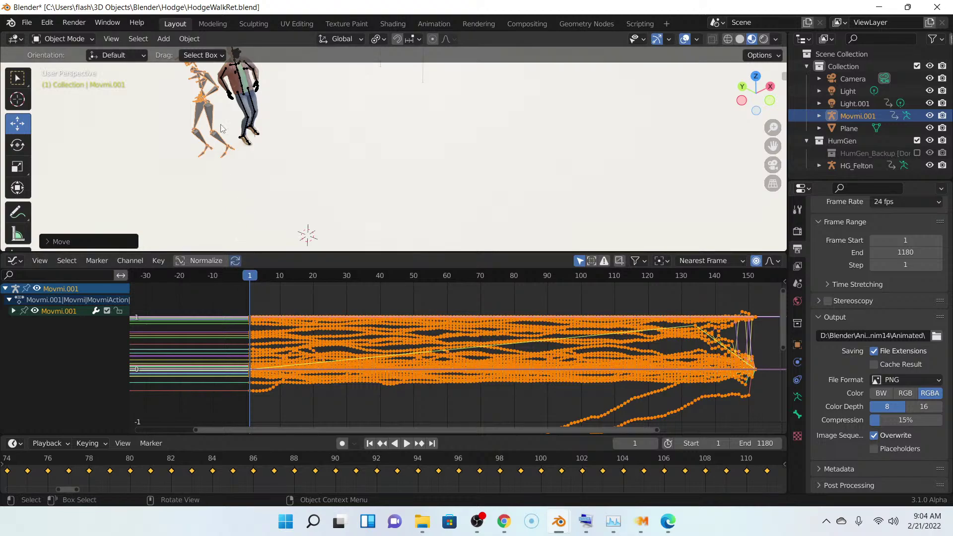
pyautogui.click(17, 146)
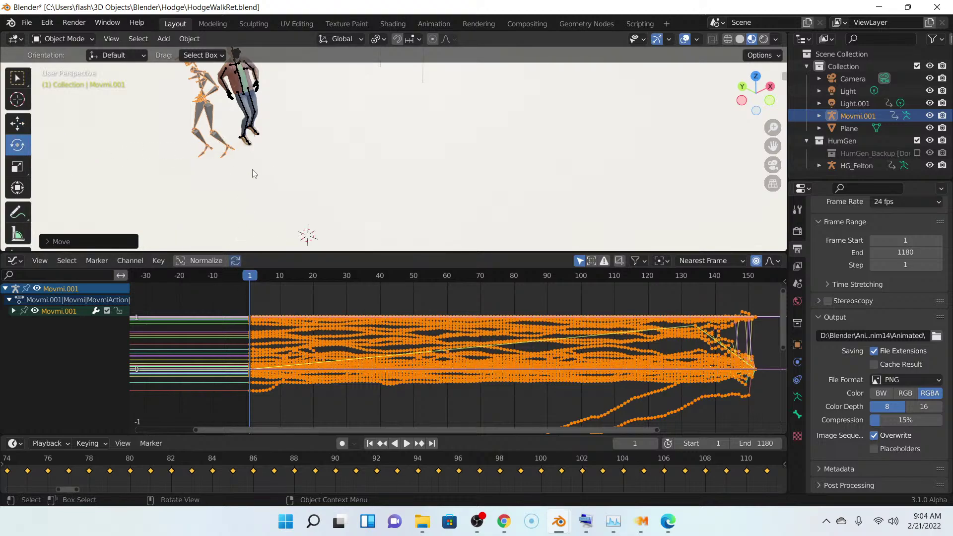
pyautogui.click(222, 143)
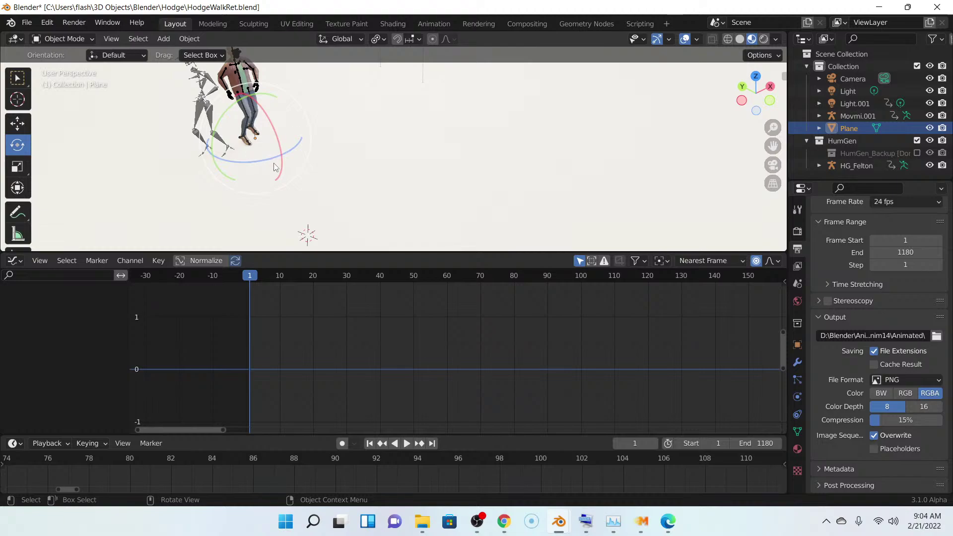
# - Select the Movmi.001 armature and go through the transform pivot point options
pyautogui.moveTo(276, 160); pyautogui.dragTo(313, 134)
pyautogui.click(202, 107)
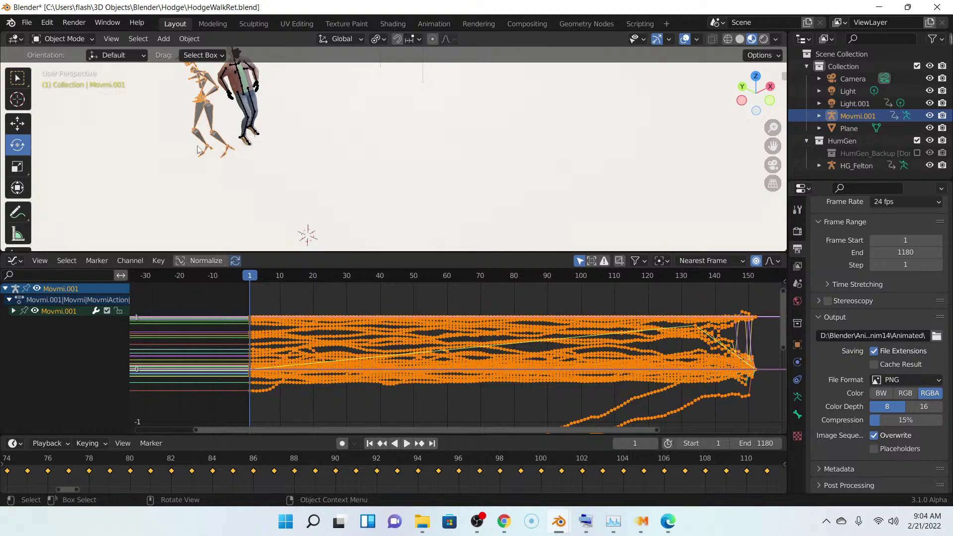
pyautogui.moveTo(147, 156); pyautogui.dragTo(274, 156, button='middle')
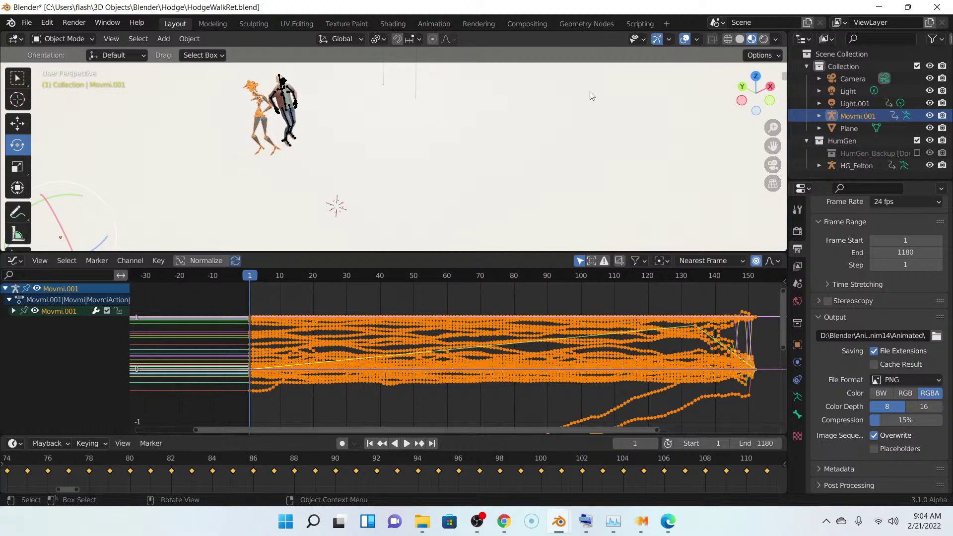
pyautogui.click(354, 38)
pyautogui.click(380, 38)
pyautogui.click(381, 37)
pyautogui.click(381, 41)
pyautogui.click(392, 90)
pyautogui.moveTo(301, 135); pyautogui.dragTo(313, 174, button='middle')
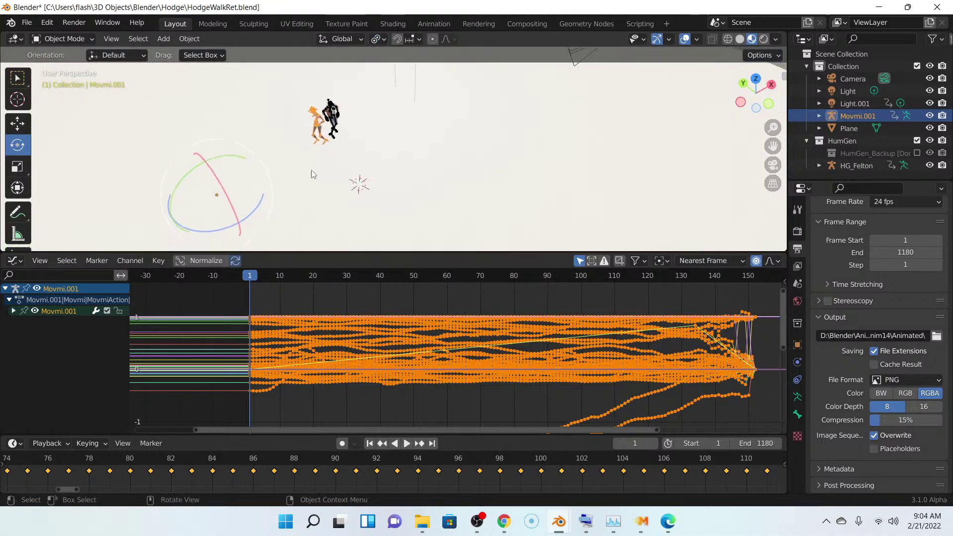
# - Move only the origin of the Movmi.001 armature along X to the skeleton's feet, using Affect Only Origins
pyautogui.click(761, 55)
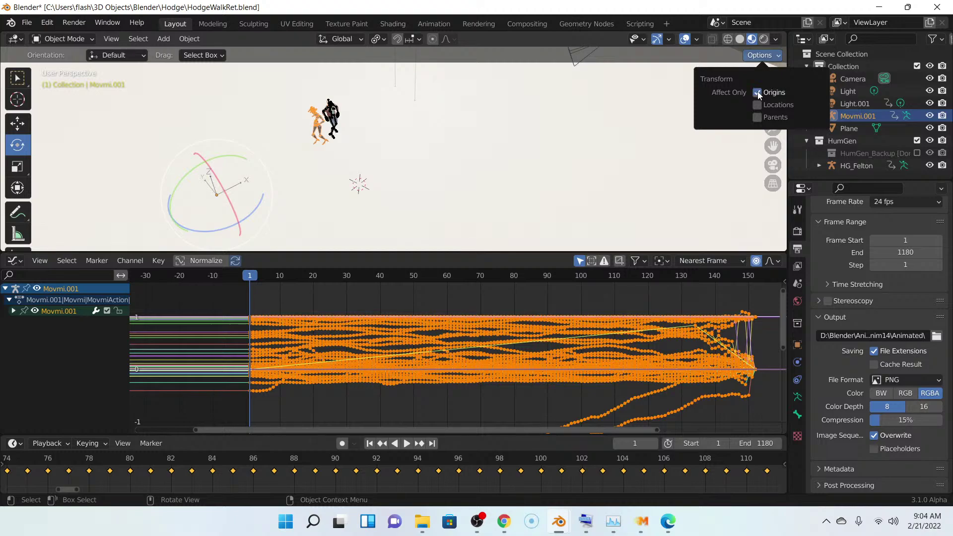
pyautogui.click(26, 127)
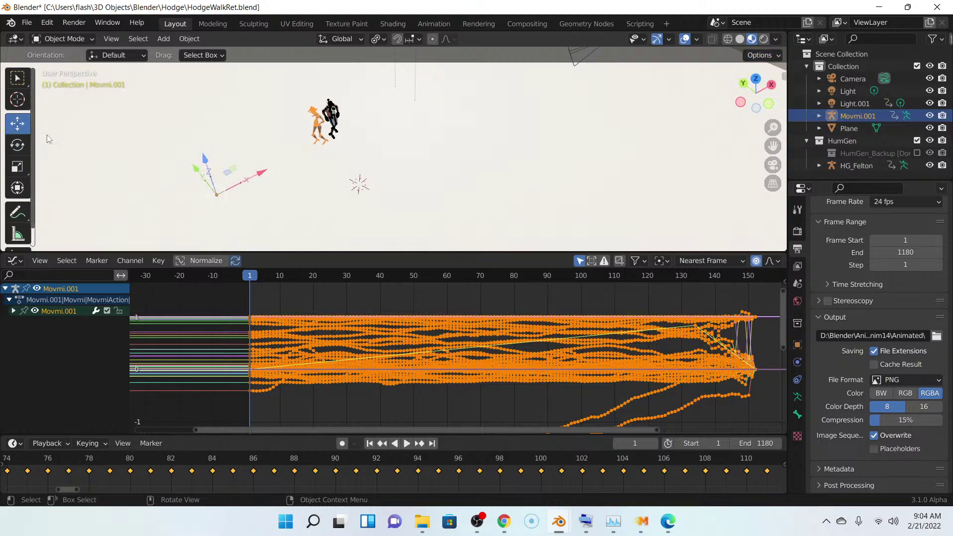
pyautogui.moveTo(261, 172); pyautogui.dragTo(378, 153)
pyautogui.scroll(3, 365, 185)
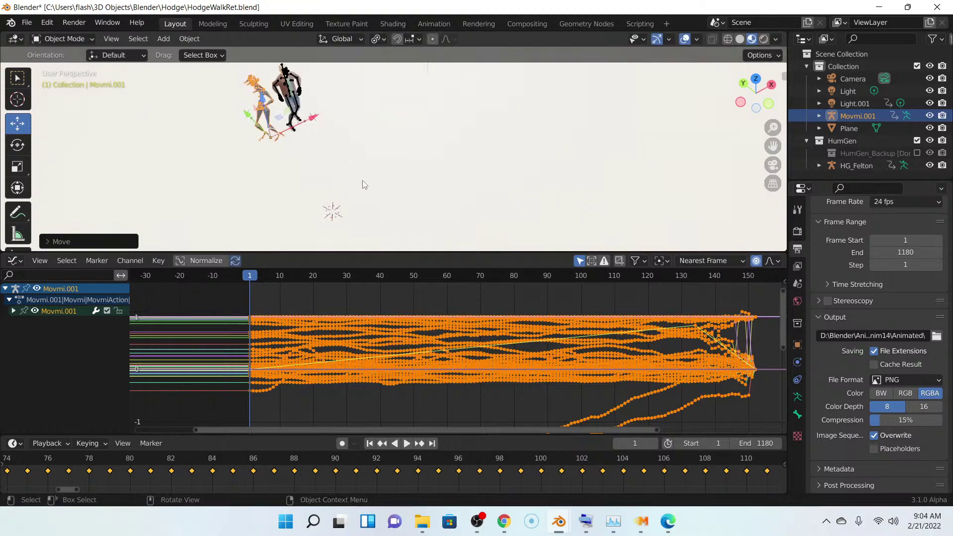
pyautogui.click(759, 55)
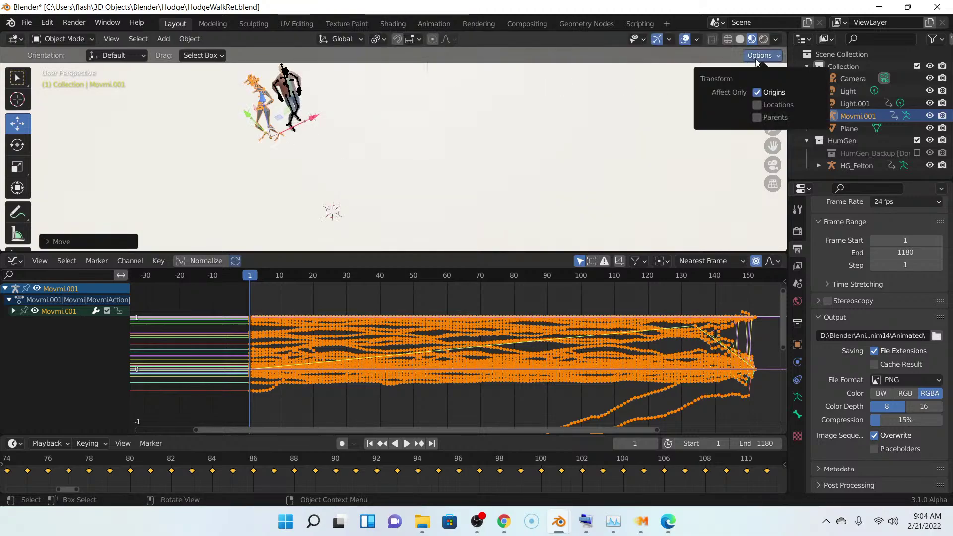
# - Rotate the Movmi.001 armature about the vertical Z axis around its new origin and check how its feet line up with HG_Felton
pyautogui.click(17, 145)
pyautogui.moveTo(230, 172); pyautogui.dragTo(320, 154)
pyautogui.moveTo(321, 153); pyautogui.dragTo(441, 128, button='middle')
pyautogui.scroll(1, 398, 155)
pyautogui.keyDown('shift'); pyautogui.moveTo(380, 157); pyautogui.dragTo(552, 154, button='middle'); pyautogui.keyUp('shift')
pyautogui.scroll(3, 479, 161)
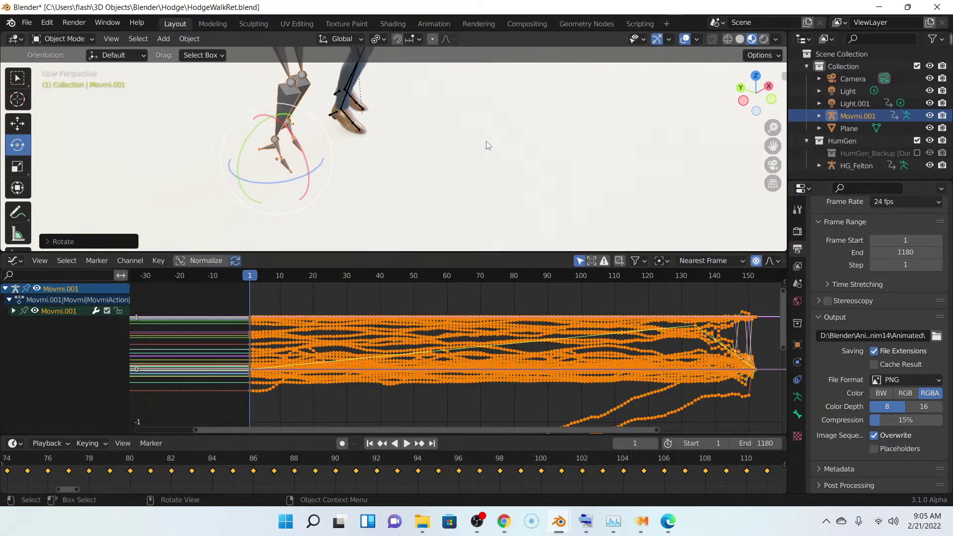
pyautogui.moveTo(487, 145); pyautogui.dragTo(480, 141, button='middle')
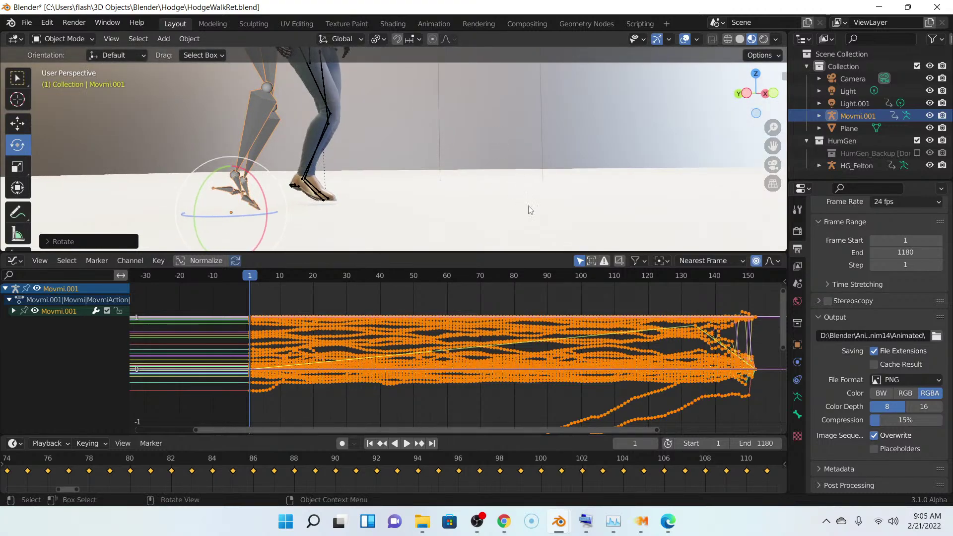
# - Scrub the animation to frame 94 and back to frame 0 to compare the paths of Movmi.001 and HG_Felton
pyautogui.moveTo(559, 276); pyautogui.dragTo(562, 278)
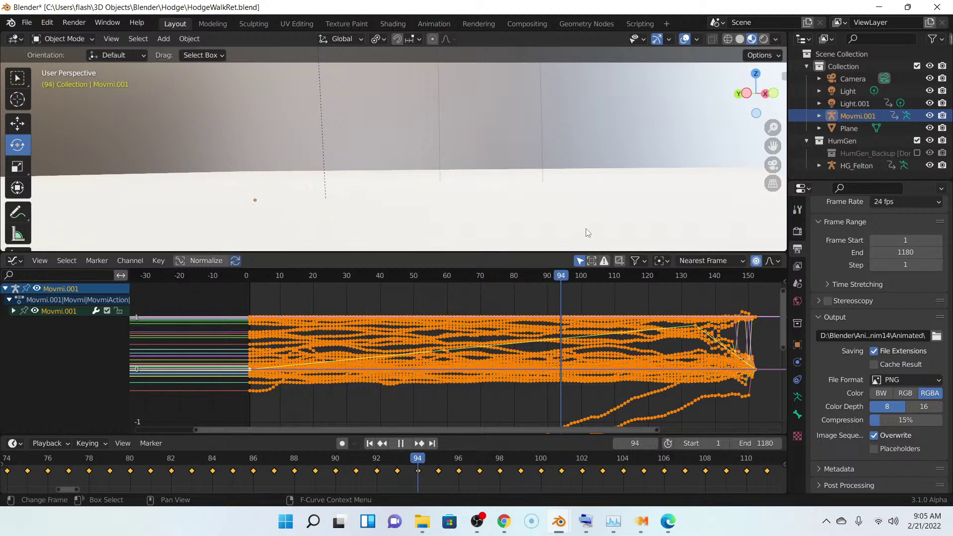
pyautogui.scroll(-6, 611, 181)
pyautogui.scroll(-2, 612, 185)
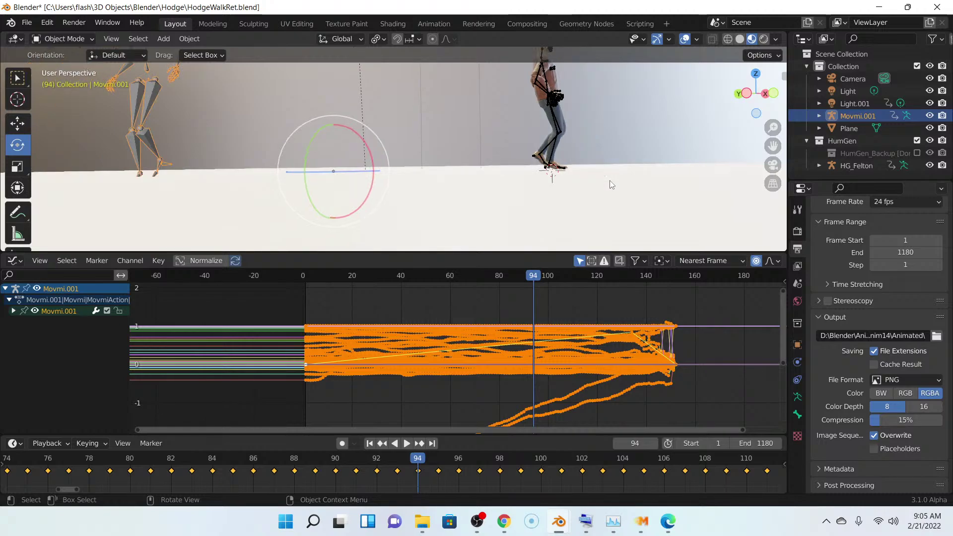
pyautogui.scroll(-4, 589, 178)
pyautogui.moveTo(534, 172); pyautogui.dragTo(530, 193, button='middle')
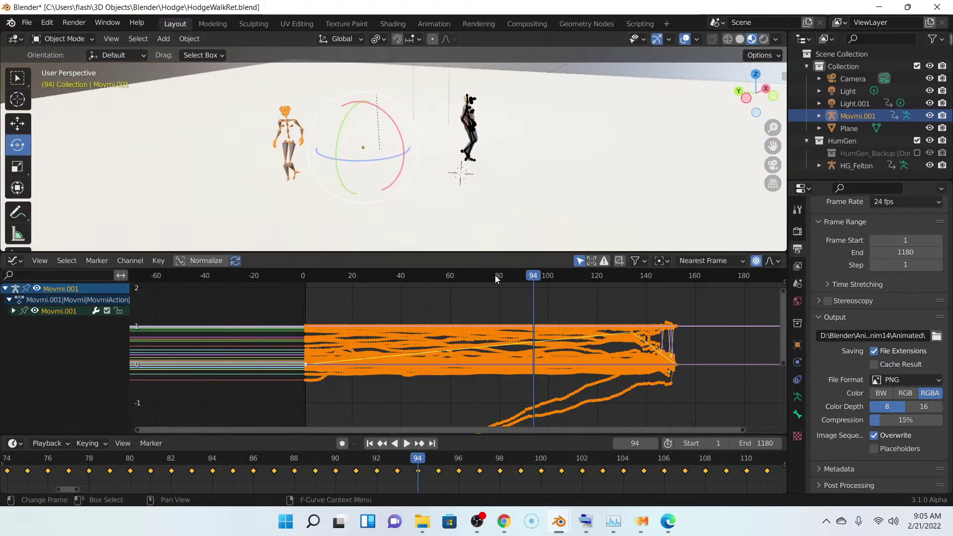
pyautogui.hotkey('shift', 'ctrl', 'space')
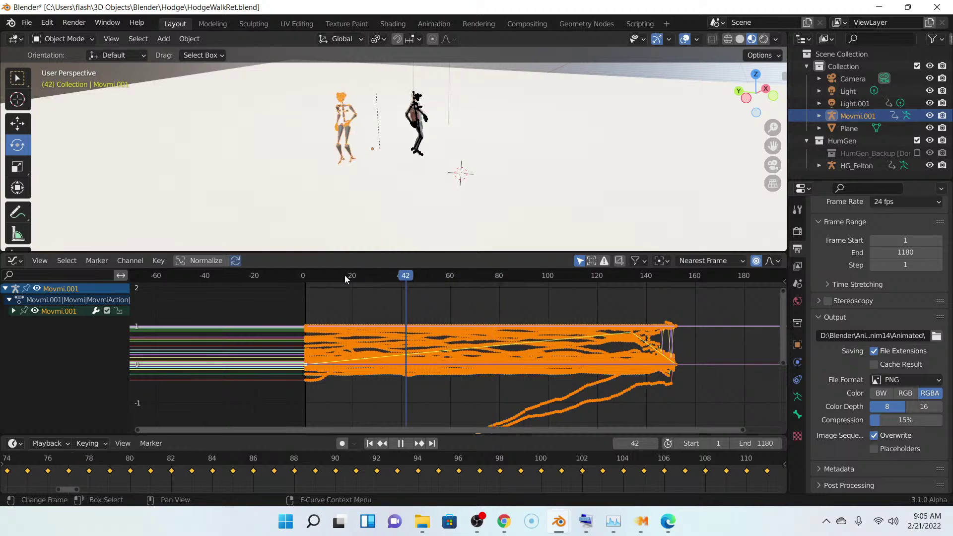
pyautogui.moveTo(345, 276)
pyautogui.mouseDown()
pyautogui.moveTo(303, 277)
pyautogui.moveTo(353, 277)
pyautogui.mouseUp()
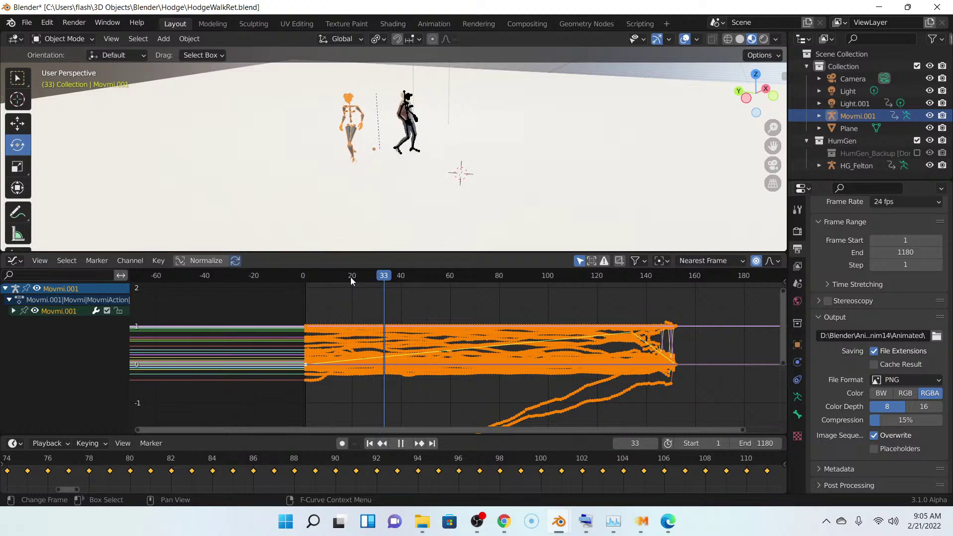
pyautogui.moveTo(312, 277); pyautogui.dragTo(301, 279)
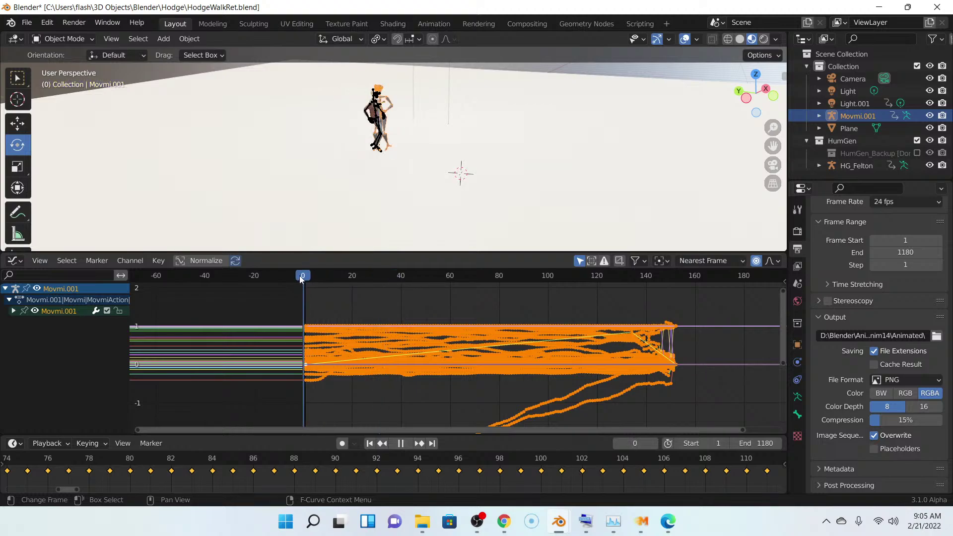
pyautogui.press('space')
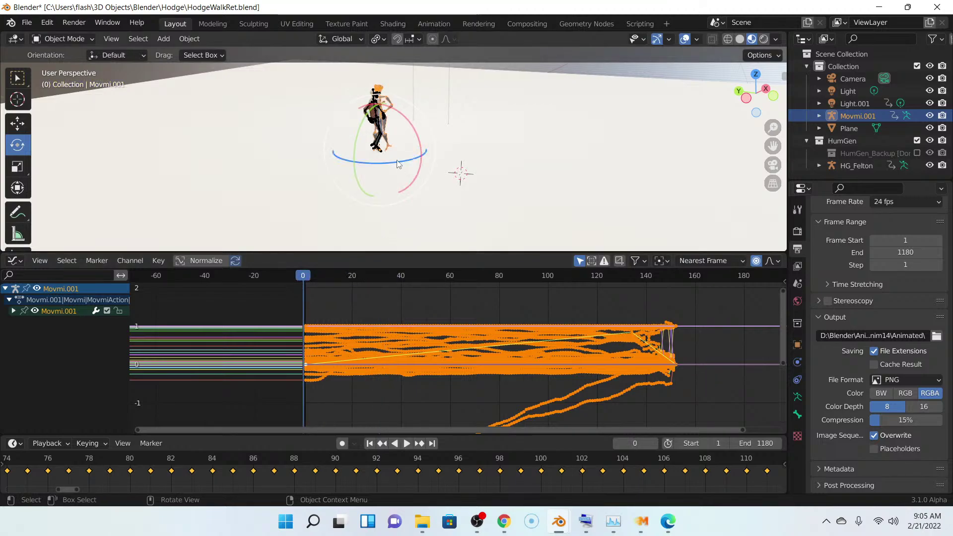
# - Rotate Movmi.001 further about the Z axis at frame 0 and check its alignment with HG_Felton
pyautogui.moveTo(413, 160); pyautogui.dragTo(479, 120)
pyautogui.moveTo(480, 119); pyautogui.dragTo(436, 189, button='middle')
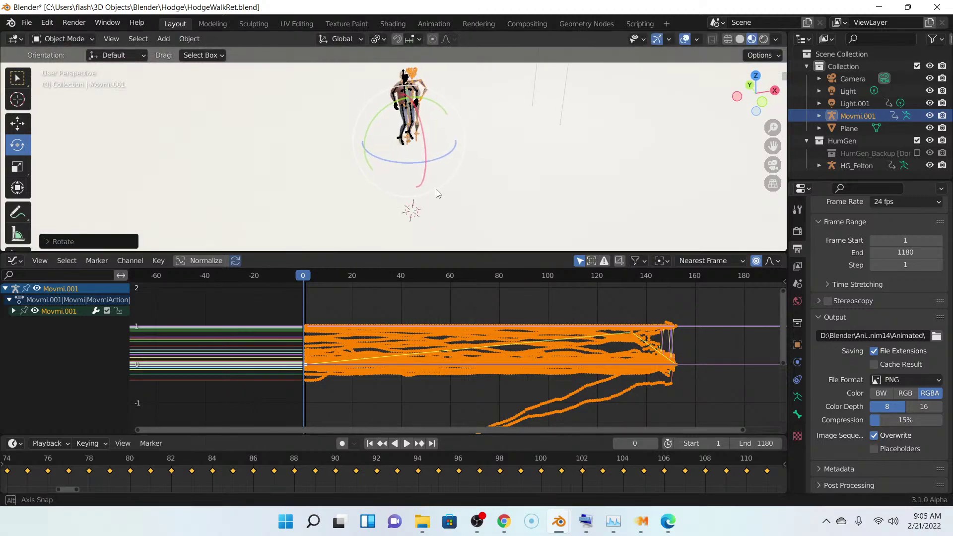
pyautogui.press('space')
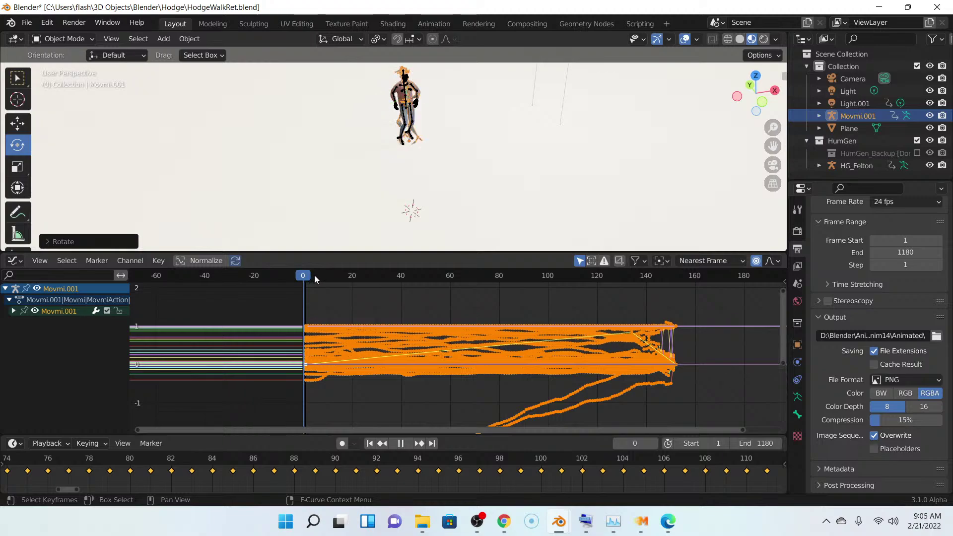
pyautogui.moveTo(301, 275)
pyautogui.mouseDown()
pyautogui.moveTo(318, 273)
pyautogui.moveTo(296, 273)
pyautogui.mouseUp()
pyautogui.press('space')
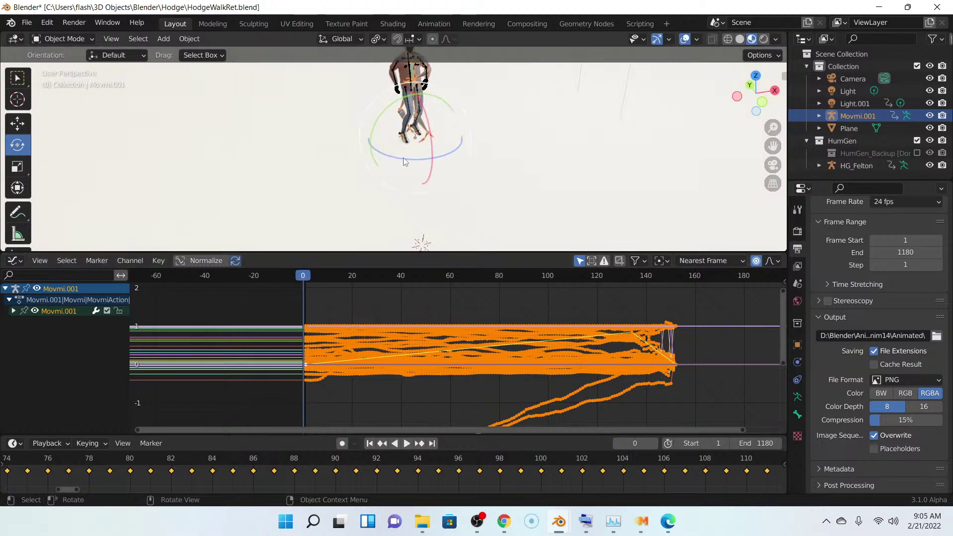
pyautogui.scroll(3, 389, 154)
pyautogui.moveTo(389, 155); pyautogui.dragTo(502, 140, button='middle')
pyautogui.scroll(-4, 503, 144)
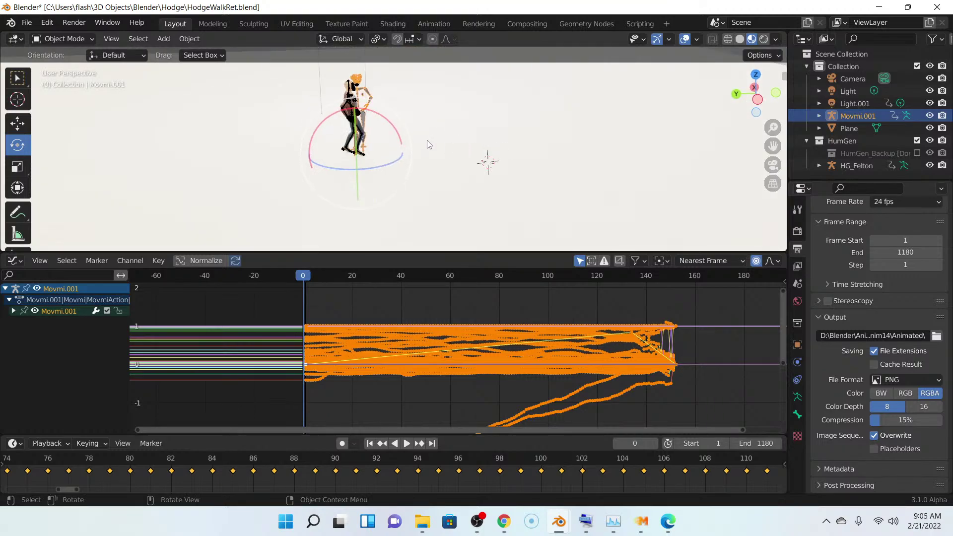
# - Rotate HG_Felton about the Z axis and move it in the ground plane beside the Movmi.001 skeleton
pyautogui.click(347, 120)
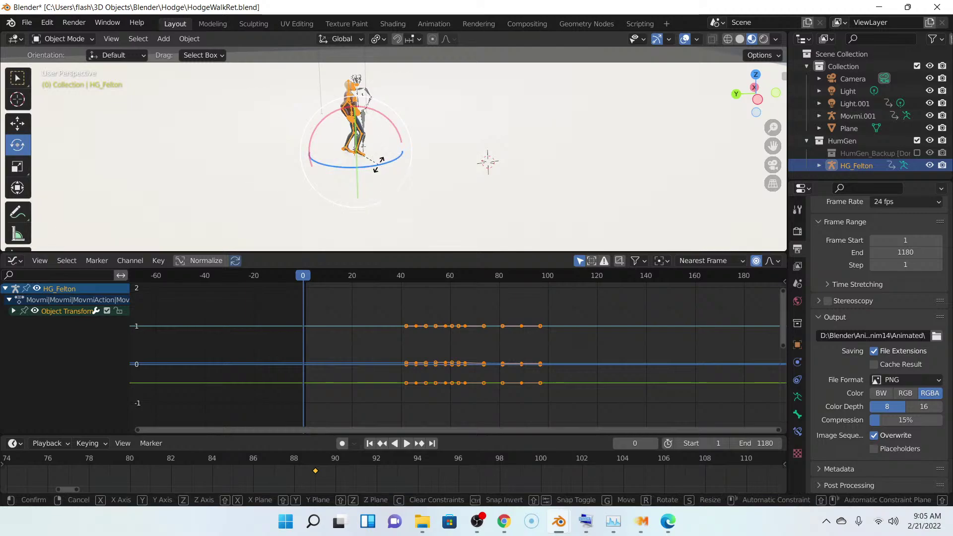
pyautogui.moveTo(382, 167); pyautogui.dragTo(404, 180)
pyautogui.moveTo(404, 180); pyautogui.dragTo(295, 159, button='middle')
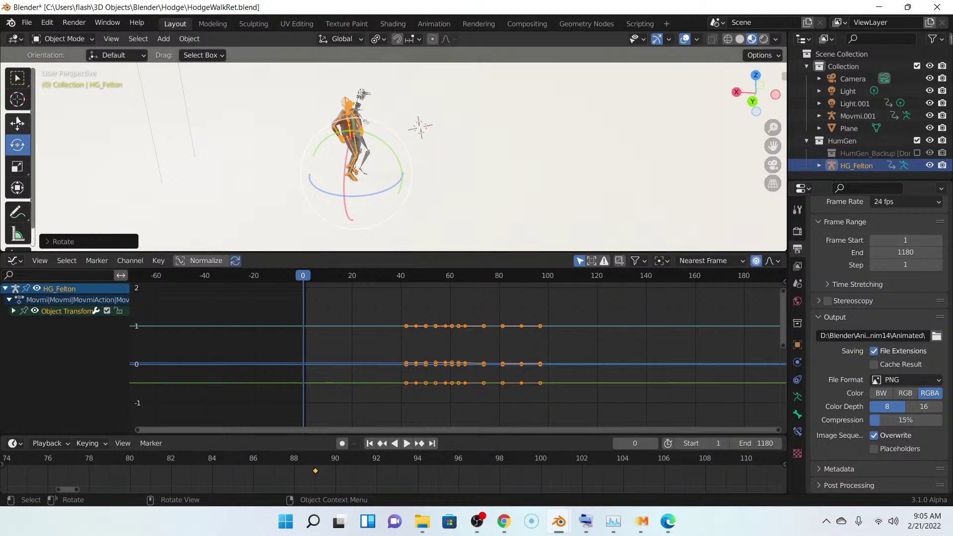
pyautogui.click(17, 123)
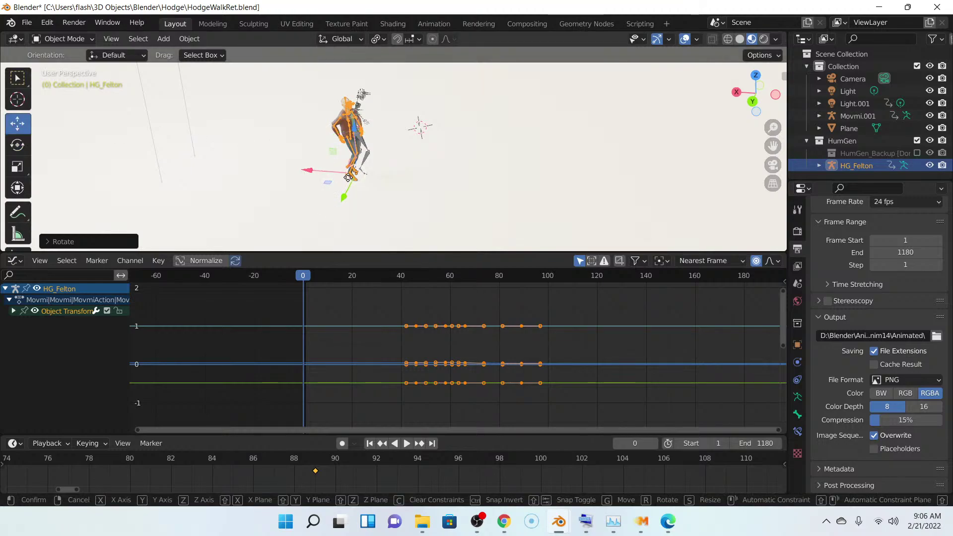
pyautogui.moveTo(348, 180); pyautogui.dragTo(403, 163)
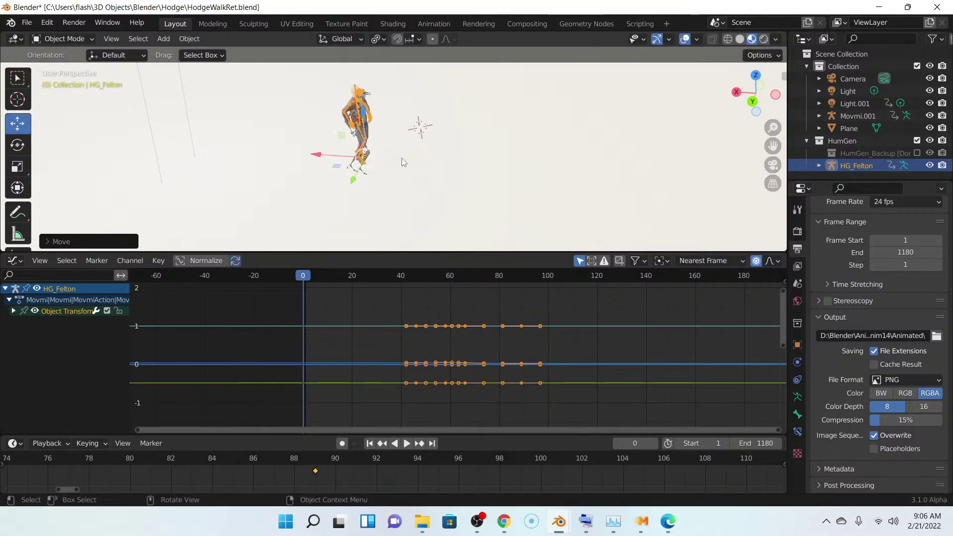
pyautogui.moveTo(320, 154); pyautogui.dragTo(343, 159)
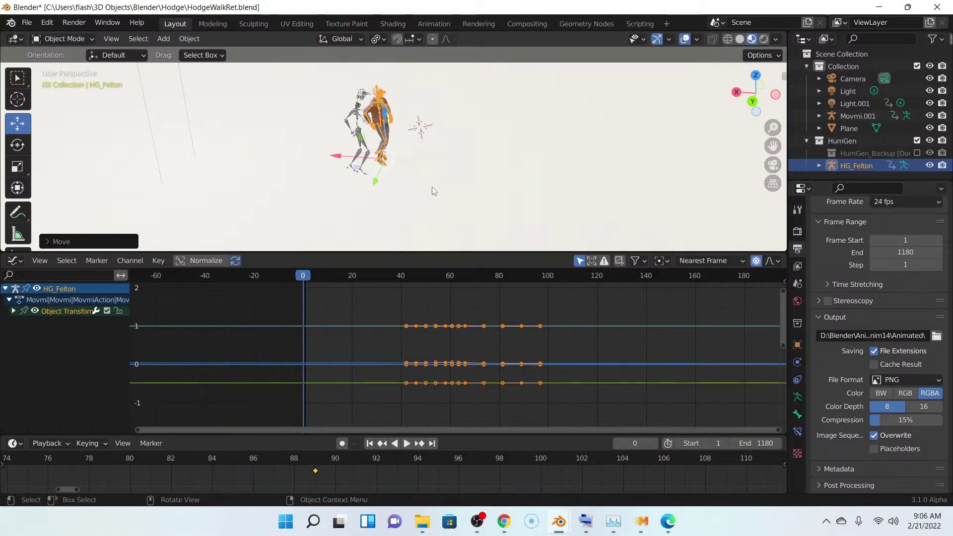
# - Play the animation up to frame 24, pausing at frame 15, to examine both characters' walking directions
pyautogui.click(407, 446)
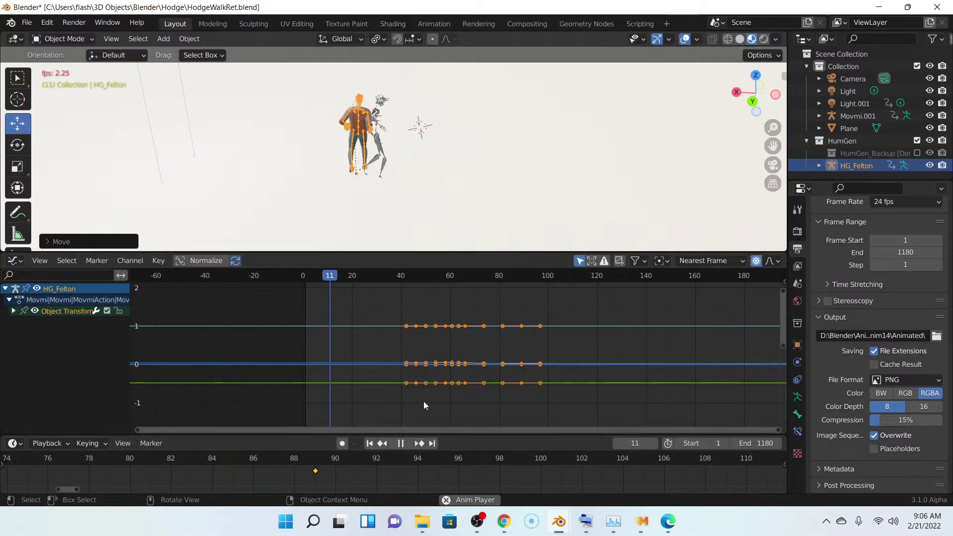
pyautogui.click(402, 445)
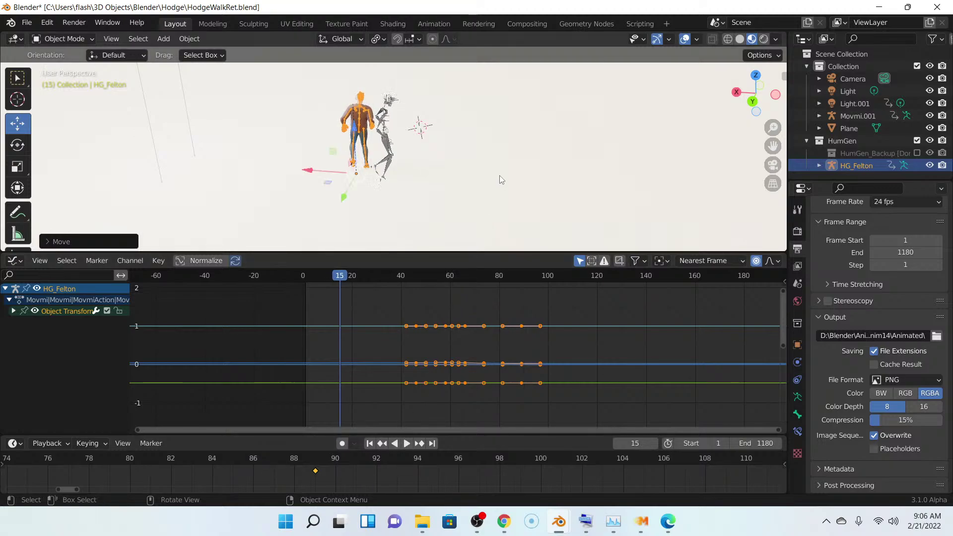
pyautogui.moveTo(500, 180); pyautogui.dragTo(375, 171, button='middle')
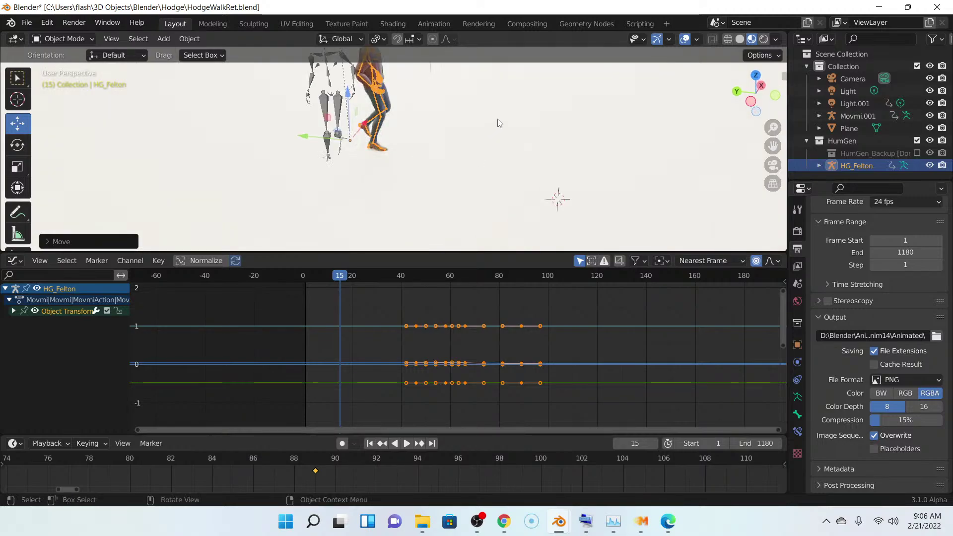
pyautogui.moveTo(511, 116); pyautogui.dragTo(460, 187, button='middle')
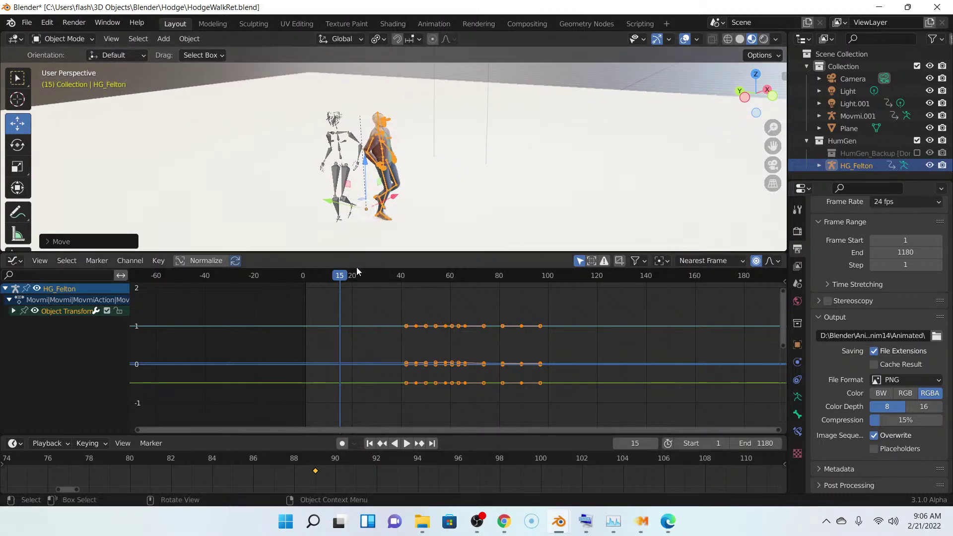
pyautogui.click(407, 448)
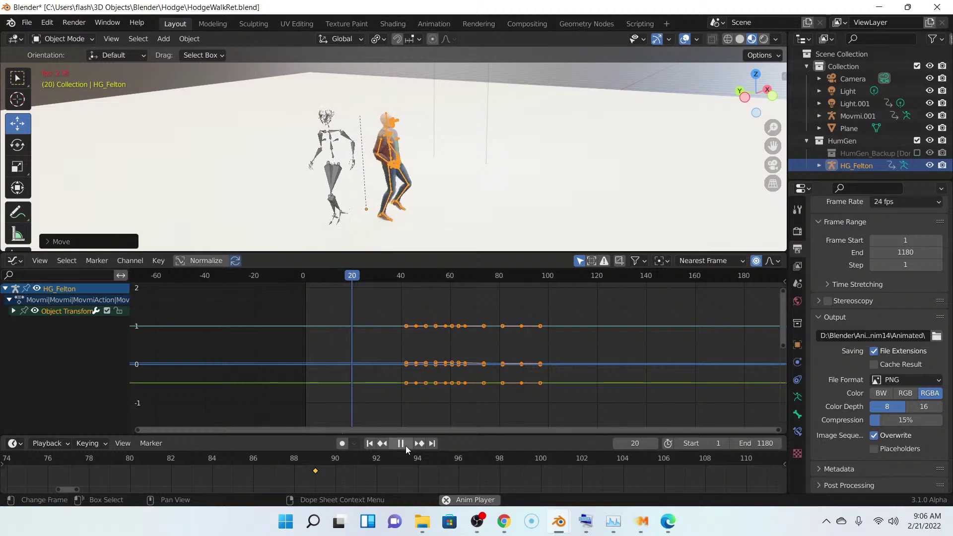
pyautogui.click(406, 446)
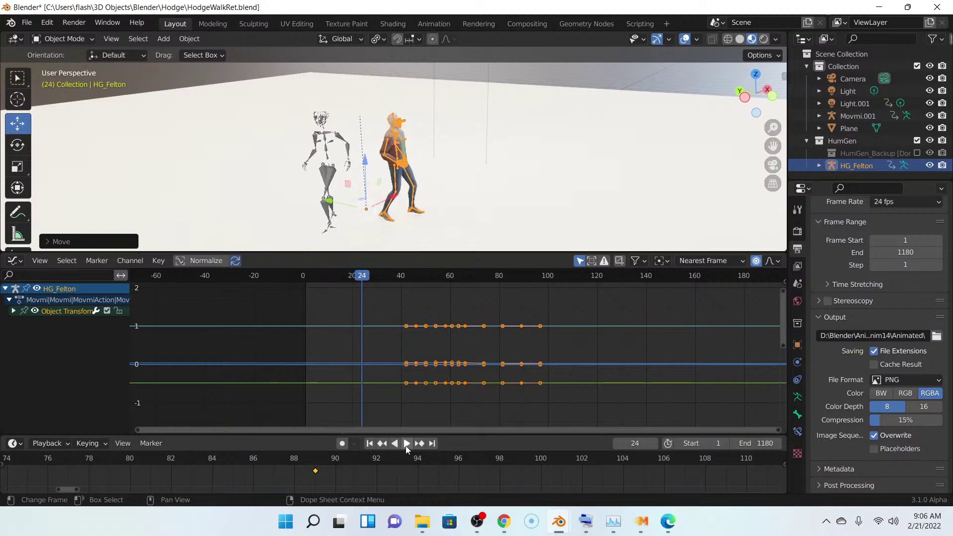
# - Enlarge the 3D viewport and enable Affect Only Origins with HG_Felton selected
pyautogui.moveTo(459, 255); pyautogui.dragTo(459, 332)
pyautogui.moveTo(434, 298); pyautogui.dragTo(500, 260, button='middle')
pyautogui.scroll(-5, 500, 261)
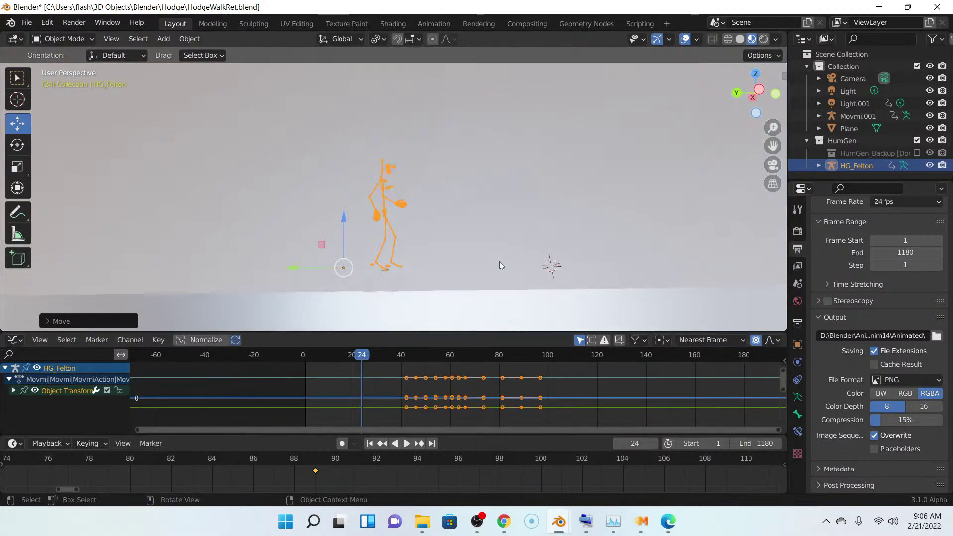
pyautogui.scroll(4, 500, 262)
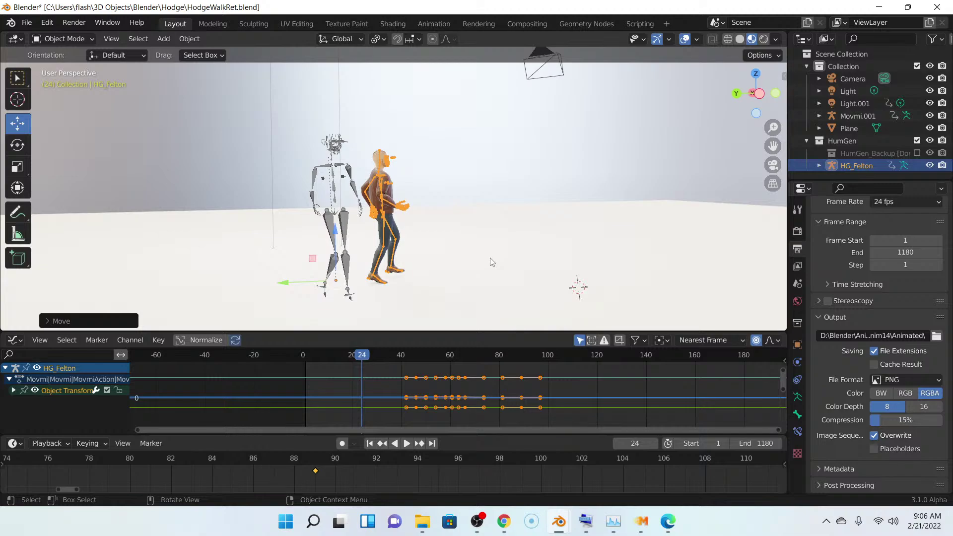
pyautogui.scroll(8, 492, 262)
pyautogui.moveTo(492, 262); pyautogui.dragTo(407, 259, button='middle')
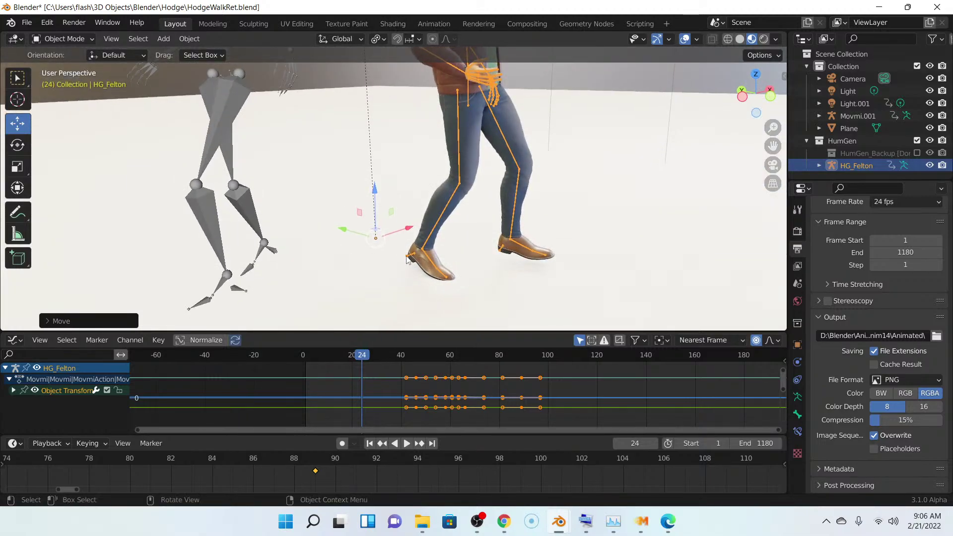
pyautogui.click(769, 56)
pyautogui.click(757, 93)
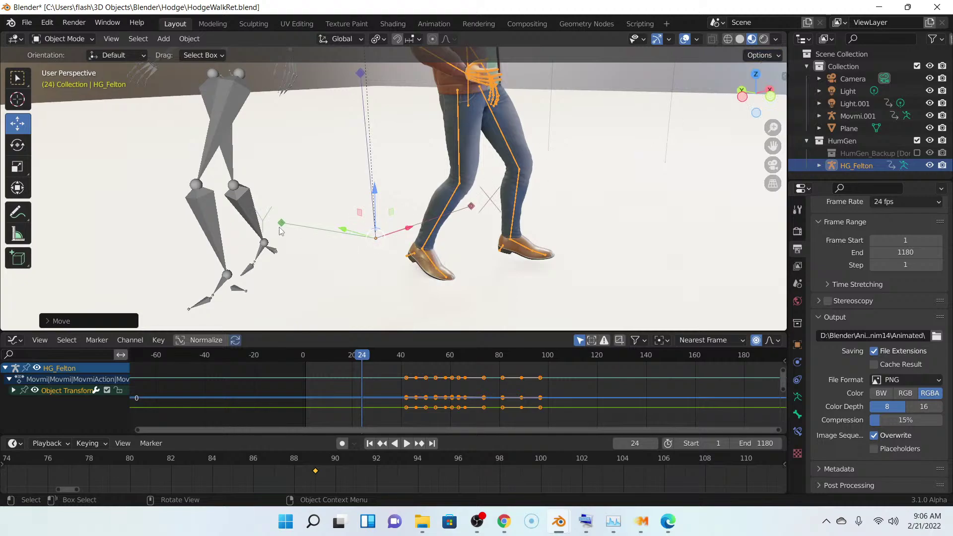
# - At frame 1, rotate only the origin of Movmi.001 about the Z axis and play the animation to frame 14
pyautogui.click(370, 444)
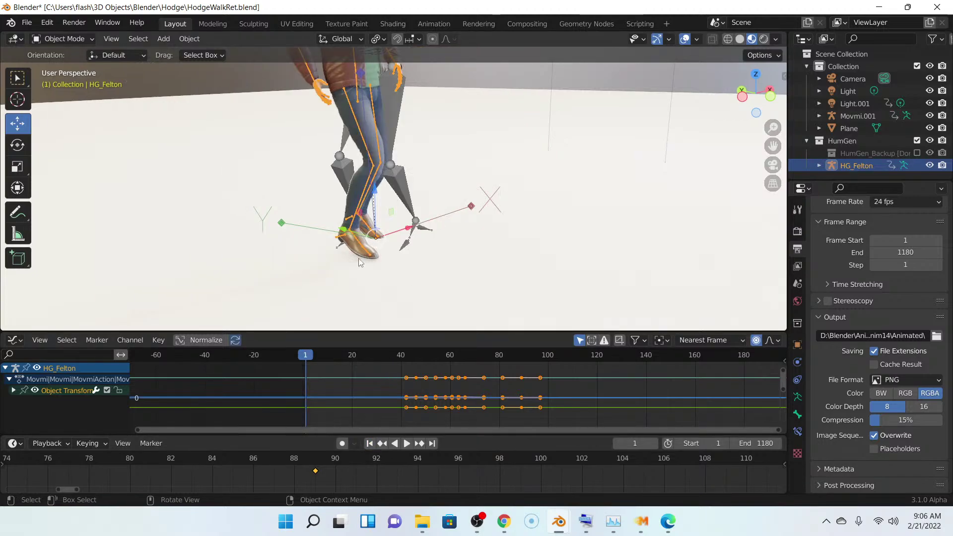
pyautogui.click(18, 144)
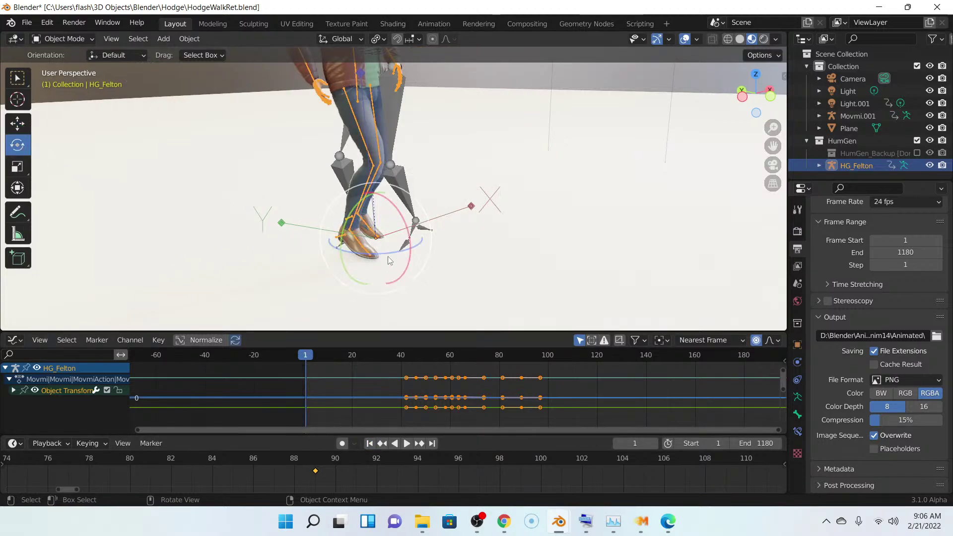
pyautogui.moveTo(388, 255); pyautogui.dragTo(419, 209)
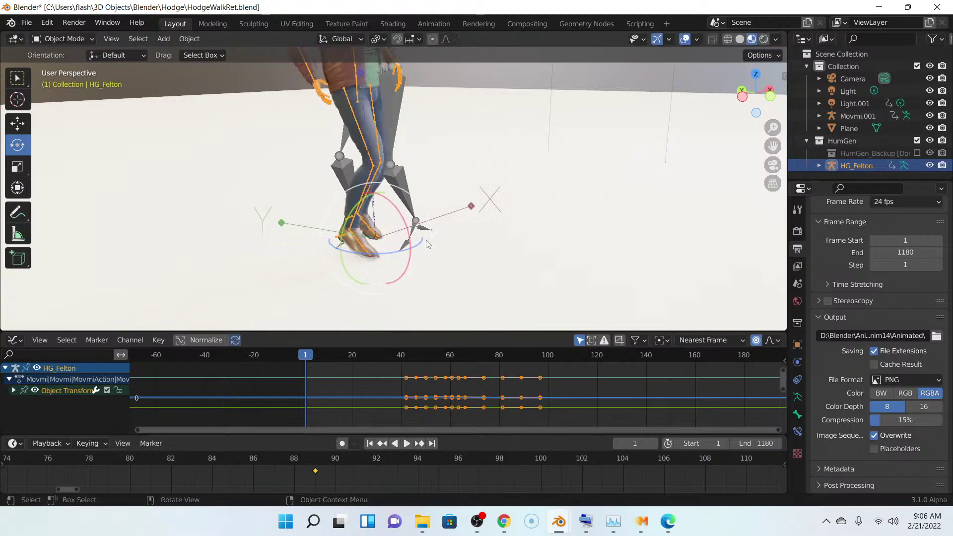
pyautogui.click(400, 174)
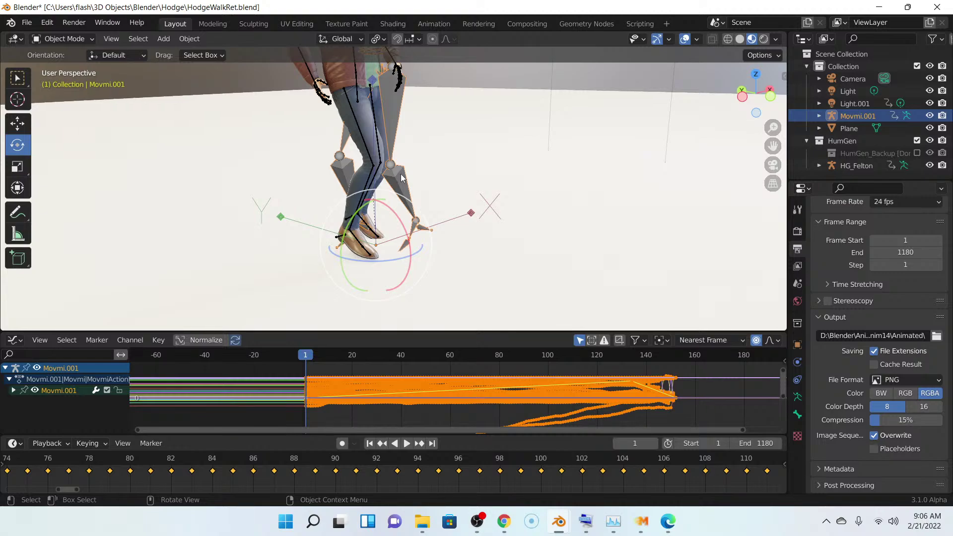
pyautogui.moveTo(392, 263); pyautogui.dragTo(486, 167)
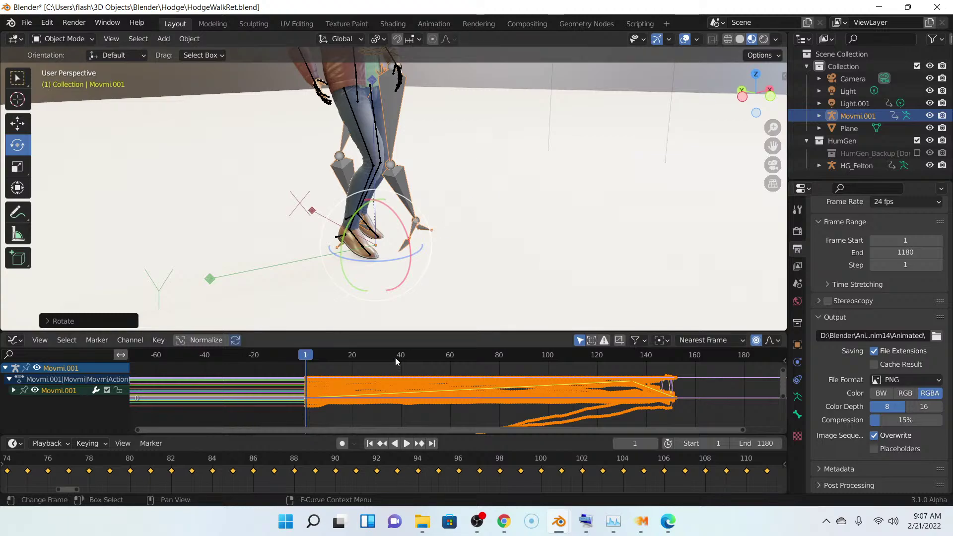
pyautogui.click(407, 443)
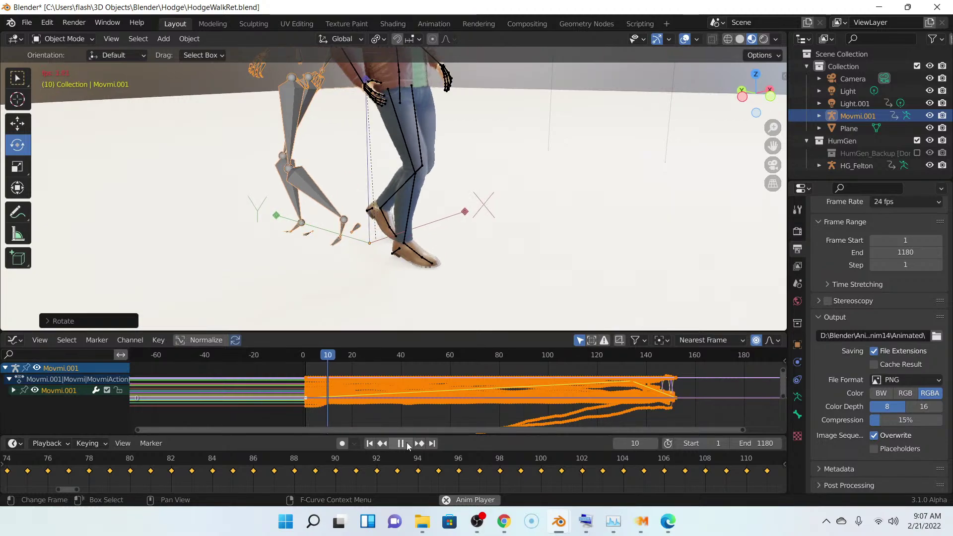
pyautogui.click(402, 444)
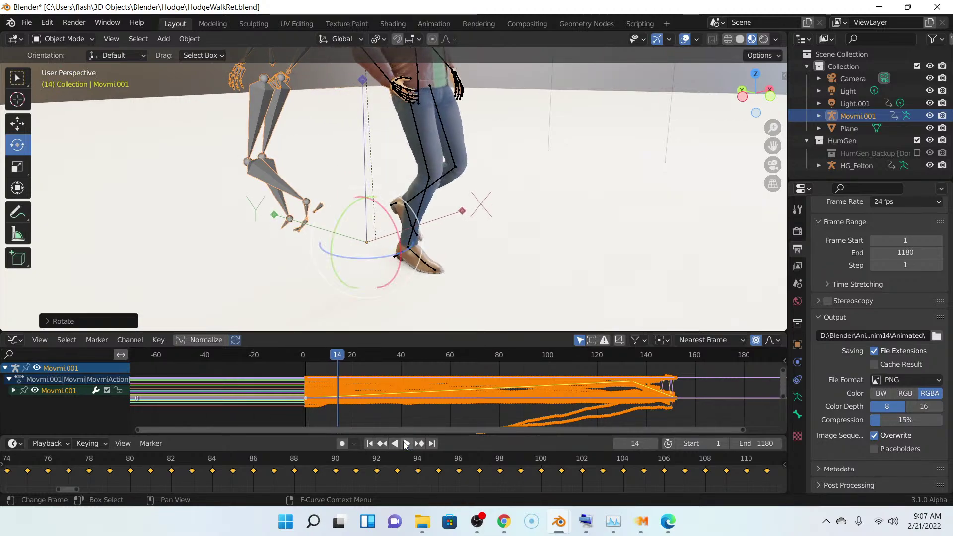
# - Rotate the Movmi.001 origin about the Z axis at frame 14 and play on to frame 24
pyautogui.moveTo(377, 260); pyautogui.dragTo(303, 146)
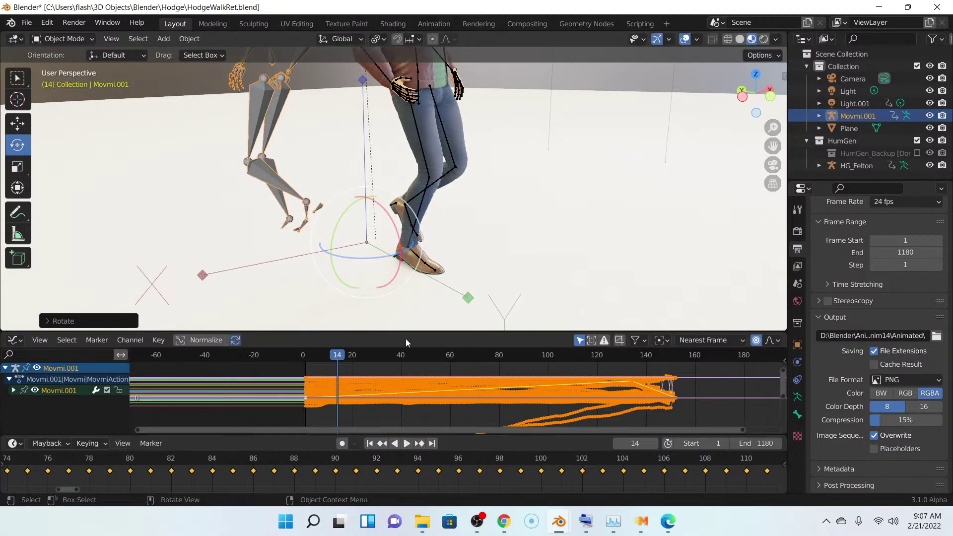
pyautogui.click(407, 444)
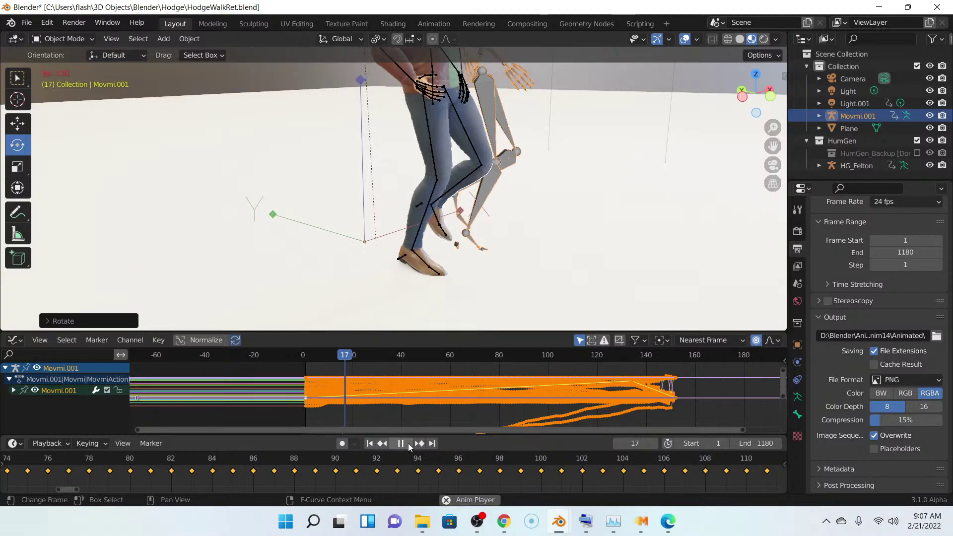
pyautogui.scroll(-1, 485, 348)
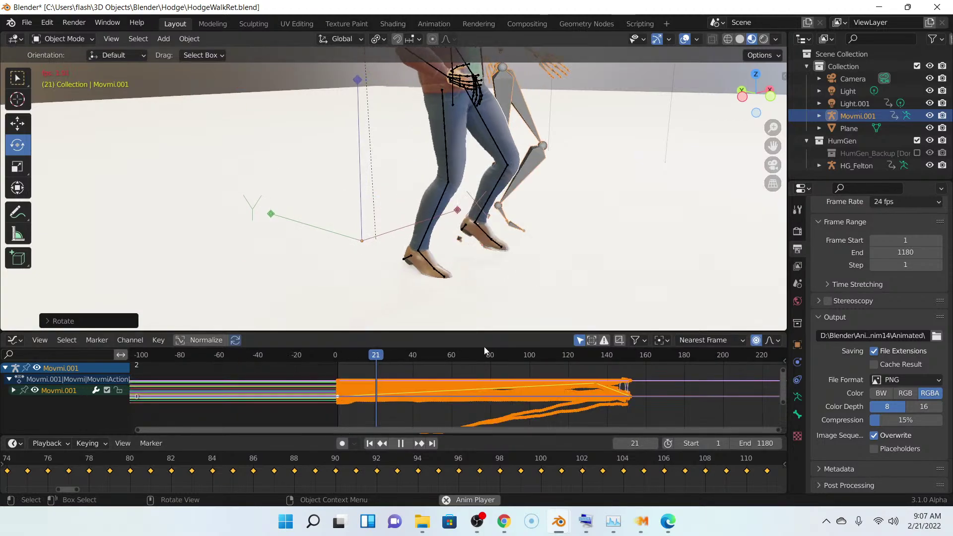
pyautogui.click(402, 445)
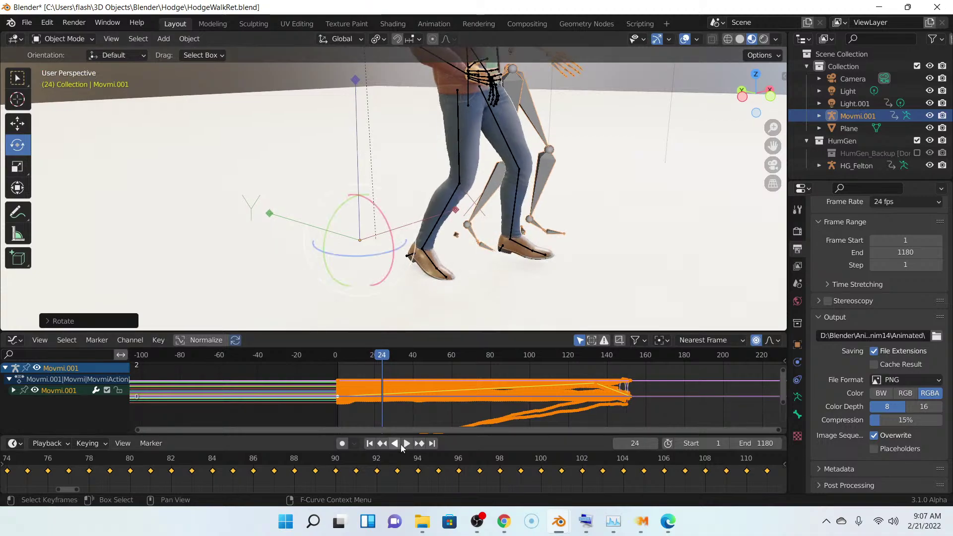
# - Turn the Movmi.001 origin slightly about the Z axis at frame 24 and play on to frame 29
pyautogui.moveTo(641, 221); pyautogui.dragTo(532, 242, button='middle')
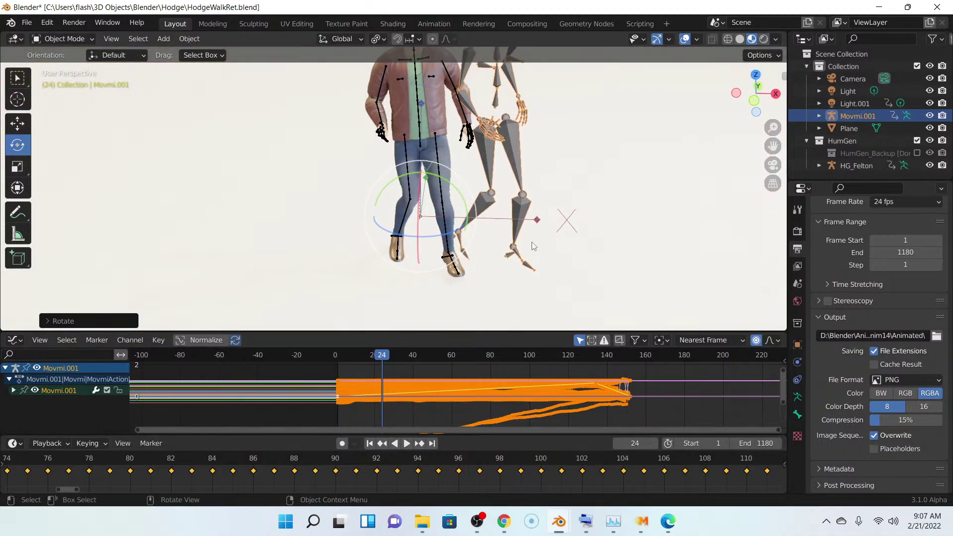
pyautogui.moveTo(448, 235); pyautogui.dragTo(425, 238)
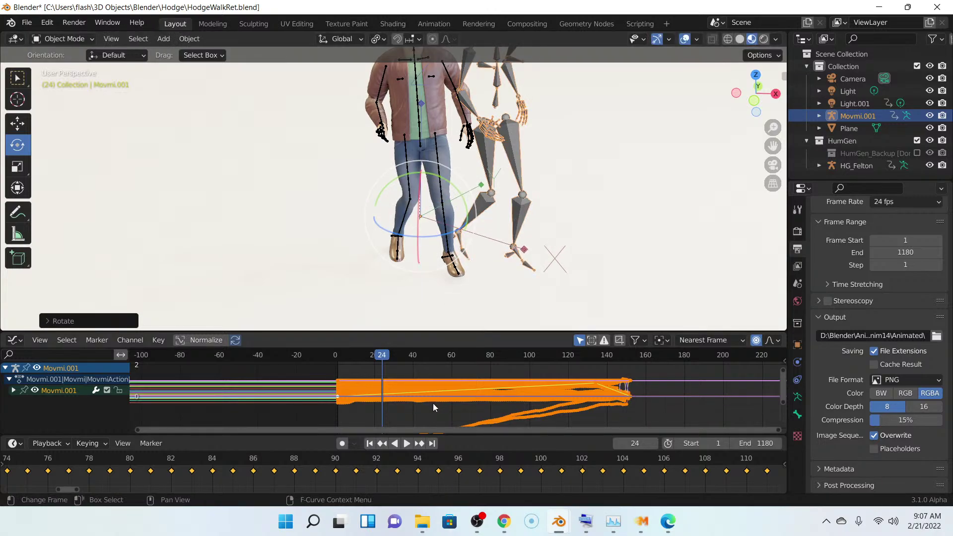
pyautogui.click(406, 444)
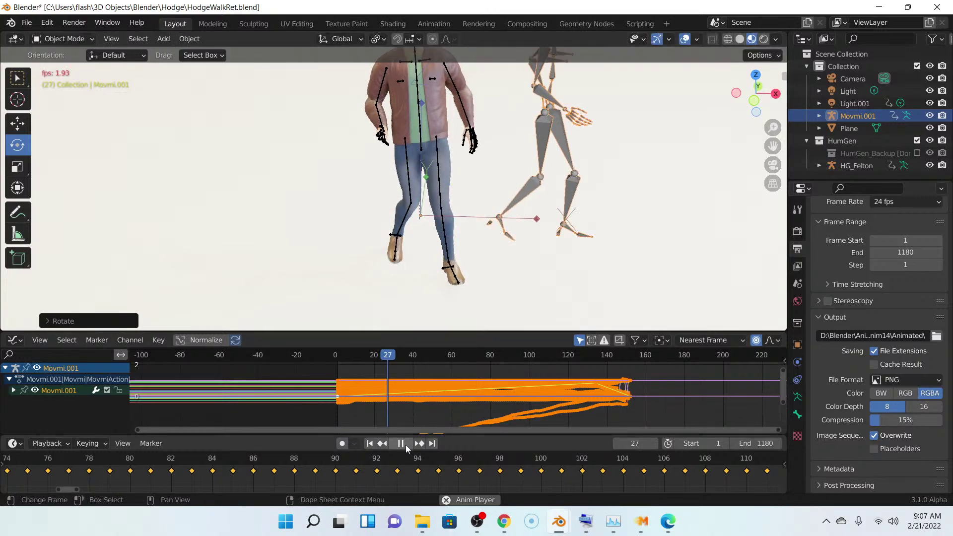
pyautogui.click(407, 445)
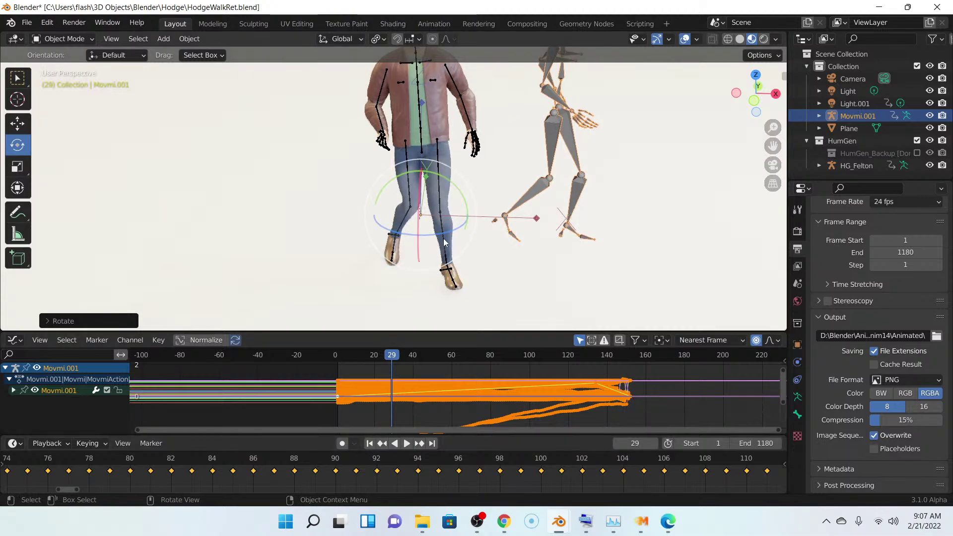
# - Rotate the Movmi.001 origin about the Z axis at frames 29 and 34, playing on to frame 37
pyautogui.moveTo(447, 231); pyautogui.dragTo(492, 212)
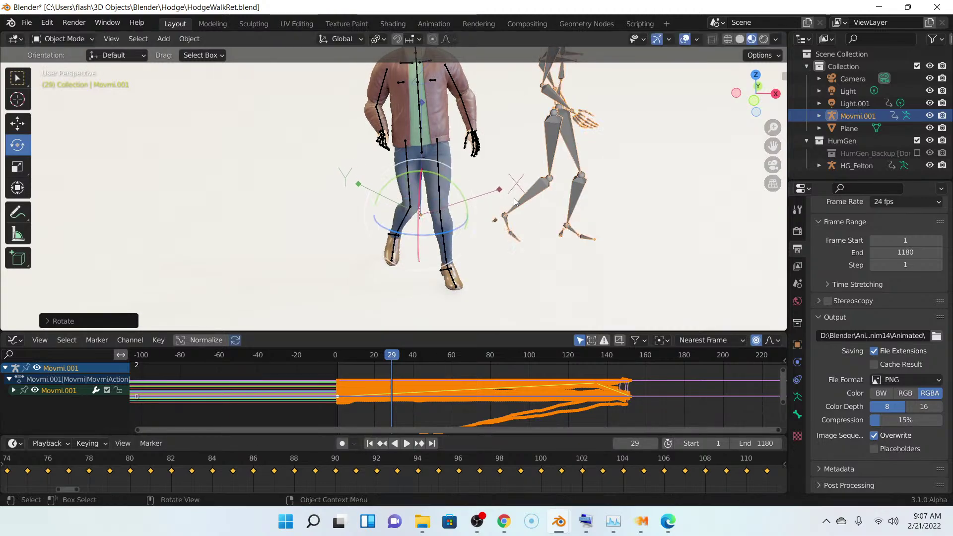
pyautogui.click(406, 444)
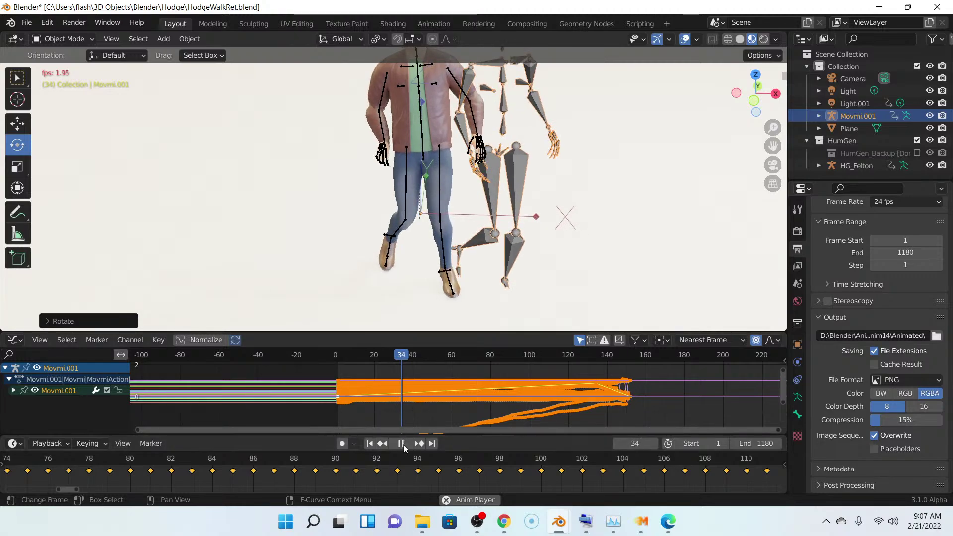
pyautogui.click(400, 443)
pyautogui.moveTo(449, 231); pyautogui.dragTo(460, 206)
pyautogui.click(406, 443)
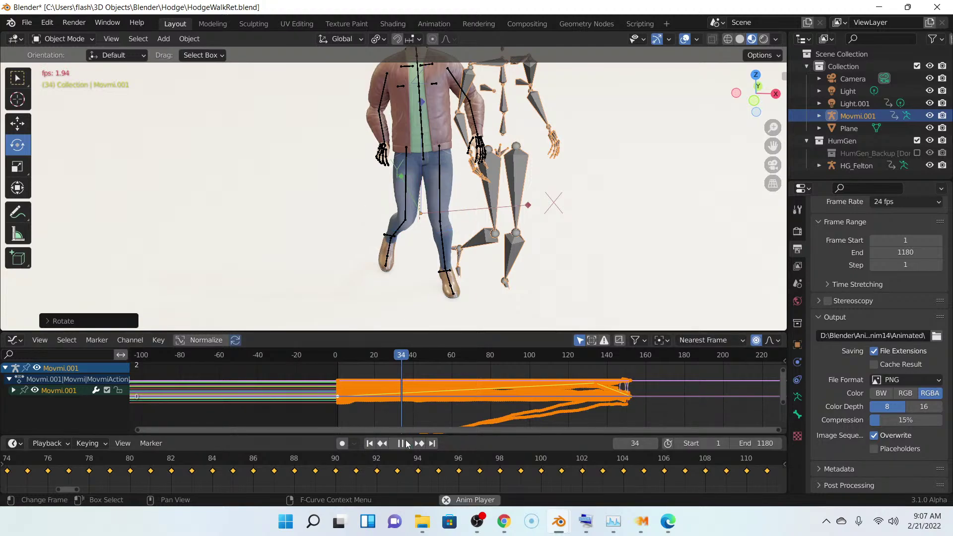
pyautogui.press('space')
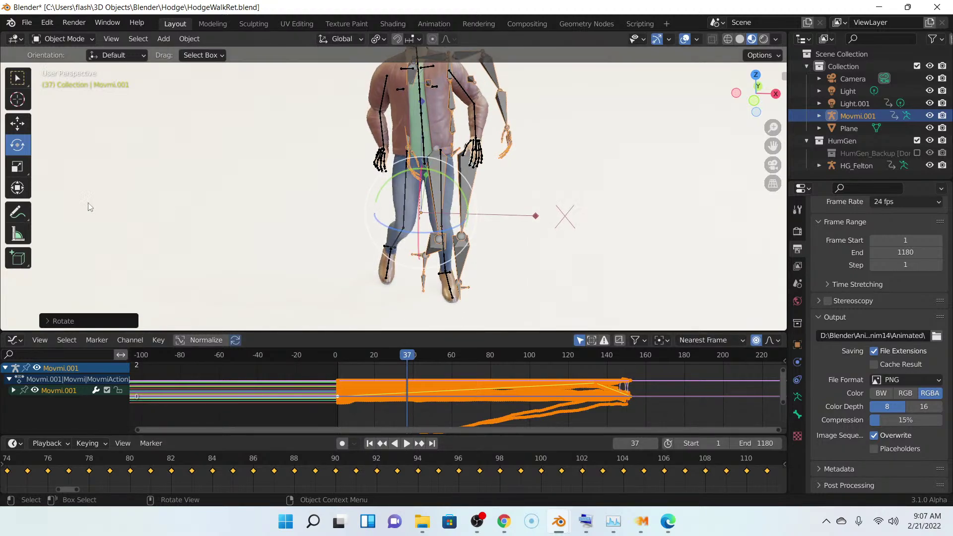
# - Try to move the whole Movmi.001 armature along negative X at frame 37 with Affect Only Origins off, playing to frame 43
pyautogui.click(23, 122)
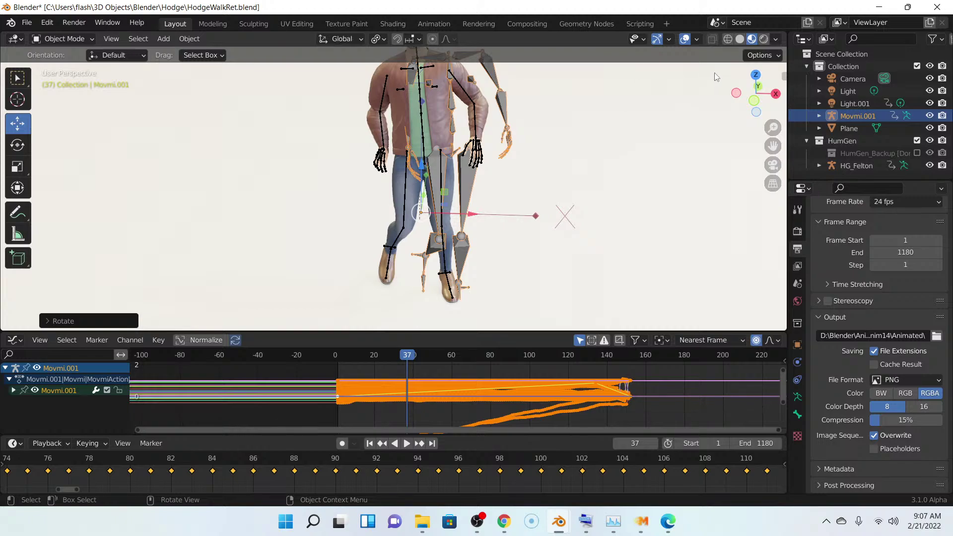
pyautogui.click(770, 56)
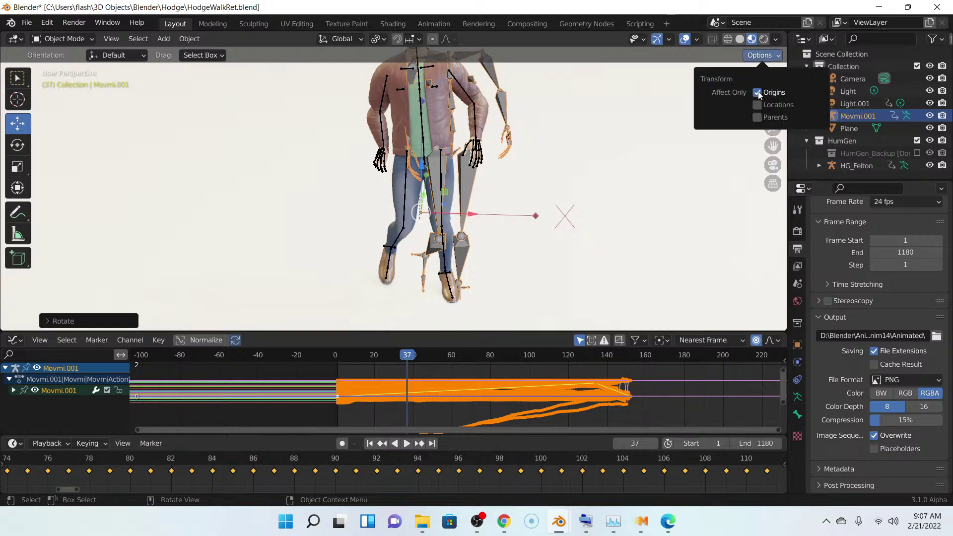
pyautogui.moveTo(474, 216); pyautogui.dragTo(364, 218)
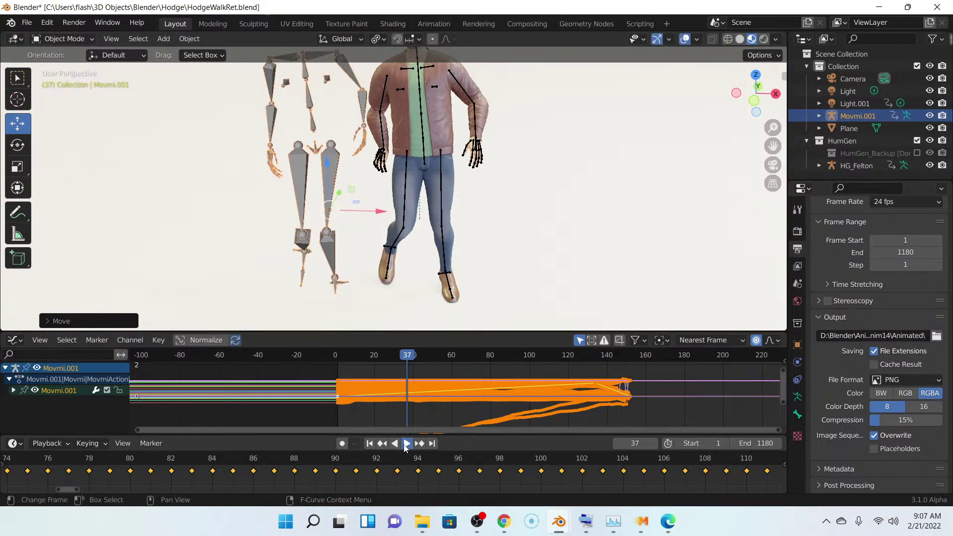
pyautogui.click(406, 445)
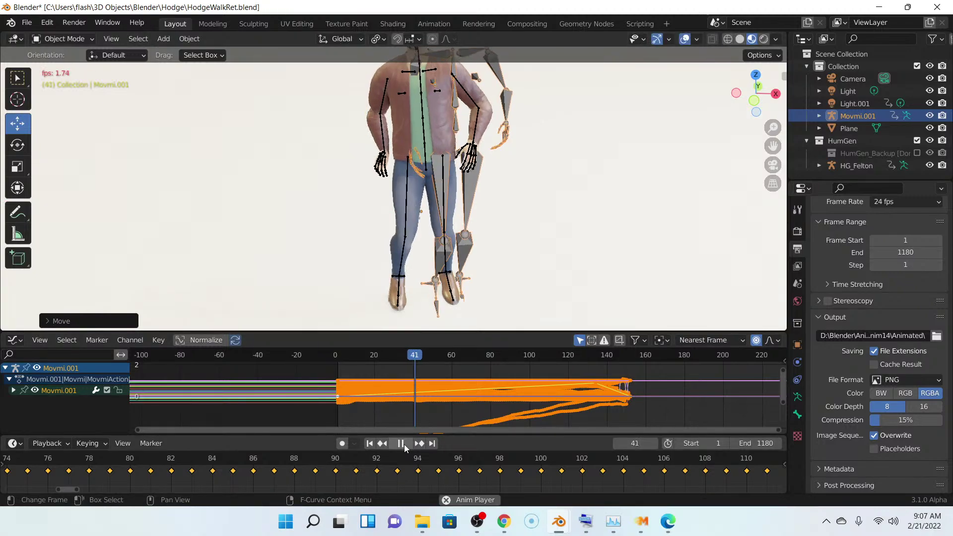
pyautogui.click(405, 445)
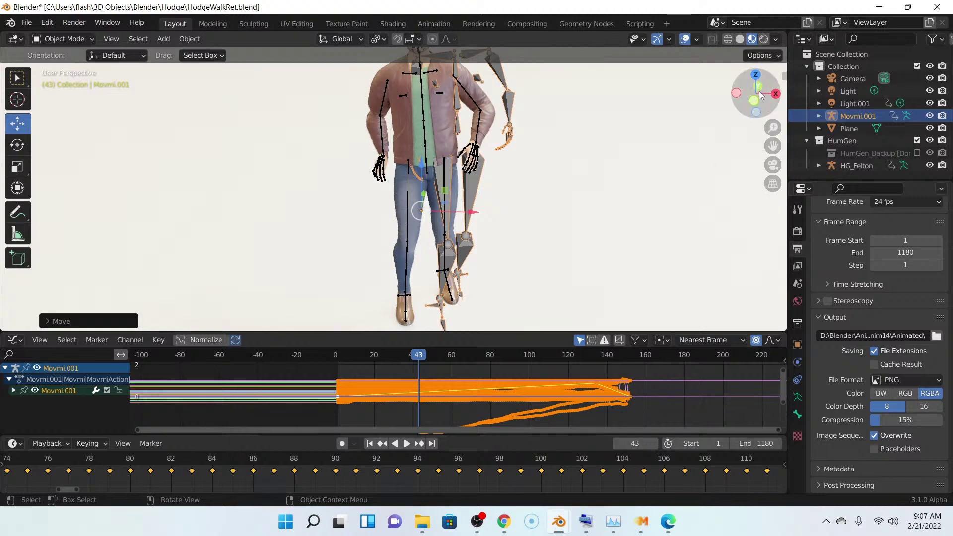
# - Enable Affect Only Origins, move the Movmi.001 origin along negative X at frame 43, and play to frame 48
pyautogui.click(762, 55)
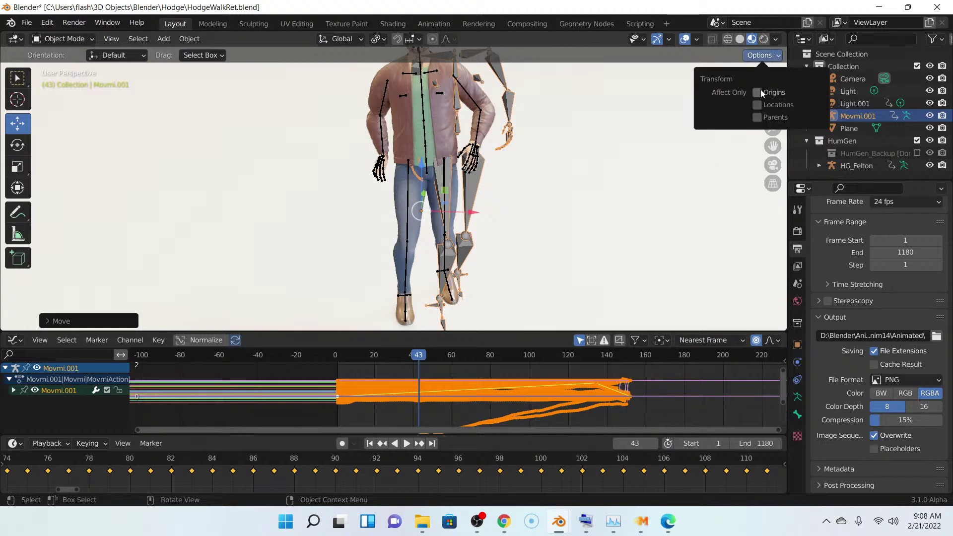
pyautogui.click(758, 93)
pyautogui.moveTo(476, 215); pyautogui.dragTo(395, 213)
pyautogui.click(407, 445)
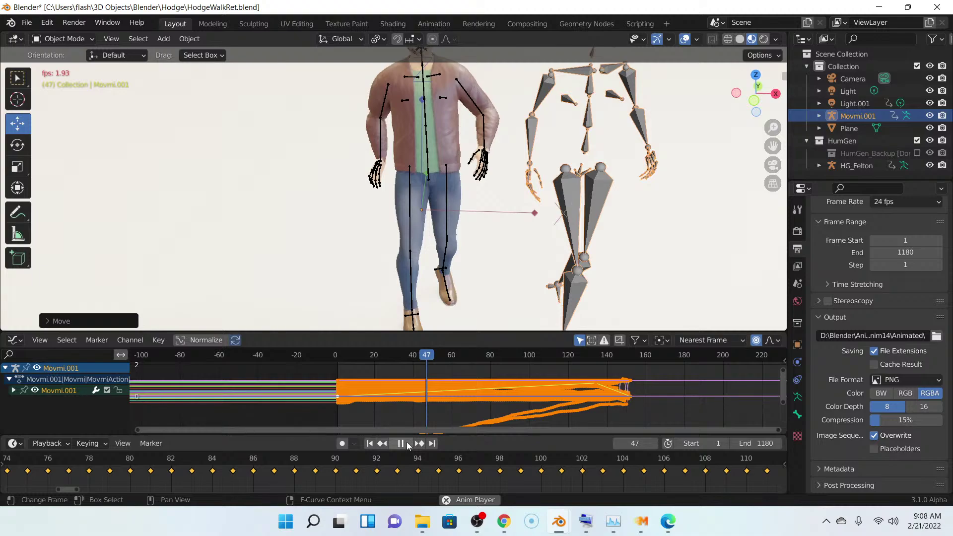
pyautogui.click(407, 445)
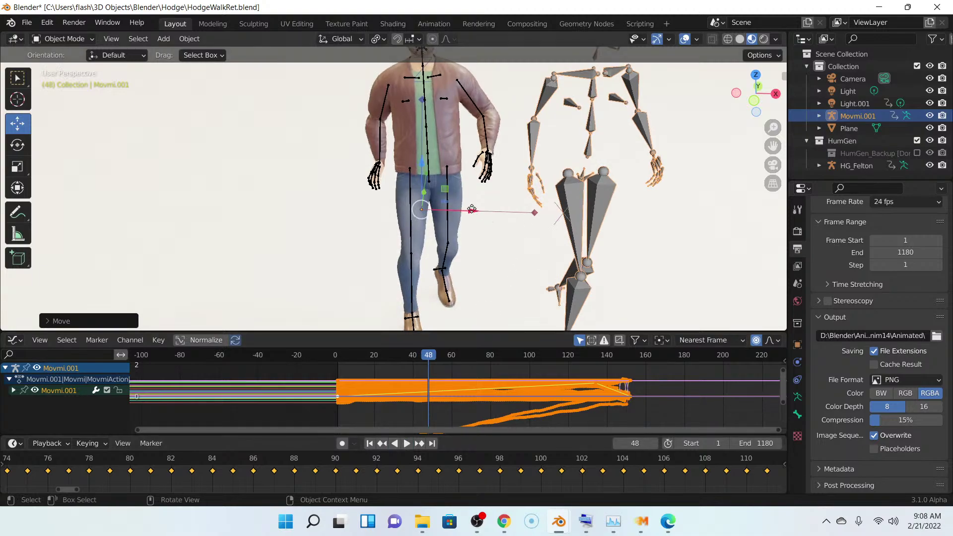
# - Move the Movmi.001 origin along positive X at frames 48 and 62, playing on to frame 66
pyautogui.moveTo(472, 209); pyautogui.dragTo(570, 214)
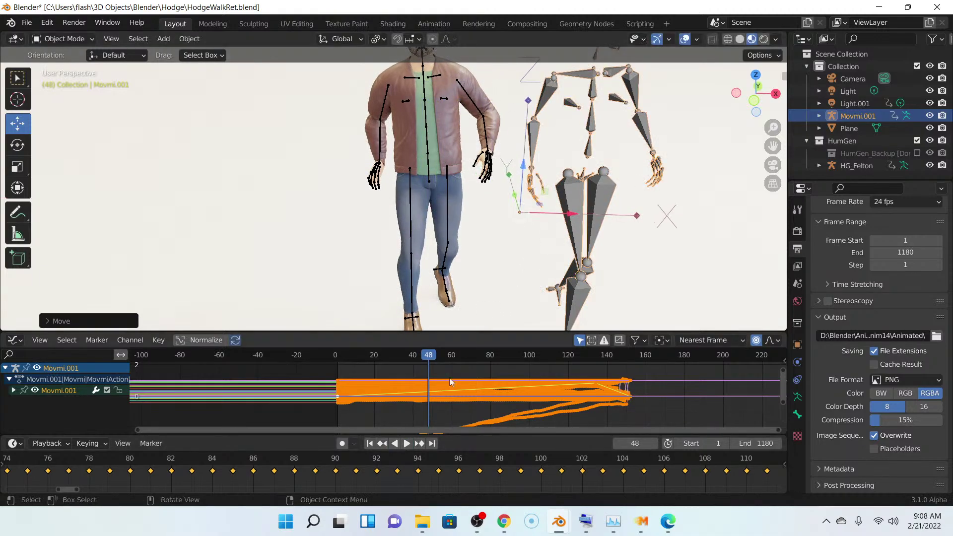
pyautogui.click(408, 444)
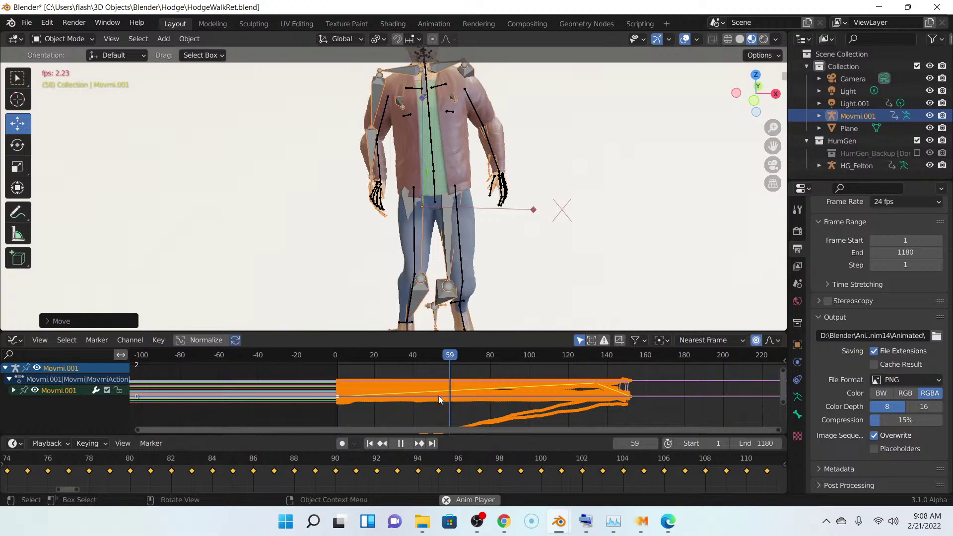
pyautogui.click(404, 446)
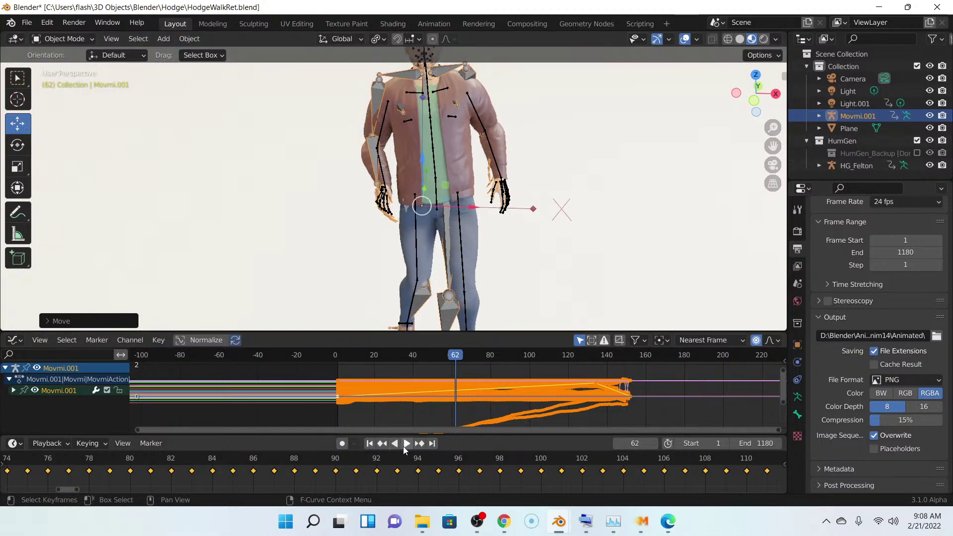
pyautogui.moveTo(476, 210); pyautogui.dragTo(523, 211)
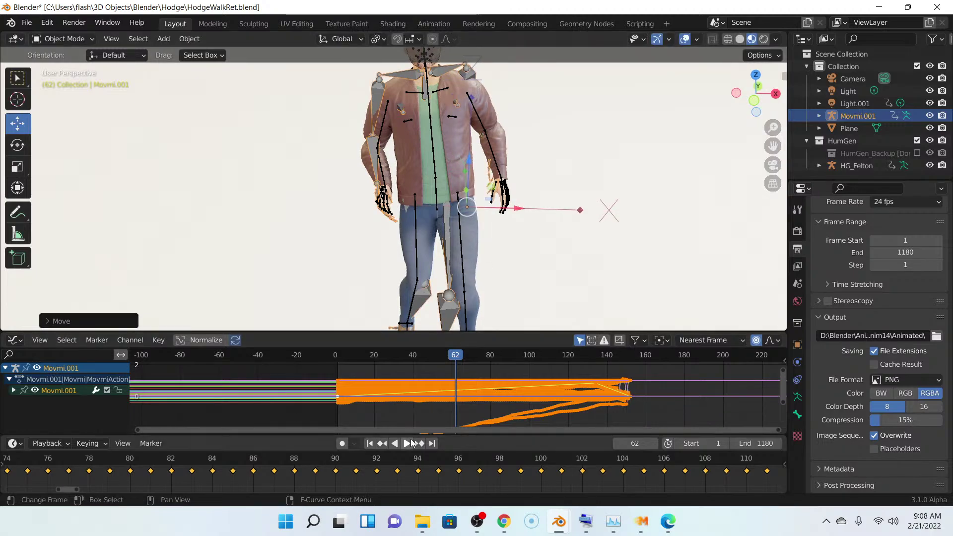
pyautogui.click(408, 444)
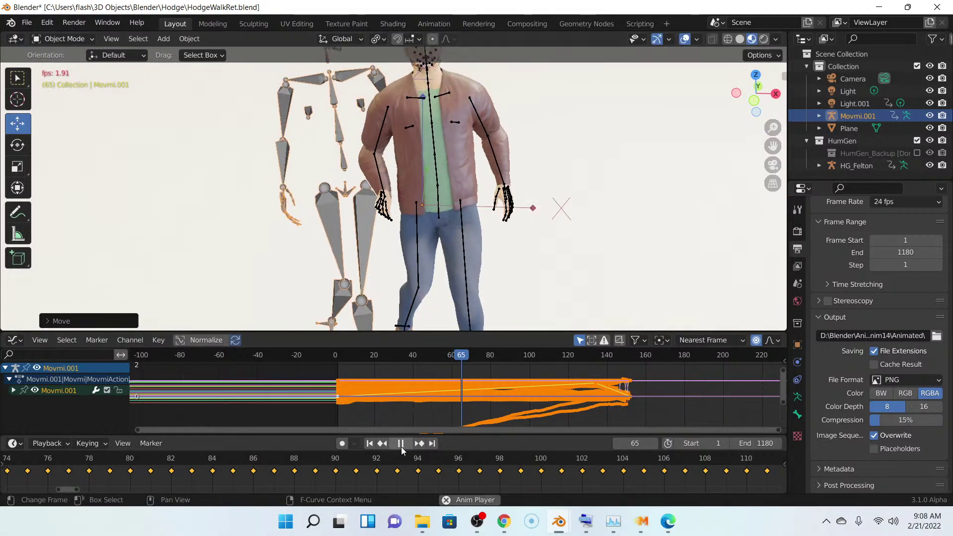
pyautogui.click(401, 447)
# - Examine the feet of Movmi.001 and HG_Felton up close from the side at frames 66 and 94
pyautogui.scroll(-4, 485, 239)
pyautogui.moveTo(462, 251); pyautogui.dragTo(564, 218, button='middle')
pyautogui.scroll(6, 553, 169)
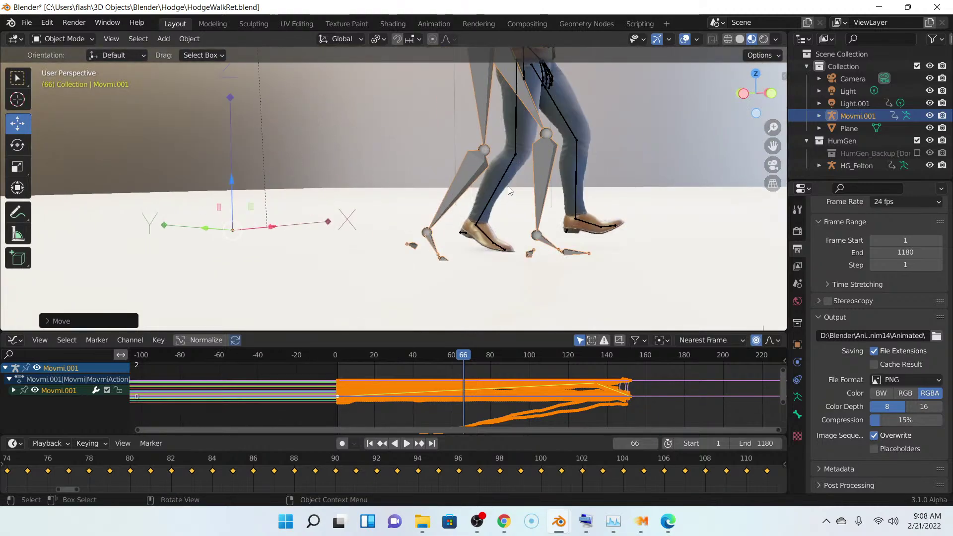
pyautogui.keyDown('shift'); pyautogui.moveTo(420, 137); pyautogui.dragTo(390, 130, button='middle'); pyautogui.keyUp('shift')
pyautogui.scroll(1, 470, 143)
pyautogui.moveTo(470, 143); pyautogui.dragTo(484, 161, button='middle')
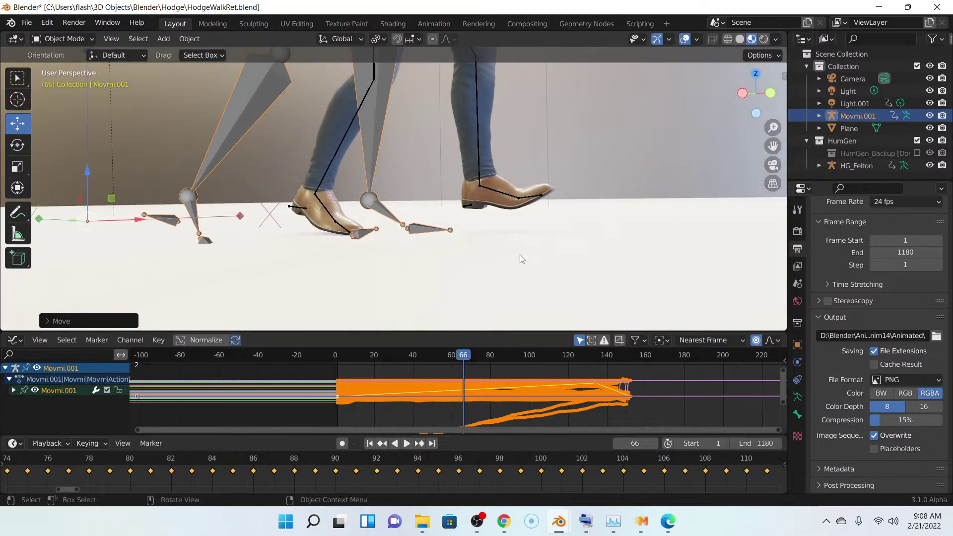
pyautogui.click(418, 461)
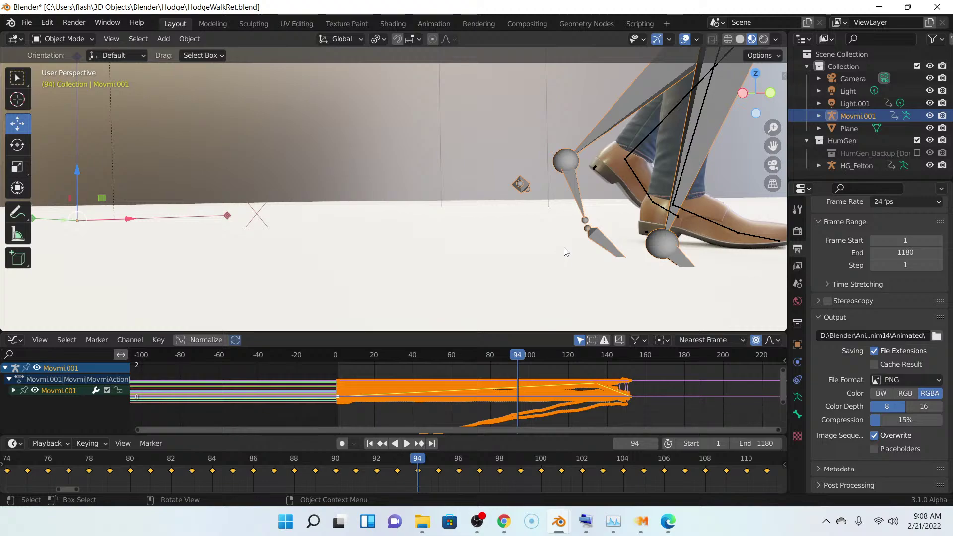
# - Raise the Movmi.001 origin slightly along Z at frame 94, keeping the feet in place, and play to frame 97
pyautogui.moveTo(566, 252); pyautogui.dragTo(541, 229, button='middle')
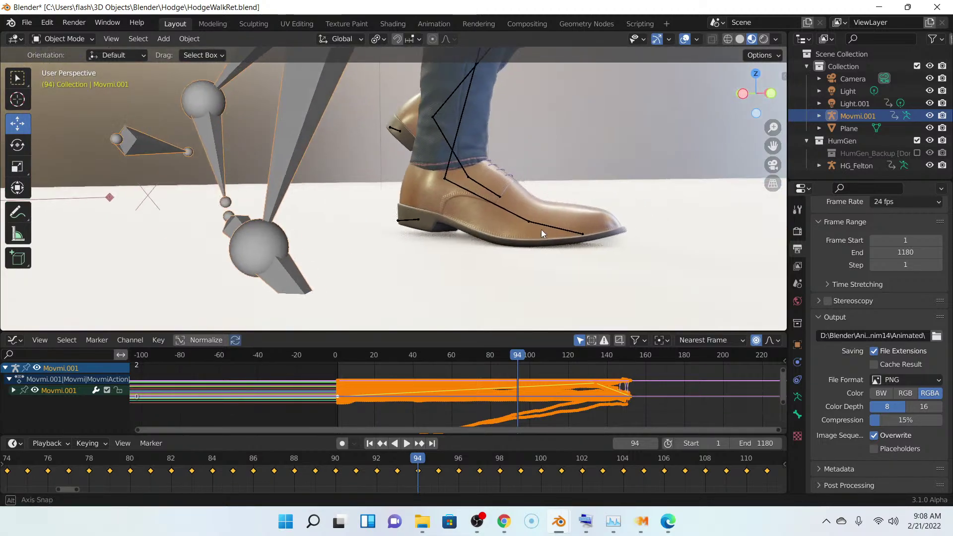
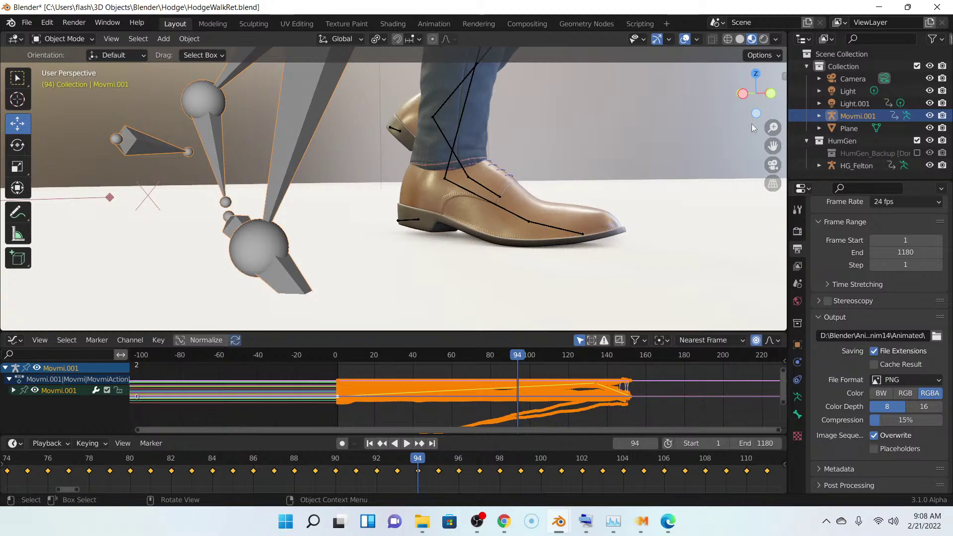
pyautogui.click(779, 56)
pyautogui.scroll(-6, 246, 144)
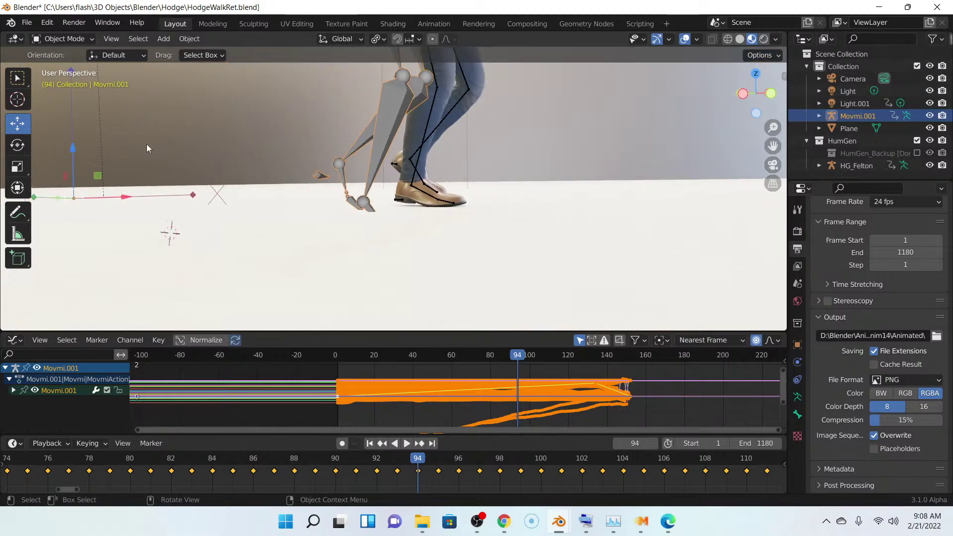
pyautogui.moveTo(73, 150); pyautogui.dragTo(72, 144)
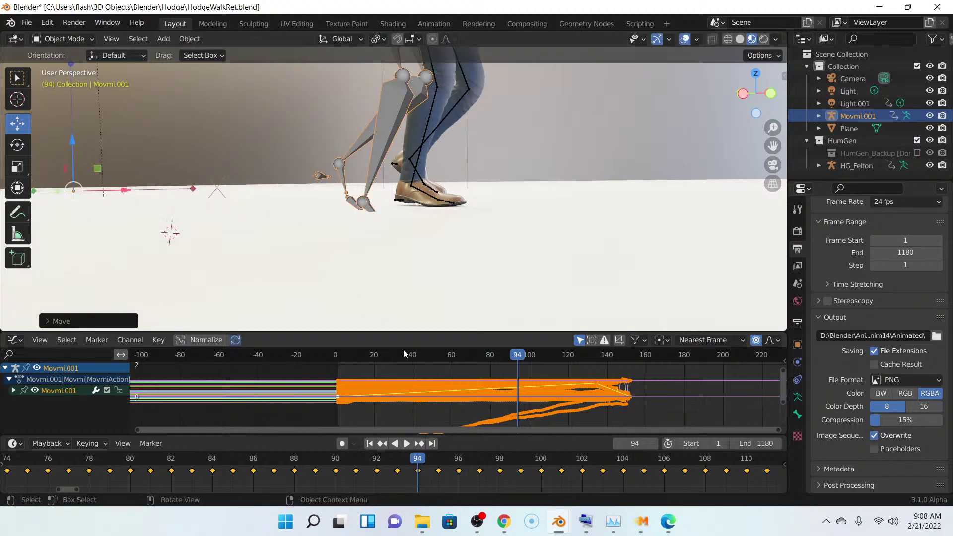
pyautogui.click(406, 444)
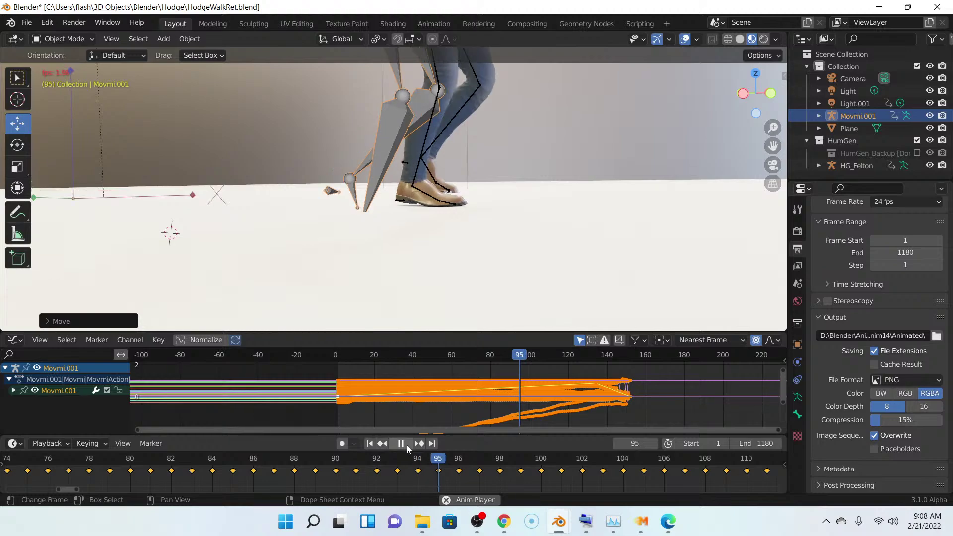
pyautogui.press('space')
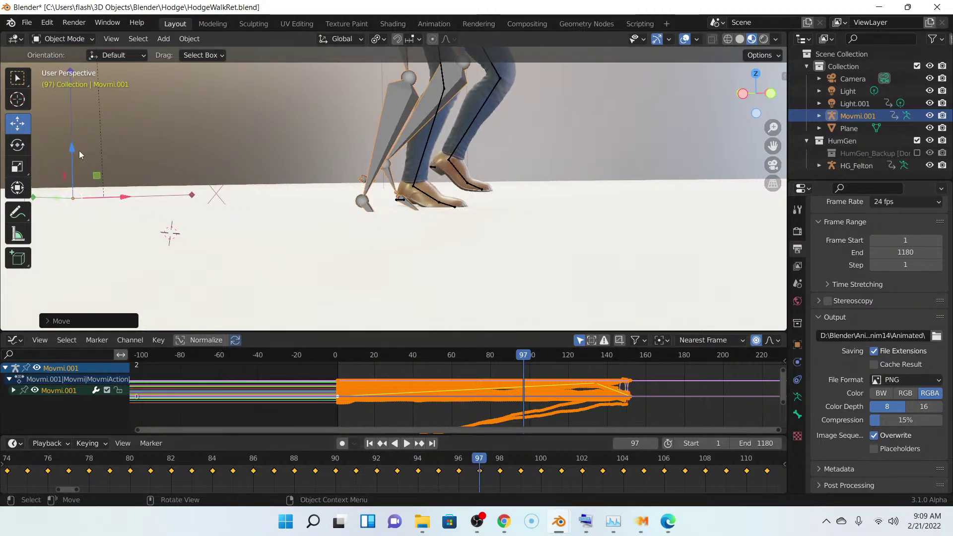
# - Move the Movmi.001 origin up along Z at frames 97 and 100, playing on to frame 104
pyautogui.click(761, 55)
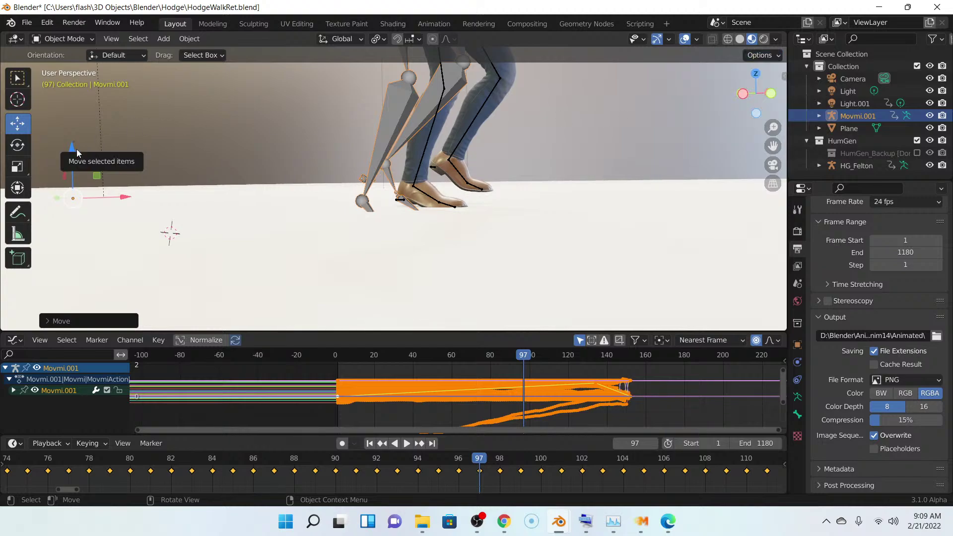
pyautogui.moveTo(73, 147); pyautogui.dragTo(79, 130)
pyautogui.click(407, 444)
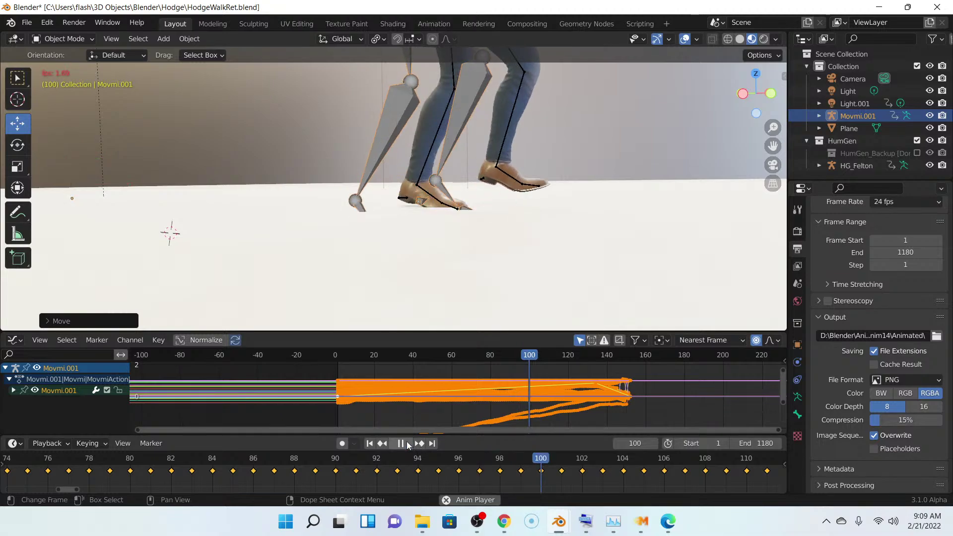
pyautogui.click(407, 444)
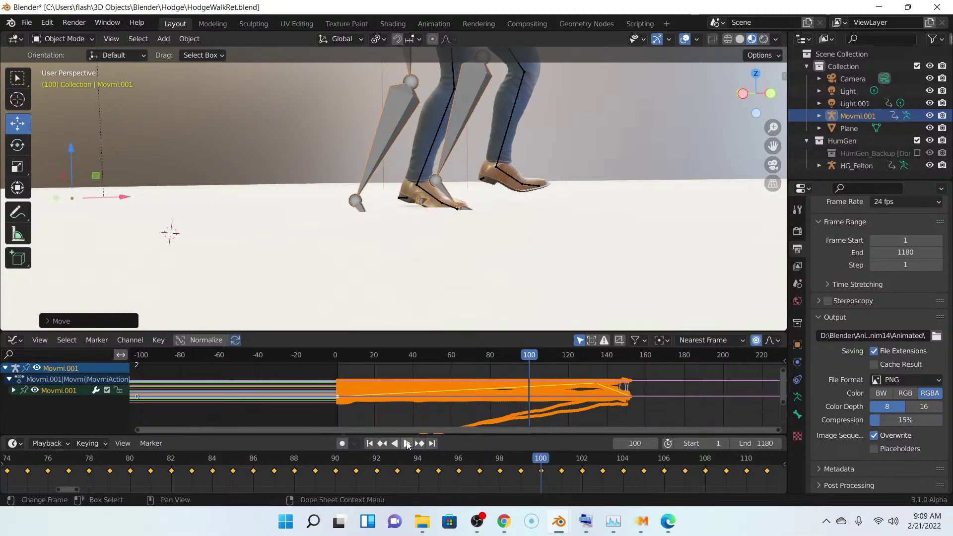
pyautogui.click(779, 55)
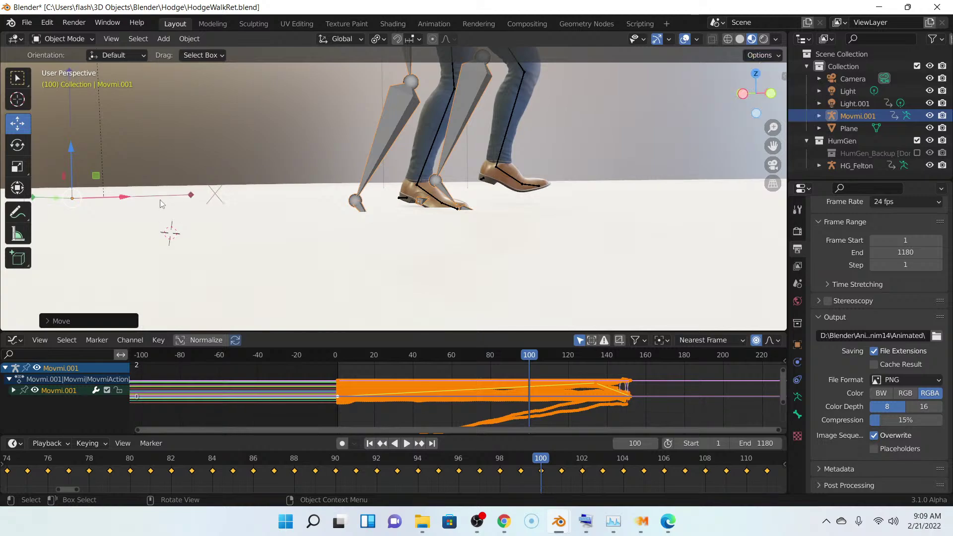
pyautogui.moveTo(72, 147); pyautogui.dragTo(75, 114)
pyautogui.click(407, 443)
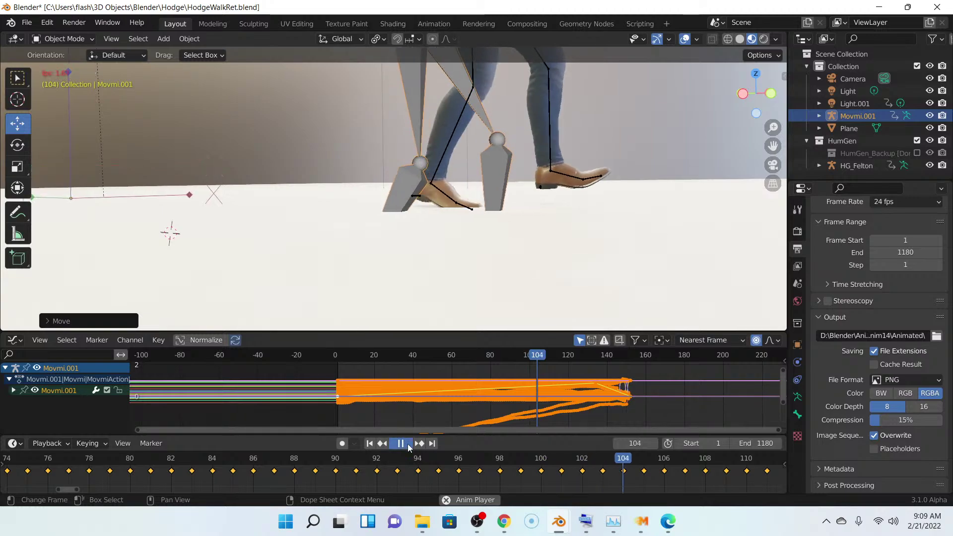
pyautogui.click(407, 444)
# - Lower the Movmi.001 origin along Z at frame 104, raise it slightly at frame 108, and play to frame 114
pyautogui.moveTo(71, 153); pyautogui.dragTo(72, 227)
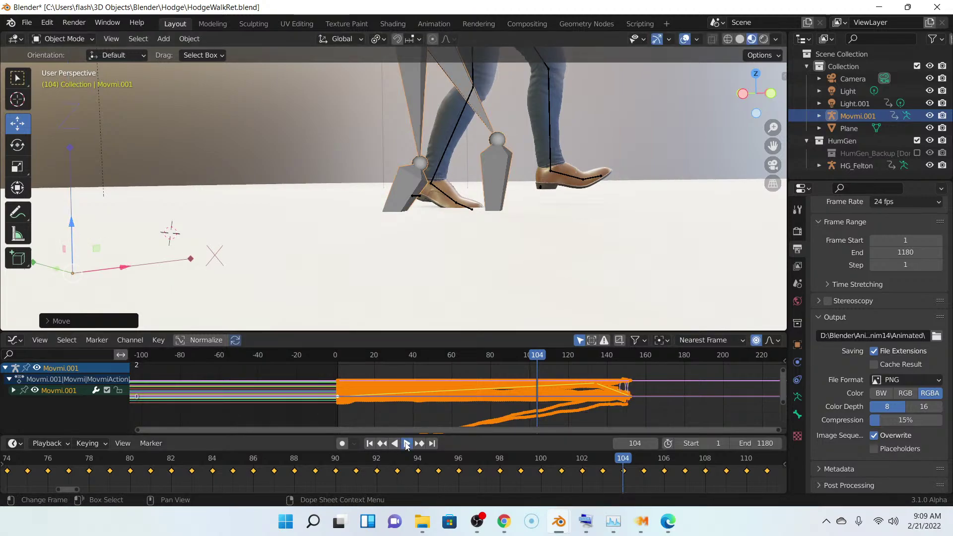
pyautogui.click(407, 444)
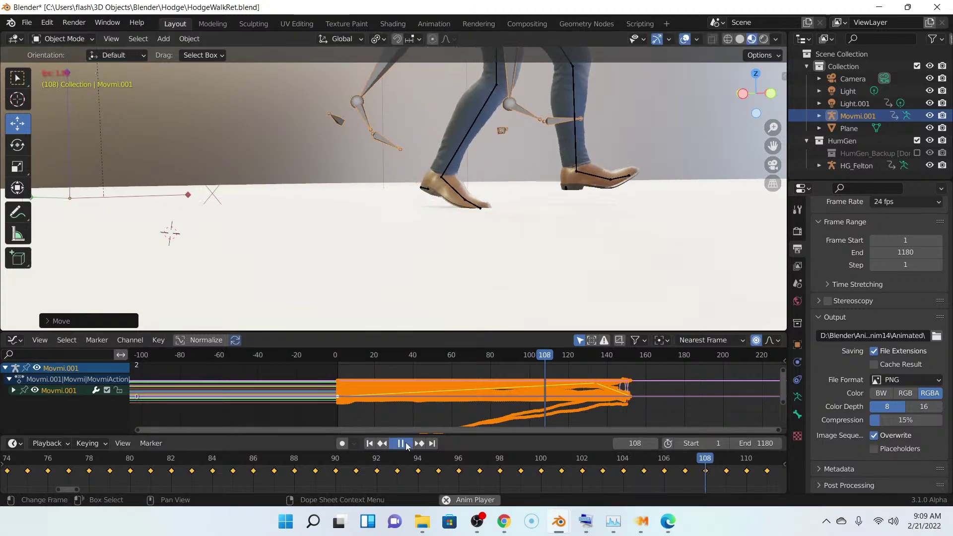
pyautogui.click(406, 444)
pyautogui.moveTo(69, 152); pyautogui.dragTo(69, 138)
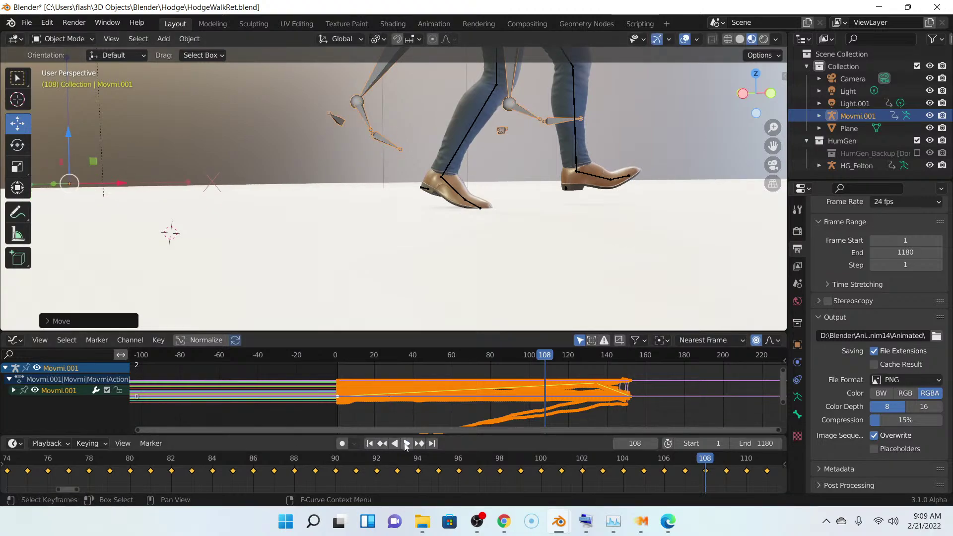
pyautogui.click(404, 444)
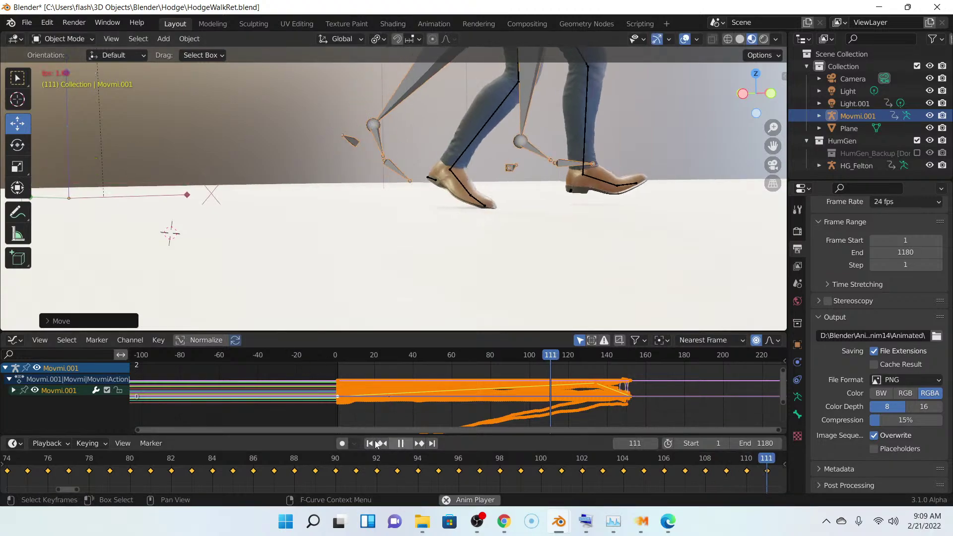
pyautogui.click(407, 444)
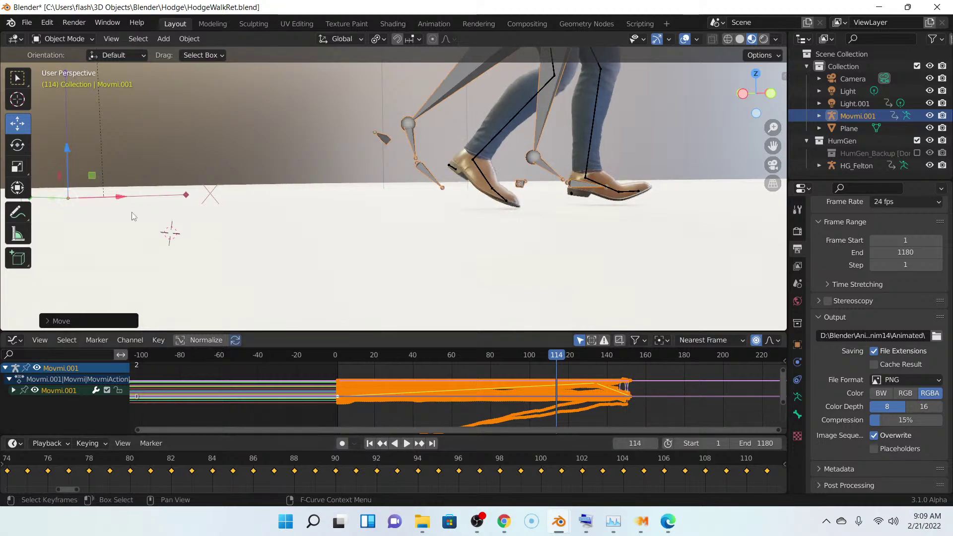
# - Raise the Movmi.001 origin along Z at frame 114, lower it slightly at frame 117, and play to frame 120
pyautogui.moveTo(67, 148); pyautogui.dragTo(67, 141)
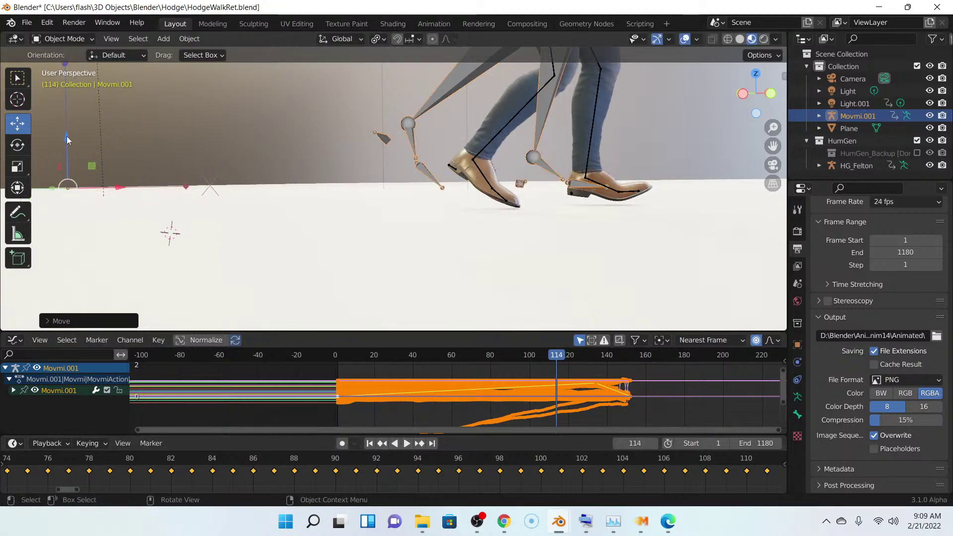
pyautogui.click(408, 444)
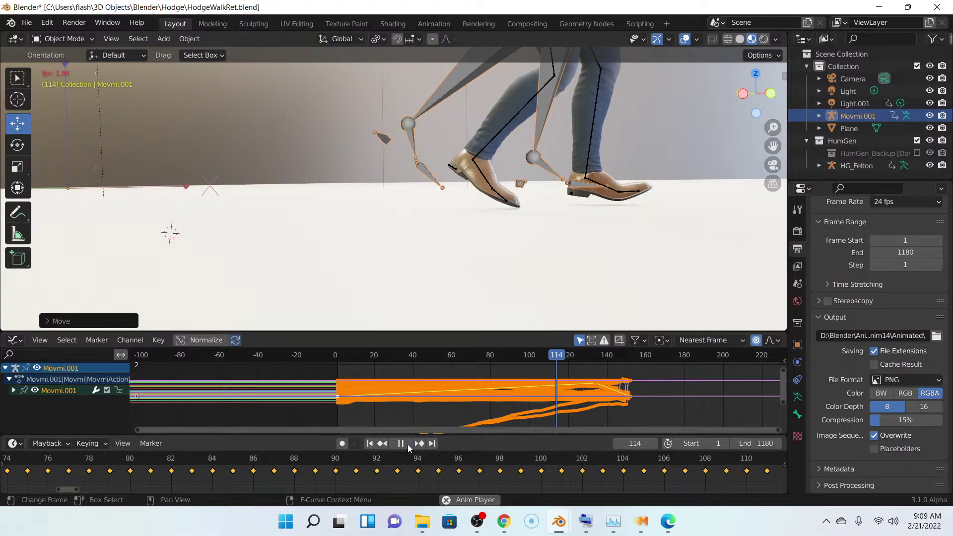
pyautogui.press('space')
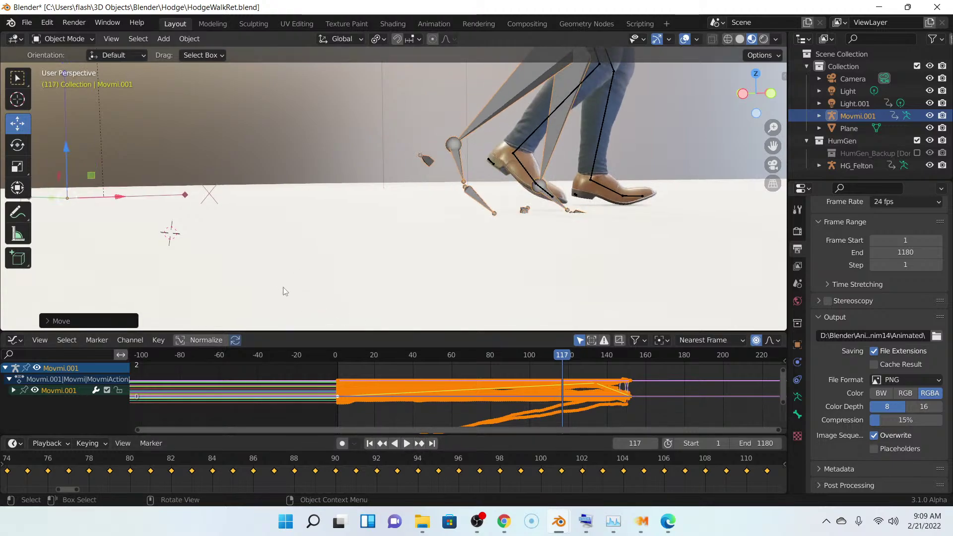
pyautogui.moveTo(67, 154); pyautogui.dragTo(68, 159)
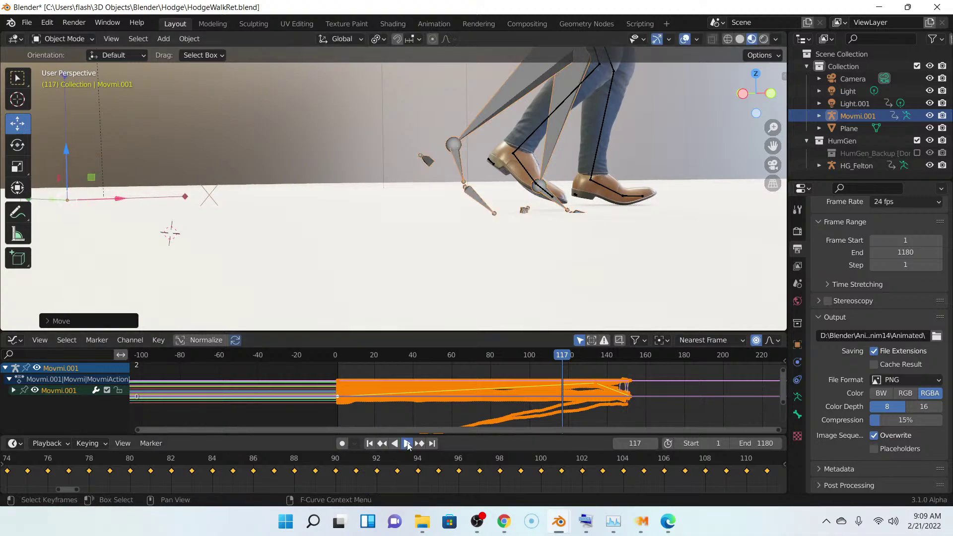
pyautogui.click(408, 443)
pyautogui.press('space')
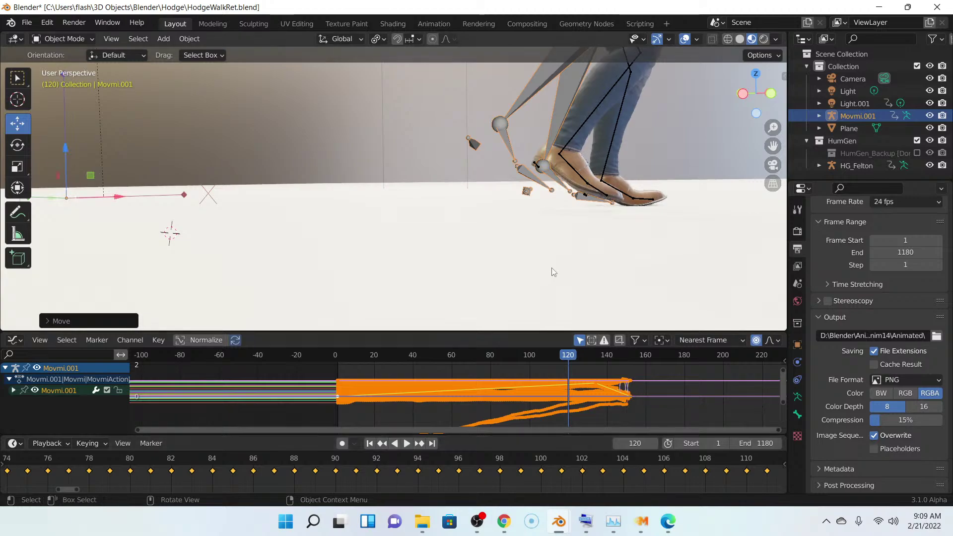
# - Compare the feet of Movmi.001 and HG_Felton up close at frames 120 and 93, and play the walk to frame 126
pyautogui.moveTo(592, 254); pyautogui.dragTo(564, 255, button='middle')
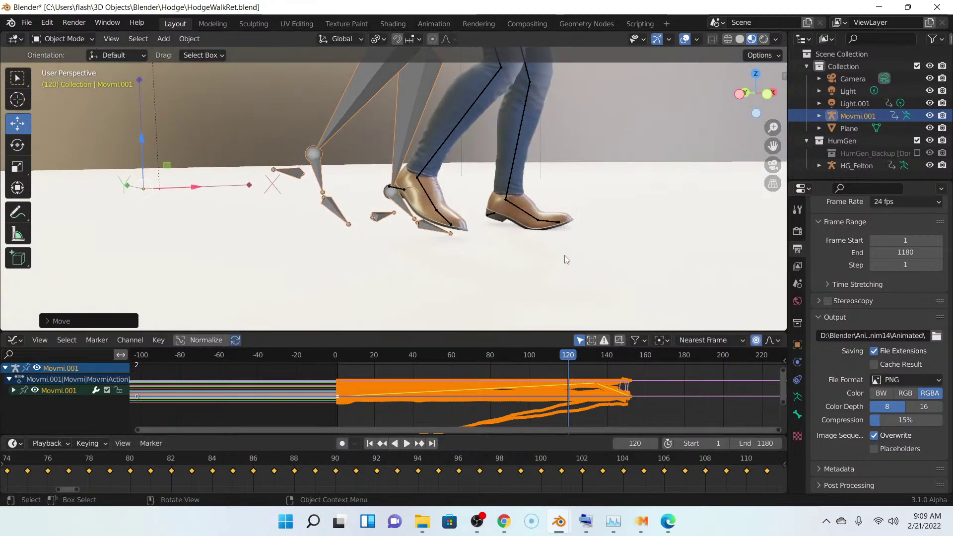
pyautogui.scroll(5, 570, 256)
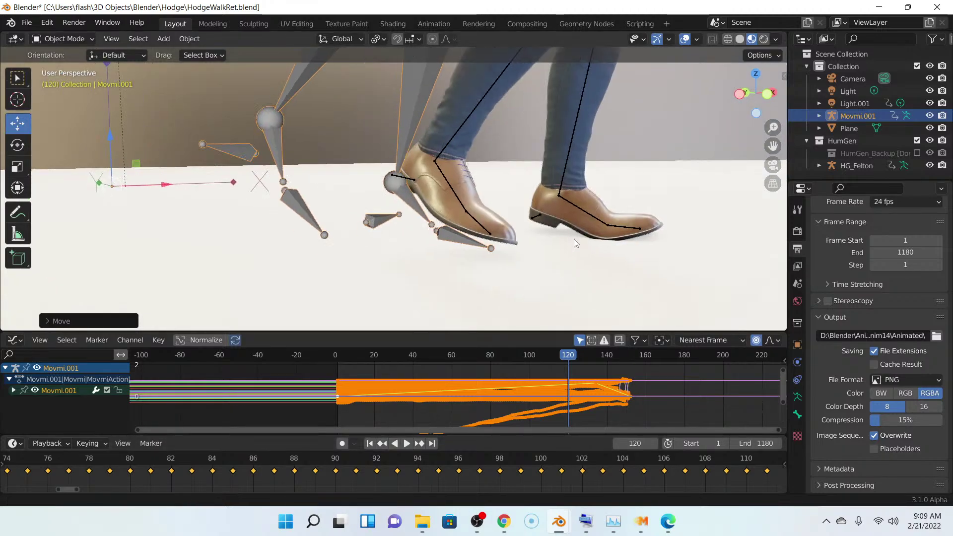
pyautogui.keyDown('shift'); pyautogui.moveTo(569, 234); pyautogui.dragTo(512, 239, button='middle'); pyautogui.keyUp('shift')
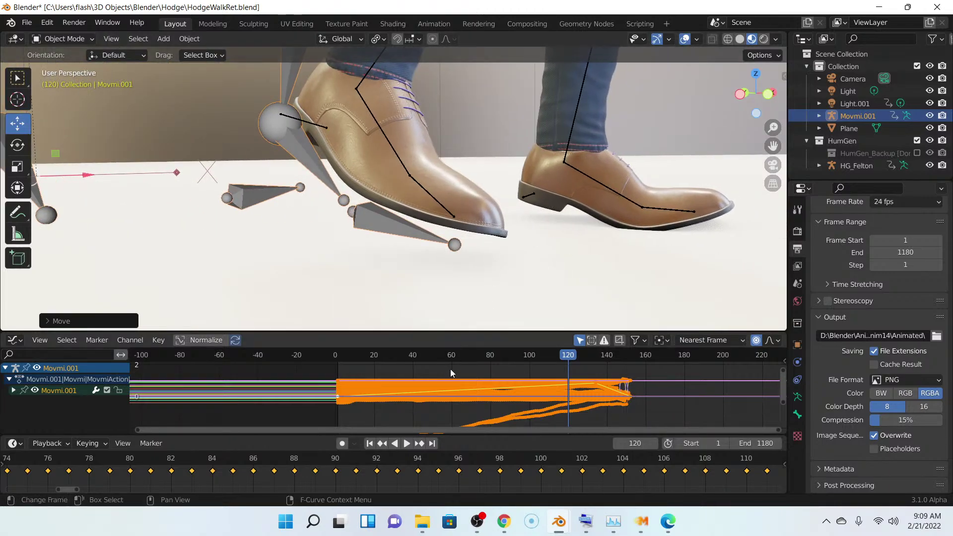
pyautogui.moveTo(572, 361); pyautogui.dragTo(517, 361)
pyautogui.moveTo(436, 257); pyautogui.dragTo(523, 219, button='middle')
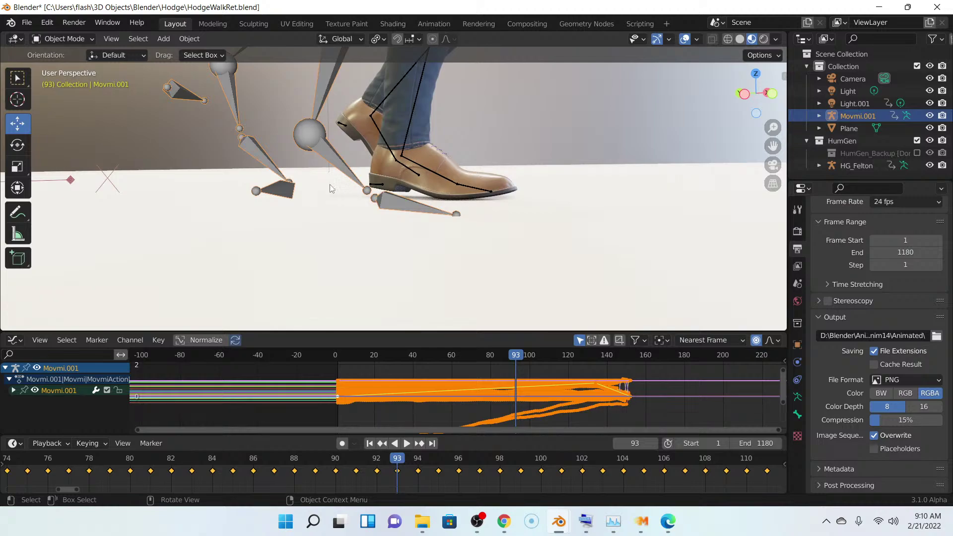
pyautogui.scroll(-5, 448, 205)
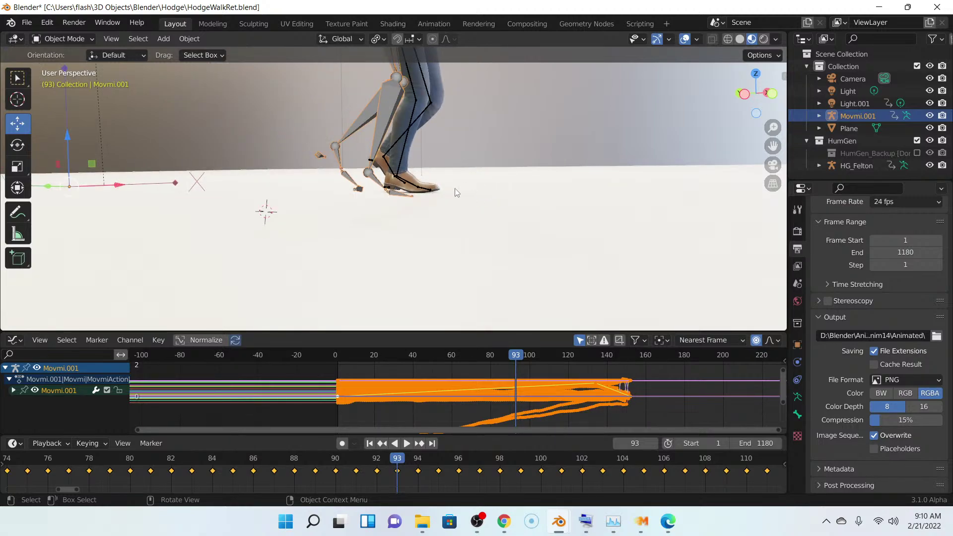
pyautogui.click(407, 443)
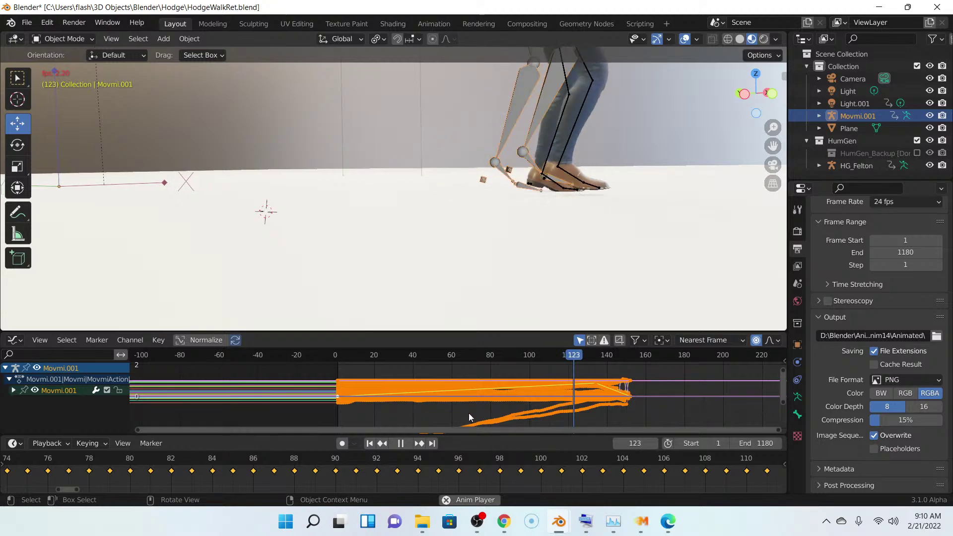
pyautogui.press('space')
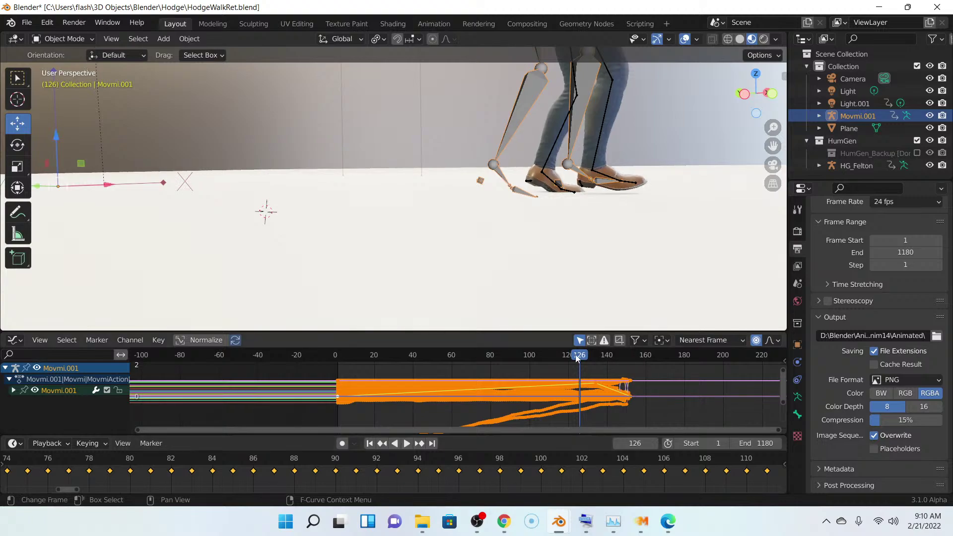
# - Inspect HG_Felton's shoes against the floor up close at frame 99, scrub back through frames 57 and 92, and replay to frame 126
pyautogui.click(526, 357)
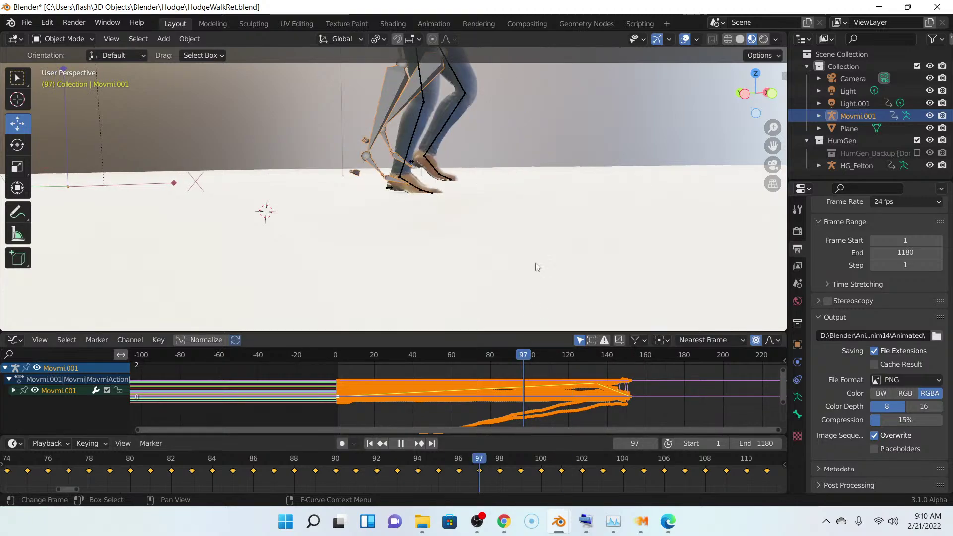
pyautogui.scroll(5, 536, 252)
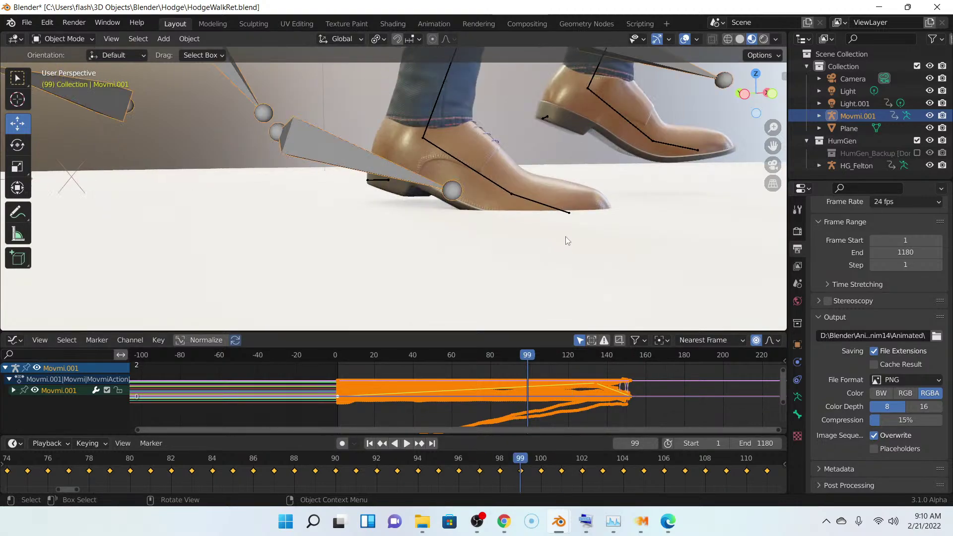
pyautogui.keyDown('shift'); pyautogui.moveTo(570, 234); pyautogui.dragTo(430, 185, button='middle'); pyautogui.keyUp('shift')
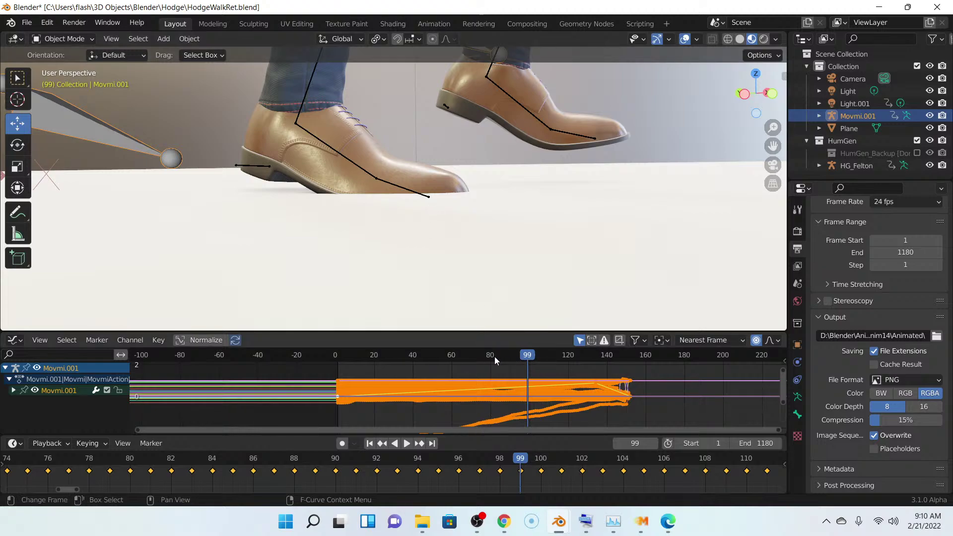
pyautogui.hotkey('ctrl', 'shift', 'space')
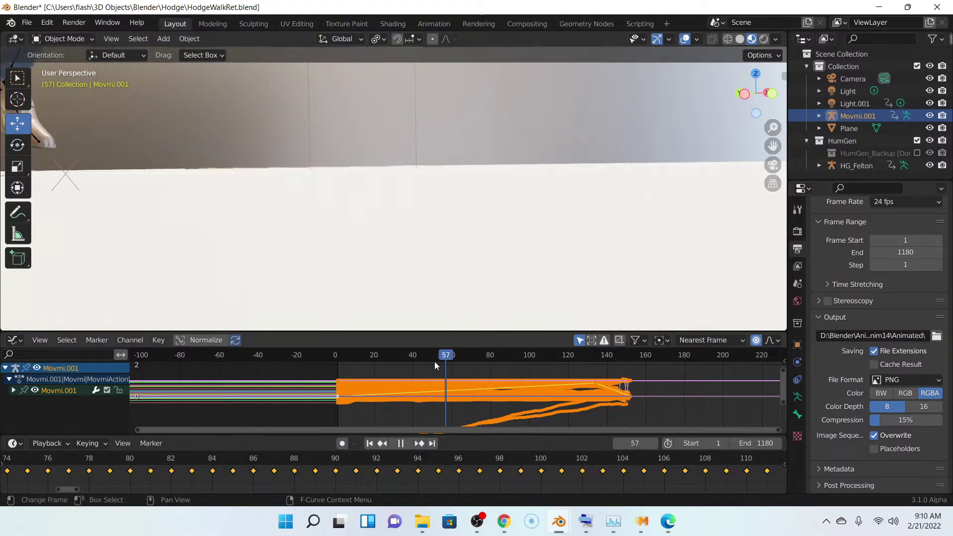
pyautogui.moveTo(434, 361); pyautogui.dragTo(489, 363)
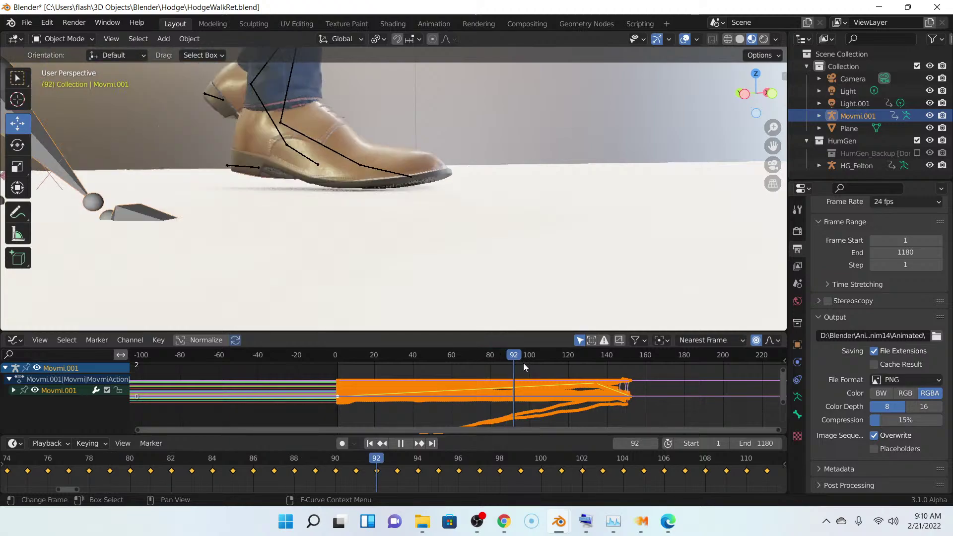
pyautogui.moveTo(539, 363); pyautogui.dragTo(502, 356)
pyautogui.click(407, 444)
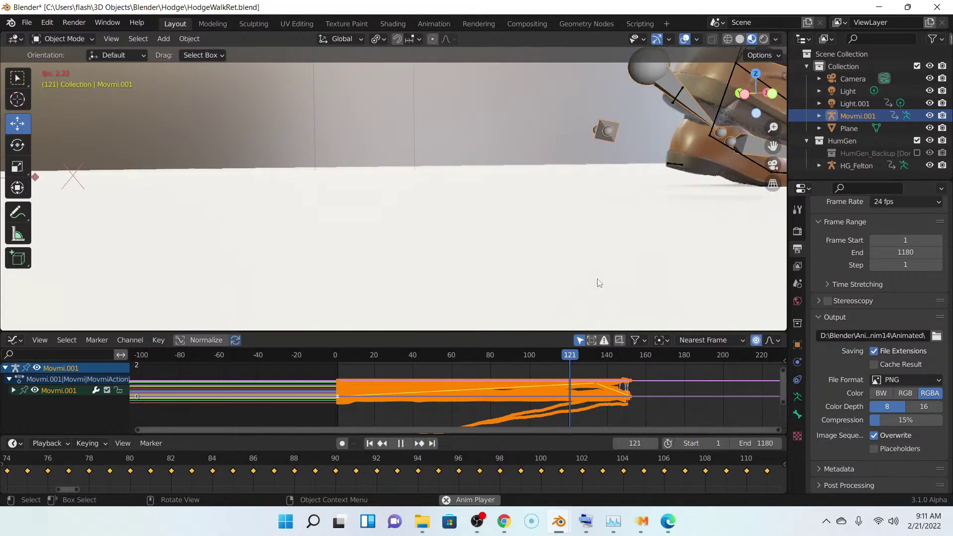
pyautogui.click(401, 444)
pyautogui.moveTo(590, 239); pyautogui.dragTo(553, 241, button='middle')
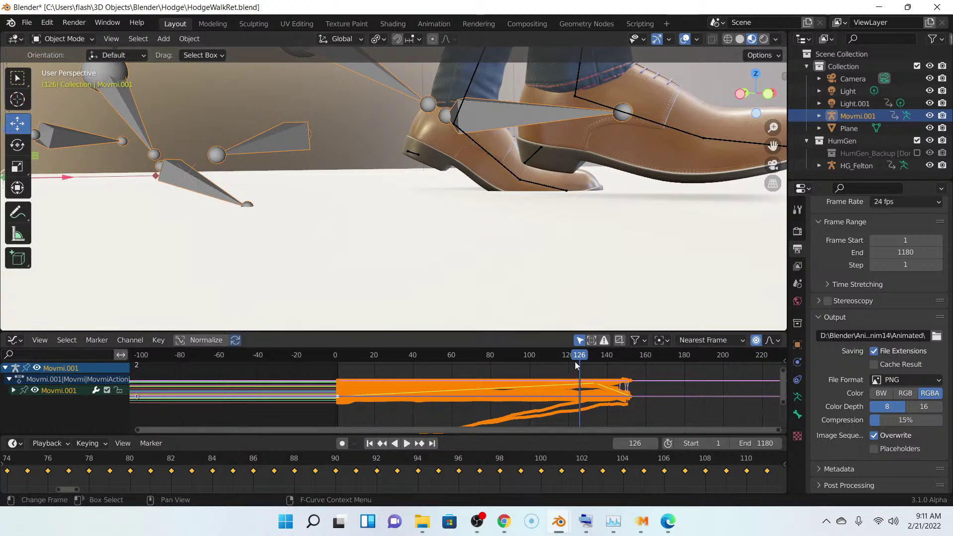
# - Play the walk backward to frame 41, return to frame 1, and inspect HG_Felton's shoes against the floor up close
pyautogui.hotkey('ctrl', 'shift', 'space')
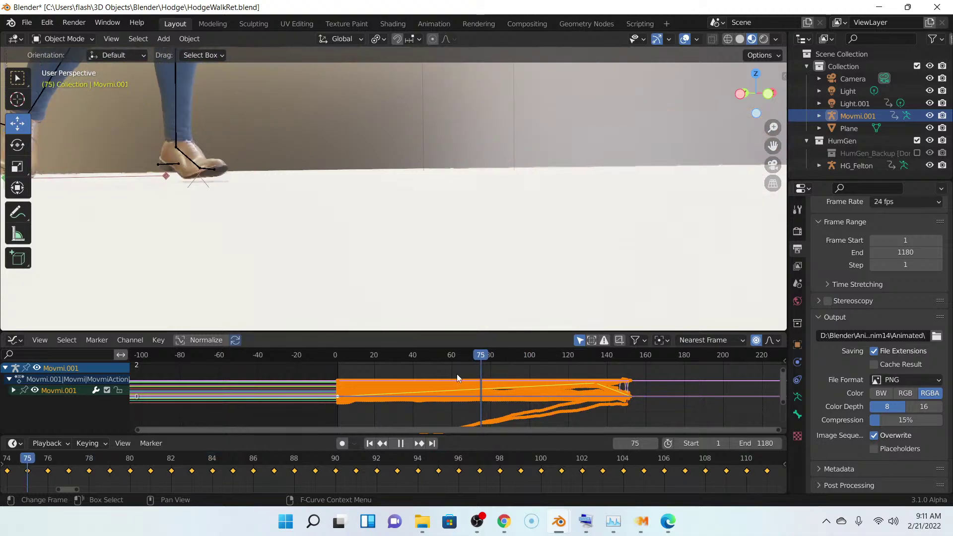
pyautogui.press('space')
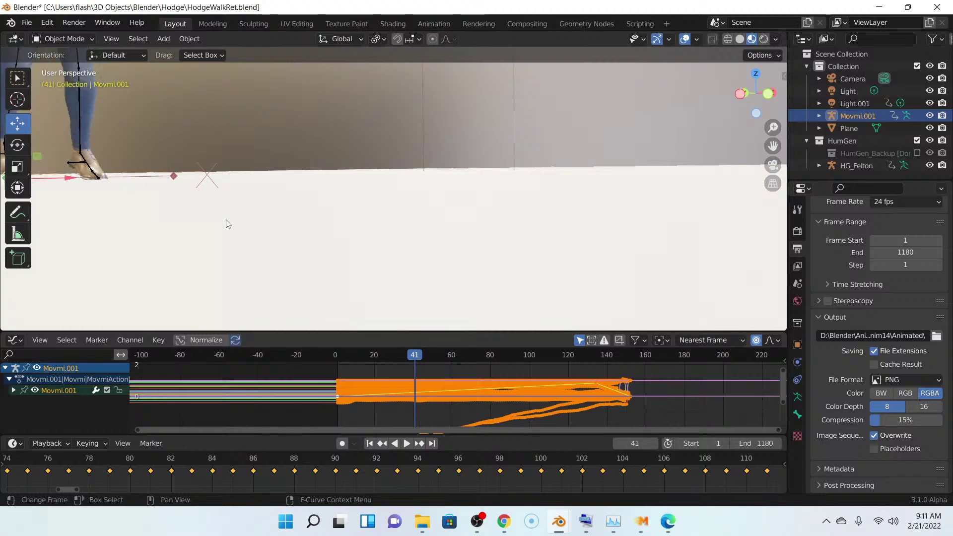
pyautogui.scroll(-2, 228, 221)
pyautogui.moveTo(228, 220); pyautogui.dragTo(341, 225, button='middle')
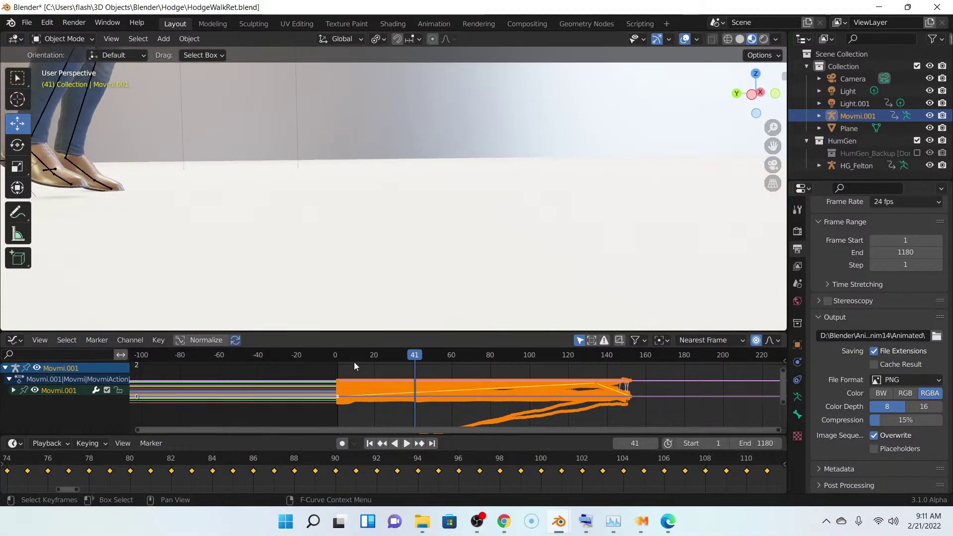
pyautogui.click(370, 443)
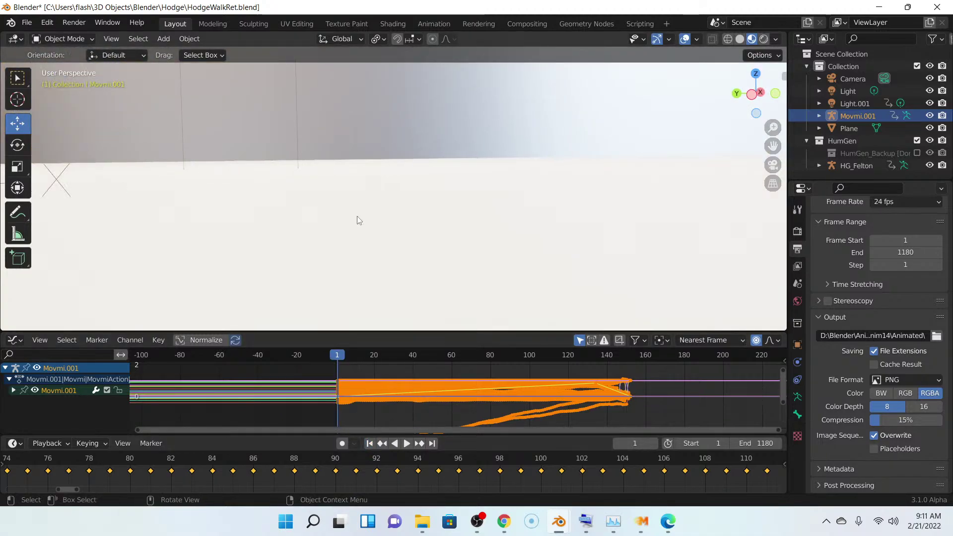
pyautogui.scroll(-2, 353, 207)
pyautogui.moveTo(347, 192); pyautogui.dragTo(462, 264, button='middle')
pyautogui.scroll(1, 417, 196)
pyautogui.scroll(3, 509, 220)
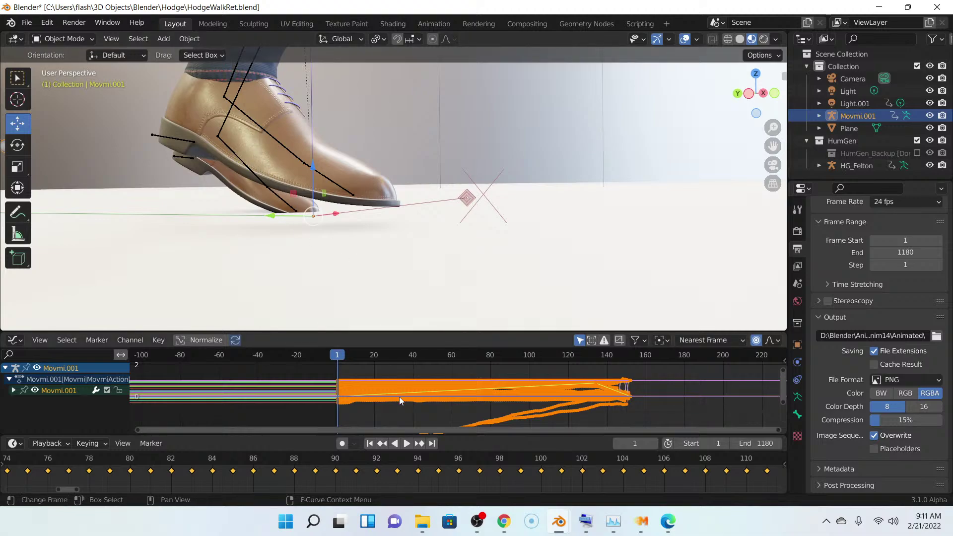
# - Play the walk from frame 1, pausing at frames 21 and 28 to inspect HG_Felton's shoes against the floor
pyautogui.click(409, 445)
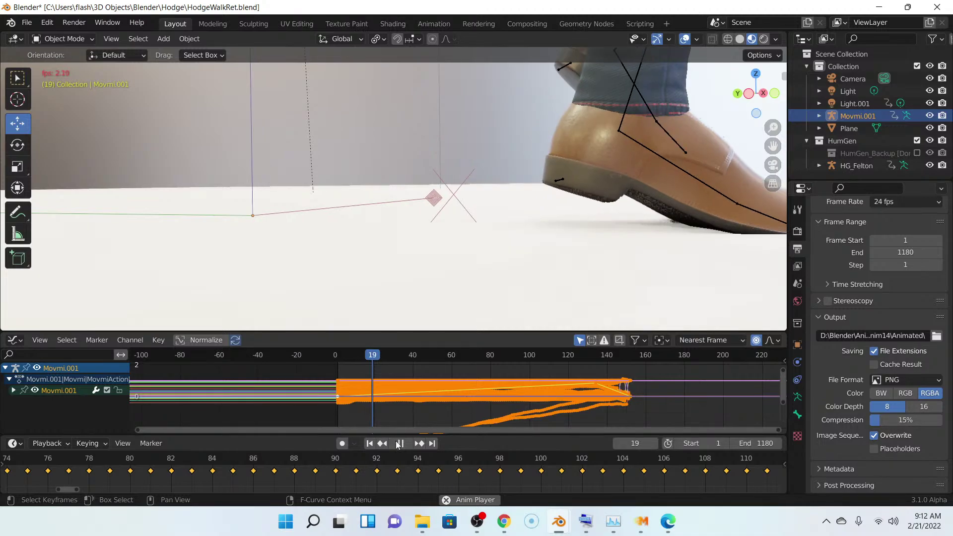
pyautogui.press('space')
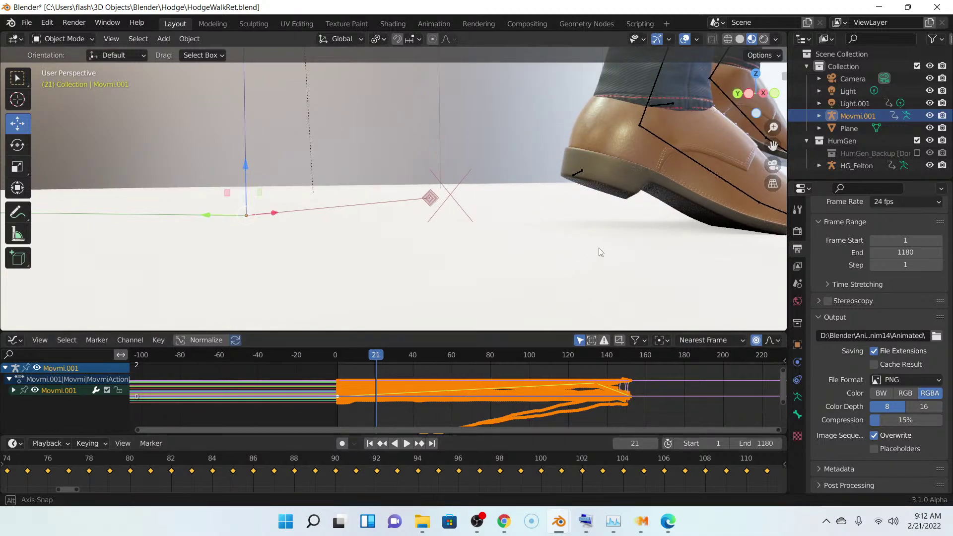
pyautogui.moveTo(600, 251); pyautogui.dragTo(569, 247, button='middle')
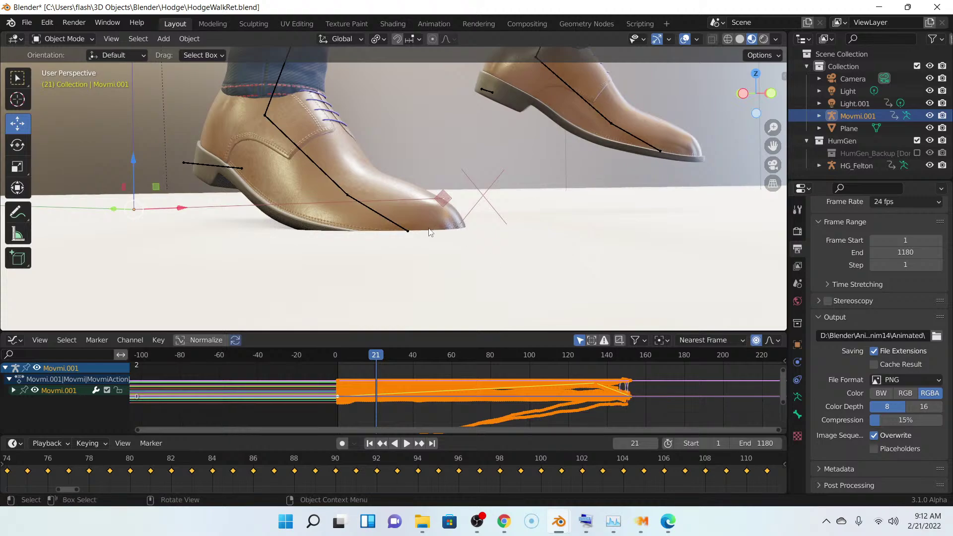
pyautogui.click(406, 444)
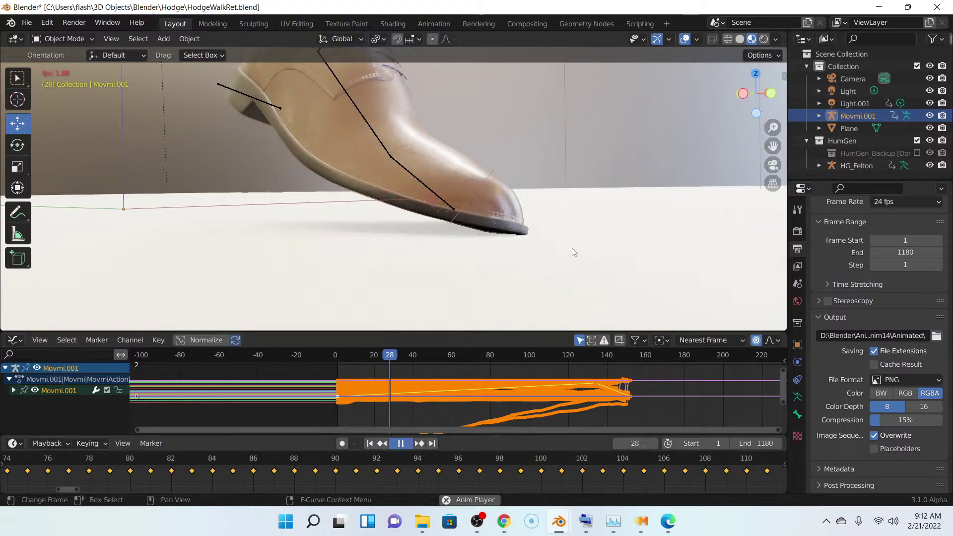
pyautogui.press('space')
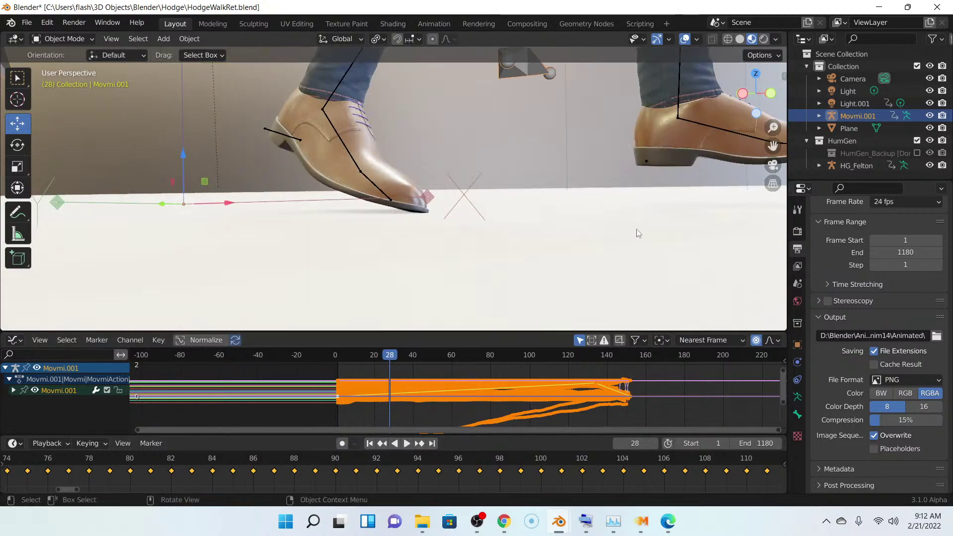
pyautogui.moveTo(638, 234); pyautogui.dragTo(605, 243, button='middle')
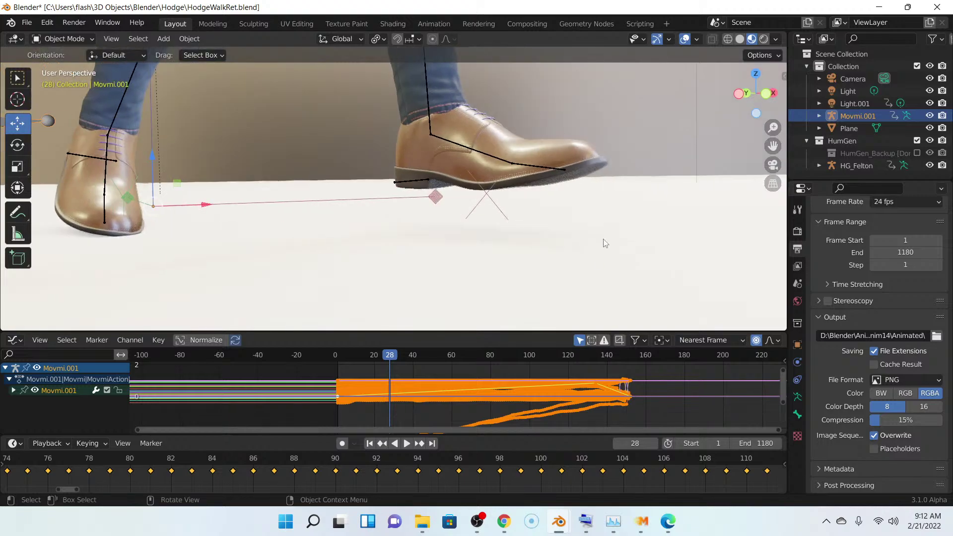
# - Play the walk on to frame 50 and examine both of HG_Felton's shoes against the floor from several angles
pyautogui.click(406, 443)
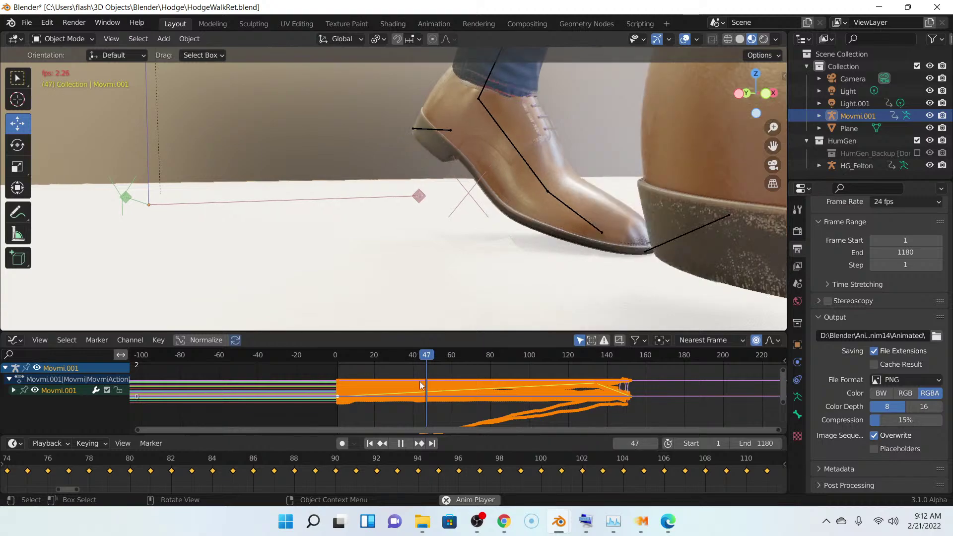
pyautogui.press('space')
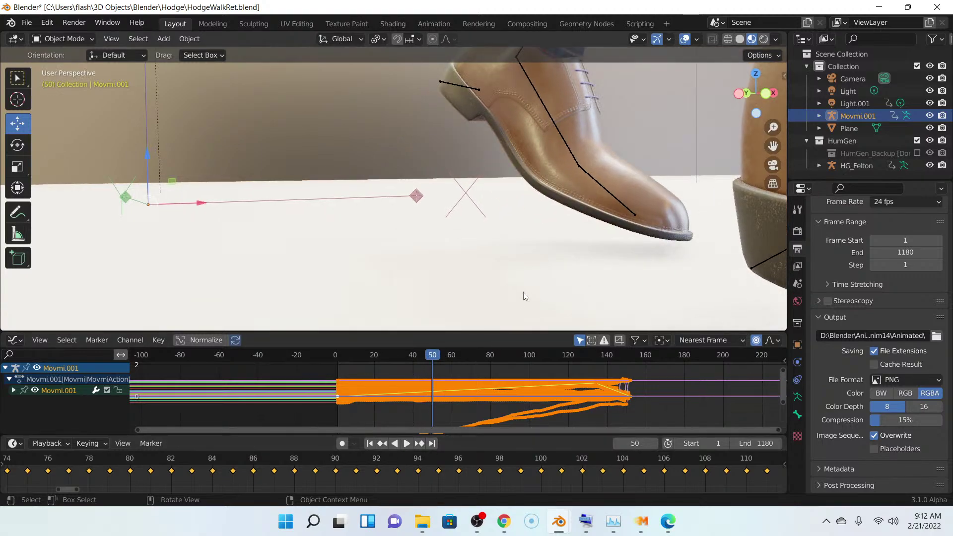
pyautogui.scroll(-3, 526, 293)
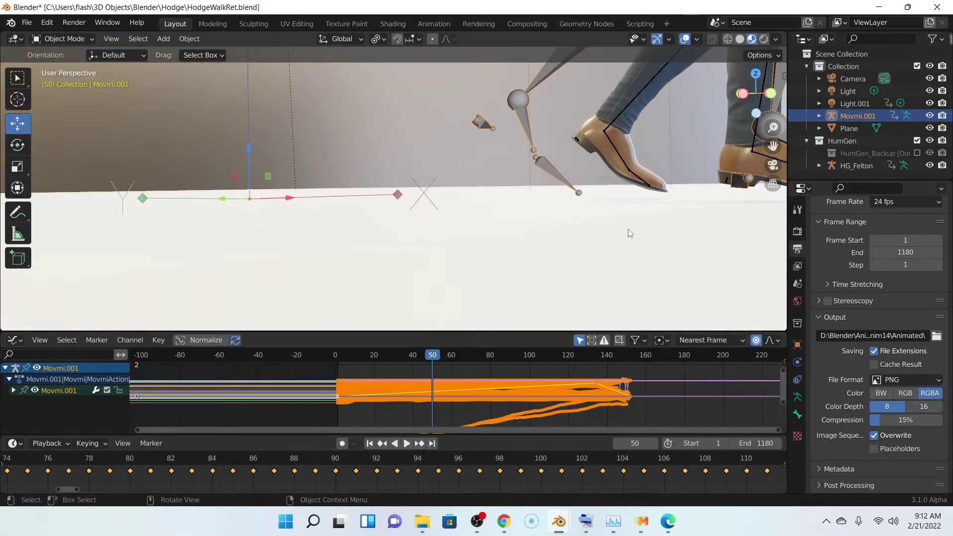
pyautogui.moveTo(630, 231); pyautogui.dragTo(495, 238, button='middle')
pyautogui.scroll(4, 528, 231)
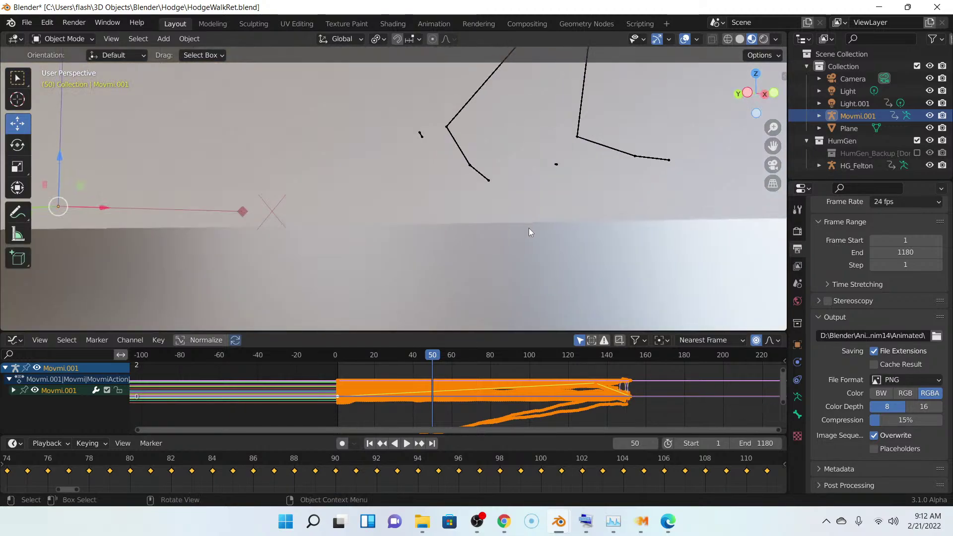
pyautogui.scroll(-5, 529, 231)
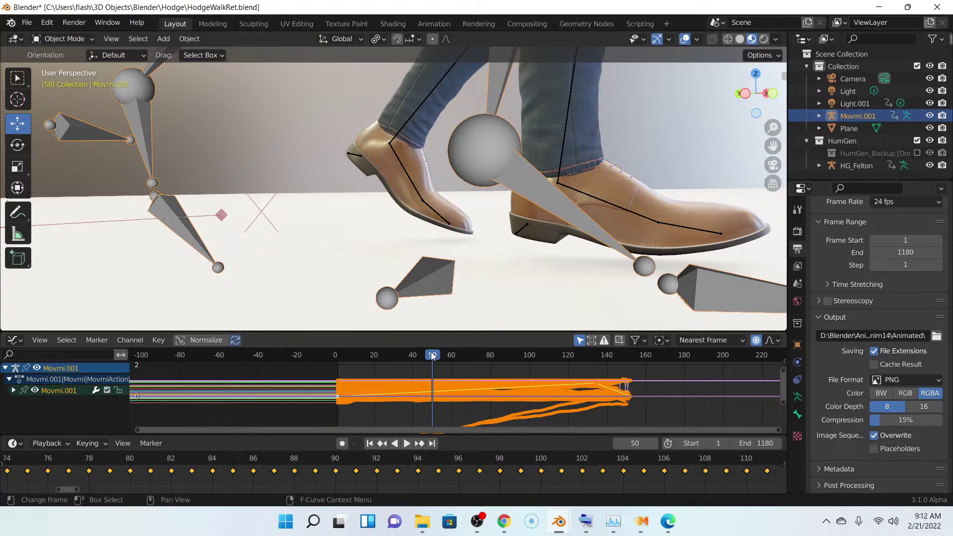
# - Advance through frames 64 and 74 to frame 100 and inspect HG_Felton's planted shoe against the floor
pyautogui.moveTo(433, 356); pyautogui.dragTo(458, 361)
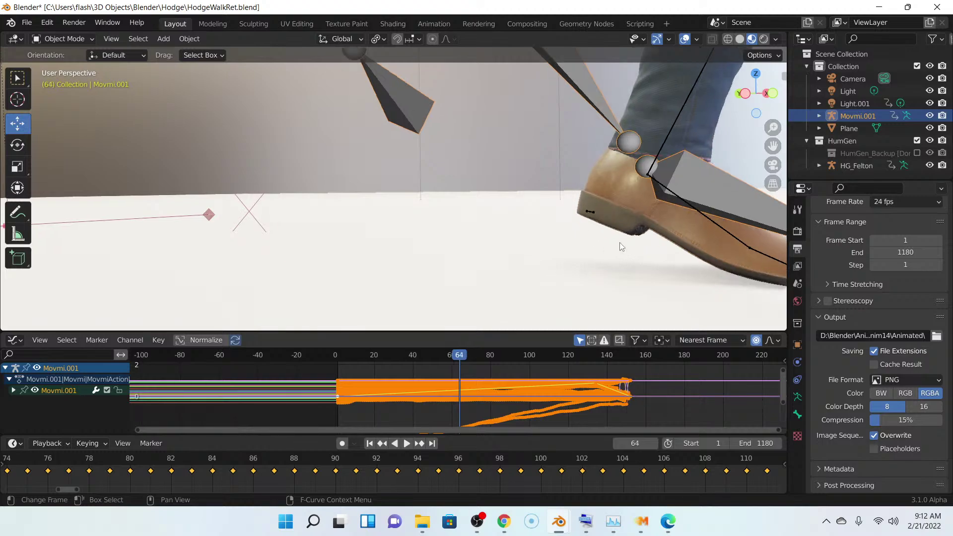
pyautogui.press('space')
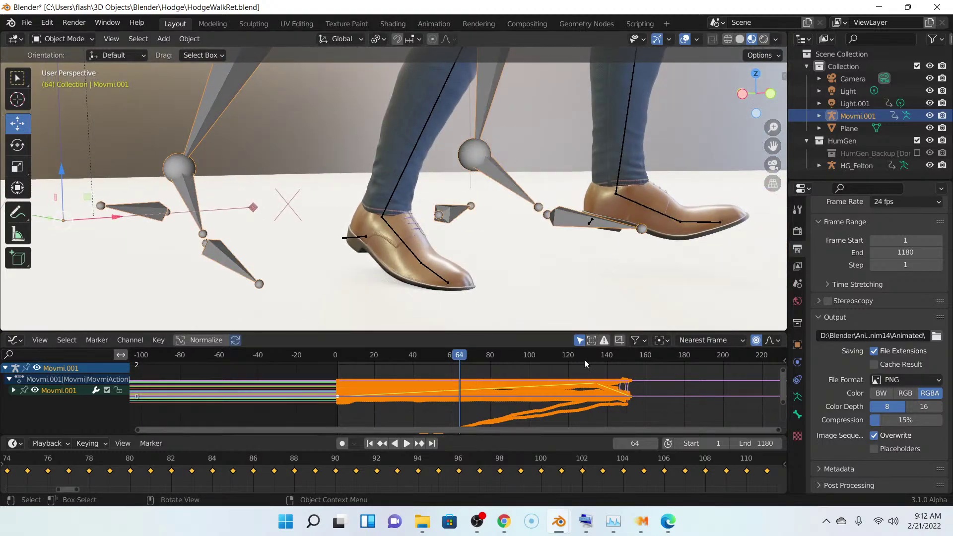
pyautogui.press('space')
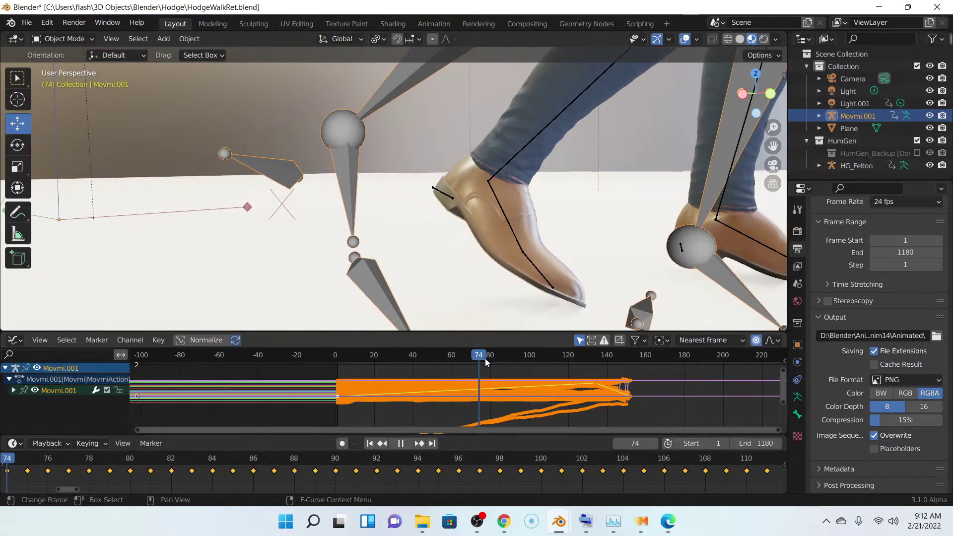
pyautogui.press('space')
pyautogui.scroll(-5, 610, 257)
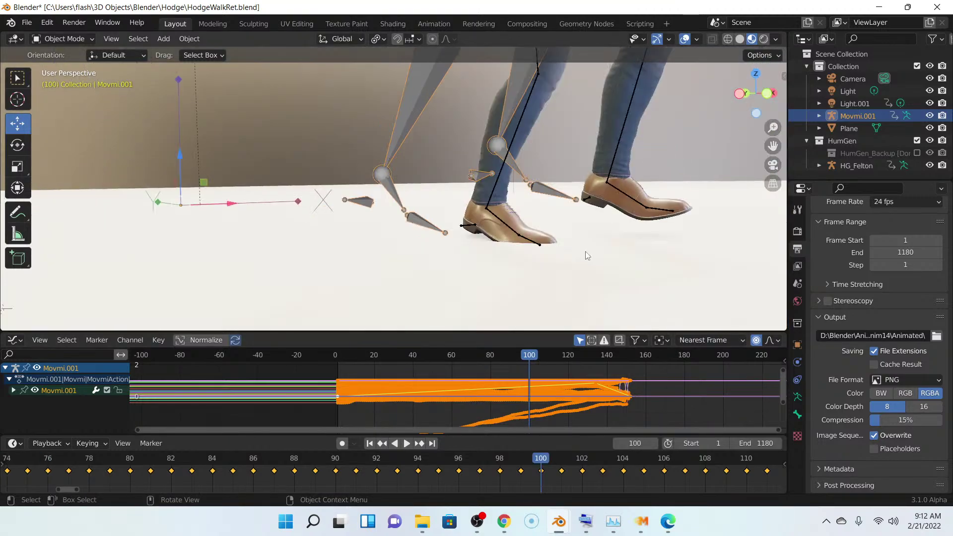
pyautogui.moveTo(580, 249); pyautogui.dragTo(454, 211, button='middle')
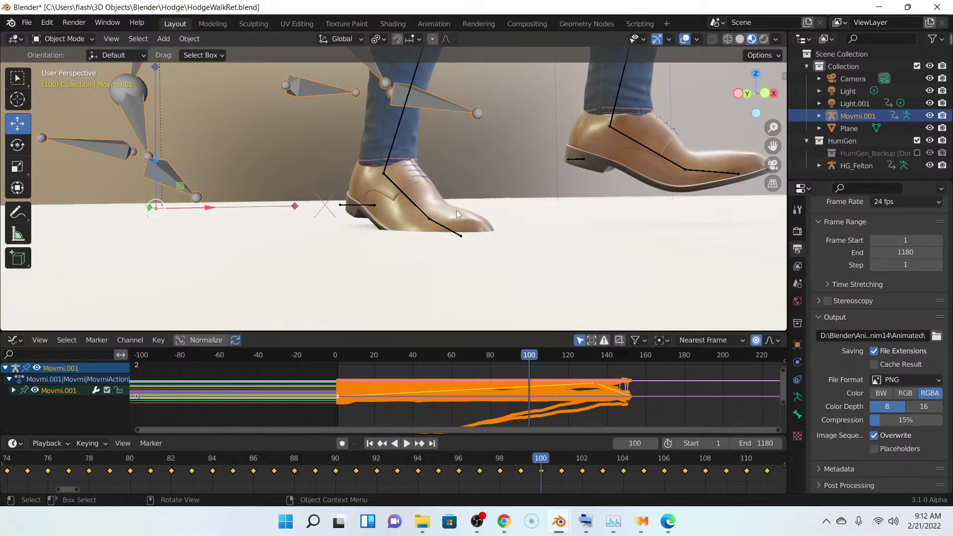
# - Put HG_Felton in Pose Mode at frame 100 and rotate the foot.R bone about global X to lift the toe above the floor
pyautogui.click(420, 212)
pyautogui.click(67, 42)
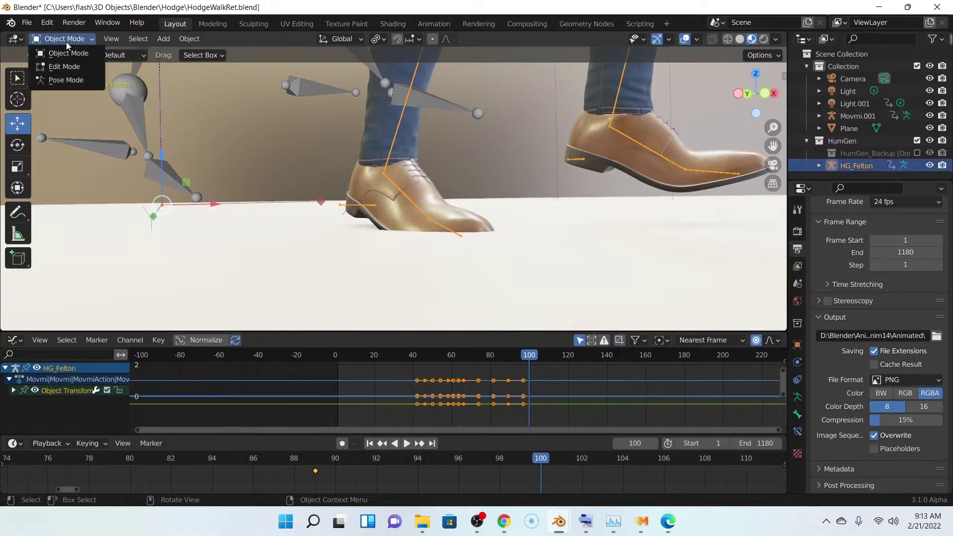
pyautogui.click(80, 81)
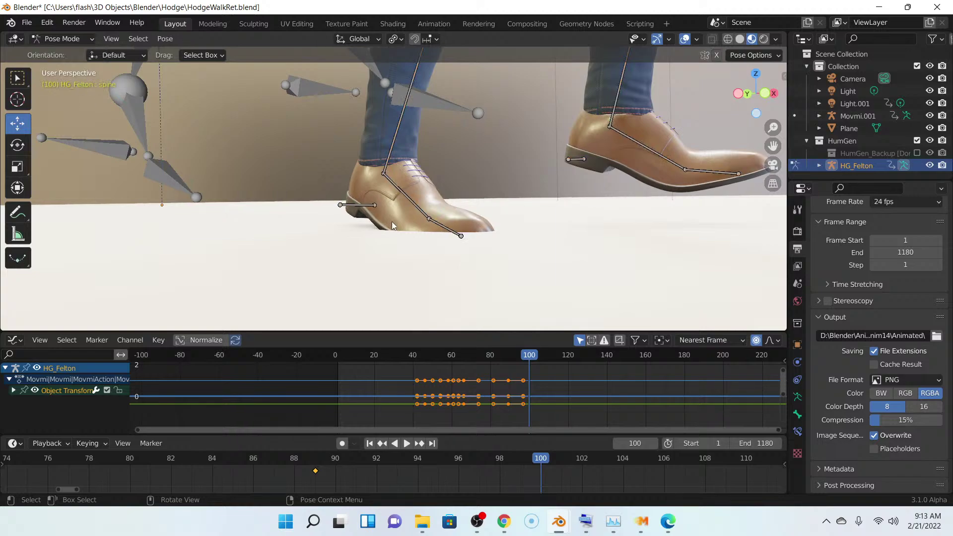
pyautogui.click(422, 214)
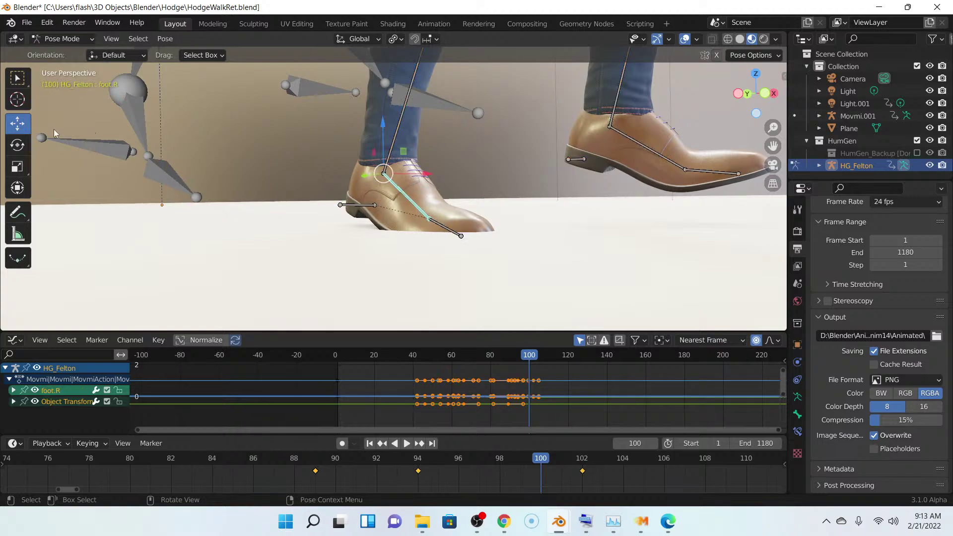
pyautogui.click(27, 147)
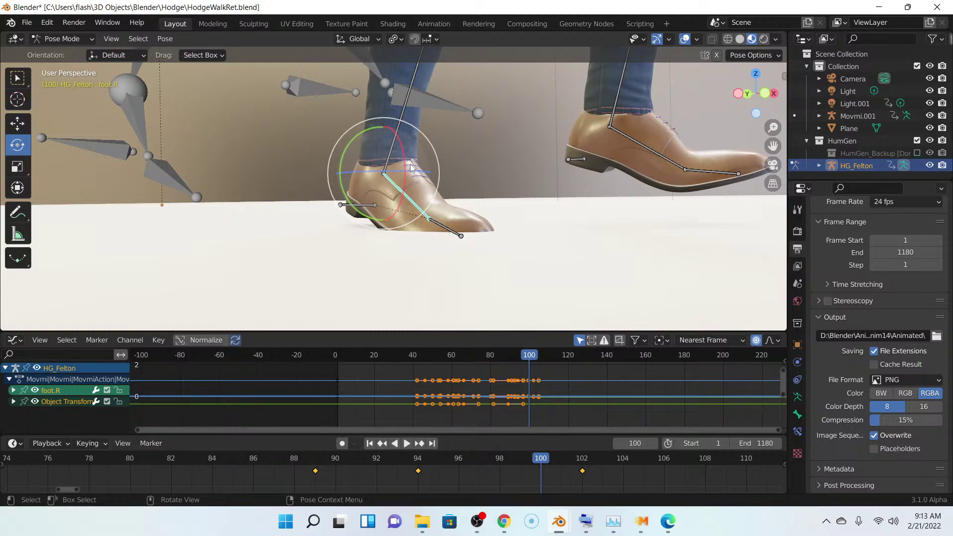
pyautogui.moveTo(411, 168); pyautogui.dragTo(403, 152)
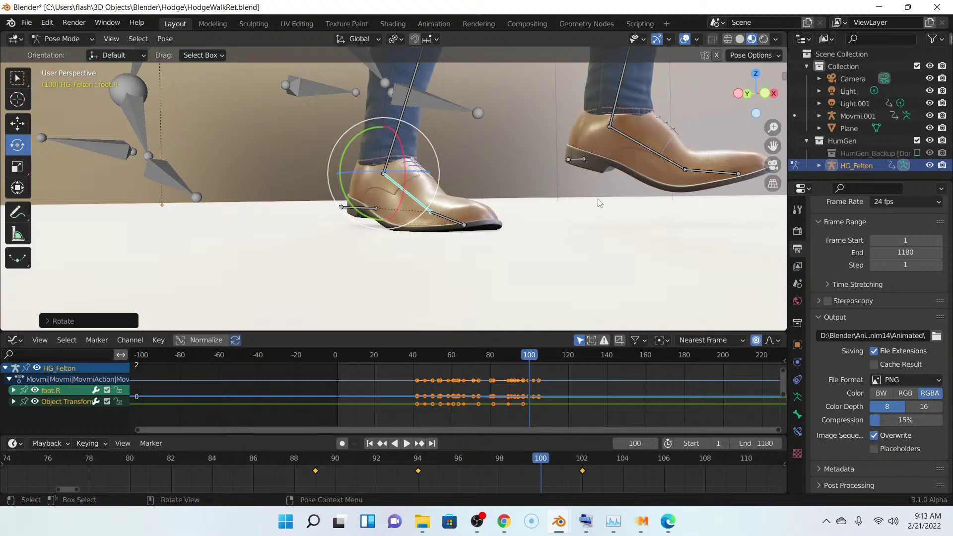
# - Turn on Auto Keying and nudge the foot.R rotation about global X to key it at frame 100
pyautogui.scroll(-4, 600, 203)
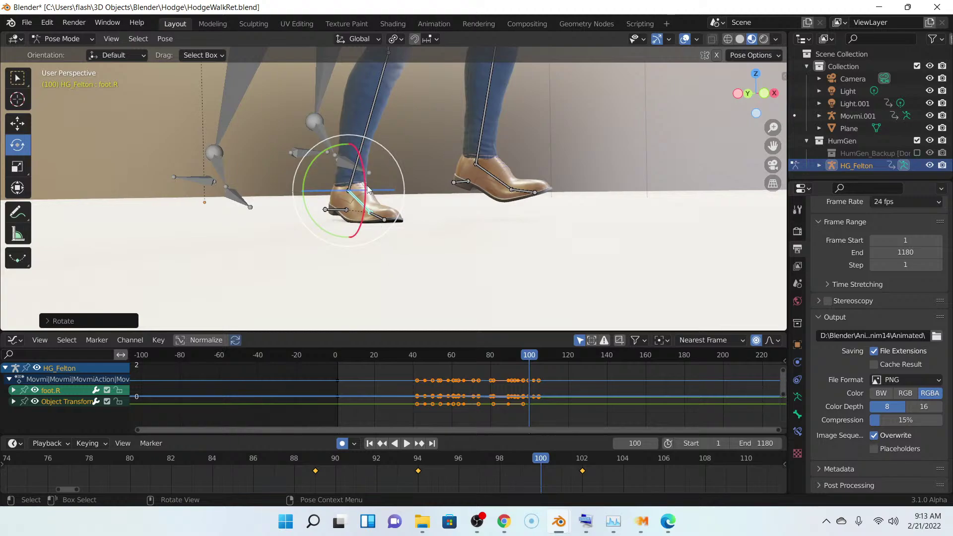
pyautogui.moveTo(365, 186); pyautogui.dragTo(365, 183)
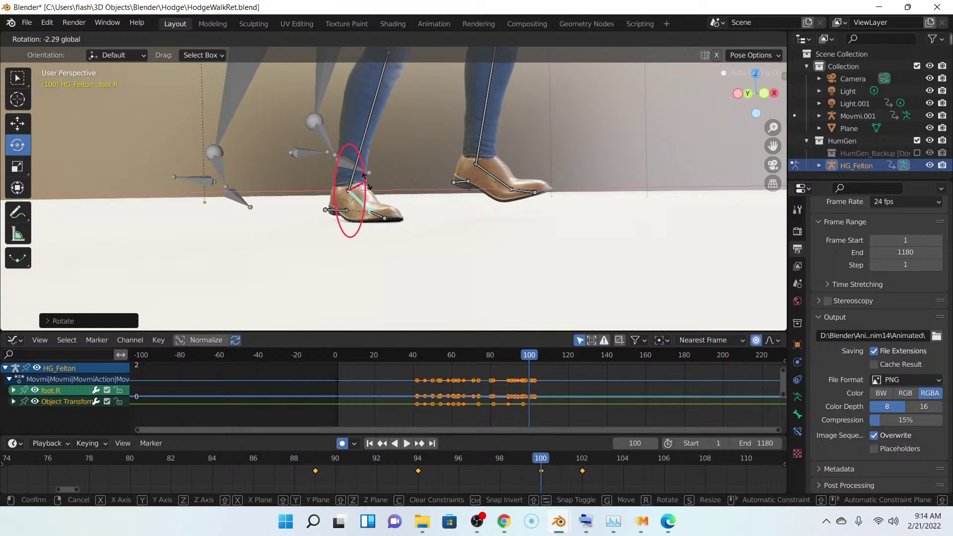
pyautogui.click(370, 189)
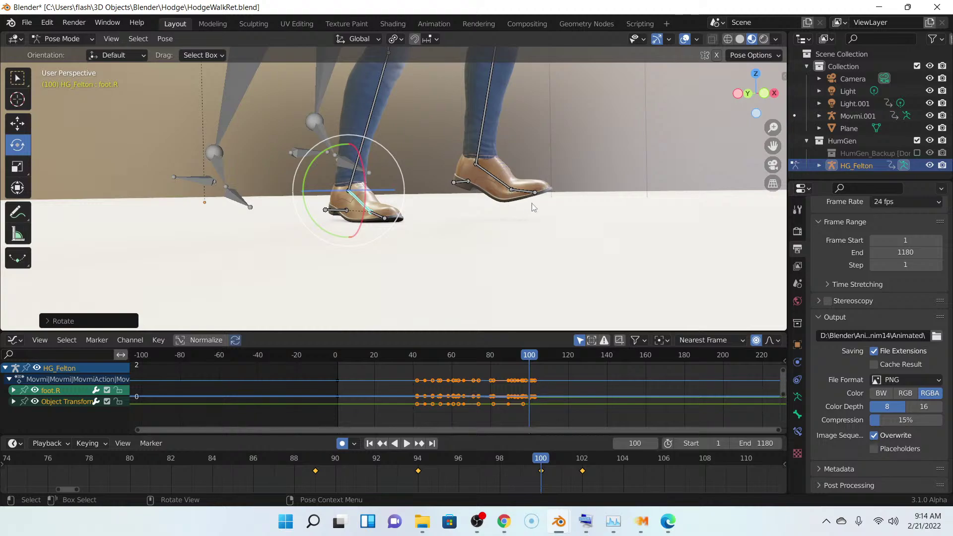
pyautogui.scroll(6, 533, 210)
pyautogui.scroll(-6, 539, 204)
pyautogui.keyDown('shift'); pyautogui.moveTo(560, 189); pyautogui.dragTo(496, 193, button='middle'); pyautogui.keyUp('shift')
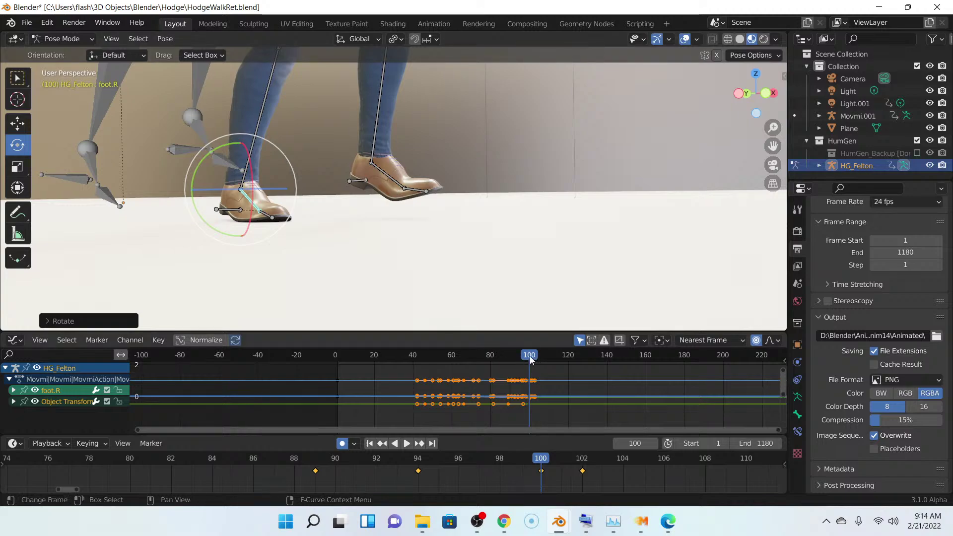
# - Rotate foot.R about global X at frame 104 to lift the toe out of the floor, and play backward to check the motion
pyautogui.press('space')
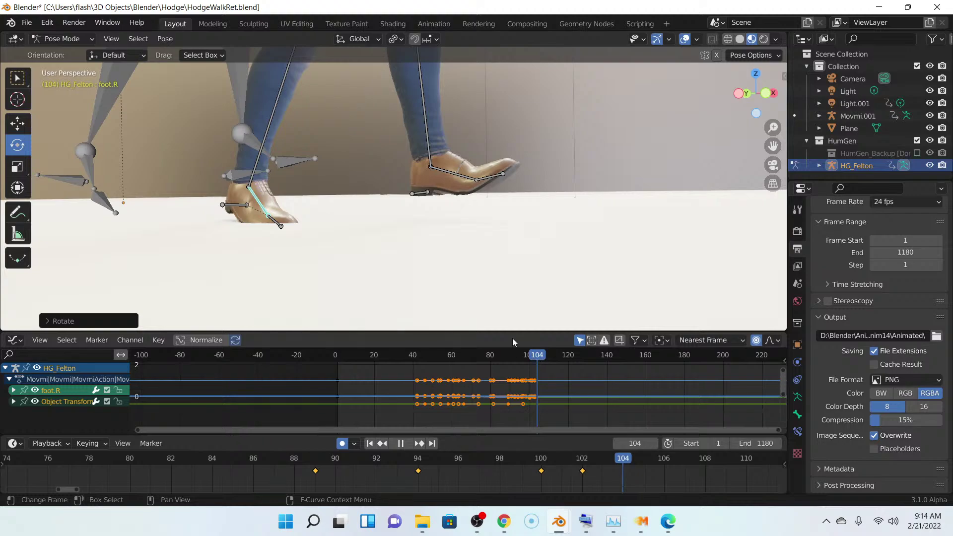
pyautogui.press('space')
pyautogui.moveTo(286, 208); pyautogui.dragTo(299, 208, button='middle')
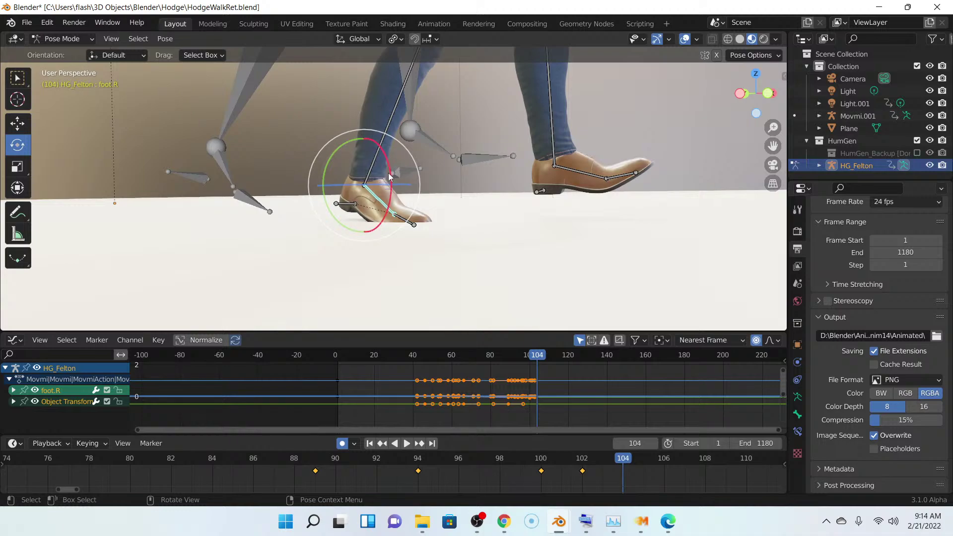
pyautogui.moveTo(390, 176); pyautogui.dragTo(389, 168)
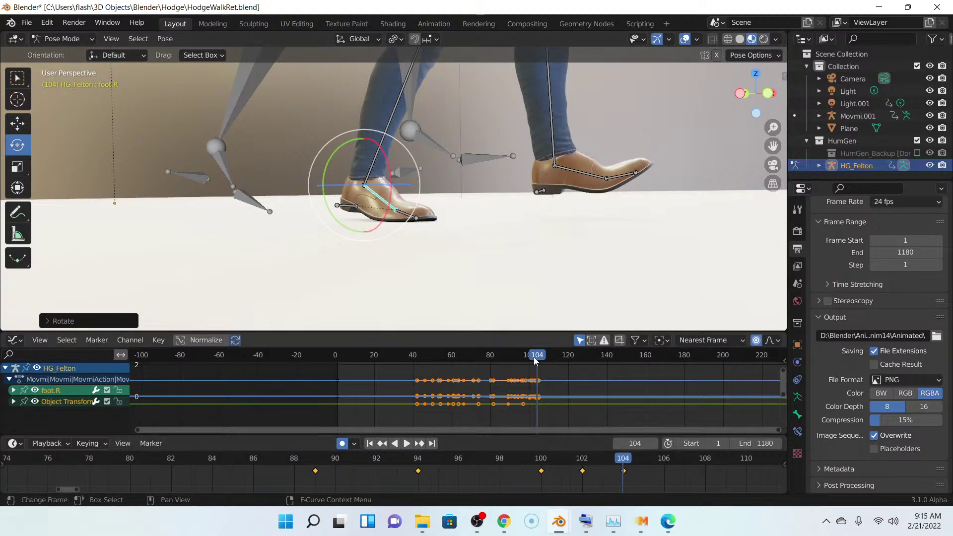
pyautogui.hotkey('shift', 'ctrl', 'space')
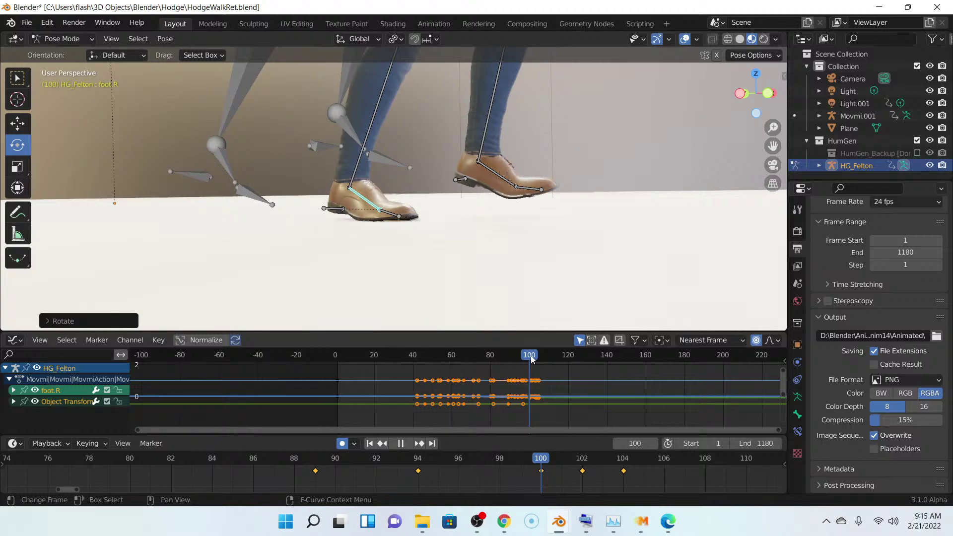
pyautogui.press('Escape')
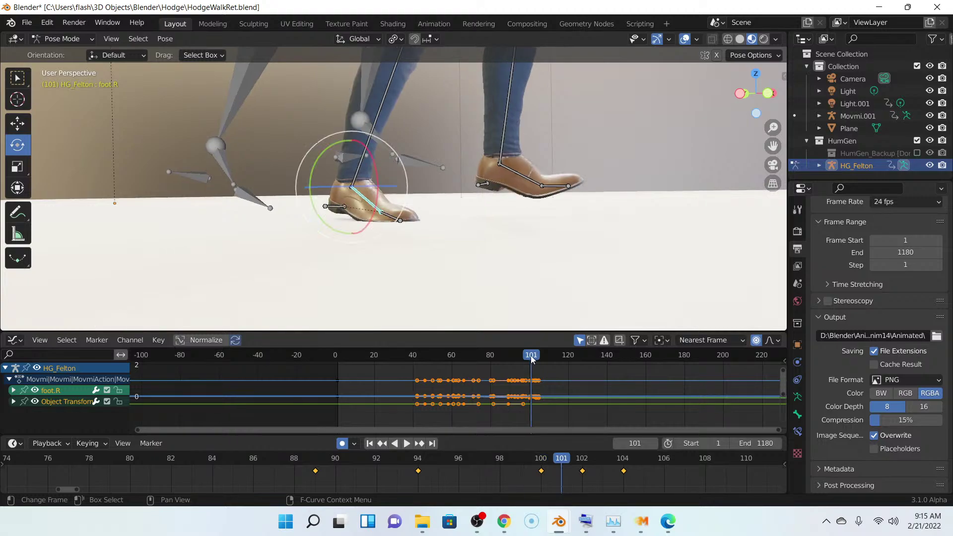
# - Rotate the foot.R bone about global X at frames 101 and 102 to lift the toe out of the floor
pyautogui.moveTo(376, 172); pyautogui.dragTo(439, 253)
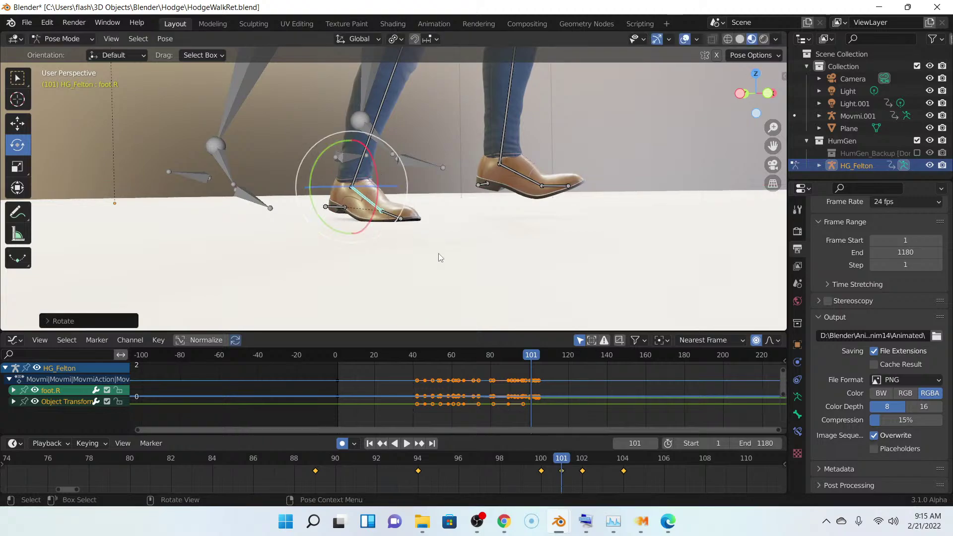
pyautogui.press('Right')
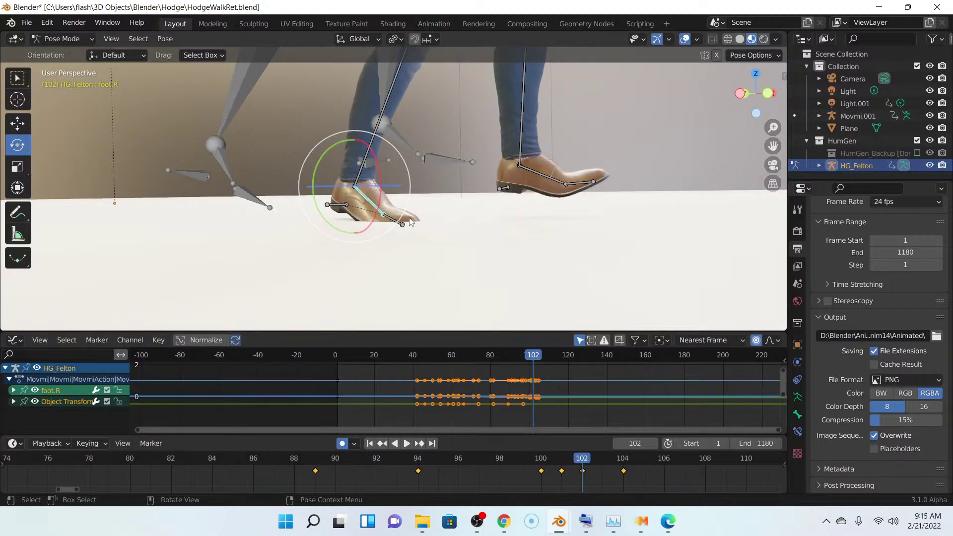
pyautogui.moveTo(380, 179); pyautogui.dragTo(379, 172)
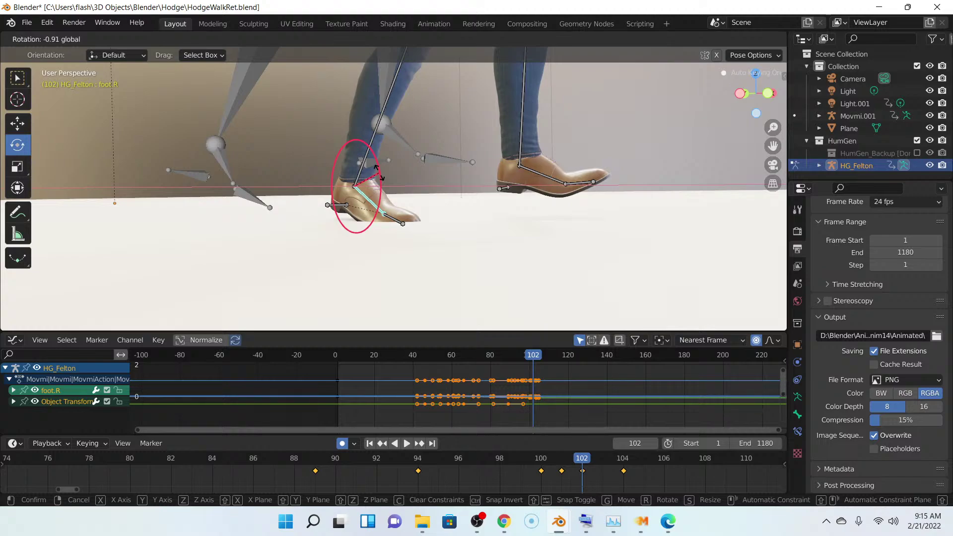
pyautogui.moveTo(378, 172); pyautogui.dragTo(384, 168)
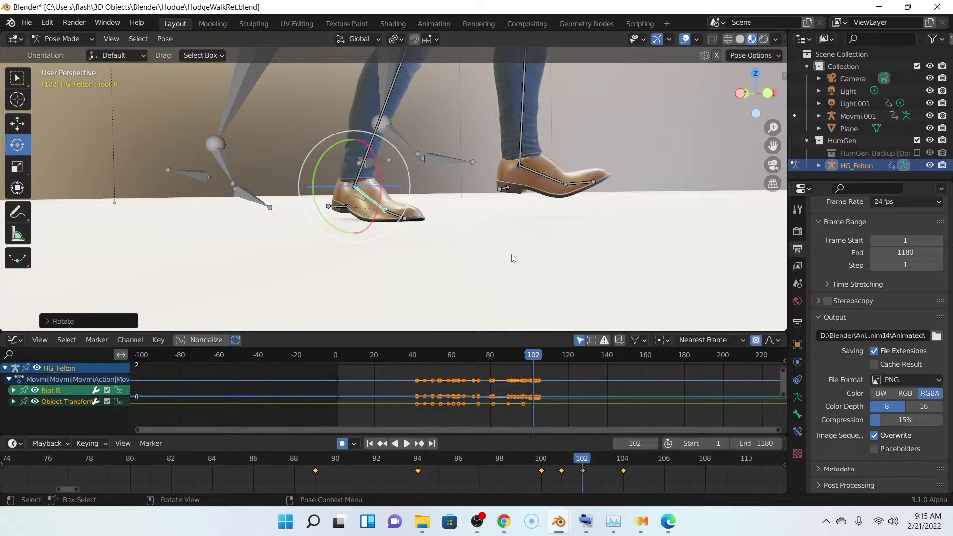
# - Return to frame 95 and examine the planted right shoe against the floor up close, continuing through frame 103
pyautogui.press('space')
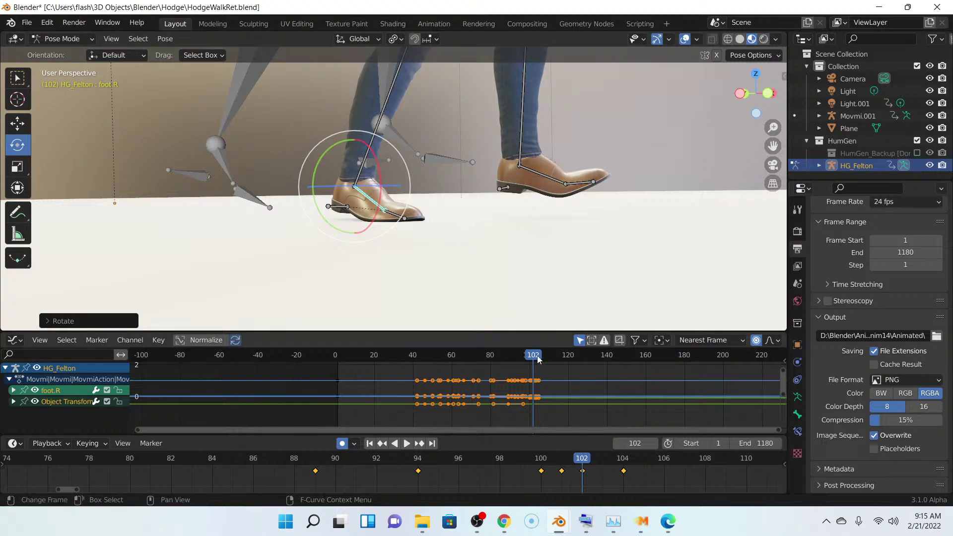
pyautogui.moveTo(528, 361); pyautogui.dragTo(520, 363)
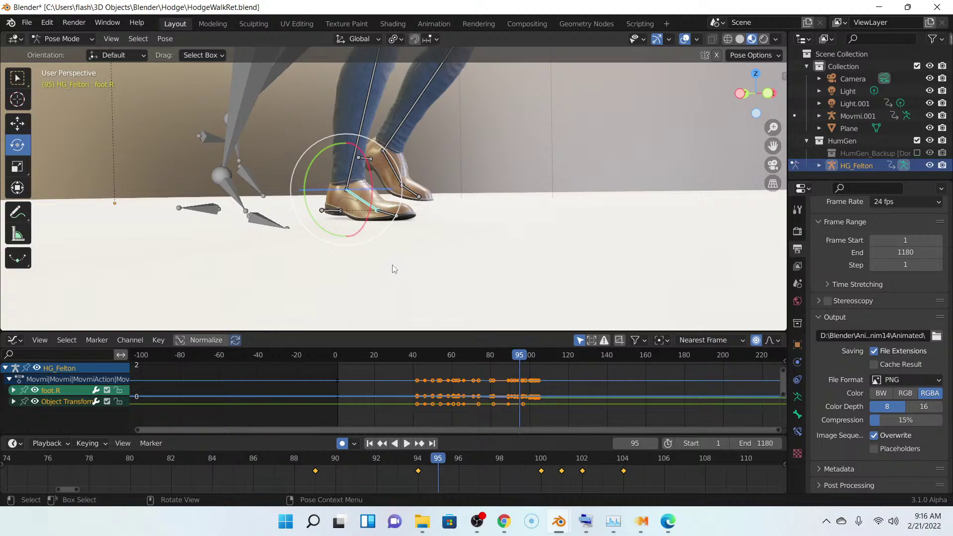
pyautogui.scroll(6, 400, 270)
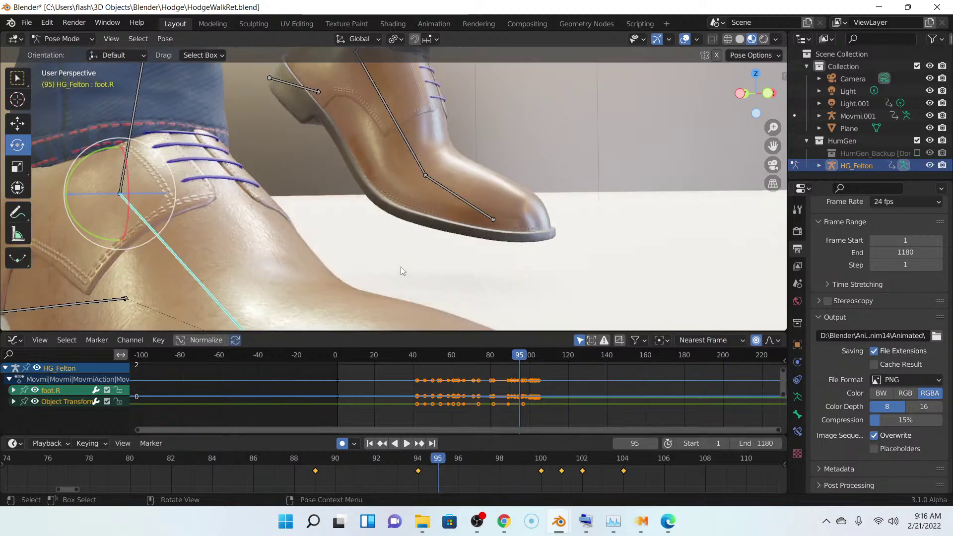
pyautogui.scroll(-4, 400, 271)
pyautogui.scroll(8, 410, 263)
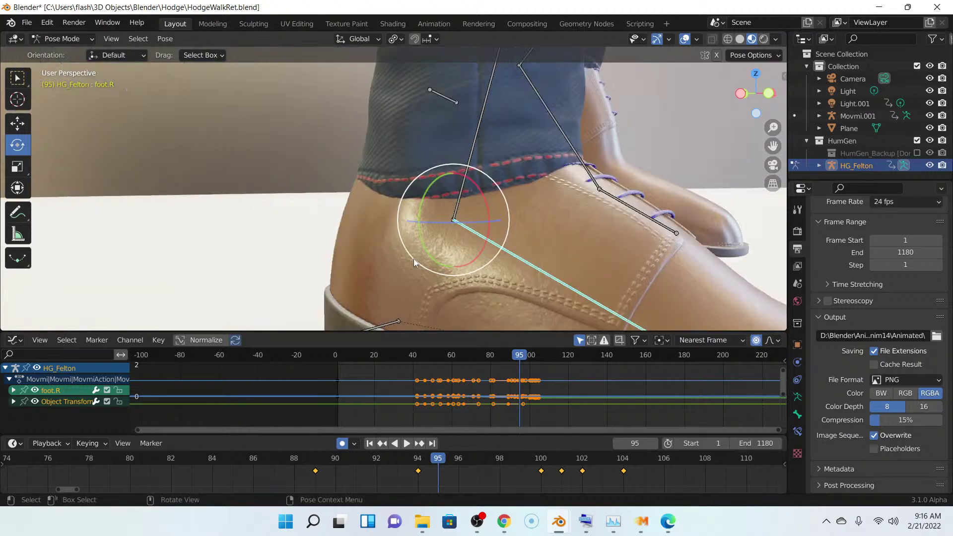
pyautogui.scroll(-2, 363, 174)
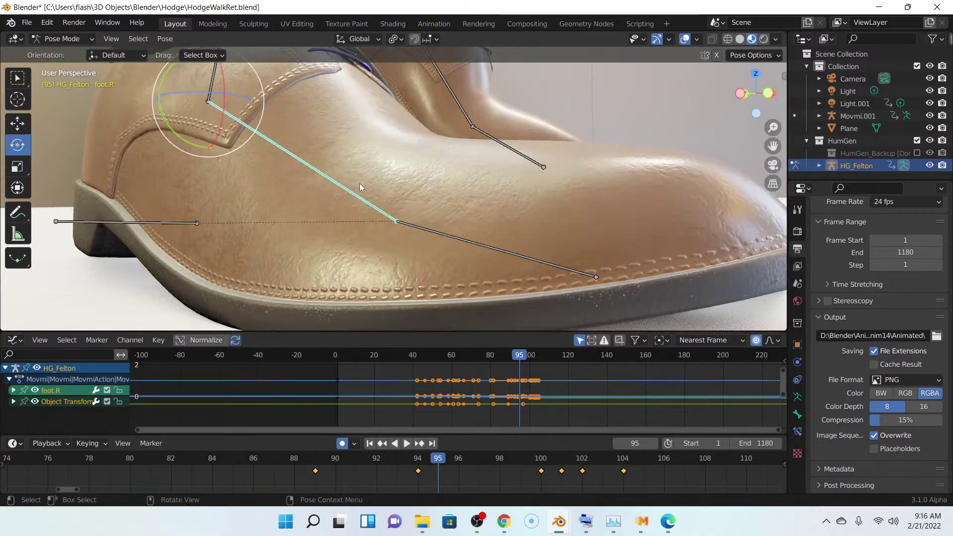
pyautogui.scroll(-5, 360, 184)
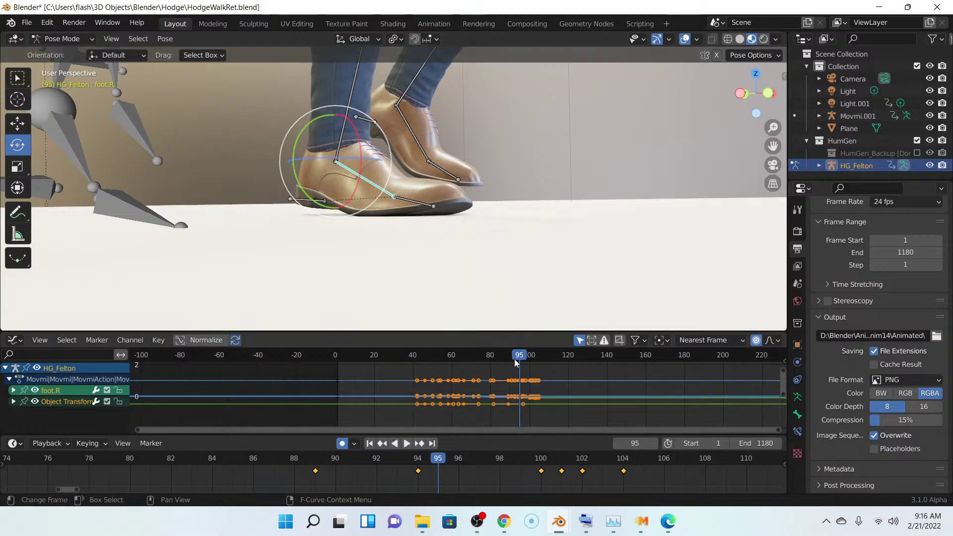
pyautogui.press('space')
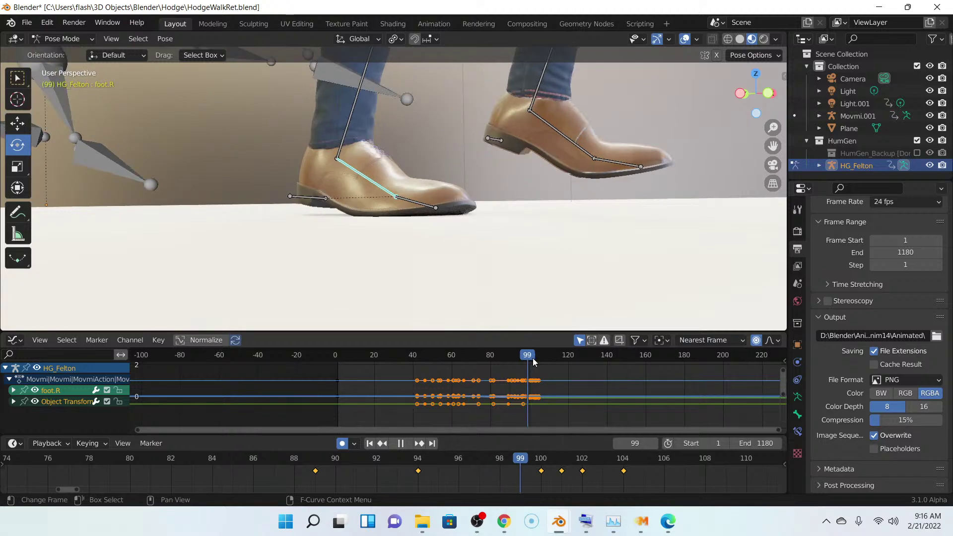
pyautogui.press('space')
pyautogui.moveTo(621, 230); pyautogui.dragTo(596, 257, button='middle')
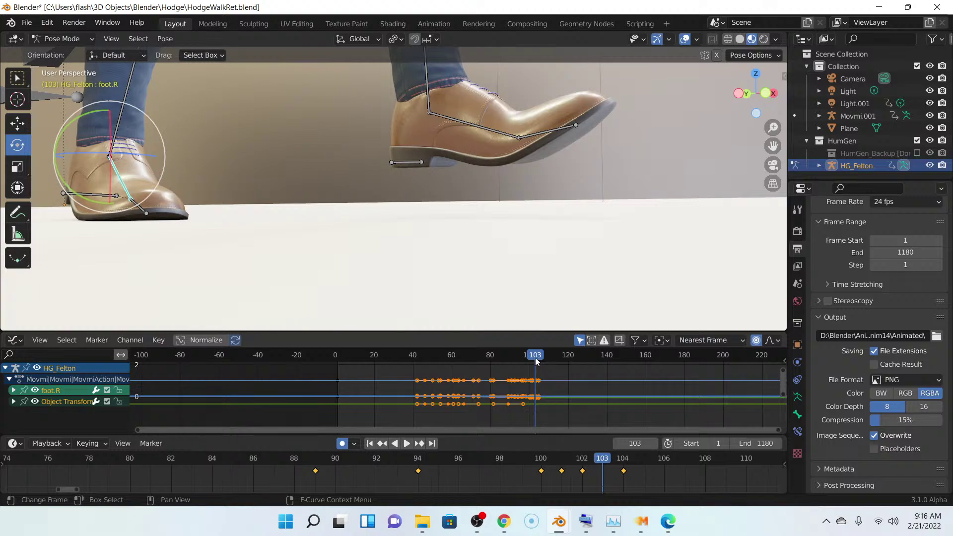
# - Play the walk through frame 111 to frame 122 and examine how both shoes meet the floor
pyautogui.press('space')
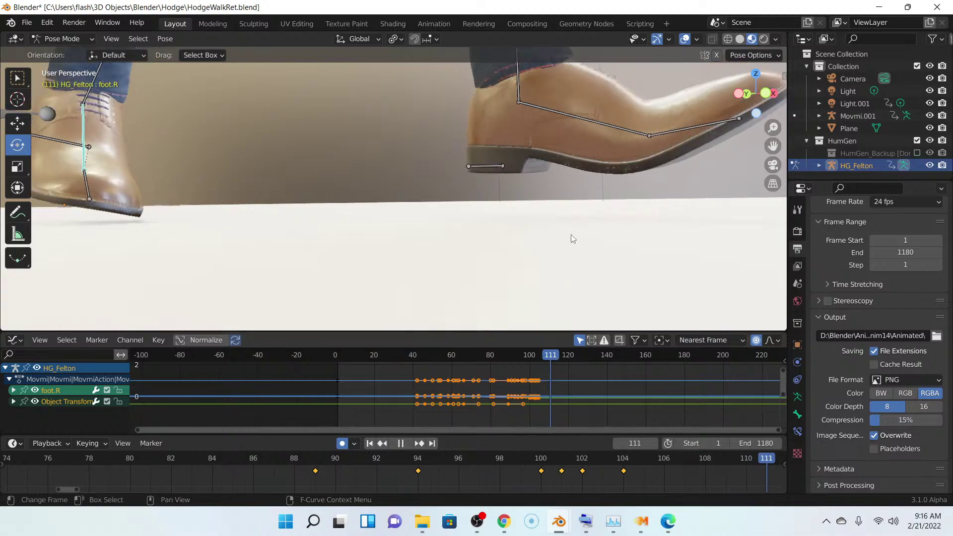
pyautogui.press('space')
pyautogui.press('KP_Decimal')
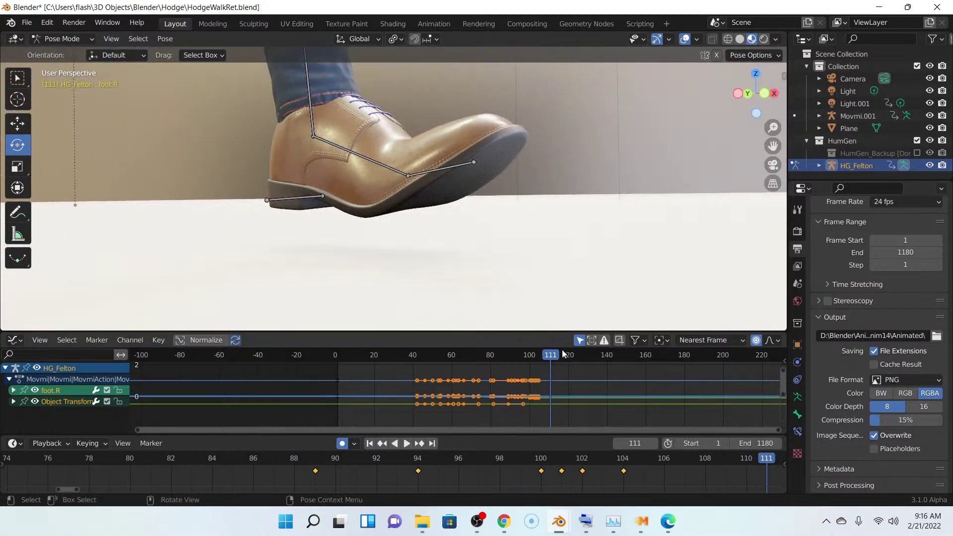
pyautogui.press('space')
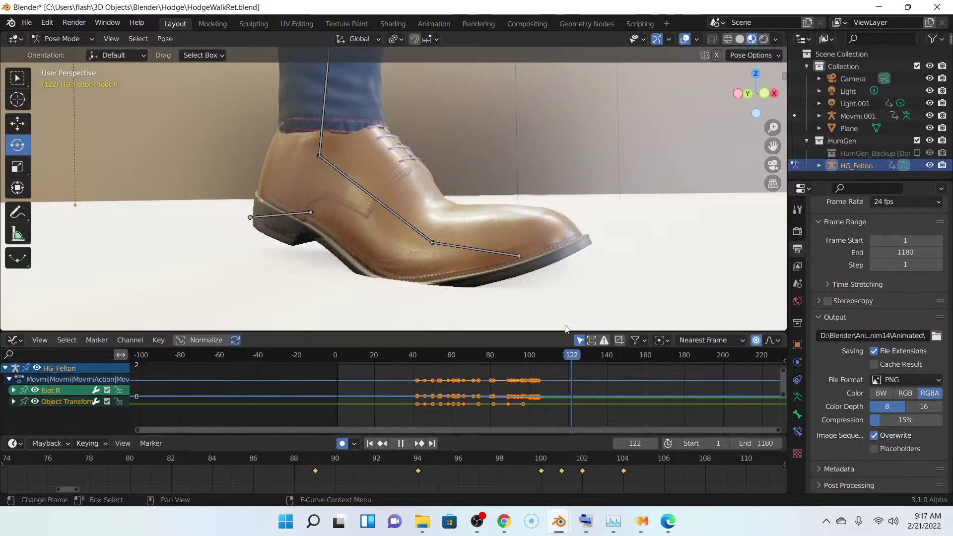
pyautogui.press('space')
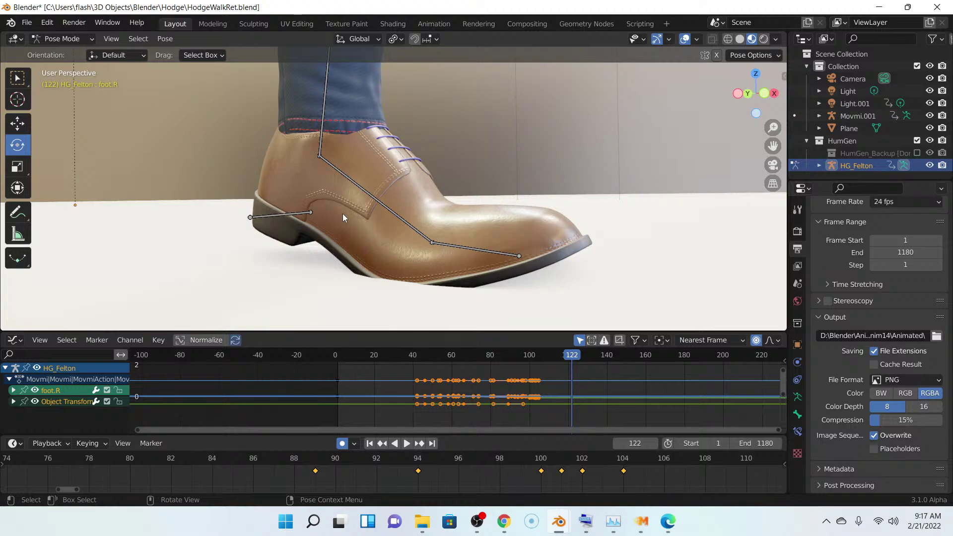
pyautogui.scroll(-7, 307, 153)
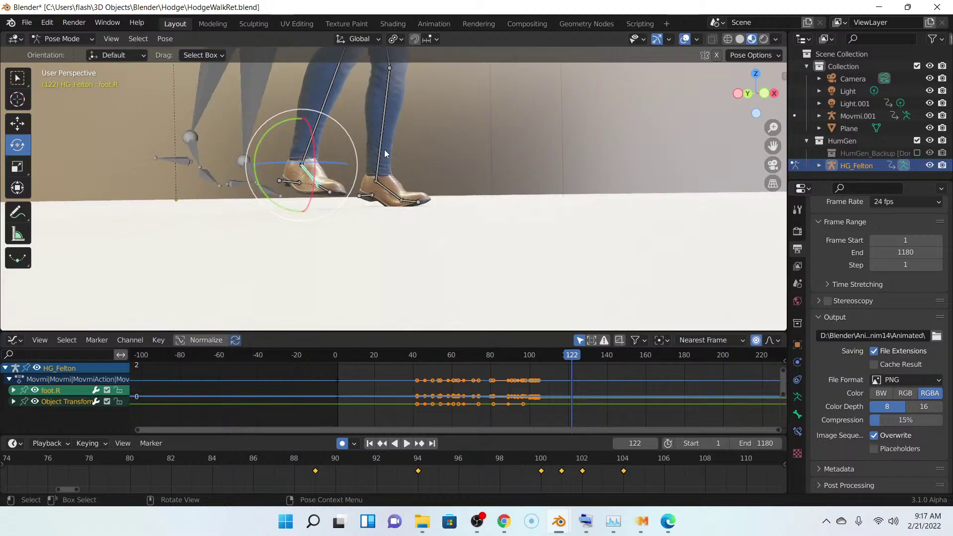
pyautogui.scroll(7, 386, 153)
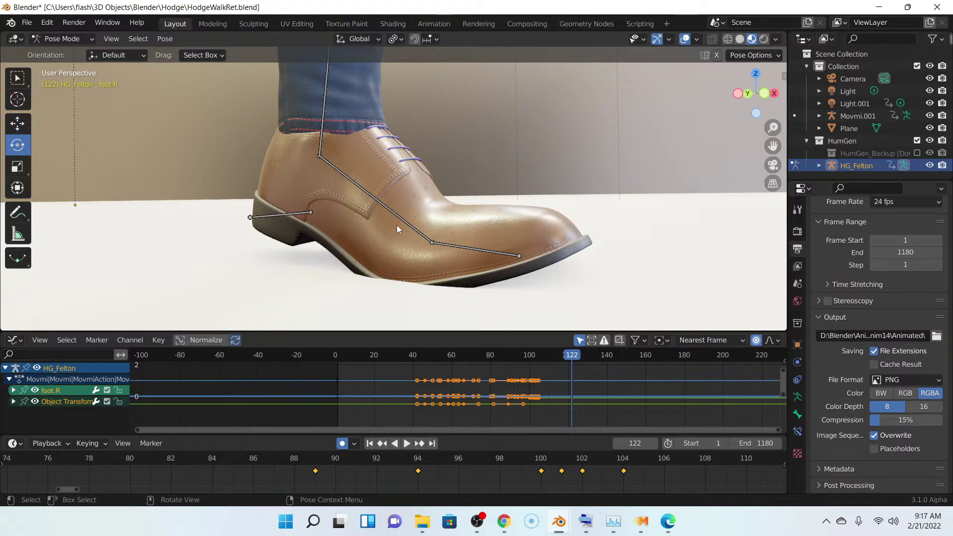
pyautogui.moveTo(436, 241); pyautogui.dragTo(437, 241, button='middle')
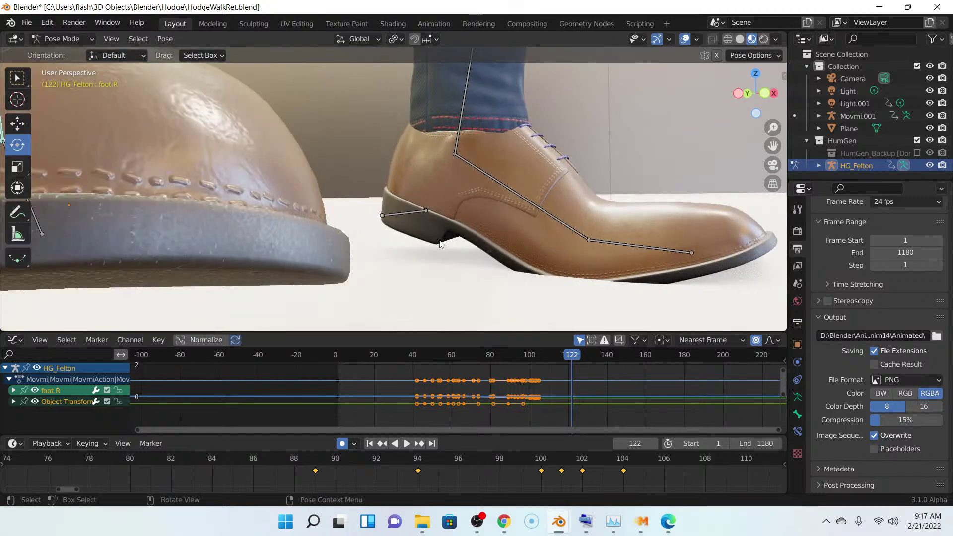
pyautogui.scroll(-3, 442, 210)
pyautogui.scroll(-3, 448, 205)
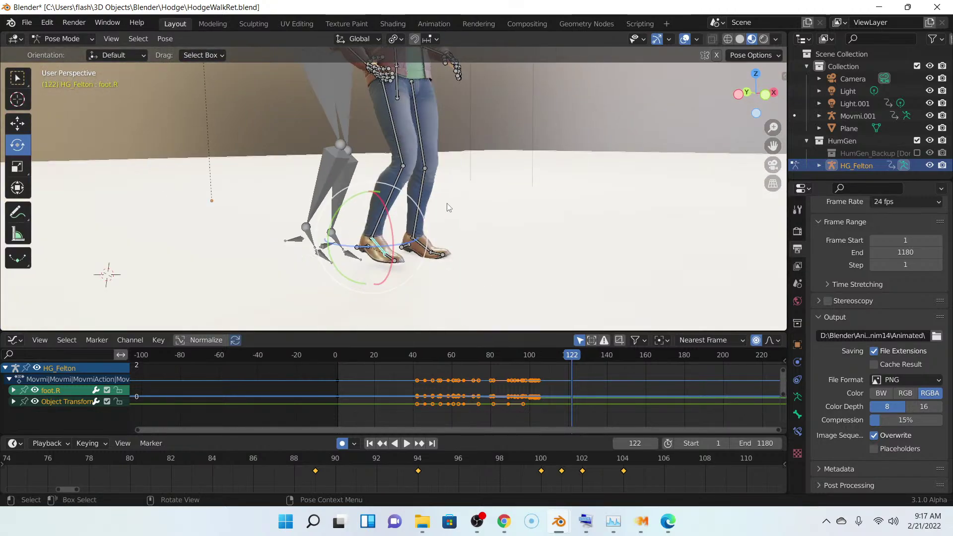
pyautogui.scroll(-2, 449, 201)
pyautogui.scroll(-2, 457, 178)
pyautogui.moveTo(445, 192); pyautogui.dragTo(443, 191, button='middle')
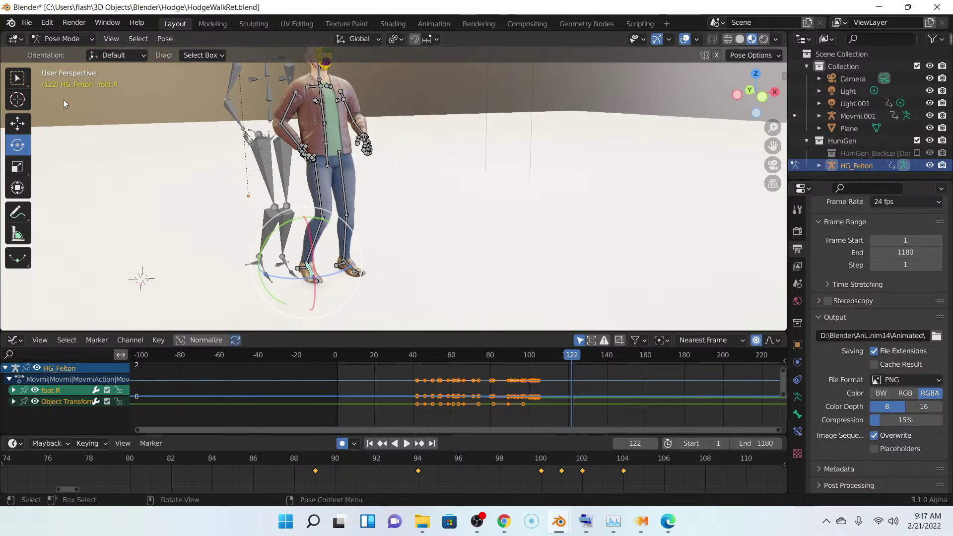
# - Switch HG_Felton to Object Mode and raise it slightly along global Z at frame 122 to lift the shoes out of the floor
pyautogui.click(61, 38)
pyautogui.click(68, 55)
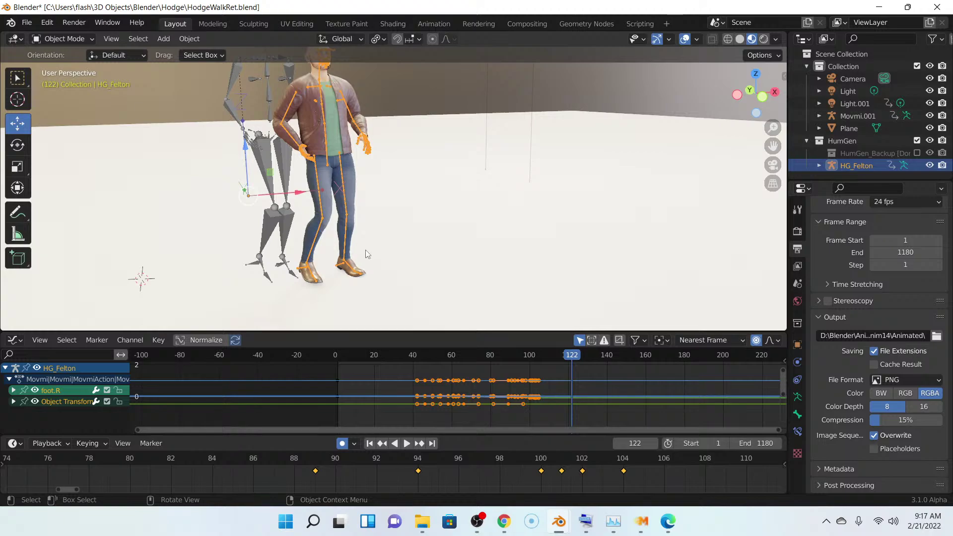
pyautogui.scroll(8, 373, 234)
pyautogui.moveTo(376, 229); pyautogui.dragTo(381, 231, button='middle')
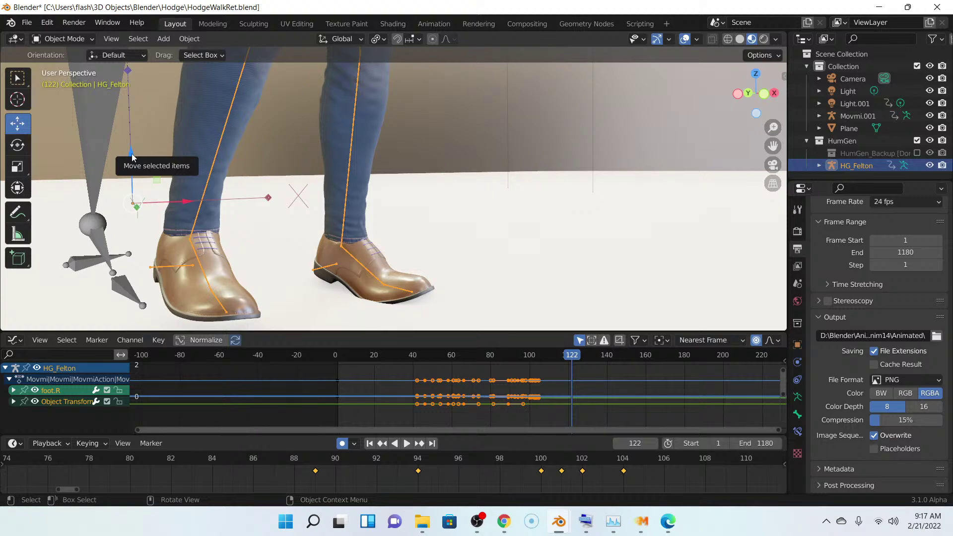
pyautogui.moveTo(132, 157)
pyautogui.mouseDown()
pyautogui.moveTo(141, 150)
pyautogui.moveTo(133, 150)
pyautogui.mouseUp()
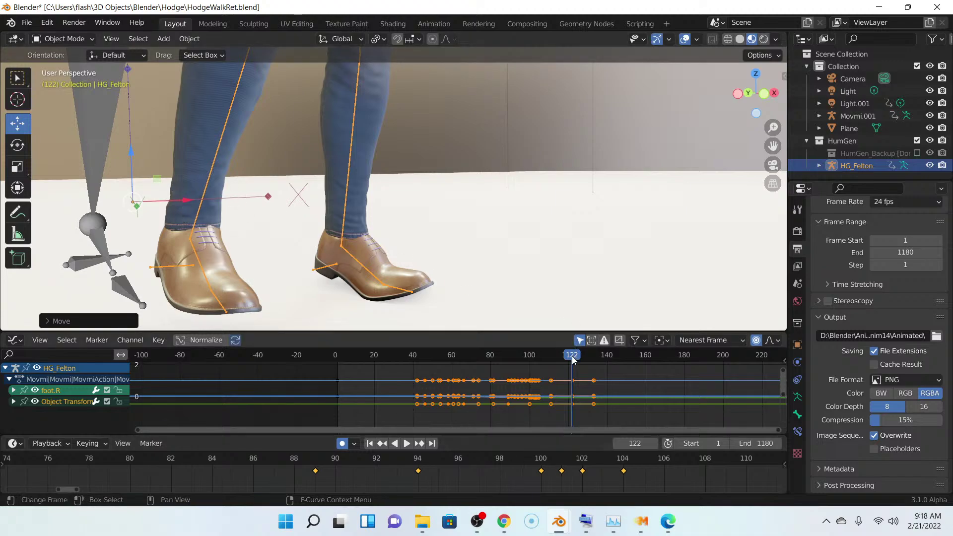
# - Play backward through frame 113 to frame 97 and check HG_Felton's shoe height against the floor
pyautogui.hotkey('shift', 'ctrl', 'space')
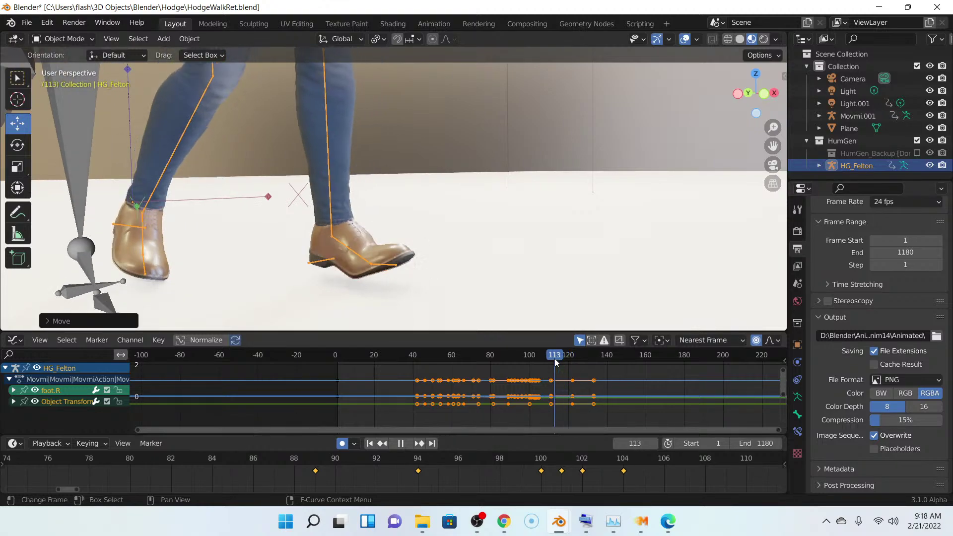
pyautogui.press('space')
pyautogui.moveTo(551, 303); pyautogui.dragTo(534, 278, button='middle')
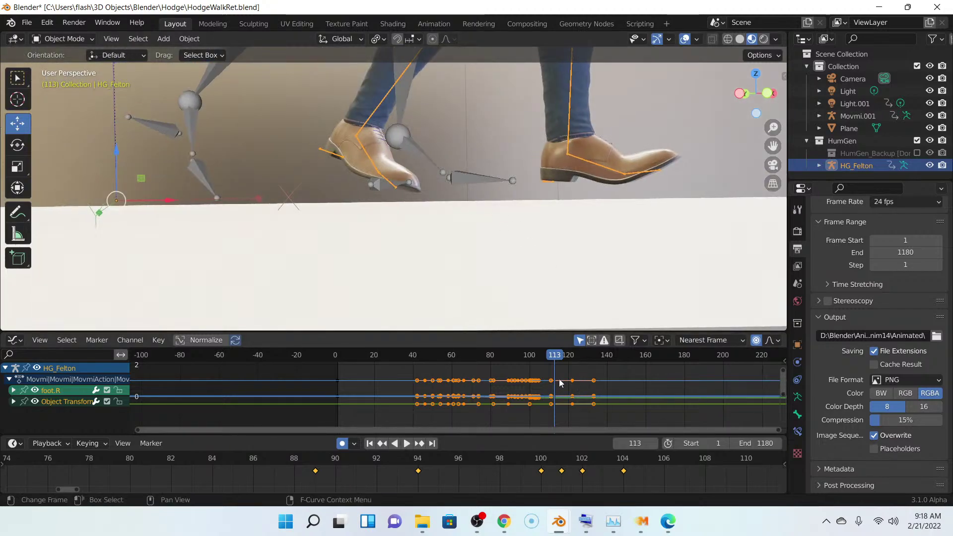
pyautogui.hotkey('ctrl', 'shift', 'space')
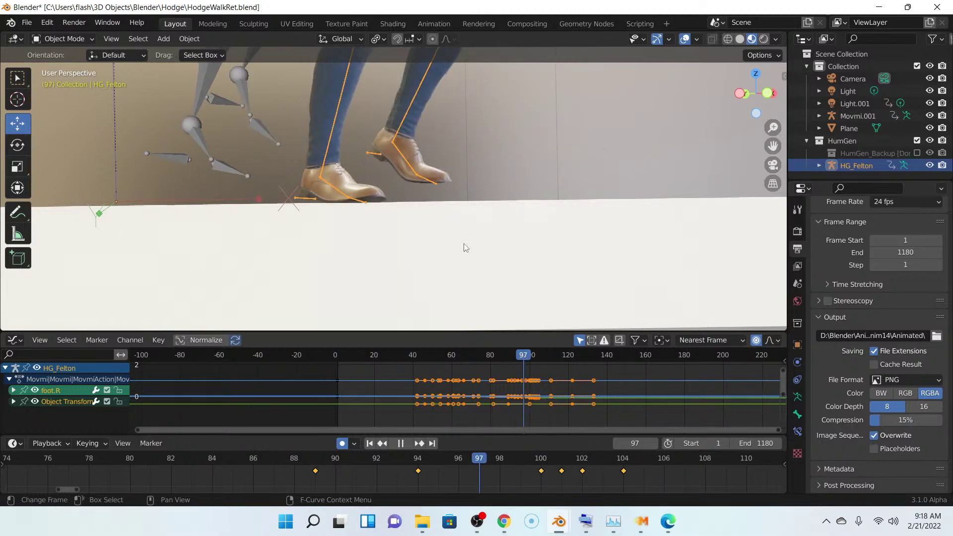
pyautogui.scroll(5, 467, 246)
pyautogui.moveTo(466, 245); pyautogui.dragTo(476, 244, button='middle')
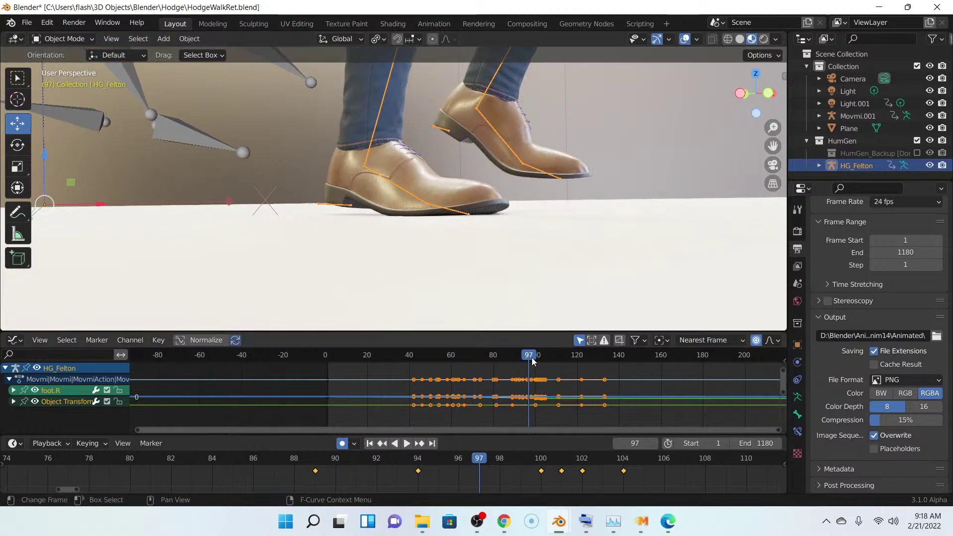
# - Play the walk from frame 97 to frame 136, return to frame 130 and examine both shoes against the floor
pyautogui.press('space')
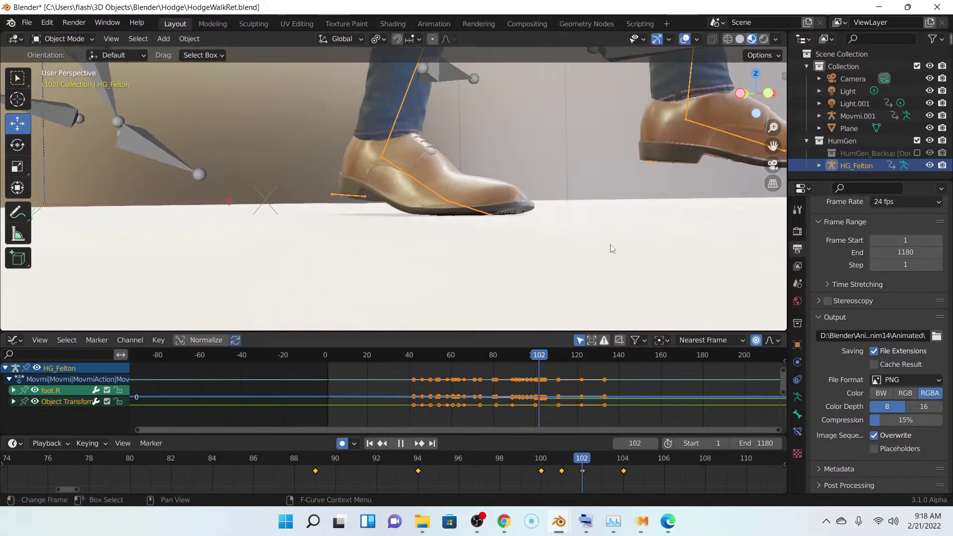
pyautogui.press('space')
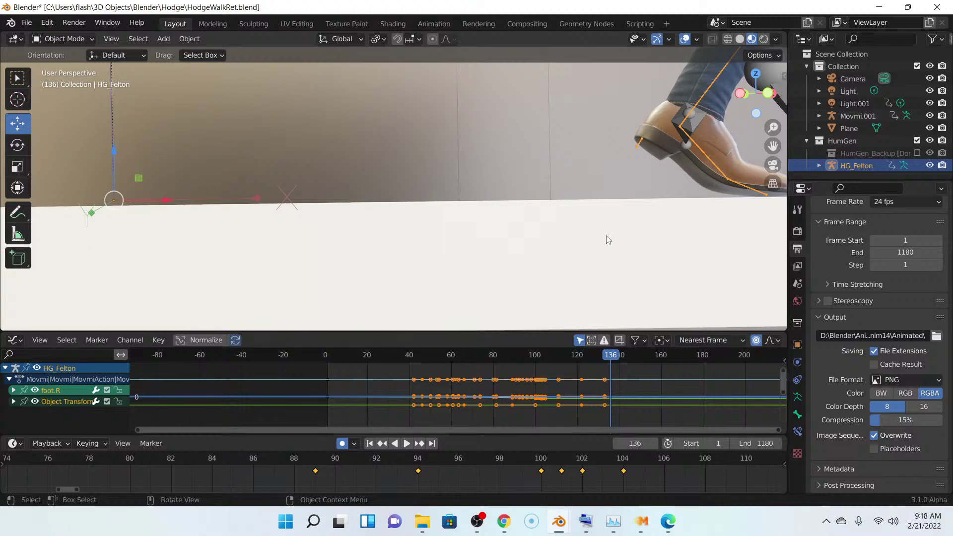
pyautogui.moveTo(607, 236); pyautogui.dragTo(588, 236, button='middle')
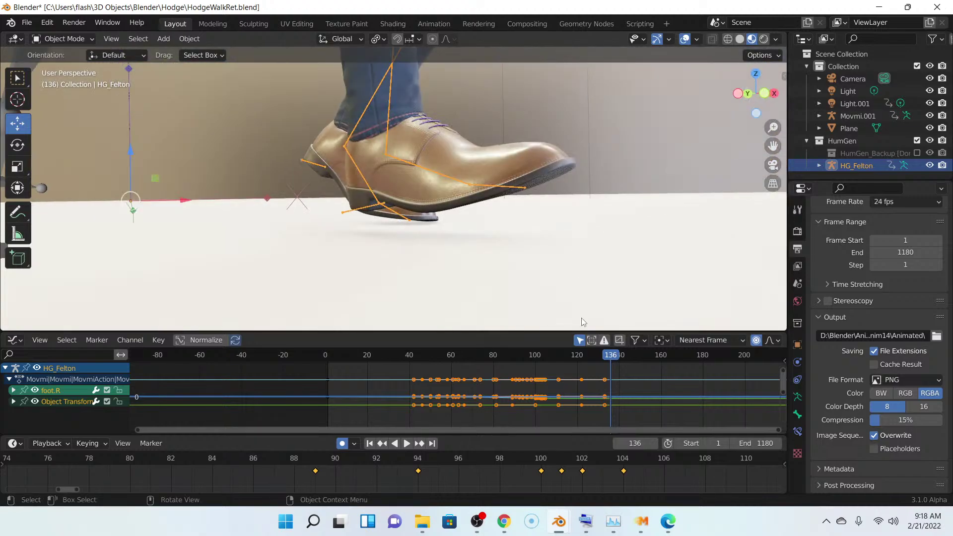
pyautogui.press('space')
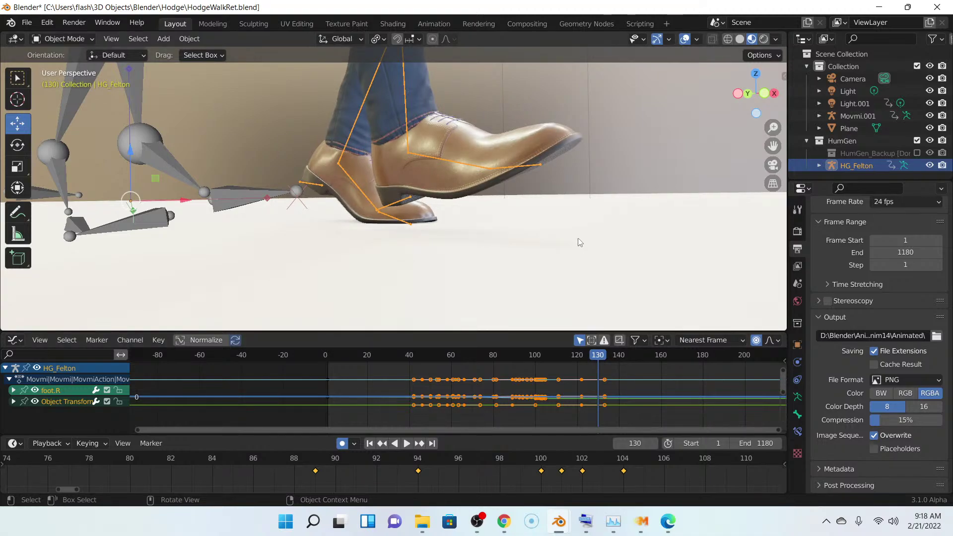
pyautogui.press('Escape')
pyautogui.scroll(-2, 573, 233)
pyautogui.scroll(4, 574, 233)
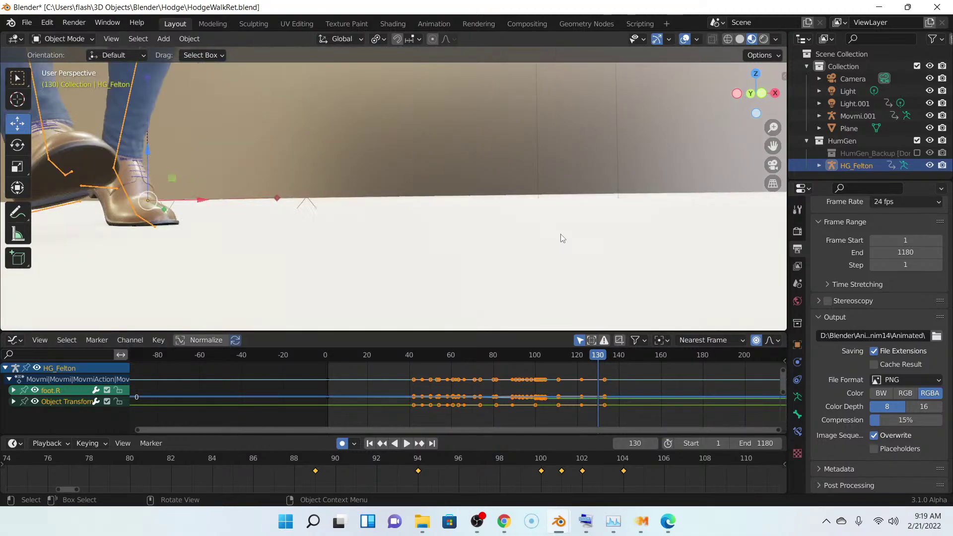
pyautogui.moveTo(561, 234); pyautogui.dragTo(608, 296, button='middle')
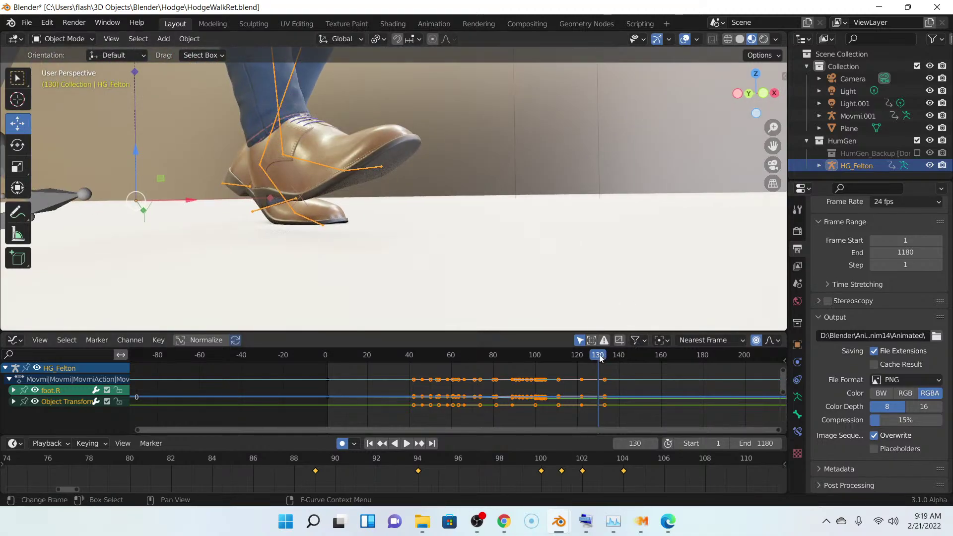
# - Play the walk on to frame 148, then return to frame 100 and view the figure's legs on the floor
pyautogui.press('space')
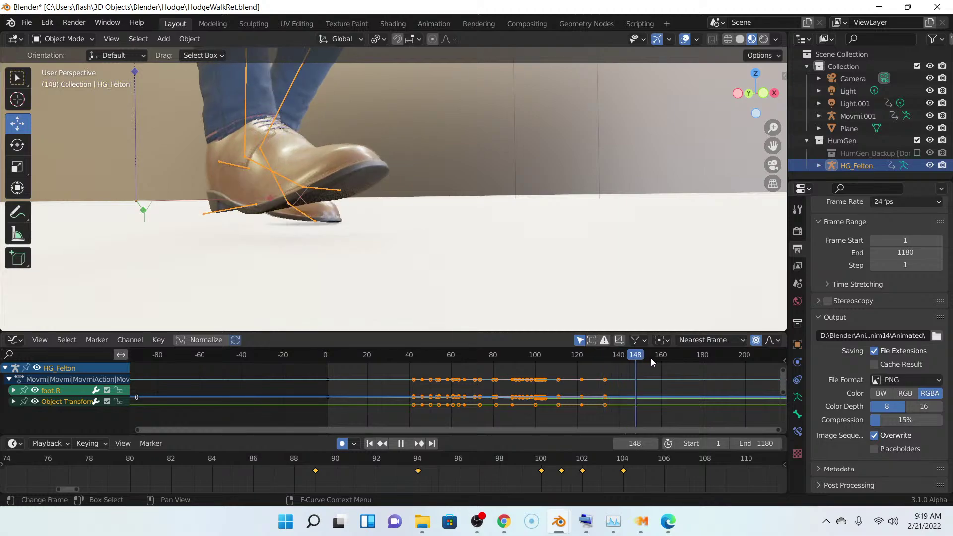
pyautogui.press('Escape')
pyautogui.scroll(-6, 525, 229)
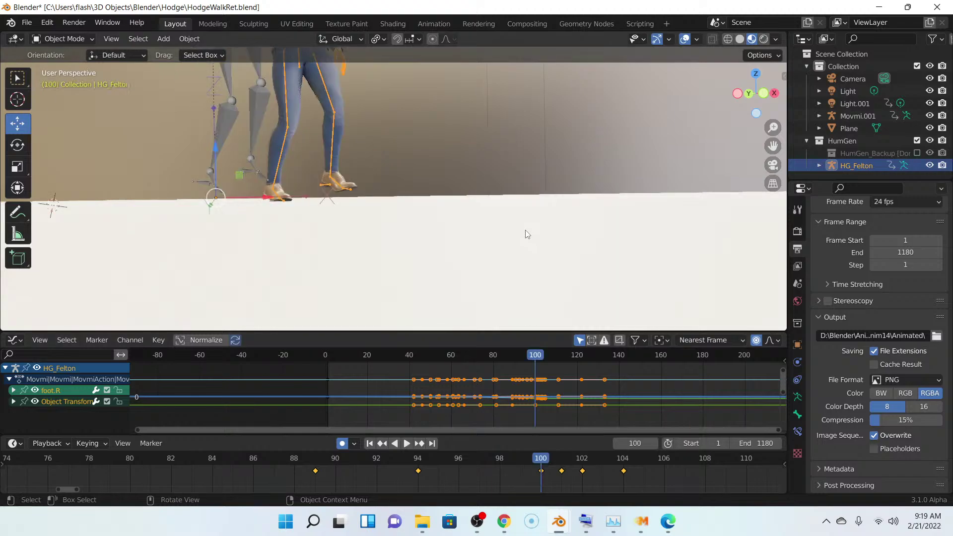
pyautogui.scroll(6, 526, 232)
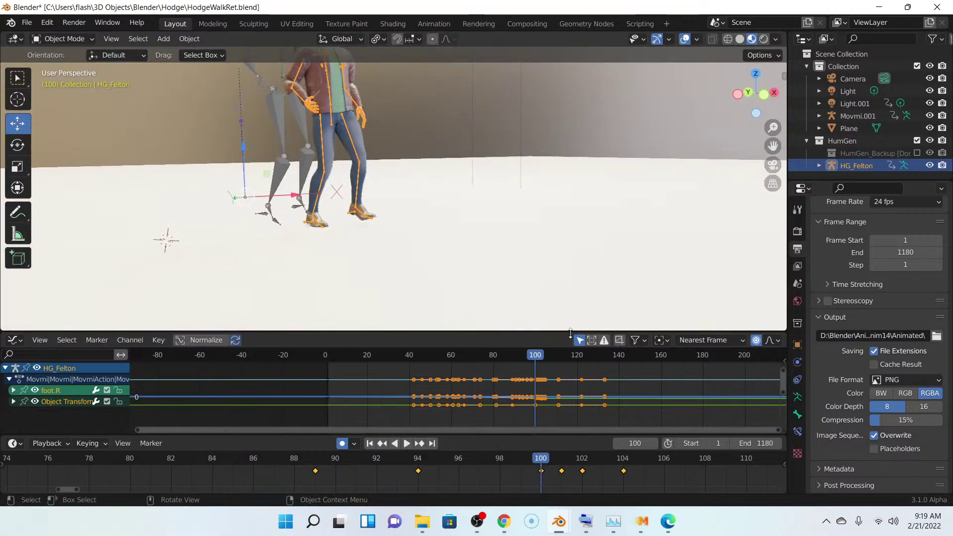
# - Play the walk from frame 100 to frame 113, then go back to frame 91 and examine the shoes up close
pyautogui.press('space')
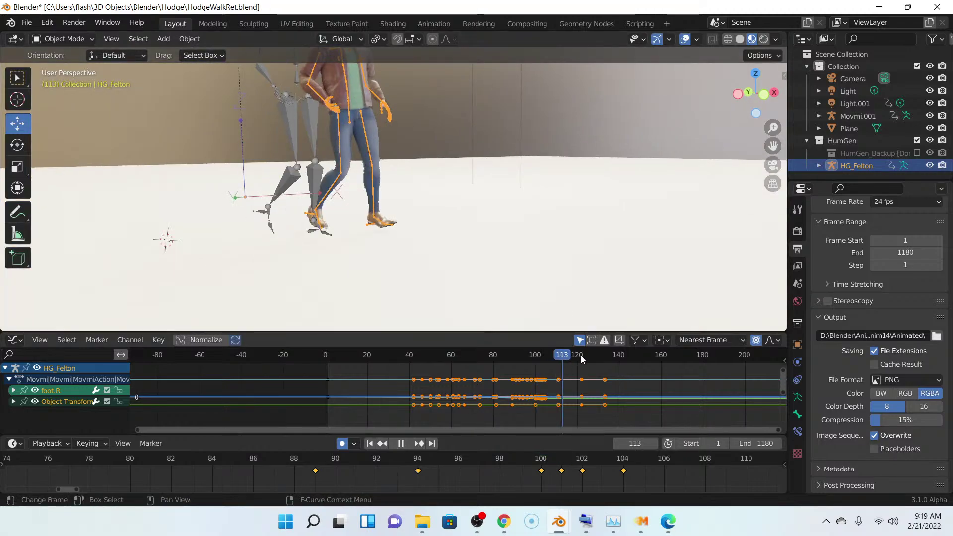
pyautogui.click(550, 355)
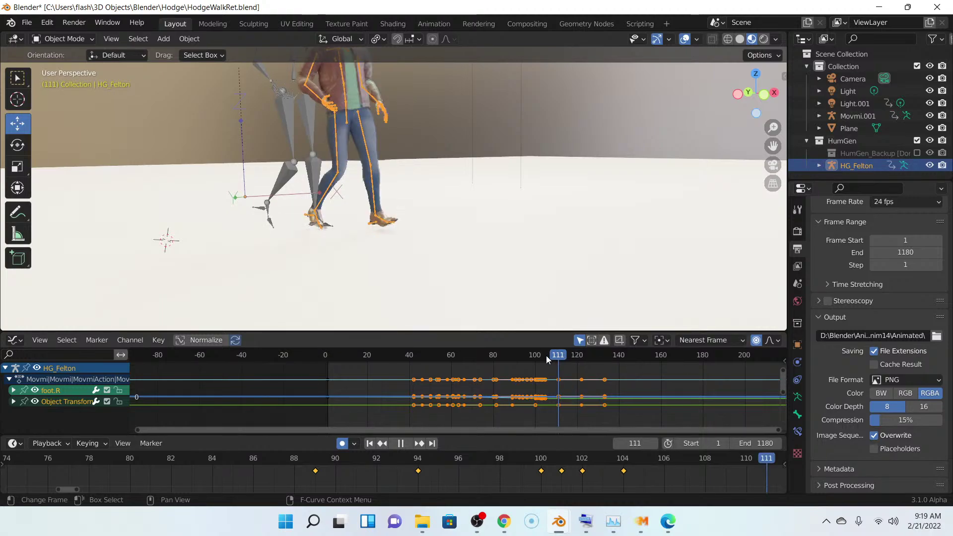
pyautogui.moveTo(539, 355); pyautogui.dragTo(517, 360)
pyautogui.press('space')
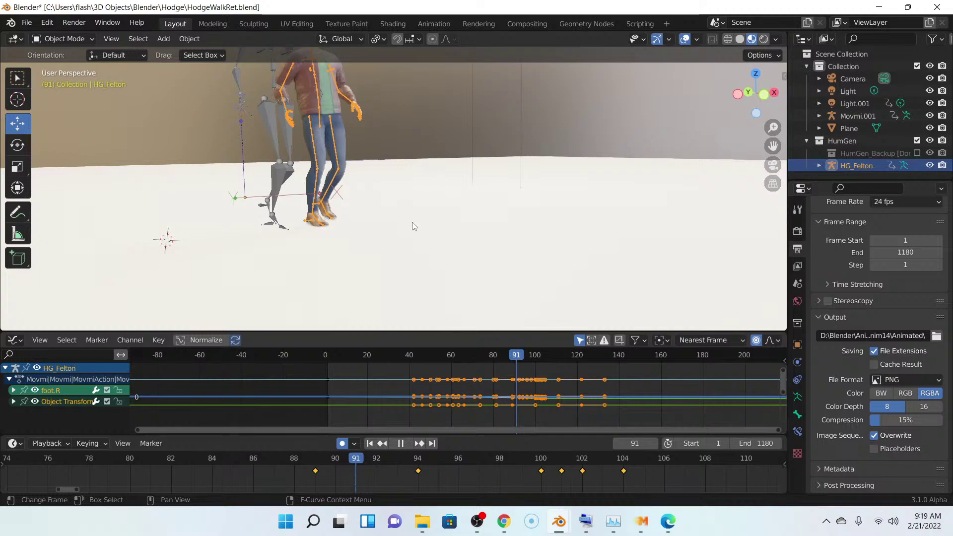
pyautogui.scroll(3, 412, 222)
pyautogui.scroll(4, 413, 222)
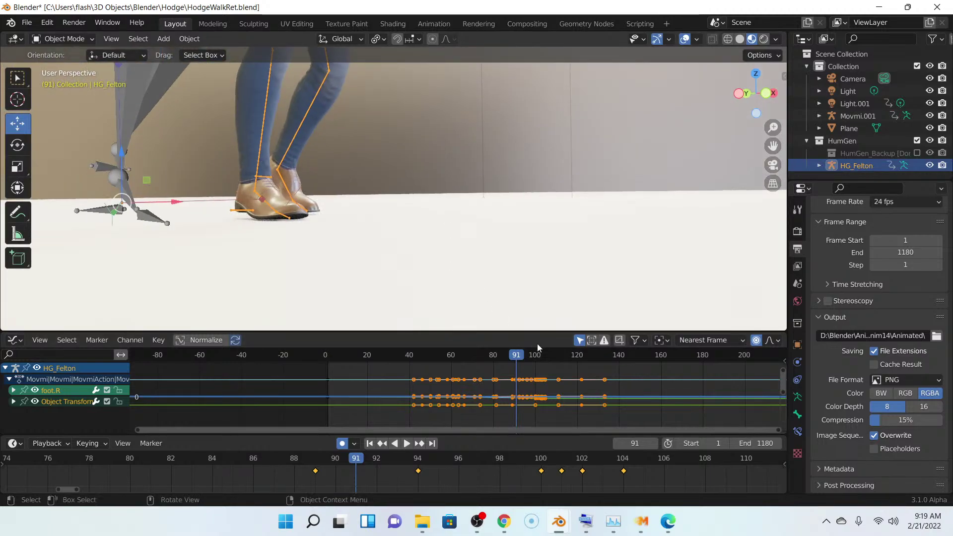
# - Play the walk from frame 91 through frame 107 and go to frame 126 to check the shoes' floor contact
pyautogui.press('space')
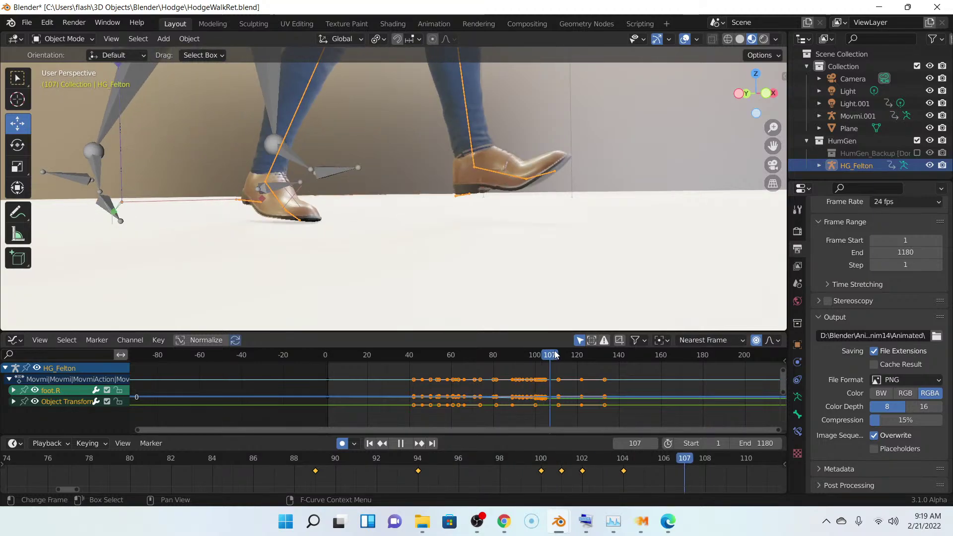
pyautogui.press('space')
pyautogui.click(590, 354)
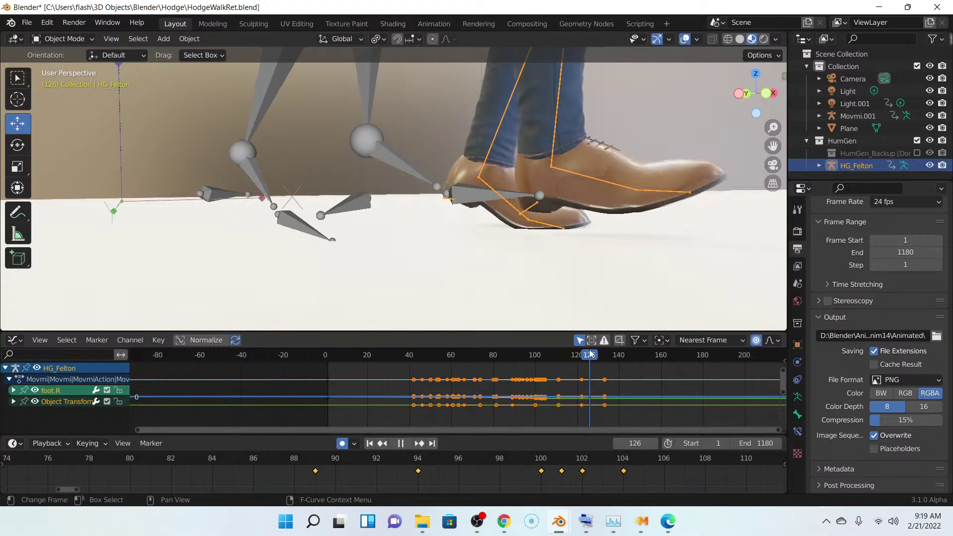
# - Switch HG_Felton to Pose Mode at frame 126 and select its left foot bone
pyautogui.click(516, 211)
pyautogui.click(516, 212)
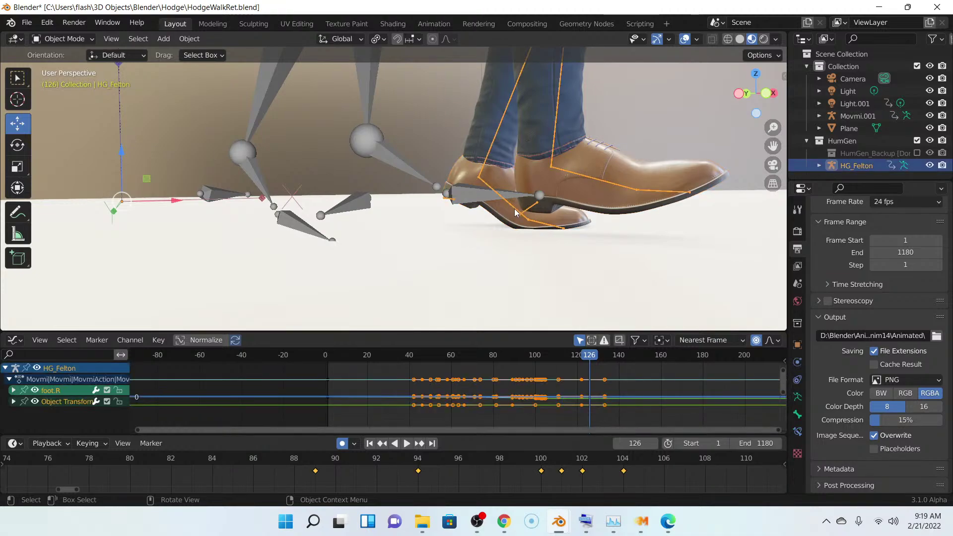
pyautogui.click(62, 39)
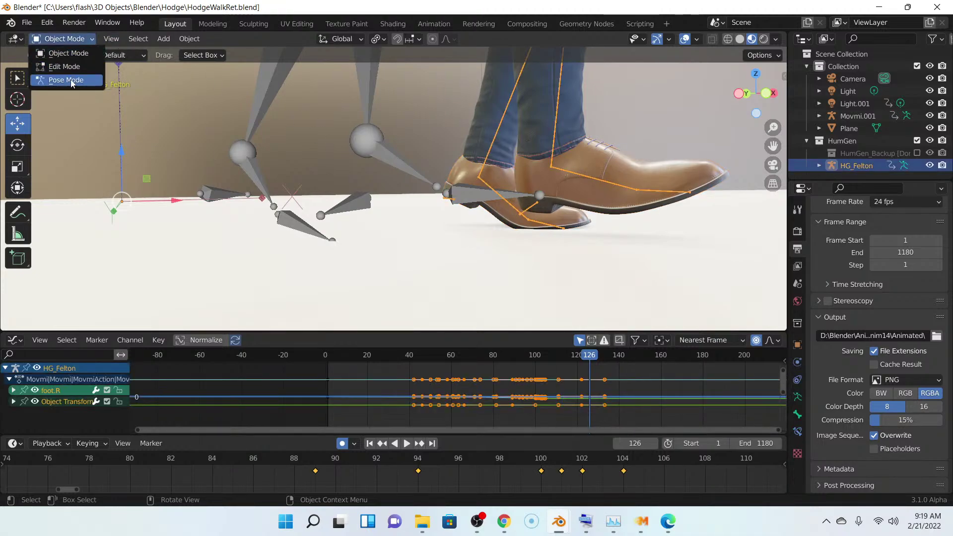
pyautogui.click(64, 78)
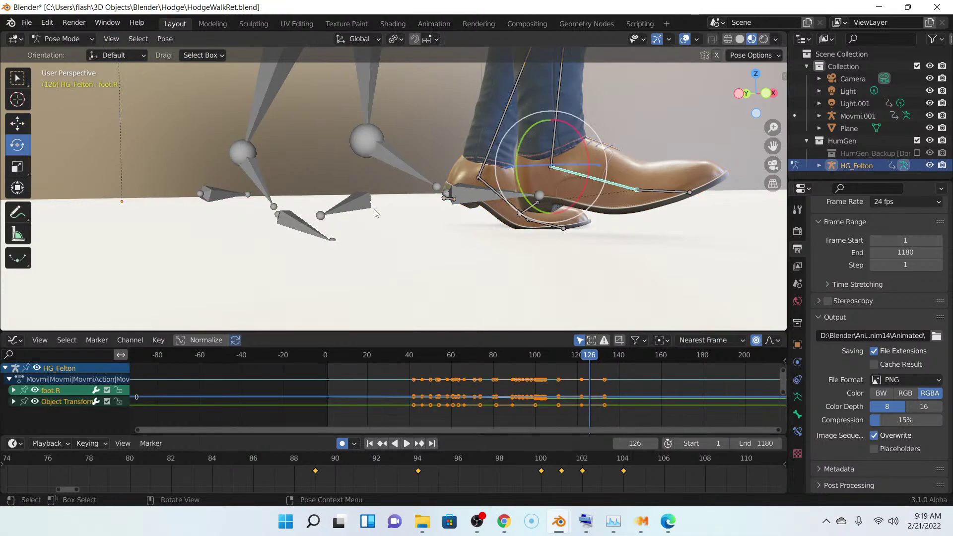
pyautogui.click(513, 211)
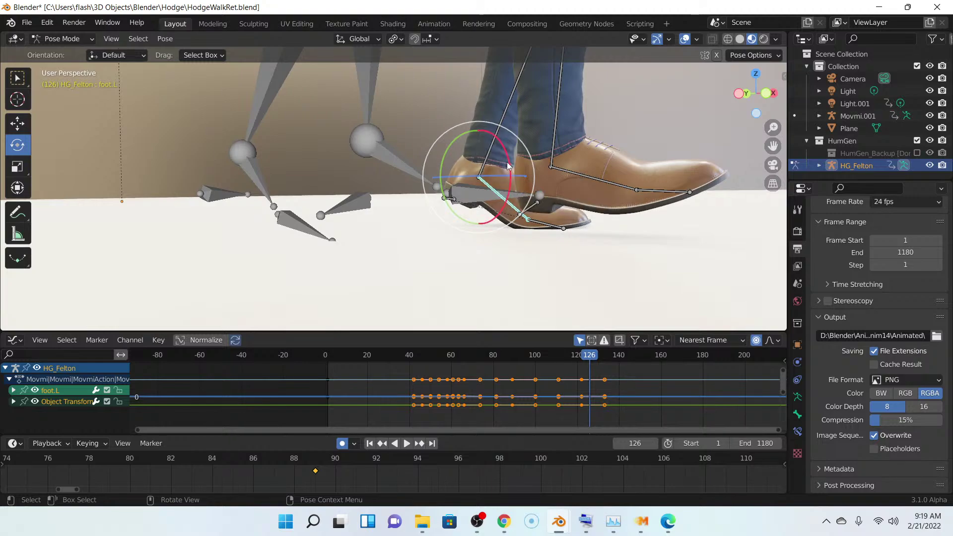
# - Examine the left foot bone and its rotation gizmo from the front of the figure
pyautogui.moveTo(542, 186); pyautogui.dragTo(526, 195, button='middle')
pyautogui.scroll(-5, 426, 211)
pyautogui.moveTo(427, 212); pyautogui.dragTo(512, 207, button='middle')
pyautogui.scroll(-4, 418, 284)
pyautogui.scroll(2, 455, 201)
pyautogui.scroll(1, 415, 234)
pyautogui.moveTo(416, 234); pyautogui.dragTo(471, 234, button='middle')
pyautogui.scroll(1, 407, 244)
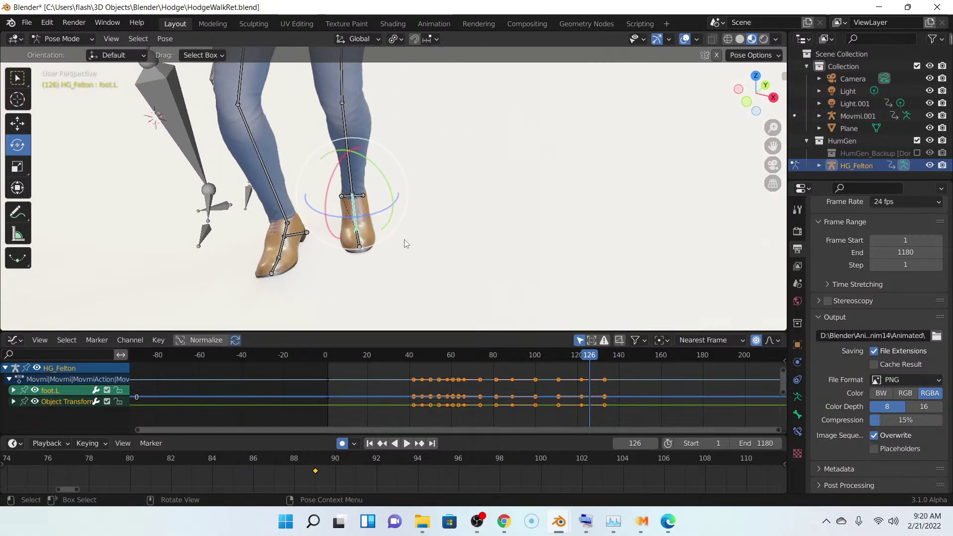
# - Try the Normal, Local, Gimbal and View transform orientations on the left foot bone's rotation gizmo
pyautogui.click(374, 39)
pyautogui.click(368, 101)
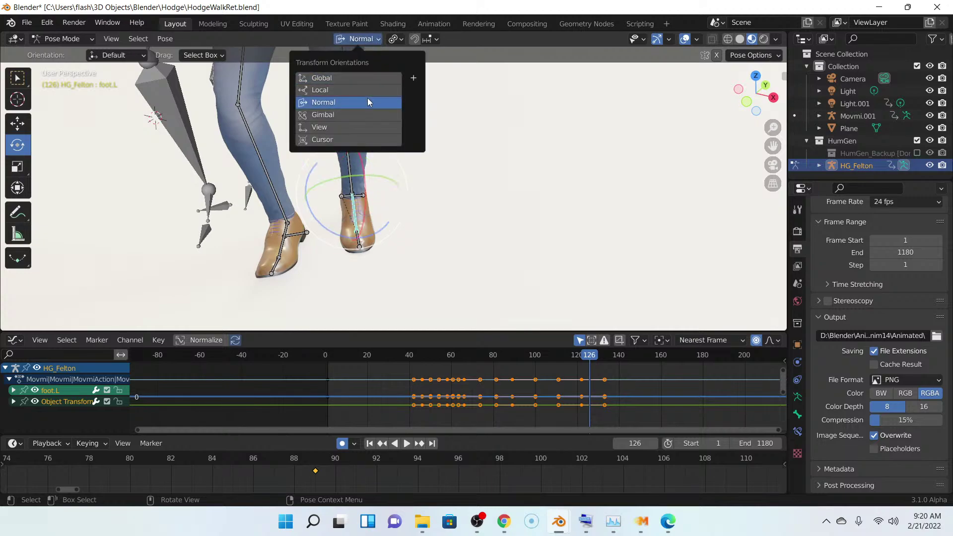
pyautogui.moveTo(408, 242); pyautogui.dragTo(397, 244, button='middle')
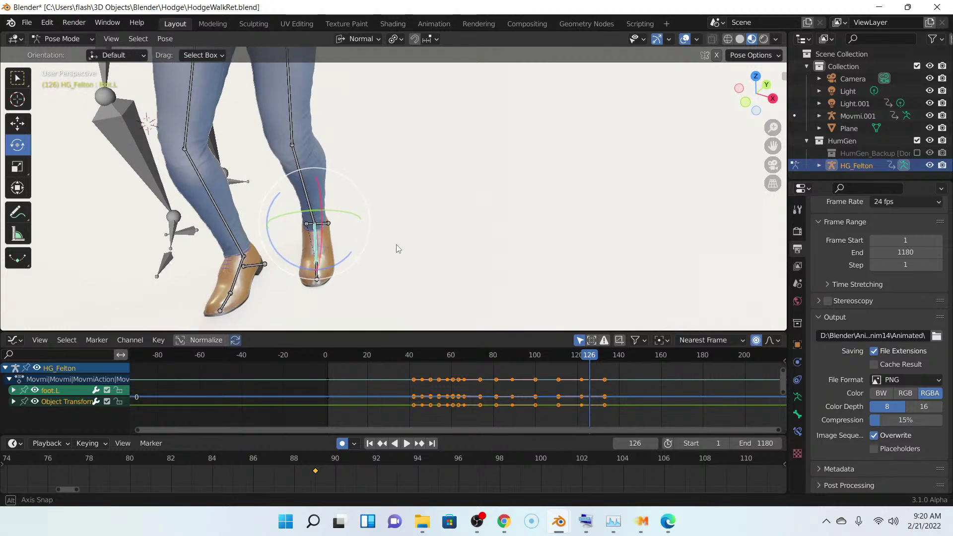
pyautogui.click(368, 39)
pyautogui.click(374, 87)
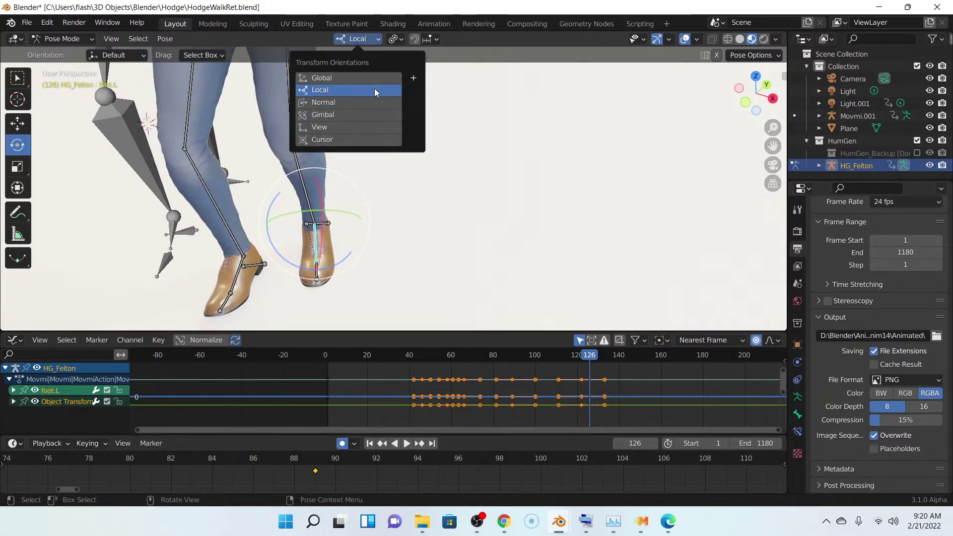
pyautogui.click(356, 111)
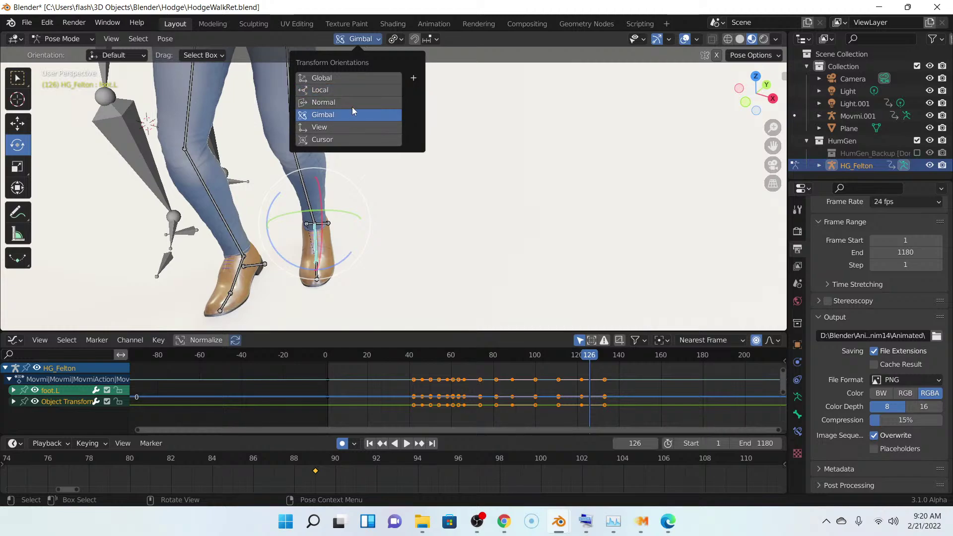
pyautogui.click(343, 128)
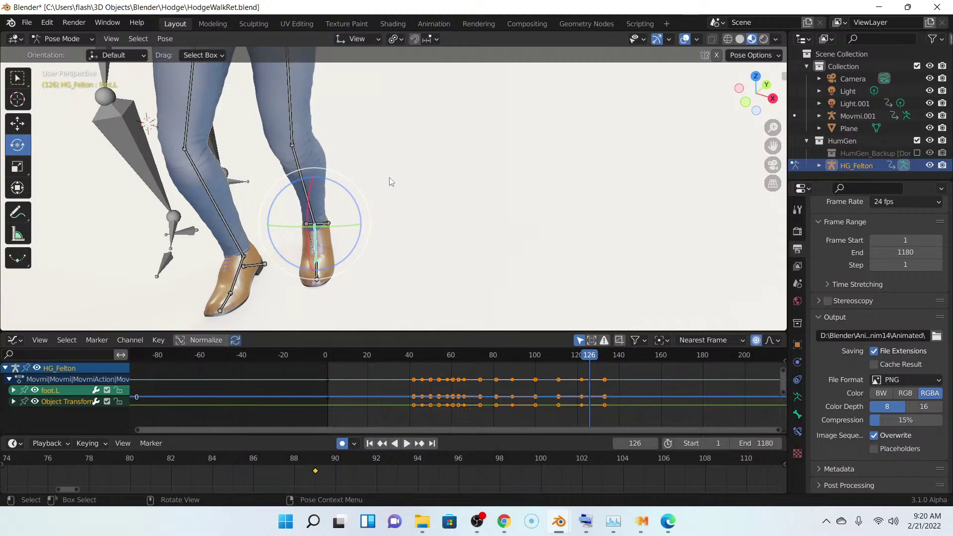
# - Set the transform orientation to Gimbal for the left foot bone
pyautogui.moveTo(394, 182)
pyautogui.mouseDown(button='middle')
pyautogui.moveTo(382, 186)
pyautogui.moveTo(394, 187)
pyautogui.moveTo(392, 169)
pyautogui.mouseUp(button='middle')
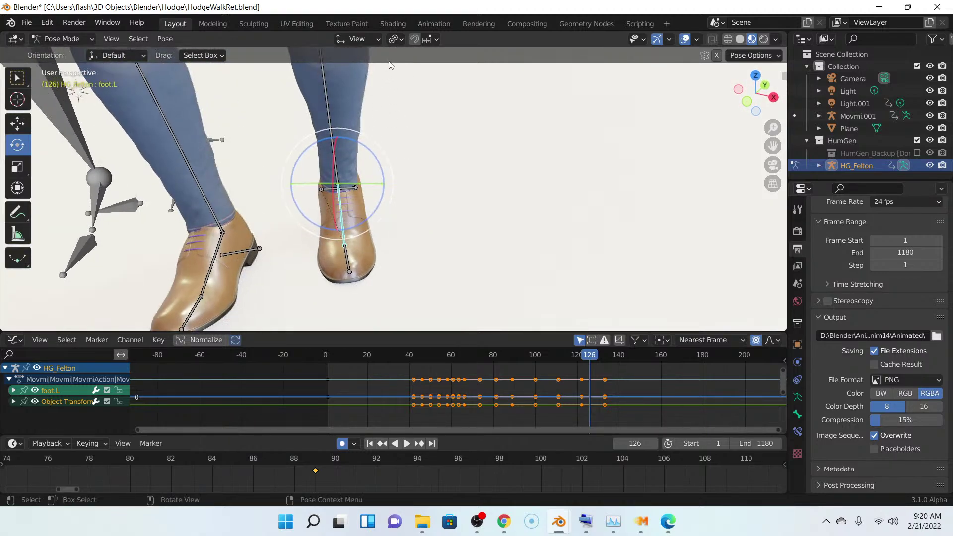
pyautogui.click(395, 39)
pyautogui.click(367, 40)
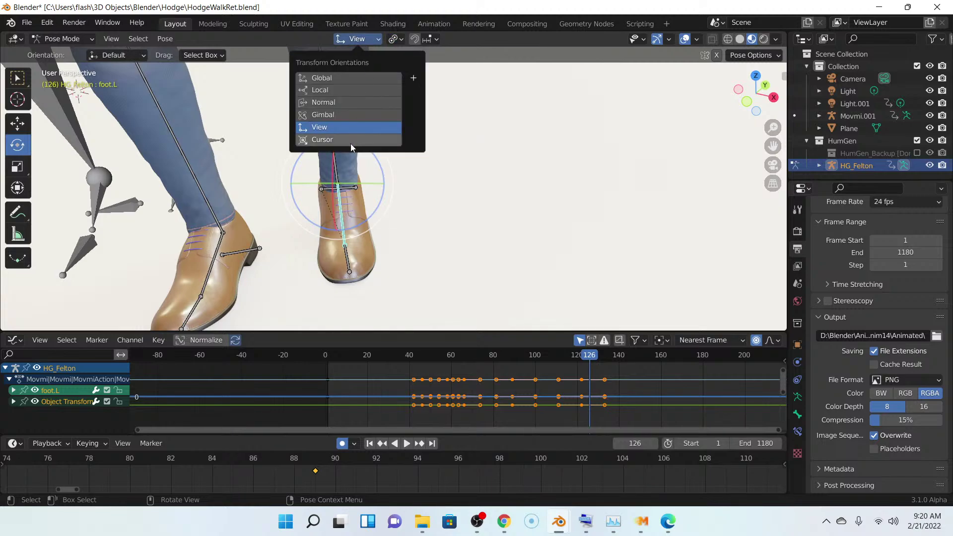
pyautogui.click(350, 114)
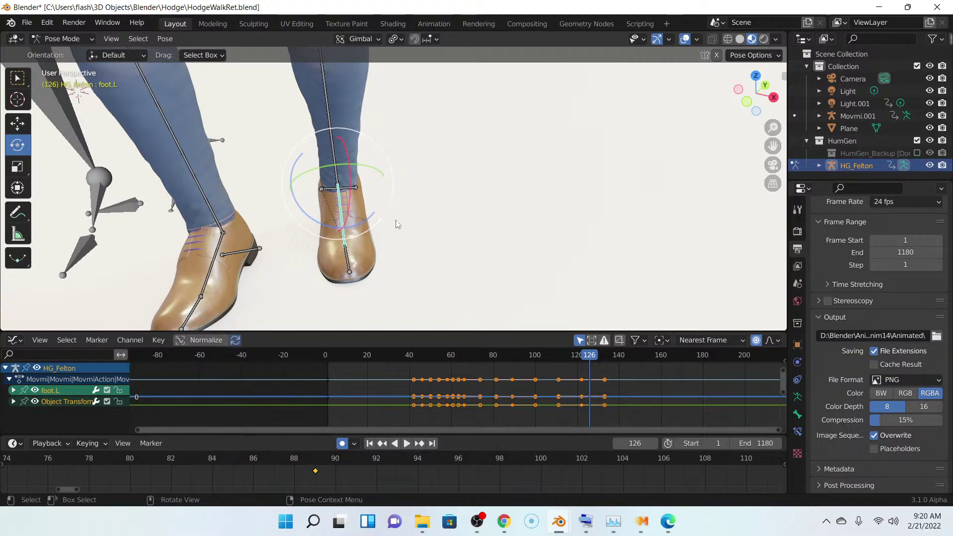
# - Rotate the left foot bone slightly about its gimbal X axis at frame 126 to lift the shoe's toe from the floor
pyautogui.moveTo(349, 195)
pyautogui.mouseDown()
pyautogui.moveTo(354, 188)
pyautogui.moveTo(356, 199)
pyautogui.mouseUp()
pyautogui.moveTo(419, 221); pyautogui.dragTo(452, 210, button='middle')
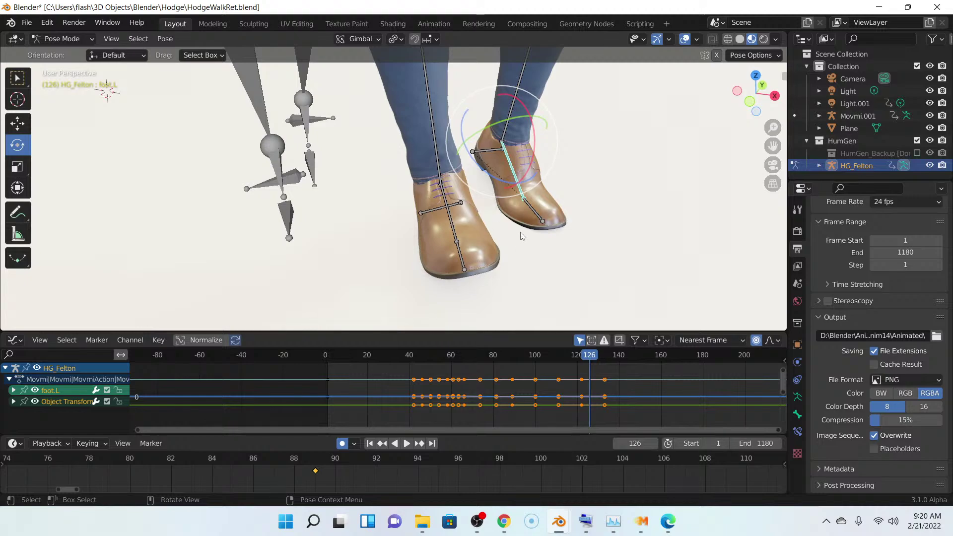
pyautogui.moveTo(522, 236); pyautogui.dragTo(481, 193, button='middle')
pyautogui.scroll(4, 416, 201)
pyautogui.scroll(-4, 459, 193)
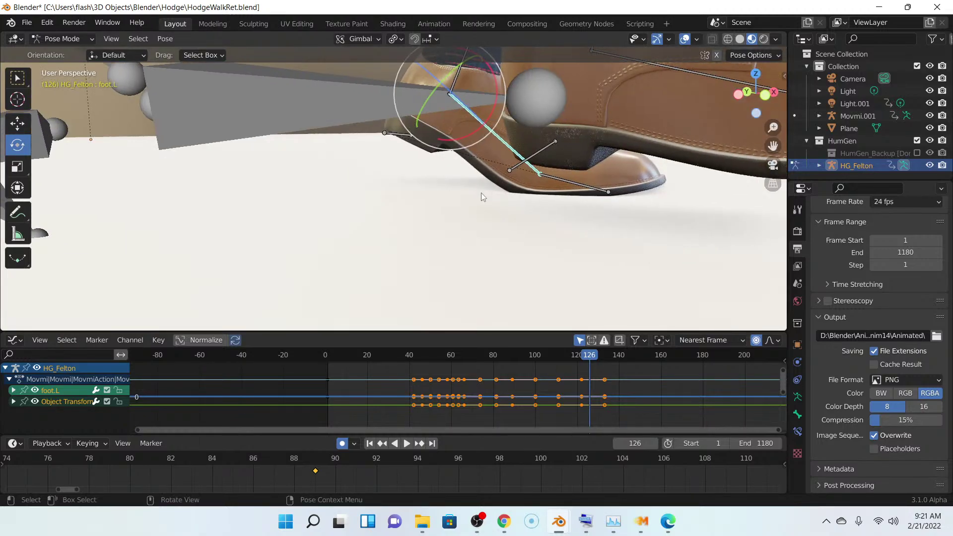
pyautogui.moveTo(491, 108); pyautogui.dragTo(493, 106)
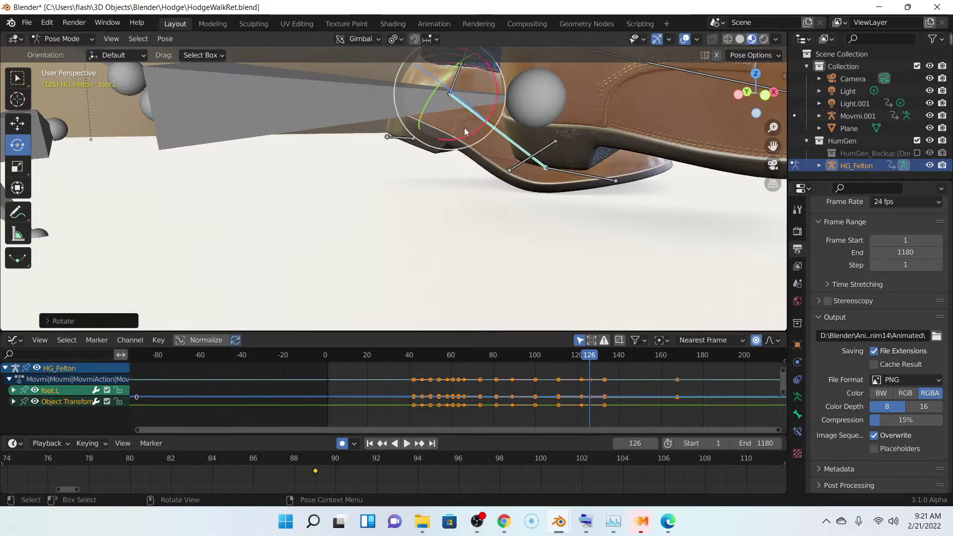
# - Set the transform pivot point to Individual Origins and check the left foot's pose at frame 126
pyautogui.click(394, 40)
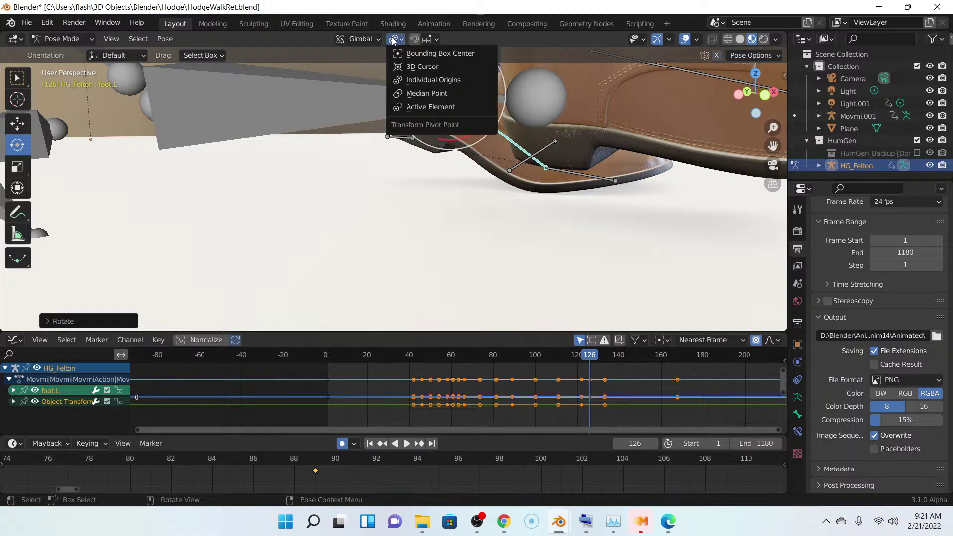
pyautogui.click(421, 80)
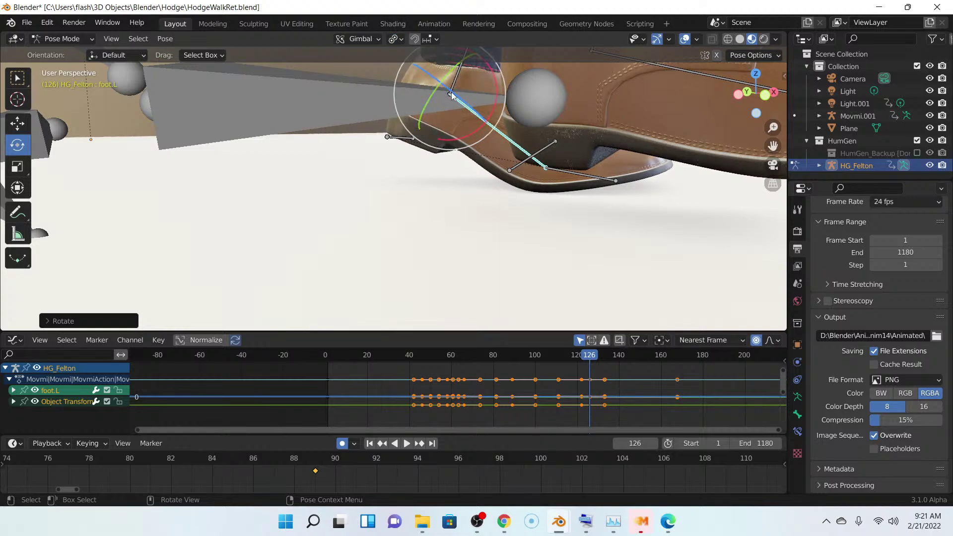
pyautogui.click(394, 40)
pyautogui.scroll(-3, 317, 157)
pyautogui.scroll(-2, 317, 157)
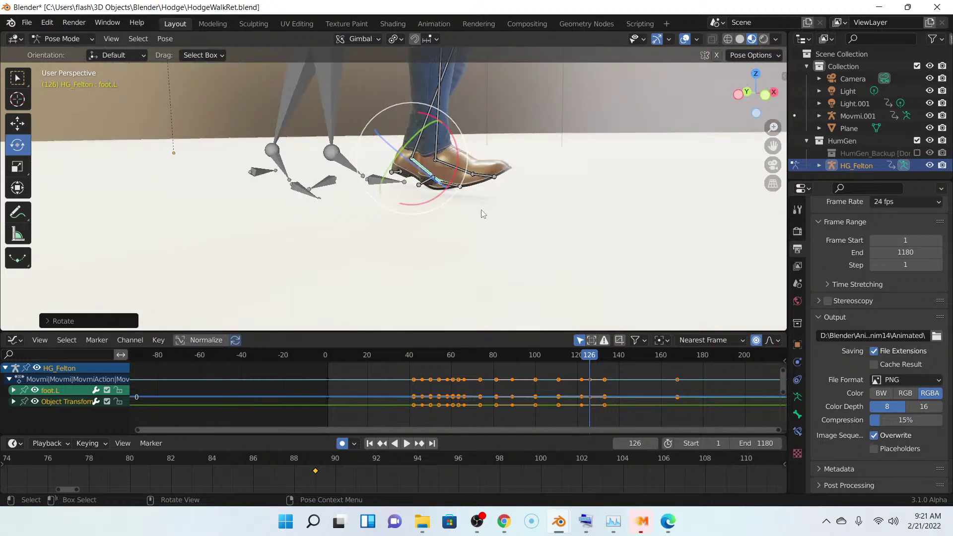
pyautogui.scroll(-2, 484, 214)
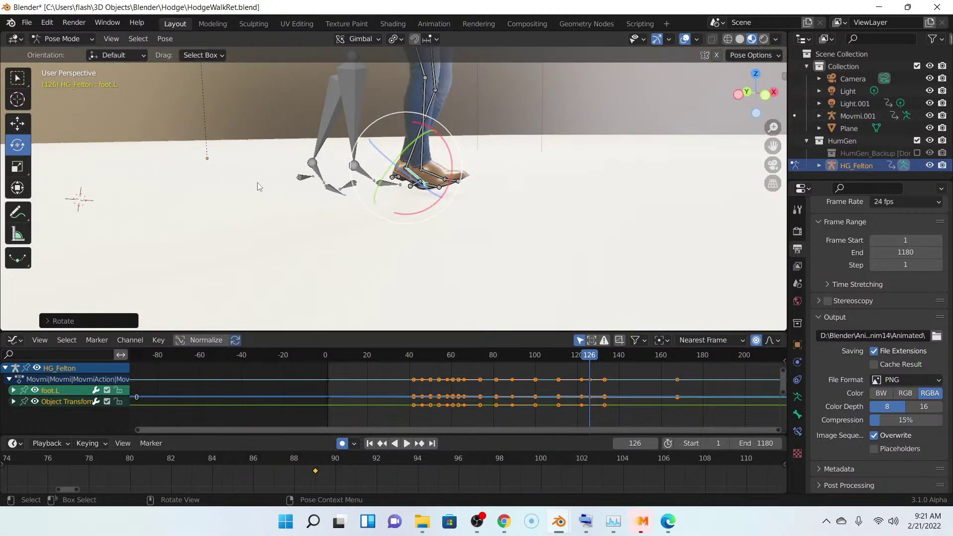
# - Examine both shoes' contact with the floor and the lower legs' pose at frame 126 from several angles and distances
pyautogui.scroll(2, 308, 193)
pyautogui.scroll(3, 309, 195)
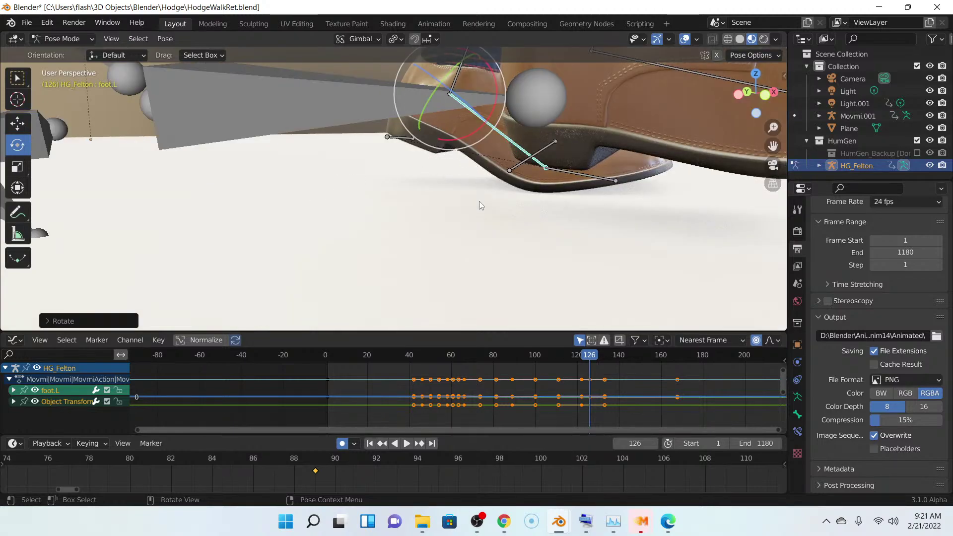
pyautogui.scroll(-6, 477, 216)
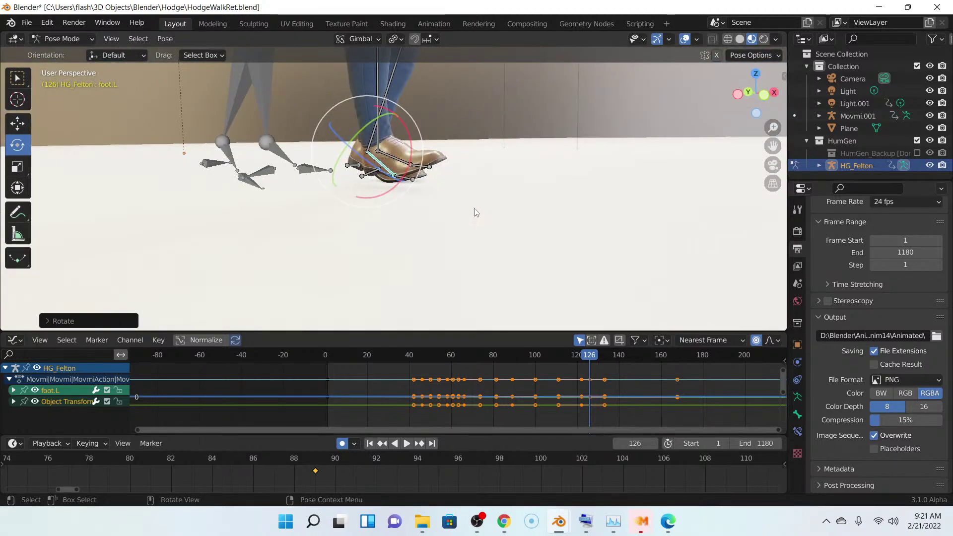
pyautogui.moveTo(481, 213)
pyautogui.mouseDown(button='middle')
pyautogui.moveTo(424, 228)
pyautogui.moveTo(483, 221)
pyautogui.mouseUp(button='middle')
pyautogui.scroll(10, 483, 221)
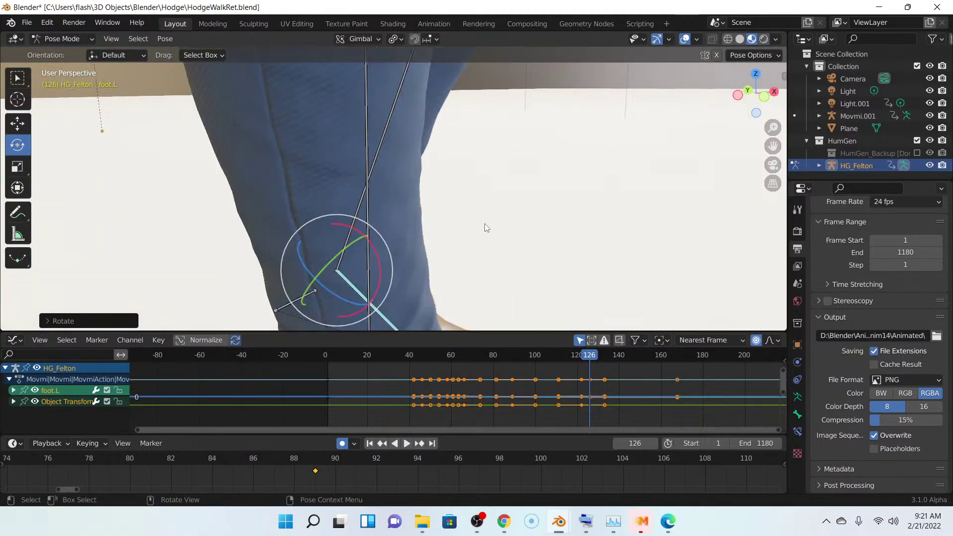
pyautogui.scroll(-3, 486, 211)
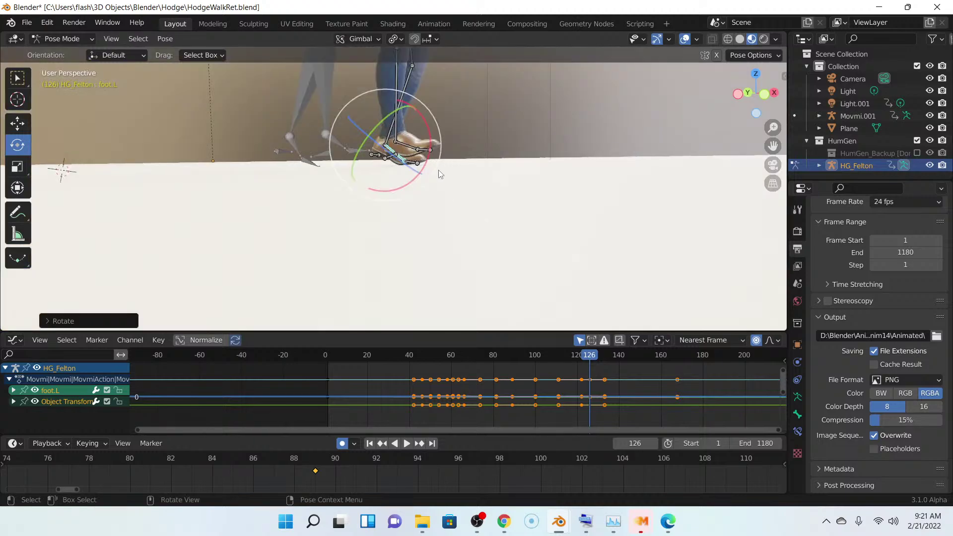
pyautogui.scroll(1, 453, 211)
pyautogui.scroll(-2, 456, 214)
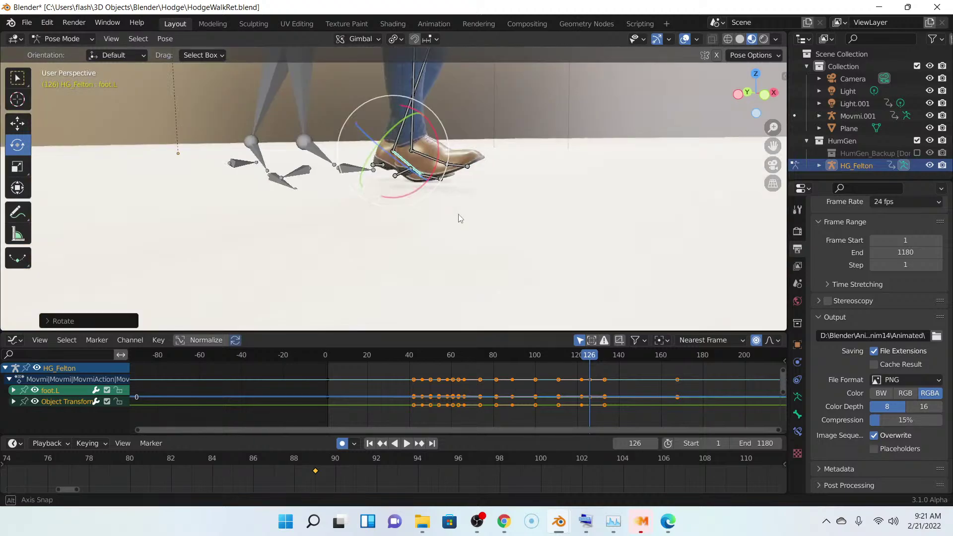
pyautogui.scroll(1, 460, 213)
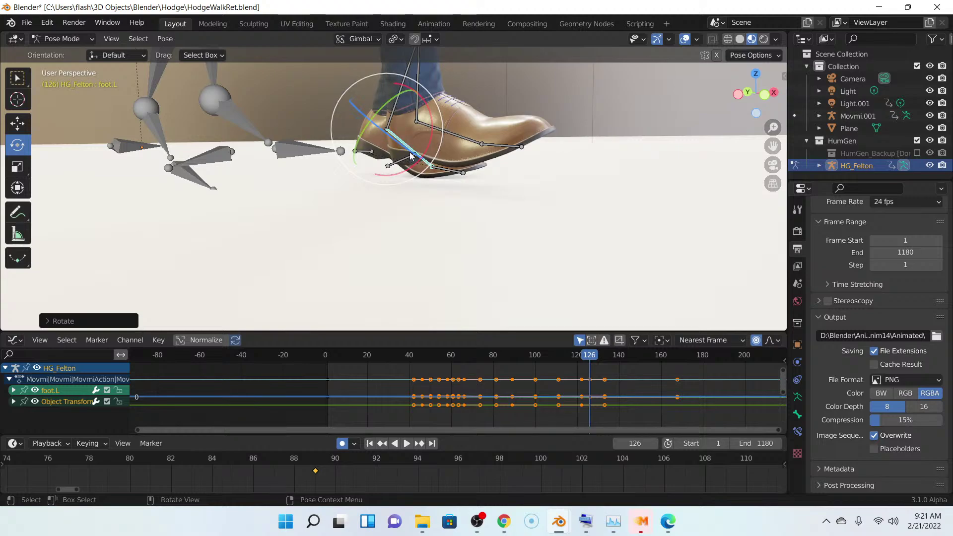
pyautogui.scroll(2, 439, 204)
pyautogui.moveTo(461, 210); pyautogui.dragTo(450, 214, button='middle')
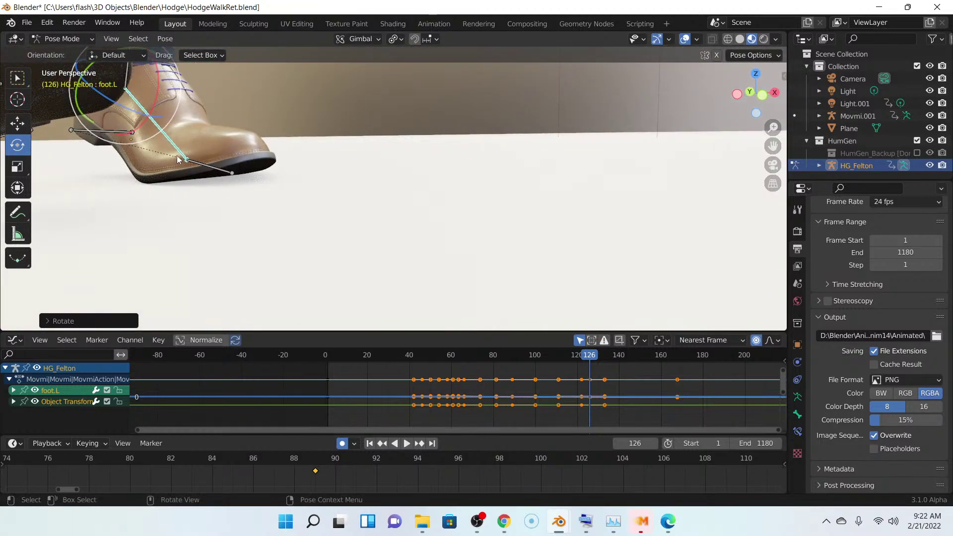
pyautogui.scroll(-8, 309, 164)
pyautogui.scroll(2, 309, 165)
pyautogui.scroll(3, 348, 187)
pyautogui.keyDown('shift'); pyautogui.moveTo(285, 158); pyautogui.dragTo(359, 185, button='middle'); pyautogui.keyUp('shift')
pyautogui.moveTo(486, 237); pyautogui.dragTo(446, 242, button='middle')
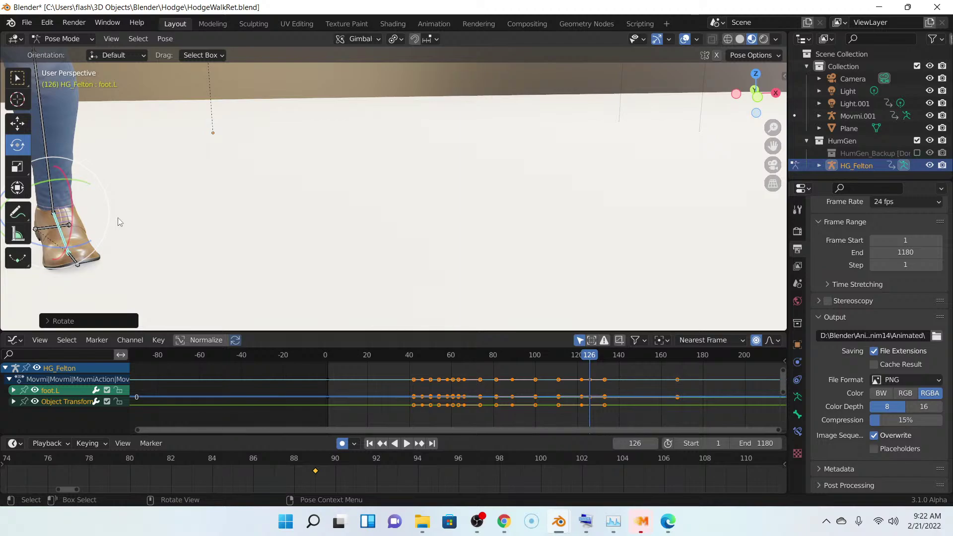
pyautogui.moveTo(147, 234); pyautogui.dragTo(224, 240, button='middle')
pyautogui.scroll(-6, 248, 232)
pyautogui.moveTo(279, 229); pyautogui.dragTo(248, 234, button='middle')
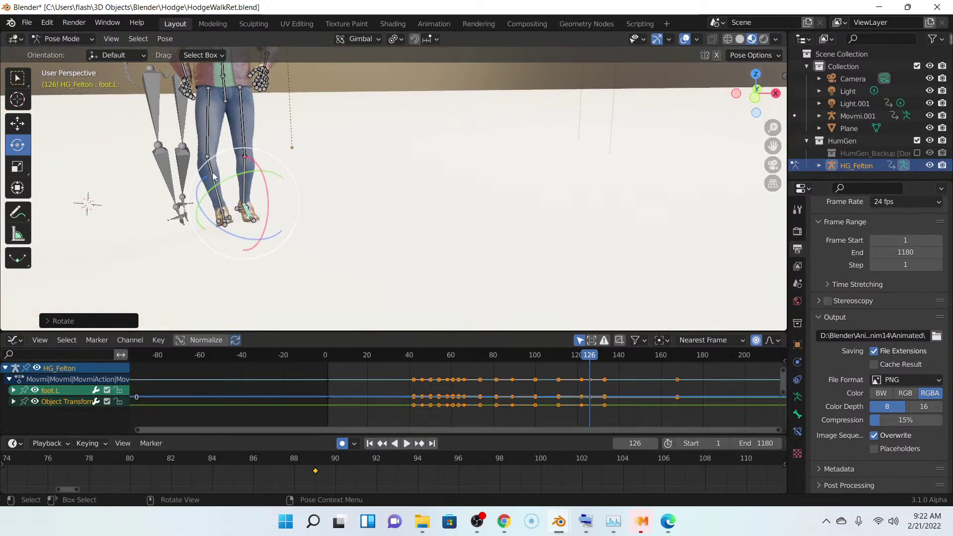
# - Rotate the right shin bone (shin.R) about its gimbal Z axis at frame 126 so the lower leg hangs vertically
pyautogui.scroll(3, 213, 172)
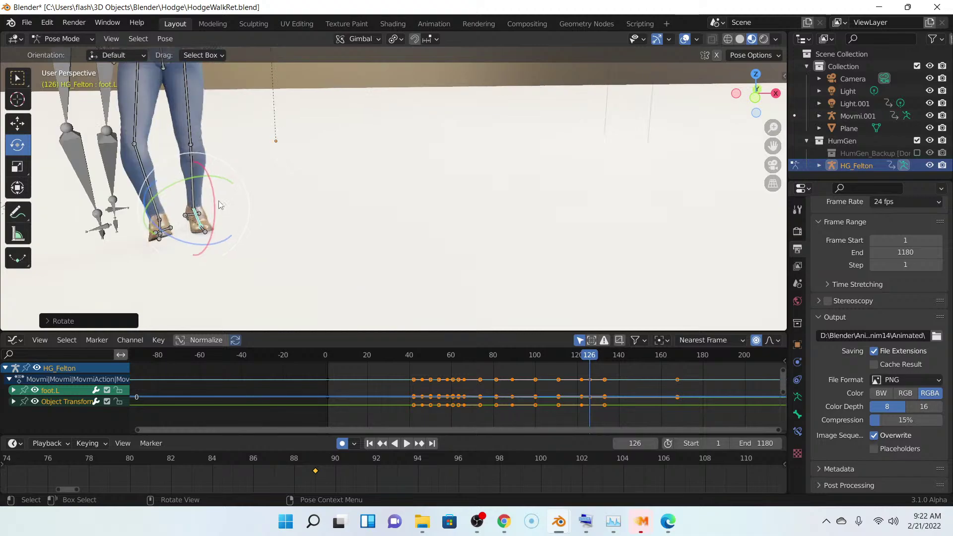
pyautogui.click(139, 156)
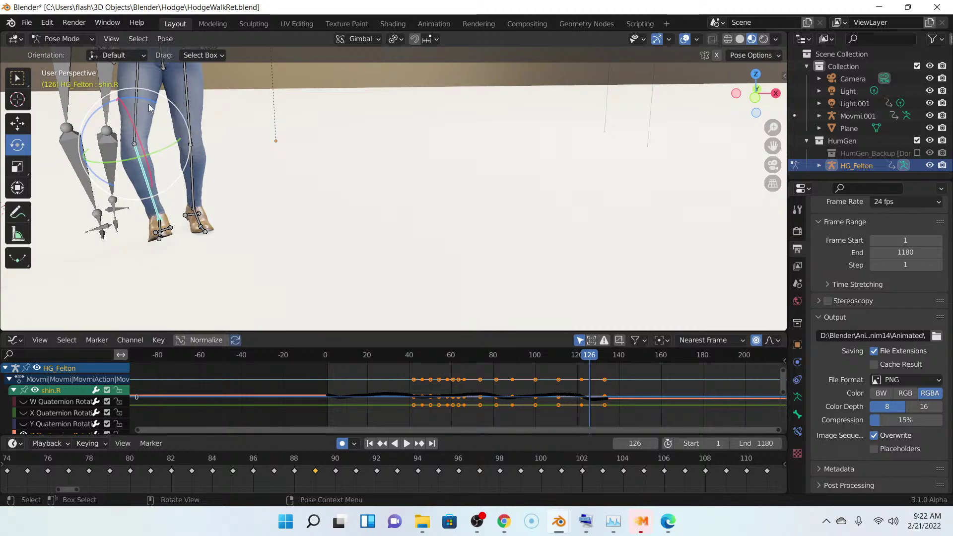
pyautogui.moveTo(144, 98); pyautogui.dragTo(160, 115)
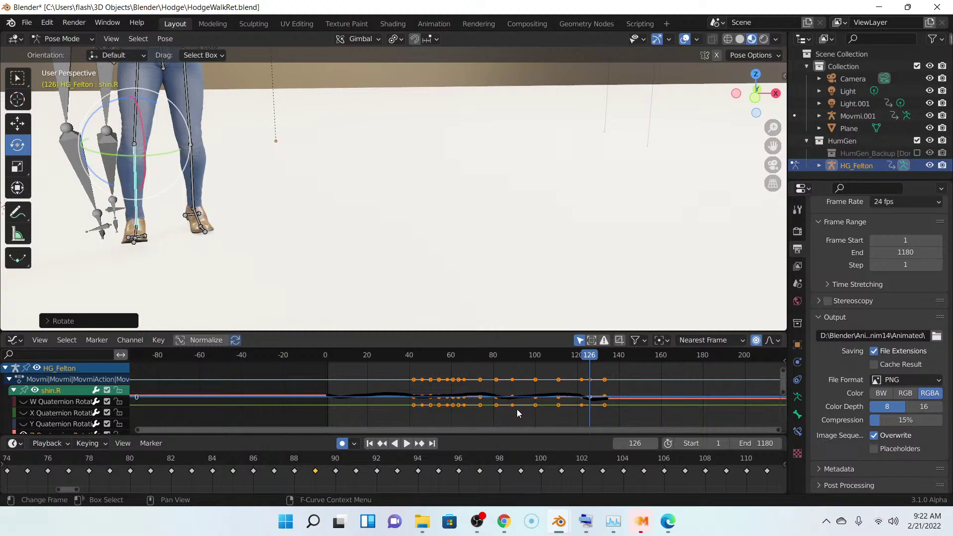
# - Go to frame 125 and rotate the right shin bone about its gimbal Z axis to match the upright lower leg
pyautogui.scroll(-2, 467, 463)
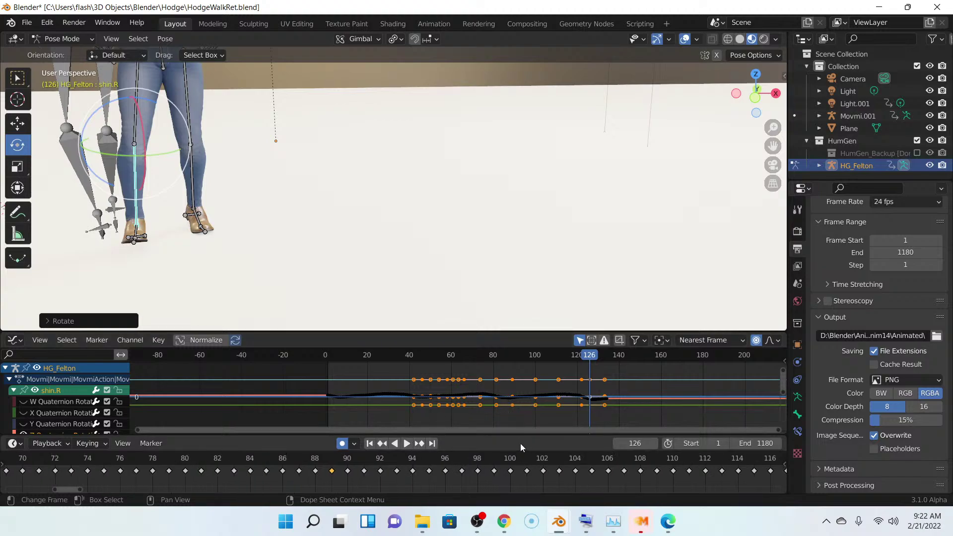
pyautogui.moveTo(520, 461); pyautogui.dragTo(283, 473, button='middle')
pyautogui.moveTo(630, 462); pyautogui.dragTo(412, 473, button='middle')
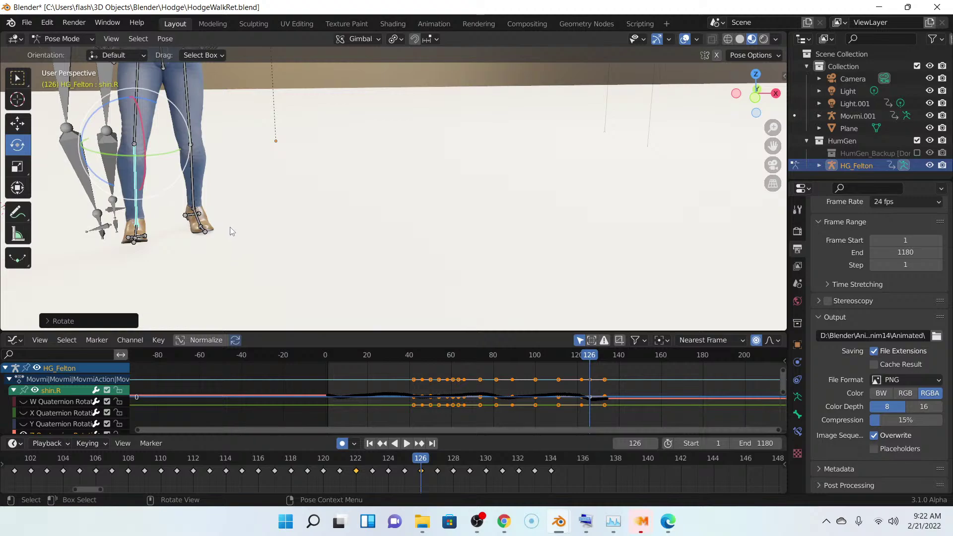
pyautogui.press('space')
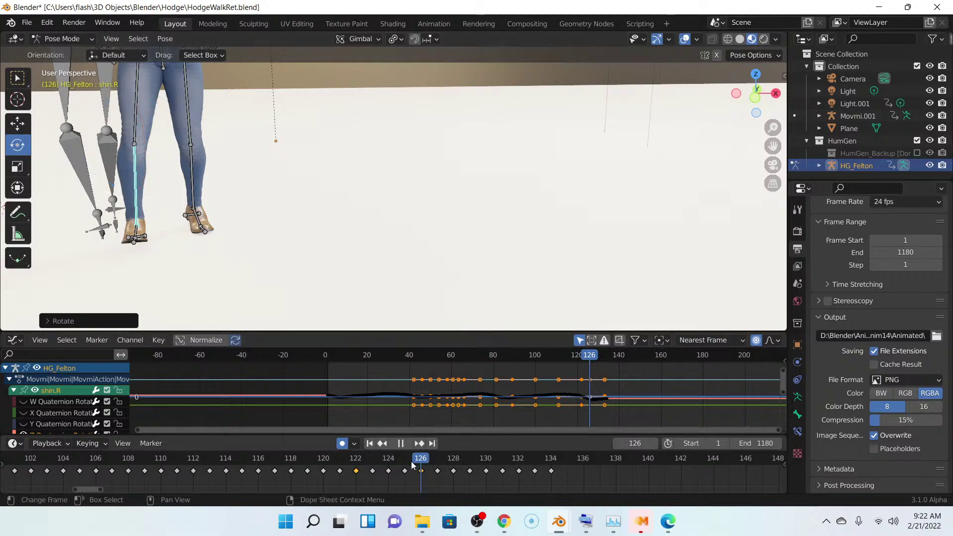
pyautogui.click(407, 467)
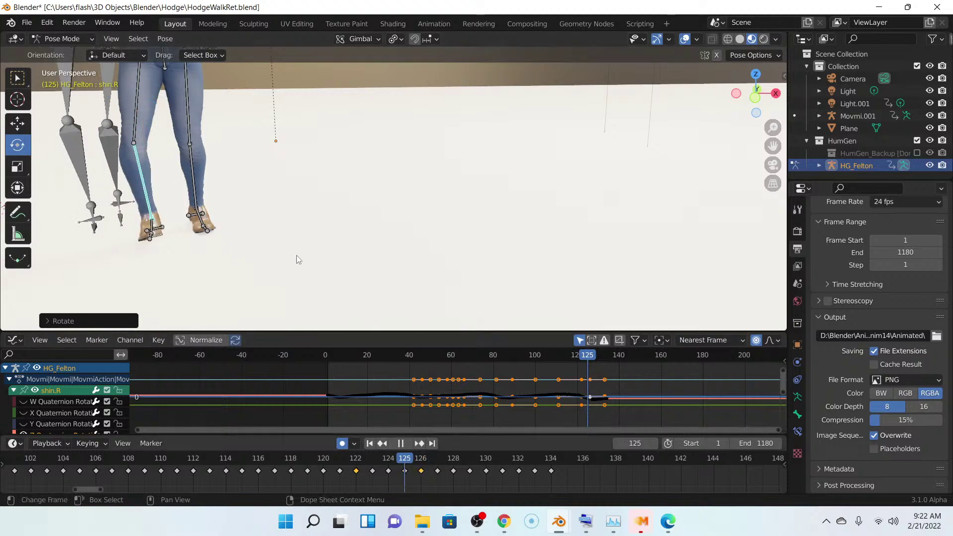
pyautogui.press('space')
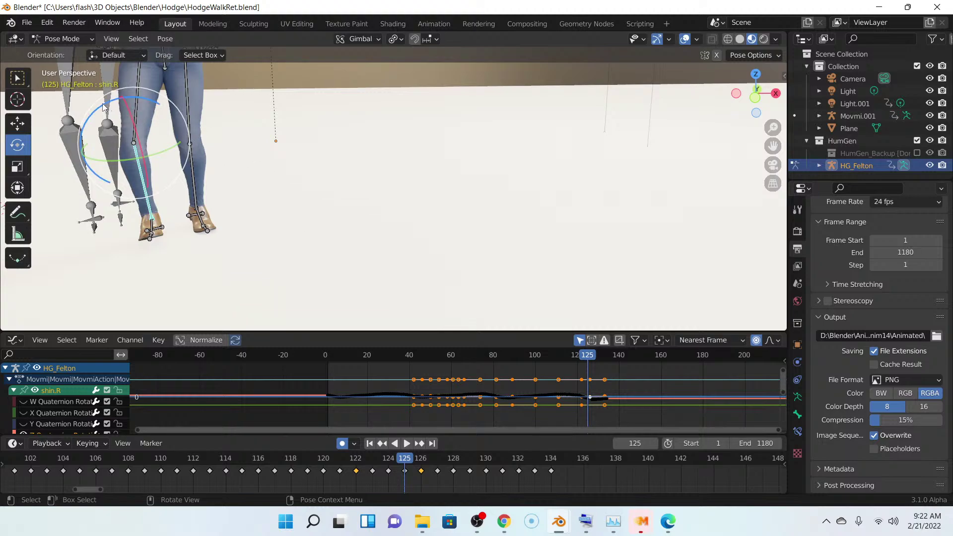
pyautogui.moveTo(103, 107); pyautogui.dragTo(399, 468)
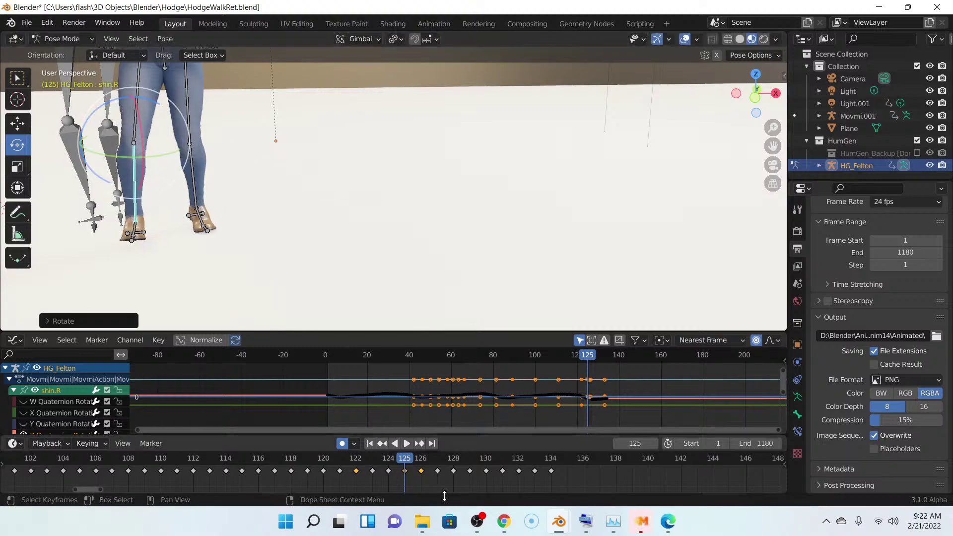
# - Rotate the right shin bone outward about its gimbal Z axis at frames 124 and 123, lessening the correction at frame 123
pyautogui.click(389, 463)
pyautogui.press('space')
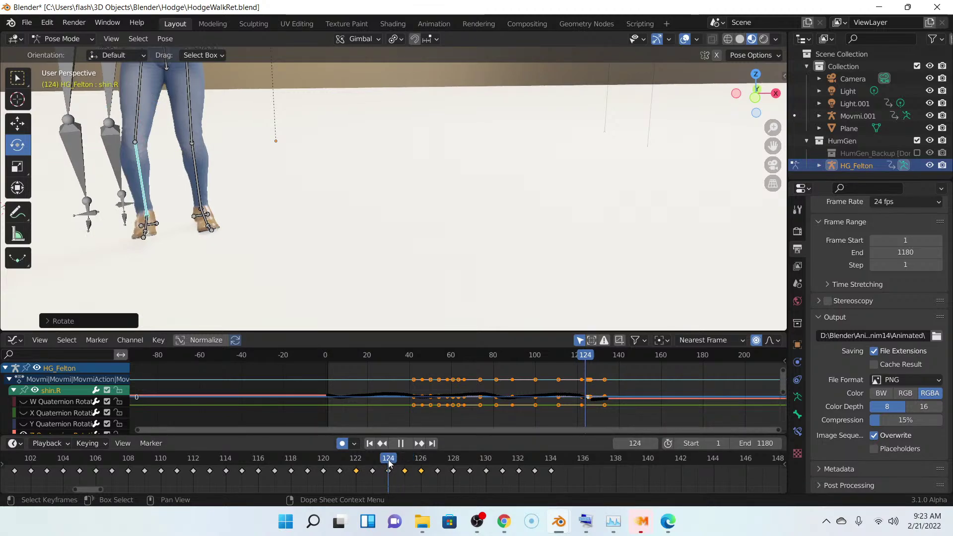
pyautogui.press('space')
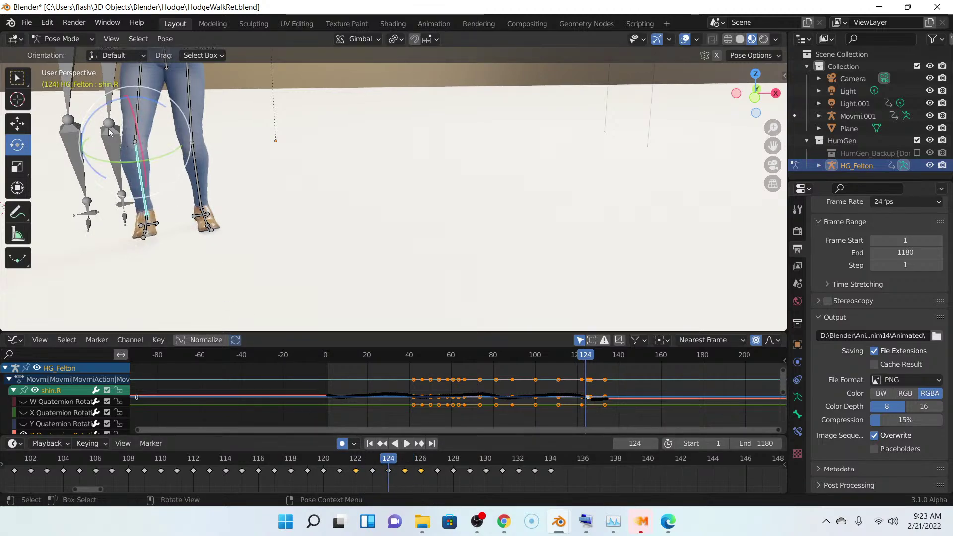
pyautogui.moveTo(108, 113); pyautogui.dragTo(151, 103)
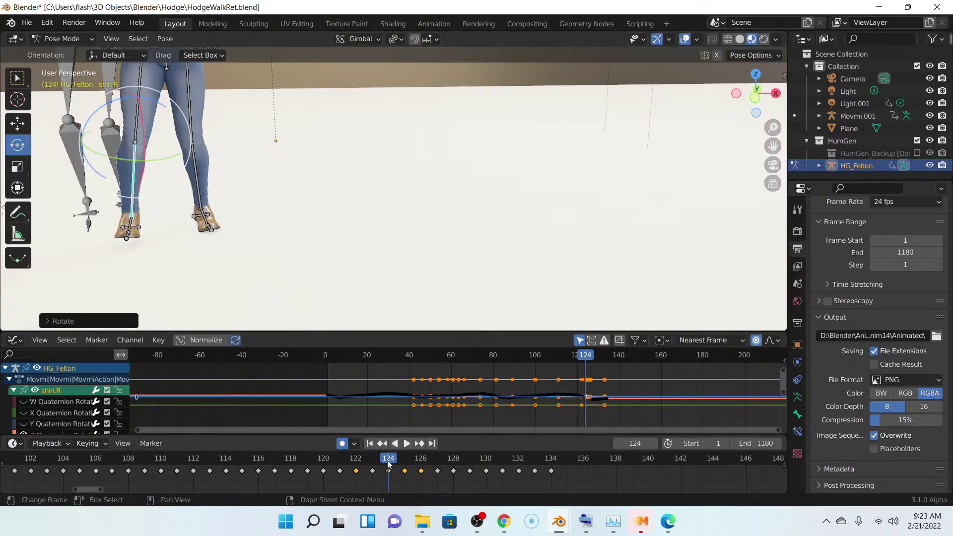
pyautogui.moveTo(389, 463); pyautogui.dragTo(375, 464)
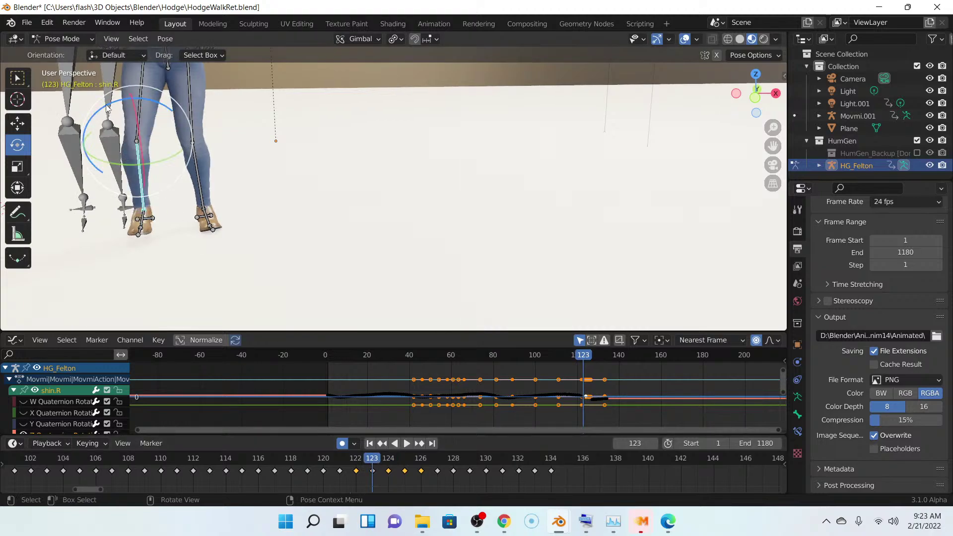
pyautogui.moveTo(106, 105); pyautogui.dragTo(114, 99)
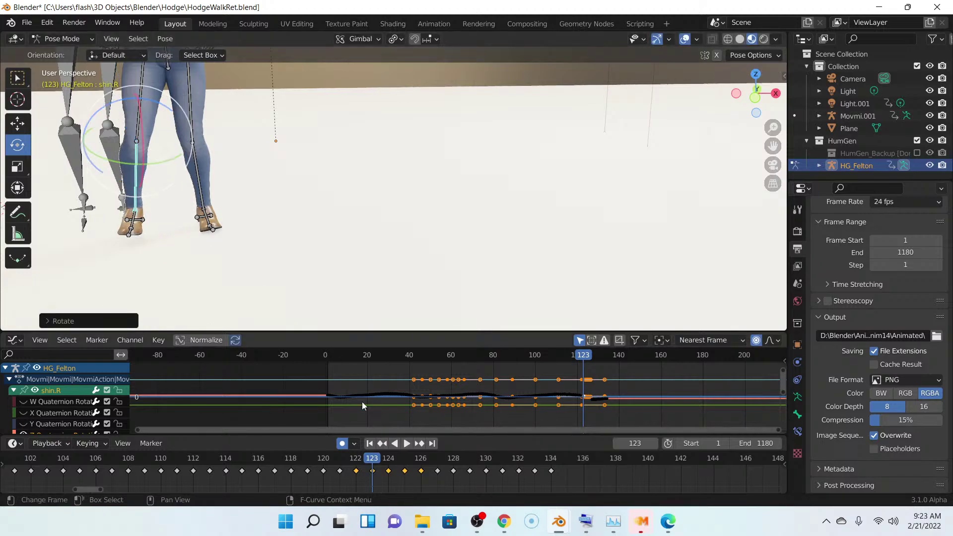
# - Rotate the right shin bone slightly outward about its gimbal Z axis at frame 122 and compare it with frame 121
pyautogui.moveTo(369, 464); pyautogui.dragTo(361, 464)
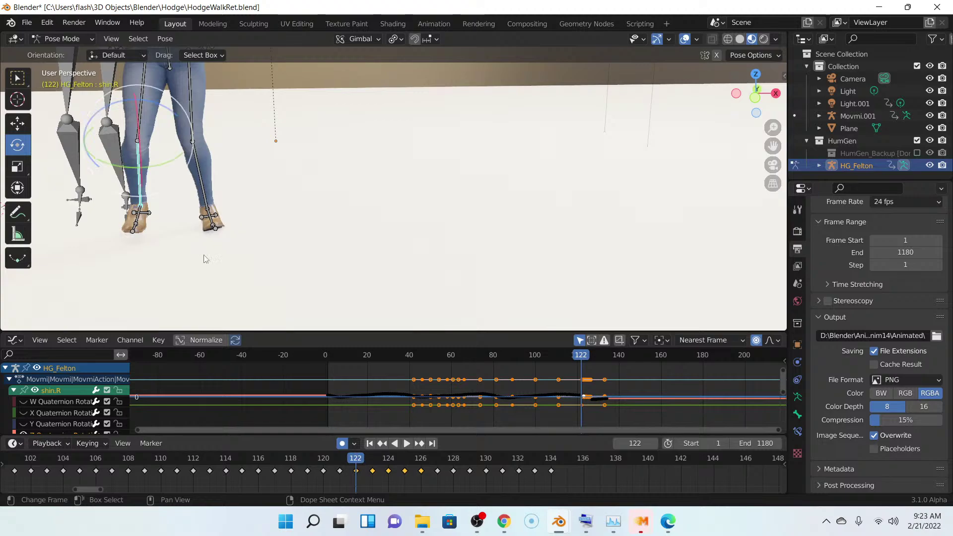
pyautogui.moveTo(121, 106); pyautogui.dragTo(126, 102)
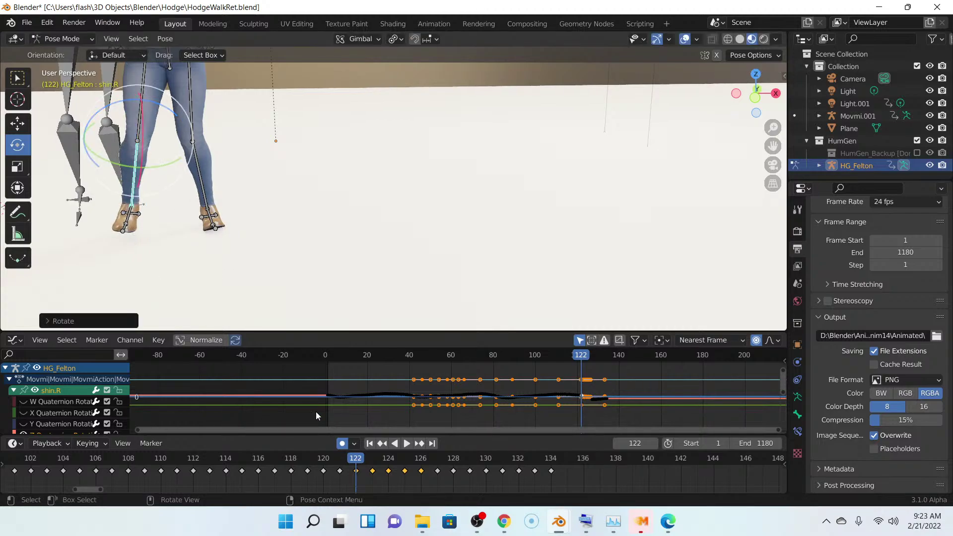
pyautogui.press('space')
pyautogui.click(347, 462)
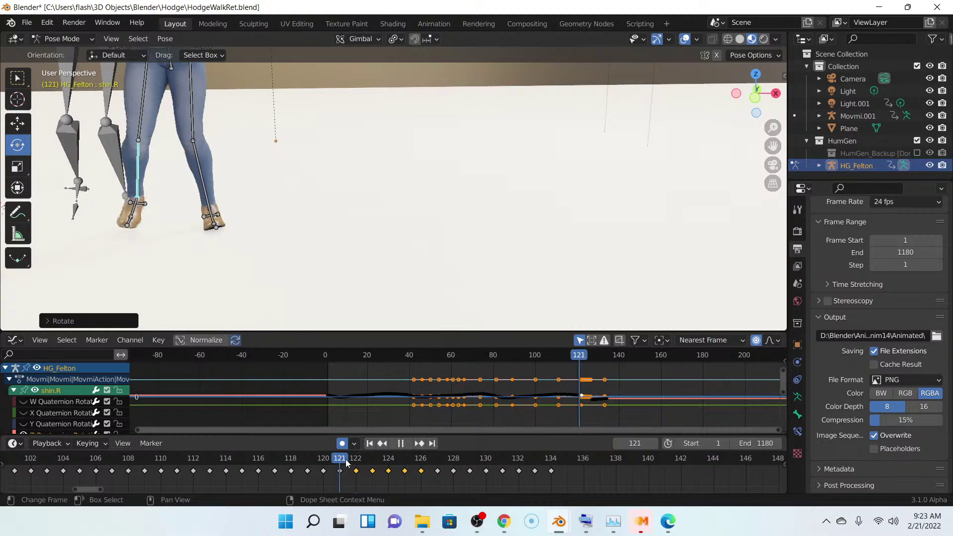
pyautogui.press('space')
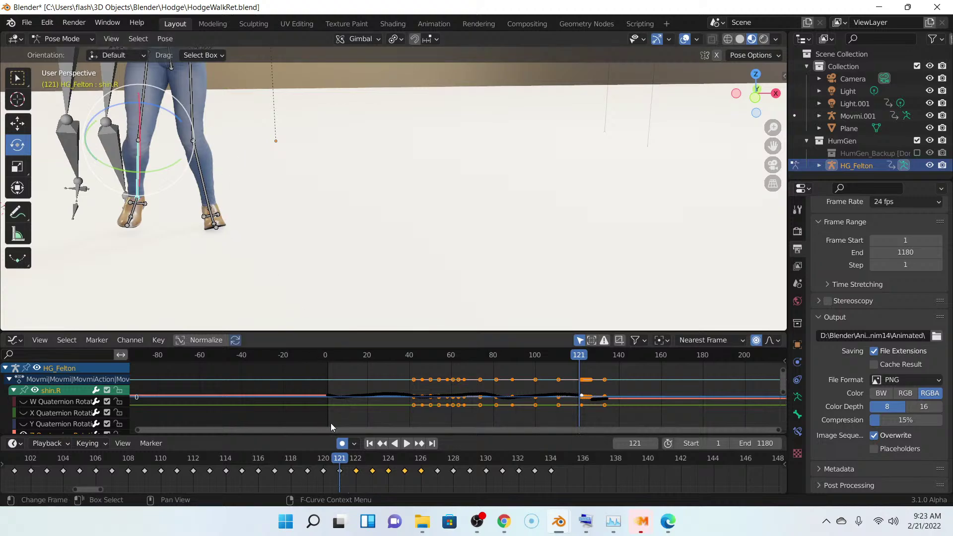
# - Step through frames 120 to 125 to check how smoothly the right shin moves
pyautogui.press('space')
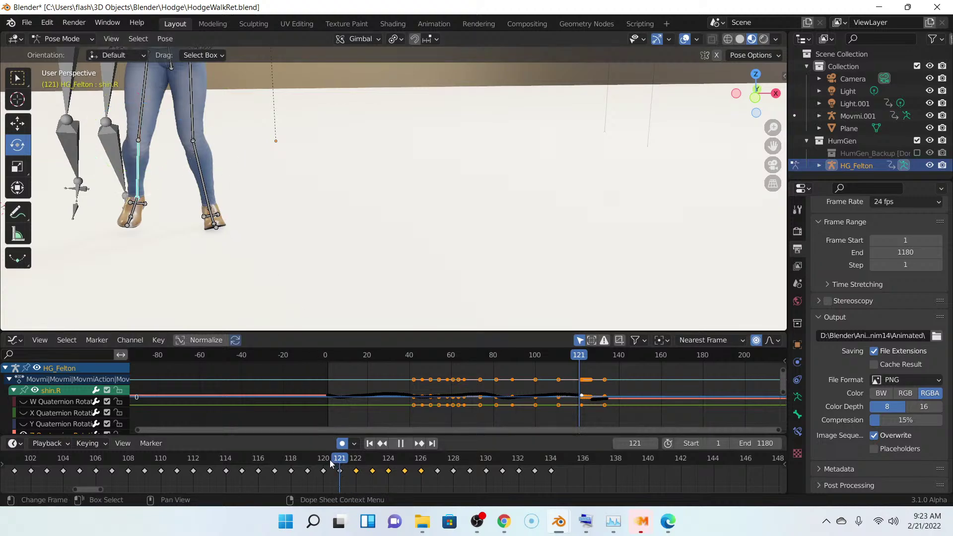
pyautogui.click(328, 464)
pyautogui.moveTo(323, 467); pyautogui.dragTo(385, 478)
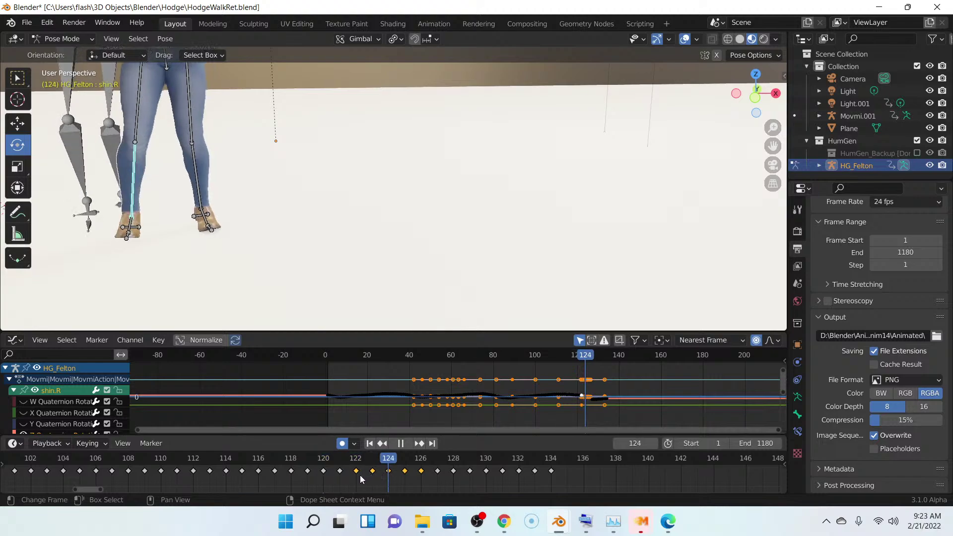
pyautogui.click(360, 478)
pyautogui.click(368, 479)
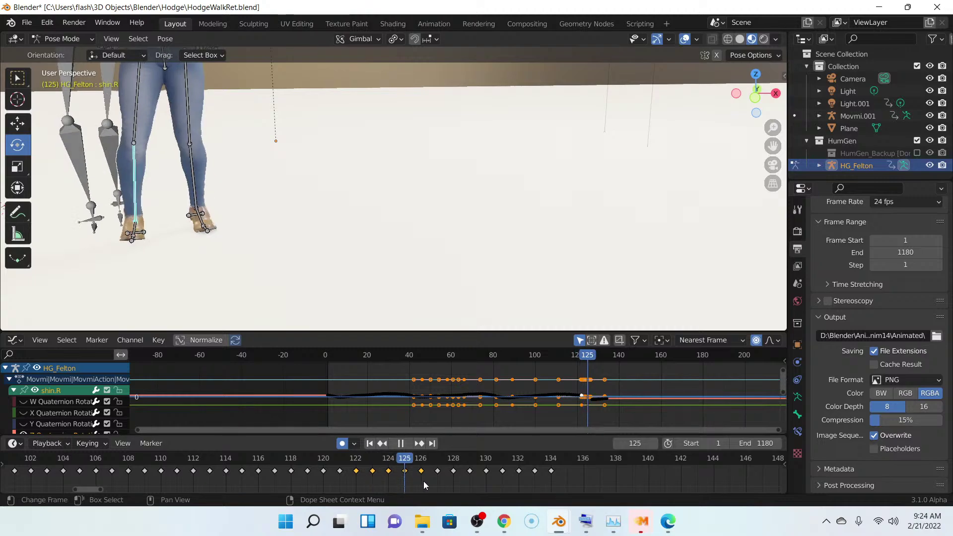
pyautogui.press('space')
# - Inspect the right shoe from the side at close range while moving between frames 125 and 126
pyautogui.moveTo(358, 368); pyautogui.dragTo(359, 271, button='middle')
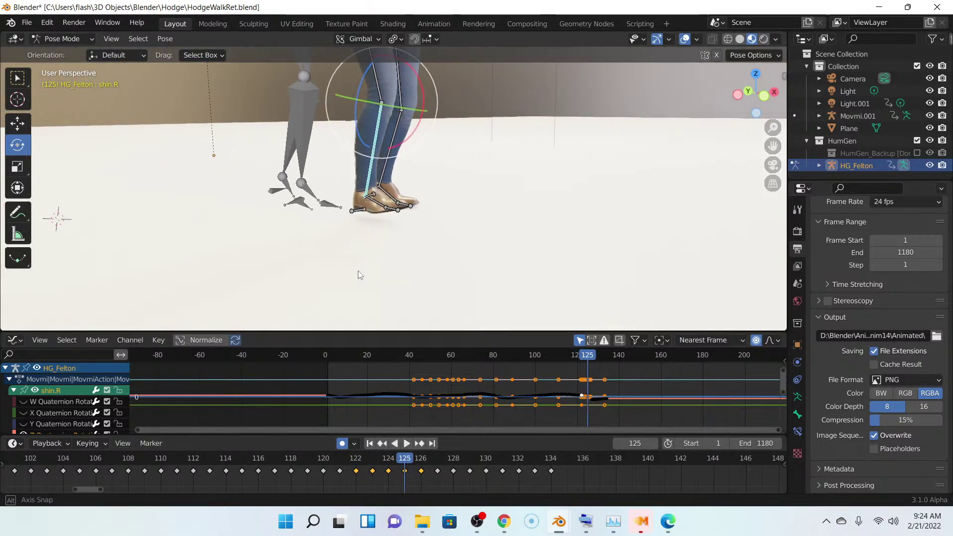
pyautogui.scroll(5, 360, 273)
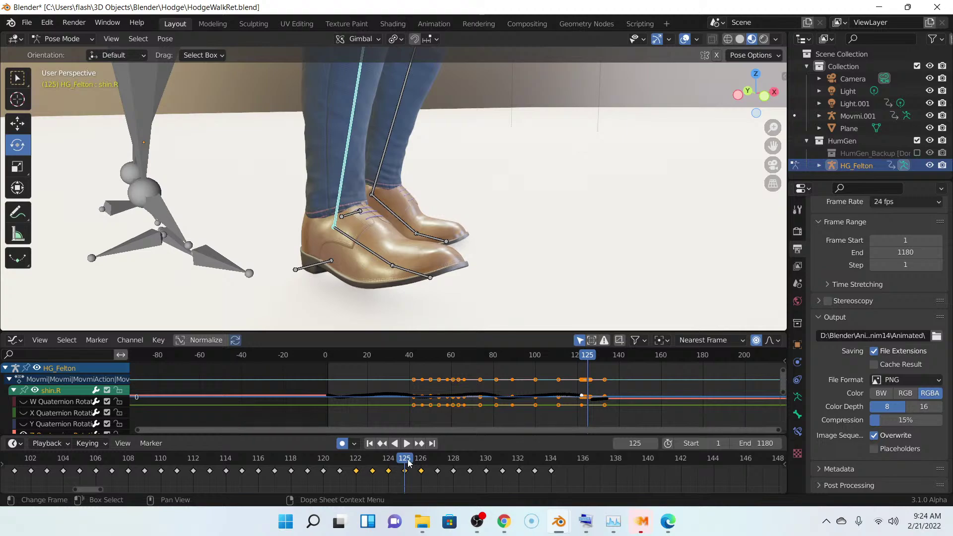
pyautogui.moveTo(409, 462)
pyautogui.mouseDown()
pyautogui.moveTo(363, 470)
pyautogui.moveTo(404, 470)
pyautogui.mouseUp()
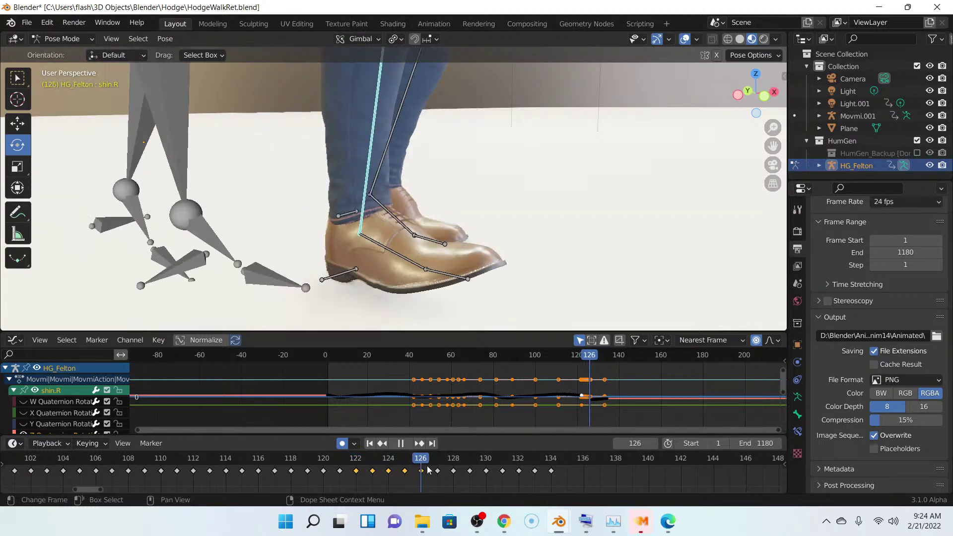
pyautogui.press('space')
# - Delete the right shin bone's keyframes at frames 123, 124 and 125
pyautogui.moveTo(411, 485); pyautogui.dragTo(369, 462)
pyautogui.press('Delete')
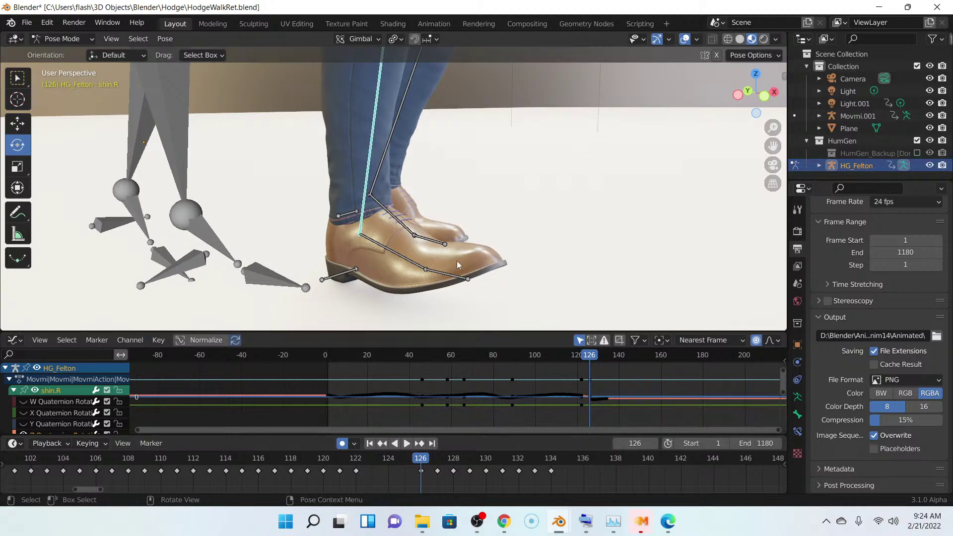
pyautogui.scroll(-4, 480, 149)
pyautogui.moveTo(480, 149); pyautogui.dragTo(445, 152, button='middle')
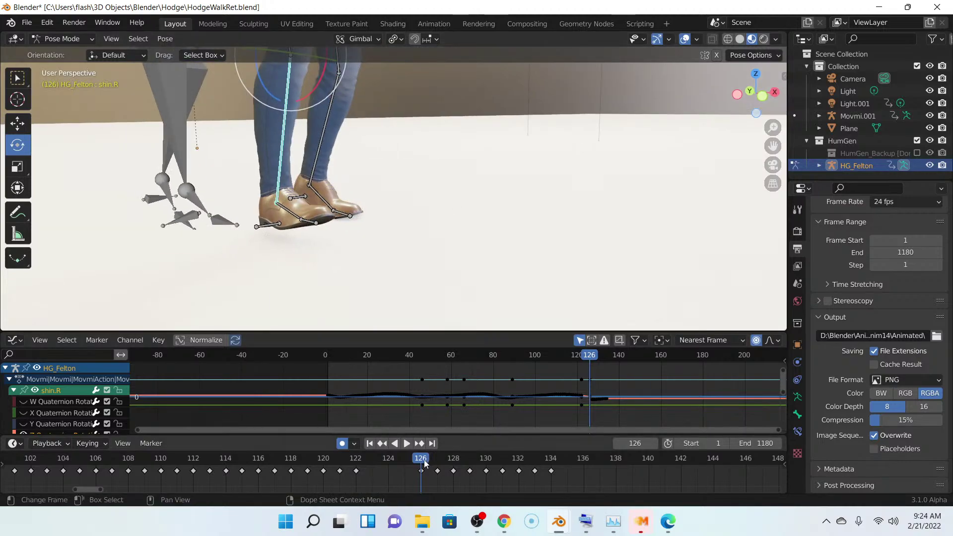
# - Scrub between frames 122 and 134 and examine the right shin's sideways swing from the side and front
pyautogui.moveTo(407, 463); pyautogui.dragTo(353, 476)
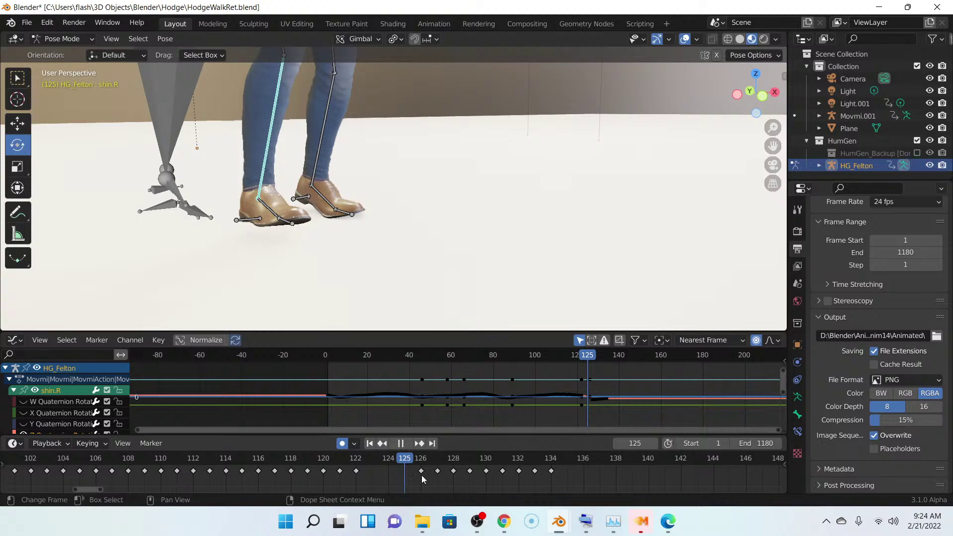
pyautogui.moveTo(422, 475); pyautogui.dragTo(424, 475)
pyautogui.moveTo(425, 239); pyautogui.dragTo(414, 219, button='middle')
pyautogui.scroll(-4, 416, 215)
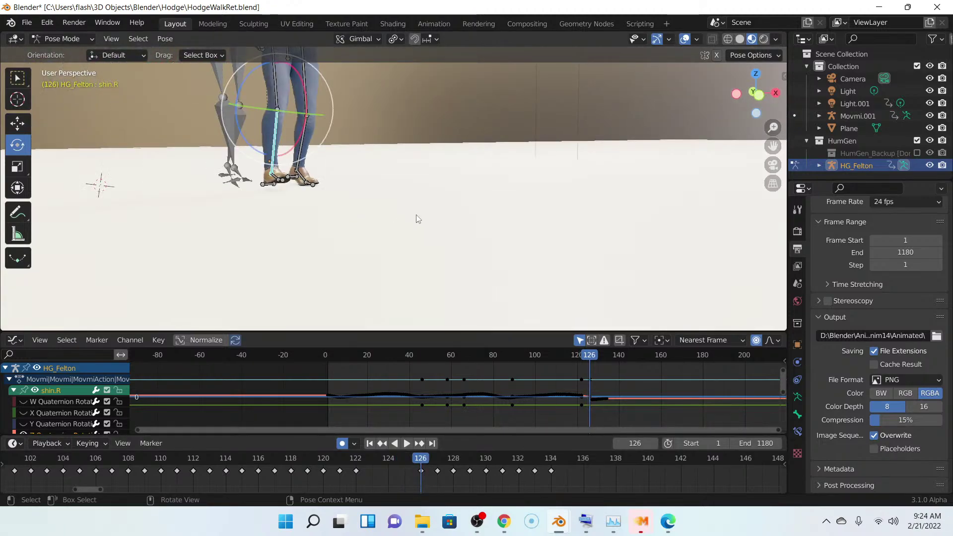
pyautogui.moveTo(480, 158); pyautogui.dragTo(461, 172, button='middle')
pyautogui.moveTo(391, 188); pyautogui.dragTo(395, 183, button='middle')
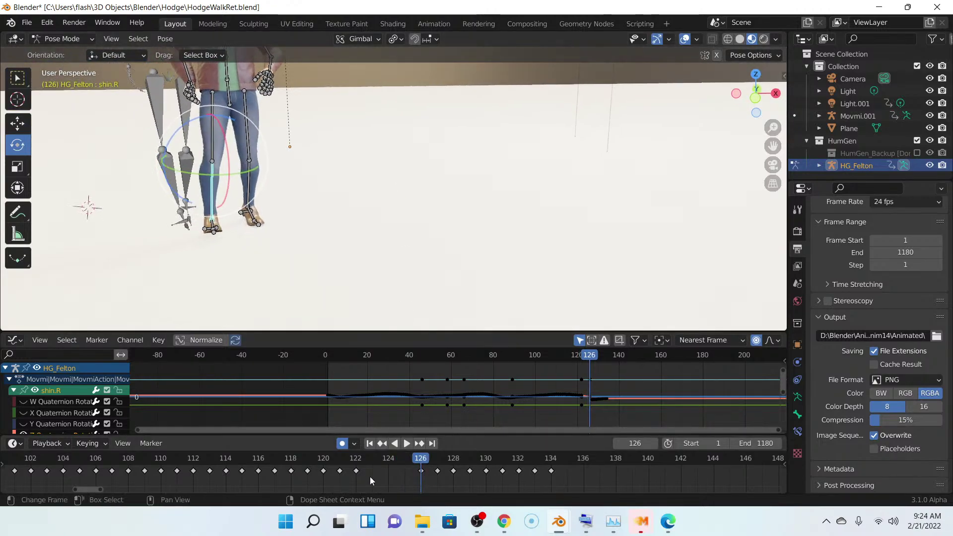
pyautogui.moveTo(421, 462); pyautogui.dragTo(449, 472)
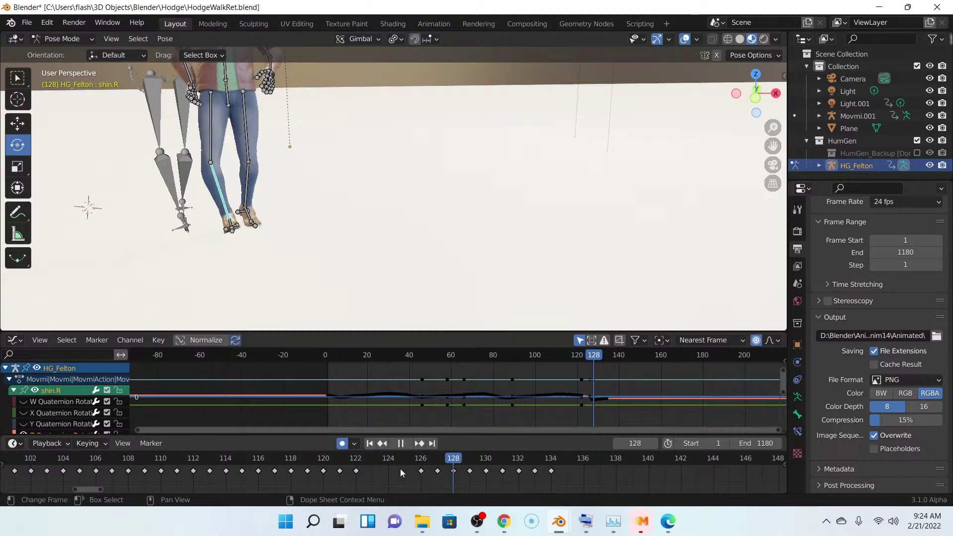
pyautogui.click(472, 473)
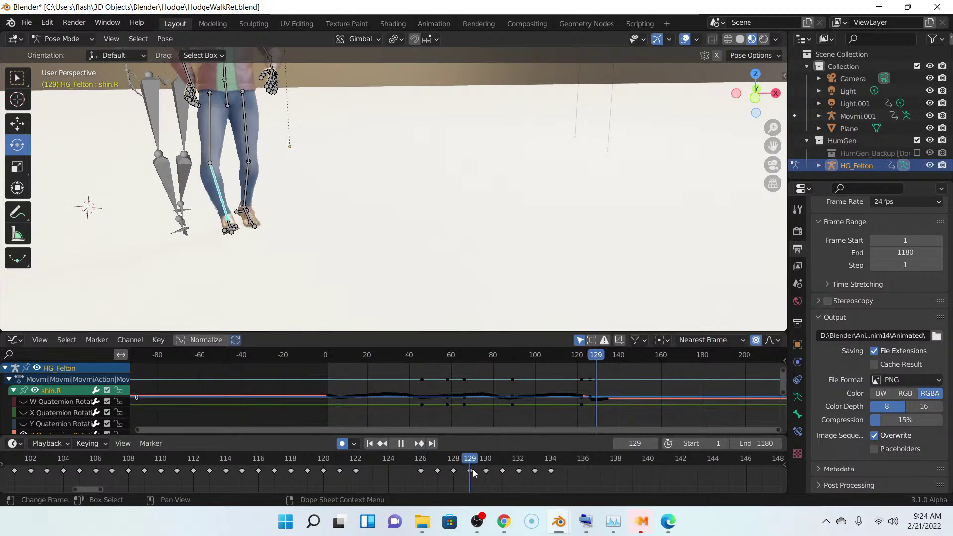
pyautogui.click(431, 473)
pyautogui.moveTo(431, 470); pyautogui.dragTo(540, 473)
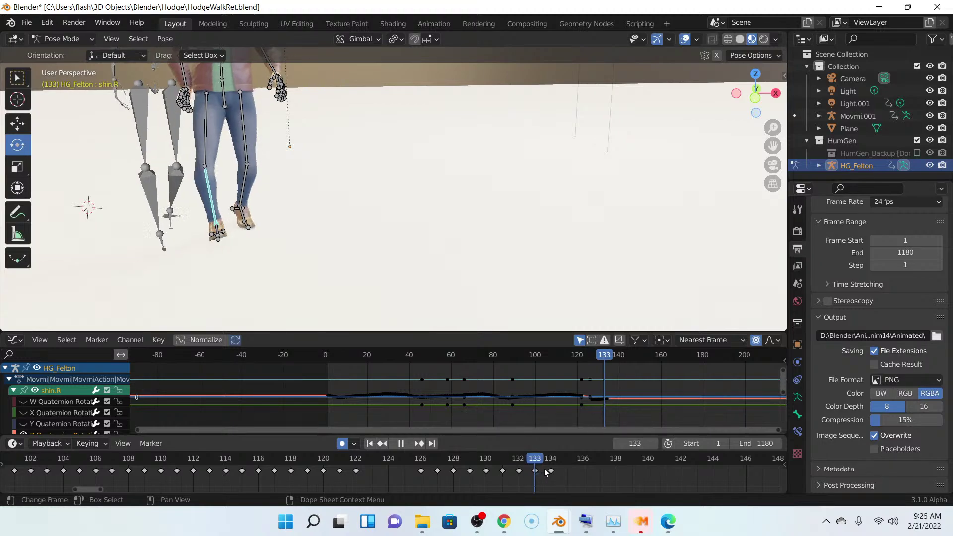
pyautogui.click(549, 472)
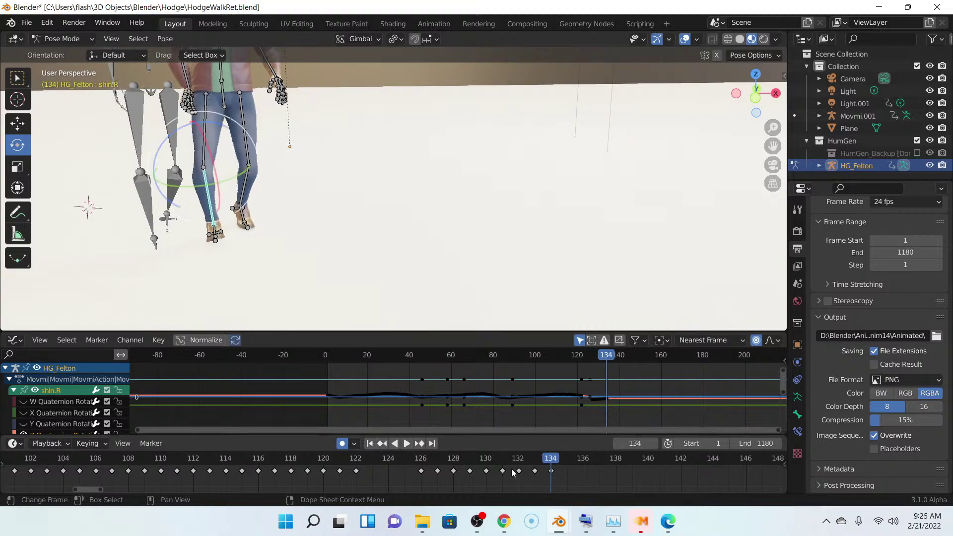
pyautogui.moveTo(287, 266); pyautogui.dragTo(318, 269, button='middle')
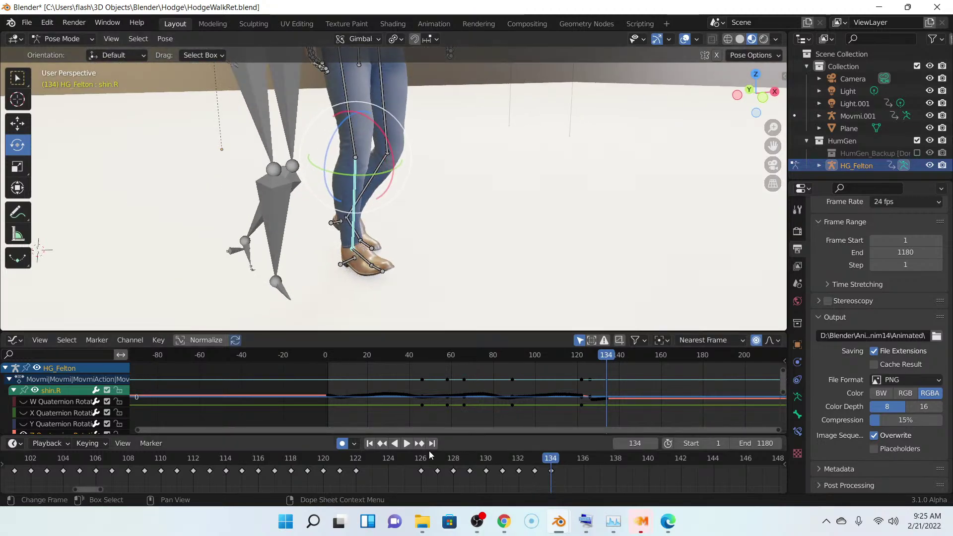
# - Survey the timeline out to end frame 1180 for right shin bone keyframes beyond frame 134
pyautogui.keyDown('ctrl'); pyautogui.scroll(-5, 429, 451); pyautogui.keyUp('ctrl')
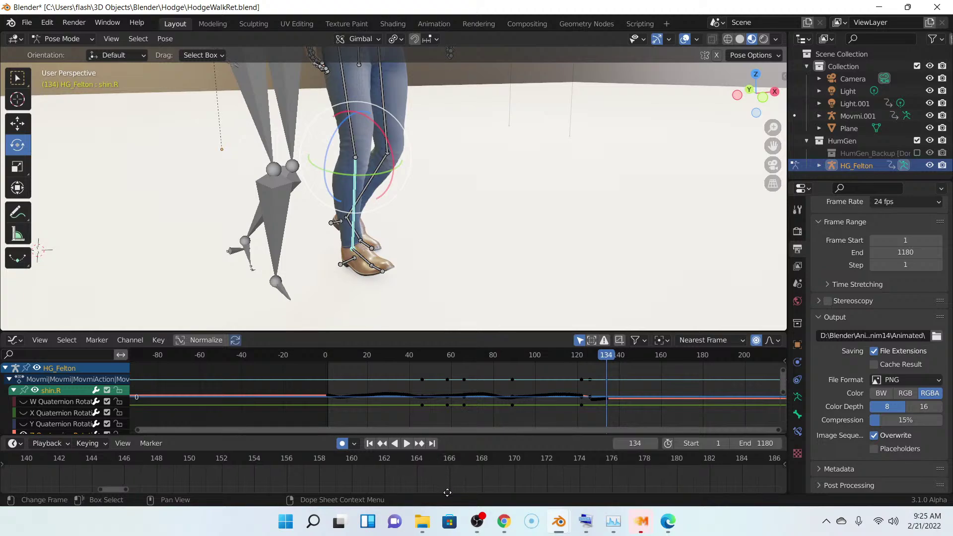
pyautogui.scroll(-6, 452, 480)
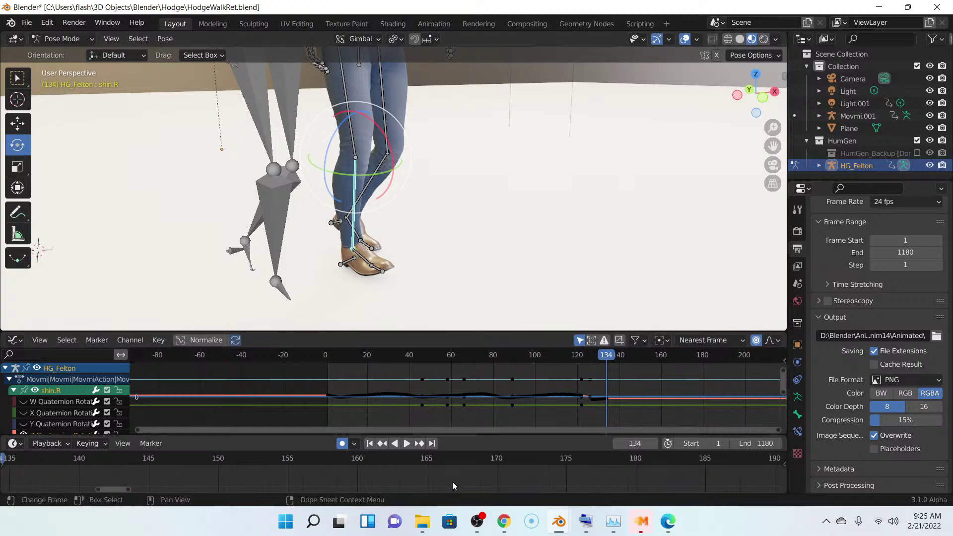
pyautogui.moveTo(451, 481); pyautogui.dragTo(745, 492, button='middle')
pyautogui.moveTo(420, 482)
pyautogui.mouseDown(button='middle')
pyautogui.moveTo(604, 488)
pyautogui.moveTo(421, 495)
pyautogui.mouseUp(button='middle')
pyautogui.scroll(4, 590, 488)
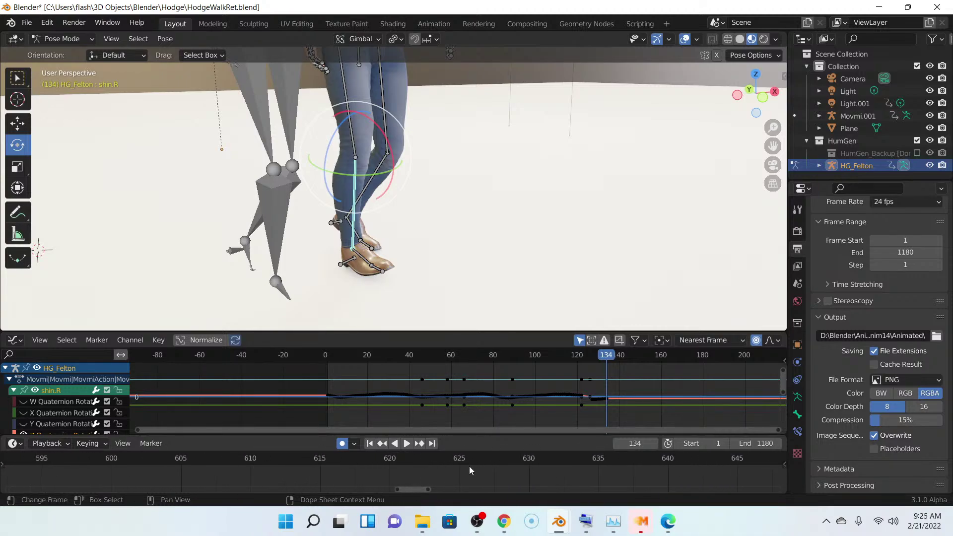
pyautogui.scroll(-3, 452, 470)
pyautogui.scroll(1, 329, 470)
pyautogui.moveTo(329, 470); pyautogui.dragTo(748, 483, button='middle')
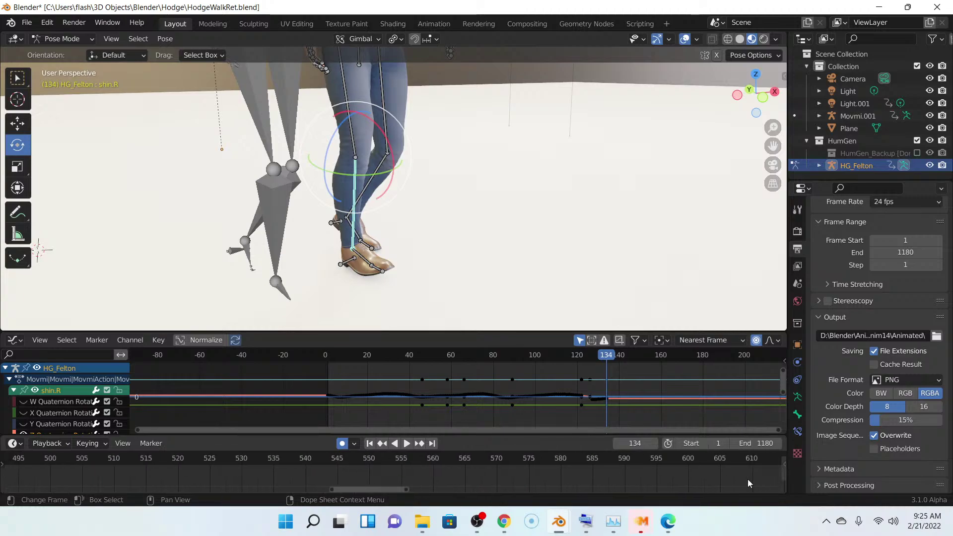
pyautogui.moveTo(110, 471); pyautogui.dragTo(156, 483, button='middle')
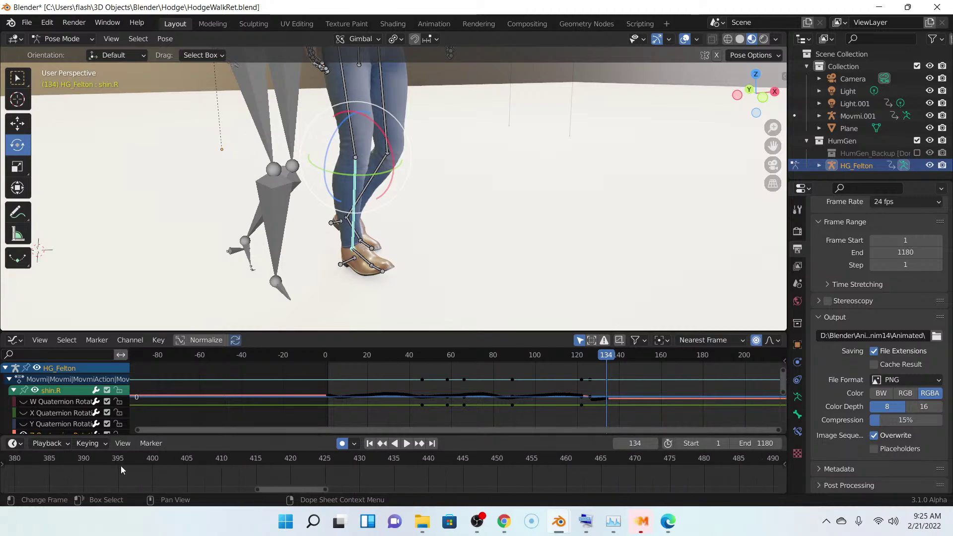
pyautogui.moveTo(86, 457); pyautogui.dragTo(1, 486, button='middle')
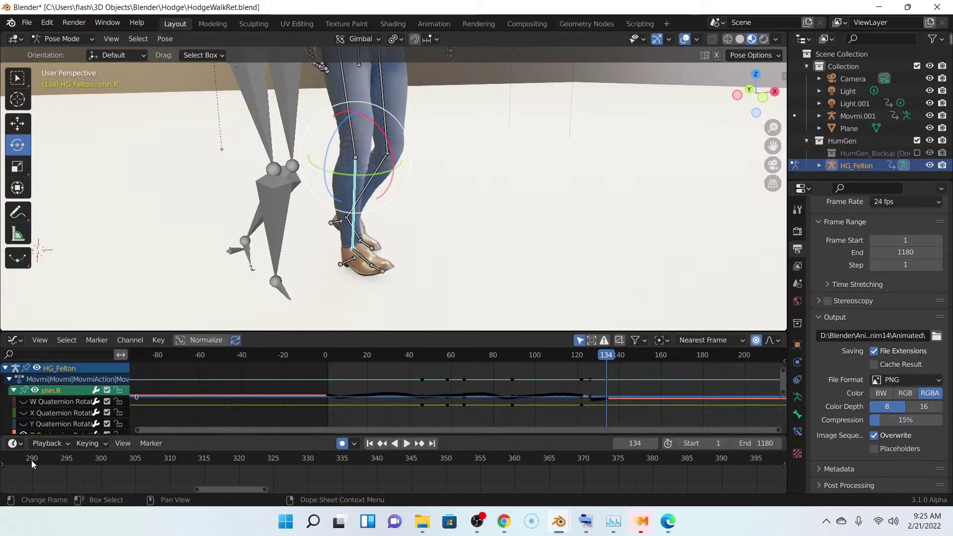
pyautogui.moveTo(65, 459); pyautogui.dragTo(640, 460, button='middle')
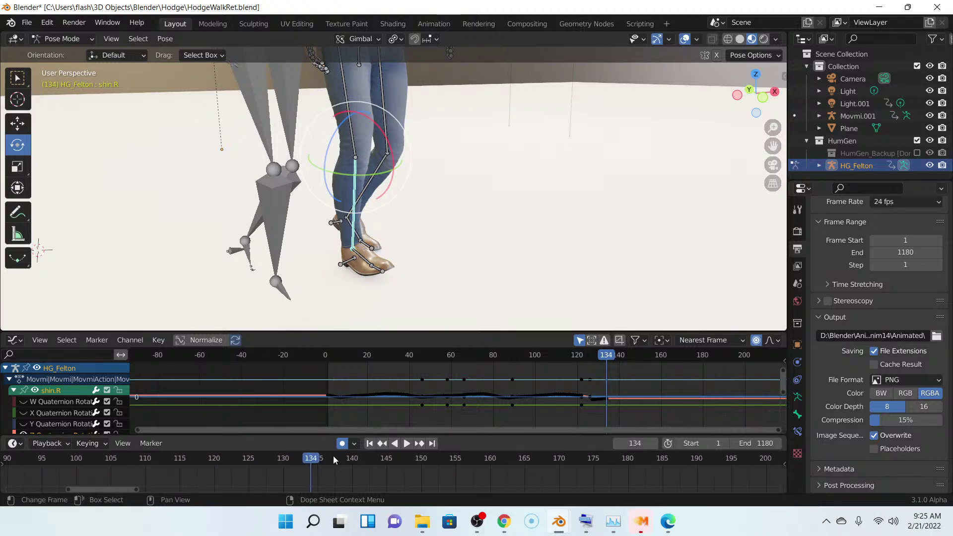
pyautogui.scroll(3, 334, 460)
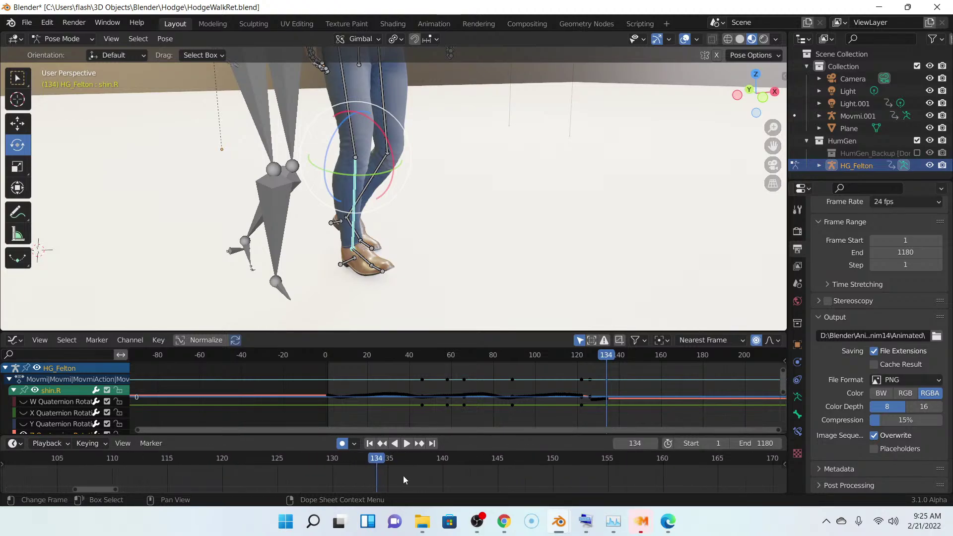
pyautogui.scroll(1, 370, 475)
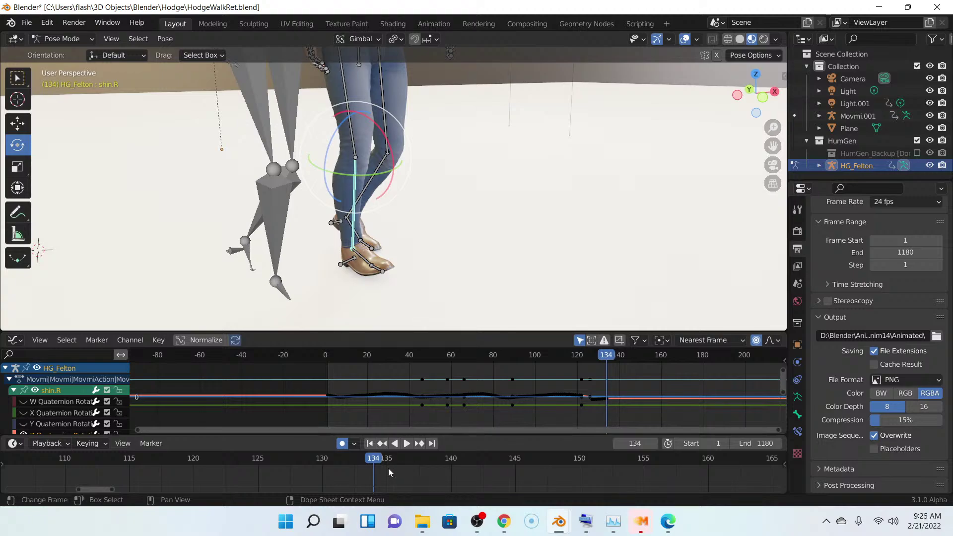
pyautogui.moveTo(392, 470); pyautogui.dragTo(517, 483, button='middle')
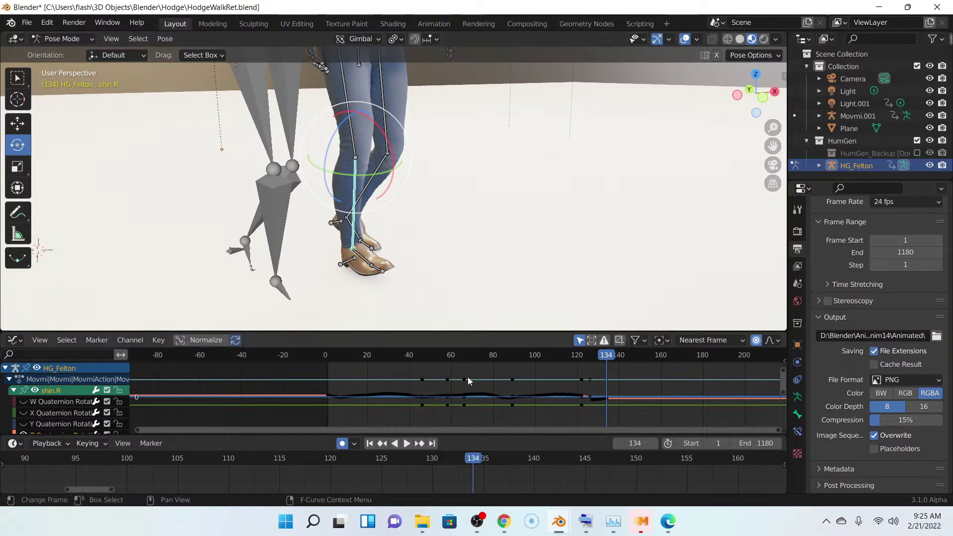
pyautogui.scroll(-5, 499, 483)
pyautogui.scroll(-5, 469, 482)
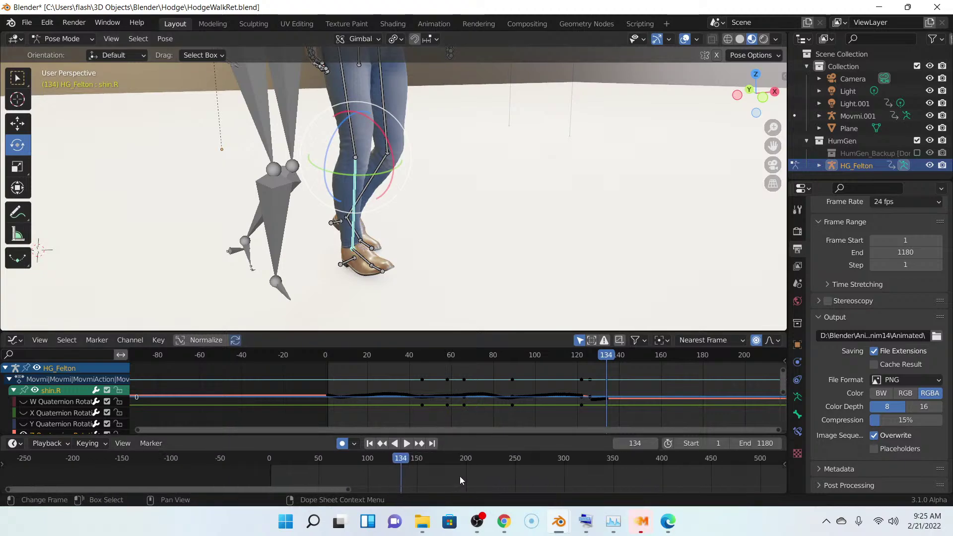
pyautogui.scroll(-3, 507, 473)
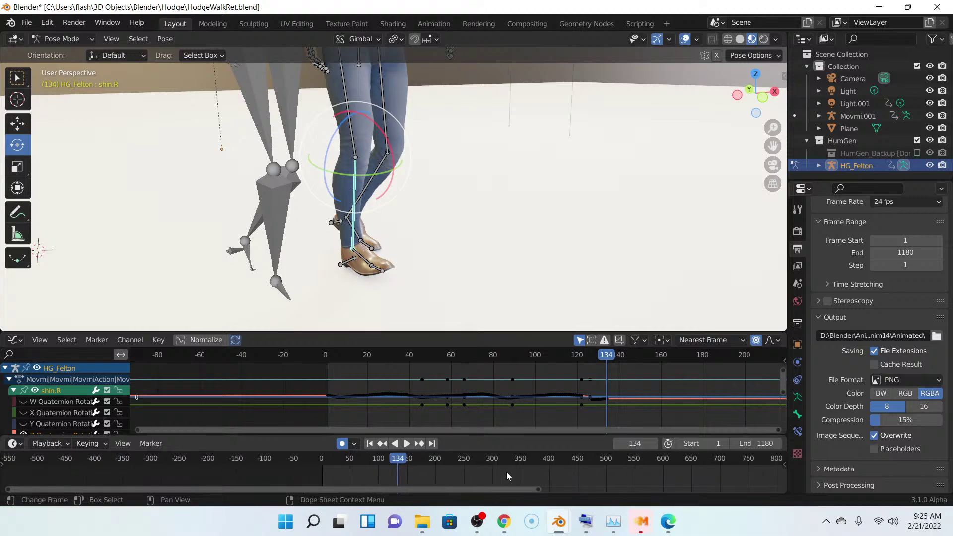
pyautogui.keyDown('ctrl'); pyautogui.moveTo(524, 469); pyautogui.dragTo(423, 491, button='middle'); pyautogui.keyUp('ctrl')
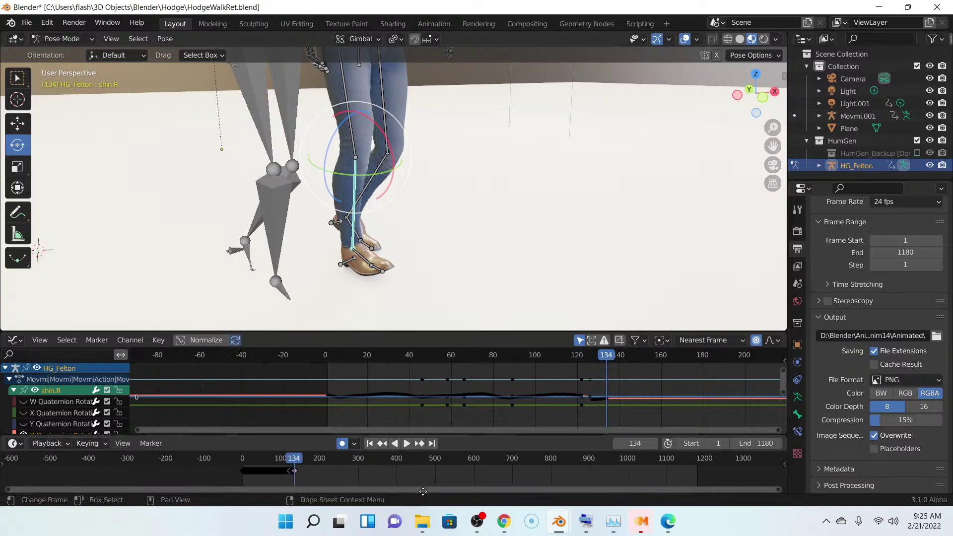
# - Delete the right shin bone's keyframes from frame 126 through 133, keeping the one at frame 134
pyautogui.moveTo(362, 475); pyautogui.dragTo(331, 483, button='middle')
pyautogui.scroll(5, 490, 474)
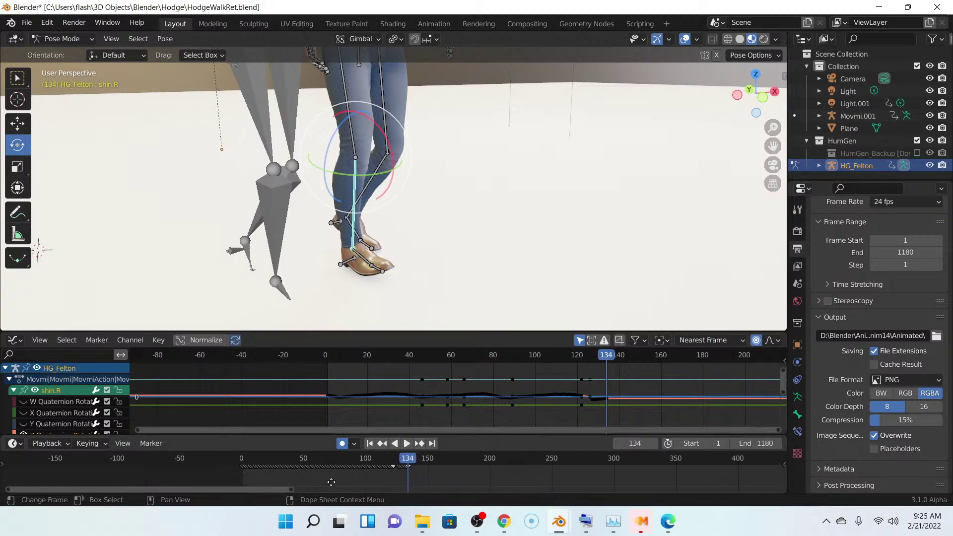
pyautogui.scroll(4, 404, 477)
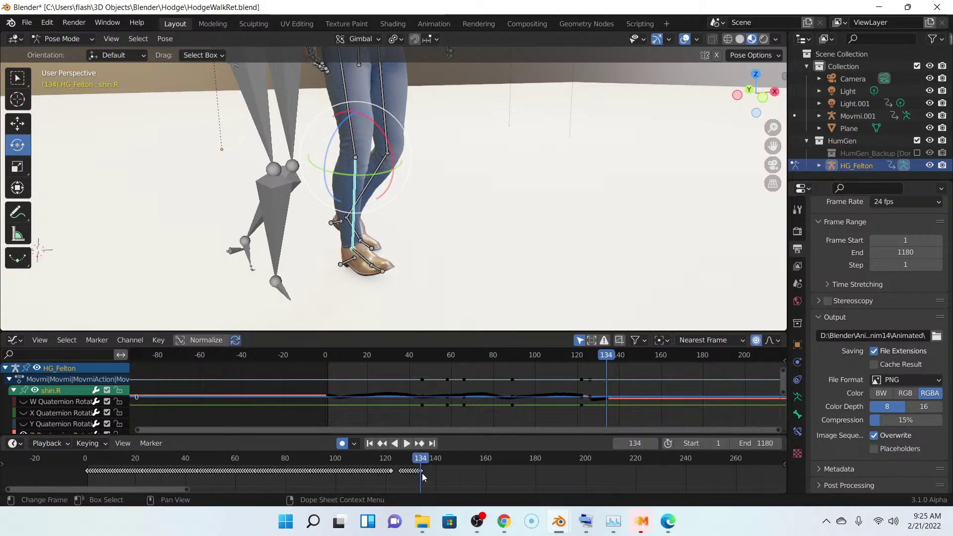
pyautogui.scroll(6, 422, 472)
pyautogui.moveTo(468, 486); pyautogui.dragTo(390, 479, button='middle')
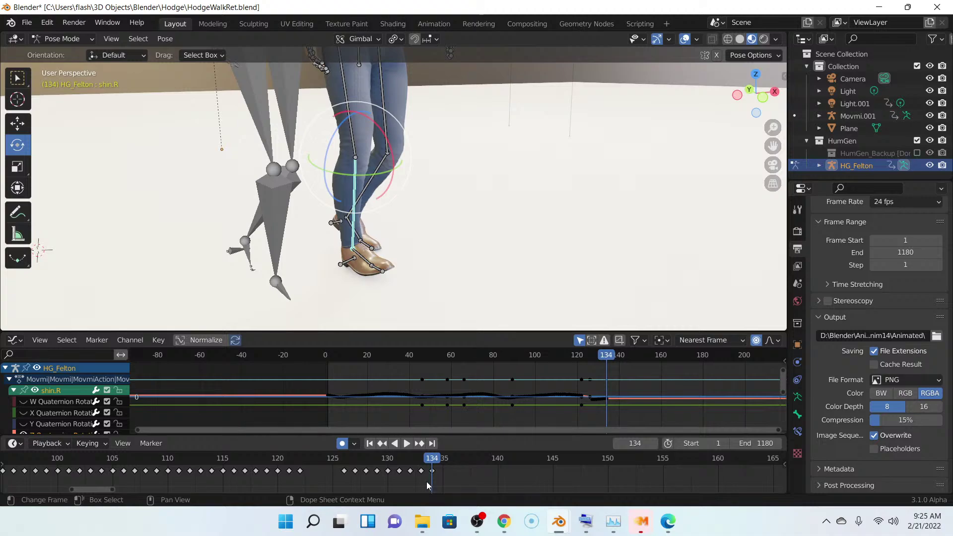
pyautogui.moveTo(428, 486); pyautogui.dragTo(334, 465)
pyautogui.press('Delete')
# - Review the right shin's motion between frames 121 and 134 from the side and front
pyautogui.hotkey('shift', 'ctrl', 'space')
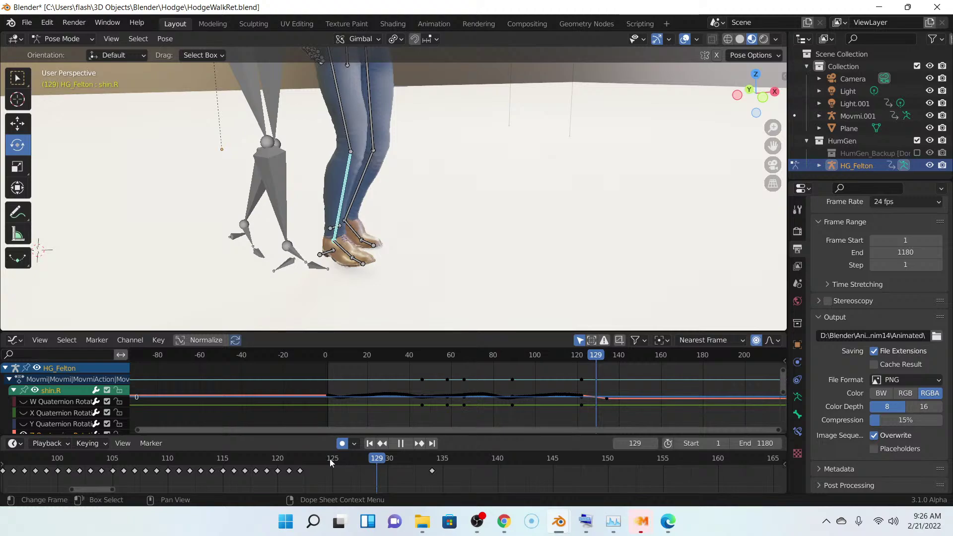
pyautogui.press('space')
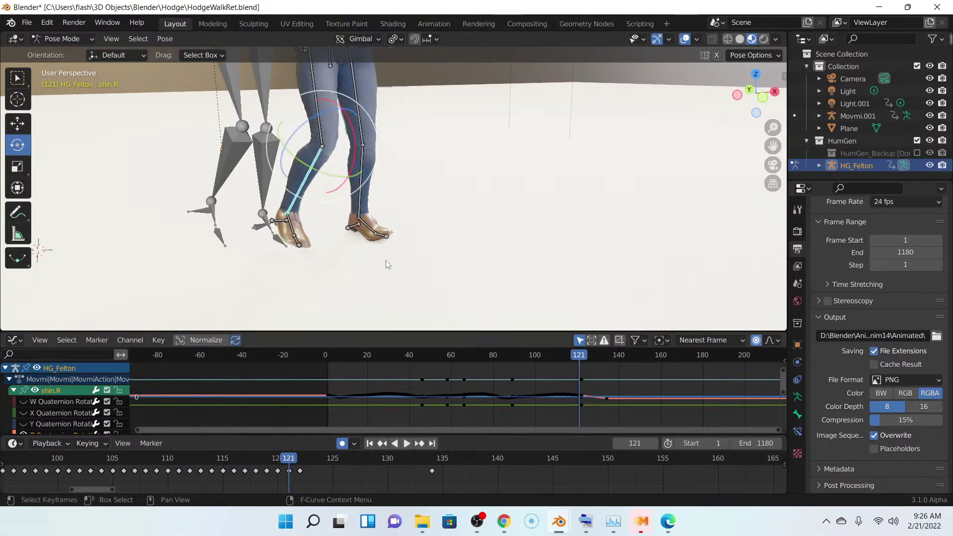
pyautogui.moveTo(386, 260); pyautogui.dragTo(350, 258, button='middle')
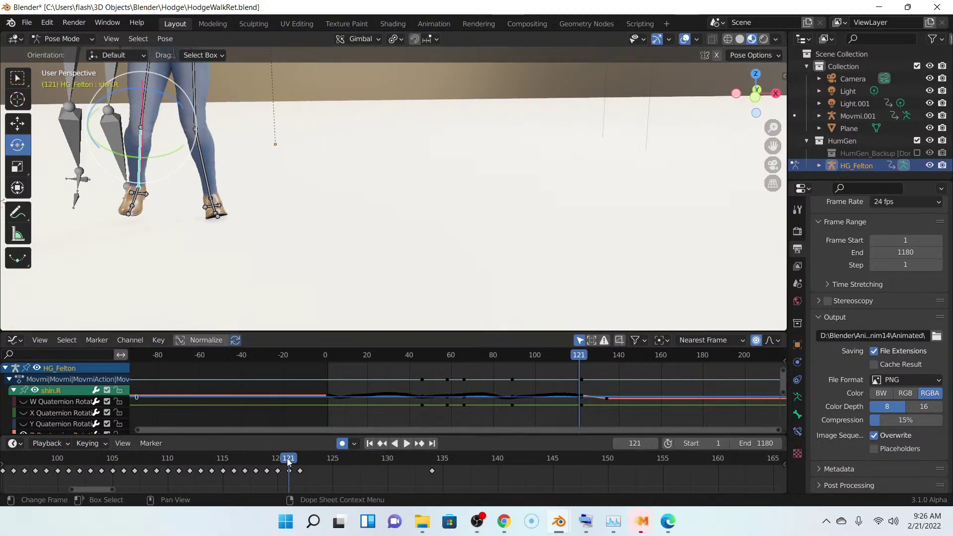
pyautogui.press('space')
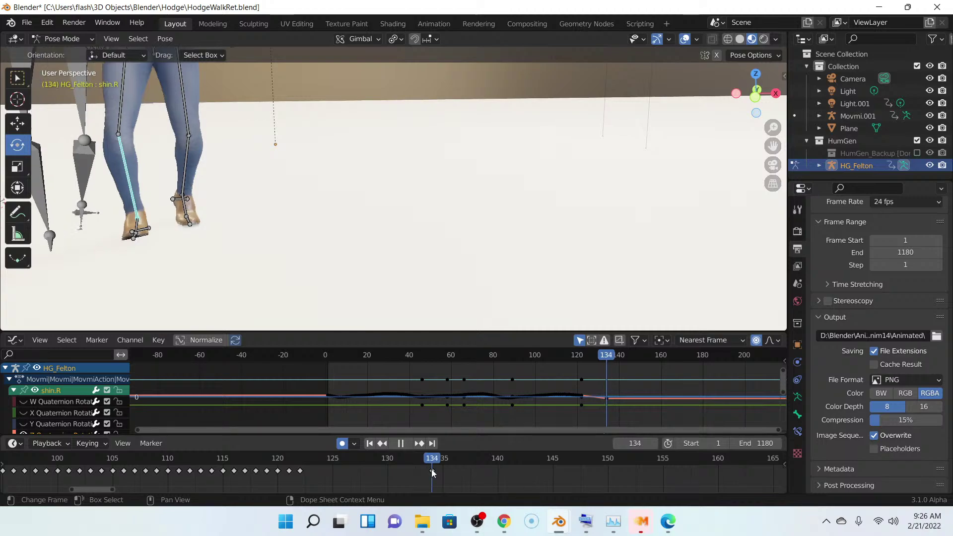
# - Rotate the right shin bone outward about its gimbal Z axis at frame 134 and review the motion back to frame 124
pyautogui.press('space')
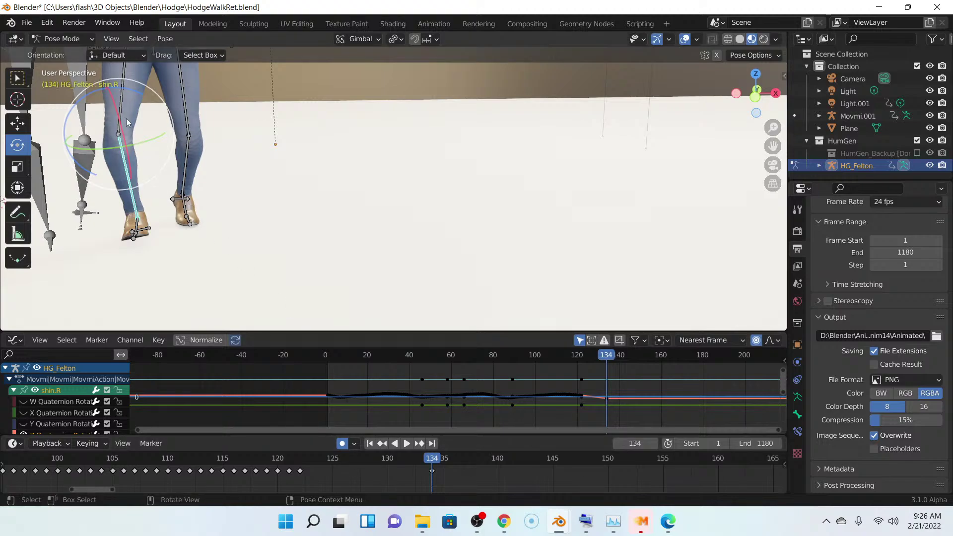
pyautogui.moveTo(95, 87); pyautogui.dragTo(108, 91)
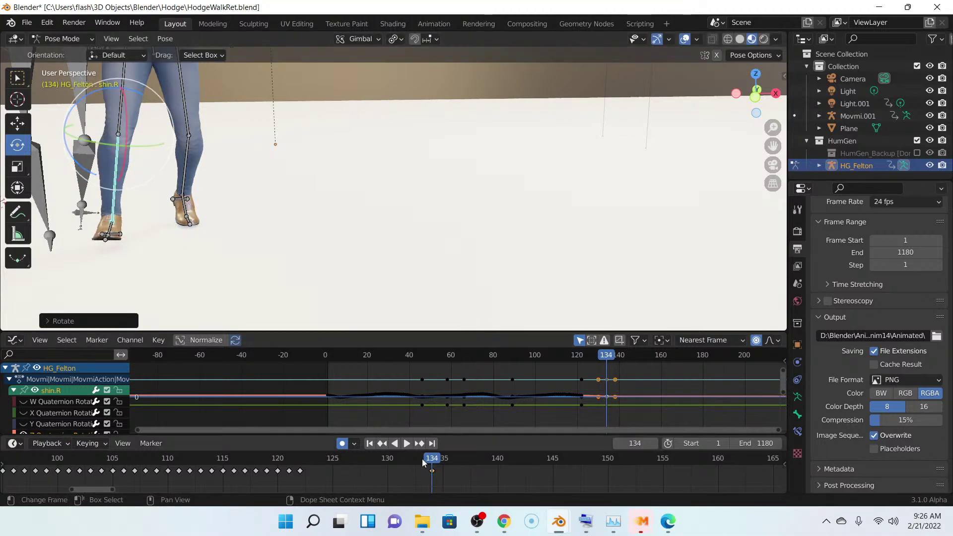
pyautogui.moveTo(434, 465); pyautogui.dragTo(327, 467)
pyautogui.press('space')
# - Rotate the right shin bone slightly forward about its gimbal X axis at frame 123 and check the motion through frame 134
pyautogui.moveTo(327, 201); pyautogui.dragTo(513, 297, button='middle')
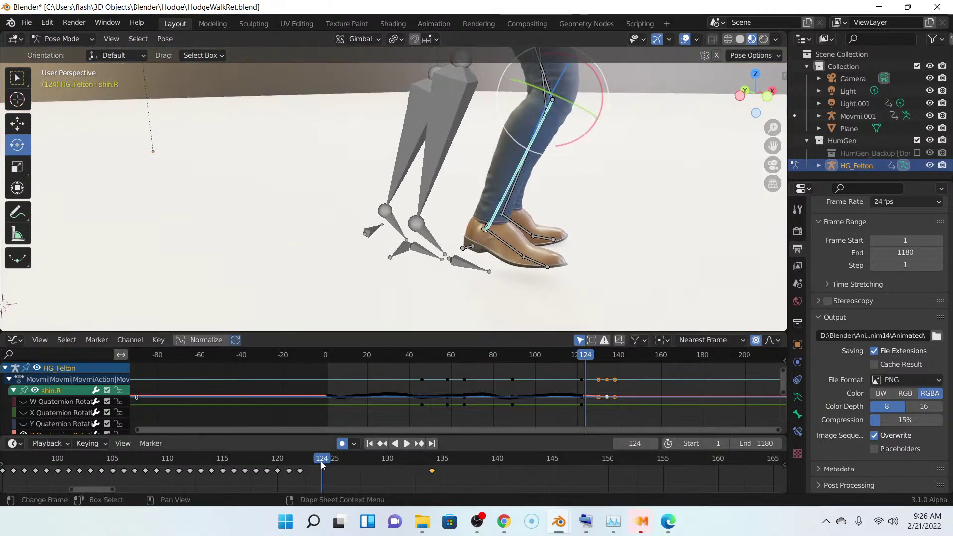
pyautogui.moveTo(321, 464); pyautogui.dragTo(314, 463)
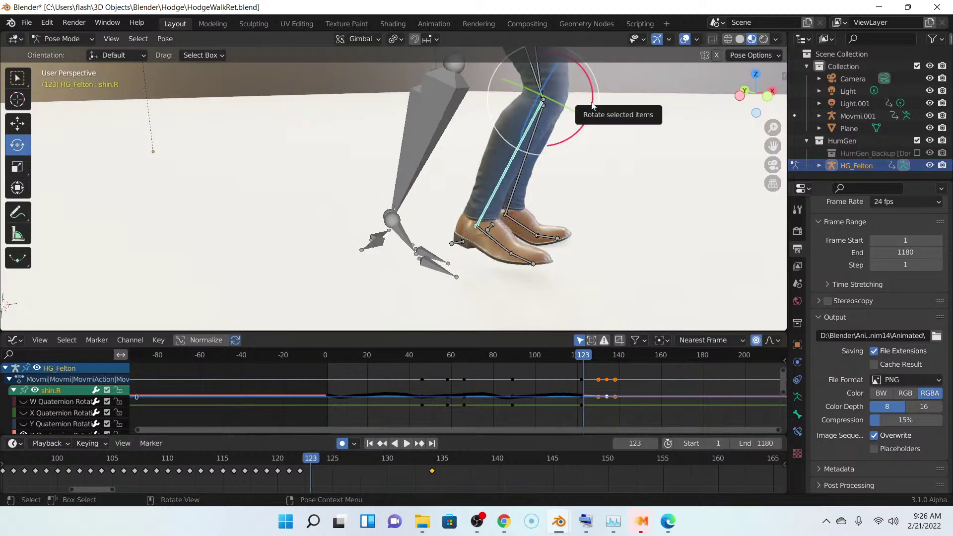
pyautogui.moveTo(592, 105); pyautogui.dragTo(593, 98)
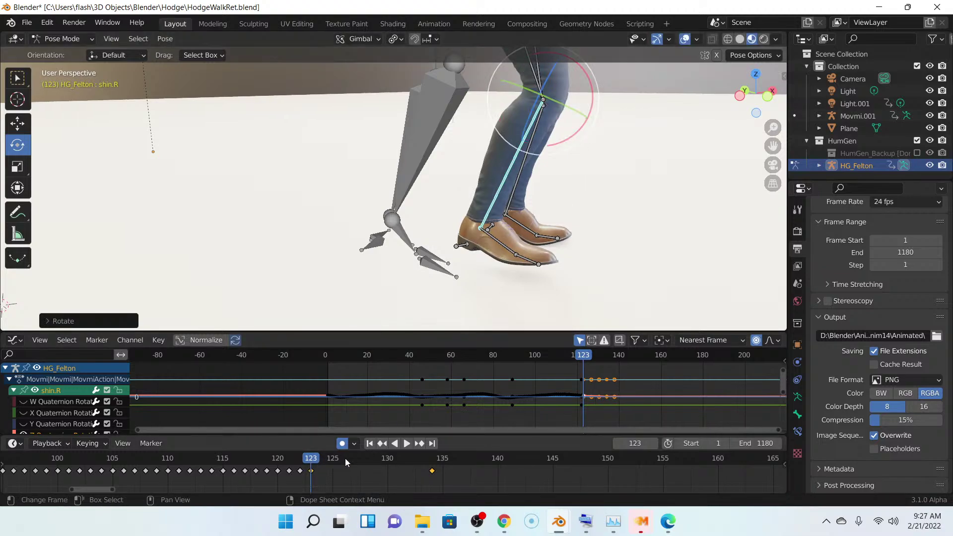
pyautogui.press('space')
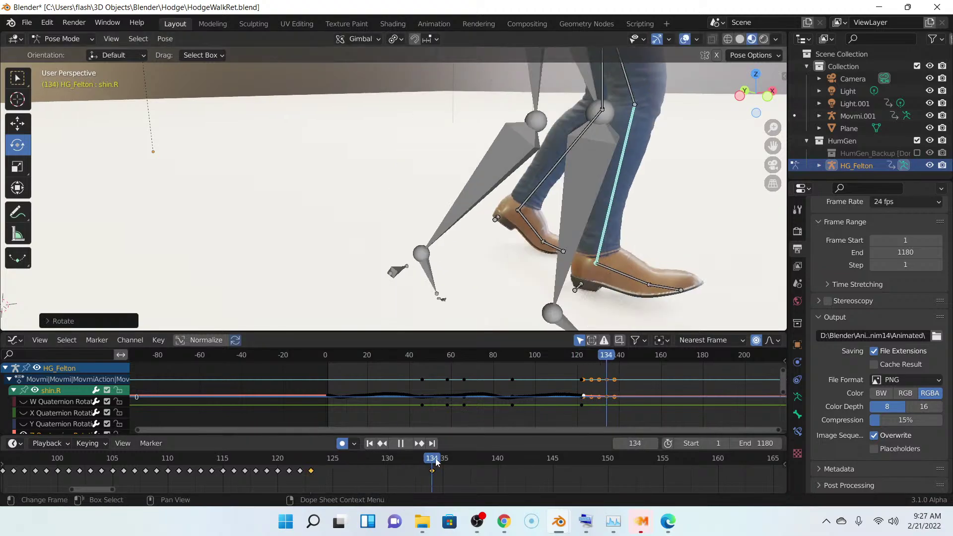
pyautogui.click(387, 460)
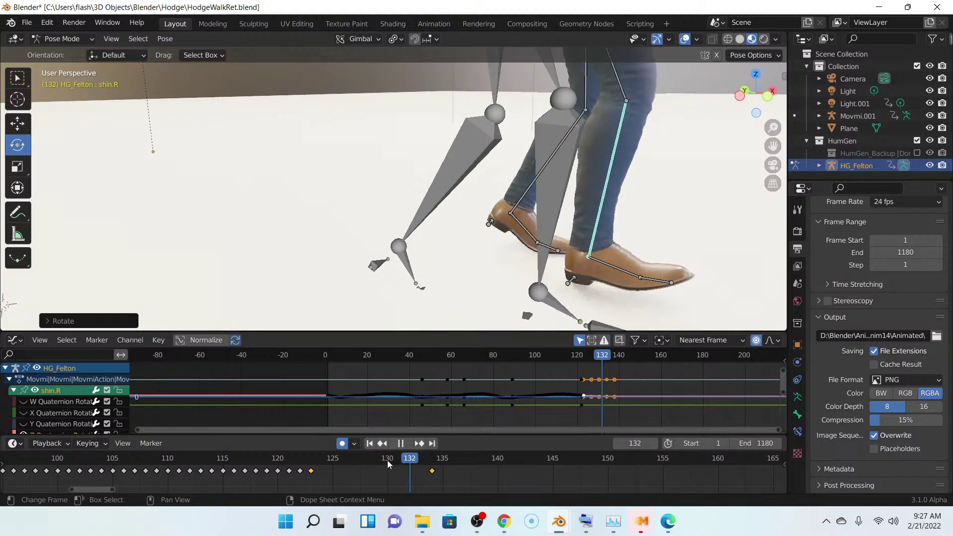
# - At frame 124, compare the transform orientations for the right shin bone and set the orientation to Global
pyautogui.moveTo(379, 460); pyautogui.dragTo(324, 468)
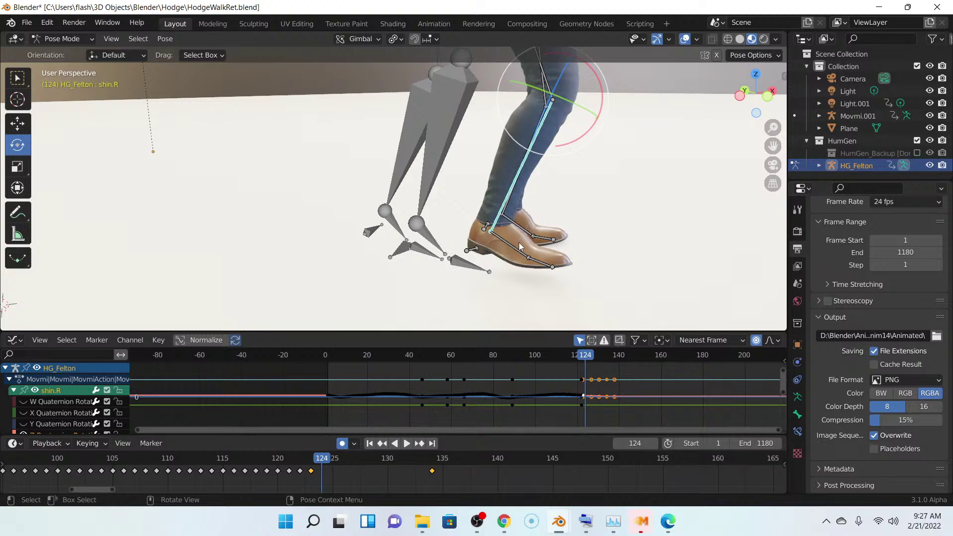
pyautogui.moveTo(605, 208); pyautogui.dragTo(556, 217, button='middle')
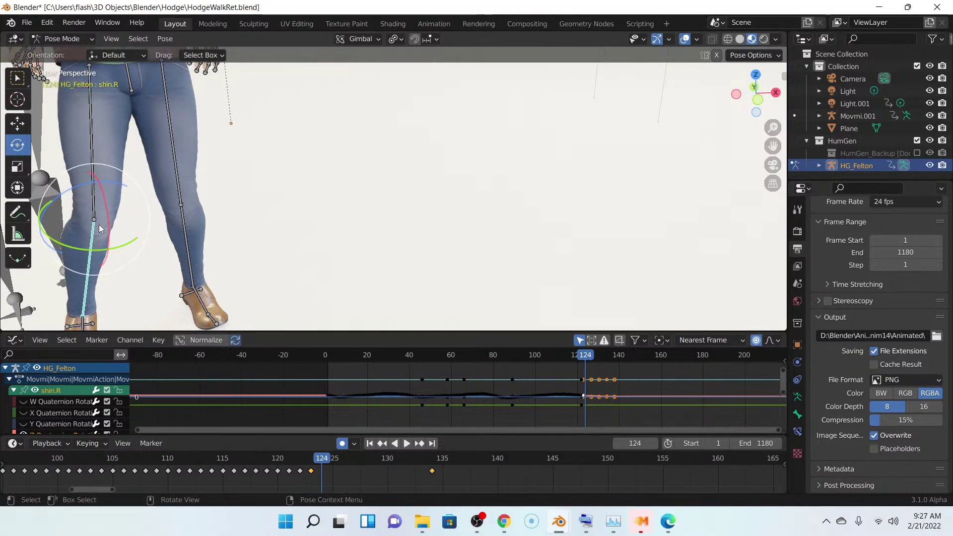
pyautogui.click(359, 39)
pyautogui.click(355, 78)
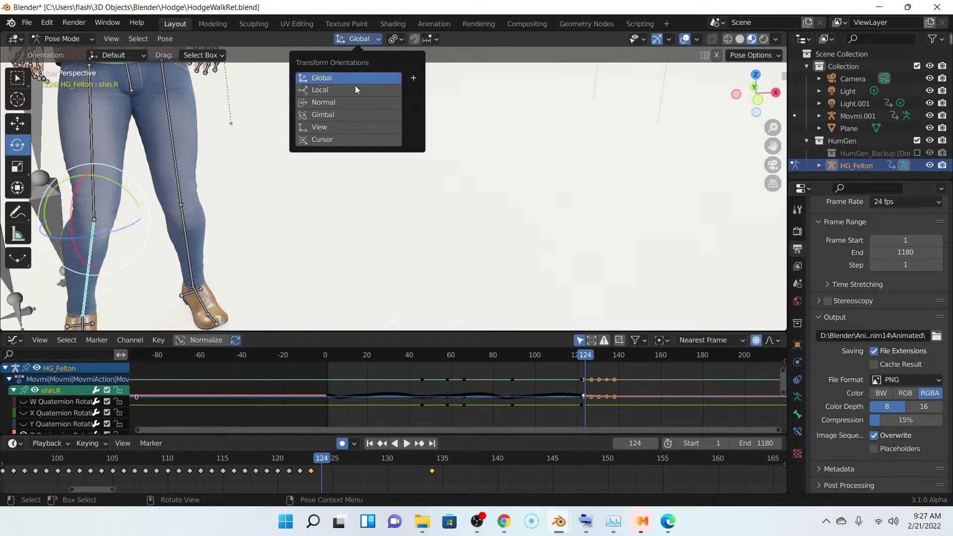
pyautogui.click(360, 91)
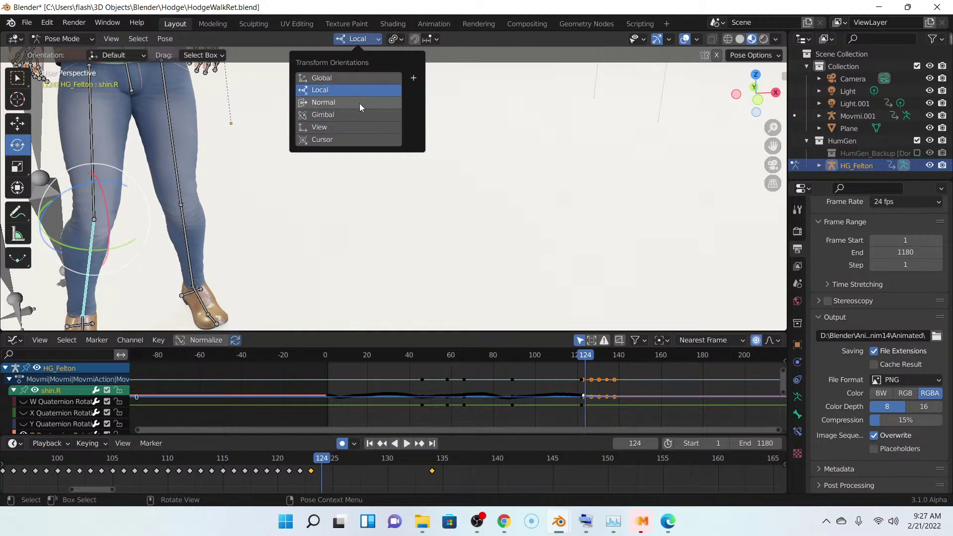
pyautogui.click(360, 114)
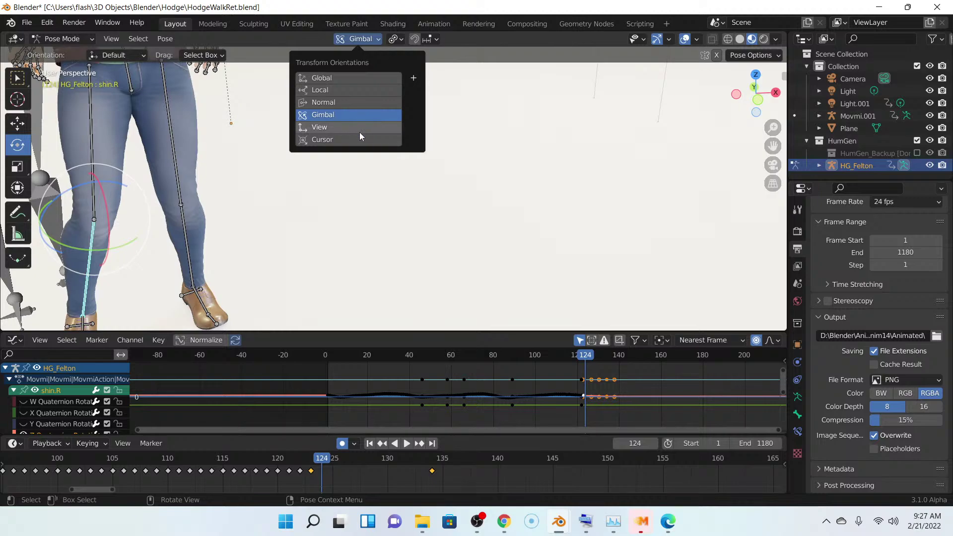
pyautogui.click(359, 131)
pyautogui.click(358, 140)
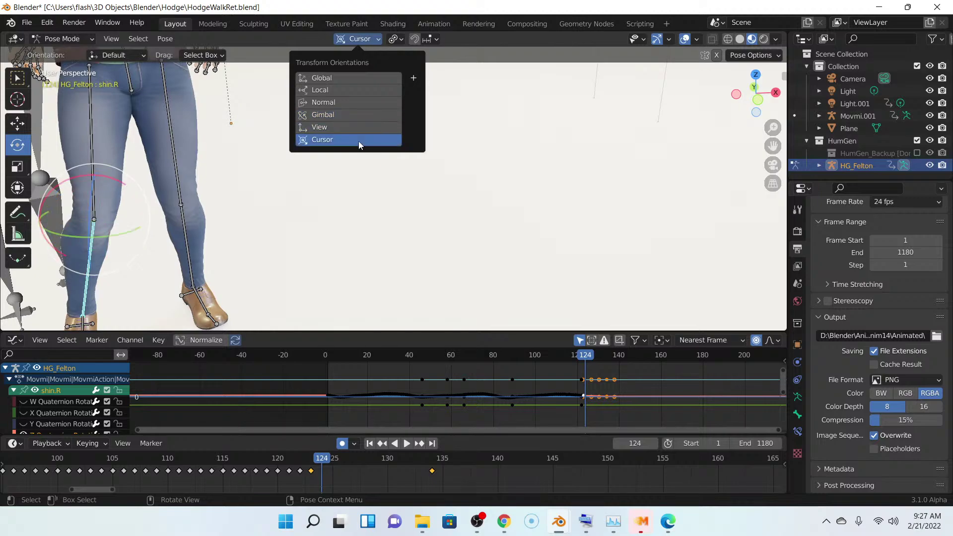
pyautogui.click(365, 103)
pyautogui.click(365, 80)
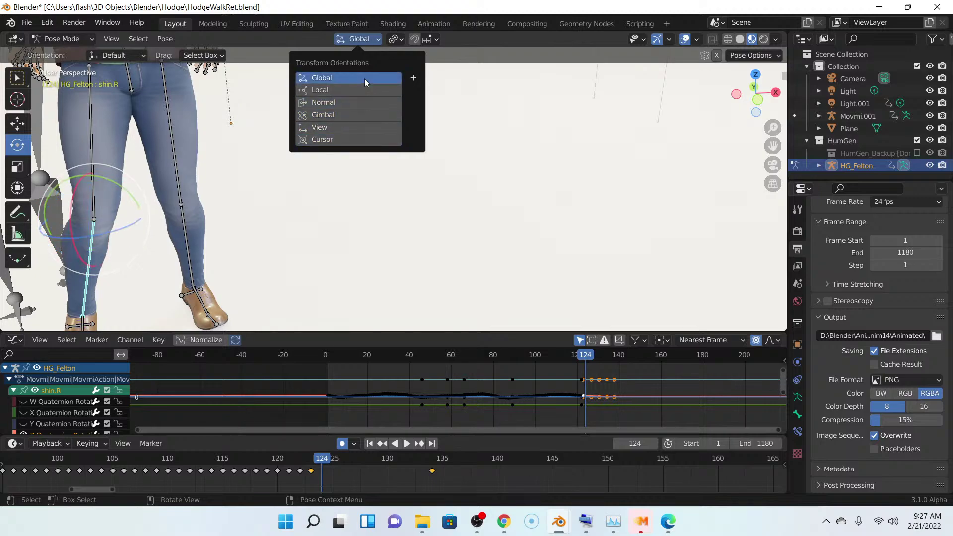
# - Switch HG_Felton to Object Mode and turn off the transform option that affects only Origins
pyautogui.scroll(-6, 286, 195)
pyautogui.moveTo(269, 206); pyautogui.dragTo(249, 178, button='middle')
pyautogui.scroll(2, 239, 223)
pyautogui.scroll(2, 230, 214)
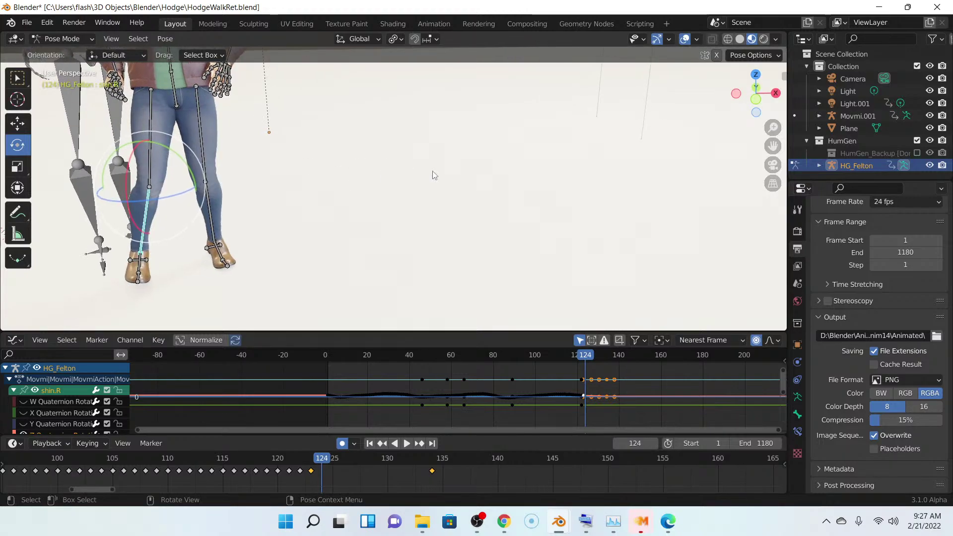
pyautogui.click(763, 56)
pyautogui.click(763, 56)
pyautogui.click(737, 60)
pyautogui.click(67, 40)
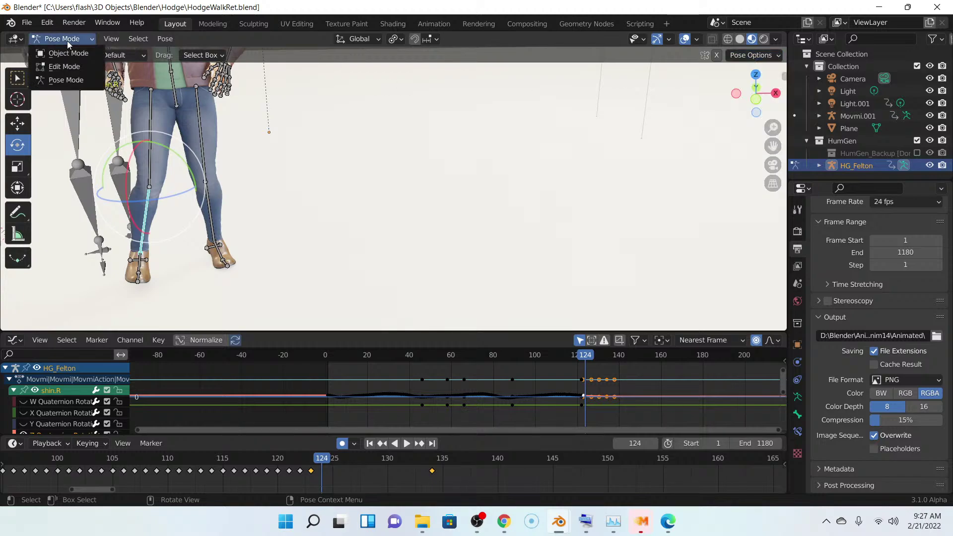
pyautogui.click(67, 53)
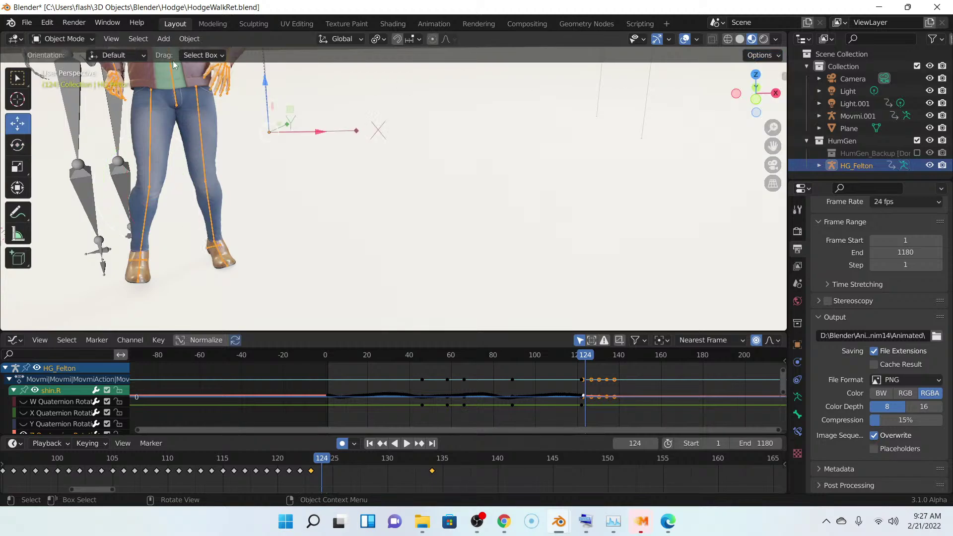
pyautogui.click(759, 56)
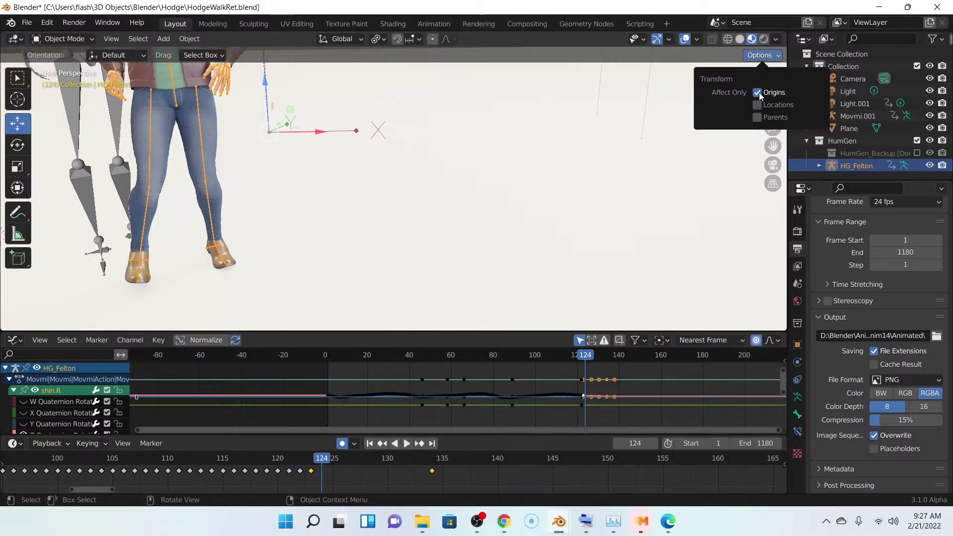
pyautogui.moveTo(388, 209); pyautogui.dragTo(344, 223, button='middle')
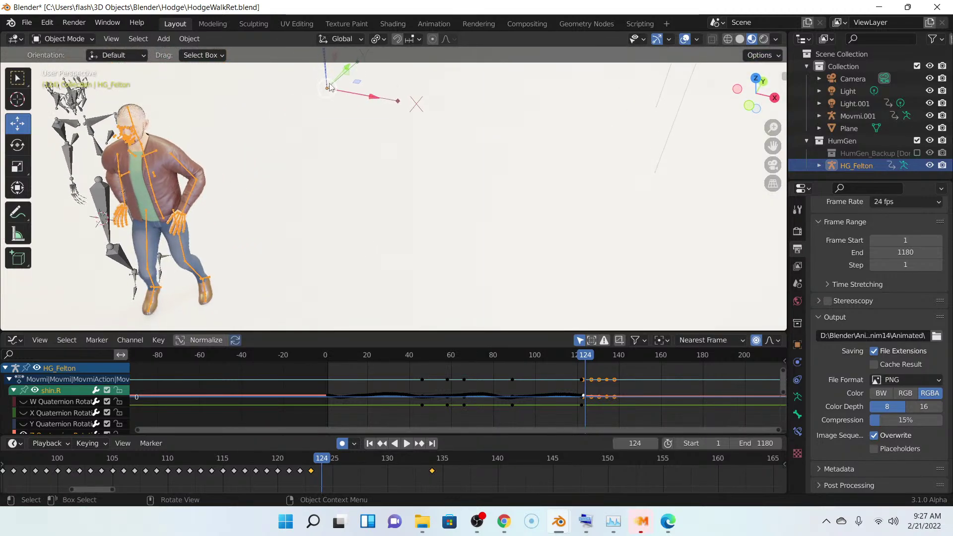
pyautogui.moveTo(311, 214); pyautogui.dragTo(322, 189, button='middle')
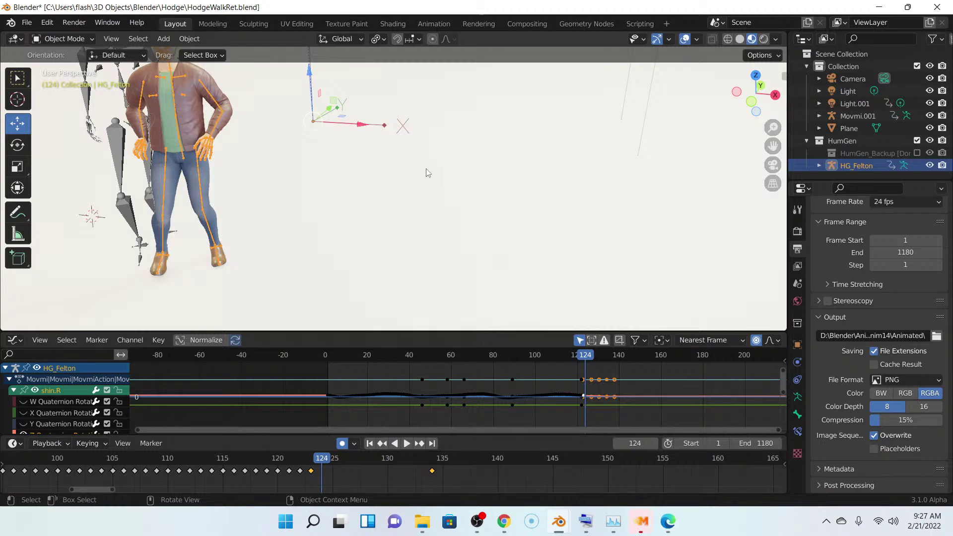
pyautogui.click(761, 56)
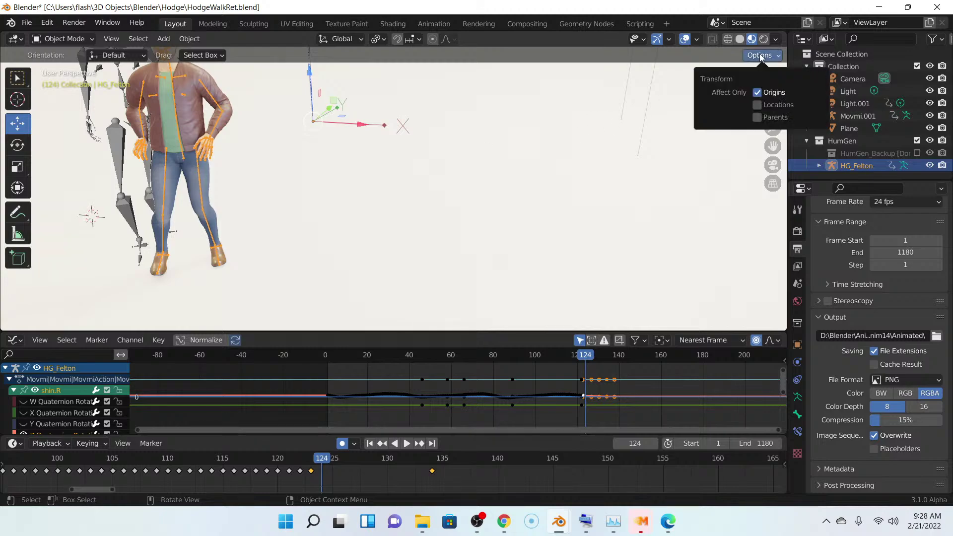
# - Examine the feet against the floor at frame 124, and again up close at frame 1
pyautogui.moveTo(587, 160); pyautogui.dragTo(391, 208, button='middle')
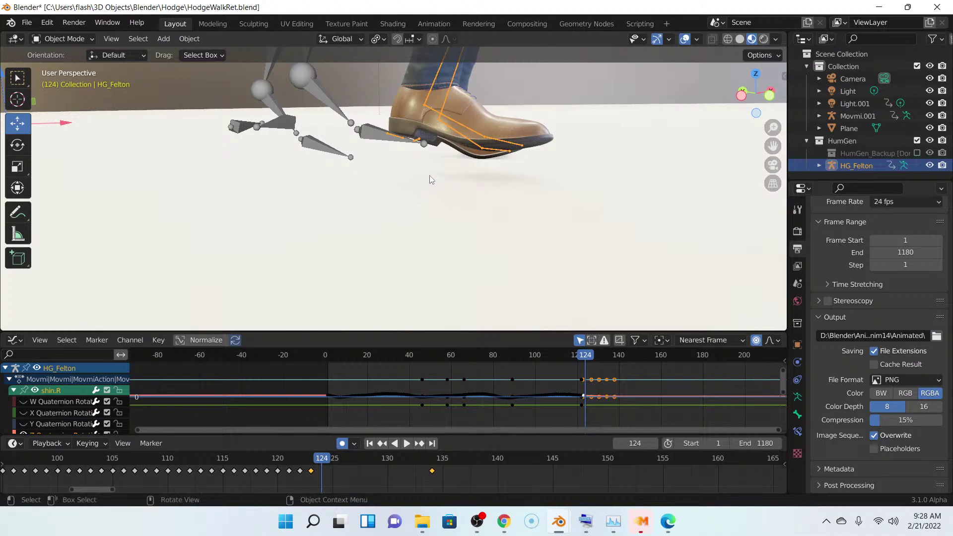
pyautogui.moveTo(430, 177); pyautogui.dragTo(369, 194, button='middle')
pyautogui.scroll(-3, 363, 203)
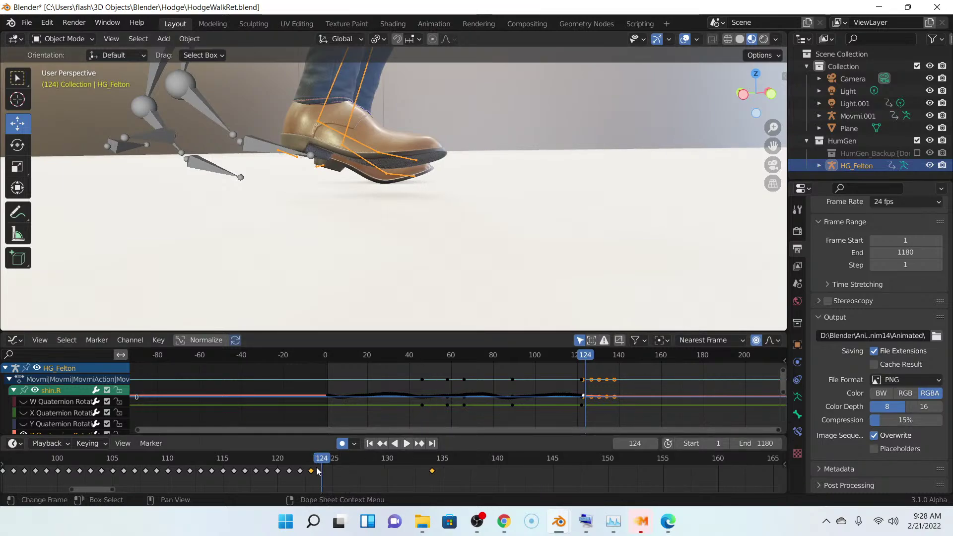
pyautogui.click(370, 444)
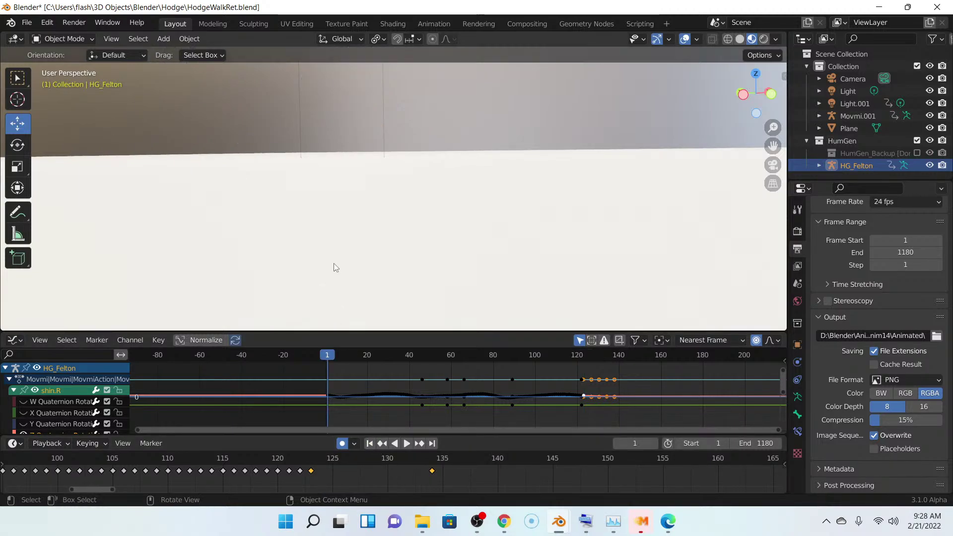
pyautogui.scroll(-3, 334, 253)
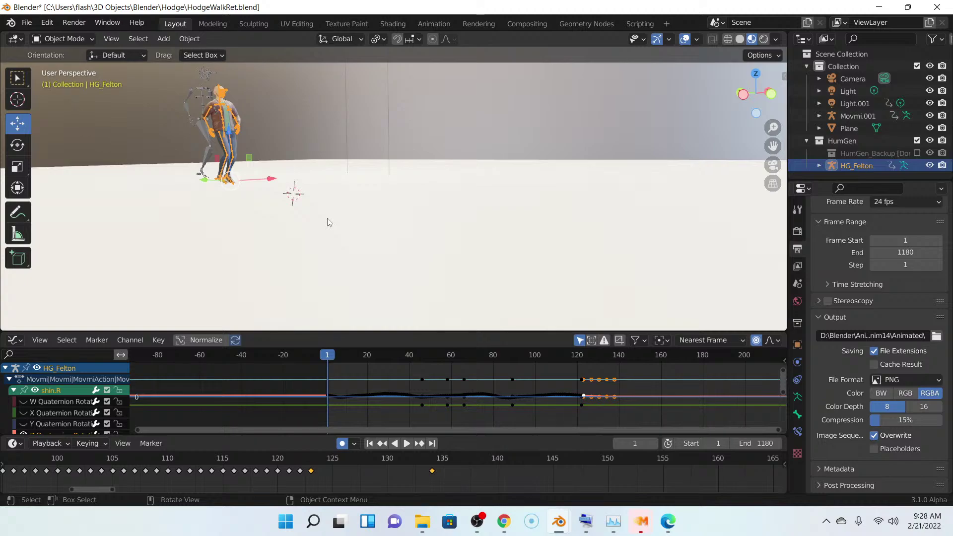
pyautogui.keyDown('shift'); pyautogui.moveTo(322, 219); pyautogui.dragTo(405, 184, button='middle'); pyautogui.keyUp('shift')
pyautogui.scroll(7, 492, 232)
pyautogui.scroll(2, 422, 170)
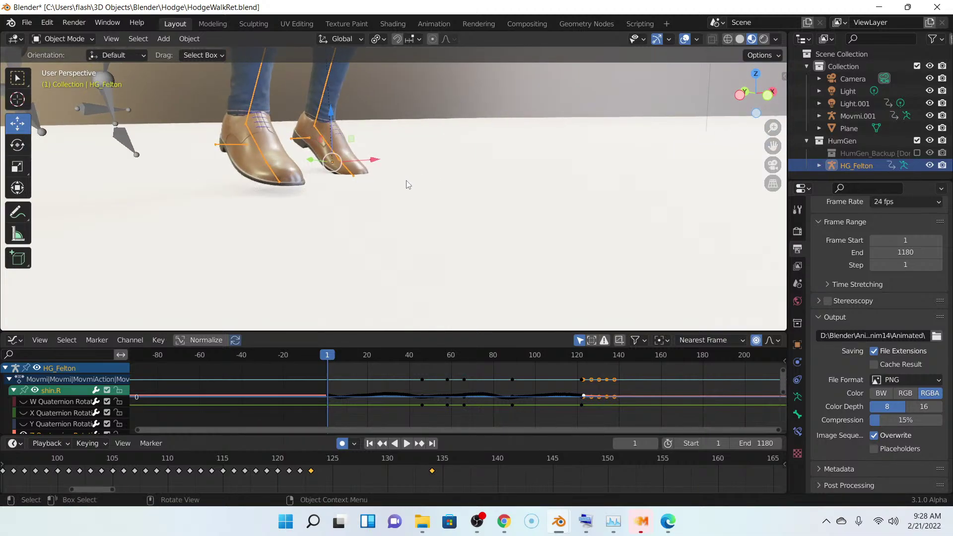
# - Reselect the HG_Felton armature at frame 1 and put it in Pose Mode
pyautogui.click(350, 175)
pyautogui.click(350, 175)
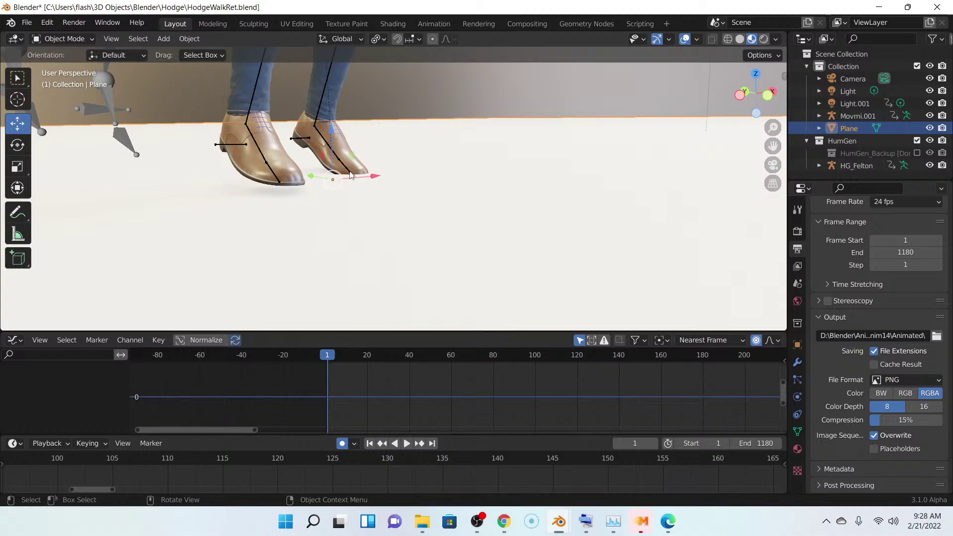
pyautogui.click(350, 175)
pyautogui.click(57, 35)
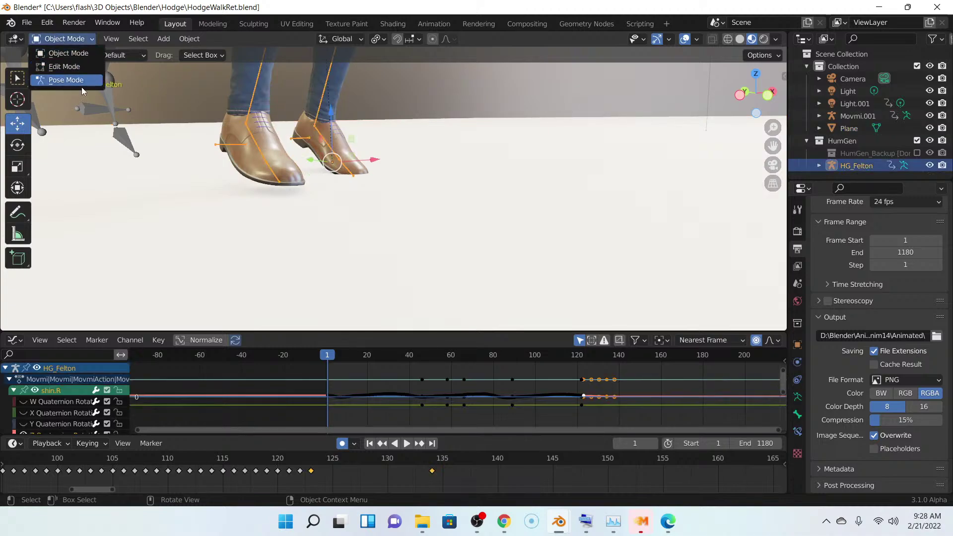
pyautogui.click(81, 84)
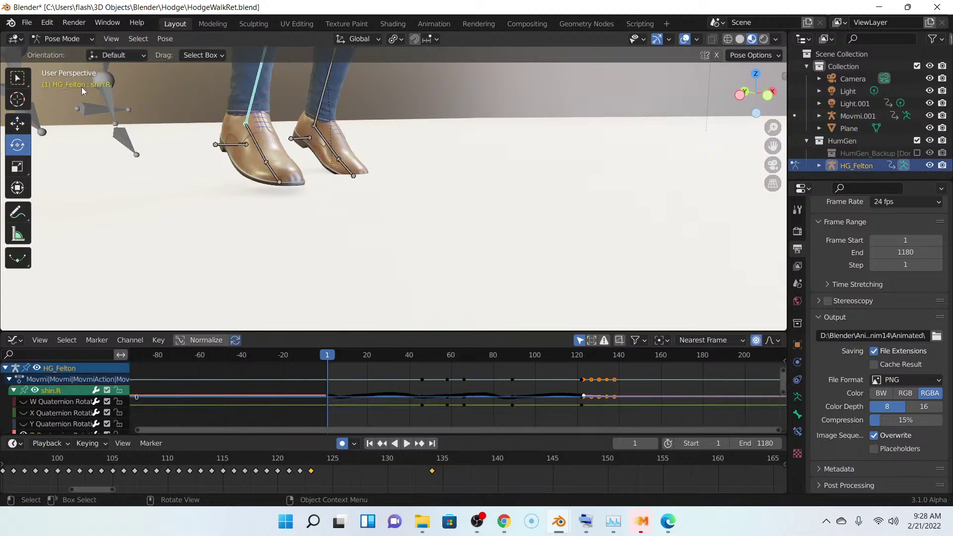
# - Adjust the left toe bone's tilt at frame 1 with small freehand Trackball rotations
pyautogui.click(350, 170)
pyautogui.moveTo(351, 170); pyautogui.dragTo(322, 187, button='middle')
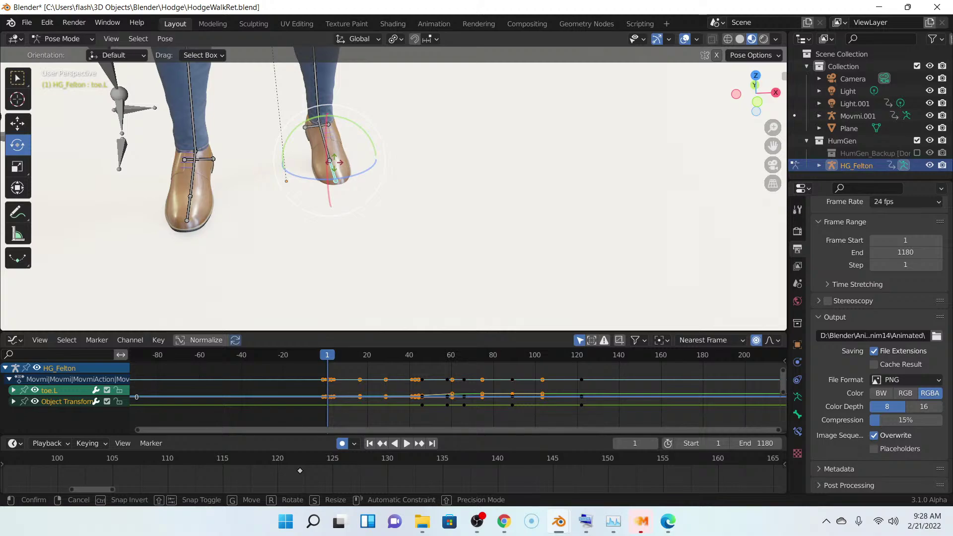
pyautogui.moveTo(335, 168)
pyautogui.mouseDown()
pyautogui.moveTo(334, 150)
pyautogui.moveTo(339, 156)
pyautogui.mouseUp()
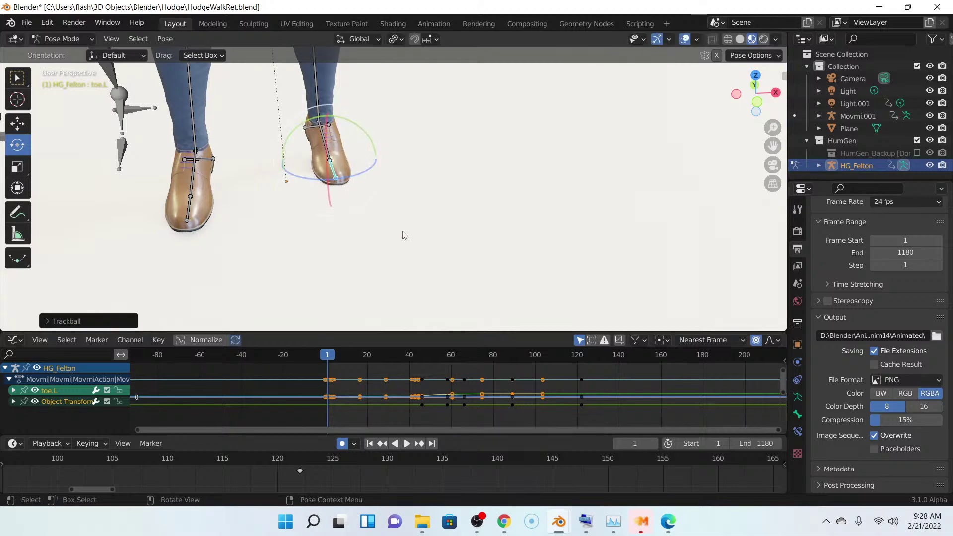
pyautogui.moveTo(402, 231); pyautogui.dragTo(349, 207, button='middle')
pyautogui.scroll(4, 470, 199)
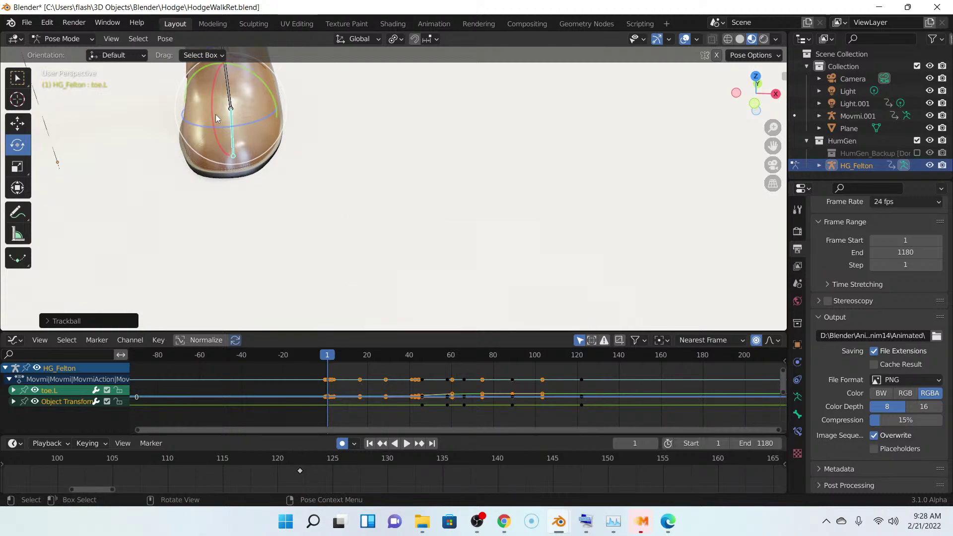
pyautogui.moveTo(238, 105); pyautogui.dragTo(239, 111)
pyautogui.moveTo(330, 188); pyautogui.dragTo(358, 157, button='middle')
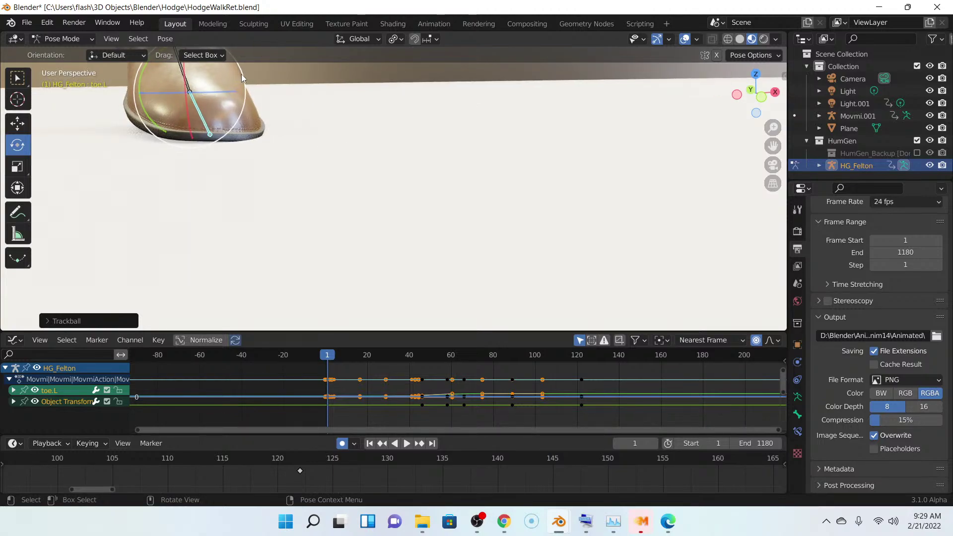
# - Rotate the left toe bone about -4° in the side view at frame 1 and check the shoe against the floor
pyautogui.moveTo(242, 74); pyautogui.dragTo(242, 72)
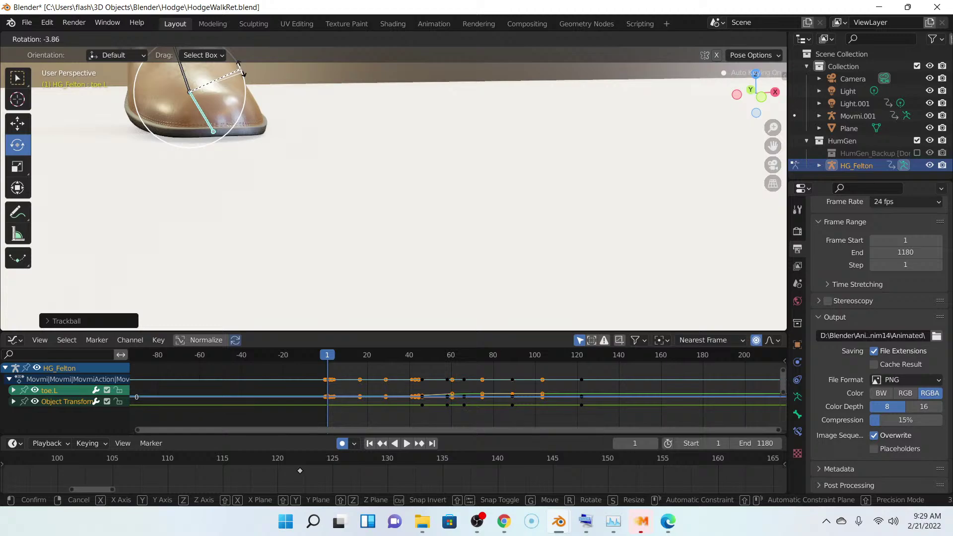
pyautogui.moveTo(242, 72); pyautogui.dragTo(313, 162)
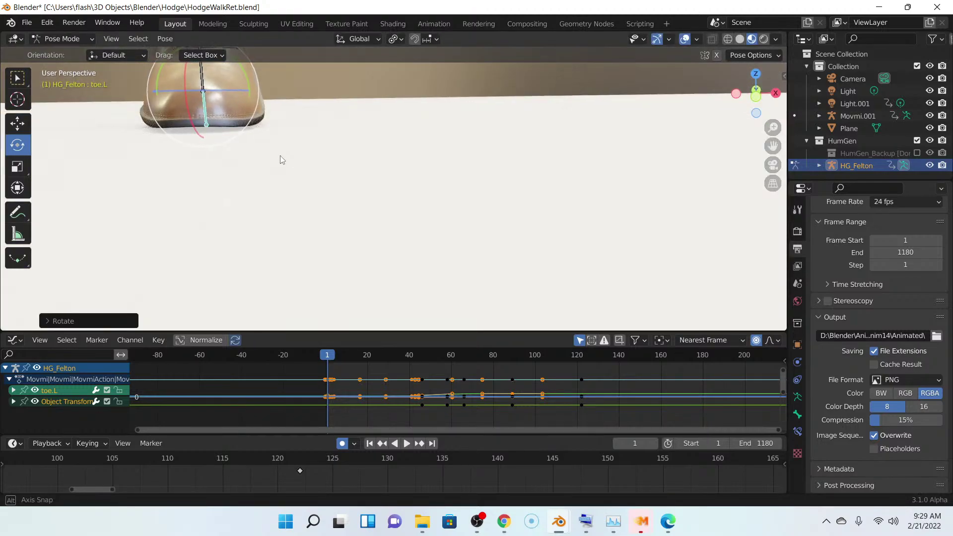
pyautogui.moveTo(282, 159); pyautogui.dragTo(120, 106, button='middle')
pyautogui.scroll(3, 284, 190)
pyautogui.scroll(-2, 292, 175)
pyautogui.scroll(-4, 292, 175)
# - Switch to Object Mode and lower HG_Felton about 0.005 m along global Z at frame 1, checking the soles against the floor
pyautogui.click(83, 39)
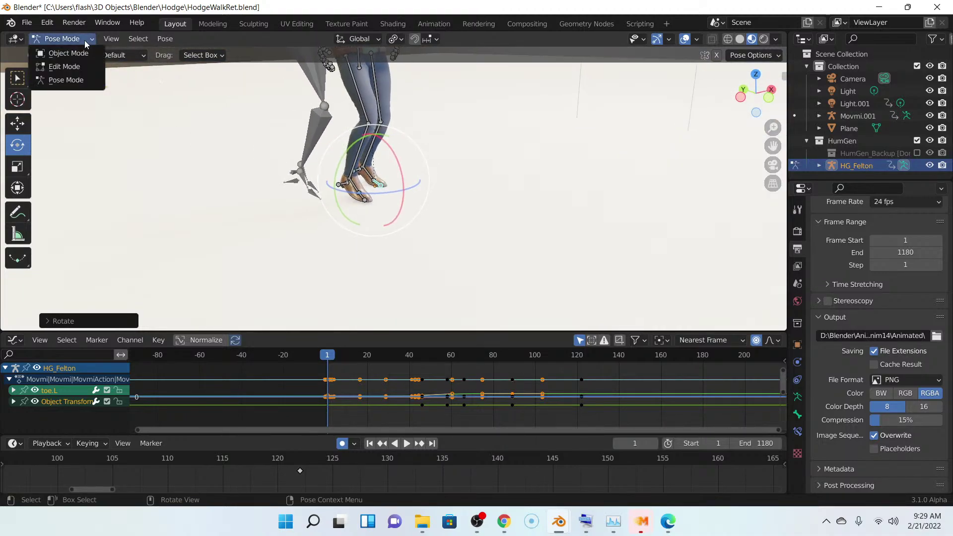
pyautogui.click(81, 50)
pyautogui.scroll(6, 398, 199)
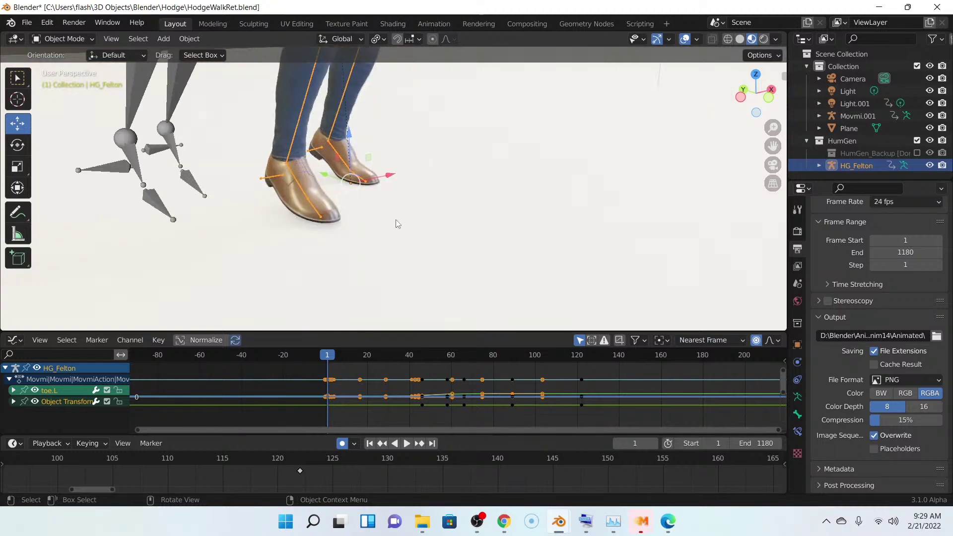
pyautogui.moveTo(392, 201); pyautogui.dragTo(401, 196, button='middle')
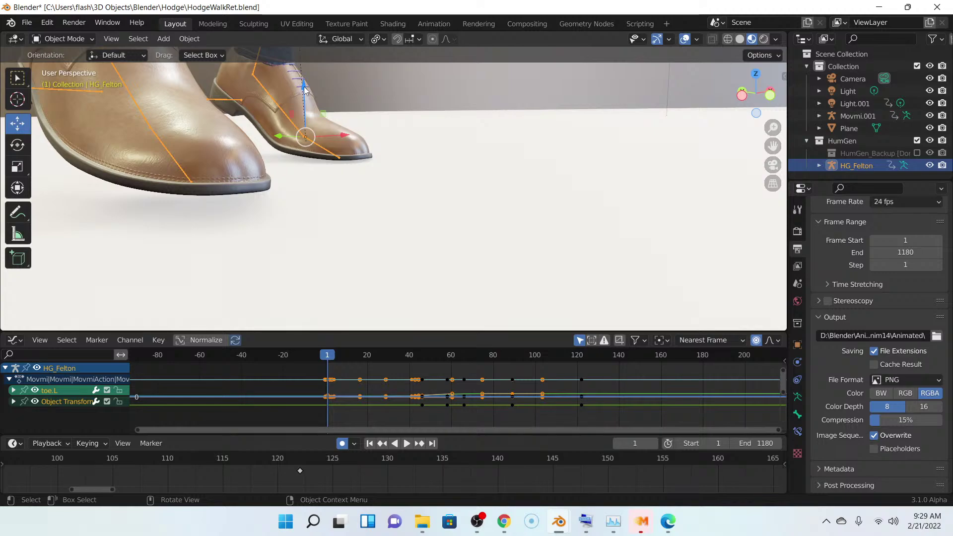
pyautogui.moveTo(305, 90); pyautogui.dragTo(305, 92)
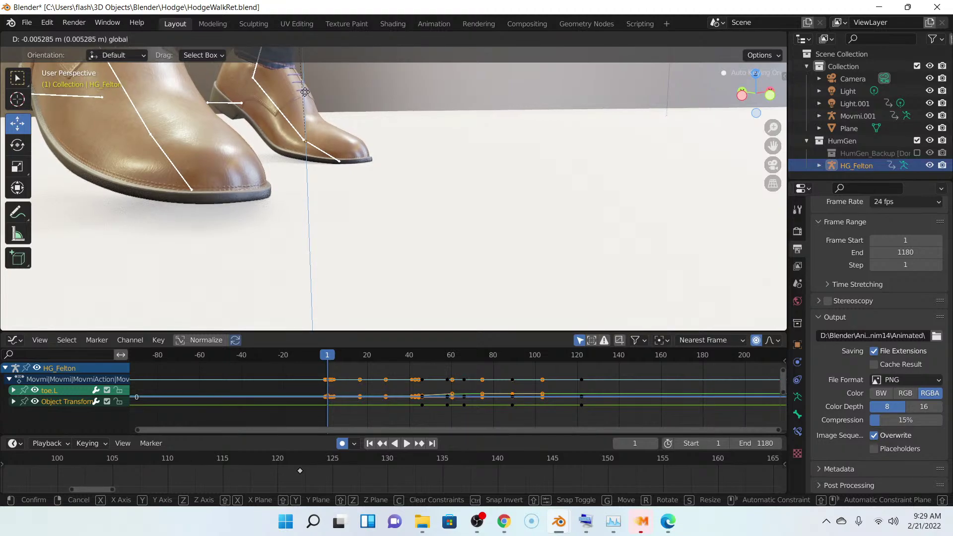
pyautogui.click(360, 180)
pyautogui.scroll(-5, 410, 229)
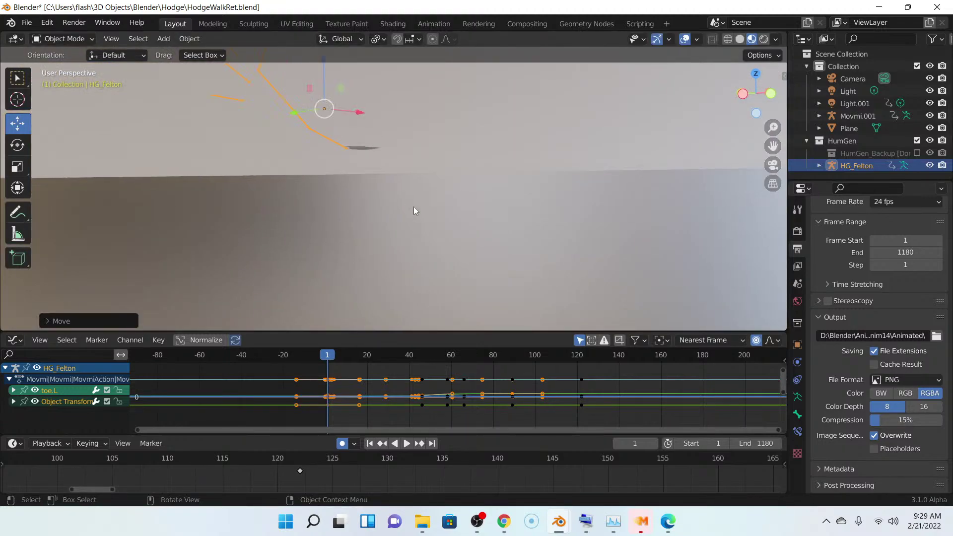
pyautogui.scroll(-1, 420, 214)
pyautogui.scroll(-2, 420, 213)
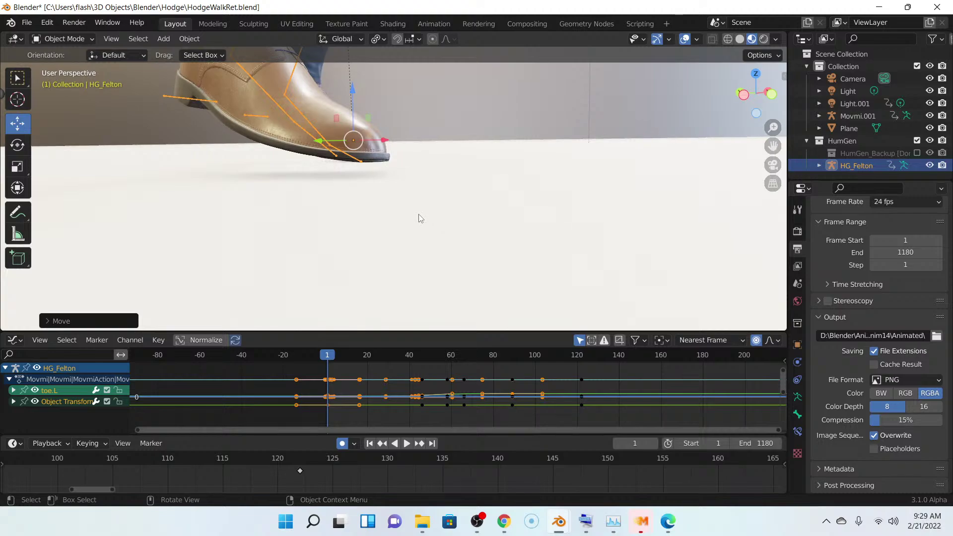
pyautogui.scroll(-2, 417, 216)
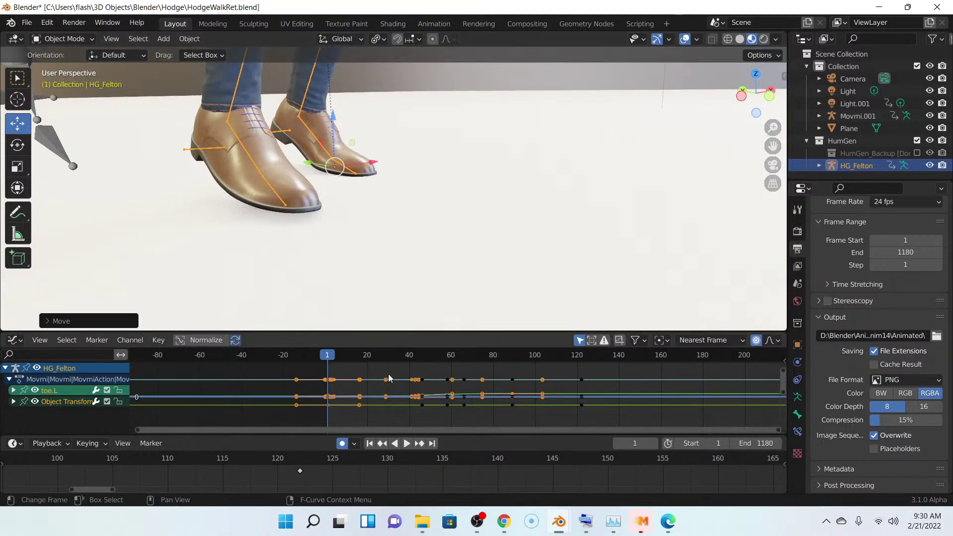
# - Return HG_Felton to Pose Mode and step through frames 1 to 20, checking both shoes against the floor
pyautogui.click(63, 39)
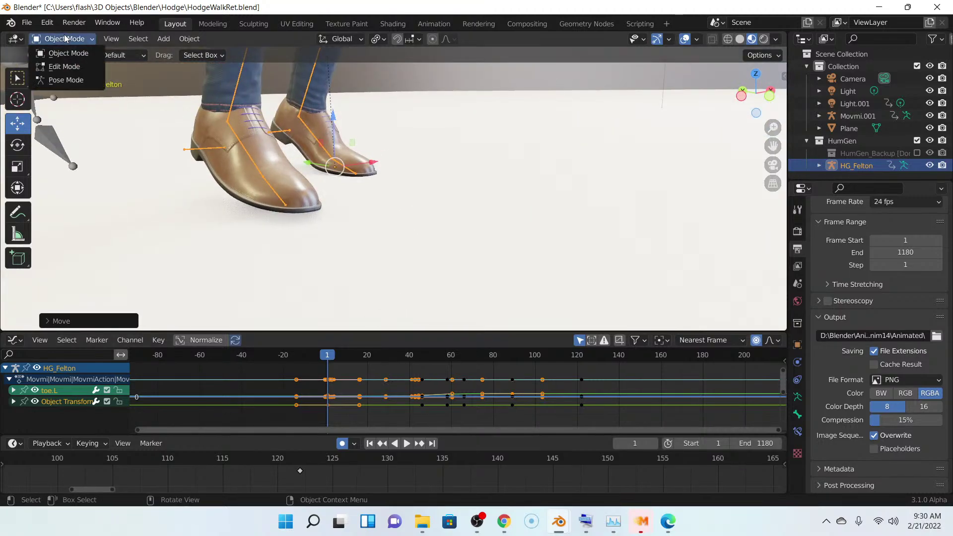
pyautogui.click(71, 80)
pyautogui.moveTo(401, 259); pyautogui.dragTo(426, 246, button='middle')
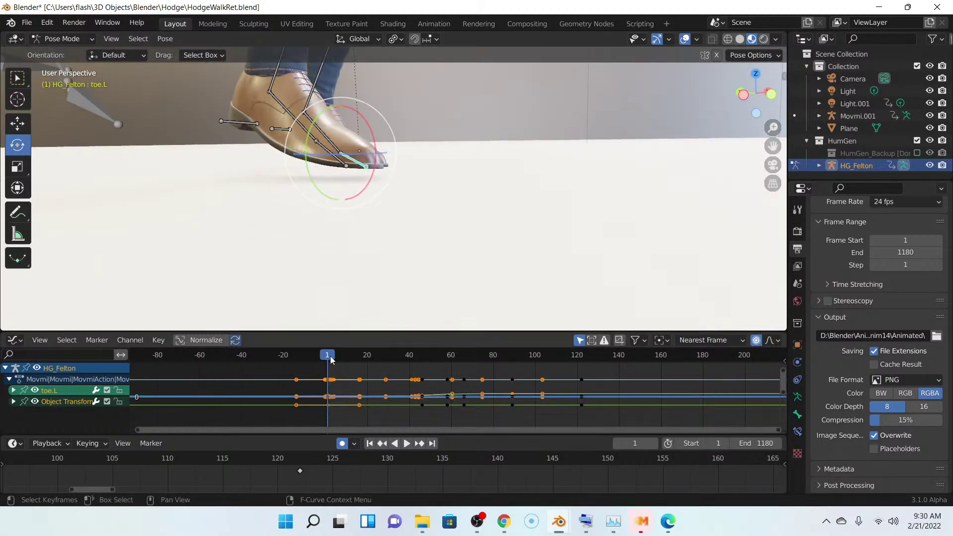
pyautogui.press('space')
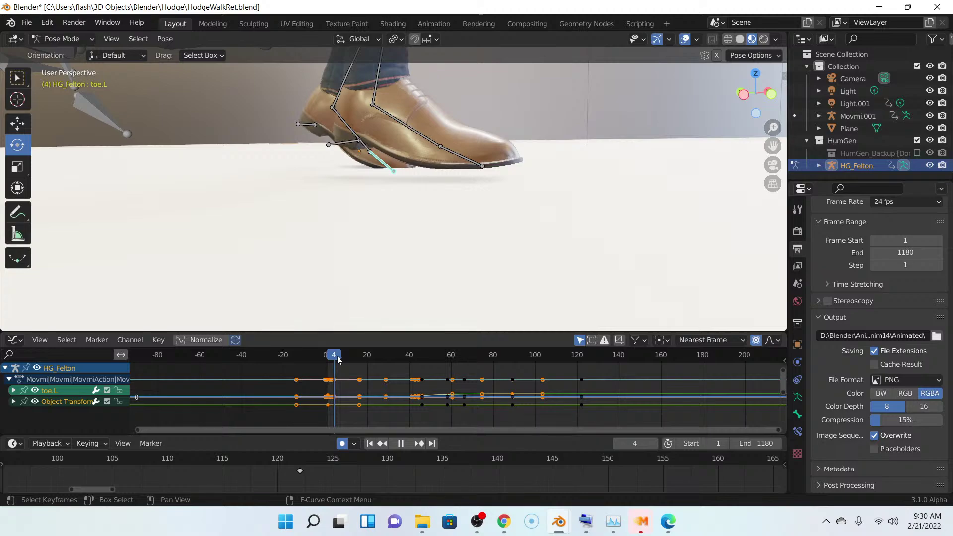
pyautogui.moveTo(337, 360); pyautogui.dragTo(340, 362)
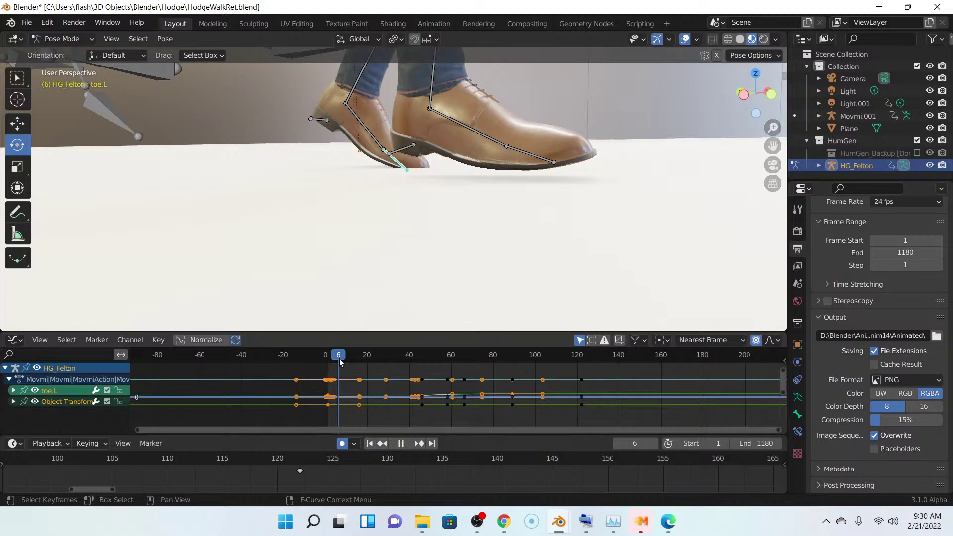
pyautogui.press('space')
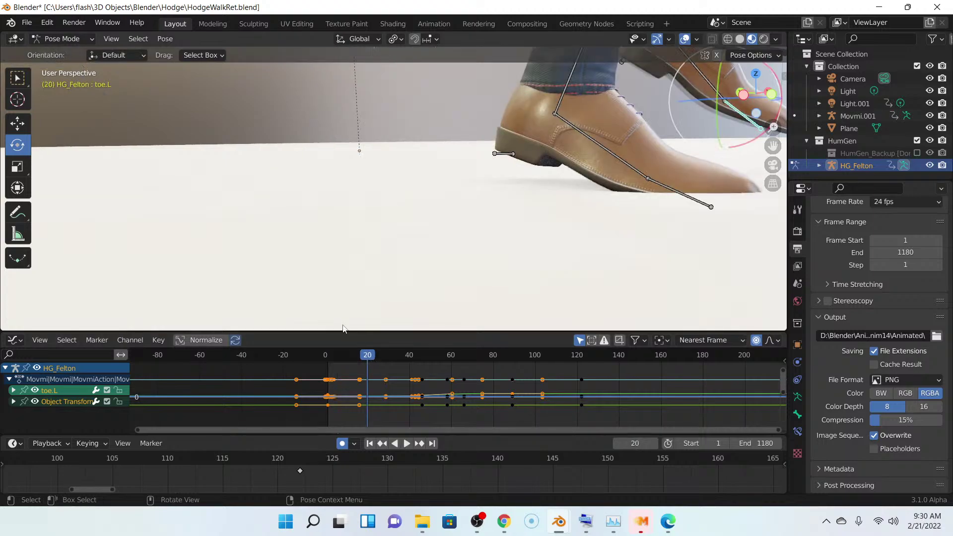
pyautogui.click(338, 356)
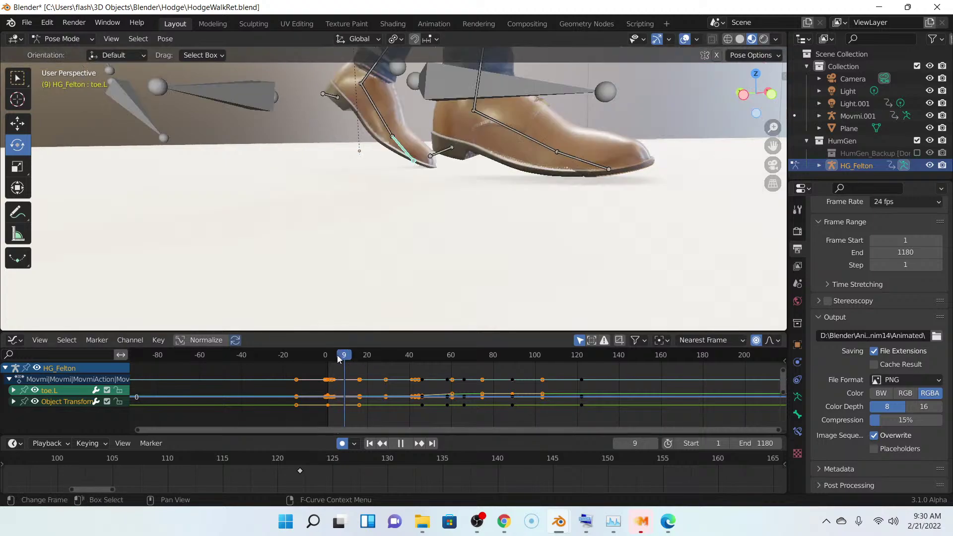
pyautogui.press('space')
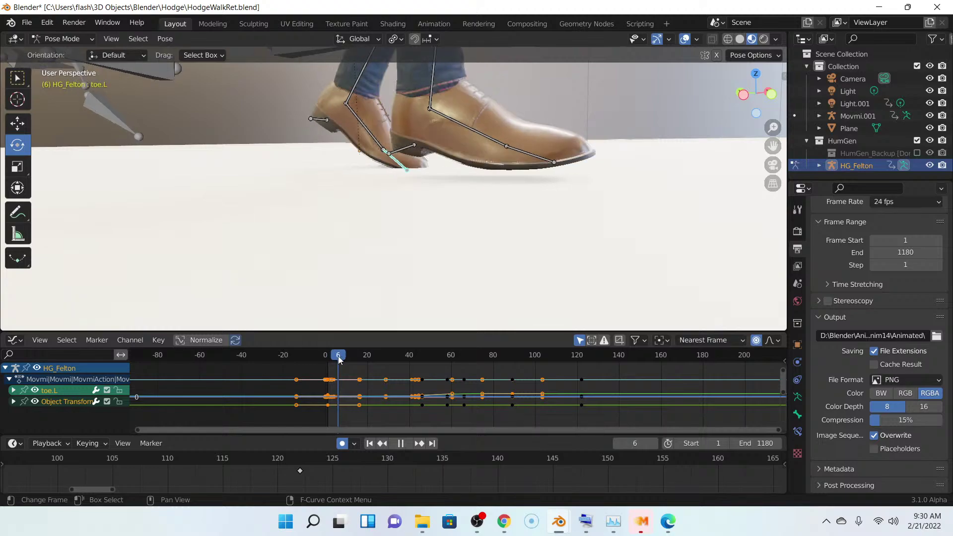
pyautogui.click(336, 358)
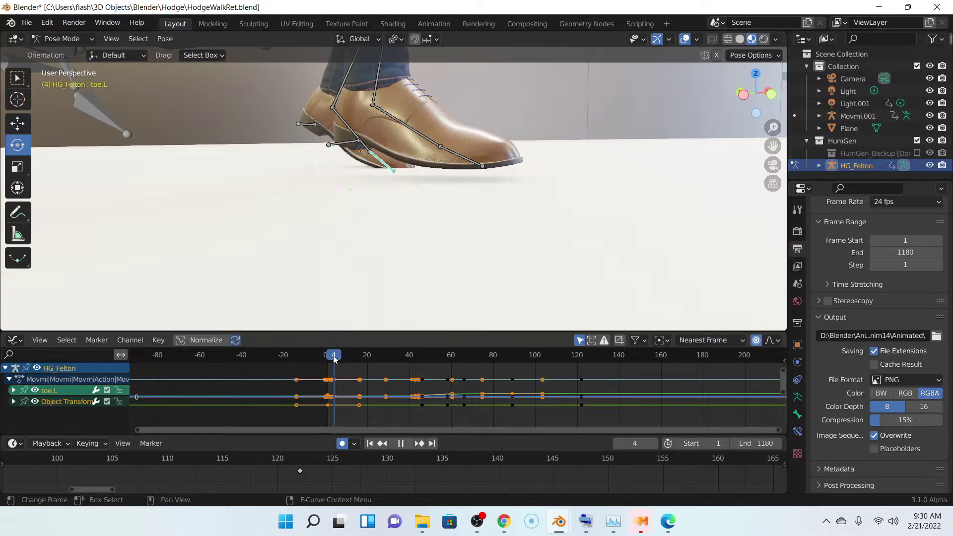
pyautogui.click(333, 359)
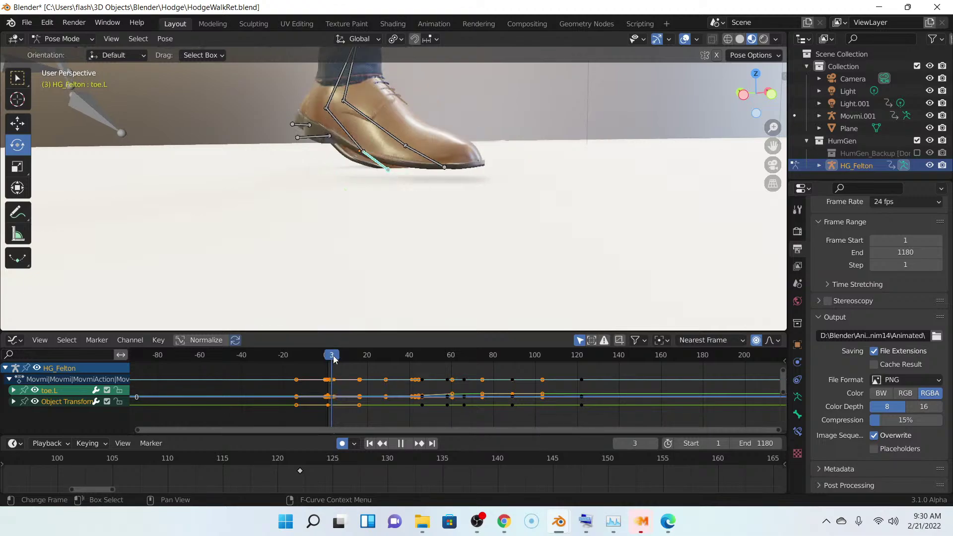
# - Switch to Object Mode at frame 4 and raise HG_Felton slightly along global Z
pyautogui.click(335, 359)
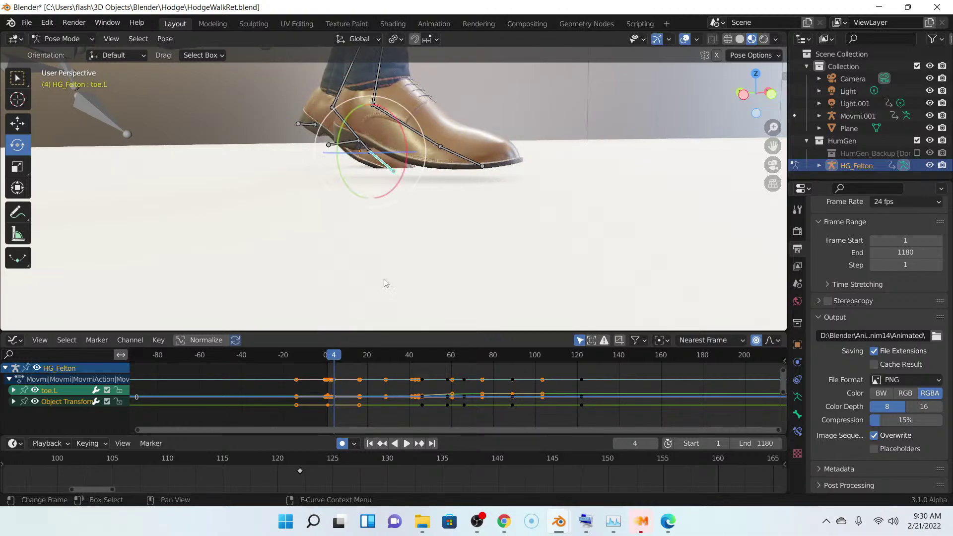
pyautogui.click(57, 41)
pyautogui.click(64, 40)
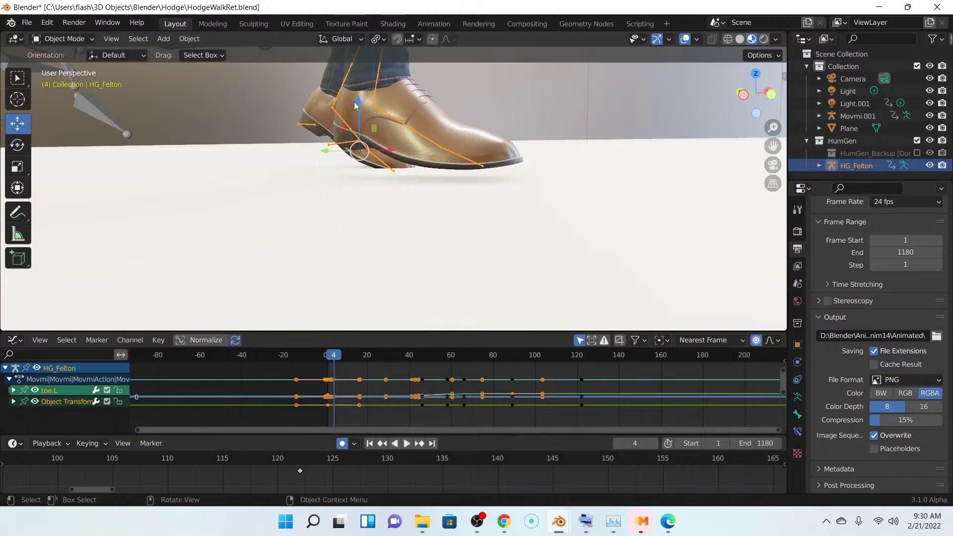
pyautogui.moveTo(360, 103); pyautogui.dragTo(361, 98)
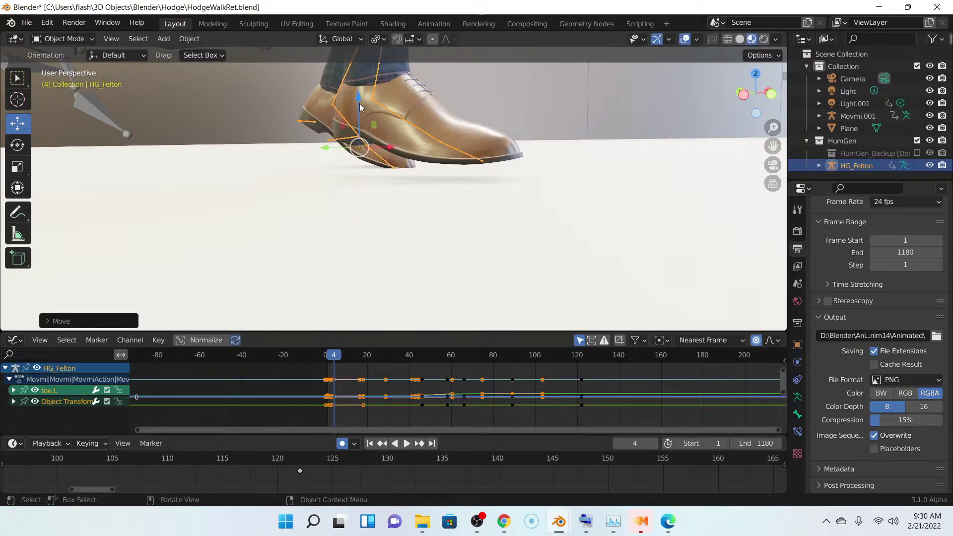
# - Put HG_Felton back in Pose Mode and rotate the left toe bone about -7° around global X at frame 4
pyautogui.click(383, 162)
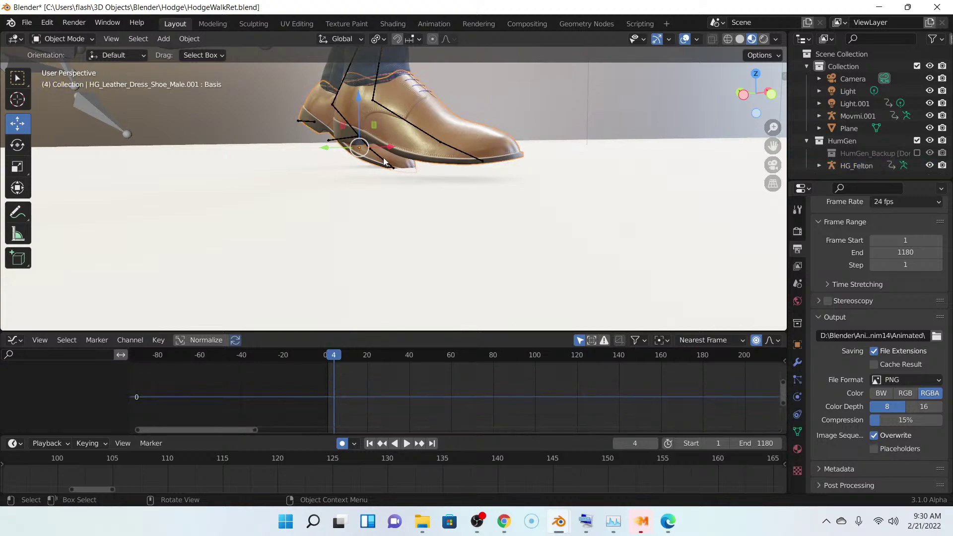
pyautogui.click(385, 164)
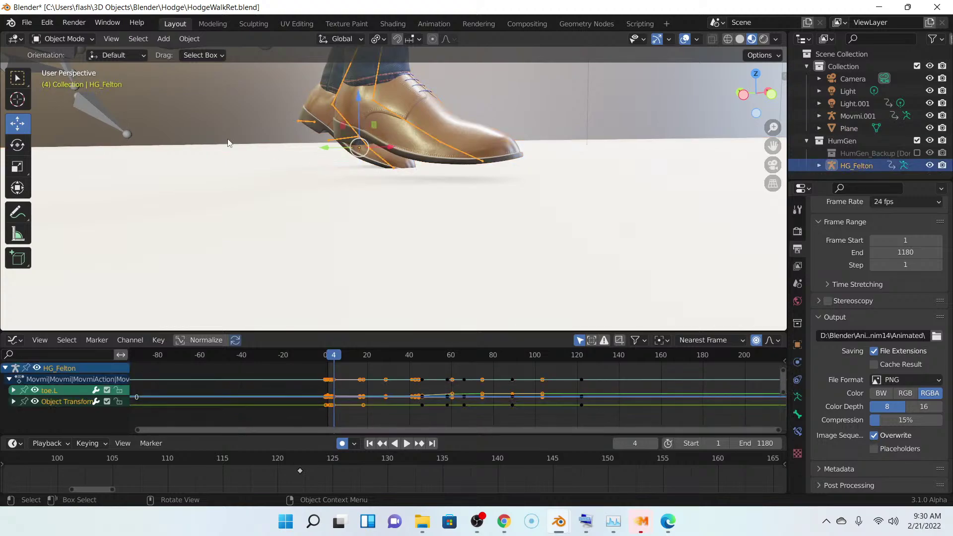
pyautogui.click(61, 40)
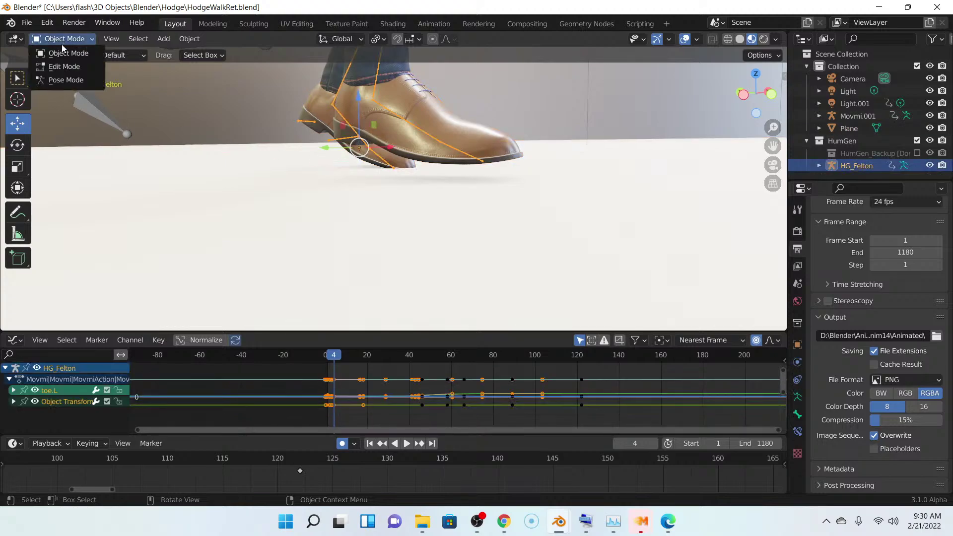
pyautogui.click(69, 78)
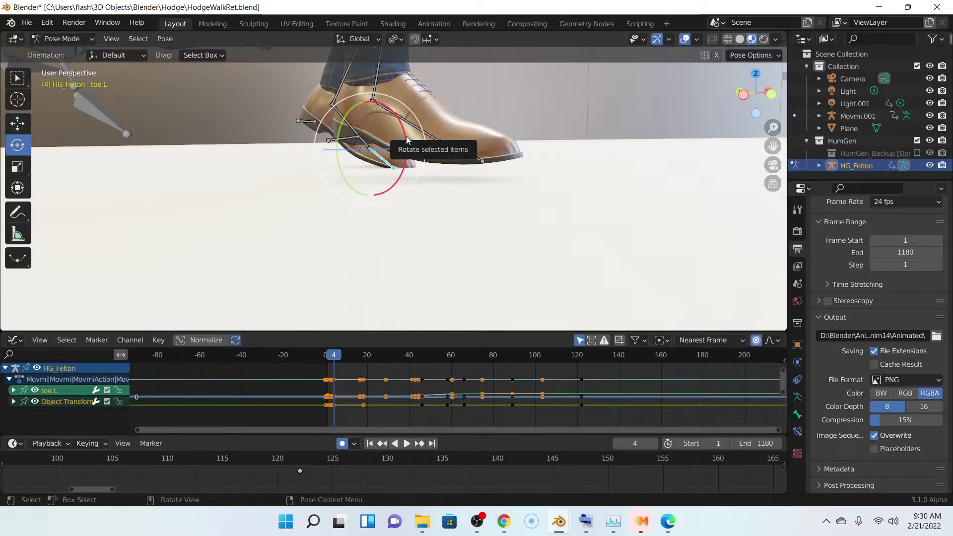
pyautogui.moveTo(406, 138); pyautogui.dragTo(407, 135)
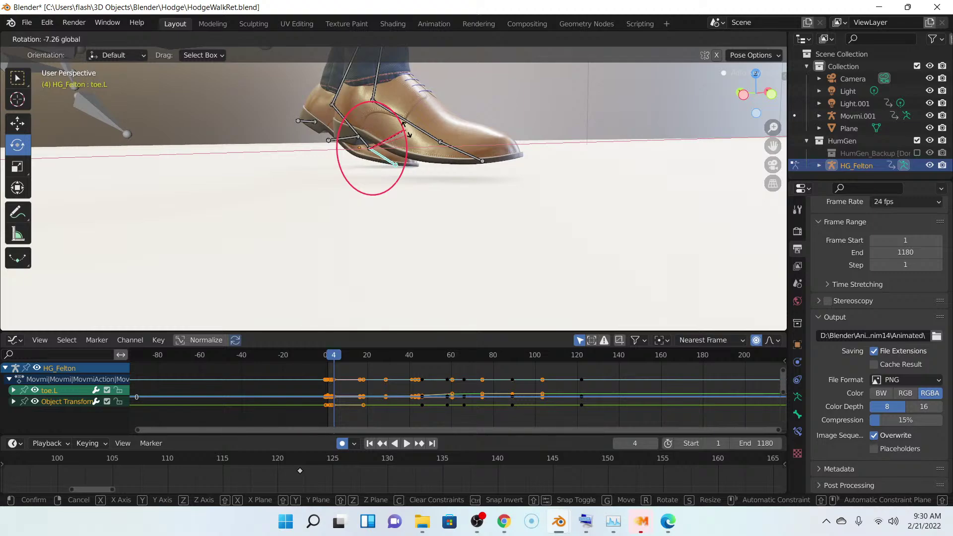
pyautogui.click(425, 207)
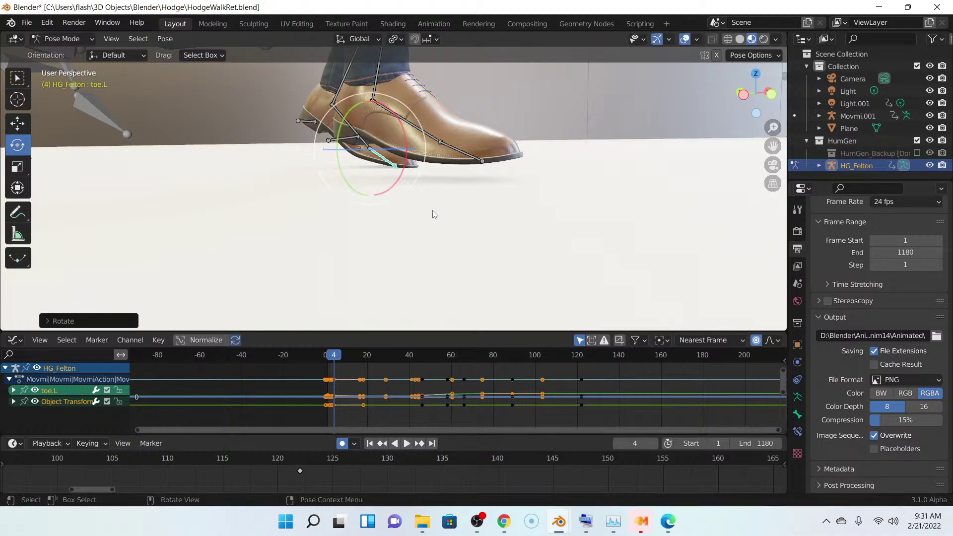
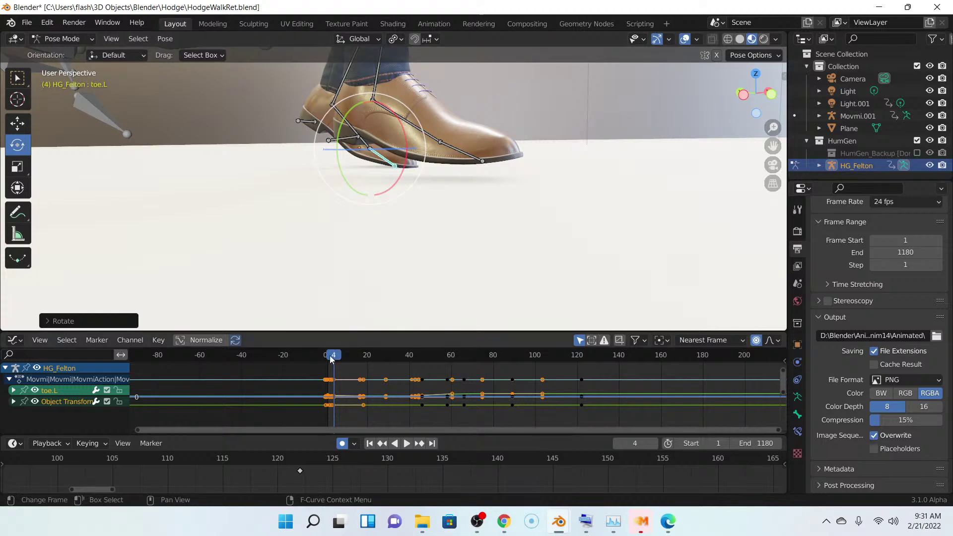
# - Step between frames 0 and 4 and compare the left shoe's toe position against the floor
pyautogui.moveTo(330, 357); pyautogui.dragTo(329, 356)
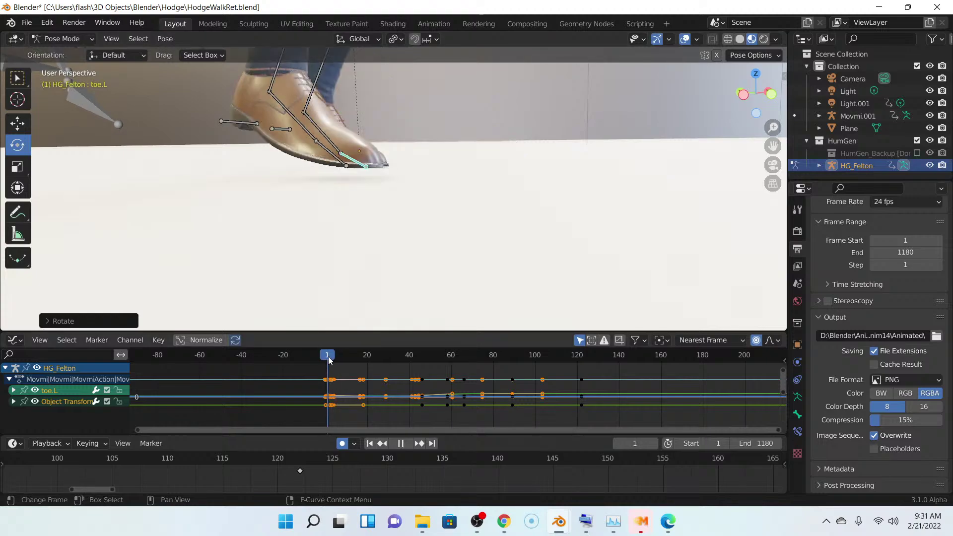
pyautogui.click(326, 359)
pyautogui.moveTo(342, 269); pyautogui.dragTo(377, 270, button='middle')
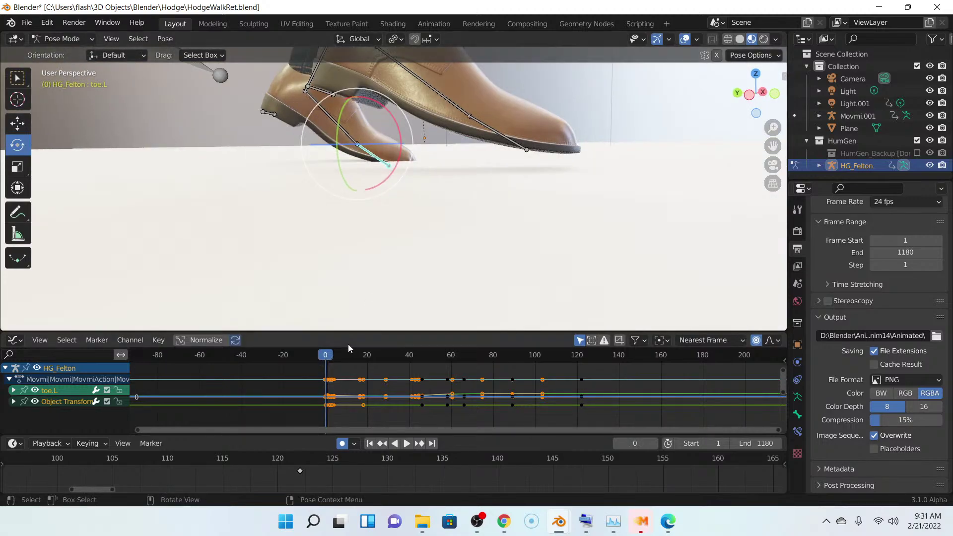
pyautogui.click(328, 358)
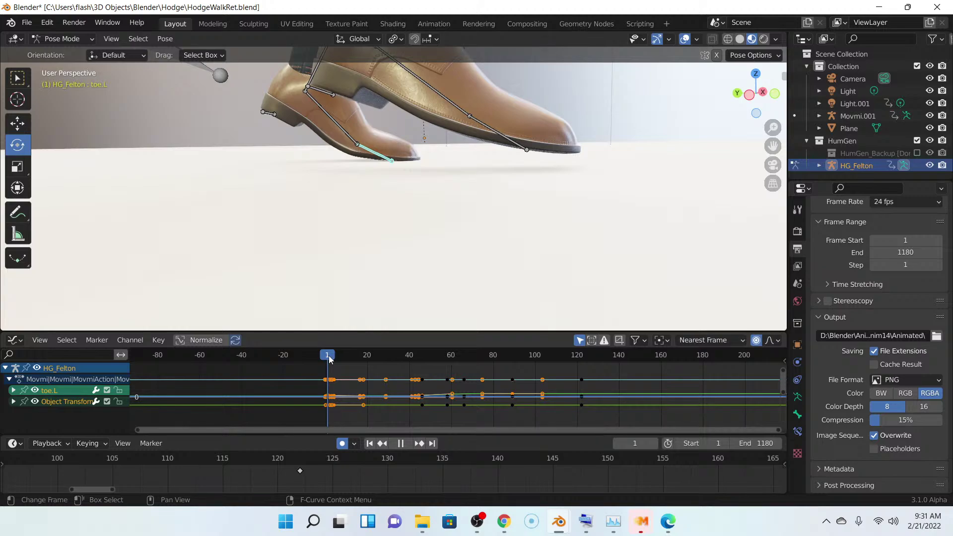
pyautogui.click(329, 357)
pyautogui.moveTo(332, 360); pyautogui.dragTo(327, 359)
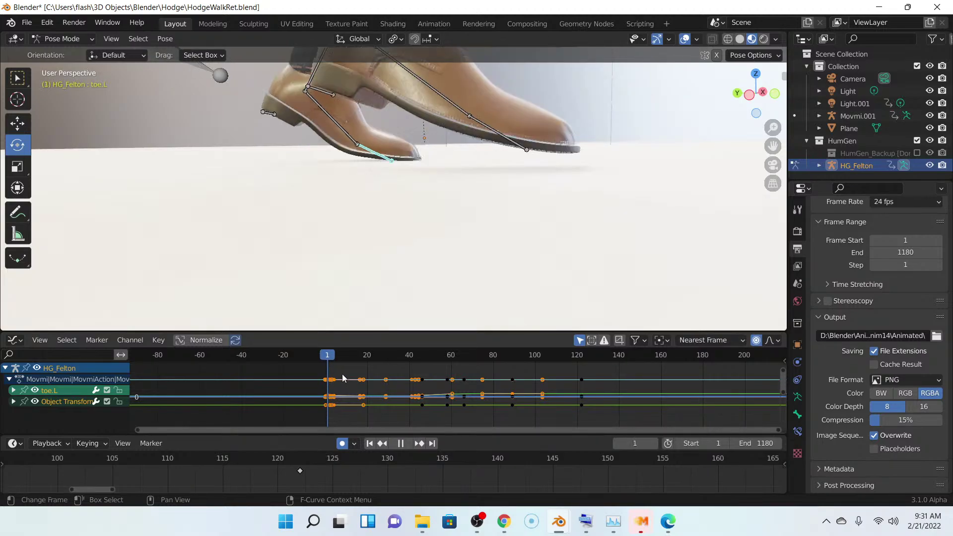
# - Enlarge the Graph Editor and examine the left toe and armature curves around frame 1
pyautogui.scroll(10, 345, 371)
pyautogui.moveTo(321, 371); pyautogui.dragTo(538, 372, button='middle')
pyautogui.scroll(5, 539, 373)
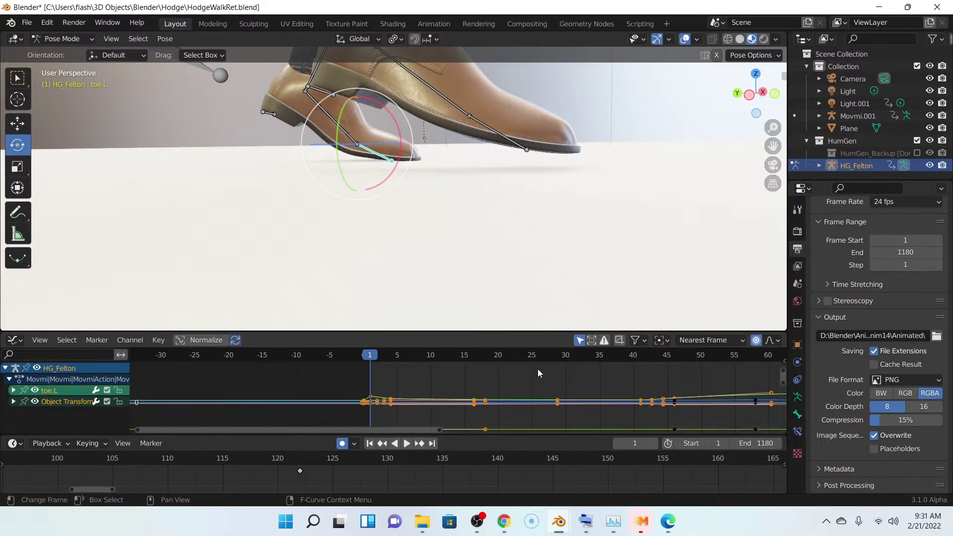
pyautogui.moveTo(462, 331); pyautogui.dragTo(472, 156)
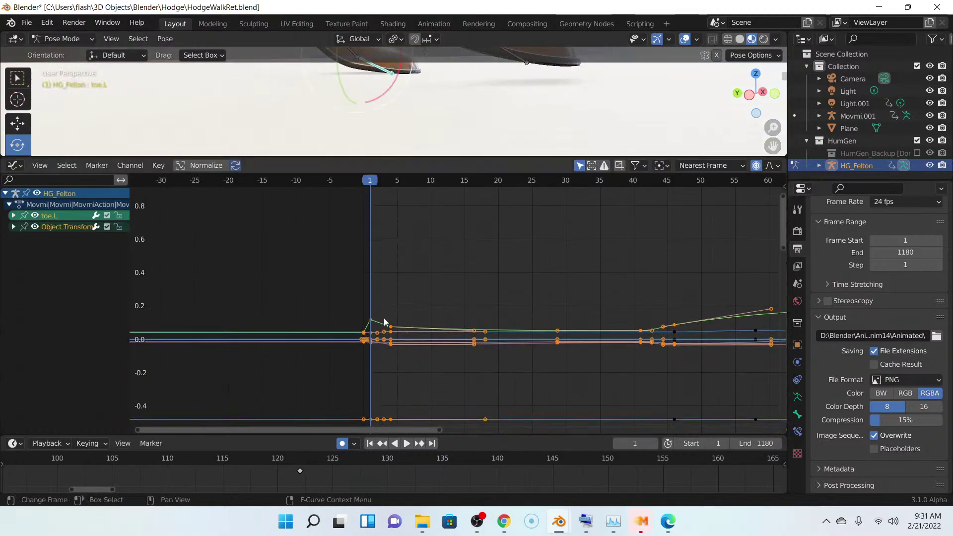
pyautogui.scroll(2, 383, 335)
pyautogui.moveTo(397, 313); pyautogui.dragTo(449, 245, button='middle')
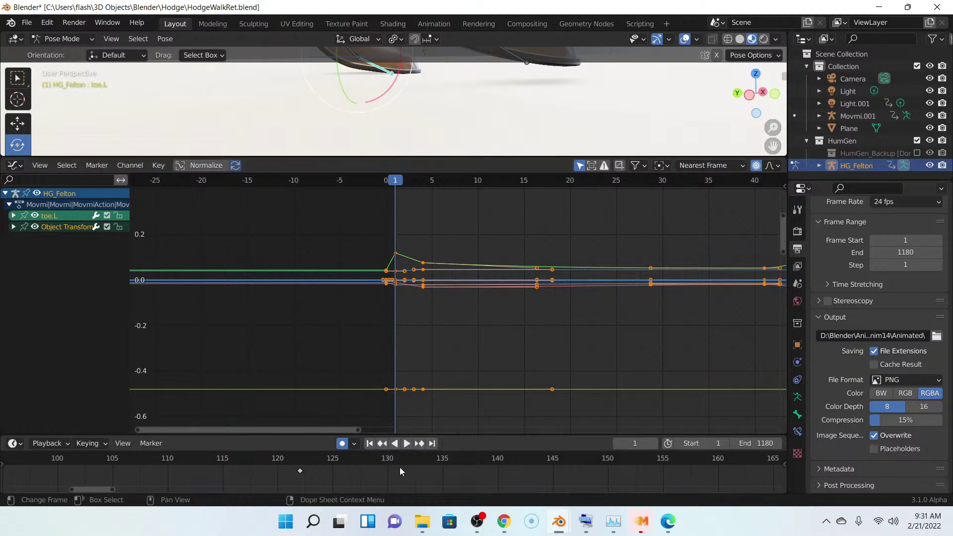
# - Enlarge the Timeline around frame 1 and delete the left toe and armature keyframes at frame 0
pyautogui.moveTo(382, 459); pyautogui.dragTo(523, 460, button='middle')
pyautogui.scroll(2, 521, 460)
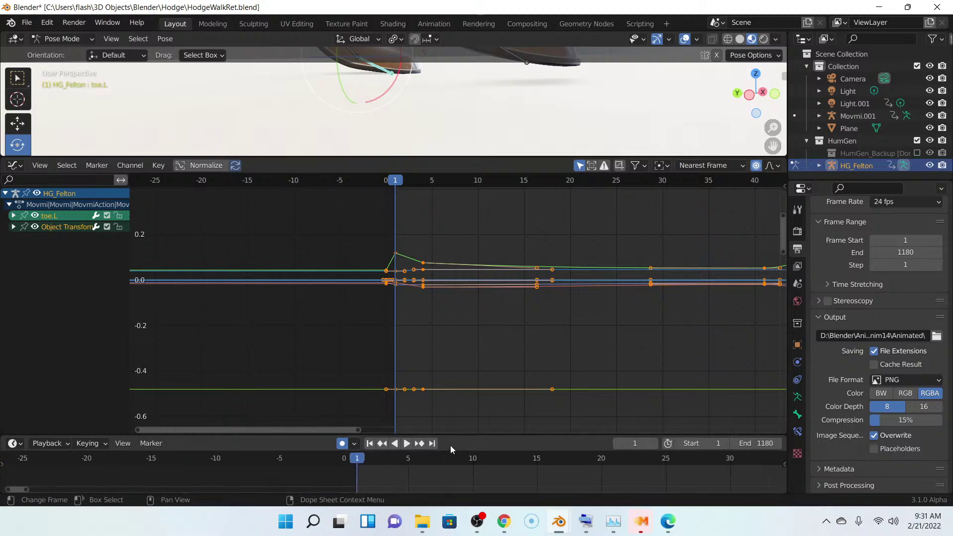
pyautogui.moveTo(420, 436); pyautogui.dragTo(397, 322)
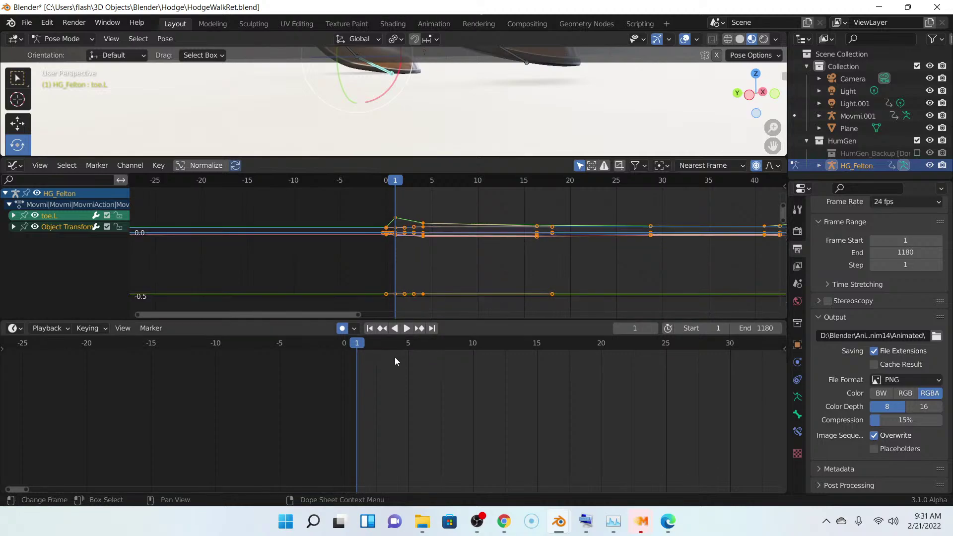
pyautogui.moveTo(352, 369); pyautogui.dragTo(331, 345)
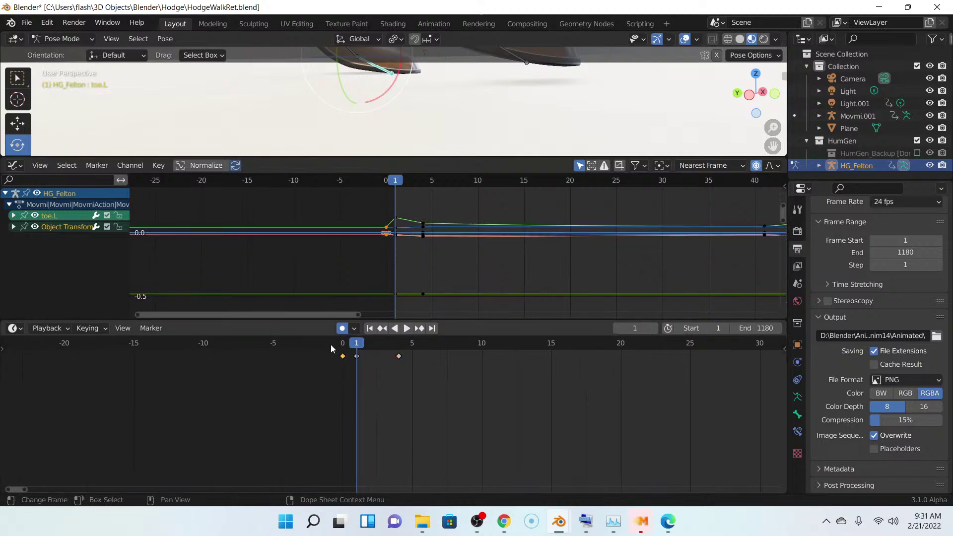
pyautogui.press('Delete')
pyautogui.scroll(4, 364, 282)
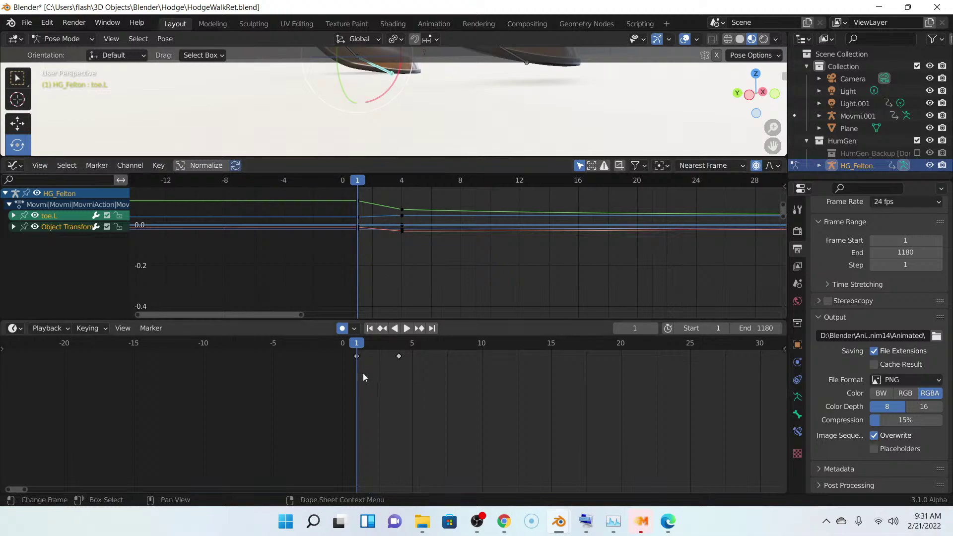
# - Give the 3D viewport more room, frame the floor ahead of the shoes and play the walk from frame 1
pyautogui.scroll(-2, 393, 115)
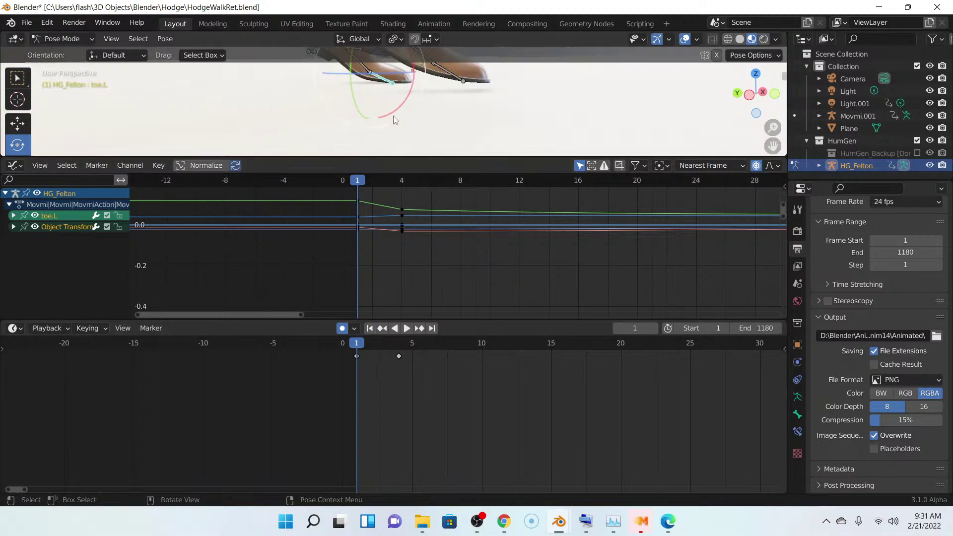
pyautogui.moveTo(431, 157); pyautogui.dragTo(431, 256)
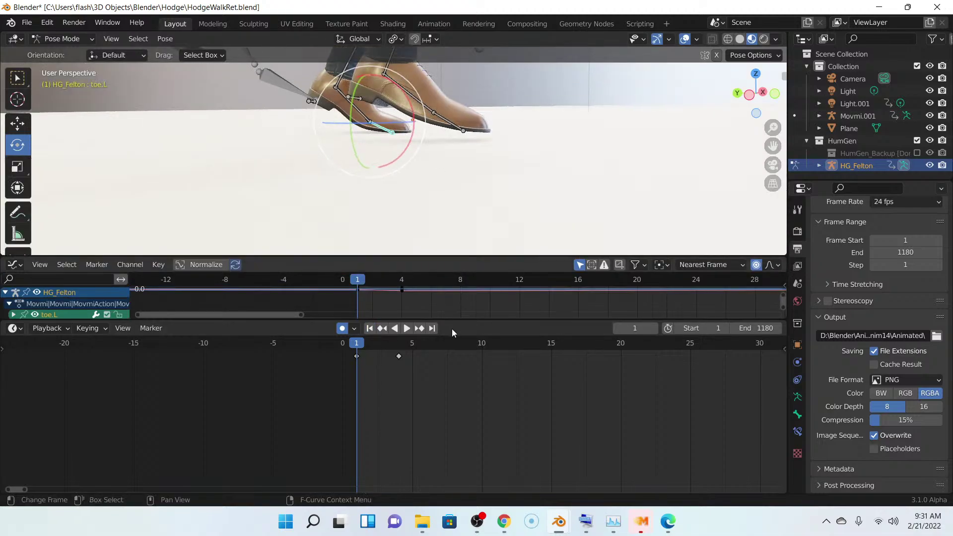
pyautogui.moveTo(459, 321); pyautogui.dragTo(459, 395)
pyautogui.moveTo(447, 132)
pyautogui.mouseDown(button='middle')
pyautogui.moveTo(425, 128)
pyautogui.moveTo(431, 139)
pyautogui.mouseUp(button='middle')
pyautogui.scroll(1, 431, 148)
pyautogui.scroll(3, 432, 151)
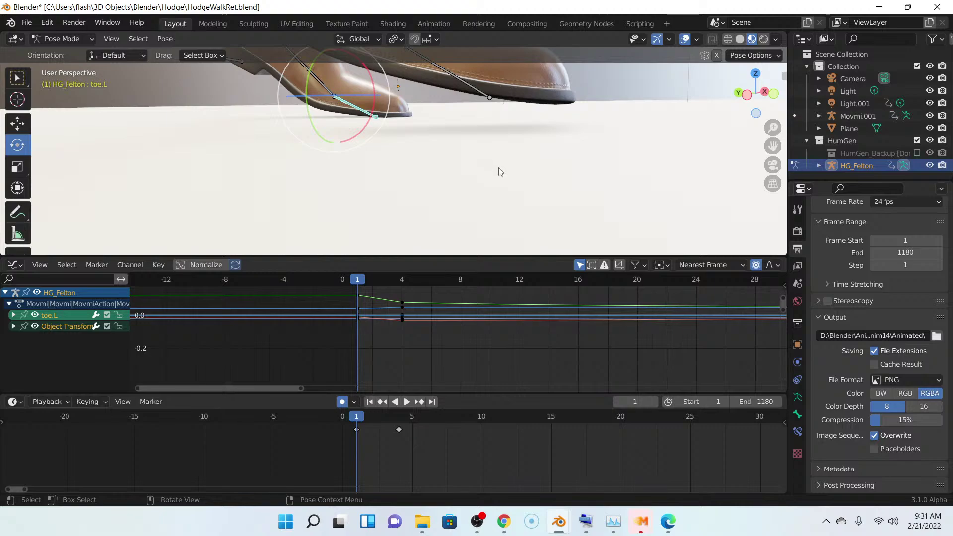
pyautogui.moveTo(502, 166); pyautogui.dragTo(293, 175, button='middle')
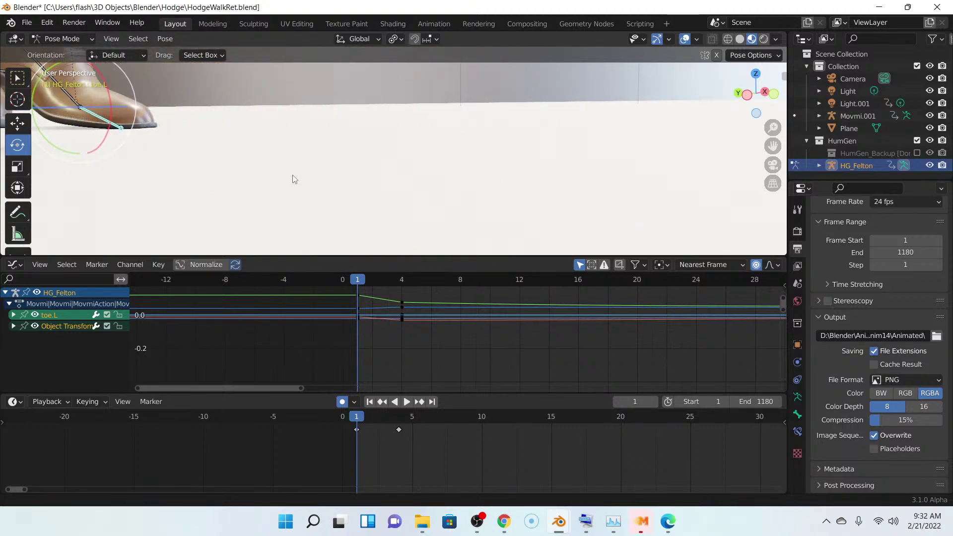
pyautogui.click(408, 403)
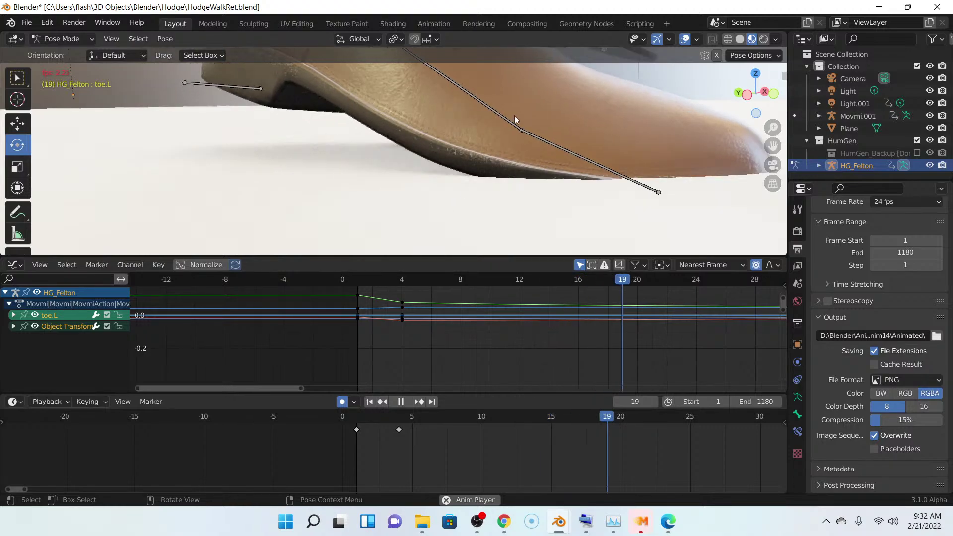
# - Stop the walk at frame 21 and rotate the right toe bone upward so the shoe tip sits level on the floor
pyautogui.click(402, 402)
pyautogui.scroll(-5, 493, 195)
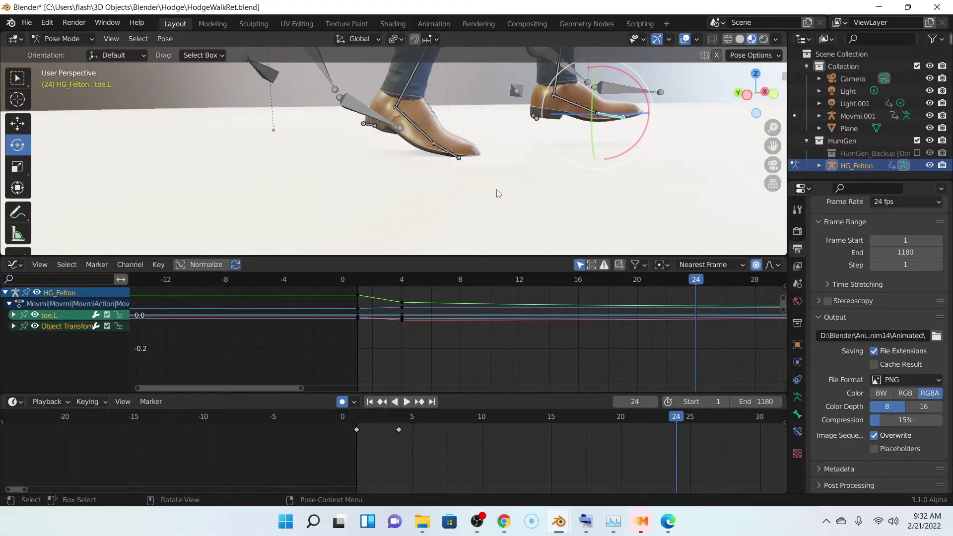
pyautogui.scroll(3, 496, 189)
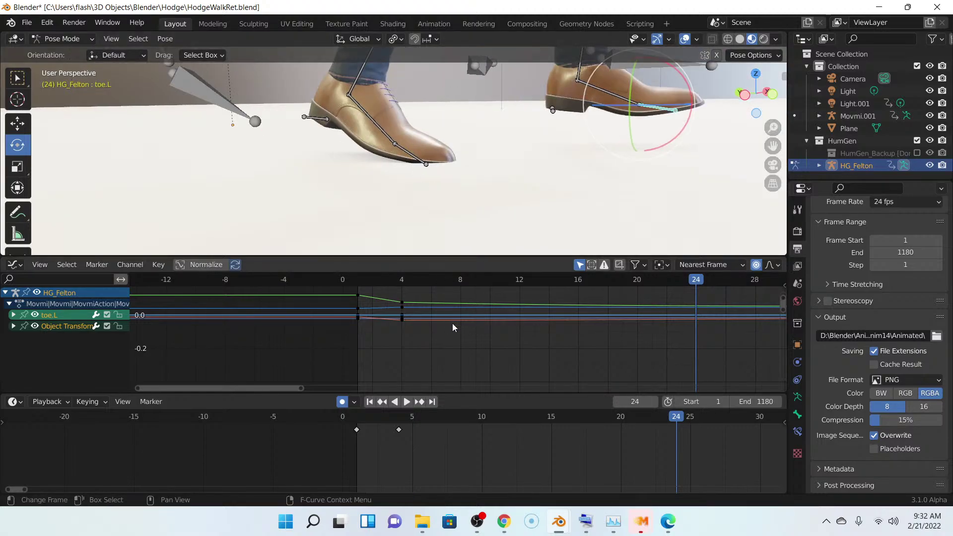
pyautogui.moveTo(680, 278); pyautogui.dragTo(667, 282)
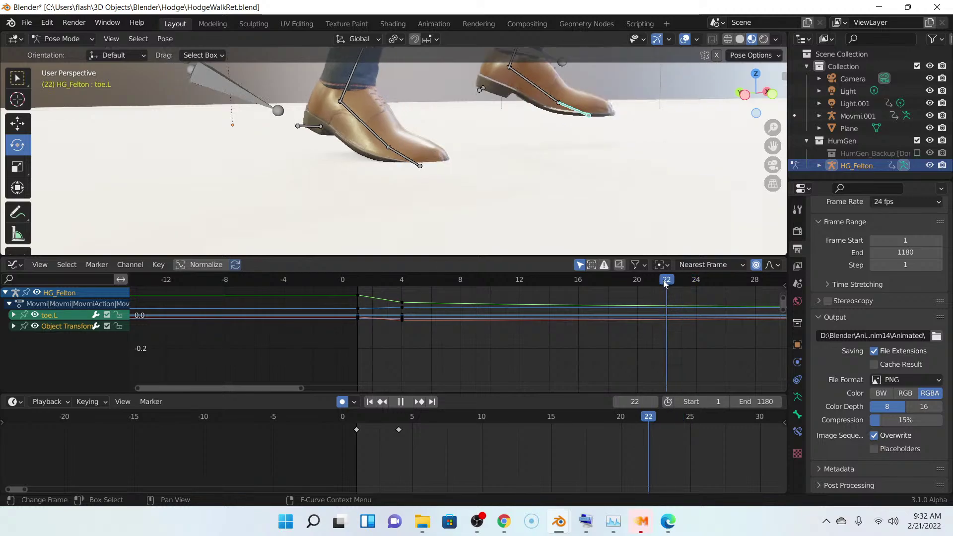
pyautogui.moveTo(658, 280); pyautogui.dragTo(658, 282)
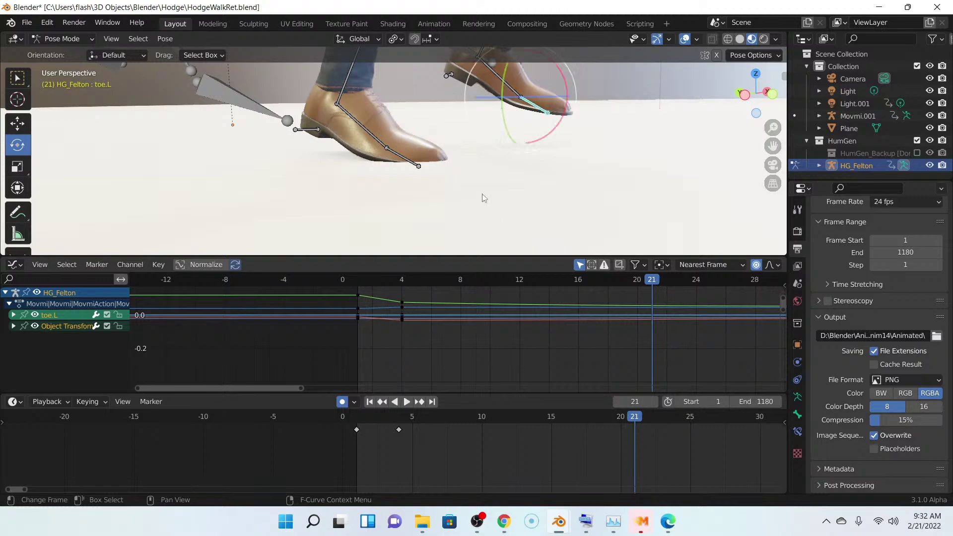
pyautogui.click(407, 163)
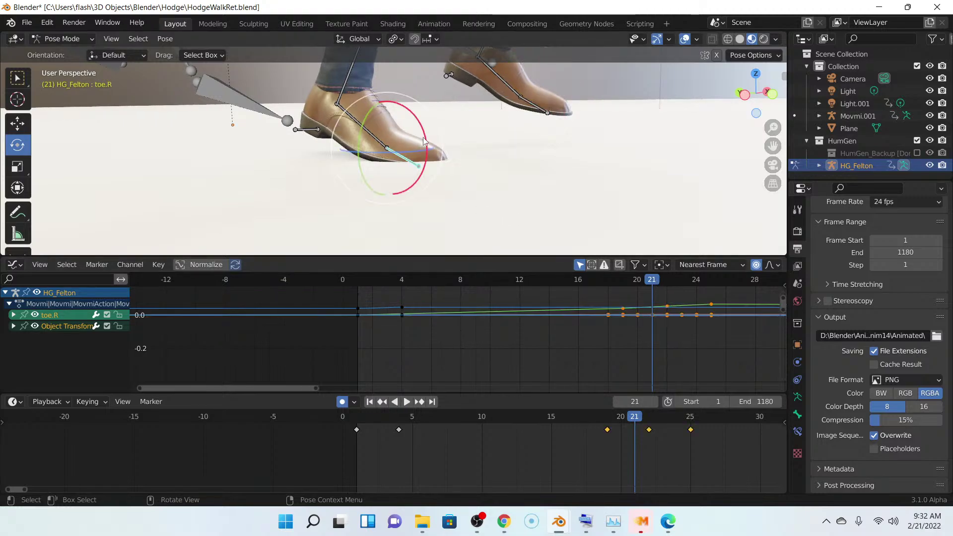
pyautogui.moveTo(425, 143); pyautogui.dragTo(424, 132)
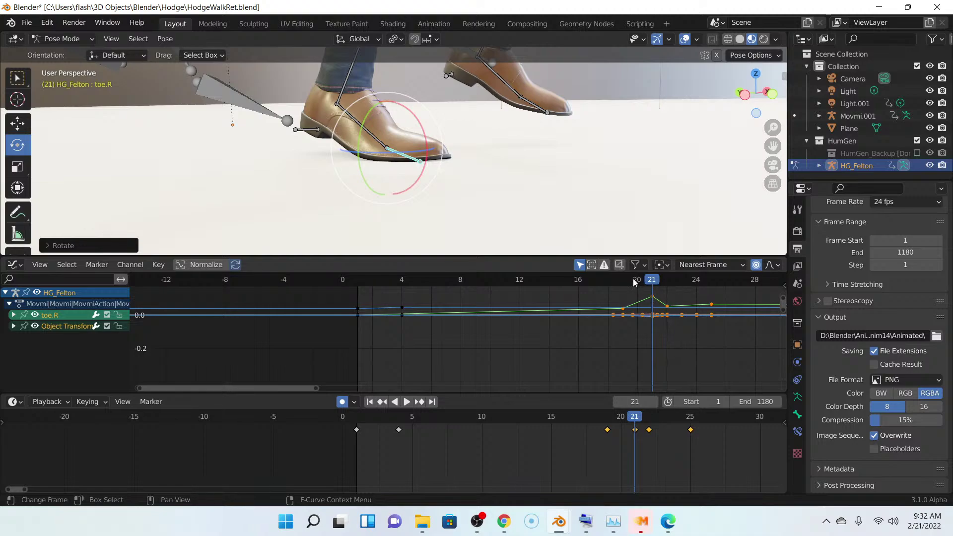
# - Rotate the right toe bone upward at frame 22 so the shoe tip rests flat on the floor
pyautogui.moveTo(636, 284); pyautogui.dragTo(457, 322, button='middle')
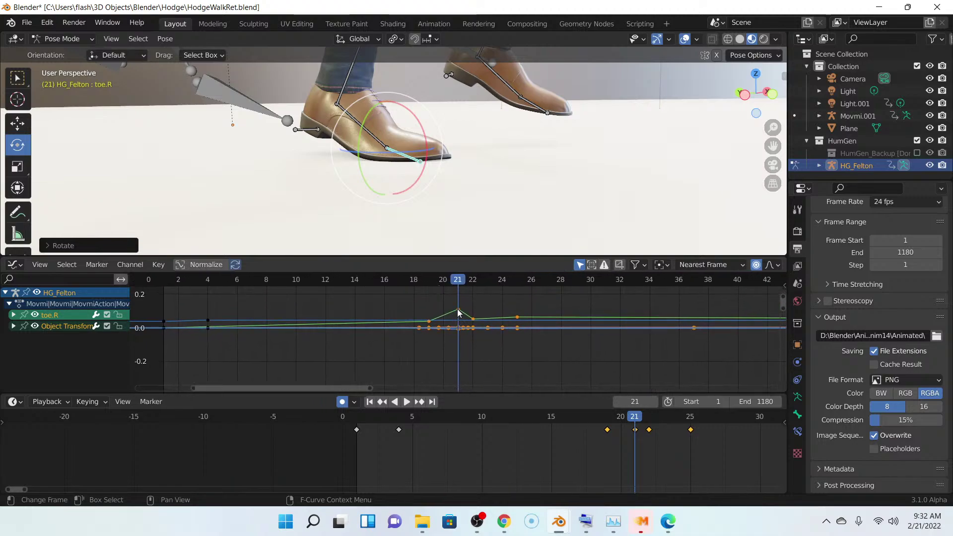
pyautogui.scroll(4, 461, 311)
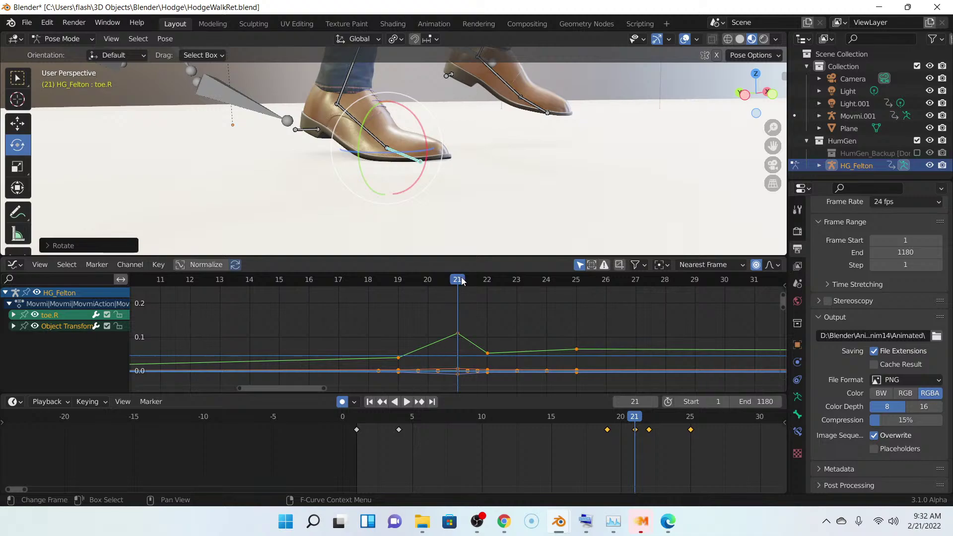
pyautogui.press('space')
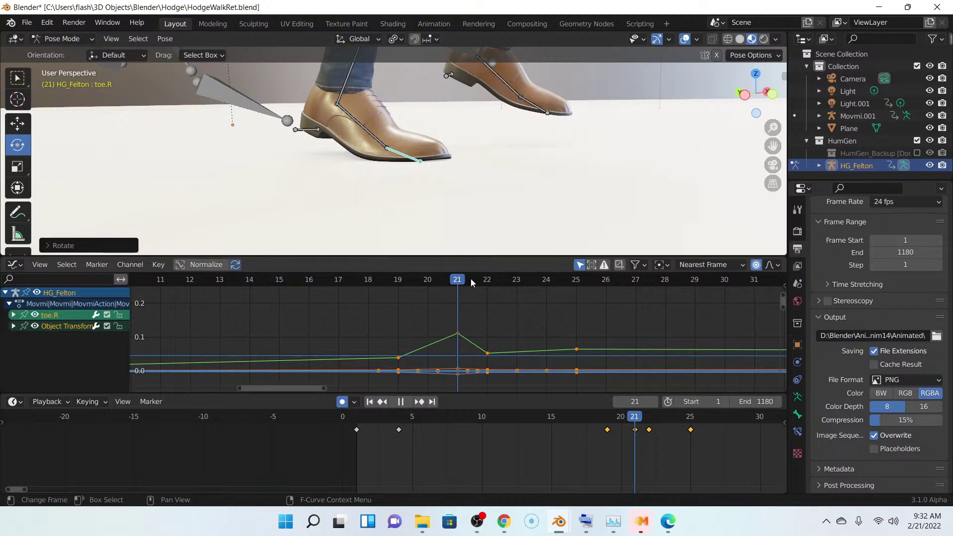
pyautogui.click(487, 280)
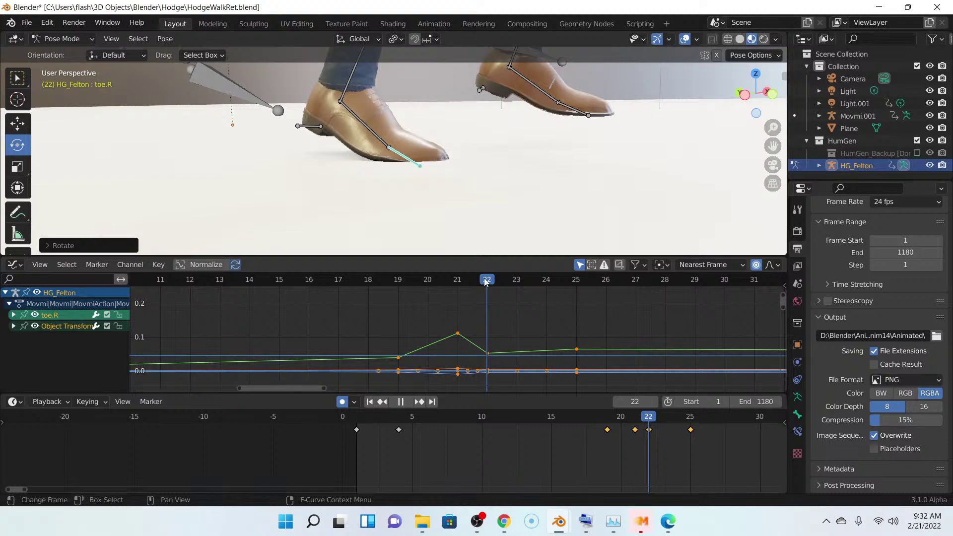
pyautogui.press('space')
pyautogui.moveTo(424, 128); pyautogui.dragTo(425, 127)
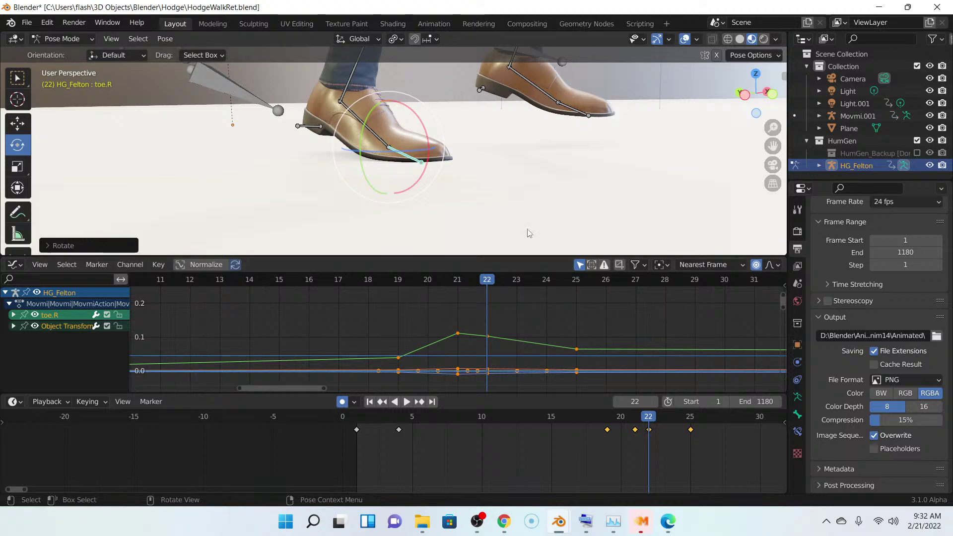
# - Go to frame 23 and check the right shoe's toe against the floor
pyautogui.press('space')
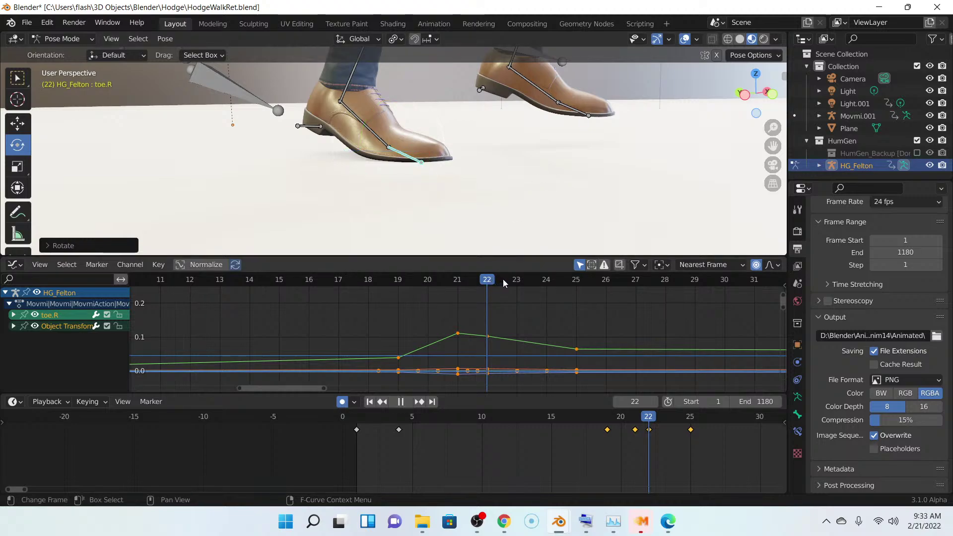
pyautogui.press('space')
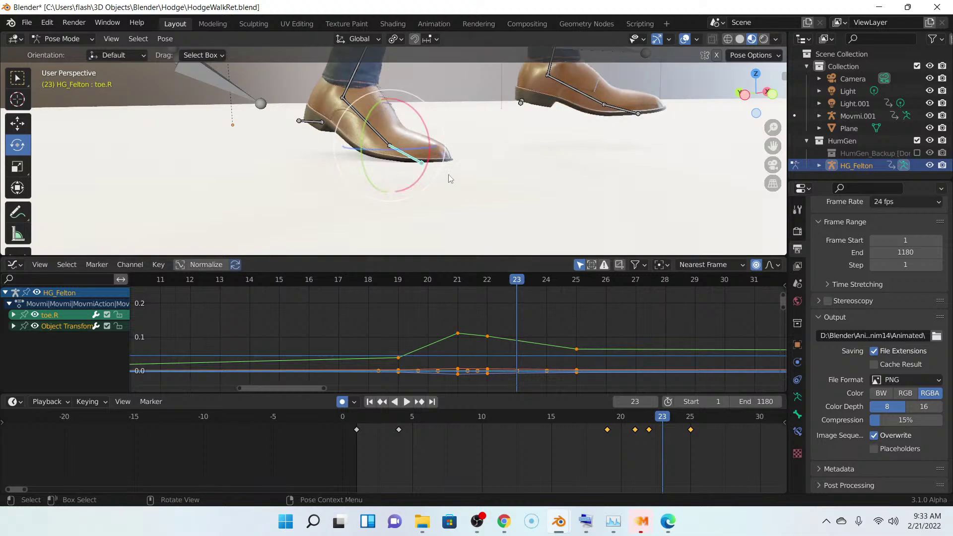
# - Rotate the right toe bone (toe.R) about the global X axis at frame 23 to level the shoe's front with the ground
pyautogui.moveTo(427, 134); pyautogui.dragTo(429, 131)
pyautogui.scroll(8, 479, 174)
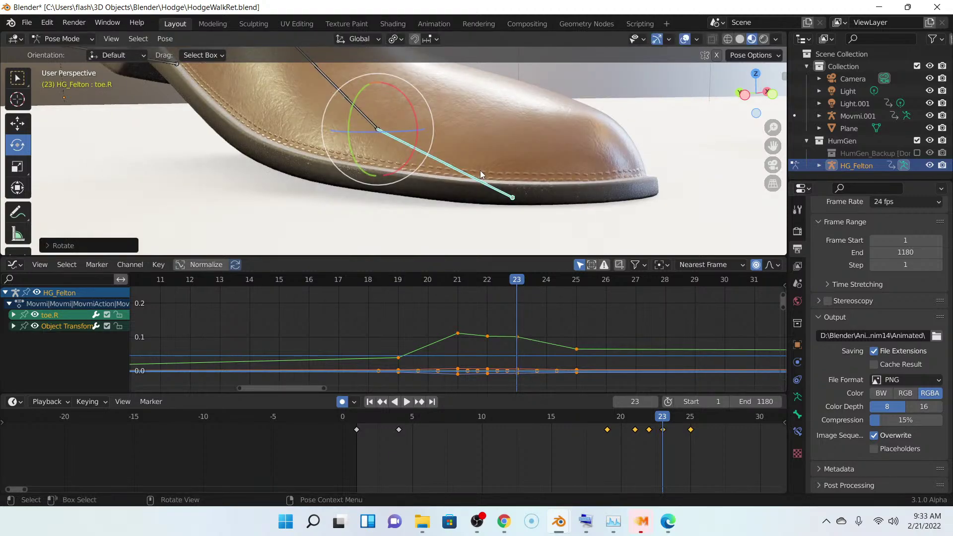
pyautogui.moveTo(481, 174); pyautogui.dragTo(481, 171, button='middle')
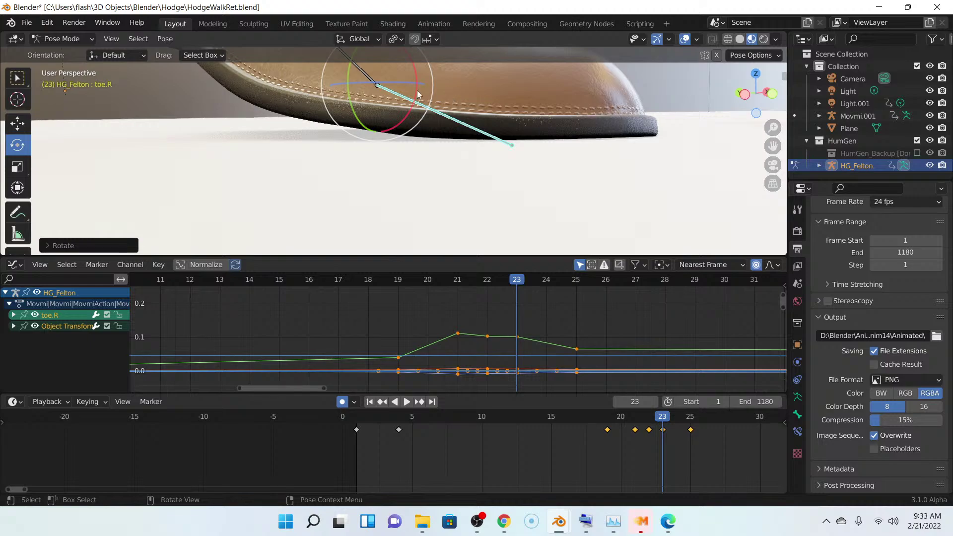
pyautogui.moveTo(416, 93); pyautogui.dragTo(418, 91)
pyautogui.scroll(-4, 520, 168)
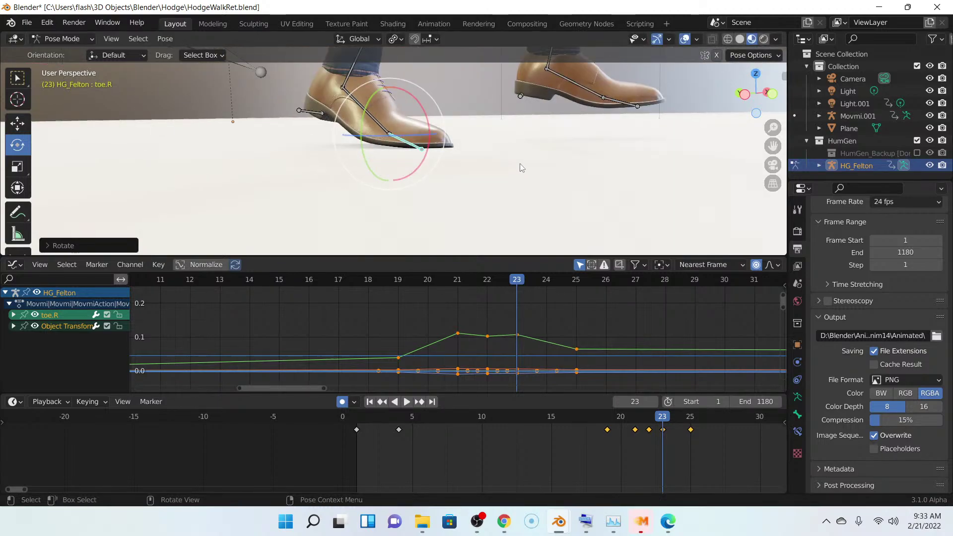
# - Rotate the right thigh bone (thigh.R) outward about the global Y axis at frame 23, moving the right leg away from the left
pyautogui.scroll(-2, 520, 168)
pyautogui.moveTo(516, 145); pyautogui.dragTo(405, 140, button='middle')
pyautogui.scroll(4, 403, 198)
pyautogui.scroll(4, 408, 136)
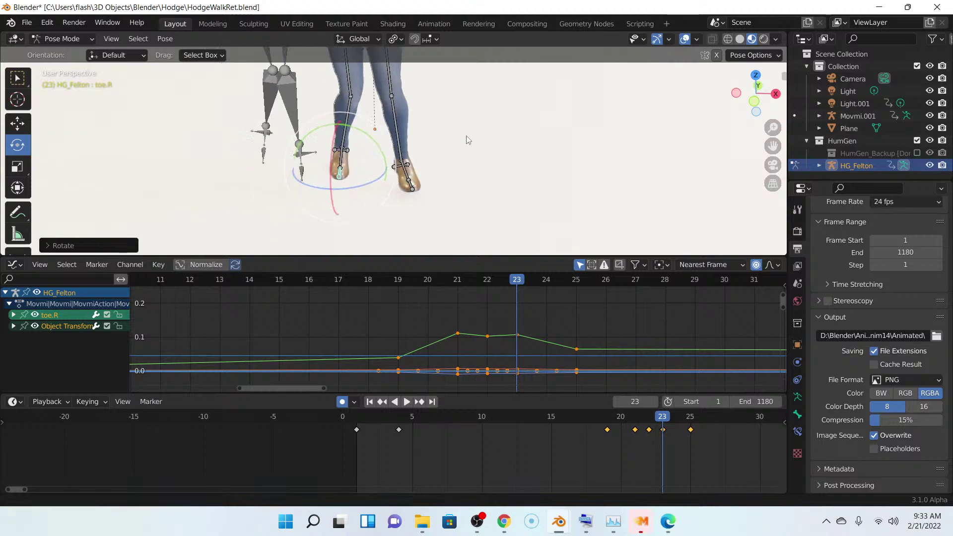
pyautogui.moveTo(484, 137); pyautogui.dragTo(445, 143, button='middle')
pyautogui.scroll(-3, 444, 143)
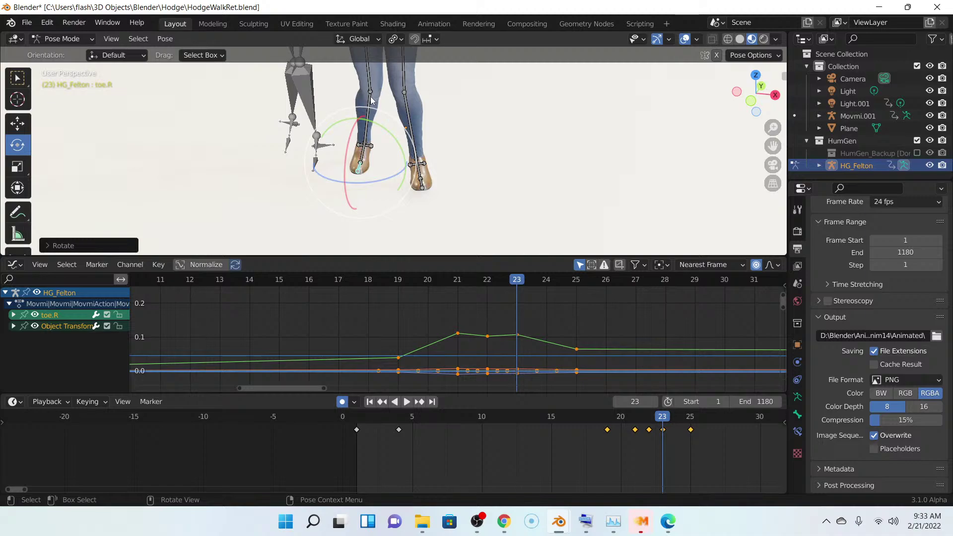
pyautogui.click(370, 95)
pyautogui.scroll(-5, 452, 318)
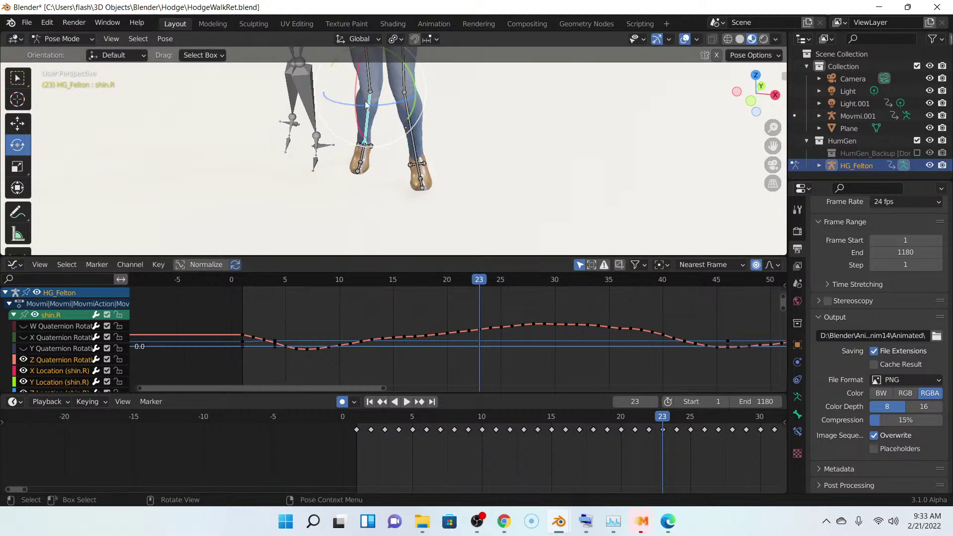
pyautogui.scroll(-2, 383, 97)
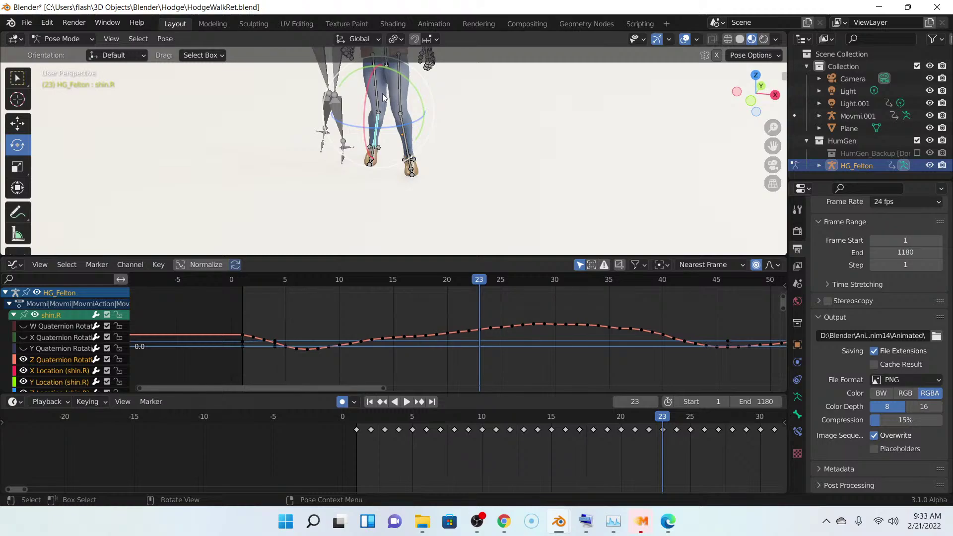
pyautogui.click(378, 97)
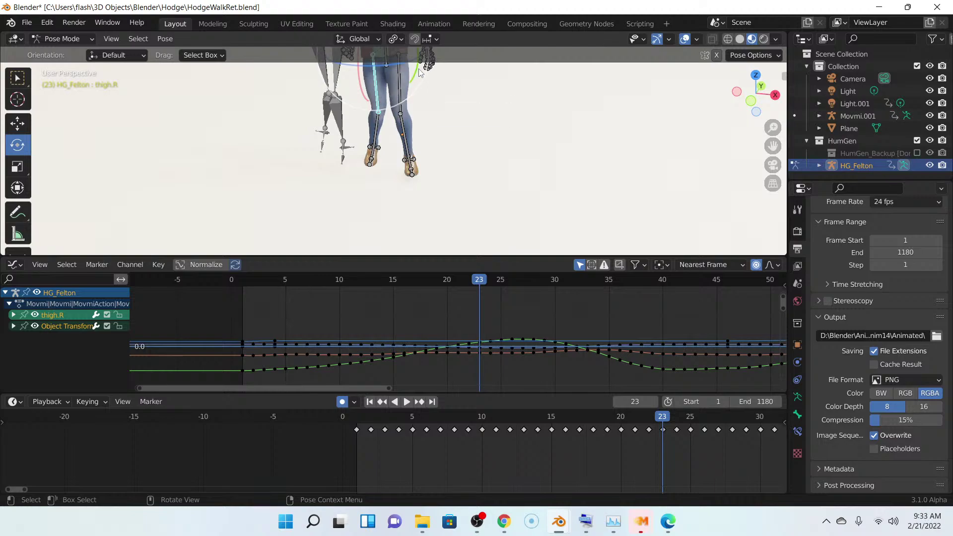
pyautogui.moveTo(419, 72); pyautogui.dragTo(417, 78)
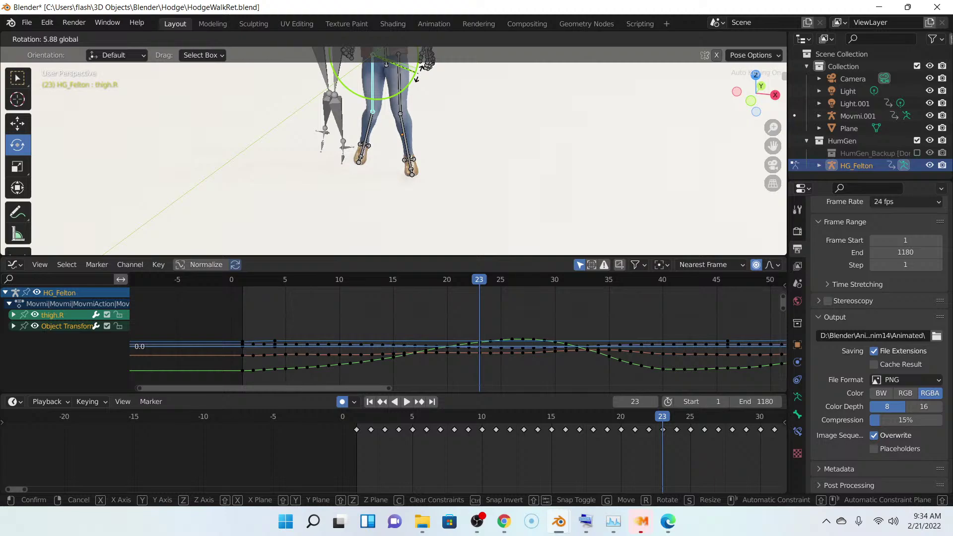
pyautogui.moveTo(417, 78); pyautogui.dragTo(403, 116)
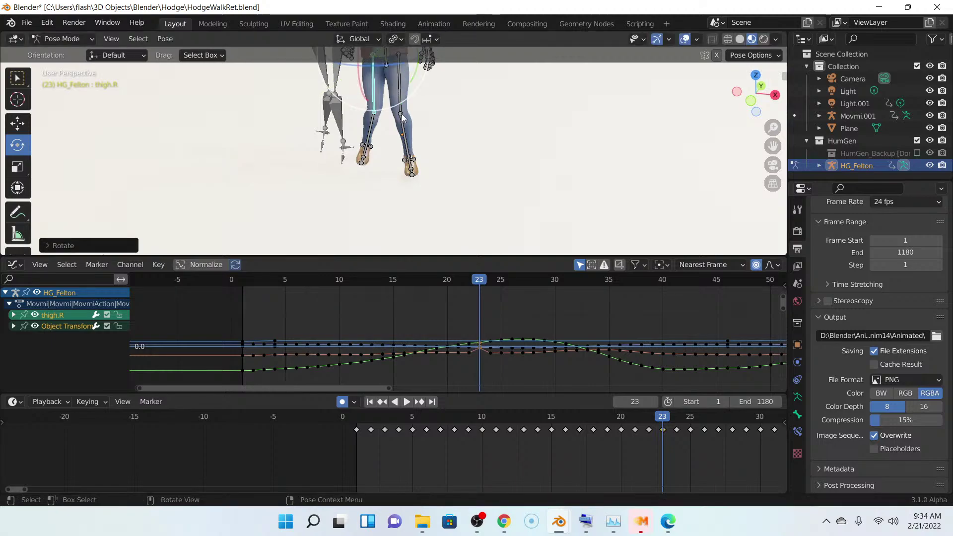
# - Try rotating the left thigh bone (thigh.L) outward about the global Y axis at frames 23 and 22
pyautogui.click(402, 114)
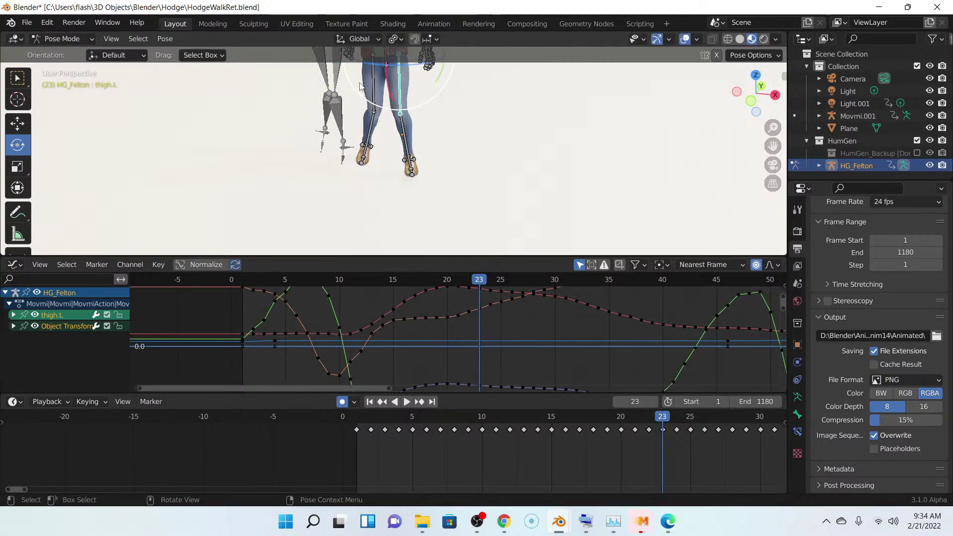
pyautogui.moveTo(442, 75); pyautogui.dragTo(419, 149)
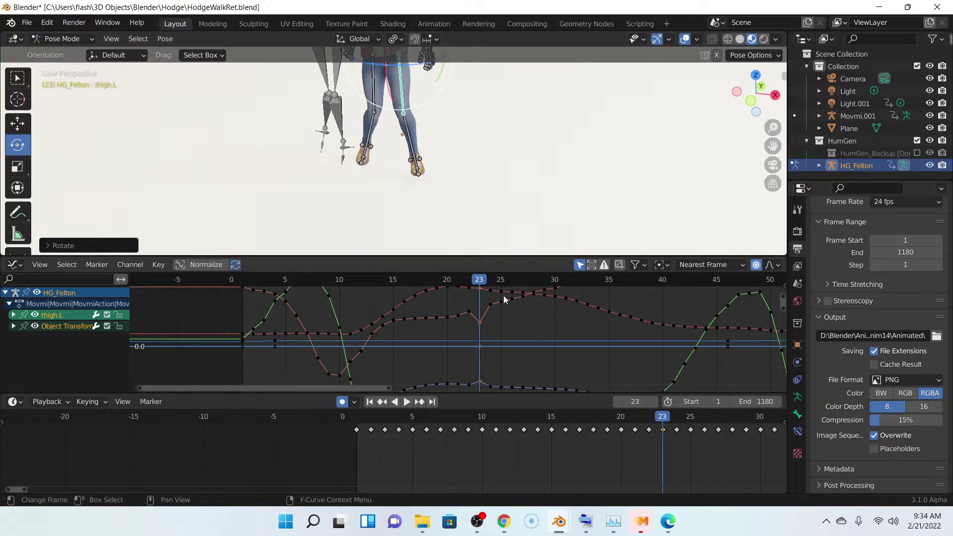
pyautogui.click(664, 429)
pyautogui.moveTo(664, 419); pyautogui.dragTo(651, 421)
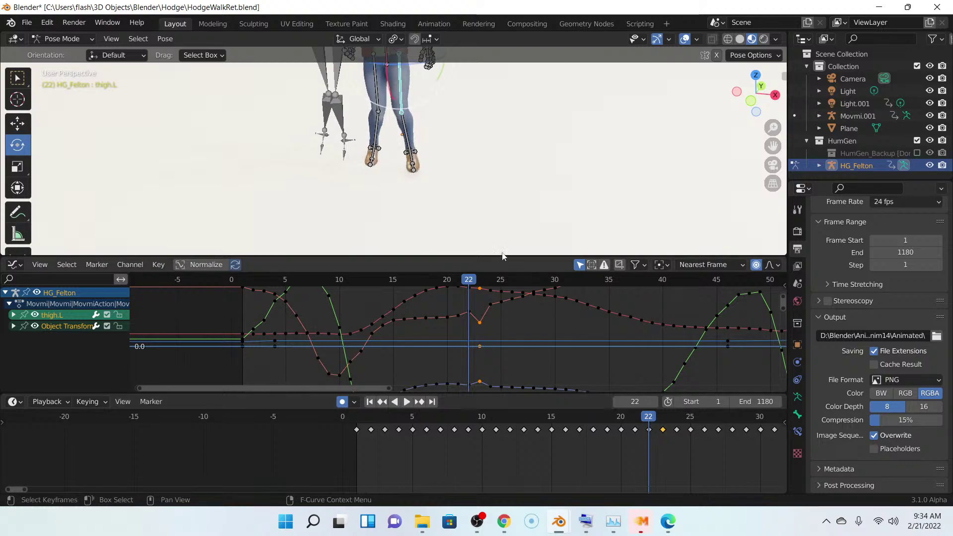
pyautogui.moveTo(440, 73); pyautogui.dragTo(442, 74)
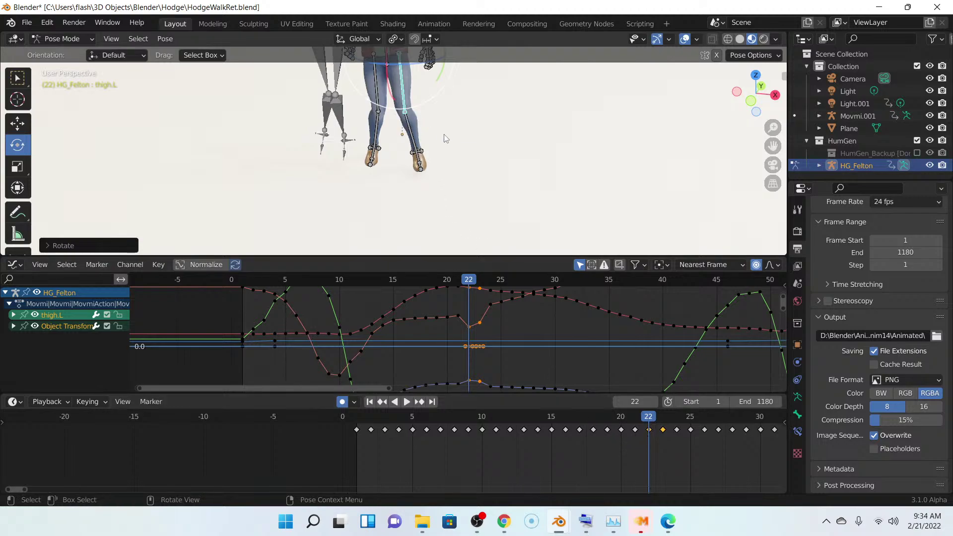
# - Undo the left thigh rotations at frames 22 and 23, going back to the selected right thigh bone
pyautogui.click(48, 22)
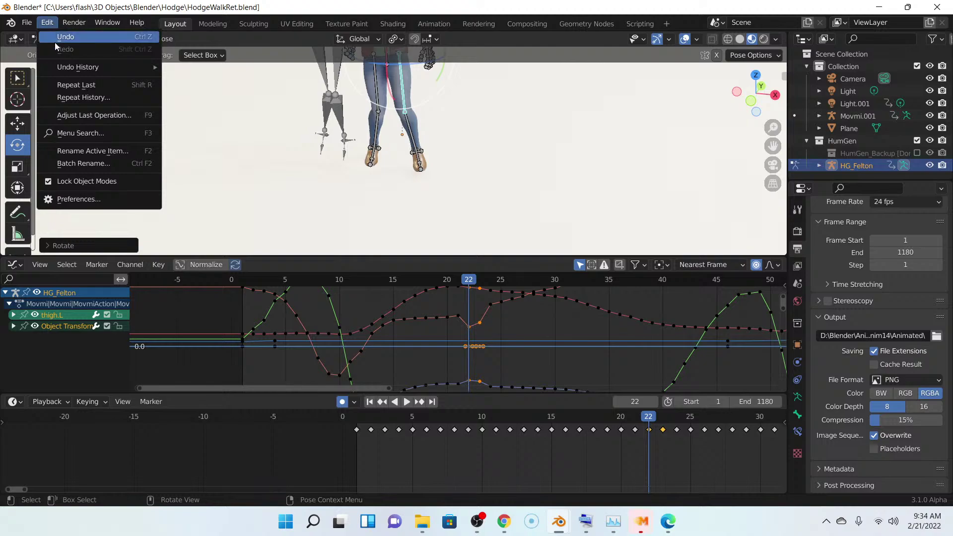
pyautogui.click(54, 40)
pyautogui.click(47, 23)
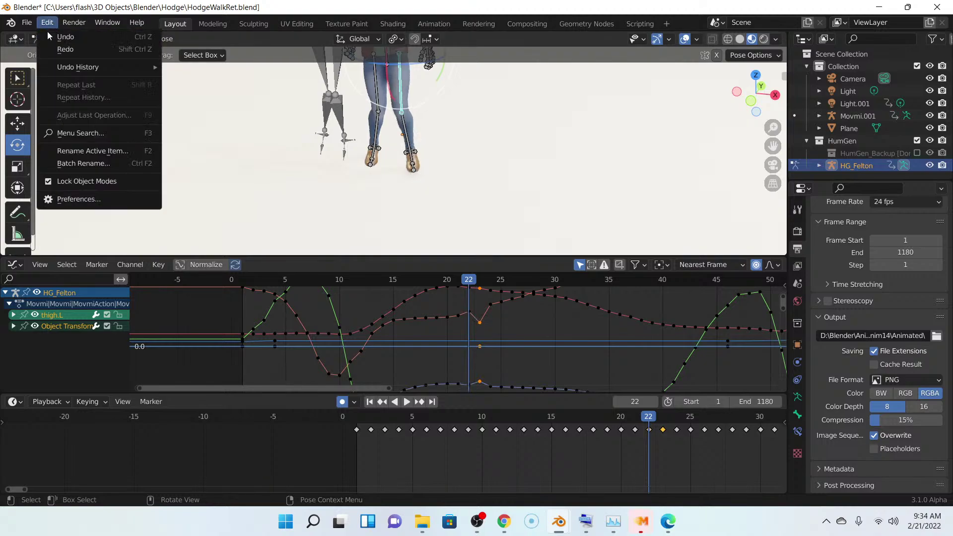
pyautogui.click(49, 34)
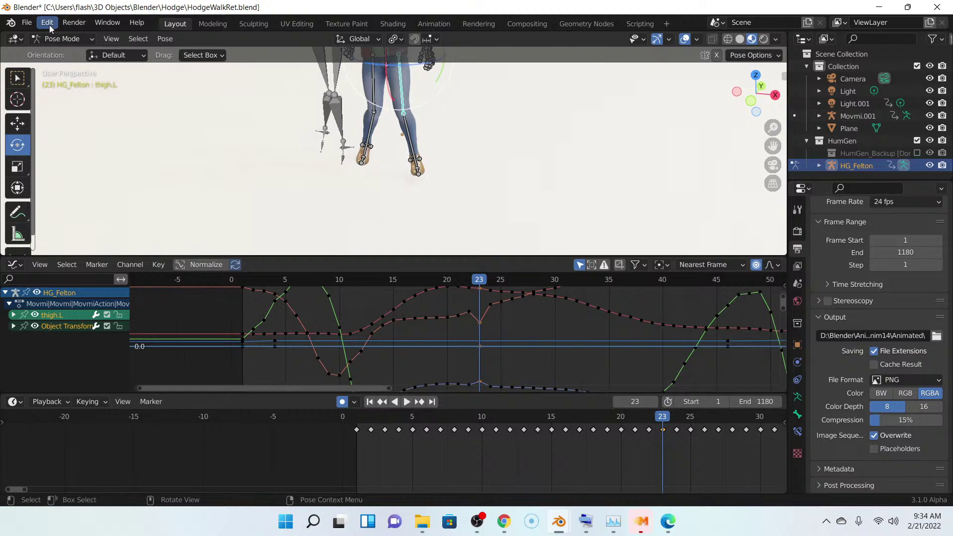
pyautogui.click(49, 24)
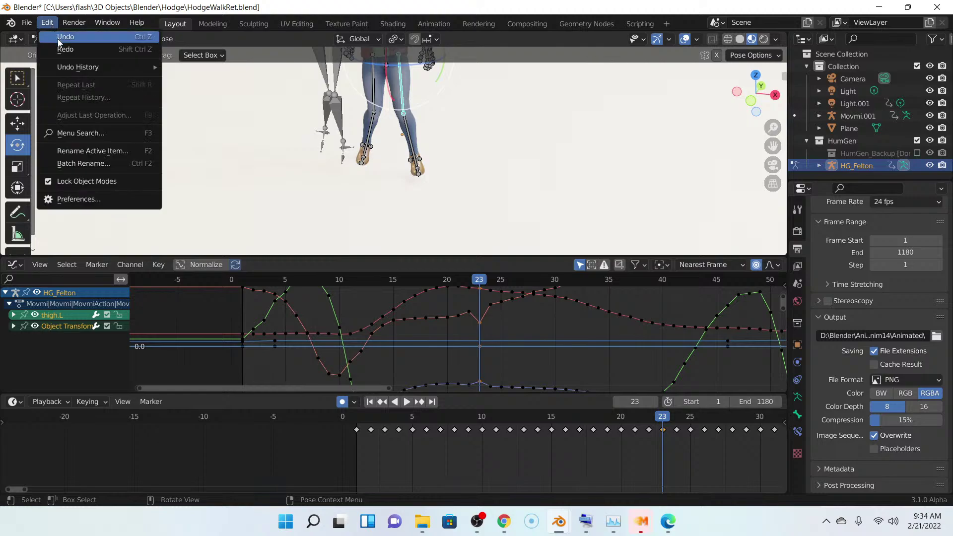
pyautogui.click(59, 41)
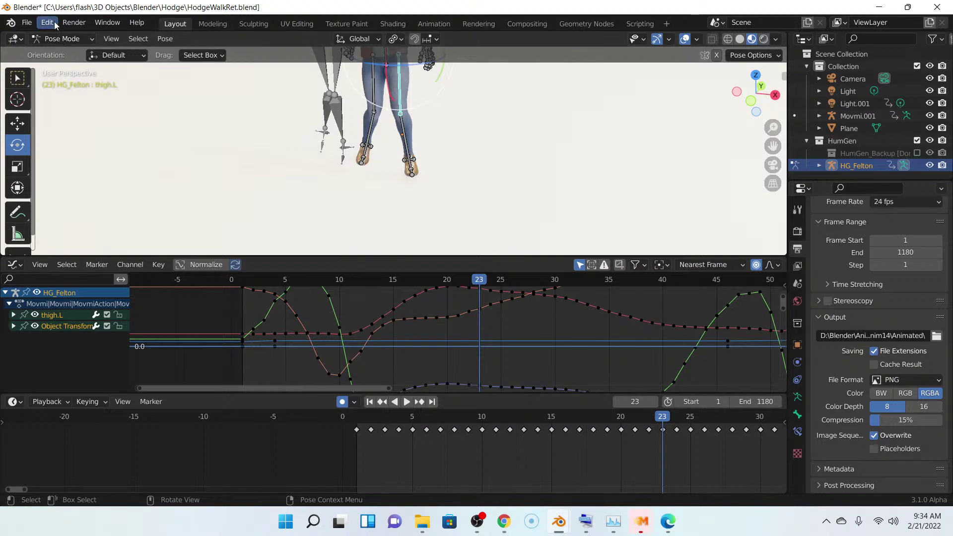
pyautogui.click(48, 23)
pyautogui.click(56, 38)
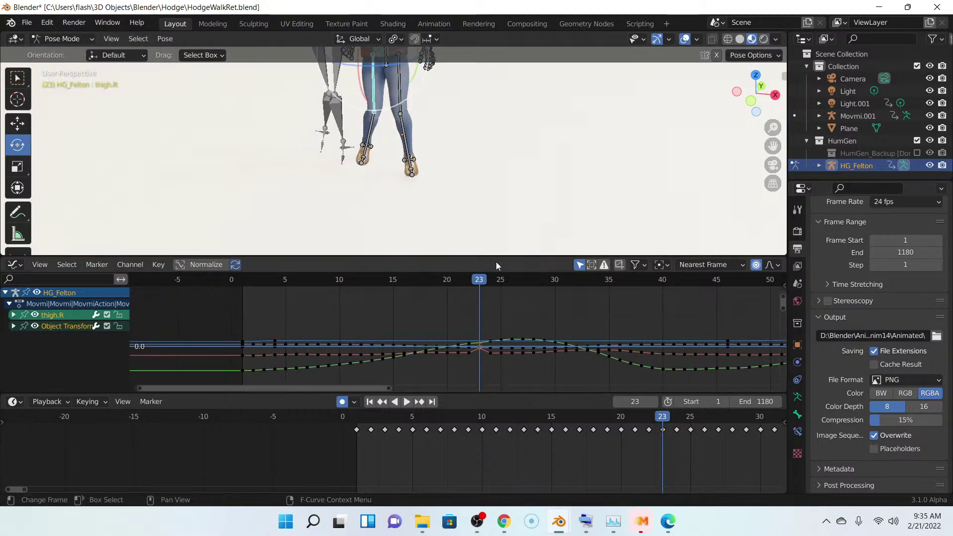
# - Resize the editor areas so the 3D viewport is taller and the timeline is reduced to a narrow strip
pyautogui.moveTo(498, 257); pyautogui.dragTo(498, 185)
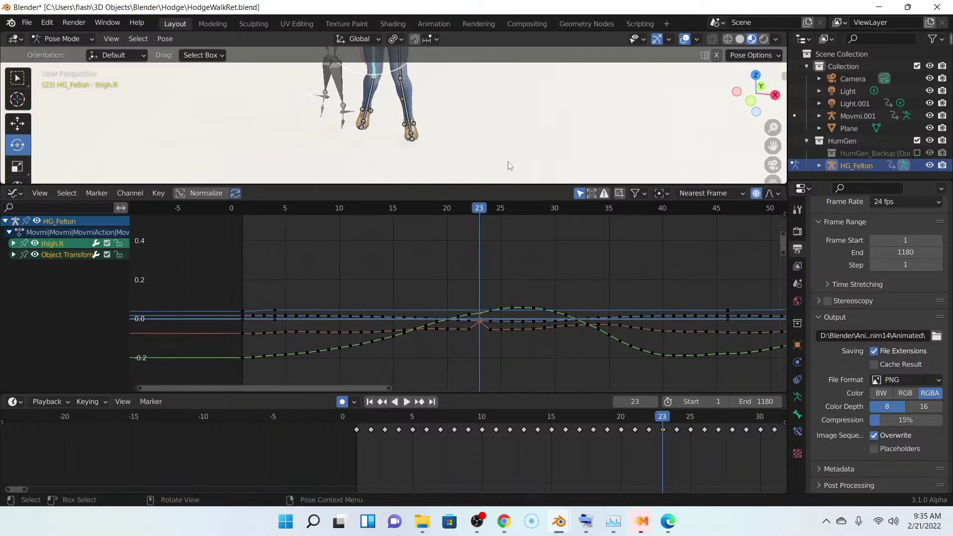
pyautogui.moveTo(528, 392); pyautogui.dragTo(530, 453)
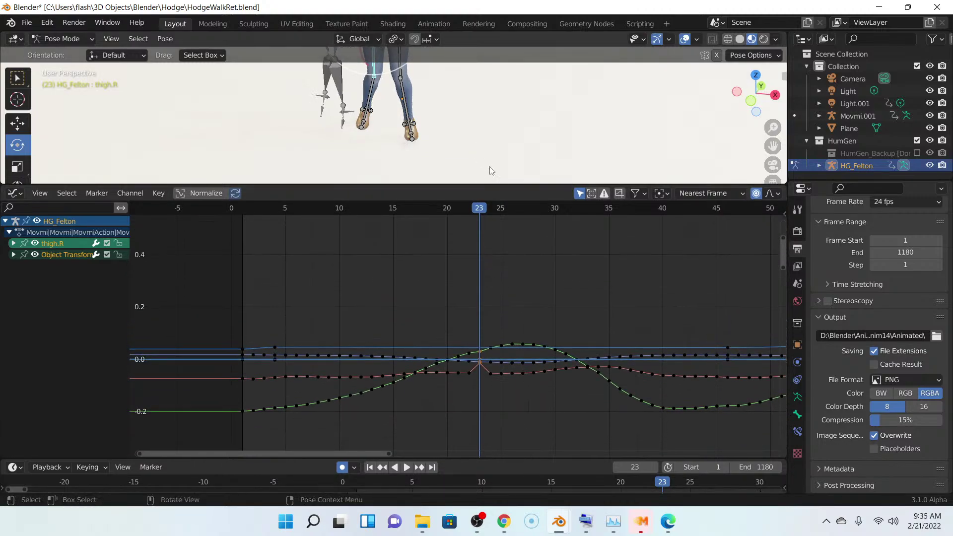
pyautogui.moveTo(509, 200); pyautogui.dragTo(507, 335)
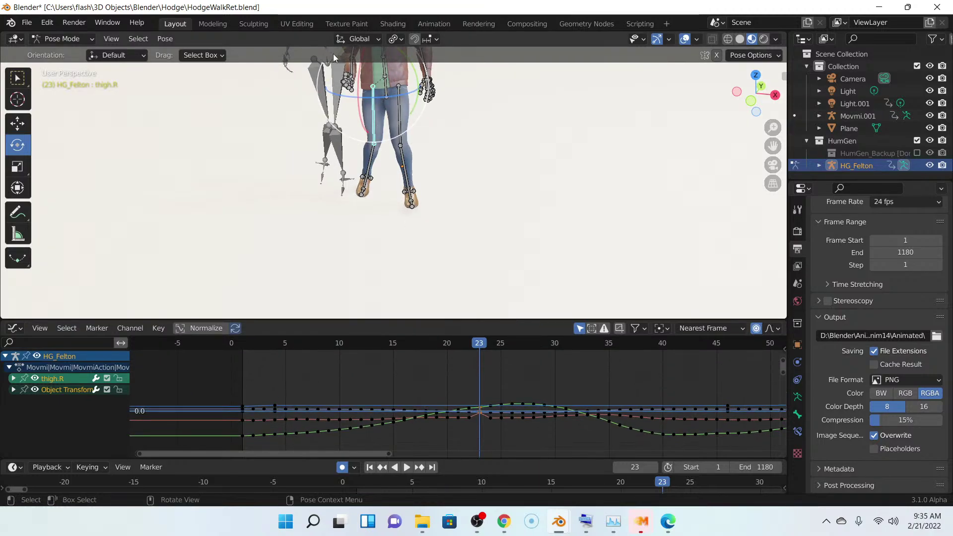
# - Expand Object Transforms in the Graph Editor and hide its location, scale, Y Euler and Z Euler rotation curves
pyautogui.click(14, 389)
pyautogui.scroll(-3, 51, 411)
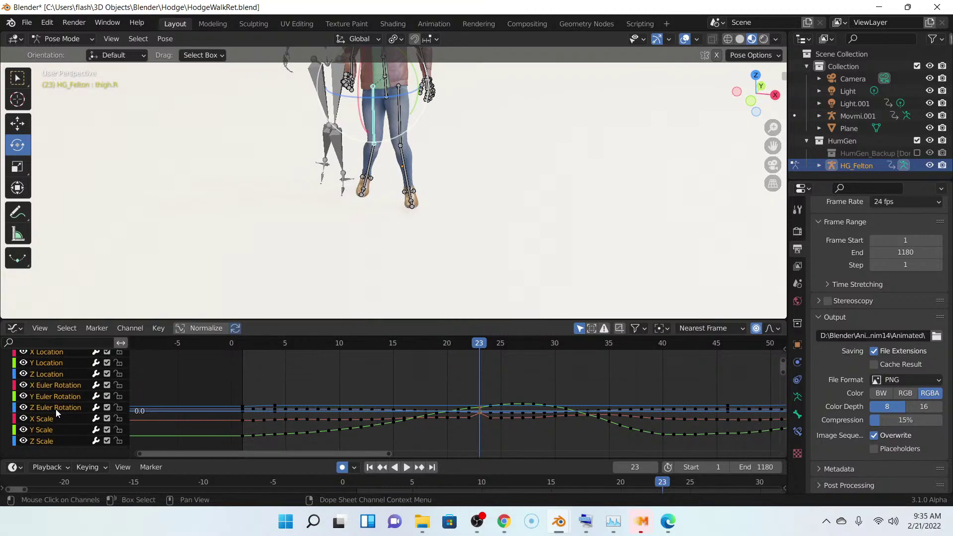
pyautogui.scroll(3, 68, 401)
pyautogui.scroll(-3, 68, 401)
pyautogui.click(23, 352)
pyautogui.click(24, 375)
pyautogui.click(23, 363)
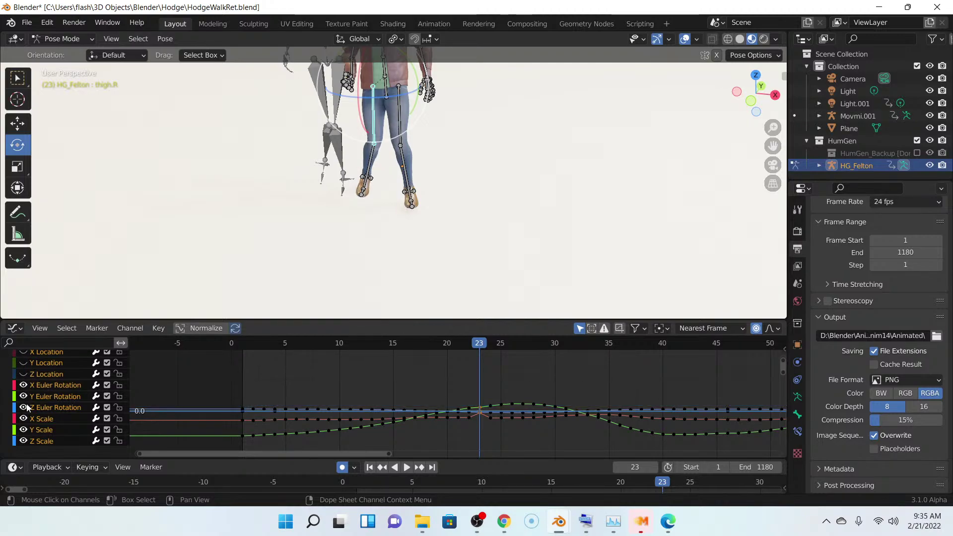
pyautogui.click(23, 441)
pyautogui.click(24, 430)
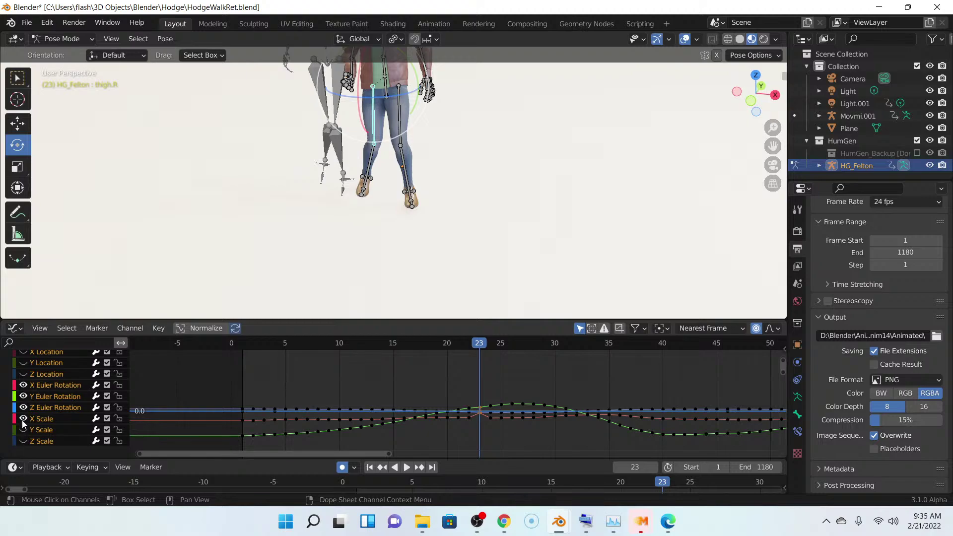
pyautogui.click(23, 419)
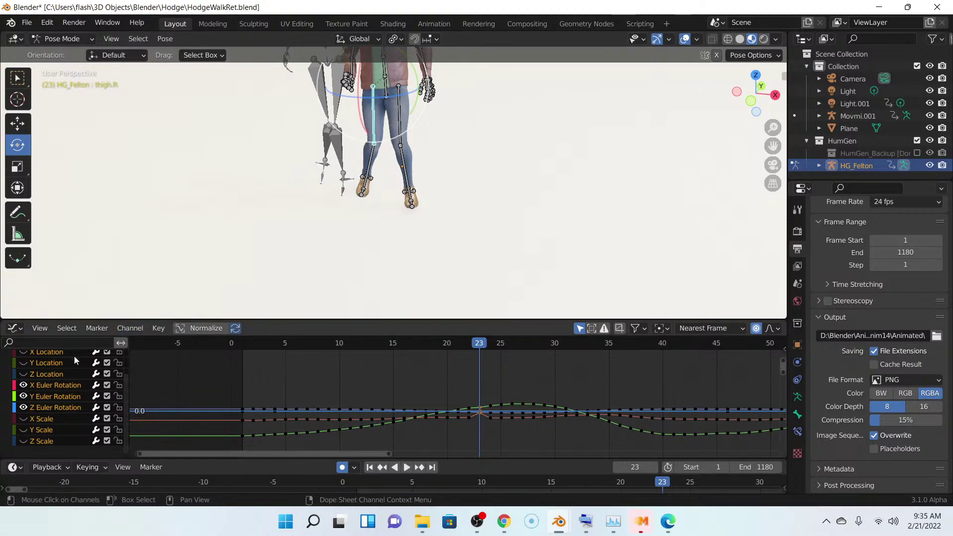
pyautogui.click(23, 396)
pyautogui.click(23, 407)
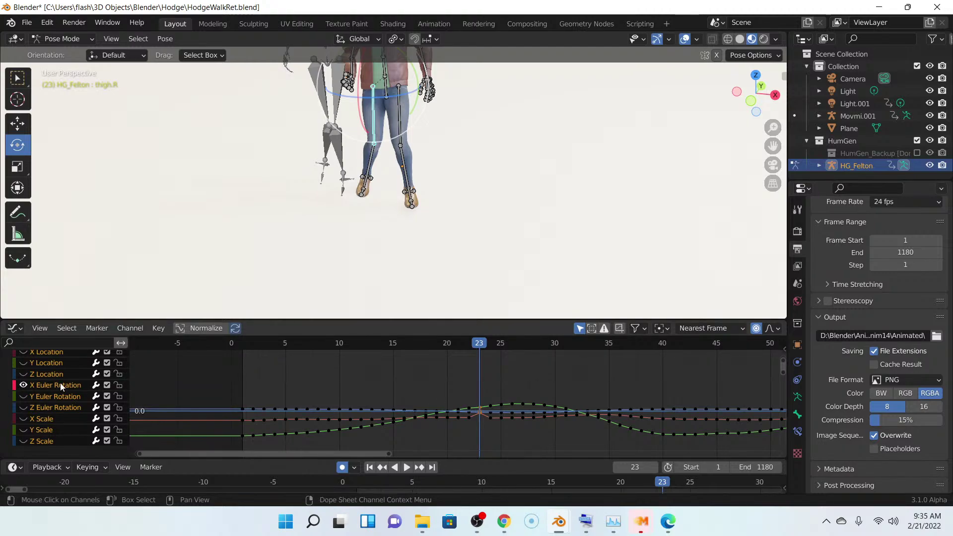
# - Show the hidden Object Transforms curves again and collapse that channel group
pyautogui.scroll(3, 61, 369)
pyautogui.scroll(-3, 60, 376)
pyautogui.scroll(3, 60, 377)
pyautogui.scroll(-3, 29, 401)
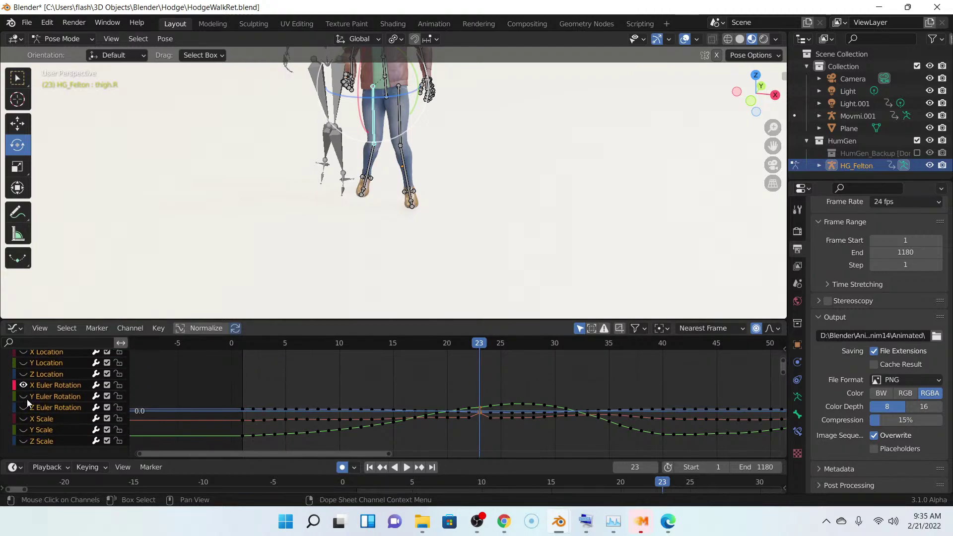
pyautogui.moveTo(22, 397); pyautogui.dragTo(23, 435)
pyautogui.click(24, 430)
pyautogui.scroll(3, 23, 430)
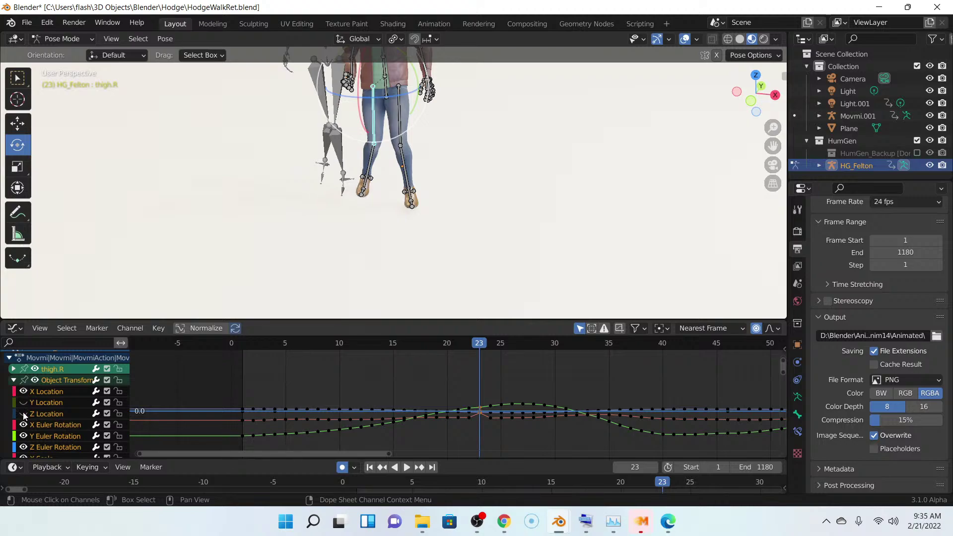
pyautogui.click(23, 414)
pyautogui.click(13, 381)
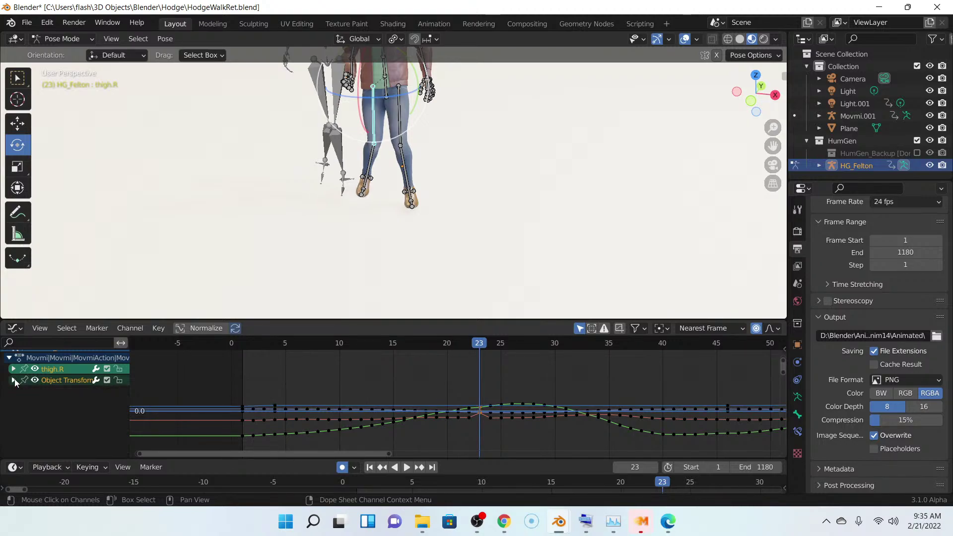
# - Hide the whole Object Transforms group in the Graph Editor and expand the thigh.R channels down to the scale curves
pyautogui.scroll(1, 15, 382)
pyautogui.click(14, 378)
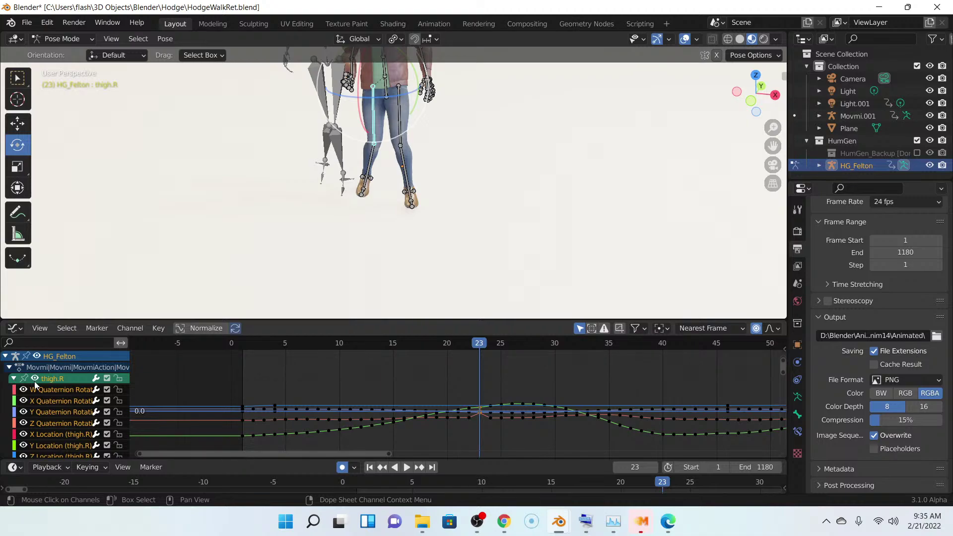
pyautogui.click(14, 379)
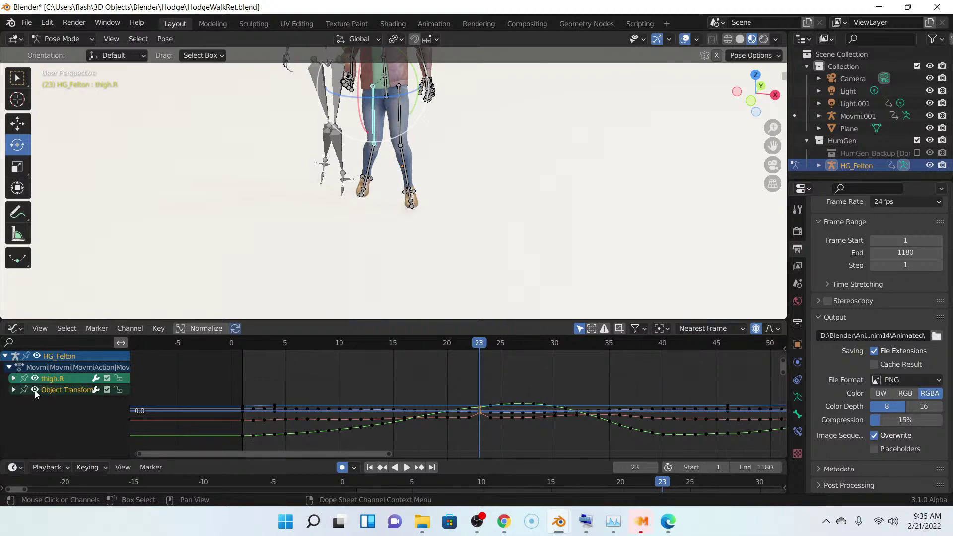
pyautogui.click(13, 378)
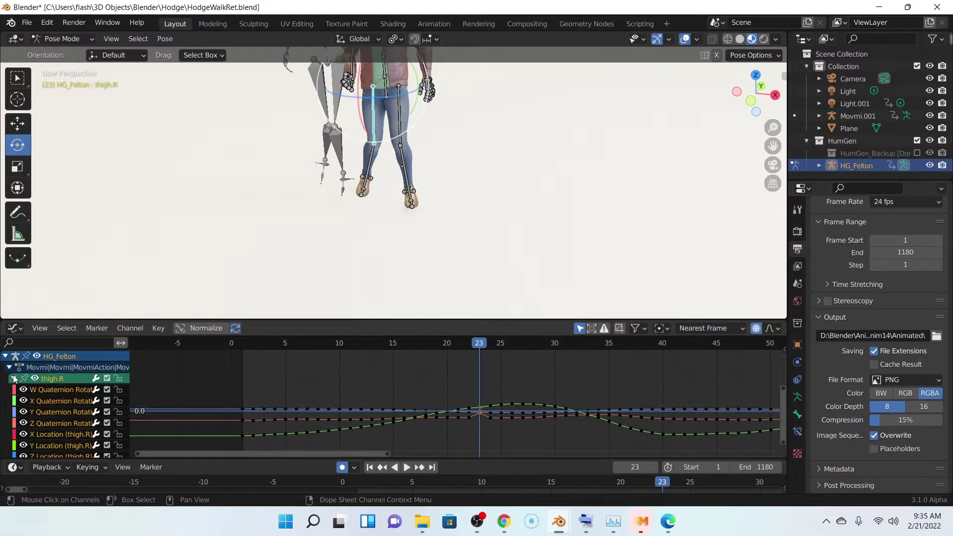
pyautogui.scroll(-3, 58, 394)
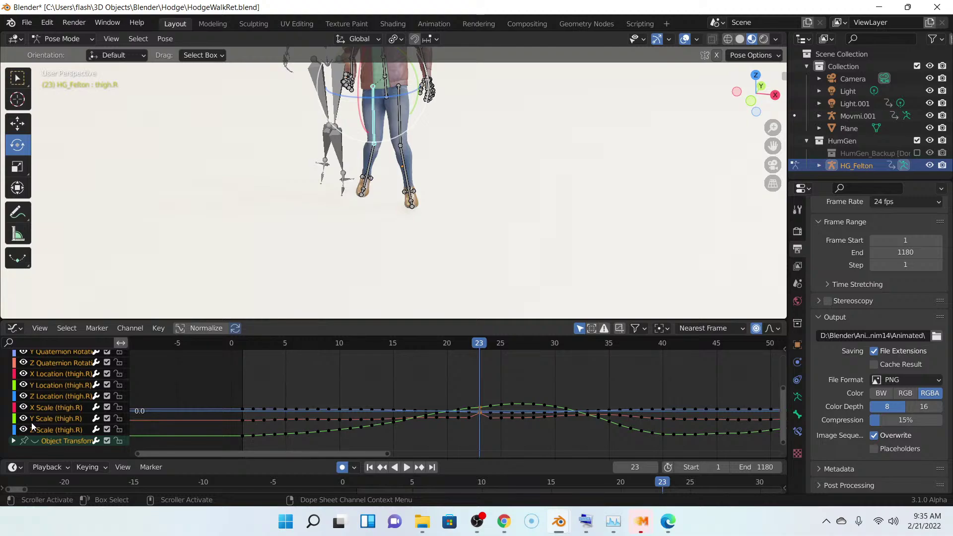
# - Hide the thigh.R scale curves and its W, X and Y quaternion rotation curves in the Graph Editor
pyautogui.moveTo(23, 430); pyautogui.dragTo(25, 405)
pyautogui.scroll(3, 25, 405)
pyautogui.click(24, 411)
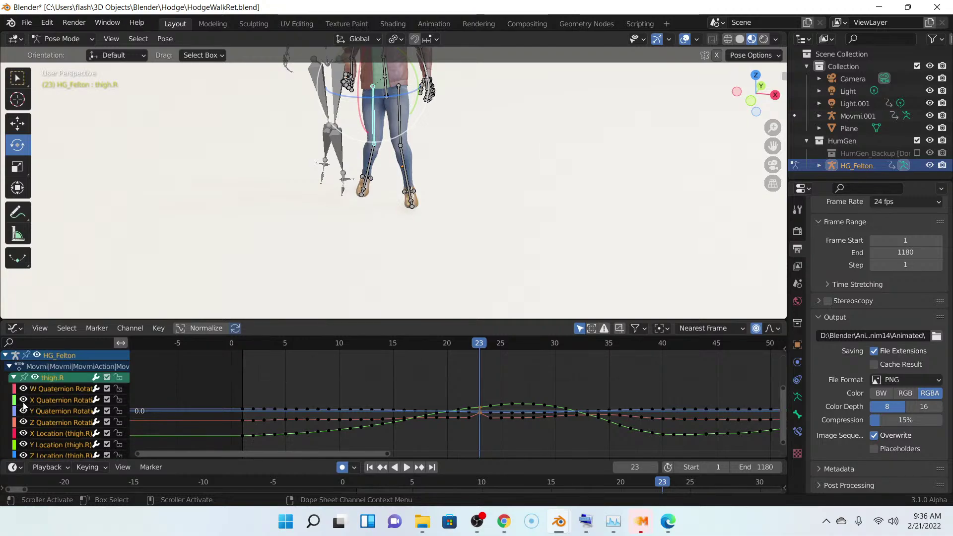
pyautogui.click(24, 400)
pyautogui.scroll(-4, 24, 401)
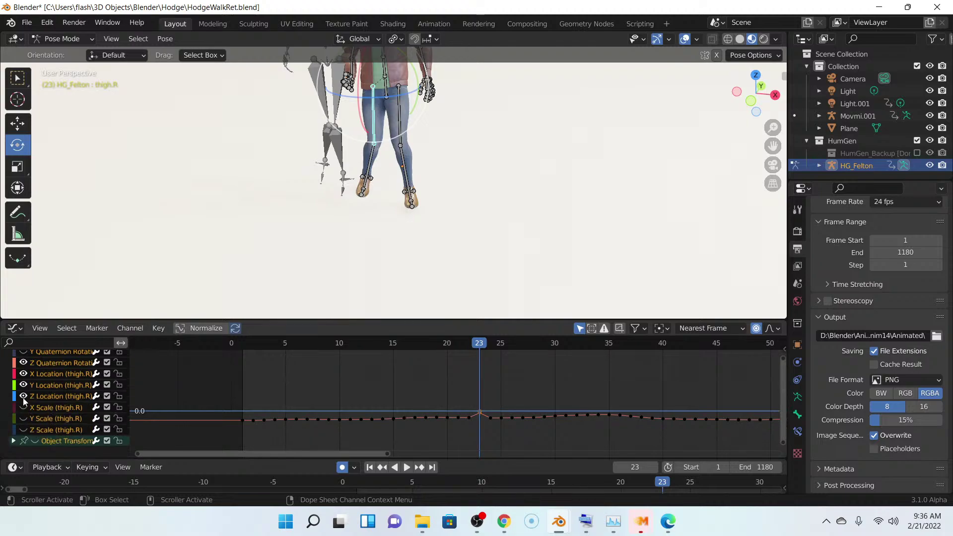
# - Hide the remaining Z quaternion rotation curve and the X, Y and Z location curves of thigh.R
pyautogui.scroll(4, 38, 422)
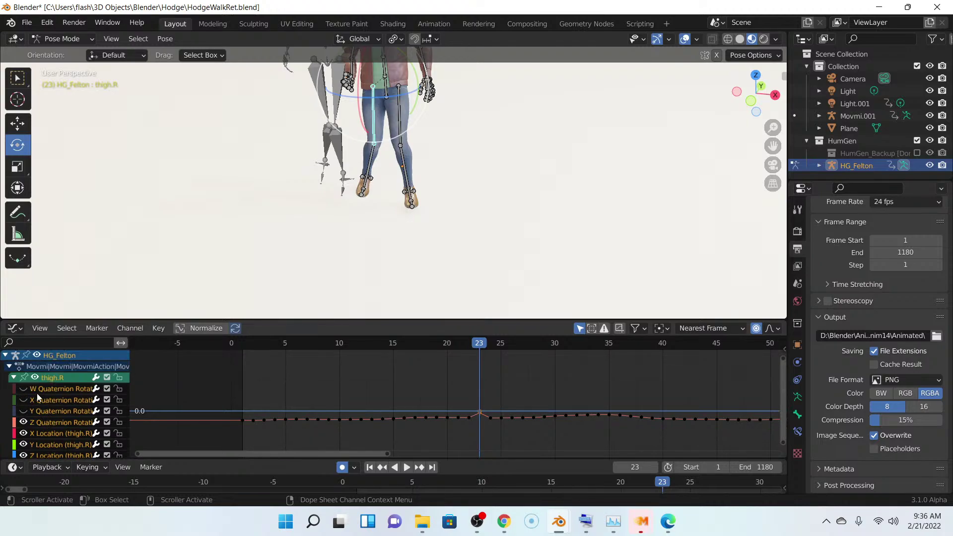
pyautogui.scroll(-3, 35, 417)
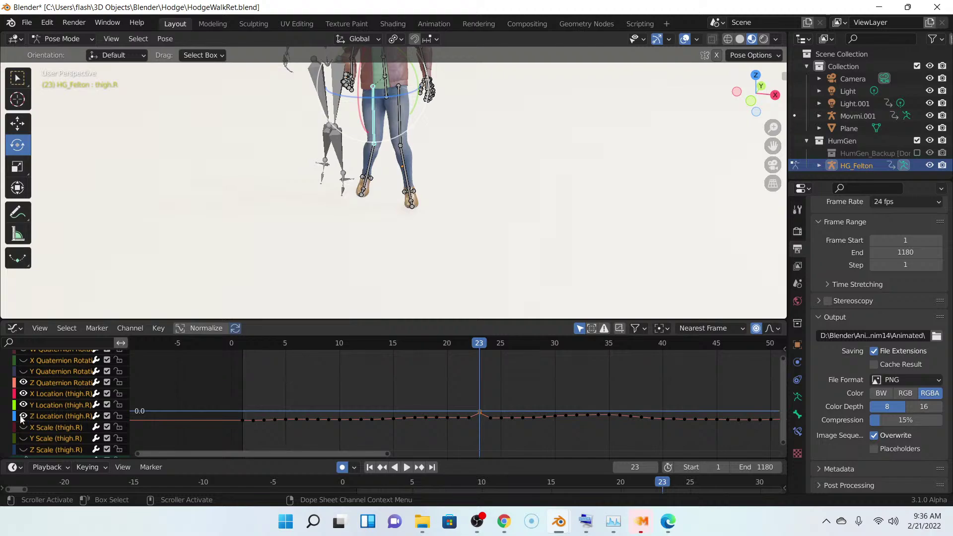
pyautogui.keyDown('ctrl'); pyautogui.click(24, 406); pyautogui.keyUp('ctrl')
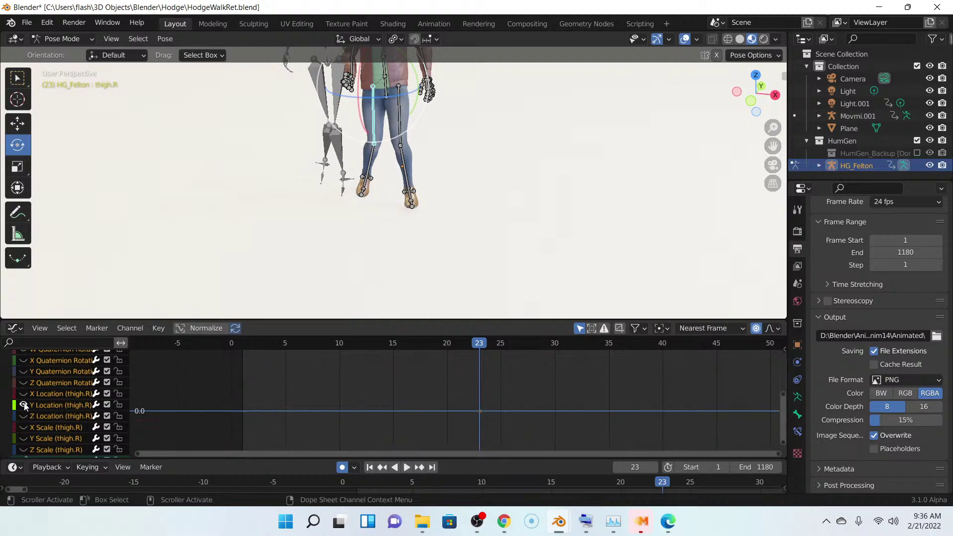
pyautogui.scroll(3, 26, 402)
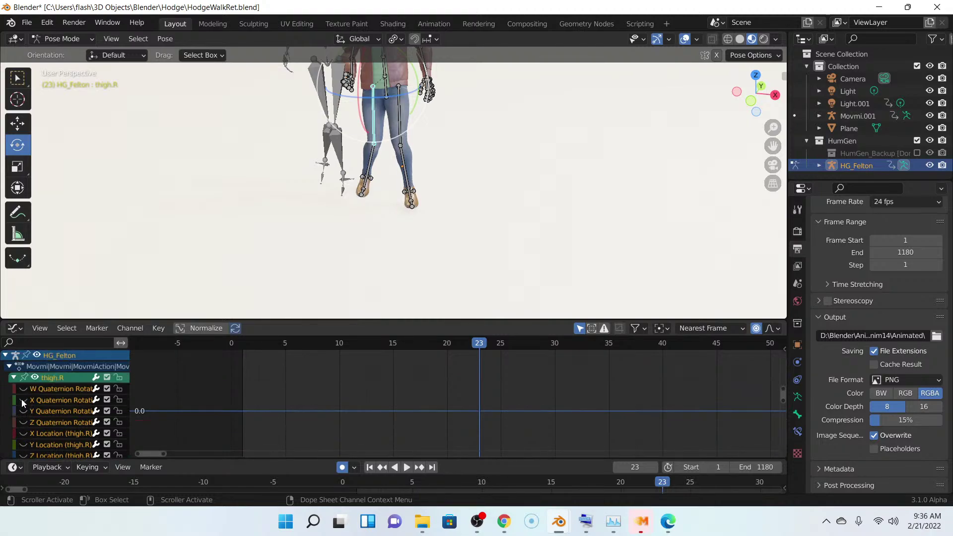
# - Show the W, X, Y and Z quaternion rotation curves of thigh.R again
pyautogui.click(22, 389)
pyautogui.click(23, 400)
pyautogui.click(23, 411)
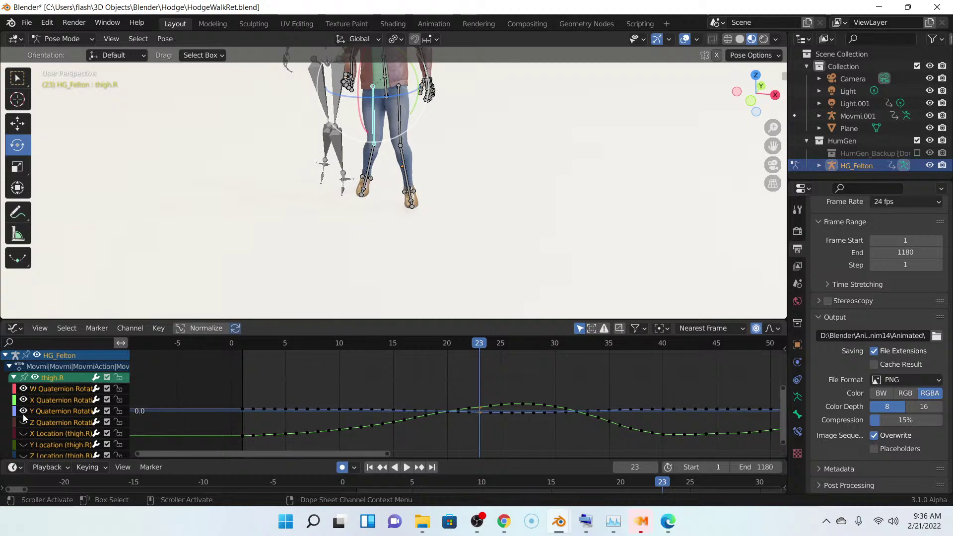
pyautogui.click(23, 422)
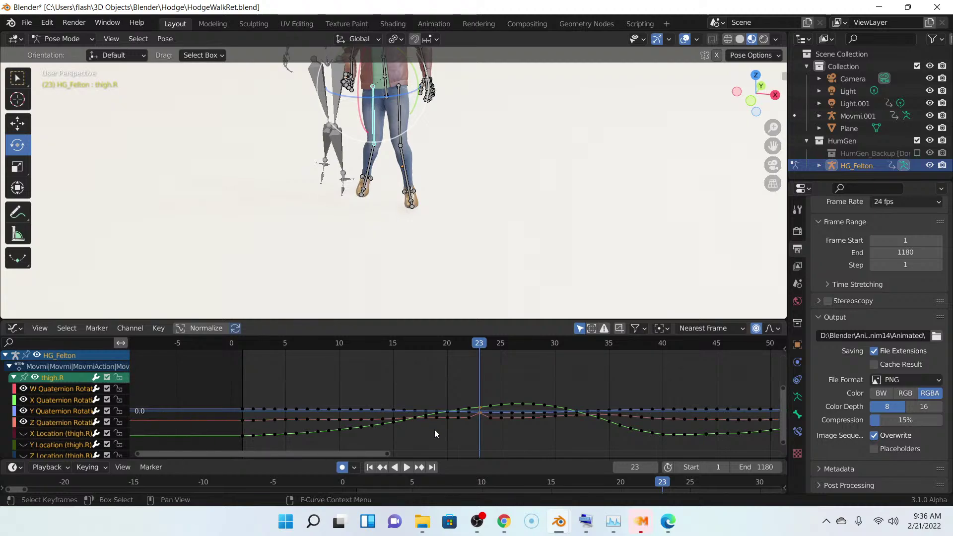
# - Select all keyframes of thigh.R's W quaternion rotation curve in the Graph Editor and copy them
pyautogui.scroll(2, 477, 434)
pyautogui.scroll(5, 478, 434)
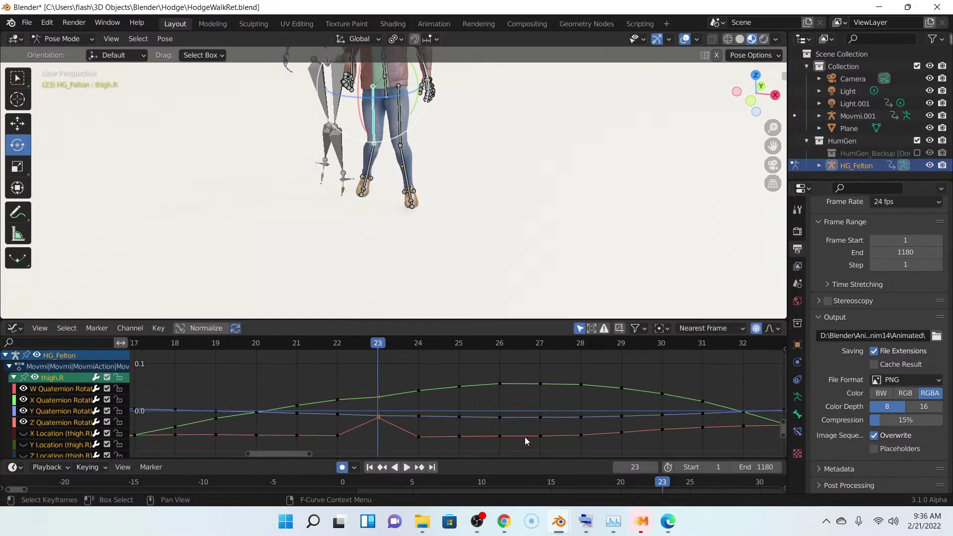
pyautogui.scroll(-10, 525, 437)
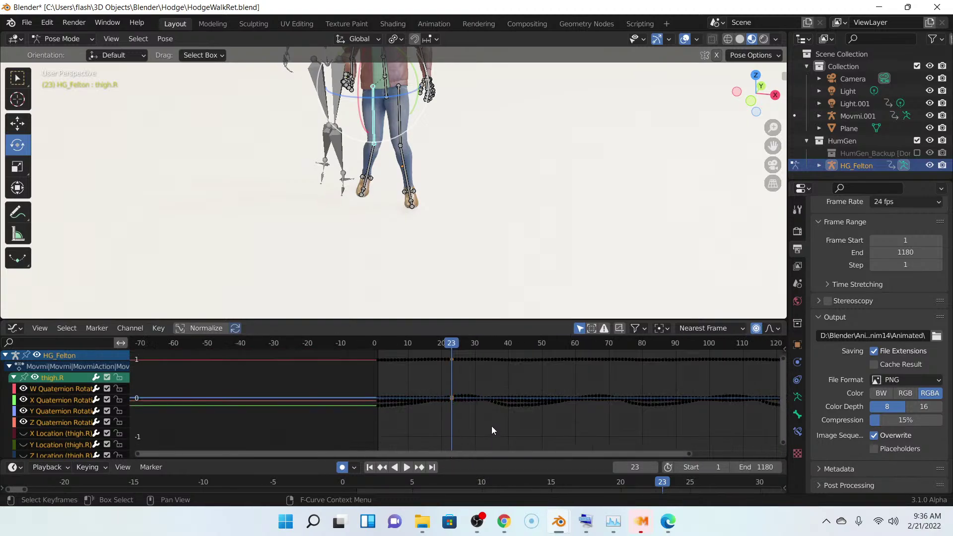
pyautogui.scroll(1, 493, 430)
pyautogui.moveTo(479, 373); pyautogui.dragTo(482, 396, button='middle')
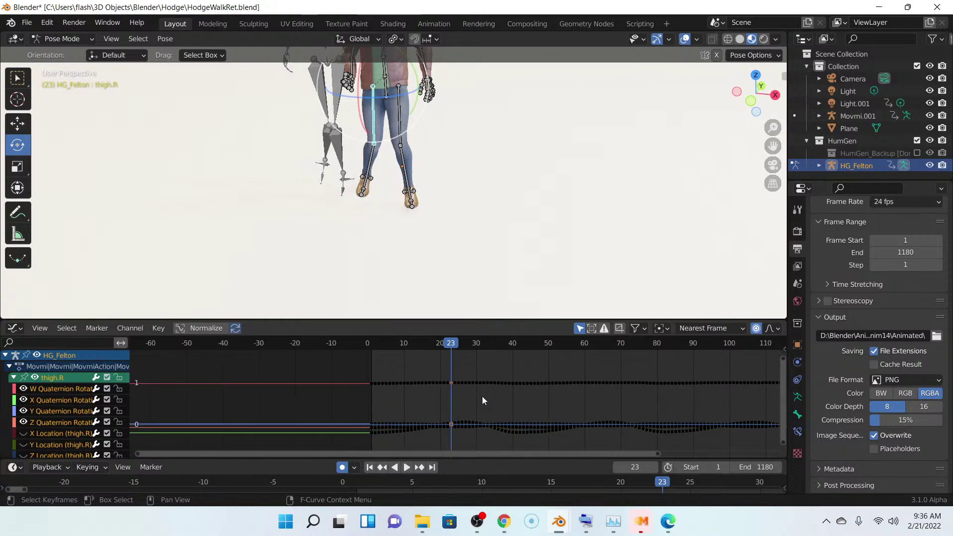
pyautogui.scroll(4, 482, 394)
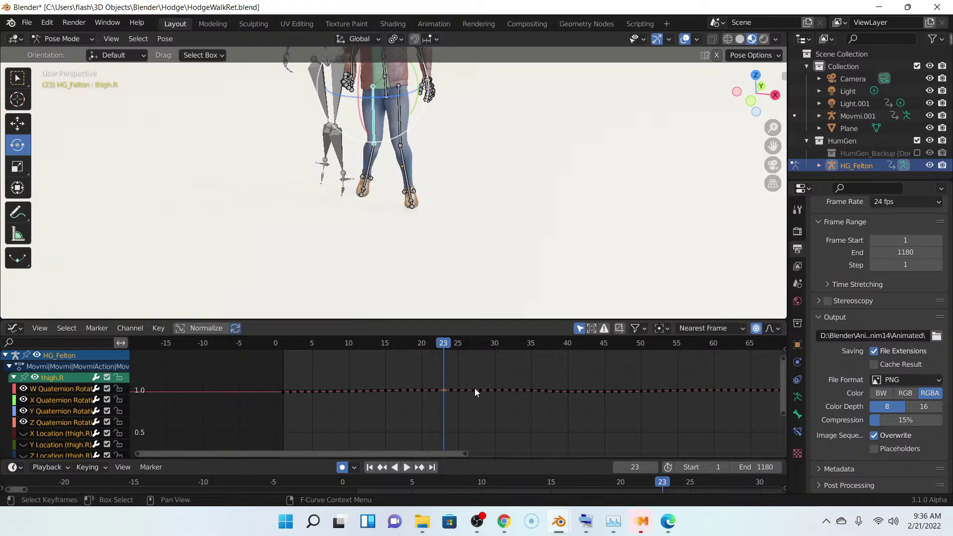
pyautogui.keyDown('ctrl'); pyautogui.moveTo(475, 389); pyautogui.dragTo(672, 406, button='middle'); pyautogui.keyUp('ctrl')
pyautogui.moveTo(766, 401); pyautogui.dragTo(325, 381)
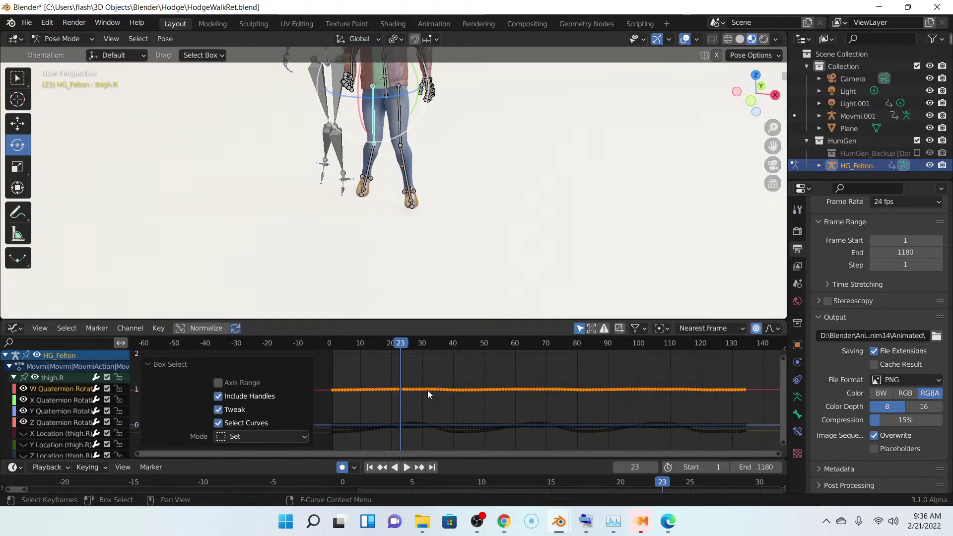
pyautogui.hotkey('ctrl', 'c')
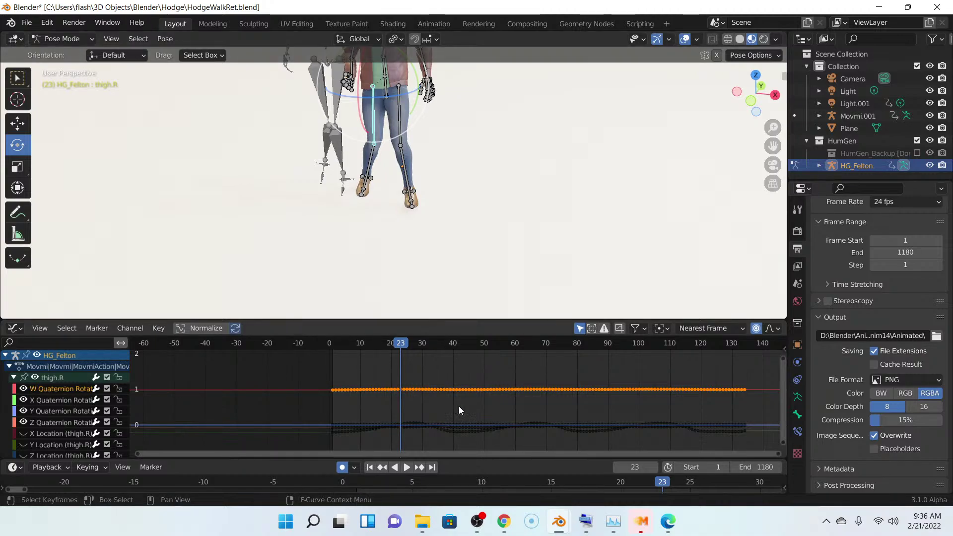
# - Select all keyframes of thigh.R's X, Y and Z quaternion rotation curves, leaving the W curve unselected
pyautogui.scroll(2, 467, 398)
pyautogui.scroll(3, 466, 400)
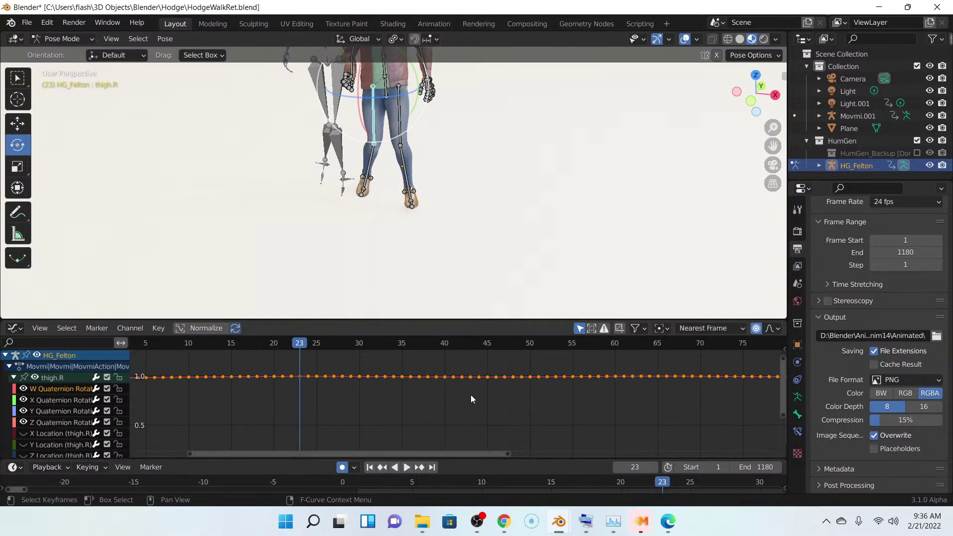
pyautogui.scroll(-4, 471, 395)
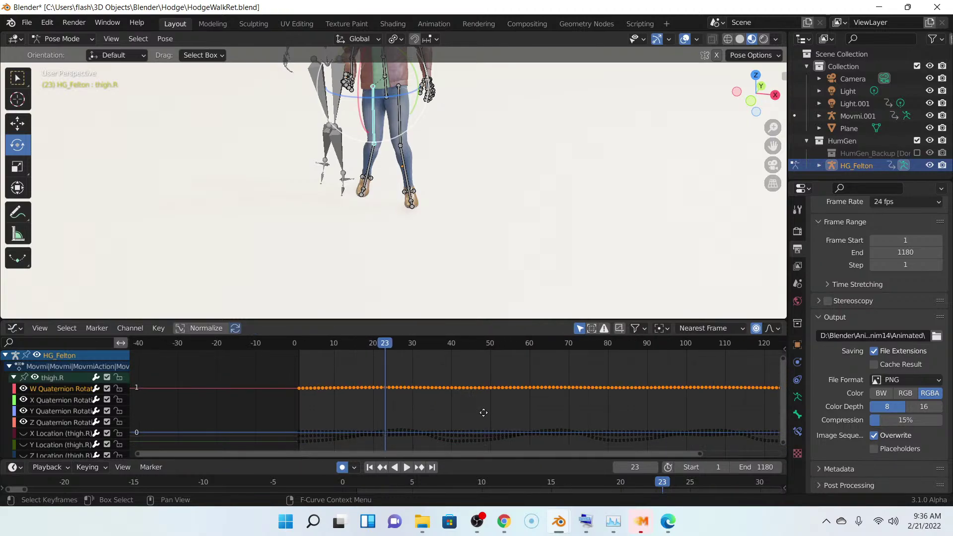
pyautogui.moveTo(484, 413); pyautogui.dragTo(483, 376, button='middle')
pyautogui.scroll(3, 487, 417)
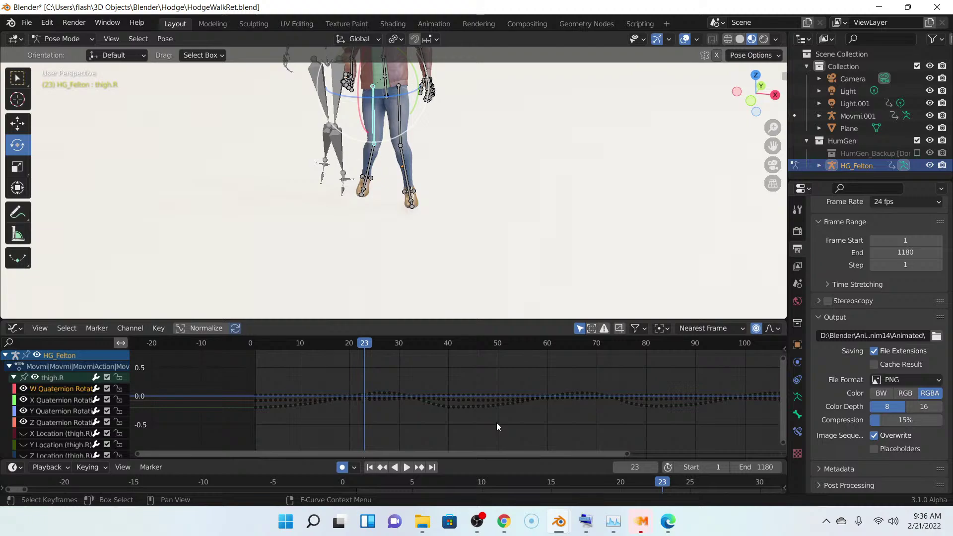
pyautogui.scroll(-3, 444, 403)
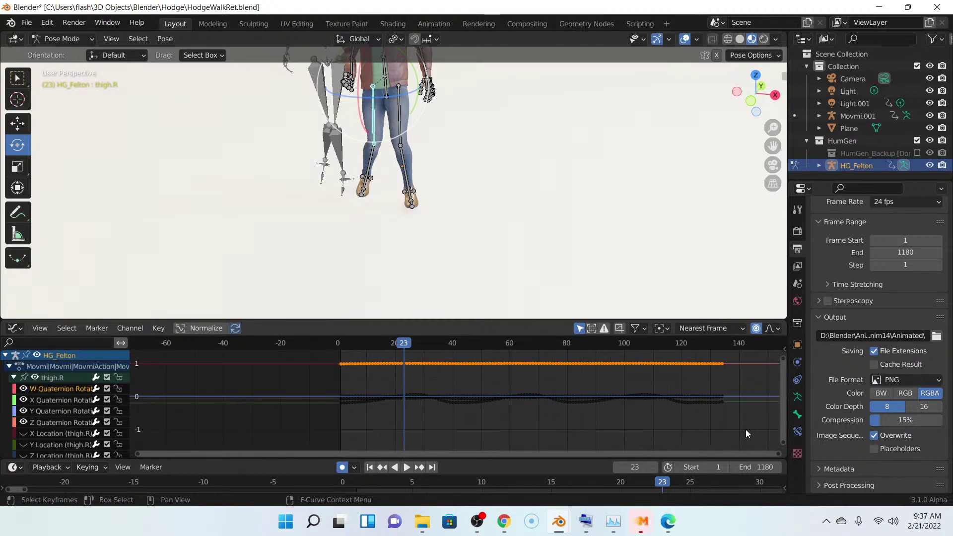
pyautogui.moveTo(747, 420); pyautogui.dragTo(314, 389)
pyautogui.scroll(2, 457, 422)
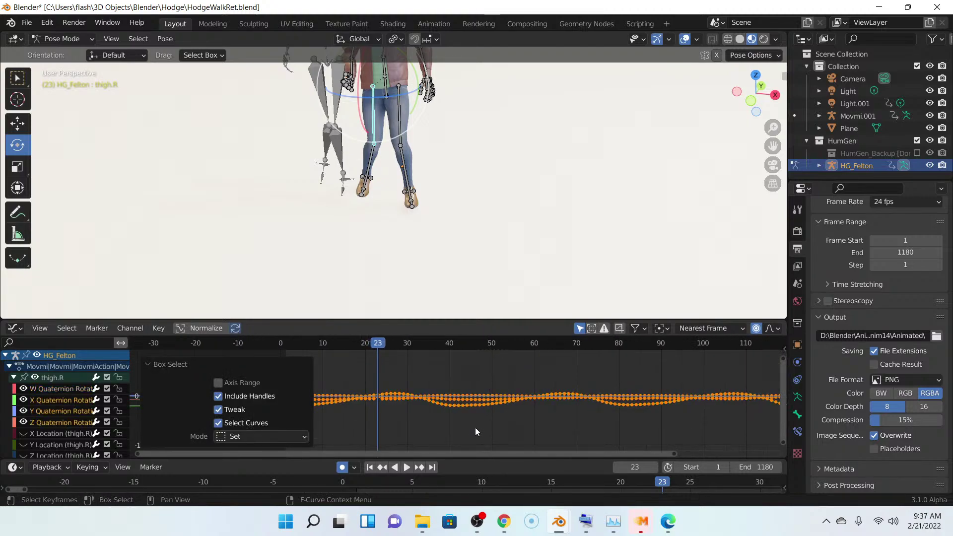
pyautogui.scroll(5, 476, 426)
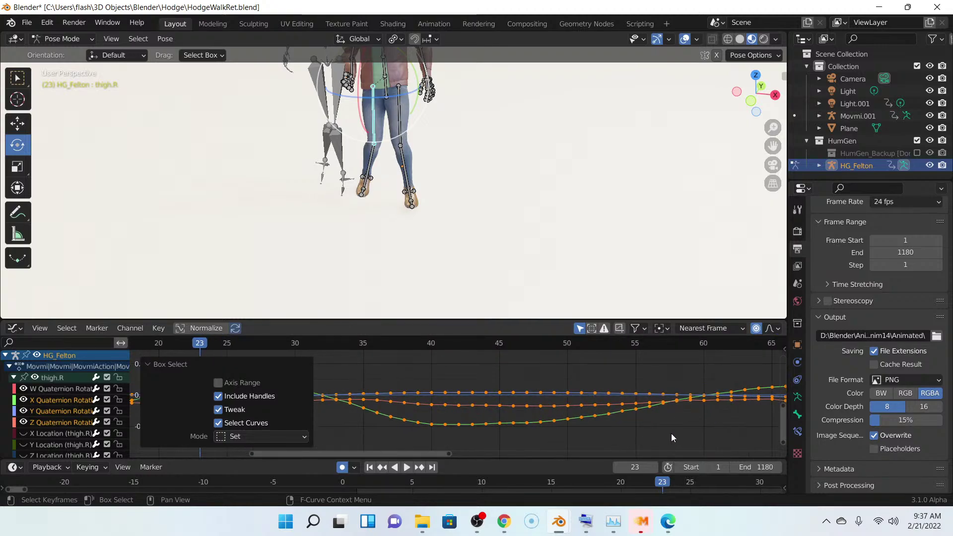
pyautogui.scroll(-5, 672, 438)
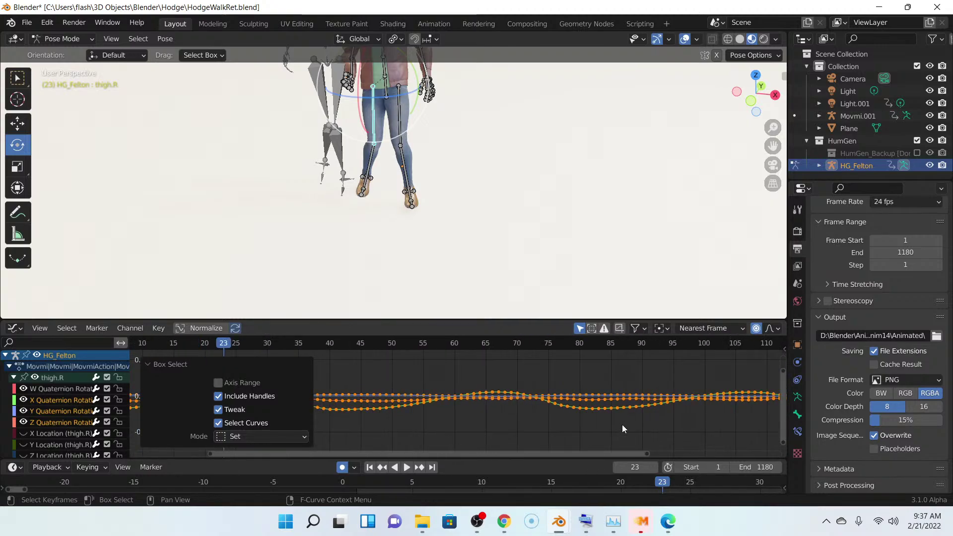
pyautogui.scroll(-2, 642, 426)
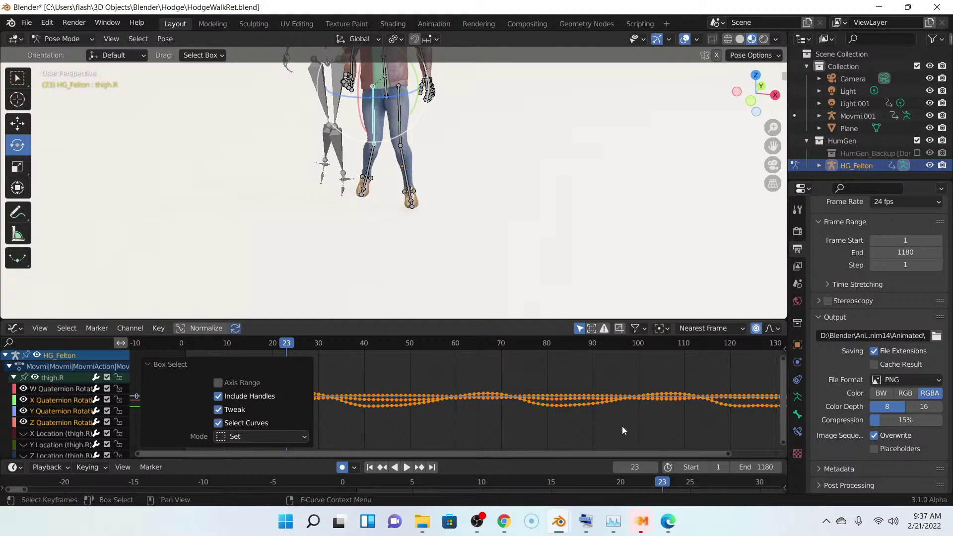
# - Undo the thigh.R rotation change at frame 23 that put a spike in its quaternion curves
pyautogui.hotkey('ctrl', 'z')
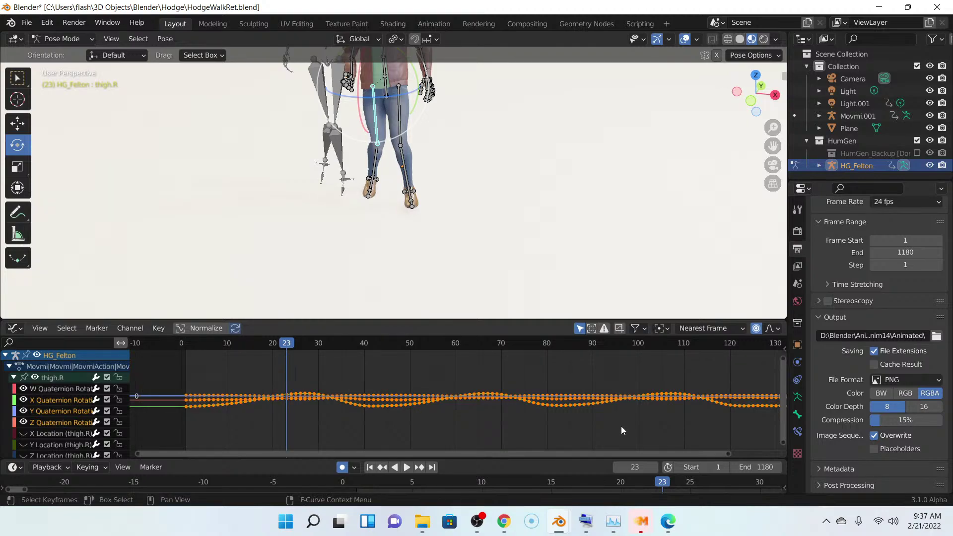
pyautogui.scroll(3, 466, 426)
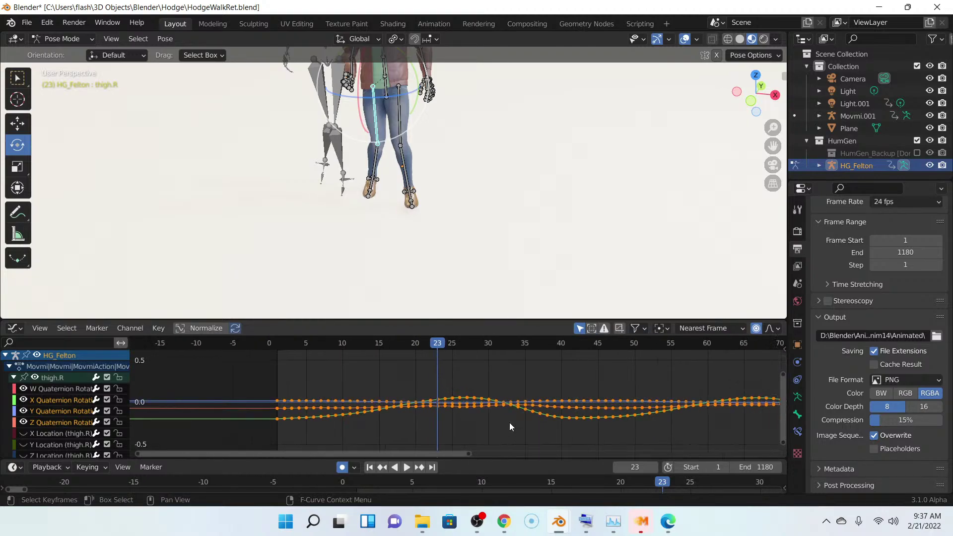
pyautogui.moveTo(510, 423); pyautogui.dragTo(573, 405, button='middle')
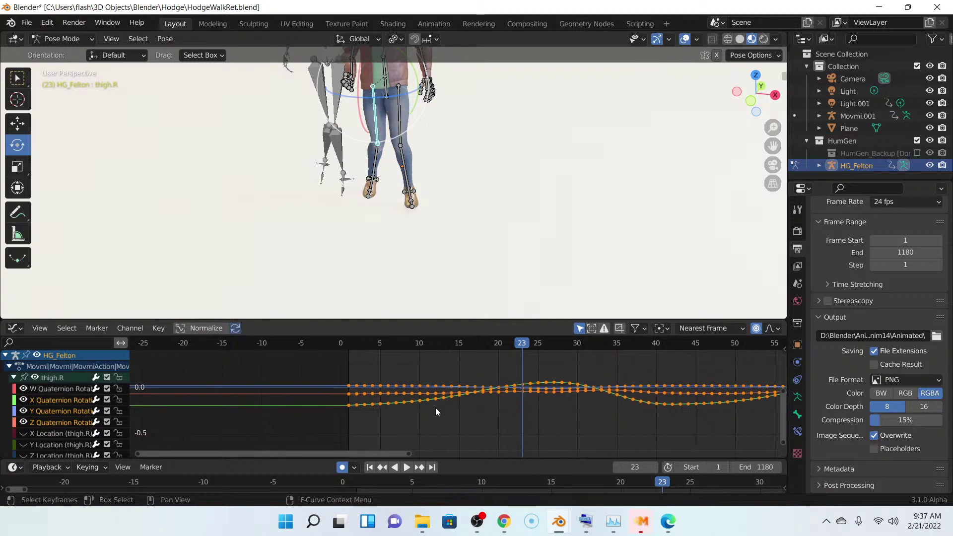
pyautogui.scroll(-5, 431, 400)
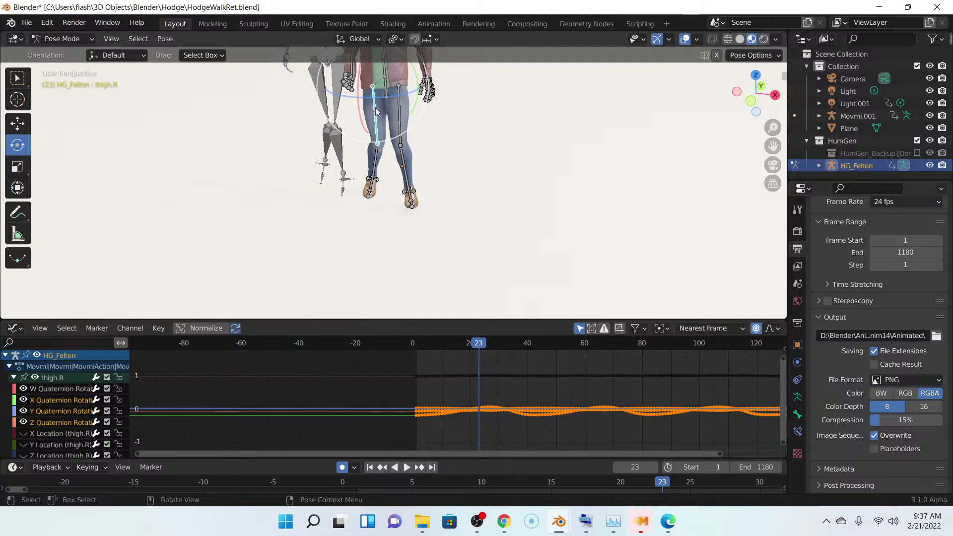
# - Hide thigh.R's W, X and Y quaternion rotation curves and make the Z quaternion rotation channel active
pyautogui.click(24, 400)
pyautogui.click(24, 388)
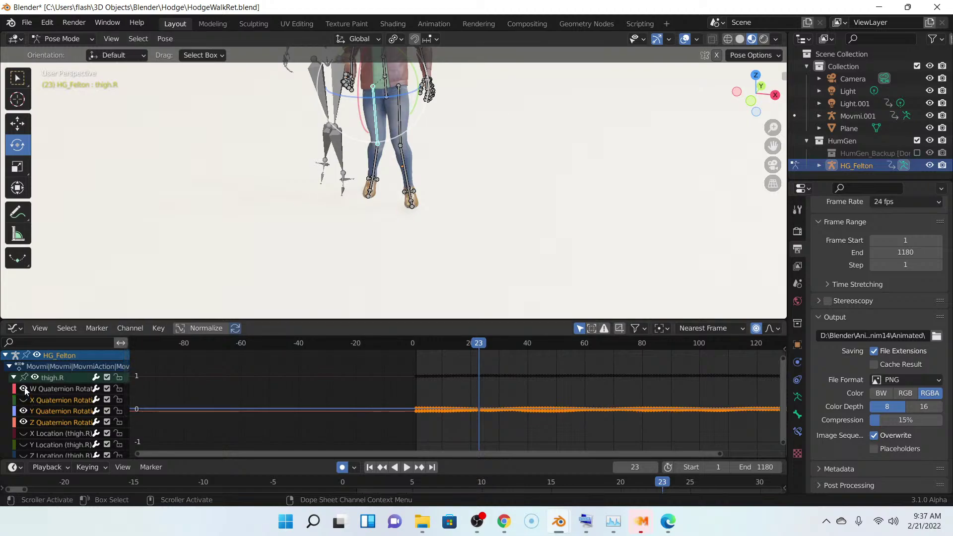
pyautogui.click(23, 412)
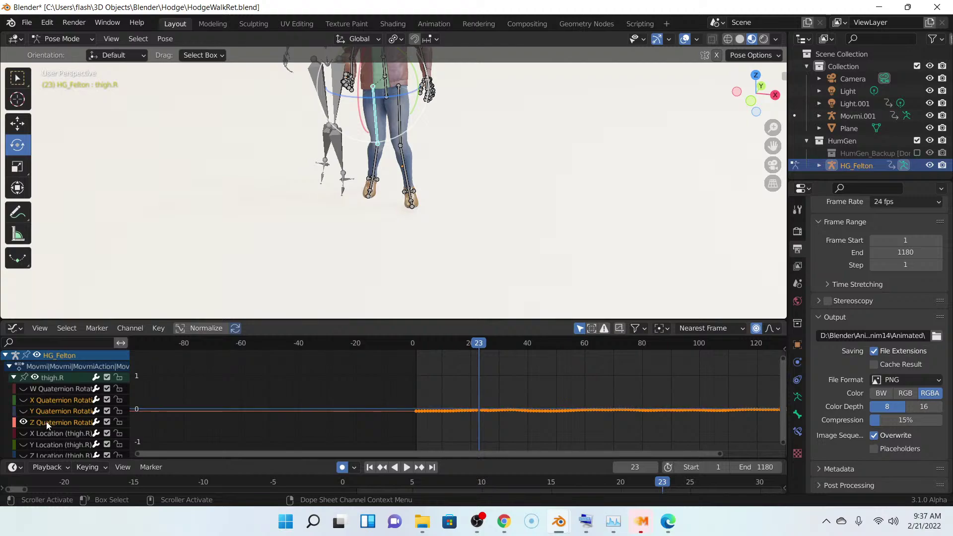
pyautogui.click(52, 421)
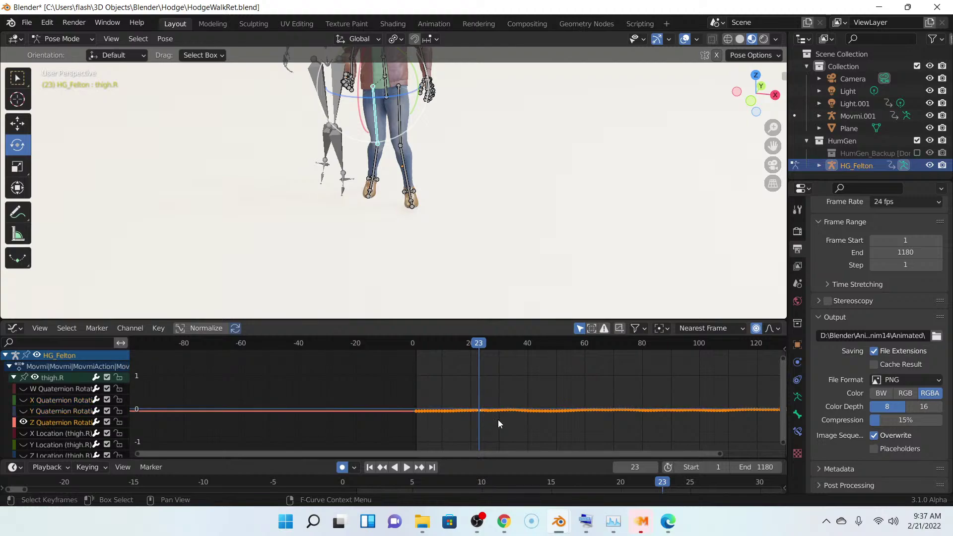
# - Move all selected Z quaternion rotation keyframes of thigh.R about 0.32 in X and 0.07 in Y, with proportional editing
pyautogui.scroll(3, 498, 420)
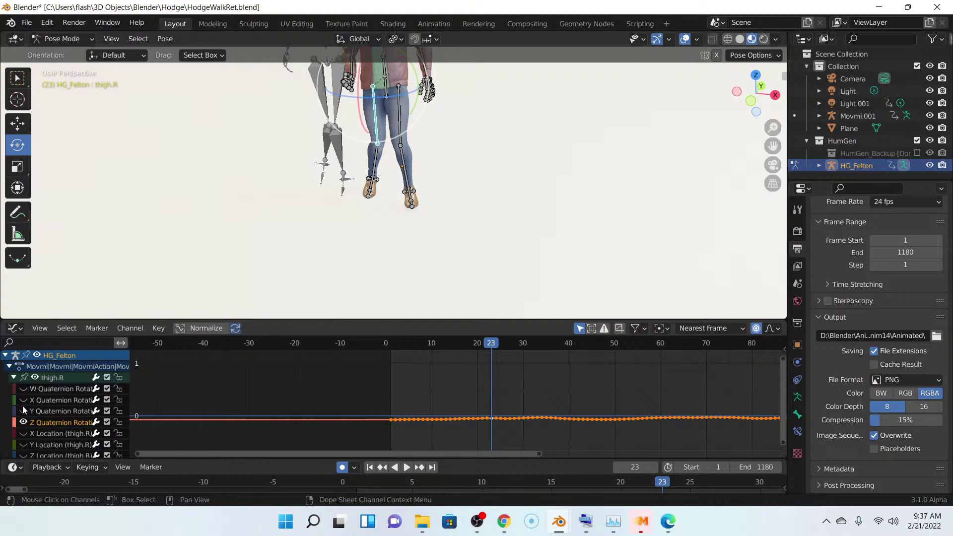
pyautogui.scroll(4, 483, 423)
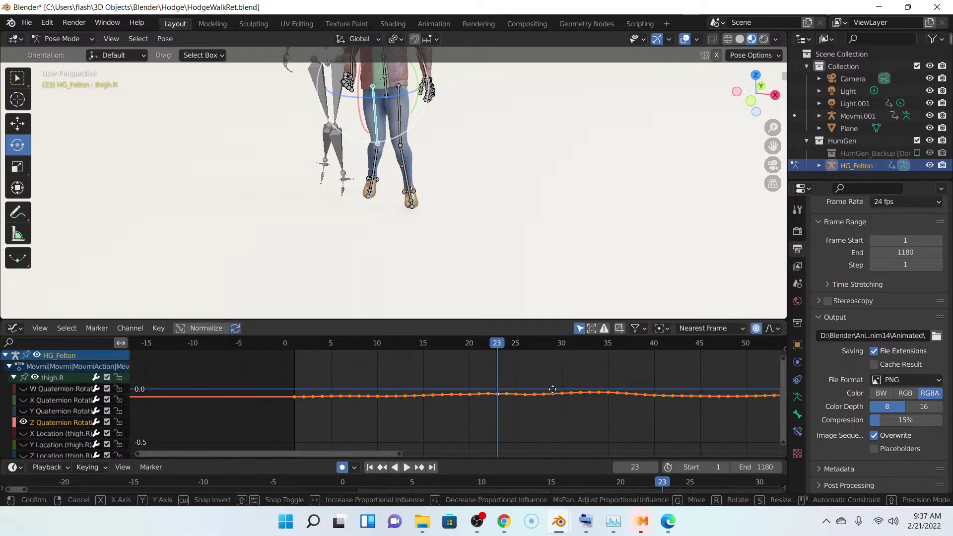
pyautogui.moveTo(553, 394)
pyautogui.mouseDown()
pyautogui.moveTo(557, 368)
pyautogui.moveTo(556, 406)
pyautogui.moveTo(559, 384)
pyautogui.mouseUp()
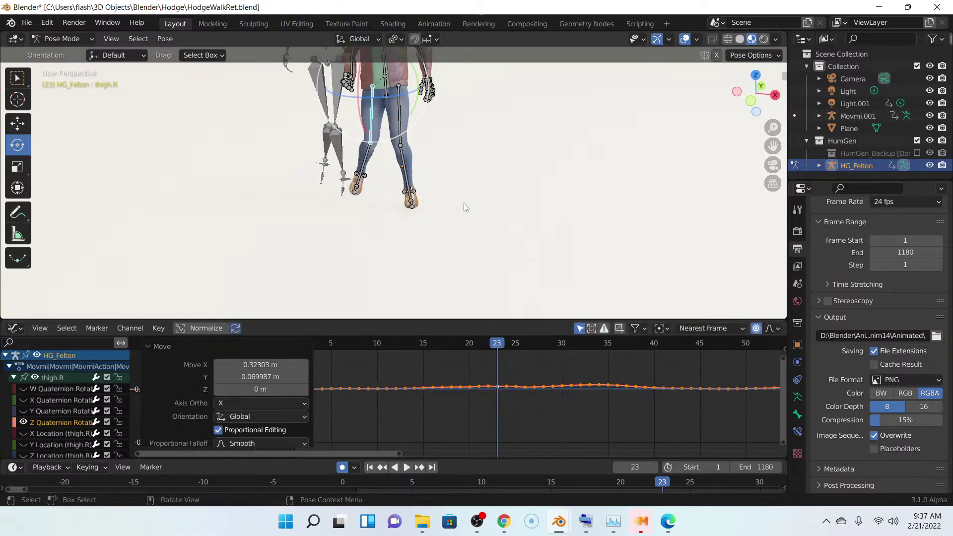
# - Inspect the character's right leg pose up close and briefly run the animation playback
pyautogui.keyDown('shift'); pyautogui.moveTo(464, 207); pyautogui.dragTo(507, 208, button='middle'); pyautogui.keyUp('shift')
pyautogui.scroll(5, 476, 218)
pyautogui.scroll(-3, 486, 211)
pyautogui.scroll(2, 489, 205)
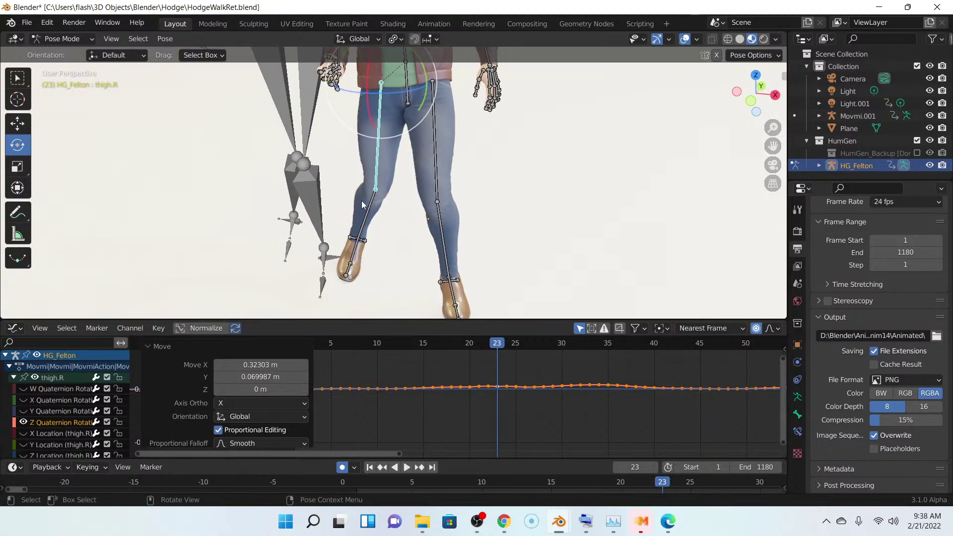
pyautogui.press('space')
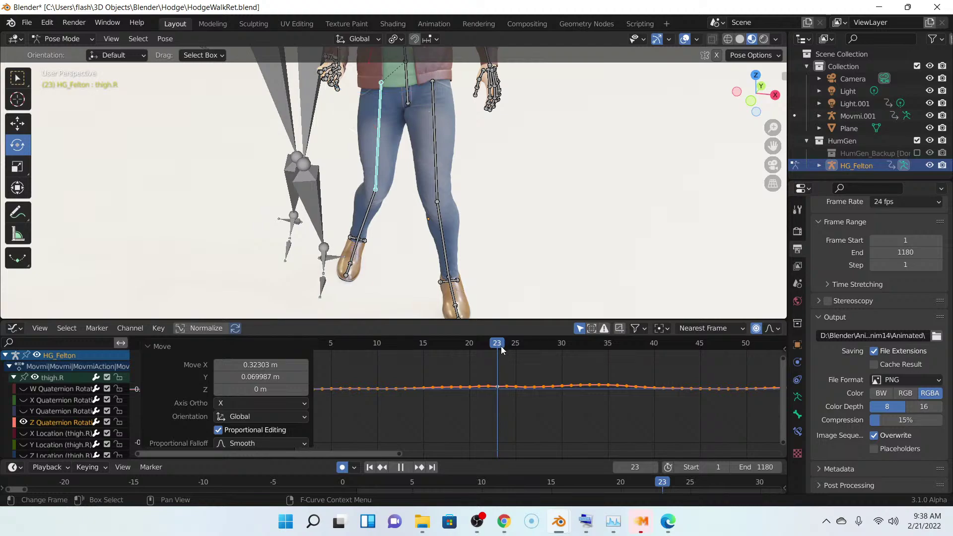
pyautogui.press('space')
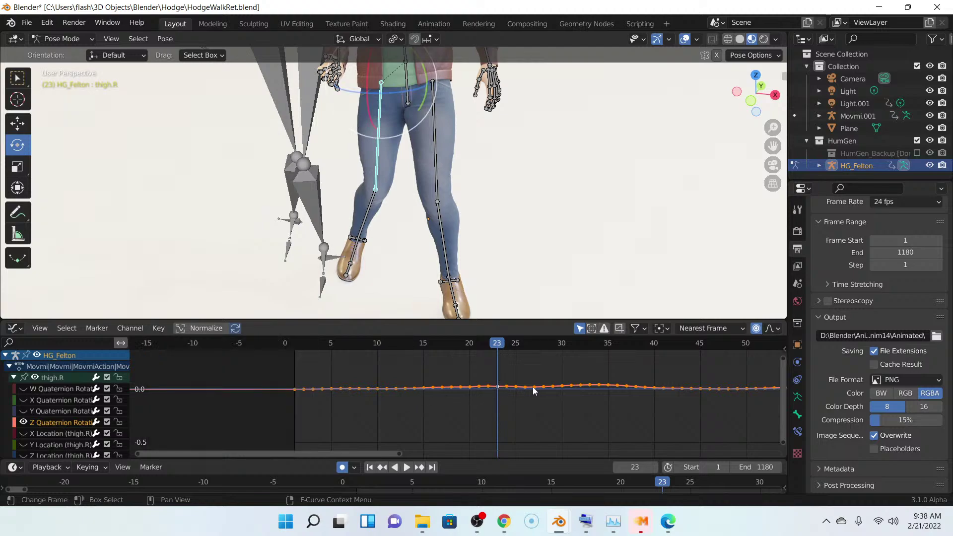
# - Move all selected Z quaternion rotation keyframes of thigh.R about 0.38 in X and -0.019 in Y, with proportional editing
pyautogui.press('g')
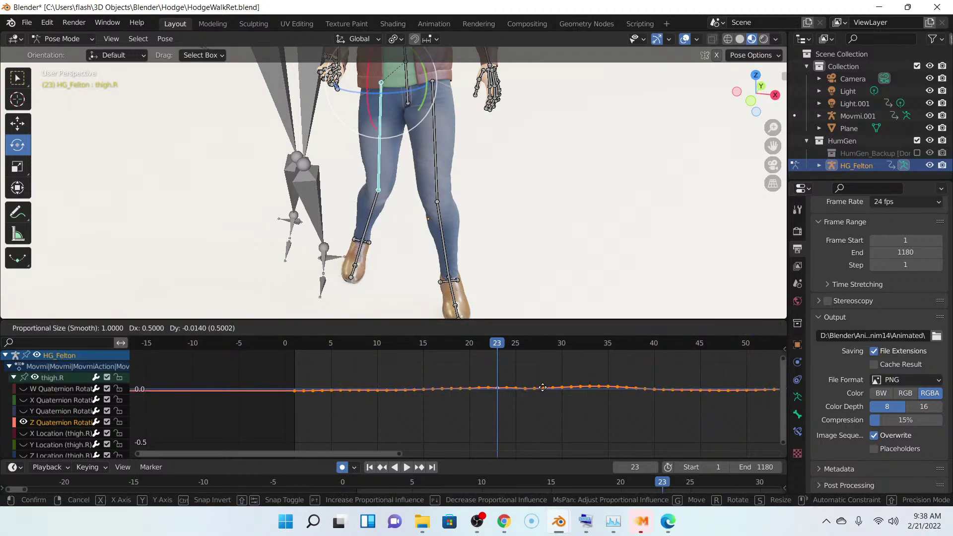
pyautogui.click(544, 388)
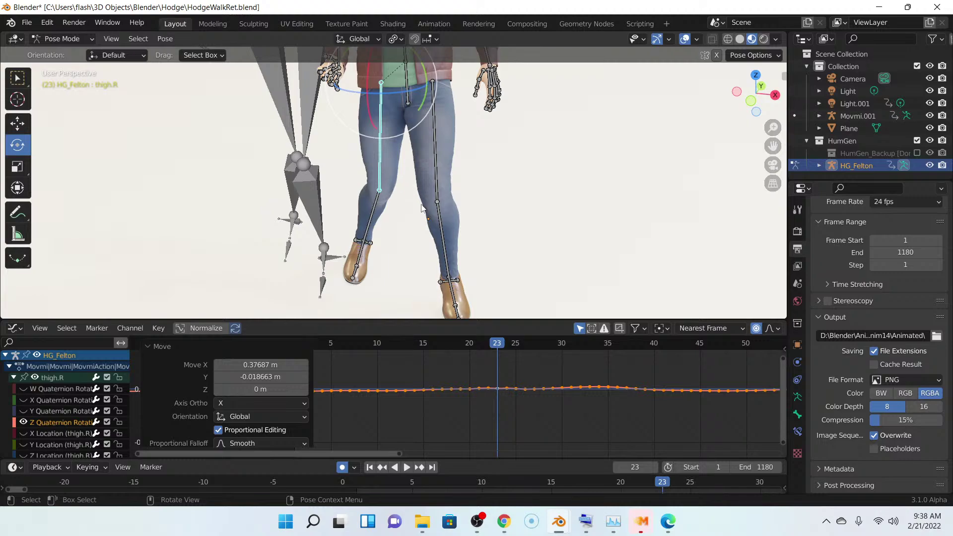
# - Select the thigh.L bone, hide its W, X and Y axis-angle rotation curves, and make the Z axis-angle channel active
pyautogui.click(437, 173)
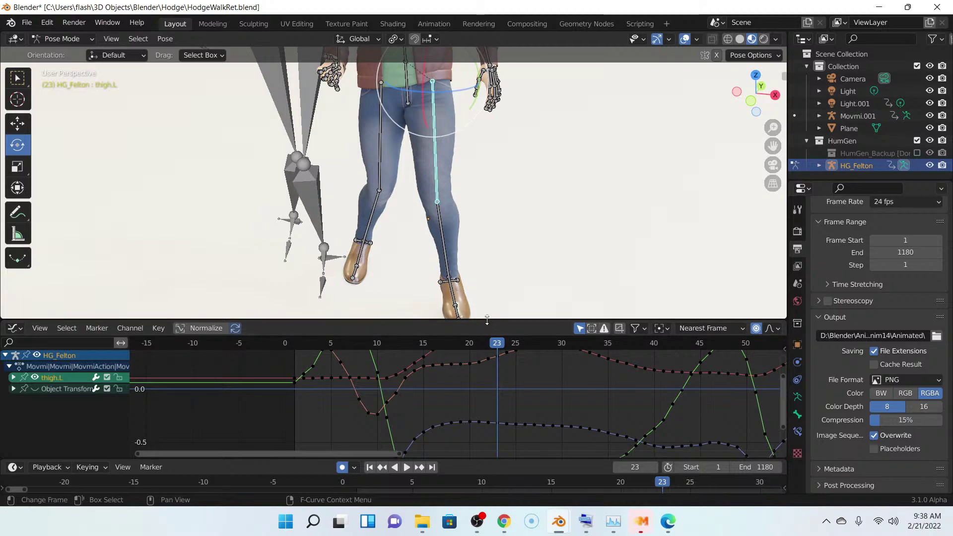
pyautogui.moveTo(484, 320); pyautogui.dragTo(467, 263)
pyautogui.scroll(-4, 379, 342)
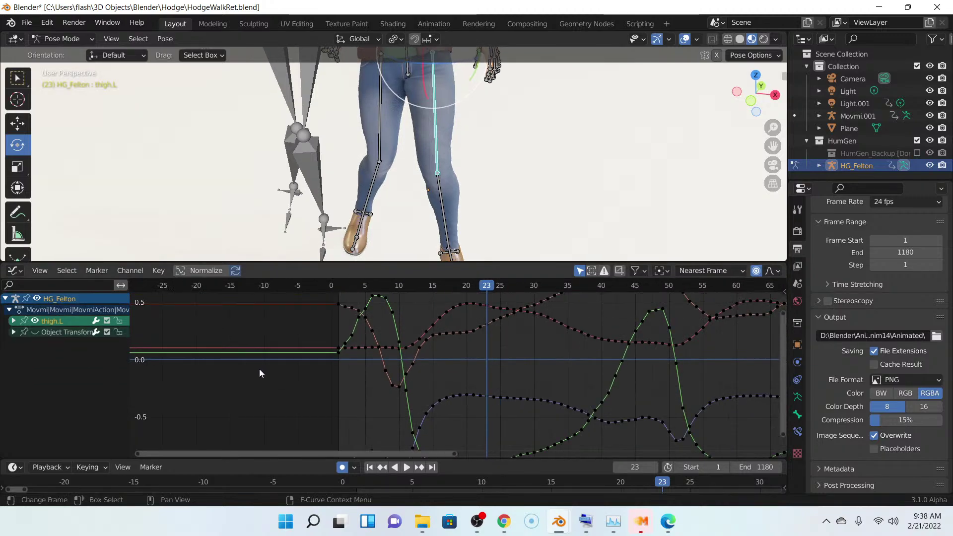
pyautogui.moveTo(191, 339); pyautogui.dragTo(191, 401, button='middle')
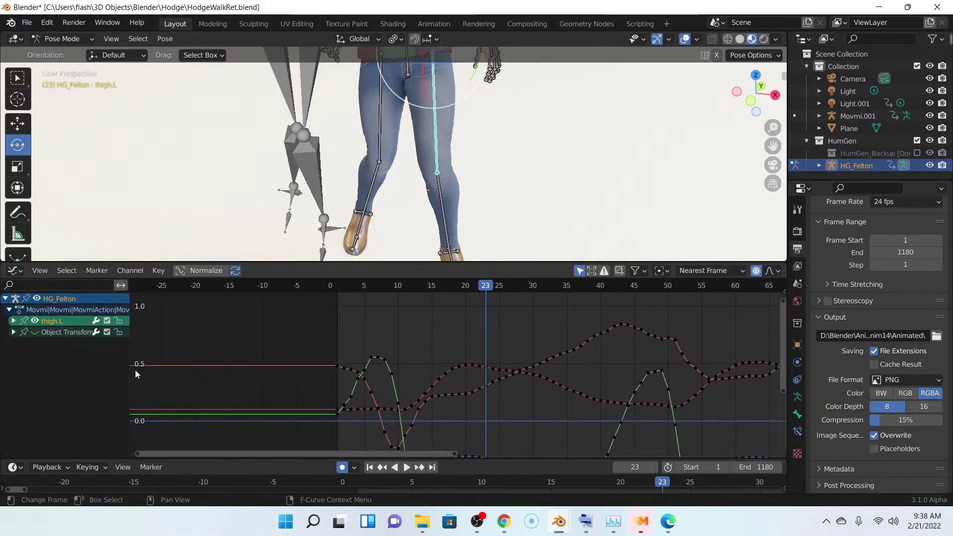
pyautogui.click(15, 321)
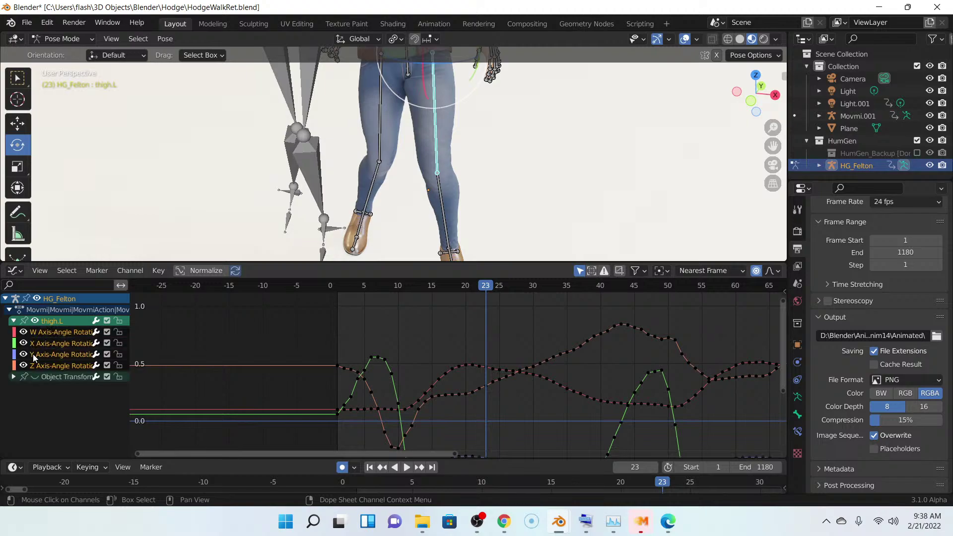
pyautogui.click(23, 332)
pyautogui.click(23, 354)
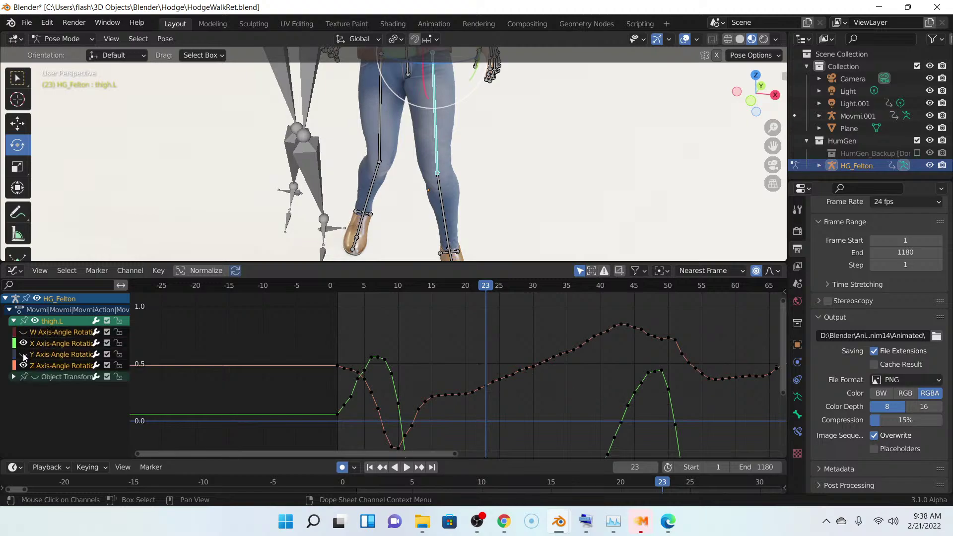
pyautogui.click(24, 343)
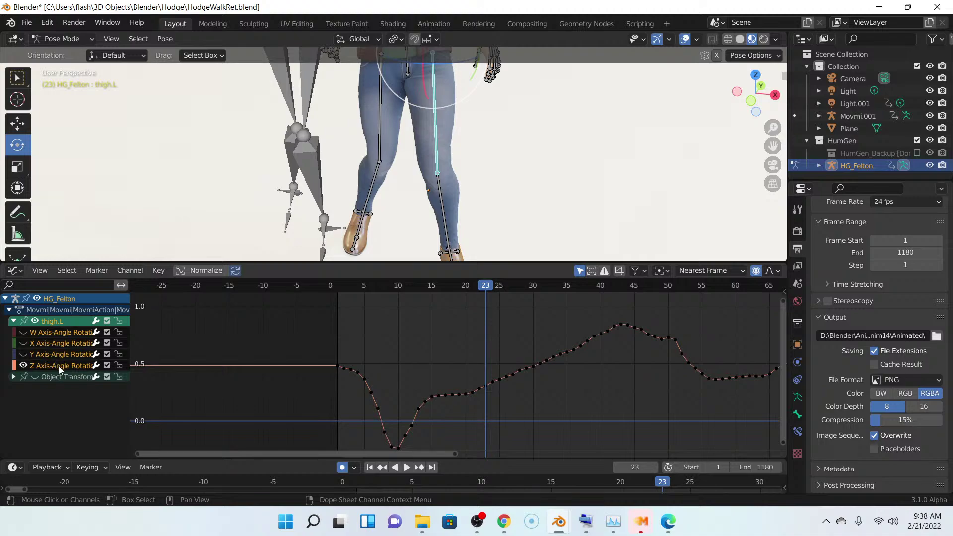
pyautogui.click(58, 366)
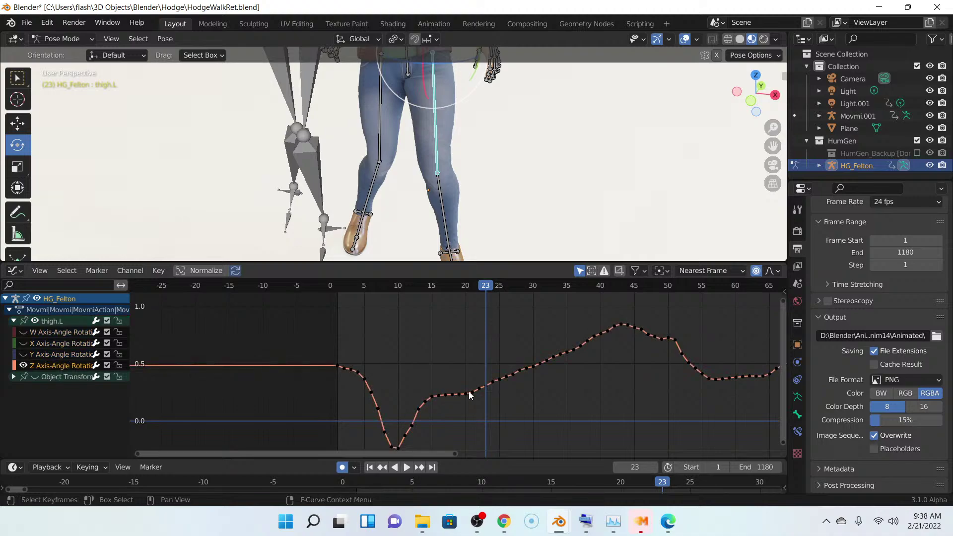
# - Smooth all of thigh.L's Z axis-angle rotation keyframes twice and move them about 2.03 in X with proportional editing
pyautogui.scroll(-2, 469, 391)
pyautogui.scroll(-4, 561, 384)
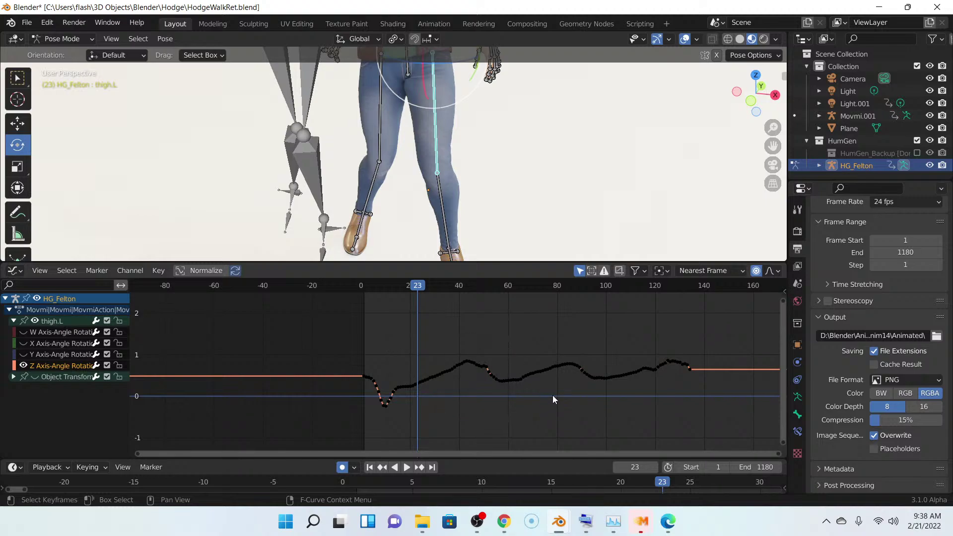
pyautogui.press('a')
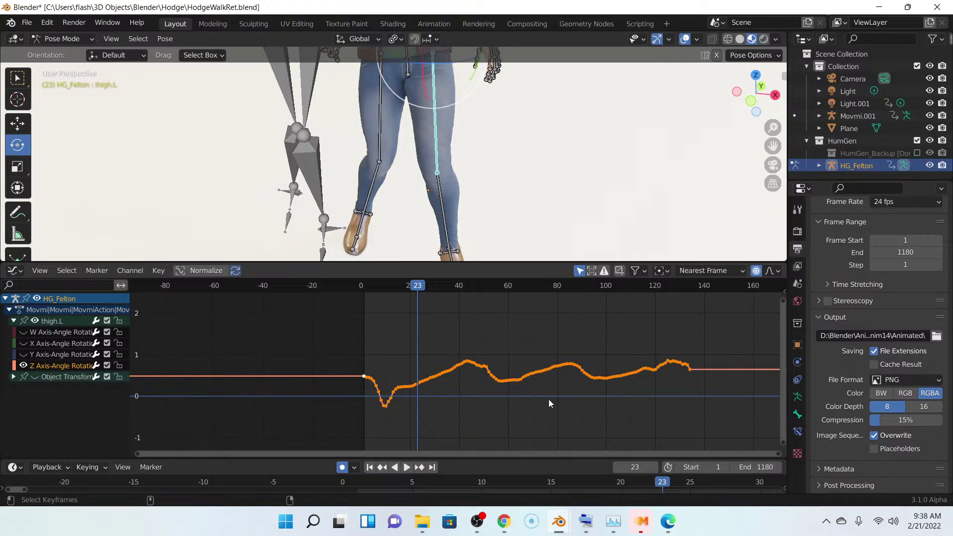
pyautogui.hotkey('alt', 'o')
pyautogui.hotkey('alt', 'o')
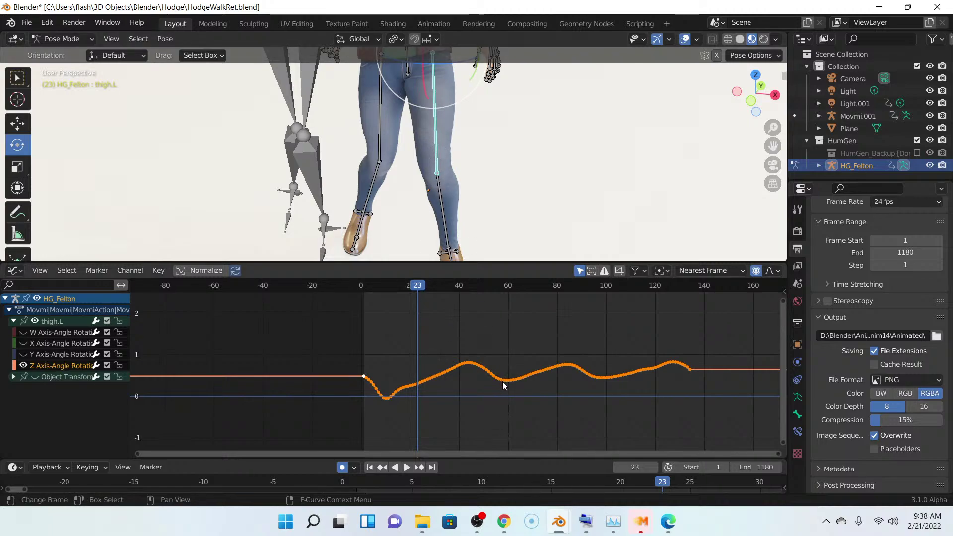
pyautogui.press('g')
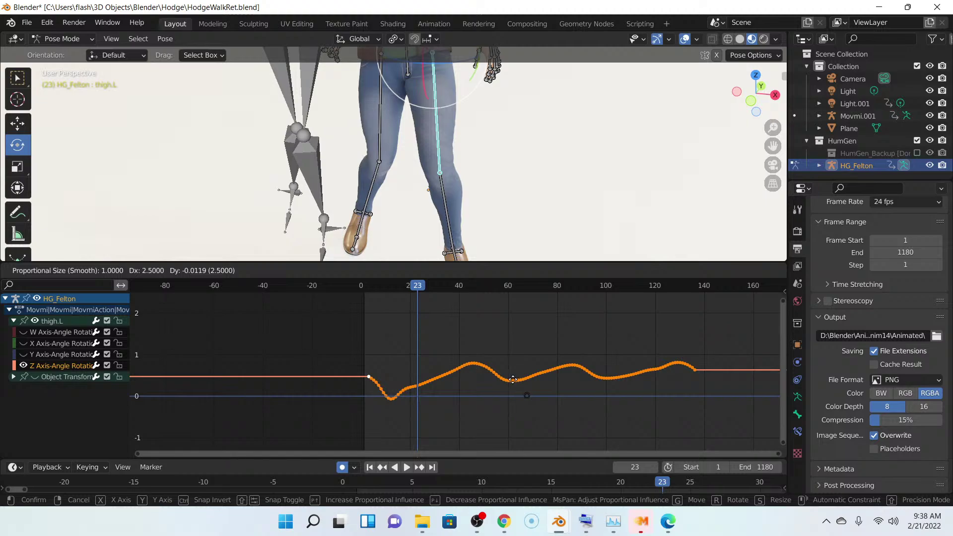
pyautogui.click(513, 380)
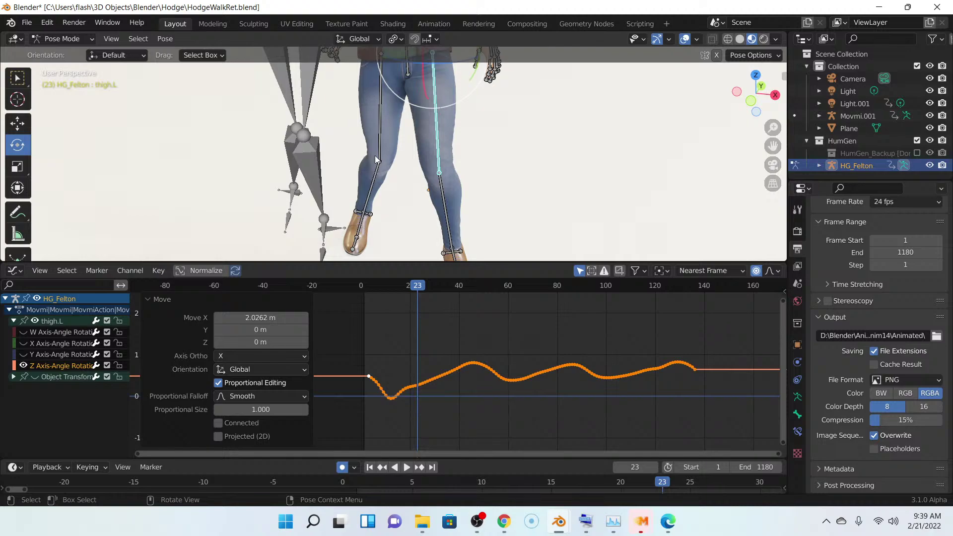
# - Select the shin.R bone and hide its location and scale curves, leaving only the Z quaternion rotation curve shown
pyautogui.click(372, 196)
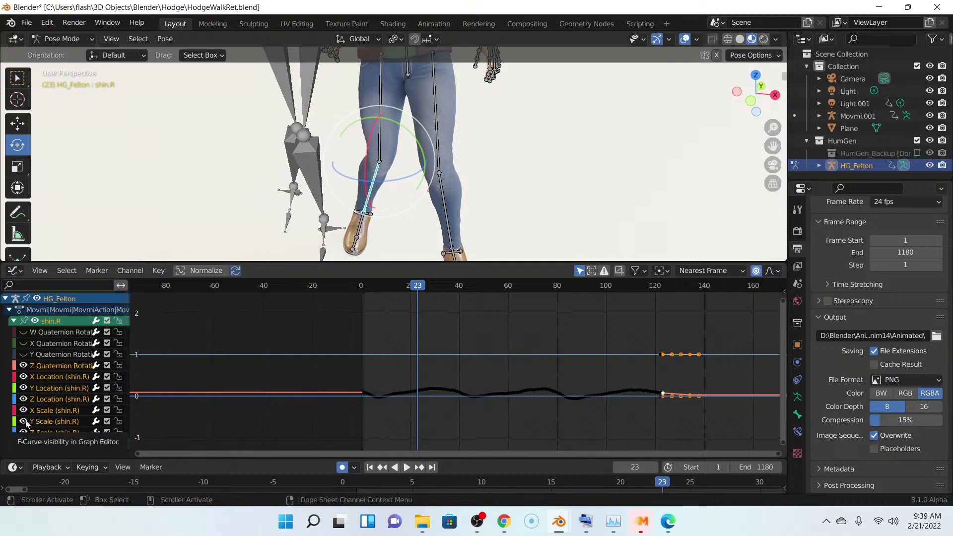
pyautogui.moveTo(26, 421); pyautogui.dragTo(26, 385)
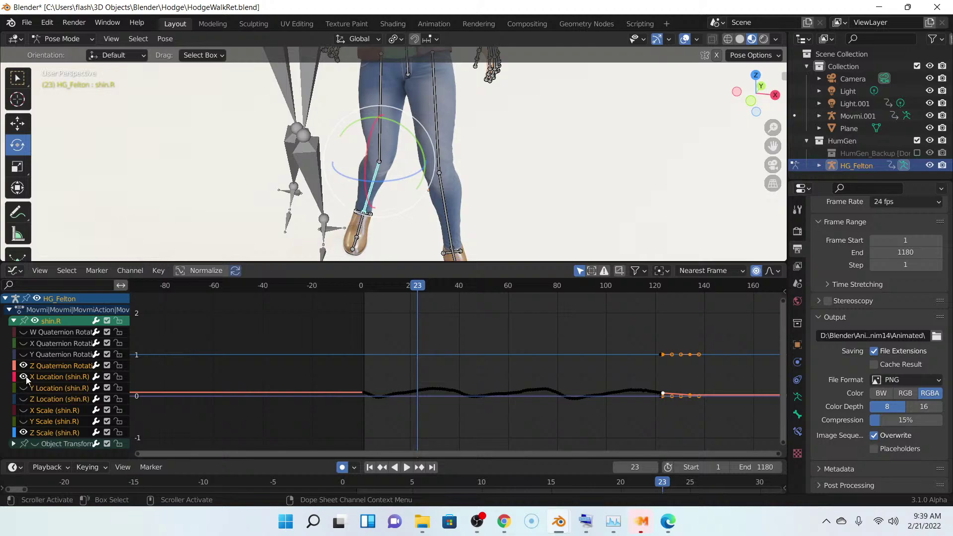
pyautogui.moveTo(25, 379); pyautogui.dragTo(25, 376)
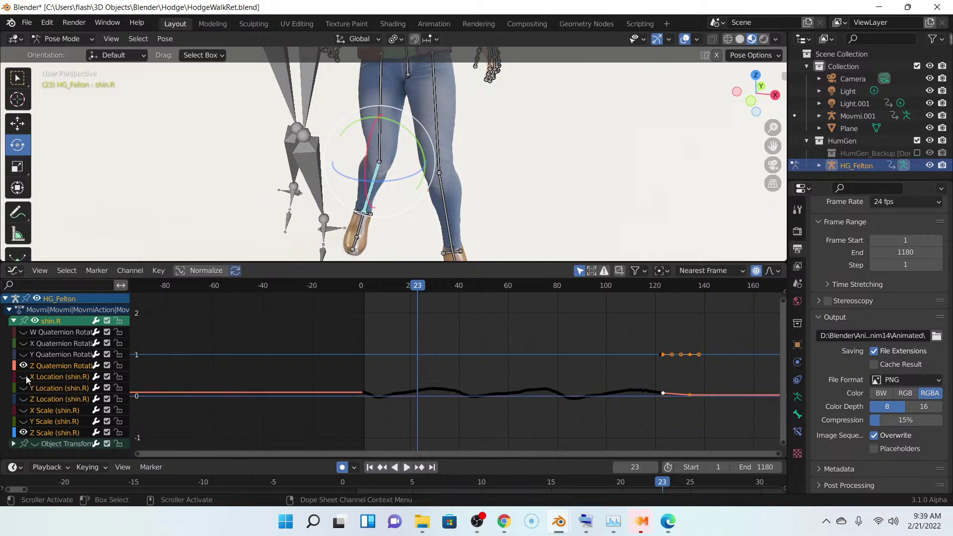
pyautogui.click(23, 432)
# - Smooth all of shin.R's Z quaternion rotation keyframes twice and move them about 0.96 in X and -0.09 in Y
pyautogui.press('Home')
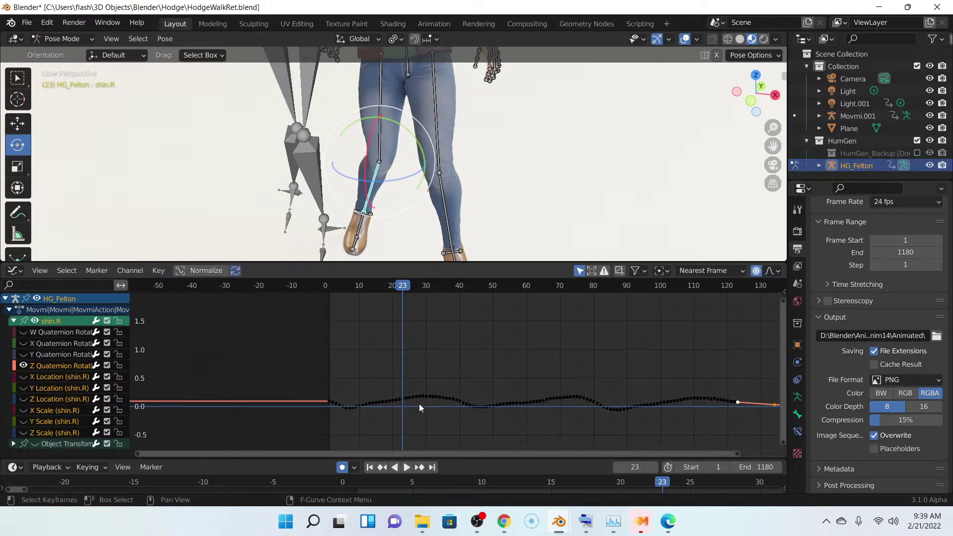
pyautogui.scroll(2, 445, 360)
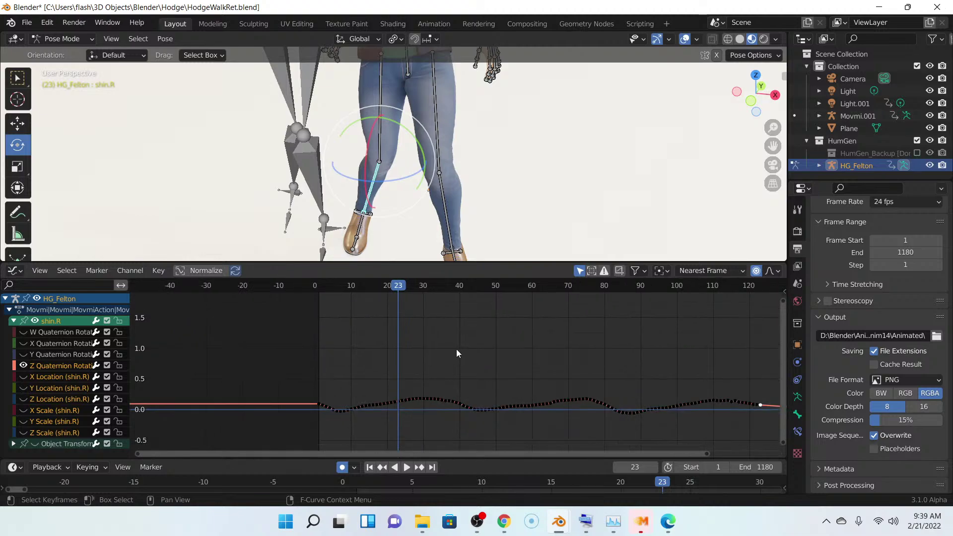
pyautogui.press('a')
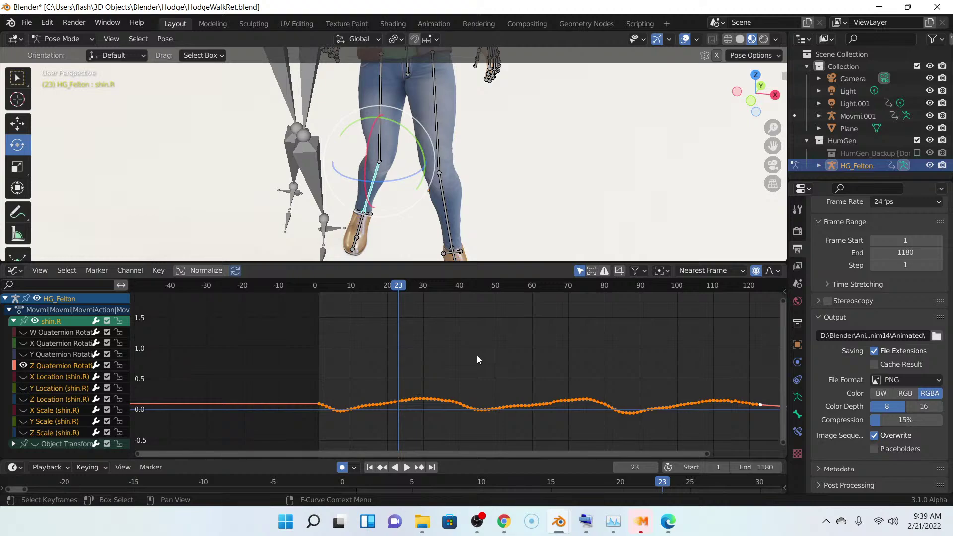
pyautogui.hotkey('alt', 'o')
pyautogui.hotkey('alt', 'o')
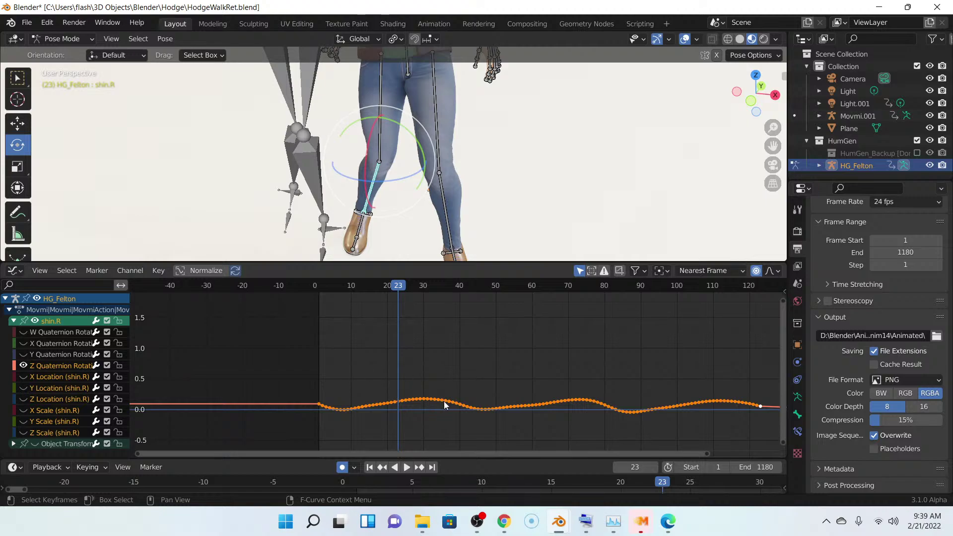
pyautogui.press('g')
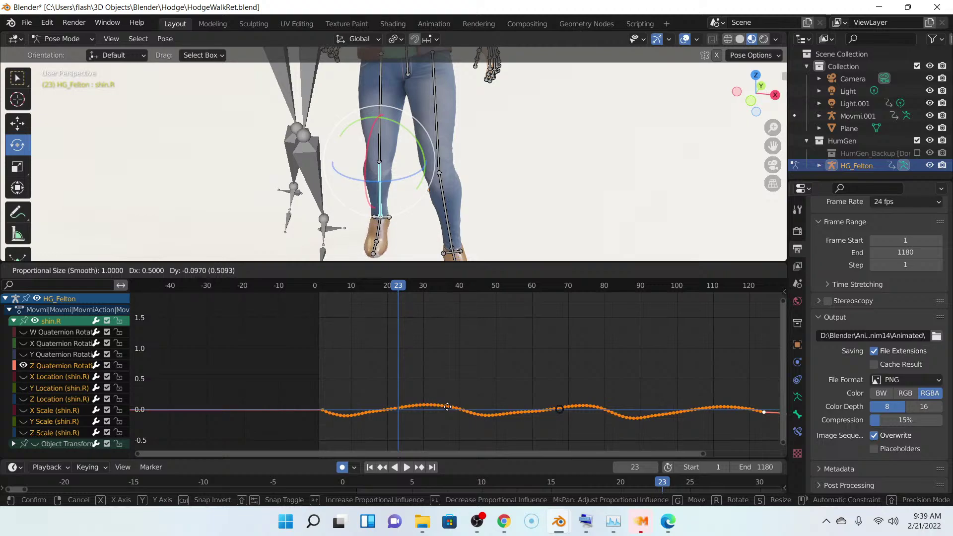
pyautogui.click(448, 407)
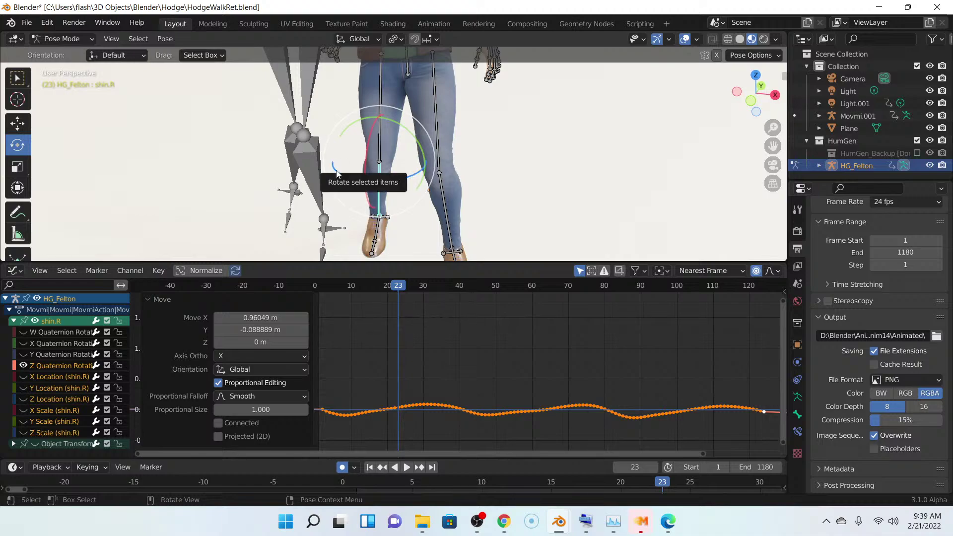
# - Hide shin.R's Z quaternion rotation curve, then show the X quaternion rotation curve and make its channel active
pyautogui.click(24, 366)
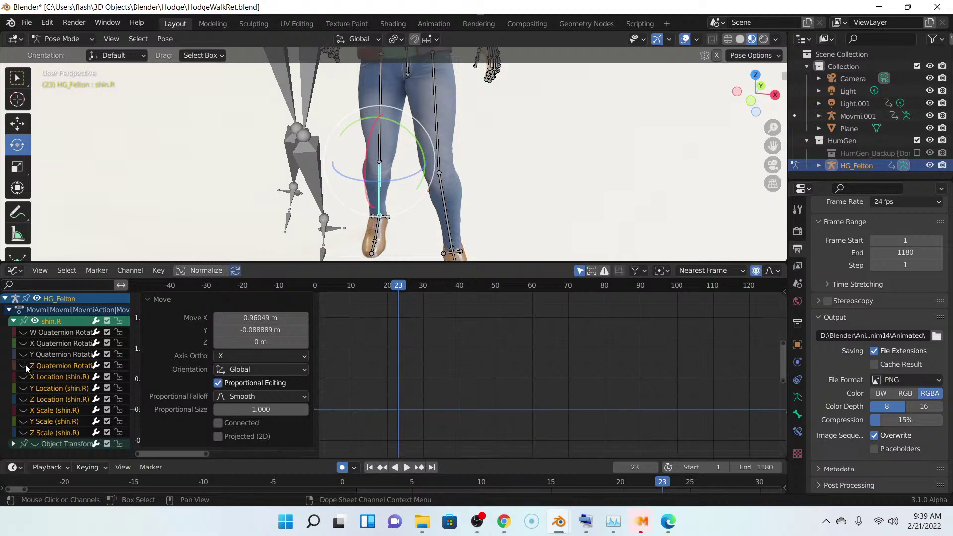
pyautogui.click(25, 344)
pyautogui.click(47, 344)
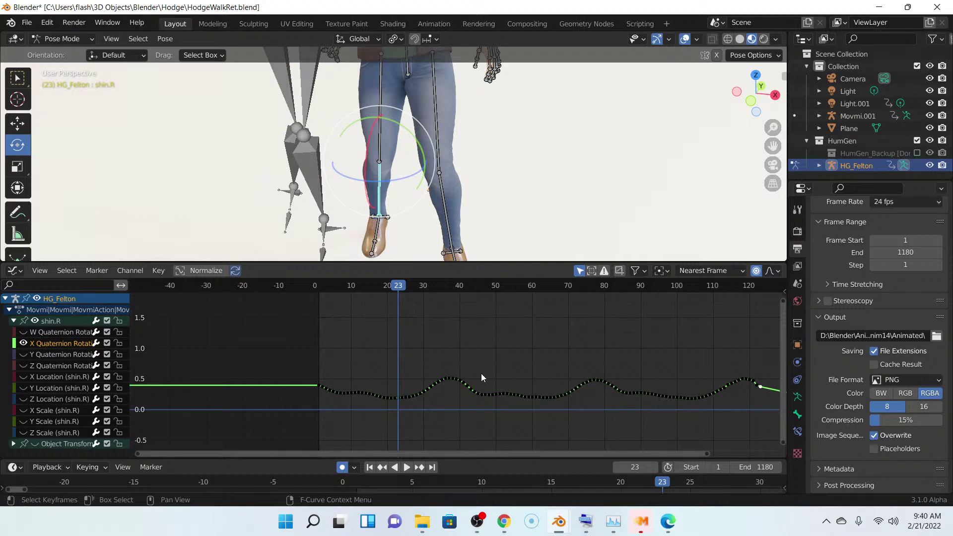
# - Try to raise all of shin.R's X quaternion rotation keyframes by about 0.07 with proportional editing
pyautogui.click(464, 384)
pyautogui.moveTo(464, 384); pyautogui.dragTo(464, 382)
pyautogui.press('a')
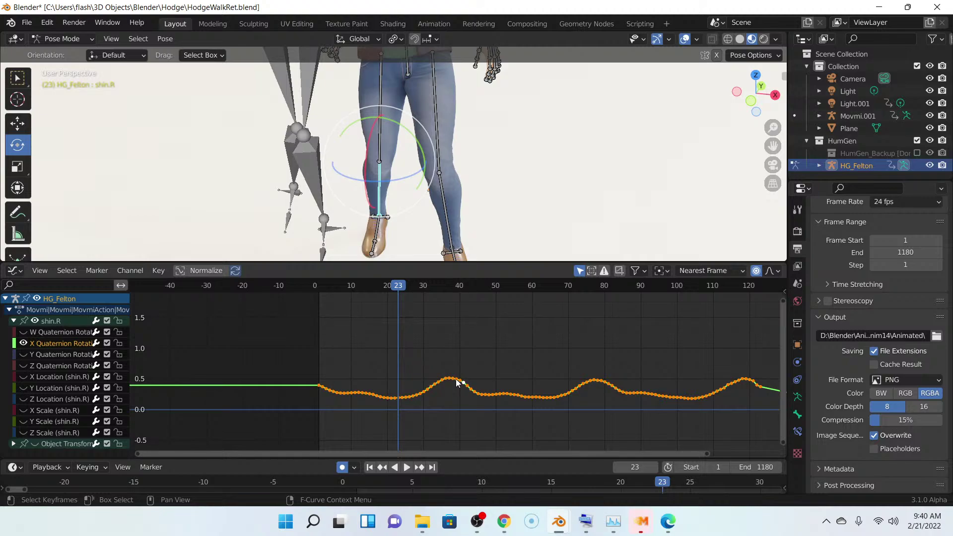
pyautogui.moveTo(458, 383); pyautogui.dragTo(459, 379)
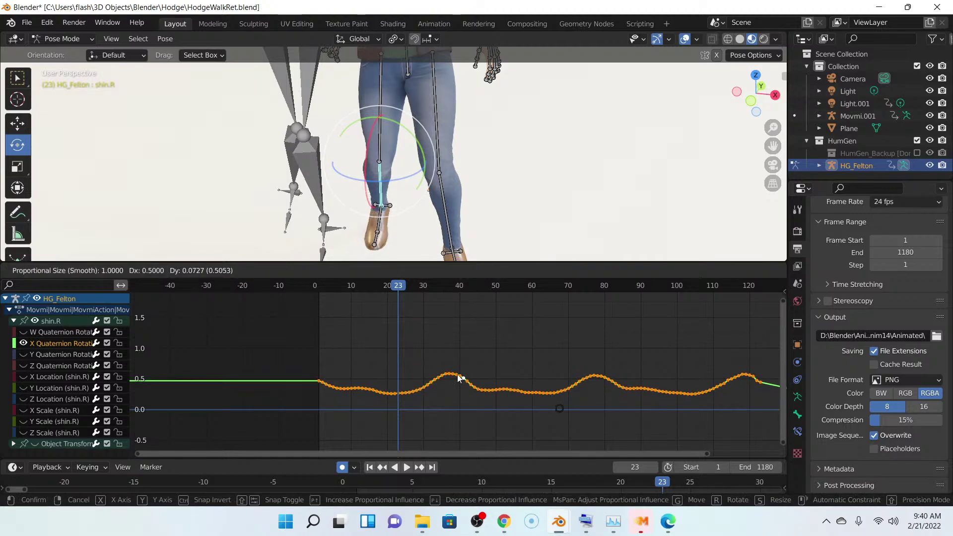
pyautogui.press('Escape')
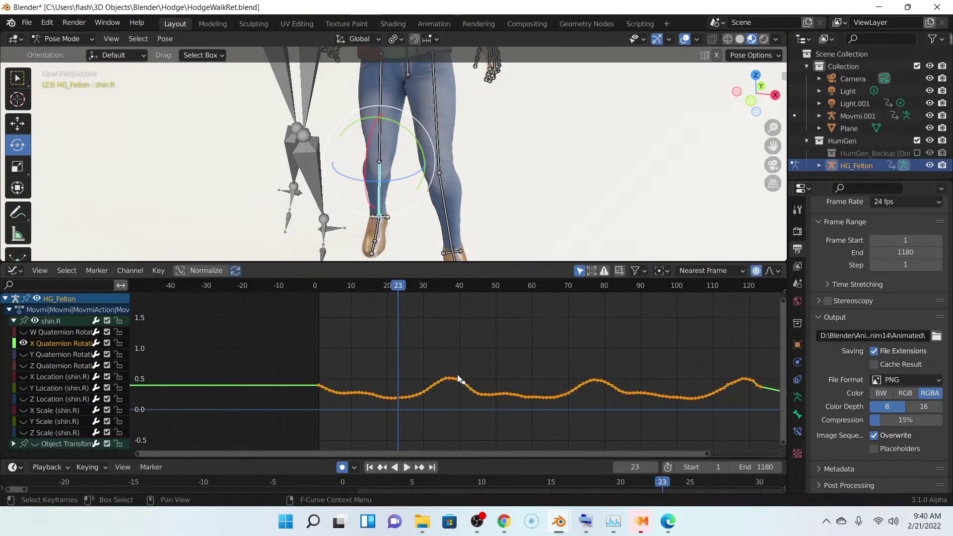
# - Isolate shin.R's Y quaternion rotation curve and move all its keyframes about 1.10 in X and -0.07 in Y
pyautogui.click(23, 355)
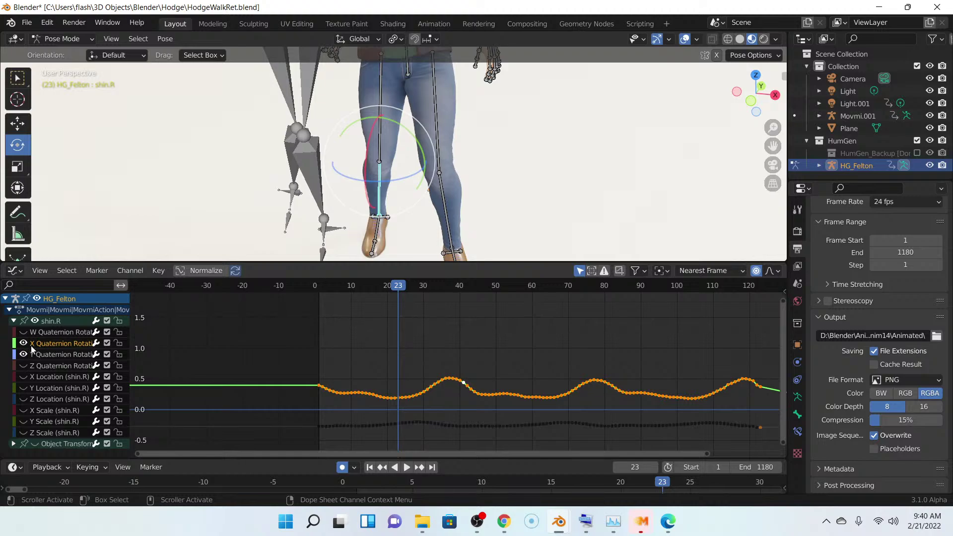
pyautogui.click(24, 343)
pyautogui.click(55, 354)
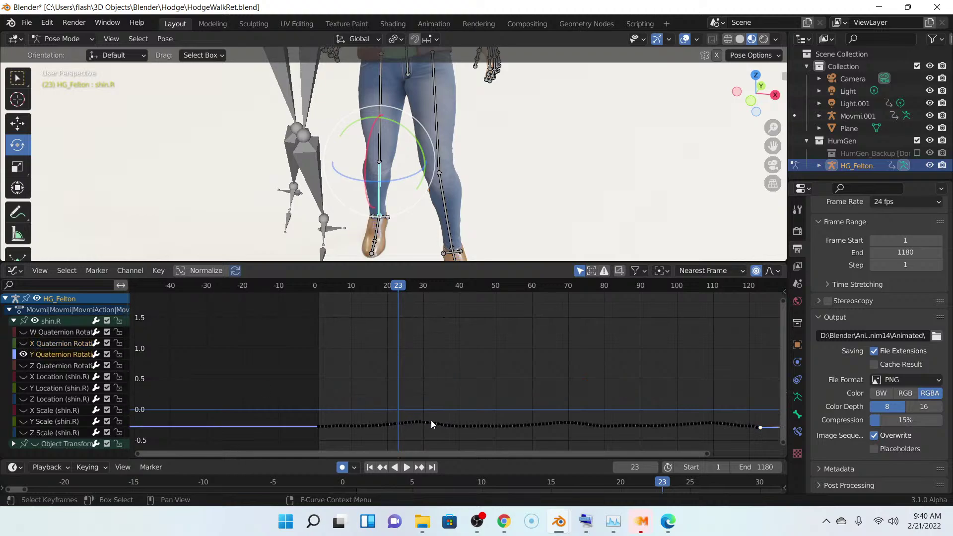
pyautogui.press('a')
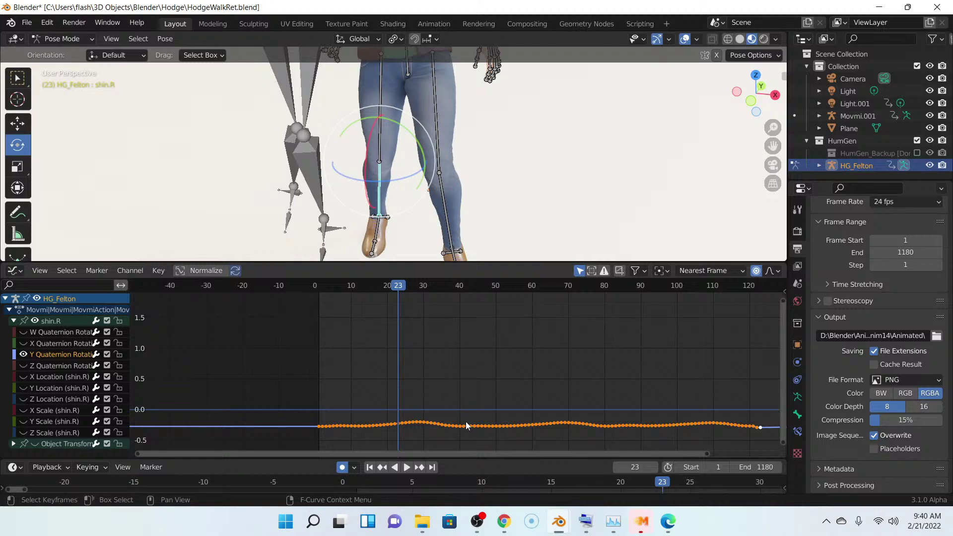
pyautogui.press('g')
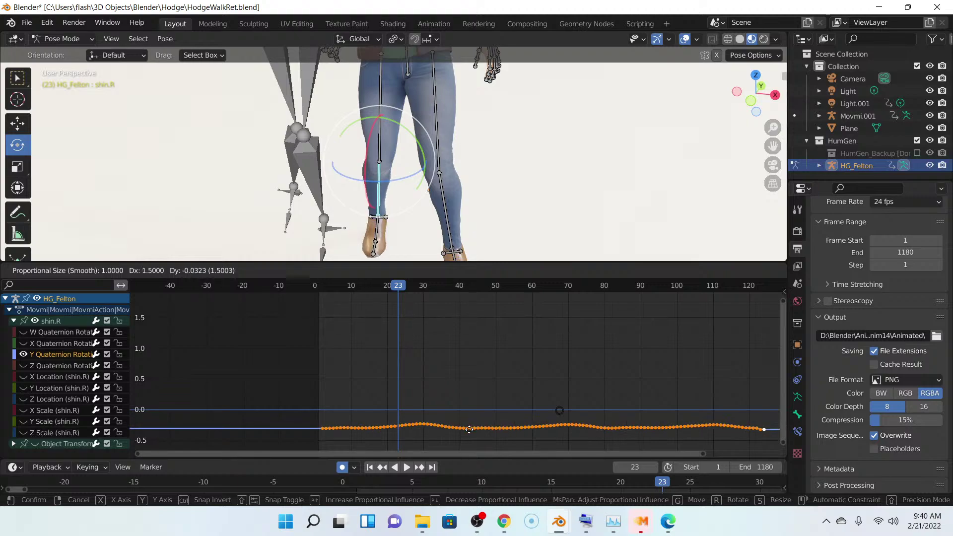
pyautogui.click(470, 430)
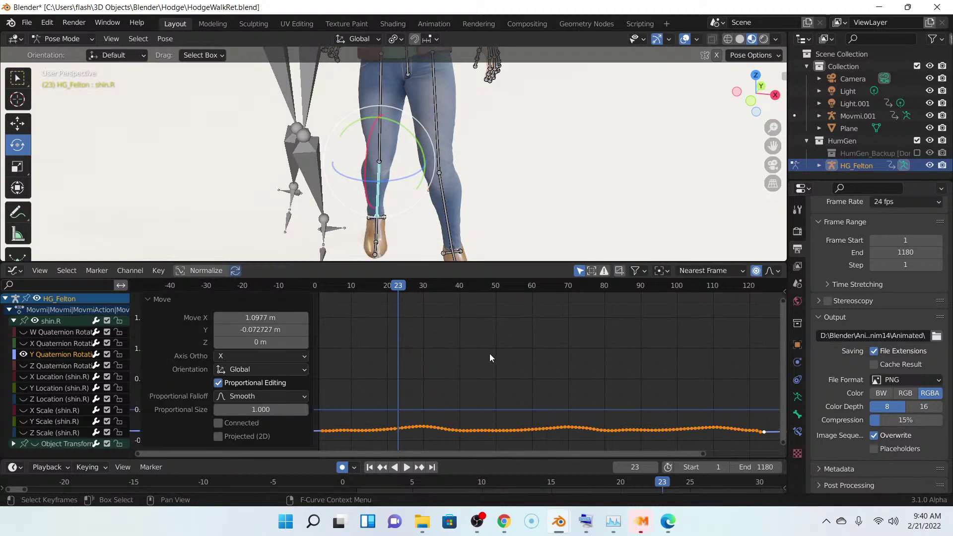
# - Select the shin.L bone and move all its Y quaternion rotation keyframes about -0.20 in X and 0.05 in Y
pyautogui.scroll(-2, 481, 194)
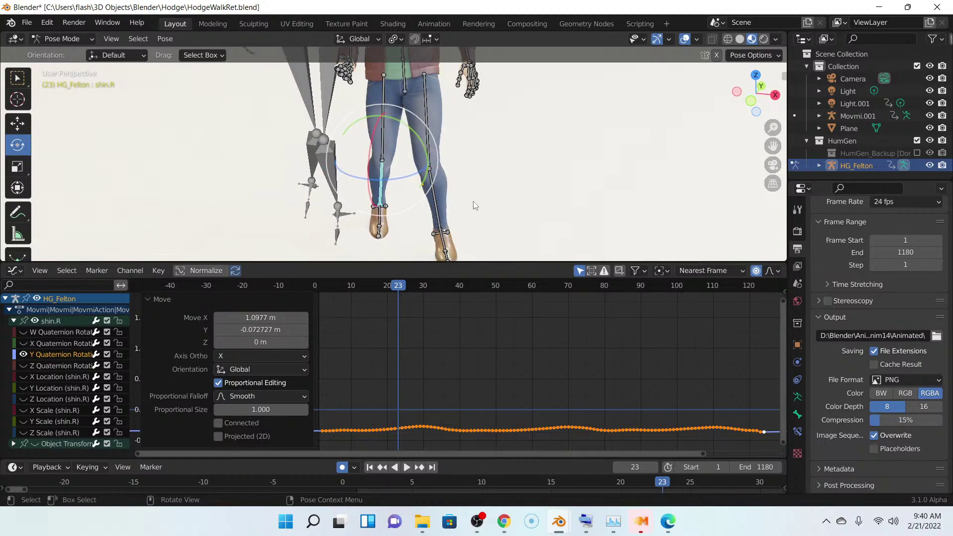
pyautogui.click(440, 214)
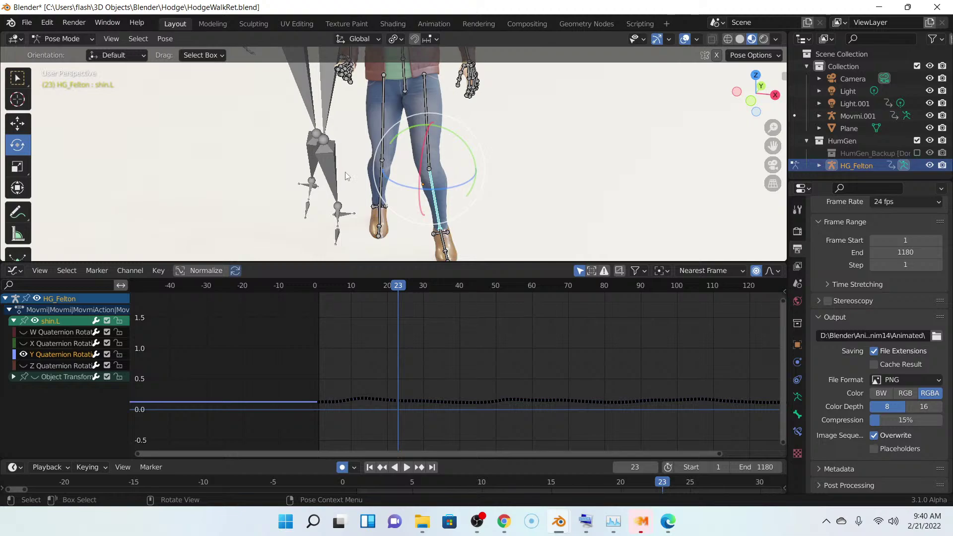
pyautogui.scroll(-2, 462, 353)
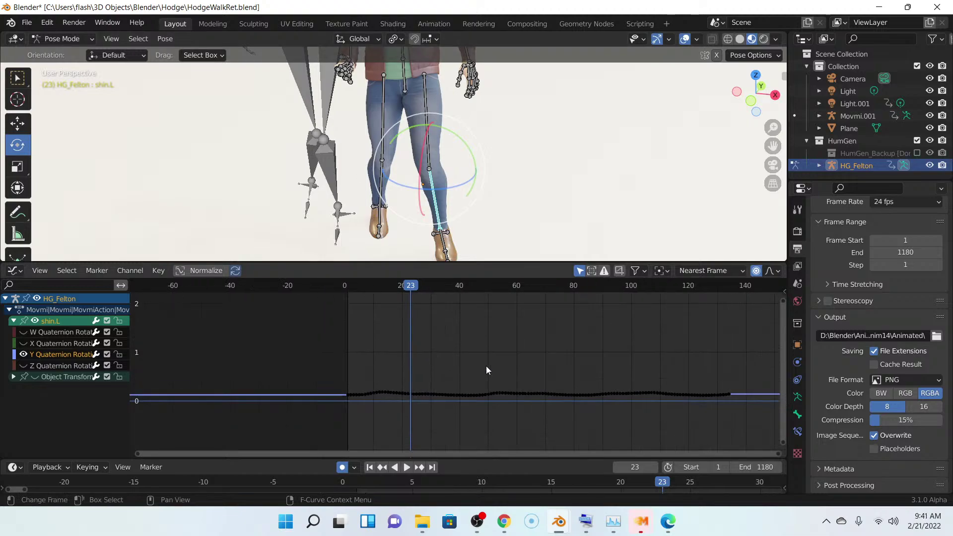
pyautogui.press('a')
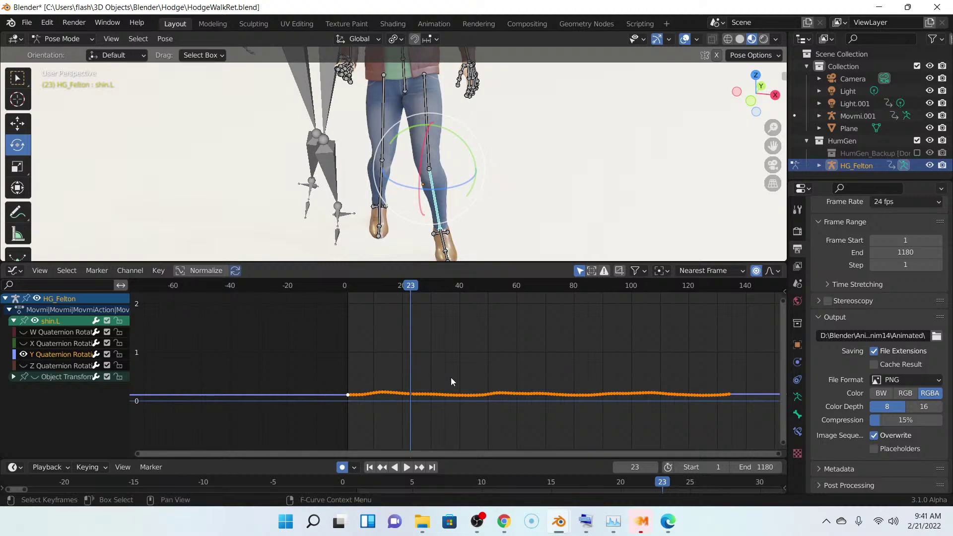
pyautogui.keyDown('ctrl'); pyautogui.moveTo(426, 382); pyautogui.dragTo(467, 356, button='middle'); pyautogui.keyUp('ctrl')
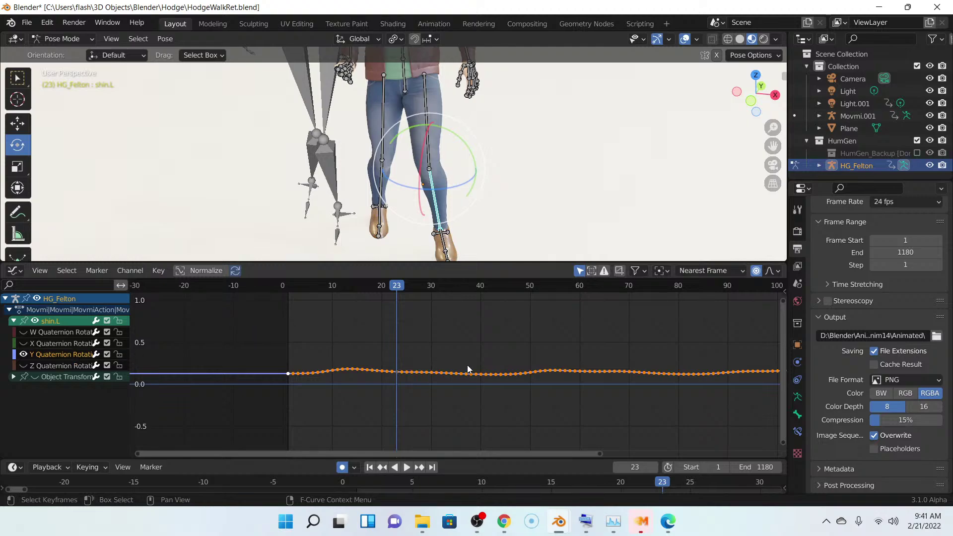
pyautogui.press('g')
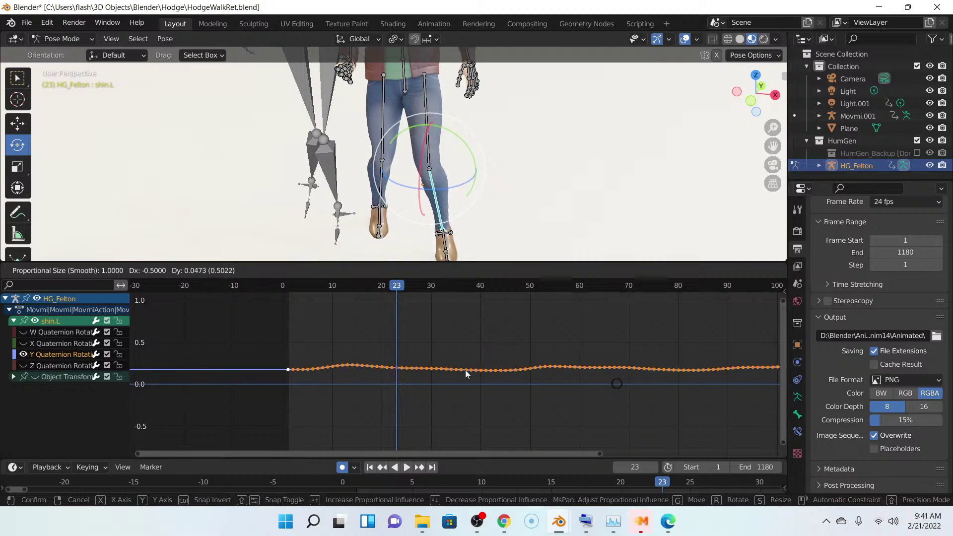
pyautogui.click(465, 372)
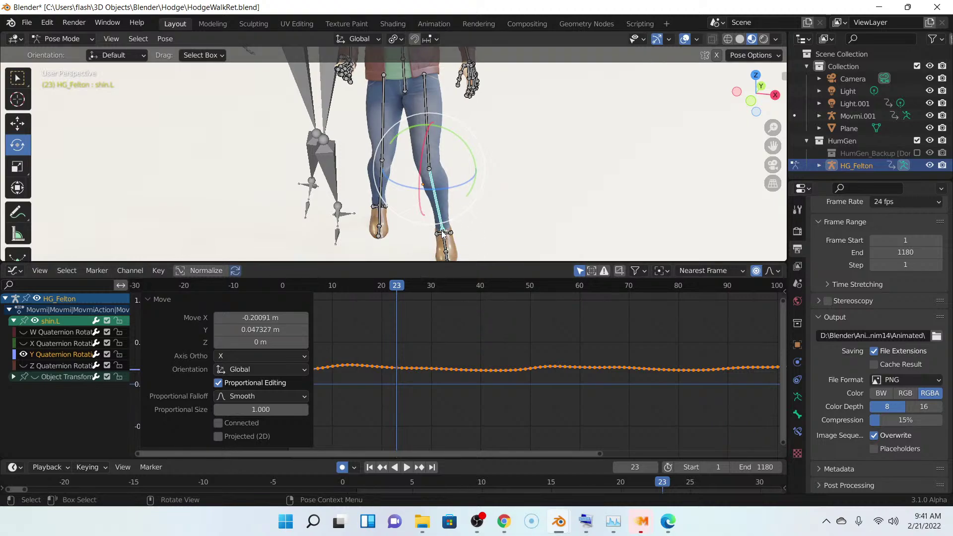
# - Isolate shin.L's Z quaternion rotation curve by hiding the Y quaternion curve, and make the Z channel active
pyautogui.moveTo(443, 233); pyautogui.dragTo(414, 171, button='middle')
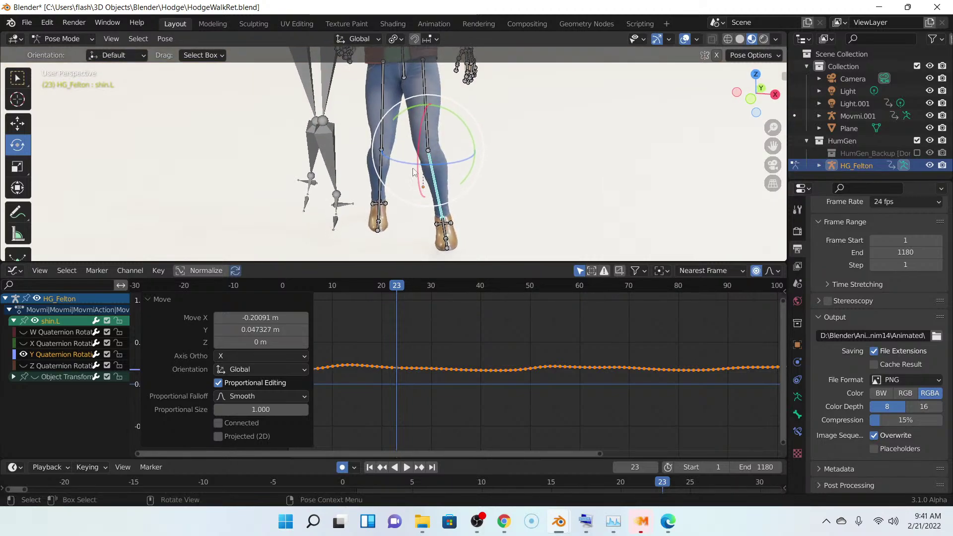
pyautogui.click(428, 135)
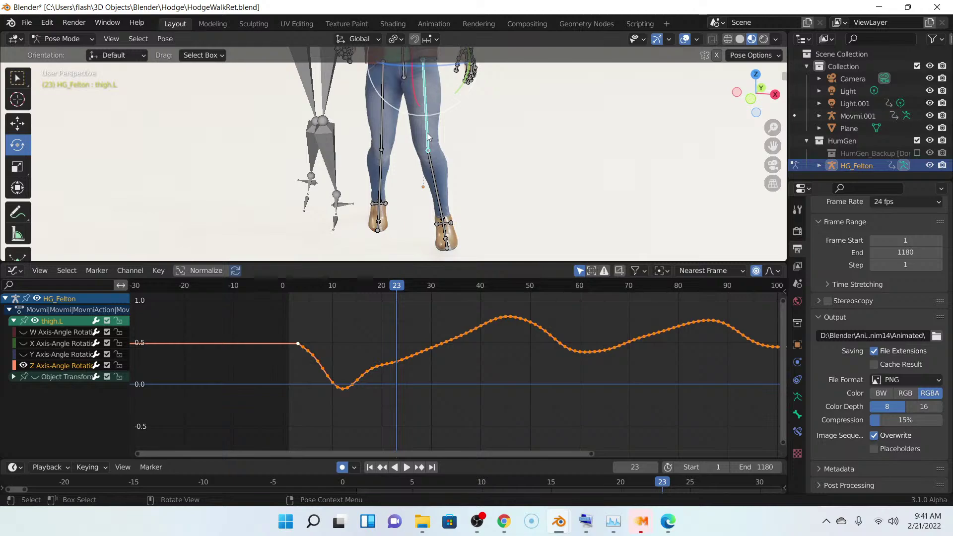
pyautogui.click(431, 167)
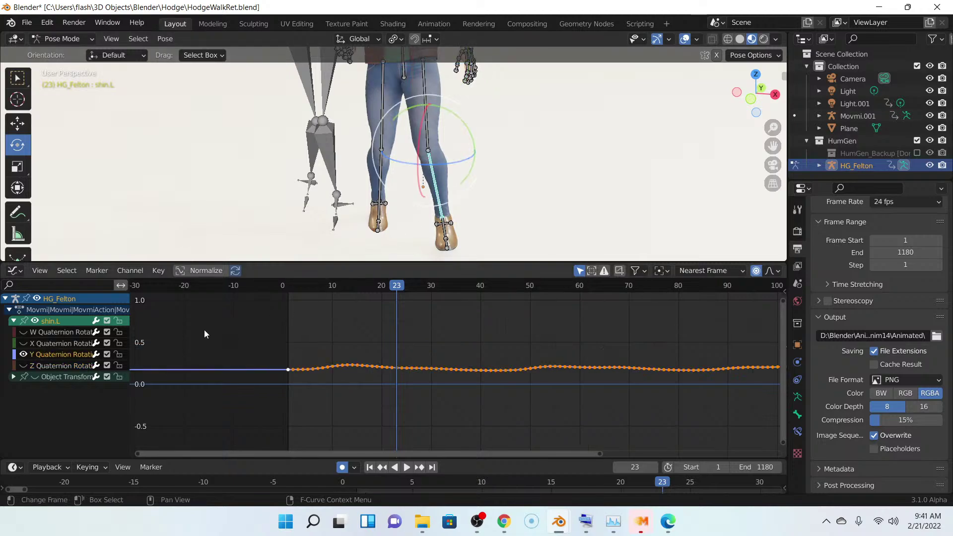
pyautogui.click(23, 366)
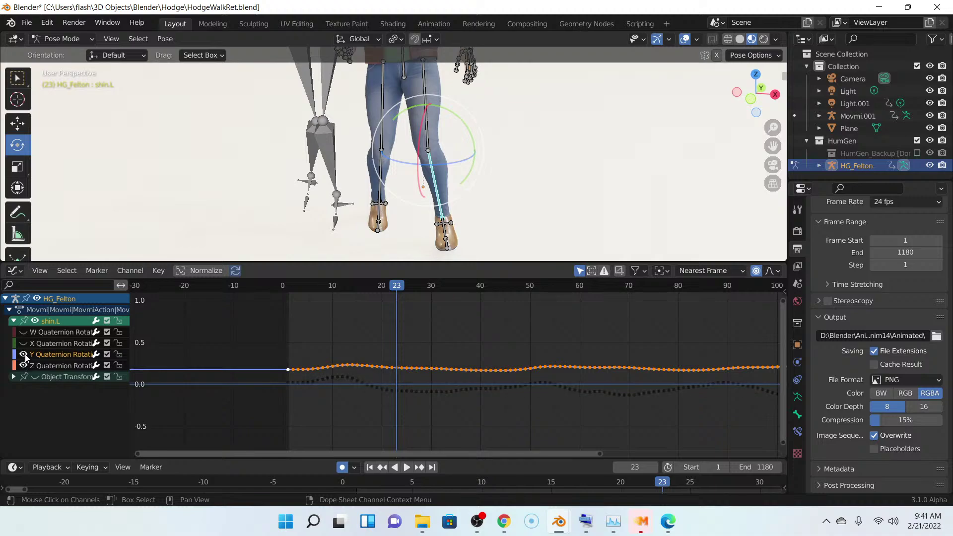
pyautogui.click(24, 355)
pyautogui.click(54, 365)
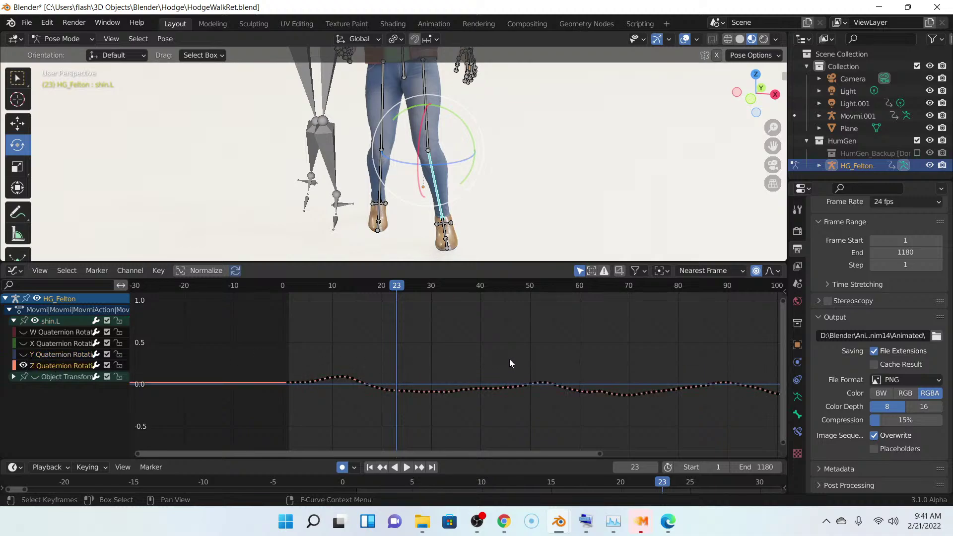
# - Raise all of shin.L's Z quaternion rotation keyframes by about 0.08
pyautogui.scroll(-2, 510, 359)
pyautogui.scroll(-2, 450, 331)
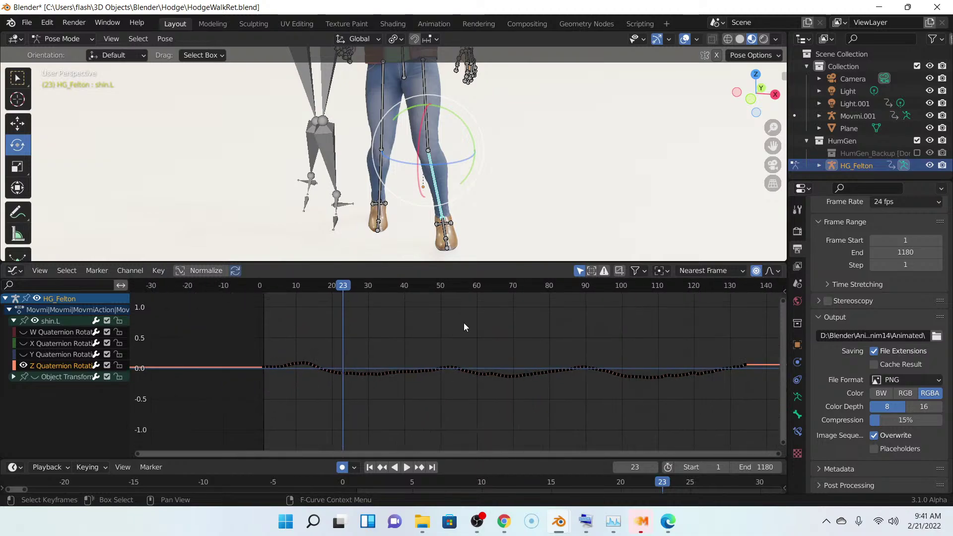
pyautogui.press('a')
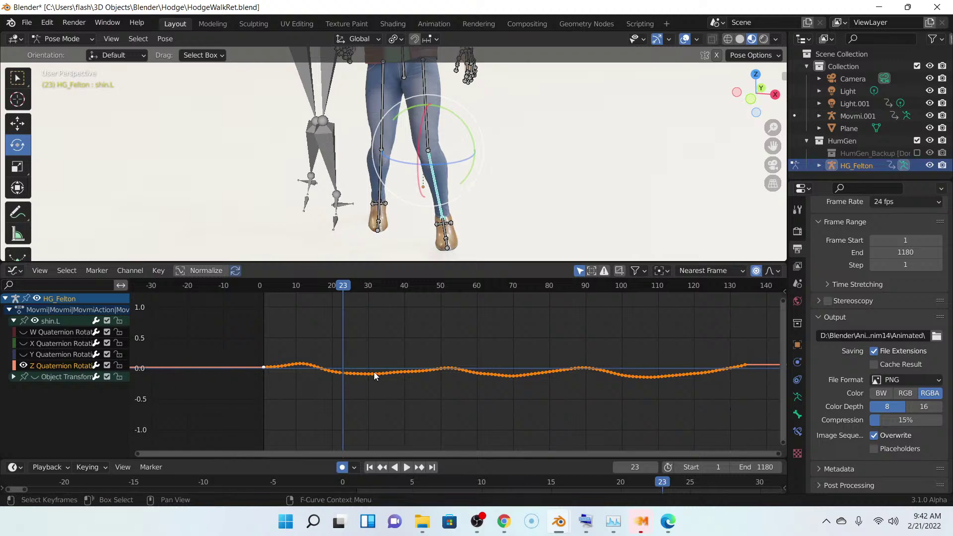
pyautogui.press('g')
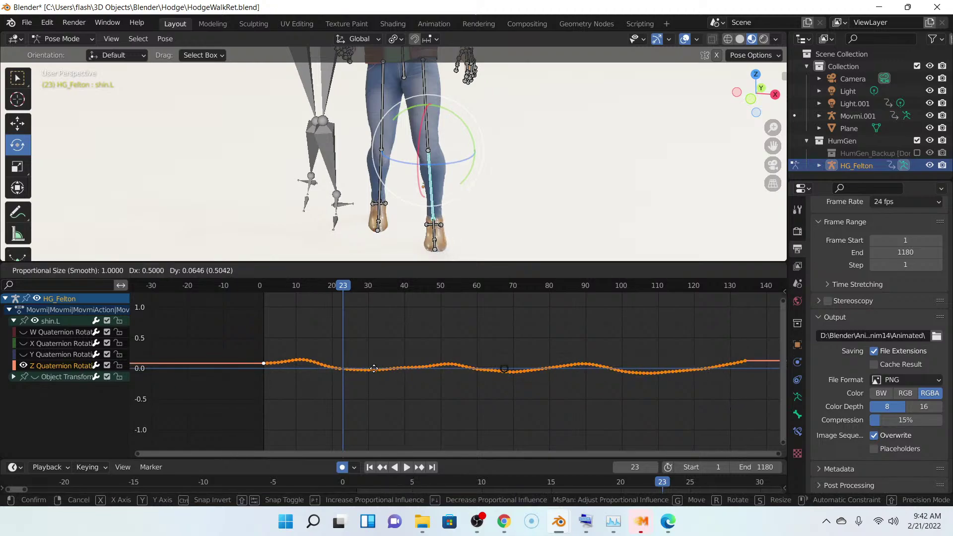
pyautogui.click(374, 369)
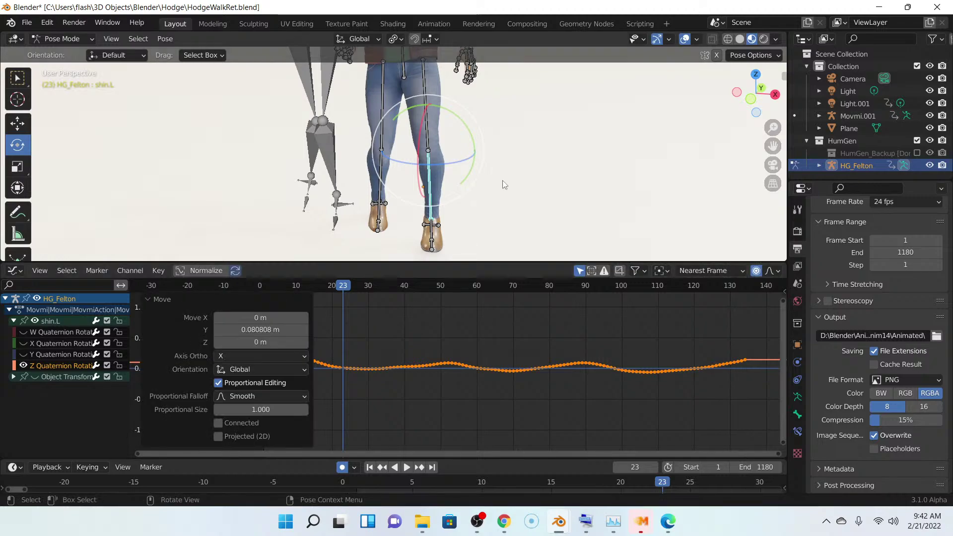
# - Play the walk animation from frame 23 to about frame 58 with more of the character in view to check the leg motion
pyautogui.scroll(-3, 499, 187)
pyautogui.moveTo(499, 187)
pyautogui.mouseDown(button='middle')
pyautogui.moveTo(571, 174)
pyautogui.moveTo(586, 200)
pyautogui.moveTo(490, 202)
pyautogui.moveTo(489, 229)
pyautogui.moveTo(494, 204)
pyautogui.mouseUp(button='middle')
pyautogui.click(408, 467)
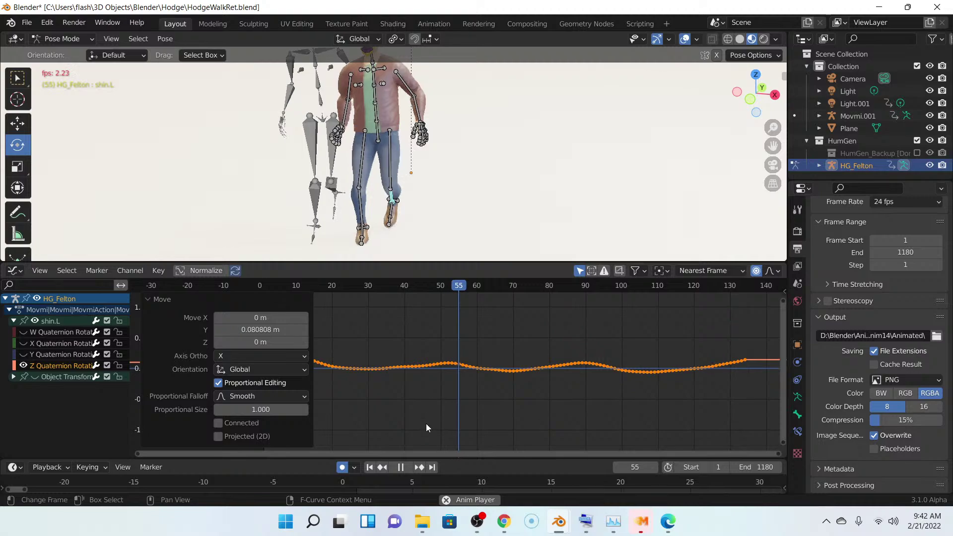
pyautogui.click(401, 468)
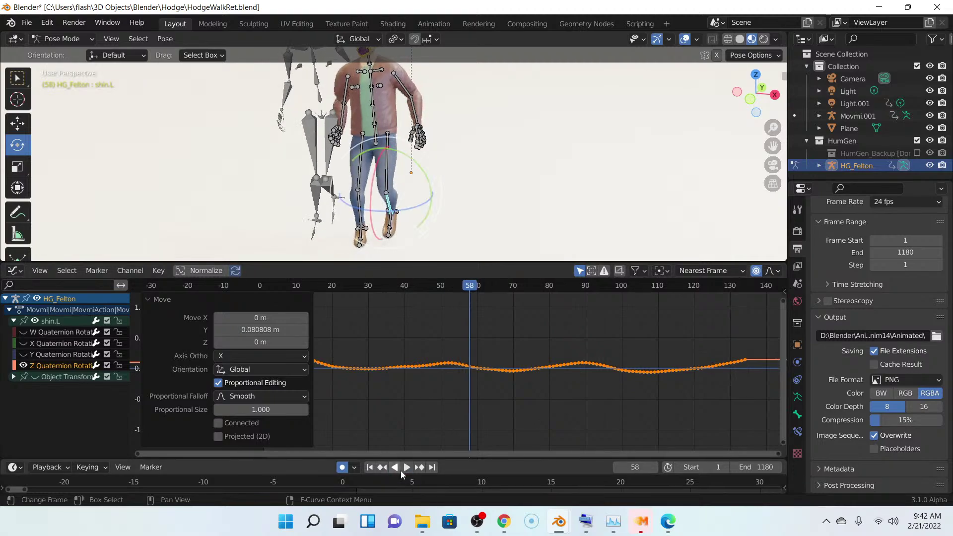
# - Move all of shin.L's Z quaternion rotation keyframes about 0.41 in X and -0.04 in Y, and play the walk to about frame 75
pyautogui.moveTo(438, 198); pyautogui.dragTo(454, 168, button='middle')
pyautogui.scroll(5, 453, 168)
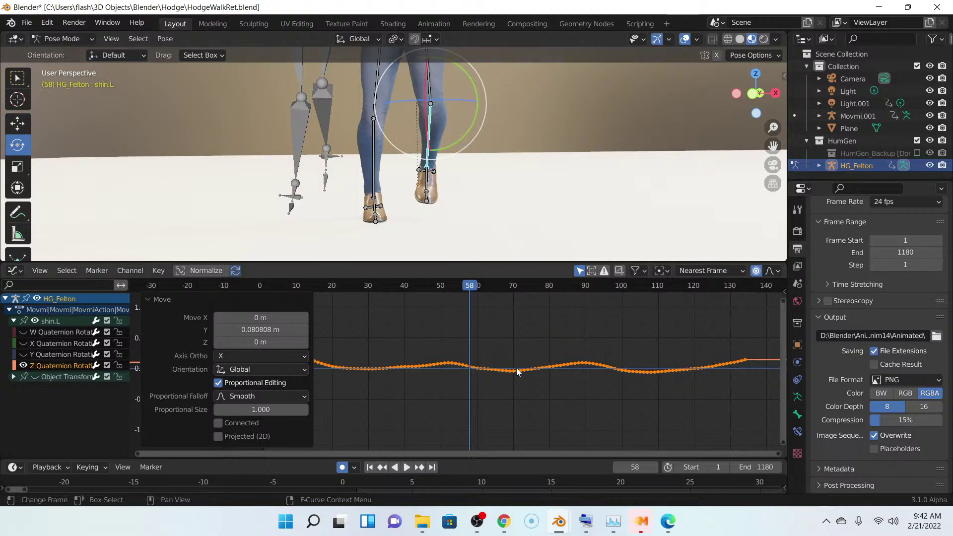
pyautogui.press('g')
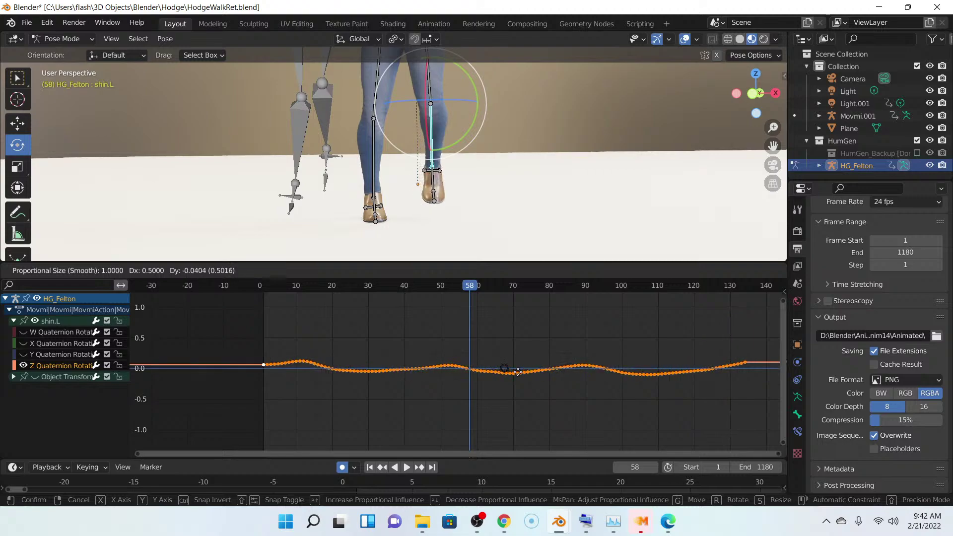
pyautogui.click(516, 371)
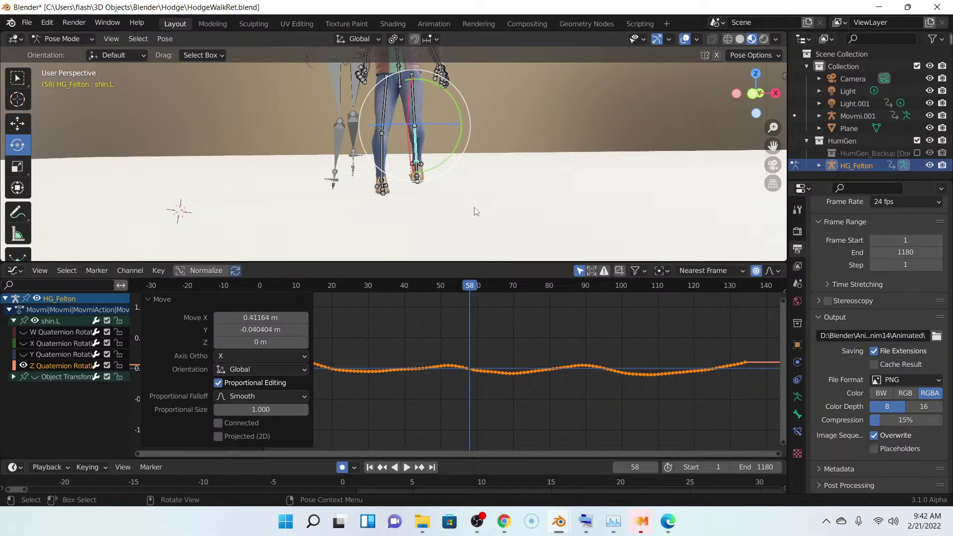
pyautogui.click(407, 468)
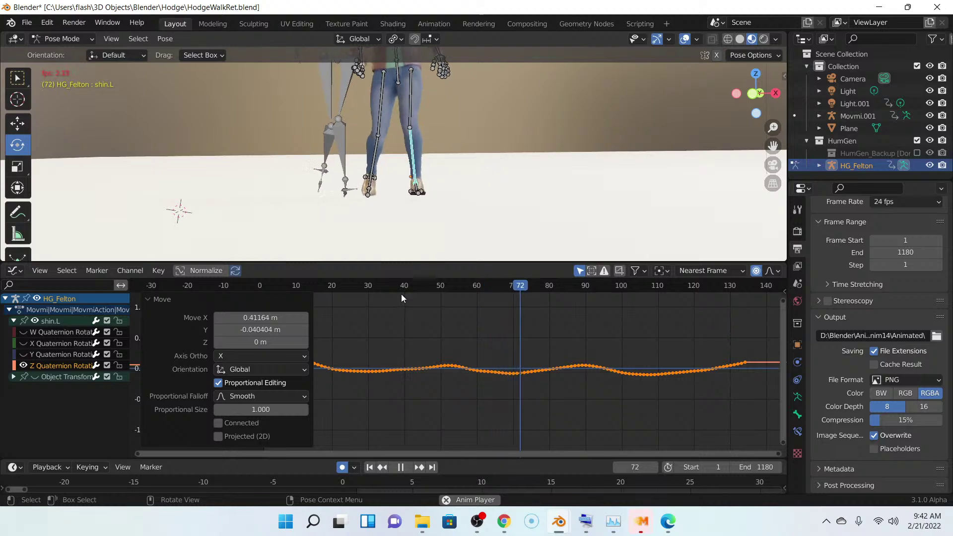
pyautogui.click(401, 468)
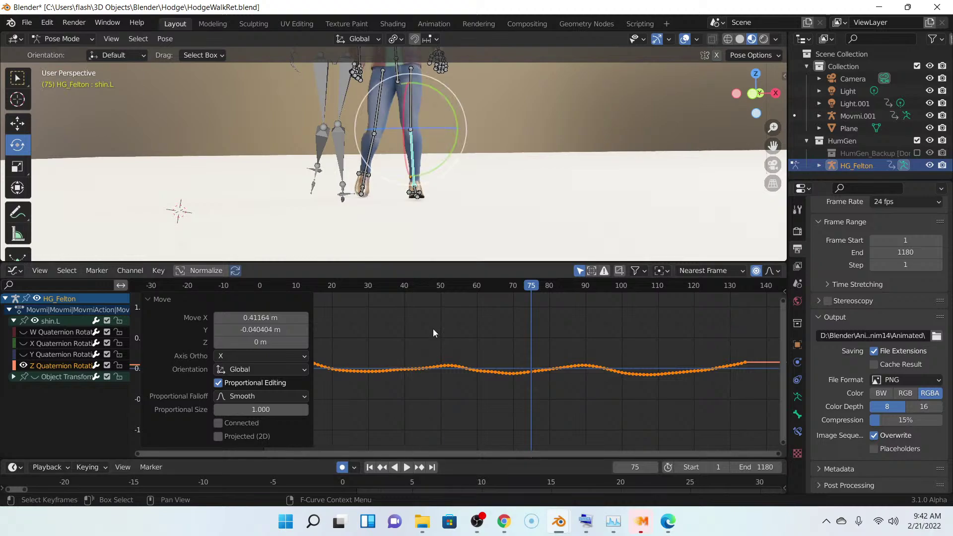
# - Select the thigh.L bone and smooth all its Z axis-angle rotation keyframes eight times
pyautogui.click(412, 98)
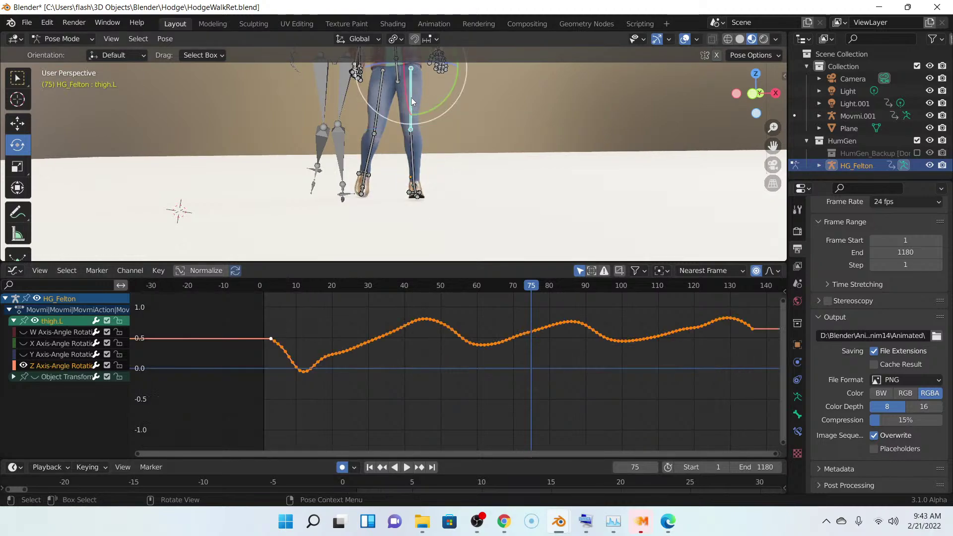
pyautogui.scroll(-3, 497, 338)
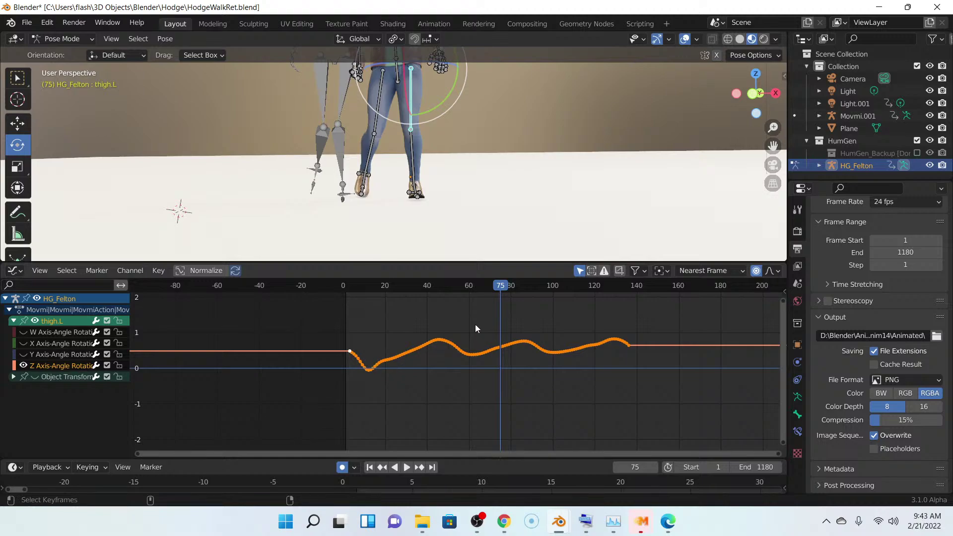
pyautogui.hotkey('alt', 'o')
pyautogui.hotkey('alt', 'o')
pyautogui.hotkey('alt', 'o')
pyautogui.hotkey('alt', 'o')
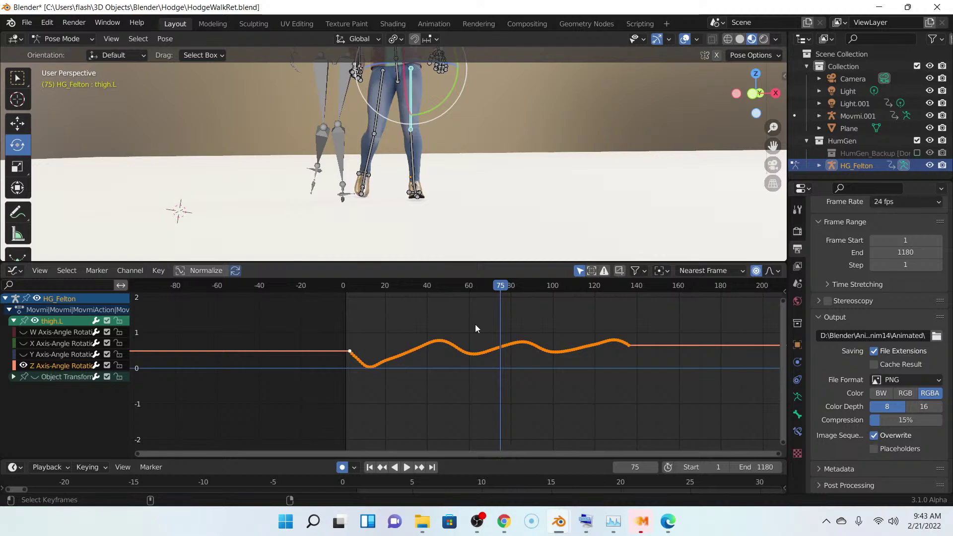
pyautogui.hotkey('alt', 'o')
pyautogui.hotkey('alt', 'o')
pyautogui.hotkey('alt', 'o')
pyautogui.hotkey('alt', 'o')
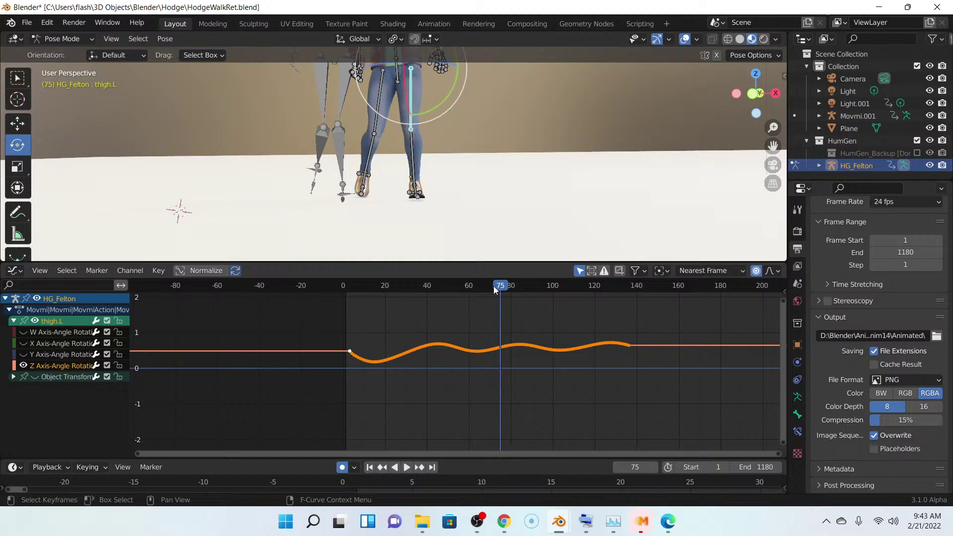
# - Play the walk in reverse and forward to check the smoothed left thigh motion, stopping at about frame 89
pyautogui.hotkey('ctrl', 'shift', 'space')
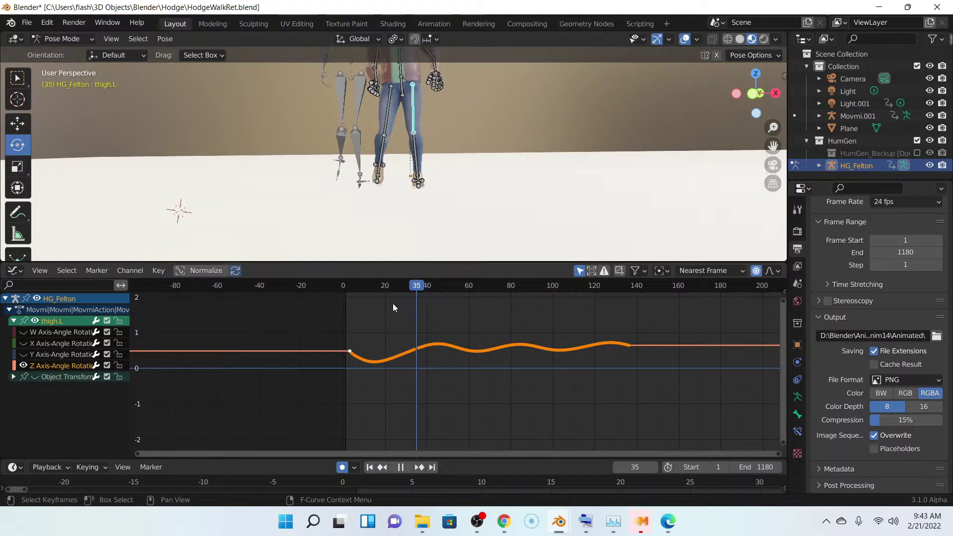
pyautogui.press('space')
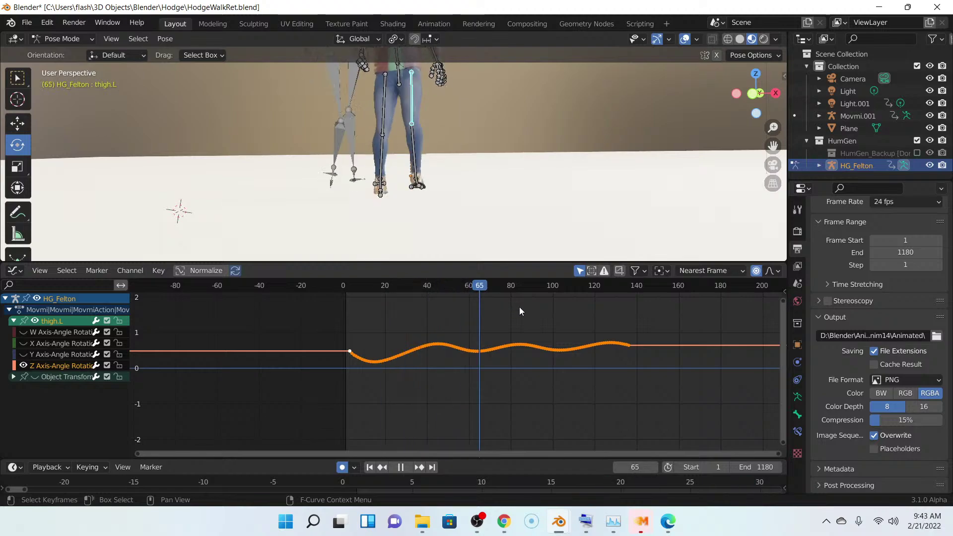
pyautogui.hotkey('shift', 'ctrl', 'space')
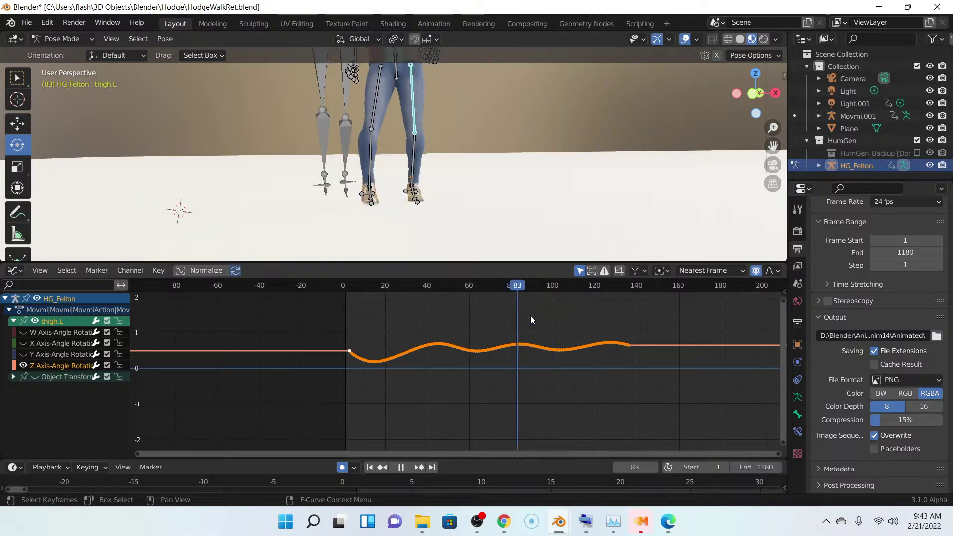
pyautogui.press('space')
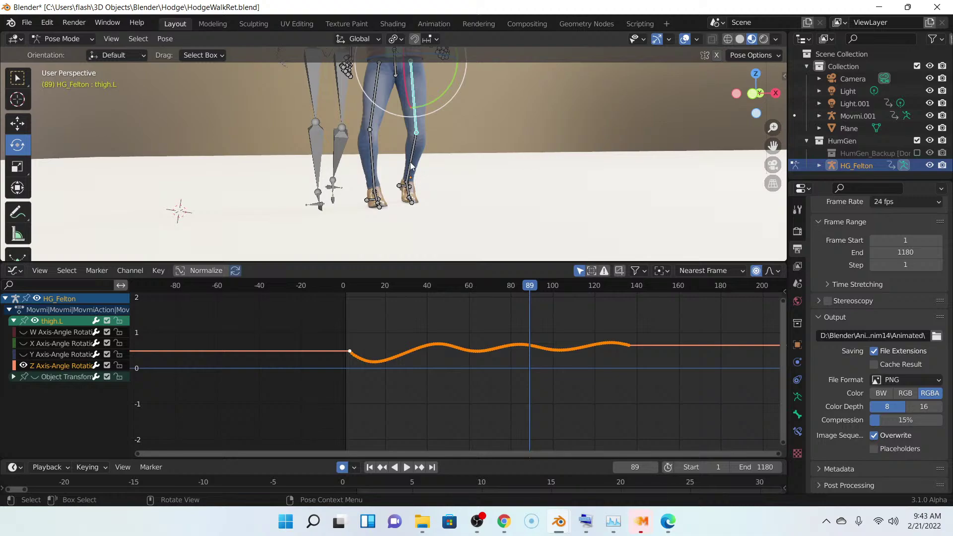
# - Select the shin.L bone and play the walk to about frame 121 to check the left shin and foot
pyautogui.click(411, 166)
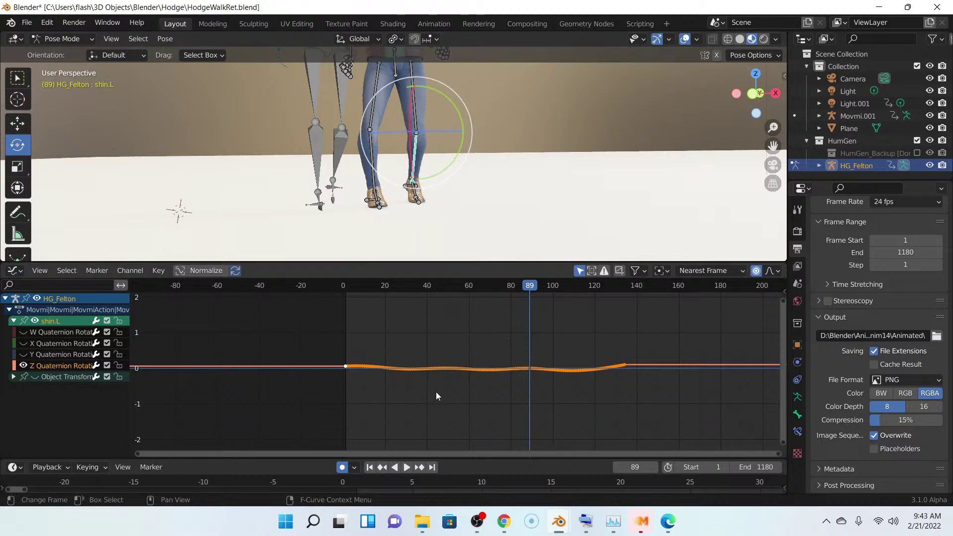
pyautogui.click(407, 467)
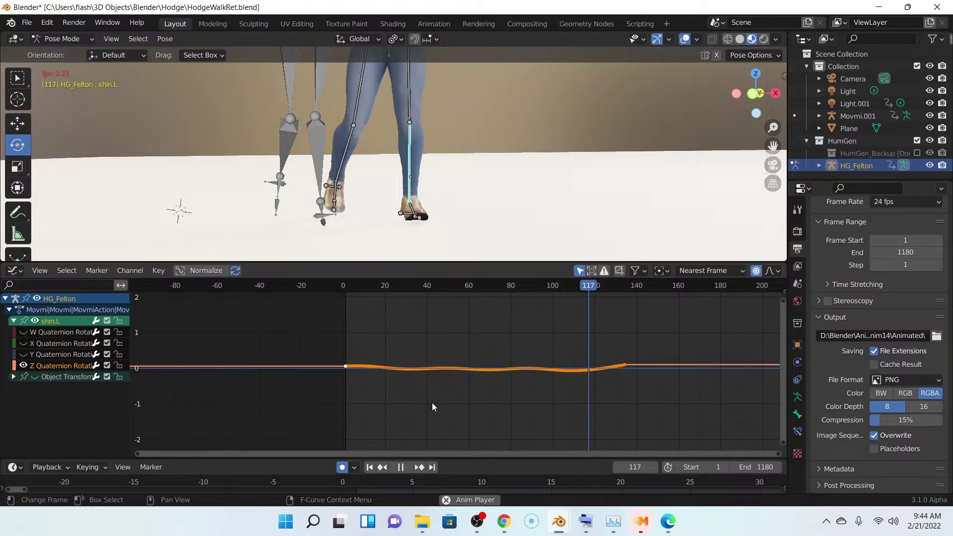
pyautogui.click(401, 469)
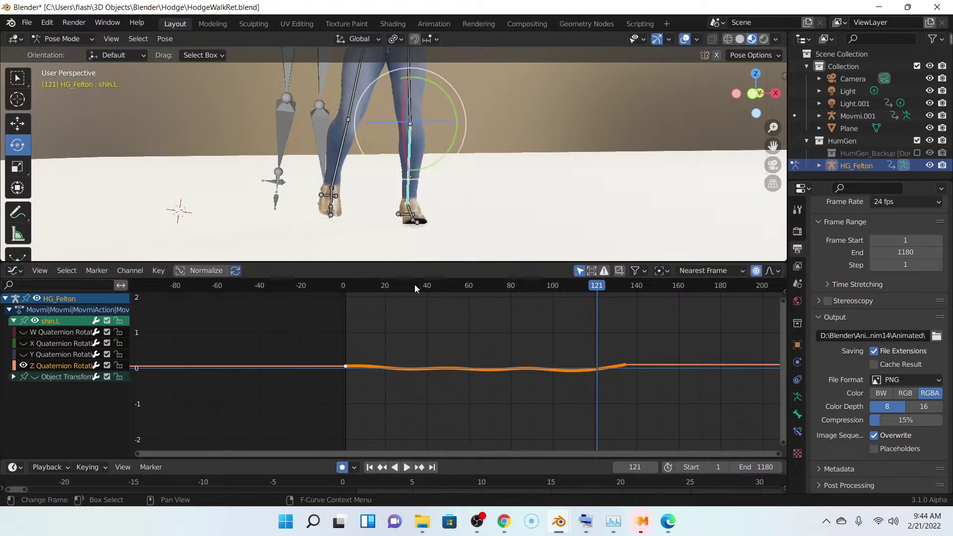
pyautogui.scroll(-5, 418, 205)
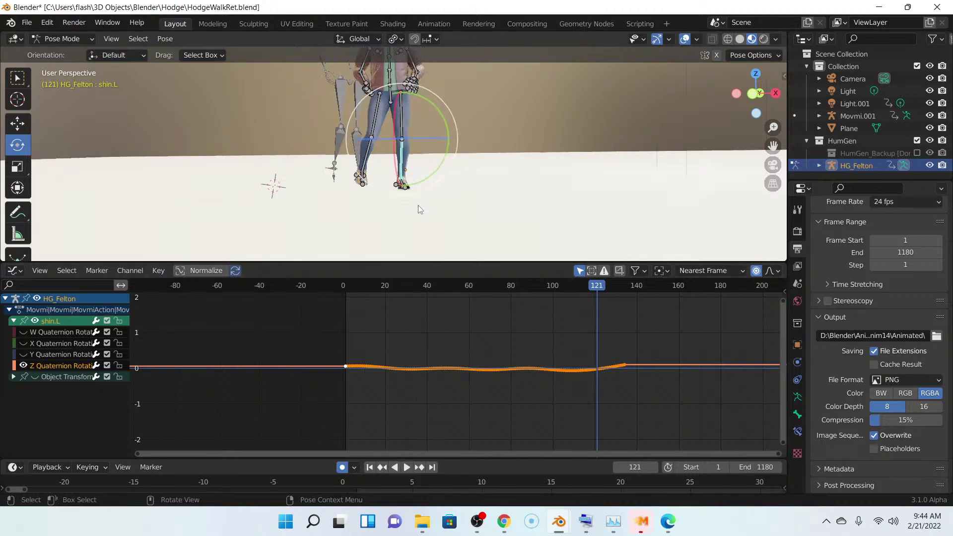
# - Select the thigh.R bone and show only its X quaternion rotation curve in the graph
pyautogui.click(380, 128)
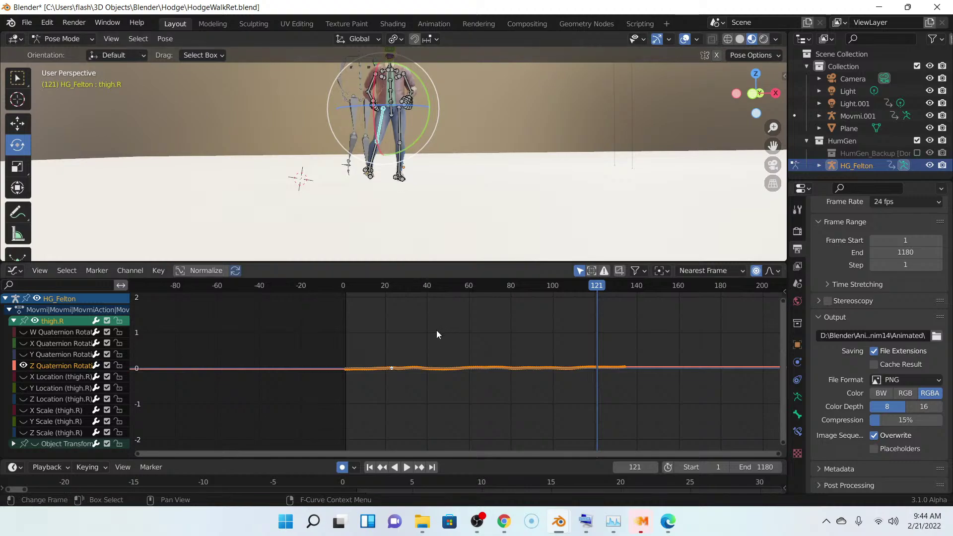
pyautogui.scroll(3, 437, 330)
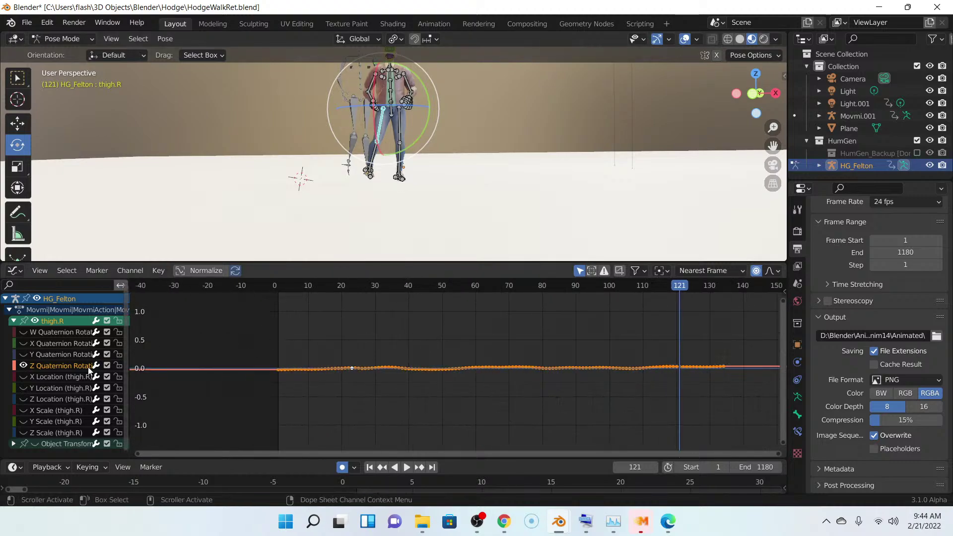
pyautogui.click(24, 355)
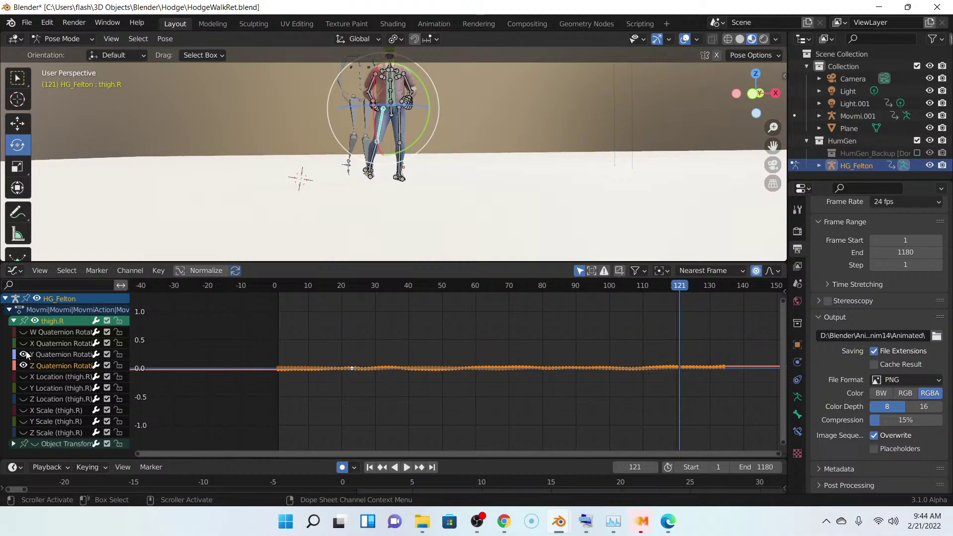
pyautogui.click(23, 342)
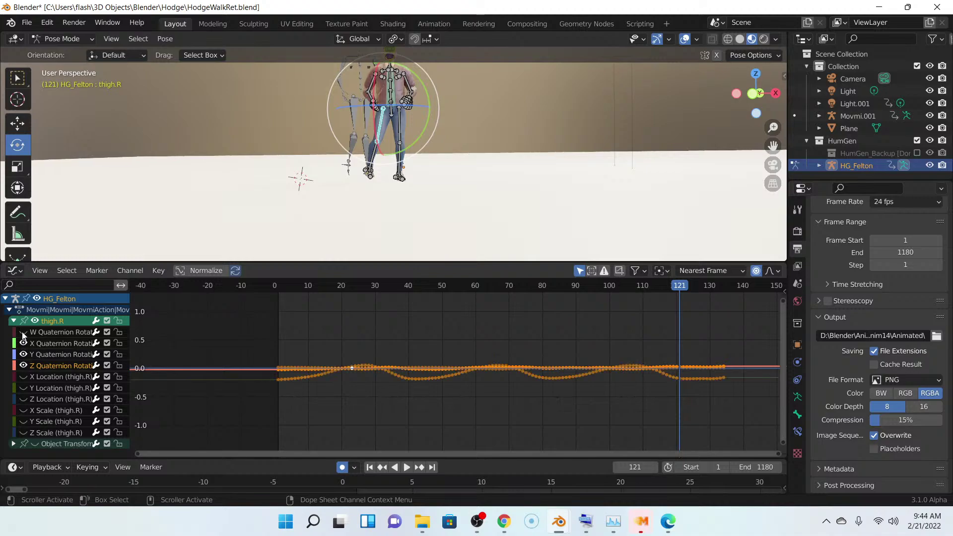
pyautogui.click(23, 332)
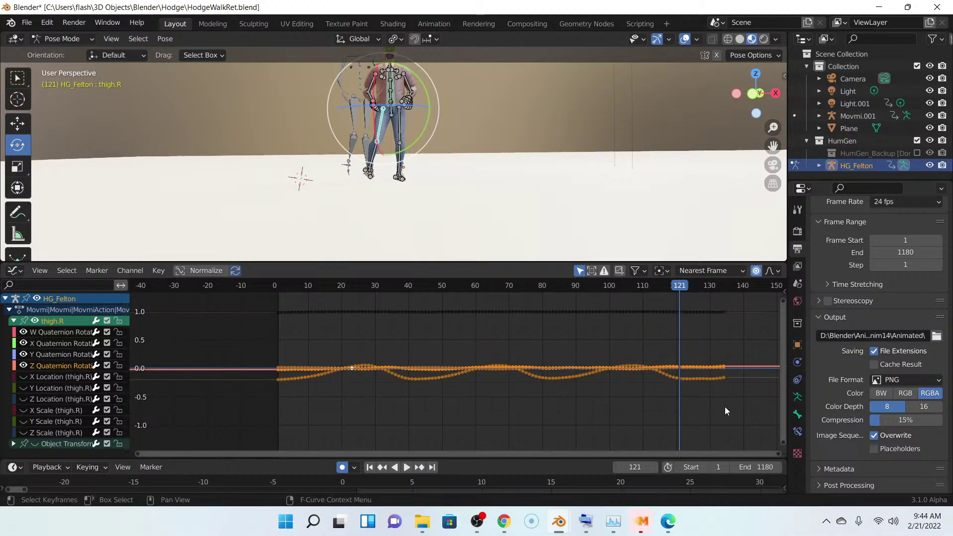
pyautogui.click(56, 355)
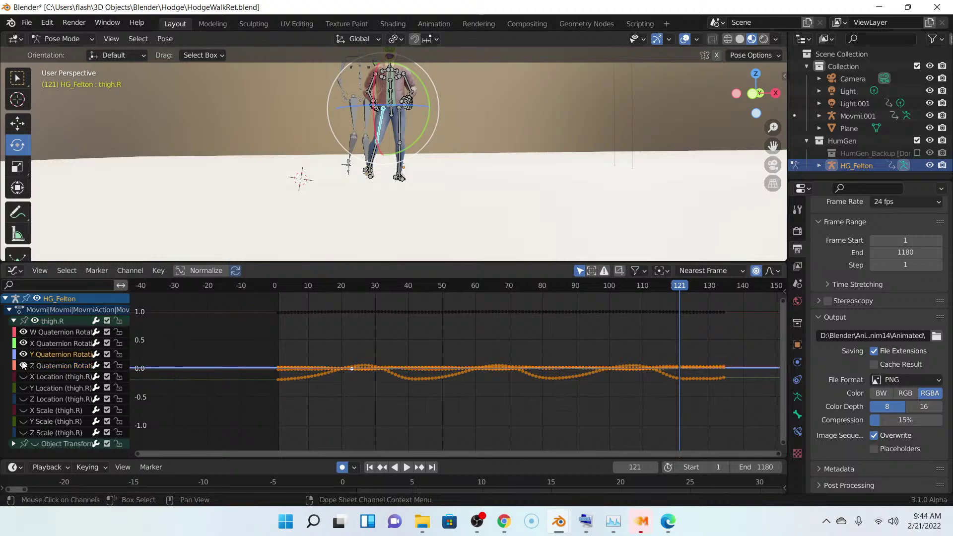
pyautogui.click(23, 366)
pyautogui.click(23, 343)
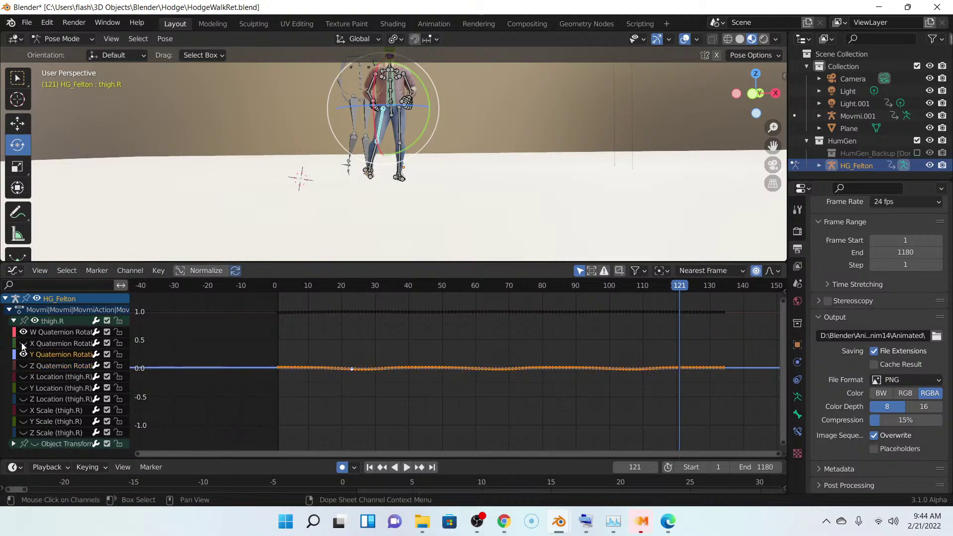
pyautogui.click(24, 332)
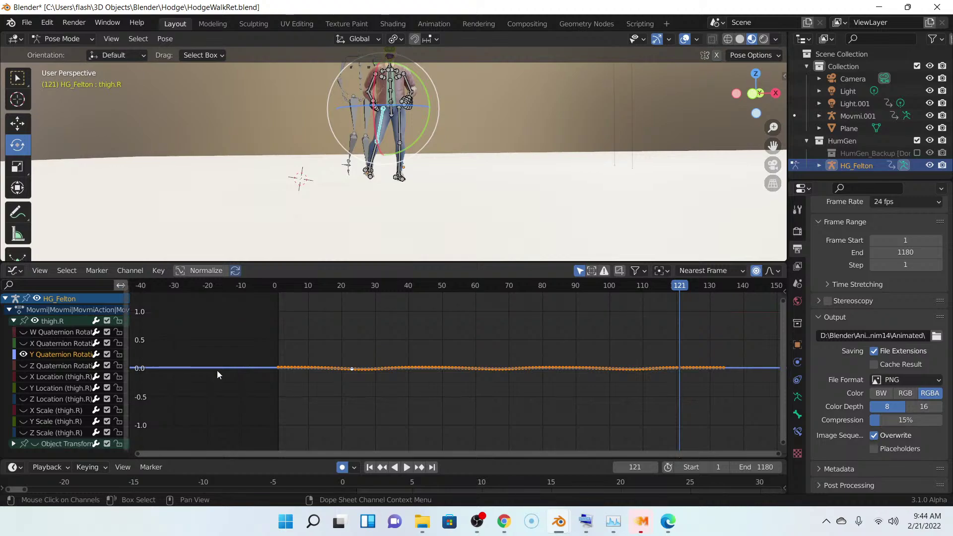
pyautogui.click(22, 343)
pyautogui.click(23, 354)
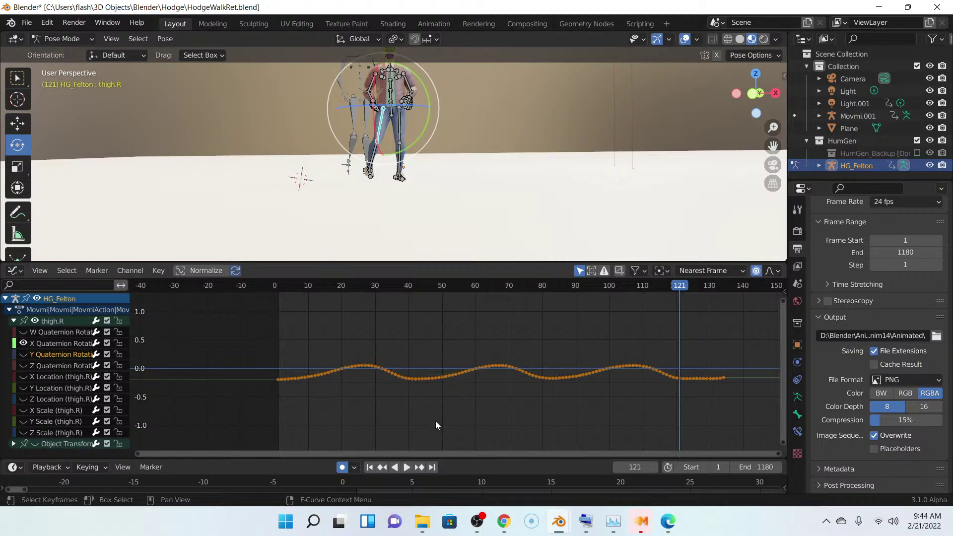
# - Smooth all of thigh.R's X quaternion rotation keyframes ten times
pyautogui.hotkey('alt', 'o')
pyautogui.hotkey('alt', 'o')
pyautogui.hotkey('alt', 'o')
pyautogui.hotkey('alt', 'o')
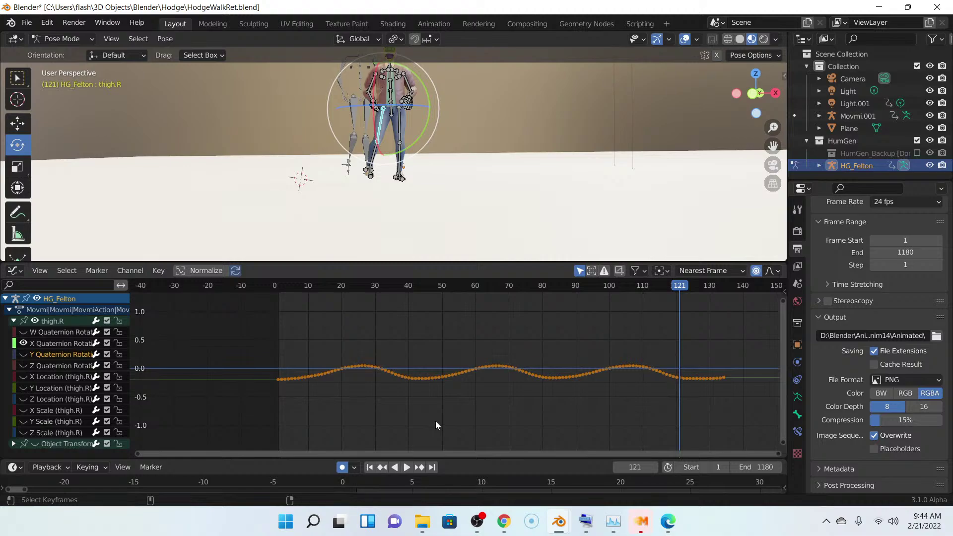
pyautogui.hotkey('alt', 'o')
pyautogui.hotkey('alt', 'o')
pyautogui.hotkey('alt', 'o')
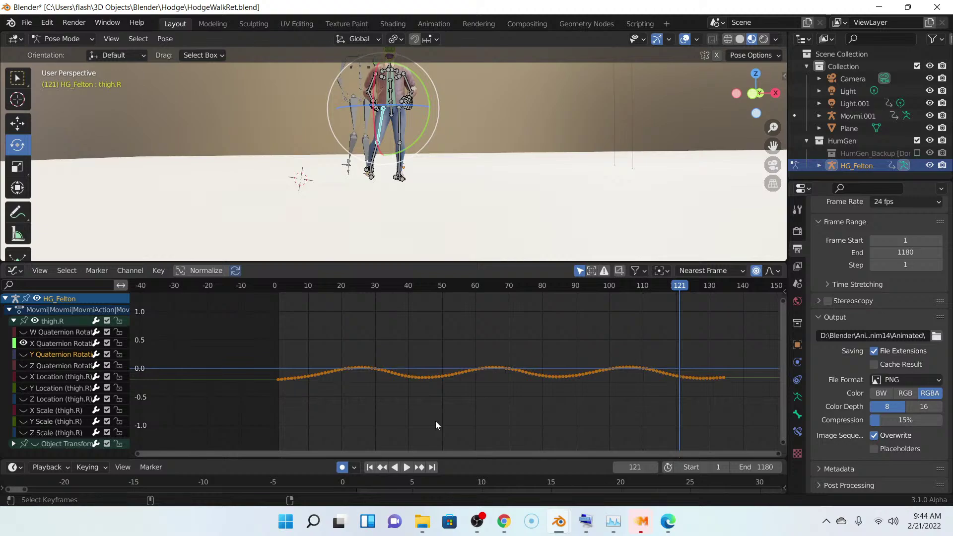
pyautogui.hotkey('alt', 'o')
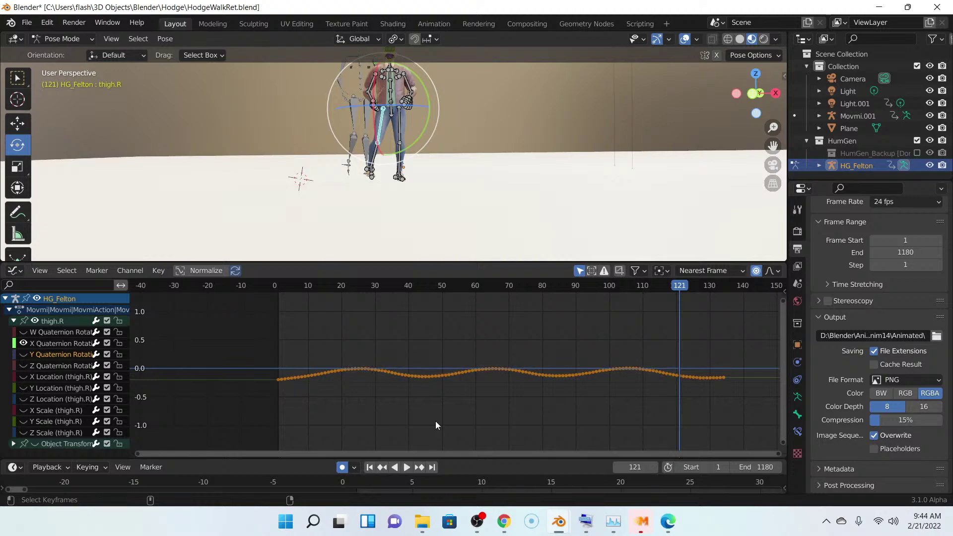
pyautogui.hotkey('alt', 'o')
pyautogui.hotkey('alt', 'o')
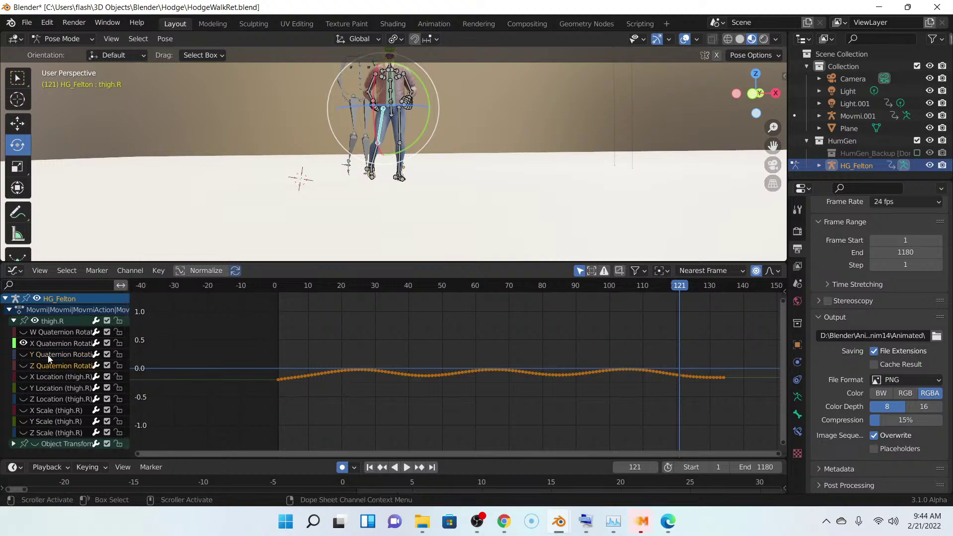
# - Show only thigh.R's Z quaternion rotation curve and move its keyframes about 0.89 in X and -0.04 in Y
pyautogui.click(26, 365)
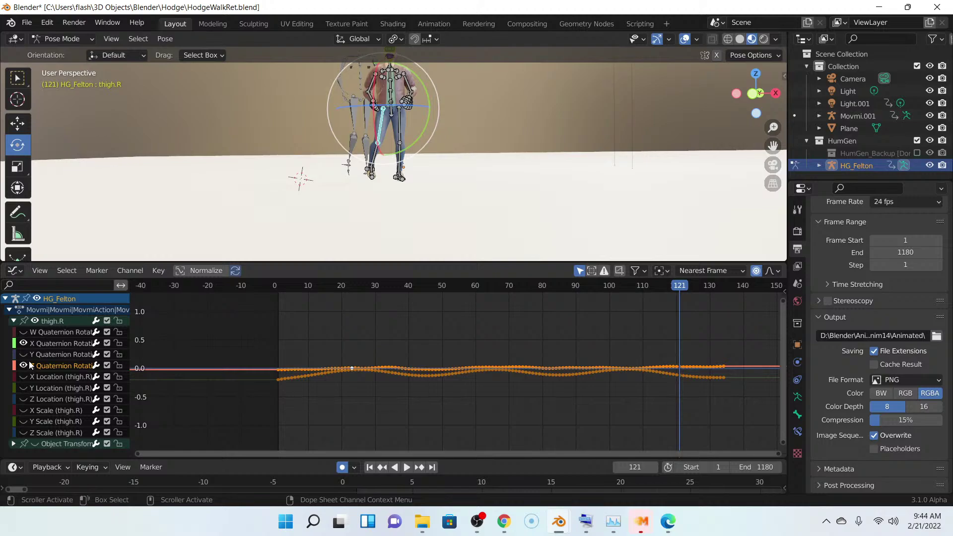
pyautogui.click(23, 343)
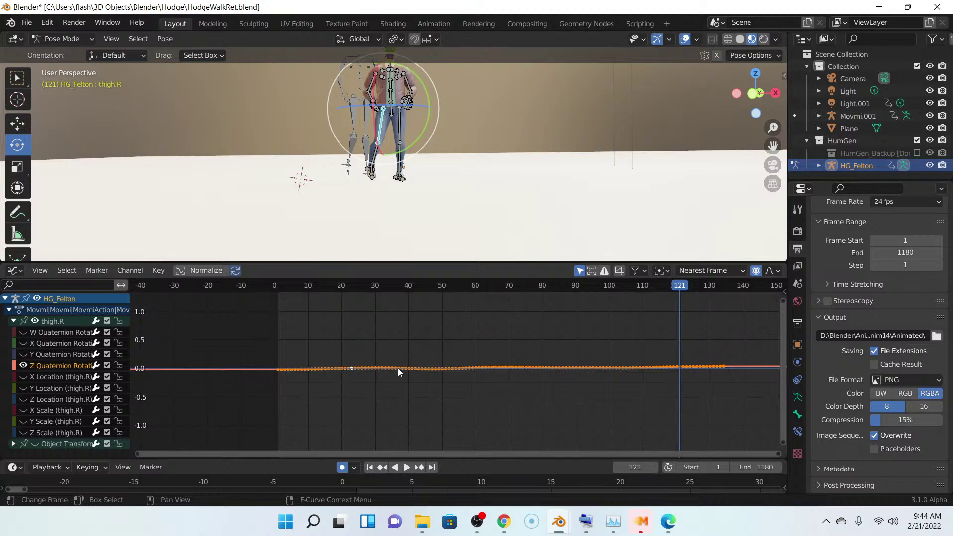
pyautogui.press('g')
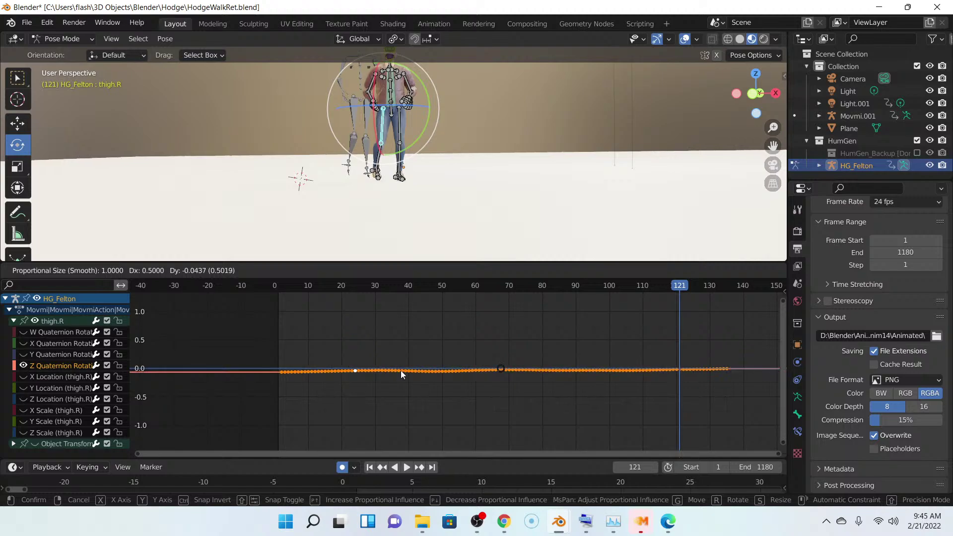
pyautogui.click(401, 370)
# - Play the walk to about frame 143 and inspect both legs and feet up close
pyautogui.scroll(5, 462, 159)
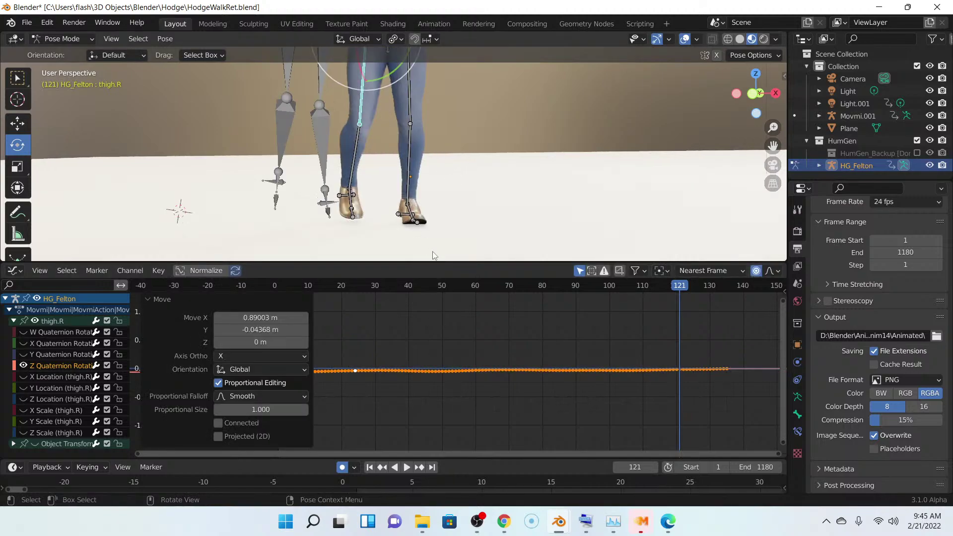
pyautogui.scroll(-4, 446, 253)
pyautogui.click(410, 468)
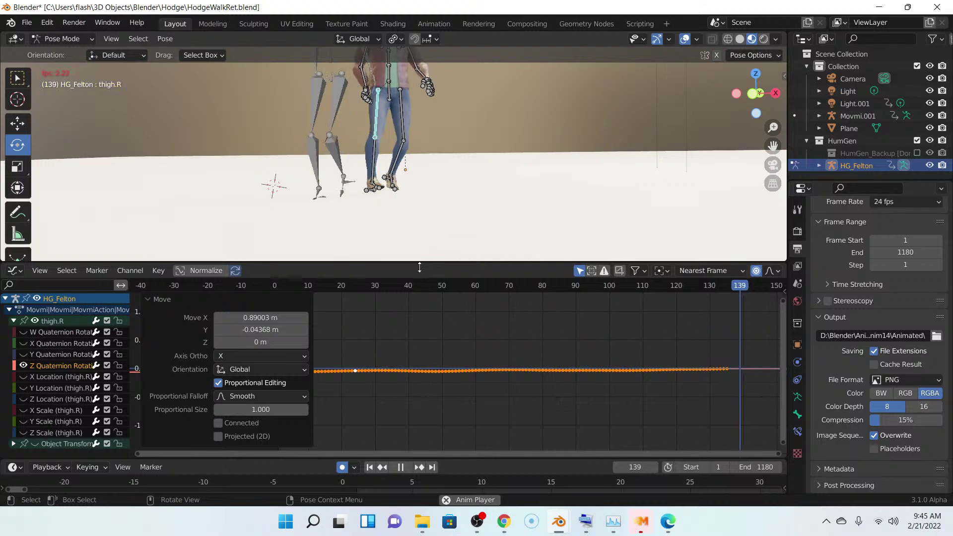
pyautogui.click(403, 470)
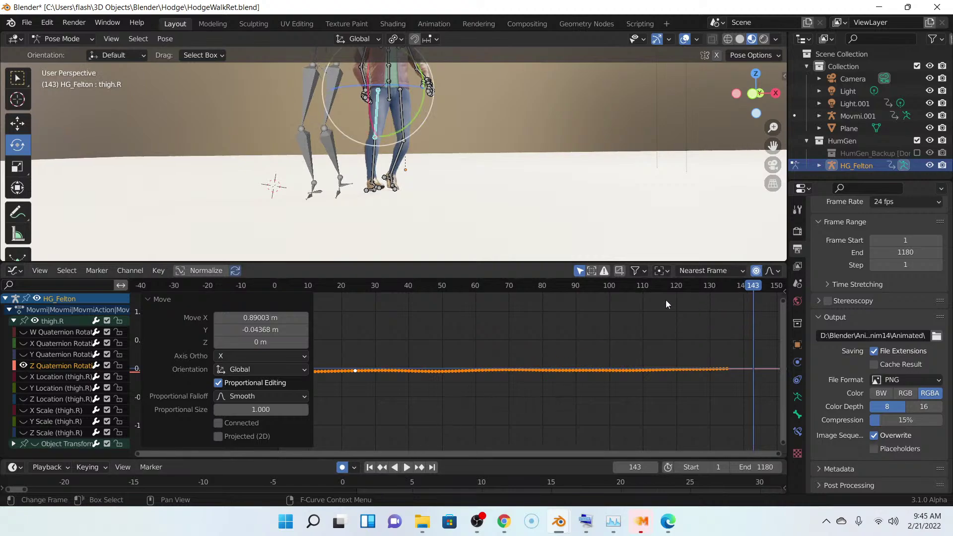
pyautogui.scroll(5, 465, 204)
pyautogui.moveTo(459, 203); pyautogui.dragTo(446, 198, button='middle')
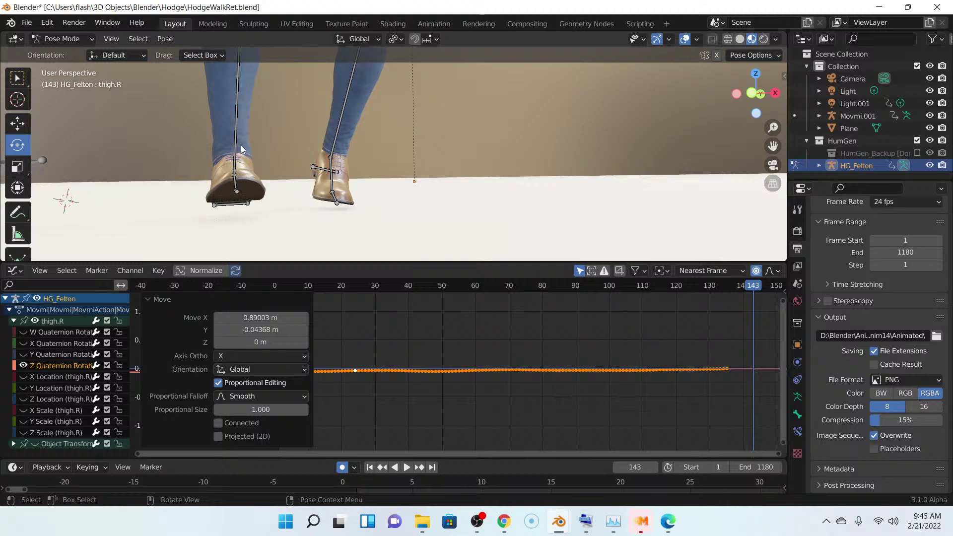
pyautogui.scroll(-4, 360, 167)
pyautogui.scroll(3, 374, 160)
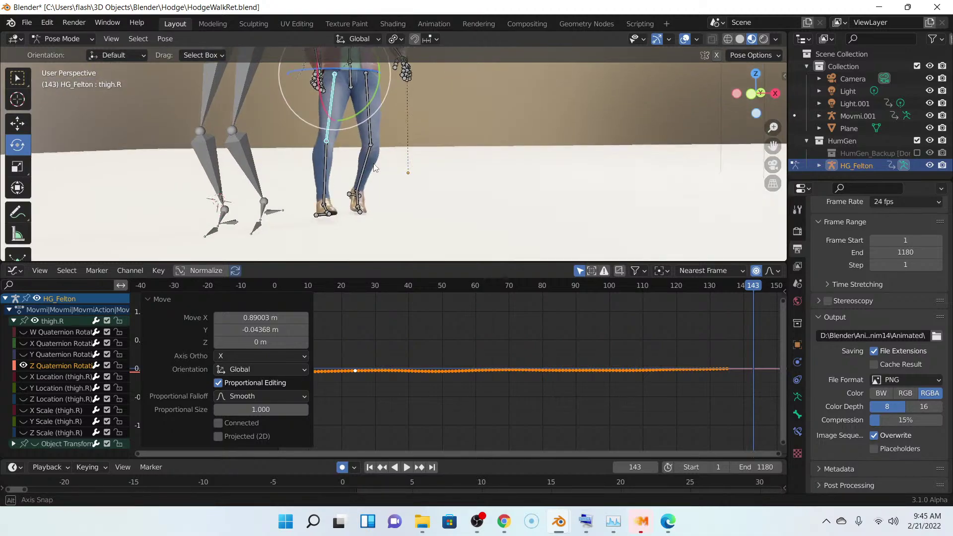
pyautogui.scroll(2, 363, 161)
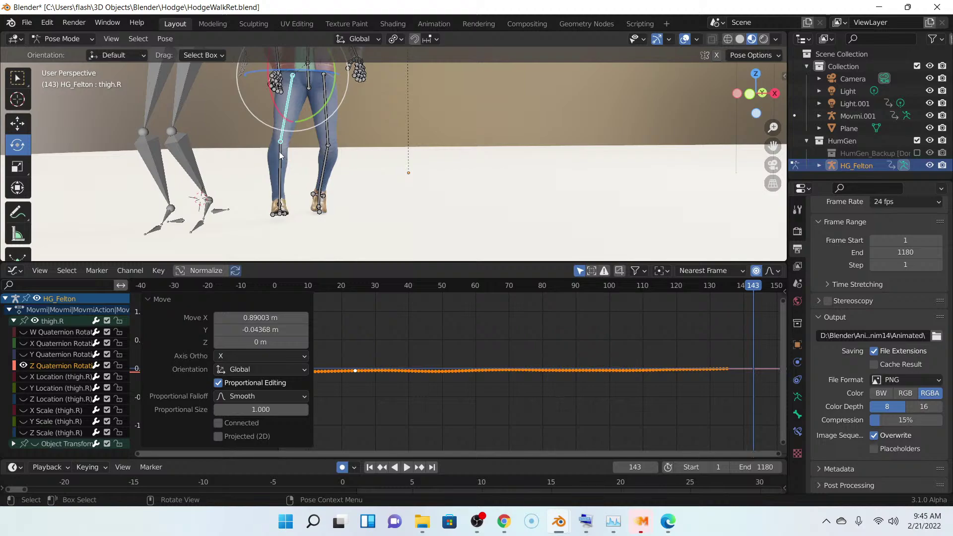
# - Select the shin.L bone and show only its X quaternion rotation curve, framed in the graph
pyautogui.click(326, 154)
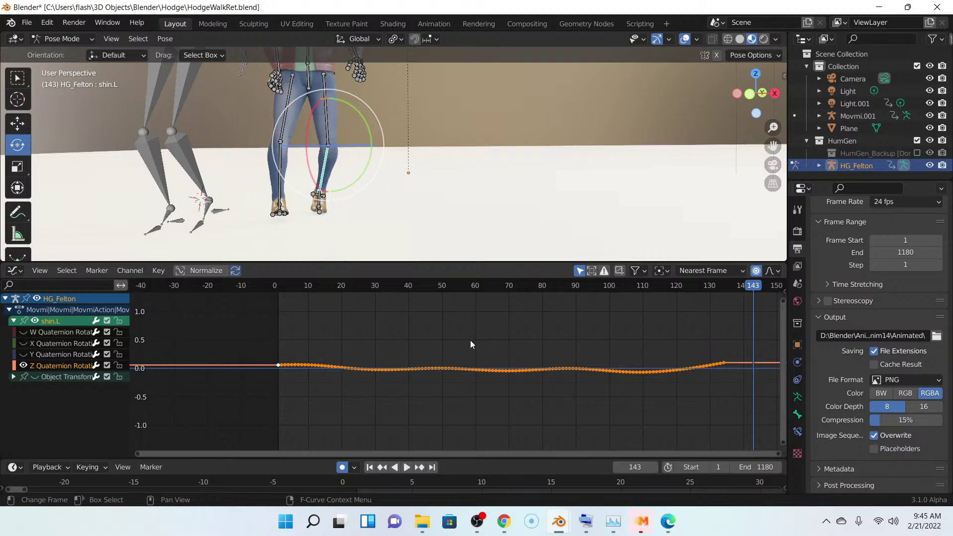
pyautogui.click(50, 356)
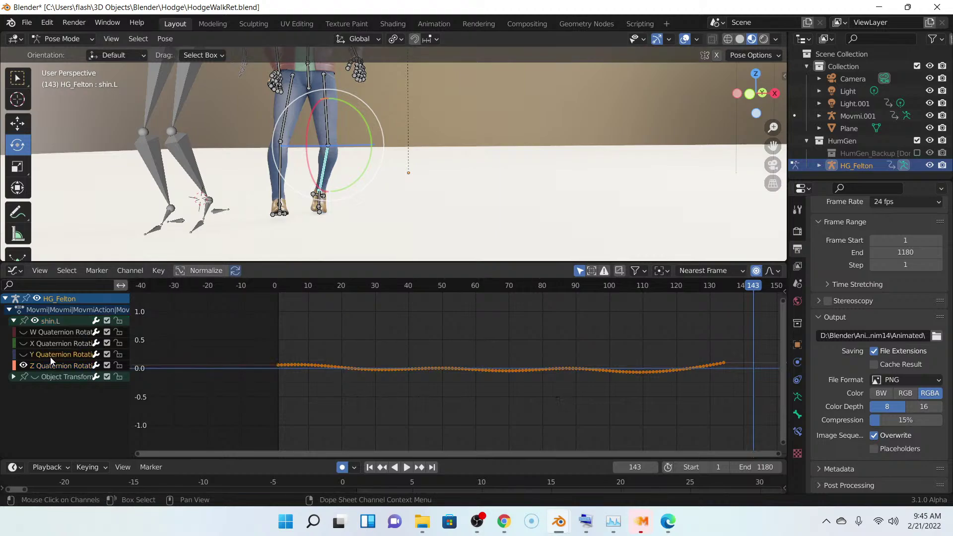
pyautogui.click(24, 344)
pyautogui.click(24, 332)
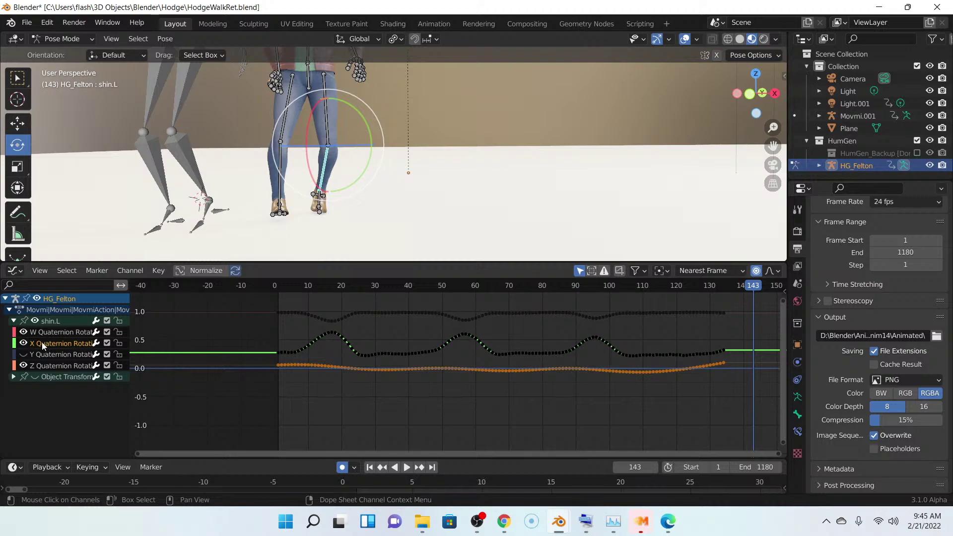
pyautogui.click(24, 332)
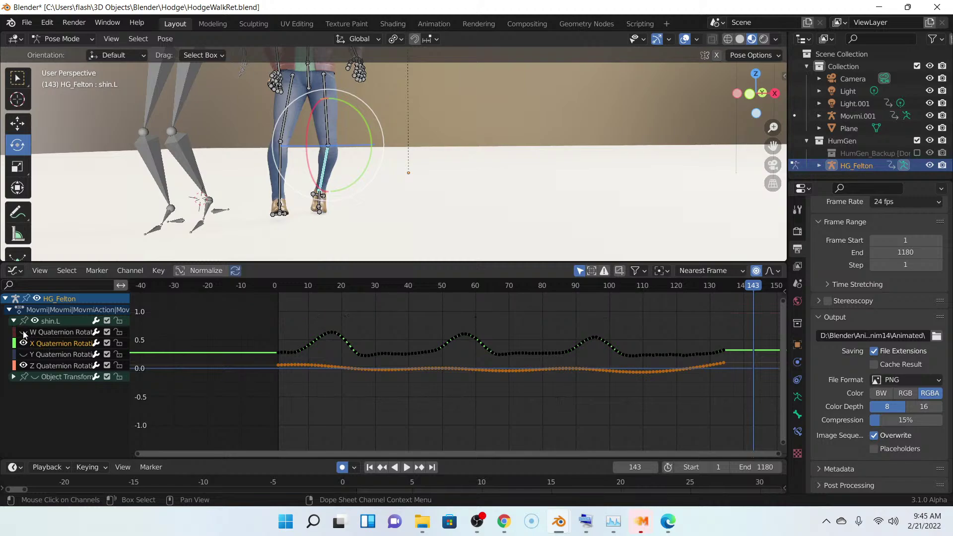
pyautogui.click(24, 366)
pyautogui.press('Home')
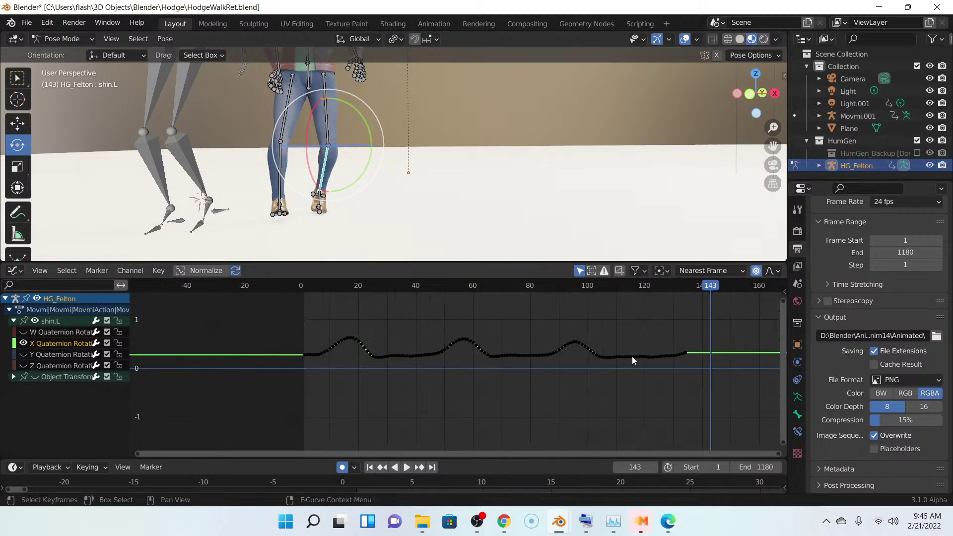
# - Play and scrub the walk from a side view to examine the left knee bend, stopping at frame 18
pyautogui.hotkey('shift', 'ctrl', 'space')
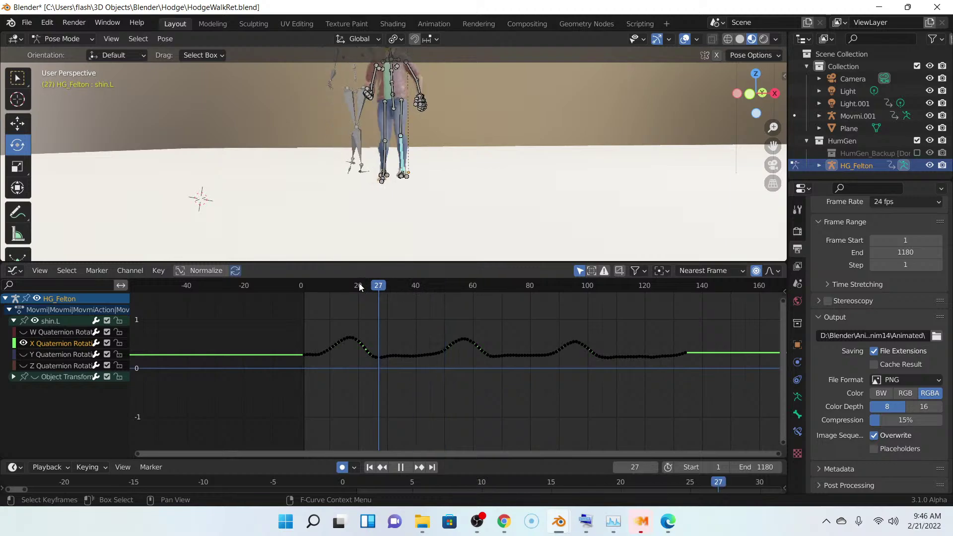
pyautogui.moveTo(331, 286); pyautogui.dragTo(350, 285)
pyautogui.press('space')
pyautogui.moveTo(420, 189); pyautogui.dragTo(351, 181, button='middle')
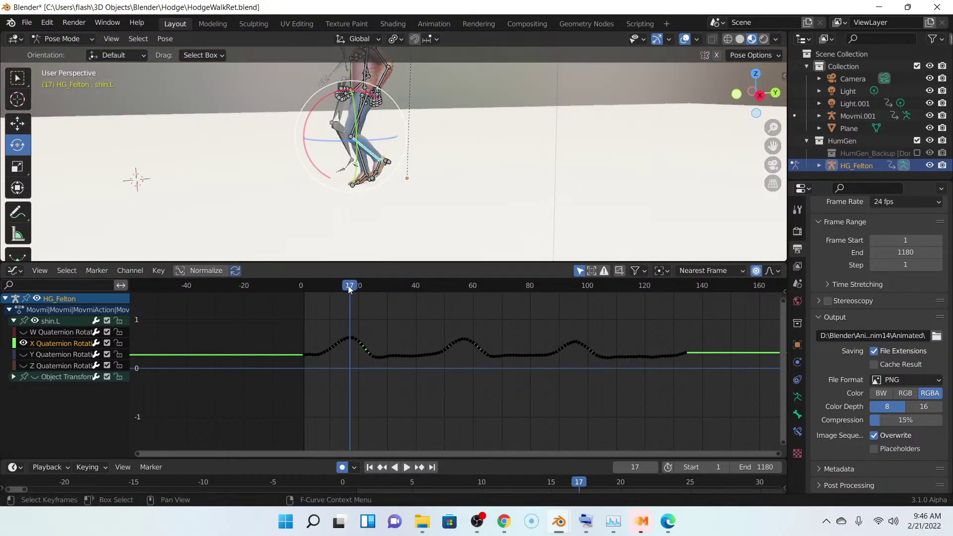
pyautogui.moveTo(348, 286); pyautogui.dragTo(307, 285)
pyautogui.press('space')
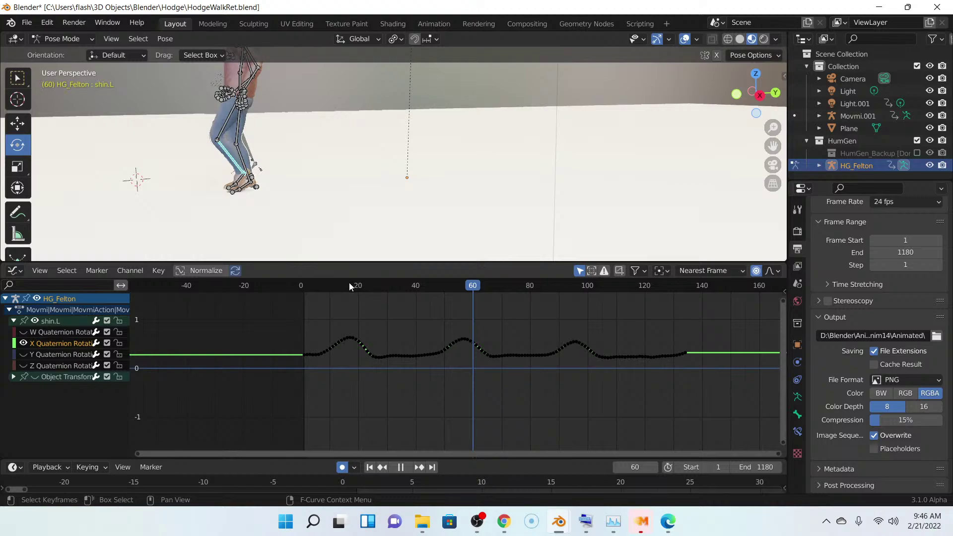
pyautogui.moveTo(376, 285); pyautogui.dragTo(354, 286)
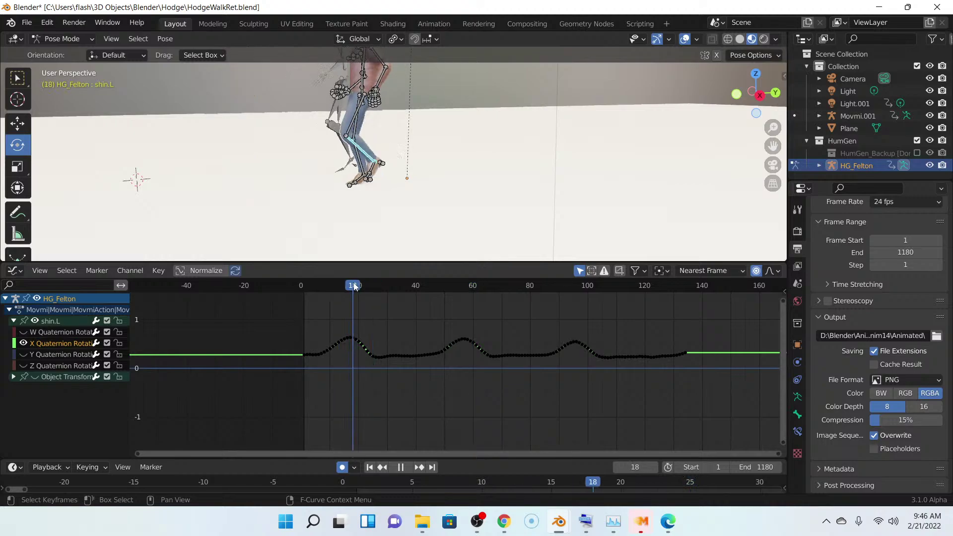
pyautogui.press('space')
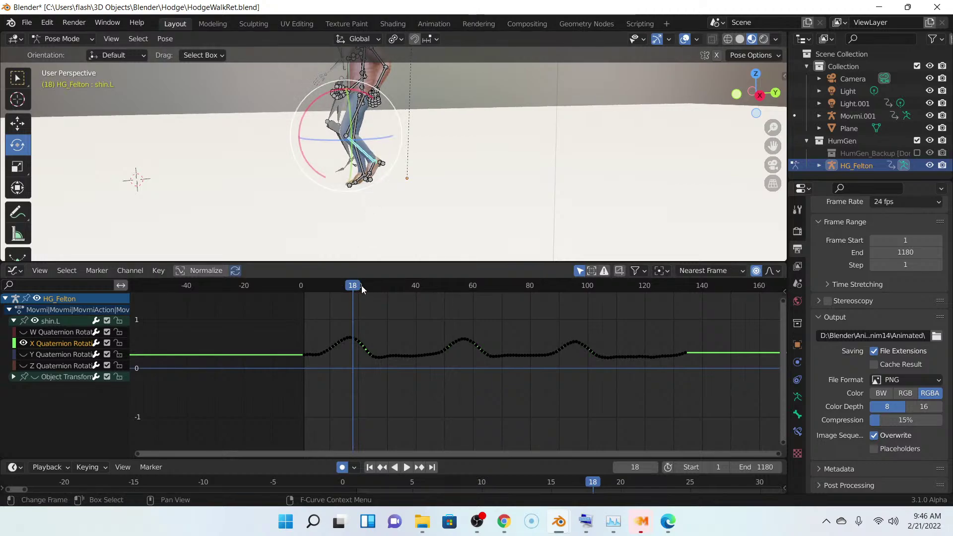
# - Advance the walk to frame 29 and rotate shin.L slightly about the X axis, keying the new pose
pyautogui.press('space')
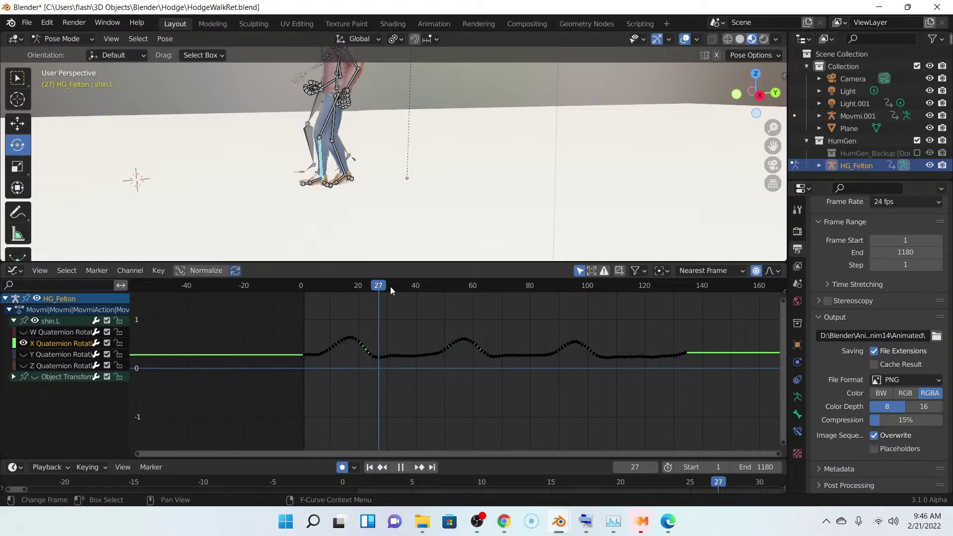
pyautogui.click(380, 287)
pyautogui.press('space')
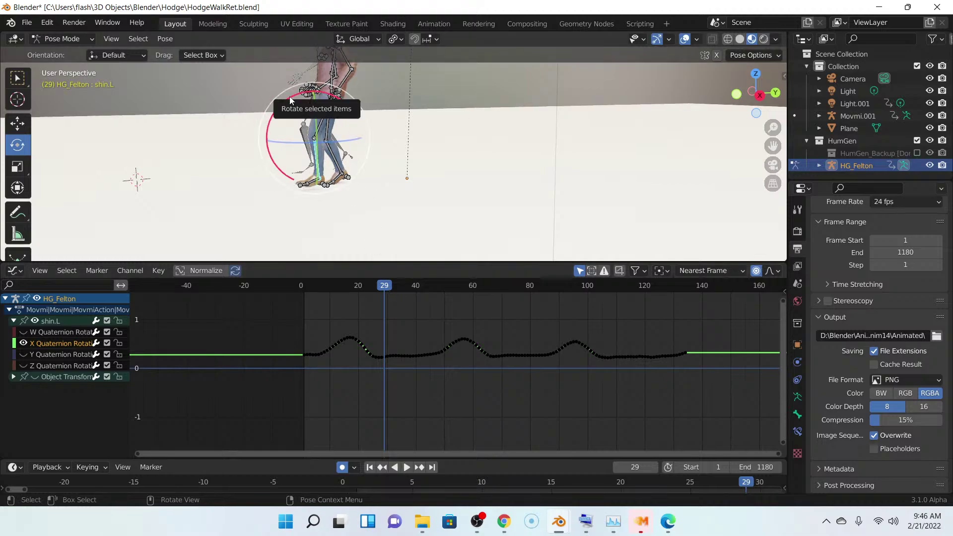
pyautogui.moveTo(290, 94); pyautogui.dragTo(307, 113)
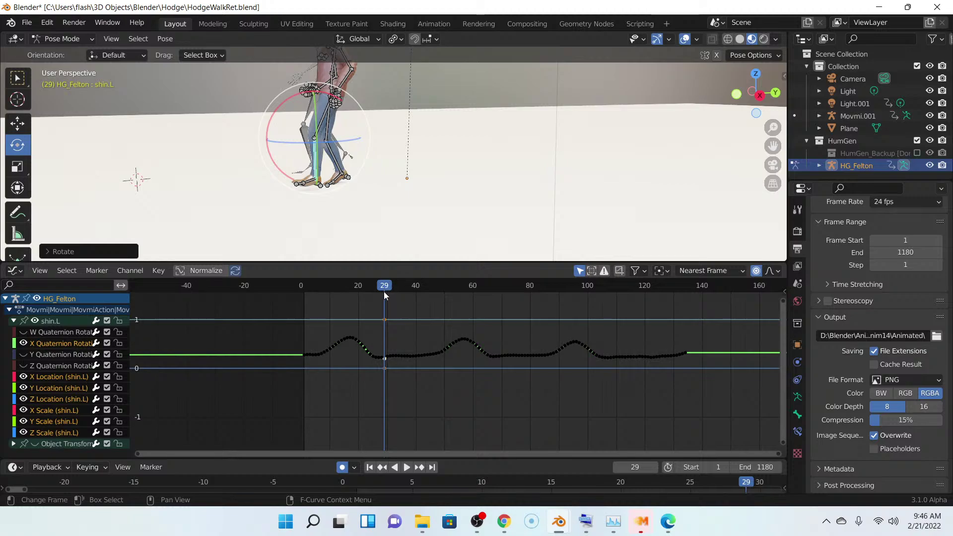
# - Advance the walk to frame 67 and rotate shin.L about the X axis, refining the keyed pose from side and front views
pyautogui.press('space')
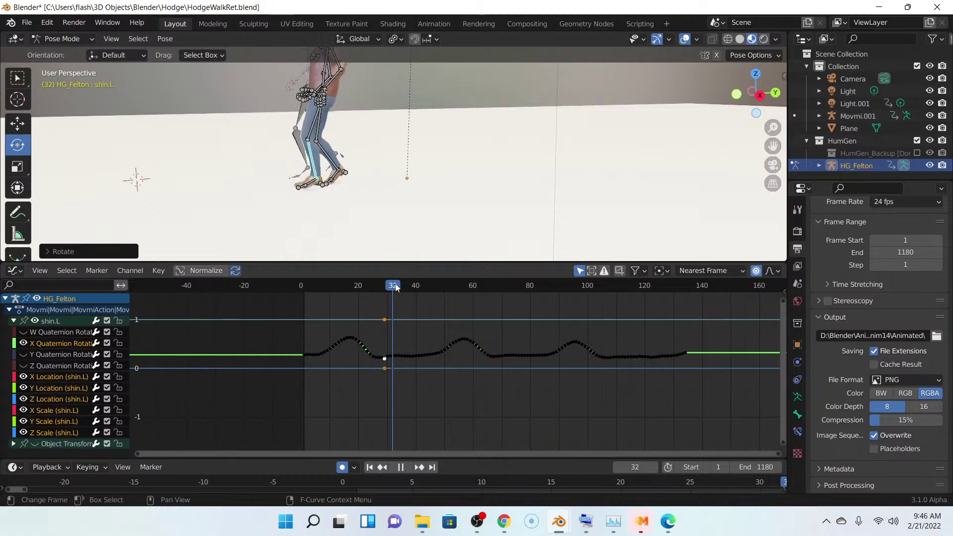
pyautogui.moveTo(407, 286); pyautogui.dragTo(493, 288)
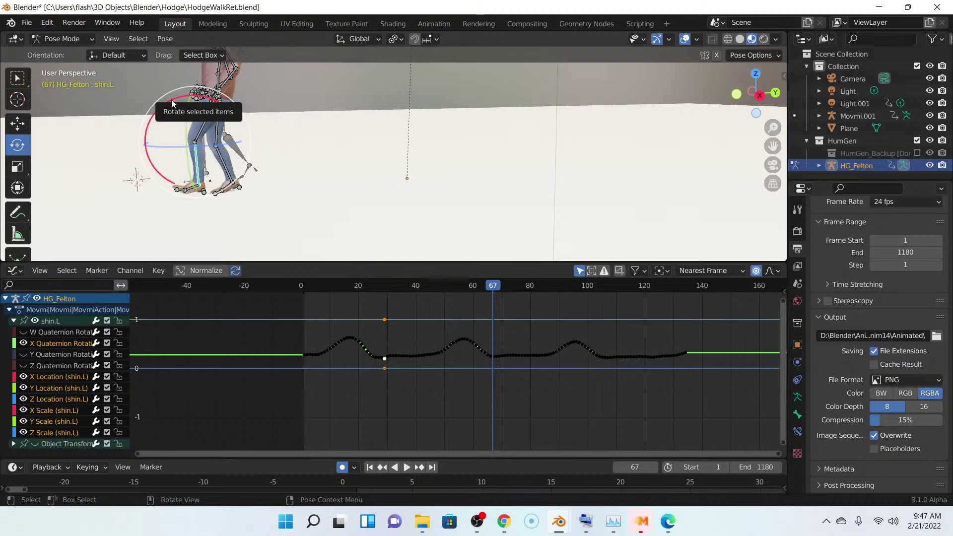
pyautogui.moveTo(172, 100); pyautogui.dragTo(182, 103)
pyautogui.moveTo(181, 103); pyautogui.dragTo(333, 155, button='middle')
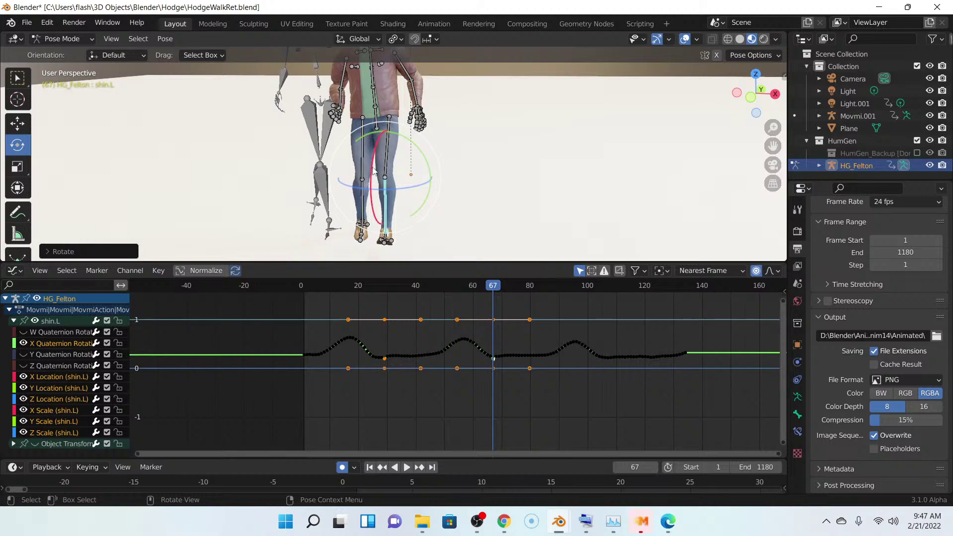
pyautogui.moveTo(373, 170)
pyautogui.mouseDown()
pyautogui.moveTo(376, 159)
pyautogui.moveTo(378, 167)
pyautogui.mouseUp()
pyautogui.moveTo(377, 168); pyautogui.dragTo(338, 215, button='middle')
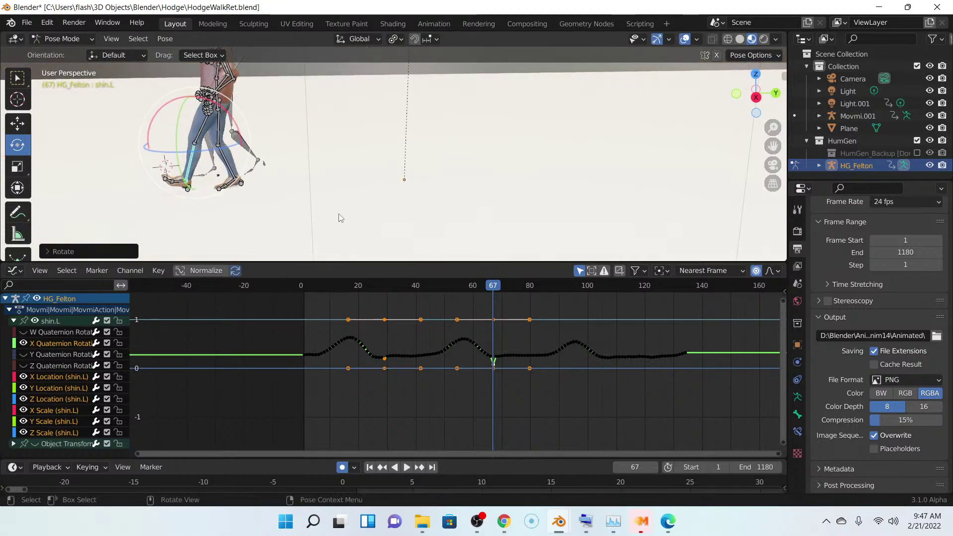
# - Play the walk on to frame 111 and rotate shin.L slightly about the X axis, keying the new pose
pyautogui.click(479, 285)
pyautogui.press('space')
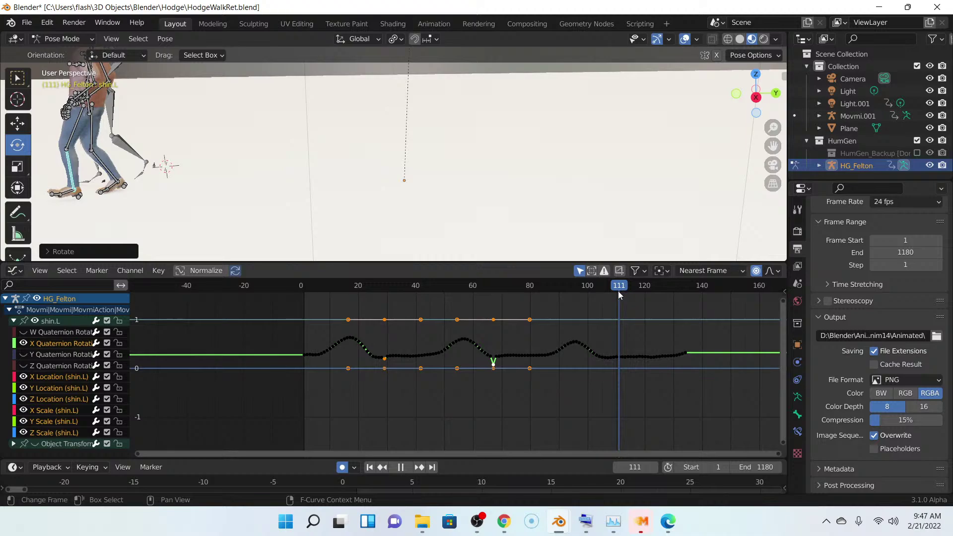
pyautogui.press('space')
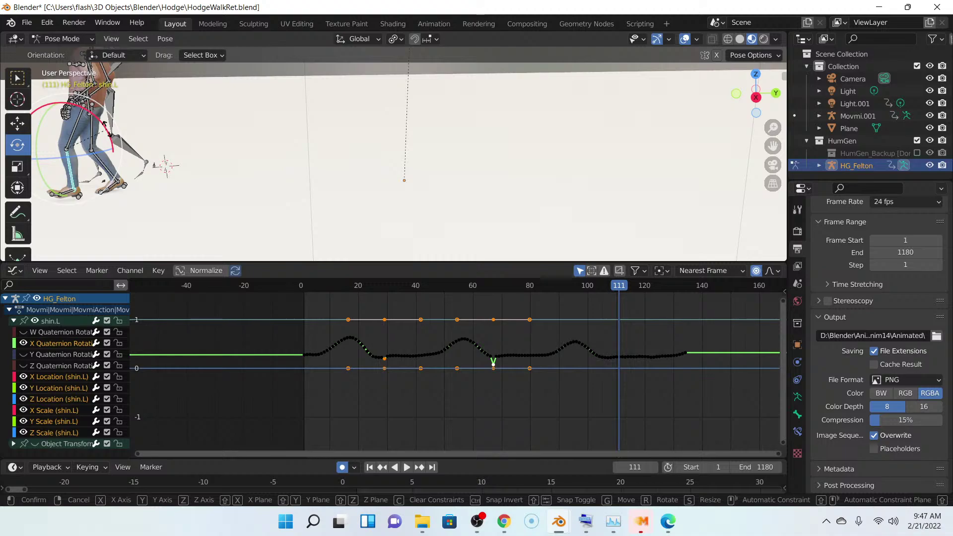
pyautogui.moveTo(107, 130); pyautogui.dragTo(154, 167)
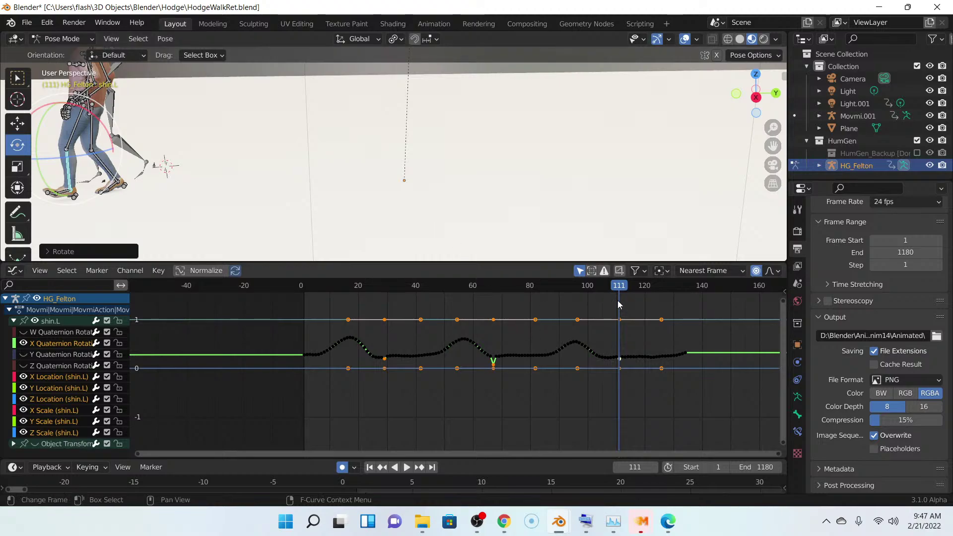
# - Scrub back to frame 26 and play in reverse to frame 7, examining both lower legs up close from different angles
pyautogui.moveTo(586, 289); pyautogui.dragTo(376, 290)
pyautogui.scroll(3, 365, 201)
pyautogui.moveTo(365, 201); pyautogui.dragTo(493, 192, button='middle')
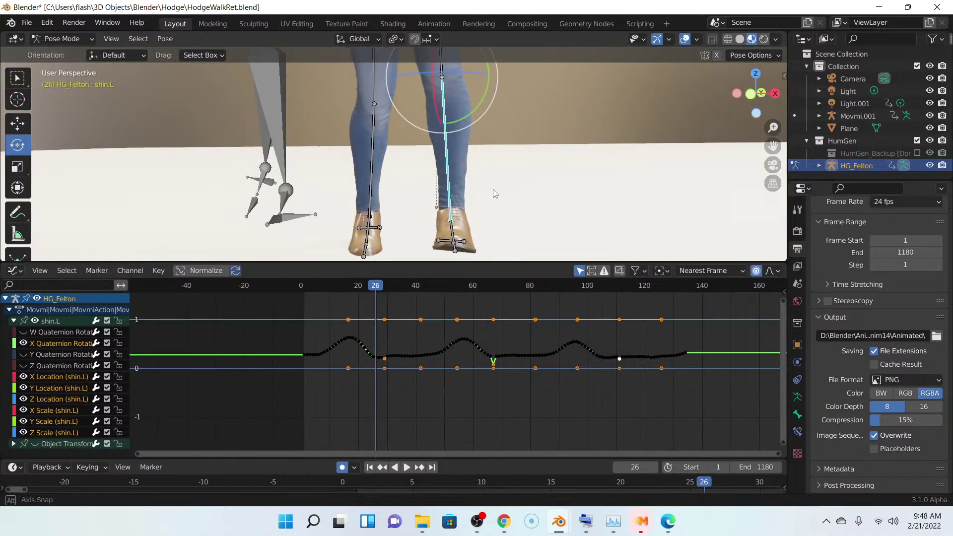
pyautogui.moveTo(444, 233); pyautogui.dragTo(486, 216, button='middle')
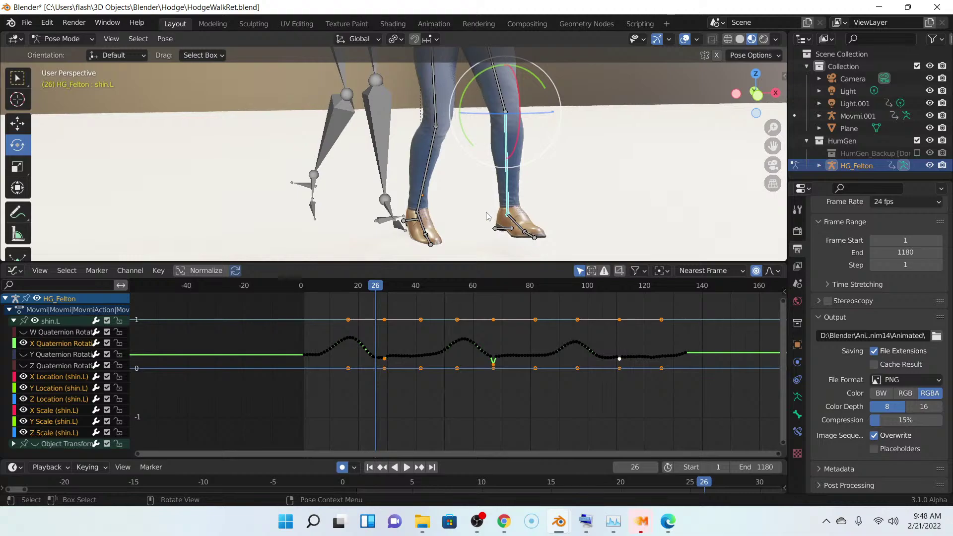
pyautogui.scroll(4, 497, 218)
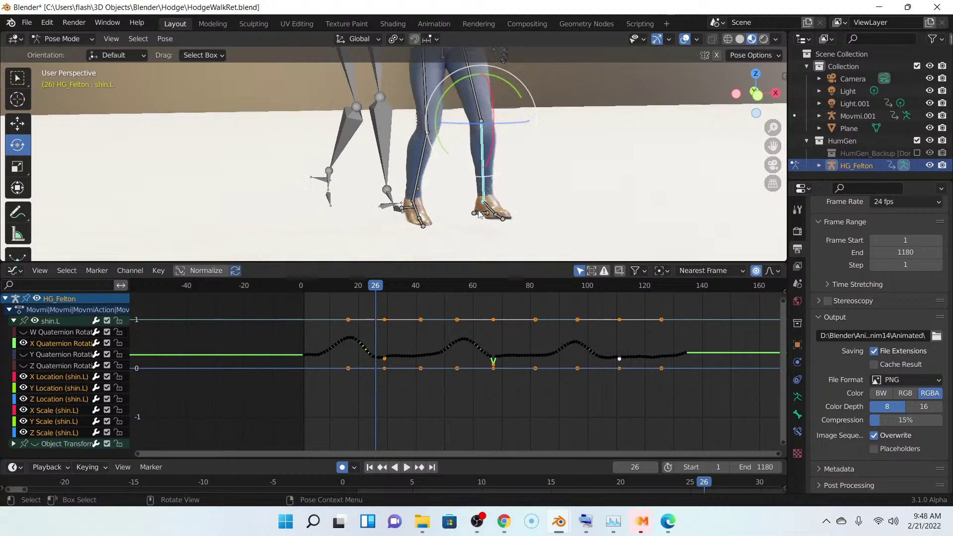
pyautogui.moveTo(515, 211); pyautogui.dragTo(529, 201, button='middle')
pyautogui.hotkey('ctrl', 'shift', 'space')
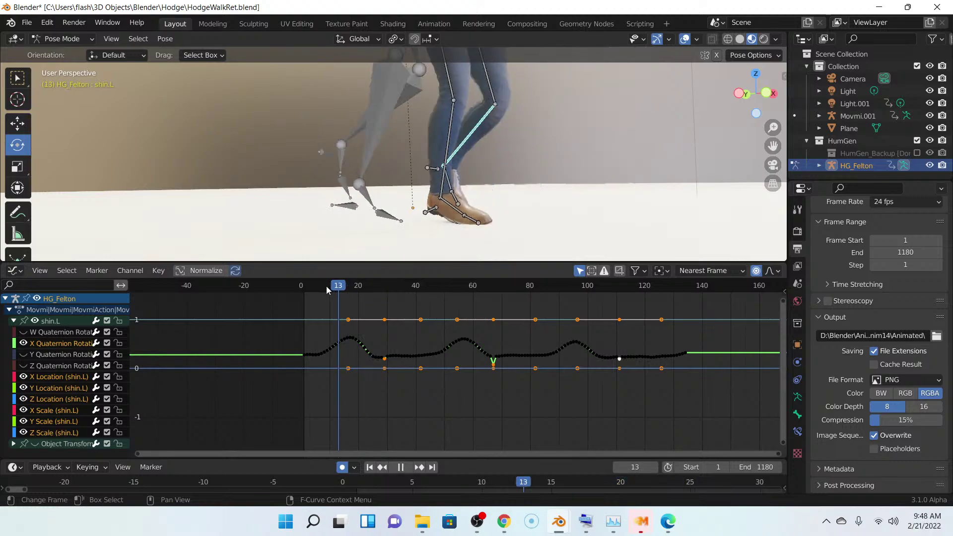
pyautogui.press('space')
pyautogui.moveTo(493, 188); pyautogui.dragTo(400, 139, button='middle')
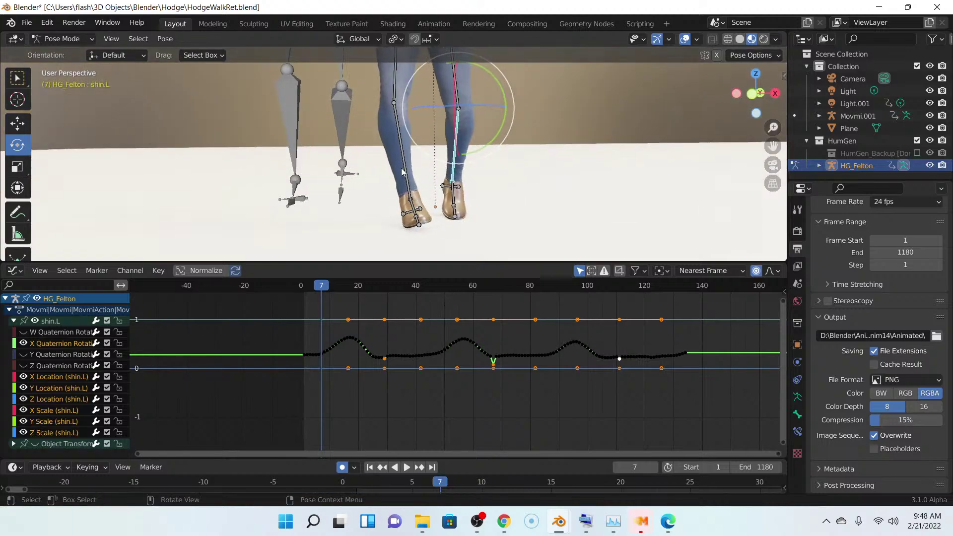
# - Select the shin.R bone and show only its Z quaternion rotation curve in the graph
pyautogui.click(400, 137)
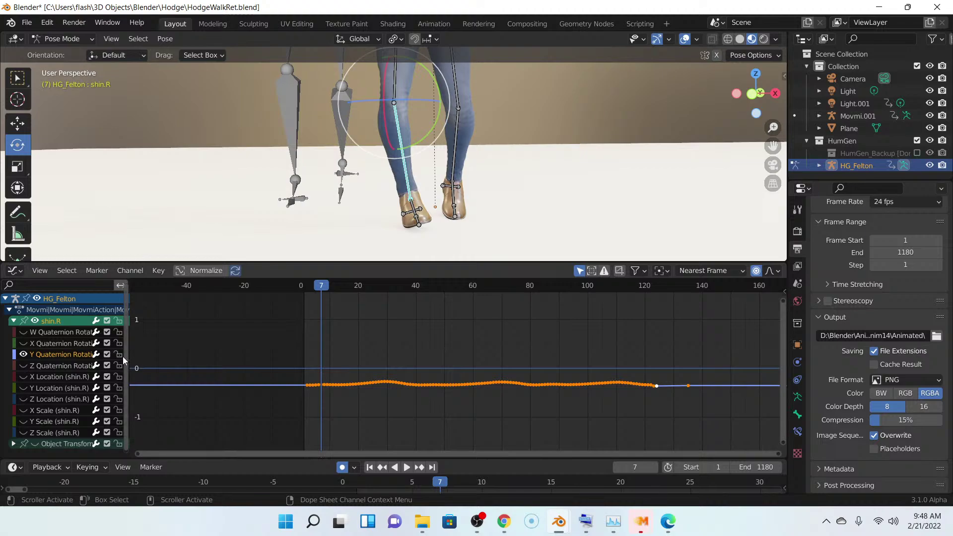
pyautogui.click(44, 344)
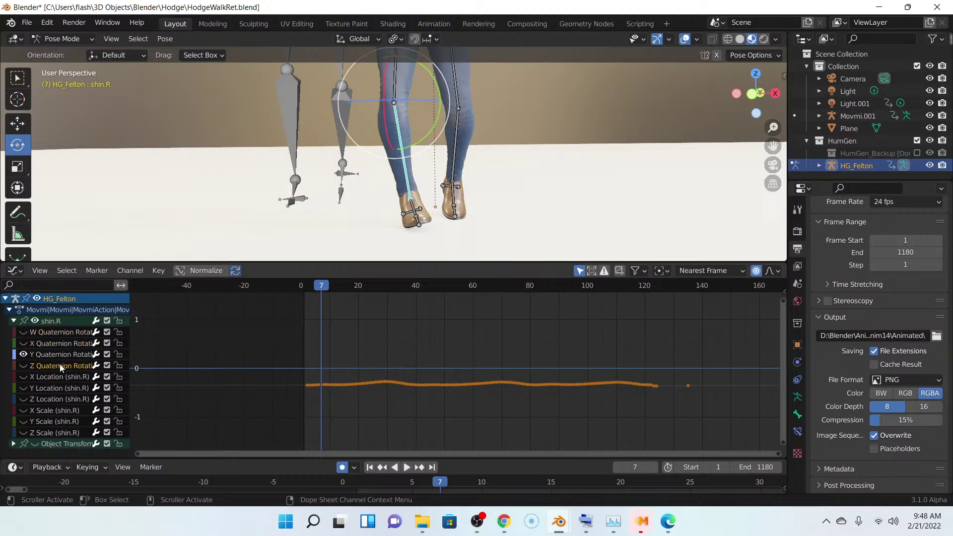
pyautogui.click(24, 365)
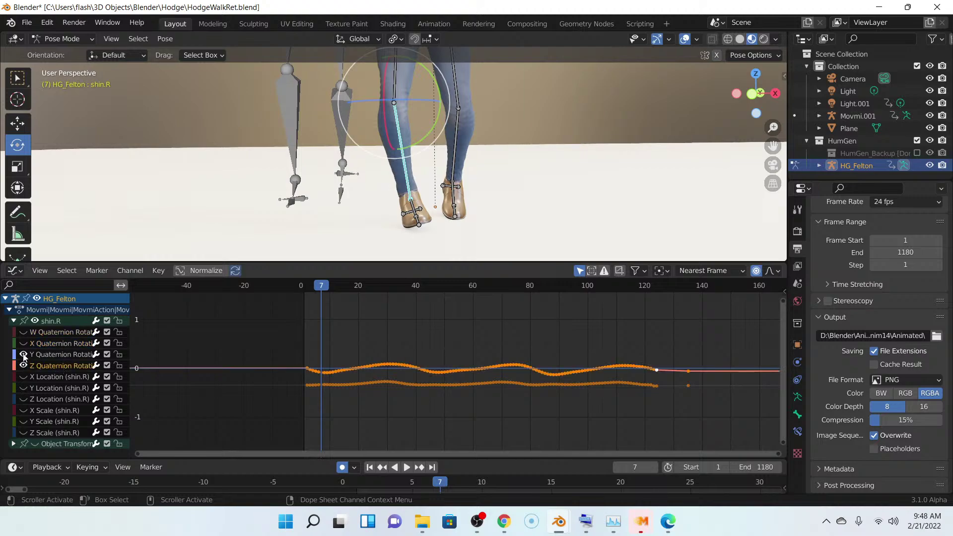
pyautogui.click(24, 354)
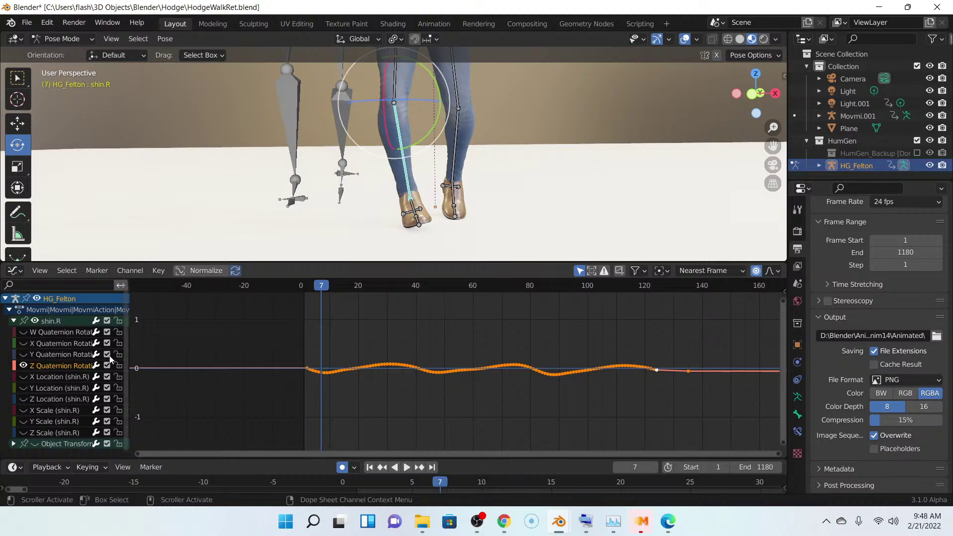
# - Select all keyframes except the last on shin.R's Z quaternion rotation curve and smooth them repeatedly to flatten the waves
pyautogui.moveTo(671, 398); pyautogui.dragTo(302, 326)
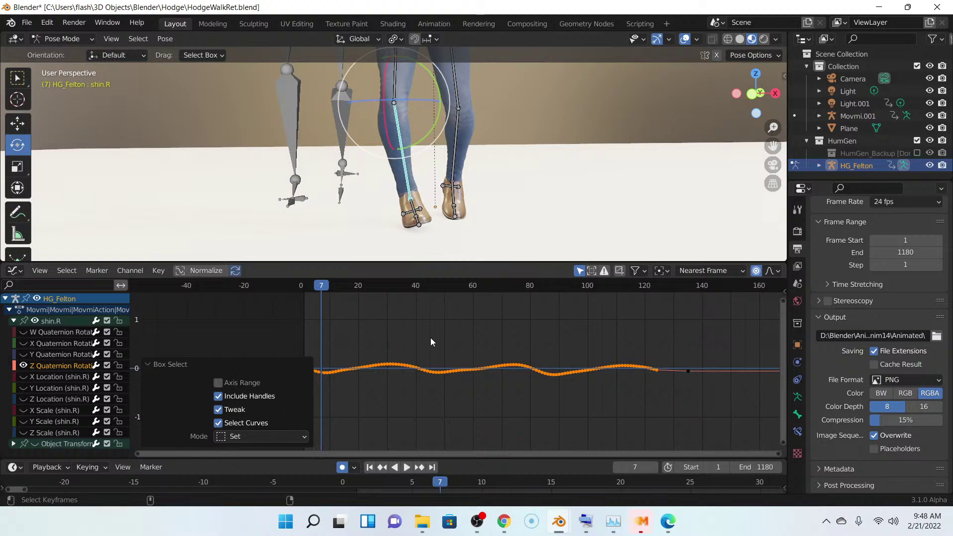
pyautogui.hotkey('alt', 'o')
pyautogui.hotkey('alt', 'o')
pyautogui.hotkey('alt', 'o')
pyautogui.hotkey('alt', 'o')
pyautogui.hotkey('alt', 'o')
pyautogui.hotkey('alt', 'o')
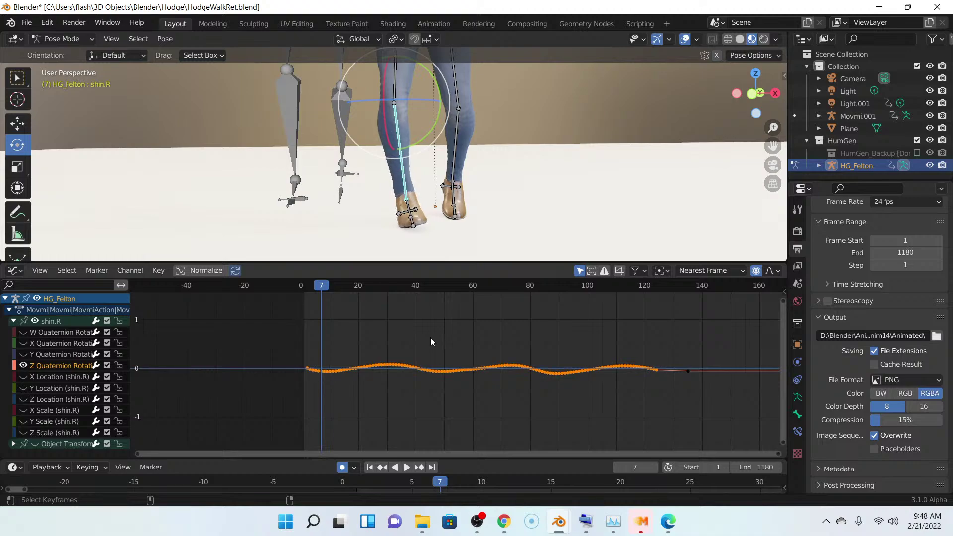
pyautogui.hotkey('alt', 'o')
pyautogui.hotkey('alt', 'o')
pyautogui.hotkey('alt', 'o')
pyautogui.hotkey('alt', 'o')
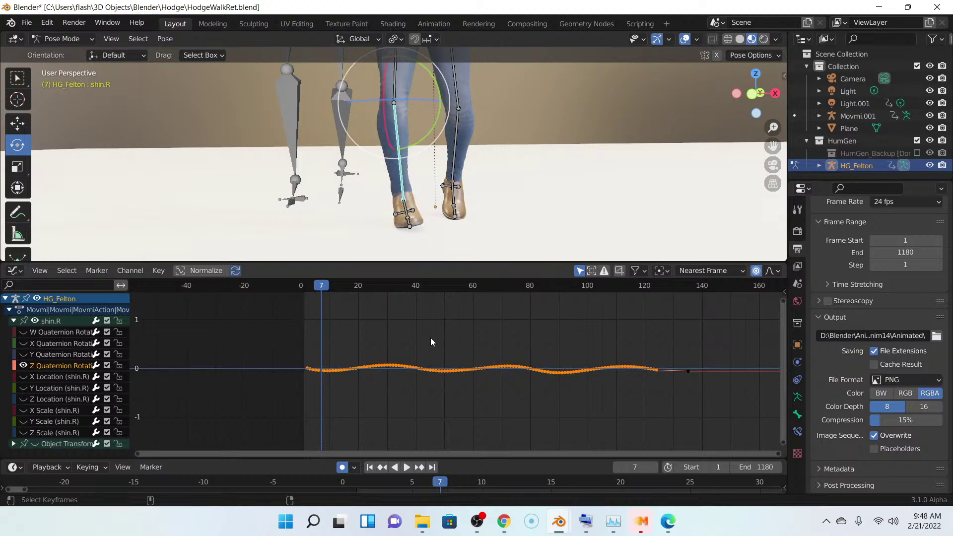
pyautogui.hotkey('alt', 'o')
pyautogui.hotkey('alt', 'o')
pyautogui.hotkey('alt', 'o')
pyautogui.hotkey('alt', 'o')
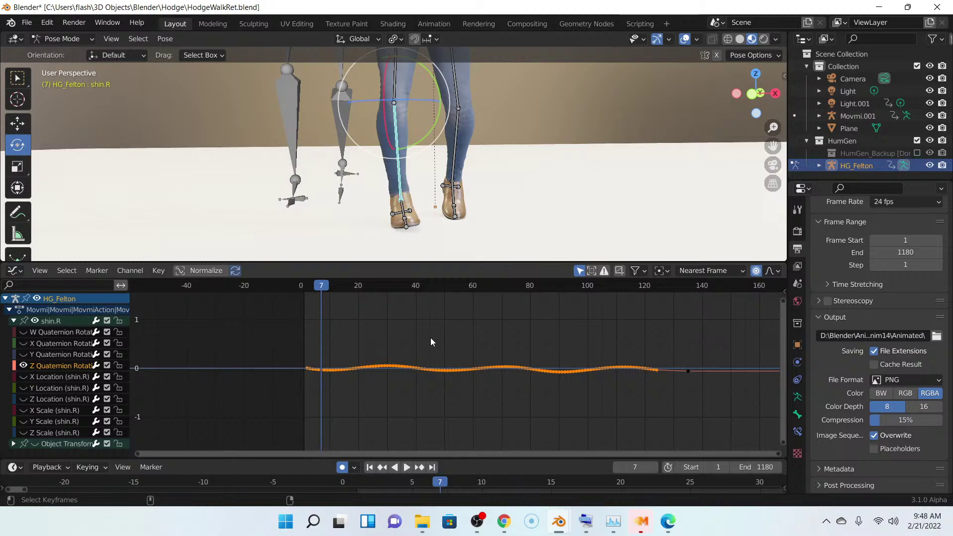
pyautogui.hotkey('alt', 'o')
pyautogui.hotkey('alt', 'o')
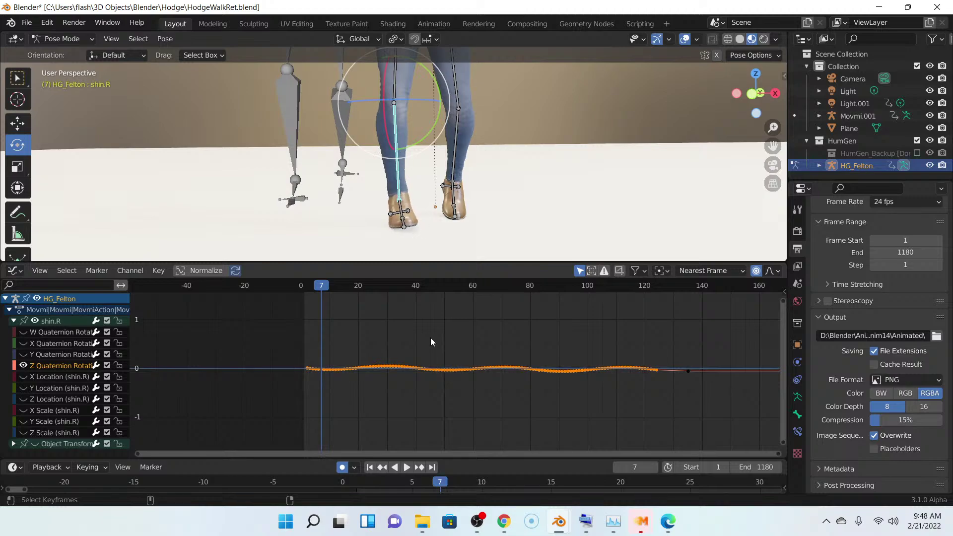
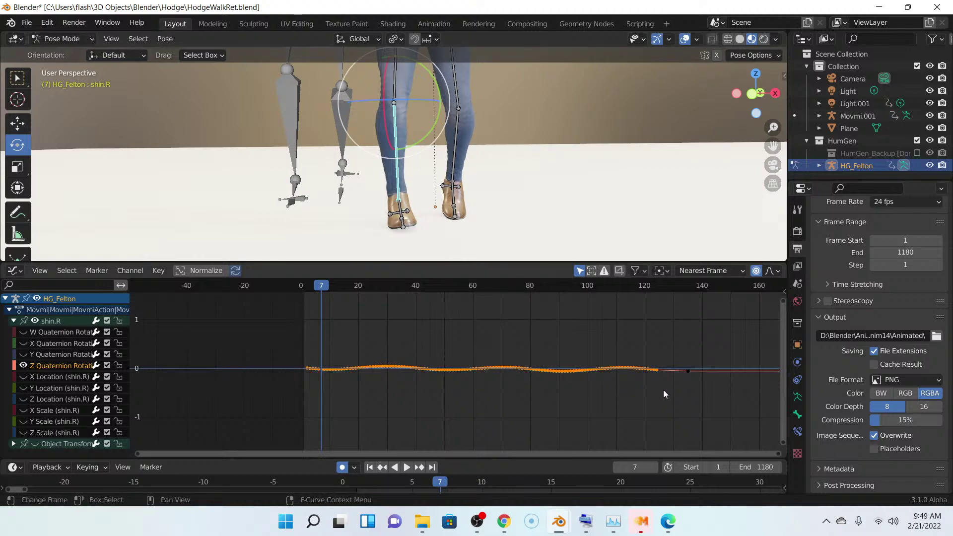
# - Frame the smoothed curve and play the walk to about frame 123 from the front, checking the right shin, then return to frame 5
pyautogui.press('Home')
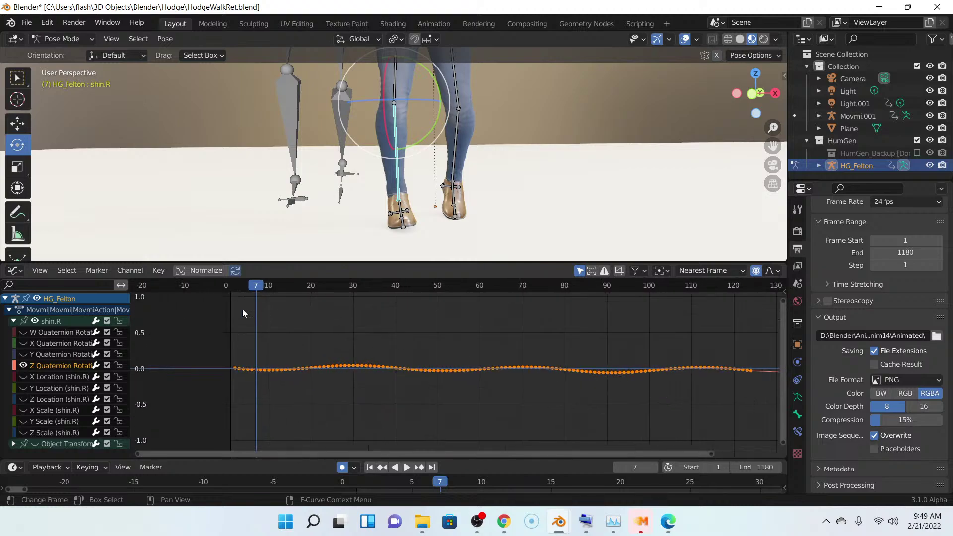
pyautogui.scroll(-1, 547, 383)
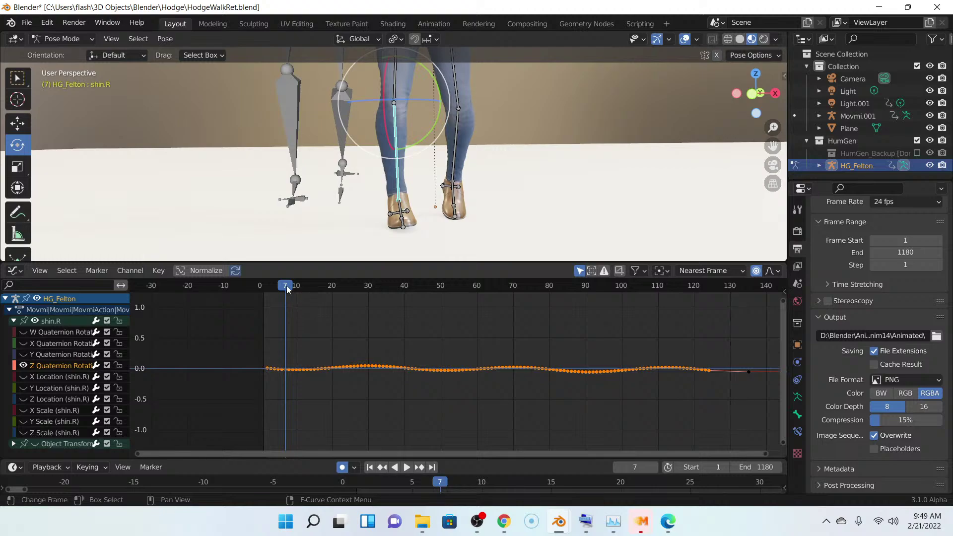
pyautogui.press('space')
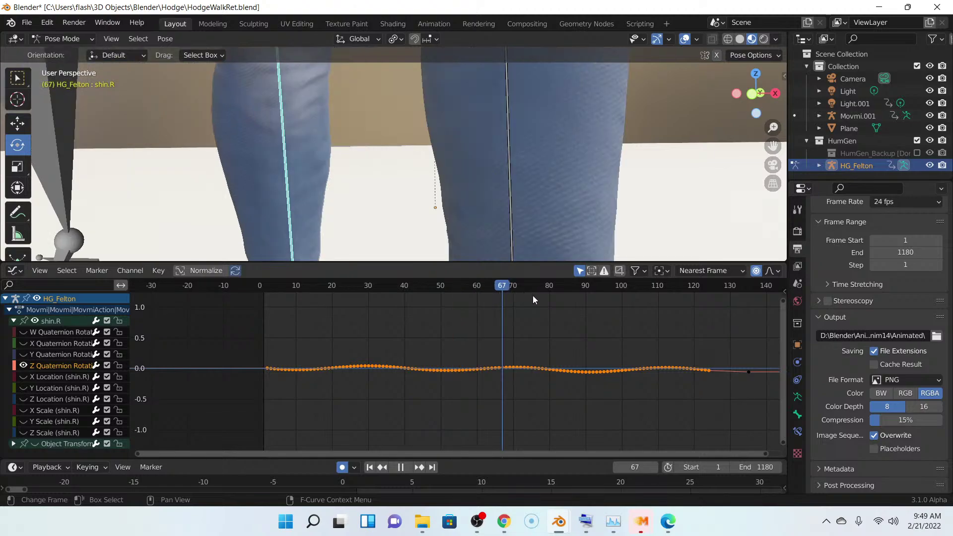
pyautogui.press('space')
pyautogui.scroll(-3, 533, 296)
pyautogui.scroll(-4, 481, 183)
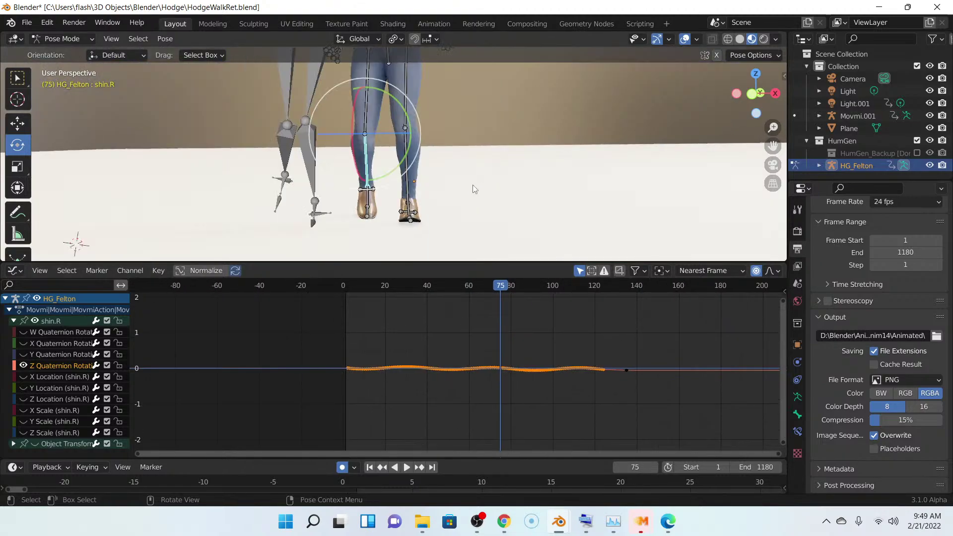
pyautogui.press('space')
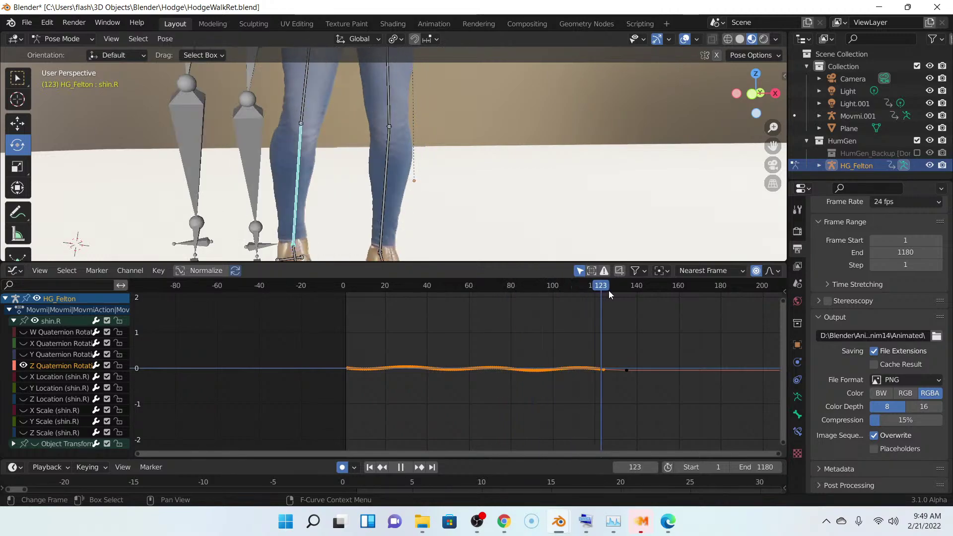
pyautogui.moveTo(618, 291); pyautogui.dragTo(354, 293)
pyautogui.press('space')
pyautogui.scroll(-3, 500, 180)
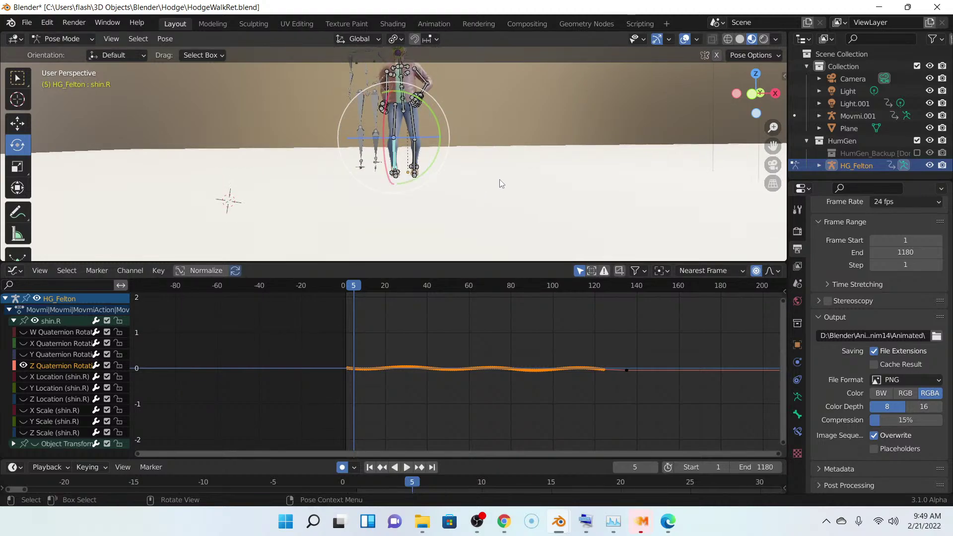
# - Replay the start of the walk from a close side view and examine both feet, stopping at frame 2
pyautogui.scroll(5, 502, 180)
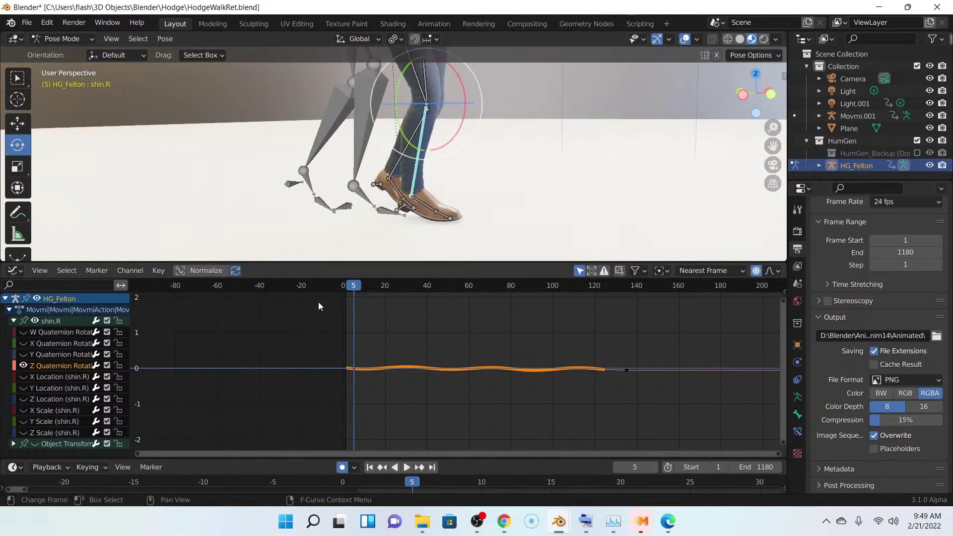
pyautogui.press('space')
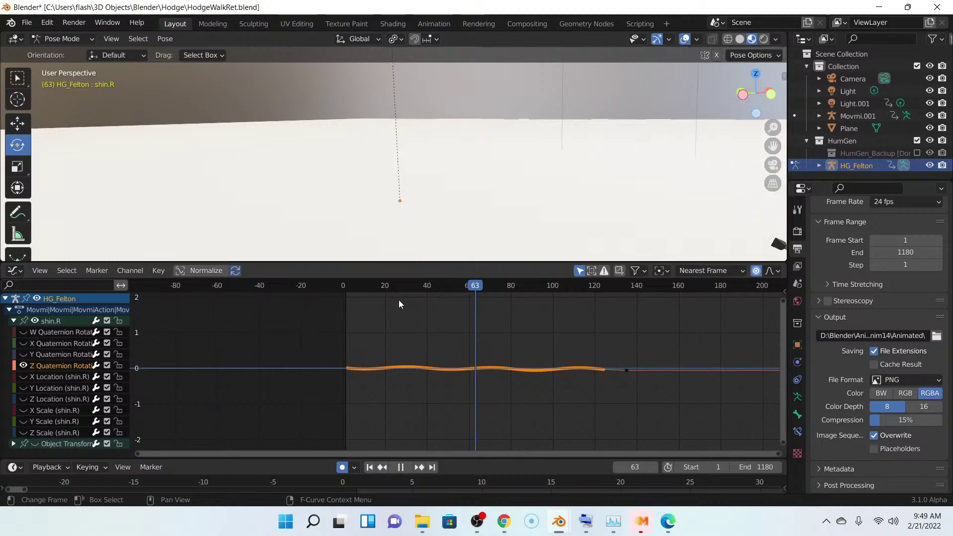
pyautogui.click(358, 300)
pyautogui.press('Escape')
pyautogui.click(356, 300)
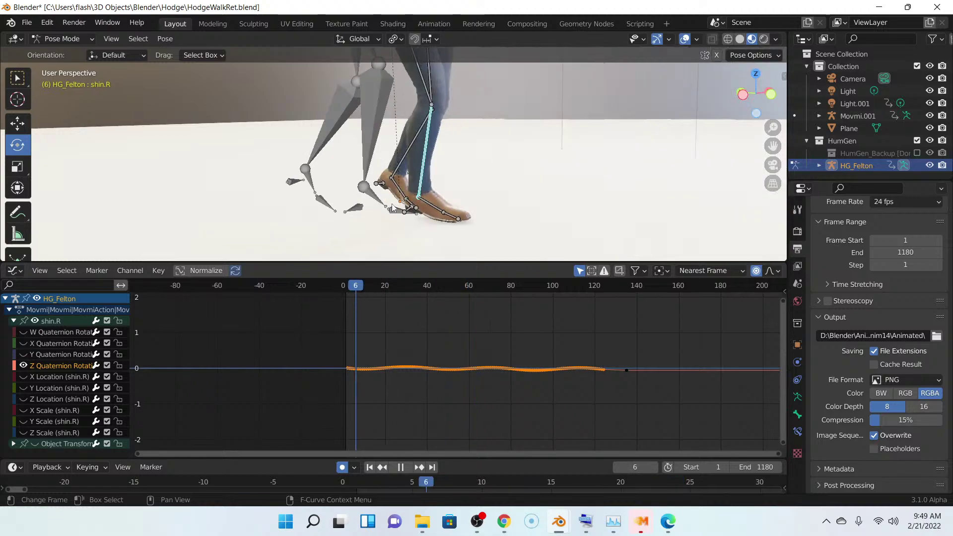
pyautogui.scroll(3, 439, 174)
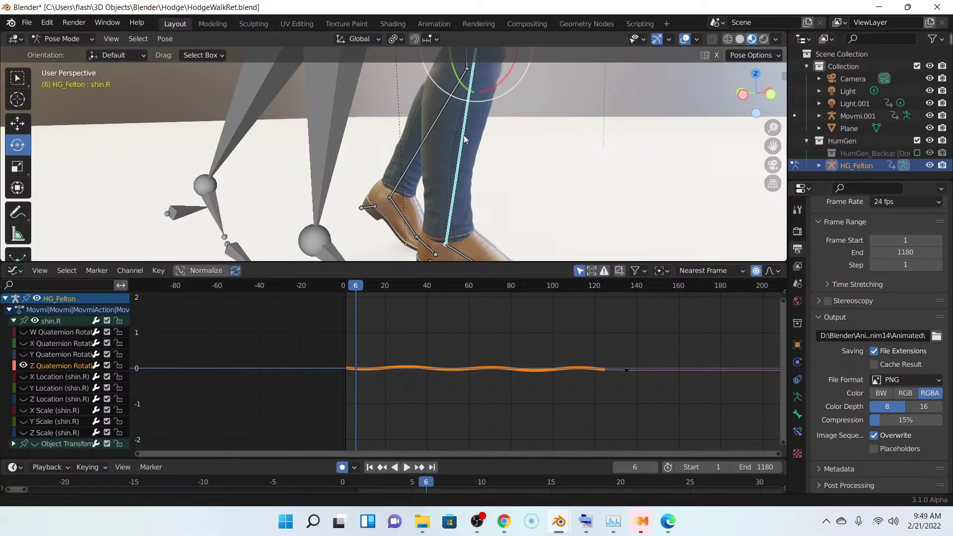
pyautogui.keyDown('shift'); pyautogui.moveTo(472, 164); pyautogui.dragTo(443, 227, button='middle'); pyautogui.keyUp('shift')
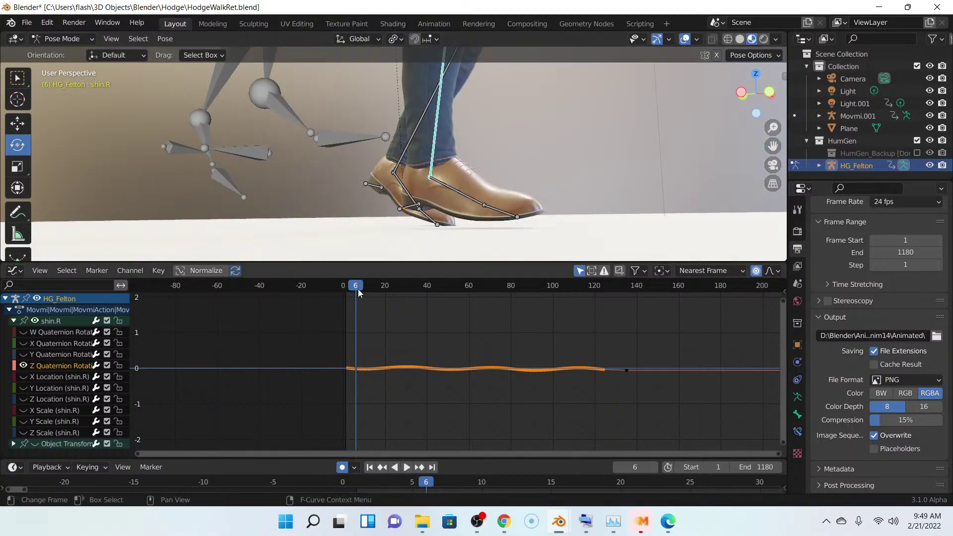
pyautogui.moveTo(353, 289); pyautogui.dragTo(350, 290)
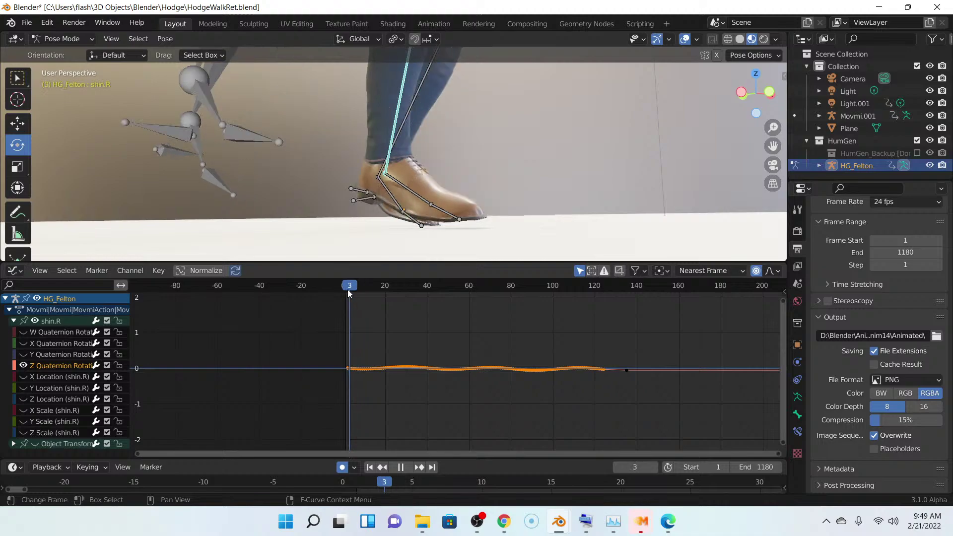
pyautogui.press('Escape')
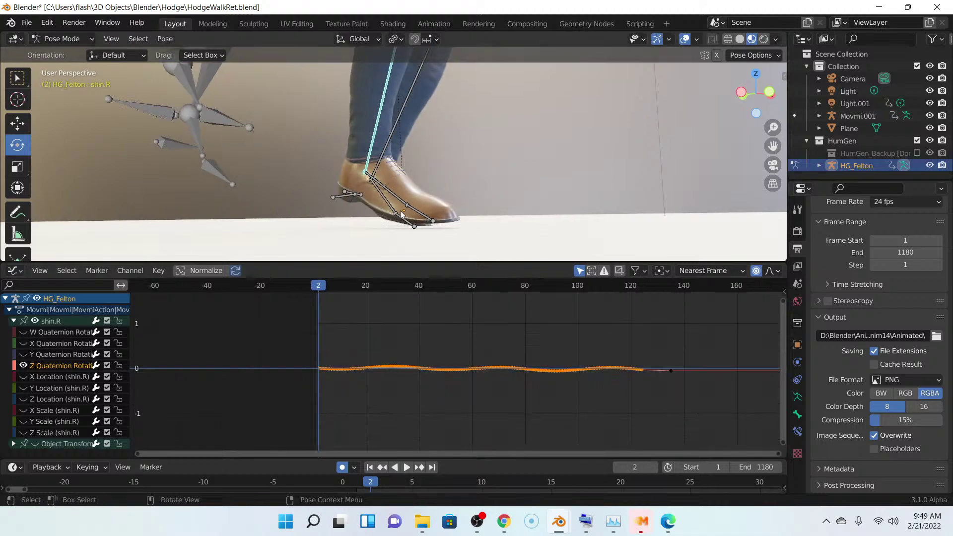
# - Select the foot.L bone and rotate it slightly about the global Y axis at frame 3 to adjust the left foot
pyautogui.moveTo(401, 215); pyautogui.dragTo(521, 220, button='middle')
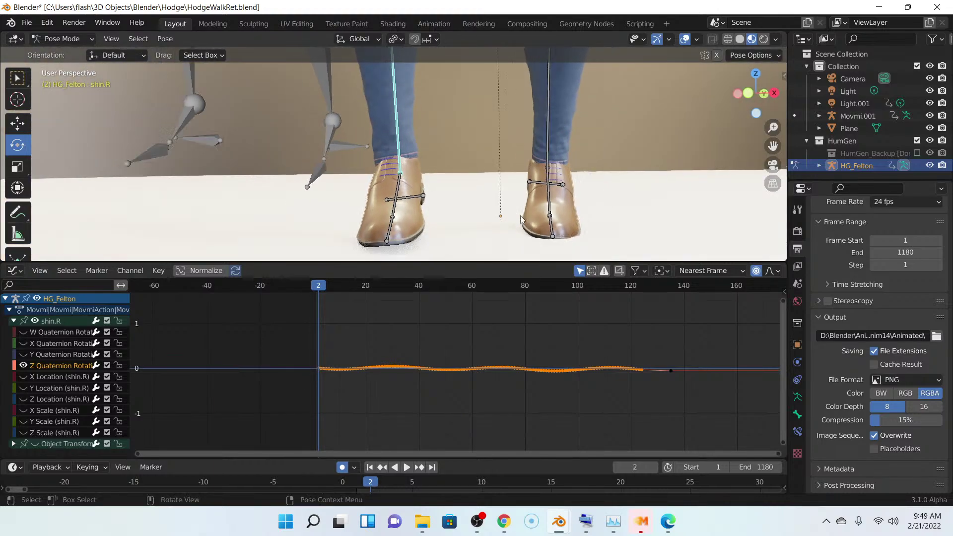
pyautogui.scroll(-2, 569, 204)
pyautogui.scroll(-1, 571, 198)
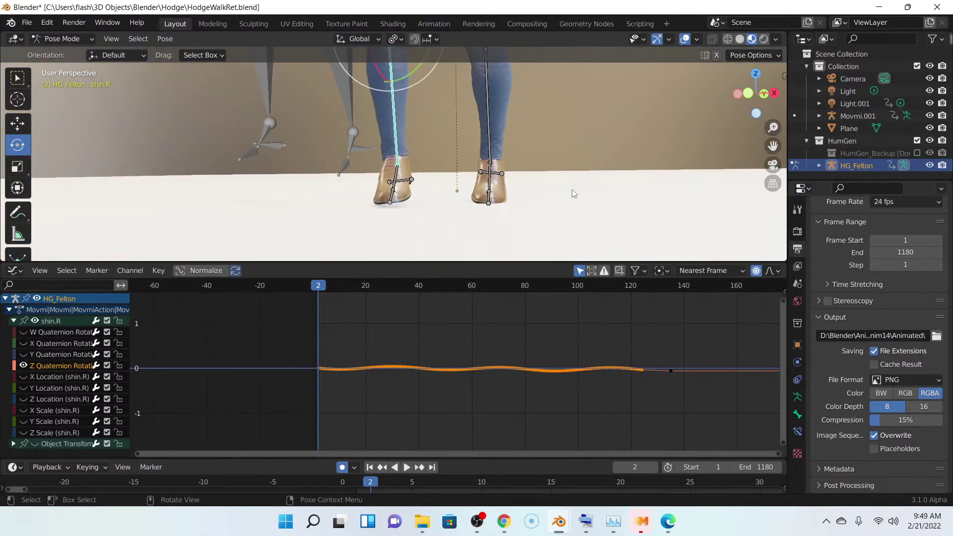
pyautogui.scroll(3, 563, 185)
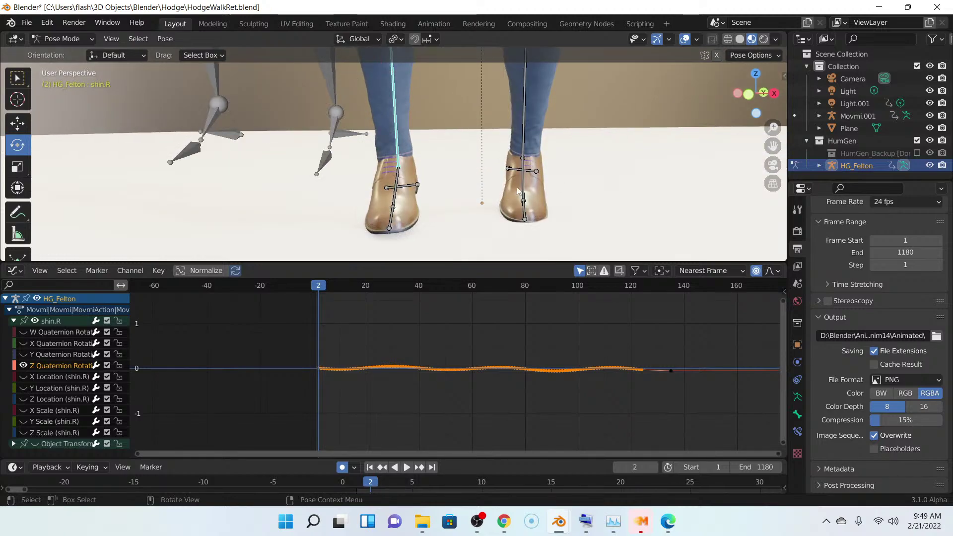
pyautogui.click(524, 196)
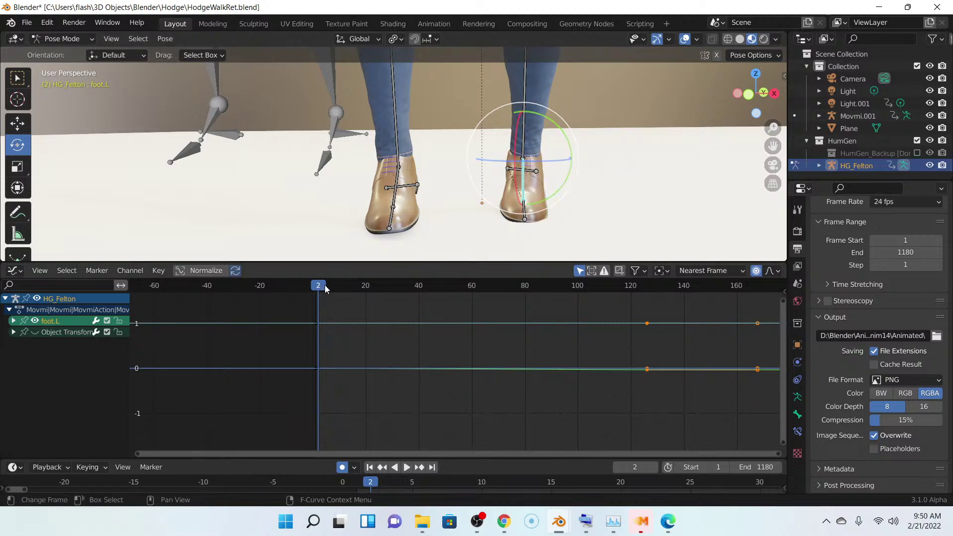
pyautogui.press('space')
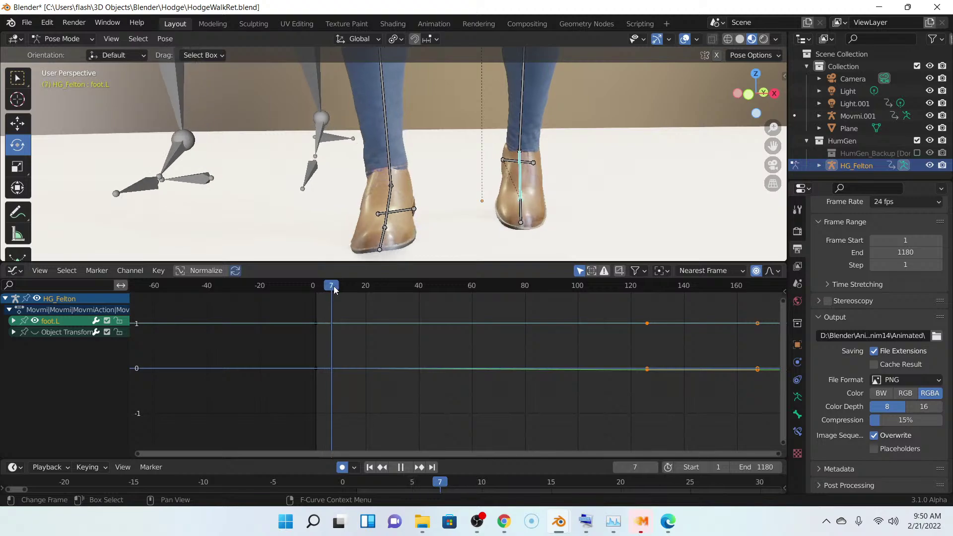
pyautogui.press('Escape')
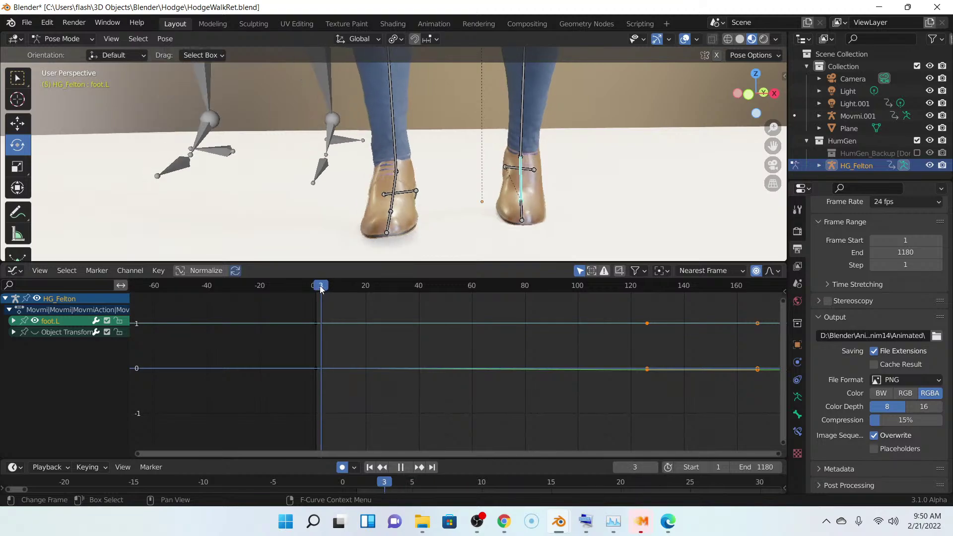
pyautogui.moveTo(548, 199); pyautogui.dragTo(571, 179, button='middle')
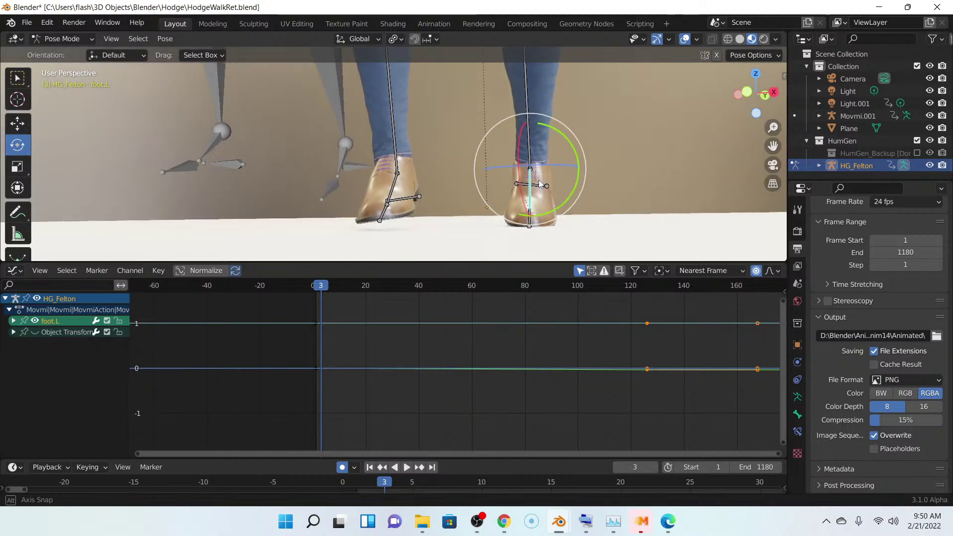
pyautogui.moveTo(579, 162); pyautogui.dragTo(575, 154)
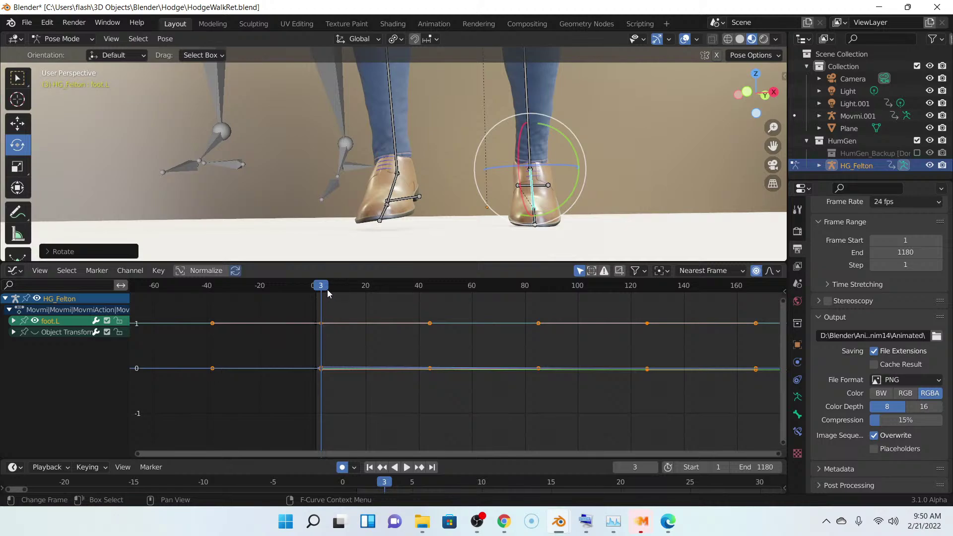
# - Go to frame 1 and rotate foot.L slightly about the global Y axis to key the left foot there
pyautogui.moveTo(323, 287); pyautogui.dragTo(317, 286)
pyautogui.press('space')
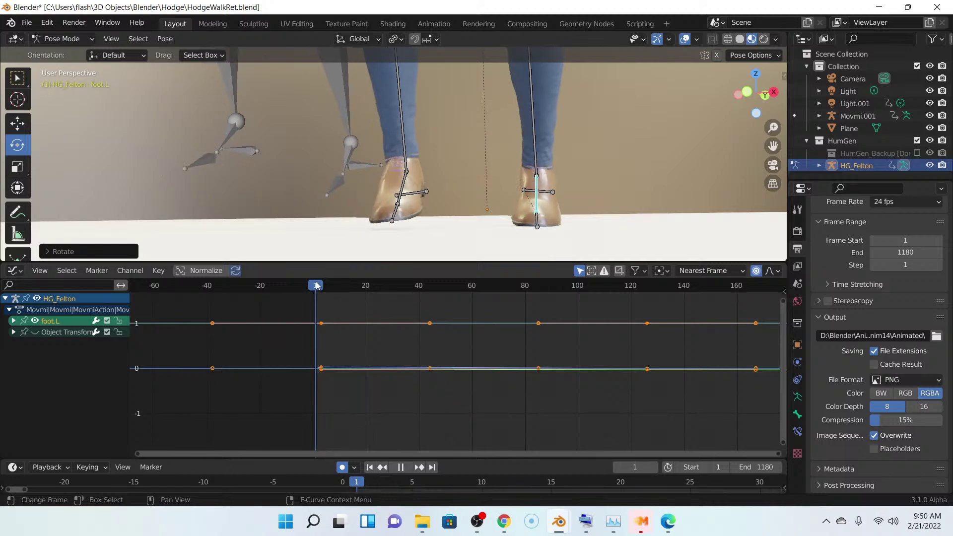
pyautogui.press('space')
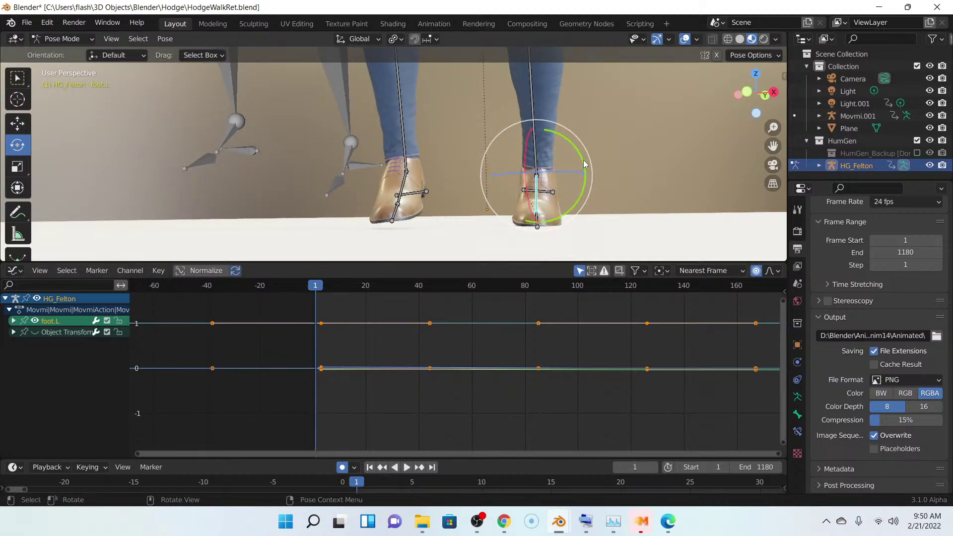
pyautogui.moveTo(575, 158); pyautogui.dragTo(580, 154)
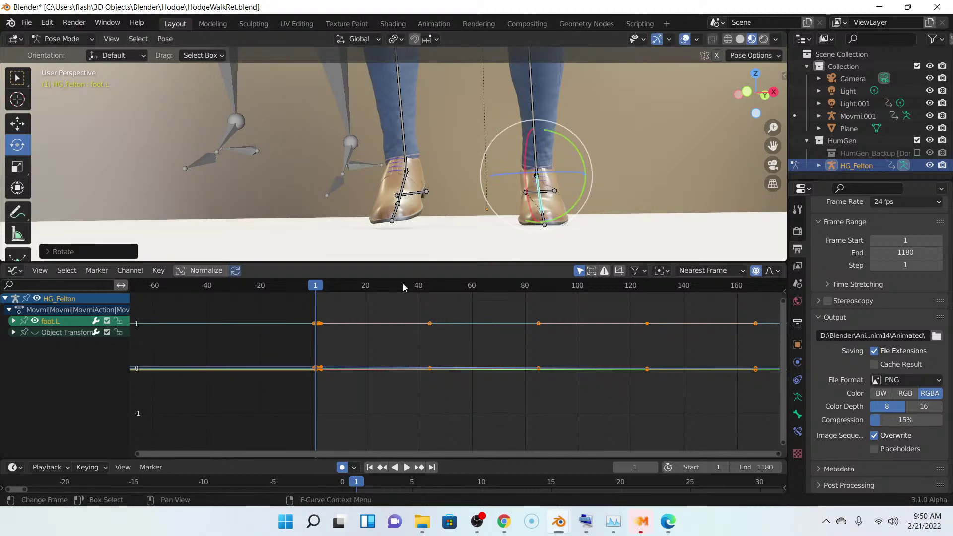
# - Play the walk to frame 14, select foot.R and rotate it about the global Y and X axes to straighten the right foot
pyautogui.press('space')
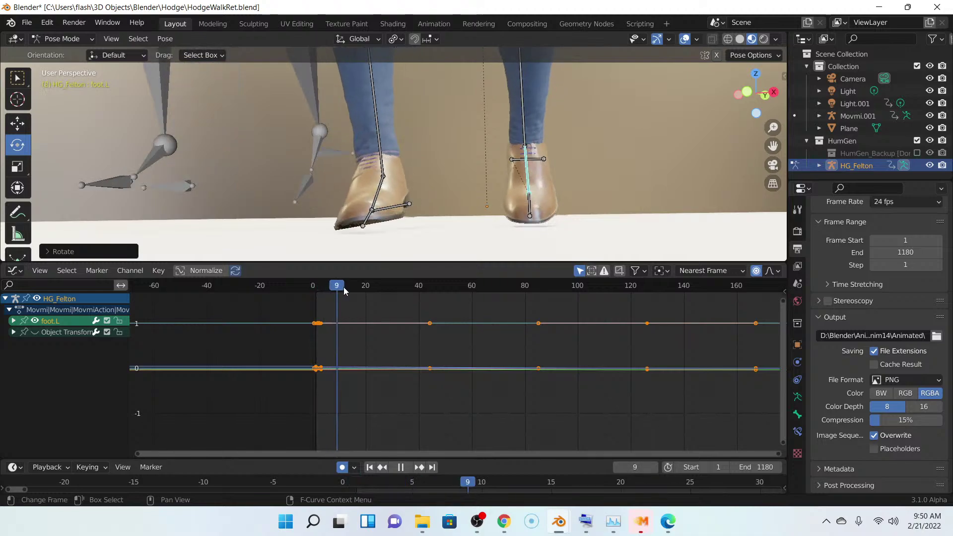
pyautogui.press('space')
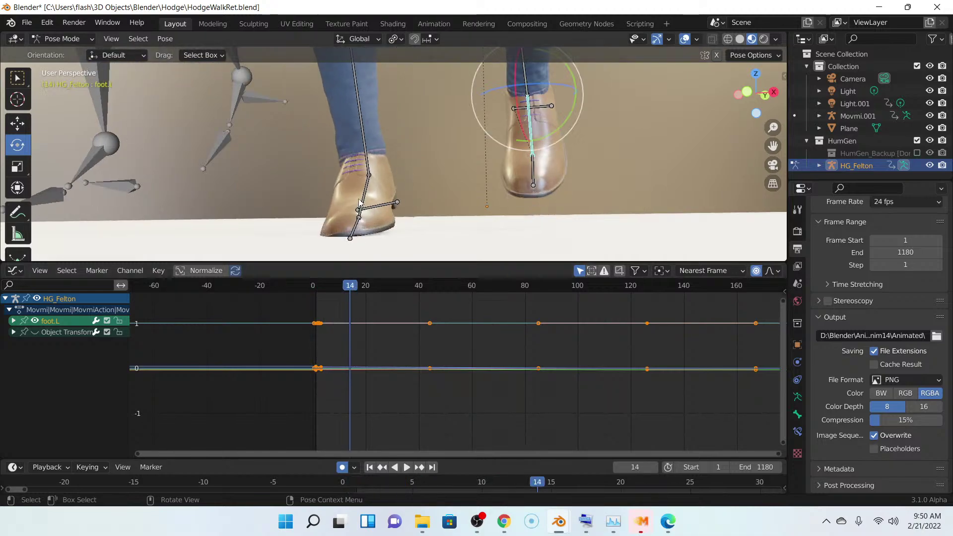
pyautogui.click(364, 197)
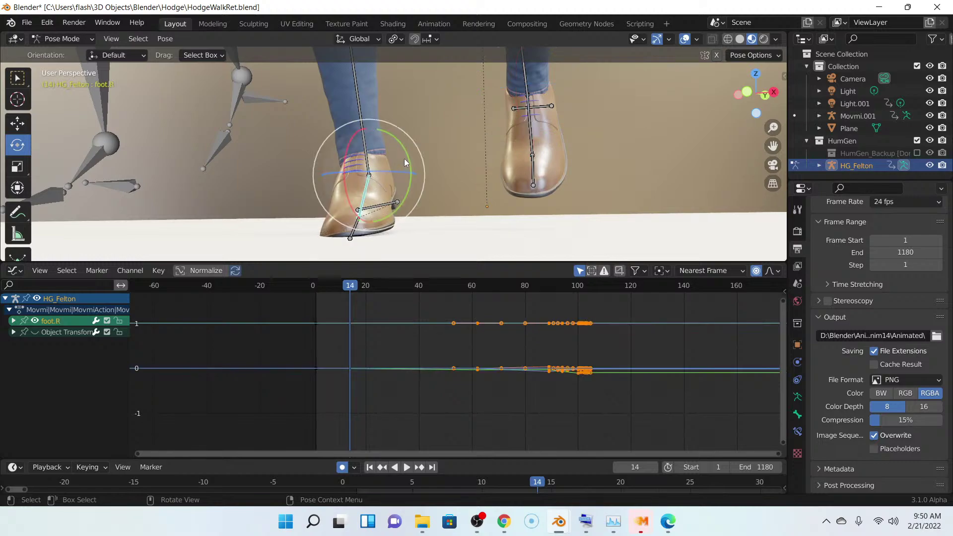
pyautogui.moveTo(405, 159); pyautogui.dragTo(416, 159)
pyautogui.moveTo(434, 175); pyautogui.dragTo(455, 185, button='middle')
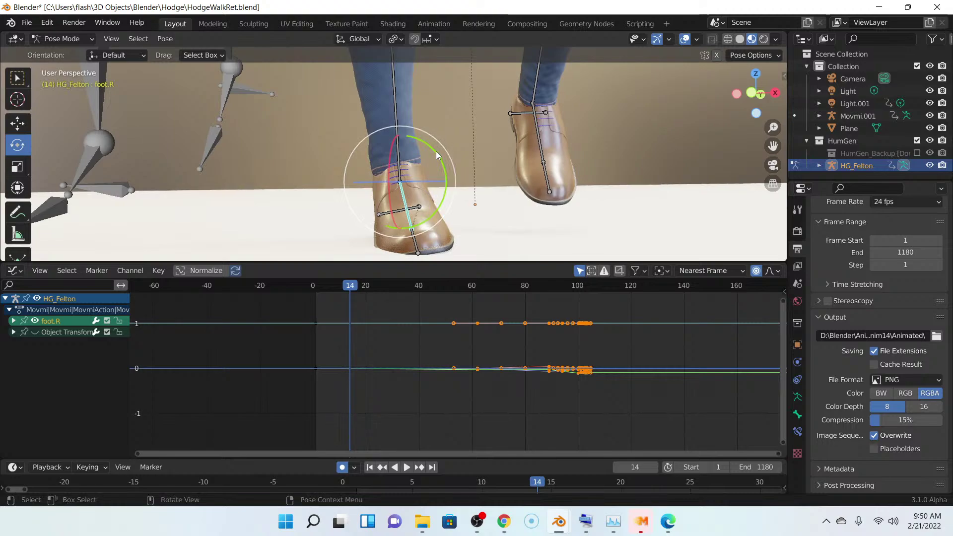
pyautogui.moveTo(437, 152); pyautogui.dragTo(443, 160)
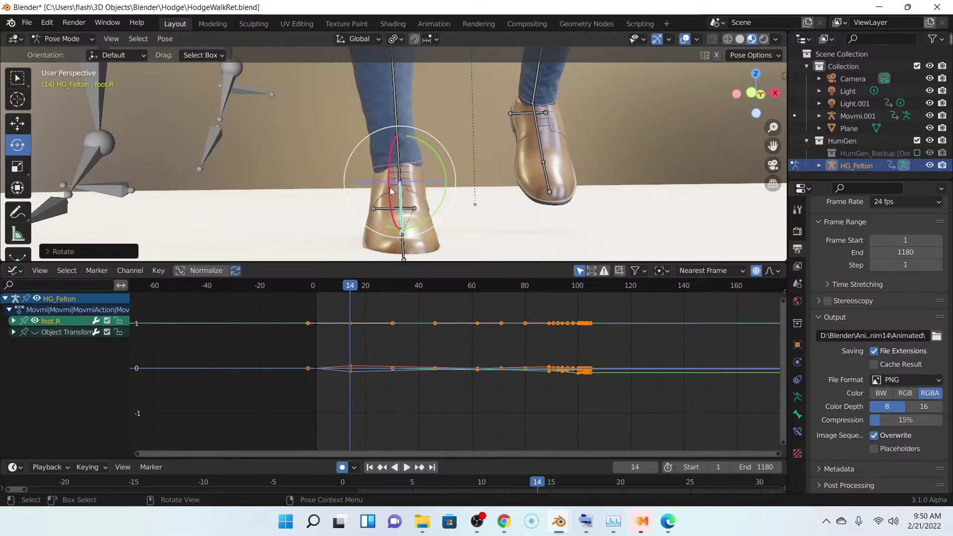
pyautogui.moveTo(408, 227); pyautogui.dragTo(397, 176)
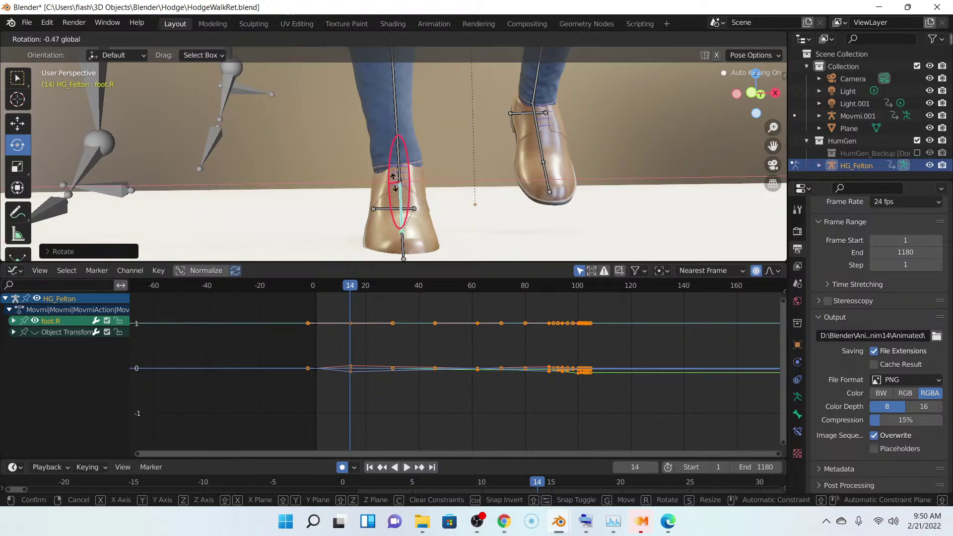
pyautogui.moveTo(393, 182); pyautogui.dragTo(394, 182)
# - Advance to frame 16 in a side view and rotate foot.R slightly about the global X axis
pyautogui.moveTo(448, 206); pyautogui.dragTo(501, 218, button='middle')
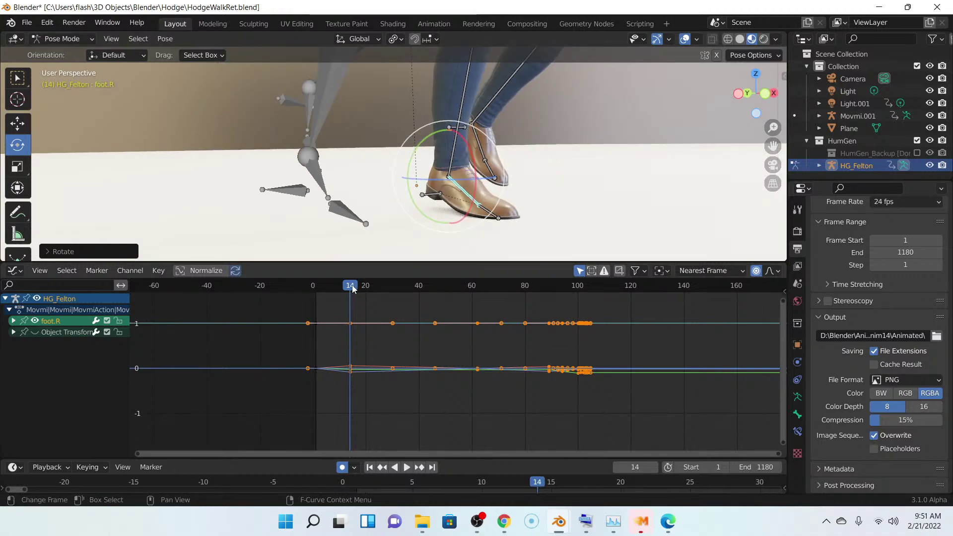
pyautogui.press('space')
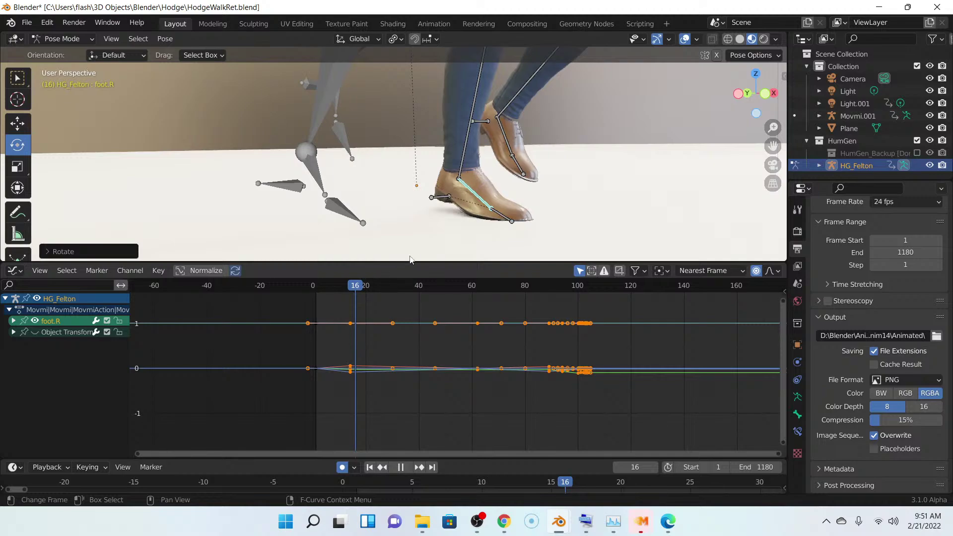
pyautogui.press('space')
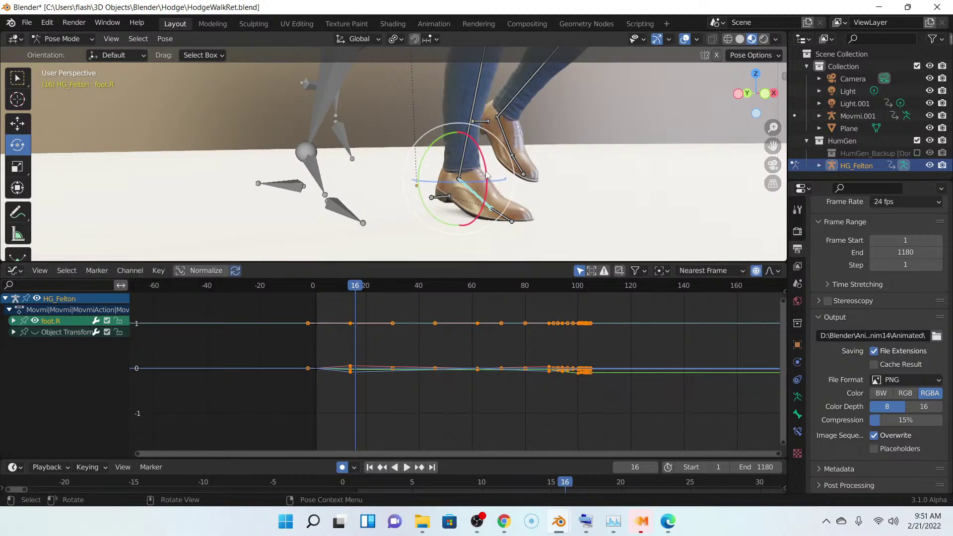
pyautogui.moveTo(487, 174); pyautogui.dragTo(492, 178)
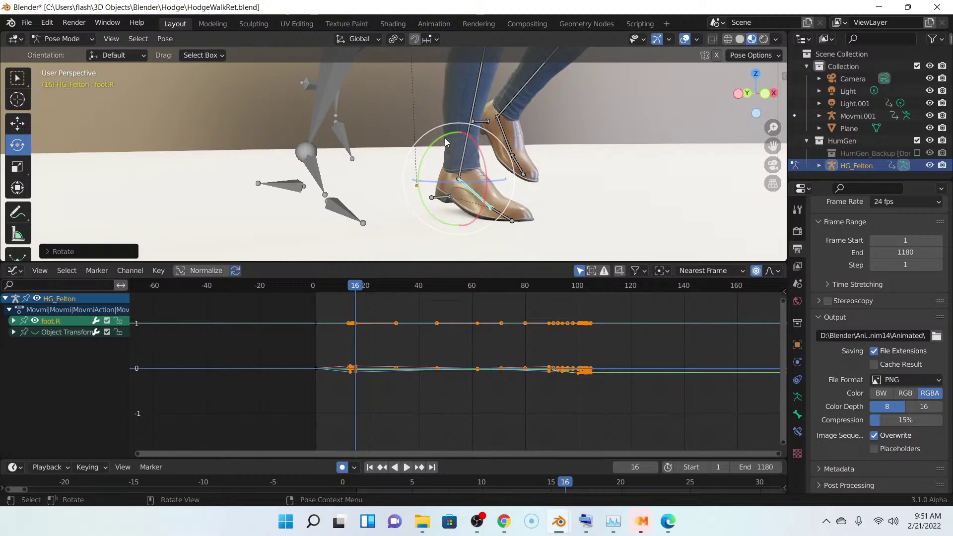
# - Move to frame 17 and adjust foot.R's pitch about the global X axis from a closer side view
pyautogui.scroll(2, 446, 143)
pyautogui.moveTo(447, 143); pyautogui.dragTo(461, 137, button='middle')
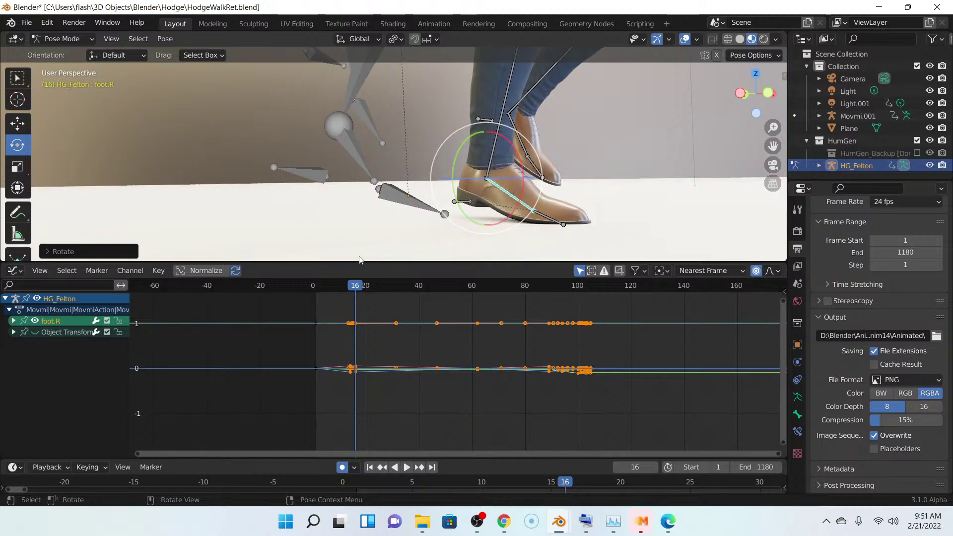
pyautogui.moveTo(354, 290); pyautogui.dragTo(359, 290)
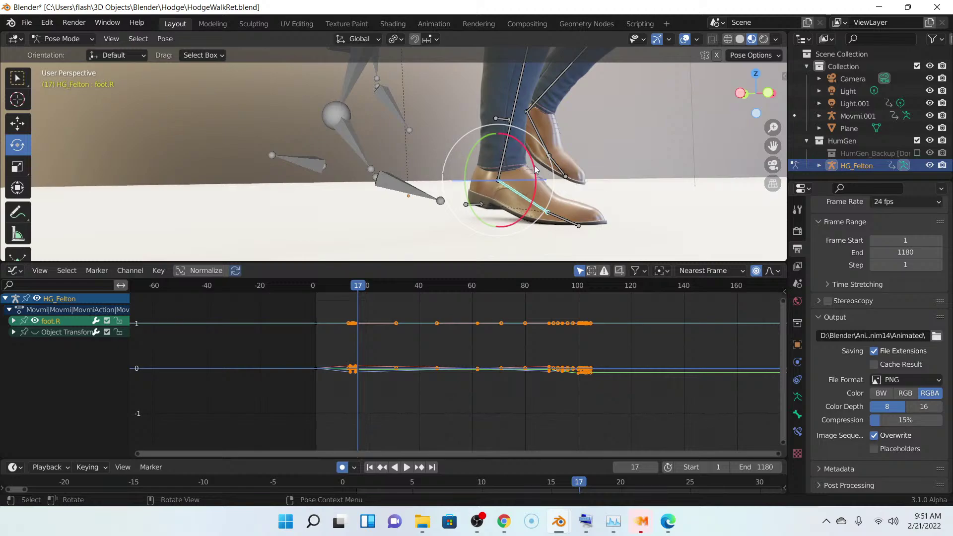
pyautogui.moveTo(534, 170); pyautogui.dragTo(535, 167)
# - Play the walk to frame 95 and rotate foot.R slightly about the global X axis to level the right shoe on the floor
pyautogui.press('space')
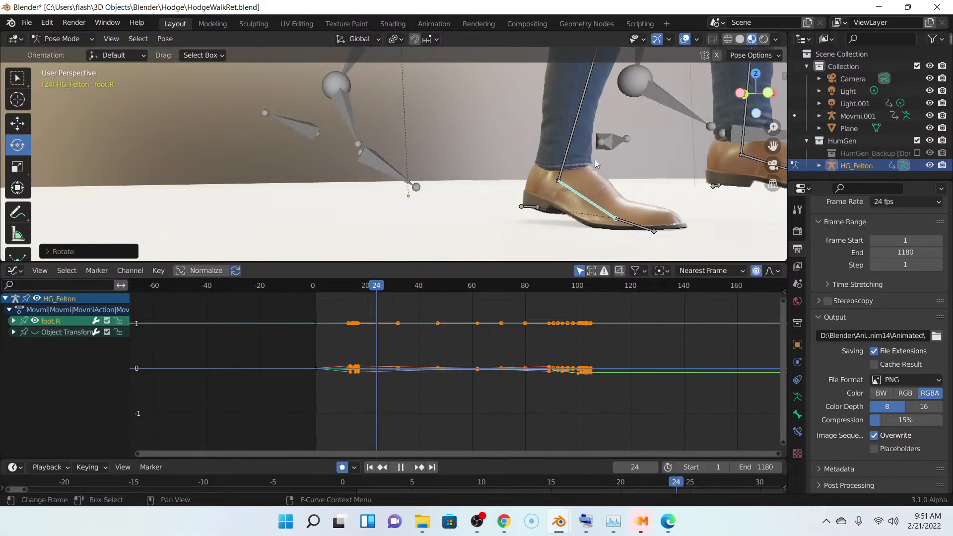
pyautogui.press('Escape')
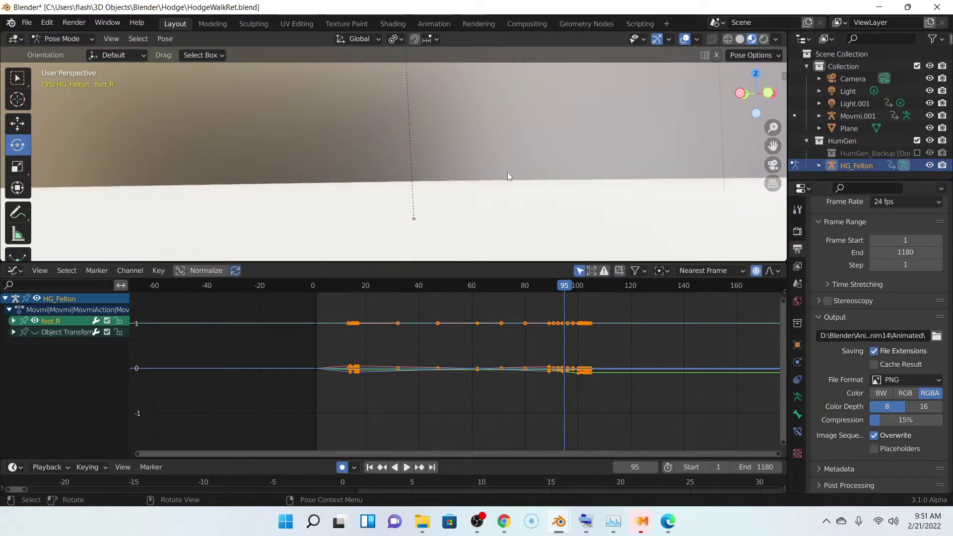
pyautogui.scroll(-5, 504, 172)
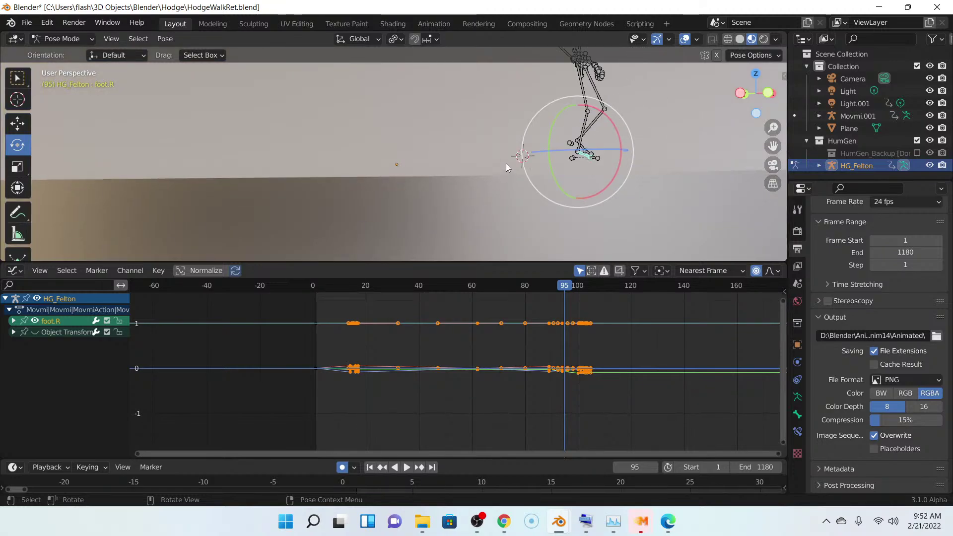
pyautogui.scroll(5, 505, 163)
pyautogui.moveTo(512, 149); pyautogui.dragTo(380, 113, button='middle')
pyautogui.scroll(-5, 504, 153)
pyautogui.scroll(5, 485, 144)
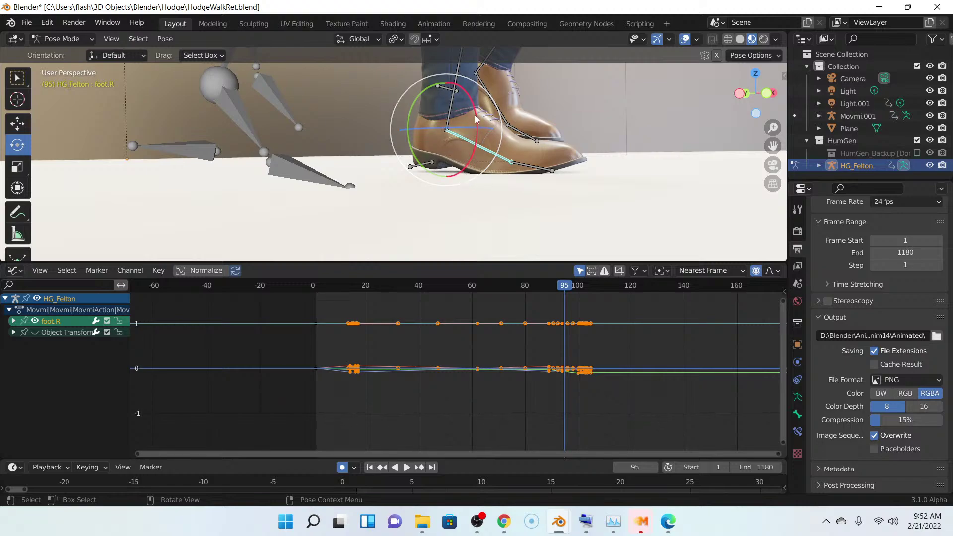
pyautogui.moveTo(475, 118); pyautogui.dragTo(474, 114)
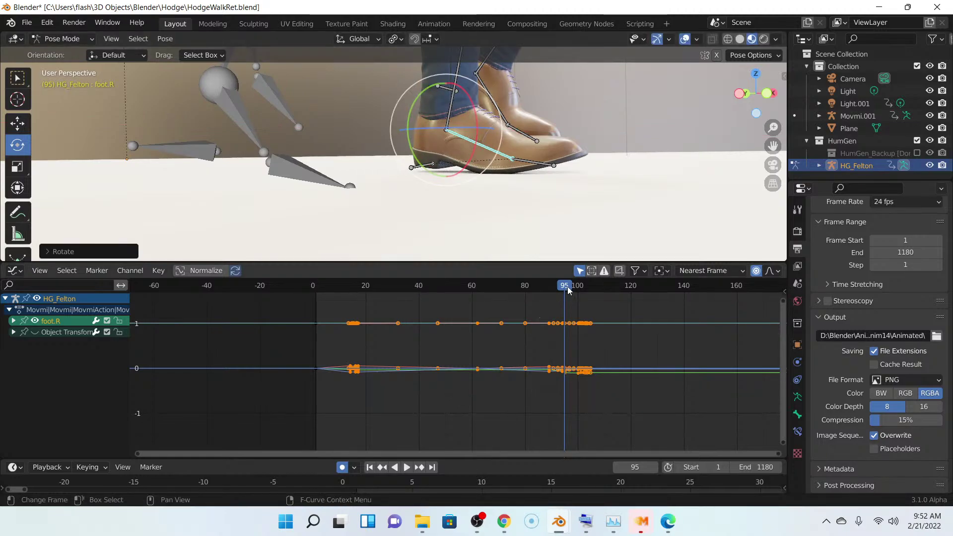
# - Play on to frame 104 and rotate foot.R about the global Y axis from a front view to correct its sideways tilt
pyautogui.press('space')
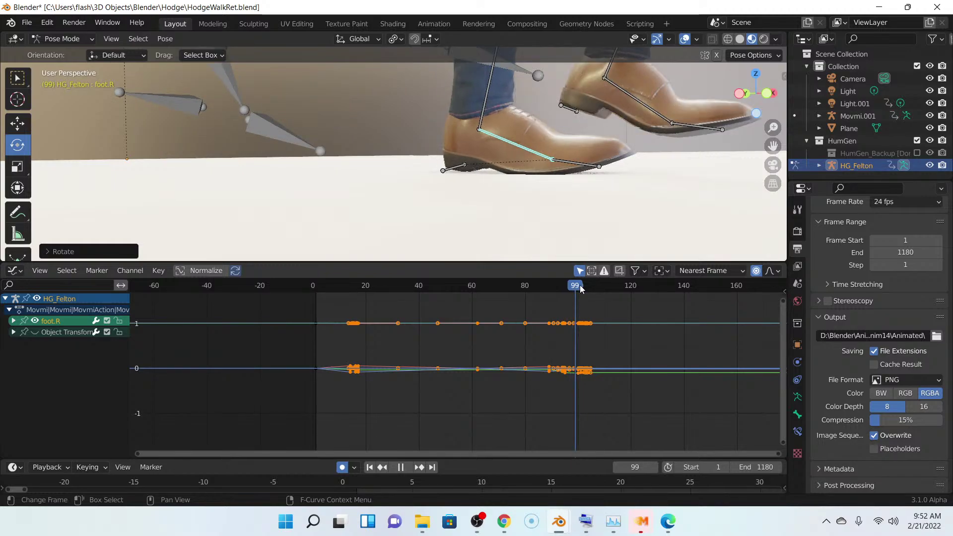
pyautogui.moveTo(585, 285); pyautogui.dragTo(590, 285)
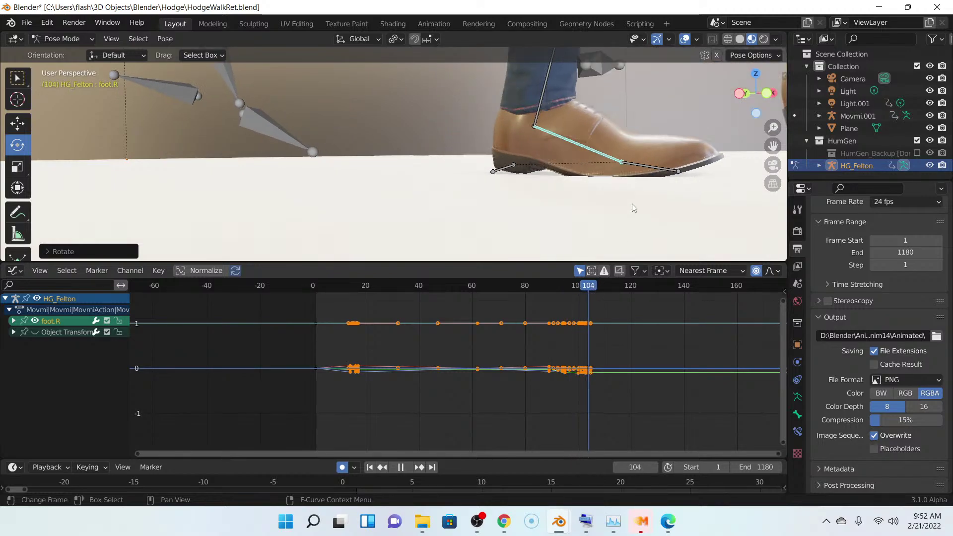
pyautogui.scroll(5, 633, 199)
pyautogui.moveTo(637, 182); pyautogui.dragTo(595, 187, button='middle')
pyautogui.scroll(-6, 637, 177)
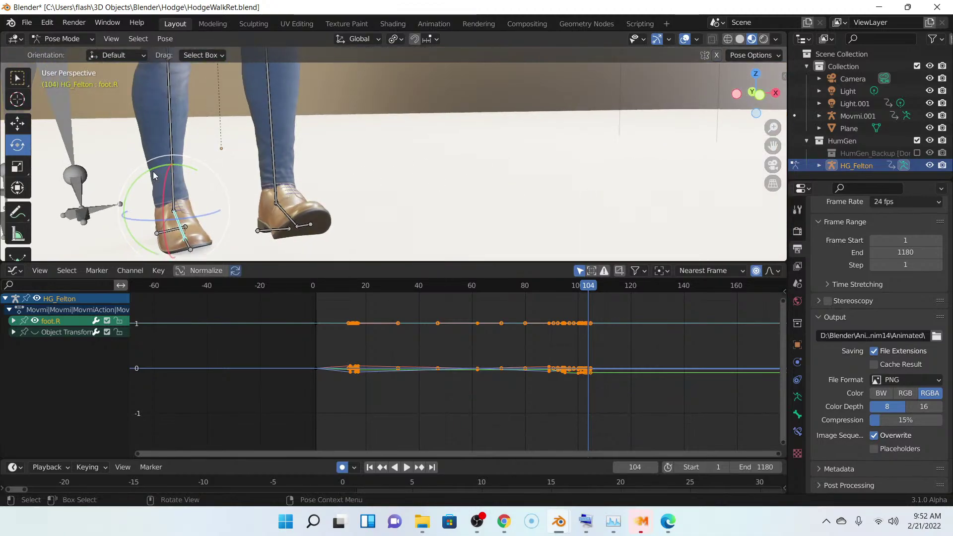
pyautogui.moveTo(153, 172); pyautogui.dragTo(160, 164)
# - Rotate foot.R slightly about the global X axis at frame 104 from the side and check its contact with the floor
pyautogui.moveTo(168, 174); pyautogui.dragTo(378, 208, button='middle')
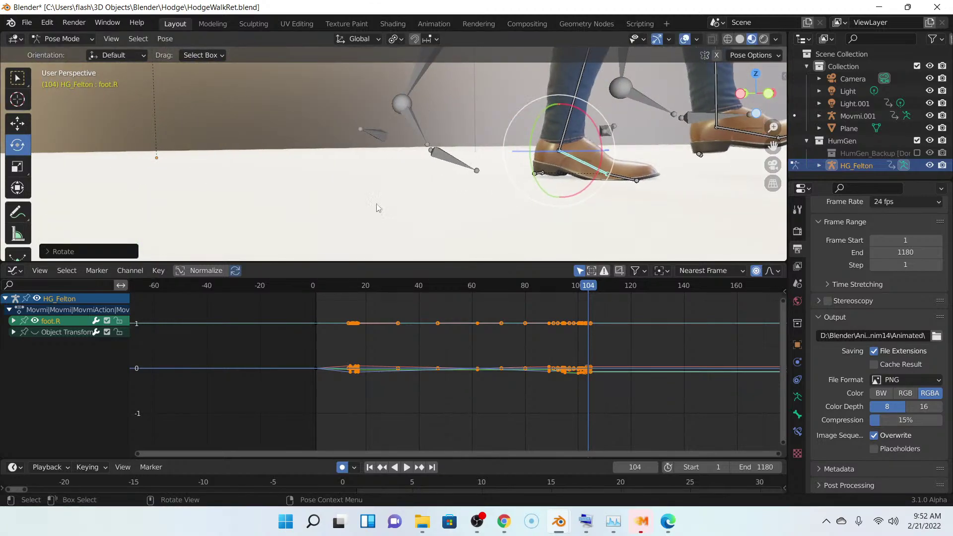
pyautogui.scroll(5, 550, 213)
pyautogui.scroll(-5, 553, 211)
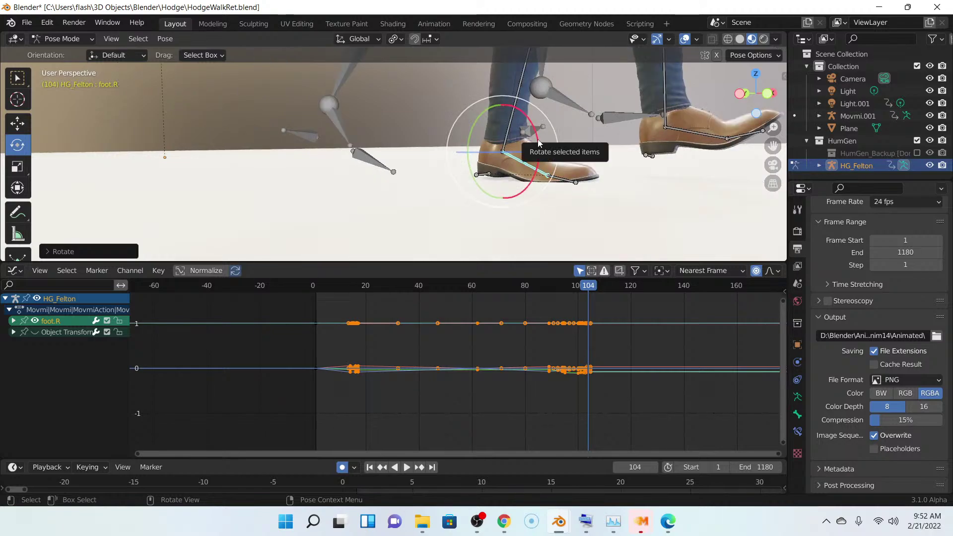
pyautogui.moveTo(538, 142); pyautogui.dragTo(538, 139)
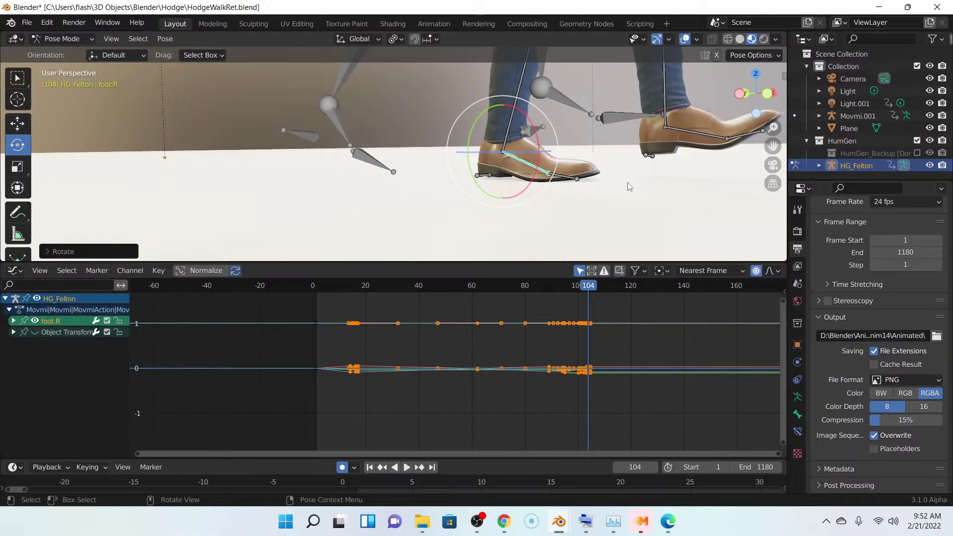
pyautogui.scroll(2, 624, 180)
pyautogui.scroll(-2, 635, 173)
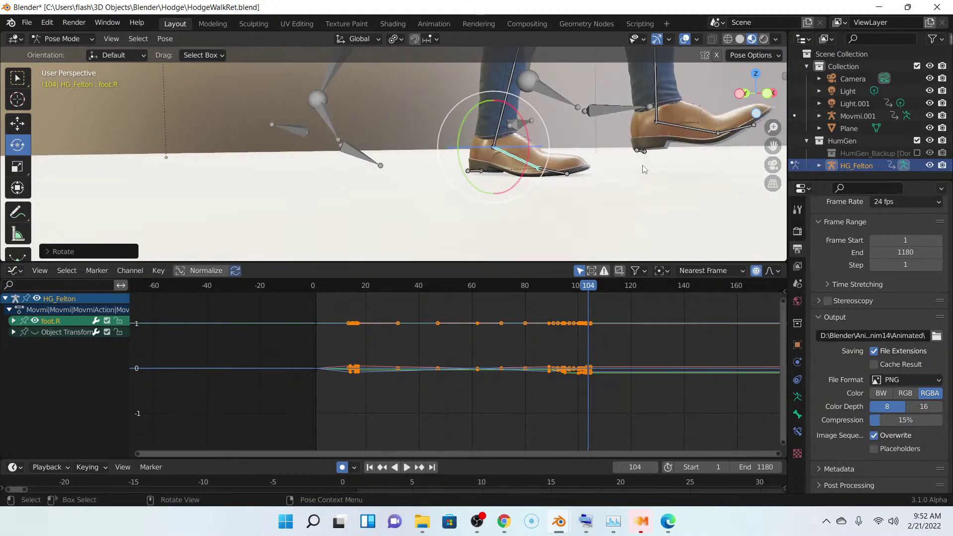
# - Move to frame 100 and rotate foot.R about the global Y axis, plus slightly about the global X axis, to flatten the right shoe
pyautogui.moveTo(644, 169); pyautogui.dragTo(642, 165, button='middle')
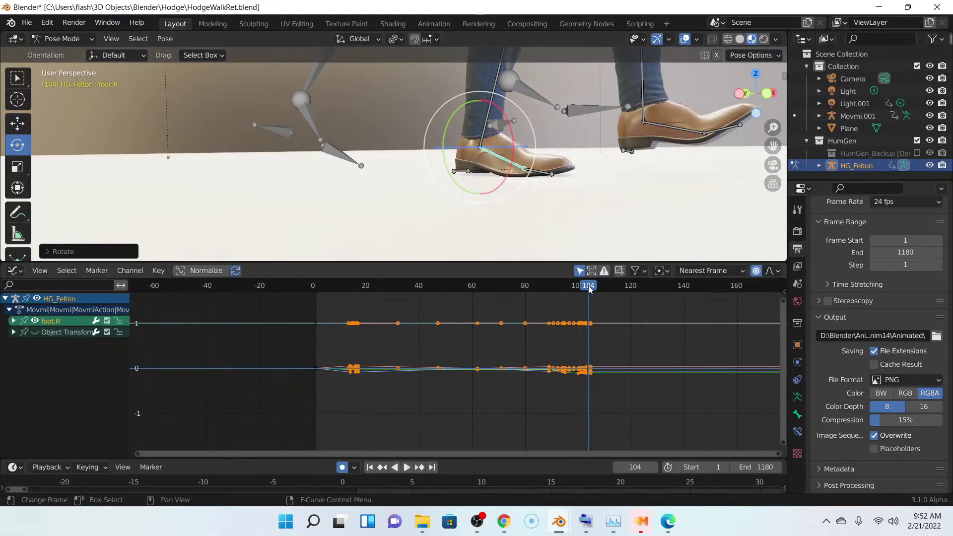
pyautogui.moveTo(589, 289); pyautogui.dragTo(581, 287)
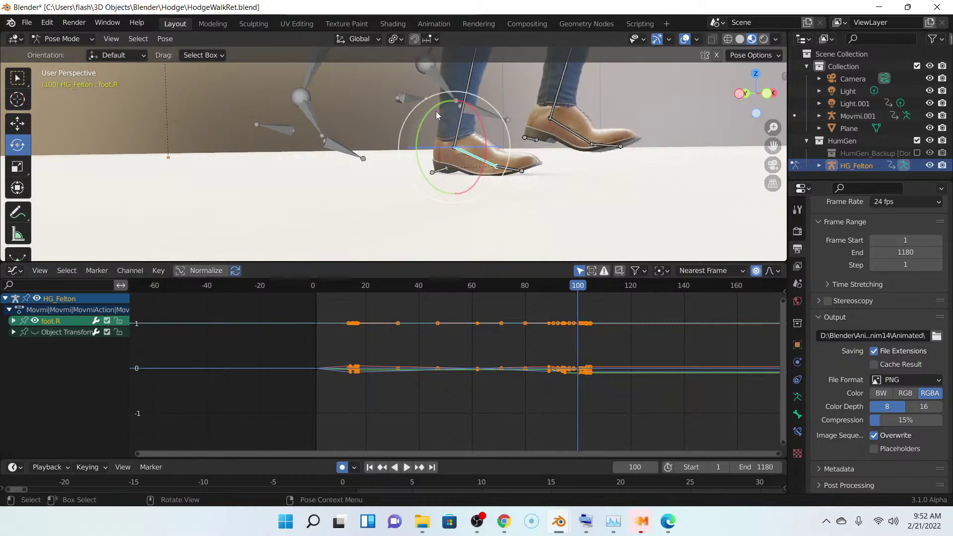
pyautogui.moveTo(431, 109); pyautogui.dragTo(436, 94)
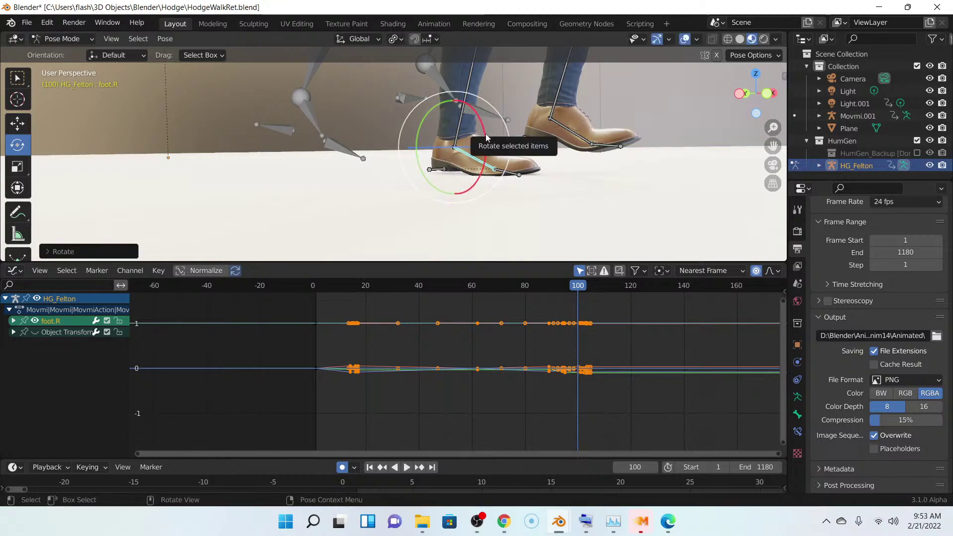
pyautogui.moveTo(486, 137); pyautogui.dragTo(487, 133)
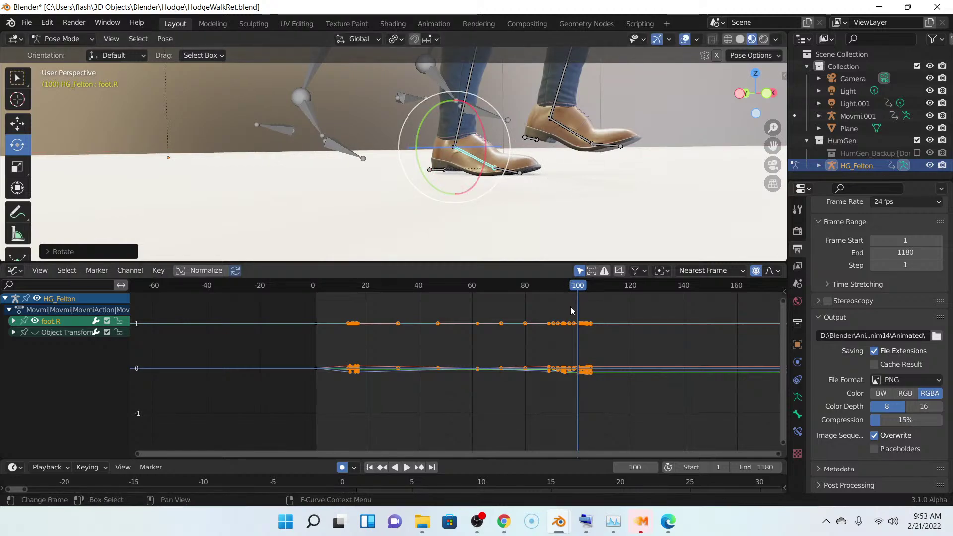
# - Go back to frame 94 and rotate foot.R slightly about the global Y and X axes from a front angle
pyautogui.hotkey('shift', 'ctrl', 'space')
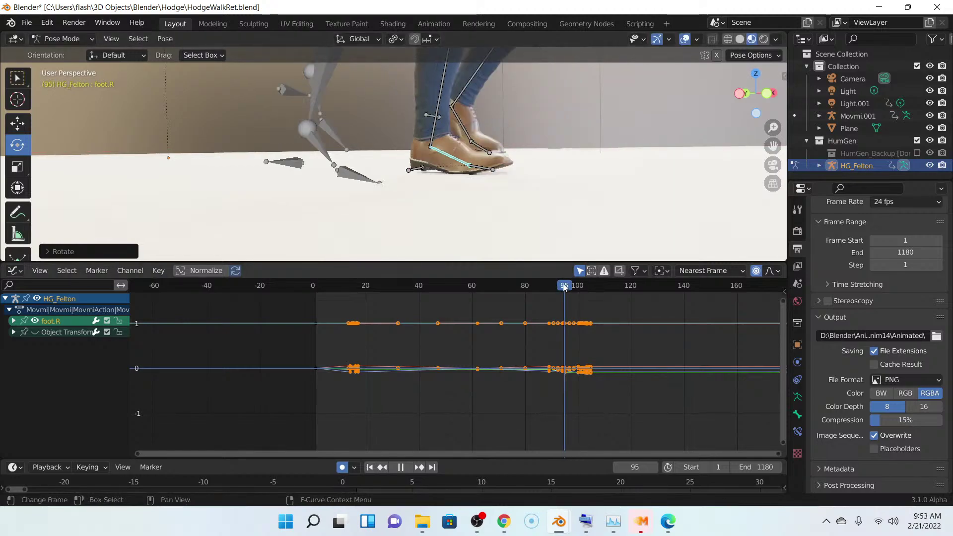
pyautogui.press('space')
pyautogui.scroll(4, 538, 201)
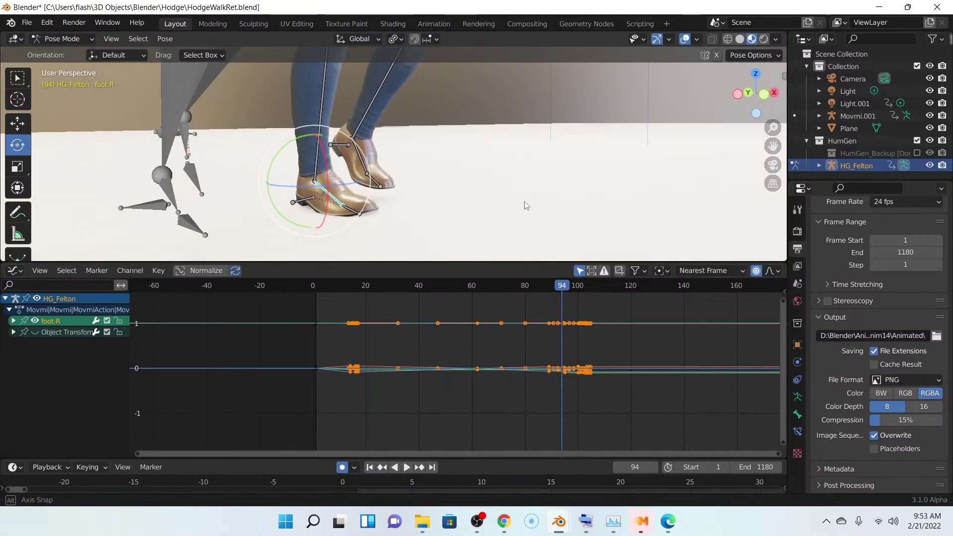
pyautogui.moveTo(538, 200); pyautogui.dragTo(447, 196, button='middle')
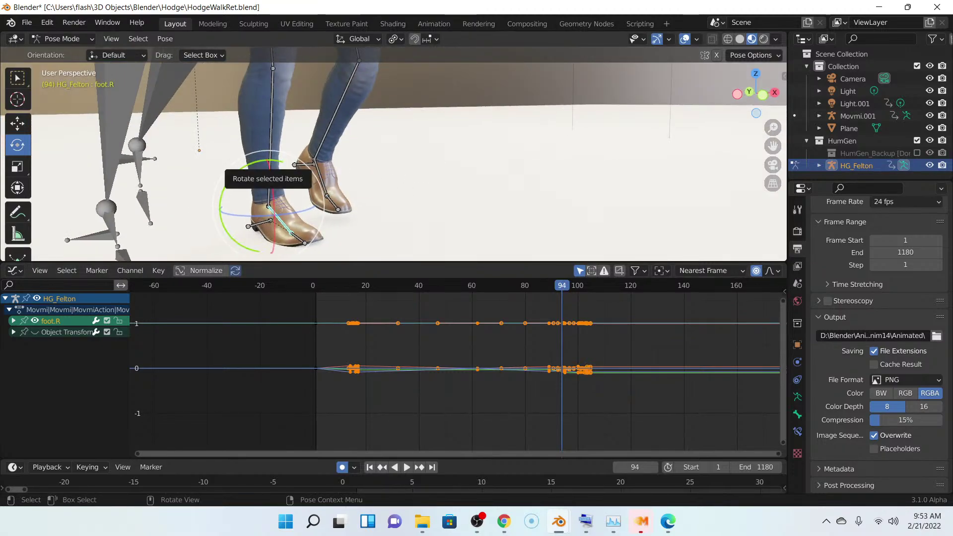
pyautogui.moveTo(235, 174); pyautogui.dragTo(236, 162)
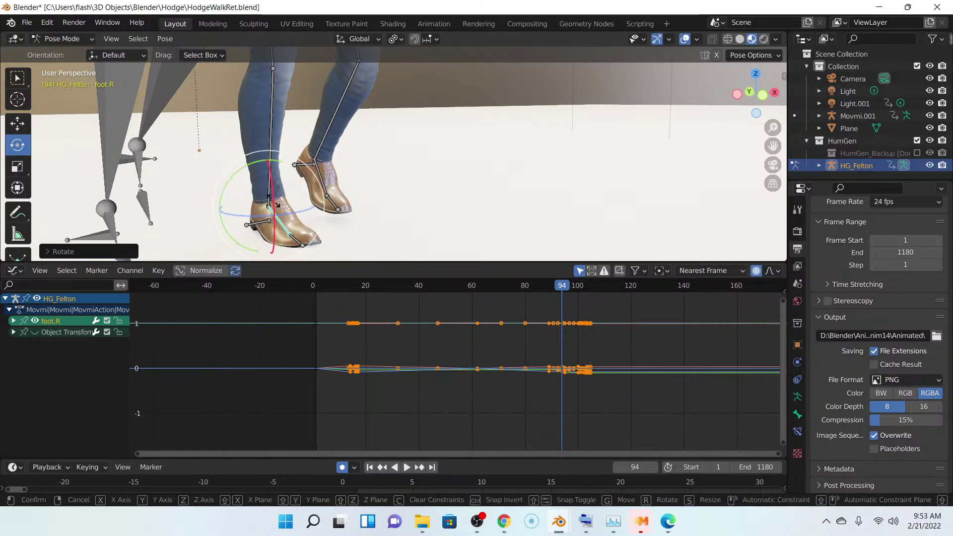
pyautogui.moveTo(271, 213); pyautogui.dragTo(271, 201)
# - Adjust foot.R's pitch about the global X axis at frame 91 and again at frame 88 from a close side view
pyautogui.moveTo(415, 198); pyautogui.dragTo(502, 165, button='middle')
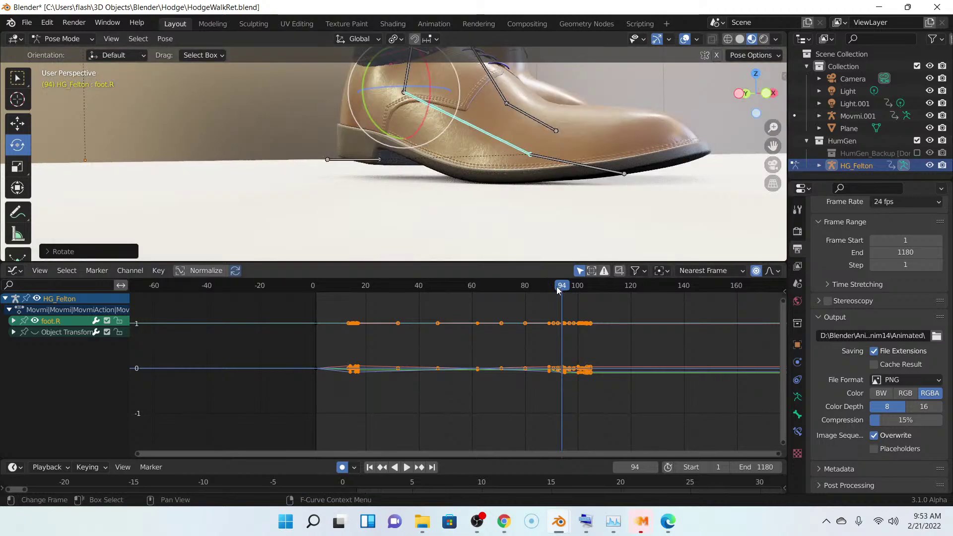
pyautogui.hotkey('shift', 'ctrl', 'space')
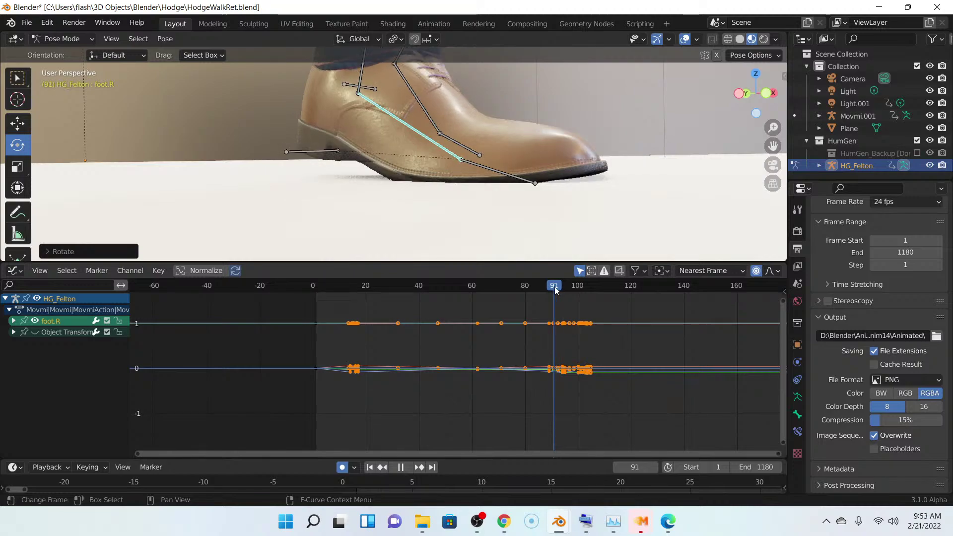
pyautogui.press('space')
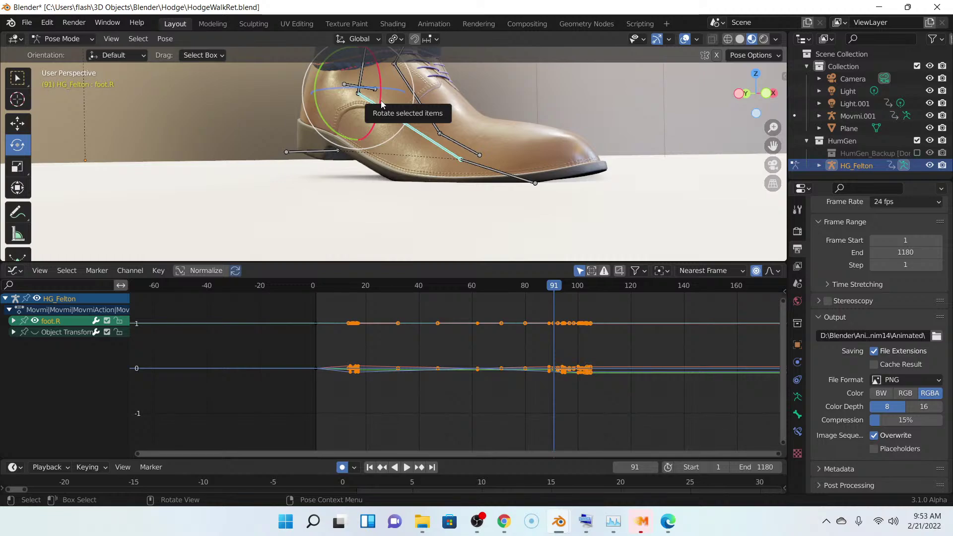
pyautogui.moveTo(382, 103); pyautogui.dragTo(381, 99)
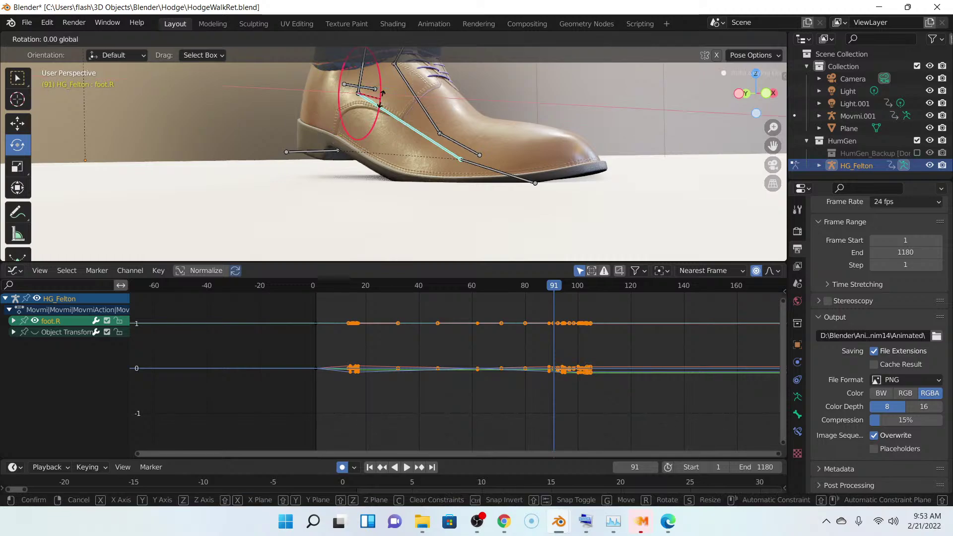
pyautogui.moveTo(381, 98); pyautogui.dragTo(382, 101)
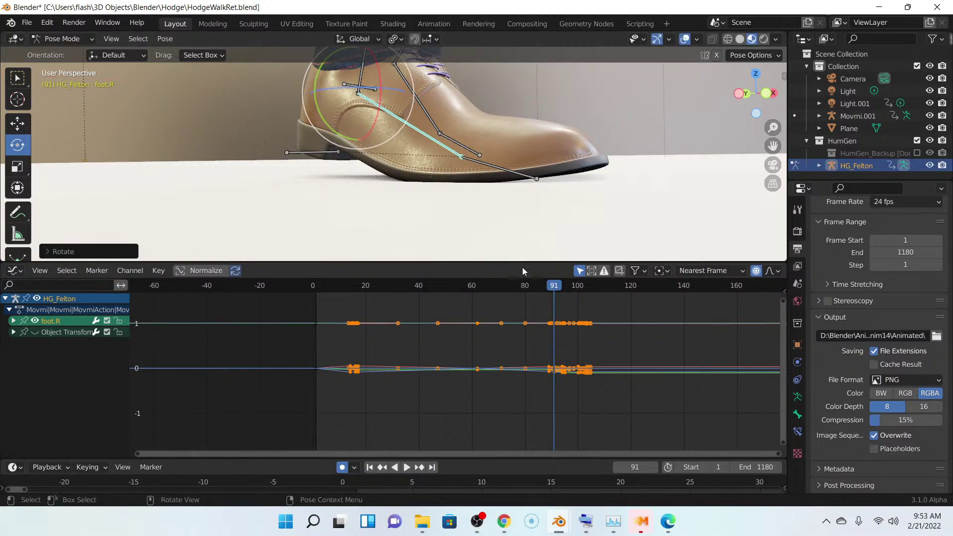
pyautogui.moveTo(550, 290); pyautogui.dragTo(546, 291)
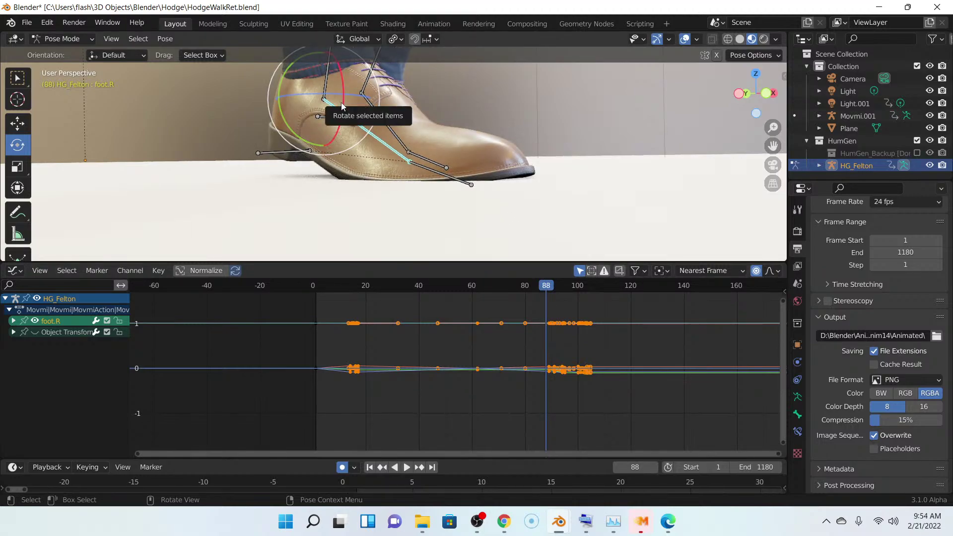
pyautogui.moveTo(345, 108); pyautogui.dragTo(342, 99)
# - Move to frame 68 and rotate foot.R about the global X axis to lift the right shoe's toe out of the floor
pyautogui.moveTo(541, 287); pyautogui.dragTo(494, 293)
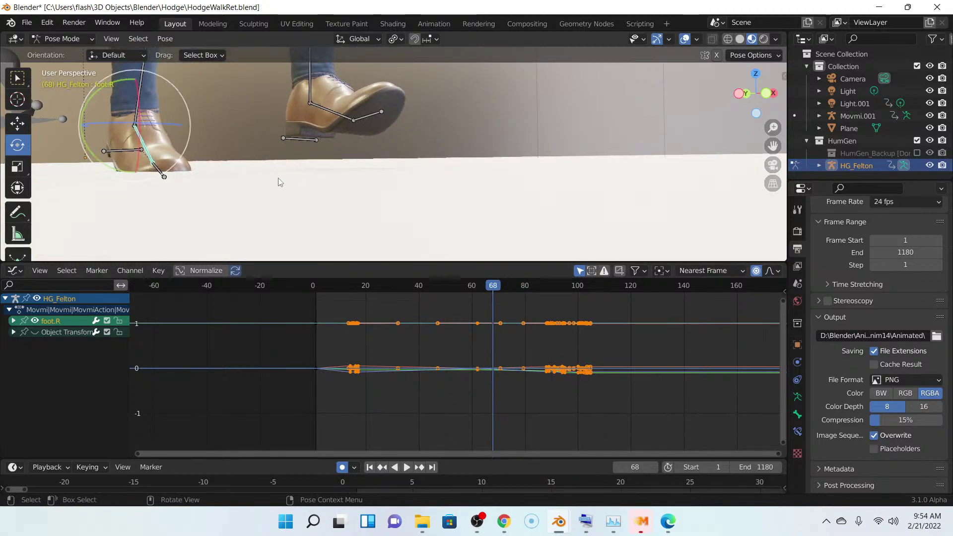
pyautogui.moveTo(278, 179)
pyautogui.mouseDown(button='middle')
pyautogui.moveTo(269, 169)
pyautogui.moveTo(290, 174)
pyautogui.mouseUp(button='middle')
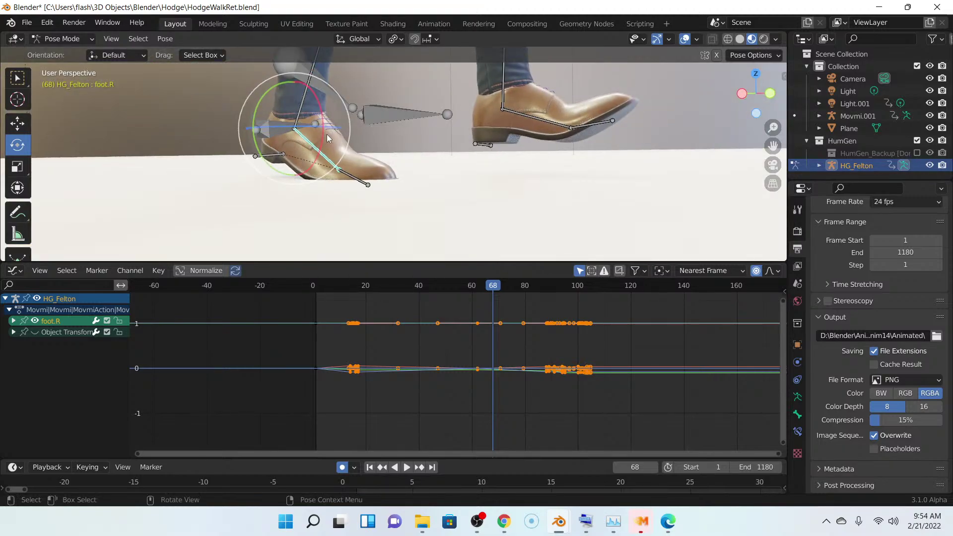
pyautogui.moveTo(323, 136); pyautogui.dragTo(323, 132)
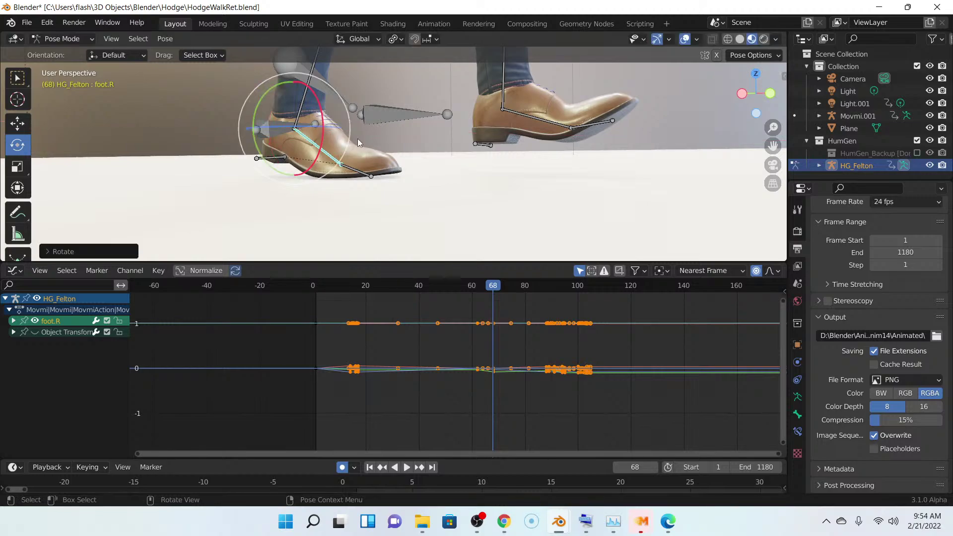
# - Step the walk backward to frame 44 and examine the right shoe's contact with the floor
pyautogui.moveTo(490, 287); pyautogui.dragTo(483, 288)
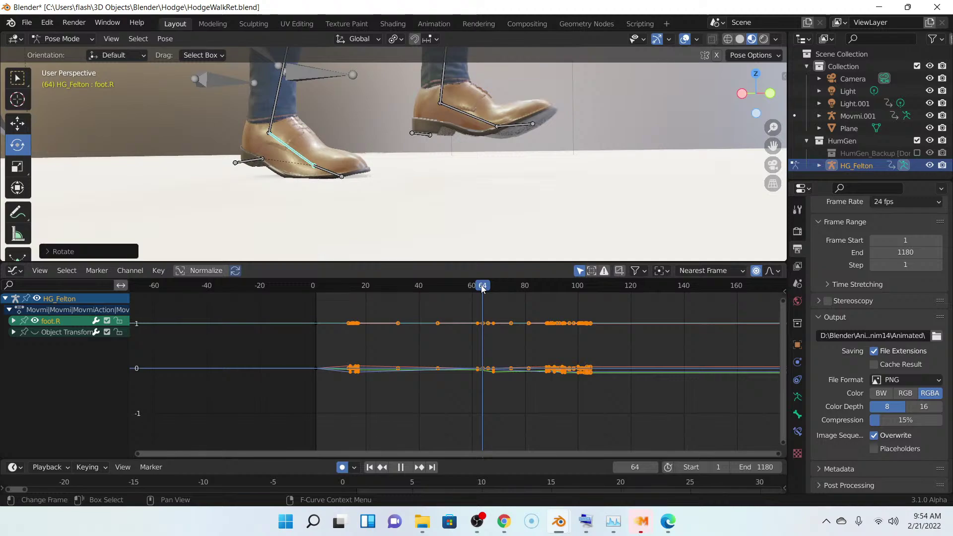
pyautogui.press('Left')
pyautogui.press('Left')
pyautogui.press('Left')
pyautogui.press('Left')
pyautogui.press('Left')
pyautogui.press('Left')
pyautogui.press('Left')
pyautogui.press('Left')
pyautogui.press('Left')
pyautogui.press('Left')
pyautogui.press('Left')
pyautogui.press('Left')
pyautogui.press('Left')
pyautogui.press('Left')
pyautogui.press('Left')
pyautogui.press('Left')
pyautogui.press('Left')
pyautogui.press('Left')
pyautogui.press('Left')
pyautogui.press('Left')
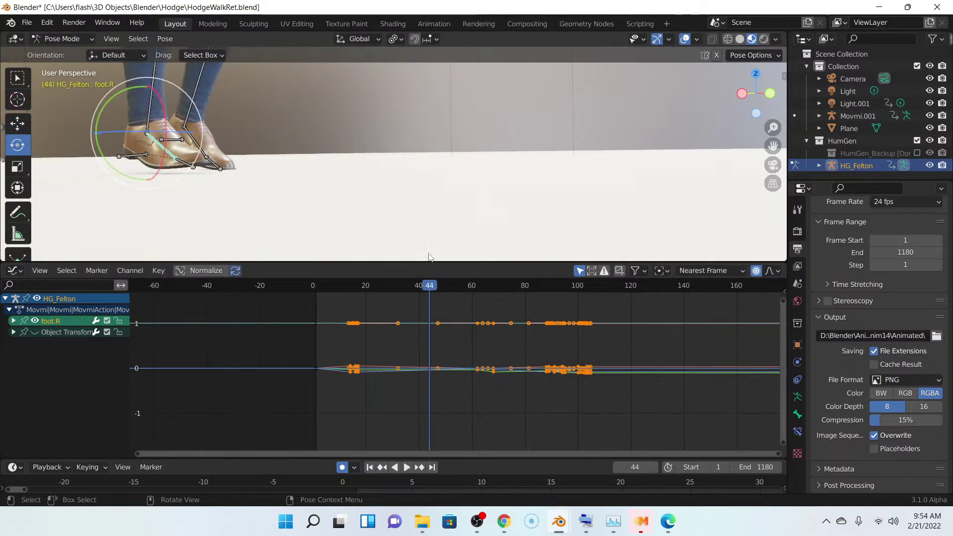
# - Move to frame 54 and rotate foot.R about the global Y axis from a front view to correct its sideways tilt
pyautogui.moveTo(435, 288); pyautogui.dragTo(458, 290)
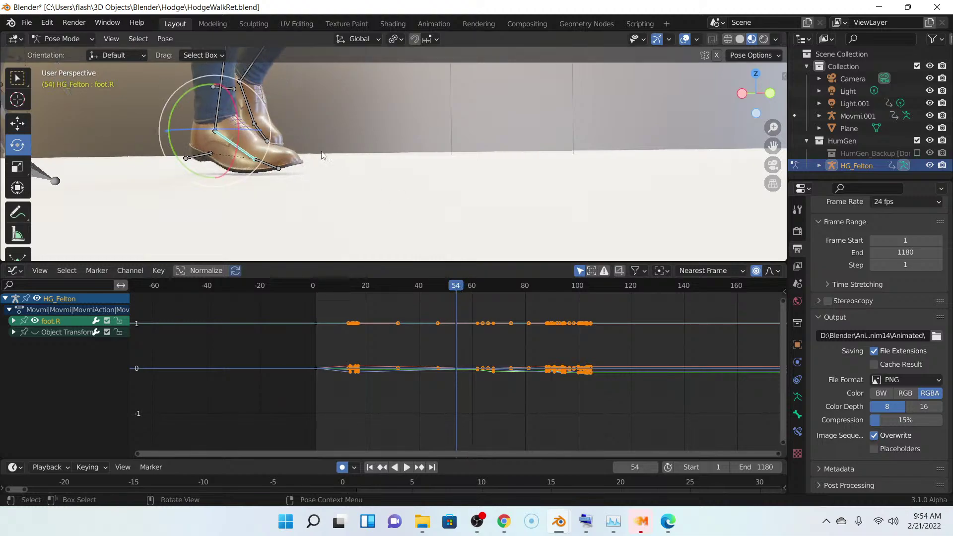
pyautogui.moveTo(296, 126); pyautogui.dragTo(321, 158, button='middle')
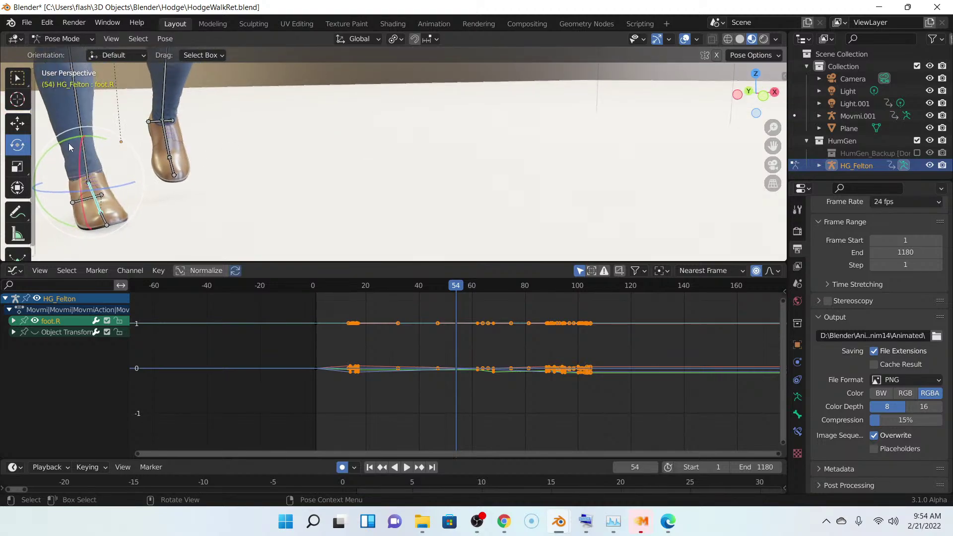
pyautogui.moveTo(64, 138); pyautogui.dragTo(103, 139)
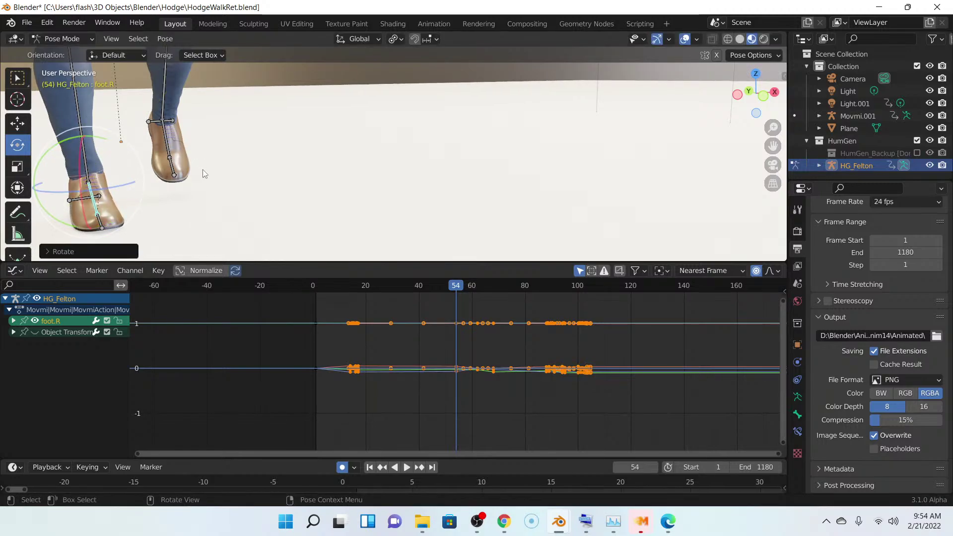
# - Fine-tune foot.R's pitch about the global X axis at frame 54 from the side
pyautogui.moveTo(204, 170); pyautogui.dragTo(252, 167, button='middle')
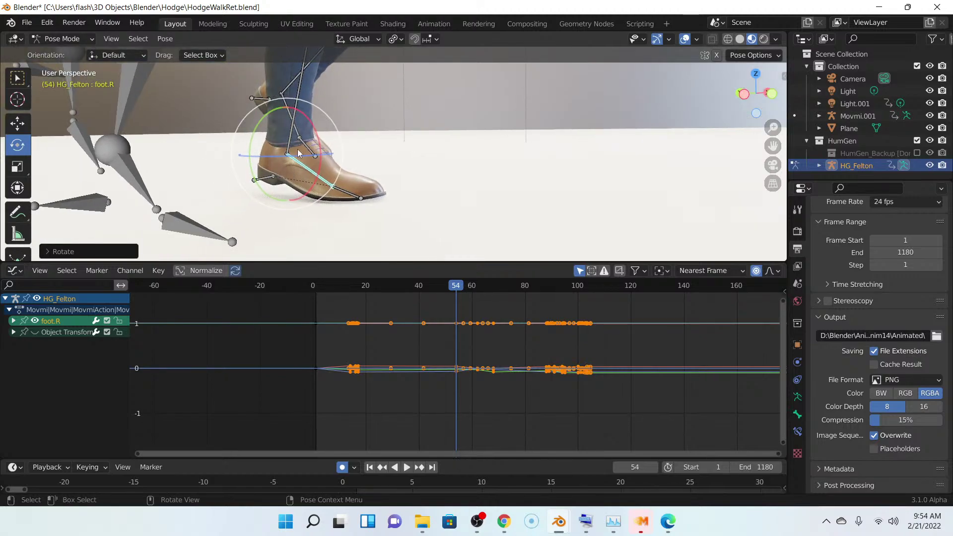
pyautogui.moveTo(319, 144); pyautogui.dragTo(316, 139)
pyautogui.moveTo(377, 169); pyautogui.dragTo(409, 146, button='middle')
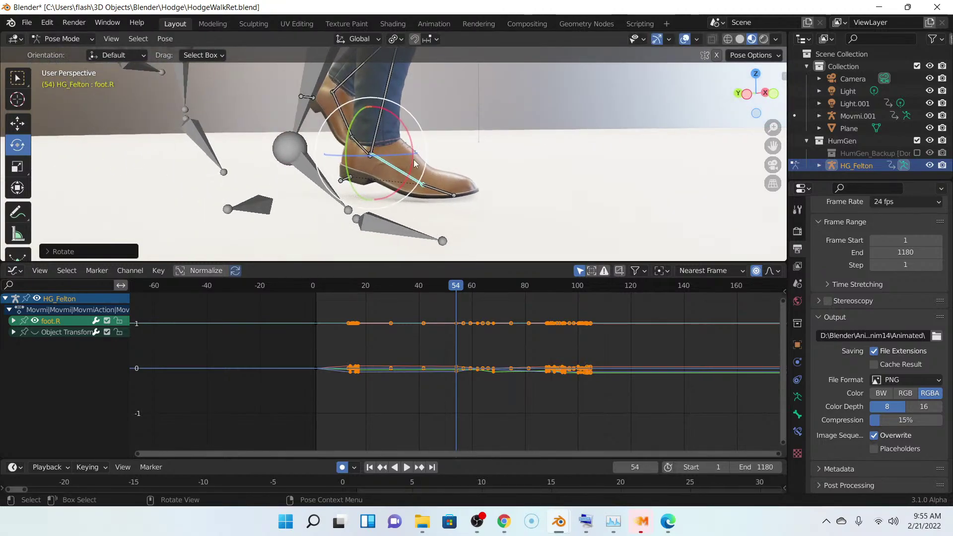
pyautogui.moveTo(408, 141); pyautogui.dragTo(439, 154)
# - Go back to frame 50 and rotate foot.R in small amounts about the global X axis to set the right shoe's pitch
pyautogui.moveTo(456, 288); pyautogui.dragTo(451, 288)
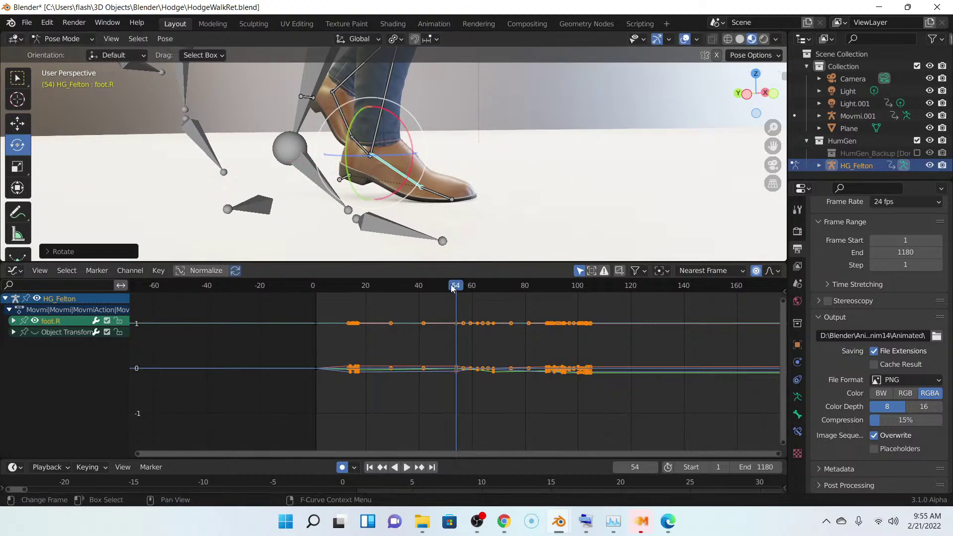
pyautogui.press('space')
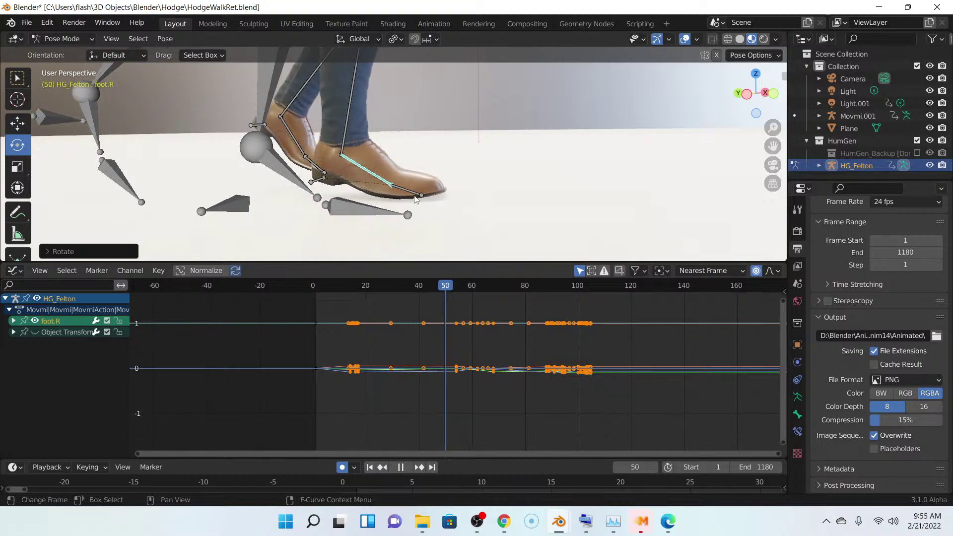
pyautogui.press('space')
pyautogui.moveTo(375, 129); pyautogui.dragTo(316, 140)
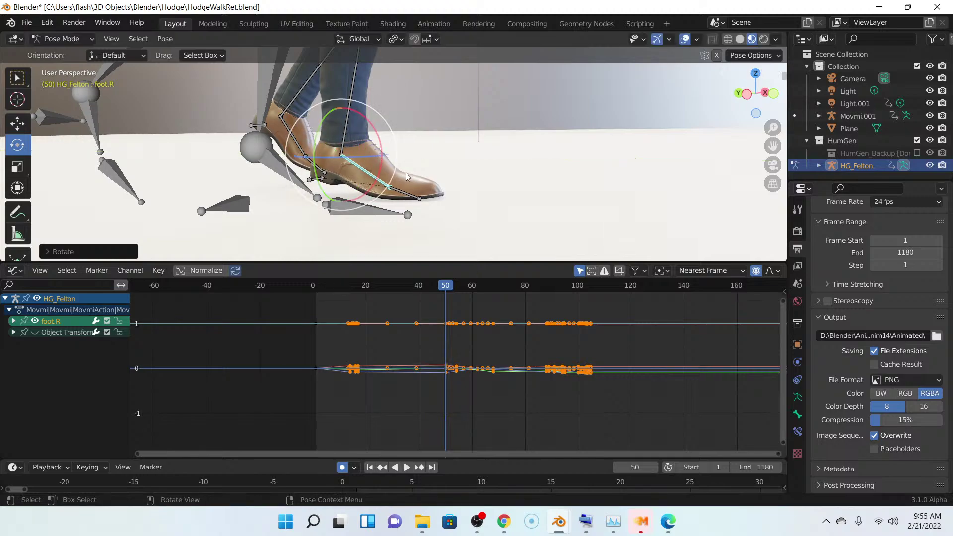
pyautogui.moveTo(381, 143); pyautogui.dragTo(486, 164)
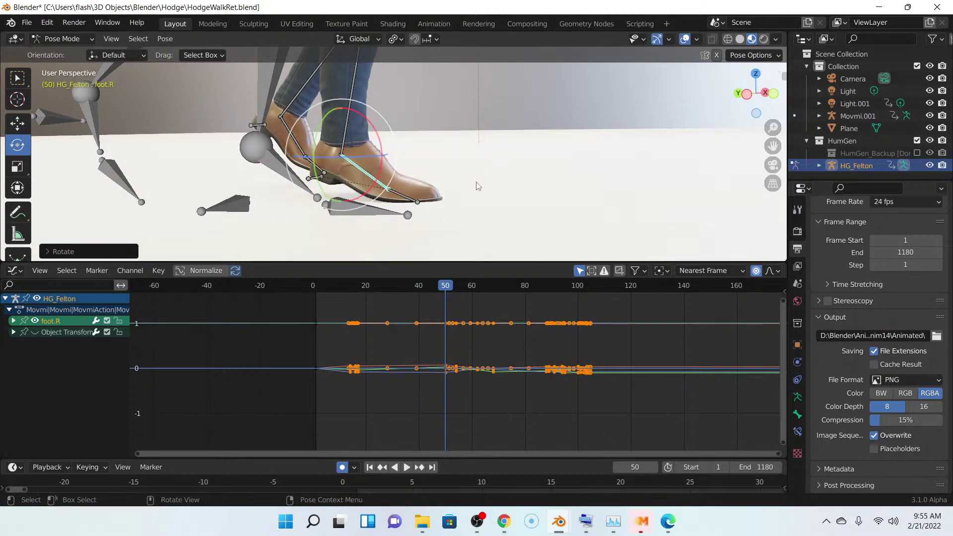
pyautogui.scroll(2, 478, 204)
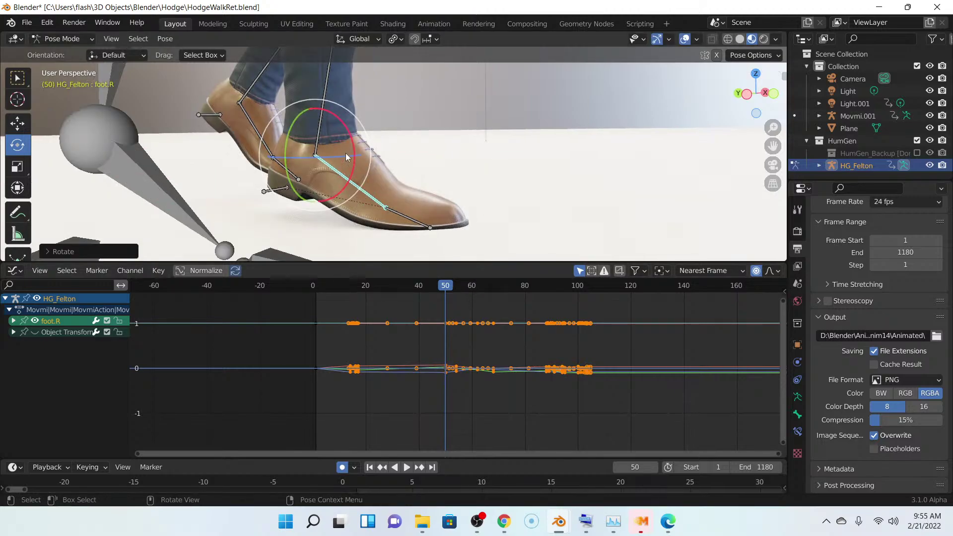
pyautogui.moveTo(350, 144); pyautogui.dragTo(351, 144)
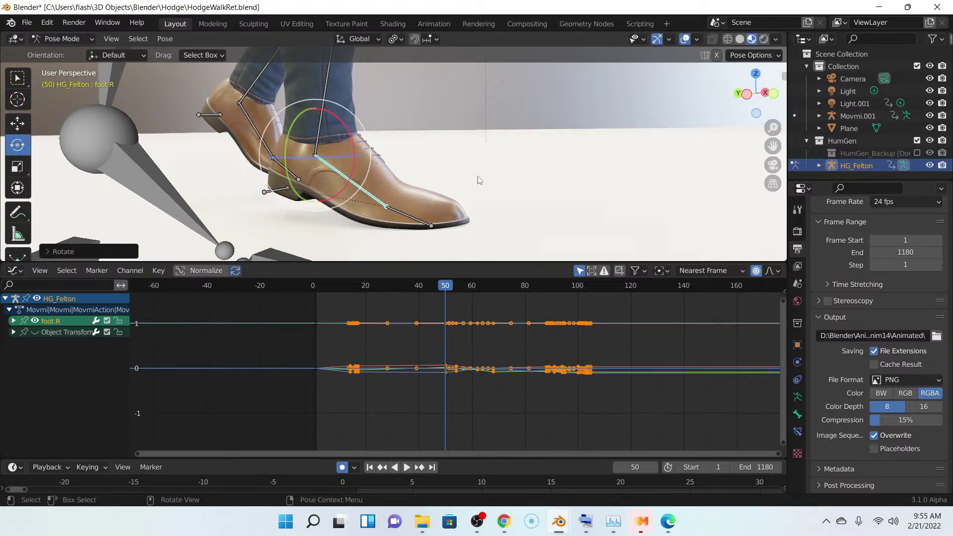
# - Play the walk backward to frame 5, centring the view on foot.R, and examine the right shoe's floor contact
pyautogui.moveTo(445, 288); pyautogui.dragTo(402, 290)
pyautogui.press('space')
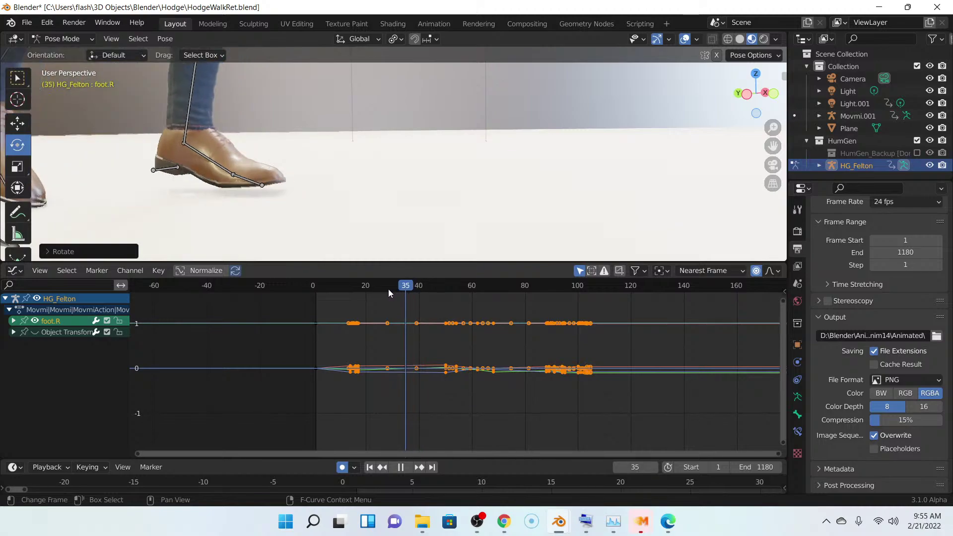
pyautogui.press('space')
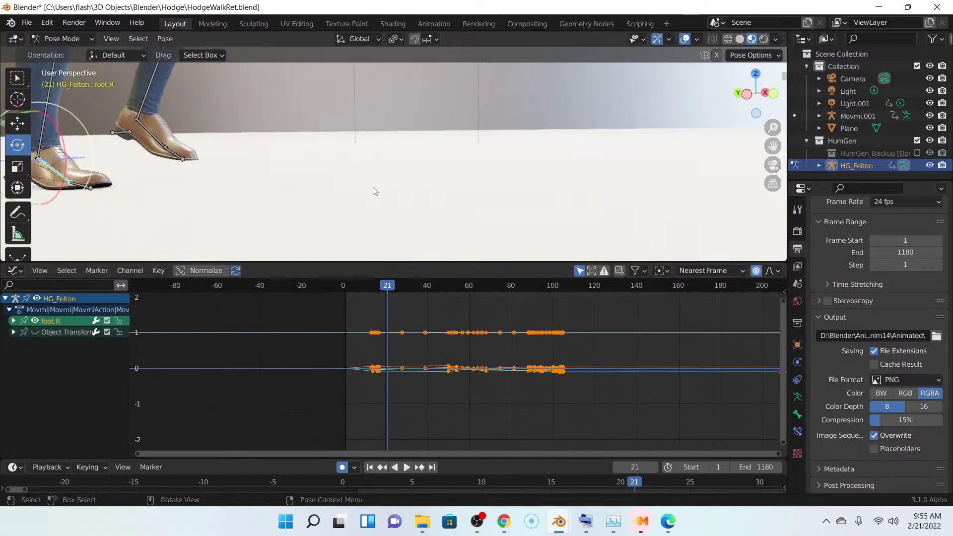
pyautogui.press('KP_Decimal')
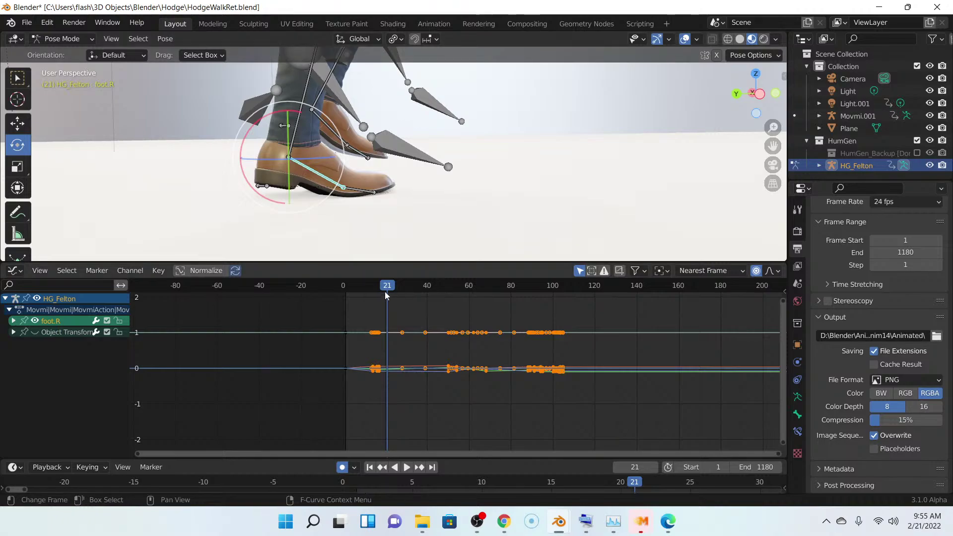
pyautogui.hotkey('shift', 'ctrl', 'space')
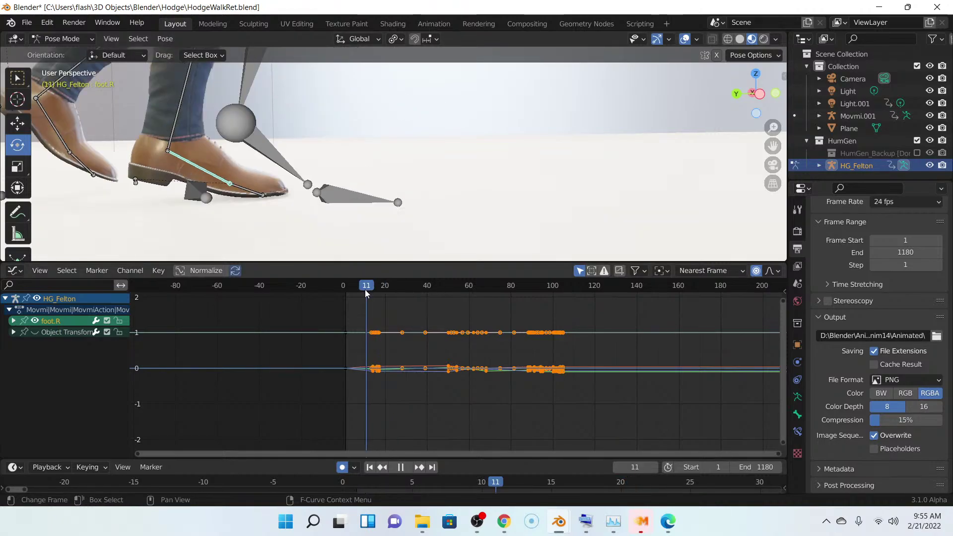
pyautogui.scroll(-3, 323, 191)
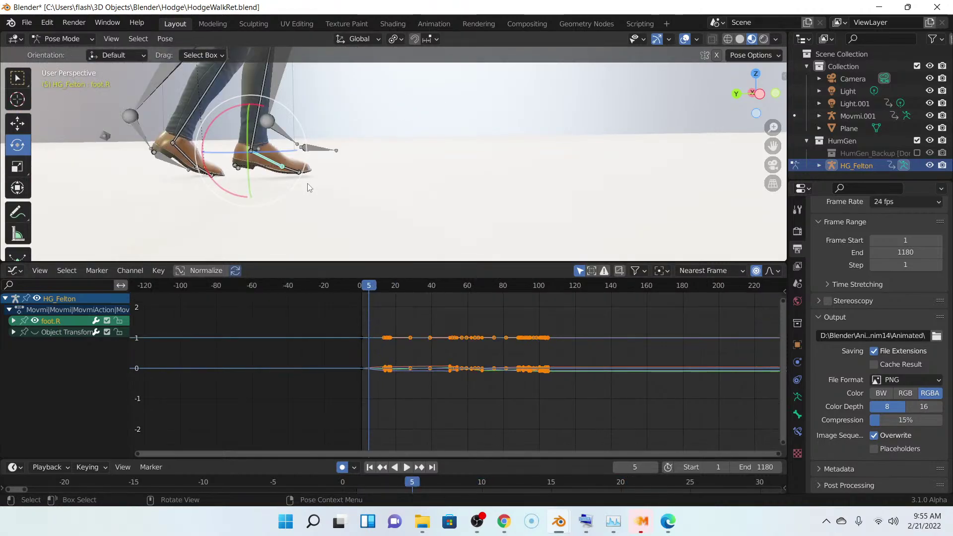
# - Play the walk from frame 0, stop at frame 26, and rotate toe.R about the global X axis to lift the shoe tip
pyautogui.click(371, 287)
pyautogui.moveTo(362, 287); pyautogui.dragTo(360, 287)
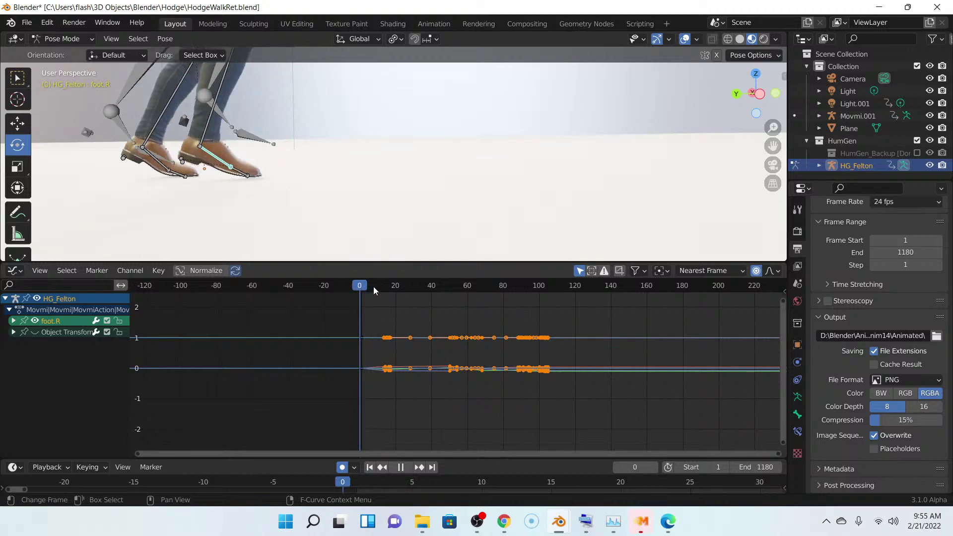
pyautogui.press('space')
pyautogui.click(407, 294)
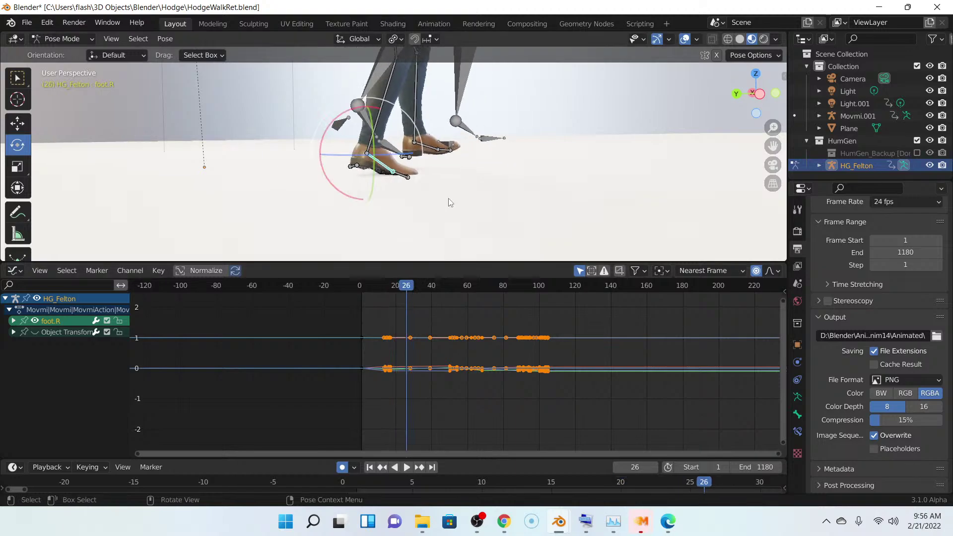
pyautogui.scroll(6, 448, 198)
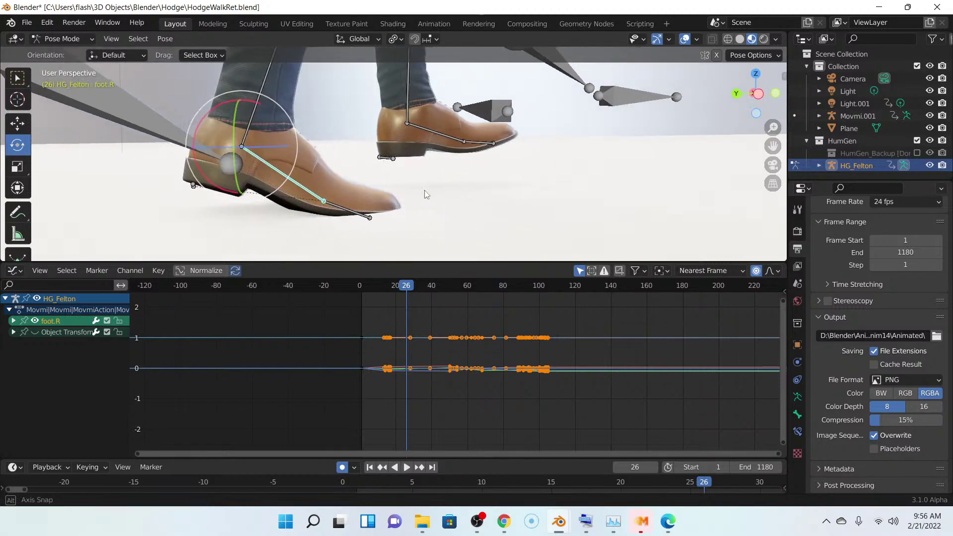
pyautogui.click(350, 213)
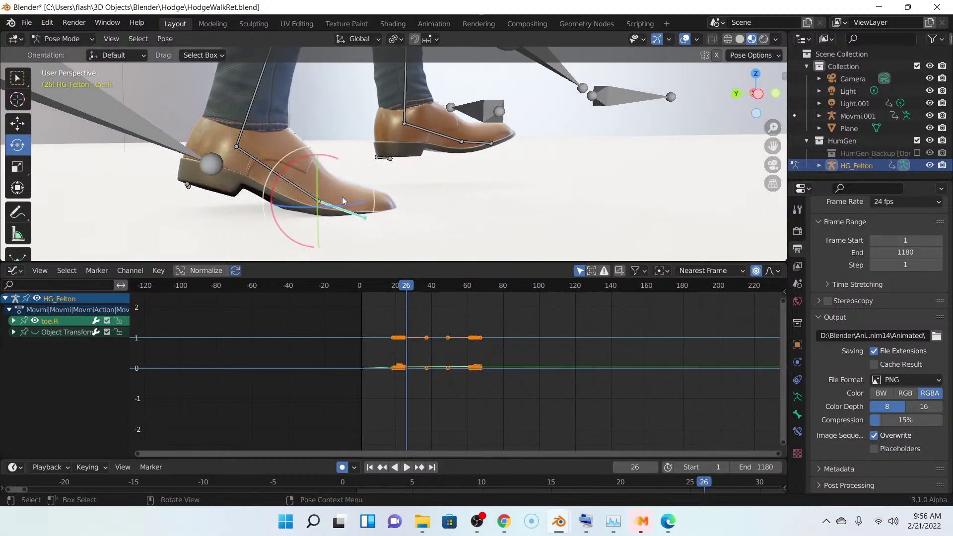
pyautogui.moveTo(281, 170); pyautogui.dragTo(282, 183)
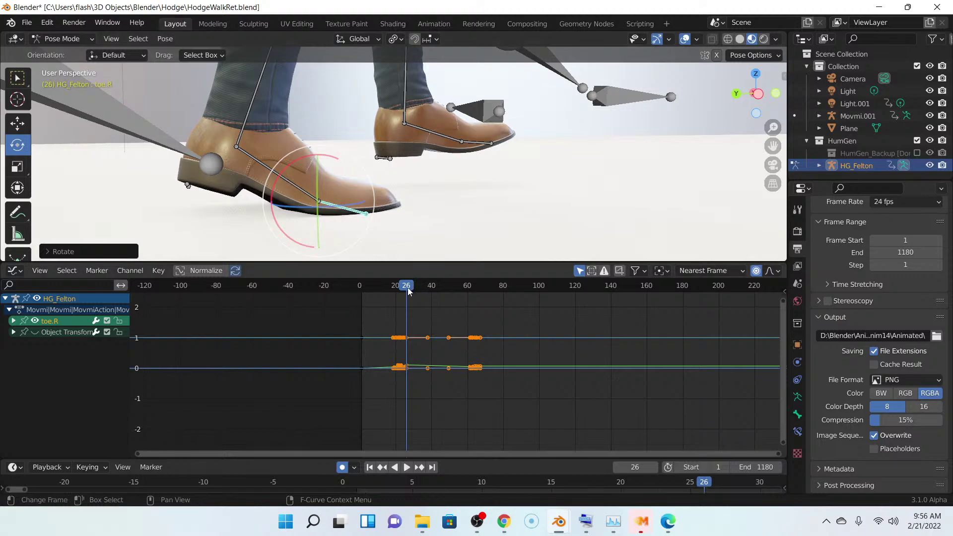
# - Rotate toe.R about the global X axis at frames 27 and 28, and advance to frame 30
pyautogui.click(408, 288)
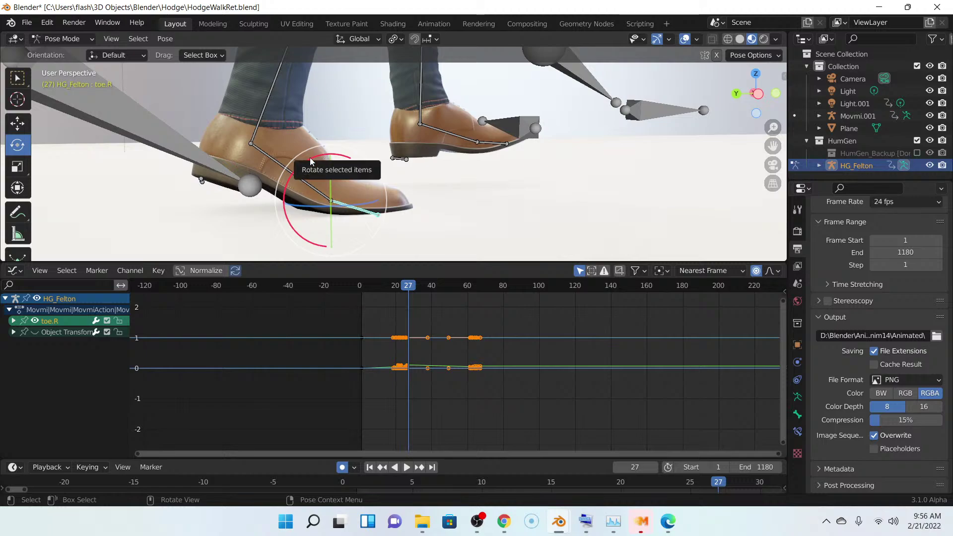
pyautogui.moveTo(311, 159); pyautogui.dragTo(330, 156)
pyautogui.press('Right')
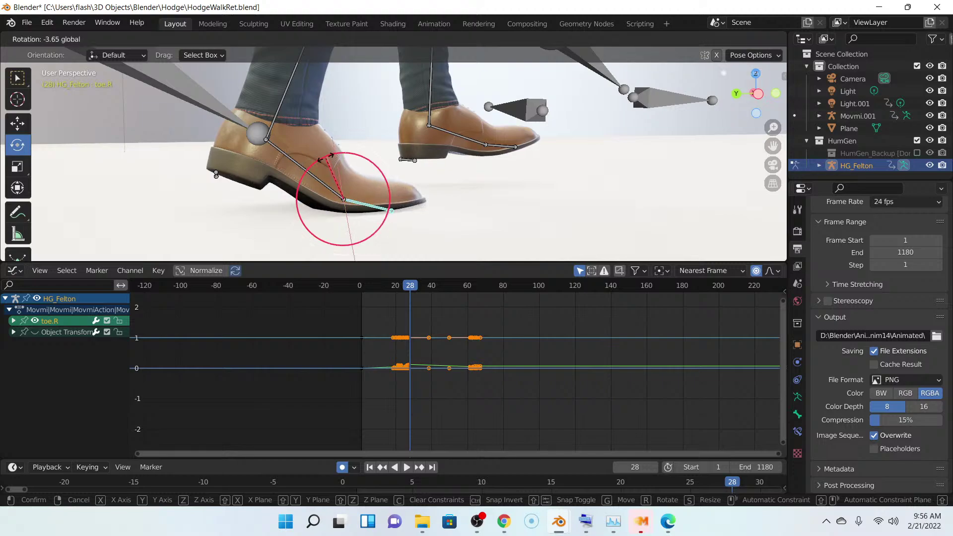
pyautogui.moveTo(329, 156); pyautogui.dragTo(330, 156)
pyautogui.press('Right')
pyautogui.press('Right')
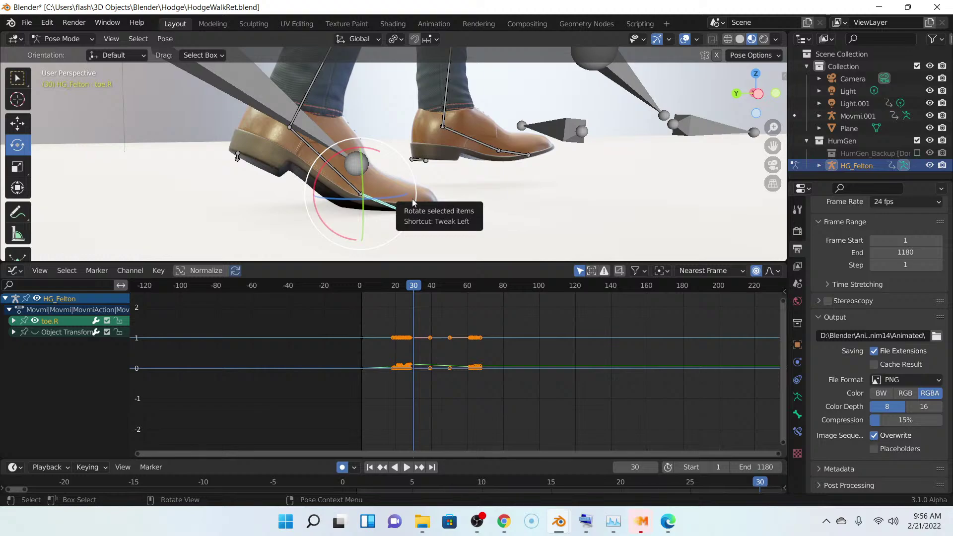
# - Select foot.R at frame 30 and rotate it about the global Y axis from a front view to correct its tilt
pyautogui.moveTo(504, 521)
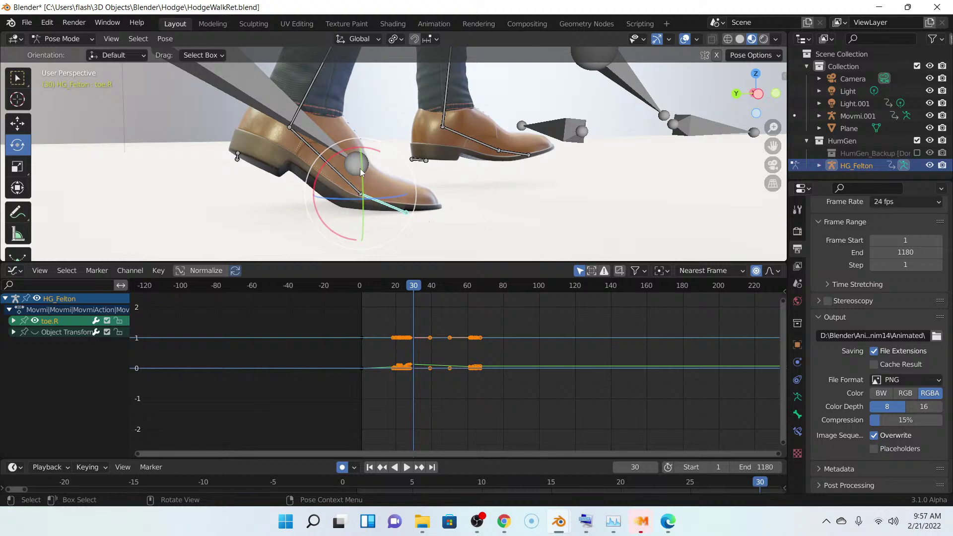
pyautogui.moveTo(361, 173); pyautogui.dragTo(58, 134, button='middle')
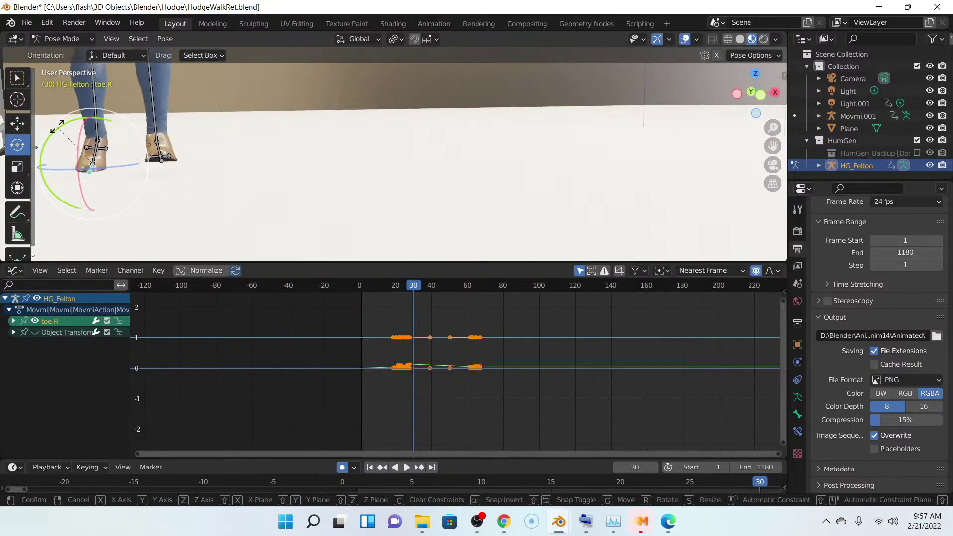
pyautogui.moveTo(56, 126); pyautogui.dragTo(53, 143)
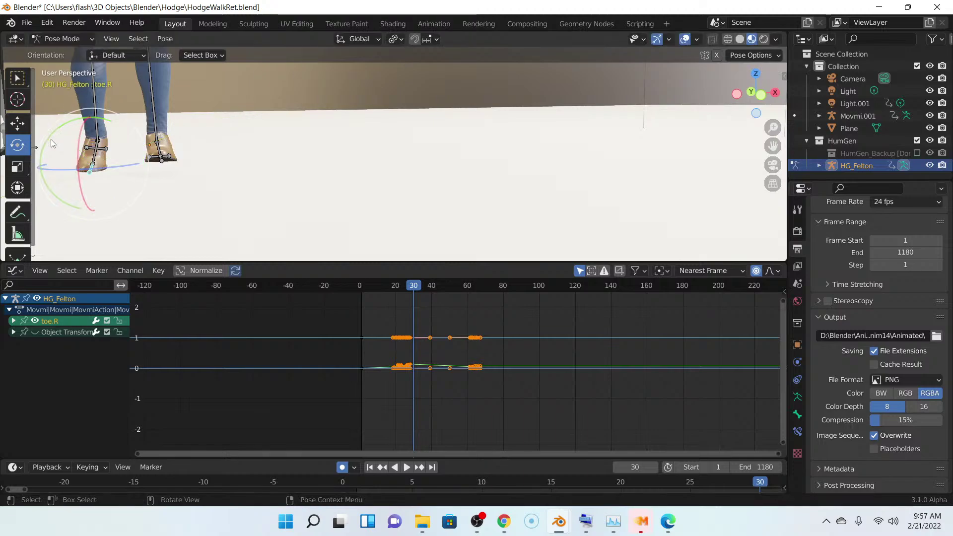
pyautogui.click(95, 157)
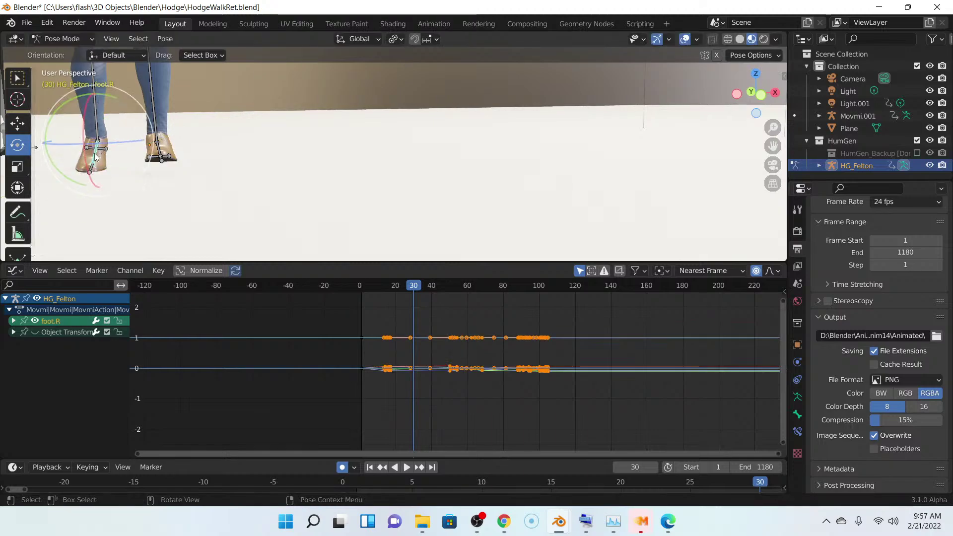
pyautogui.moveTo(65, 108); pyautogui.dragTo(59, 115)
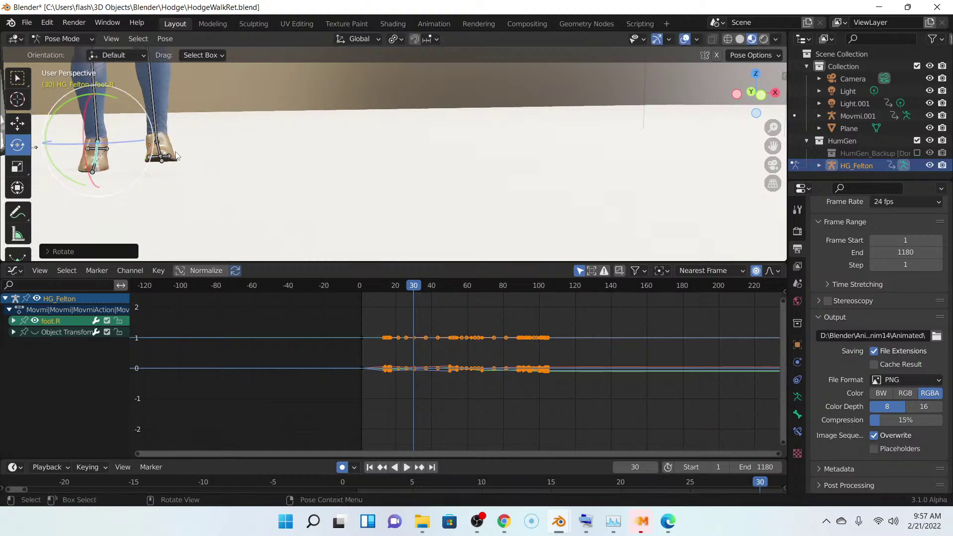
# - Fine-tune foot.R's rotation about the global Y axis at frame 30 while viewing the shoe from the side
pyautogui.moveTo(201, 161); pyautogui.dragTo(328, 159, button='middle')
pyautogui.scroll(4, 327, 158)
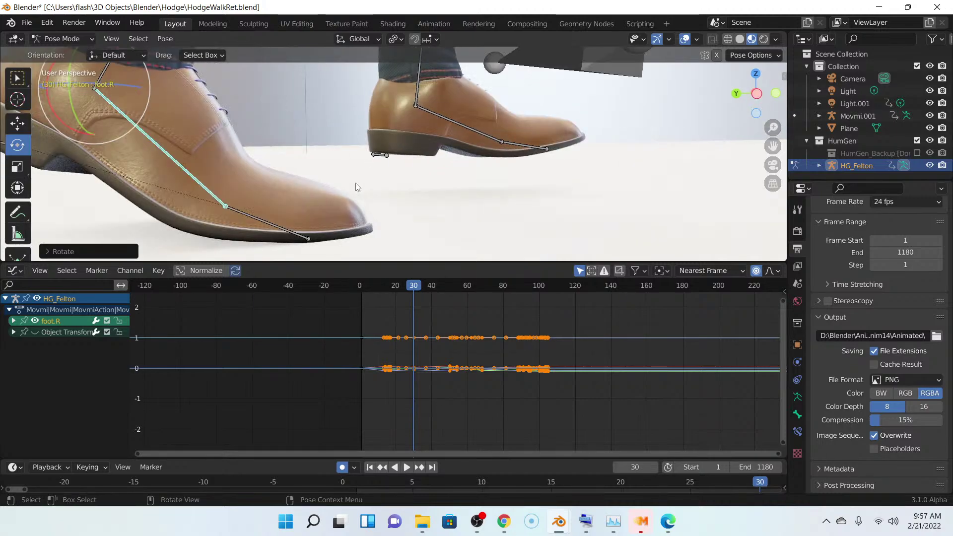
pyautogui.scroll(-5, 368, 181)
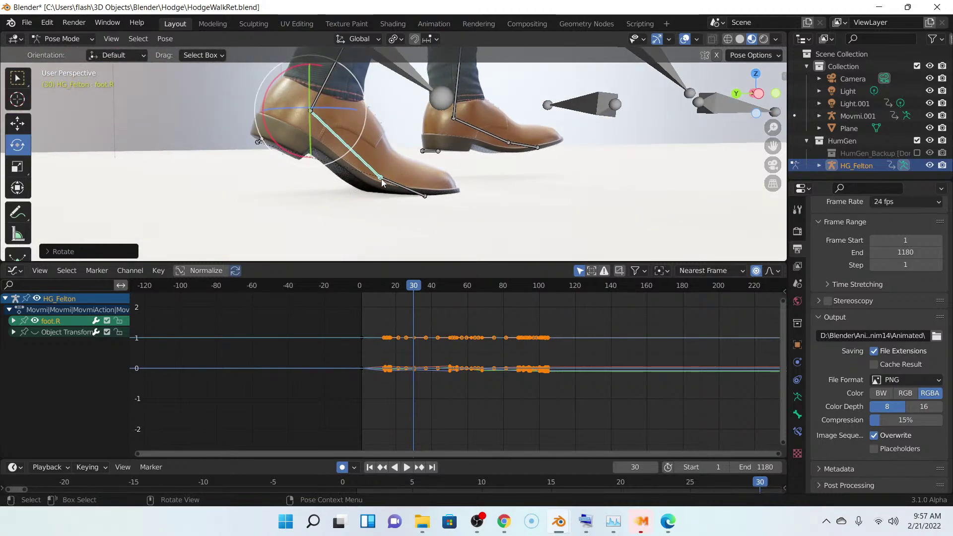
pyautogui.moveTo(382, 180); pyautogui.dragTo(378, 180, button='middle')
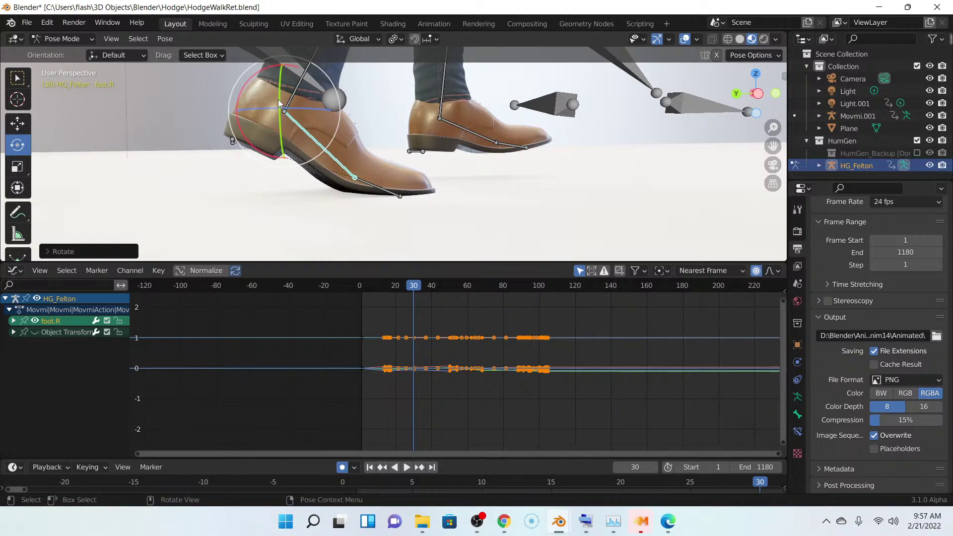
pyautogui.moveTo(282, 111)
pyautogui.mouseDown()
pyautogui.moveTo(279, 102)
pyautogui.moveTo(284, 110)
pyautogui.mouseUp()
pyautogui.moveTo(484, 177); pyautogui.dragTo(454, 189, button='middle')
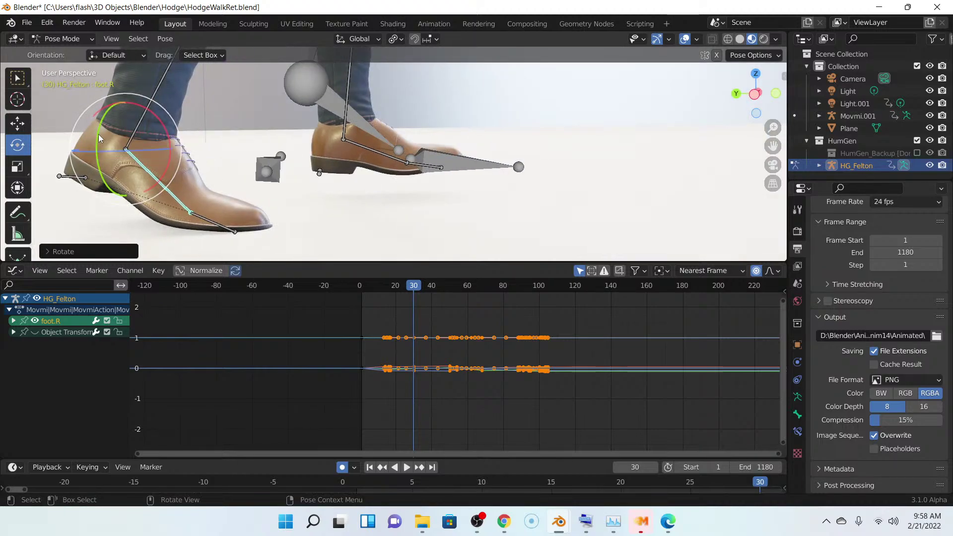
pyautogui.moveTo(97, 136); pyautogui.dragTo(98, 142)
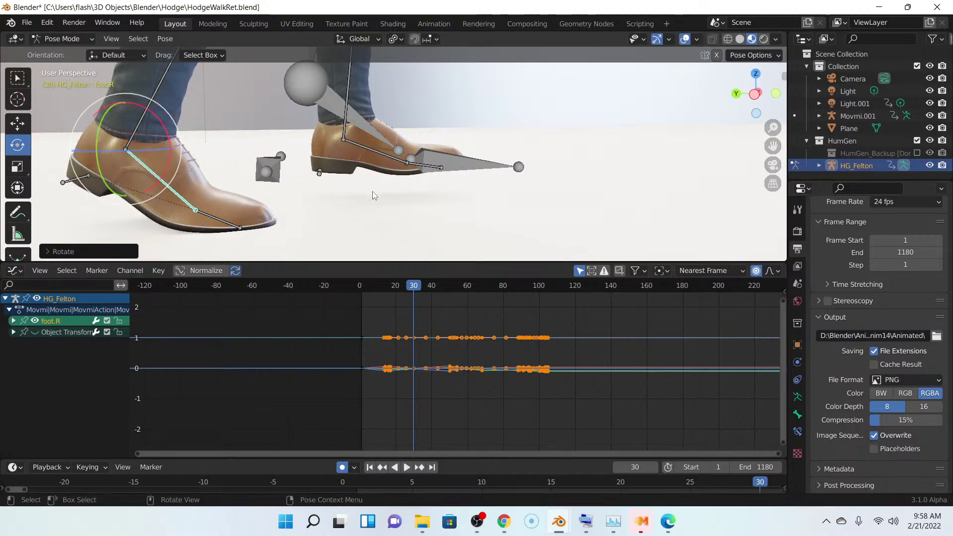
# - Examine the right shoe's tilt and floor contact at frame 30 from the front and the side
pyautogui.moveTo(373, 192); pyautogui.dragTo(286, 192, button='middle')
pyautogui.scroll(-8, 333, 186)
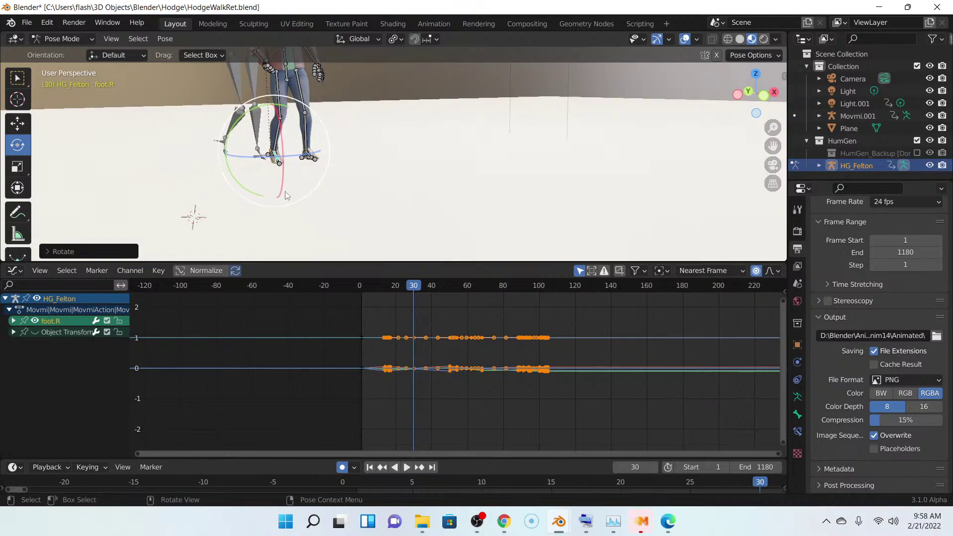
pyautogui.moveTo(362, 195); pyautogui.dragTo(500, 198, button='middle')
pyautogui.scroll(5, 431, 180)
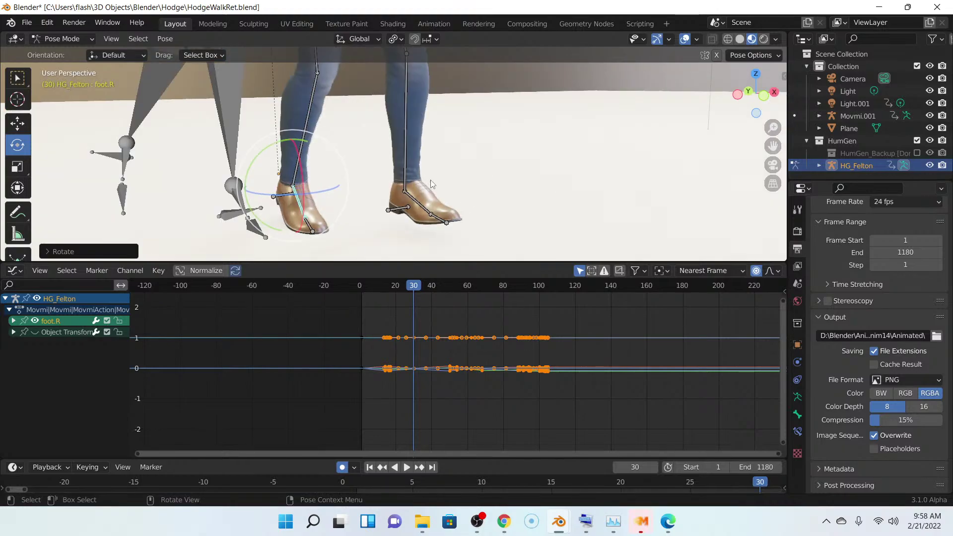
pyautogui.keyDown('shift'); pyautogui.moveTo(431, 179); pyautogui.dragTo(462, 124, button='middle'); pyautogui.keyUp('shift')
pyautogui.scroll(5, 532, 147)
pyautogui.scroll(2, 501, 154)
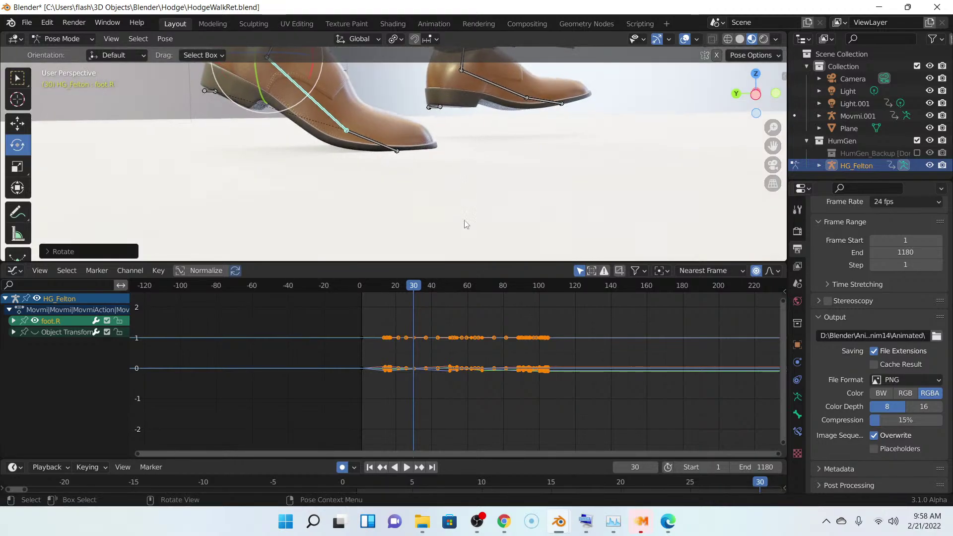
# - Enlarge the 3D viewport and switch from Pose Mode to Object Mode
pyautogui.moveTo(463, 263); pyautogui.dragTo(464, 358)
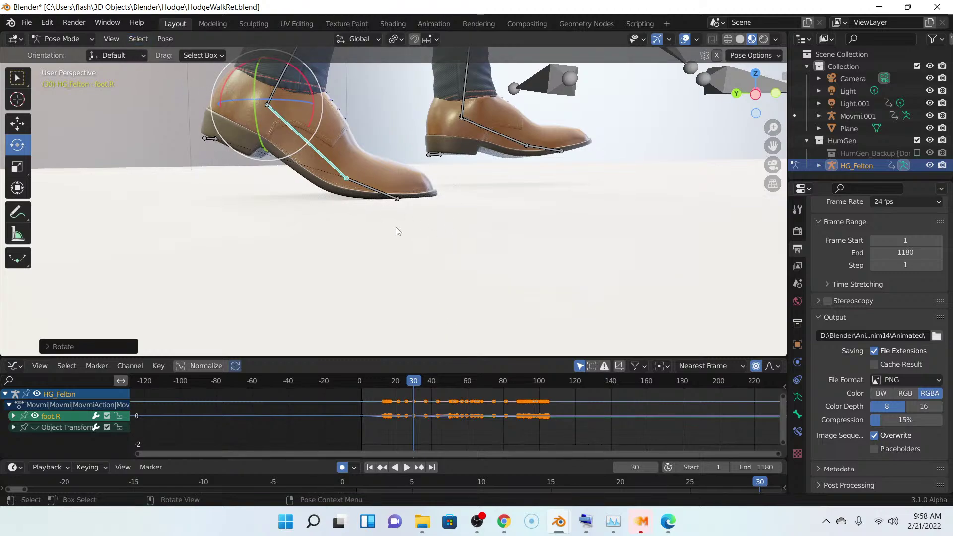
pyautogui.click(86, 40)
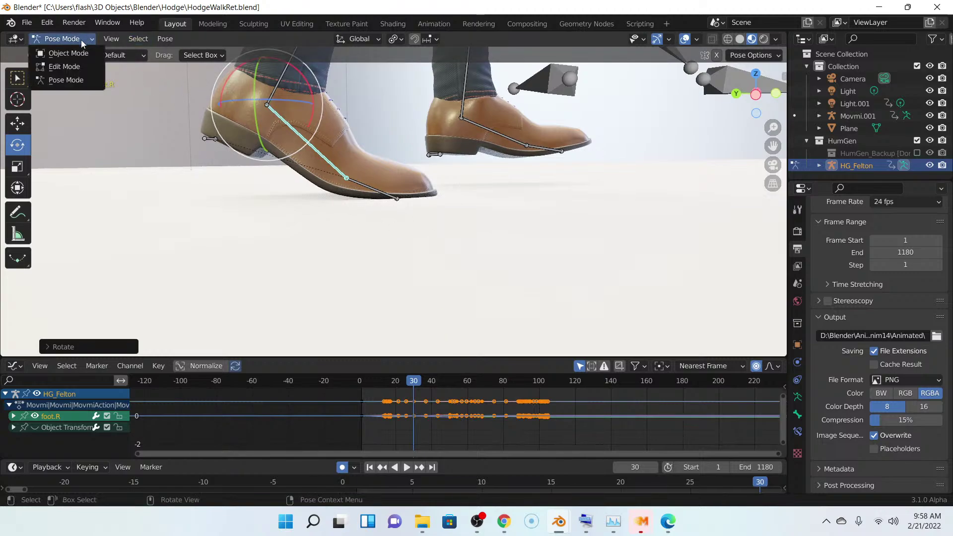
pyautogui.click(81, 60)
pyautogui.click(163, 39)
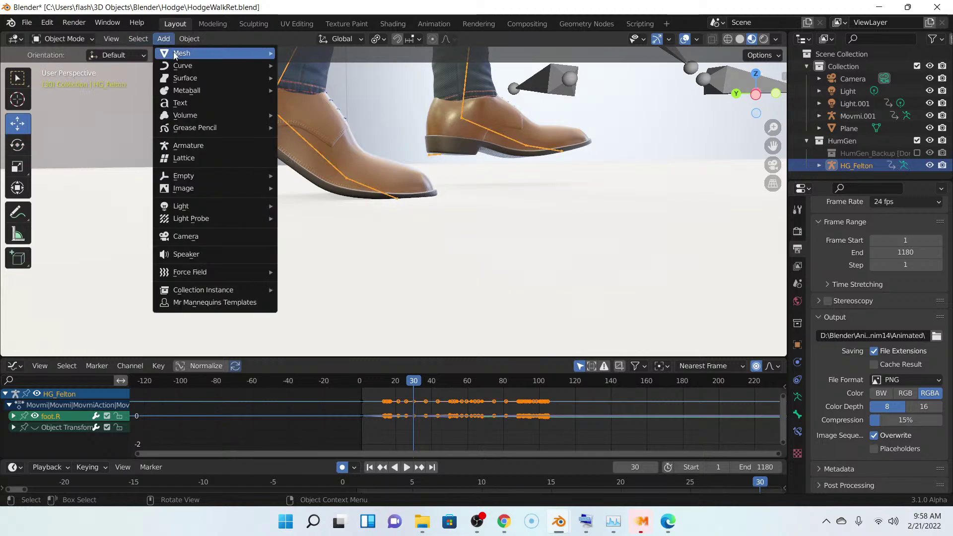
pyautogui.moveTo(234, 54)
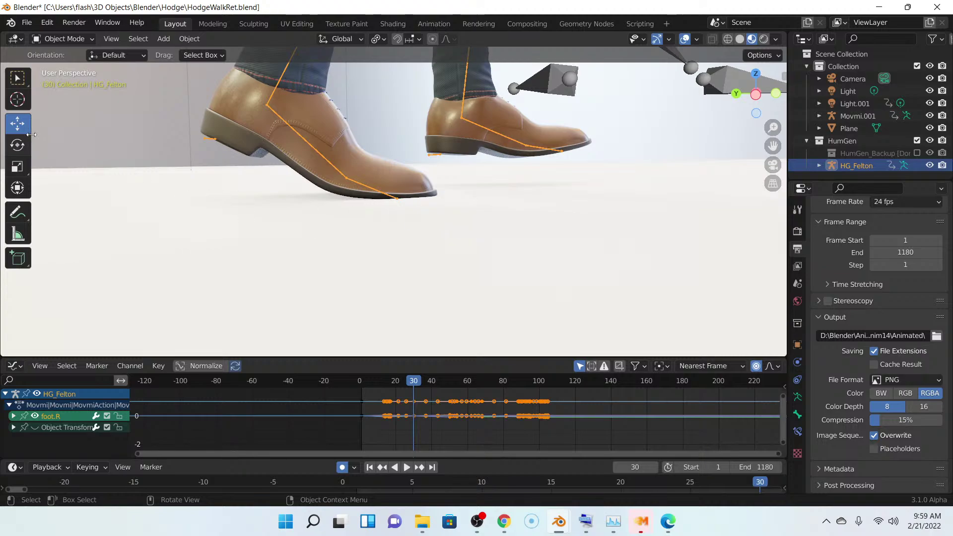
# - Select the floor Plane and raise it slightly along the global Z axis toward the shoe soles
pyautogui.scroll(-5, 234, 198)
pyautogui.scroll(-3, 234, 198)
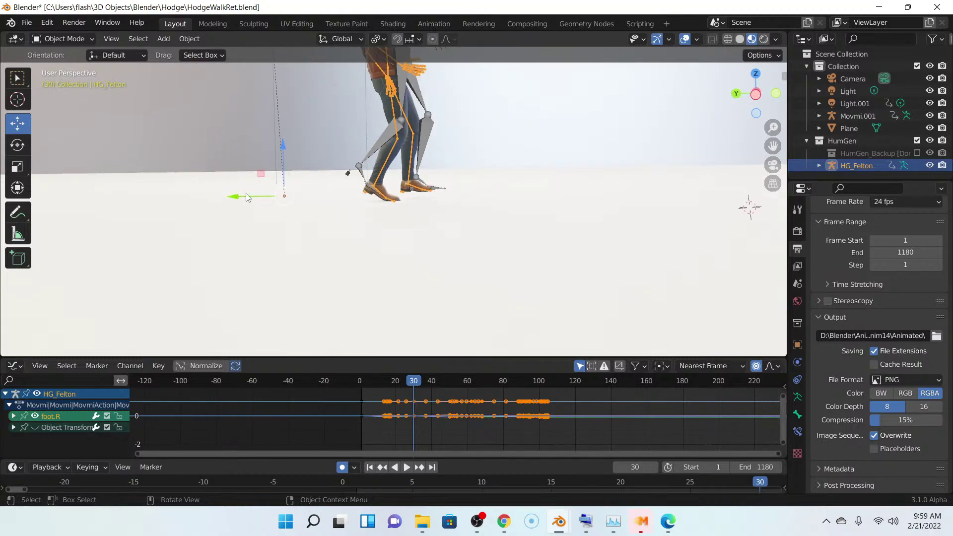
pyautogui.moveTo(282, 145); pyautogui.dragTo(285, 123)
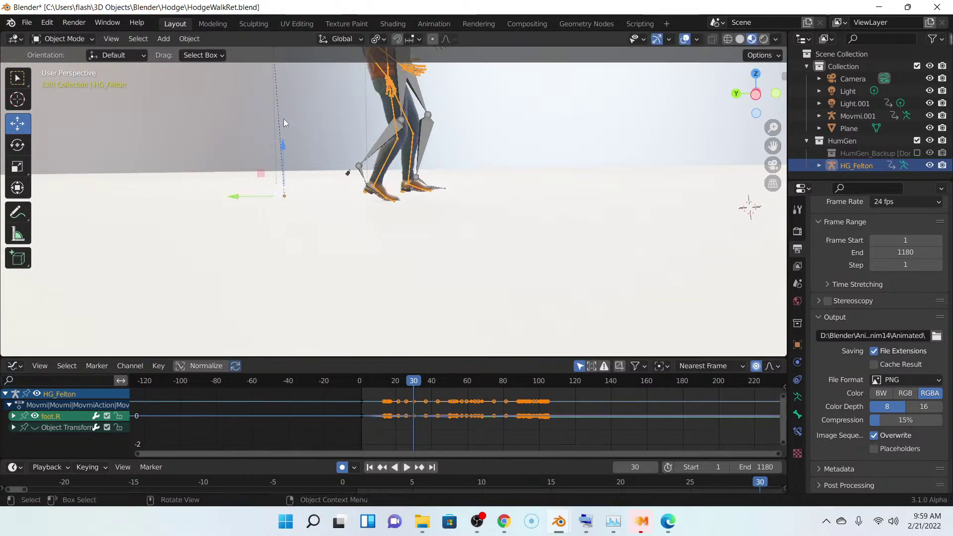
pyautogui.click(228, 238)
pyautogui.moveTo(281, 162); pyautogui.dragTo(300, 143)
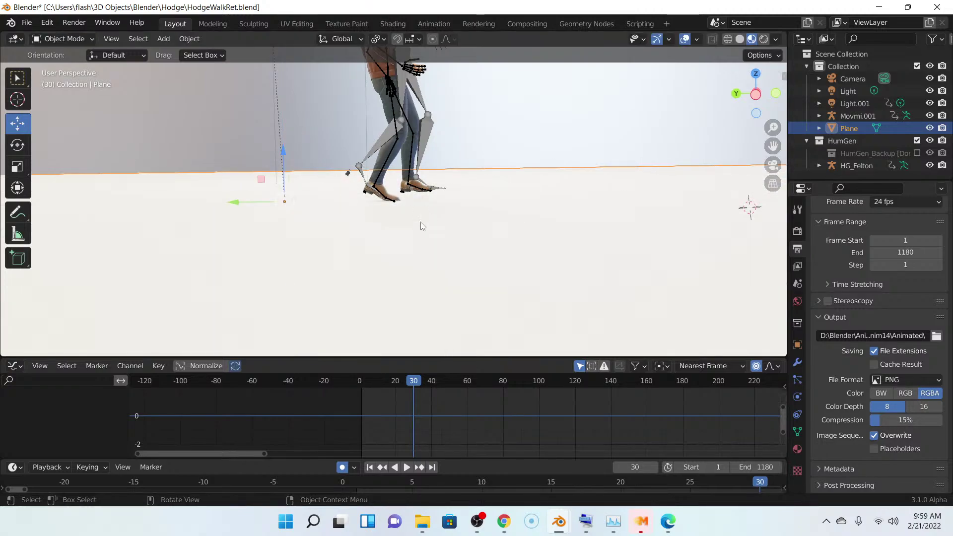
# - Examine both shoes' contact with the floor plane at frame 30 from several angles, and select the HG_Felton armature
pyautogui.scroll(3, 423, 228)
pyautogui.scroll(1, 420, 237)
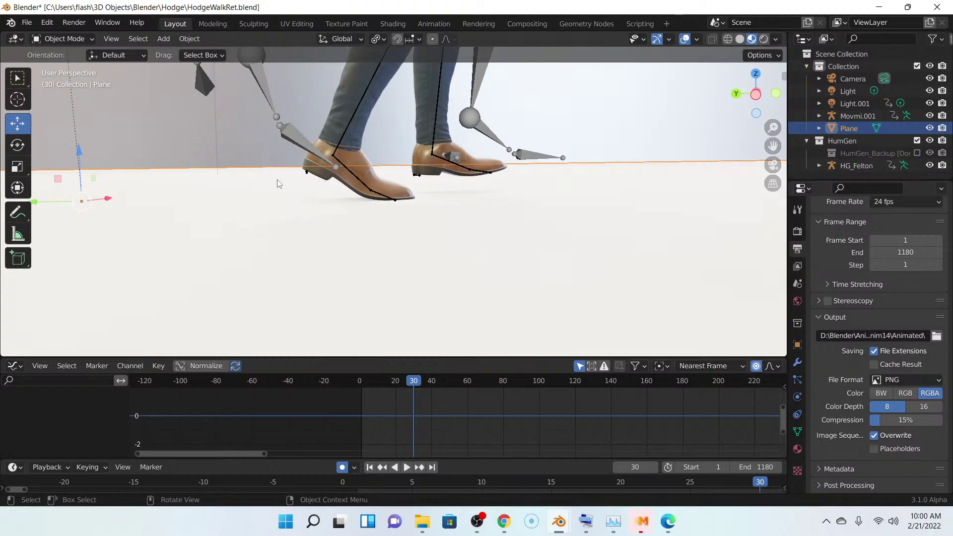
pyautogui.scroll(-1, 370, 221)
pyautogui.moveTo(487, 213); pyautogui.dragTo(449, 225, button='middle')
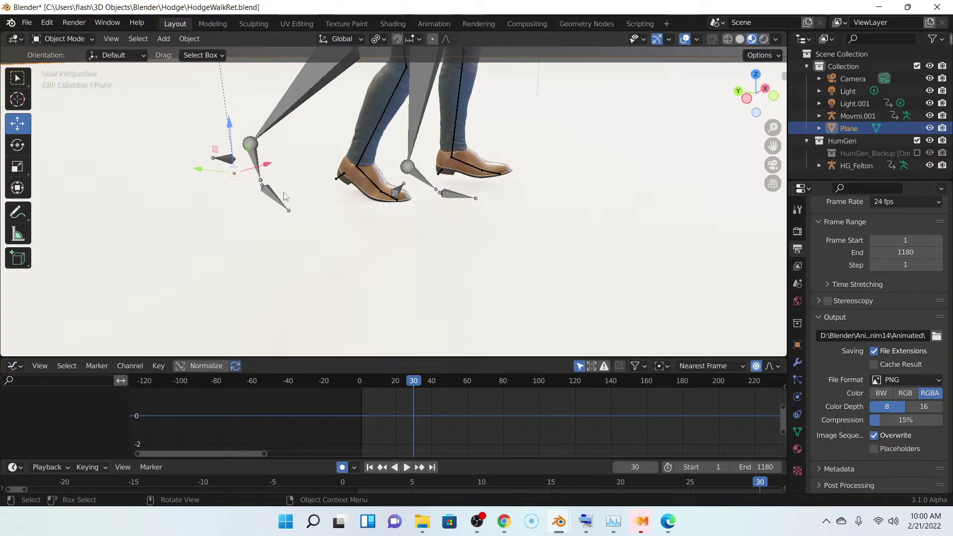
pyautogui.moveTo(592, 223); pyautogui.dragTo(562, 175, button='middle')
pyautogui.scroll(5, 546, 184)
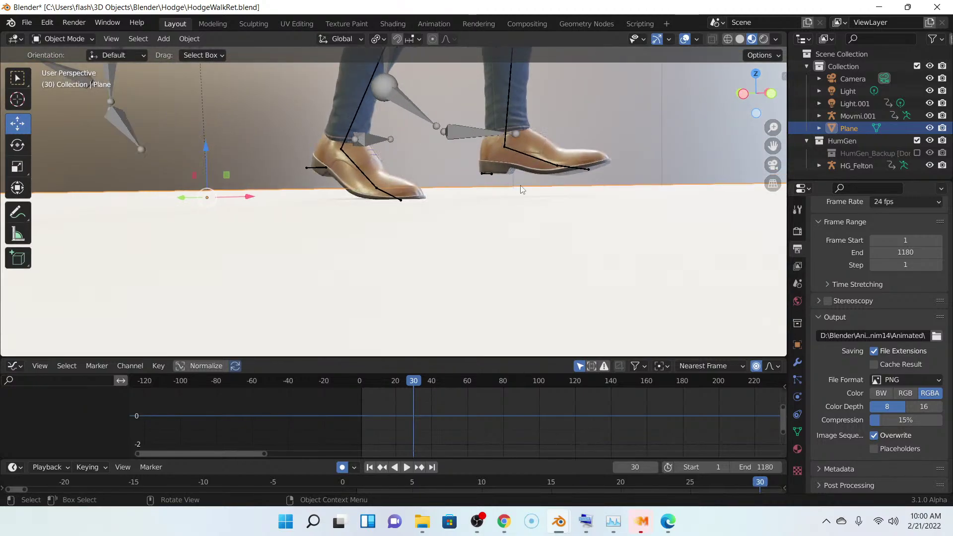
pyautogui.moveTo(511, 191); pyautogui.dragTo(537, 197, button='middle')
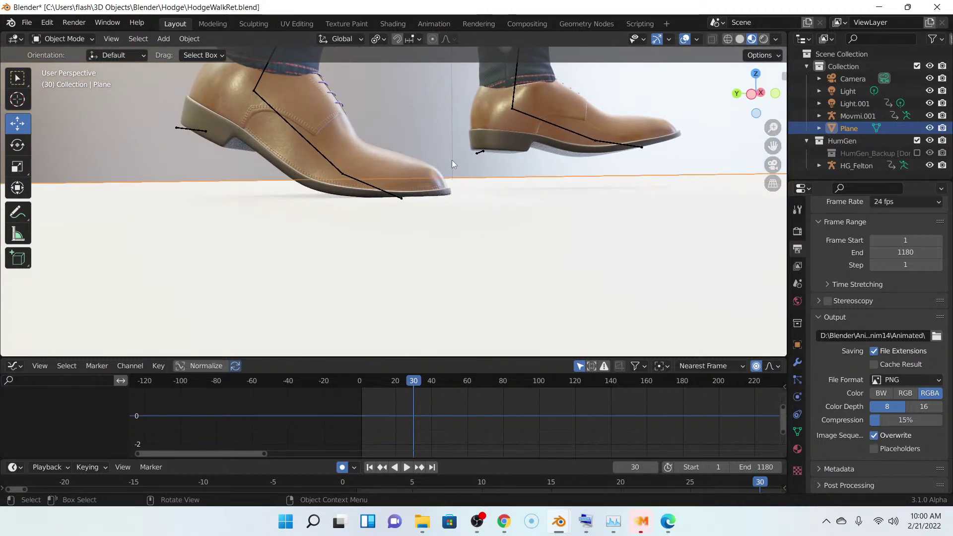
pyautogui.scroll(-3, 358, 176)
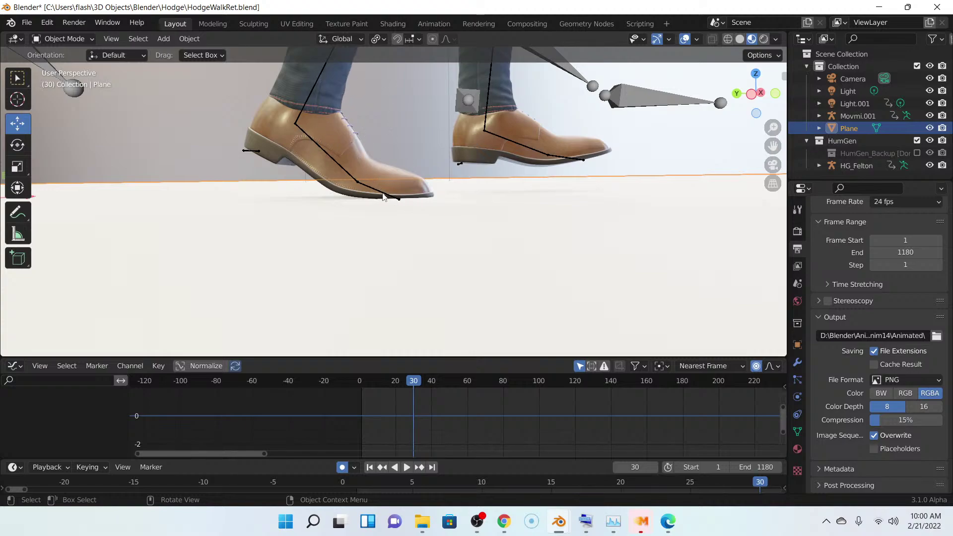
pyautogui.scroll(1, 365, 180)
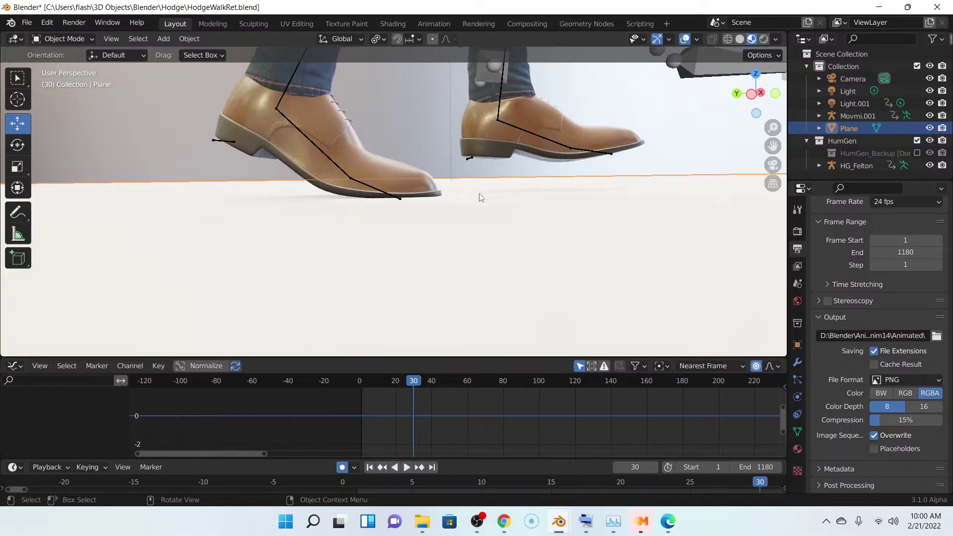
pyautogui.click(390, 195)
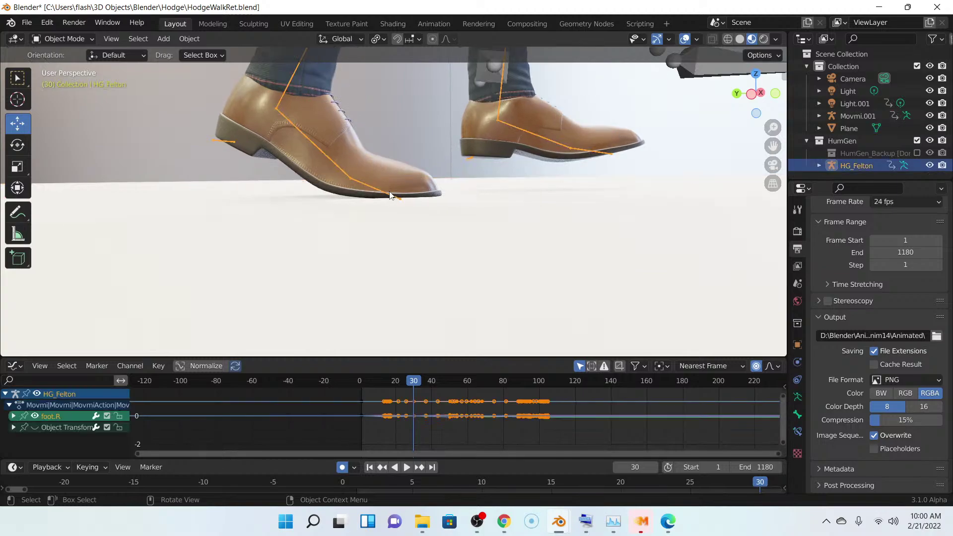
# - Switch the HG_Felton armature to Pose Mode and rotate the toe.R bone slightly upward at frame 30
pyautogui.click(75, 39)
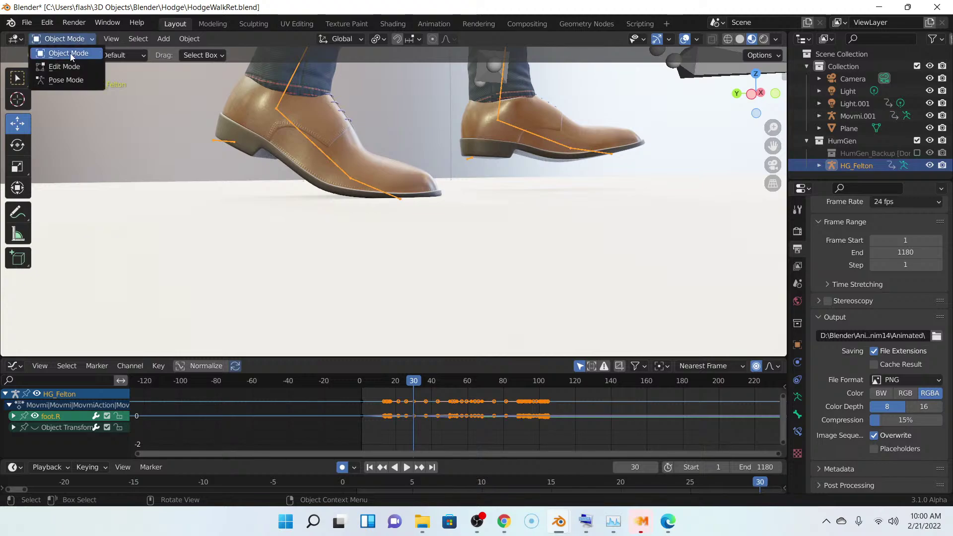
pyautogui.click(69, 80)
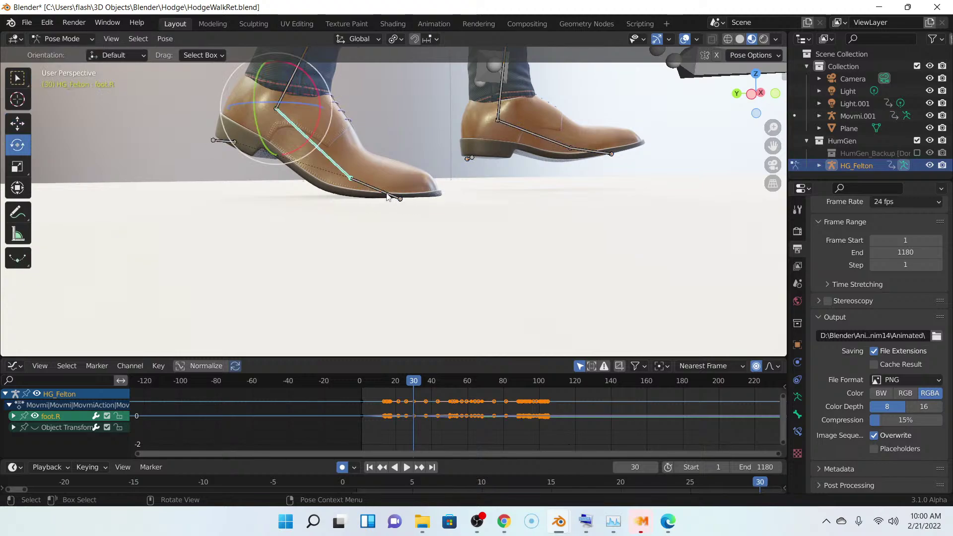
pyautogui.click(388, 196)
pyautogui.moveTo(396, 174); pyautogui.dragTo(396, 169)
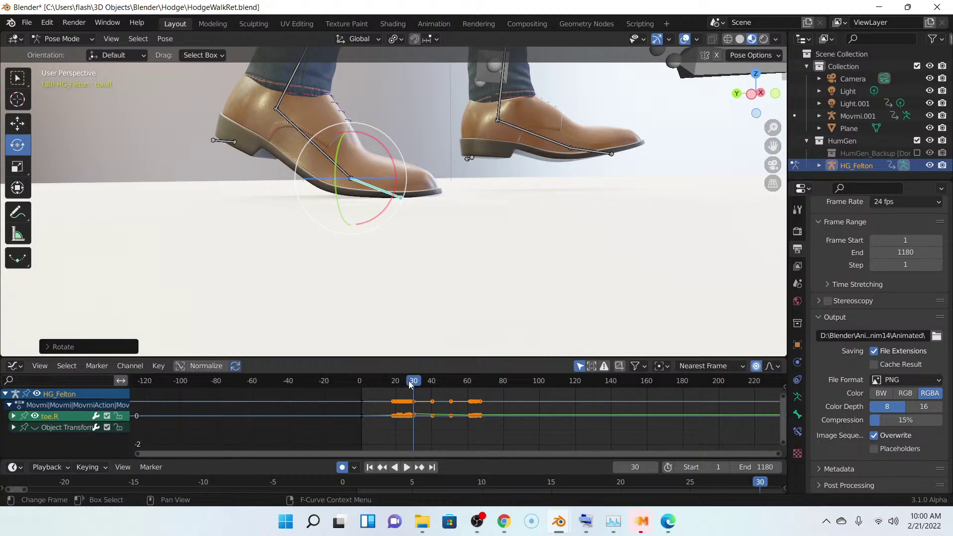
# - At frame 23, rotate the toe.R and foot.R bones slightly about the global X axis to raise the right shoe's tip
pyautogui.moveTo(403, 382); pyautogui.dragTo(401, 382)
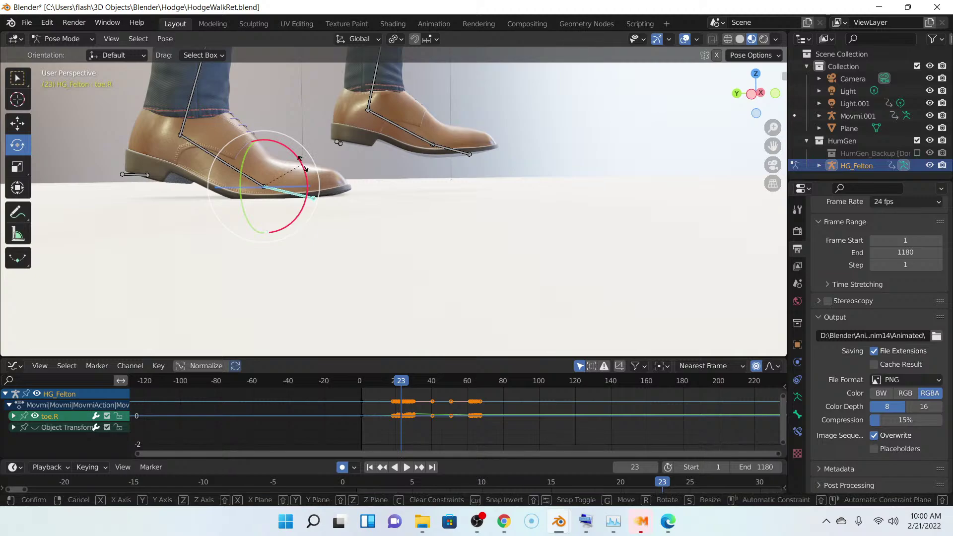
pyautogui.moveTo(304, 168); pyautogui.dragTo(301, 161)
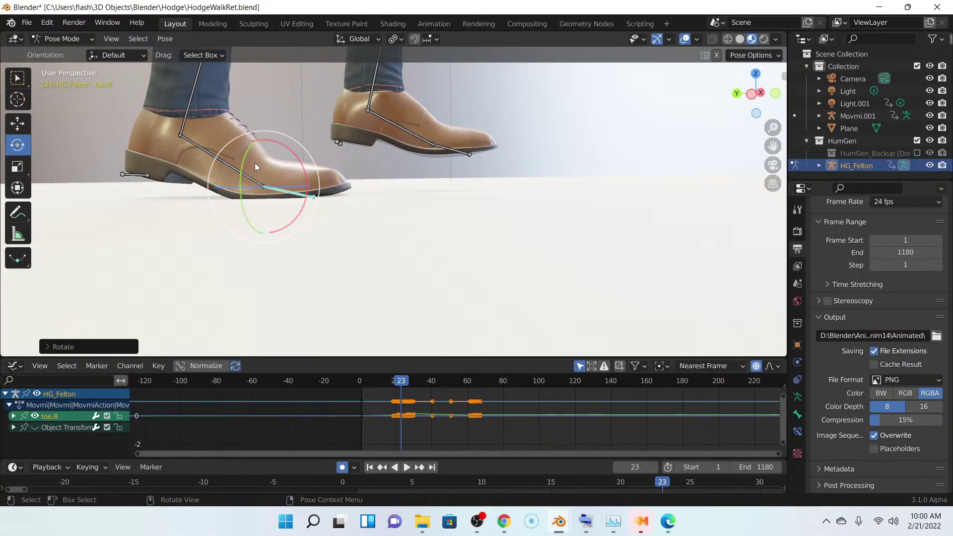
pyautogui.click(225, 160)
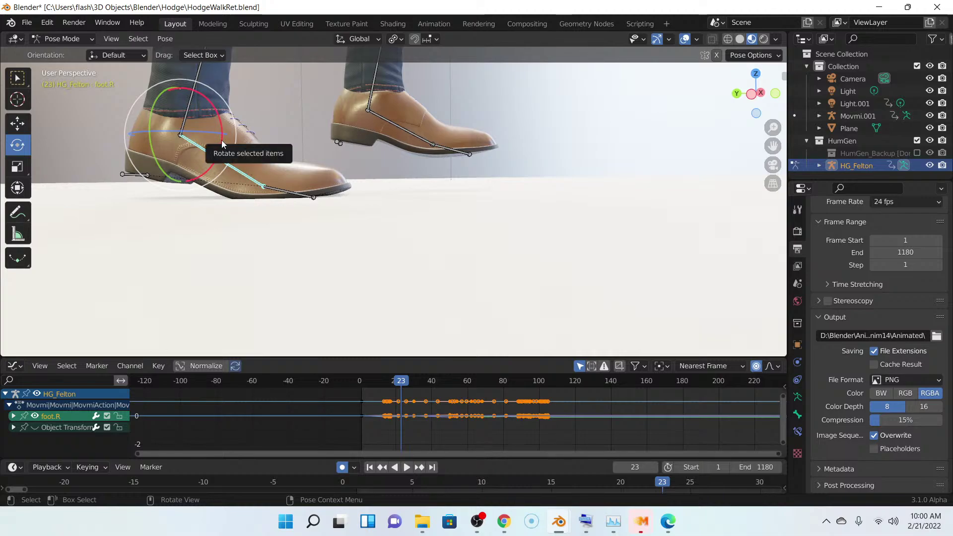
pyautogui.moveTo(222, 140); pyautogui.dragTo(222, 140)
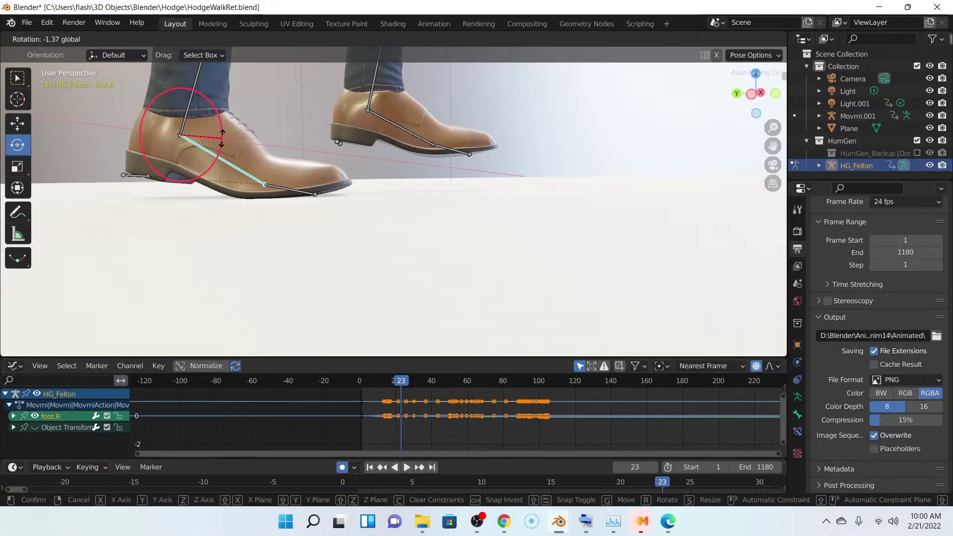
pyautogui.click(224, 140)
# - Advance to frame 25 and rotate the foot.R bone slightly to lift the toe out of the floor
pyautogui.press('Right')
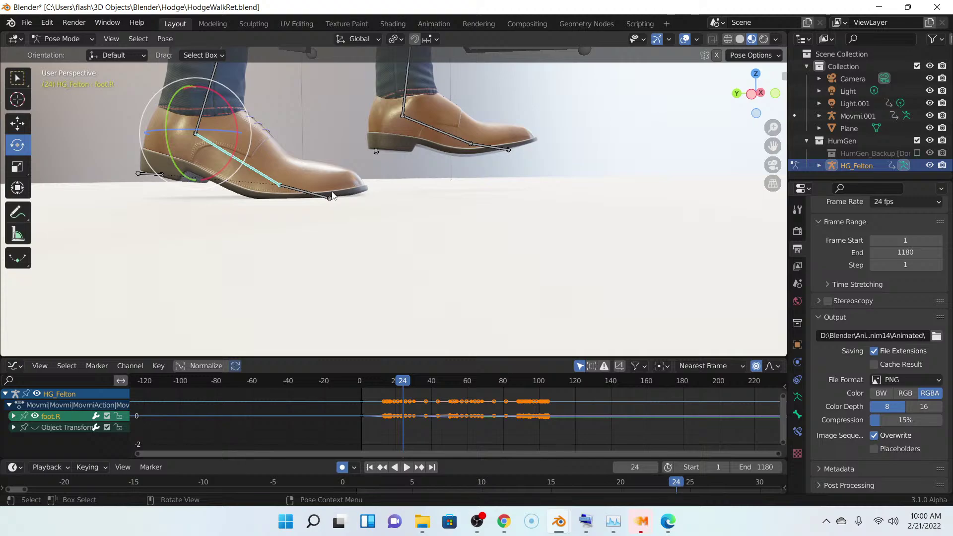
pyautogui.press('Right')
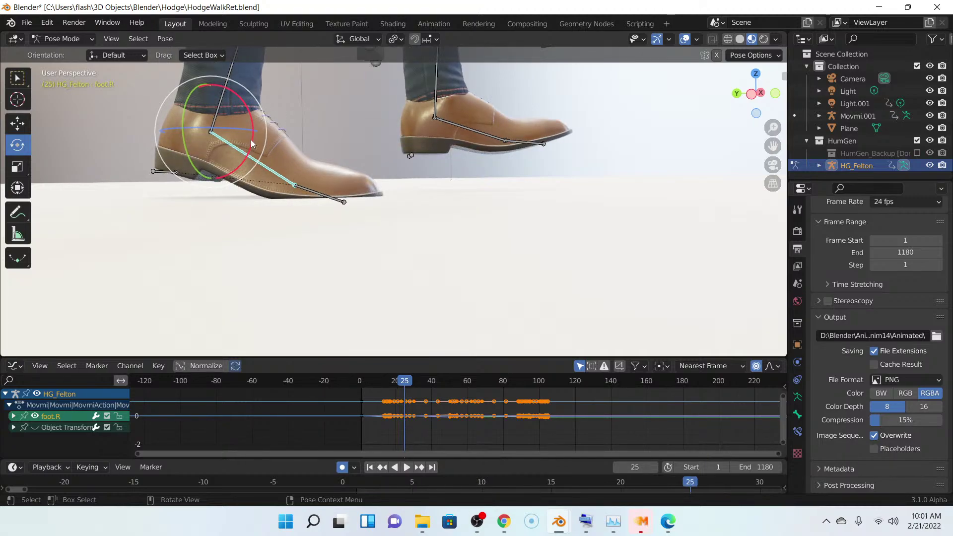
pyautogui.moveTo(251, 140); pyautogui.dragTo(254, 136)
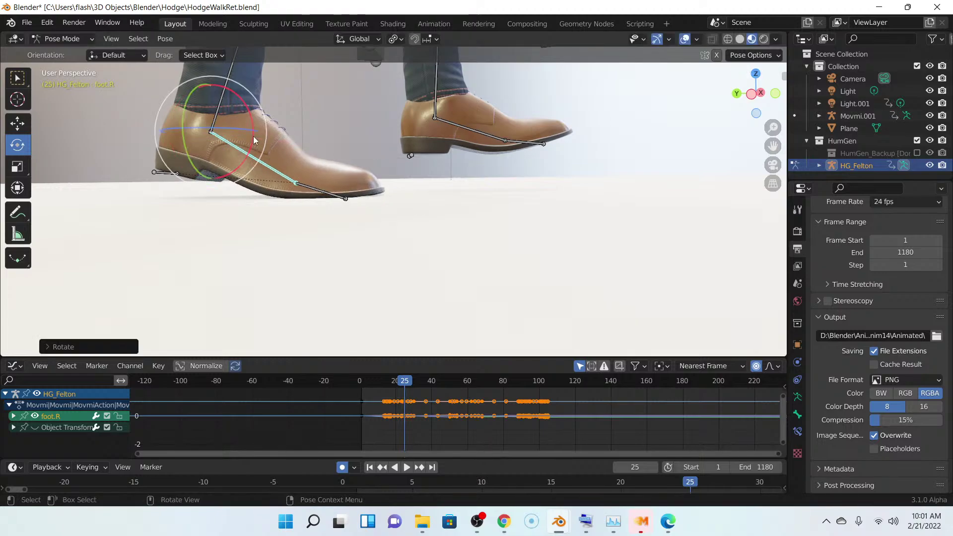
# - Step forward from frame 25 to 39 to examine how the right foot rolls off the floor
pyautogui.press('Right')
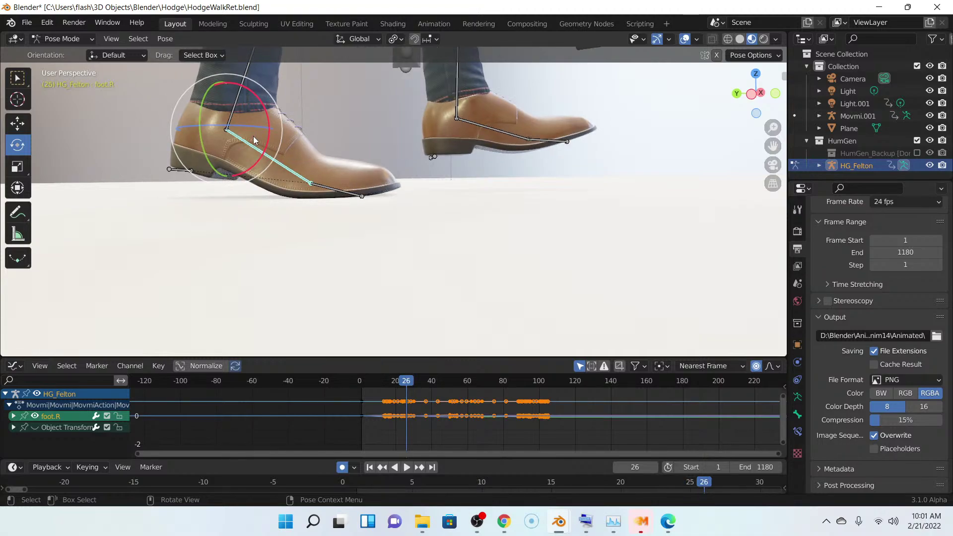
pyautogui.press('Right')
pyautogui.press('Right')
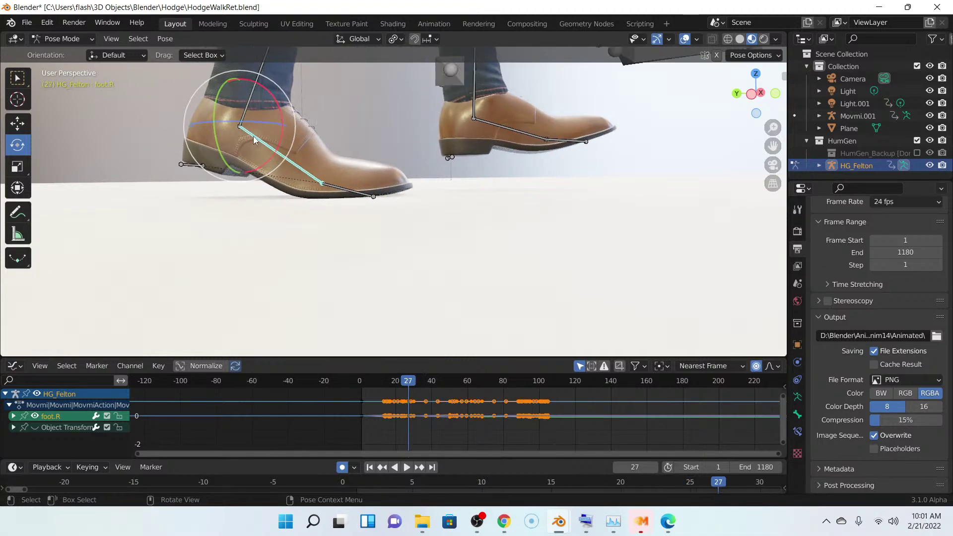
pyautogui.press('Right')
pyautogui.press('Right')
pyautogui.press('Right')
pyautogui.press('Right')
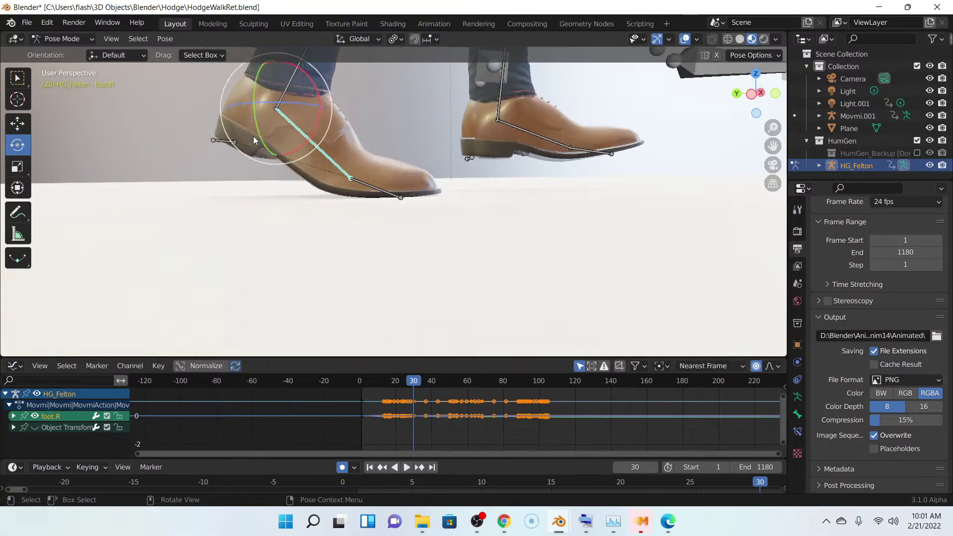
pyautogui.press('Right')
pyautogui.press('Right')
pyautogui.press('Right')
pyautogui.press('Right')
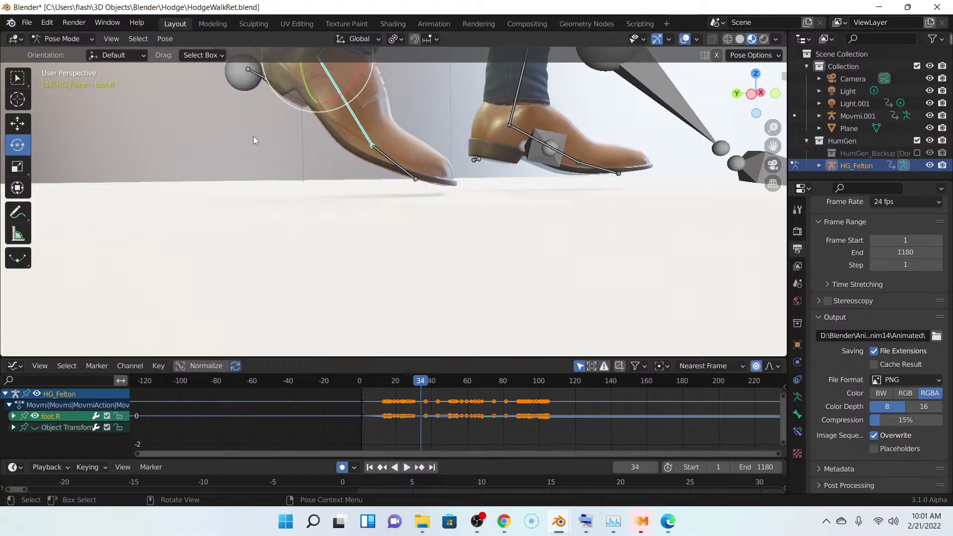
pyautogui.press('Right')
pyautogui.press('Right')
pyautogui.press('Right')
pyautogui.press('Right')
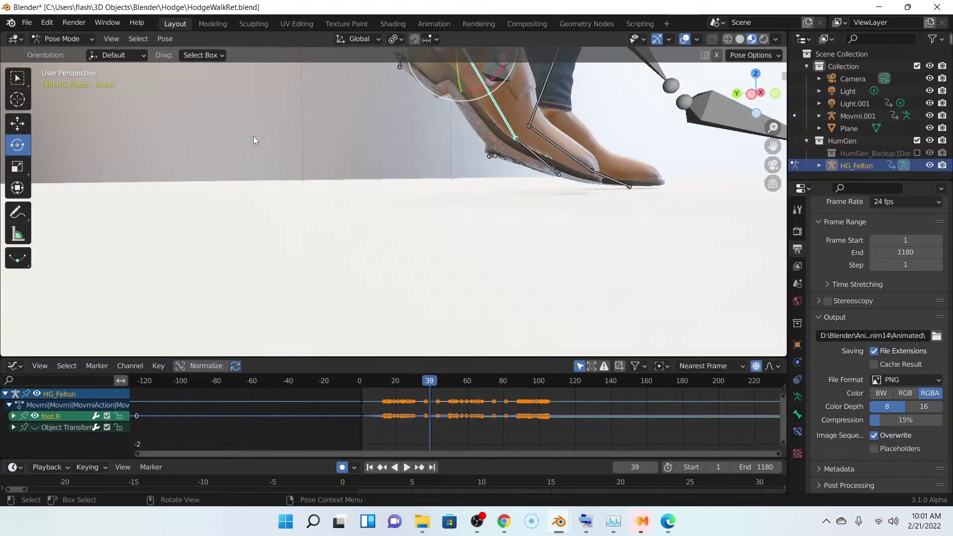
# - Step back to frame 30 and forward to 32, examining the gap between both shoes and the floor from a low side angle
pyautogui.press('Left')
pyautogui.press('Left')
pyautogui.press('Left')
pyautogui.press('Left')
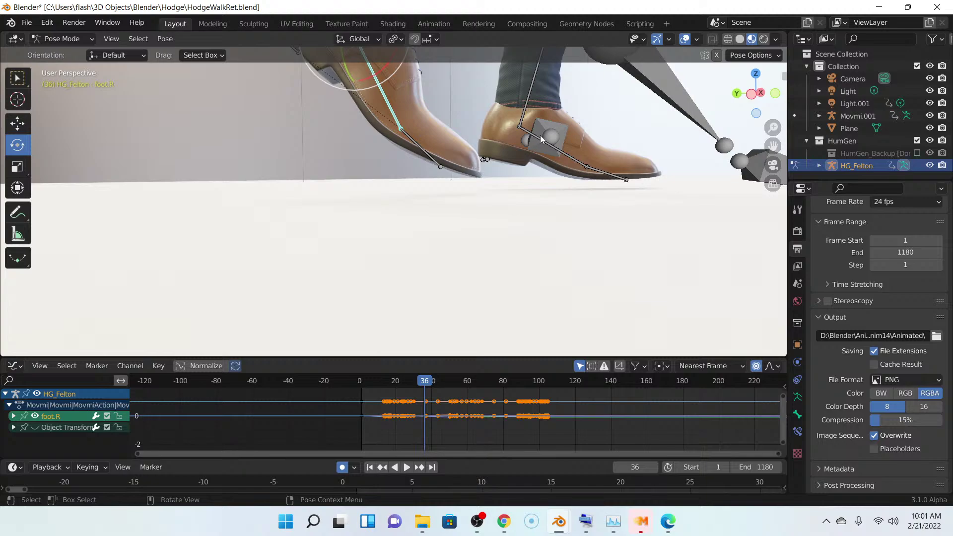
pyautogui.moveTo(540, 135); pyautogui.dragTo(573, 154, button='middle')
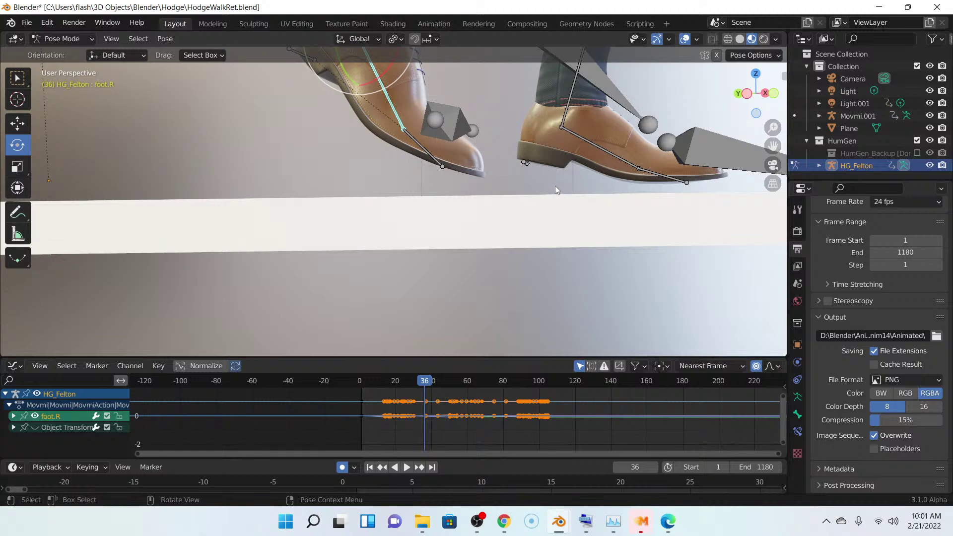
pyautogui.press('Left')
pyautogui.press('Left')
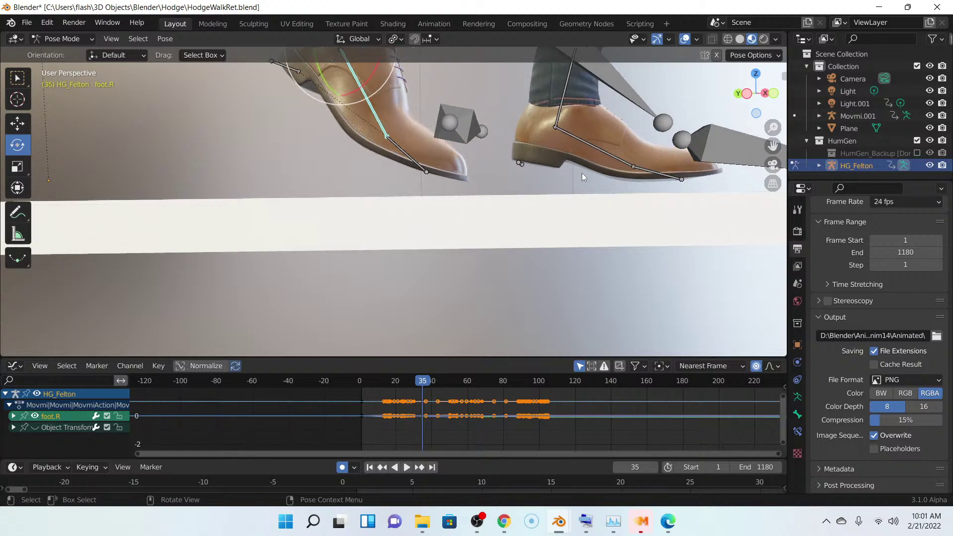
pyautogui.press('Left')
pyautogui.press('Left')
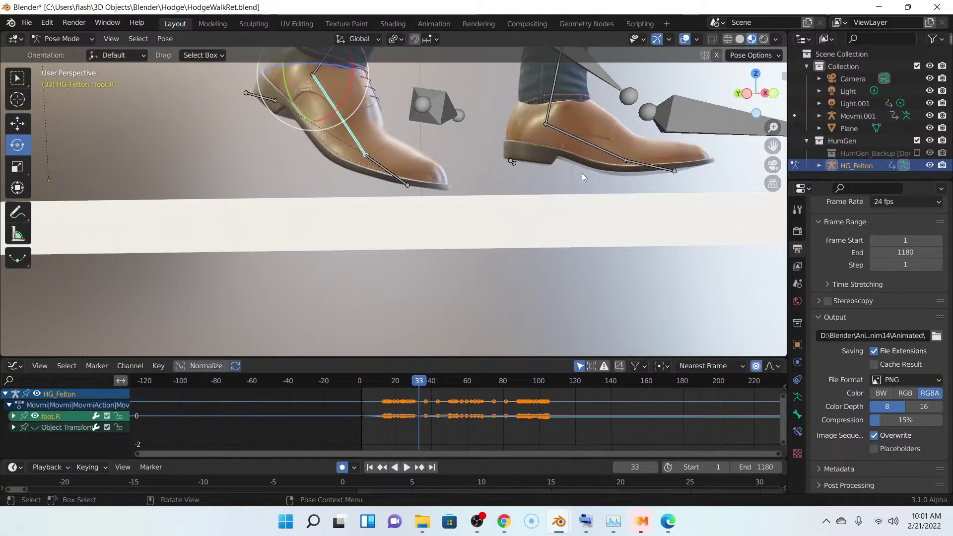
pyautogui.press('Left')
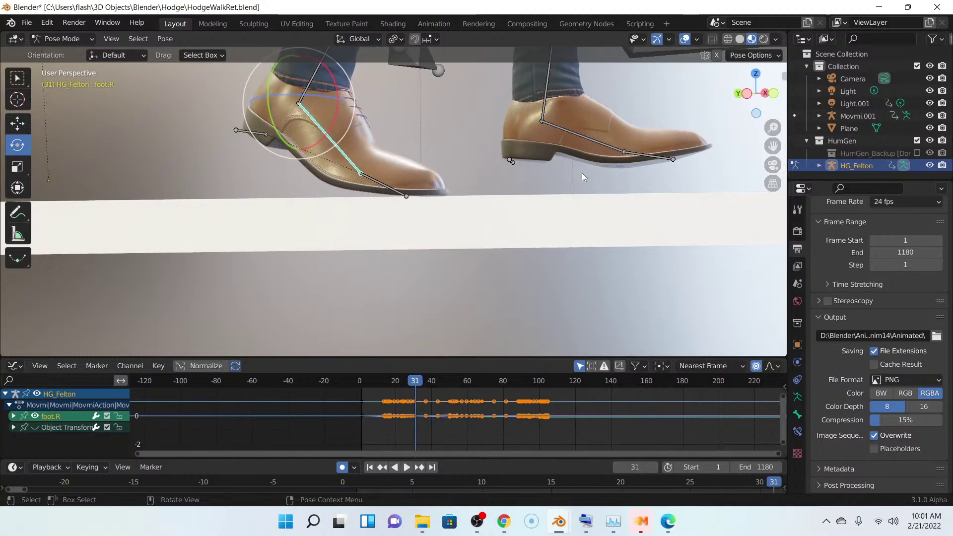
pyautogui.press('Left')
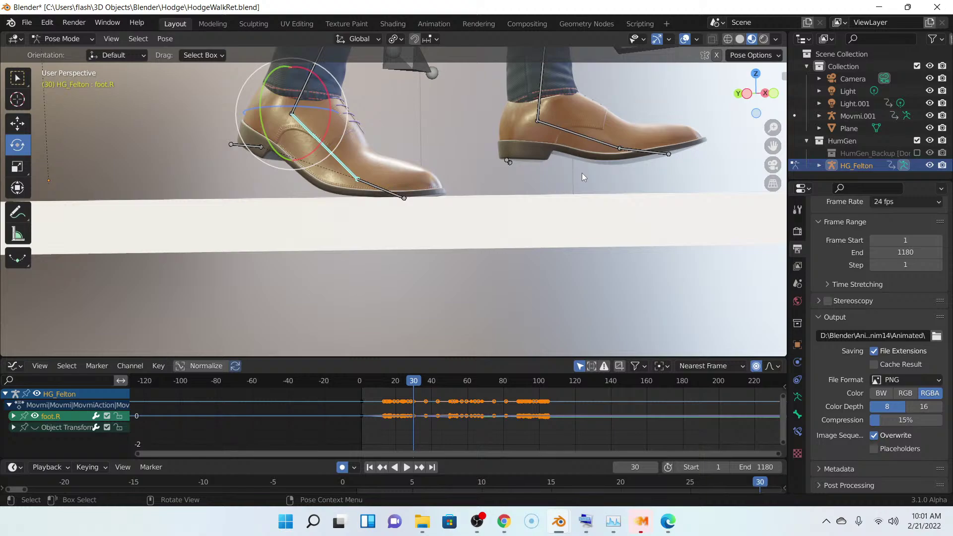
pyautogui.press('Right')
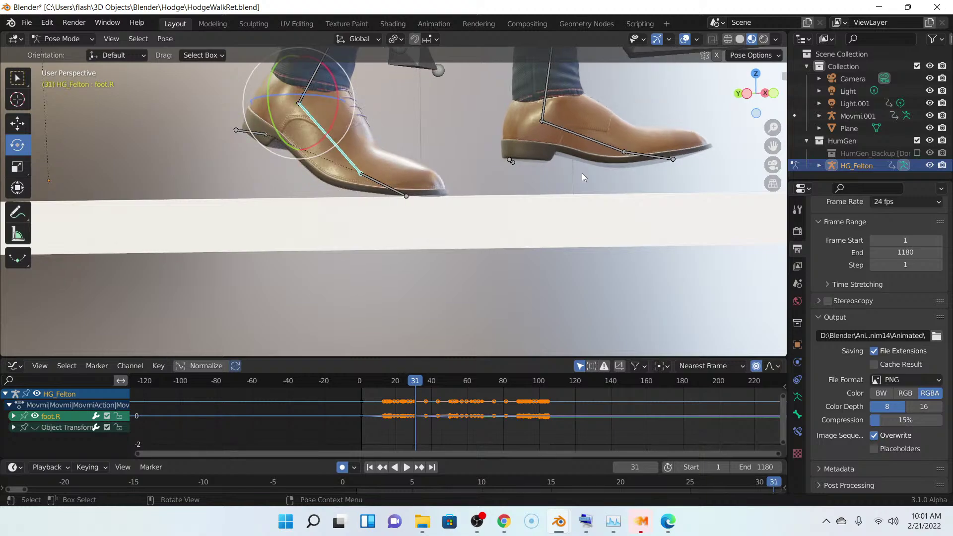
pyautogui.press('Right')
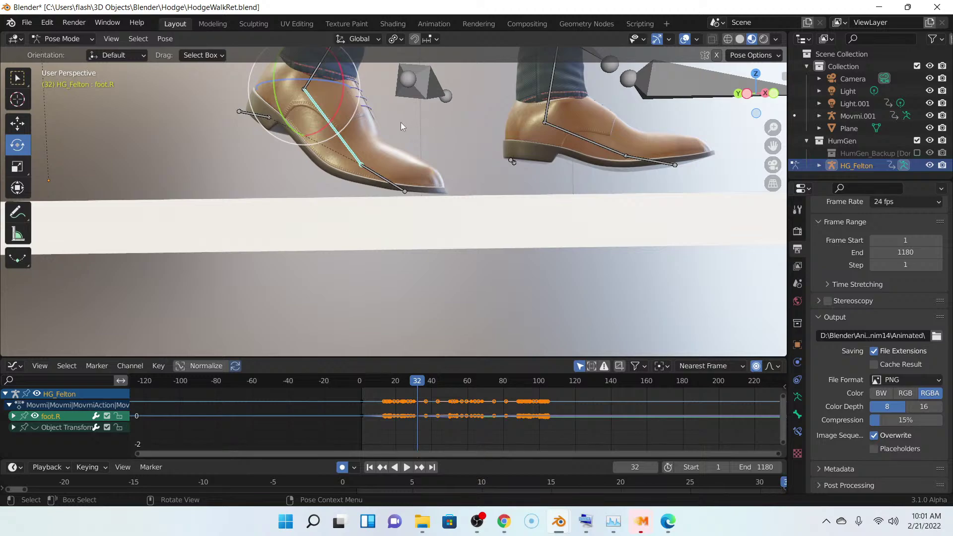
# - Switch to Object Mode and lower the HG_Felton armature slightly along global Z at frame 32 until the right toe meets the floor
pyautogui.click(76, 40)
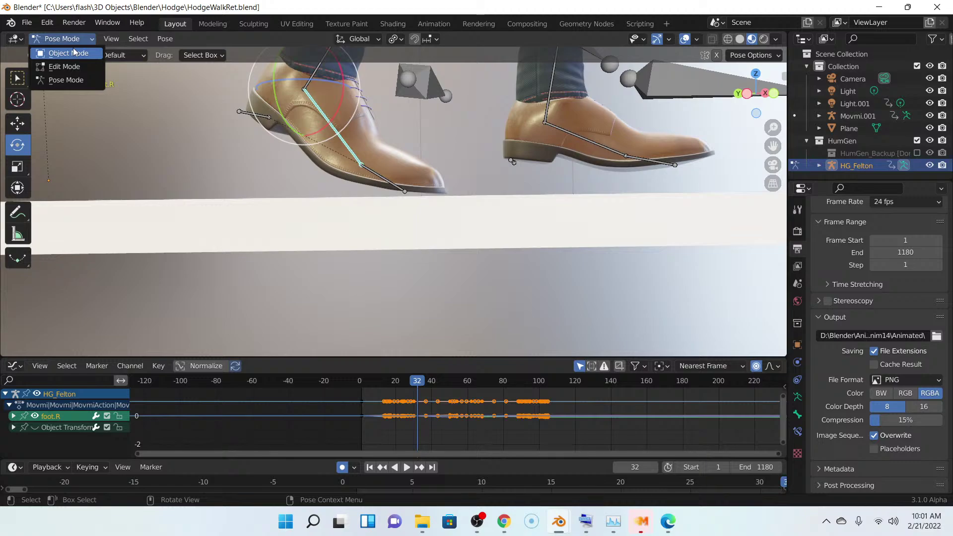
pyautogui.click(73, 49)
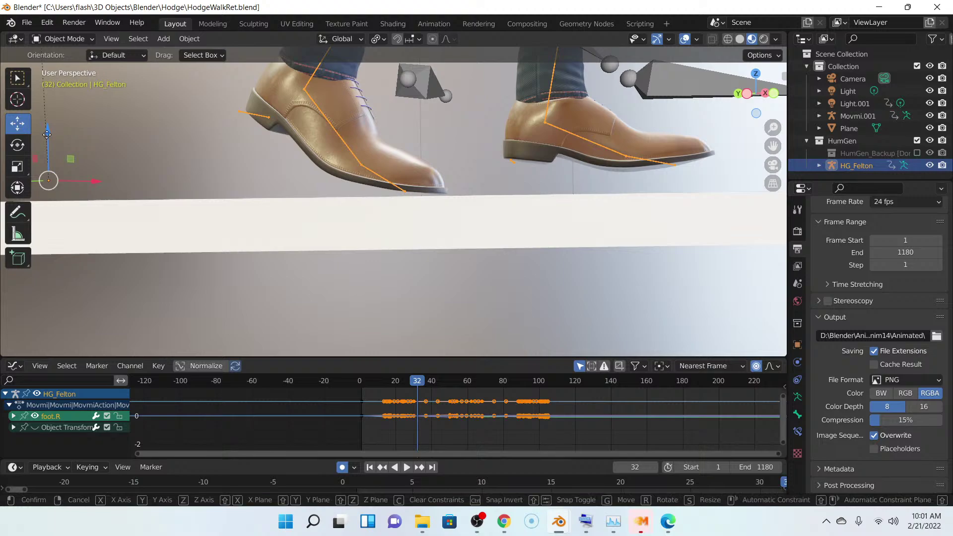
pyautogui.moveTo(47, 137); pyautogui.dragTo(50, 138)
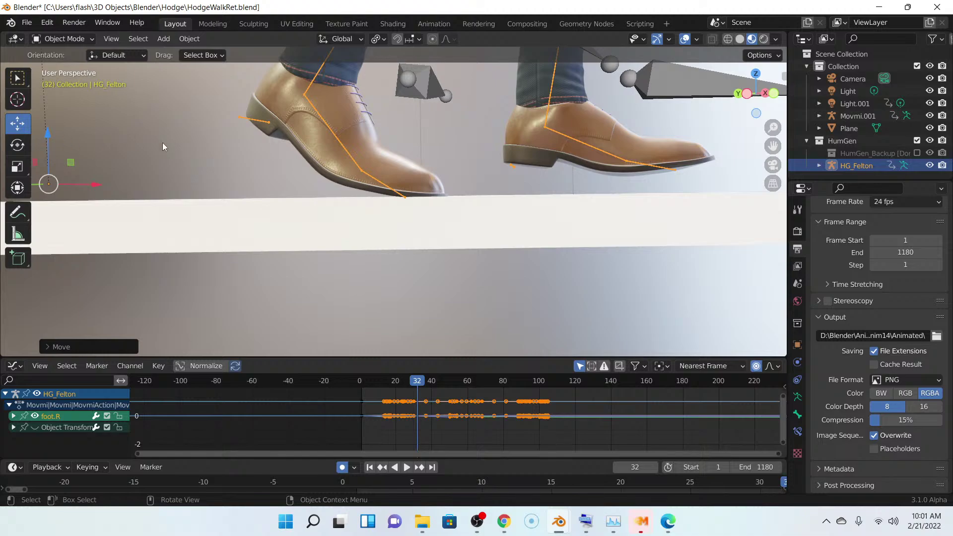
# - Step from frame 32 to 46 and back to examine the shoes' height above the floor, keeping the HG_Felton armature selected
pyautogui.press('Right')
pyautogui.press('Right')
pyautogui.press('Right')
pyautogui.press('Right')
pyautogui.press('Right')
pyautogui.press('Right')
pyautogui.press('Right')
pyautogui.press('Right')
pyautogui.press('Right')
pyautogui.press('Right')
pyautogui.press('Right')
pyautogui.press('Right')
pyautogui.press('Right')
pyautogui.press('Right')
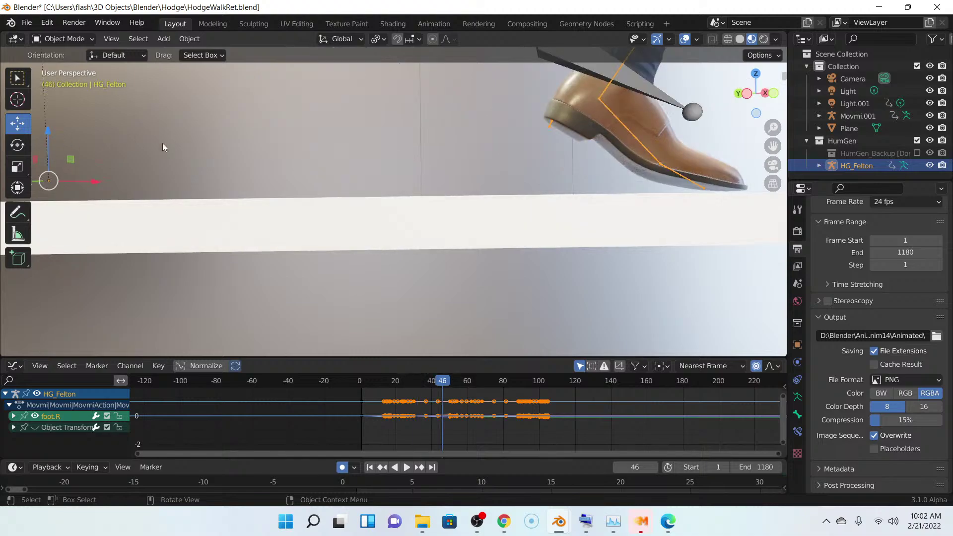
pyautogui.press('Left')
pyautogui.press('Left')
pyautogui.press('Left')
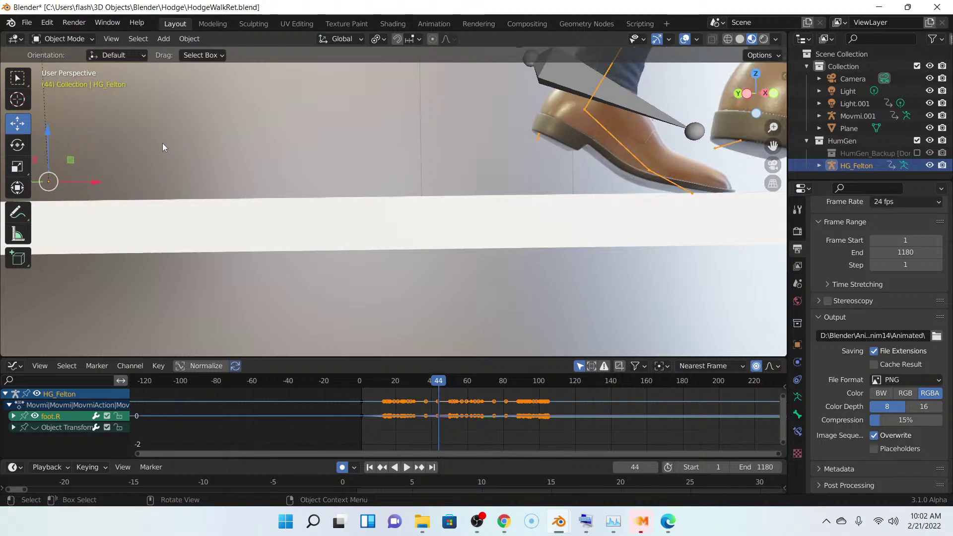
pyautogui.press('Left')
pyautogui.press('Left')
pyautogui.press('Left')
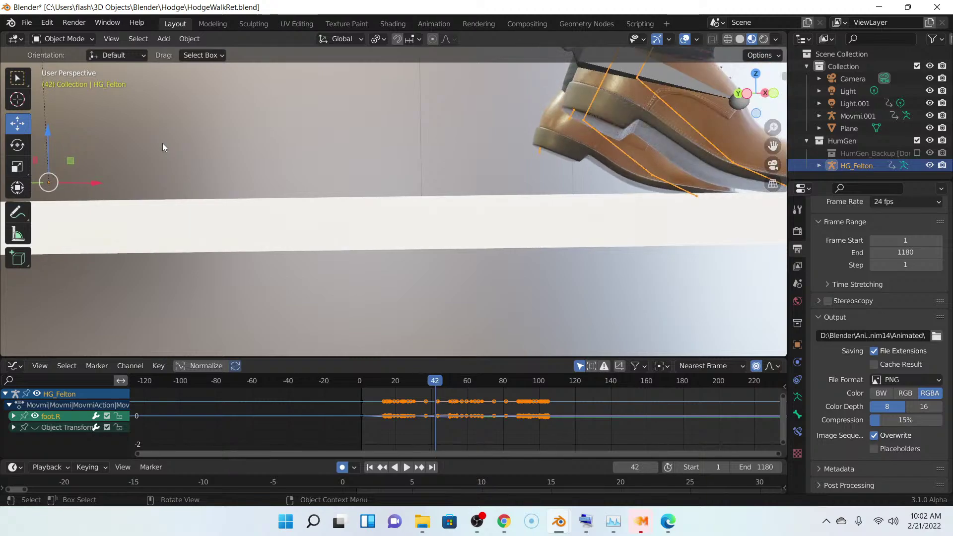
pyautogui.press('Left')
pyautogui.press('Left')
pyautogui.press('Left')
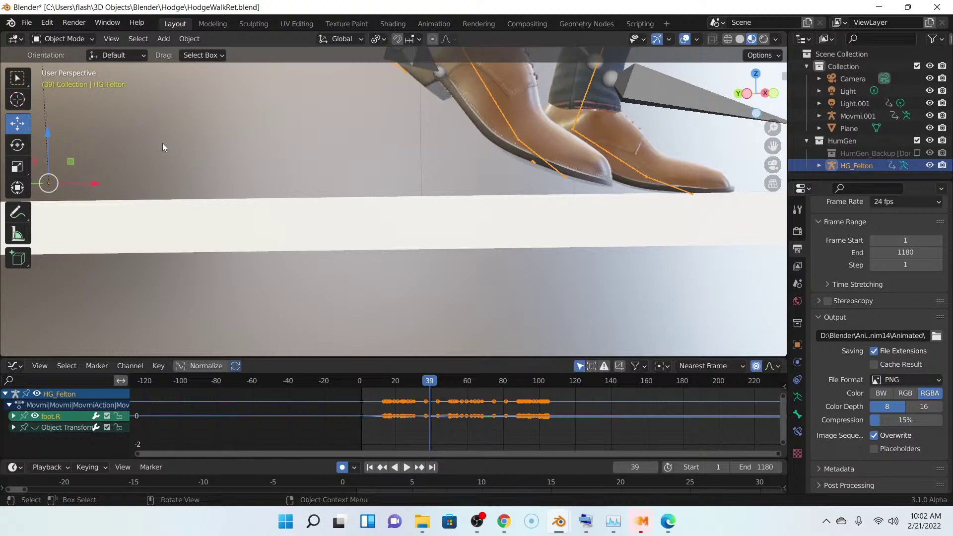
pyautogui.press('Left')
pyautogui.press('Left')
pyautogui.press('Left')
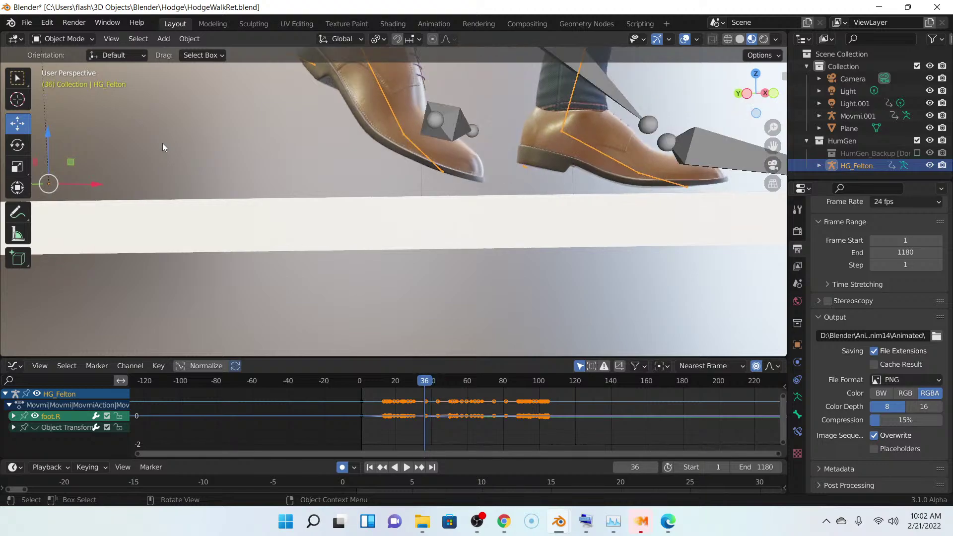
pyautogui.press('Left')
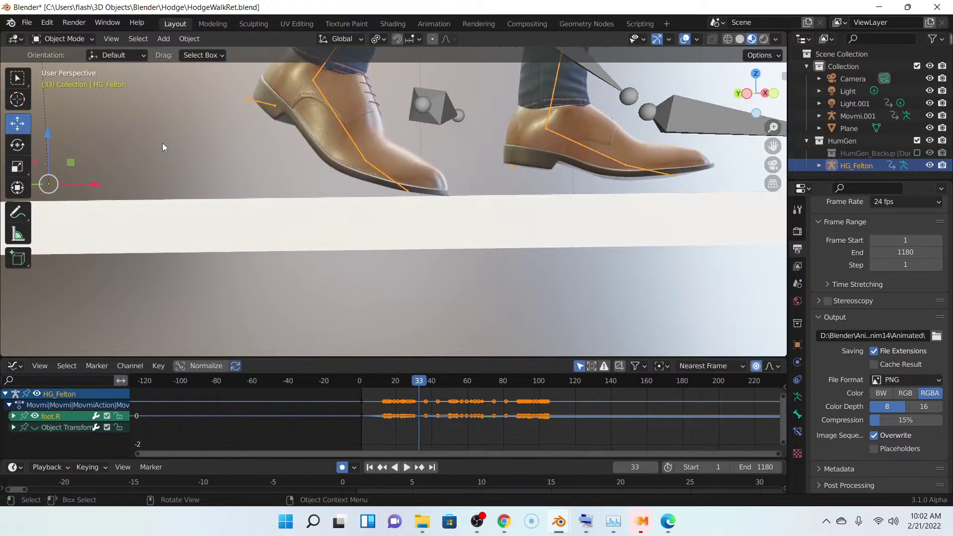
pyautogui.press('Left')
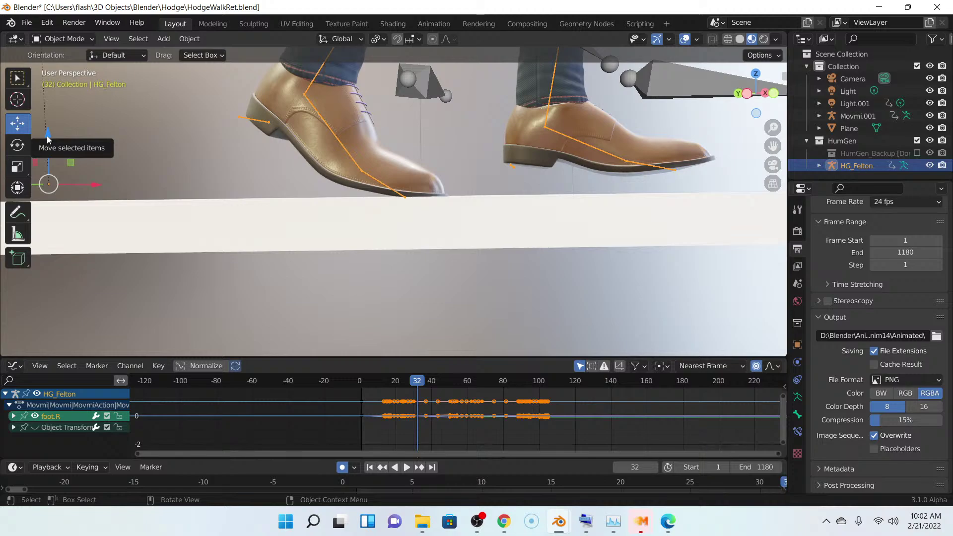
pyautogui.click(390, 186)
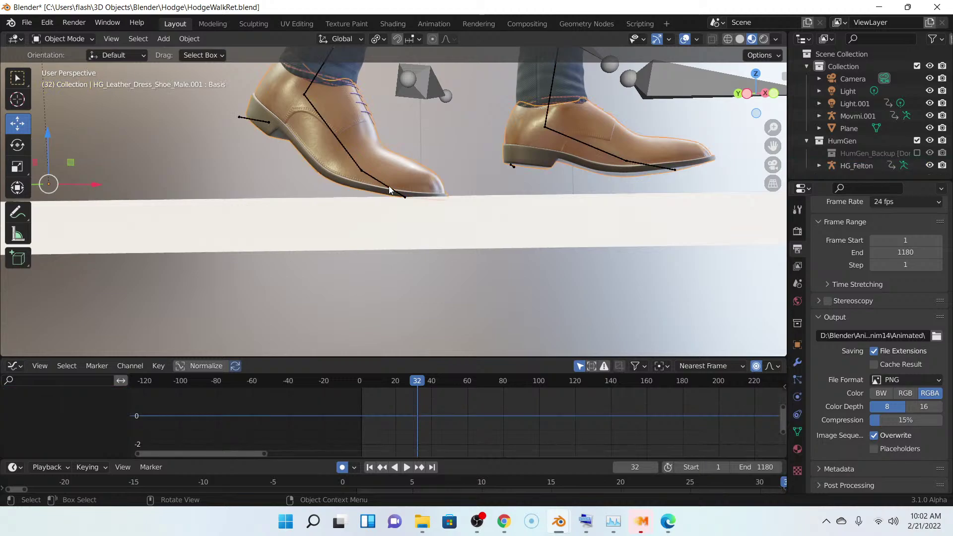
pyautogui.click(390, 191)
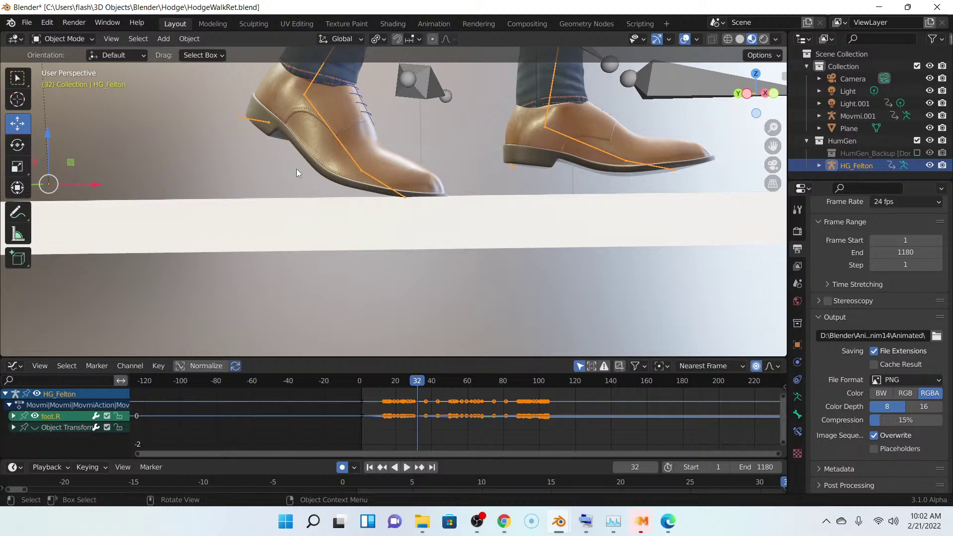
# - Switch the HG_Felton armature to Pose Mode and rotate the toe.R bone slightly upward about global X at frame 32
pyautogui.moveTo(445, 175); pyautogui.dragTo(467, 182, button='middle')
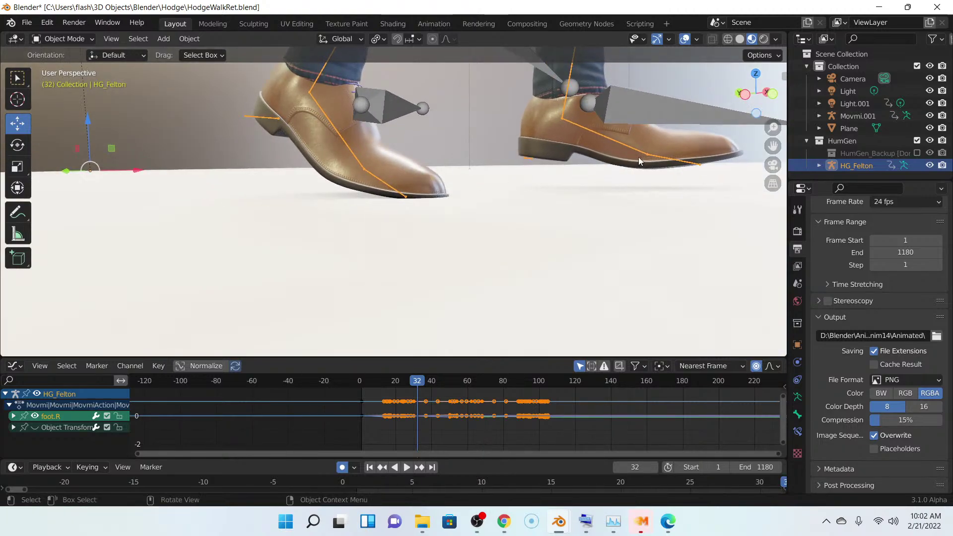
pyautogui.click(396, 193)
pyautogui.click(395, 193)
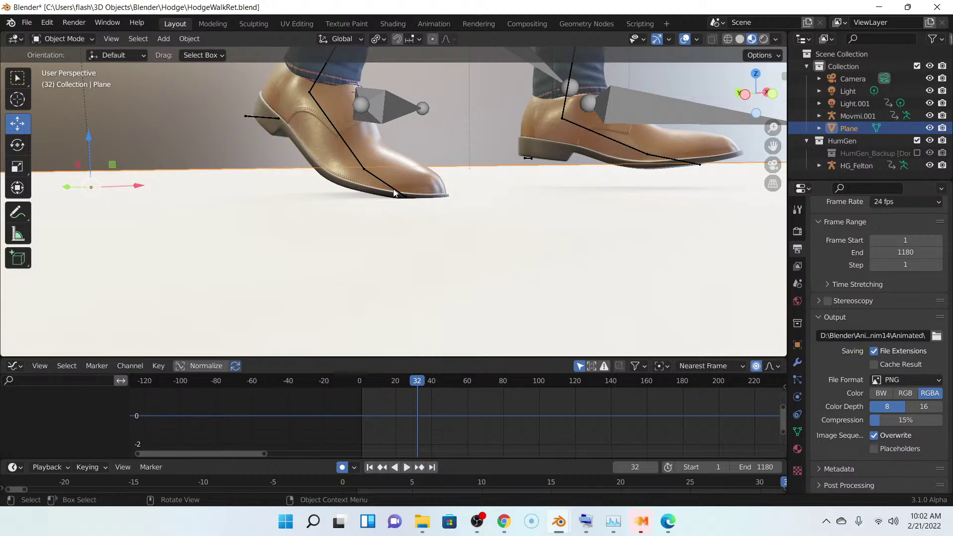
pyautogui.click(395, 193)
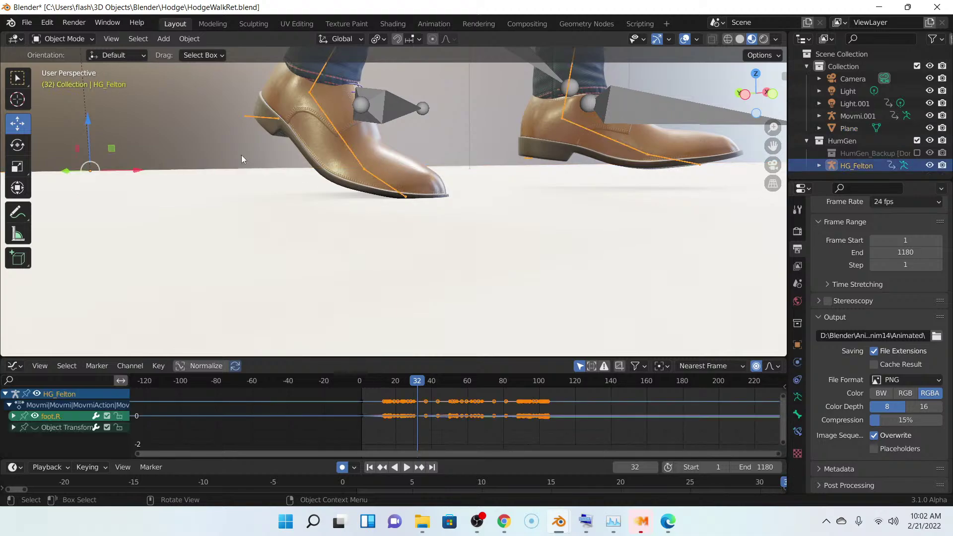
pyautogui.click(23, 144)
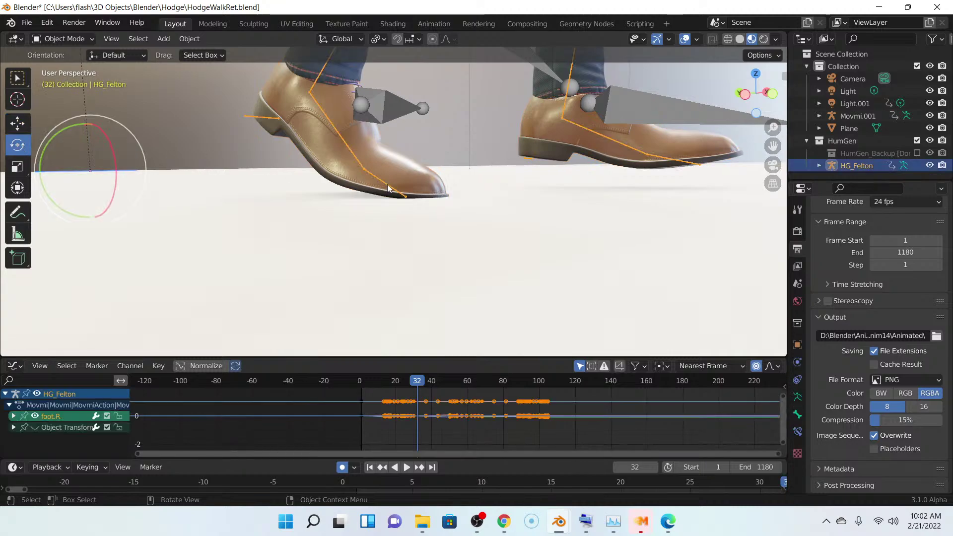
pyautogui.click(62, 40)
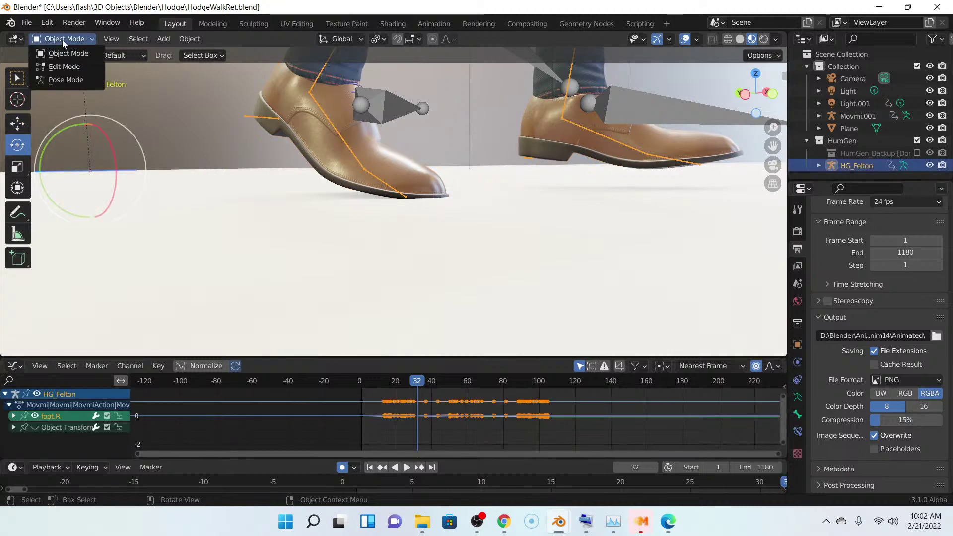
pyautogui.click(64, 76)
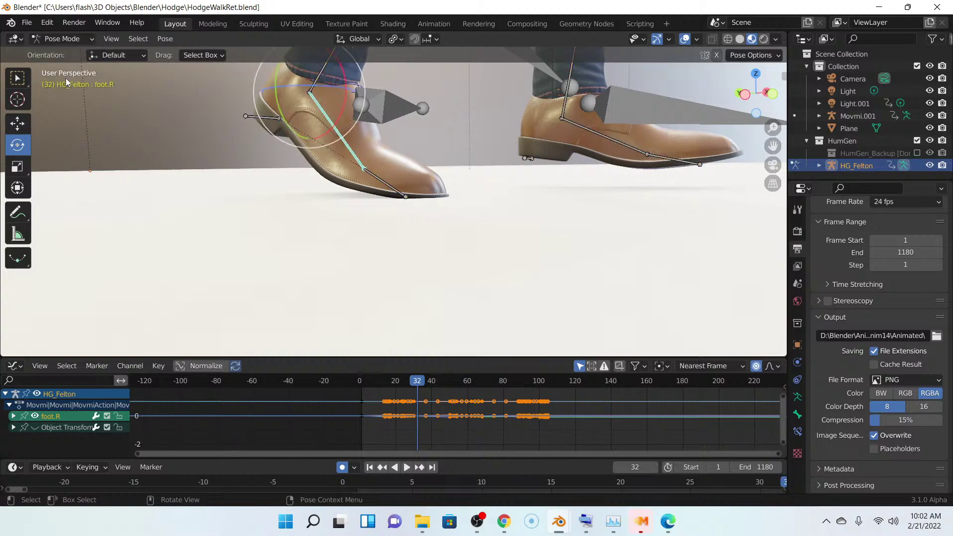
pyautogui.click(401, 194)
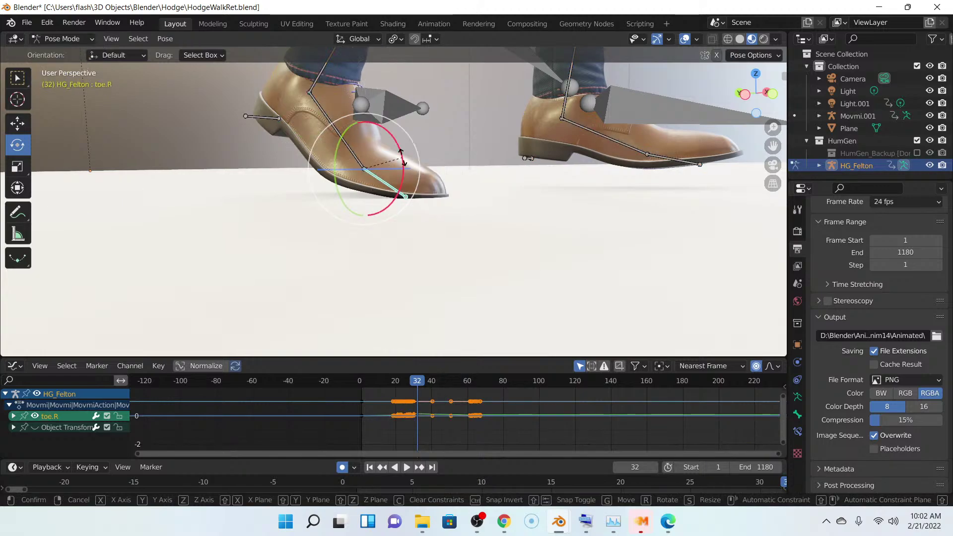
pyautogui.moveTo(405, 165); pyautogui.dragTo(401, 148)
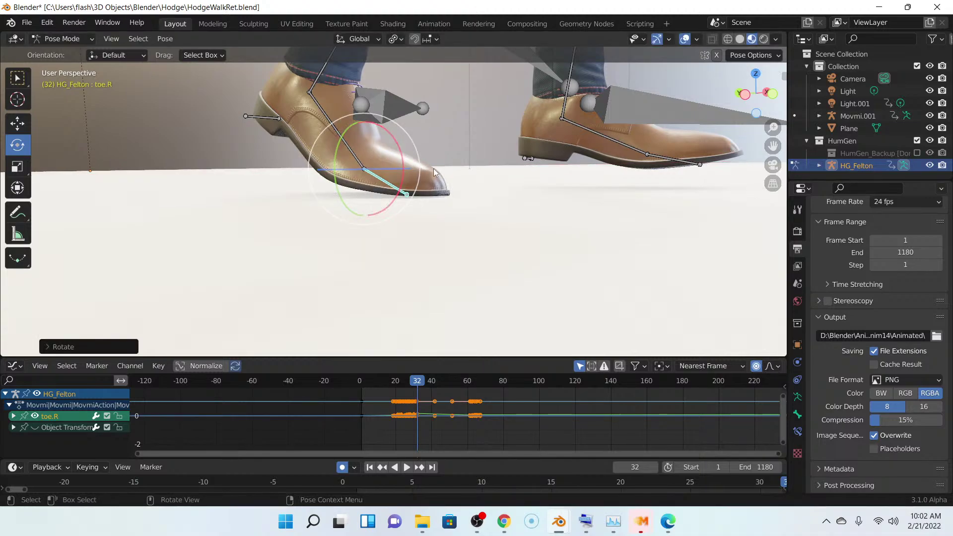
# - In Object Mode, place the 3D cursor just above the right shoe's toe and set the transform pivot point to 3D Cursor
pyautogui.moveTo(475, 186); pyautogui.dragTo(493, 179, button='middle')
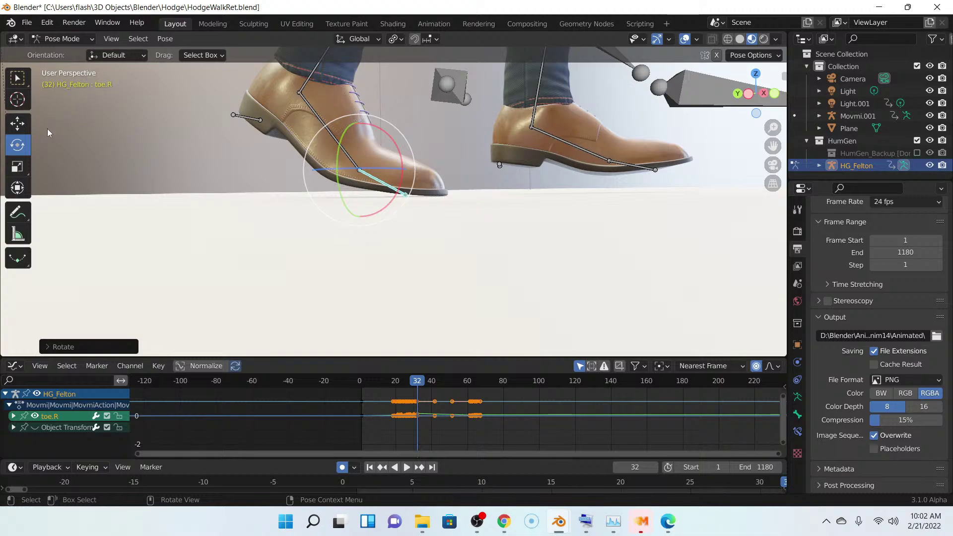
pyautogui.click(87, 40)
pyautogui.click(75, 52)
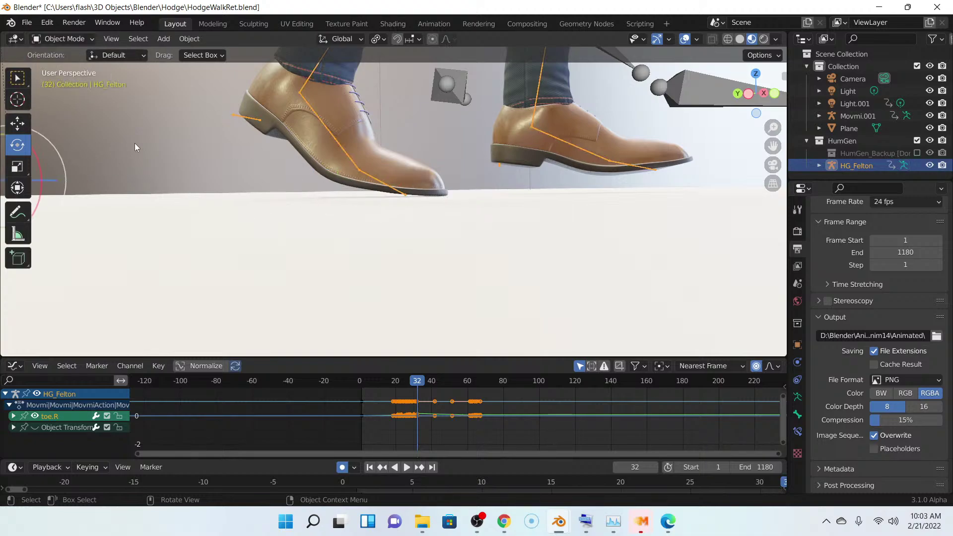
pyautogui.click(19, 101)
pyautogui.click(432, 152)
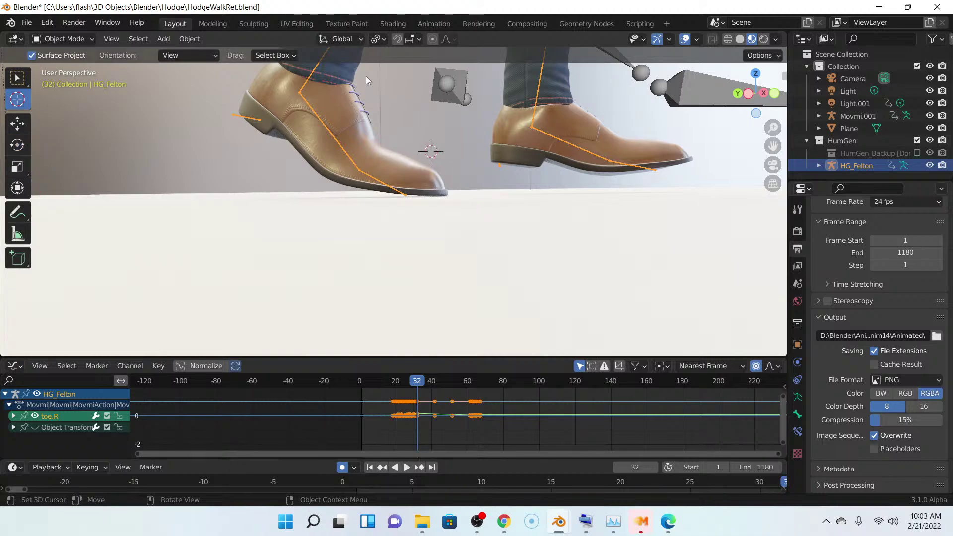
pyautogui.click(377, 39)
pyautogui.click(401, 71)
# - Move the HG_Felton rig slightly down along Z at frame 32 so the right shoe meets the floor
pyautogui.click(17, 123)
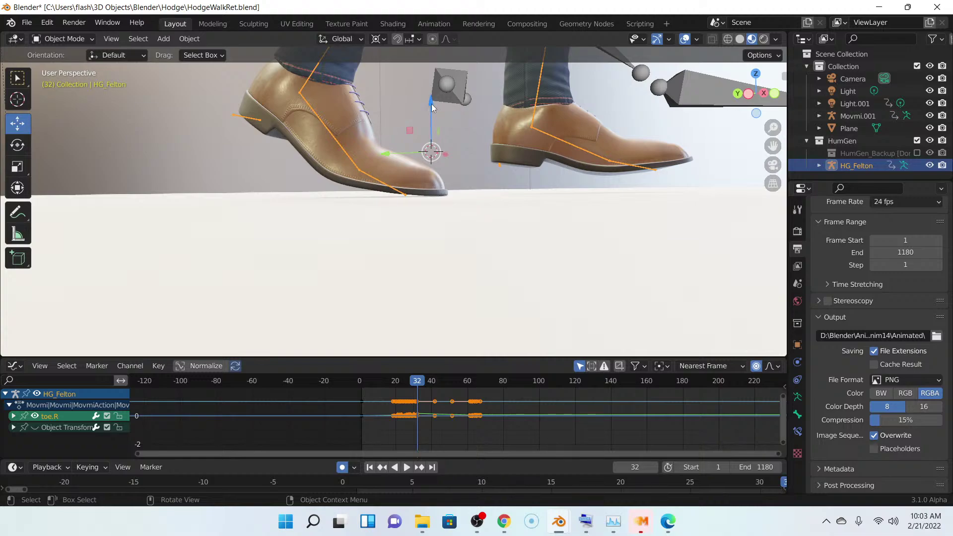
pyautogui.moveTo(433, 106); pyautogui.dragTo(434, 119)
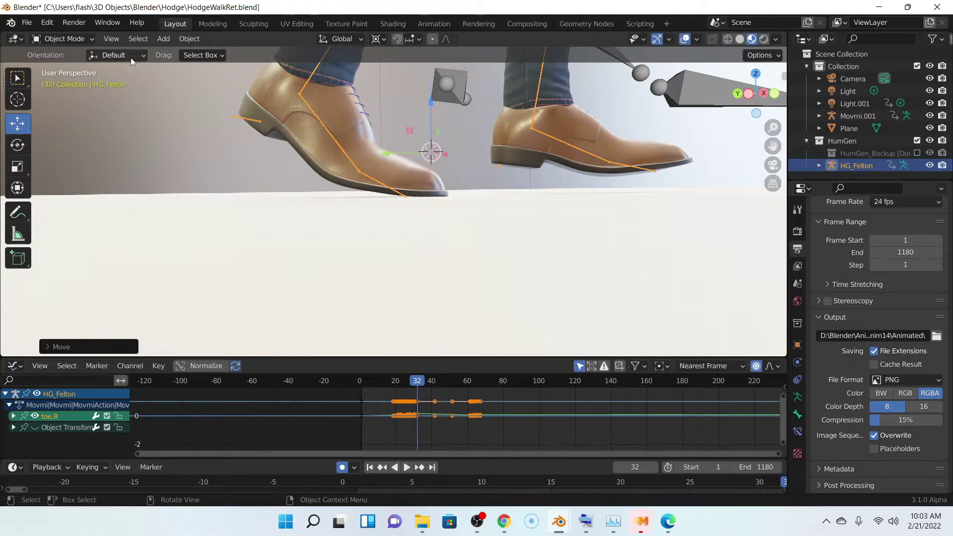
# - At frame 33, lower the HG_Felton rig slightly along Z in Object Mode to bring the right toe onto the floor
pyautogui.click(75, 40)
pyautogui.click(66, 80)
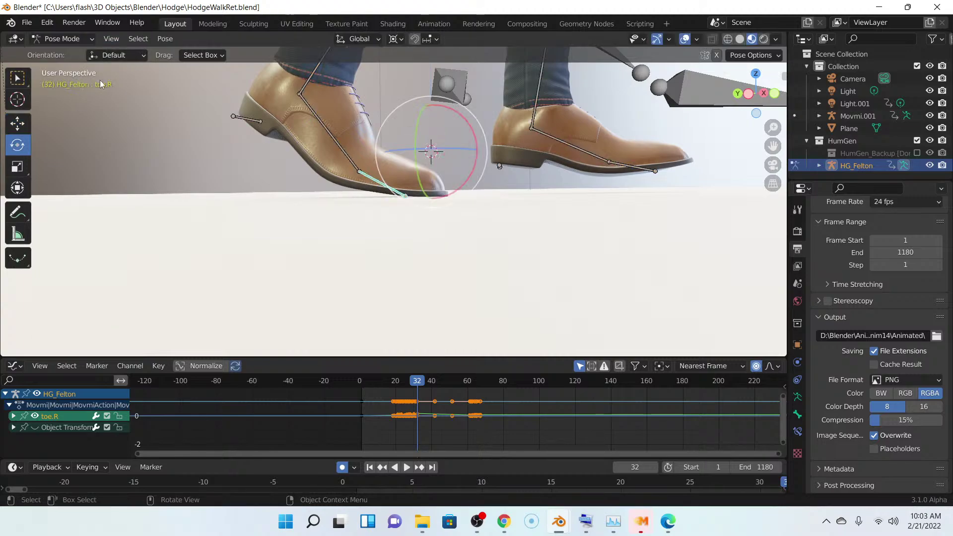
pyautogui.press('Right')
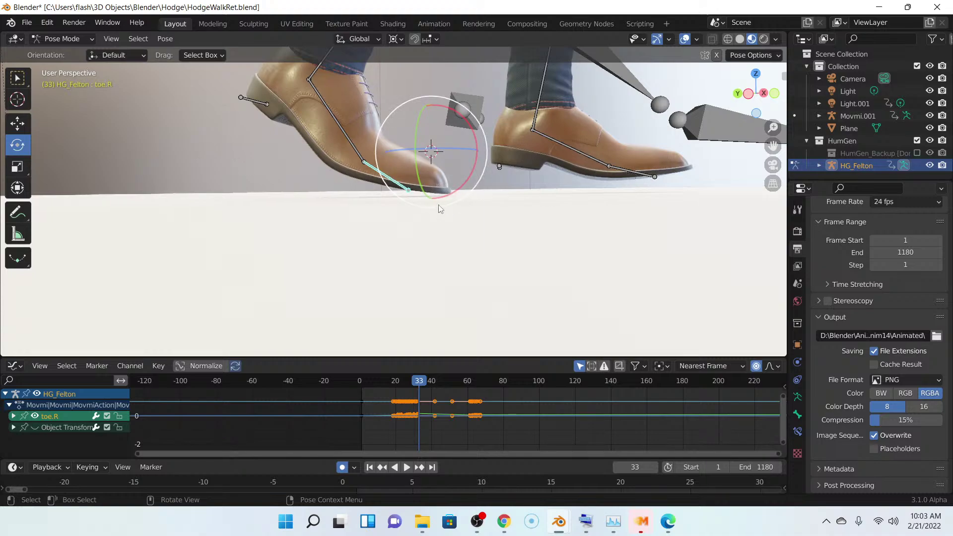
pyautogui.click(74, 39)
pyautogui.click(62, 52)
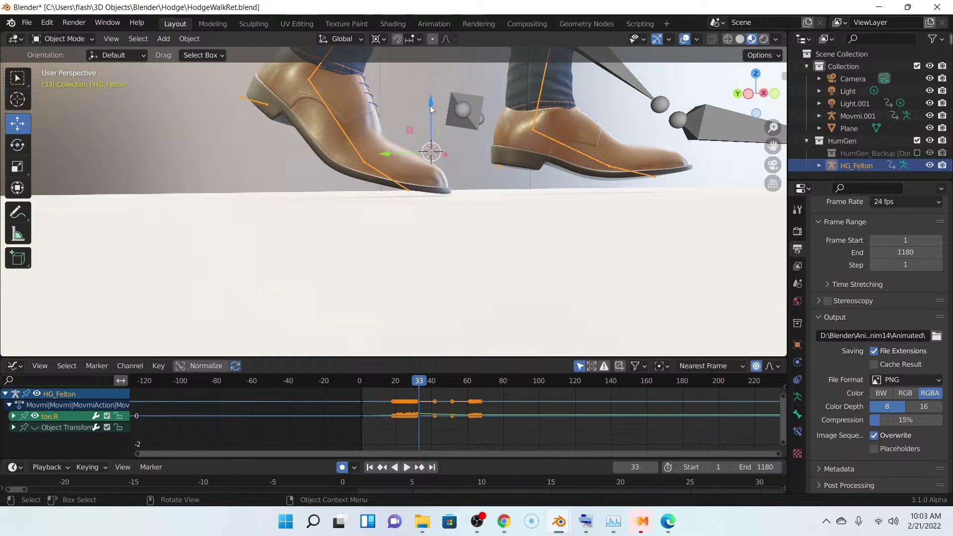
pyautogui.moveTo(431, 108); pyautogui.dragTo(431, 109)
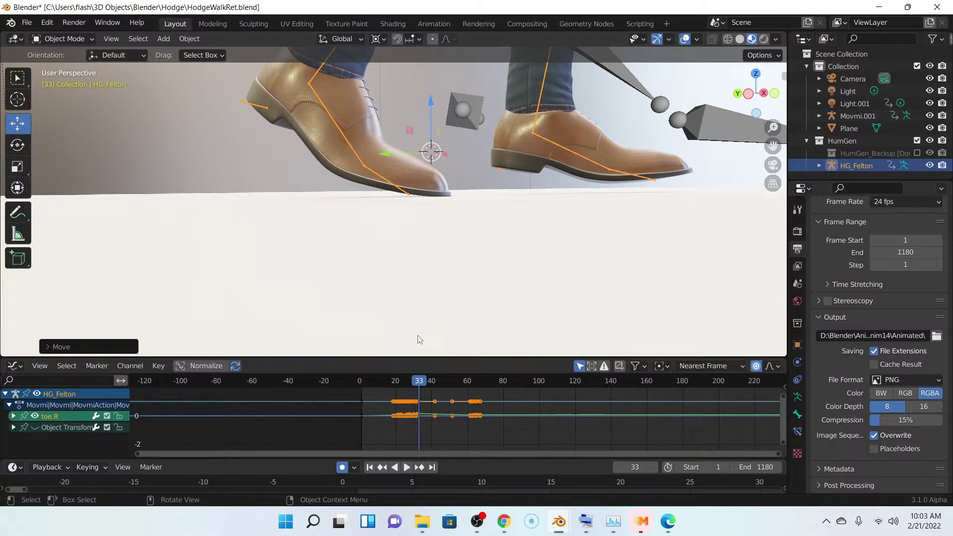
# - Step back and forth through frames 30 to 33 to compare the right shoe's contact with the floor
pyautogui.press('Left')
pyautogui.press('Right')
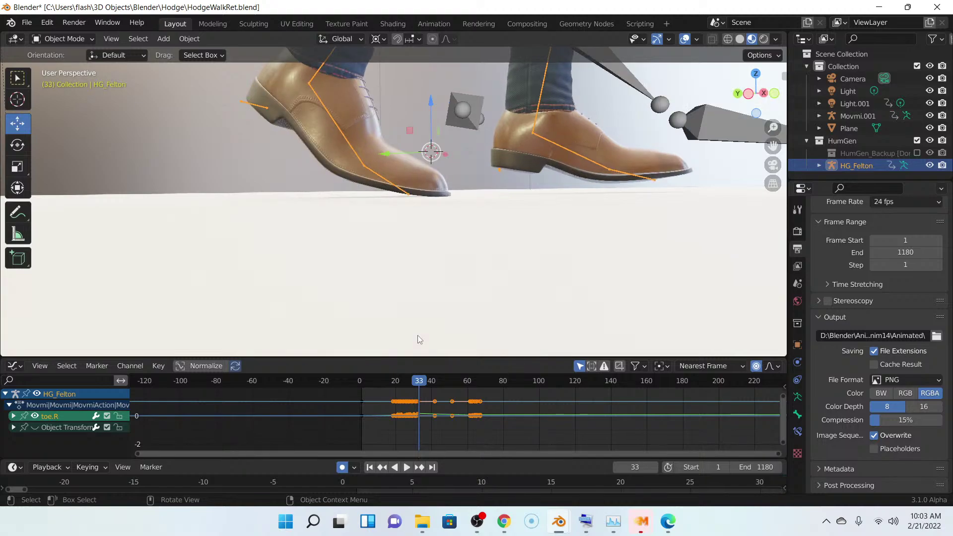
pyautogui.press('Left')
pyautogui.press('Right')
pyautogui.press('Left')
pyautogui.press('Right')
pyautogui.press('Left')
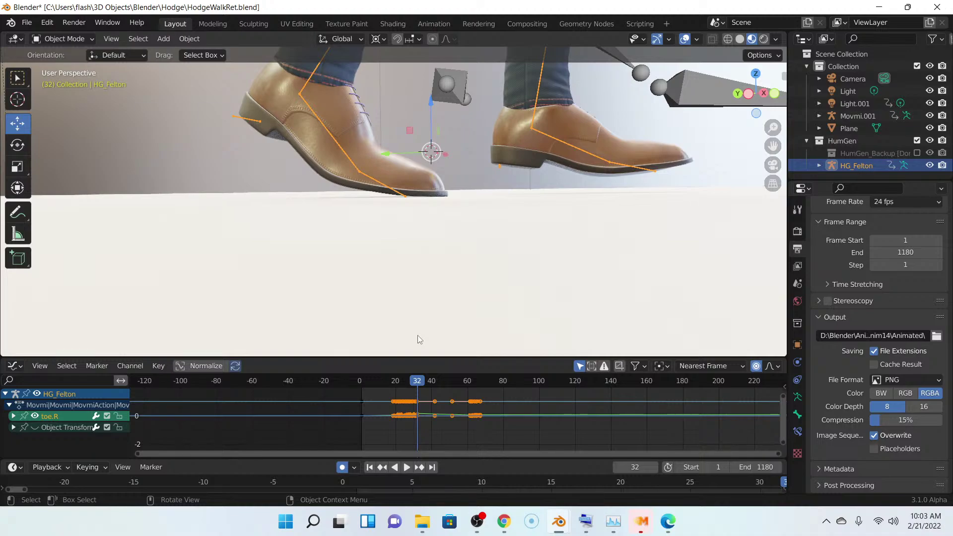
pyautogui.press('Right')
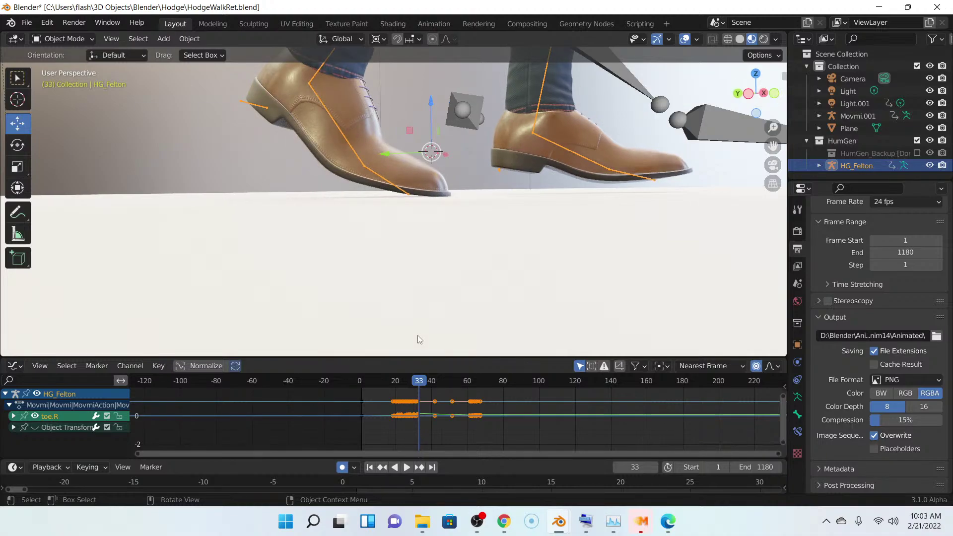
pyautogui.press('Left')
pyautogui.press('Left')
pyautogui.press('Right')
pyautogui.press('Left')
pyautogui.press('Left')
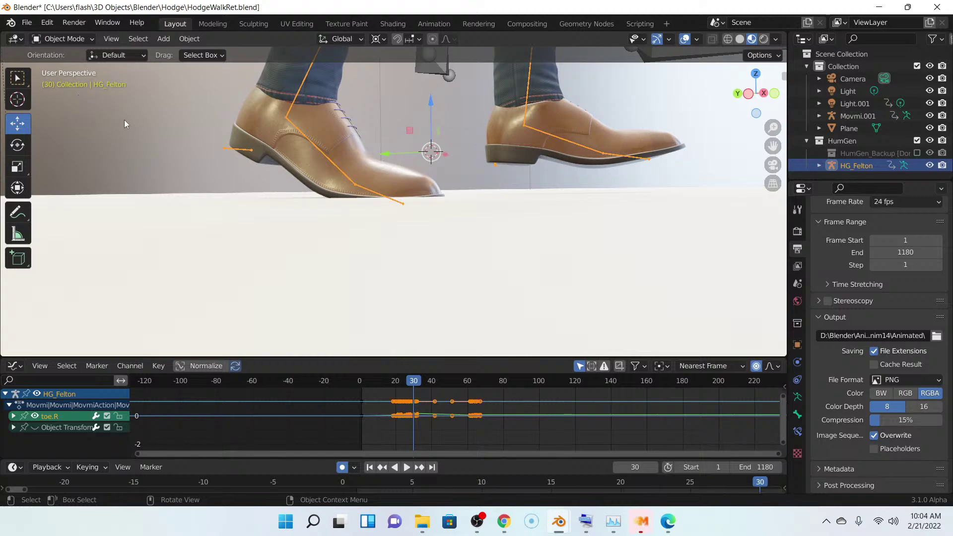
pyautogui.press('Right')
pyautogui.press('Right')
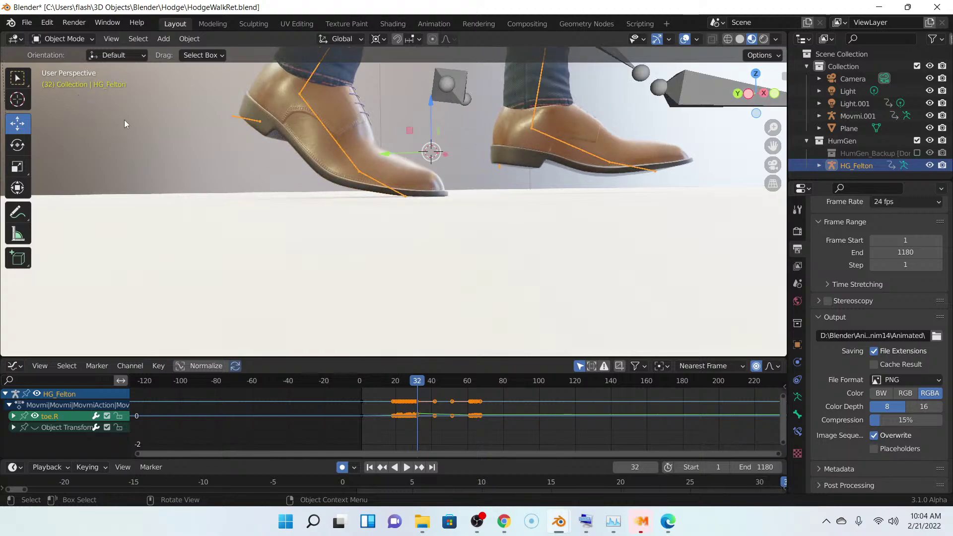
# - At frame 30, raise the HG_Felton rig about 0.007 m along Z so the right sole rests on the floor
pyautogui.press('Left')
pyautogui.press('Left')
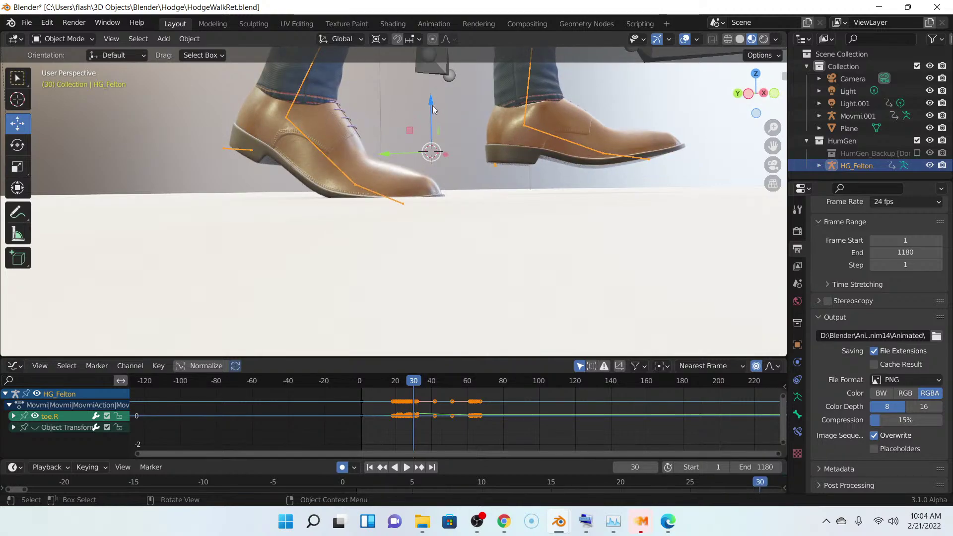
pyautogui.moveTo(431, 99); pyautogui.dragTo(431, 99)
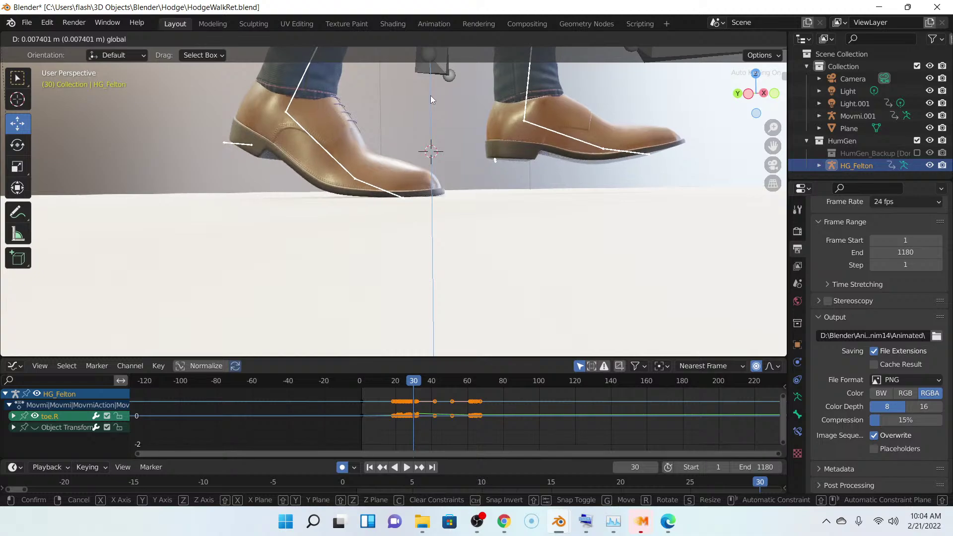
pyautogui.click(431, 96)
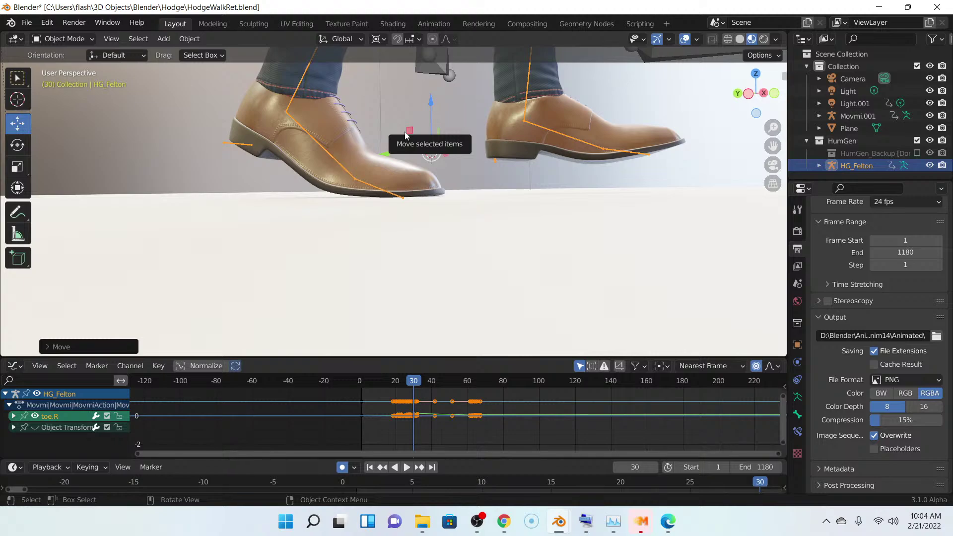
# - Step repeatedly through frames 27 to 34 to examine how steadily the right shoe stays on the floor
pyautogui.press('Left')
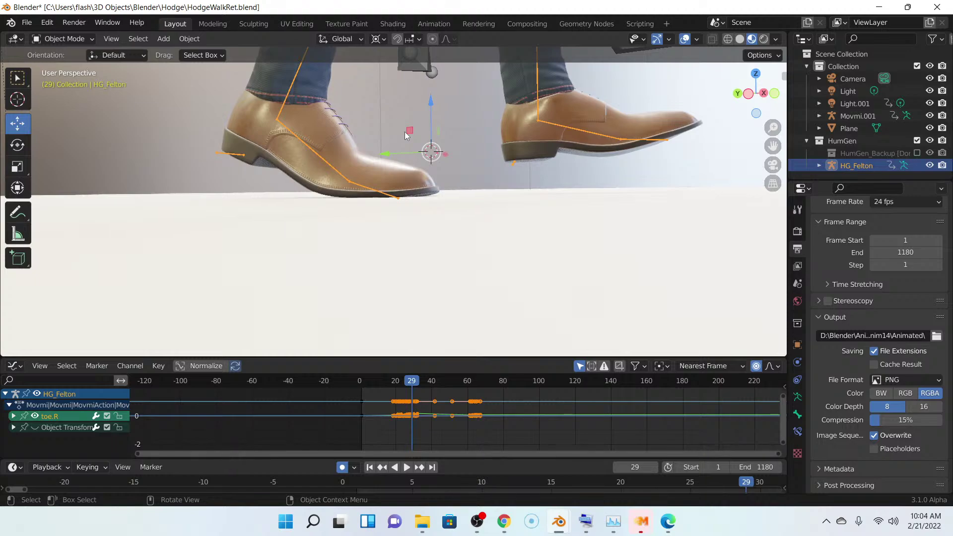
pyautogui.press('Right')
pyautogui.press('Left')
pyautogui.press('Right')
pyautogui.press('Right')
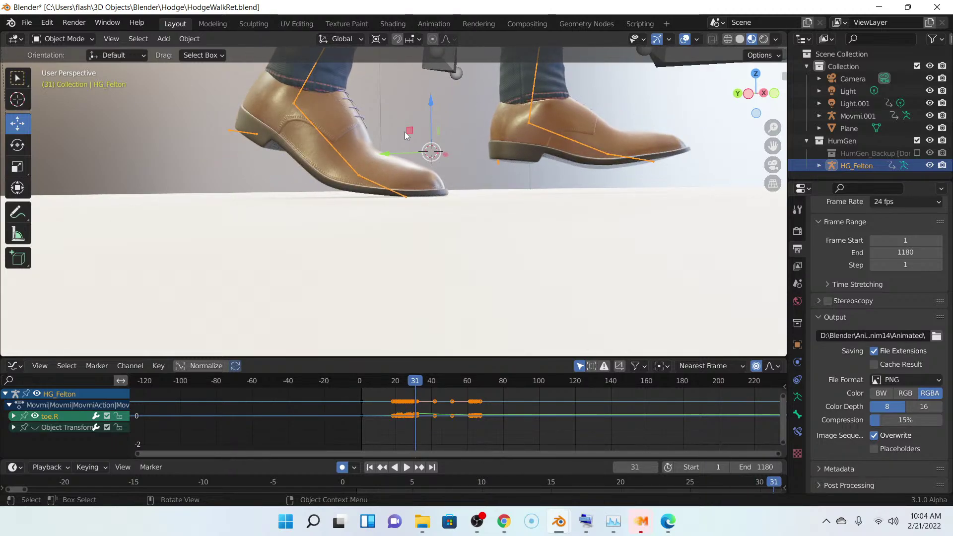
pyautogui.press('Right')
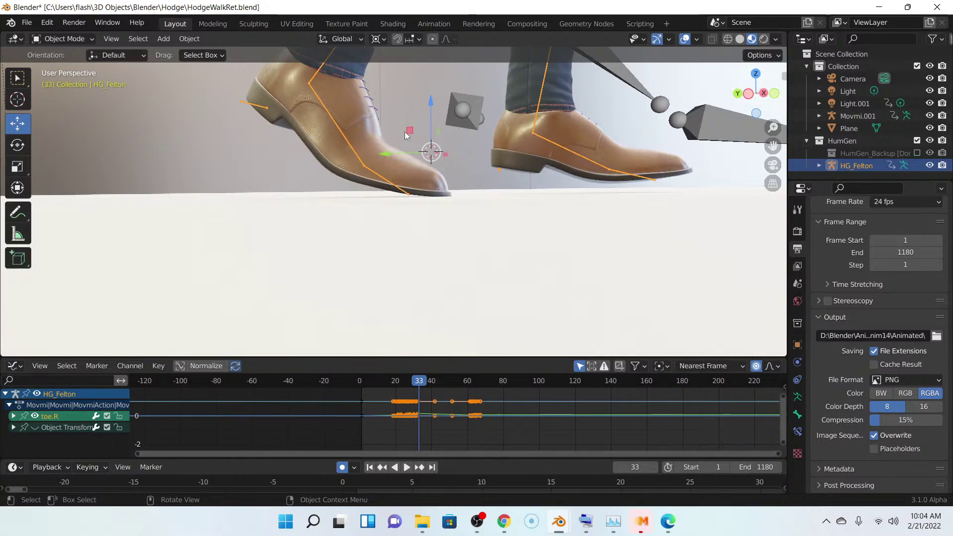
pyautogui.press('Left')
pyautogui.press('Left')
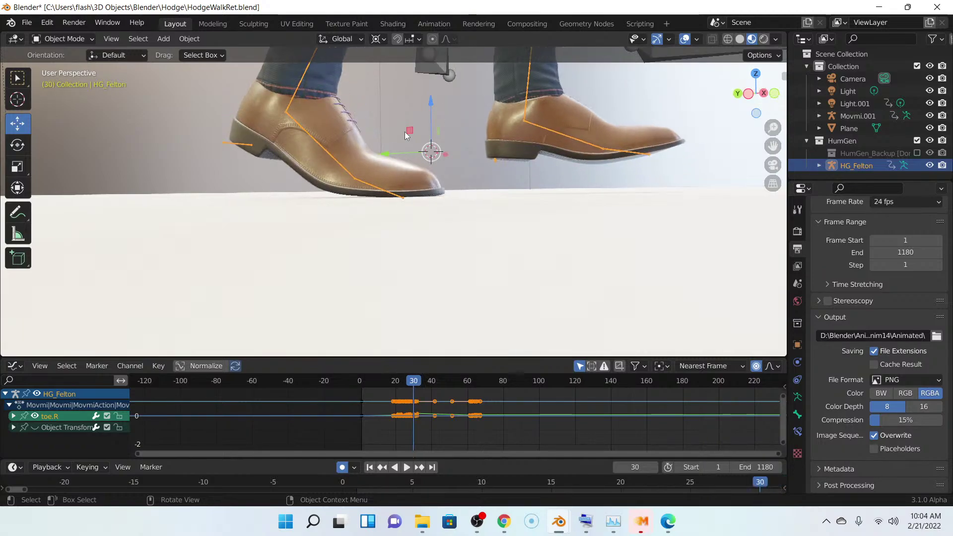
pyautogui.press('Left')
pyautogui.press('Left')
pyautogui.press('Left')
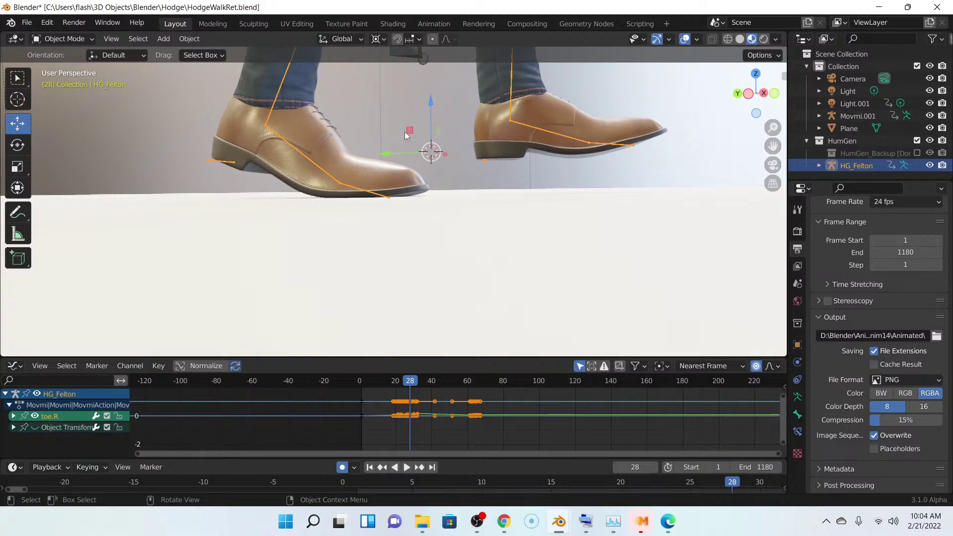
pyautogui.press('Right')
pyautogui.press('Right')
pyautogui.press('Right')
pyautogui.press('Right')
pyautogui.press('Right')
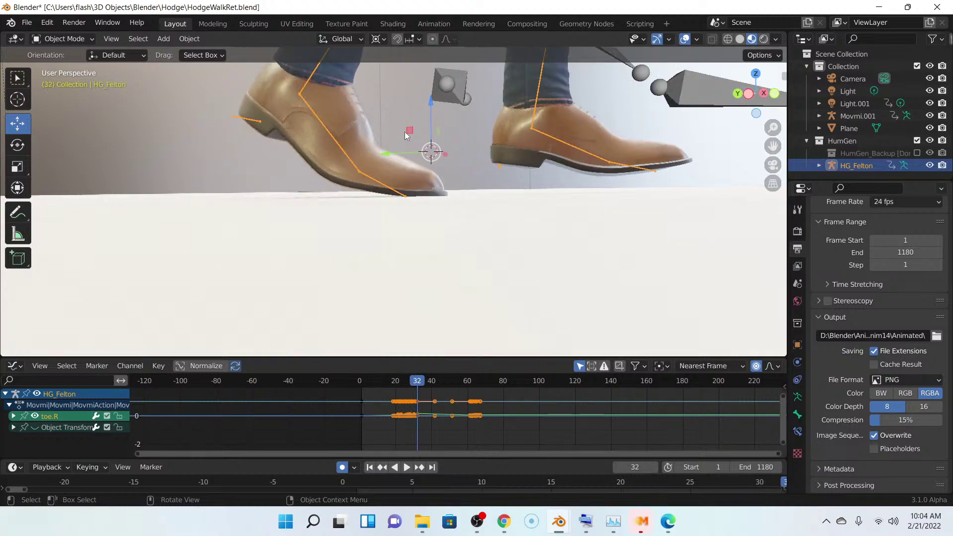
pyautogui.press('Right')
pyautogui.press('Right')
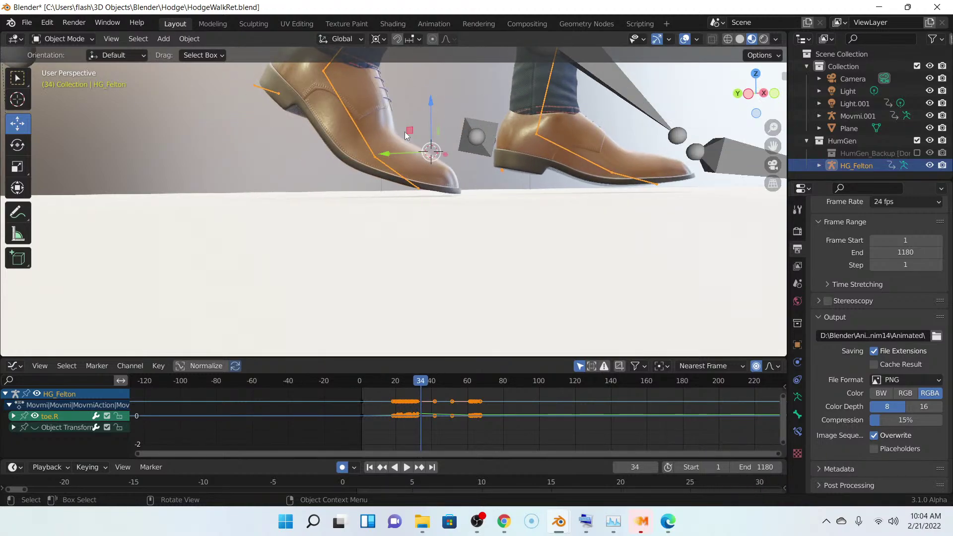
pyautogui.press('Left')
pyautogui.press('Left')
pyautogui.press('Left')
pyautogui.press('Left')
pyautogui.press('Left')
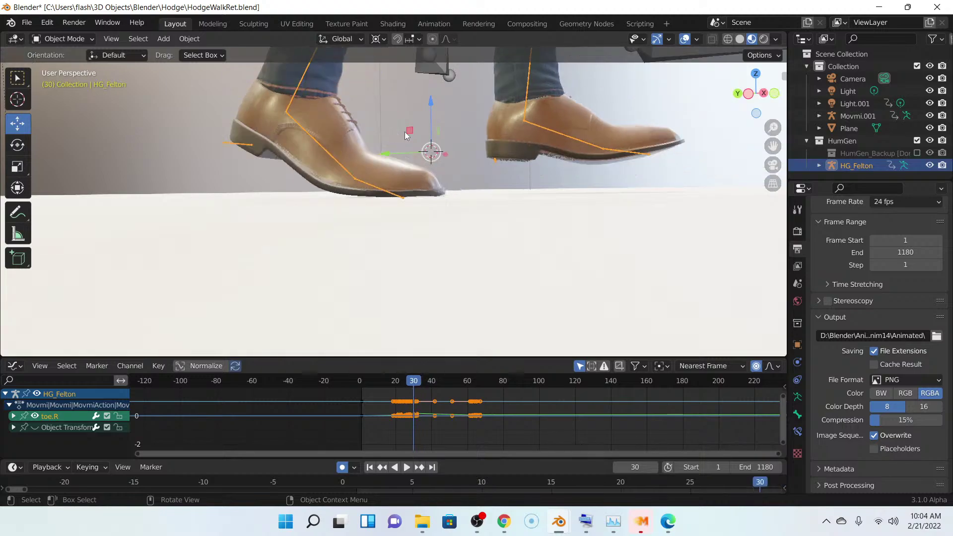
pyautogui.press('Left')
pyautogui.press('Left')
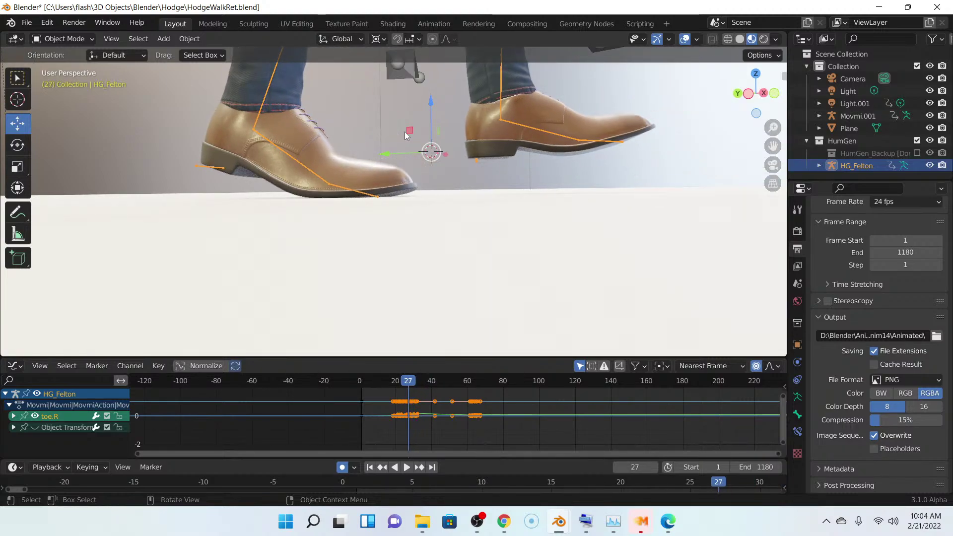
pyautogui.press('Right')
pyautogui.press('Right')
pyautogui.press('Right')
pyautogui.press('Right')
pyautogui.press('Right')
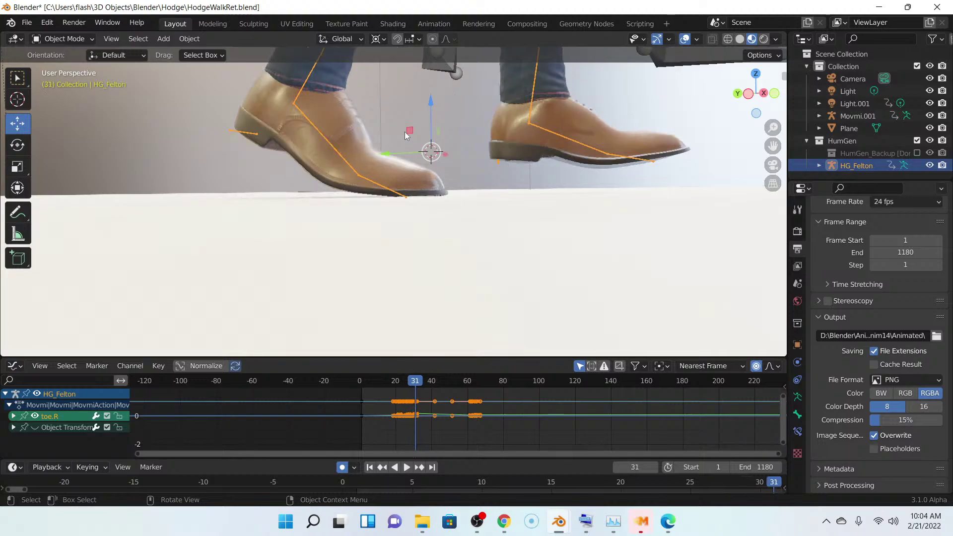
pyautogui.press('Right')
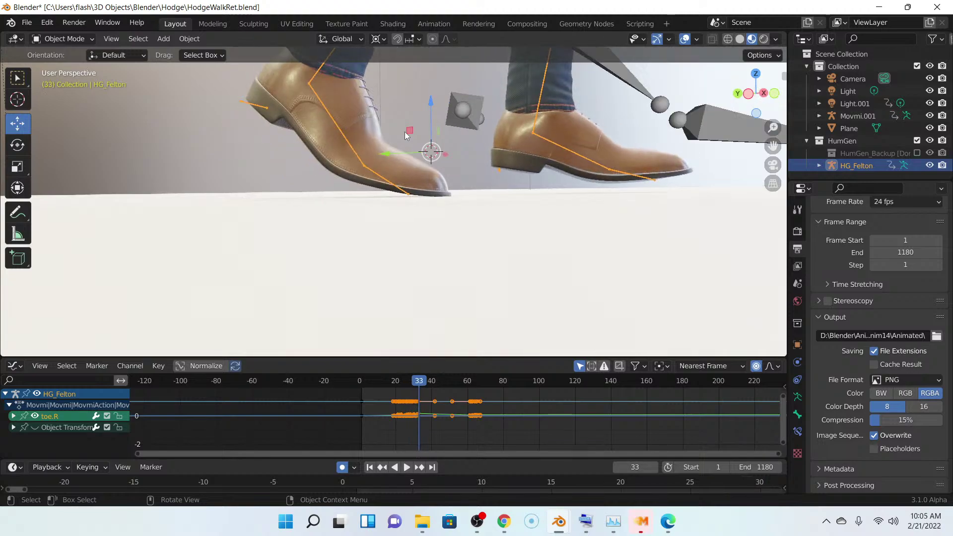
# - At frame 34, rotate the toe.R bone slightly upward around the global X axis in Pose Mode
pyautogui.press('Right')
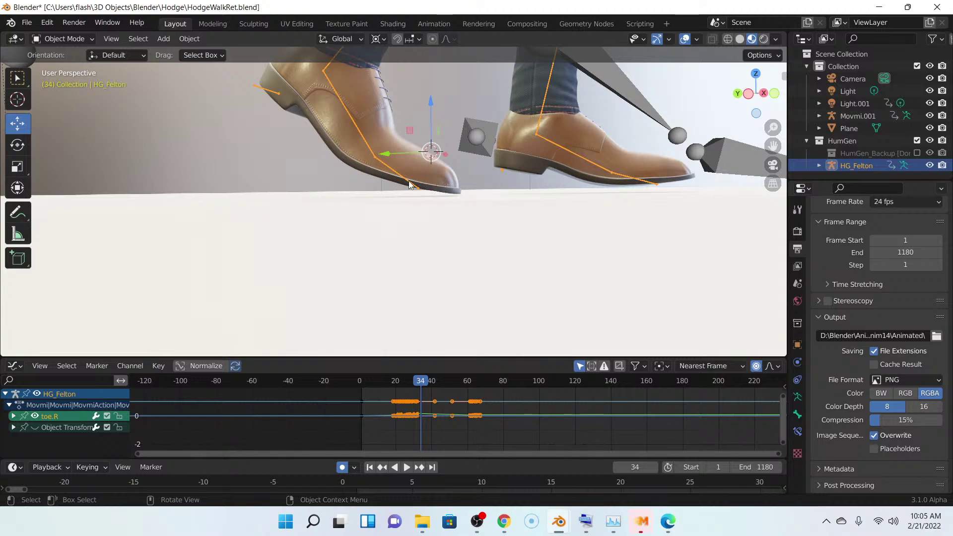
pyautogui.click(52, 42)
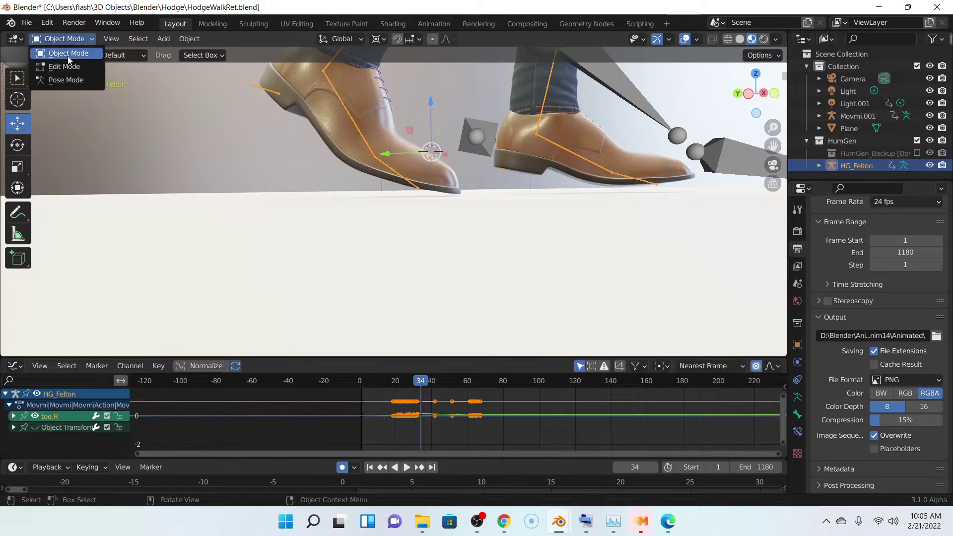
pyautogui.click(67, 78)
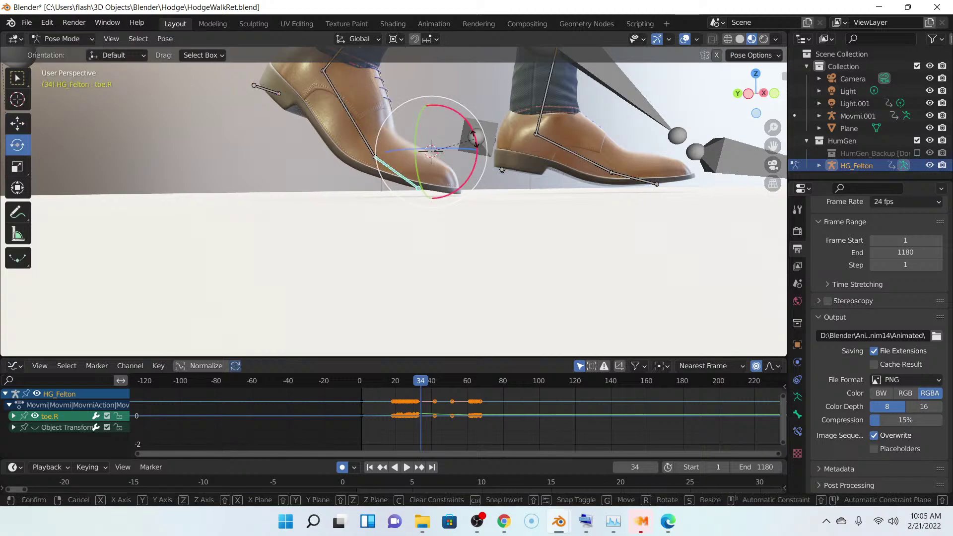
pyautogui.moveTo(475, 145)
pyautogui.mouseDown()
pyautogui.moveTo(476, 137)
pyautogui.moveTo(483, 141)
pyautogui.mouseUp()
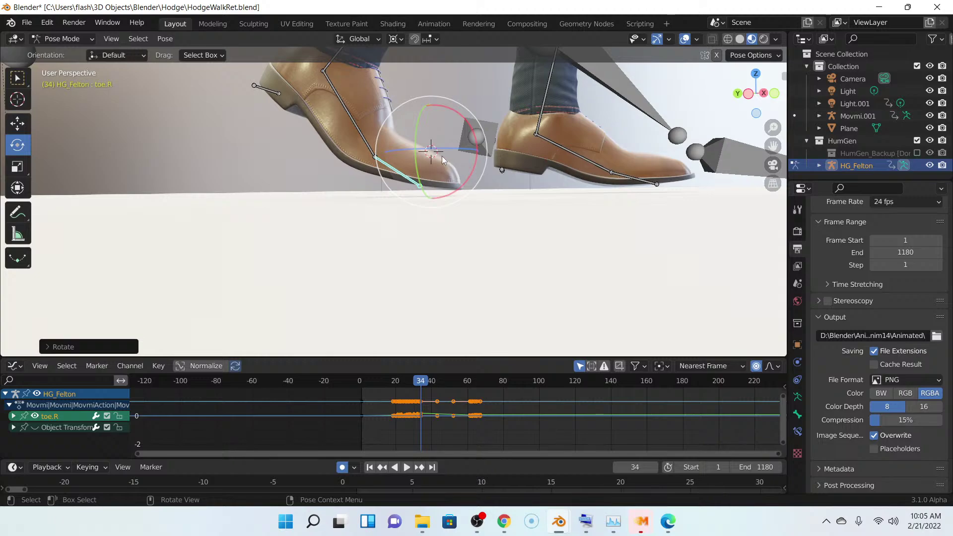
# - Return to Object Mode and lower the HG_Felton rig along Z at frame 34 until the right toe touches the floor
pyautogui.click(75, 40)
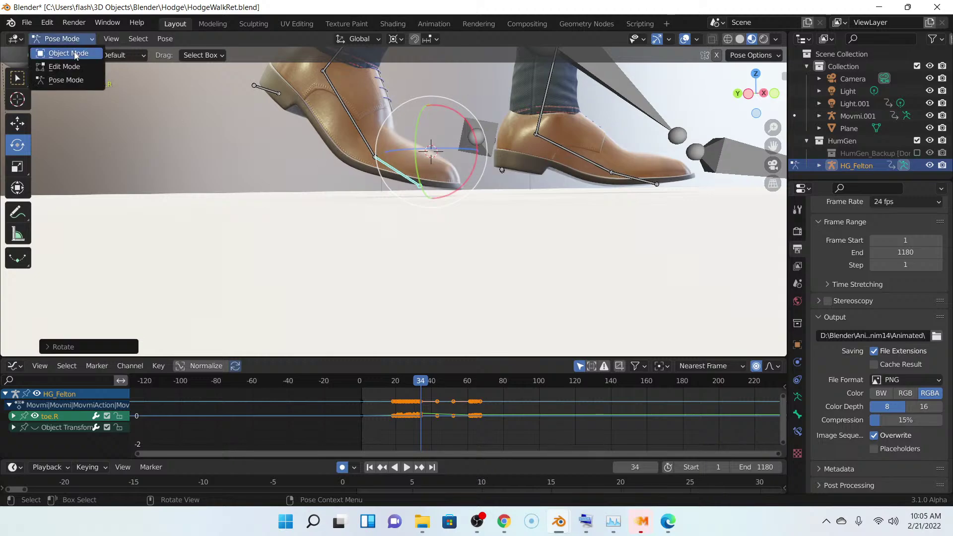
pyautogui.click(75, 54)
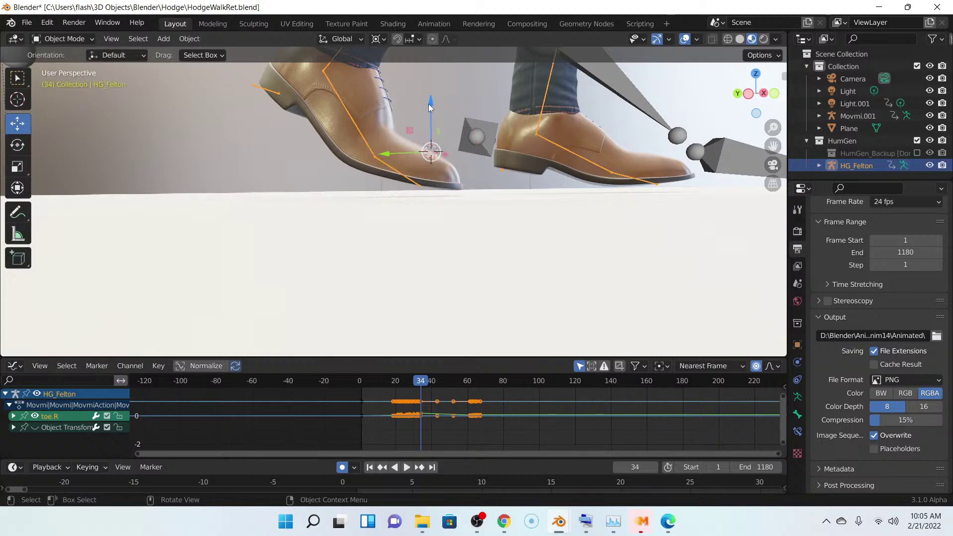
pyautogui.moveTo(429, 105); pyautogui.dragTo(433, 111)
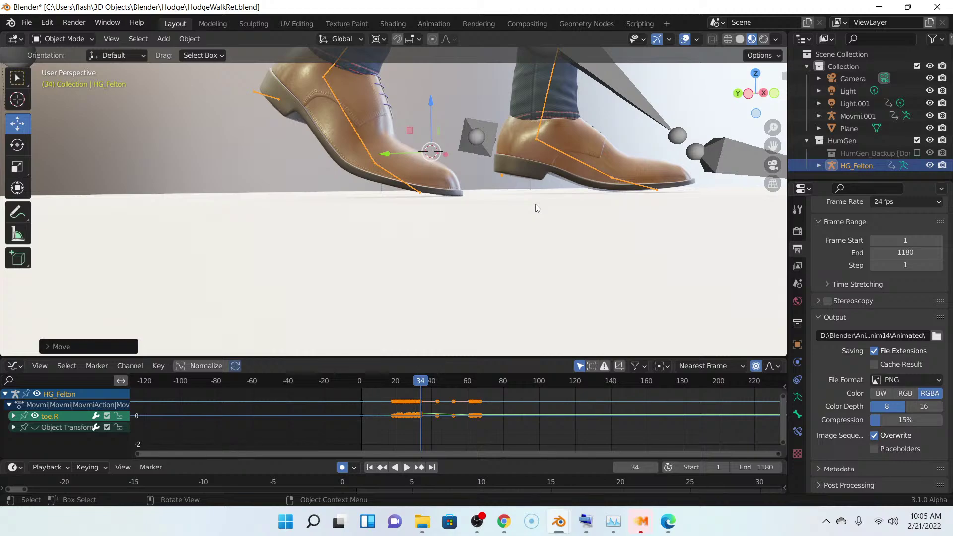
# - Step back and forth through frames 34 to 37 to examine how both shoes meet the floor
pyautogui.press('Right')
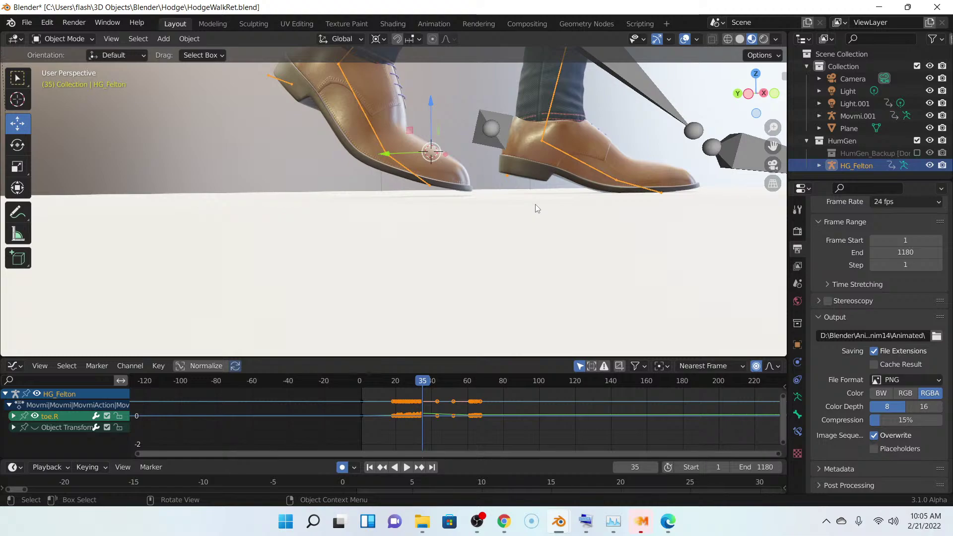
pyautogui.press('Left')
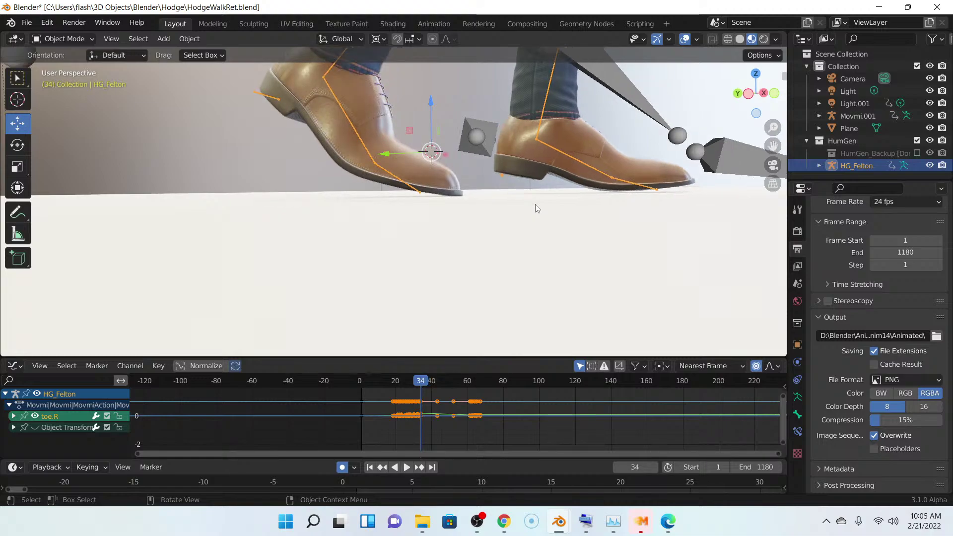
pyautogui.press('Right')
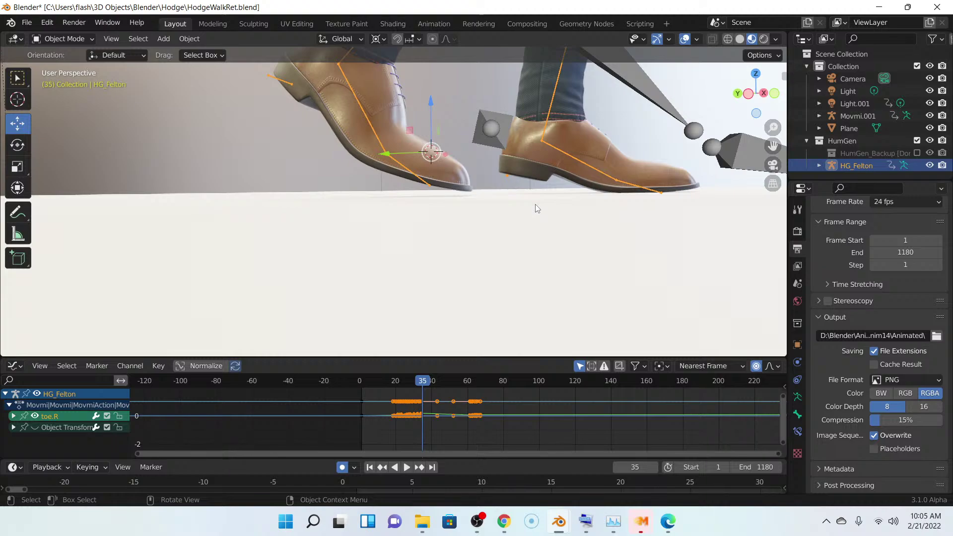
pyautogui.press('Left')
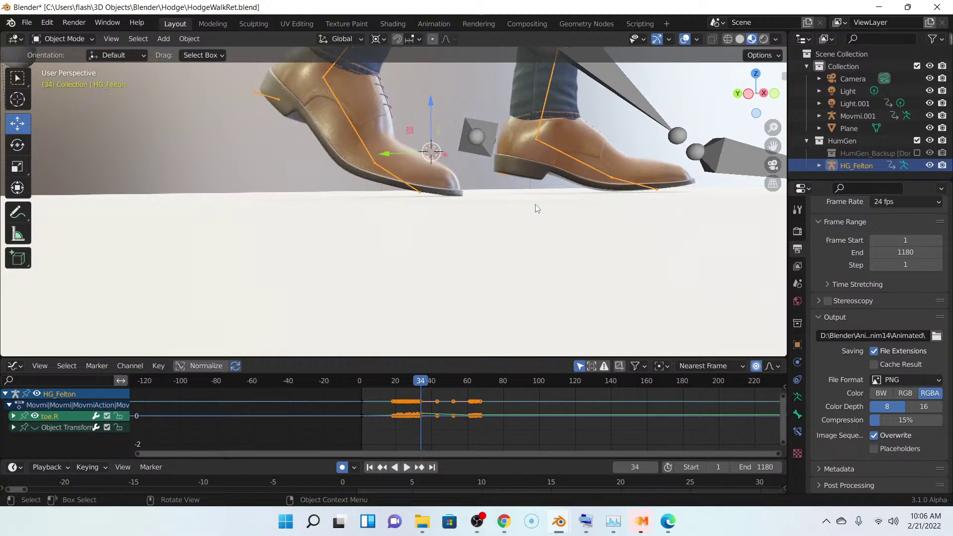
pyautogui.press('Right')
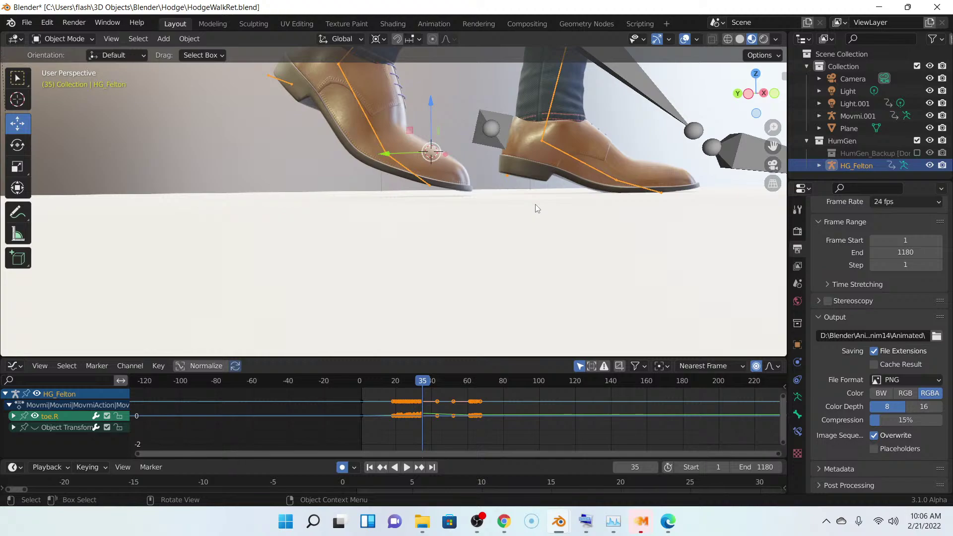
pyautogui.press('Right')
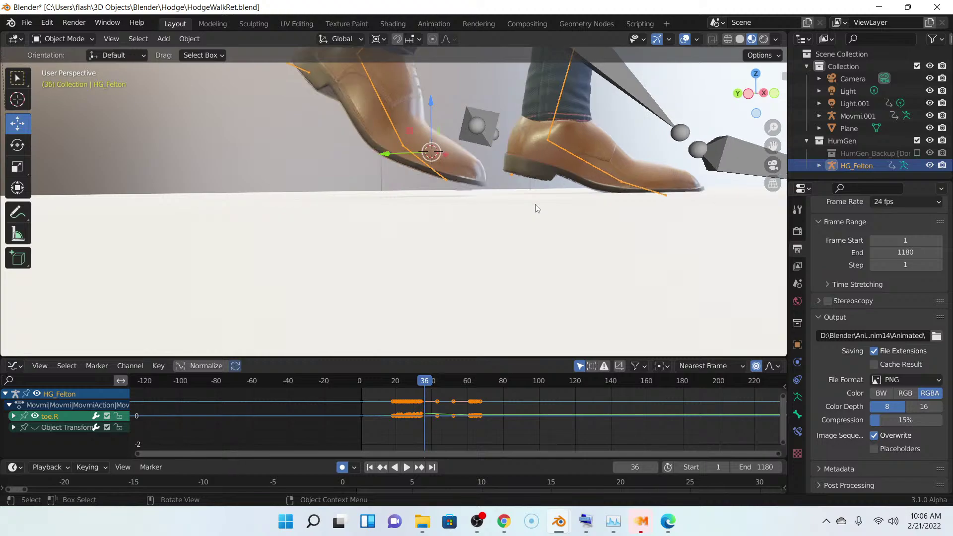
pyautogui.press('Right')
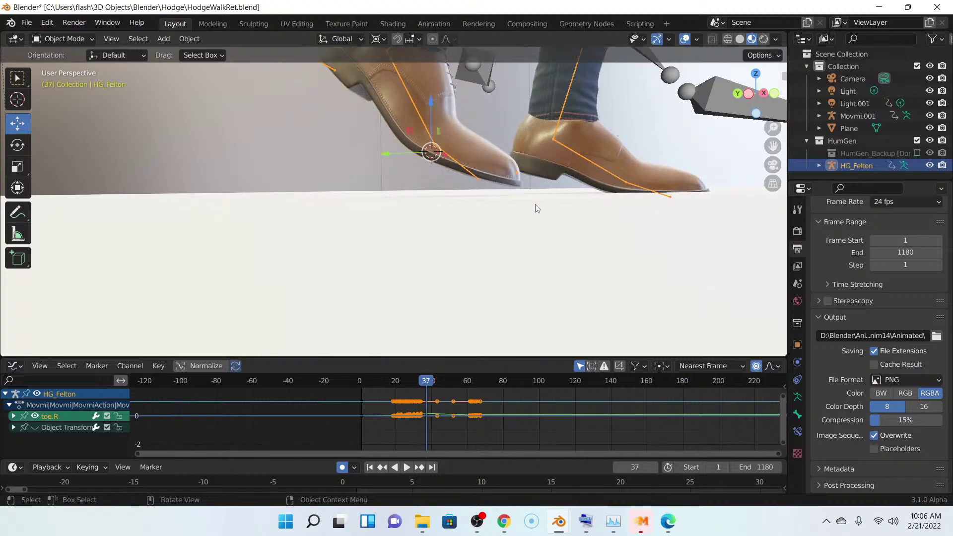
pyautogui.press('Left')
pyautogui.press('Left')
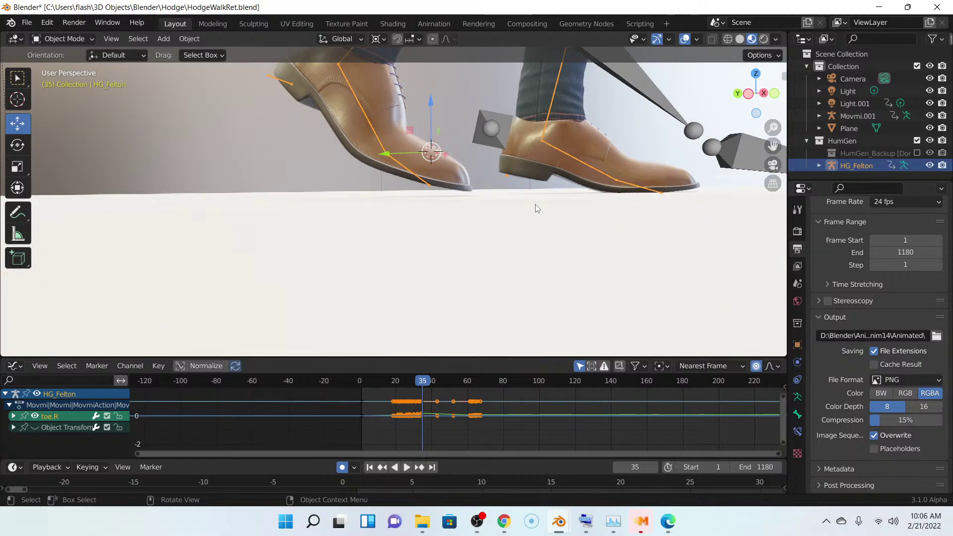
pyautogui.press('Right')
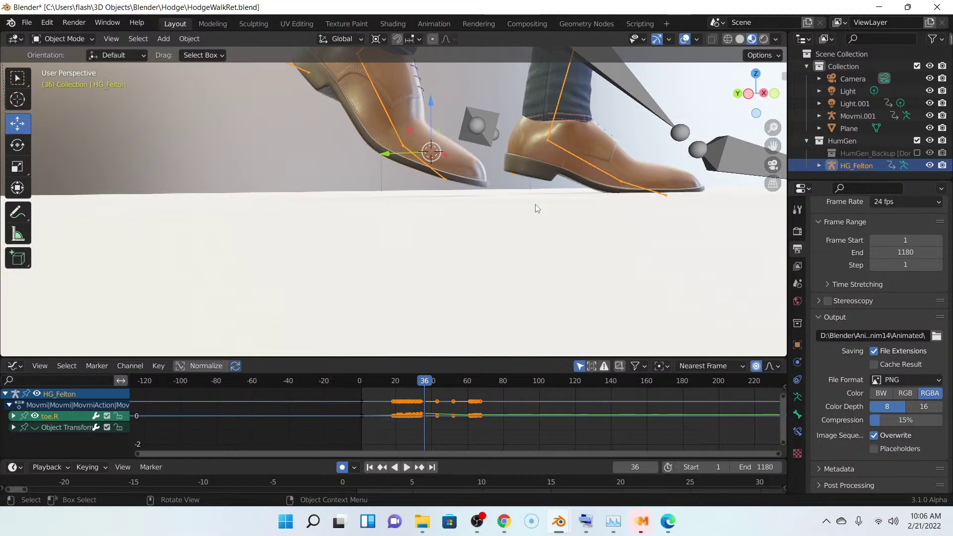
# - At frame 36, switch the HG_Felton rig to Pose Mode and select the foot.L bone in a close view of the left shoe
pyautogui.moveTo(626, 206); pyautogui.dragTo(462, 226, button='middle')
pyautogui.scroll(-2, 347, 184)
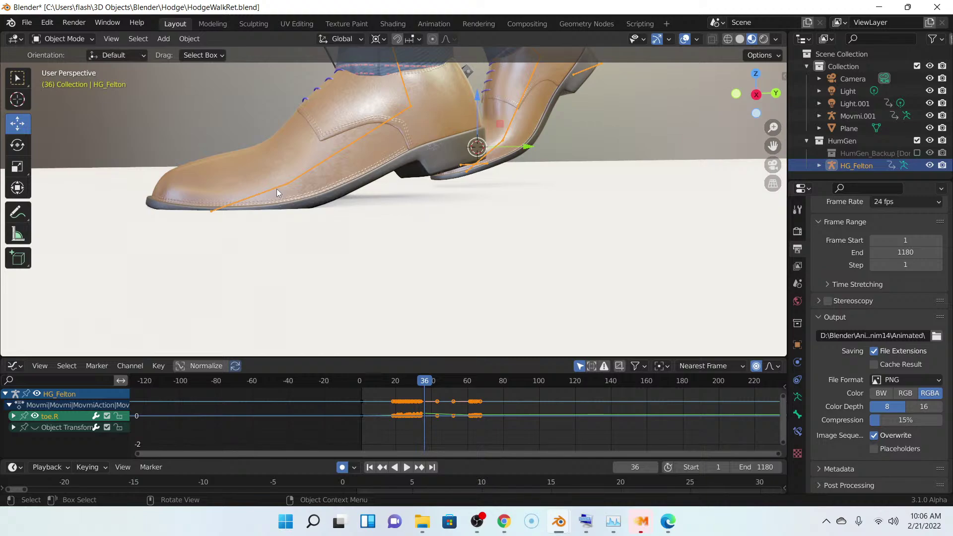
pyautogui.click(359, 139)
pyautogui.hotkey('ctrl', 'z')
pyautogui.click(92, 39)
pyautogui.click(65, 81)
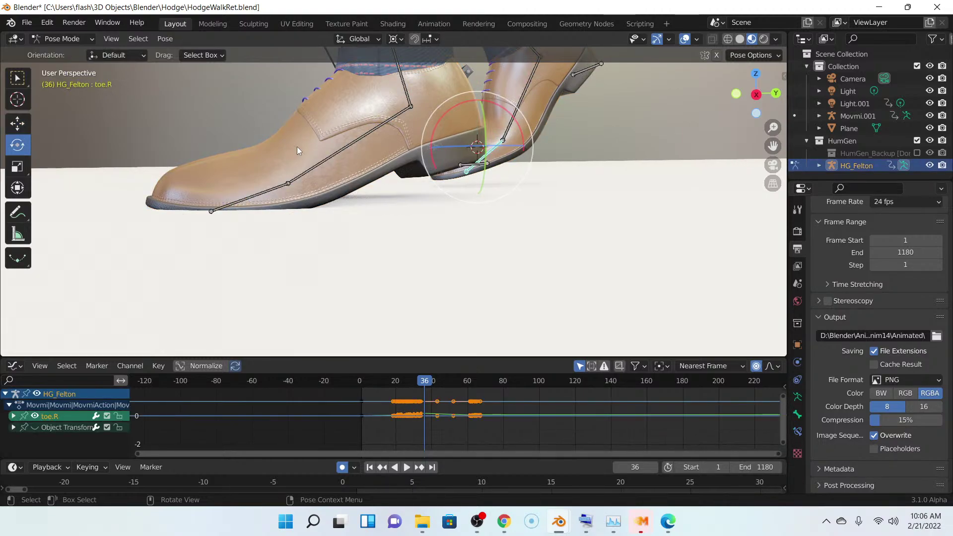
pyautogui.click(331, 156)
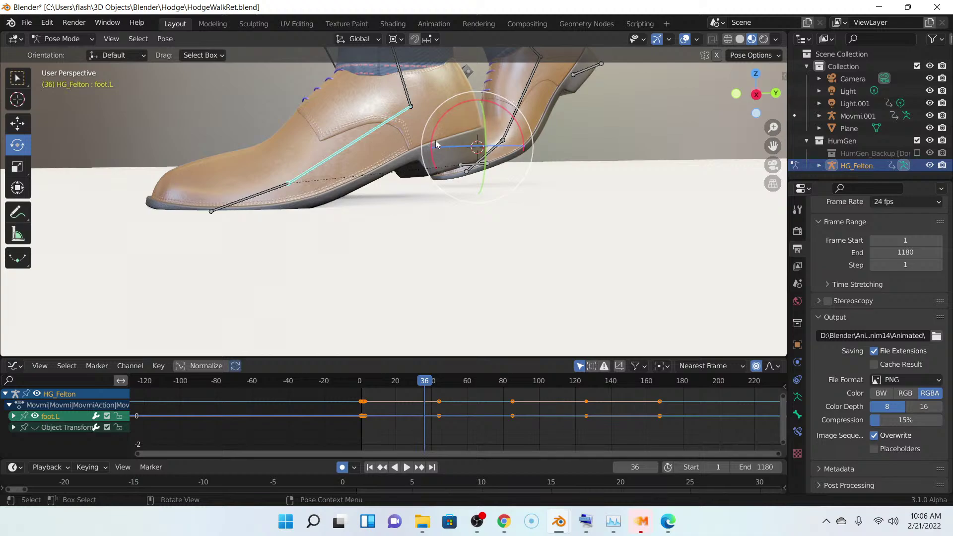
pyautogui.click(255, 199)
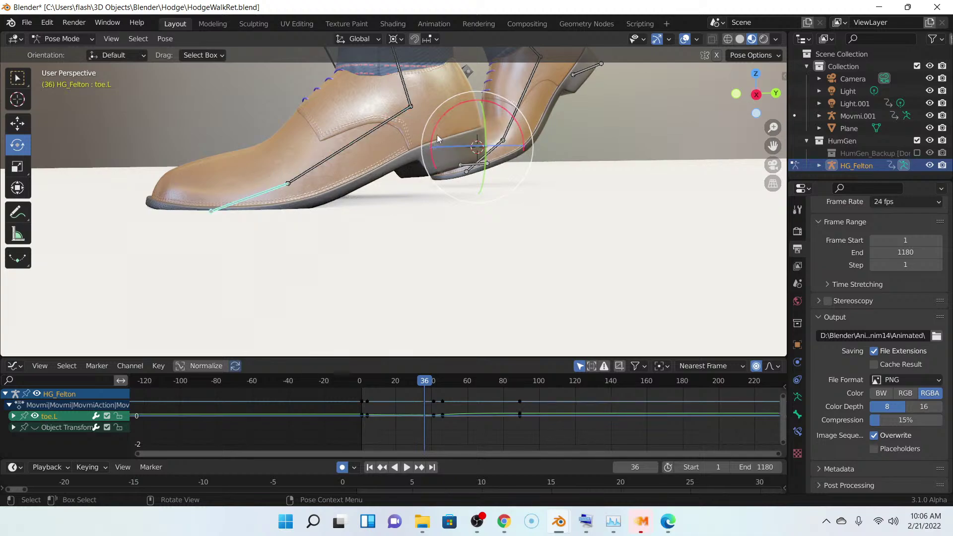
pyautogui.moveTo(433, 129); pyautogui.dragTo(439, 114)
pyautogui.rightClick(439, 115)
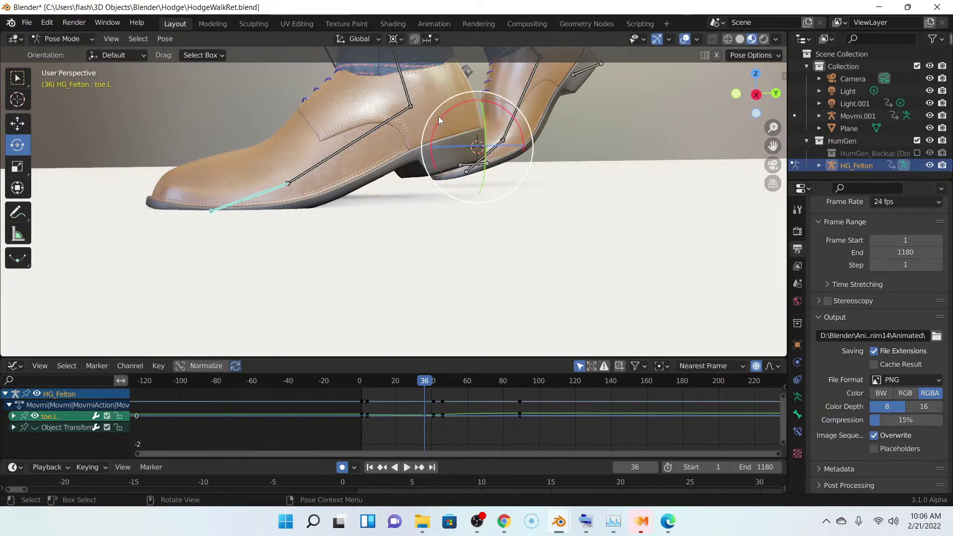
# - Rotate the foot.L bone slightly upward around the global X axis at frames 36 and 37 to lift the left sole out of the floor
pyautogui.click(380, 123)
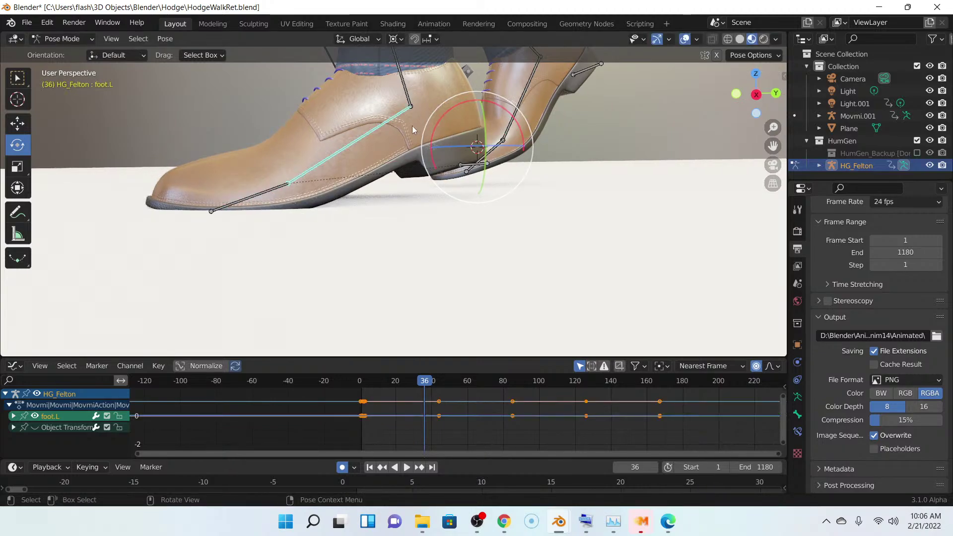
pyautogui.moveTo(442, 119); pyautogui.dragTo(445, 115)
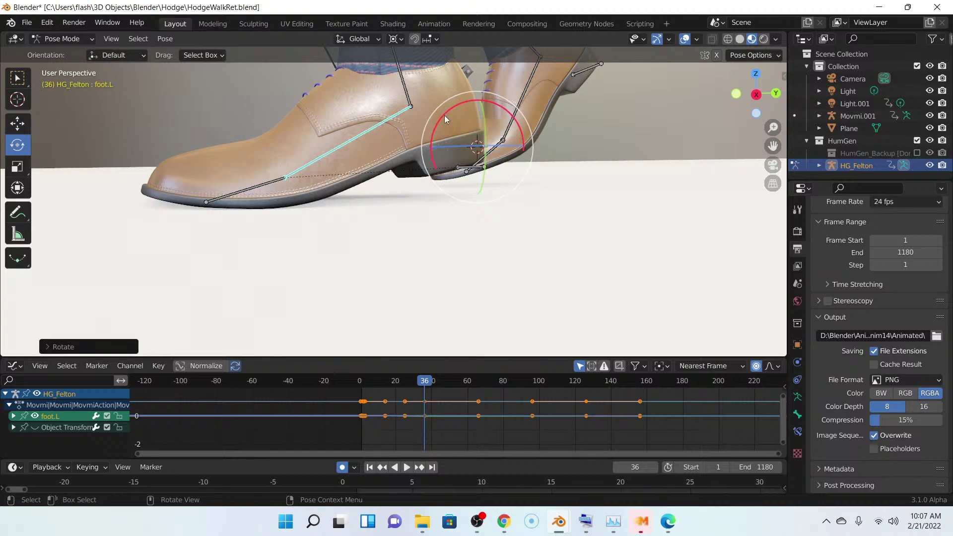
pyautogui.moveTo(445, 115); pyautogui.dragTo(447, 118)
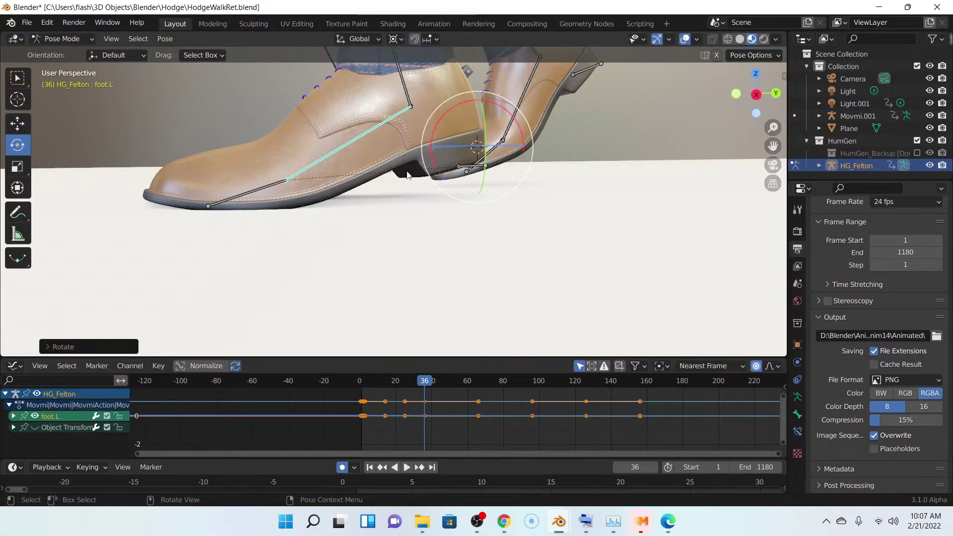
pyautogui.press('Right')
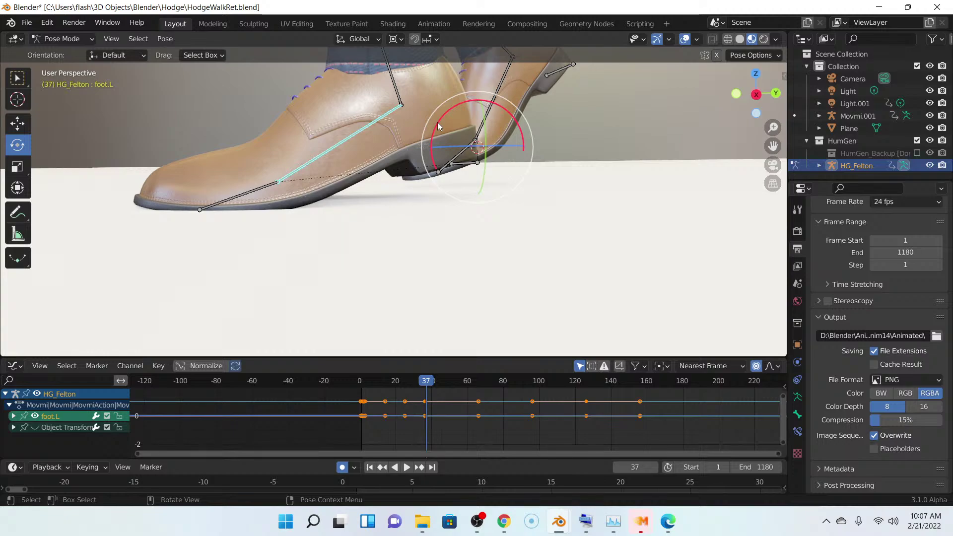
pyautogui.moveTo(438, 121); pyautogui.dragTo(439, 120)
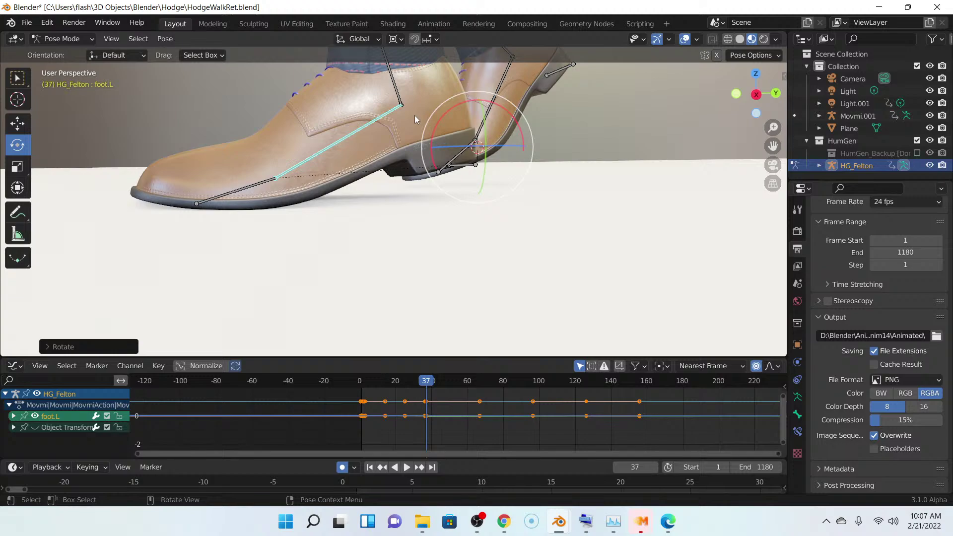
# - At frame 39, rotate the toe.L bone slightly upward around the global X axis
pyautogui.press('Right')
pyautogui.press('Right')
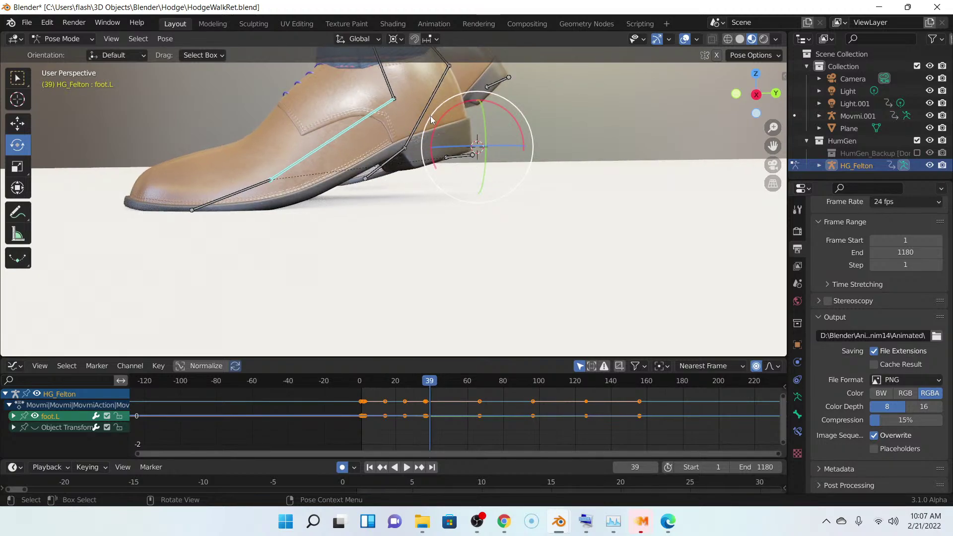
pyautogui.click(254, 191)
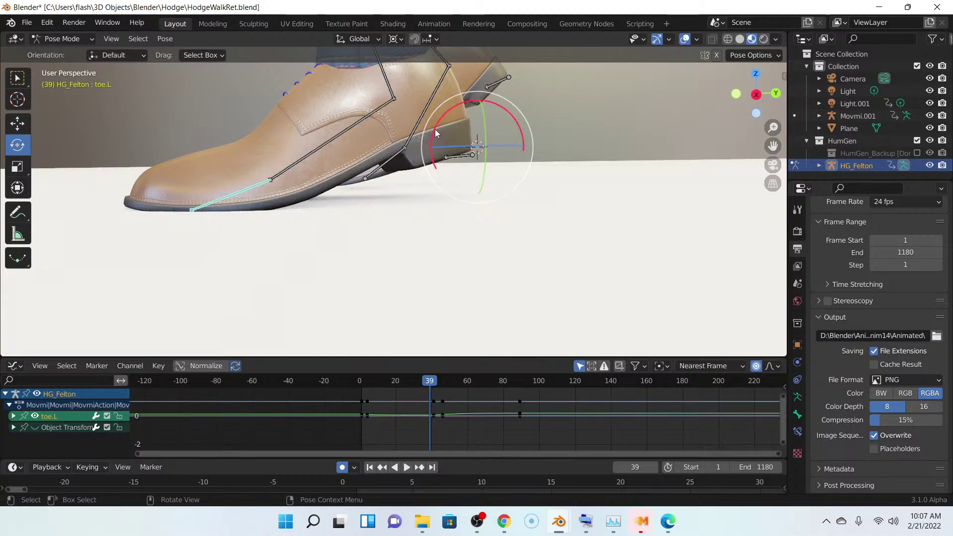
pyautogui.moveTo(431, 137); pyautogui.dragTo(437, 121)
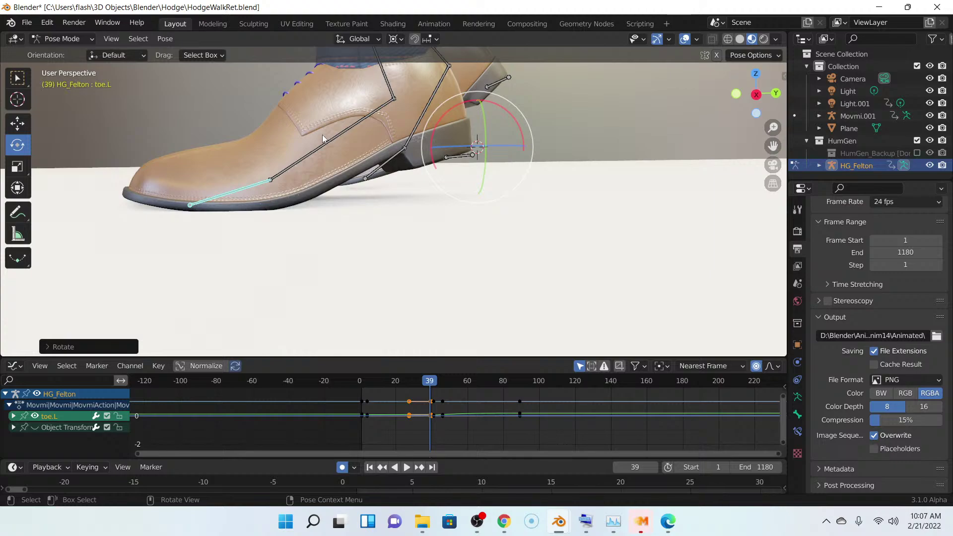
# - Step through frames 40 to 46 to examine the left shoe's contact with the floor
pyautogui.press('Right')
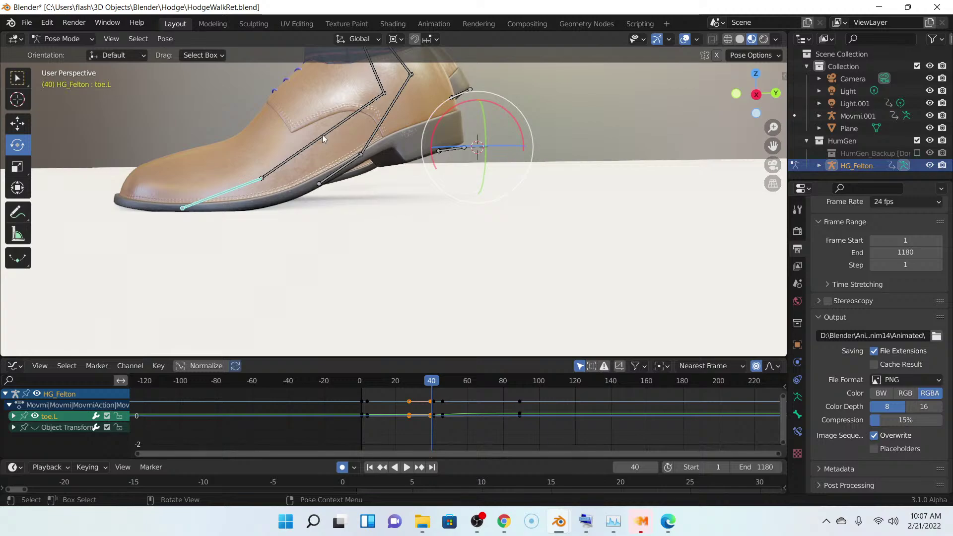
pyautogui.press('Right')
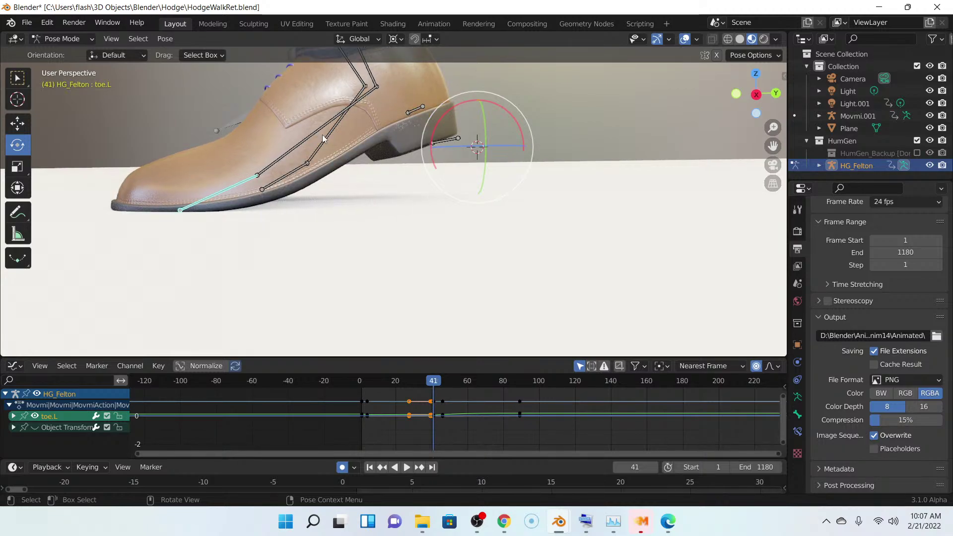
pyautogui.press('Right')
pyautogui.press('Right')
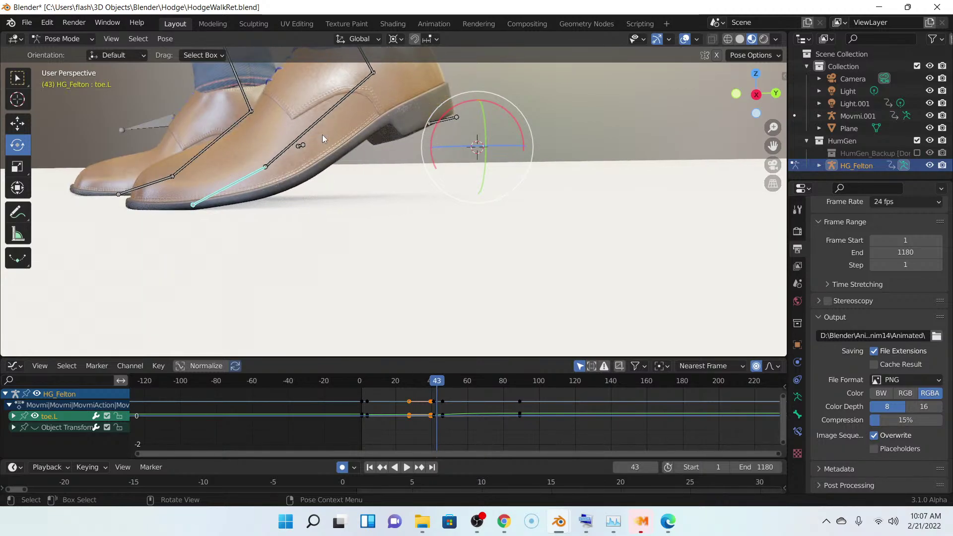
pyautogui.press('Right')
pyautogui.press('Right')
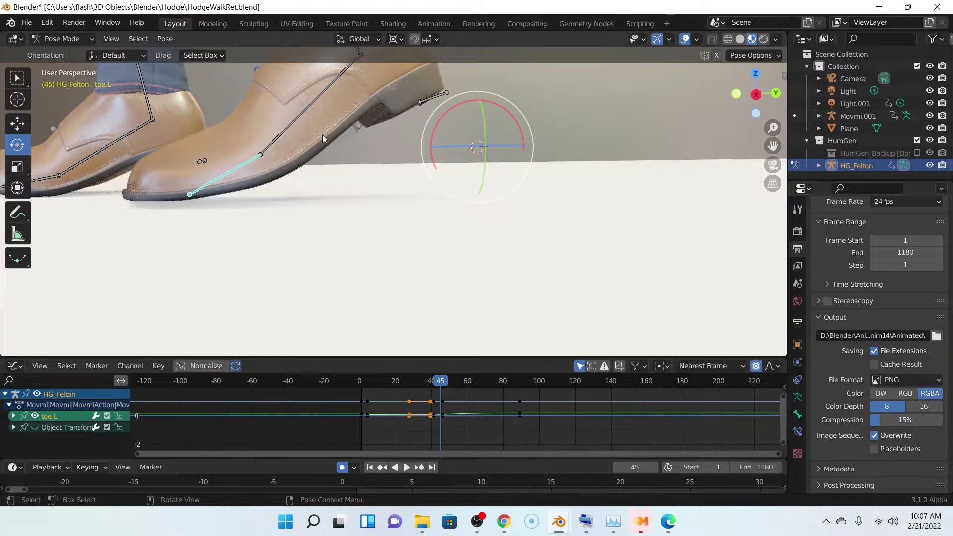
pyautogui.moveTo(284, 149); pyautogui.dragTo(272, 153, button='middle')
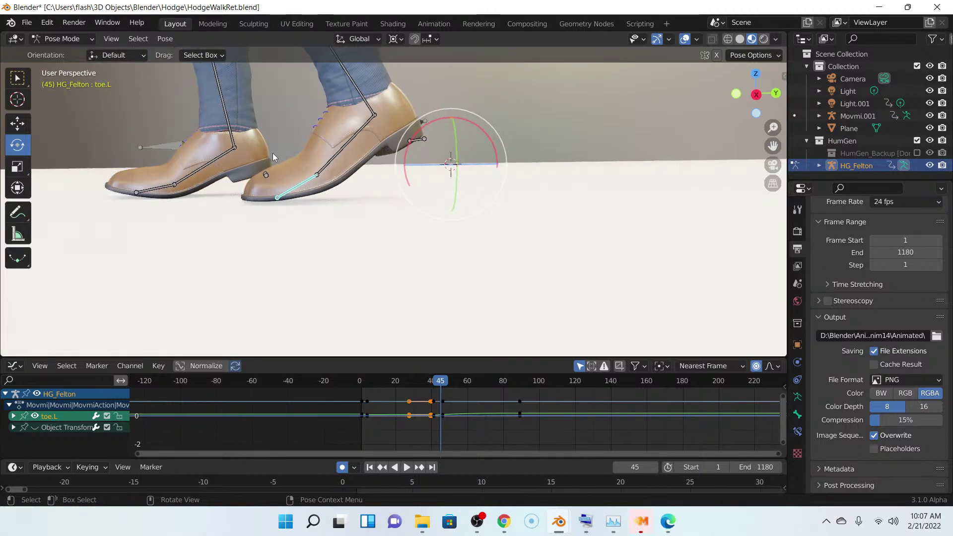
pyautogui.press('Right')
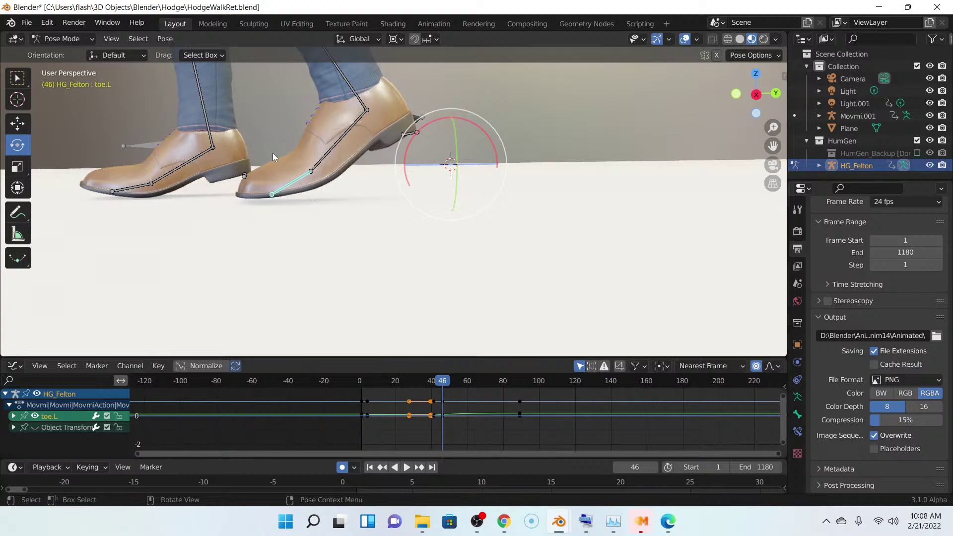
# - At frame 43, snap the 3D cursor to the toe.R bone and rotate the bone slightly upward around the global X axis
pyautogui.keyDown('shift'); pyautogui.moveTo(273, 154); pyautogui.dragTo(438, 142, button='middle'); pyautogui.keyUp('shift')
pyautogui.scroll(4, 442, 145)
pyautogui.scroll(2, 440, 148)
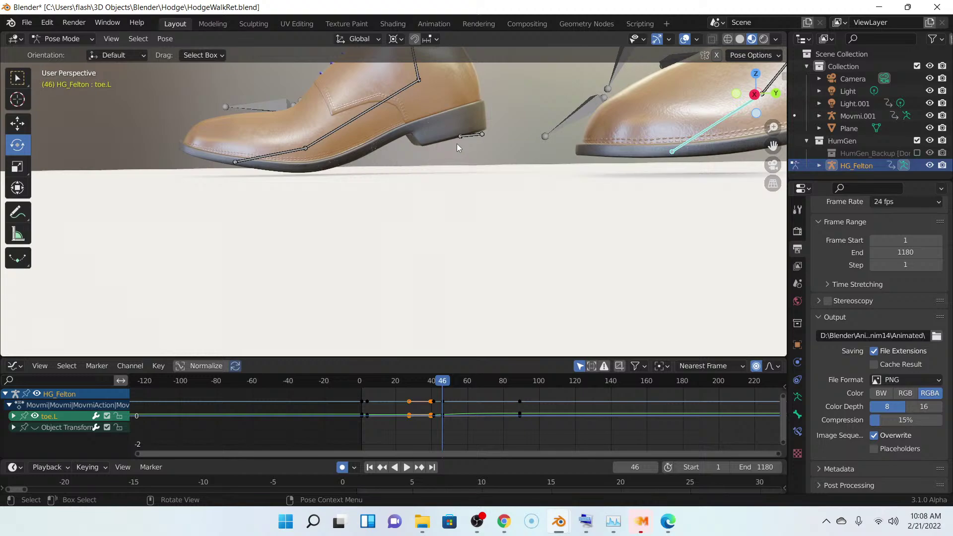
pyautogui.press('Down')
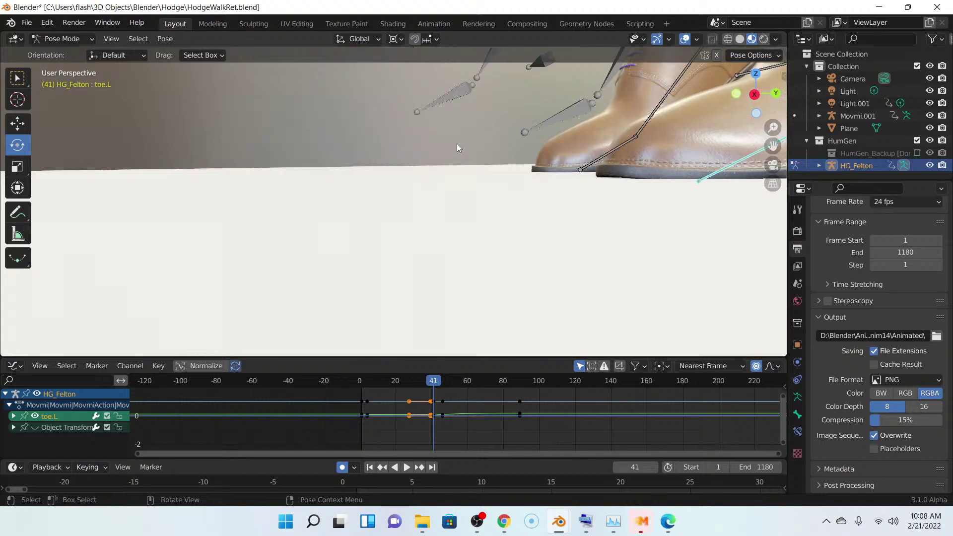
pyautogui.press('Right')
pyautogui.press('Right')
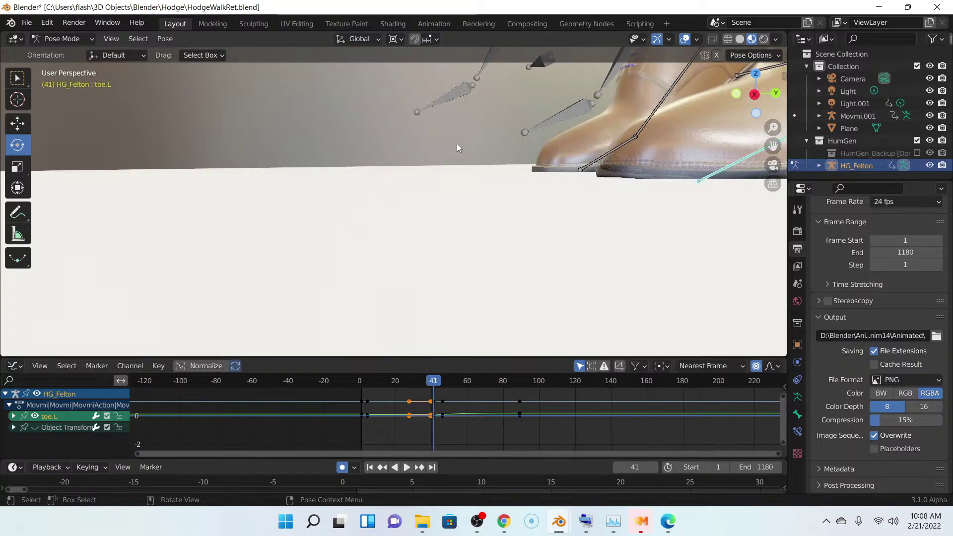
pyautogui.press('Right')
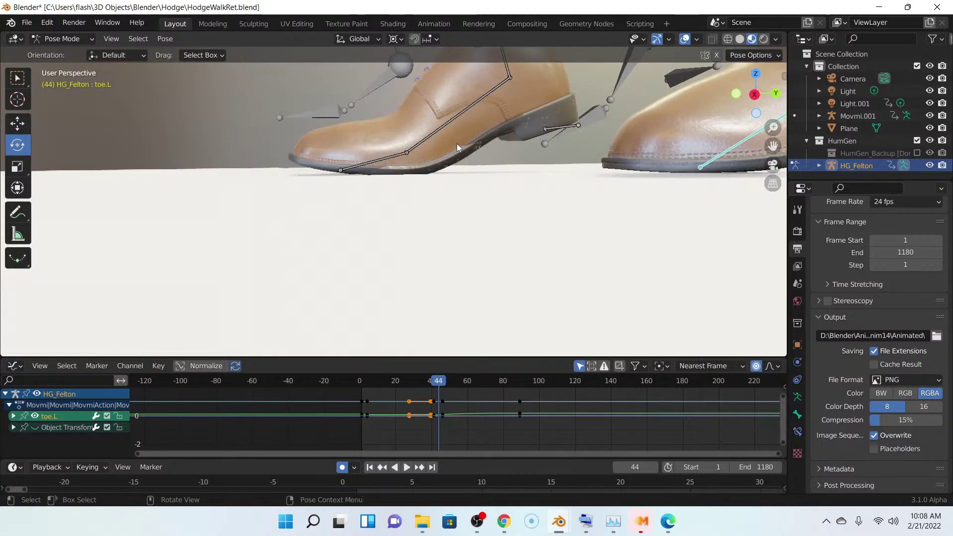
pyautogui.press('Left')
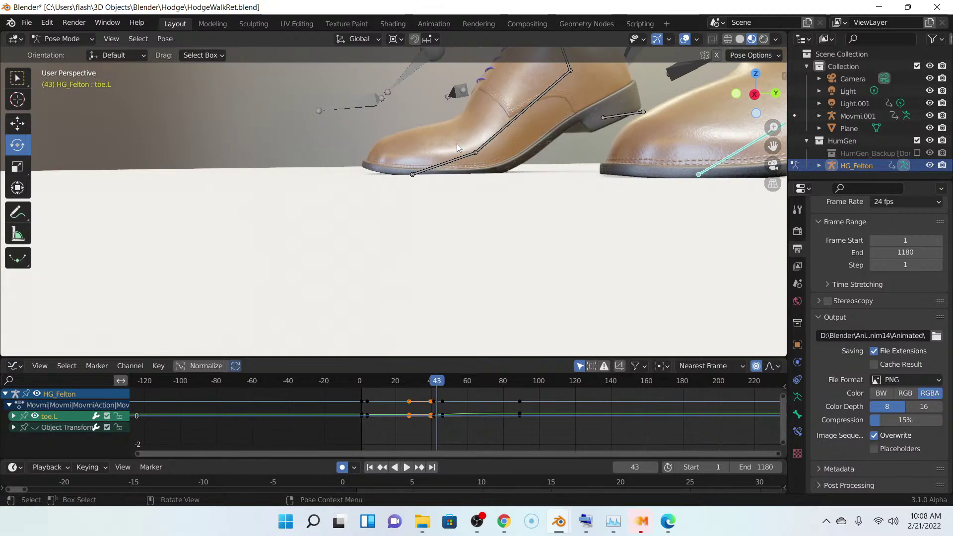
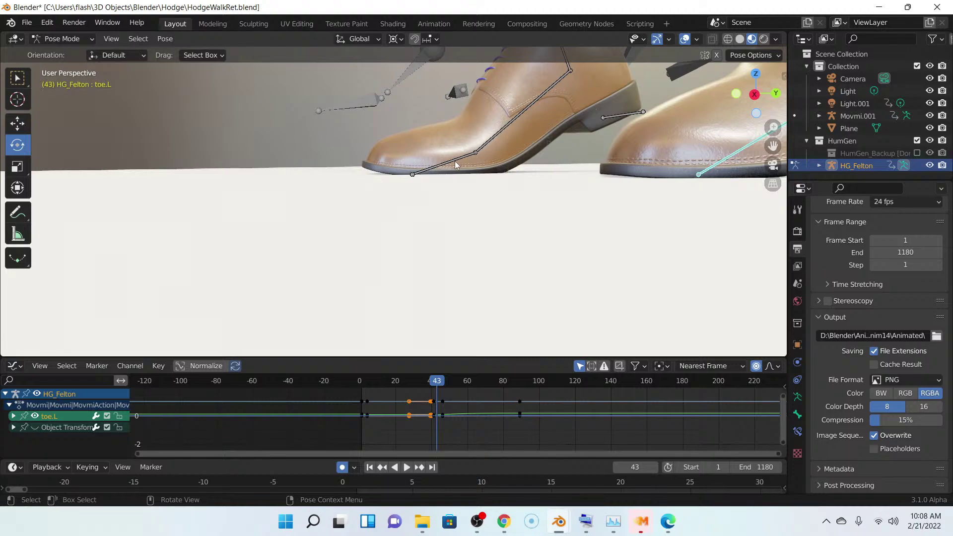
pyautogui.click(454, 161)
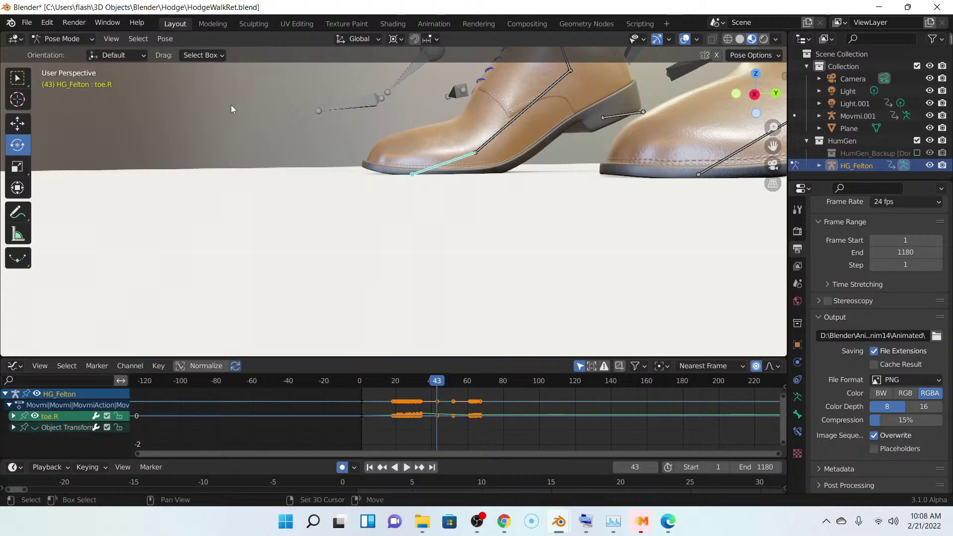
pyautogui.hotkey('shift', 's')
pyautogui.click(236, 178)
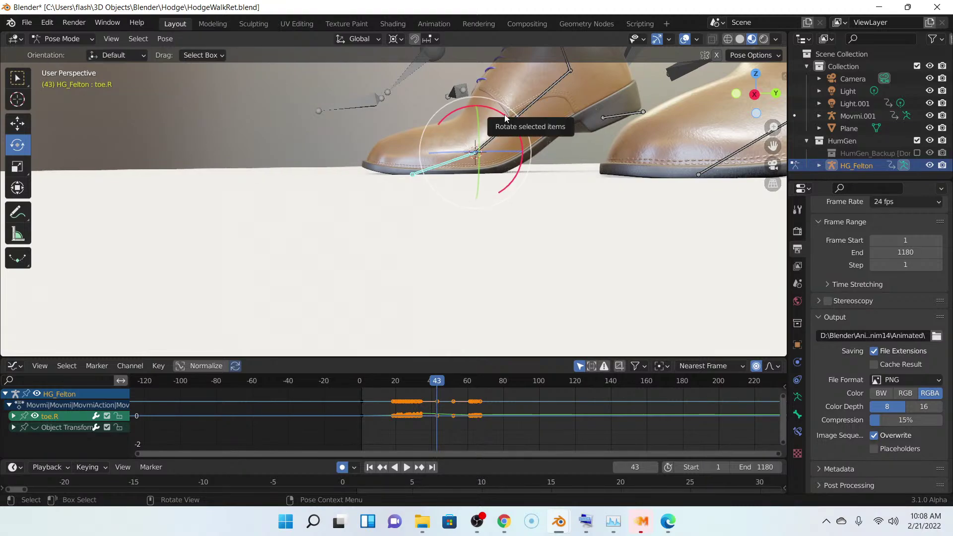
pyautogui.moveTo(504, 114); pyautogui.dragTo(509, 119)
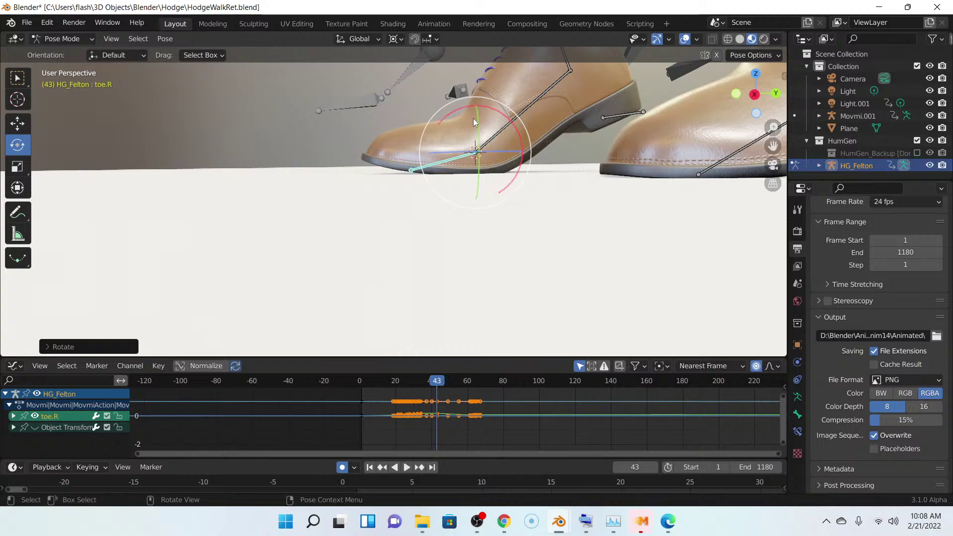
# - Switch to Object Mode and move the HG_Felton rig slightly upward along the Z axis at frame 43
pyautogui.click(73, 44)
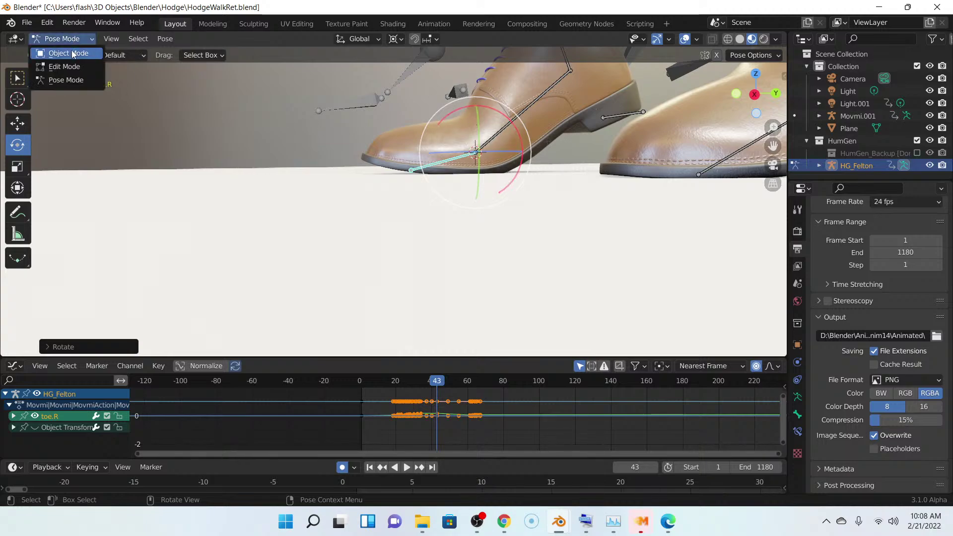
pyautogui.click(76, 53)
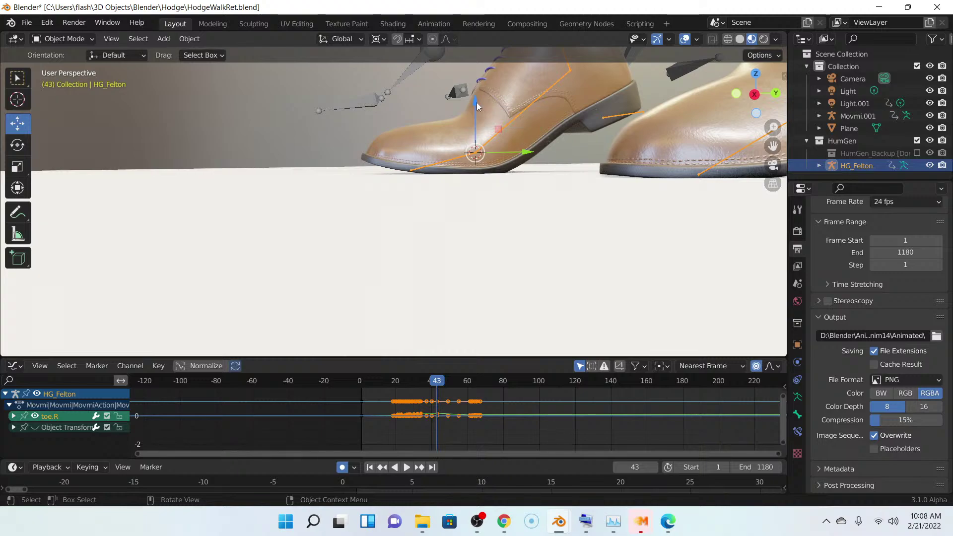
pyautogui.moveTo(477, 102); pyautogui.dragTo(475, 99)
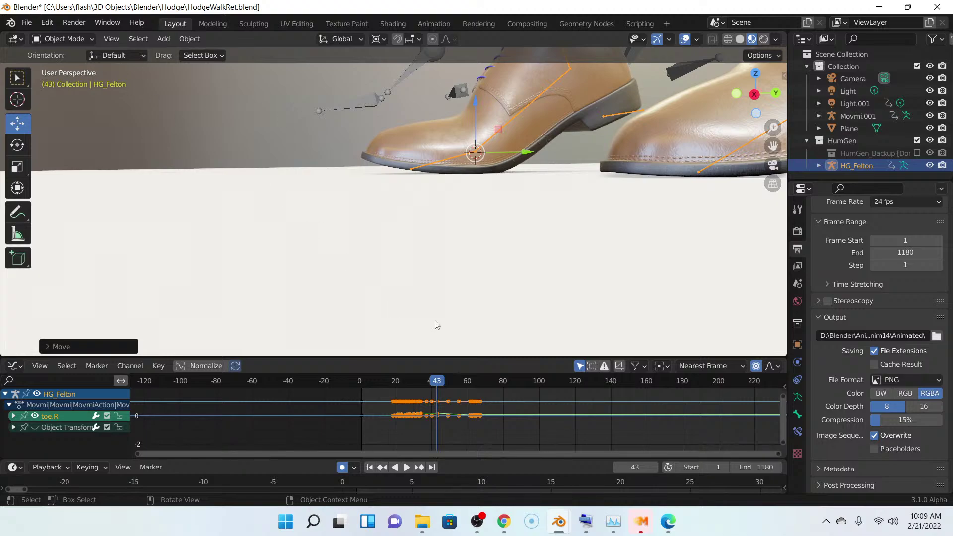
# - Step back and forth through frames 41 to 46 to examine how both shoes meet the floor
pyautogui.press('Right')
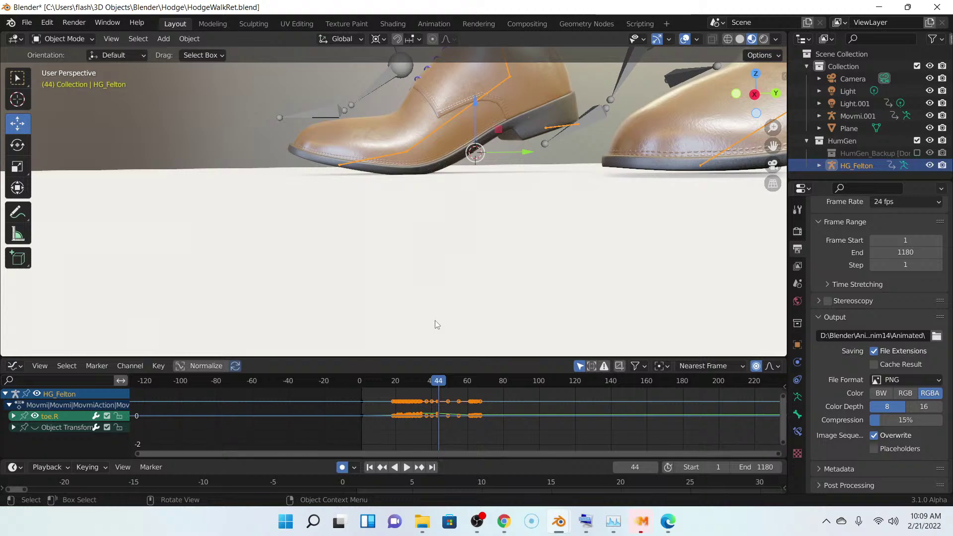
pyautogui.press('Right')
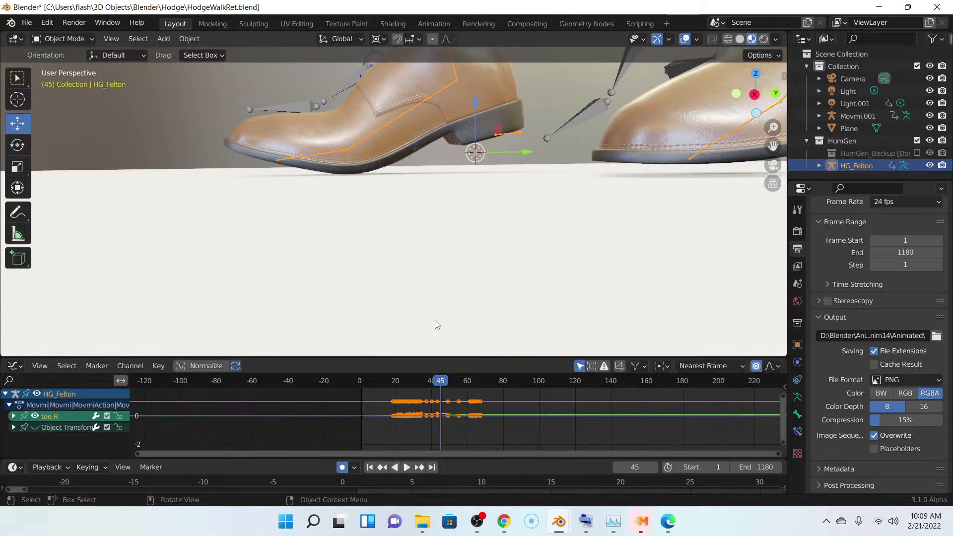
pyautogui.press('Right')
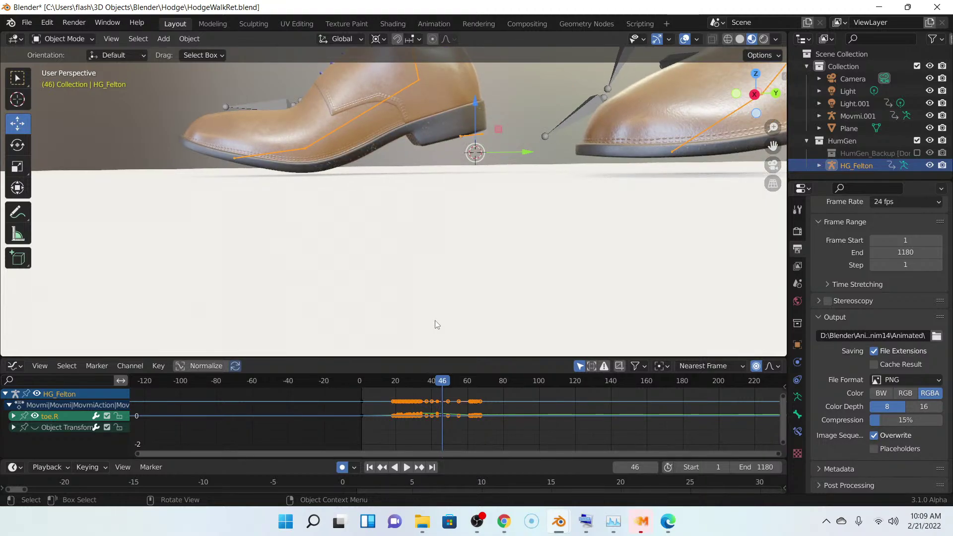
pyautogui.press('Left')
pyautogui.press('Left')
pyautogui.press('Left')
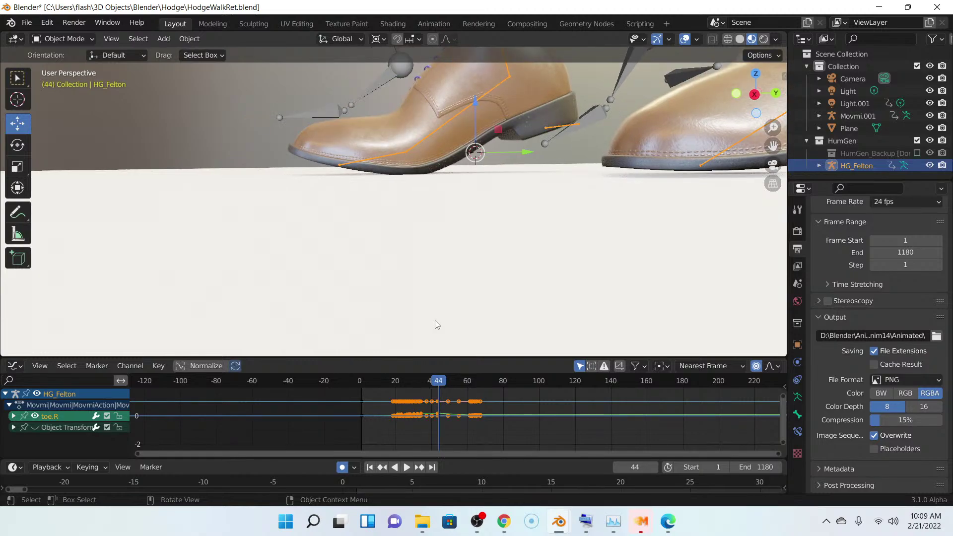
pyautogui.press('Left')
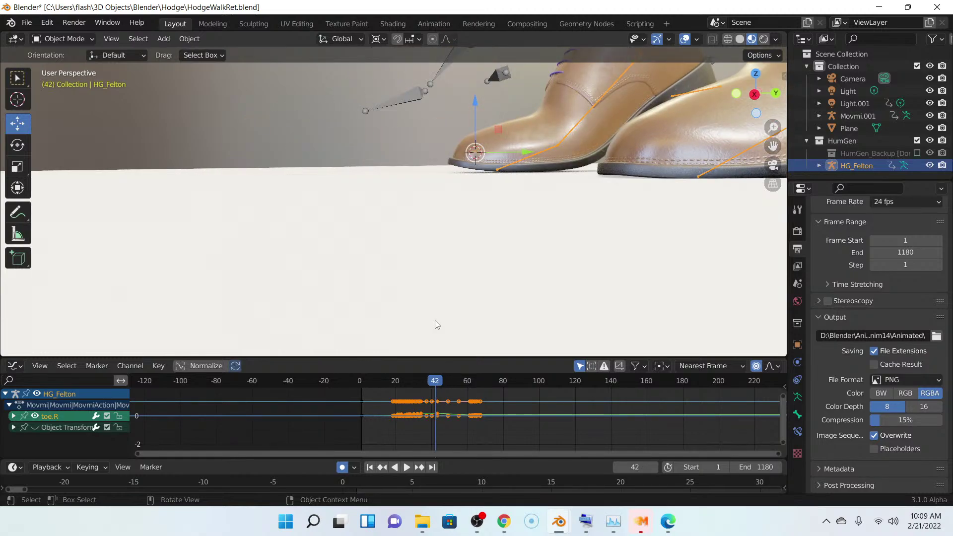
pyautogui.scroll(-3, 502, 323)
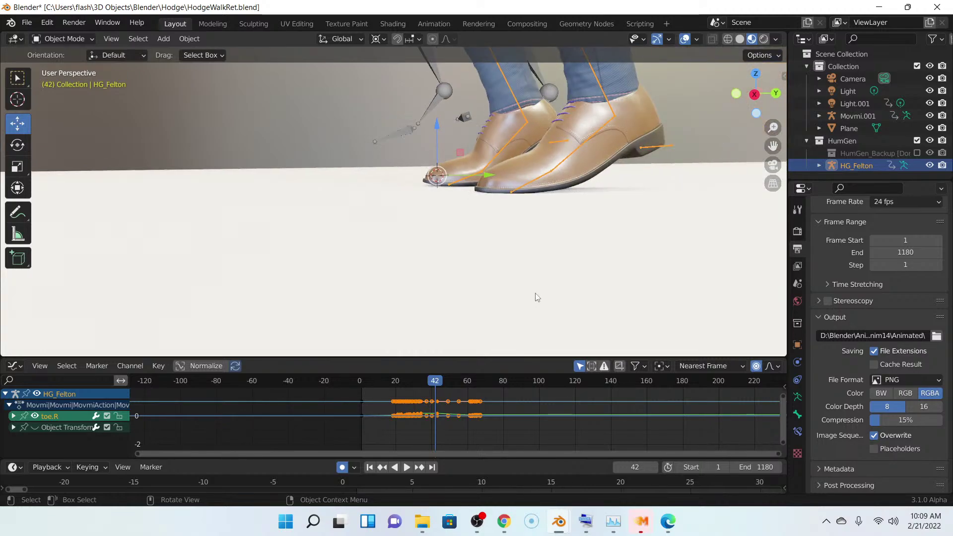
pyautogui.press('Left')
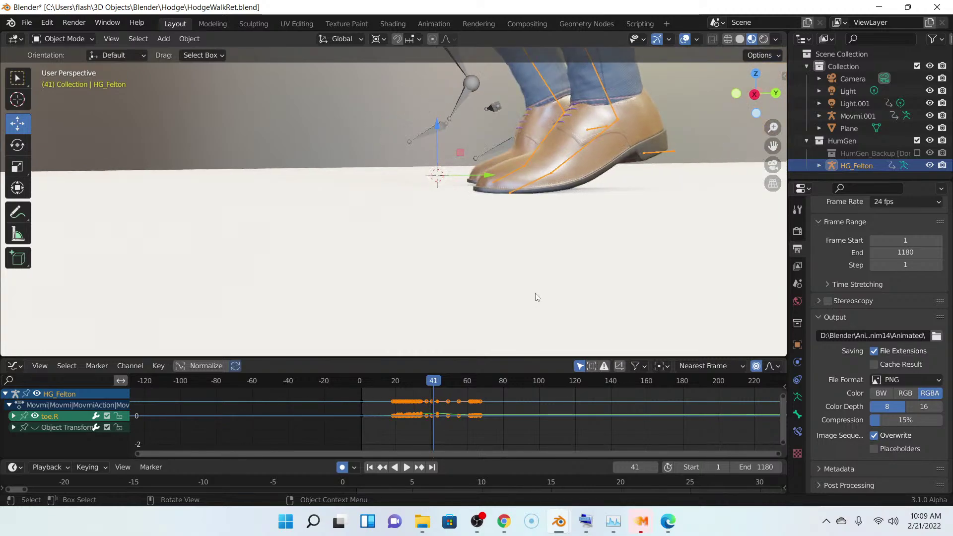
pyautogui.press('Right')
pyautogui.press('Right')
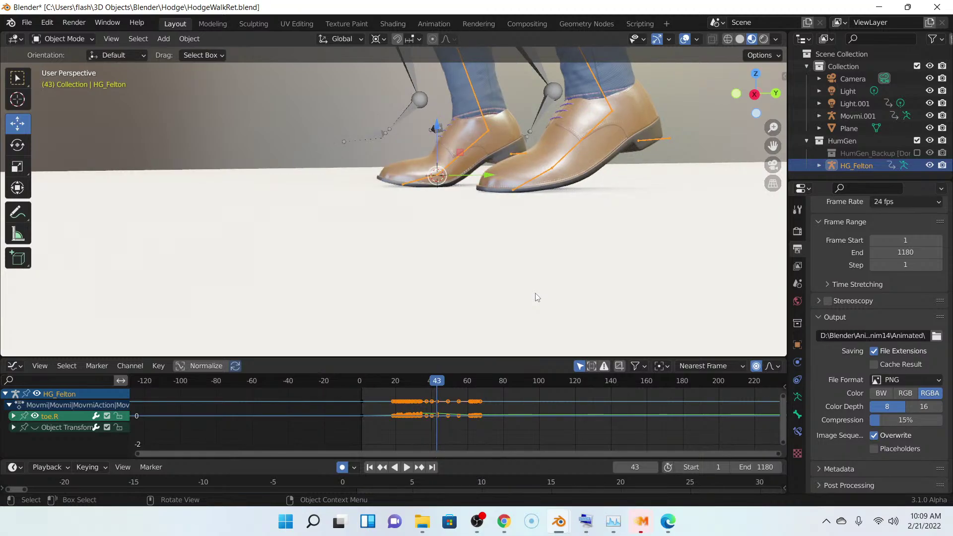
pyautogui.press('Right')
pyautogui.press('Right')
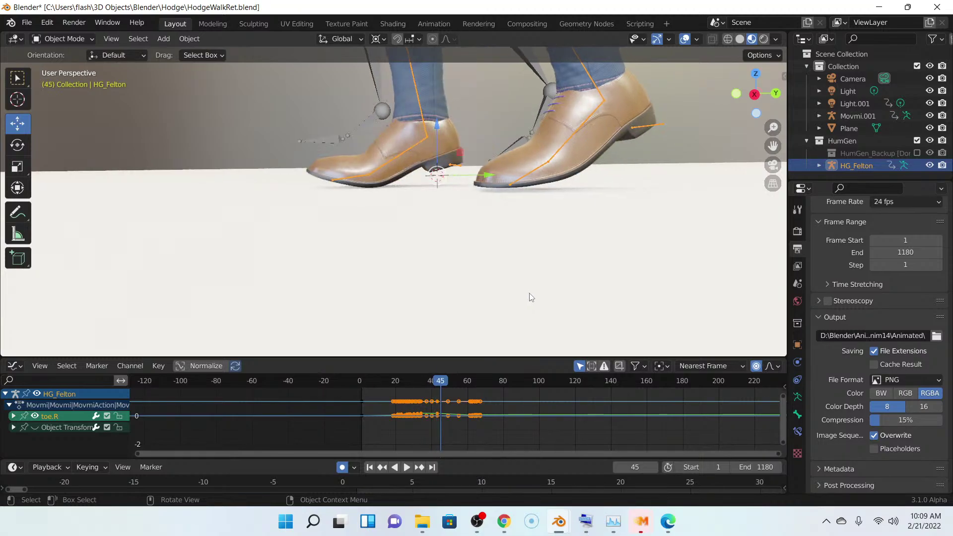
# - At frame 46, return the HG_Felton rig to Pose Mode and rotate the foot.R bone slightly downward around the global X axis
pyautogui.scroll(4, 370, 262)
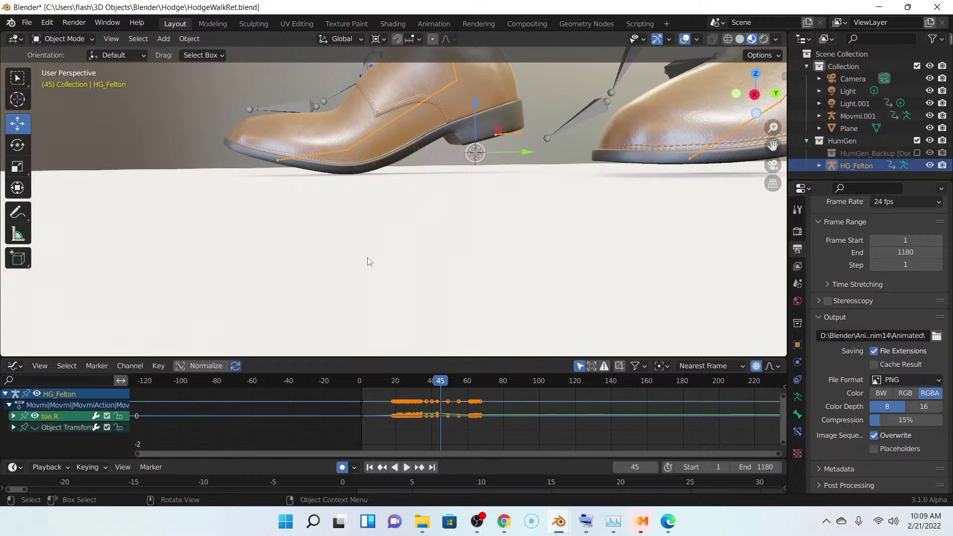
pyautogui.scroll(1, 372, 260)
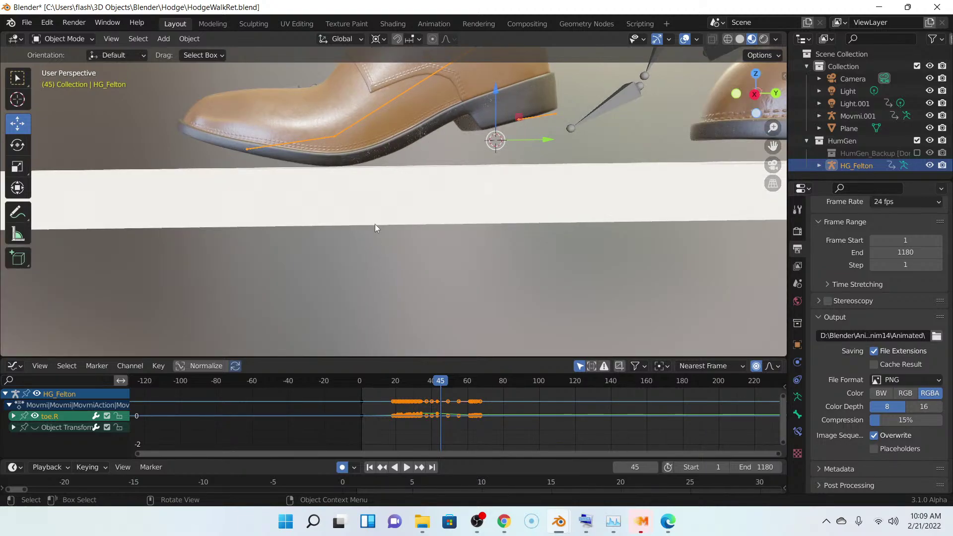
pyautogui.moveTo(374, 225)
pyautogui.mouseDown(button='middle')
pyautogui.moveTo(407, 219)
pyautogui.moveTo(383, 216)
pyautogui.mouseUp(button='middle')
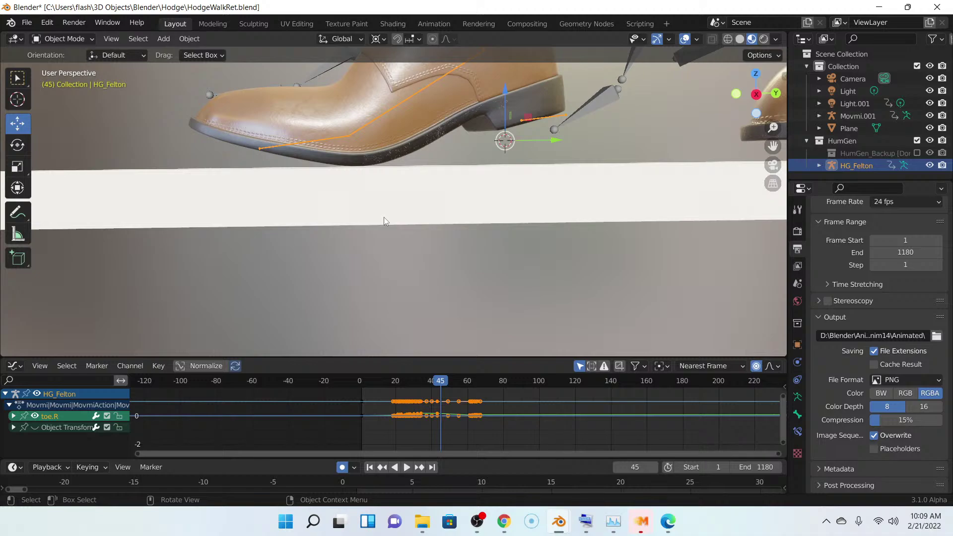
pyautogui.press('Right')
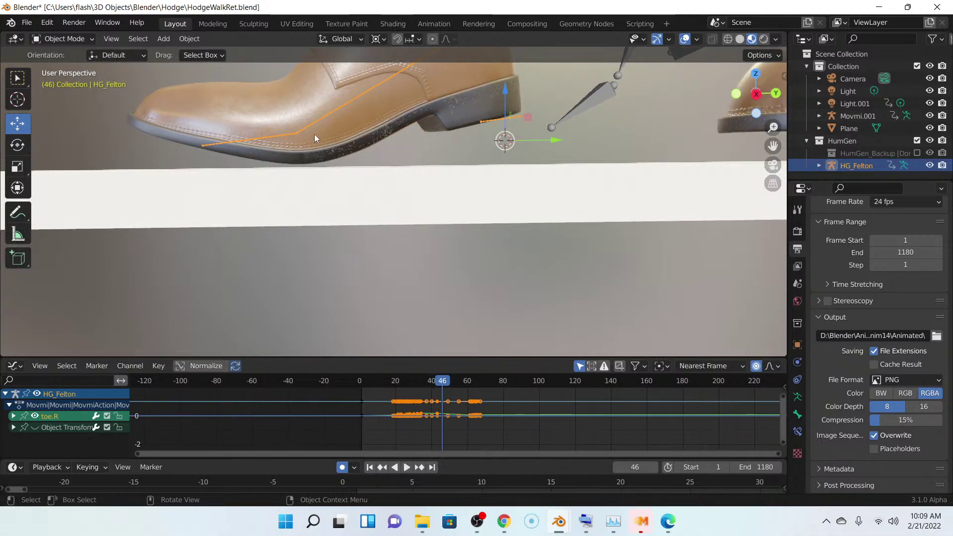
pyautogui.click(318, 120)
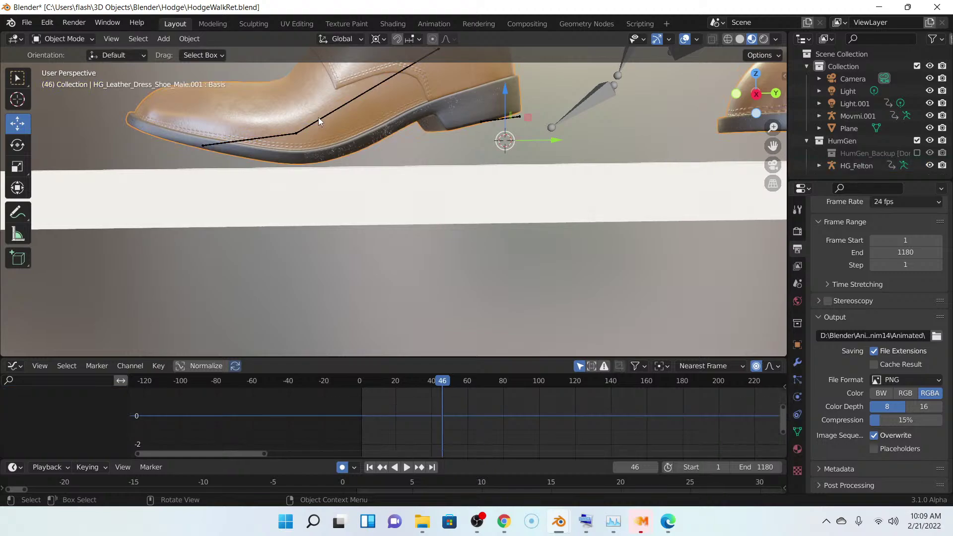
pyautogui.click(318, 118)
pyautogui.click(83, 38)
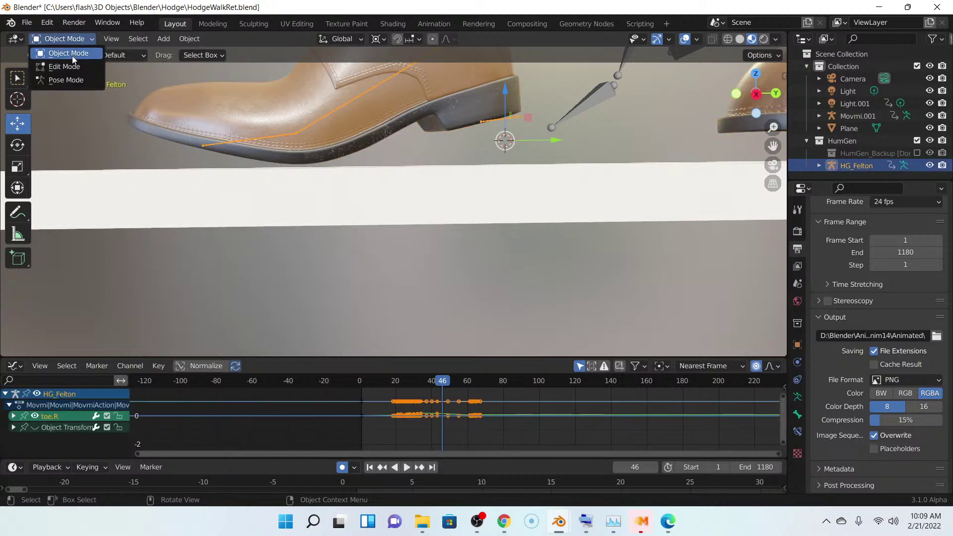
pyautogui.click(72, 80)
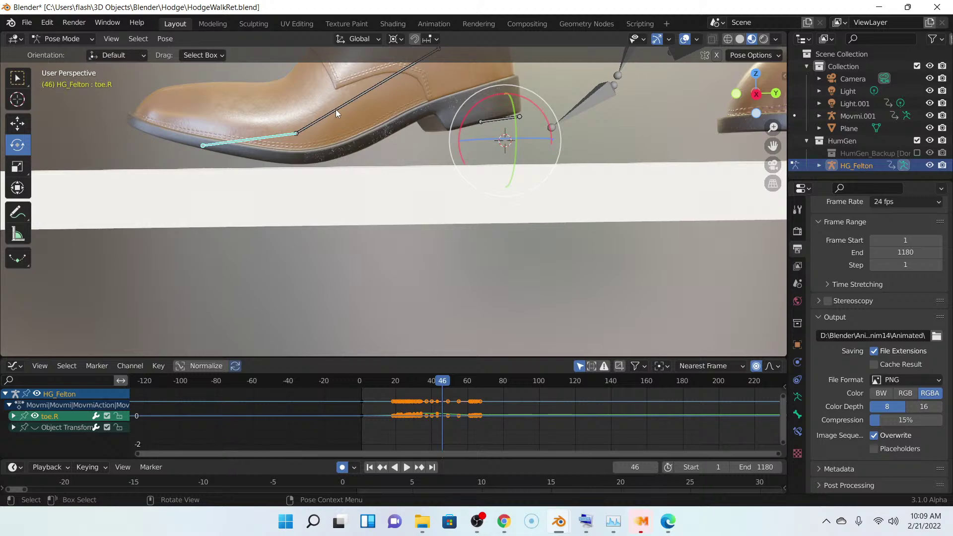
pyautogui.click(335, 109)
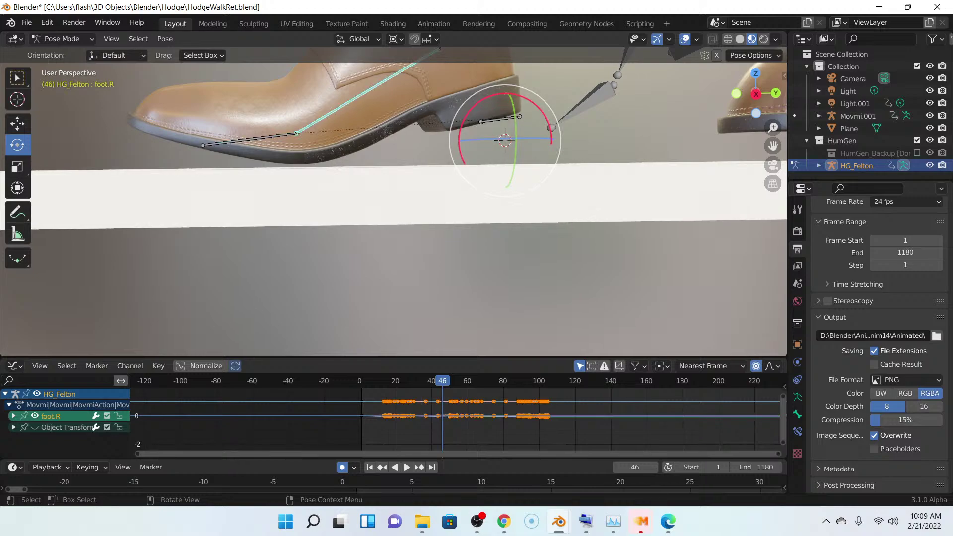
pyautogui.moveTo(467, 118); pyautogui.dragTo(467, 119)
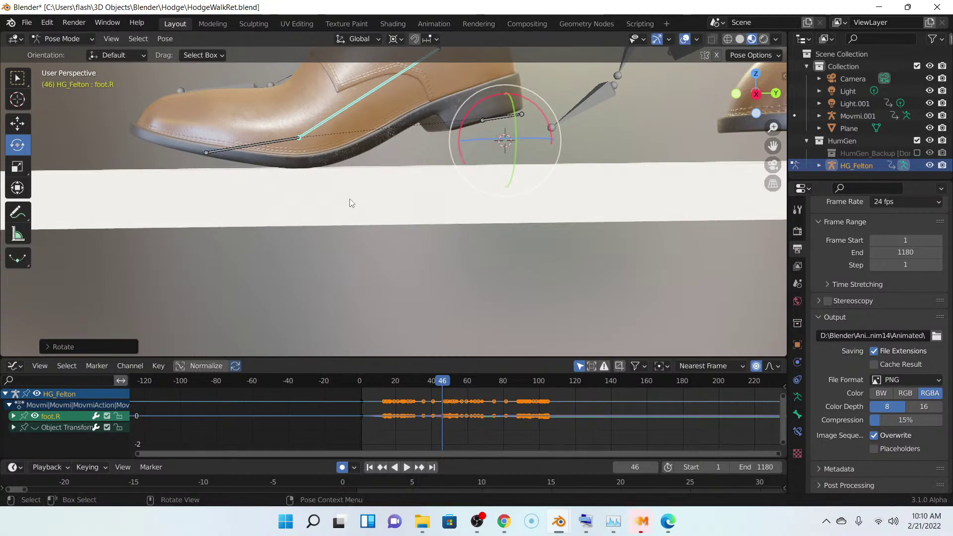
# - Rotate the toe.R bone downward around the global X axis at frames 47 and 48 to bring the right toe onto the floor
pyautogui.press('Right')
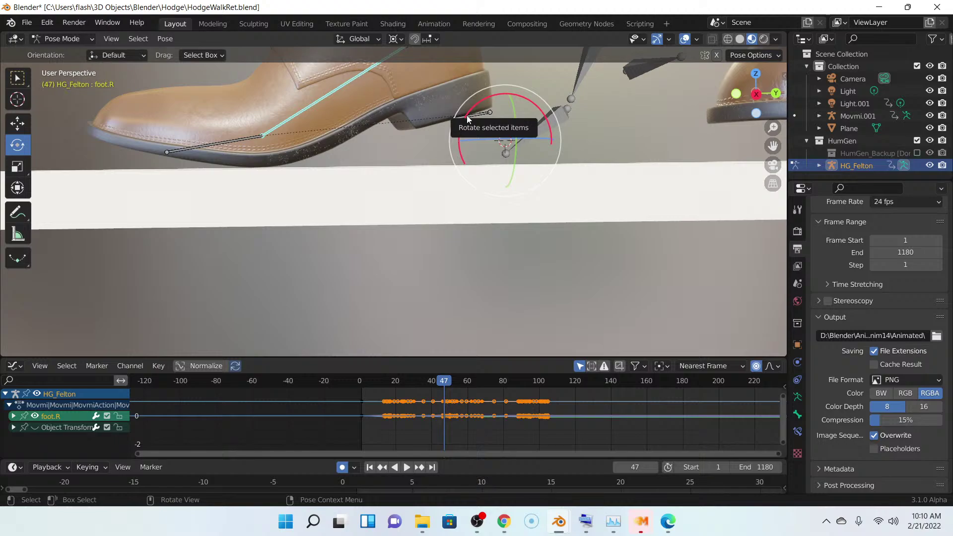
pyautogui.click(230, 141)
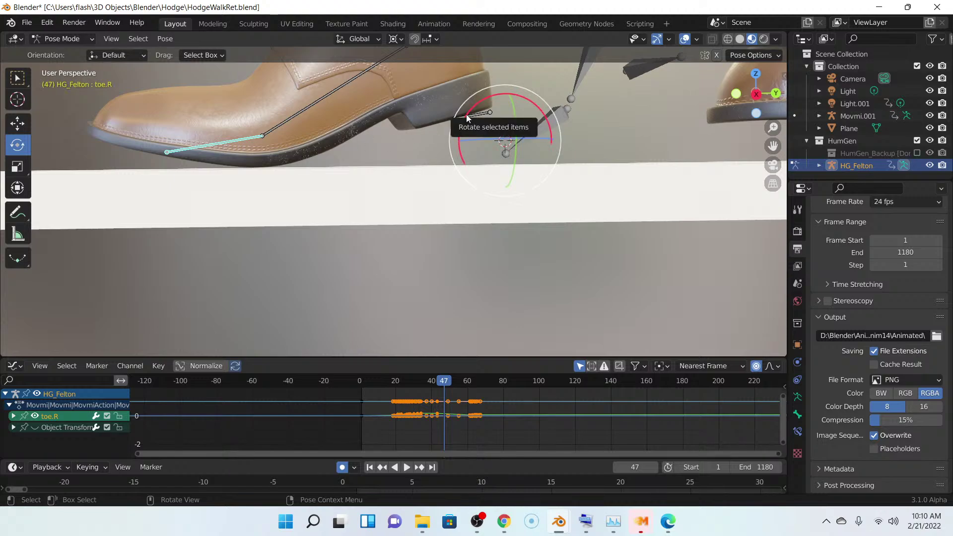
pyautogui.moveTo(469, 112); pyautogui.dragTo(464, 120)
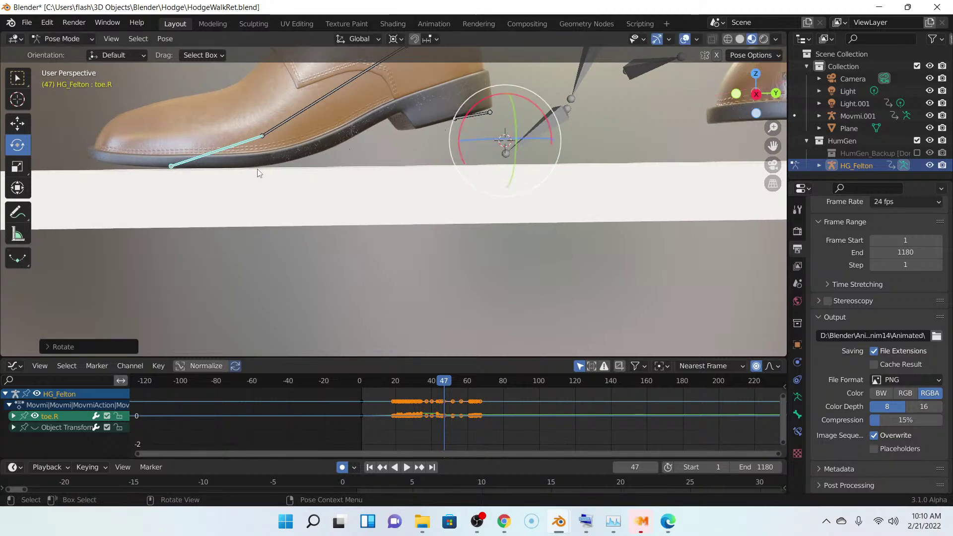
pyautogui.press('Right')
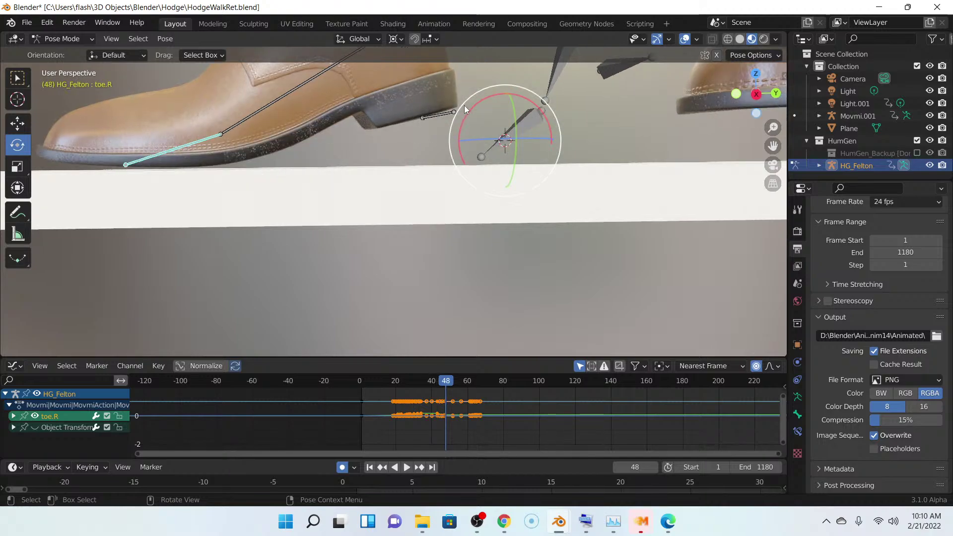
pyautogui.moveTo(467, 111); pyautogui.dragTo(467, 118)
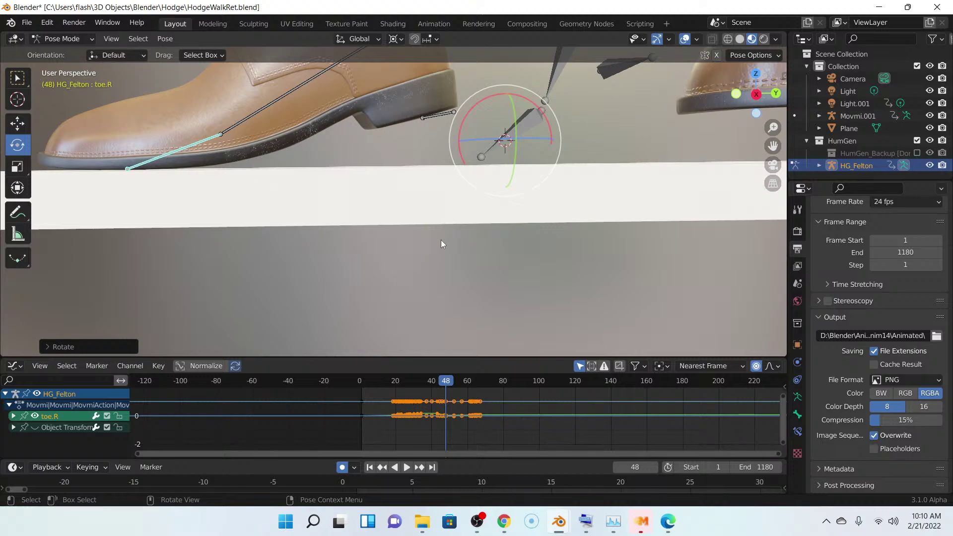
# - At frame 50, rotate the toe.R bone slightly upward around the global X axis by about -2.45°
pyautogui.press('Right')
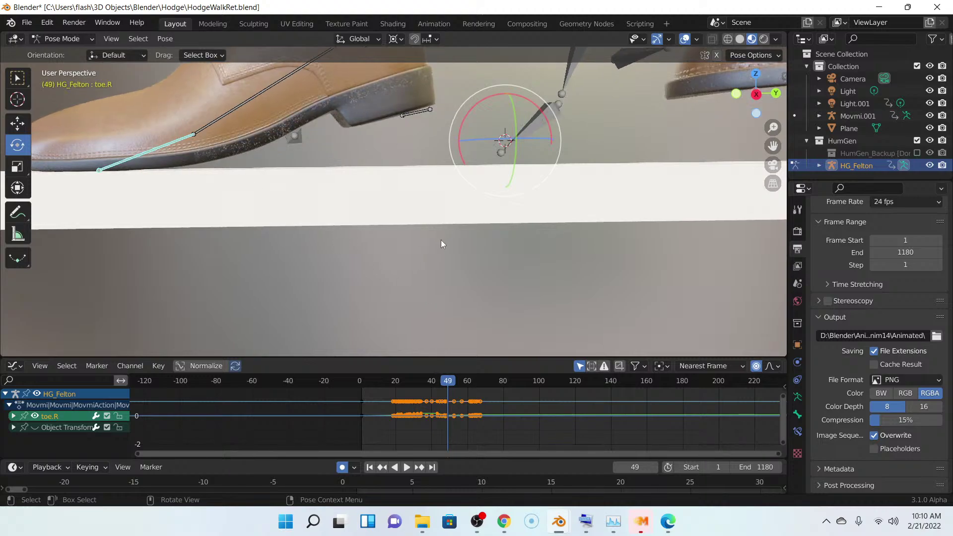
pyautogui.scroll(-3, 232, 148)
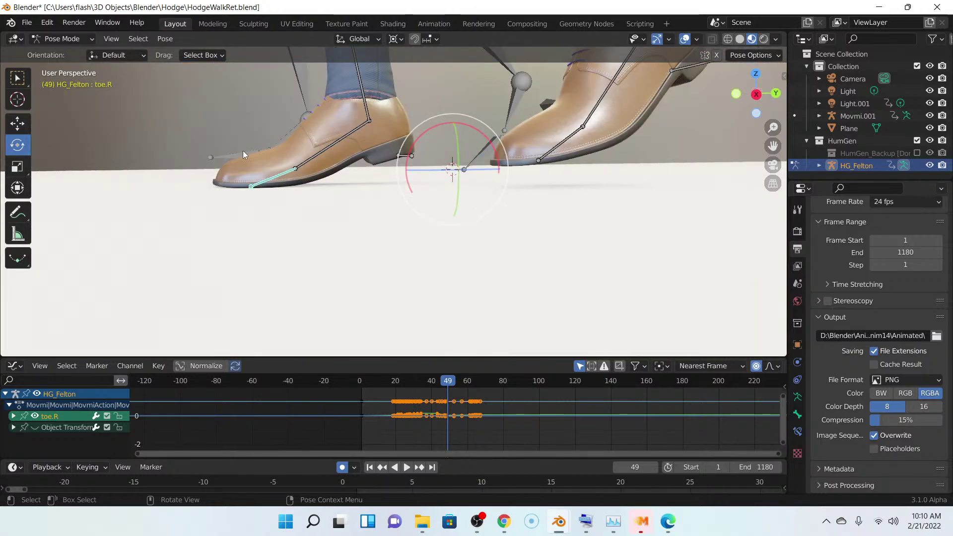
pyautogui.press('Right')
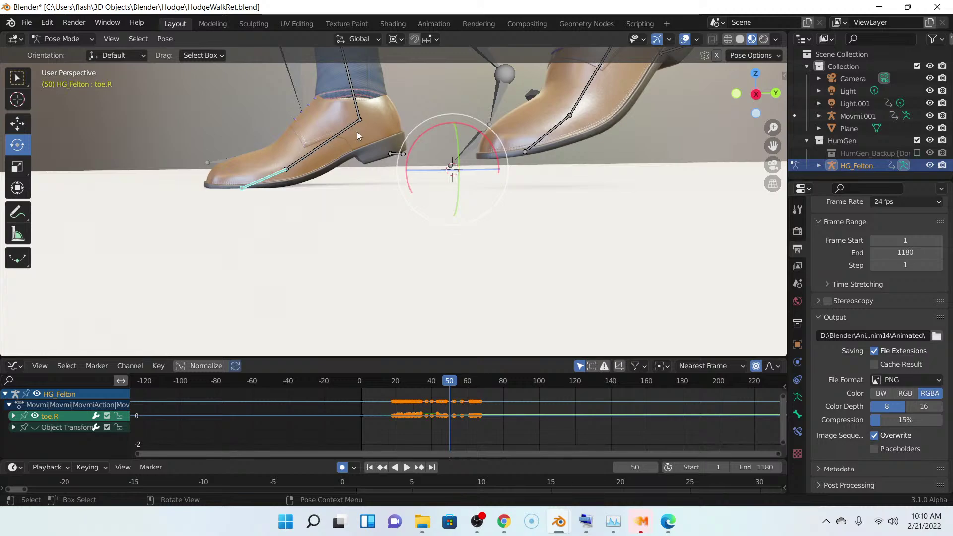
pyautogui.moveTo(419, 137); pyautogui.dragTo(420, 134)
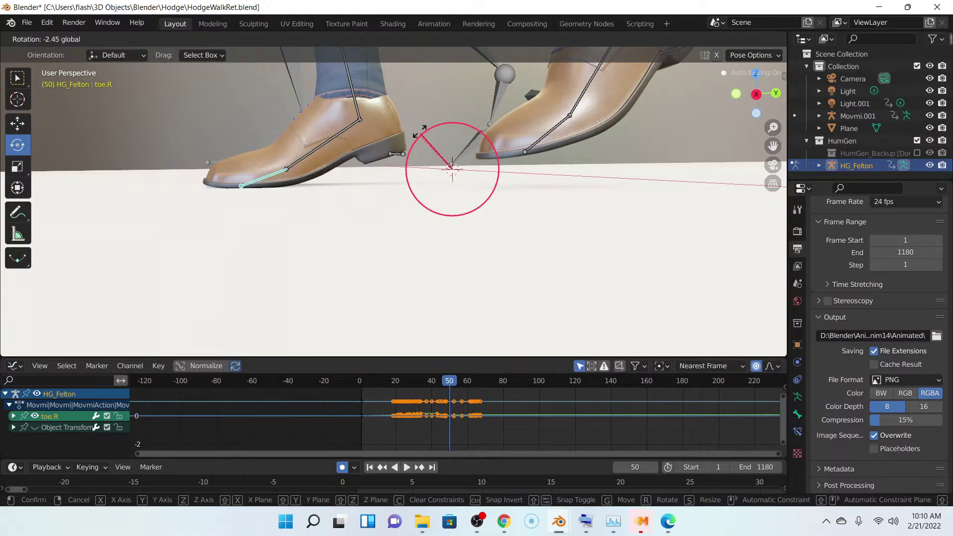
pyautogui.click(333, 166)
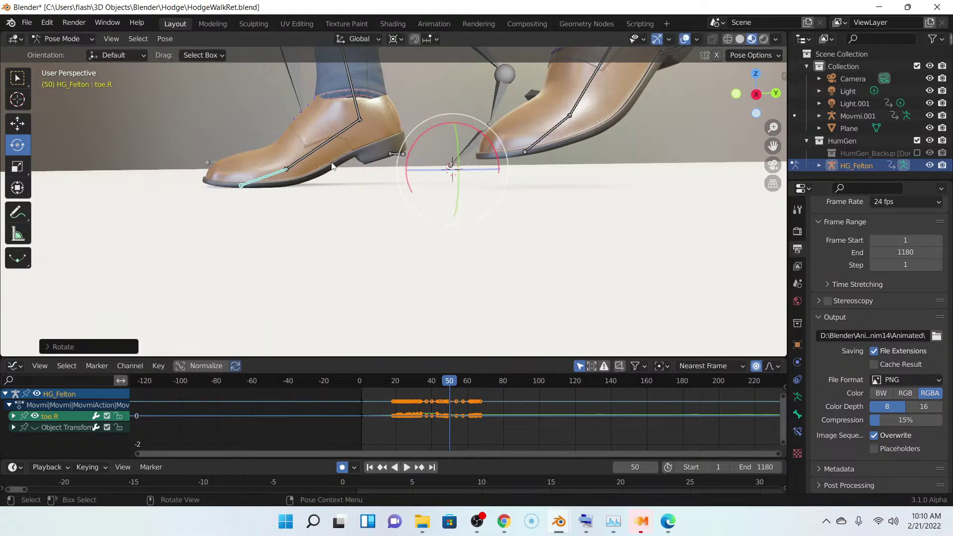
# - At frame 51, snap the 3D cursor to the toe.R bone so the rotation gizmo sits at the right toe joint
pyautogui.press('Right')
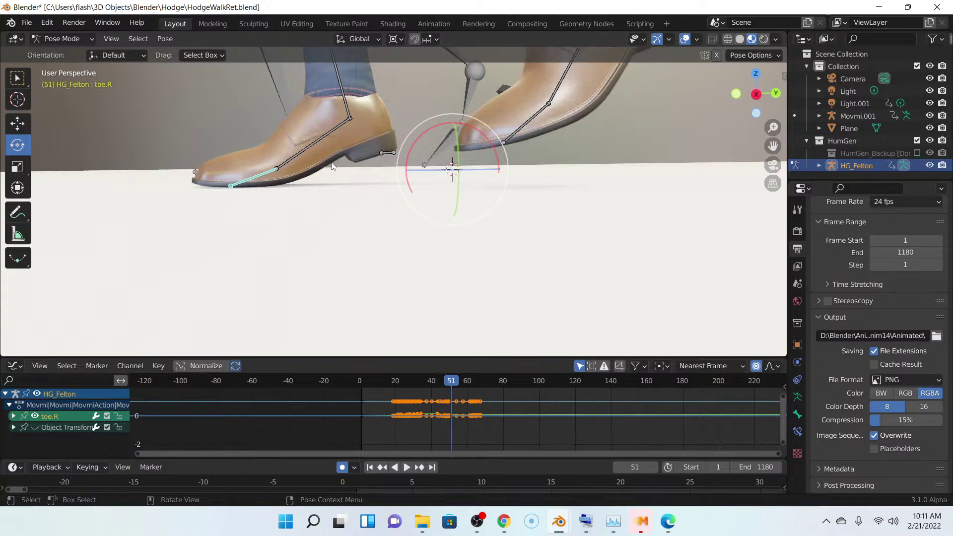
pyautogui.scroll(4, 350, 204)
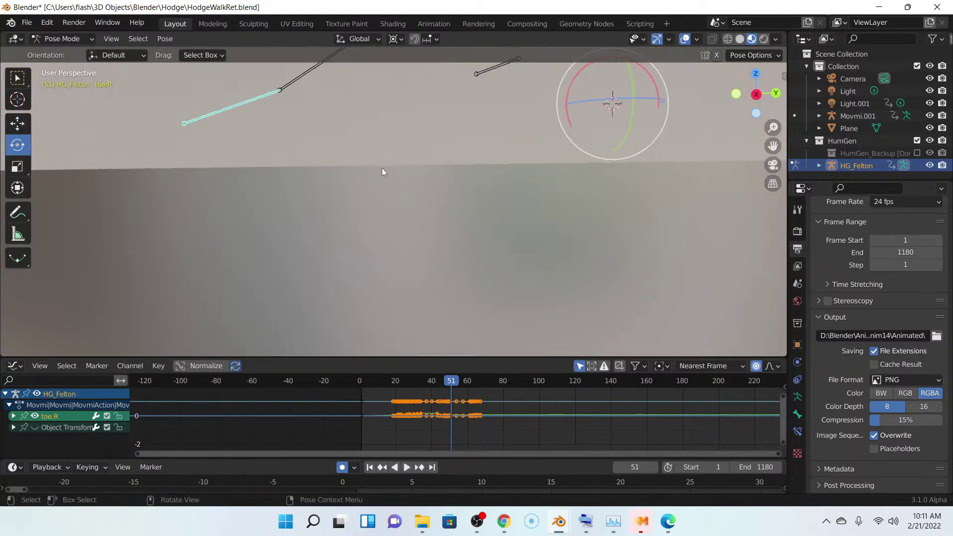
pyautogui.moveTo(382, 168); pyautogui.dragTo(452, 175, button='middle')
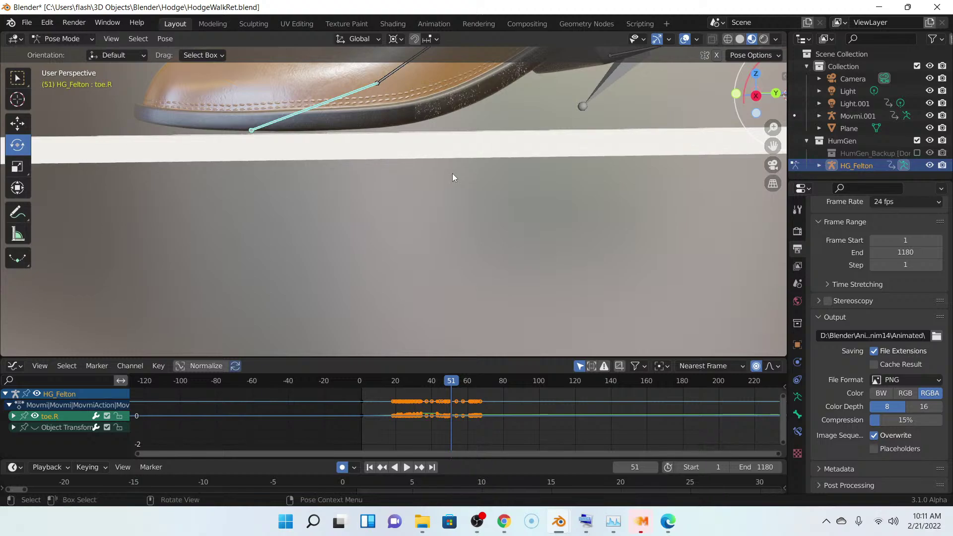
pyautogui.click(398, 70)
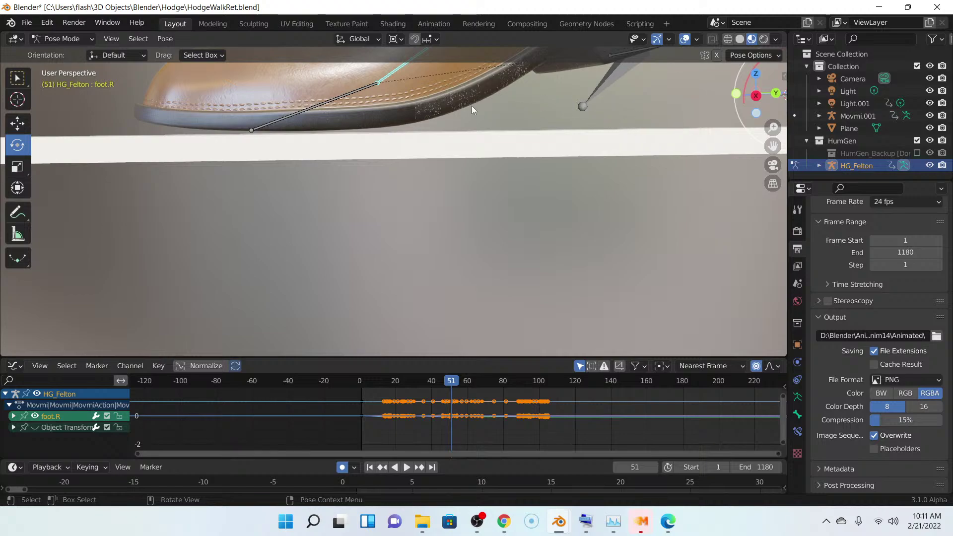
pyautogui.click(311, 106)
pyautogui.hotkey('shift', 's')
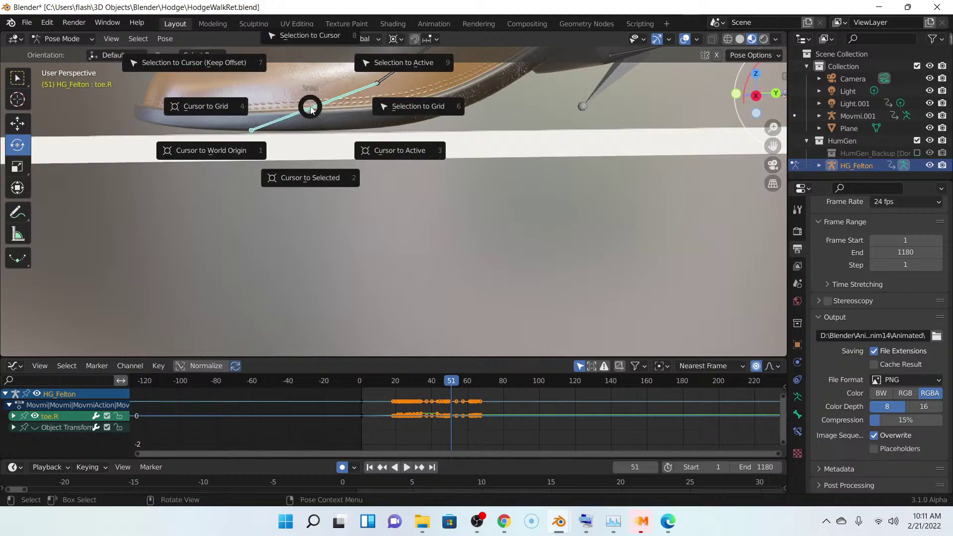
pyautogui.click(334, 179)
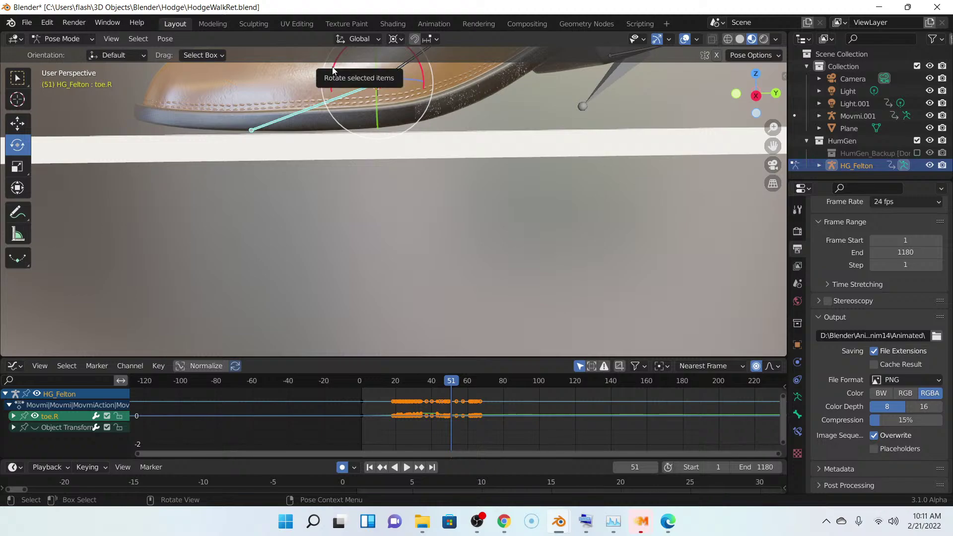
# - Rotate the toe.R bone slightly downward around the global X axis at frame 51 to bring the right sole onto the floor
pyautogui.moveTo(333, 70); pyautogui.dragTo(332, 76)
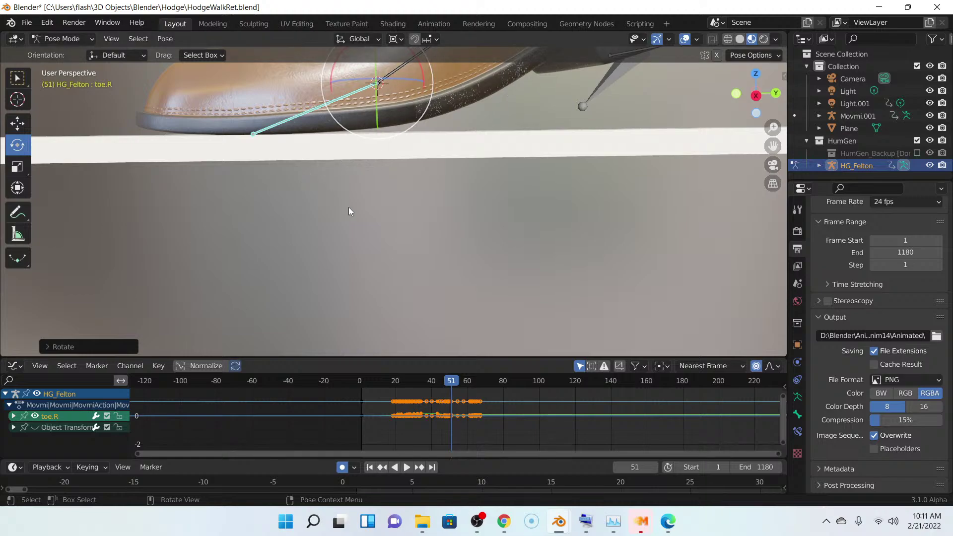
pyautogui.scroll(-2, 351, 210)
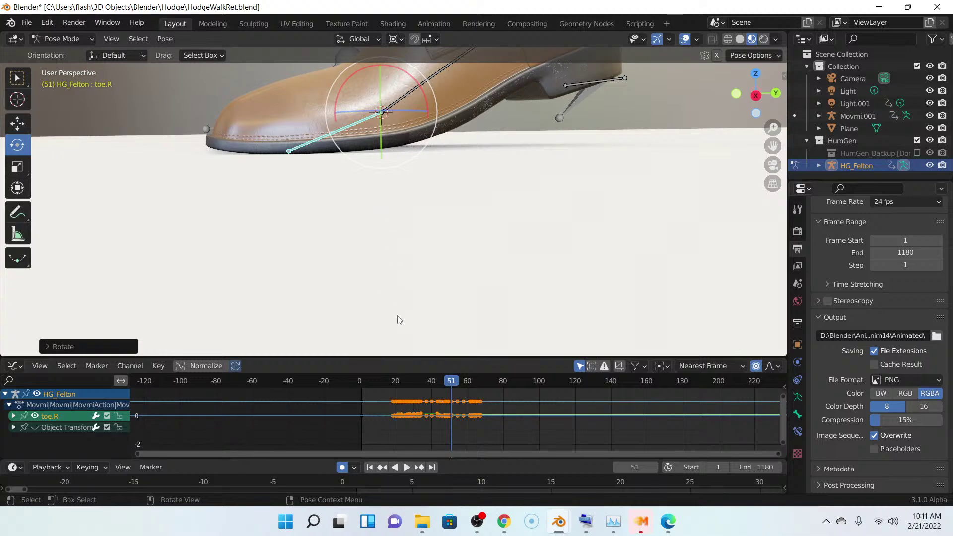
pyautogui.scroll(-2, 467, 290)
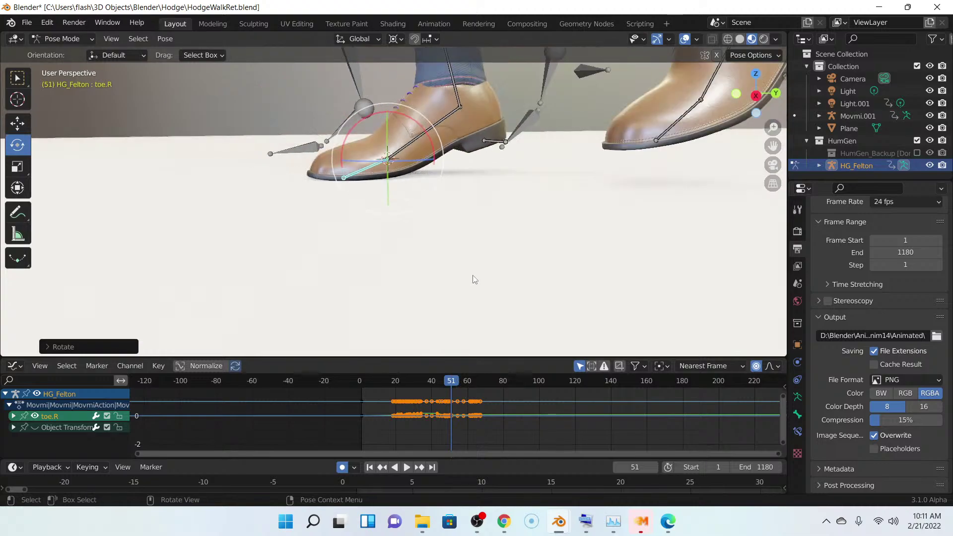
pyautogui.scroll(-1, 474, 279)
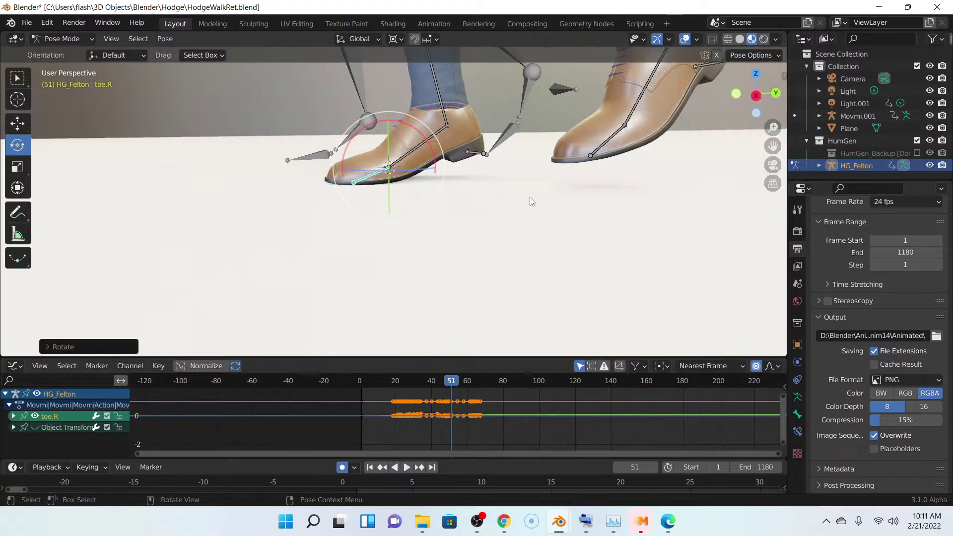
pyautogui.scroll(4, 529, 197)
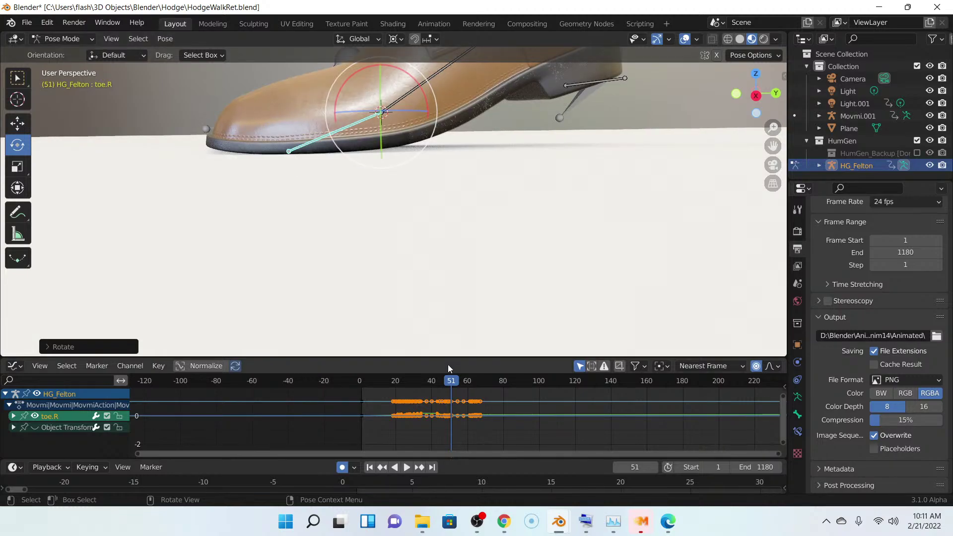
# - Rotate the toe.R bone slightly downward around the global X axis at frame 53 and around the global Y axis at frame 54
pyautogui.press('Right')
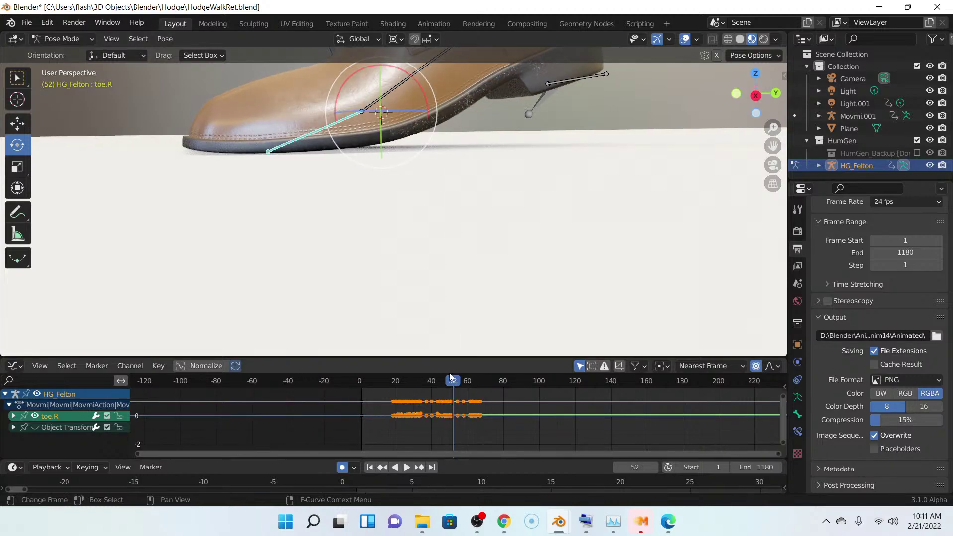
pyautogui.press('Right')
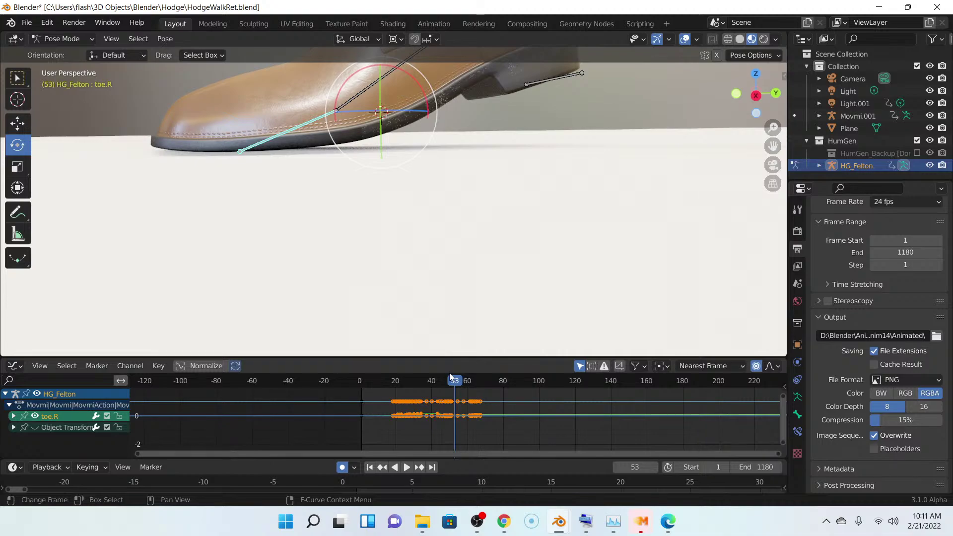
pyautogui.moveTo(449, 342); pyautogui.dragTo(455, 332, button='middle')
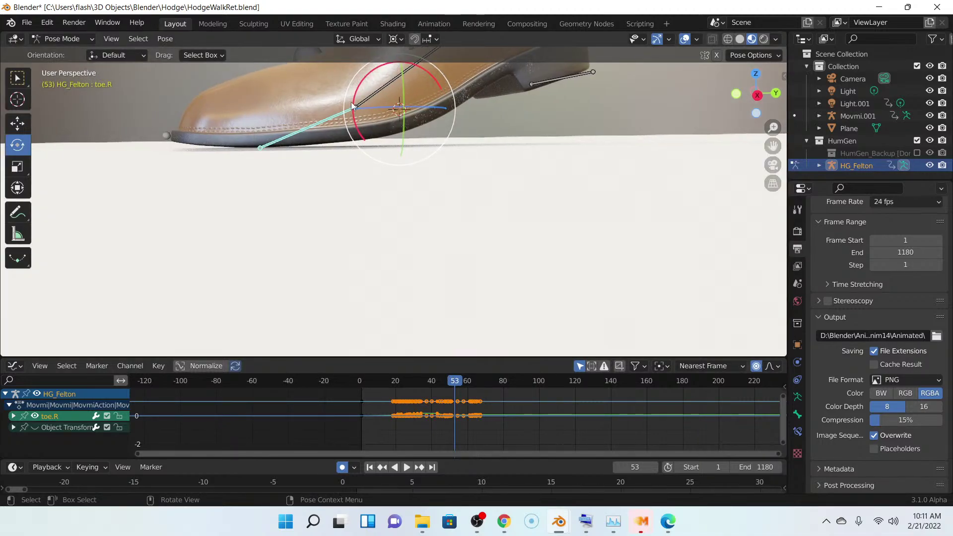
pyautogui.moveTo(355, 102); pyautogui.dragTo(357, 109)
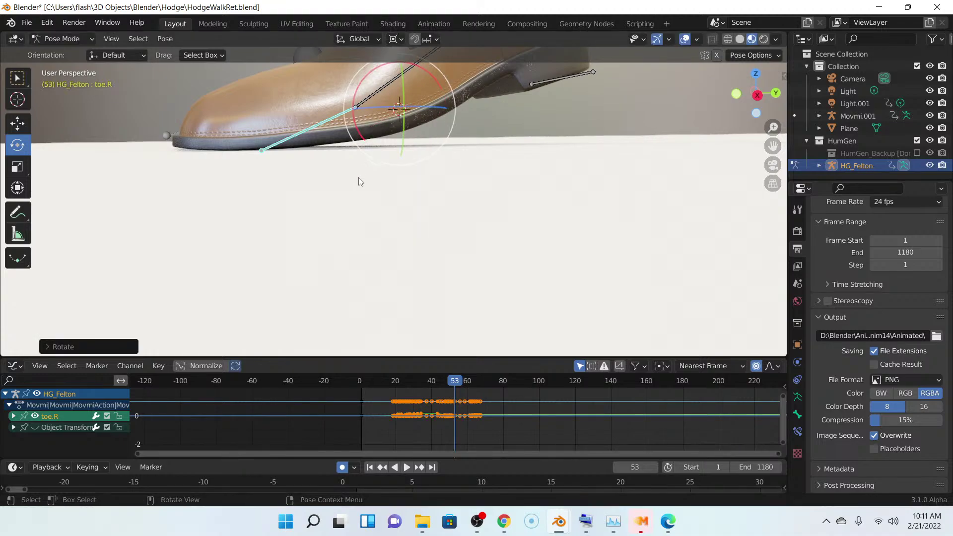
pyautogui.press('Right')
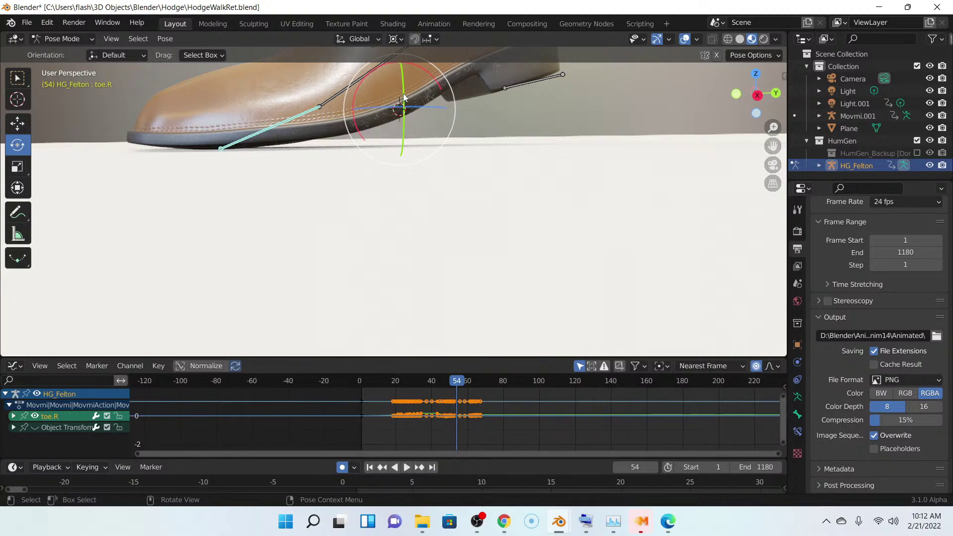
pyautogui.moveTo(405, 99); pyautogui.dragTo(402, 73)
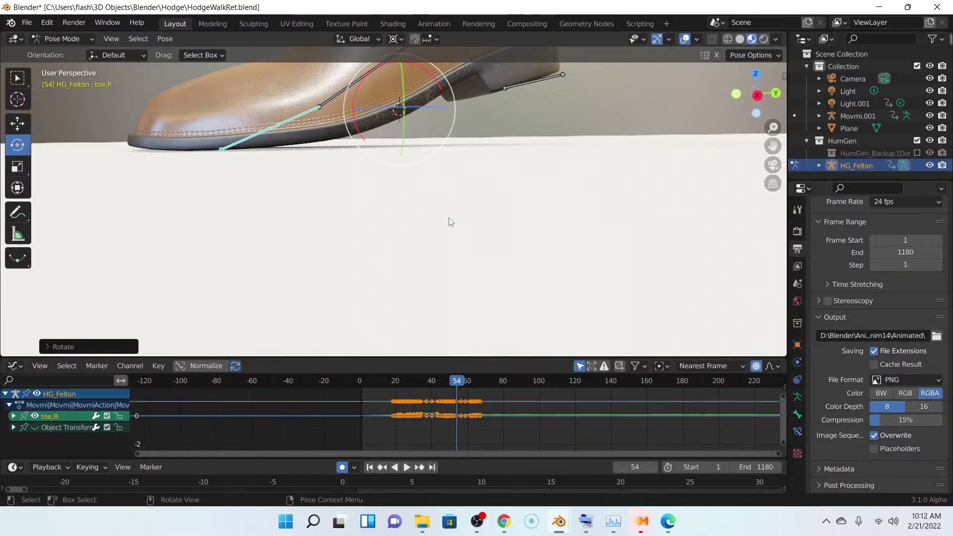
# - Step back and forth around frames 53 to 55 to examine from the front how the right toe meets the floor
pyautogui.moveTo(451, 222); pyautogui.dragTo(570, 240, button='middle')
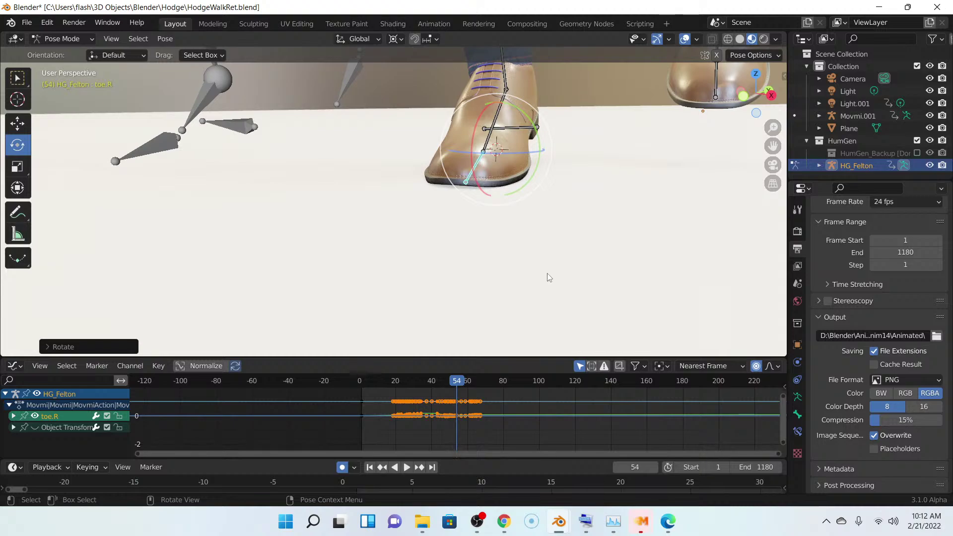
pyautogui.press('Right')
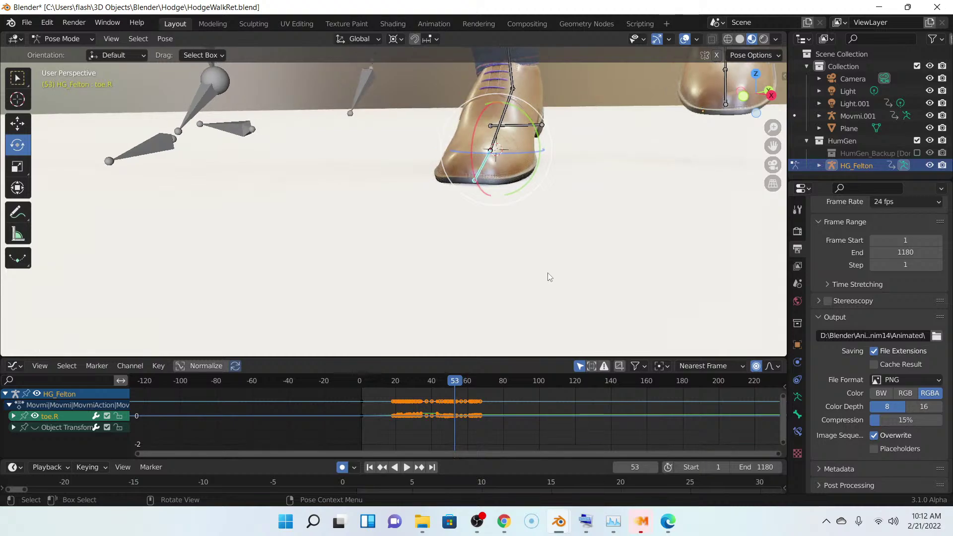
pyautogui.press('Left')
pyautogui.press('Left')
pyautogui.press('Right')
pyautogui.press('Left')
pyautogui.press('Right')
pyautogui.press('Right')
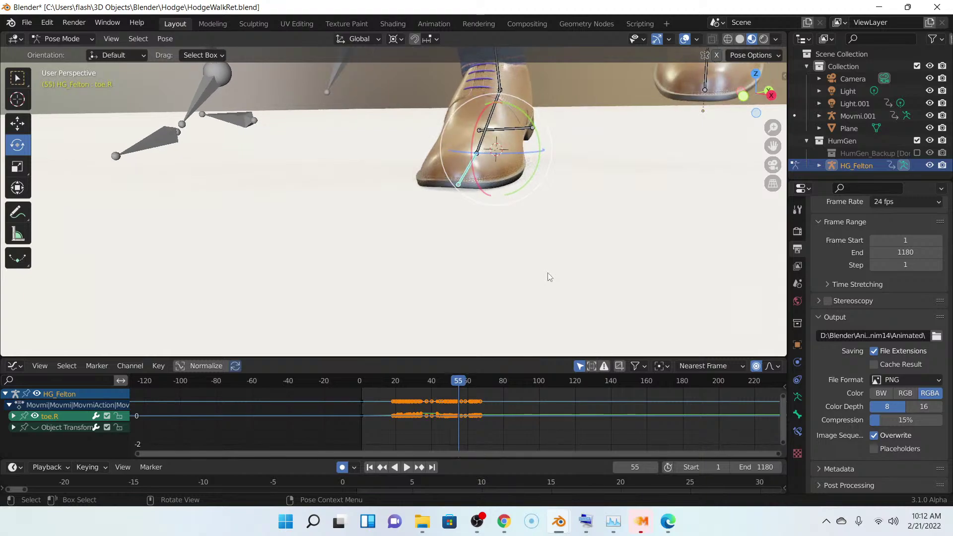
pyautogui.press('Left')
pyautogui.press('Right')
pyautogui.press('Left')
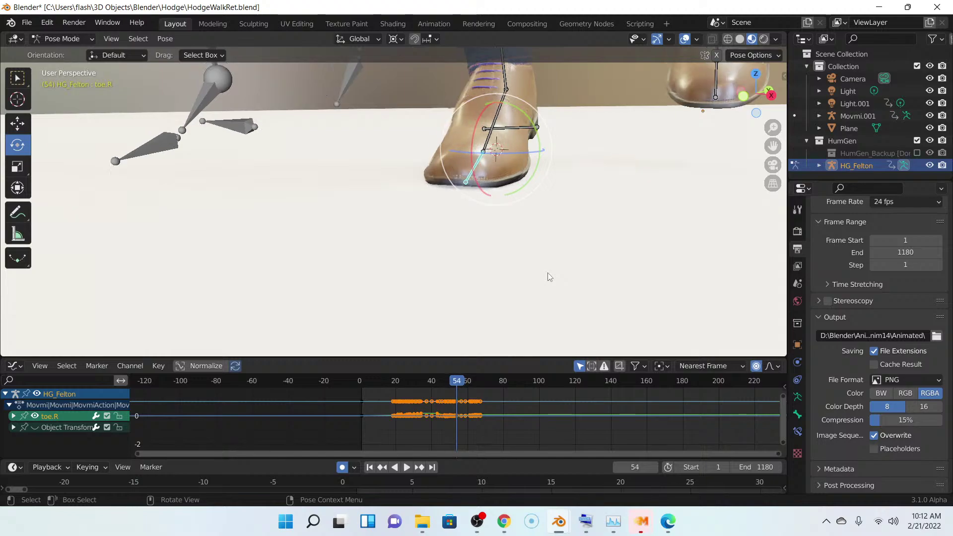
# - At frame 57, rotate the toe.R bone slightly around the global Y axis to level the right sole against the floor
pyautogui.moveTo(541, 277); pyautogui.dragTo(539, 234, button='middle')
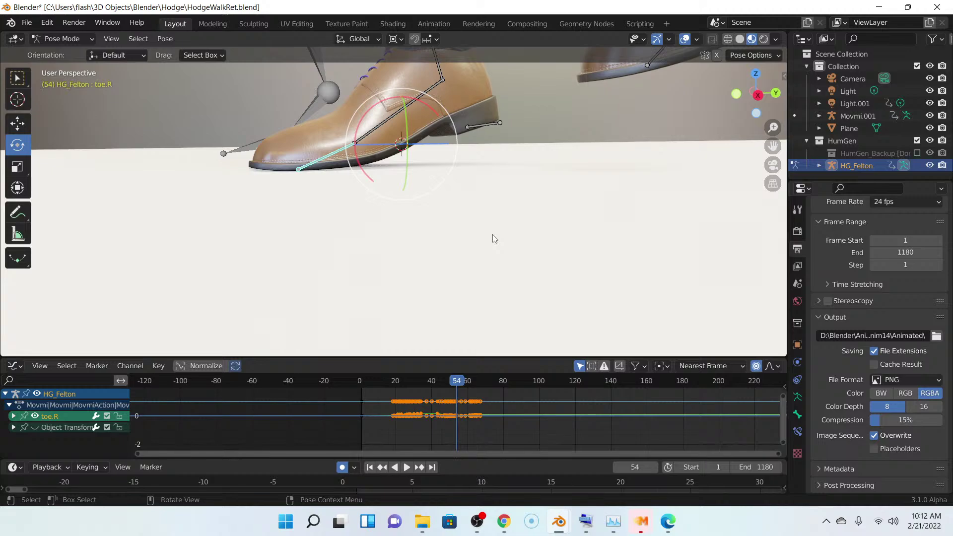
pyautogui.press('Right')
pyautogui.press('Right')
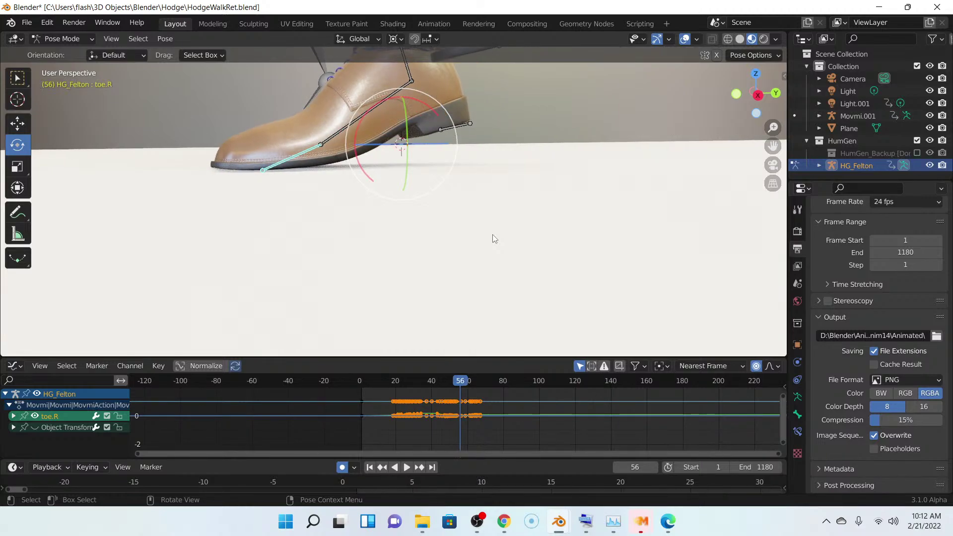
pyautogui.press('Right')
pyautogui.press('Right')
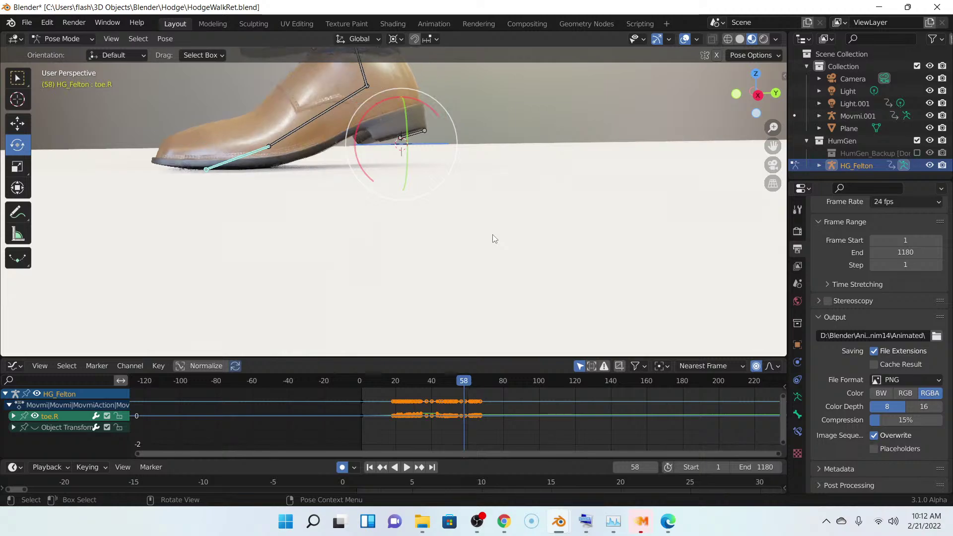
pyautogui.press('Left')
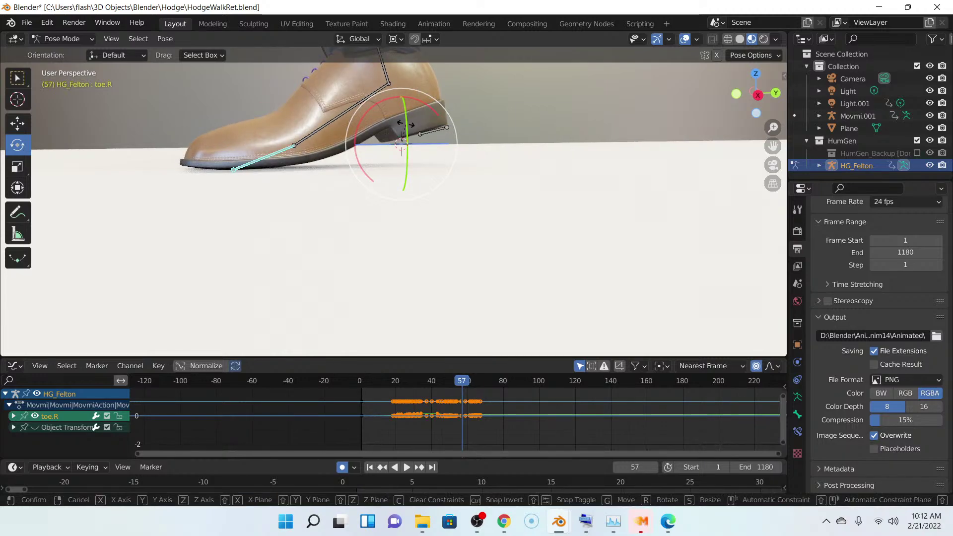
pyautogui.moveTo(406, 125); pyautogui.dragTo(404, 130)
# - Rotate the toe.R bone slightly around the global Y axis at frame 58 and advance to frame 59
pyautogui.scroll(2, 272, 175)
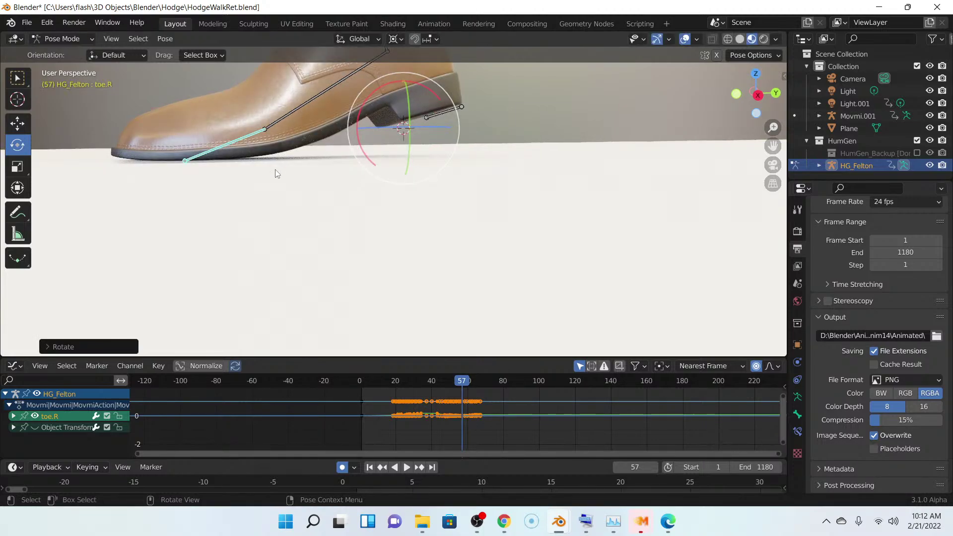
pyautogui.keyDown('shift'); pyautogui.moveTo(288, 153); pyautogui.dragTo(452, 170, button='middle'); pyautogui.keyUp('shift')
pyautogui.moveTo(510, 156); pyautogui.dragTo(487, 161, button='middle')
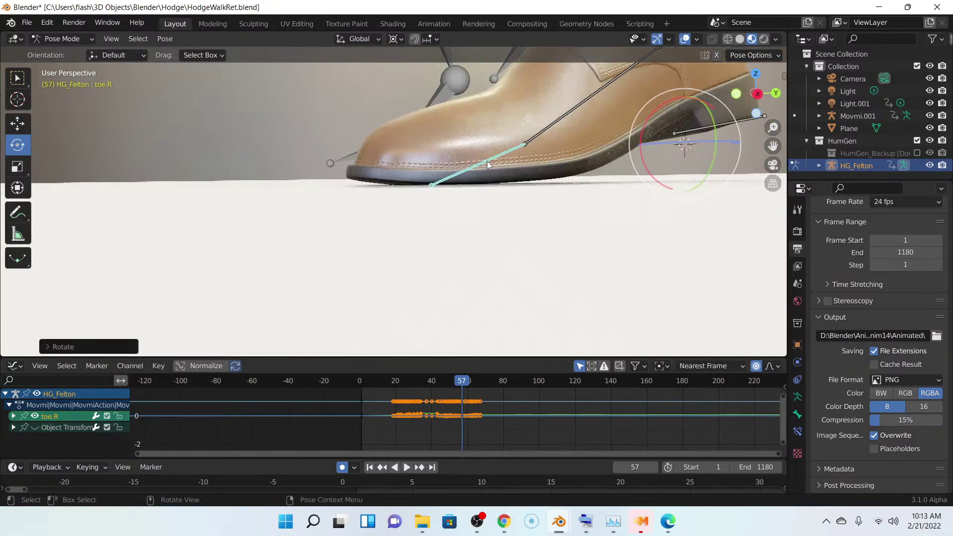
pyautogui.press('Right')
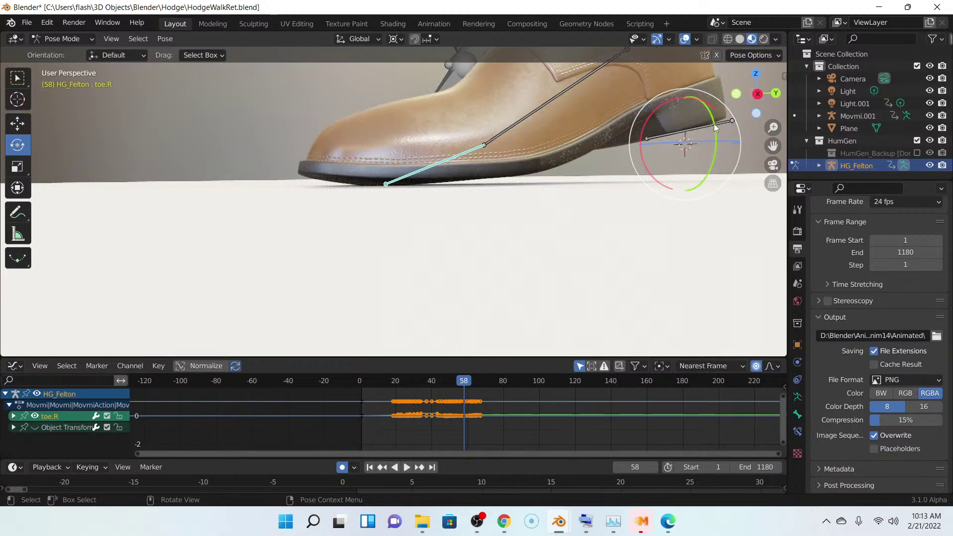
pyautogui.moveTo(717, 125)
pyautogui.mouseDown()
pyautogui.moveTo(717, 138)
pyautogui.moveTo(707, 138)
pyautogui.mouseUp()
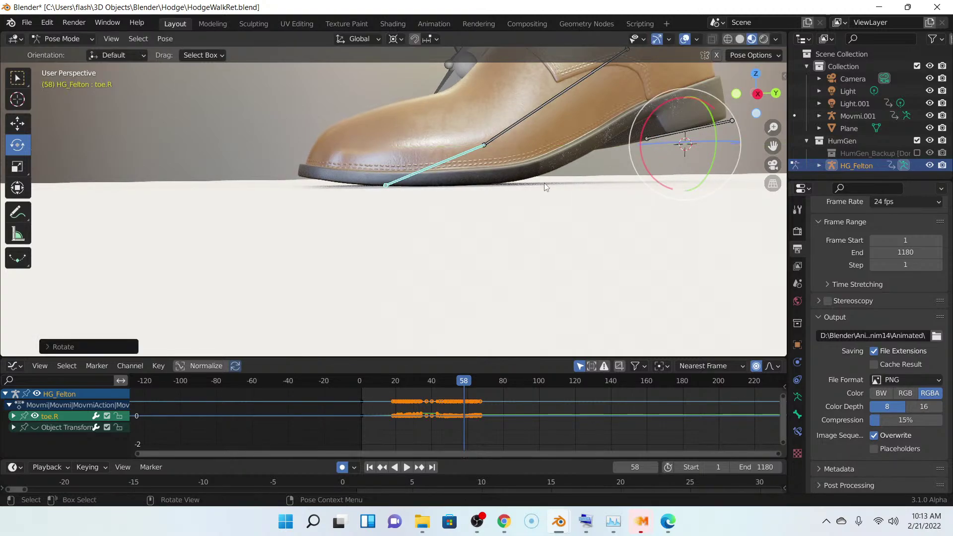
pyautogui.press('Right')
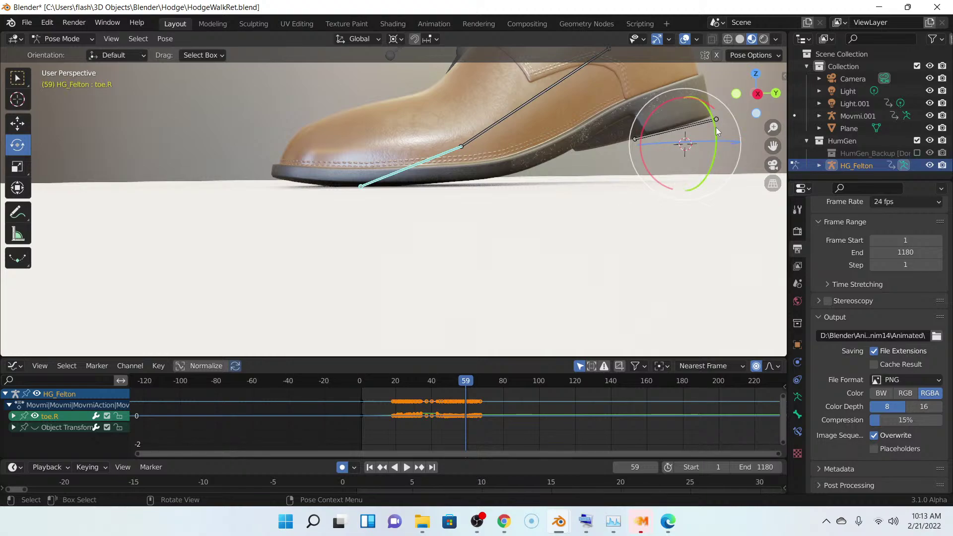
# - Rotate the toe.R bone slightly around the global Y axis at frame 59 and again at frame 60
pyautogui.moveTo(716, 127); pyautogui.dragTo(716, 130)
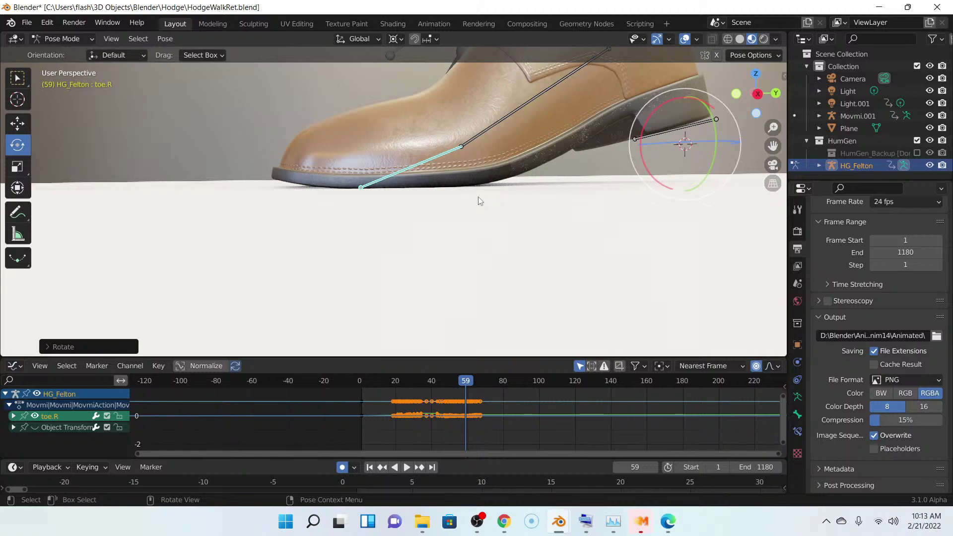
pyautogui.press('Right')
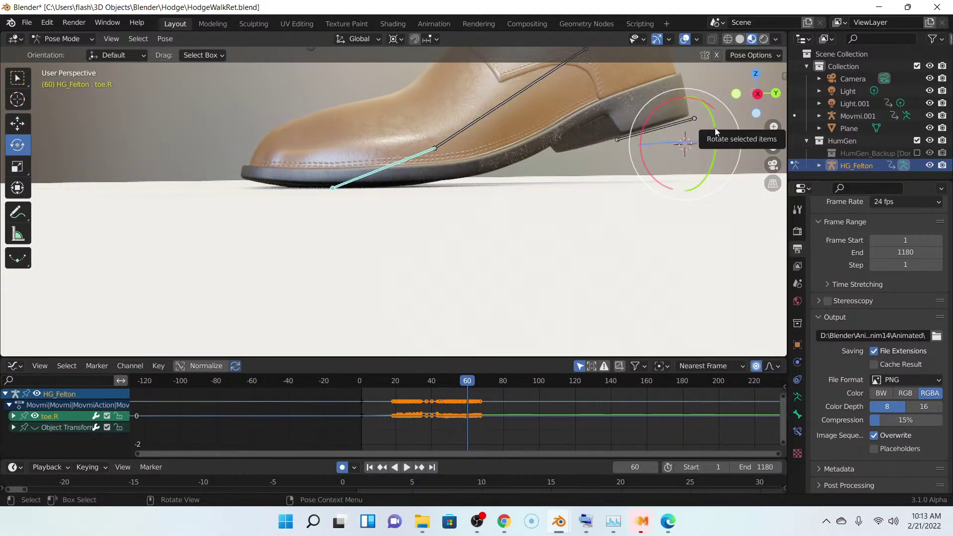
pyautogui.moveTo(715, 127); pyautogui.dragTo(716, 131)
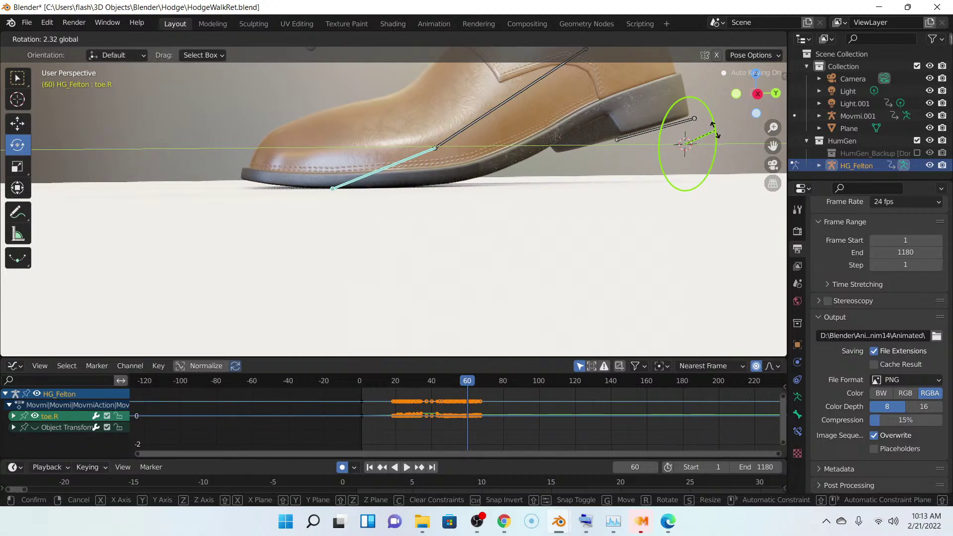
pyautogui.moveTo(571, 163); pyautogui.dragTo(536, 182)
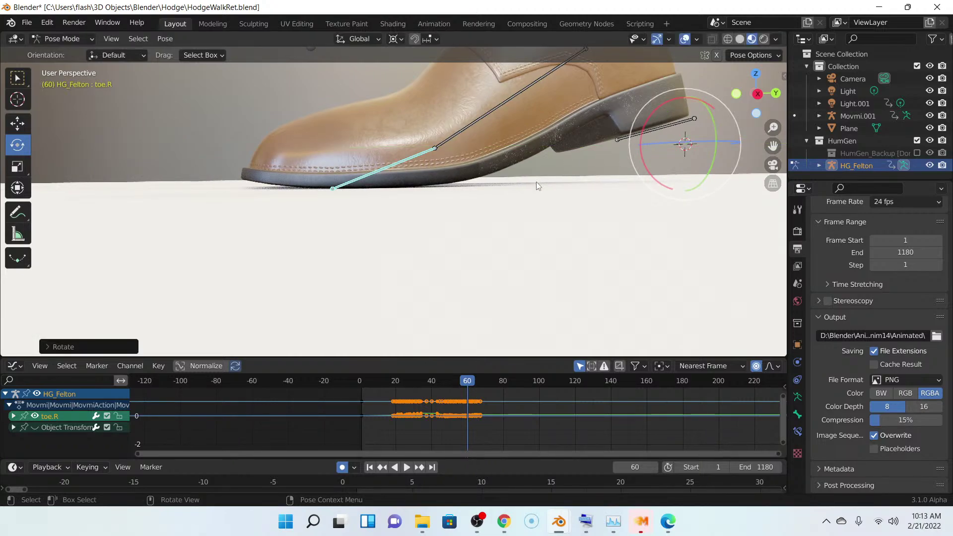
# - At frame 61, rotate the toe.R bone around the global Y axis to level the sole, comparing it with frames 60 to 63
pyautogui.press('Right')
pyautogui.moveTo(536, 182); pyautogui.dragTo(593, 206, button='middle')
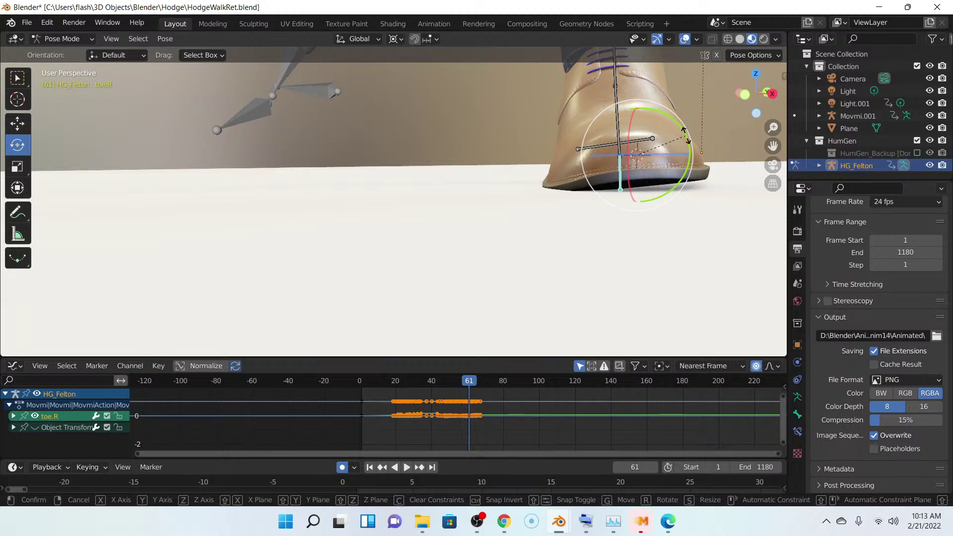
pyautogui.moveTo(686, 137); pyautogui.dragTo(689, 145)
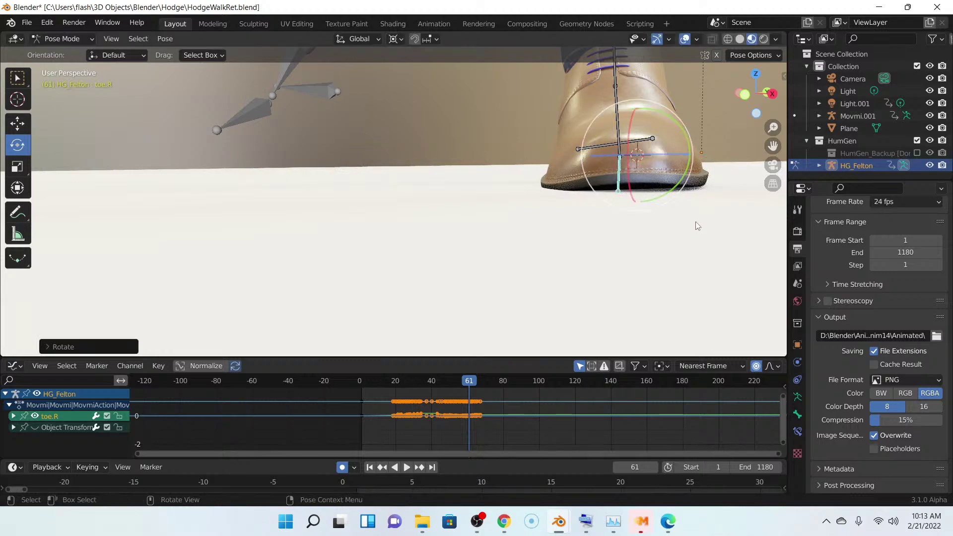
pyautogui.press('Left')
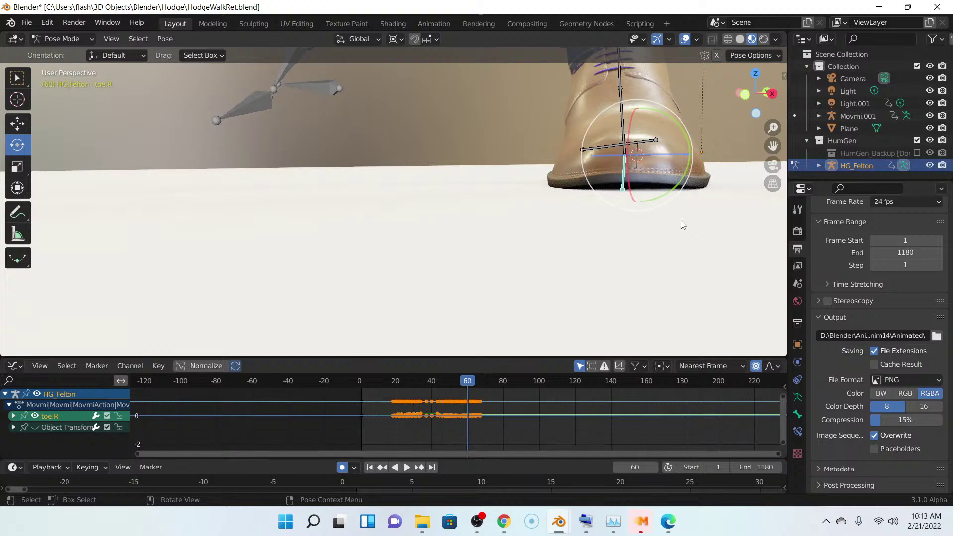
pyautogui.press('Right')
pyautogui.press('Right')
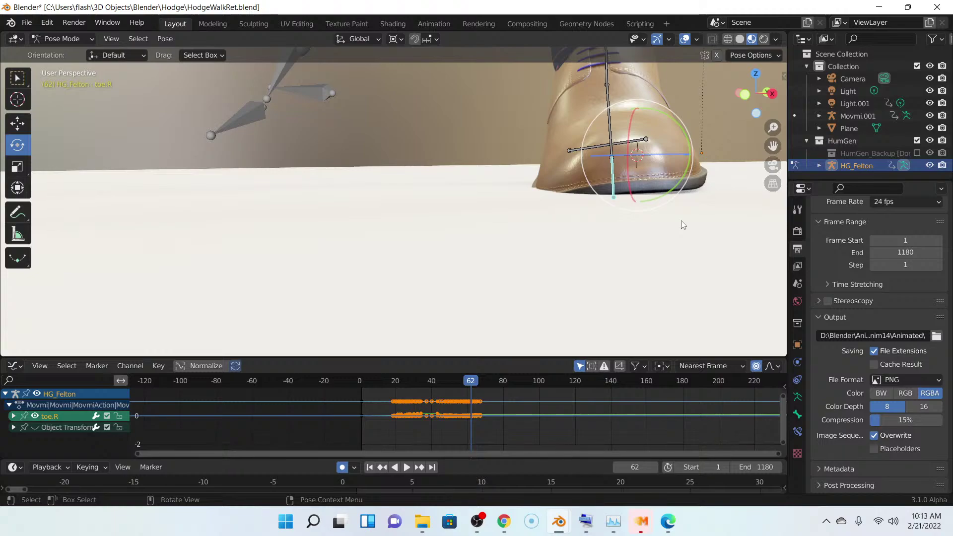
pyautogui.press('Right')
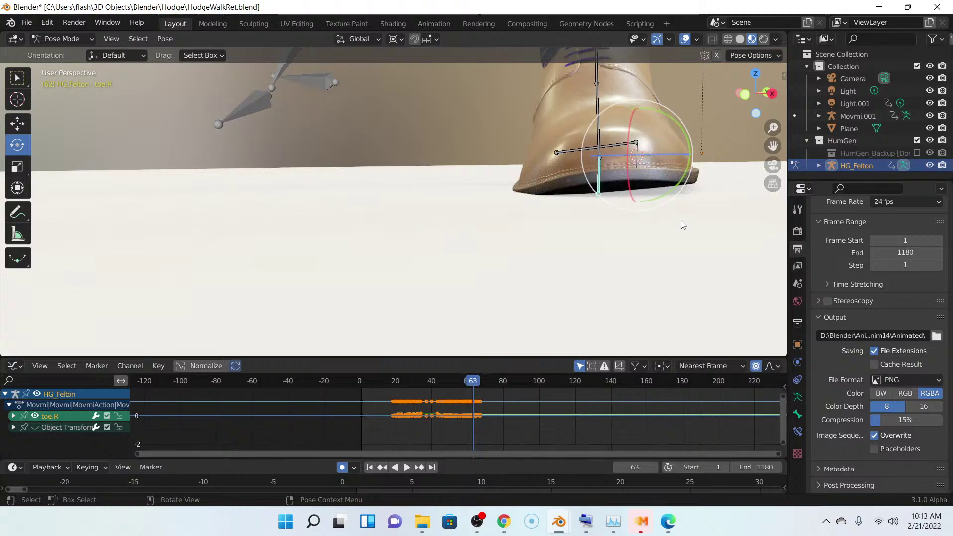
pyautogui.press('Left')
pyautogui.press('Left')
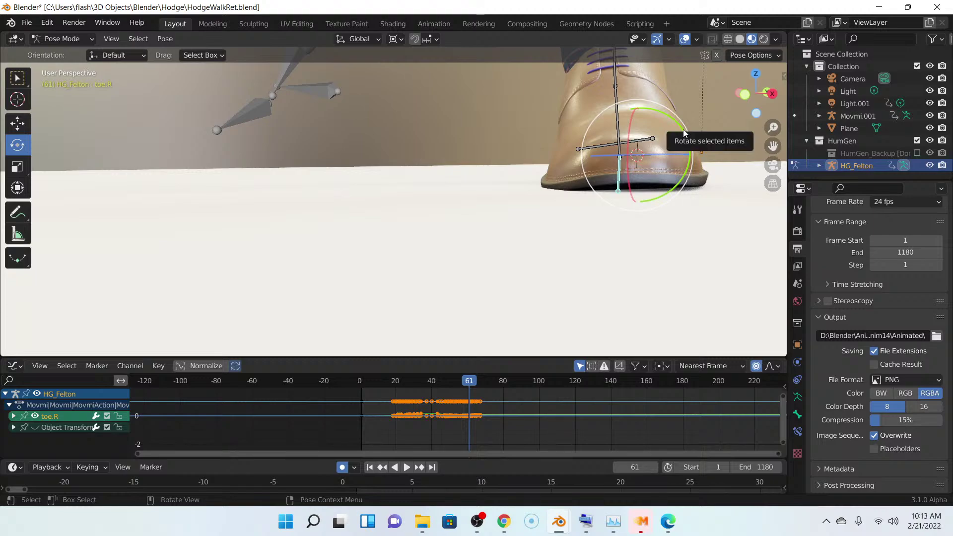
pyautogui.moveTo(684, 132); pyautogui.dragTo(685, 132)
# - At frame 62, rotate the toe.R bone around the global Y axis and the global X axis to lay the toe flat on the floor
pyautogui.press('Right')
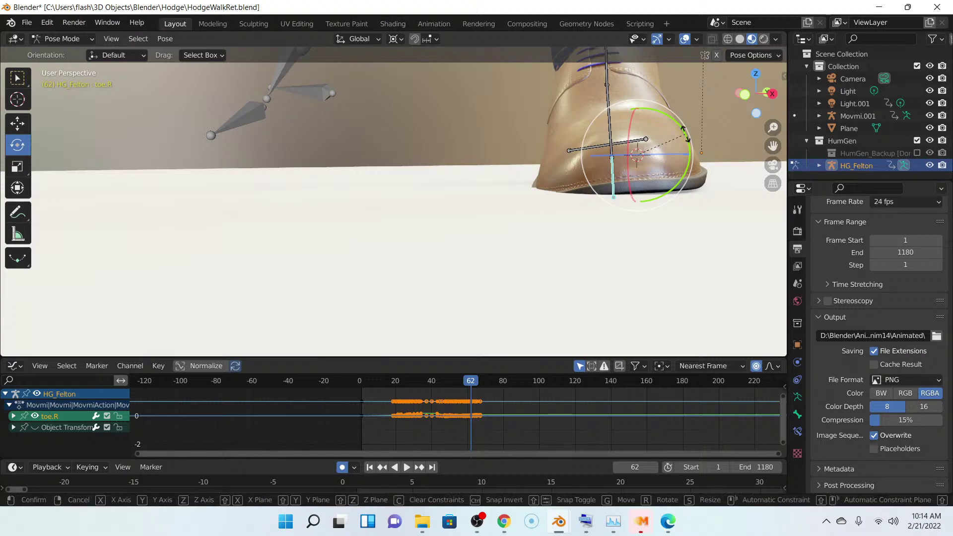
pyautogui.moveTo(686, 135); pyautogui.dragTo(686, 139)
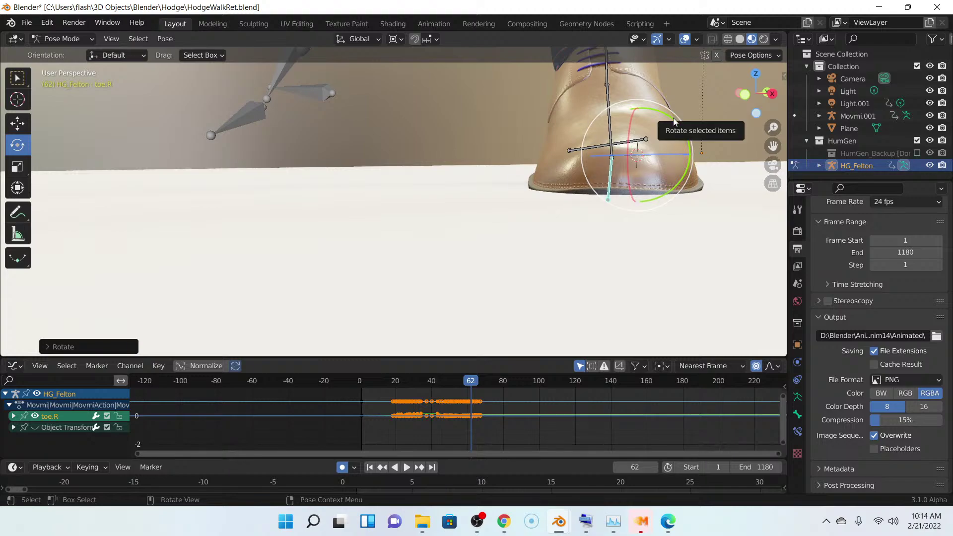
pyautogui.moveTo(673, 116); pyautogui.dragTo(653, 198)
pyautogui.moveTo(653, 198); pyautogui.dragTo(540, 204, button='middle')
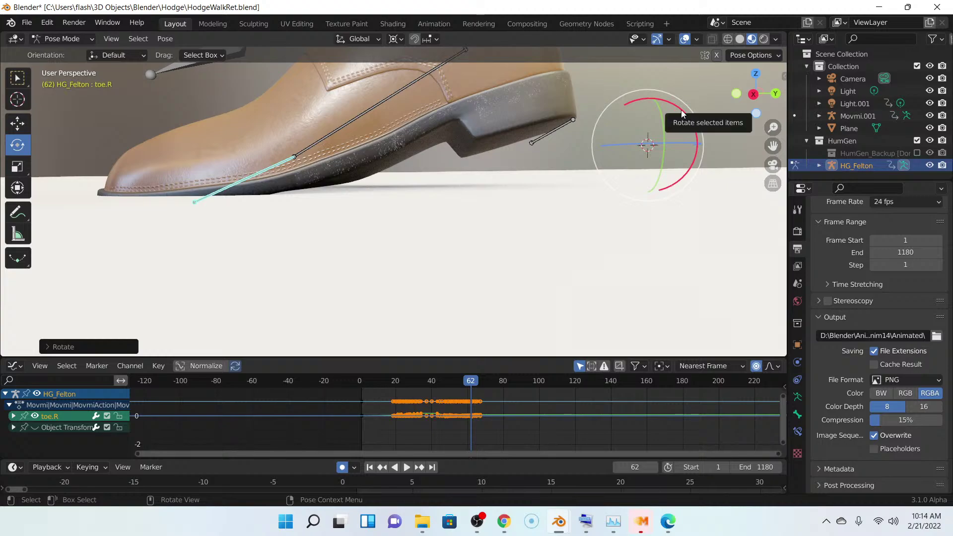
pyautogui.moveTo(682, 111); pyautogui.dragTo(687, 116)
pyautogui.moveTo(542, 193); pyautogui.dragTo(528, 217)
pyautogui.scroll(-5, 528, 217)
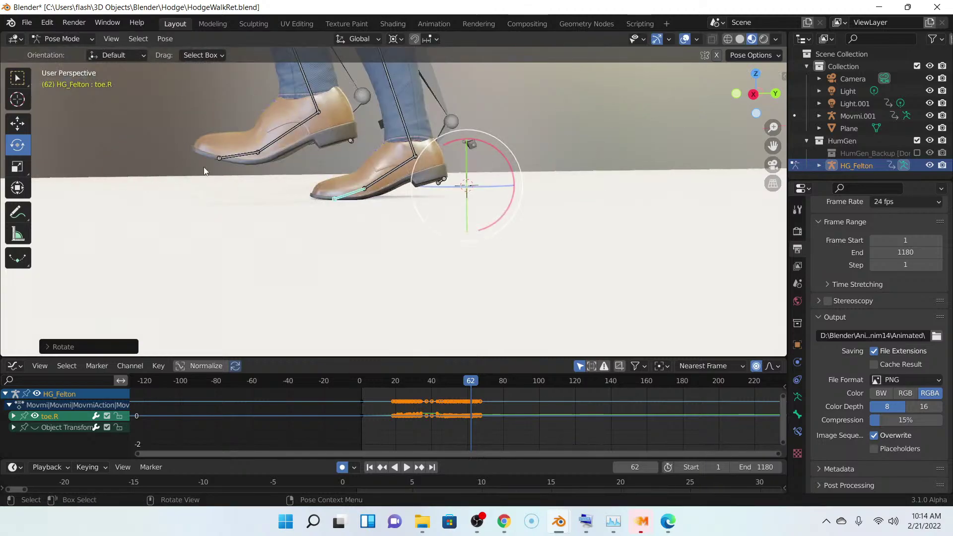
pyautogui.scroll(-3, 293, 200)
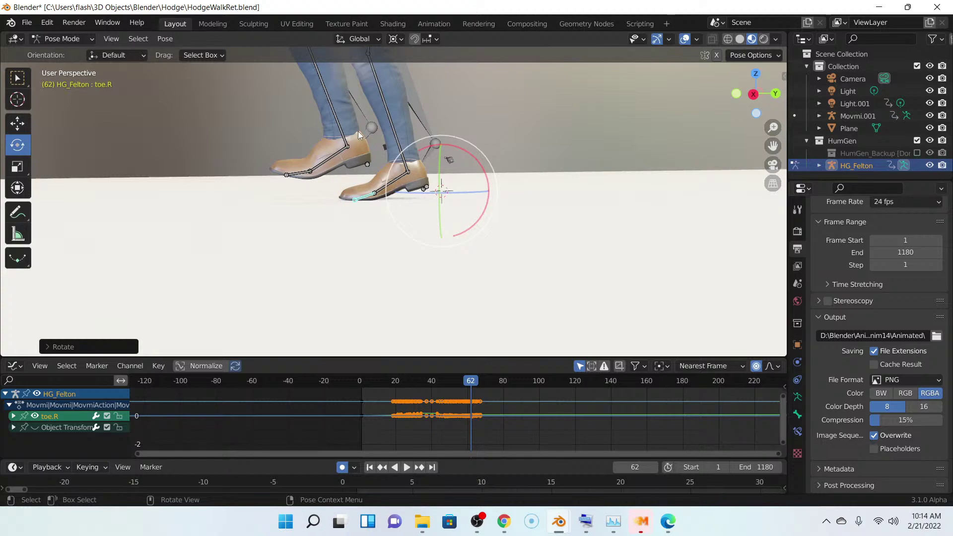
pyautogui.scroll(5, 265, 224)
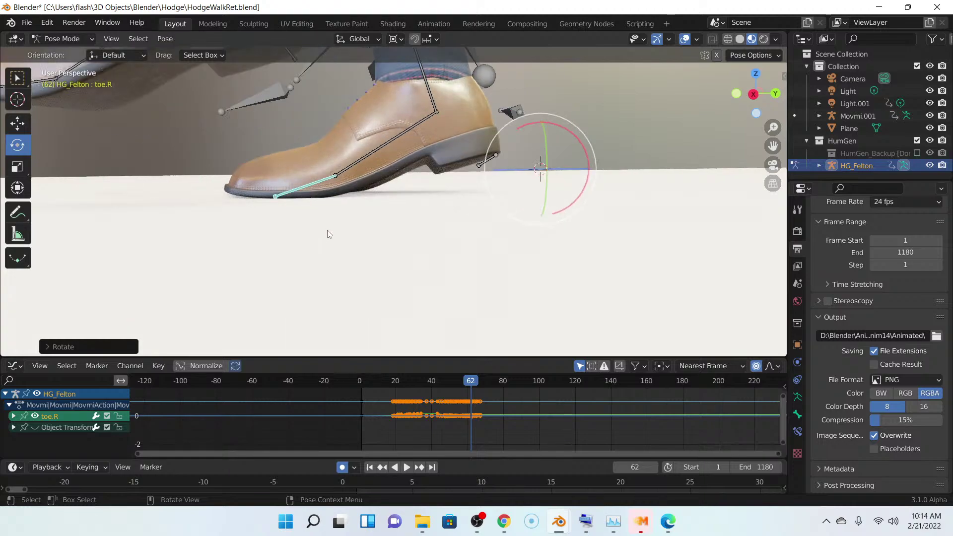
# - Rotate the toe.R bone slightly around the global Y axis at frame 63 and again at frame 65
pyautogui.press('Right')
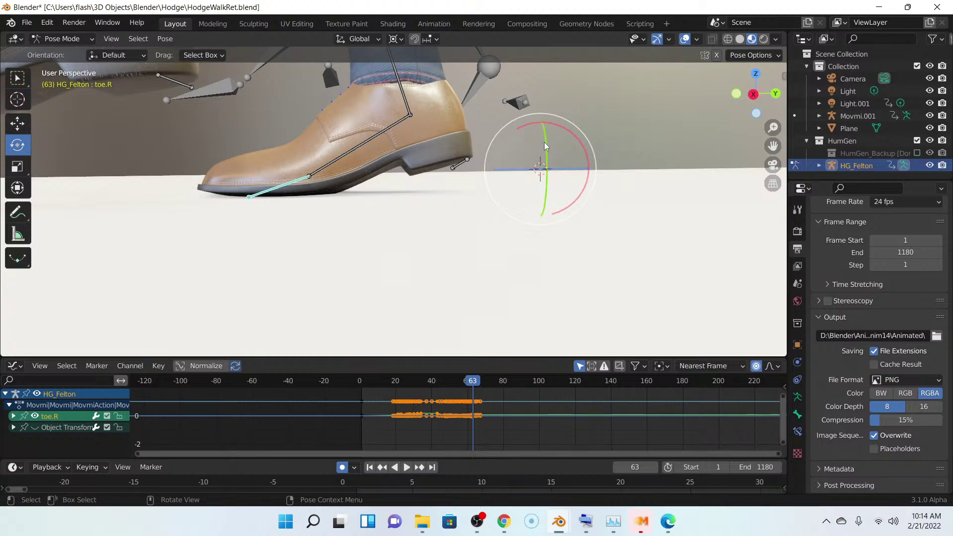
pyautogui.moveTo(544, 148); pyautogui.dragTo(547, 154)
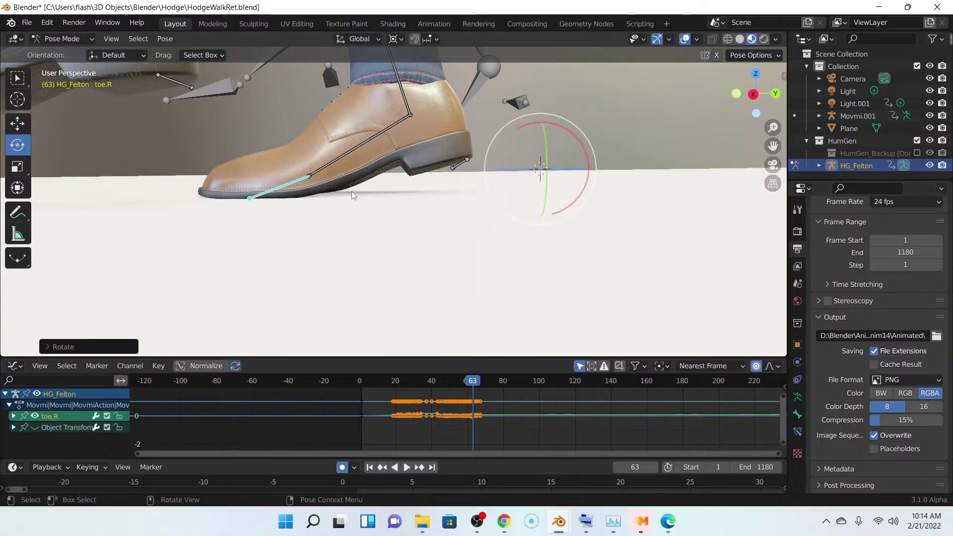
pyautogui.press('Right')
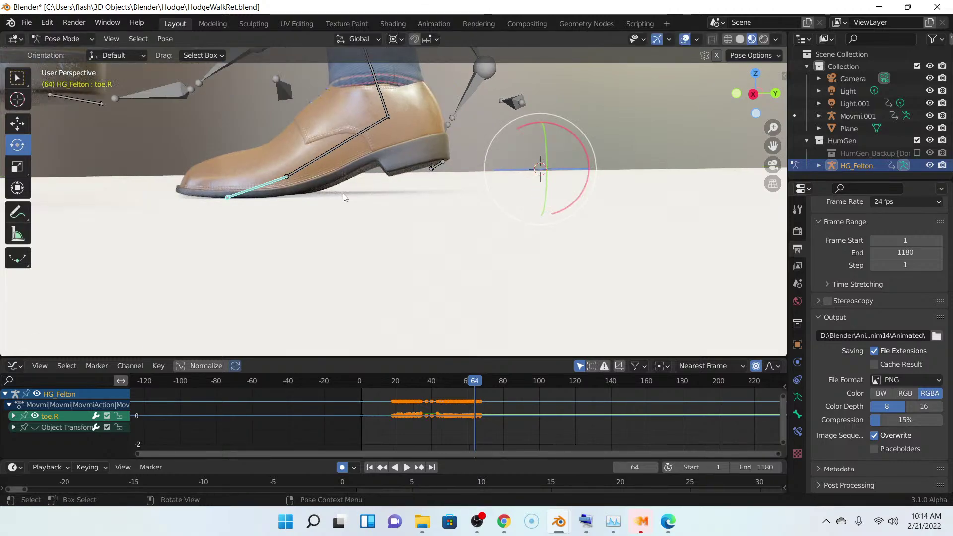
pyautogui.press('Right')
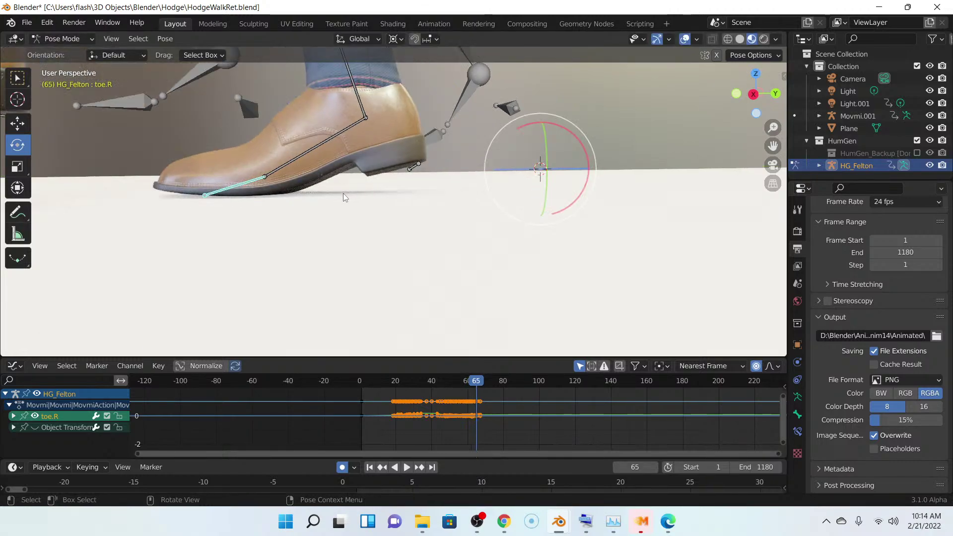
pyautogui.moveTo(345, 197); pyautogui.dragTo(353, 219, button='middle')
pyautogui.moveTo(591, 133); pyautogui.dragTo(596, 141)
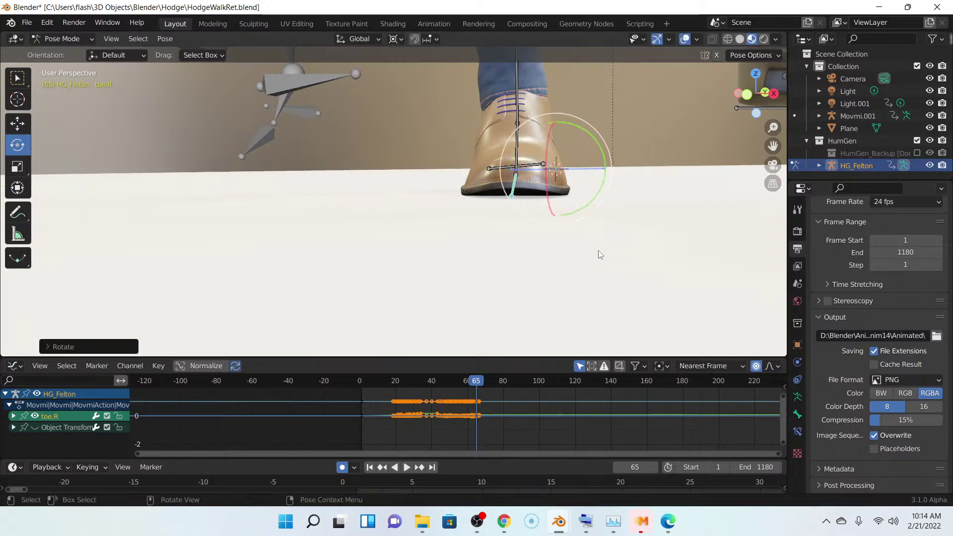
# - Rotate the toe.R bone around the global Y axis by about 4.7 degrees at frame 66 and slightly the opposite way at frame 68
pyautogui.press('Right')
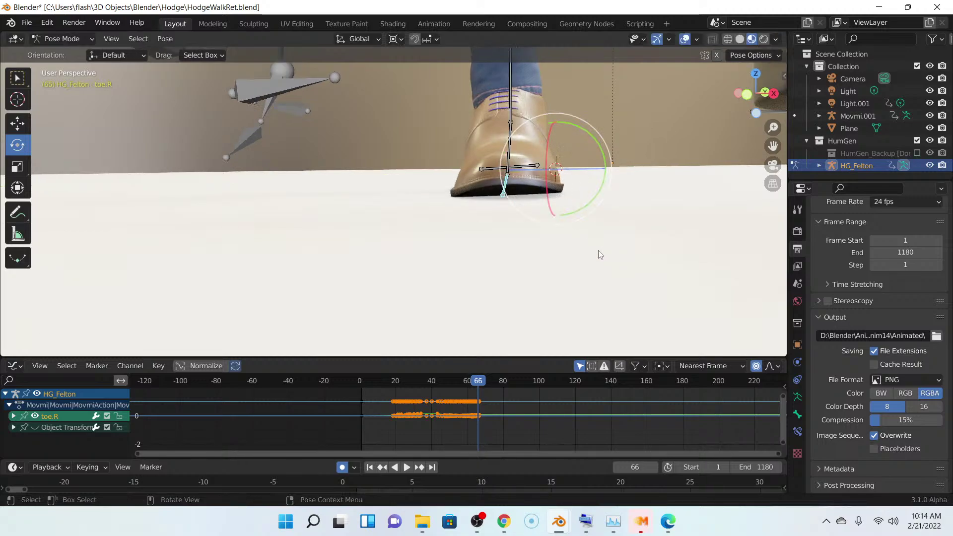
pyautogui.moveTo(598, 141); pyautogui.dragTo(601, 145)
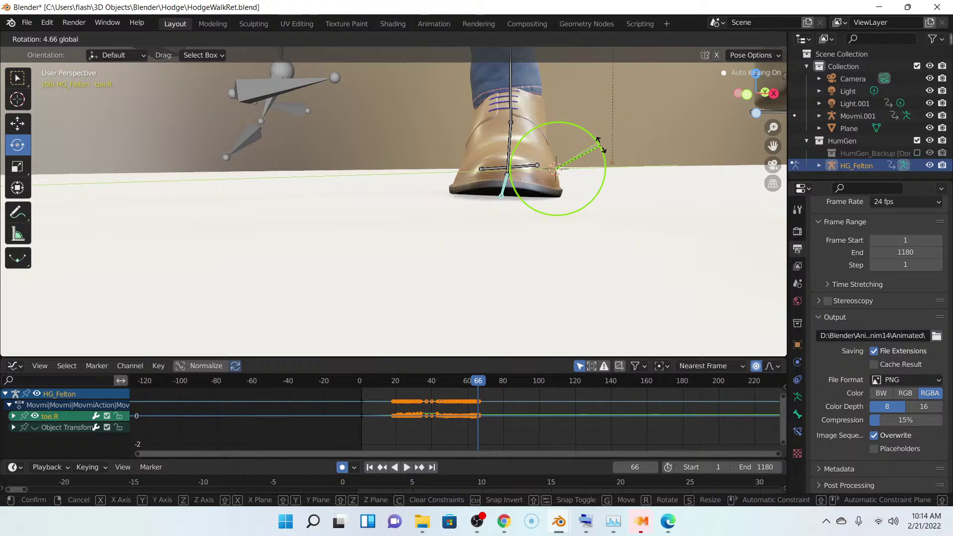
pyautogui.moveTo(600, 183); pyautogui.dragTo(600, 182)
pyautogui.press('Right')
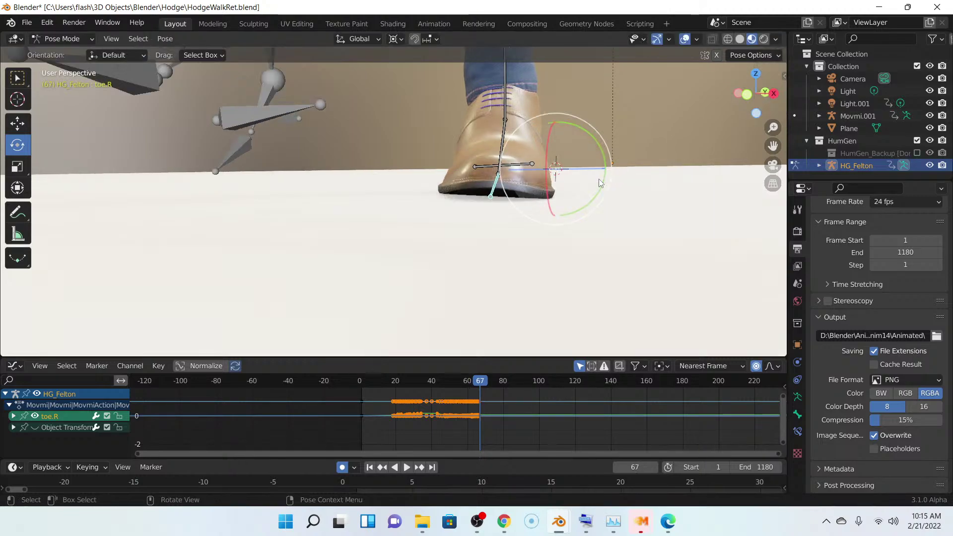
pyautogui.press('Right')
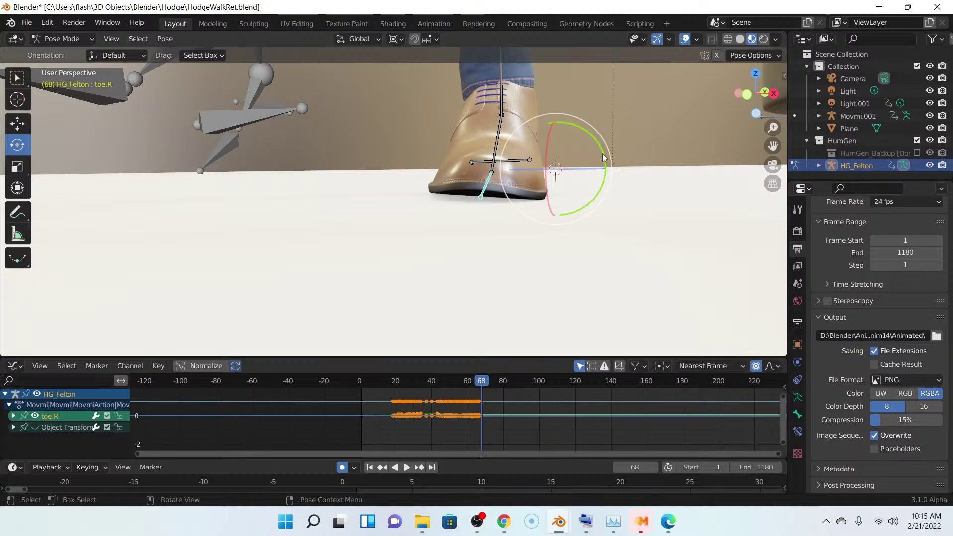
pyautogui.moveTo(604, 163); pyautogui.dragTo(604, 151)
# - Step through frames 69 to 78 and back to frame 73 to examine how the right toe pushes off the floor
pyautogui.scroll(-3, 584, 237)
pyautogui.moveTo(584, 238); pyautogui.dragTo(488, 240, button='middle')
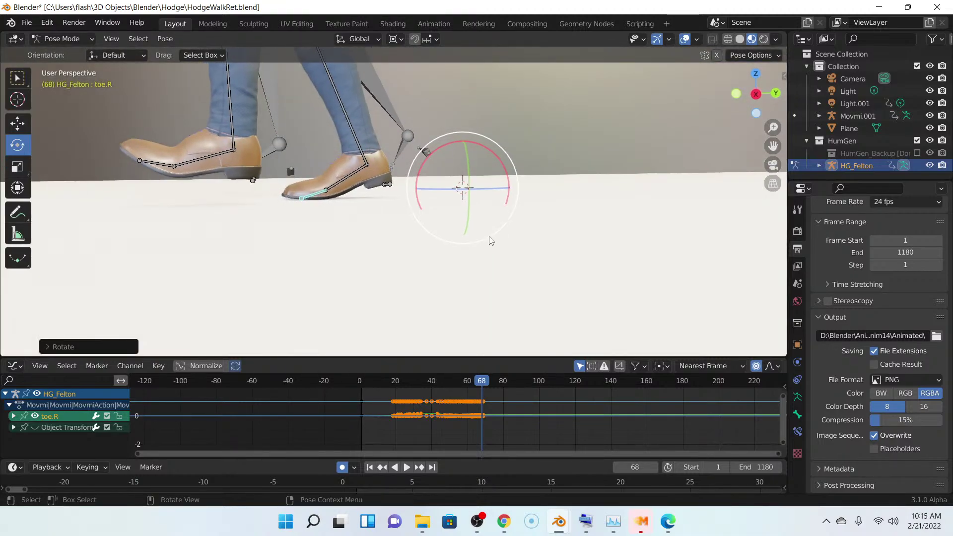
pyautogui.press('Right')
pyautogui.press('Right')
pyautogui.press('Right')
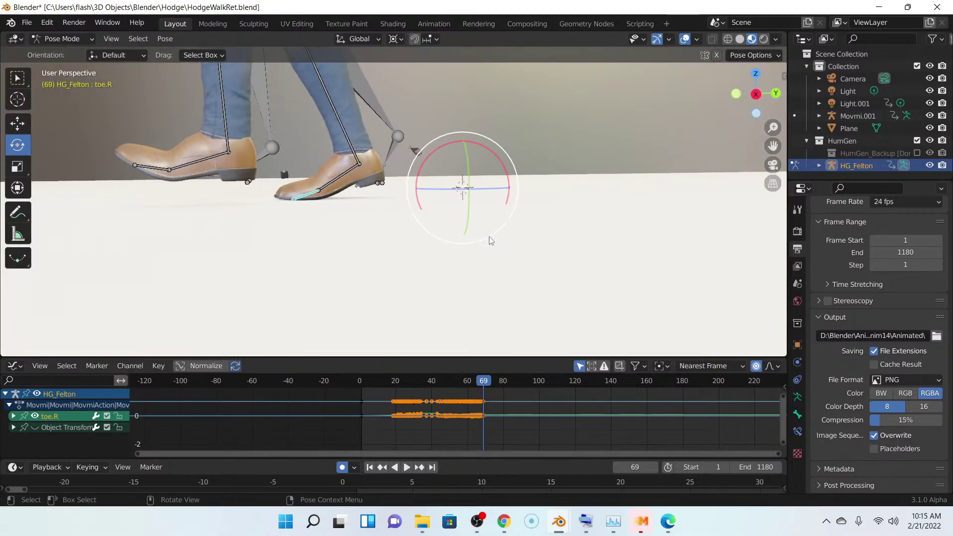
pyautogui.press('Right')
pyautogui.press('Right')
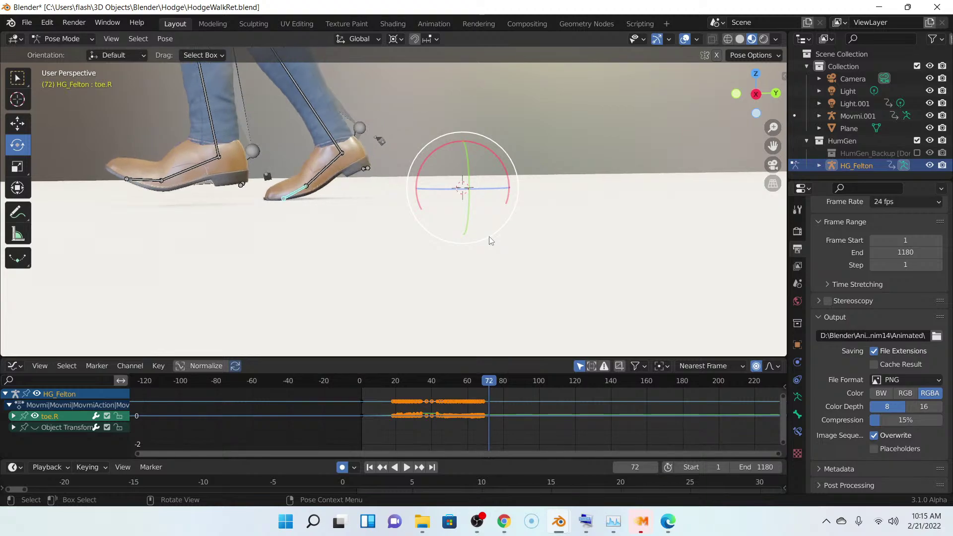
pyautogui.press('Right')
pyautogui.press('Right')
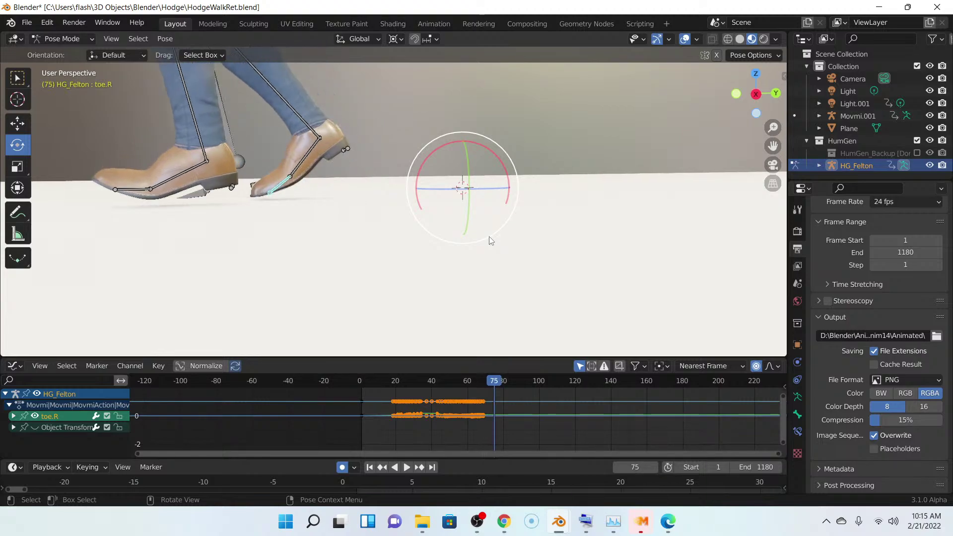
pyautogui.press('Right')
pyautogui.press('Right')
pyautogui.press('Right')
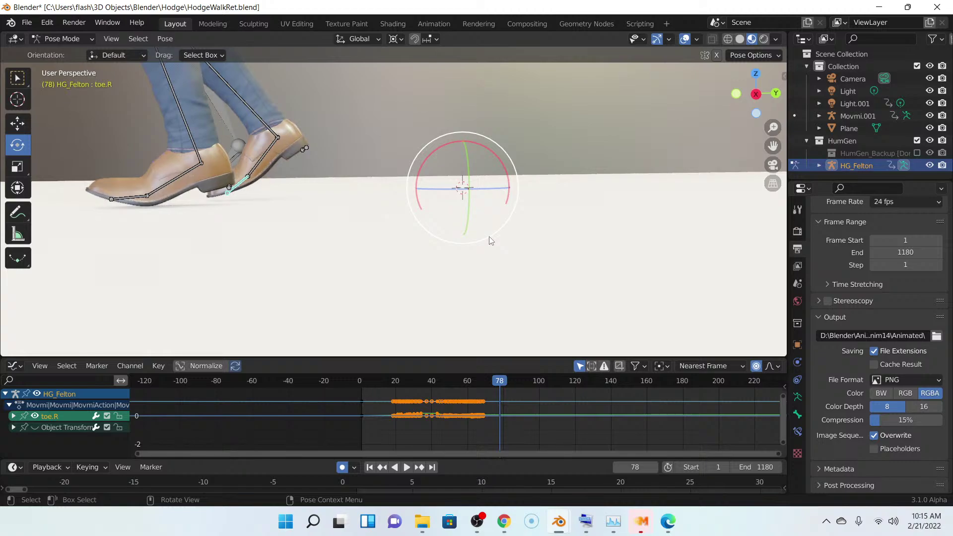
pyautogui.press('Left')
pyautogui.press('Left')
pyautogui.press('Left')
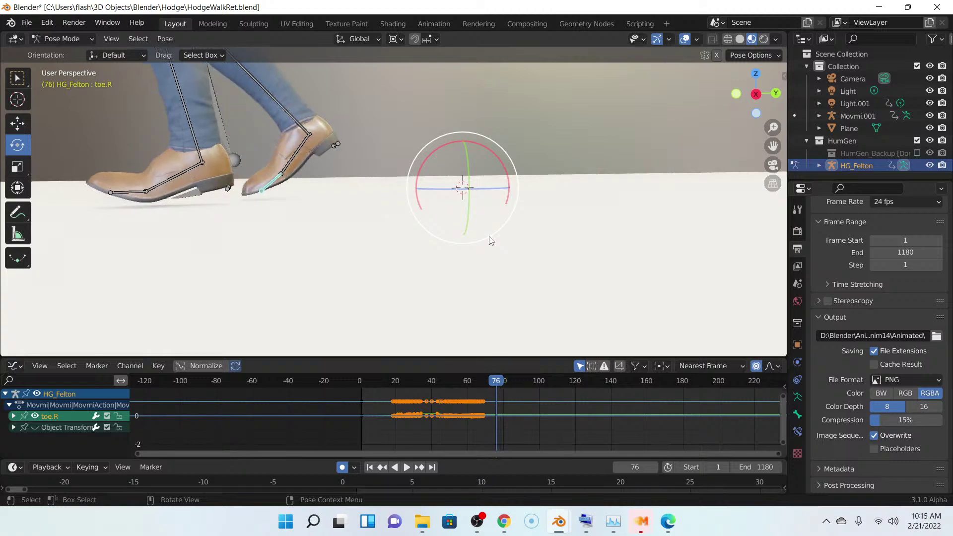
pyautogui.press('Left')
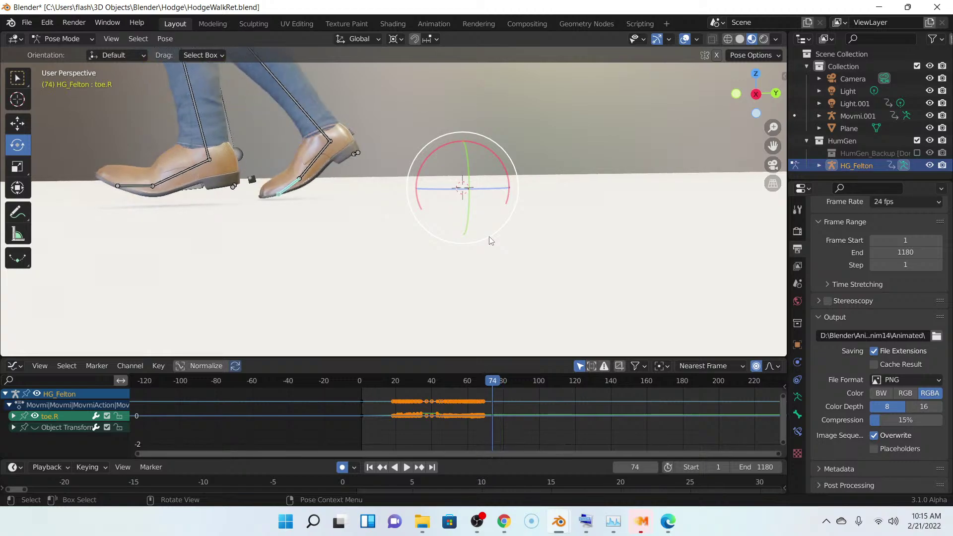
pyautogui.press('Left')
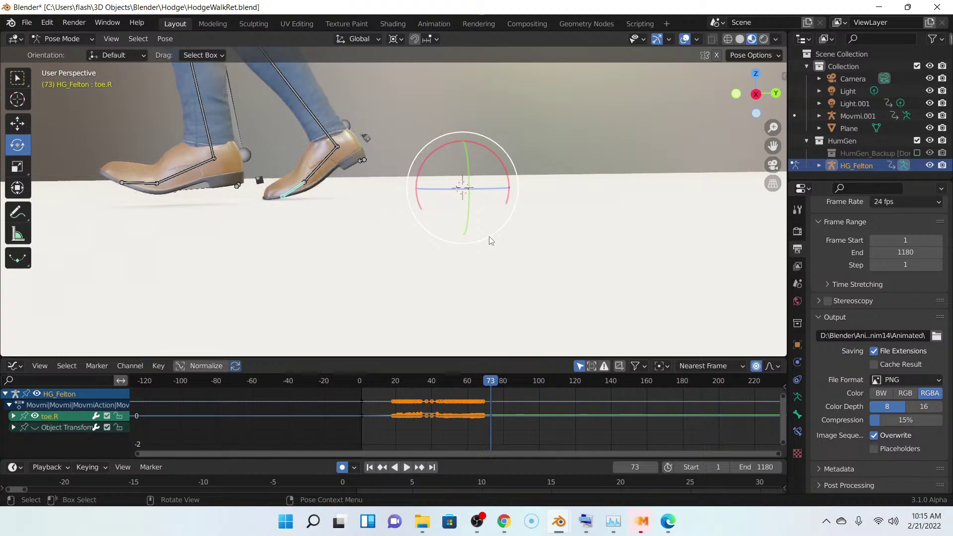
pyautogui.moveTo(418, 200); pyautogui.dragTo(541, 226, button='middle')
pyautogui.scroll(3, 565, 211)
pyautogui.scroll(4, 566, 207)
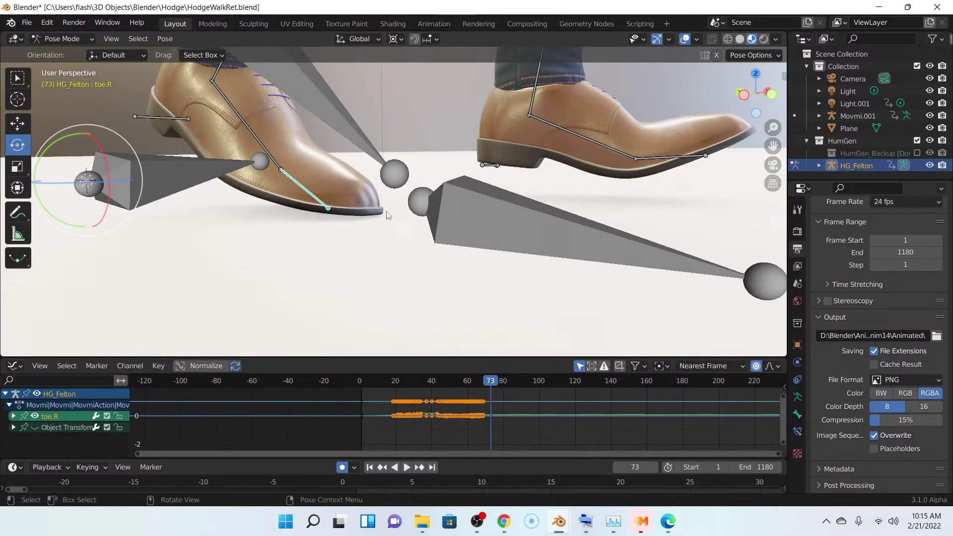
pyautogui.moveTo(389, 213)
pyautogui.mouseDown(button='middle')
pyautogui.moveTo(401, 206)
pyautogui.moveTo(391, 206)
pyautogui.mouseUp(button='middle')
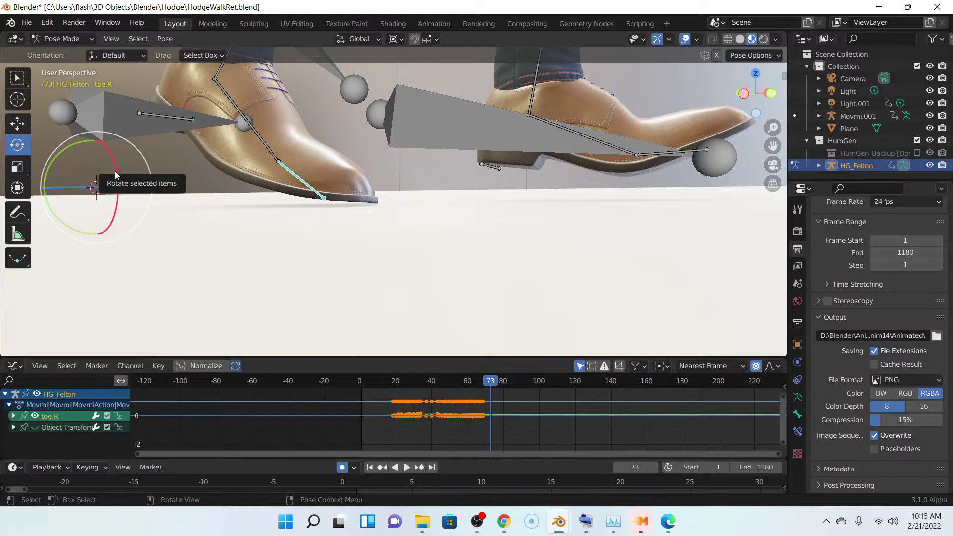
# - Rotate the toe.R bone slightly around the global X axis at frame 73
pyautogui.moveTo(114, 173); pyautogui.dragTo(113, 168)
pyautogui.moveTo(417, 224)
pyautogui.mouseDown(button='middle')
pyautogui.moveTo(392, 229)
pyautogui.moveTo(418, 227)
pyautogui.mouseUp(button='middle')
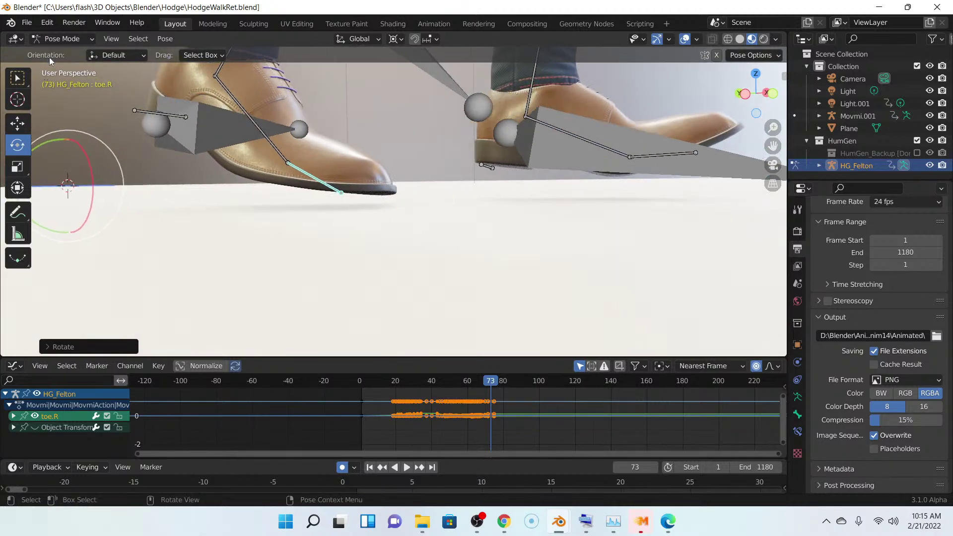
pyautogui.click(67, 40)
pyautogui.click(66, 50)
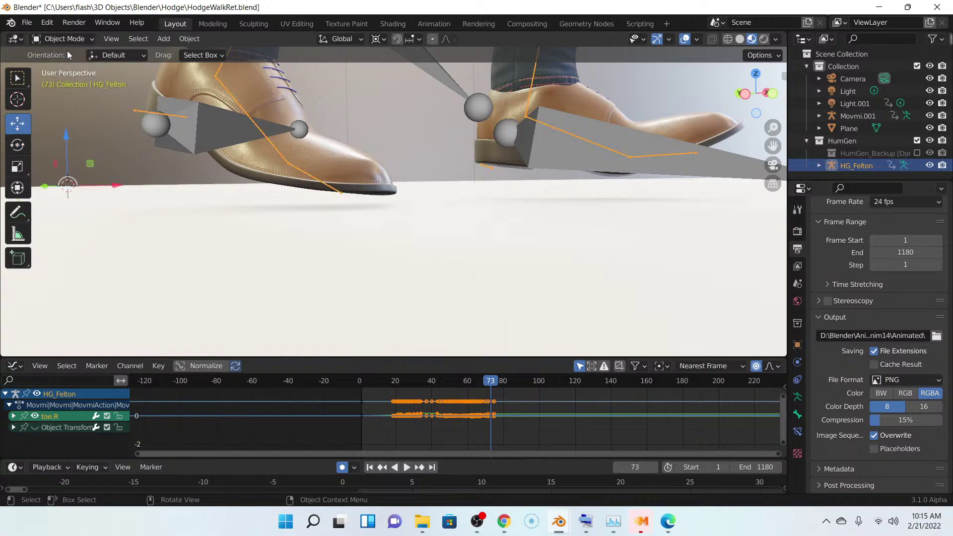
pyautogui.click(313, 180)
pyautogui.click(315, 180)
pyautogui.click(23, 146)
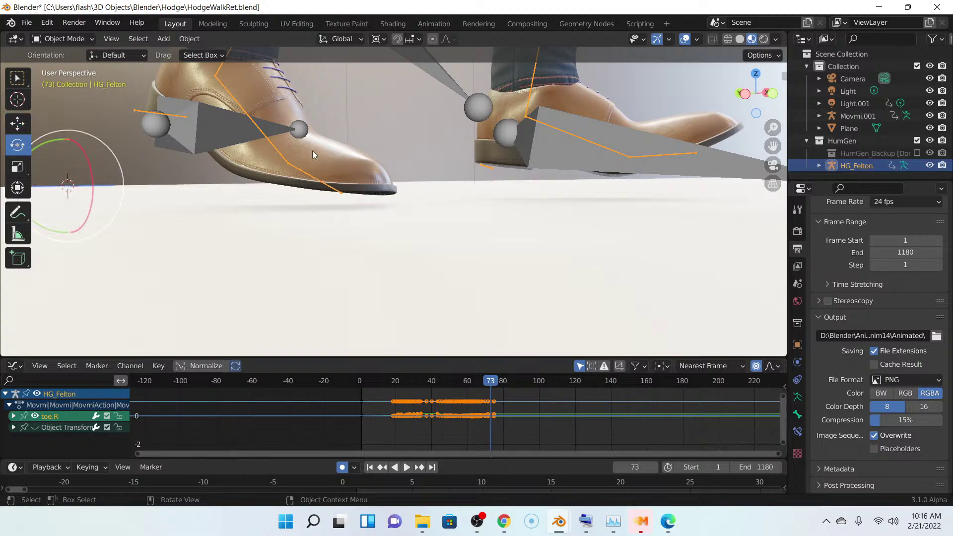
pyautogui.moveTo(100, 171)
pyautogui.mouseDown(button='middle')
pyautogui.moveTo(156, 184)
pyautogui.moveTo(147, 193)
pyautogui.moveTo(160, 186)
pyautogui.moveTo(94, 164)
pyautogui.mouseUp(button='middle')
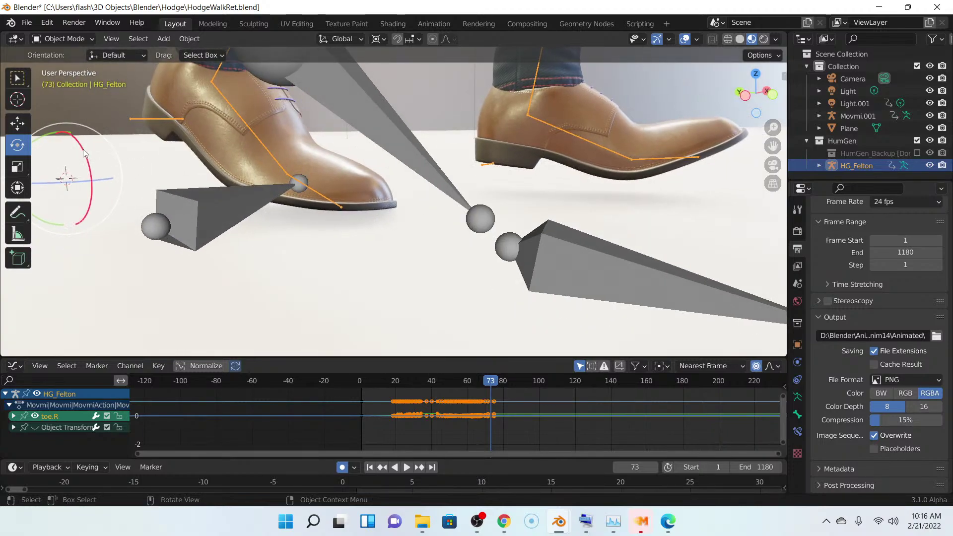
pyautogui.moveTo(84, 153); pyautogui.dragTo(85, 158)
pyautogui.rightClick(85, 158)
pyautogui.click(64, 39)
pyautogui.click(71, 82)
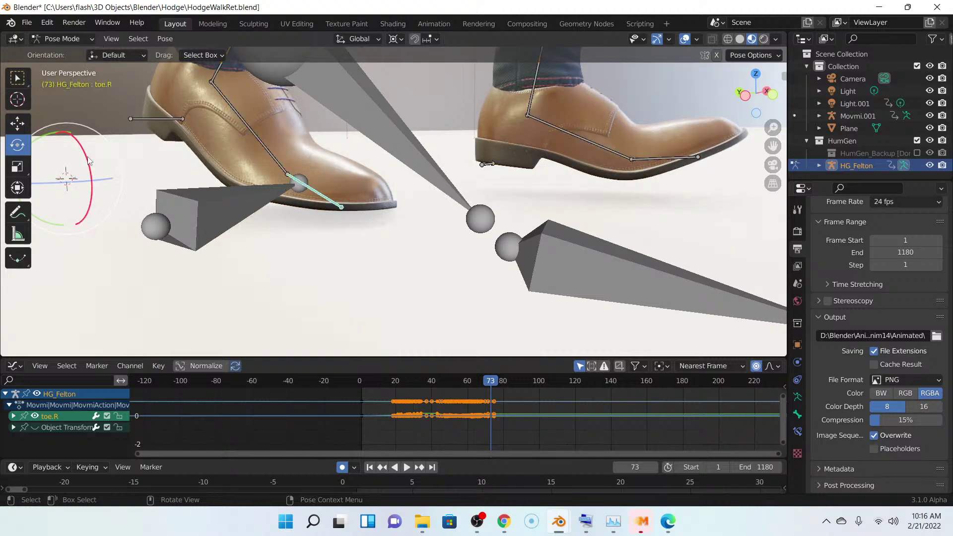
# - Rotate toe.R around the global X axis at frame 73 to tilt the toe further down, and compare the pose with frame 72
pyautogui.moveTo(89, 160); pyautogui.dragTo(85, 159)
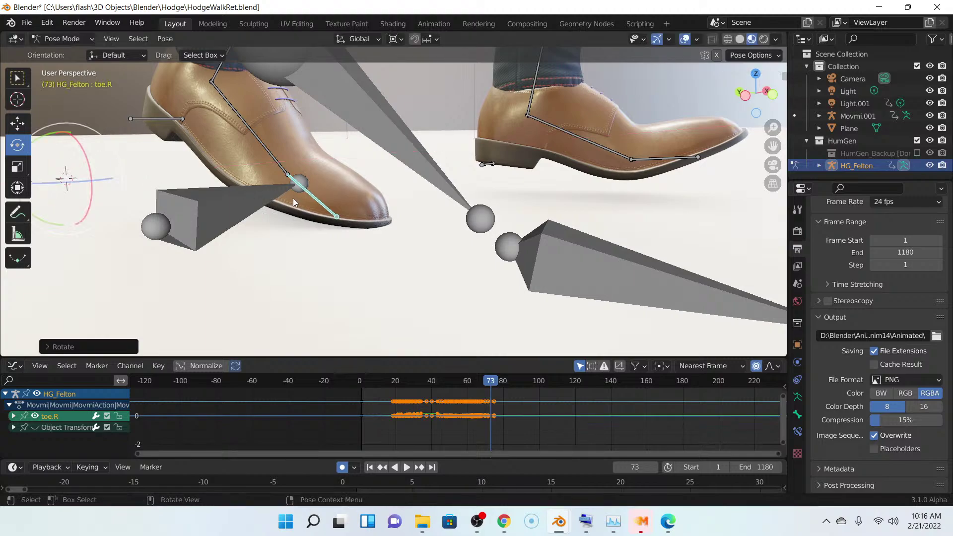
pyautogui.moveTo(293, 198); pyautogui.dragTo(403, 219, button='middle')
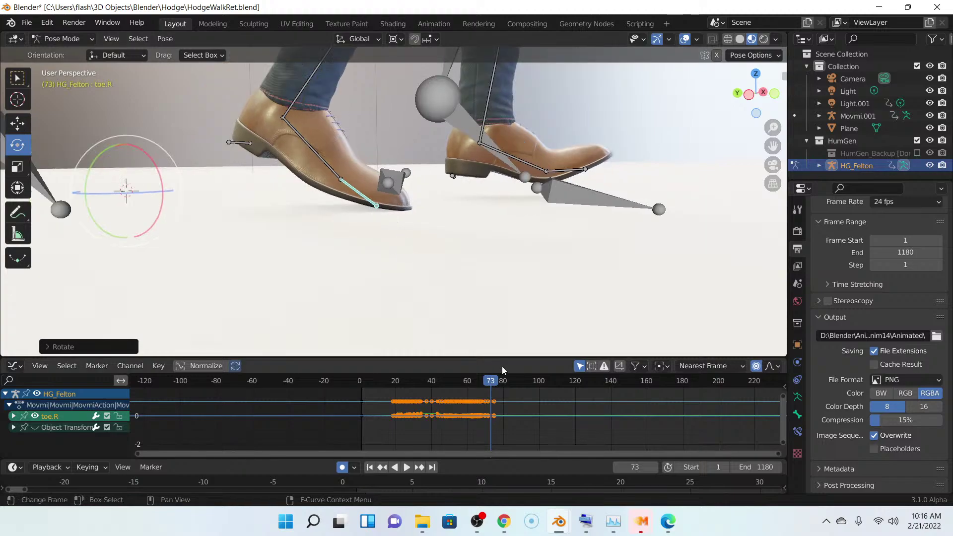
pyautogui.press('Left')
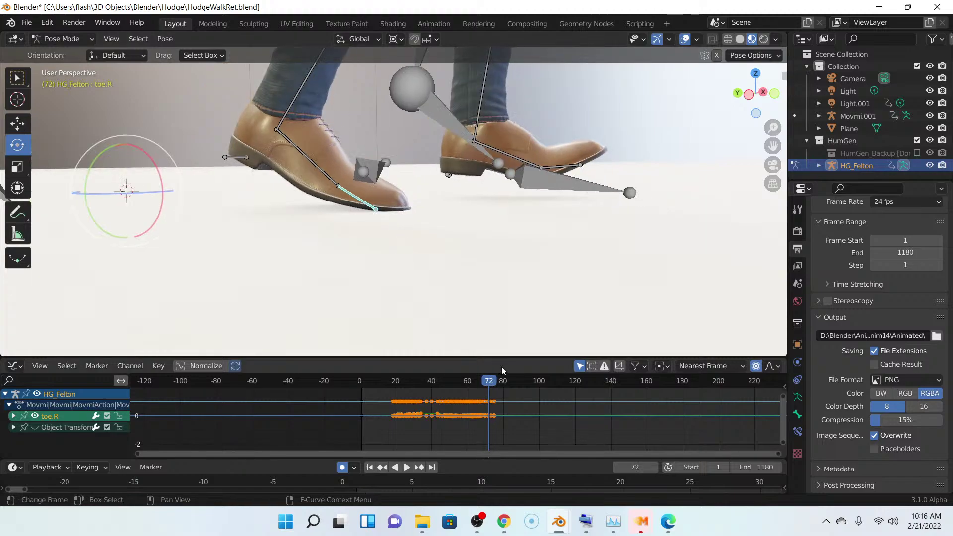
pyautogui.press('Right')
pyautogui.press('Left')
pyautogui.press('Right')
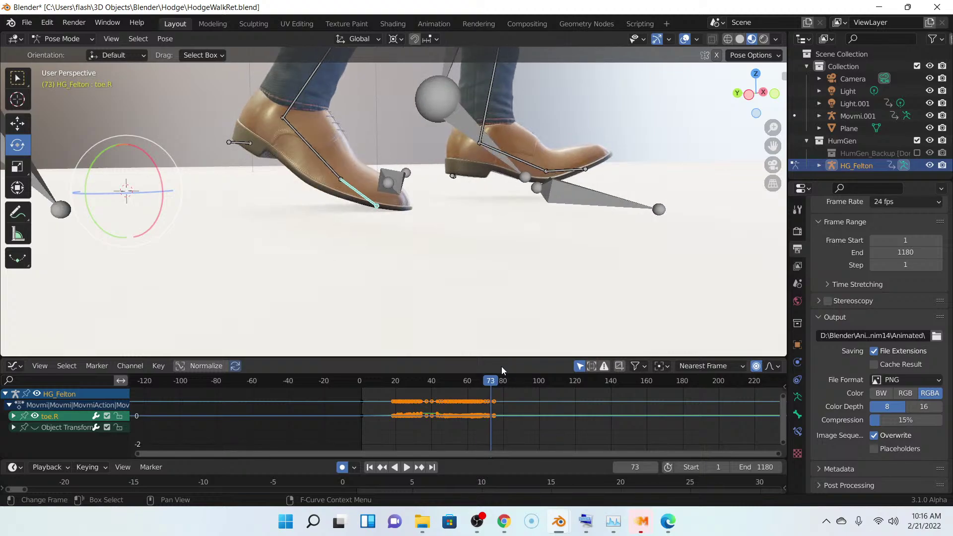
# - Rotate the toe.R bone slightly around the global X axis at frame 74
pyautogui.press('Right')
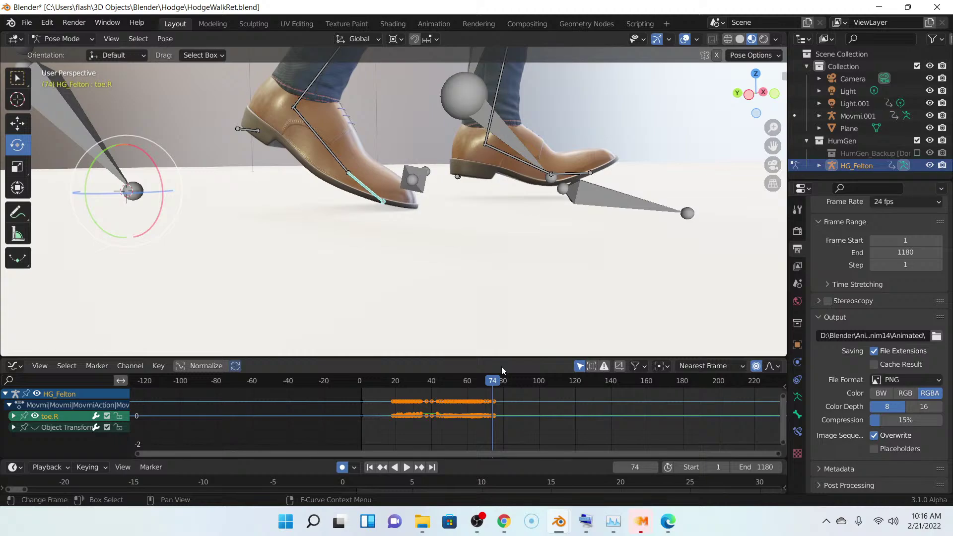
pyautogui.scroll(1, 443, 381)
pyautogui.scroll(3, 447, 286)
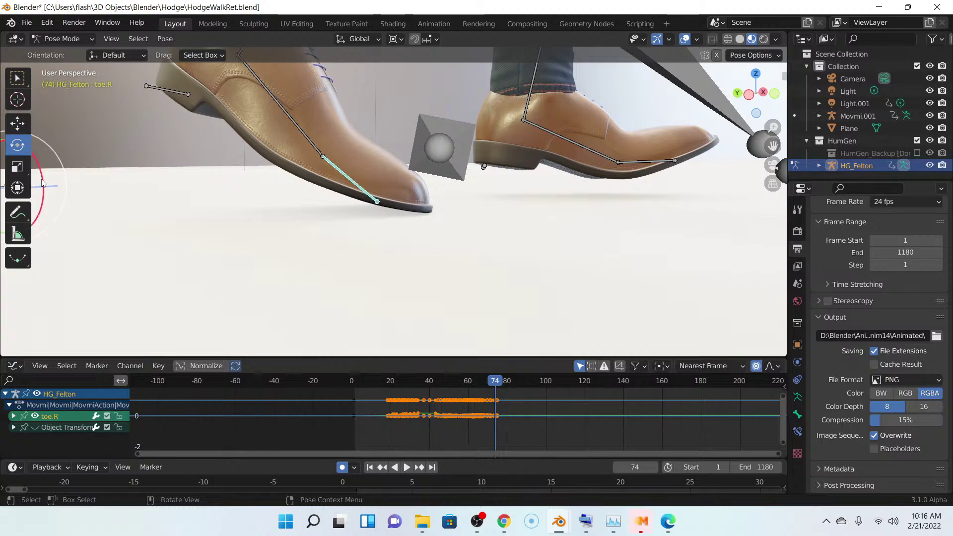
pyautogui.moveTo(36, 178); pyautogui.dragTo(44, 173)
pyautogui.scroll(-4, 246, 154)
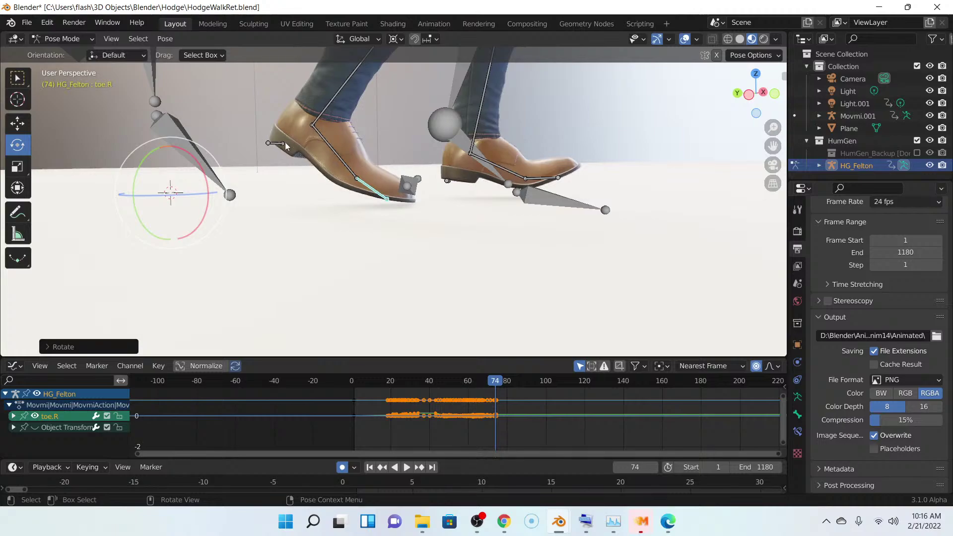
# - In Object Mode, move the HG_Felton armature slightly down along the global Z axis at frame 74 to bring the right toe to the floor
pyautogui.click(64, 40)
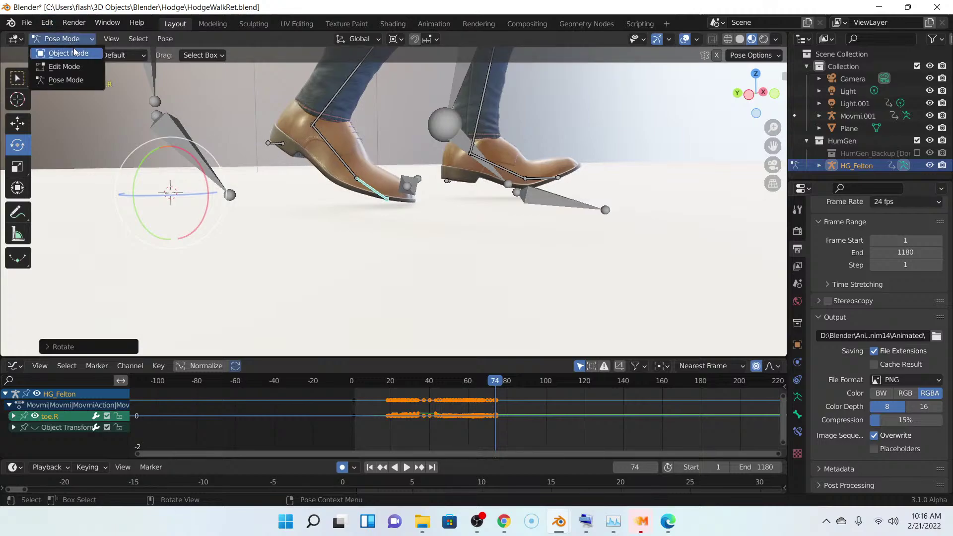
pyautogui.click(75, 52)
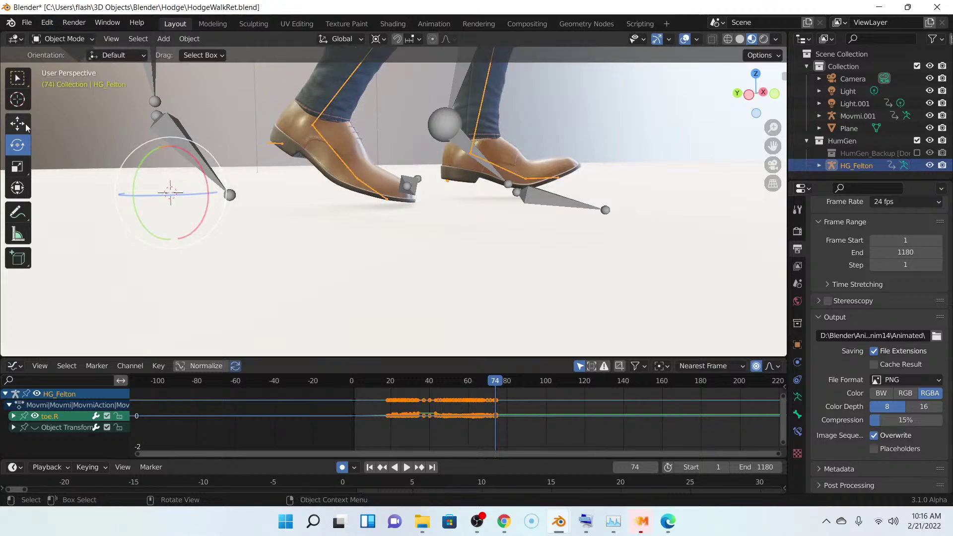
pyautogui.click(18, 123)
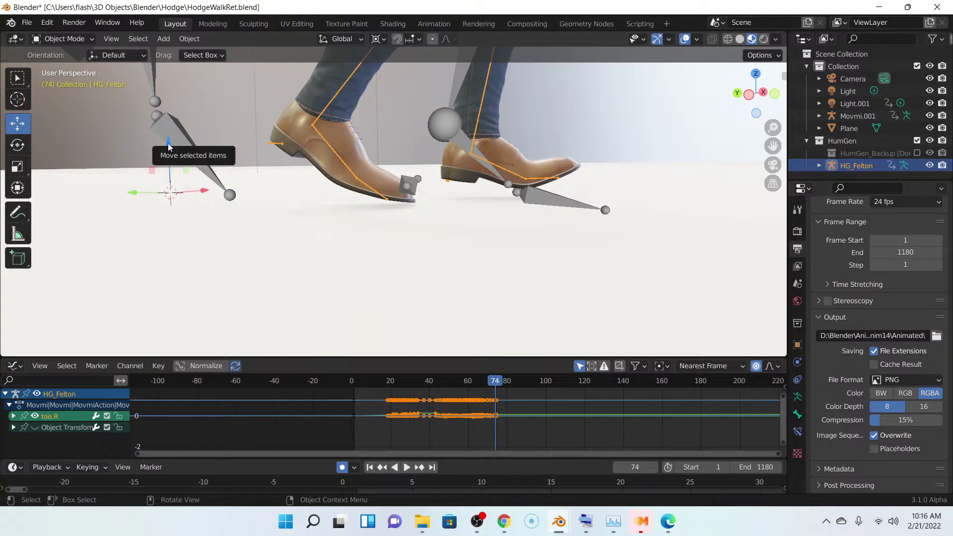
pyautogui.moveTo(170, 146); pyautogui.dragTo(171, 150)
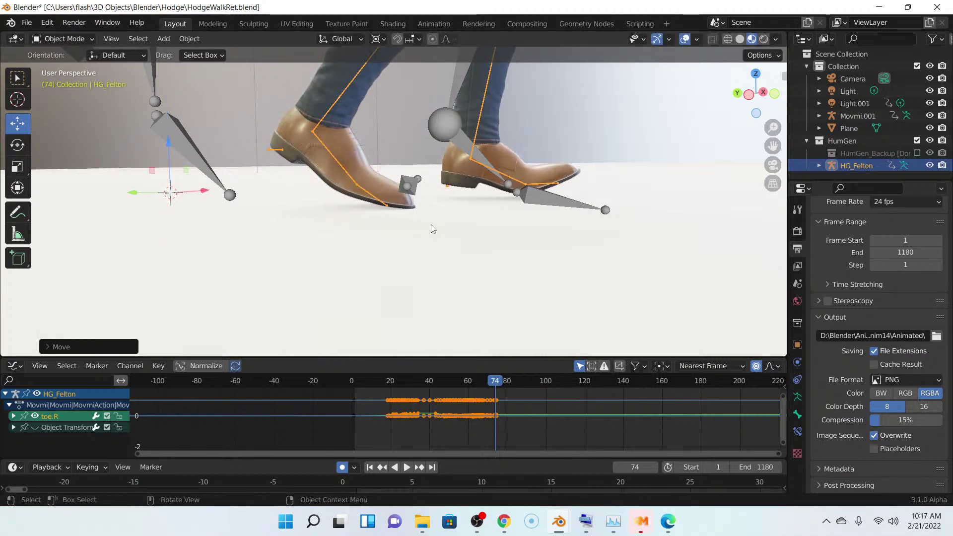
pyautogui.scroll(6, 434, 223)
pyautogui.moveTo(435, 222); pyautogui.dragTo(443, 220, button='middle')
# - Return HG_Felton to Pose Mode at frame 73 and rotate toe.R slightly around the global X axis to fit the toe to the floor
pyautogui.press('Left')
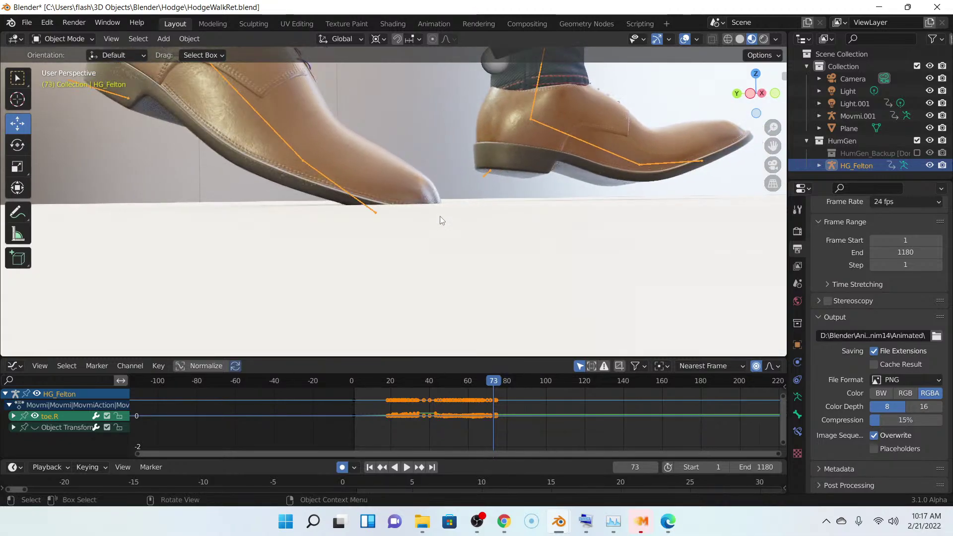
pyautogui.scroll(-3, 389, 217)
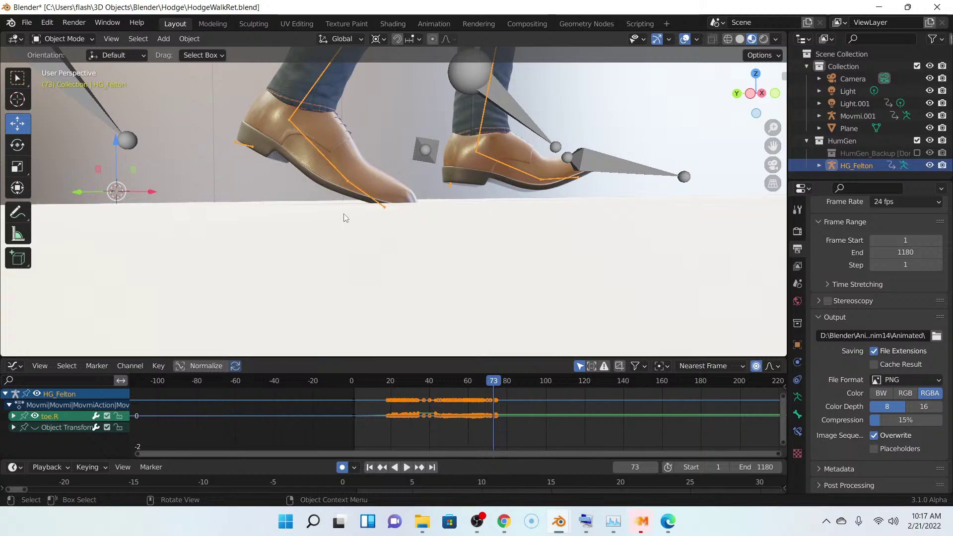
pyautogui.moveTo(342, 217); pyautogui.dragTo(341, 217, button='middle')
pyautogui.click(368, 200)
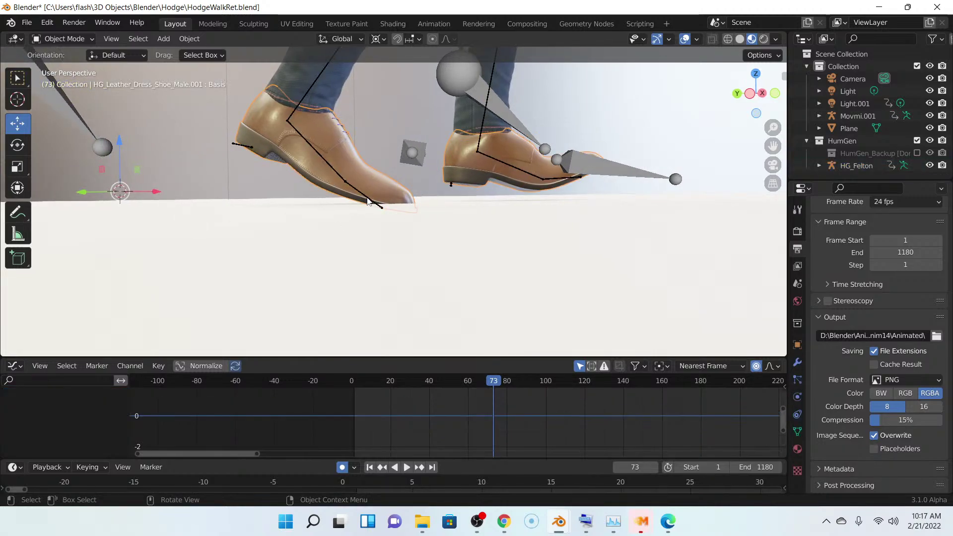
pyautogui.click(368, 201)
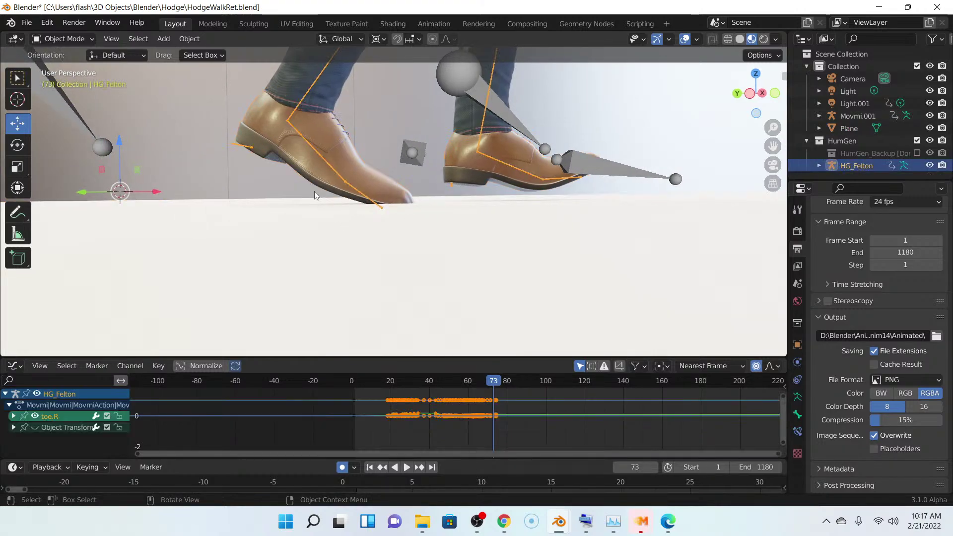
pyautogui.click(71, 45)
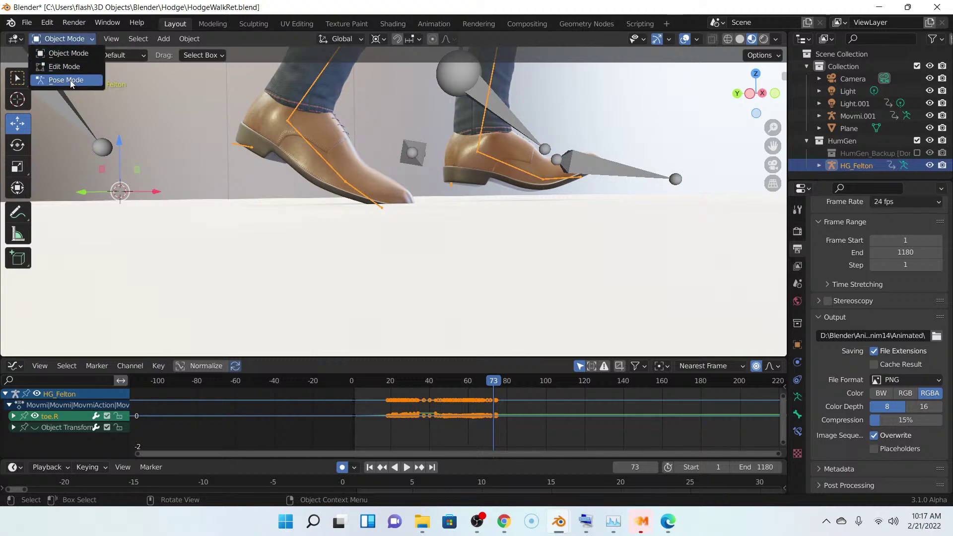
pyautogui.click(70, 77)
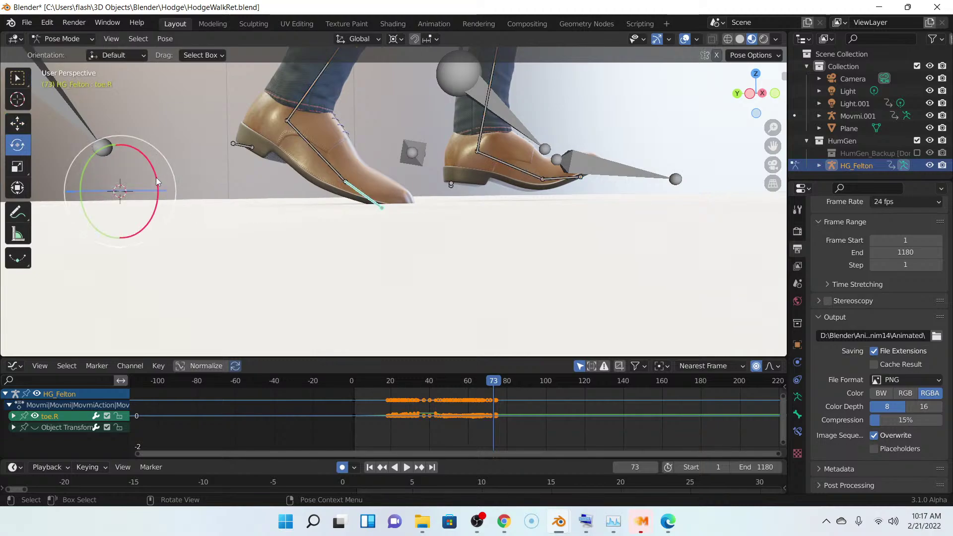
pyautogui.moveTo(158, 182); pyautogui.dragTo(155, 174)
pyautogui.scroll(4, 345, 213)
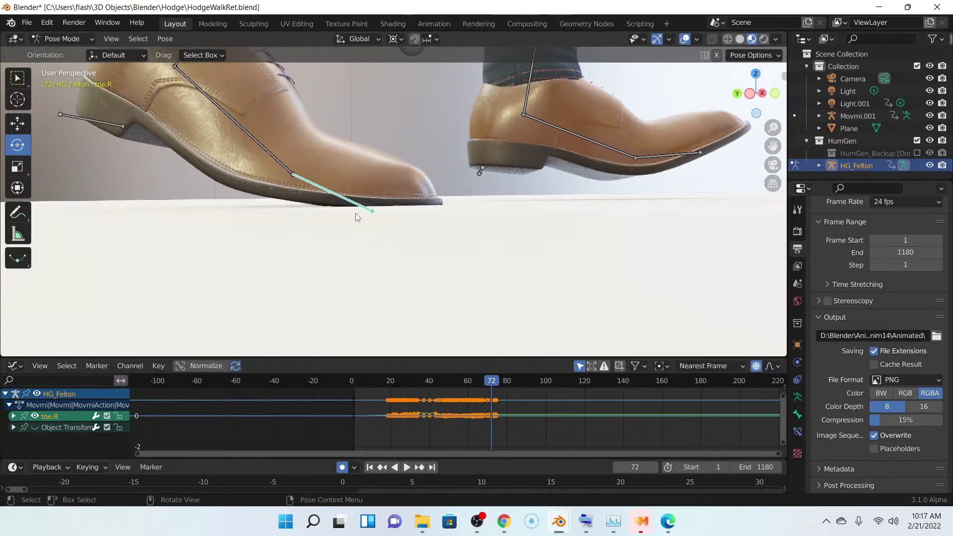
# - Snap the 3D cursor to the toe.R bone at frame 72 and rotate the bone slightly around the global X axis at frames 72 and 71
pyautogui.press('Left')
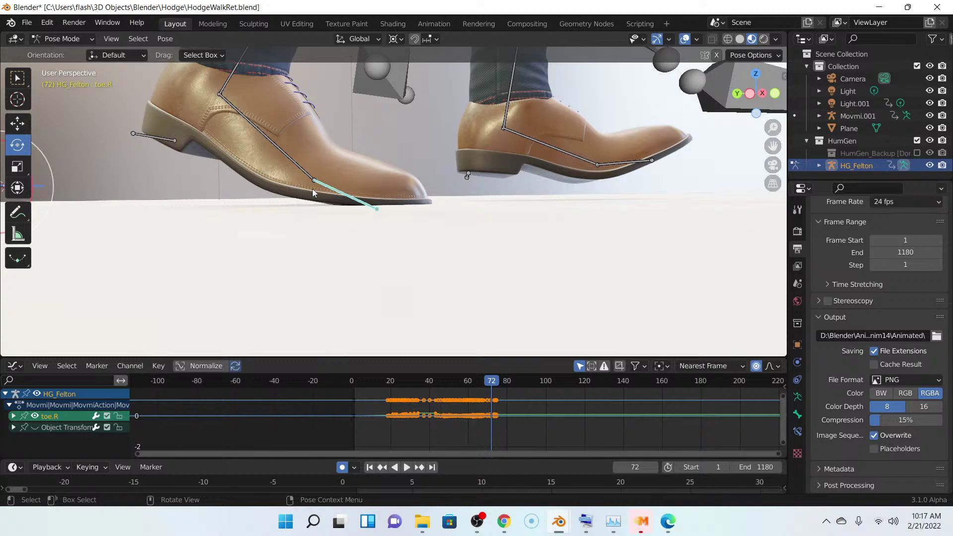
pyautogui.hotkey('shift', 's')
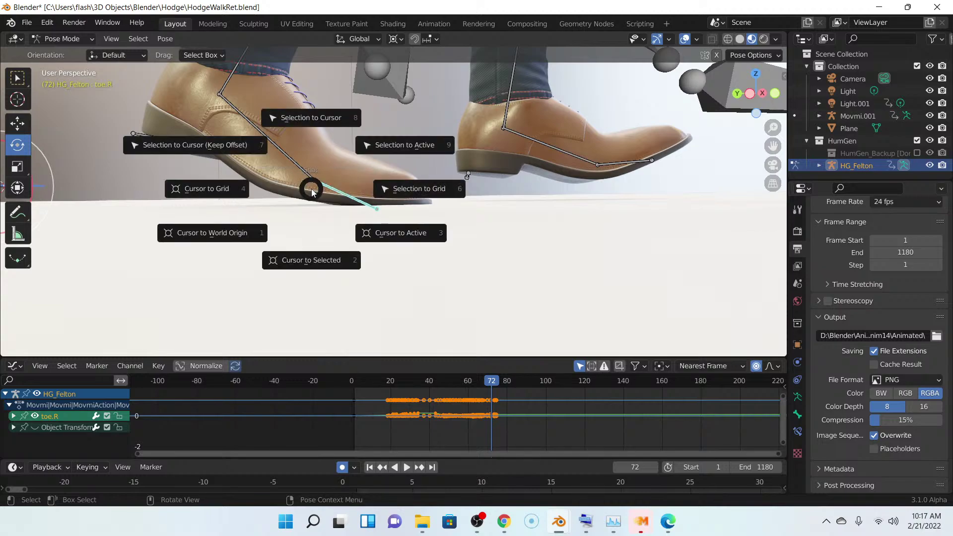
pyautogui.click(325, 261)
pyautogui.moveTo(355, 163); pyautogui.dragTo(354, 158)
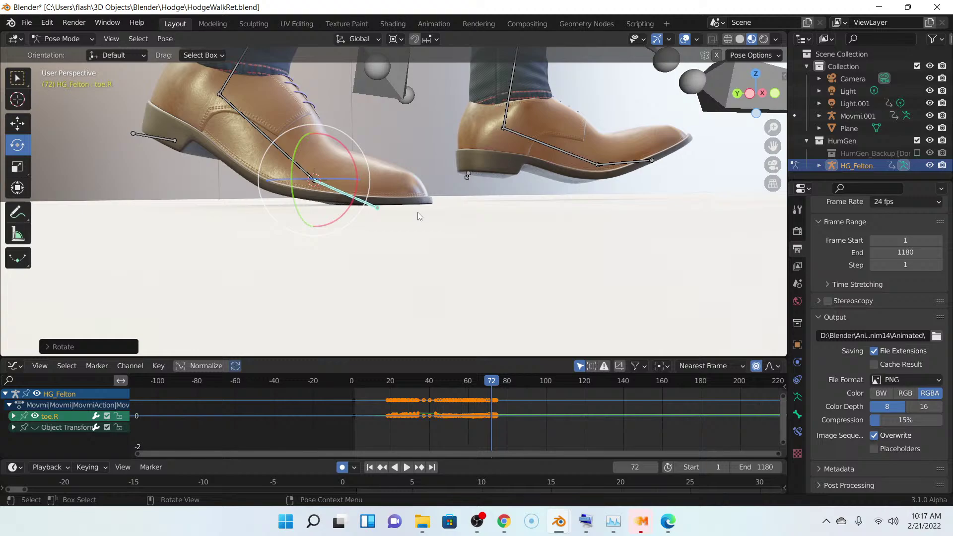
pyautogui.press('Left')
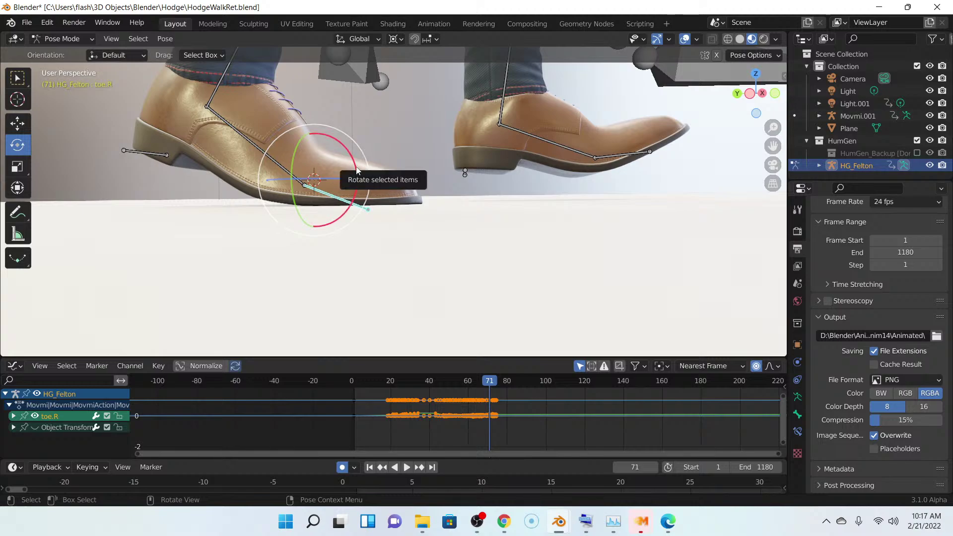
pyautogui.moveTo(356, 169); pyautogui.dragTo(355, 163)
# - Advance to frame 75 and rotate the toe.R bone around the global X axis in two small corrections to fit the toe to the floor
pyautogui.press('Right')
pyautogui.press('Right')
pyautogui.press('Right')
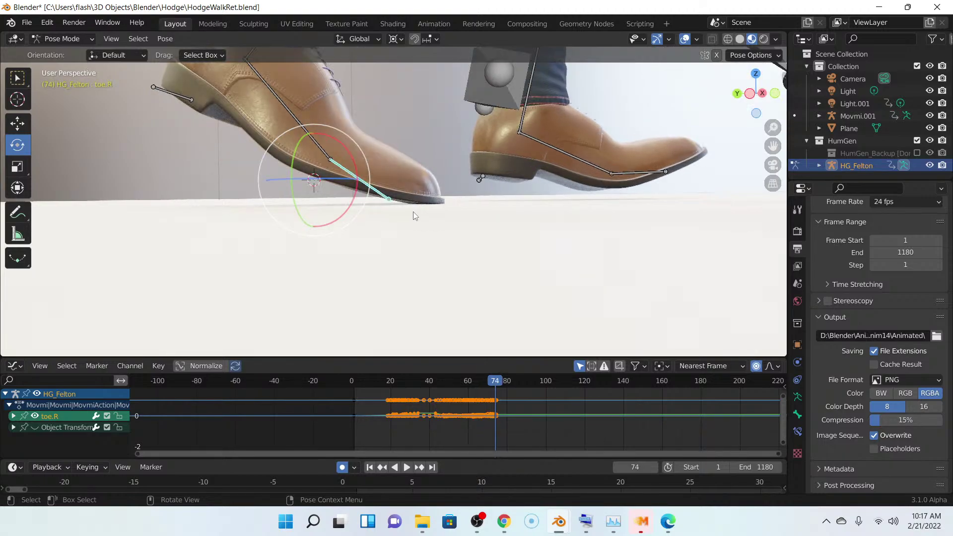
pyautogui.press('Right')
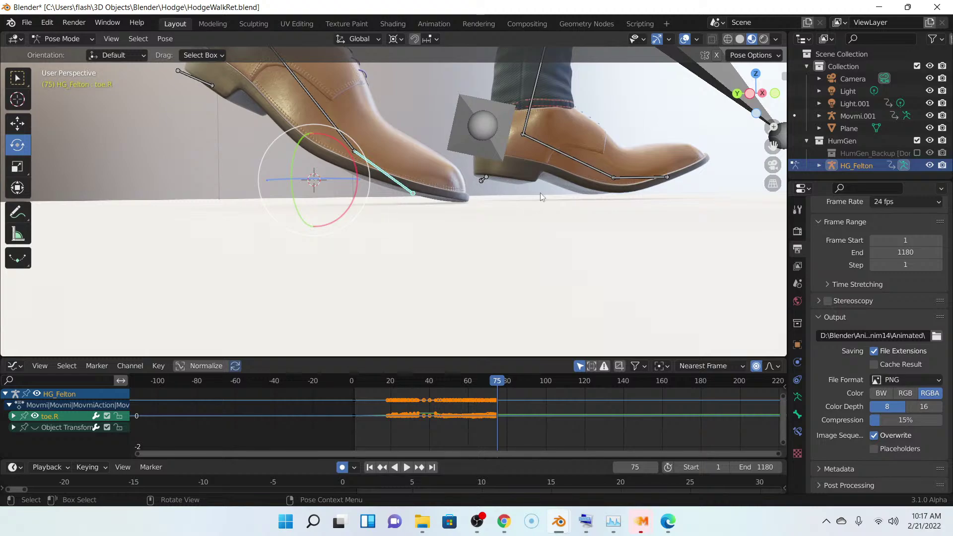
pyautogui.moveTo(545, 192); pyautogui.dragTo(530, 195, button='middle')
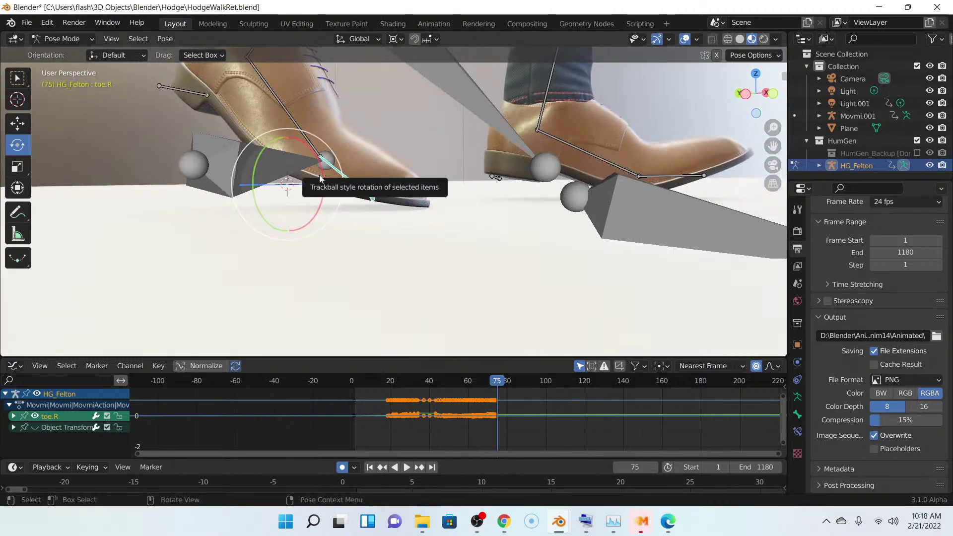
pyautogui.moveTo(322, 179); pyautogui.dragTo(322, 173)
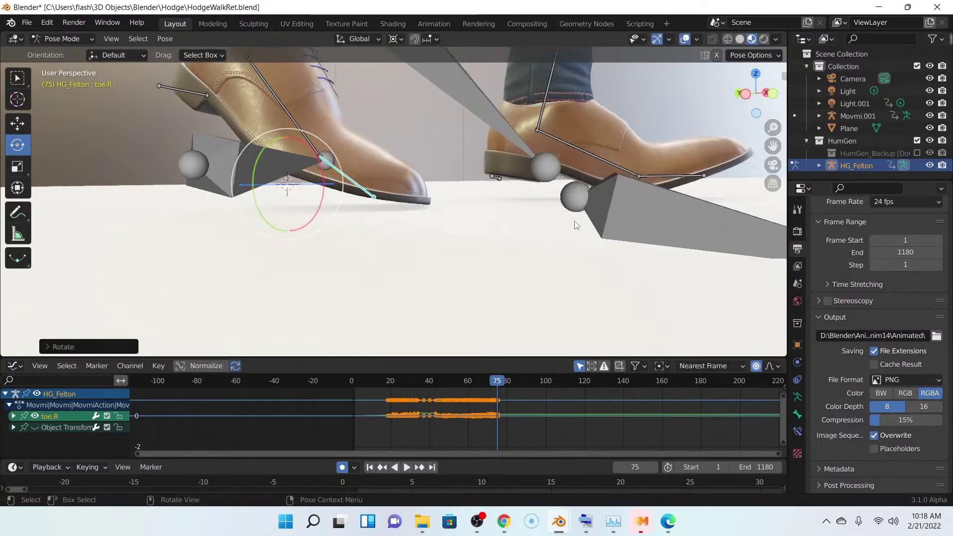
pyautogui.moveTo(575, 223); pyautogui.dragTo(470, 183, button='middle')
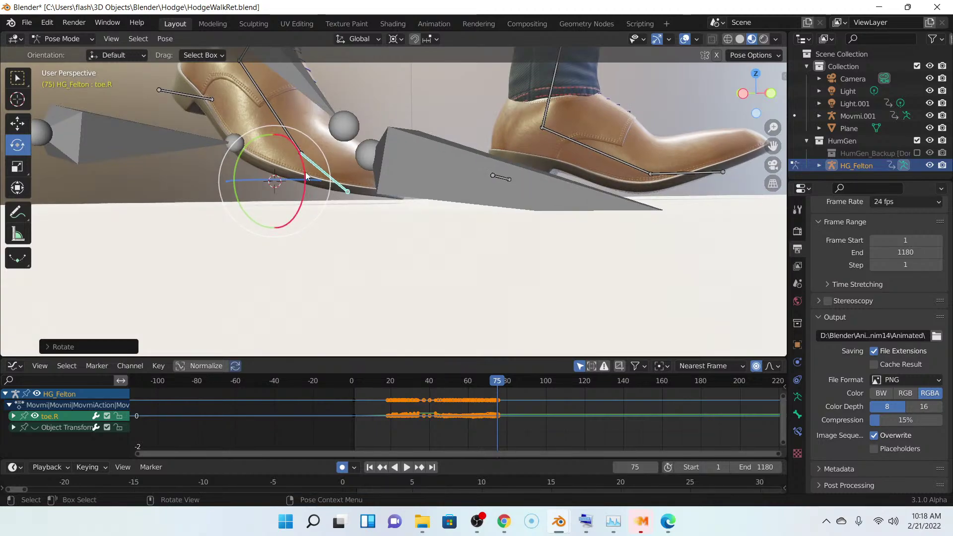
pyautogui.moveTo(306, 171); pyautogui.dragTo(437, 194)
pyautogui.scroll(-3, 408, 187)
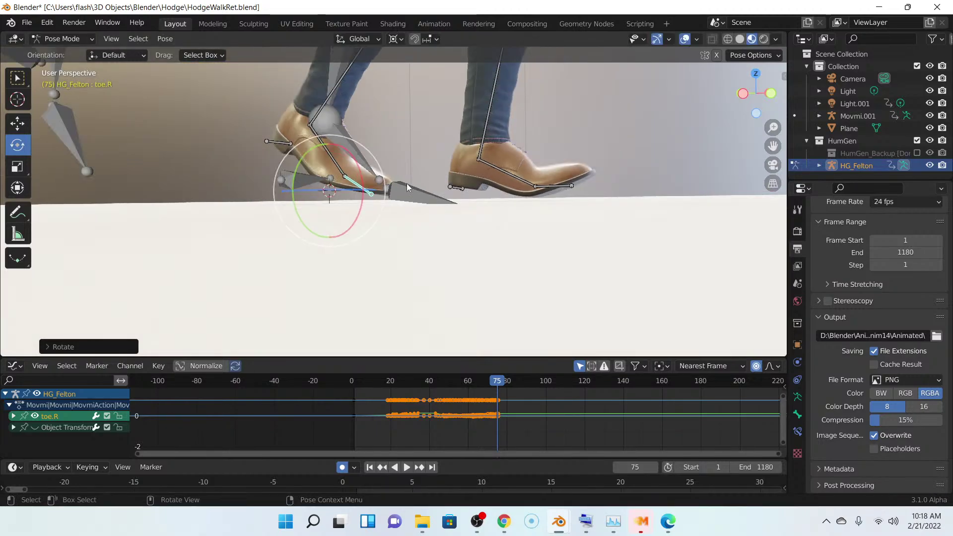
# - Take HG_Felton back to Object Mode and select the Movmi.001 armature
pyautogui.click(70, 133)
pyautogui.click(85, 41)
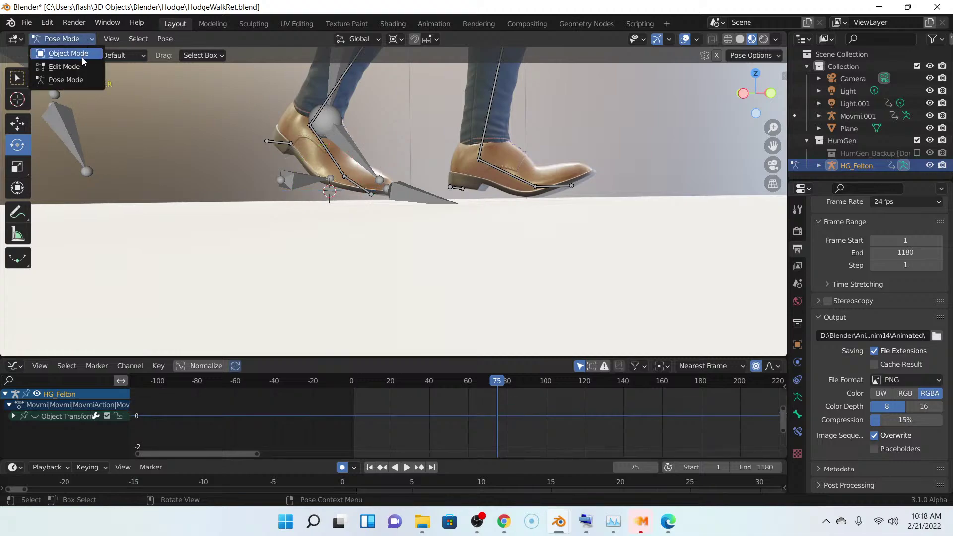
pyautogui.click(82, 56)
pyautogui.click(63, 119)
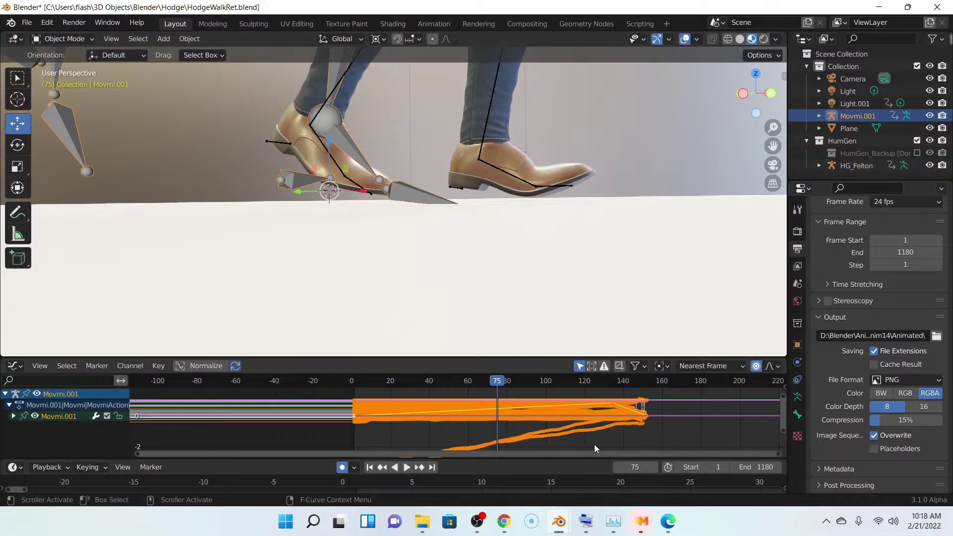
# - Delete all animation keyframes of Movmi.001 and remove the armature from the scene
pyautogui.scroll(7, 546, 406)
pyautogui.scroll(1, 553, 412)
pyautogui.moveTo(554, 412); pyautogui.dragTo(533, 435, button='middle')
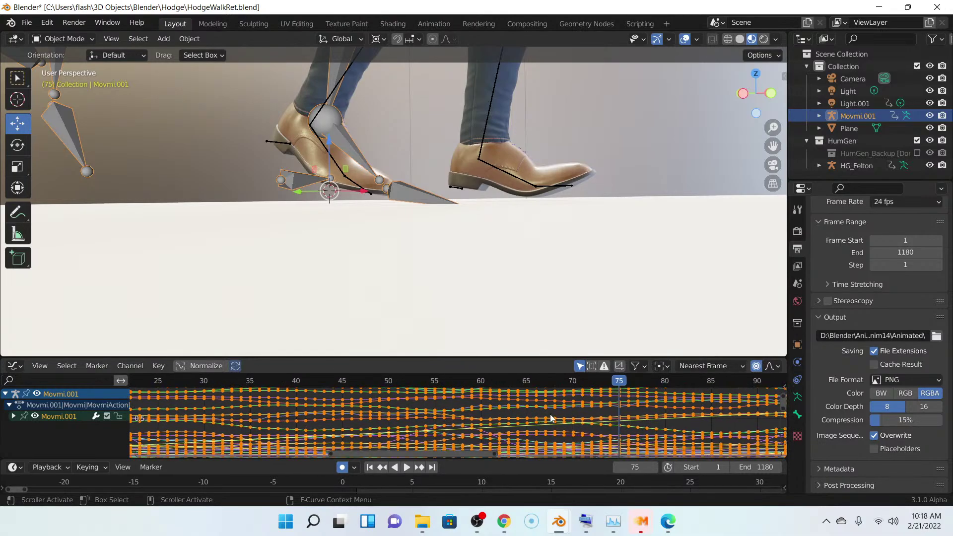
pyautogui.press('Delete')
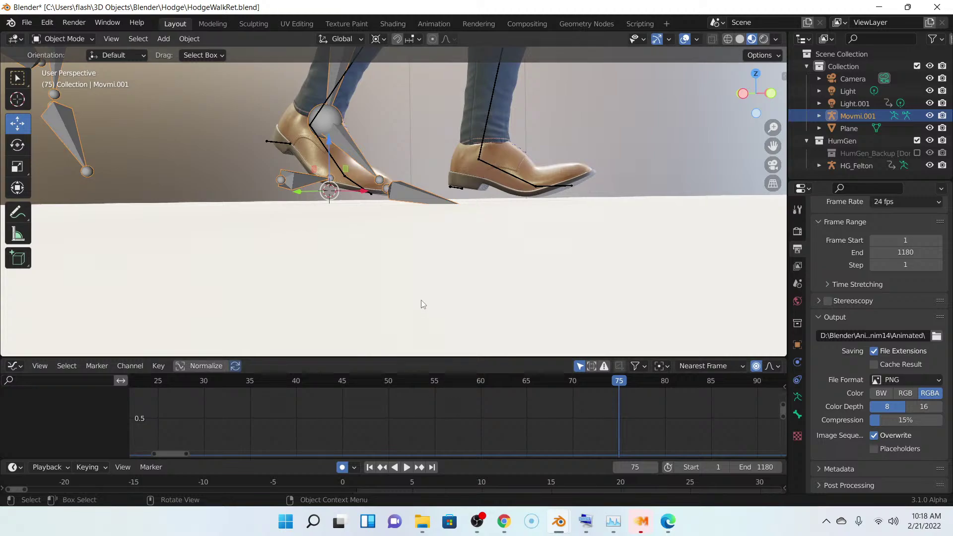
pyautogui.press('Delete')
# - Return HG_Felton to Pose Mode at frame 75 and rotate the toe.R bone slightly around the global Z axis to straighten it
pyautogui.scroll(5, 420, 298)
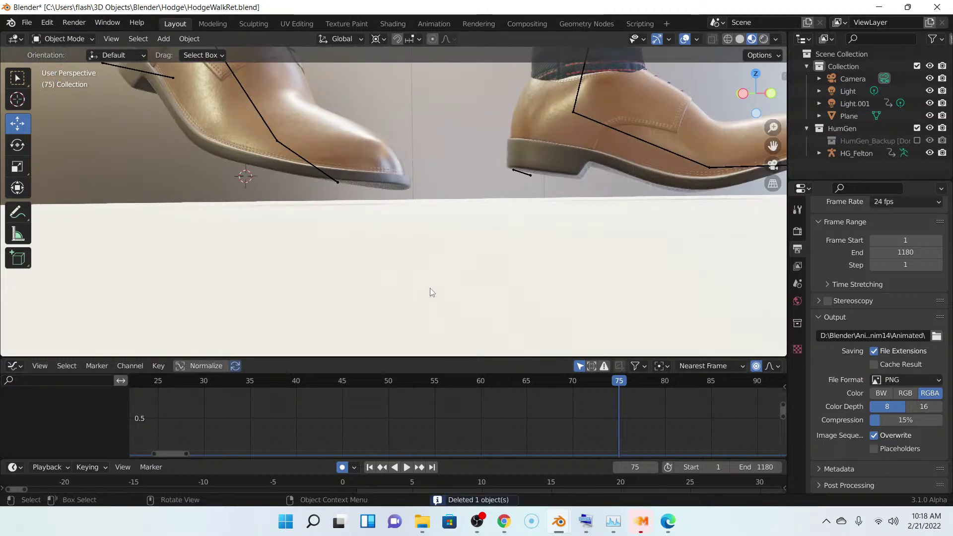
pyautogui.moveTo(462, 234); pyautogui.dragTo(336, 215, button='middle')
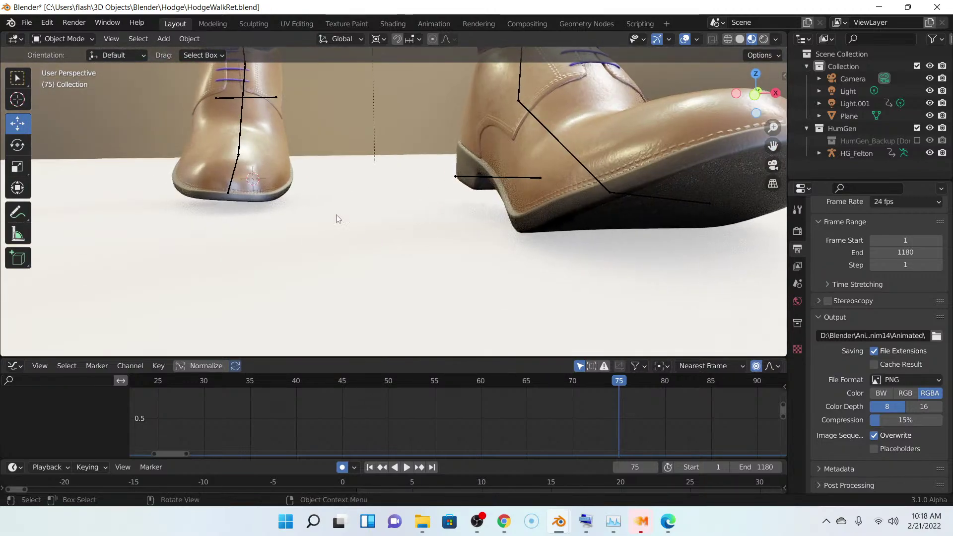
pyautogui.click(235, 161)
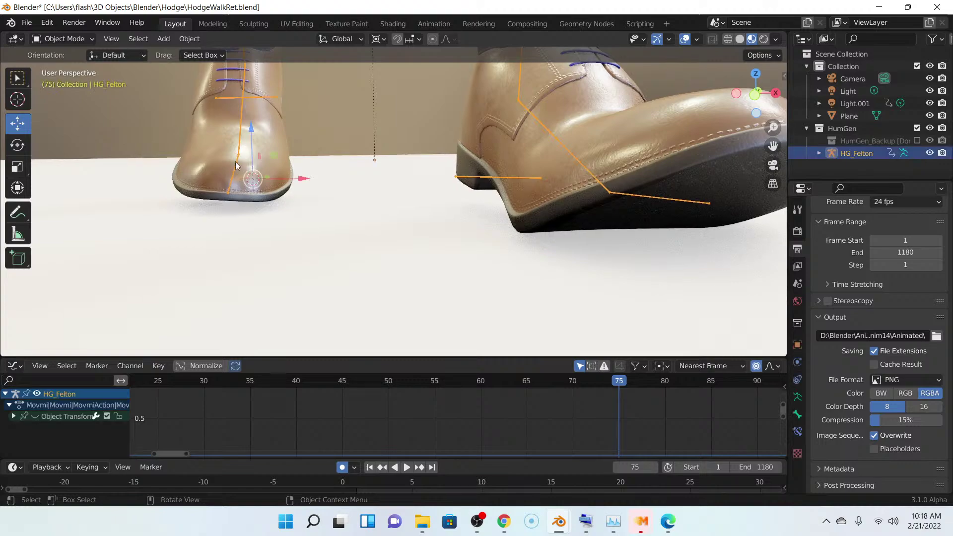
pyautogui.click(65, 37)
pyautogui.click(77, 80)
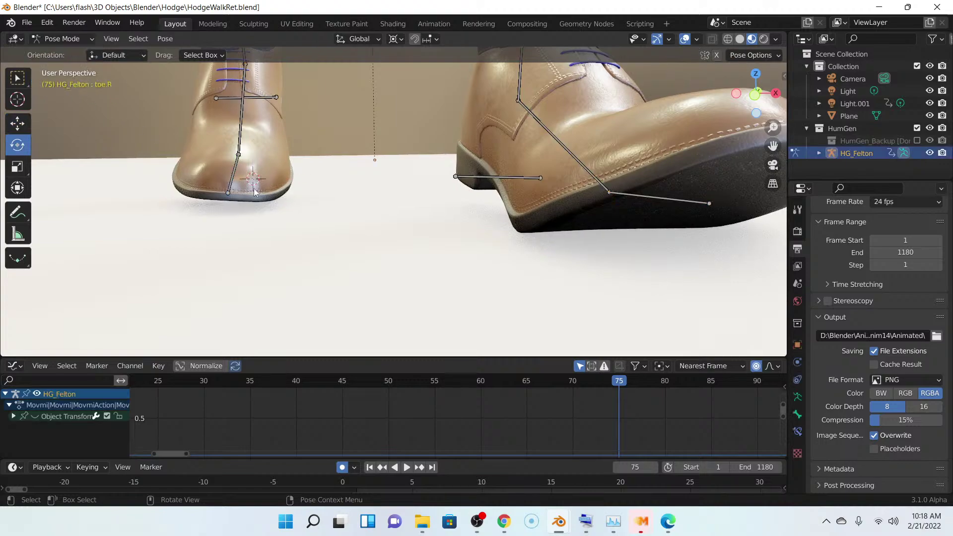
pyautogui.click(237, 170)
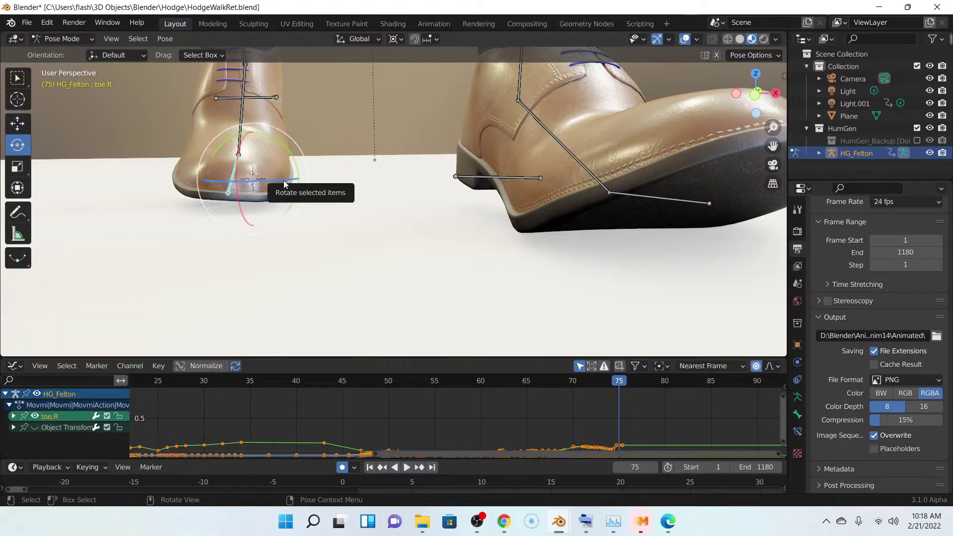
pyautogui.moveTo(282, 181); pyautogui.dragTo(296, 165)
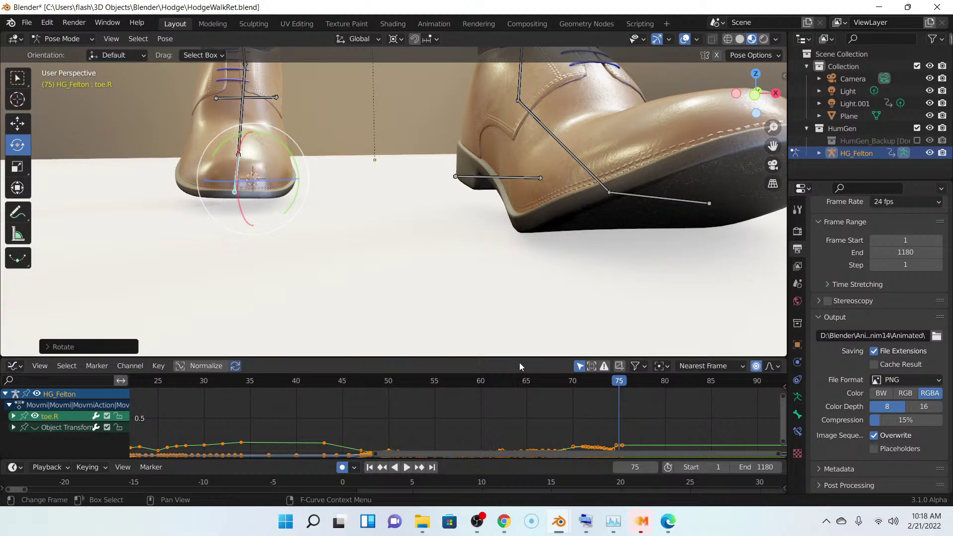
# - Enlarge the timeline area and select the toe.R keyframe at frame 89
pyautogui.moveTo(521, 358); pyautogui.dragTo(523, 265)
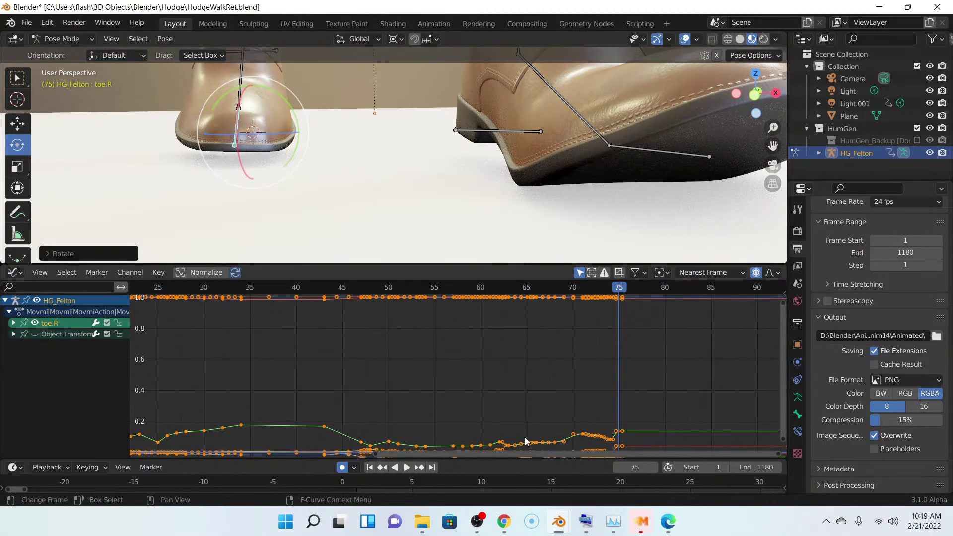
pyautogui.moveTo(526, 460); pyautogui.dragTo(527, 360)
pyautogui.scroll(-5, 576, 420)
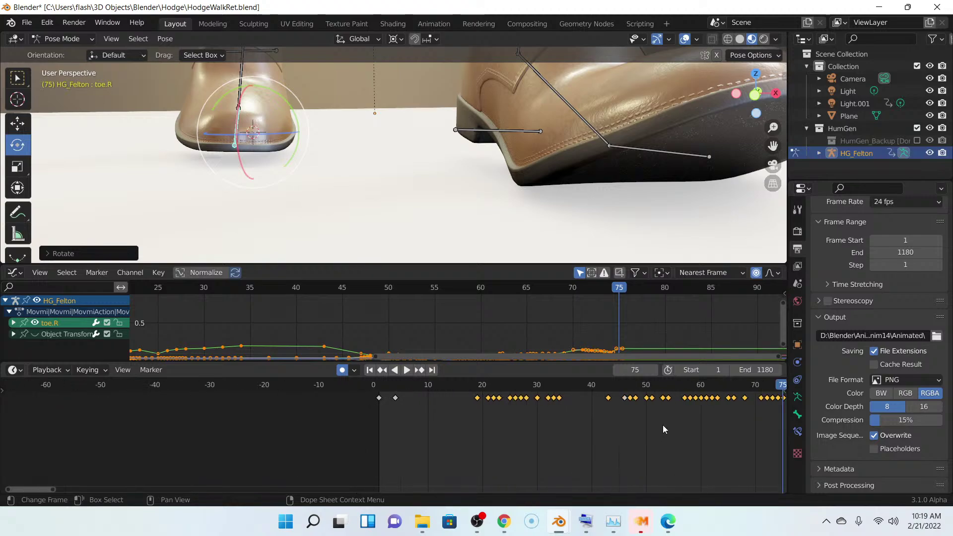
pyautogui.scroll(2, 521, 422)
pyautogui.moveTo(487, 414); pyautogui.dragTo(502, 451, button='middle')
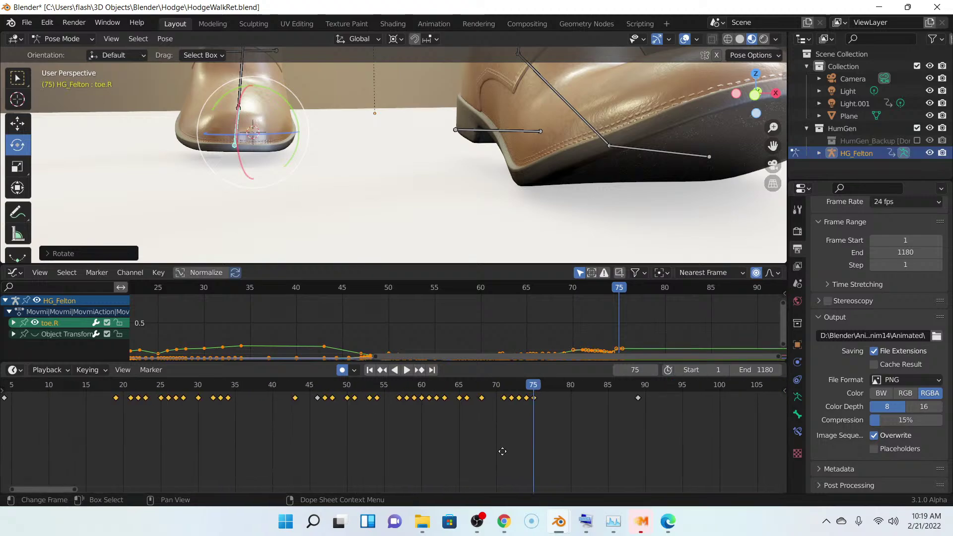
pyautogui.scroll(1, 606, 433)
pyautogui.moveTo(643, 434); pyautogui.dragTo(388, 447, button='middle')
pyautogui.click(427, 397)
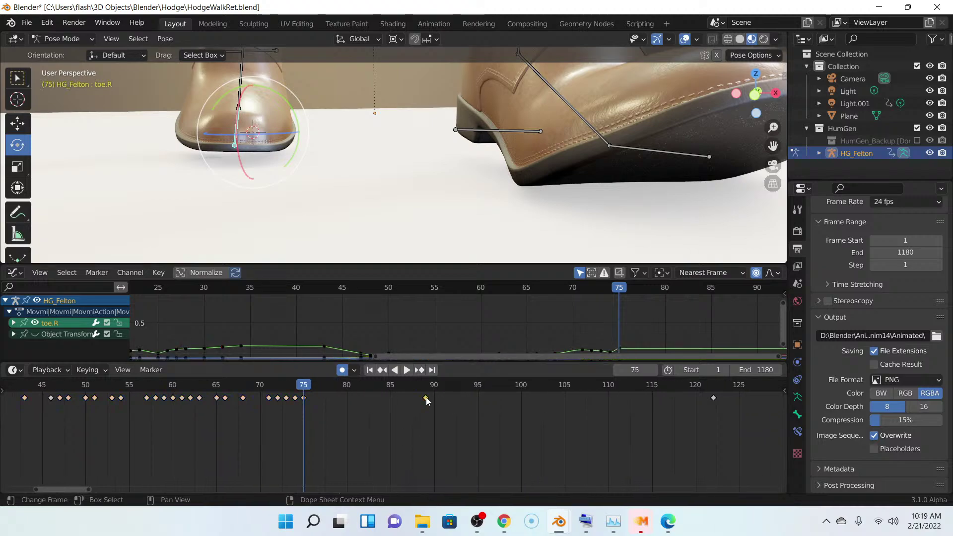
# - Play and scrub the walk between frames 74 and 81 and examine both shoes' floor contact from the front and side
pyautogui.press('space')
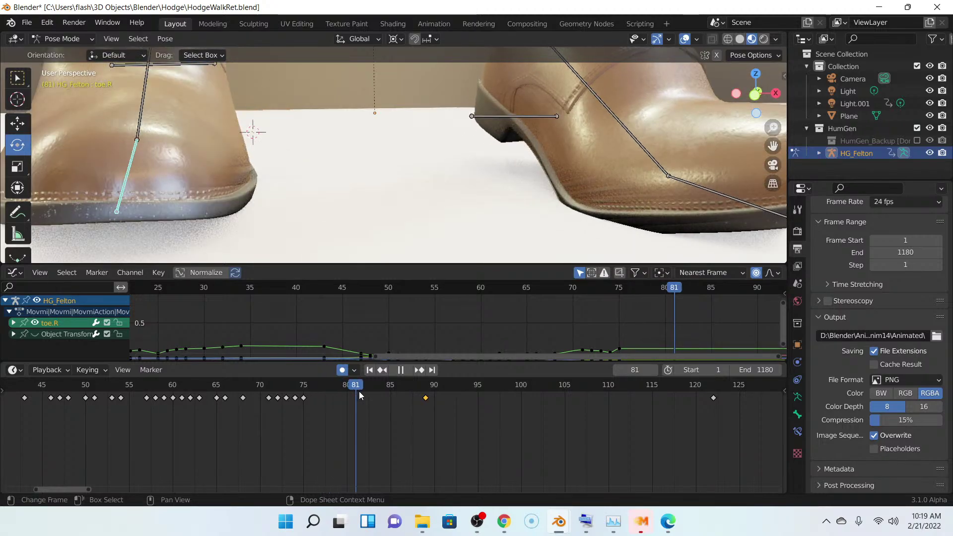
pyautogui.click(311, 392)
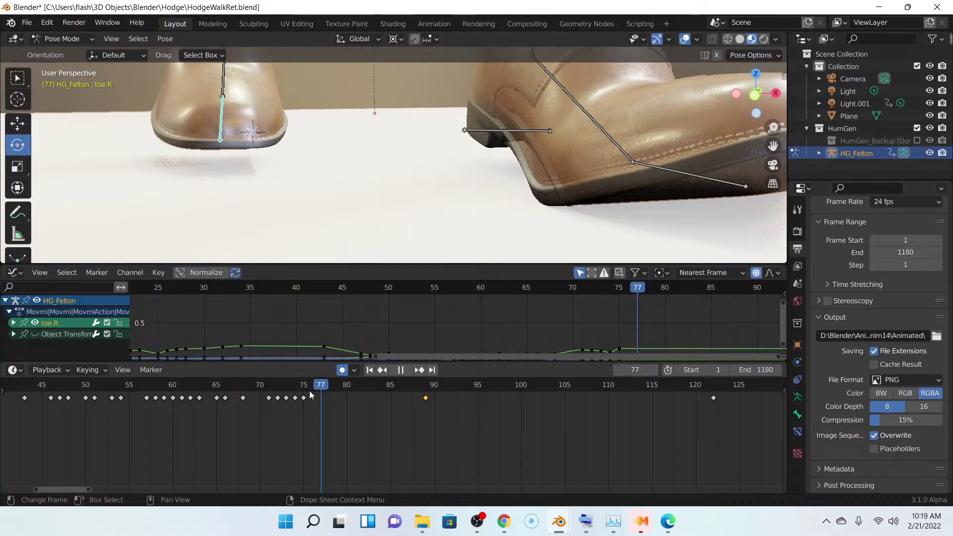
pyautogui.click(304, 391)
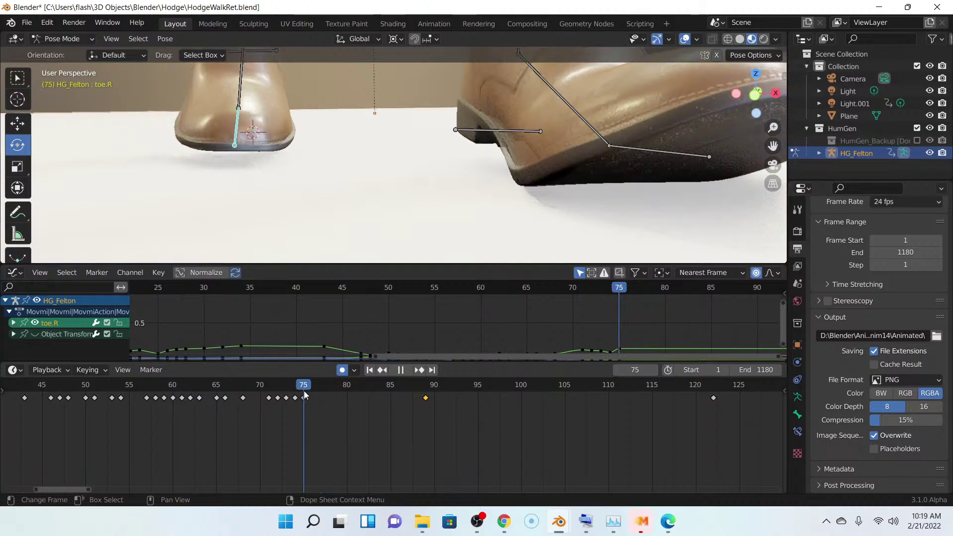
pyautogui.click(347, 398)
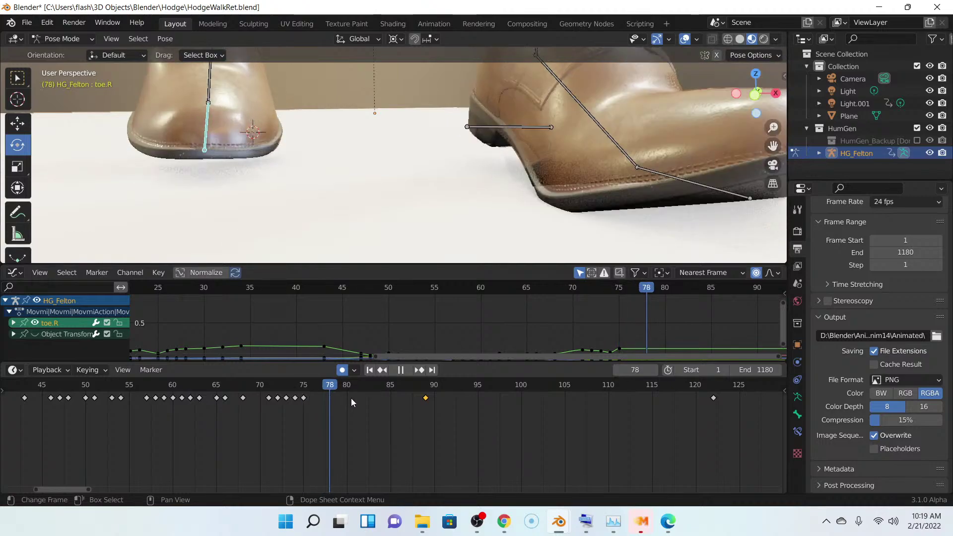
pyautogui.press('Escape')
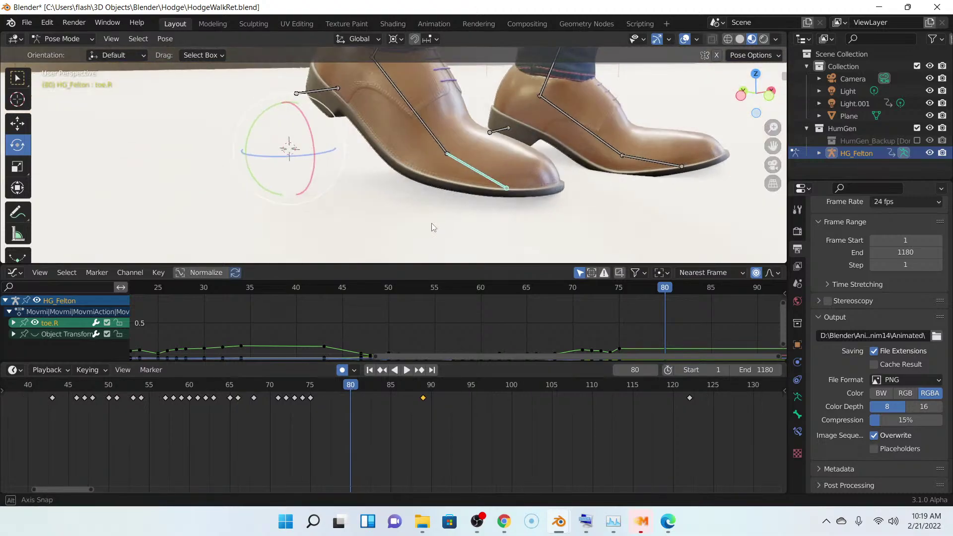
pyautogui.moveTo(516, 180); pyautogui.dragTo(541, 166, button='middle')
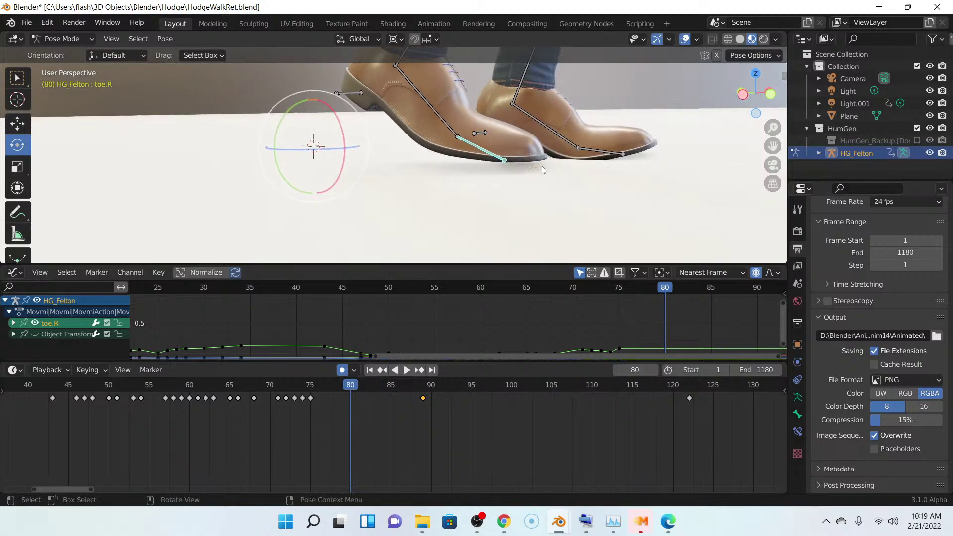
pyautogui.click(341, 385)
pyautogui.press('space')
pyautogui.moveTo(330, 385); pyautogui.dragTo(306, 386)
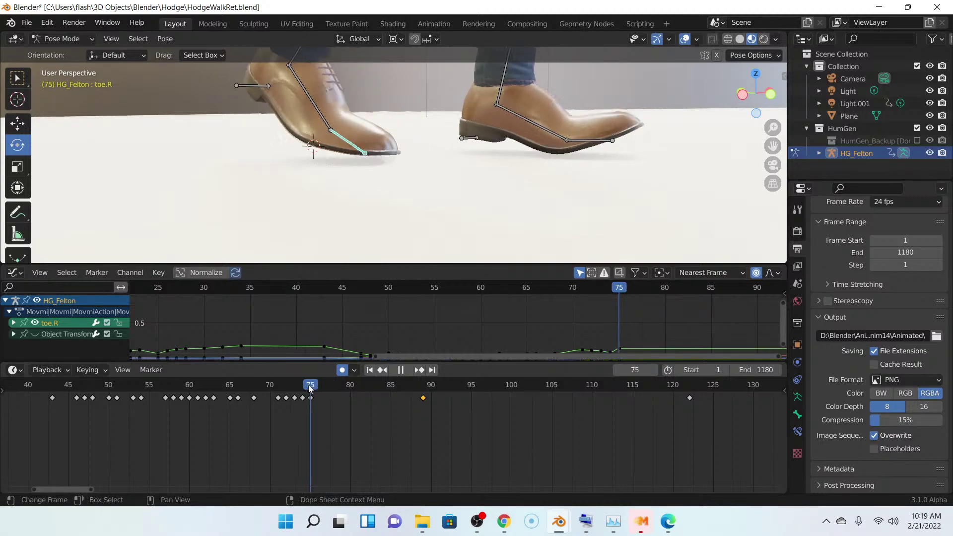
pyautogui.moveTo(459, 190); pyautogui.dragTo(471, 193, button='middle')
pyautogui.scroll(2, 472, 193)
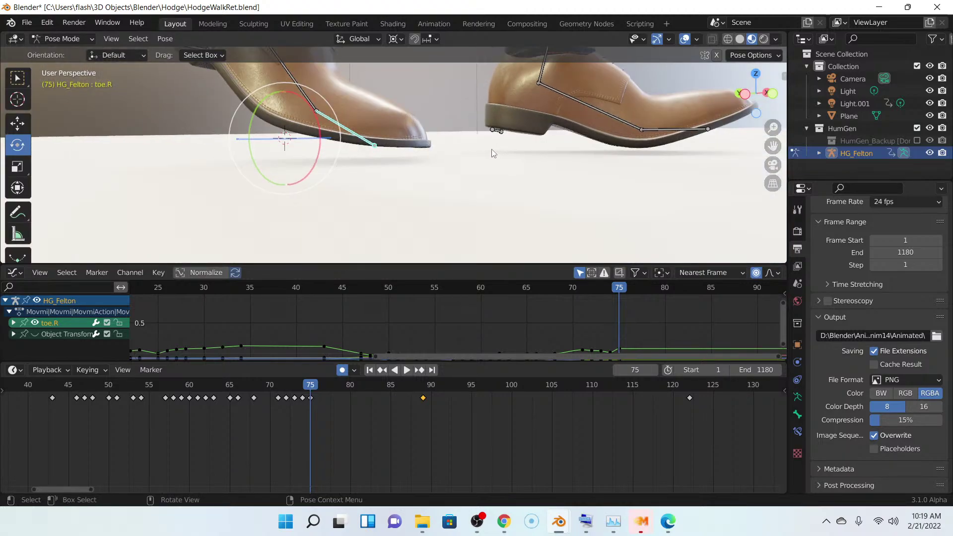
pyautogui.scroll(2, 492, 151)
pyautogui.moveTo(489, 151); pyautogui.dragTo(484, 151, button='middle')
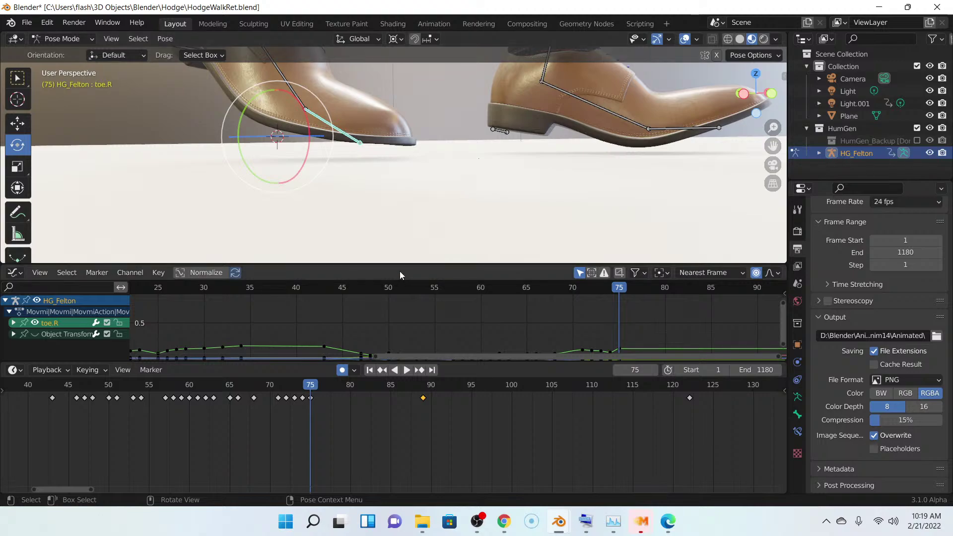
pyautogui.press('Left')
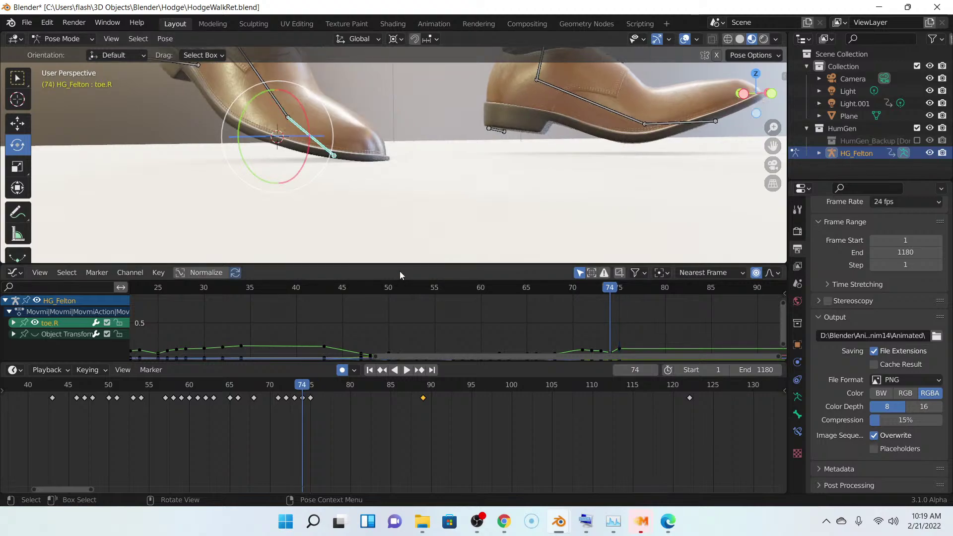
pyautogui.press('Right')
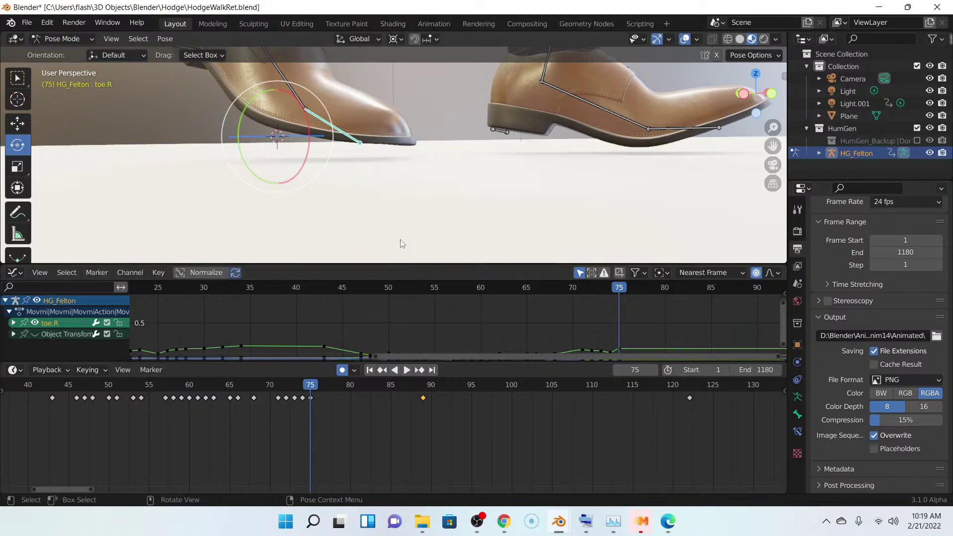
# - Take HG_Felton to Object Mode and lower it slightly along the global Z axis at frame 75, checking against frames 73 and 74
pyautogui.click(55, 34)
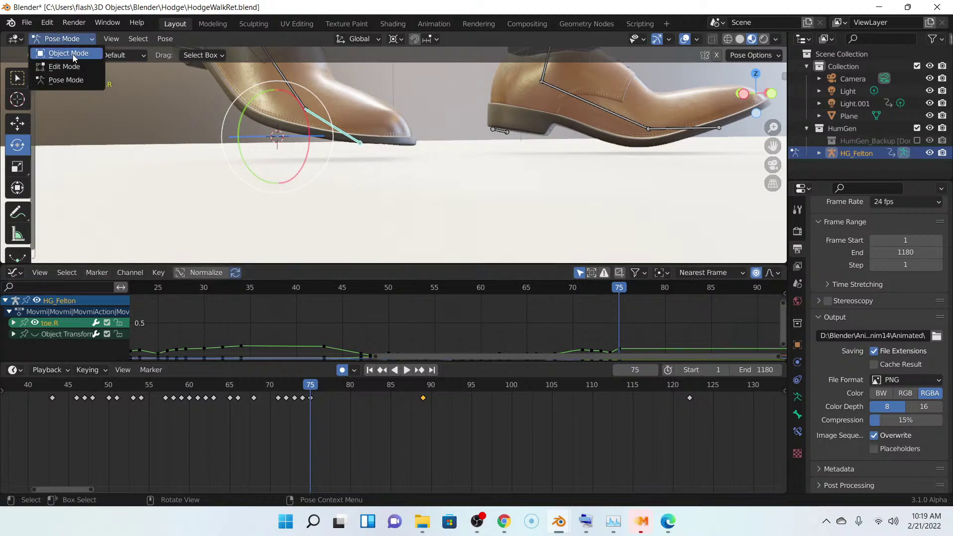
pyautogui.click(57, 45)
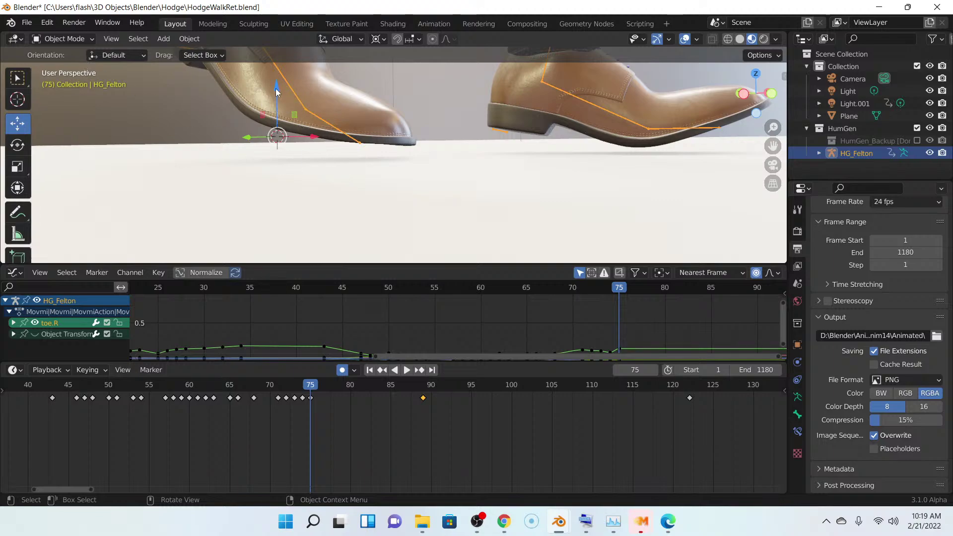
pyautogui.moveTo(276, 92); pyautogui.dragTo(318, 99)
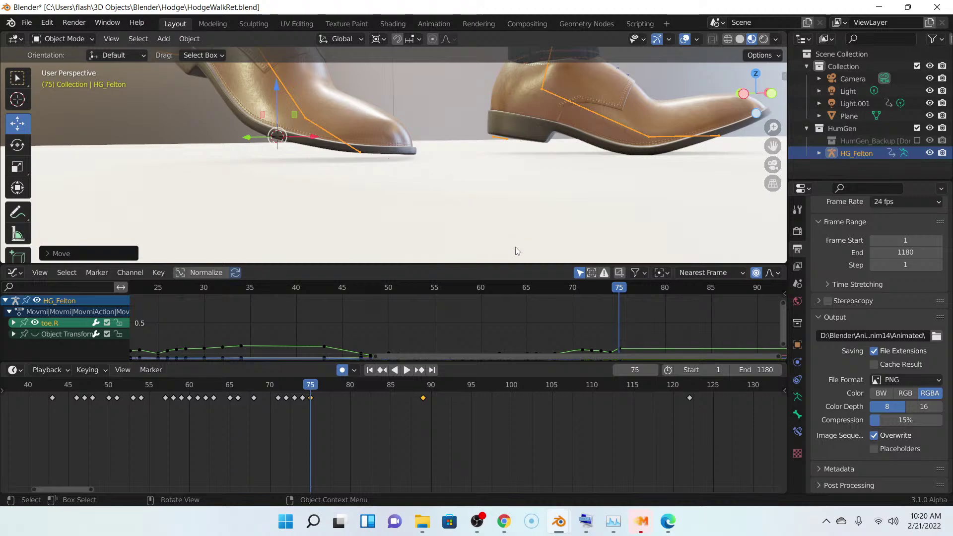
pyautogui.press('Left')
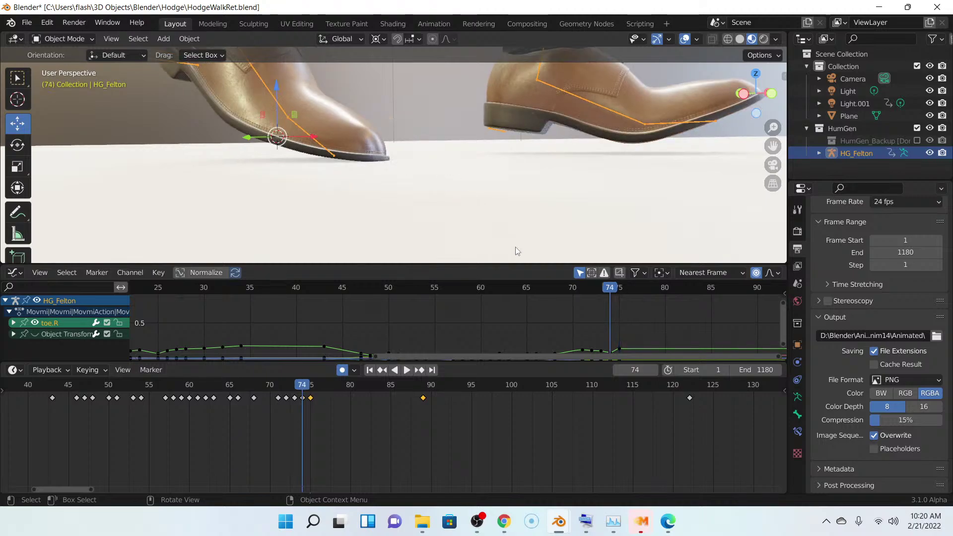
pyautogui.press('Left')
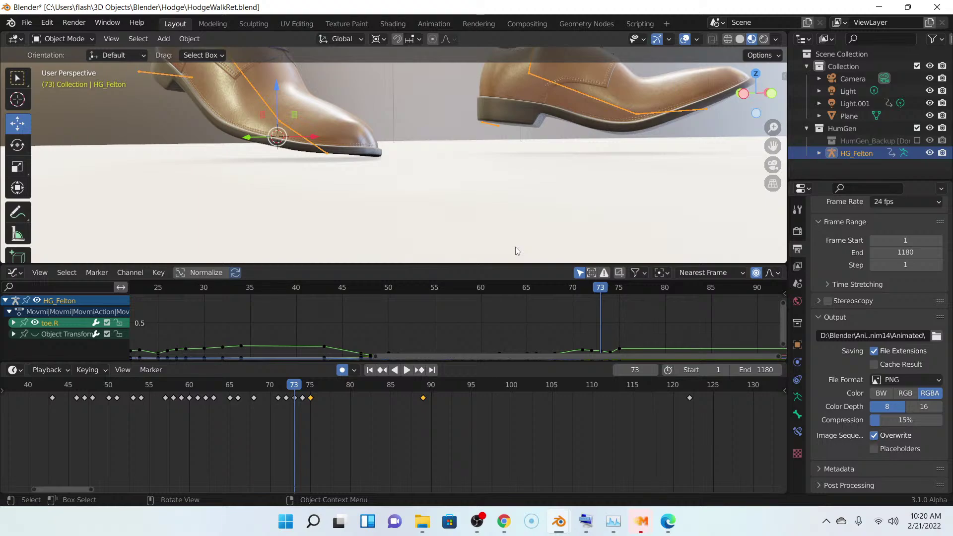
pyautogui.press('Right')
pyautogui.press('Right')
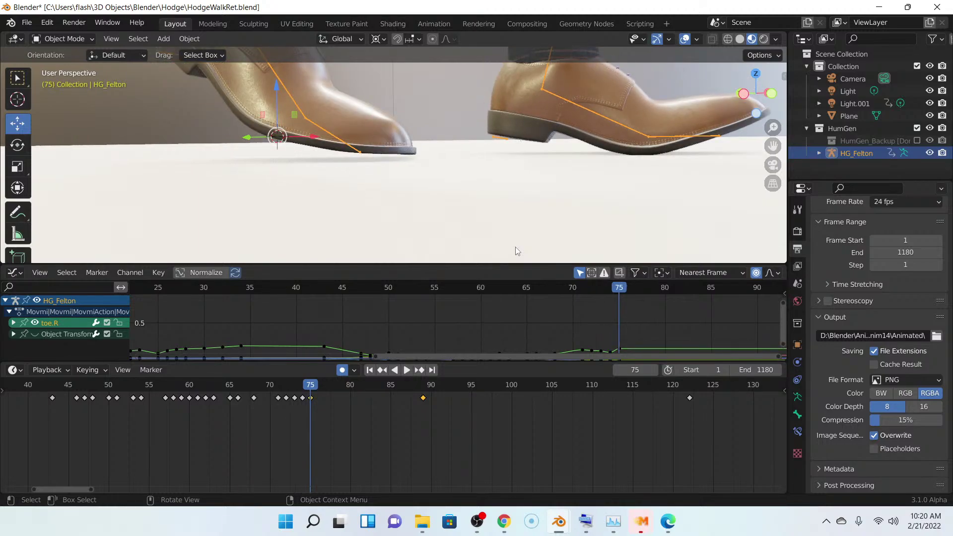
# - Advance to frame 76, put HG_Felton back in Pose Mode and rotate the foot.L bone slightly around the global X axis
pyautogui.press('Right')
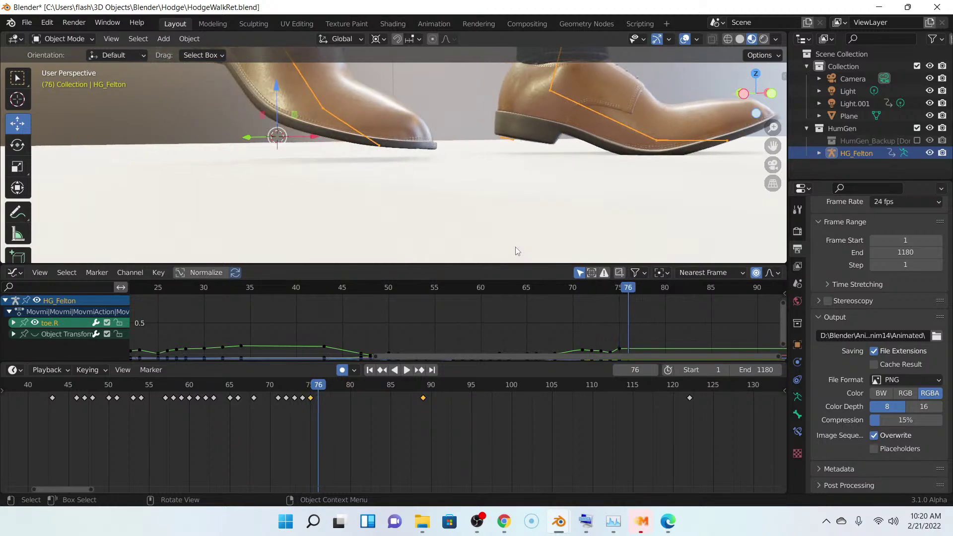
pyautogui.click(633, 127)
pyautogui.hotkey('ctrl', 'z')
pyautogui.click(65, 39)
pyautogui.click(65, 81)
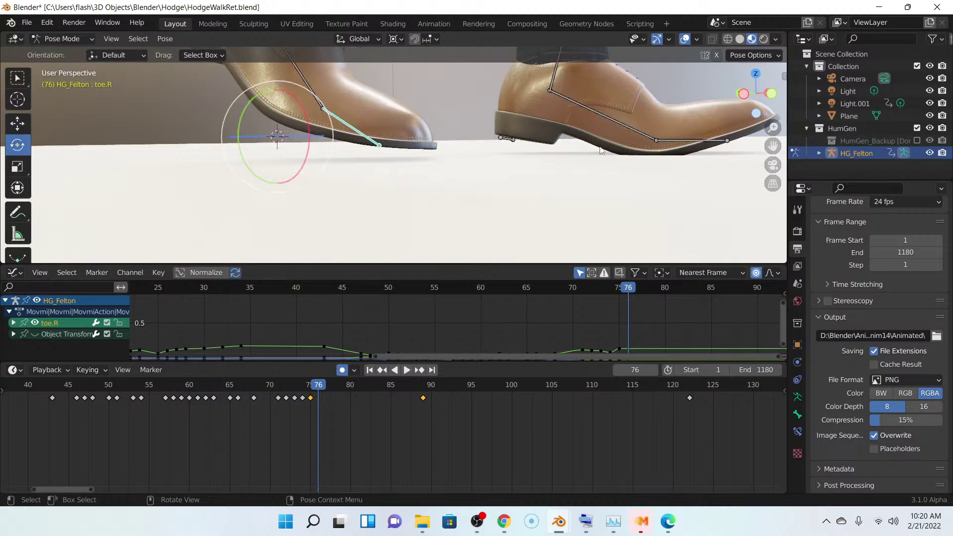
pyautogui.click(640, 131)
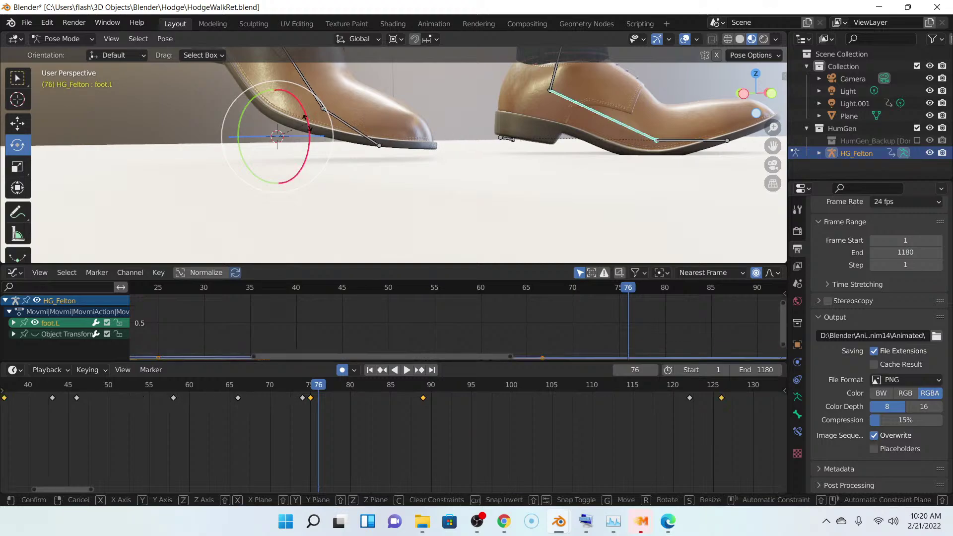
pyautogui.moveTo(308, 128); pyautogui.dragTo(322, 122)
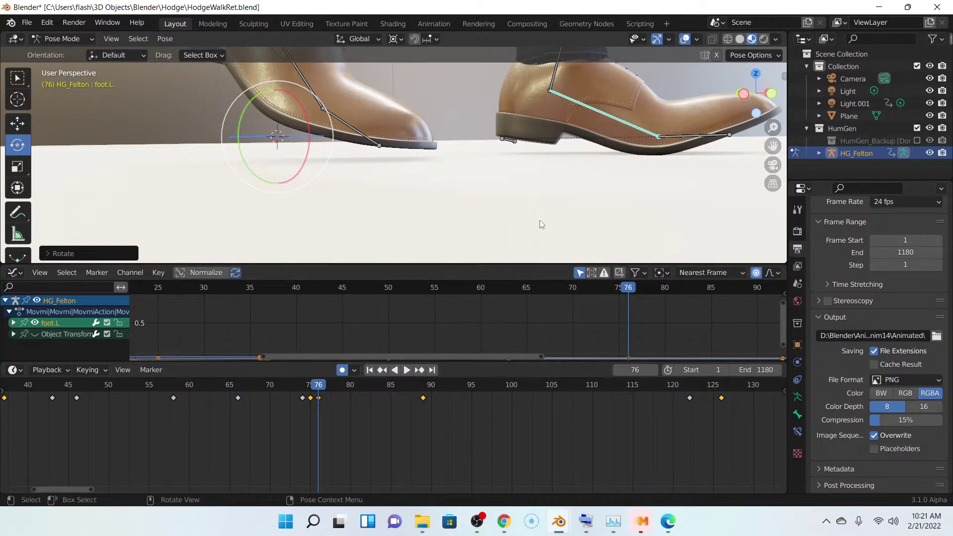
# - Advance to frame 77, enlarge the 3D viewport around the left shoe and snap the 3D cursor to the selected foot.L bone
pyautogui.press('Right')
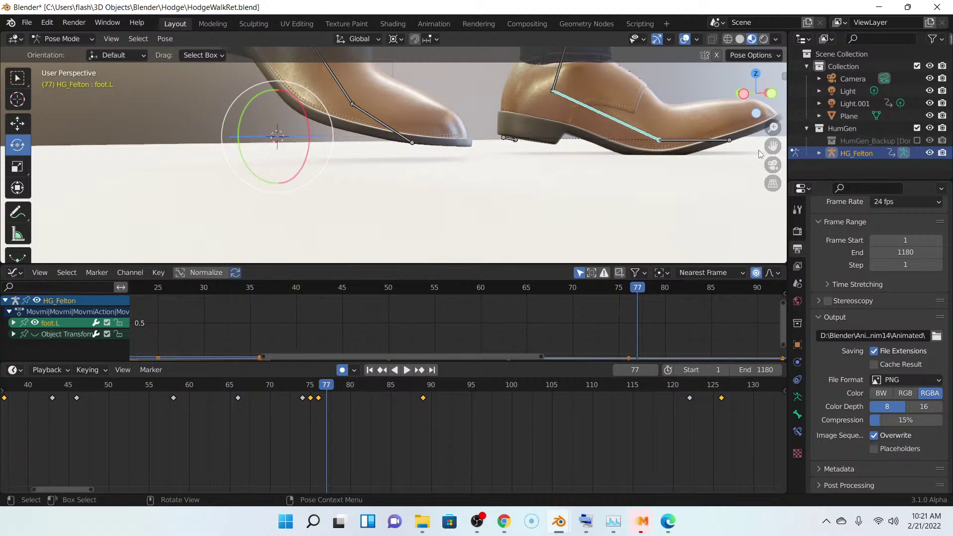
pyautogui.moveTo(768, 147); pyautogui.dragTo(613, 187)
pyautogui.scroll(4, 611, 197)
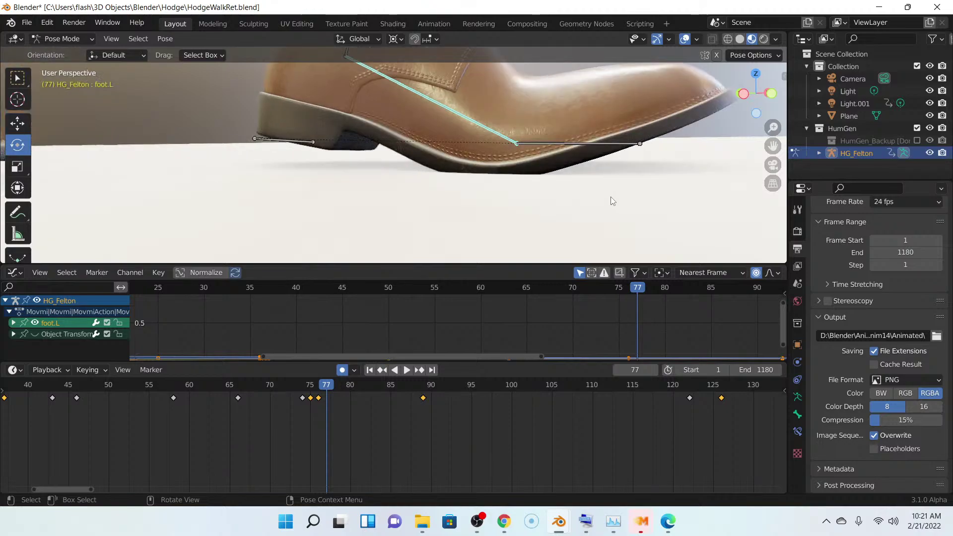
pyautogui.moveTo(546, 263); pyautogui.dragTo(545, 304)
pyautogui.moveTo(554, 360); pyautogui.dragTo(553, 396)
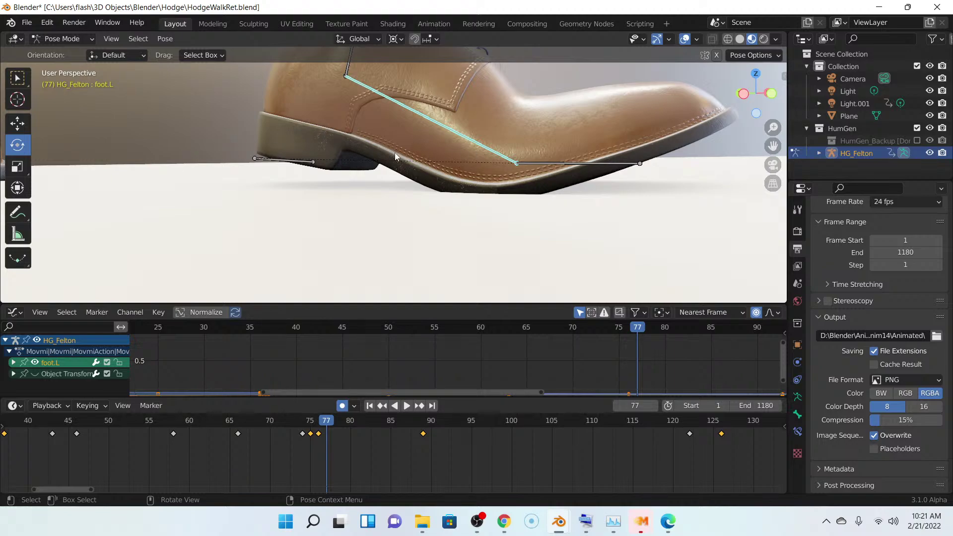
pyautogui.hotkey('shift', 's')
pyautogui.click(413, 222)
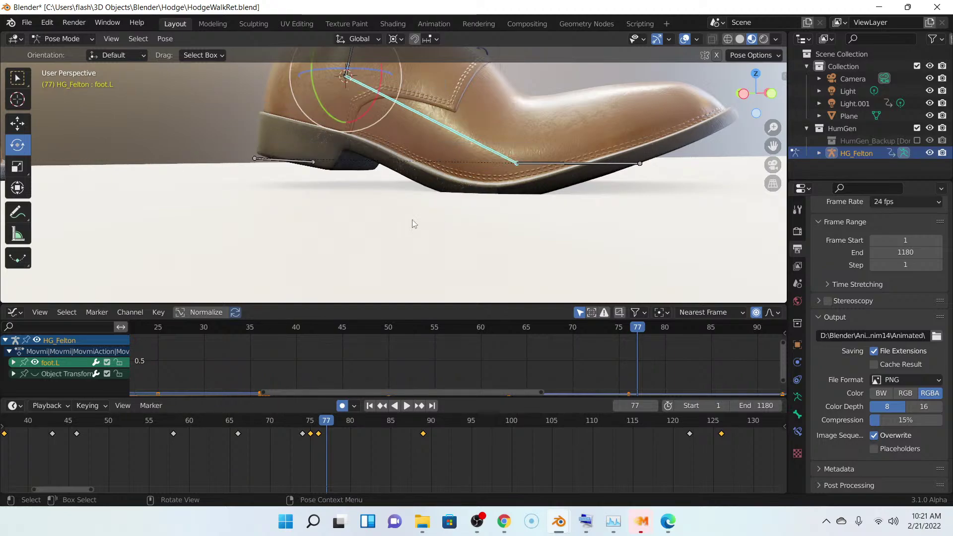
# - Rotate the foot.L bone about -1.58° around the global X axis at frame 77
pyautogui.moveTo(380, 88); pyautogui.dragTo(380, 84)
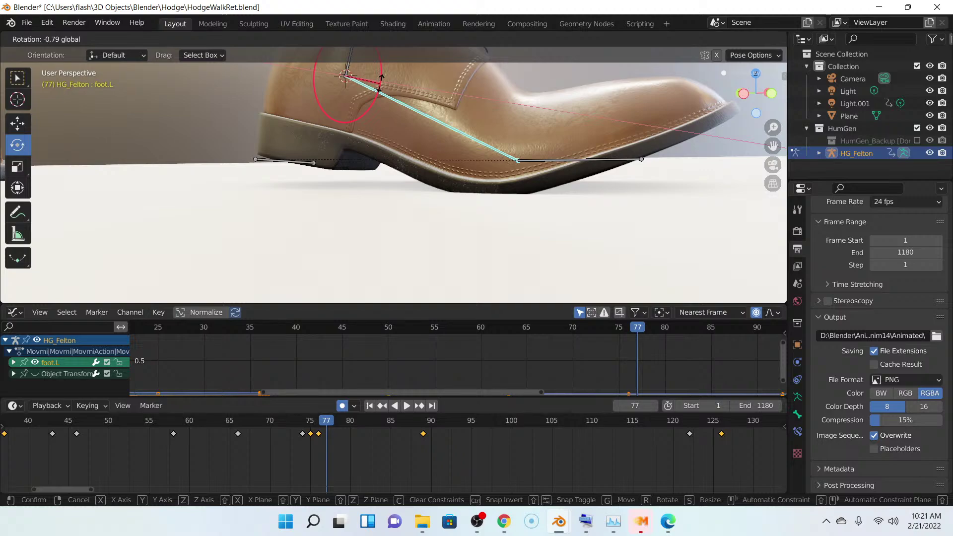
pyautogui.moveTo(380, 83); pyautogui.dragTo(380, 85)
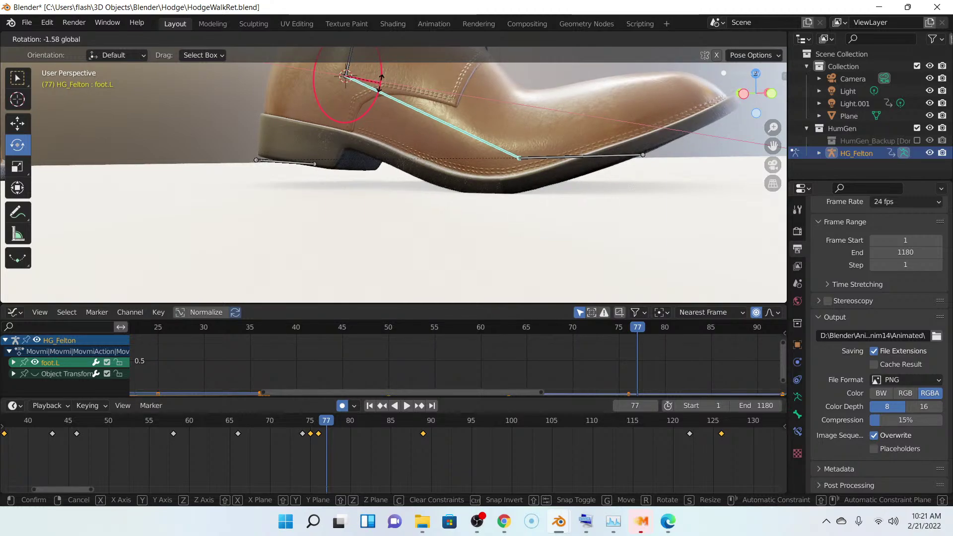
pyautogui.click(380, 85)
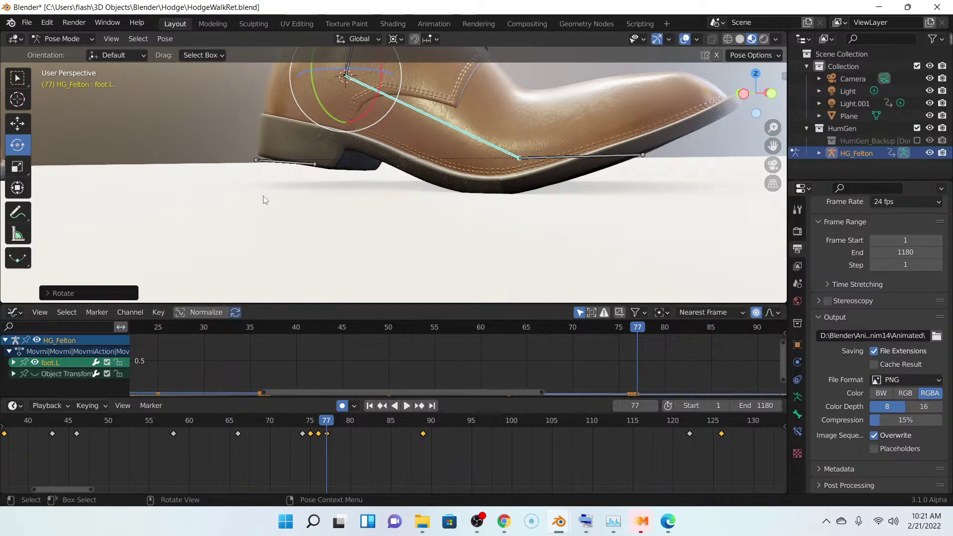
# - Rotate the foot.L bone slightly around the global X axis at frame 78 and again at frame 79
pyautogui.press('Right')
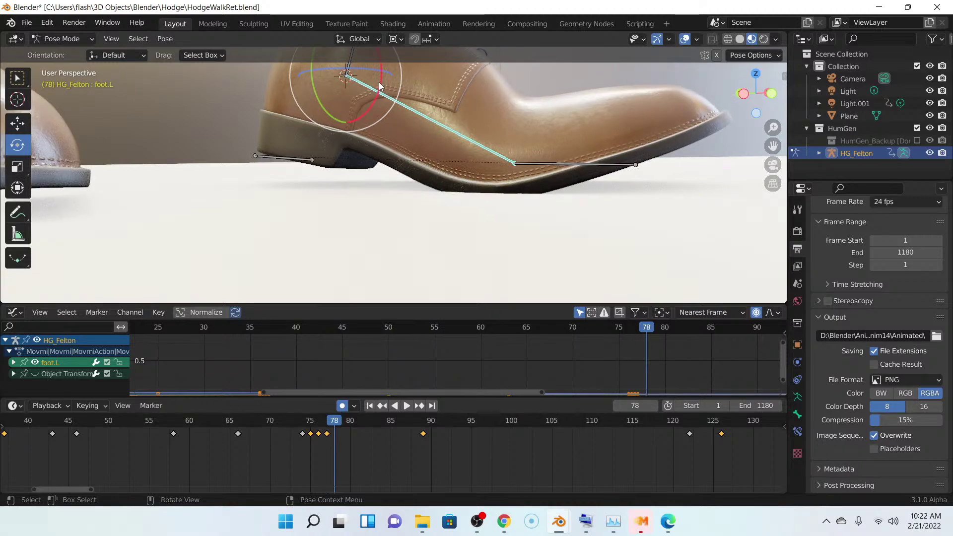
pyautogui.moveTo(383, 82); pyautogui.dragTo(383, 80)
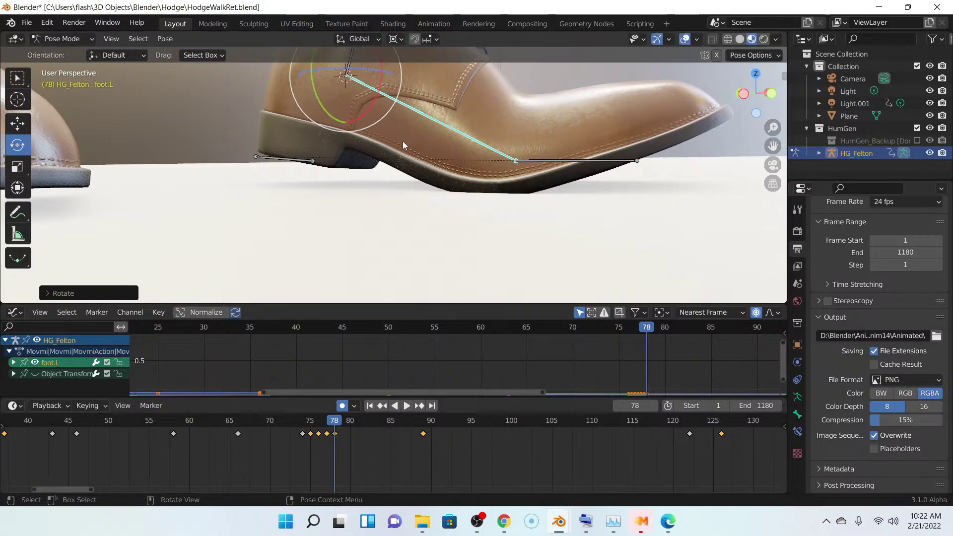
pyautogui.press('Right')
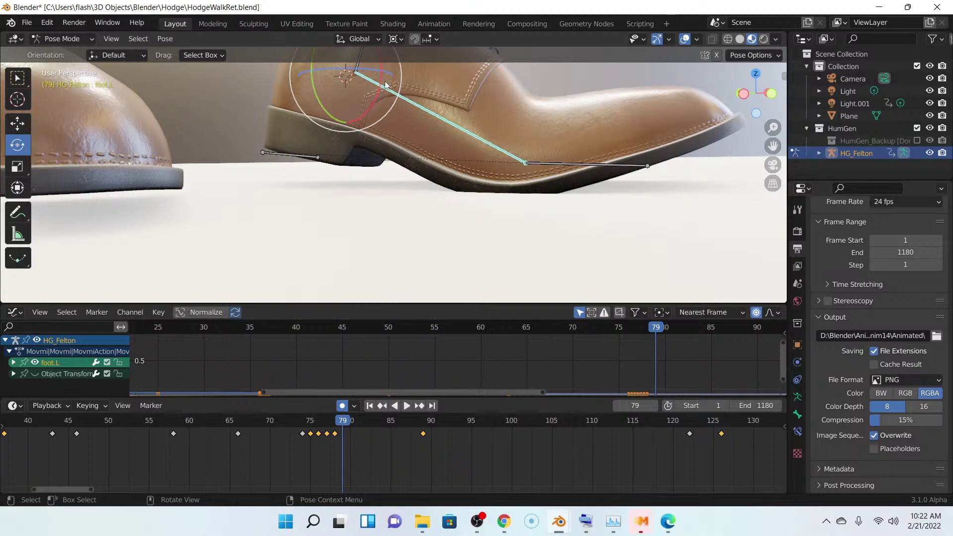
pyautogui.moveTo(381, 81); pyautogui.dragTo(381, 77)
# - Step through the walk from frame 80 to frame 97 and examine both shoes' floor contact from the side and front
pyautogui.press('Right')
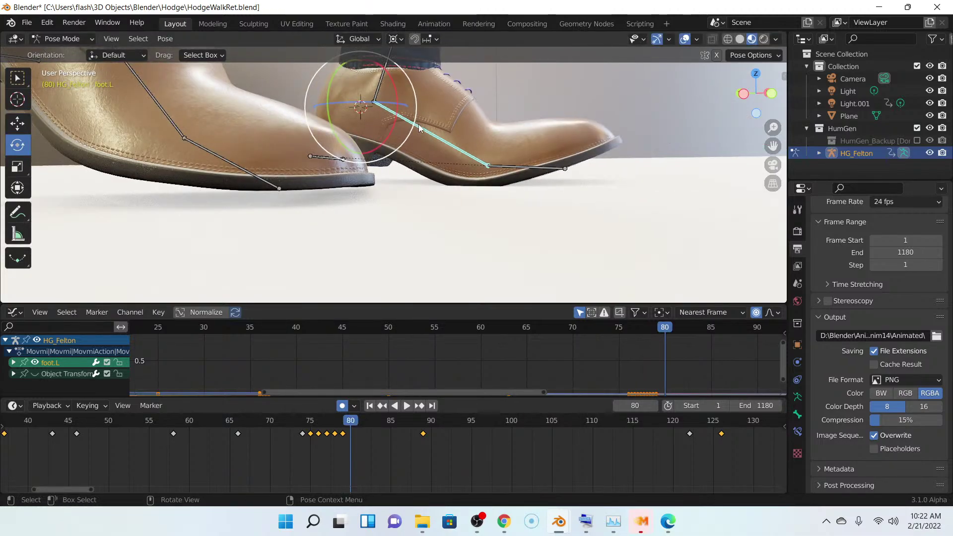
pyautogui.press('Right')
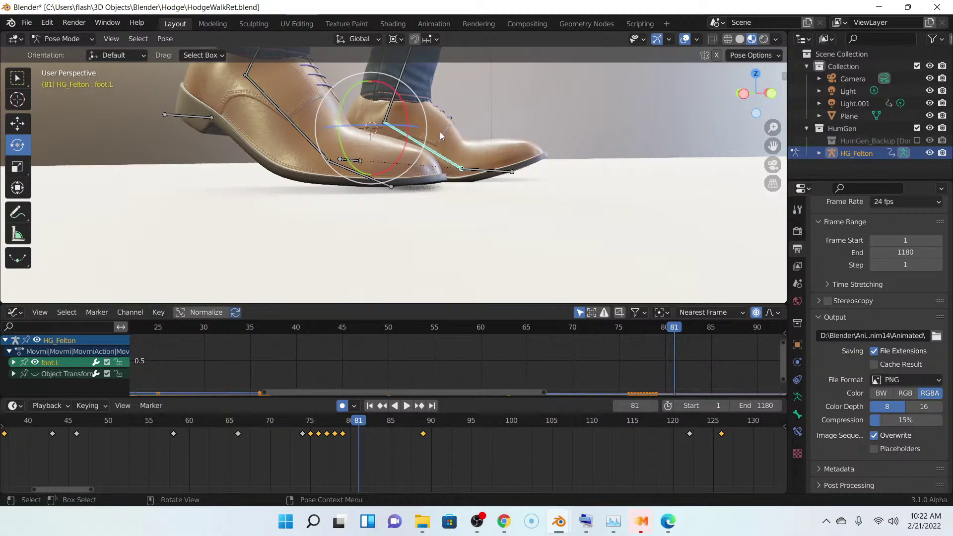
pyautogui.press('Right')
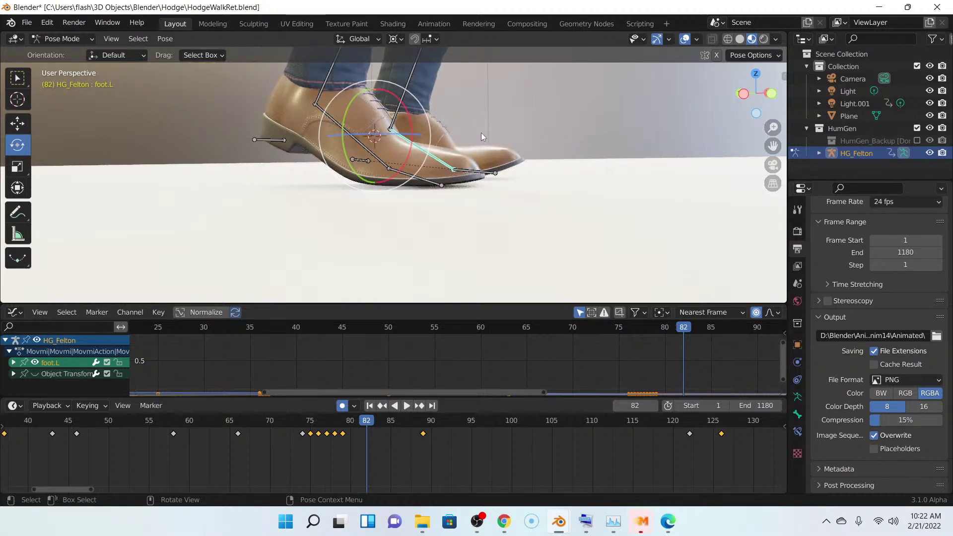
pyautogui.press('Right')
pyautogui.moveTo(499, 139); pyautogui.dragTo(431, 144, button='middle')
pyautogui.press('Right')
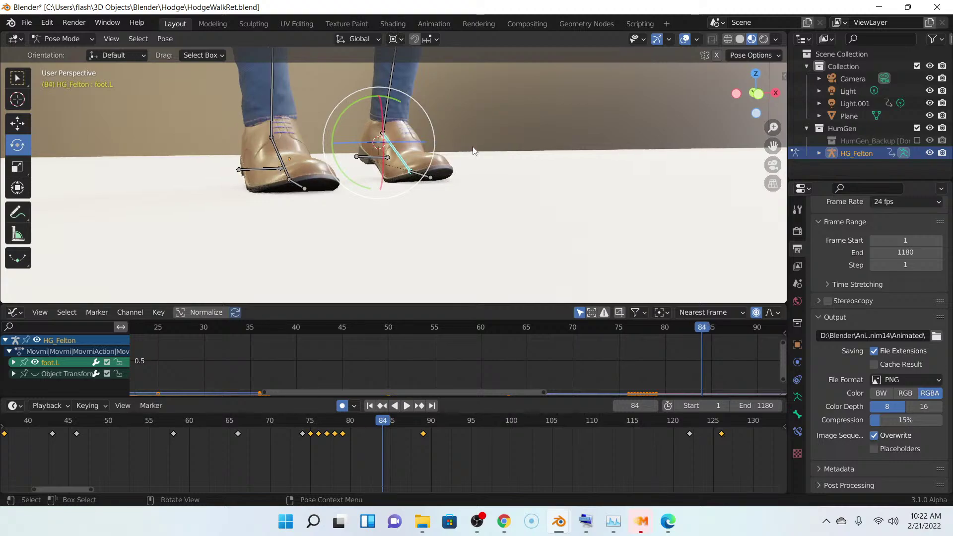
pyautogui.scroll(-6, 482, 154)
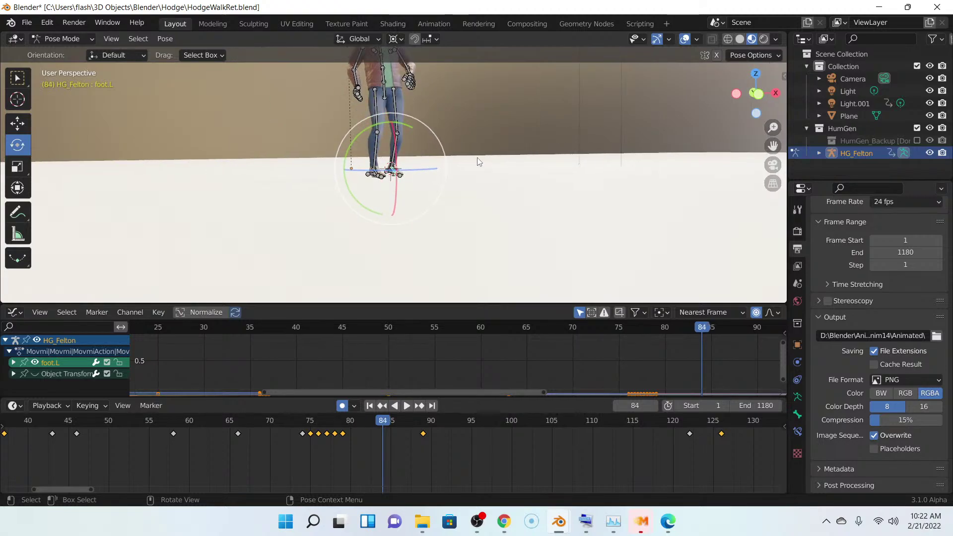
pyautogui.scroll(8, 479, 166)
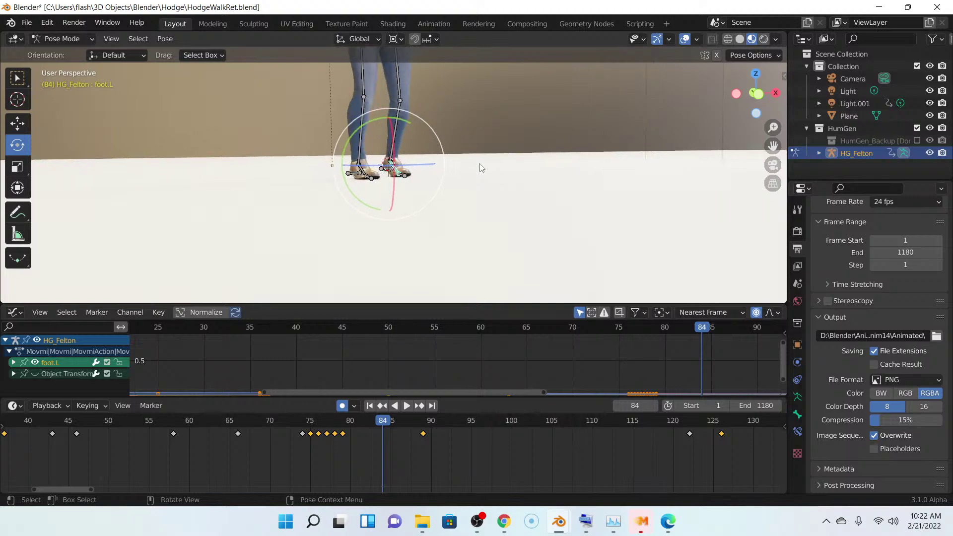
pyautogui.scroll(1, 480, 167)
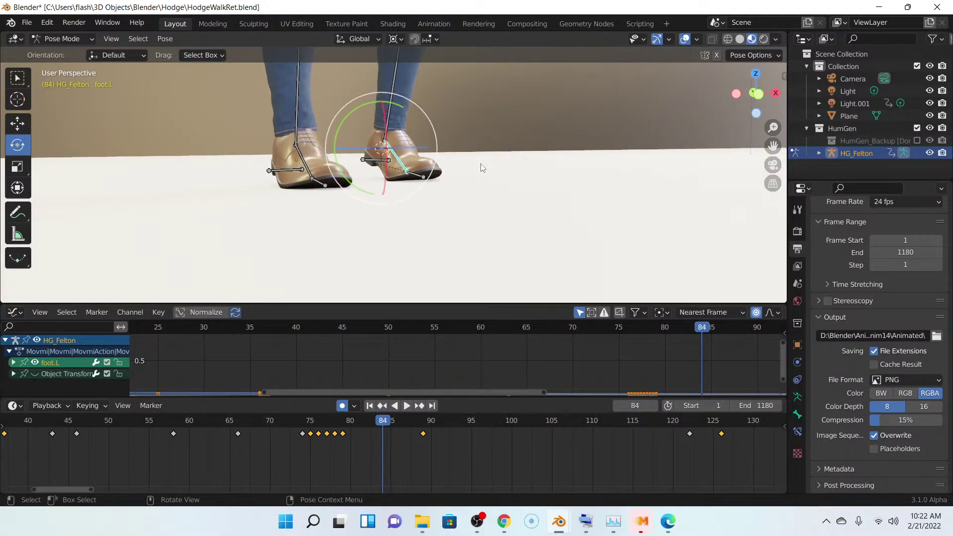
pyautogui.press('Right')
pyautogui.moveTo(476, 163); pyautogui.dragTo(529, 172, button='middle')
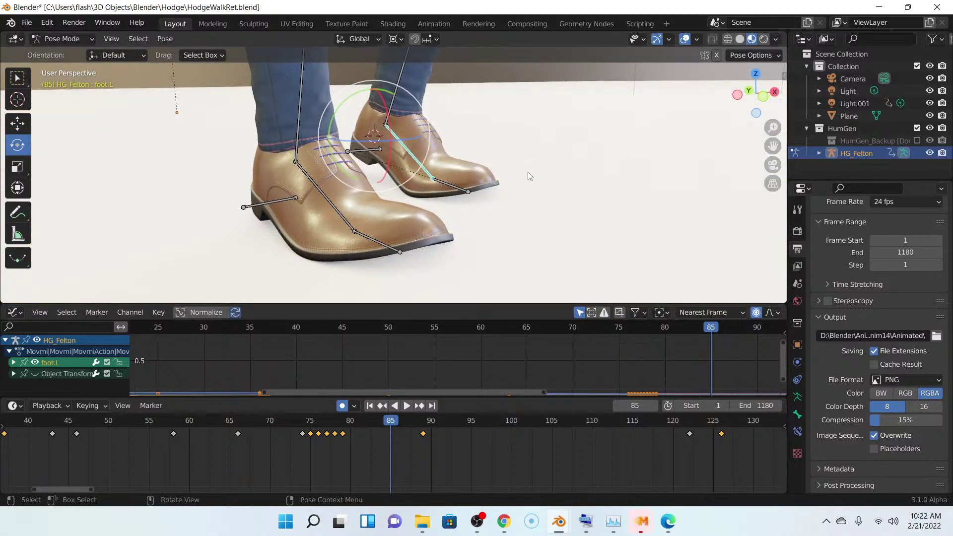
pyautogui.press('Right')
pyautogui.press('Right')
pyautogui.press('Right')
pyautogui.press('Right')
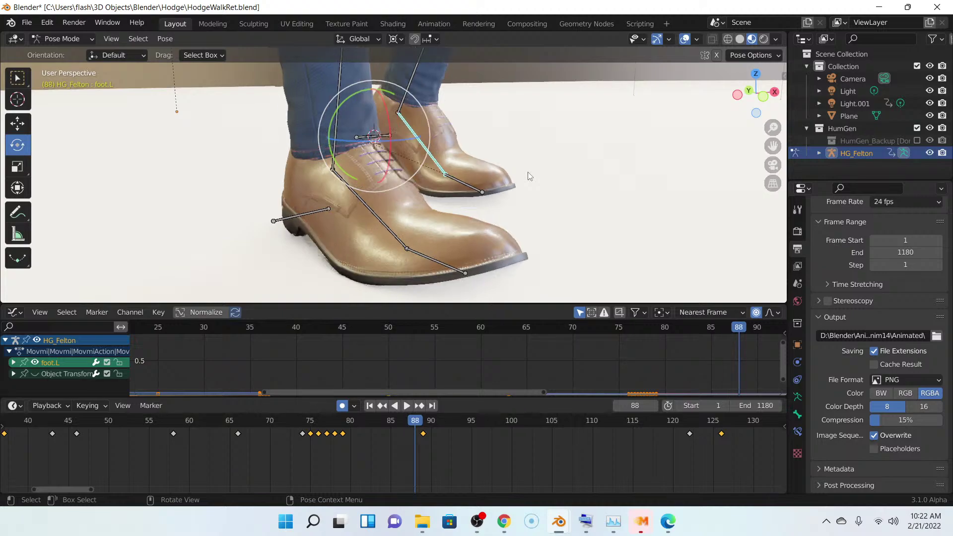
pyautogui.press('Right')
pyautogui.press('Right')
pyautogui.press('Right')
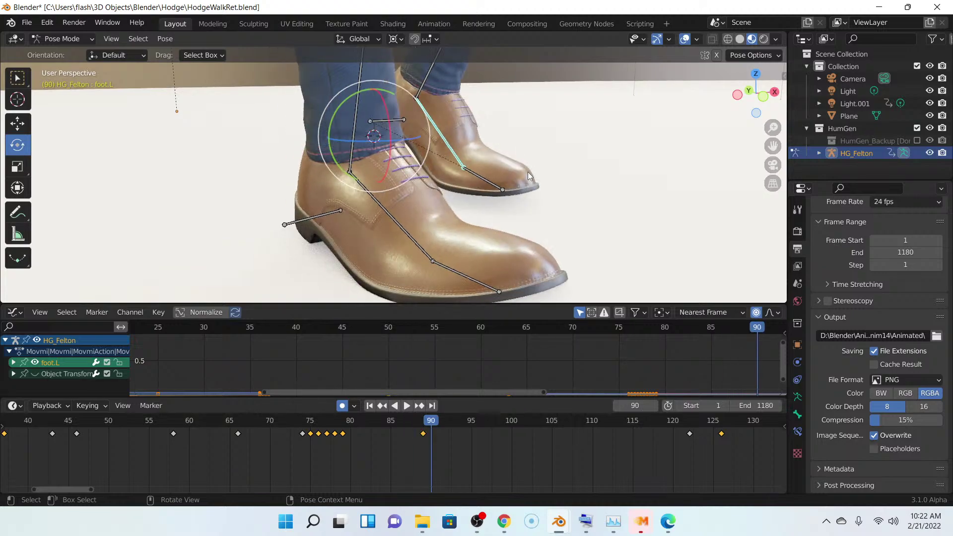
pyautogui.press('Right')
pyautogui.press('Right')
pyautogui.press('Right')
pyautogui.press('Right')
pyautogui.press('Right')
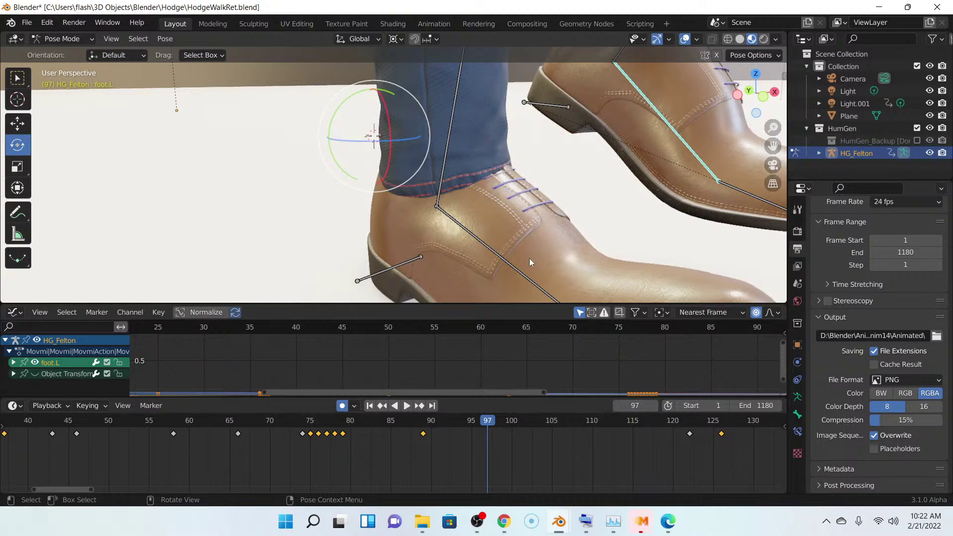
# - Fit the full range of foot.L animation curves in the Graph Editor and shrink that editor to enlarge the 3D viewport
pyautogui.press('Home')
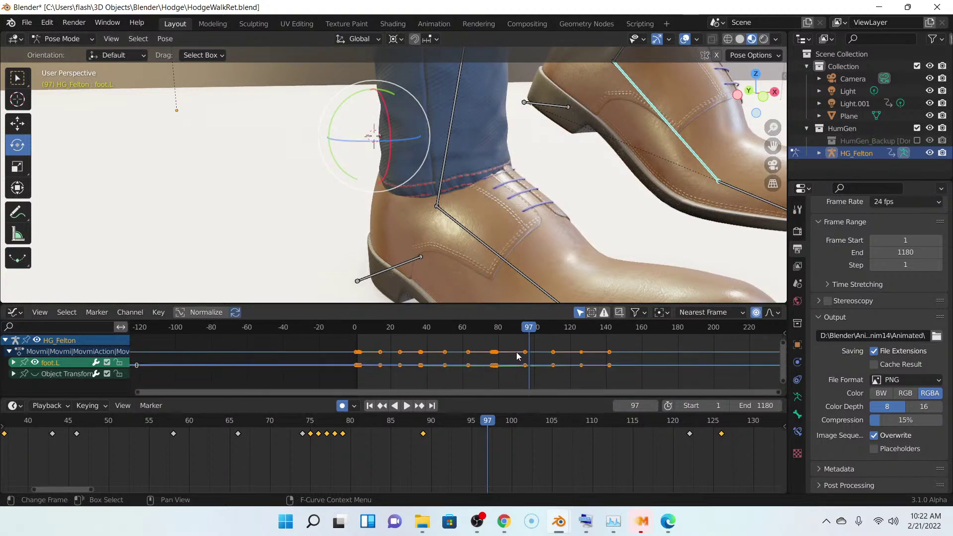
pyautogui.moveTo(561, 305)
pyautogui.mouseDown()
pyautogui.moveTo(552, 196)
pyautogui.moveTo(559, 310)
pyautogui.mouseUp()
pyautogui.press('Home')
pyautogui.scroll(-3, 549, 301)
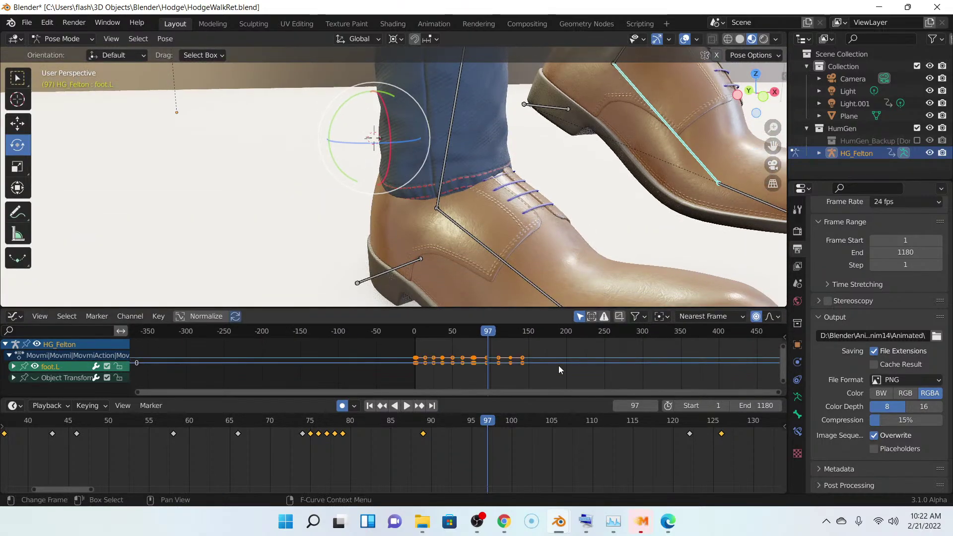
pyautogui.moveTo(559, 399); pyautogui.dragTo(559, 437)
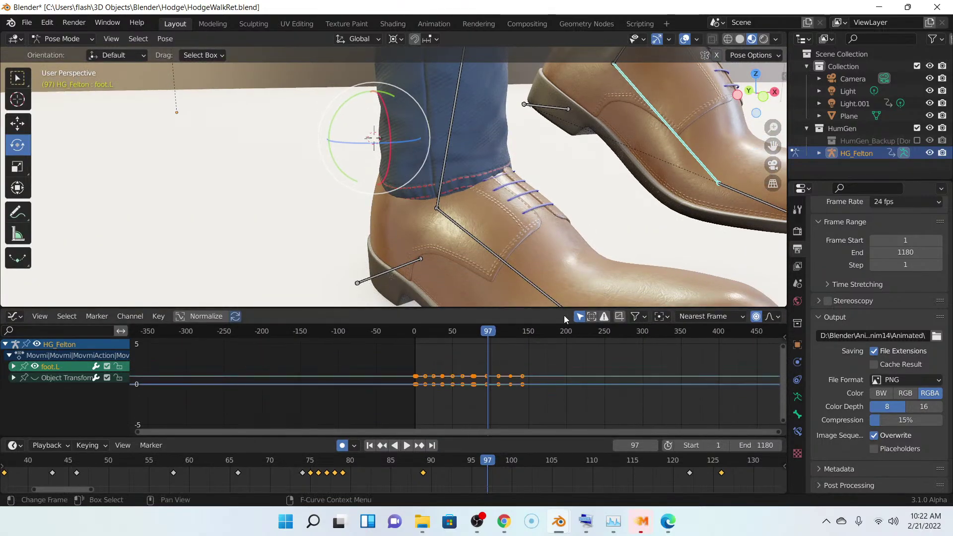
pyautogui.moveTo(562, 310); pyautogui.dragTo(550, 385)
pyautogui.scroll(-5, 564, 288)
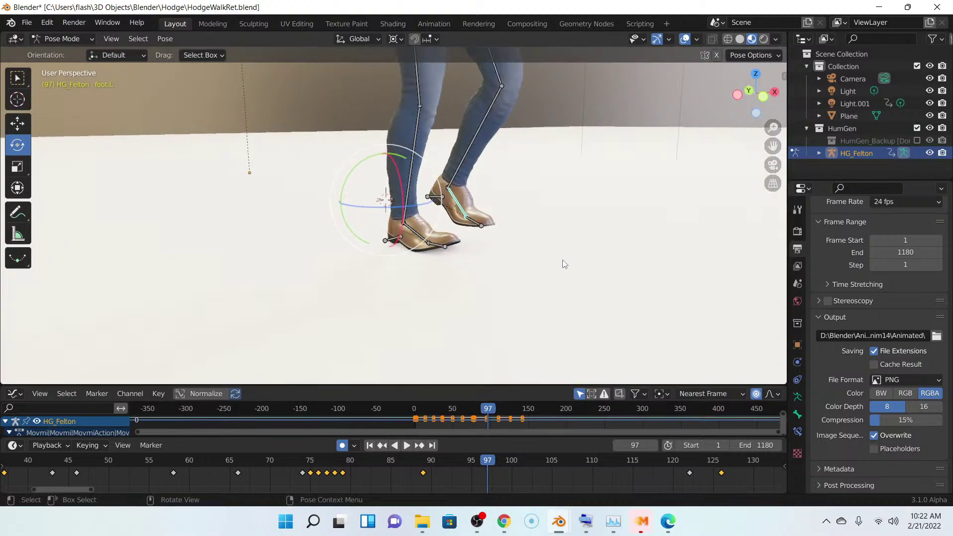
# - View the legs from the opposite side, return to frame 61 and play the walk to examine both shoes' floor contact
pyautogui.moveTo(562, 260); pyautogui.dragTo(328, 235, button='middle')
pyautogui.scroll(3, 374, 250)
pyautogui.moveTo(341, 283); pyautogui.dragTo(380, 313, button='middle')
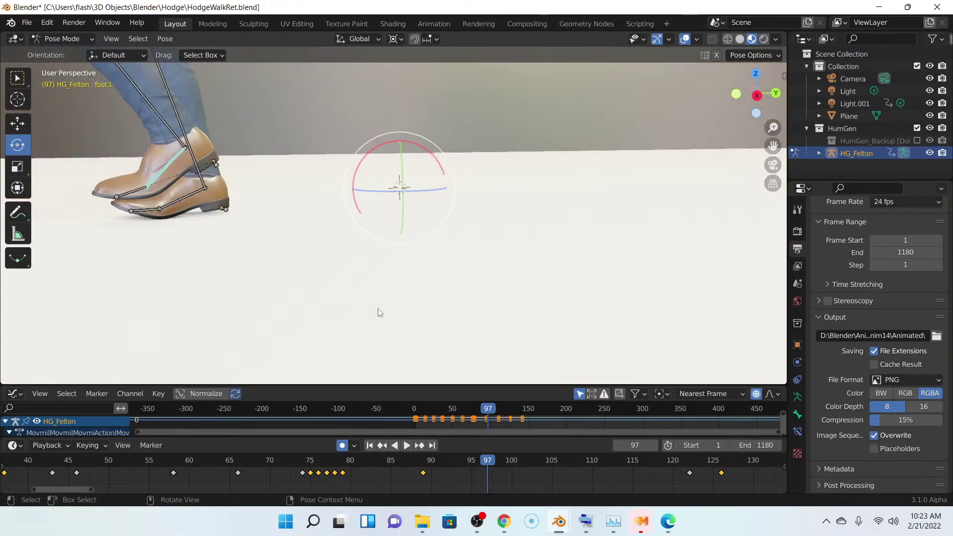
pyautogui.press('space')
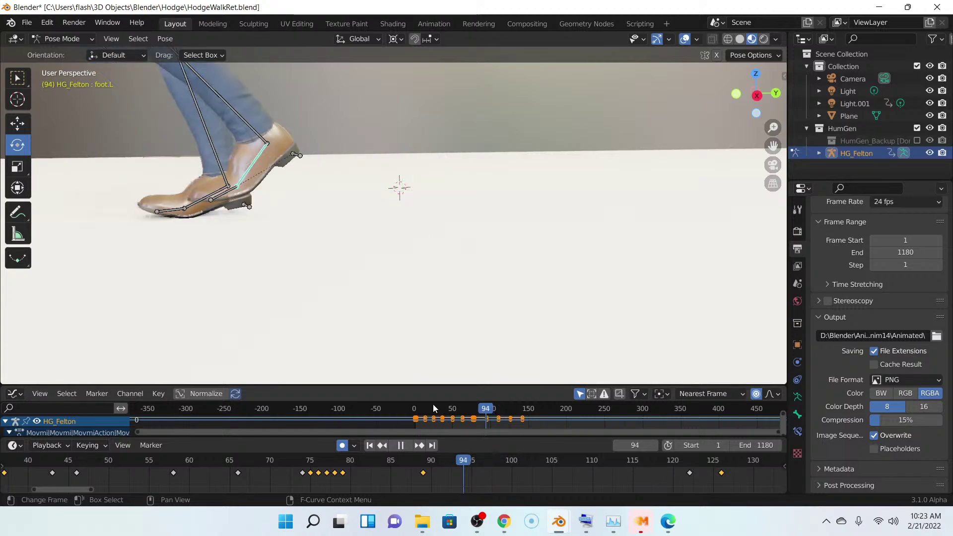
pyautogui.hotkey('shift', 'Left')
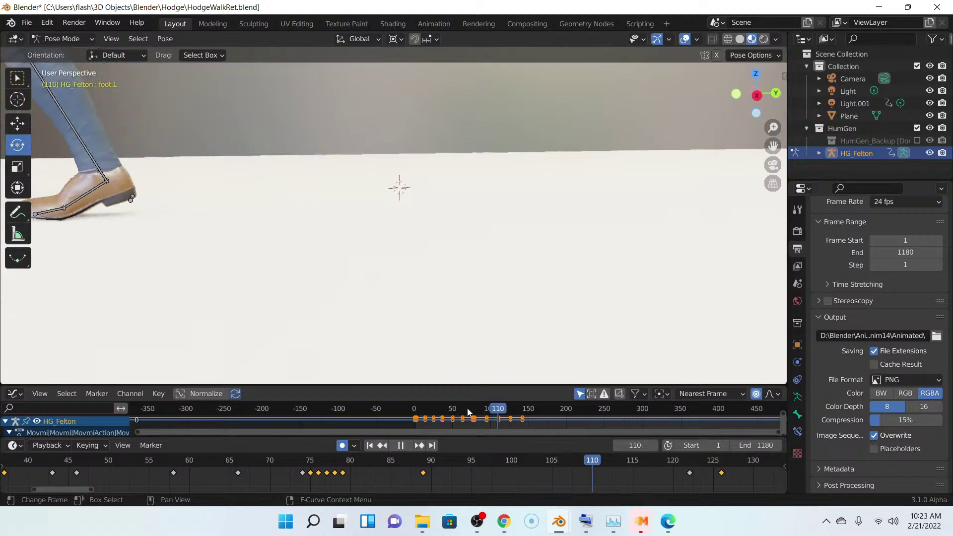
pyautogui.click(462, 412)
pyautogui.click(461, 411)
pyautogui.press('space')
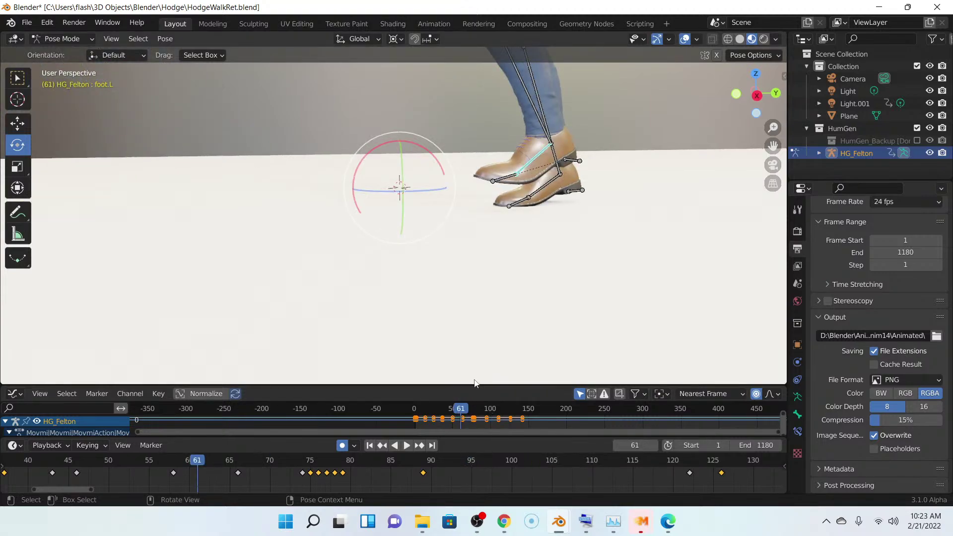
pyautogui.click(406, 446)
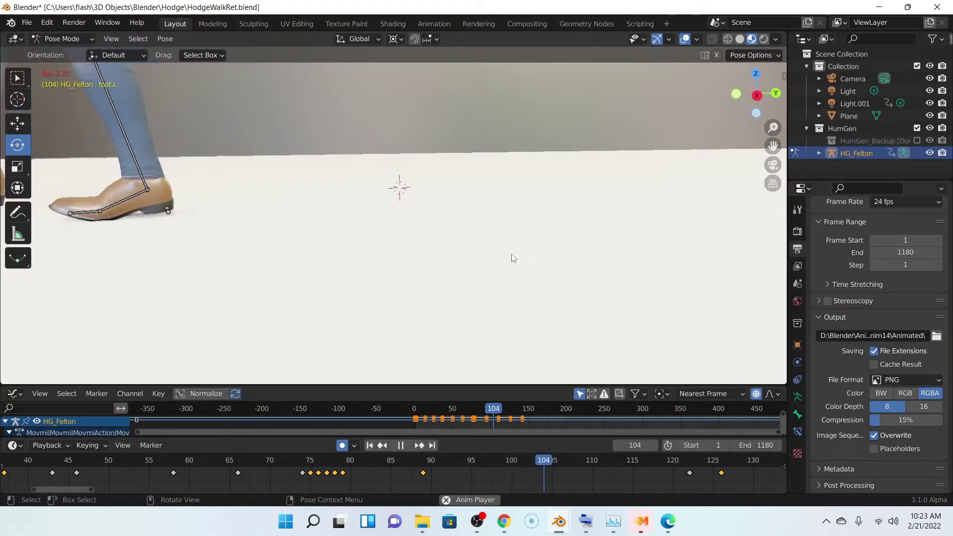
pyautogui.click(400, 445)
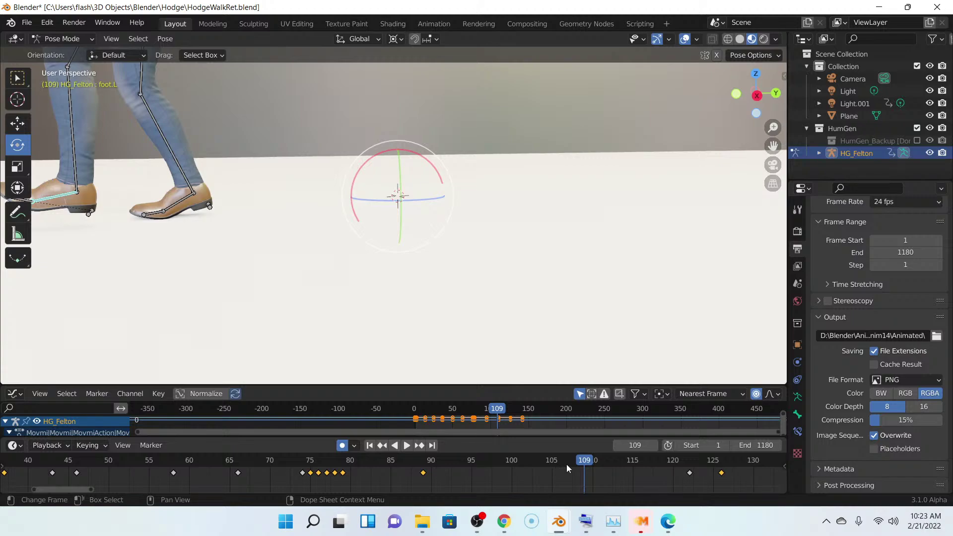
# - Play and scrub the walk between frames 81 and 87 and examine how both feet are planted from the side
pyautogui.hotkey('shift', 'ctrl', 'space')
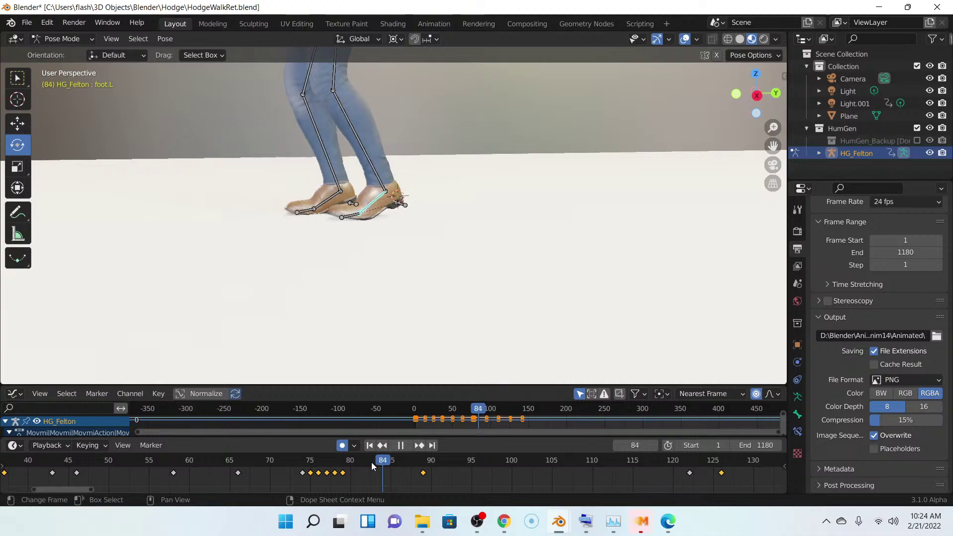
pyautogui.press('space')
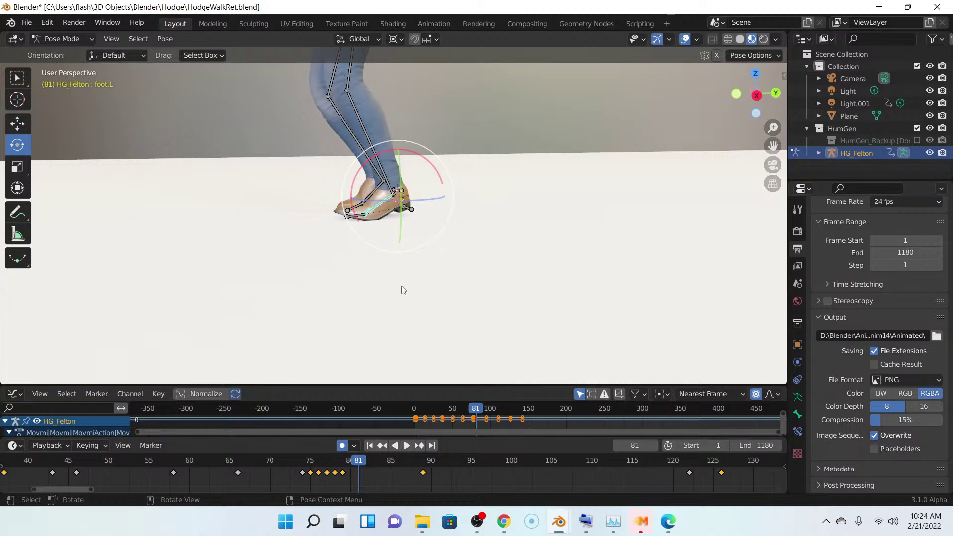
pyautogui.press('space')
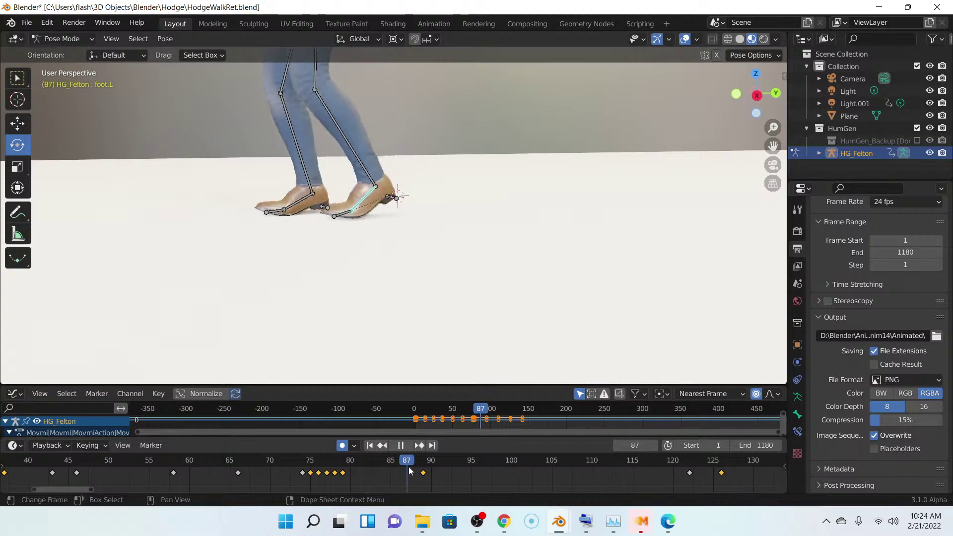
pyautogui.press('space')
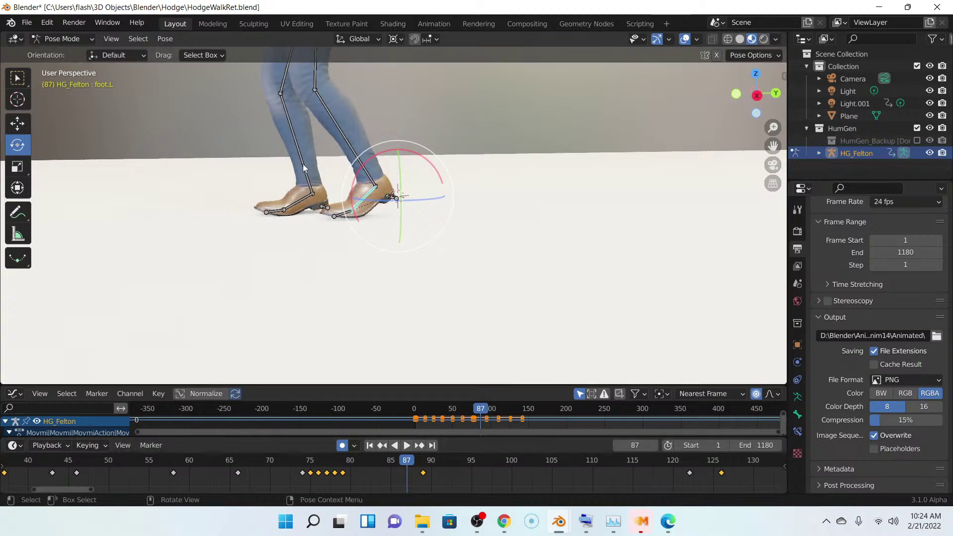
# - Select the shin.R bone, enlarge the Graph Editor and frame its Z Quaternion Rotation curve closely
pyautogui.click(305, 166)
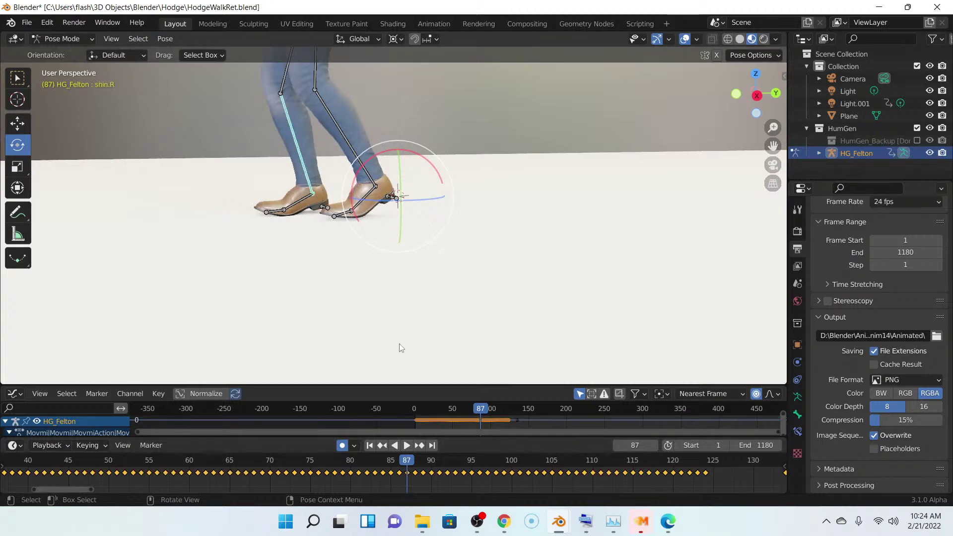
pyautogui.press('space')
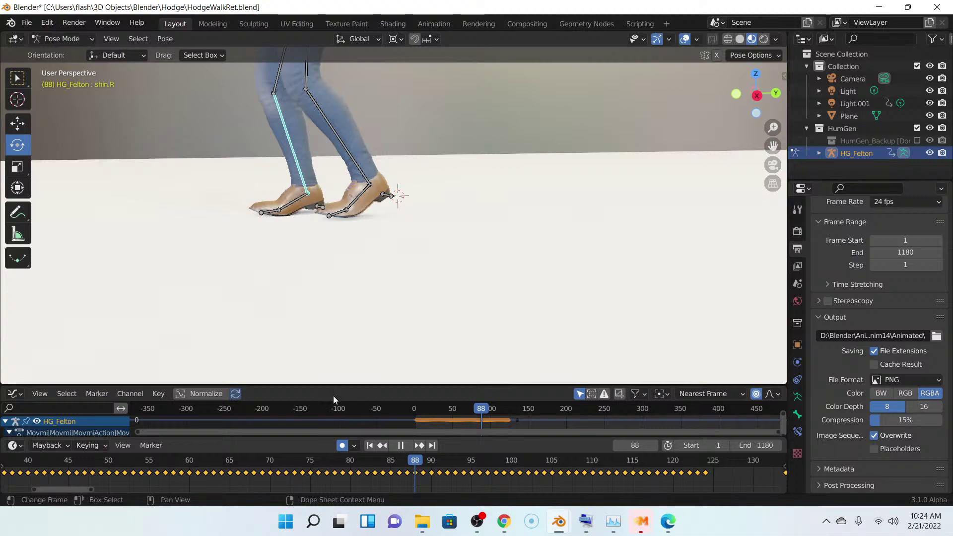
pyautogui.press('space')
pyautogui.hotkey('ctrl', 'Tab')
pyautogui.moveTo(374, 387); pyautogui.dragTo(374, 195)
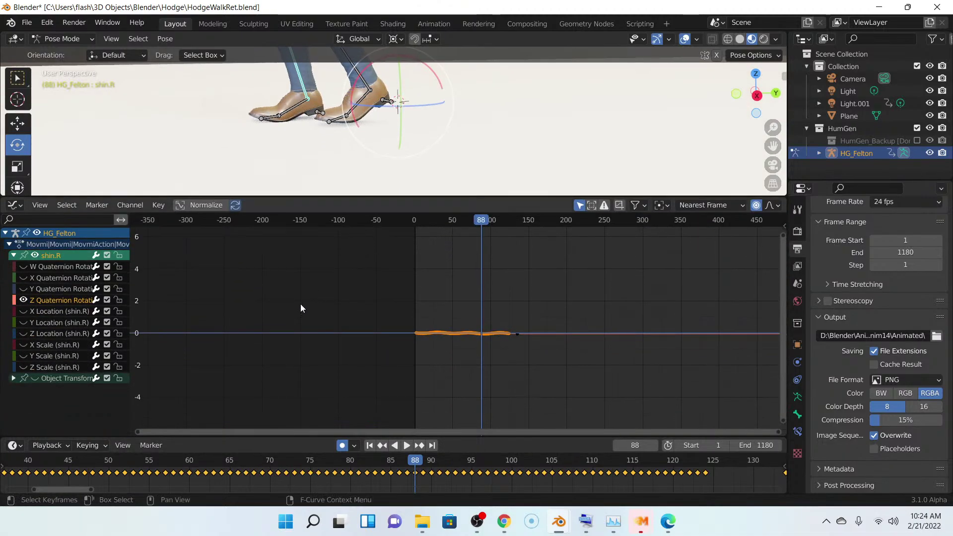
pyautogui.press('Home')
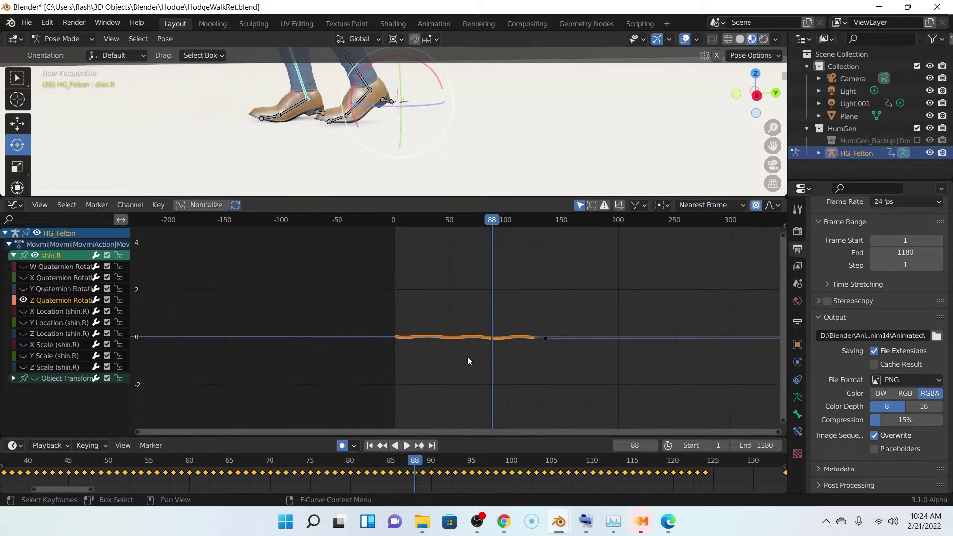
pyautogui.scroll(-1, 441, 368)
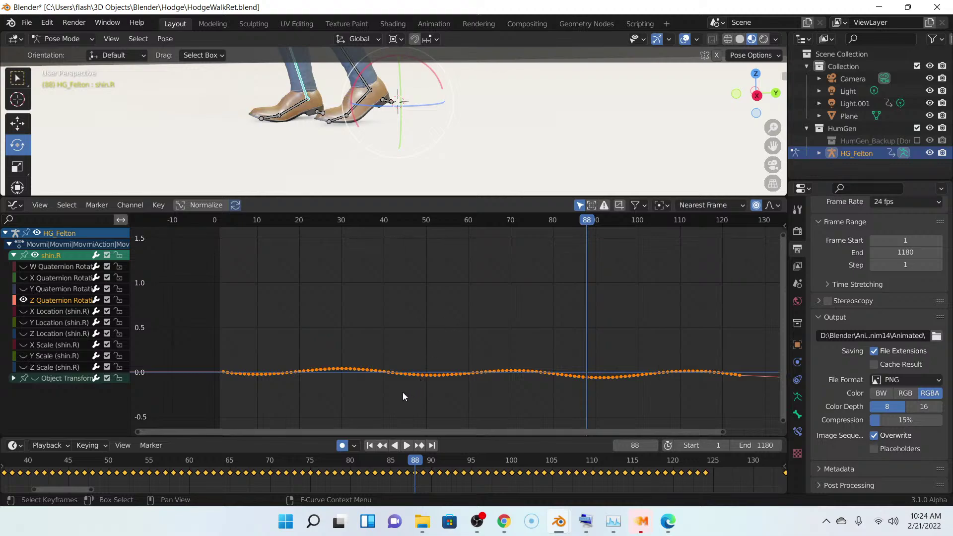
# - Try to raise the single Z Quaternion Rotation keyframe of shin.R near frame 30 by about 0.022, and undo that move
pyautogui.moveTo(399, 391); pyautogui.dragTo(312, 353)
pyautogui.click(345, 369)
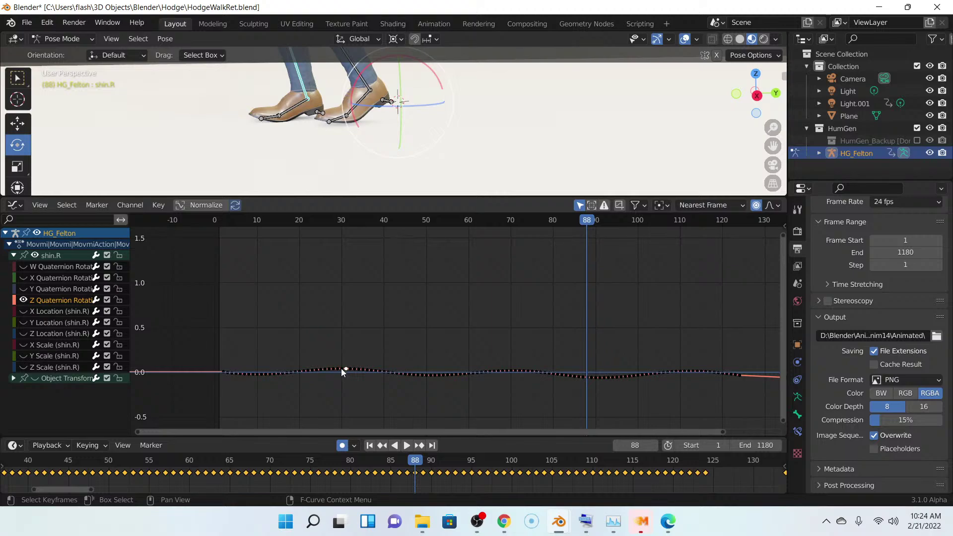
pyautogui.keyDown('ctrl'); pyautogui.moveTo(344, 369); pyautogui.dragTo(414, 375, button='middle'); pyautogui.keyUp('ctrl')
pyautogui.click(379, 383)
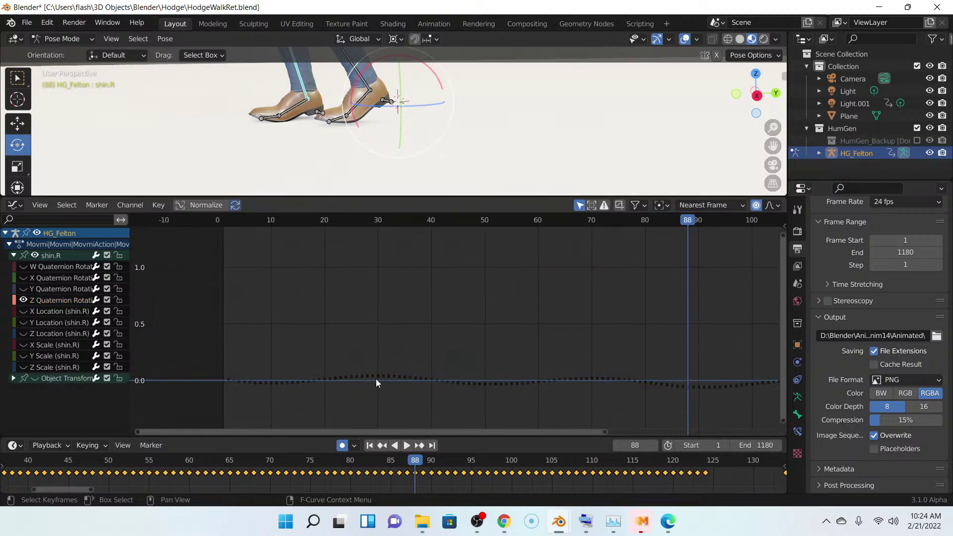
pyautogui.click(379, 378)
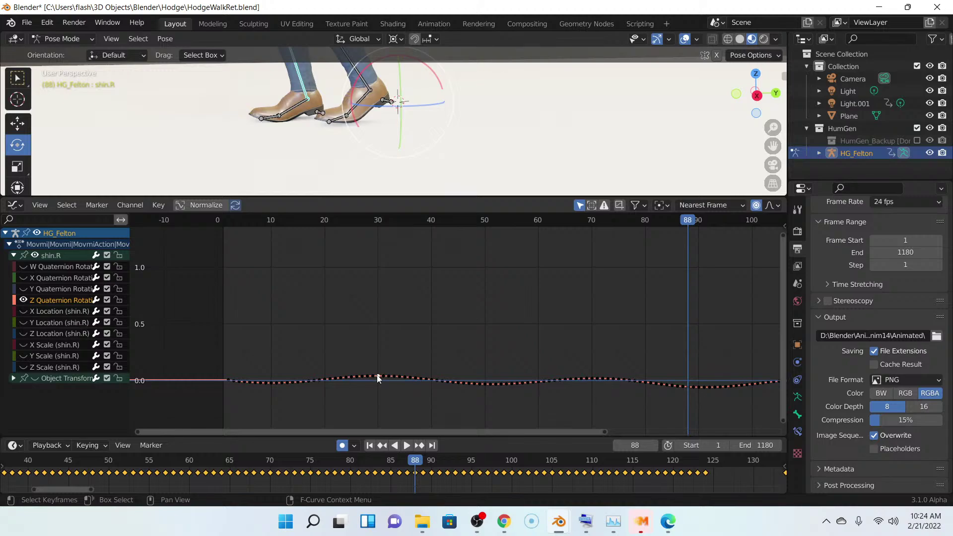
pyautogui.moveTo(378, 376); pyautogui.dragTo(380, 365, button='middle')
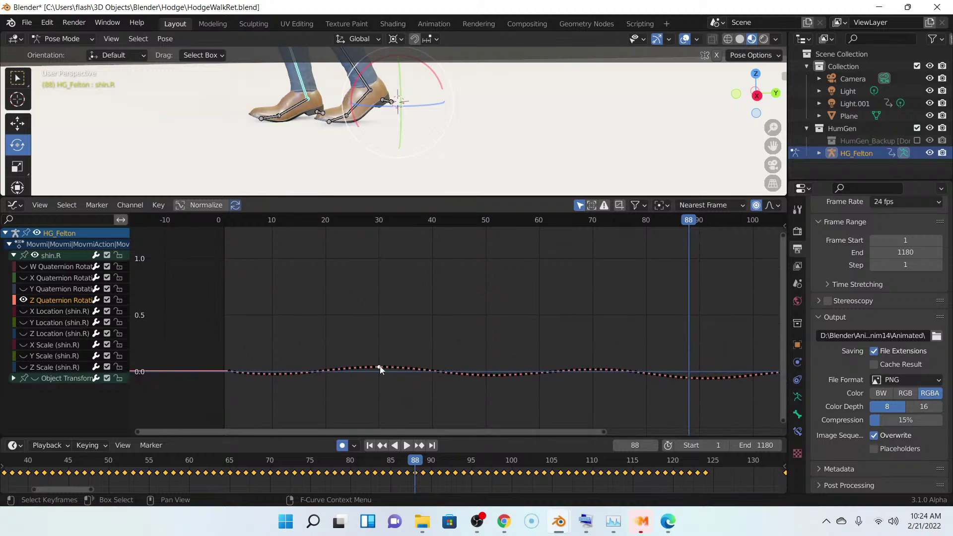
pyautogui.press('g')
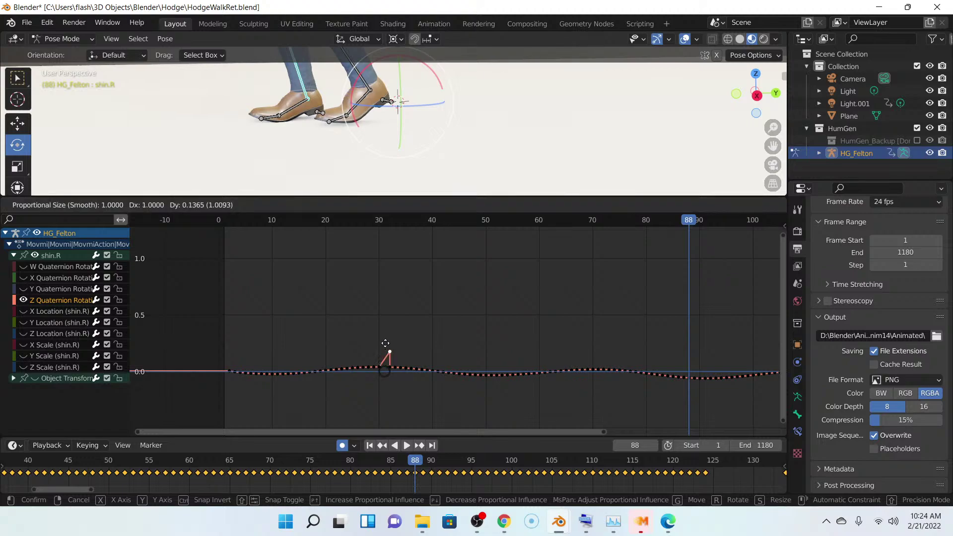
pyautogui.rightClick(385, 343)
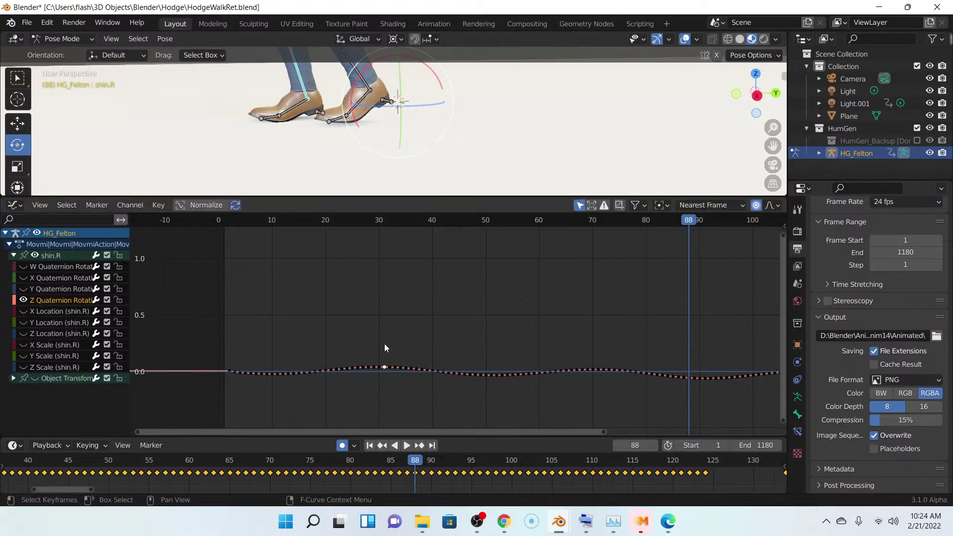
pyautogui.press('g')
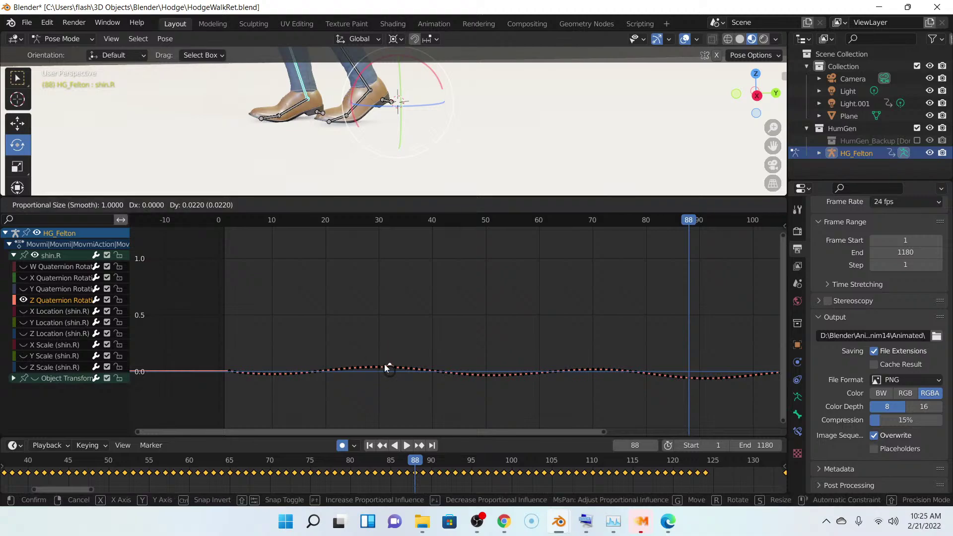
pyautogui.click(384, 365)
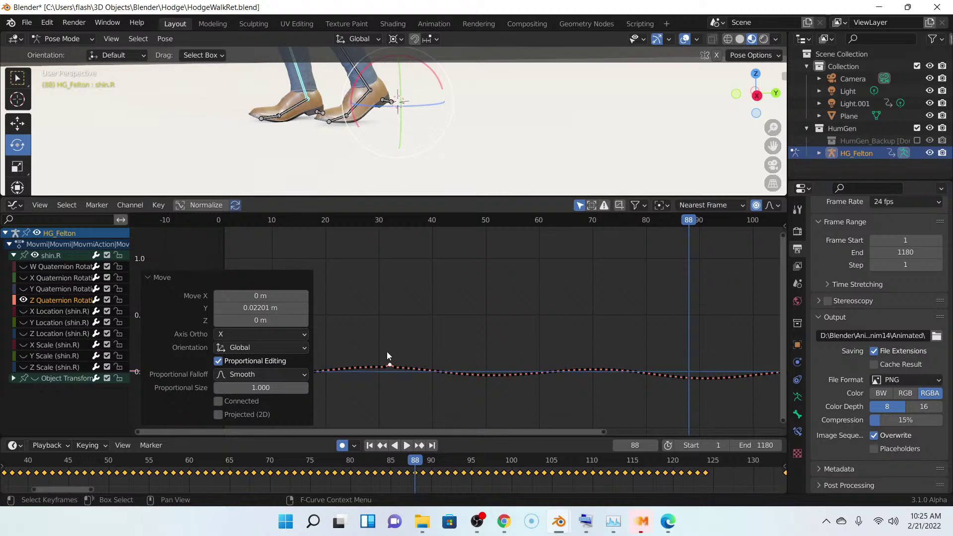
pyautogui.click(47, 23)
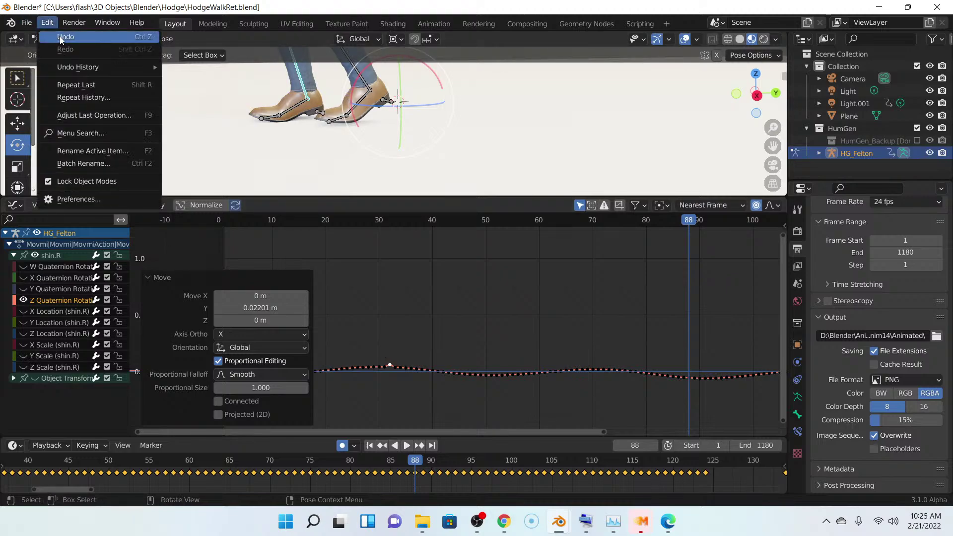
pyautogui.click(60, 37)
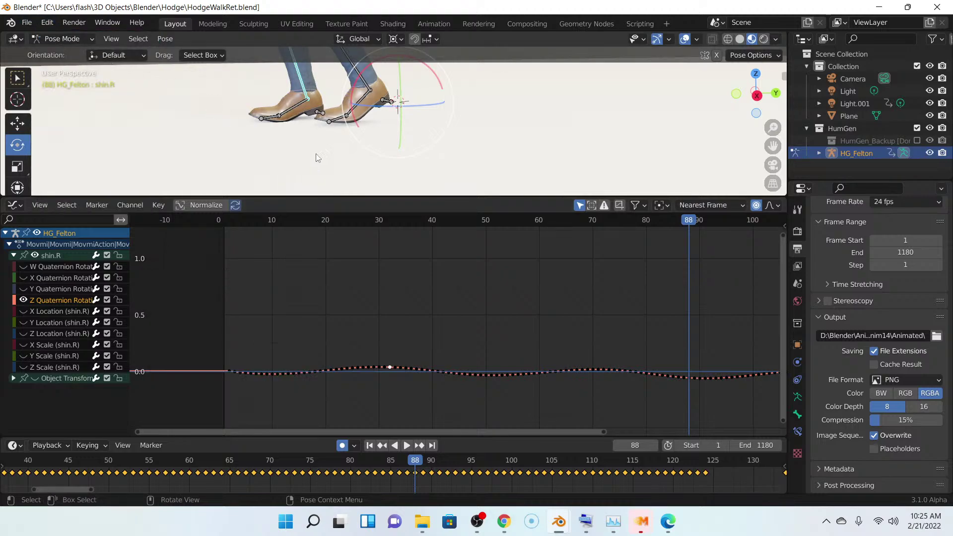
# - Show shin.R's Y Quaternion Rotation curve instead of the Z curve and try to move all its keyframes
pyautogui.moveTo(312, 109); pyautogui.dragTo(411, 120, button='middle')
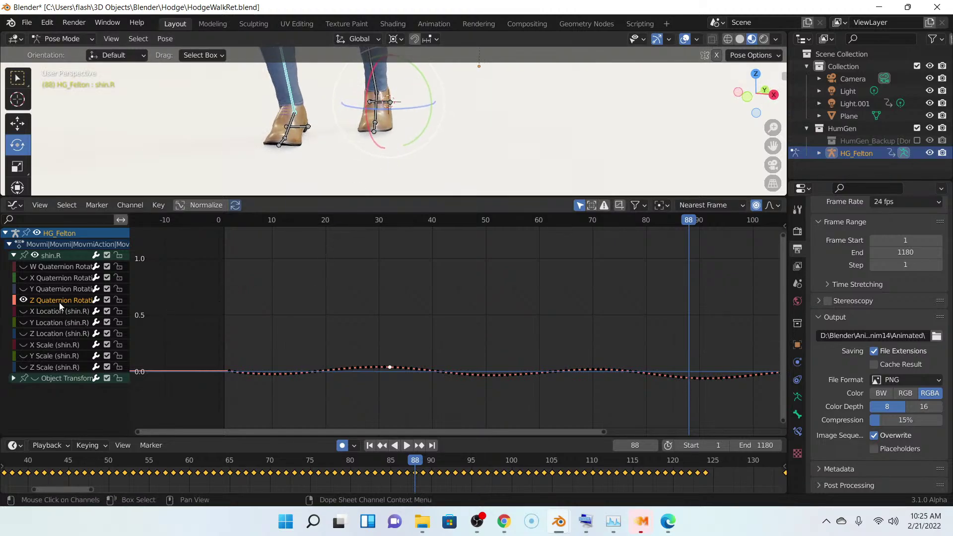
pyautogui.click(23, 300)
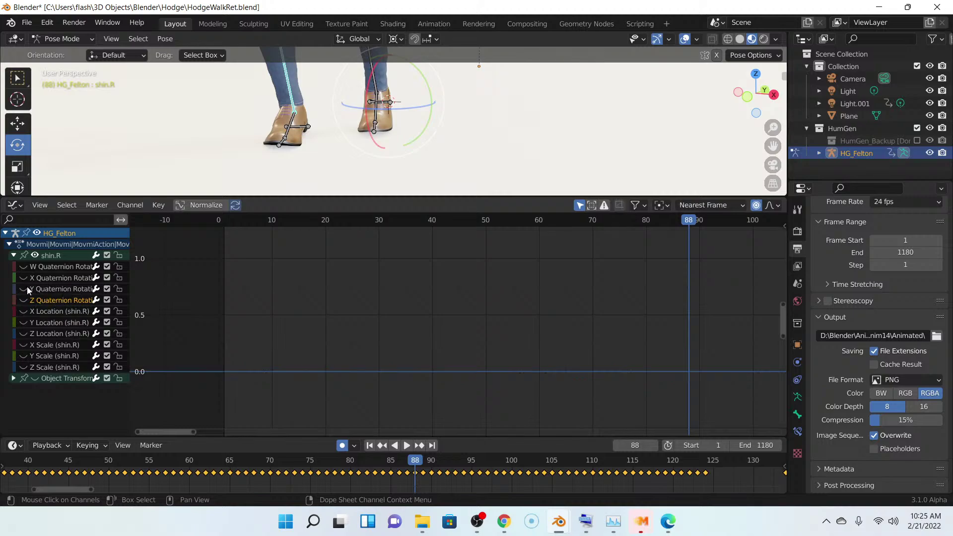
pyautogui.click(23, 289)
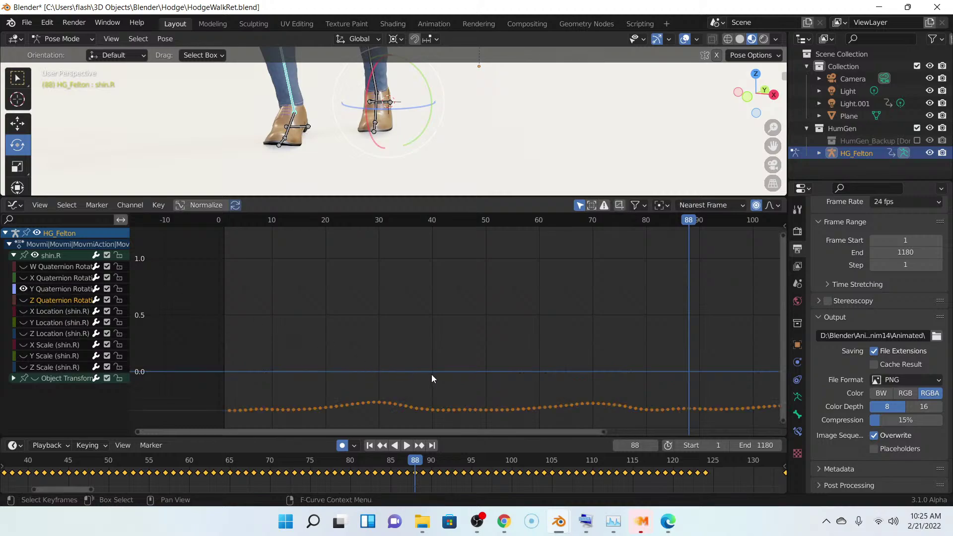
pyautogui.press('a')
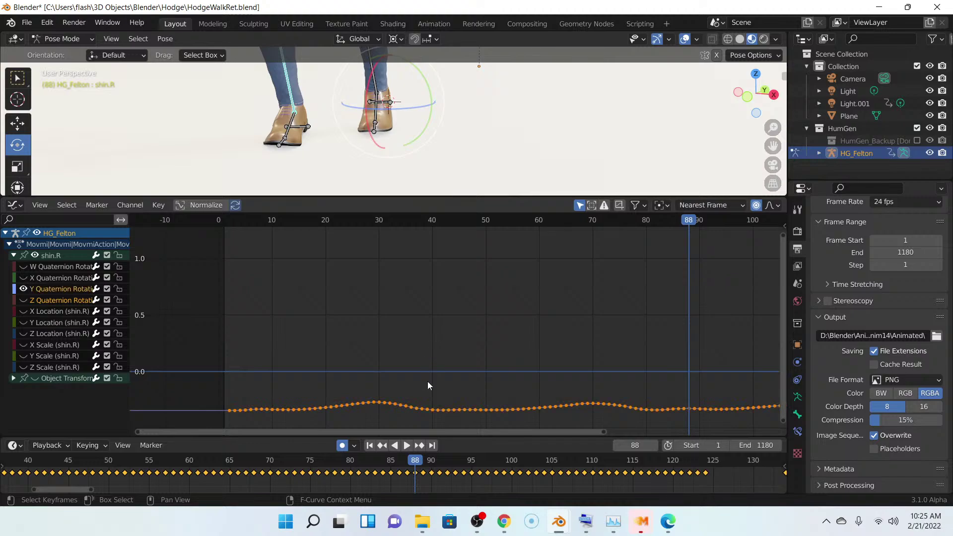
pyautogui.press('g')
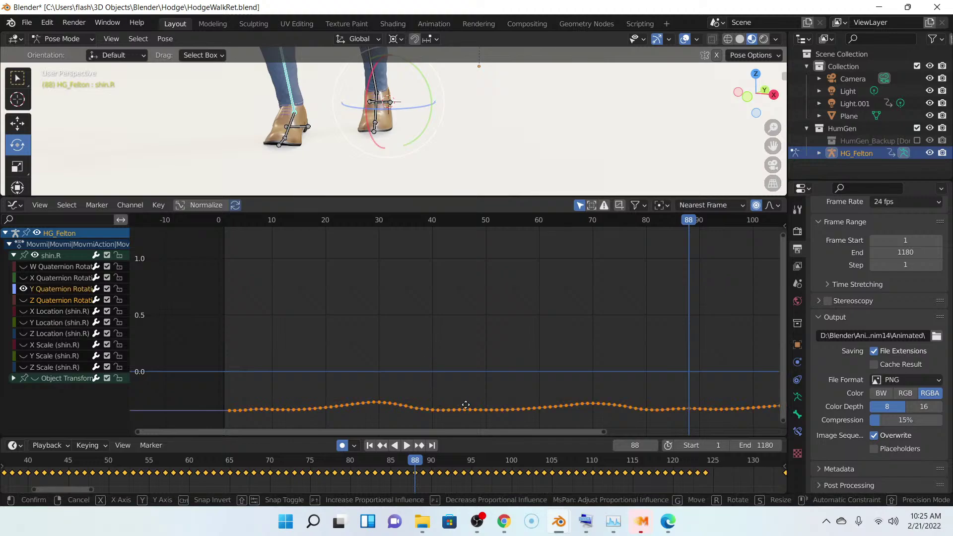
pyautogui.rightClick(464, 402)
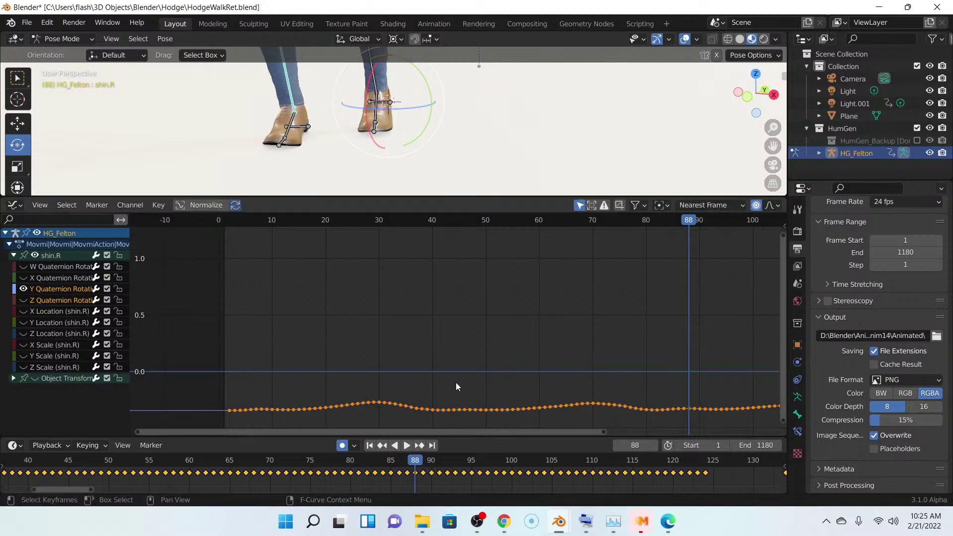
pyautogui.scroll(-1, 395, 292)
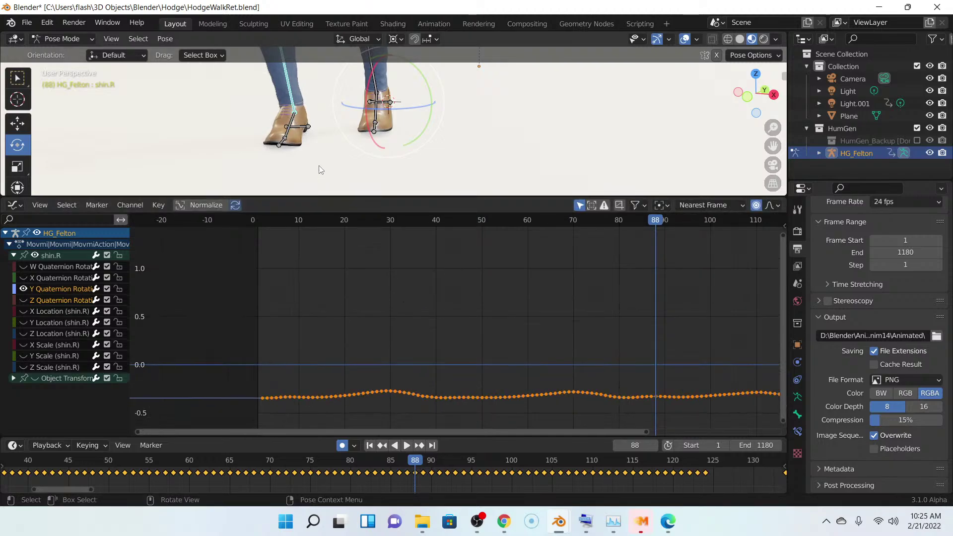
# - Shrink the Graph Editor to enlarge the 3D viewport and view both shoes close up from the side
pyautogui.moveTo(319, 165); pyautogui.dragTo(350, 96, button='middle')
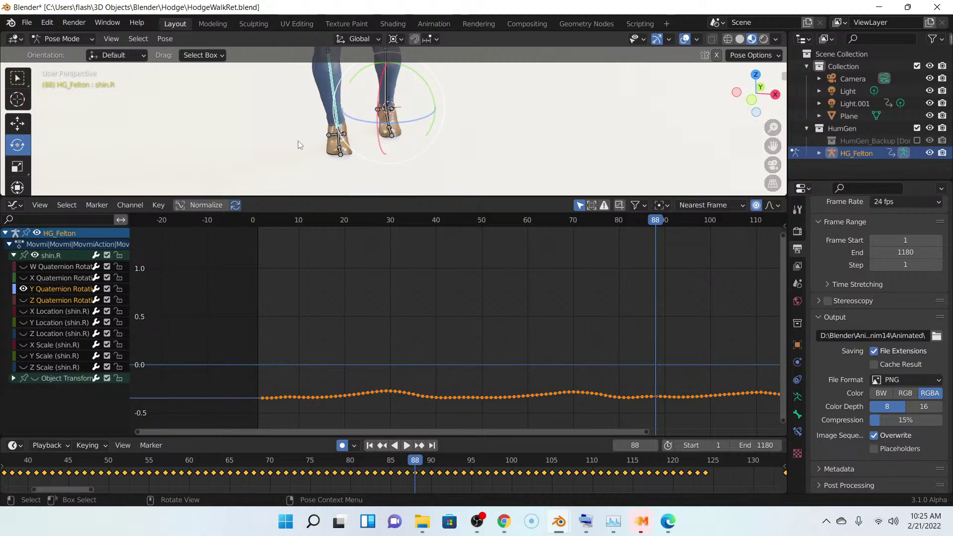
pyautogui.moveTo(324, 118); pyautogui.dragTo(326, 64, button='middle')
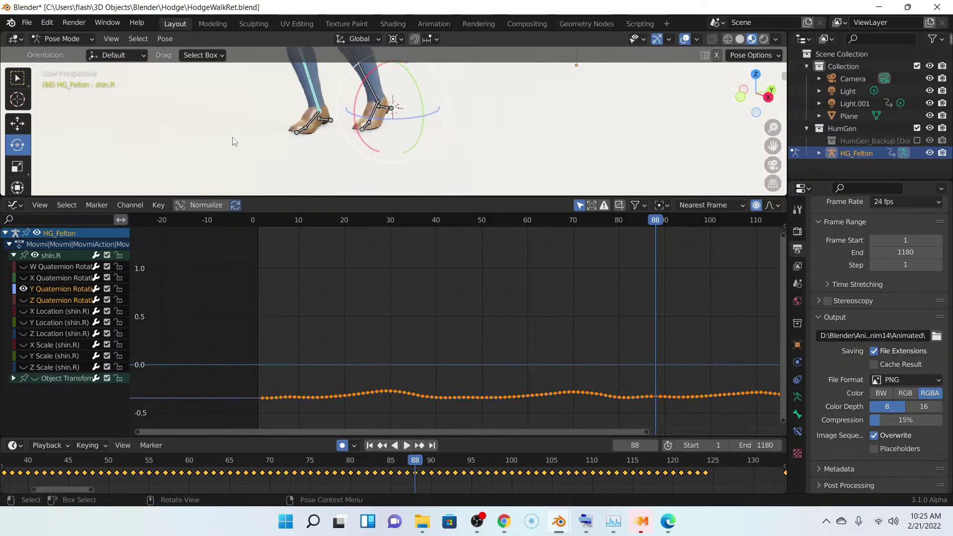
pyautogui.moveTo(305, 111); pyautogui.dragTo(244, 101, button='middle')
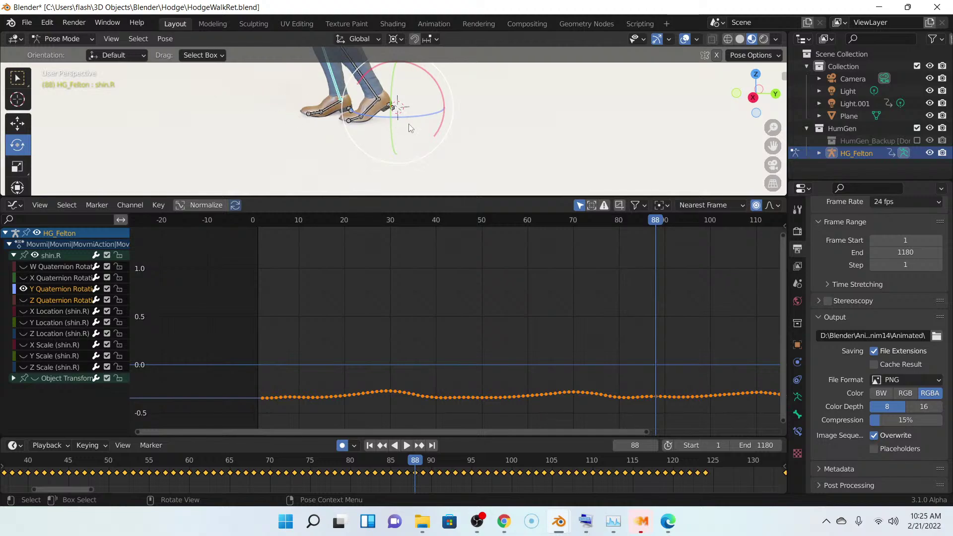
pyautogui.moveTo(497, 195); pyautogui.dragTo(498, 307)
pyautogui.scroll(5, 596, 223)
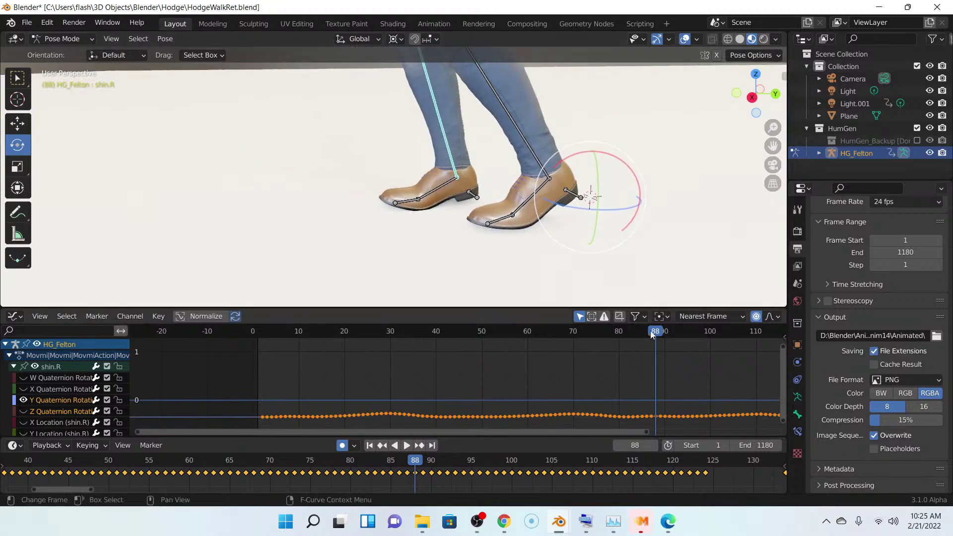
# - Play and scrub the walk between frames 58 and 105, examine both shoes' floor contact, and return to frame 85
pyautogui.hotkey('shift', 'ctrl', 'space')
pyautogui.click(490, 334)
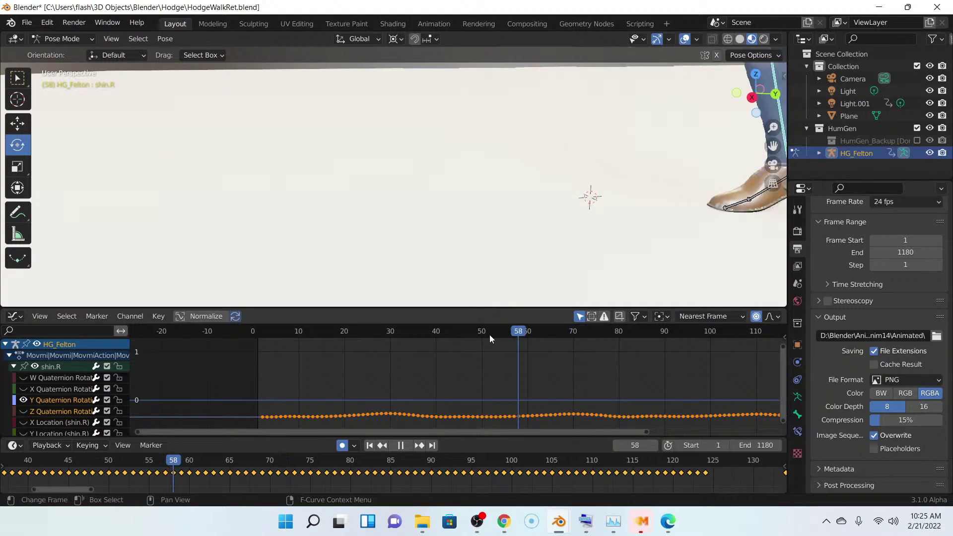
pyautogui.click(572, 335)
pyautogui.click(587, 334)
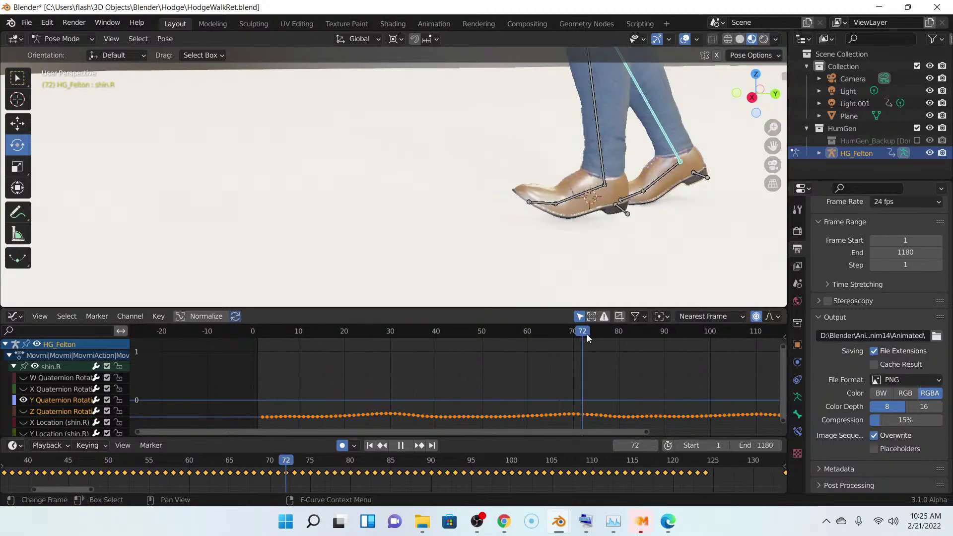
pyautogui.moveTo(601, 335); pyautogui.dragTo(667, 335)
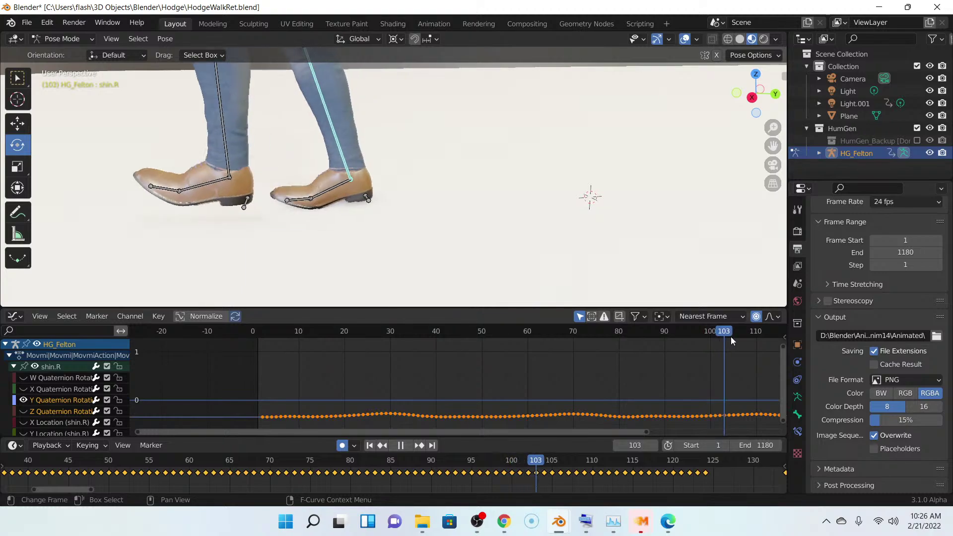
pyautogui.press('space')
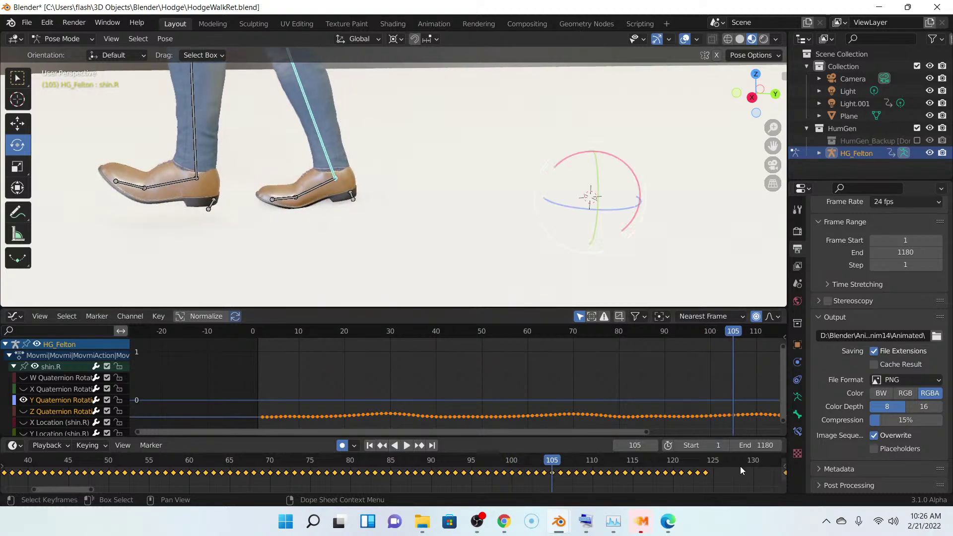
pyautogui.moveTo(740, 467); pyautogui.dragTo(532, 477, button='middle')
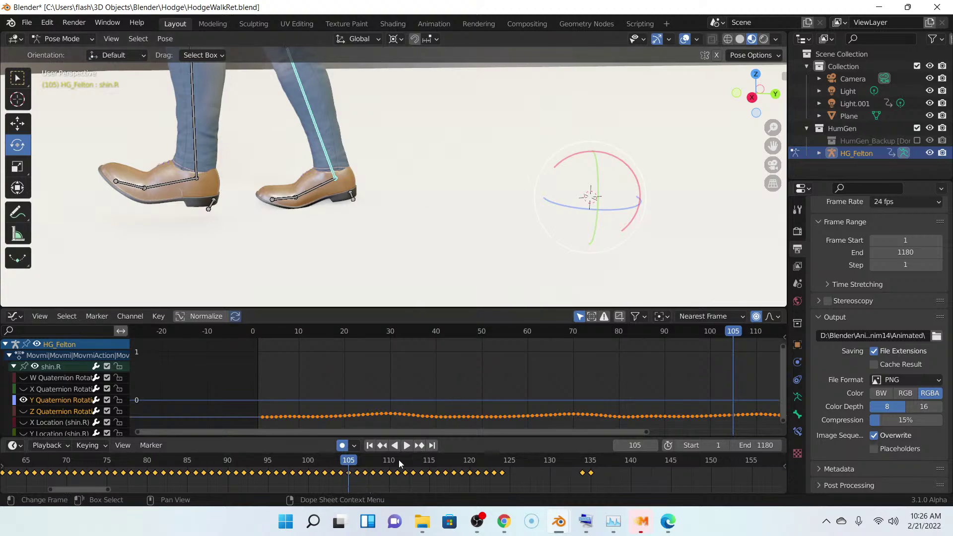
pyautogui.press('space')
pyautogui.moveTo(341, 468); pyautogui.dragTo(212, 463)
pyautogui.click(187, 459)
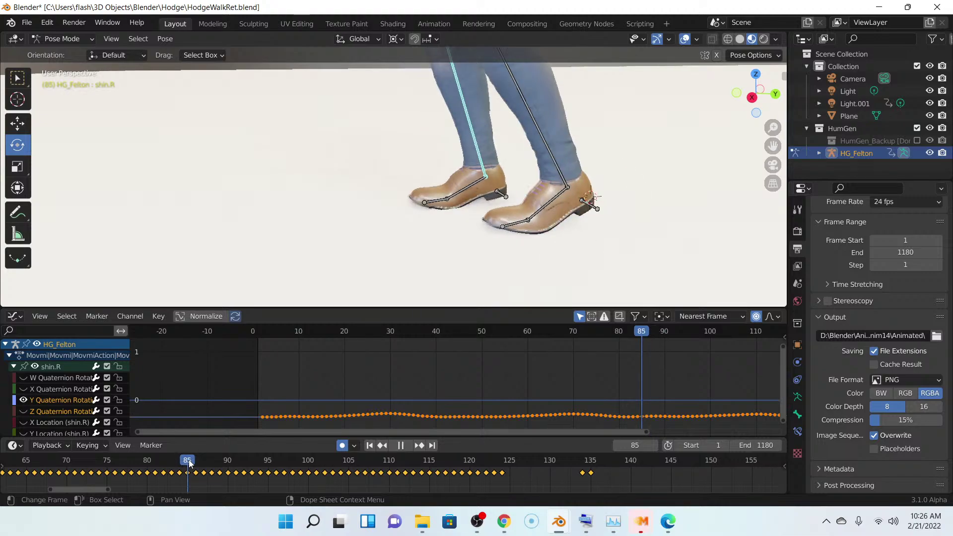
# - Show shin.R's X Quaternion Rotation curve instead of the Y curve and try shifting all its keyframes slightly down
pyautogui.click(23, 389)
pyautogui.click(24, 400)
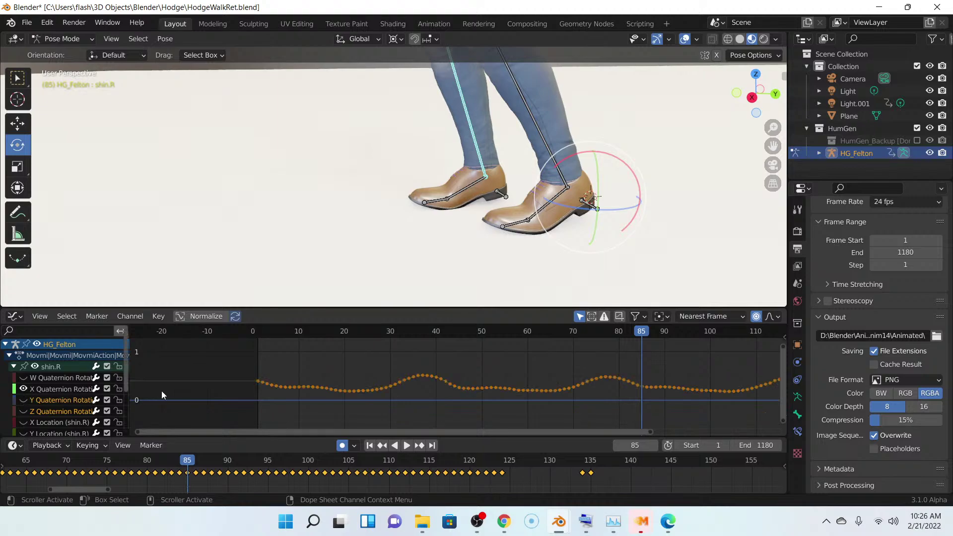
pyautogui.click(423, 376)
pyautogui.press('g')
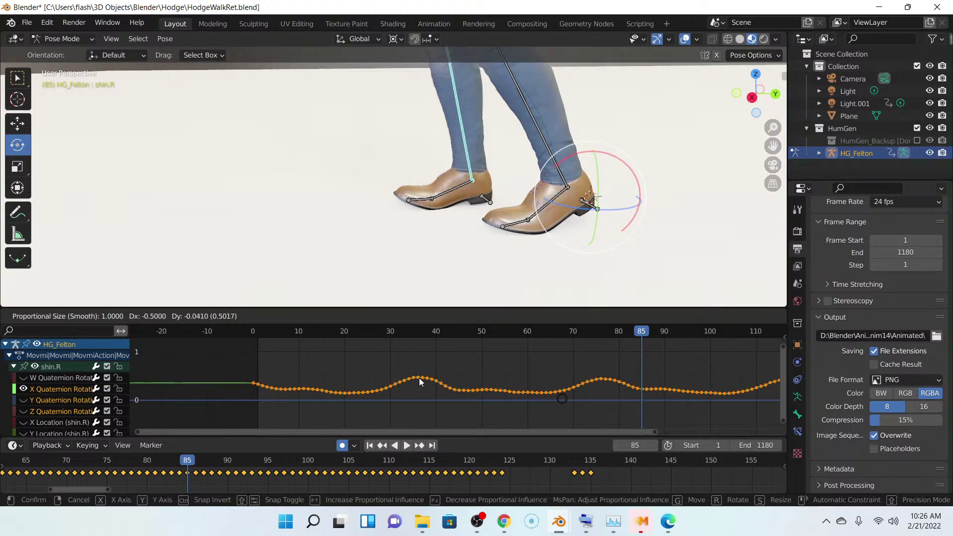
pyautogui.rightClick(420, 379)
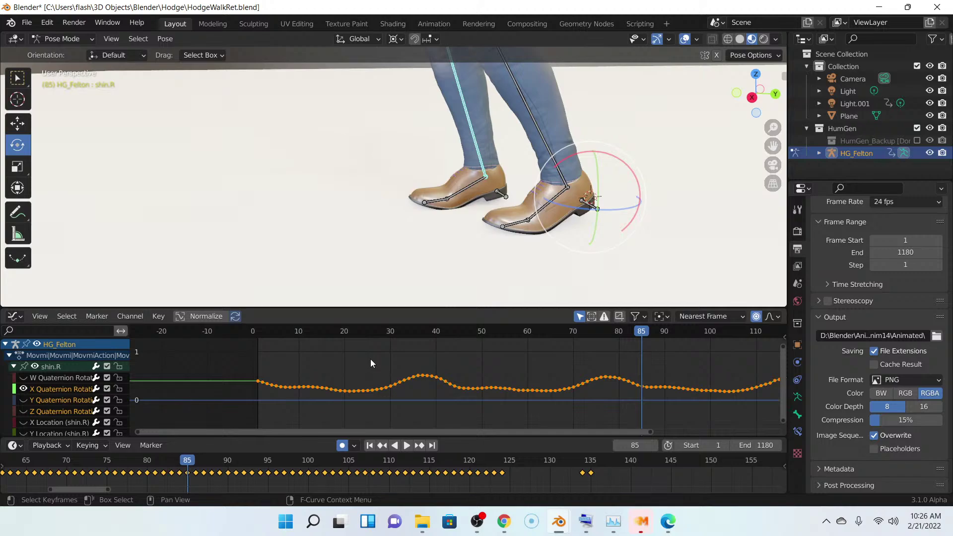
# - Play and scrub the walk between frames 85 and 104, examine both shoes' floor contact, and stop at frame 100
pyautogui.scroll(-2, 497, 368)
pyautogui.keyDown('ctrl'); pyautogui.hscroll(-3, 479, 383); pyautogui.keyUp('ctrl')
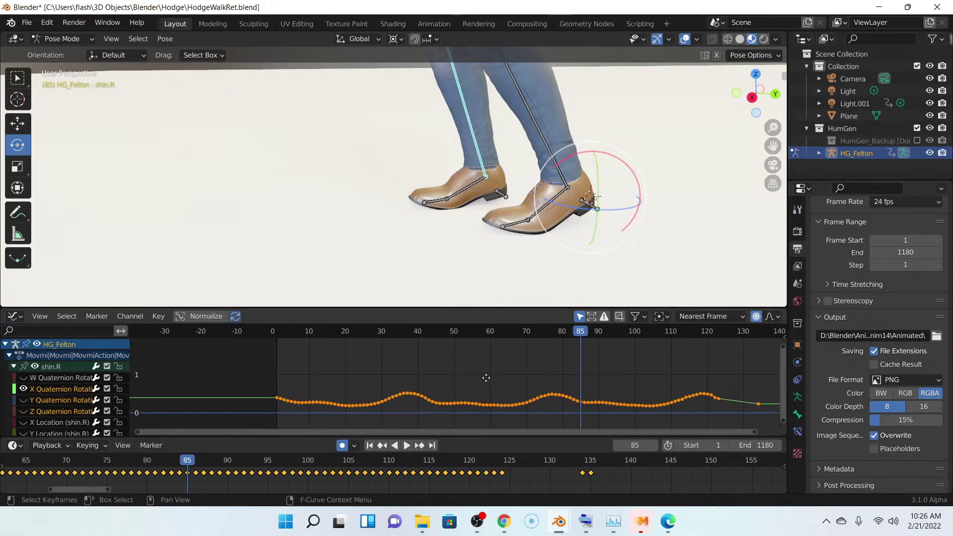
pyautogui.moveTo(596, 335); pyautogui.dragTo(654, 337)
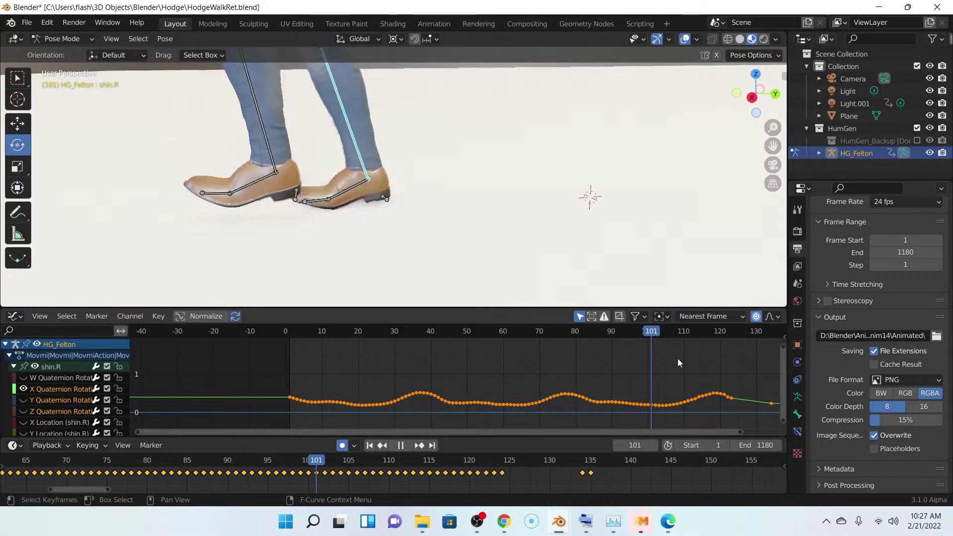
pyautogui.scroll(-4, 687, 369)
pyautogui.moveTo(685, 372); pyautogui.dragTo(628, 384, button='middle')
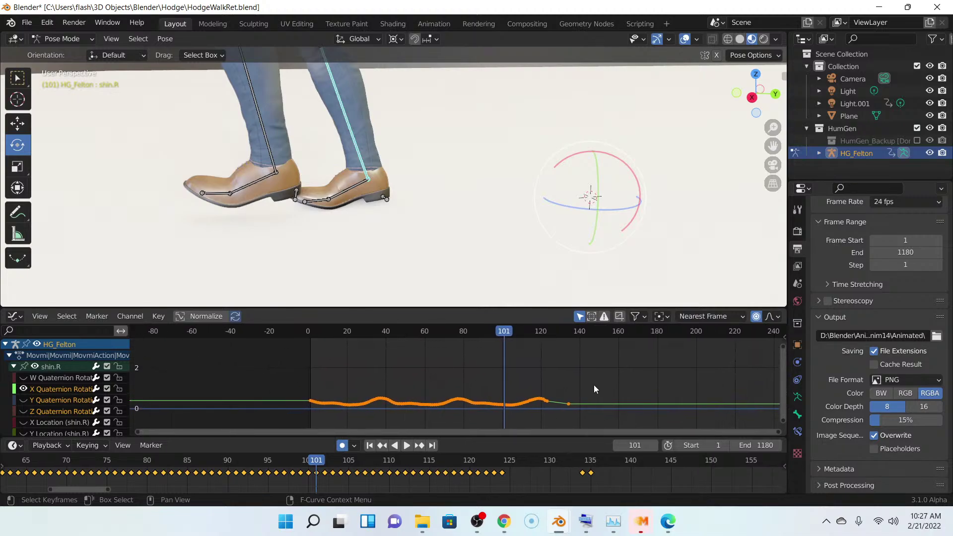
pyautogui.scroll(4, 566, 395)
pyautogui.moveTo(565, 370); pyautogui.dragTo(558, 373, button='middle')
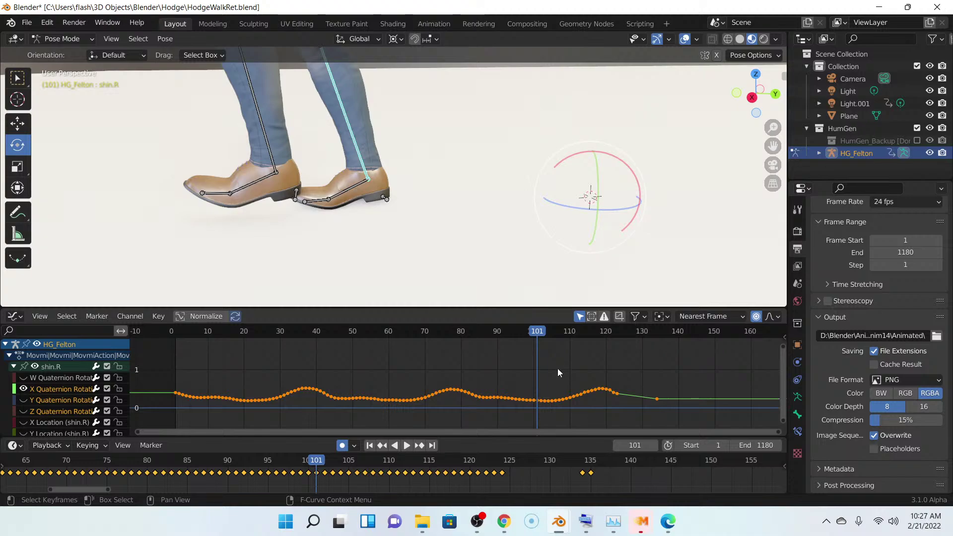
pyautogui.press('space')
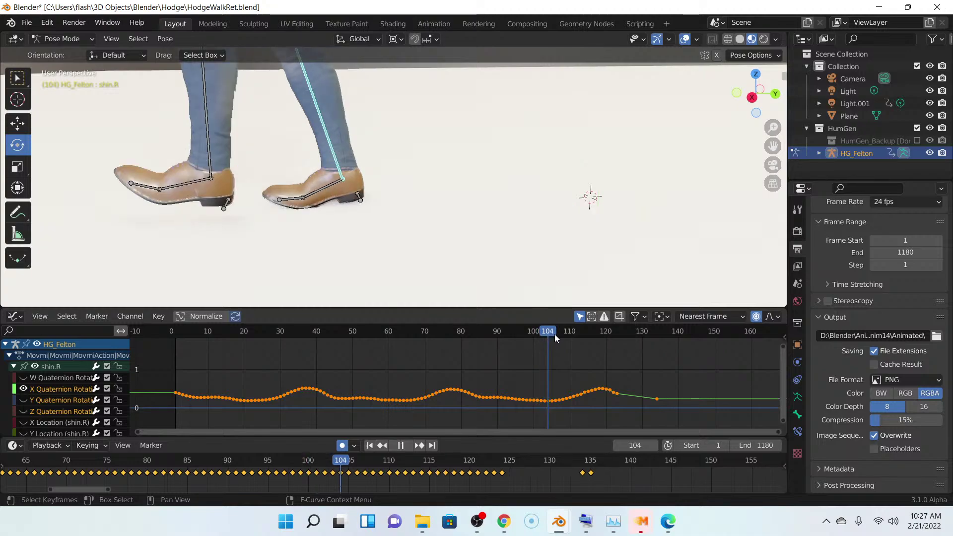
pyautogui.press('Escape')
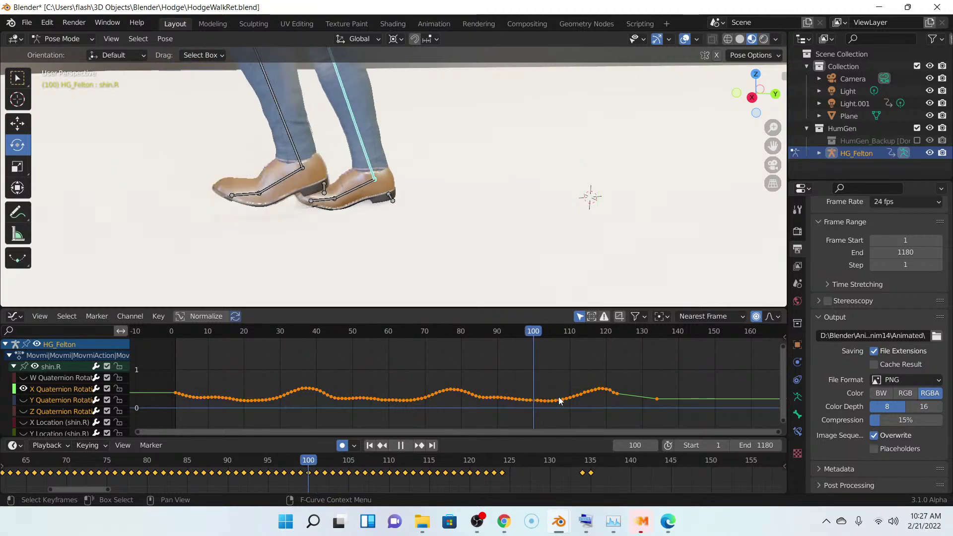
# - Try lowering the group of shin.R X Quaternion Rotation keyframes around frames 98 to 104
pyautogui.click(539, 400)
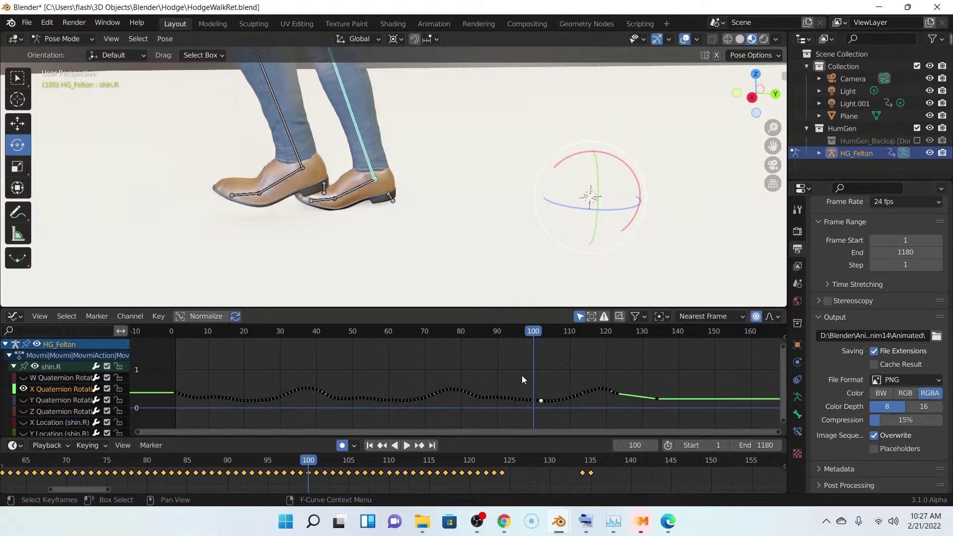
pyautogui.moveTo(585, 387)
pyautogui.mouseDown(button='middle')
pyautogui.moveTo(549, 395)
pyautogui.moveTo(566, 395)
pyautogui.moveTo(569, 384)
pyautogui.mouseUp(button='middle')
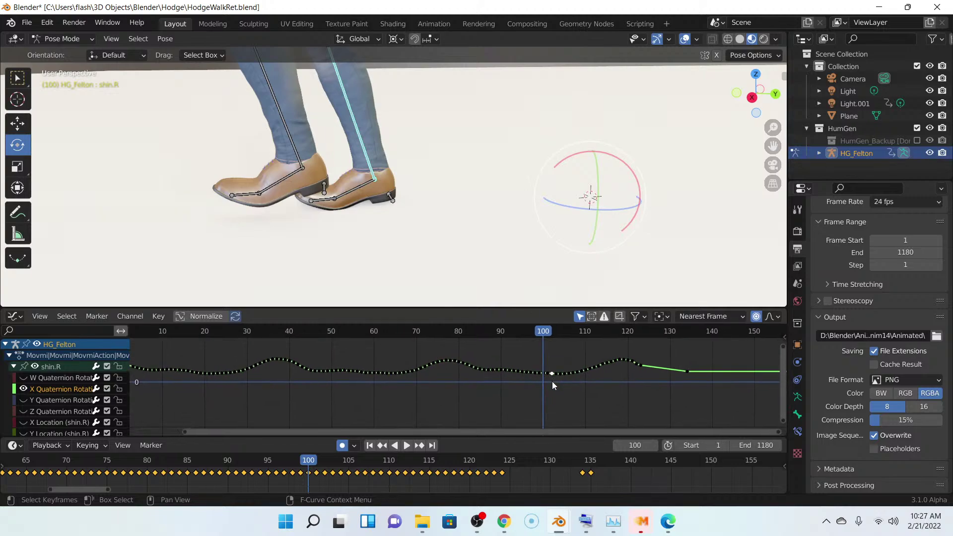
pyautogui.moveTo(564, 380); pyautogui.dragTo(535, 366)
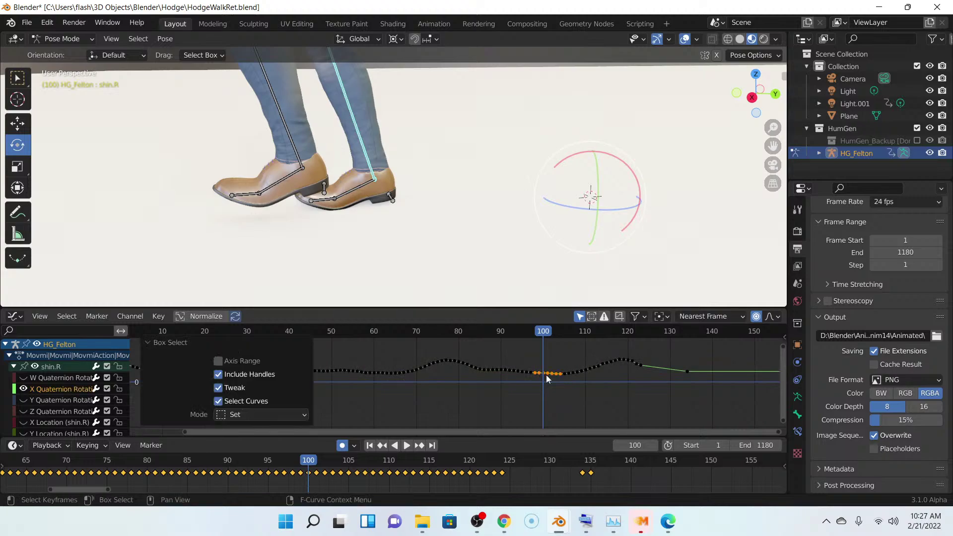
pyautogui.press('g')
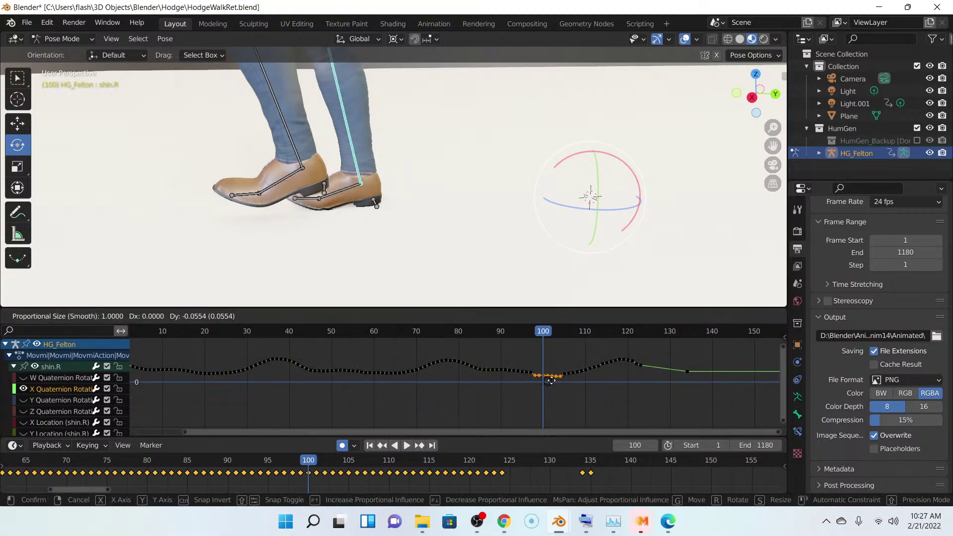
pyautogui.rightClick(543, 374)
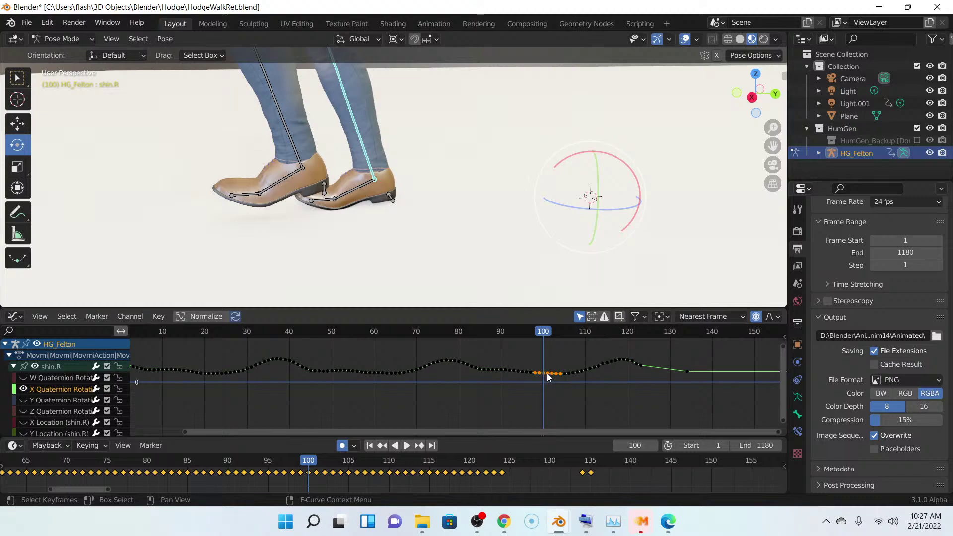
# - Try lowering only the frame 102 keyframe of shin.R's X Quaternion Rotation curve by about 0.024 with proportional editing
pyautogui.click(548, 374)
pyautogui.scroll(6, 552, 385)
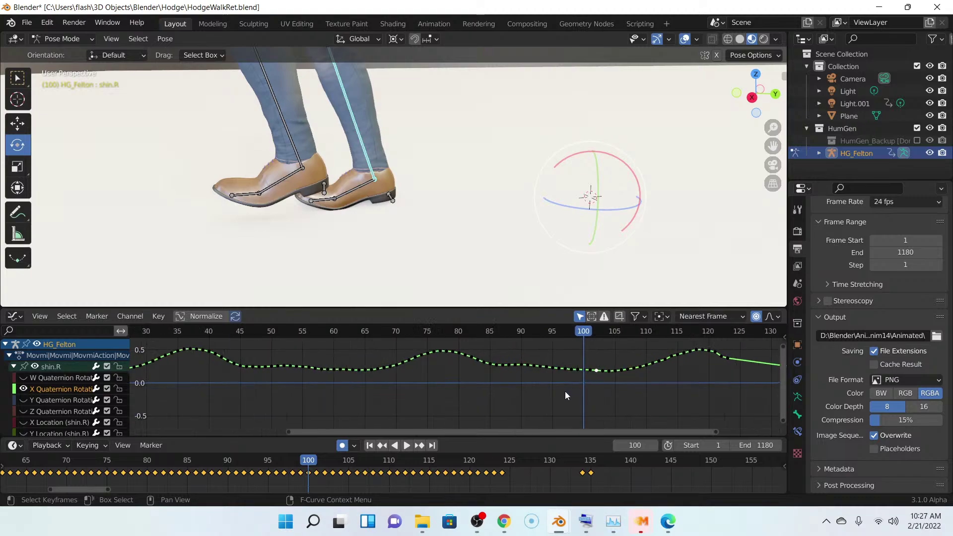
pyautogui.moveTo(595, 389); pyautogui.dragTo(430, 410, button='middle')
pyautogui.scroll(1, 449, 405)
pyautogui.moveTo(450, 406); pyautogui.dragTo(509, 369, button='middle')
pyautogui.press('g')
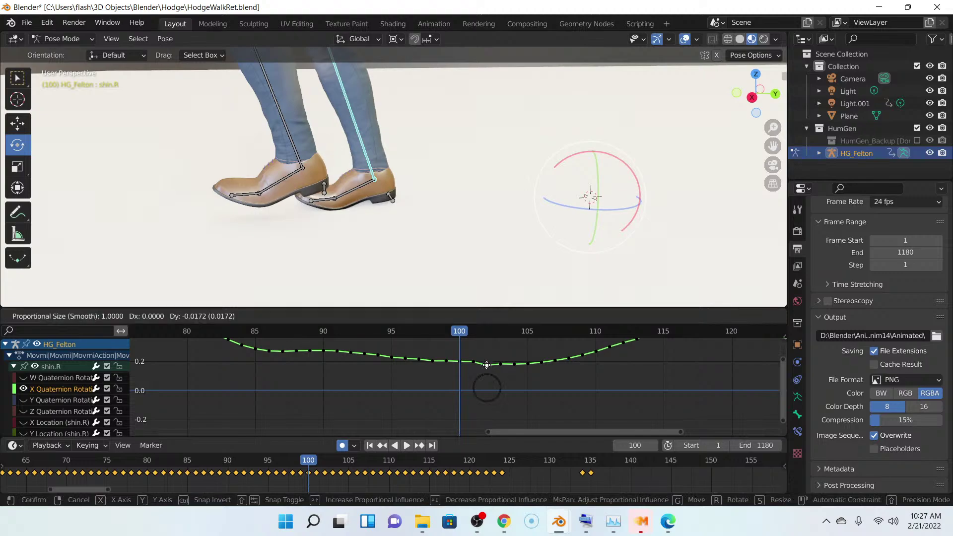
pyautogui.scroll(1, 488, 365)
pyautogui.click(487, 368)
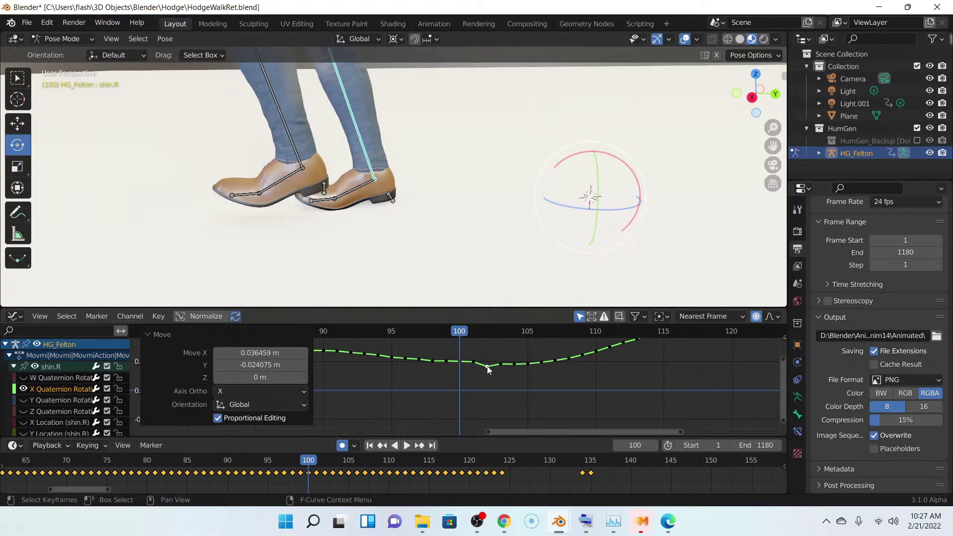
pyautogui.click(487, 368)
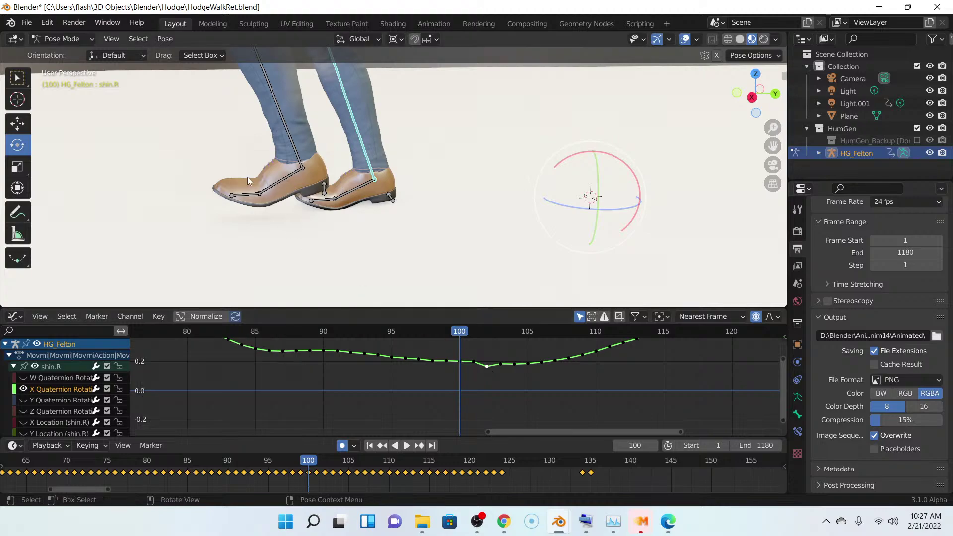
# - Undo the small downward move of the frame 102 keyframe
pyautogui.click(48, 23)
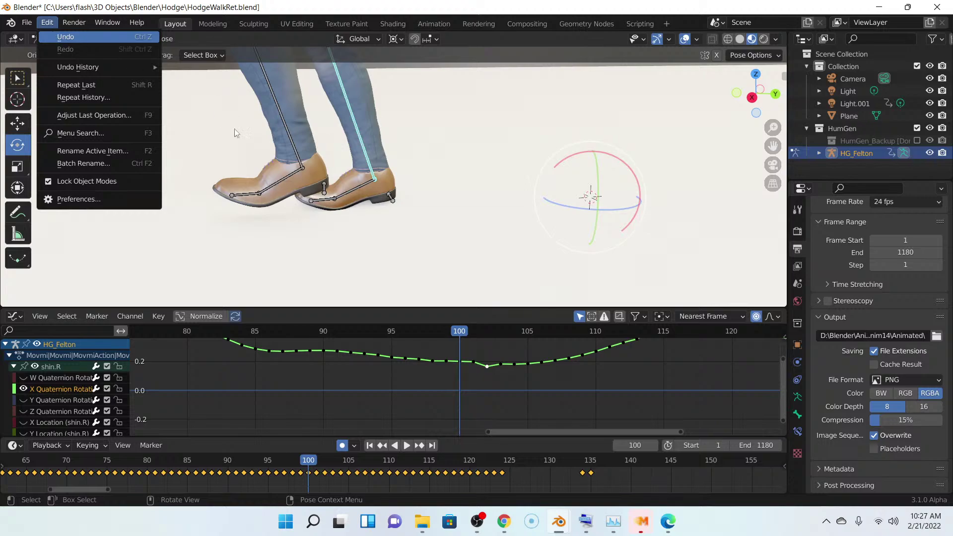
pyautogui.hotkey('ctrl', 'z')
pyautogui.click(48, 22)
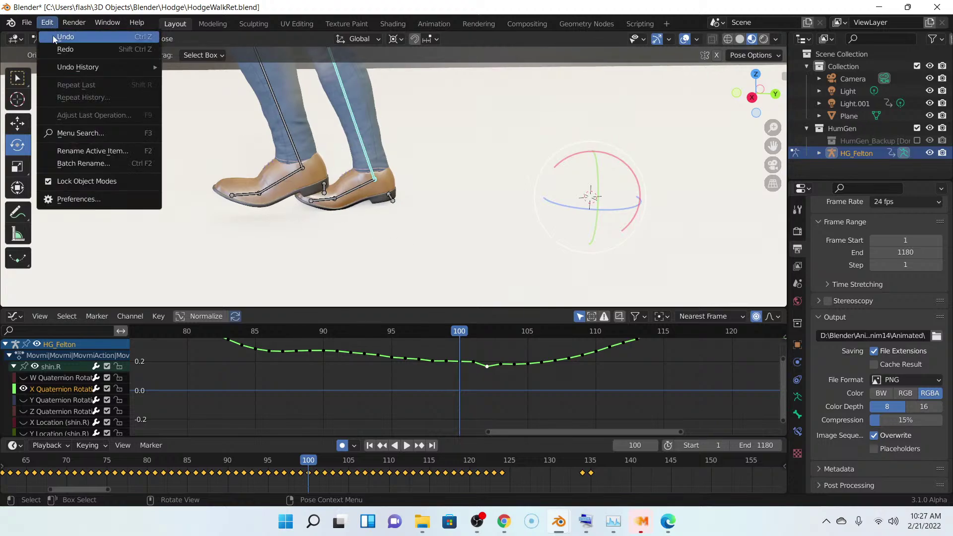
pyautogui.click(66, 37)
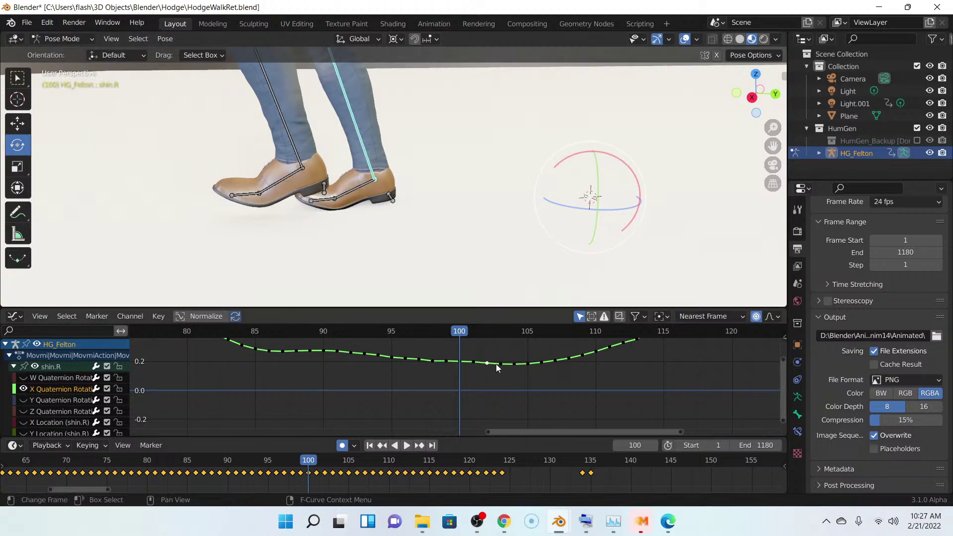
# - Try lowering the frame 102 keyframe by about 0.107 and one frame later, with a proportional size of about 3.8
pyautogui.press('g')
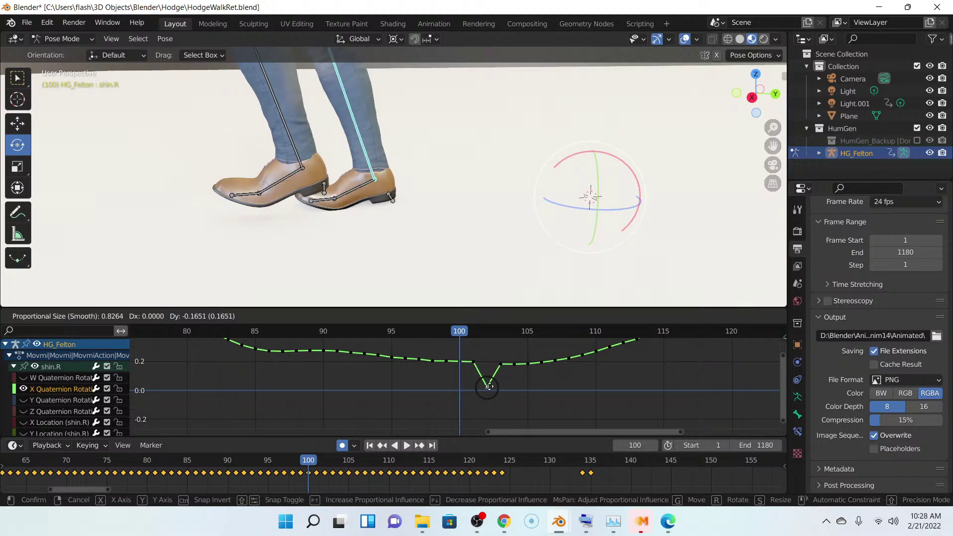
pyautogui.scroll(1, 490, 387)
pyautogui.scroll(-11, 489, 387)
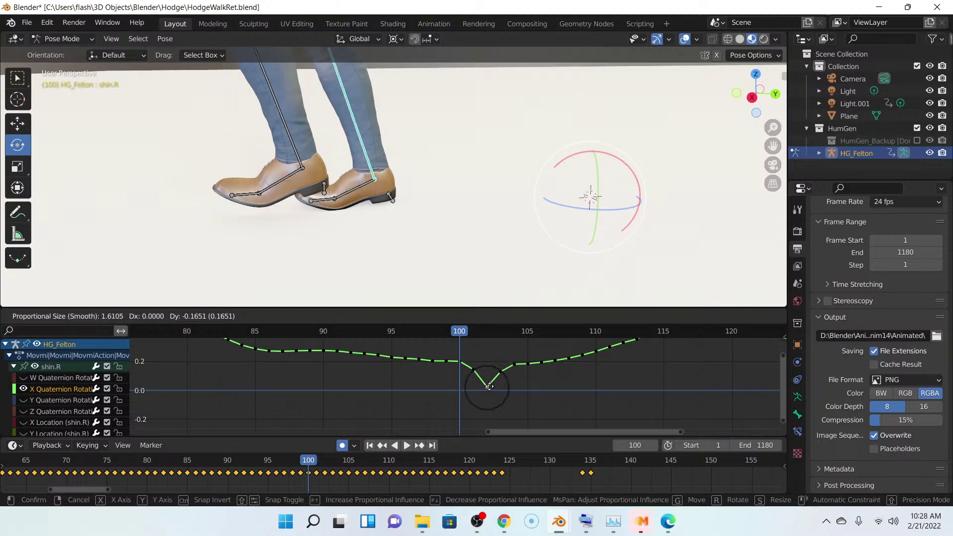
pyautogui.scroll(-2, 489, 387)
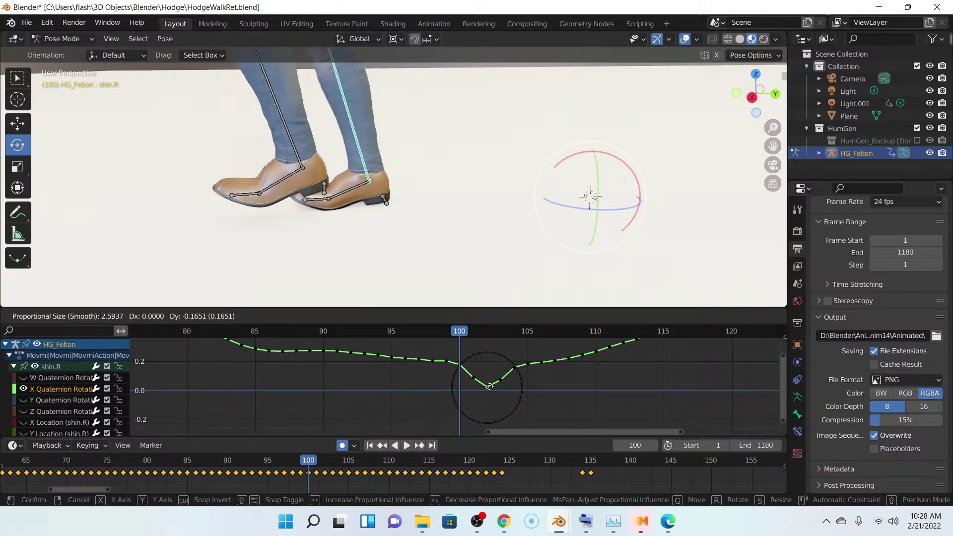
pyautogui.scroll(-1, 489, 387)
pyautogui.scroll(-1, 490, 387)
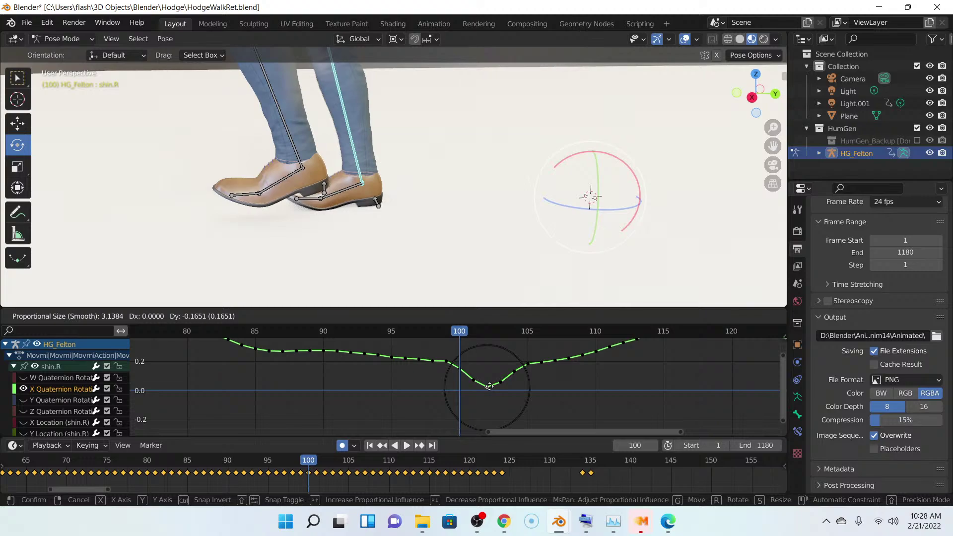
pyautogui.scroll(-1, 490, 387)
pyautogui.scroll(-1, 491, 387)
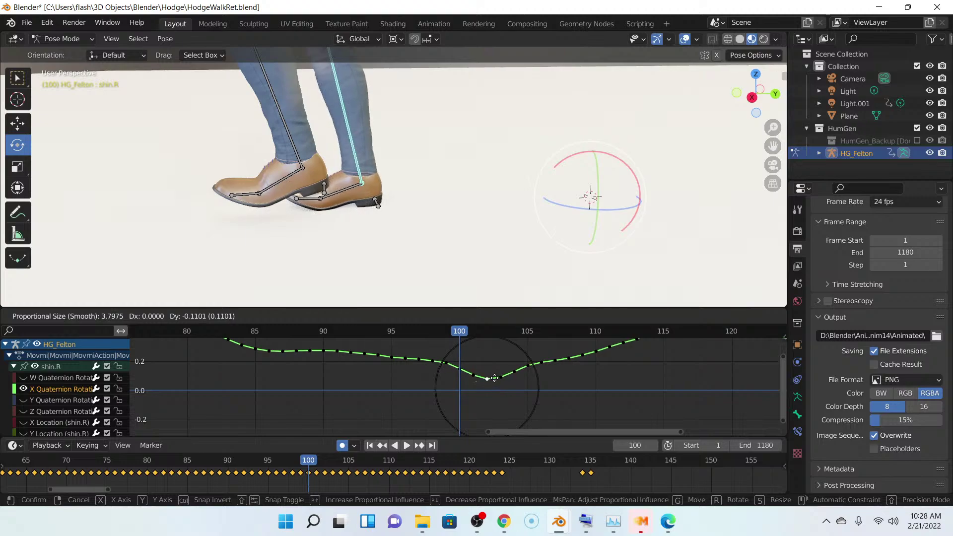
pyautogui.click(525, 377)
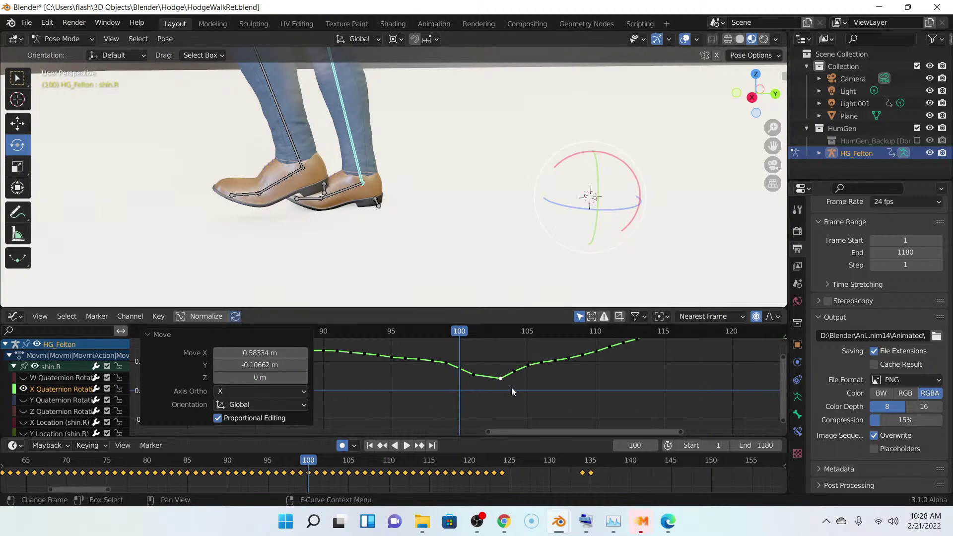
# - Try repositioning the lowered keyframe at frame 103 again with the proportional size reduced to about 0.56
pyautogui.press('g')
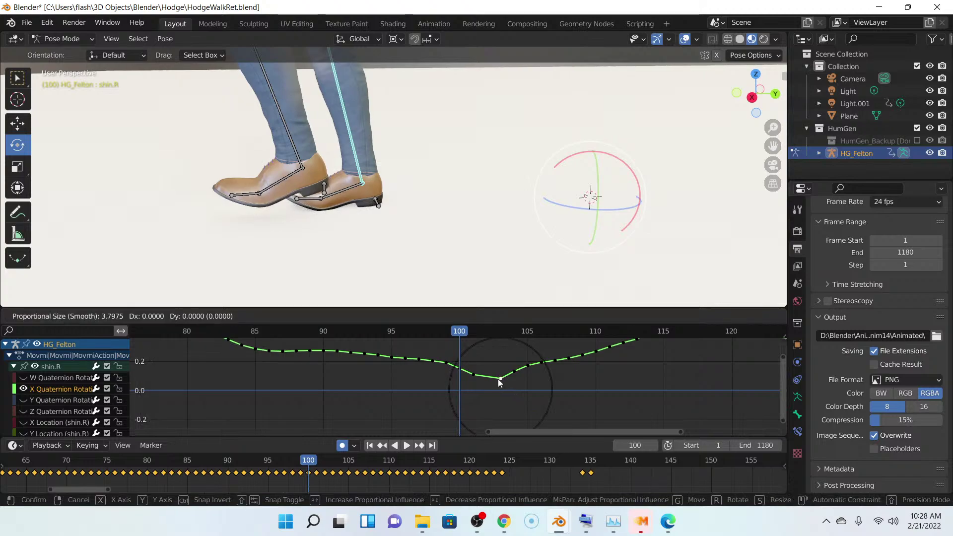
pyautogui.click(498, 380)
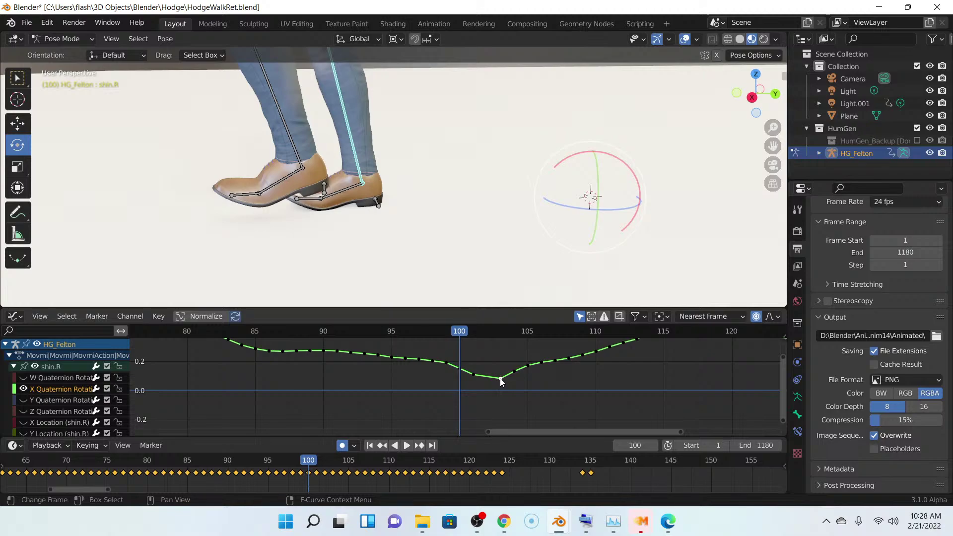
pyautogui.press('g')
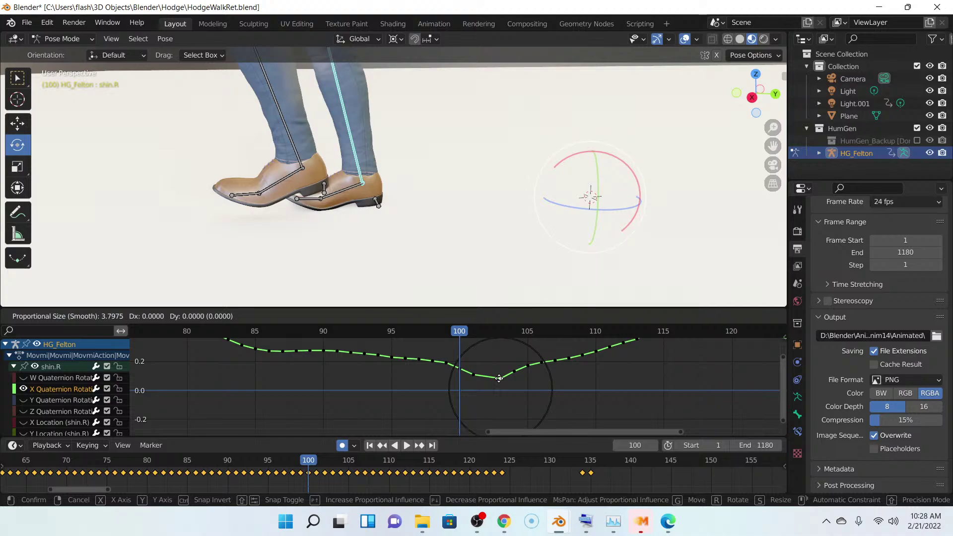
pyautogui.scroll(5, 500, 378)
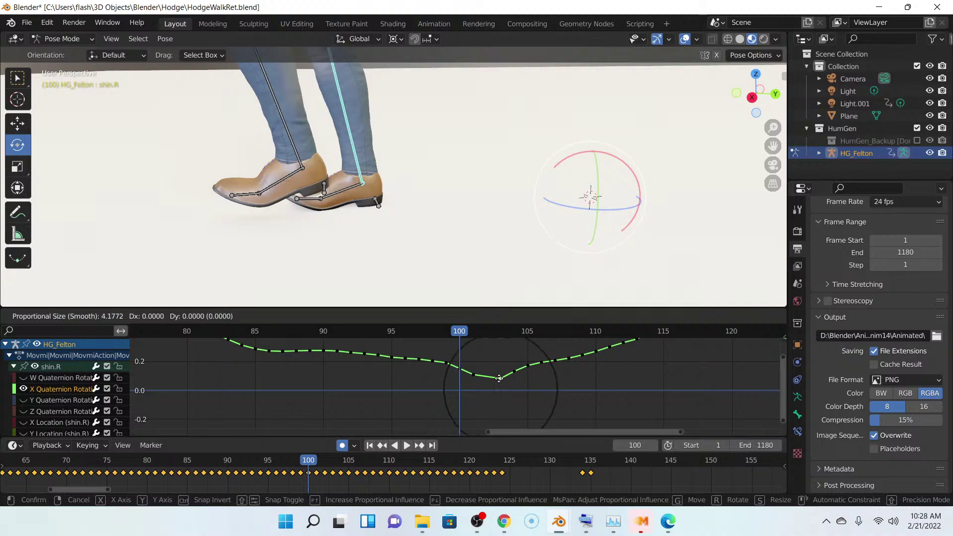
pyautogui.scroll(15, 500, 378)
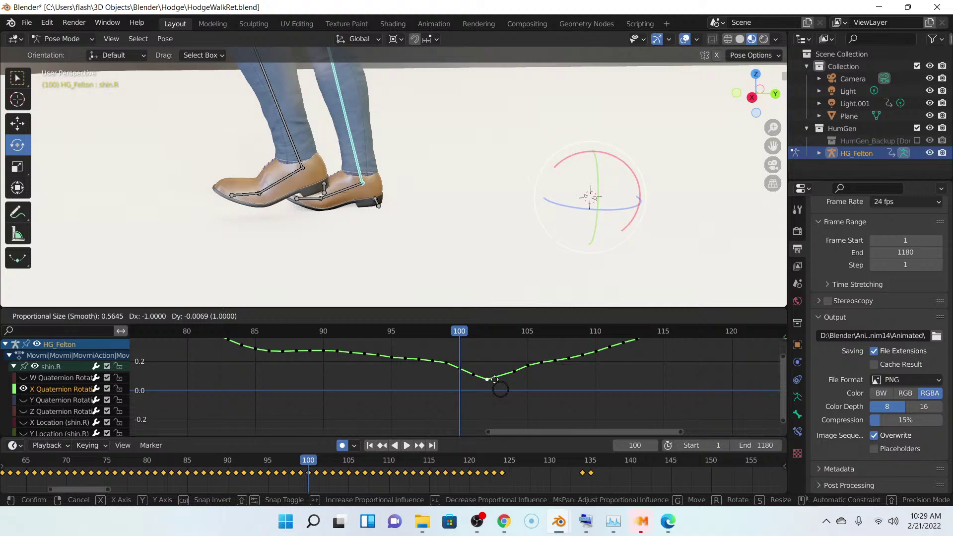
pyautogui.click(499, 383)
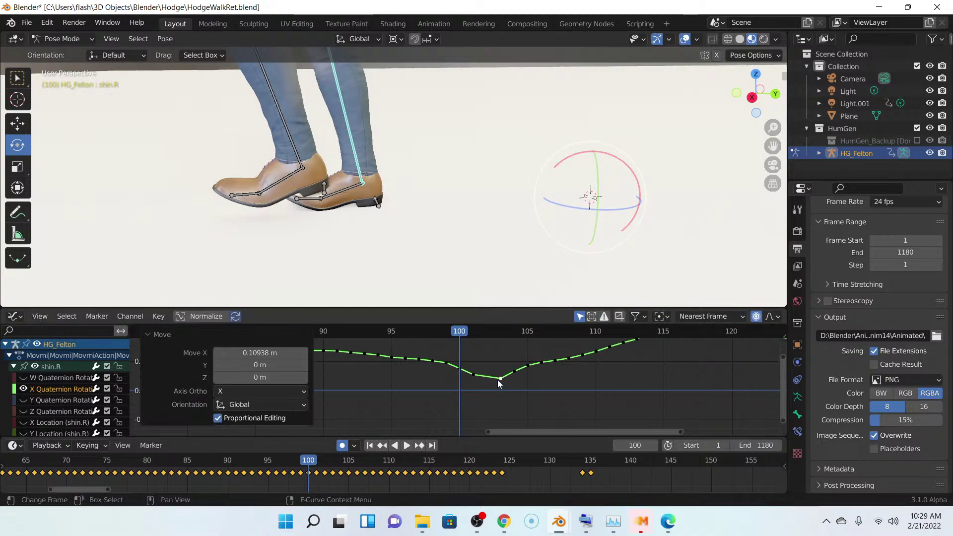
pyautogui.press('g')
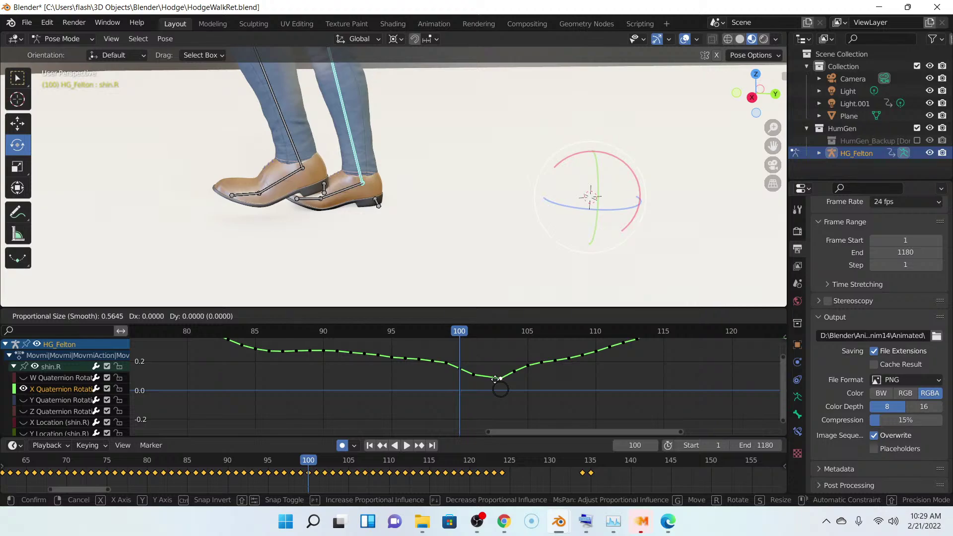
pyautogui.click(499, 375)
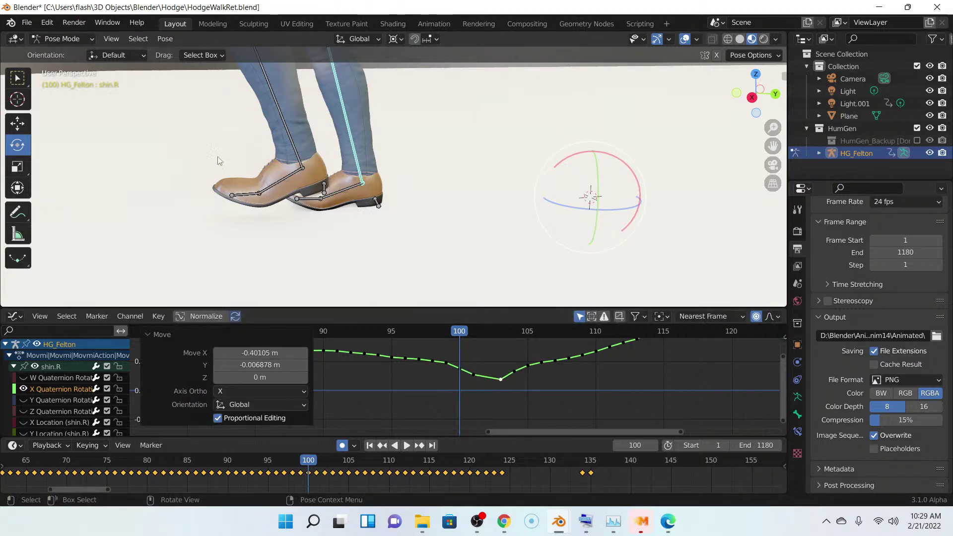
# - Undo all the recent keyframe moves on shin.R's X Quaternion Rotation curve, back to its smooth shape around frame 102
pyautogui.click(52, 23)
pyautogui.click(64, 36)
pyautogui.click(49, 24)
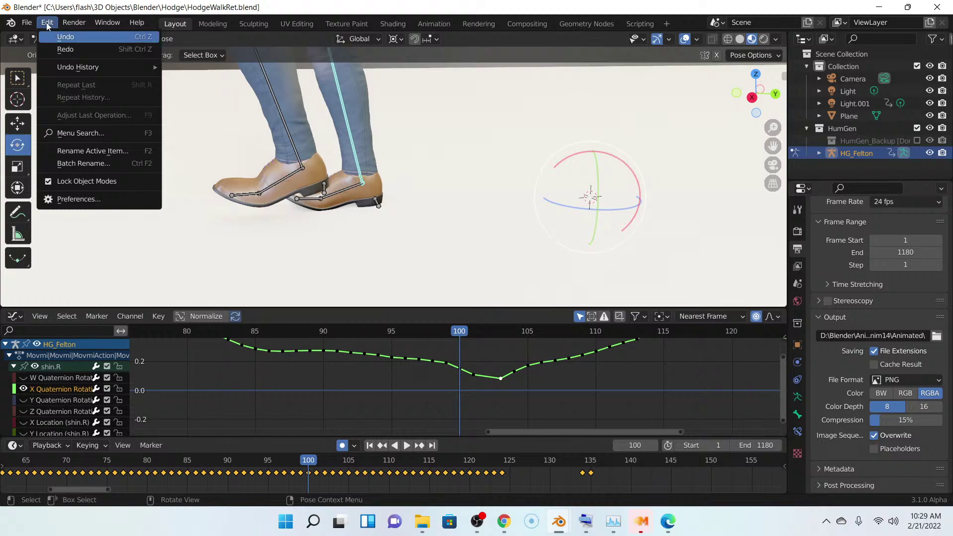
pyautogui.click(47, 22)
pyautogui.click(47, 22)
pyautogui.click(52, 38)
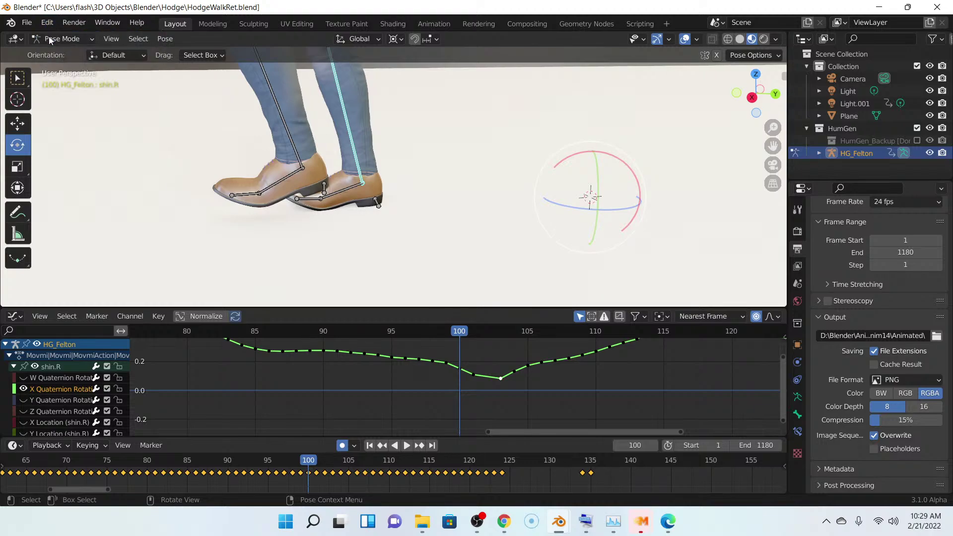
pyautogui.click(46, 25)
pyautogui.click(49, 35)
pyautogui.click(47, 23)
pyautogui.click(49, 35)
pyautogui.click(46, 23)
pyautogui.click(50, 35)
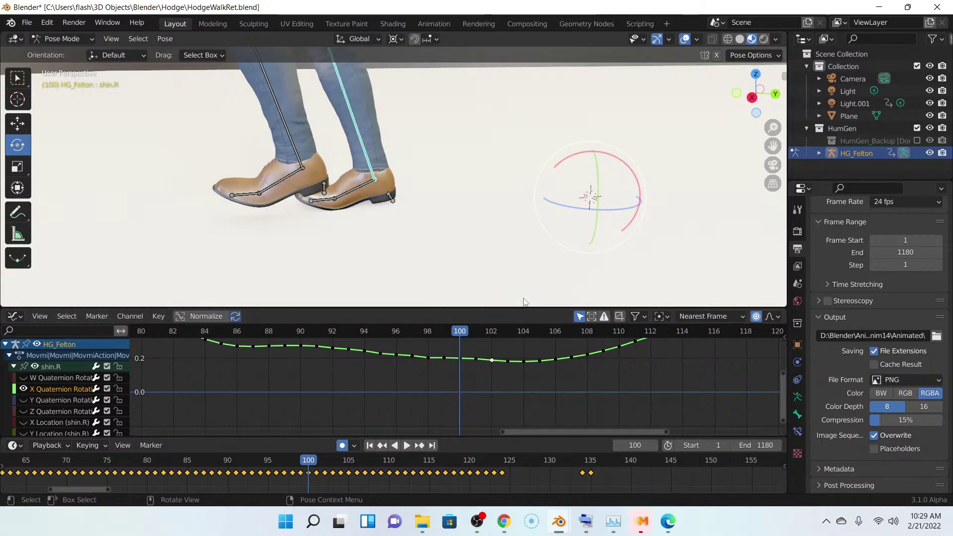
# - Enlarge the graph editor and lower the frame 102 keyframe by about 0.146, using smooth proportional editing with a size of about 7.4
pyautogui.moveTo(524, 309); pyautogui.dragTo(521, 208)
pyautogui.keyDown('ctrl'); pyautogui.moveTo(520, 236); pyautogui.dragTo(480, 358, button='middle'); pyautogui.keyUp('ctrl')
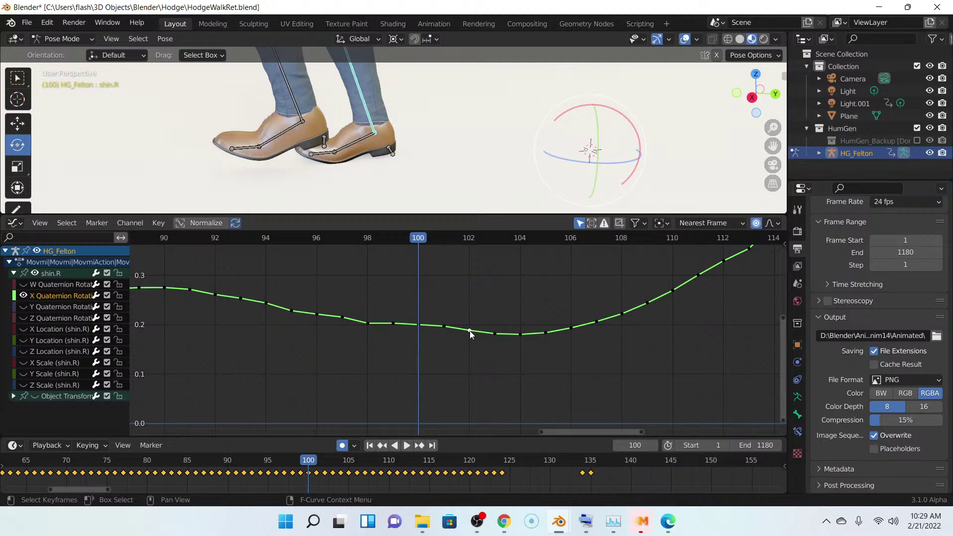
pyautogui.moveTo(471, 333); pyautogui.dragTo(470, 330)
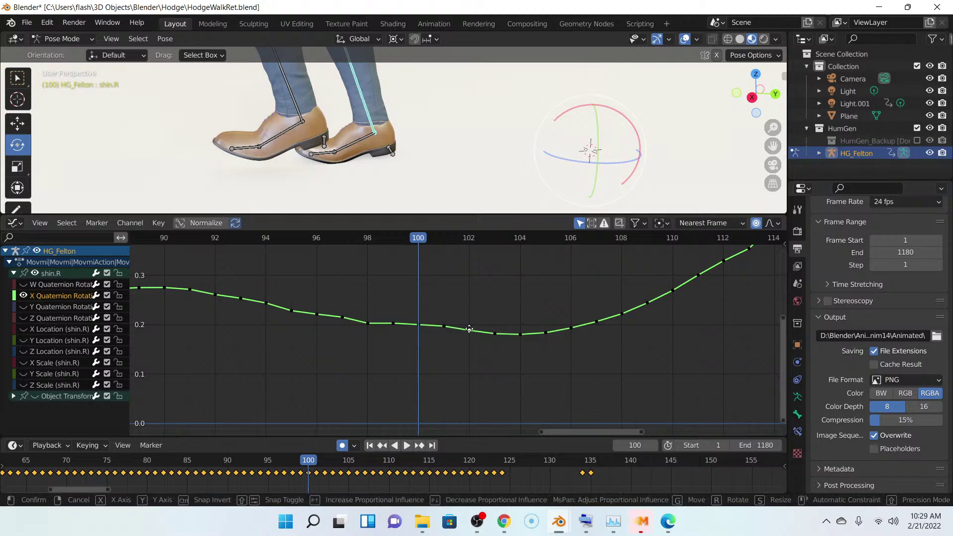
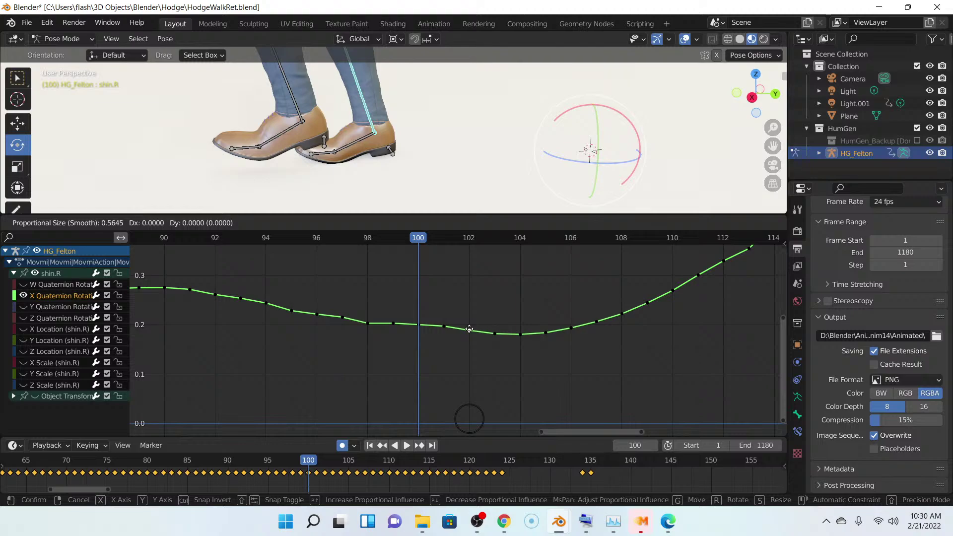
pyautogui.scroll(12, 470, 329)
pyautogui.scroll(13, 470, 329)
pyautogui.scroll(17, 469, 329)
pyautogui.scroll(8, 470, 329)
pyautogui.scroll(3, 469, 329)
pyautogui.scroll(2, 469, 329)
pyautogui.scroll(-20, 469, 329)
pyautogui.scroll(-20, 469, 329)
pyautogui.scroll(-10, 470, 329)
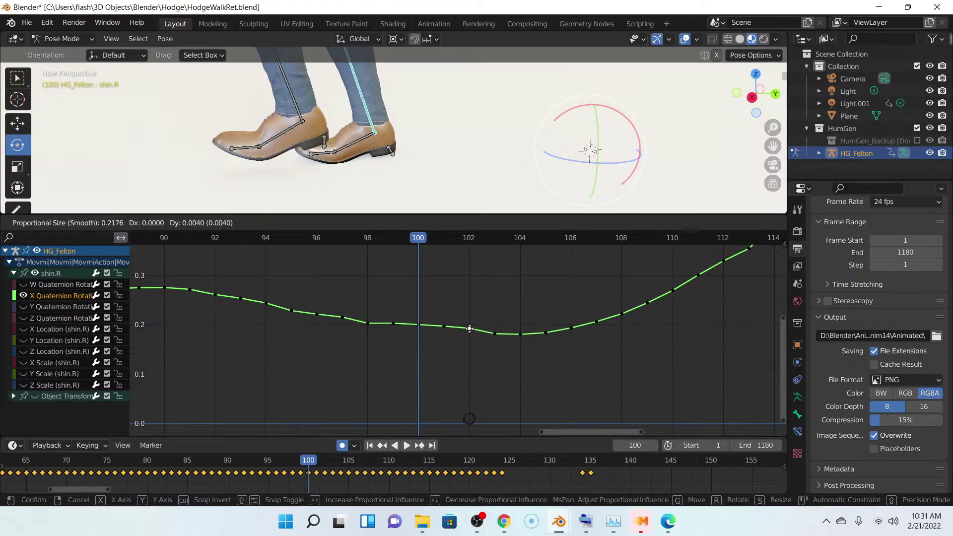
pyautogui.scroll(-16, 470, 329)
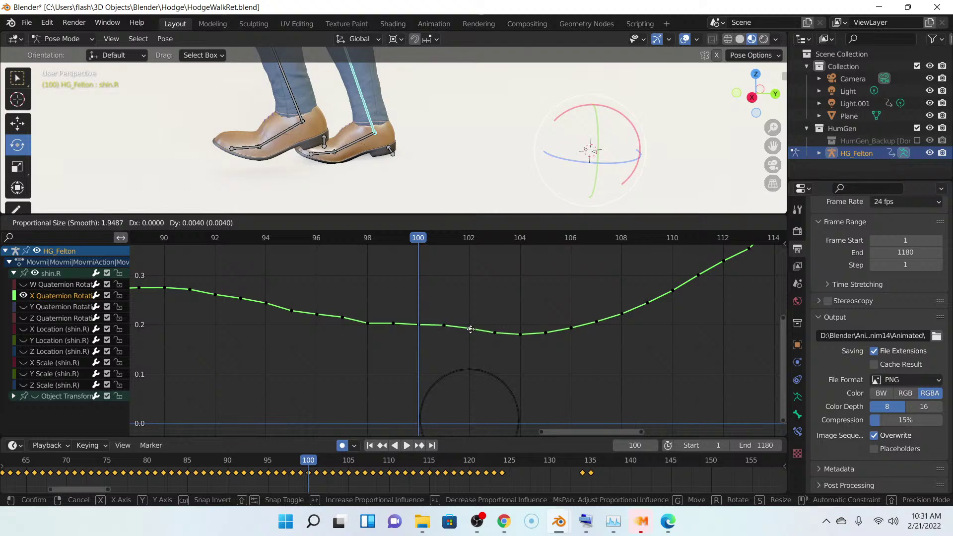
pyautogui.scroll(-10, 471, 330)
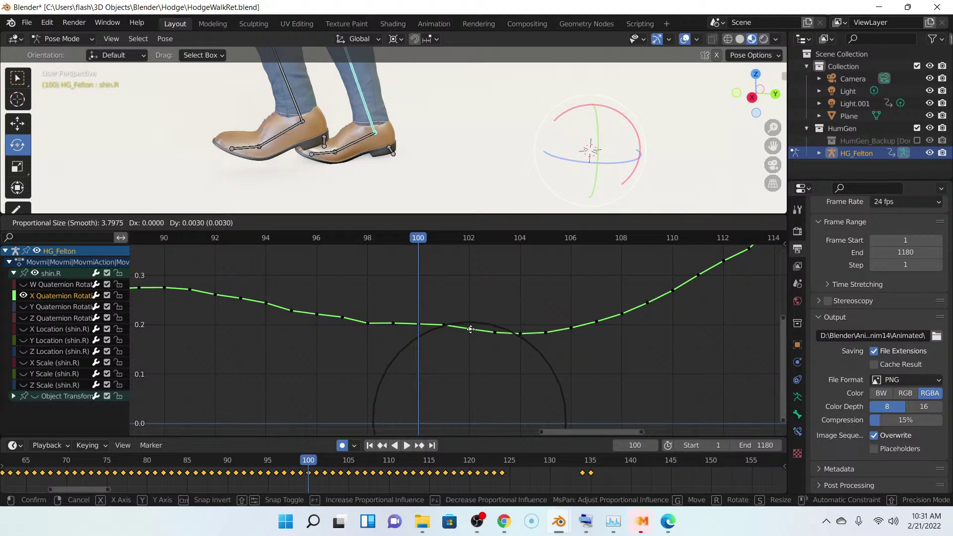
pyautogui.scroll(-4, 471, 329)
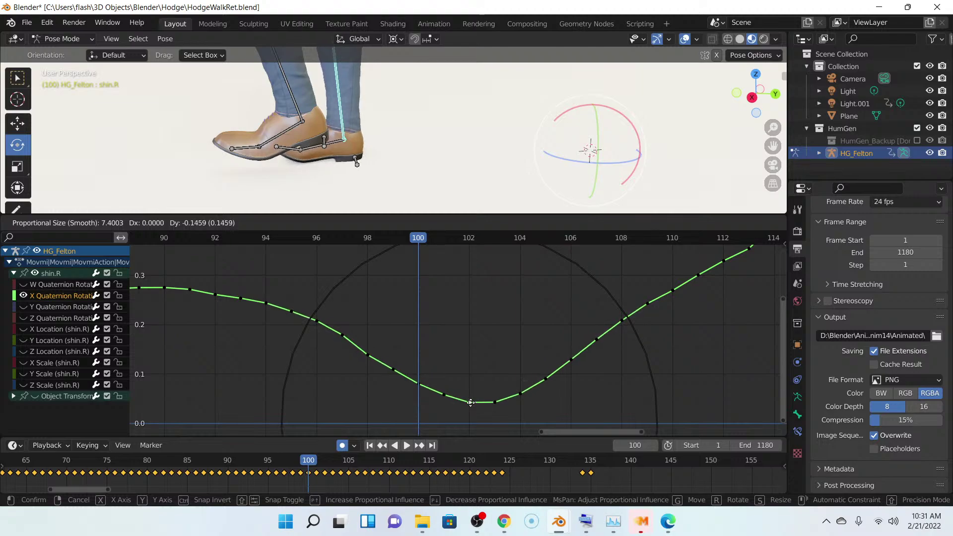
pyautogui.click(471, 403)
# - Examine the reshaped shin.R X Quaternion Rotation curve across the whole walk cycle, comparing its dips and peaks, and check the leg pose
pyautogui.scroll(-8, 483, 359)
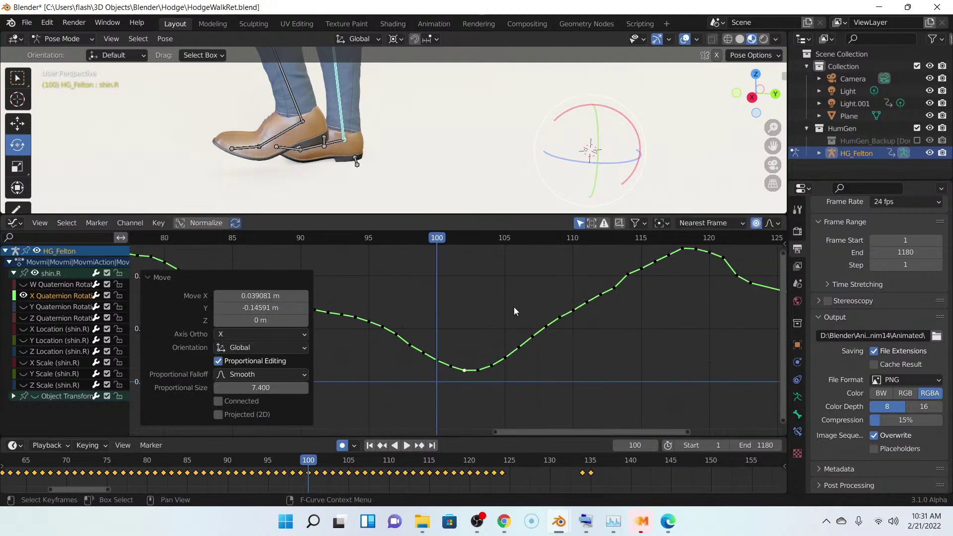
pyautogui.scroll(-3, 507, 333)
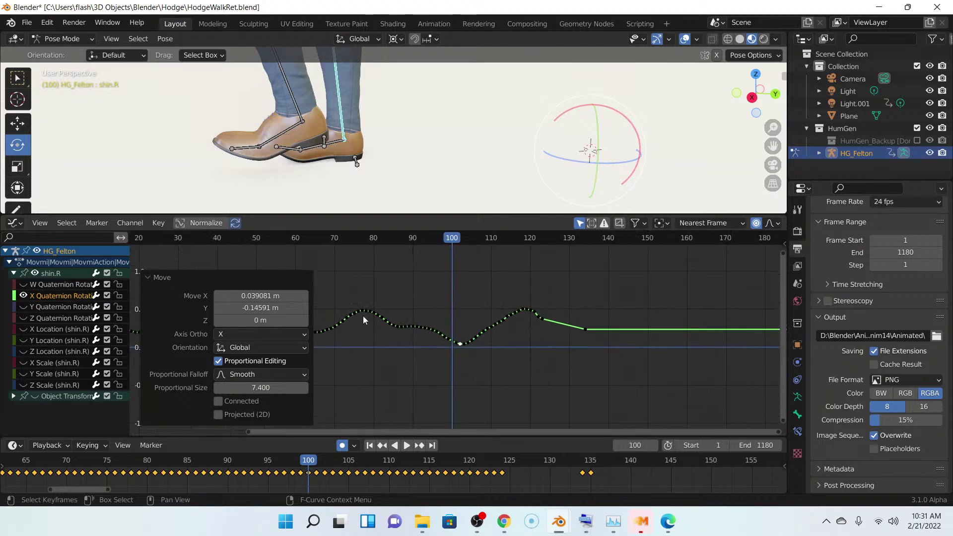
pyautogui.moveTo(378, 304); pyautogui.dragTo(549, 305, button='middle')
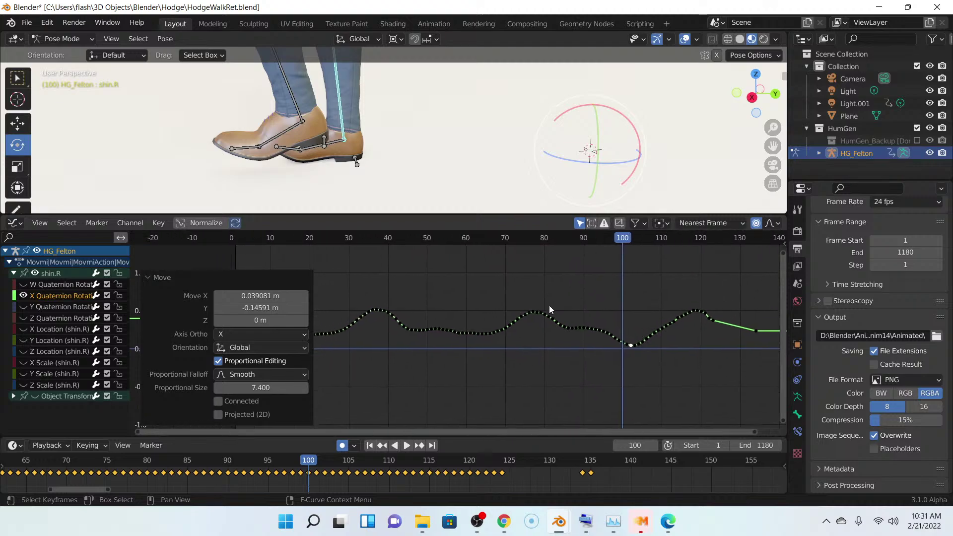
pyautogui.moveTo(385, 316); pyautogui.dragTo(464, 327, button='middle')
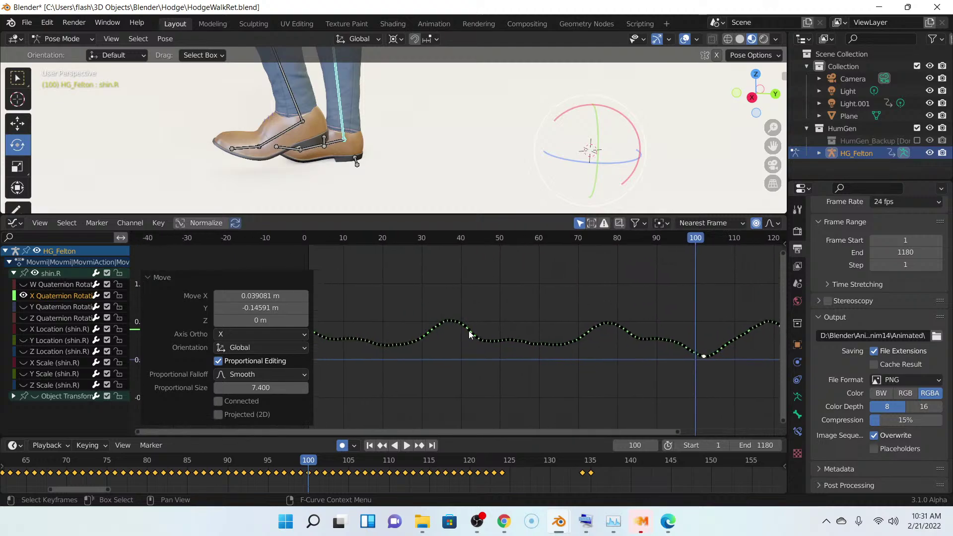
pyautogui.scroll(5, 467, 328)
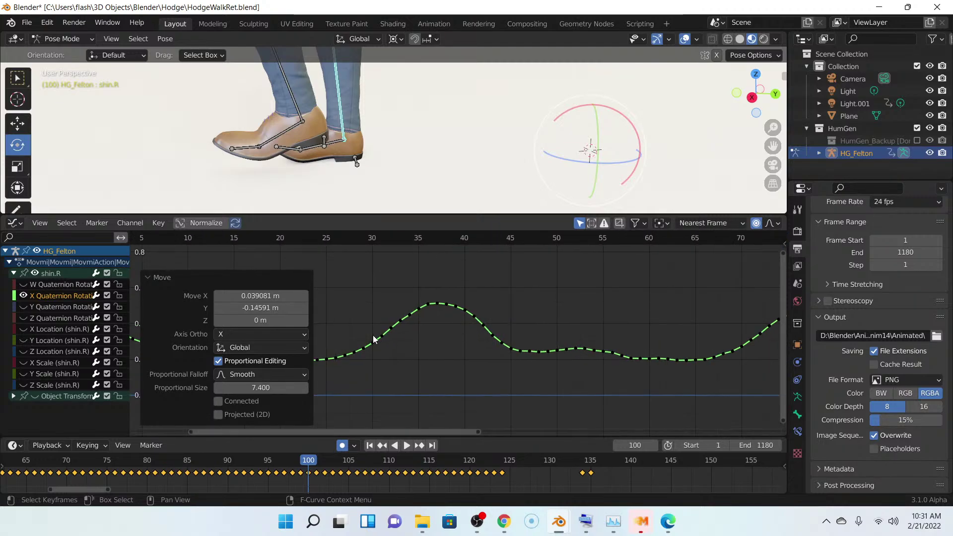
pyautogui.scroll(-2, 611, 340)
pyautogui.moveTo(627, 336); pyautogui.dragTo(486, 345, button='middle')
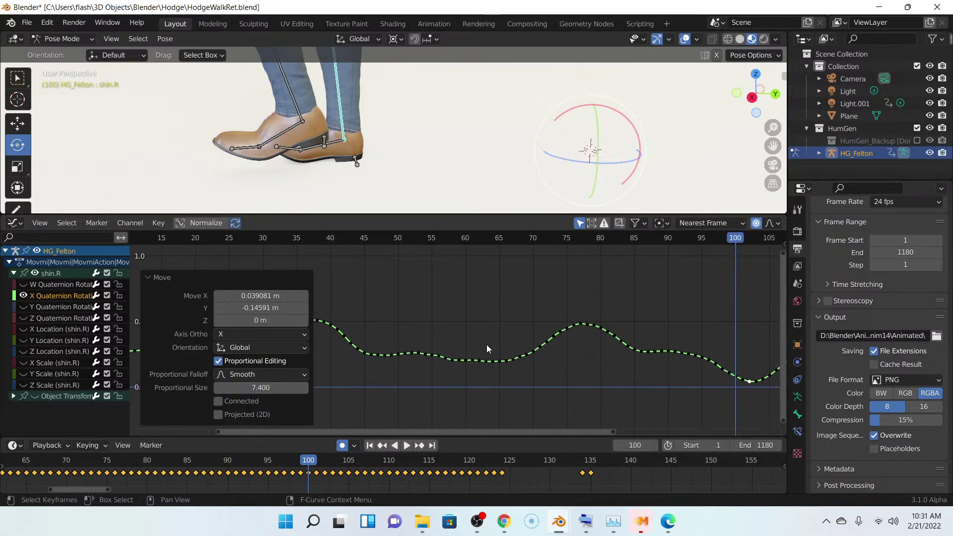
pyautogui.moveTo(378, 113); pyautogui.dragTo(336, 171, button='middle')
pyautogui.scroll(-2, 584, 292)
pyautogui.moveTo(584, 292); pyautogui.dragTo(379, 315, button='middle')
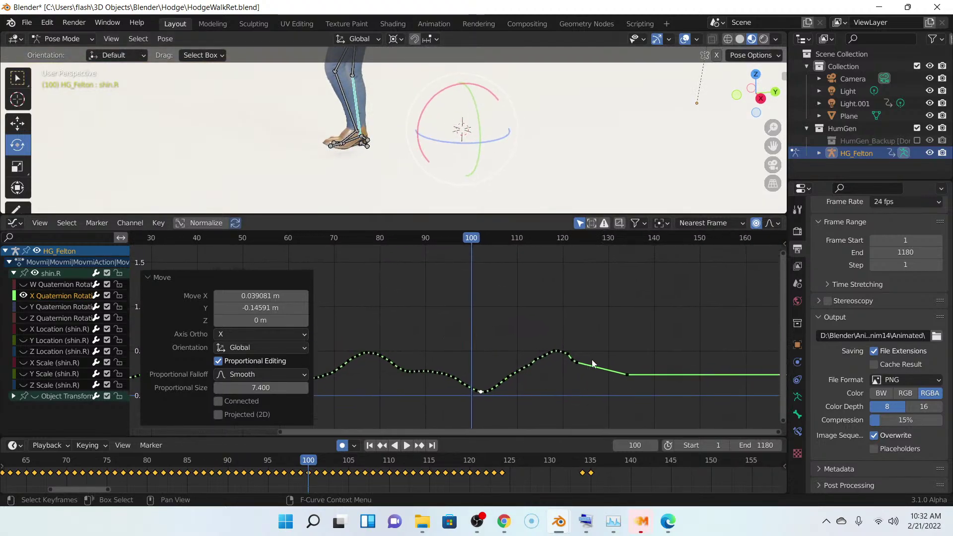
# - Review the last move's Orientation and Proportional Falloff options, leaving them at Global and Smooth
pyautogui.scroll(4, 553, 369)
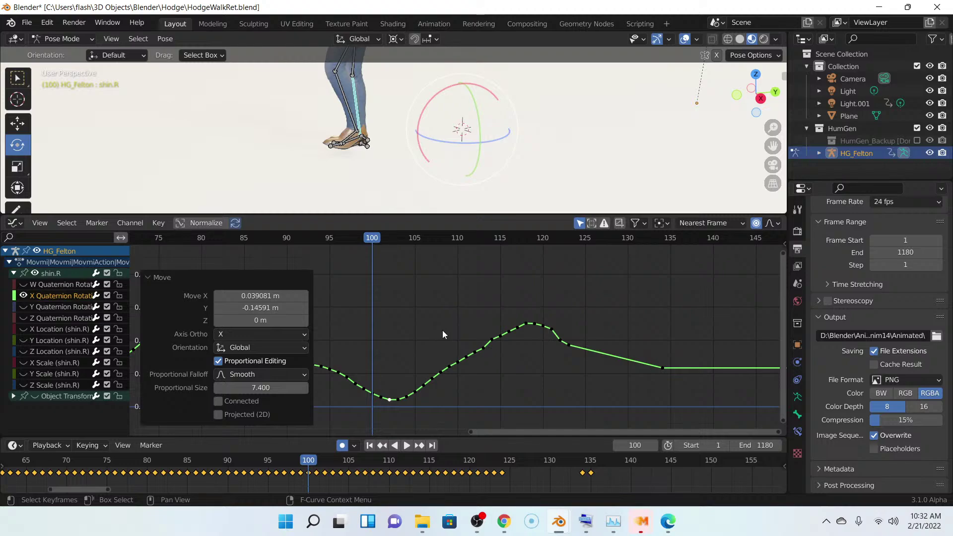
pyautogui.scroll(1, 443, 330)
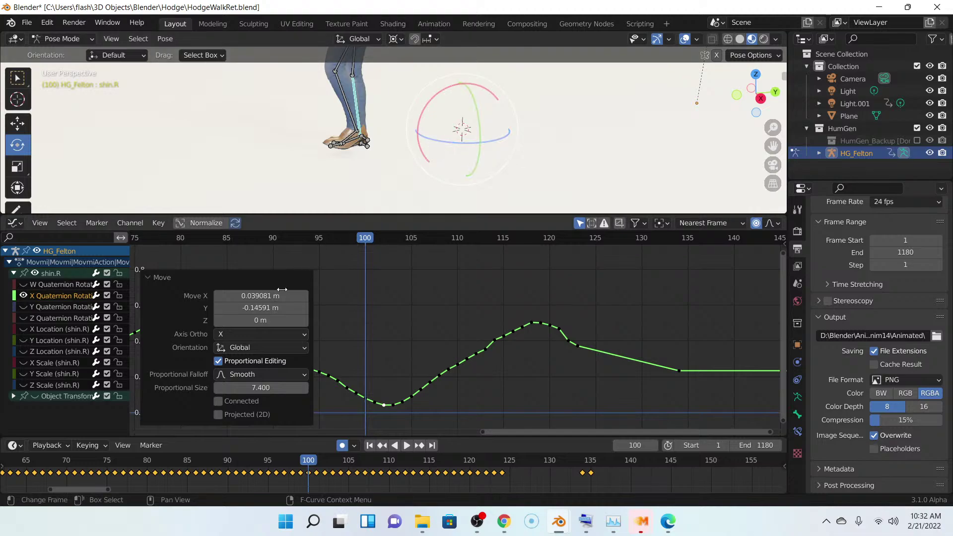
pyautogui.click(244, 348)
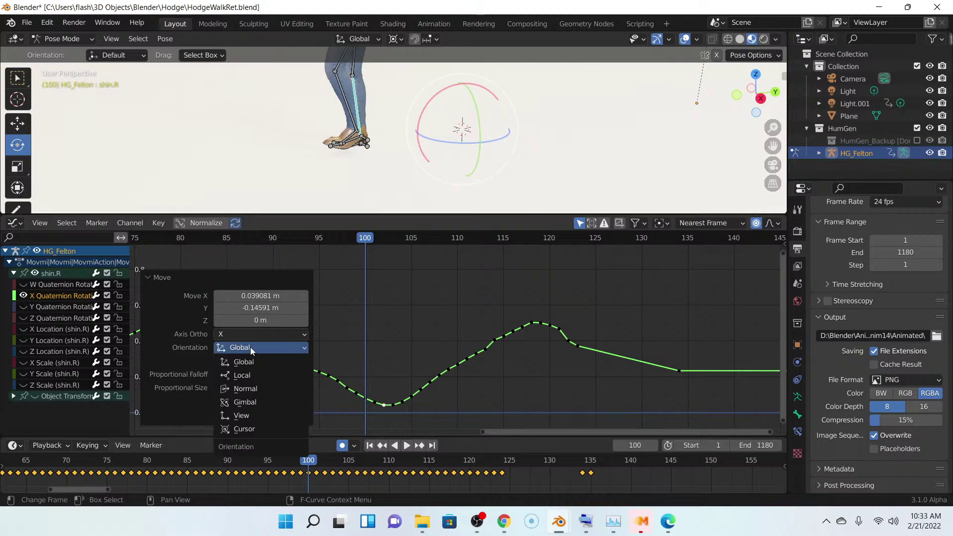
pyautogui.moveTo(312, 178); pyautogui.dragTo(291, 174, button='middle')
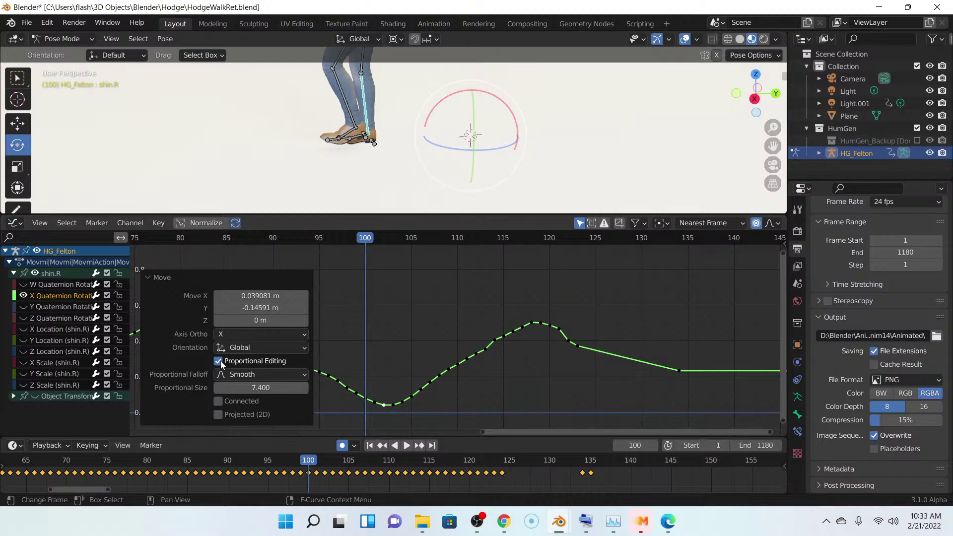
pyautogui.click(242, 374)
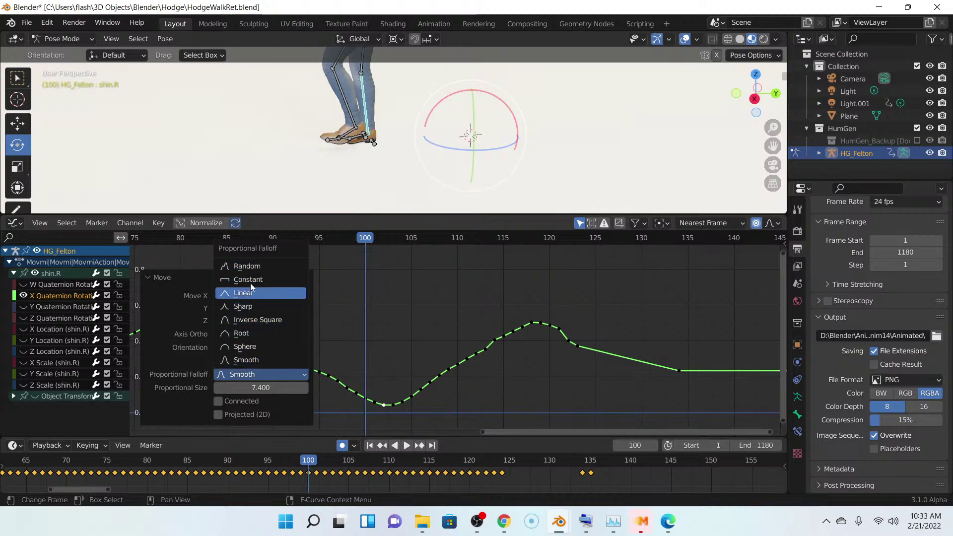
pyautogui.click(254, 361)
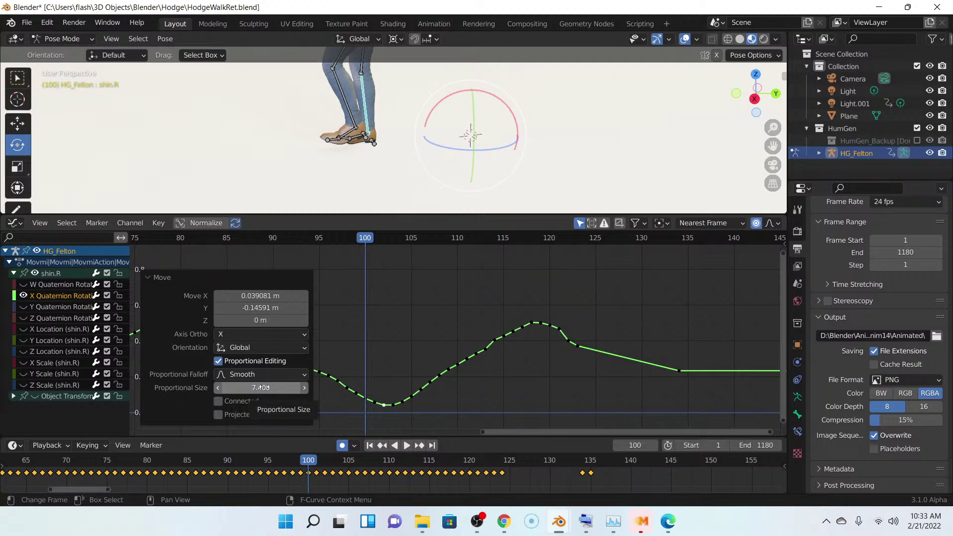
# - Select the shin.R X Quaternion Rotation keyframes from about frame 111 to 123 and apply Smooth Keys to them twice
pyautogui.scroll(-2, 421, 357)
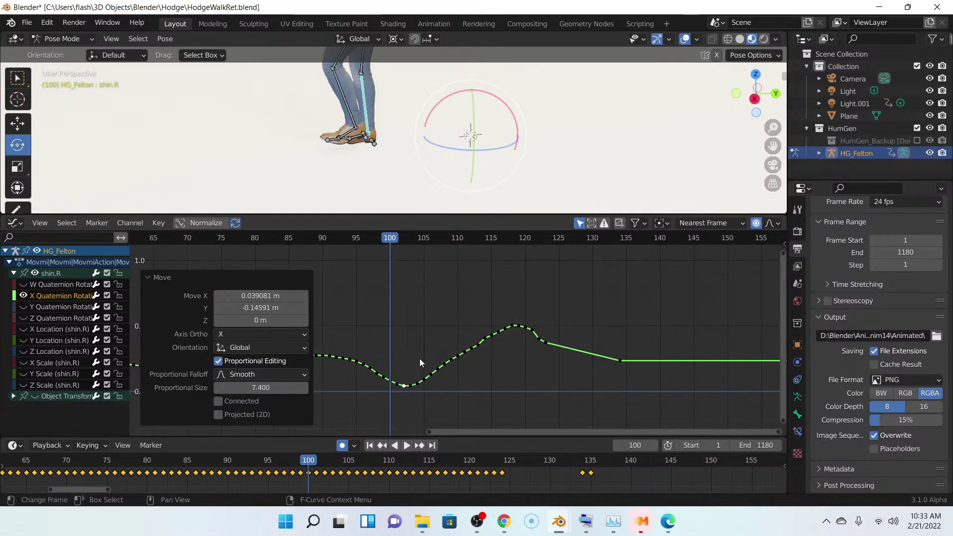
pyautogui.scroll(-3, 419, 358)
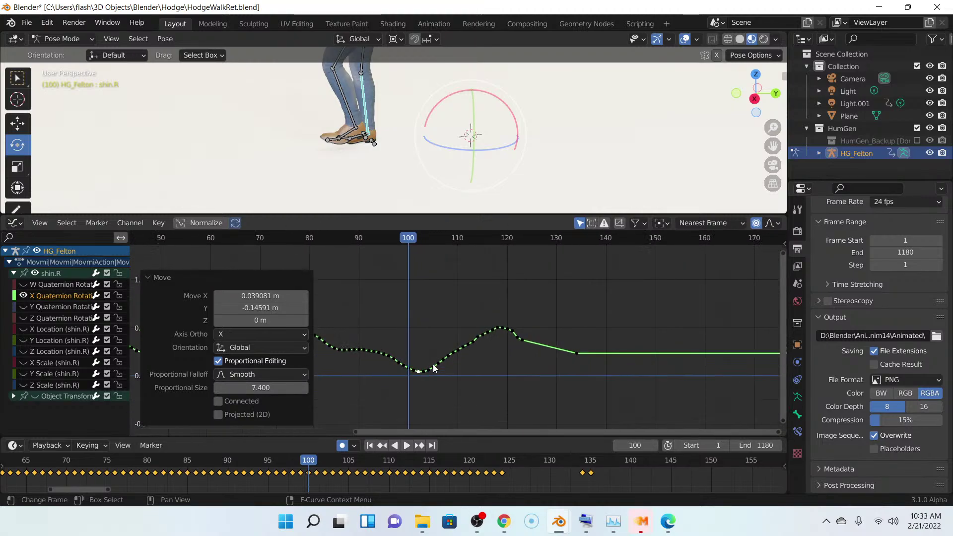
pyautogui.scroll(5, 433, 368)
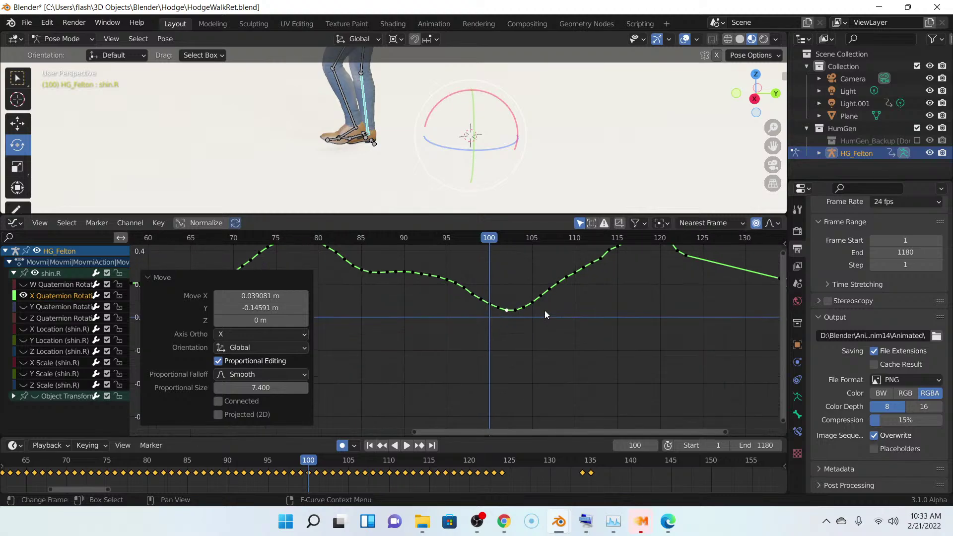
pyautogui.scroll(2, 544, 311)
pyautogui.moveTo(544, 310); pyautogui.dragTo(512, 350, button='middle')
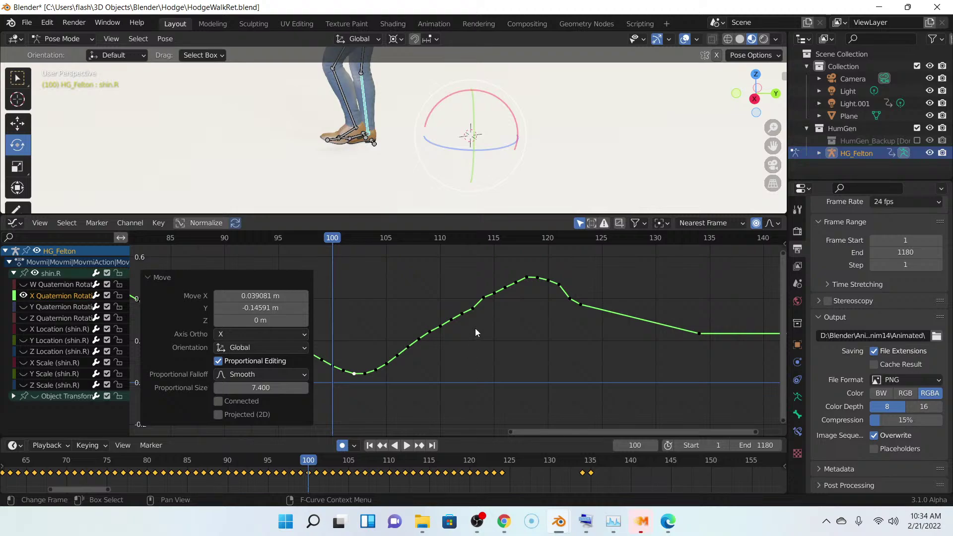
pyautogui.scroll(-3, 508, 341)
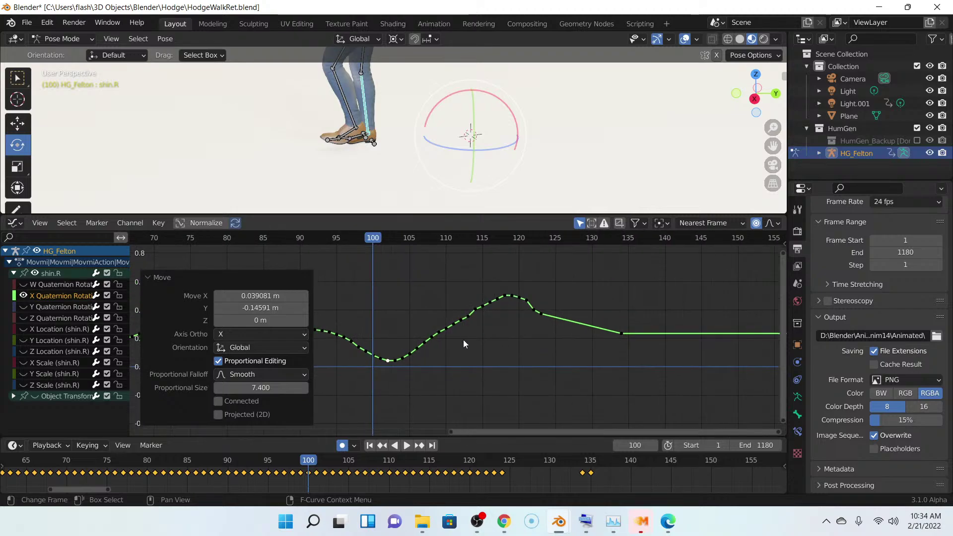
pyautogui.moveTo(453, 342); pyautogui.dragTo(556, 271)
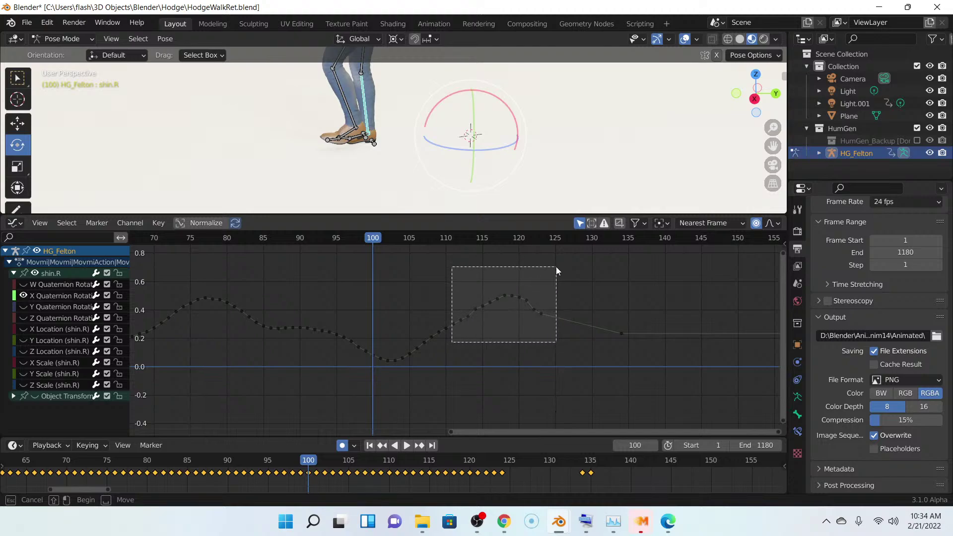
pyautogui.moveTo(558, 270); pyautogui.dragTo(557, 271)
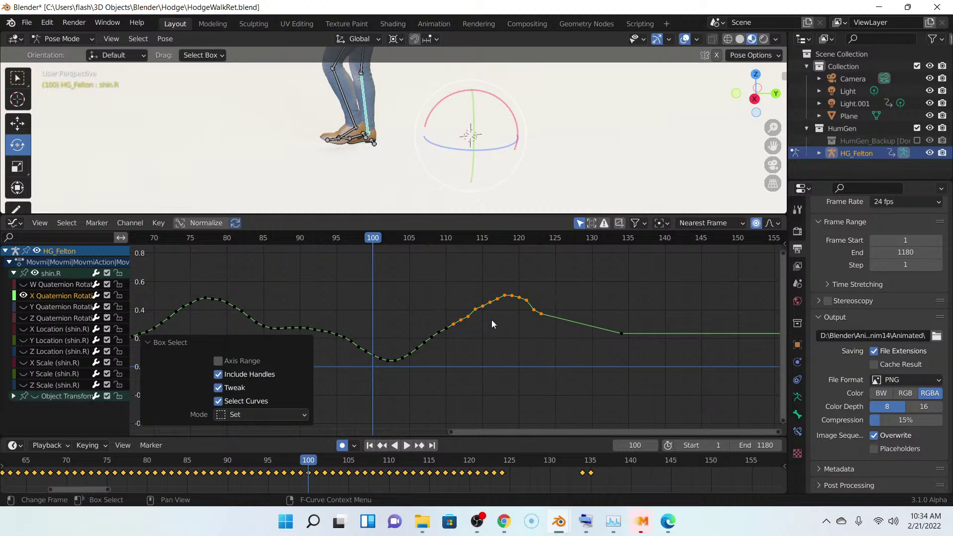
pyautogui.press('c')
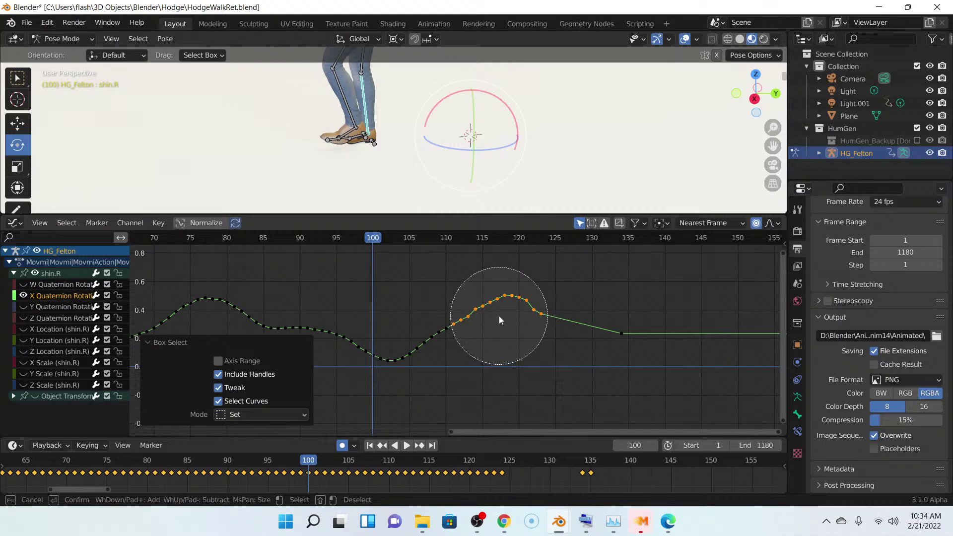
pyautogui.press('Escape')
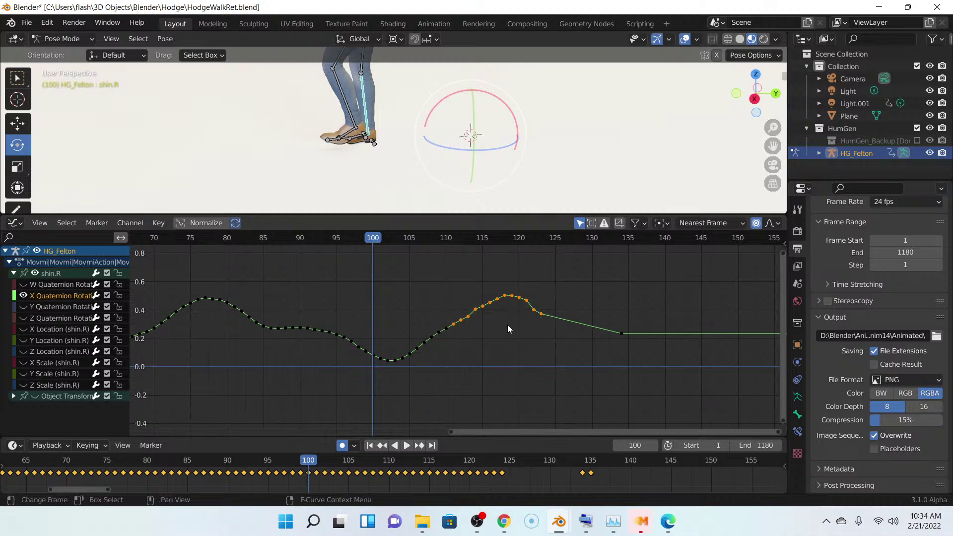
pyautogui.hotkey('alt', 'o')
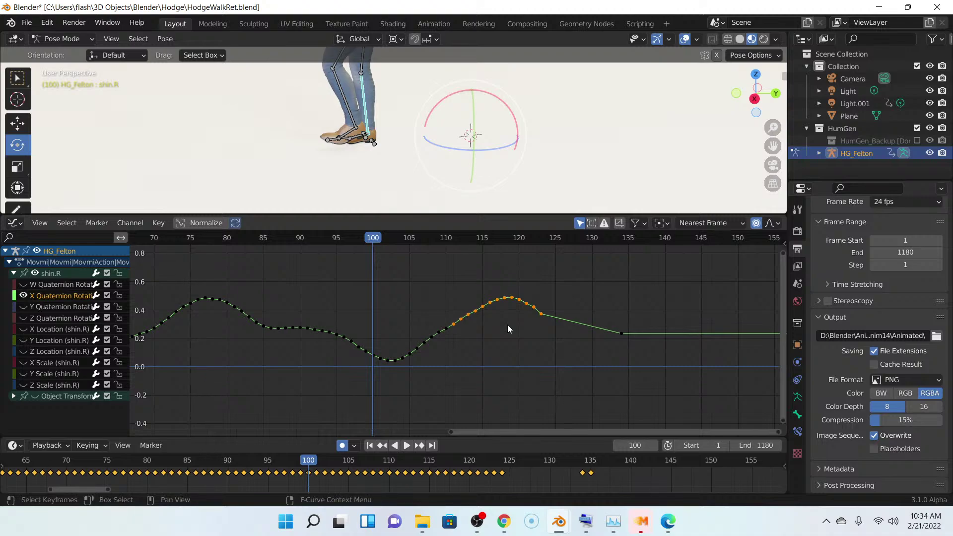
pyautogui.hotkey('alt', 'o')
# - Try to raise the X Quaternion Rotation keyframe at frame 123 by about 0.0245 with smooth proportional editing
pyautogui.click(541, 314)
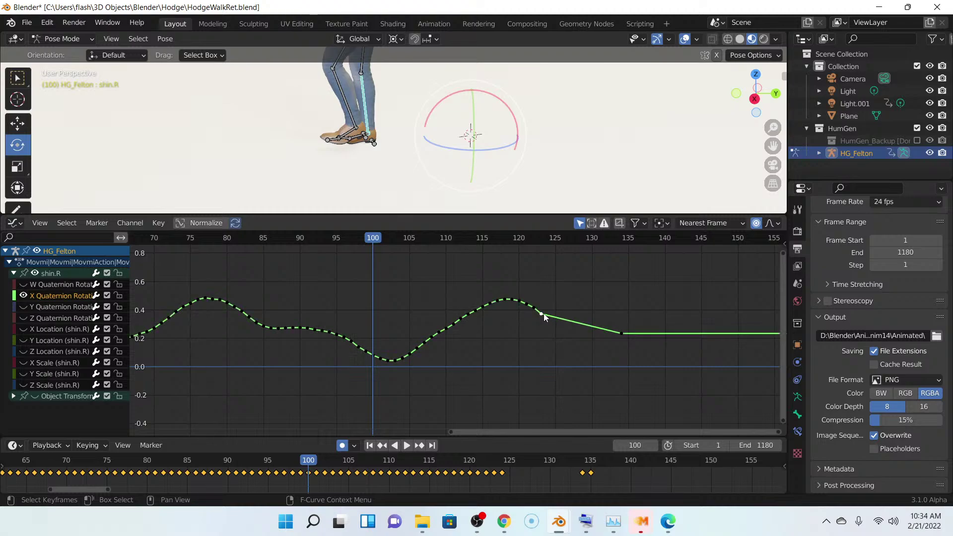
pyautogui.press('g')
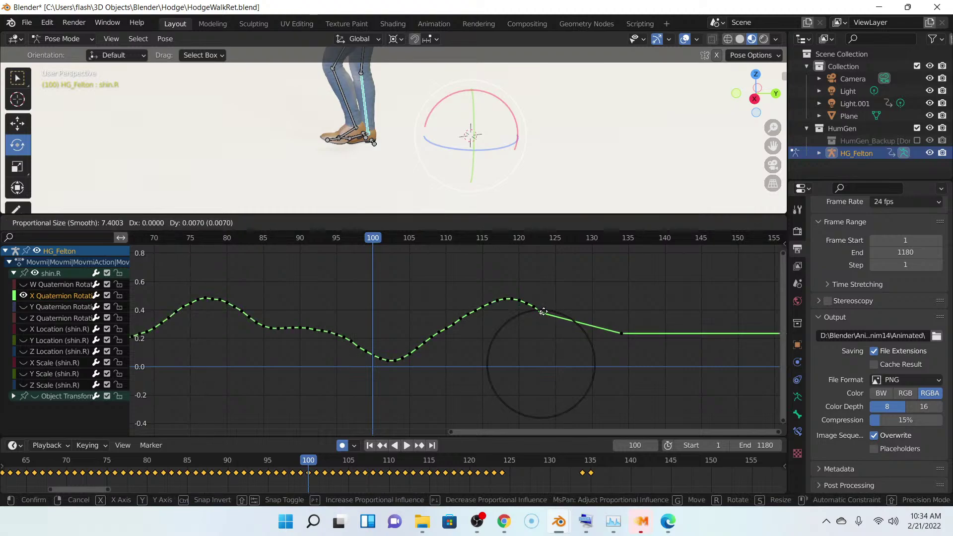
pyautogui.click(544, 311)
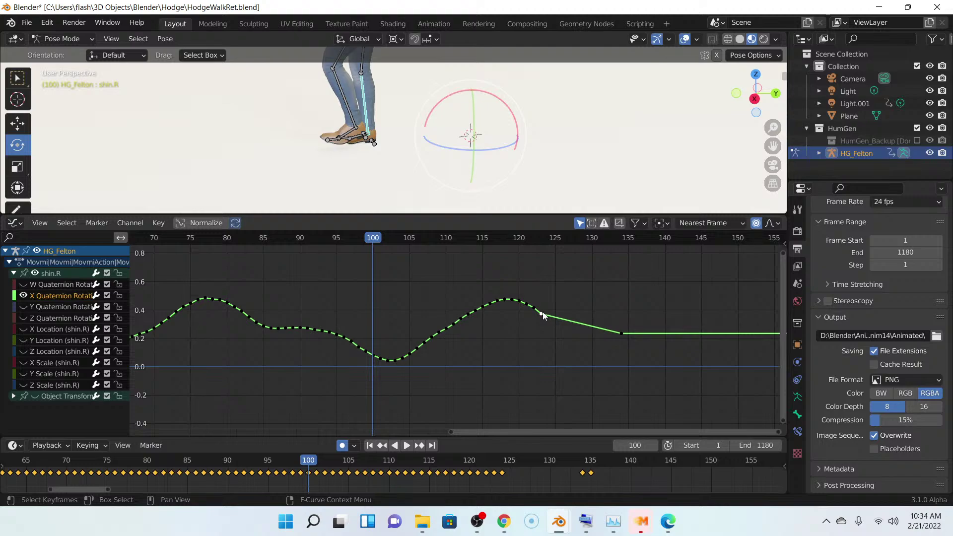
pyautogui.press('g')
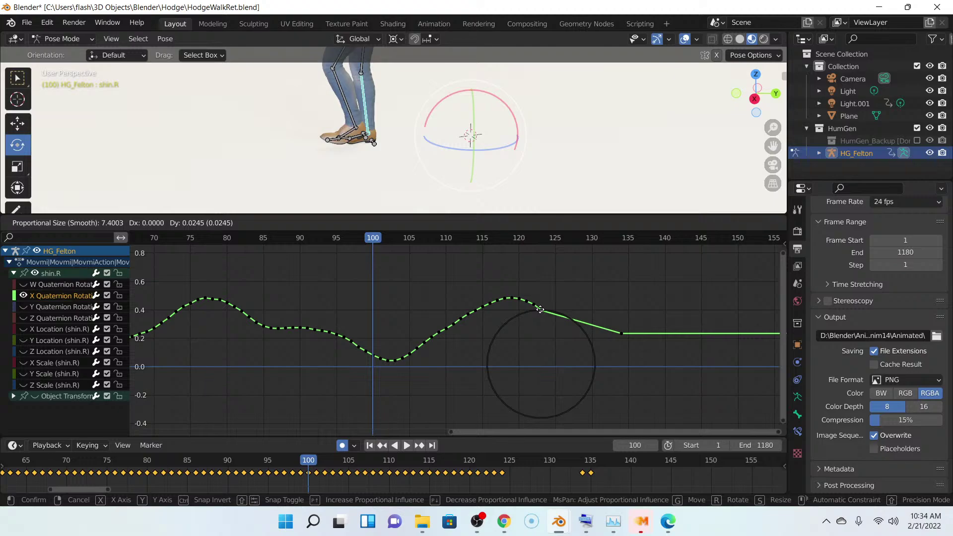
pyautogui.click(540, 309)
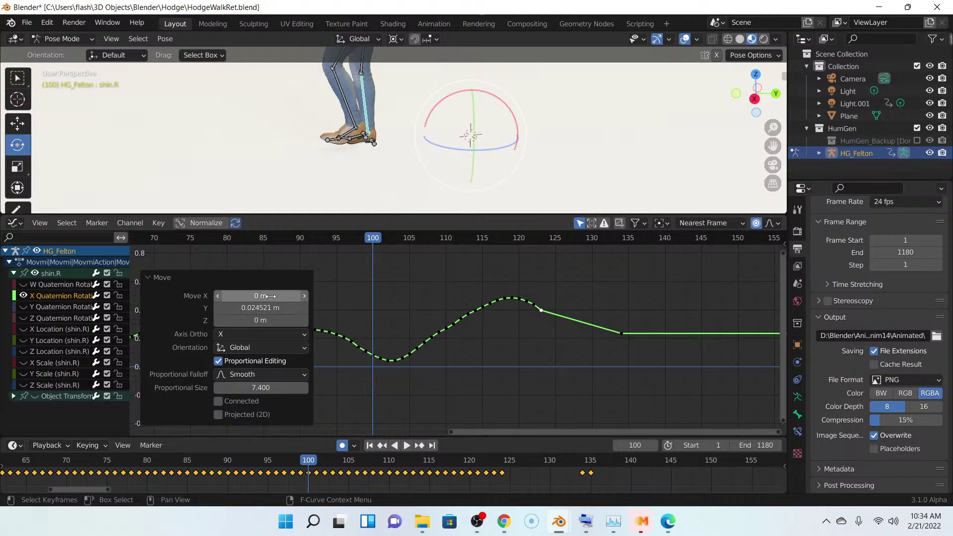
# - Try a Z offset of up to 3.53 m on the keyframe move, and set it back to 0
pyautogui.click(305, 320)
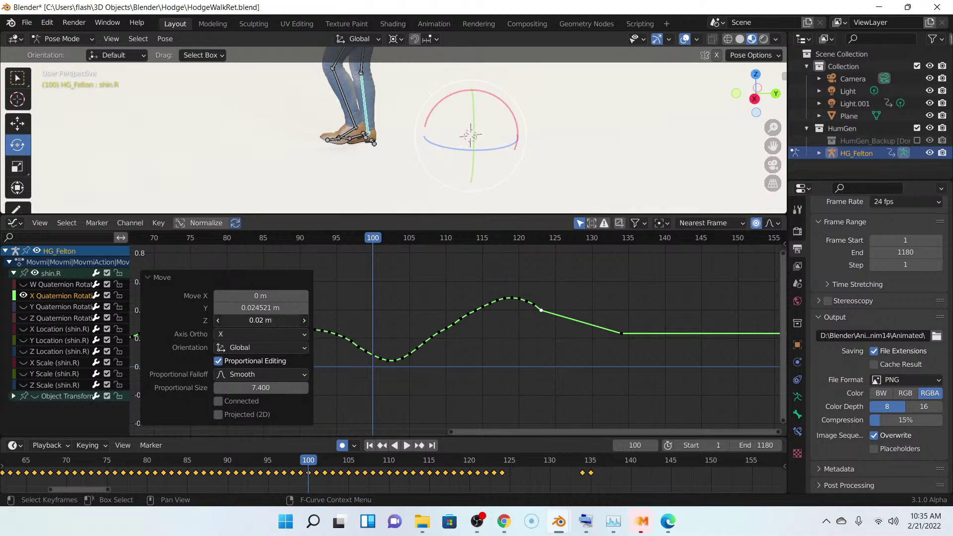
pyautogui.moveTo(260, 321); pyautogui.dragTo(323, 321)
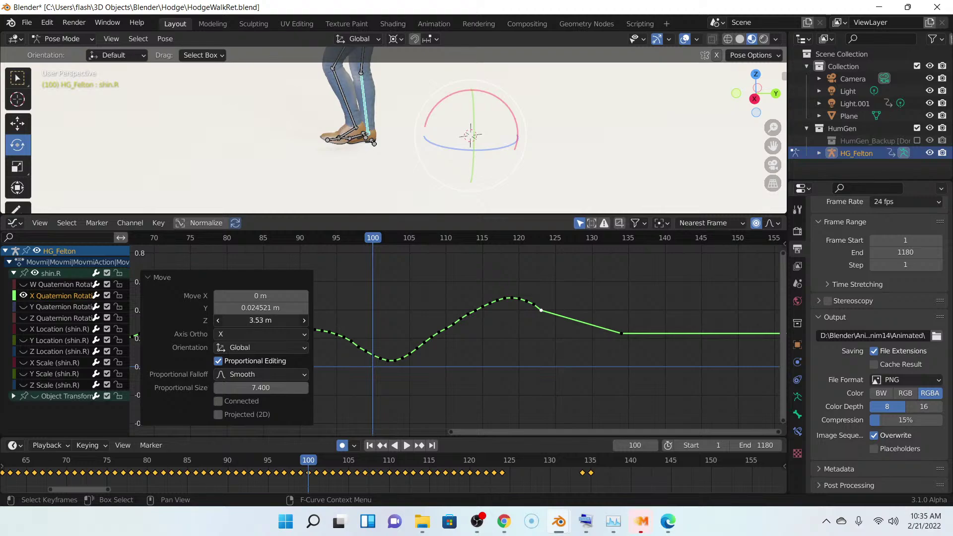
pyautogui.click(261, 322)
pyautogui.write('0')
pyautogui.press('Return')
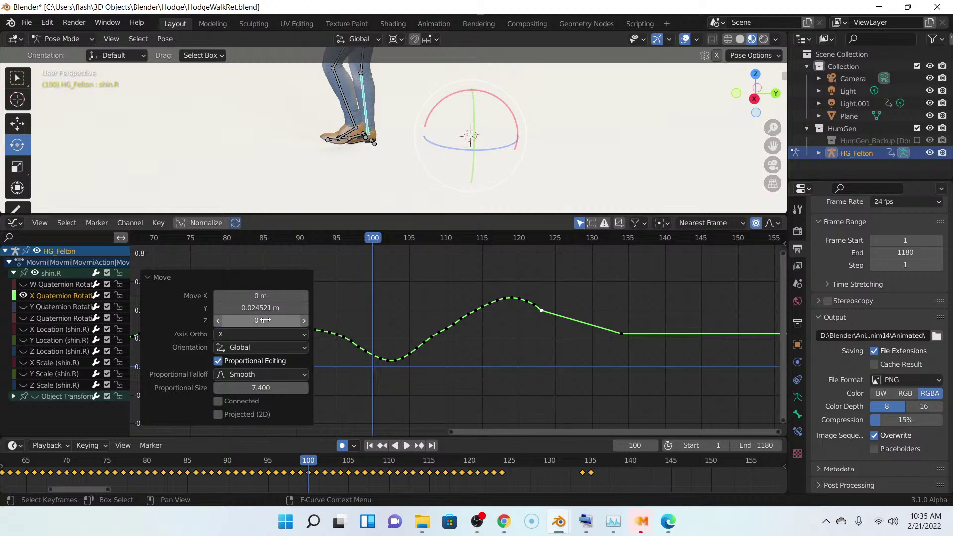
# - Try a Y offset of 0.12452 m on the keyframe move, and undo the whole move
pyautogui.moveTo(261, 307)
pyautogui.mouseDown()
pyautogui.moveTo(298, 308)
pyautogui.moveTo(262, 308)
pyautogui.mouseUp()
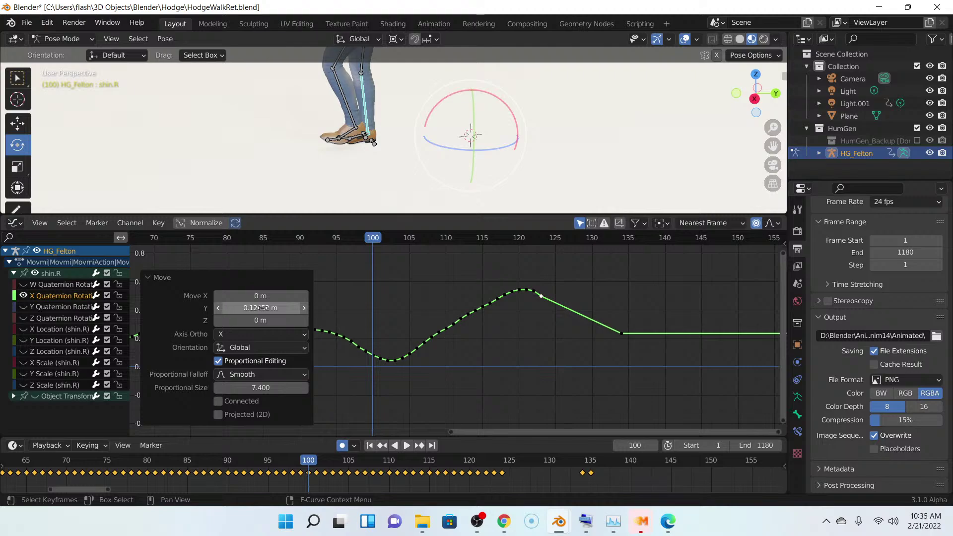
pyautogui.rightClick(263, 308)
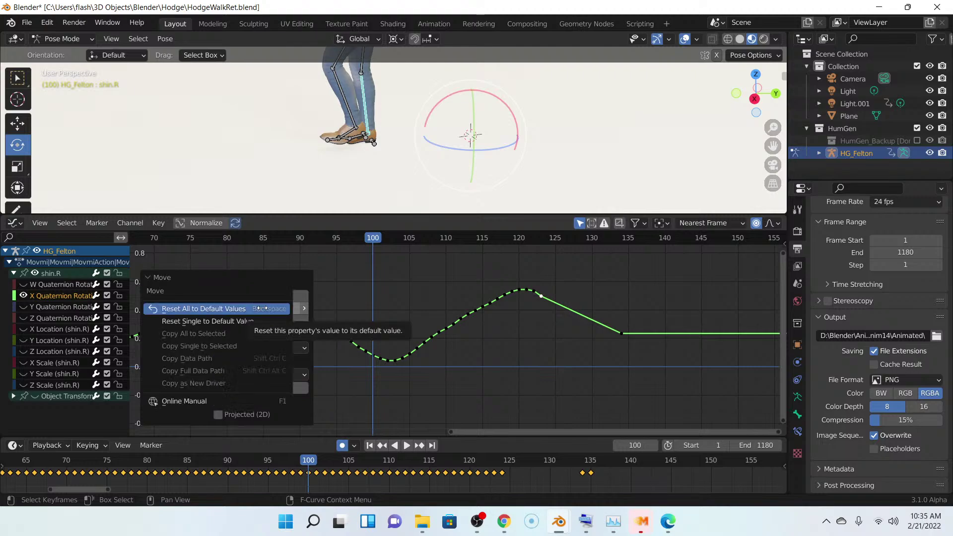
pyautogui.click(47, 22)
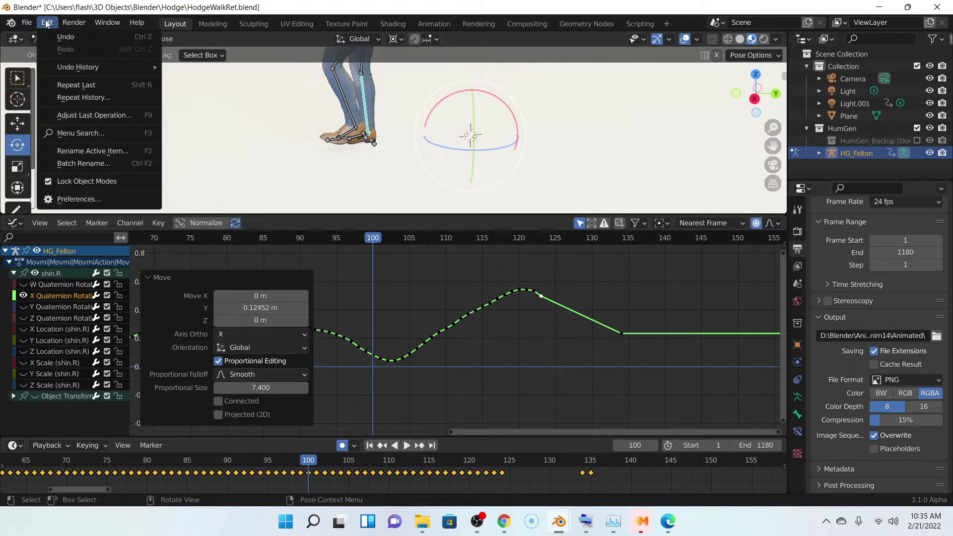
pyautogui.click(55, 35)
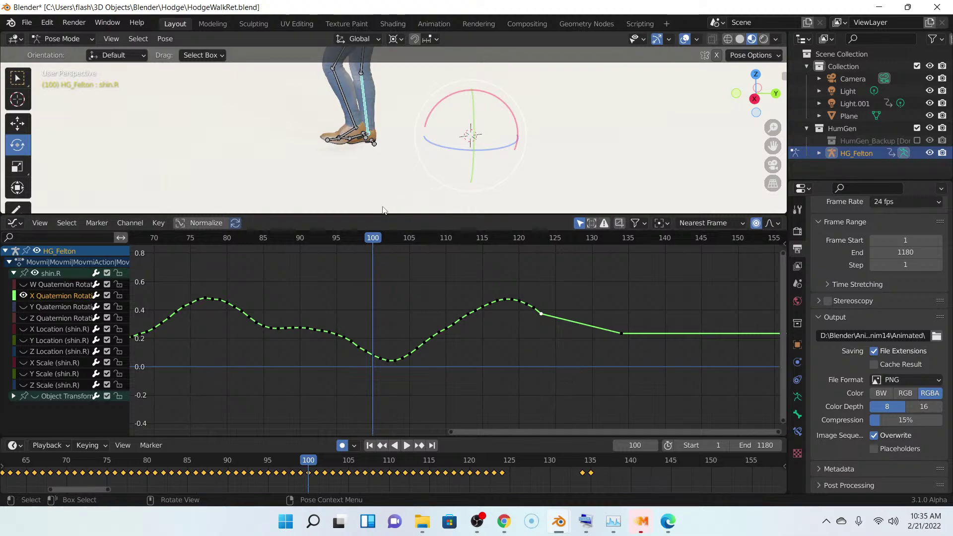
# - Orbit to the opposite side of the legs and step from frame 100 back to 93 and forward to 121 to examine the walk
pyautogui.moveTo(385, 172); pyautogui.dragTo(601, 124, button='middle')
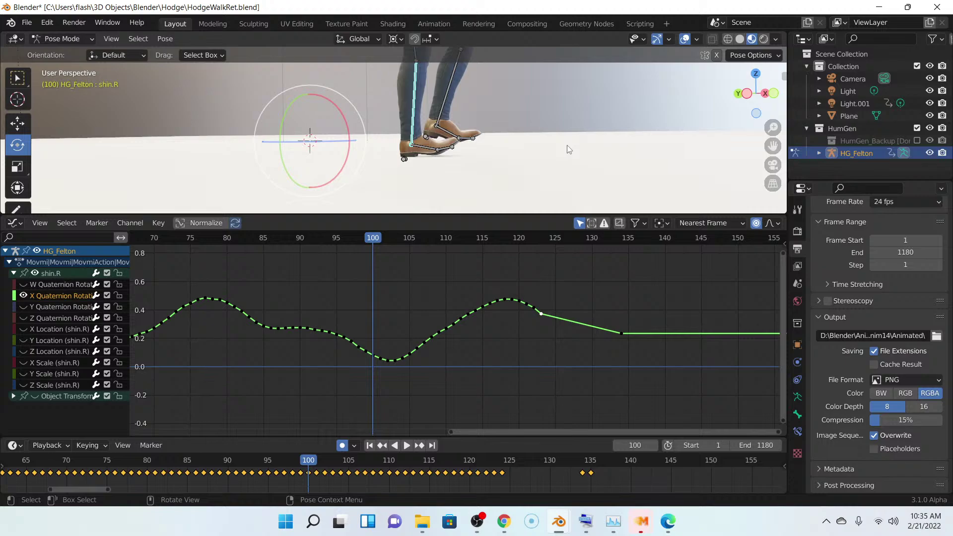
pyautogui.press('Left')
pyautogui.press('Left')
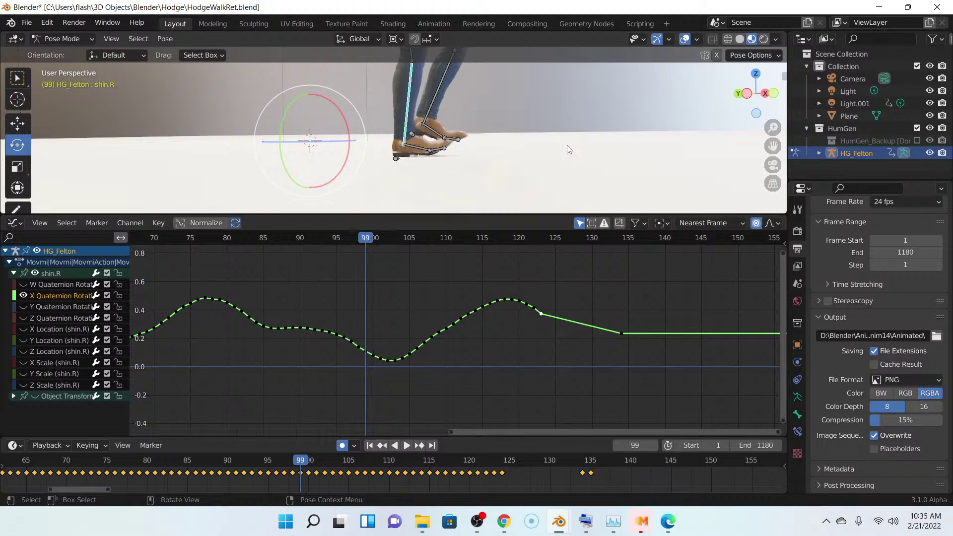
pyautogui.press('Left')
pyautogui.press('Left')
pyautogui.press('Left')
pyautogui.press('Left')
pyautogui.press('Left')
pyautogui.press('Left')
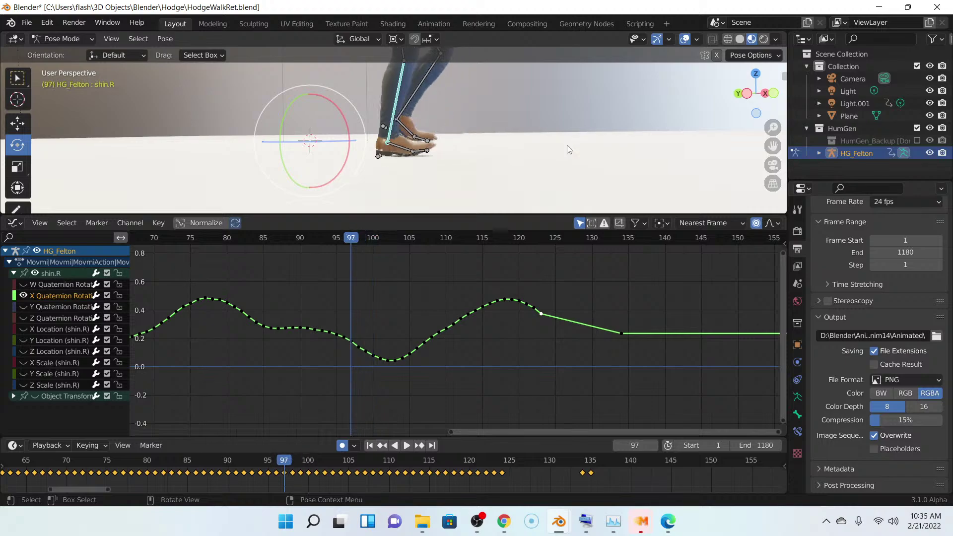
pyautogui.press('Right')
pyautogui.press('Right')
pyautogui.press('Right')
pyautogui.press('Right')
pyautogui.press('Right')
pyautogui.press('Right')
pyautogui.press('Right')
pyautogui.press('Right')
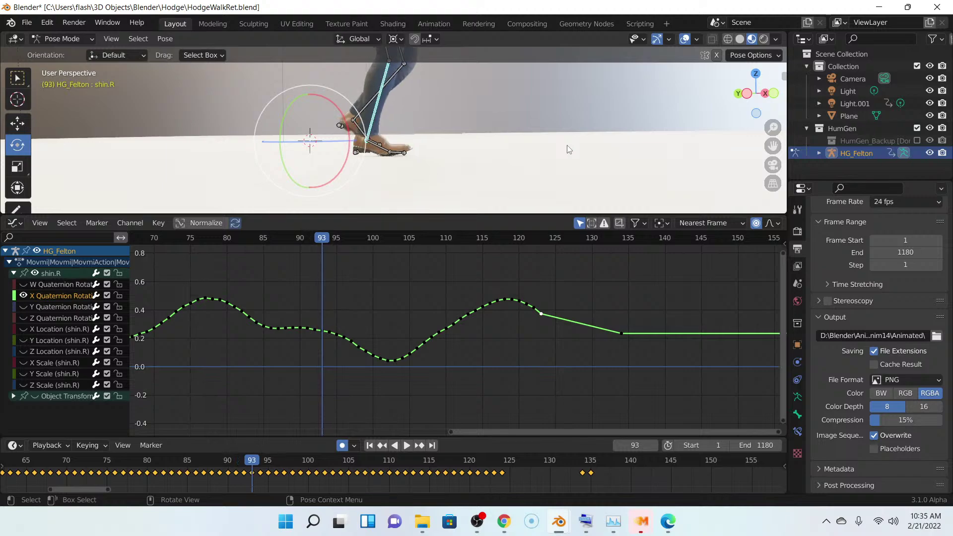
pyautogui.press('Right')
pyautogui.press('Right')
pyautogui.press('Right')
pyautogui.press('Right')
pyautogui.press('Right')
pyautogui.press('Right')
pyautogui.press('Right')
pyautogui.press('Right')
pyautogui.press('Right')
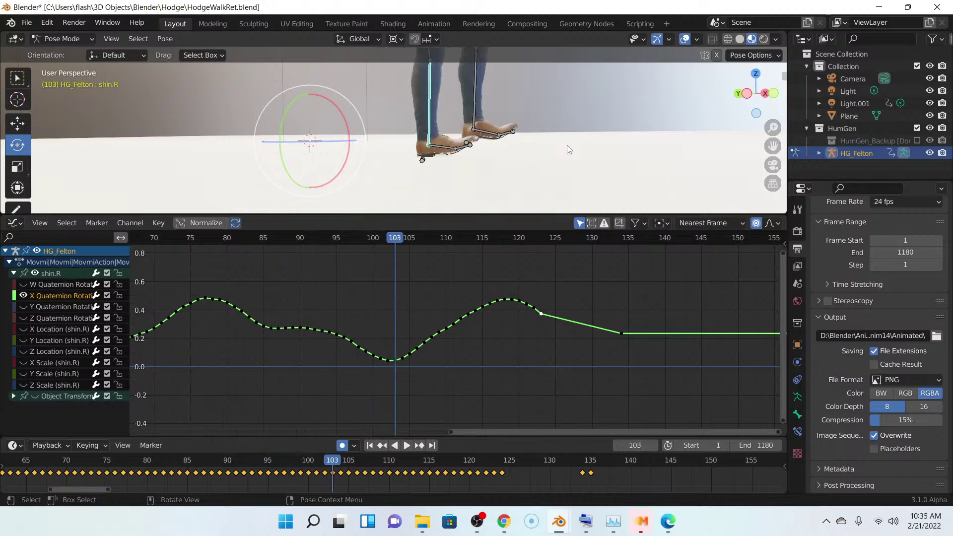
pyautogui.press('Right')
pyautogui.press('Right')
pyautogui.press('Right')
pyautogui.press('Right')
pyautogui.press('Right')
pyautogui.press('Right')
pyautogui.press('Right')
pyautogui.press('Right')
pyautogui.press('Right')
pyautogui.press('Right')
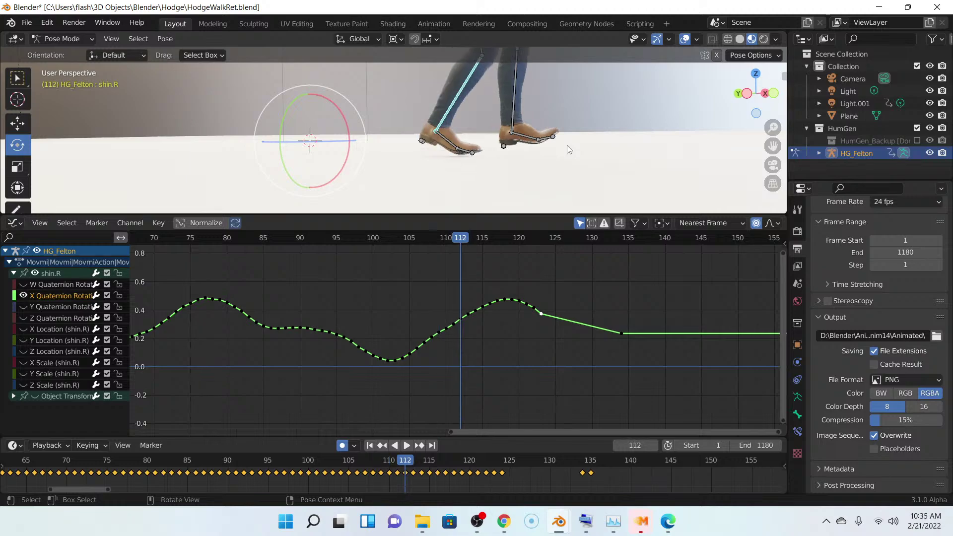
pyautogui.press('Right')
pyautogui.press('Right')
pyautogui.press('Right')
pyautogui.press('Right')
pyautogui.press('Right')
pyautogui.press('Right')
pyautogui.press('Right')
pyautogui.press('Right')
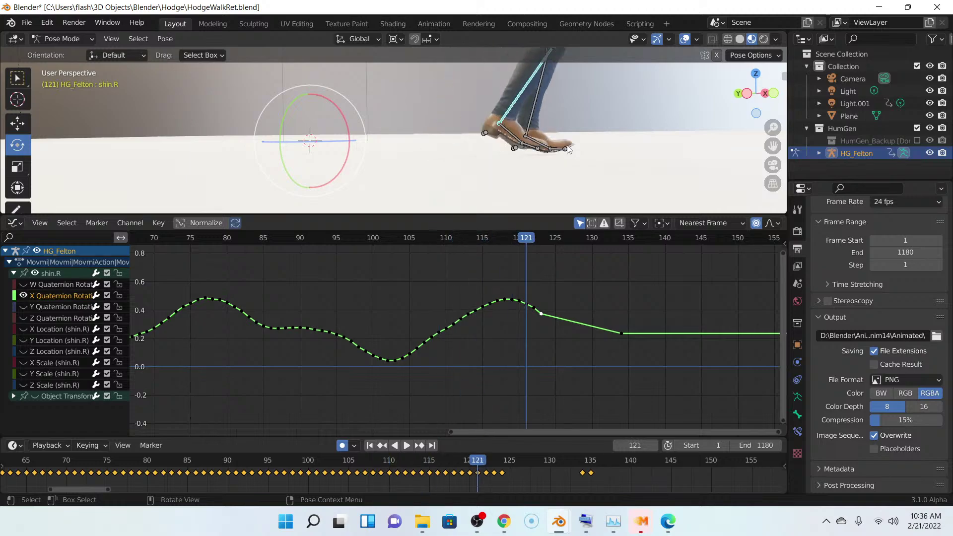
# - Step from frame 121 forward to 135 and examine the leg motion alongside the right shin's X Quaternion Rotation curve
pyautogui.press('Right')
pyautogui.press('Right')
pyautogui.press('Right')
pyautogui.press('Right')
pyautogui.press('Right')
pyautogui.press('Right')
pyautogui.press('Right')
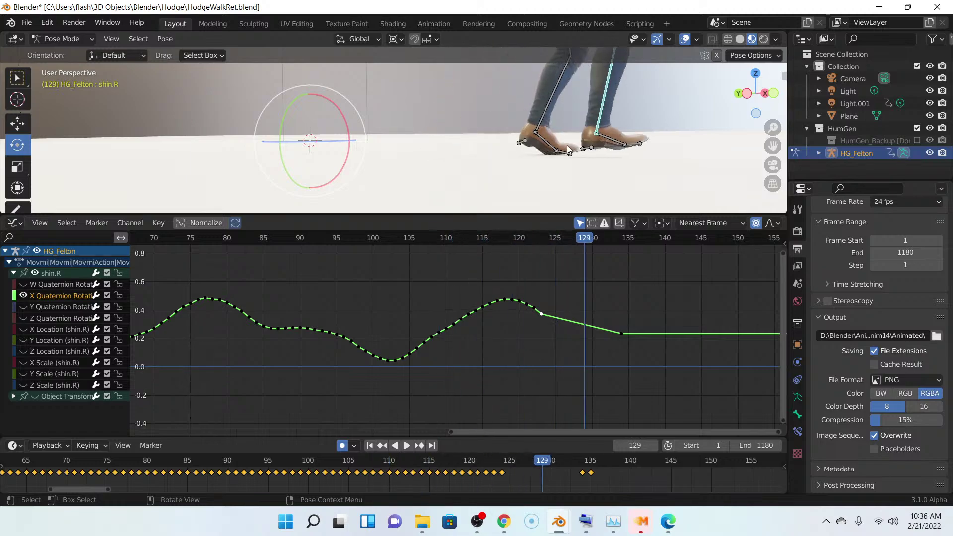
pyautogui.press('Right')
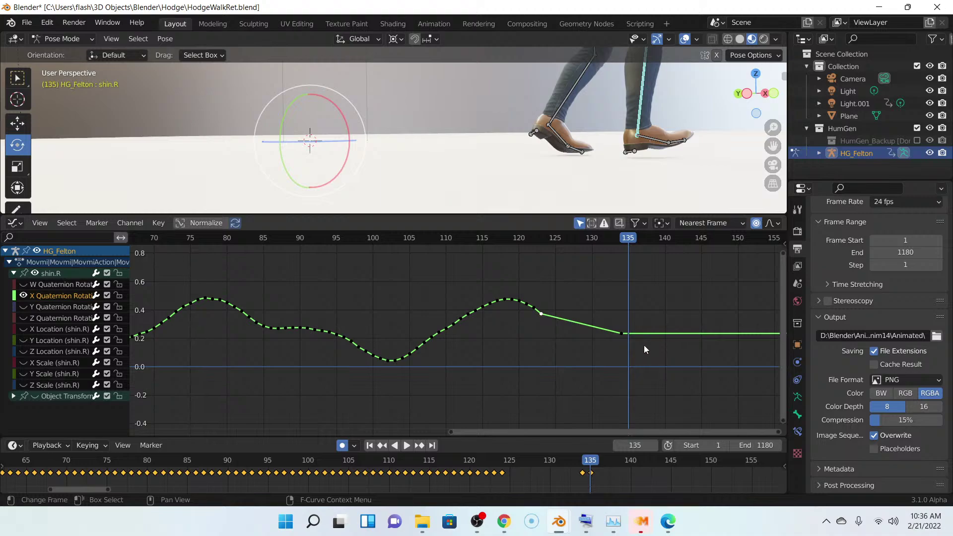
pyautogui.scroll(-3, 645, 350)
pyautogui.moveTo(676, 348); pyautogui.dragTo(608, 362, button='middle')
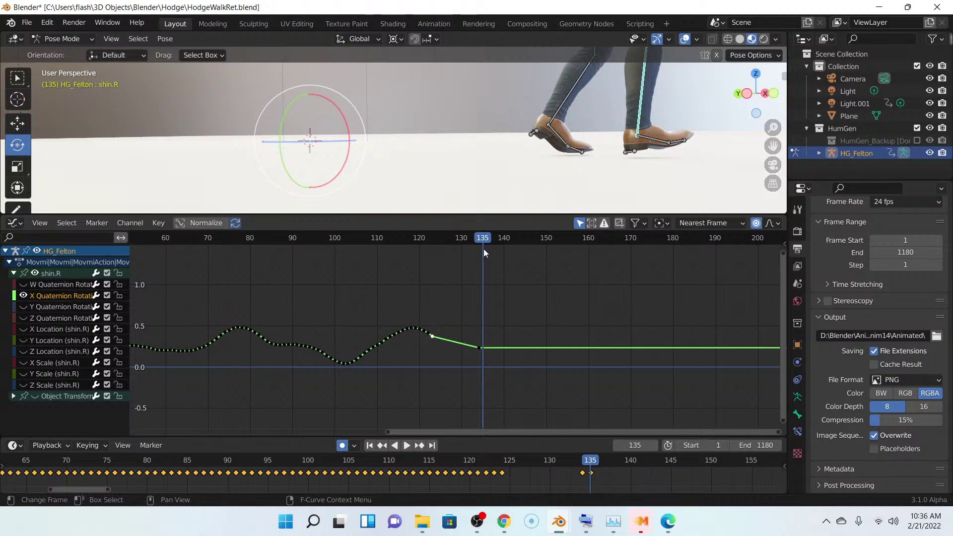
pyautogui.scroll(4, 473, 366)
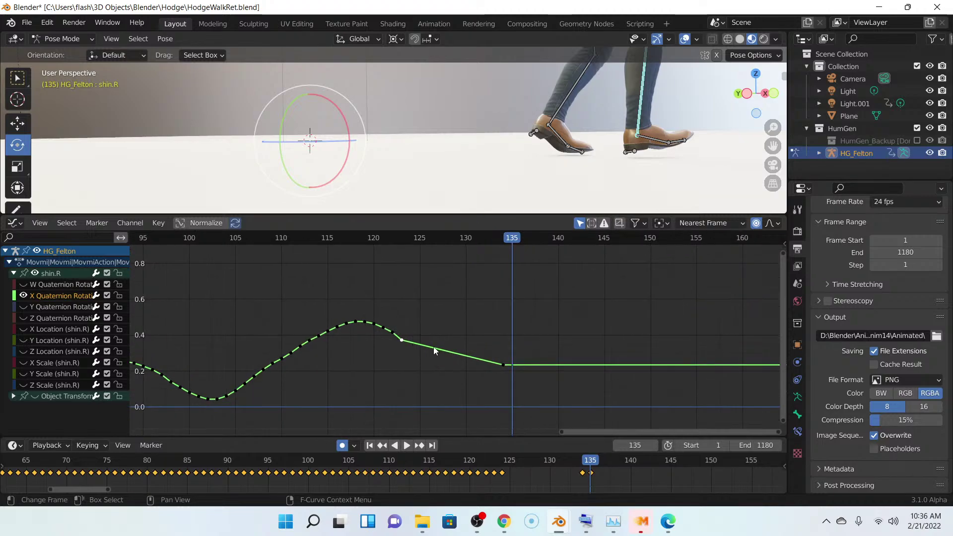
# - Set the current frame to 124, just after the last closely spaced key on the right shin's X Quaternion Rotation curve
pyautogui.click(419, 248)
pyautogui.press('space')
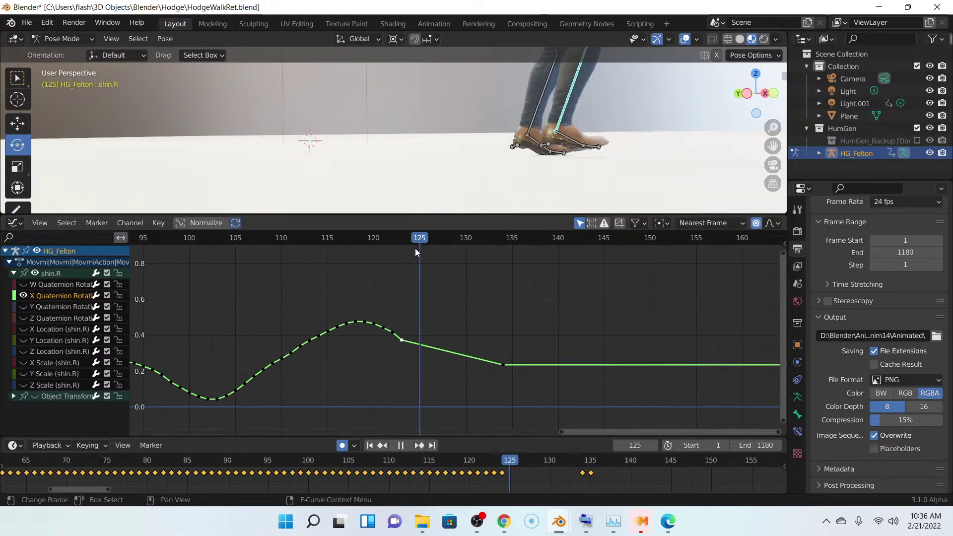
pyautogui.click(413, 248)
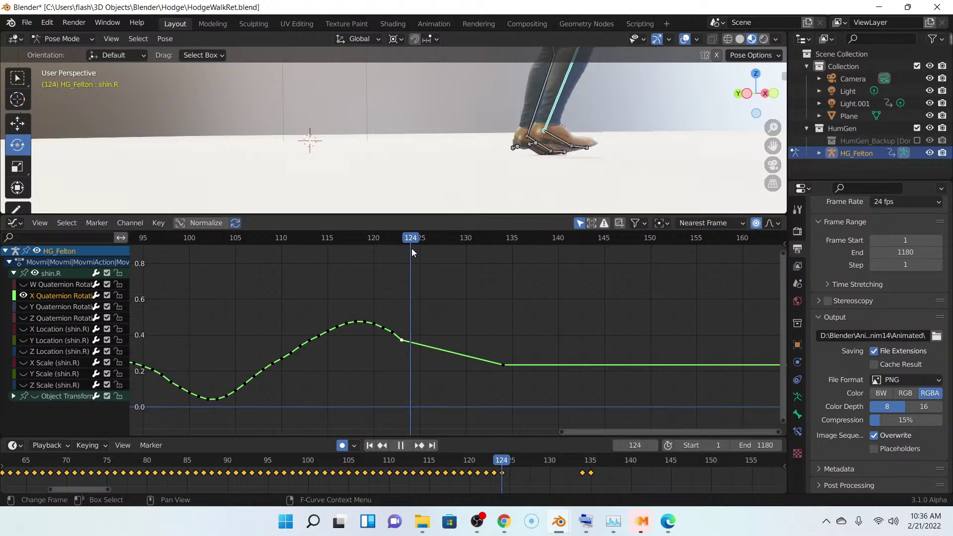
pyautogui.click(418, 251)
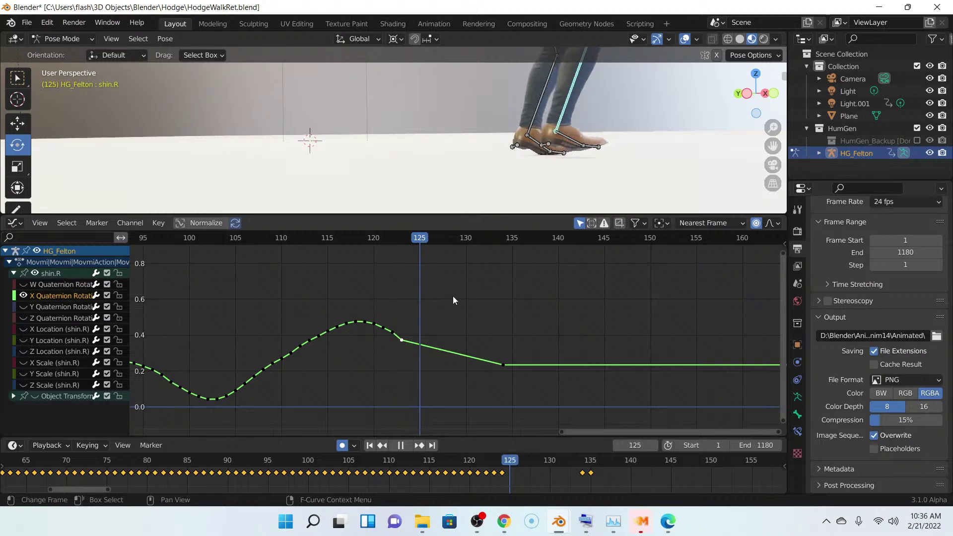
pyautogui.press('space')
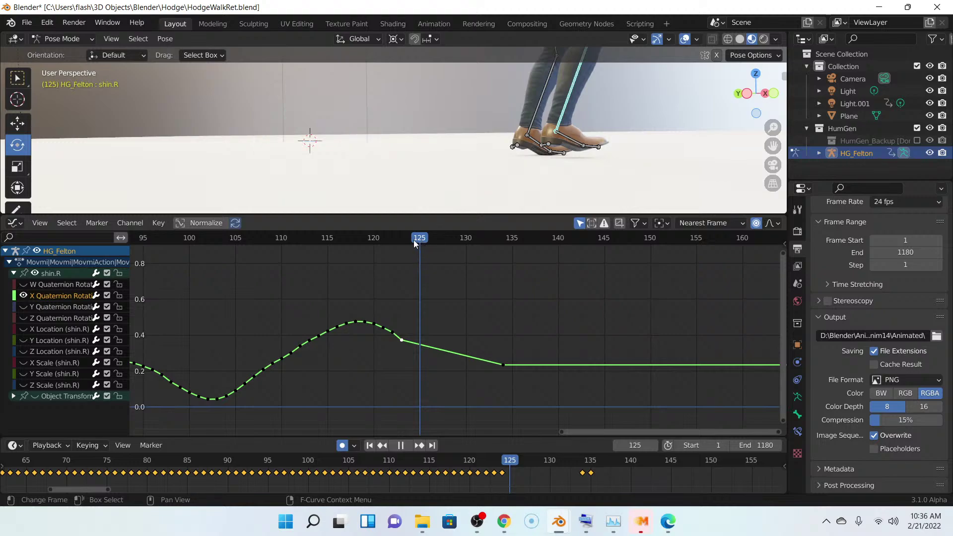
pyautogui.click(413, 240)
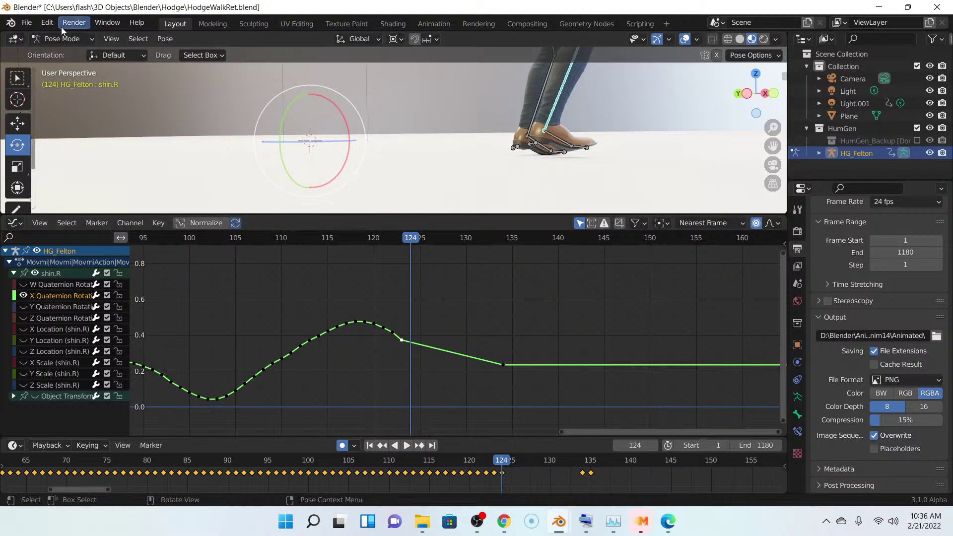
# - Try a Location, Rotation & Scale keyframe on the right shin at frame 124
pyautogui.click(163, 39)
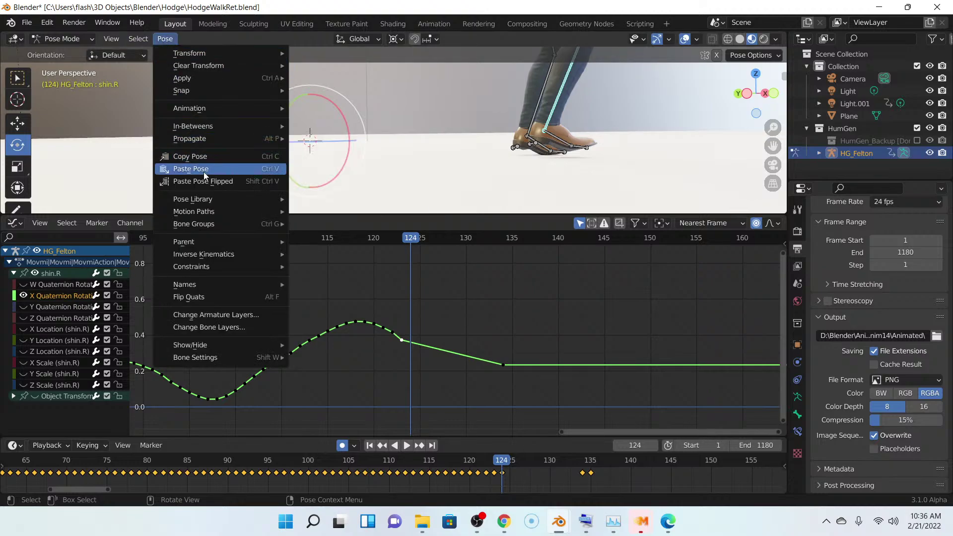
pyautogui.moveTo(264, 107)
pyautogui.click(376, 107)
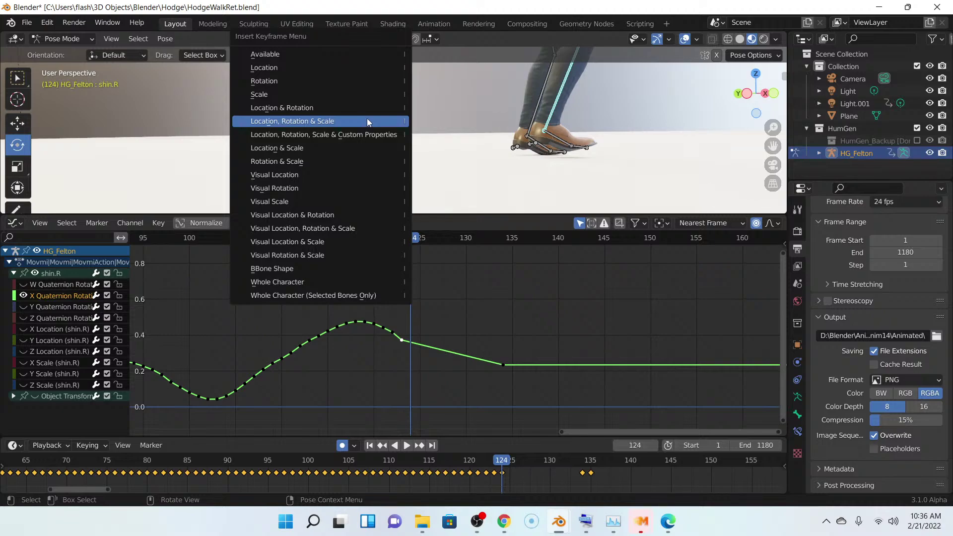
pyautogui.click(368, 122)
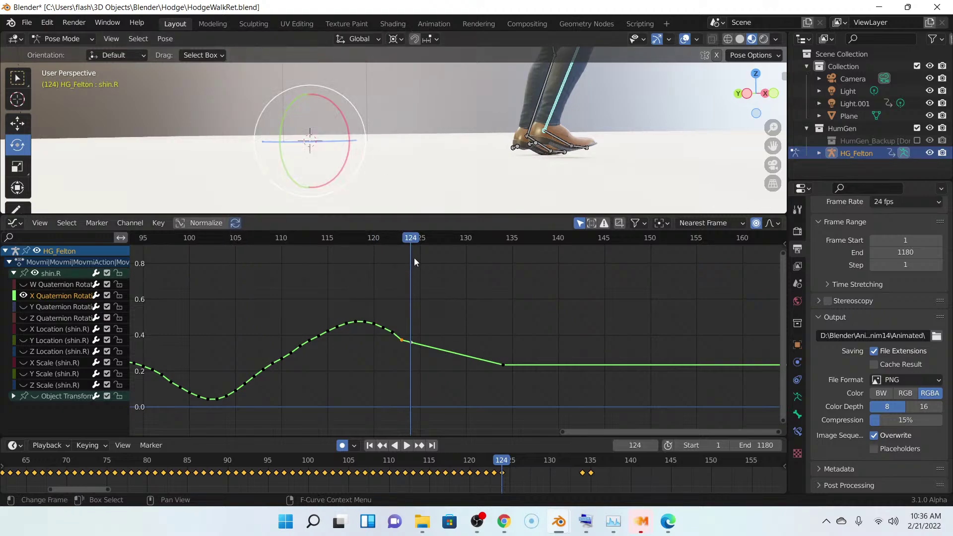
# - Advance to frame 125 and try a Rotation keyframe on the right shin there
pyautogui.press('space')
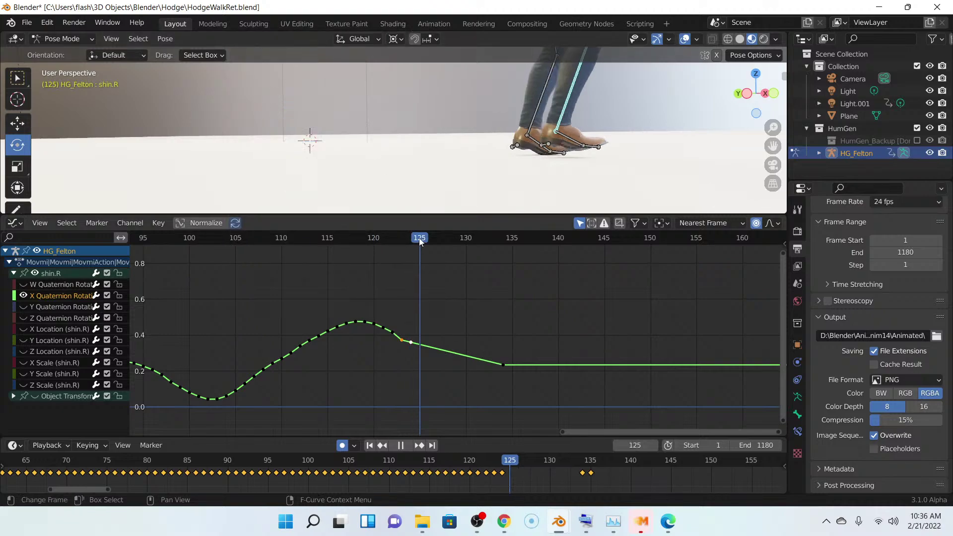
pyautogui.press('space')
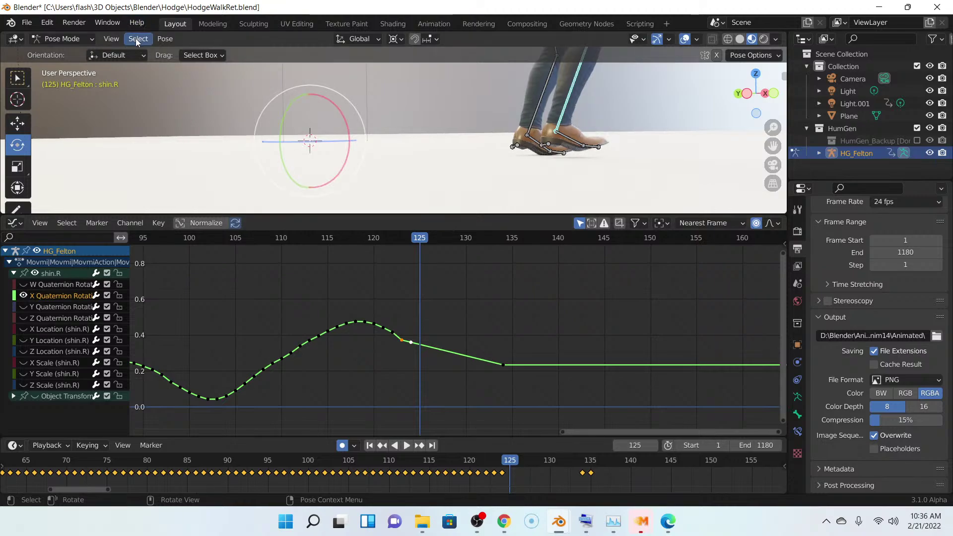
pyautogui.click(164, 39)
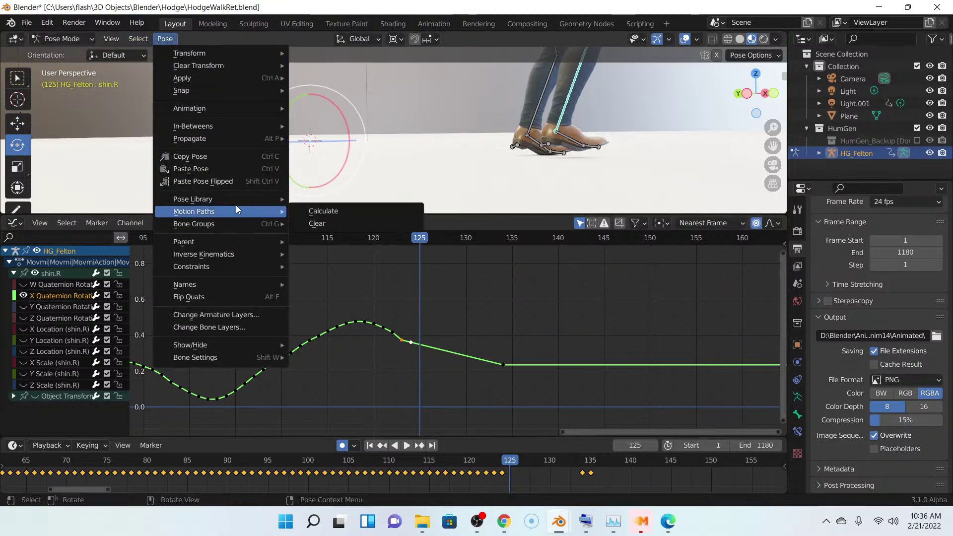
pyautogui.moveTo(248, 111)
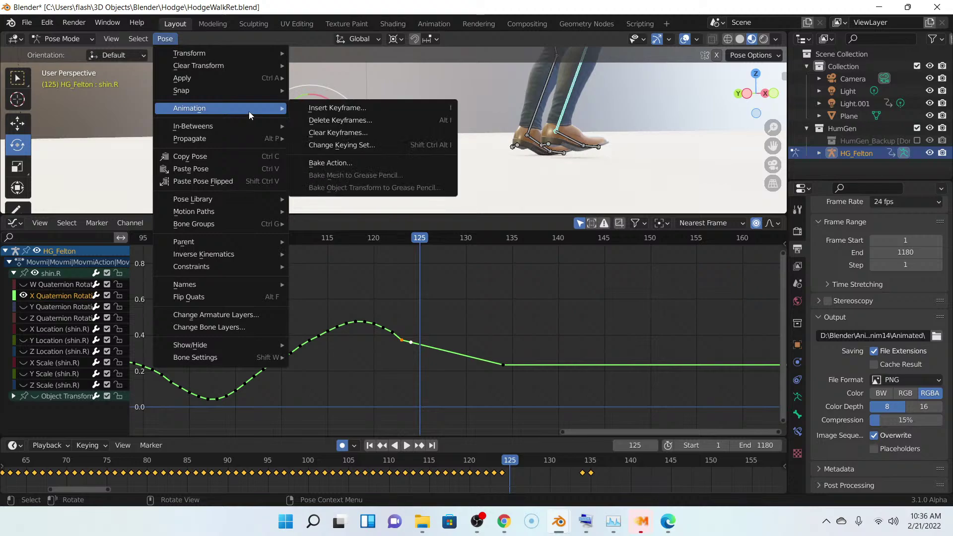
pyautogui.click(322, 109)
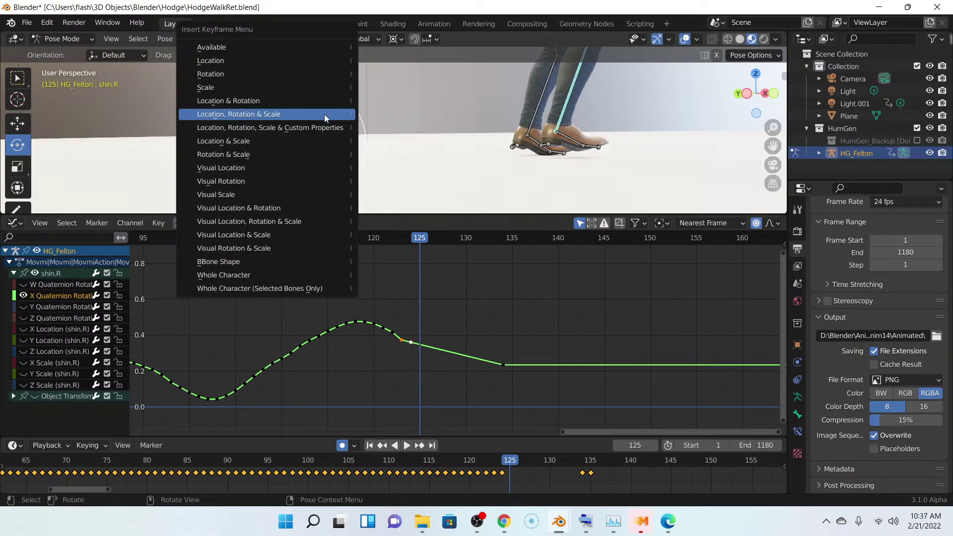
pyautogui.click(290, 75)
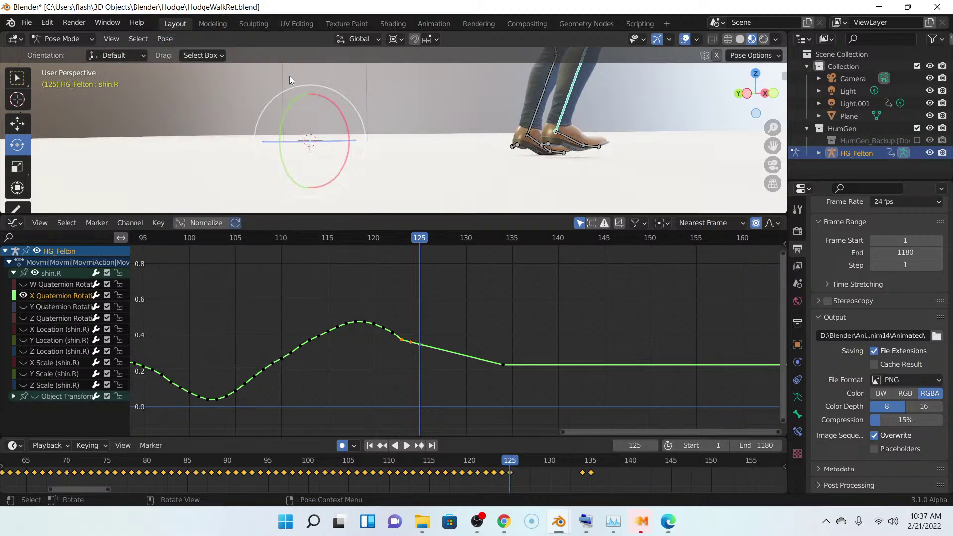
# - Undo the keyframes just inserted on the right shin at frames 125 and 124
pyautogui.click(53, 23)
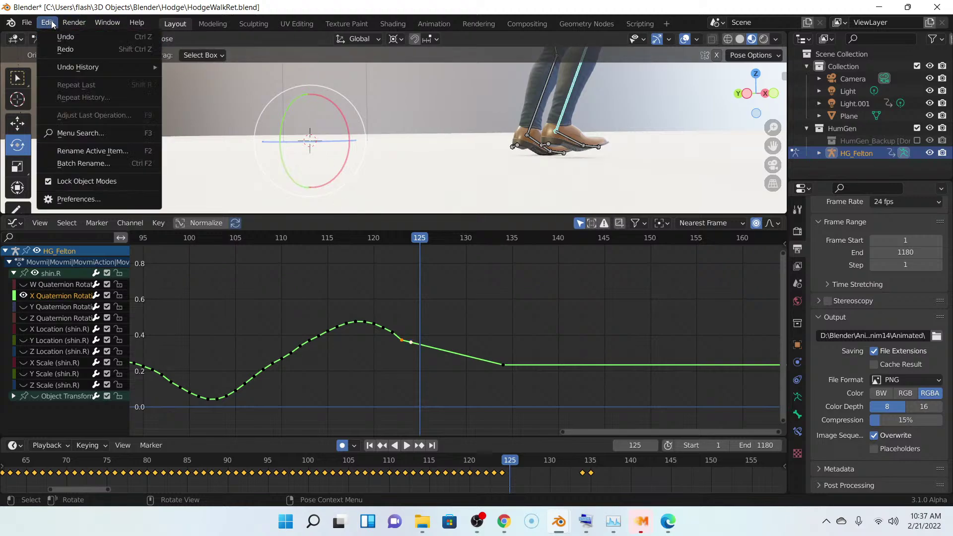
pyautogui.click(56, 34)
pyautogui.click(51, 25)
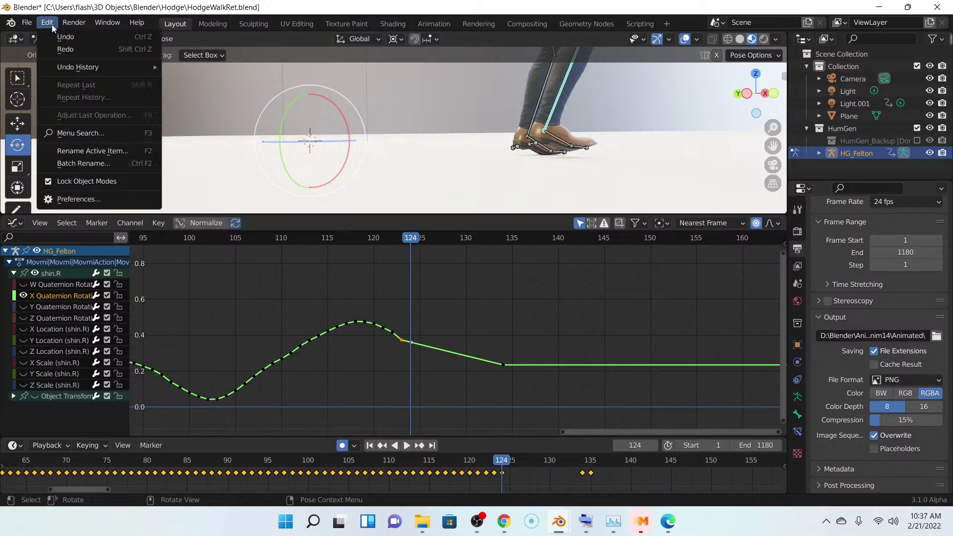
# - Insert a Rotation keyframe on the right shin at frame 124
pyautogui.click(165, 40)
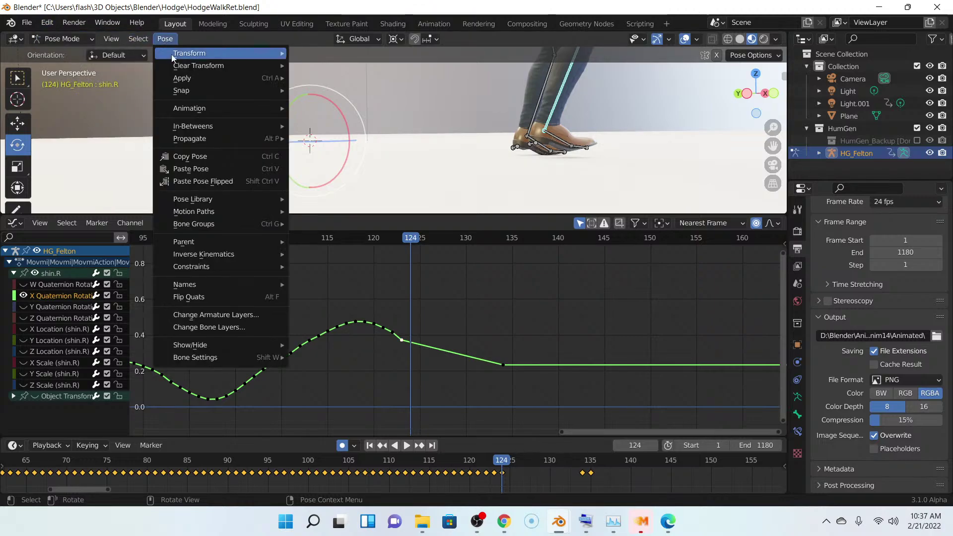
pyautogui.moveTo(273, 110)
pyautogui.click(356, 108)
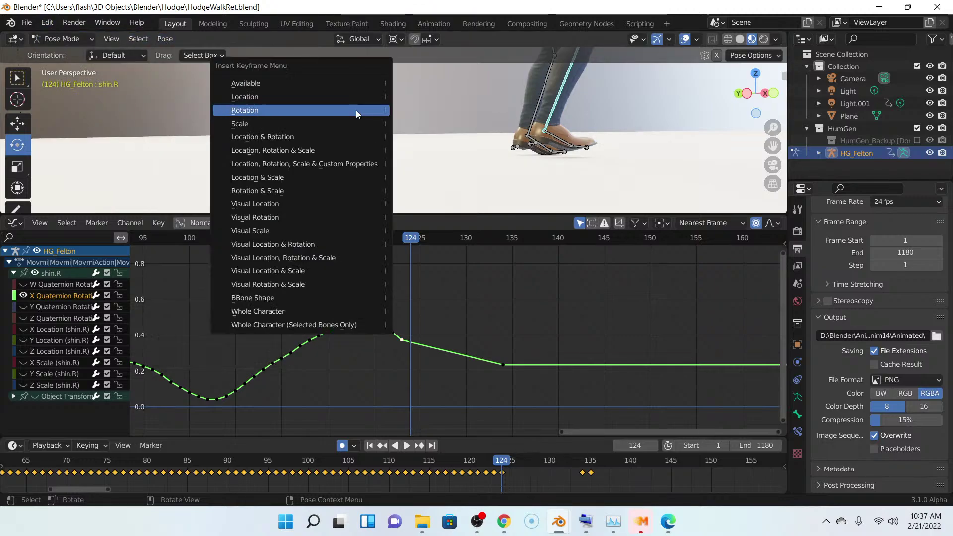
pyautogui.click(305, 111)
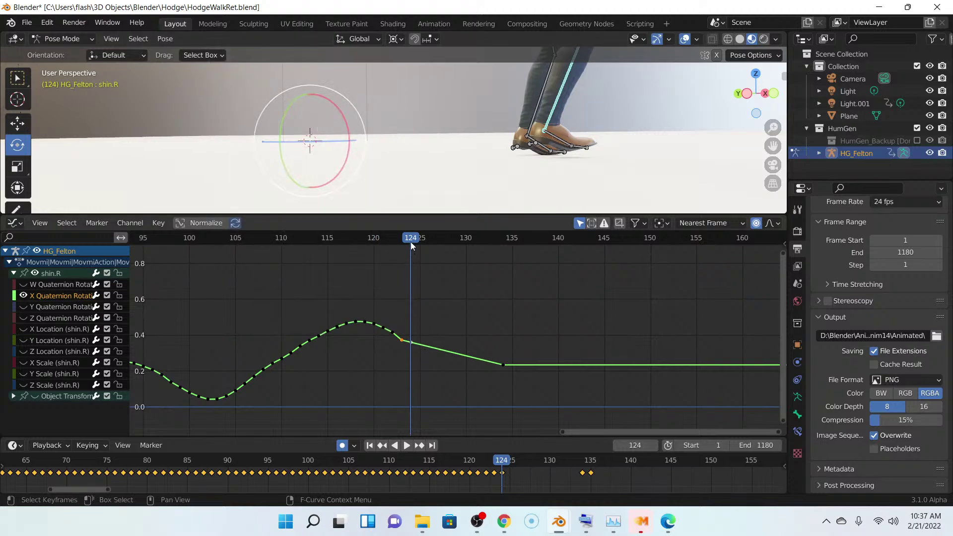
# - Advance to frame 125 and insert a Rotation keyframe on the right shin there
pyautogui.press('space')
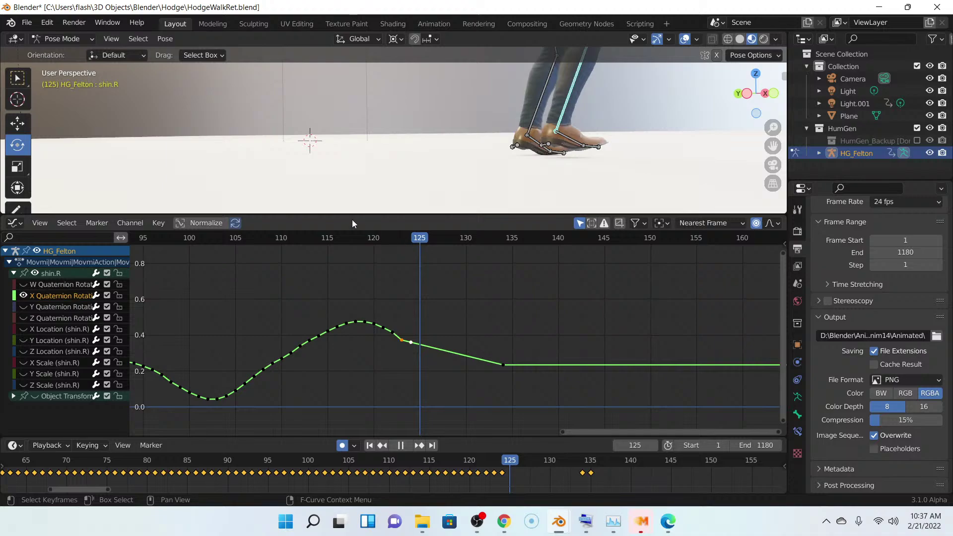
pyautogui.press('space')
pyautogui.click(159, 41)
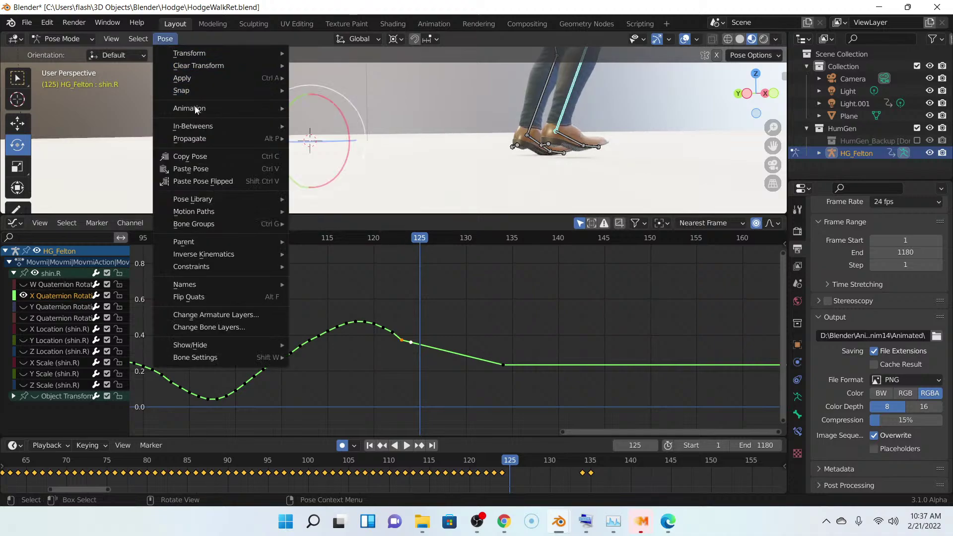
pyautogui.moveTo(199, 111)
pyautogui.click(335, 110)
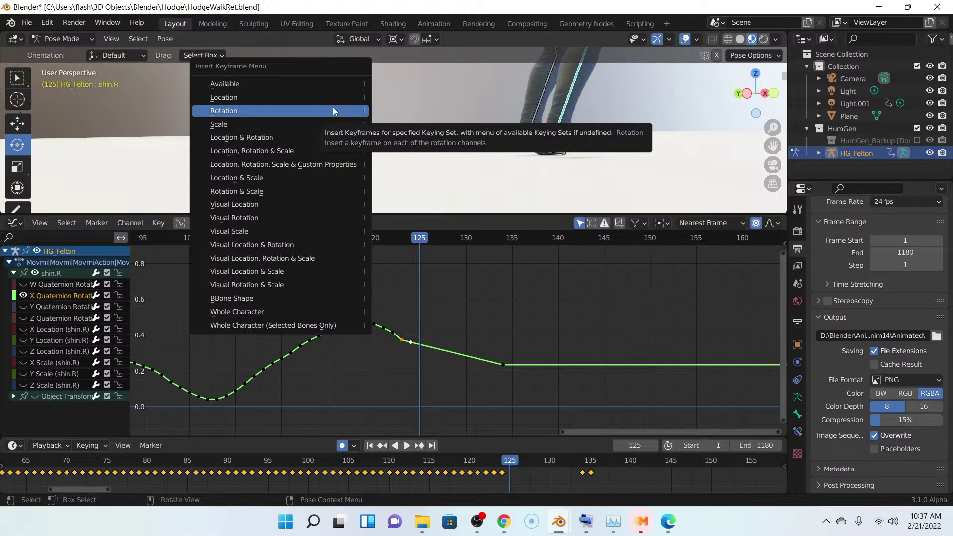
pyautogui.click(333, 109)
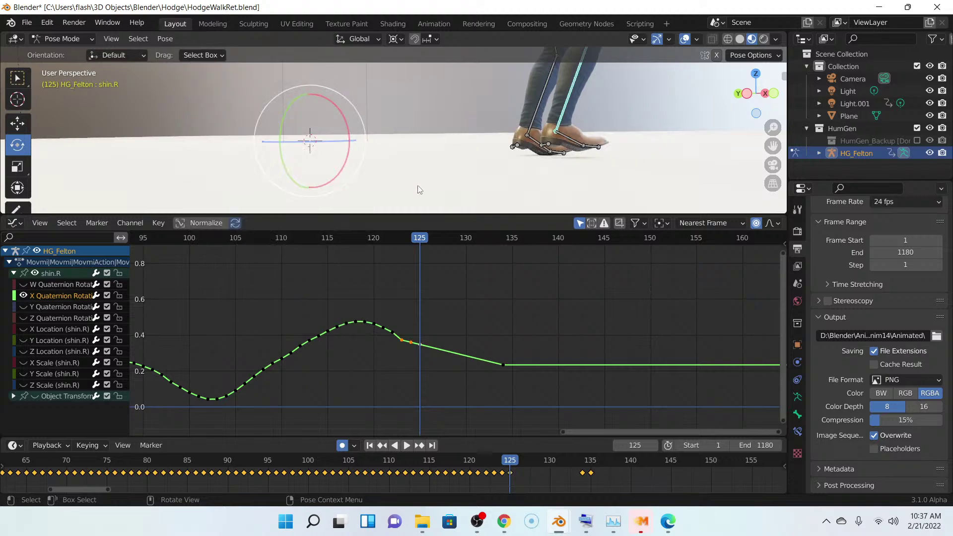
# - Copy the X Quaternion Rotation keyframes at frames 123 to 125 and paste them starting at frame 126
pyautogui.click(430, 243)
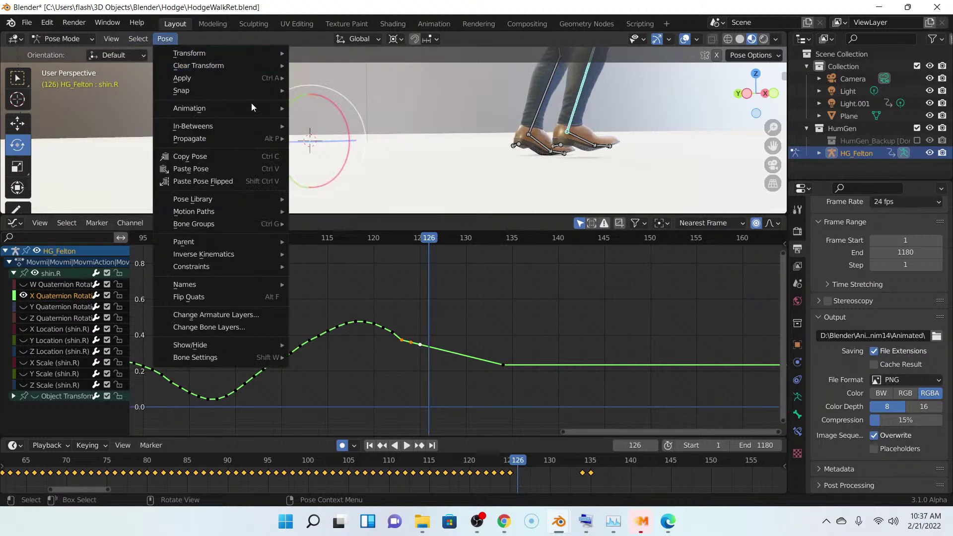
pyautogui.click(425, 359)
pyautogui.moveTo(424, 361); pyautogui.dragTo(400, 324)
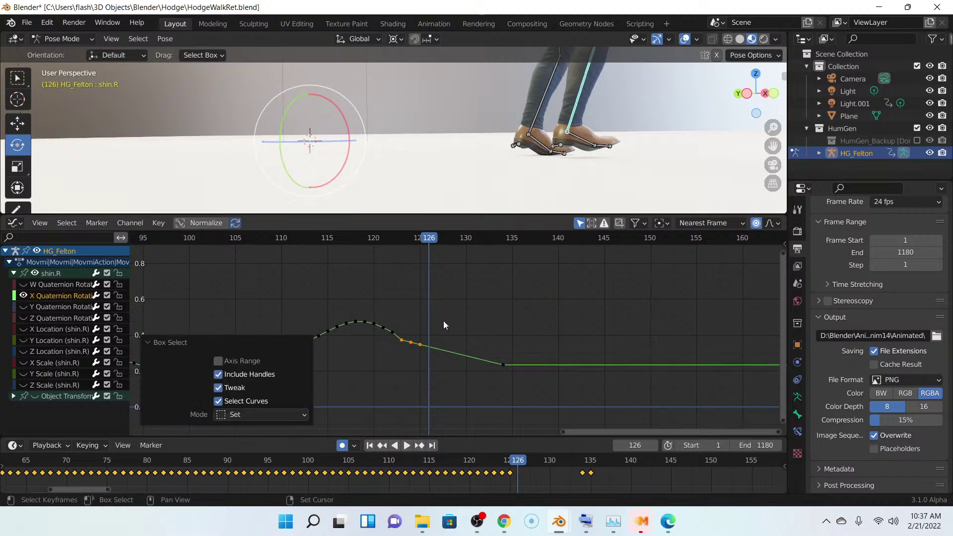
pyautogui.hotkey('ctrl', 'c')
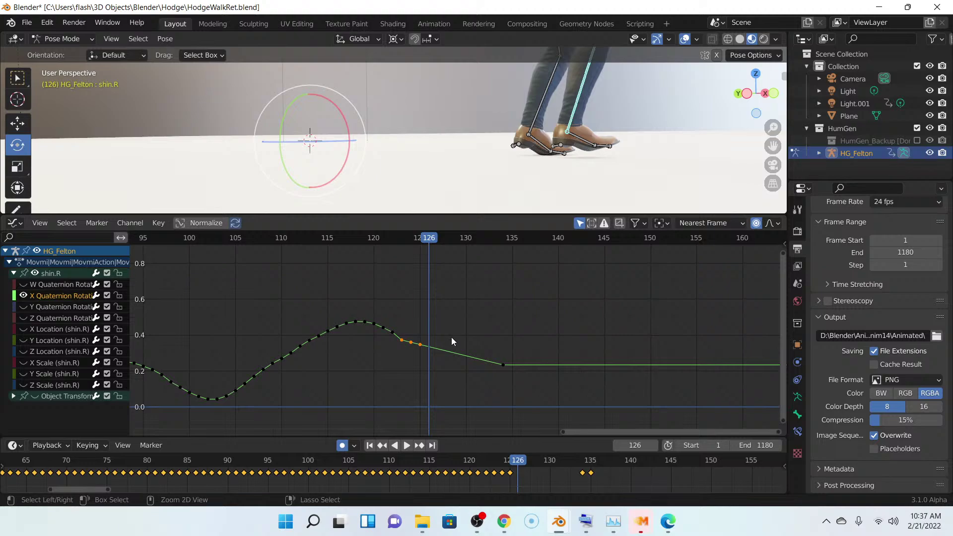
pyautogui.hotkey('ctrl', 'v')
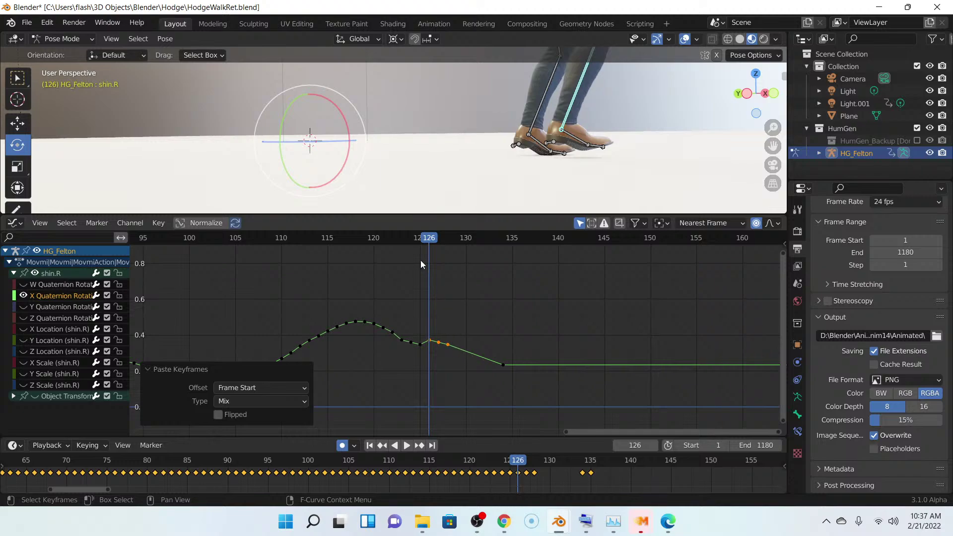
# - Paste the copied X Quaternion Rotation keyframes again starting at frame 129 and at frame 132
pyautogui.press('space')
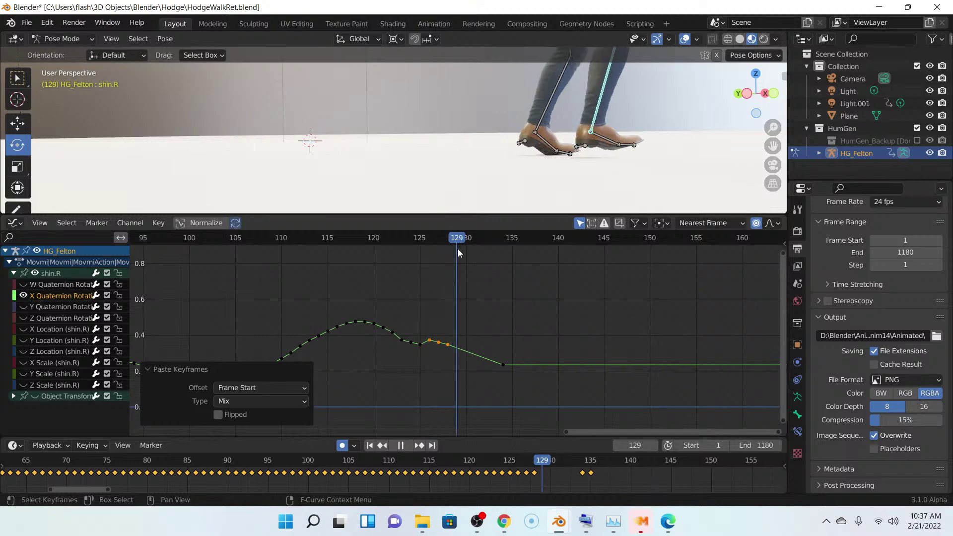
pyautogui.press('space')
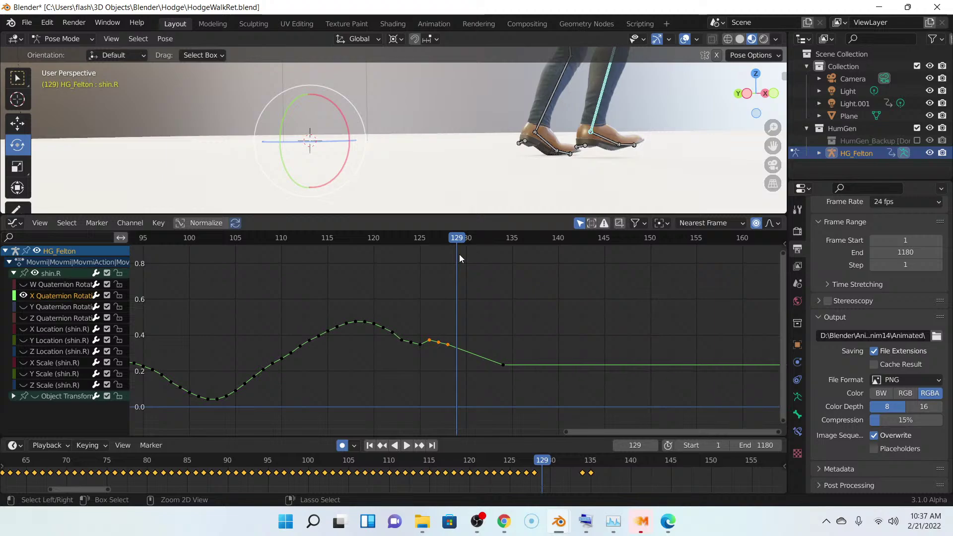
pyautogui.hotkey('ctrl', 'v')
pyautogui.press('space')
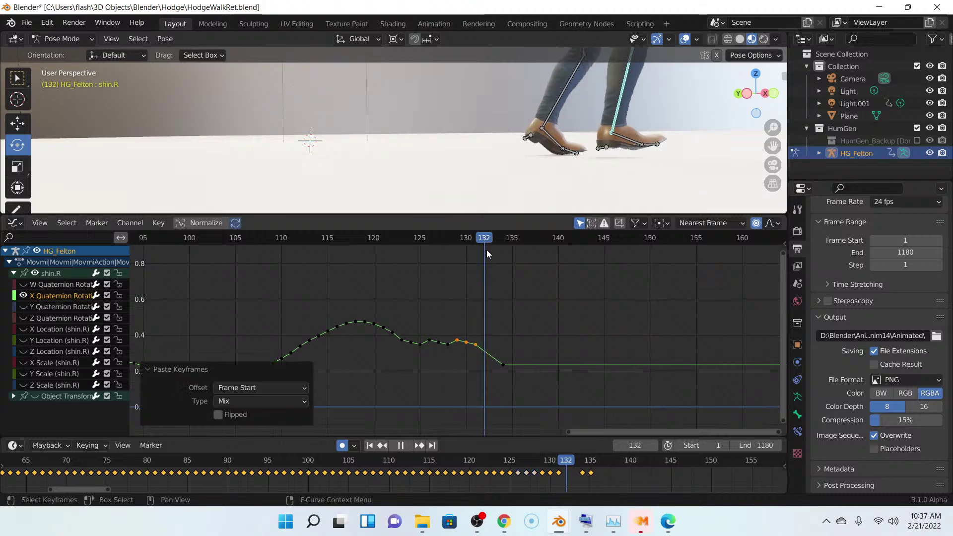
pyautogui.press('space')
pyautogui.hotkey('ctrl', 'v')
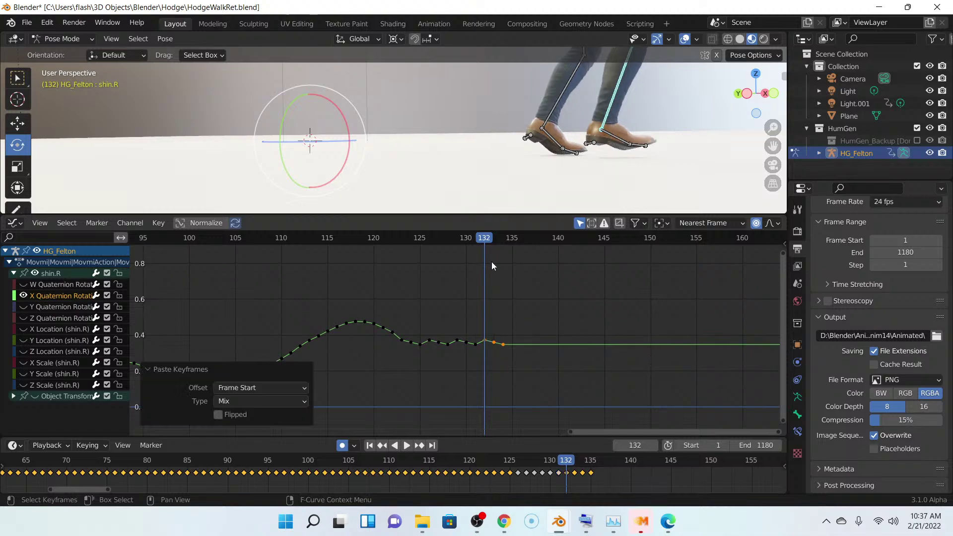
# - Undo the keyframe paste at frame 132 and paste a copy of the X Quaternion Rotation keyframes at frames 130 and 131 there
pyautogui.click(48, 22)
pyautogui.click(63, 37)
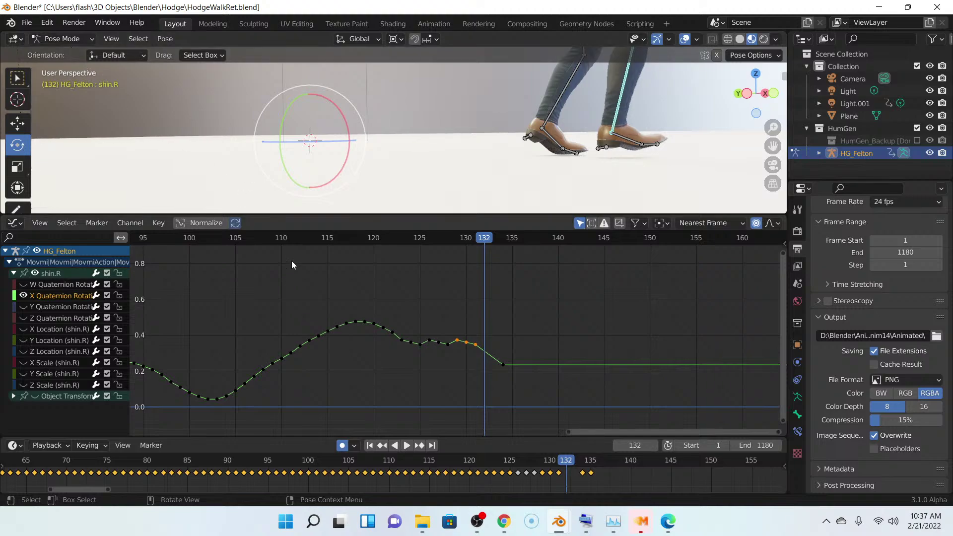
pyautogui.click(480, 377)
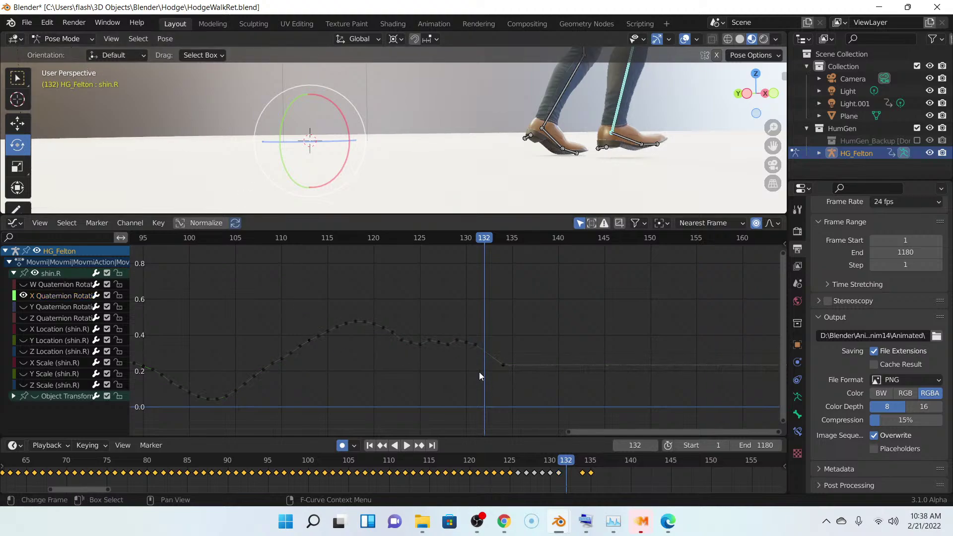
pyautogui.moveTo(478, 371); pyautogui.dragTo(464, 316)
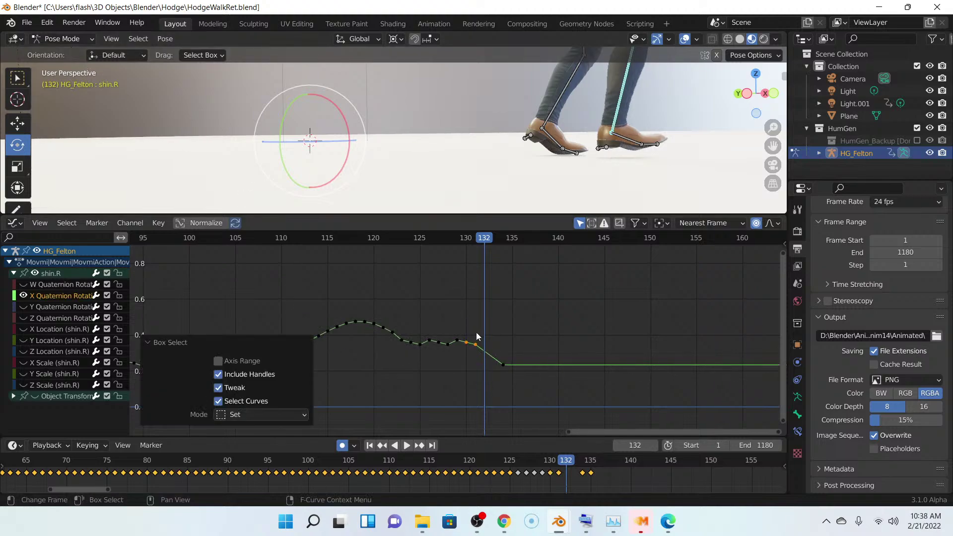
pyautogui.hotkey('ctrl', 'c')
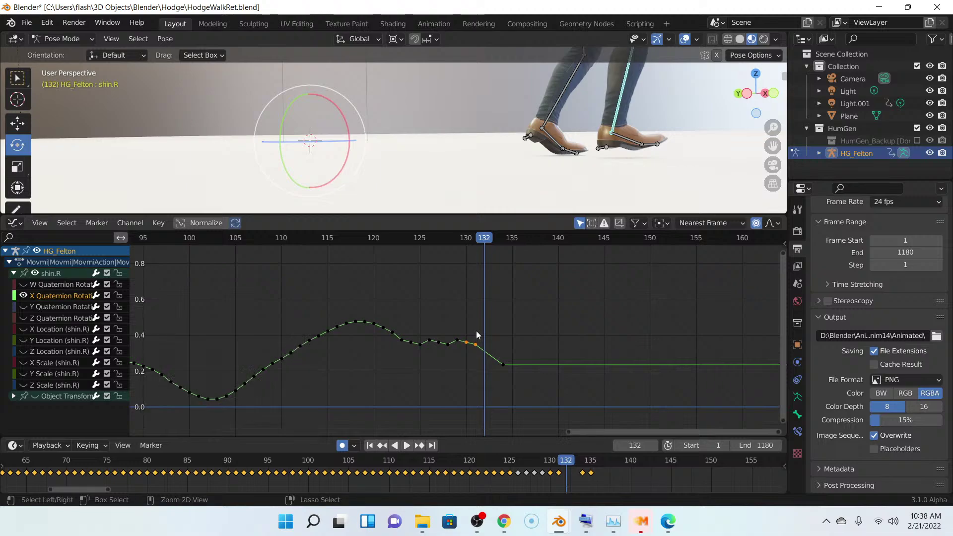
pyautogui.hotkey('ctrl', 'v')
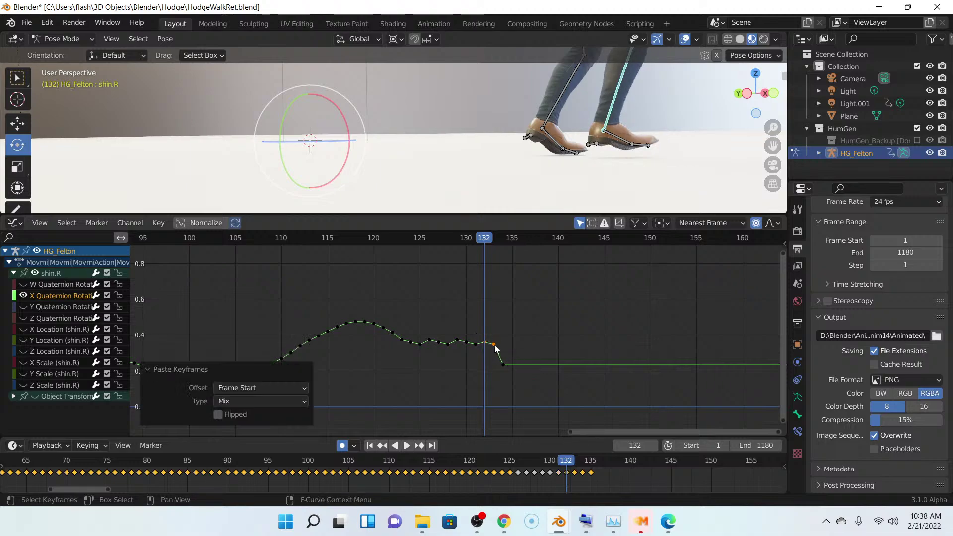
# - Reduce the proportional editing size to about 0.18 while moving the pasted keyframes, and undo that move
pyautogui.press('g')
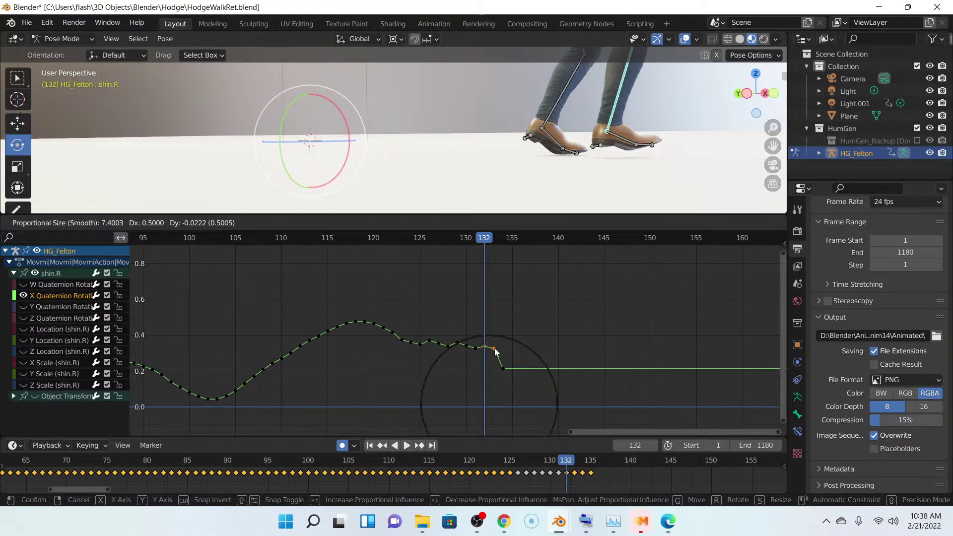
pyautogui.click(495, 347)
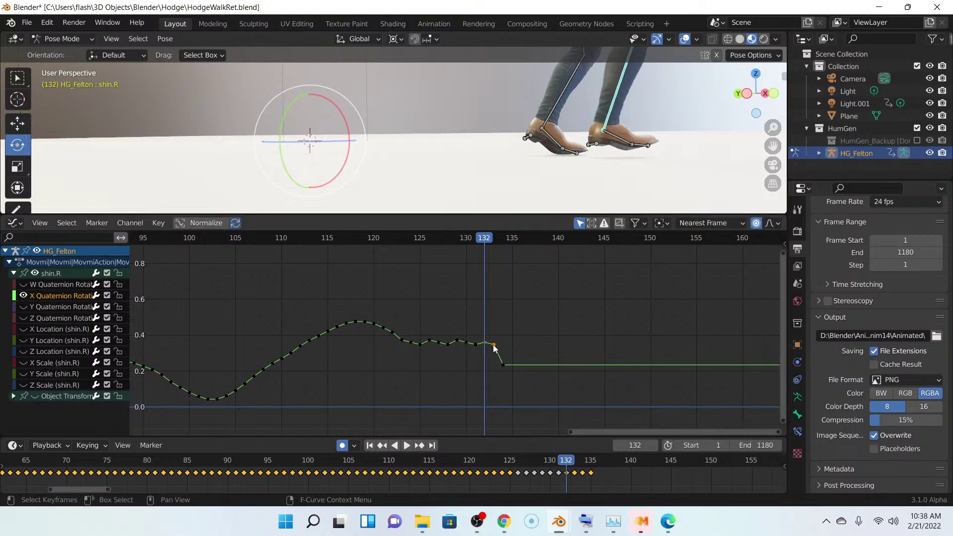
pyautogui.press('g')
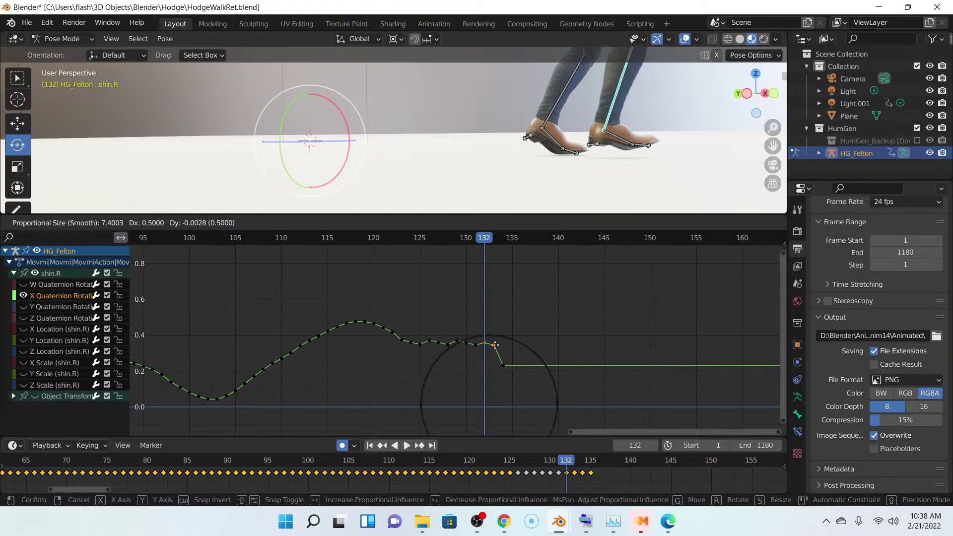
pyautogui.scroll(7, 495, 345)
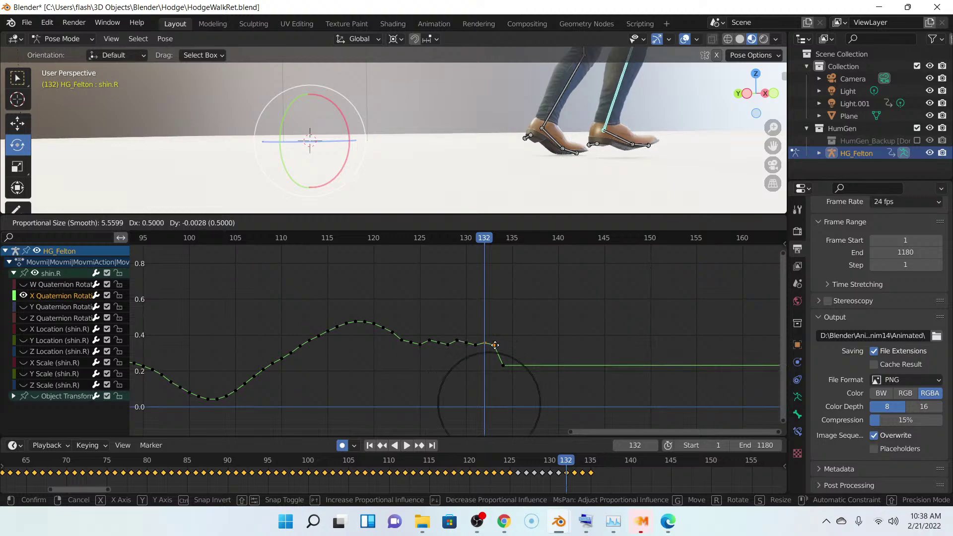
pyautogui.scroll(11, 495, 346)
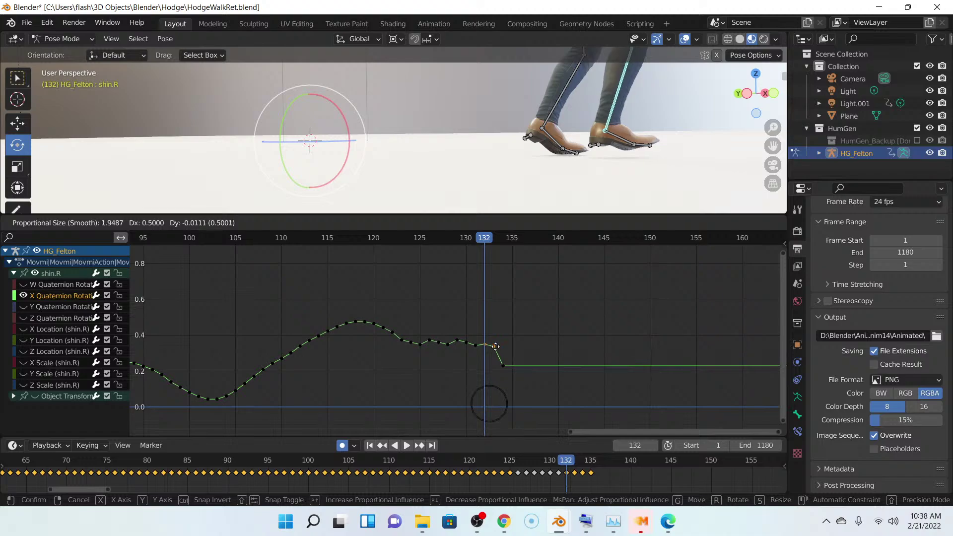
pyautogui.scroll(13, 496, 346)
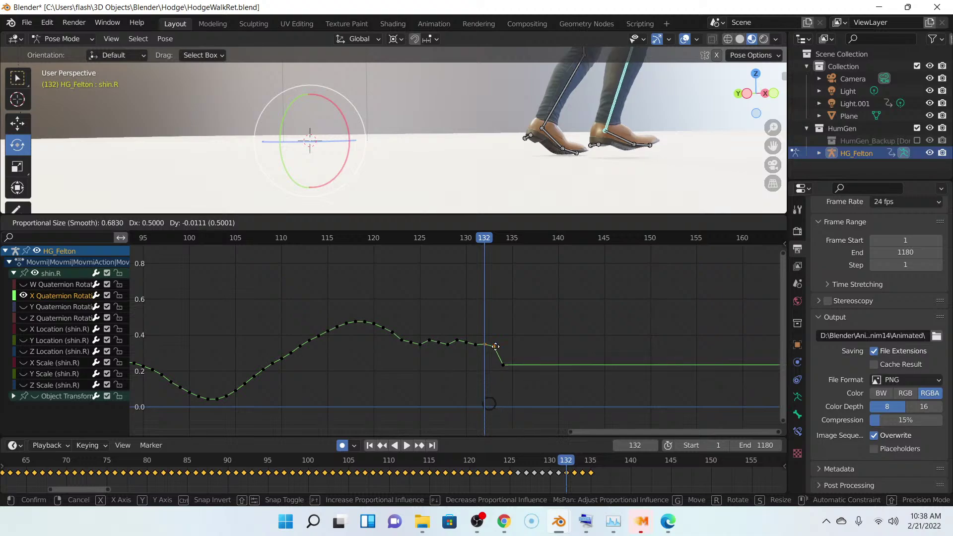
pyautogui.scroll(6, 496, 346)
pyautogui.scroll(1, 499, 352)
pyautogui.click(499, 351)
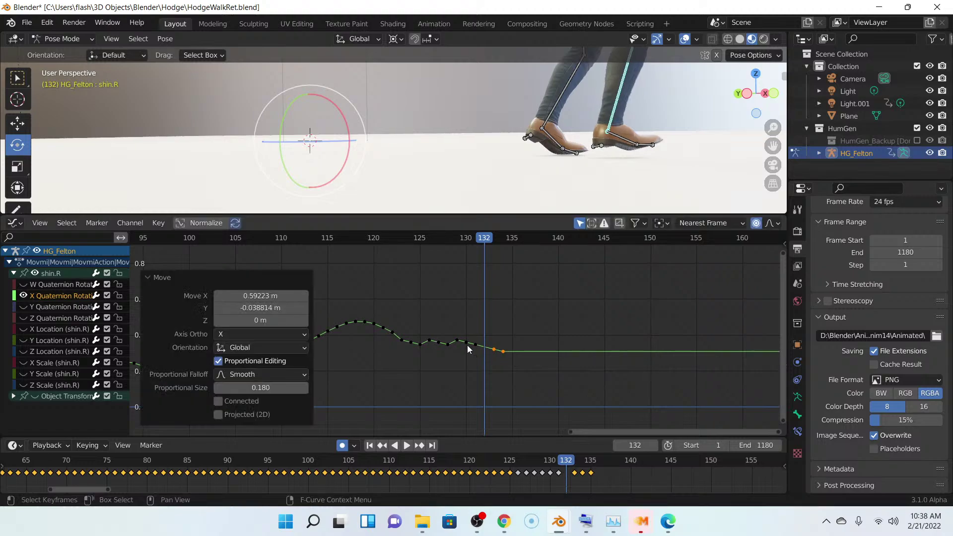
pyautogui.click(47, 22)
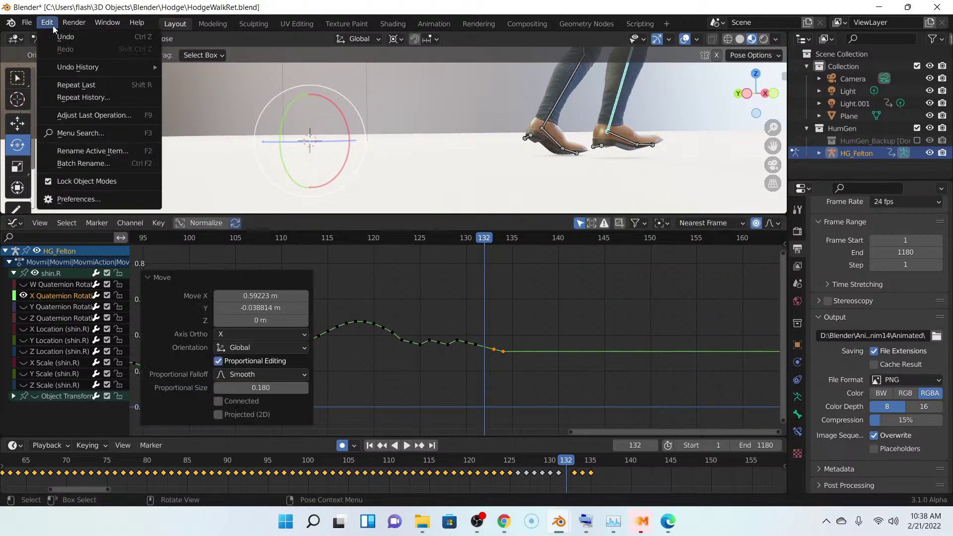
pyautogui.click(55, 37)
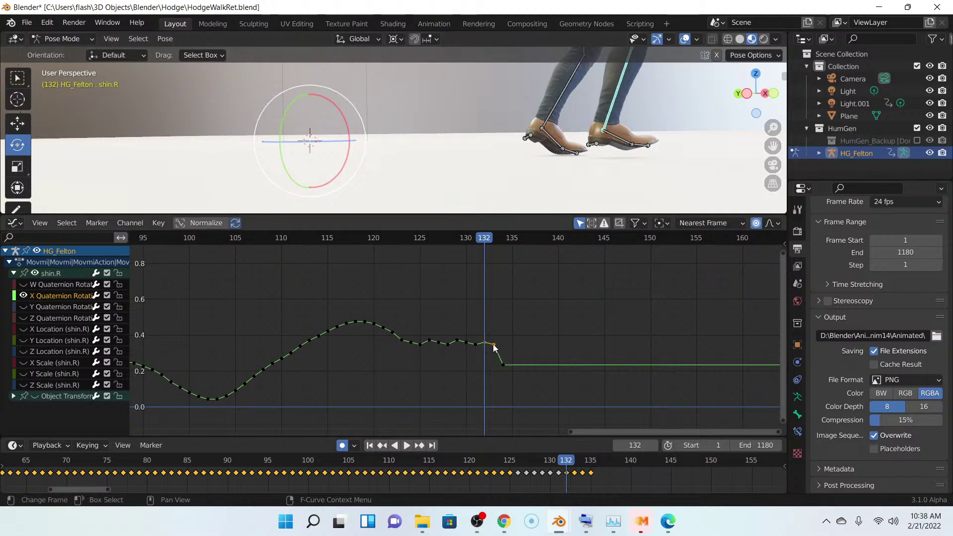
# - Lower the X Quaternion Rotation keyframes between frames 127 and 133 into a smooth downward slope toward frame 134
pyautogui.press('g')
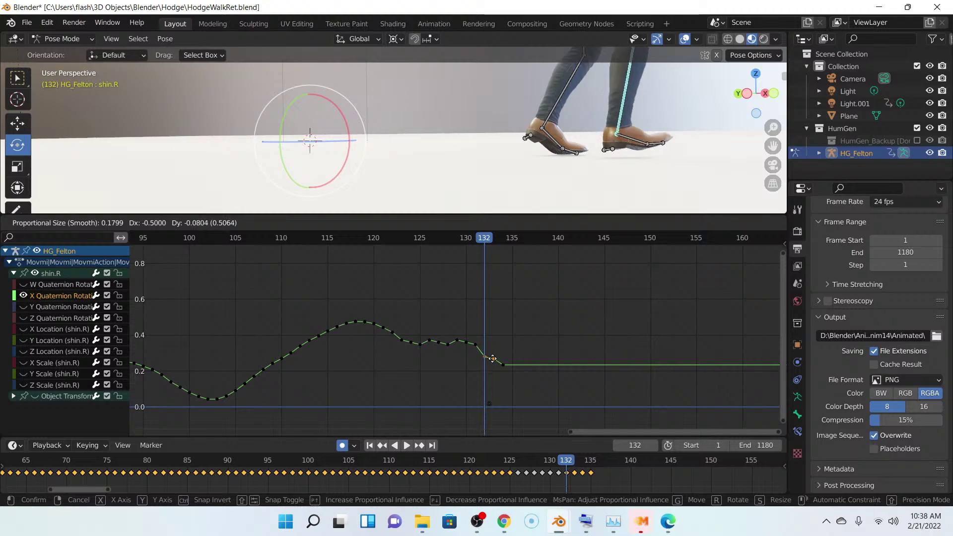
pyautogui.moveTo(492, 359); pyautogui.dragTo(457, 339)
pyautogui.click(458, 340)
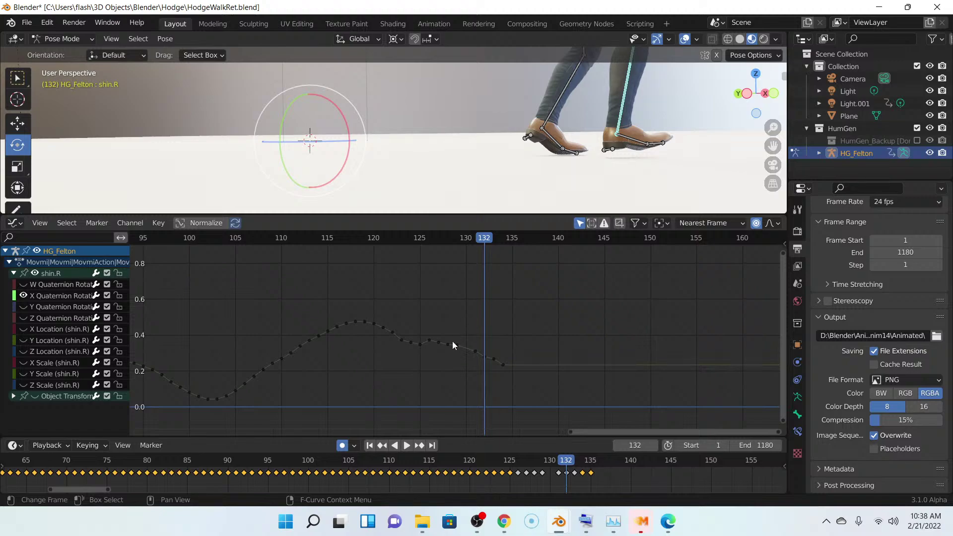
pyautogui.moveTo(430, 343); pyautogui.dragTo(476, 361)
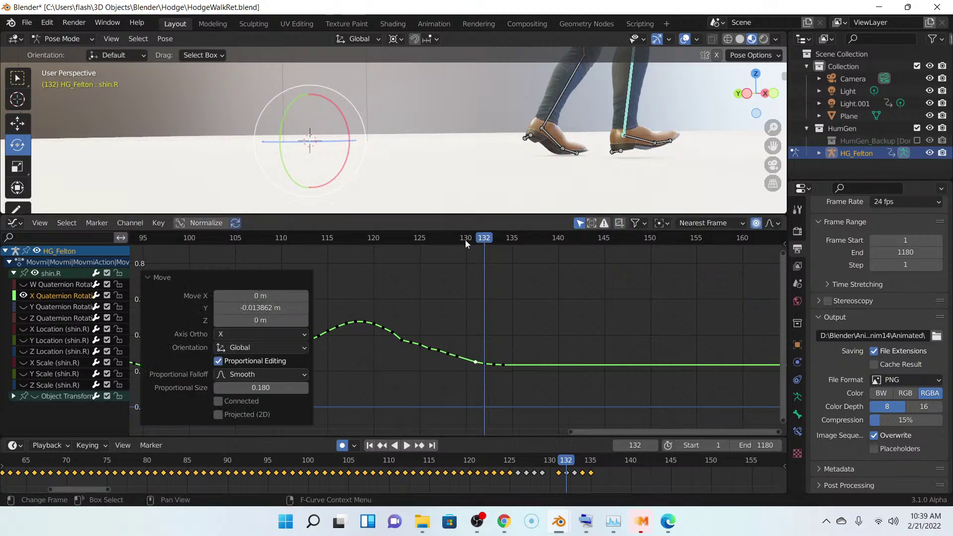
# - Go back to frame 129 and insert a Rotation keyframe on the right shin
pyautogui.hotkey('shift', 'ctrl', 'space')
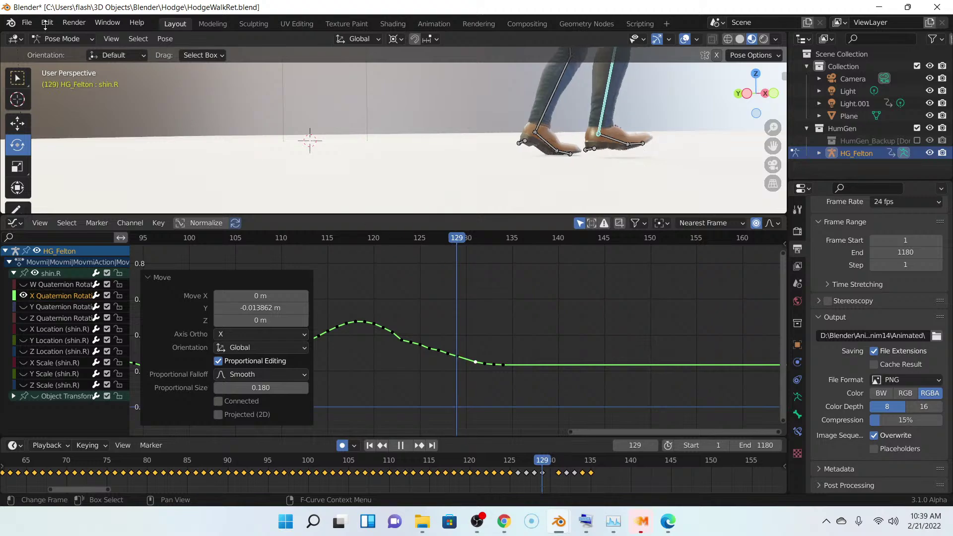
pyautogui.press('space')
pyautogui.click(157, 40)
pyautogui.moveTo(220, 108)
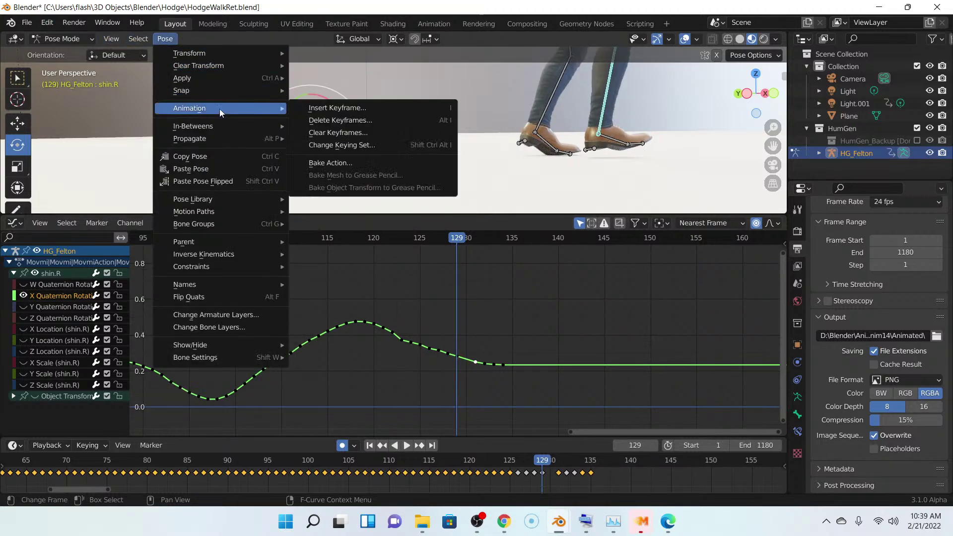
pyautogui.click(329, 109)
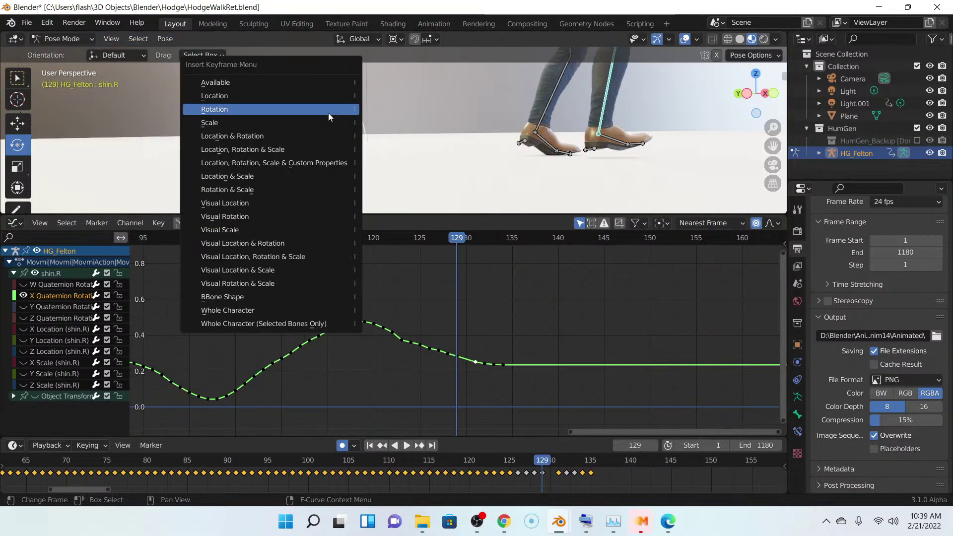
pyautogui.click(285, 112)
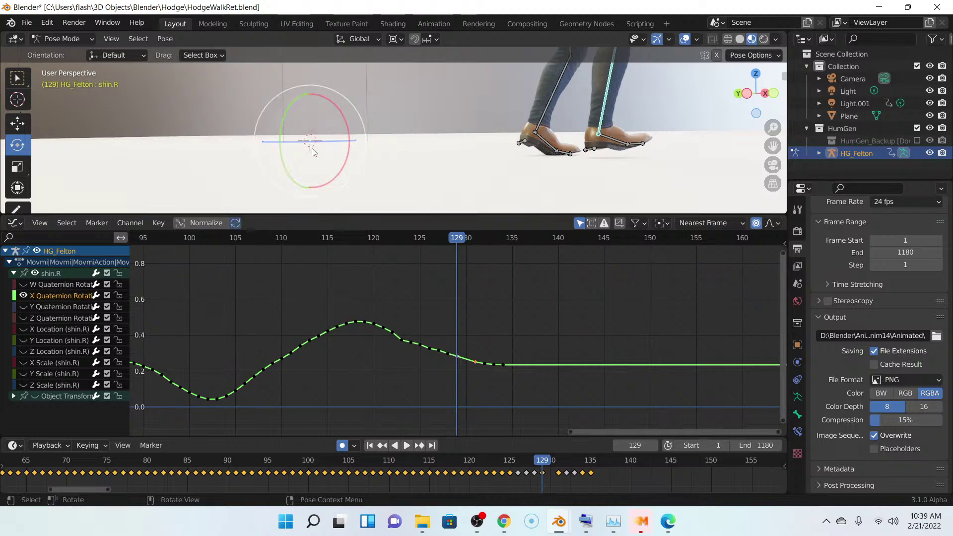
# - Lower the X Quaternion Rotation keyframes at frames 124 and 125 by about 0.02 each
pyautogui.click(411, 343)
pyautogui.press('g')
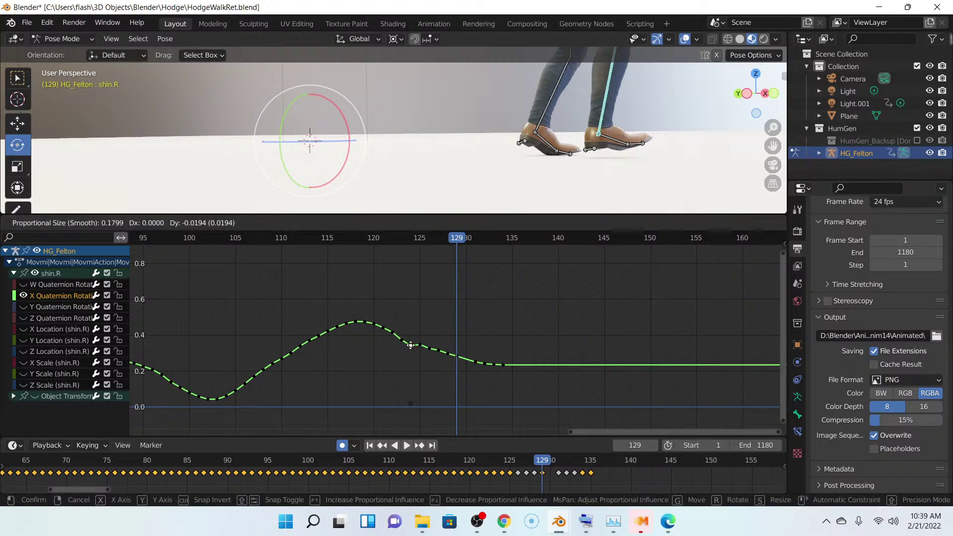
pyautogui.click(420, 348)
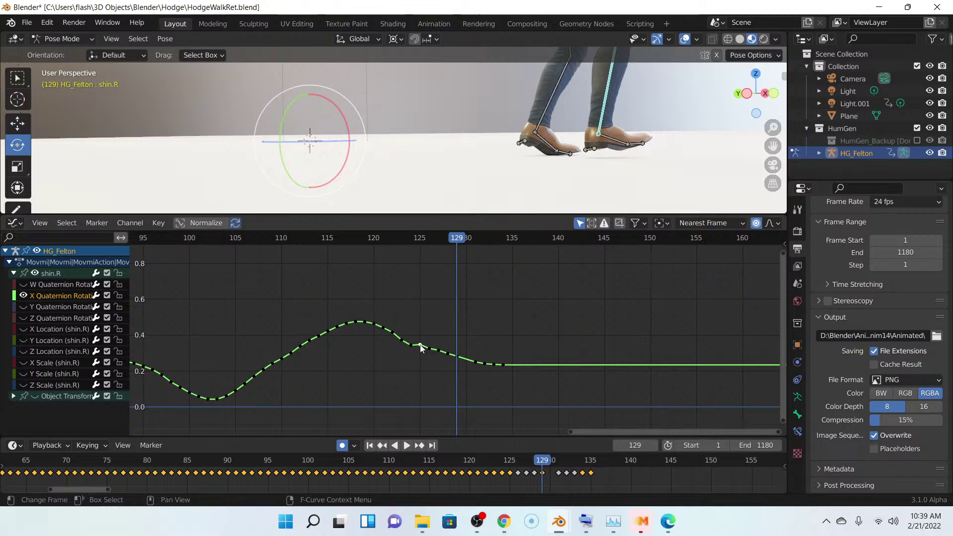
pyautogui.press('Left')
pyautogui.rightClick(420, 346)
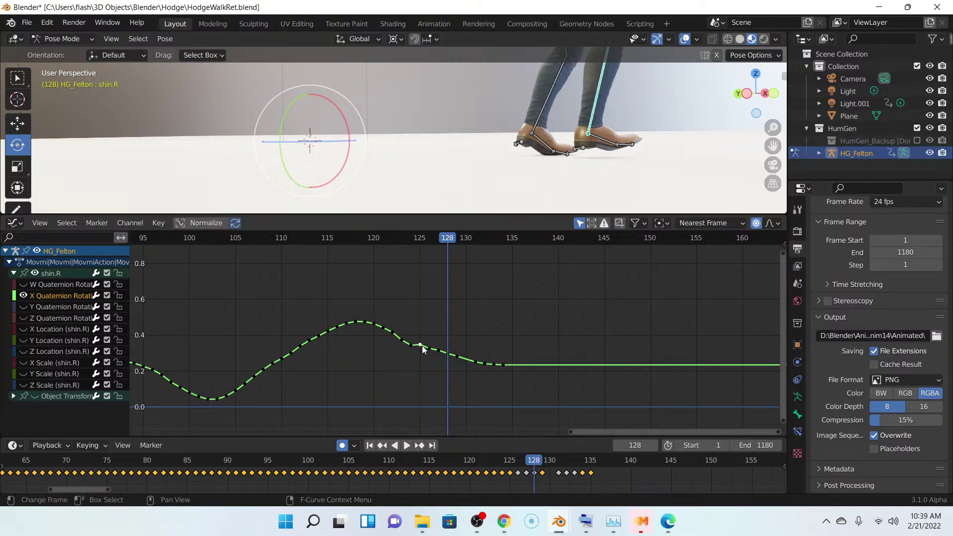
pyautogui.press('g')
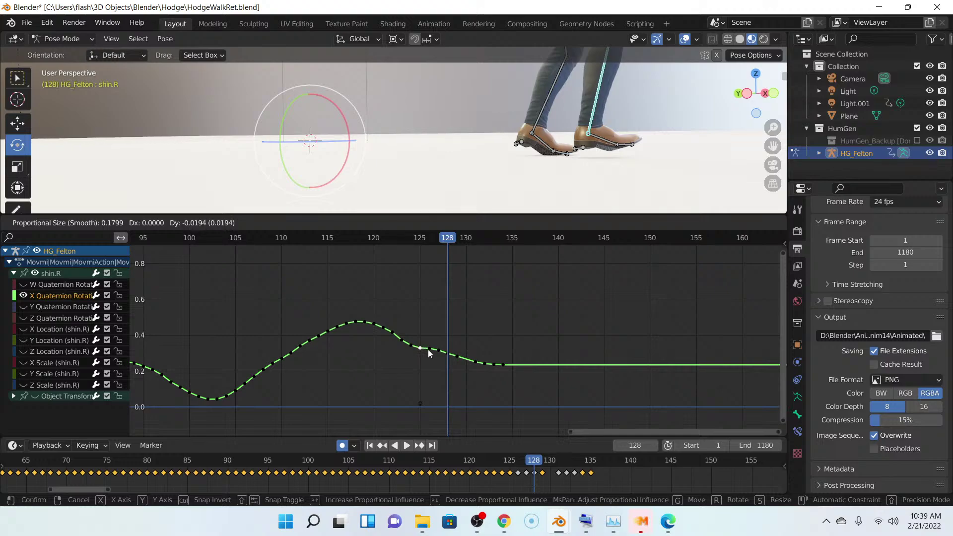
pyautogui.click(429, 353)
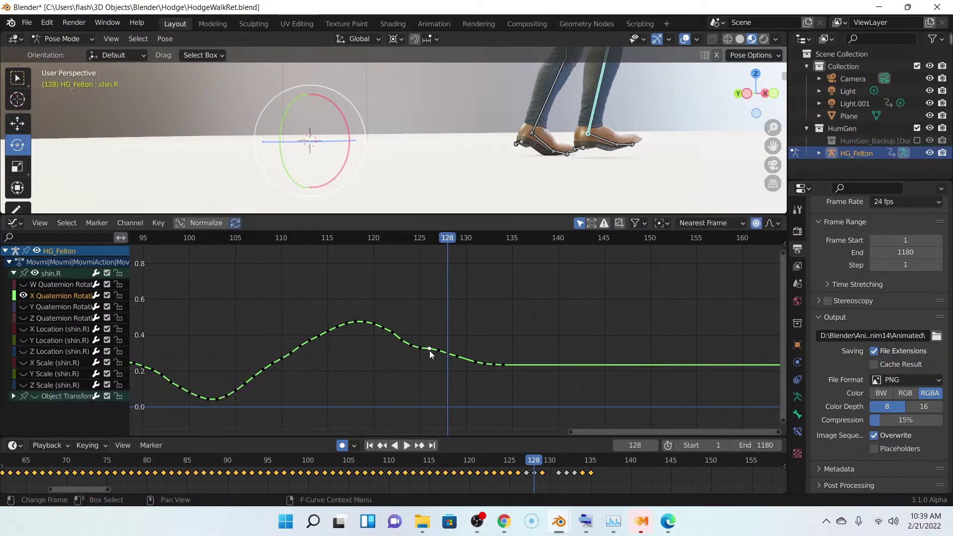
# - Lower the X Quaternion Rotation keyframes at frames 126 and 127 by about 0.02 each
pyautogui.press('g')
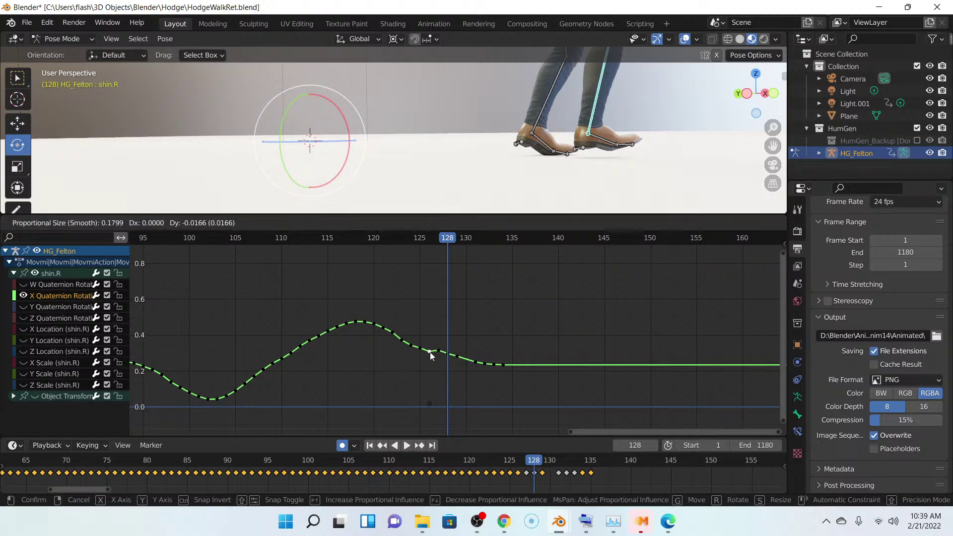
pyautogui.click(431, 356)
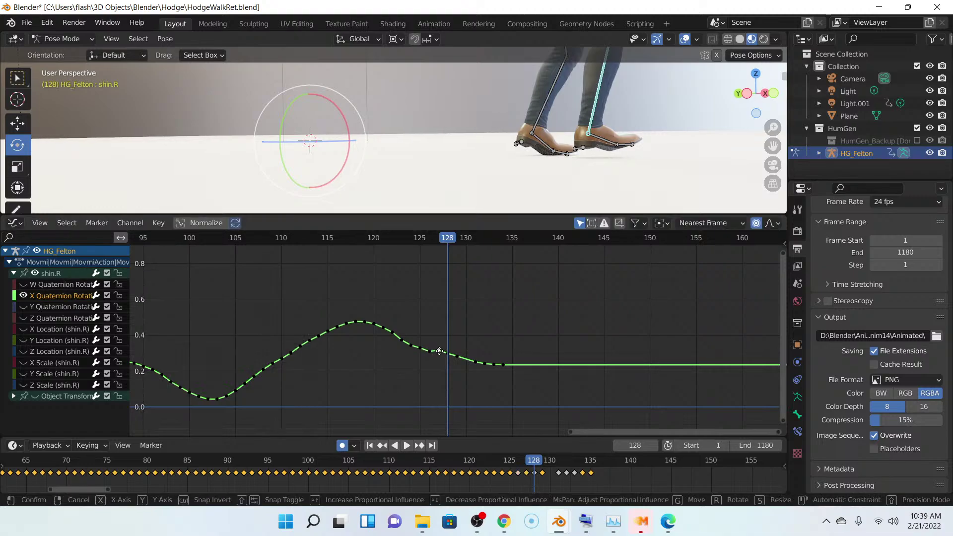
pyautogui.press('g')
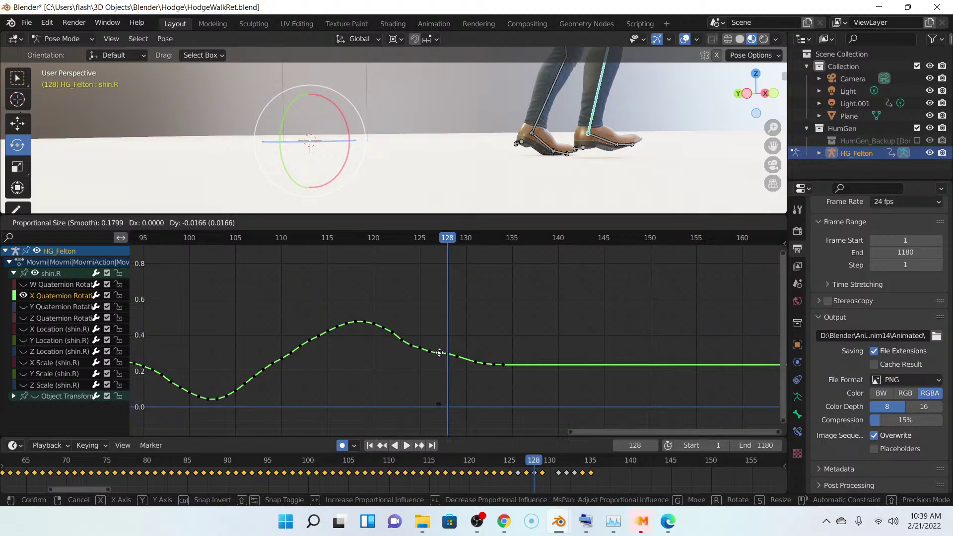
pyautogui.click(455, 356)
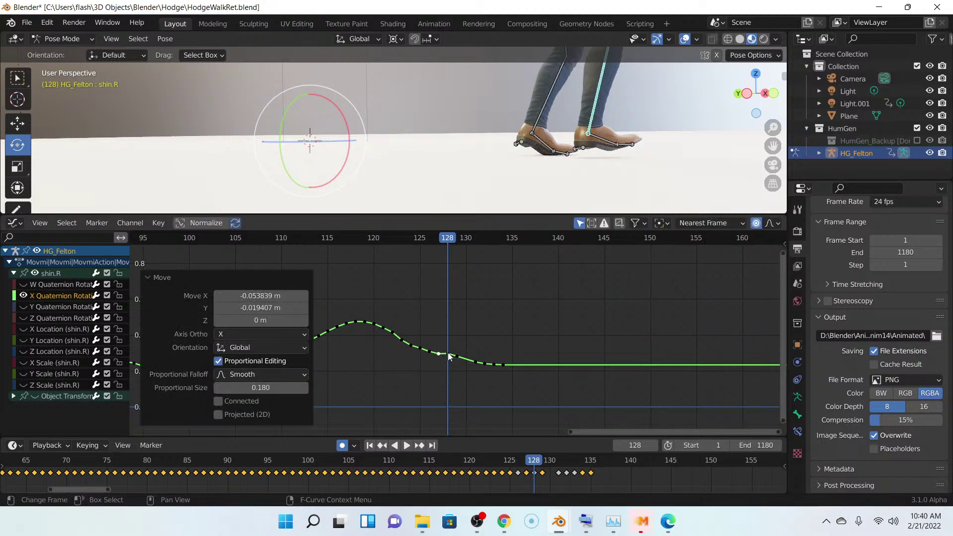
# - Lower the X Quaternion Rotation keyframe at frame 128 by about 0.02 and the one at frame 127 by about 0.011 more
pyautogui.press('g')
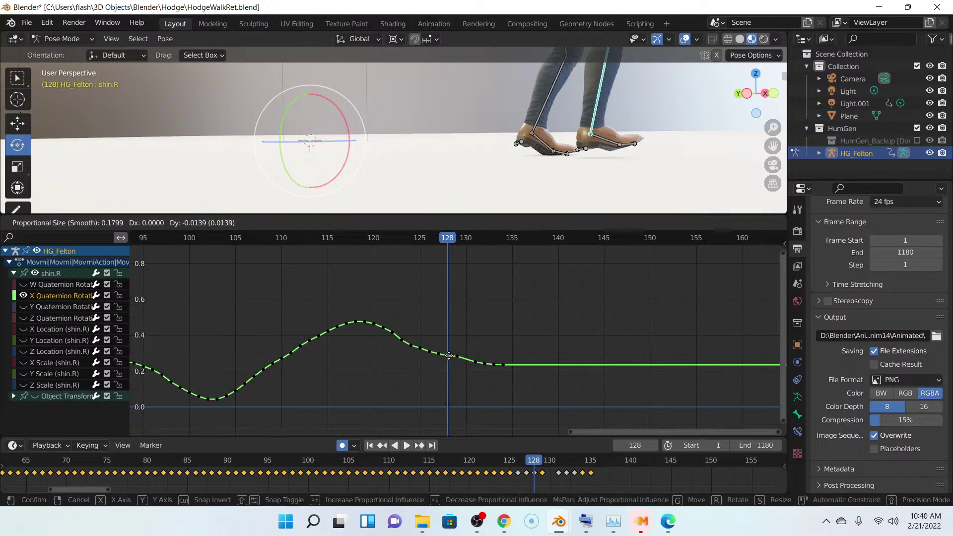
pyautogui.click(443, 356)
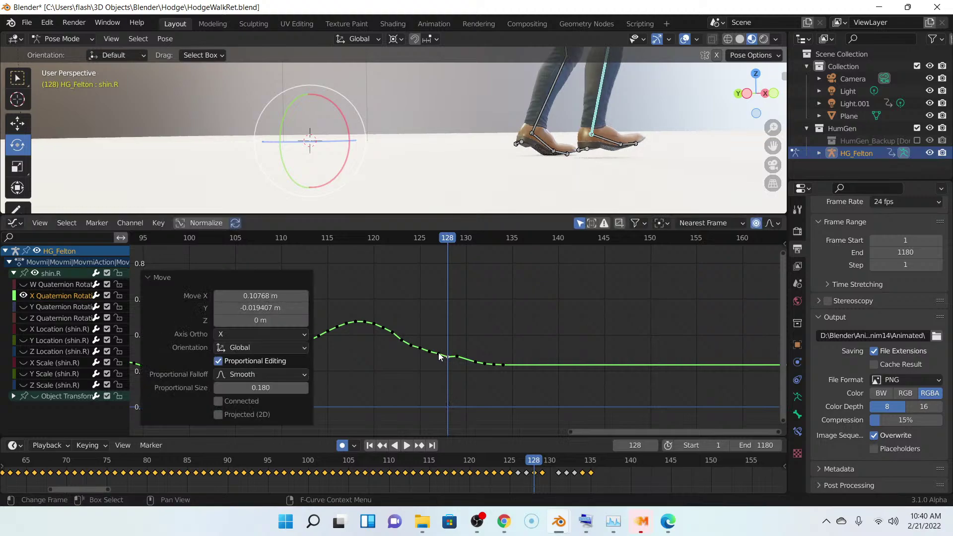
pyautogui.click(439, 356)
pyautogui.click(439, 356)
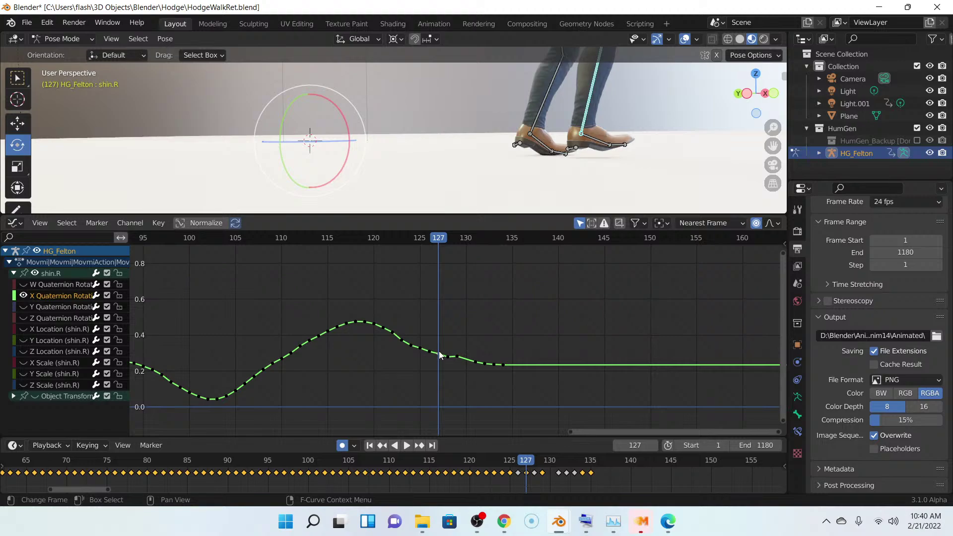
pyautogui.press('g')
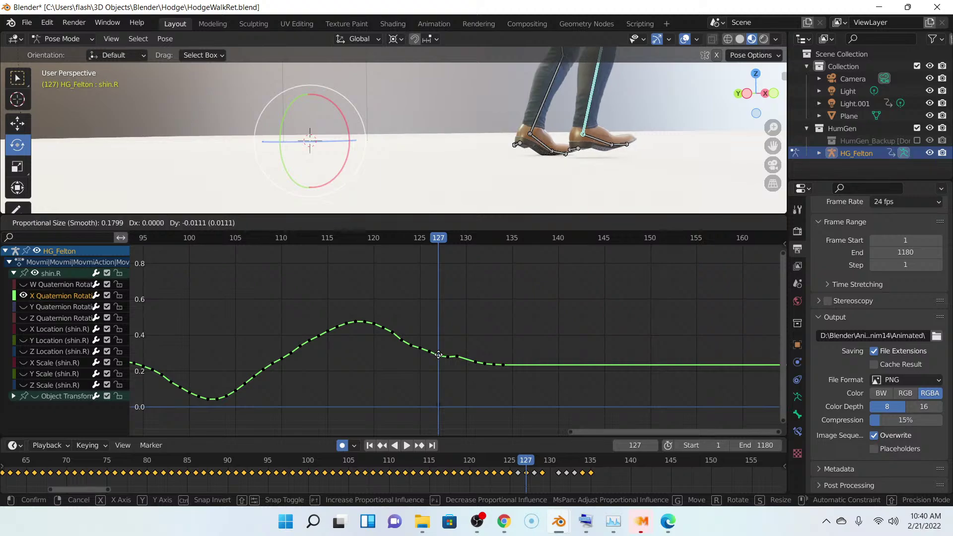
pyautogui.click(439, 355)
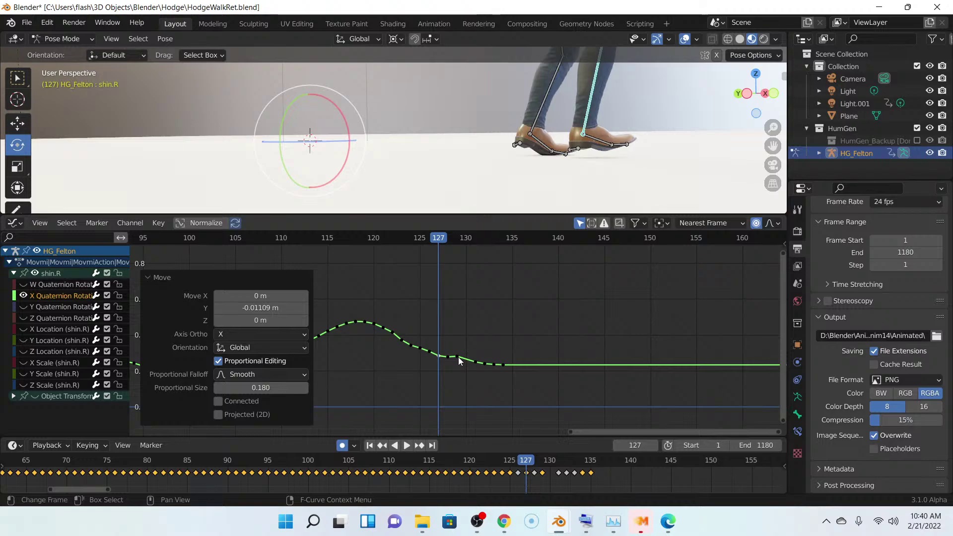
# - Lower the X Quaternion Rotation keyframe at frame 129 by about 0.017
pyautogui.press('g')
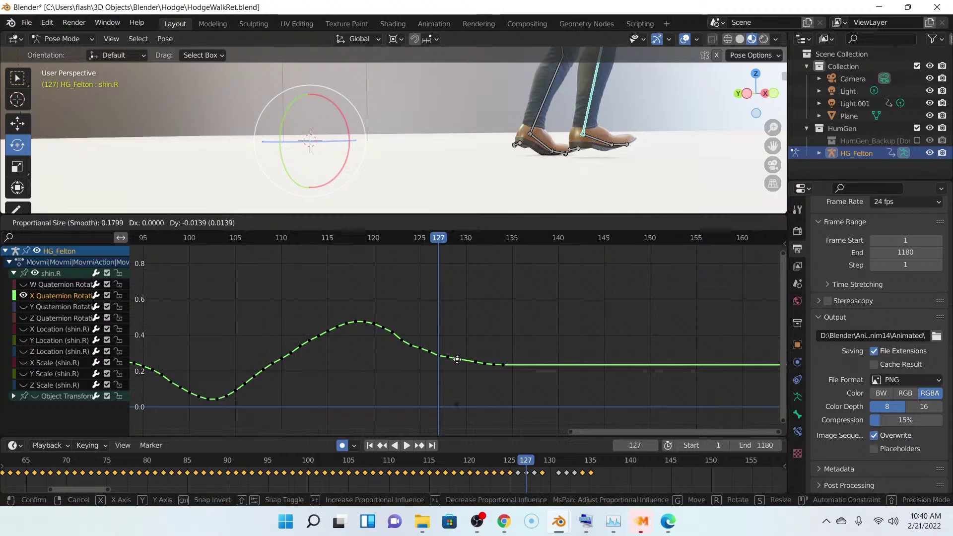
pyautogui.click(449, 358)
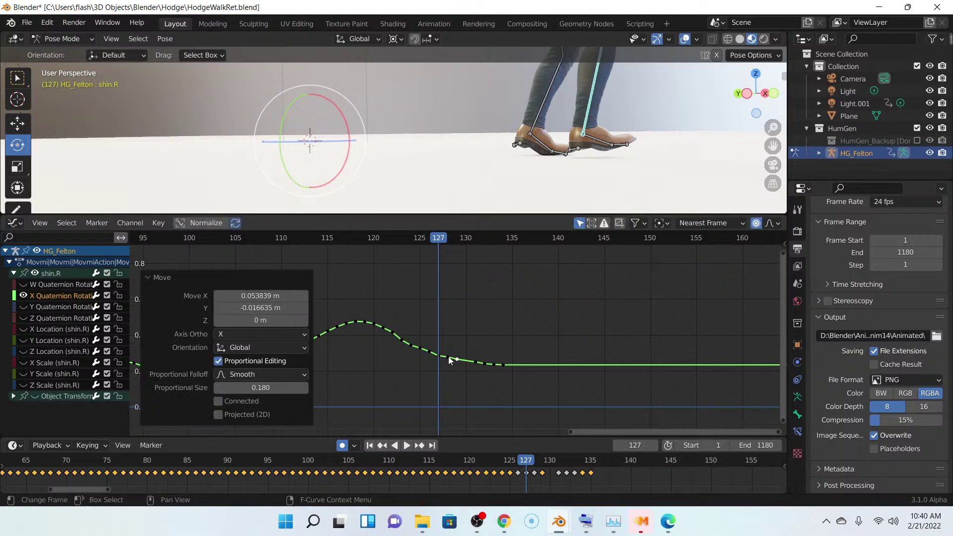
pyautogui.click(449, 359)
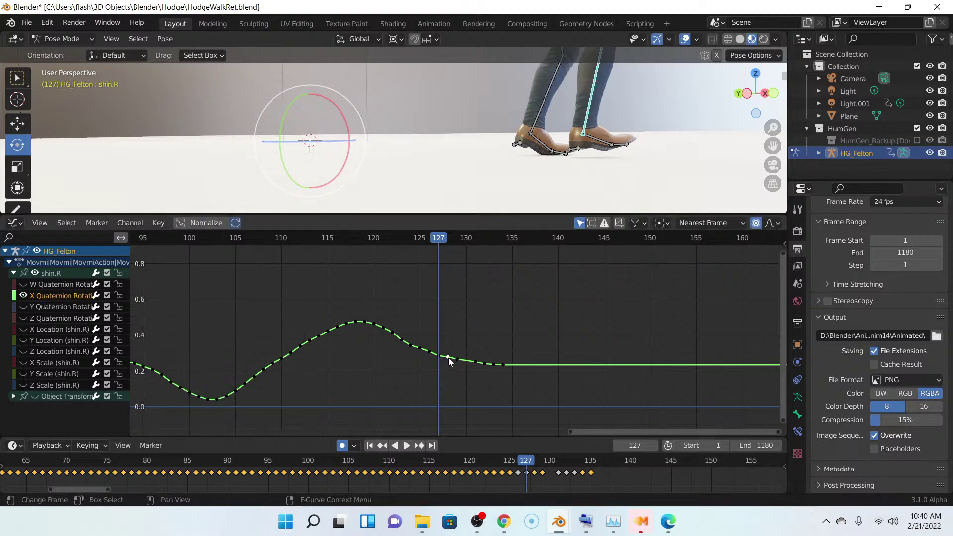
pyautogui.click(485, 324)
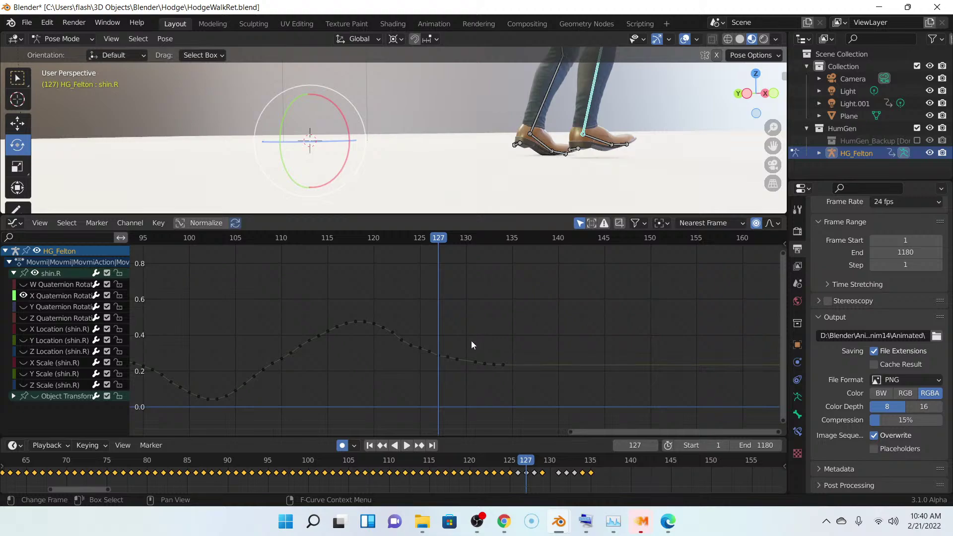
# - Smooth the right shin's X Quaternion Rotation keyframes from frame 121 to frame 129
pyautogui.moveTo(469, 385); pyautogui.dragTo(377, 309)
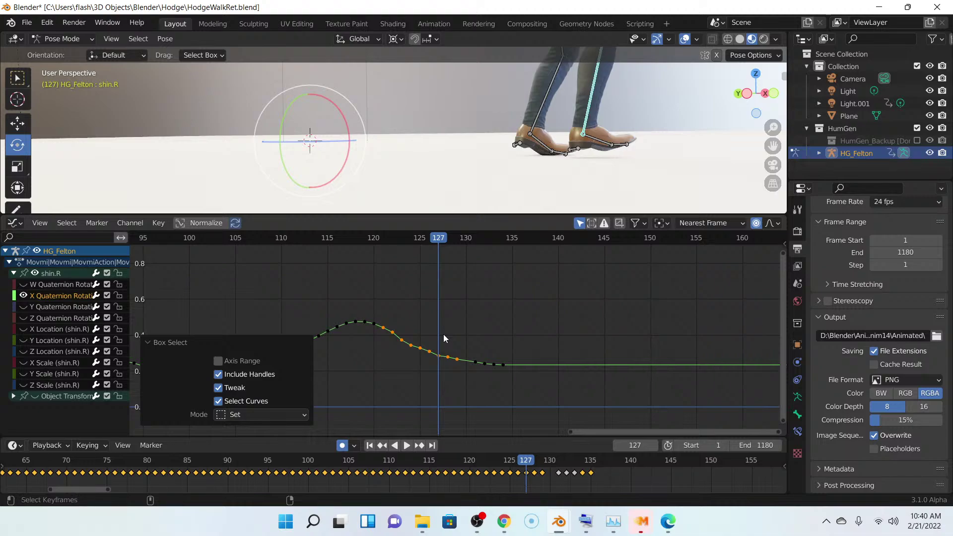
pyautogui.hotkey('alt', 'o')
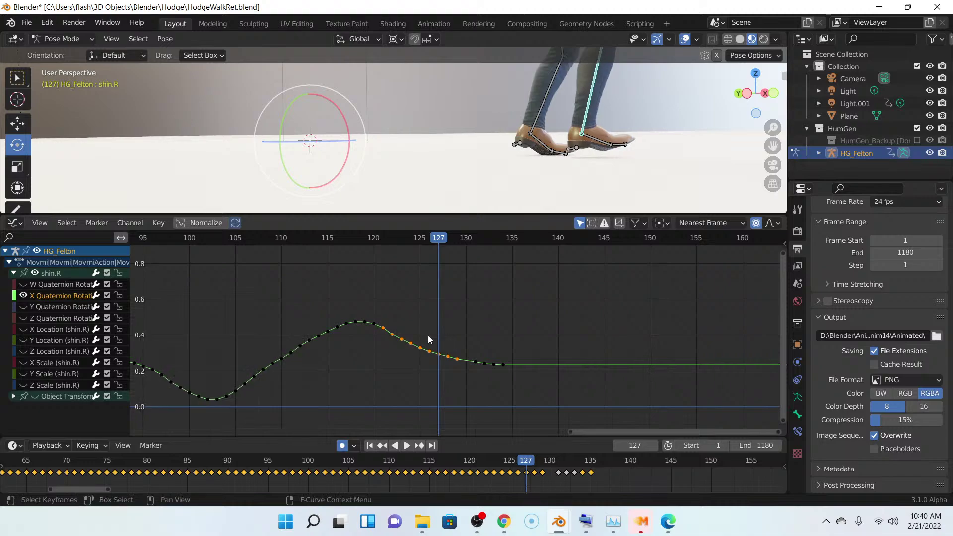
pyautogui.click(514, 349)
pyautogui.scroll(-3, 524, 377)
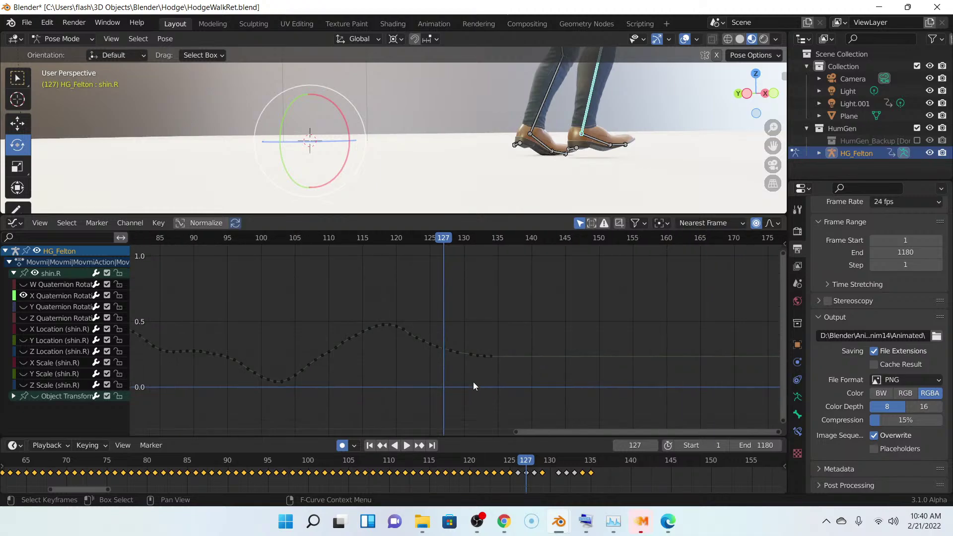
# - Review the leg motion by scrubbing back from frame 127 to about frame 41 and playing the walk
pyautogui.scroll(-2, 427, 359)
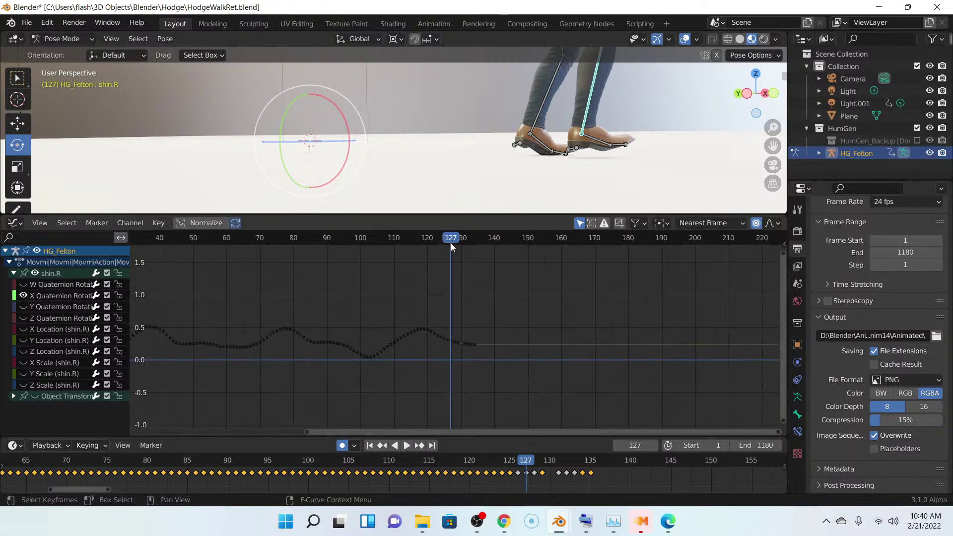
pyautogui.hotkey('shift', 'ctrl', 'space')
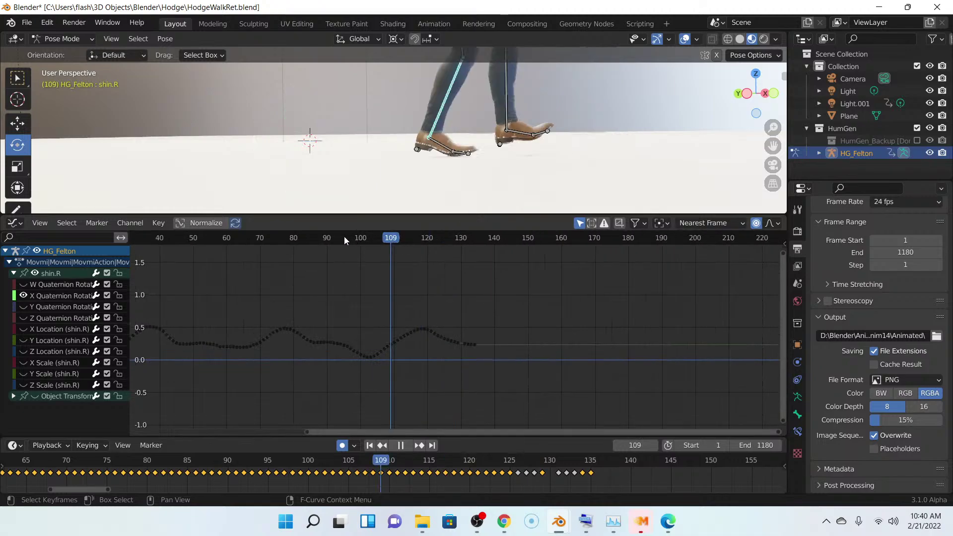
pyautogui.press('space')
pyautogui.moveTo(487, 157); pyautogui.dragTo(610, 156, button='middle')
pyautogui.scroll(-2, 460, 229)
pyautogui.moveTo(474, 191); pyautogui.dragTo(508, 167, button='middle')
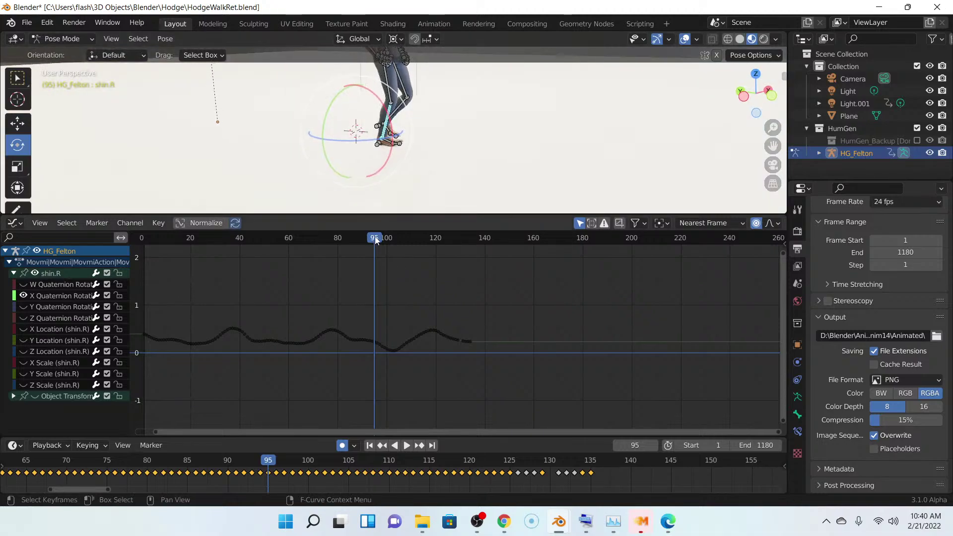
pyautogui.press('space')
pyautogui.moveTo(239, 240); pyautogui.dragTo(229, 243)
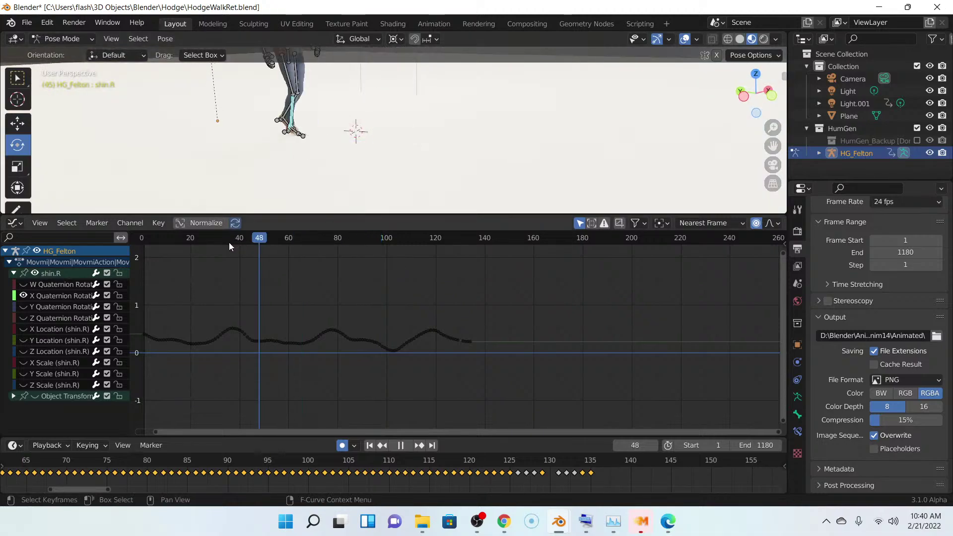
pyautogui.click(407, 445)
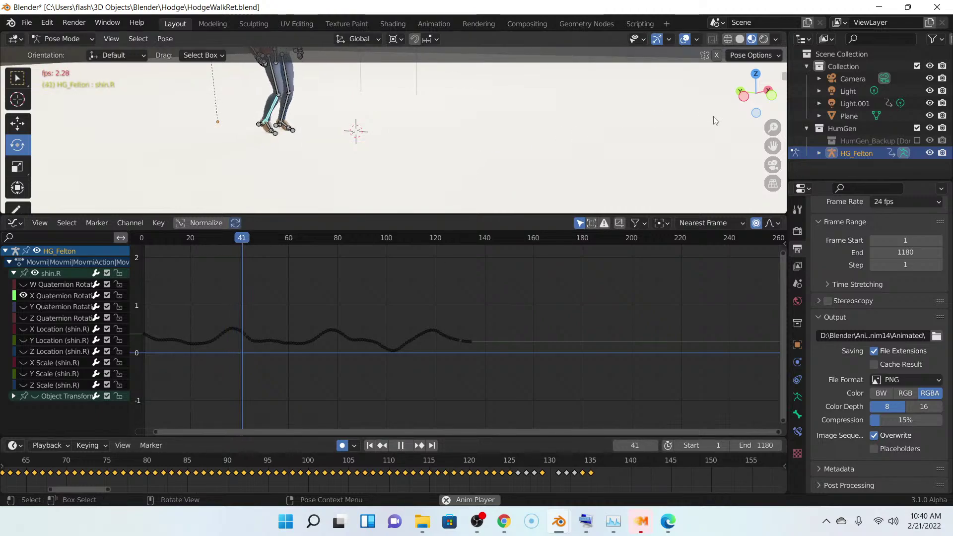
# - Show the character in wireframe shading, watch the walk play closer on the legs, and stop playback at frame 151
pyautogui.click(728, 39)
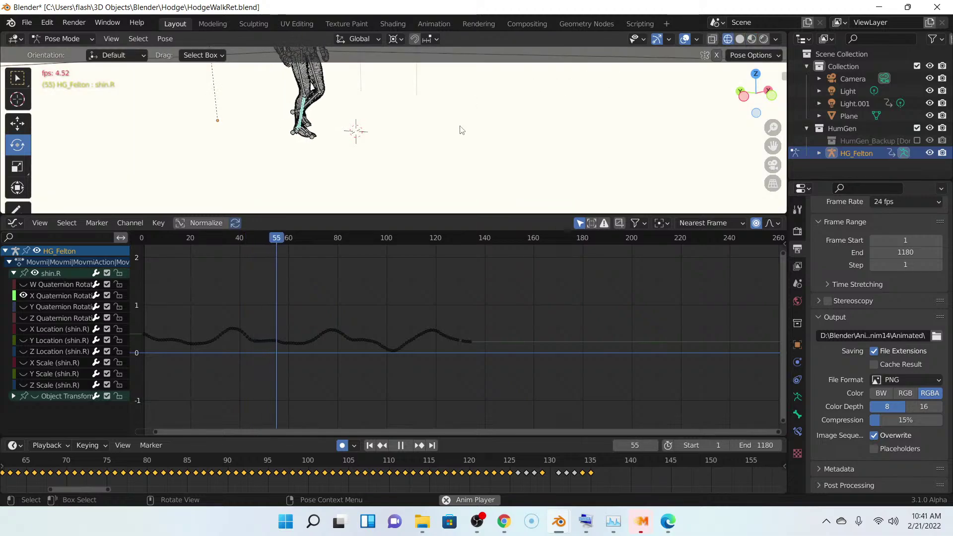
pyautogui.scroll(2, 467, 126)
pyautogui.scroll(1, 471, 145)
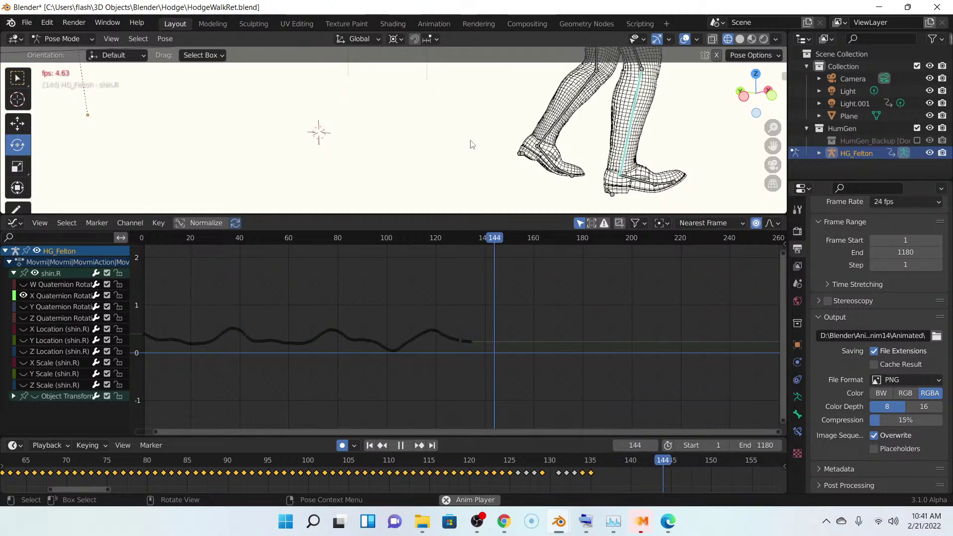
pyautogui.click(401, 446)
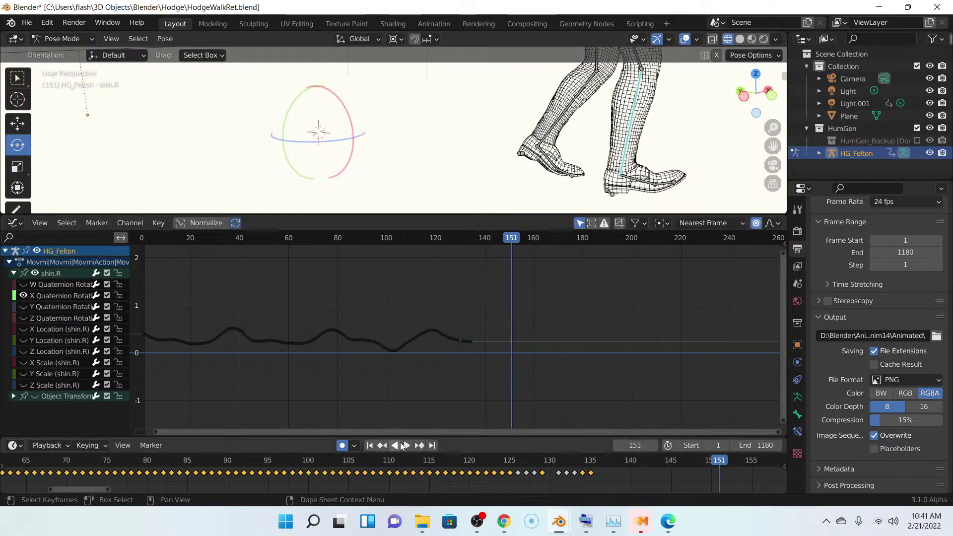
# - Examine the feet at frame 151 from the front and side, restoring Material Preview shading
pyautogui.moveTo(427, 149); pyautogui.dragTo(470, 160, button='middle')
pyautogui.scroll(-4, 470, 160)
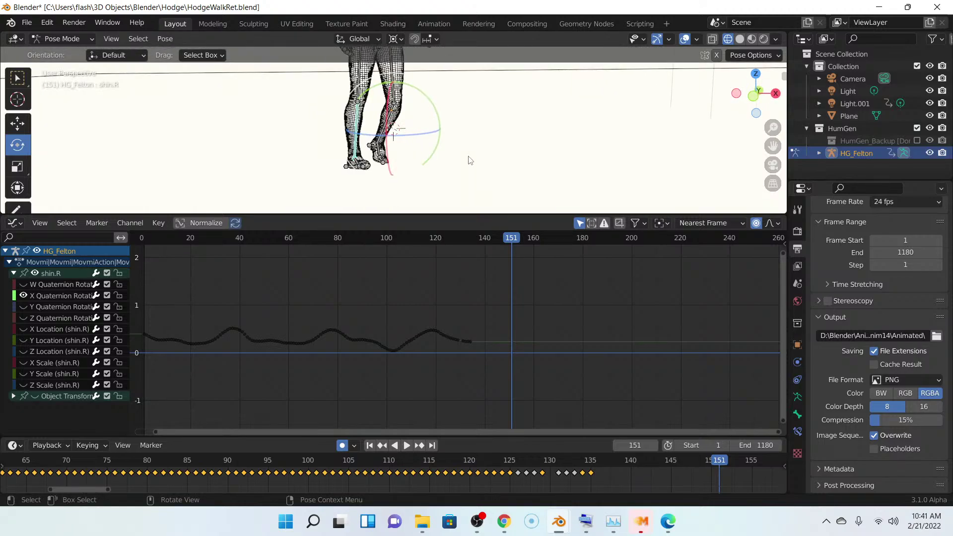
pyautogui.moveTo(555, 166); pyautogui.dragTo(631, 157, button='middle')
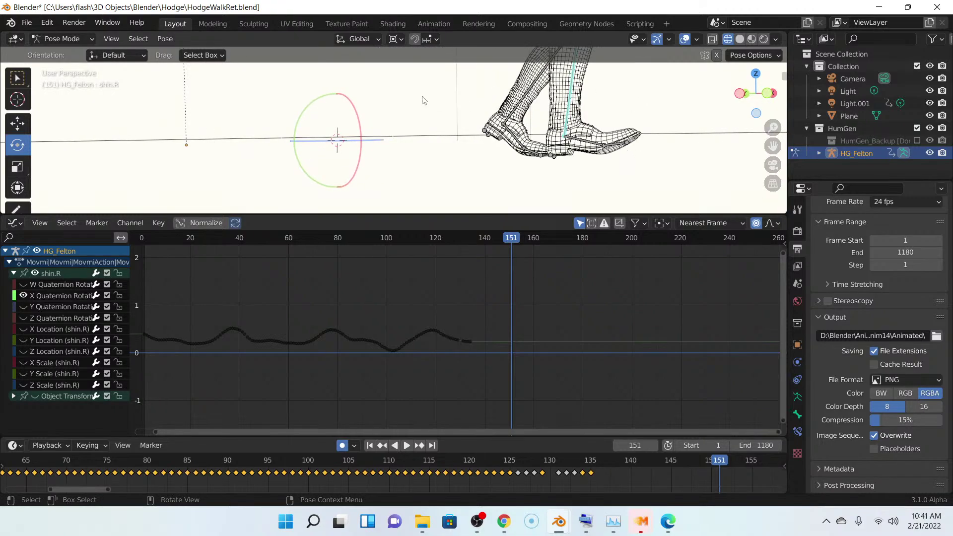
pyautogui.click(751, 40)
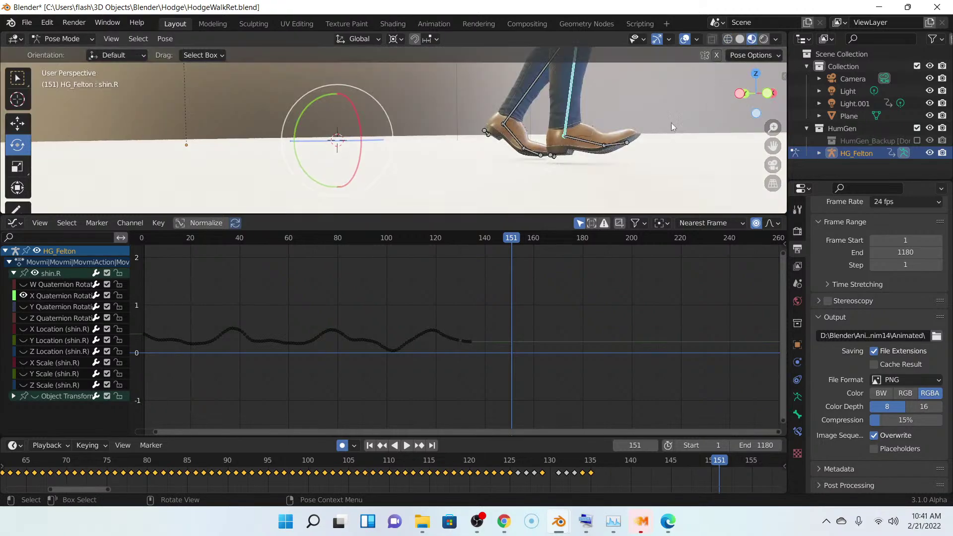
pyautogui.moveTo(641, 144); pyautogui.dragTo(556, 138, button='middle')
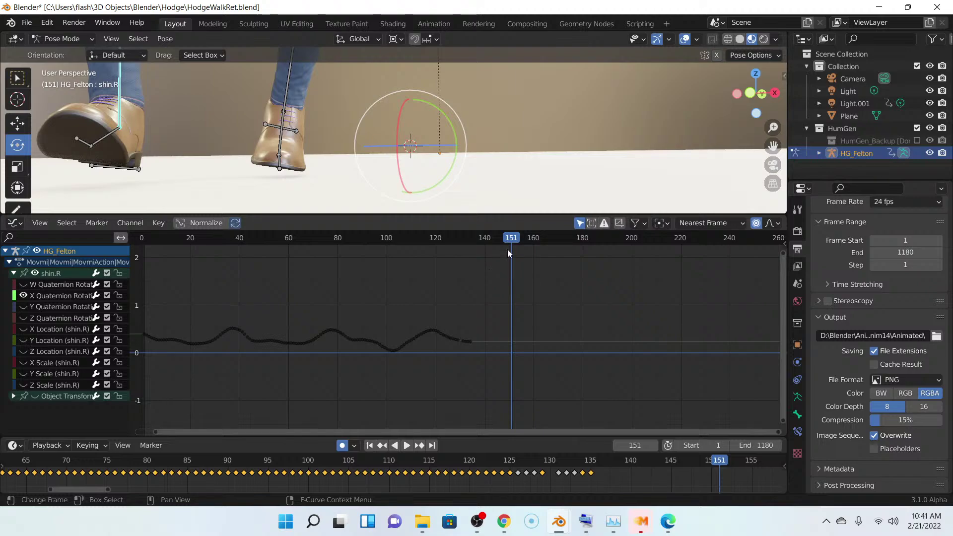
# - Scrub back from frame 151 to frame 124 and examine the feet from the front
pyautogui.hotkey('shift', 'ctrl', 'space')
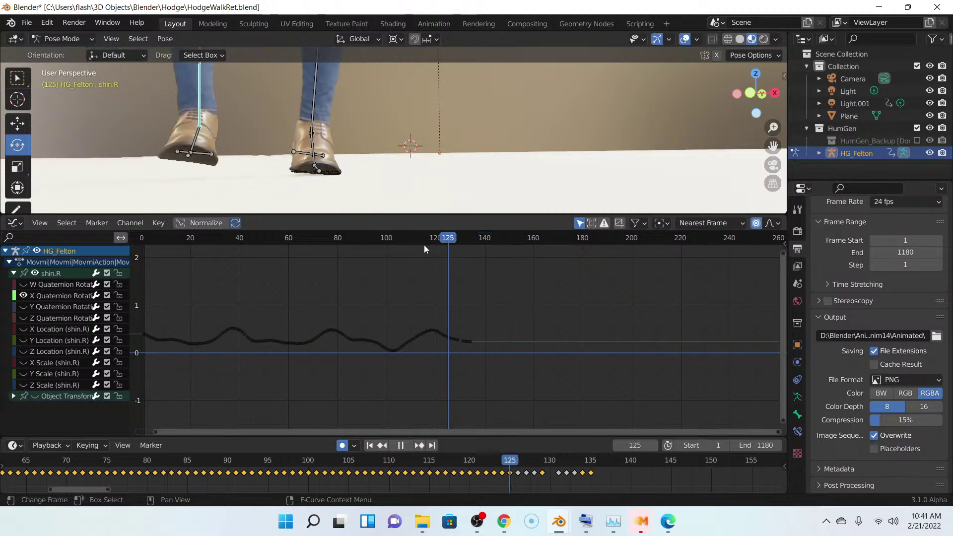
pyautogui.moveTo(417, 247); pyautogui.dragTo(455, 243)
pyautogui.scroll(-5, 462, 117)
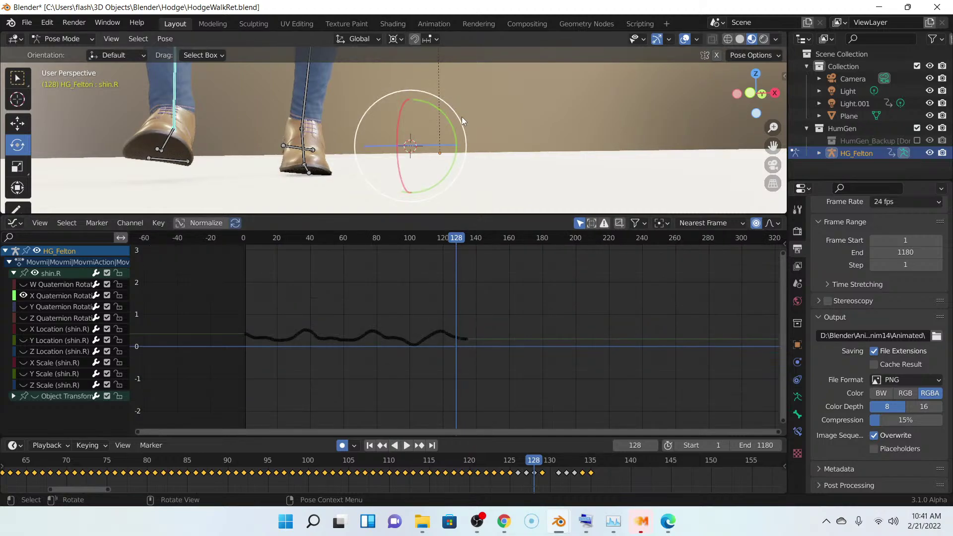
pyautogui.scroll(-4, 462, 118)
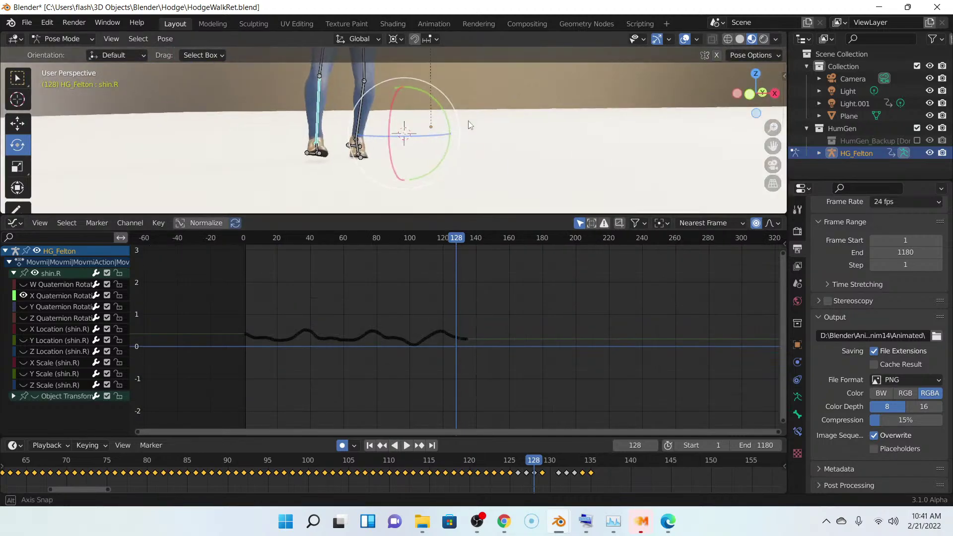
pyautogui.moveTo(454, 237)
pyautogui.mouseDown()
pyautogui.moveTo(415, 245)
pyautogui.moveTo(450, 244)
pyautogui.mouseUp()
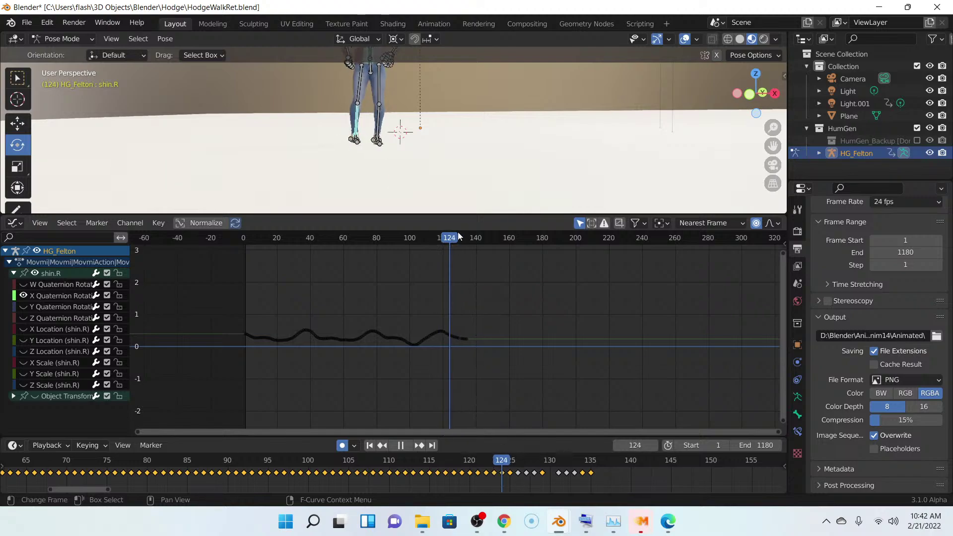
# - Delete the right shin's X Quaternion Rotation keyframes after frame 124
pyautogui.scroll(6, 485, 344)
pyautogui.scroll(2, 500, 352)
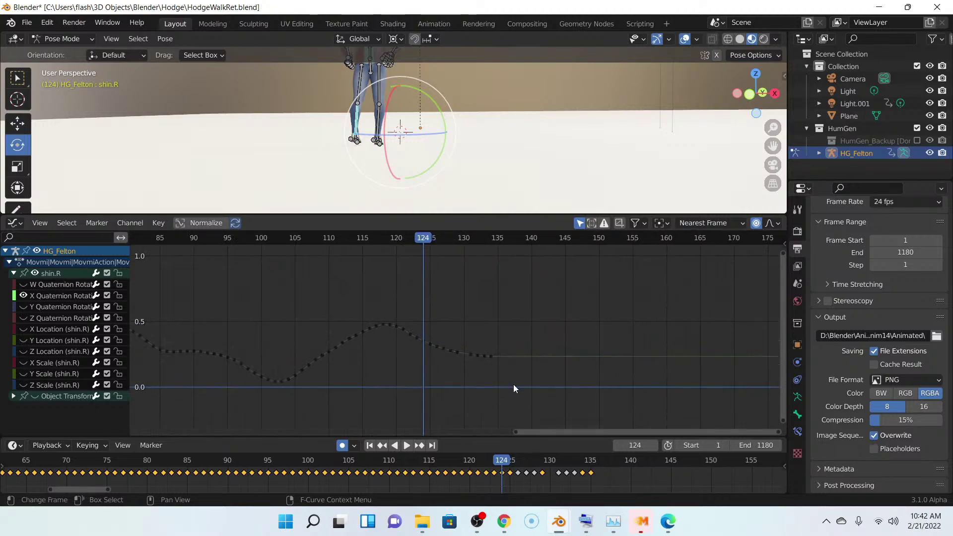
pyautogui.moveTo(537, 413); pyautogui.dragTo(429, 314)
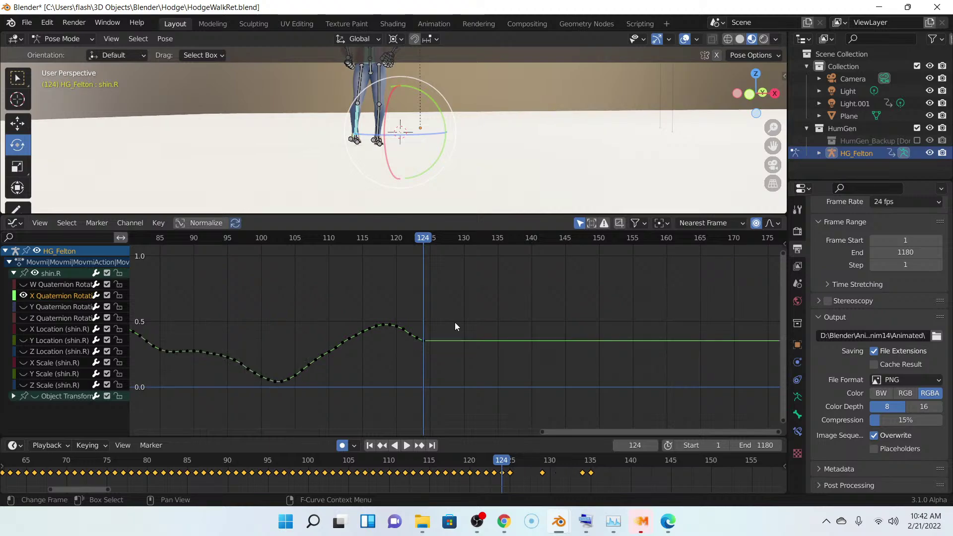
pyautogui.press('Delete')
# - Rotate the left foot bone slightly around the global Y axis at frame 124 and check it from the side
pyautogui.moveTo(380, 179); pyautogui.dragTo(354, 164, button='middle')
pyautogui.scroll(3, 411, 163)
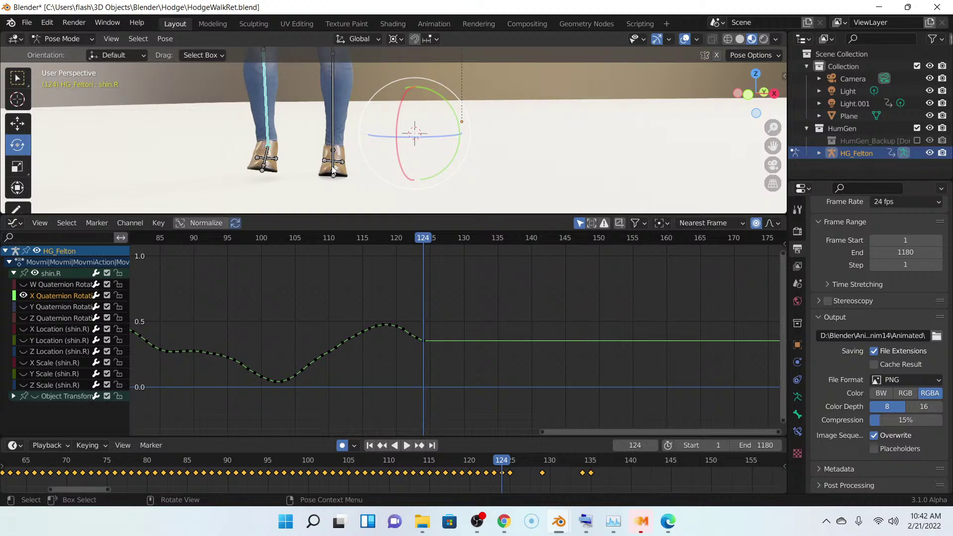
pyautogui.click(331, 166)
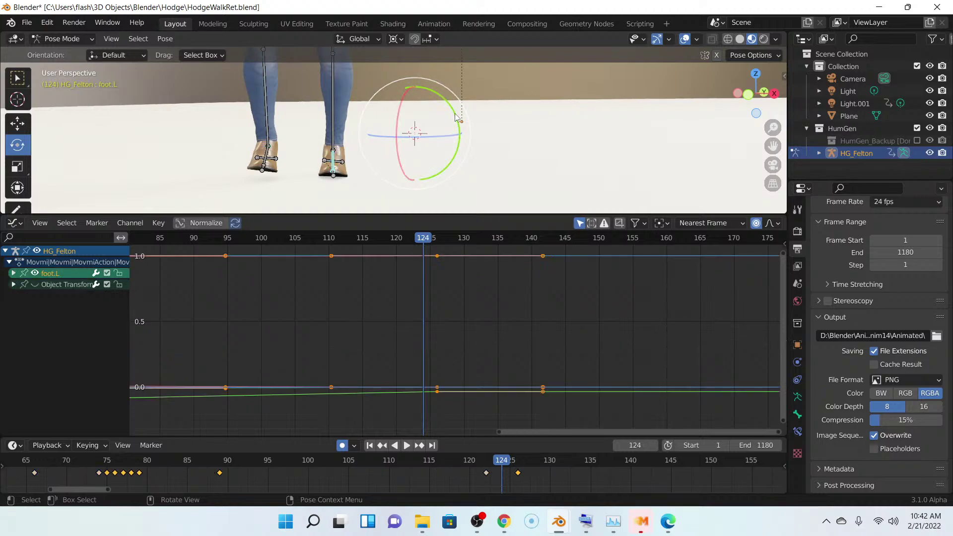
pyautogui.moveTo(457, 118); pyautogui.dragTo(453, 106)
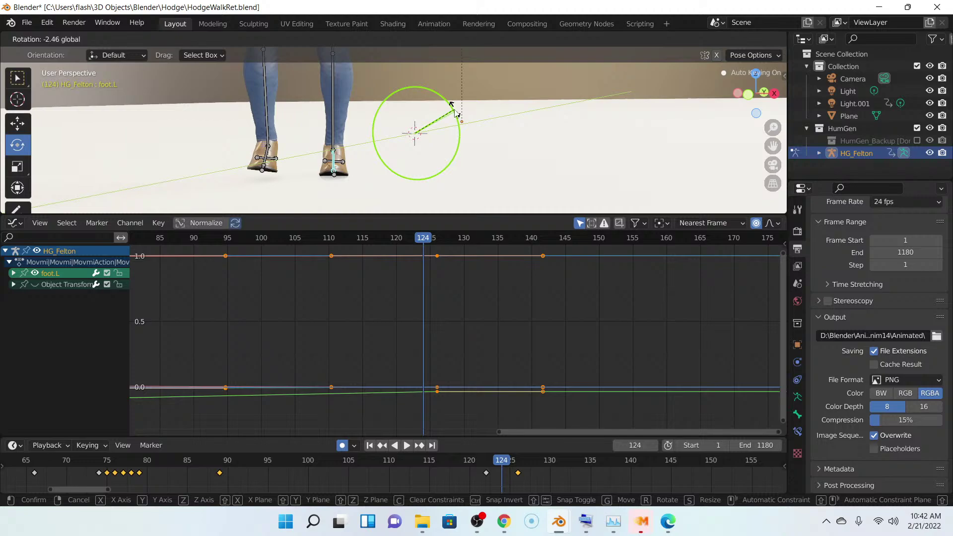
pyautogui.moveTo(455, 113); pyautogui.dragTo(456, 115)
pyautogui.moveTo(456, 115); pyautogui.dragTo(492, 146, button='middle')
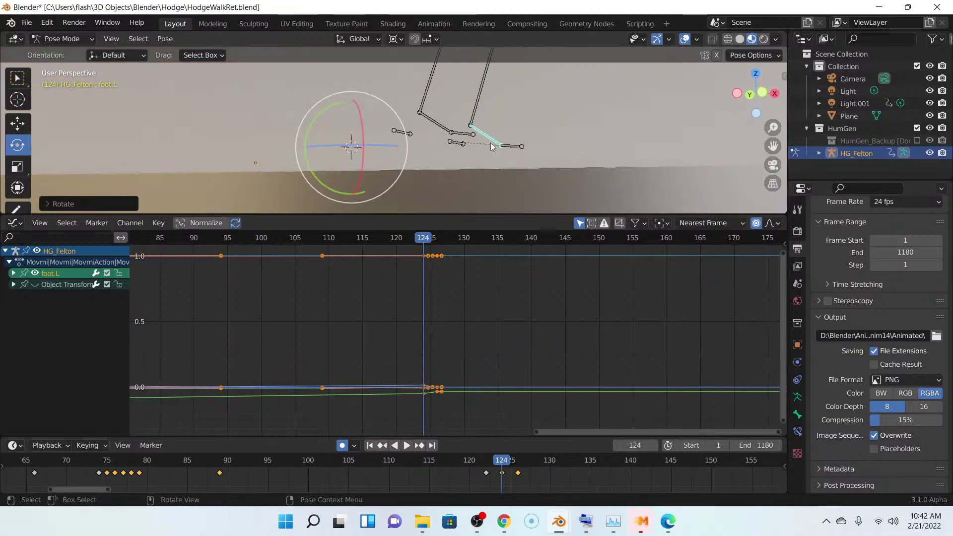
pyautogui.moveTo(470, 186)
pyautogui.mouseDown(button='middle')
pyautogui.moveTo(471, 160)
pyautogui.moveTo(467, 183)
pyautogui.mouseUp(button='middle')
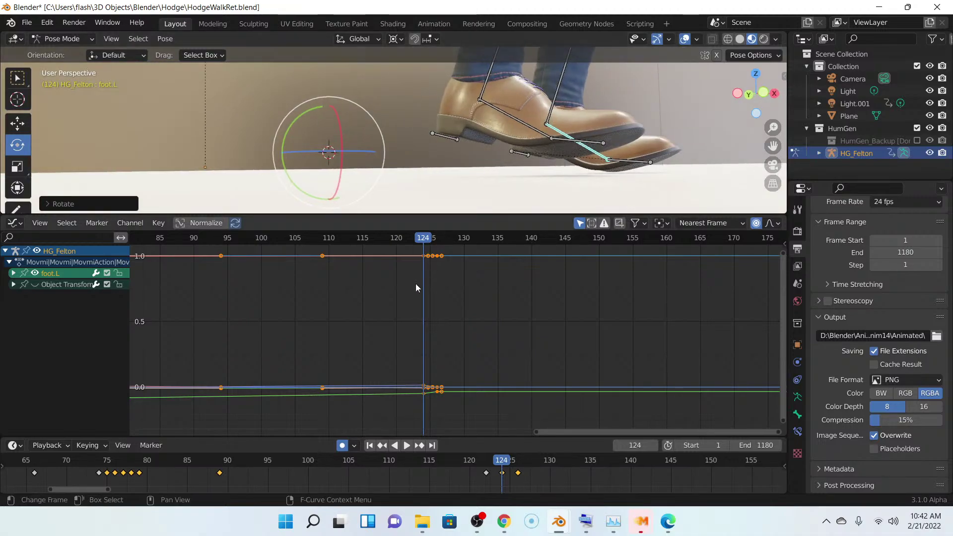
# - Scrub the walk back through frame 86 to frame 61 to examine the left foot's motion
pyautogui.moveTo(421, 240); pyautogui.dragTo(172, 252)
pyautogui.press('Escape')
pyautogui.moveTo(245, 159); pyautogui.dragTo(276, 174, button='middle')
pyautogui.keyDown('ctrl'); pyautogui.scroll(6, 306, 237); pyautogui.keyUp('ctrl')
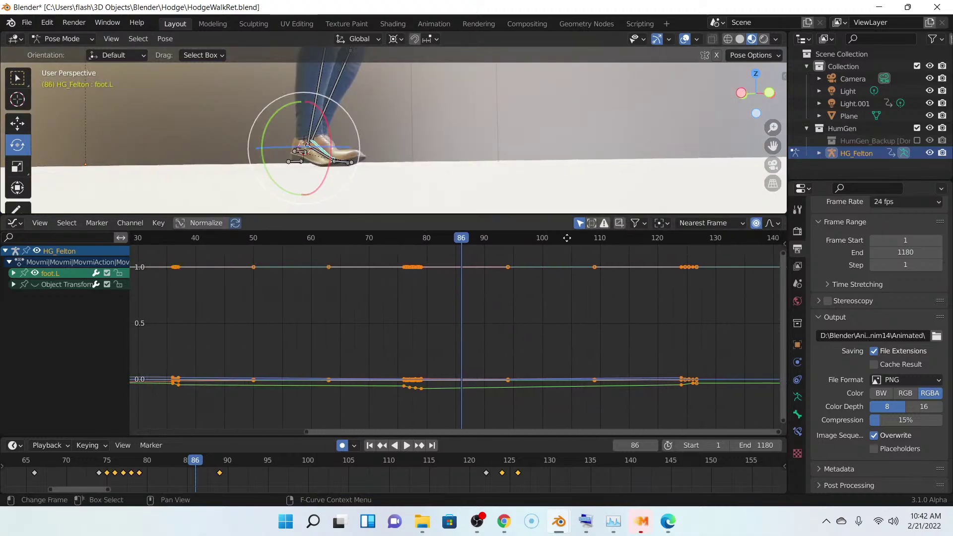
pyautogui.hotkey('shift', 'ctrl', 'space')
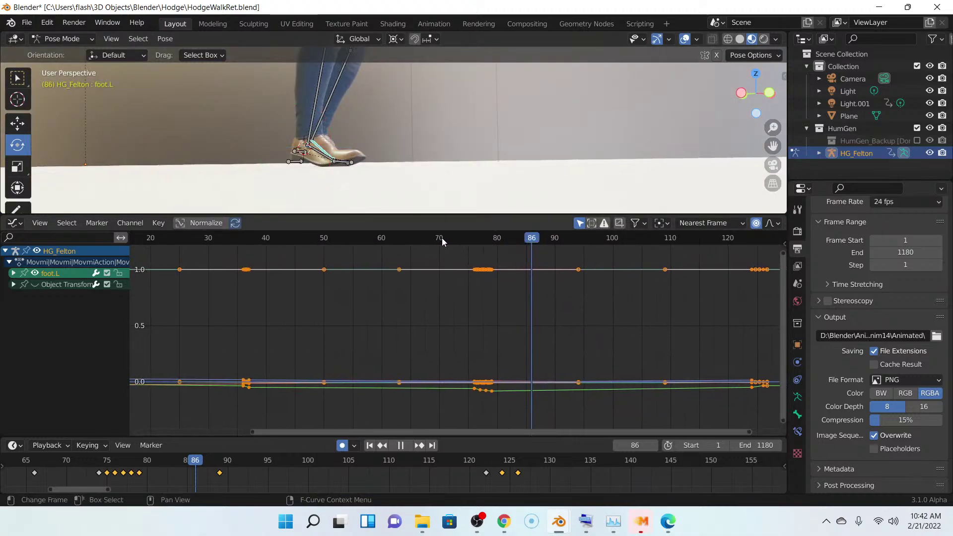
pyautogui.press('space')
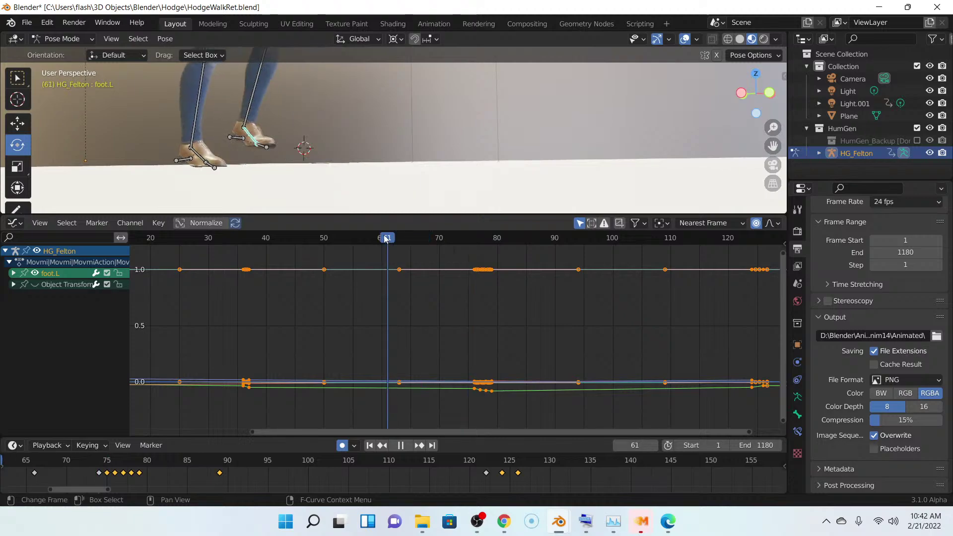
# - Play the walk from frame 61 in a close side view of the shoes
pyautogui.moveTo(417, 139); pyautogui.dragTo(543, 132, button='middle')
pyautogui.scroll(4, 543, 131)
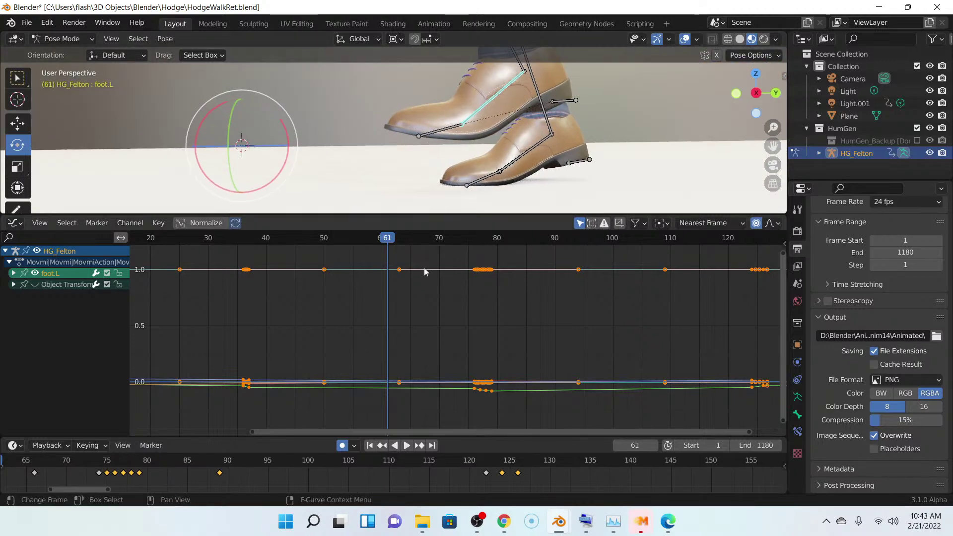
pyautogui.click(407, 445)
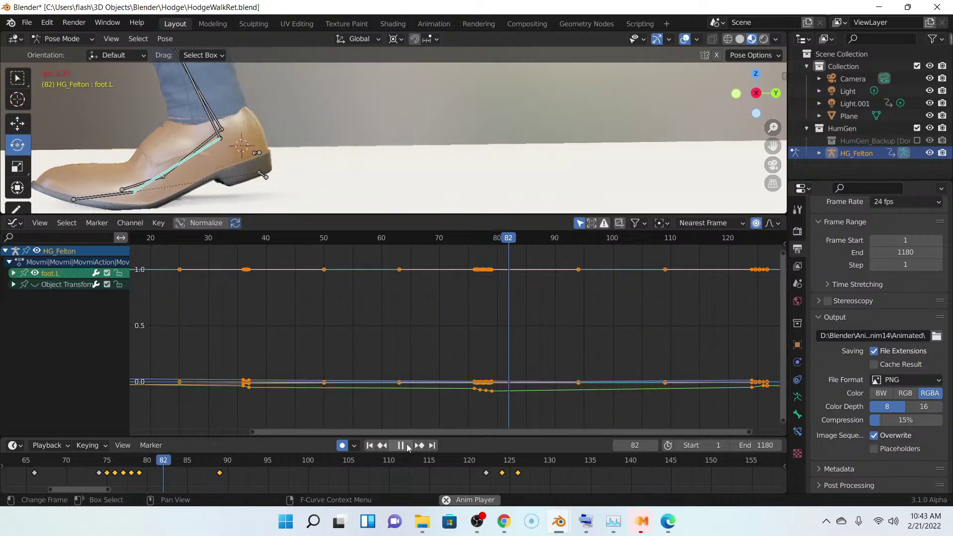
# - Examine both shoes' floor contact up close at frame 84, and play the walk on to frame 97
pyautogui.press('space')
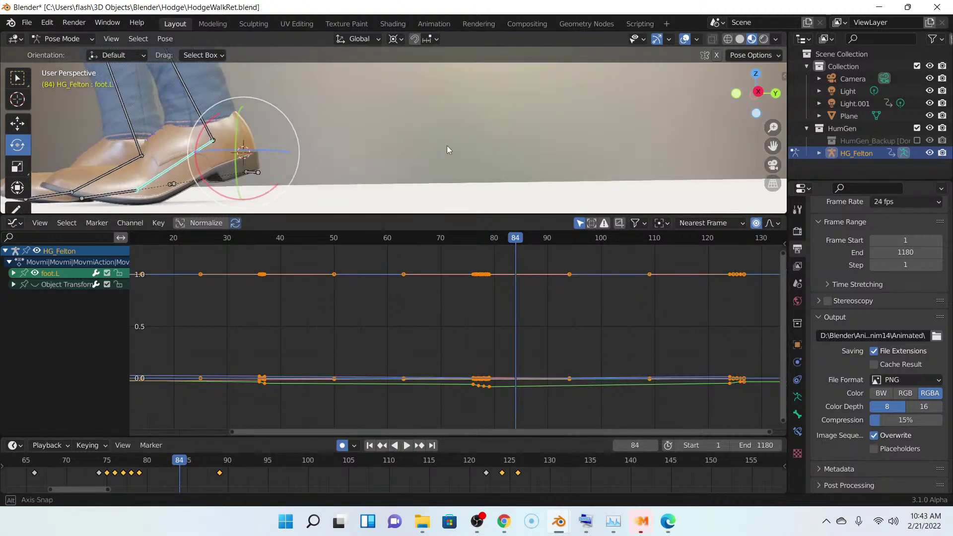
pyautogui.scroll(-3, 448, 144)
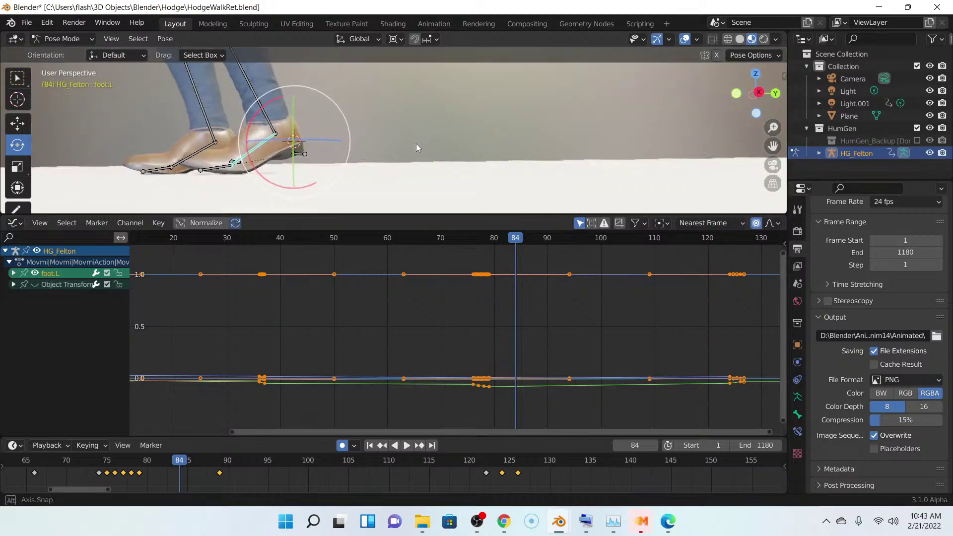
pyautogui.moveTo(416, 144); pyautogui.dragTo(492, 161, button='middle')
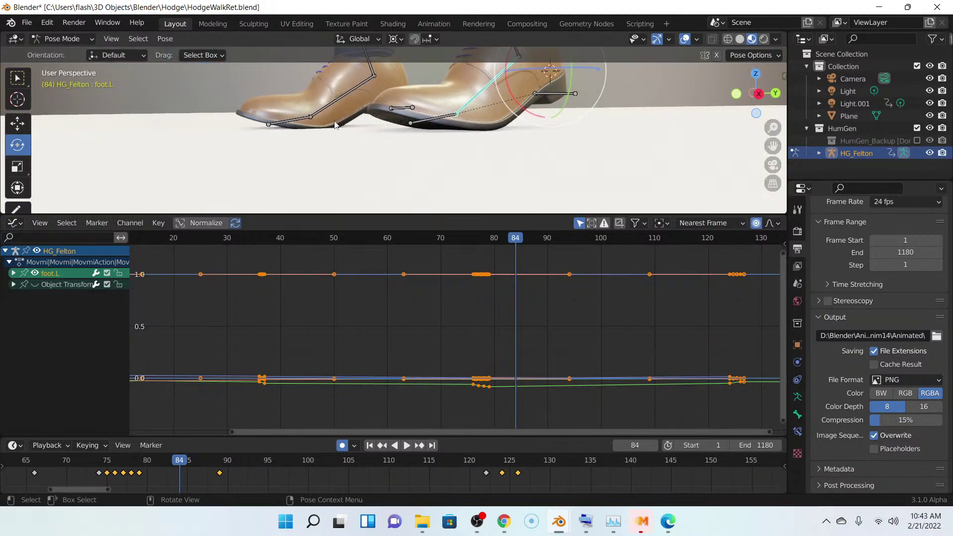
pyautogui.scroll(-6, 424, 175)
pyautogui.moveTo(424, 175); pyautogui.dragTo(324, 140, button='middle')
pyautogui.scroll(2, 460, 154)
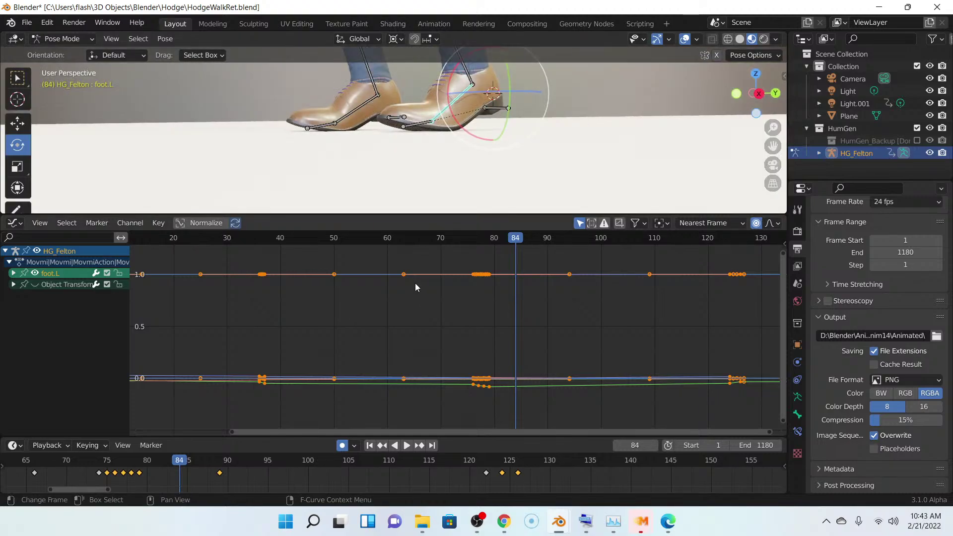
pyautogui.click(407, 445)
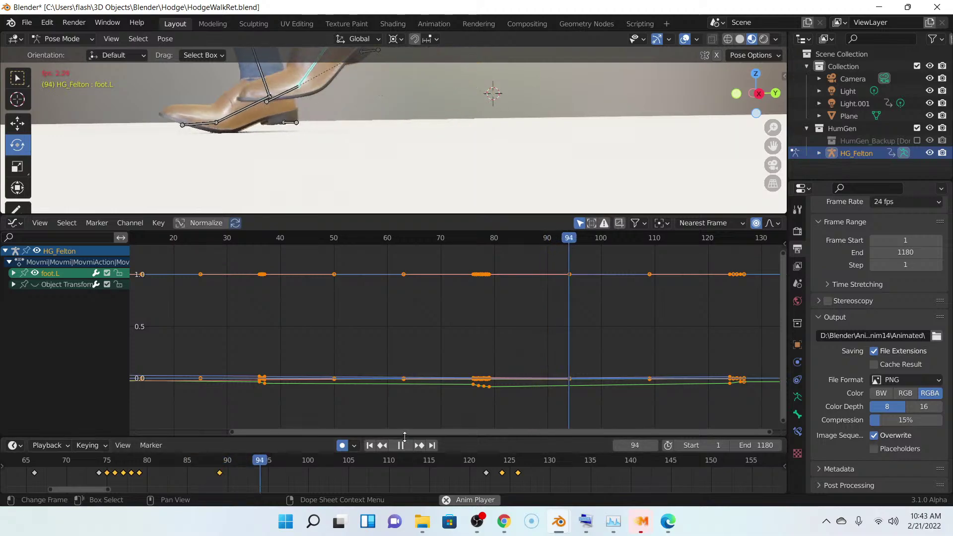
pyautogui.moveTo(405, 437); pyautogui.dragTo(405, 437)
pyautogui.click(407, 446)
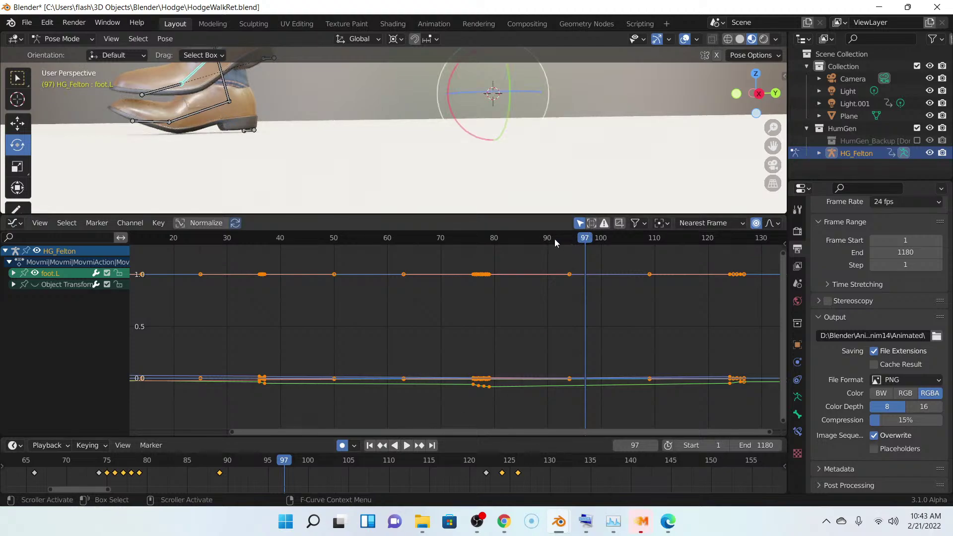
# - Rotate the right toe bone slightly down toward the floor at frame 84
pyautogui.moveTo(555, 243); pyautogui.dragTo(516, 243)
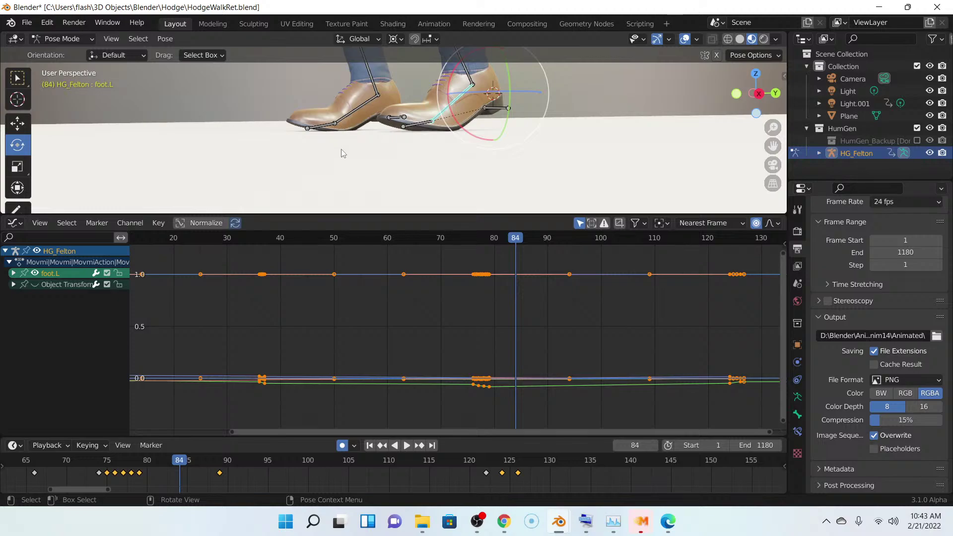
pyautogui.click(328, 129)
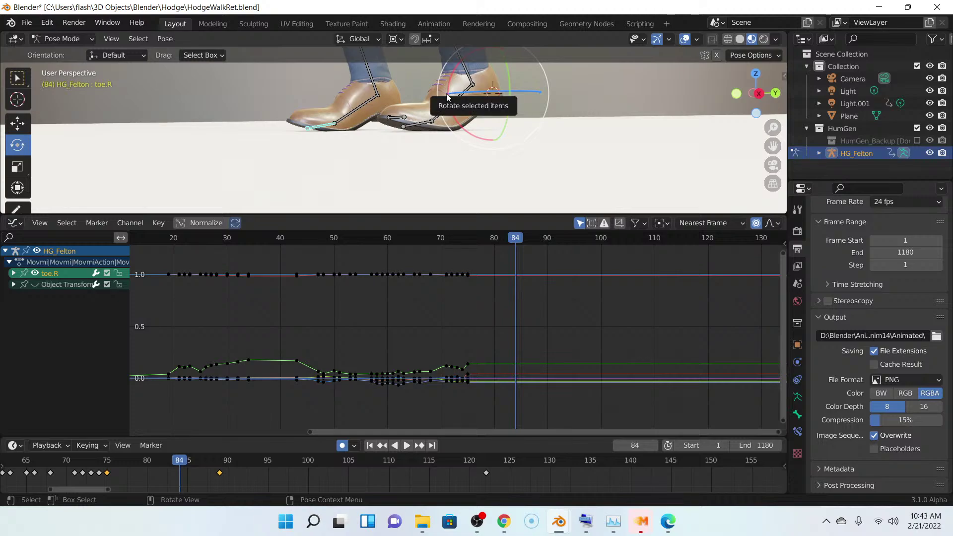
pyautogui.moveTo(449, 78); pyautogui.dragTo(448, 106)
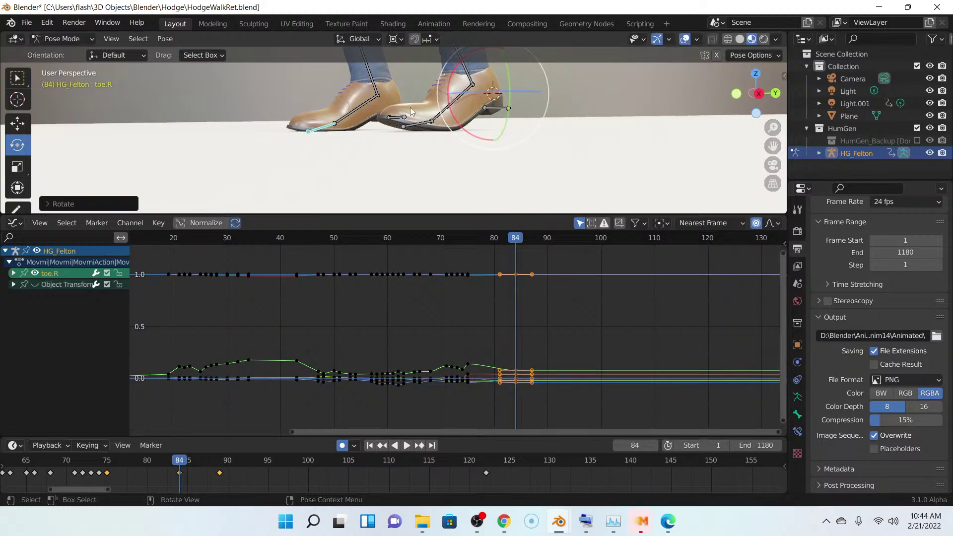
pyautogui.moveTo(399, 132); pyautogui.dragTo(388, 123, button='middle')
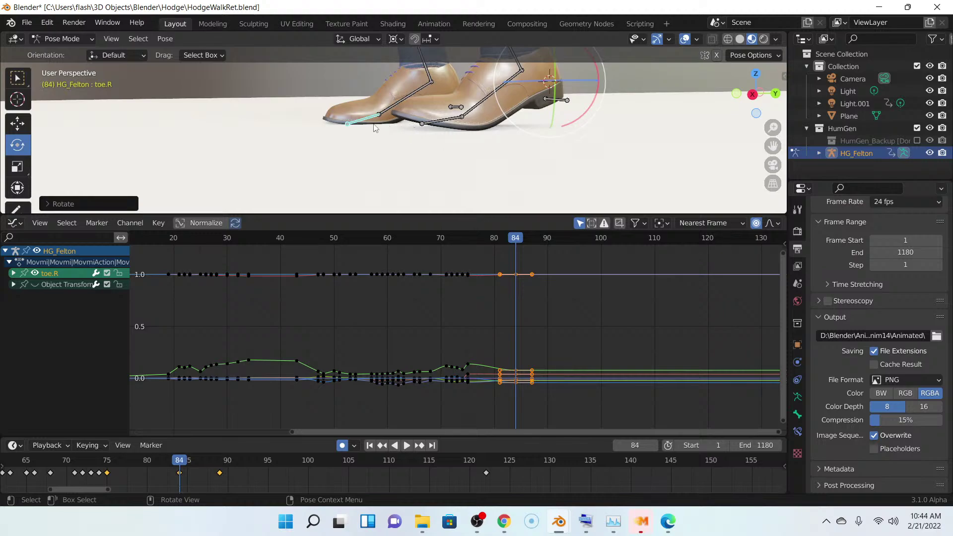
# - Switch to Object Mode, enlarge the 3D view and slightly adjust the HG_Felton rig's height at frame 84
pyautogui.click(90, 39)
pyautogui.click(76, 54)
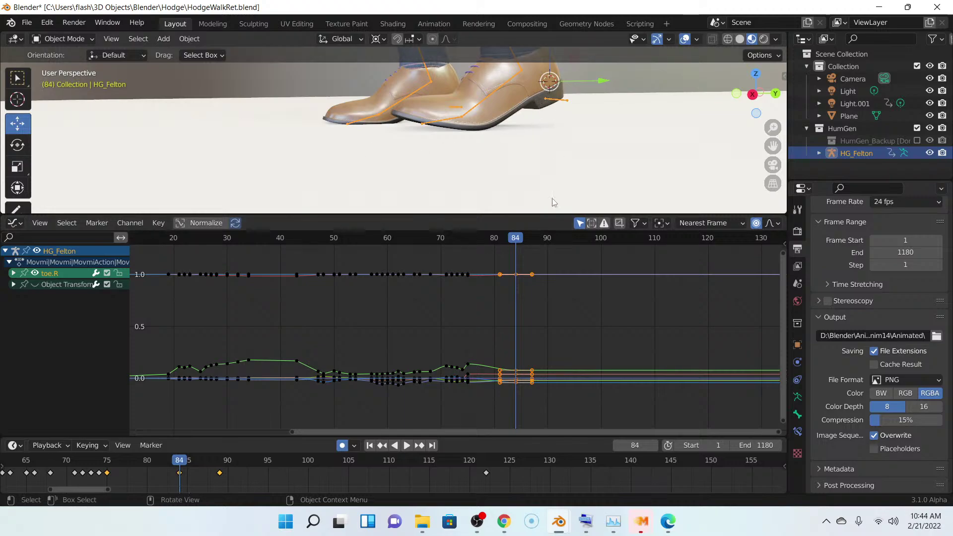
pyautogui.moveTo(552, 215); pyautogui.dragTo(552, 385)
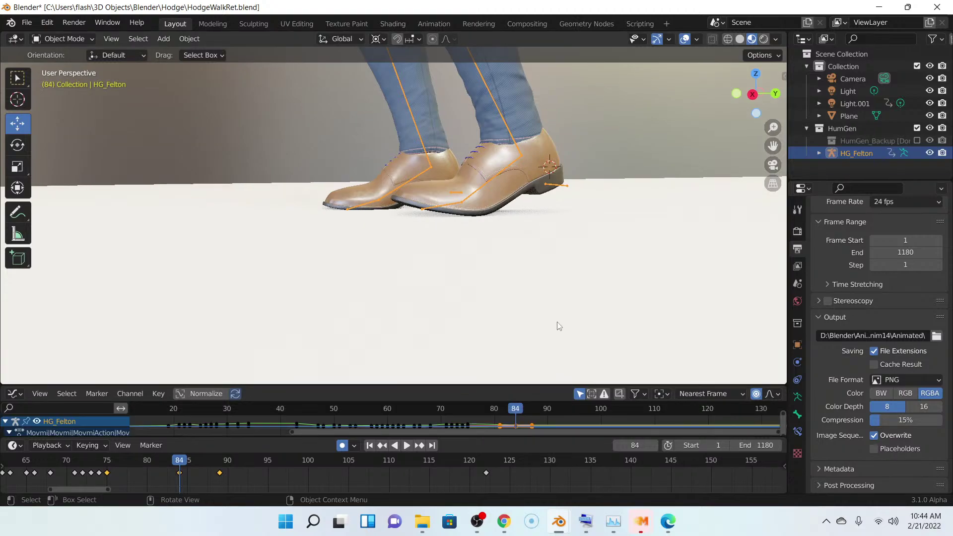
pyautogui.moveTo(550, 118); pyautogui.dragTo(550, 113)
pyautogui.scroll(3, 510, 175)
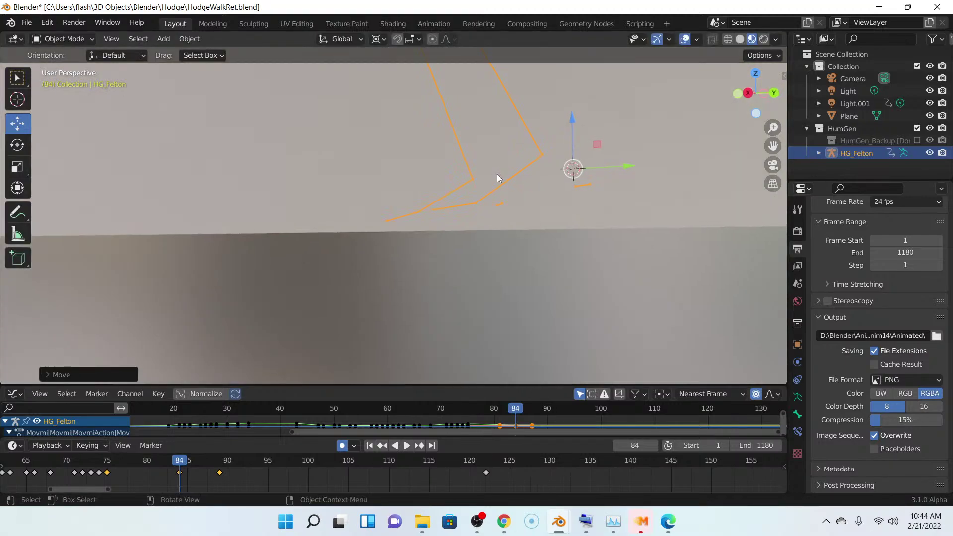
pyautogui.scroll(2, 499, 180)
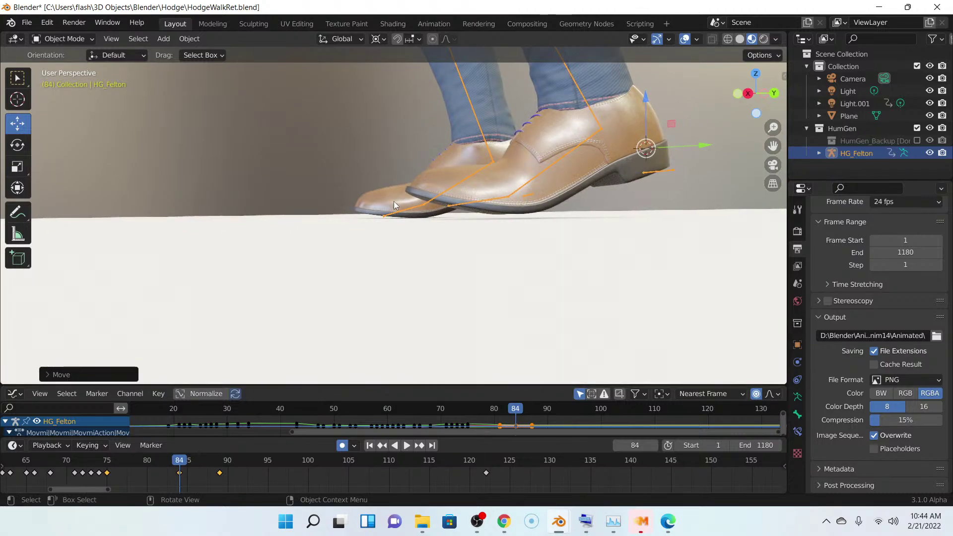
pyautogui.moveTo(395, 199)
pyautogui.mouseDown(button='middle')
pyautogui.moveTo(520, 201)
pyautogui.moveTo(393, 198)
pyautogui.mouseUp(button='middle')
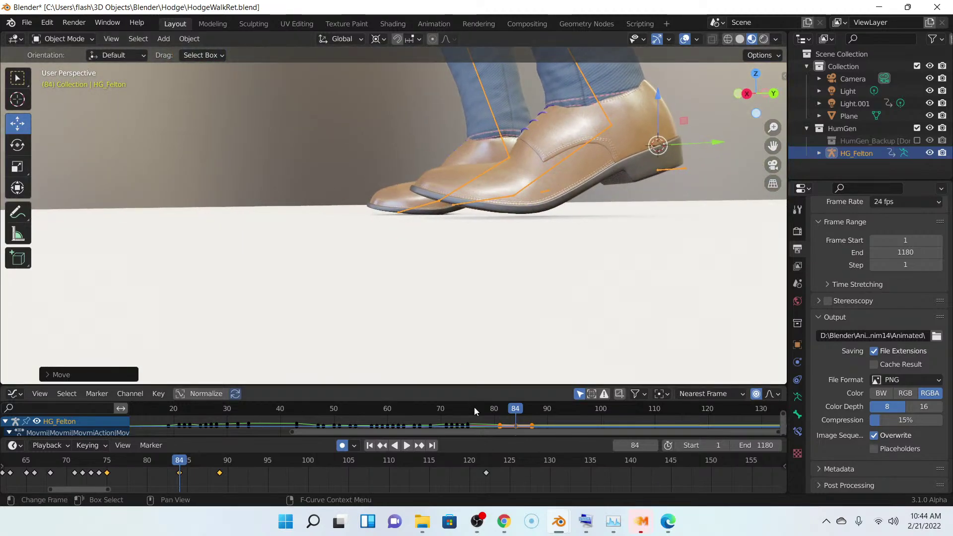
# - Step back through frame 83 to frame 82 and examine the shoes' floor contact from both sides
pyautogui.press('Left')
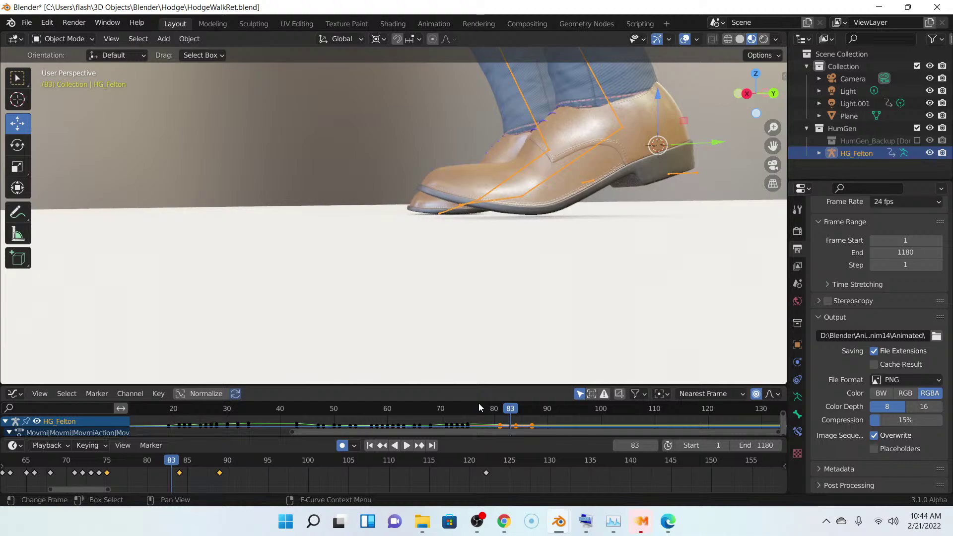
pyautogui.press('Left')
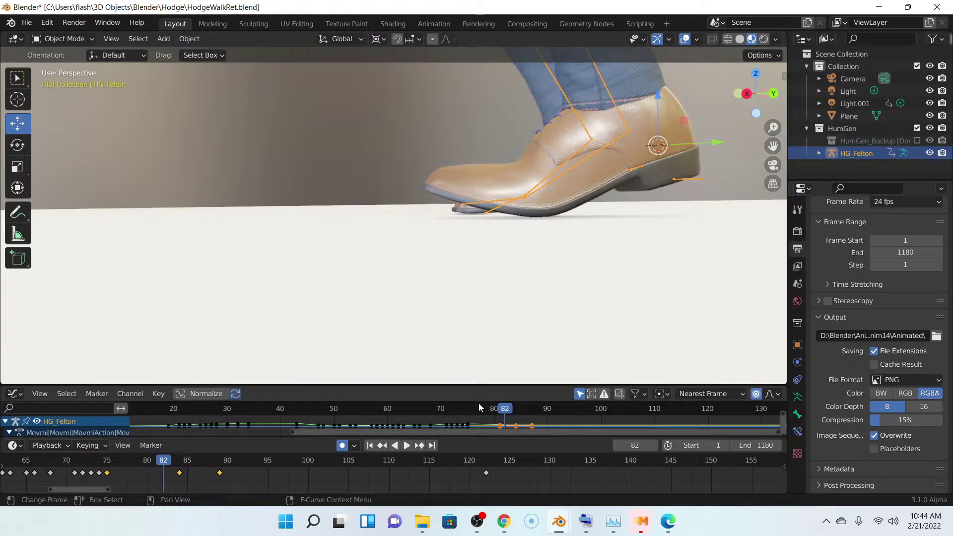
pyautogui.scroll(1, 479, 404)
pyautogui.moveTo(602, 302)
pyautogui.mouseDown(button='middle')
pyautogui.moveTo(575, 294)
pyautogui.moveTo(524, 301)
pyautogui.moveTo(604, 313)
pyautogui.mouseUp(button='middle')
pyautogui.moveTo(773, 146); pyautogui.dragTo(624, 180)
pyautogui.scroll(3, 590, 249)
pyautogui.moveTo(585, 246); pyautogui.dragTo(409, 260, button='middle')
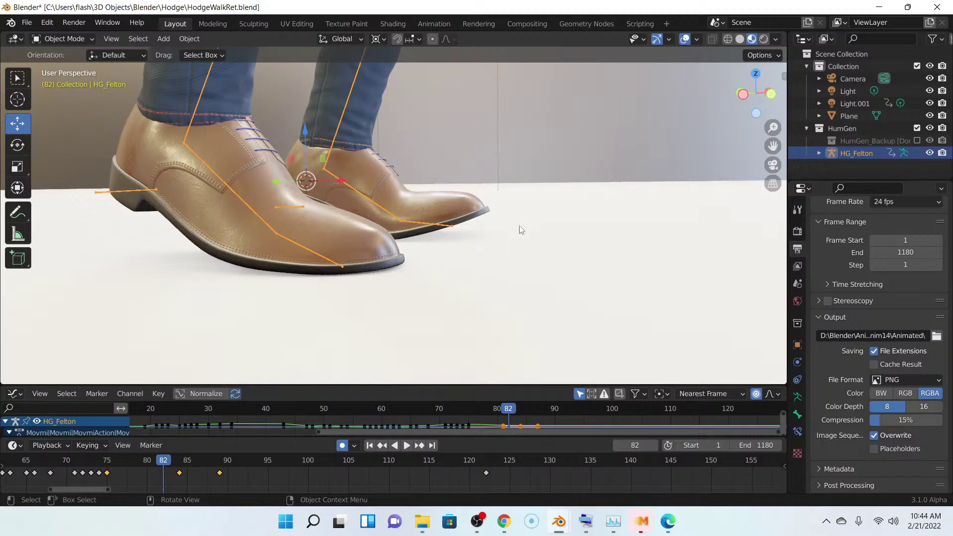
pyautogui.moveTo(520, 228); pyautogui.dragTo(545, 272, button='middle')
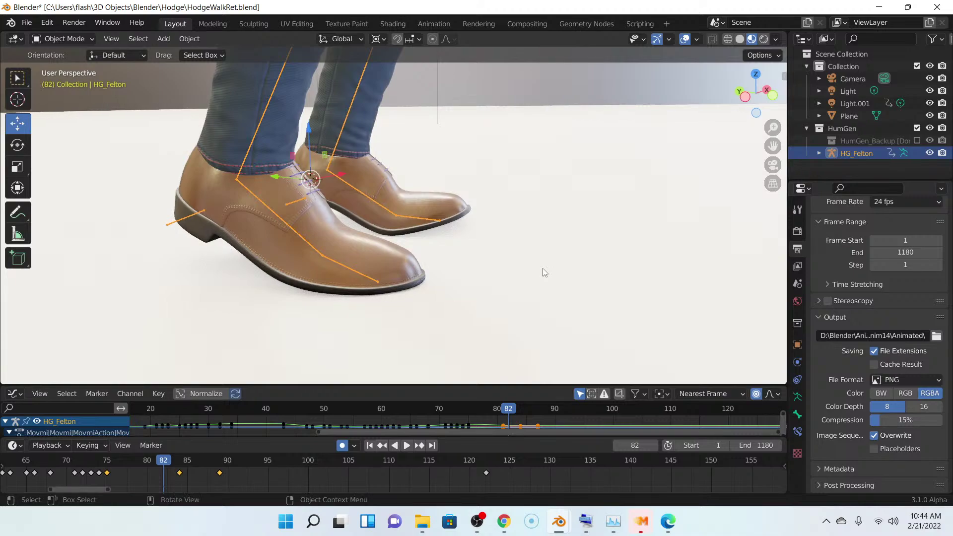
# - Lower the HG_Felton rig slightly along the global Z axis at frame 83 so the shoe sole meets the floor
pyautogui.press('Right')
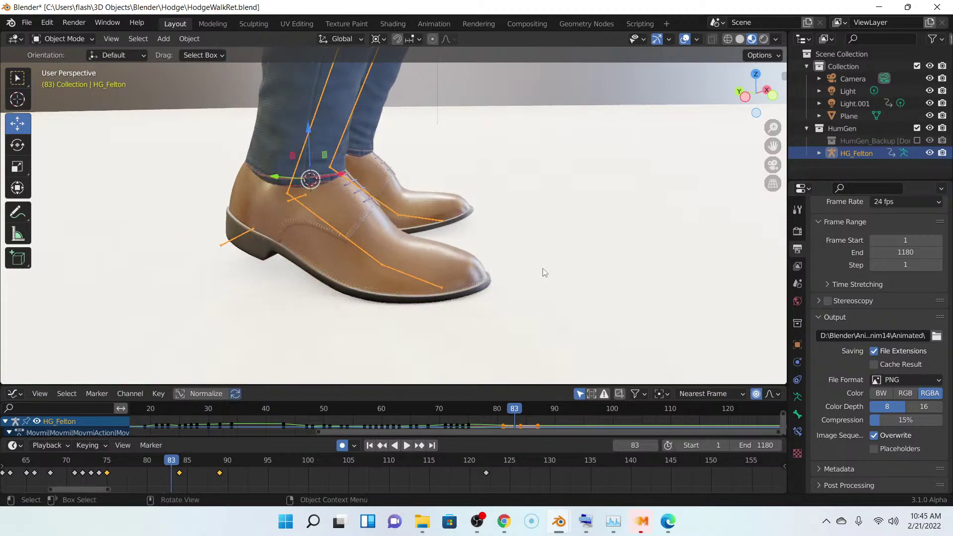
pyautogui.scroll(3, 545, 272)
pyautogui.moveTo(520, 252); pyautogui.dragTo(490, 240, button='middle')
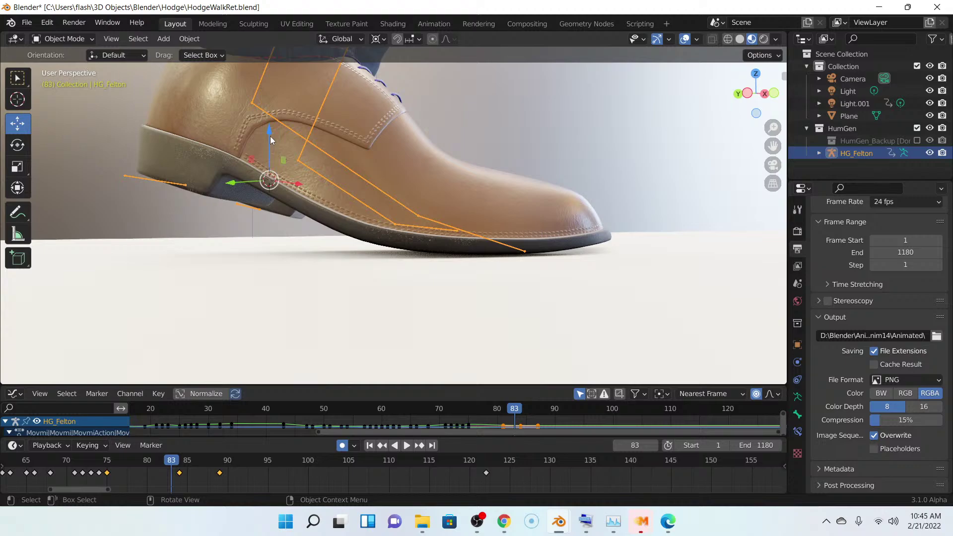
pyautogui.moveTo(270, 134); pyautogui.dragTo(275, 135)
pyautogui.moveTo(405, 151); pyautogui.dragTo(432, 151)
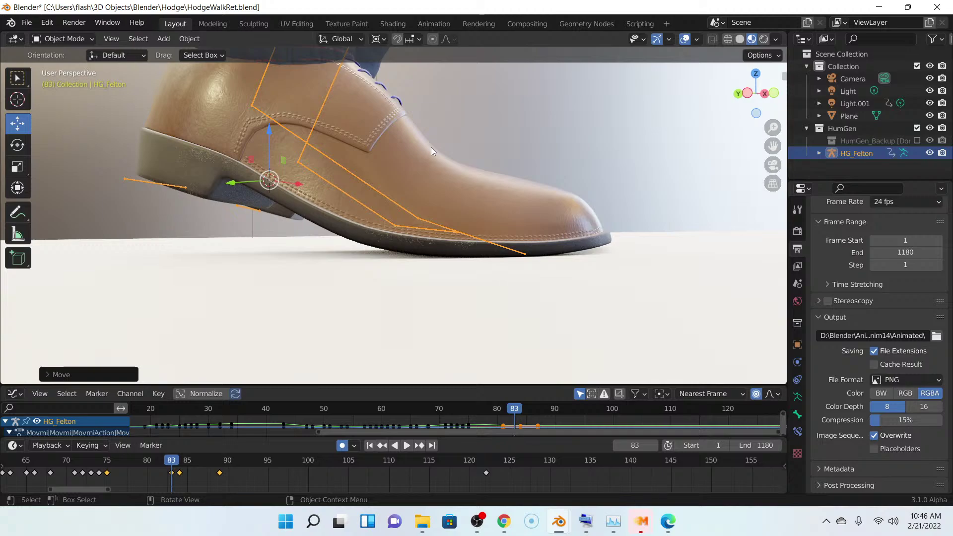
pyautogui.moveTo(407, 231); pyautogui.dragTo(461, 233, button='middle')
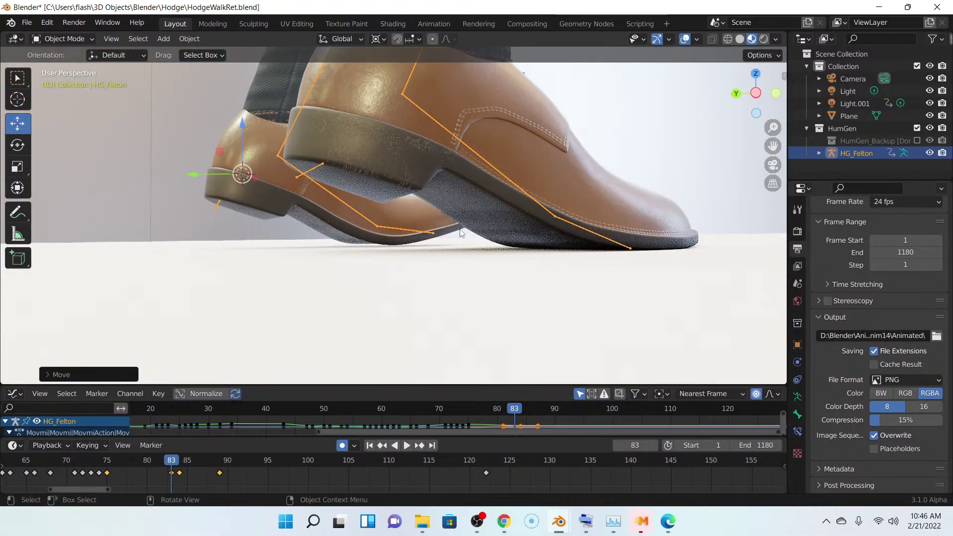
pyautogui.moveTo(522, 326); pyautogui.dragTo(504, 326, button='middle')
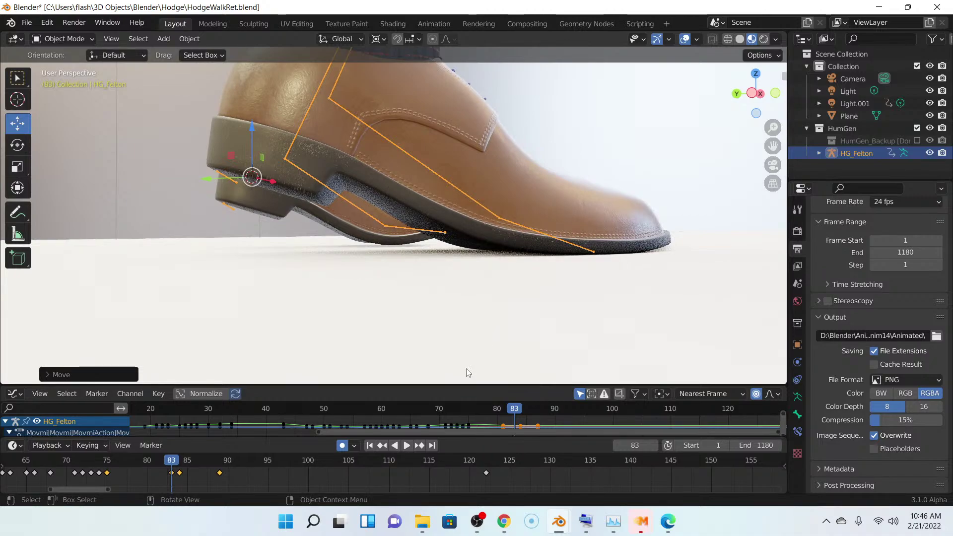
# - Lower the HG_Felton rig slightly along the global Z axis at frame 84 in Object Mode
pyautogui.click(420, 446)
pyautogui.moveTo(530, 305); pyautogui.dragTo(484, 304, button='middle')
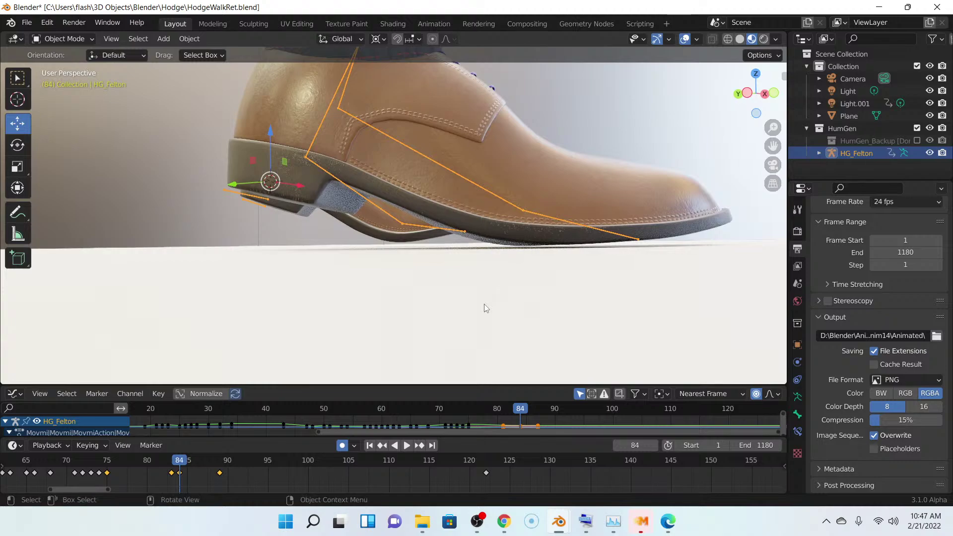
pyautogui.click(74, 40)
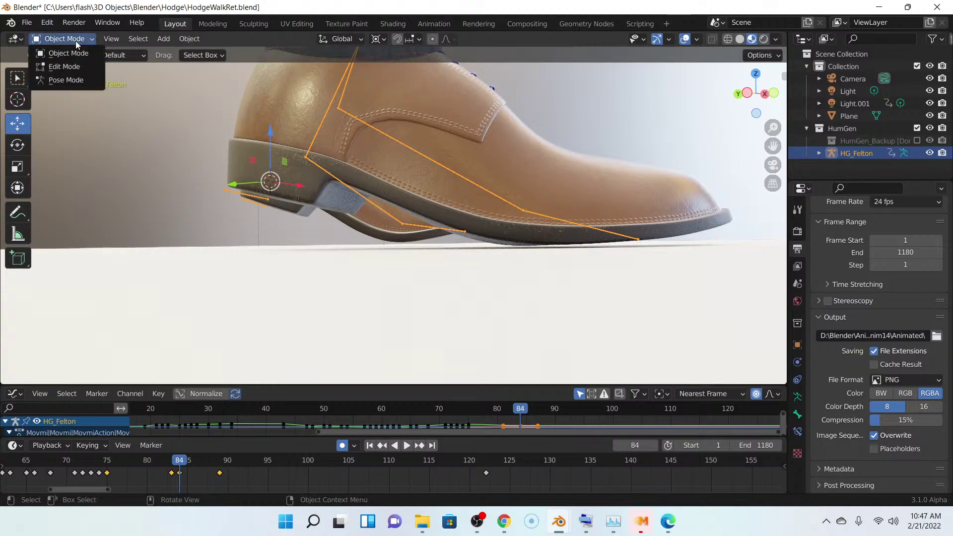
pyautogui.click(80, 55)
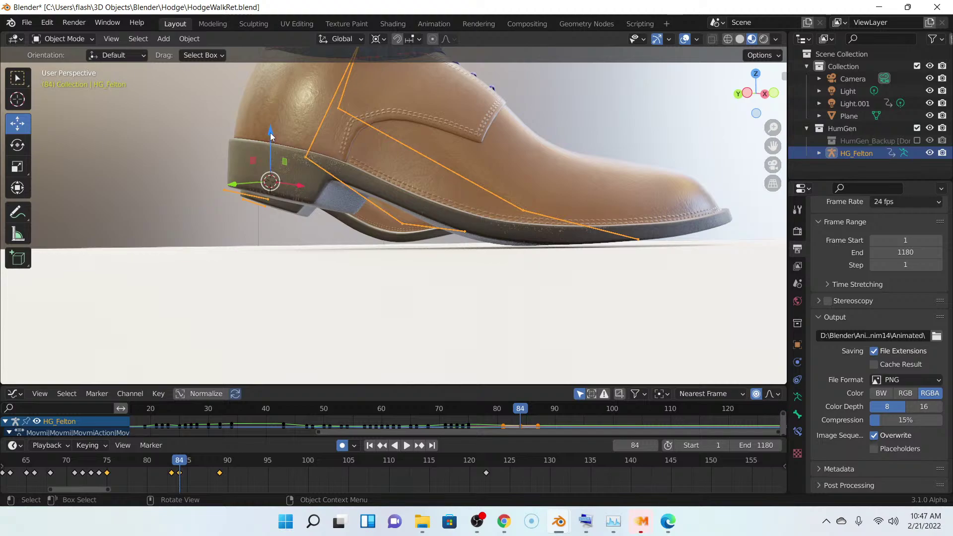
pyautogui.moveTo(271, 136); pyautogui.dragTo(269, 169)
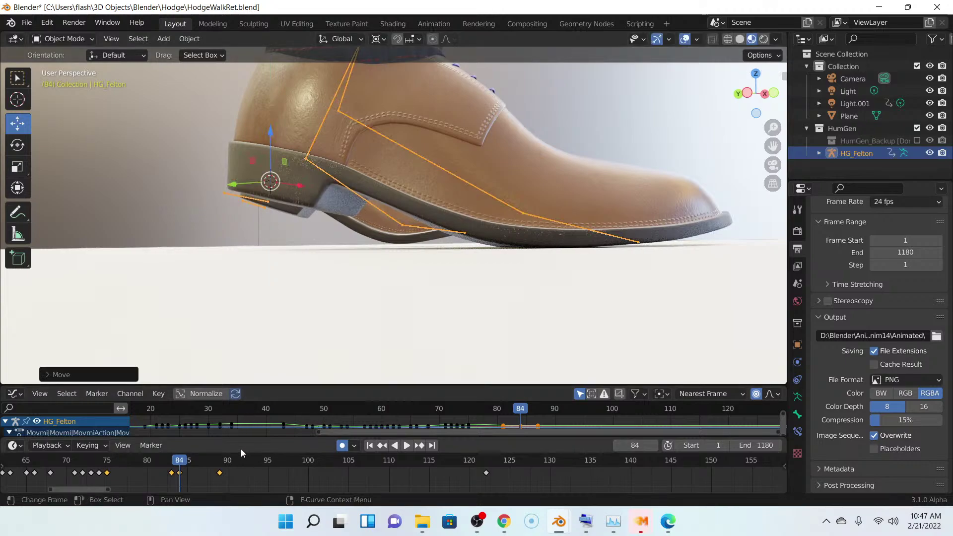
# - Compare the shoe's floor contact at keyframes 83, 75 and 74, ending at frame 75 in a side view
pyautogui.click(383, 446)
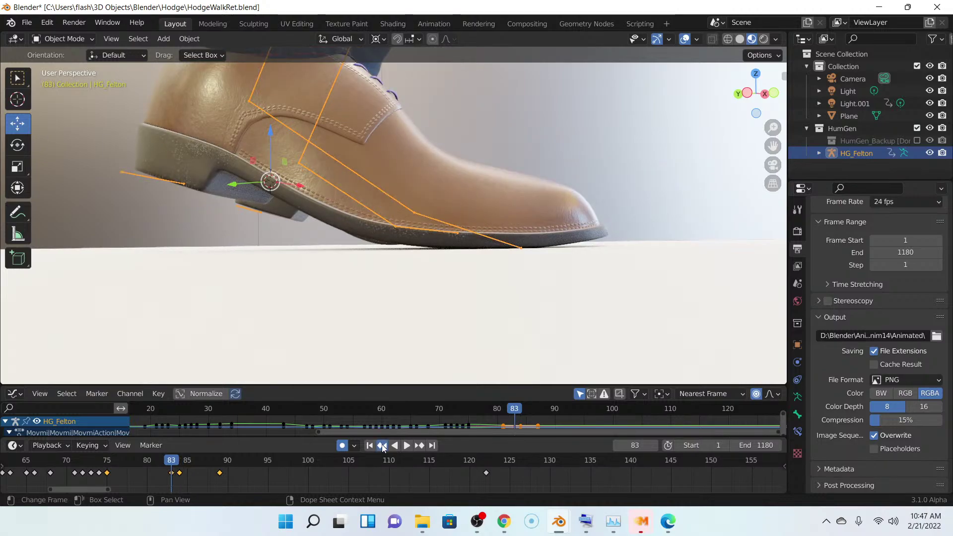
pyautogui.click(383, 446)
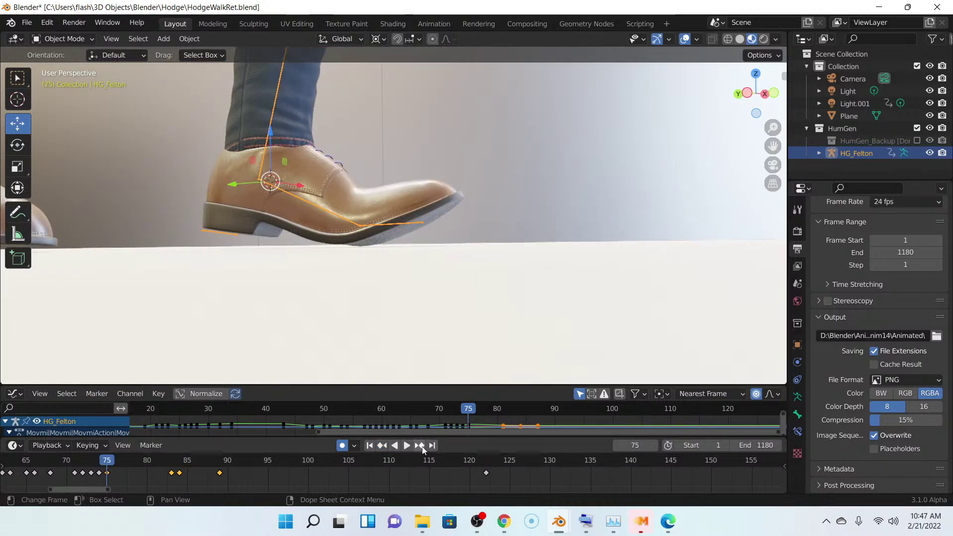
pyautogui.click(420, 446)
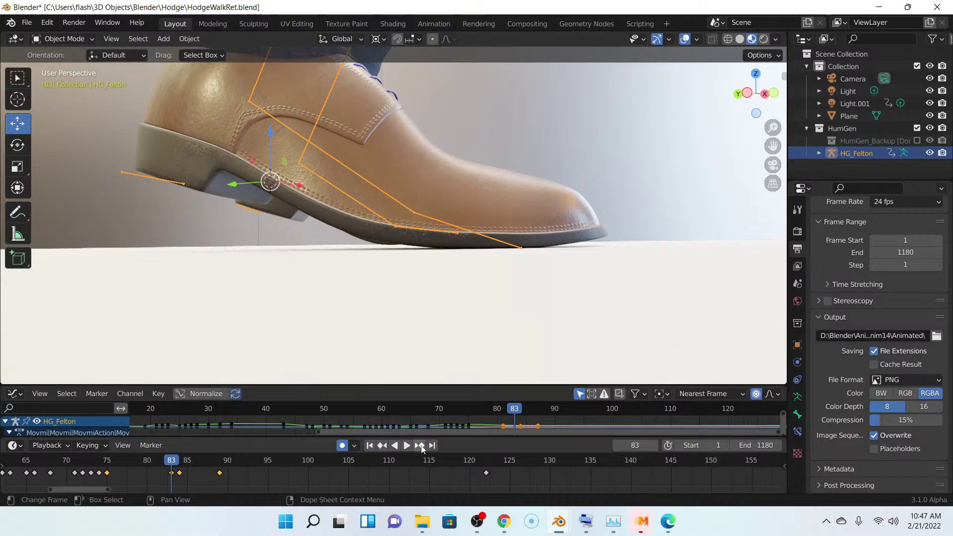
pyautogui.scroll(-2, 367, 329)
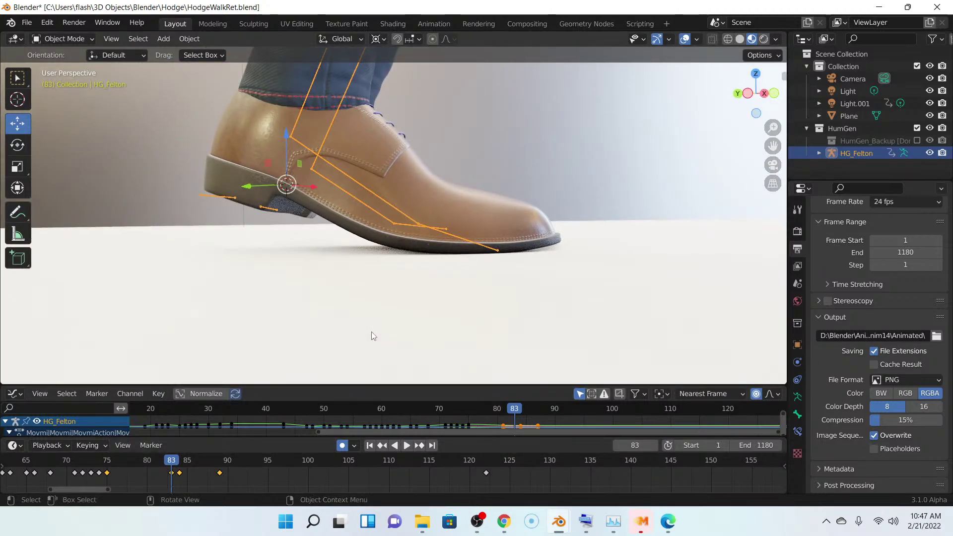
pyautogui.click(383, 447)
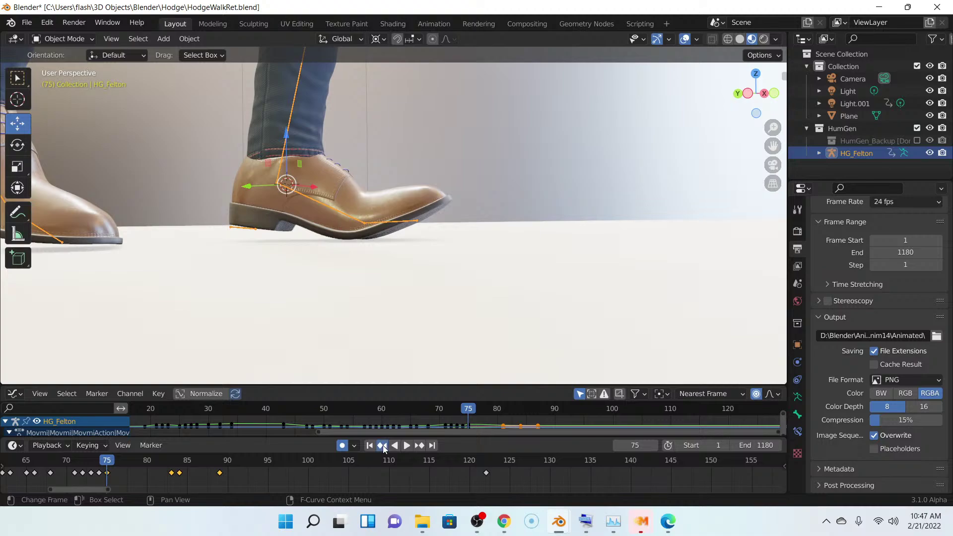
pyautogui.click(383, 446)
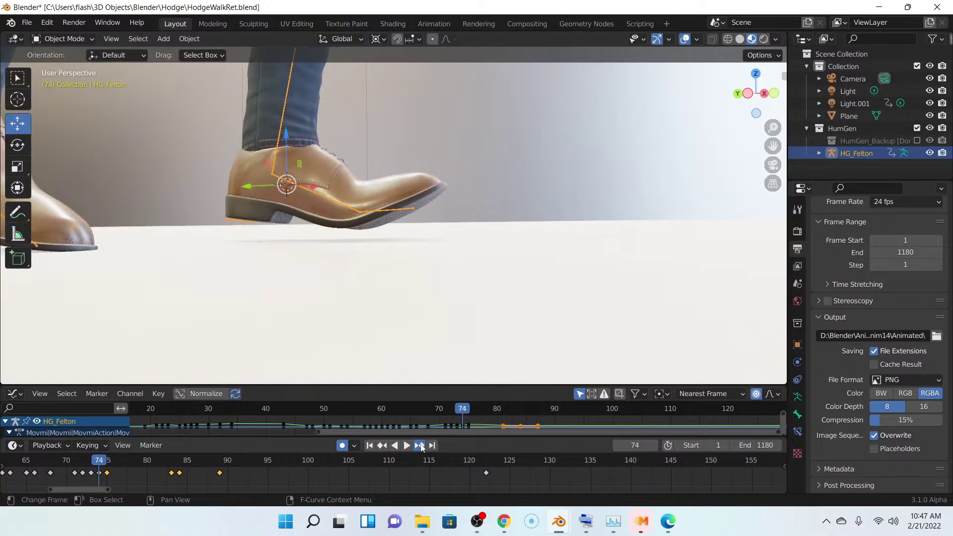
pyautogui.click(420, 446)
pyautogui.moveTo(420, 338); pyautogui.dragTo(434, 337, button='middle')
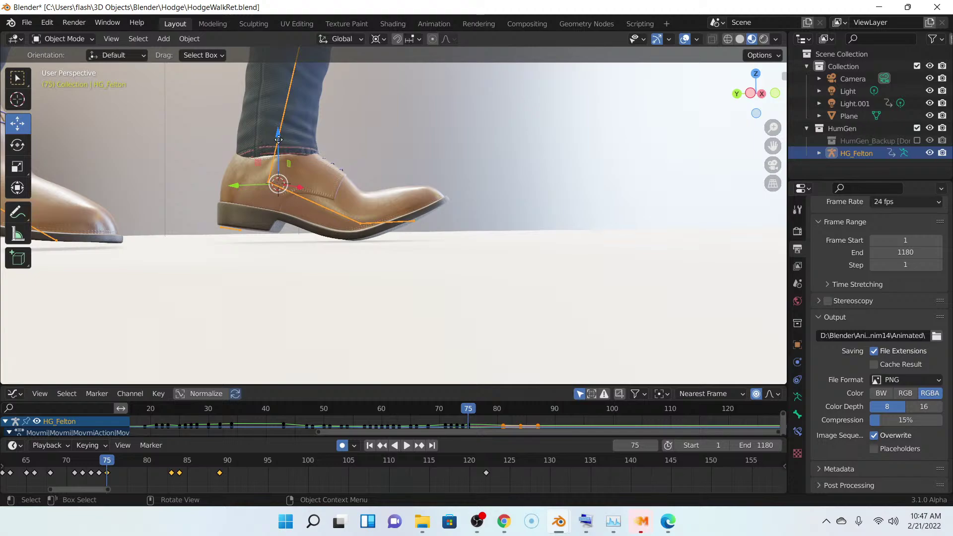
# - Lower the HG_Felton rig by about 0.002 m along the global Z axis at frame 75
pyautogui.moveTo(279, 139); pyautogui.dragTo(281, 141)
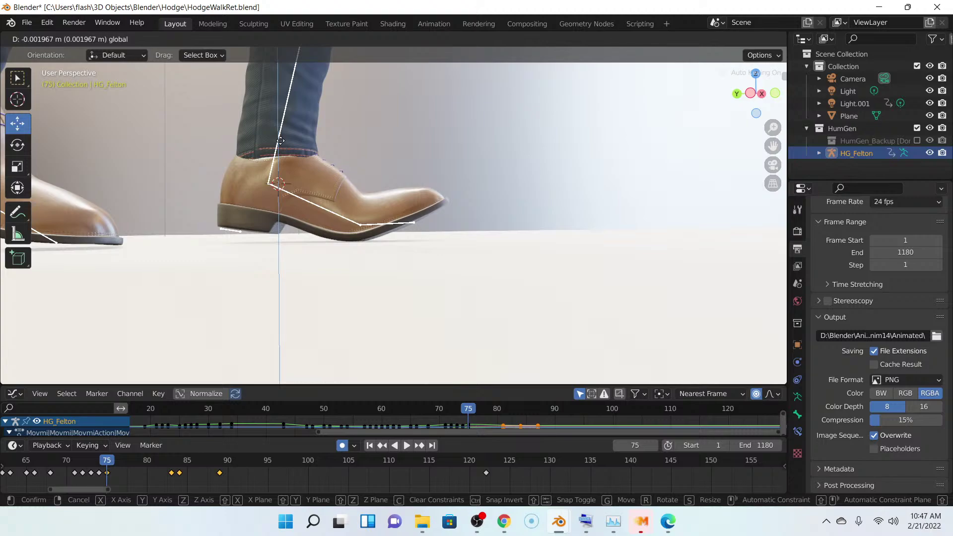
pyautogui.moveTo(360, 239); pyautogui.dragTo(361, 239)
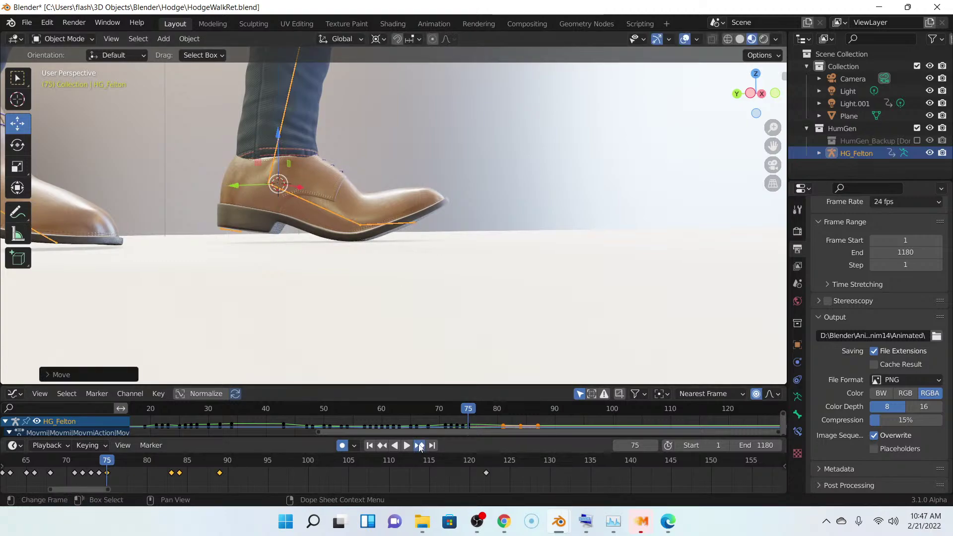
# - Advance to keyframe 89 and raise the HG_Felton rig slightly along the global Z axis, checking the shoes from several sides
pyautogui.click(420, 446)
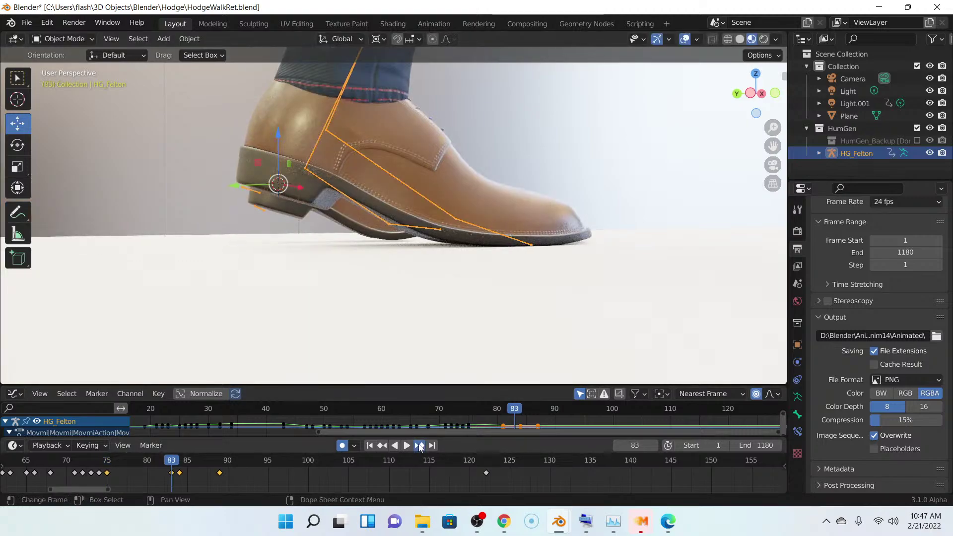
pyautogui.click(420, 446)
pyautogui.click(420, 447)
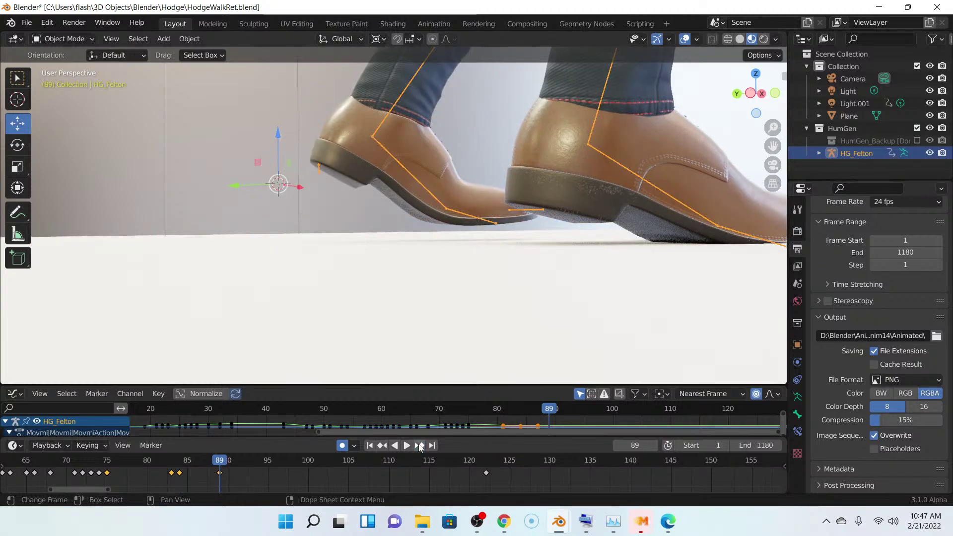
pyautogui.moveTo(509, 300); pyautogui.dragTo(476, 306, button='middle')
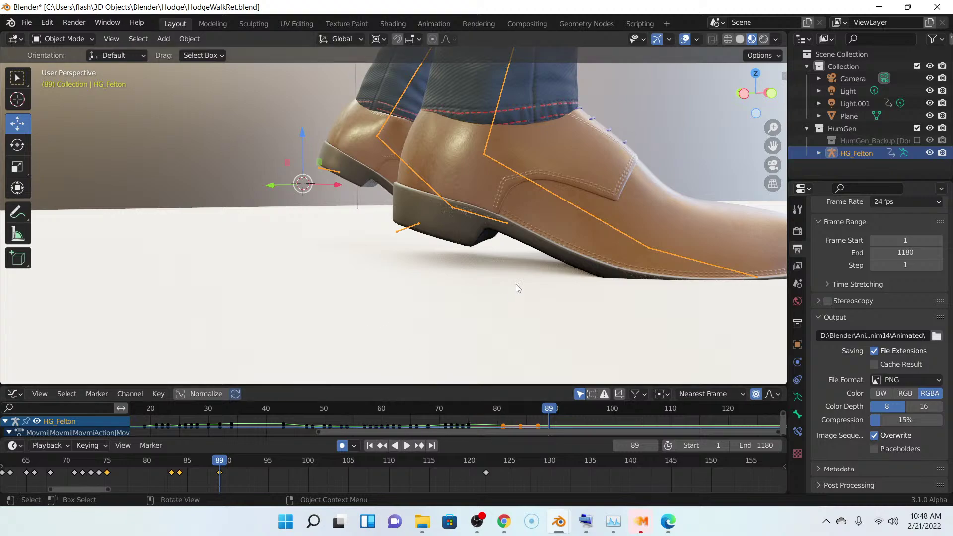
pyautogui.moveTo(521, 277); pyautogui.dragTo(362, 217, button='middle')
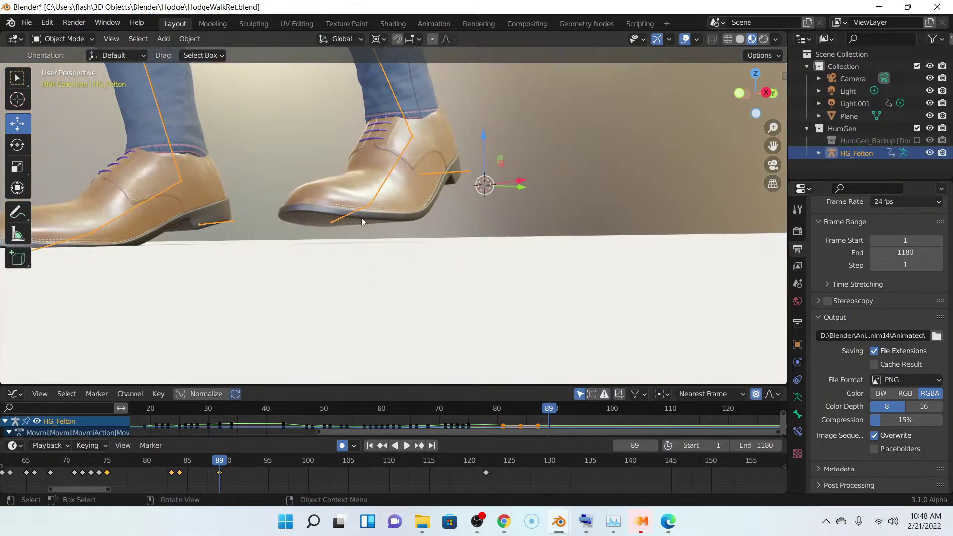
pyautogui.moveTo(482, 136); pyautogui.dragTo(482, 132)
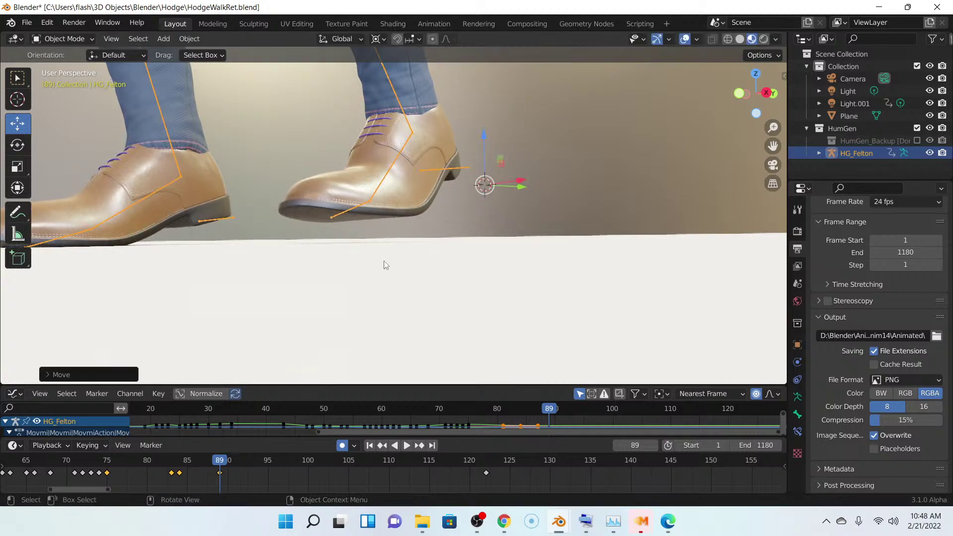
pyautogui.moveTo(383, 264); pyautogui.dragTo(520, 262, button='middle')
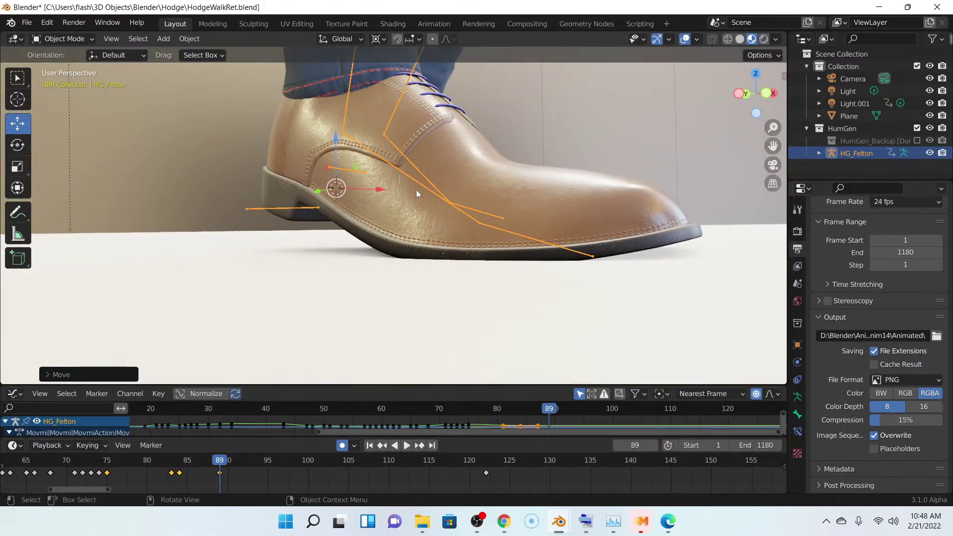
pyautogui.moveTo(327, 181); pyautogui.dragTo(264, 185, button='middle')
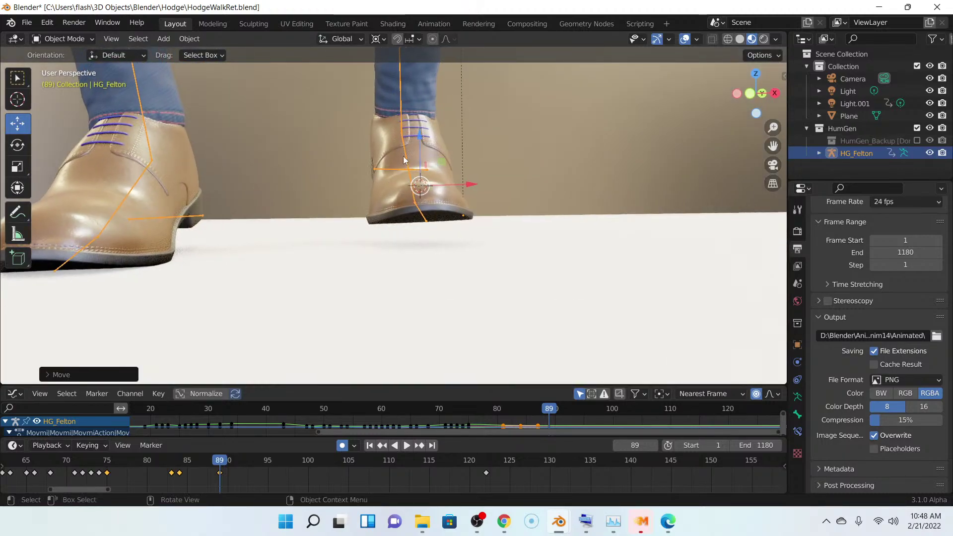
pyautogui.moveTo(380, 201); pyautogui.dragTo(290, 213, button='middle')
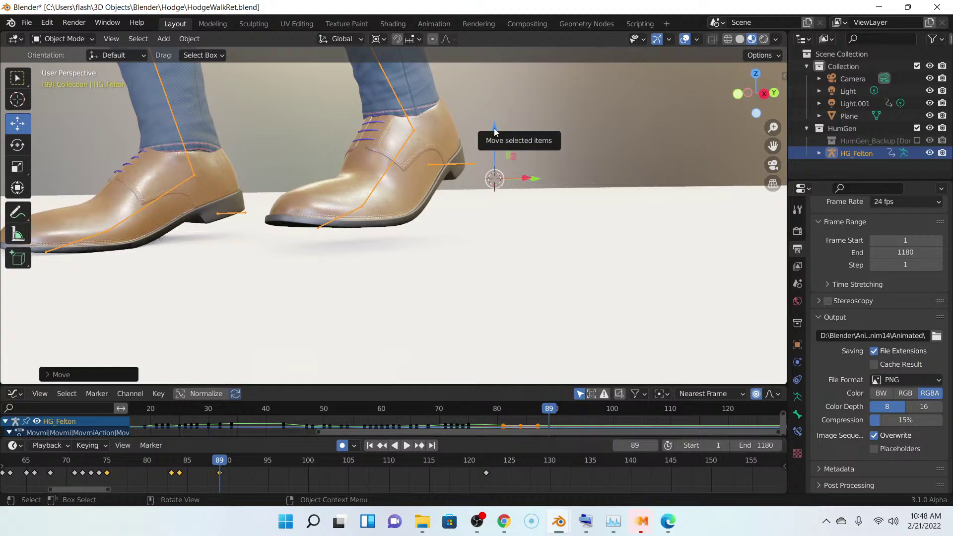
pyautogui.moveTo(495, 128); pyautogui.dragTo(495, 125)
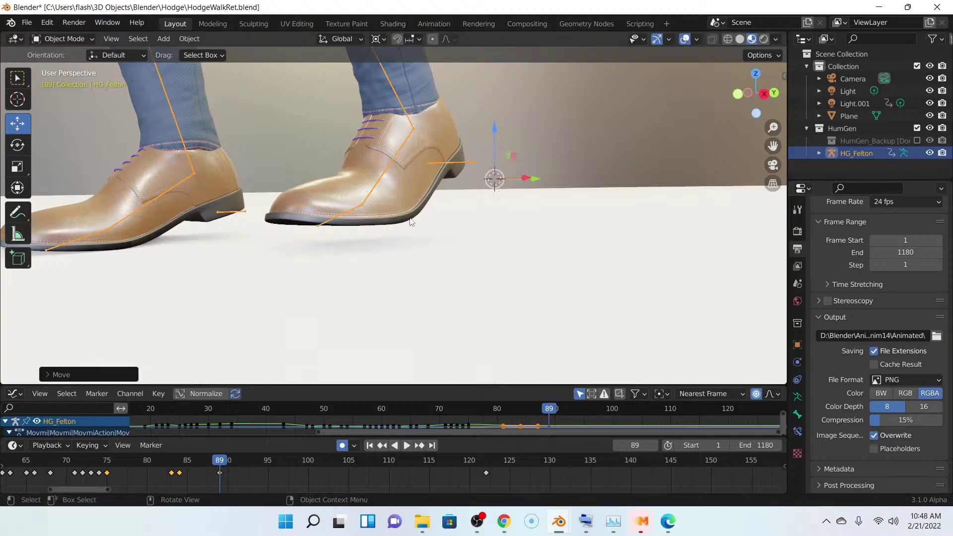
# - Rotate the foot.R bone slightly about the global Y axis in Pose Mode at frame 89 to level the right shoe's sole
pyautogui.moveTo(410, 219); pyautogui.dragTo(289, 181, button='middle')
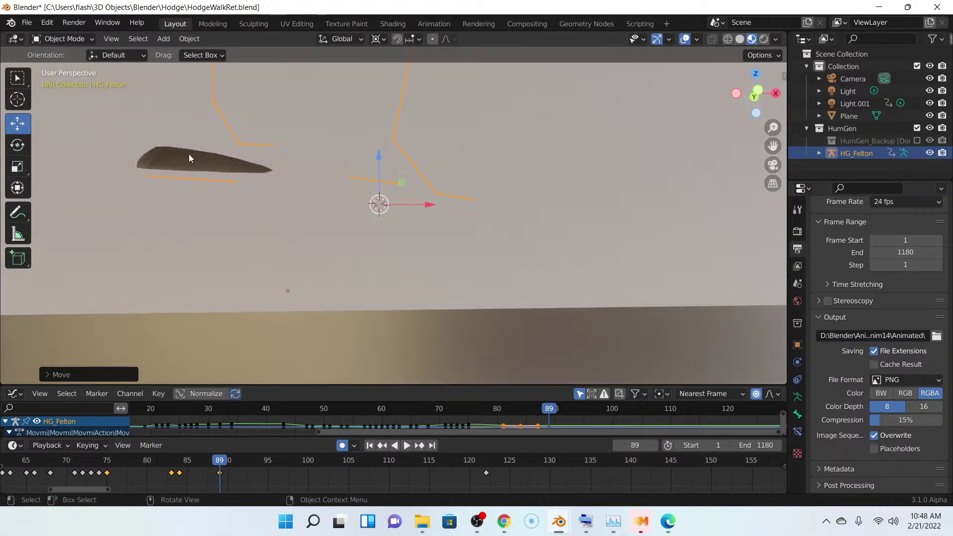
pyautogui.moveTo(195, 152); pyautogui.dragTo(284, 178, button='middle')
pyautogui.click(75, 39)
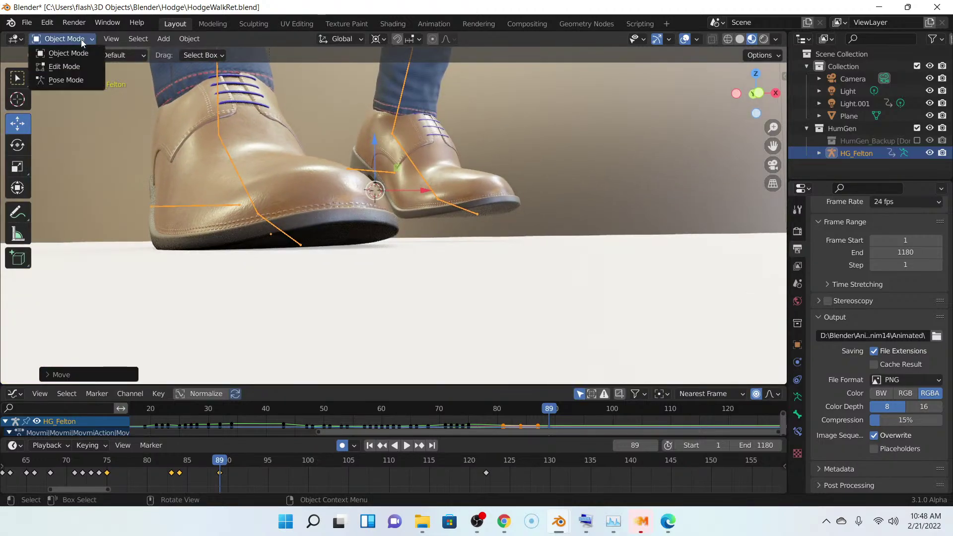
pyautogui.click(77, 78)
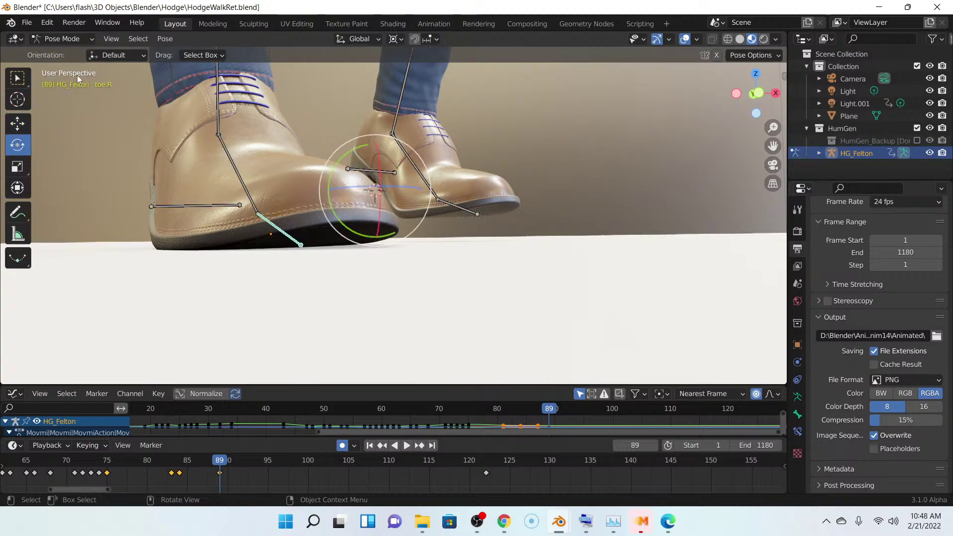
pyautogui.click(250, 198)
pyautogui.moveTo(279, 202); pyautogui.dragTo(341, 177, button='middle')
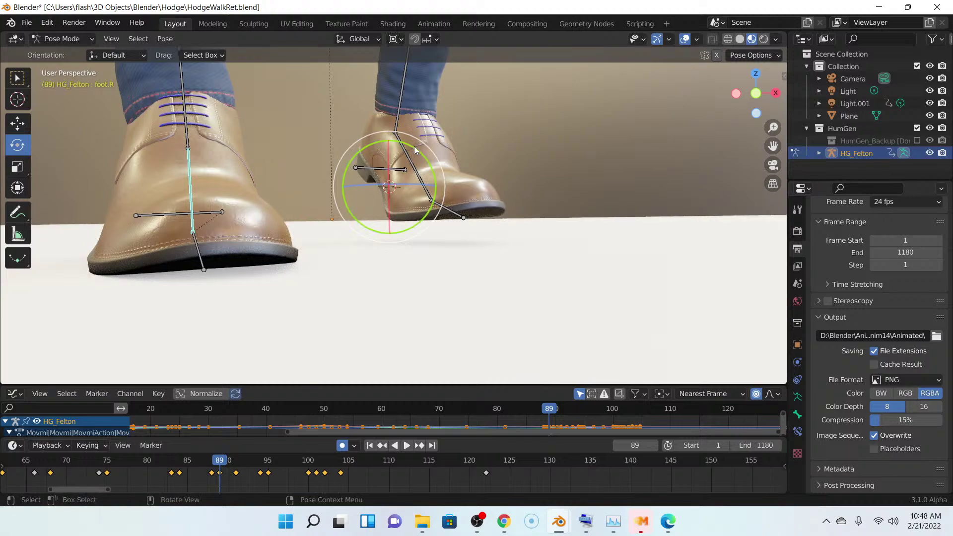
pyautogui.moveTo(415, 146); pyautogui.dragTo(419, 150)
# - Adjust the HG_Felton rig's height slightly along the global Z axis in Object Mode at frame 89
pyautogui.moveTo(308, 230)
pyautogui.mouseDown(button='middle')
pyautogui.moveTo(328, 221)
pyautogui.moveTo(296, 237)
pyautogui.mouseUp(button='middle')
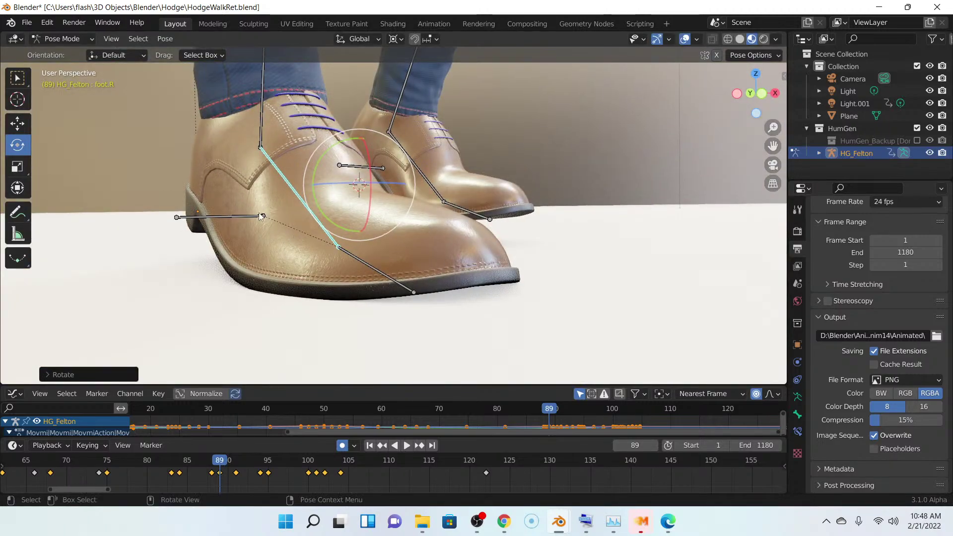
pyautogui.click(73, 38)
pyautogui.click(62, 49)
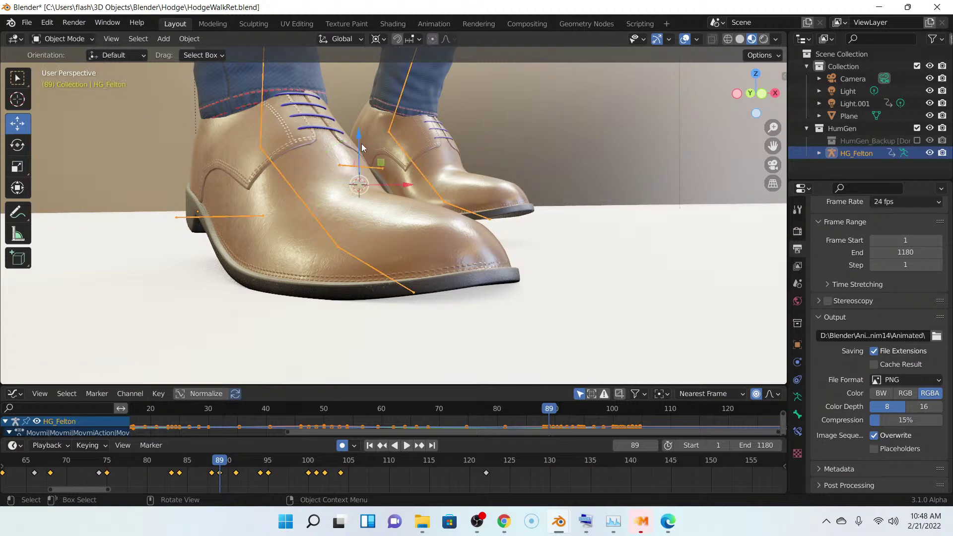
pyautogui.moveTo(359, 138); pyautogui.dragTo(382, 195)
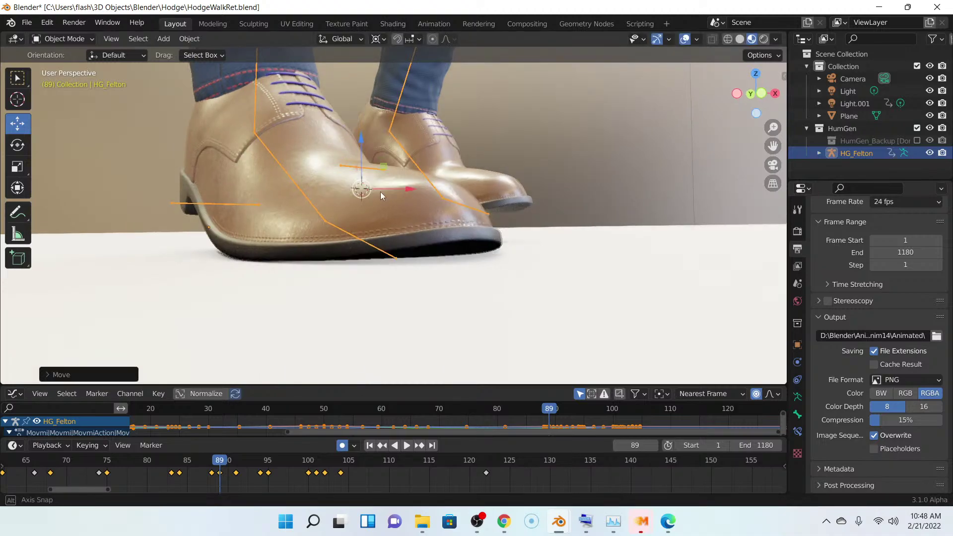
pyautogui.moveTo(383, 195); pyautogui.dragTo(342, 193, button='middle')
# - Reselect the HG_Felton rig and fine-tune the foot.R bone's sideways tilt about the global Y axis in Pose Mode at frame 89
pyautogui.click(192, 171)
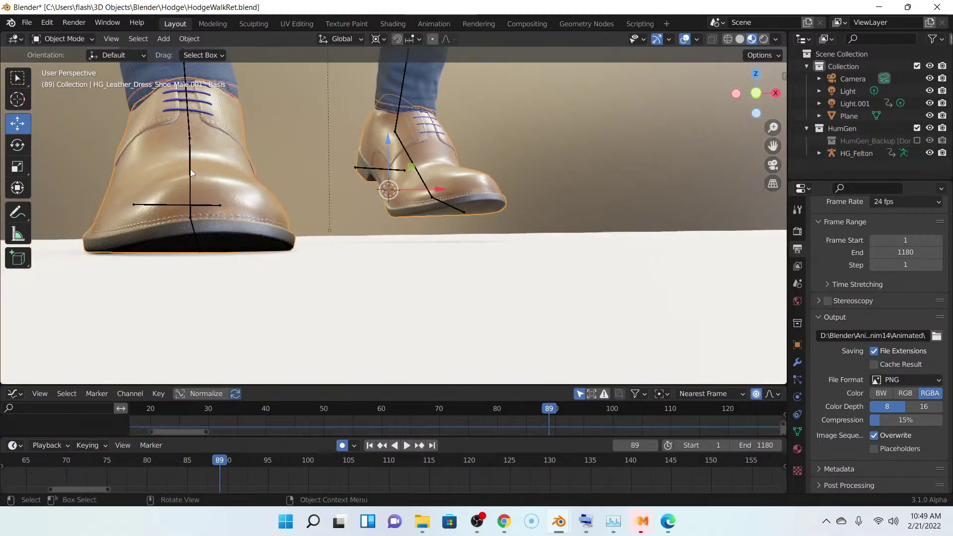
pyautogui.click(191, 171)
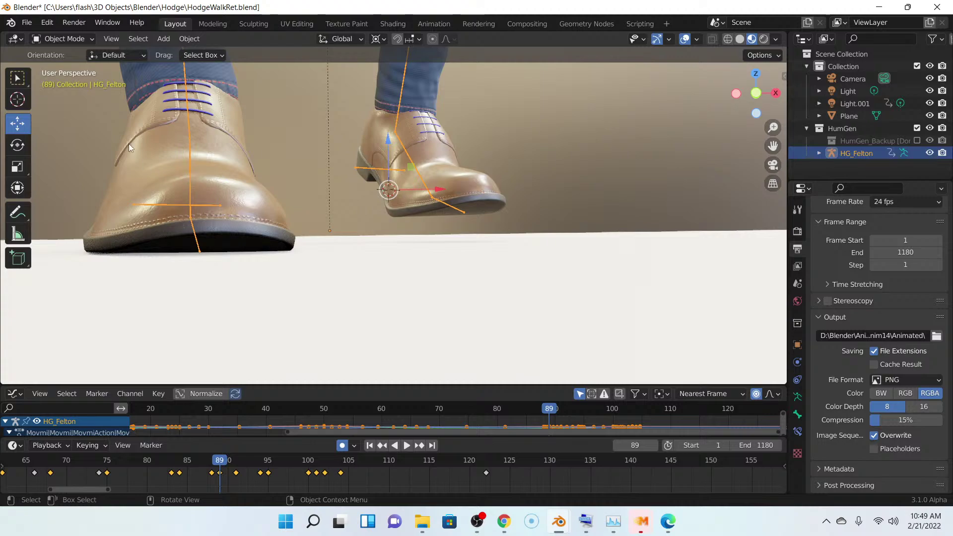
pyautogui.click(63, 42)
pyautogui.click(77, 81)
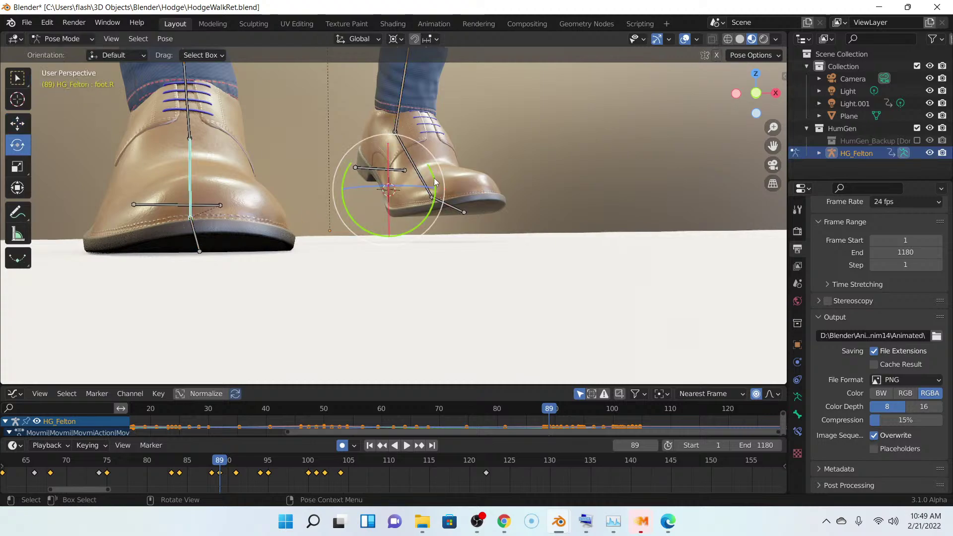
pyautogui.moveTo(435, 180); pyautogui.dragTo(433, 176)
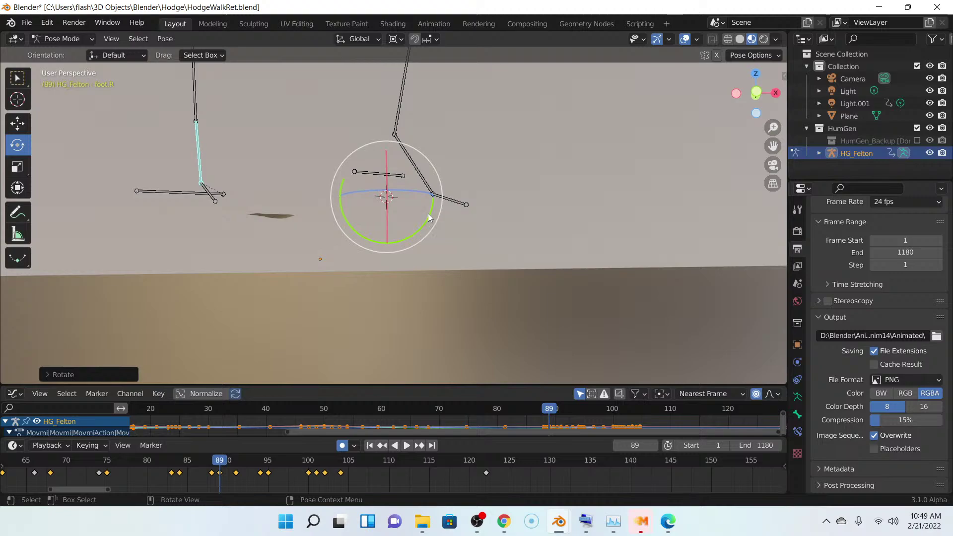
pyautogui.moveTo(430, 217); pyautogui.dragTo(429, 213)
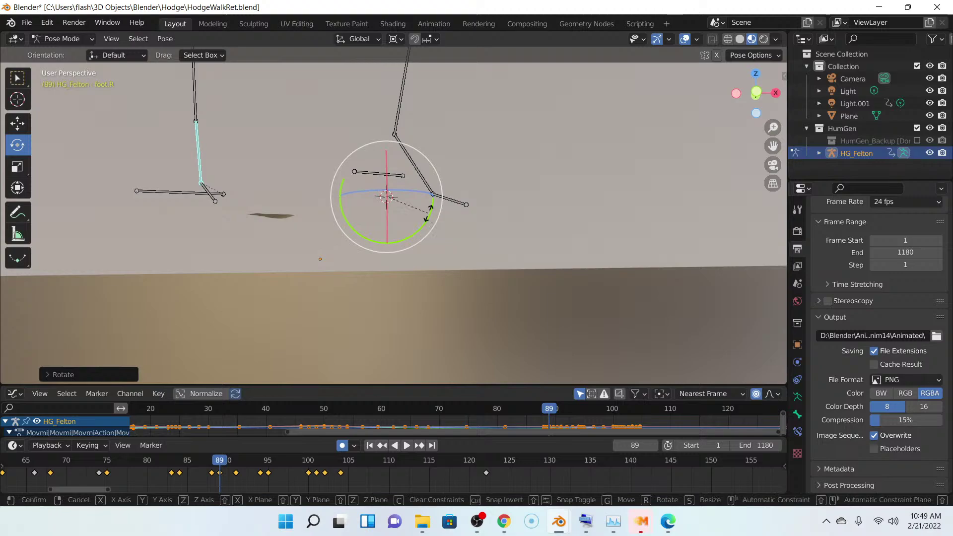
pyautogui.moveTo(429, 213); pyautogui.dragTo(437, 225)
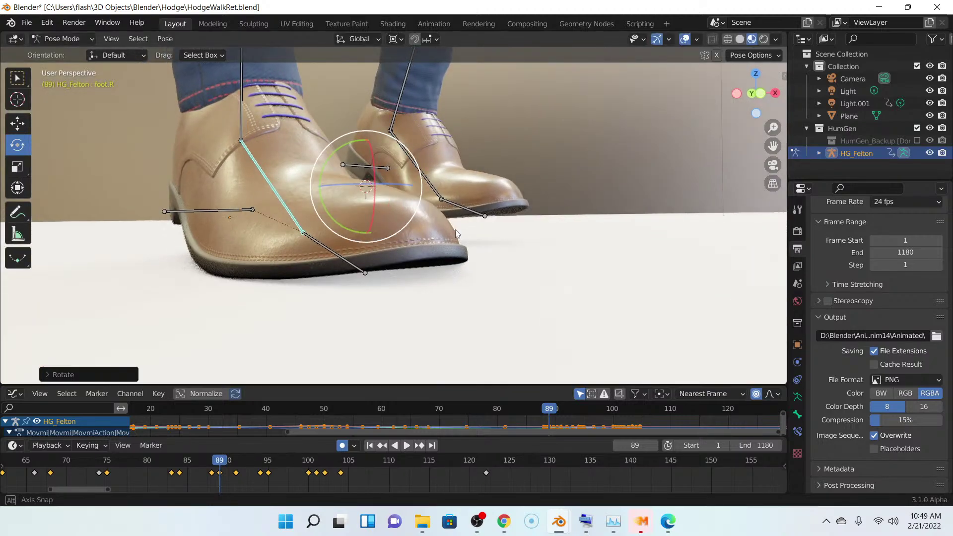
# - Return to Object Mode and fine-tune the HG_Felton rig's global Z height at frame 89 until the right sole rests on the floor
pyautogui.moveTo(455, 229); pyautogui.dragTo(502, 226, button='middle')
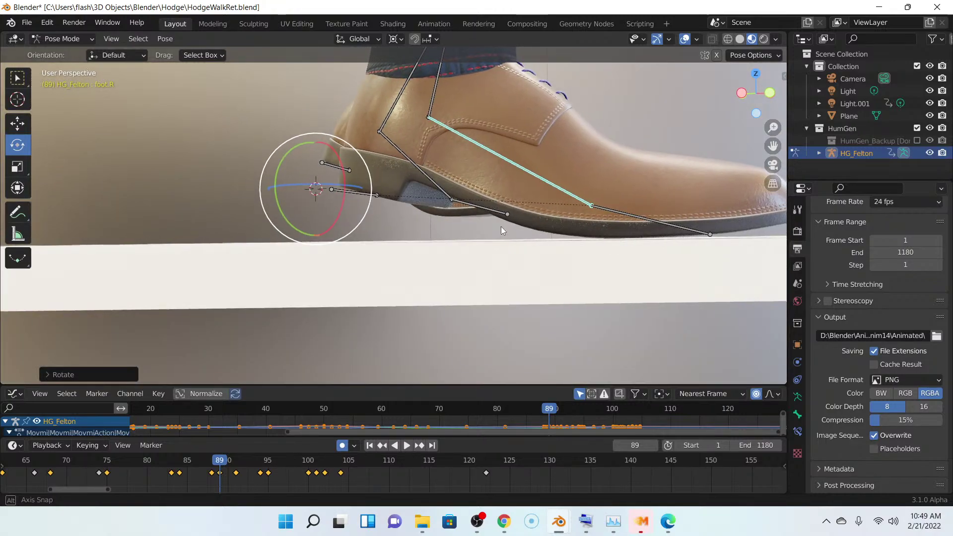
pyautogui.click(79, 40)
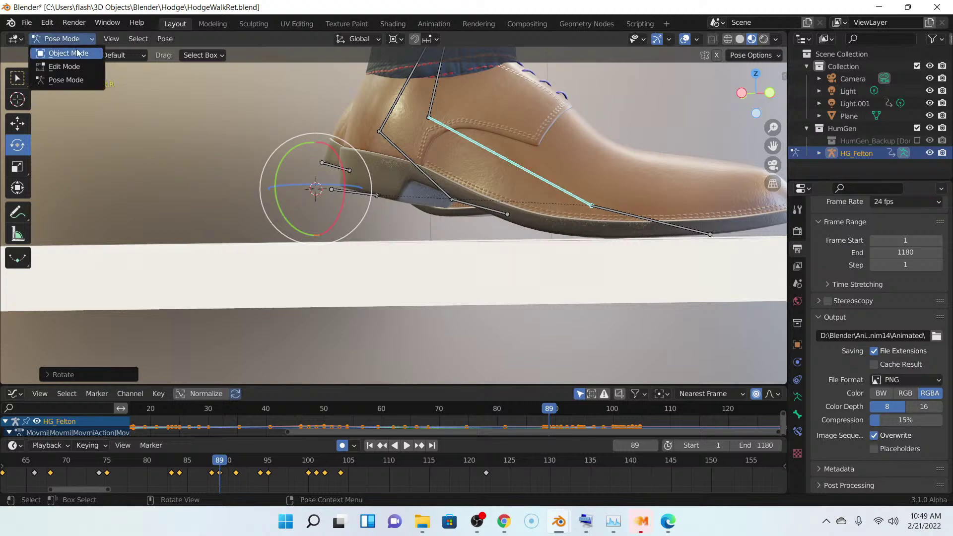
pyautogui.click(60, 48)
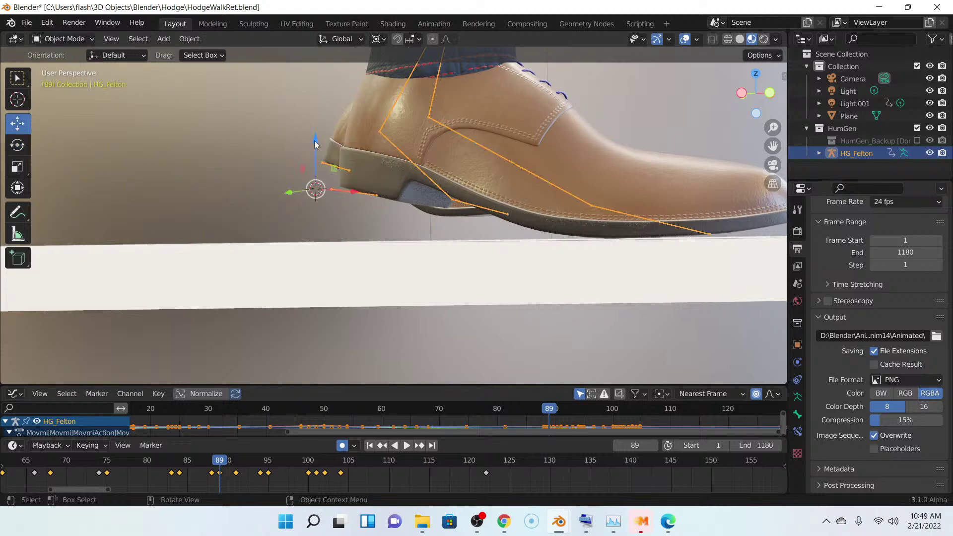
pyautogui.moveTo(315, 144); pyautogui.dragTo(315, 142)
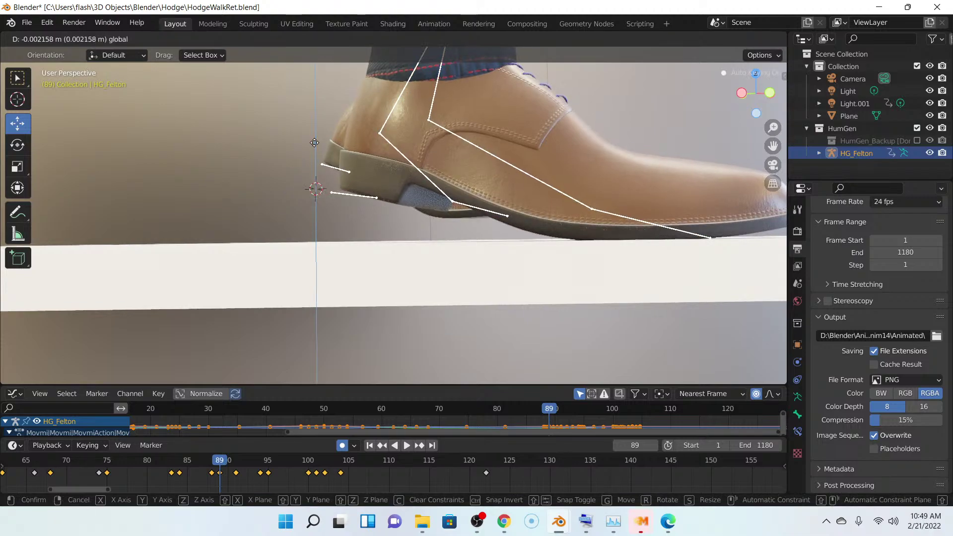
pyautogui.moveTo(447, 195); pyautogui.dragTo(391, 192, button='middle')
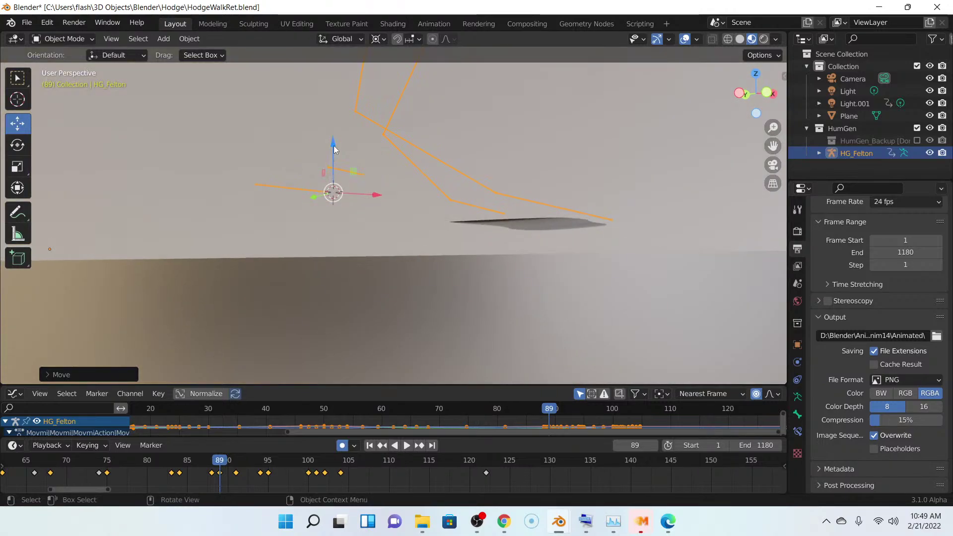
pyautogui.moveTo(334, 145); pyautogui.dragTo(365, 159)
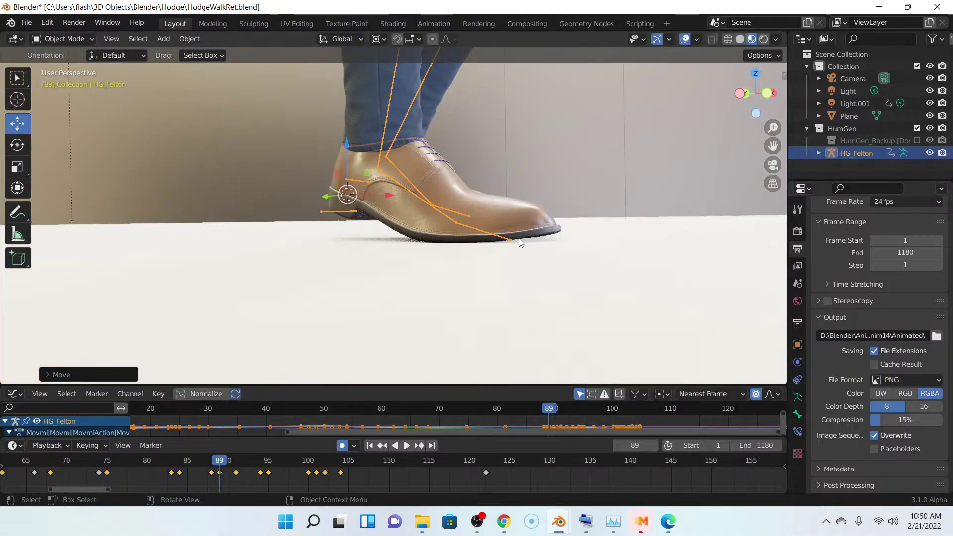
# - Play the walk from frame 89 to frame 101 in a side view, then go back through the keyframes to frame 89
pyautogui.moveTo(521, 242); pyautogui.dragTo(305, 237, button='middle')
pyautogui.moveTo(259, 197); pyautogui.dragTo(391, 227, button='middle')
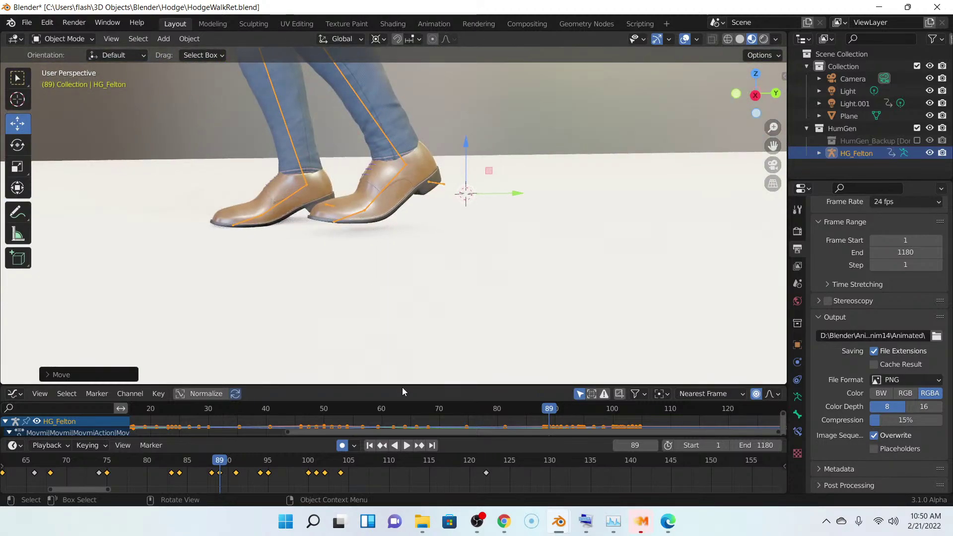
pyautogui.click(407, 446)
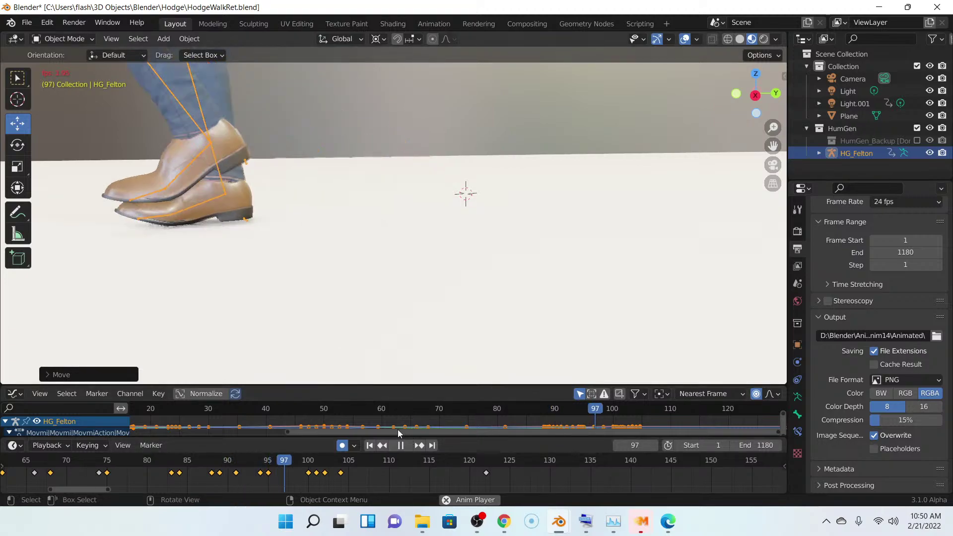
pyautogui.click(401, 447)
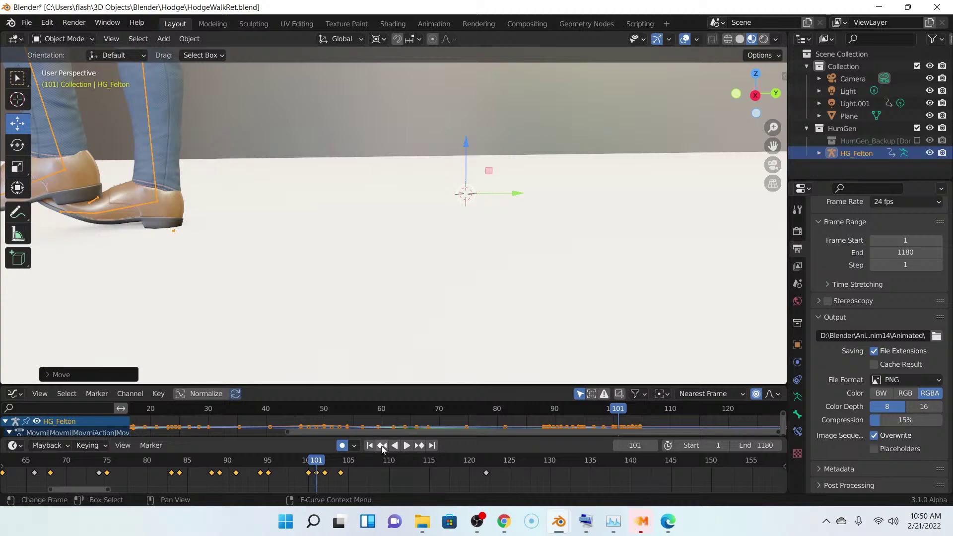
pyautogui.click(383, 446)
pyautogui.click(382, 446)
pyautogui.click(382, 446)
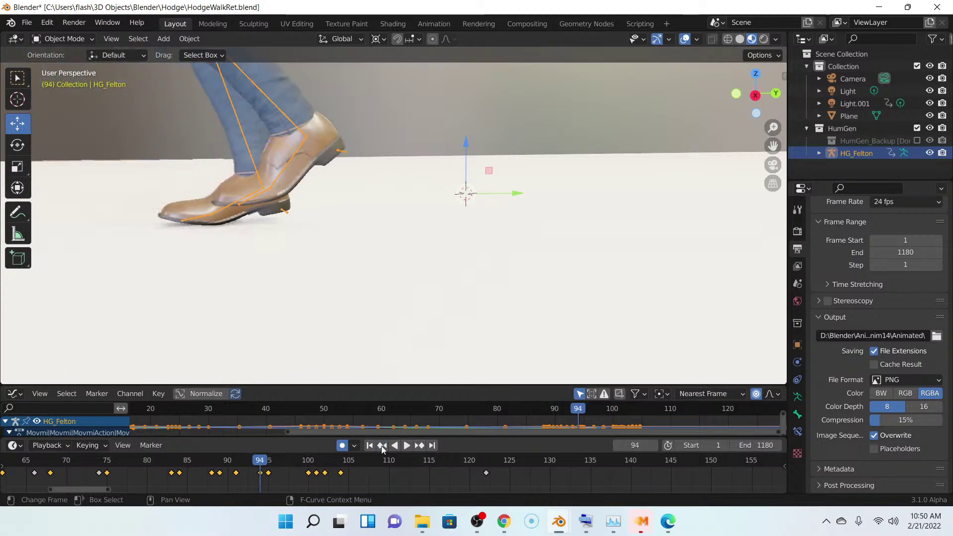
pyautogui.click(383, 446)
pyautogui.click(383, 446)
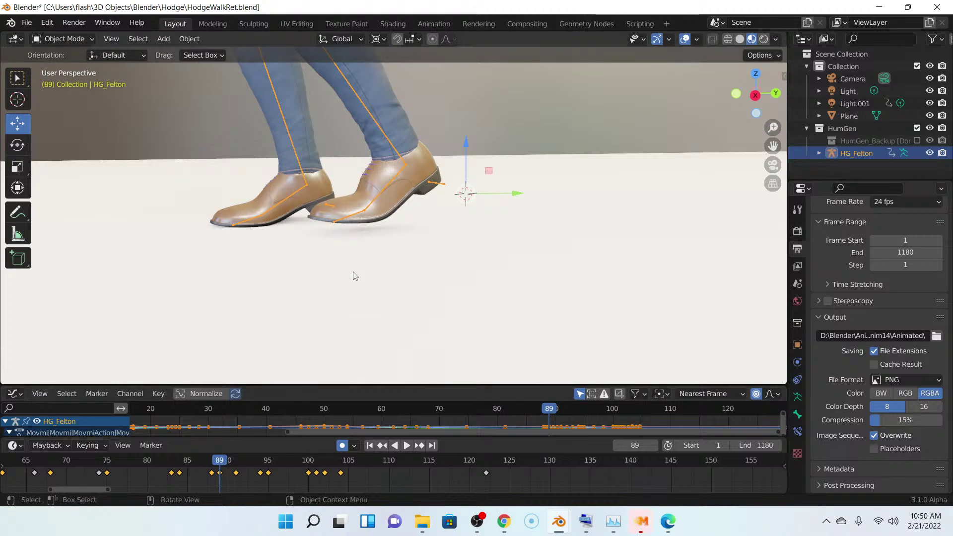
# - Advance to the keyframe at frame 91 and switch the HG_Felton rig to Pose Mode
pyautogui.scroll(3, 353, 268)
pyautogui.keyDown('shift'); pyautogui.moveTo(350, 244); pyautogui.dragTo(506, 189, button='middle'); pyautogui.keyUp('shift')
pyautogui.scroll(3, 506, 188)
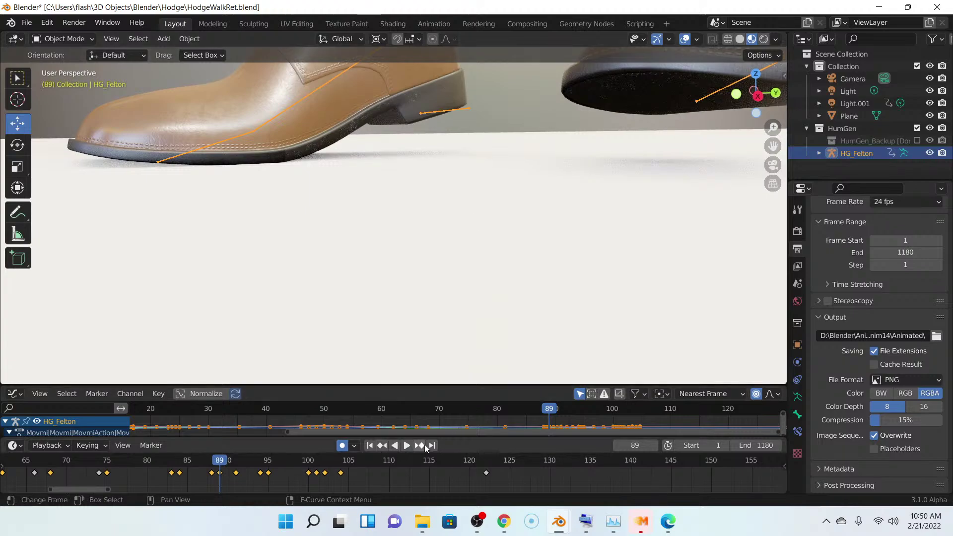
pyautogui.click(420, 445)
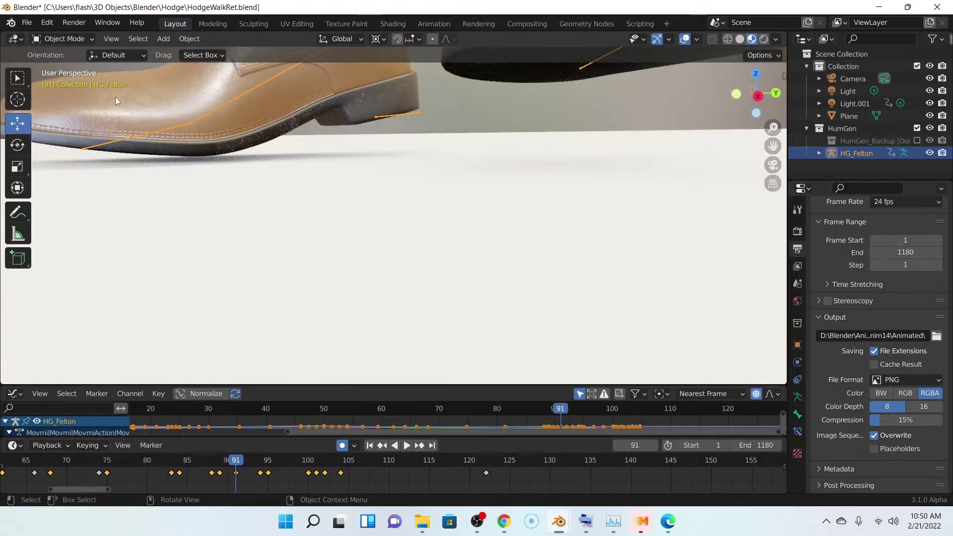
pyautogui.click(163, 130)
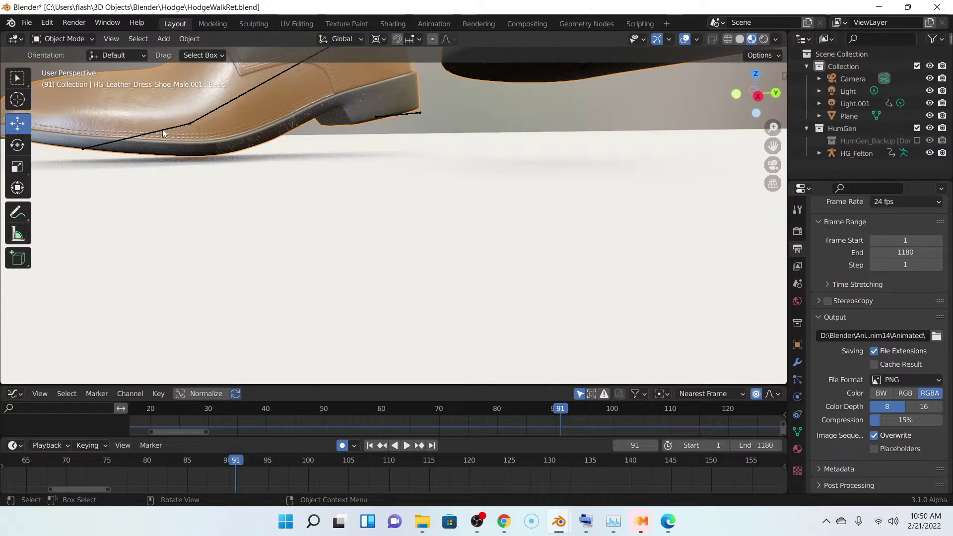
pyautogui.click(163, 131)
pyautogui.click(76, 39)
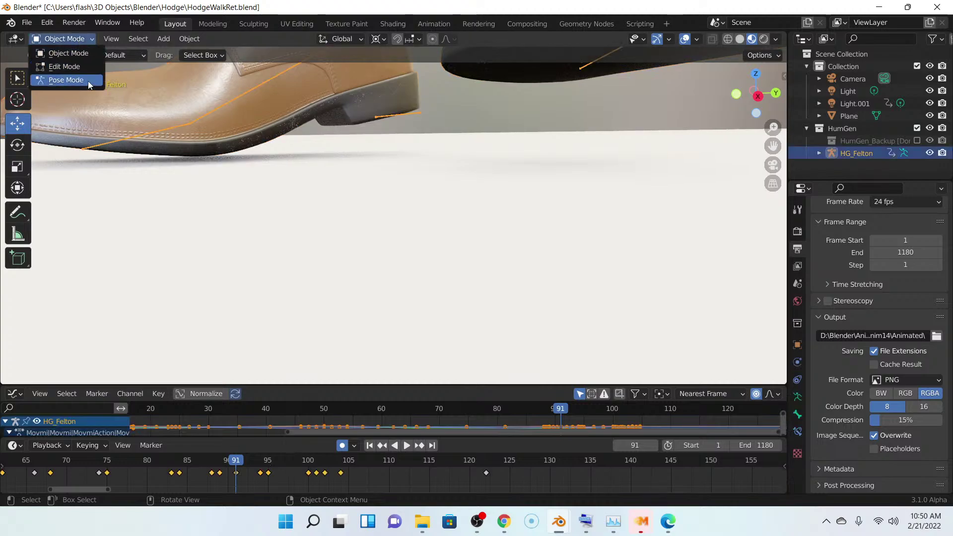
pyautogui.click(88, 81)
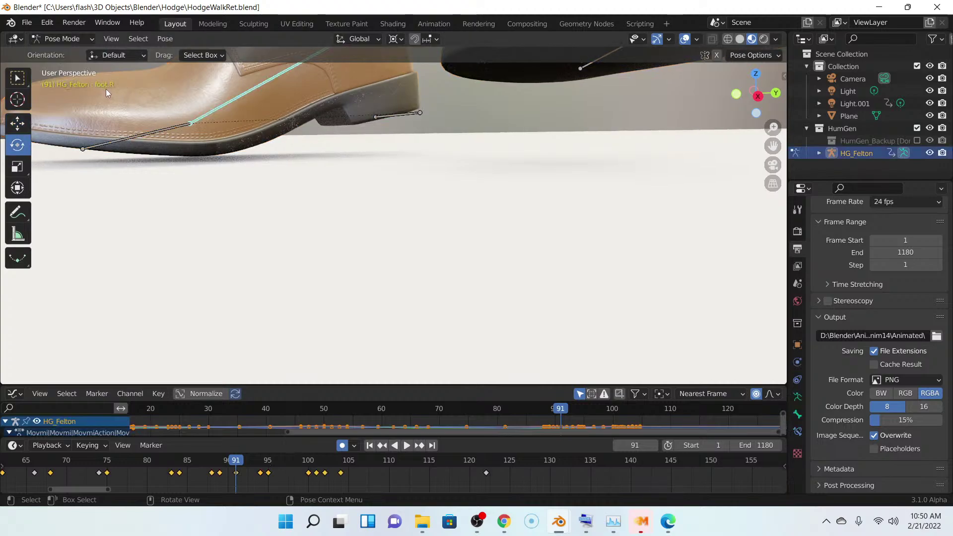
# - Snap the 3D cursor to the toe.R bone and rotate the toe down towards the floor about the global X axis at frame 91
pyautogui.click(137, 140)
pyautogui.scroll(-2, 149, 169)
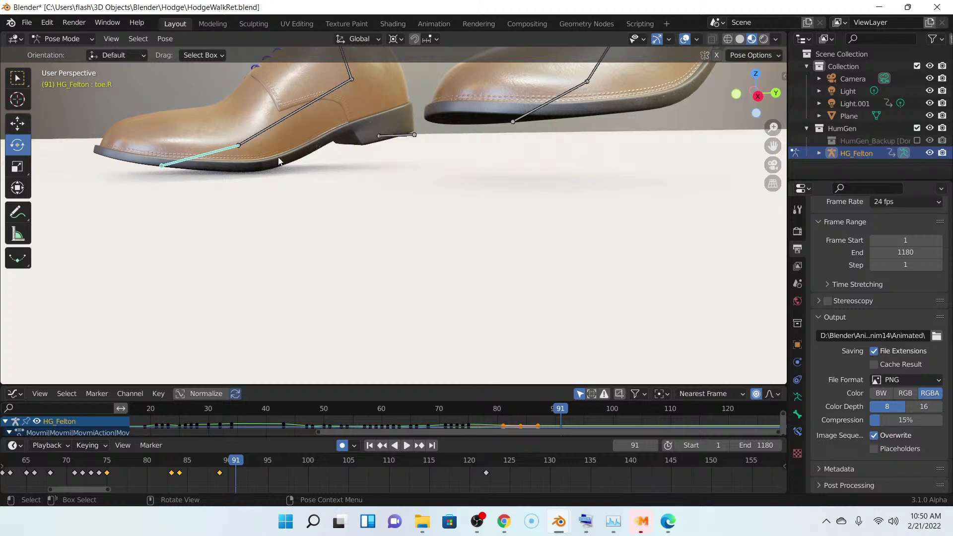
pyautogui.hotkey('shift', 's')
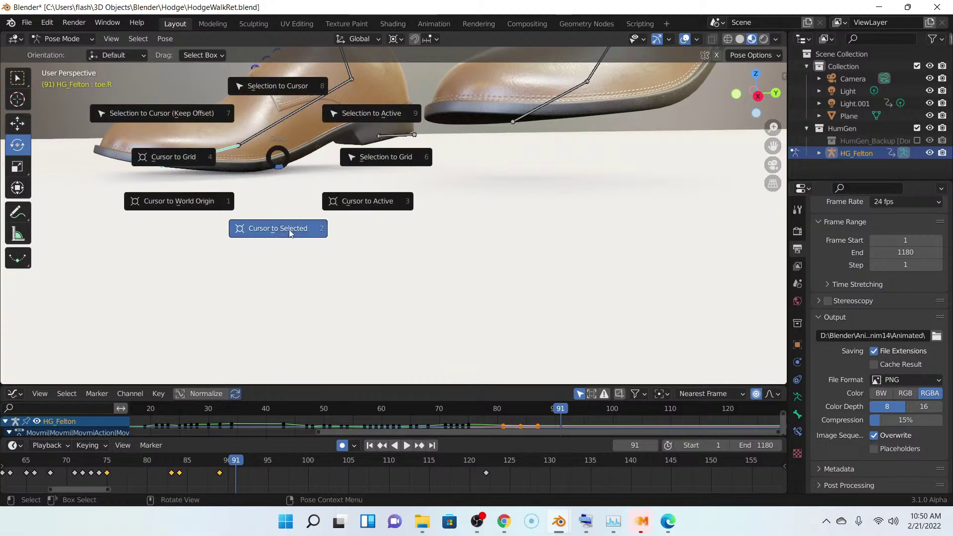
pyautogui.click(273, 218)
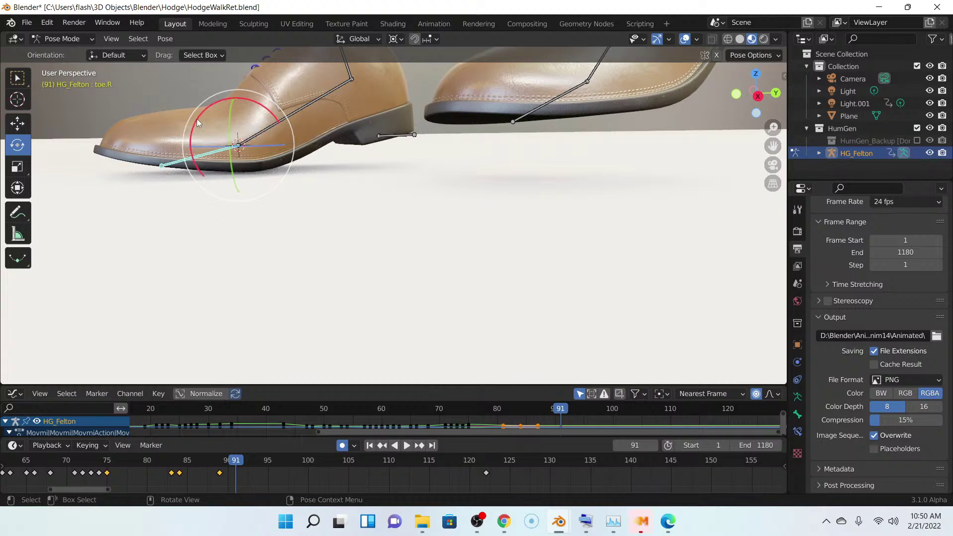
pyautogui.moveTo(200, 124); pyautogui.dragTo(197, 130)
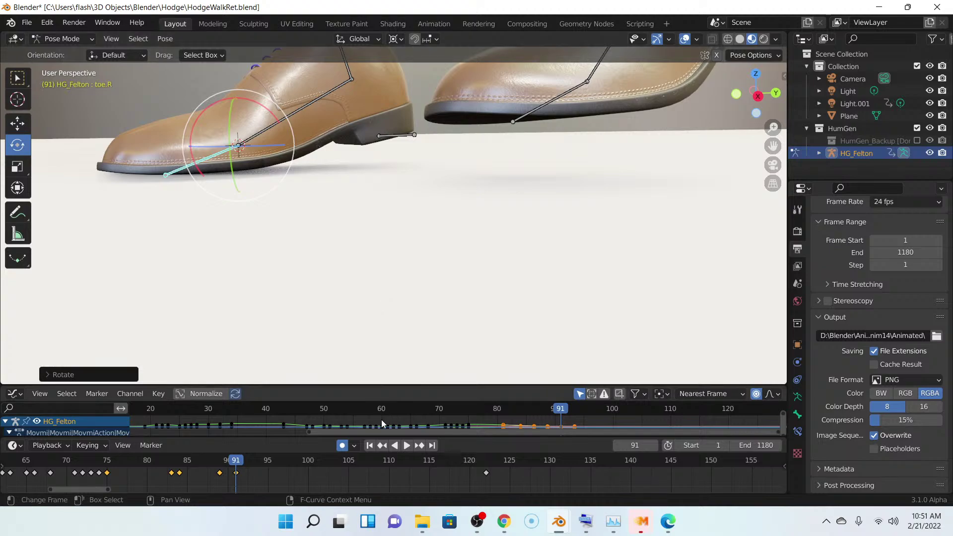
# - Compare frames 89 and 91, and raise the HG_Felton rig slightly along the global Z axis in Object Mode at frame 89
pyautogui.click(383, 447)
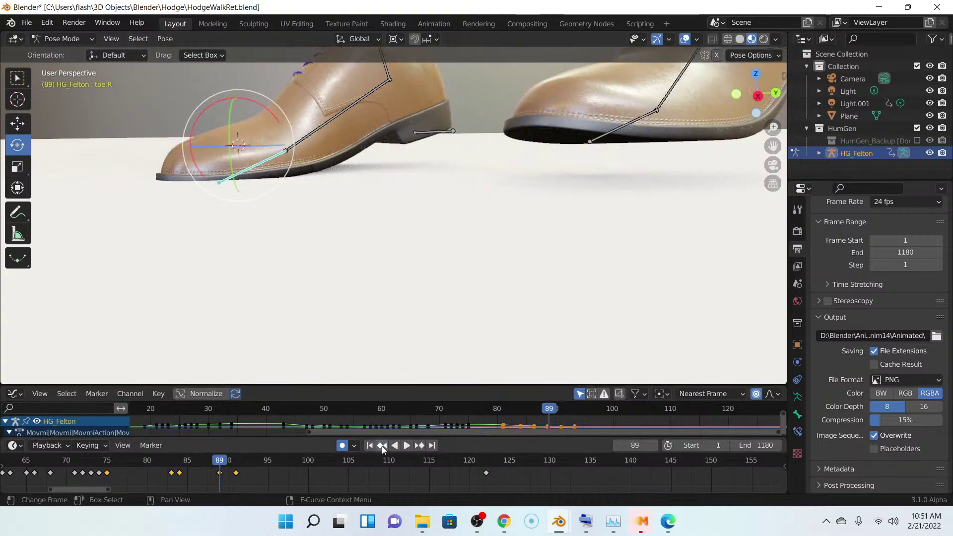
pyautogui.click(420, 446)
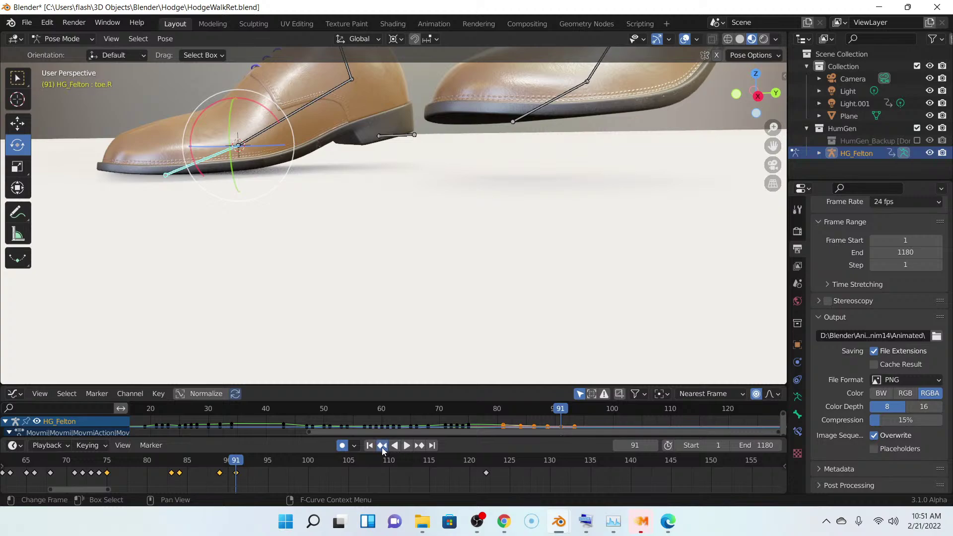
pyautogui.click(382, 449)
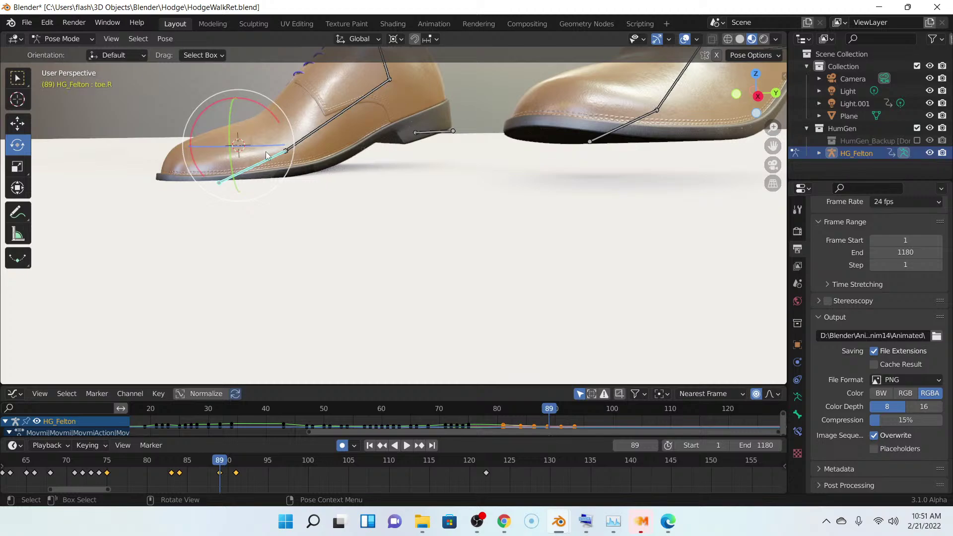
pyautogui.click(81, 40)
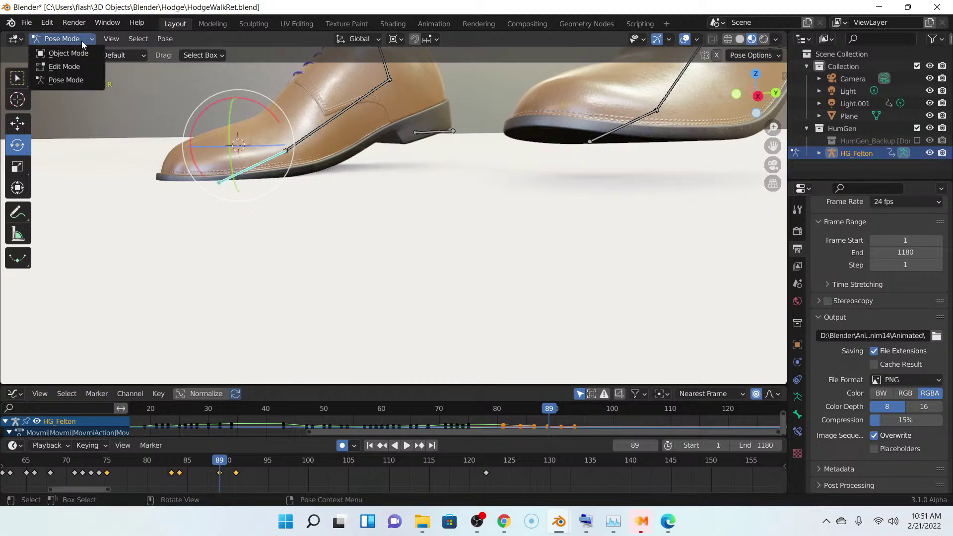
pyautogui.click(43, 53)
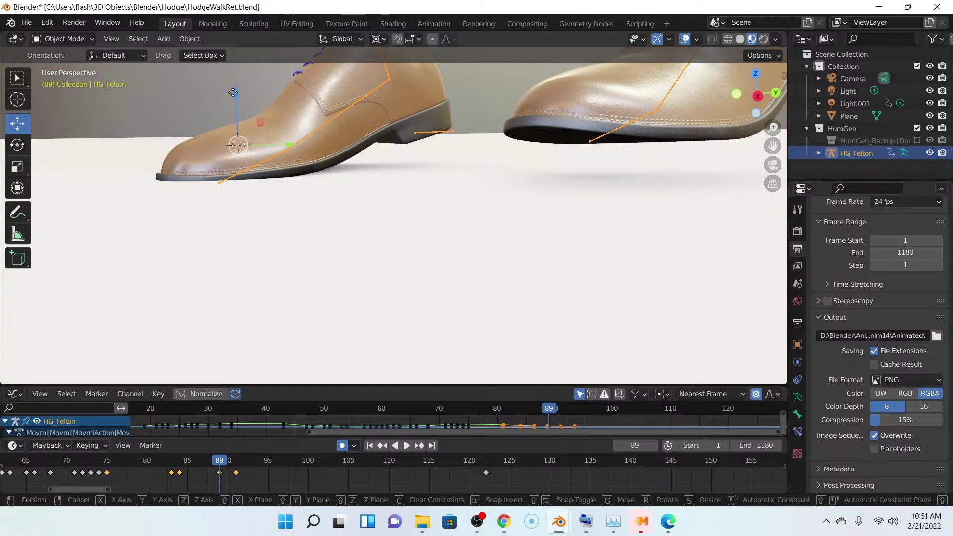
pyautogui.moveTo(235, 98); pyautogui.dragTo(233, 90)
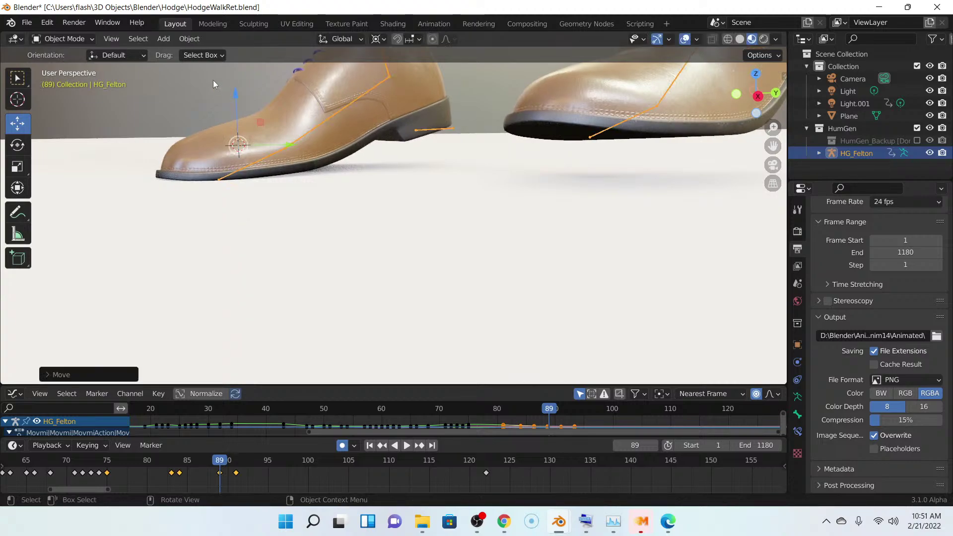
# - Return to Pose Mode and correct the toe.R bone's sideways tilt about the global Y axis at frame 91
pyautogui.click(63, 39)
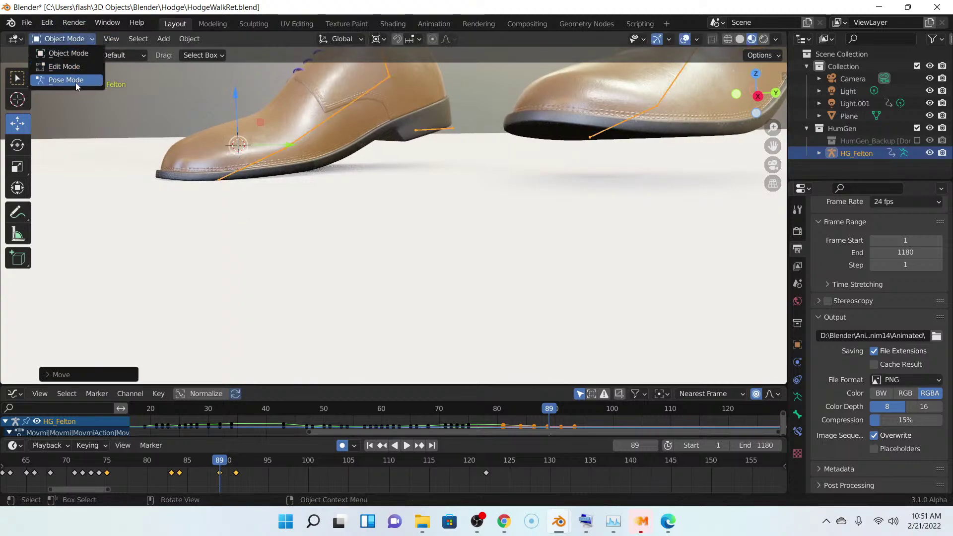
pyautogui.click(54, 79)
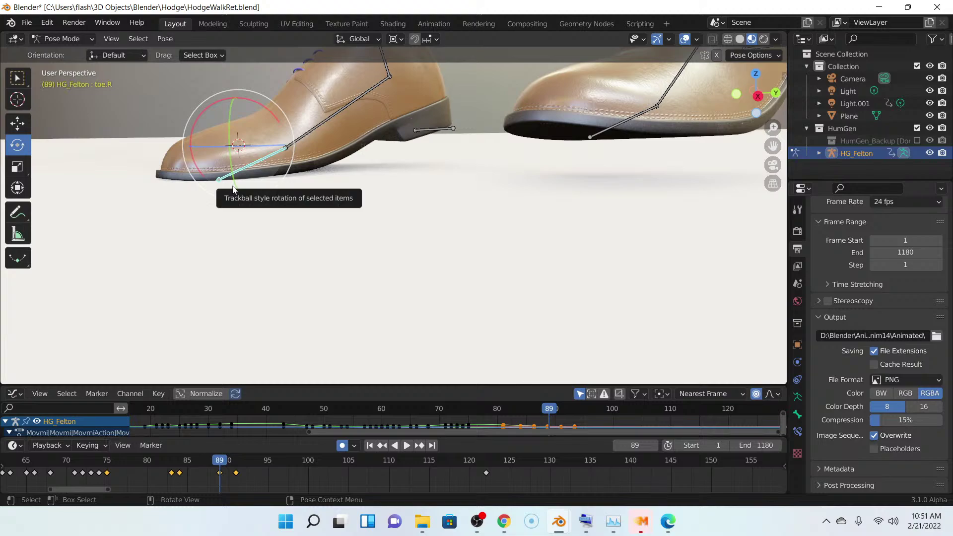
pyautogui.moveTo(283, 202); pyautogui.dragTo(245, 192, button='middle')
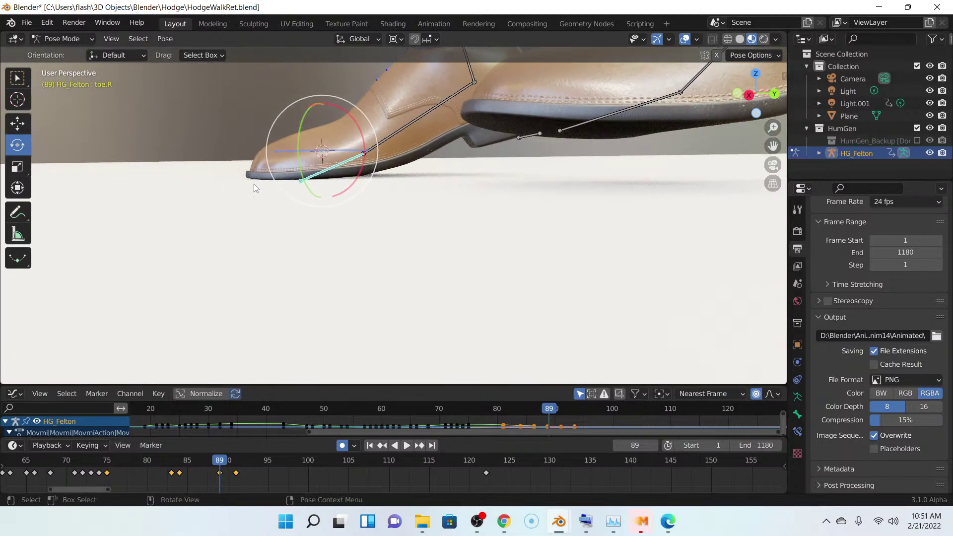
pyautogui.click(384, 450)
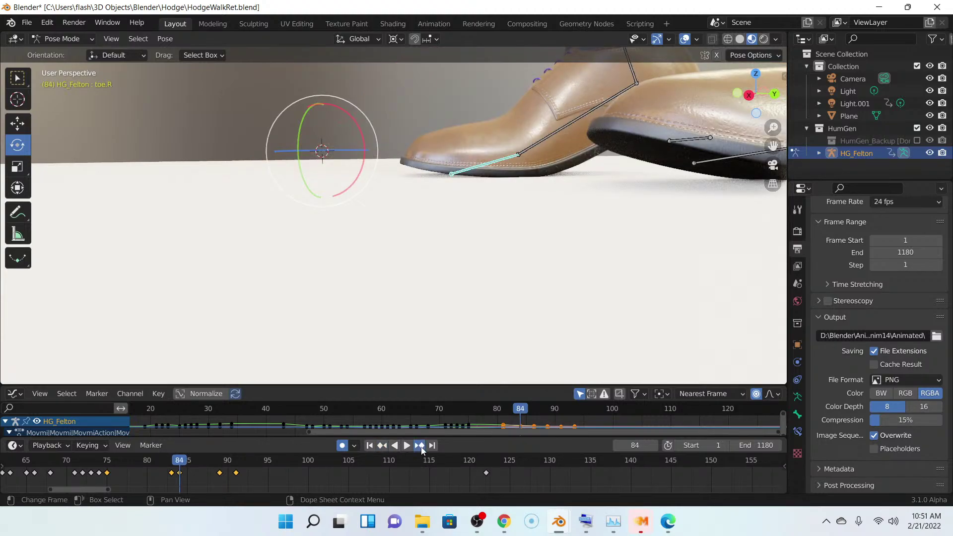
pyautogui.click(420, 447)
pyautogui.click(420, 447)
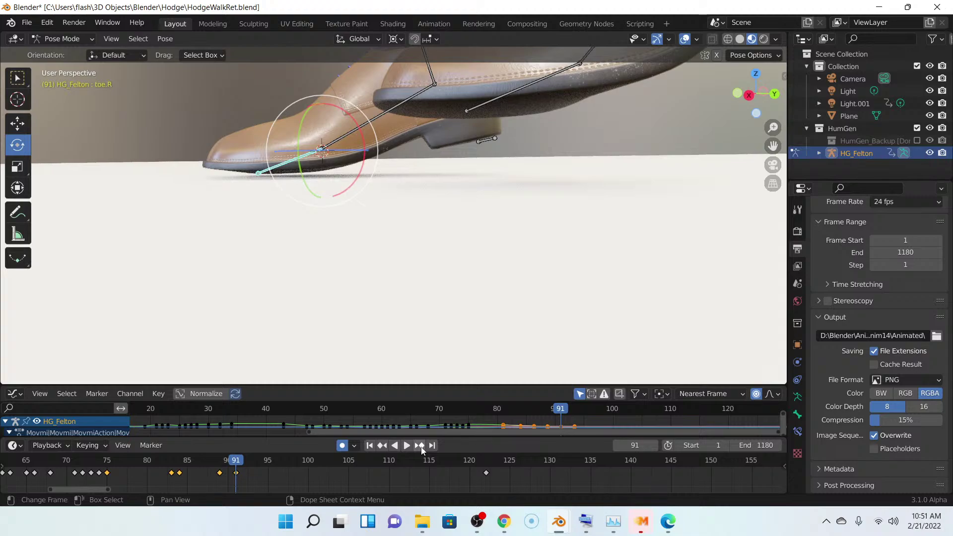
pyautogui.moveTo(329, 256); pyautogui.dragTo(400, 155, button='middle')
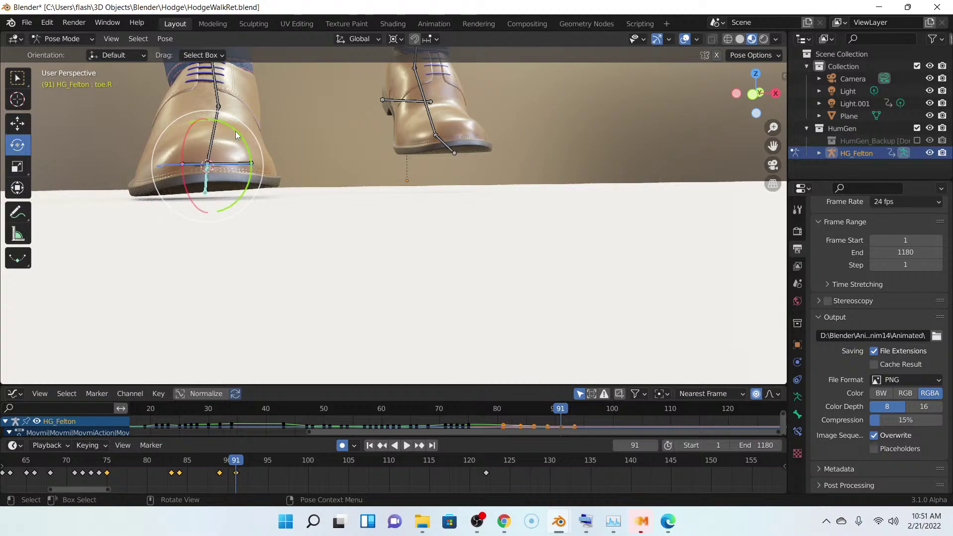
pyautogui.moveTo(241, 132); pyautogui.dragTo(238, 134)
# - Rotate the toe.R bone slightly further down about the global X axis at frame 91 until the shoe tip meets the floor
pyautogui.moveTo(345, 168); pyautogui.dragTo(333, 145, button='middle')
pyautogui.scroll(2, 333, 145)
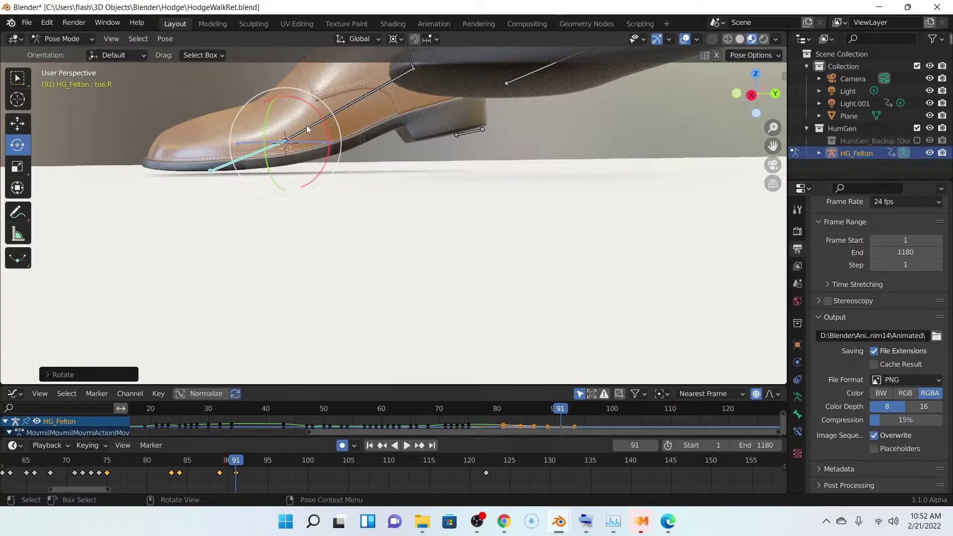
pyautogui.moveTo(315, 113); pyautogui.dragTo(314, 106)
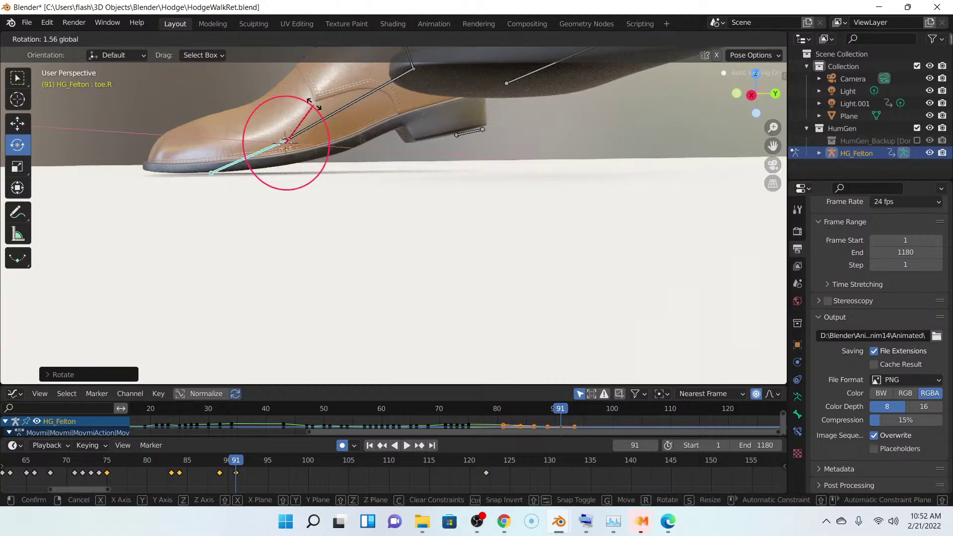
pyautogui.moveTo(314, 104); pyautogui.dragTo(315, 103)
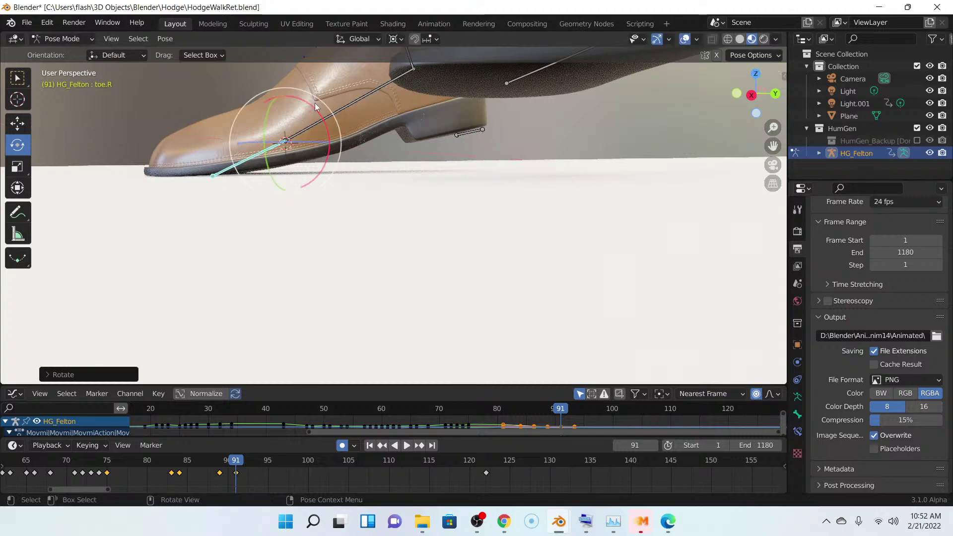
pyautogui.click(419, 446)
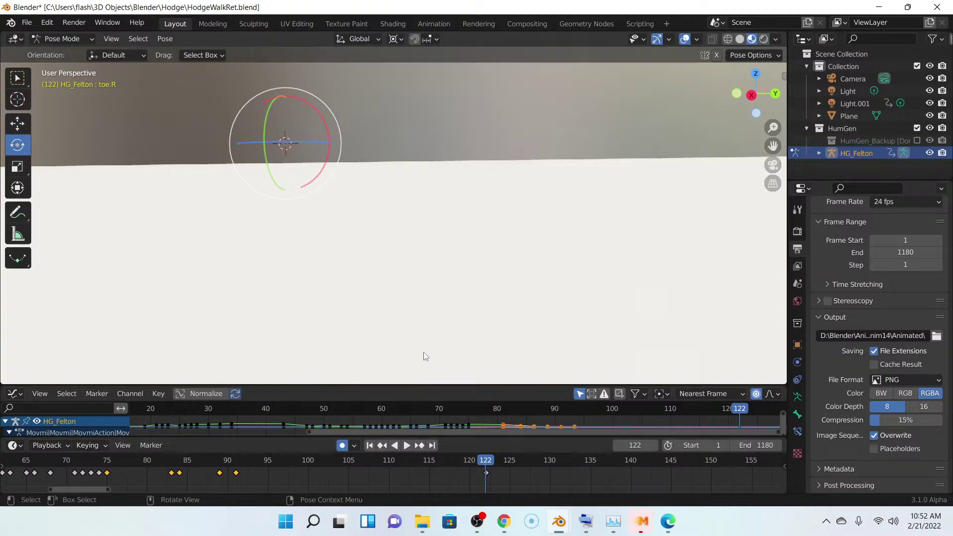
pyautogui.keyDown('shift'); pyautogui.scroll(5, 426, 358); pyautogui.keyUp('shift')
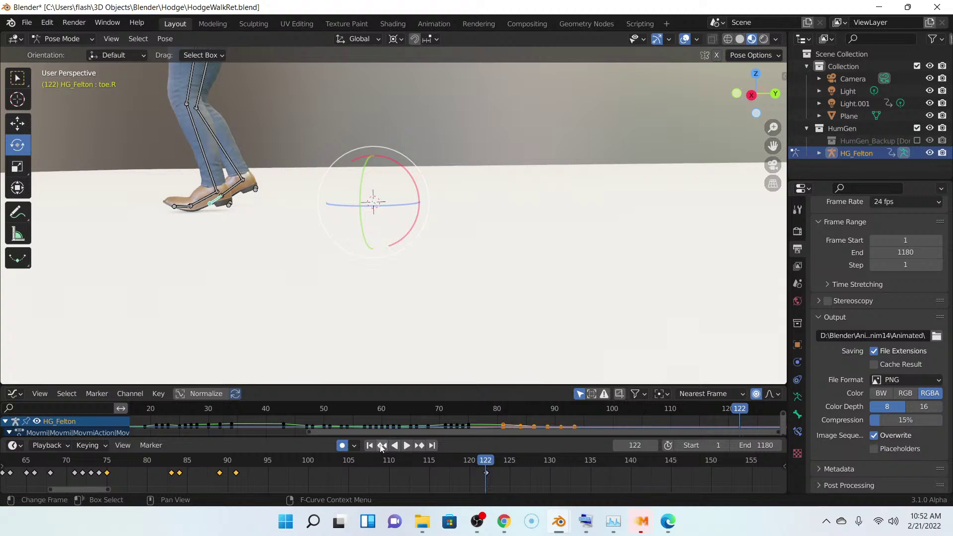
pyautogui.click(381, 446)
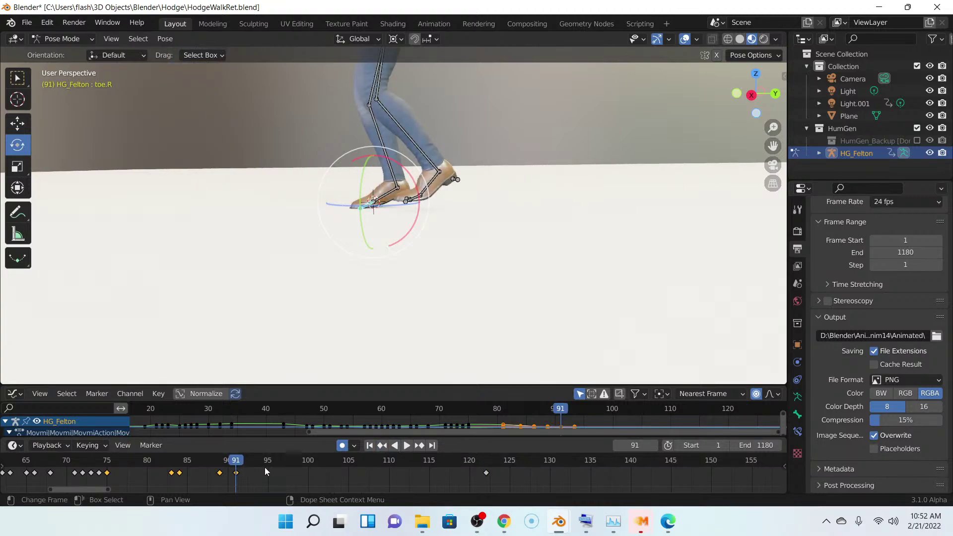
# - Select the foot.R bone, advance to frame 92 and rotate the foot about 0.6° around the global X axis
pyautogui.click(390, 197)
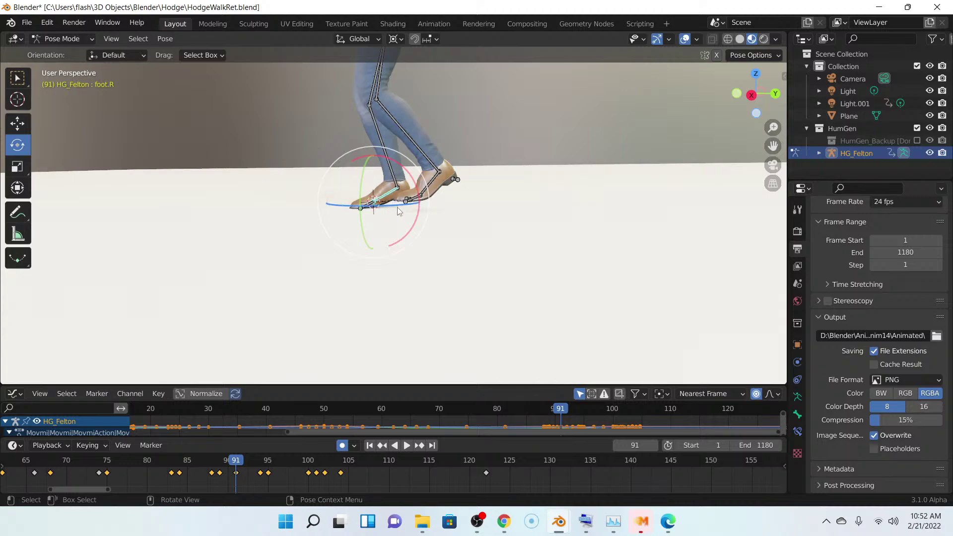
pyautogui.scroll(2, 420, 315)
pyautogui.scroll(5, 422, 317)
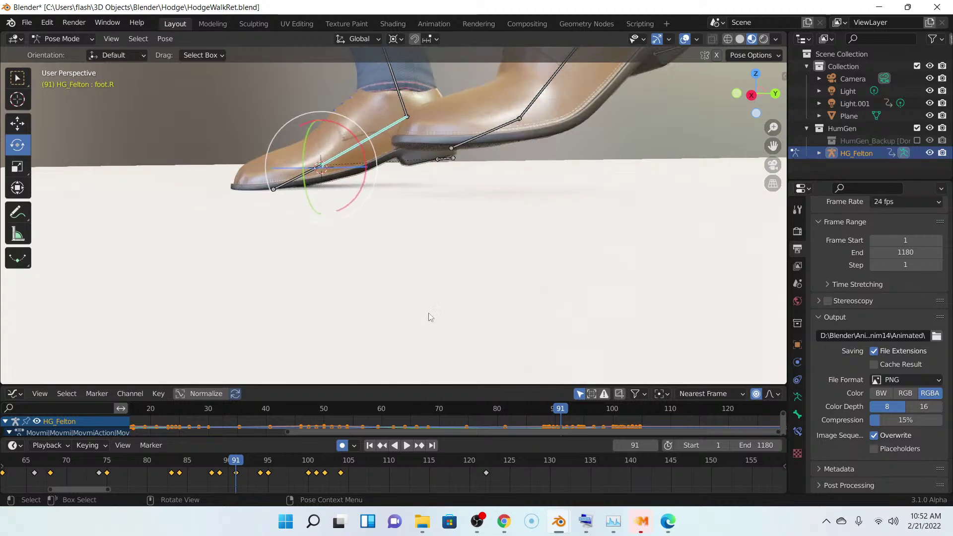
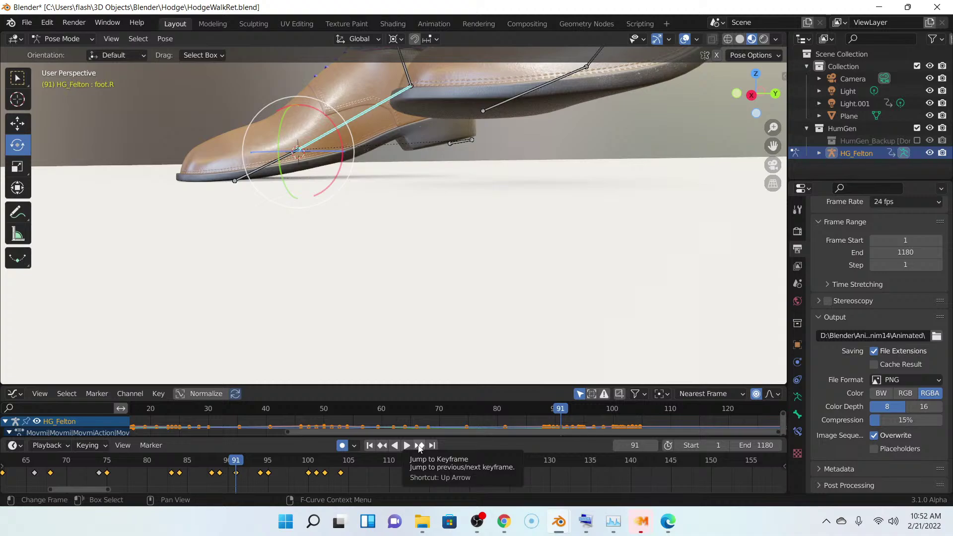
pyautogui.press('Right')
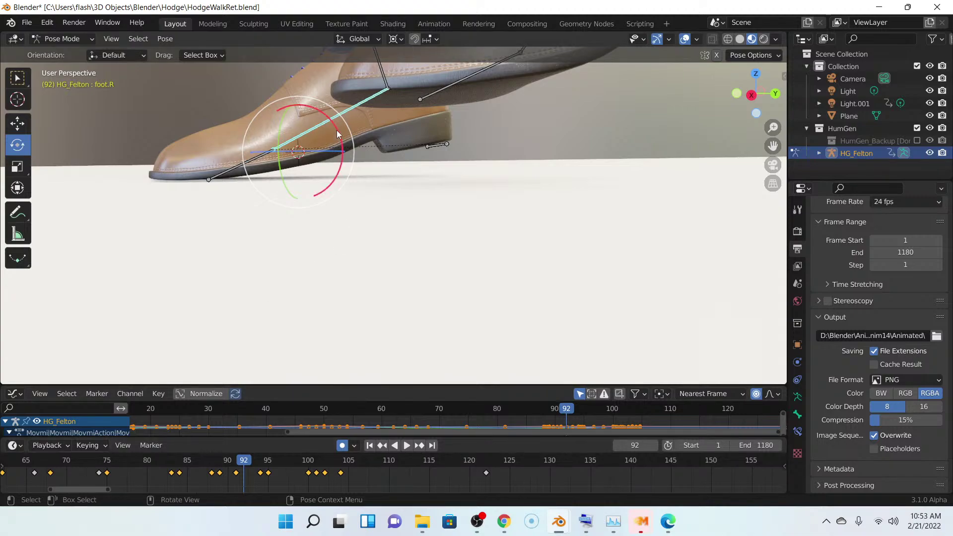
pyautogui.moveTo(337, 135); pyautogui.dragTo(337, 122)
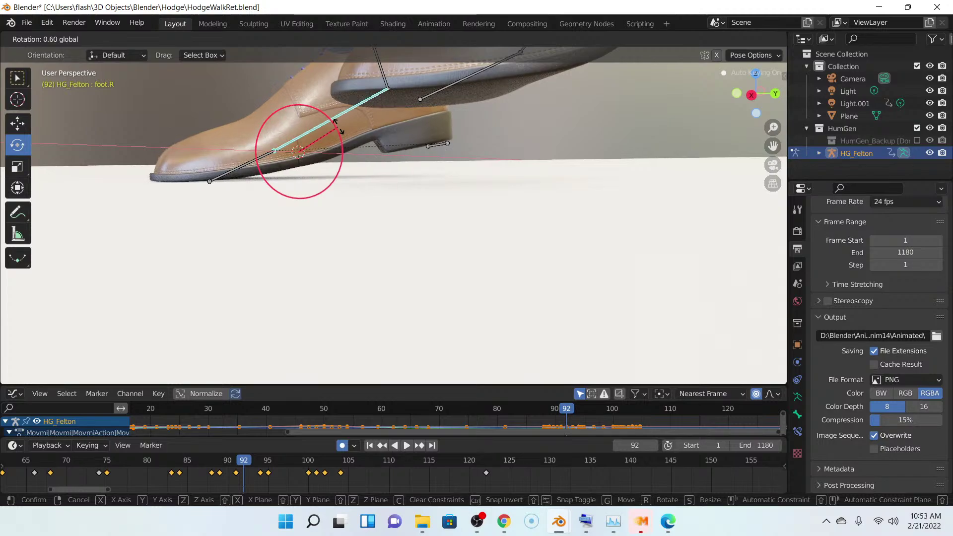
pyautogui.moveTo(337, 127); pyautogui.dragTo(338, 127)
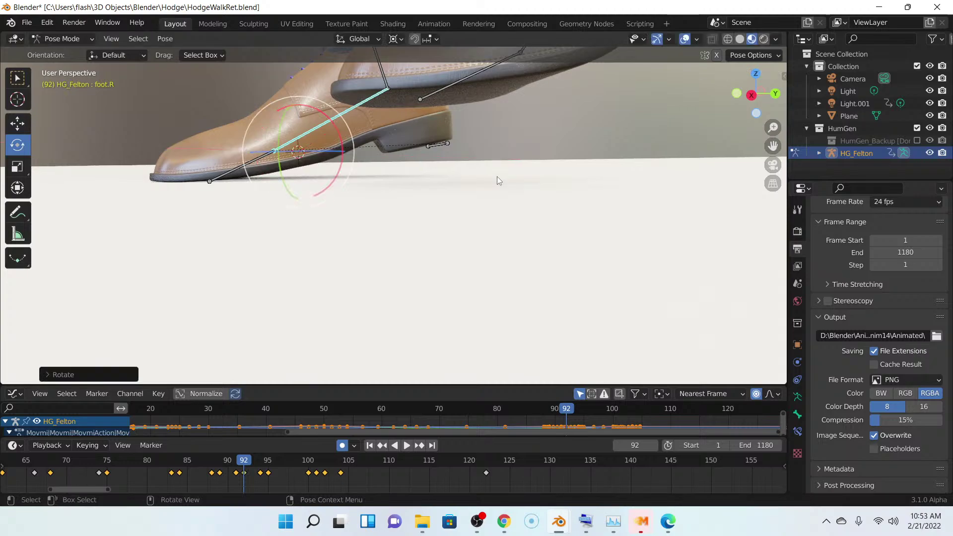
# - Rotate the foot.R bone slightly down about the global X axis at frames 93, 94 and 95 so the shoe tip meets the floor
pyautogui.press('Right')
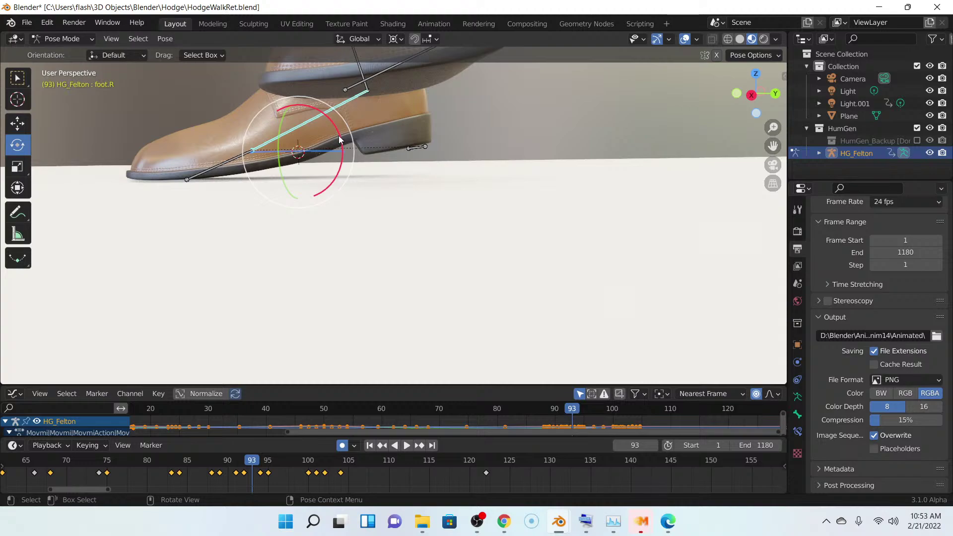
pyautogui.moveTo(340, 139); pyautogui.dragTo(337, 128)
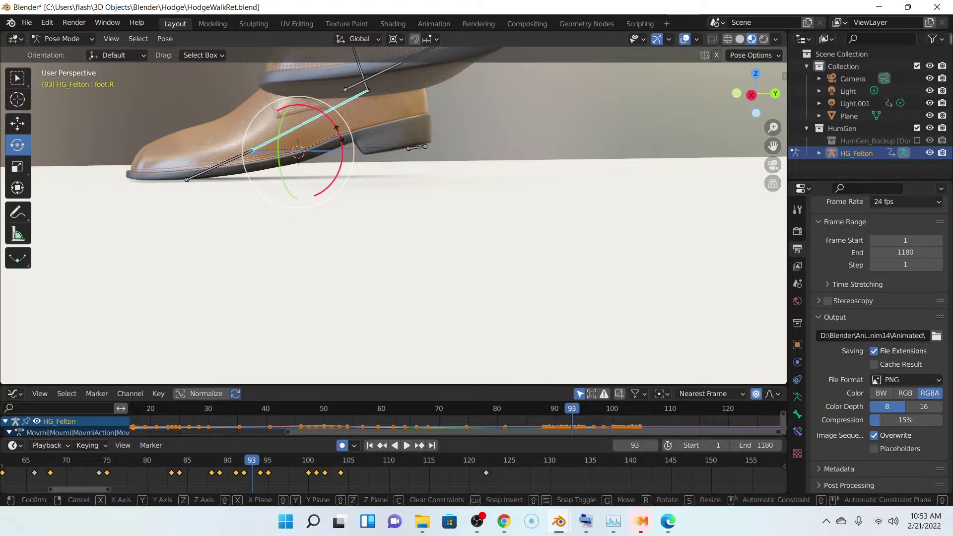
pyautogui.moveTo(337, 128); pyautogui.dragTo(341, 135)
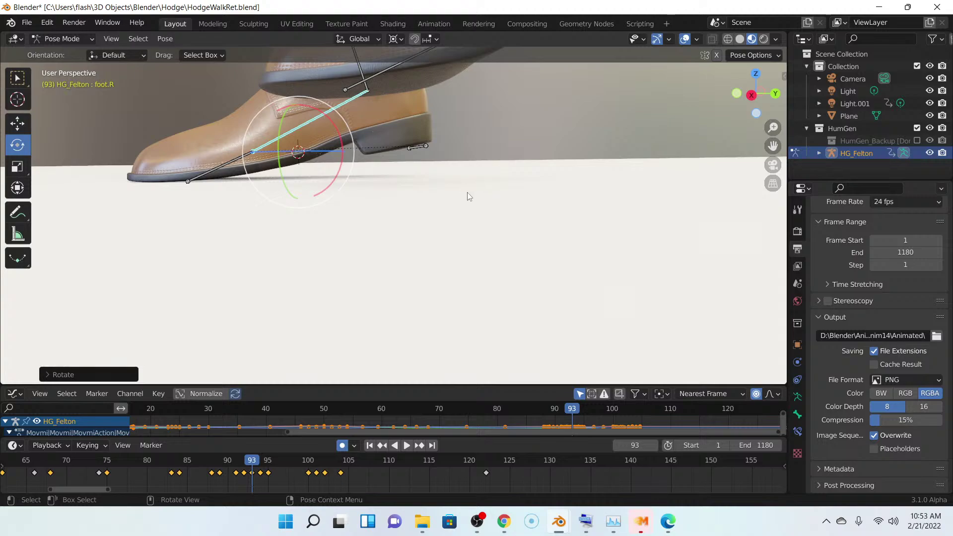
pyautogui.press('Right')
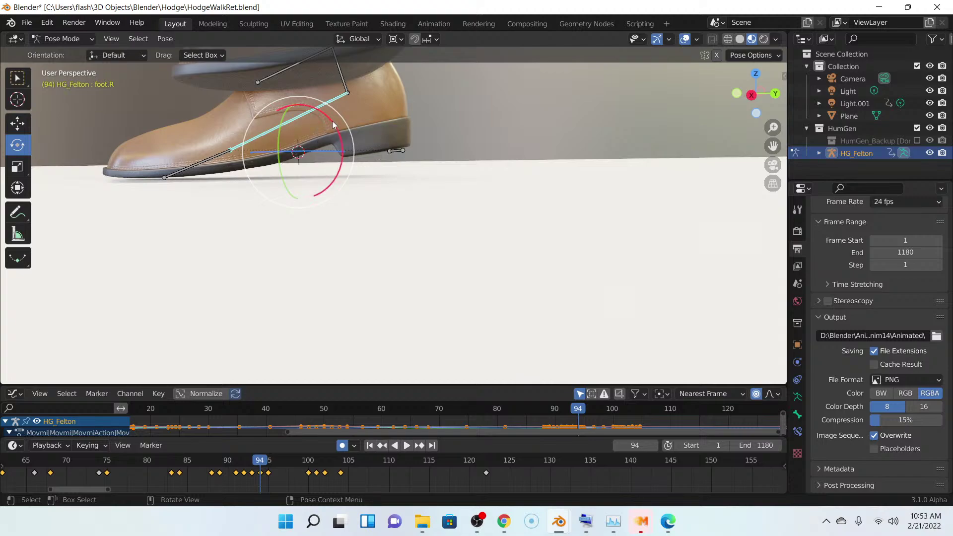
pyautogui.moveTo(333, 124); pyautogui.dragTo(335, 124)
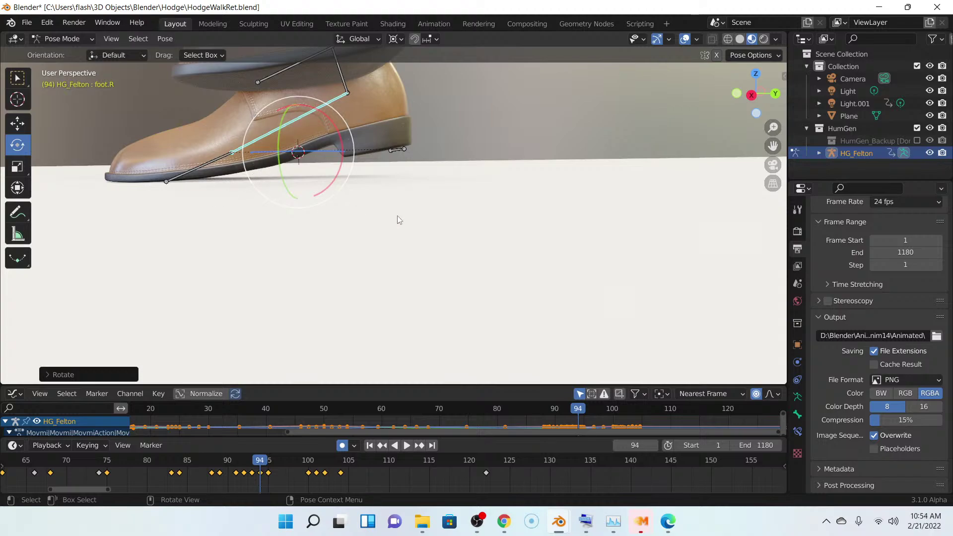
pyautogui.press('Right')
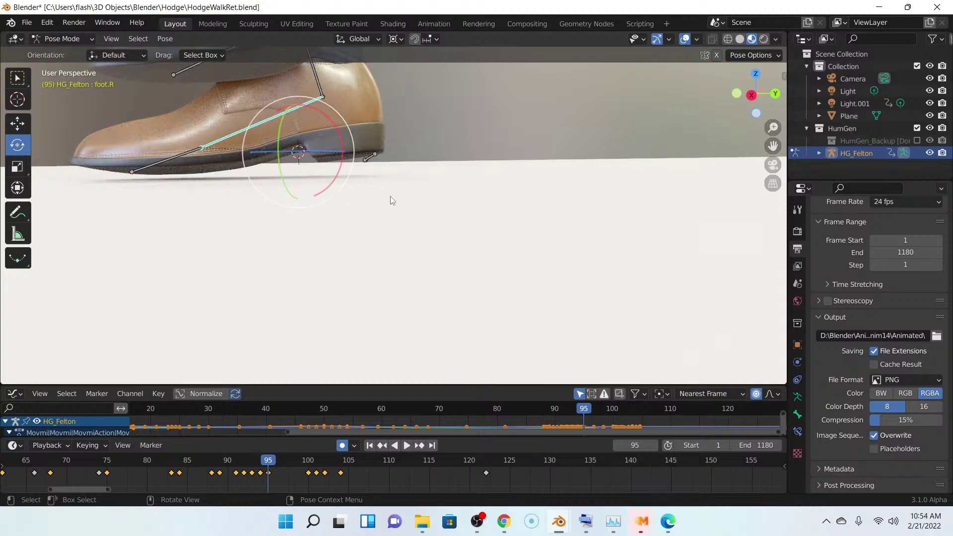
pyautogui.moveTo(280, 135); pyautogui.dragTo(350, 153)
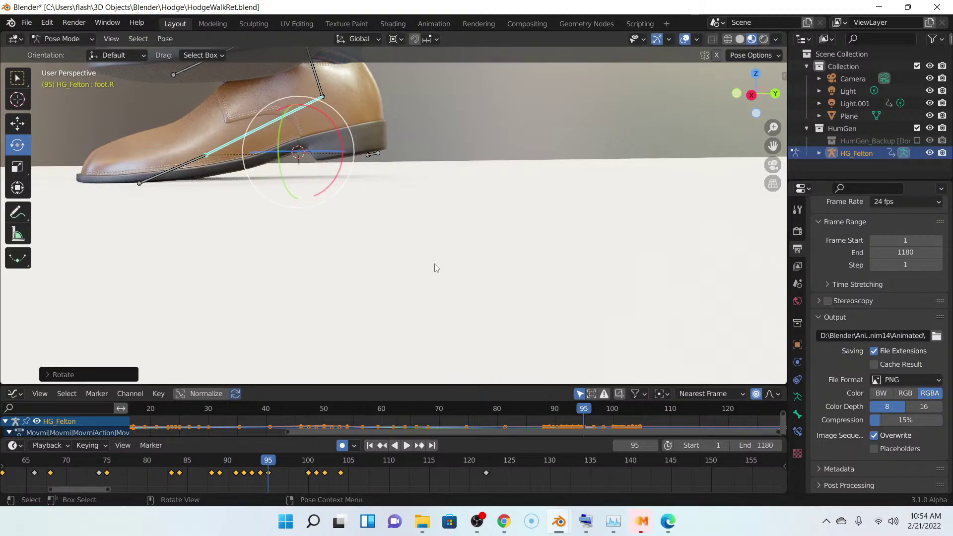
# - Clear the bone selection at frame 96 and check the rig at the keyframes on frames 122 and 89
pyautogui.press('Right')
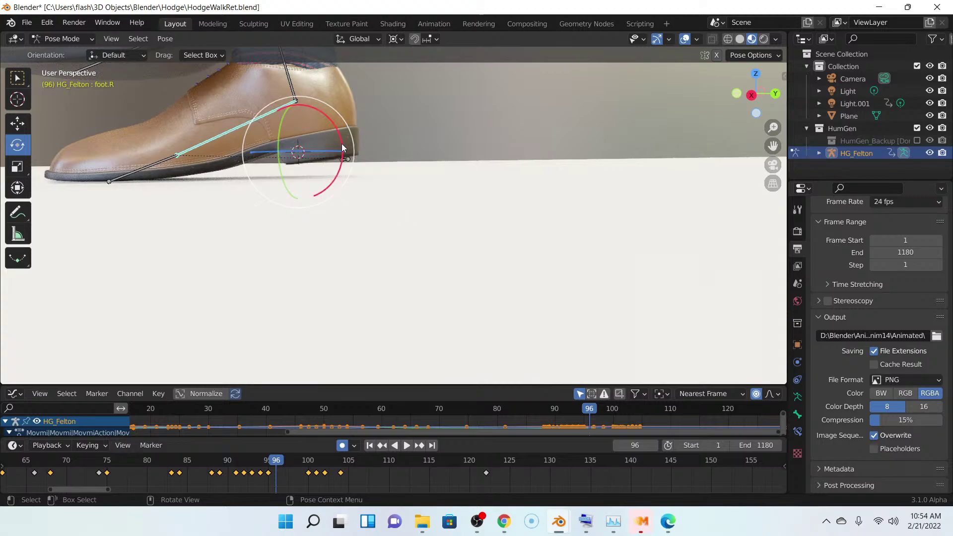
pyautogui.hotkey('alt', 'a')
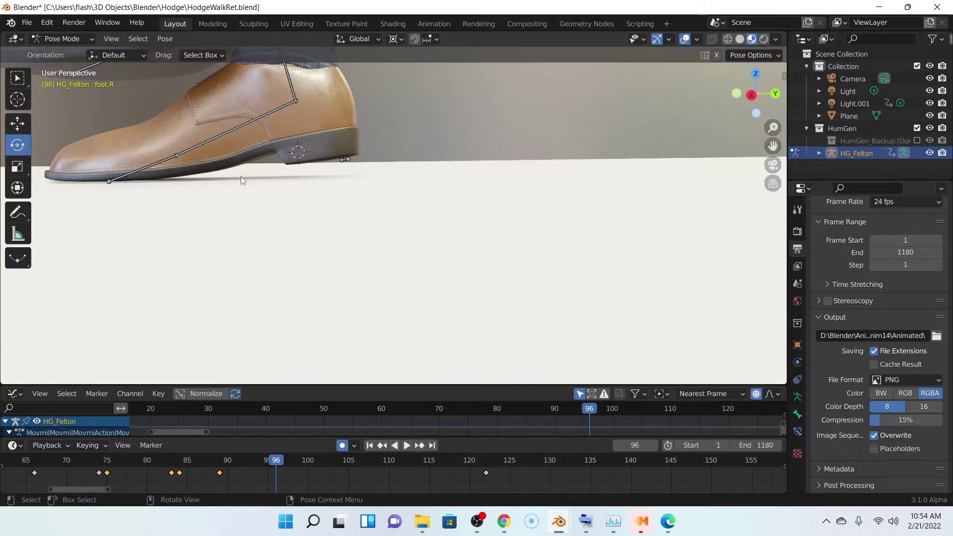
pyautogui.scroll(-3, 240, 177)
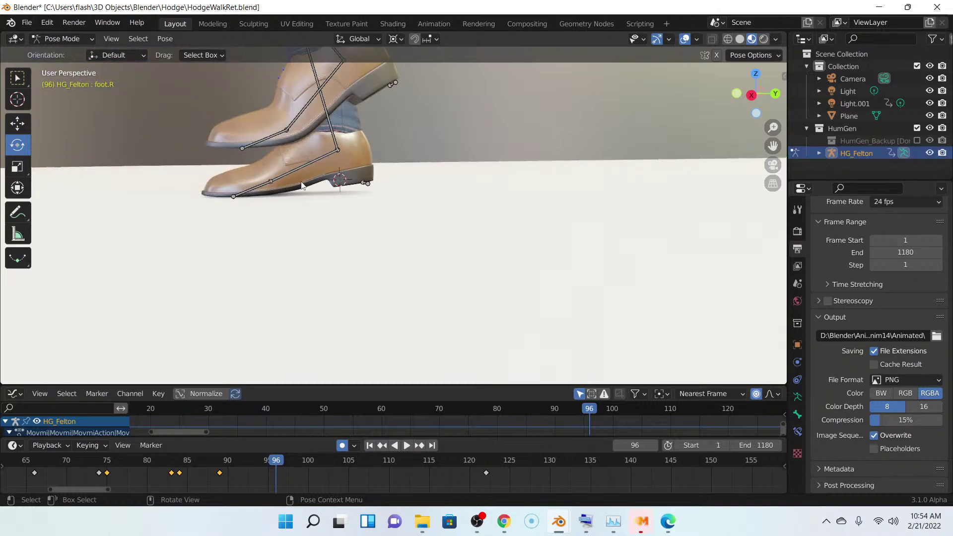
pyautogui.scroll(2, 301, 191)
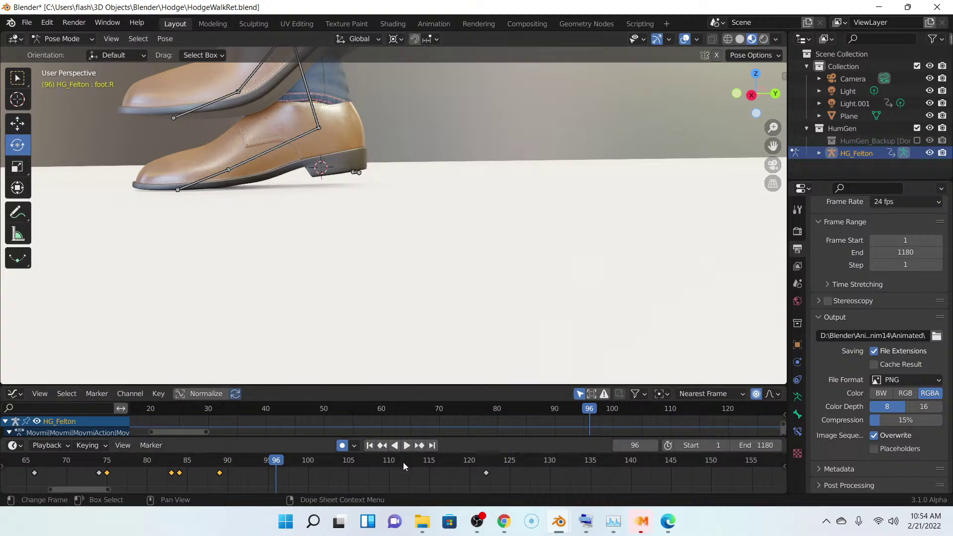
pyautogui.click(420, 446)
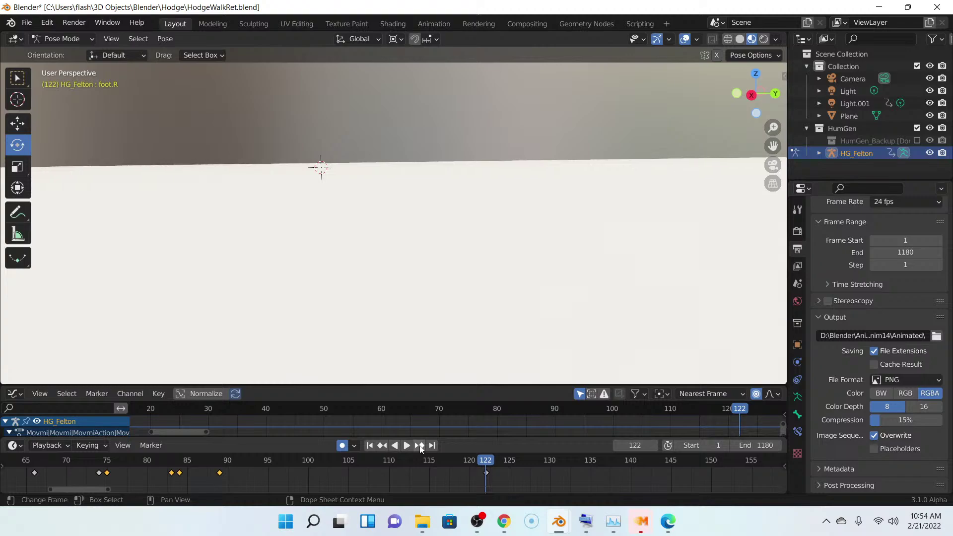
pyautogui.click(382, 446)
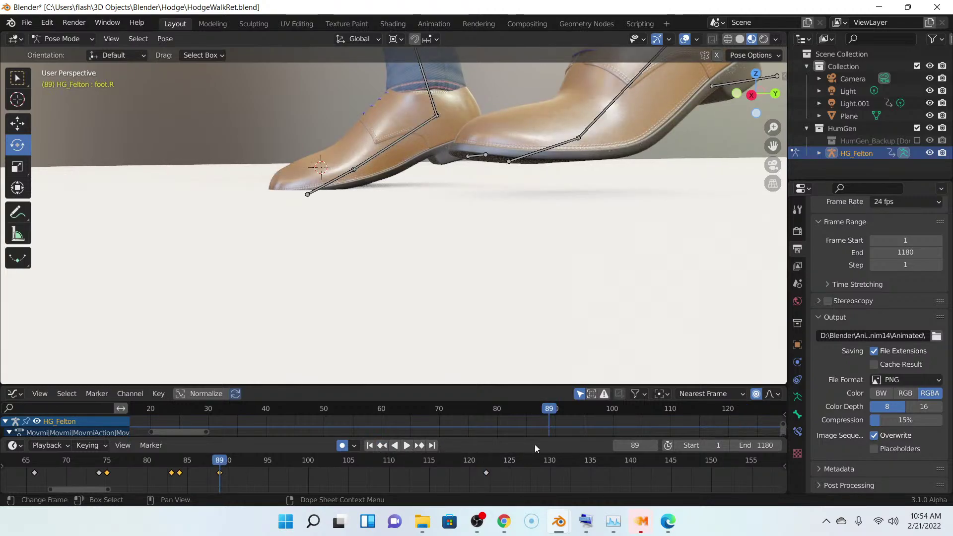
# - Select the foot.R bone and examine the right shoe's floor contact frame by frame between frames 83 and 89
pyautogui.click(401, 137)
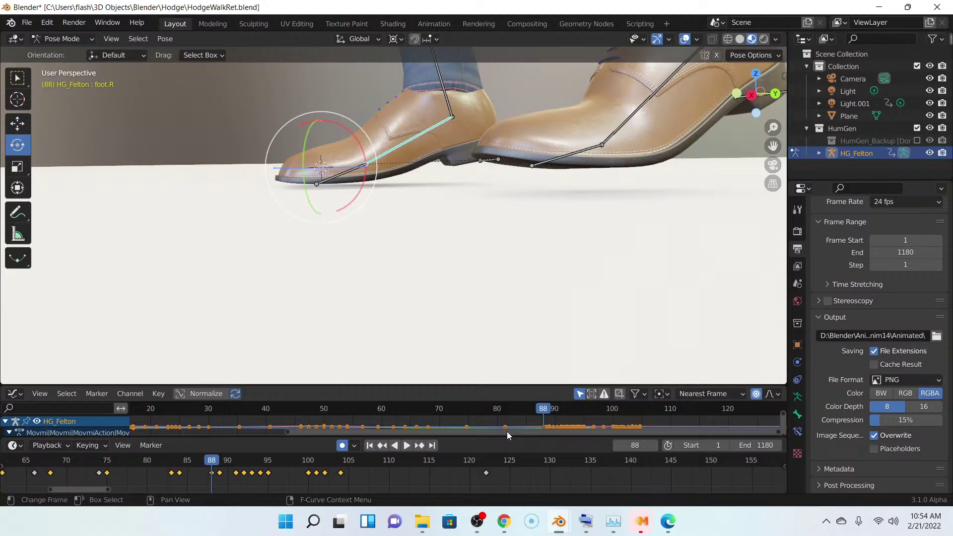
pyautogui.press('Left')
pyautogui.press('Left')
pyautogui.press('Left')
pyautogui.press('Left')
pyautogui.press('Left')
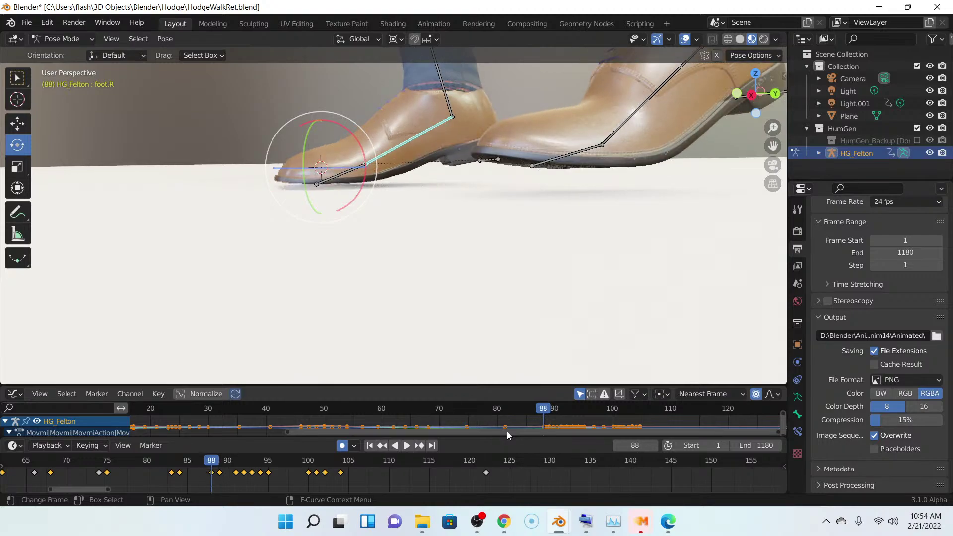
pyautogui.press('Right')
pyautogui.press('Right')
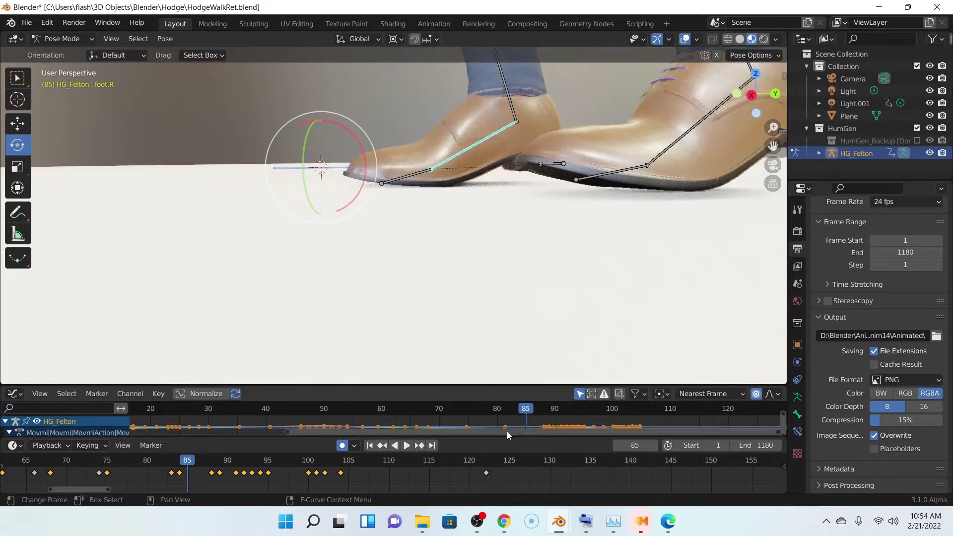
pyautogui.press('Right')
pyautogui.press('Right')
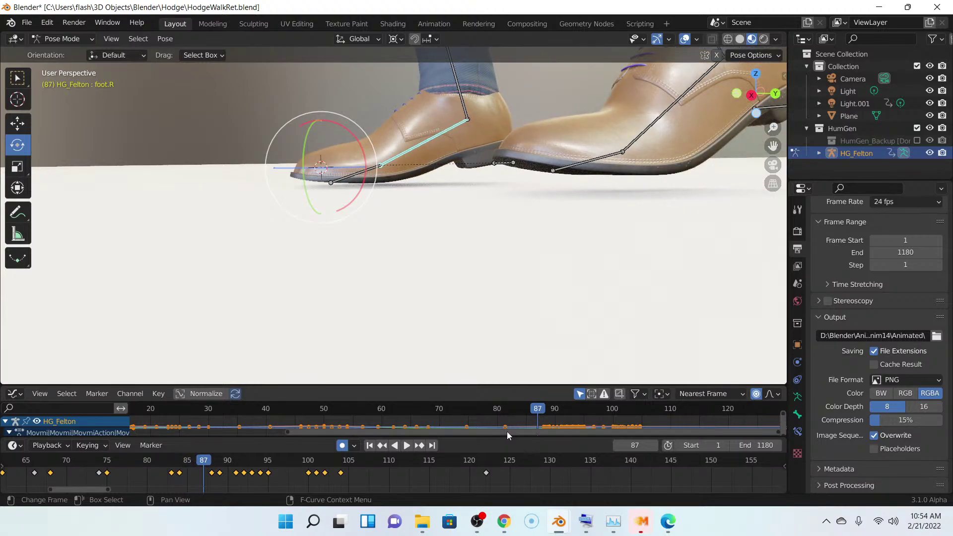
pyautogui.press('Left')
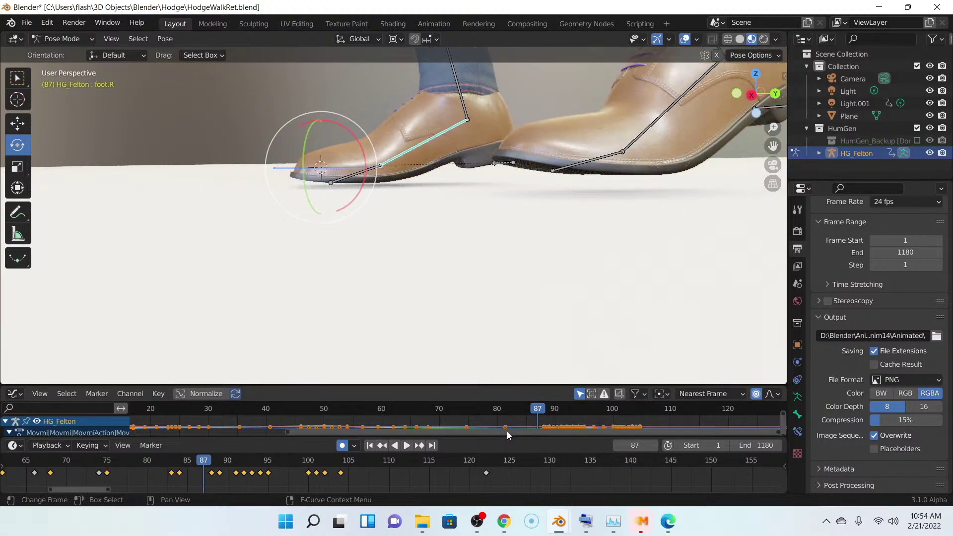
pyautogui.scroll(1, 527, 410)
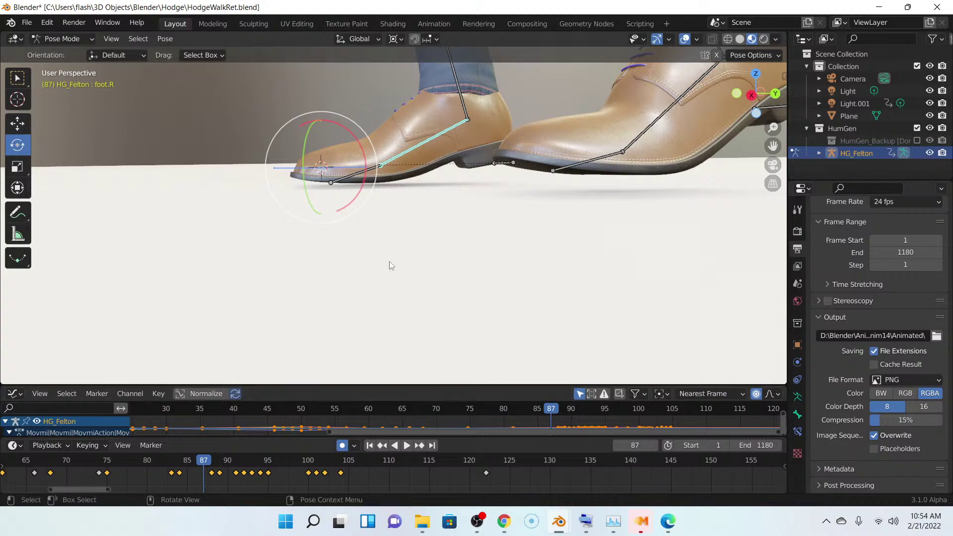
pyautogui.scroll(1, 395, 256)
pyautogui.scroll(1, 403, 234)
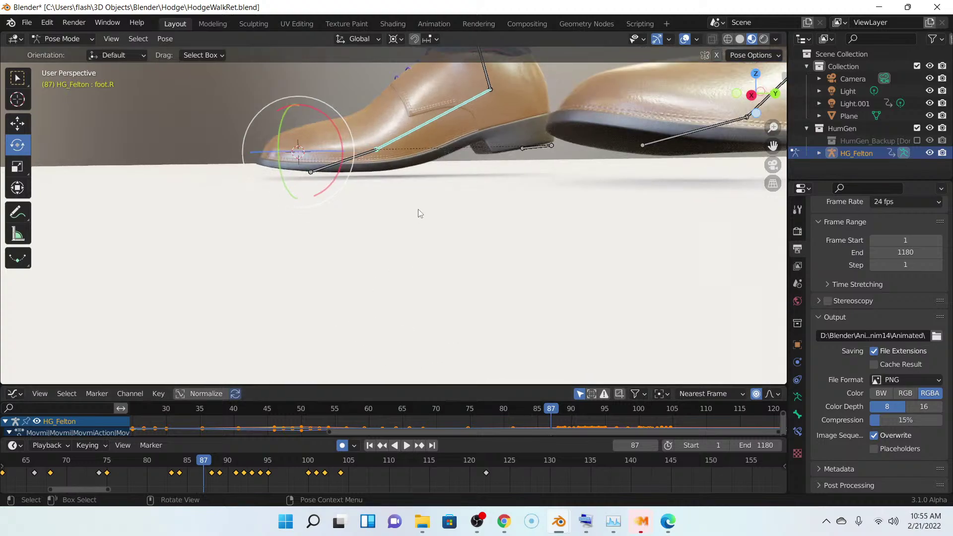
pyautogui.press('Right')
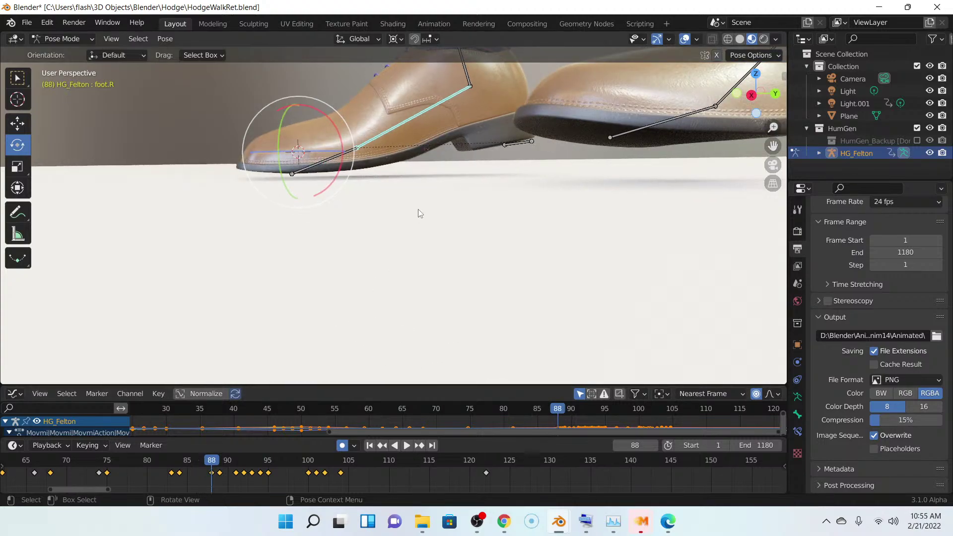
pyautogui.press('Right')
pyautogui.press('Left')
pyautogui.press('Left')
pyautogui.press('Left')
pyautogui.press('Left')
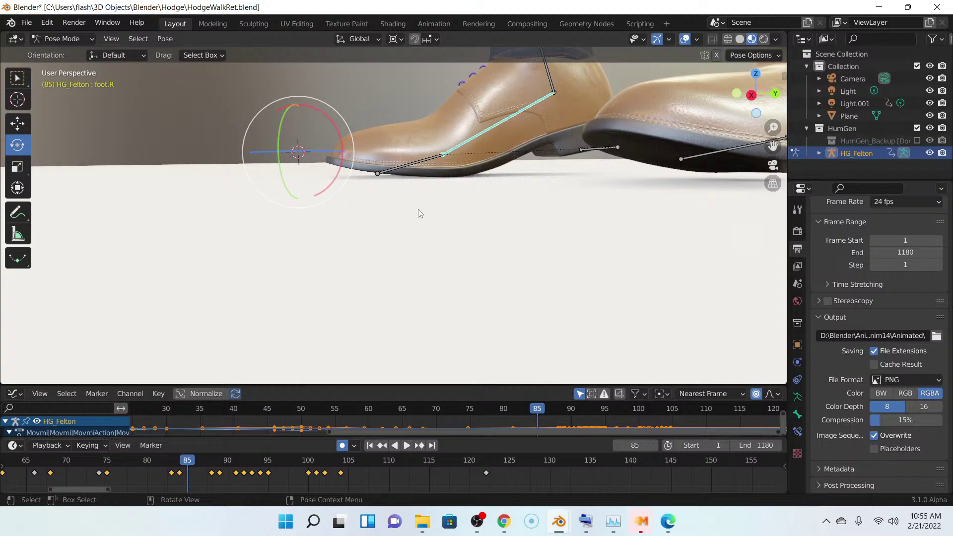
# - Select the toe.R bone and rotate it slightly down about the global X axis at frames 85 and 86
pyautogui.click(415, 163)
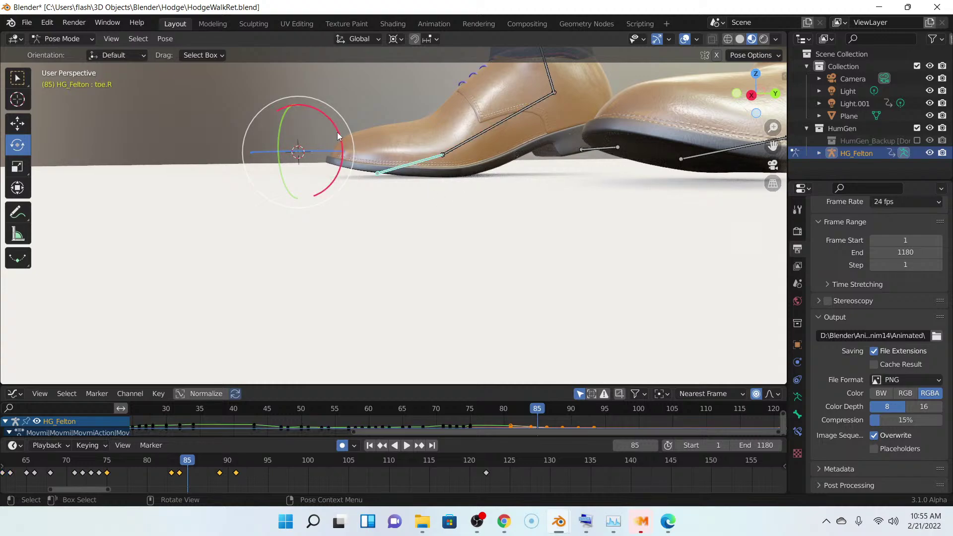
pyautogui.moveTo(338, 132); pyautogui.dragTo(337, 131)
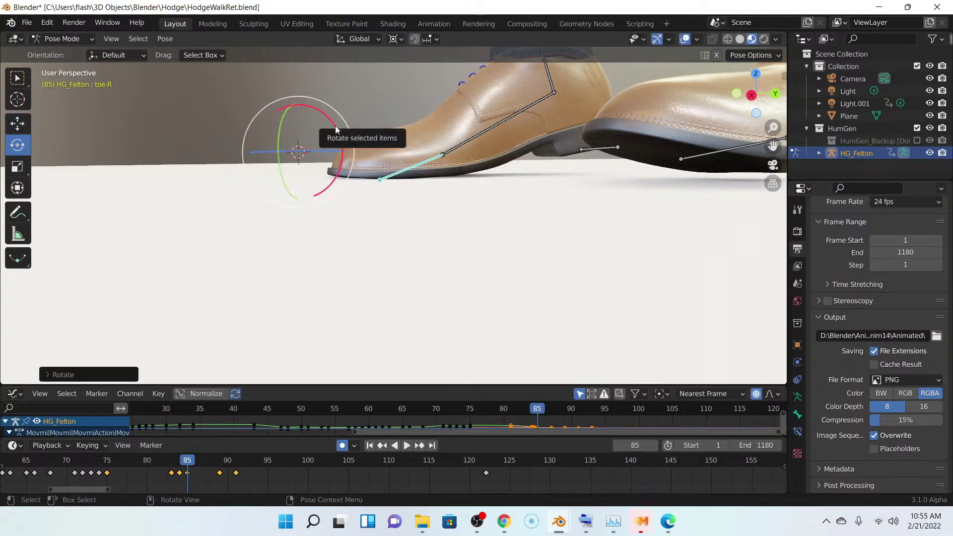
pyautogui.press('Right')
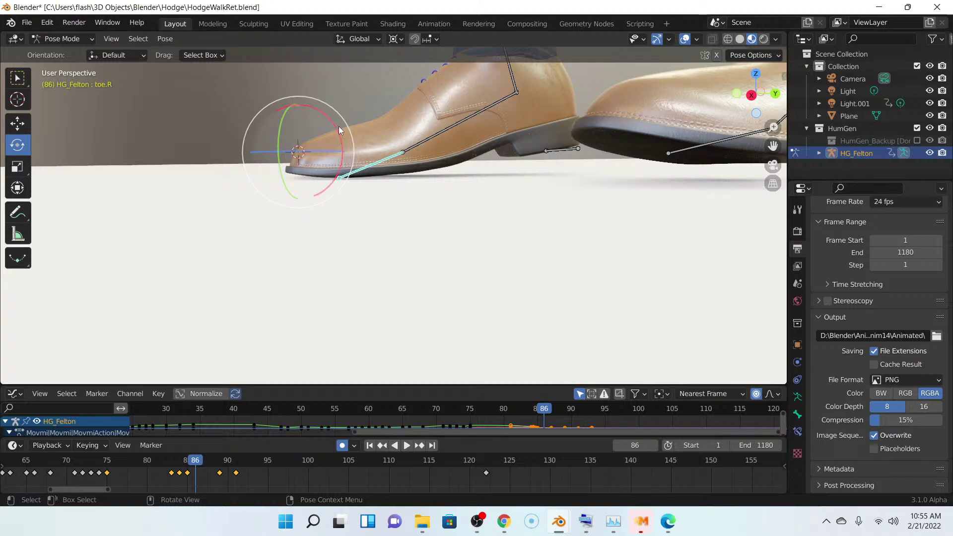
pyautogui.moveTo(334, 127); pyautogui.dragTo(337, 126)
# - Fine-tune the toe.R bone's rotation about the global X axis at frame 87 until the sole rests on the floor
pyautogui.press('Right')
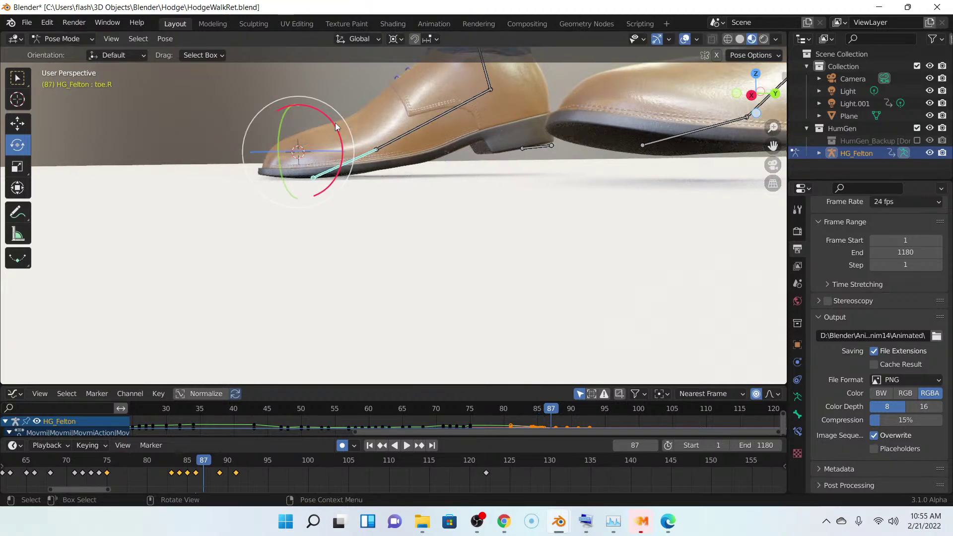
pyautogui.moveTo(336, 126); pyautogui.dragTo(336, 126)
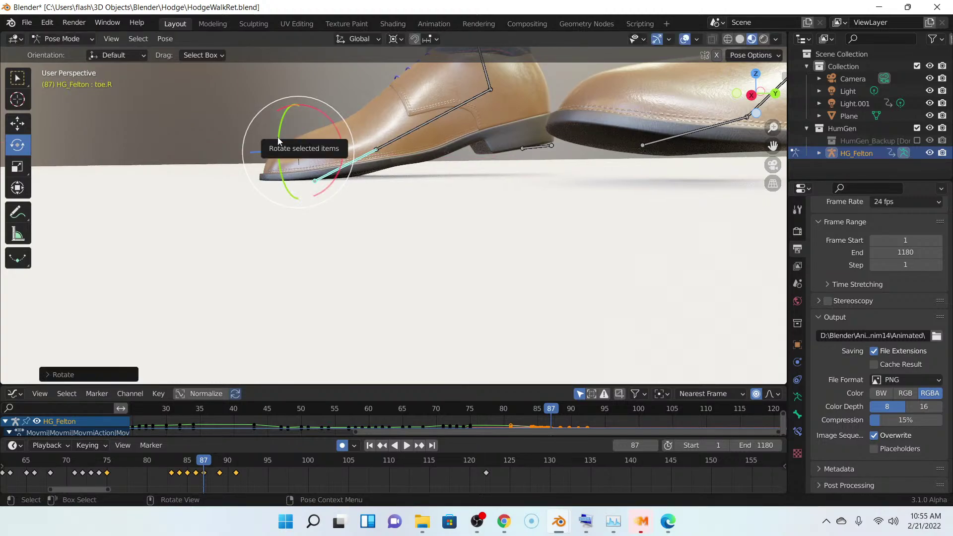
pyautogui.moveTo(276, 145); pyautogui.dragTo(341, 132)
pyautogui.press('x')
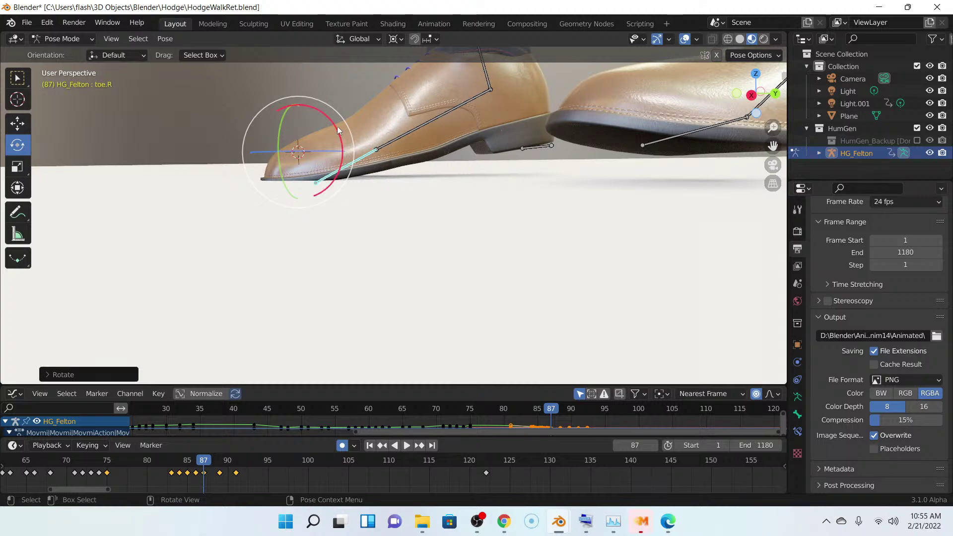
pyautogui.moveTo(338, 127); pyautogui.dragTo(338, 127)
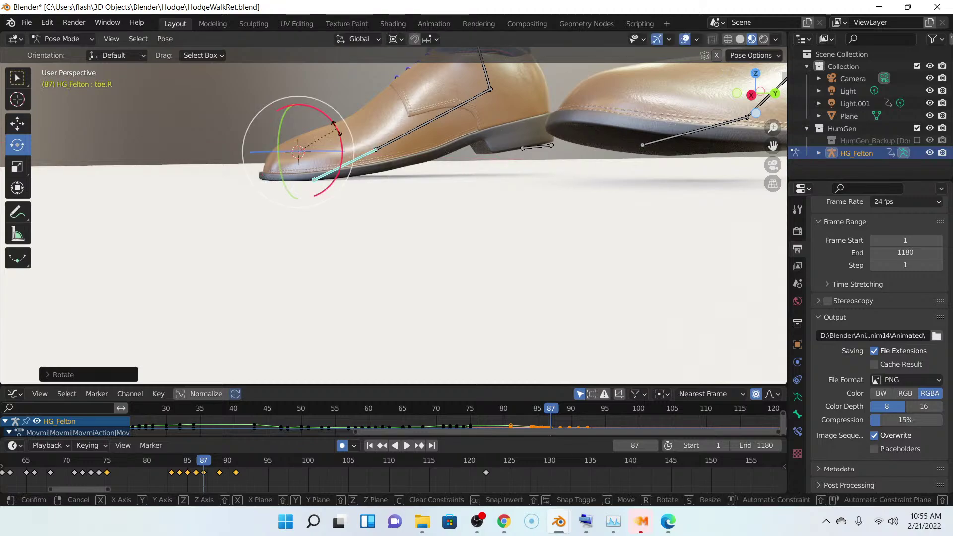
pyautogui.moveTo(335, 128); pyautogui.dragTo(339, 133)
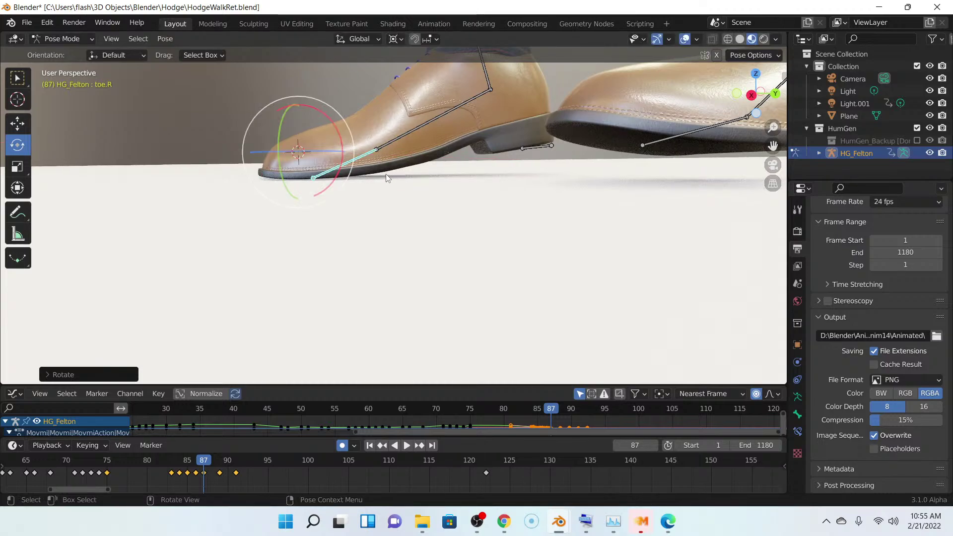
# - Rotate the toe.R bone about the global X axis, slightly down at frame 88 and up at frame 89, to bring the shoe tip to floor level
pyautogui.press('Right')
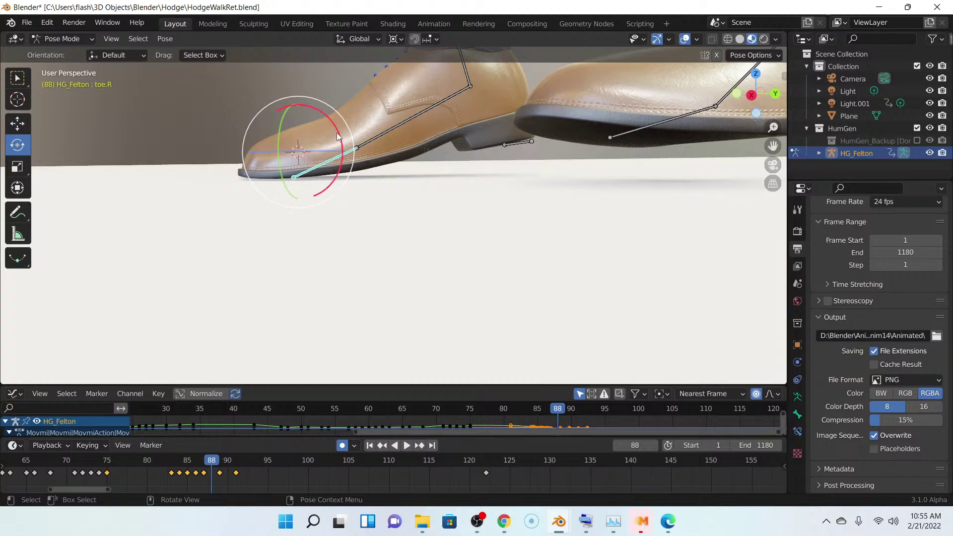
pyautogui.moveTo(339, 134); pyautogui.dragTo(342, 133)
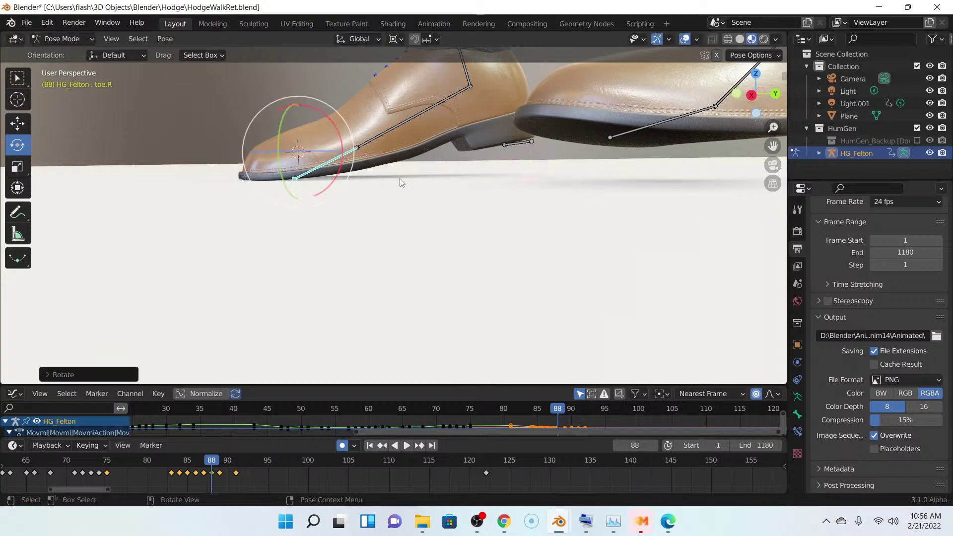
pyautogui.press('Right')
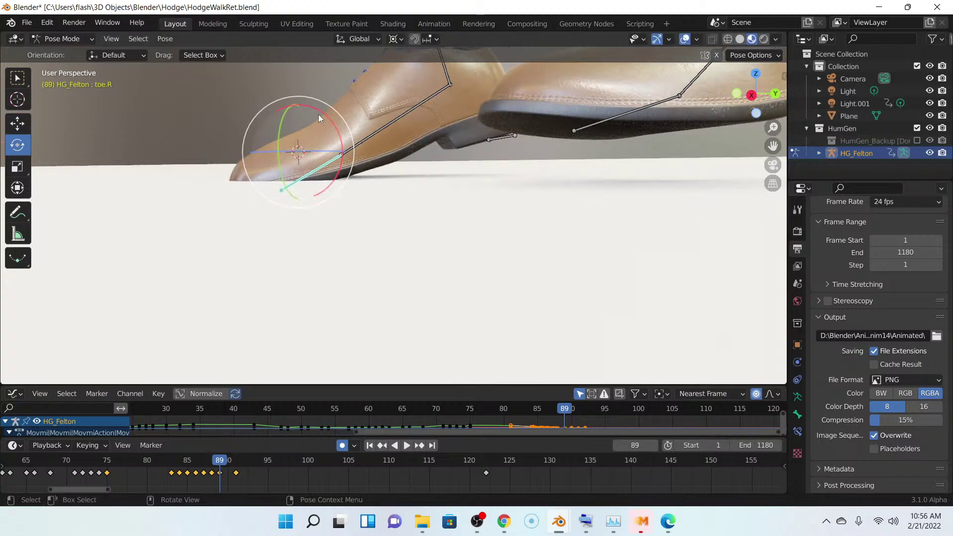
pyautogui.moveTo(326, 115); pyautogui.dragTo(332, 125)
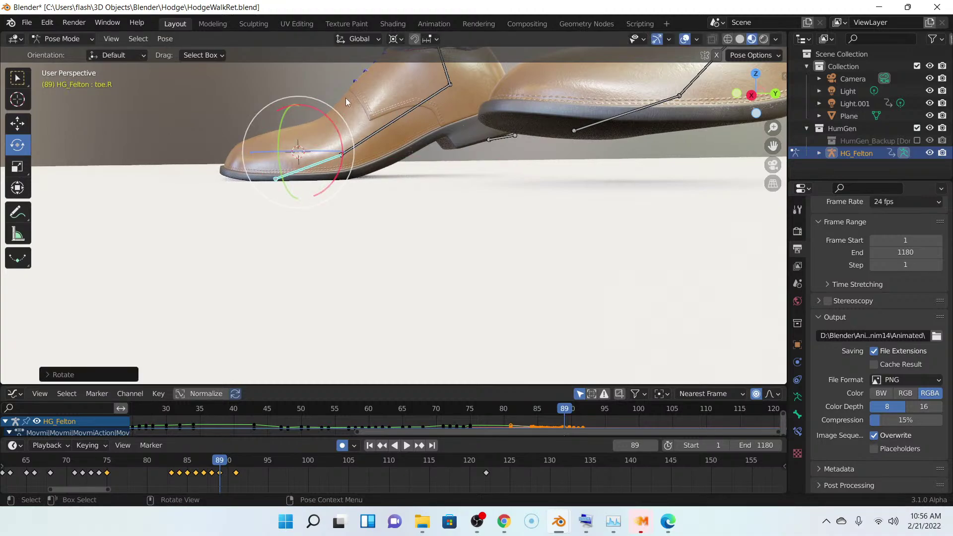
# - In Object Mode, raise the HG_Felton rig very slightly along the global Z axis at frame 89
pyautogui.click(83, 42)
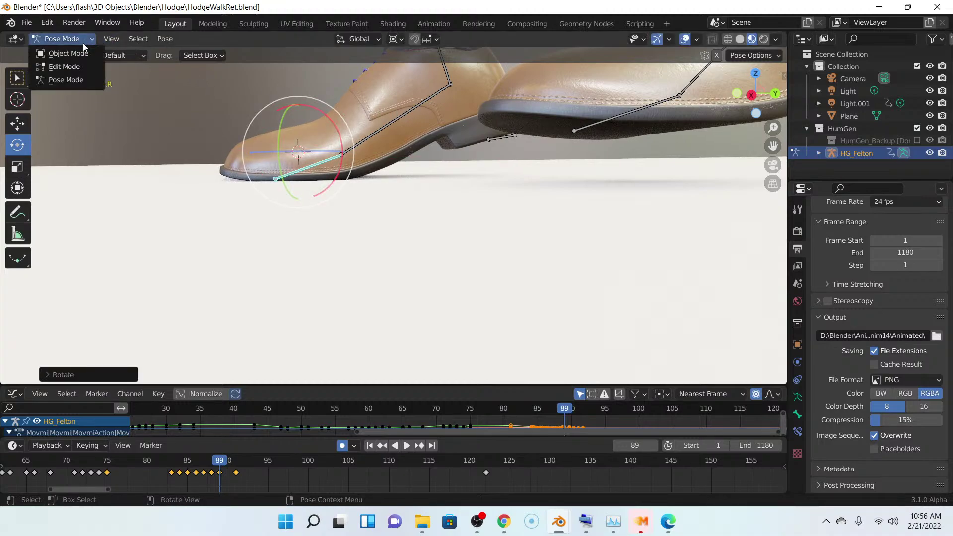
pyautogui.click(81, 52)
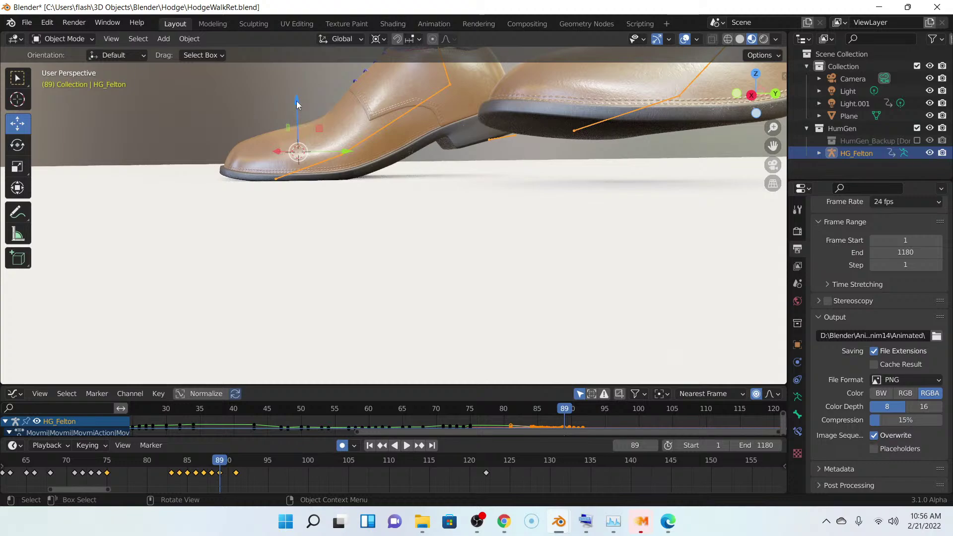
pyautogui.moveTo(297, 100); pyautogui.dragTo(297, 99)
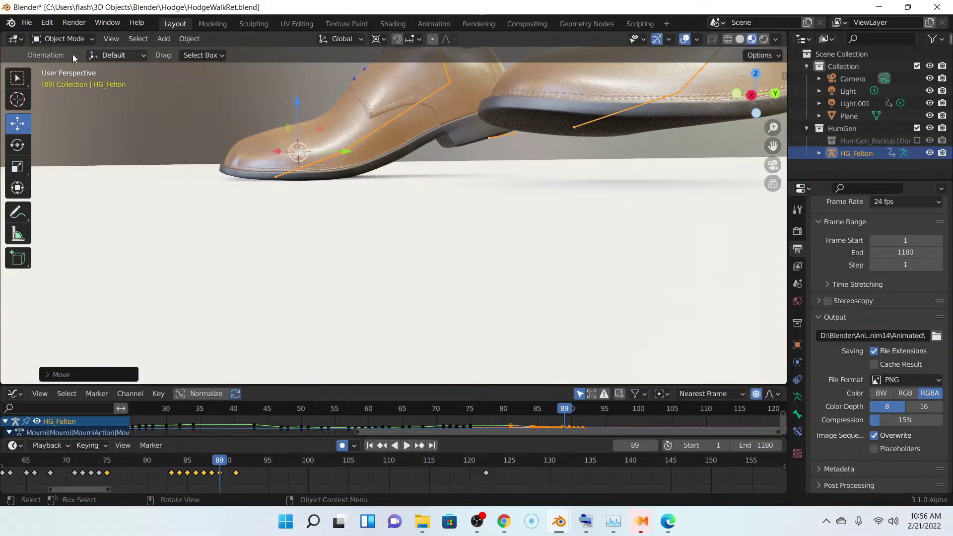
# - Back in Pose Mode, rotate the toe.R bone about the global X axis, slightly down at frame 90 and slightly up at frame 91
pyautogui.click(58, 38)
pyautogui.click(65, 80)
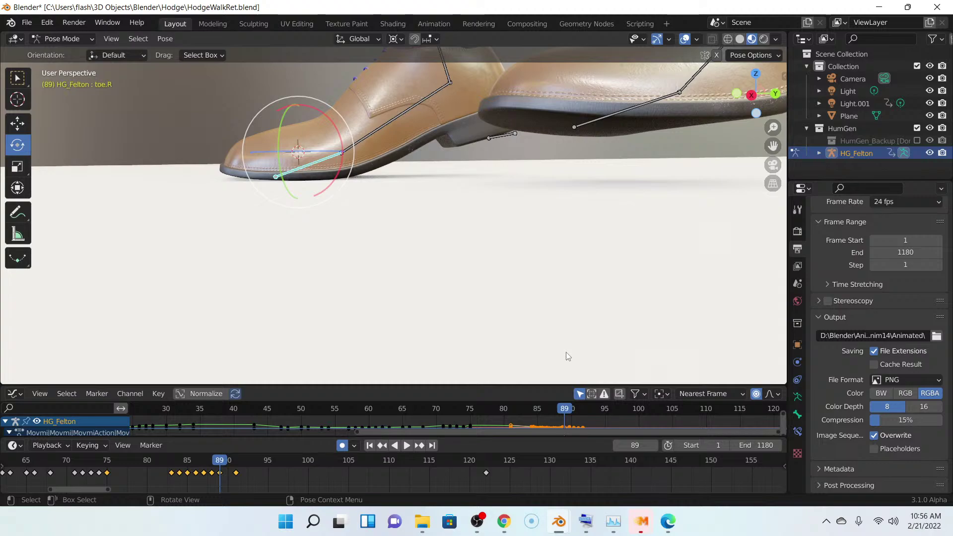
pyautogui.press('Right')
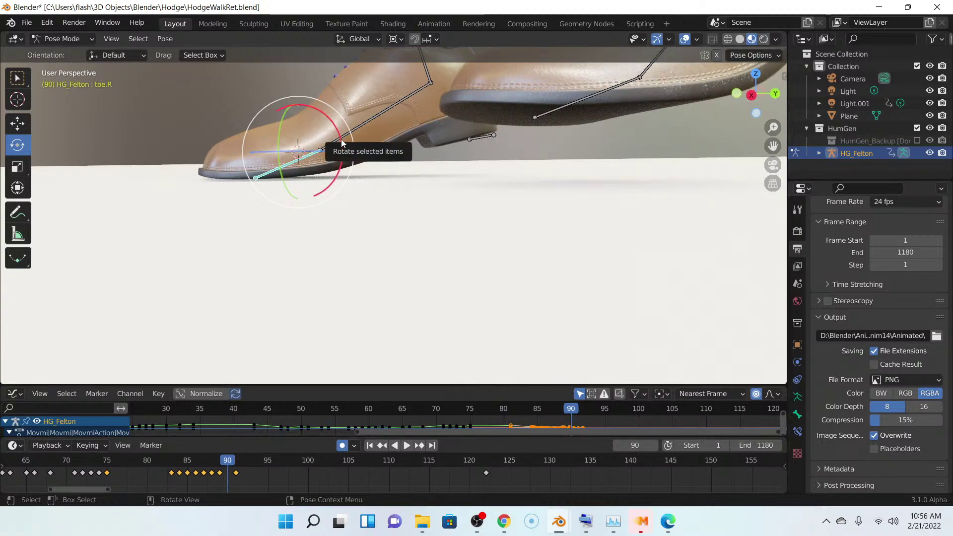
pyautogui.moveTo(341, 139); pyautogui.dragTo(341, 136)
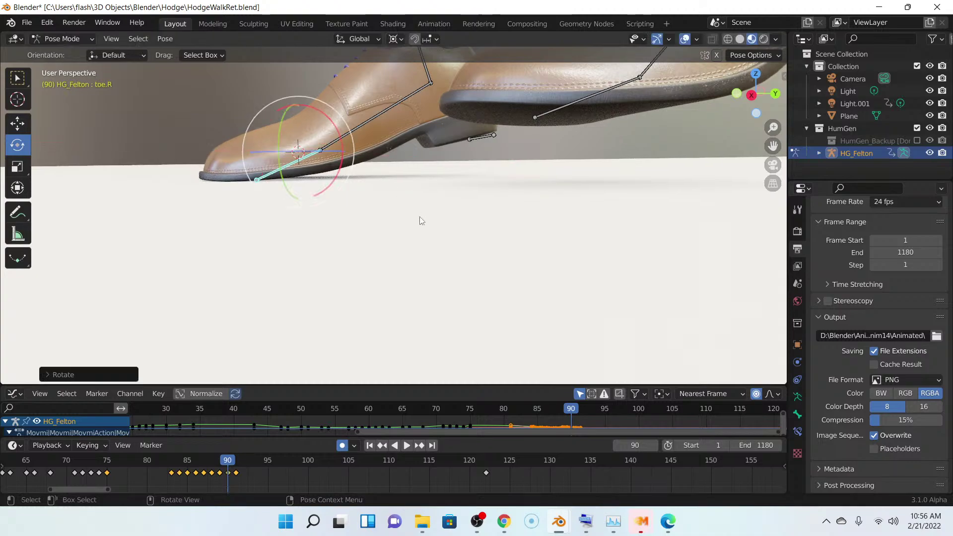
pyautogui.press('Right')
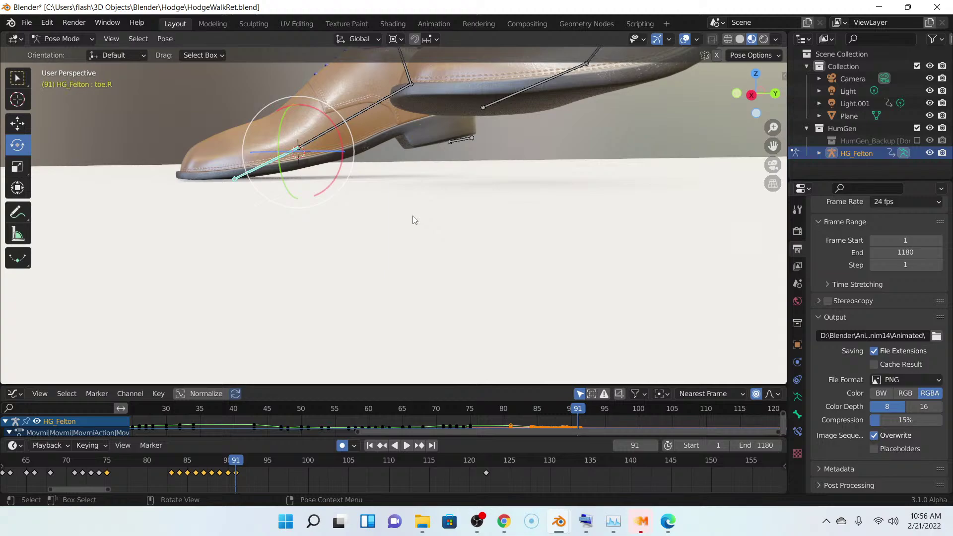
pyautogui.moveTo(340, 135); pyautogui.dragTo(340, 140)
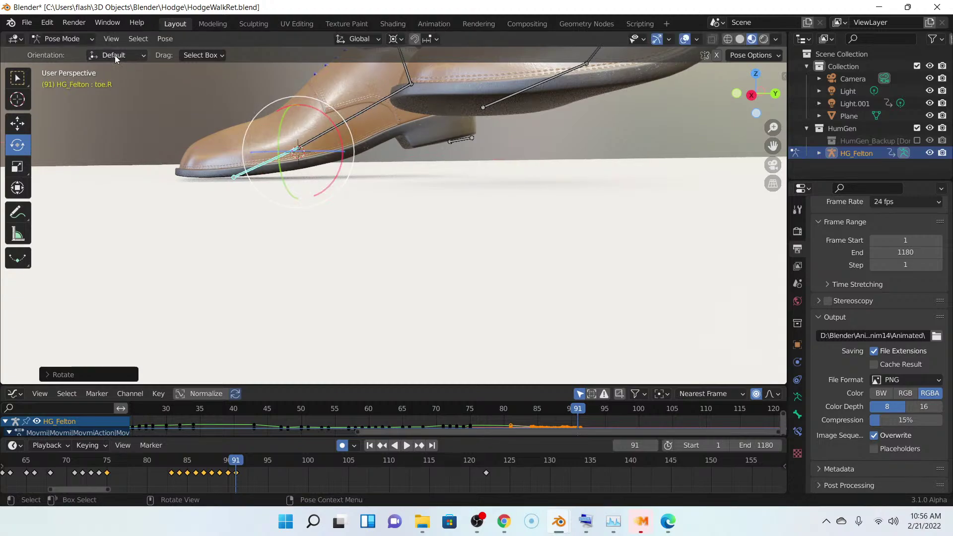
# - In Object Mode, lower the HG_Felton rig slightly along the global Z axis at frame 91 until the shoe tip meets the floor
pyautogui.click(75, 41)
pyautogui.click(64, 39)
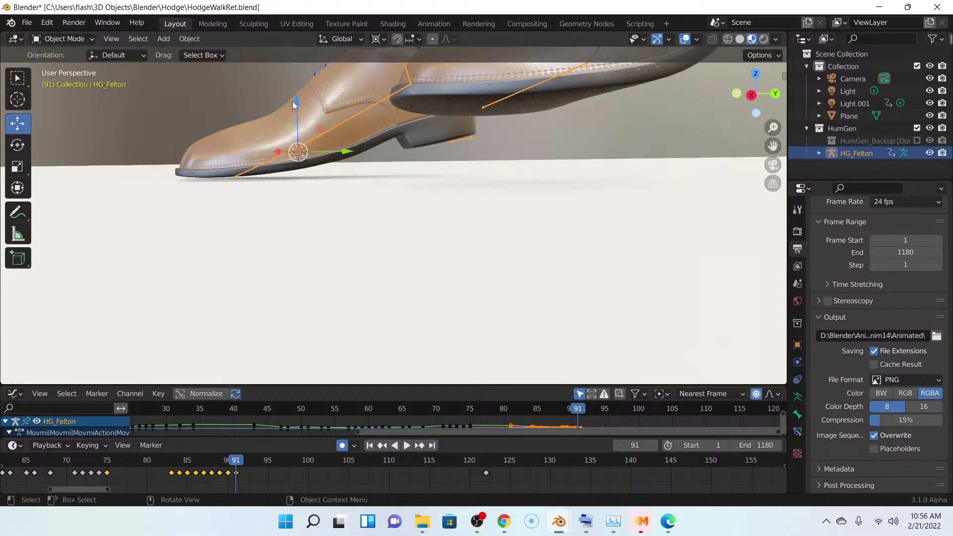
pyautogui.moveTo(296, 104); pyautogui.dragTo(309, 106)
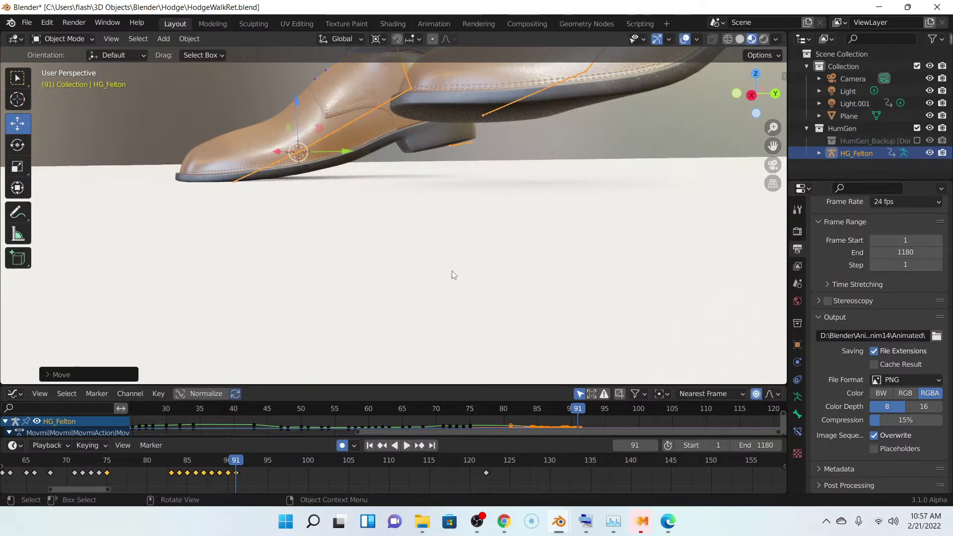
# - In Pose Mode, rotate the toe.R bone slightly up about the global X axis at frames 90 and 88
pyautogui.press('Left')
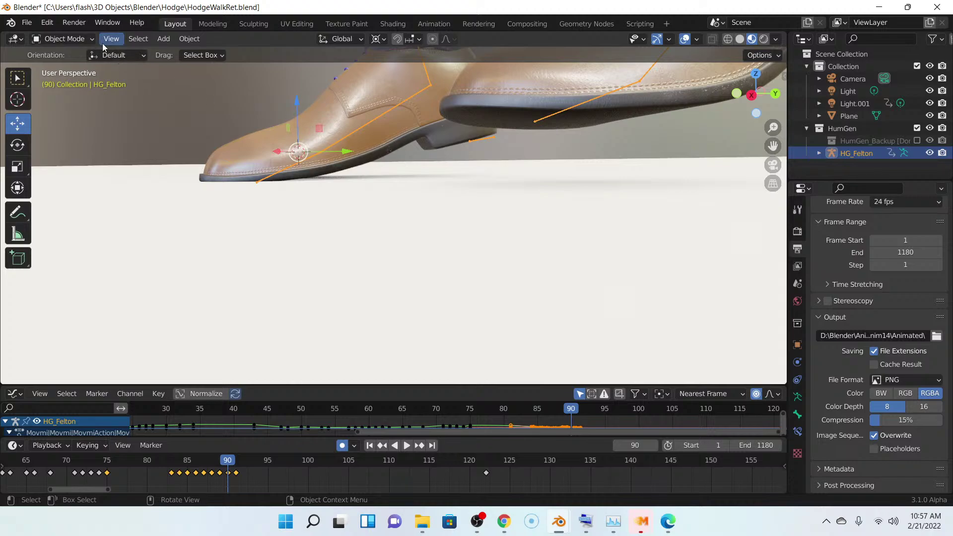
pyautogui.click(62, 39)
pyautogui.click(65, 80)
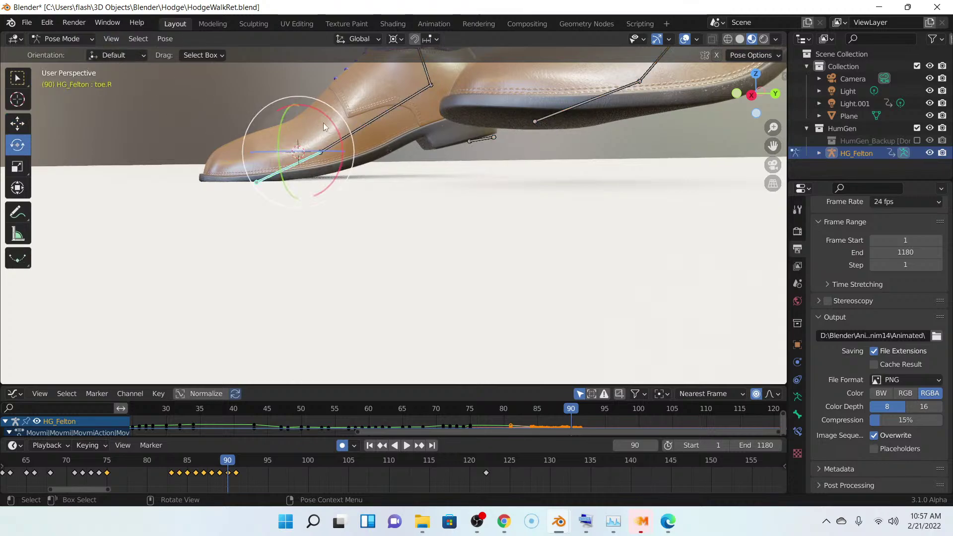
pyautogui.moveTo(332, 119); pyautogui.dragTo(242, 82)
pyautogui.click(78, 38)
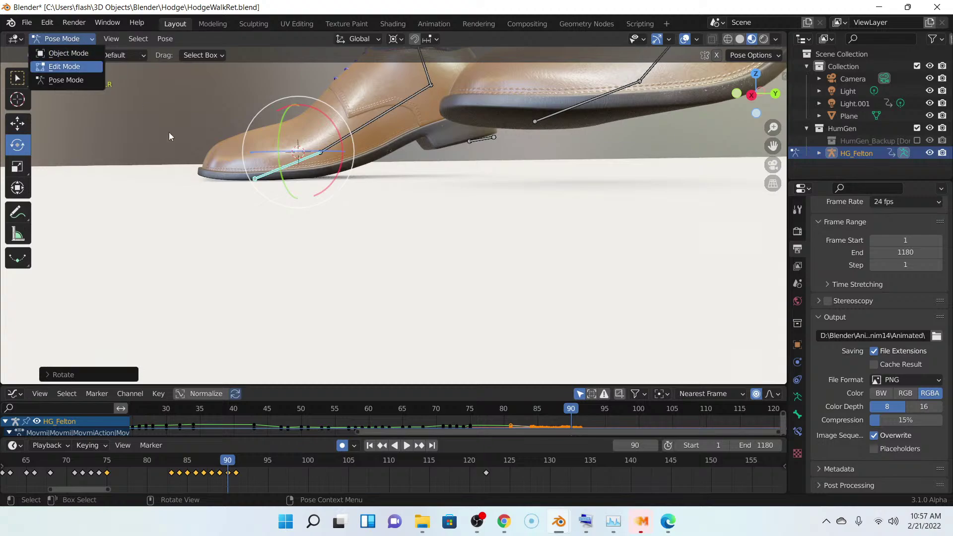
pyautogui.press('Left')
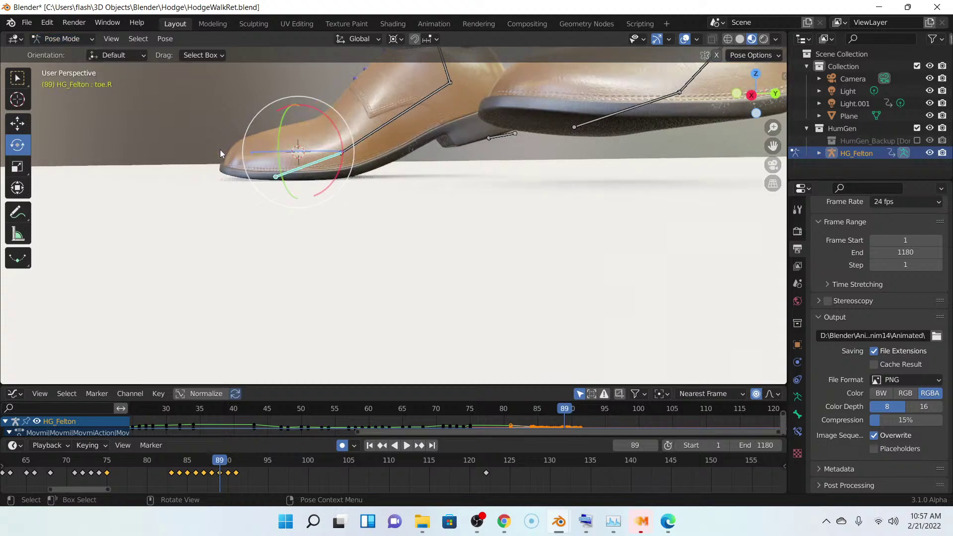
pyautogui.press('Left')
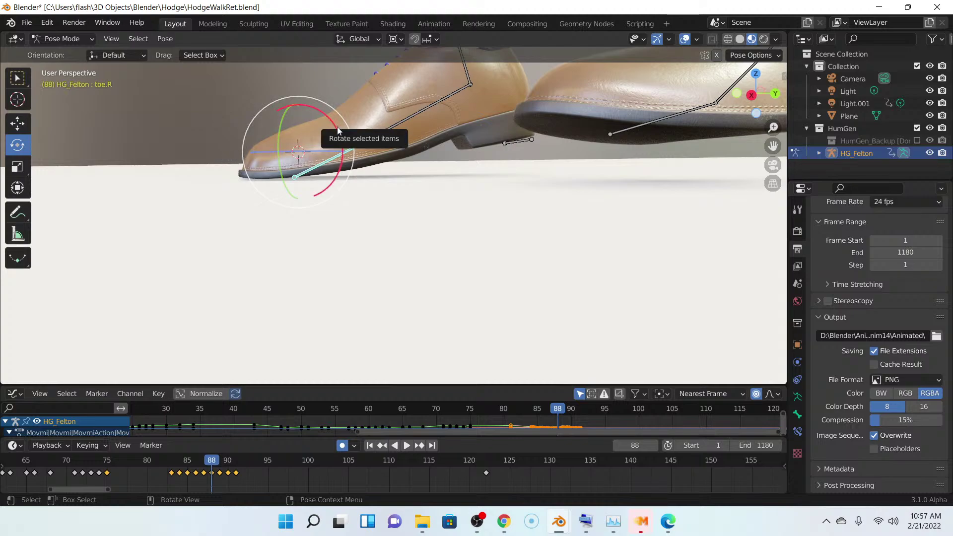
pyautogui.moveTo(337, 130); pyautogui.dragTo(336, 130)
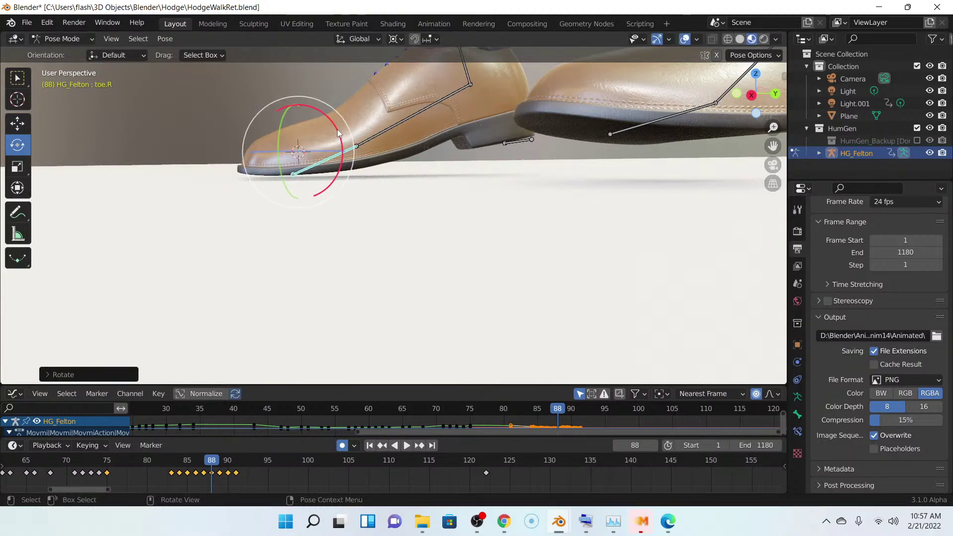
# - At frame 88, rotate the foot.R bone slightly down and the toe.R bone slightly up about the global X axis
pyautogui.hotkey('alt', 'a')
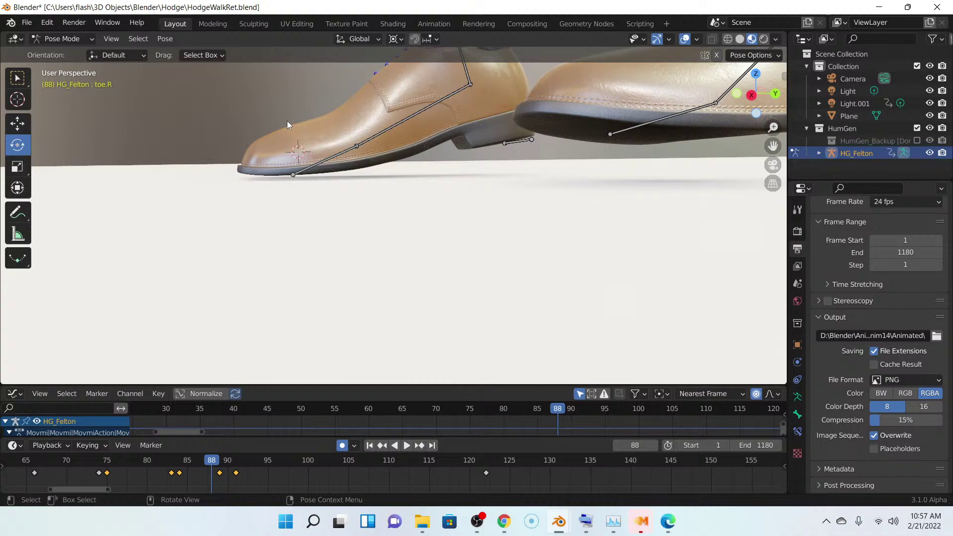
pyautogui.click(404, 121)
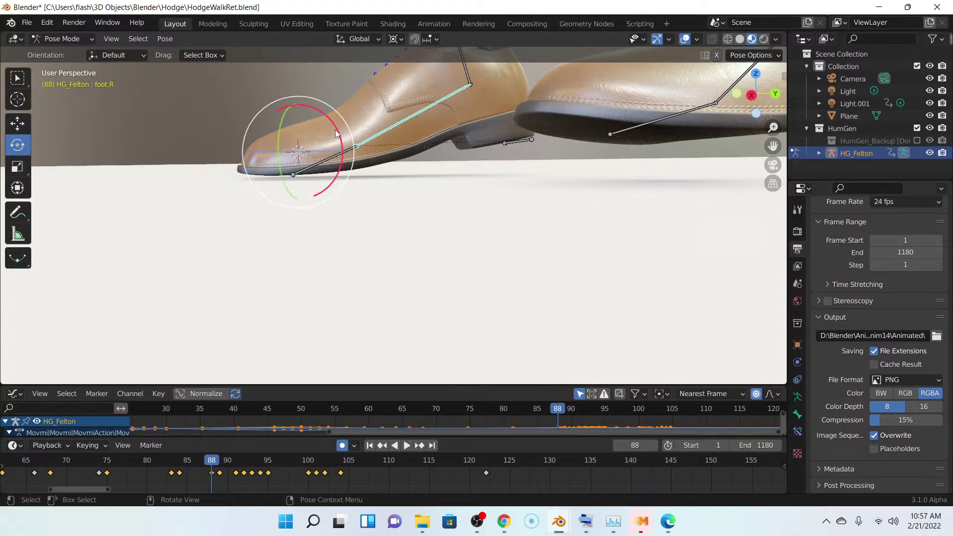
pyautogui.moveTo(335, 129); pyautogui.dragTo(337, 134)
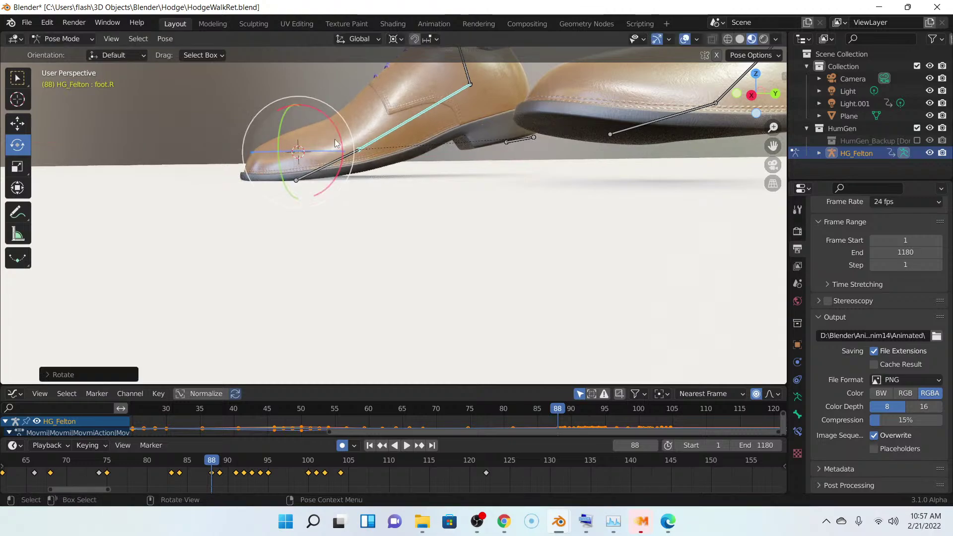
pyautogui.click(328, 171)
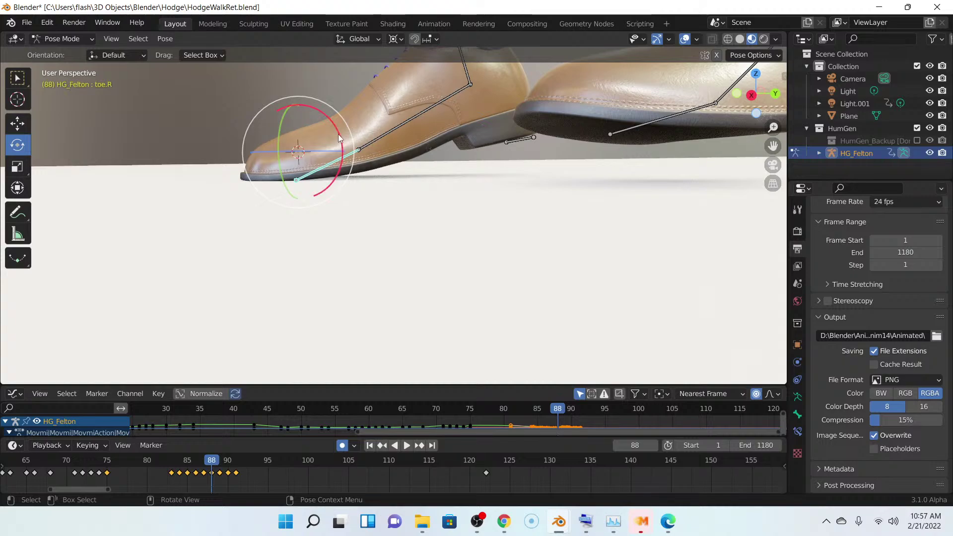
pyautogui.moveTo(335, 130); pyautogui.dragTo(329, 132)
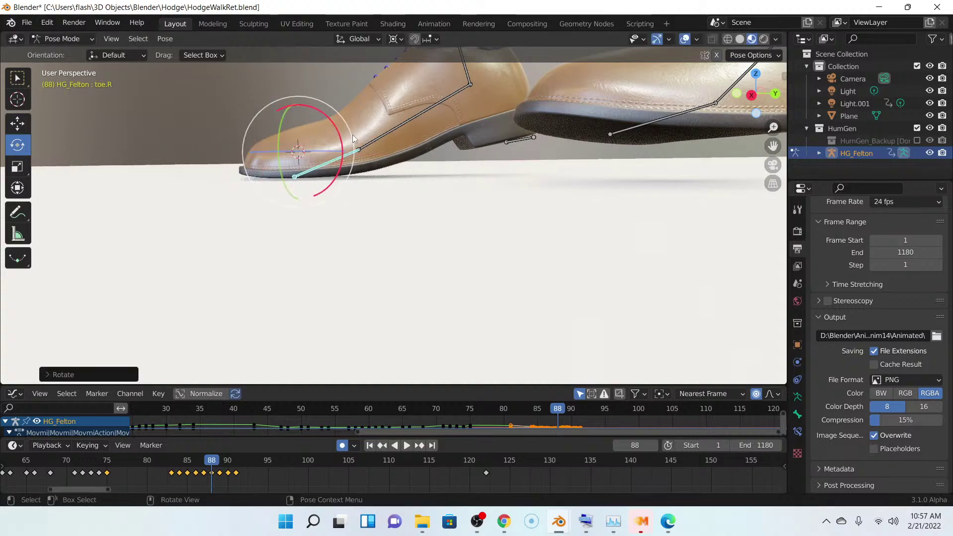
# - Reselect the foot.R bone and rotate it a touch further down about the global X axis at frame 88
pyautogui.click(389, 132)
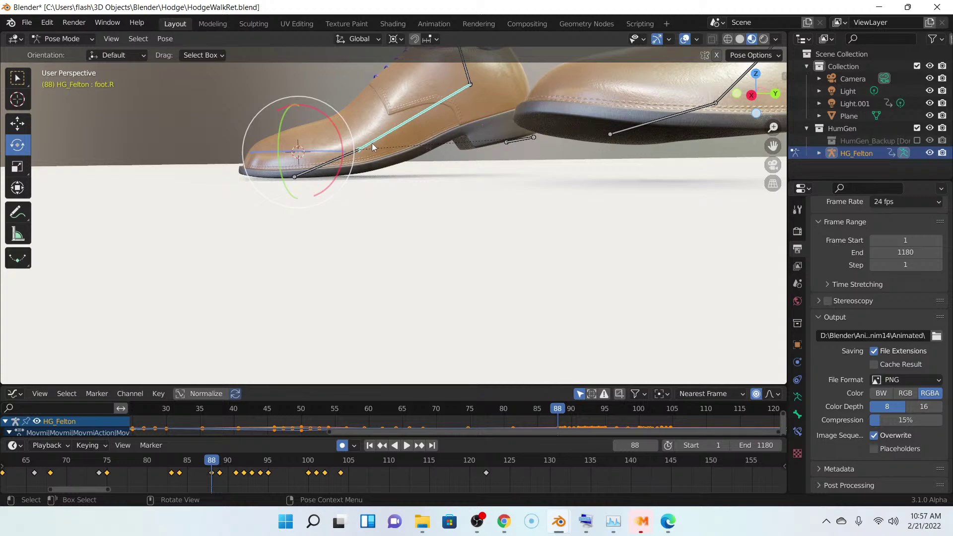
pyautogui.click(326, 113)
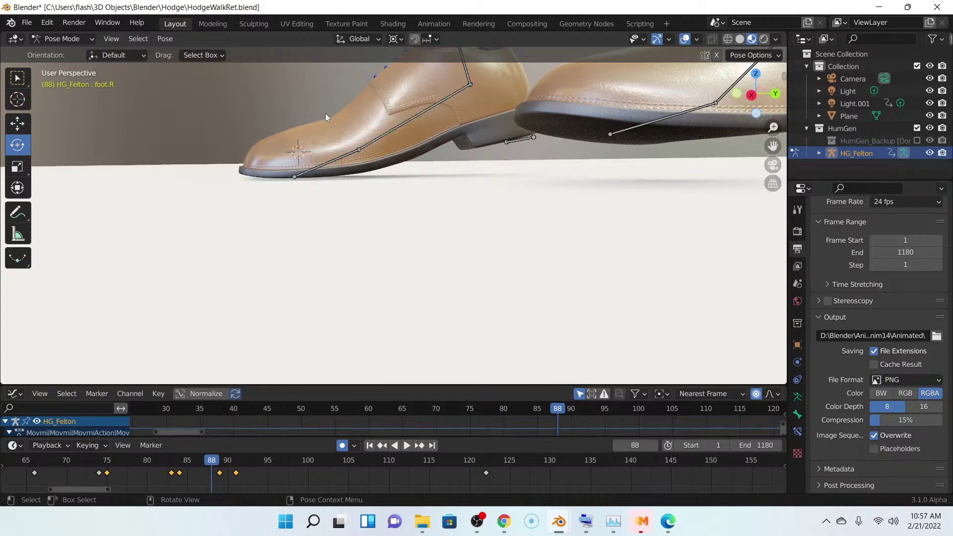
pyautogui.click(390, 130)
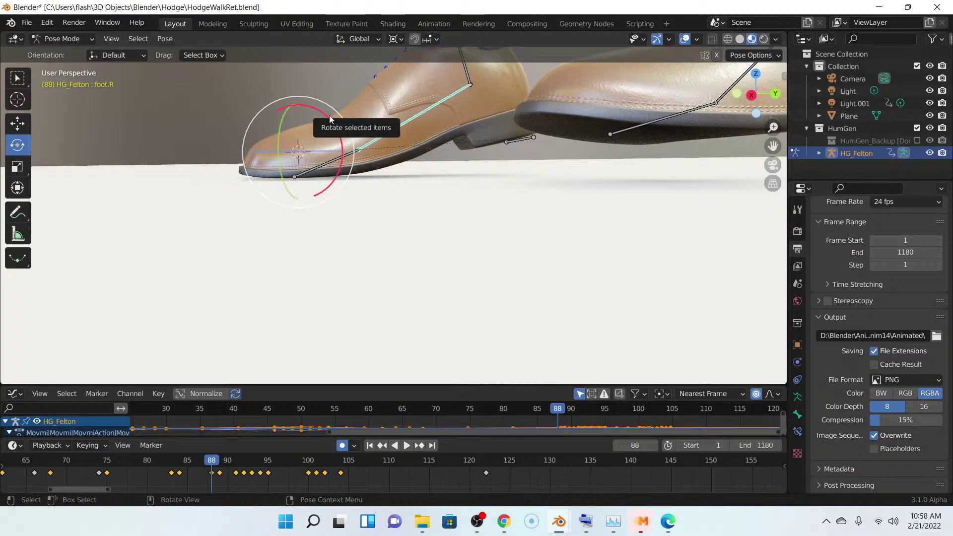
pyautogui.moveTo(330, 116); pyautogui.dragTo(330, 117)
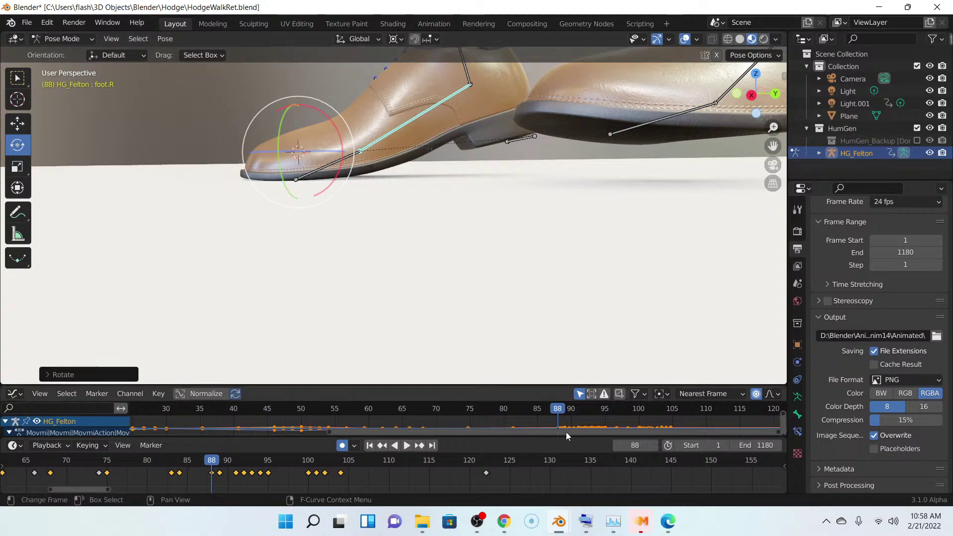
# - Go back to frame 85 and rotate the toe.R and foot.R bones slightly up about the global X axis to lift the shoe tip
pyautogui.press('Left')
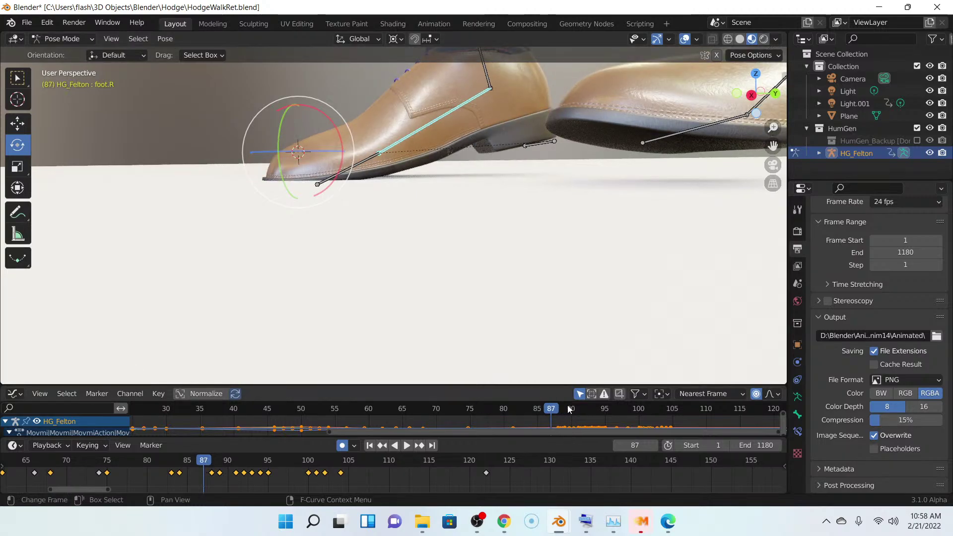
pyautogui.press('Left')
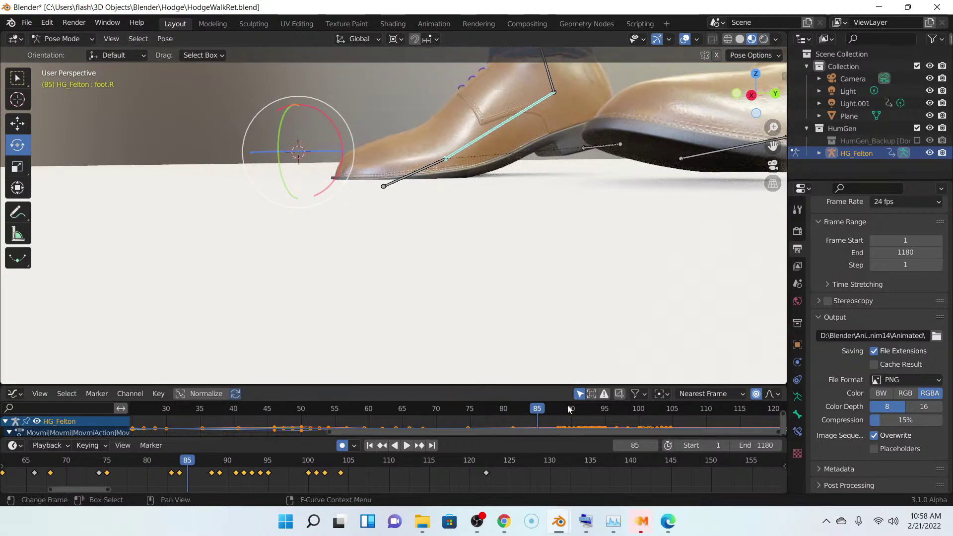
pyautogui.press('Left')
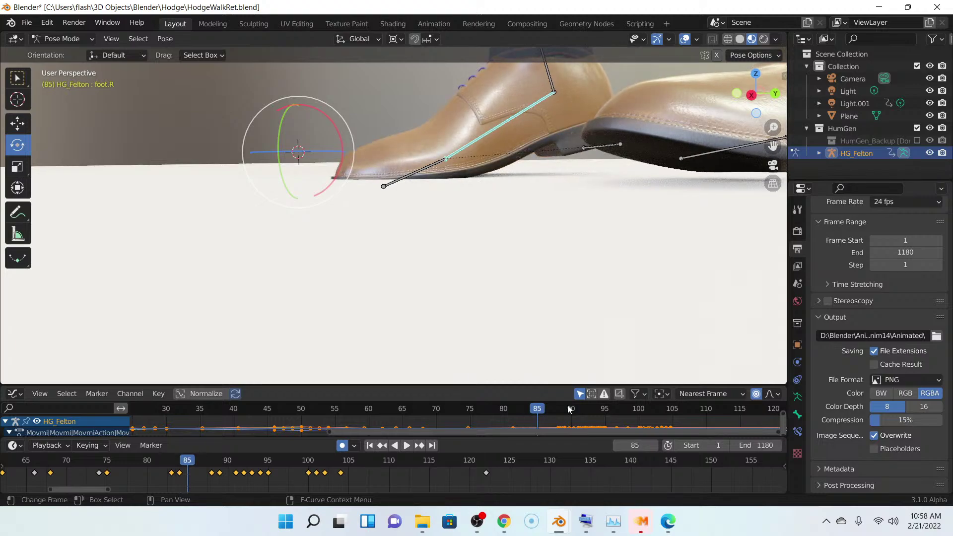
pyautogui.click(422, 172)
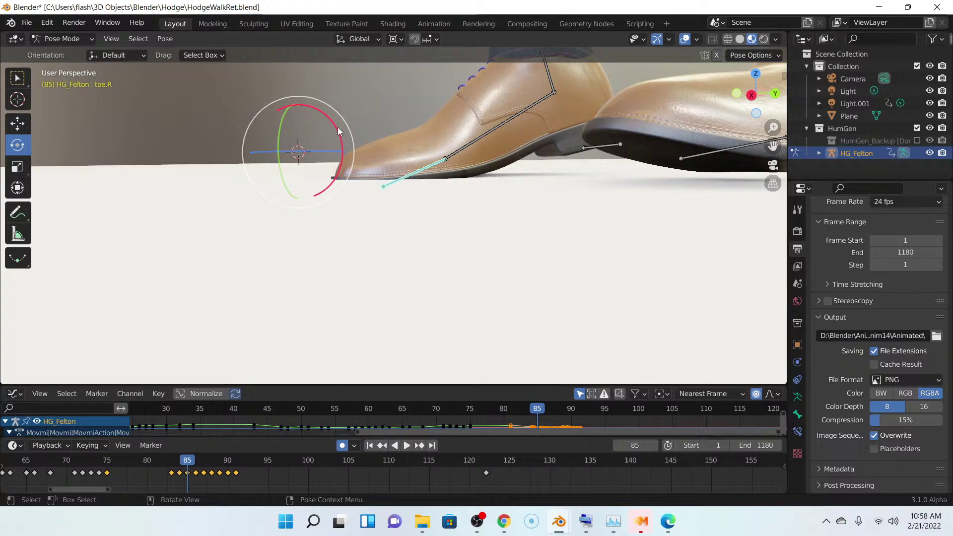
pyautogui.moveTo(341, 134); pyautogui.dragTo(340, 133)
pyautogui.click(511, 117)
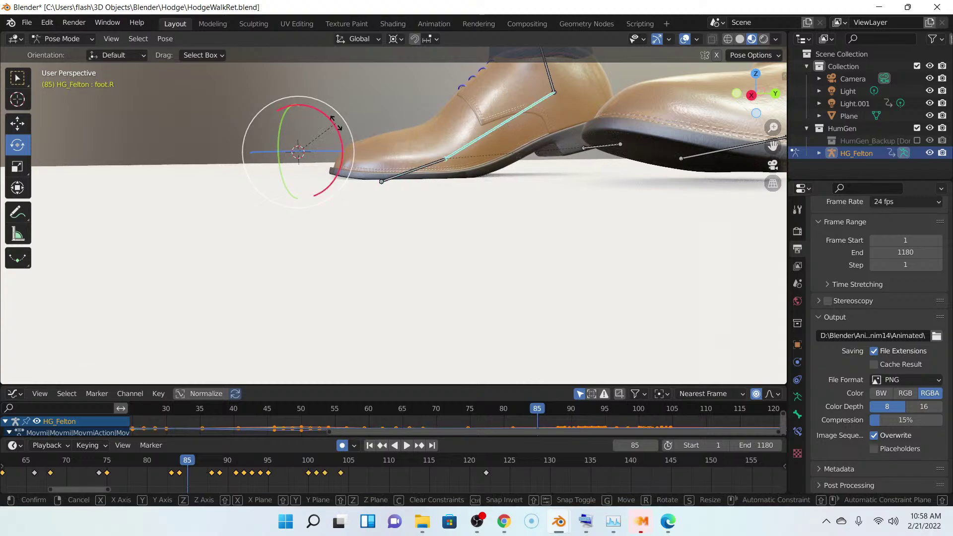
pyautogui.moveTo(336, 127); pyautogui.dragTo(338, 123)
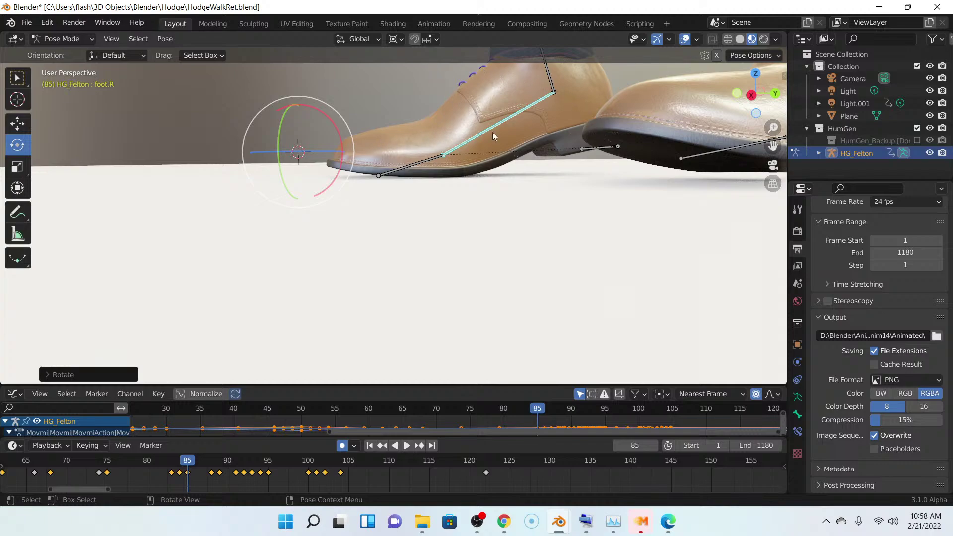
pyautogui.click(375, 99)
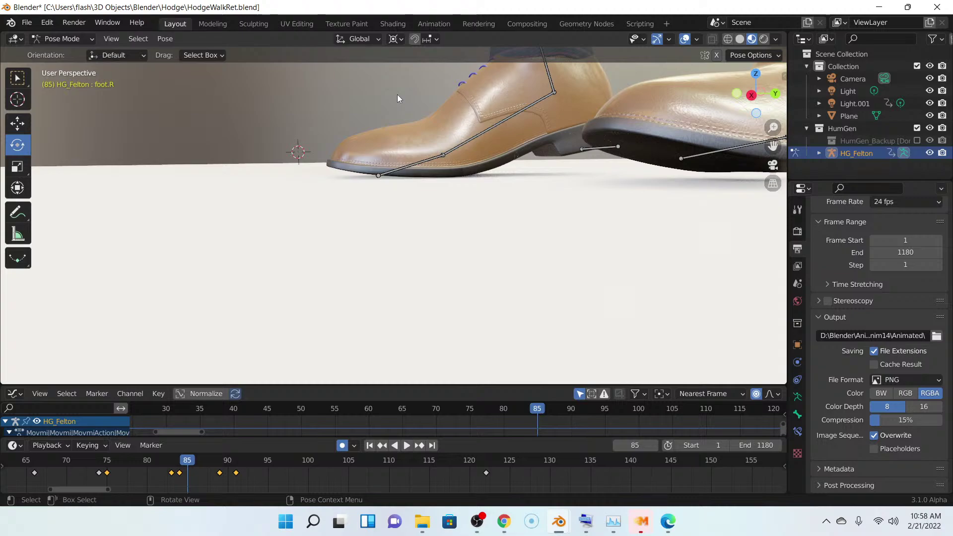
# - Select the toe.R bone at frame 86 and rotate it slightly up about the global X axis
pyautogui.press('Right')
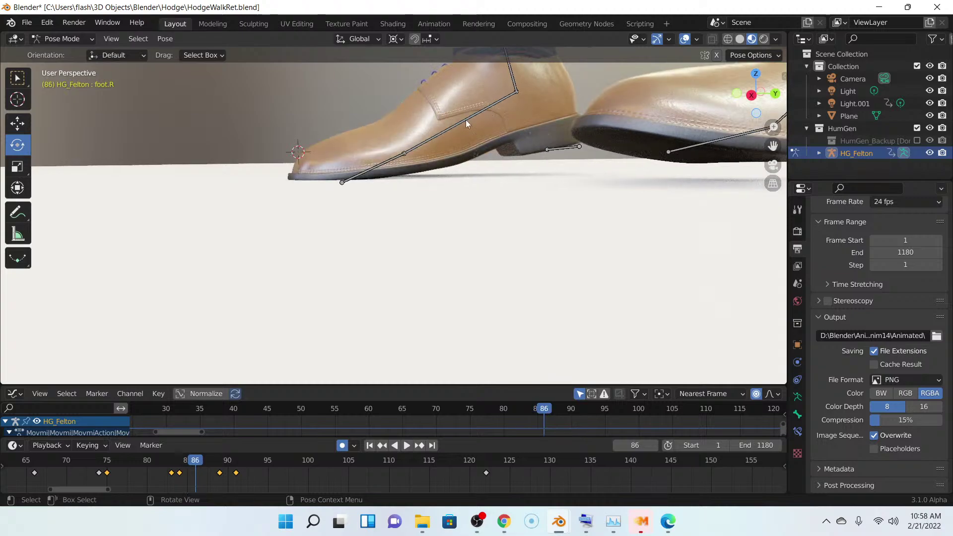
pyautogui.click(382, 164)
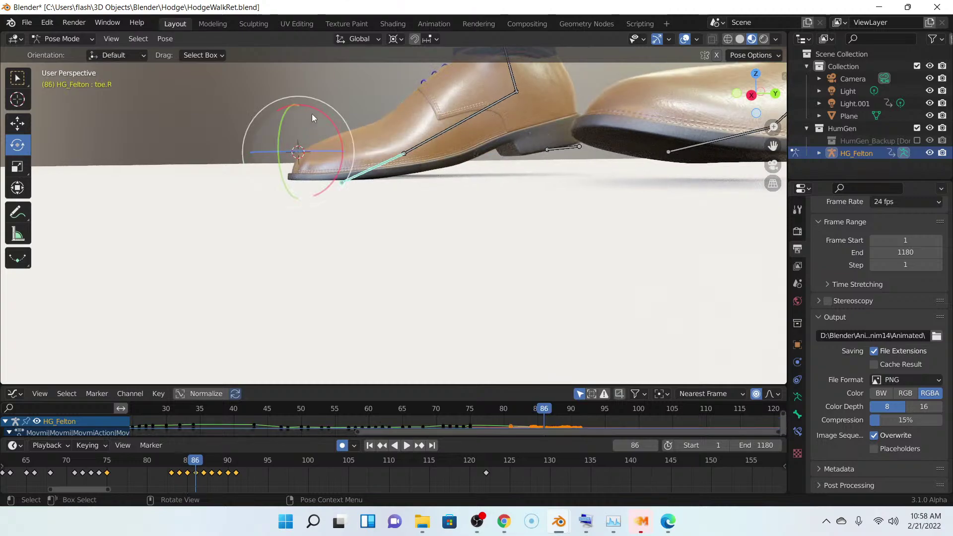
pyautogui.moveTo(321, 114); pyautogui.dragTo(331, 120)
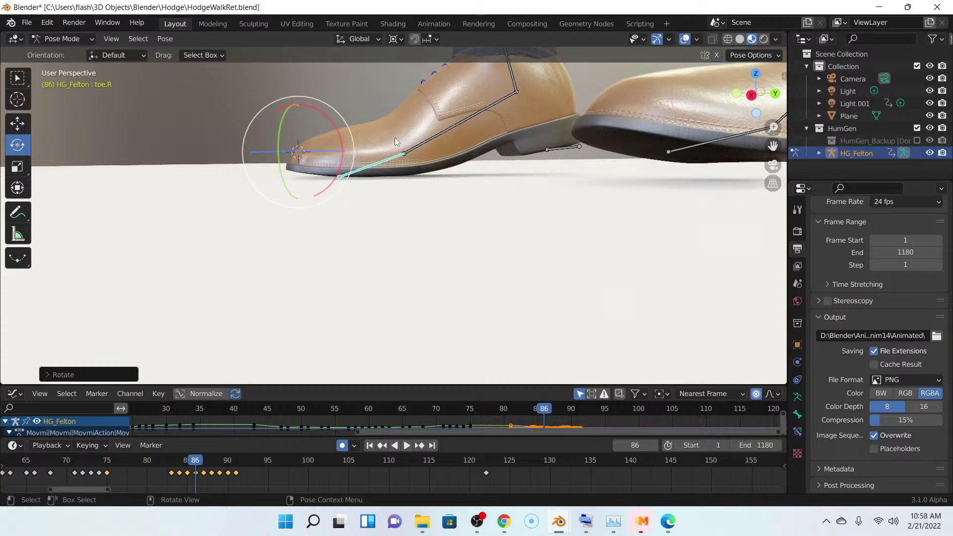
# - At frame 86, rotate the foot.R bone slightly down about the global X axis in two small adjustments
pyautogui.click(456, 125)
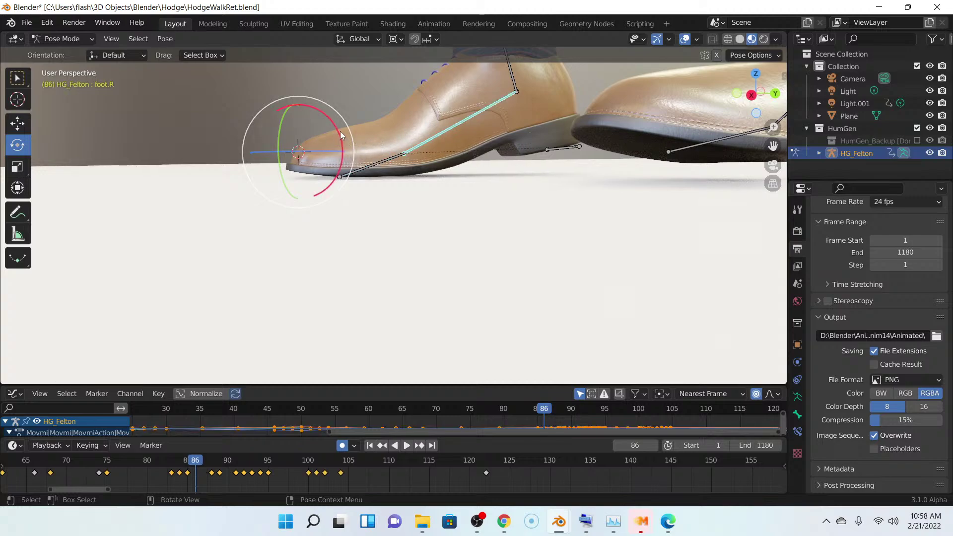
pyautogui.moveTo(339, 133)
pyautogui.mouseDown()
pyautogui.moveTo(334, 122)
pyautogui.moveTo(340, 129)
pyautogui.mouseUp()
pyautogui.click(379, 169)
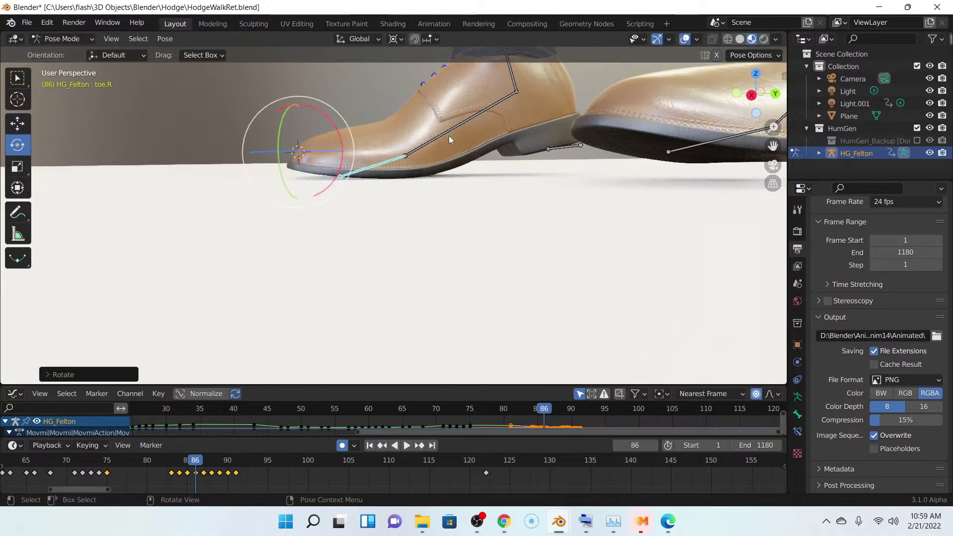
pyautogui.click(449, 130)
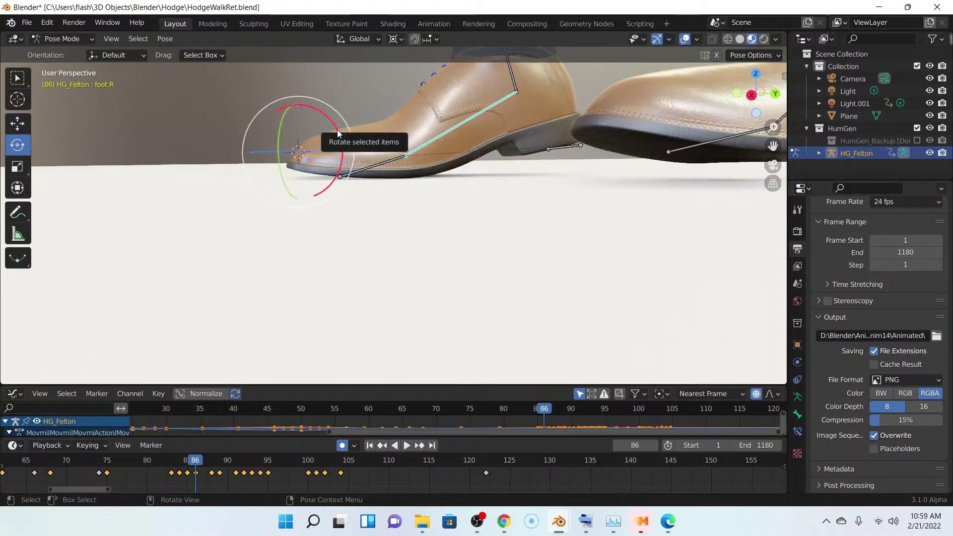
pyautogui.moveTo(338, 130); pyautogui.dragTo(336, 126)
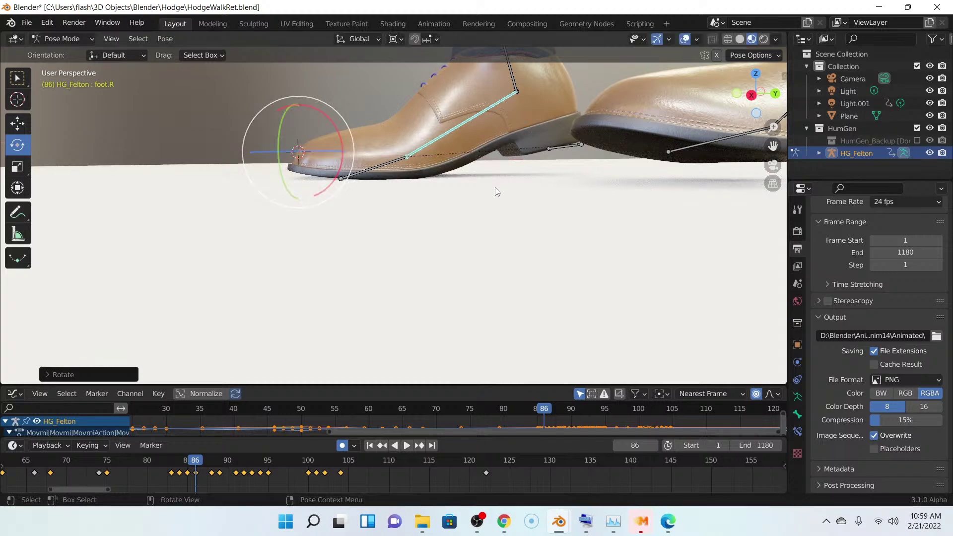
# - At frame 87, rotate the foot.R and toe.R bones slightly up about the global X axis to lift the shoe tip
pyautogui.press('Right')
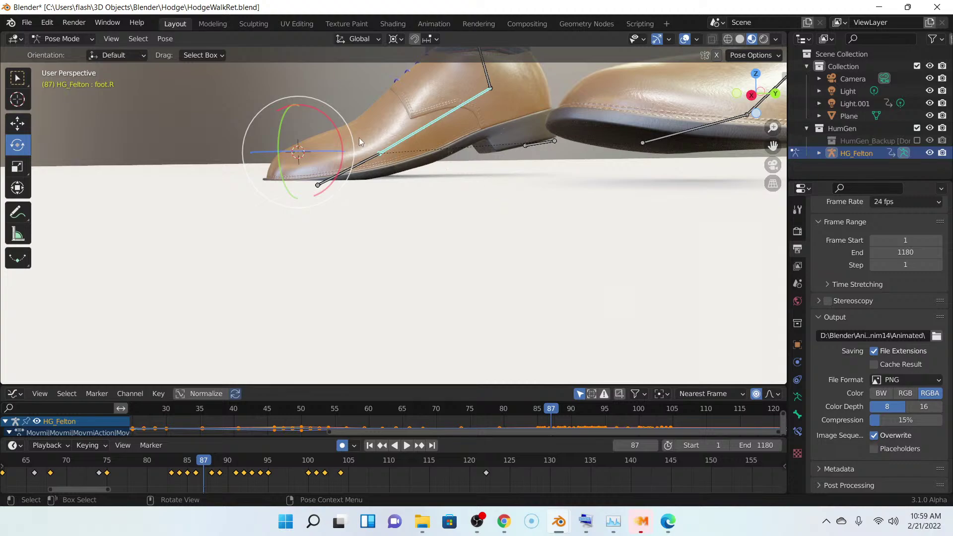
pyautogui.moveTo(331, 124); pyautogui.dragTo(337, 130)
pyautogui.click(366, 155)
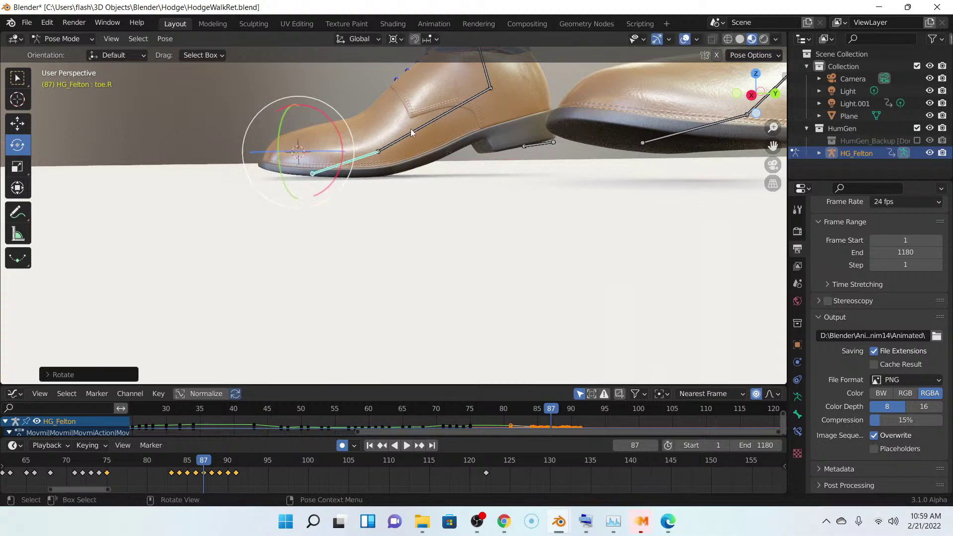
# - Refine frame 87 by rotating the foot.R bone slightly down and the toe.R bone slightly up about the global X axis
pyautogui.click(446, 113)
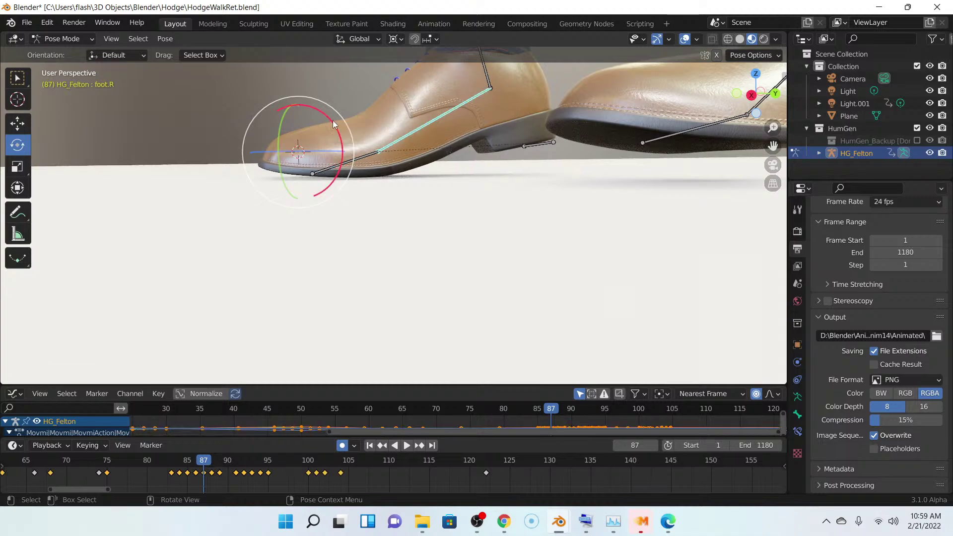
pyautogui.moveTo(336, 125); pyautogui.dragTo(334, 128)
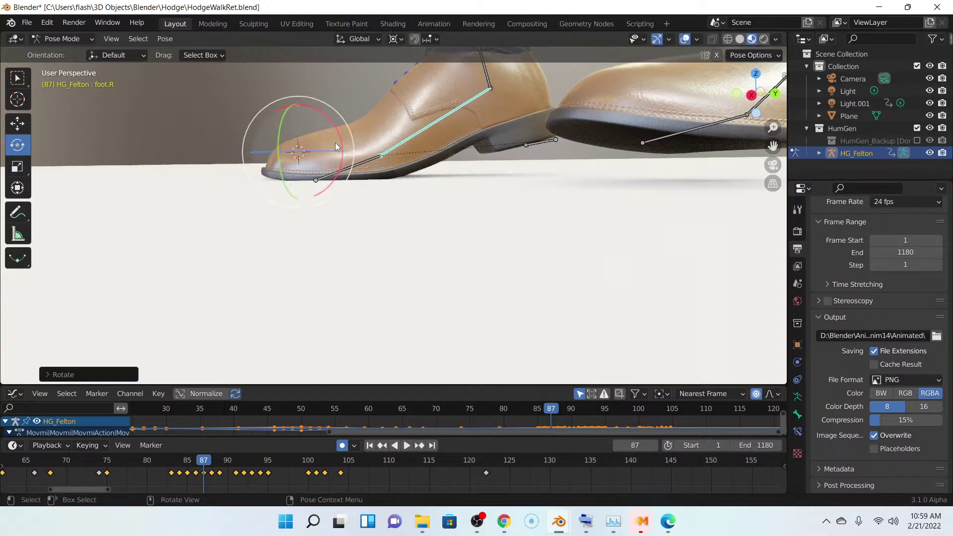
pyautogui.click(364, 163)
pyautogui.moveTo(335, 124); pyautogui.dragTo(340, 135)
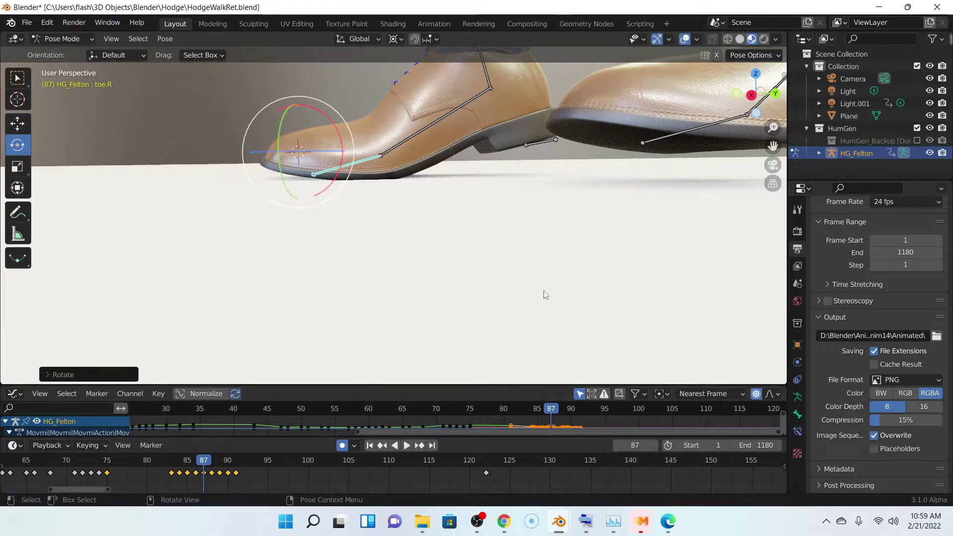
# - Rotate the toe.R bone slightly up about the global X axis at frames 88 and 89
pyautogui.press('Right')
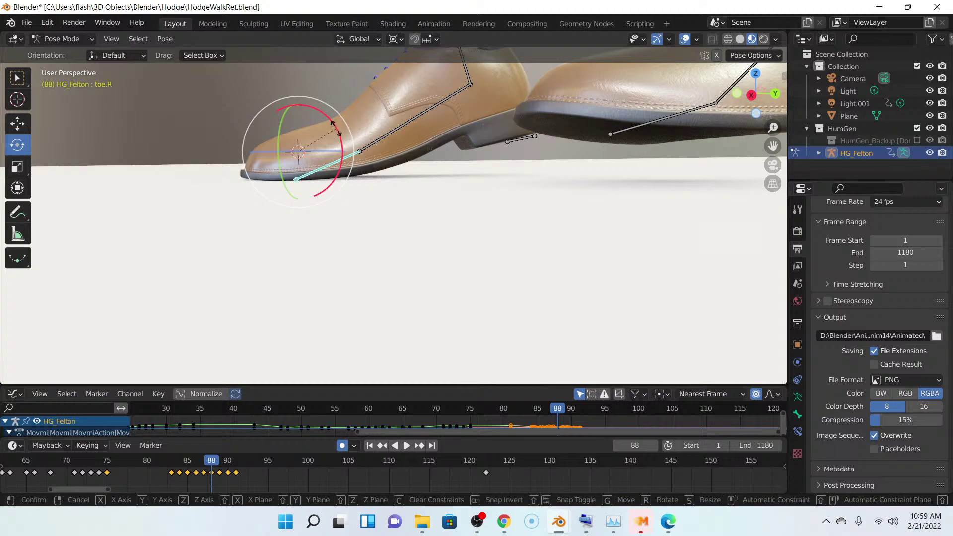
pyautogui.moveTo(335, 126); pyautogui.dragTo(335, 131)
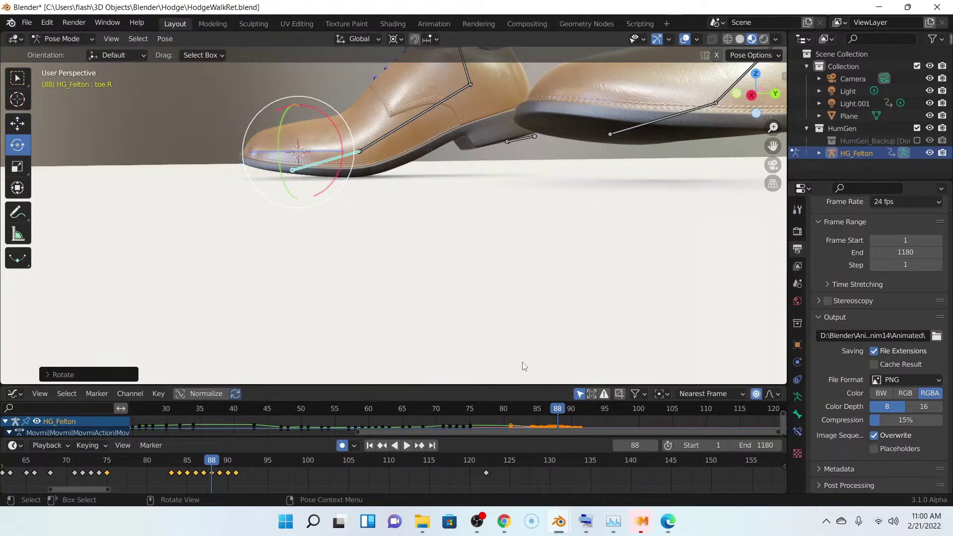
pyautogui.press('Right')
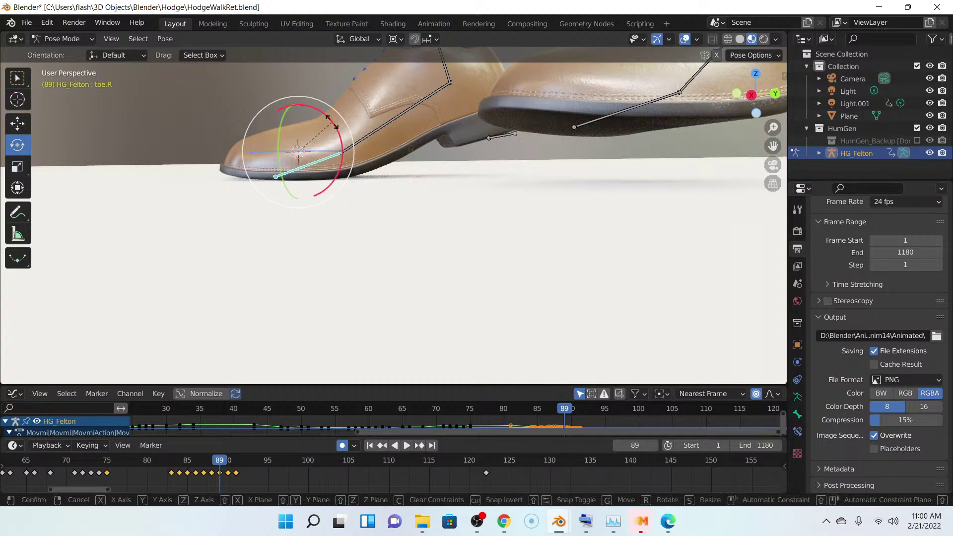
pyautogui.moveTo(332, 122); pyautogui.dragTo(334, 127)
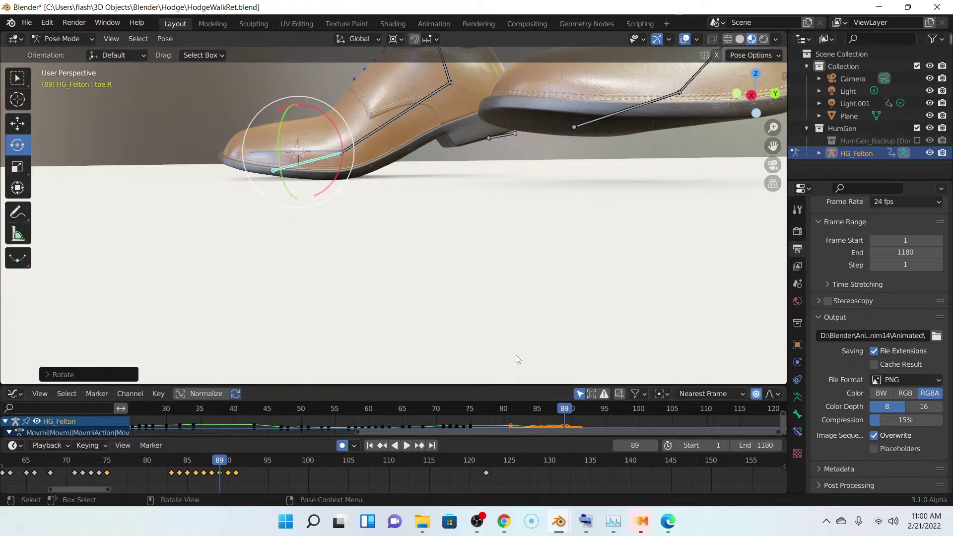
# - Advance to frame 91 and rotate the toe.R bone slightly up about the global X axis
pyautogui.press('Right')
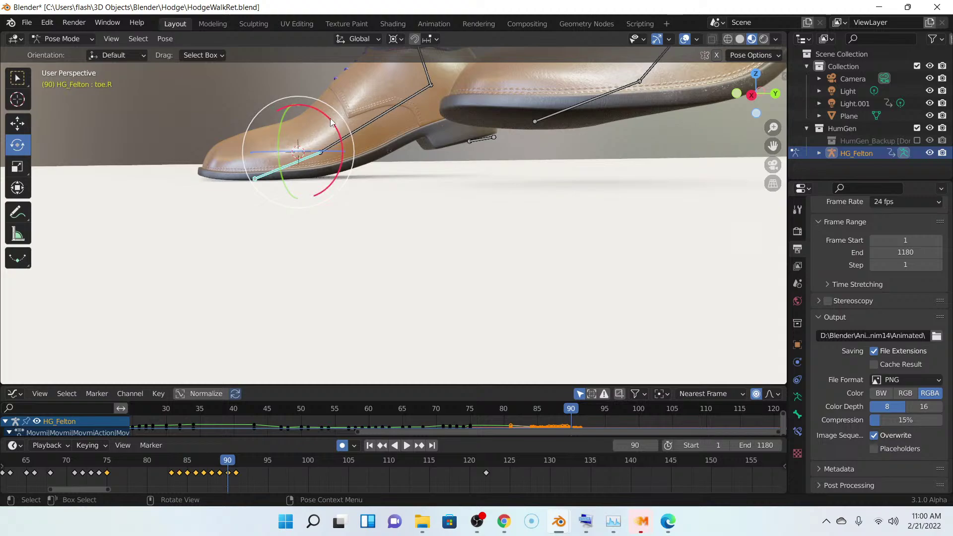
pyautogui.hotkey('alt', 'a')
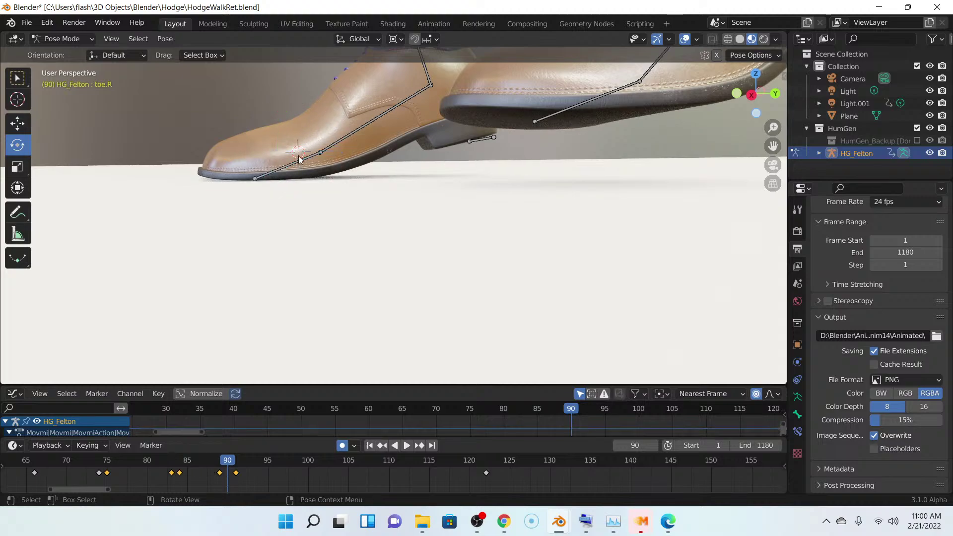
pyautogui.press('Right')
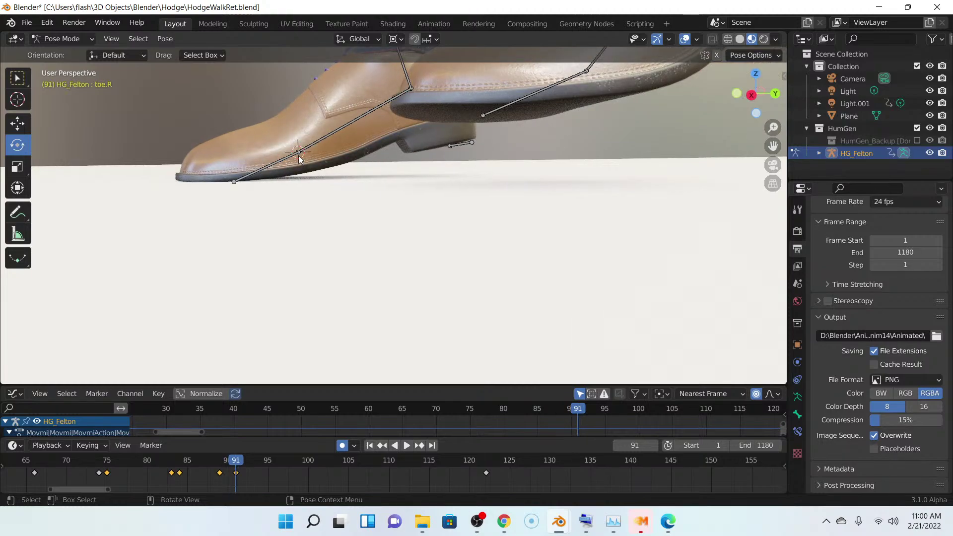
pyautogui.click(268, 166)
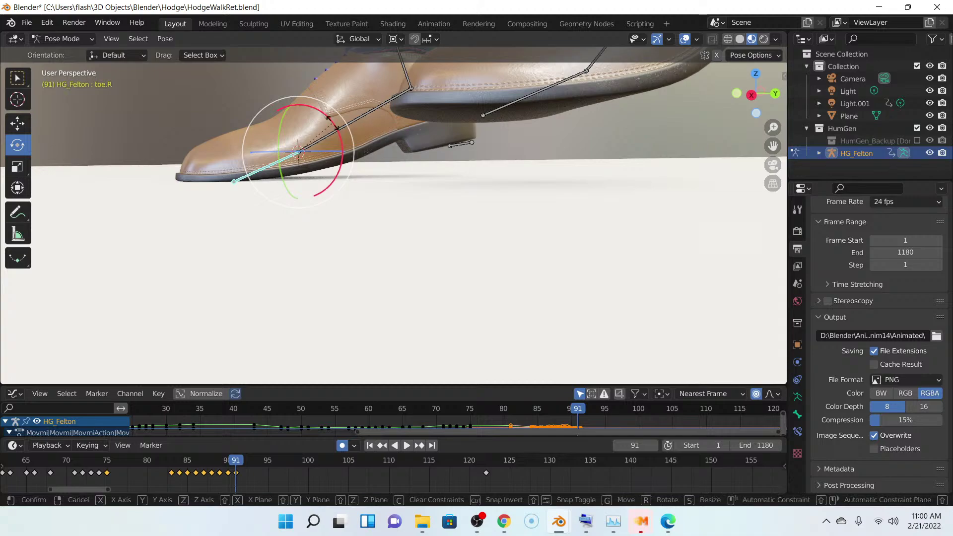
pyautogui.moveTo(330, 120); pyautogui.dragTo(336, 130)
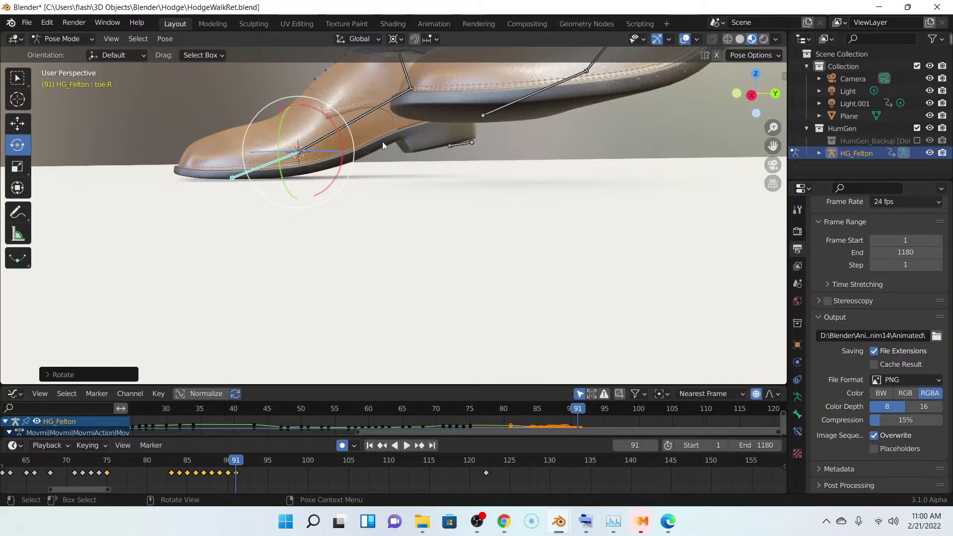
# - At frame 92, rotate foot.R about 2.7° and toe.R about -7.3° around the global X axis
pyautogui.press('Right')
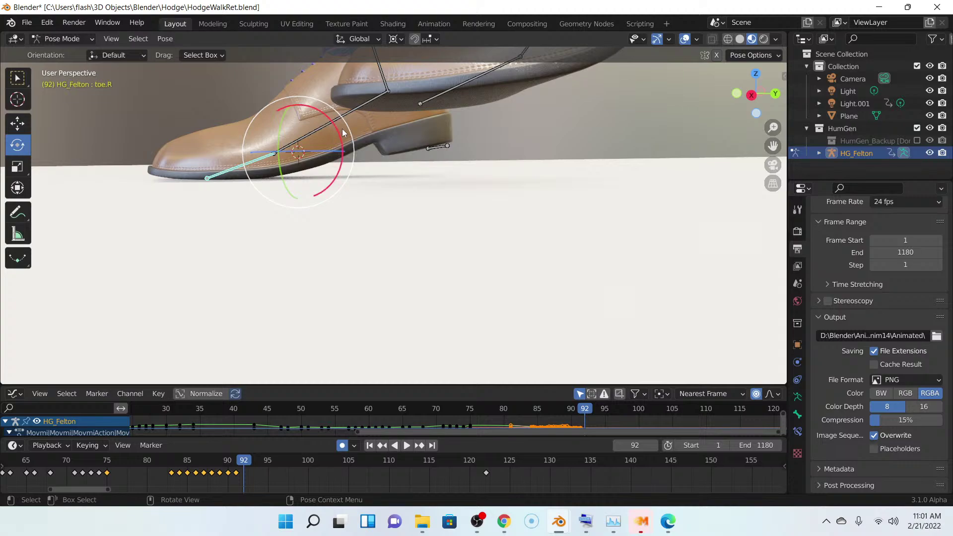
pyautogui.click(350, 111)
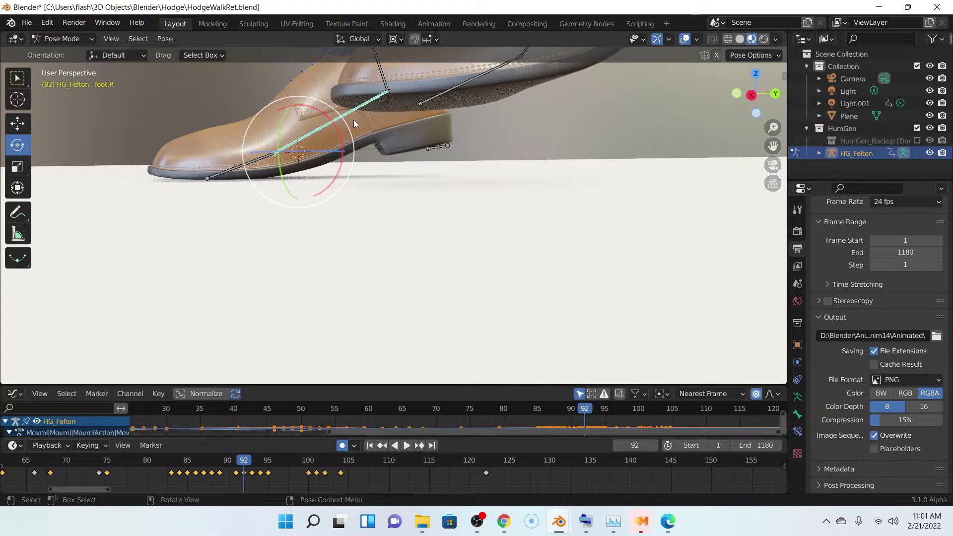
pyautogui.press('r')
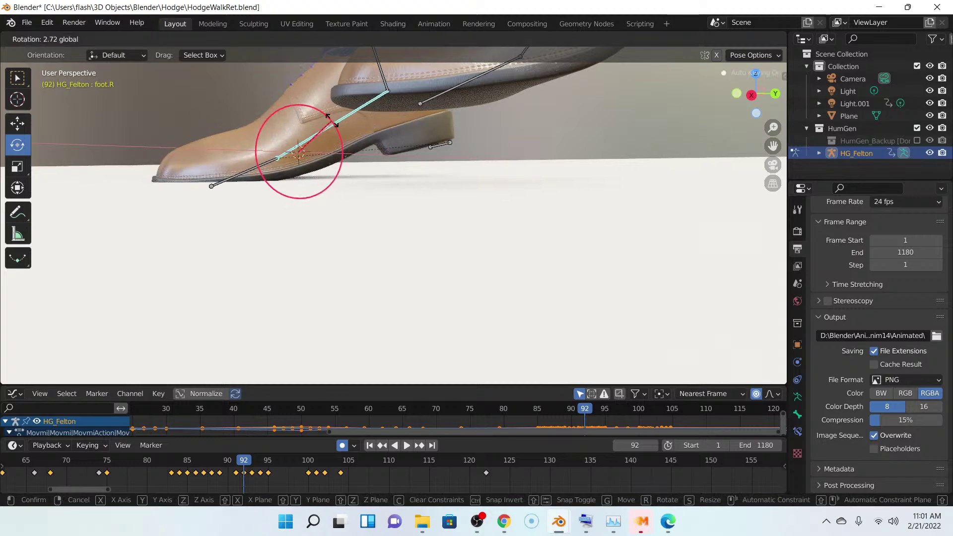
pyautogui.click(333, 125)
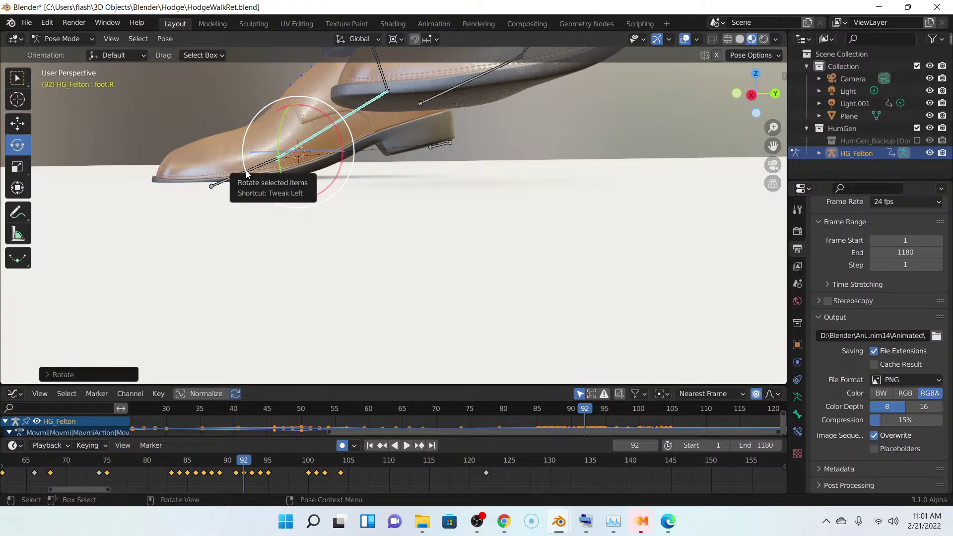
pyautogui.click(269, 164)
pyautogui.press('r')
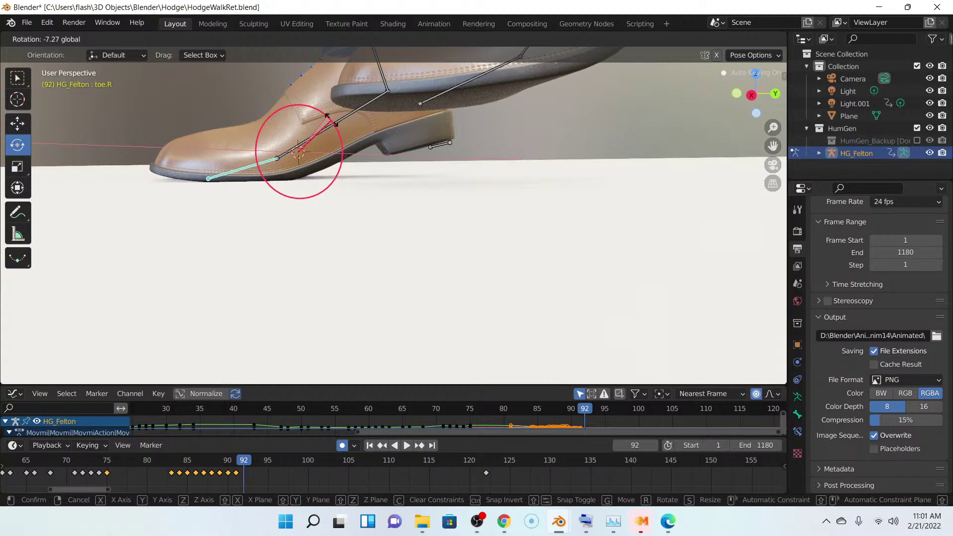
pyautogui.click(333, 122)
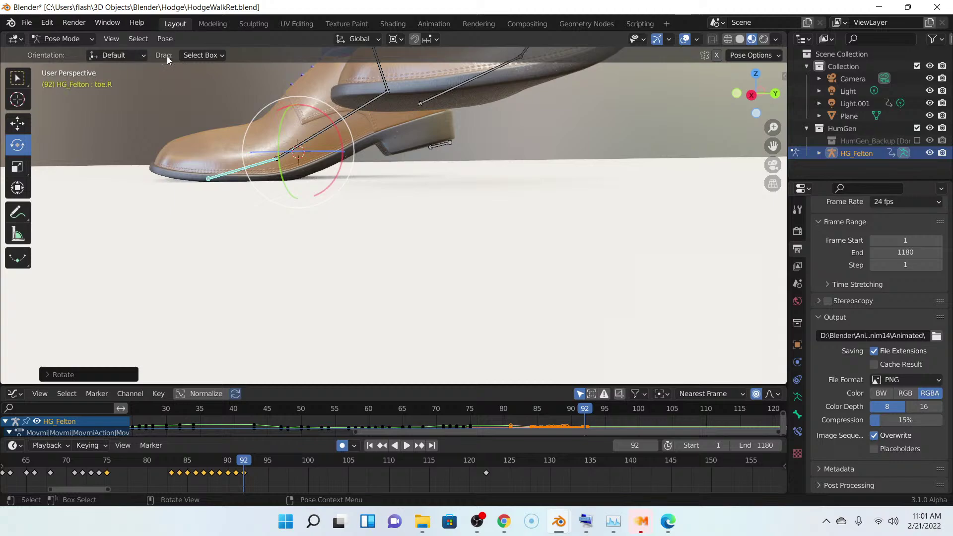
# - Move the HG_Felton rig slightly up along Z in Object Mode at frame 92, then return to Pose Mode
pyautogui.click(60, 39)
pyautogui.click(55, 44)
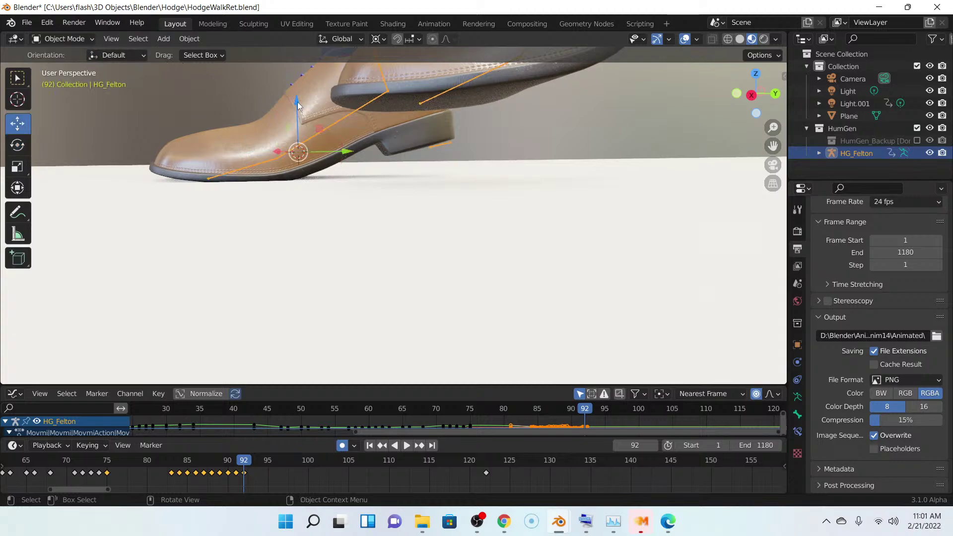
pyautogui.moveTo(298, 105); pyautogui.dragTo(298, 98)
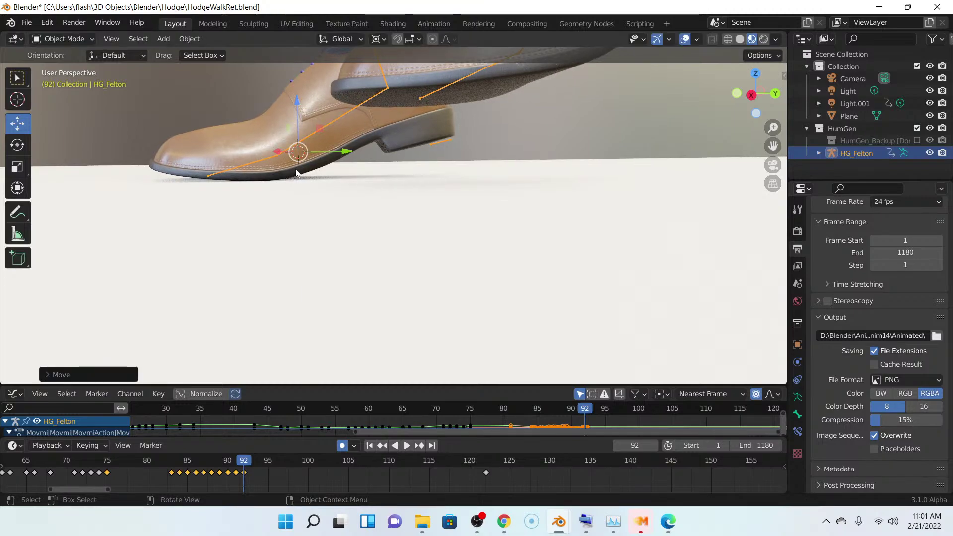
pyautogui.click(76, 43)
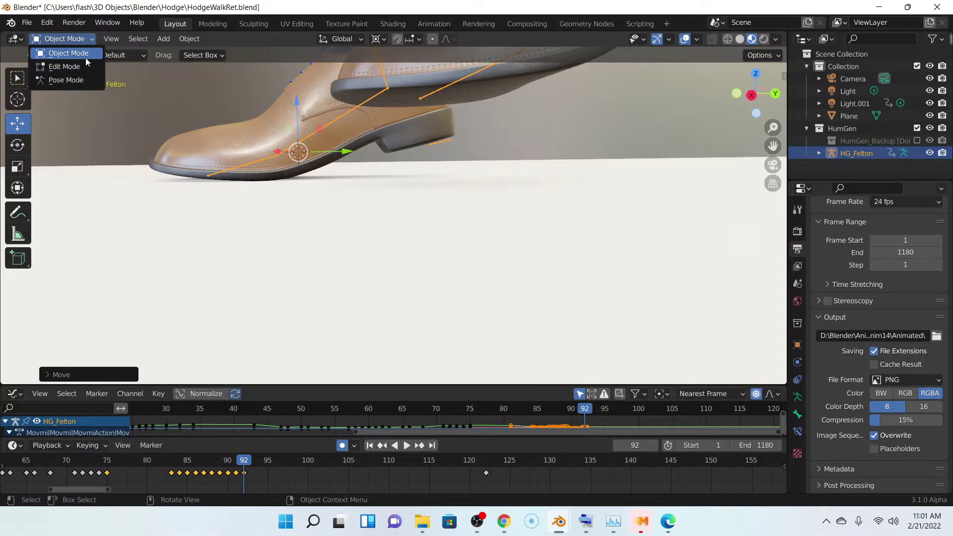
pyautogui.click(87, 80)
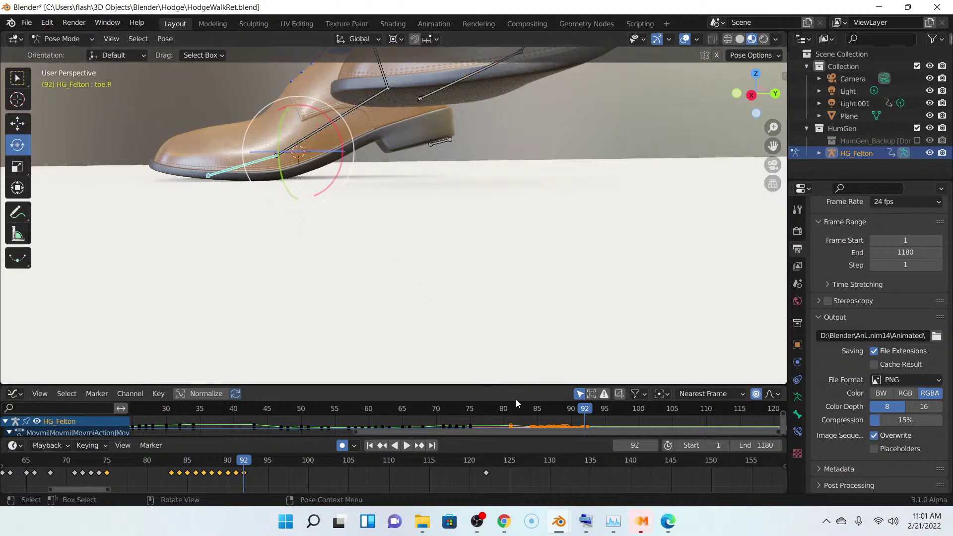
# - At frame 93, rotate the foot.R bone down and the toe.R bone slightly down about the global X axis to flatten the sole
pyautogui.press('Right')
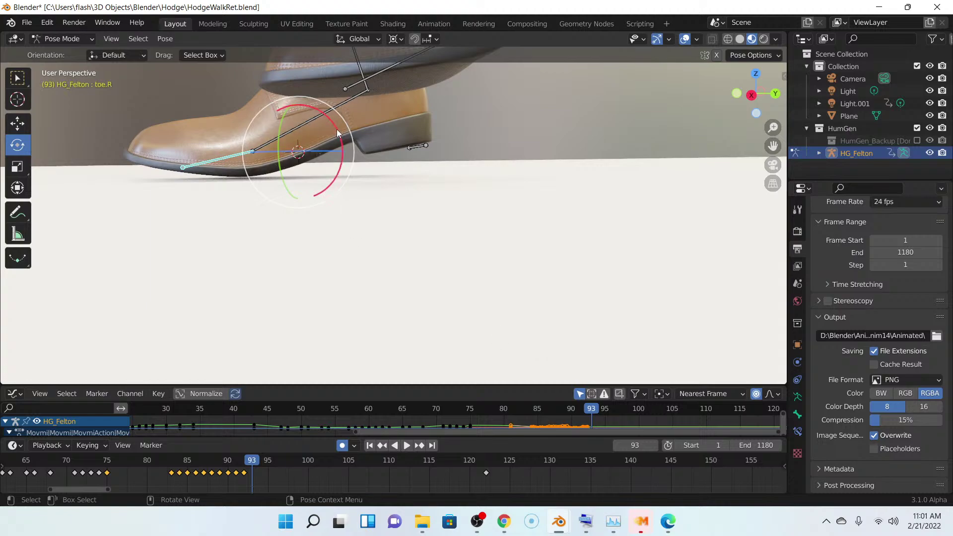
pyautogui.moveTo(337, 129); pyautogui.dragTo(343, 118)
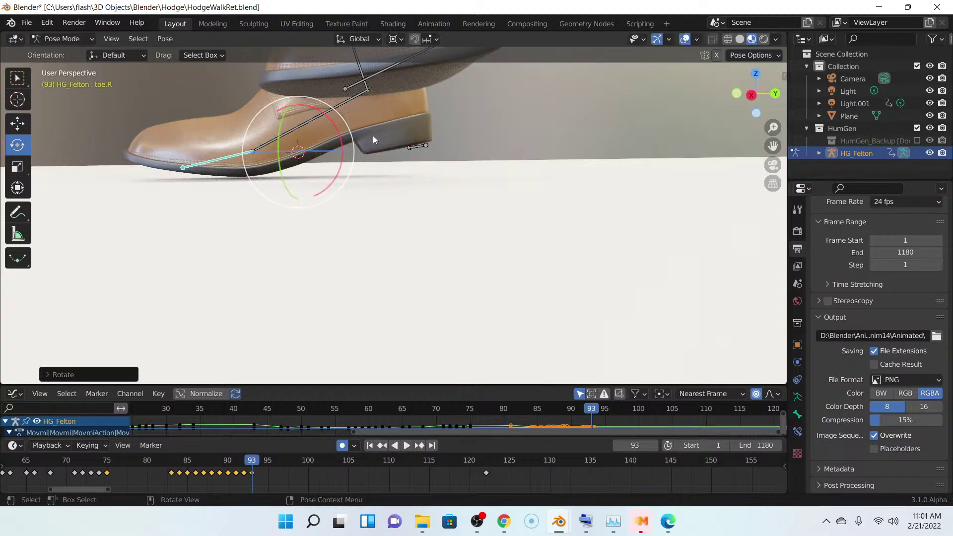
pyautogui.click(357, 97)
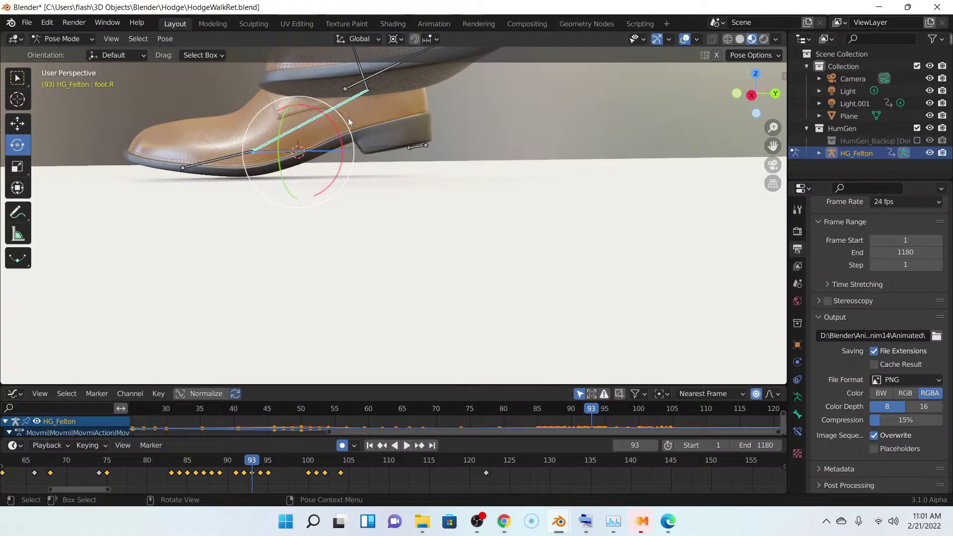
pyautogui.moveTo(340, 130); pyautogui.dragTo(332, 120)
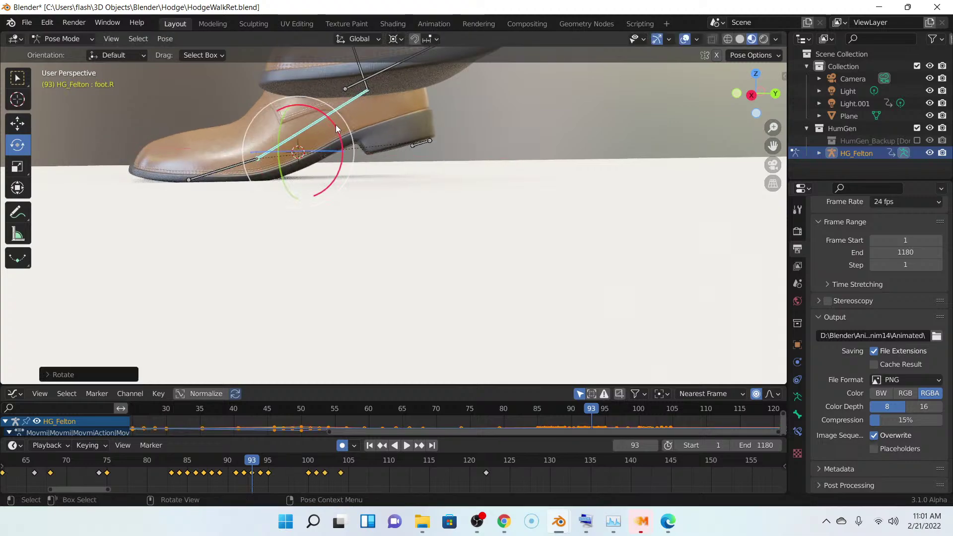
pyautogui.click(220, 170)
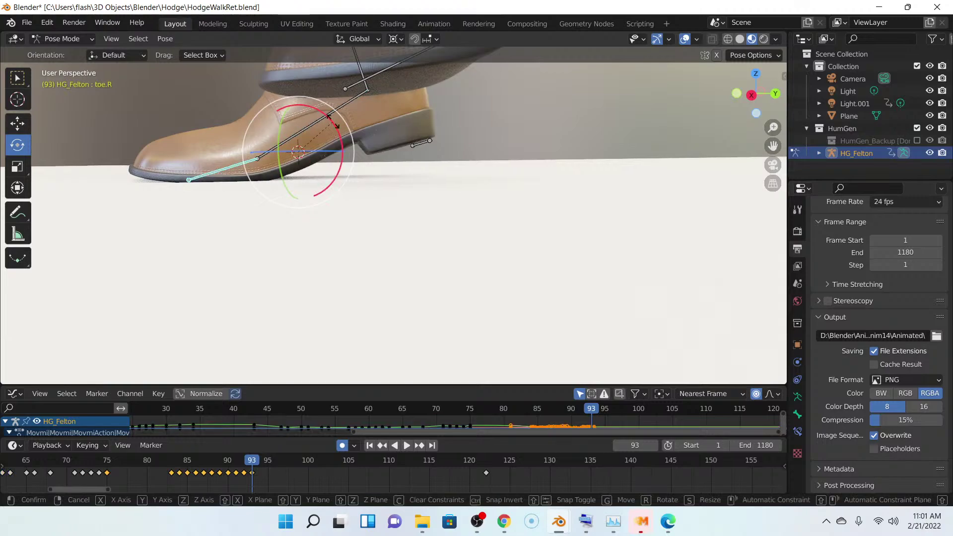
pyautogui.moveTo(333, 123); pyautogui.dragTo(334, 120)
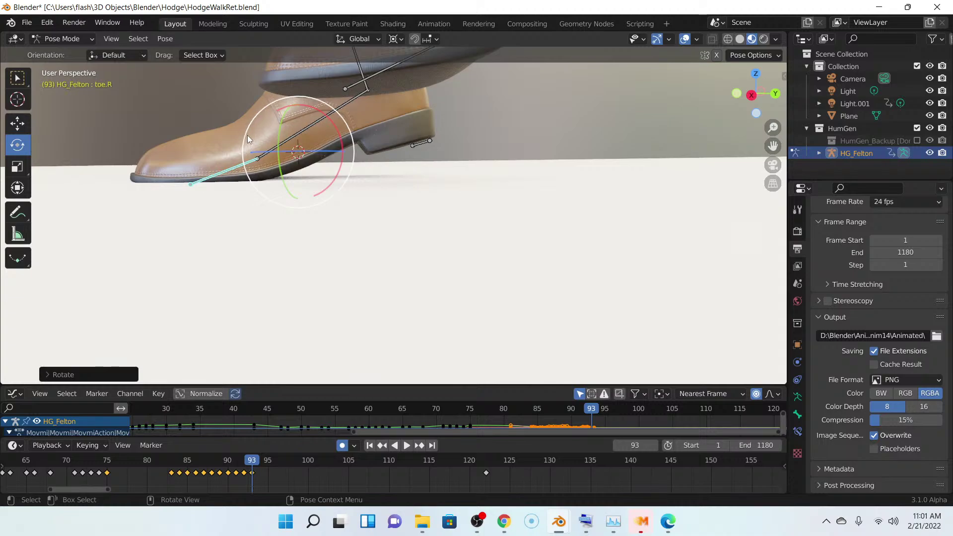
# - Move the HG_Felton rig slightly up along Z in Object Mode at frame 93 so the sole meets the floor
pyautogui.click(80, 40)
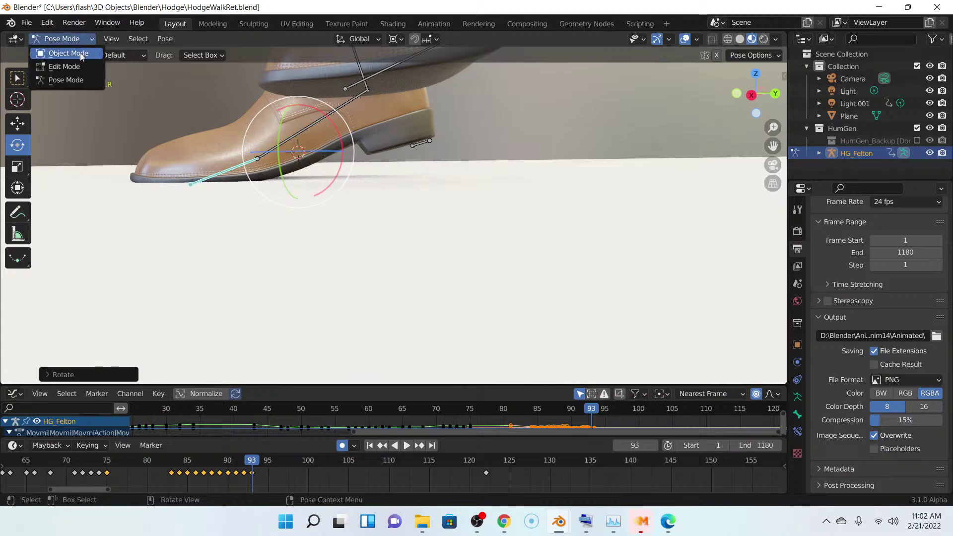
pyautogui.click(82, 54)
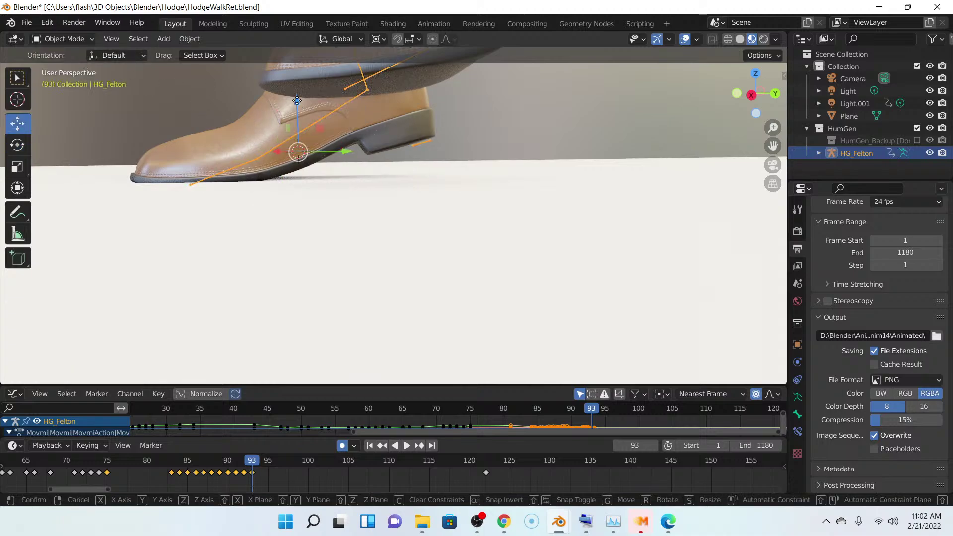
pyautogui.moveTo(298, 102); pyautogui.dragTo(298, 103)
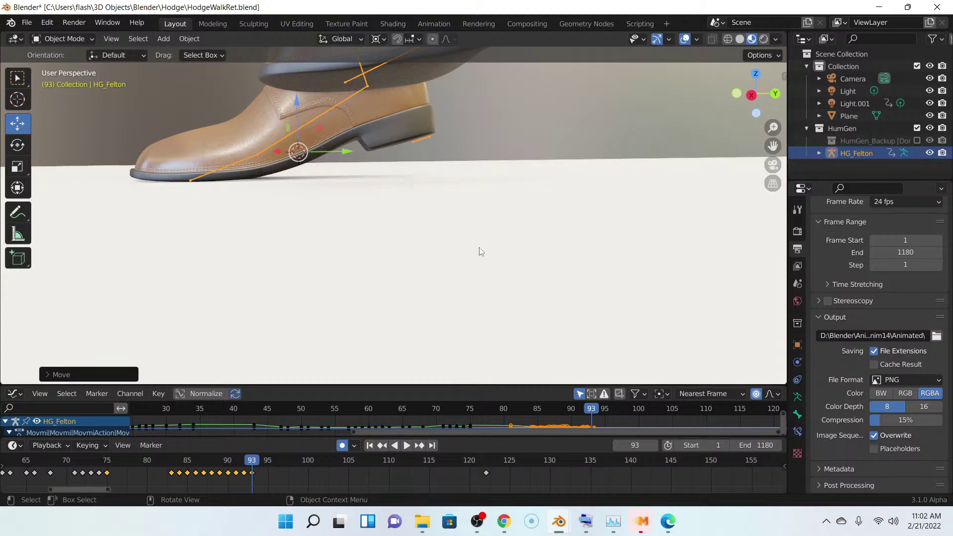
# - At frame 94, return HG_Felton to Pose Mode and rotate foot.R down about the global X axis to lower the toe, then select toe.R
pyautogui.press('Right')
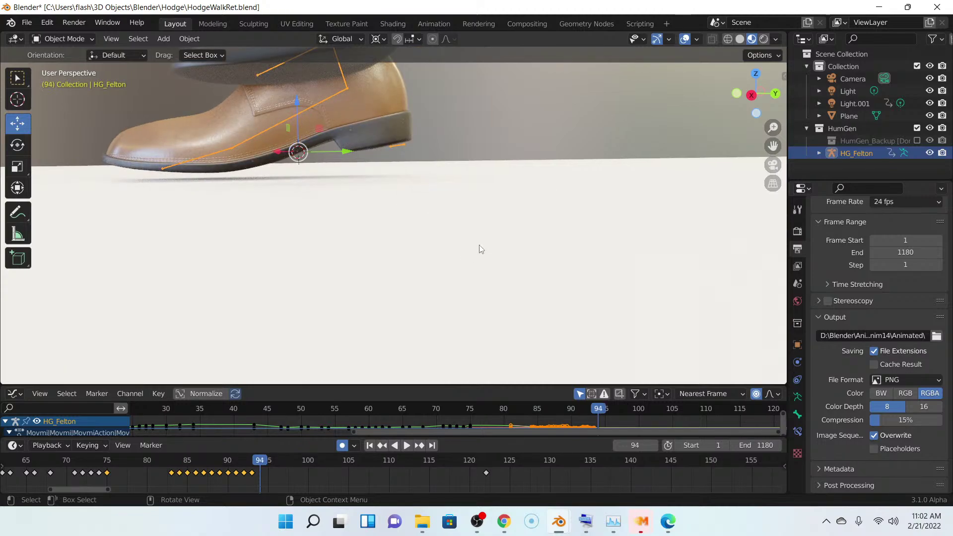
pyautogui.click(317, 106)
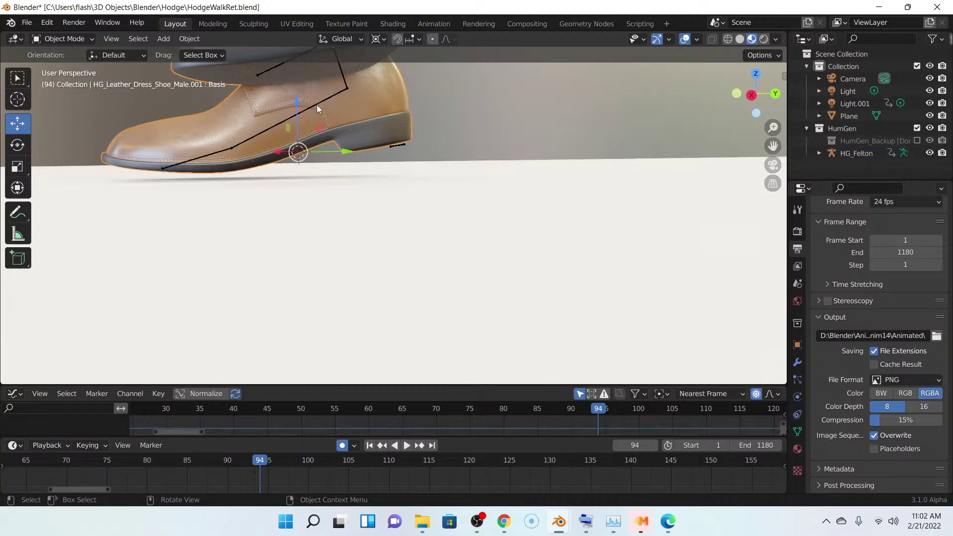
pyautogui.click(317, 105)
pyautogui.click(78, 38)
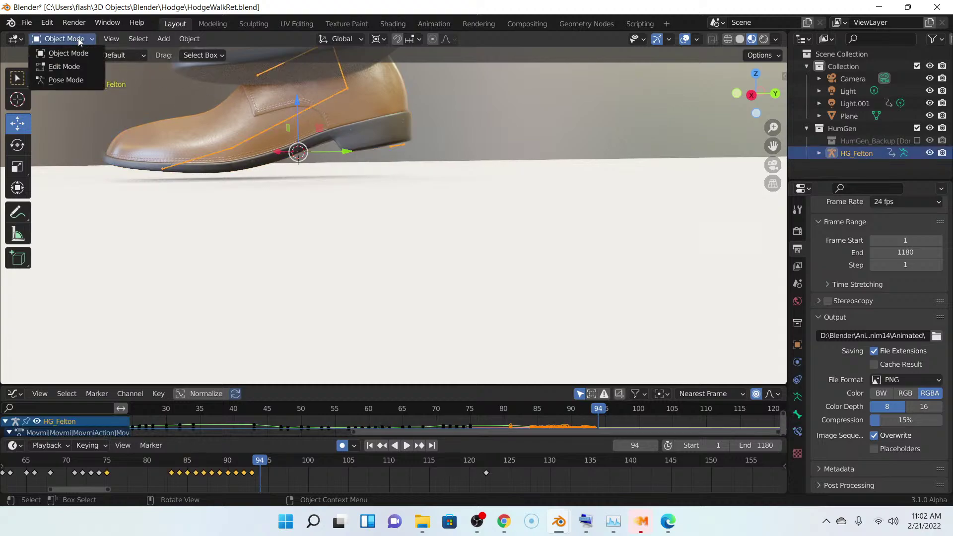
pyautogui.click(78, 81)
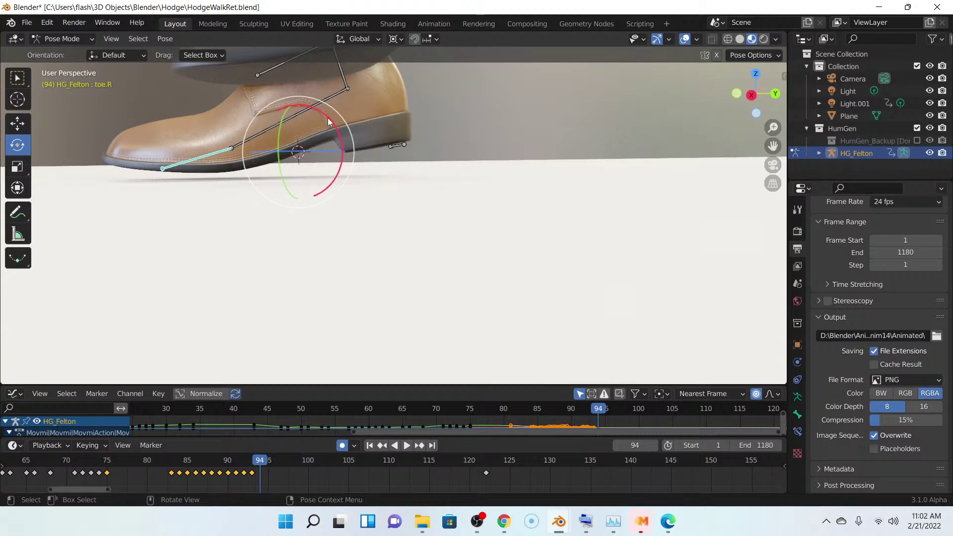
pyautogui.moveTo(328, 117)
pyautogui.mouseDown()
pyautogui.moveTo(322, 109)
pyautogui.moveTo(335, 127)
pyautogui.moveTo(329, 118)
pyautogui.mouseUp()
pyautogui.click(333, 96)
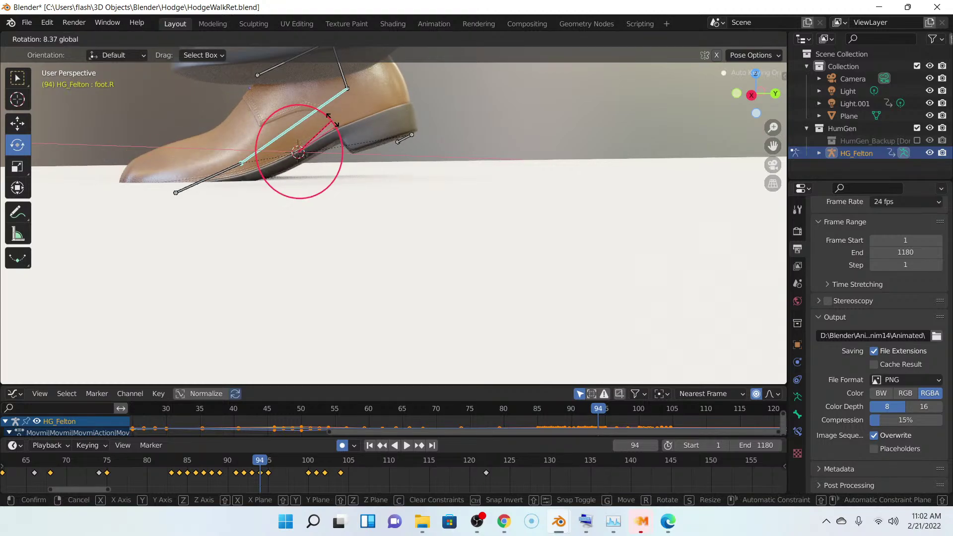
pyautogui.moveTo(329, 117); pyautogui.dragTo(324, 123)
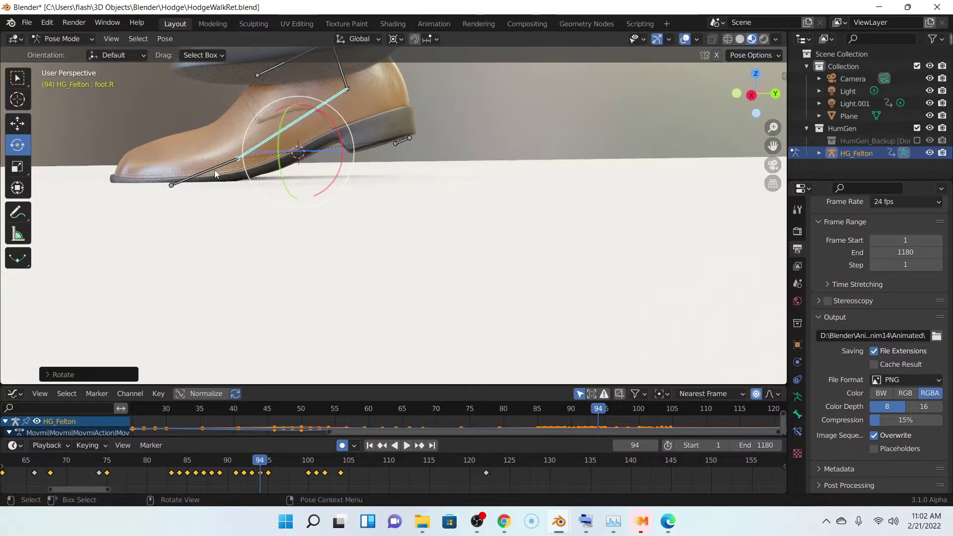
pyautogui.click(215, 170)
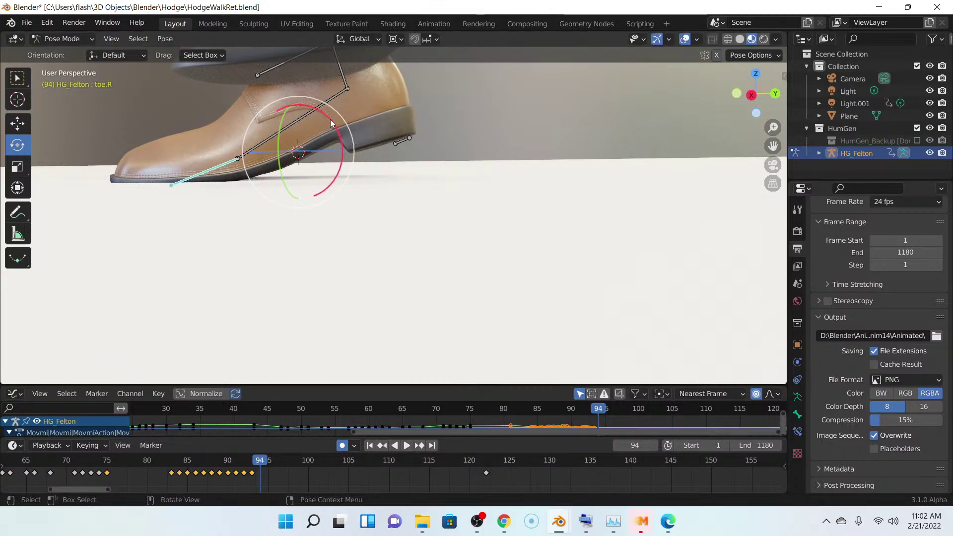
# - At frame 94, rotate the right toe bone about X towards the floor and raise the HG_Felton armature slightly along Z
pyautogui.moveTo(330, 121); pyautogui.dragTo(332, 140)
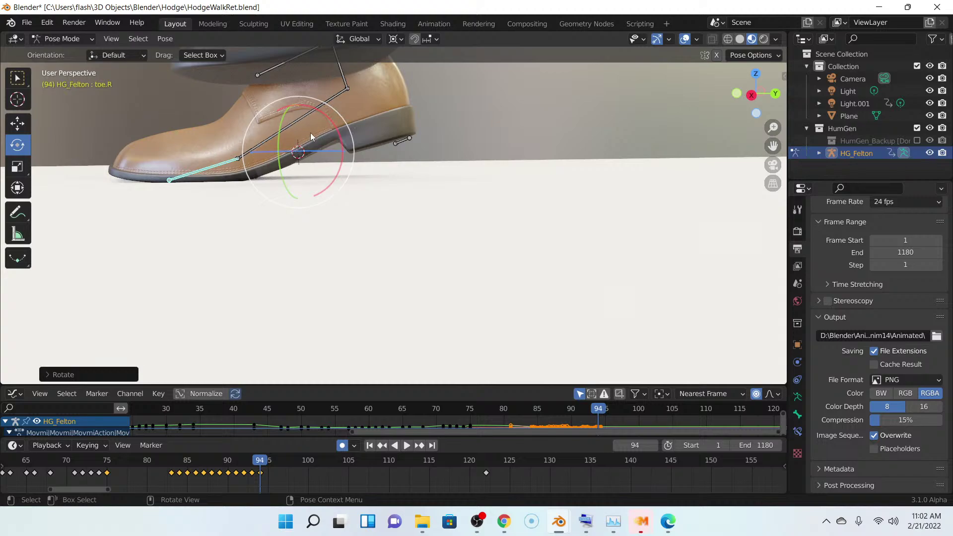
pyautogui.moveTo(332, 125); pyautogui.dragTo(328, 117)
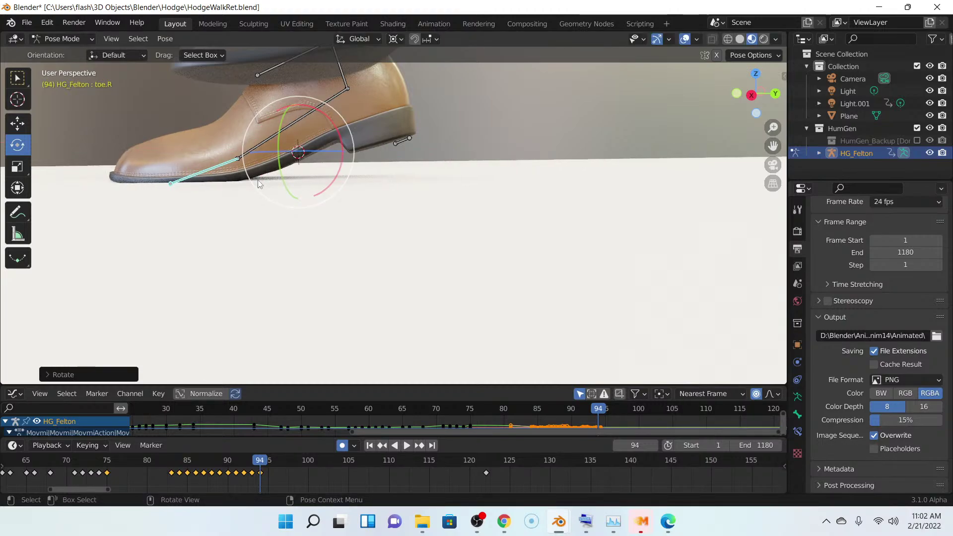
pyautogui.click(76, 40)
pyautogui.click(79, 54)
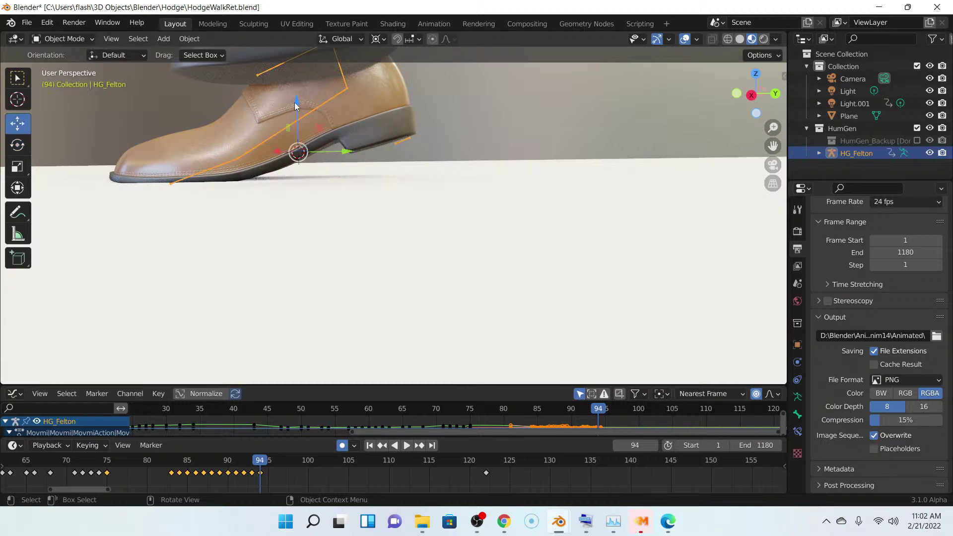
pyautogui.moveTo(295, 97); pyautogui.dragTo(295, 93)
pyautogui.click(309, 106)
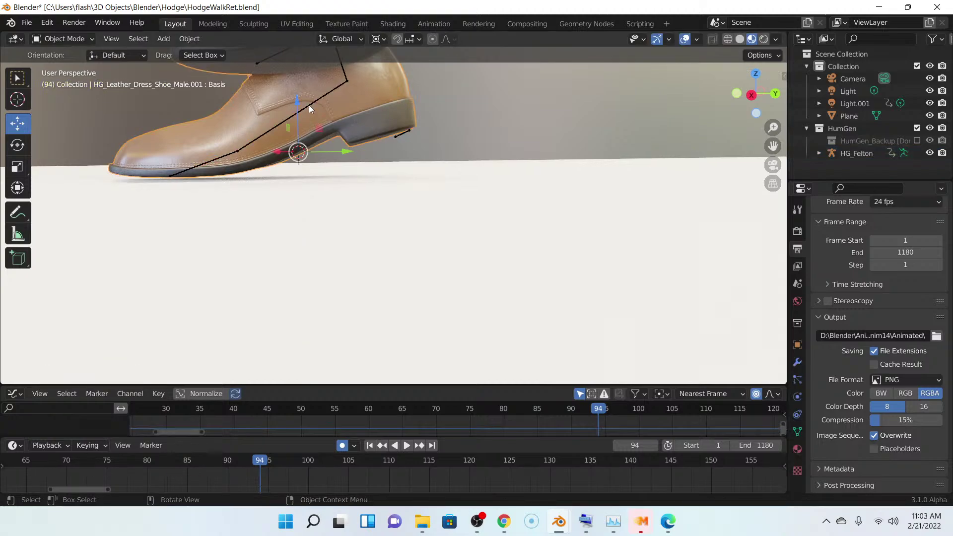
pyautogui.click(309, 105)
# - In Pose Mode, rotate foot.R to lift the heel at frame 94 and rotate toe.R to lay the shoe tip along the floor
pyautogui.click(88, 40)
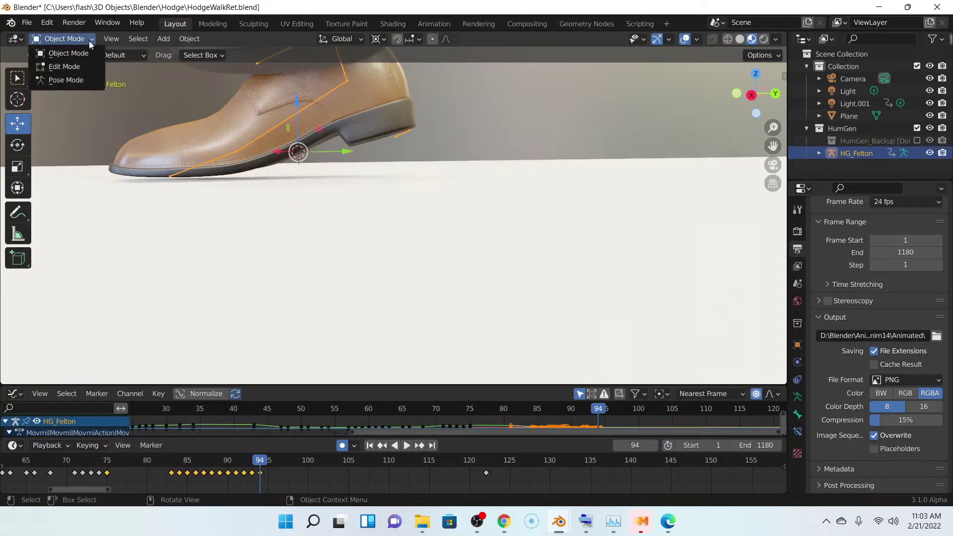
pyautogui.click(87, 78)
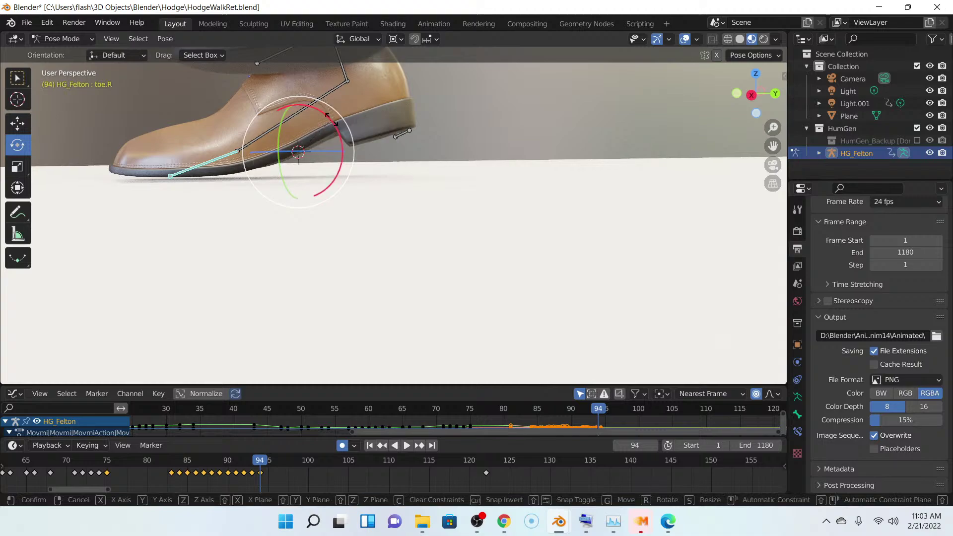
pyautogui.moveTo(331, 122)
pyautogui.mouseDown()
pyautogui.moveTo(329, 102)
pyautogui.moveTo(333, 130)
pyautogui.mouseUp()
pyautogui.click(325, 95)
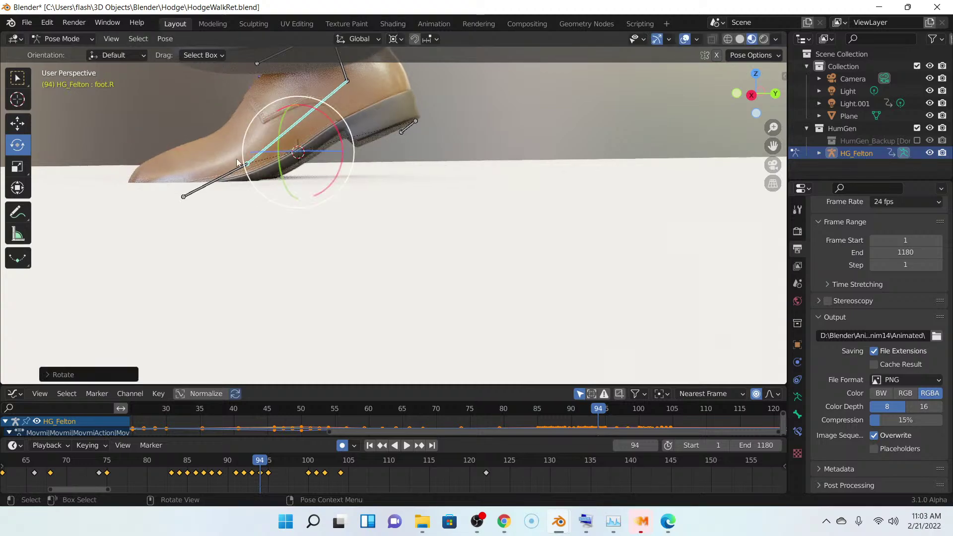
pyautogui.click(228, 175)
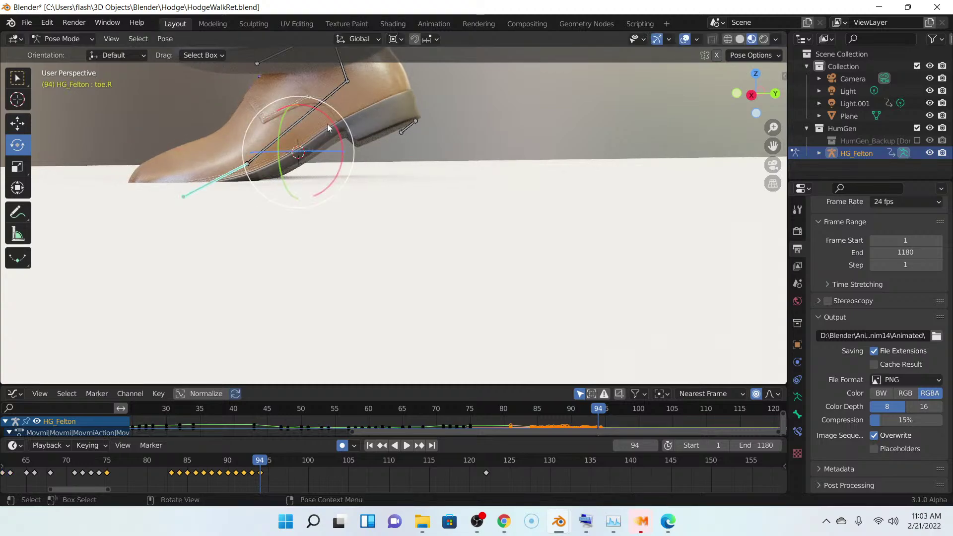
pyautogui.moveTo(333, 125)
pyautogui.mouseDown()
pyautogui.moveTo(330, 115)
pyautogui.moveTo(339, 133)
pyautogui.mouseUp()
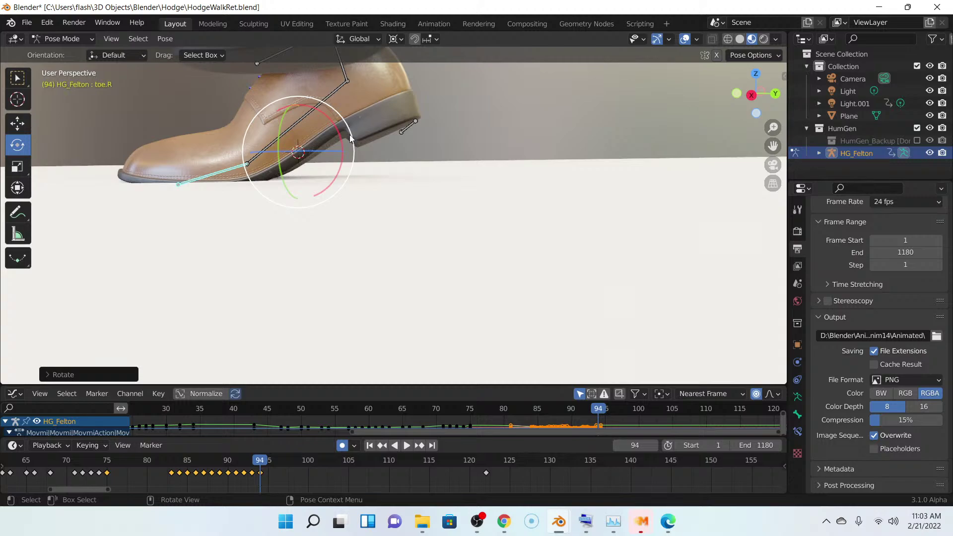
# - In Object Mode, raise the HG_Felton armature slightly along Z at frame 94 so the right sole rests on the floor
pyautogui.click(70, 35)
pyautogui.click(70, 51)
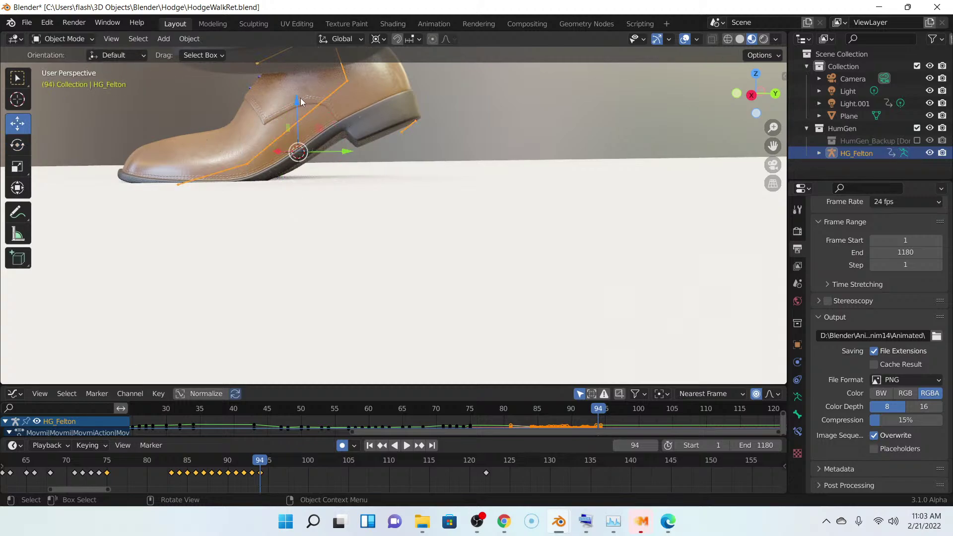
pyautogui.moveTo(297, 100); pyautogui.dragTo(294, 94)
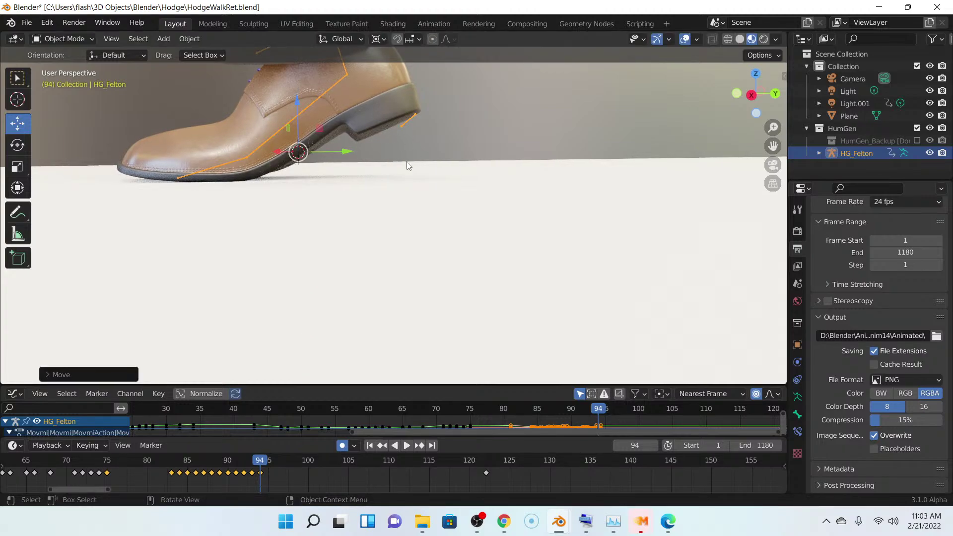
# - At frame 95, pose foot.R by rotating it about 10° around X to lower the front of the shoe to the floor
pyautogui.press('Right')
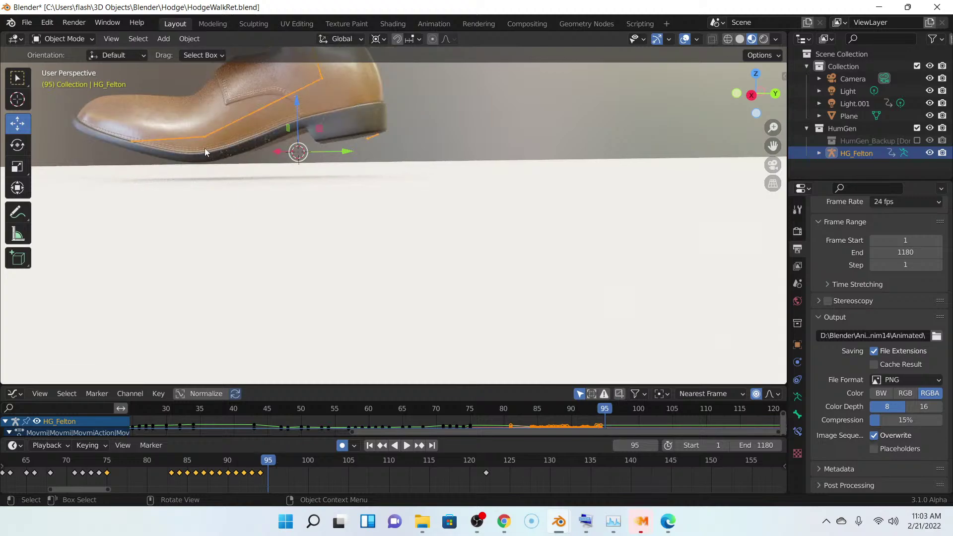
pyautogui.click(78, 41)
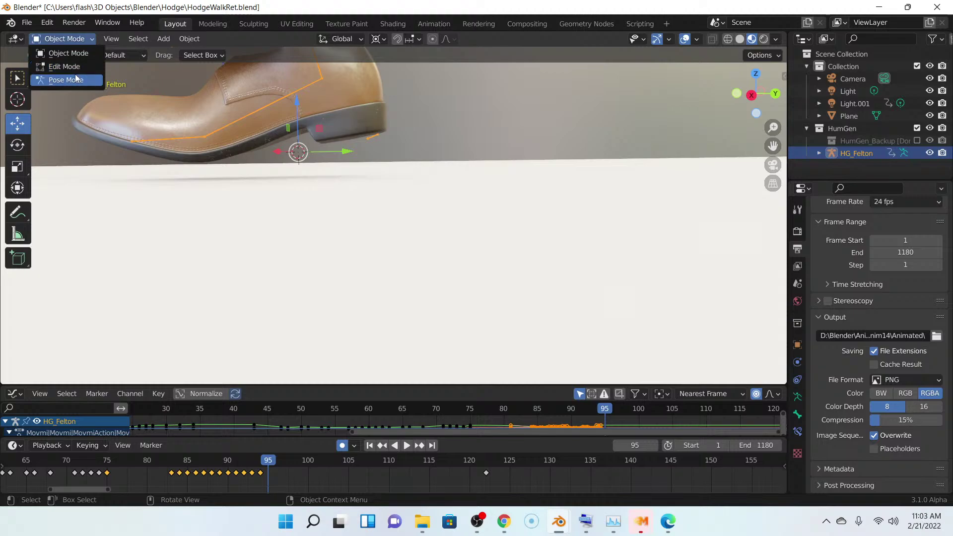
pyautogui.click(76, 80)
pyautogui.click(302, 88)
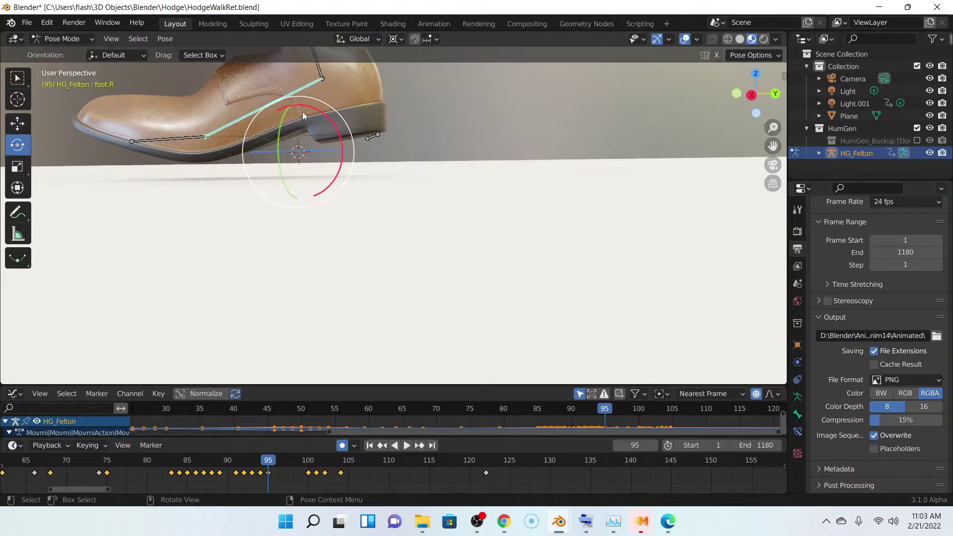
pyautogui.press('r')
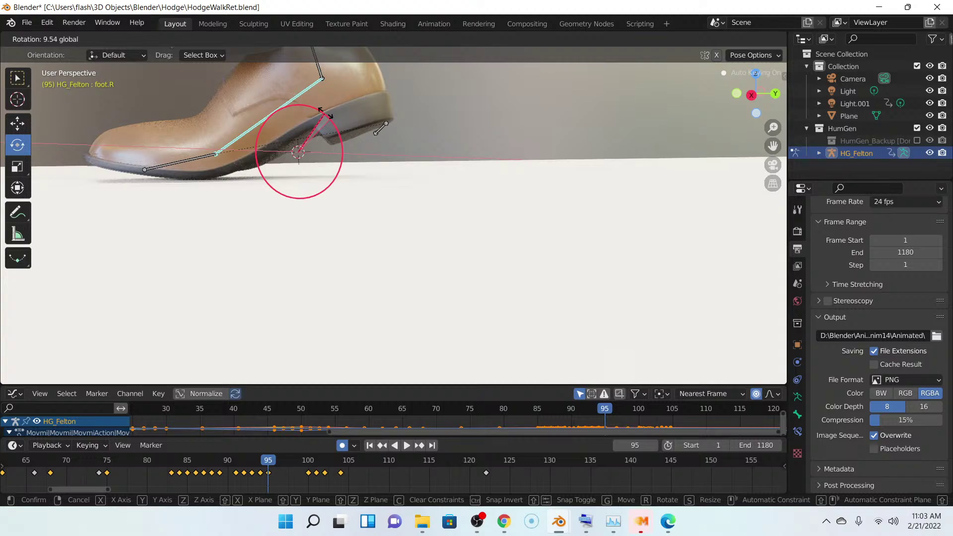
pyautogui.click(325, 116)
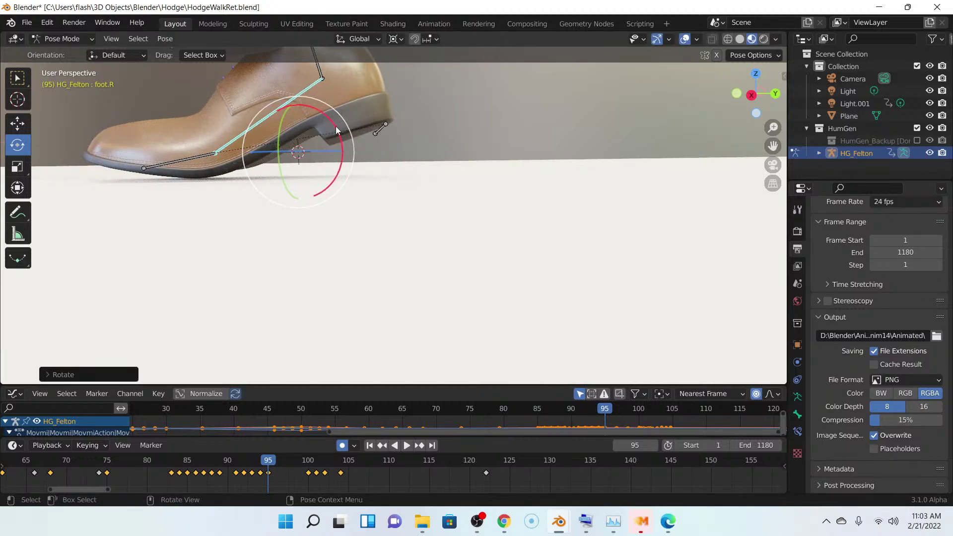
pyautogui.moveTo(338, 131); pyautogui.dragTo(336, 125)
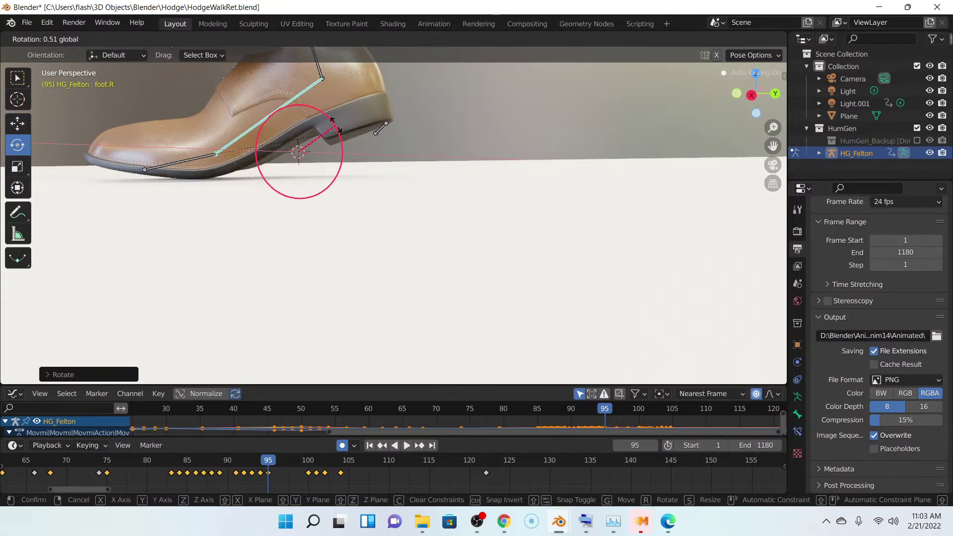
pyautogui.moveTo(337, 125); pyautogui.dragTo(337, 129)
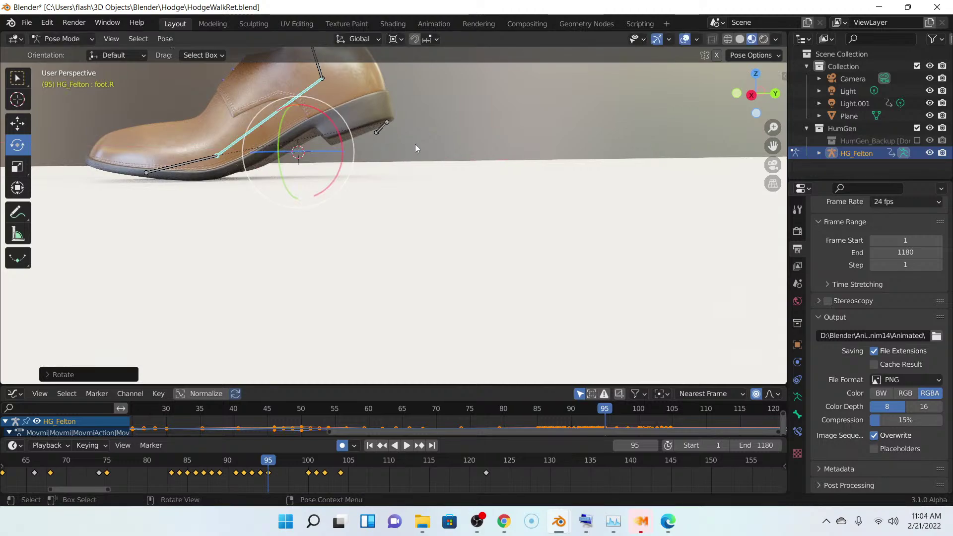
# - At frame 96, rotate foot.R and toe.R slightly around X to bring the front of the right shoe onto the floor
pyautogui.press('Right')
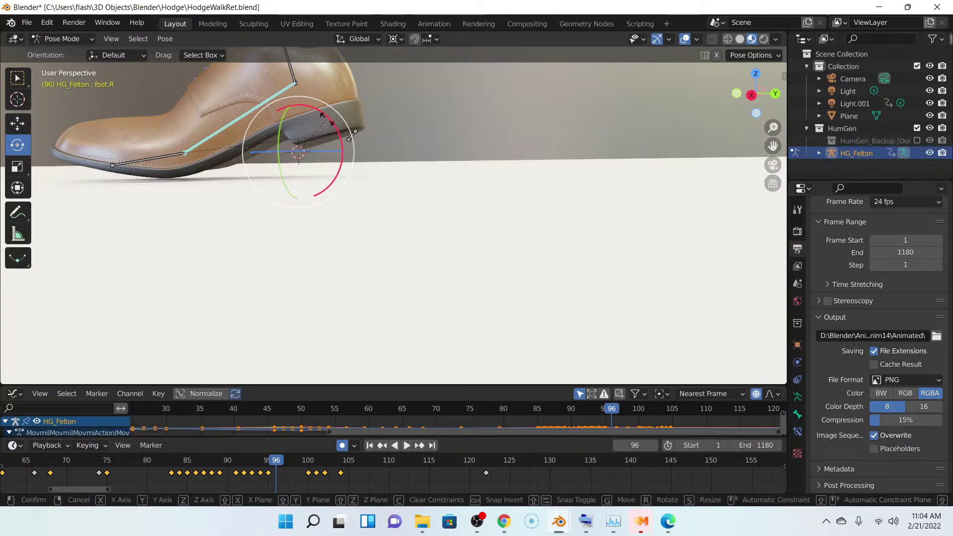
pyautogui.moveTo(330, 124); pyautogui.dragTo(326, 118)
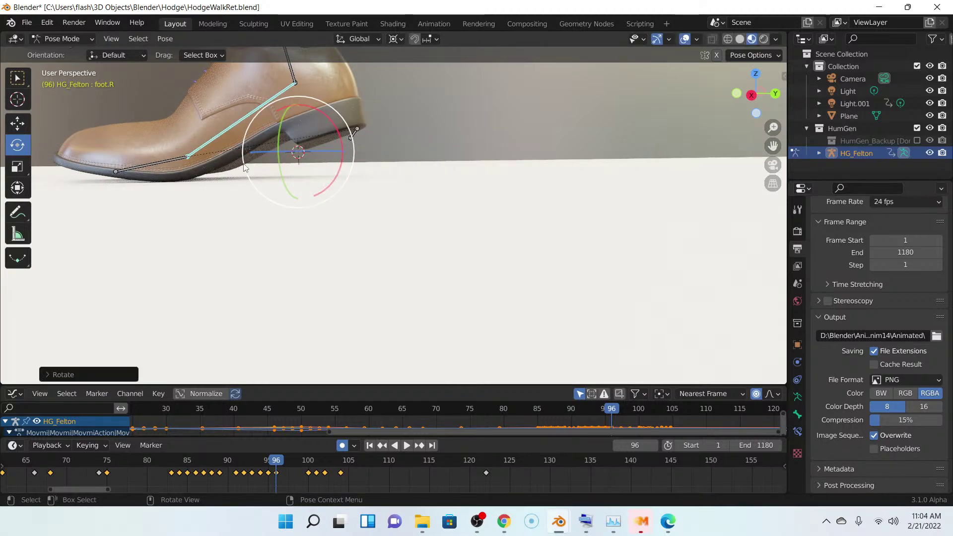
pyautogui.click(161, 162)
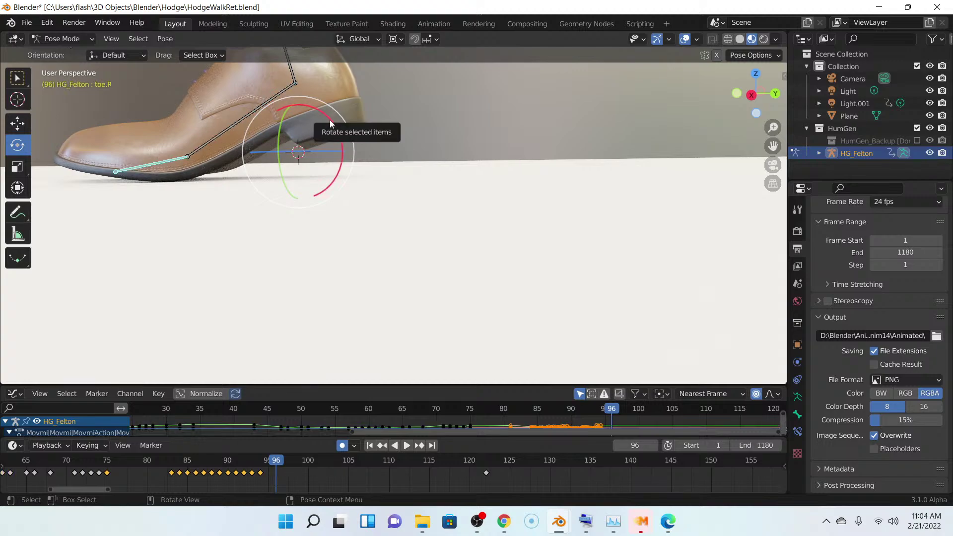
pyautogui.moveTo(330, 117); pyautogui.dragTo(332, 120)
# - Go back to frame 93 and rotate toe.R slightly around X to lift the tip of the right shoe level with the floor
pyautogui.press('Right')
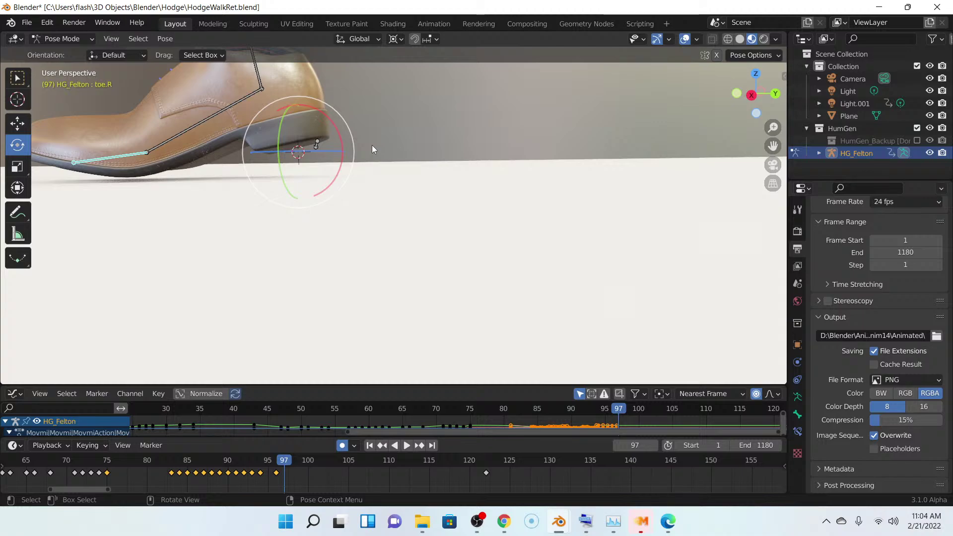
pyautogui.press('Left')
pyautogui.press('Left')
pyautogui.press('Left')
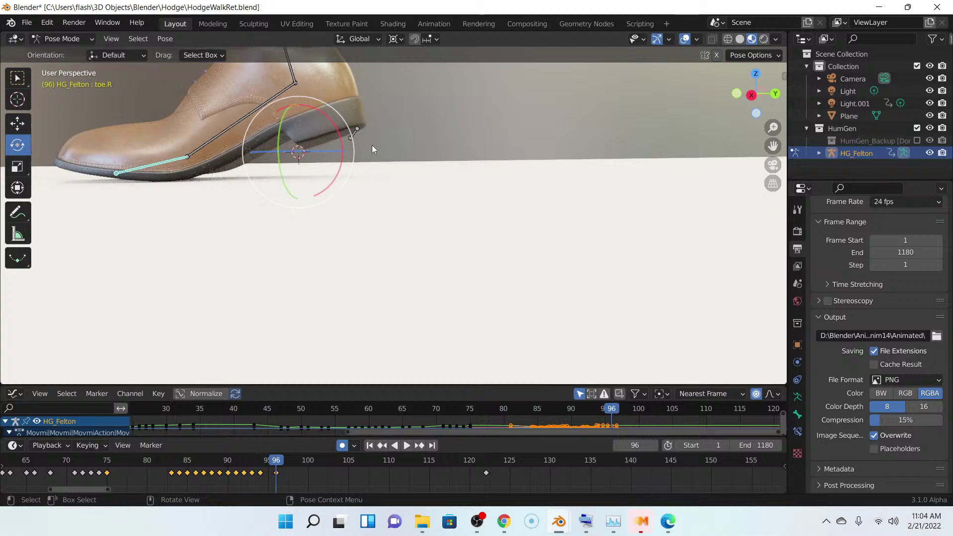
pyautogui.press('Left')
pyautogui.press('Left')
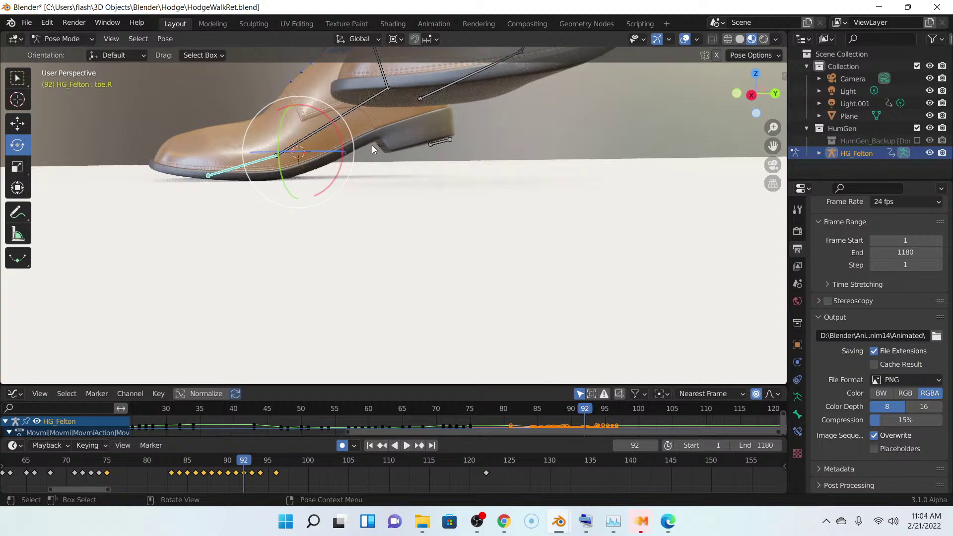
pyautogui.press('Left')
pyautogui.press('Right')
pyautogui.press('Right')
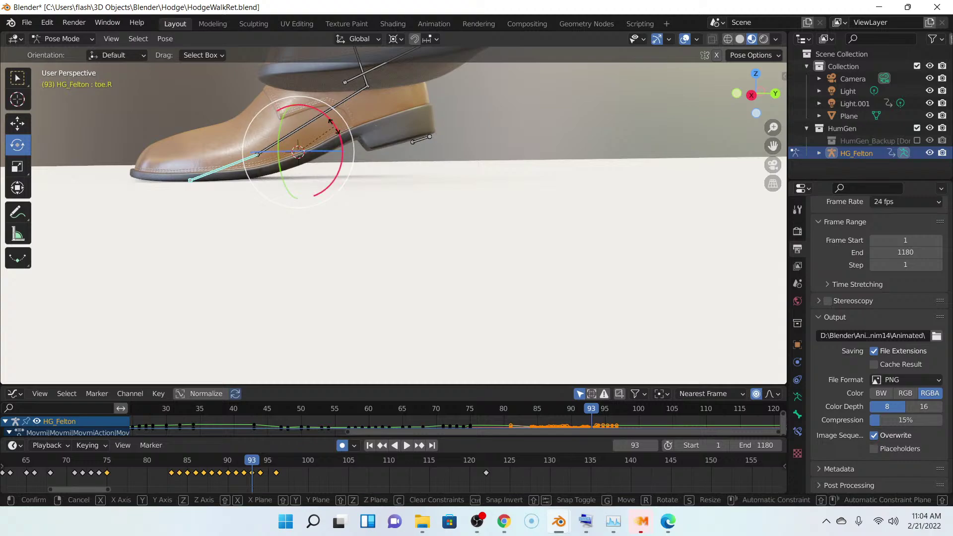
pyautogui.moveTo(334, 130); pyautogui.dragTo(339, 134)
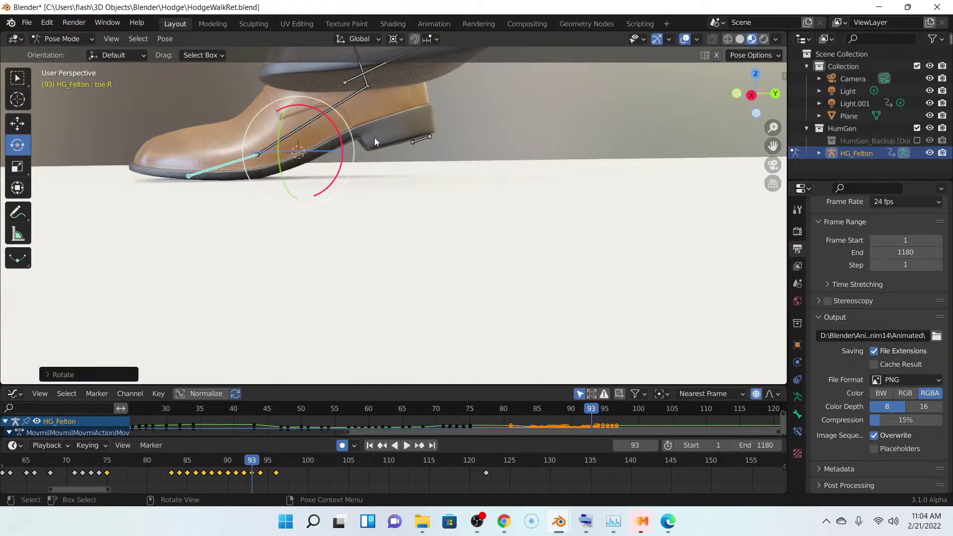
# - Step back and forth through frames 86 to 99 to examine the right shoe's contact with the floor
pyautogui.press('Left')
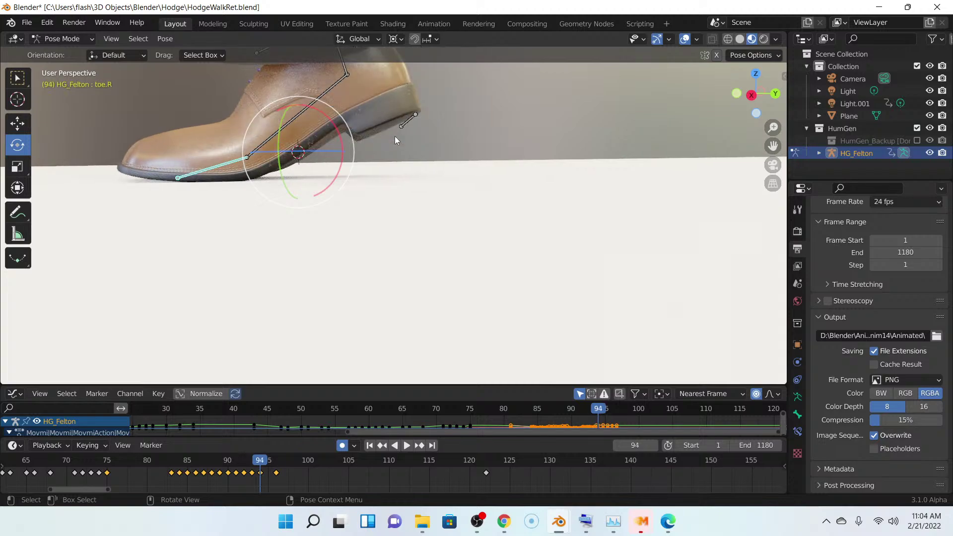
pyautogui.press('Left')
pyautogui.press('Left')
pyautogui.press('Left')
pyautogui.press('Left')
pyautogui.press('Left')
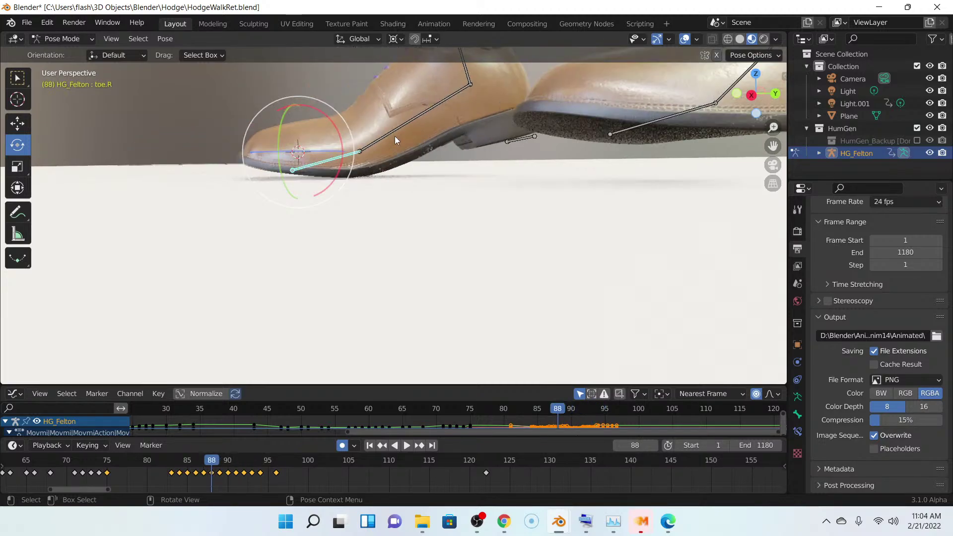
pyautogui.press('Left')
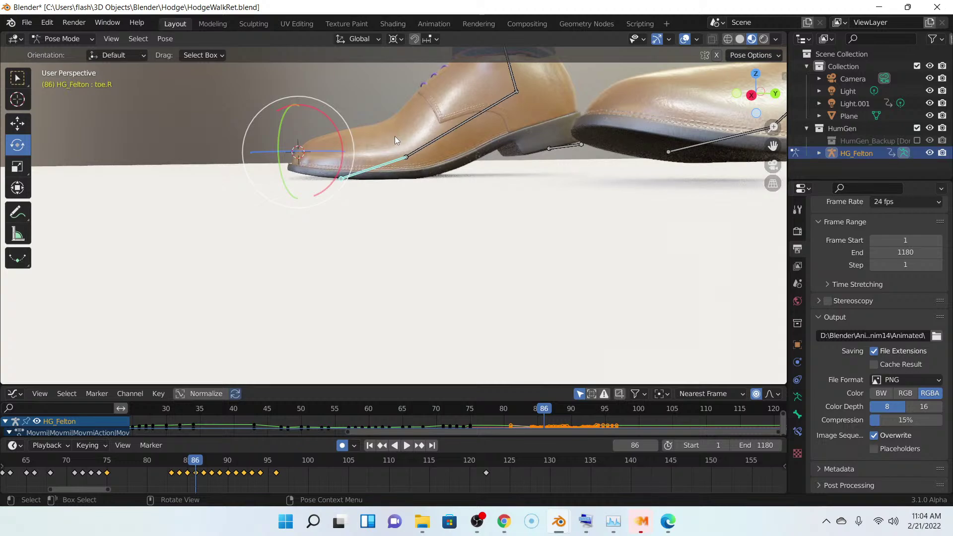
pyautogui.press('Right')
pyautogui.press('Right')
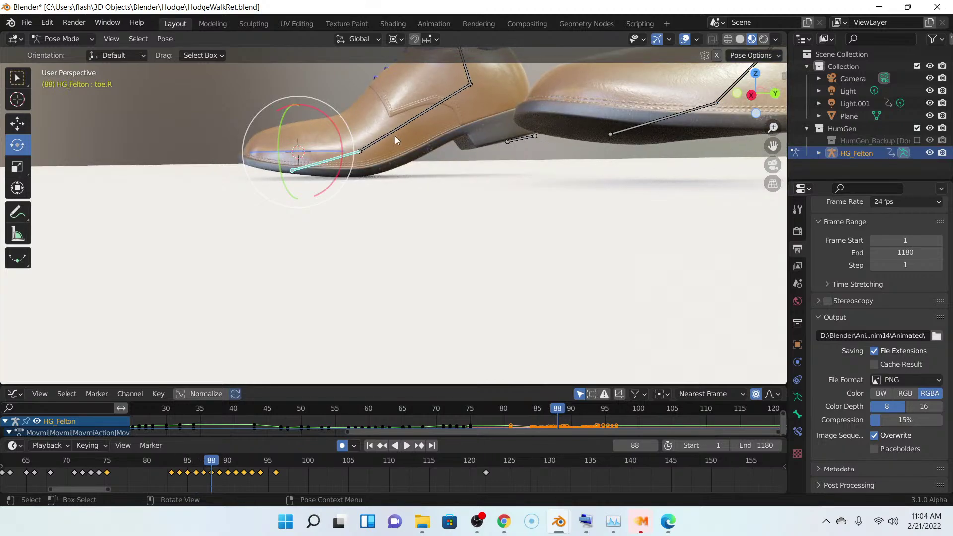
pyautogui.press('Right')
pyautogui.press('Right')
pyautogui.press('Right')
pyautogui.press('Right')
pyautogui.press('Right')
pyautogui.press('Right')
pyautogui.press('Right')
pyautogui.press('Right')
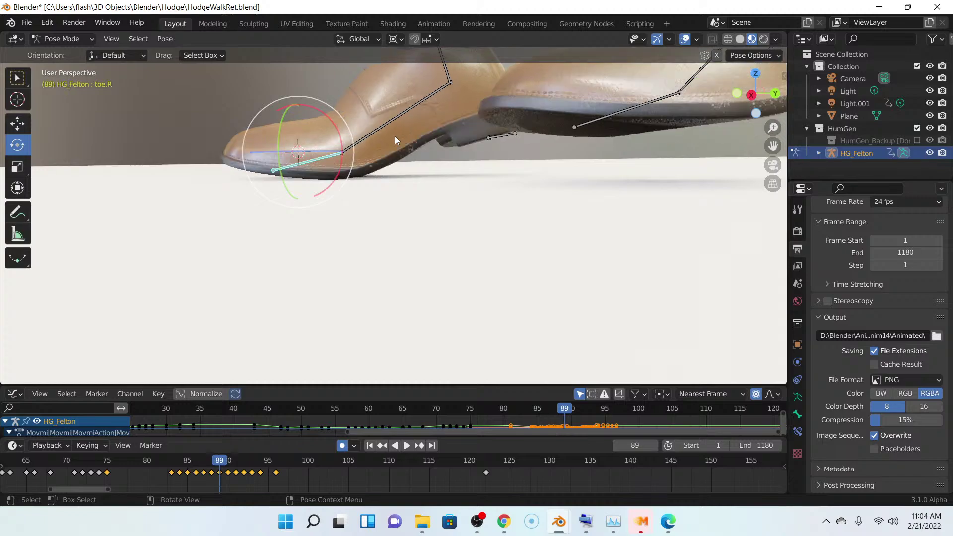
pyautogui.press('Right')
pyautogui.press('Right')
pyautogui.press('Right')
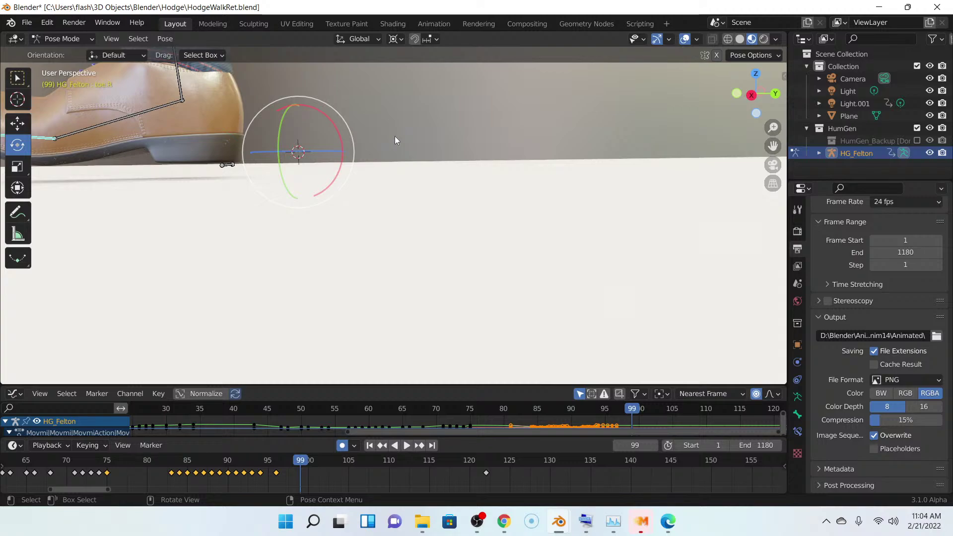
pyautogui.press('Left')
pyautogui.press('Left')
# - Step forward from frame 97 to frame 103 to examine how both feet move relative to the floor
pyautogui.scroll(-6, 388, 146)
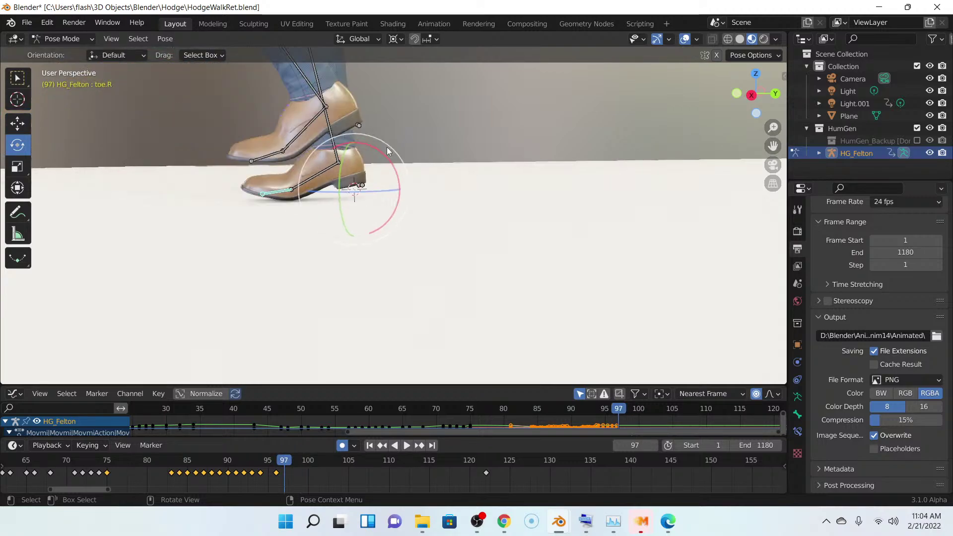
pyautogui.scroll(3, 387, 148)
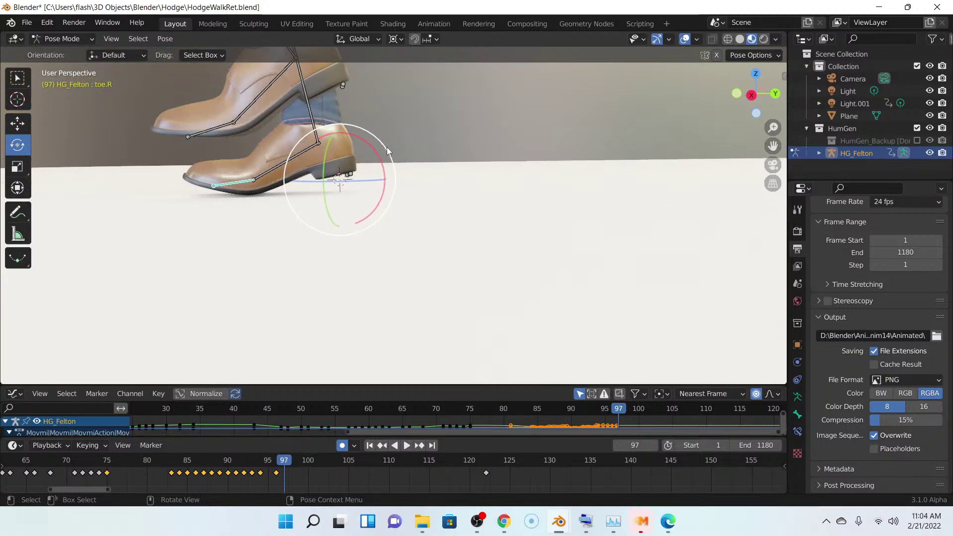
pyautogui.press('Right')
pyautogui.press('Right')
pyautogui.press('Right')
pyautogui.press('Right')
pyautogui.press('Right')
pyautogui.press('Right')
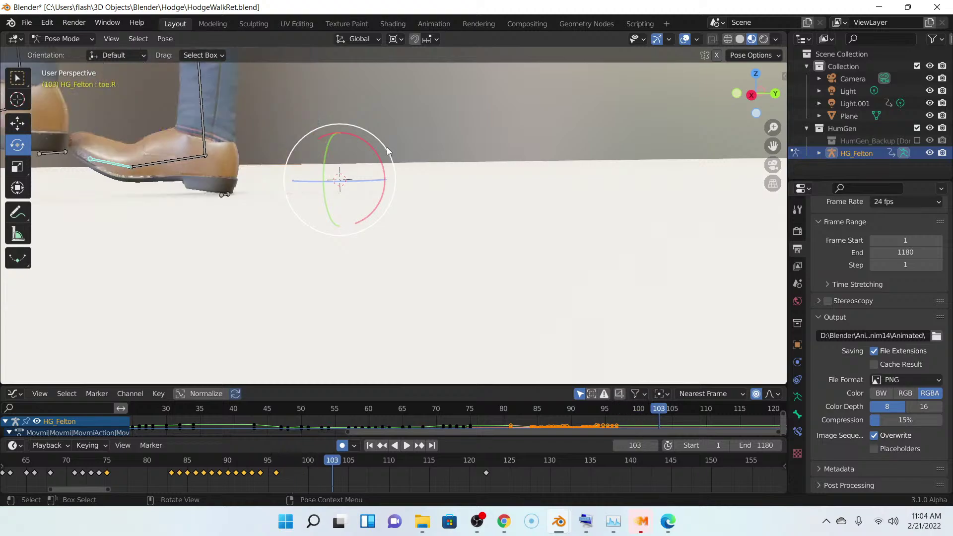
# - Step backward from frame 103 to frame 80 to review the right shoe's contact with the floor
pyautogui.press('Right')
pyautogui.press('Left')
pyautogui.press('Left')
pyautogui.press('Left')
pyautogui.press('Left')
pyautogui.press('Left')
pyautogui.press('Left')
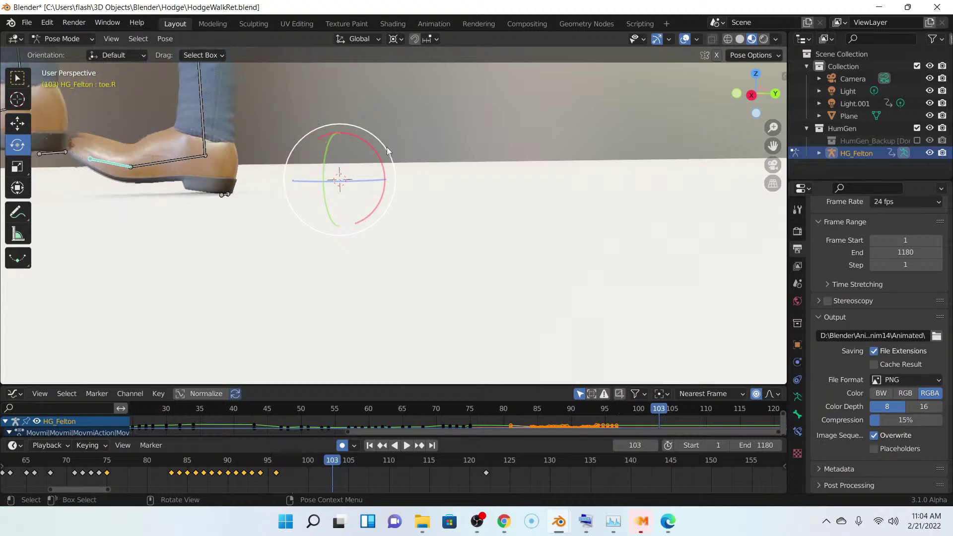
pyautogui.press('Left')
pyautogui.press('Left')
pyautogui.press('Left')
pyautogui.press('Left')
pyautogui.press('Left')
pyautogui.press('Left')
pyautogui.press('Left')
pyautogui.press('Left')
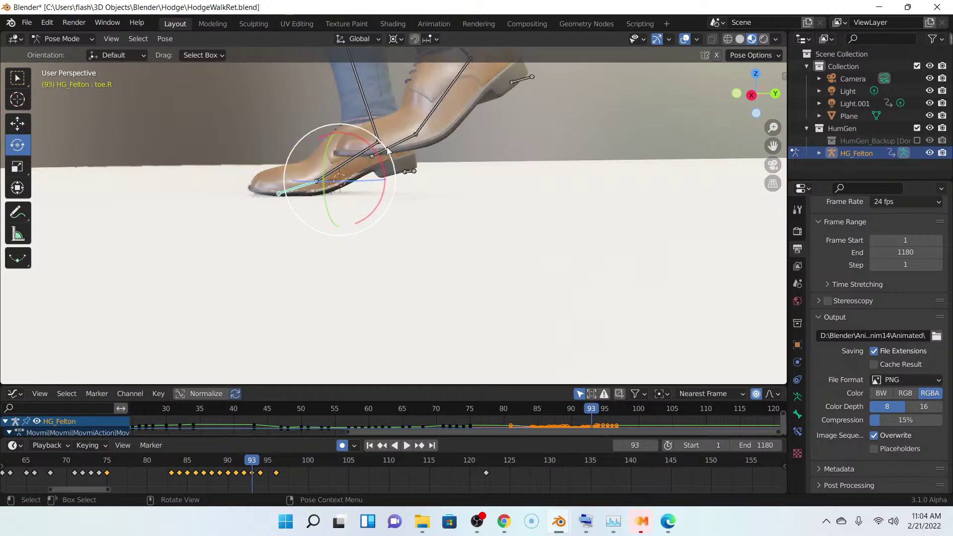
pyautogui.press('Left')
pyautogui.press('Left')
pyautogui.press('Left')
pyautogui.press('Left')
pyautogui.press('Left')
pyautogui.press('Left')
pyautogui.press('Left')
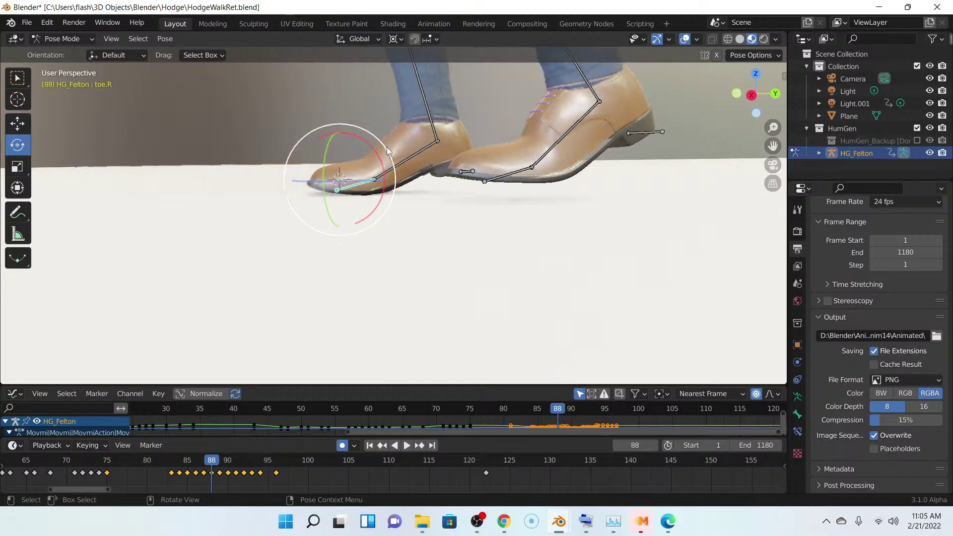
pyautogui.press('Left')
pyautogui.press('Left')
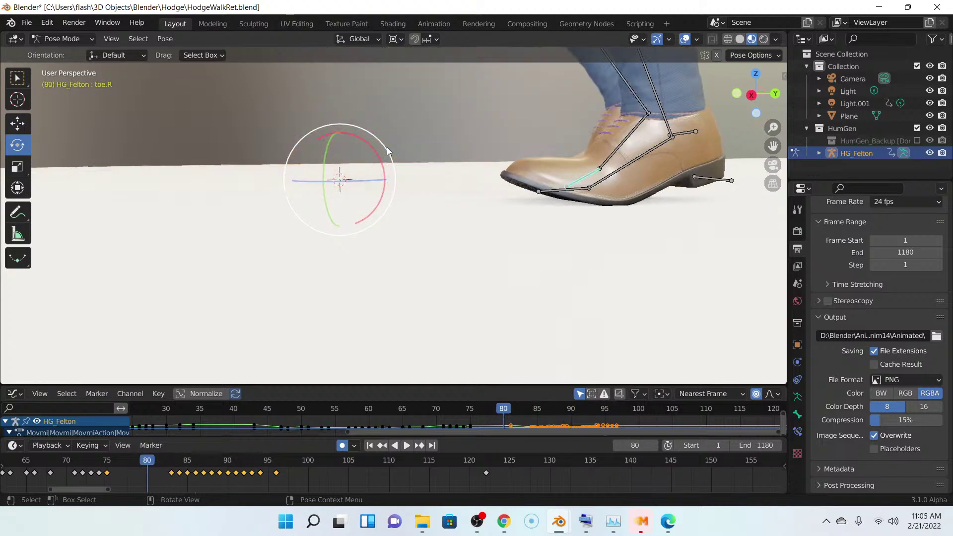
# - Step forward one frame at a time from frame 80 to frame 96 to examine how toe.R and the right sole meet the floor
pyautogui.press('Right')
pyautogui.press('Right')
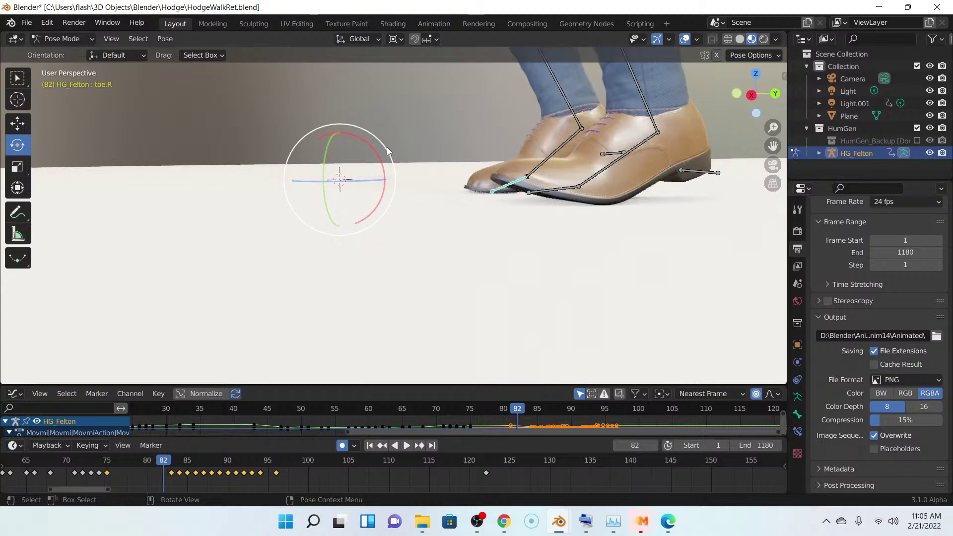
pyautogui.press('Right')
pyautogui.press('Right')
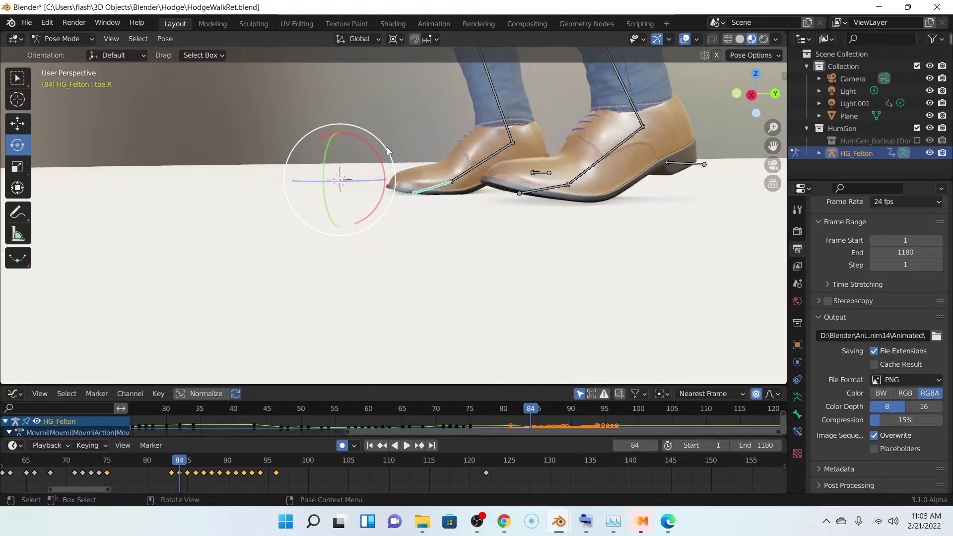
pyautogui.press('Right')
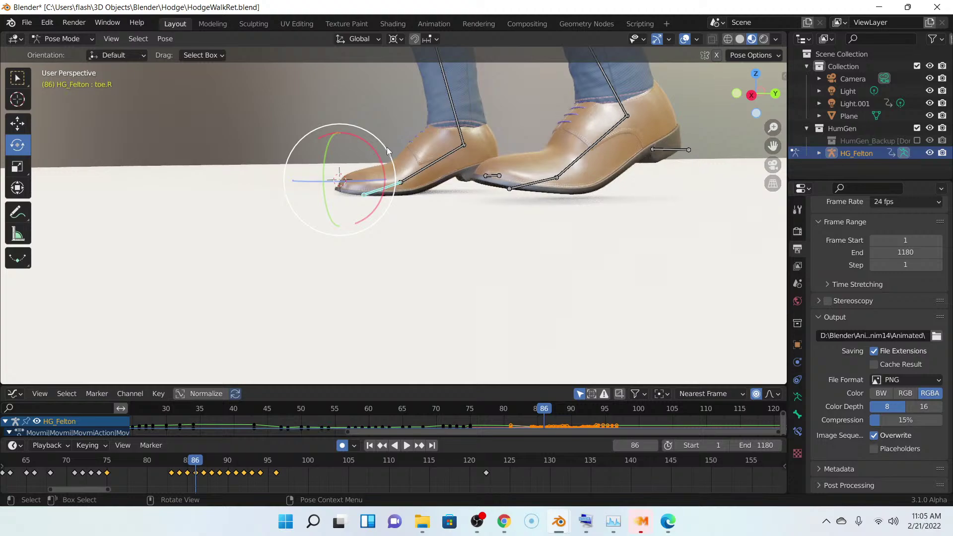
pyautogui.press('Right')
pyautogui.press('Right')
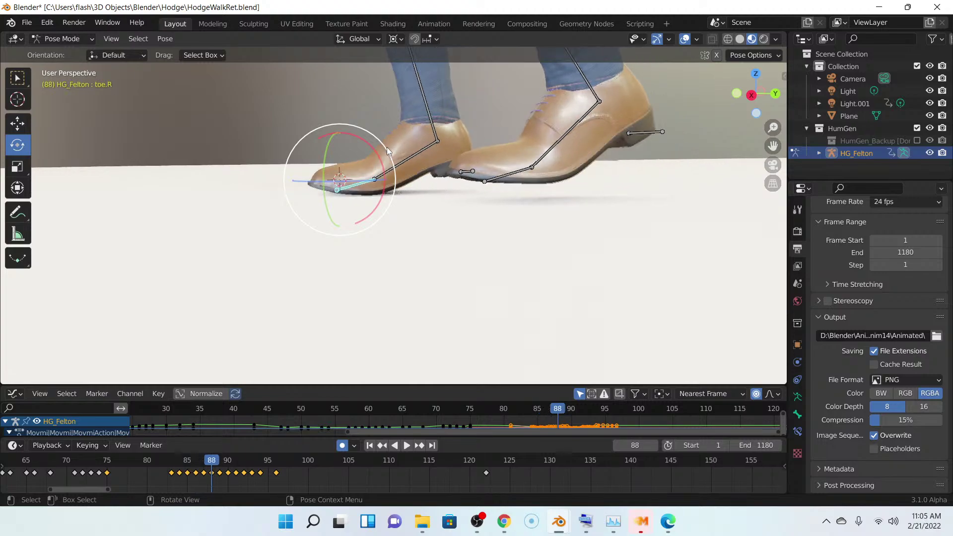
pyautogui.press('Right')
pyautogui.press('Right')
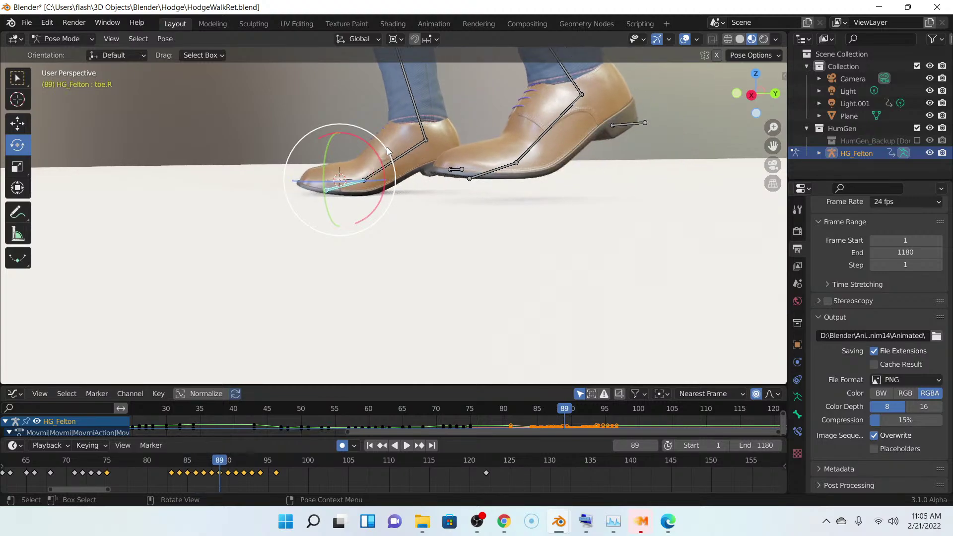
pyautogui.press('Right')
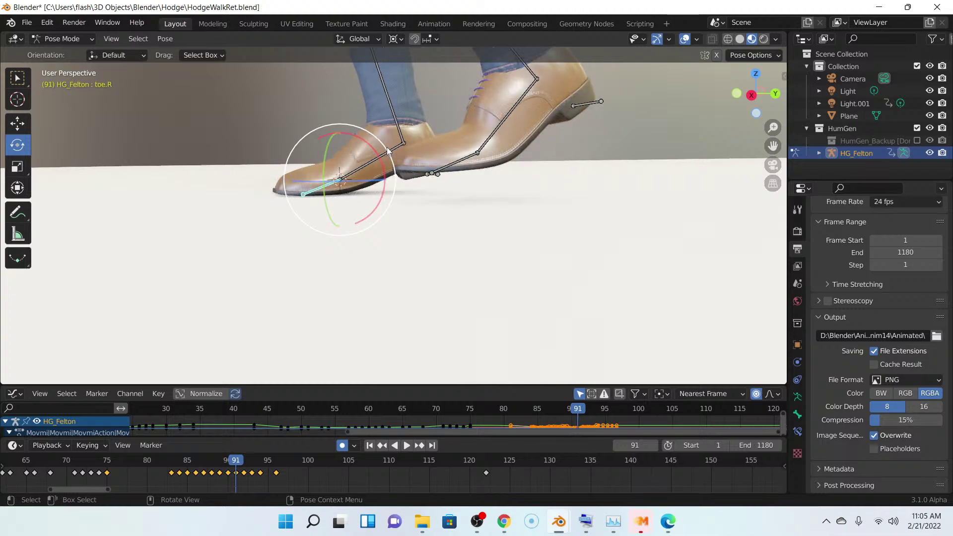
pyautogui.press('Right')
pyautogui.press('Right')
pyautogui.press('Right')
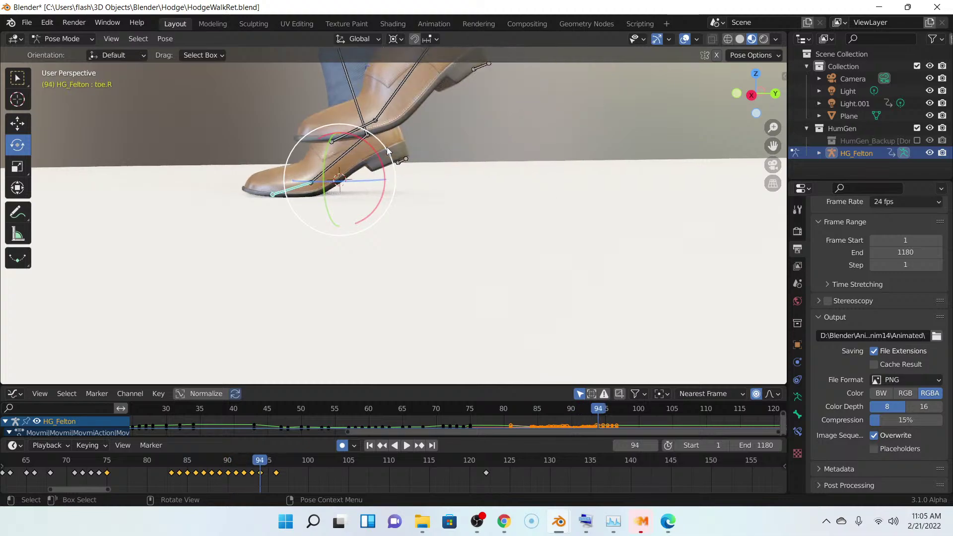
pyautogui.press('Right')
pyautogui.press('Right')
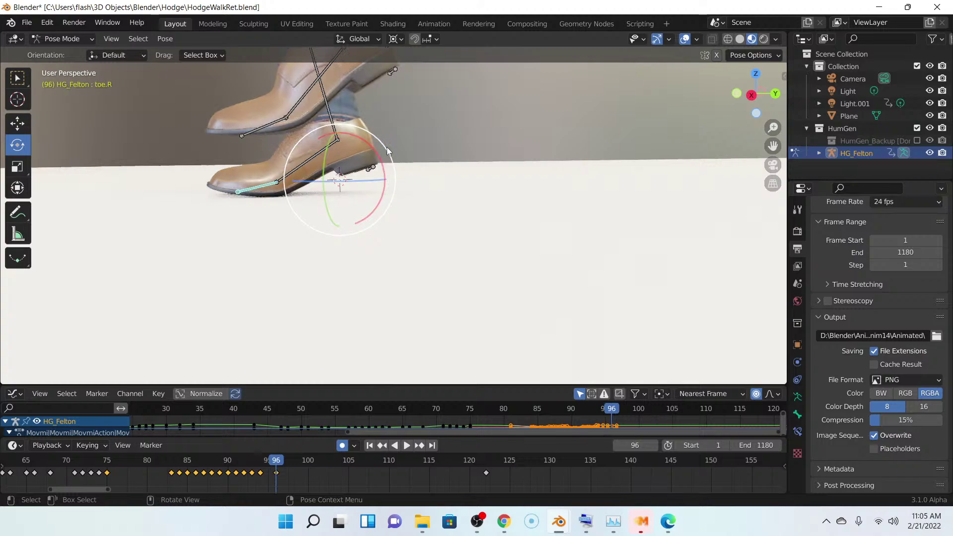
# - Step back from frame 96 to frame 78 to check the right foot's motion in reverse
pyautogui.press('Left')
pyautogui.press('Left')
pyautogui.press('Left')
pyautogui.press('Left')
pyautogui.press('Left')
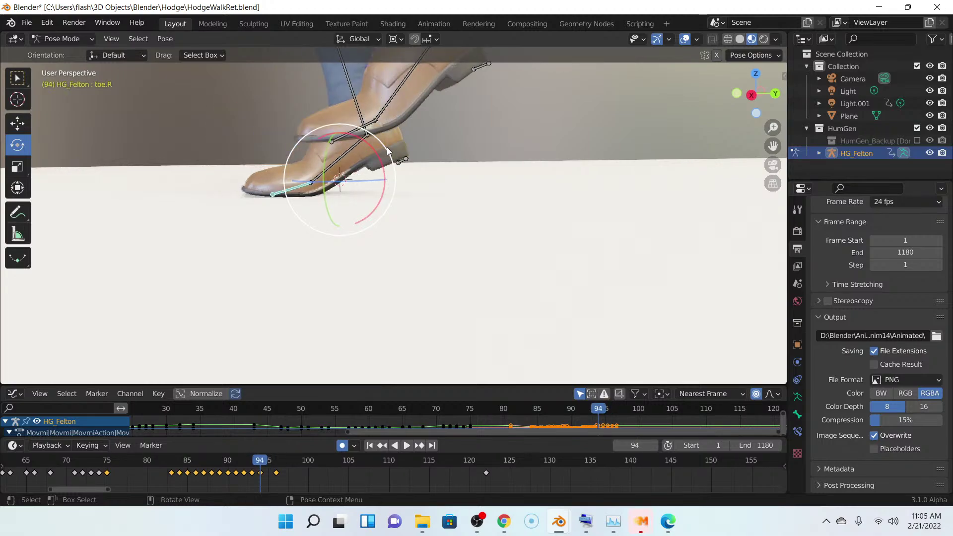
pyautogui.press('Left')
pyautogui.press('Left')
pyautogui.press('Left')
pyautogui.press('Left')
pyautogui.press('Left')
pyautogui.press('Left')
pyautogui.press('Left')
pyautogui.press('Left')
pyautogui.press('Left')
pyautogui.press('Left')
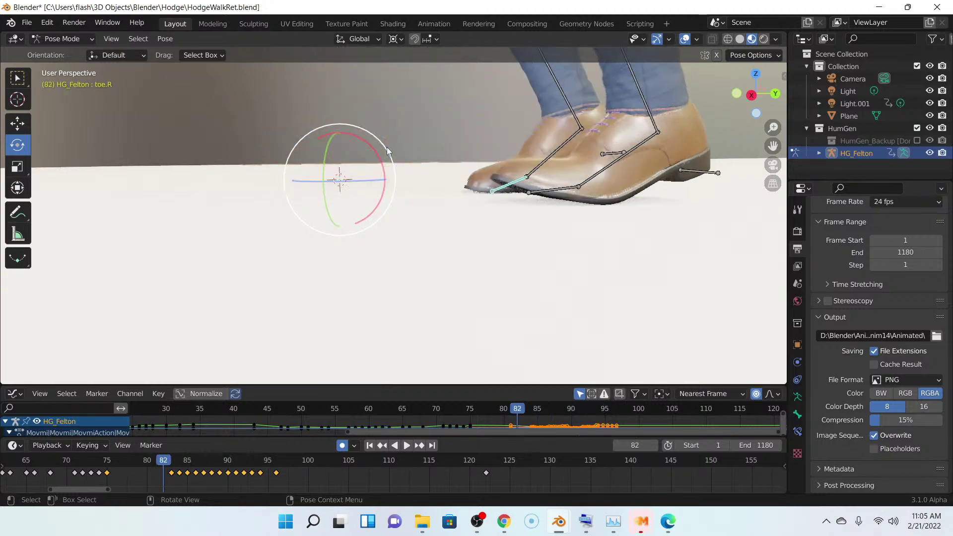
pyautogui.press('Left')
pyautogui.press('Left')
pyautogui.press('Left')
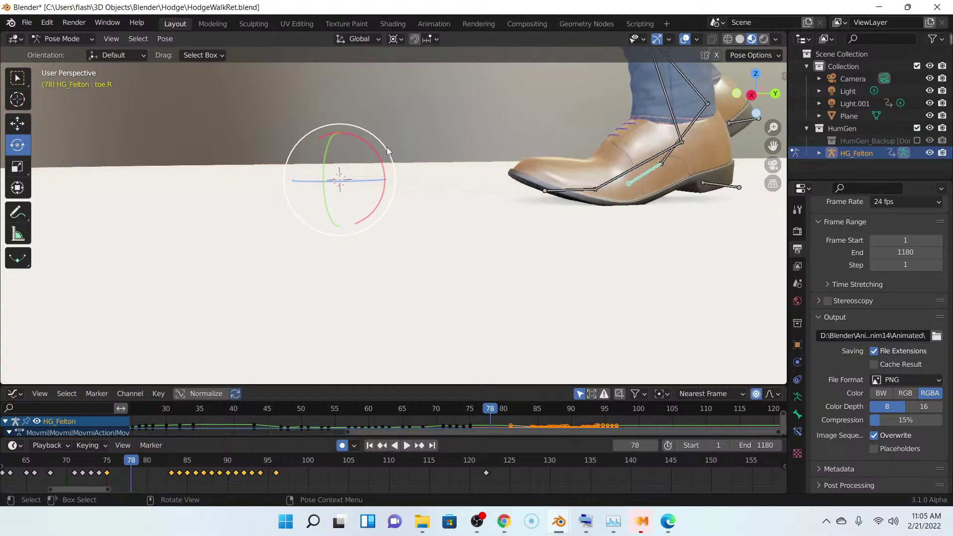
# - View the feet from the character's opposite side and step forward from frame 78 to frame 88 to examine the right foot's landing
pyautogui.moveTo(510, 156); pyautogui.dragTo(458, 155, button='middle')
pyautogui.scroll(-4, 458, 155)
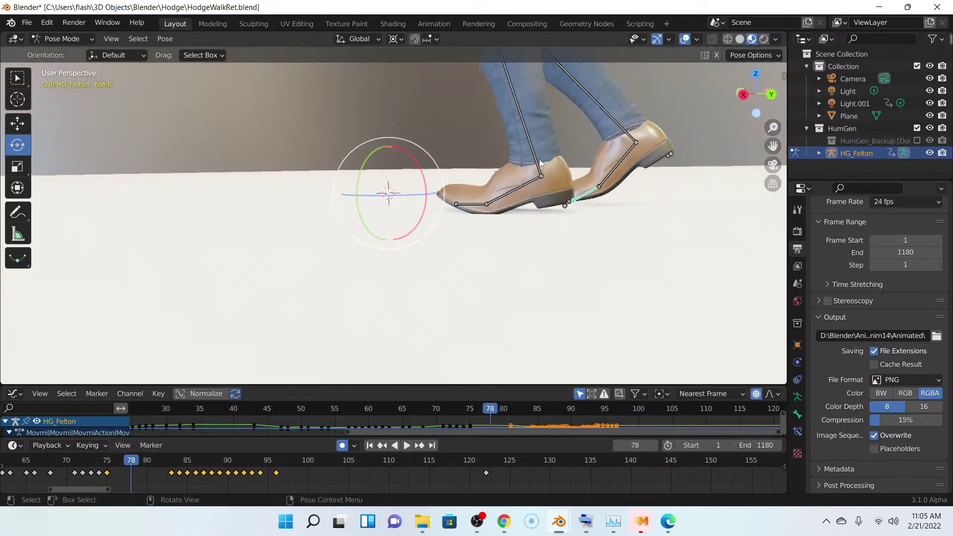
pyautogui.moveTo(556, 155); pyautogui.dragTo(351, 164, button='middle')
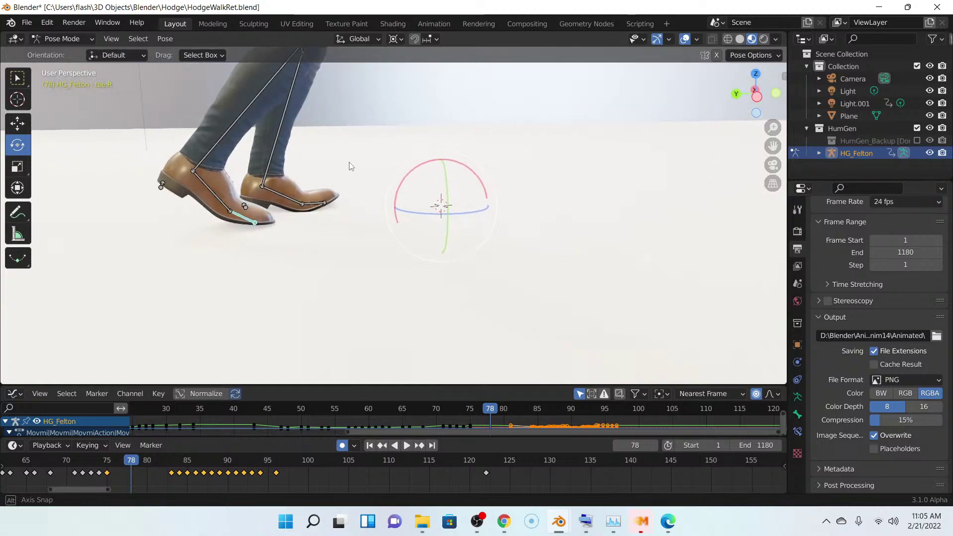
pyautogui.press('Right')
pyautogui.press('Right')
pyautogui.press('Right')
pyautogui.press('Right')
pyautogui.press('Right')
pyautogui.press('Right')
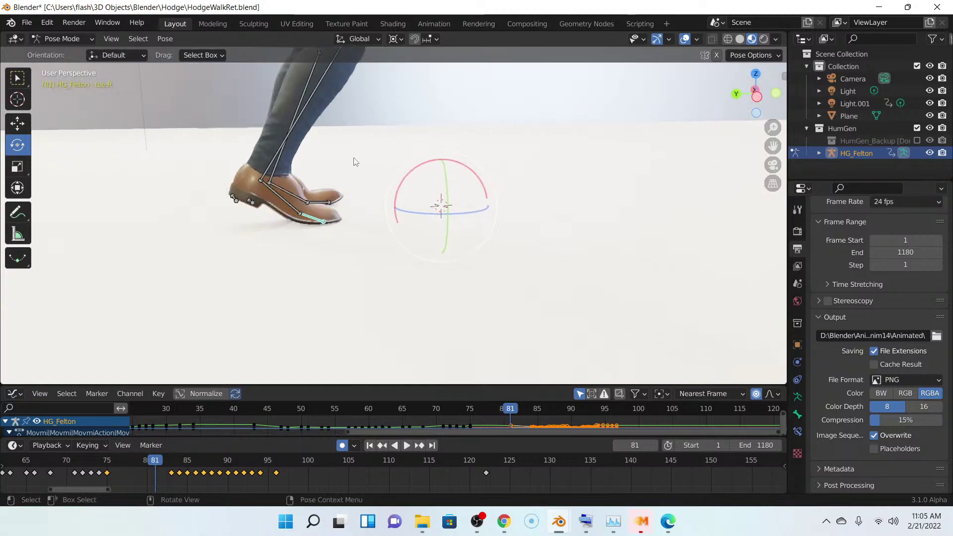
pyautogui.press('Right')
pyautogui.press('Right')
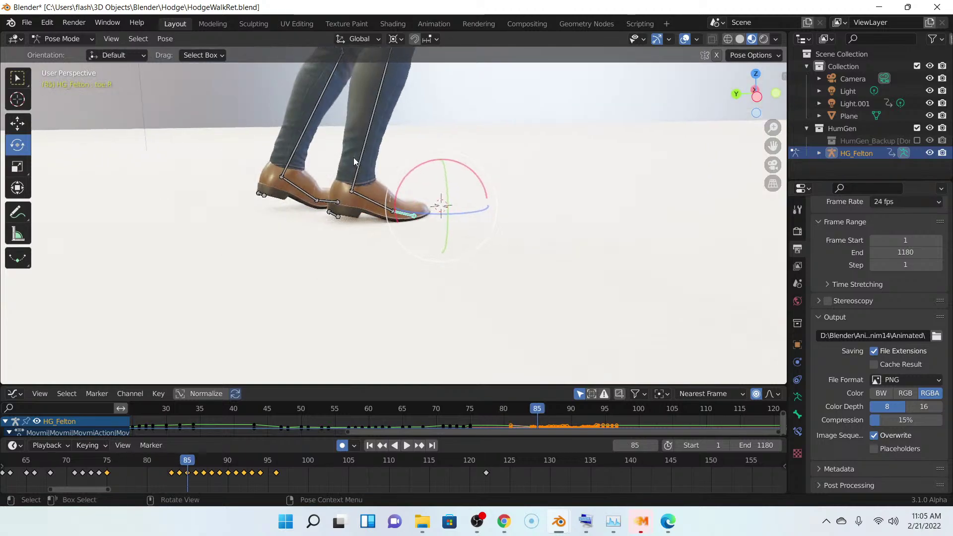
pyautogui.press('Right')
pyautogui.press('Right')
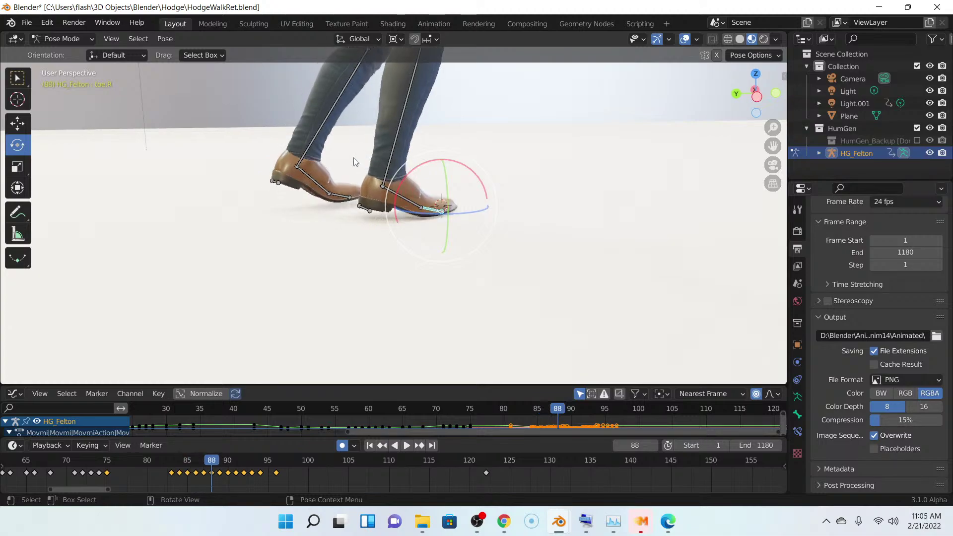
pyautogui.press('Left')
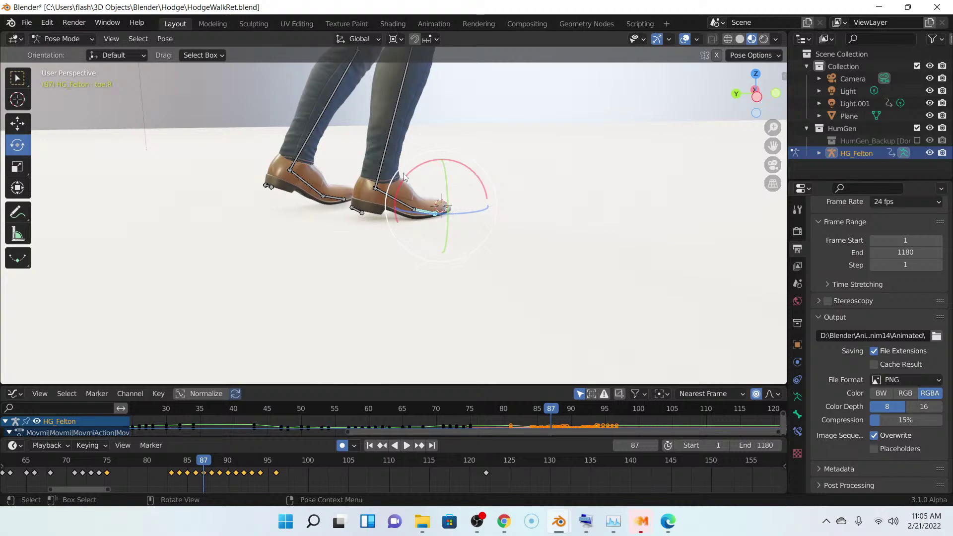
# - Inspect the right shoe up close at frames 87 and 88, and select shin.R to examine the ankle from several angles
pyautogui.scroll(3, 367, 164)
pyautogui.moveTo(377, 164); pyautogui.dragTo(416, 176, button='middle')
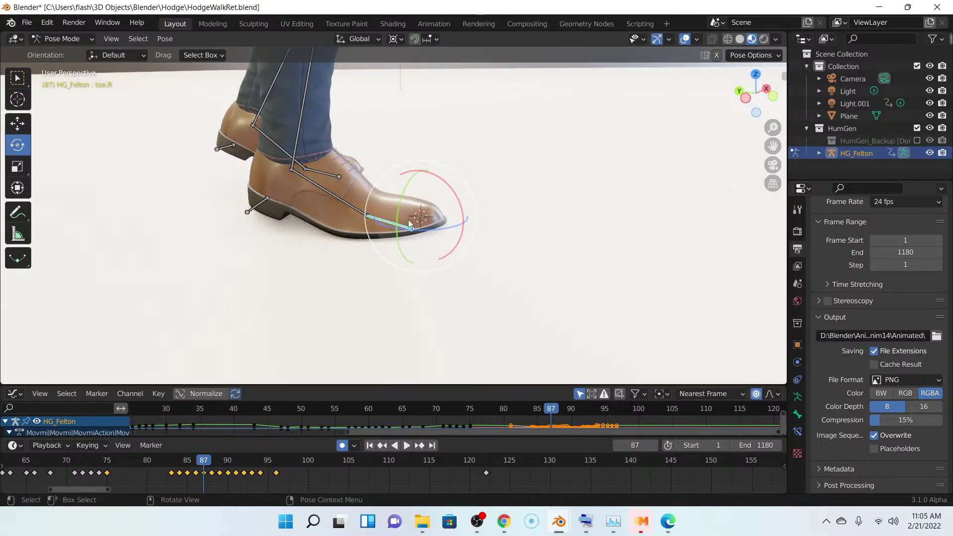
pyautogui.press('Right')
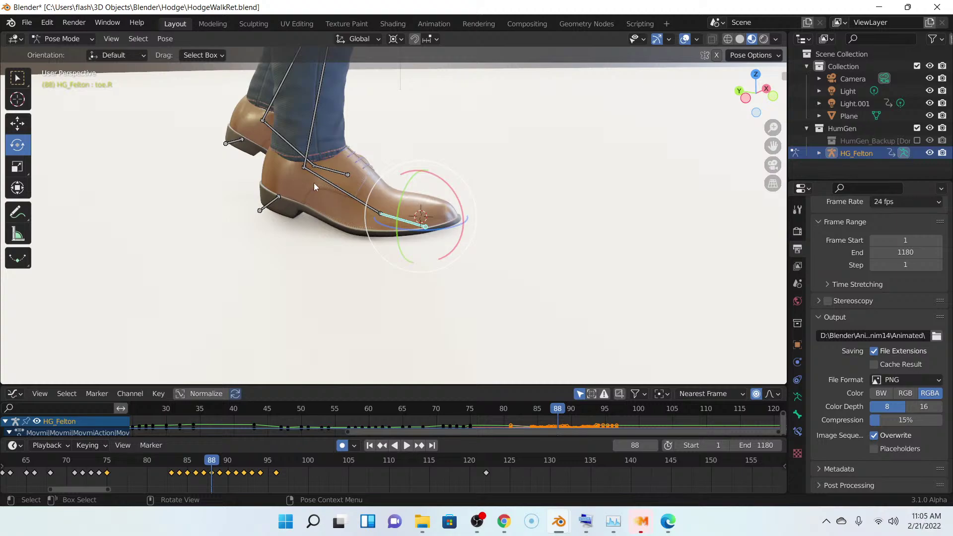
pyautogui.moveTo(261, 204); pyautogui.dragTo(367, 169, button='middle')
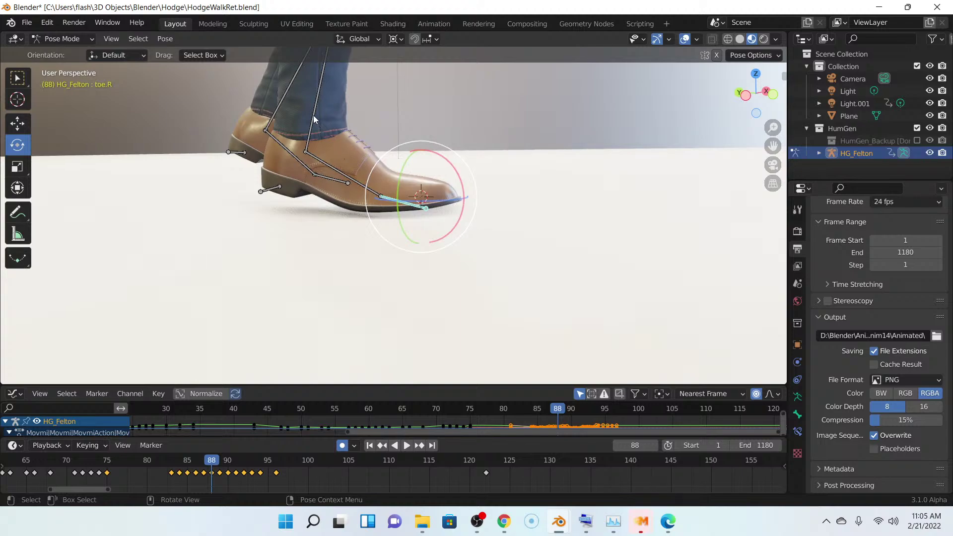
pyautogui.click(314, 117)
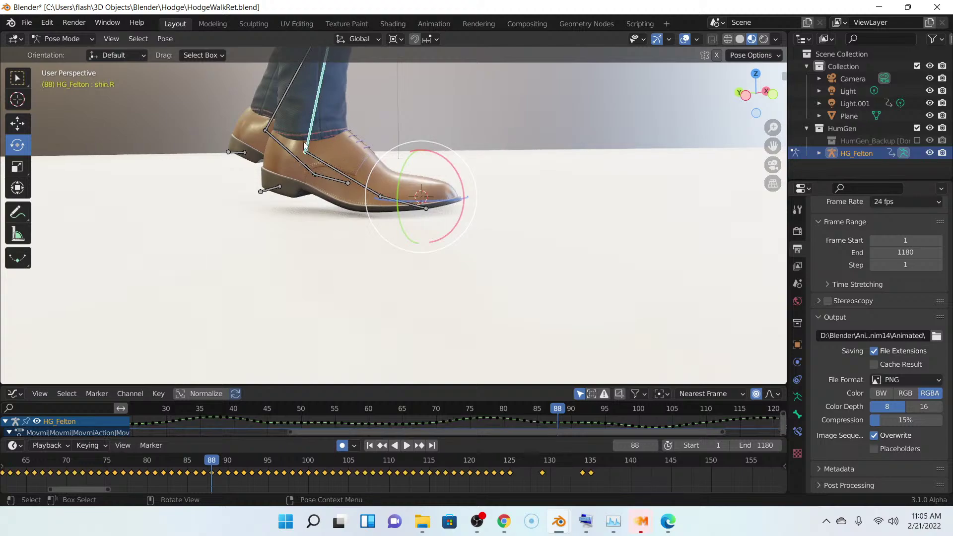
pyautogui.moveTo(304, 145); pyautogui.dragTo(332, 157, button='middle')
pyautogui.moveTo(401, 149); pyautogui.dragTo(338, 135, button='middle')
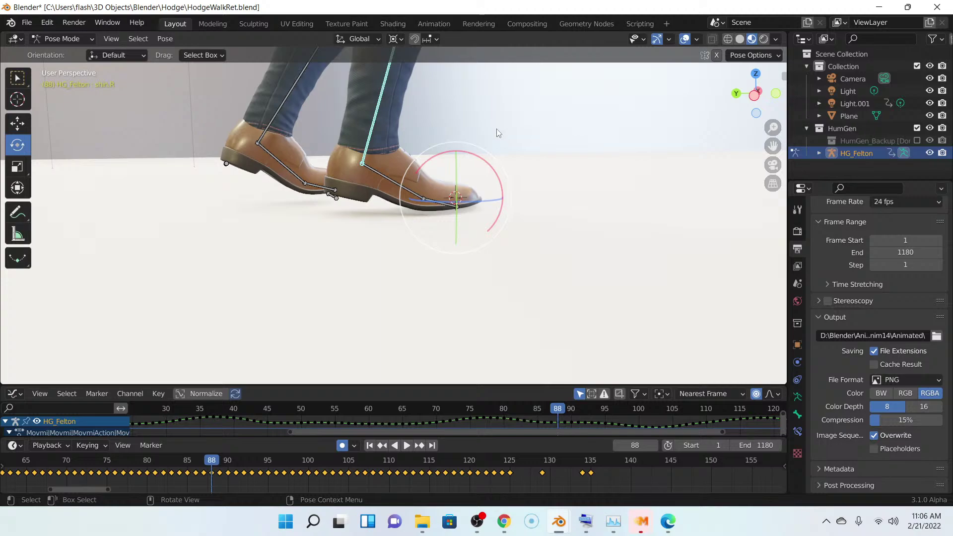
# - Step back and forth between frames 85 and 88 to examine how far the right foot slides along the floor
pyautogui.press('Left')
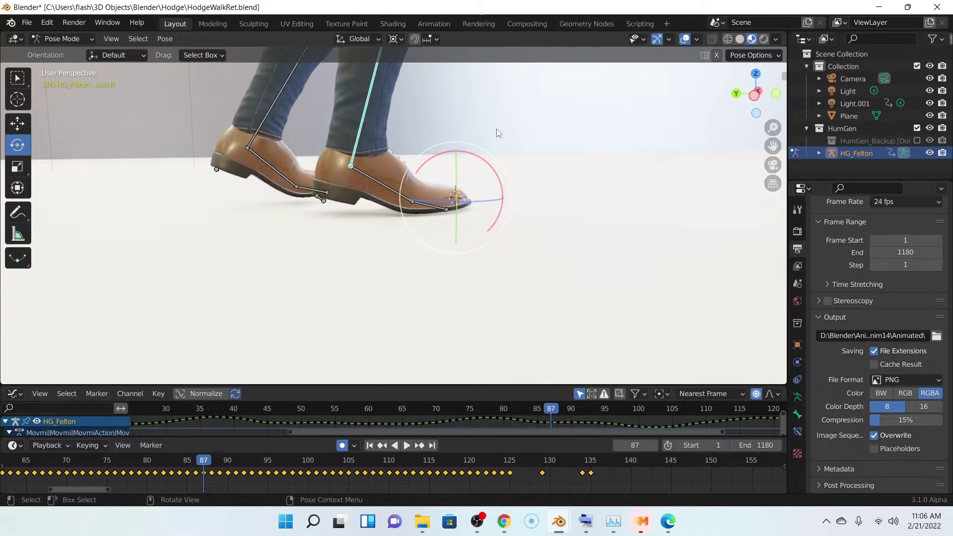
pyautogui.press('Right')
pyautogui.press('Left')
pyautogui.press('Right')
pyautogui.press('Left')
pyautogui.press('Right')
pyautogui.press('Left')
pyautogui.press('Left')
pyautogui.press('Left')
pyautogui.press('Left')
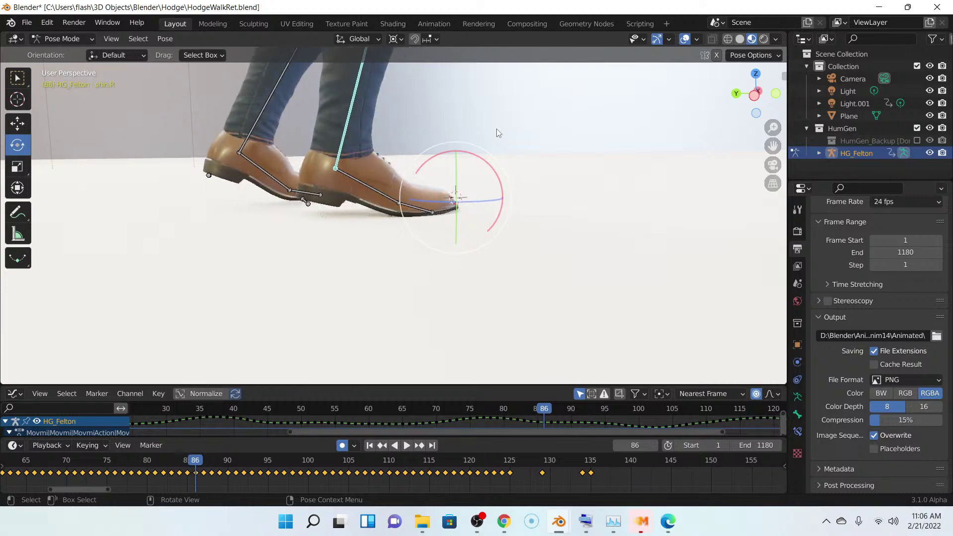
pyautogui.press('Right')
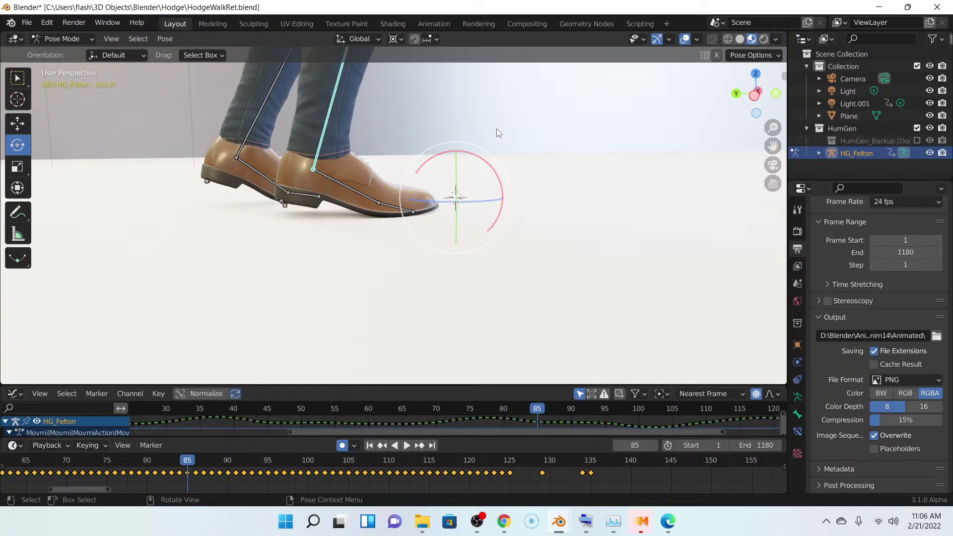
pyautogui.press('Right')
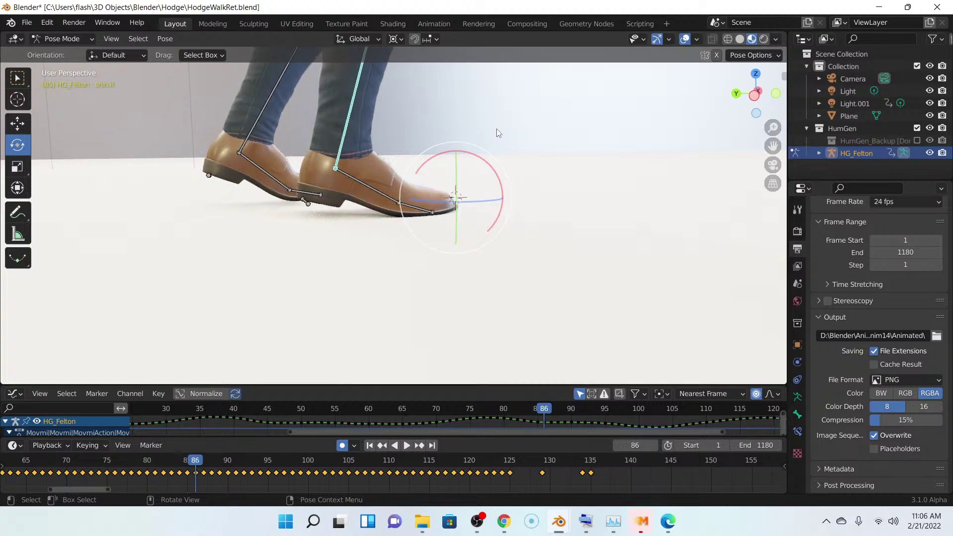
pyautogui.press('Right')
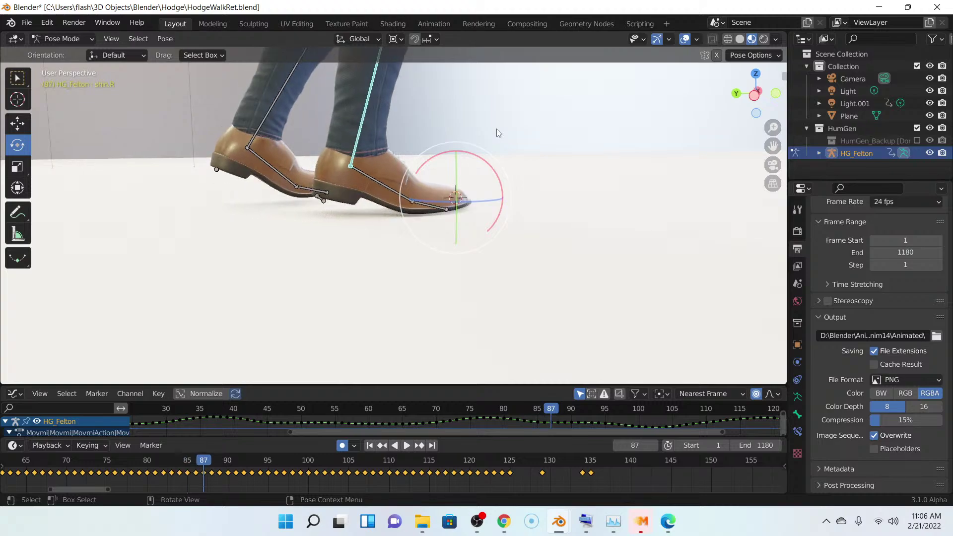
# - Return to frame 1 and play the whole walk animation, viewing the full character from the side
pyautogui.moveTo(499, 114); pyautogui.dragTo(428, 168, button='middle')
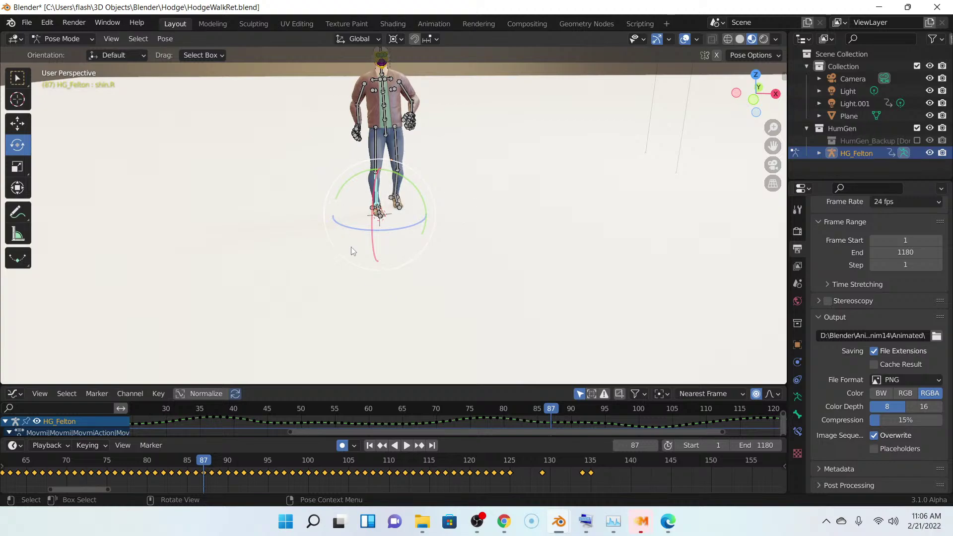
pyautogui.scroll(5, 351, 247)
pyautogui.moveTo(359, 177); pyautogui.dragTo(344, 163, button='middle')
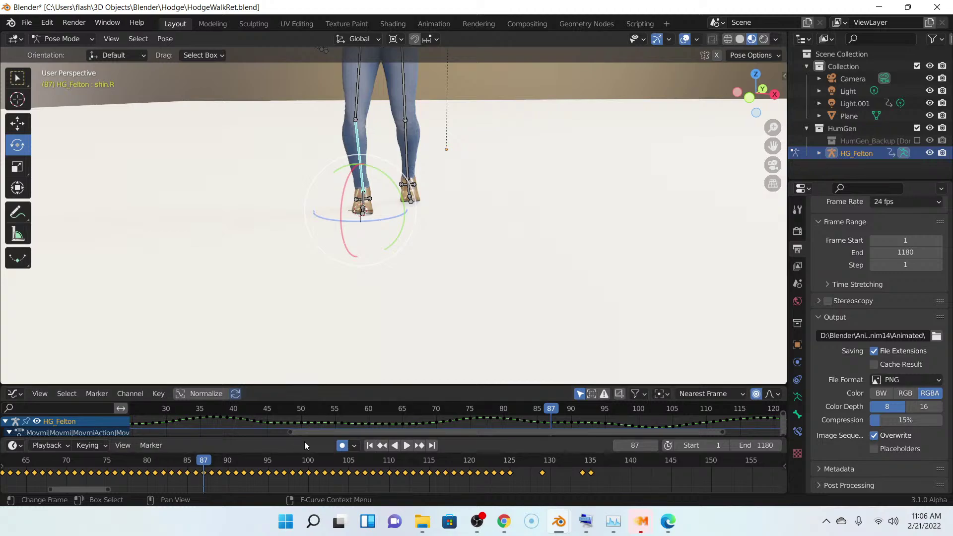
pyautogui.click(370, 445)
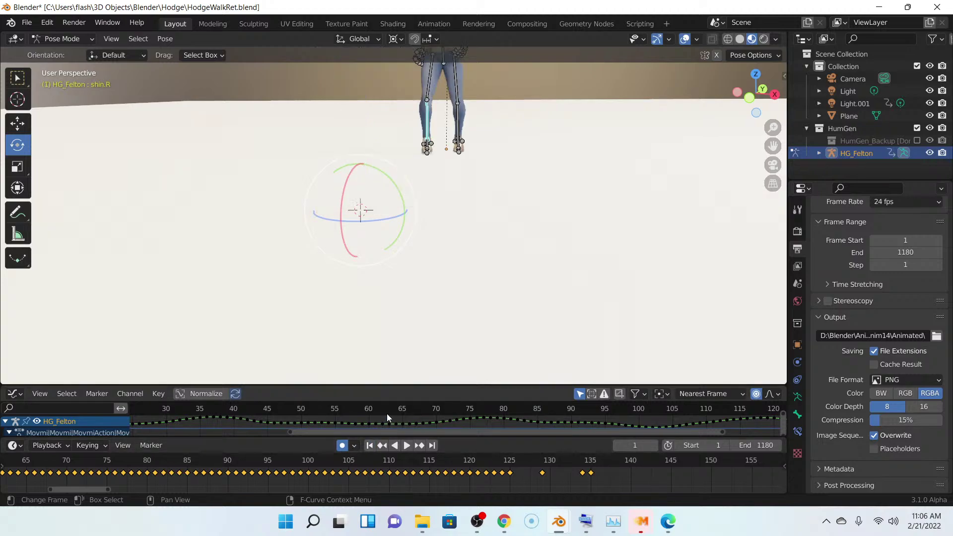
pyautogui.moveTo(392, 277); pyautogui.dragTo(524, 268, button='middle')
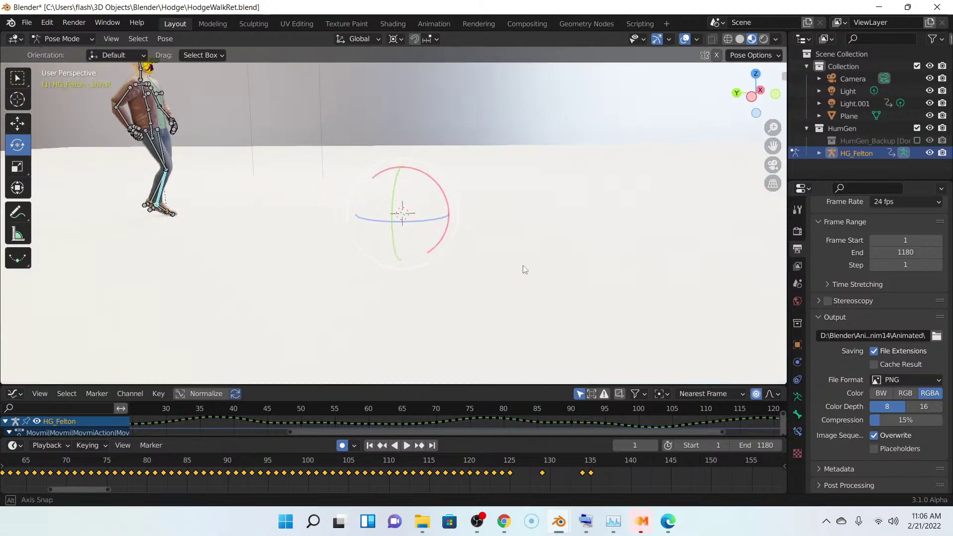
pyautogui.click(409, 445)
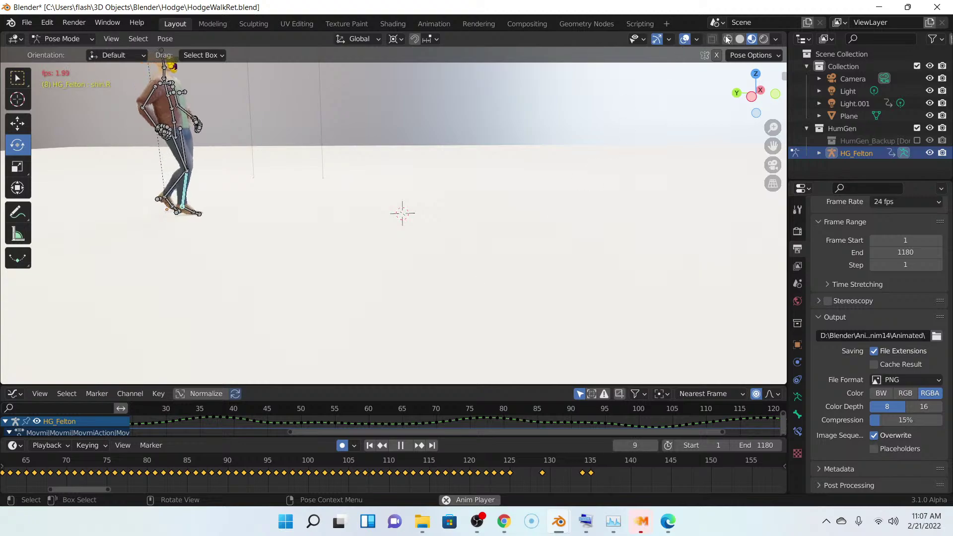
# - Switch the viewport to Wireframe shading, watch the walk from the side and front, and stop the playback
pyautogui.hotkey('shift', 'z')
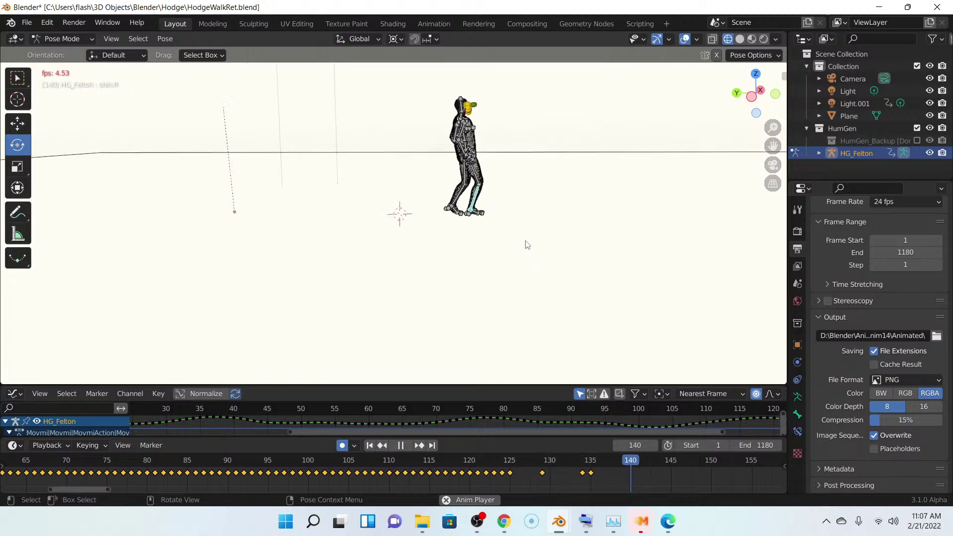
pyautogui.moveTo(505, 264); pyautogui.dragTo(468, 277, button='middle')
pyautogui.moveTo(406, 272); pyautogui.dragTo(439, 238, button='middle')
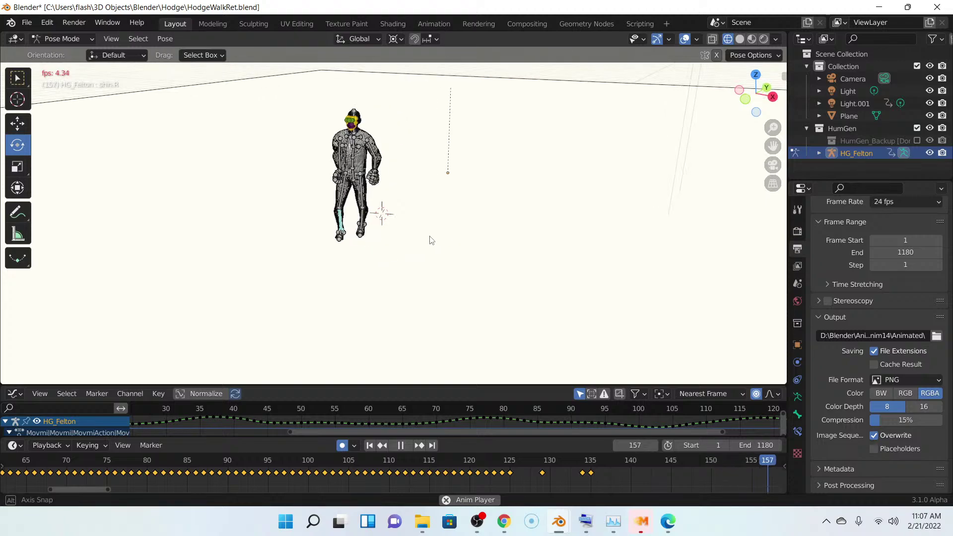
pyautogui.scroll(3, 449, 228)
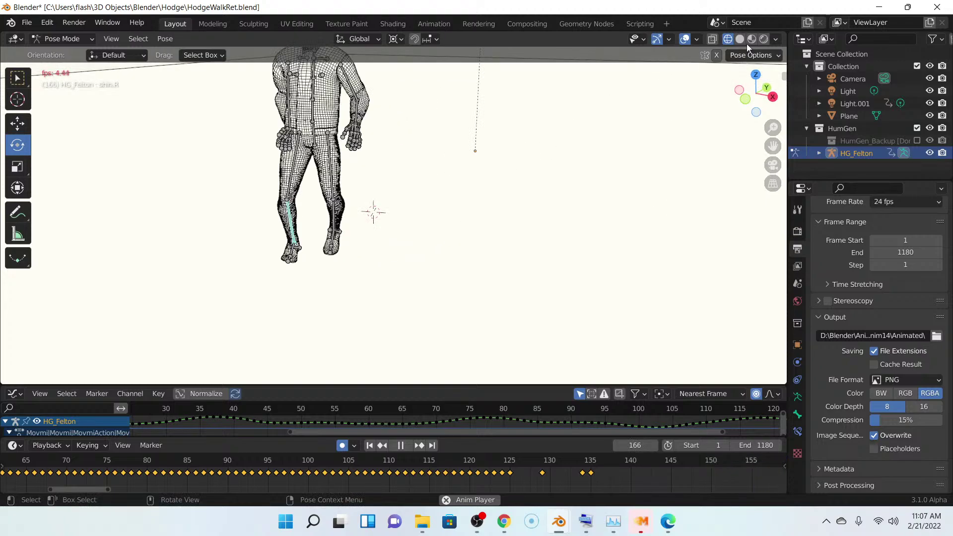
pyautogui.click(403, 446)
# - Switch the viewport back to Material Preview shading and hide the viewport overlays
pyautogui.scroll(-3, 451, 277)
pyautogui.moveTo(480, 205); pyautogui.dragTo(468, 188, button='middle')
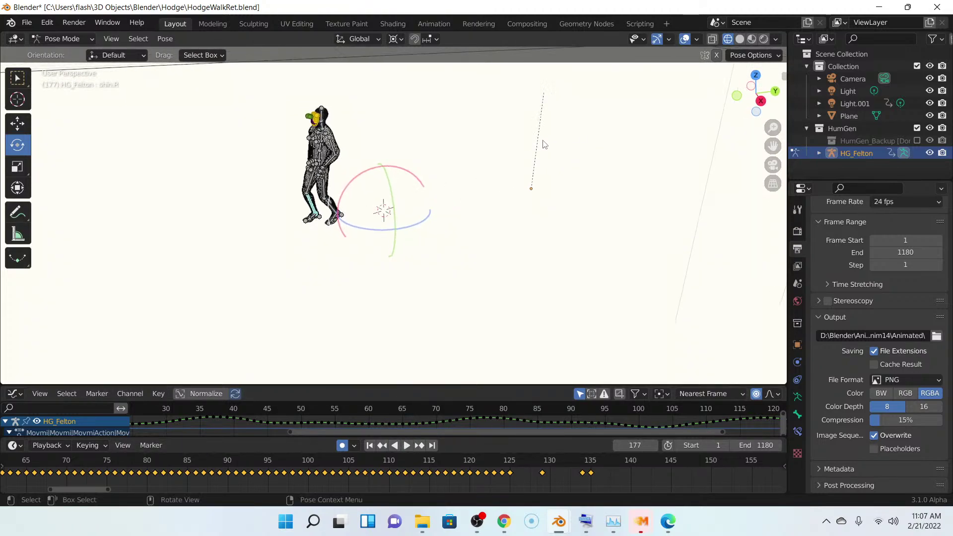
pyautogui.moveTo(530, 139)
pyautogui.mouseDown(button='middle')
pyautogui.moveTo(526, 198)
pyautogui.moveTo(506, 224)
pyautogui.moveTo(504, 206)
pyautogui.mouseUp(button='middle')
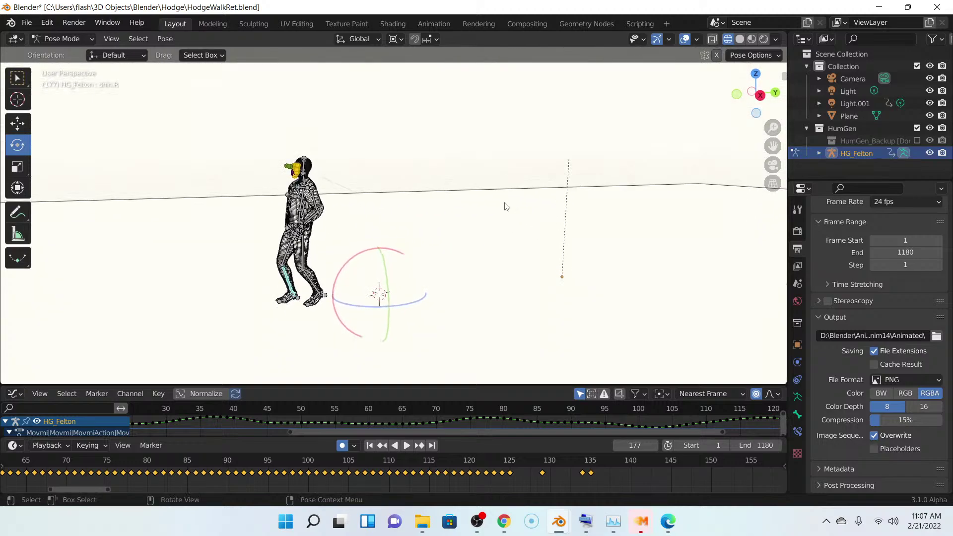
pyautogui.click(753, 40)
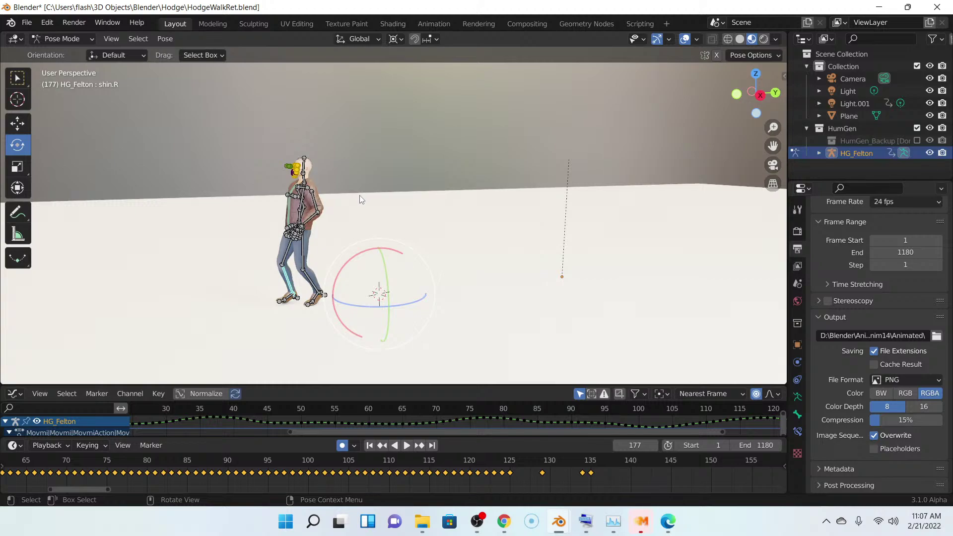
pyautogui.click(684, 39)
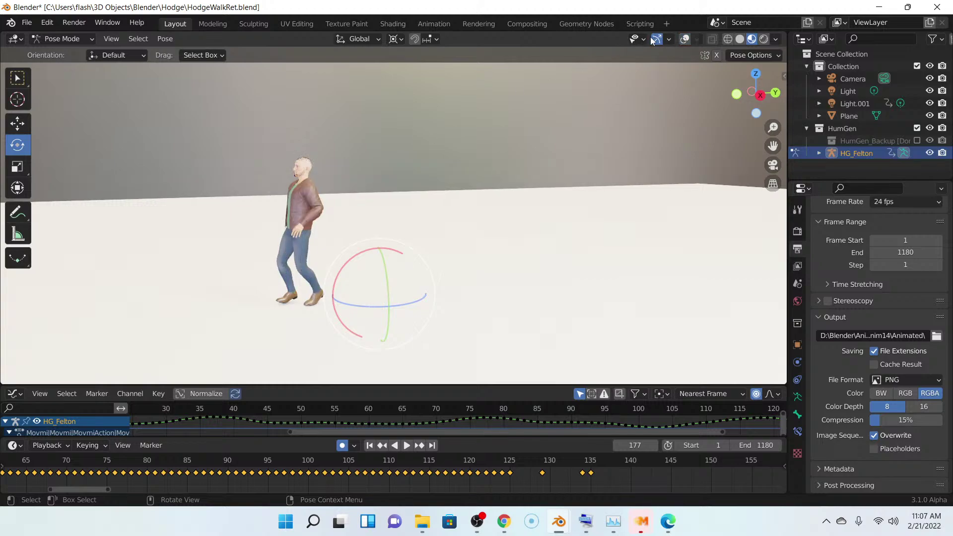
# - Frame the character at an angle from closer up, return to frame 1 and hide the viewport gizmos
pyautogui.moveTo(472, 183); pyautogui.dragTo(519, 209, button='middle')
pyautogui.scroll(3, 512, 179)
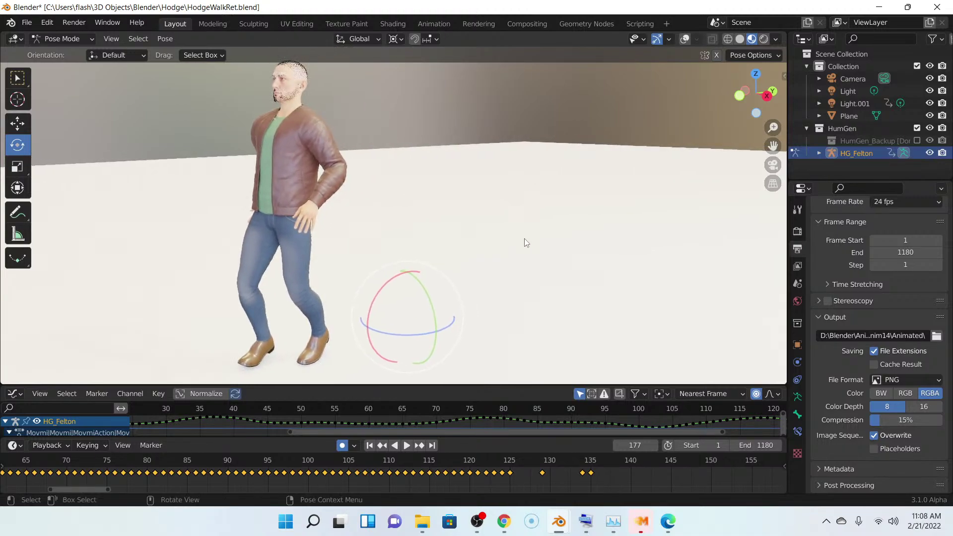
pyautogui.click(370, 445)
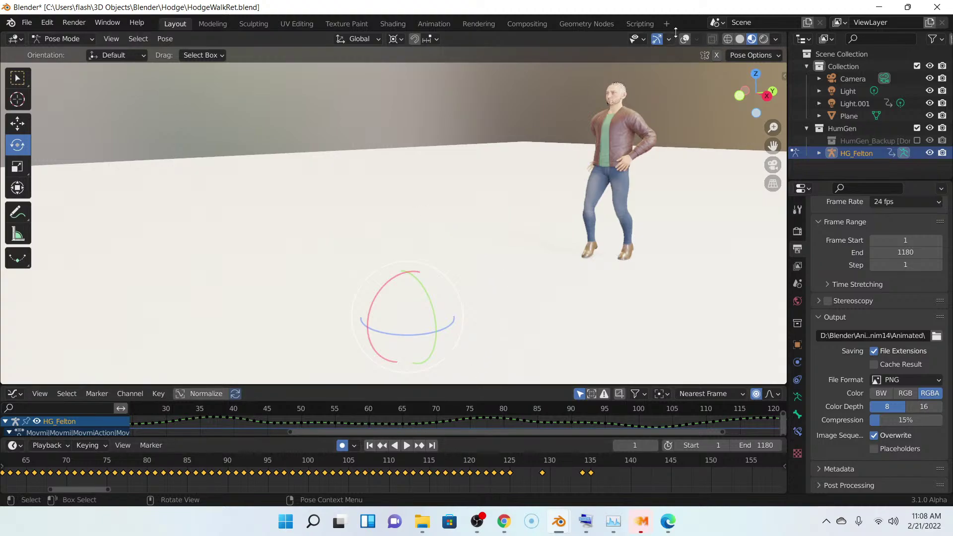
pyautogui.click(657, 39)
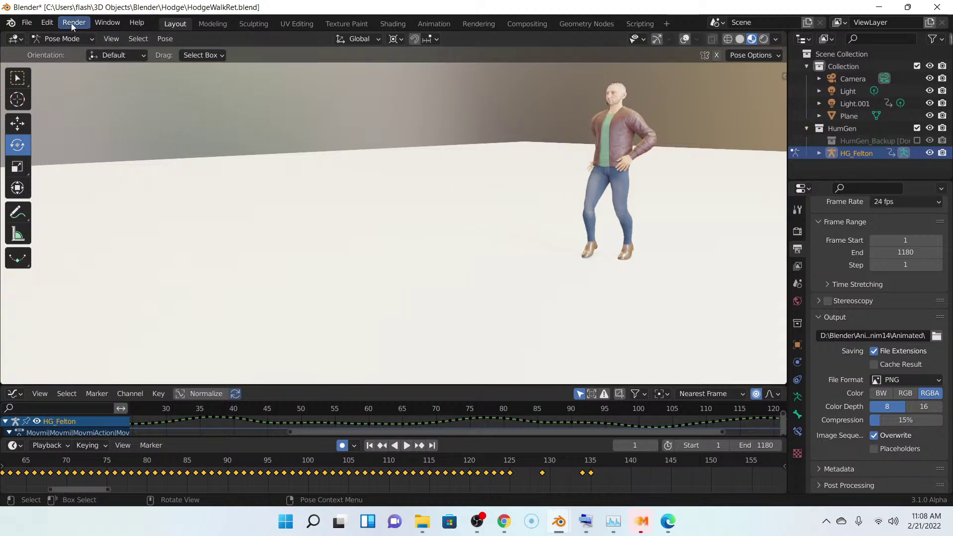
# - Start a viewport render of the animation from frame 1 and bring up its render window to follow progress
pyautogui.click(118, 39)
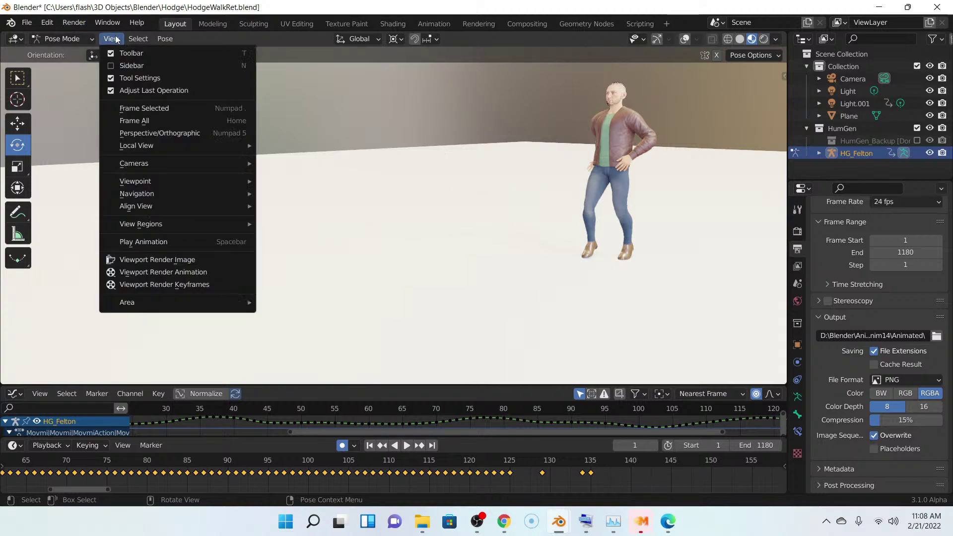
pyautogui.click(164, 272)
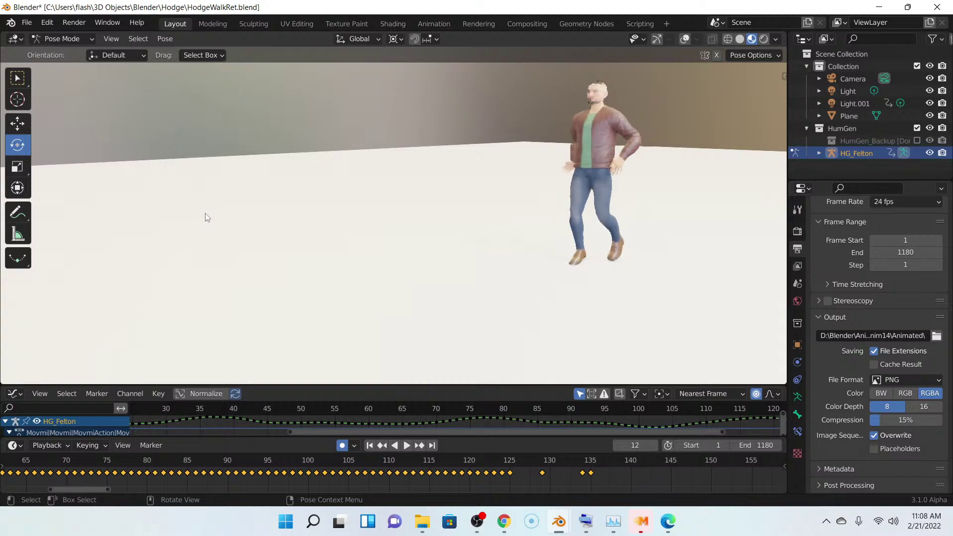
pyautogui.moveTo(567, 530)
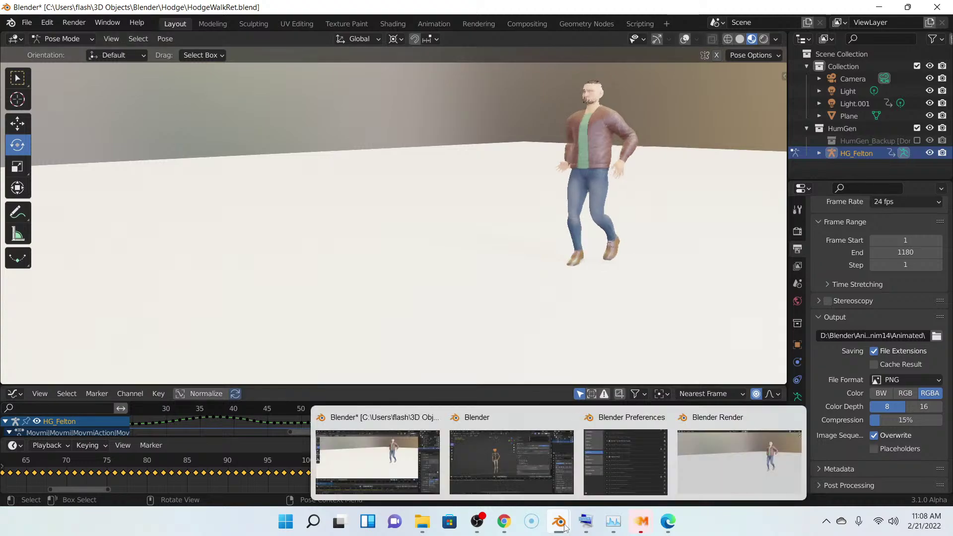
pyautogui.click(707, 452)
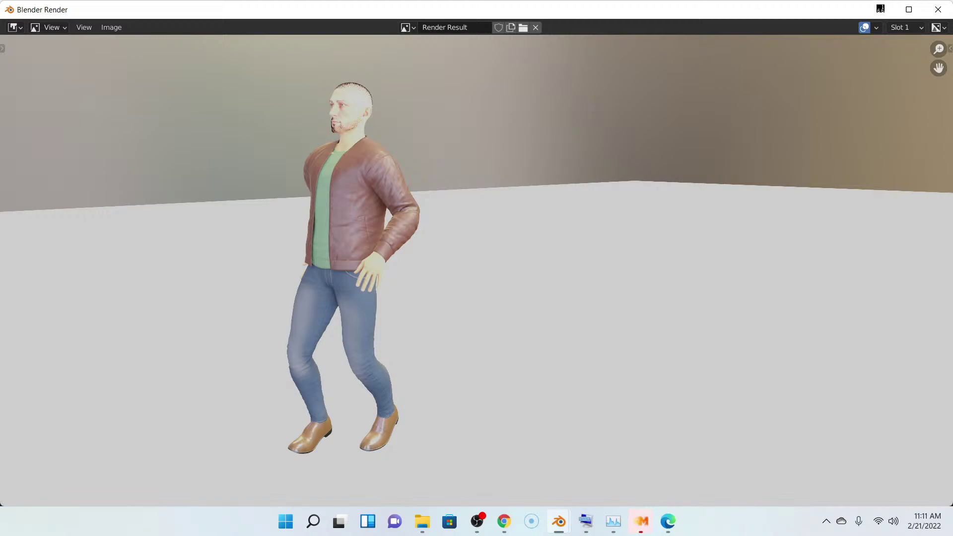
# - Check the rendering progress in the main window and stop the viewport render by closing the render window
pyautogui.click(880, 9)
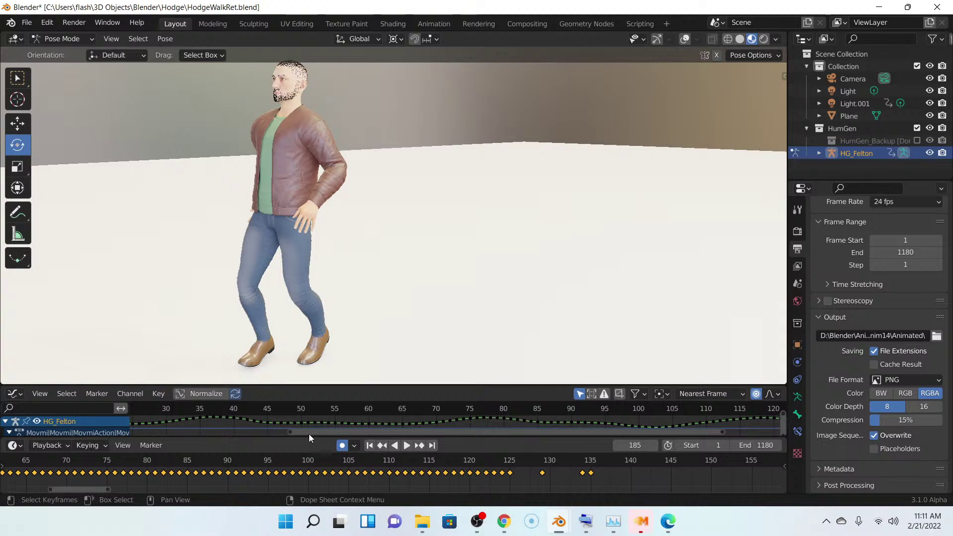
pyautogui.press('Right')
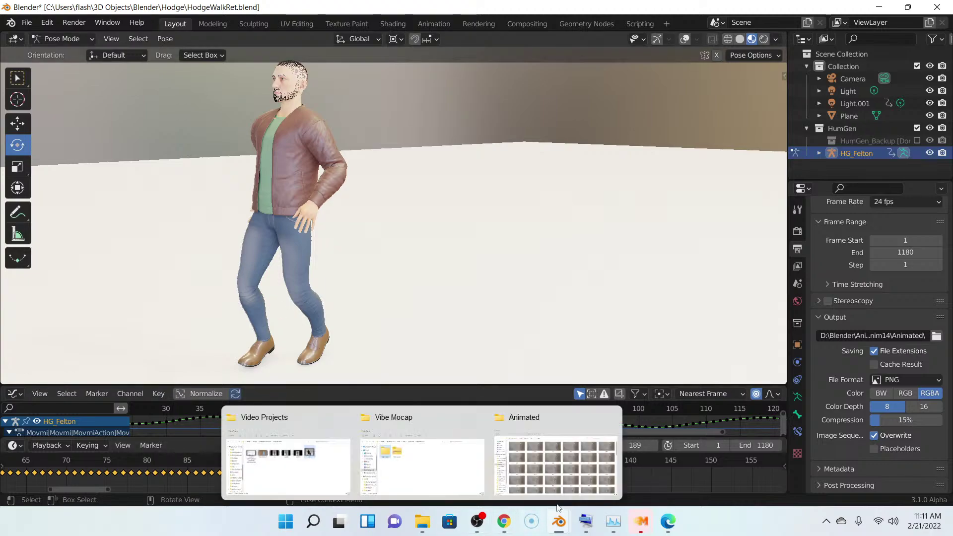
pyautogui.moveTo(642, 524)
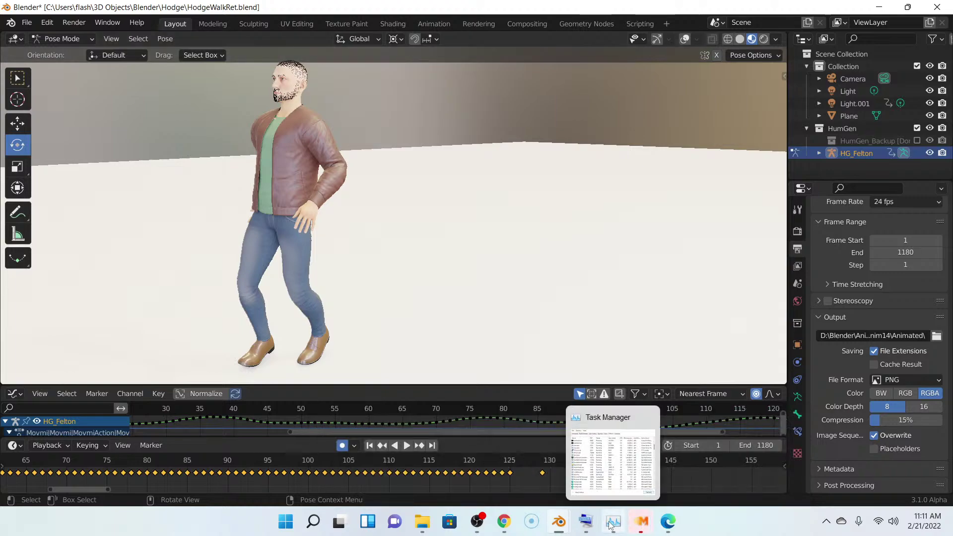
pyautogui.moveTo(559, 524)
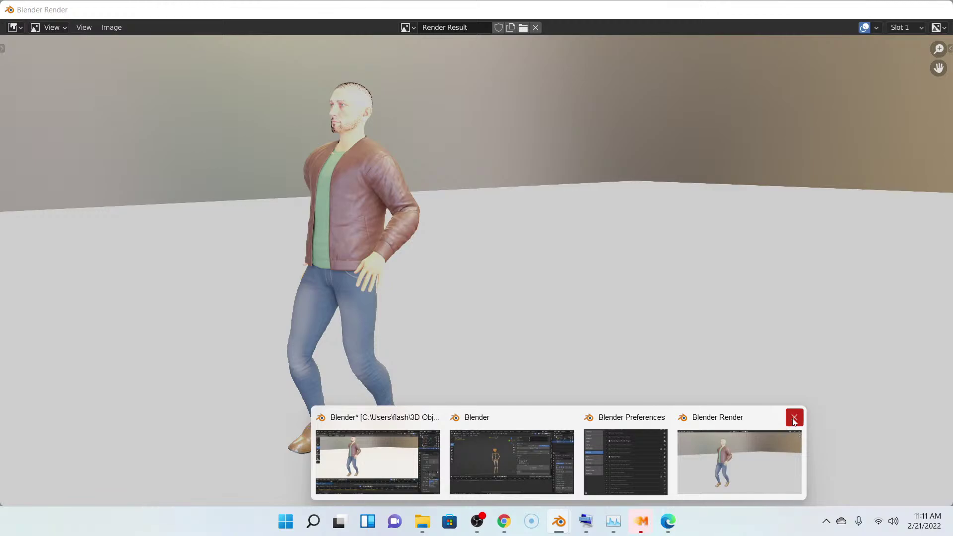
pyautogui.click(794, 417)
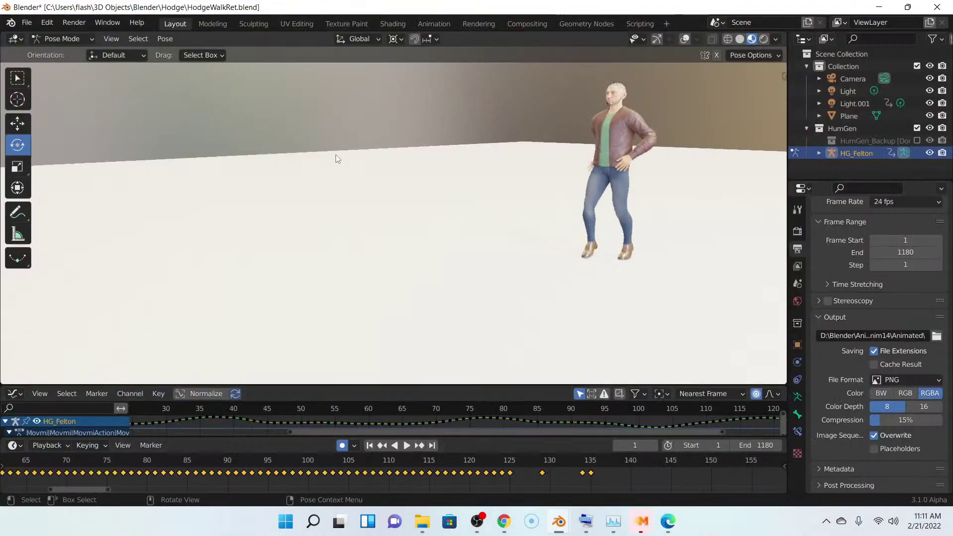
# - Play back the rendered animation frames to review the walk, and close the player to return to the HodgeWalkRet.blend window
pyautogui.click(74, 23)
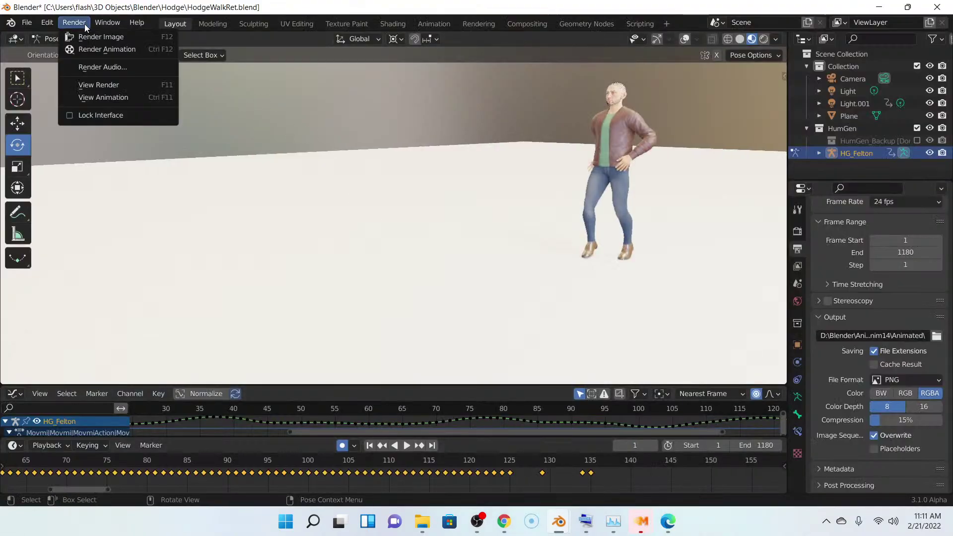
pyautogui.click(111, 96)
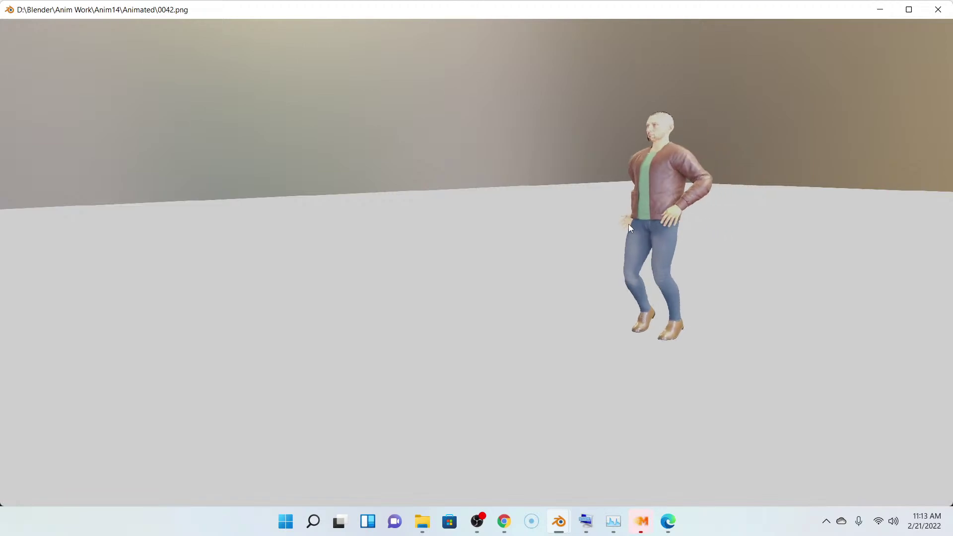
pyautogui.moveTo(642, 525)
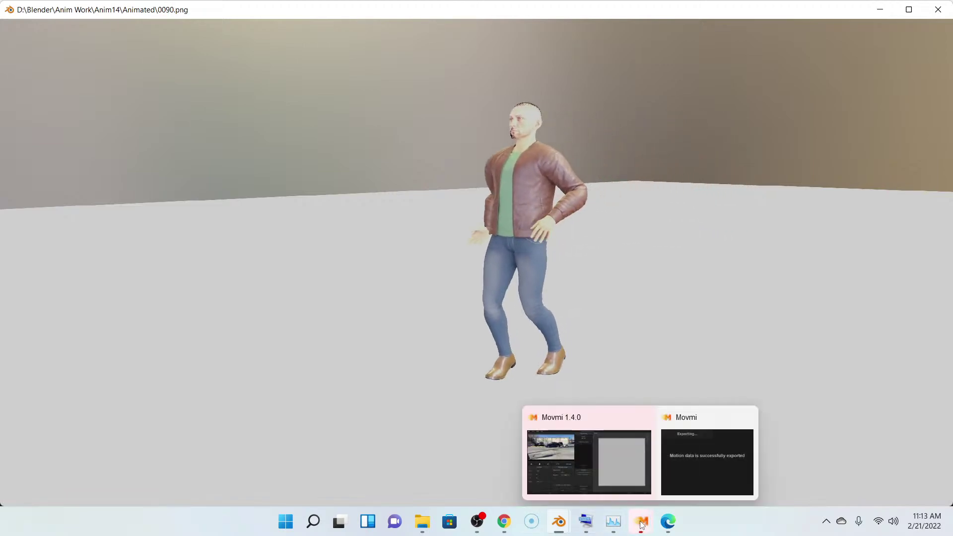
pyautogui.moveTo(560, 524)
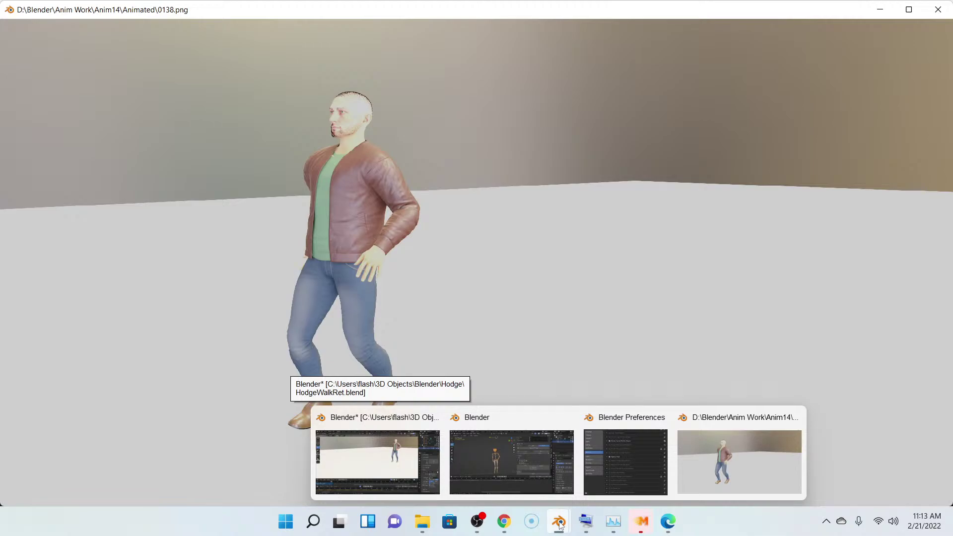
pyautogui.click(798, 415)
pyautogui.click(444, 462)
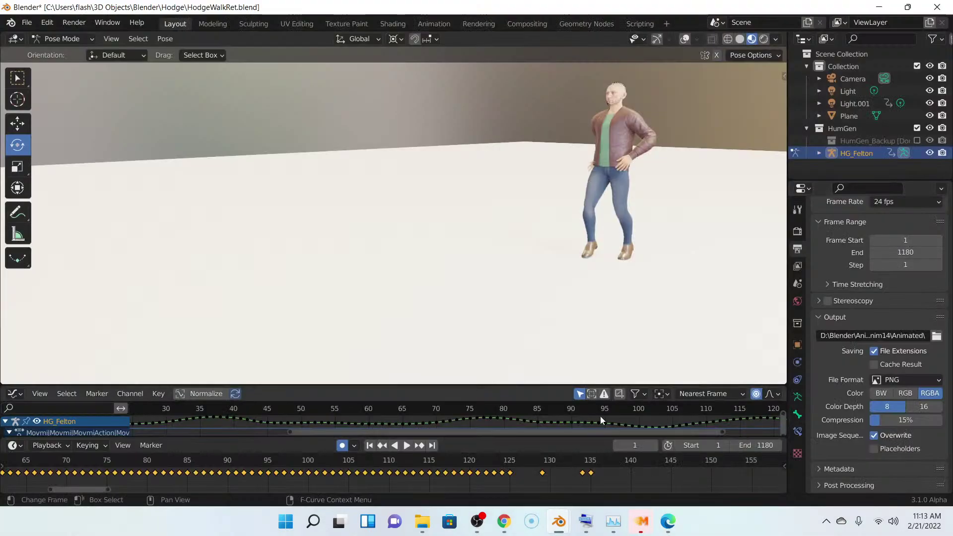
# - Turn the viewport overlays back on and inspect the bones of the character's right hand up close
pyautogui.scroll(3, 564, 172)
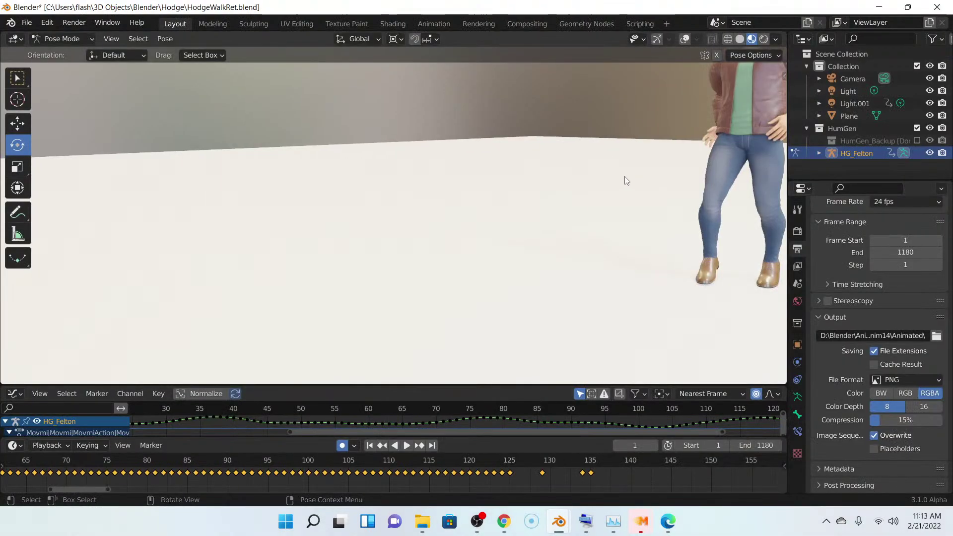
pyautogui.moveTo(625, 181); pyautogui.dragTo(556, 254, button='middle')
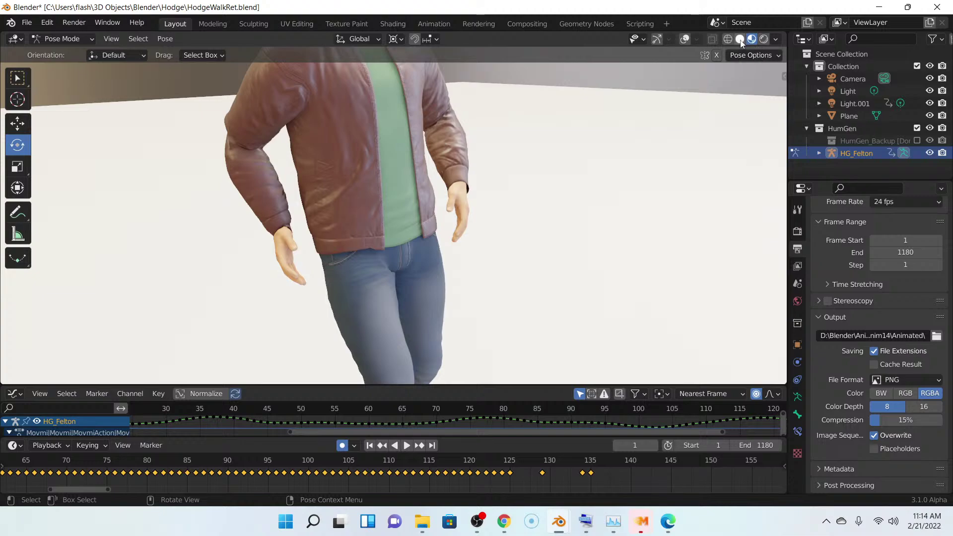
pyautogui.click(686, 39)
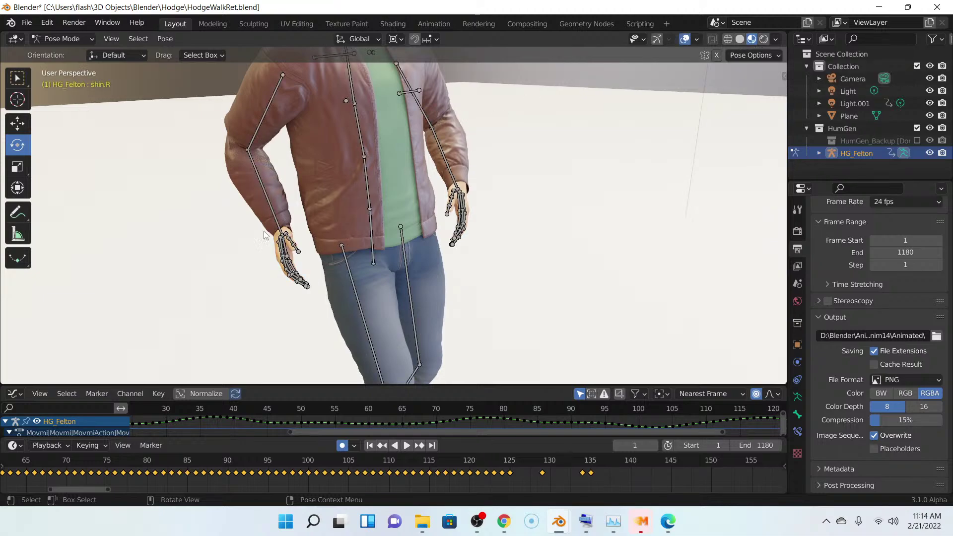
pyautogui.moveTo(323, 228); pyautogui.dragTo(326, 223, button='middle')
pyautogui.scroll(-2, 326, 223)
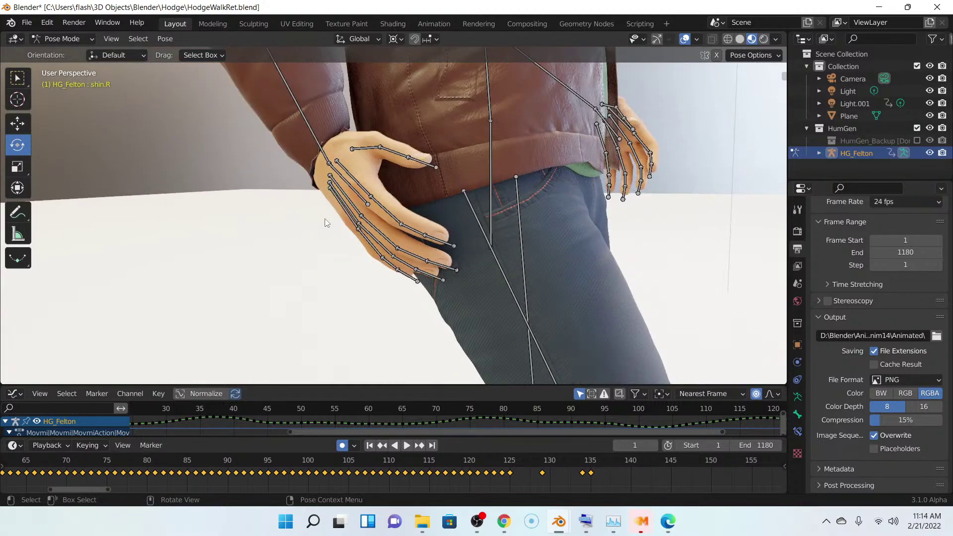
# - Switch HG_Felton to Object Mode and back to Pose Mode, and circle-select the bones of the right hand
pyautogui.click(55, 38)
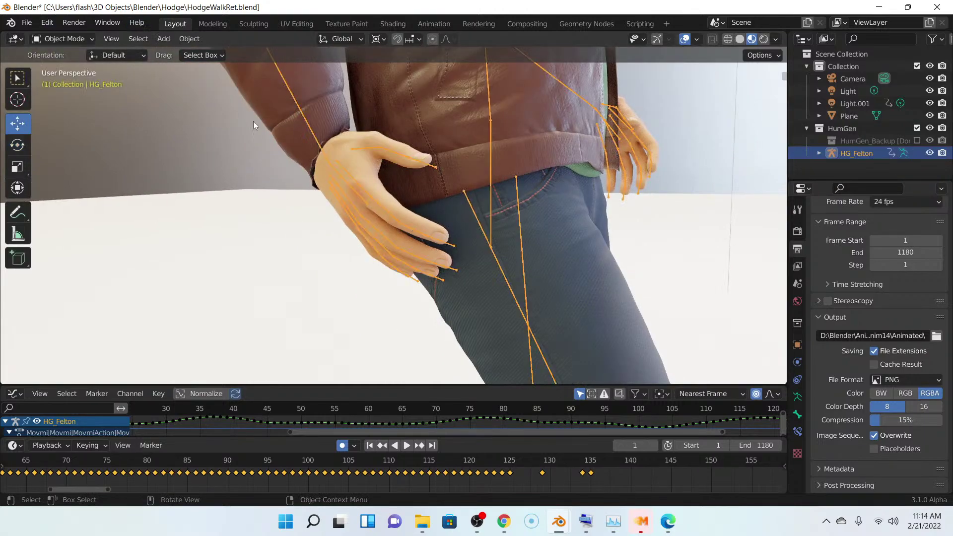
pyautogui.click(64, 39)
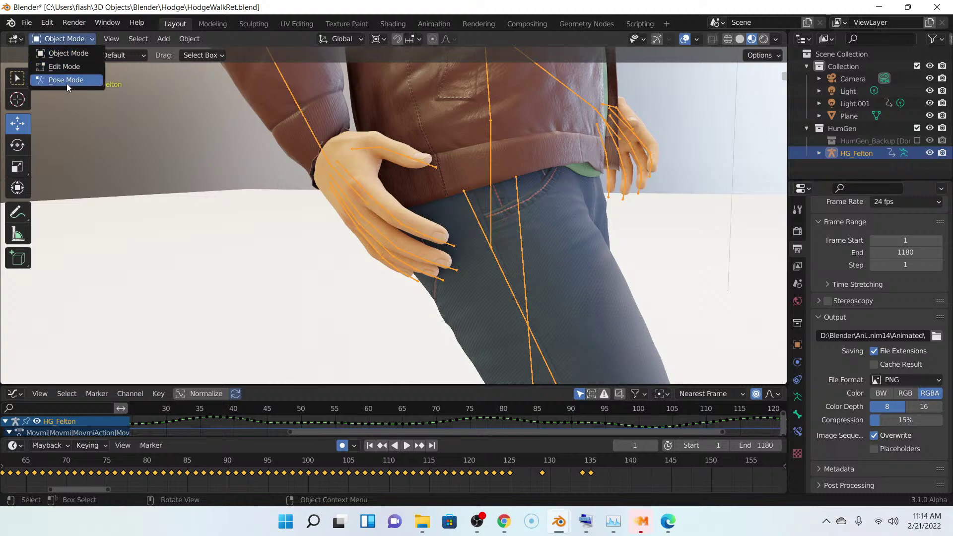
pyautogui.click(67, 83)
pyautogui.moveTo(472, 197); pyautogui.dragTo(466, 198, button='middle')
pyautogui.press('c')
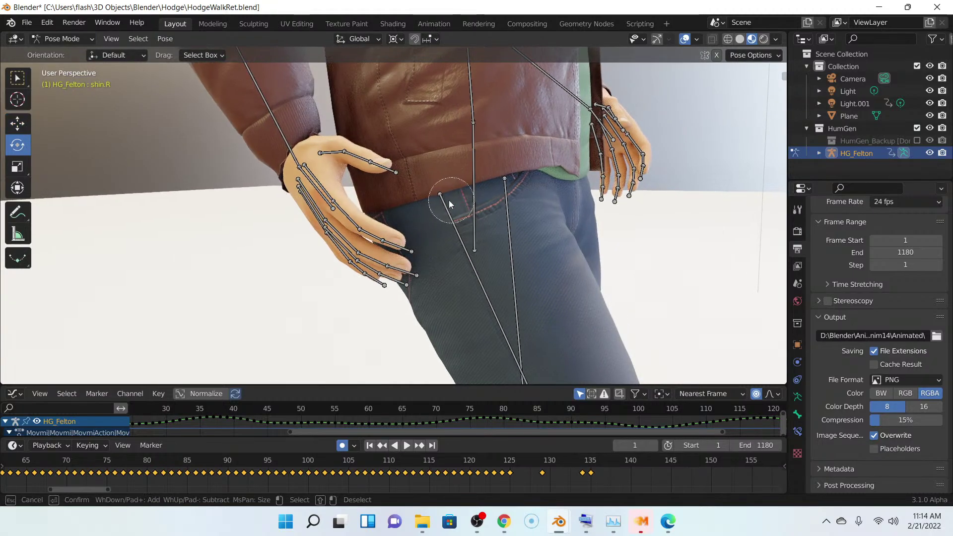
pyautogui.scroll(-5, 380, 223)
pyautogui.moveTo(357, 223); pyautogui.dragTo(348, 240)
pyautogui.rightClick(360, 242)
pyautogui.moveTo(377, 245)
pyautogui.mouseDown(button='middle')
pyautogui.moveTo(384, 256)
pyautogui.moveTo(409, 255)
pyautogui.mouseUp(button='middle')
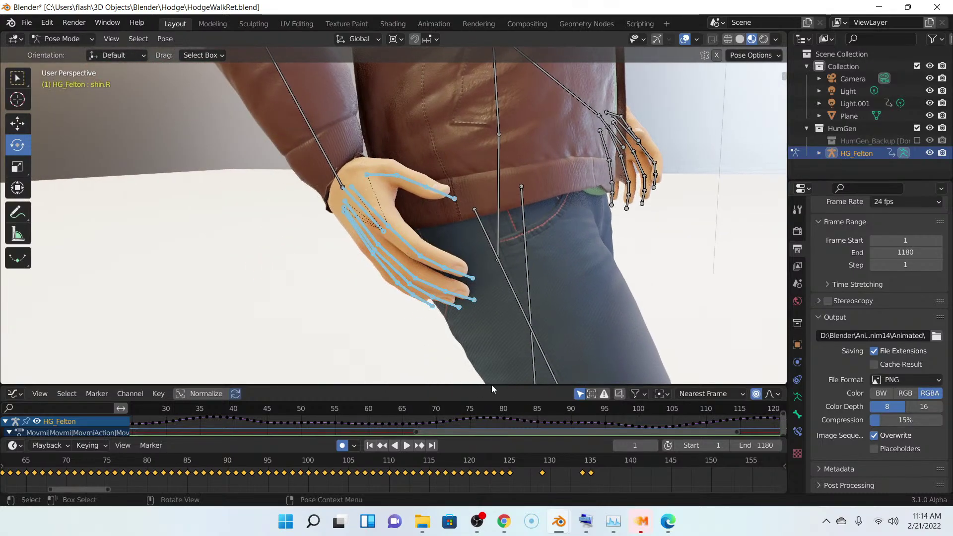
# - Enlarge the Graph Editor, select only the hand.R bone, and expand its animation channels
pyautogui.moveTo(483, 386); pyautogui.dragTo(478, 297)
pyautogui.scroll(2, 446, 245)
pyautogui.scroll(4, 447, 245)
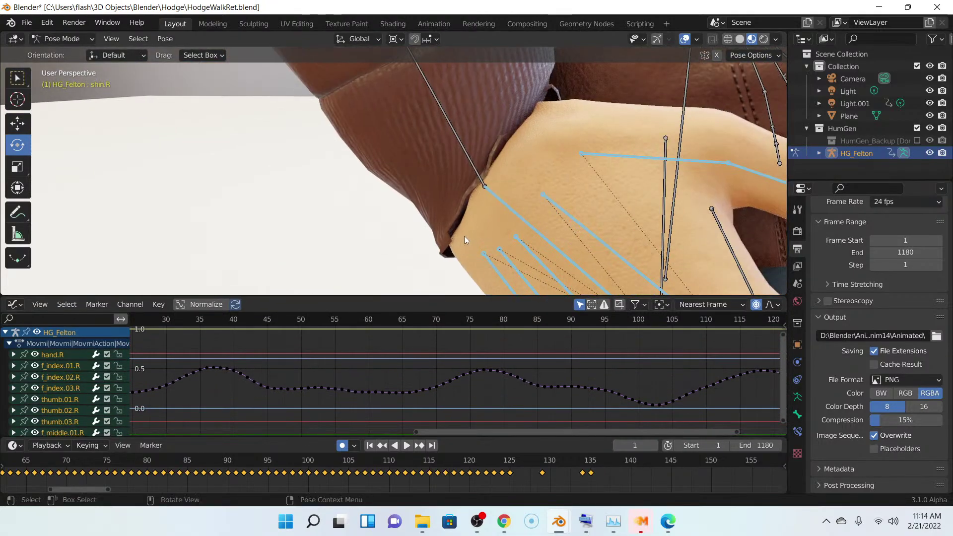
pyautogui.click(512, 208)
pyautogui.scroll(-5, 472, 213)
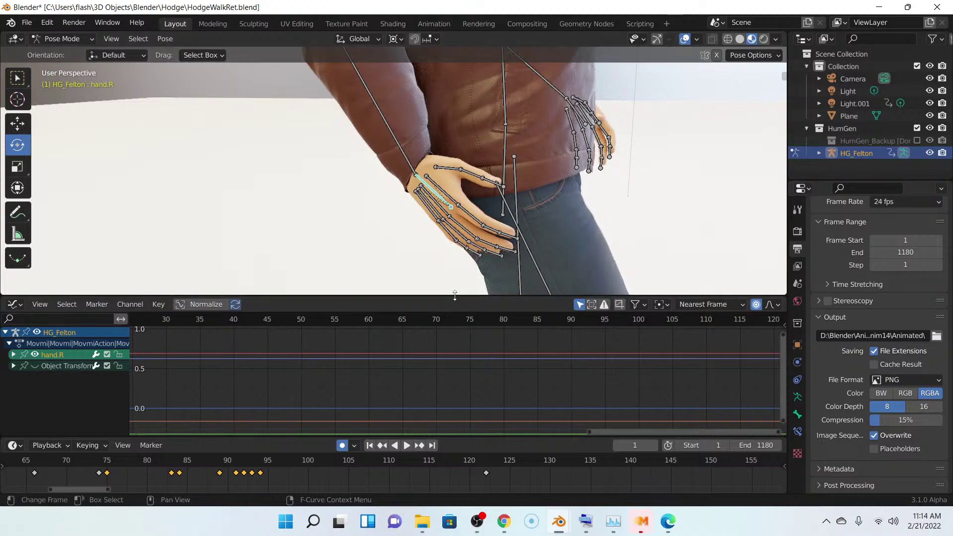
pyautogui.moveTo(454, 296); pyautogui.dragTo(455, 221)
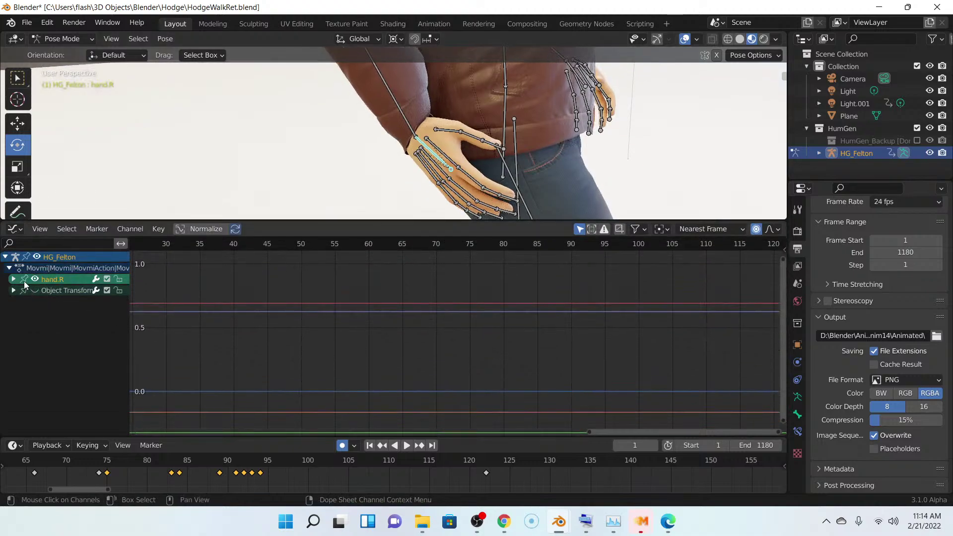
pyautogui.click(13, 279)
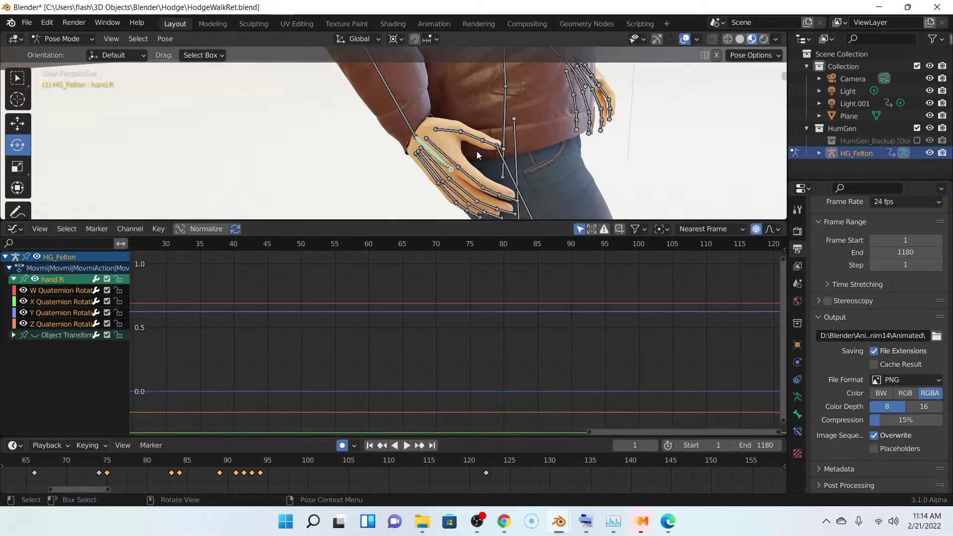
# - Hide hand.R's W, Y and Z Quaternion Rotation curves, select the X Quaternion Rotation channel, and frame its curve
pyautogui.moveTo(477, 151); pyautogui.dragTo(515, 157, button='middle')
pyautogui.scroll(-2, 437, 154)
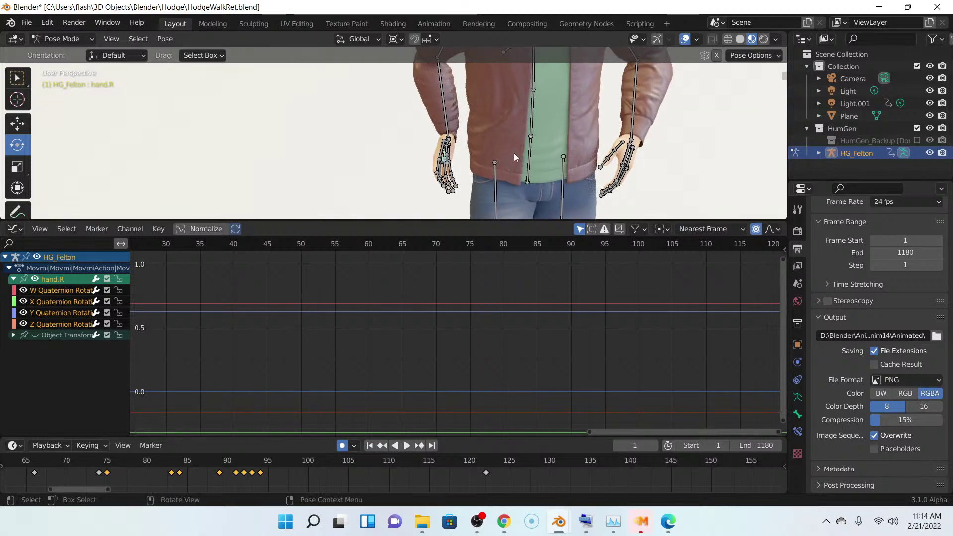
pyautogui.click(27, 301)
pyautogui.click(25, 304)
pyautogui.click(24, 313)
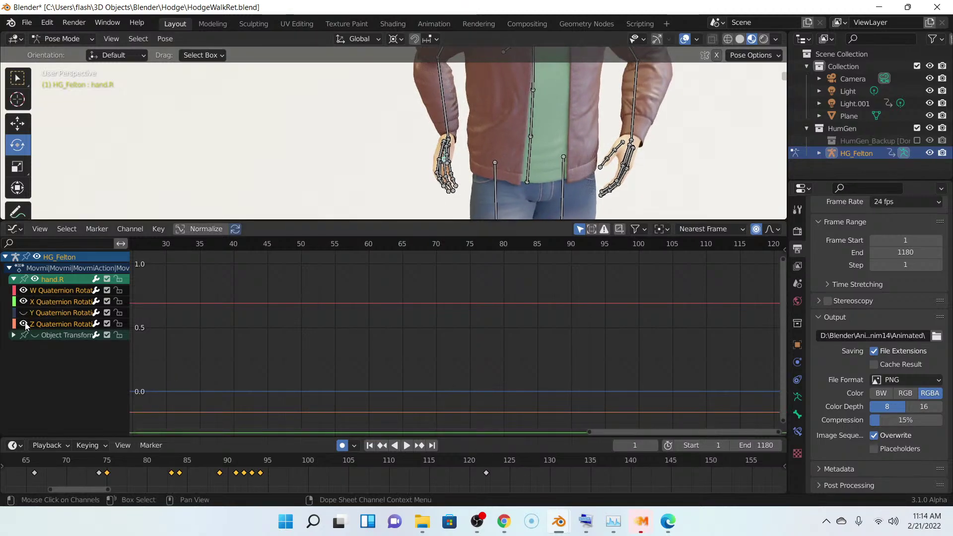
pyautogui.click(24, 324)
pyautogui.click(23, 291)
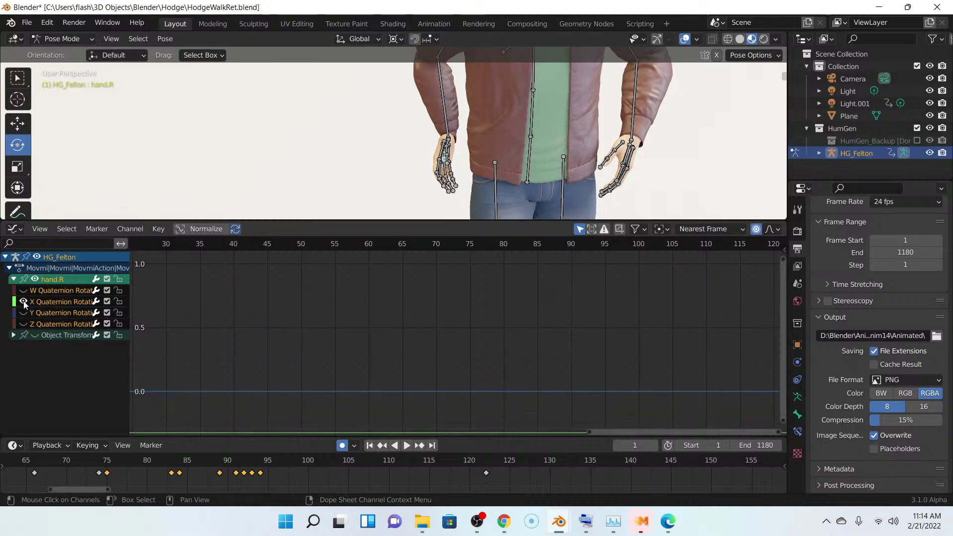
pyautogui.click(50, 301)
pyautogui.press('Home')
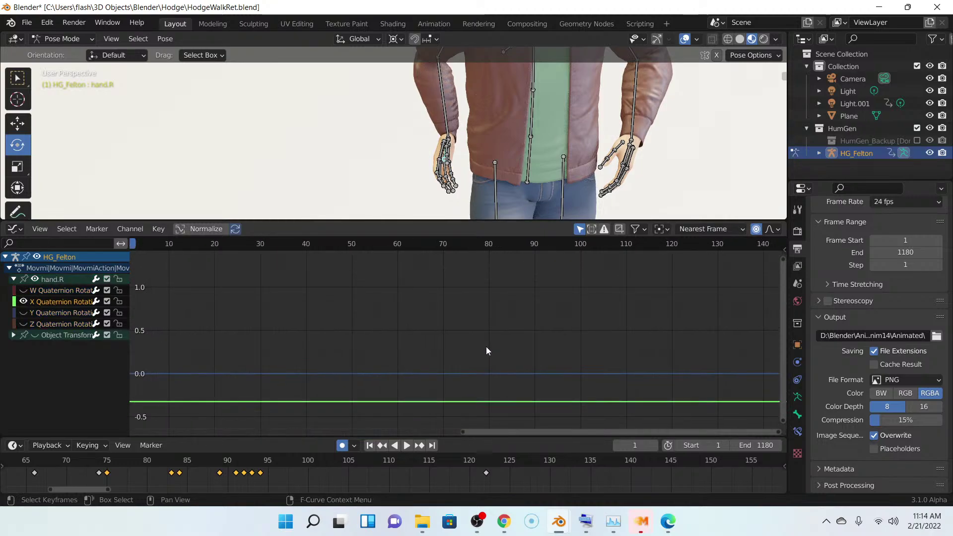
# - Examine hand.R's X Quaternion Rotation curve across the whole frame range and look at the right hand up close
pyautogui.scroll(-6, 521, 355)
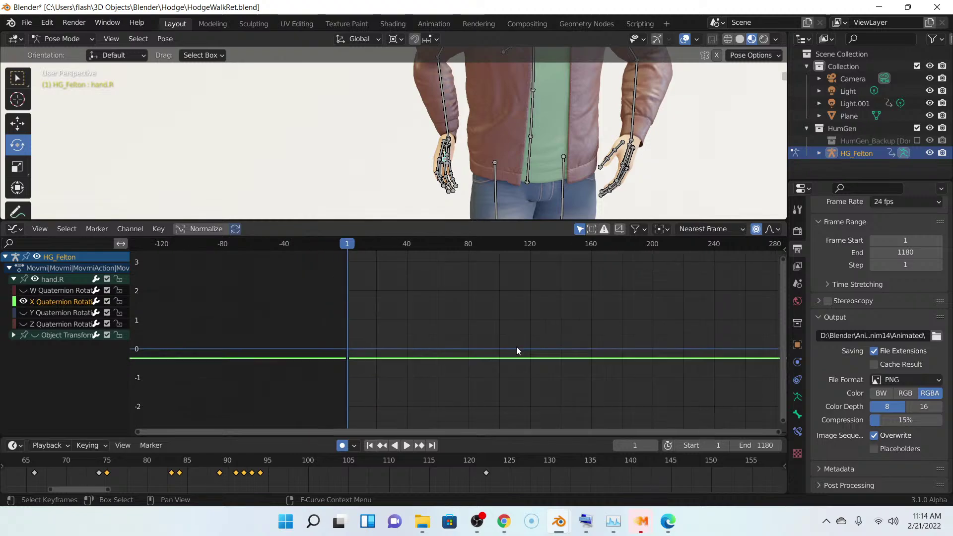
pyautogui.scroll(-6, 517, 346)
pyautogui.scroll(-5, 618, 320)
pyautogui.moveTo(618, 320); pyautogui.dragTo(429, 353, button='middle')
pyautogui.moveTo(552, 334); pyautogui.dragTo(437, 334, button='middle')
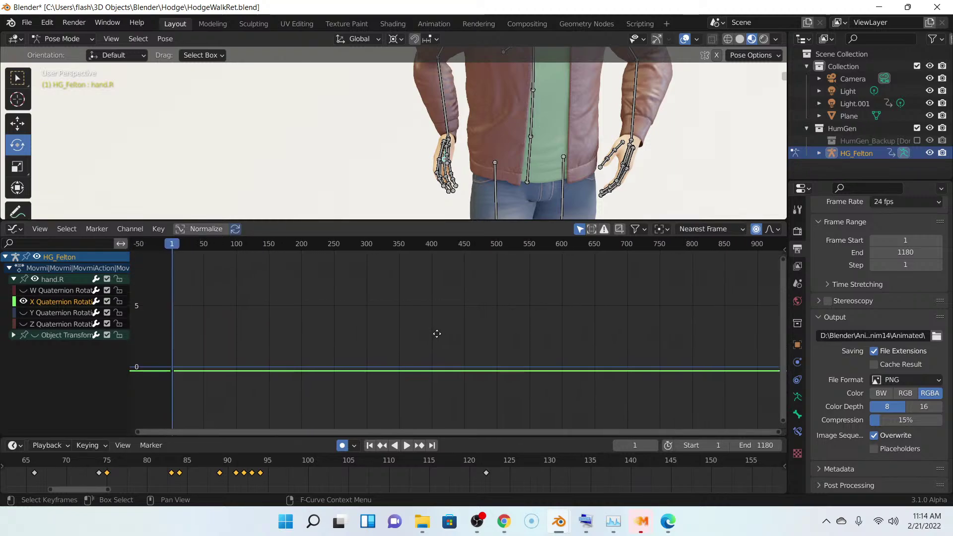
pyautogui.scroll(-2, 461, 314)
pyautogui.scroll(4, 452, 170)
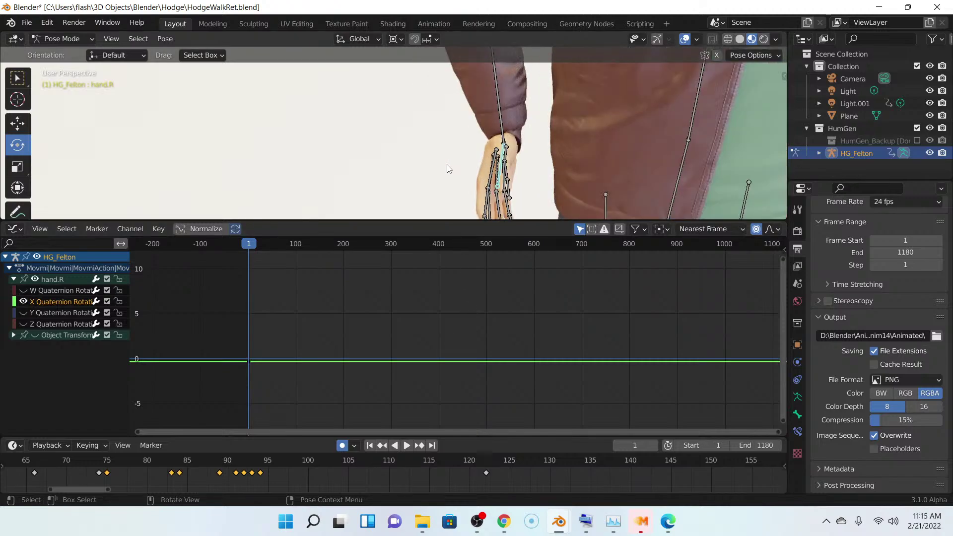
pyautogui.moveTo(449, 169); pyautogui.dragTo(427, 148, button='middle')
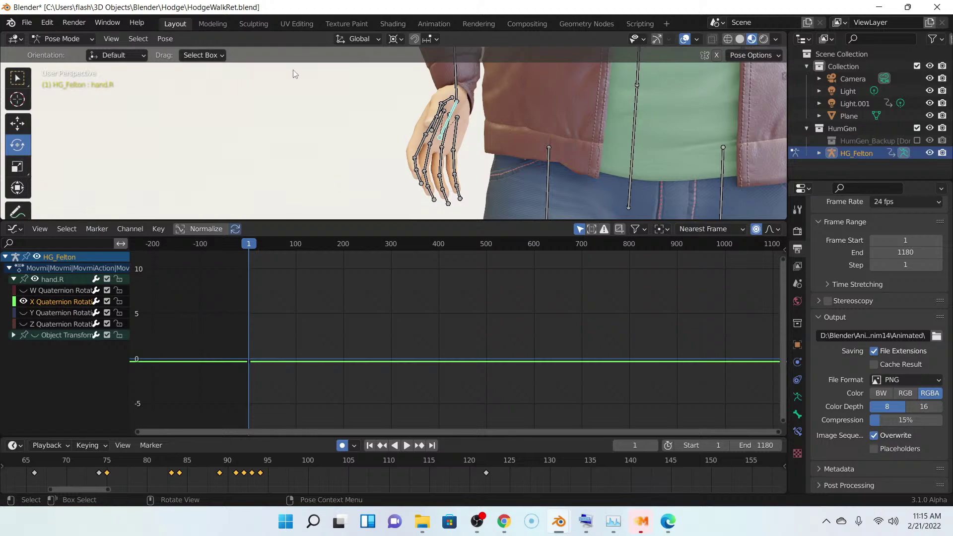
# - Try to insert a Rotation keyframe for hand.R at frame 1, and check frame 1 in the timeline
pyautogui.click(166, 40)
pyautogui.moveTo(192, 110)
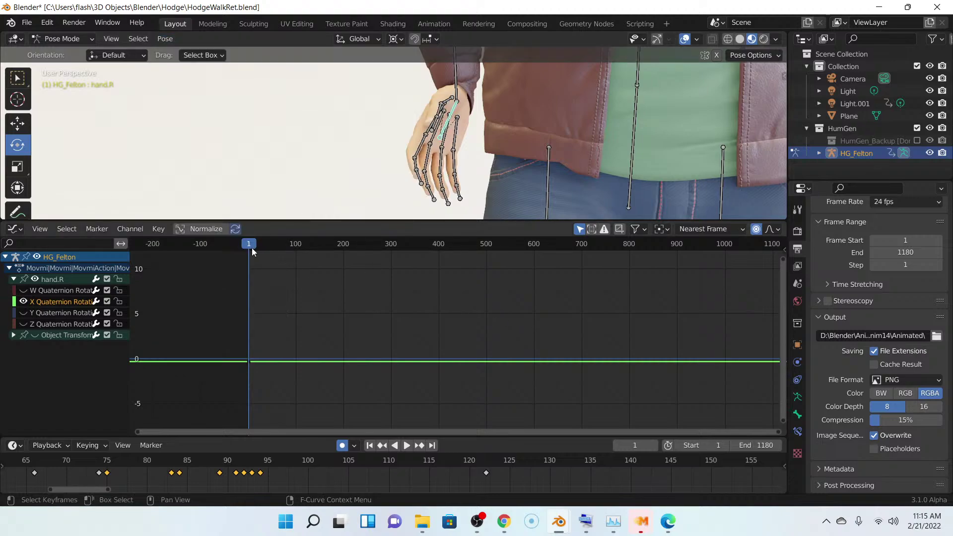
pyautogui.click(173, 38)
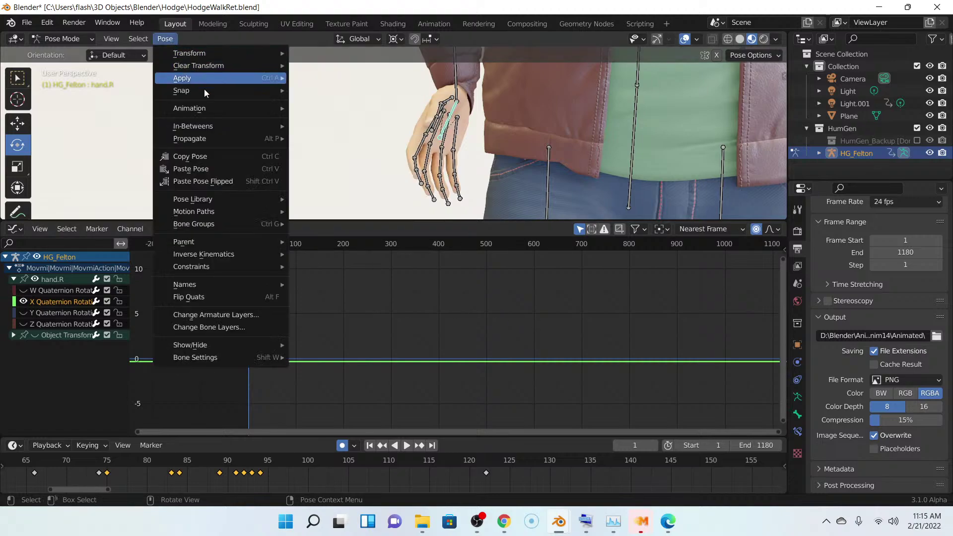
pyautogui.moveTo(203, 108)
pyautogui.click(333, 107)
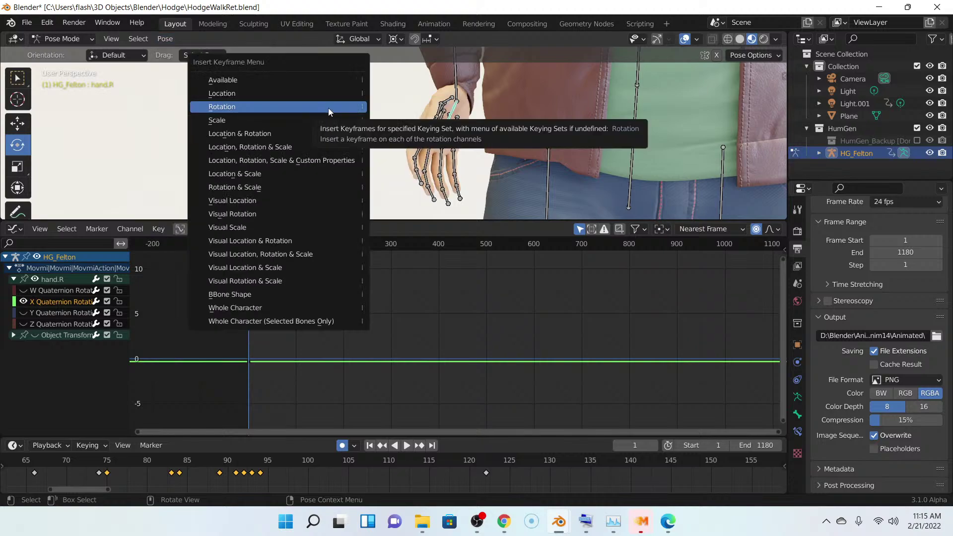
pyautogui.click(320, 113)
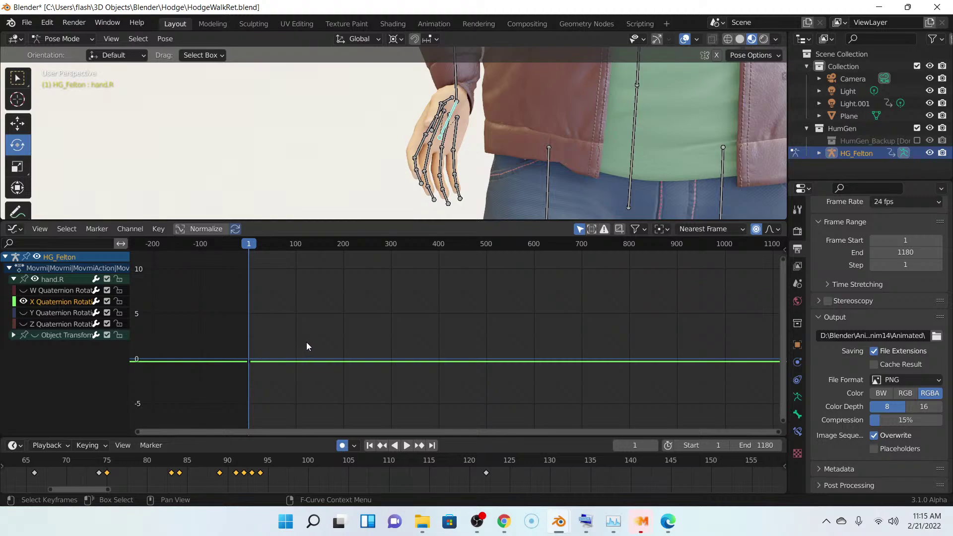
pyautogui.moveTo(288, 455); pyautogui.dragTo(715, 486, button='middle')
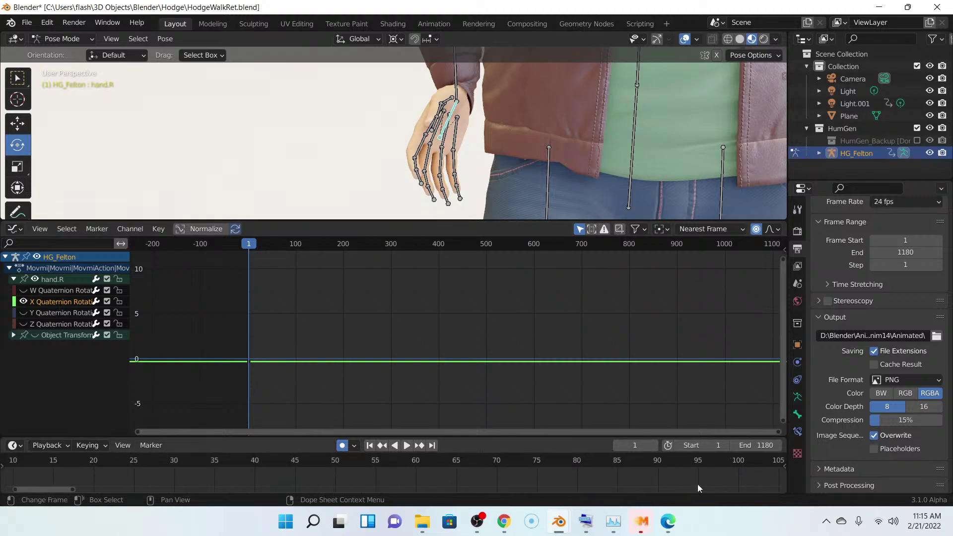
pyautogui.moveTo(232, 479); pyautogui.dragTo(568, 466, button='middle')
pyautogui.scroll(3, 566, 465)
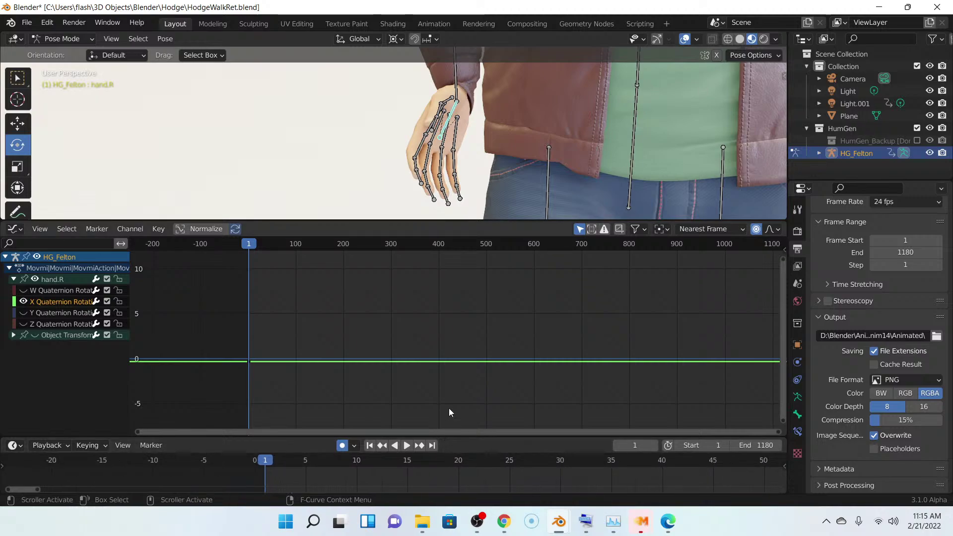
# - Insert a Rotation keyframe for the hand.R bone at frame 1
pyautogui.click(165, 39)
pyautogui.moveTo(205, 109)
pyautogui.click(337, 108)
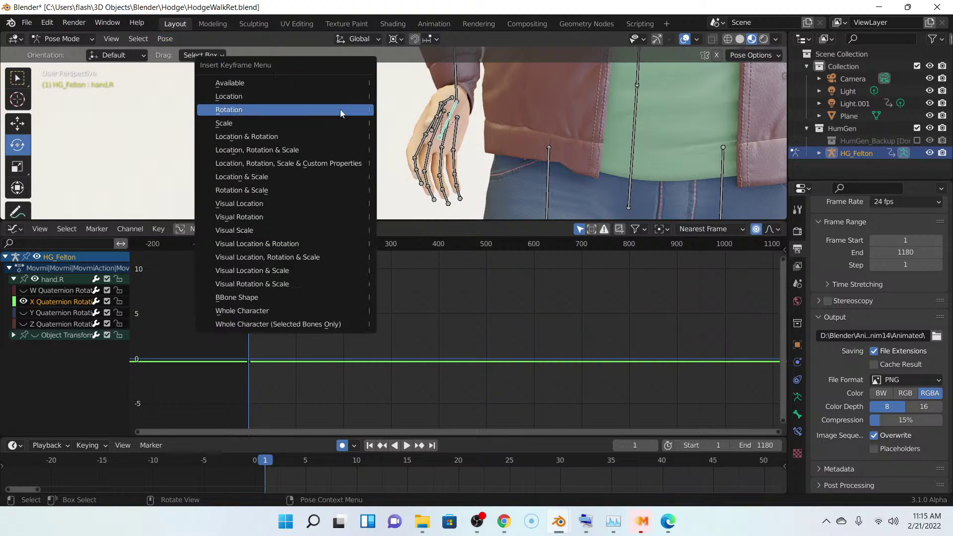
pyautogui.click(276, 111)
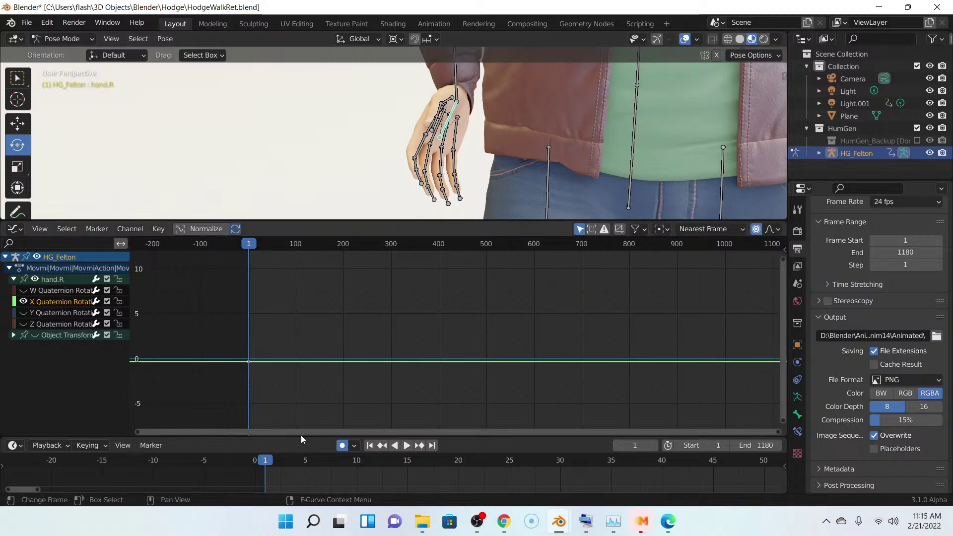
pyautogui.moveTo(291, 473); pyautogui.dragTo(294, 456, button='middle')
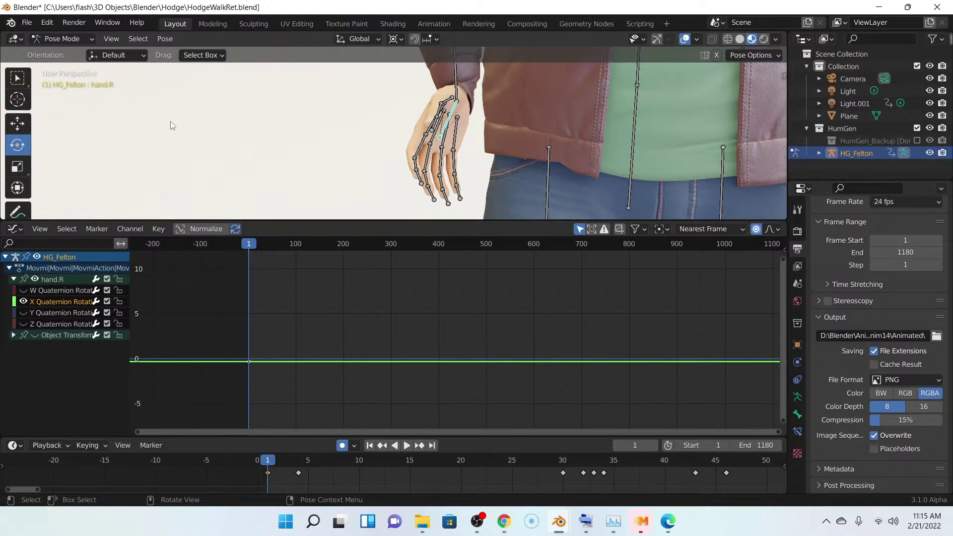
# - Snap the 3D cursor to the selected hand.R bone, and enlarge the 3D viewport to check its placement at the wrist
pyautogui.hotkey('shift', 's')
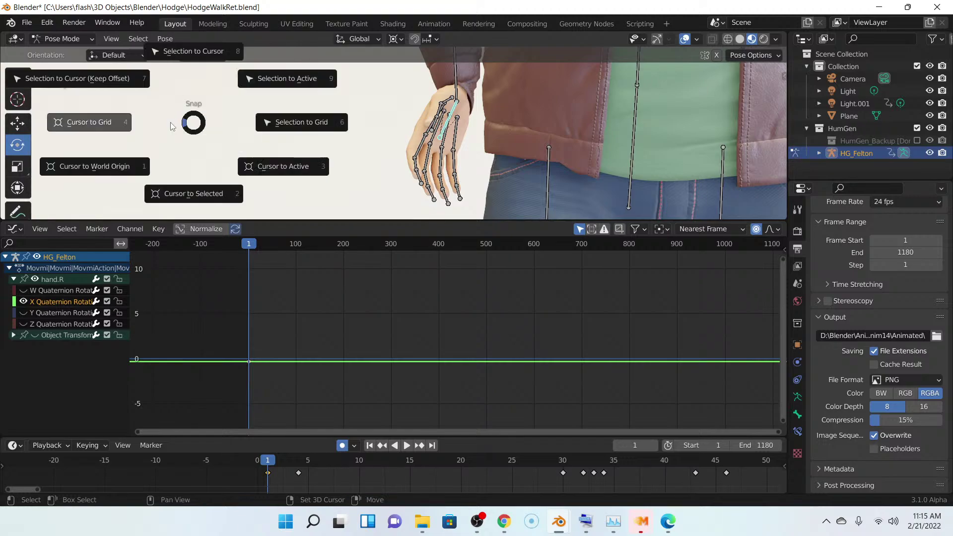
pyautogui.click(200, 193)
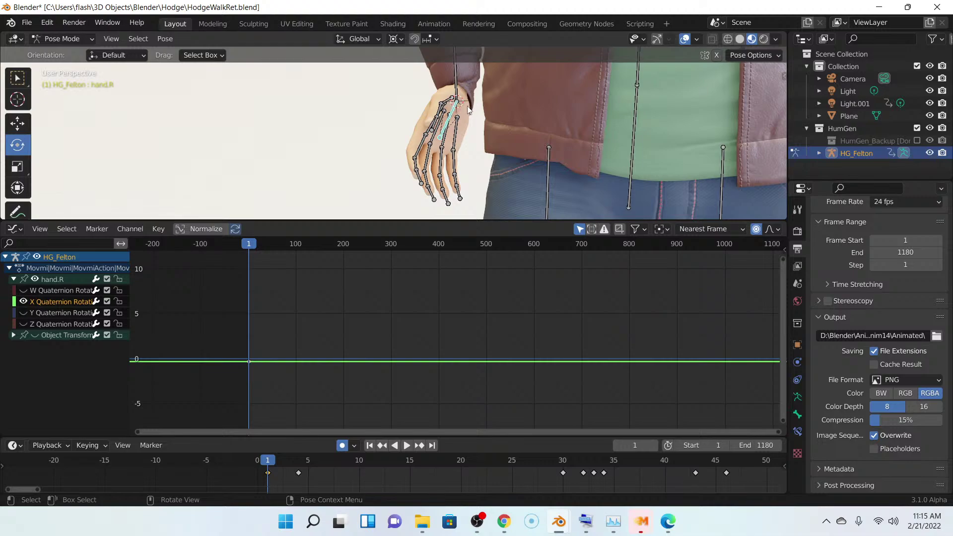
pyautogui.scroll(5, 468, 111)
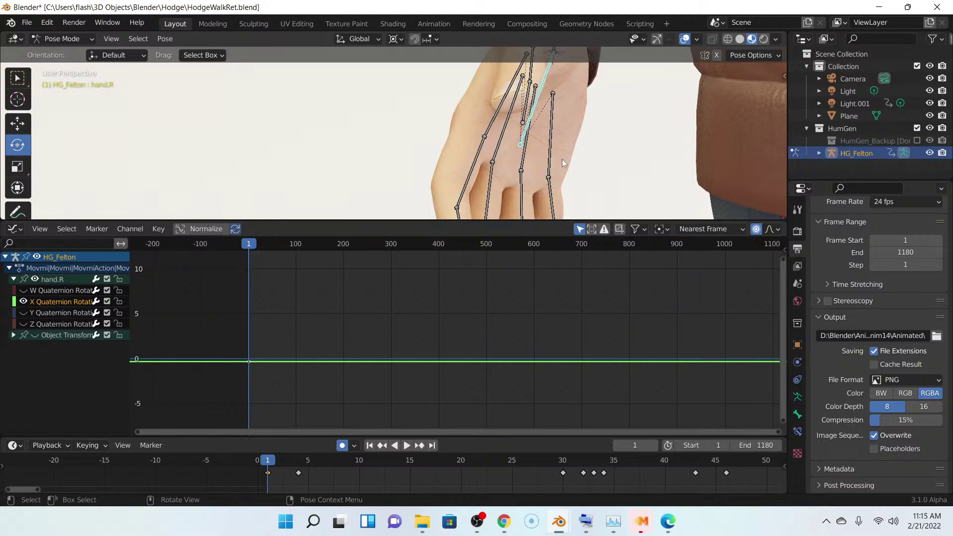
pyautogui.moveTo(535, 220); pyautogui.dragTo(535, 311)
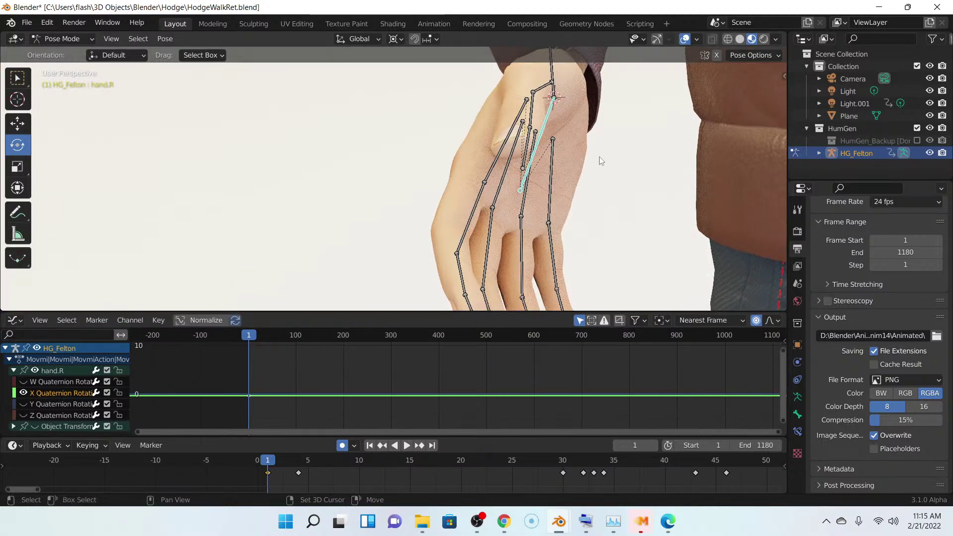
pyautogui.scroll(4, 519, 204)
pyautogui.scroll(-3, 518, 204)
pyautogui.scroll(3, 412, 189)
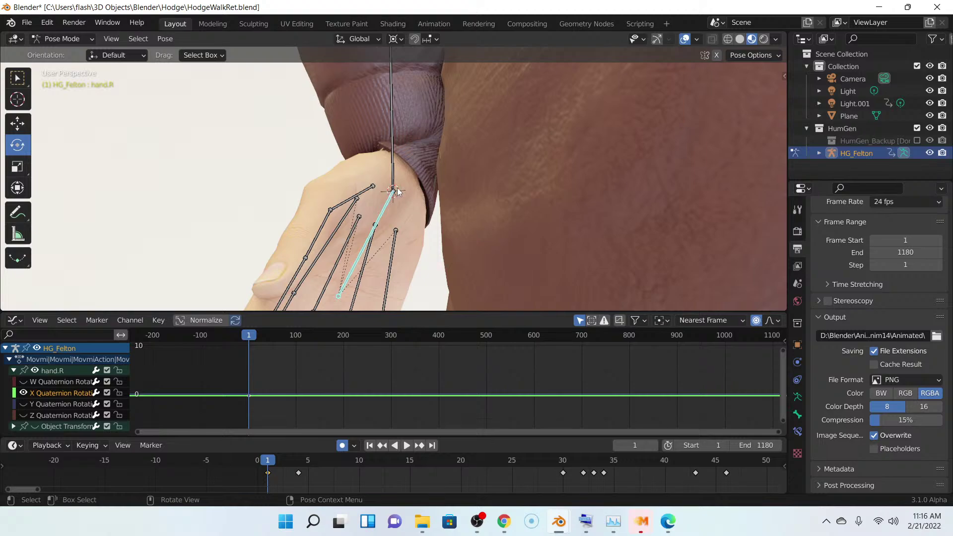
pyautogui.scroll(-7, 401, 216)
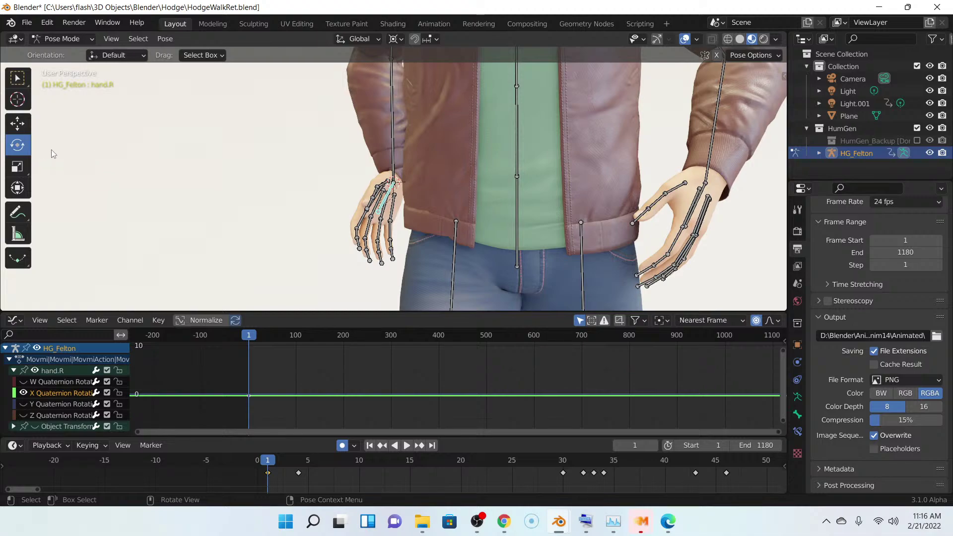
pyautogui.scroll(-2, 398, 173)
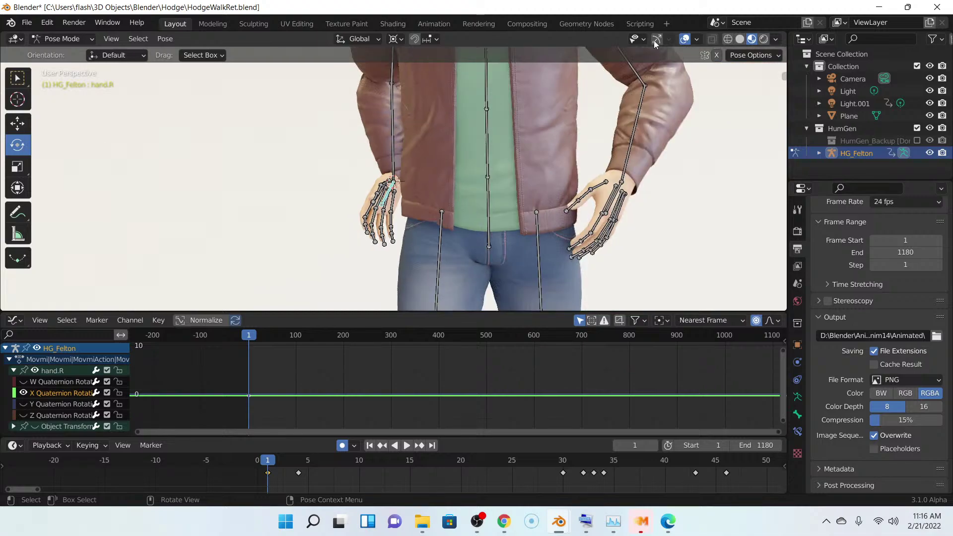
# - Show the viewport gizmos and rotate the hand.R bone freely with the Rotate gizmo's trackball to turn the hand at the wrist
pyautogui.click(657, 39)
pyautogui.scroll(4, 402, 219)
pyautogui.scroll(4, 402, 218)
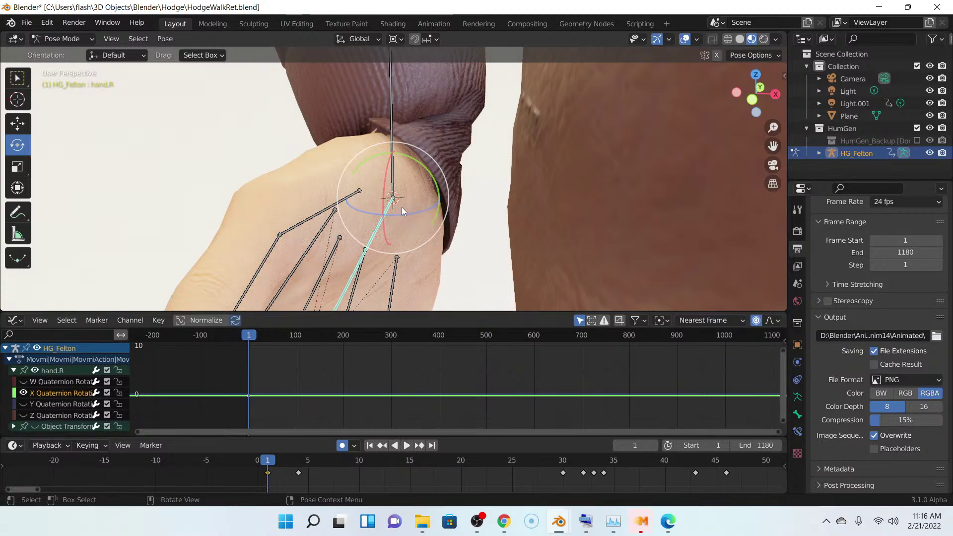
pyautogui.moveTo(400, 213); pyautogui.dragTo(436, 214)
pyautogui.scroll(-5, 437, 214)
pyautogui.moveTo(441, 214); pyautogui.dragTo(473, 213, button='middle')
pyautogui.scroll(-5, 458, 215)
pyautogui.scroll(3, 473, 213)
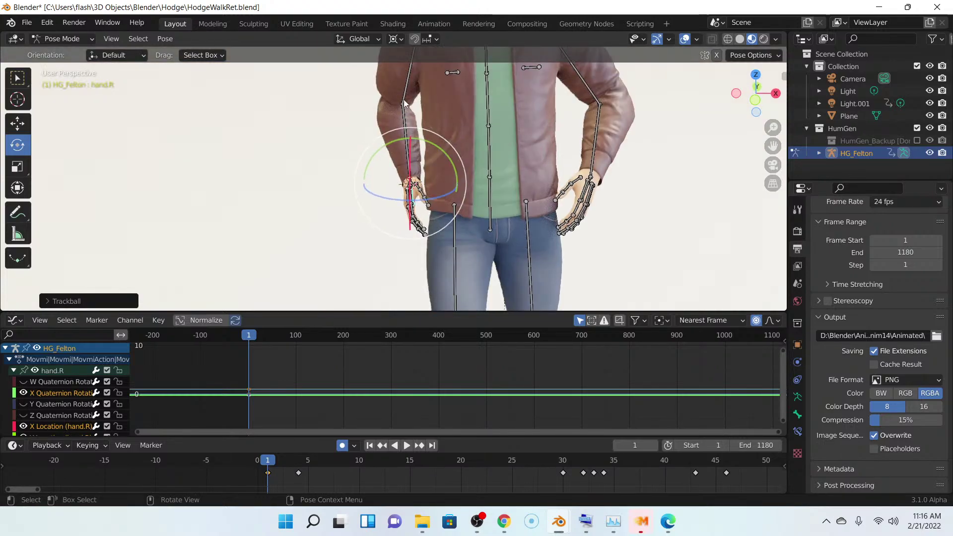
# - Select the upper_arm.R bone and enlarge the Graph Editor to frame its X Quaternion Rotation curve
pyautogui.click(407, 89)
pyautogui.moveTo(412, 119); pyautogui.dragTo(423, 176, button='middle')
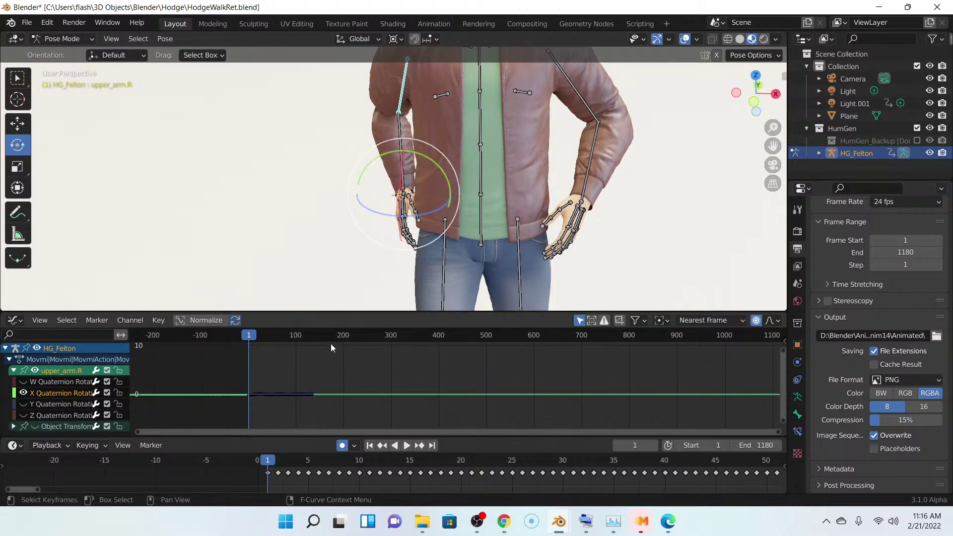
pyautogui.moveTo(375, 311); pyautogui.dragTo(393, 198)
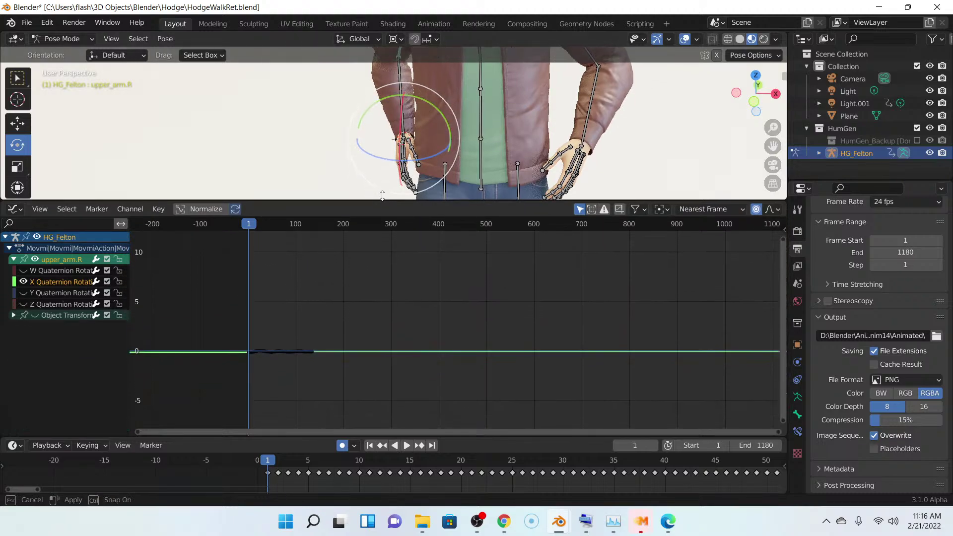
pyautogui.scroll(5, 411, 357)
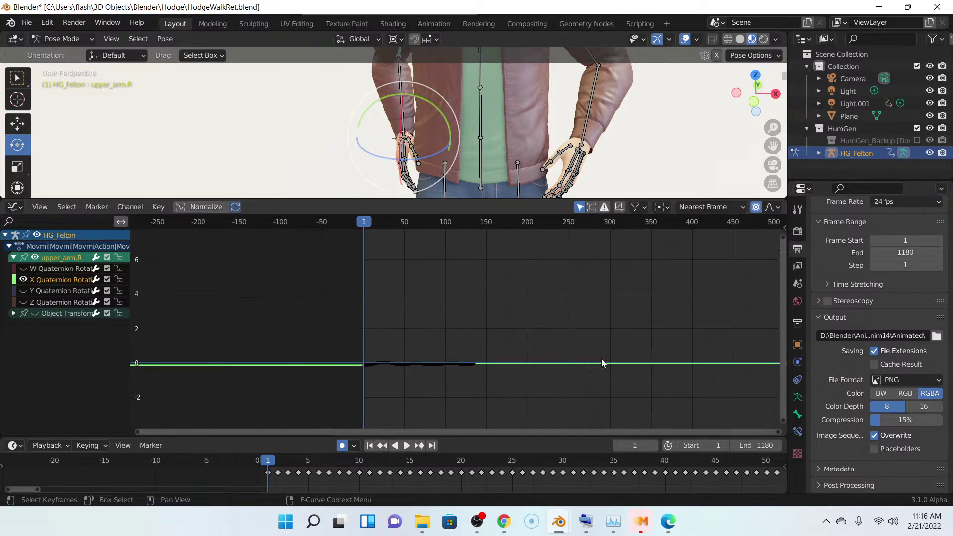
pyautogui.moveTo(559, 373); pyautogui.dragTo(462, 310, button='middle')
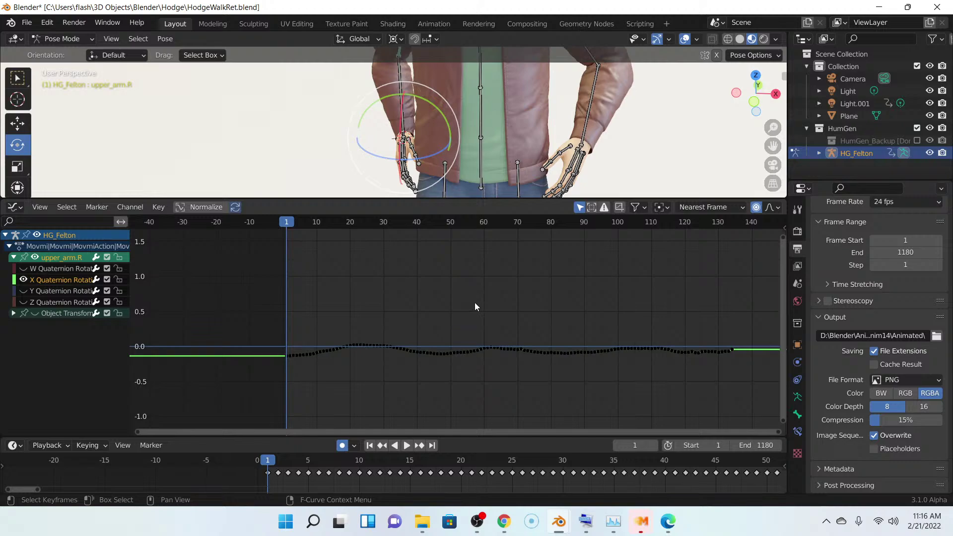
pyautogui.scroll(-2, 478, 305)
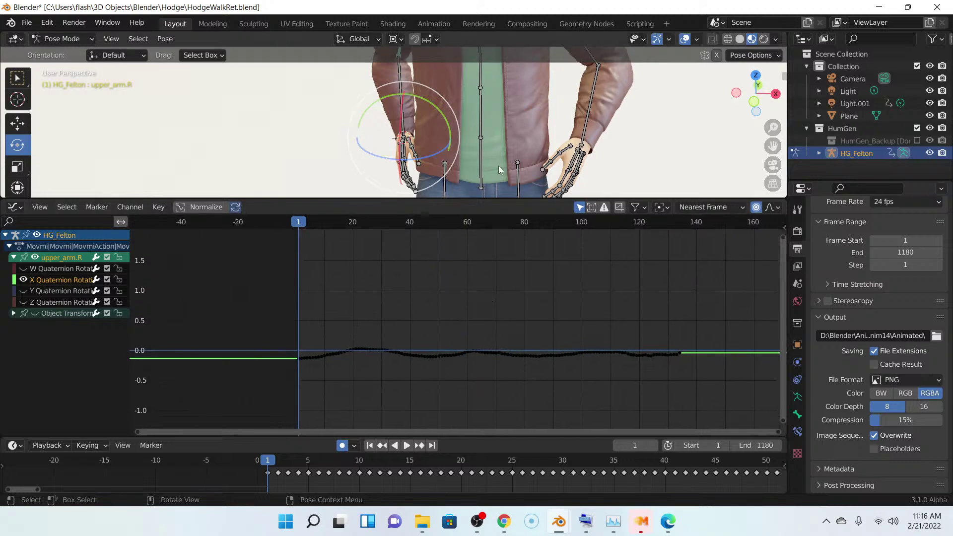
pyautogui.scroll(-3, 499, 171)
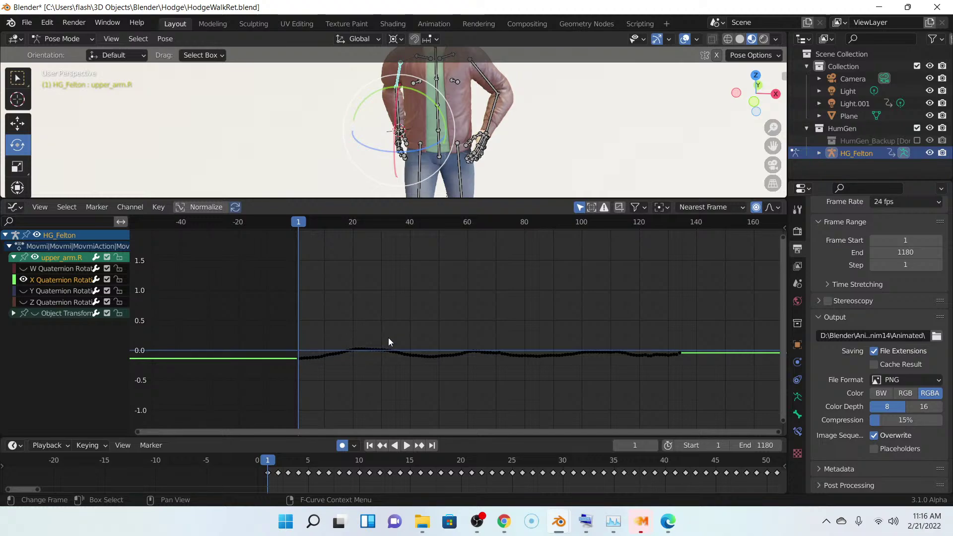
# - Lower all keyframes of upper_arm.R's X Quaternion Rotation curve, and readjust them upward by about 0.058
pyautogui.press('a')
pyautogui.press('g')
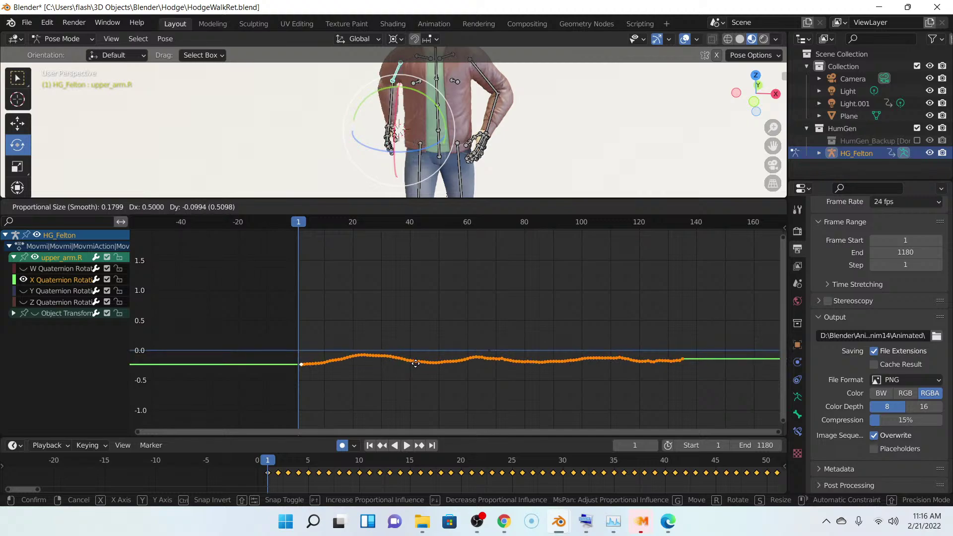
pyautogui.click(417, 364)
pyautogui.press('g')
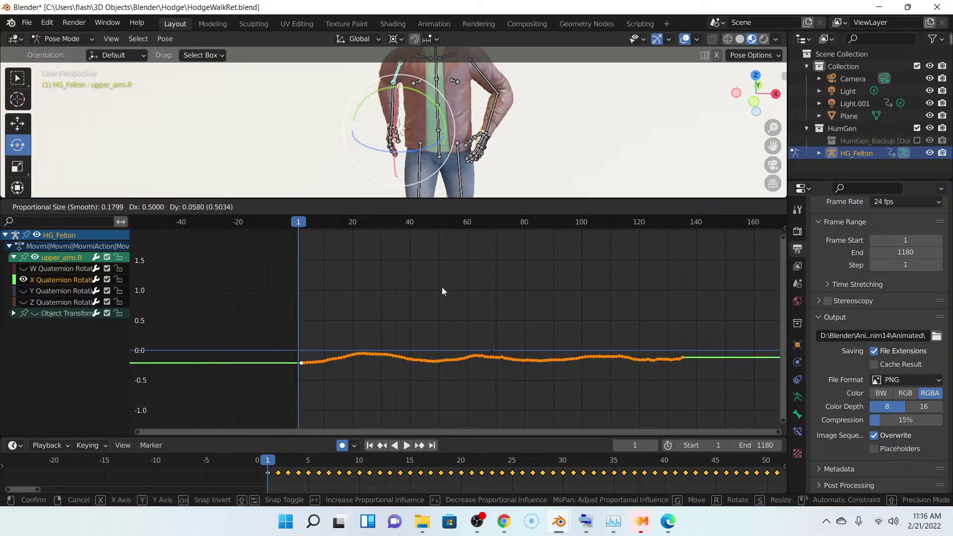
pyautogui.click(447, 359)
pyautogui.moveTo(486, 149); pyautogui.dragTo(450, 135, button='middle')
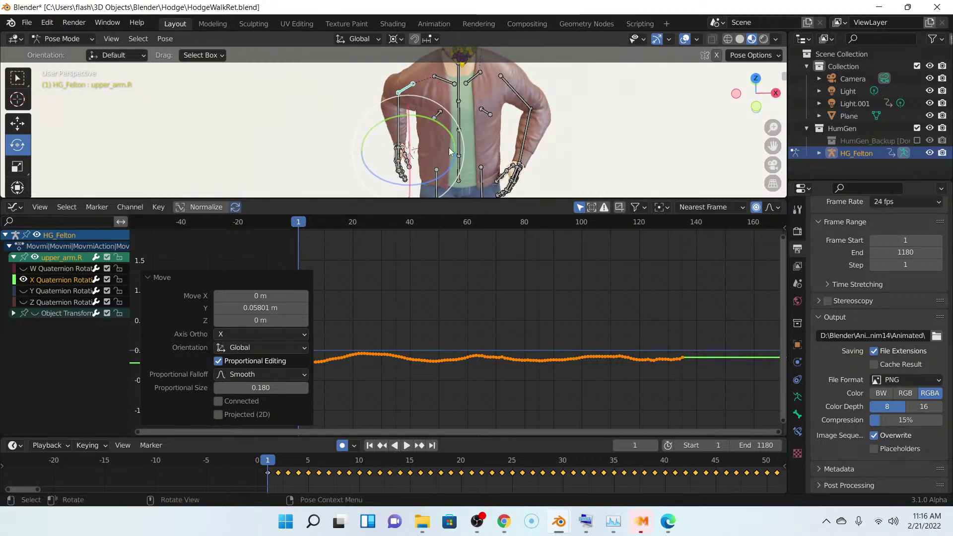
# - Show only upper_arm.R's Z Quaternion Rotation curve and lower all its keyframes by about 0.025
pyautogui.click(23, 280)
pyautogui.click(25, 302)
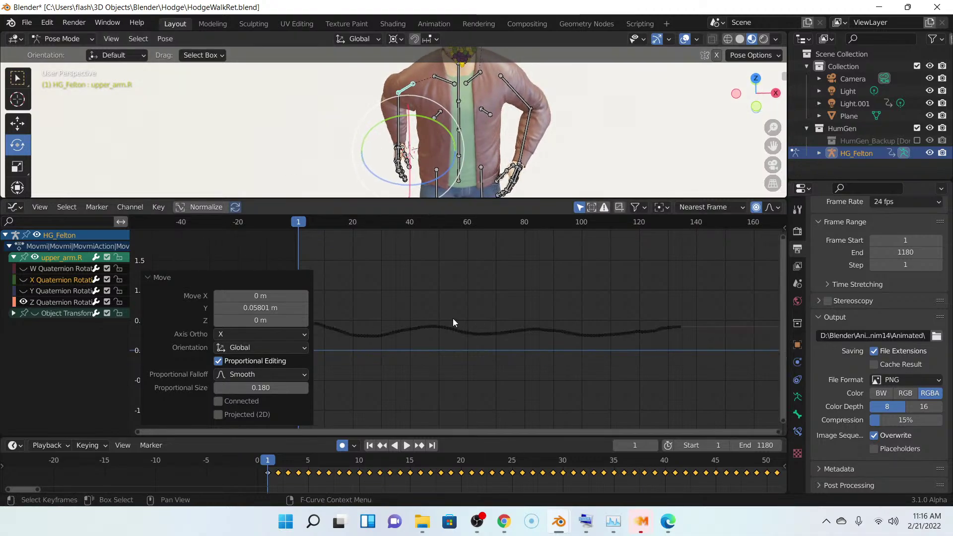
pyautogui.press('a')
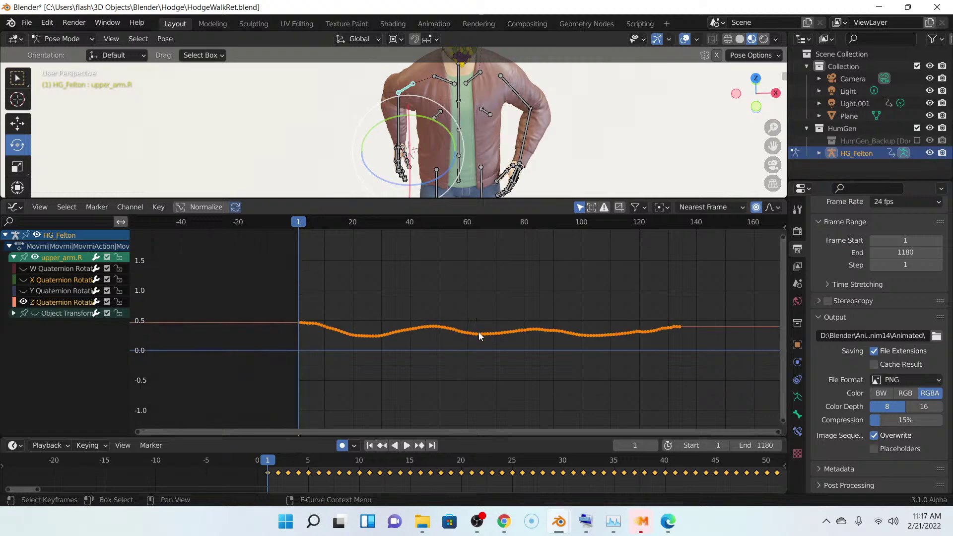
pyautogui.press('g')
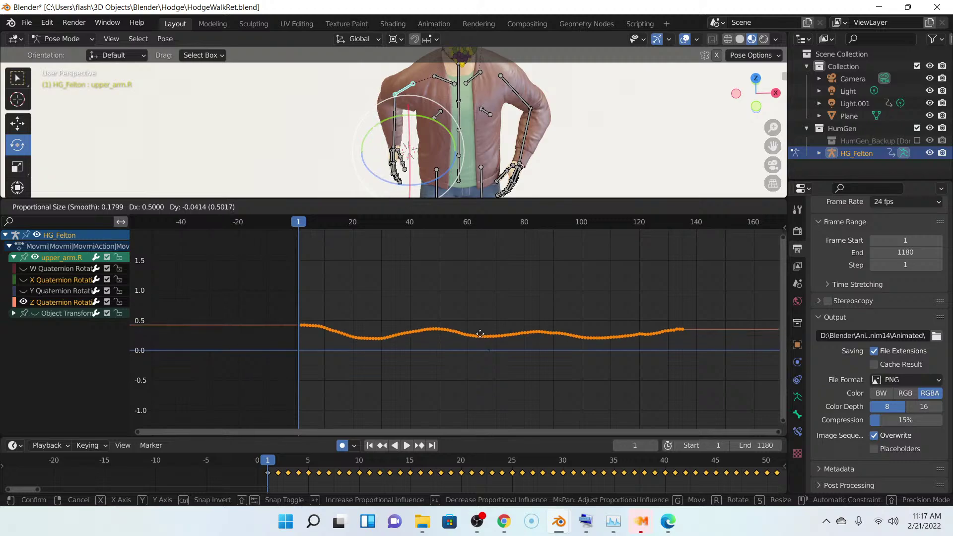
pyautogui.click(481, 335)
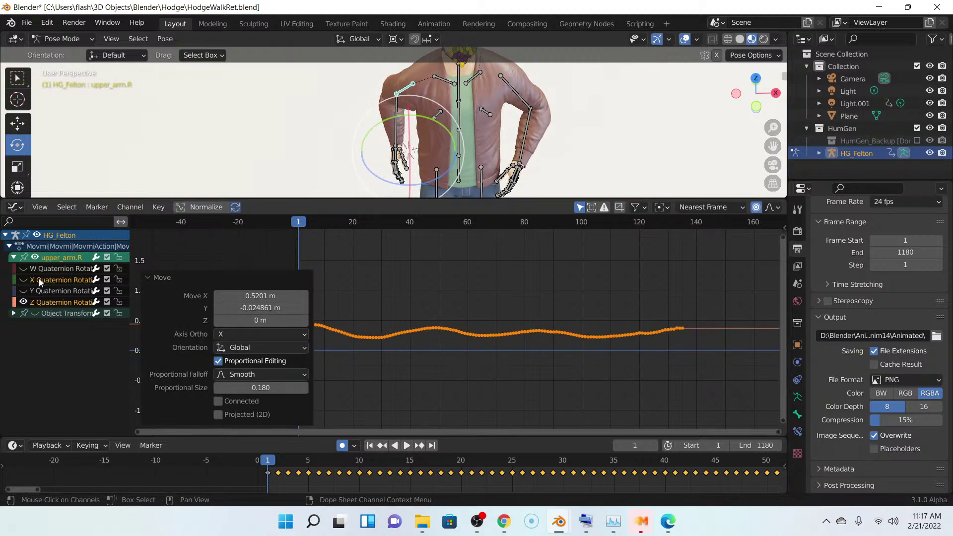
# - Isolate upper_arm.R's Y Quaternion Rotation curve and move all its keyframes up about 0.34 and about 34.7 frames later in time
pyautogui.click(48, 295)
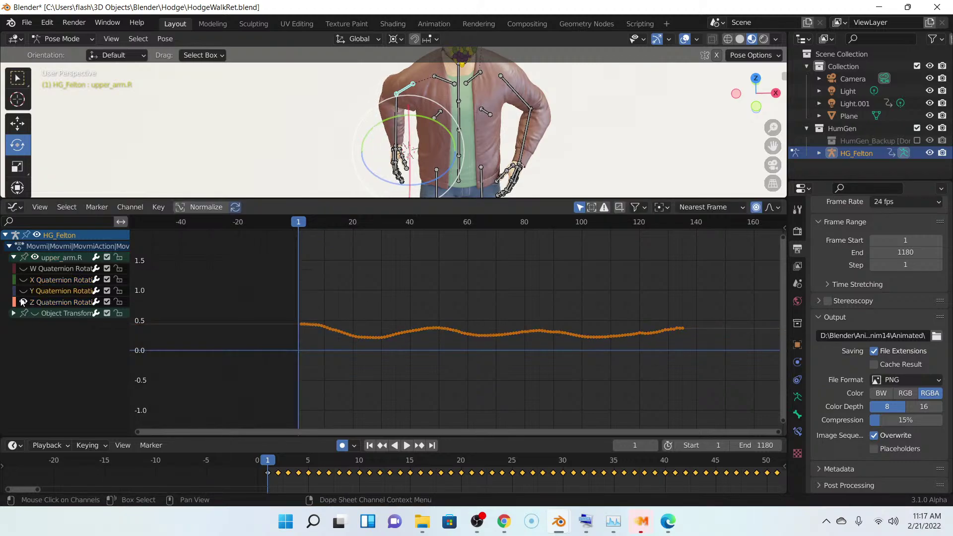
pyautogui.keyDown('ctrl'); pyautogui.click(23, 291); pyautogui.keyUp('ctrl')
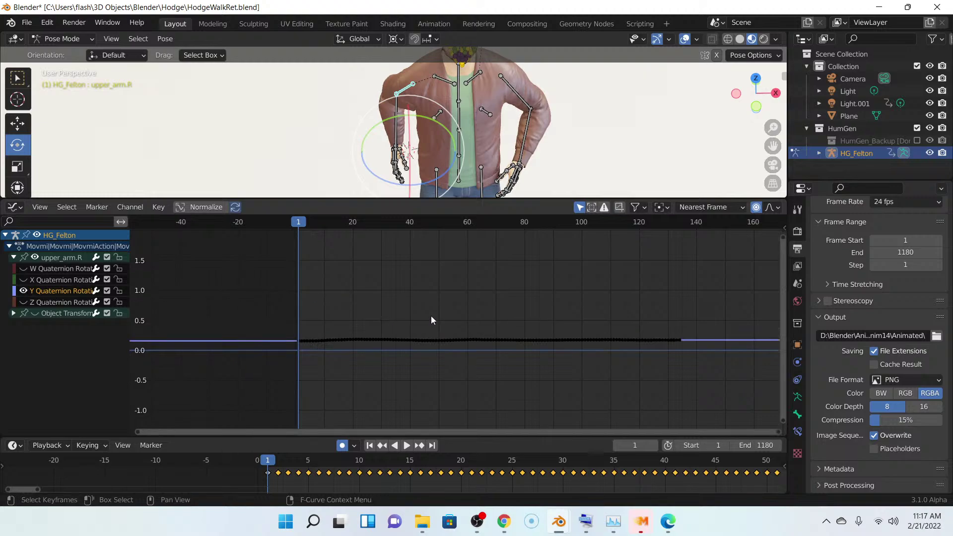
pyautogui.press('a')
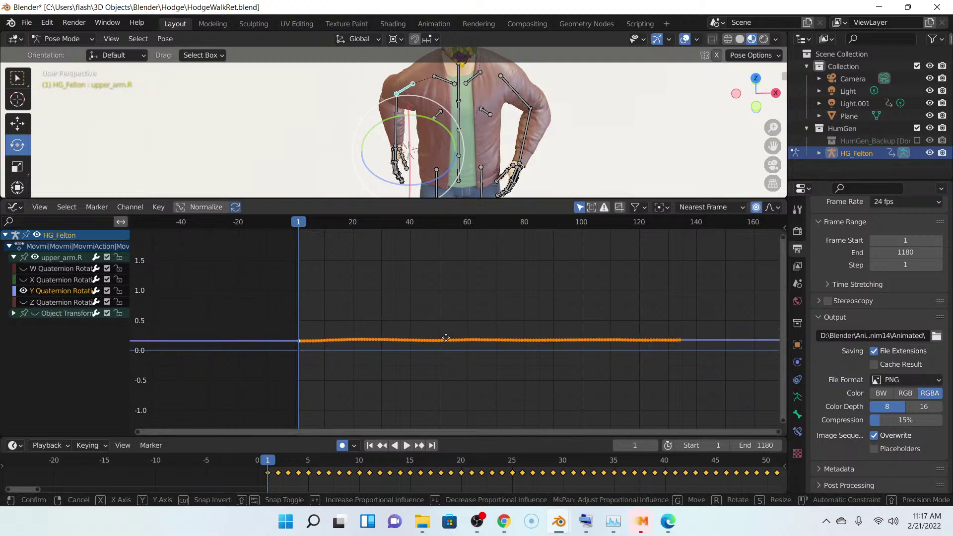
pyautogui.press('g')
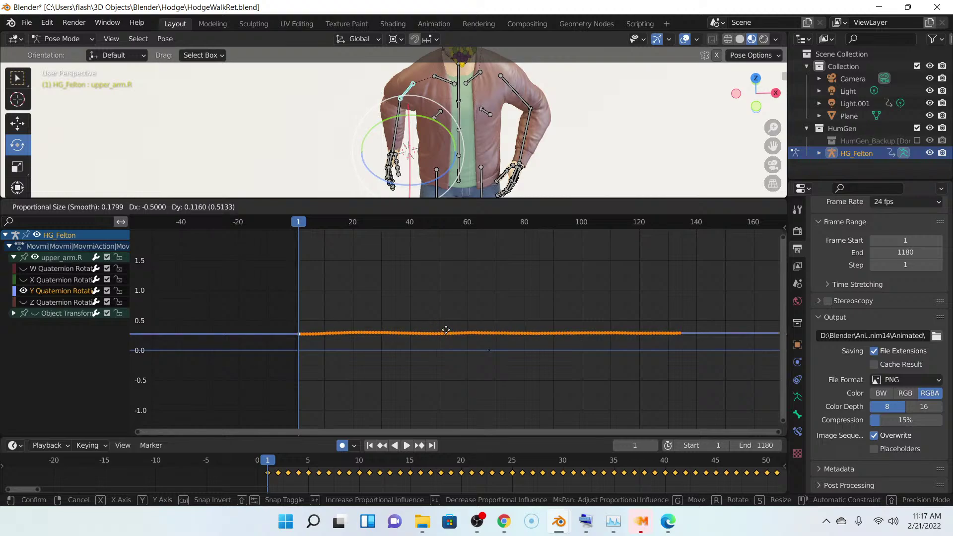
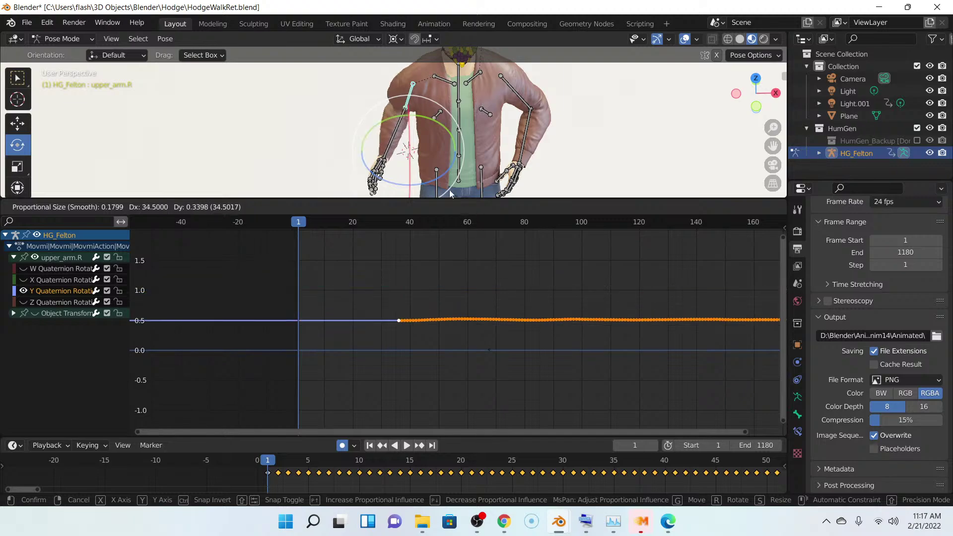
pyautogui.press('Return')
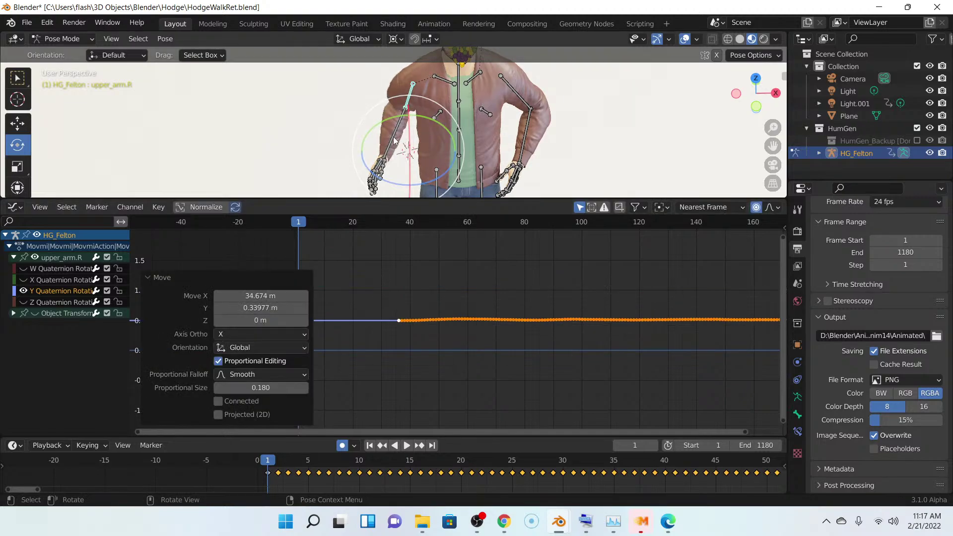
# - Raise all keyframes of forearm.R's Y Quaternion Rotation curve by about 0.845, shifting them about 3.3 frames earlier
pyautogui.click(395, 141)
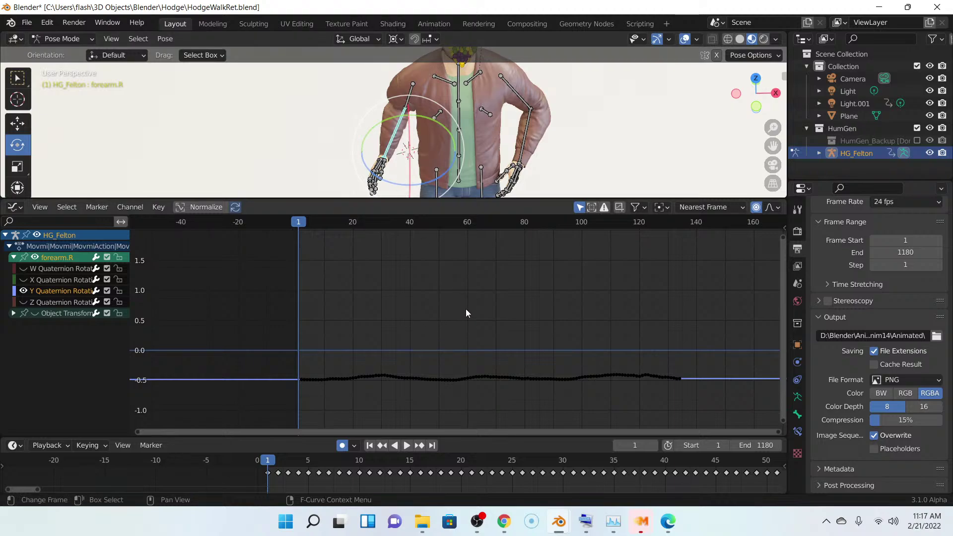
pyautogui.press('a')
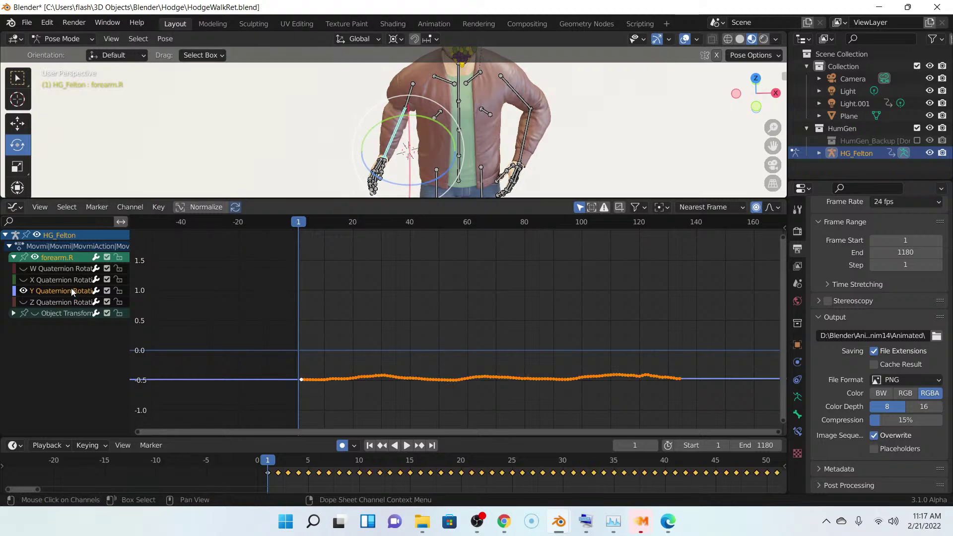
pyautogui.press('g')
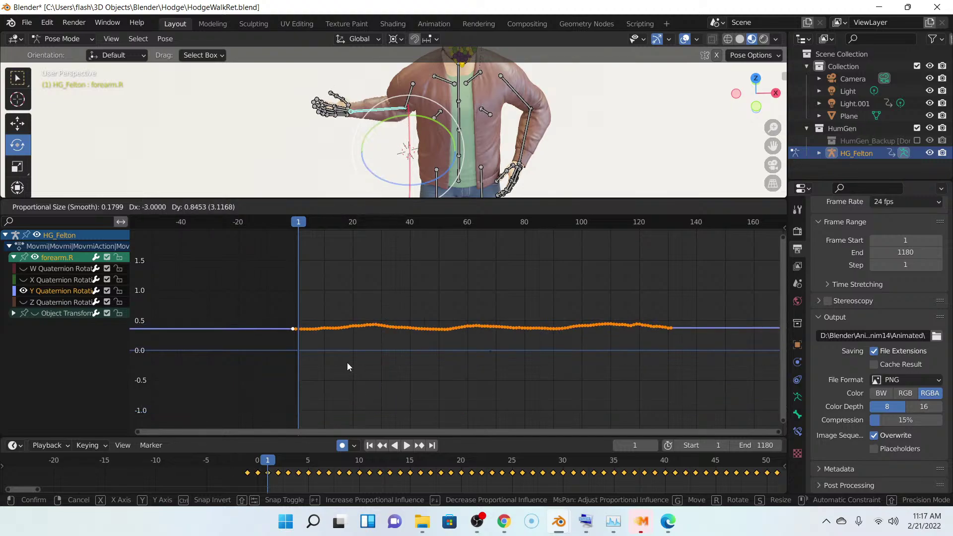
pyautogui.click(388, 321)
pyautogui.moveTo(392, 358); pyautogui.dragTo(395, 358, button='middle')
pyautogui.moveTo(410, 112); pyautogui.dragTo(427, 100, button='middle')
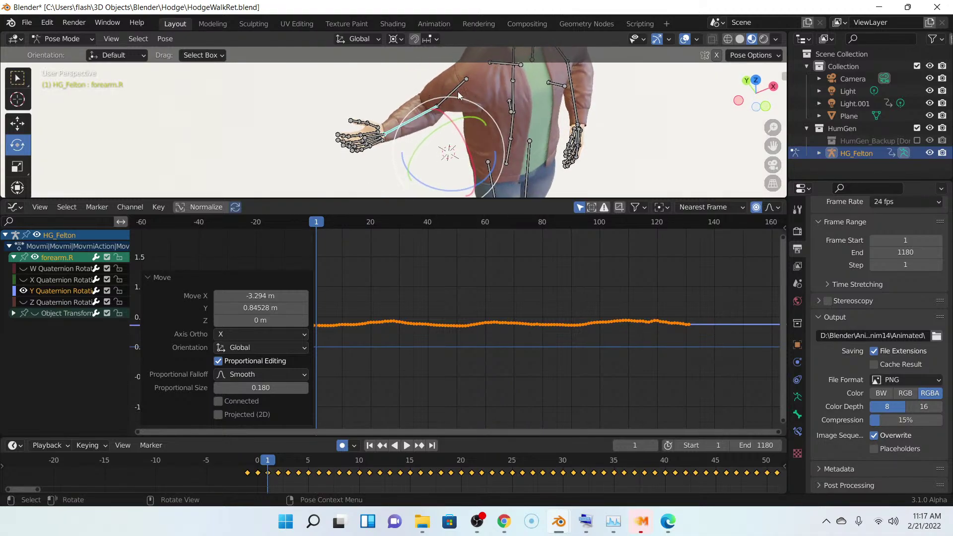
# - Lower all keyframes of upper_arm.R's Y Quaternion Rotation curve by about 0.72, and check the arm pose
pyautogui.click(458, 93)
pyautogui.moveTo(504, 124); pyautogui.dragTo(466, 112, button='middle')
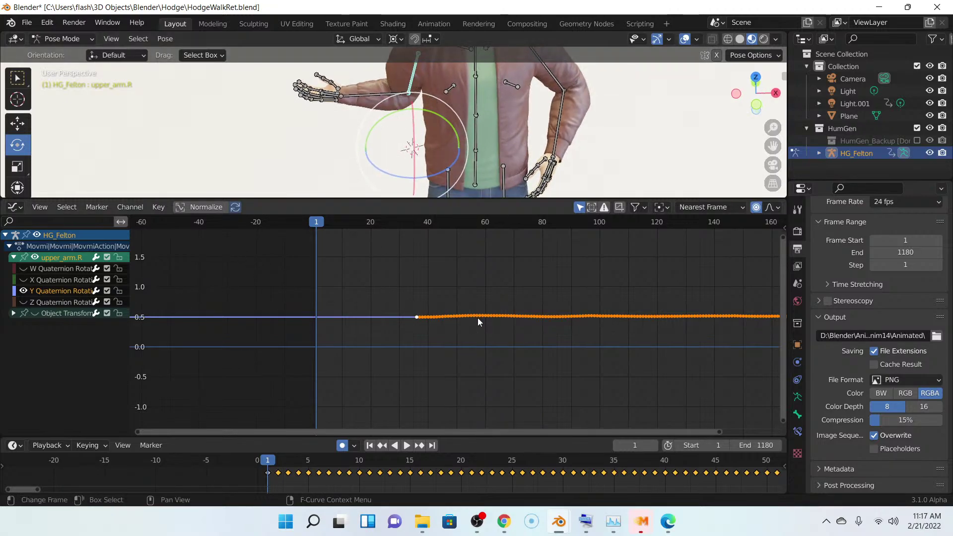
pyautogui.press('g')
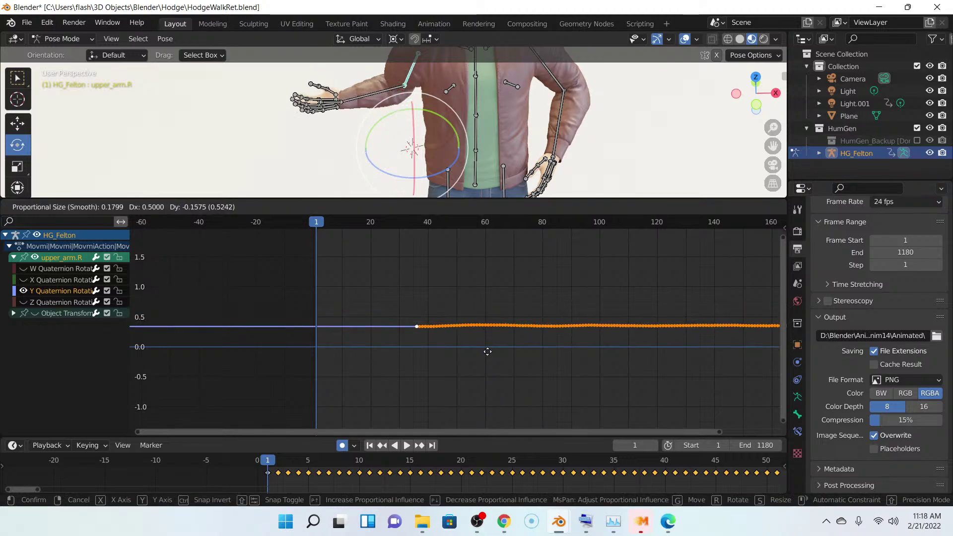
pyautogui.click(472, 334)
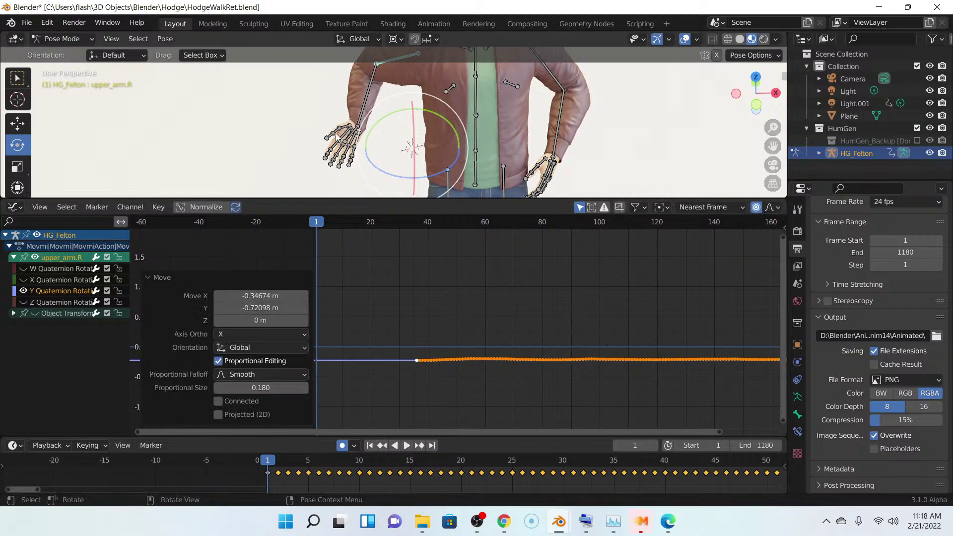
pyautogui.scroll(-5, 316, 126)
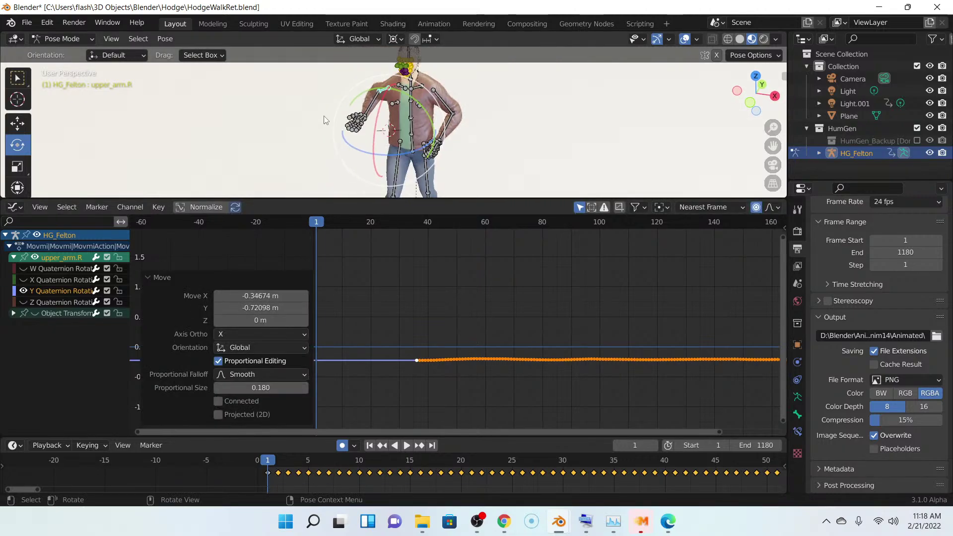
pyautogui.scroll(2, 379, 114)
pyautogui.scroll(4, 377, 114)
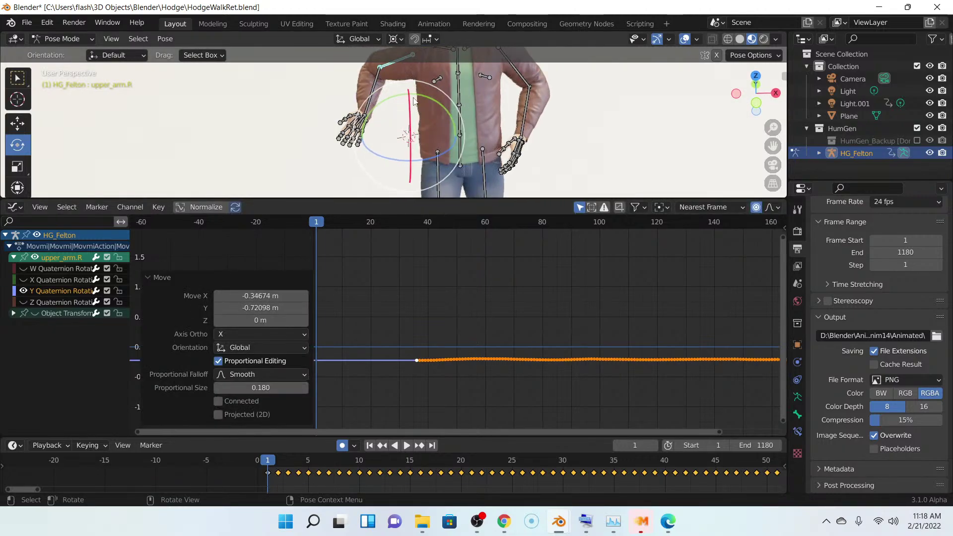
# - Isolate upper_arm.R's X Quaternion Rotation curve, raise its keyframes by about 0.298, and inspect the arm
pyautogui.click(23, 293)
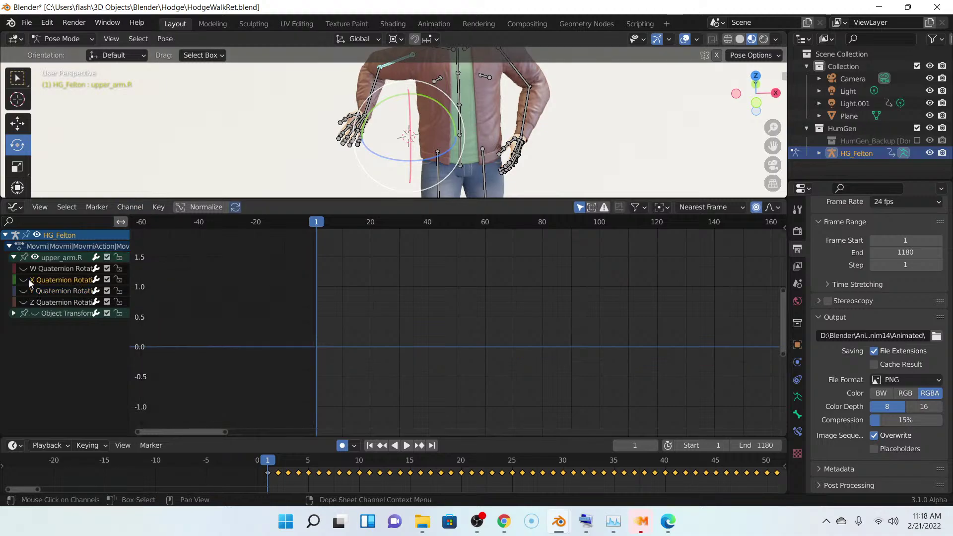
pyautogui.click(51, 283)
pyautogui.click(23, 280)
pyautogui.press('g')
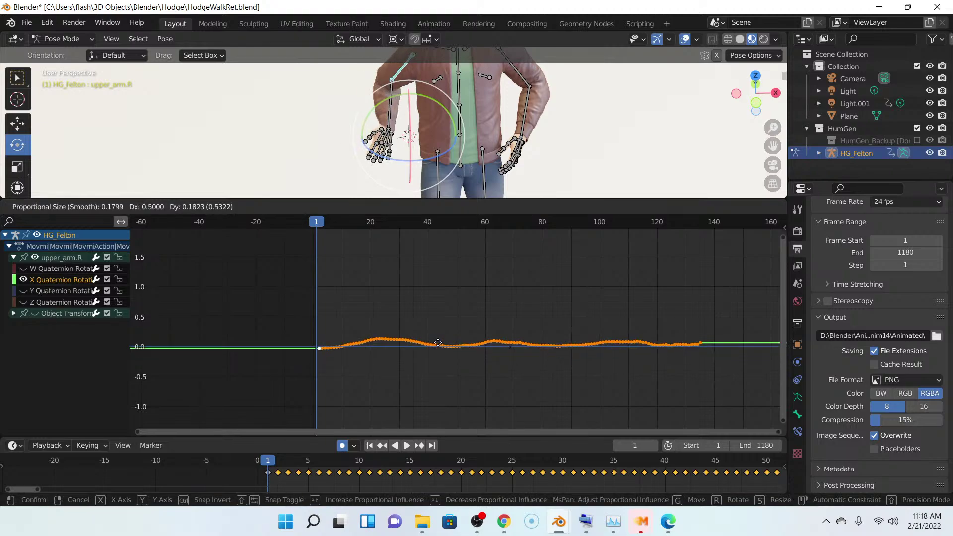
pyautogui.click(449, 315)
pyautogui.moveTo(363, 127); pyautogui.dragTo(413, 122, button='middle')
pyautogui.moveTo(497, 112); pyautogui.dragTo(460, 117, button='middle')
pyautogui.scroll(3, 459, 117)
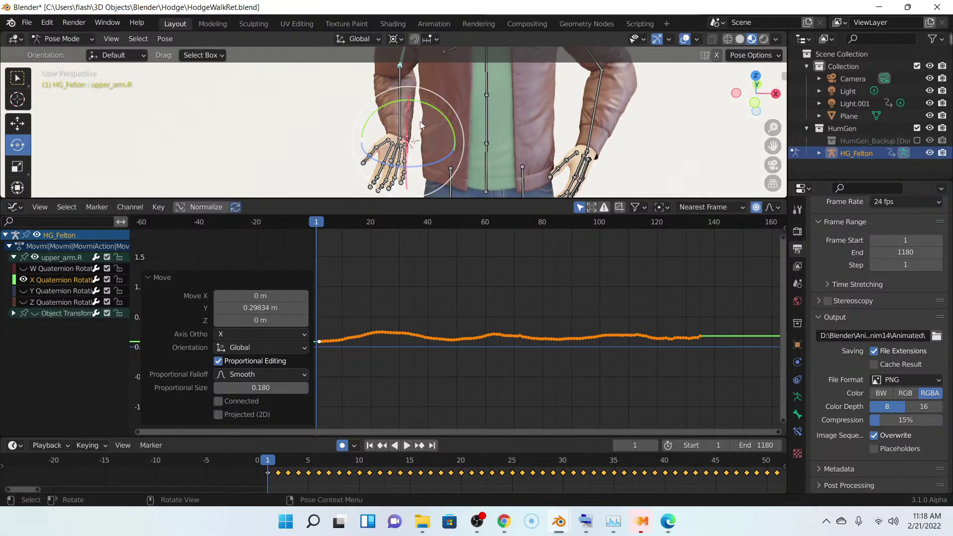
# - Isolate upper_arm.R's Z Quaternion Rotation curve and move its keyframes up about 0.066 and about 2.25 frames earlier
pyautogui.click(24, 302)
pyautogui.click(23, 271)
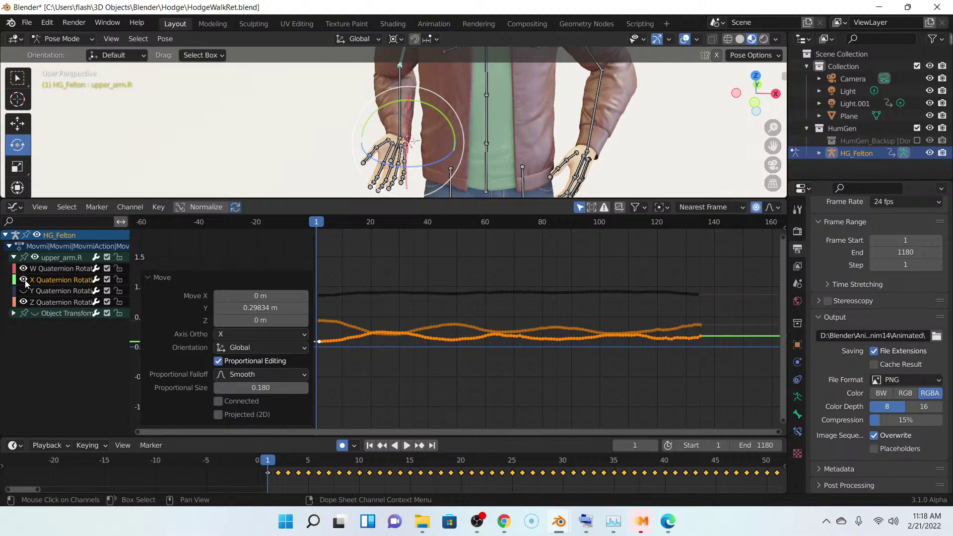
pyautogui.click(23, 279)
pyautogui.click(23, 269)
pyautogui.click(62, 302)
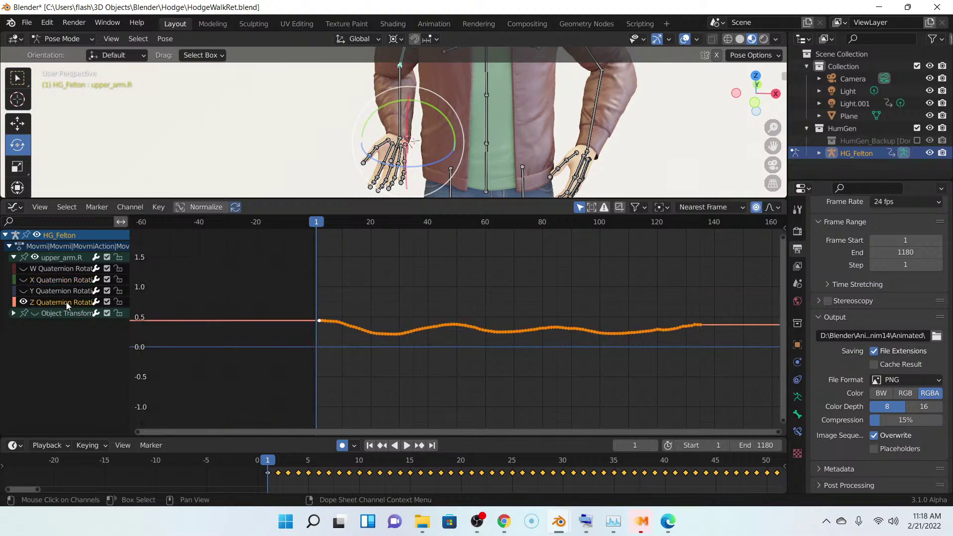
pyautogui.press('g')
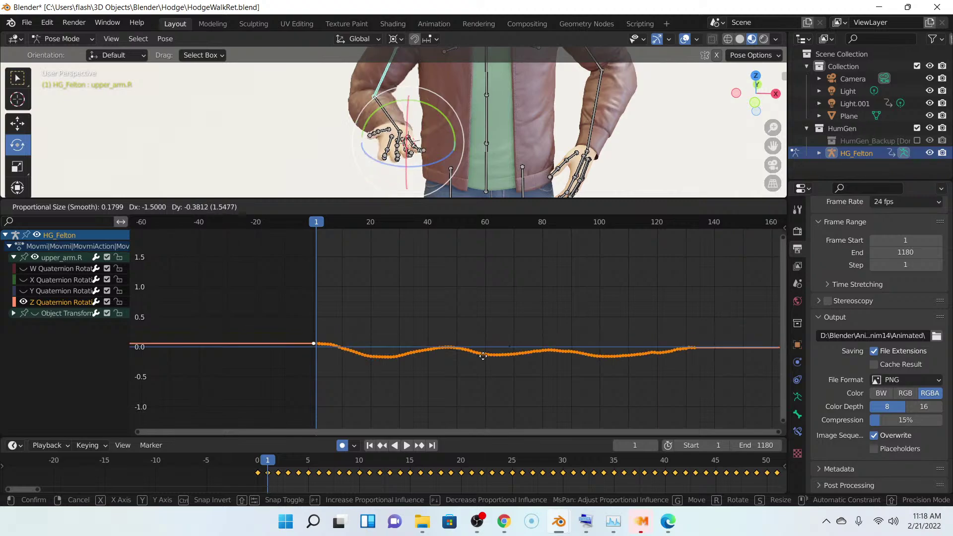
pyautogui.click(482, 314)
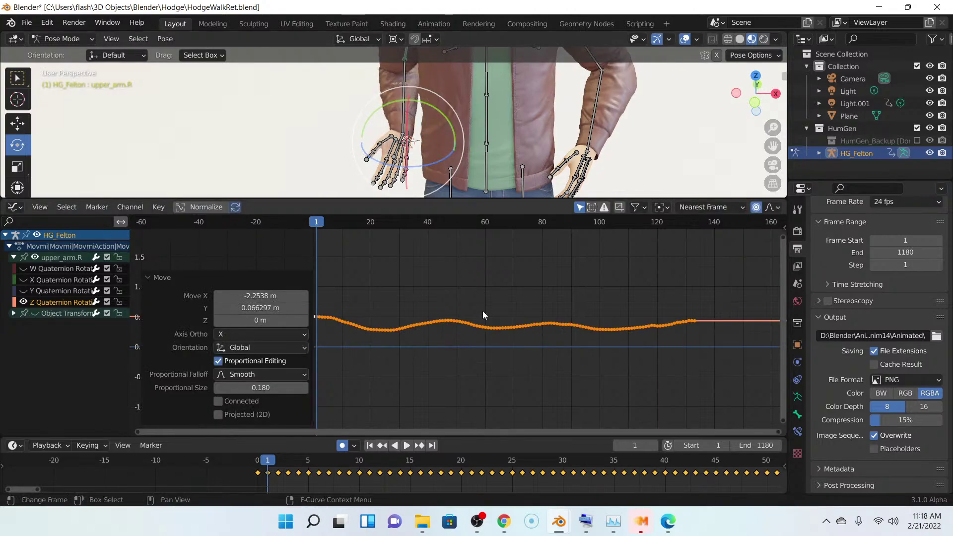
# - Lower upper_arm.R's Z Quaternion Rotation curve by about 0.207, and isolate its Y Quaternion Rotation curve and raise it about 0.091
pyautogui.press('g')
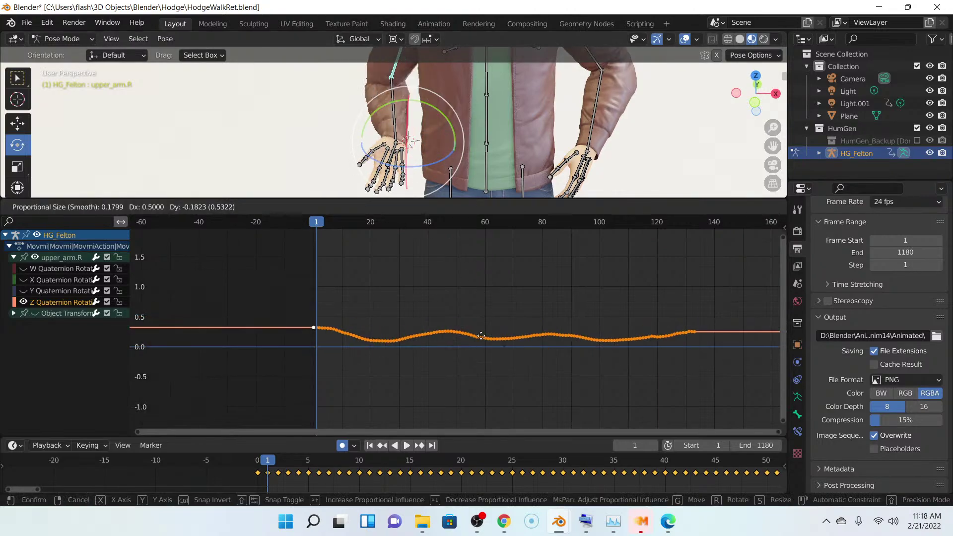
pyautogui.click(483, 348)
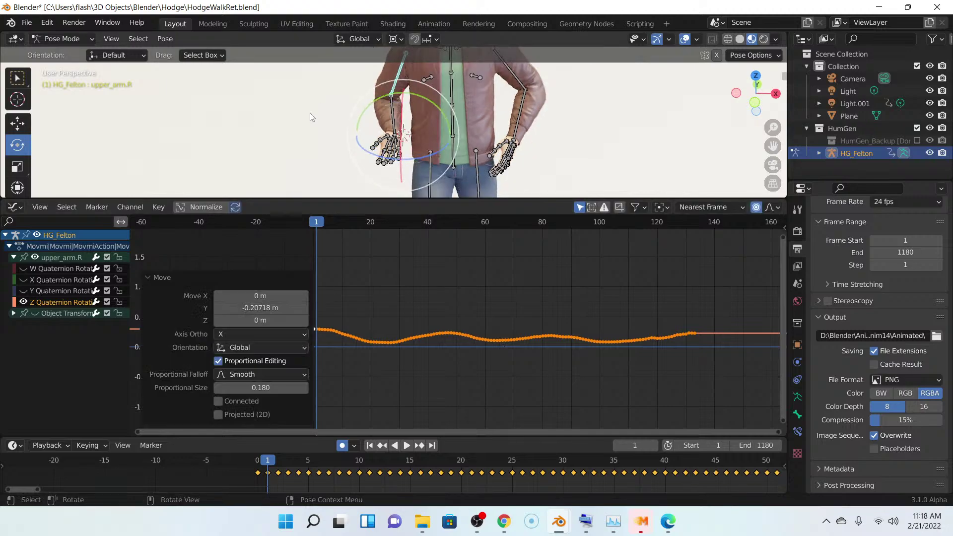
pyautogui.click(23, 291)
pyautogui.click(24, 302)
pyautogui.click(73, 293)
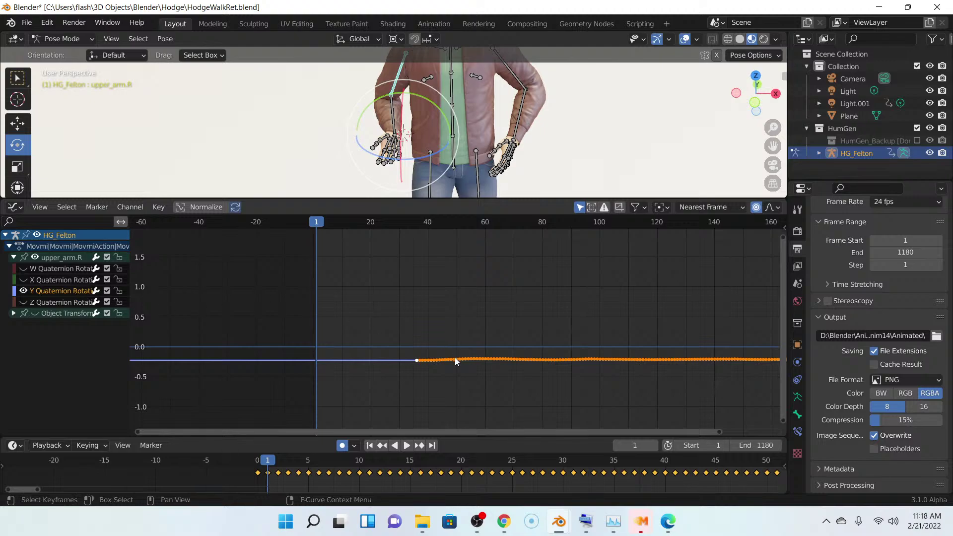
pyautogui.press('g')
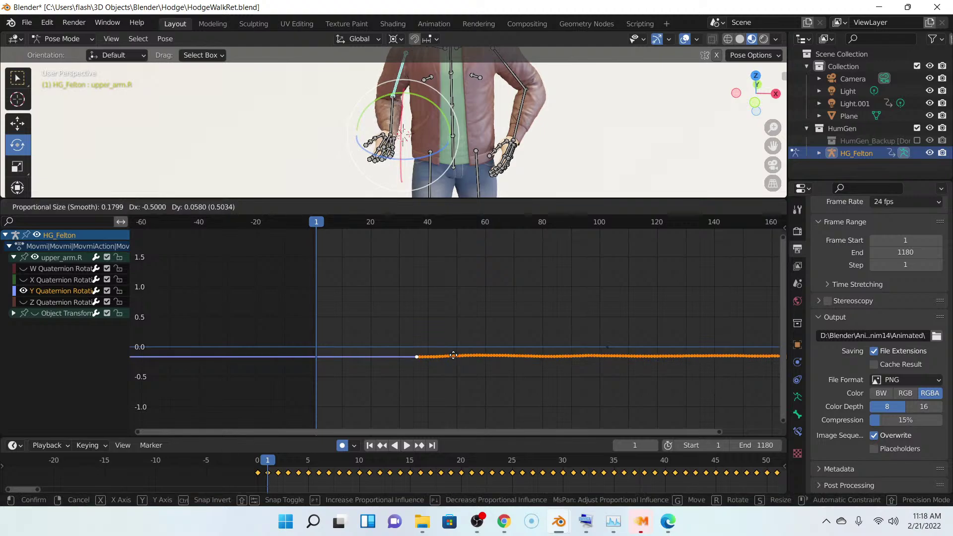
pyautogui.click(457, 337)
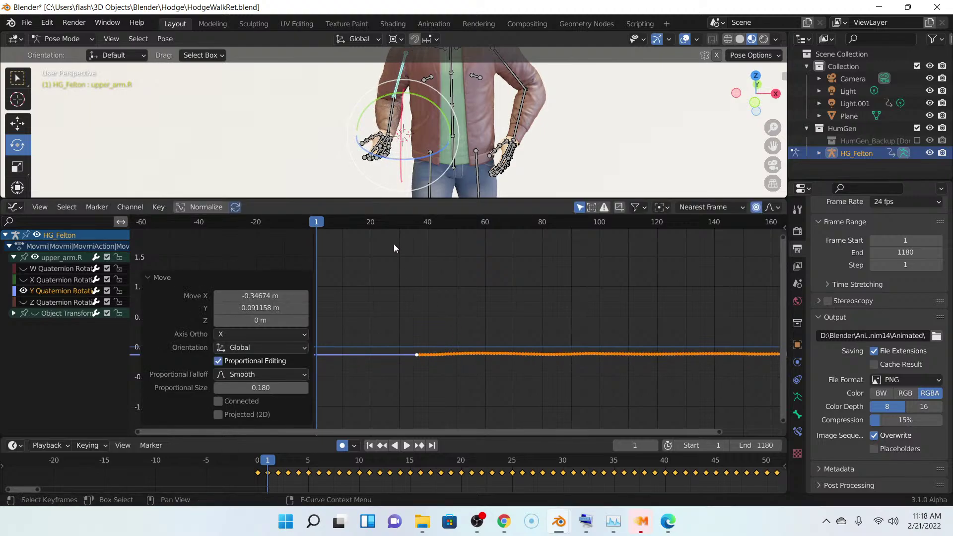
pyautogui.scroll(3, 385, 139)
pyautogui.scroll(-1, 386, 129)
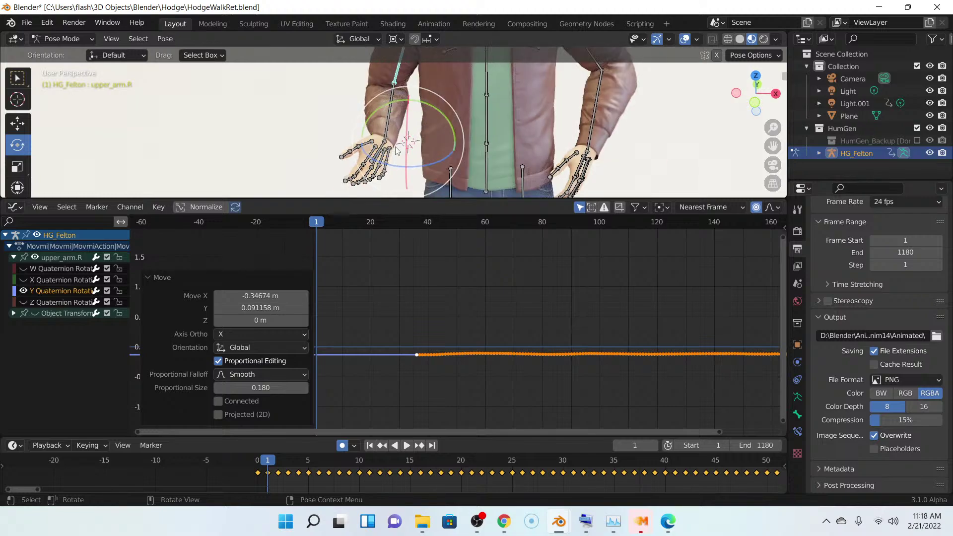
pyautogui.scroll(-2, 386, 125)
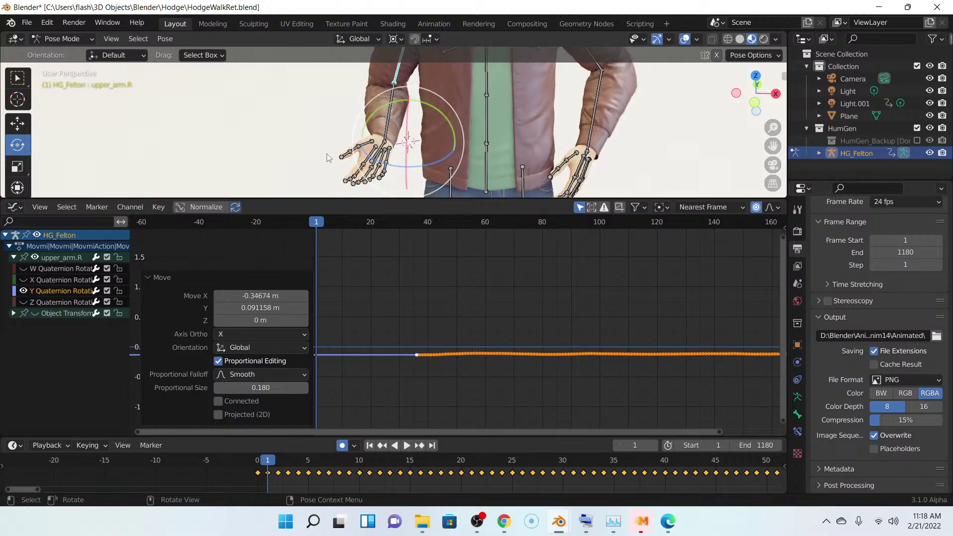
# - Select only the right hand bone hand.R and rotate it at frame 1 so the open palm turns inward
pyautogui.press('c')
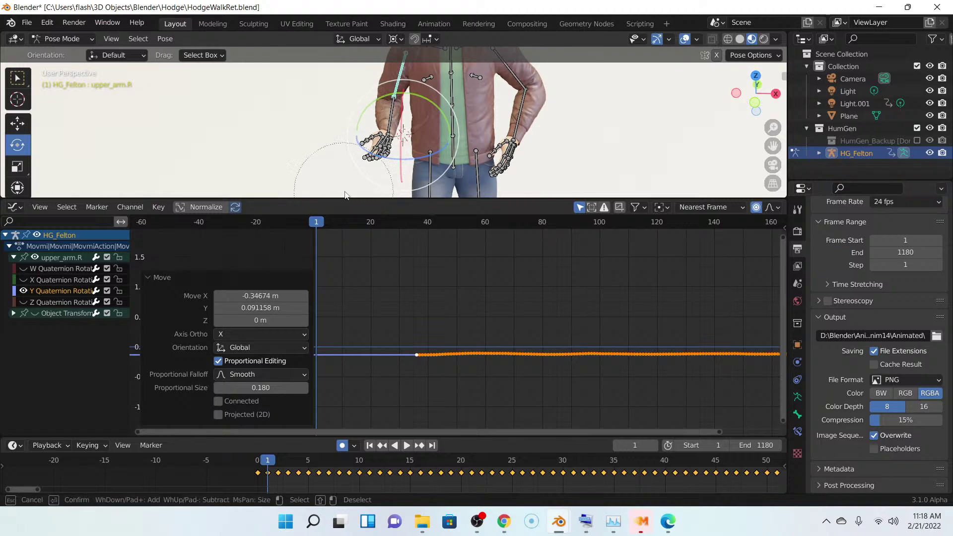
pyautogui.click(367, 154)
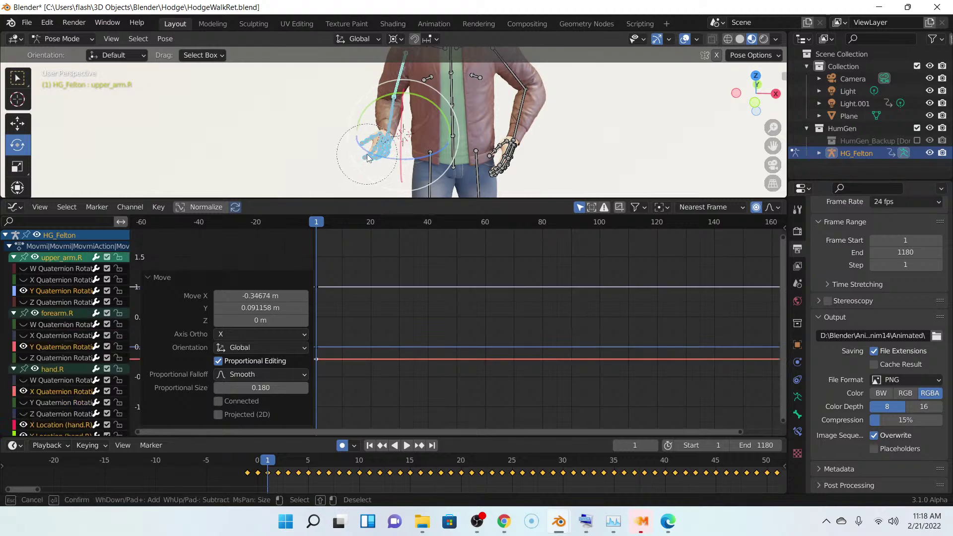
pyautogui.scroll(3, 366, 155)
pyautogui.press('Escape')
pyautogui.scroll(3, 372, 158)
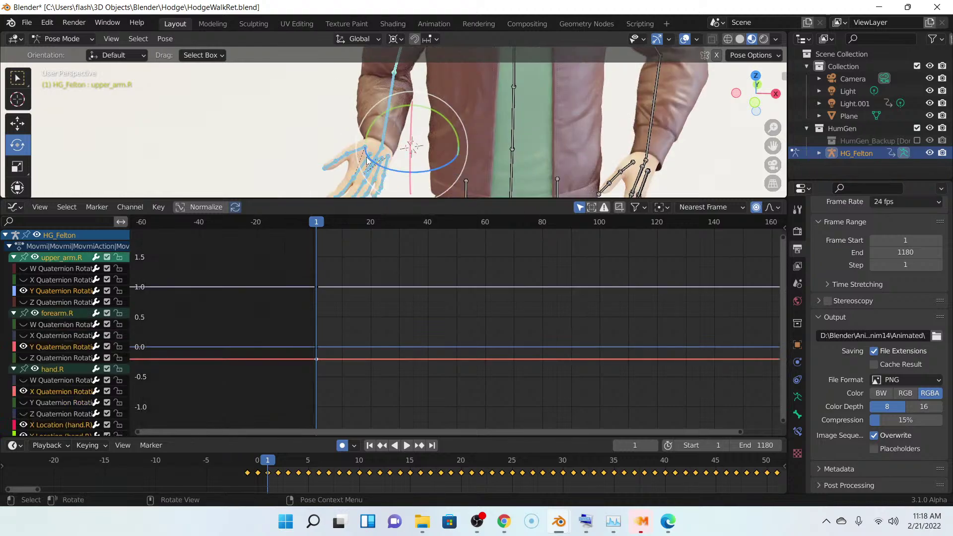
pyautogui.click(381, 155)
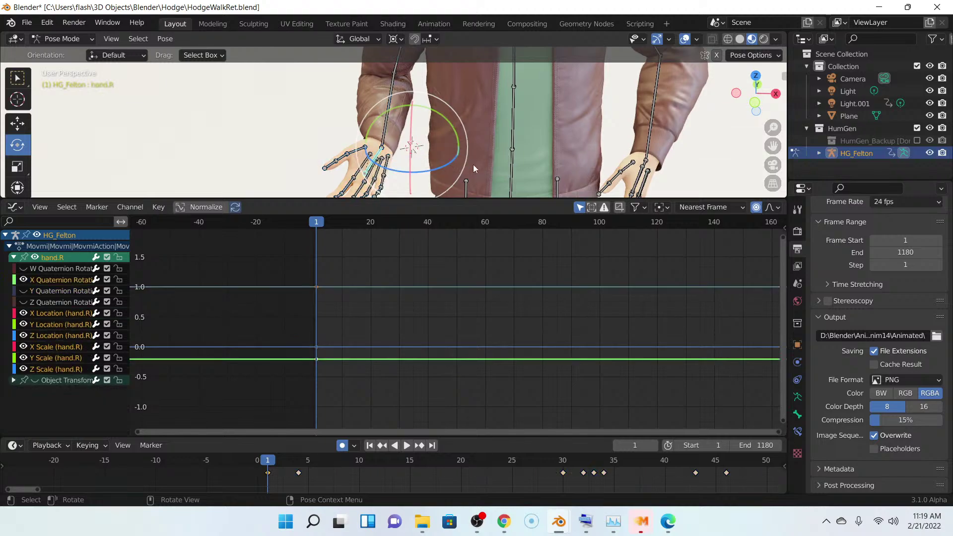
pyautogui.scroll(-3, 400, 138)
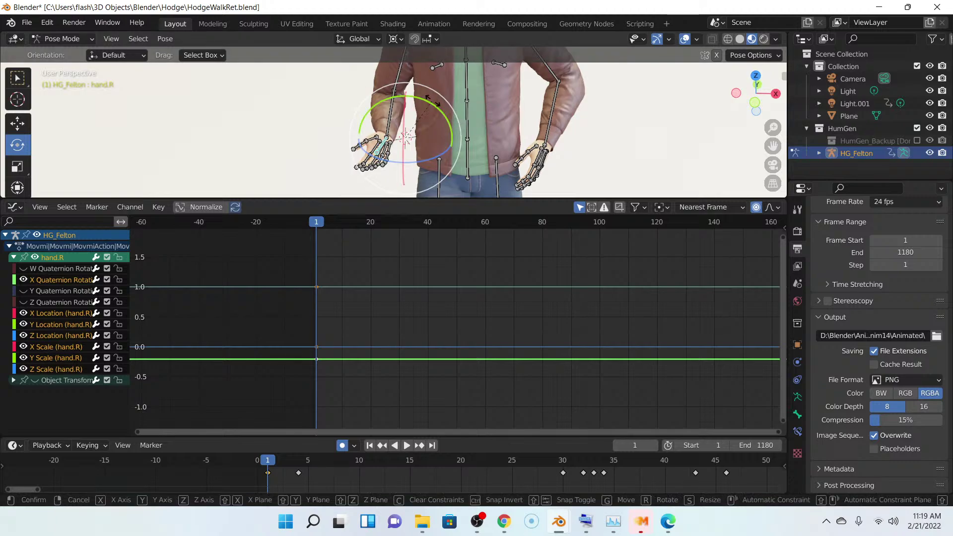
pyautogui.moveTo(443, 109); pyautogui.dragTo(460, 175)
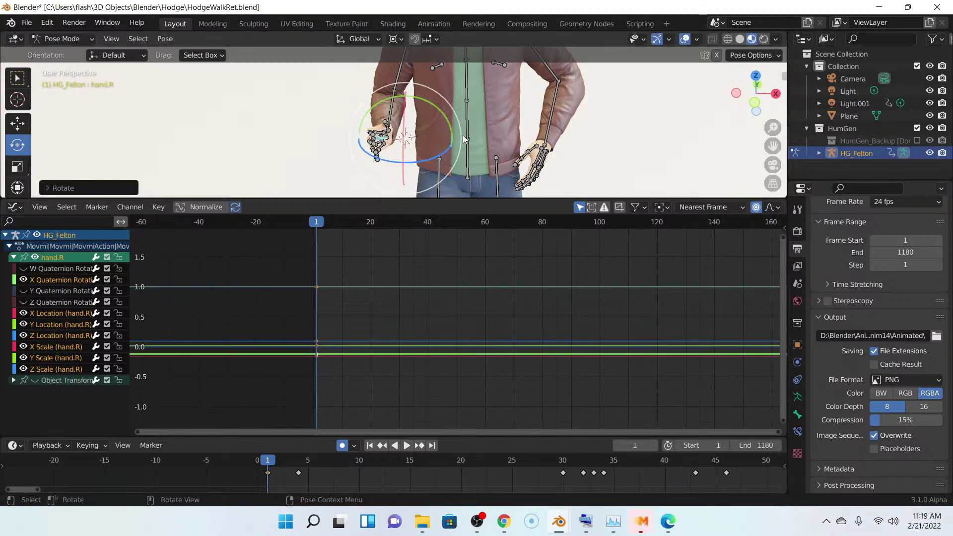
# - Isolate forearm.R's Z Quaternion Rotation curve and move all its keyframes up about 0.365 and about 0.17 frames later
pyautogui.moveTo(465, 138); pyautogui.dragTo(443, 139, button='middle')
pyautogui.click(426, 119)
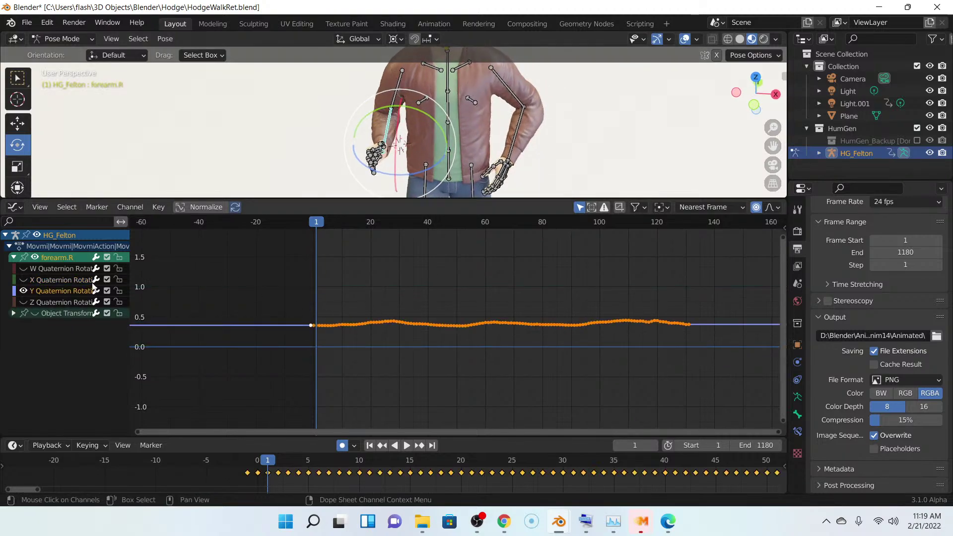
pyautogui.click(33, 303)
pyautogui.click(23, 302)
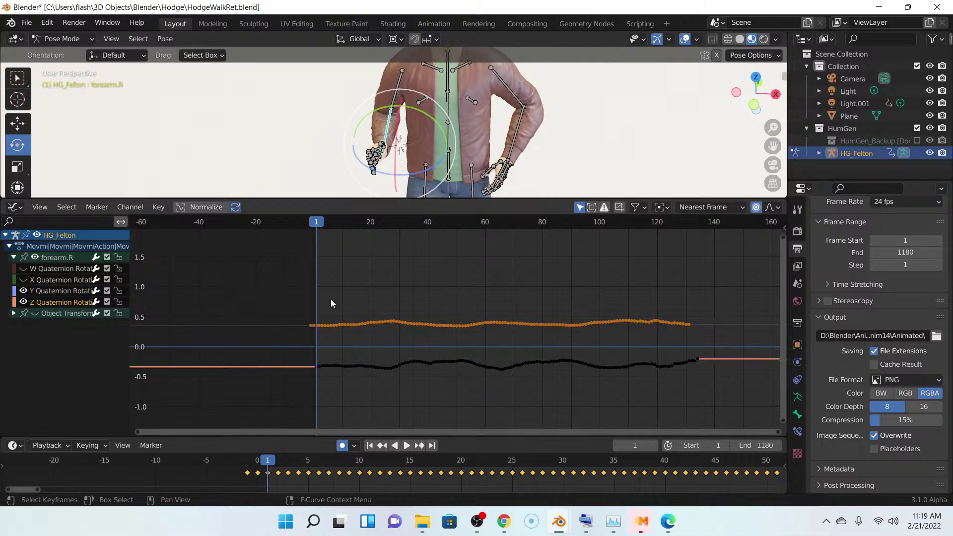
pyautogui.click(23, 291)
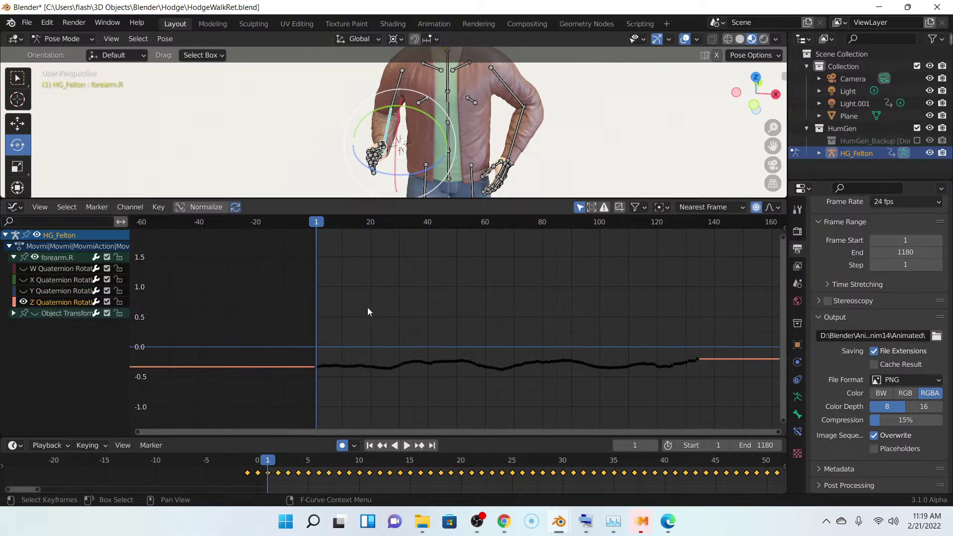
pyautogui.click(452, 354)
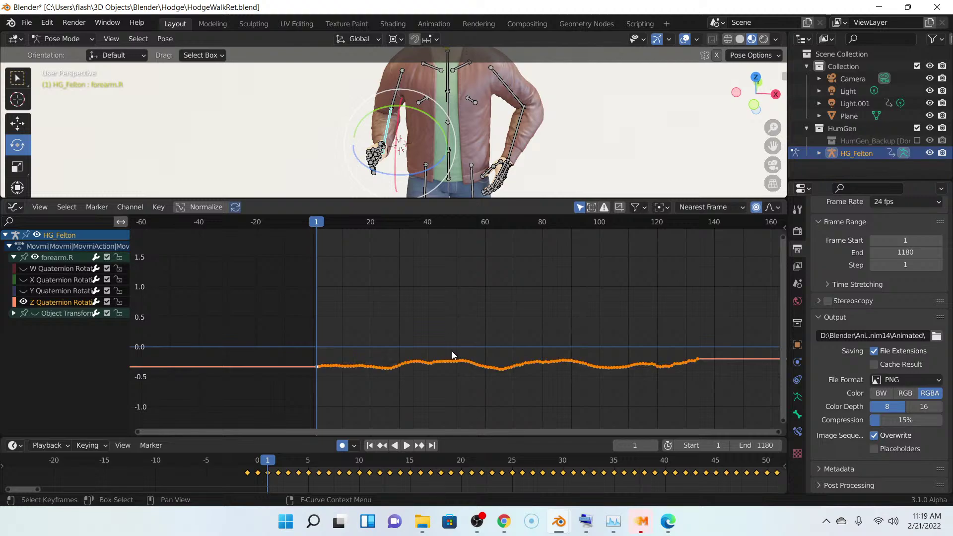
pyautogui.press('g')
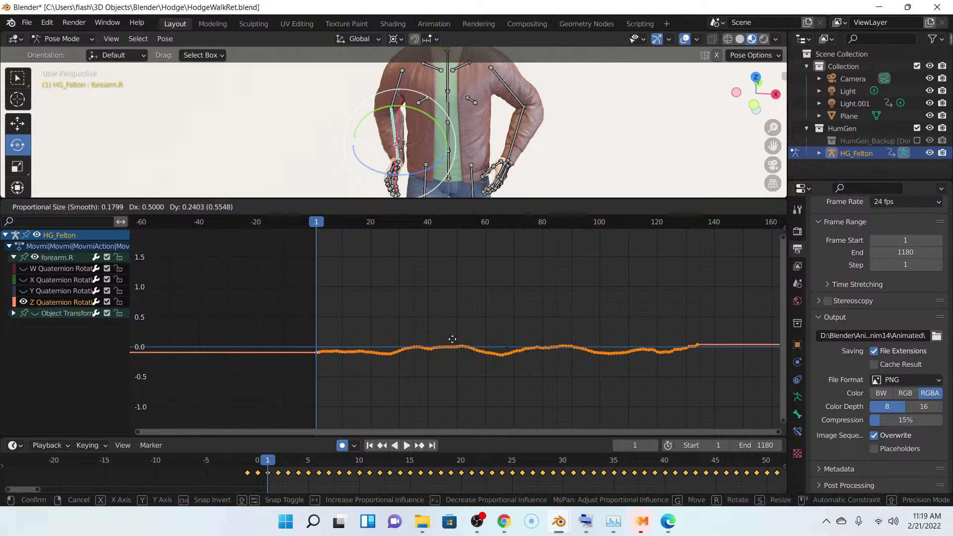
pyautogui.click(454, 340)
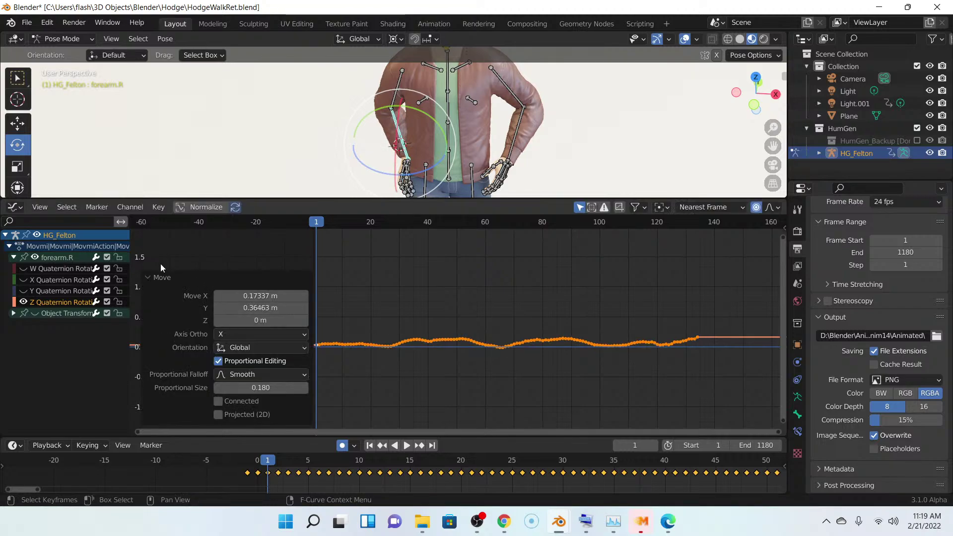
# - Hide forearm.R's Z Quaternion Rotation curve and show only its X Quaternion Rotation curve with all keyframes selected
pyautogui.click(23, 302)
pyautogui.click(23, 280)
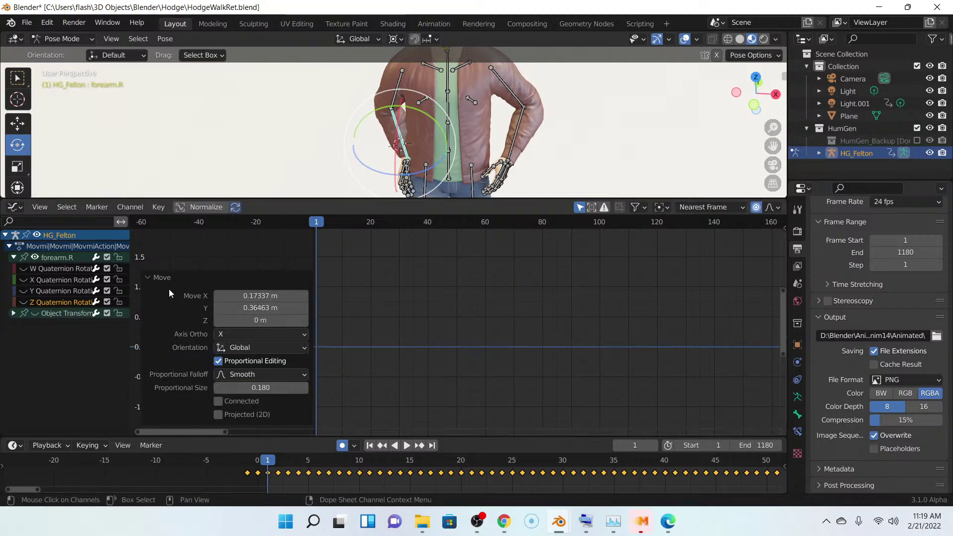
pyautogui.click(443, 329)
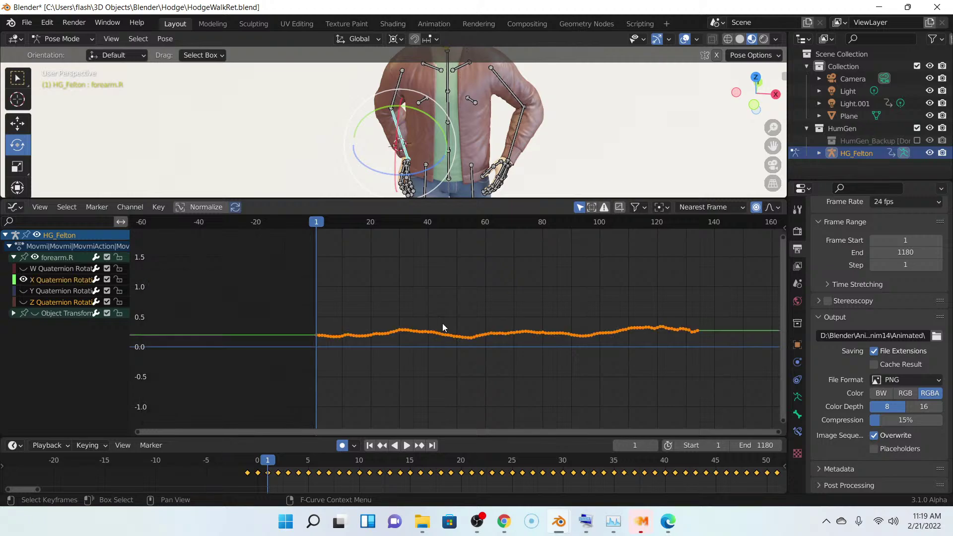
# - Try offsetting forearm.R's X Quaternion Rotation curve, raising it by about 0.207 and lowering it again
pyautogui.press('g')
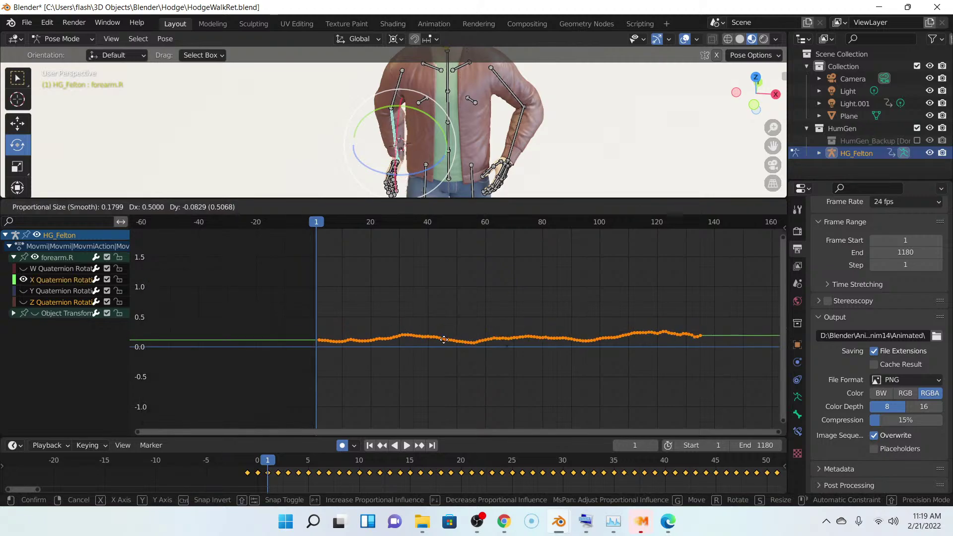
pyautogui.click(441, 271)
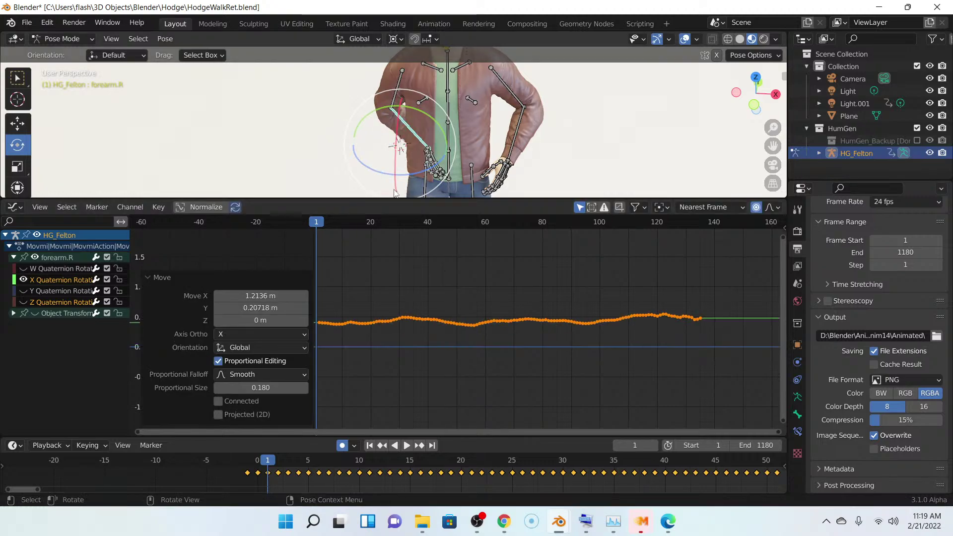
pyautogui.press('g')
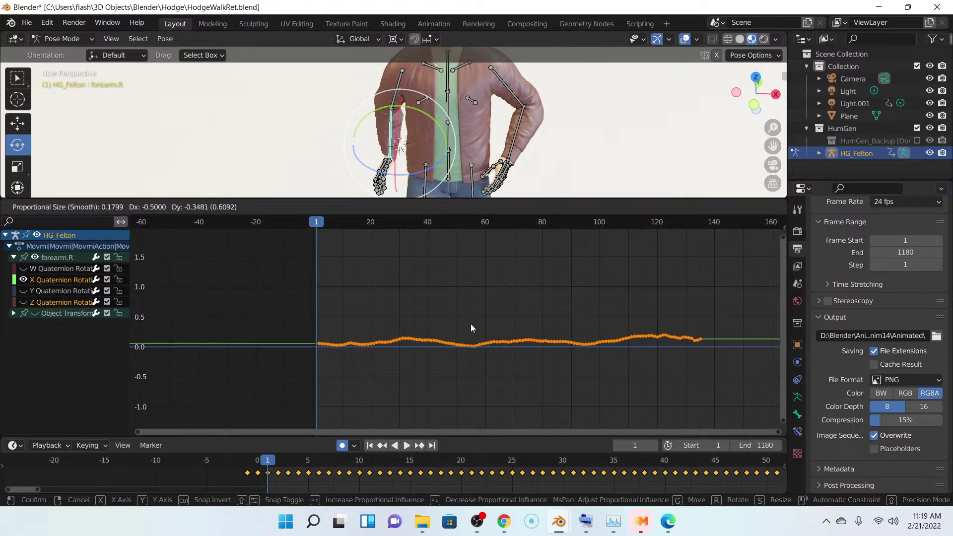
pyautogui.click(466, 339)
# - Lower forearm.R's X Quaternion Rotation keyframes by about 0.166, raise them back about 0.05, and inspect the arm from the side
pyautogui.press('g')
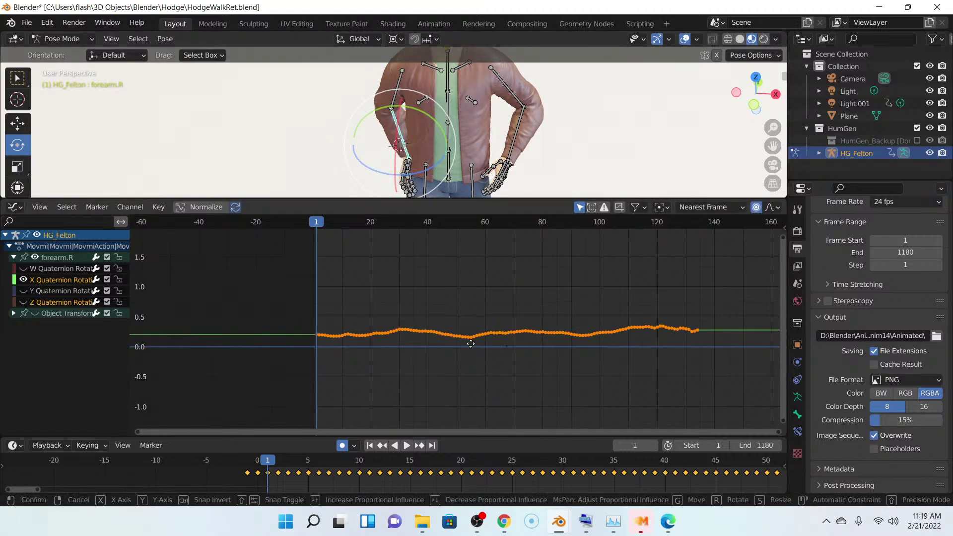
pyautogui.click(470, 345)
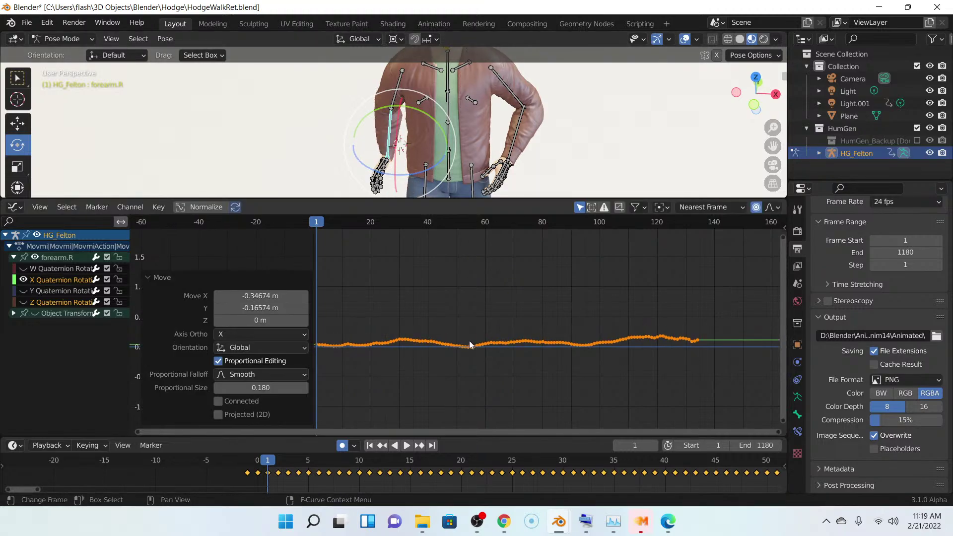
pyautogui.press('g')
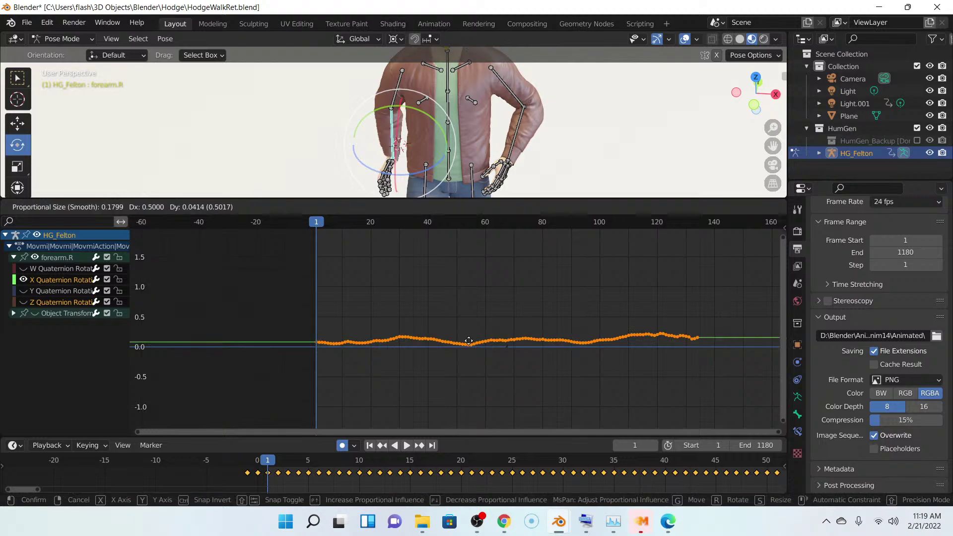
pyautogui.click(470, 342)
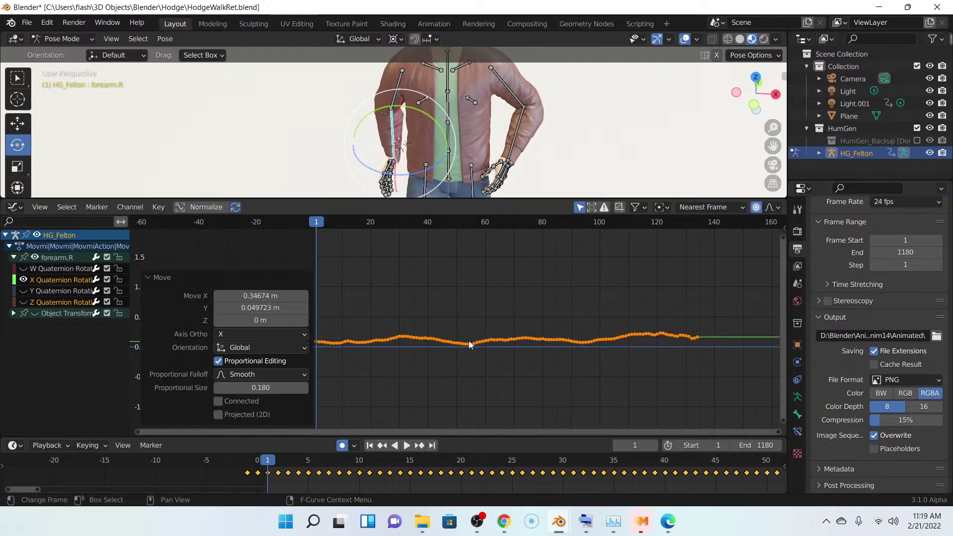
pyautogui.scroll(-2, 467, 122)
pyautogui.scroll(5, 468, 122)
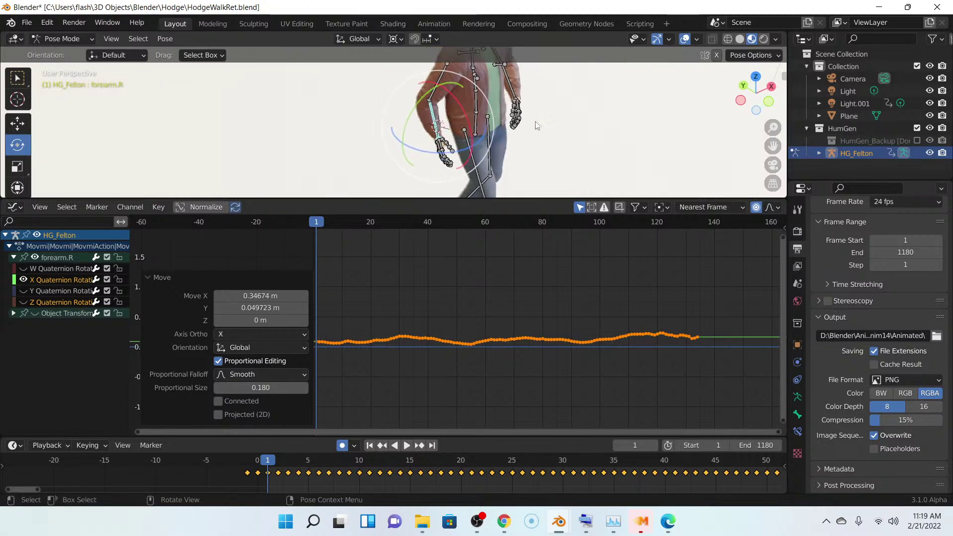
pyautogui.moveTo(470, 124); pyautogui.dragTo(444, 66, button='middle')
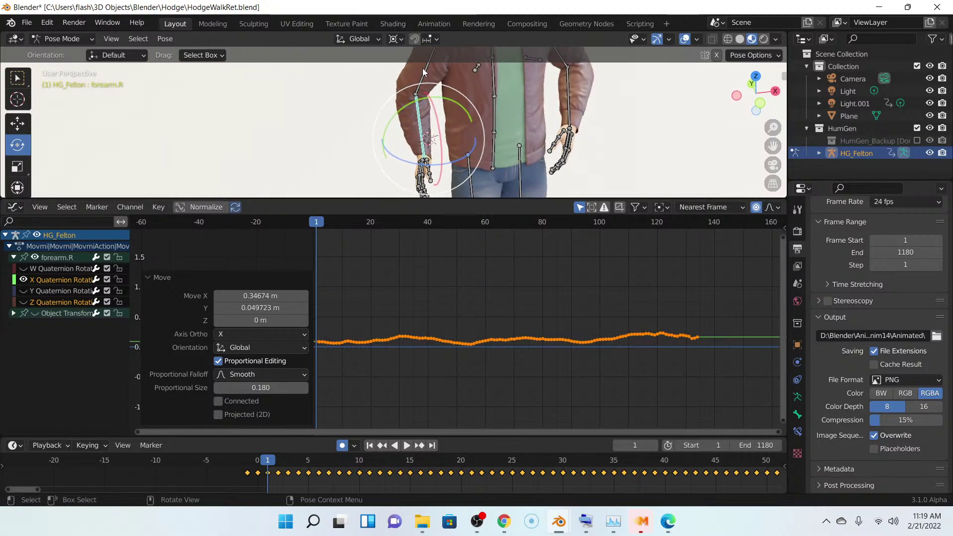
# - Show upper_arm.R's Z Quaternion Rotation curve alongside its Y curve and raise both curves' keyframes by about 0.042
pyautogui.click(425, 73)
pyautogui.moveTo(463, 99); pyautogui.dragTo(405, 135, button='middle')
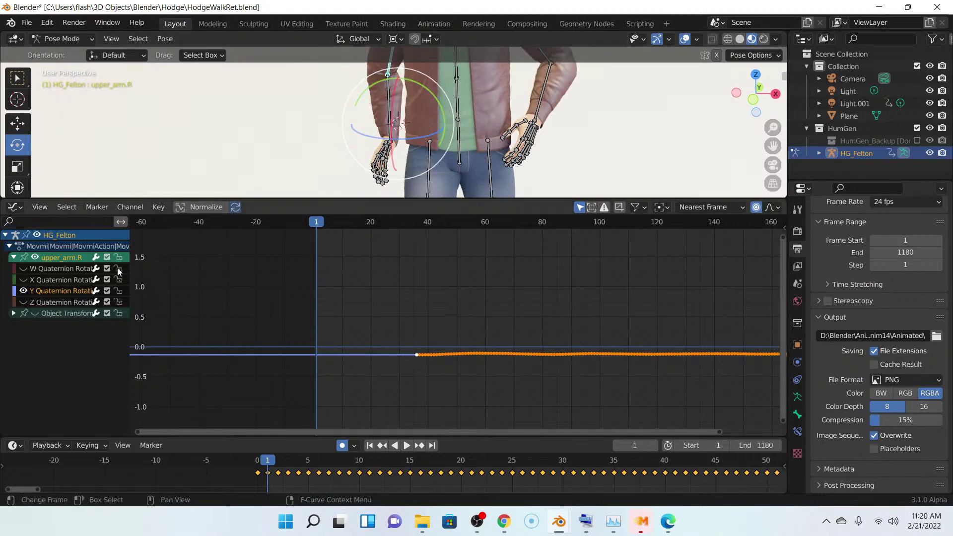
pyautogui.click(23, 302)
pyautogui.click(42, 299)
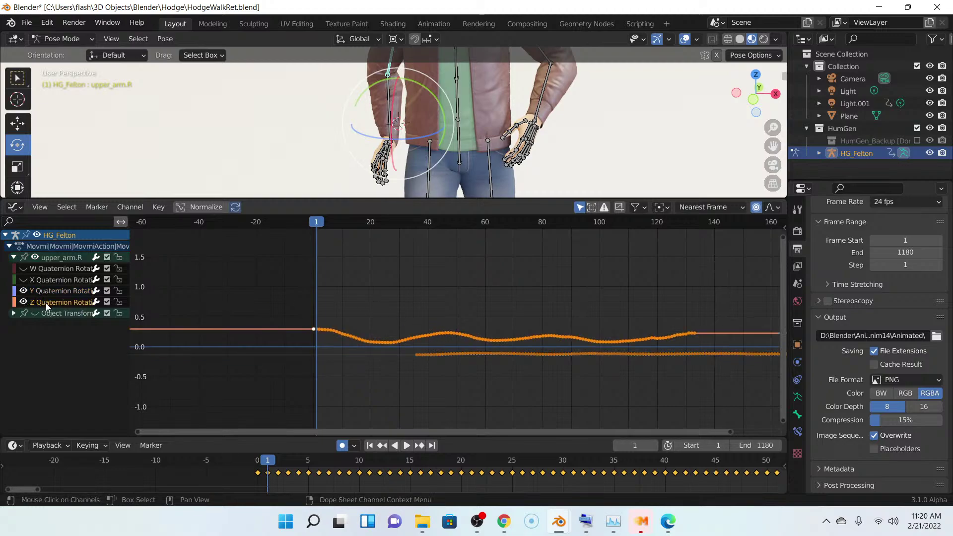
pyautogui.scroll(-3, 469, 314)
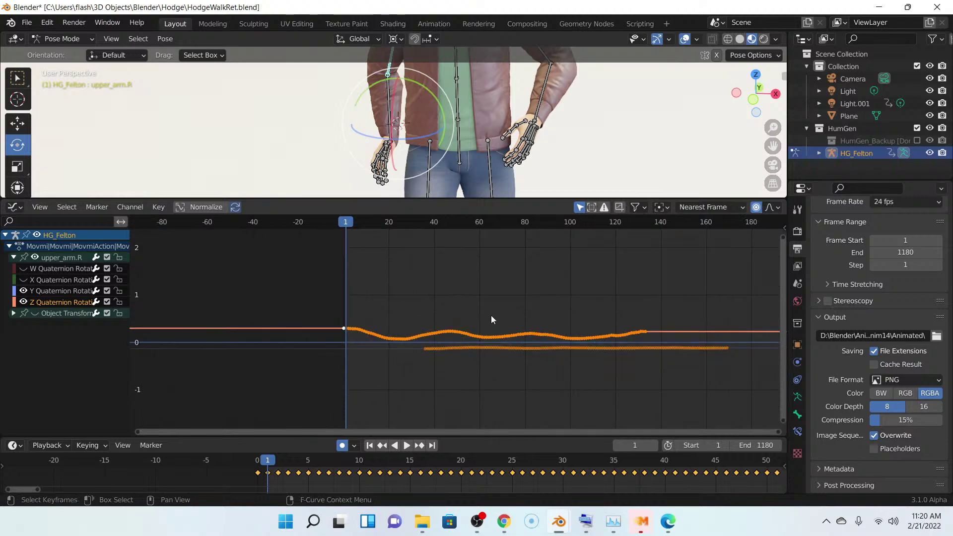
pyautogui.scroll(3, 520, 341)
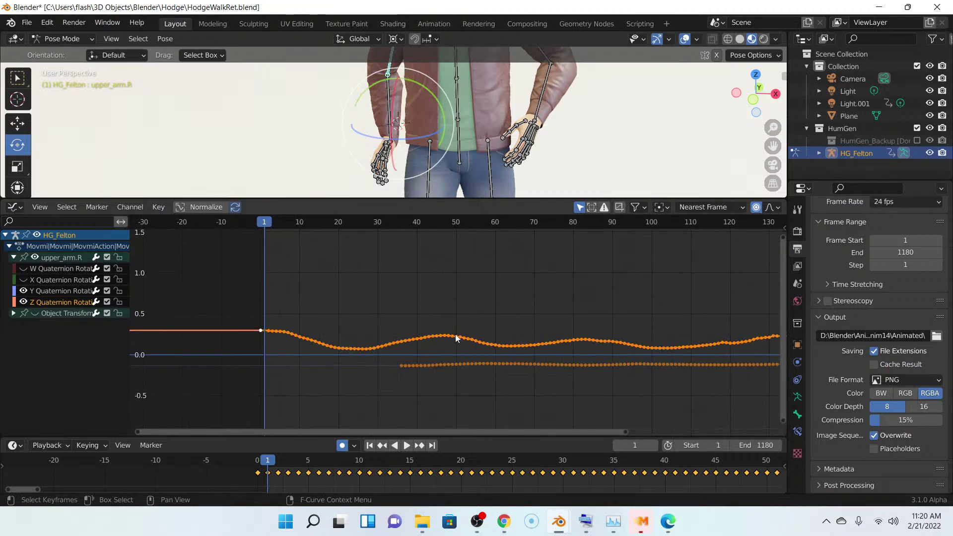
pyautogui.moveTo(454, 338); pyautogui.dragTo(455, 332)
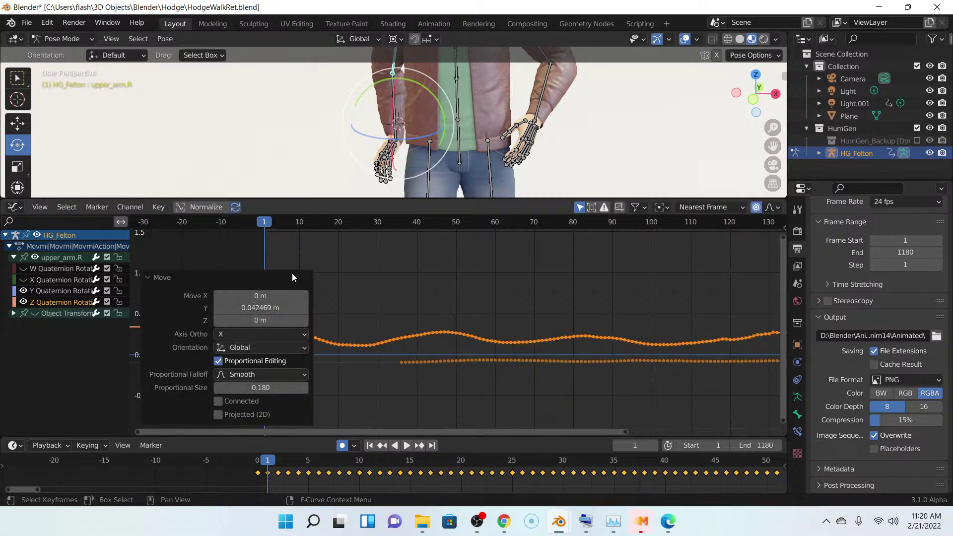
# - Show only upper_arm.R's Y Quaternion Rotation curve and raise its keyframes by about 0.061
pyautogui.click(23, 291)
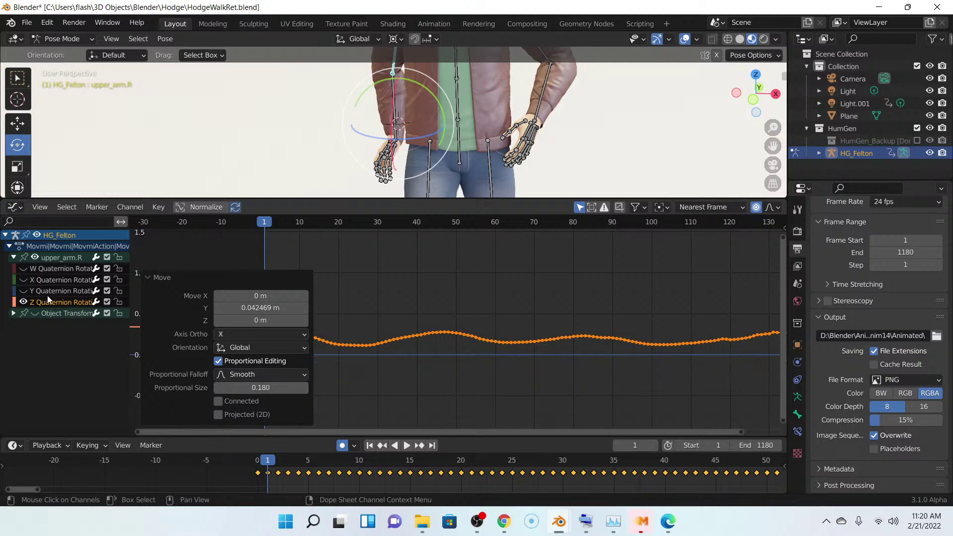
pyautogui.click(22, 302)
pyautogui.click(23, 291)
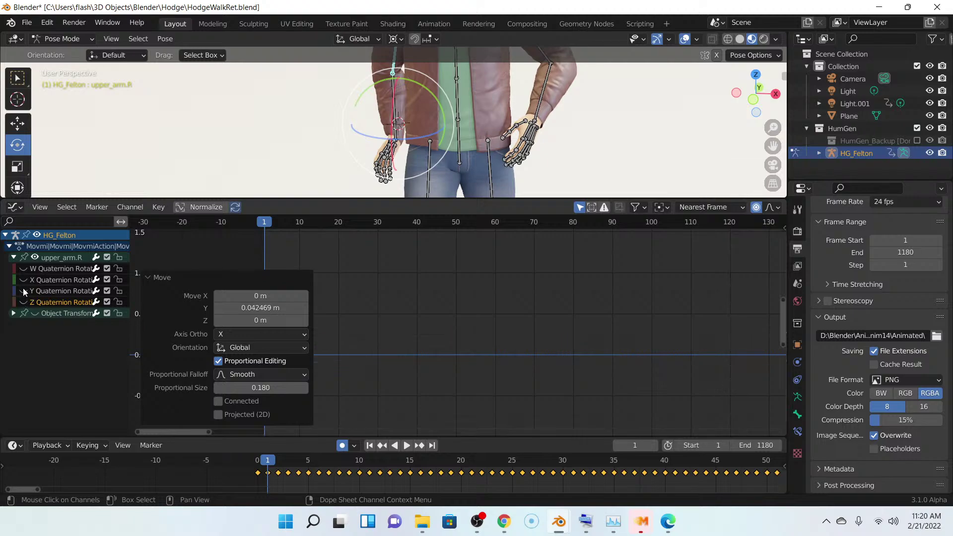
pyautogui.click(56, 295)
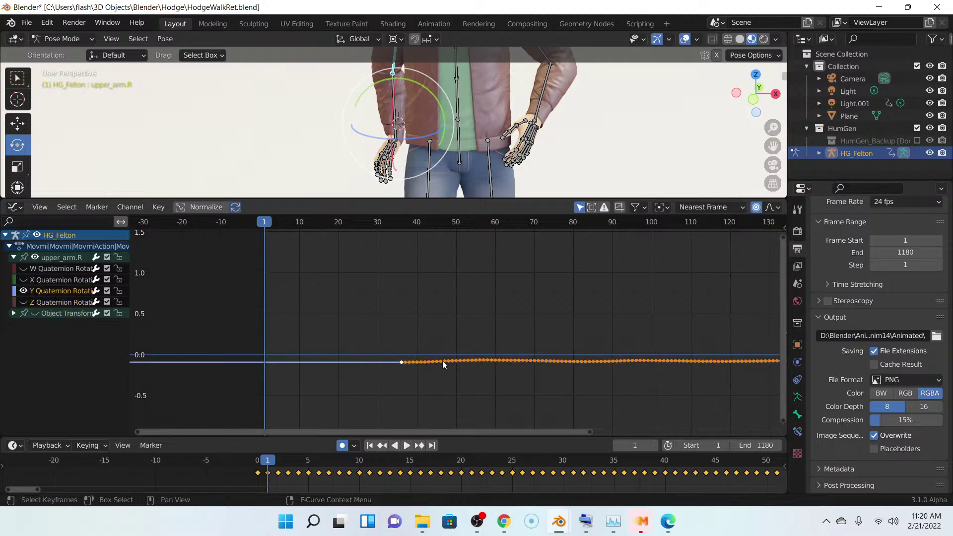
pyautogui.press('g')
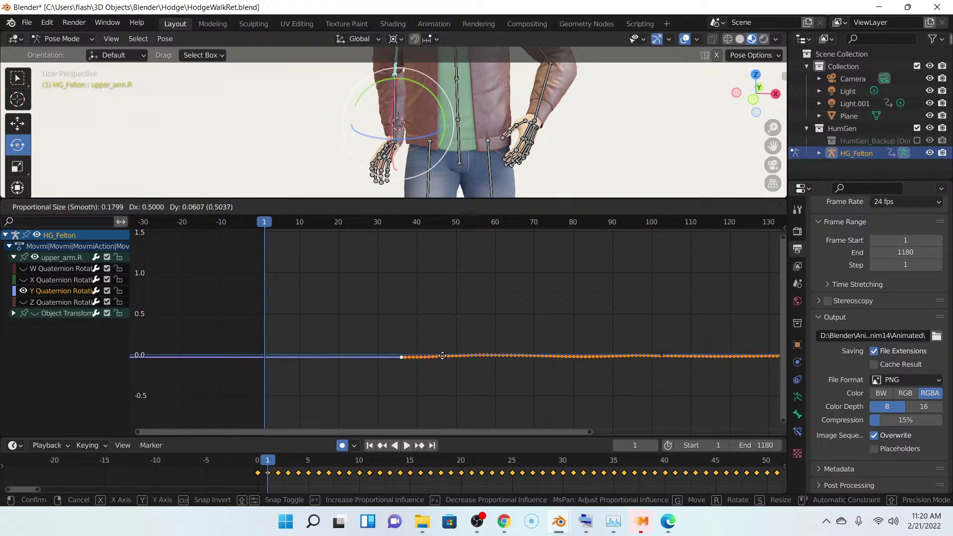
pyautogui.click(439, 358)
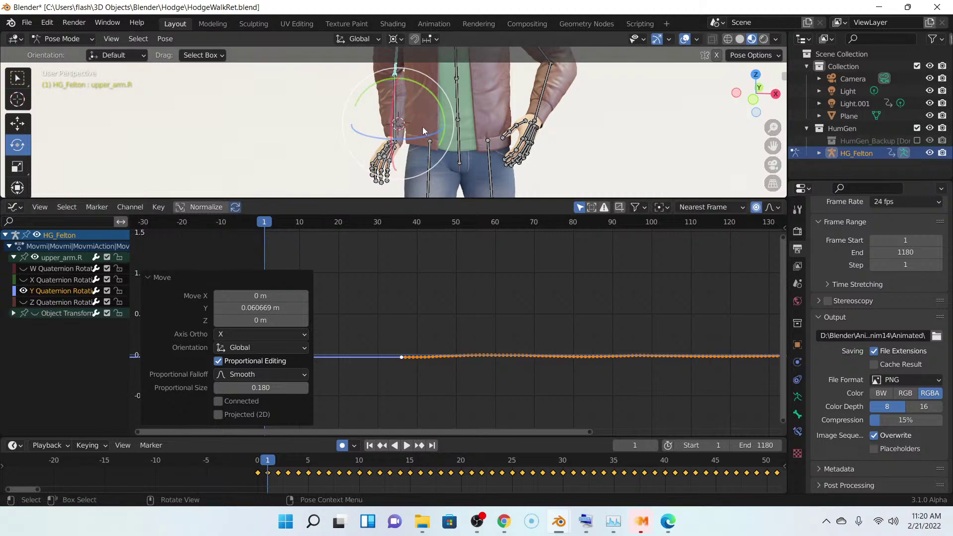
pyautogui.moveTo(457, 119); pyautogui.dragTo(437, 128, button='middle')
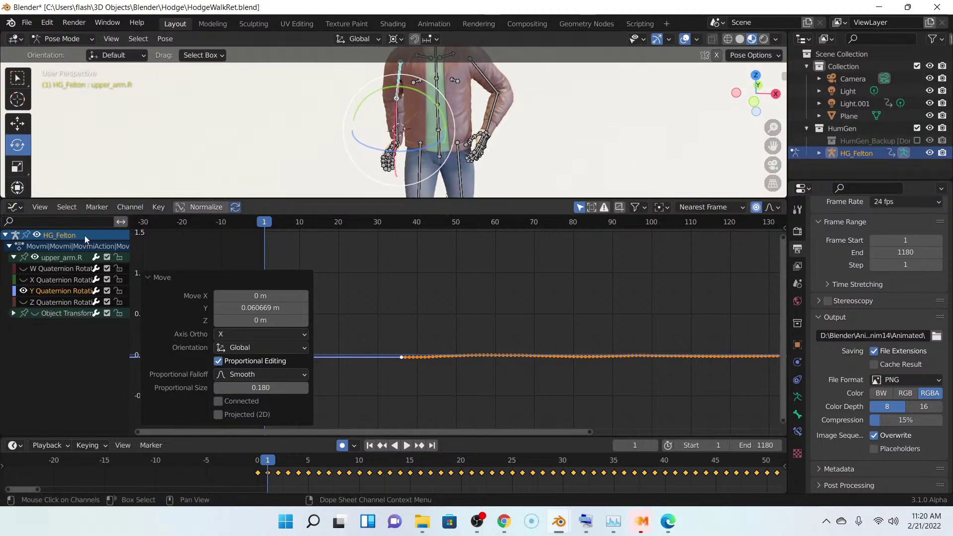
# - Show only upper_arm.R's Z Quaternion Rotation curve and try lowering its keyframes by about 0.364
pyautogui.click(23, 281)
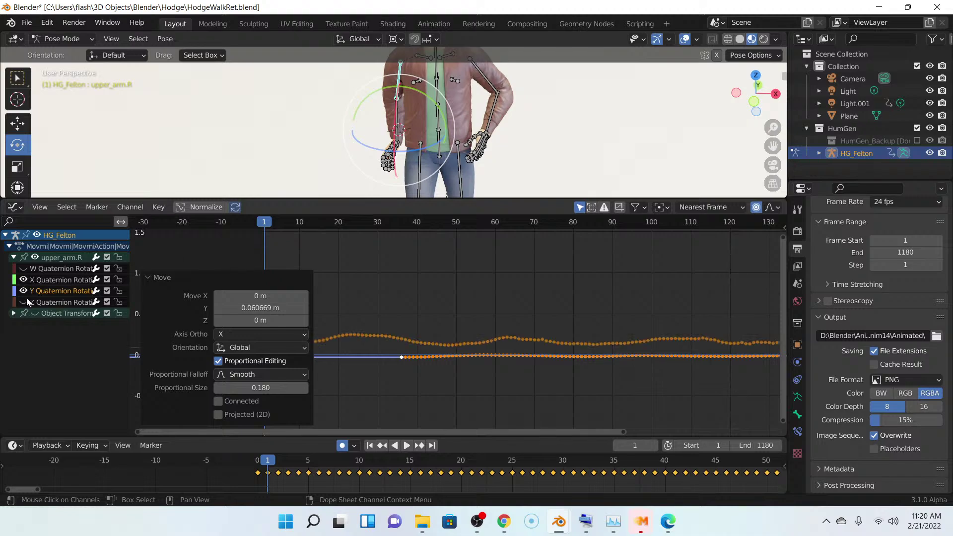
pyautogui.click(24, 301)
pyautogui.click(24, 291)
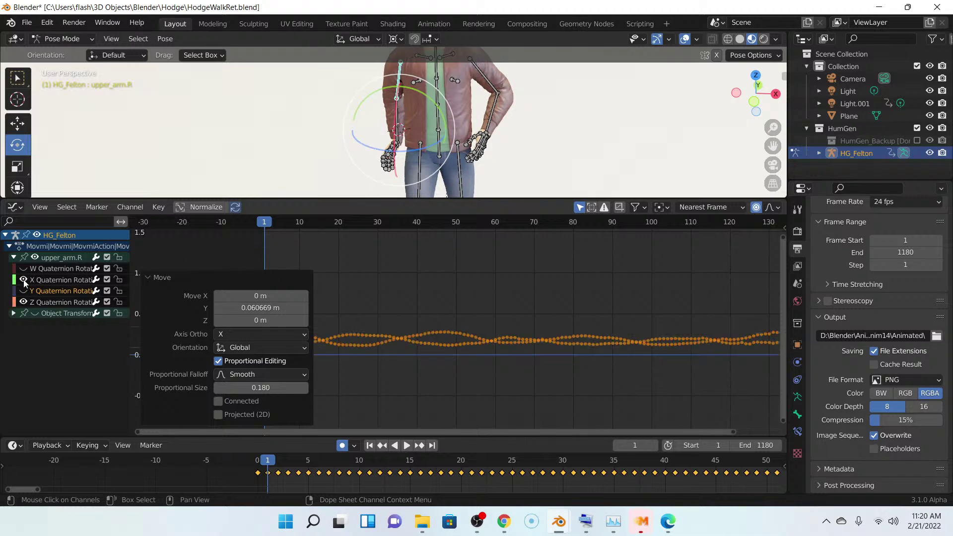
pyautogui.click(23, 280)
pyautogui.click(463, 331)
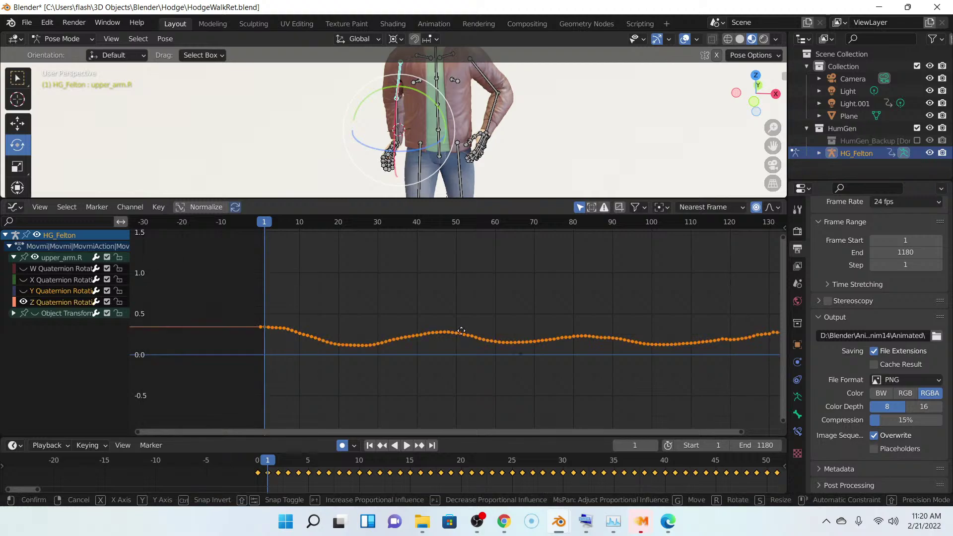
pyautogui.press('g')
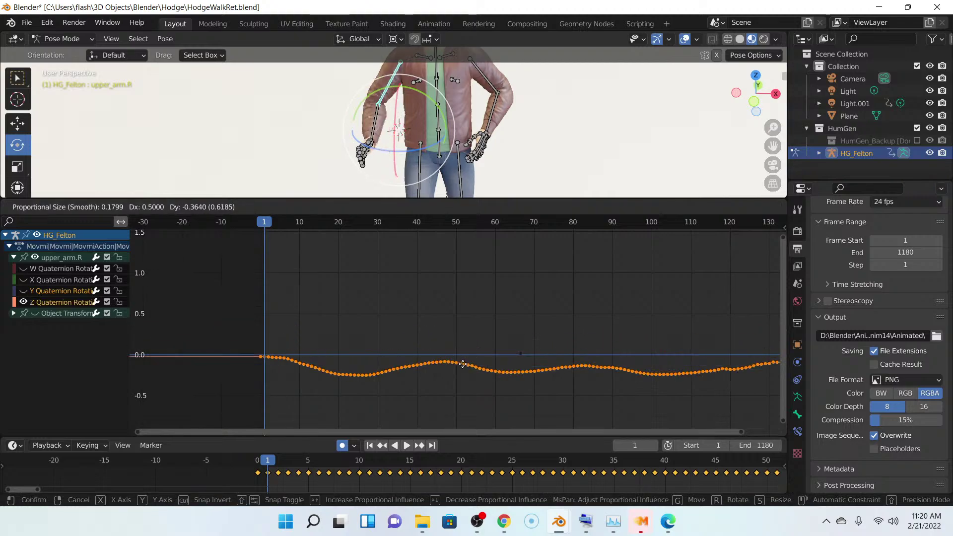
pyautogui.press('Escape')
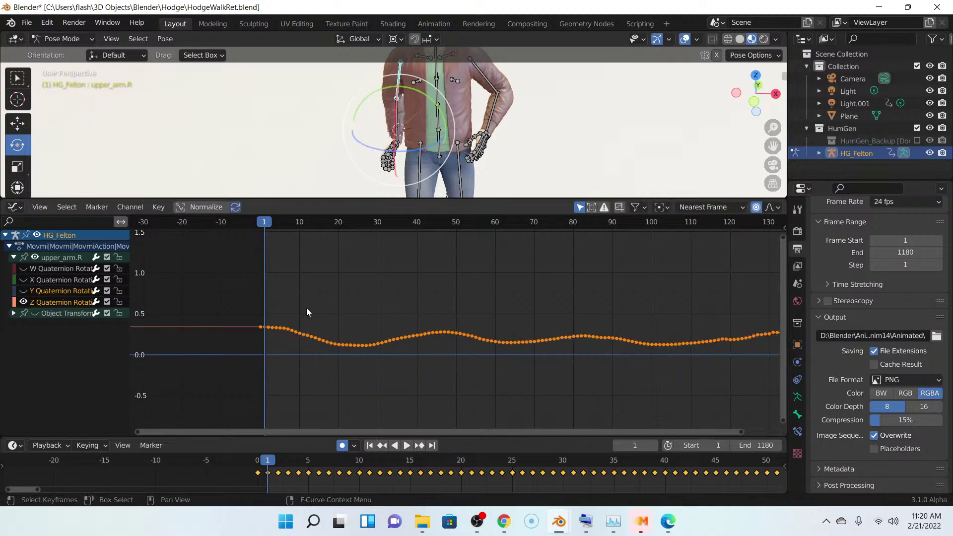
# - Show only upper_arm.R's X Quaternion Rotation curve, lower its keyframes by about 0.194, and raise them back about 0.055
pyautogui.click(23, 302)
pyautogui.click(23, 280)
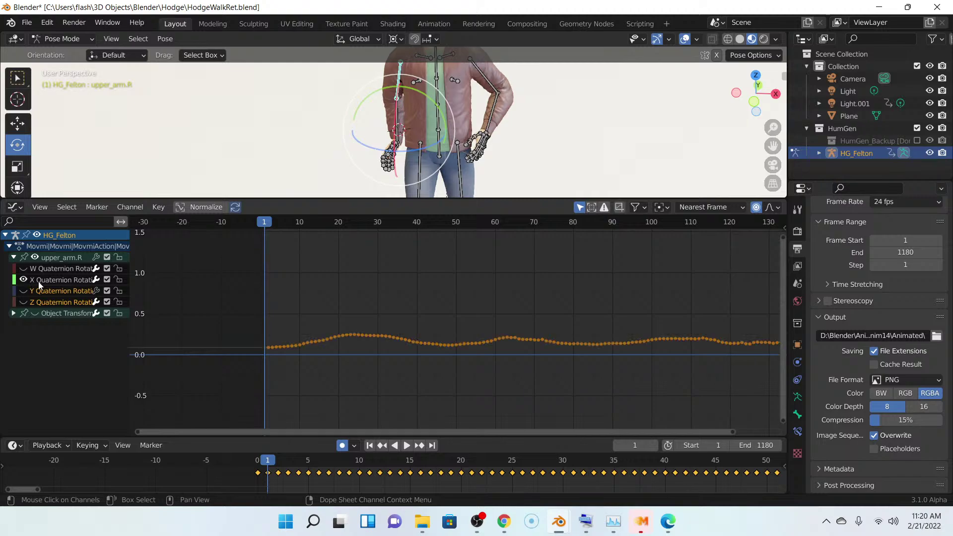
pyautogui.click(64, 285)
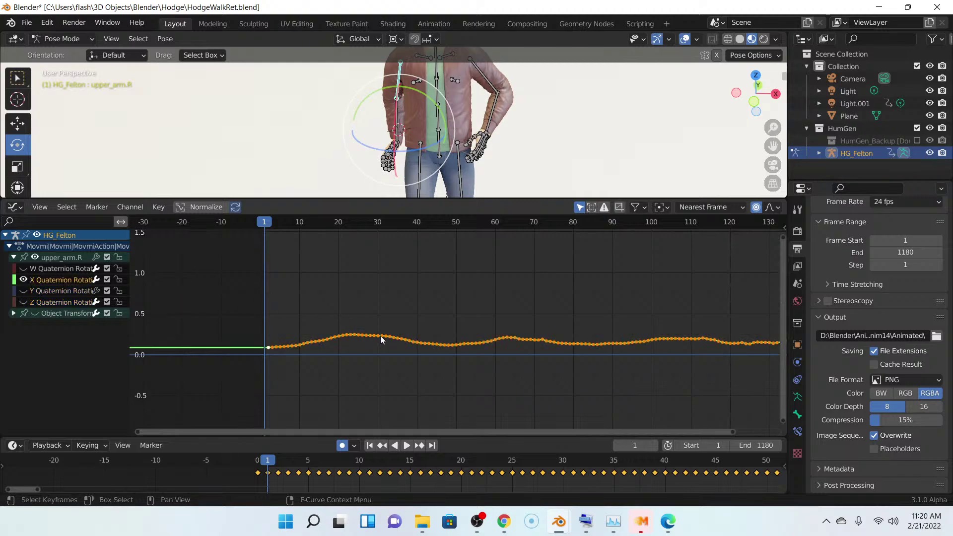
pyautogui.moveTo(381, 339)
pyautogui.mouseDown()
pyautogui.moveTo(389, 299)
pyautogui.moveTo(392, 337)
pyautogui.moveTo(374, 365)
pyautogui.moveTo(382, 325)
pyautogui.moveTo(382, 351)
pyautogui.mouseUp()
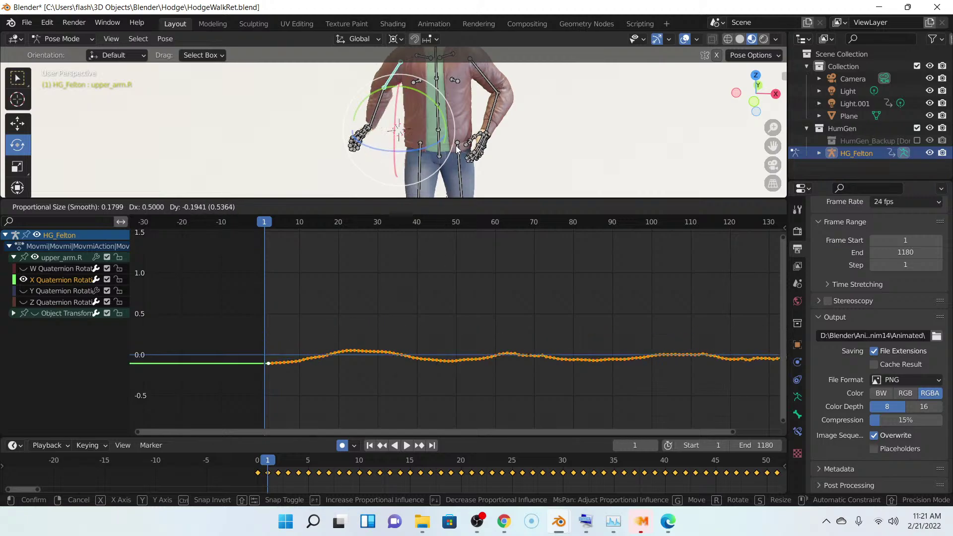
pyautogui.moveTo(458, 149); pyautogui.dragTo(516, 144, button='middle')
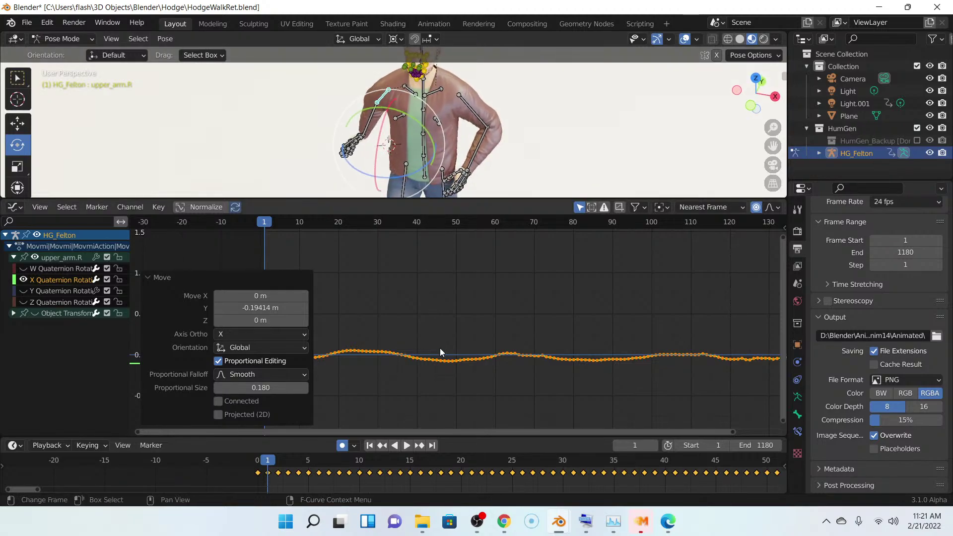
pyautogui.press('g')
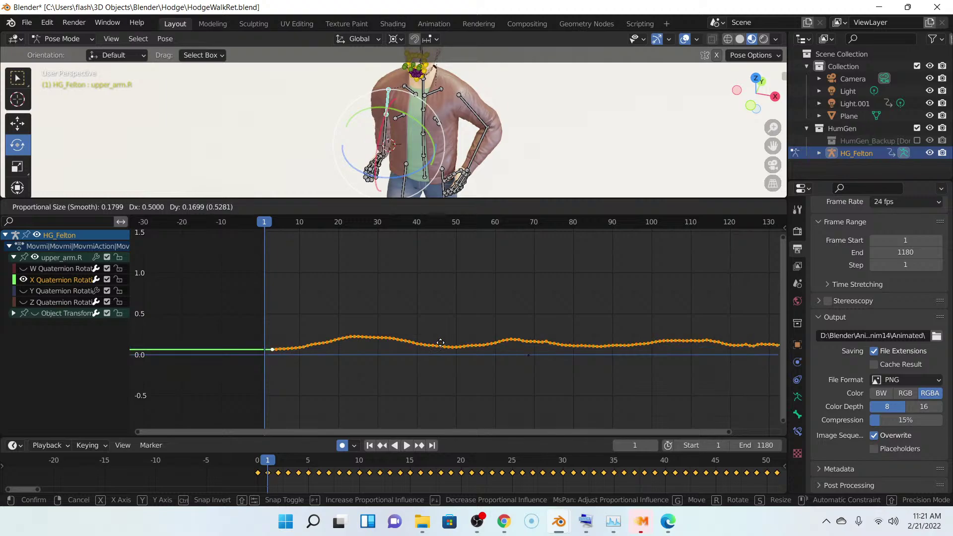
pyautogui.click(343, 312)
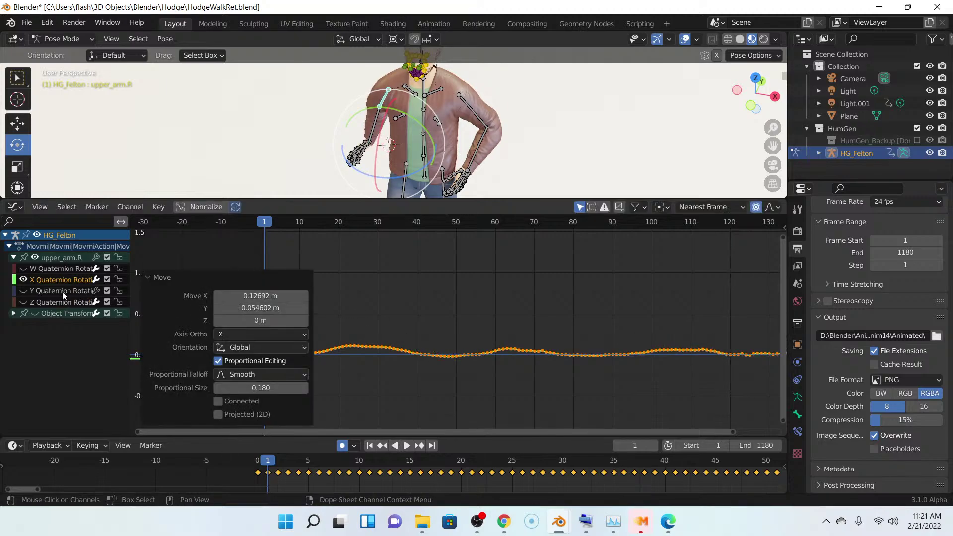
# - Show only upper_arm.R's Z Quaternion Rotation curve and move its keyframes down about 0.728 and about 6.6 frames earlier
pyautogui.click(23, 302)
pyautogui.click(23, 280)
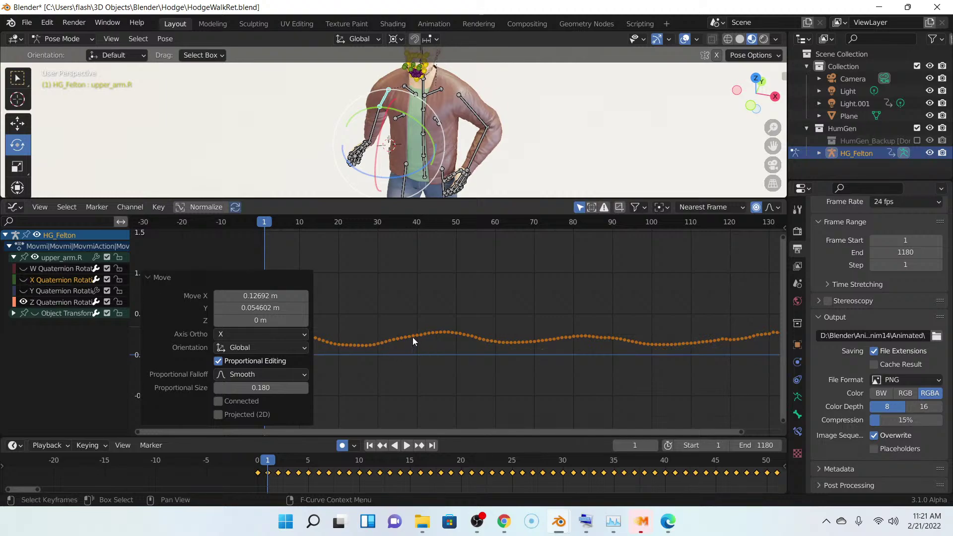
pyautogui.press('g')
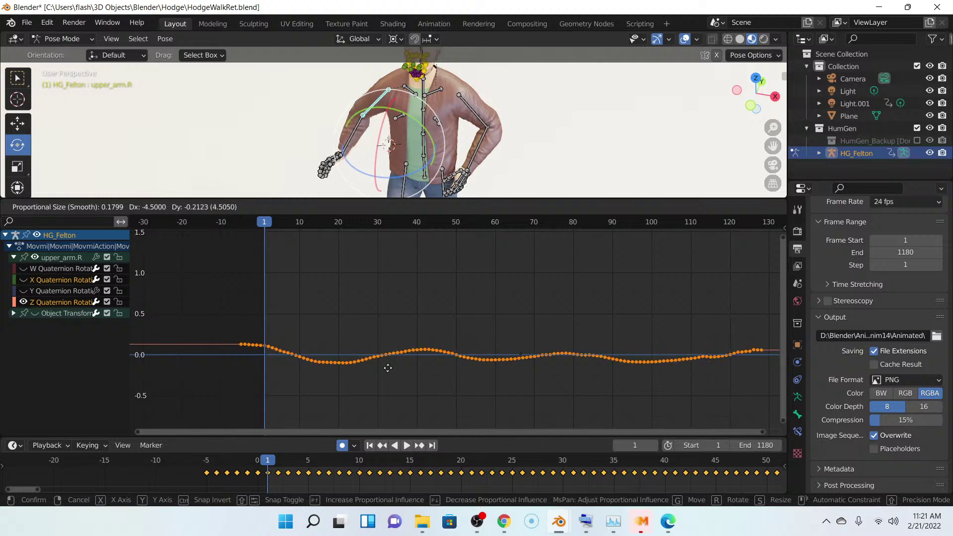
pyautogui.click(387, 397)
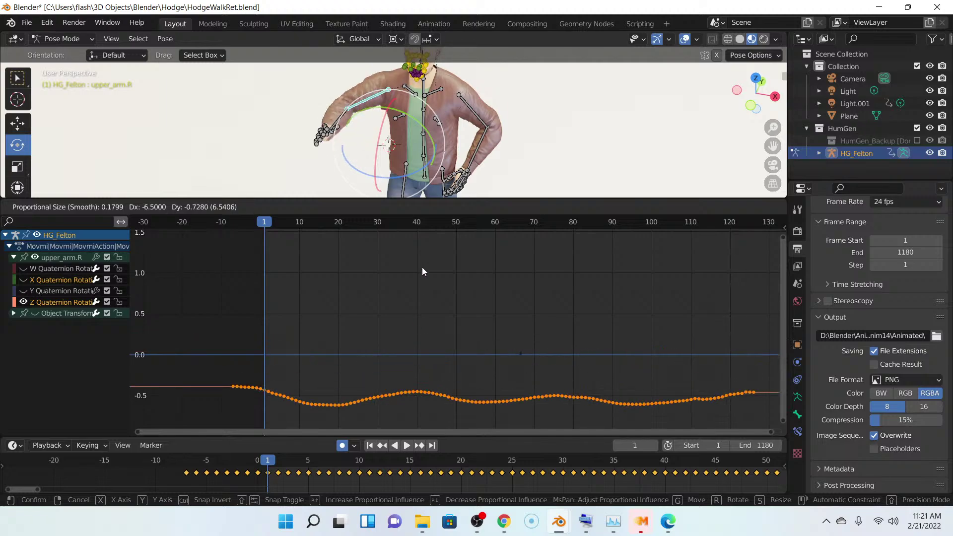
pyautogui.moveTo(438, 138); pyautogui.dragTo(456, 146, button='middle')
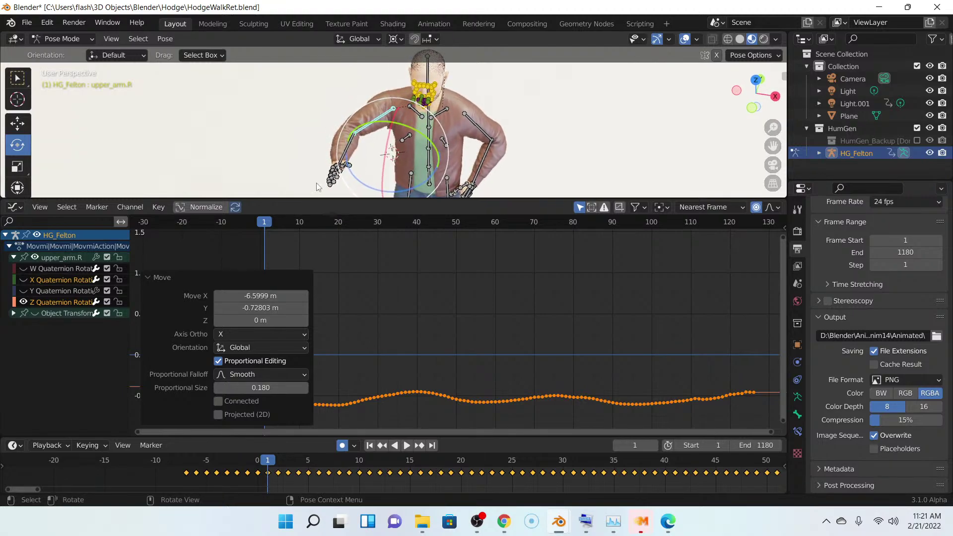
# - Show only upper_arm.R's W Quaternion Rotation curve and move all its keyframes up about 3.003 and about 4.57 frames earlier
pyautogui.click(24, 302)
pyautogui.click(24, 268)
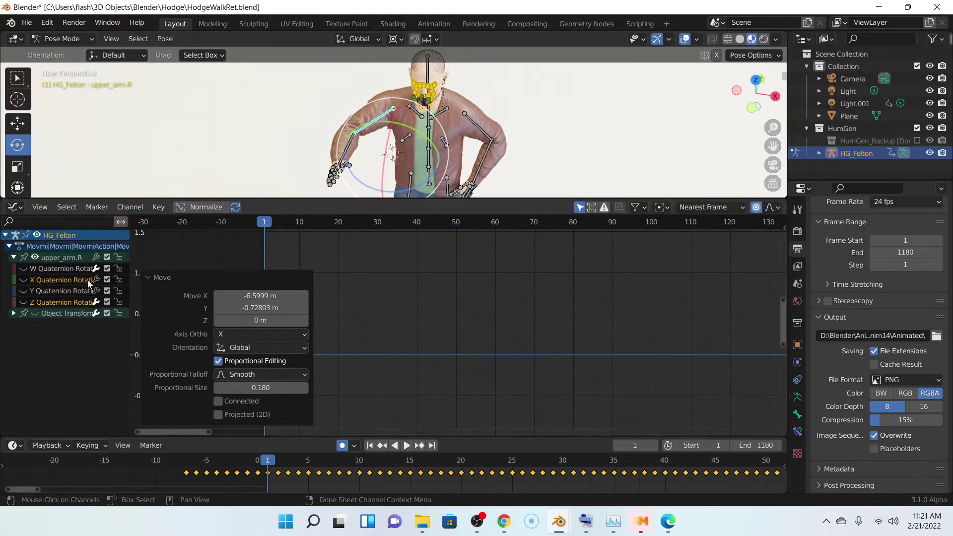
pyautogui.click(62, 271)
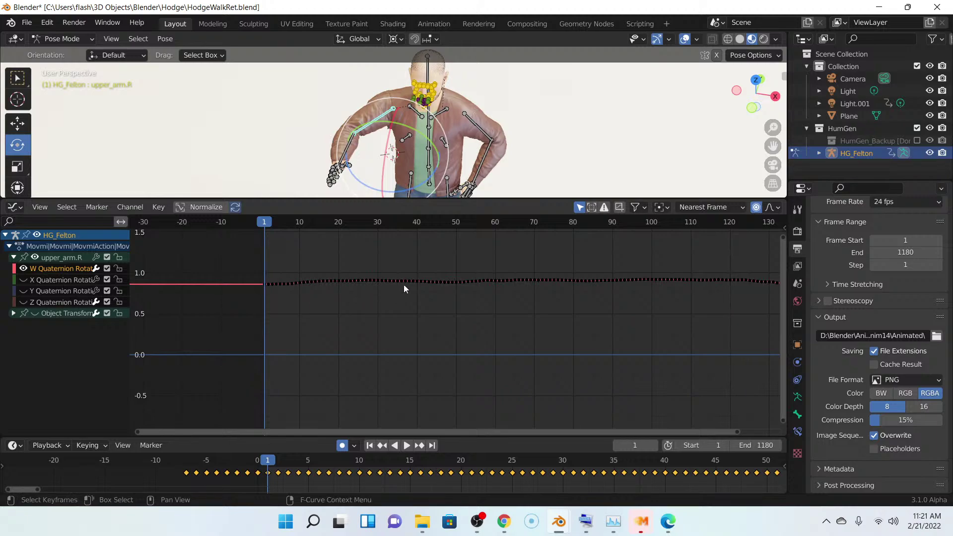
pyautogui.press('a')
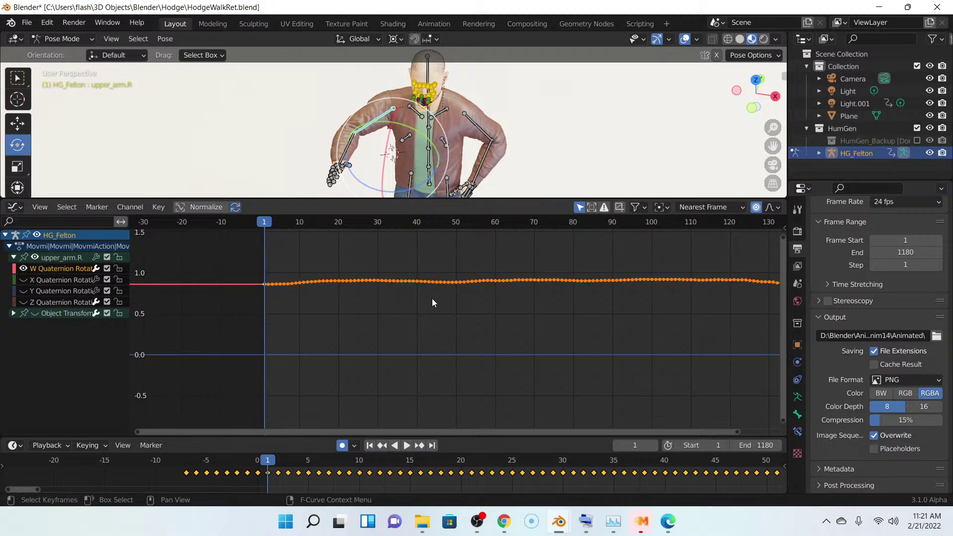
pyautogui.press('g')
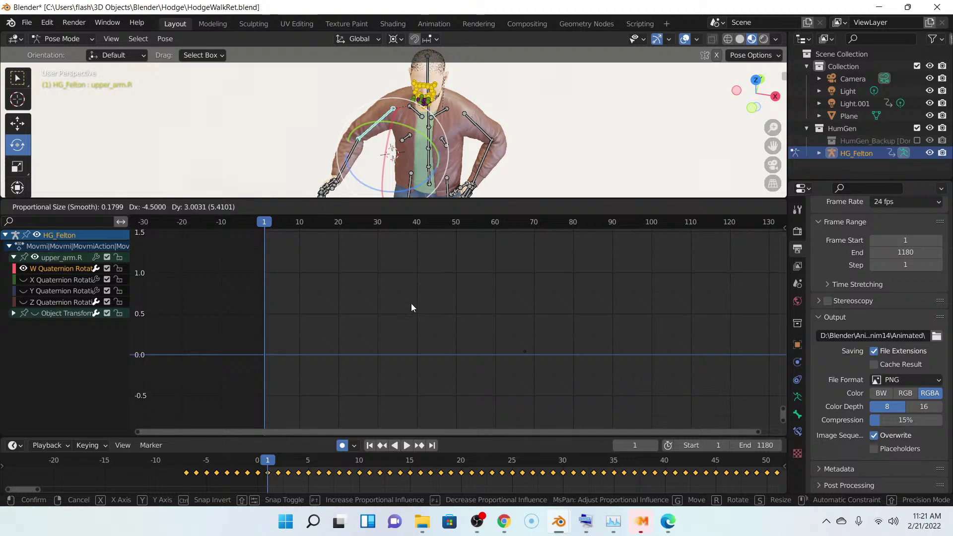
pyautogui.click(422, 295)
pyautogui.scroll(-8, 430, 297)
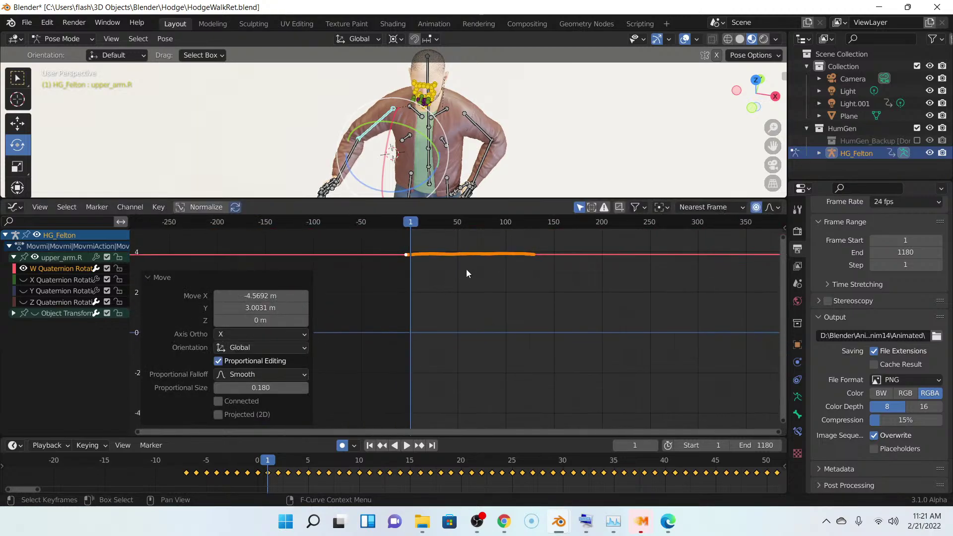
pyautogui.moveTo(467, 269); pyautogui.dragTo(396, 296, button='middle')
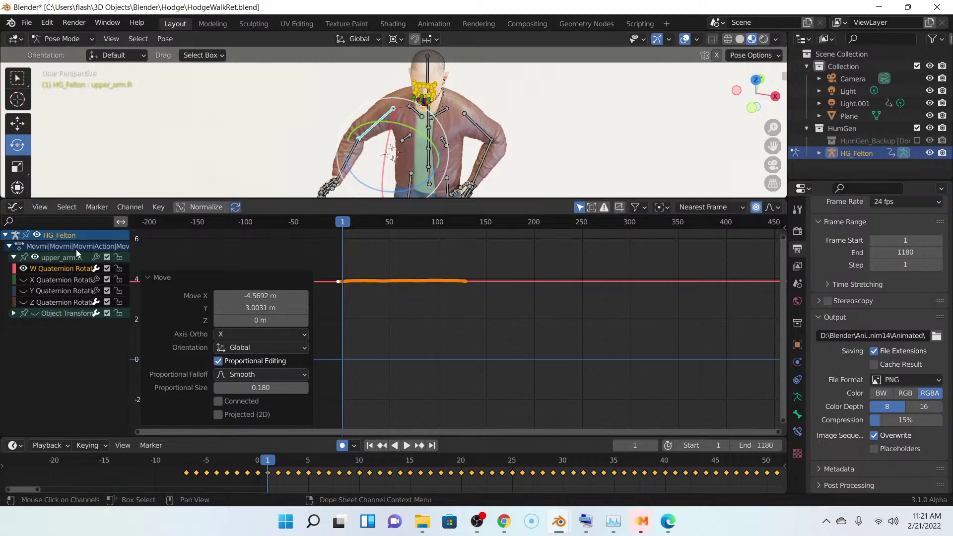
# - Display upper_arm.R's X Quaternion Rotation curve in place of the W curve, with the X channel disabled and locked
pyautogui.moveTo(24, 280); pyautogui.dragTo(120, 280)
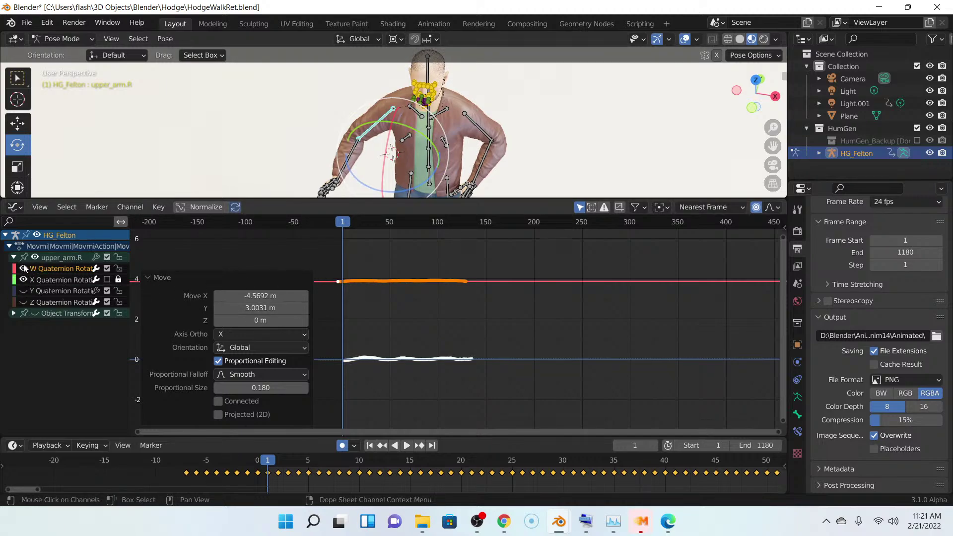
pyautogui.press('h')
pyautogui.click(50, 279)
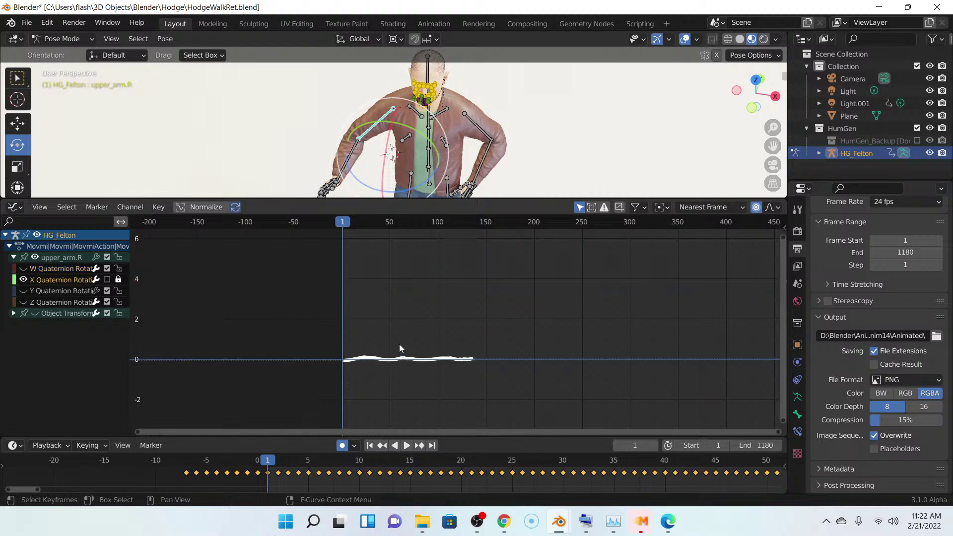
pyautogui.scroll(3, 410, 359)
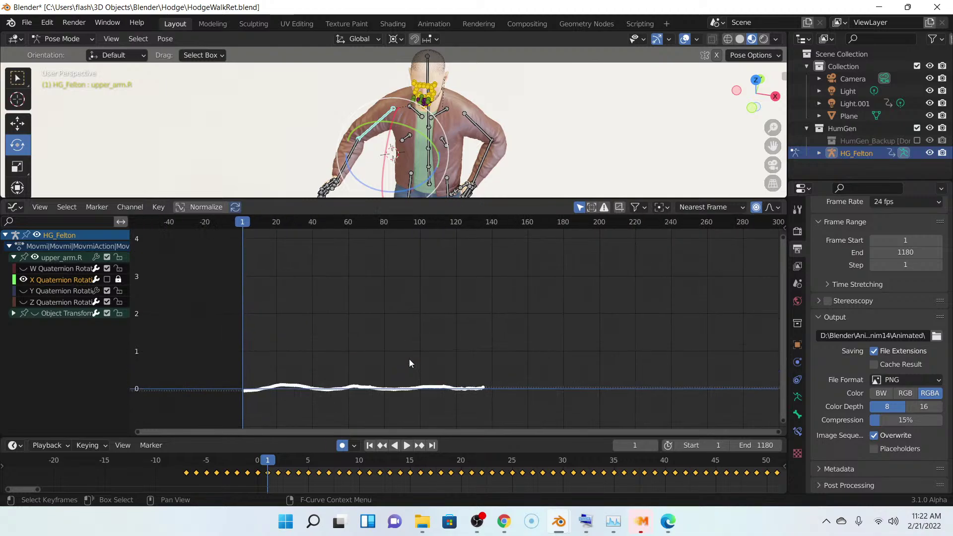
pyautogui.scroll(3, 409, 359)
pyautogui.moveTo(403, 366); pyautogui.dragTo(520, 312, button='middle')
pyautogui.scroll(5, 506, 324)
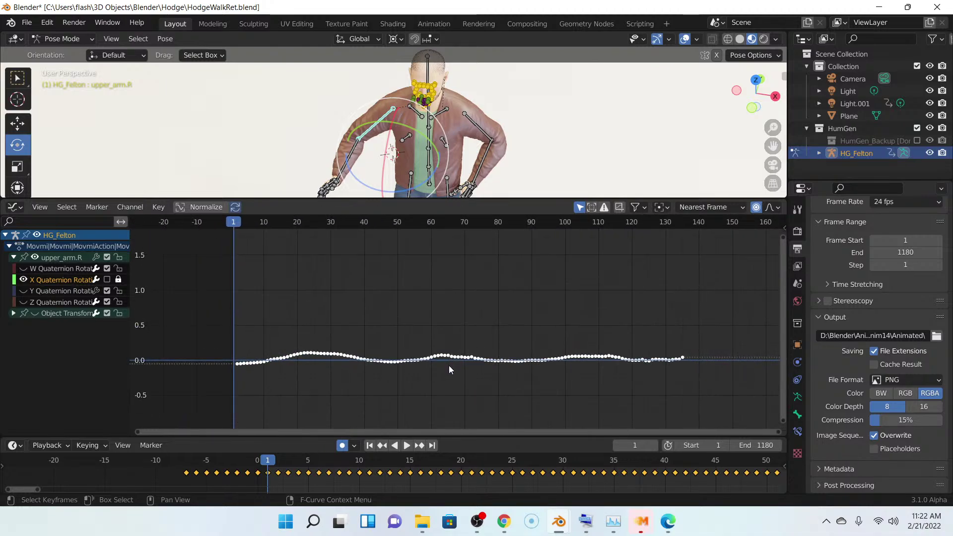
# - Try selecting the locked X Quaternion Rotation curve's keyframes, and display upper_arm.R's W Quaternion Rotation curve in its place
pyautogui.click(445, 315)
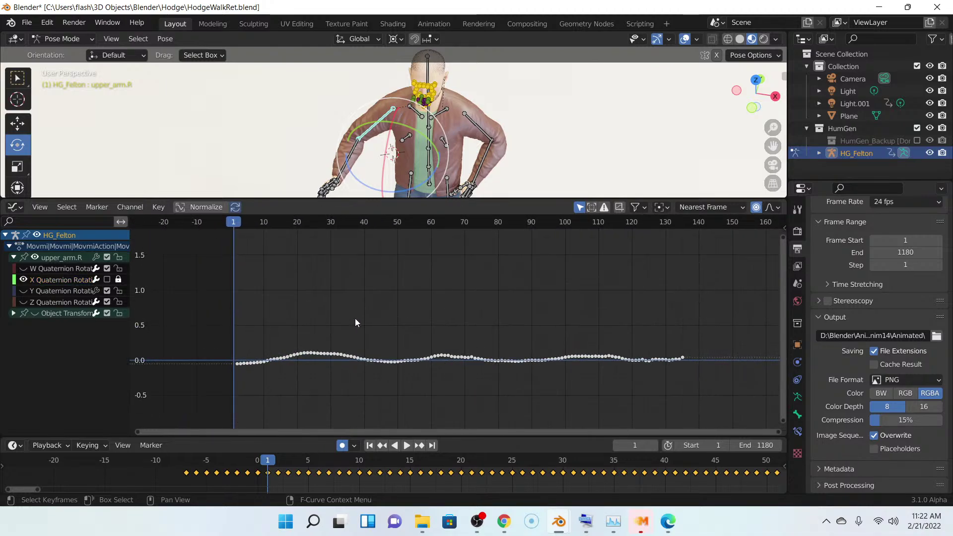
pyautogui.click(52, 280)
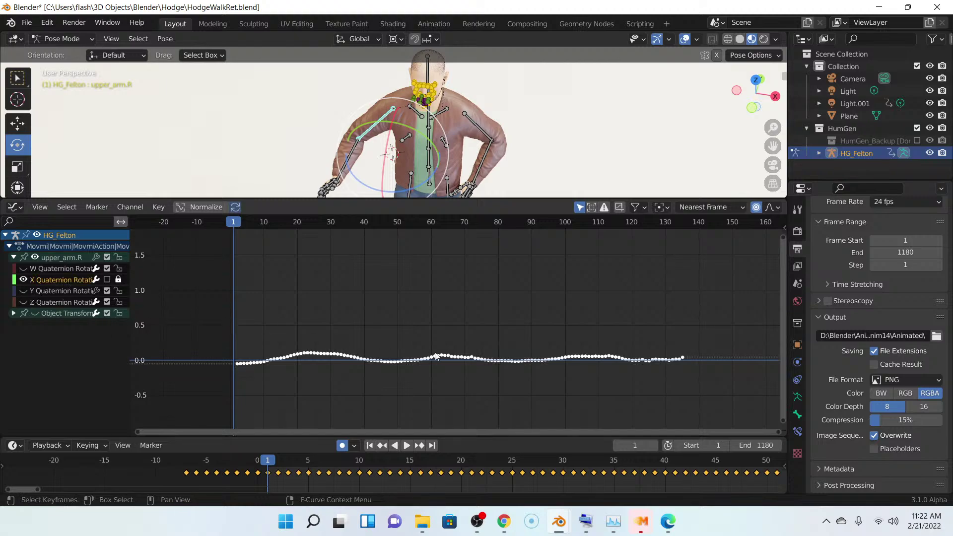
pyautogui.click(405, 342)
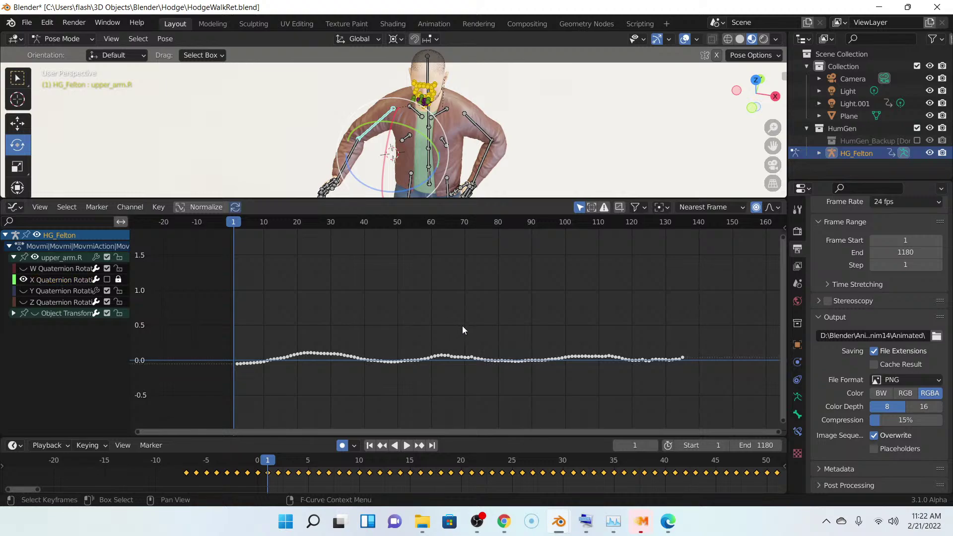
pyautogui.scroll(-3, 568, 354)
pyautogui.scroll(3, 447, 323)
pyautogui.click(23, 269)
pyautogui.click(24, 279)
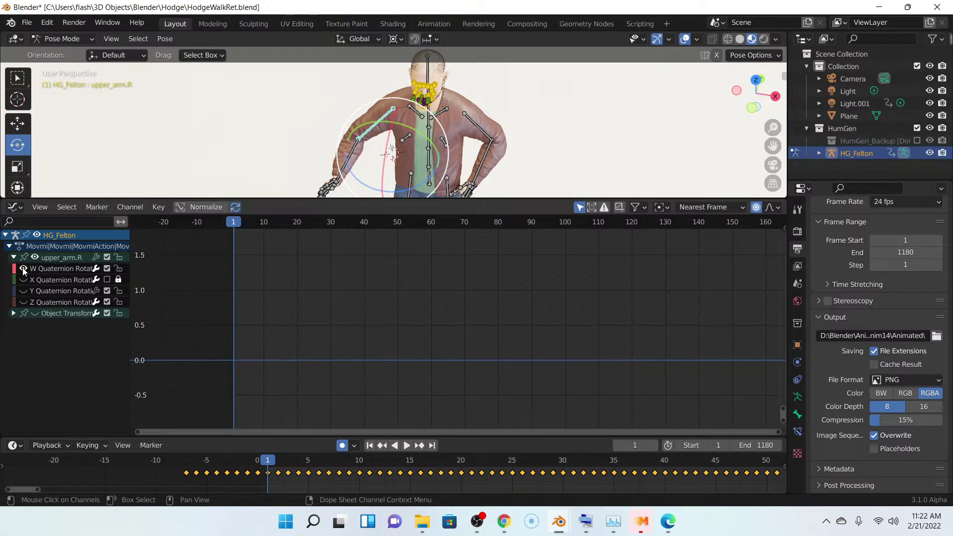
# - Show only upper_arm.R's X Quaternion Rotation curve and enable its channel
pyautogui.click(23, 291)
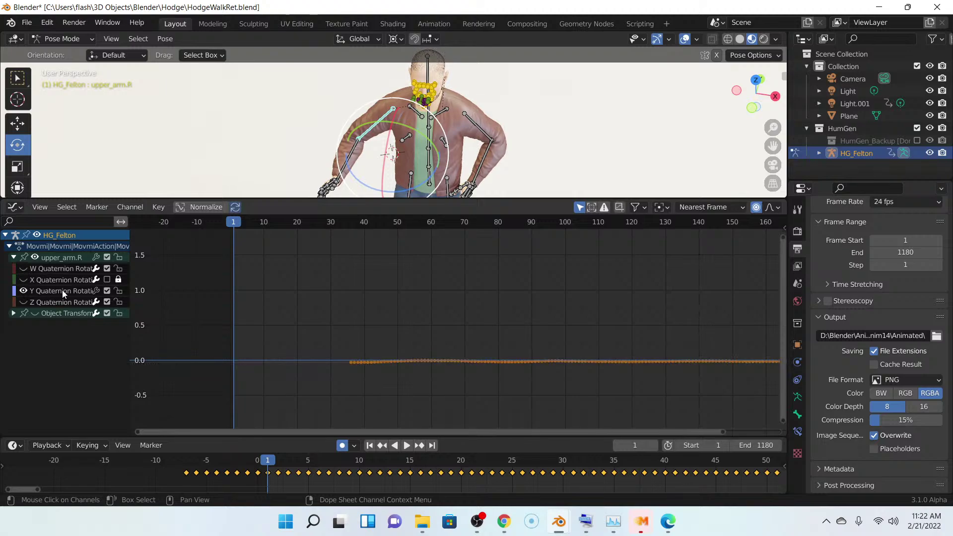
pyautogui.click(24, 281)
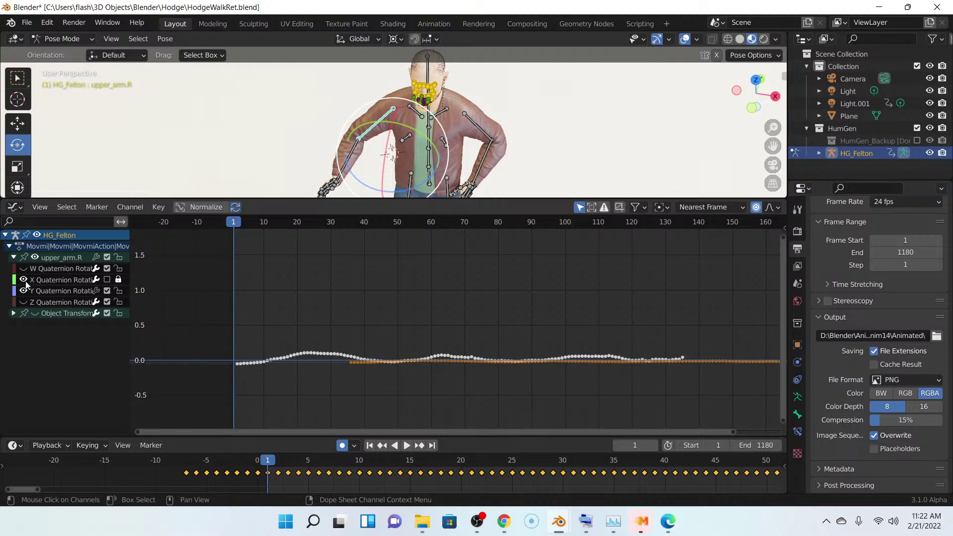
pyautogui.click(108, 279)
pyautogui.click(26, 292)
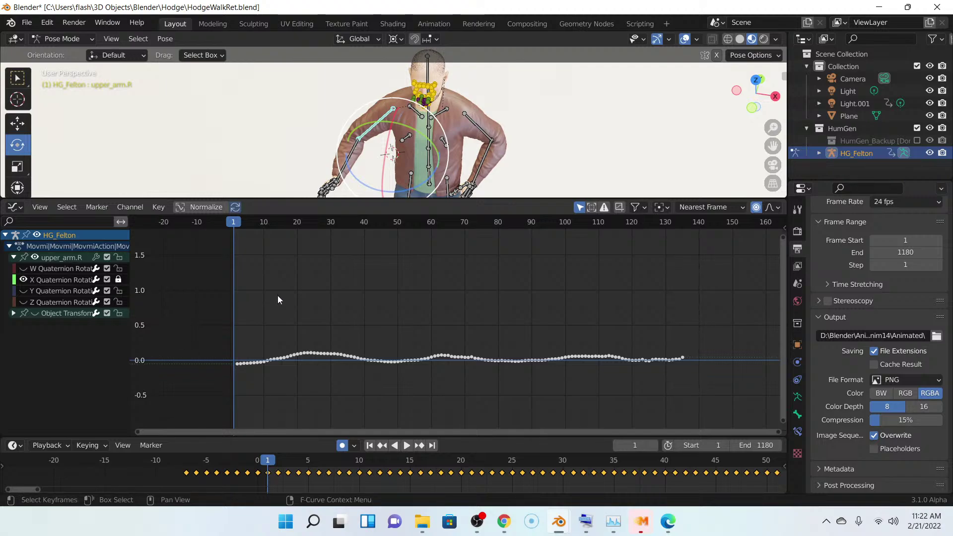
# - Unlock upper_arm.R's X Quaternion Rotation channel and move all its keyframes up about 1.128 and about 2.74 frames earlier
pyautogui.press('a')
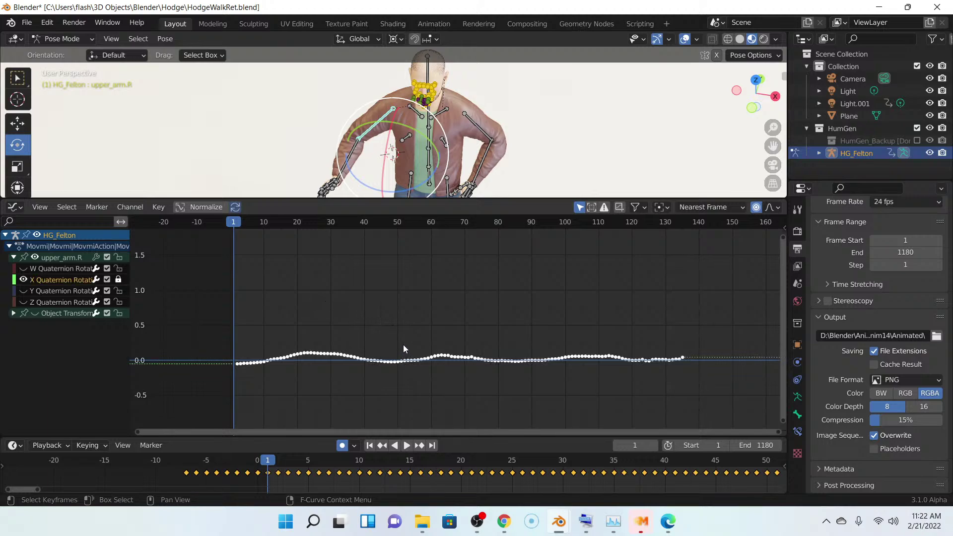
pyautogui.scroll(2, 403, 345)
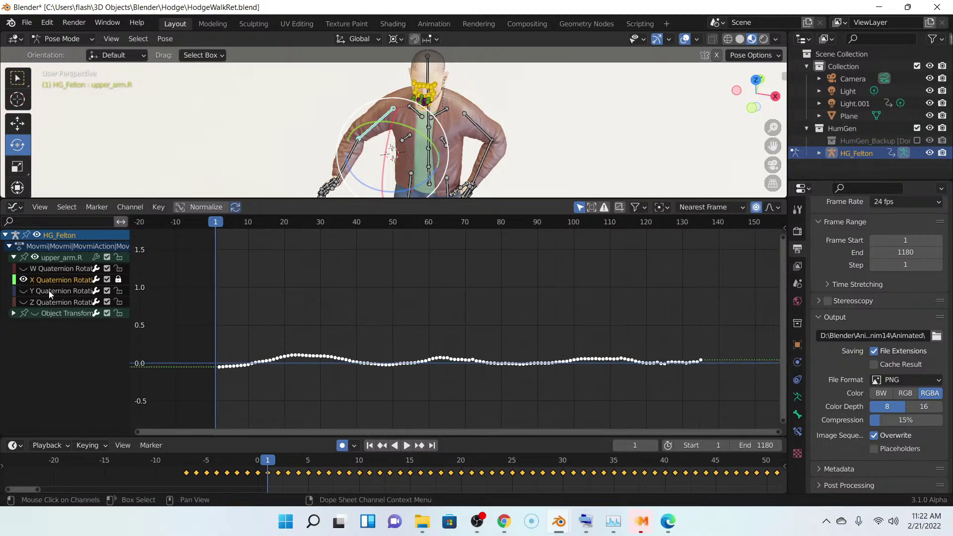
pyautogui.click(118, 280)
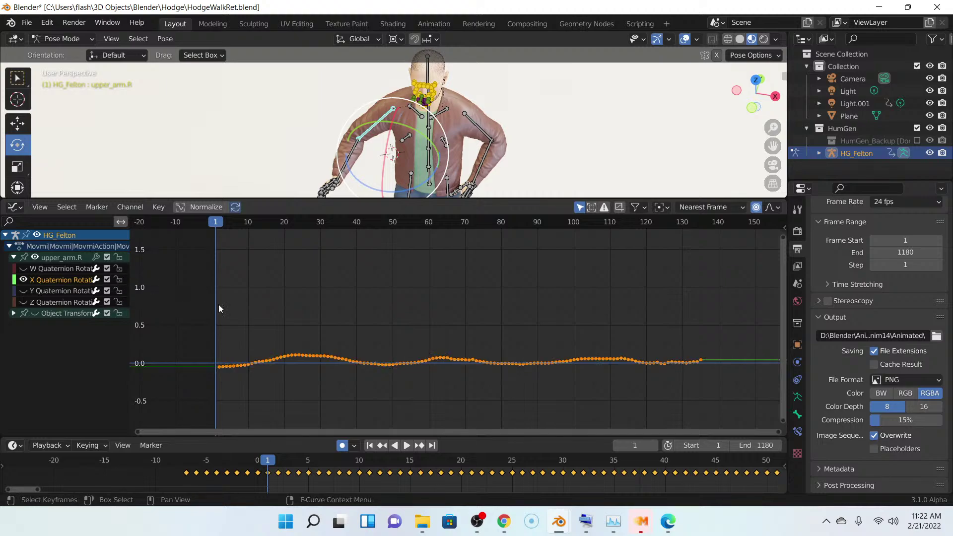
pyautogui.press('g')
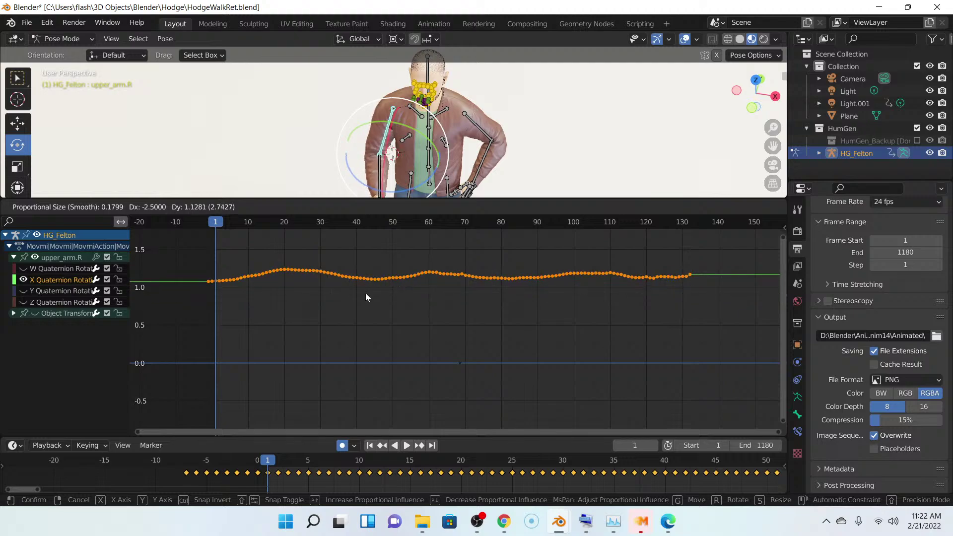
pyautogui.click(368, 298)
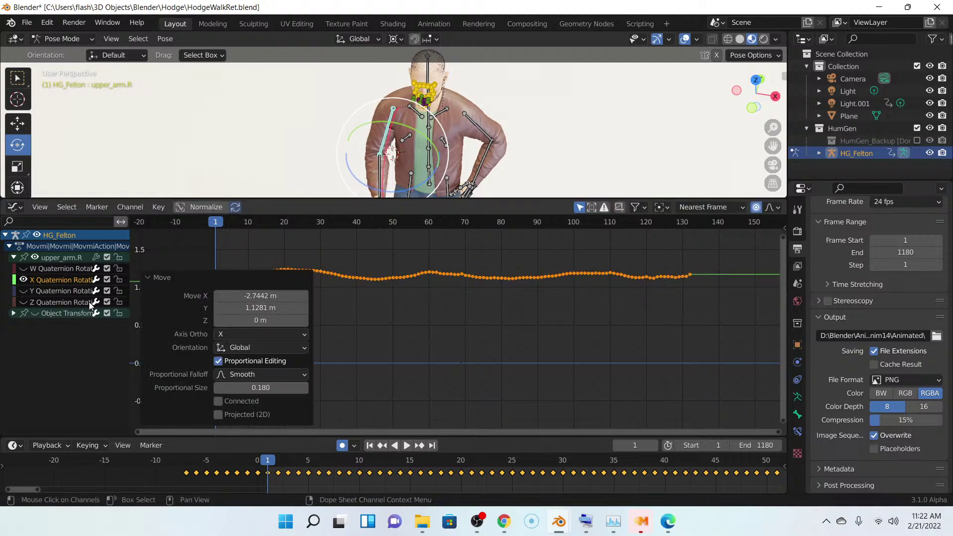
# - Show only upper_arm.R's Y Quaternion Rotation curve and move its keyframes up about 0.433 and about 0.96 frames earlier
pyautogui.click(23, 290)
pyautogui.click(66, 279)
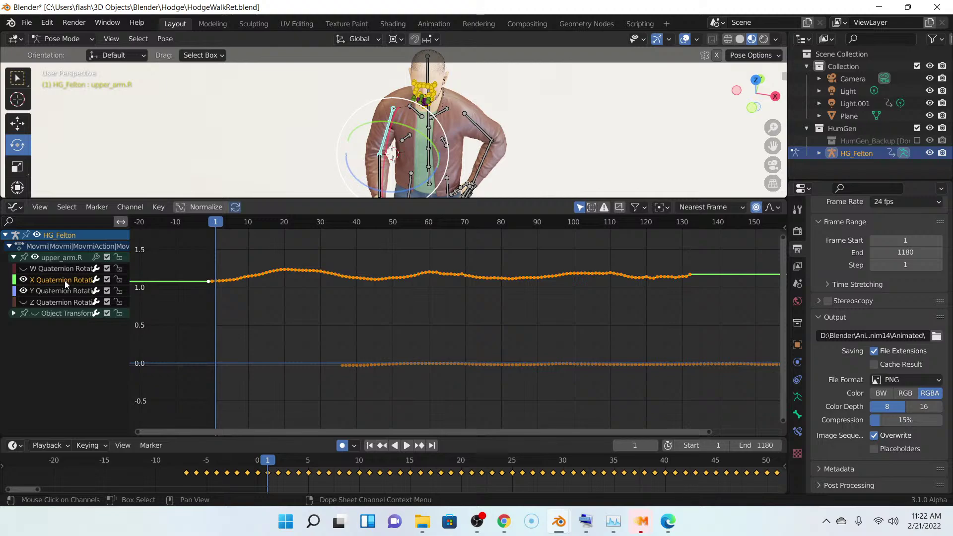
pyautogui.click(47, 291)
pyautogui.click(18, 281)
pyautogui.press('h')
pyautogui.click(430, 364)
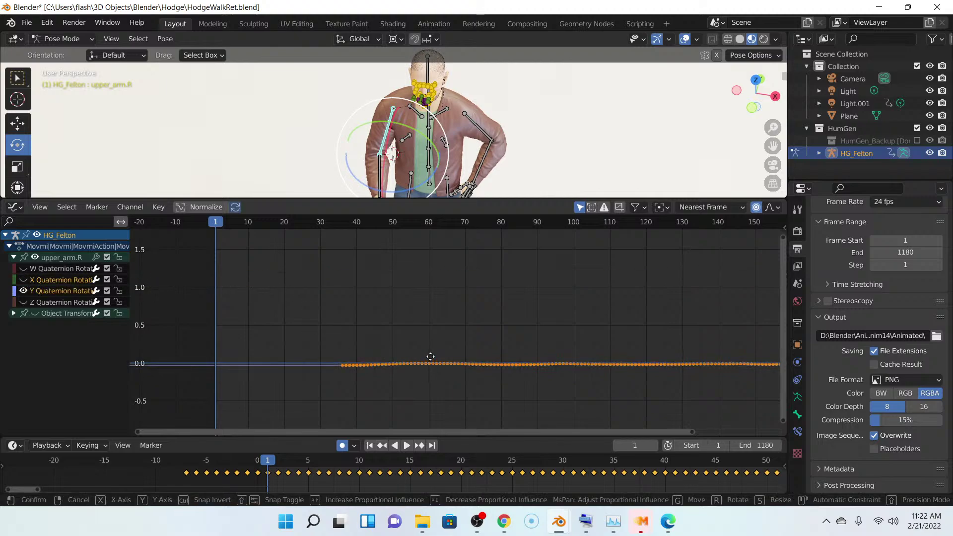
pyautogui.press('g')
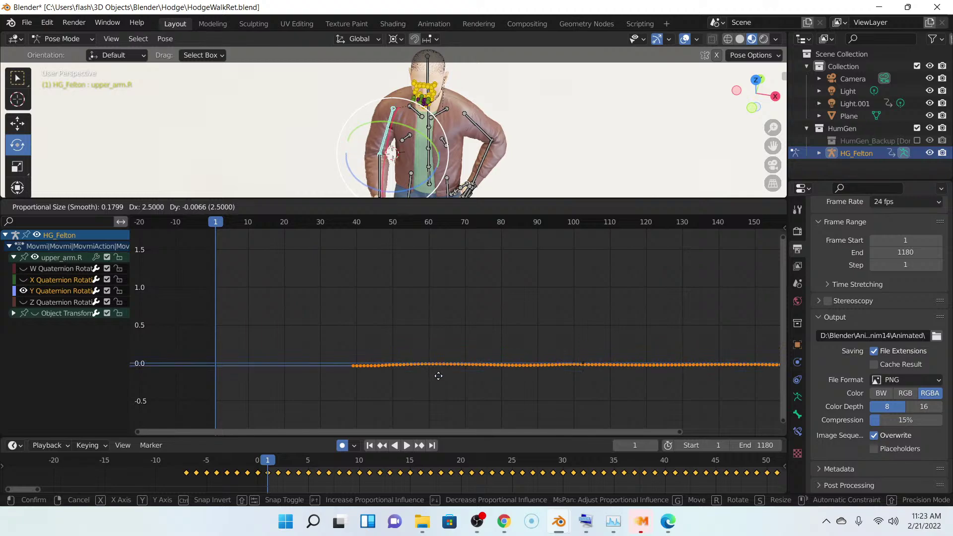
pyautogui.click(427, 333)
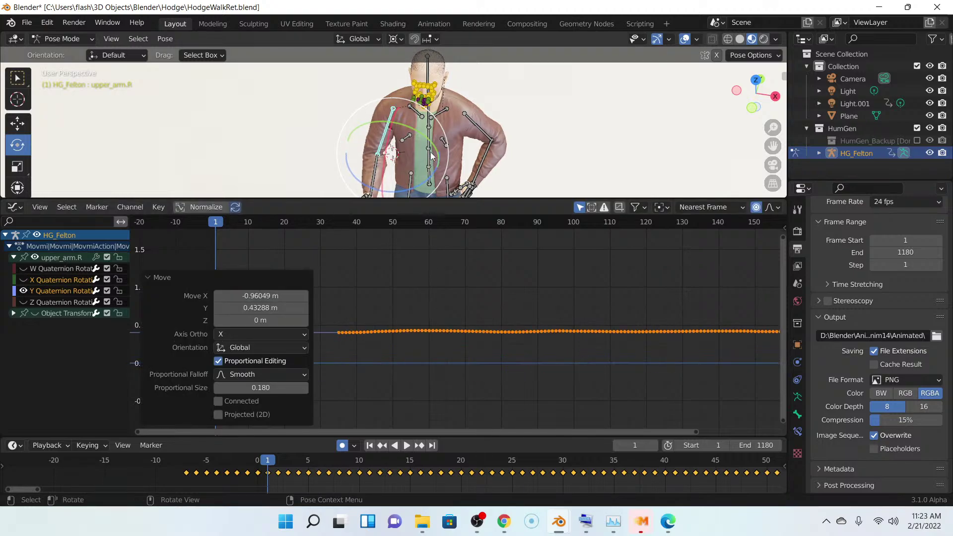
# - Show only upper_arm.R's Z Quaternion Rotation curve and move its keyframes up about 0.859 and about 1.37 frames earlier
pyautogui.moveTo(472, 149); pyautogui.dragTo(423, 113, button='middle')
pyautogui.scroll(5, 494, 153)
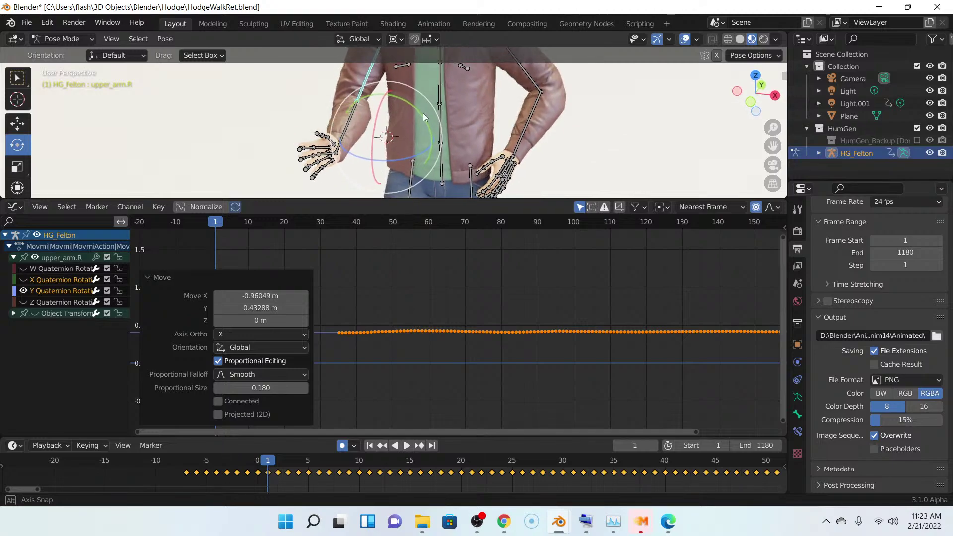
pyautogui.click(26, 301)
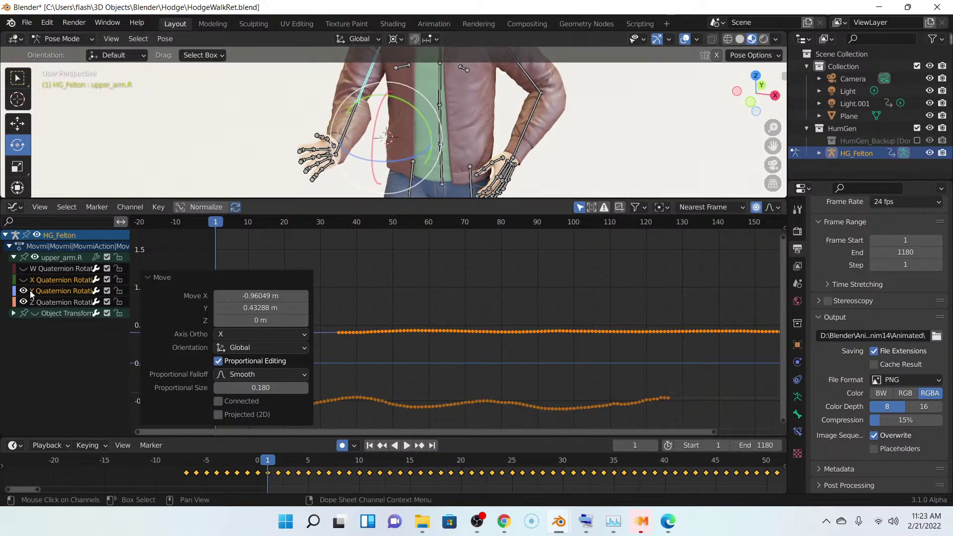
pyautogui.click(24, 291)
pyautogui.click(67, 303)
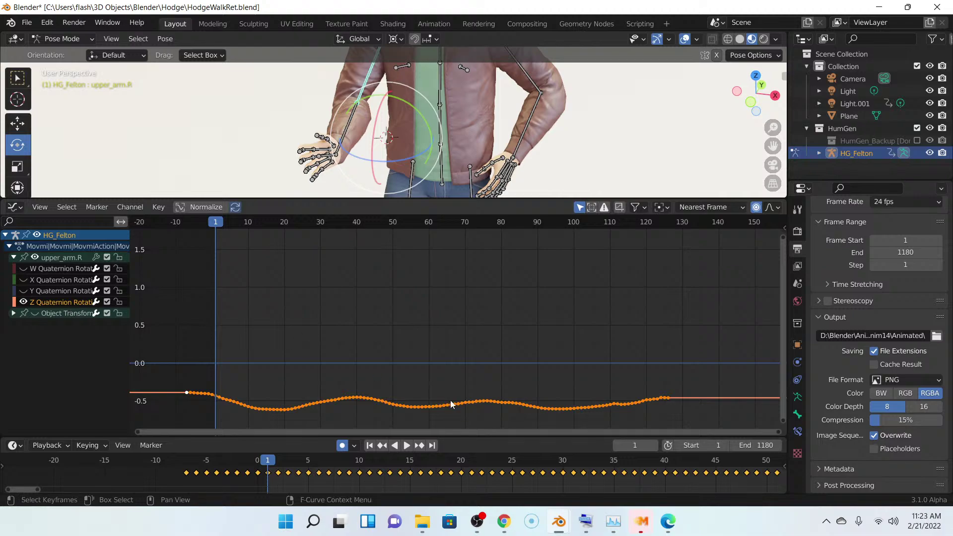
pyautogui.press('g')
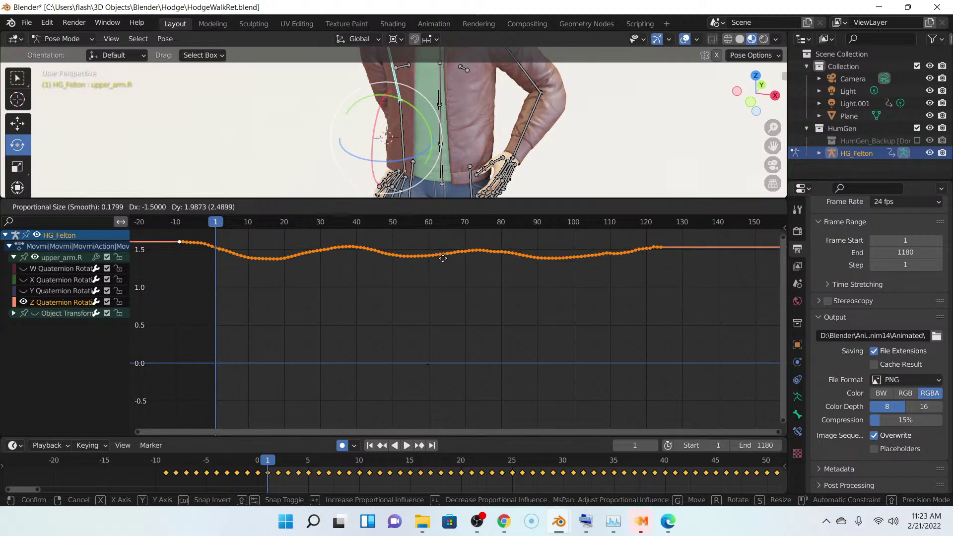
pyautogui.click(443, 339)
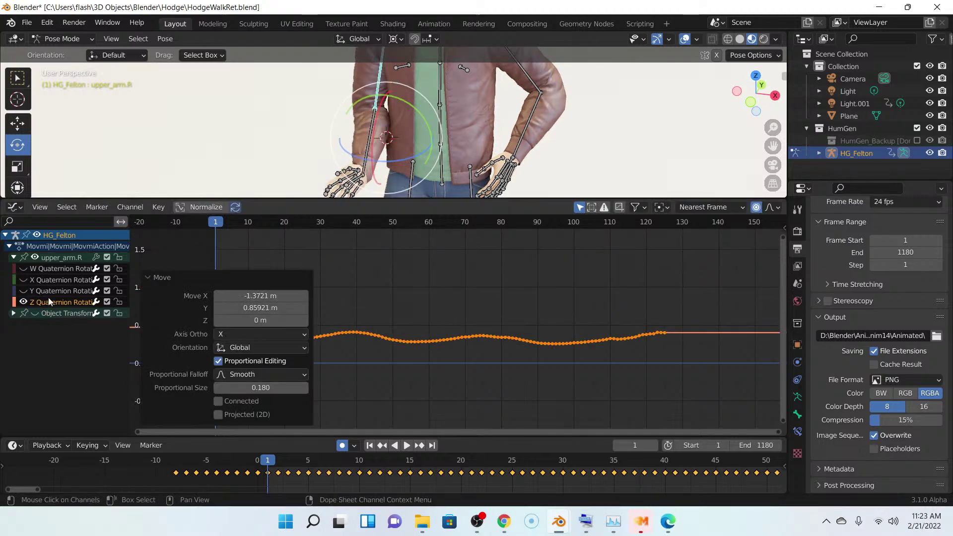
# - Show only upper_arm.R's Y Quaternion Rotation curve and move its keyframes down about 0.5
pyautogui.click(23, 291)
pyautogui.click(24, 302)
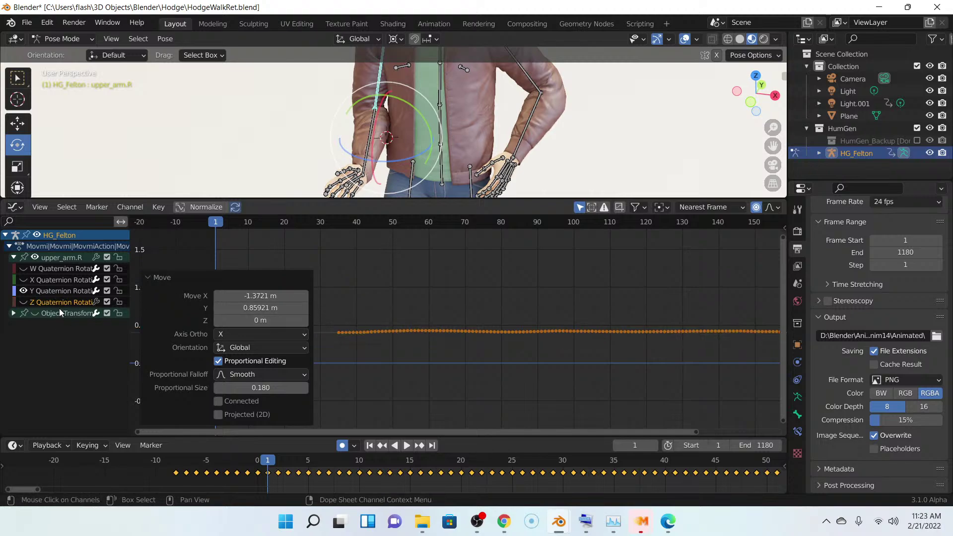
pyautogui.click(52, 293)
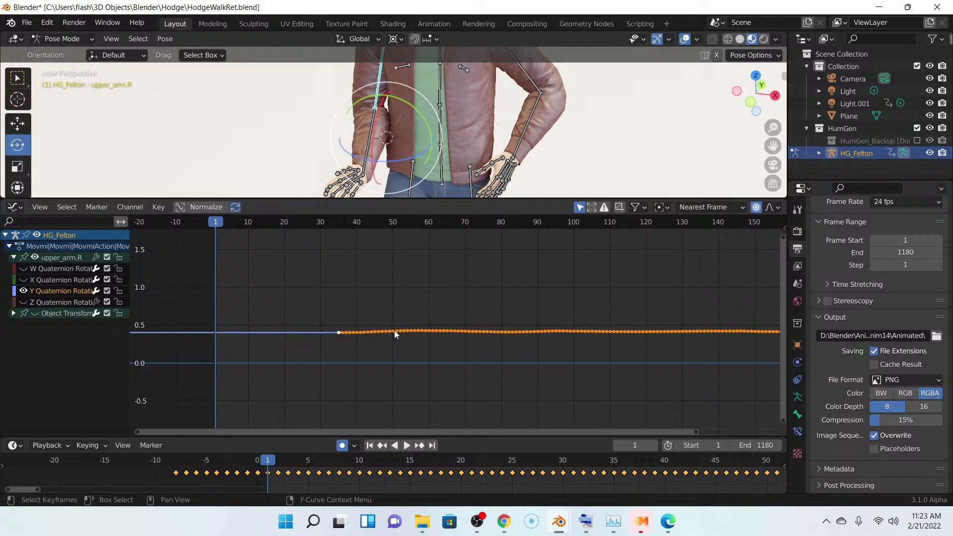
pyautogui.press('g')
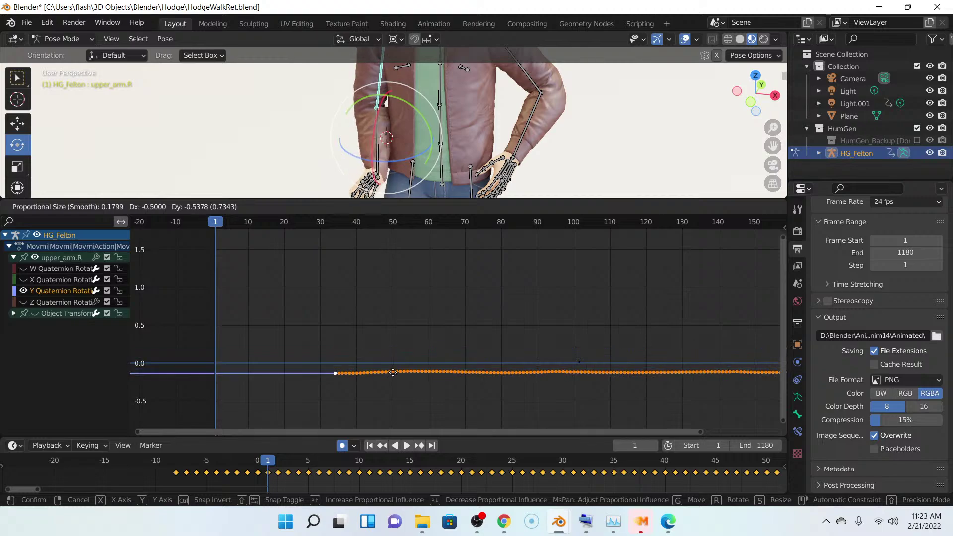
pyautogui.click(390, 370)
# - Display upper_arm.R's Z Quaternion Rotation curve alongside the Y curve and move both curves' keyframes down about 1.023 and about 2.74 frames later
pyautogui.click(44, 304)
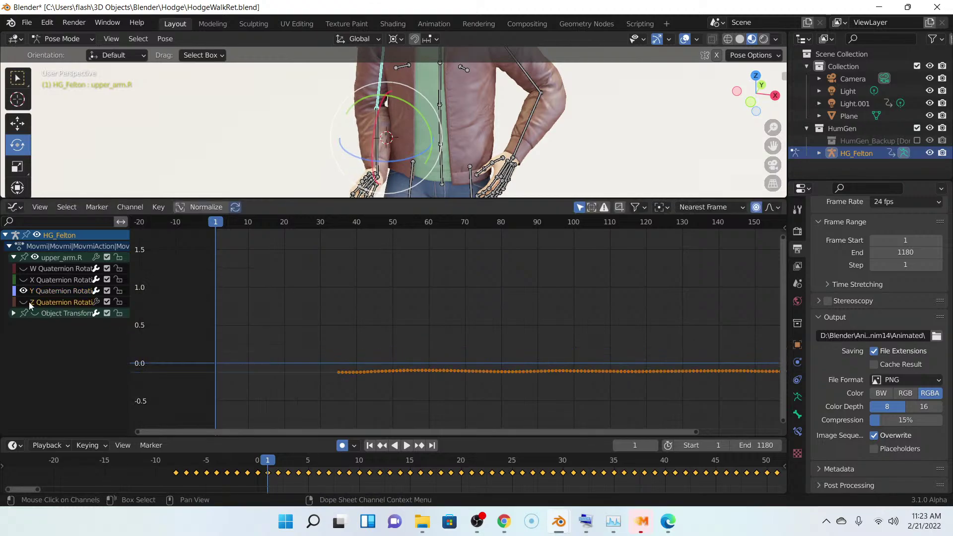
pyautogui.click(23, 302)
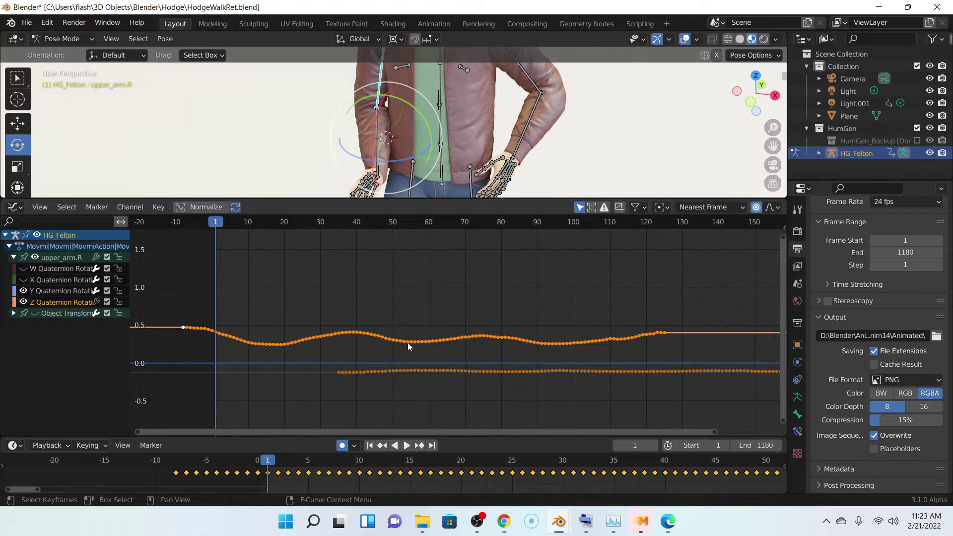
pyautogui.press('g')
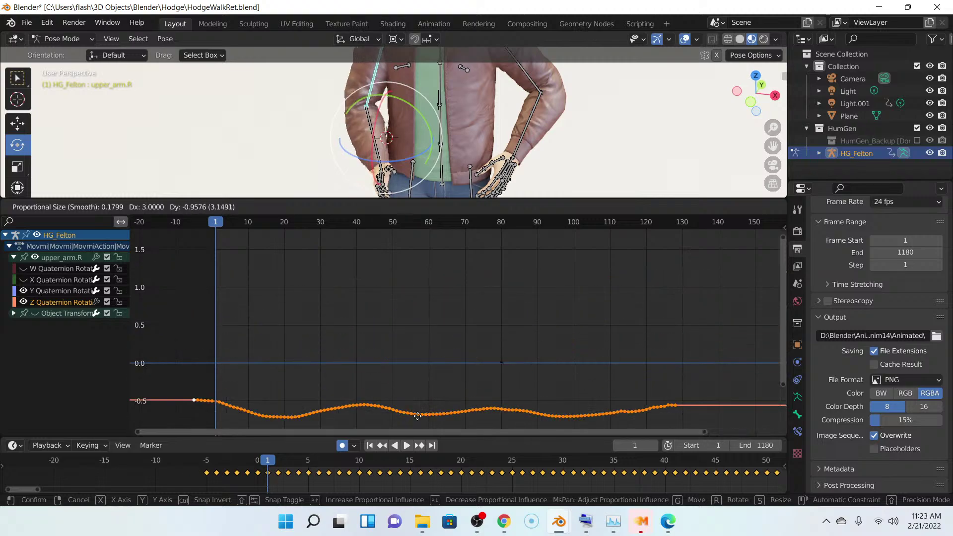
pyautogui.click(400, 337)
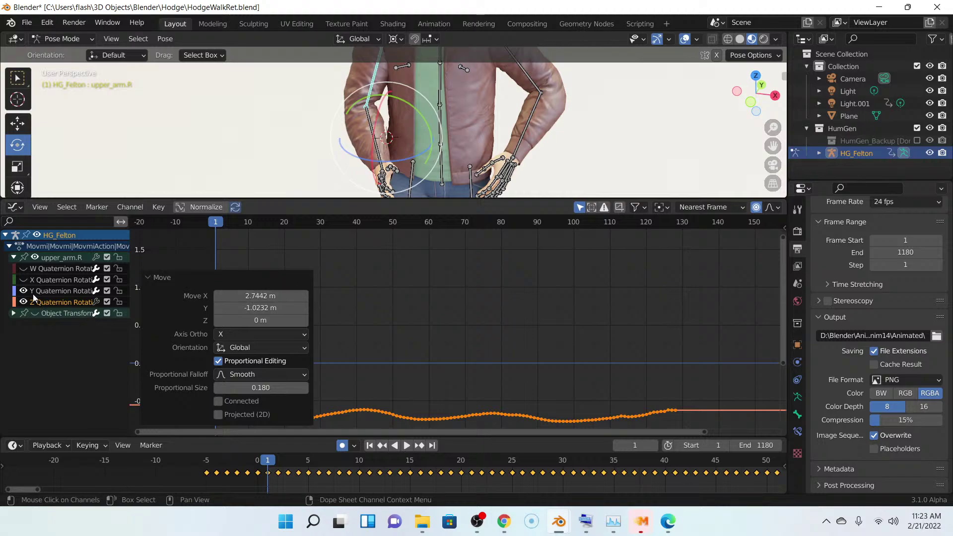
# - Show only upper_arm.R's Y Quaternion Rotation curve and move its keyframes up about 1.269 and about 7.29 frames earlier
pyautogui.click(70, 294)
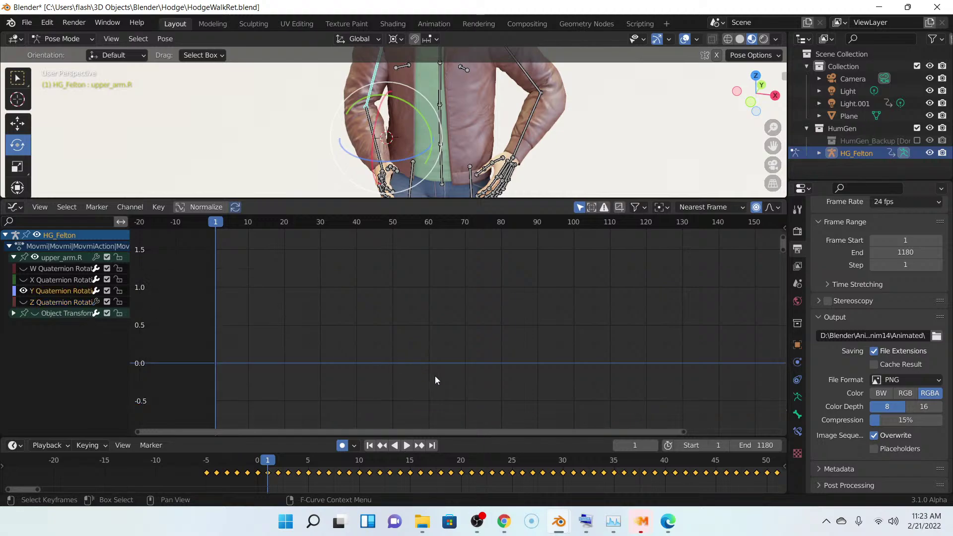
pyautogui.press('Home')
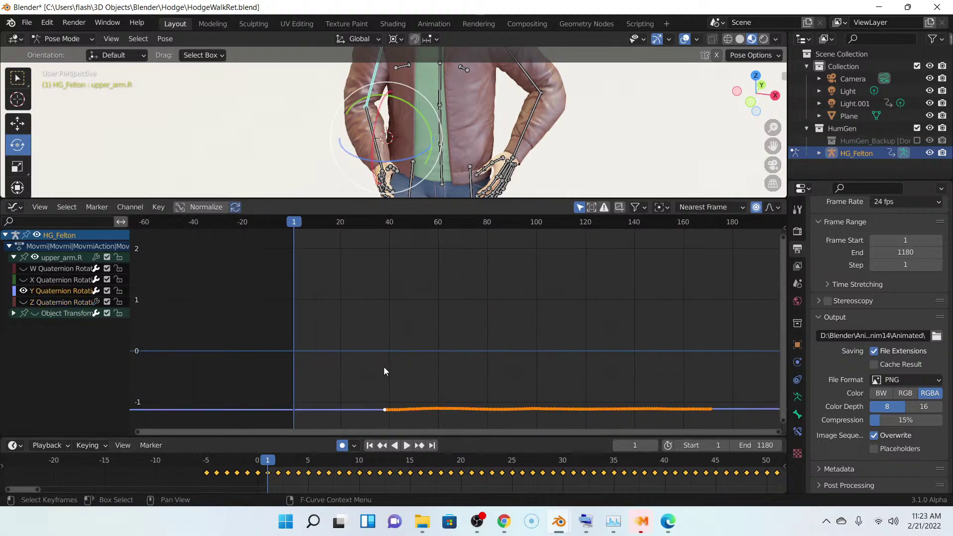
pyautogui.press('g')
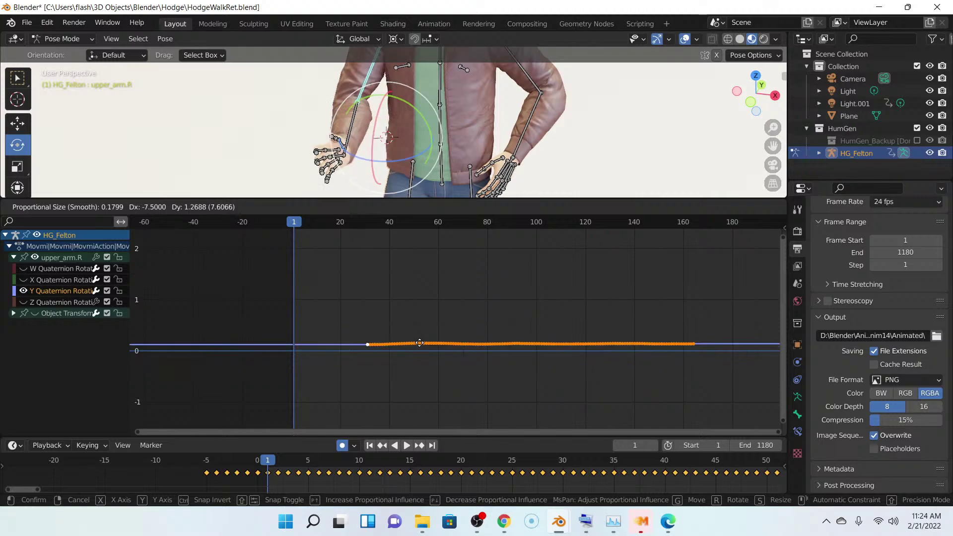
pyautogui.click(417, 367)
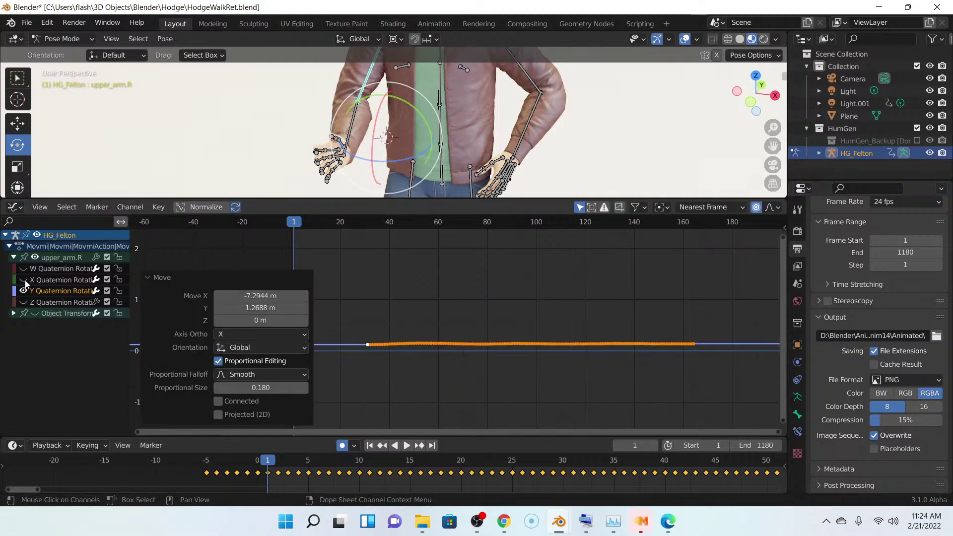
# - Display upper_arm.R's Z Quaternion Rotation curve alongside the Y curve and move both curves' keyframes up about 2.431 and about 8.51 frames later
pyautogui.click(23, 303)
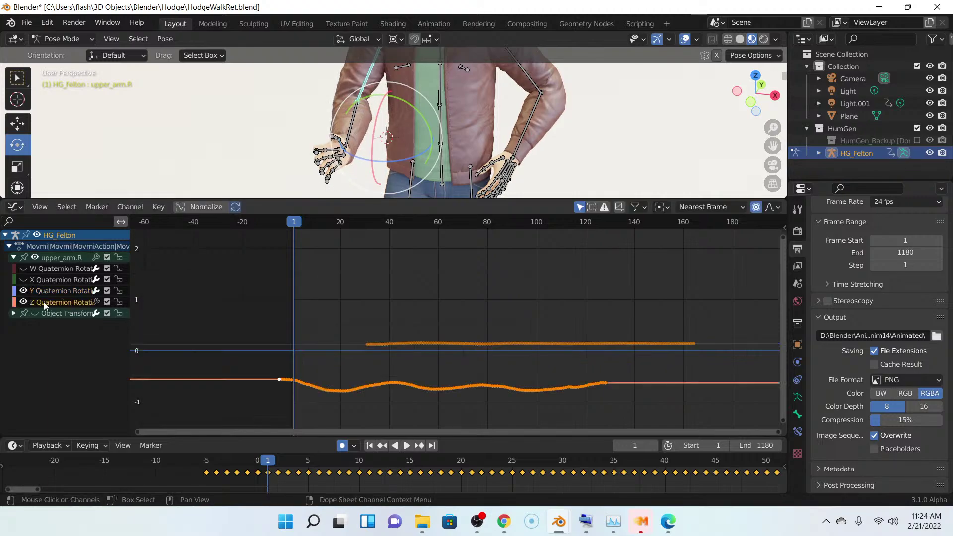
pyautogui.click(55, 302)
pyautogui.press('g')
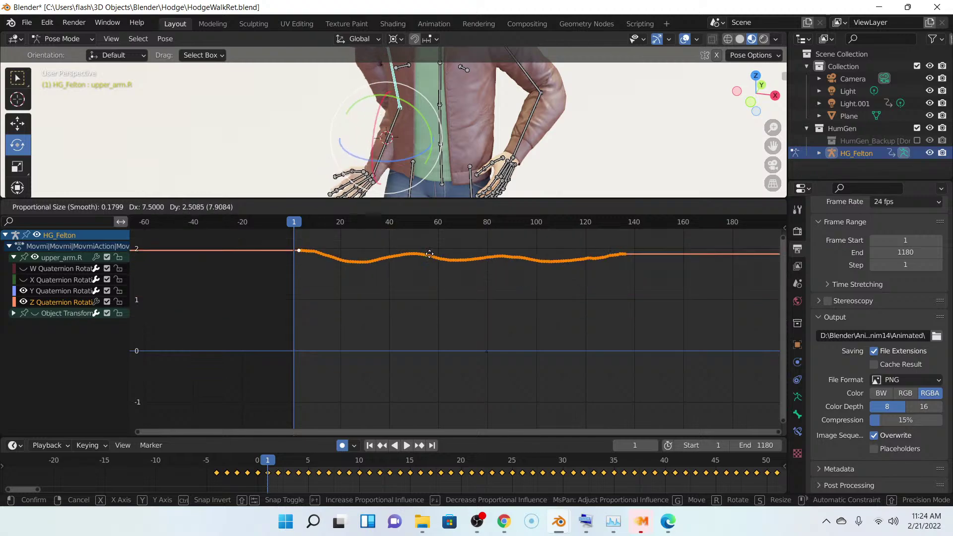
pyautogui.click(437, 281)
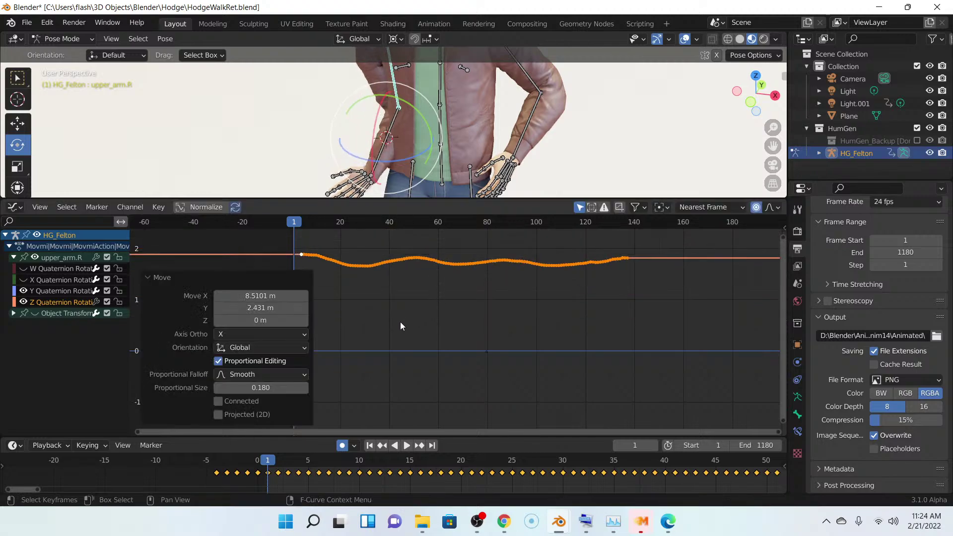
# - Display upper_arm.R's X Quaternion Rotation curve with the Y and Z curves and move all three down about 0.523 and about 0.61 frames later
pyautogui.click(48, 281)
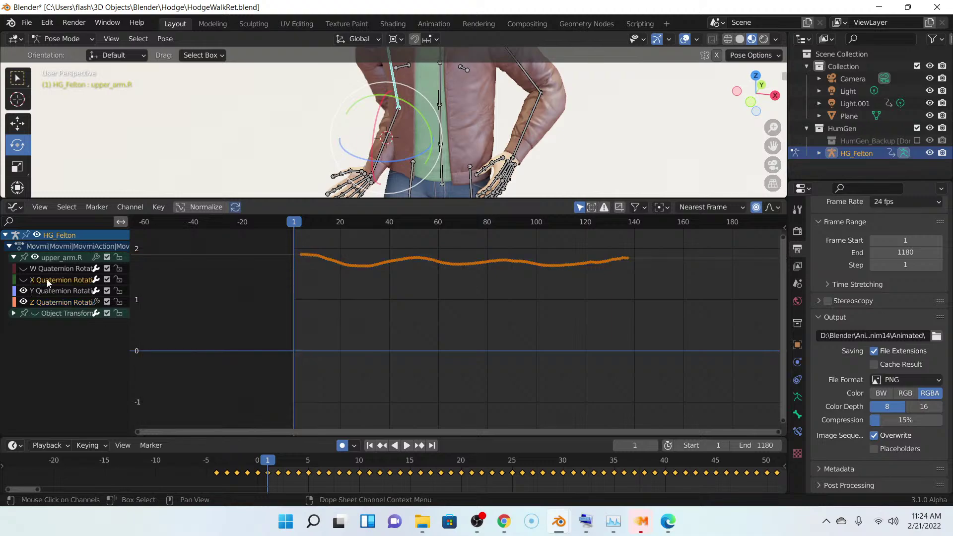
pyautogui.click(24, 280)
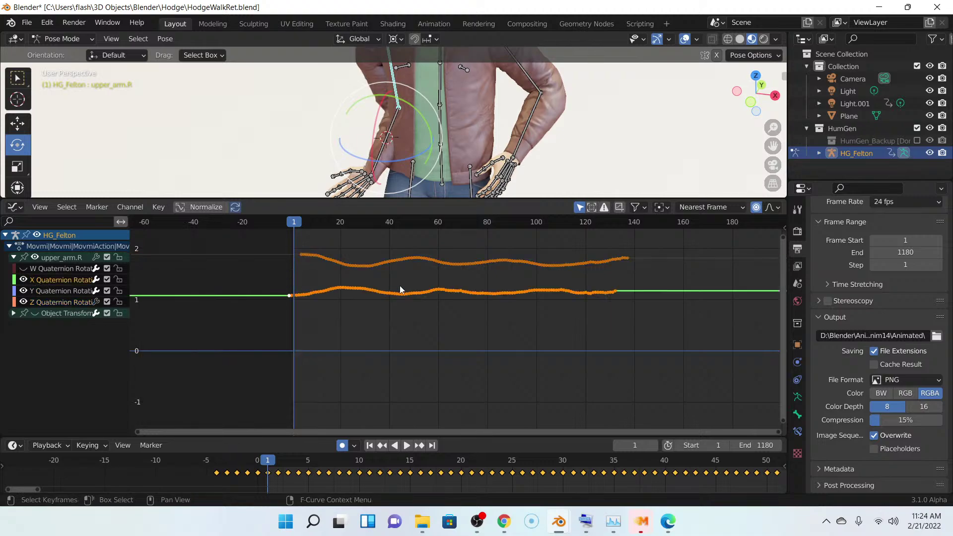
pyautogui.press('g')
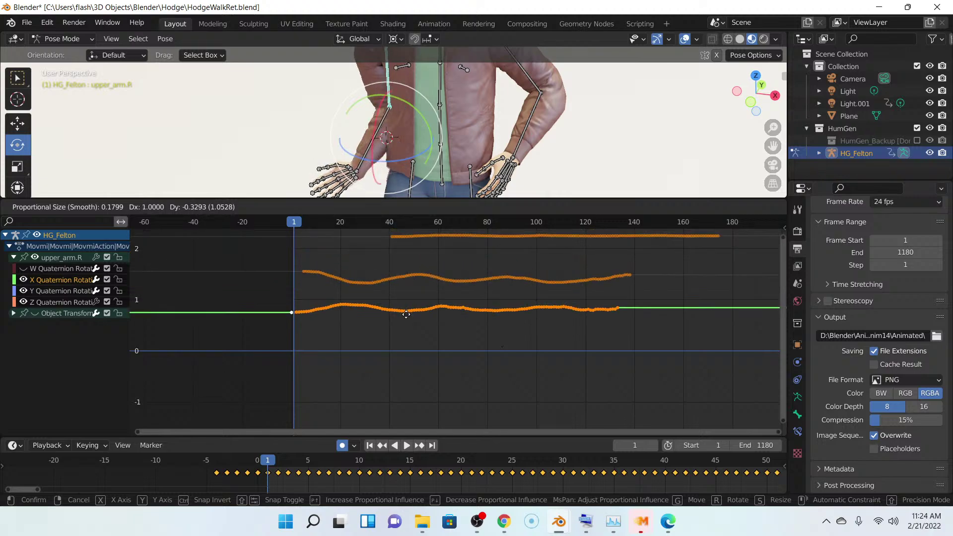
pyautogui.click(404, 323)
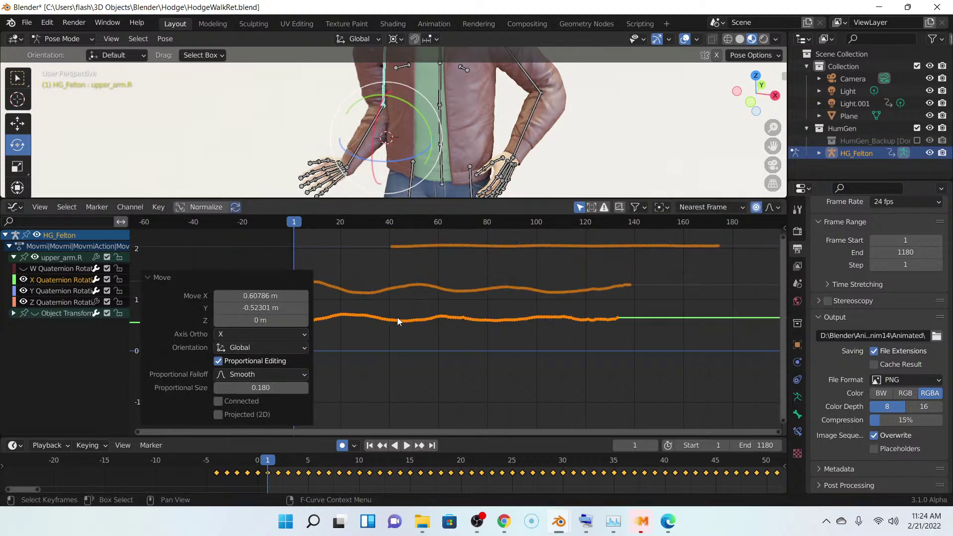
# - Move upper_arm.R's X, Y and Z Quaternion Rotation curves down about 0.155 and about 5 frames earlier, with the Z channel active
pyautogui.keyDown('shift'); pyautogui.click(43, 302); pyautogui.keyUp('shift')
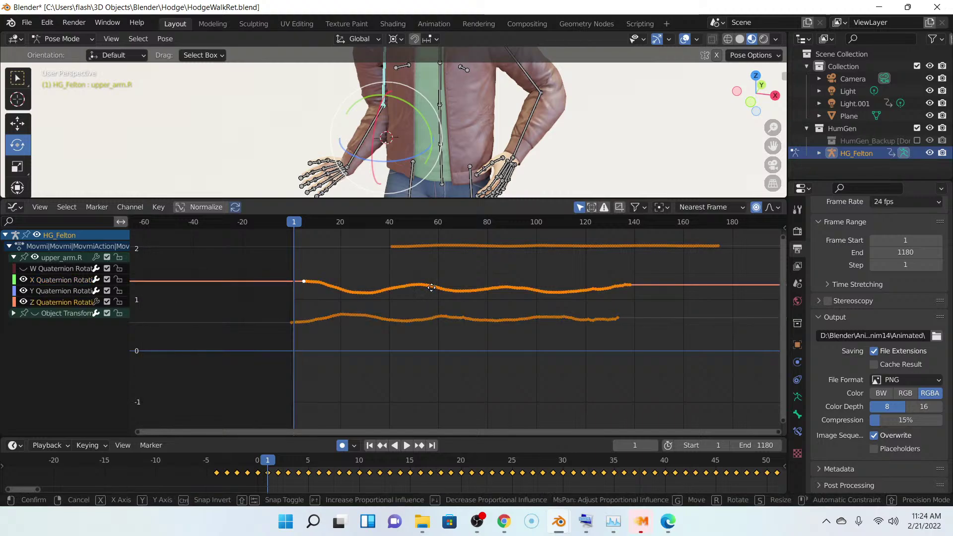
pyautogui.press('g')
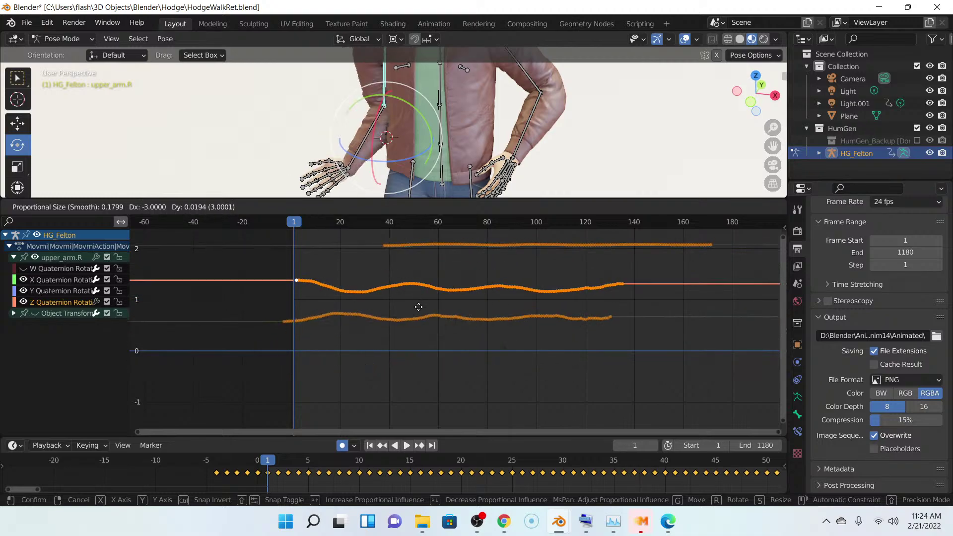
pyautogui.click(418, 292)
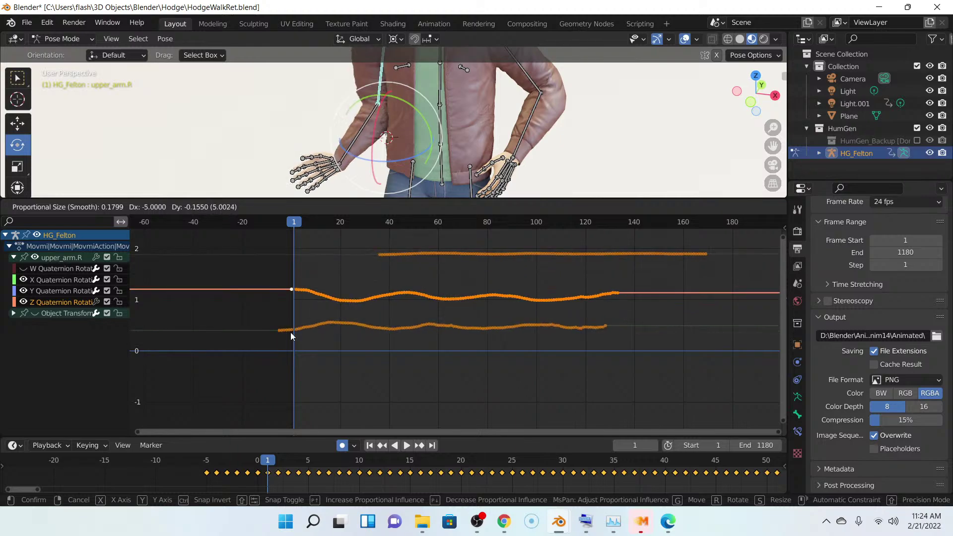
# - Make upper_arm.R's Y Quaternion Rotation channel active and move the X, Y and Z curves down about 0.5 and about 2 frames earlier
pyautogui.click(55, 292)
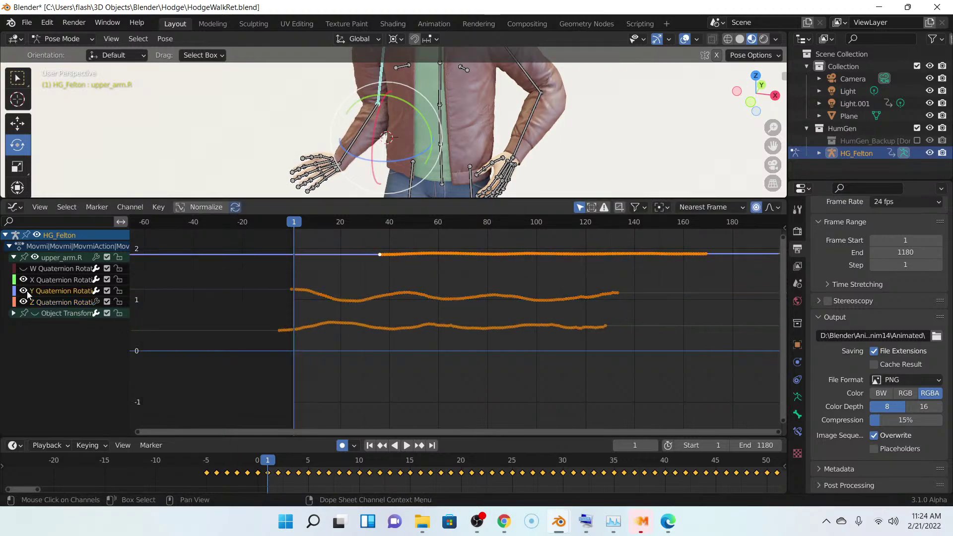
pyautogui.press('g')
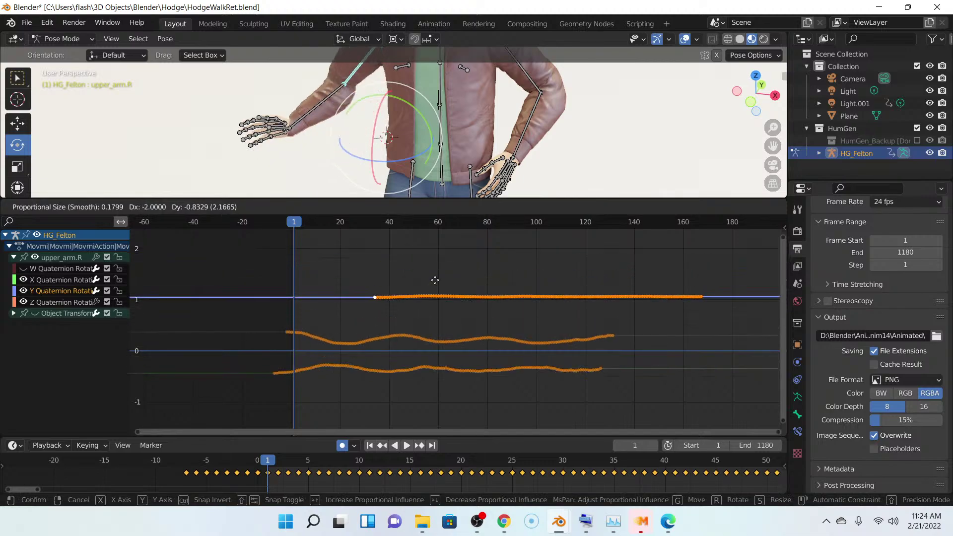
pyautogui.click(303, 294)
# - Display upper_arm.R's W Quaternion Rotation curve alongside the X, Y and Z curves and fit them all in the graph
pyautogui.click(56, 271)
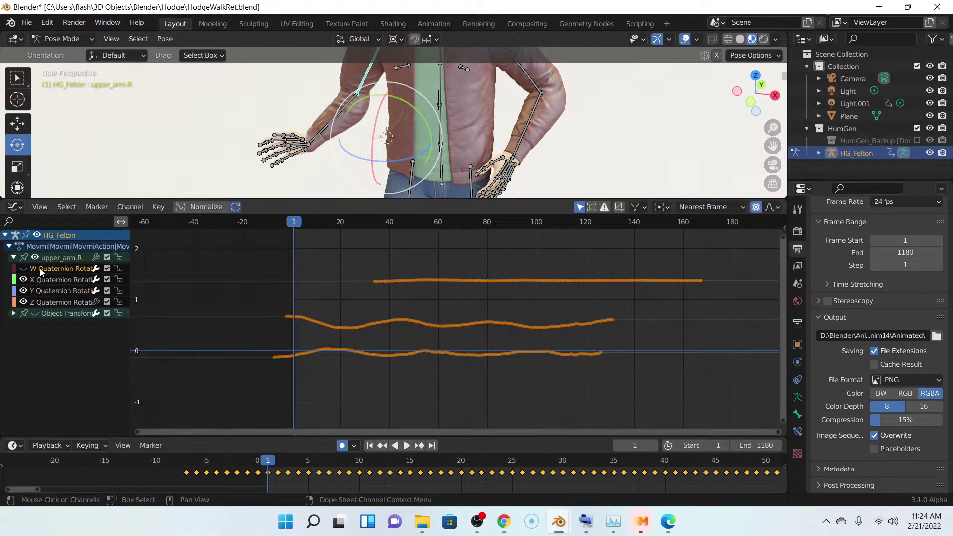
pyautogui.click(23, 269)
pyautogui.press('Home')
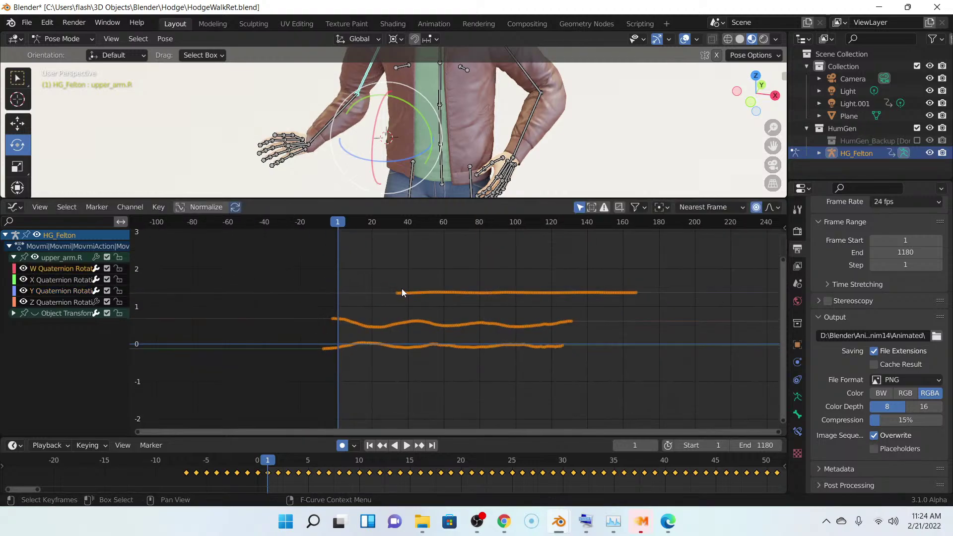
pyautogui.press('g')
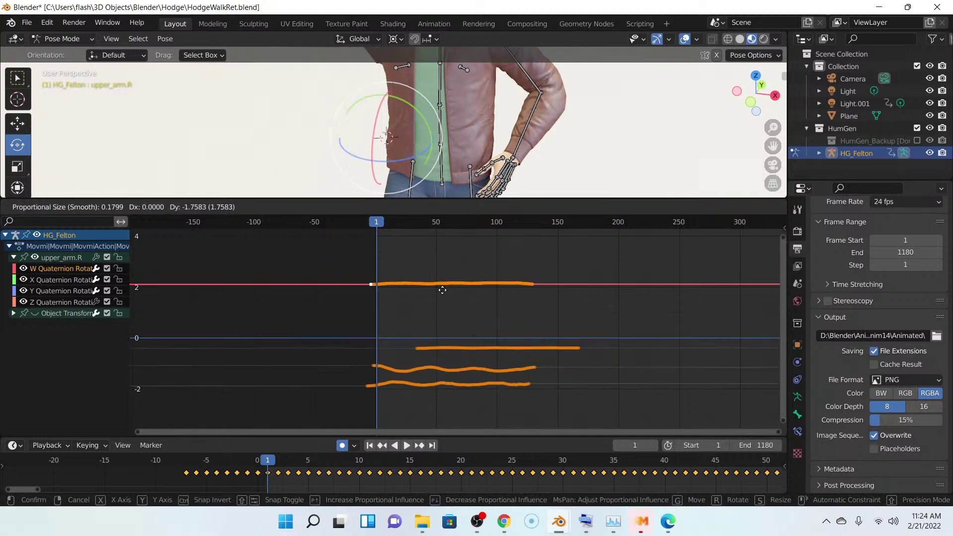
pyautogui.rightClick(442, 290)
pyautogui.click(442, 240)
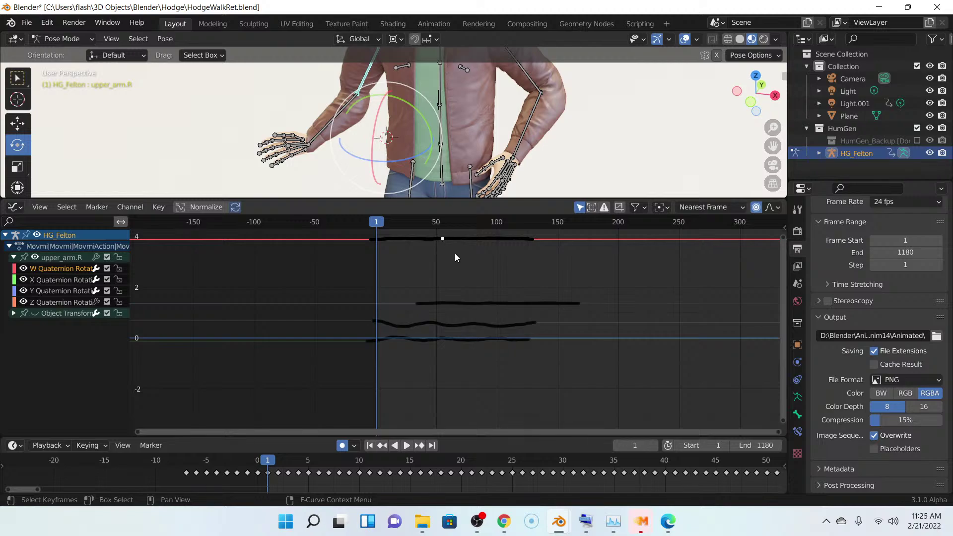
pyautogui.press('a')
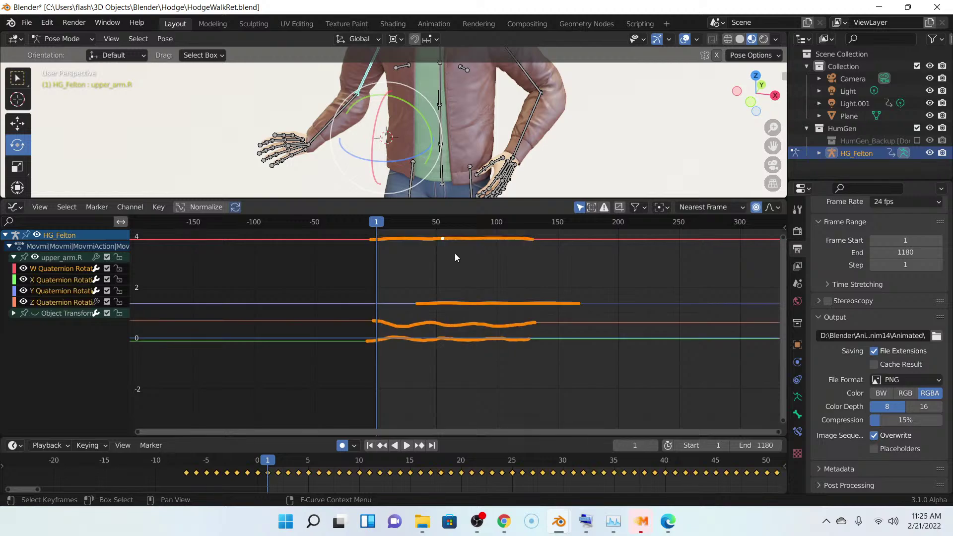
# - Show only upper_arm.R's W Quaternion Rotation curve and move its keyframes down about 2.208 and about 4.50 frames earlier
pyautogui.click(66, 273)
pyautogui.click(24, 280)
pyautogui.click(25, 292)
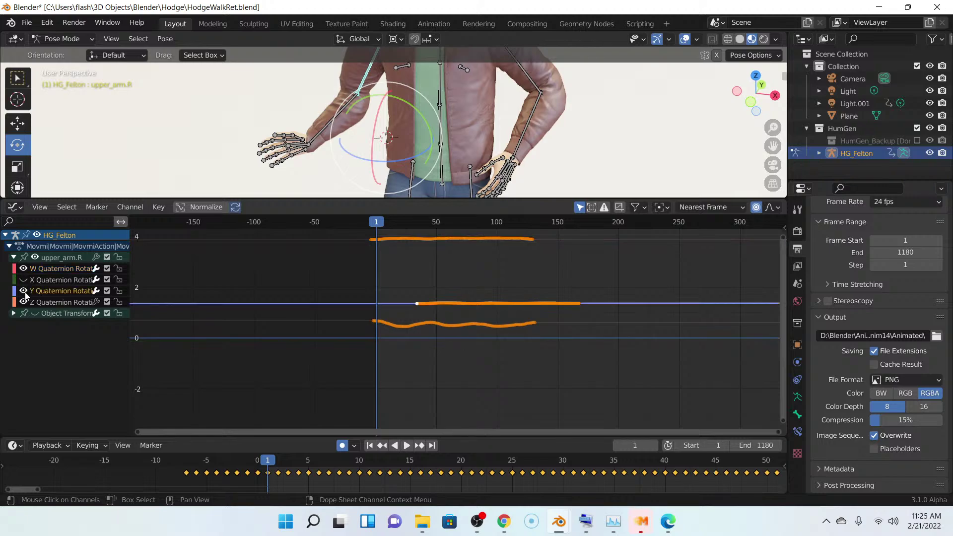
pyautogui.click(23, 302)
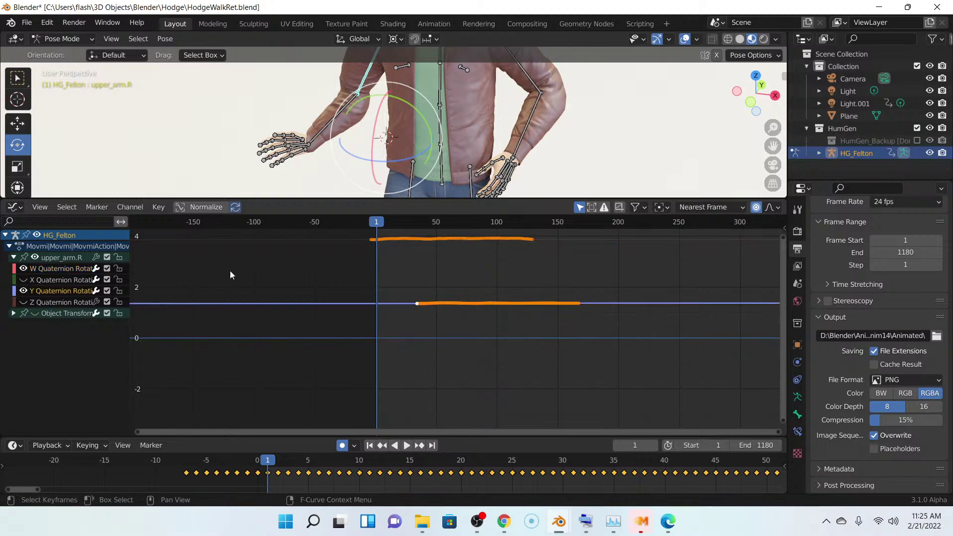
pyautogui.click(25, 292)
pyautogui.click(424, 239)
pyautogui.press('g')
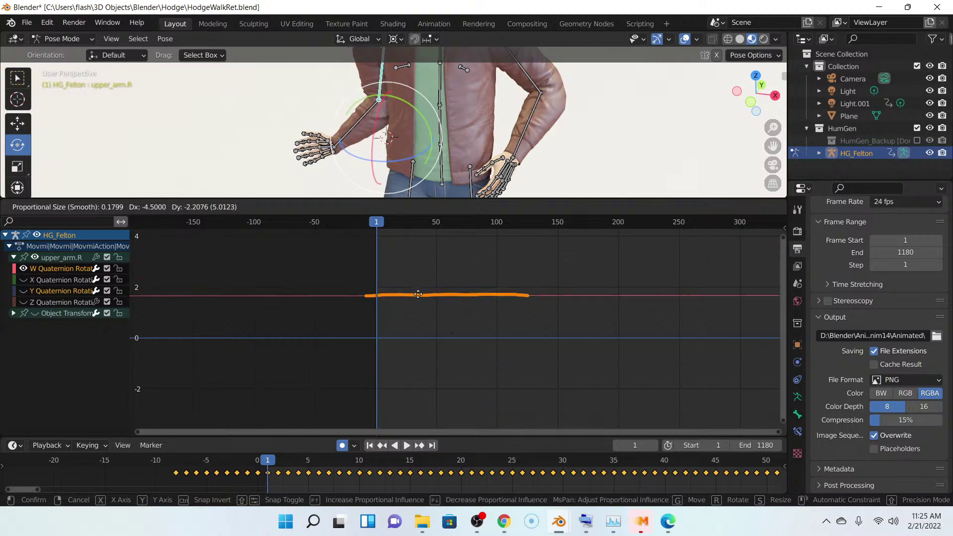
pyautogui.click(295, 330)
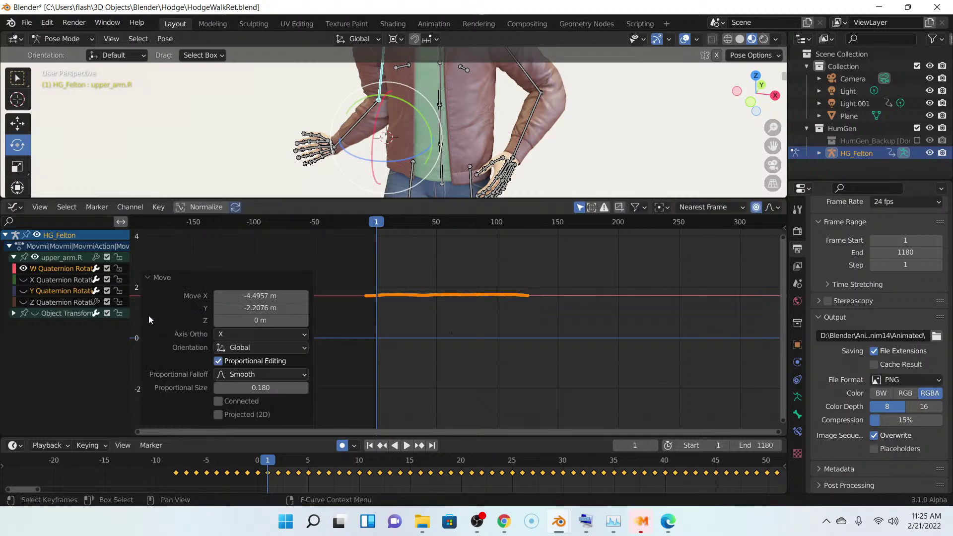
# - Show only upper_arm.R's Z Quaternion Rotation curve; move its keyframes down about 0.117 and 4.90 frames later, and down again about 0.547 and 0.41 frames earlier
pyautogui.click(24, 302)
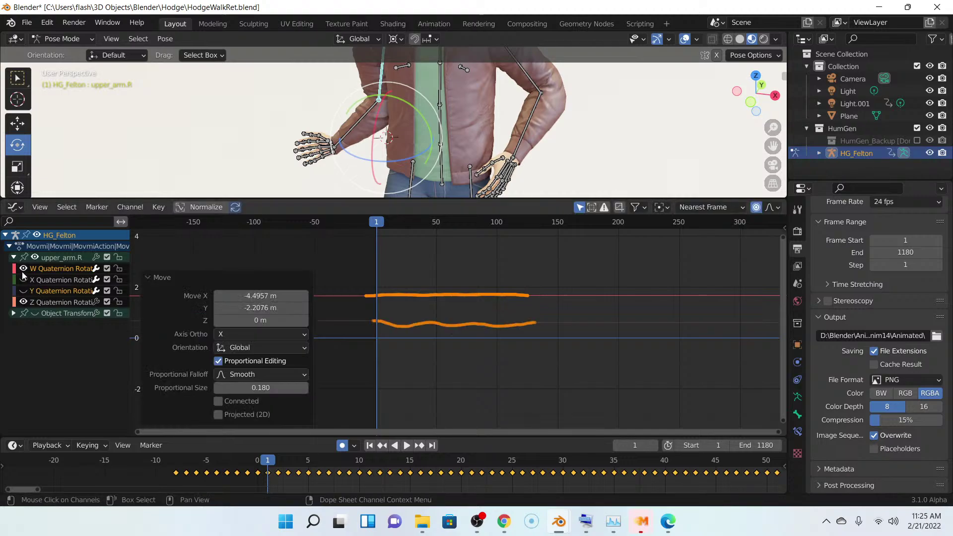
pyautogui.click(22, 269)
pyautogui.click(44, 303)
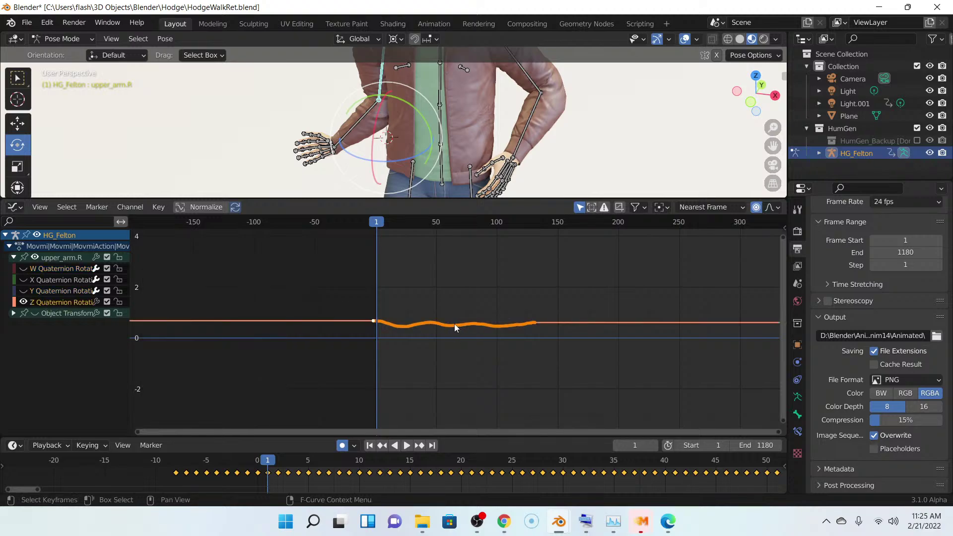
pyautogui.press('g')
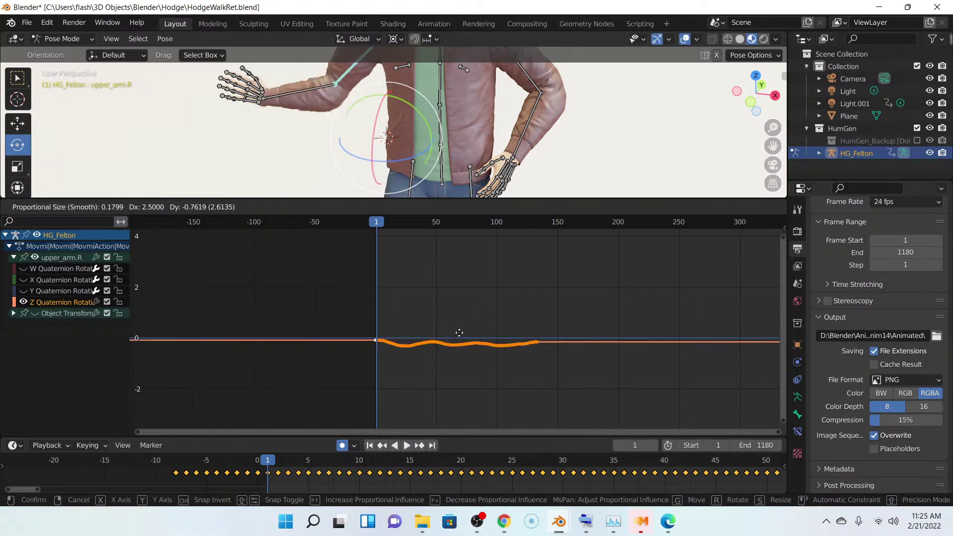
pyautogui.click(460, 327)
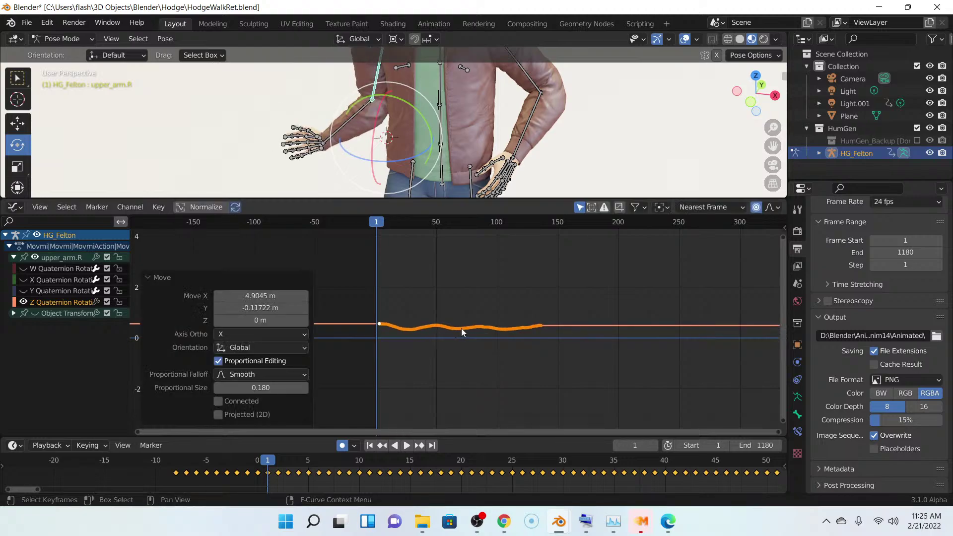
pyautogui.press('g')
pyautogui.click(460, 342)
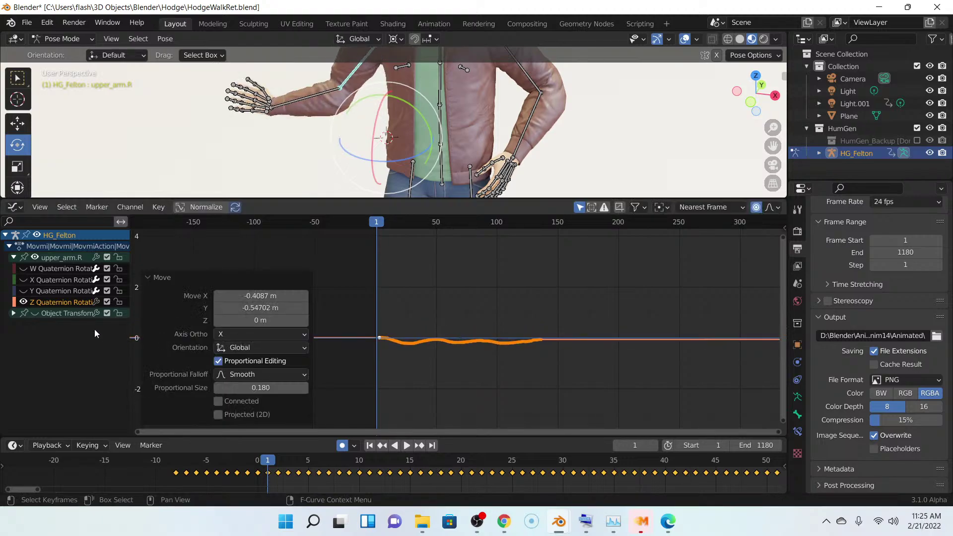
# - Show only upper_arm.R's Y Quaternion Rotation curve and move its keyframes down about 1.035 and about 1.23 frames later
pyautogui.click(23, 291)
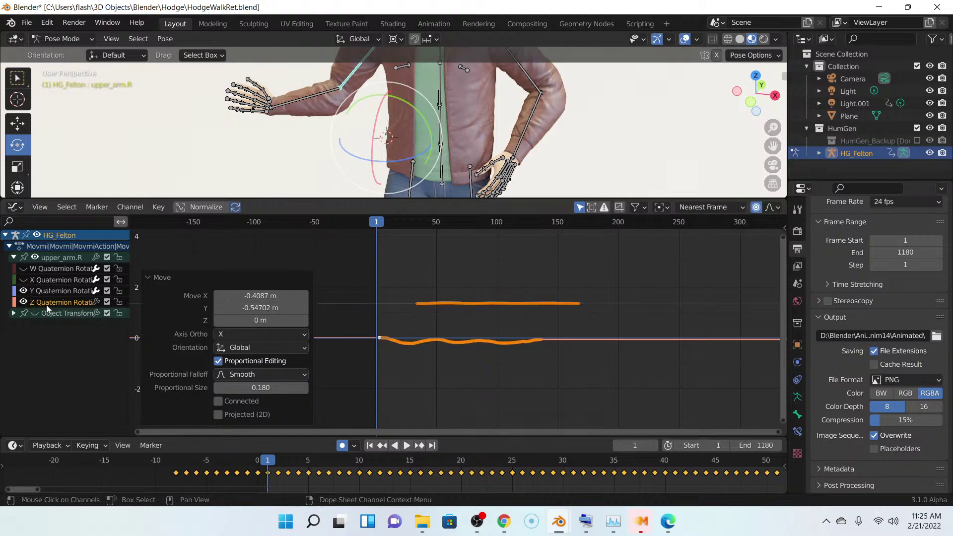
pyautogui.click(47, 303)
pyautogui.click(24, 302)
pyautogui.click(60, 294)
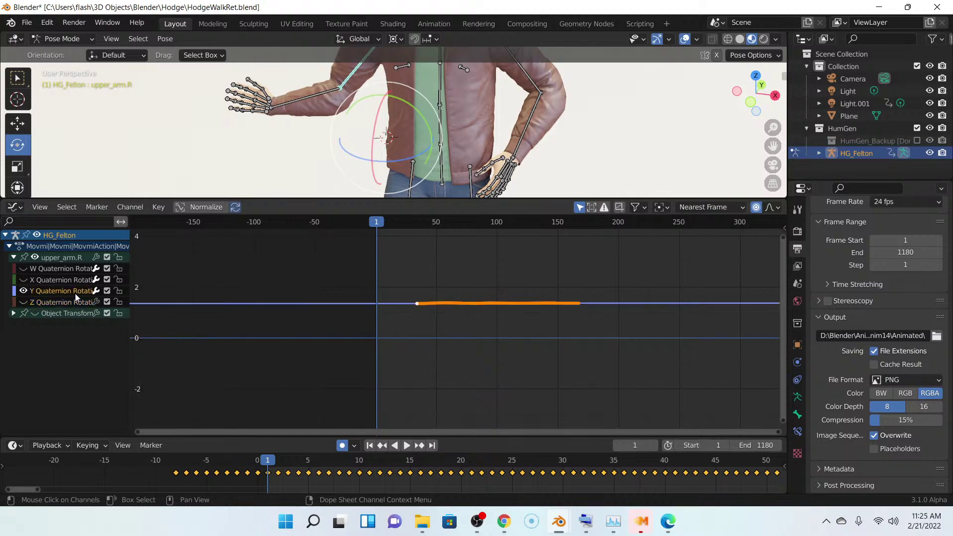
pyautogui.press('g')
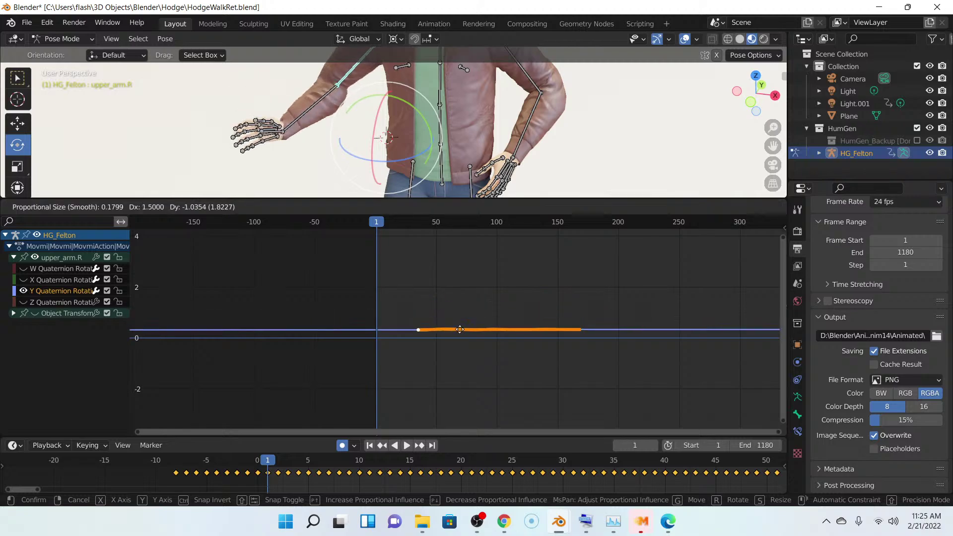
pyautogui.click(407, 330)
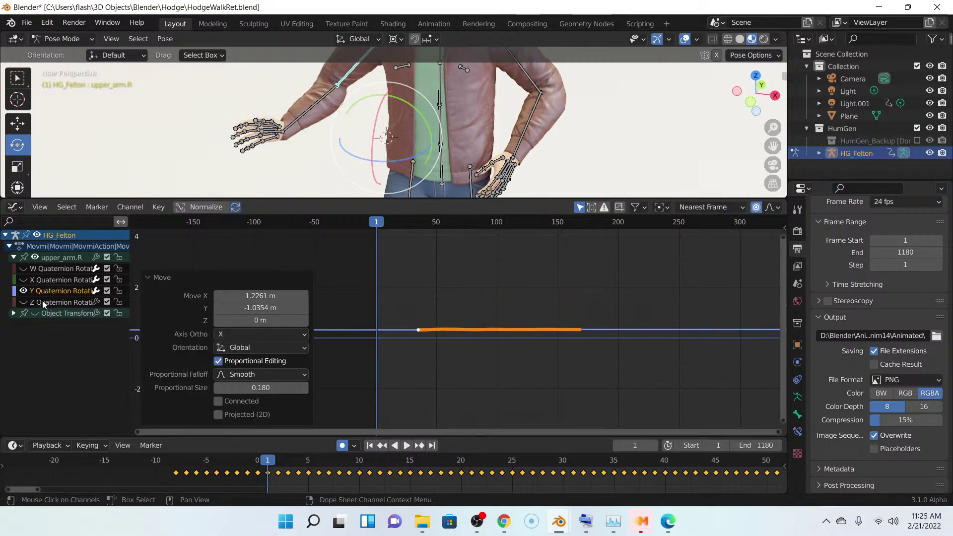
# - Display upper_arm.R's Z Quaternion Rotation curve alongside the Y curve and move both curves' keyframes up about 0.645 and about 0.41 frames later
pyautogui.click(29, 302)
pyautogui.click(23, 302)
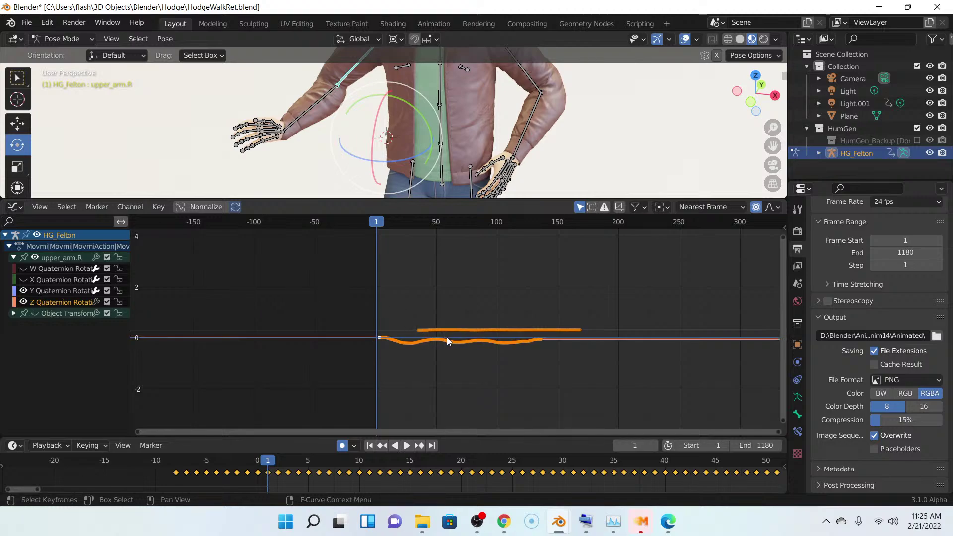
pyautogui.press('g')
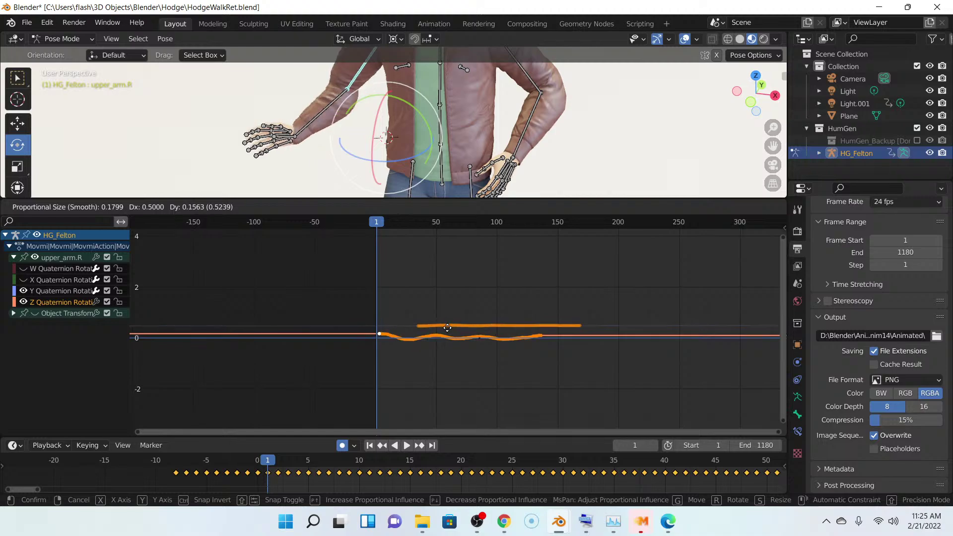
pyautogui.click(442, 332)
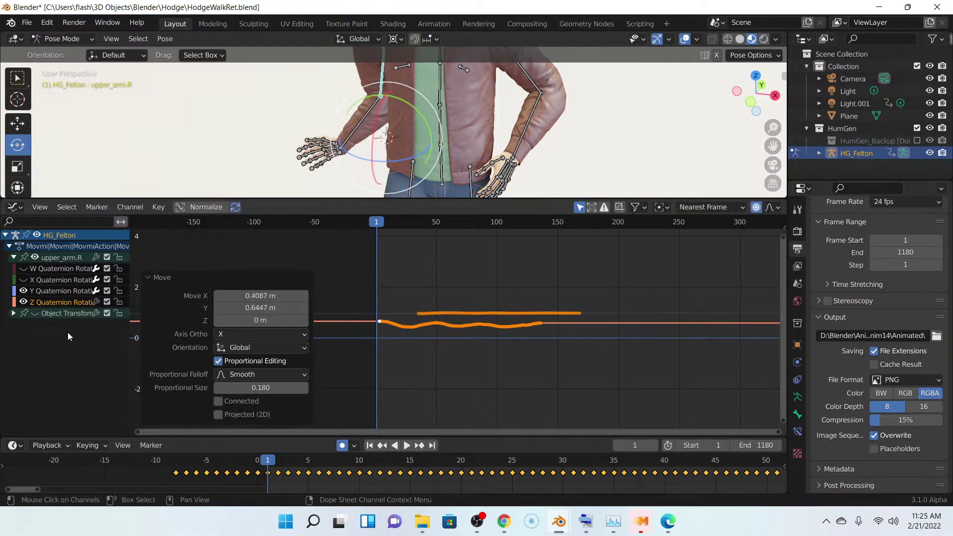
# - Show only upper_arm.R's Y Quaternion Rotation curve and move its keyframes down about 1.192 and about 10.63 frames later
pyautogui.click(23, 302)
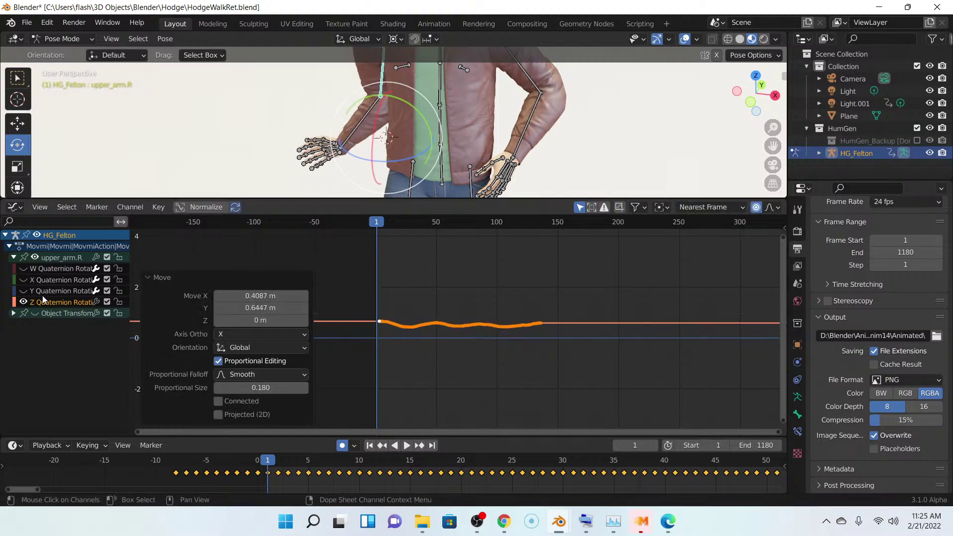
pyautogui.click(60, 291)
pyautogui.click(22, 290)
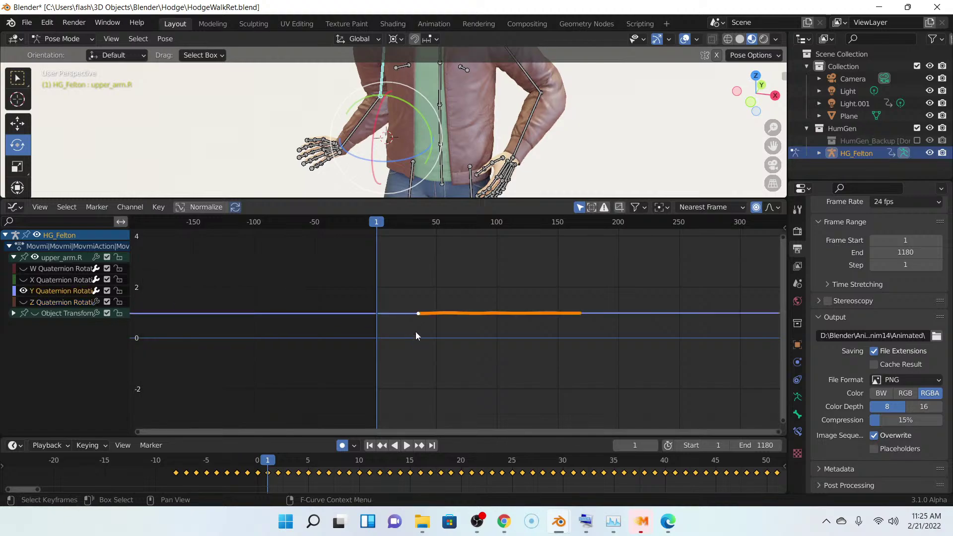
pyautogui.press('g')
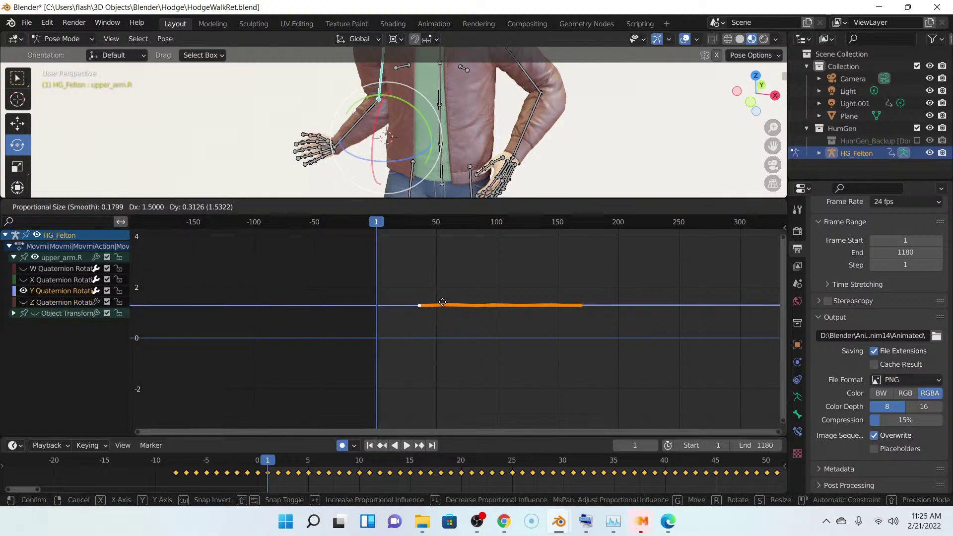
pyautogui.click(454, 343)
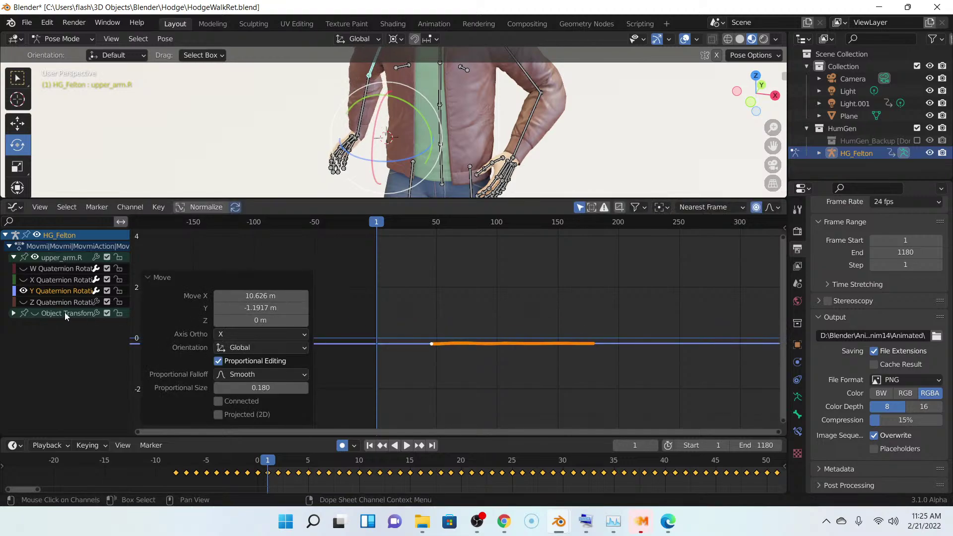
# - Display upper_arm.R's Z Quaternion Rotation curve alongside the Y curve and move both curves' keyframes down about 0.176 and about 1.63 frames later
pyautogui.click(23, 302)
pyautogui.click(49, 302)
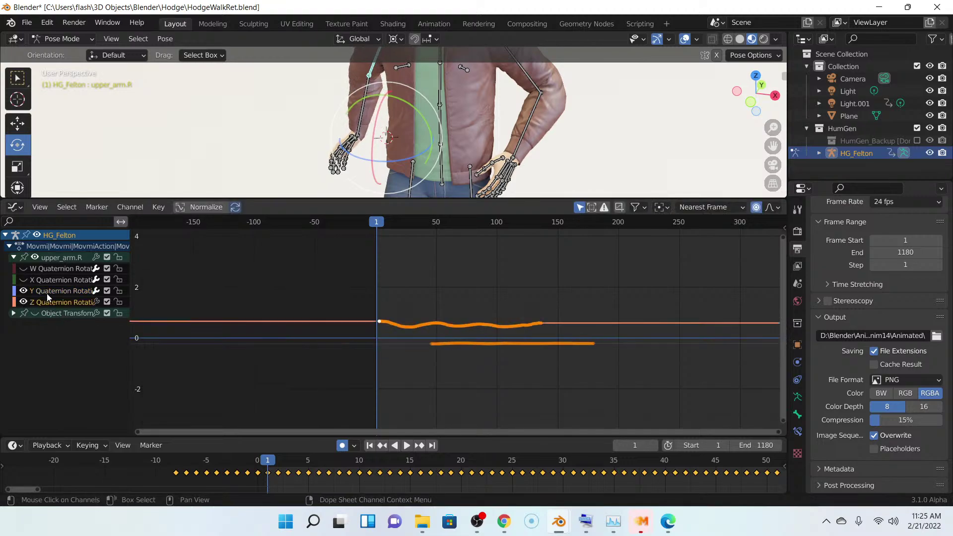
pyautogui.press('g')
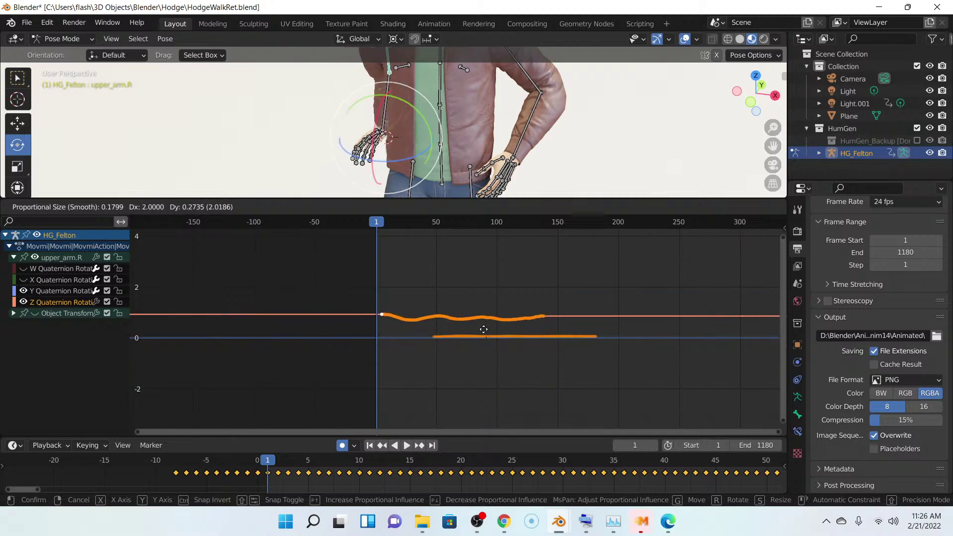
pyautogui.click(55, 263)
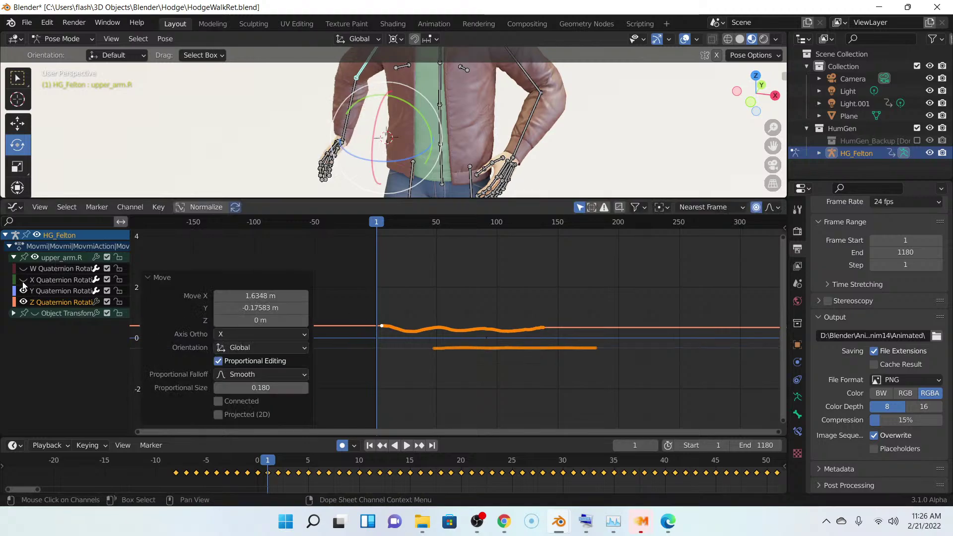
# - Show only upper_arm.R's X Quaternion Rotation curve and clear the bone's rotation at frame 1
pyautogui.click(23, 279)
pyautogui.click(24, 302)
pyautogui.click(56, 290)
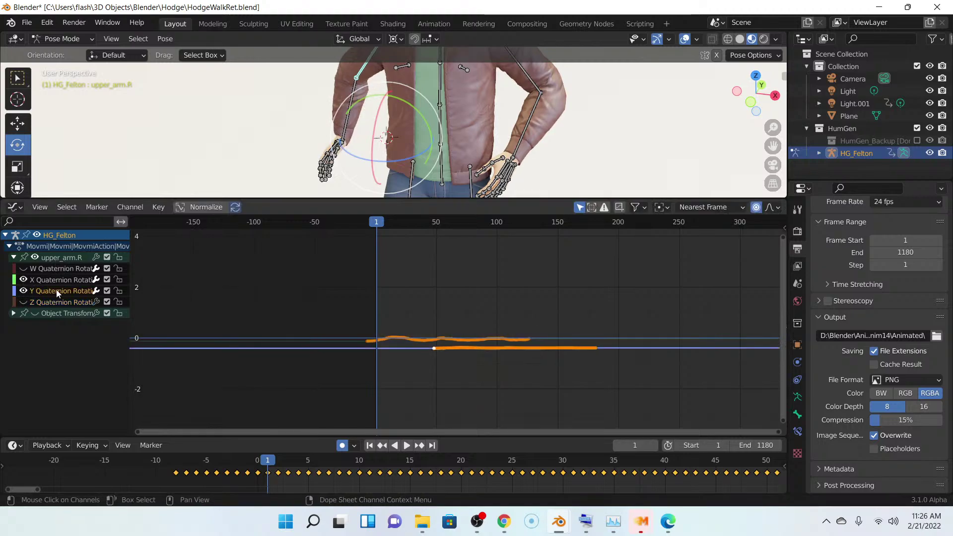
pyautogui.click(24, 291)
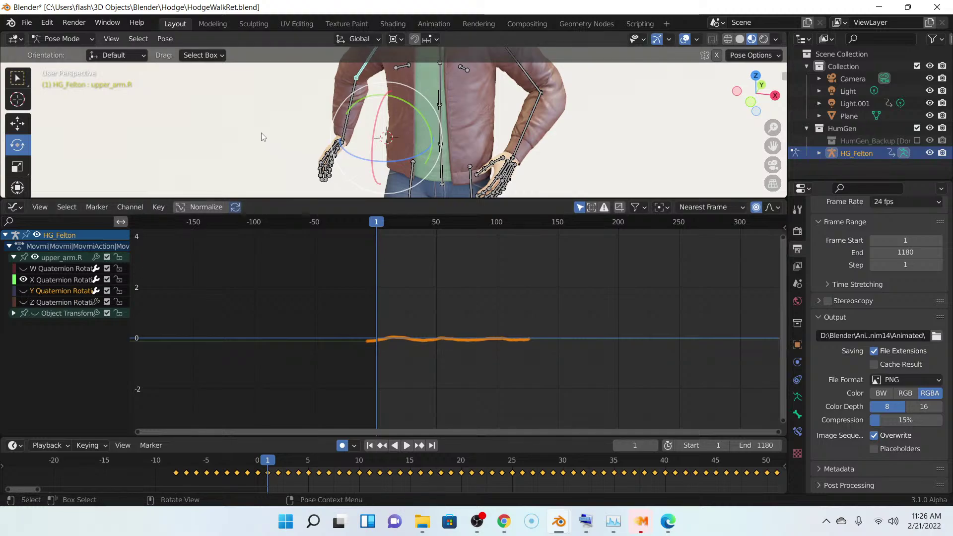
pyautogui.click(164, 39)
pyautogui.moveTo(212, 54)
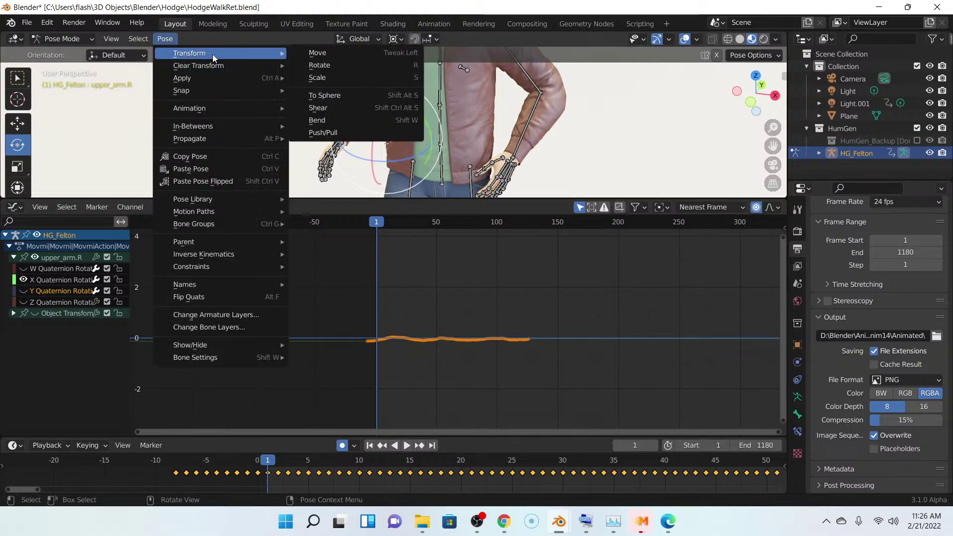
pyautogui.moveTo(255, 64)
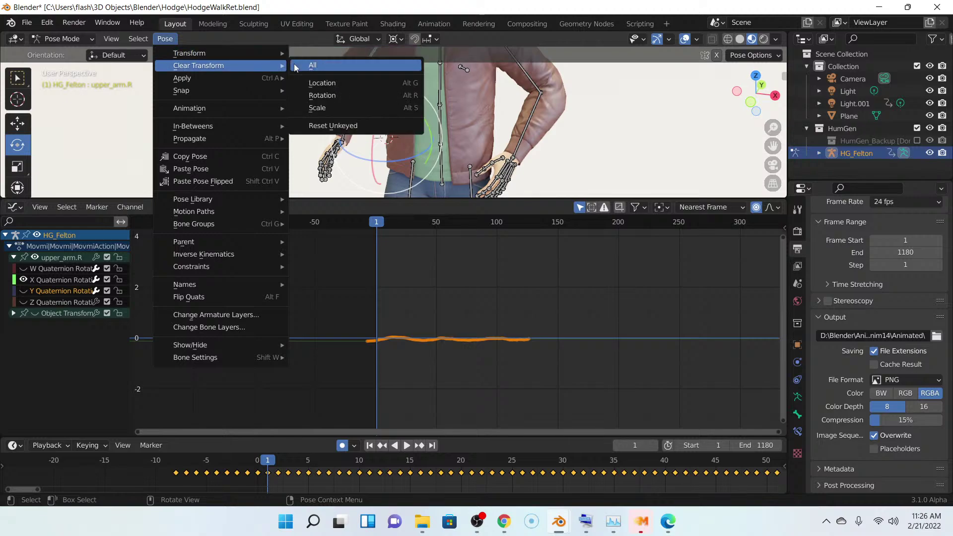
pyautogui.click(328, 96)
pyautogui.scroll(-2, 365, 119)
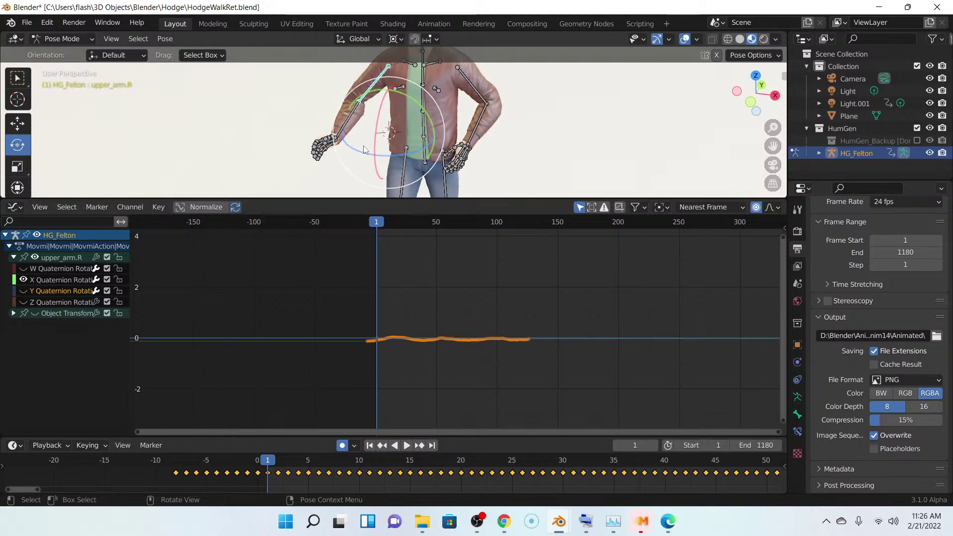
# - Show only upper_arm.R's Z Quaternion Rotation curve and move its keyframes up about 0.117
pyautogui.click(34, 302)
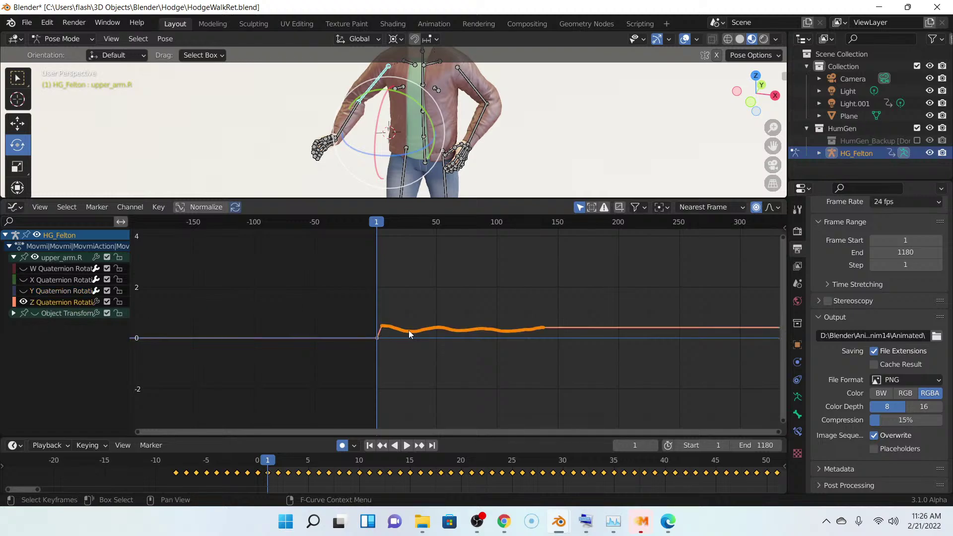
pyautogui.press('g')
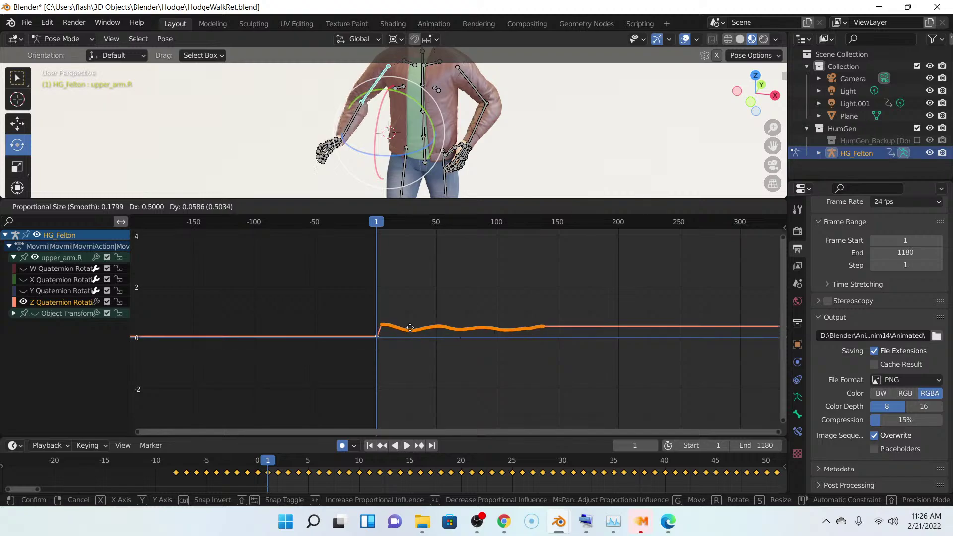
pyautogui.click(396, 335)
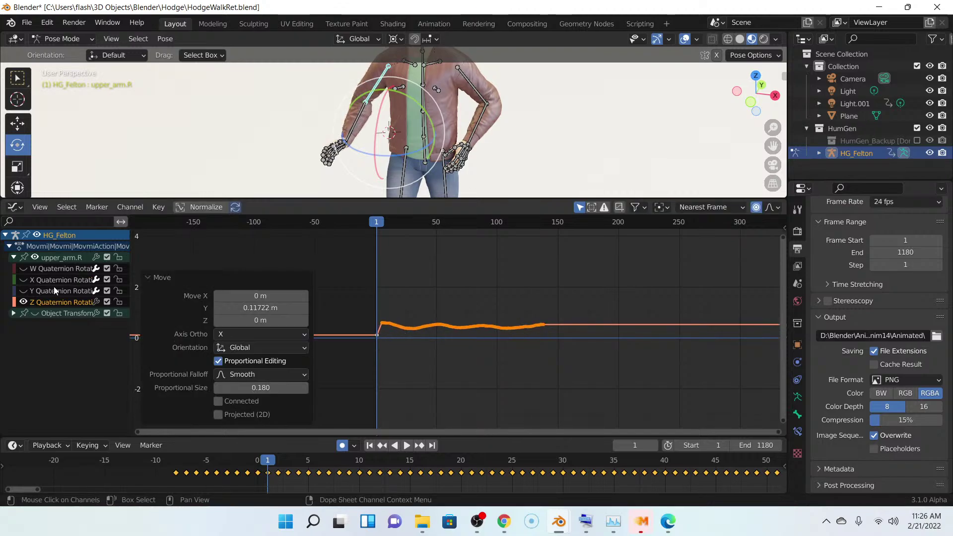
# - Display upper_arm.R's W, X and Y Quaternion Rotation curves alongside Z and select all four channels
pyautogui.click(25, 279)
pyautogui.click(24, 290)
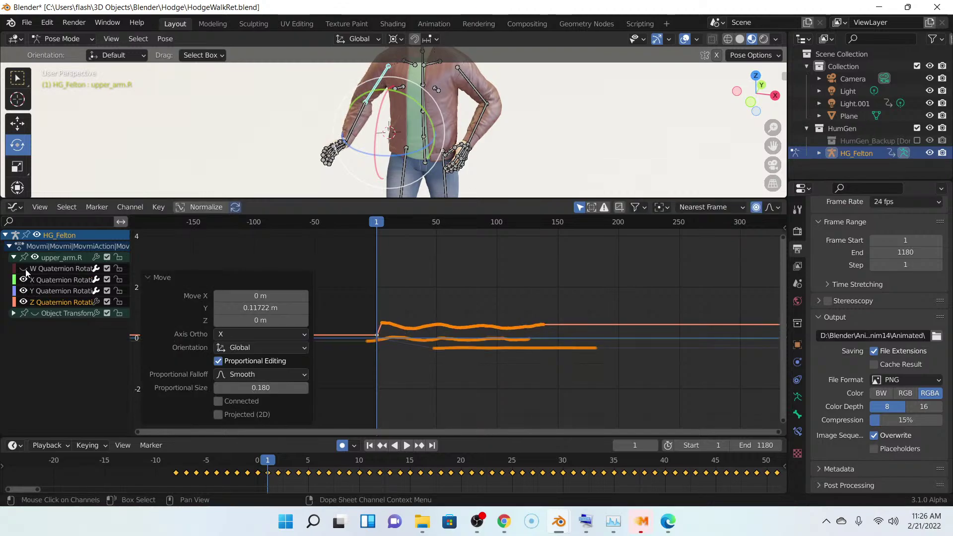
pyautogui.click(25, 269)
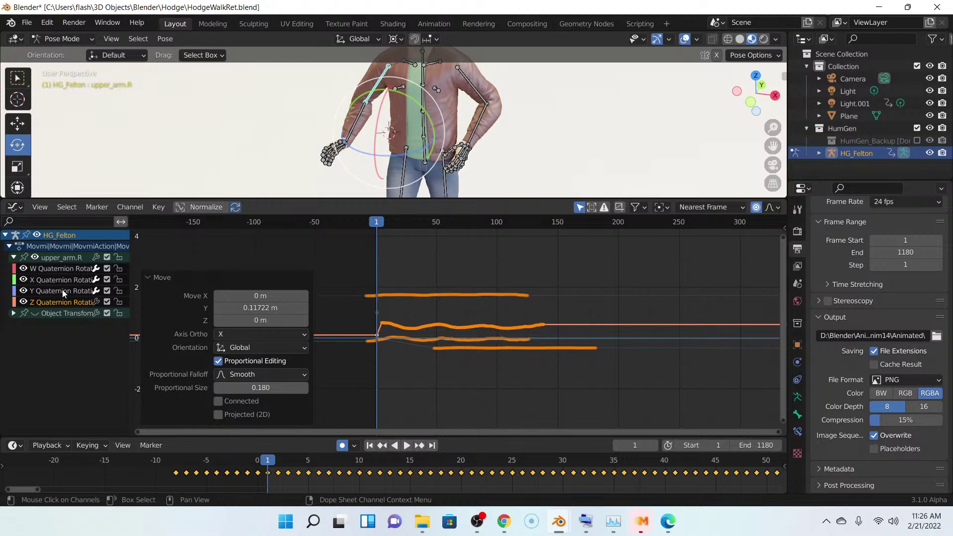
pyautogui.keyDown('shift'); pyautogui.click(64, 291); pyautogui.keyUp('shift')
pyautogui.keyDown('shift'); pyautogui.click(62, 281); pyautogui.keyUp('shift')
pyautogui.keyDown('shift'); pyautogui.click(63, 270); pyautogui.keyUp('shift')
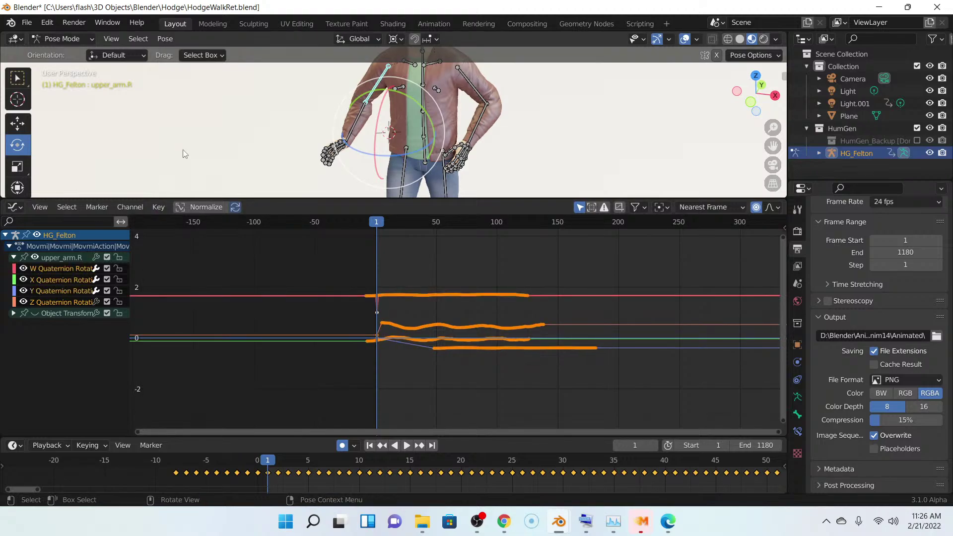
# - Clear upper_arm.R's rotation at frame 1, followed by all of the bone's transforms
pyautogui.click(164, 39)
pyautogui.moveTo(204, 66)
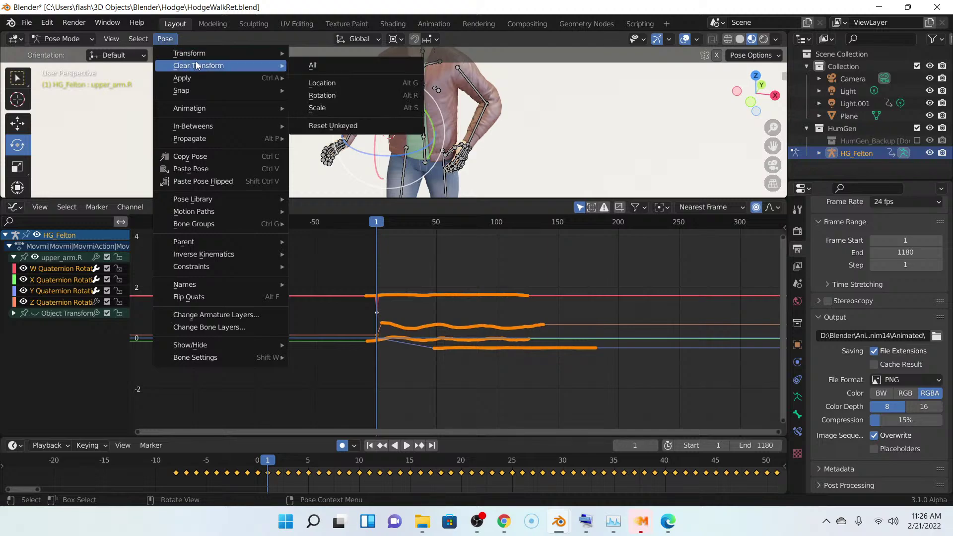
pyautogui.click(325, 92)
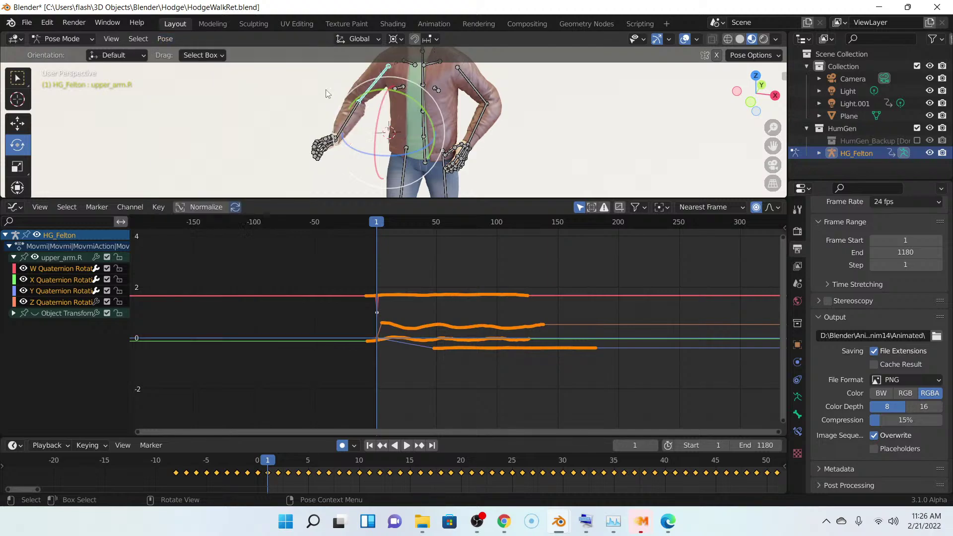
pyautogui.click(166, 40)
pyautogui.moveTo(191, 56)
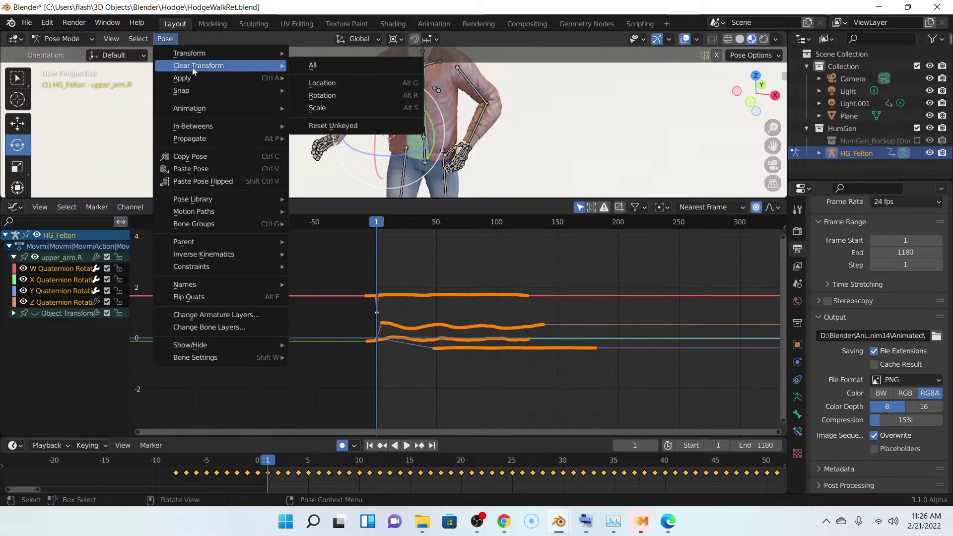
pyautogui.click(308, 66)
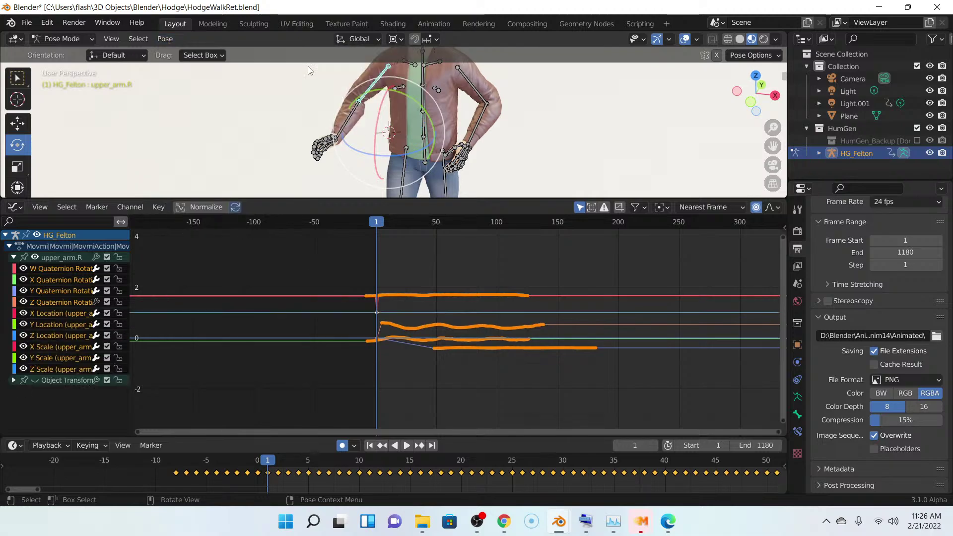
pyautogui.scroll(2, 366, 127)
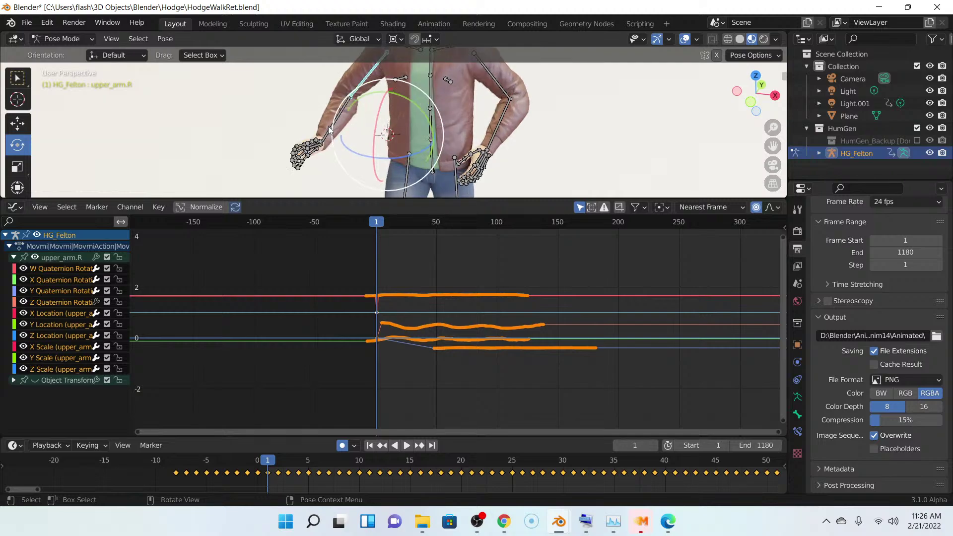
# - Set the transform pivot point to Individual Origins so upper_arm.R rotates about its own joint
pyautogui.moveTo(378, 122); pyautogui.dragTo(380, 141)
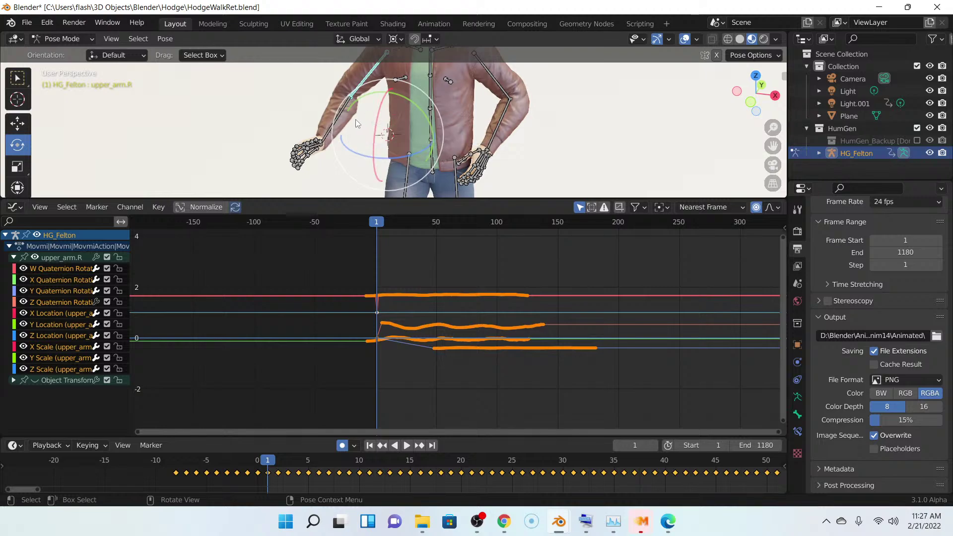
pyautogui.click(395, 39)
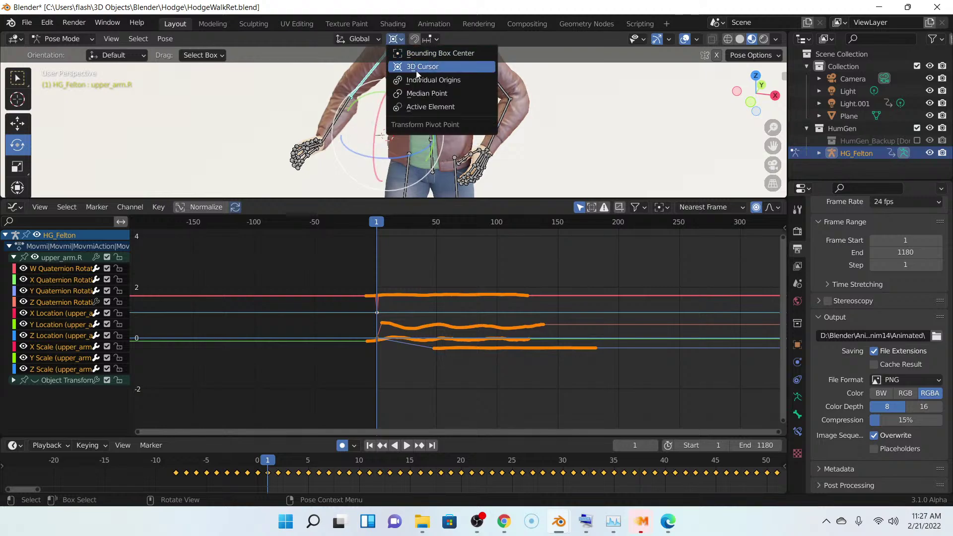
pyautogui.click(415, 79)
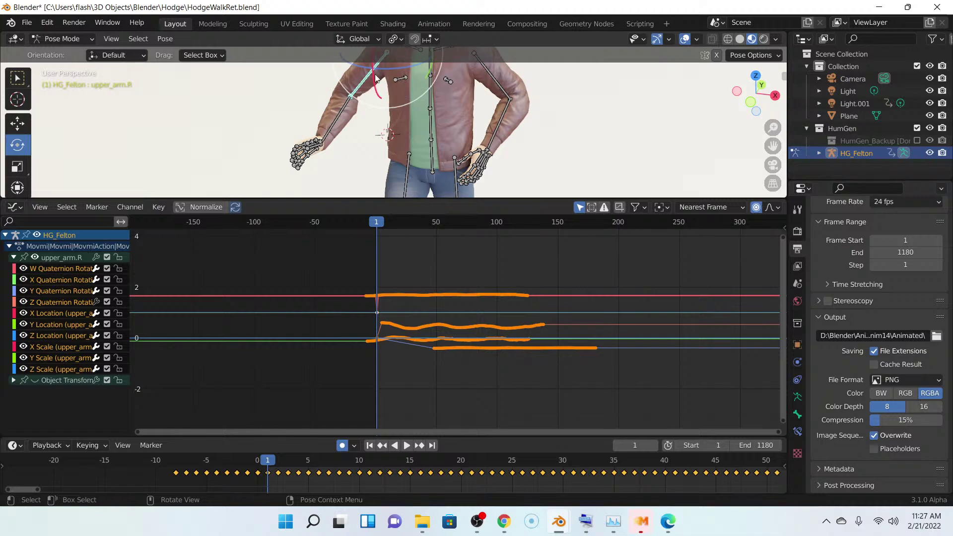
# - Rotate upper_arm.R about the global X and Y axes to lower the right arm toward the torso
pyautogui.moveTo(379, 86); pyautogui.dragTo(357, 134)
pyautogui.scroll(-2, 412, 109)
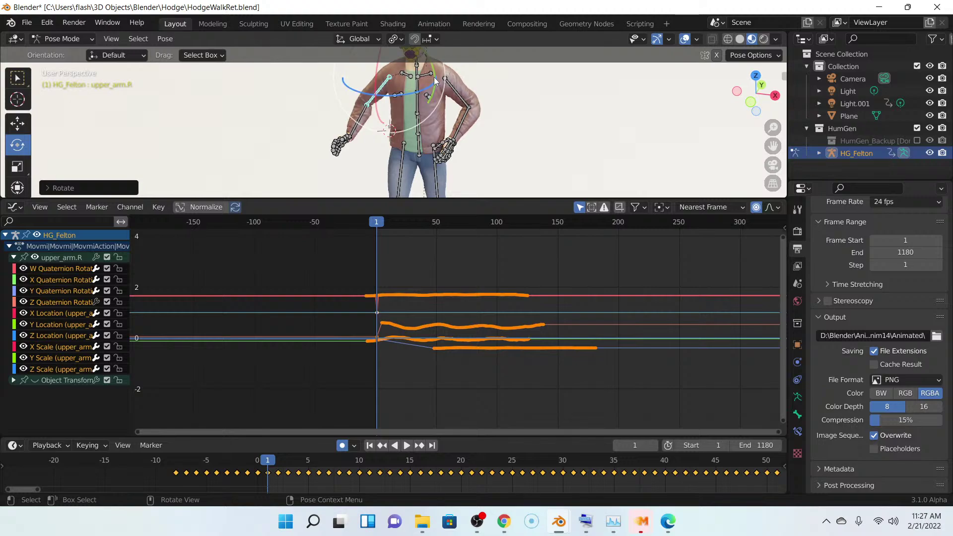
pyautogui.moveTo(434, 82); pyautogui.dragTo(391, 142)
pyautogui.scroll(3, 392, 142)
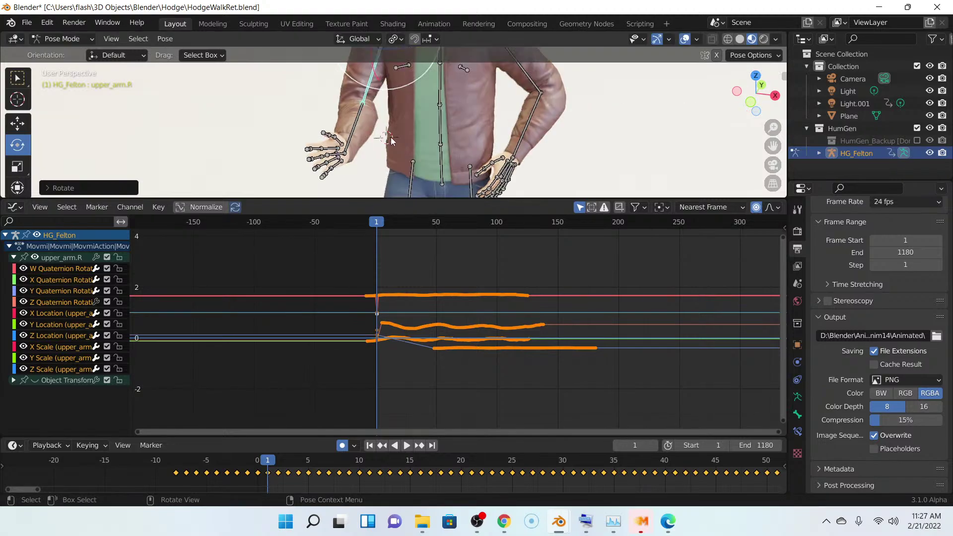
pyautogui.moveTo(391, 137); pyautogui.dragTo(424, 148, button='middle')
pyautogui.moveTo(458, 146); pyautogui.dragTo(398, 144, button='middle')
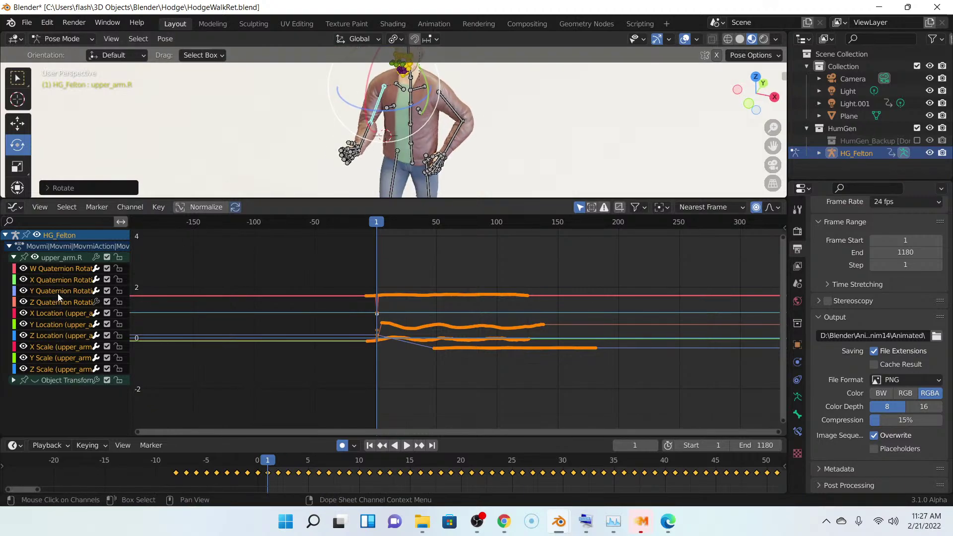
pyautogui.scroll(4, 352, 171)
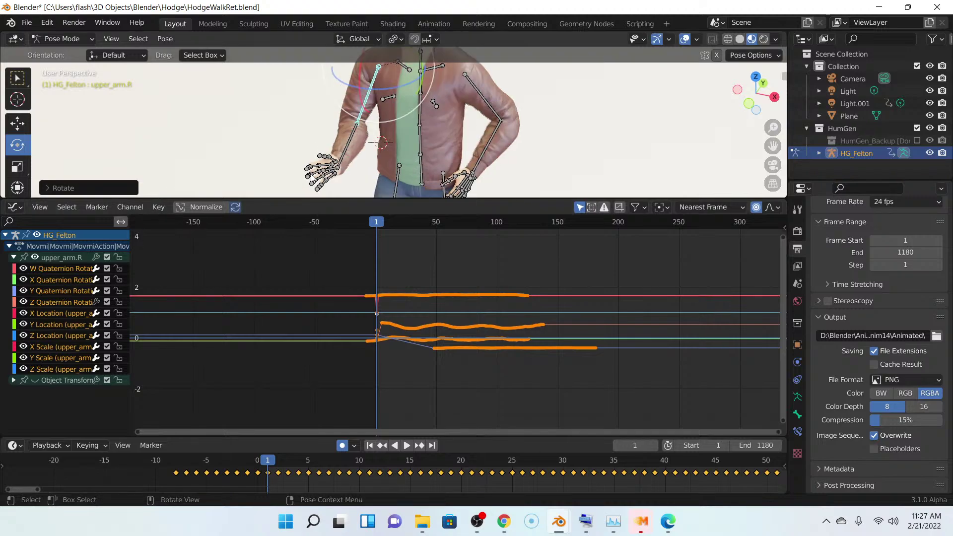
# - Rotate forearm.R about 19 degrees around global Y, and around global X to hang the forearm down beside the body
pyautogui.moveTo(353, 171); pyautogui.dragTo(368, 140, button='middle')
pyautogui.click(372, 141)
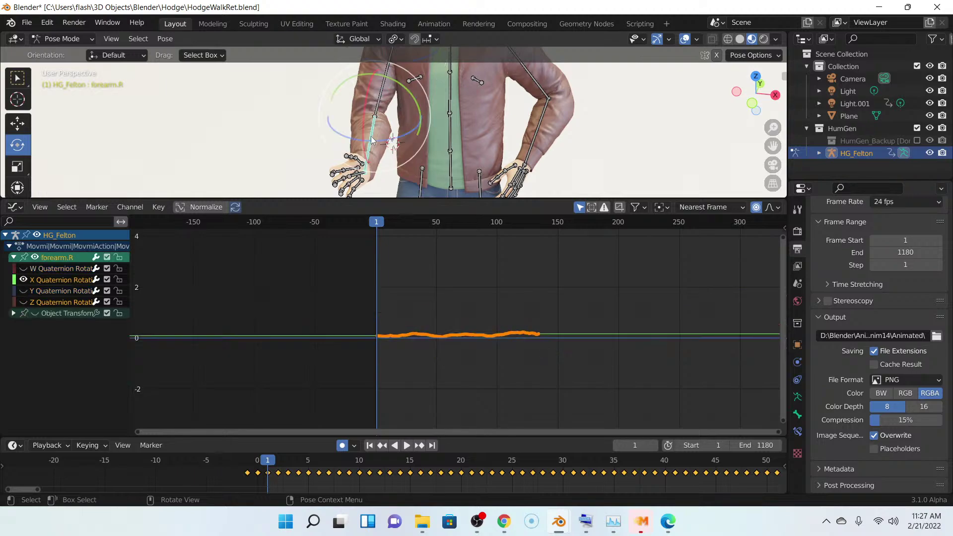
pyautogui.moveTo(412, 97); pyautogui.dragTo(416, 110)
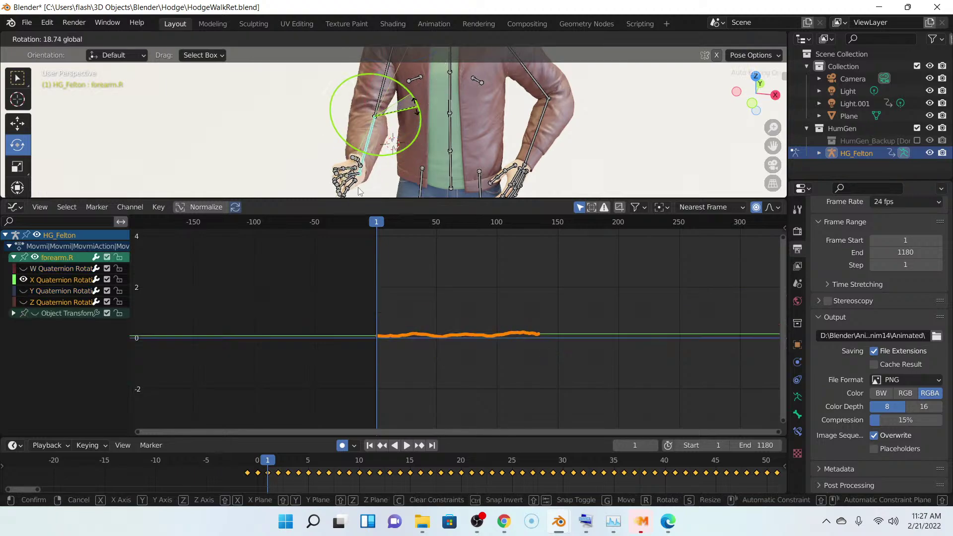
pyautogui.moveTo(385, 140); pyautogui.dragTo(385, 151, button='middle')
pyautogui.moveTo(369, 126); pyautogui.dragTo(370, 150)
pyautogui.moveTo(425, 151); pyautogui.dragTo(407, 133, button='middle')
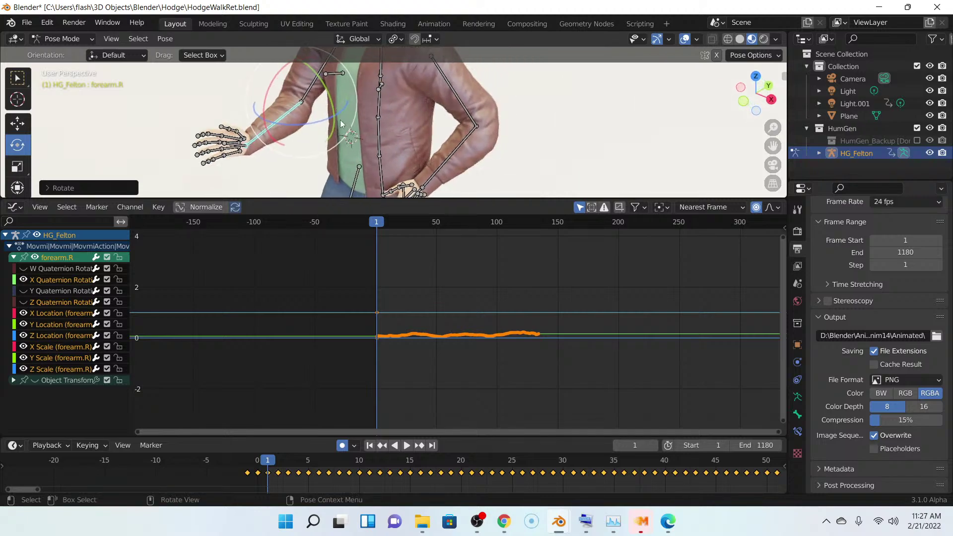
pyautogui.moveTo(272, 87); pyautogui.dragTo(269, 108)
# - Rotate upper_arm.R slightly inward to bring the right elbow closer to the torso
pyautogui.moveTo(379, 132); pyautogui.dragTo(411, 106, button='middle')
pyautogui.click(390, 90)
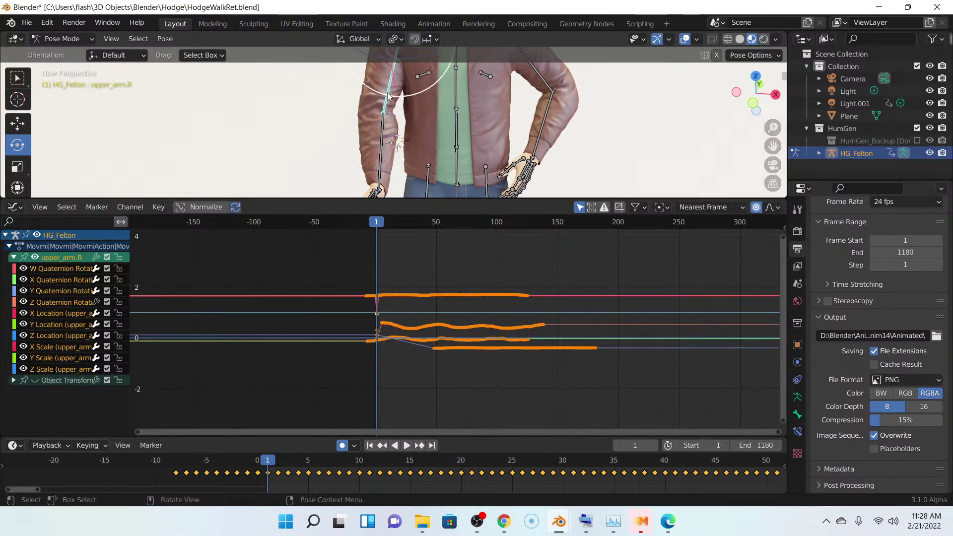
pyautogui.moveTo(394, 75); pyautogui.dragTo(420, 108)
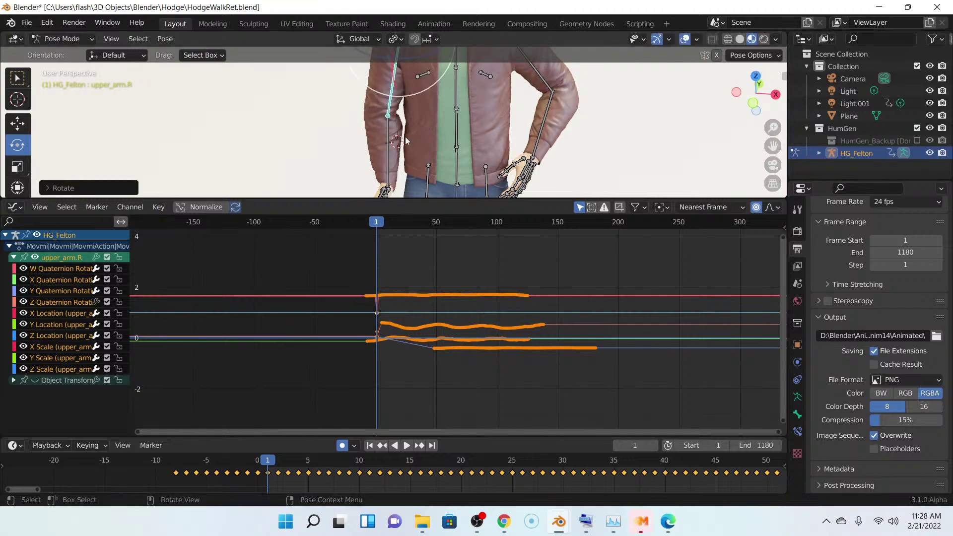
# - Select forearm.R and enlarge the 3D viewport to show the whole upper body
pyautogui.click(390, 131)
pyautogui.moveTo(390, 131); pyautogui.dragTo(499, 152, button='middle')
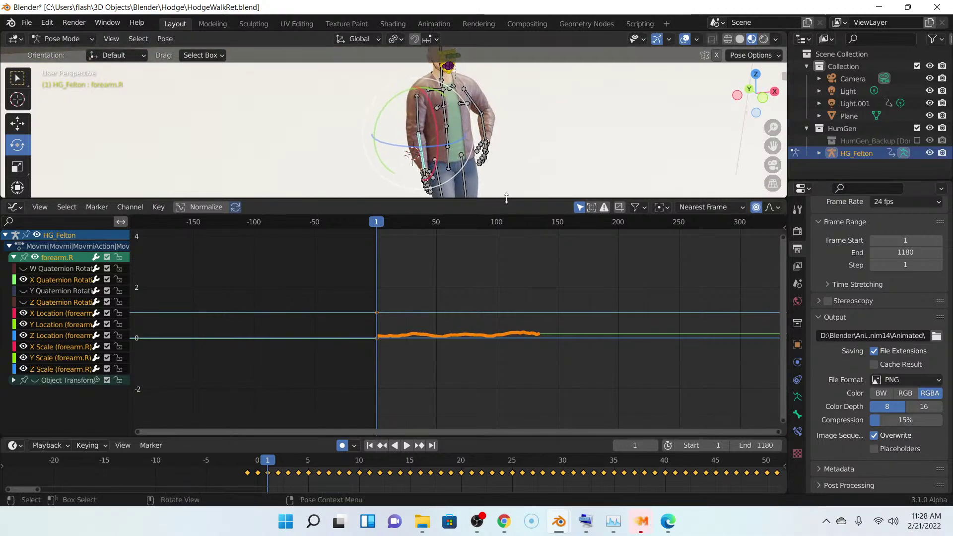
pyautogui.moveTo(507, 200); pyautogui.dragTo(507, 336)
pyautogui.moveTo(520, 218); pyautogui.dragTo(453, 198, button='middle')
pyautogui.scroll(4, 453, 214)
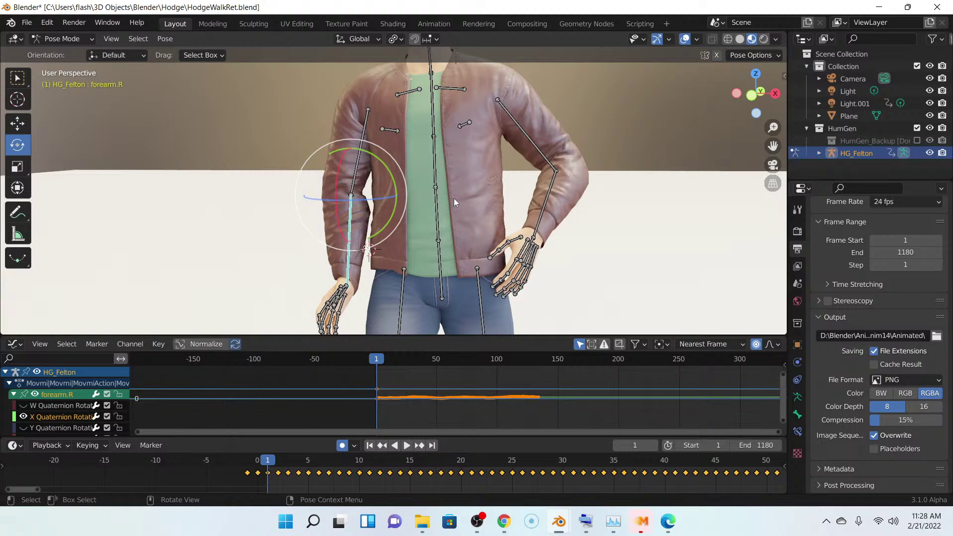
# - Examine the character's pose from the front and side, and the contact of both feet with the floor plane
pyautogui.scroll(-5, 454, 198)
pyautogui.moveTo(454, 198); pyautogui.dragTo(438, 133, button='middle')
pyautogui.scroll(2, 438, 133)
pyautogui.scroll(2, 485, 162)
pyautogui.moveTo(484, 161)
pyautogui.mouseDown(button='middle')
pyautogui.moveTo(401, 135)
pyautogui.moveTo(472, 149)
pyautogui.mouseUp(button='middle')
pyautogui.scroll(-3, 472, 149)
pyautogui.moveTo(550, 153); pyautogui.dragTo(467, 164, button='middle')
pyautogui.scroll(3, 549, 166)
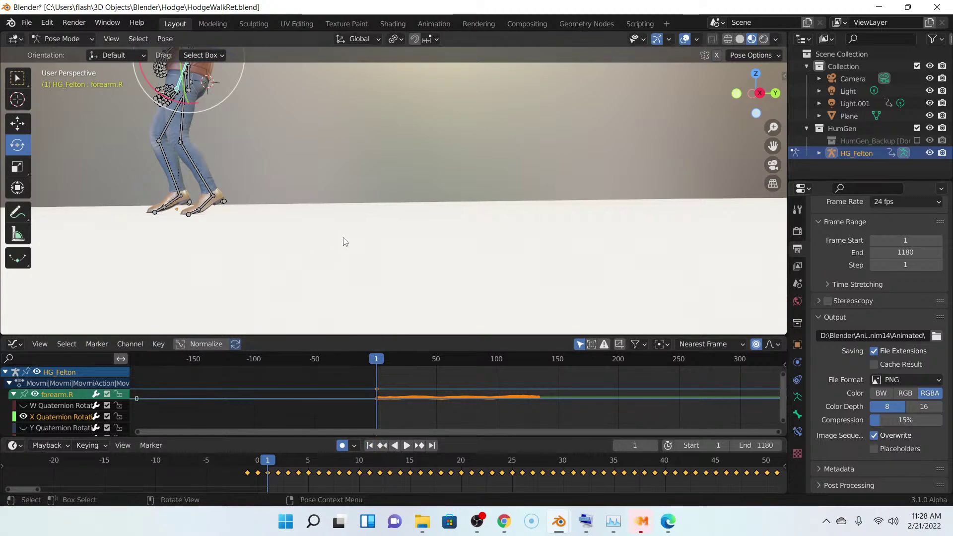
pyautogui.keyDown('shift'); pyautogui.moveTo(347, 230); pyautogui.dragTo(708, 233, button='middle'); pyautogui.keyUp('shift')
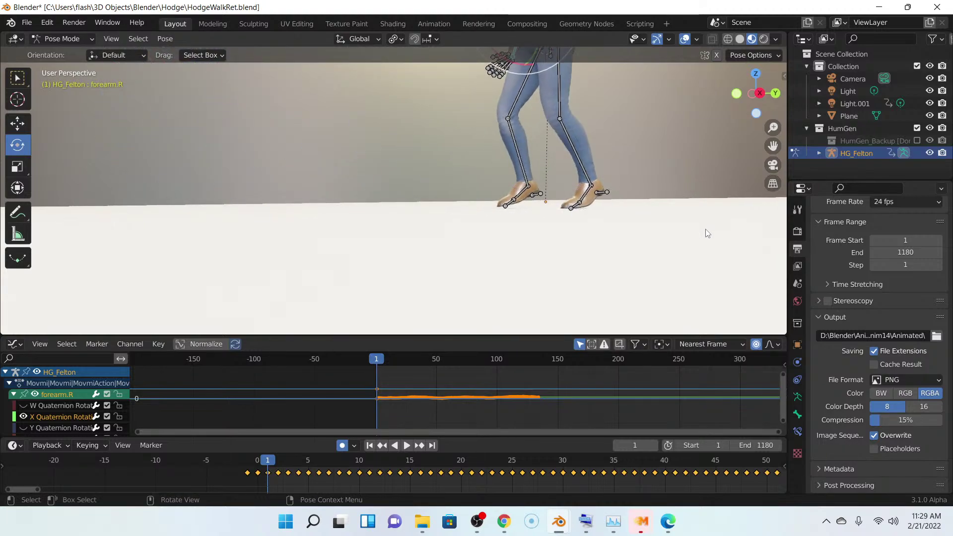
pyautogui.scroll(3, 646, 238)
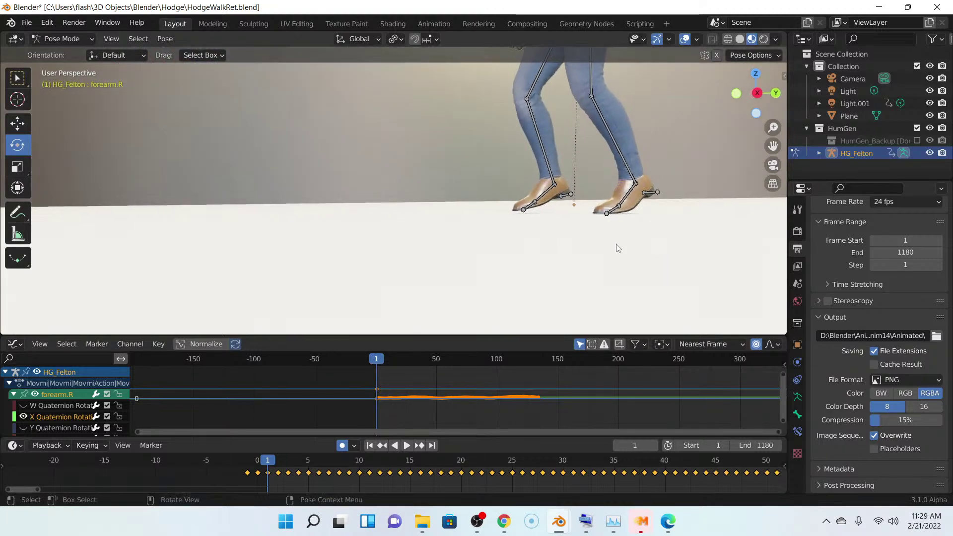
pyautogui.moveTo(618, 248); pyautogui.dragTo(683, 239, button='middle')
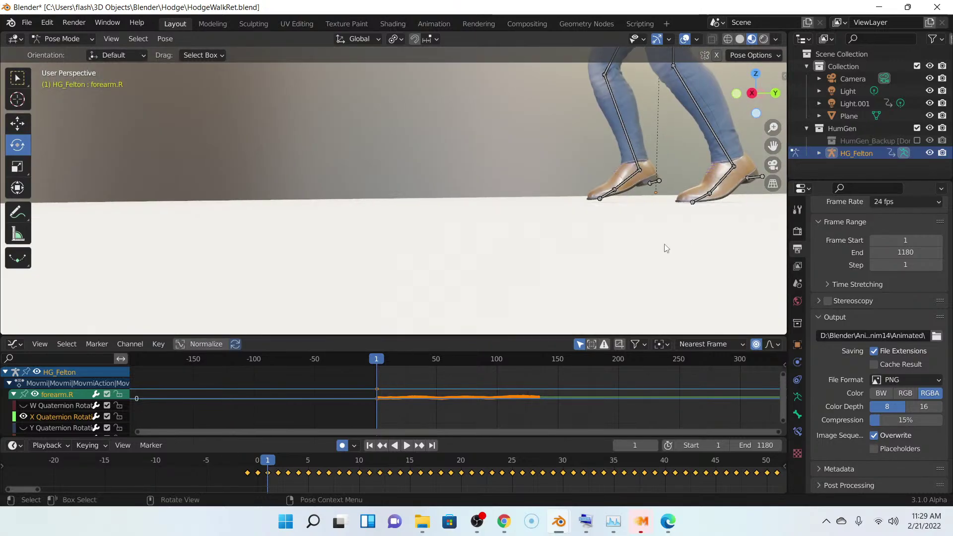
pyautogui.scroll(2, 665, 244)
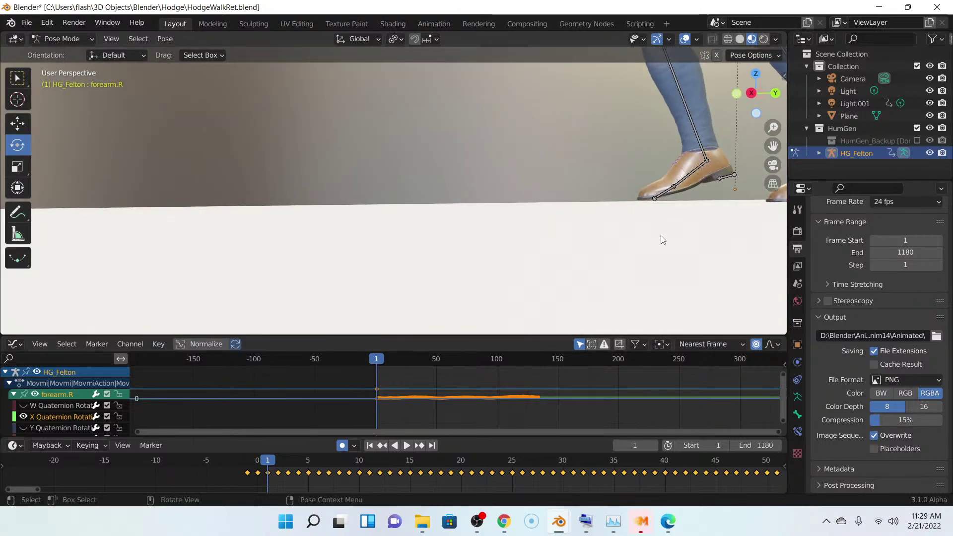
# - Play the walk animation from frame 1 to check the feet against the floor, and return to the first frame
pyautogui.click(407, 447)
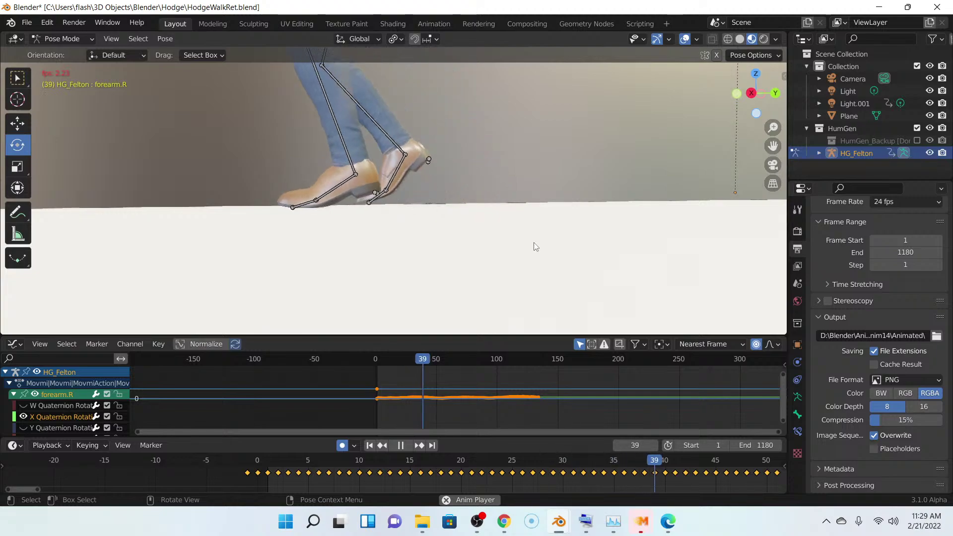
pyautogui.click(401, 447)
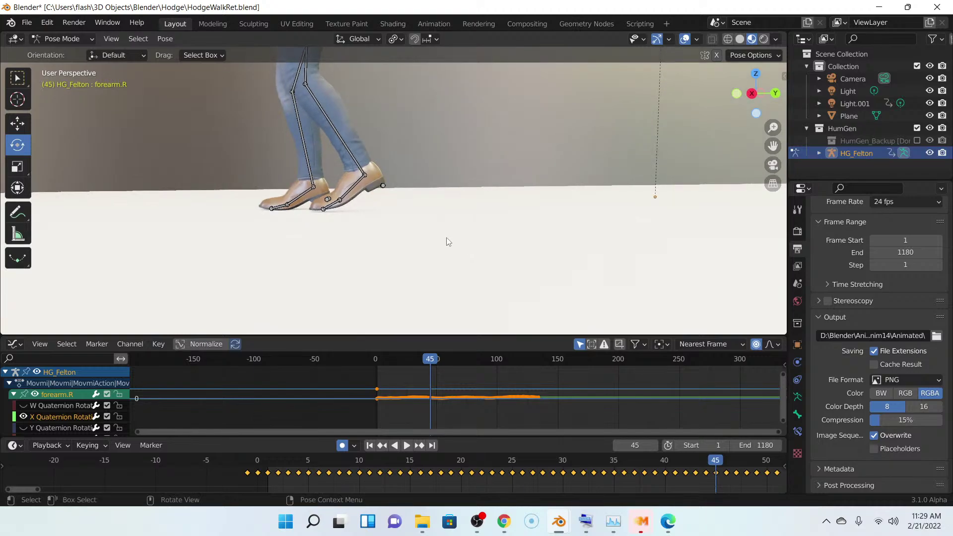
pyautogui.keyDown('shift'); pyautogui.moveTo(432, 234); pyautogui.dragTo(576, 229, button='middle'); pyautogui.keyUp('shift')
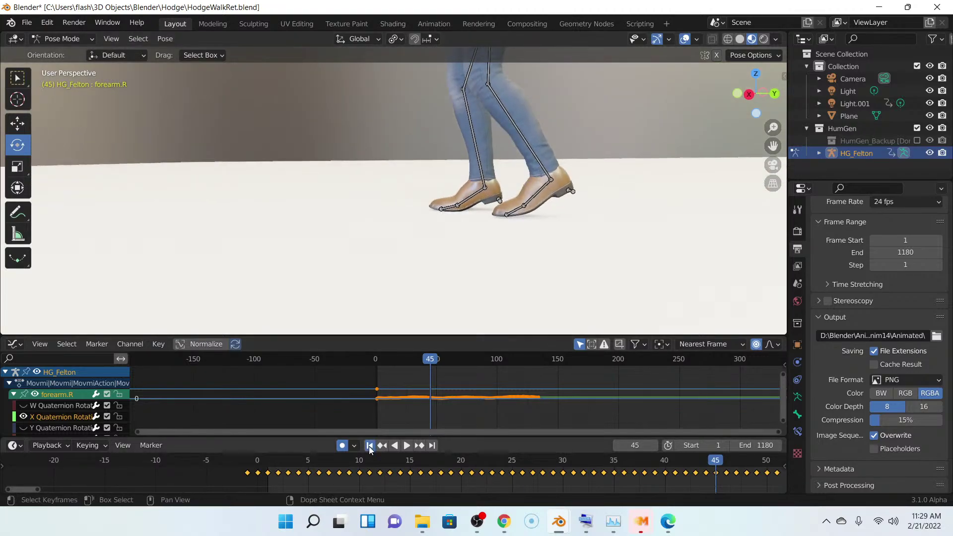
pyautogui.click(370, 445)
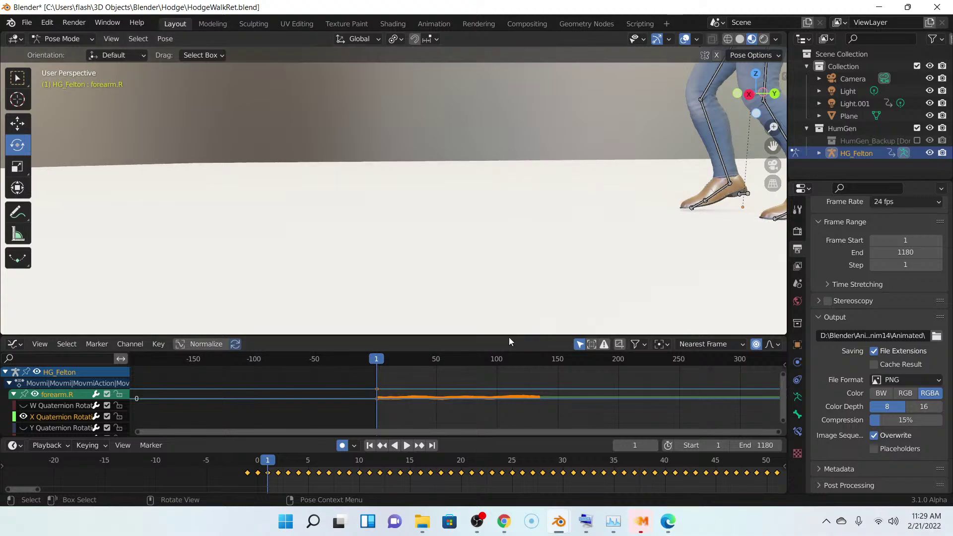
# - Enlarge the 3D viewport by shrinking the Graph Editor and timeline, and compare the character's position at the last and first frames
pyautogui.moveTo(509, 338); pyautogui.dragTo(507, 503)
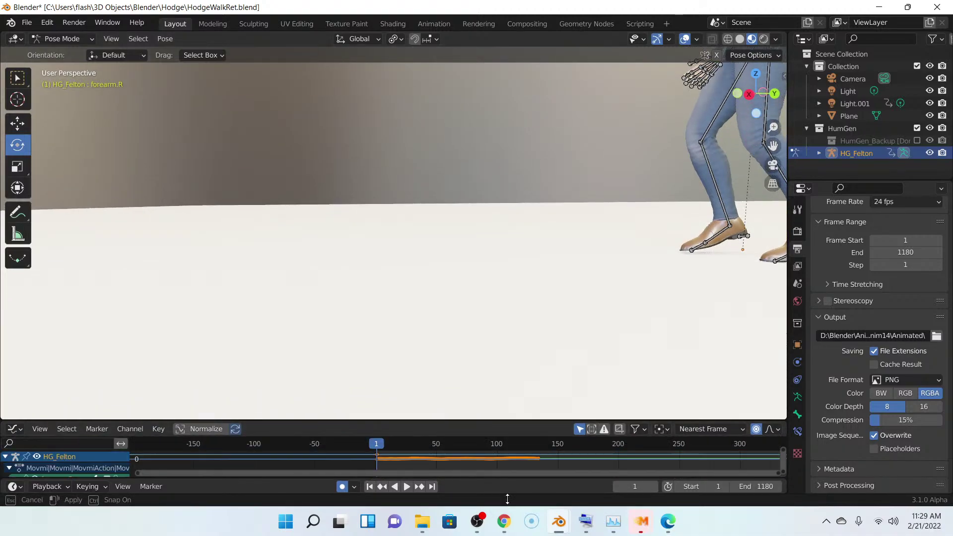
pyautogui.moveTo(512, 419); pyautogui.dragTo(512, 461)
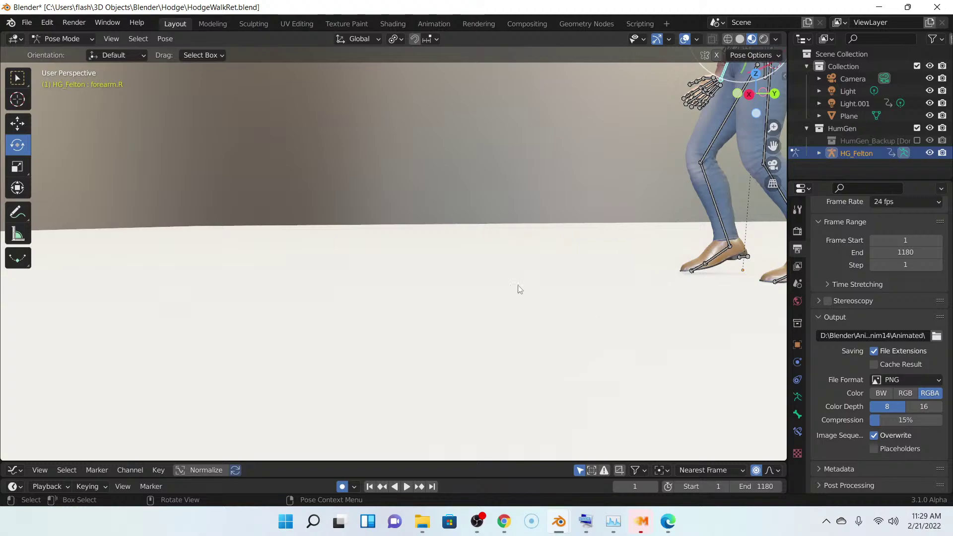
pyautogui.moveTo(503, 232); pyautogui.dragTo(502, 229, button='middle')
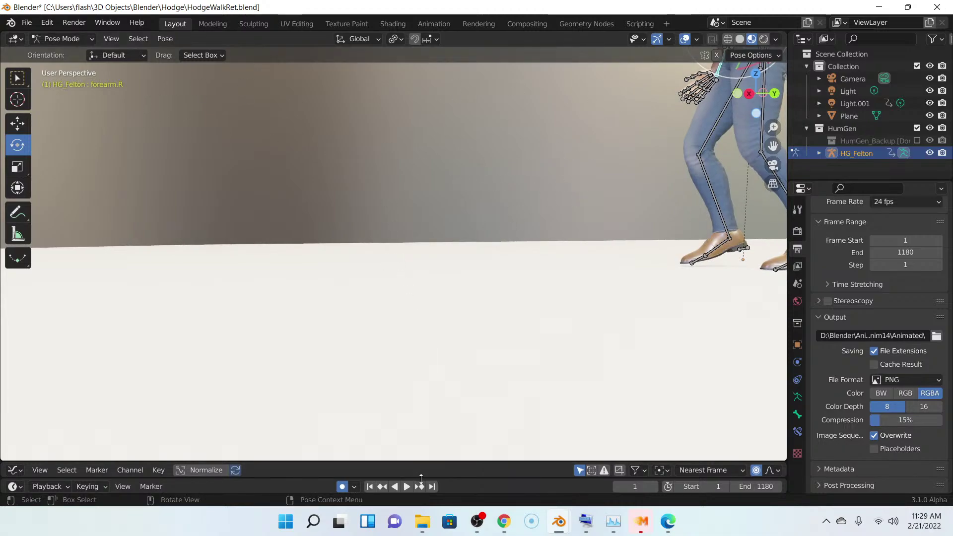
pyautogui.click(431, 487)
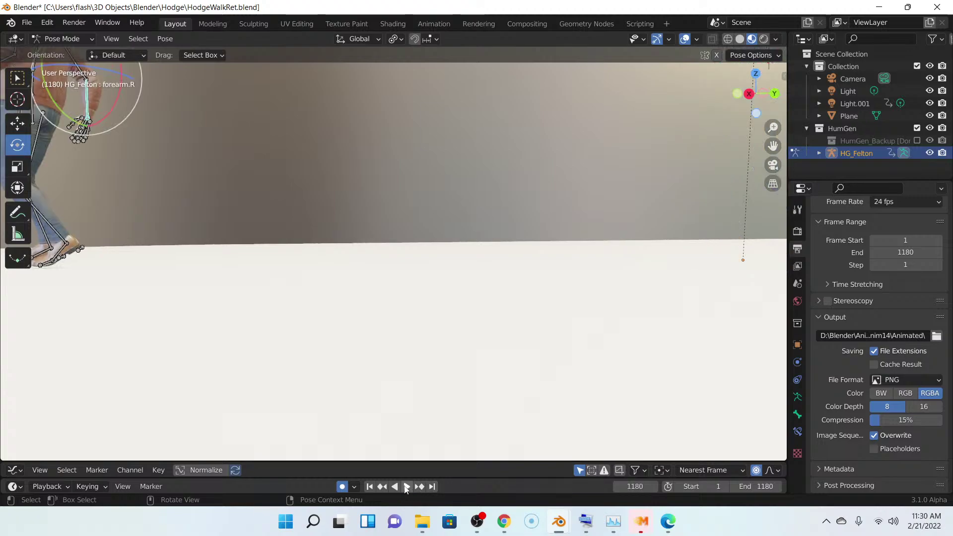
pyautogui.click(370, 487)
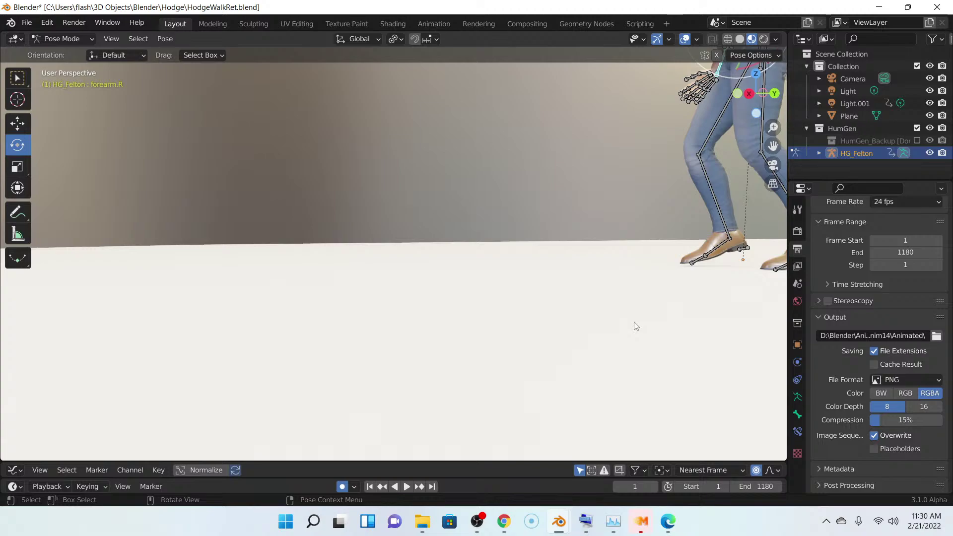
# - Run a viewport render of the animation from the maximized 3D view with gizmos and overlays hidden, and bring up the Blender Render window
pyautogui.hotkey('ctrl', 'space')
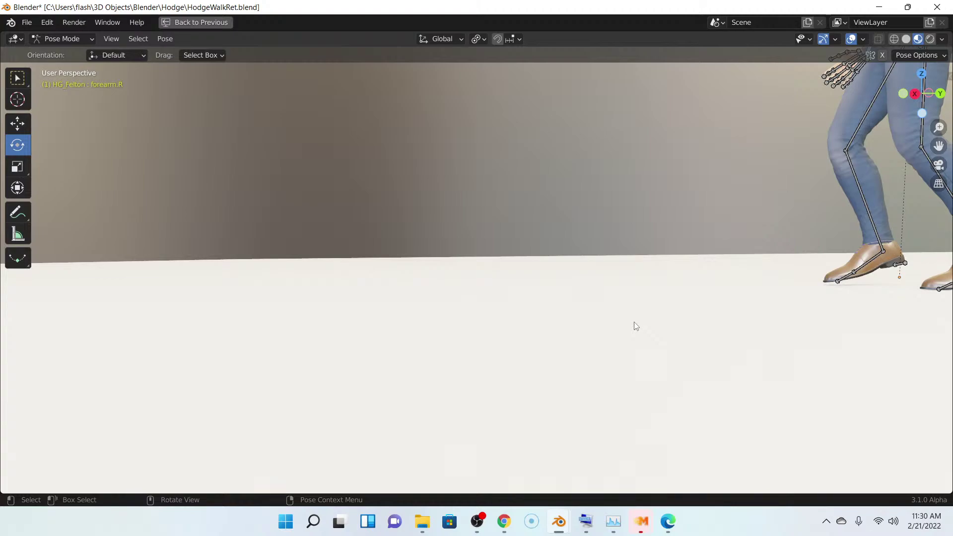
pyautogui.click(852, 39)
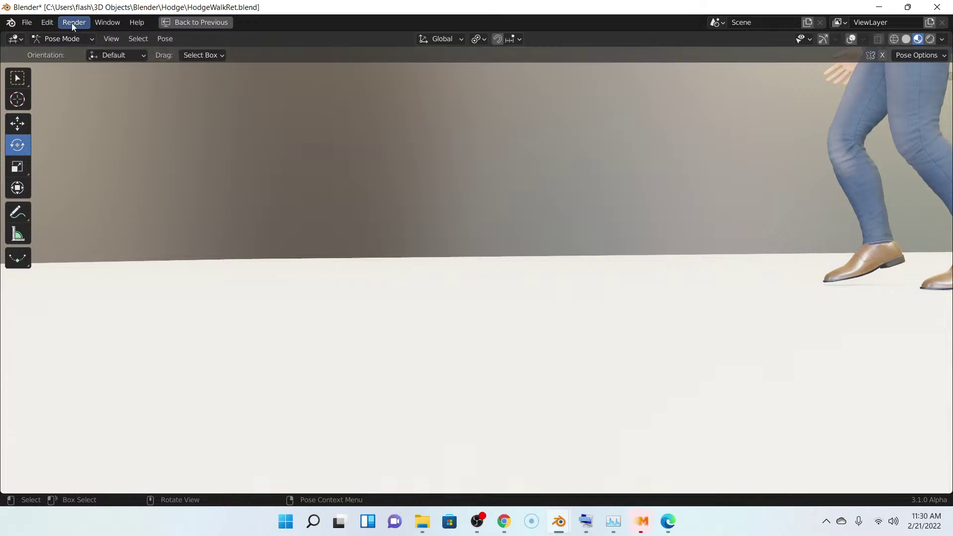
pyautogui.click(114, 38)
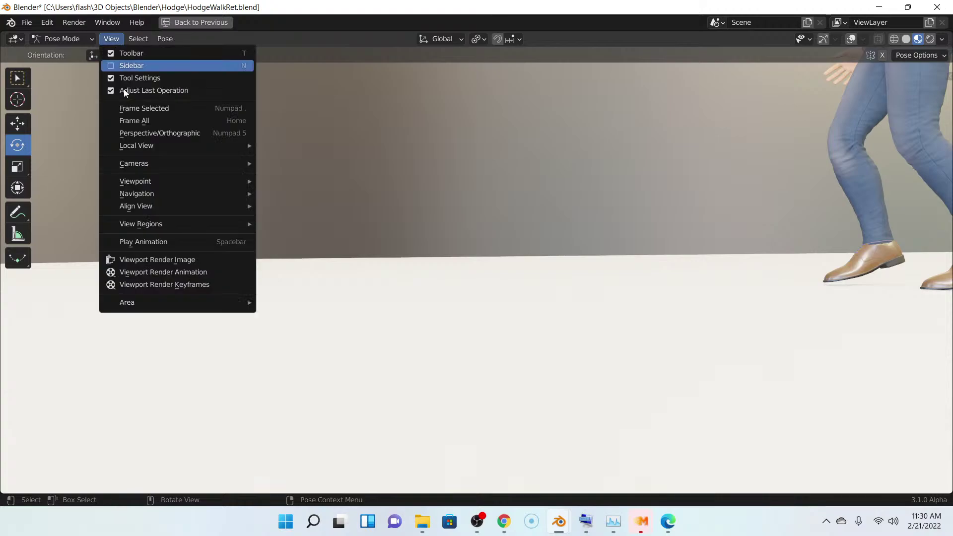
pyautogui.click(149, 273)
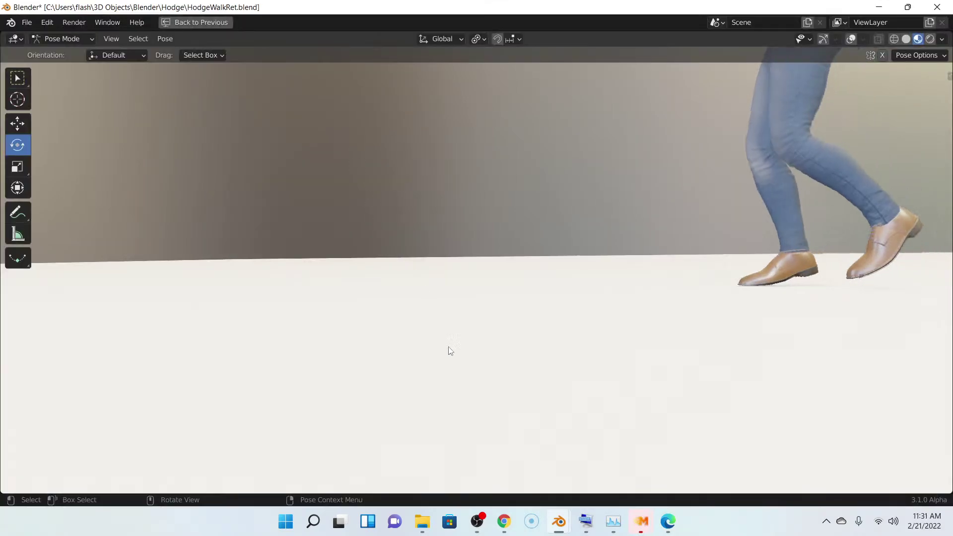
pyautogui.moveTo(556, 528)
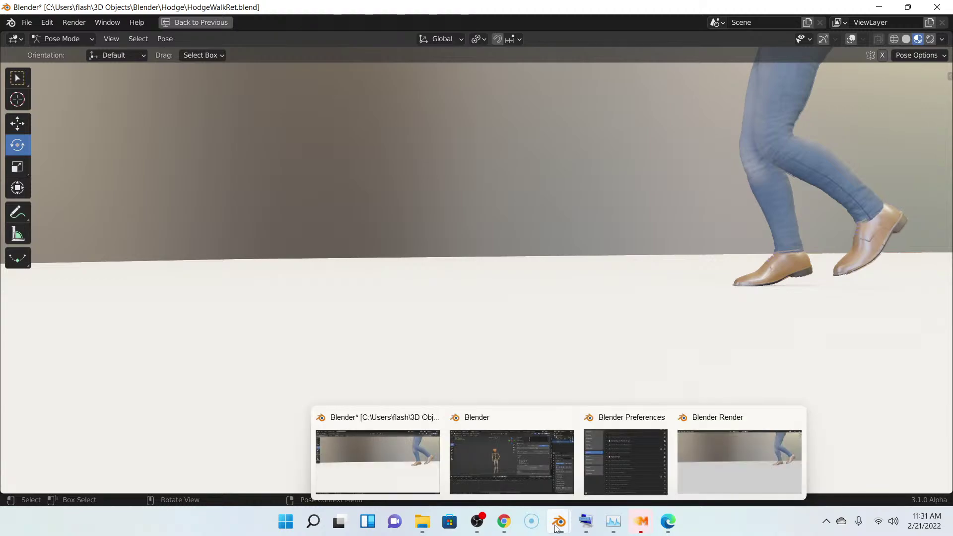
pyautogui.click(697, 443)
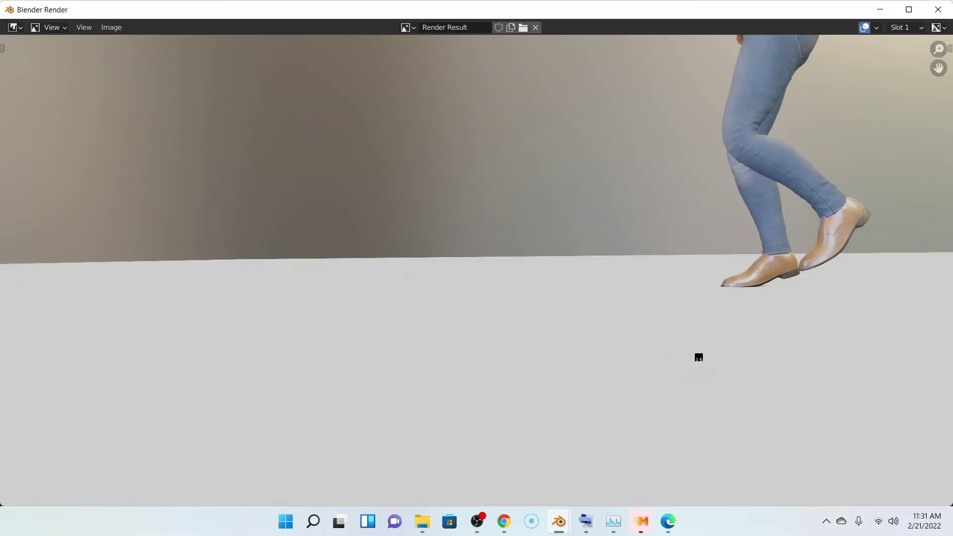